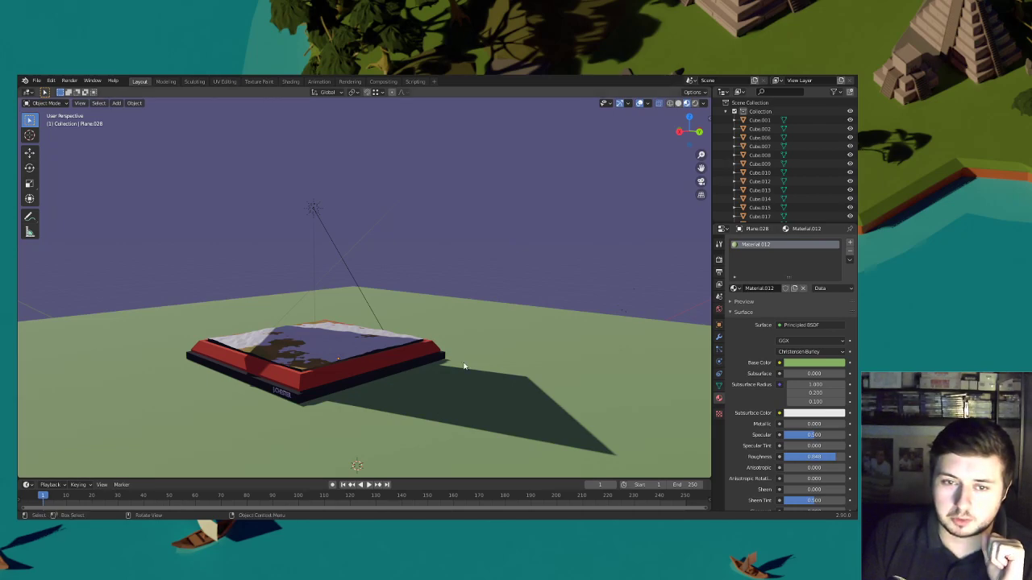
Snap the 3D cursor to the grey-and-white plane on top of the red base
middle_click_drag(474, 248, 568, 291)
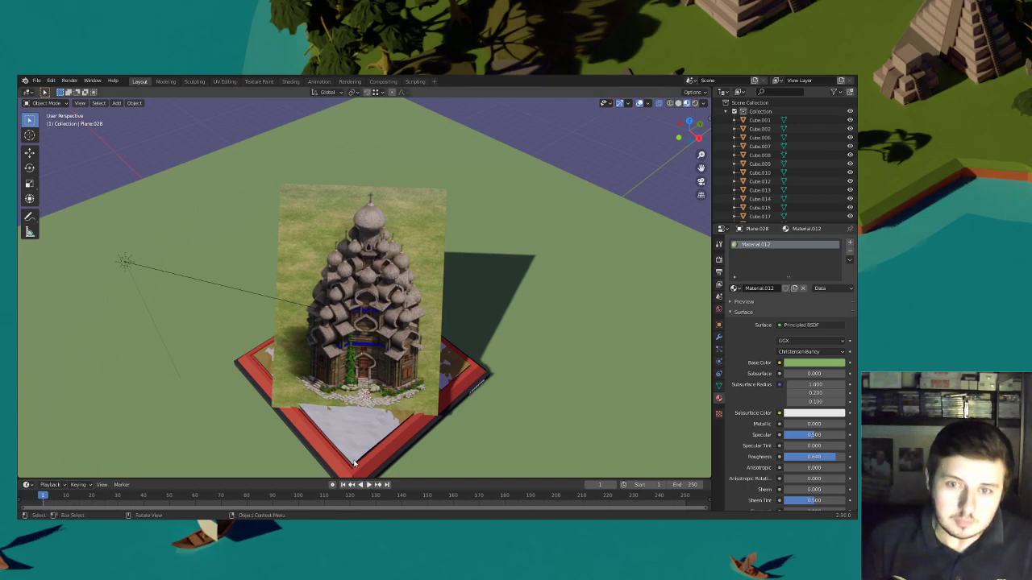
middle_click_drag(407, 310, 455, 250)
key("shift+a")
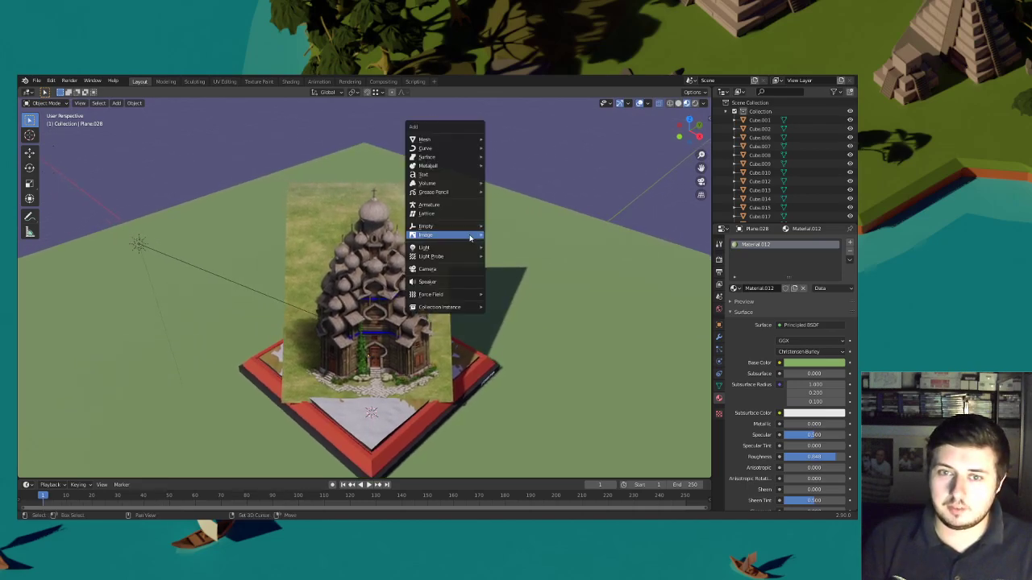
mouse_move(481, 143)
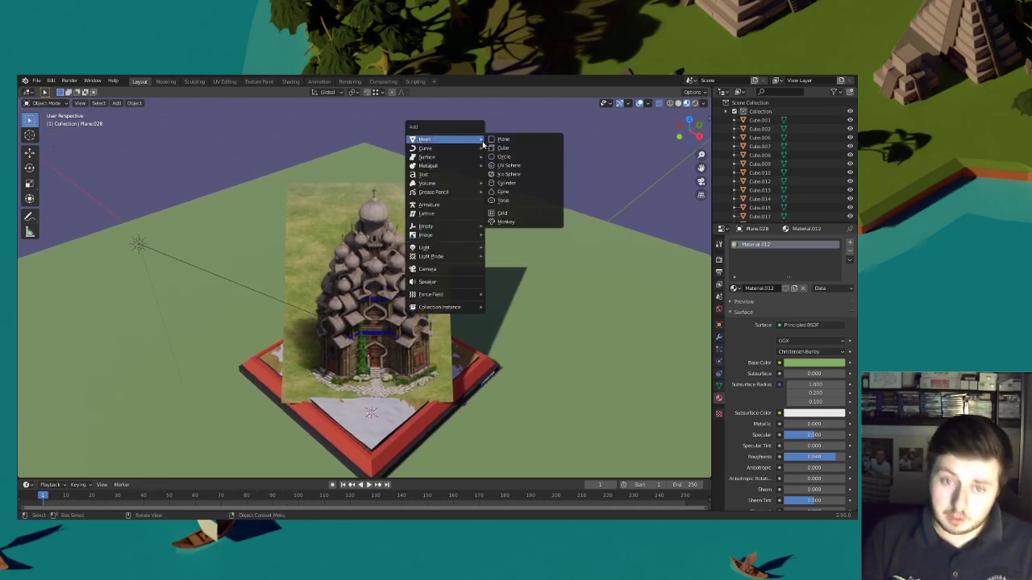
left_click(475, 360)
key("shift+s")
Add a UV sphere at the 3D cursor and raise its mesh about 5.2 m along Z in Edit Mode
key("shift+a")
mouse_move(495, 323)
mouse_move(476, 225)
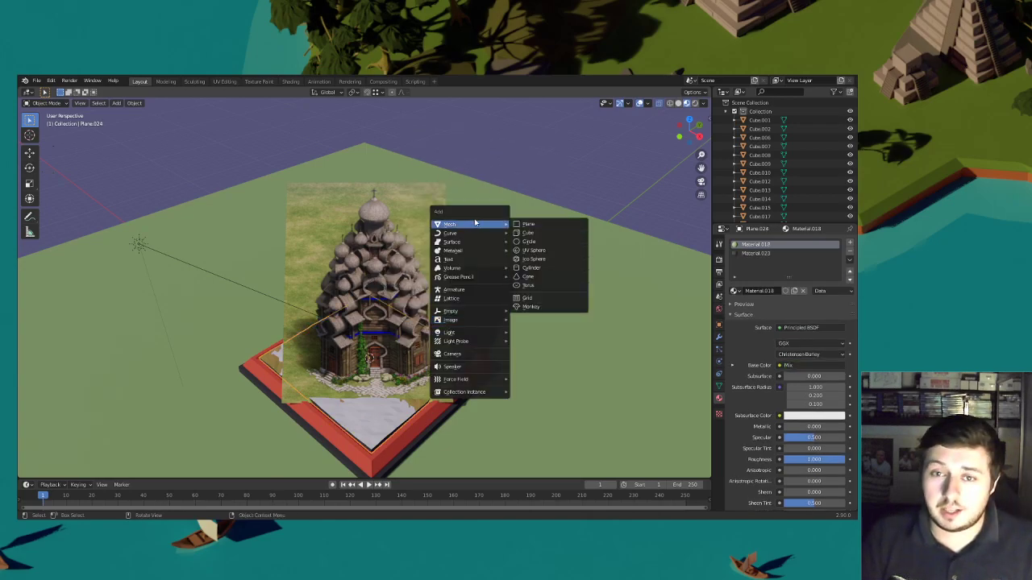
left_click(530, 250)
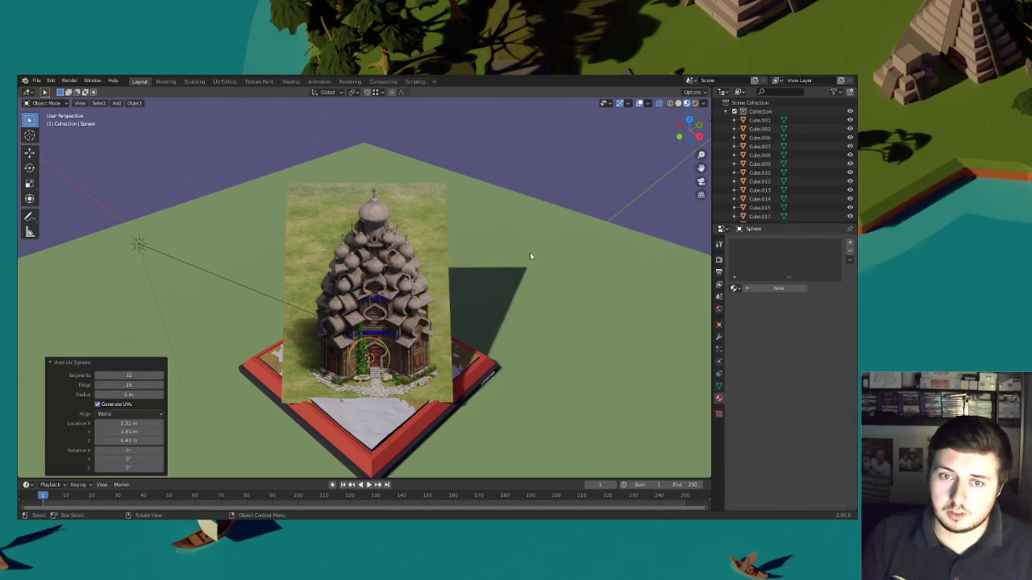
left_click(44, 103)
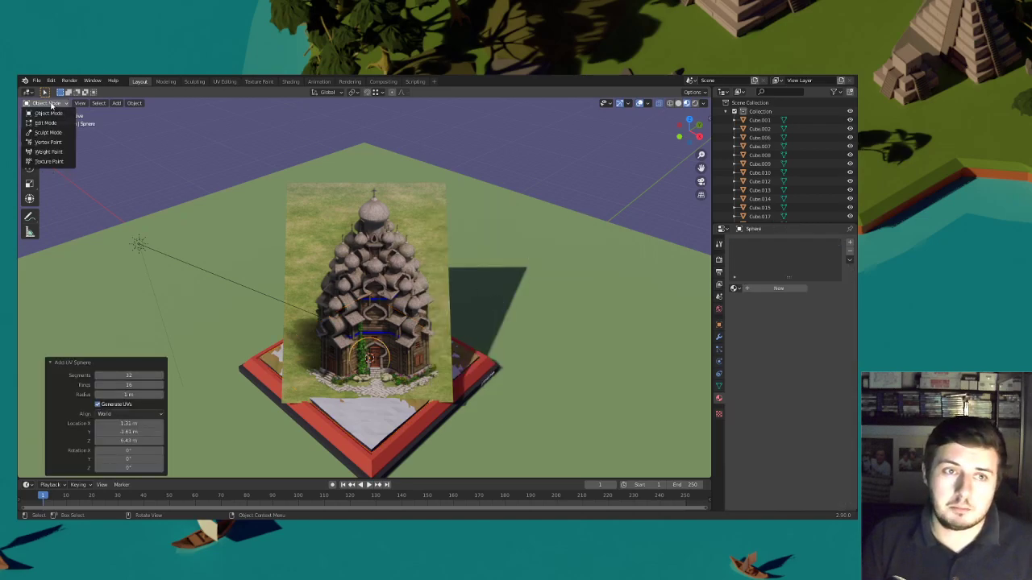
left_click(44, 123)
key("g")
key("z")
left_click(457, 234)
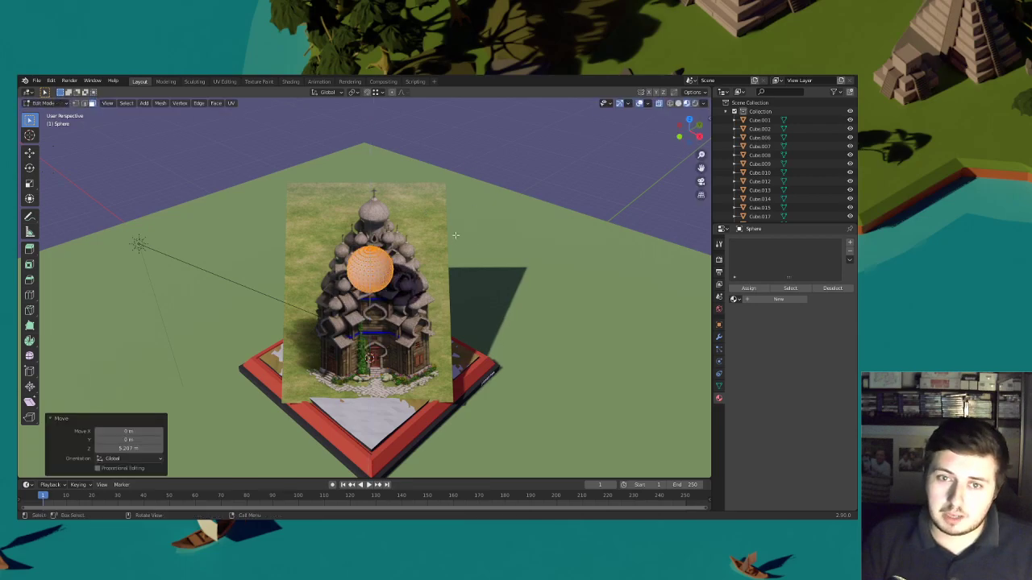
mouse_move(457, 234)
middle_mouse_down()
mouse_move(458, 212)
mouse_move(459, 233)
middle_mouse_up()
scroll(460, 234, "up", 5)
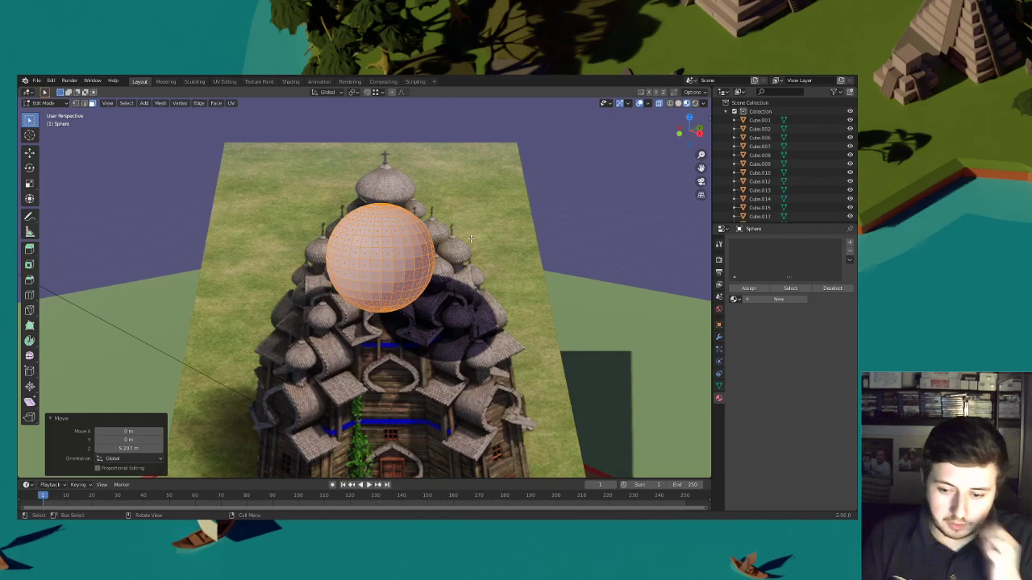
Undo the raised UV sphere and return to Object Mode
key("ctrl+z")
key("Tab")
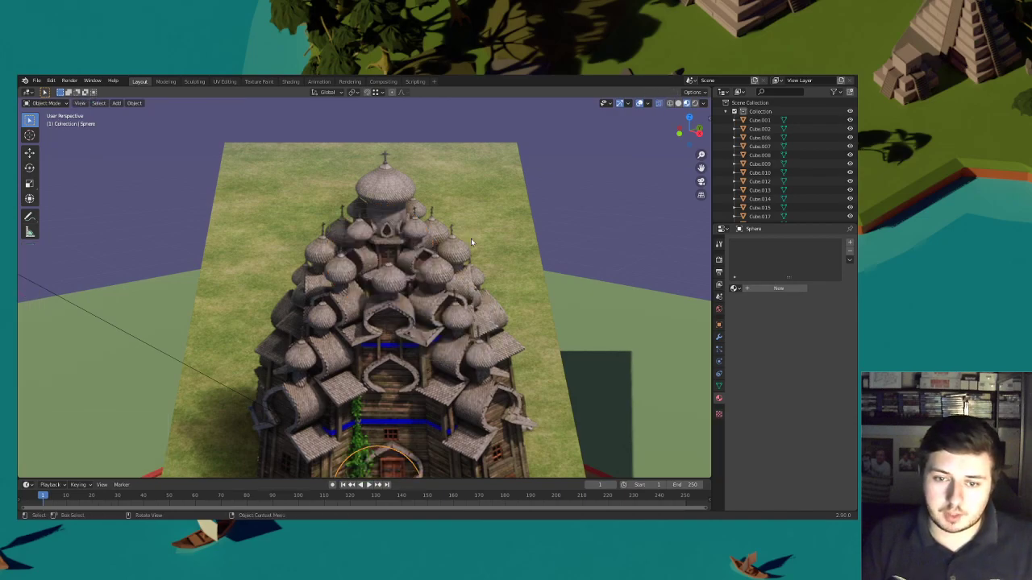
left_click(472, 241)
Add a UV sphere with 100 segments at the 3D cursor
key("shift+a")
mouse_move(471, 238)
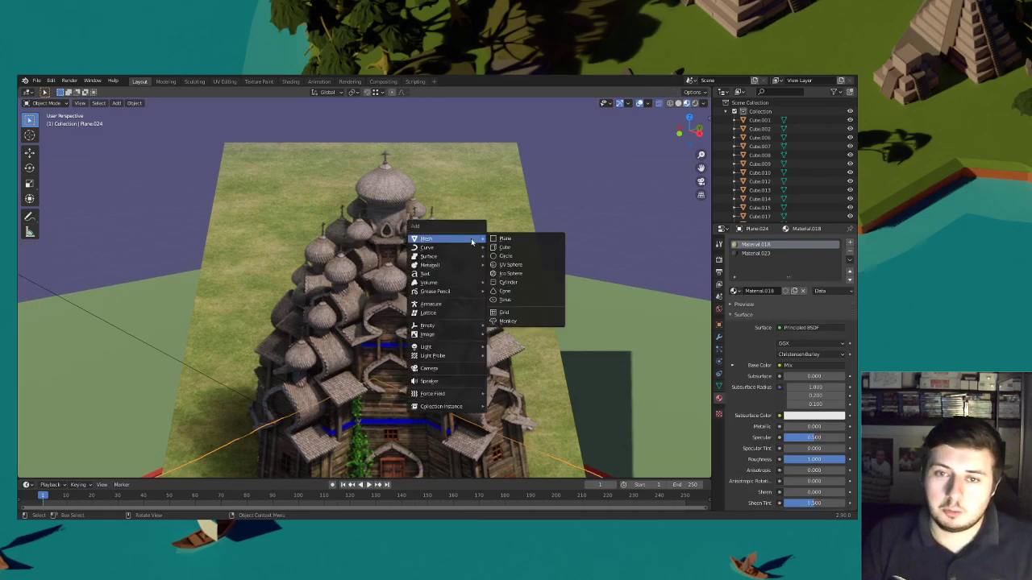
left_click(514, 265)
left_click(129, 375)
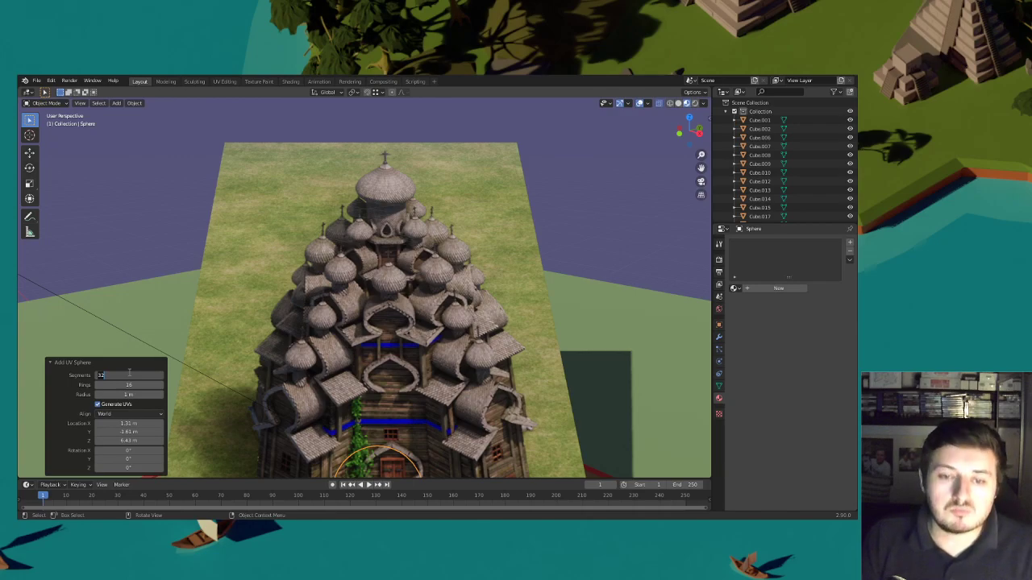
type("100")
key("Return")
Raise the sphere about 4.2 m along Z, in front of the church reference image
scroll(447, 395, "down", 1)
middle_click_drag(448, 396, 433, 370)
key("g")
key("z")
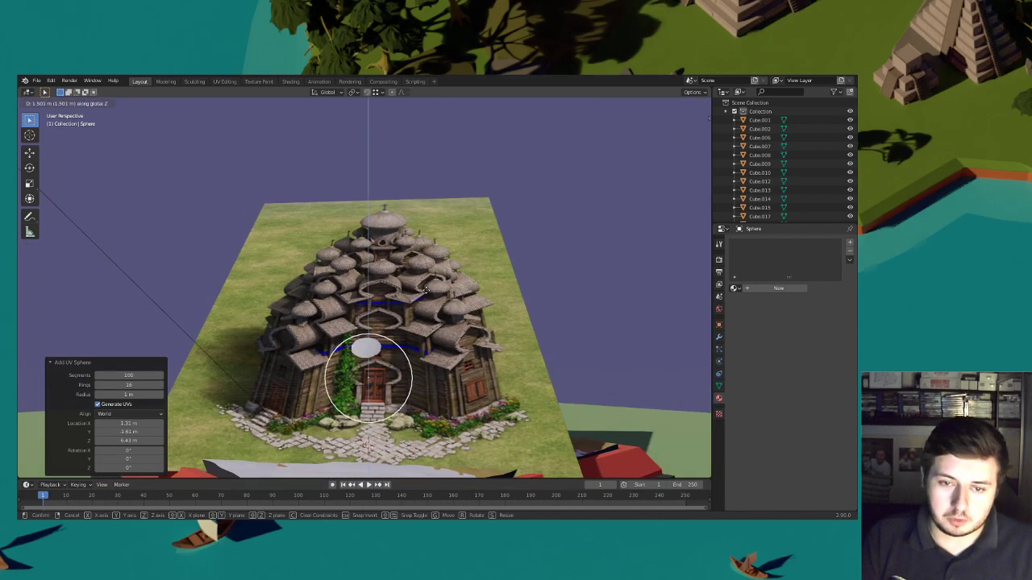
left_click(431, 188)
middle_click_drag(432, 187, 417, 240)
scroll(416, 250, "up", 4)
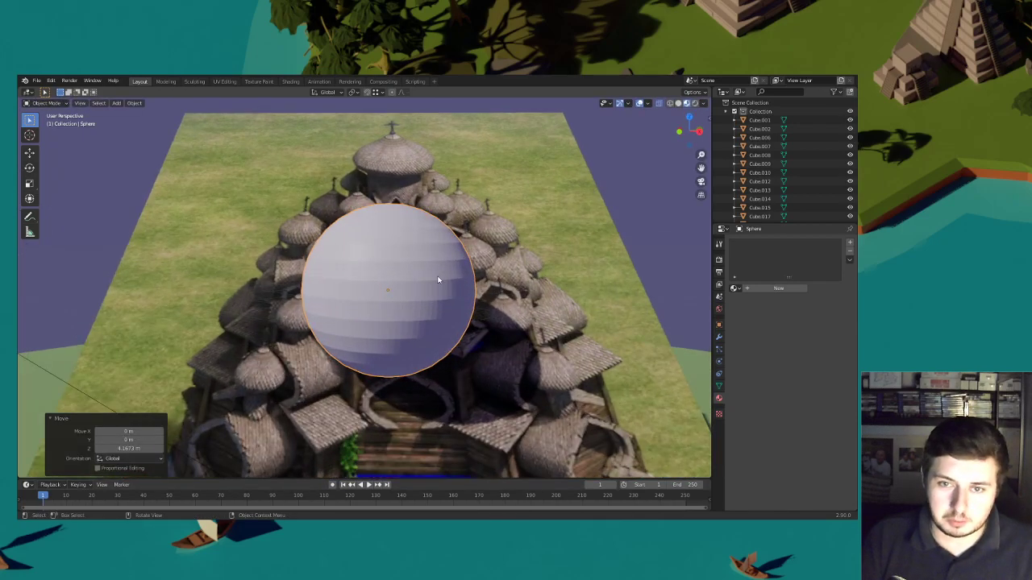
middle_click_drag(438, 279, 417, 270, "shift")
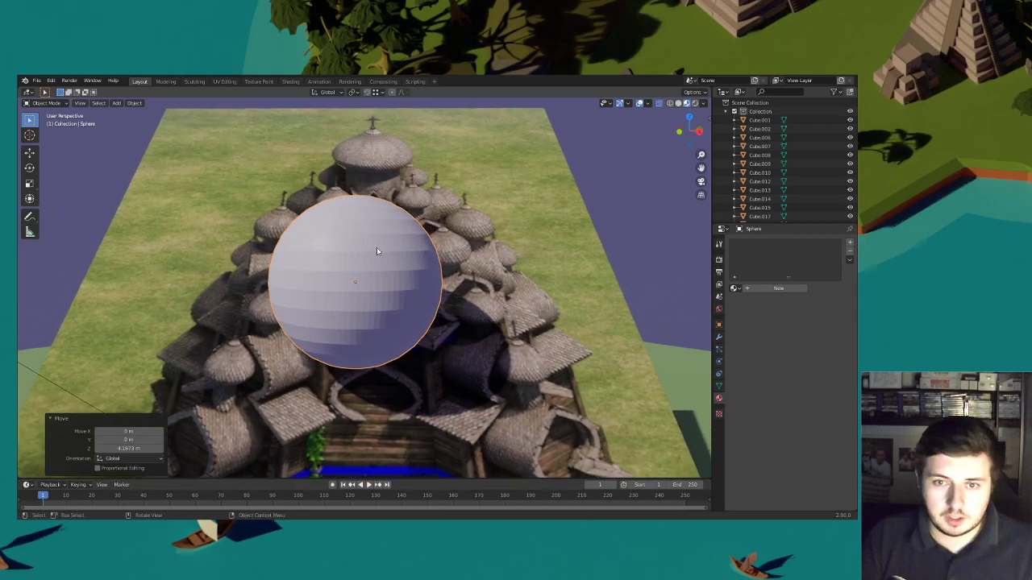
Switch the sphere to Edit Mode with X-ray off and select only the horizontal face ring around its middle
left_click(44, 103)
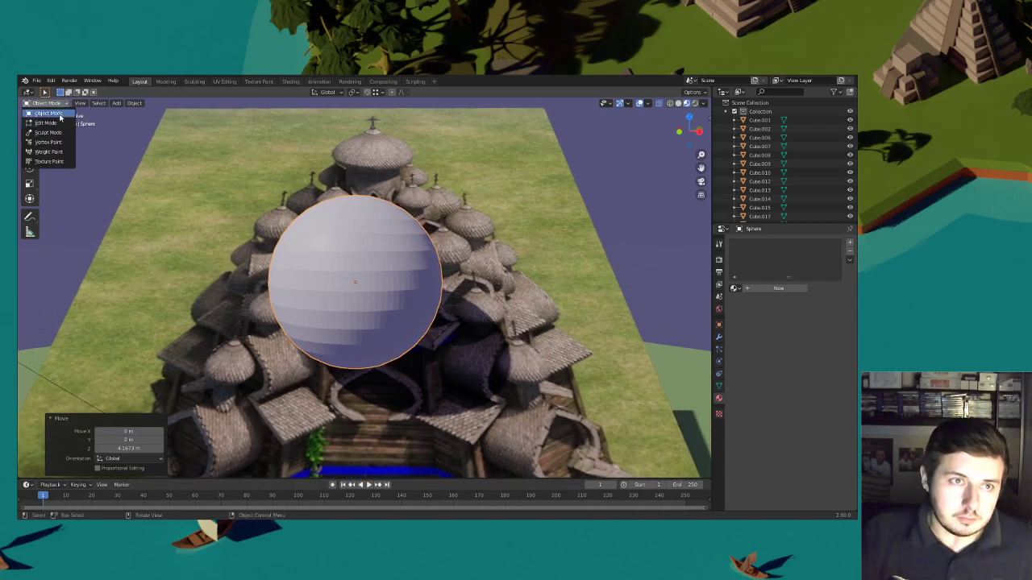
left_click(44, 118)
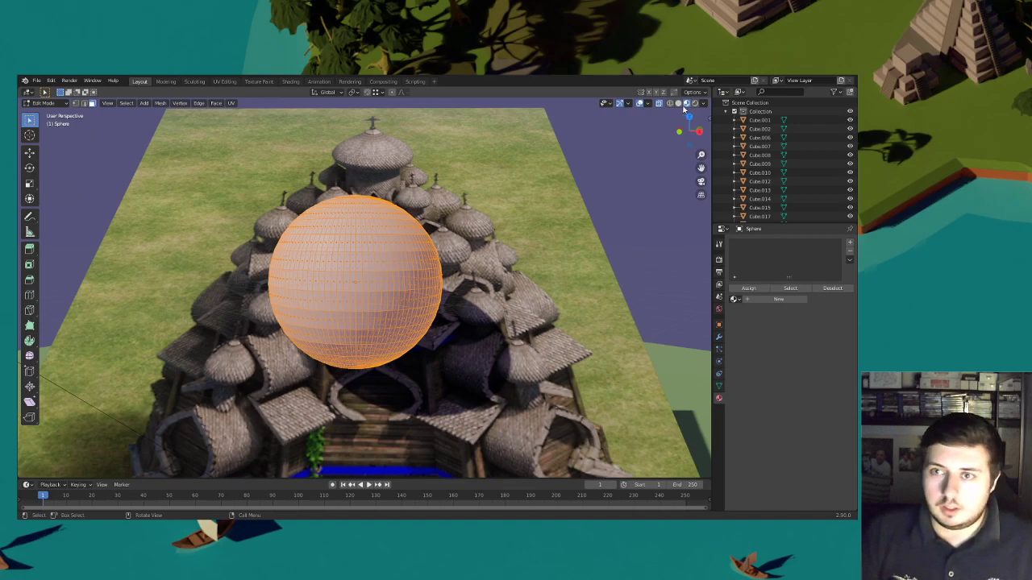
left_click(658, 103)
middle_click_drag(355, 281, 382, 270)
scroll(398, 250, "up", 3)
key("alt+a")
left_click(348, 276, "alt")
key("g")
key("z")
scroll(405, 236, "down", 2)
scroll(405, 236, "down", 3)
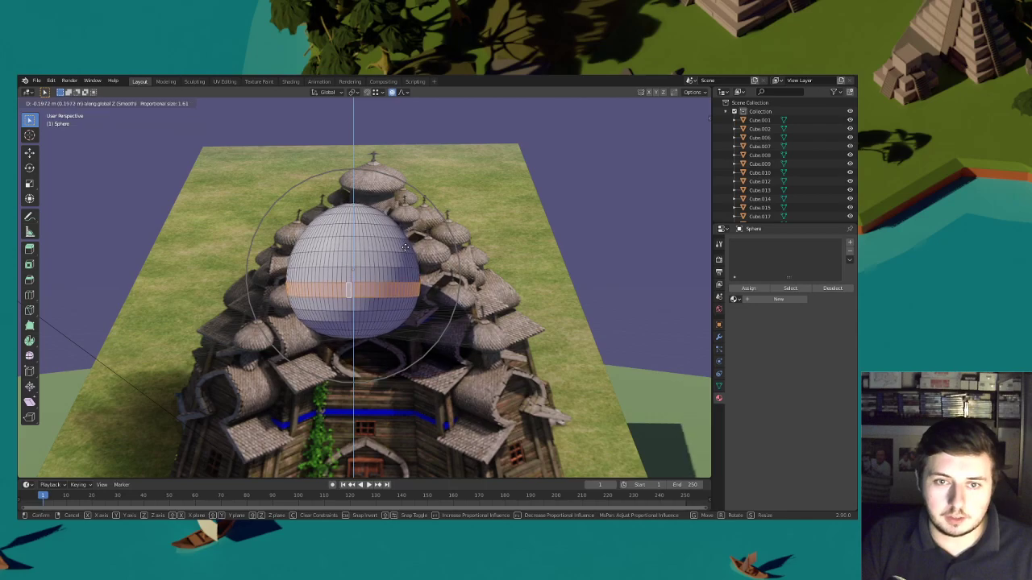
key("Escape")
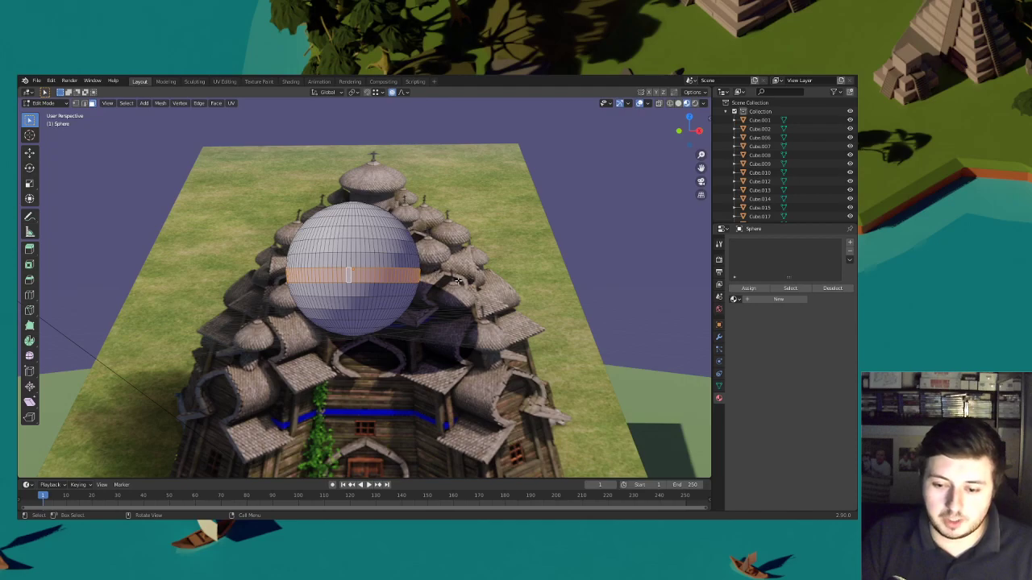
Scale the middle face ring up to about 1.07 using smooth proportional editing with size 1.61
middle_click_drag(458, 281, 459, 289)
key("s")
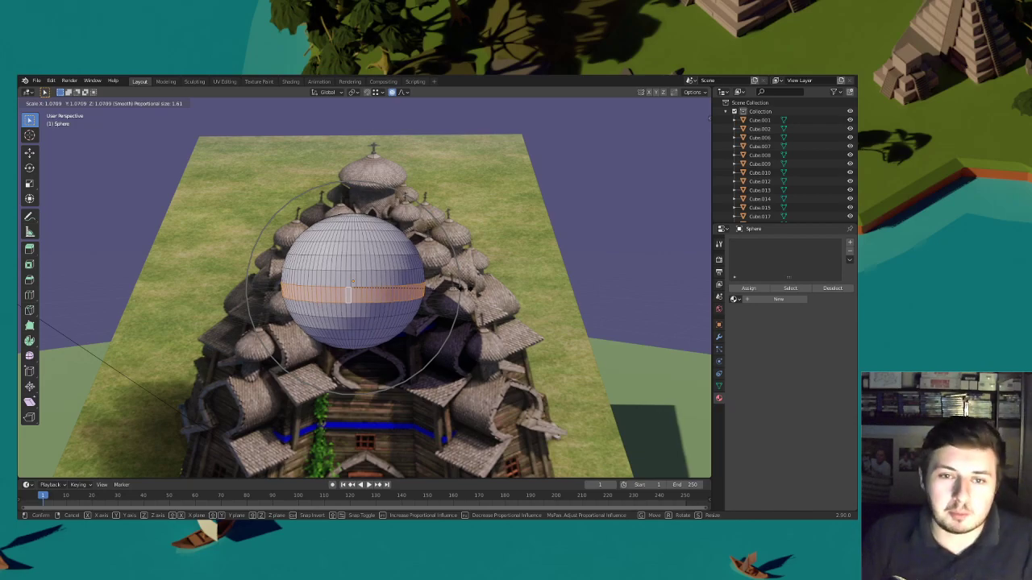
left_click(464, 289)
Select the faces at the sphere's top pole and raise them along Z with proportional editing size 0.35
middle_click_drag(371, 234, 374, 299)
scroll(368, 288, "up", 1)
left_click(359, 287, "alt")
scroll(360, 287, "down", 1)
scroll(374, 298, "up", 3)
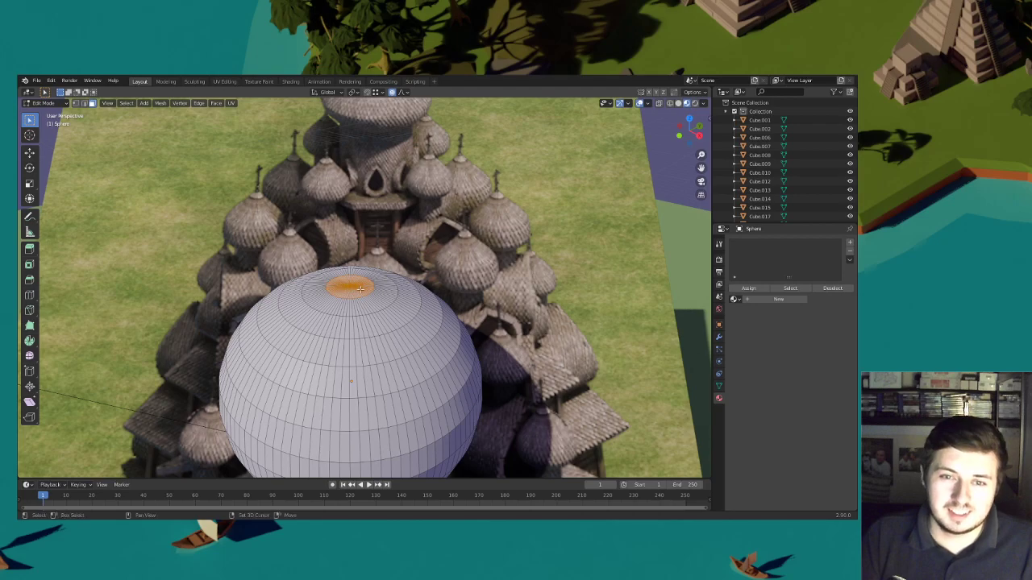
scroll(422, 285, "down", 3)
key("g")
key("z")
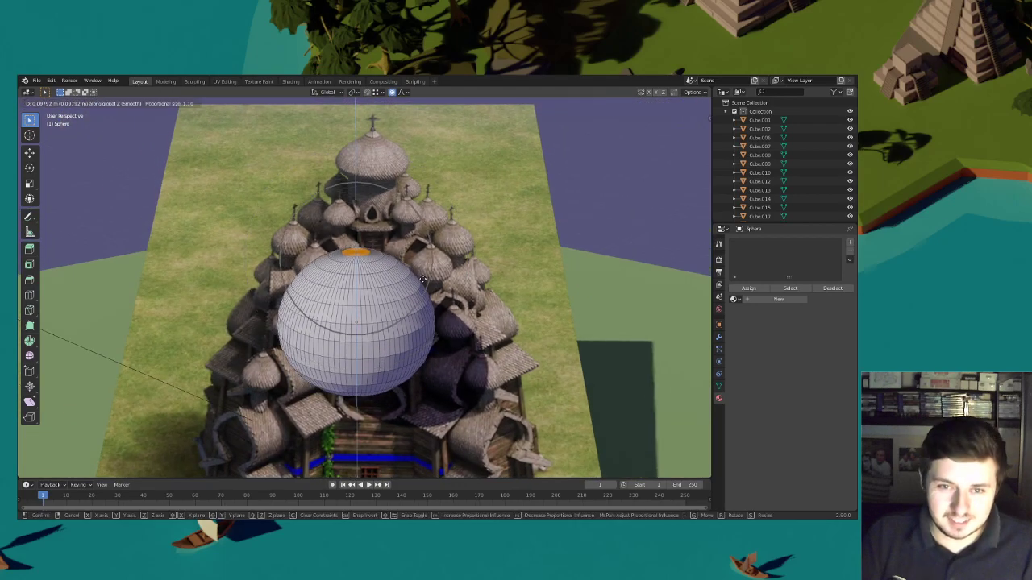
scroll(422, 278, "up", 5)
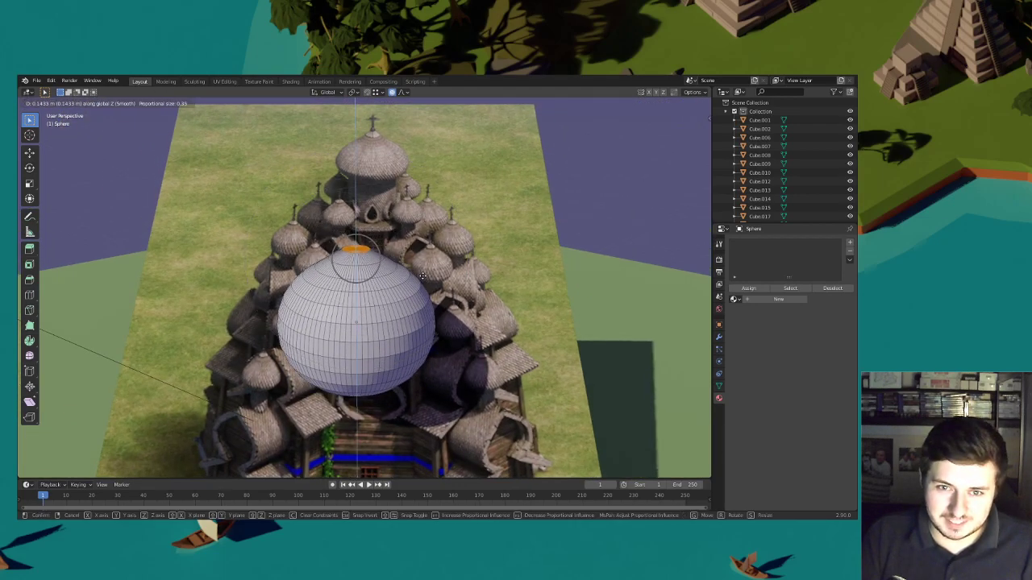
left_click(422, 274)
Pull the top faces up about 0.31 m more along Z with proportional size 0.91 to form an onion tip
scroll(423, 272, "down", 2)
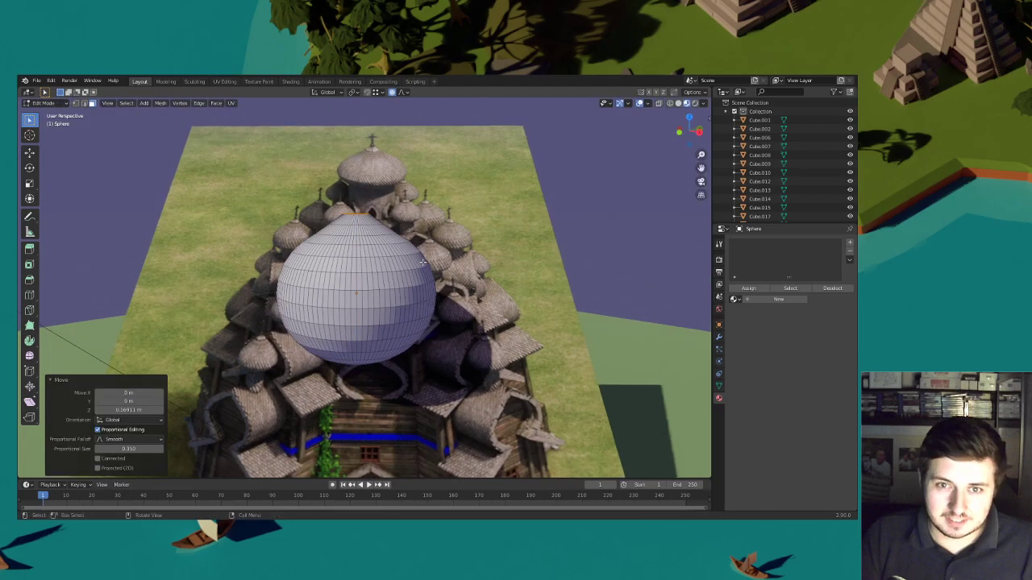
scroll(427, 274, "down", 2)
key("g")
key("z")
scroll(433, 278, "down", 13)
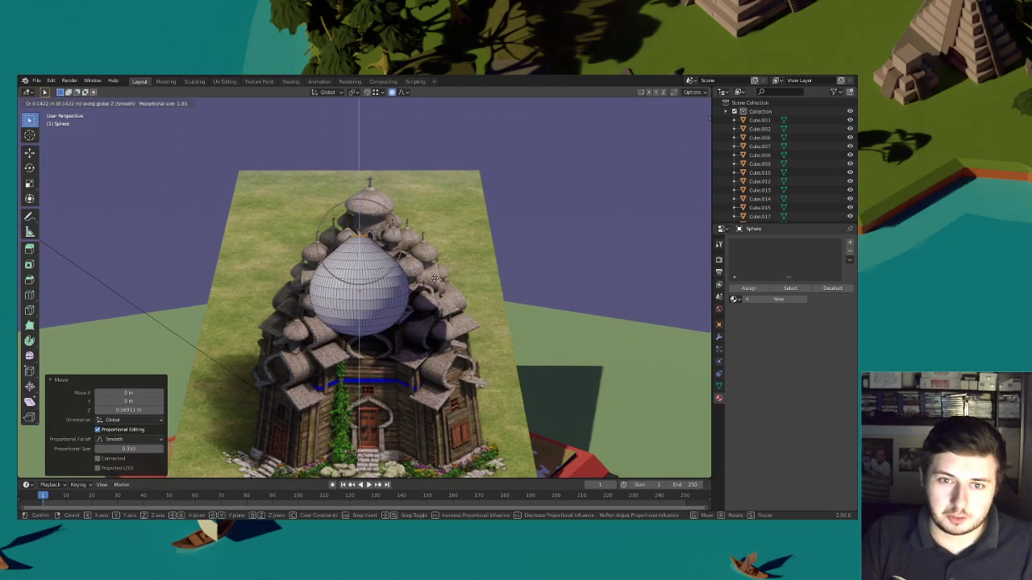
scroll(434, 271, "up", 4)
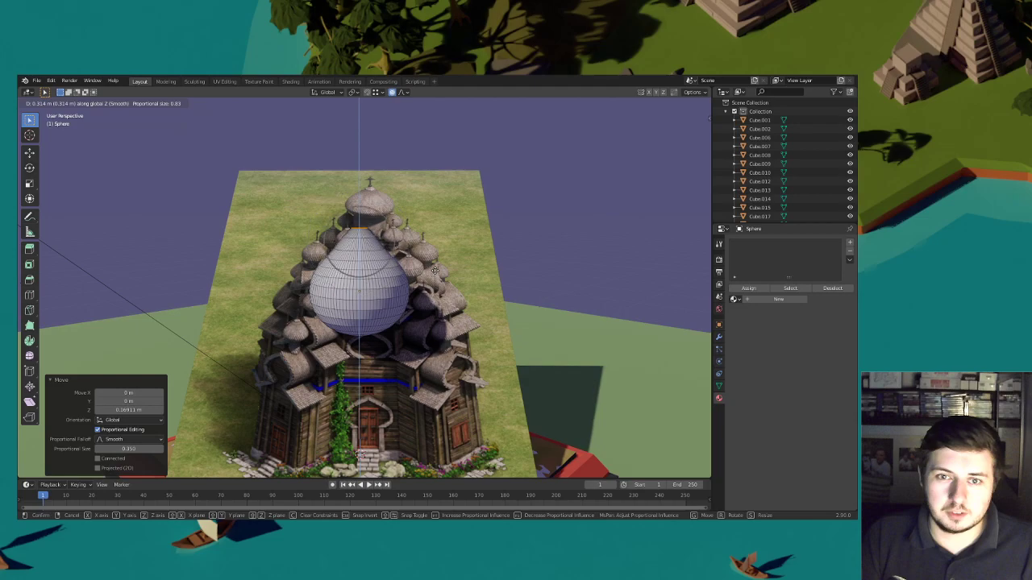
scroll(435, 270, "down", 1)
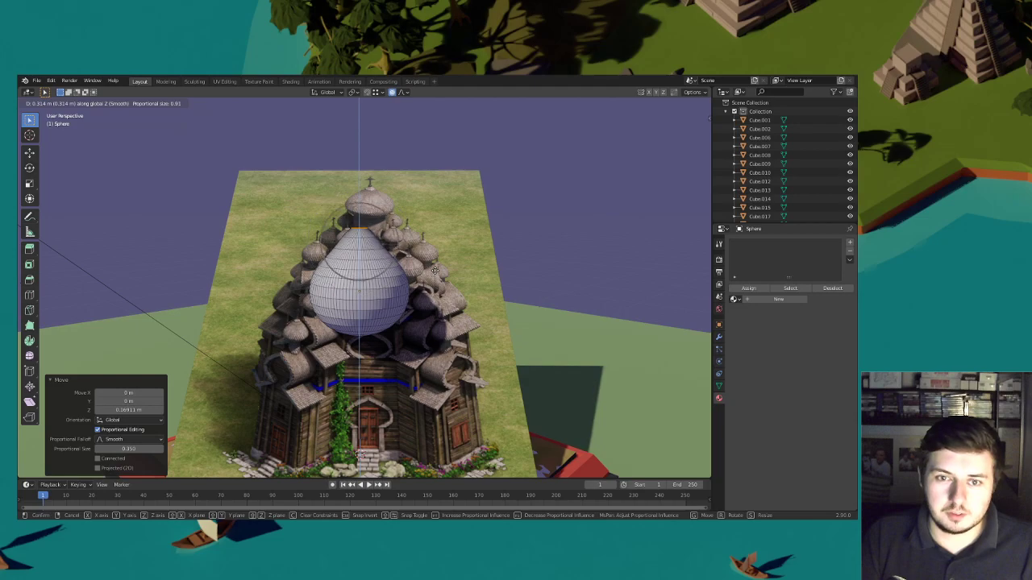
left_click(394, 281)
Select the whole linked dome mesh and flatten it to about 0.84 along Z
key("l")
key("s")
key("z")
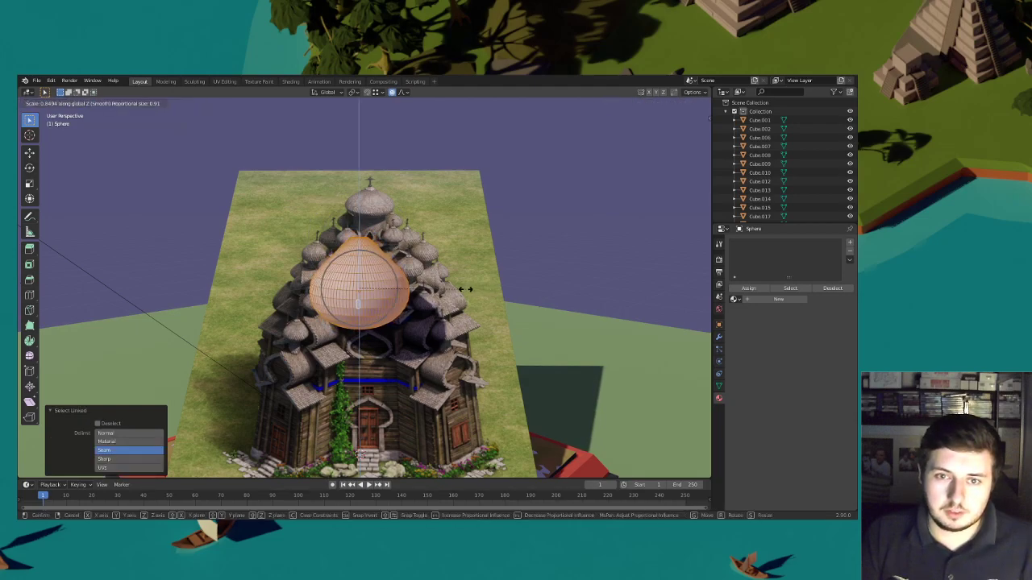
left_click(465, 288)
Select the face ring just below the dome's tip and scale it narrower with proportional editing off
middle_click_drag(464, 288, 428, 291)
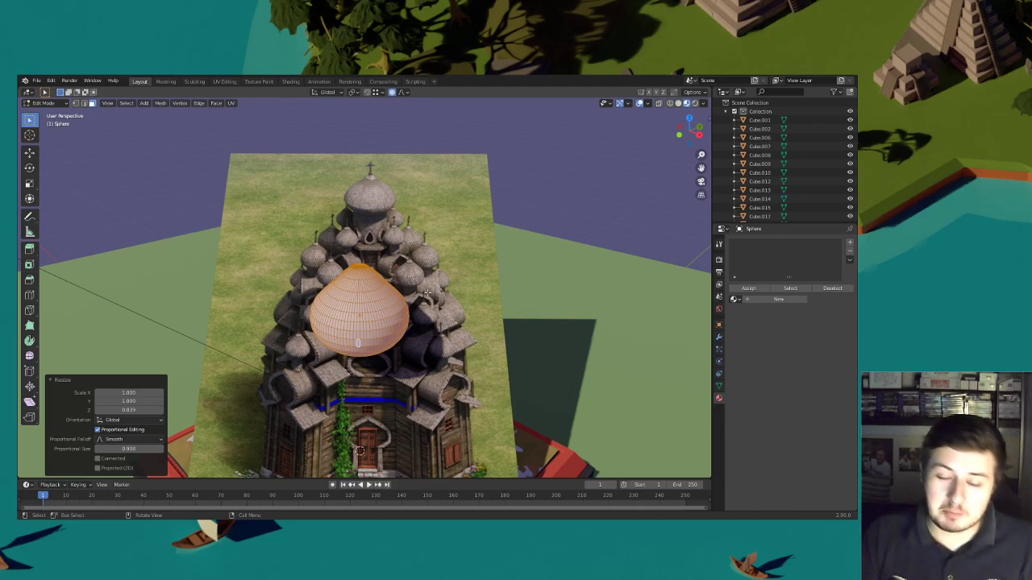
middle_click_drag(428, 293, 427, 273)
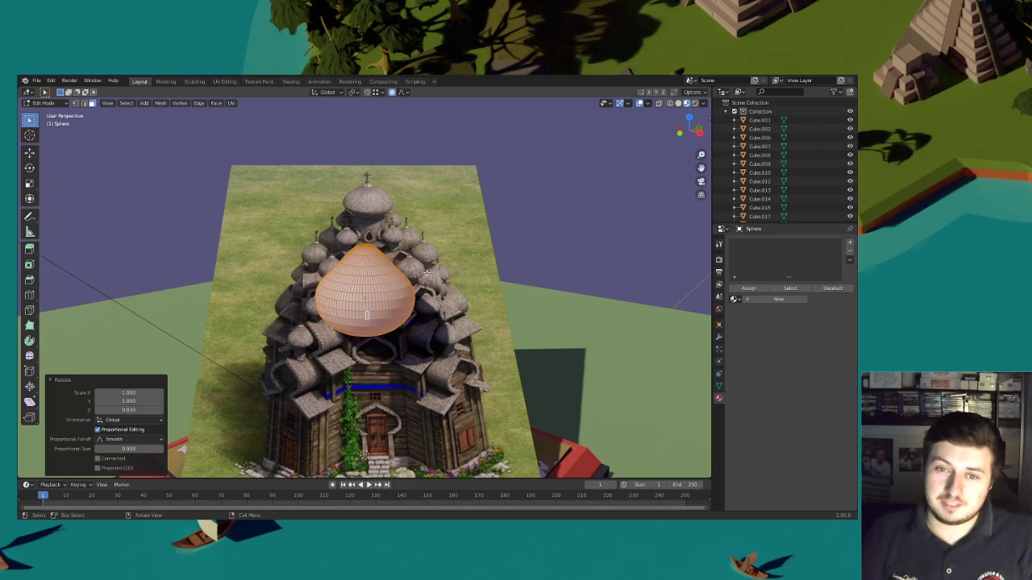
scroll(355, 276, "up", 3)
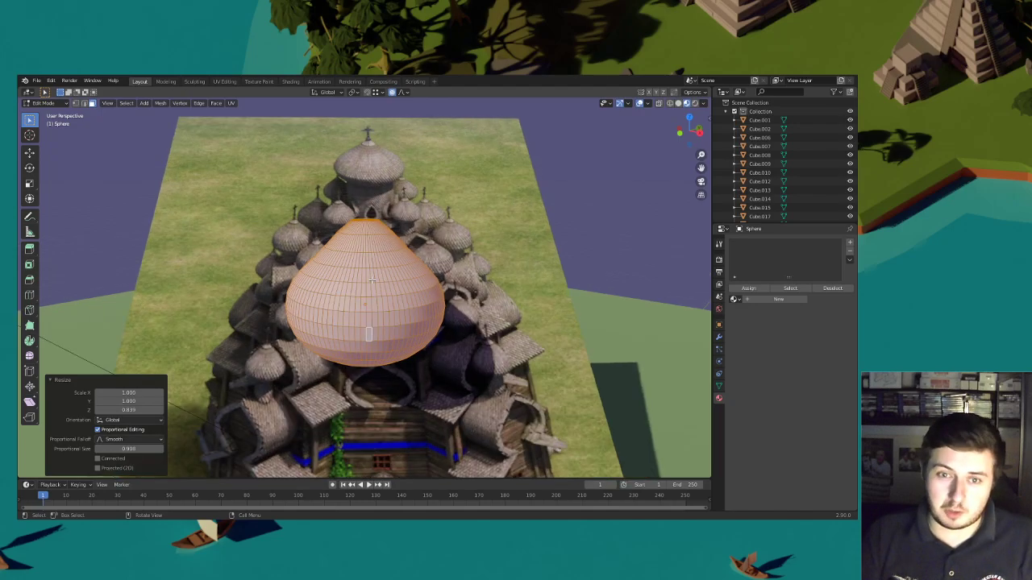
middle_click_drag(341, 275, 355, 262)
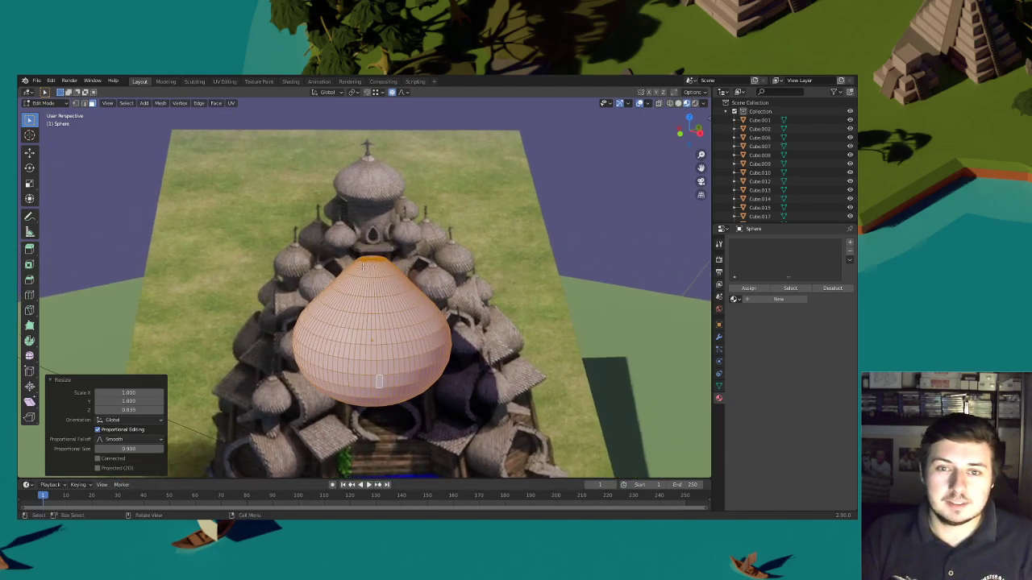
scroll(355, 263, "up", 3)
left_click(363, 254, "alt")
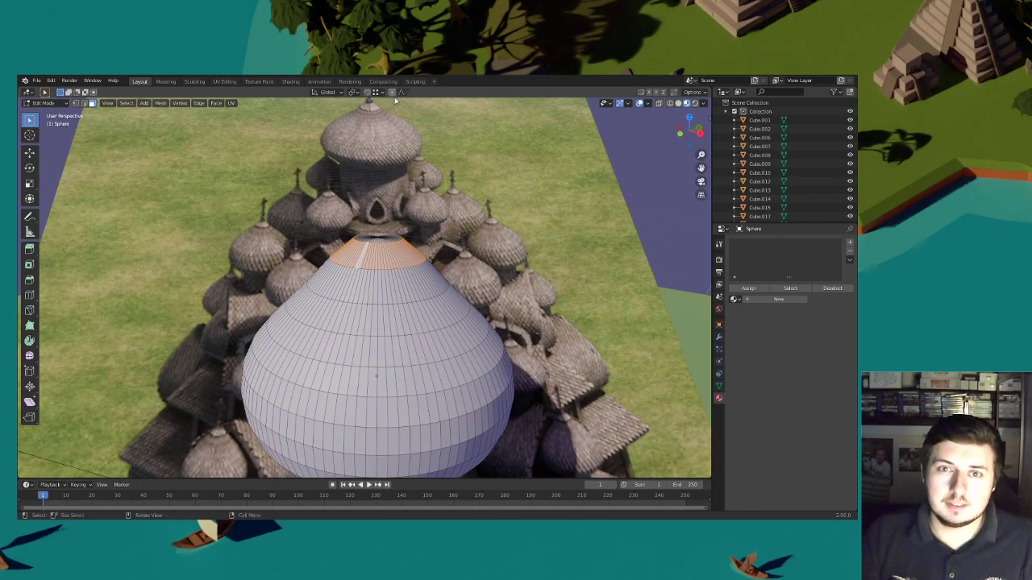
key("s")
left_click(493, 240)
middle_click_drag(492, 240, 493, 227)
key("s")
left_click(488, 228)
Nudge the narrowed face ring about 0.007 m along Z
key("g")
key("z")
left_click(489, 231)
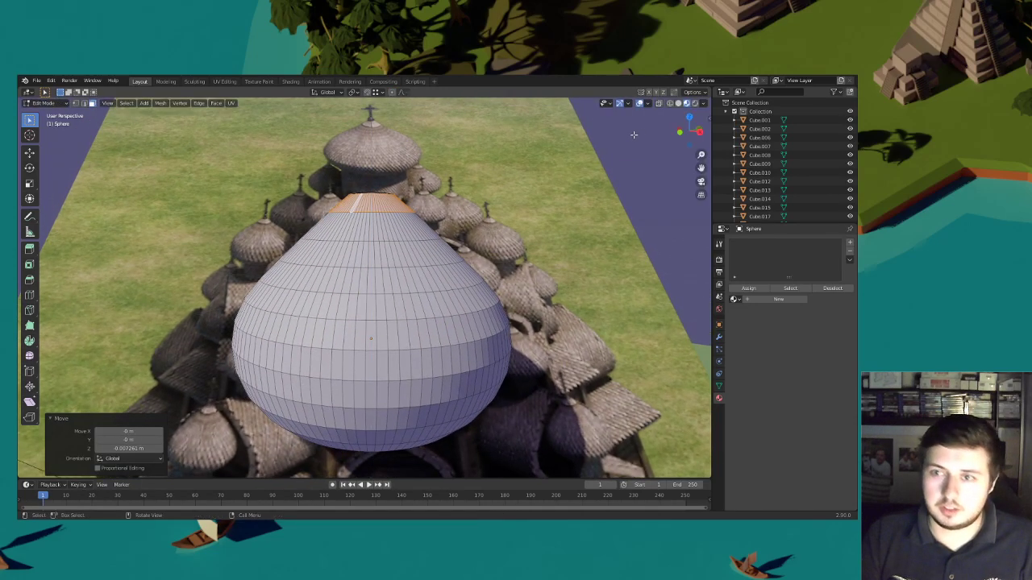
left_click(680, 135)
middle_click_drag(641, 235, 551, 252, "shift")
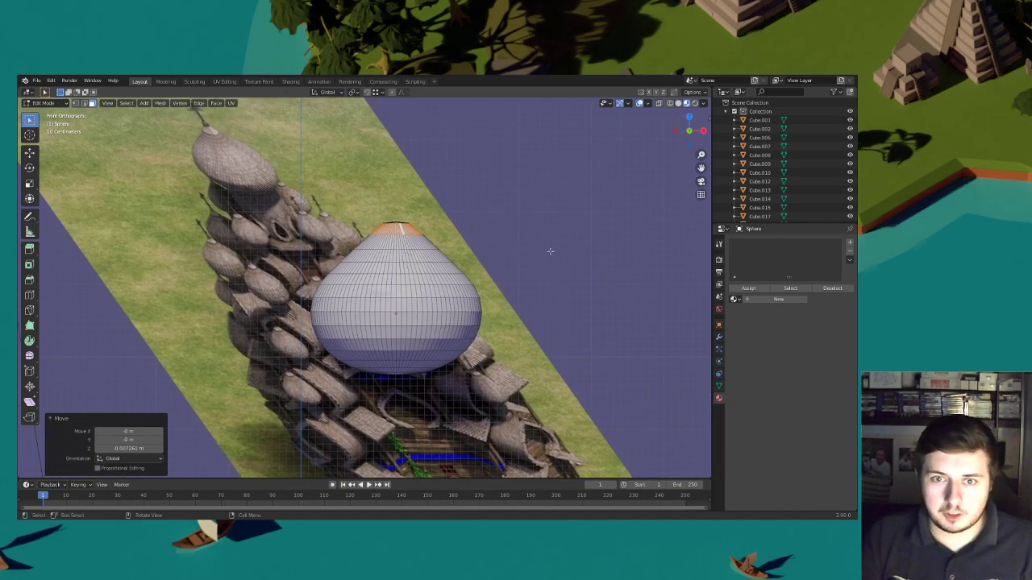
middle_click_drag(443, 243, 398, 257)
middle_click_drag(439, 257, 443, 289)
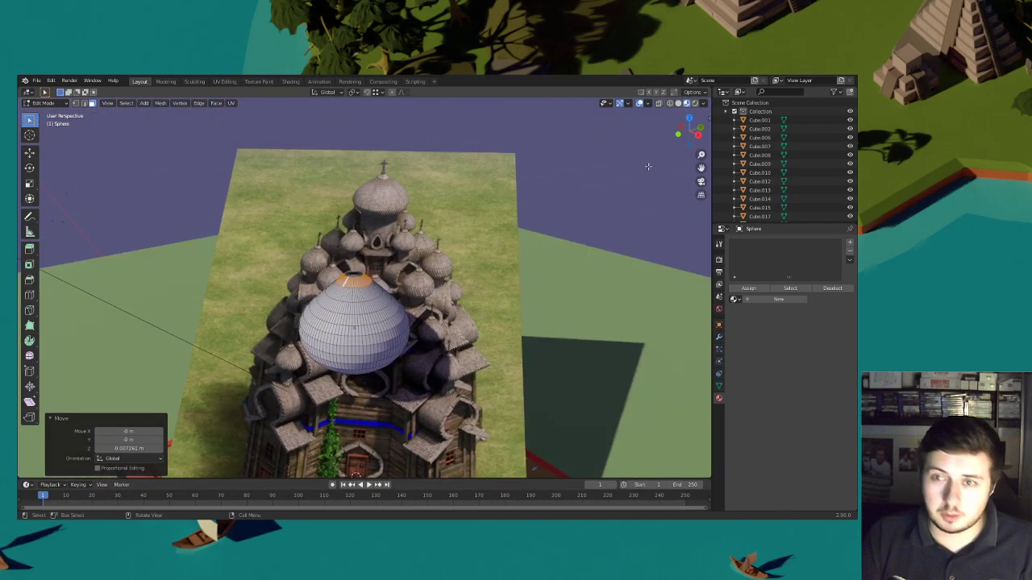
Select the whole linked dome mesh in camera view, scale it down and raise it about 3.37 m along Z
left_click(701, 182)
key("ctrl+l")
scroll(366, 283, "up", 2)
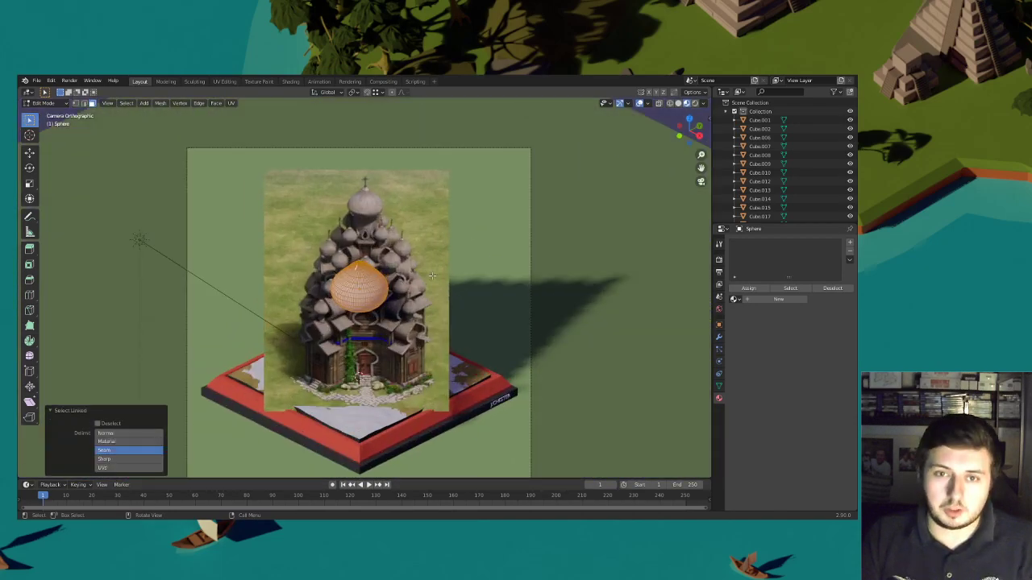
key("s")
left_click(416, 283)
key("g")
key("z")
left_click(399, 226)
middle_click_drag(397, 224, 385, 282, "shift")
scroll(385, 282, "up", 6)
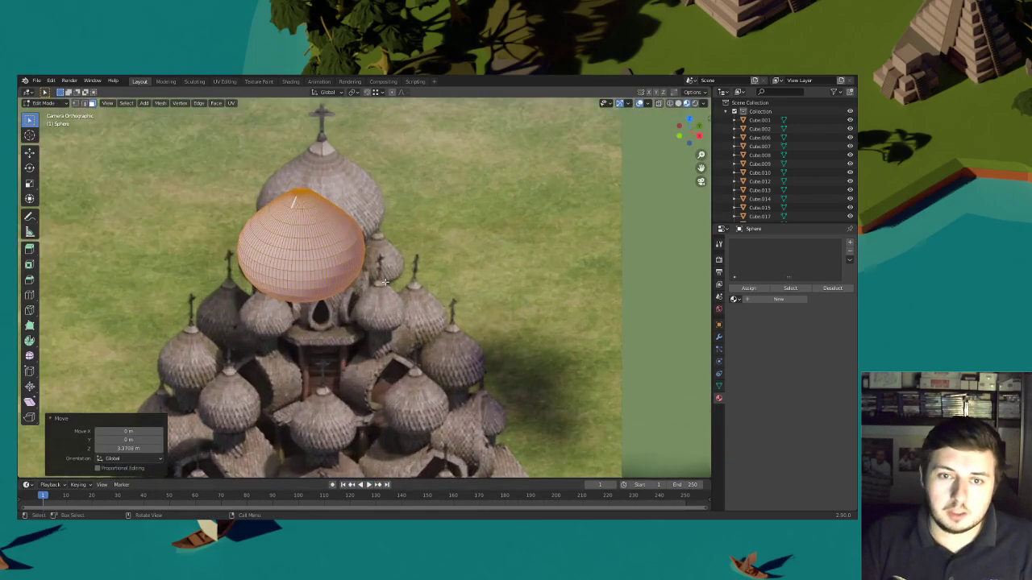
Move the dome over the reference image's topmost cupola and raise it about 0.21 m along Z
key("g")
left_click(404, 252)
key("g")
key("z")
left_click(407, 242)
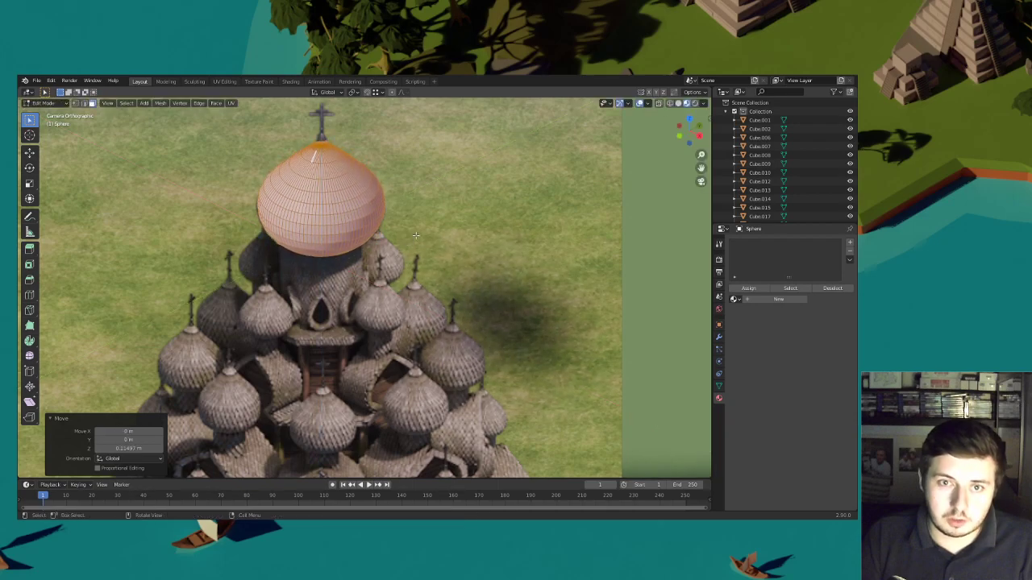
Flatten the dome slightly along Z and scale it uniformly to about 1.004 to match the reference cupola
middle_click_drag(412, 238, 414, 256, "shift")
key("s")
key("z")
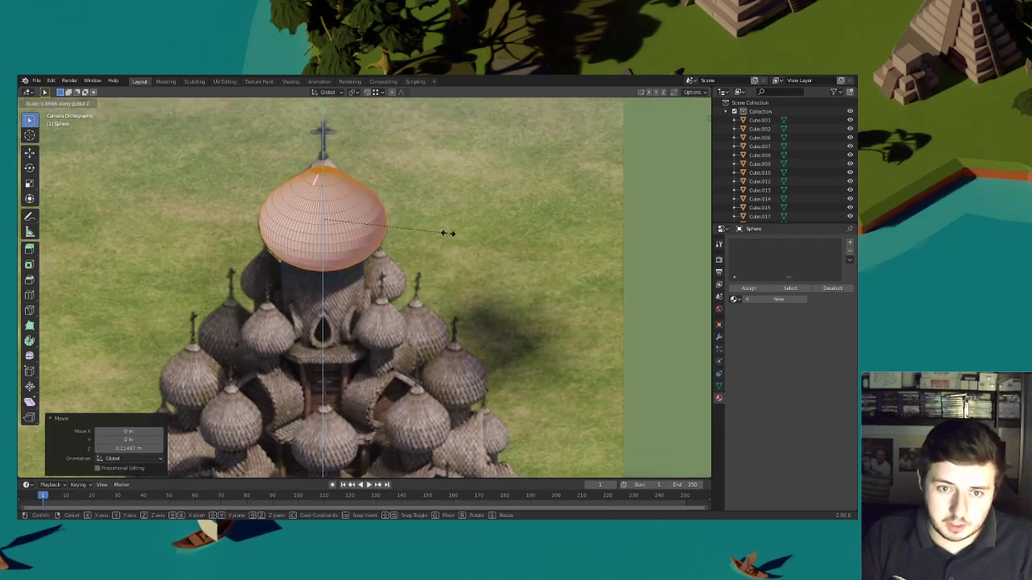
left_click(455, 231)
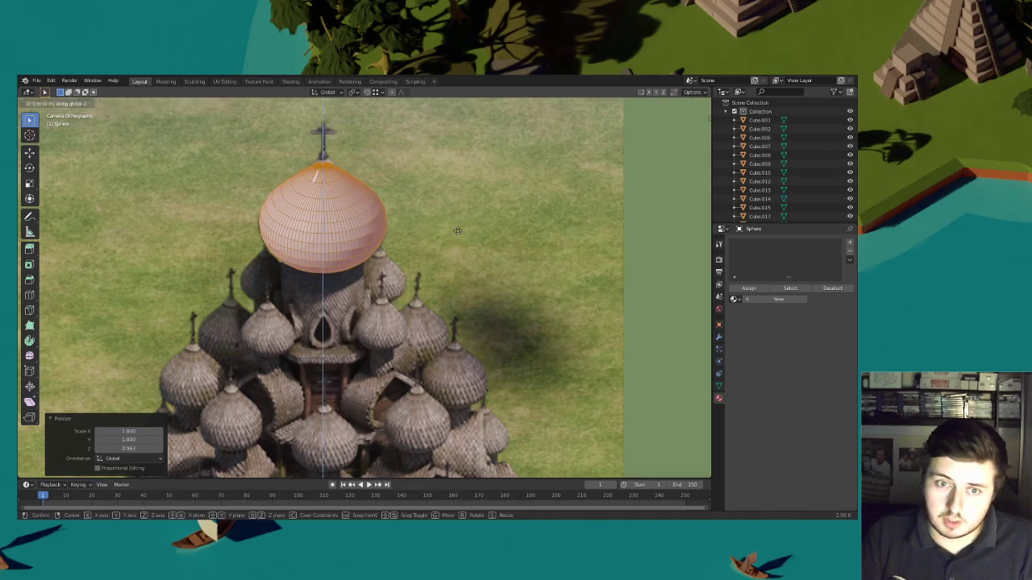
left_click(457, 232)
key("s")
left_click(458, 233)
Shift the dome in the horizontal plane by about -0.0036 m on both X and Y
key("g")
key("shift+z")
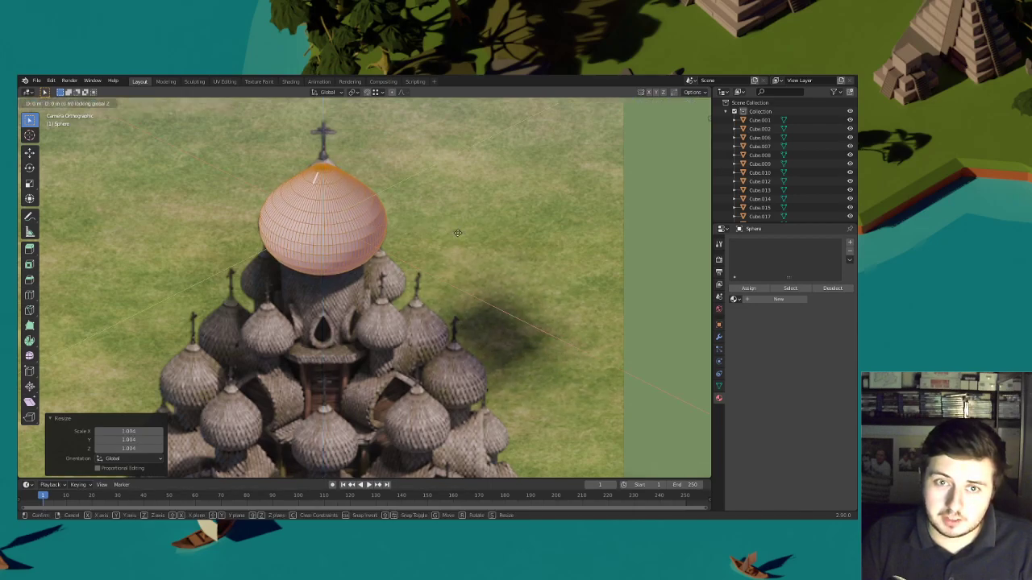
left_click(432, 228)
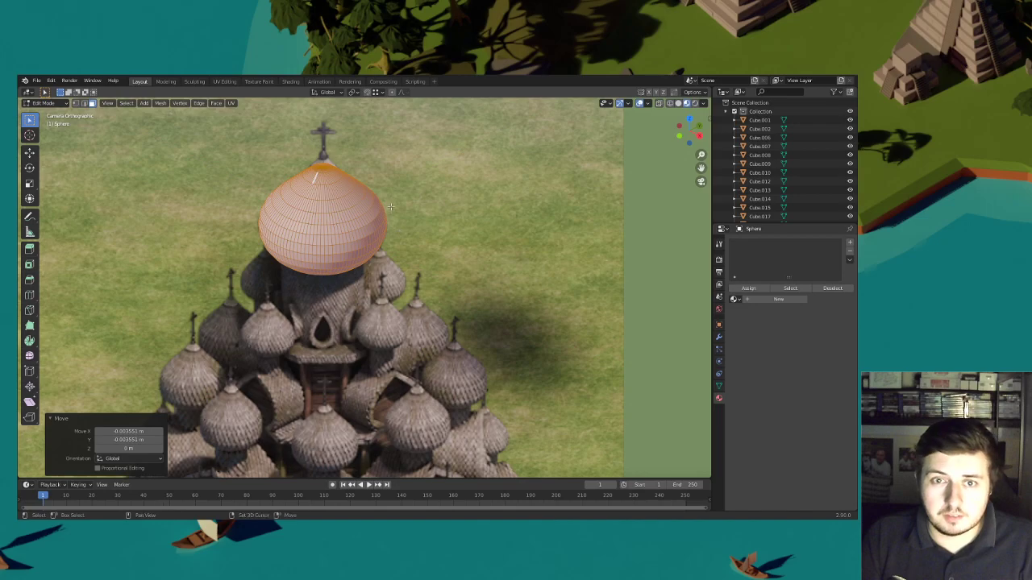
Turn on proportional editing and try moving the face ring on the dome's upper part along Z
middle_click_drag(391, 208, 398, 251, "shift")
scroll(397, 249, "up", 3)
left_click(372, 182)
left_click(372, 182, "alt")
key("g")
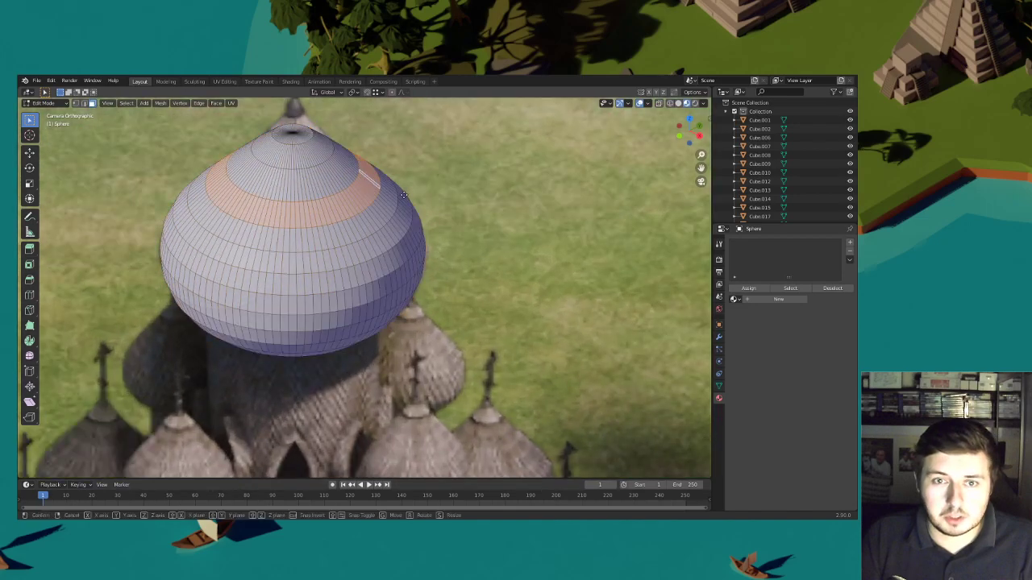
right_click(405, 204)
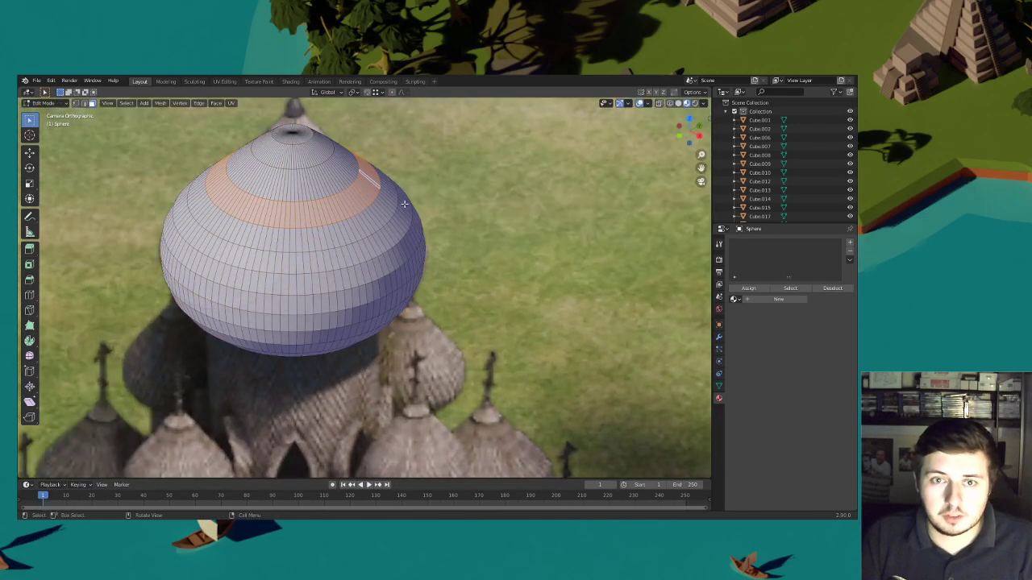
left_click(393, 94)
key("g")
key("z")
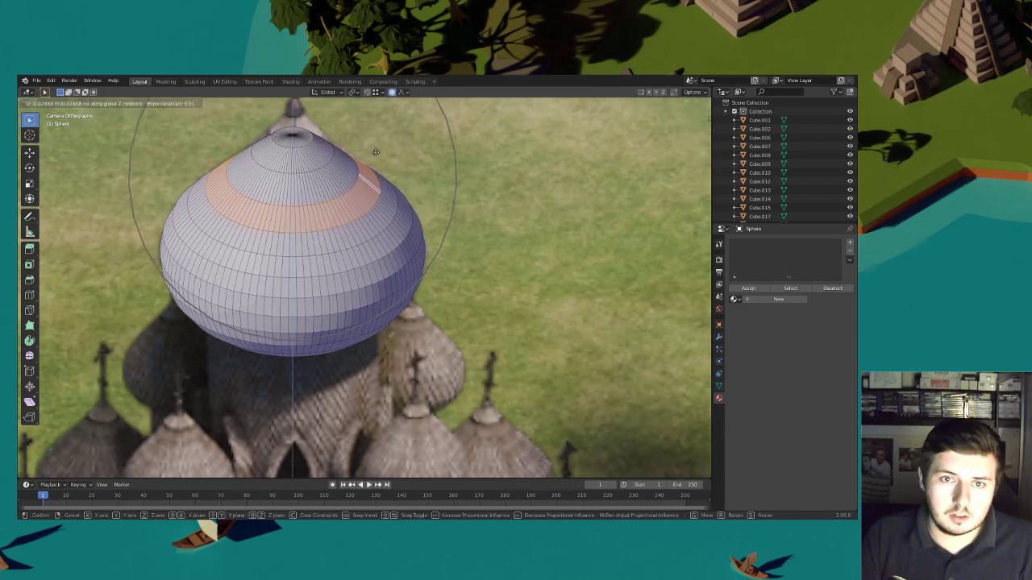
right_click(344, 155)
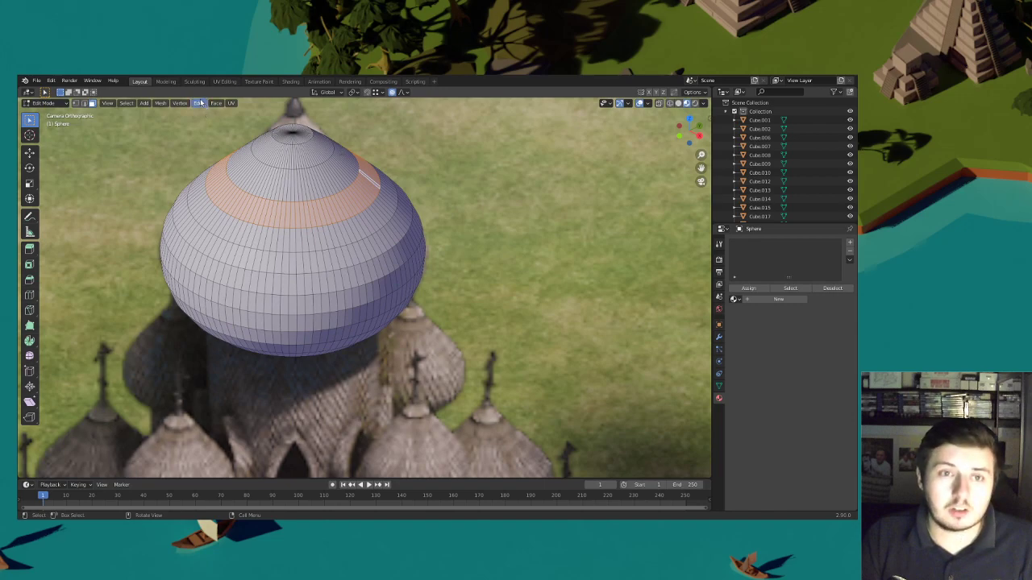
Select the edge loop on the dome's upper part and move it about -0.016 m along Z with proportional size about 0.47
left_click(85, 103)
key("g")
key("z")
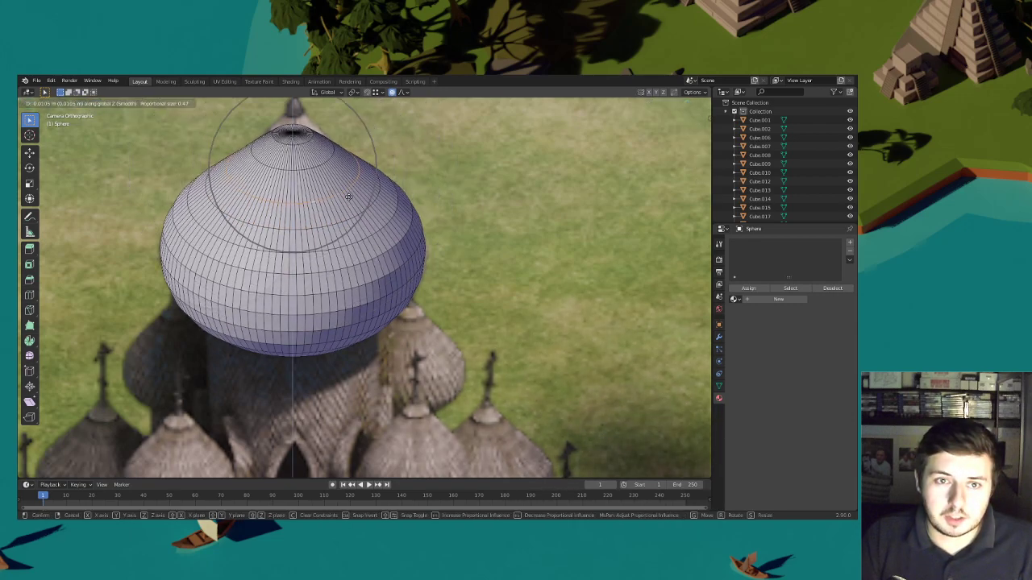
left_click(348, 199)
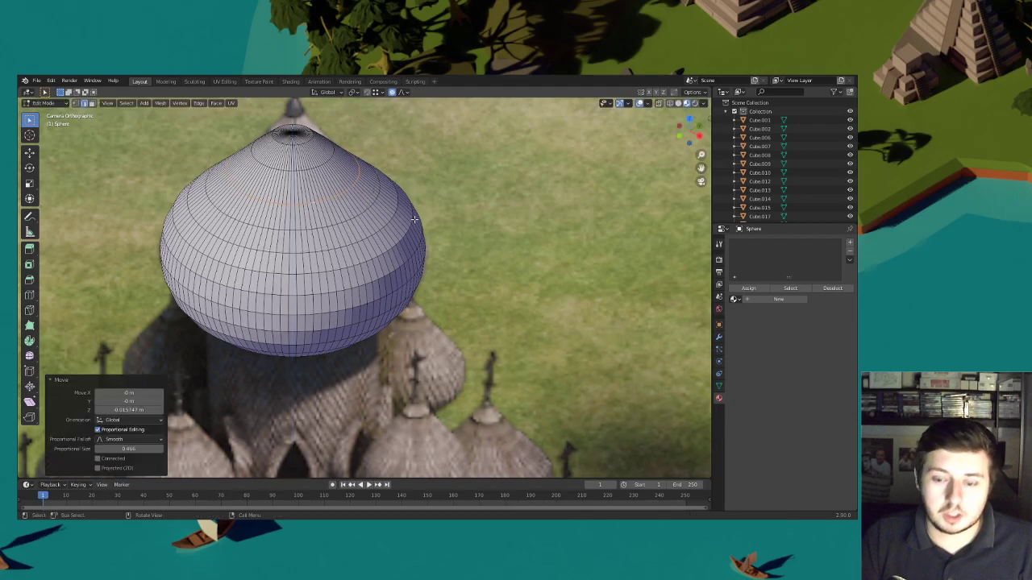
Return the dome to Object Mode and view its shape up close above the reference image
scroll(404, 218, "down", 3)
middle_click_drag(404, 219, 405, 211)
scroll(405, 211, "up", 4)
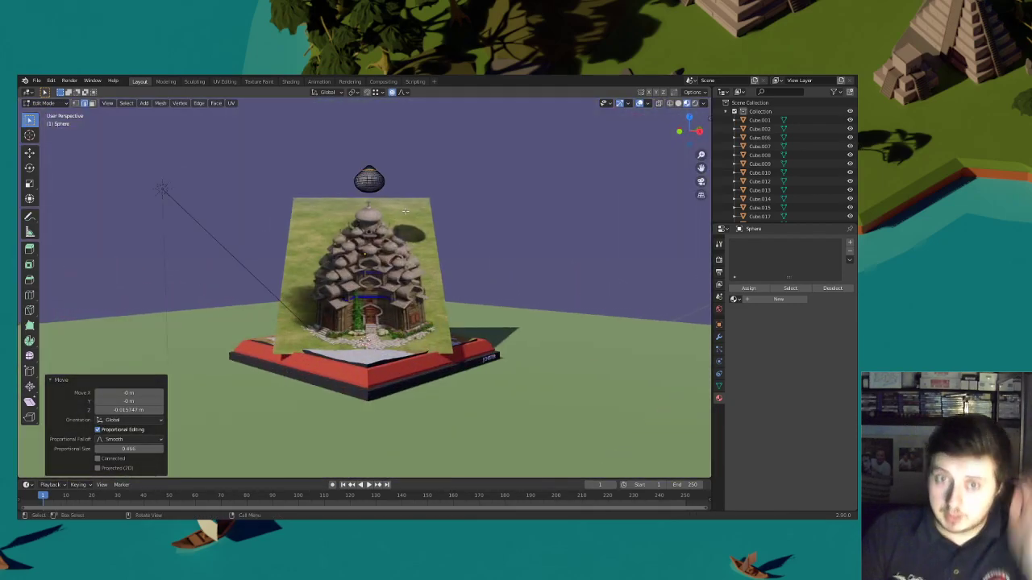
scroll(418, 216, "up", 3)
middle_click_drag(431, 168, 442, 254, "shift")
scroll(427, 256, "up", 1)
left_click(52, 106)
left_click(51, 115)
scroll(442, 254, "up", 4)
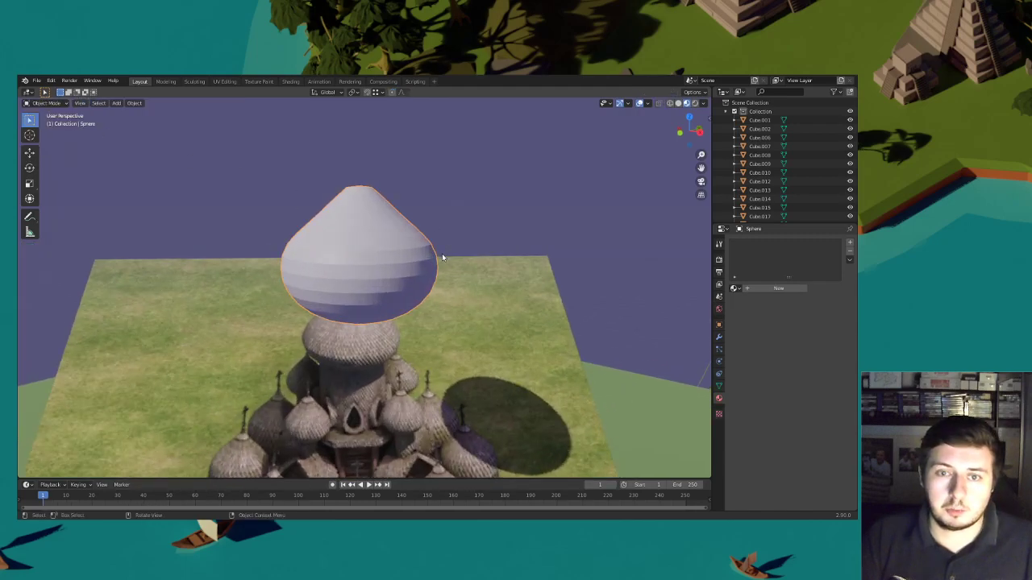
Add a Decimate modifier to the dome in Un-Subdivide mode with 1 iteration
left_click(719, 337)
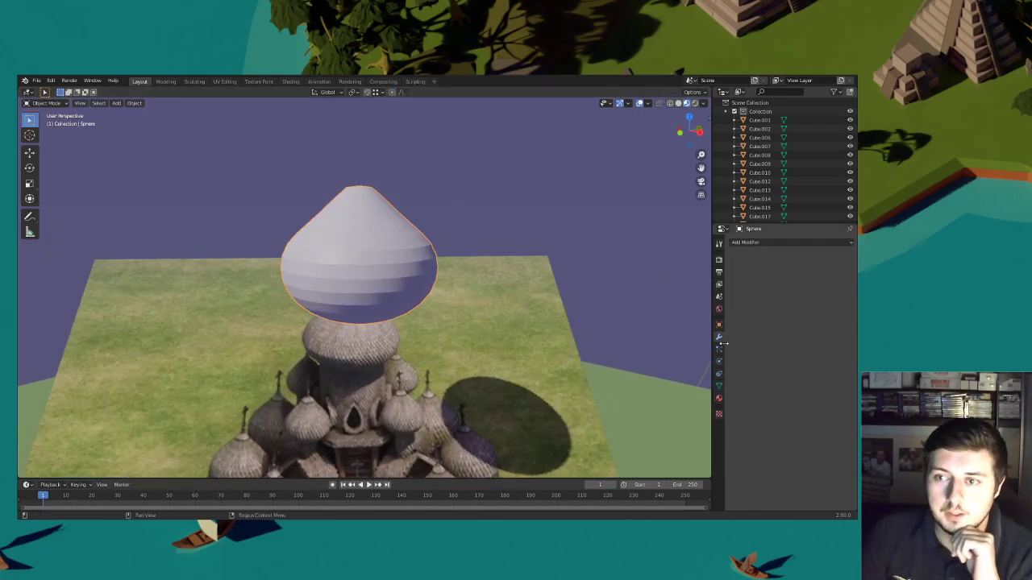
left_click(770, 243)
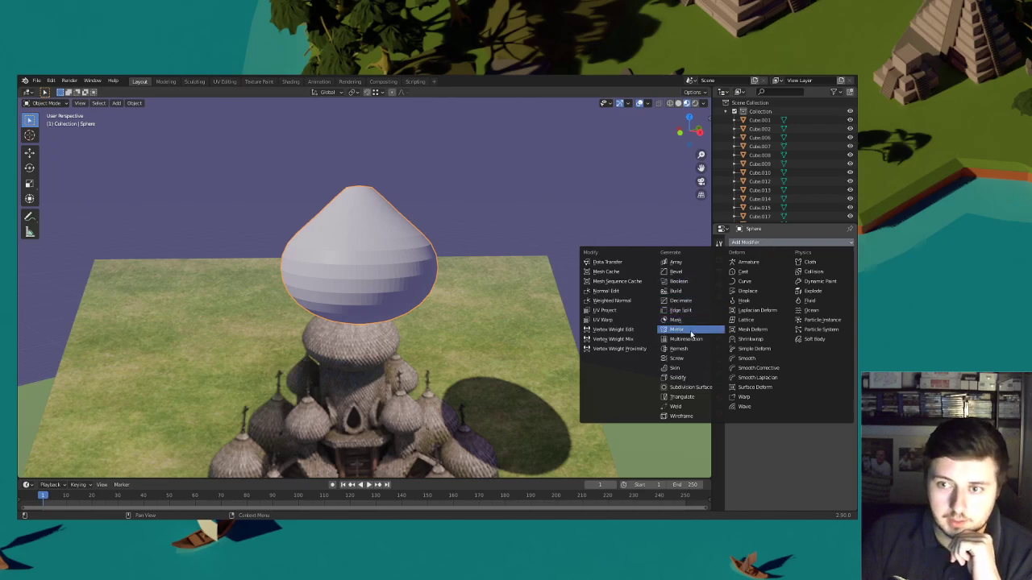
left_click(696, 300)
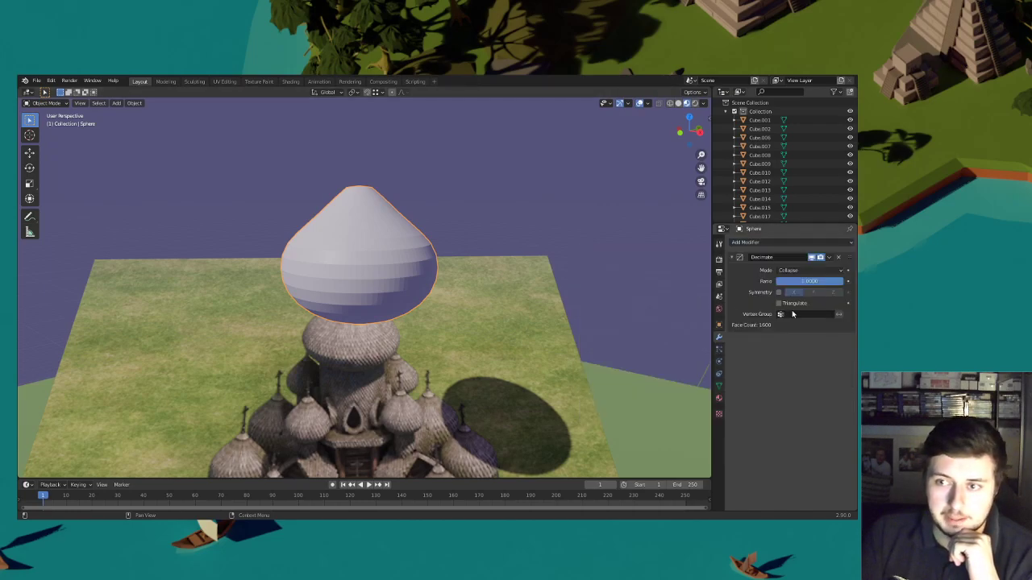
left_click(815, 274)
left_click(810, 290)
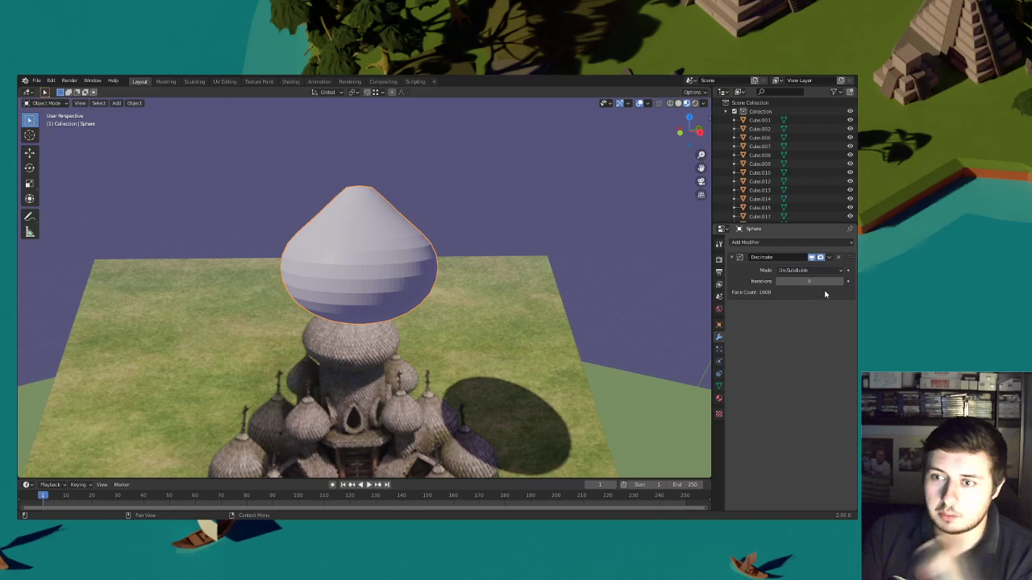
left_click(844, 281)
Compare the dome's underlying mesh in Edit Mode with its decimated shape in Object Mode
middle_click_drag(451, 275, 423, 268)
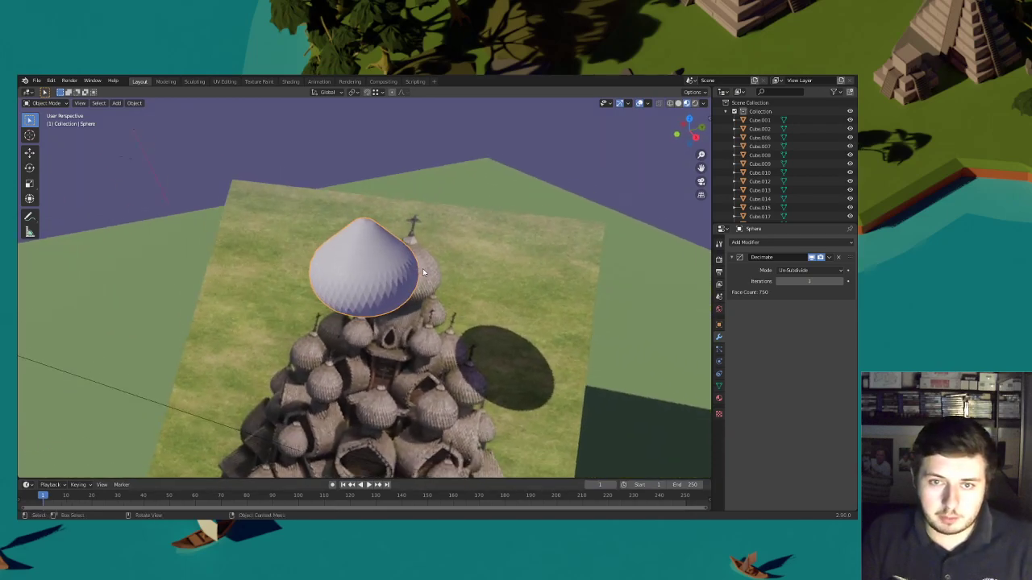
left_click(46, 103)
left_click(42, 122)
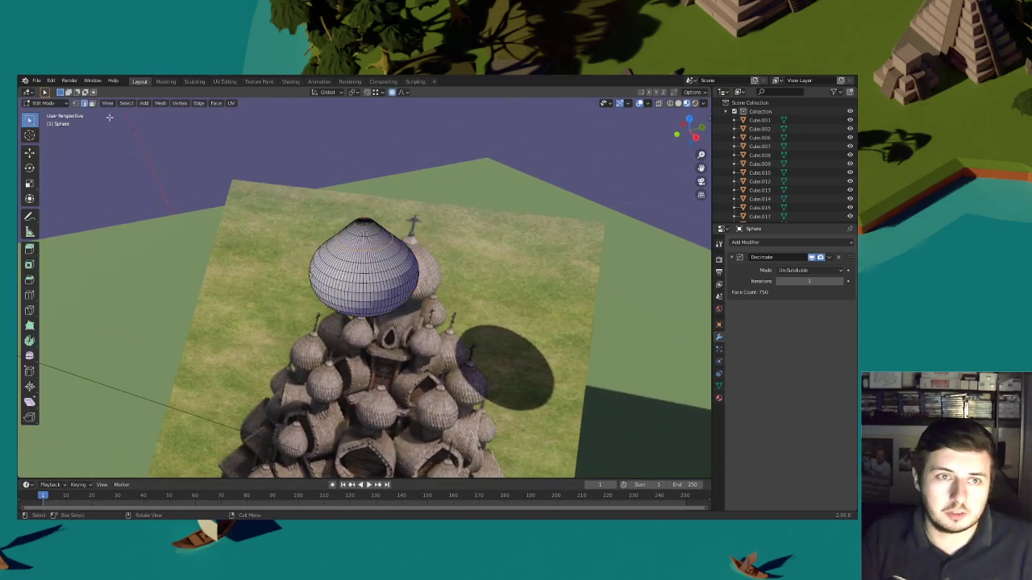
left_click(46, 104)
left_click(42, 113)
middle_click_drag(449, 259, 474, 279)
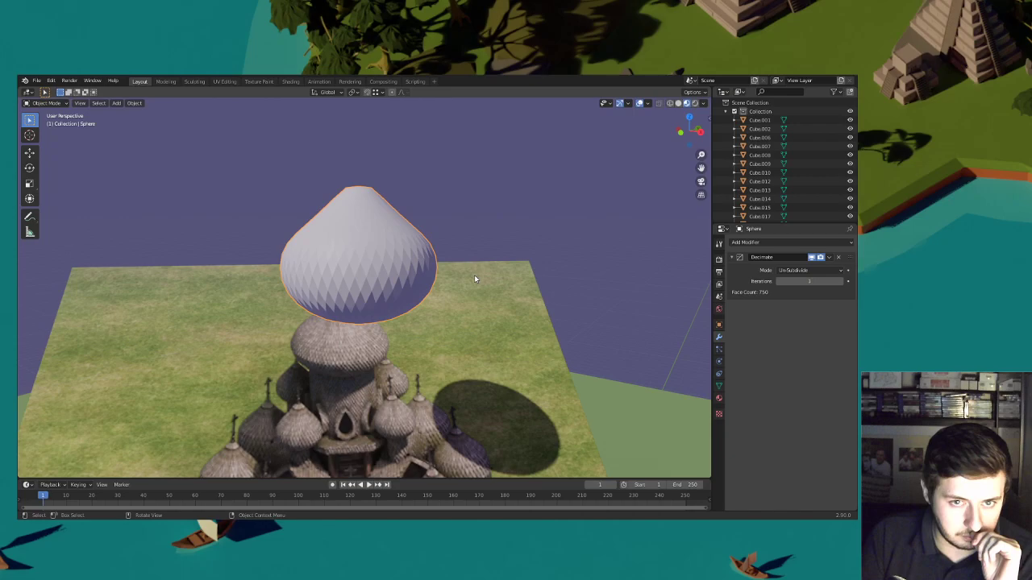
Apply the Decimate modifier and open the dome's diamond-faced mesh for editing
left_click(830, 257)
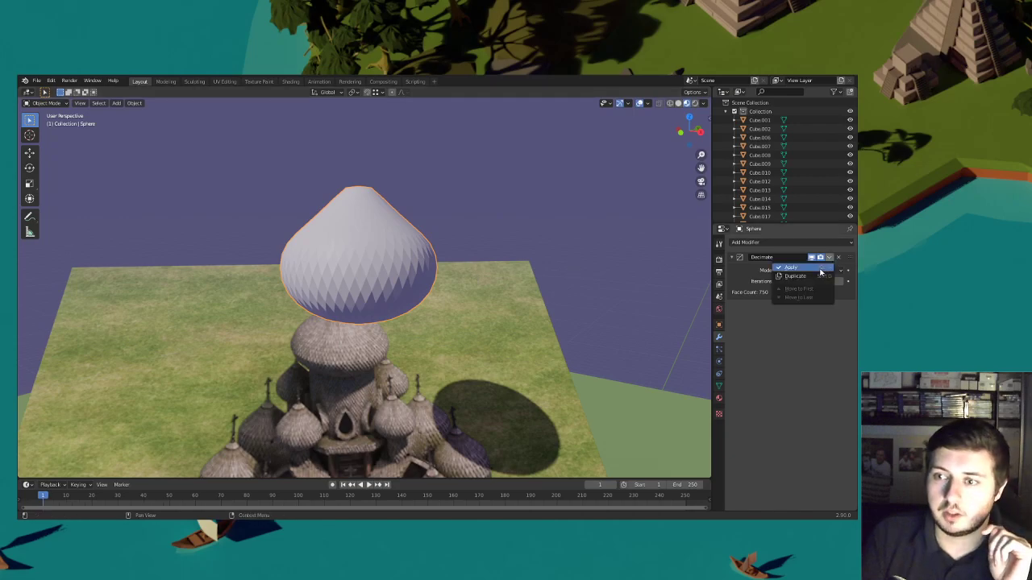
left_click(821, 271)
left_click(44, 104)
left_click(44, 123)
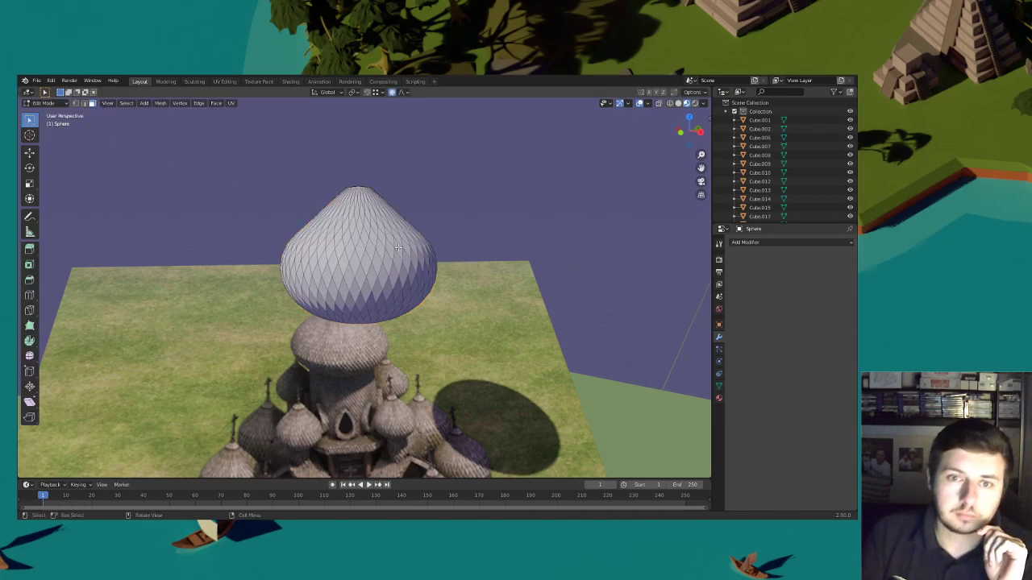
Select the dome's diamond-shaped faces, leaving out the triangle fan around the tip
key("l")
middle_click_drag(366, 213, 356, 239)
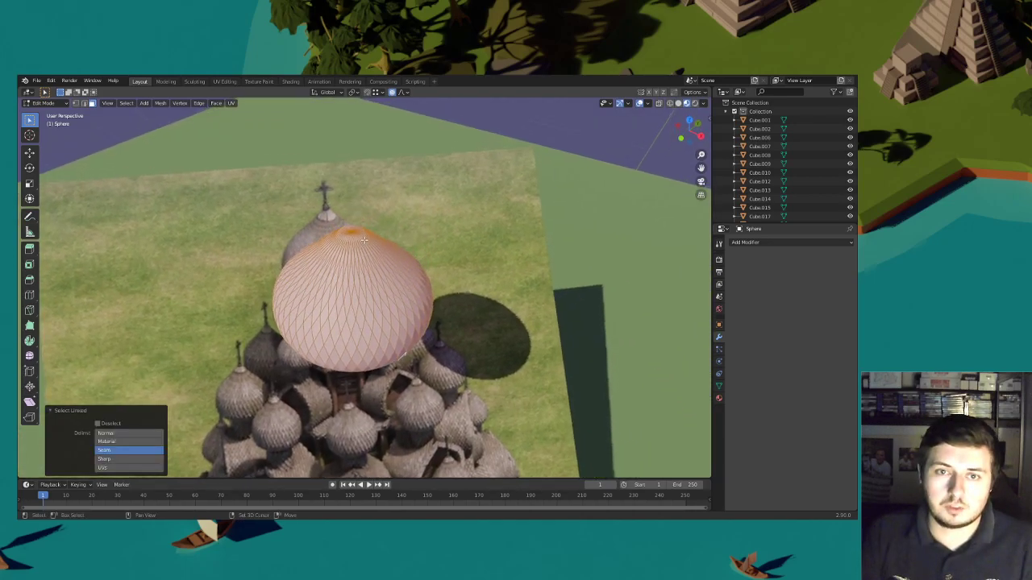
scroll(353, 226, "up", 4)
middle_click_drag(347, 186, 340, 207)
key("ctrl+z")
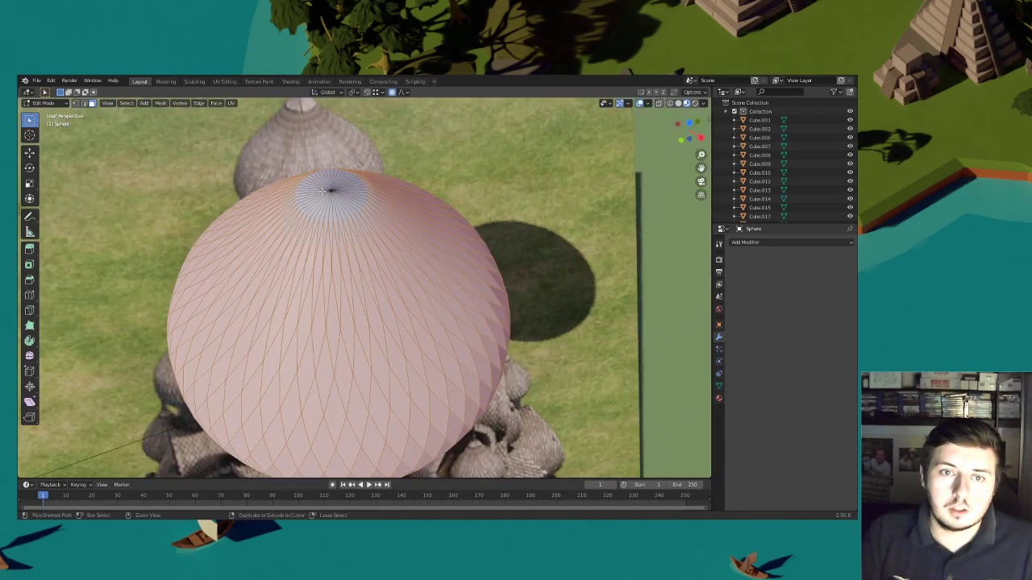
scroll(314, 186, "up", 3)
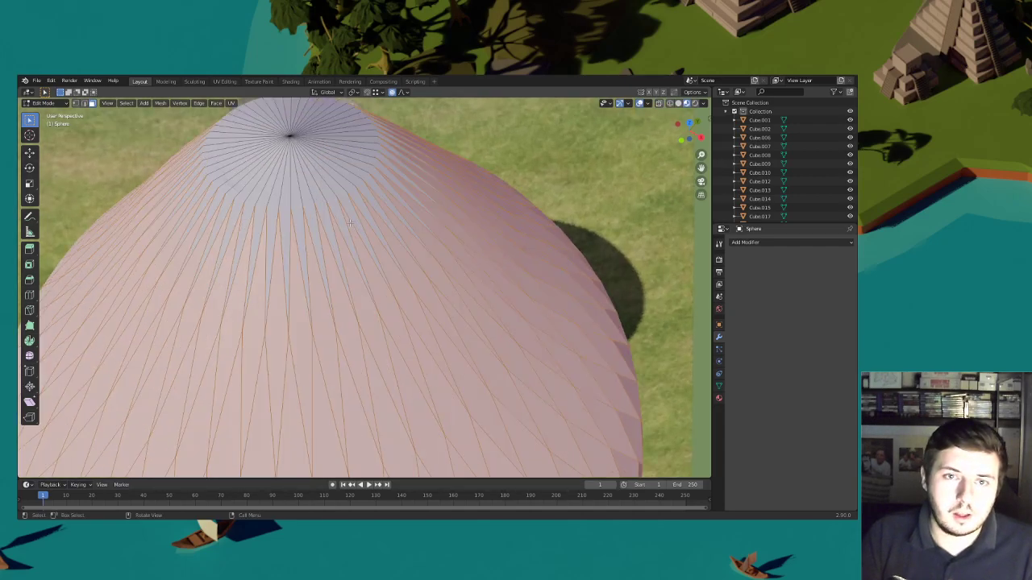
left_click(75, 104)
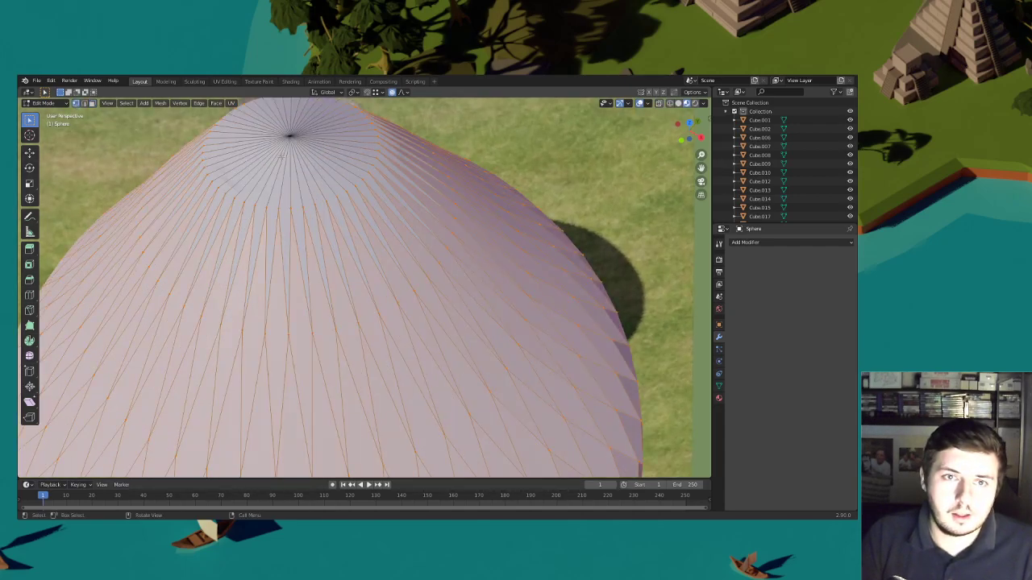
left_click(93, 103)
Inset the selected diamond faces individually with a thickness of about 0.0037 m
scroll(323, 202, "down", 6)
middle_click_drag(330, 206, 472, 276)
scroll(331, 278, "up", 4)
scroll(319, 263, "down", 3)
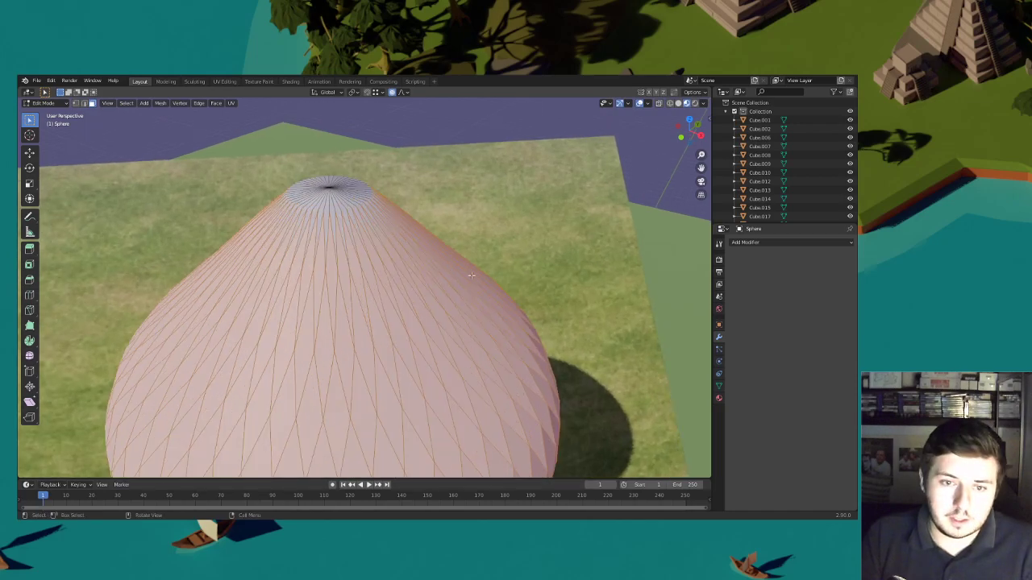
key("i")
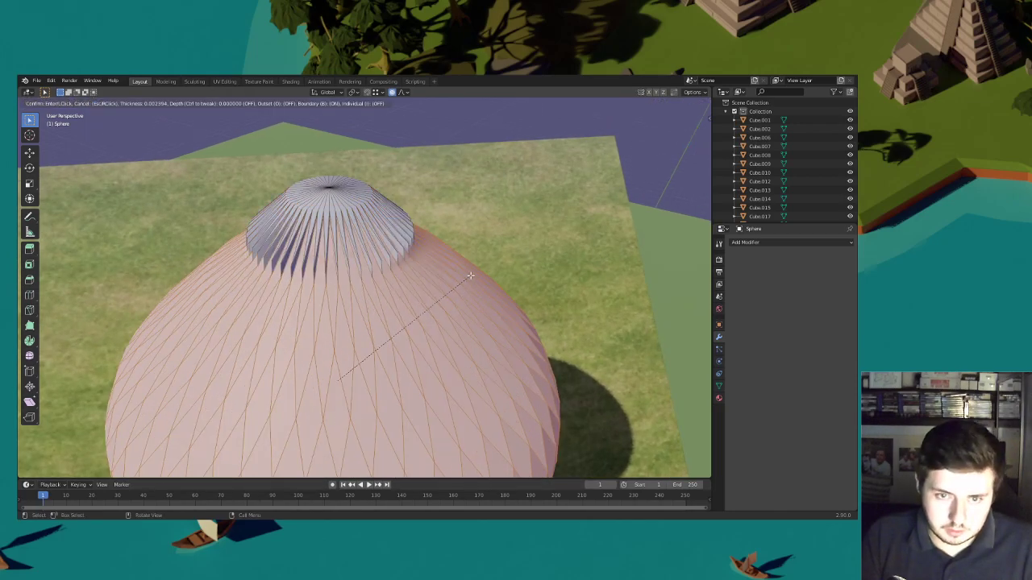
key("i")
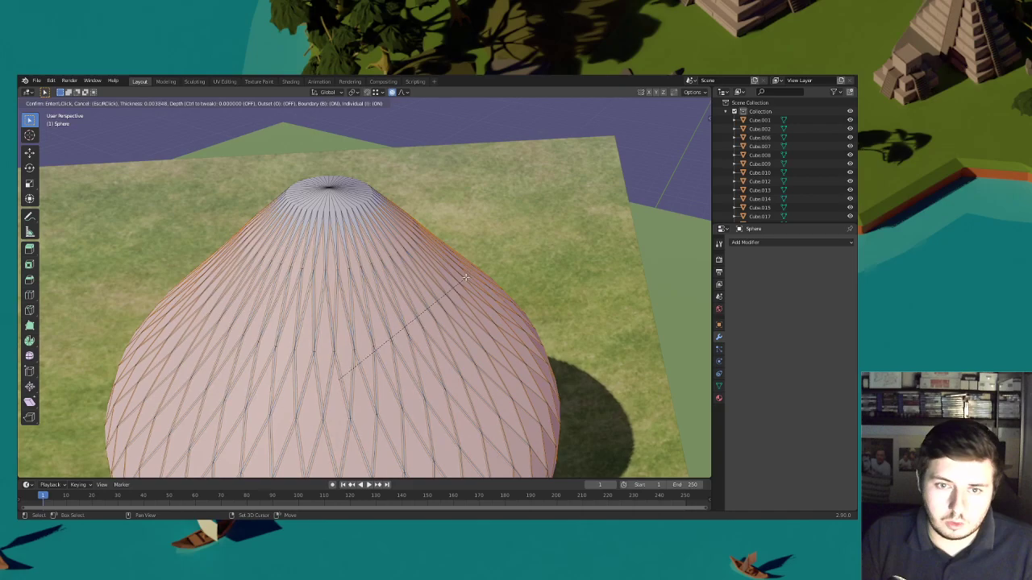
left_click(465, 276)
Extrude the inset diamond faces along their normals by about 0.008 m
middle_click_drag(465, 275, 415, 264)
right_click(416, 264)
left_click(411, 290)
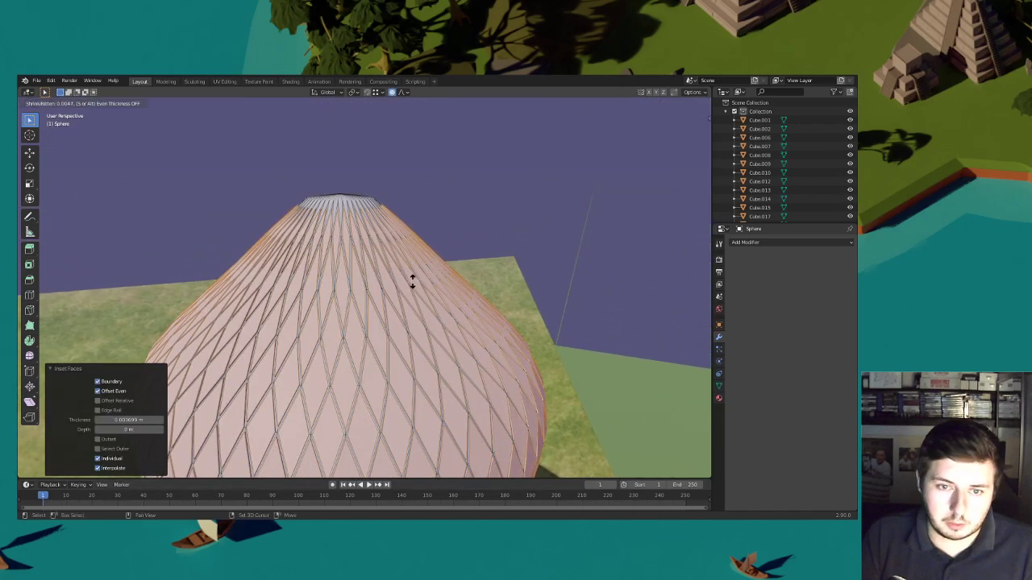
left_click(413, 278)
Bevel the edges of the extruded diamond faces with a width of about 0.0012 m and 1 segment
key("ctrl+b")
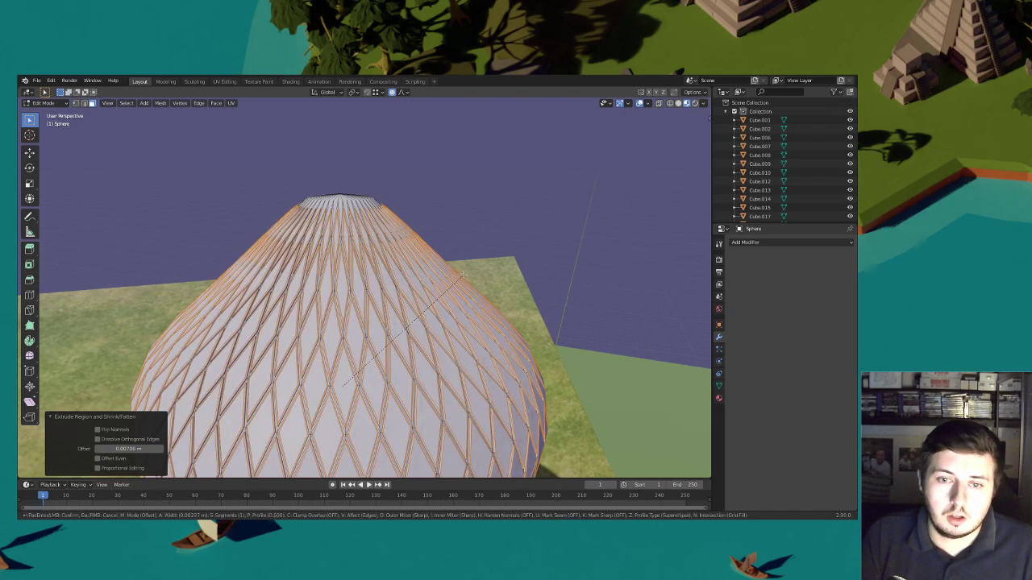
left_click(464, 276)
scroll(456, 271, "down", 8)
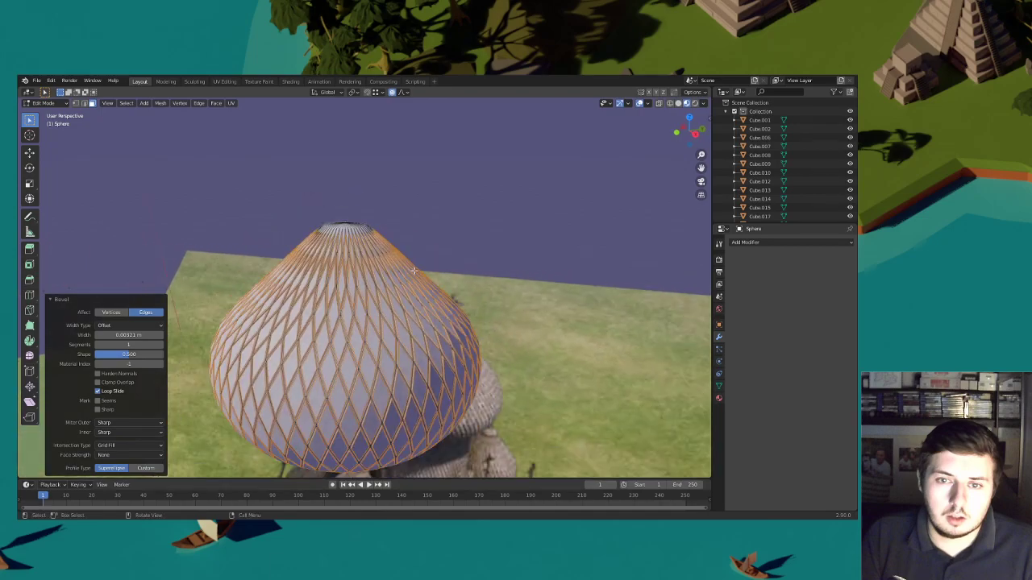
middle_click_drag(451, 268, 433, 270)
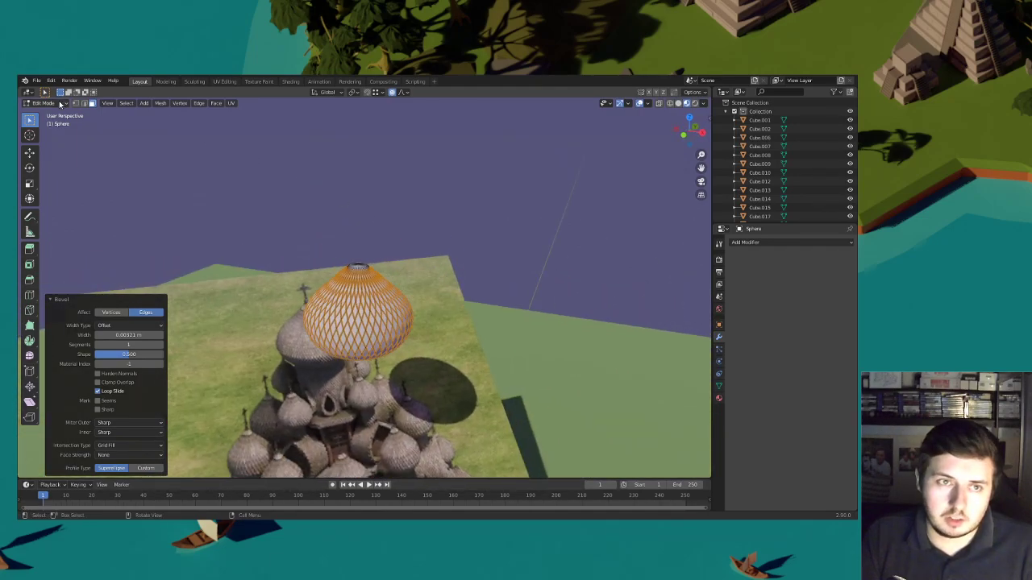
Switch the dome back to Object Mode and compare it with the reference church through the camera
left_click(59, 101)
left_click(47, 115)
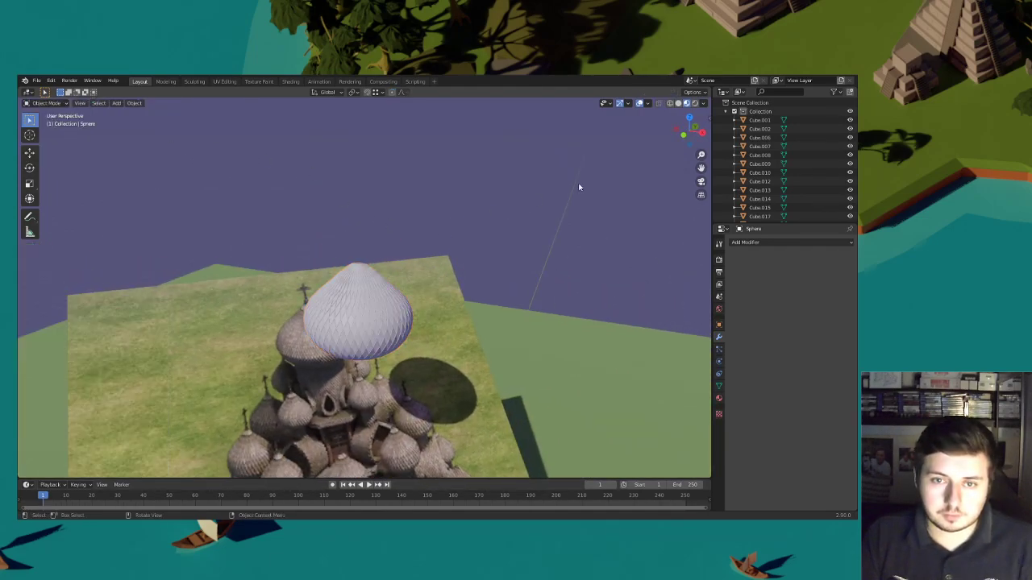
left_click(702, 182)
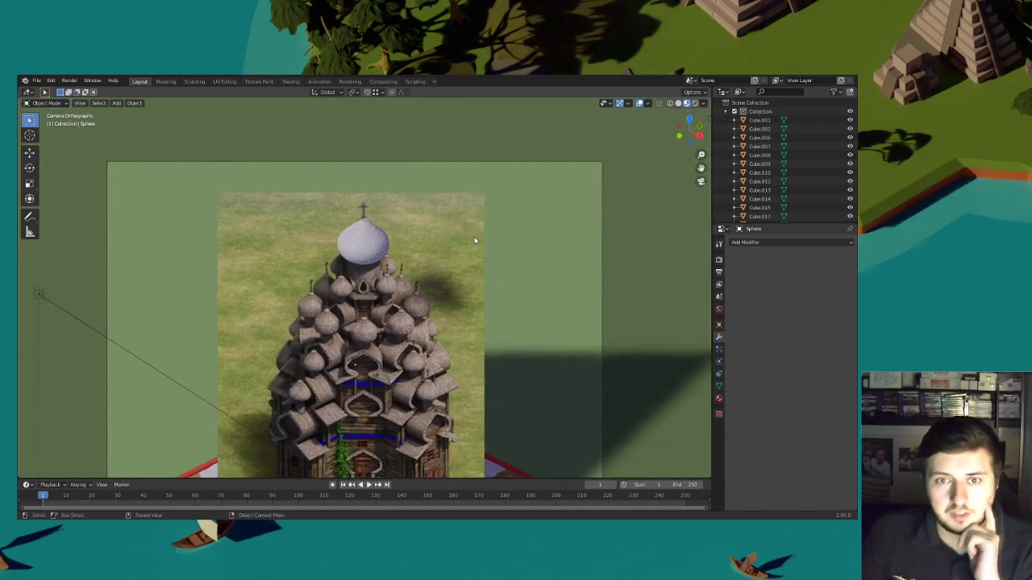
scroll(427, 242, "up", 3)
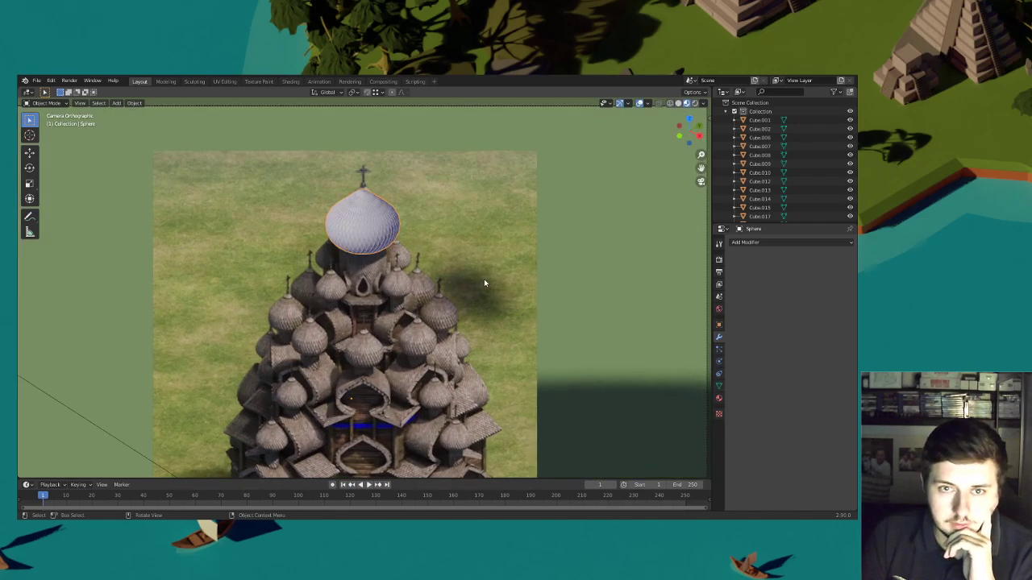
scroll(483, 282, "up", 5)
key("s")
key("z")
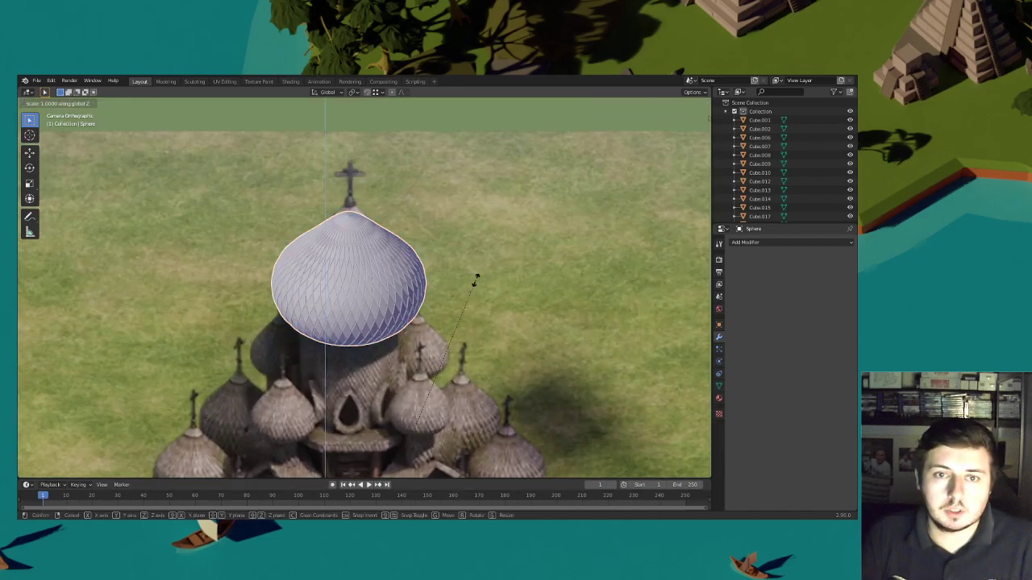
left_click(480, 277)
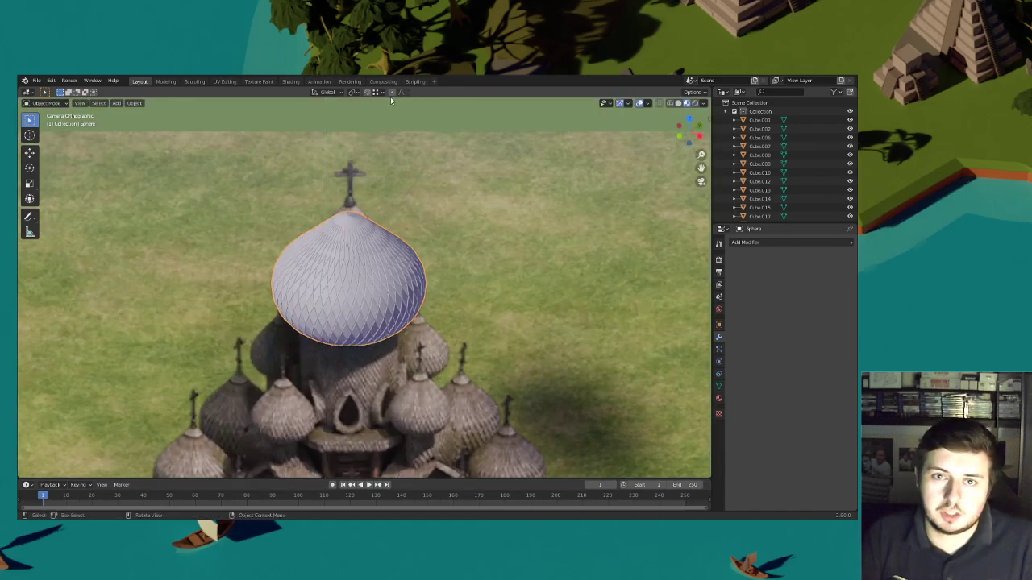
Set the dome's origin to its geometry using the median center
right_click(351, 258)
mouse_move(355, 263)
left_click(380, 277)
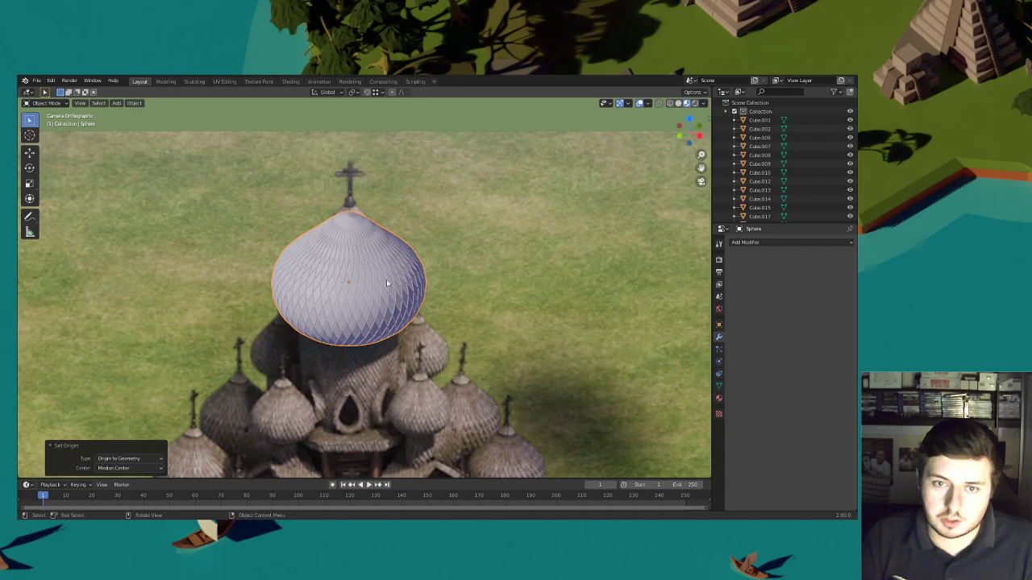
Scale the dome by about 1.04 along Z and by about 1.011 in X and Y to match the reference
key("s")
key("z")
left_click(484, 278)
key("s")
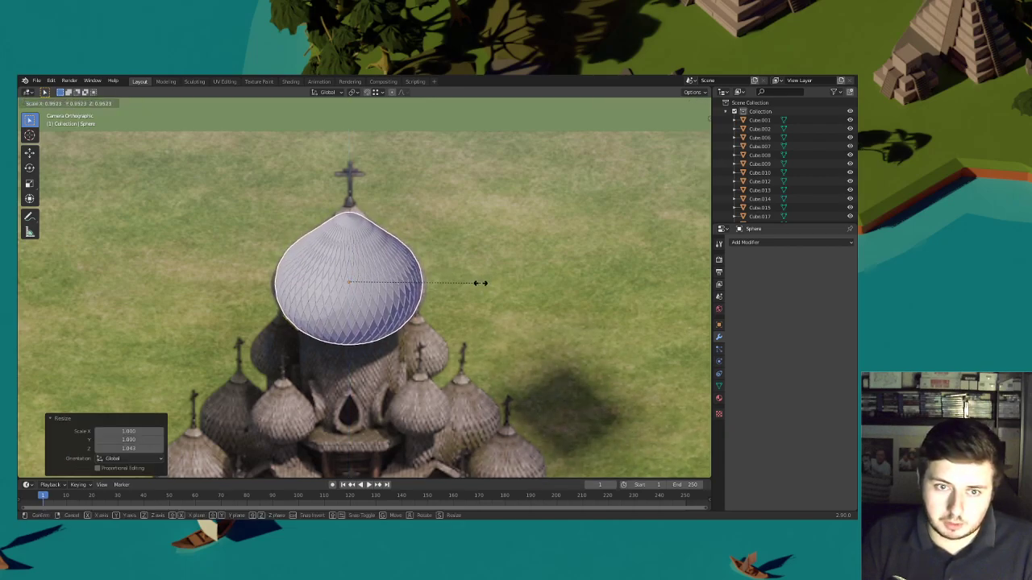
key("shift+z")
left_click(482, 284)
Examine the dome's fit over the reference image from the camera and from an orbited perspective
scroll(474, 278, "down", 2)
middle_click_drag(472, 276, 457, 306)
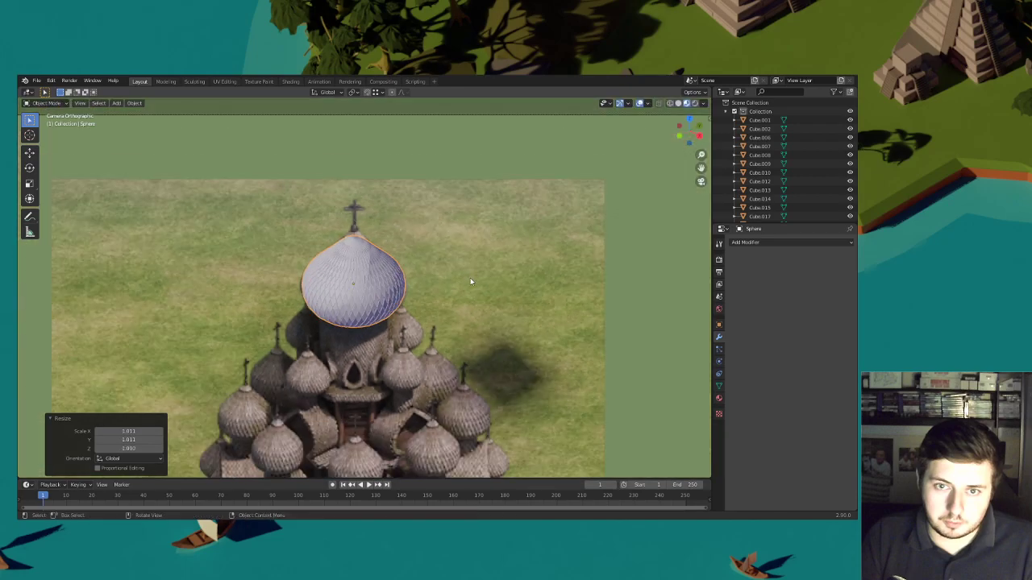
scroll(462, 227, "up", 4)
scroll(457, 305, "up", 5)
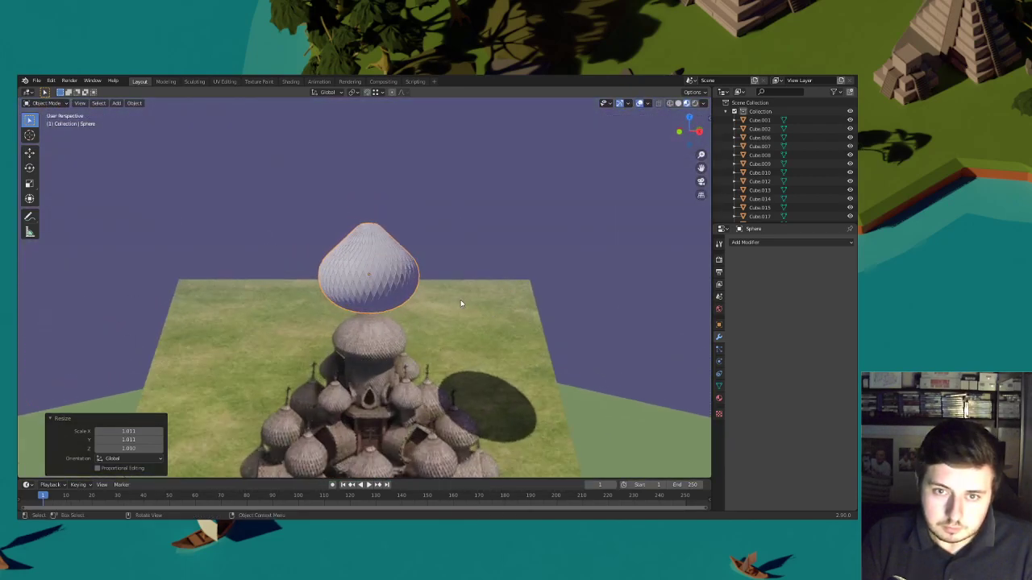
scroll(461, 298, "down", 3)
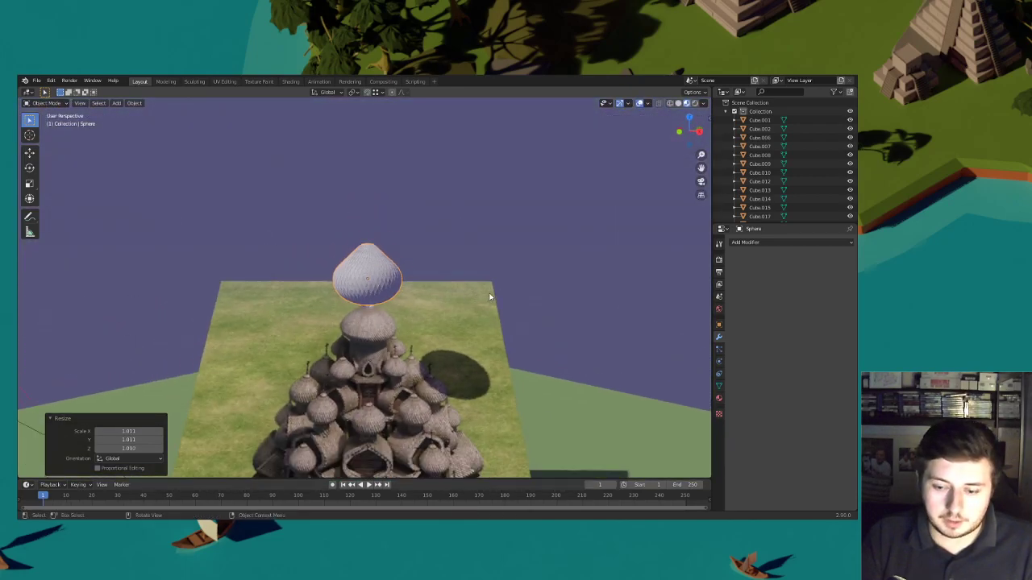
left_click(702, 182)
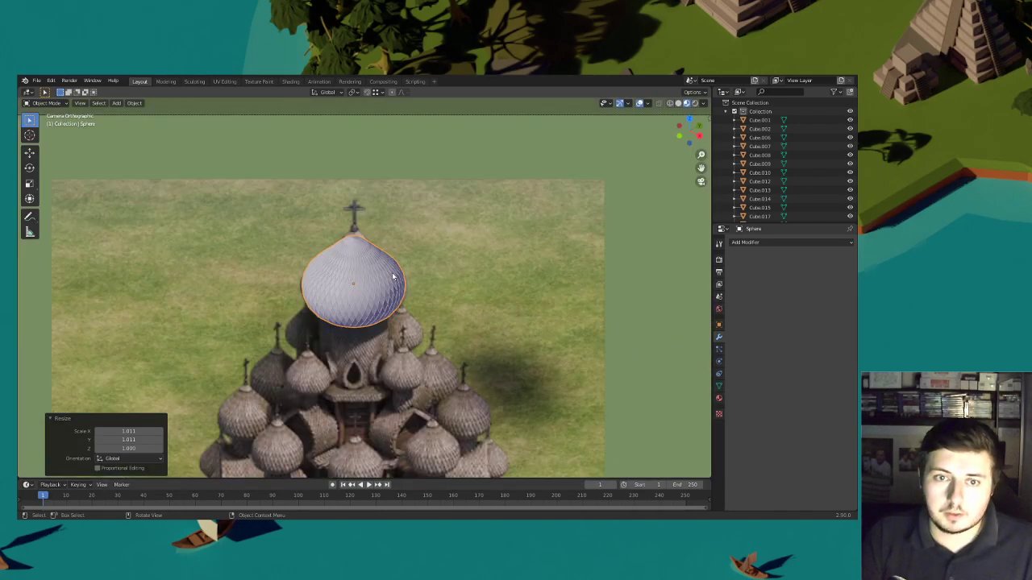
scroll(405, 275, "down", 5)
middle_click_drag(405, 280, 432, 262, "shift")
scroll(403, 251, "up", 6)
middle_click_drag(384, 187, 385, 260, "shift")
scroll(385, 260, "up", 3)
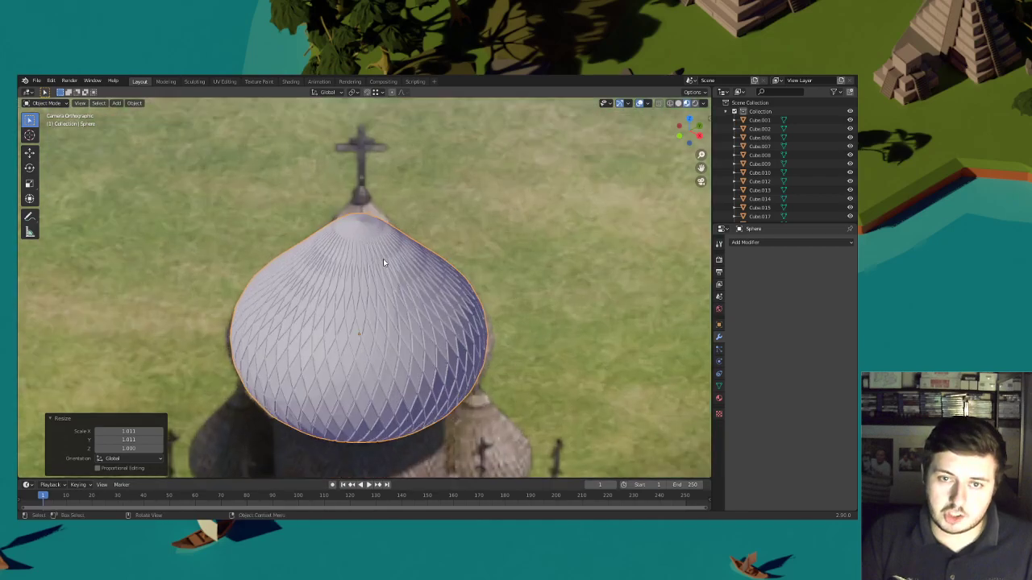
scroll(484, 264, "down", 3)
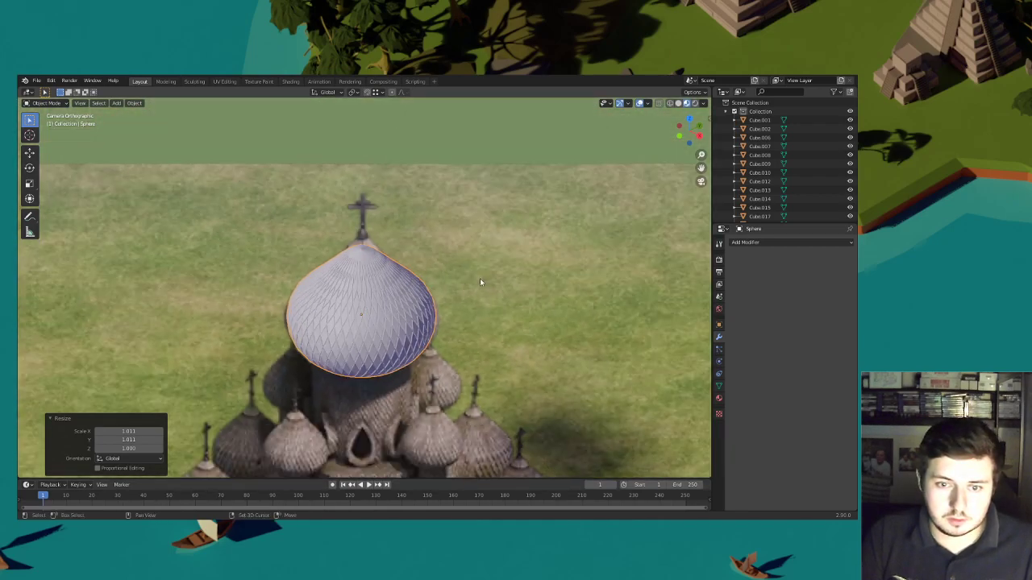
middle_click_drag(484, 283, 405, 250, "shift")
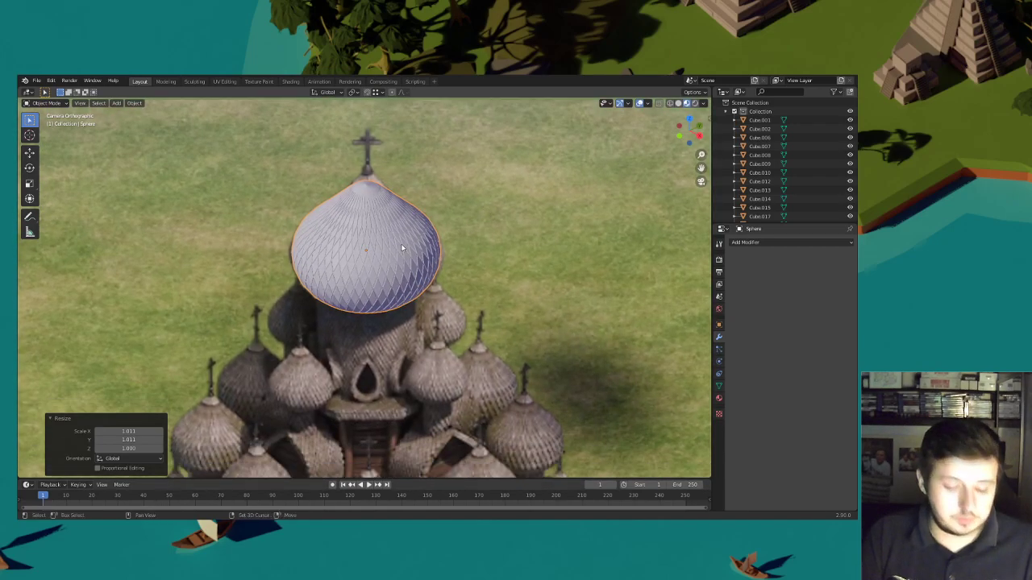
Add a cylinder with 80 vertices at the dome's position
key("shift+a")
mouse_move(424, 231)
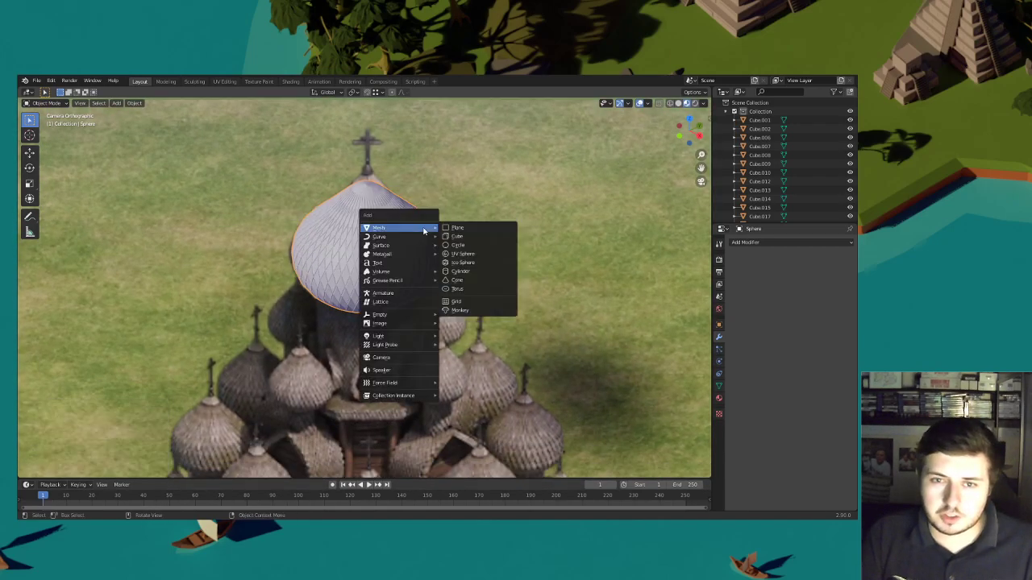
left_click(459, 272)
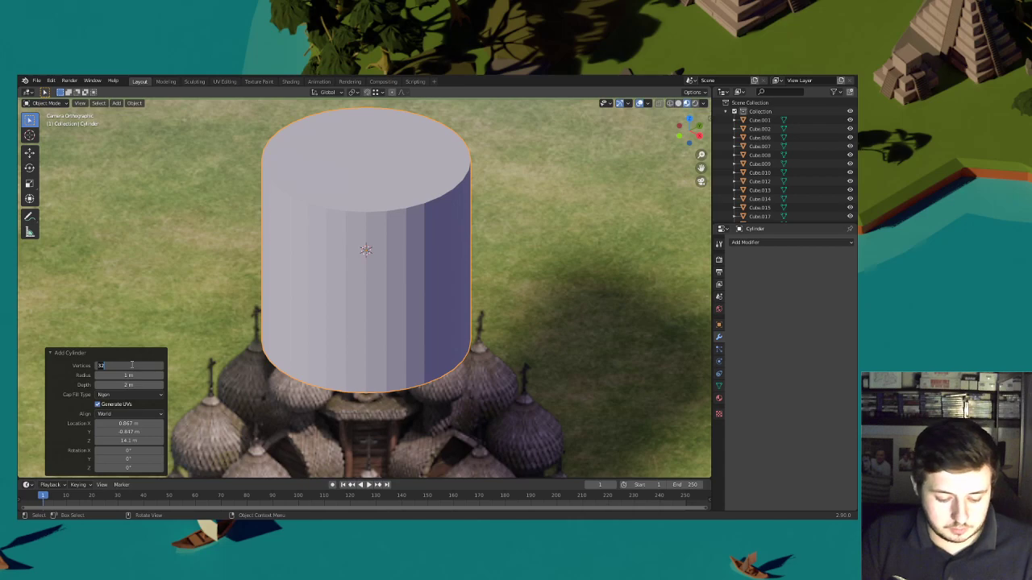
left_click(131, 365)
type("80")
key("Return")
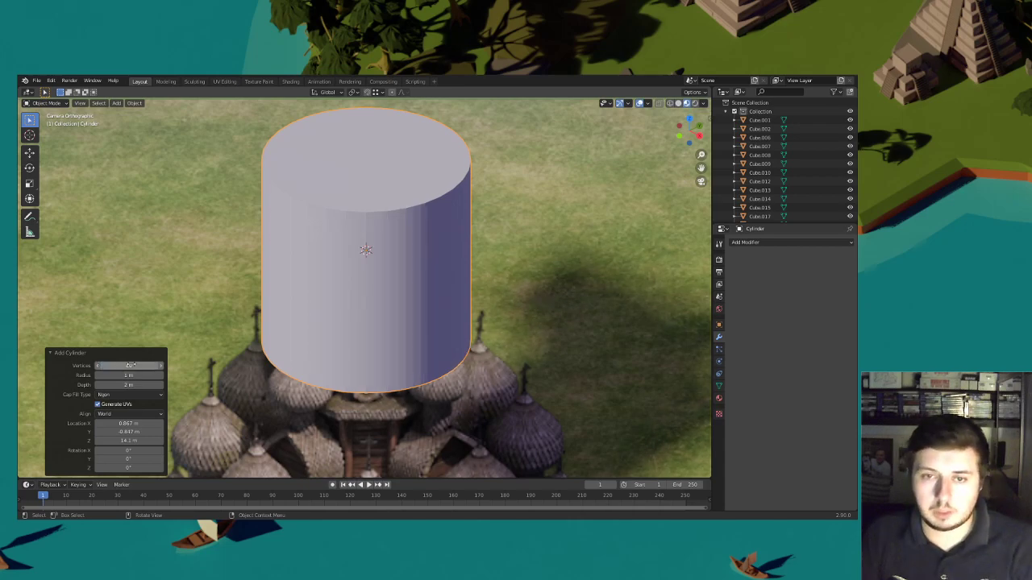
Cut 19 evenly spaced horizontal edge loops around the cylinder's side without sliding them
left_click(55, 104)
left_click(55, 121)
key("ctrl+r")
scroll(416, 299, "up", 18)
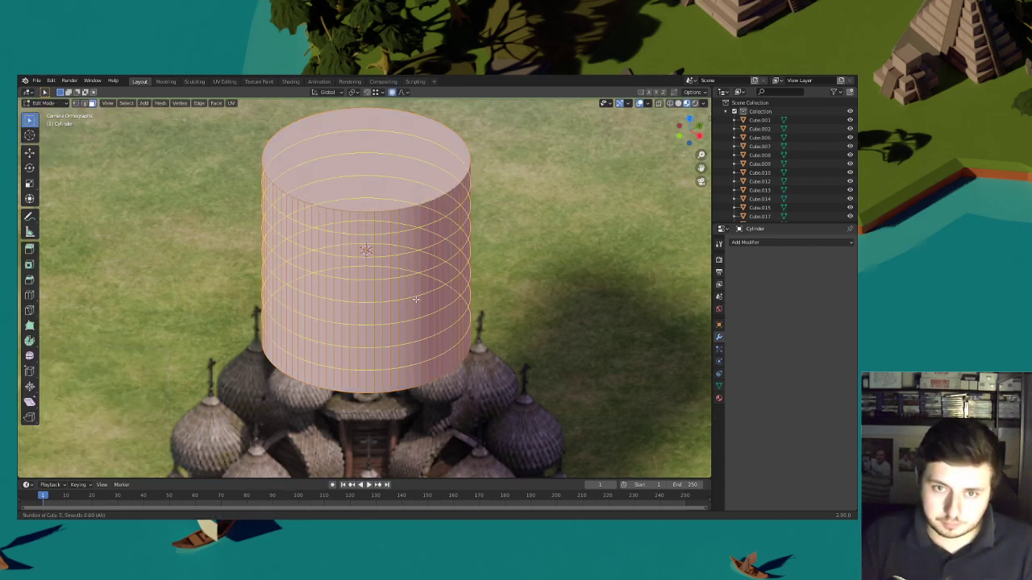
left_click(416, 299)
right_click(417, 293)
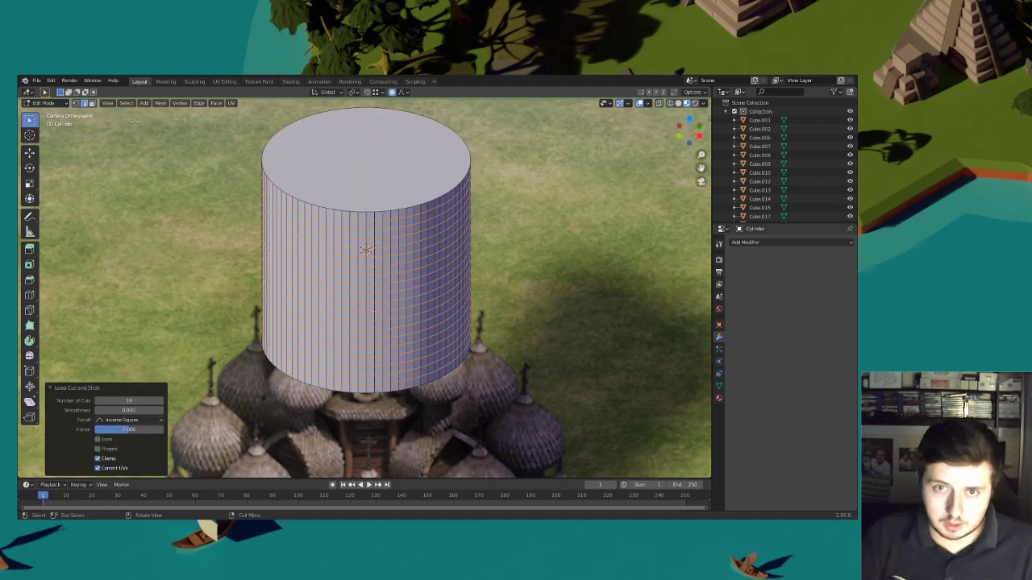
Select all linked cylinder faces and scale them uniformly to about half size with proportional editing off
left_click(91, 104)
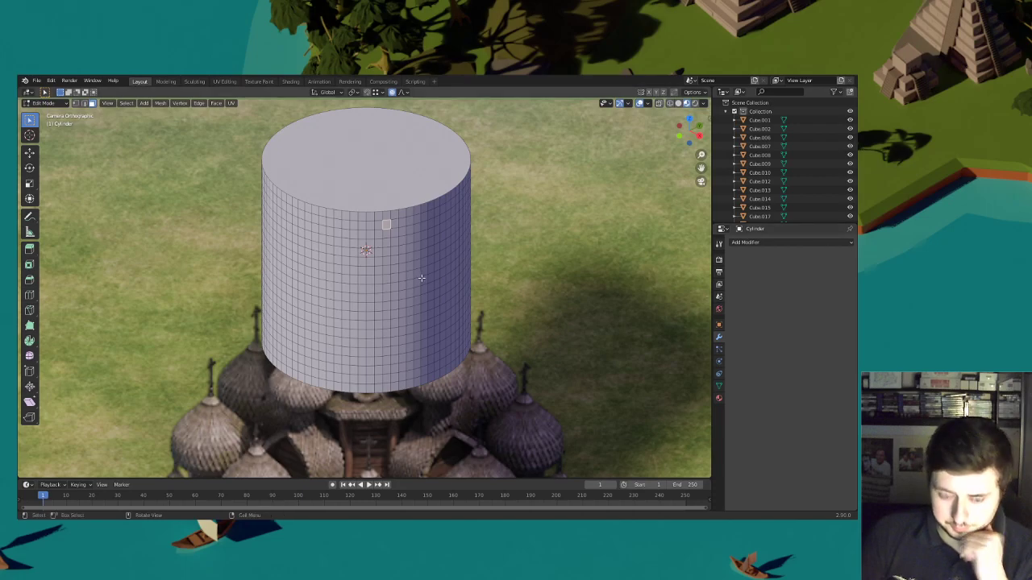
key("ctrl+l")
key("s")
right_click(485, 289)
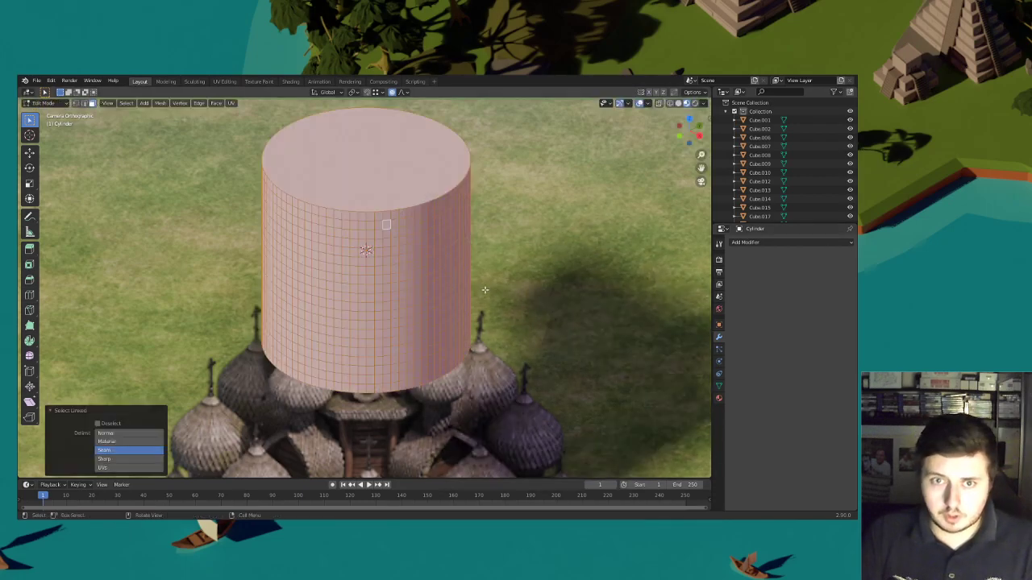
left_click(391, 92)
key("s")
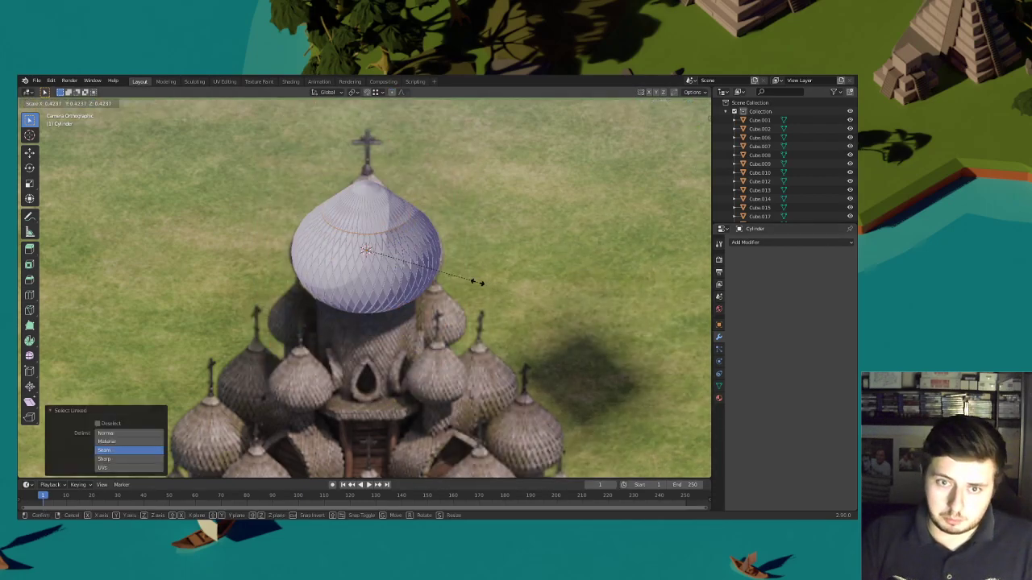
left_click(499, 283)
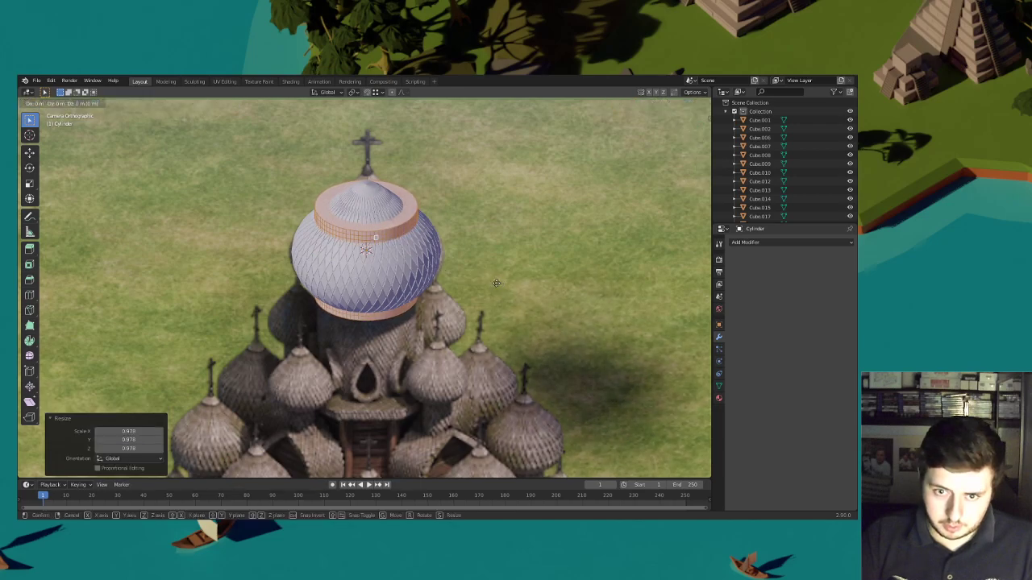
Move the cylinder mesh about 0.89 m down along Z so it sits beneath the dome, checking its placement in perspective
key("g")
key("z")
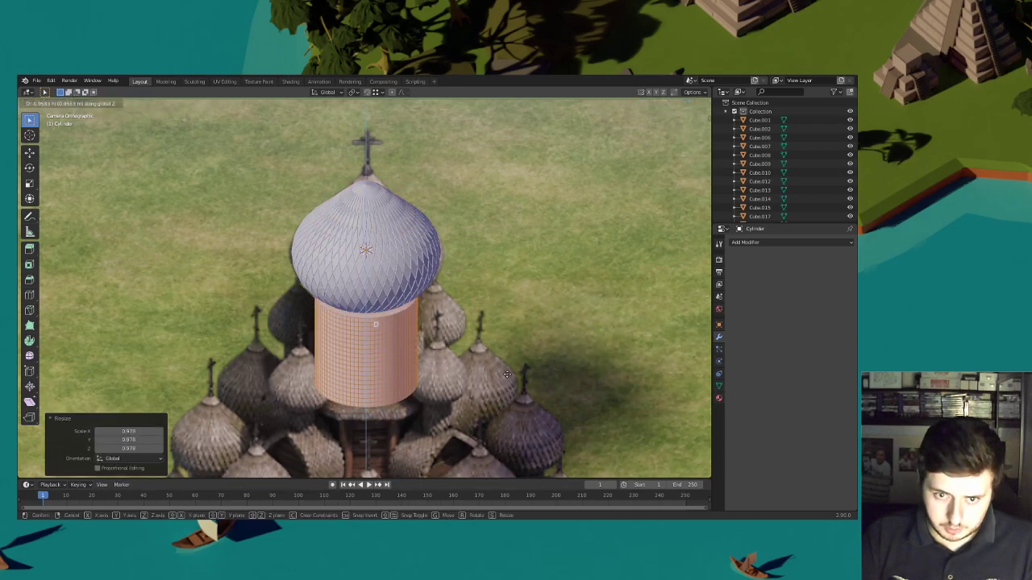
left_click(494, 353)
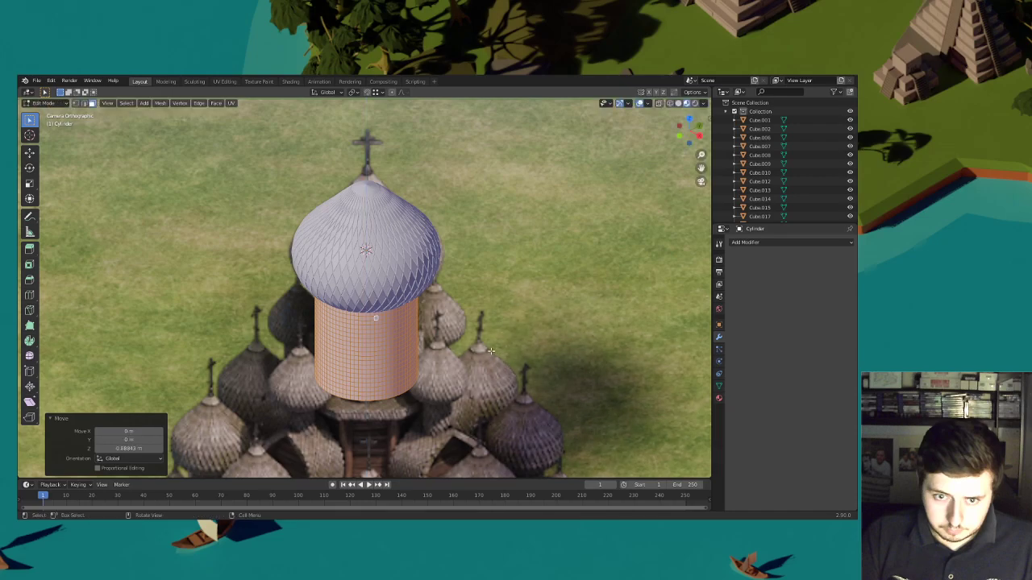
key("KP_0")
scroll(460, 347, "up", 4)
middle_click_drag(478, 283, 486, 308, "shift")
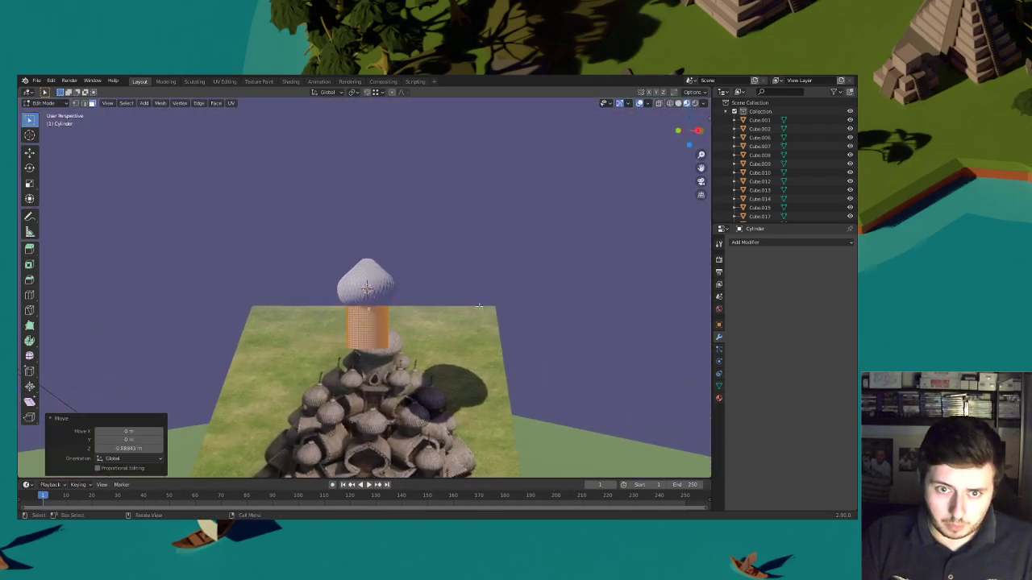
scroll(487, 349, "up", 4)
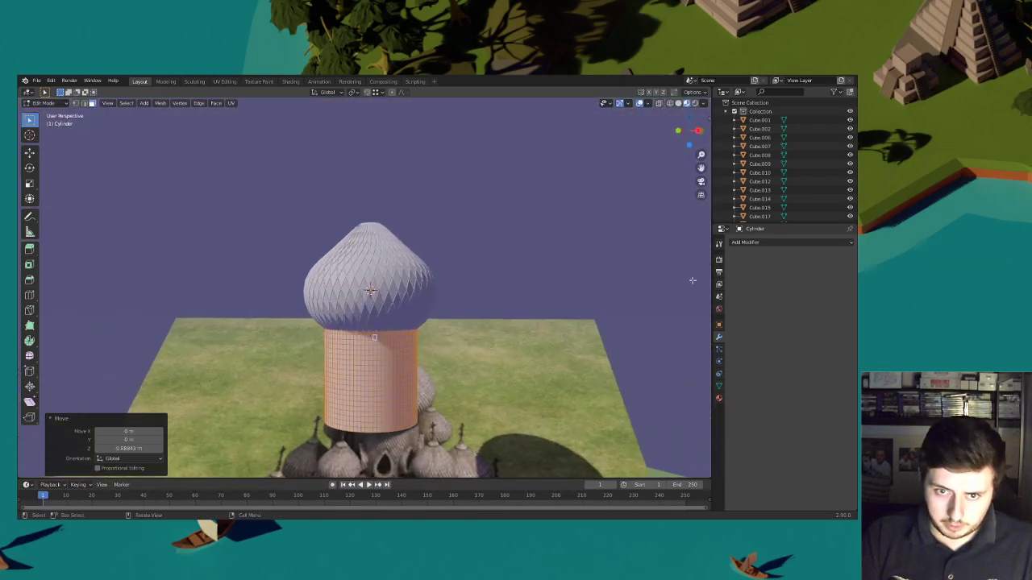
left_click(701, 182)
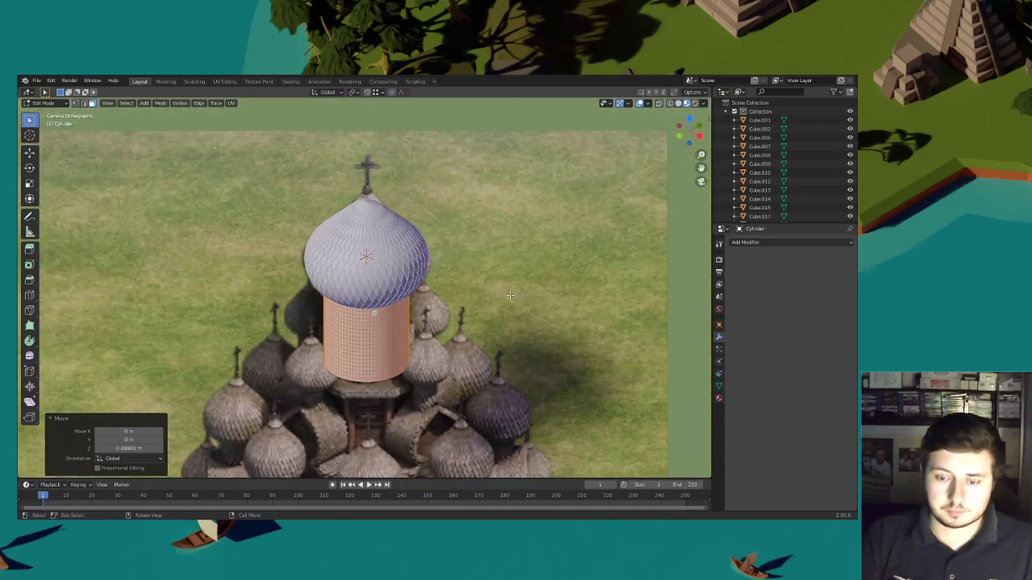
Add a Decimate modifier to the cylinder in Un-Subdivide mode with 1 iteration and apply it in Object Mode
left_click(756, 242)
left_click(692, 300)
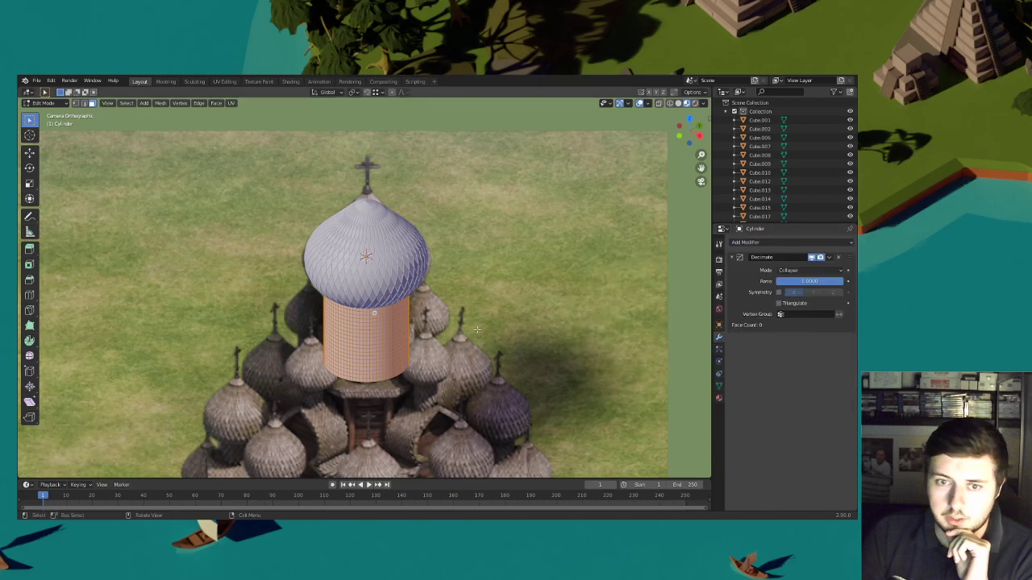
scroll(549, 318, "up", 5)
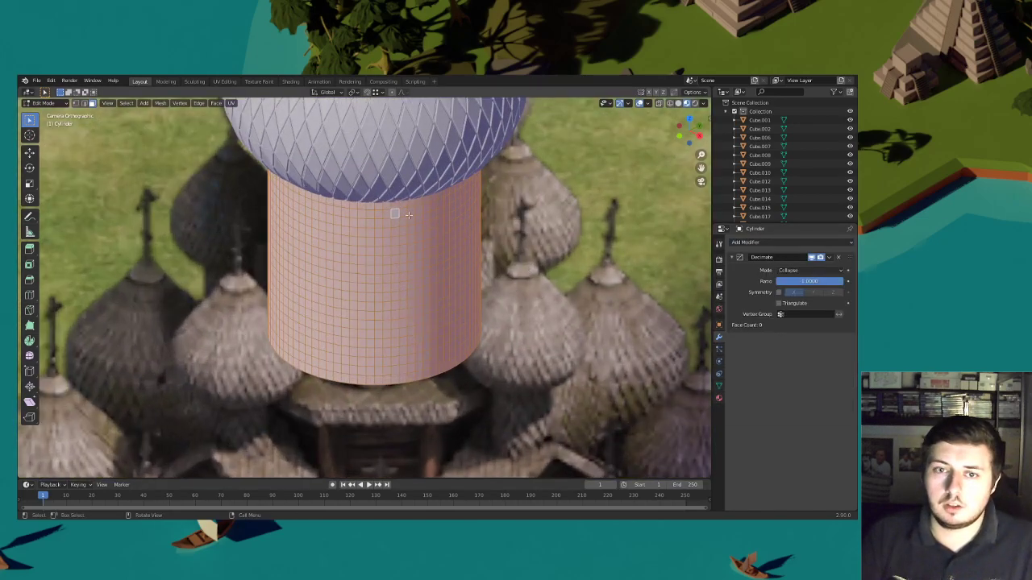
left_click(836, 273)
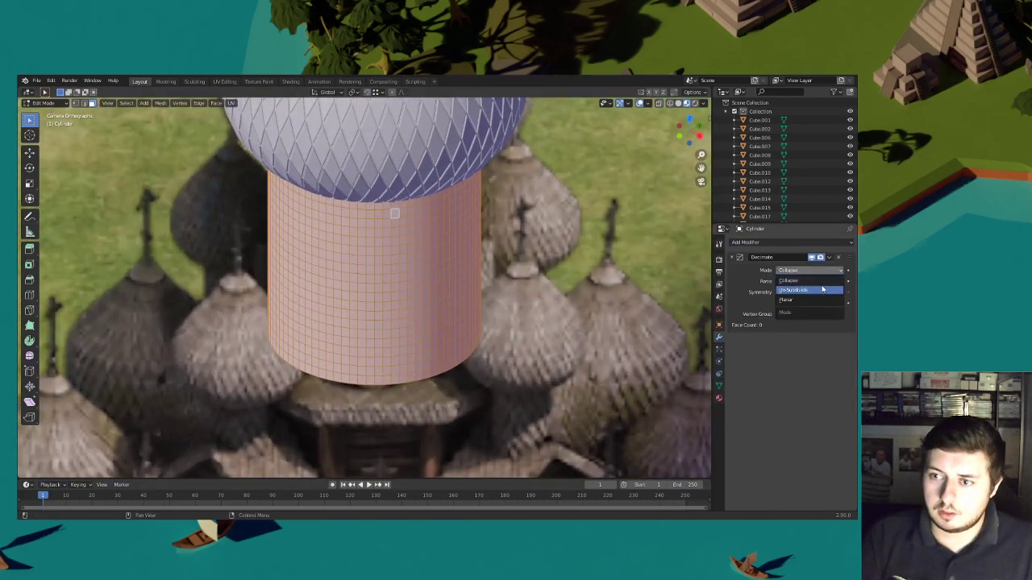
left_click(824, 284)
left_click(44, 103)
left_click(47, 115)
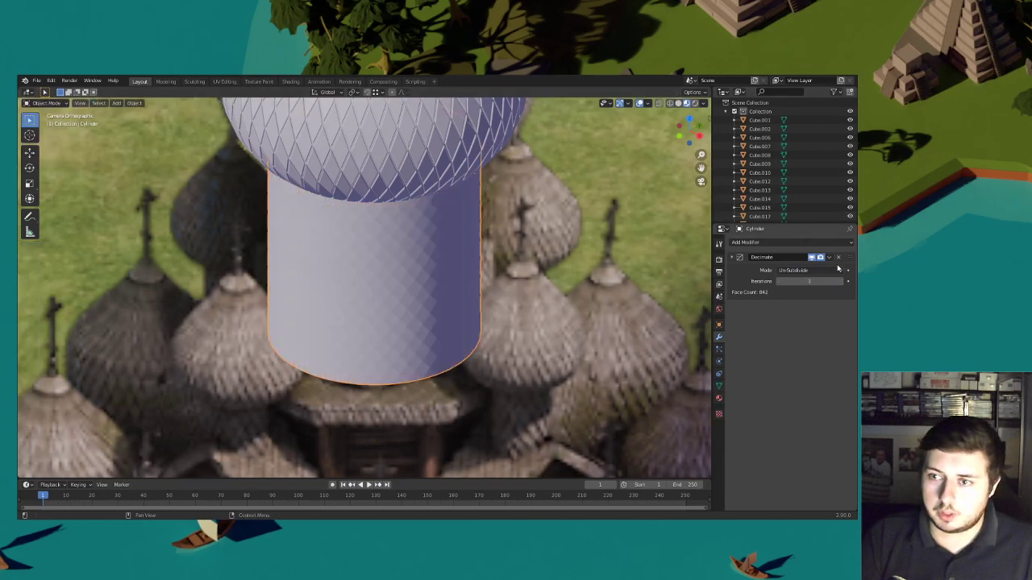
left_click(831, 257)
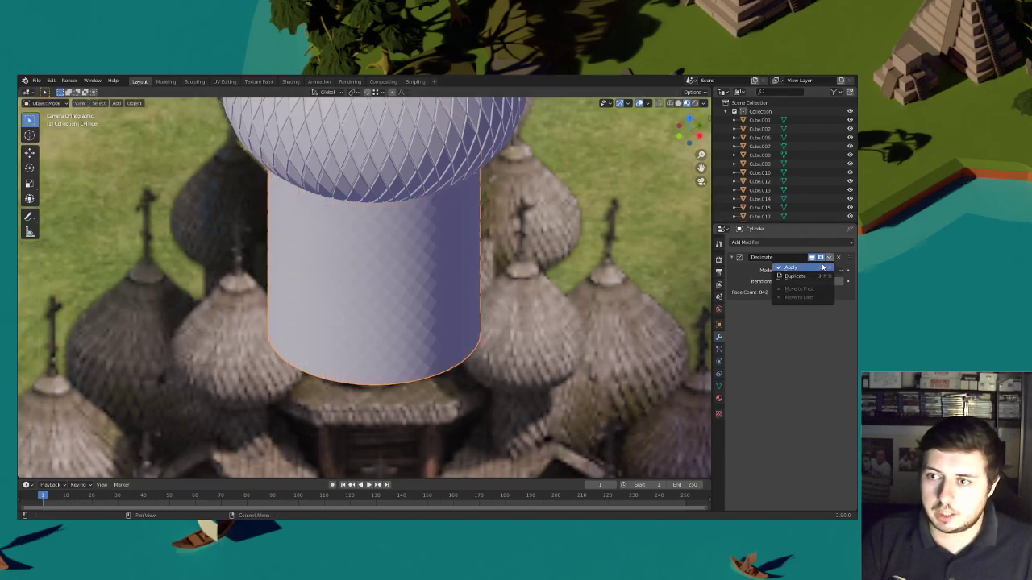
Select all linked cylinder faces in Edit Mode and scale them along Z by about 1.4 to lengthen the drum
left_click(48, 103)
left_click(50, 121)
left_click(93, 104)
key("l")
key("KP_Decimal")
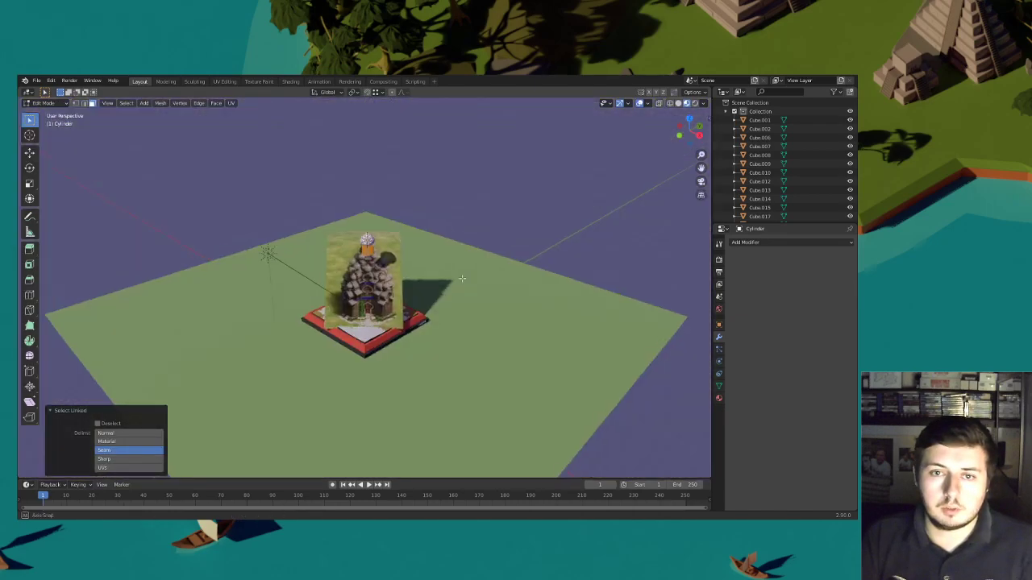
key("s")
key("z")
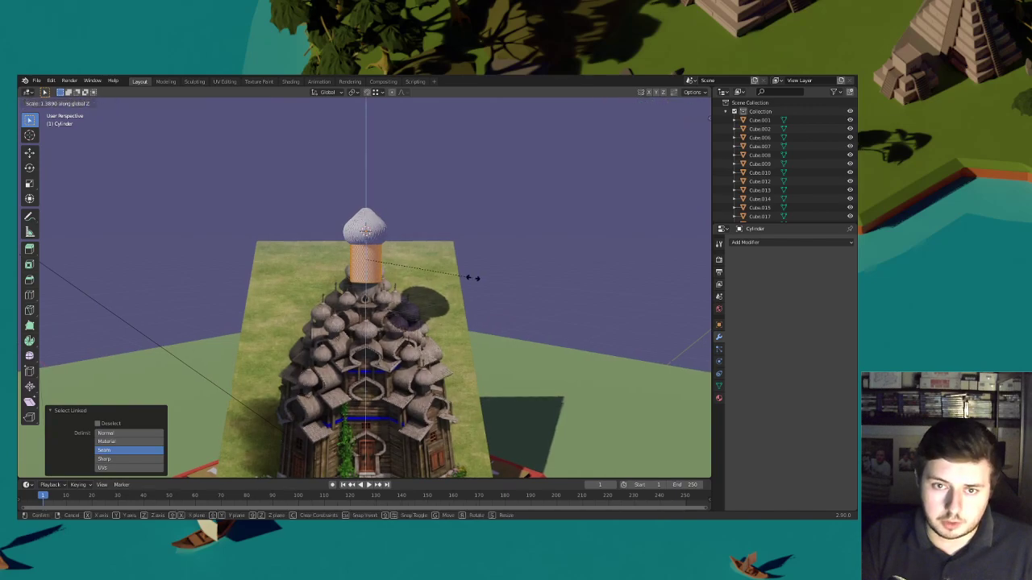
left_click(480, 278)
Raise the drum along Z about 0.29 m, then fine-tune its height in camera view by about 0.08 m to tuck it under the dome
key("g")
key("z")
left_click(480, 268)
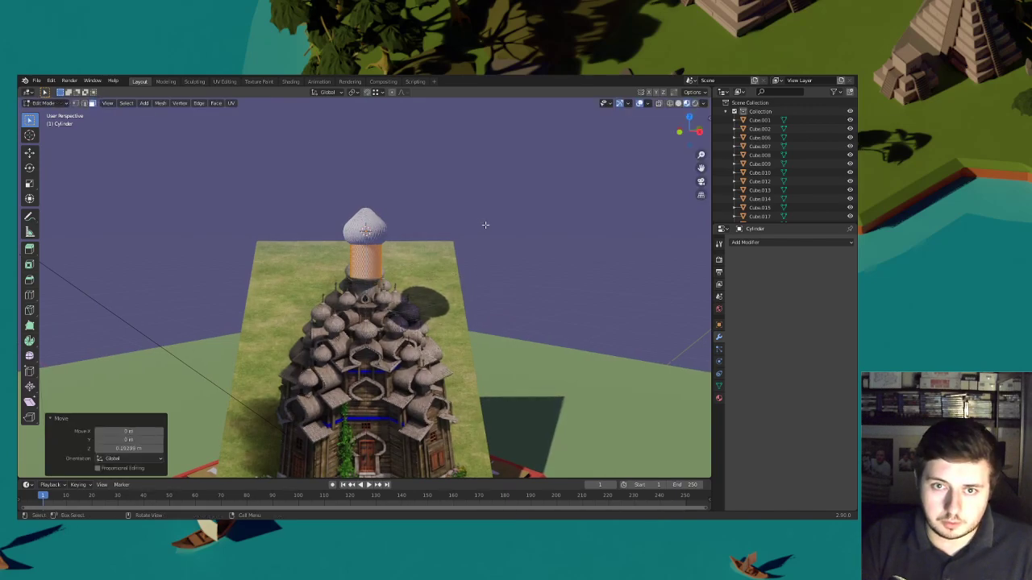
left_click(700, 184)
scroll(516, 211, "up", 1)
key("g")
key("z")
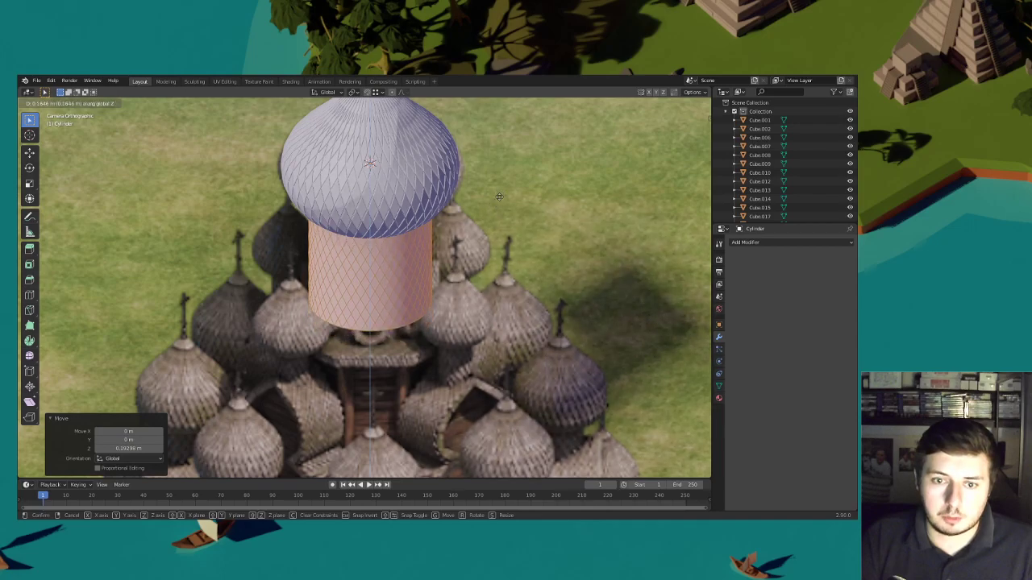
left_click(468, 219)
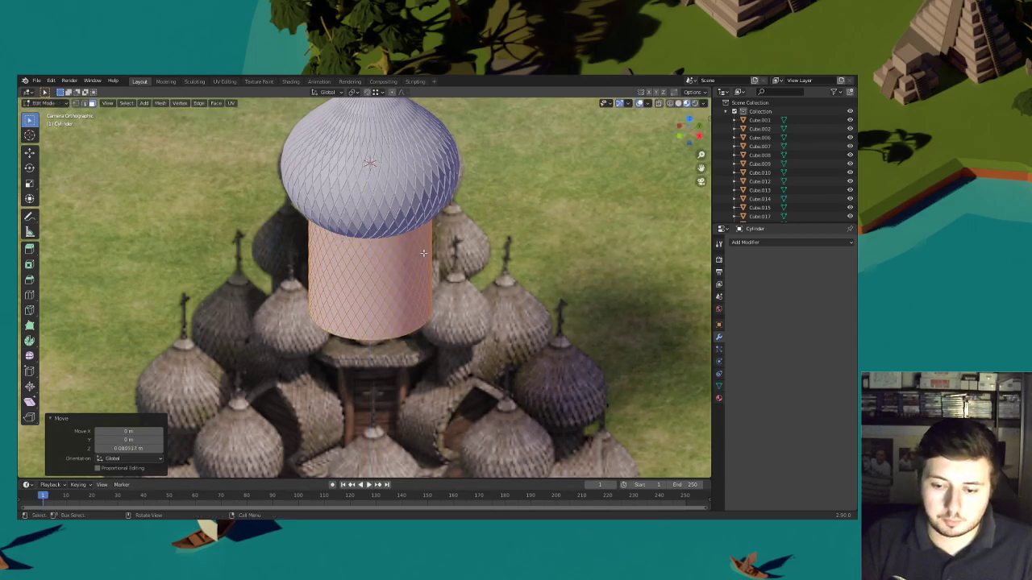
Isolate the cylinder in local view with its linked side faces selected, and inset them individually by about 0.005 m
left_click(381, 295)
key("l")
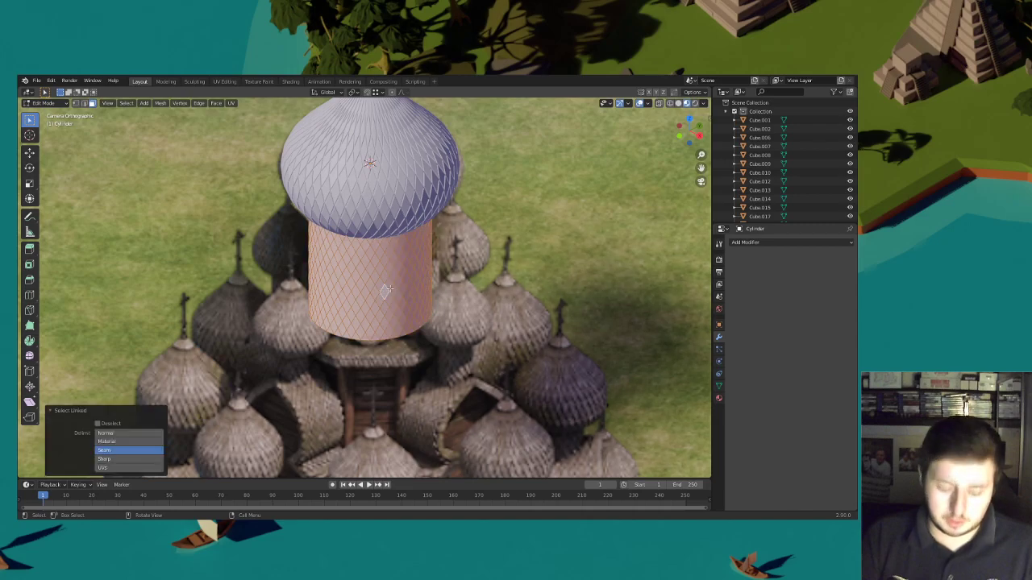
key("KP_Divide")
middle_click_drag(381, 161, 418, 243)
middle_click_drag(393, 405, 476, 285)
key("i")
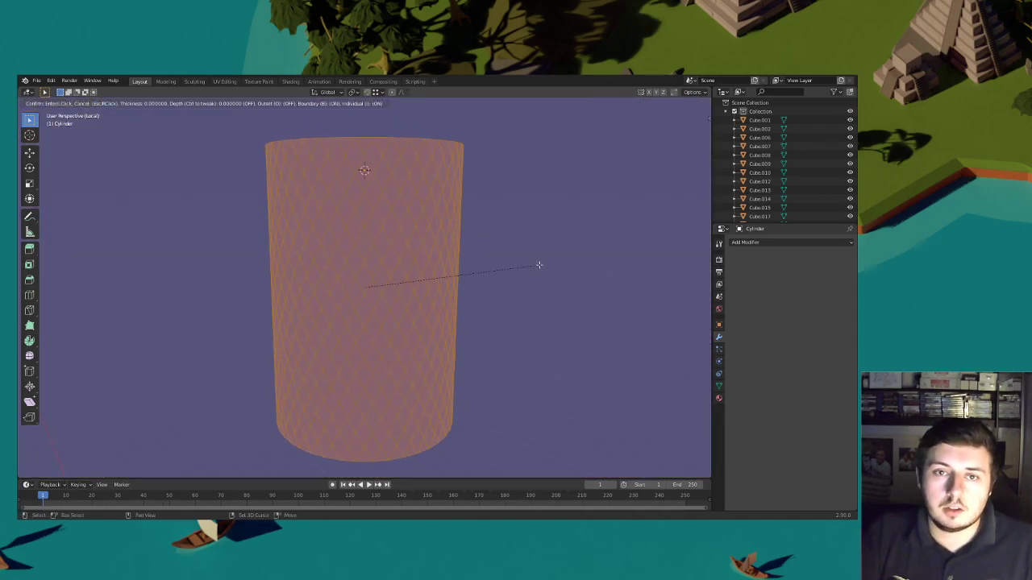
left_click(530, 267)
Extrude the inset diamond faces slightly outward along their normals
middle_click_drag(484, 231, 472, 249)
scroll(472, 249, "down", 1)
right_click(472, 249)
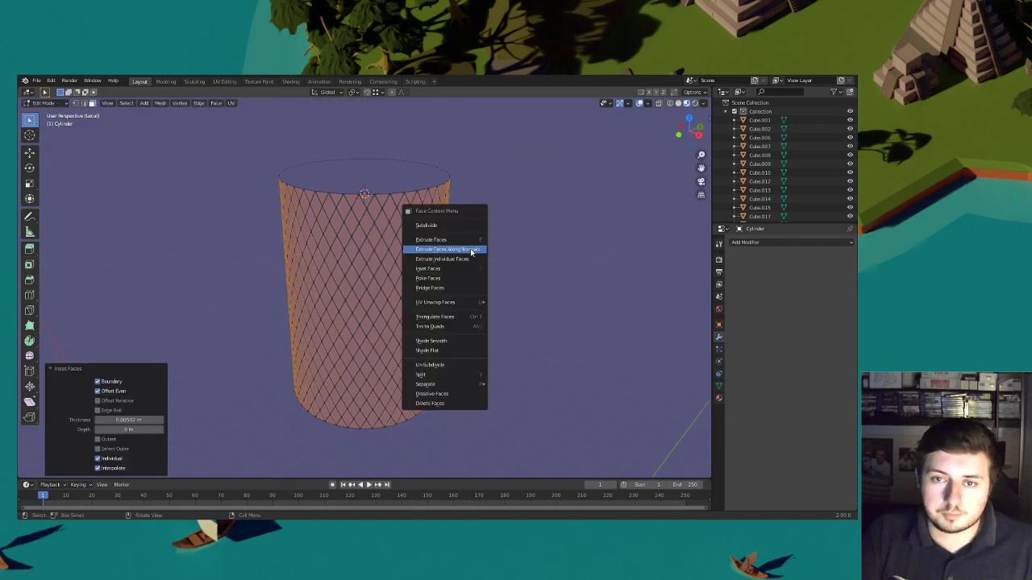
left_click(471, 249)
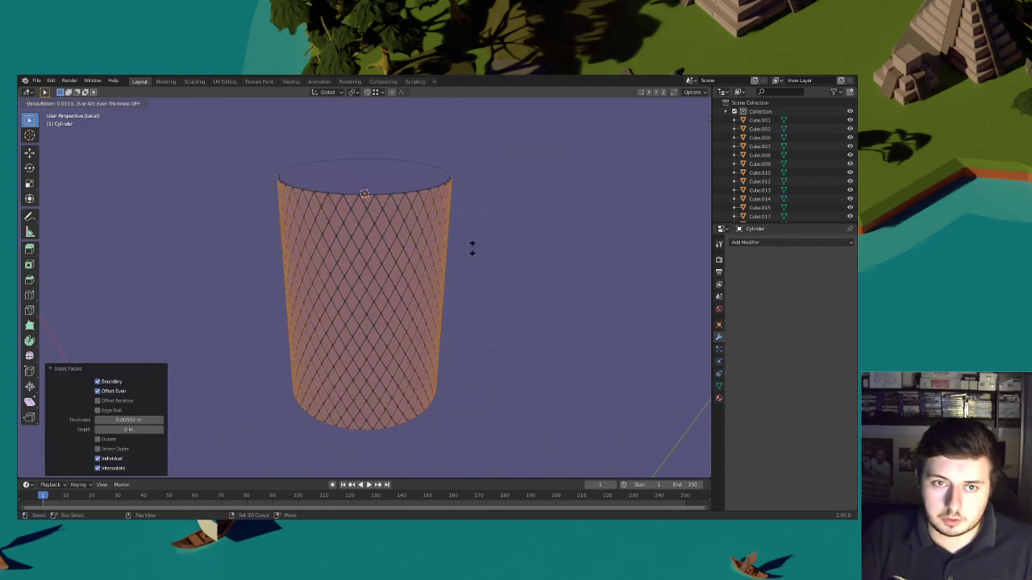
left_click(472, 248)
Bevel the raised diamonds' edges with 1 segment and a width of about 0.008 m, deselect them, and return to the full camera view
scroll(473, 247, "up", 5)
key("ctrl+b")
left_click(541, 251)
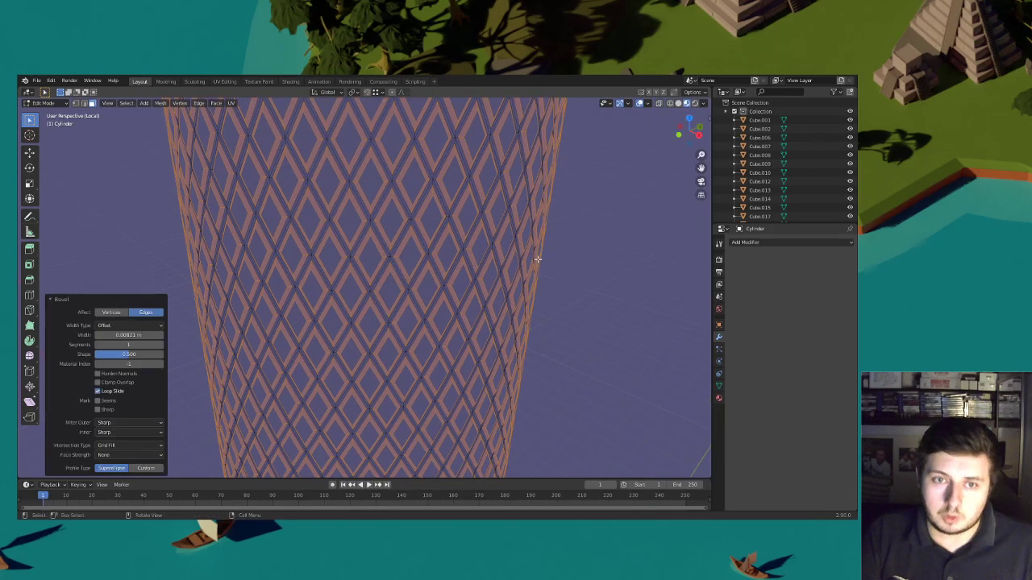
scroll(536, 255, "down", 5)
left_click(465, 270)
left_click(701, 180)
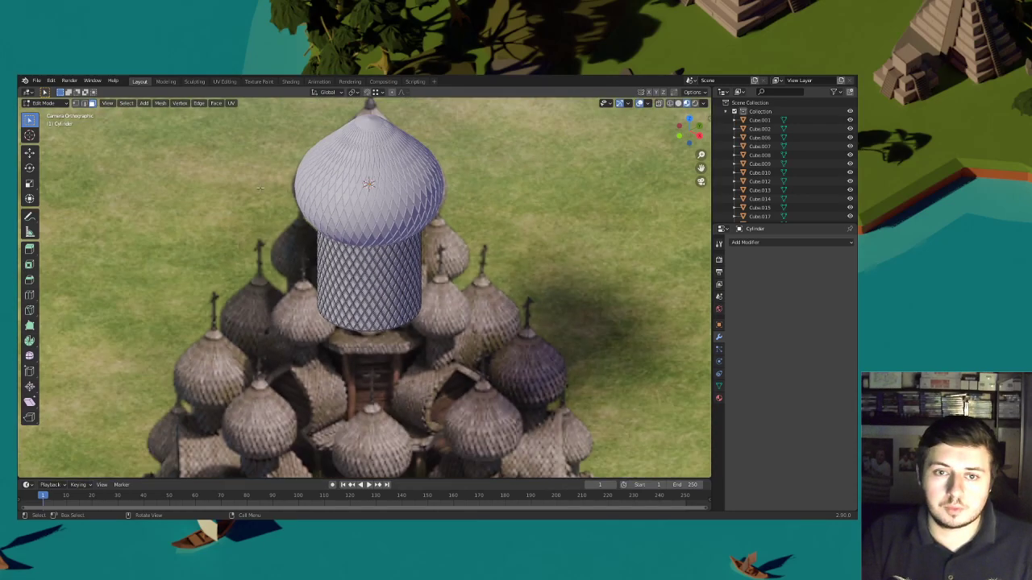
Return to Object Mode and save the blend file
key("Tab")
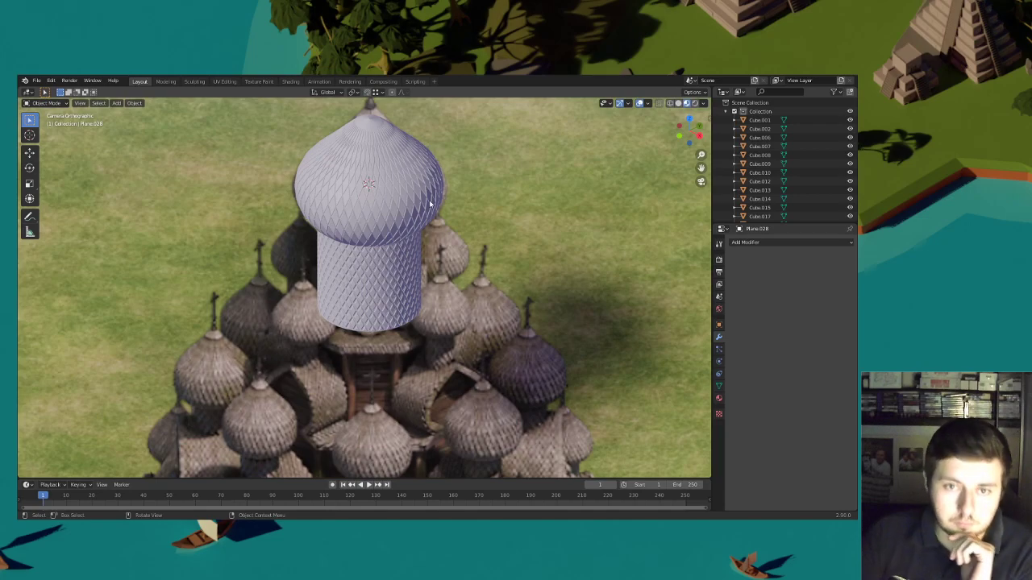
scroll(436, 206, "down", 1)
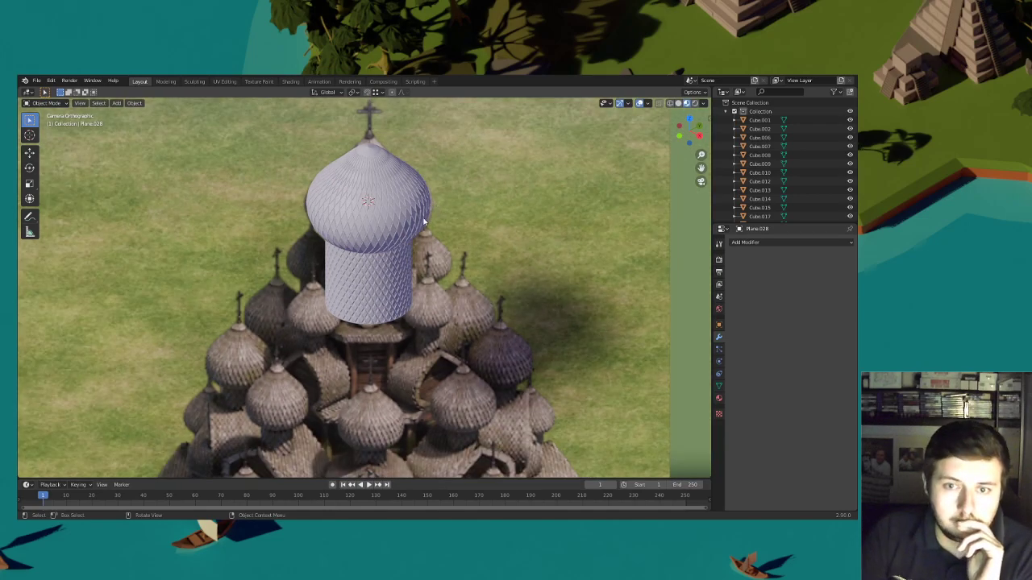
scroll(443, 233, "down", 1)
scroll(439, 235, "down", 1)
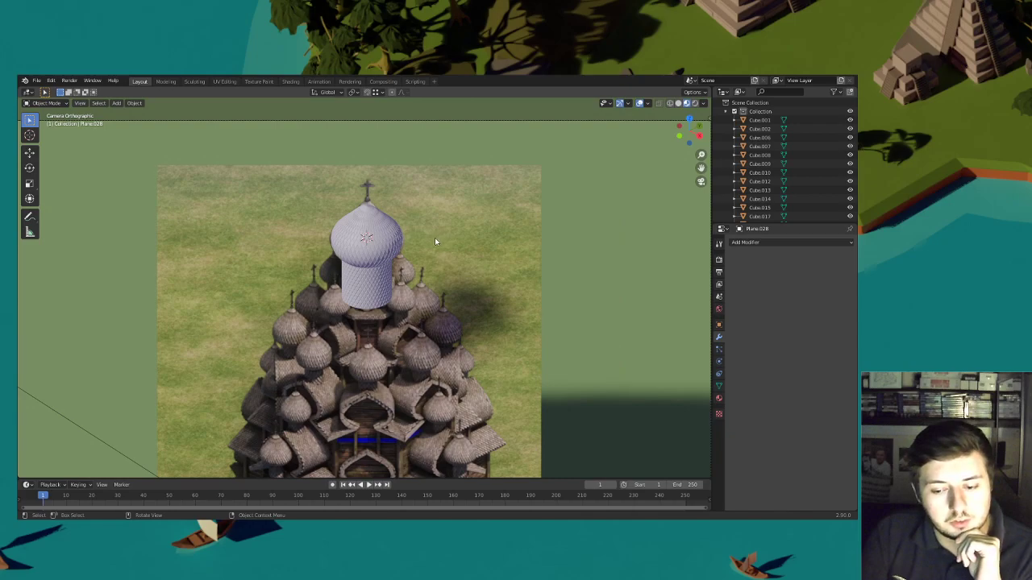
left_click(36, 81)
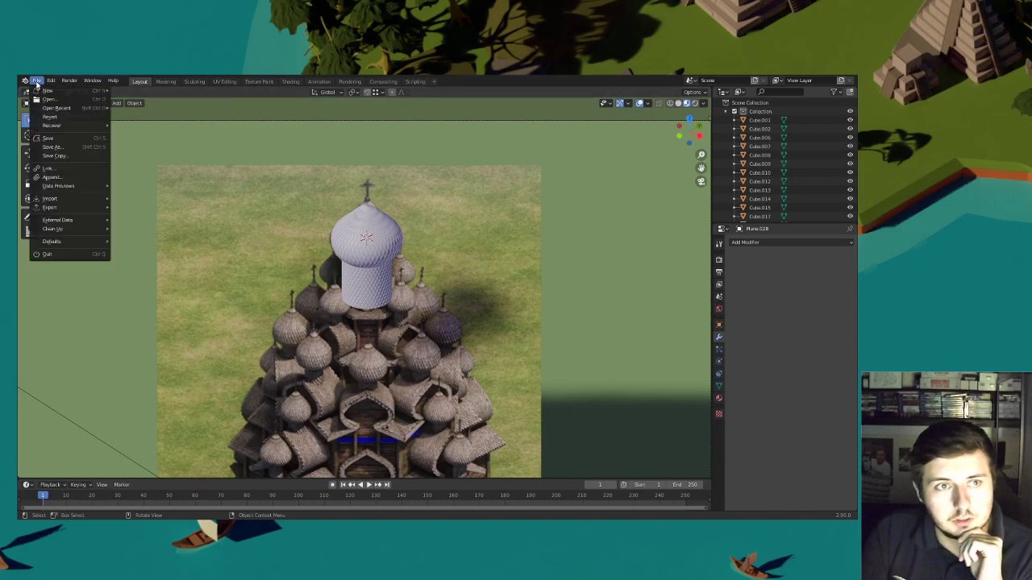
left_click(48, 138)
Add a new mesh cylinder at the dome's centre with 10 vertices
scroll(433, 216, "up", 5)
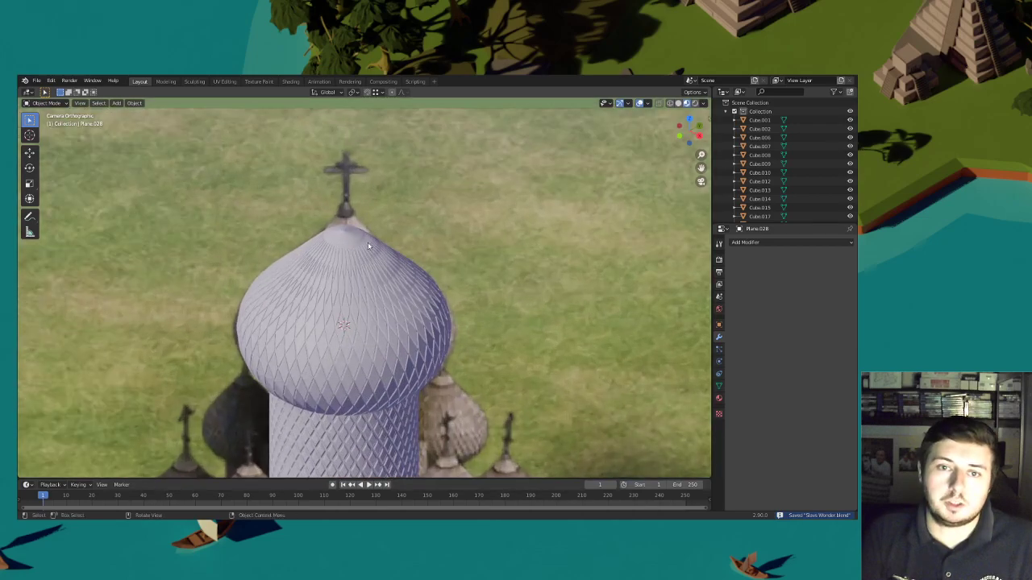
left_click(380, 298)
key("shift+a")
mouse_move(382, 300)
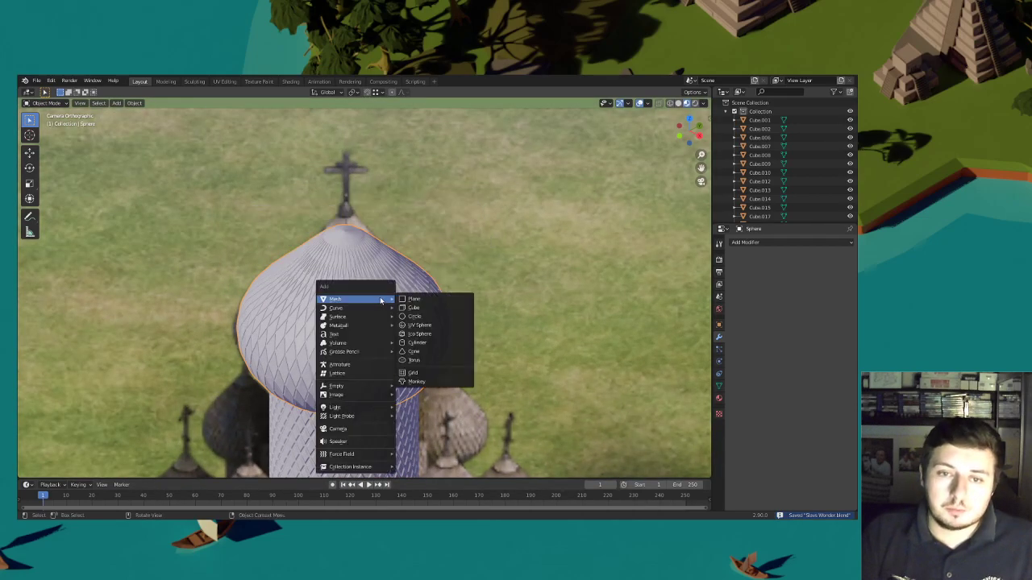
left_click(419, 342)
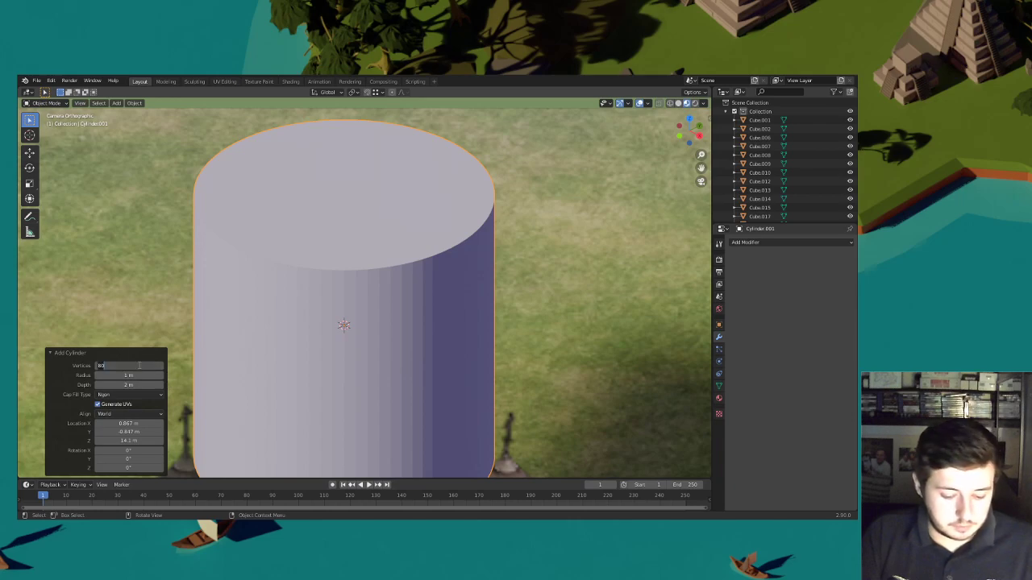
key("Return")
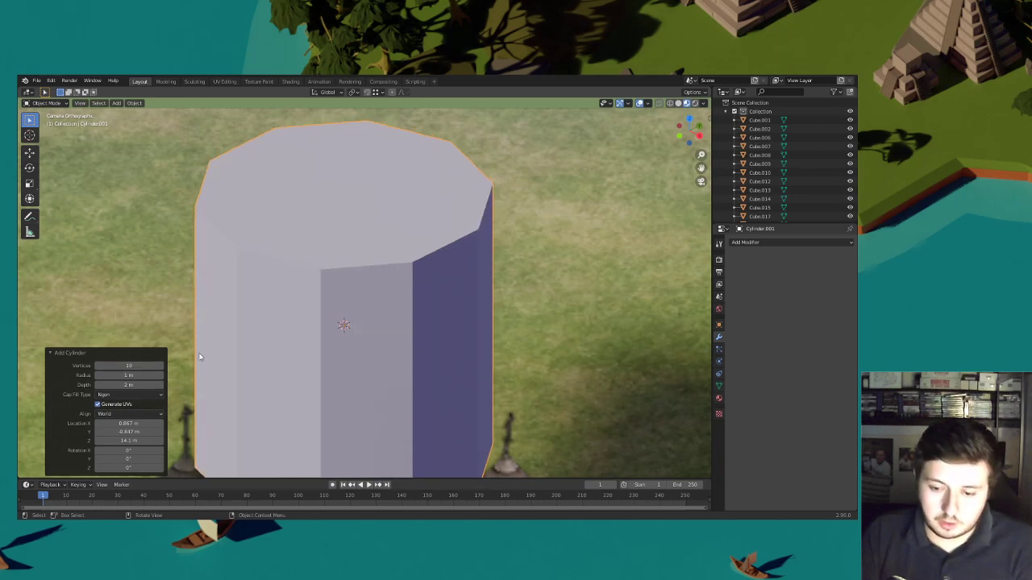
Move the new cylinder up about 0.89 m along Z and scale it down uniformly to about 0.15 at the dome's tip
key("g")
key("z")
left_click(428, 279)
key("s")
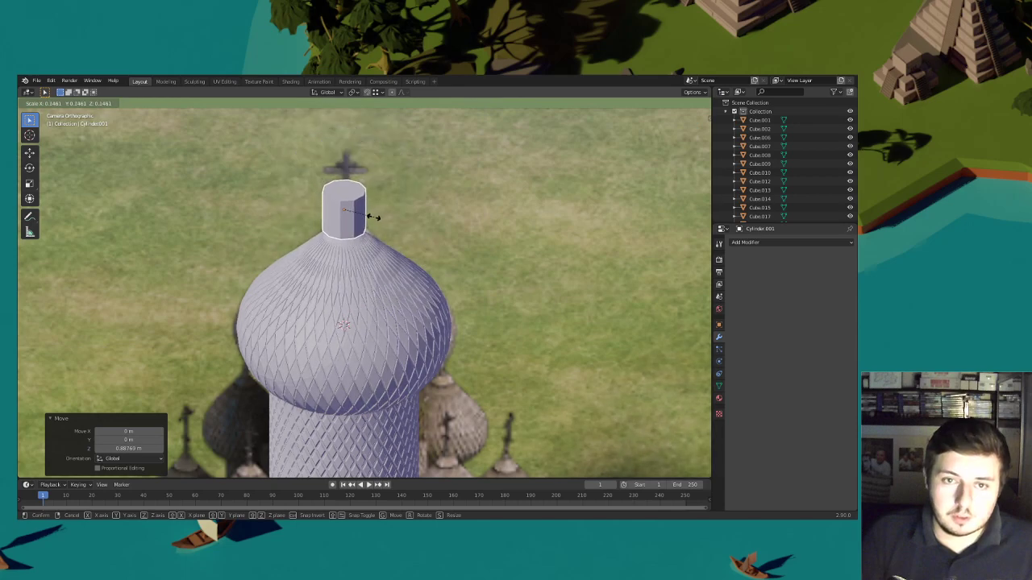
left_click(364, 230)
In Edit Mode, lower the small cylinder mesh about 0.09 m along Z and enlarge it uniformly by about 1.2
key("Tab")
key("g")
key("z")
left_click(398, 200)
key("s")
left_click(410, 202)
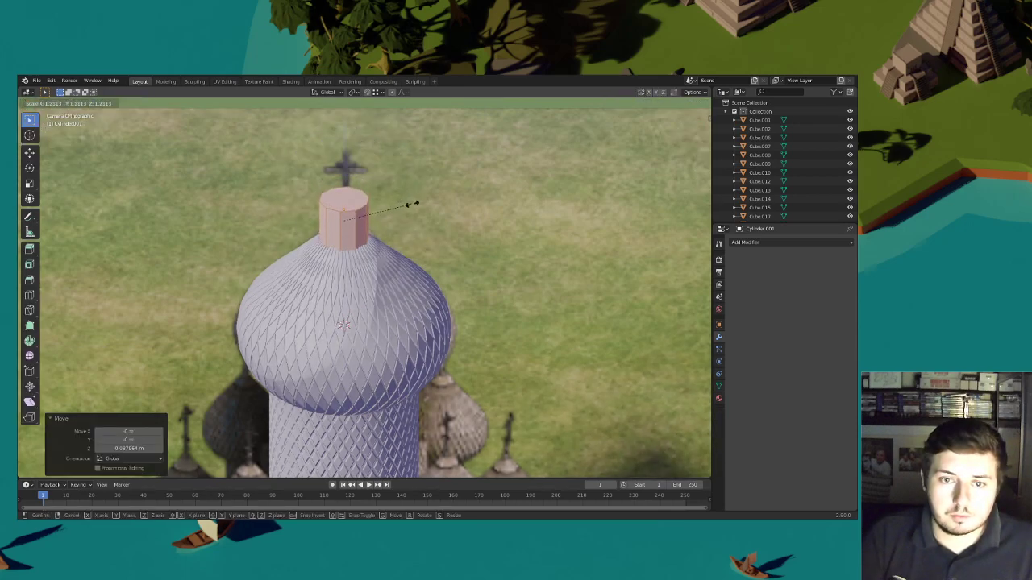
Shrink the small cylinder's top face into a cone shape and lower that face about 0.15 m along Z
key("s")
left_click(367, 230)
key("g")
key("z")
left_click(364, 236)
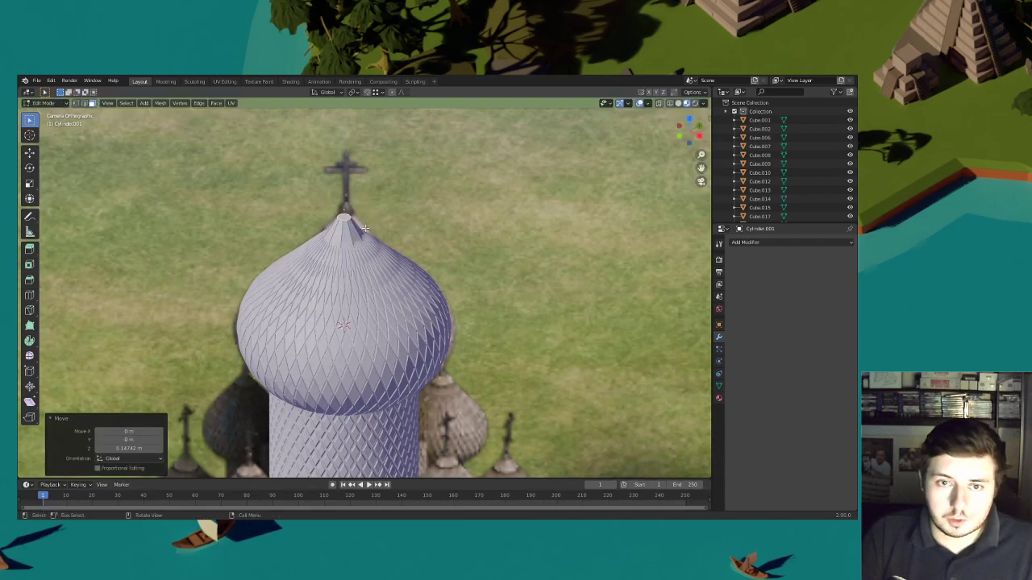
Cut two horizontal edge loops near the cone's base where it meets the dome, sliding the second to a factor of about -0.7
scroll(369, 250, "up", 2)
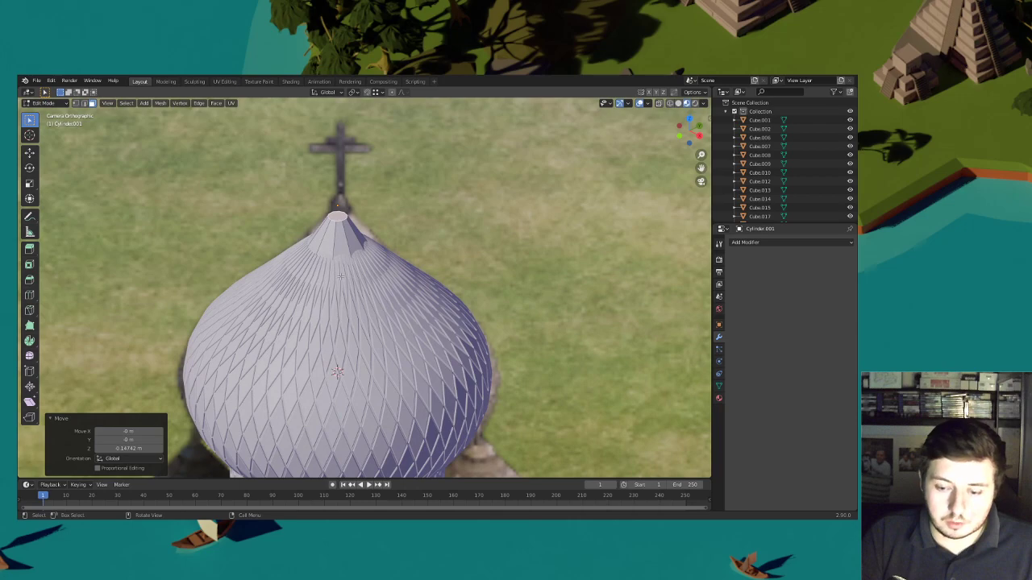
scroll(327, 247, "up", 2)
key("g")
key("g")
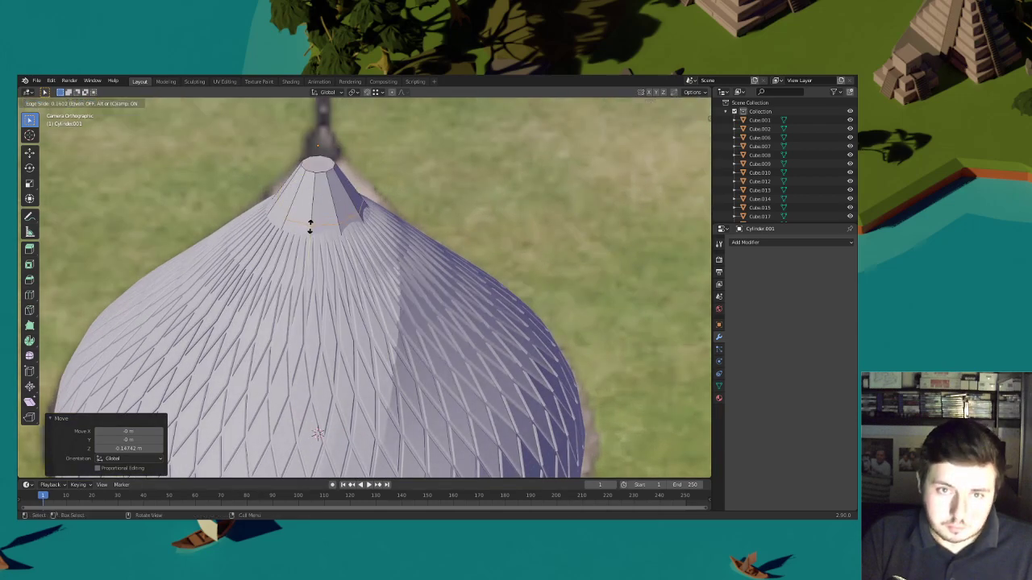
left_click(310, 232)
key("ctrl+r")
left_click(310, 232)
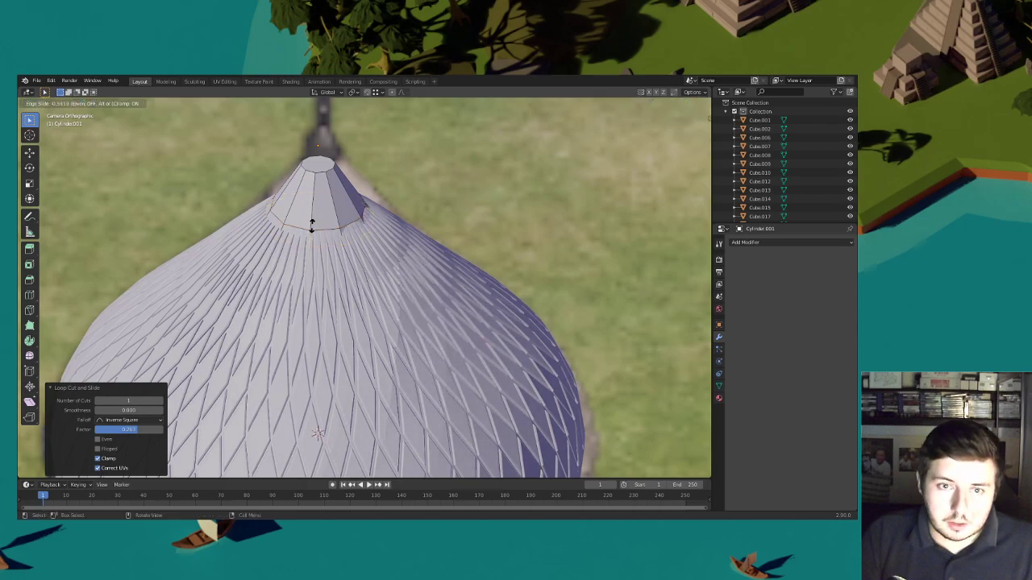
left_click(312, 222)
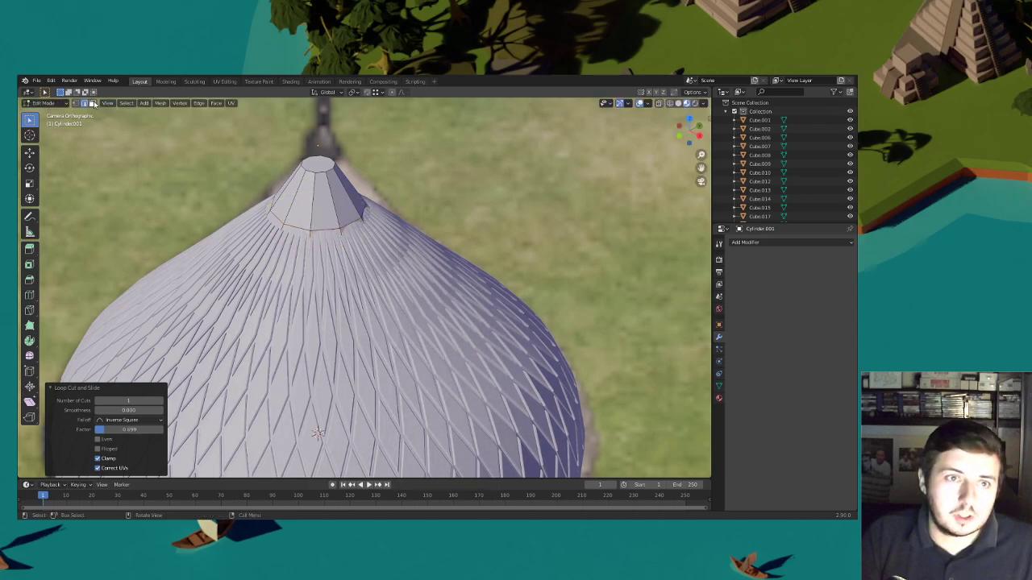
Select the narrow face ring around the cone's base and extrude it outward along its normals as a collar
left_click(298, 232, "alt")
right_click(379, 224)
left_click(380, 224)
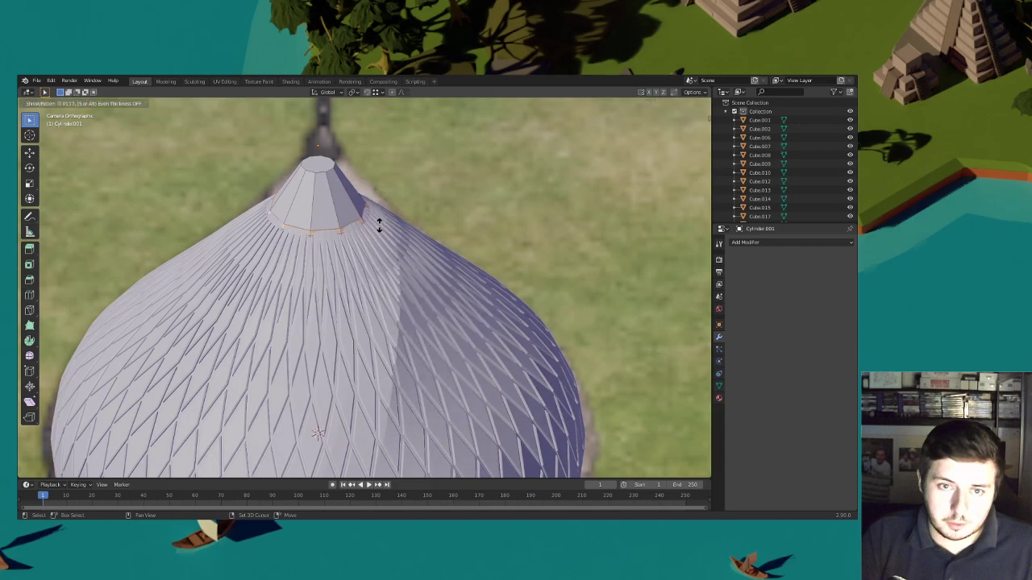
left_click(379, 219)
Lower the collar about 0.009 m along Z and scale it uniformly by 1.043
key("g")
key("z")
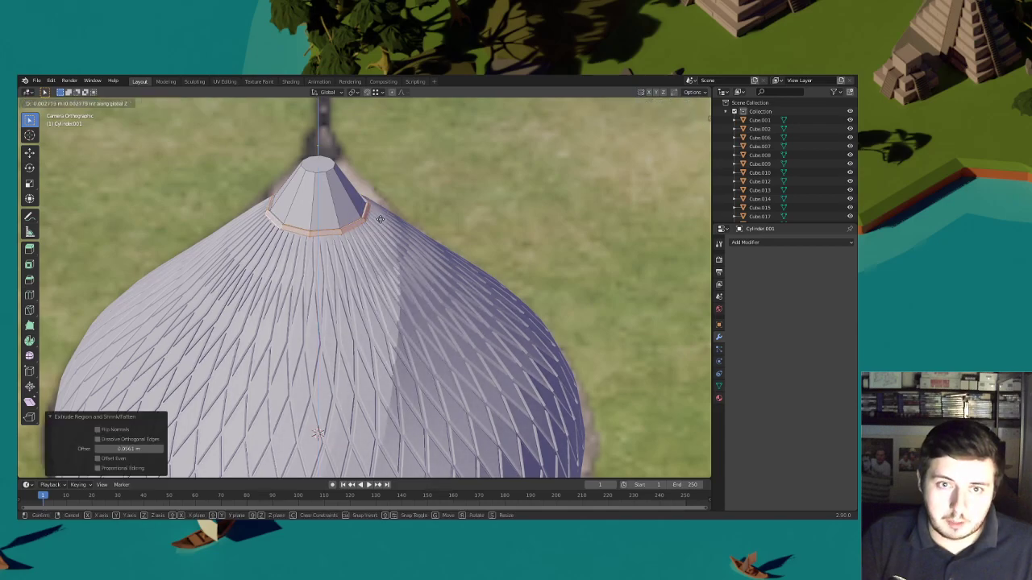
left_click(383, 233)
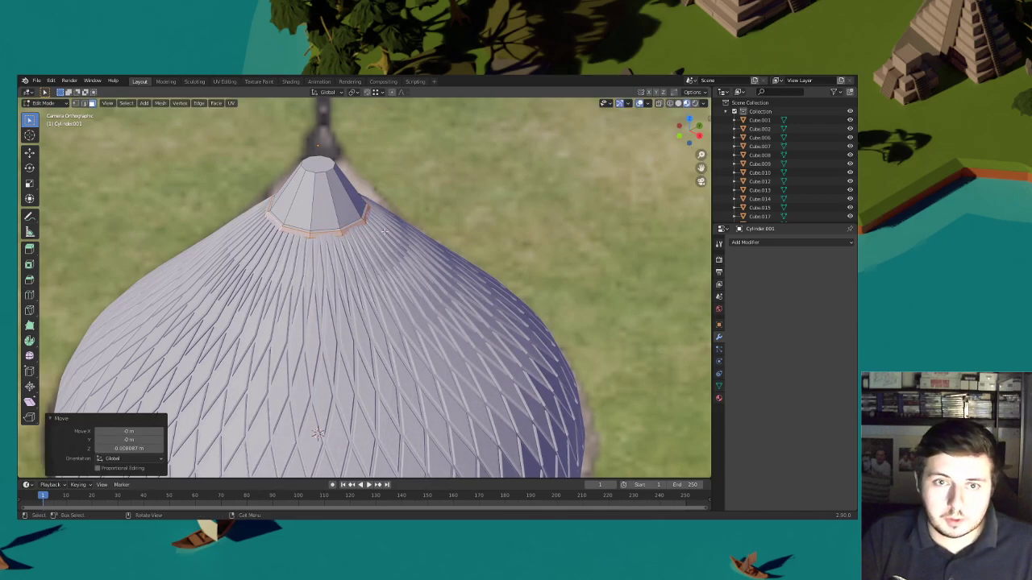
key("s")
left_click(388, 232)
Examine the cone cap and its collar on the dome's tip from several angles
scroll(388, 226, "down", 3)
middle_click_drag(388, 213, 393, 265, "shift")
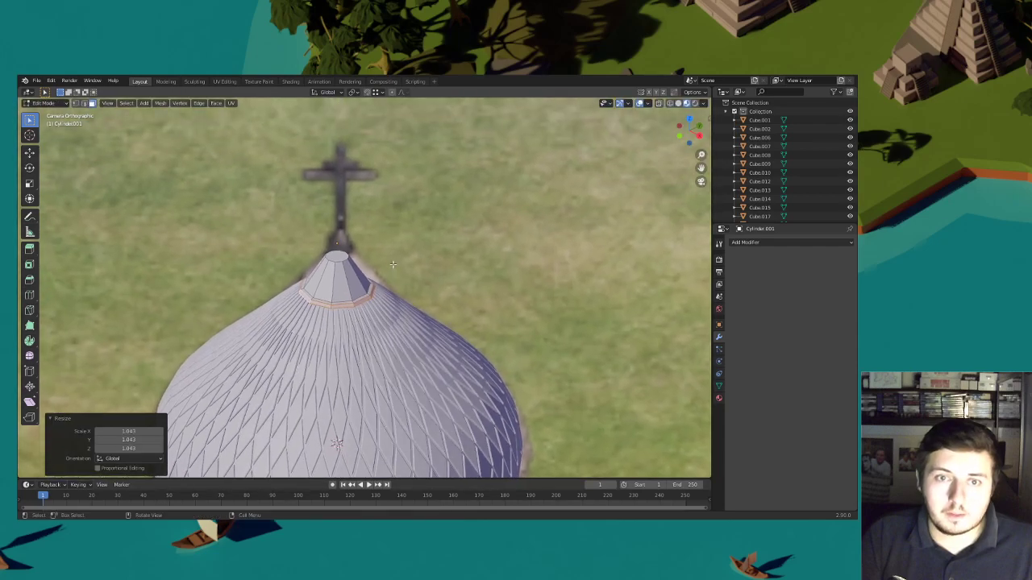
scroll(392, 258, "down", 2)
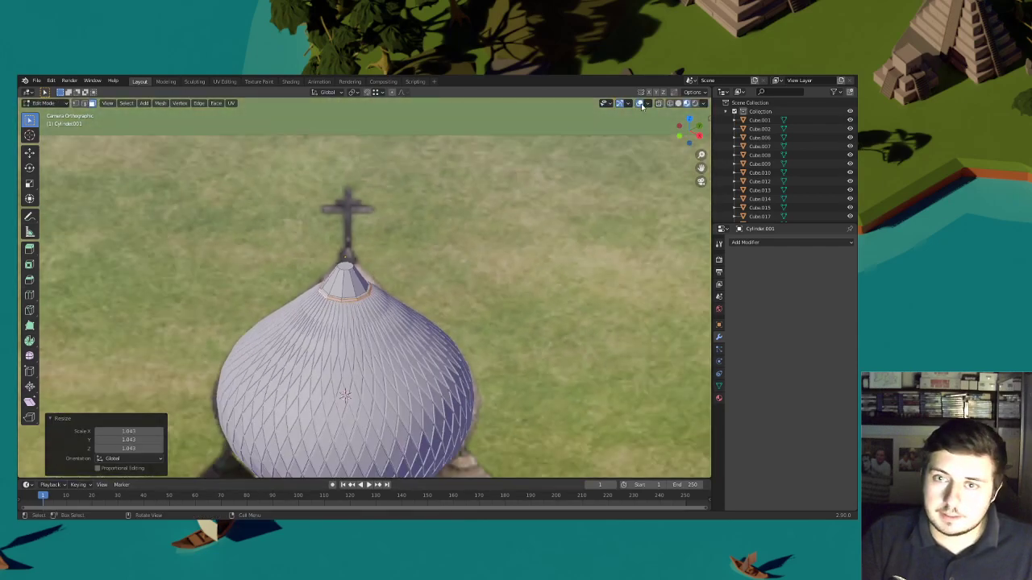
middle_click_drag(471, 203, 439, 230)
scroll(415, 222, "up", 7)
middle_click_drag(445, 117, 487, 215, "shift")
middle_click_drag(418, 168, 412, 235)
scroll(413, 236, "up", 2)
scroll(429, 236, "up", 2)
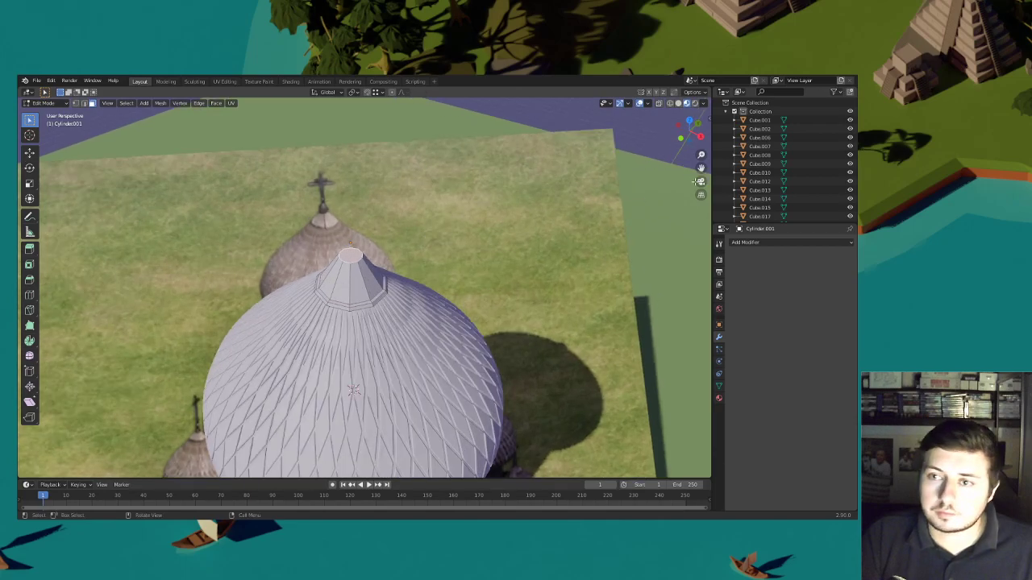
Back in camera view, resize the cone's top face, extrude it slightly, and scale the extruded face by about 1.07
left_click(700, 181)
scroll(456, 232, "up", 3)
key("s")
left_click(421, 231)
key("e")
left_click(435, 229)
key("s")
left_click(464, 232)
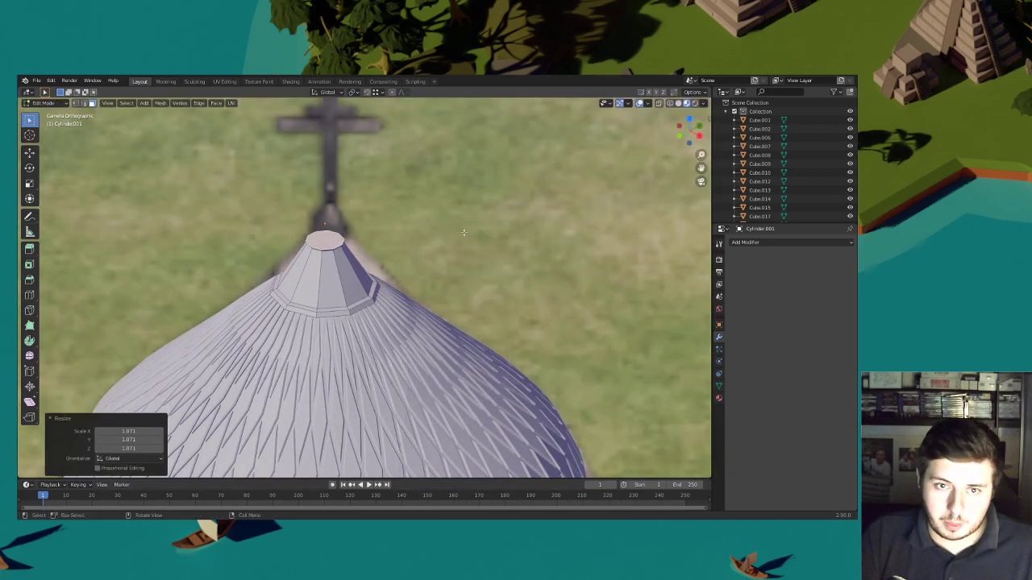
Extrude the finial's top face upward twice, the second time about 0.038 m, and scale the final face by 0.545
key("e")
left_click(464, 223)
key("s")
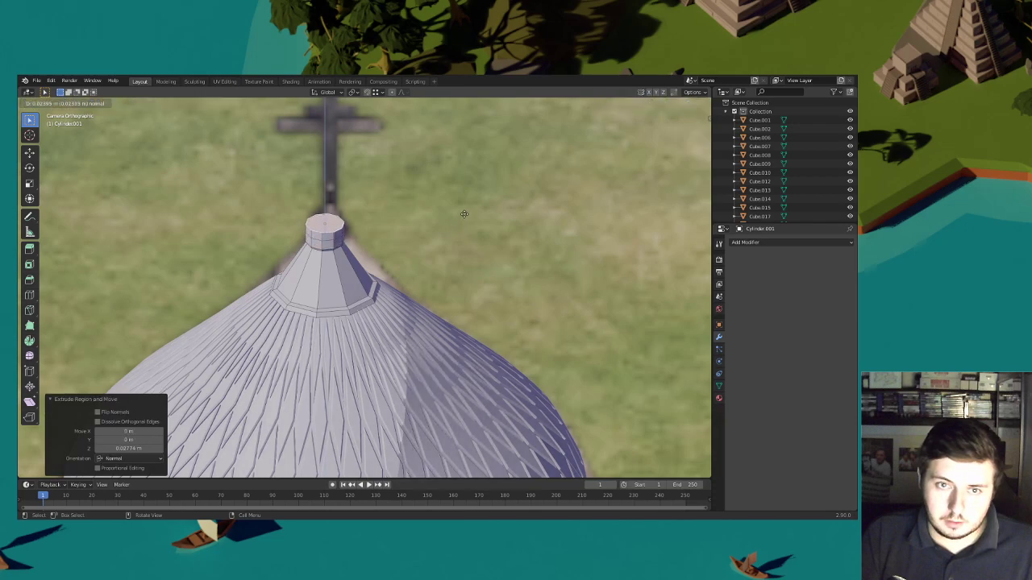
left_click(449, 213)
key("e")
left_click(438, 200)
key("s")
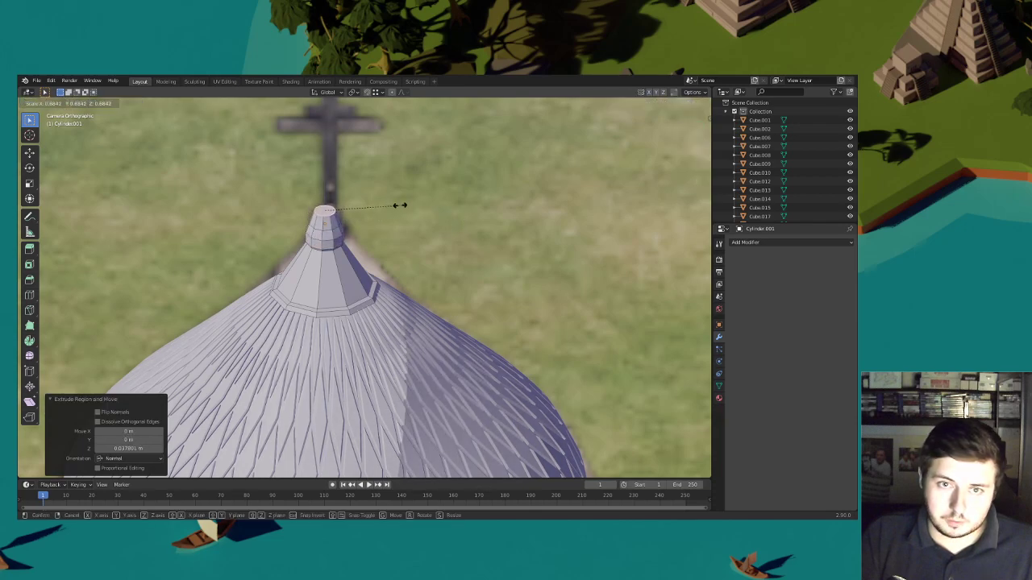
left_click(387, 206)
Snap the 3D cursor to the selected top face of the finial and add a 2 m cube there
scroll(388, 216, "down", 5)
middle_click_drag(390, 223, 418, 236, "shift")
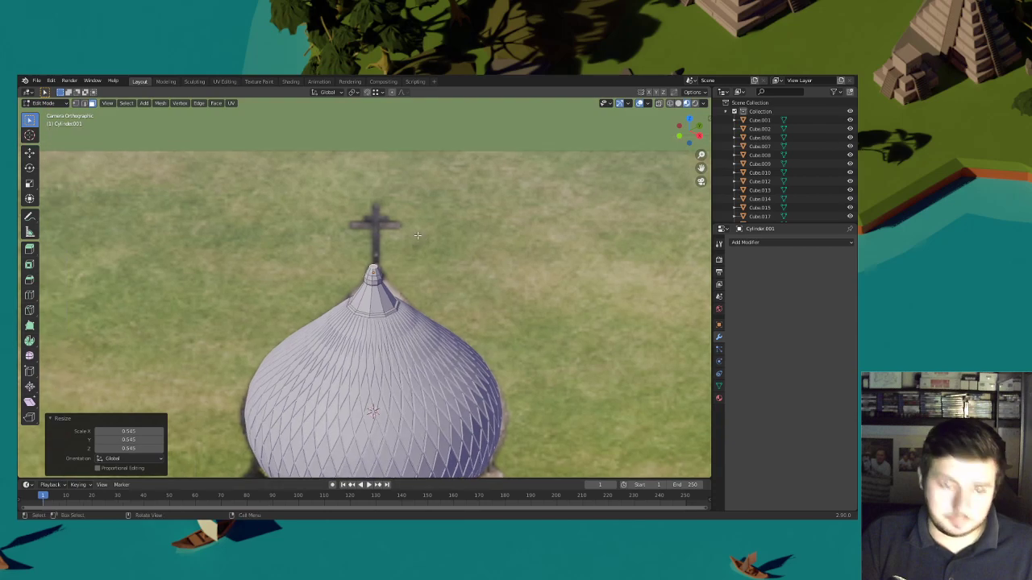
key("shift+s")
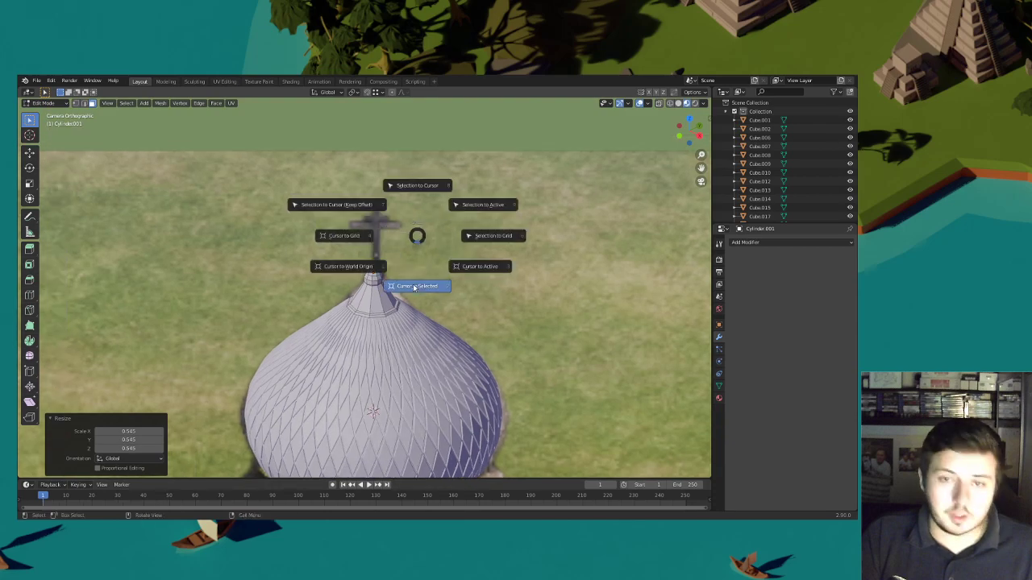
left_click(416, 278)
key("shift+a")
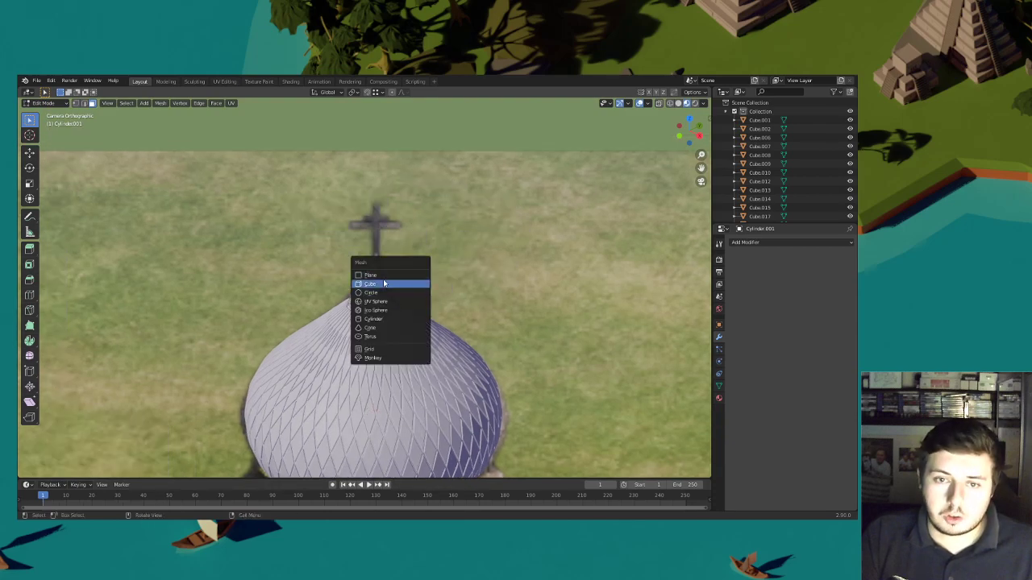
left_click(377, 283)
Separate the new cube from the dome into its own object and open that object in Edit Mode
left_click(56, 104)
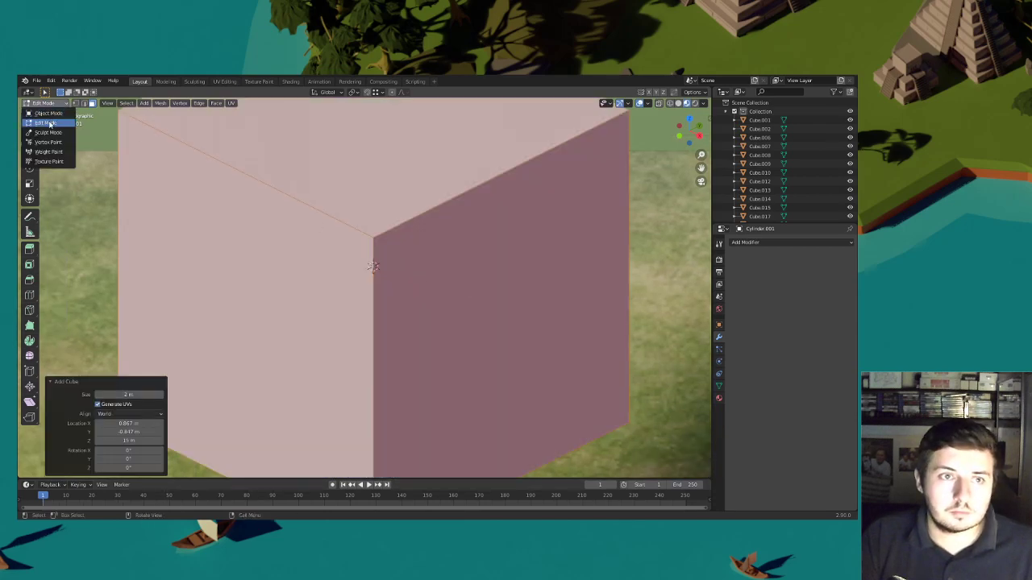
key("p")
left_click(495, 243)
left_click(48, 104)
left_click(72, 119)
left_click(49, 103)
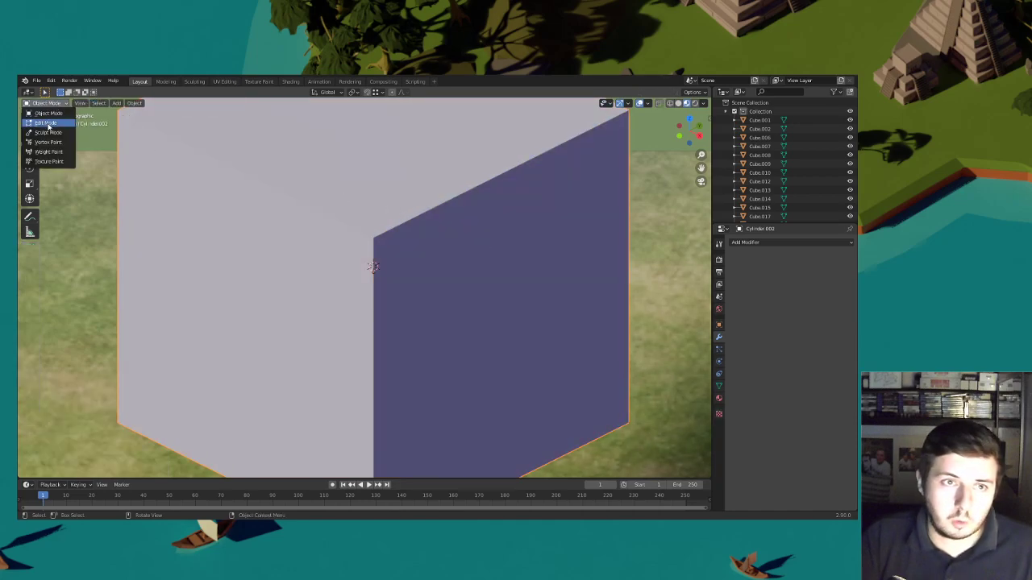
left_click(57, 127)
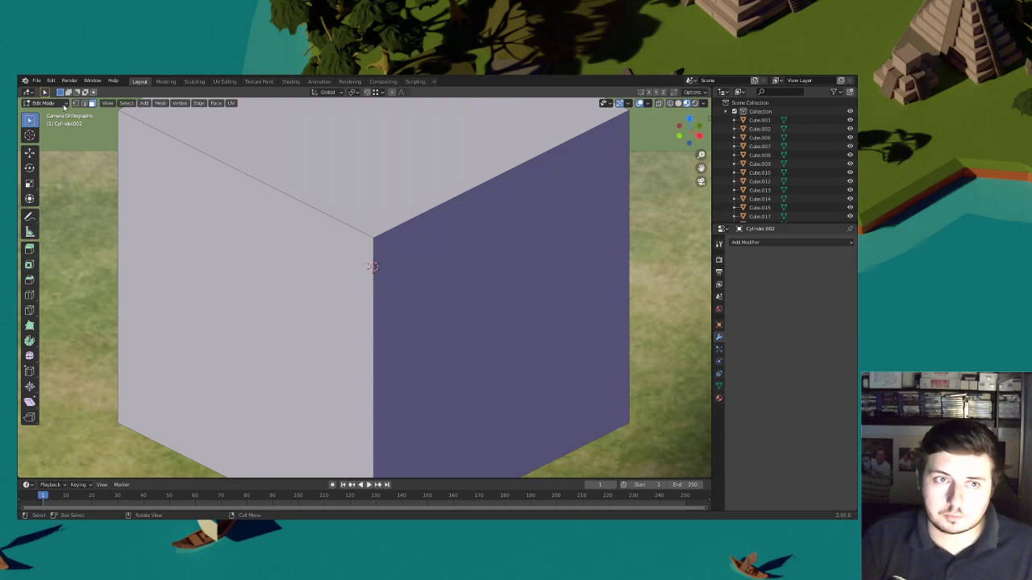
left_click(63, 104)
left_click(66, 118)
left_click(338, 209)
left_click(168, 129)
left_click(49, 104)
left_click(56, 128)
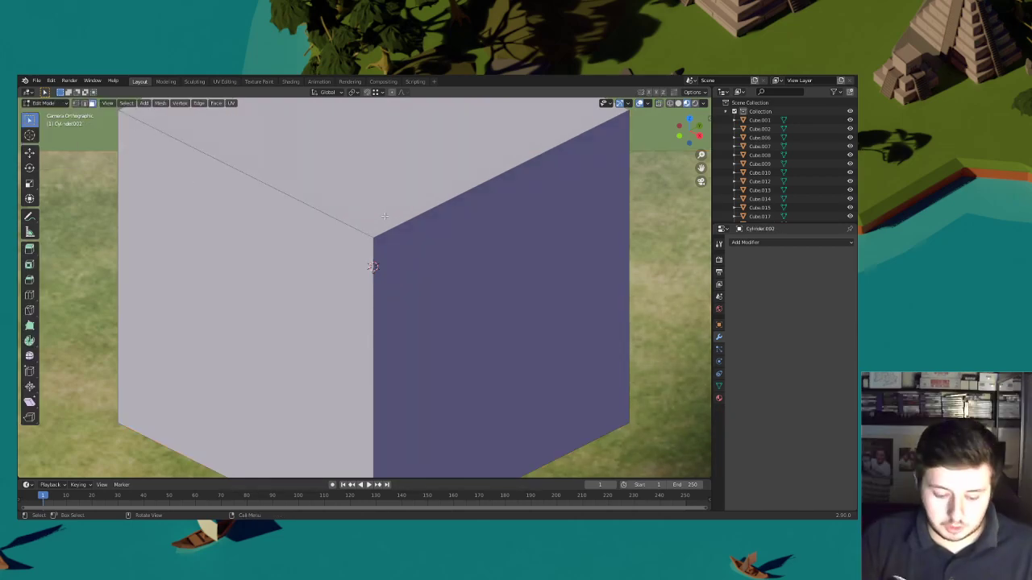
Select the whole cube and shrink it uniformly in several passes, the last by 0.645, until it fits the finial's tip
key("a")
scroll(606, 339, "down", 8)
key("s")
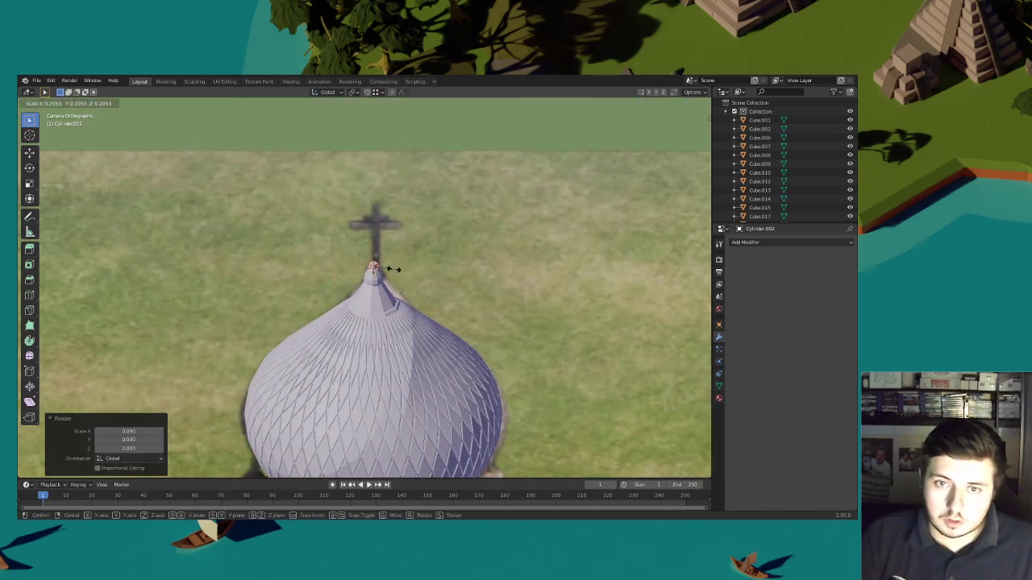
left_click(393, 269)
middle_click_drag(395, 271, 388, 307, "shift")
scroll(419, 298, "up", 10)
scroll(492, 308, "down", 3)
key("s")
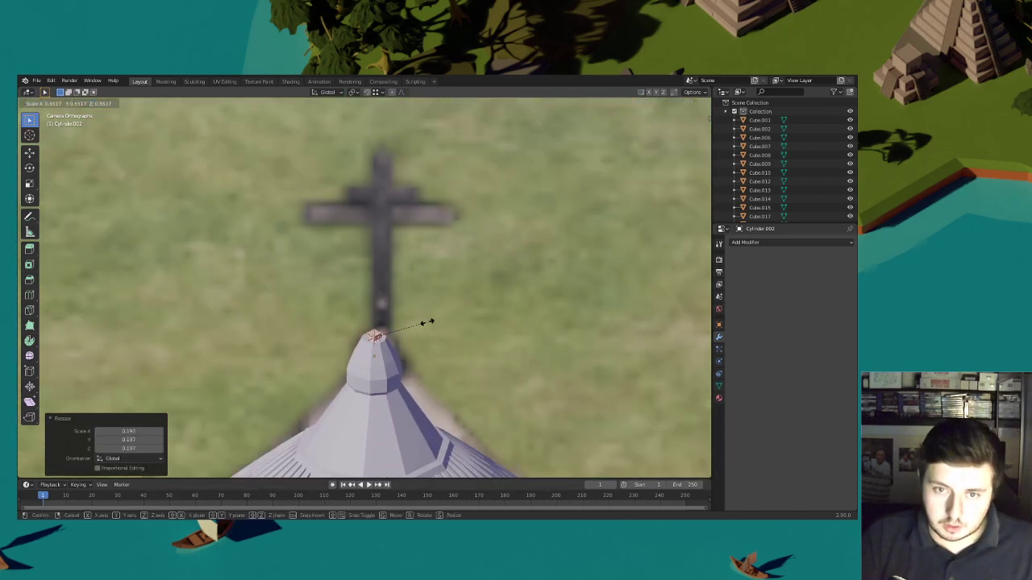
left_click(436, 321)
scroll(439, 319, "down", 5)
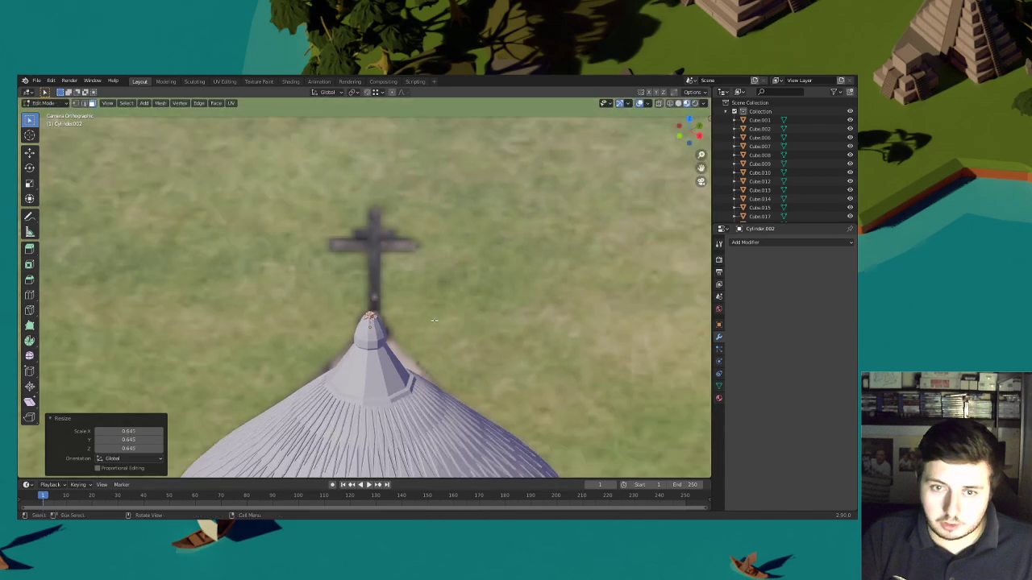
Stretch the cube along Z into the cross's post, raising it about 0.16 m and scaling it again by about 3
key("s")
key("z")
left_click(91, 228)
scroll(337, 282, "up", 3)
key("g")
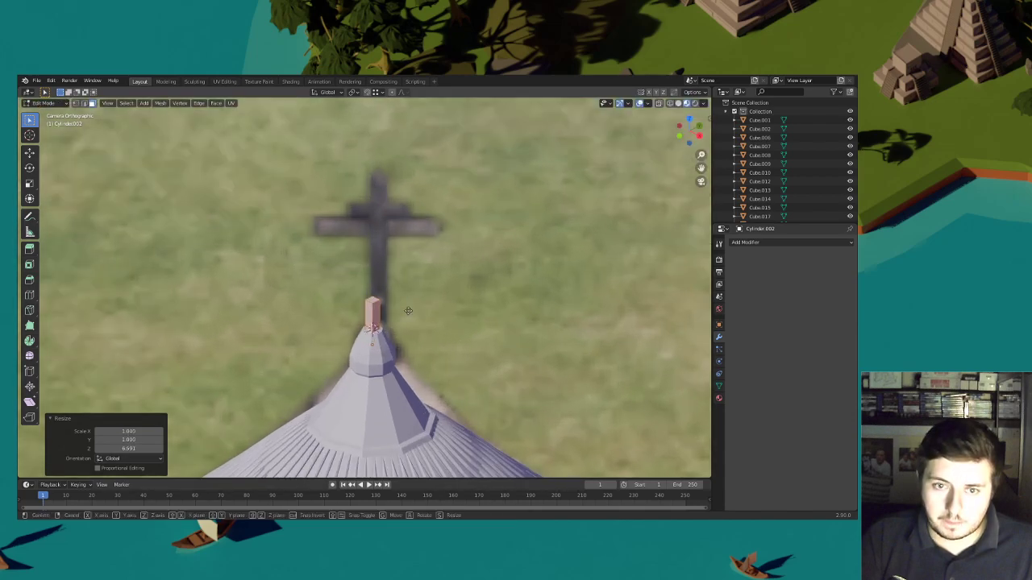
key("z")
left_click(415, 246)
key("s")
key("z")
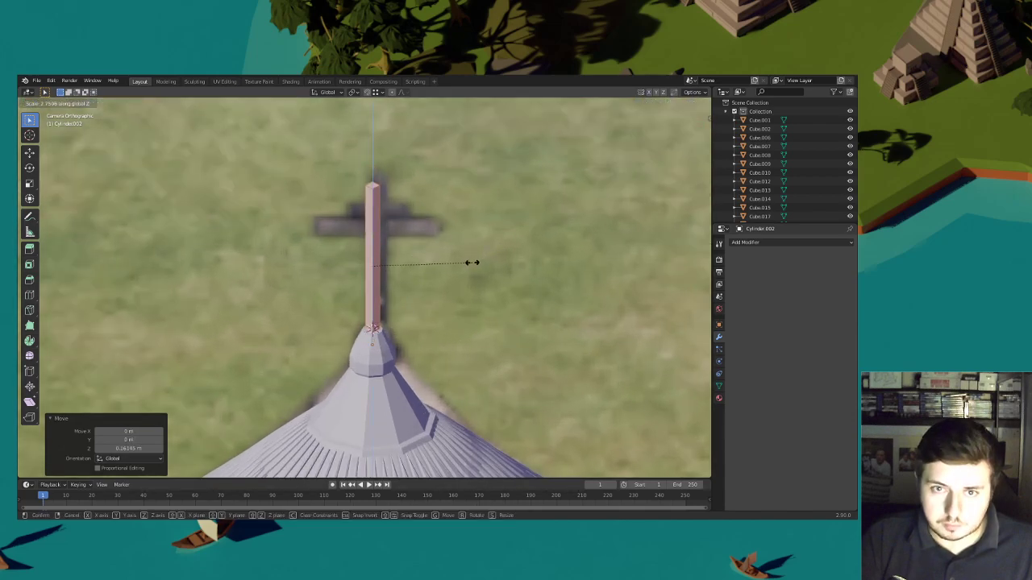
left_click(479, 262)
Add three evenly spaced horizontal loop cuts to the post without sliding them
key("Tab")
key("ctrl+r")
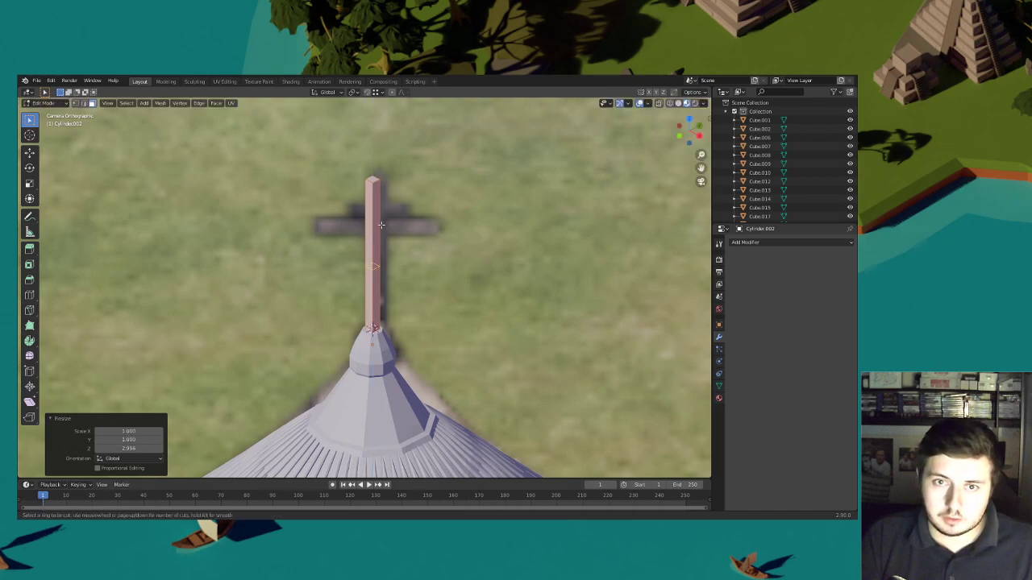
scroll(380, 225, "up", 2)
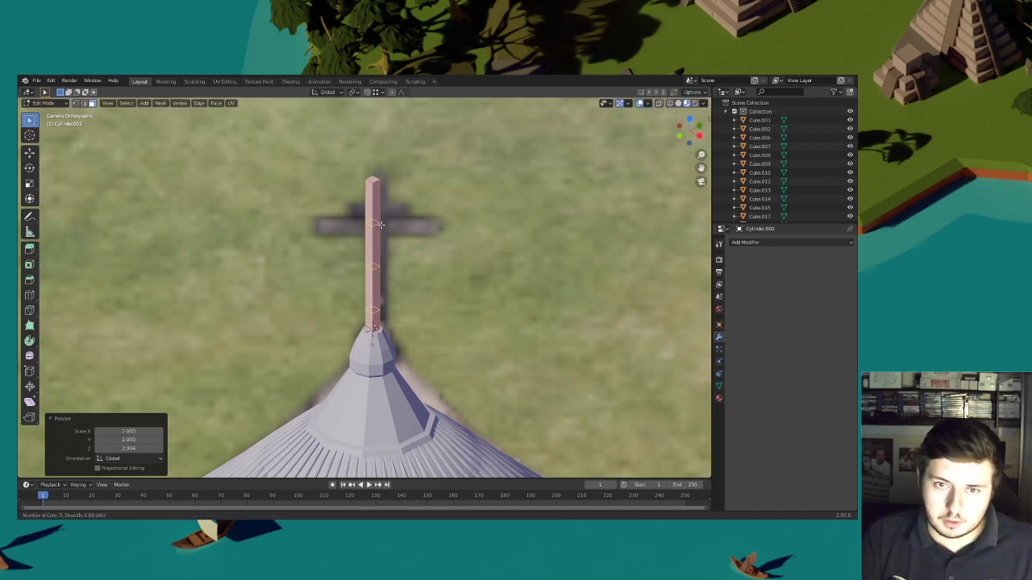
left_click(380, 225)
right_click(377, 226)
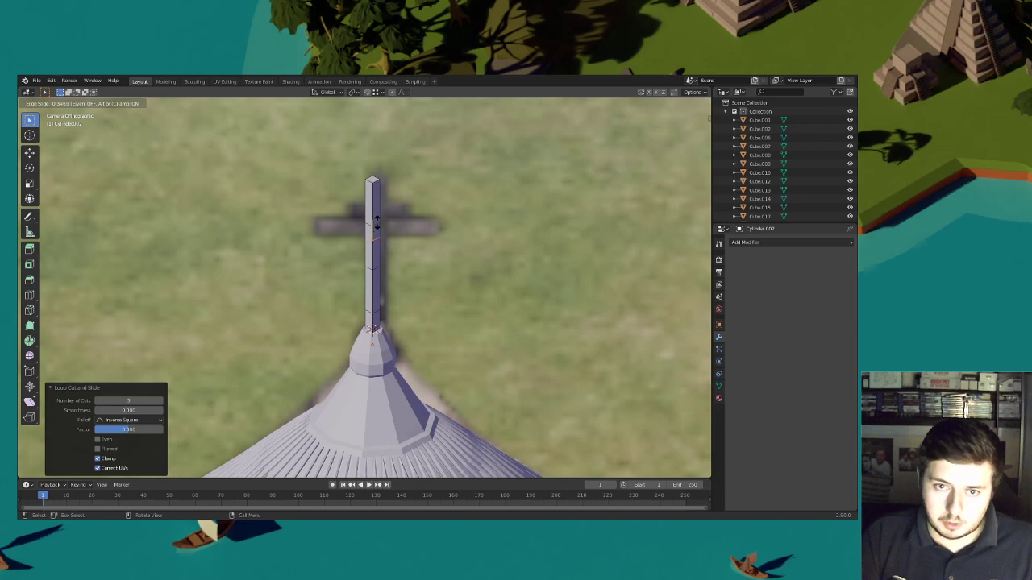
Add single loop cuts just below and just above the post's uppermost loop to bound the two crossbar segments
left_click(378, 220)
scroll(386, 233, "up", 3)
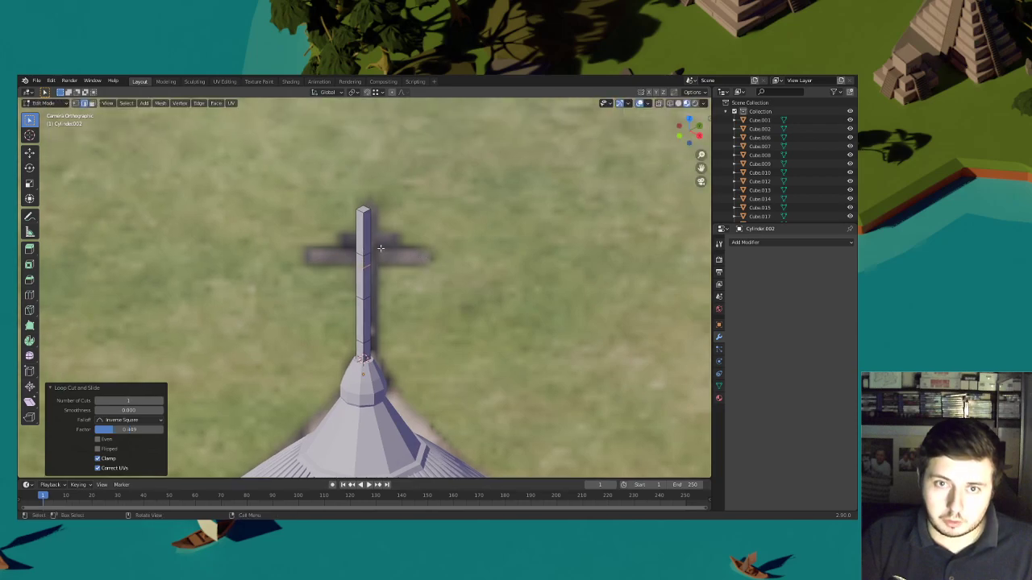
key("g")
key("g")
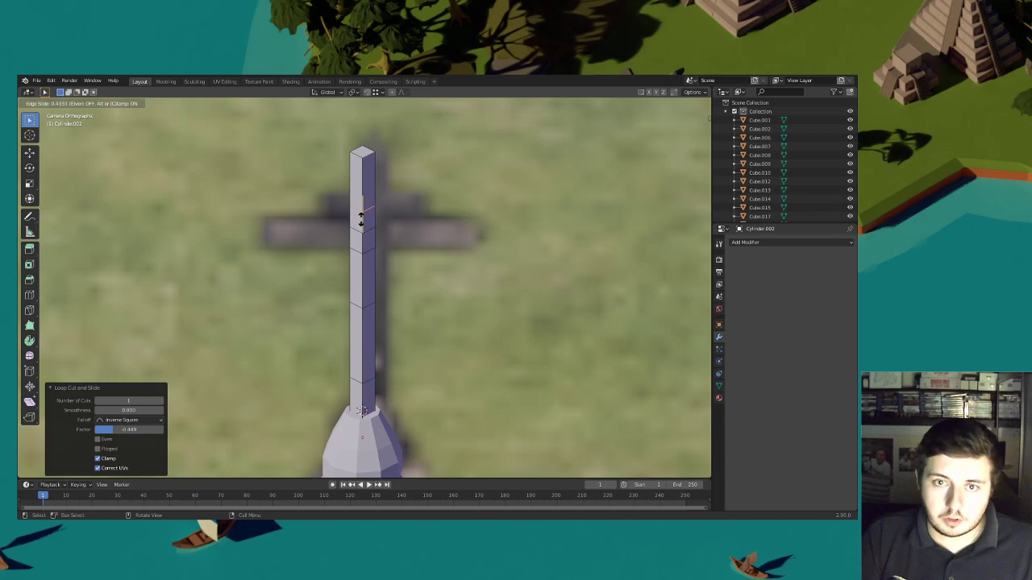
left_click(360, 218)
Switch to face selection, select all linked faces of the post, and rotate it 45° around Z
left_click(92, 104)
left_click(363, 239)
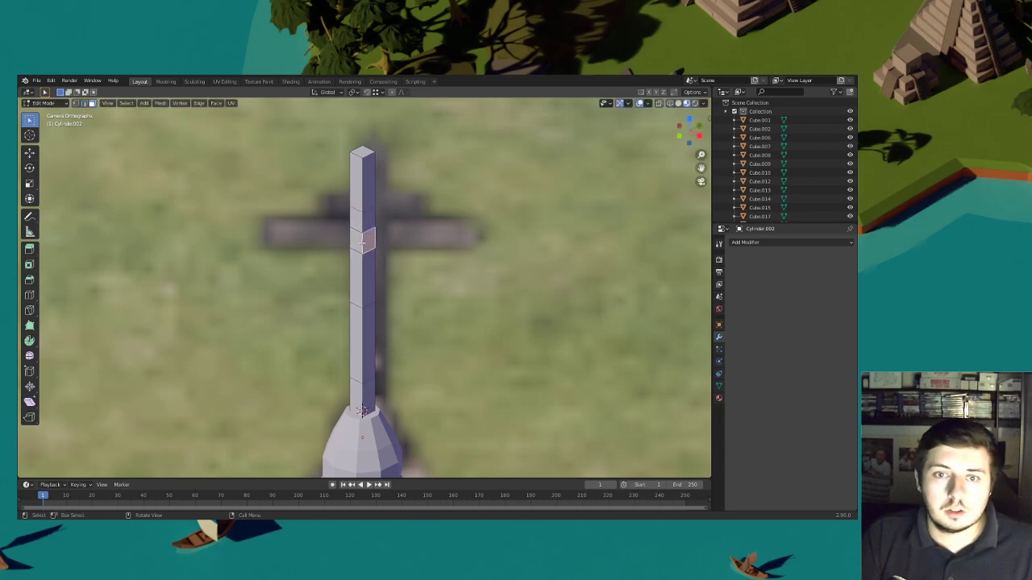
key("ctrl+l")
type("rz")
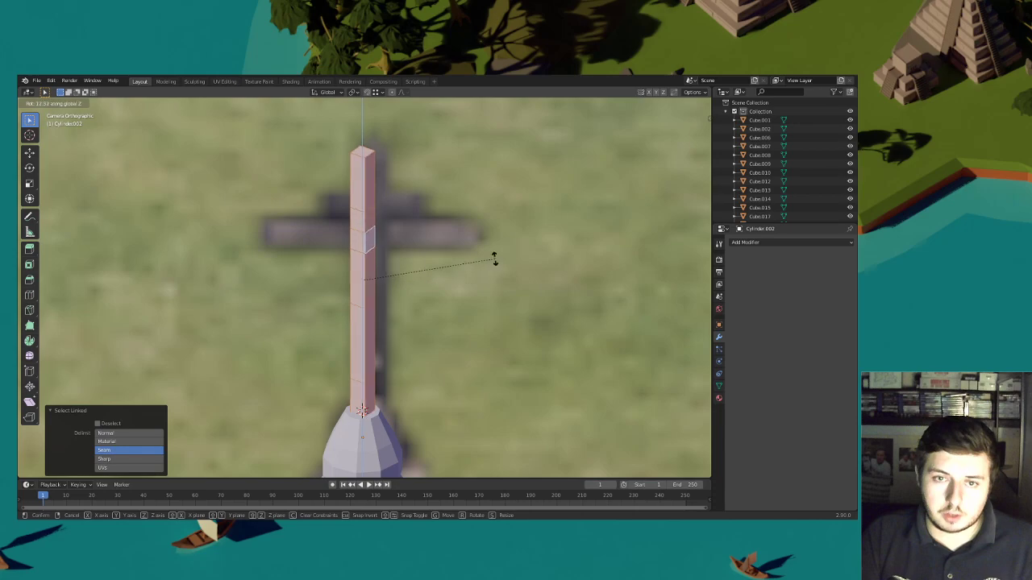
type("5")
key("Return")
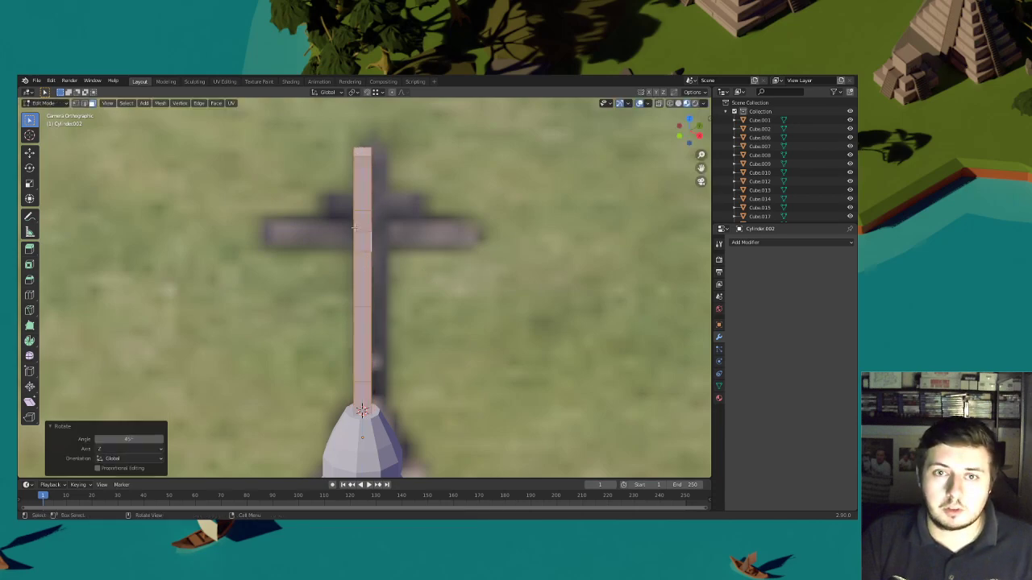
Select the opposite side faces of the post's lower crossbar segment and extrude them about 0.85 m along their normals
key("KP_Divide")
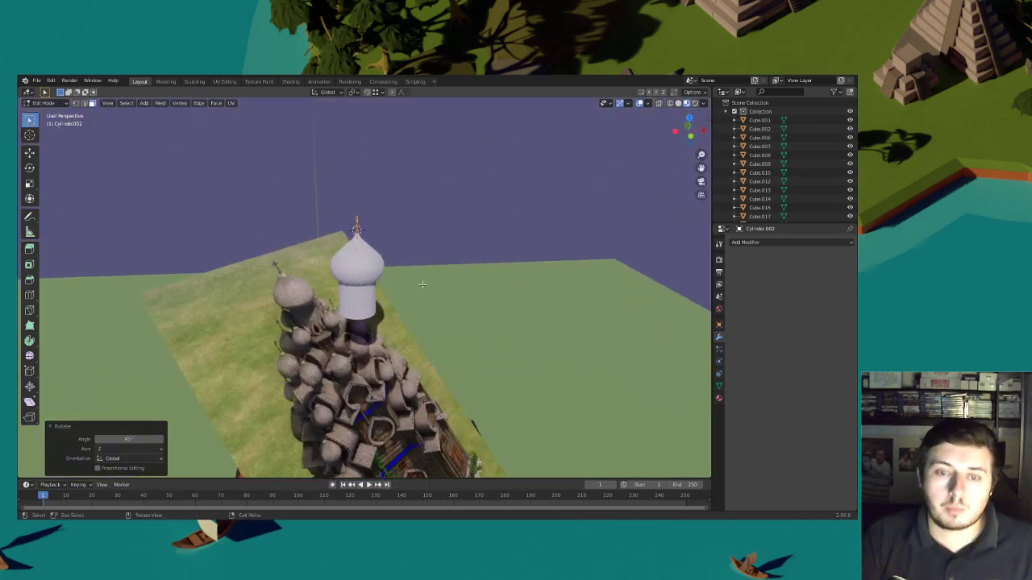
left_click(362, 227)
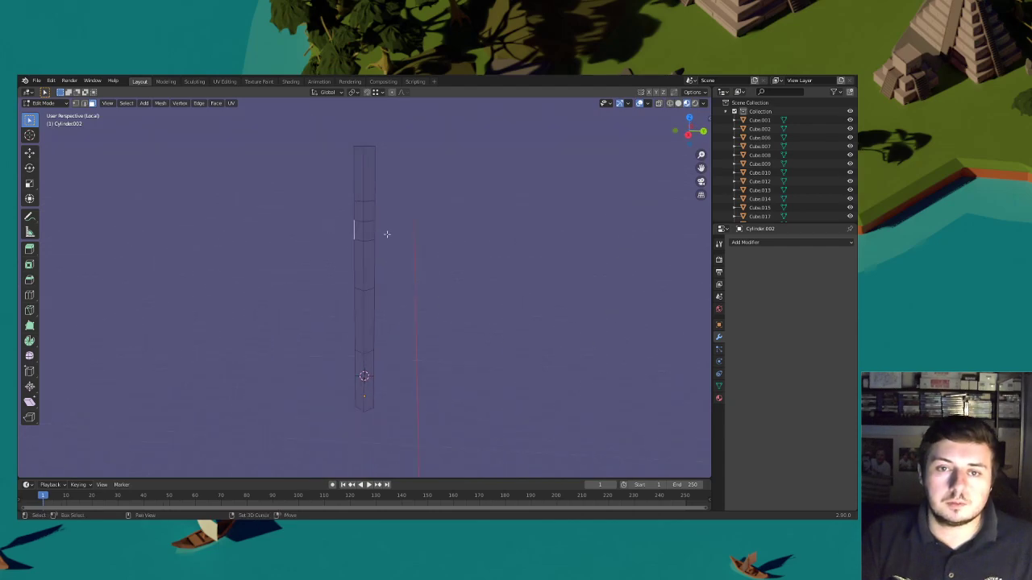
key("KP_0")
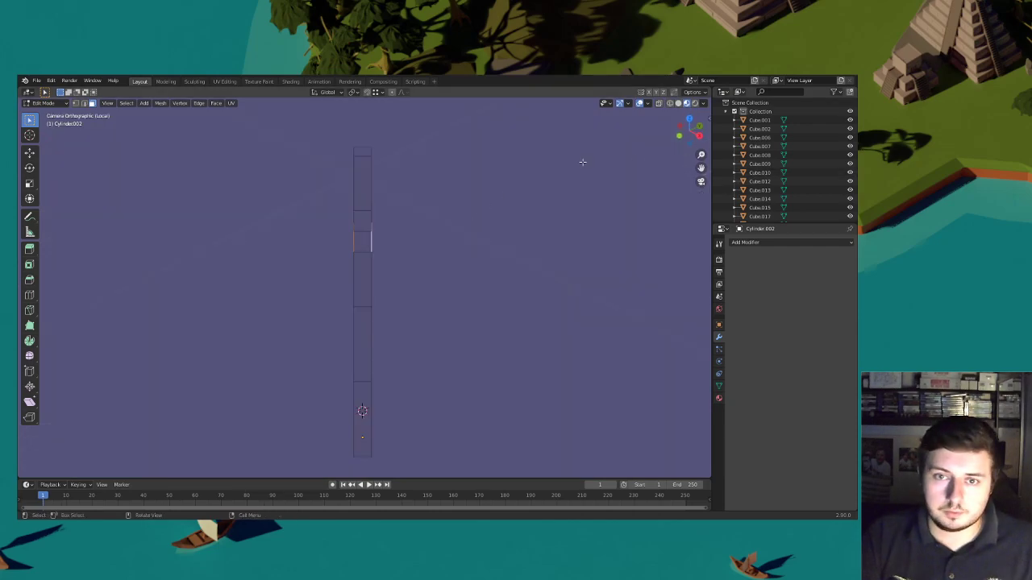
key("KP_Divide")
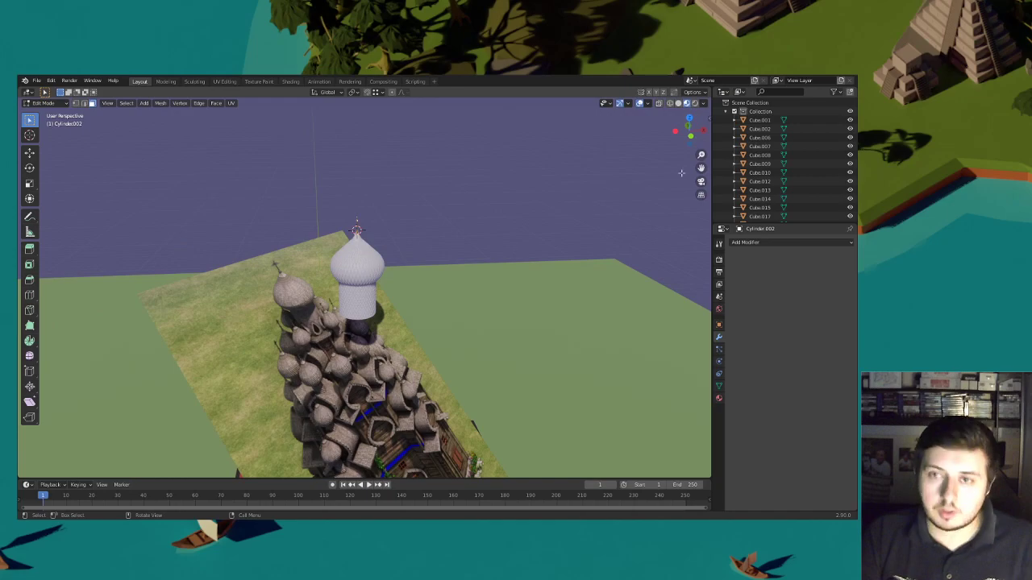
left_click(700, 182)
scroll(484, 260, "up", 5)
right_click(483, 260)
left_click(483, 261)
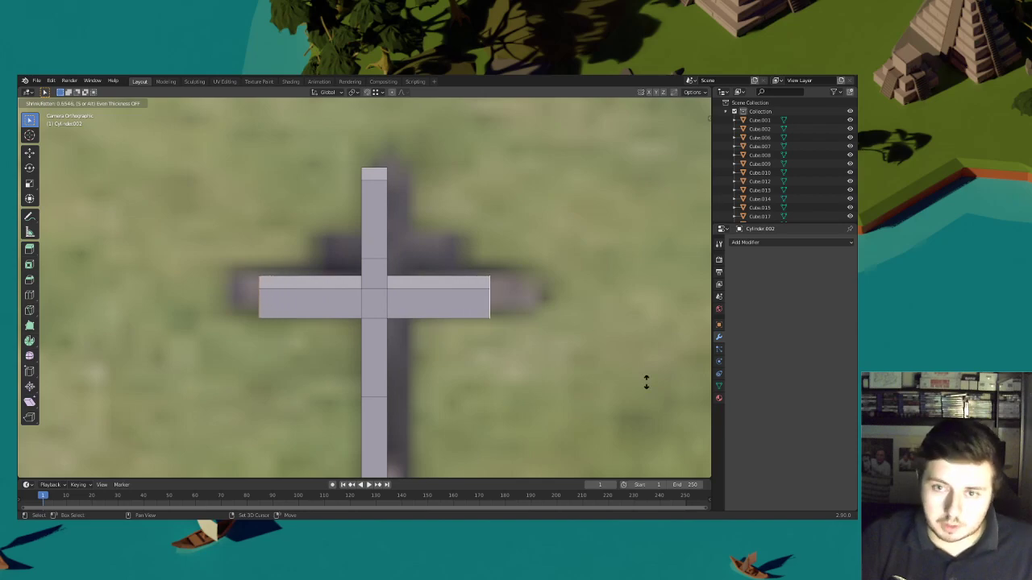
left_click(623, 407)
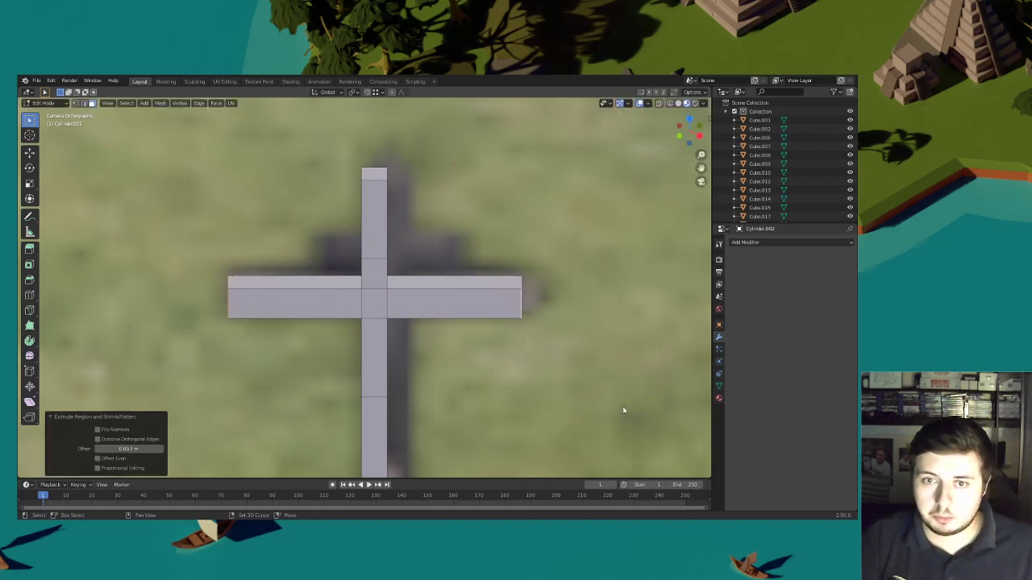
Select the crossbar's upper faces on both arms and lower them slightly along Z to thin the bar
middle_click_drag(471, 309, 433, 286)
middle_click_drag(430, 238, 365, 379, "shift")
scroll(428, 297, "up", 12)
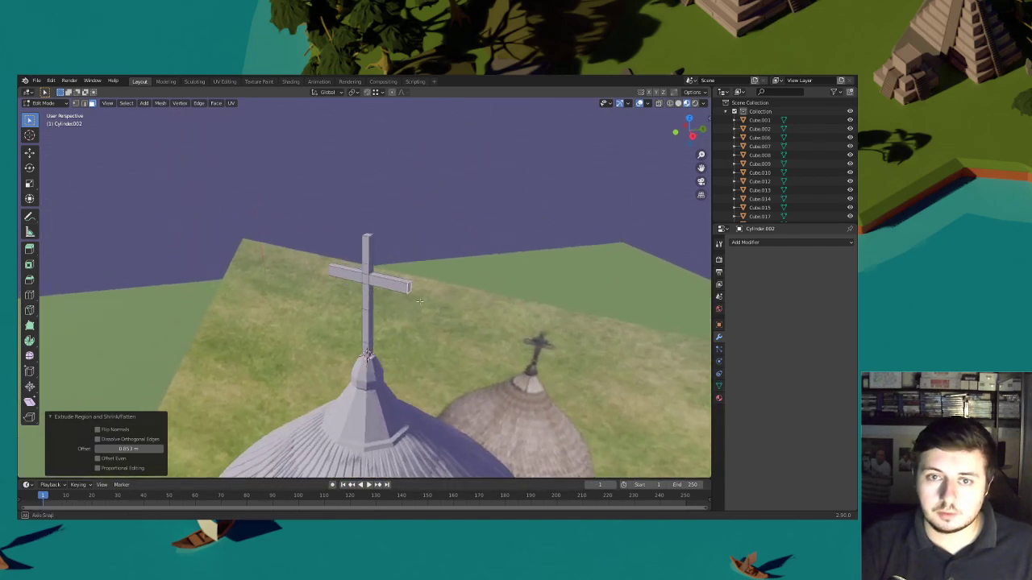
scroll(366, 355, "up", 2)
left_click(404, 276)
key("g")
key("z")
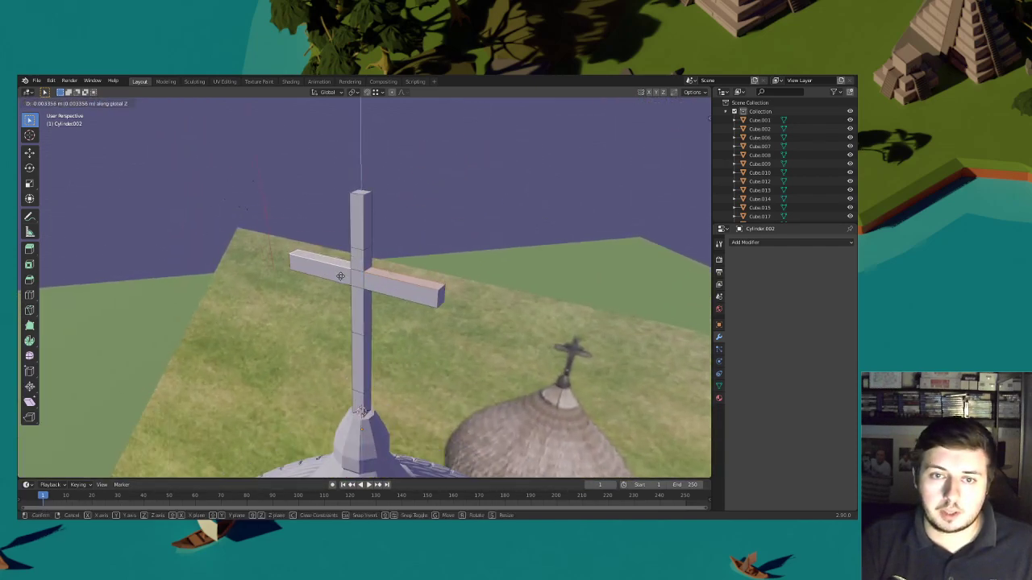
left_click(373, 257)
Inset the post's side faces above the crossbar individually by about 0.04 m and extrude them 0.248 m along their normals
middle_click_drag(373, 256, 510, 248)
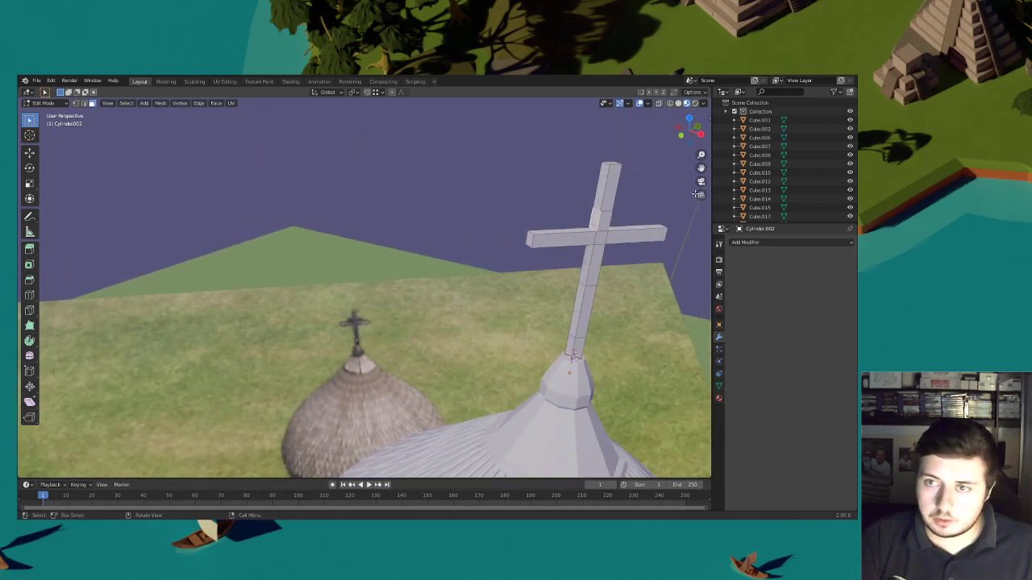
left_click(700, 181)
key("i")
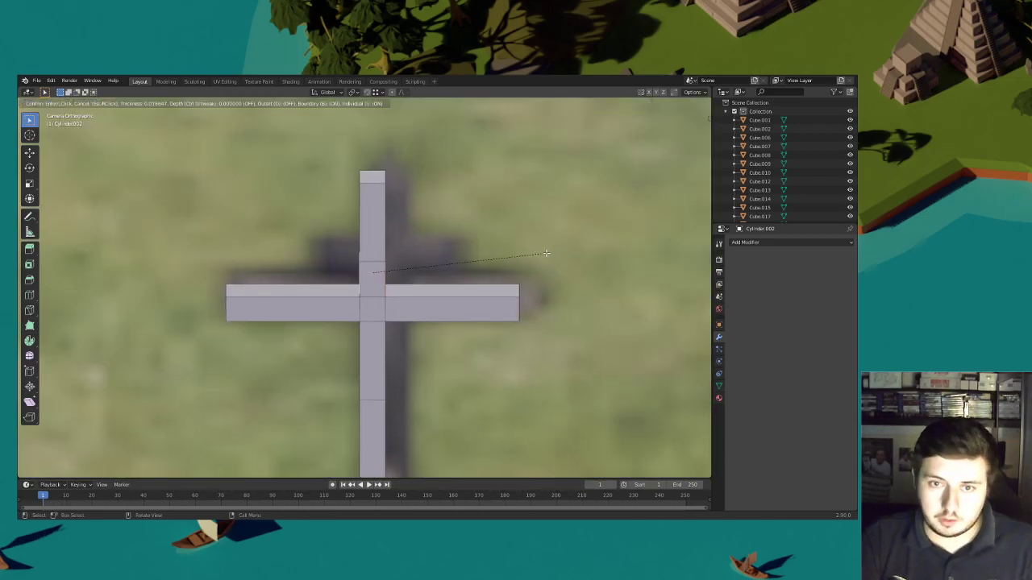
left_click(545, 253)
right_click(545, 254)
left_click(545, 254)
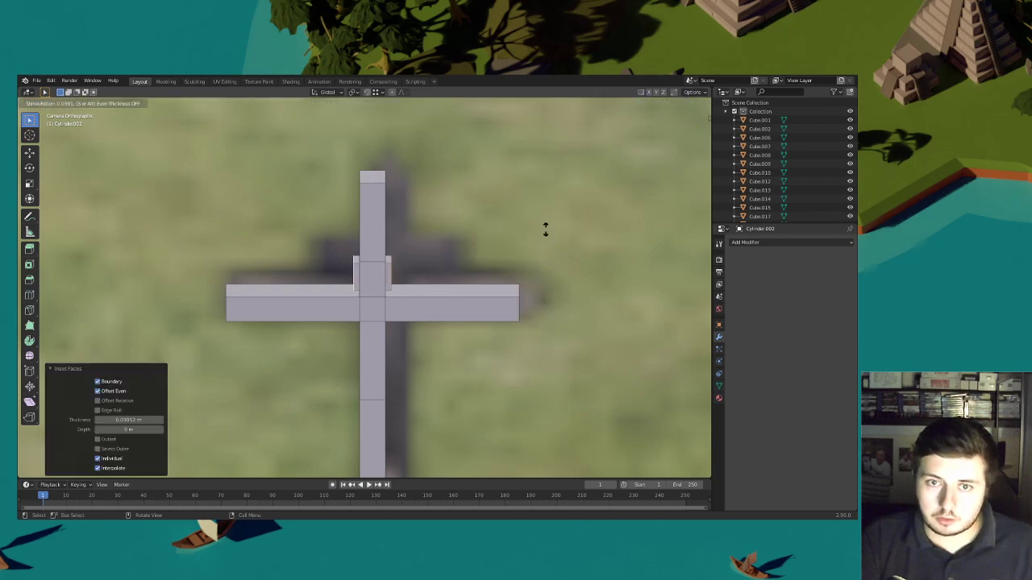
left_click(537, 115)
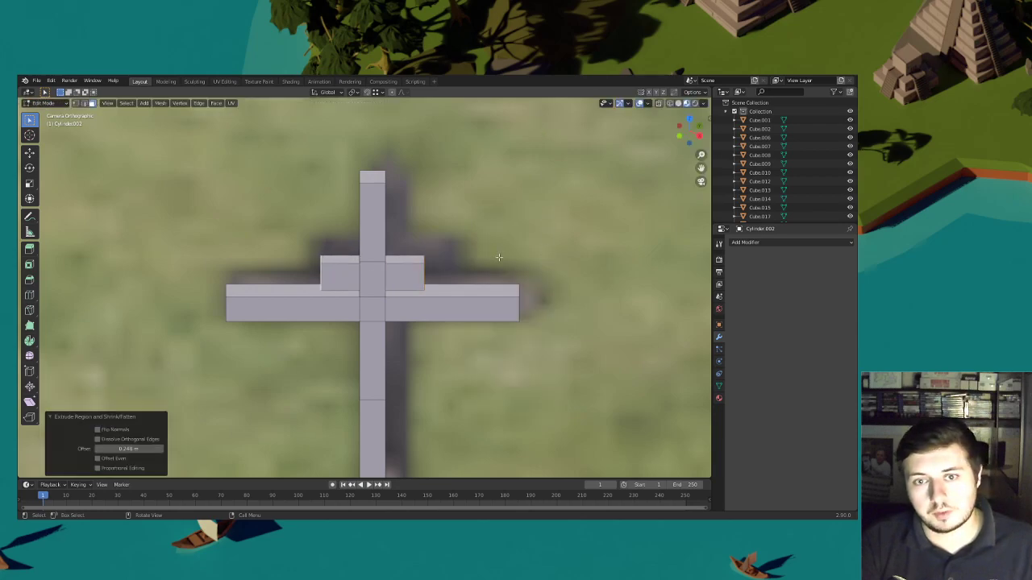
scroll(558, 300, "down", 10)
scroll(442, 295, "down", 5)
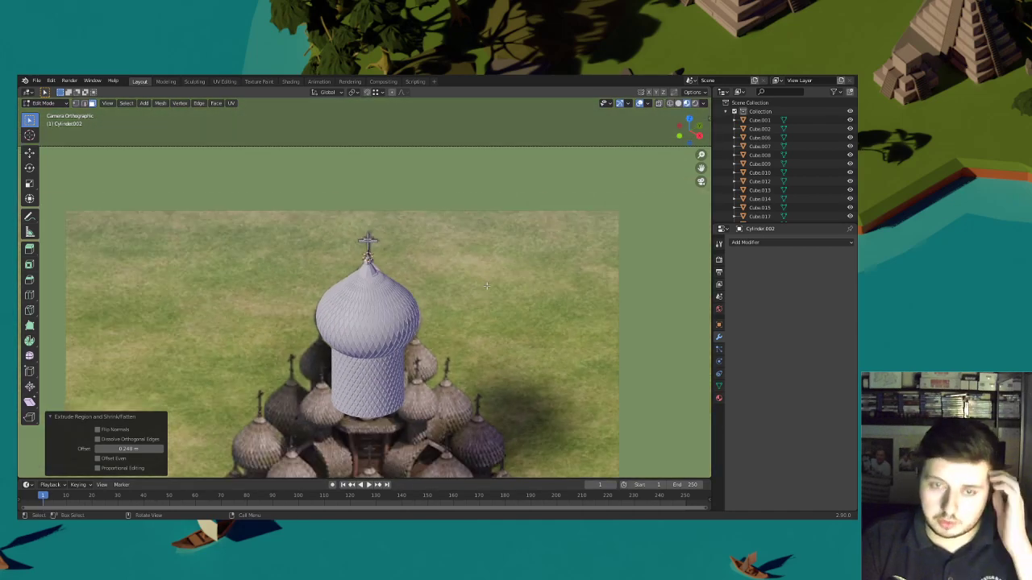
Adjust the height of the cross post's top end along Z, then return to Object Mode
scroll(379, 266, "up", 8)
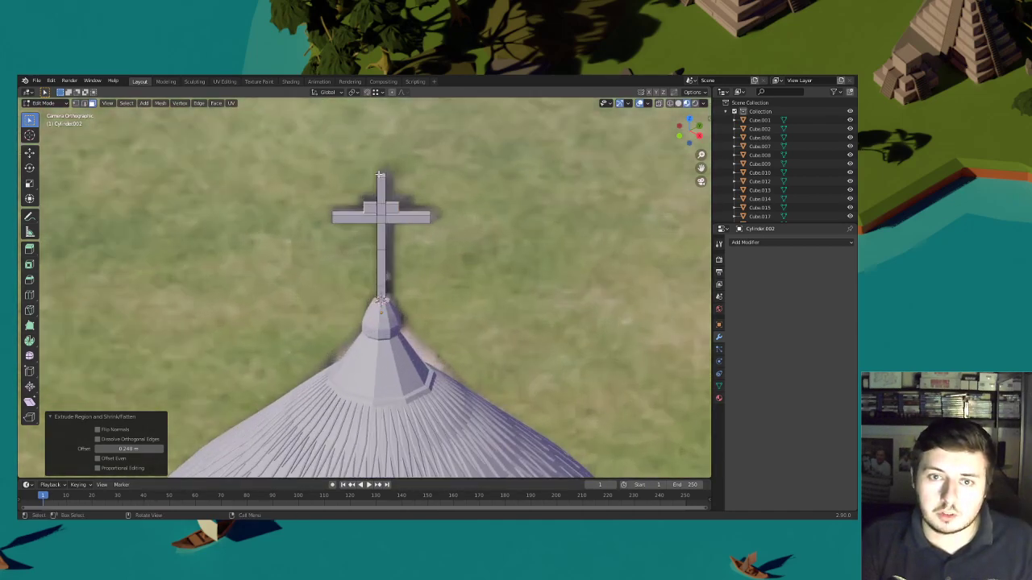
key("g")
key("z")
left_click(425, 184)
scroll(506, 263, "down", 3)
left_click(44, 103)
left_click(44, 112)
scroll(489, 303, "down", 5)
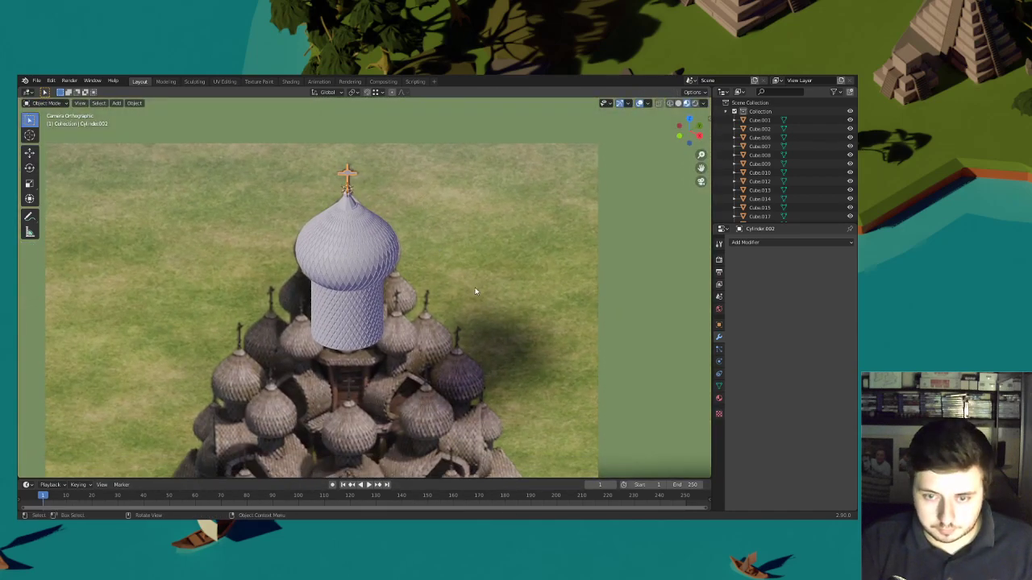
scroll(476, 295, "down", 1)
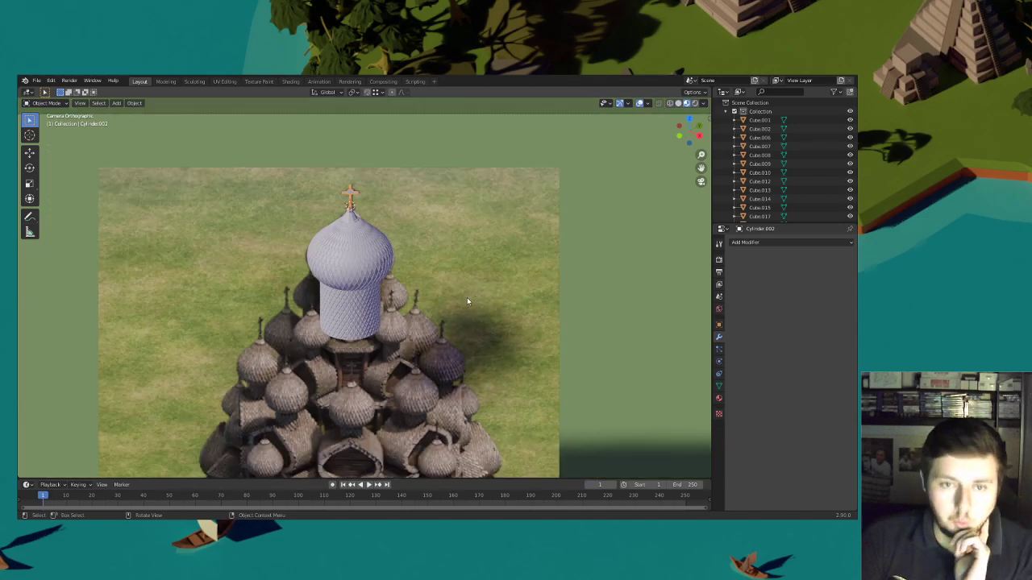
scroll(430, 318, "down", 2)
middle_click_drag(416, 370, 433, 277, "shift")
scroll(423, 292, "up", 2)
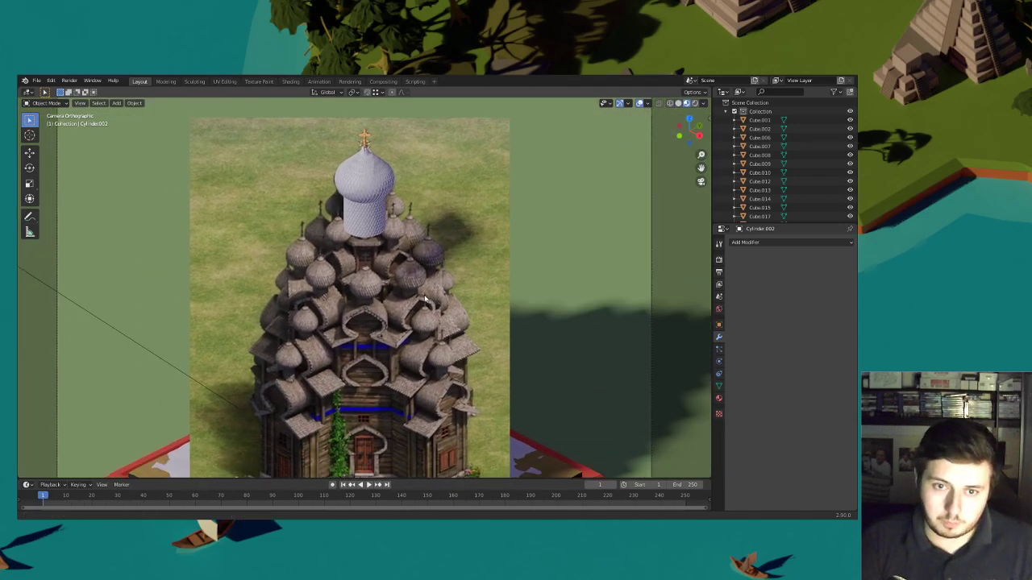
scroll(423, 295, "down", 1)
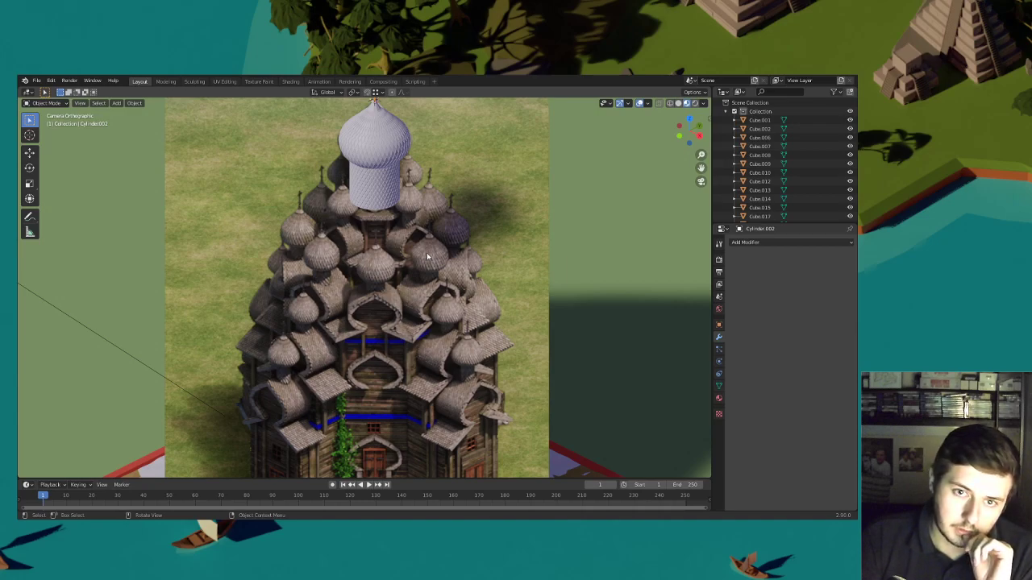
left_click(408, 209)
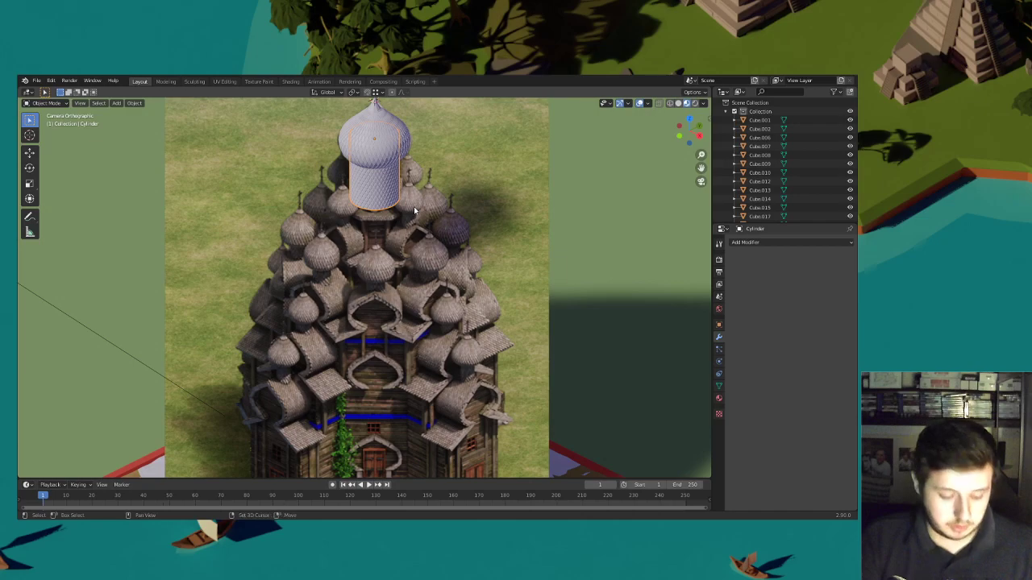
key("shift+a")
mouse_move(413, 232)
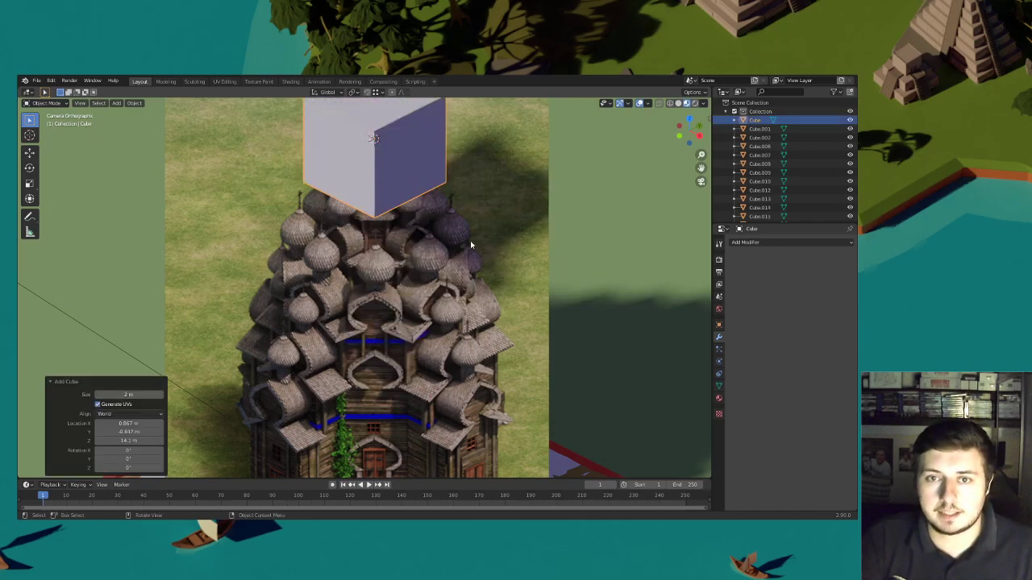
left_click(448, 240)
left_click(64, 104)
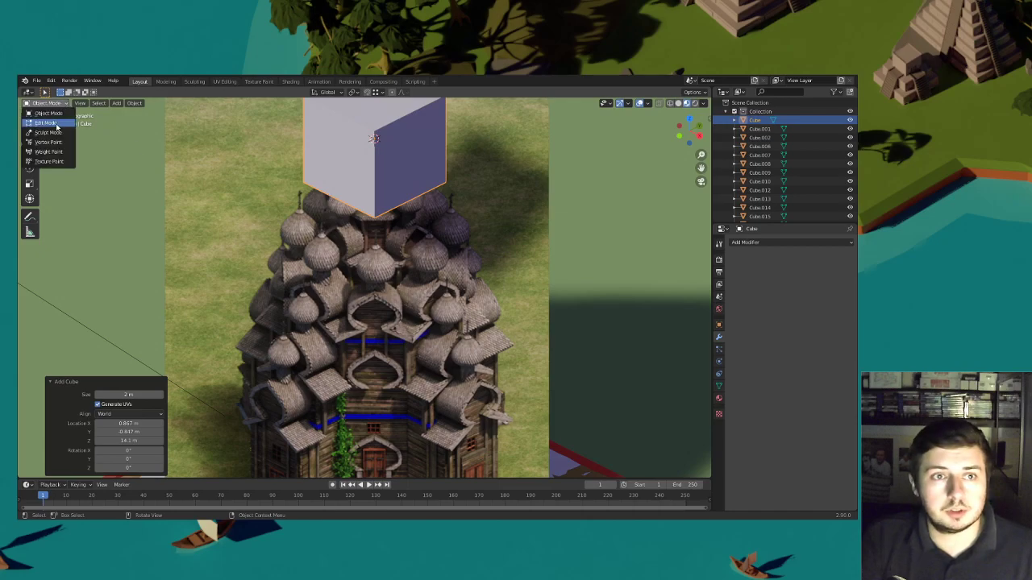
left_click(56, 123)
middle_click_drag(392, 200, 395, 269, "shift")
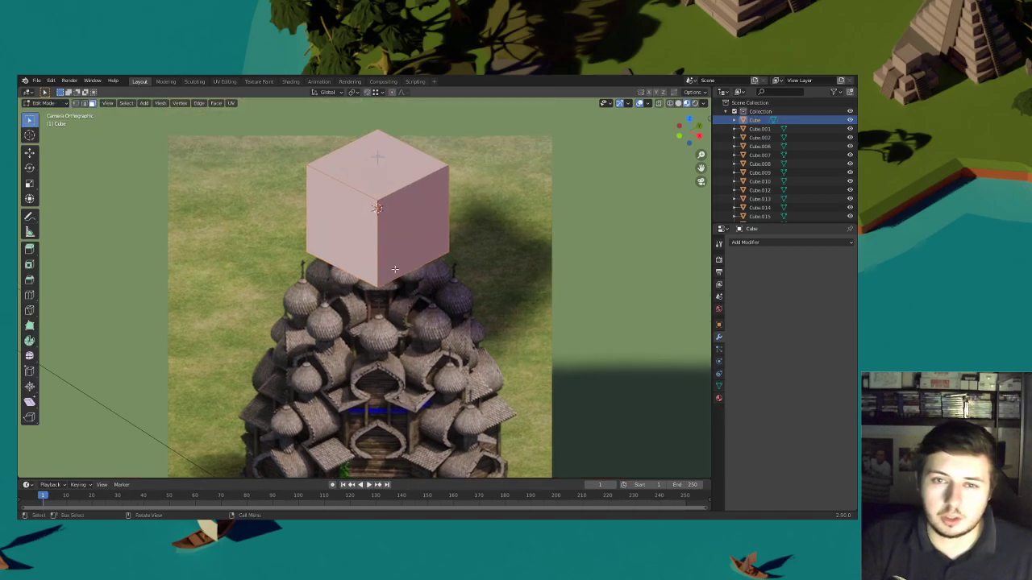
key("ctrl+z")
key("ctrl+z")
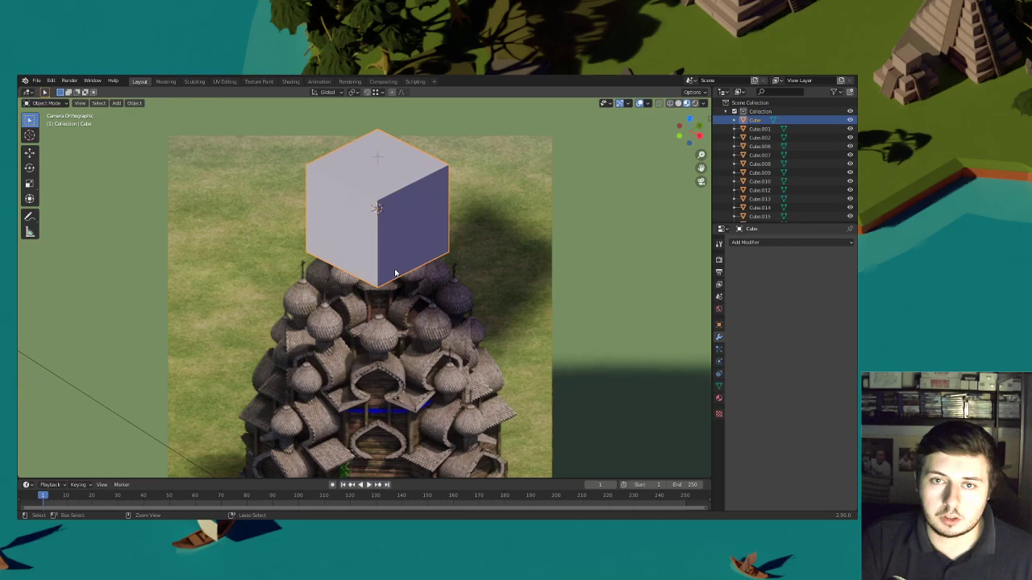
Add an 8-vertex cylinder at the dome and rotate it 22° around Z to align its sides with the church
key("shift+a")
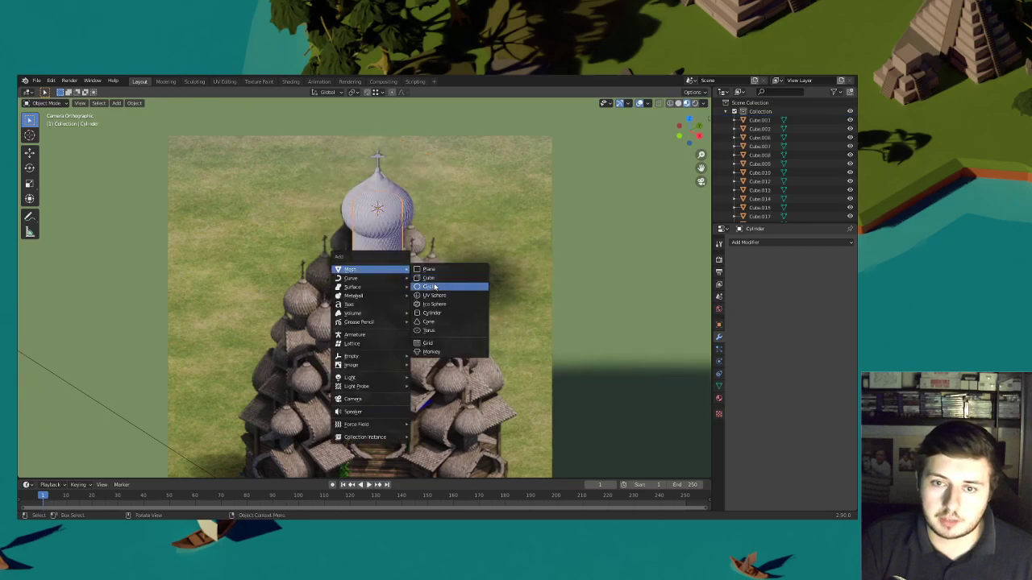
left_click(425, 314)
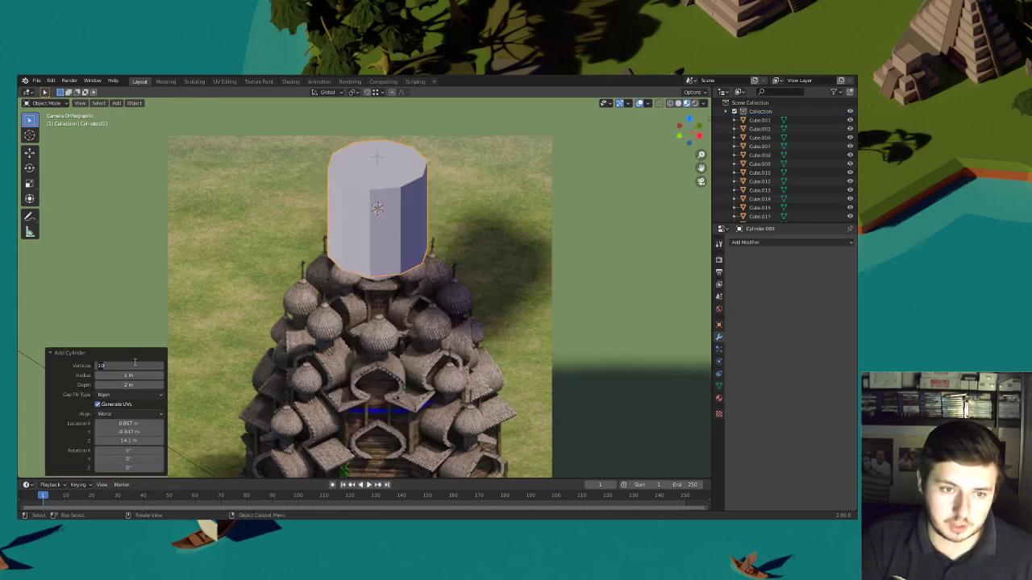
type("8")
key("Return")
key("r")
key("z")
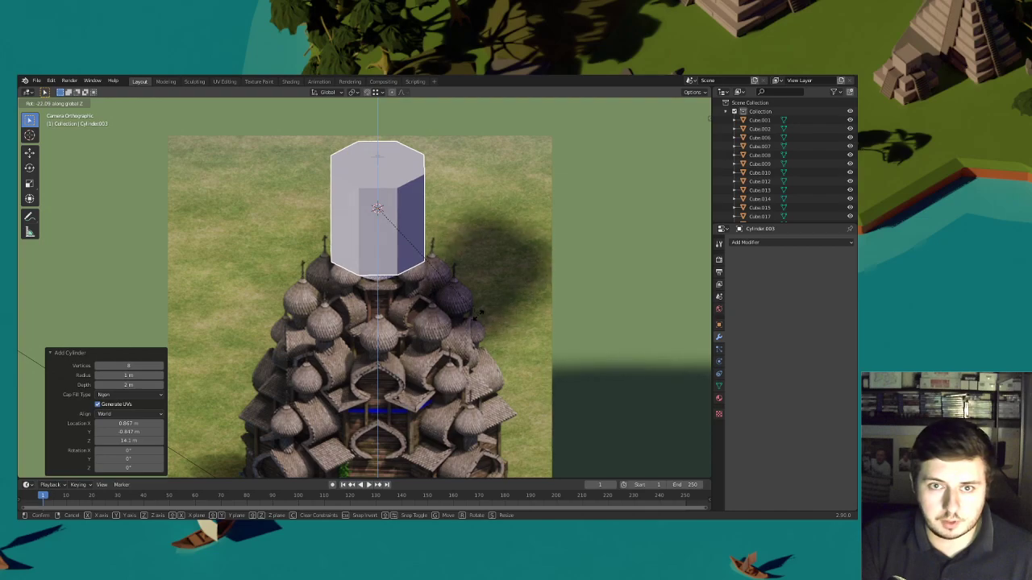
left_click(478, 315)
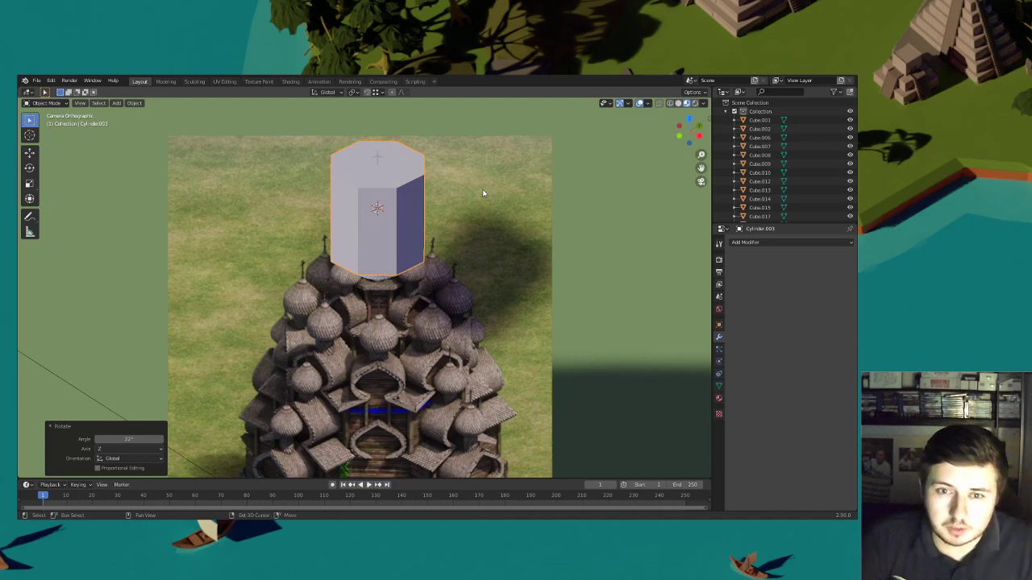
Fine-tune the octagonal cylinder's orientation by rotating it about 0.26° more around Z
middle_click_drag(484, 193, 486, 282, "shift")
scroll(486, 282, "up", 3)
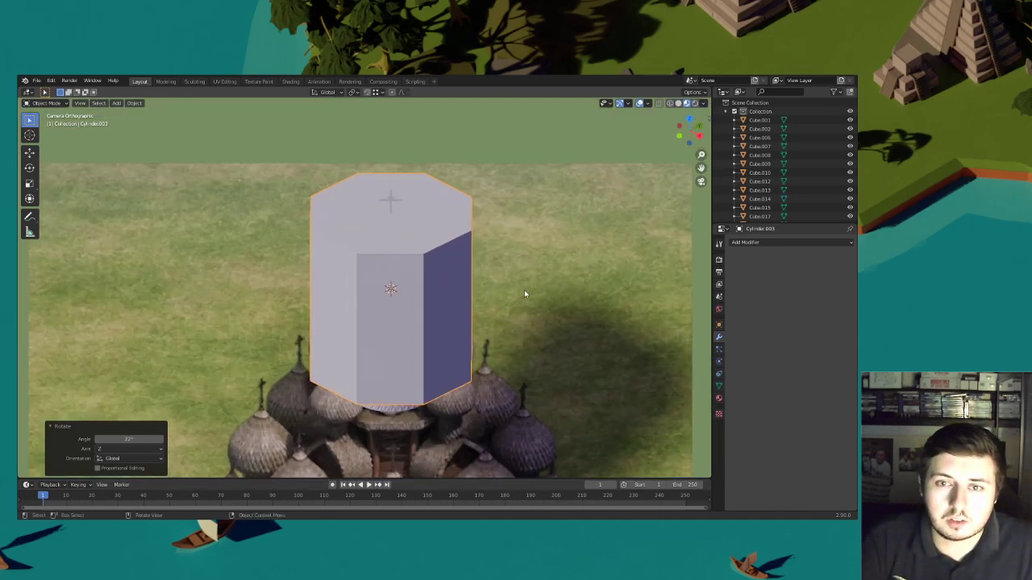
scroll(532, 292, "down", 5)
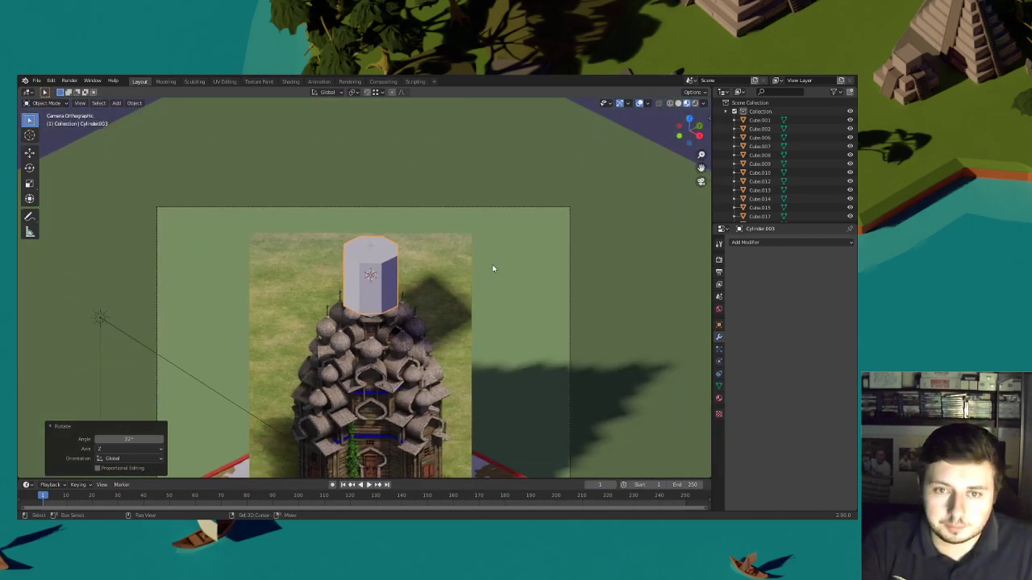
middle_click_drag(490, 288, 492, 259, "shift")
scroll(492, 259, "up", 6)
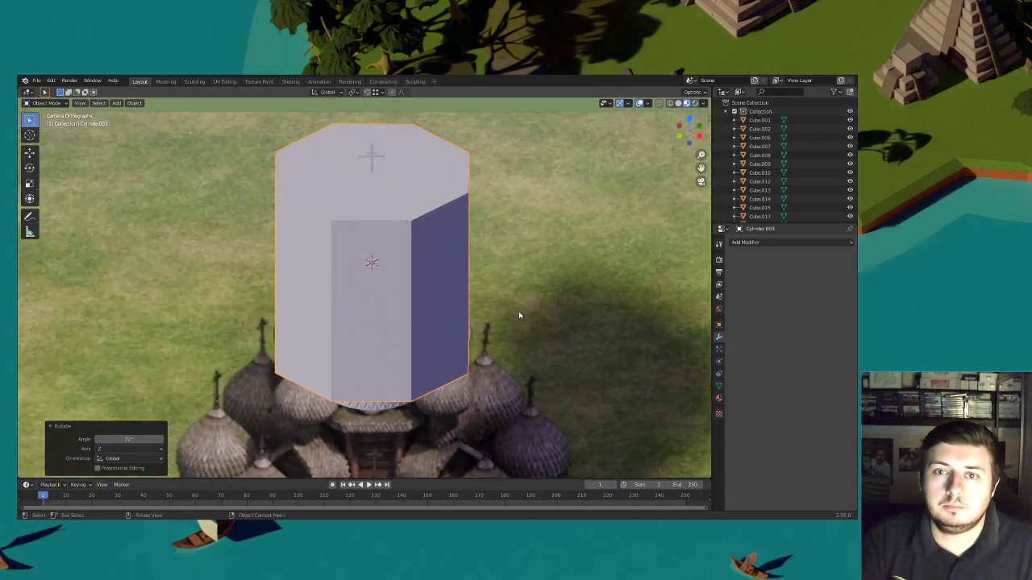
key("r")
key("z")
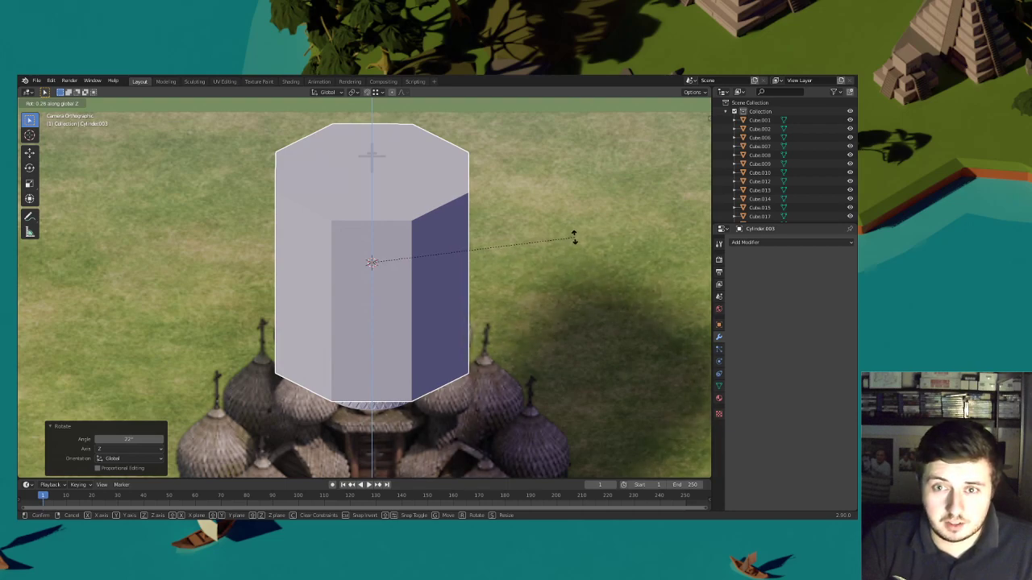
left_click(574, 237)
In Edit Mode, flatten the octagonal cylinder along Z into a thin slab and lower it about 1.56 m to the drum's base
scroll(451, 272, "down", 6)
left_click(53, 105)
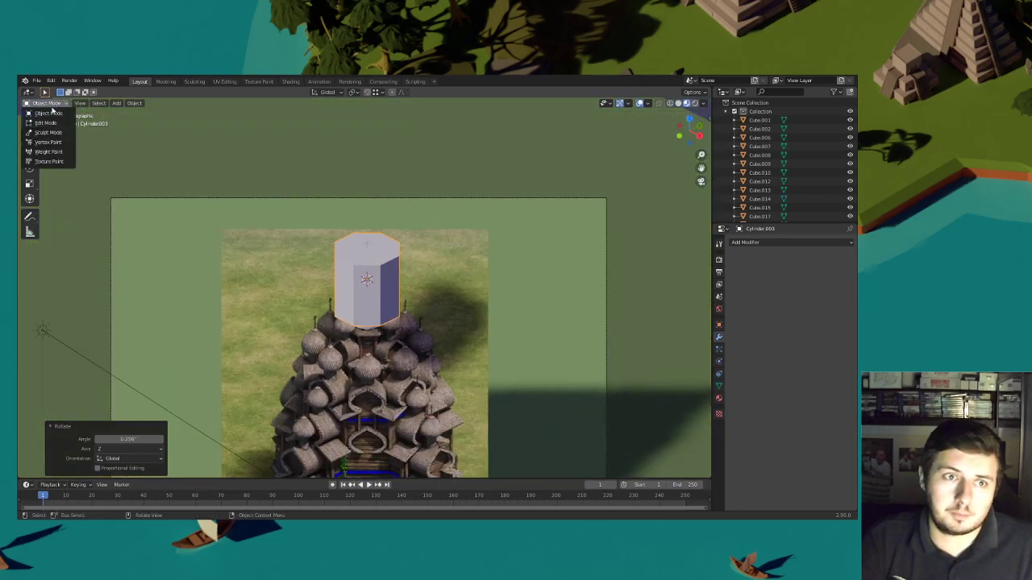
left_click(45, 123)
key("s")
key("z")
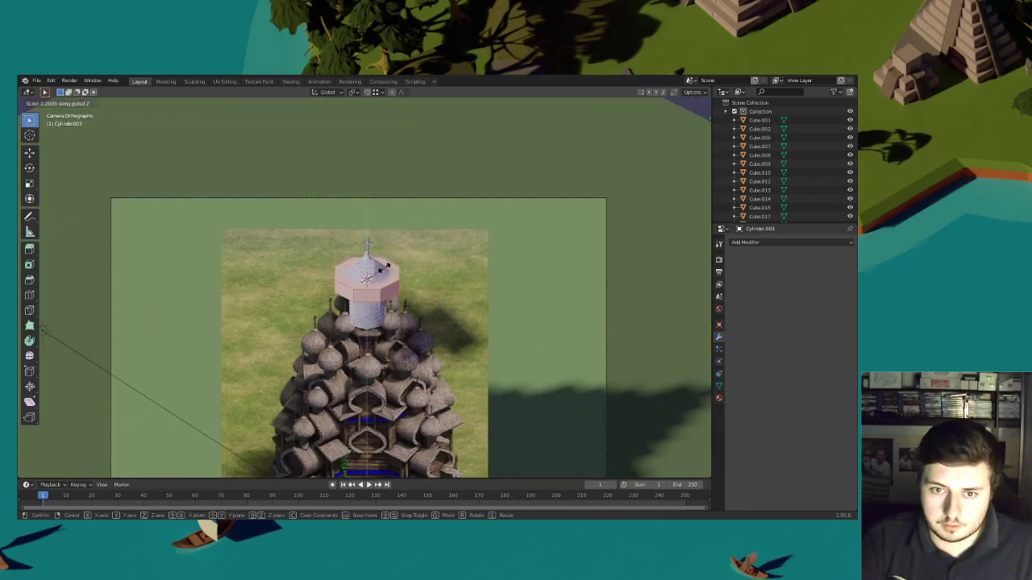
left_click(444, 311)
scroll(447, 272, "up", 3)
key("z")
left_click(507, 352)
middle_click_drag(507, 353, 500, 321, "shift")
scroll(501, 321, "up", 2)
Scale the octagonal slab down to the drum's width and fine-tune its thickness and height along Z
key("s")
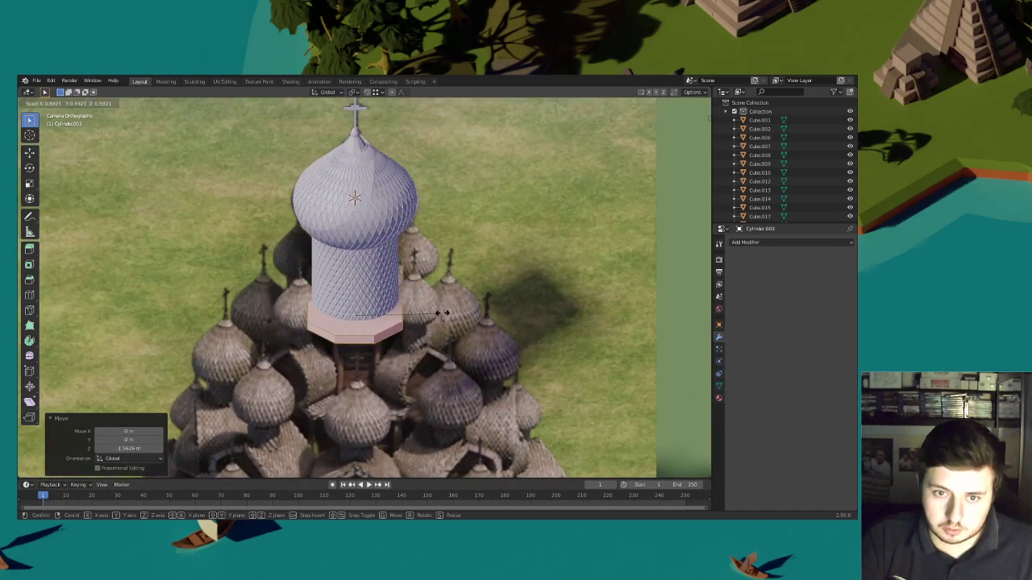
left_click(418, 313)
key("s")
key("z")
left_click(411, 313)
key("g")
key("z")
left_click(436, 313)
key("s")
key("z")
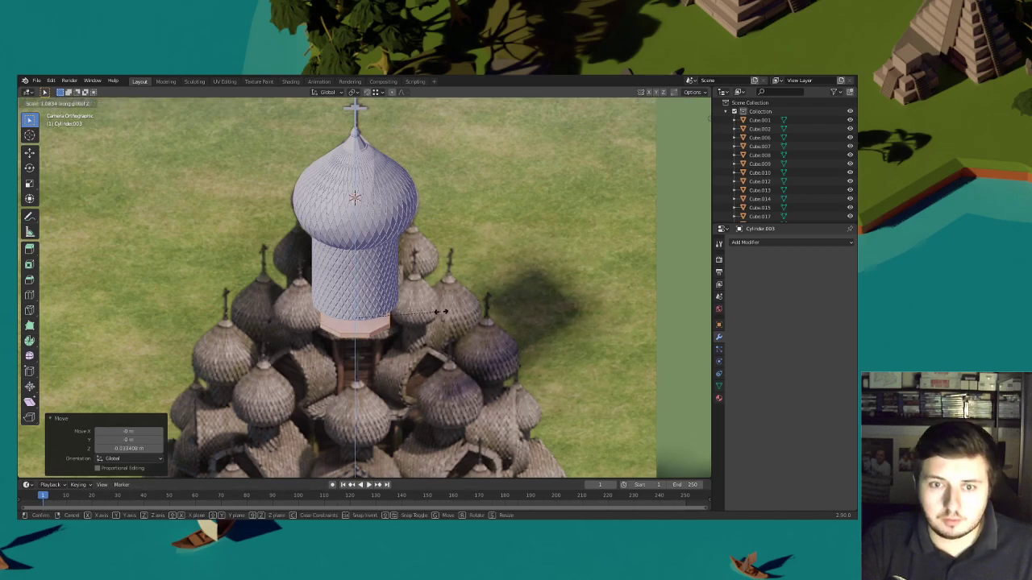
left_click(445, 313)
Widen the slab horizontally by a factor of 1.418, adjust its height, and scale it uniformly by 1.045
key("s")
key("shift+z")
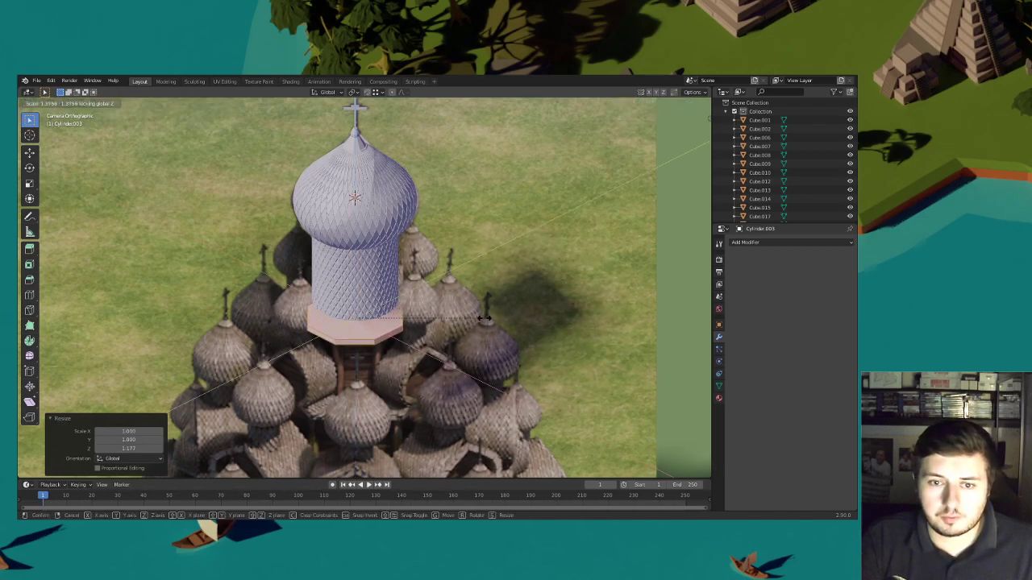
left_click(475, 320)
key("g")
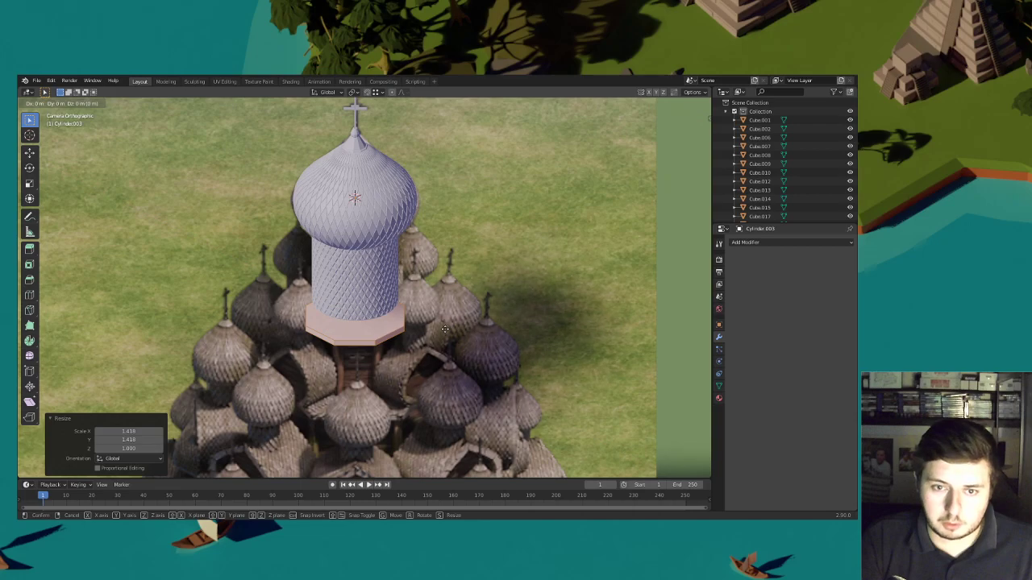
key("z")
left_click(450, 323)
key("s")
left_click(455, 322)
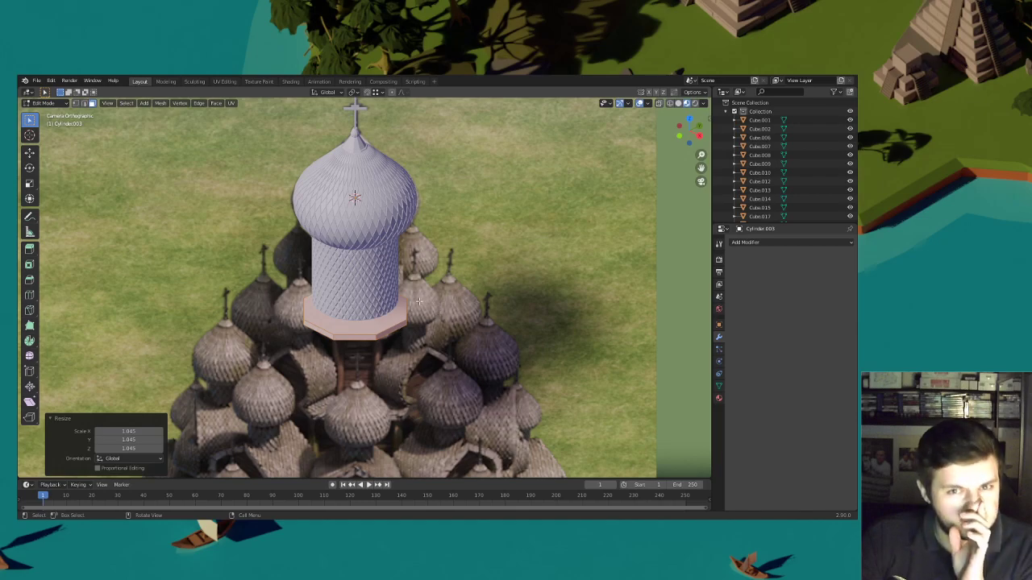
In Object Mode, select the whole dome assembly with its octagonal base and shift it slightly in the horizontal plane to match the reference
left_click(44, 103)
left_click(45, 116)
left_click(361, 213)
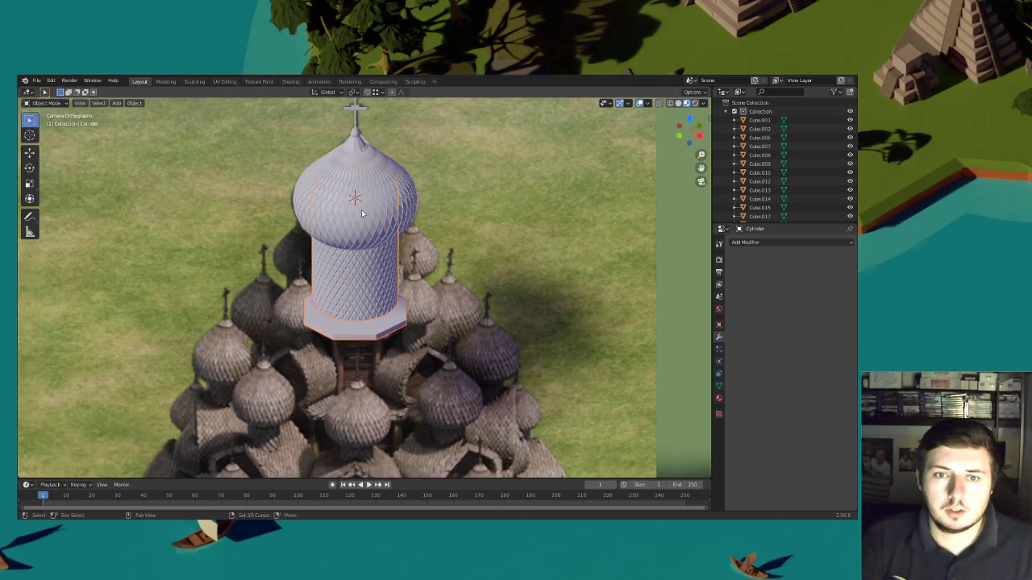
left_click(364, 163, "shift")
key("shift+d")
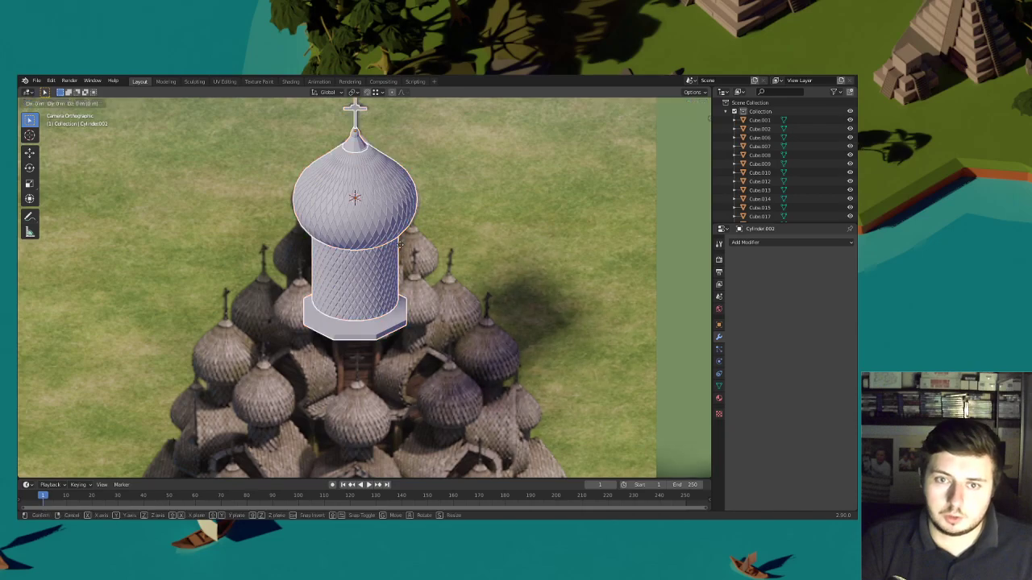
key("z")
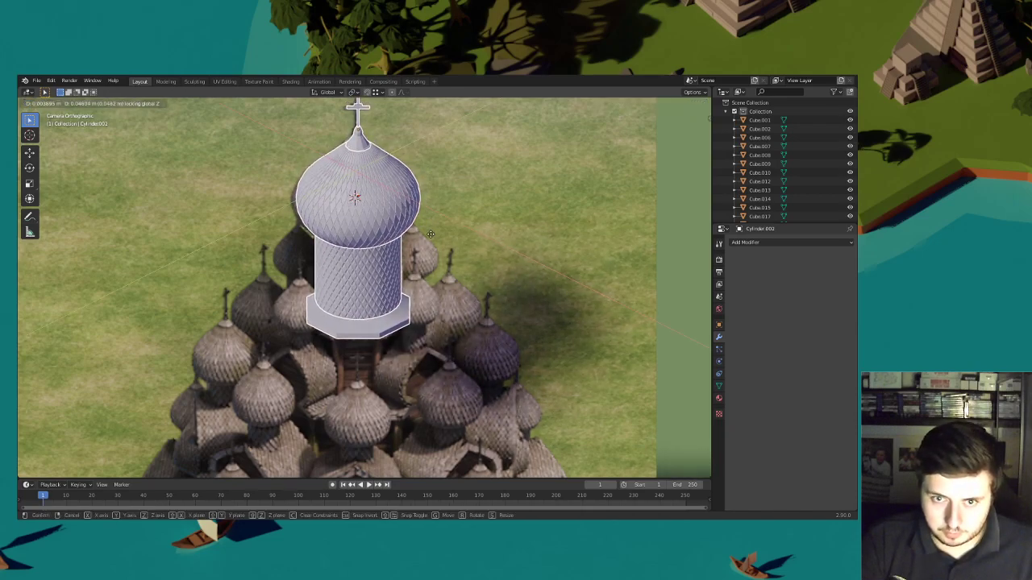
left_click(430, 235)
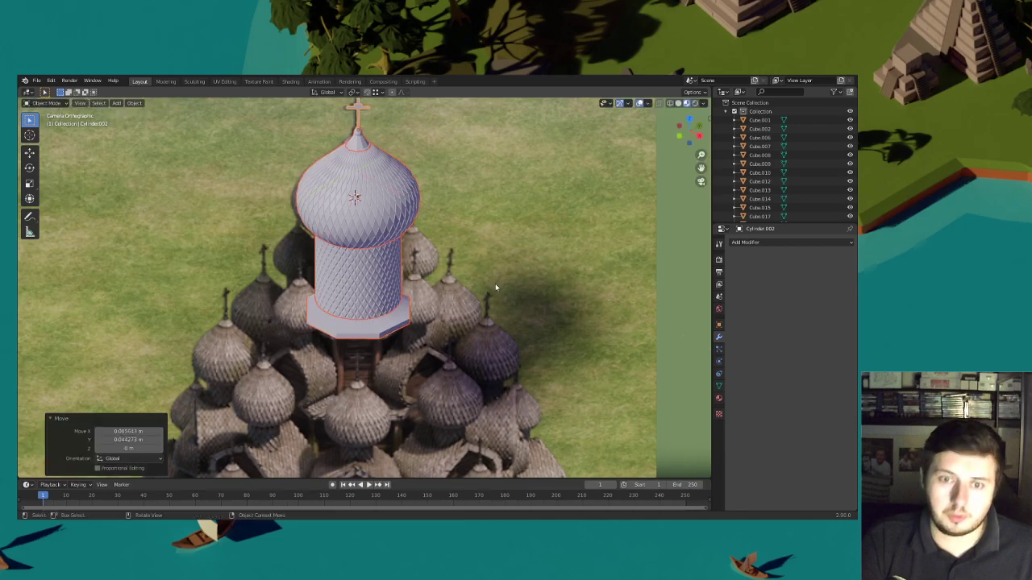
Select the octagonal base, enter Edit Mode, and raise its mesh about 0.15 m along Z in the camera view to meet the drum
scroll(455, 309, "down", 4)
left_click(378, 305)
middle_click_drag(432, 322, 411, 311)
scroll(423, 291, "down", 5)
scroll(422, 292, "up", 3)
scroll(419, 310, "up", 4)
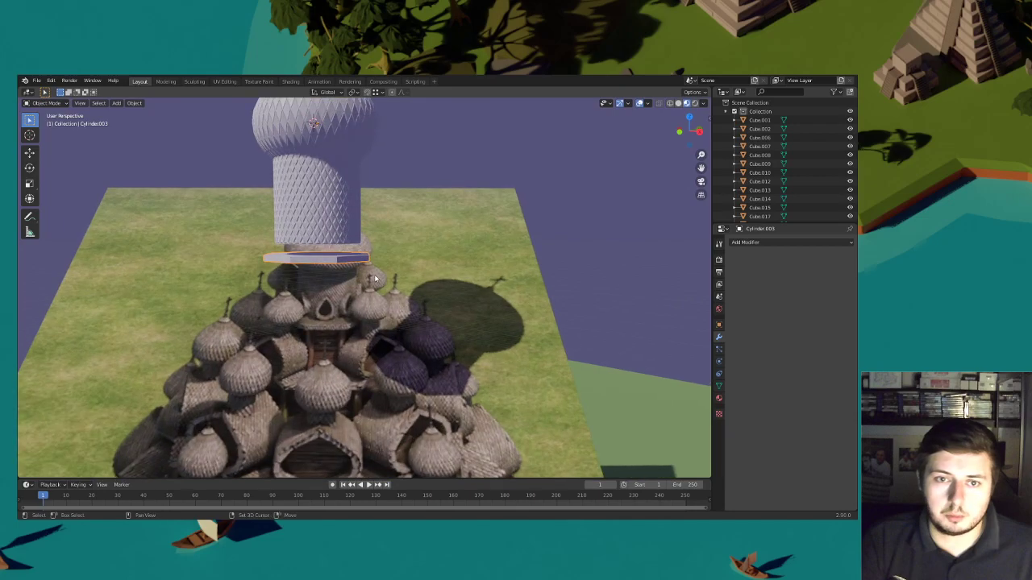
left_click(44, 102)
left_click(49, 120)
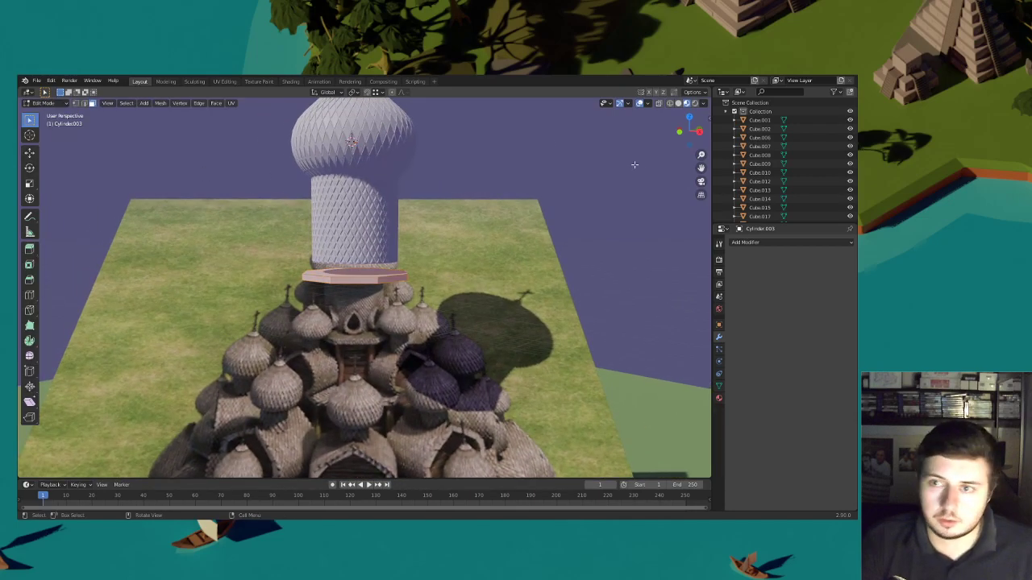
left_click(701, 181)
scroll(429, 300, "up", 2)
key("g")
key("z")
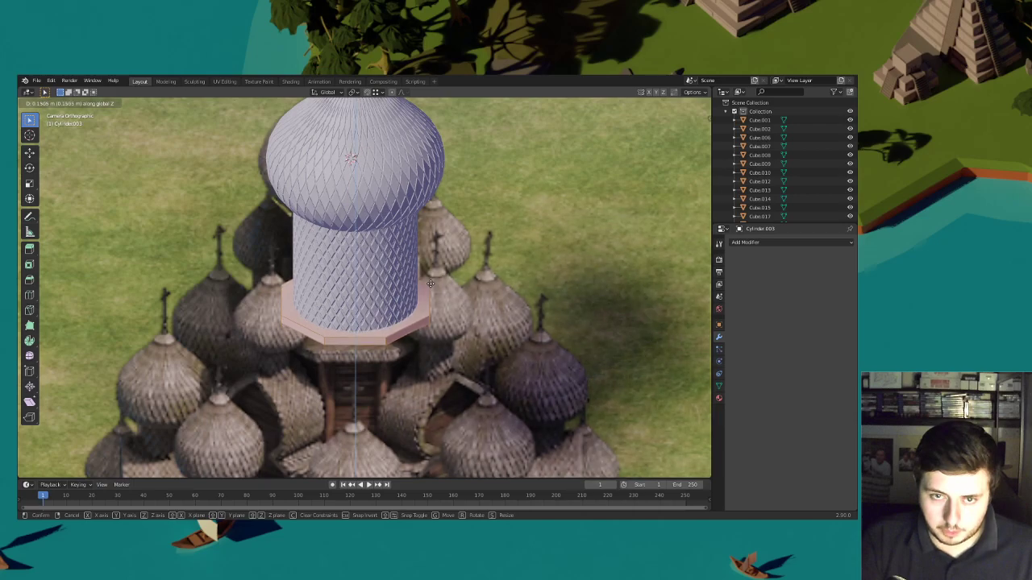
left_click(430, 283)
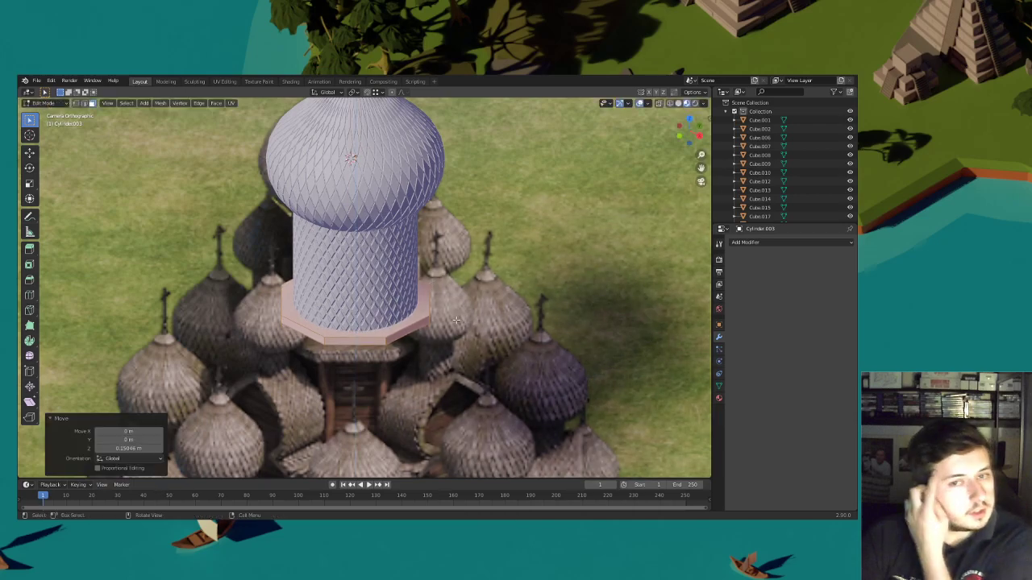
In Object Mode, lower the drum slightly along Z and move the octagonal base down about 0.156 m beneath it
key("Tab")
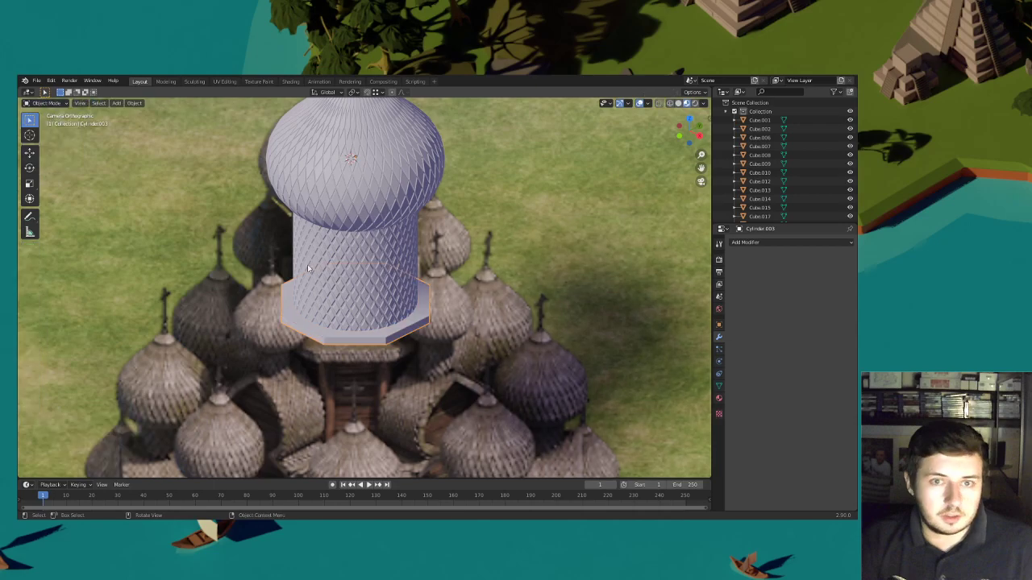
left_click(311, 266)
key("g")
key("z")
left_click(311, 272)
left_click(288, 313)
key("g")
key("z")
left_click(289, 329)
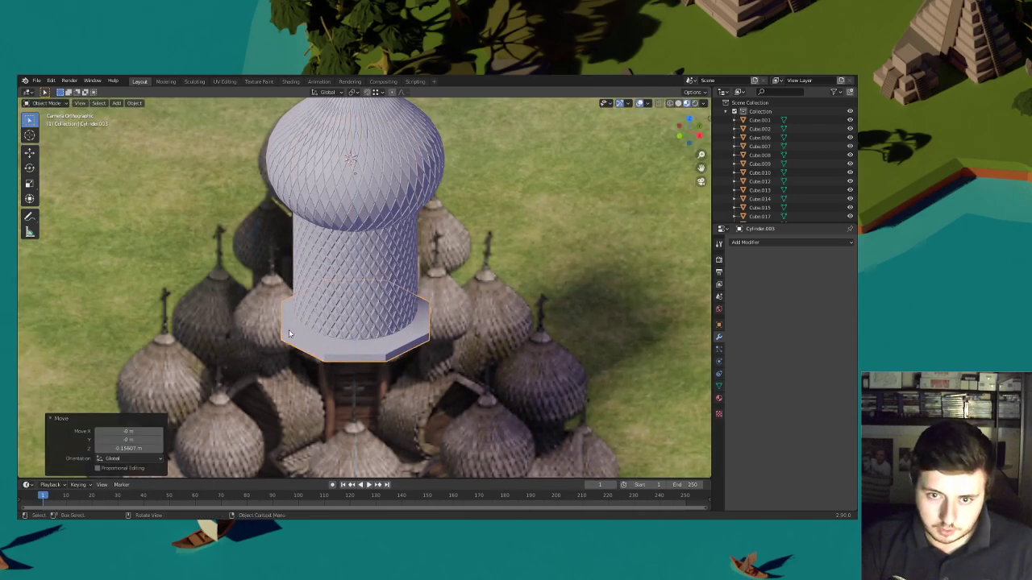
Widen the octagonal base horizontally by a factor of 1.035 and lower the drum about 0.107 m along Z
key("s")
key("shift+z")
left_click(528, 393)
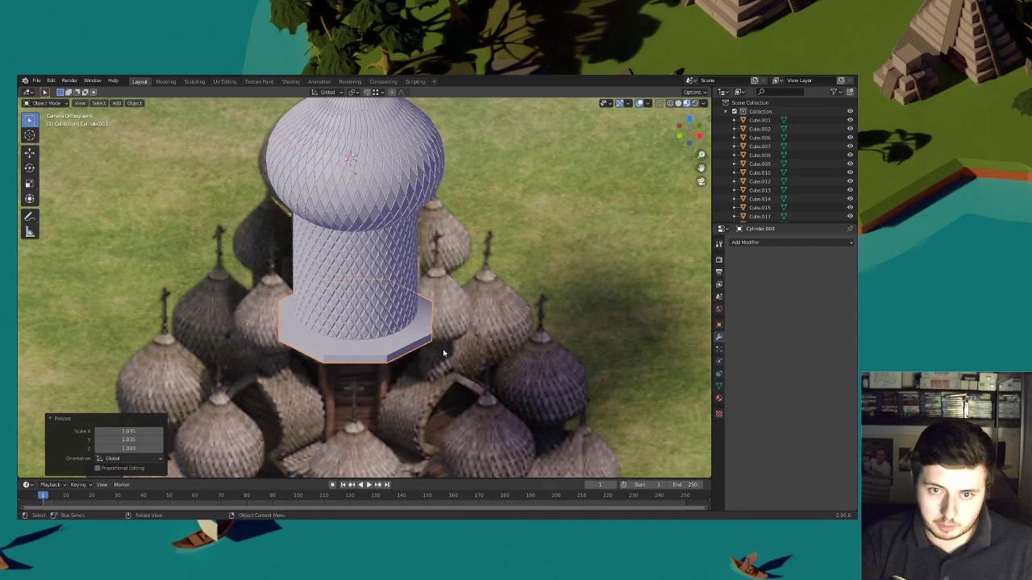
left_click(355, 301)
key("g")
key("z")
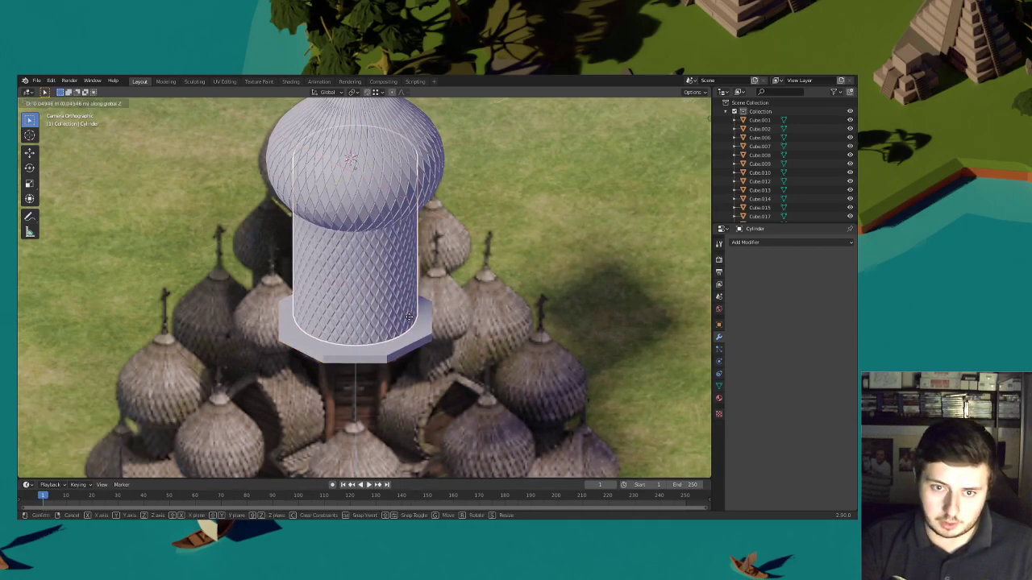
left_click(408, 322)
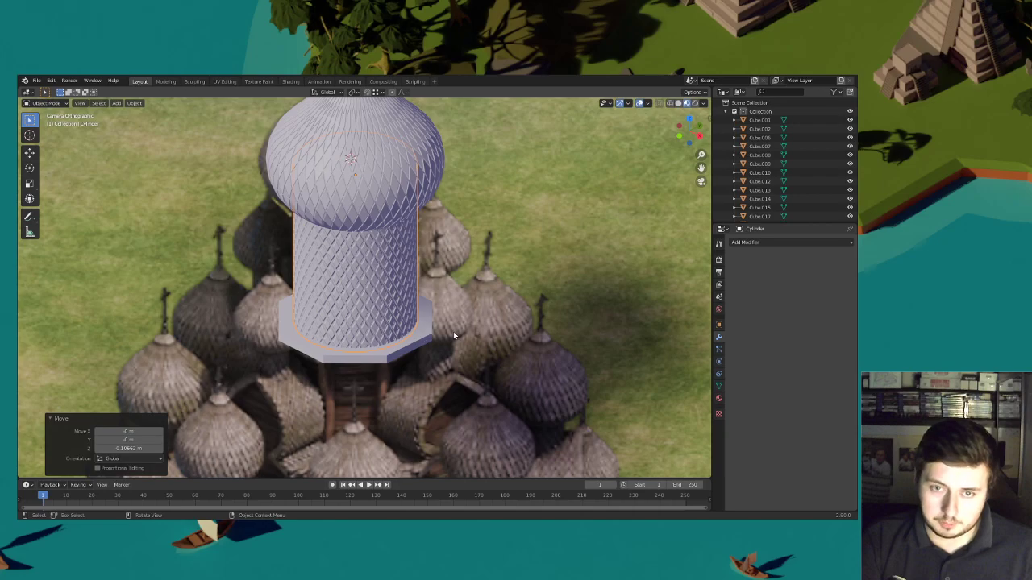
Narrow the drum in the horizontal plane by a factor of about 0.96 while keeping its height
middle_click_drag(453, 336, 433, 289)
scroll(433, 288, "up", 2)
key("KP_0")
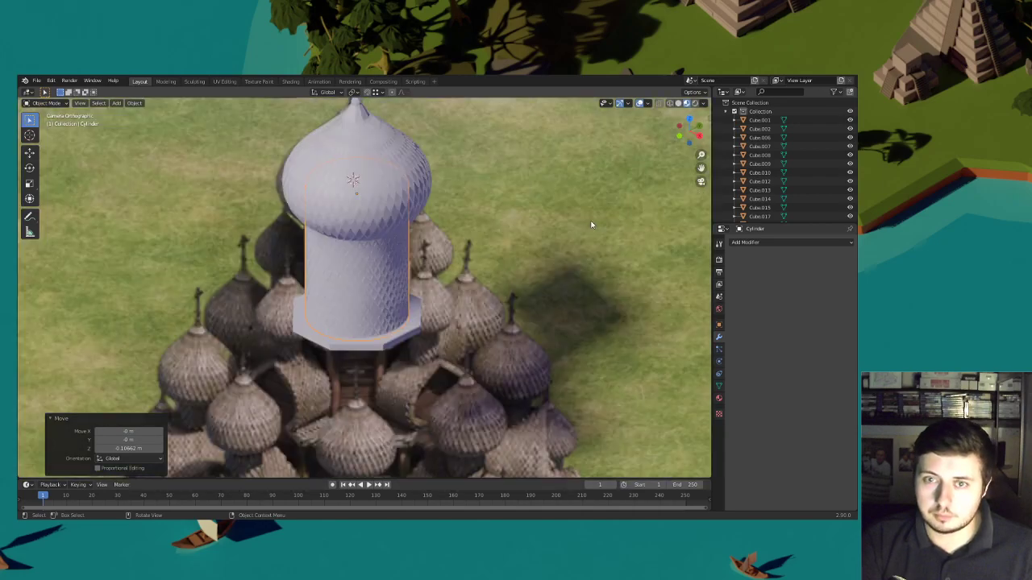
key("s")
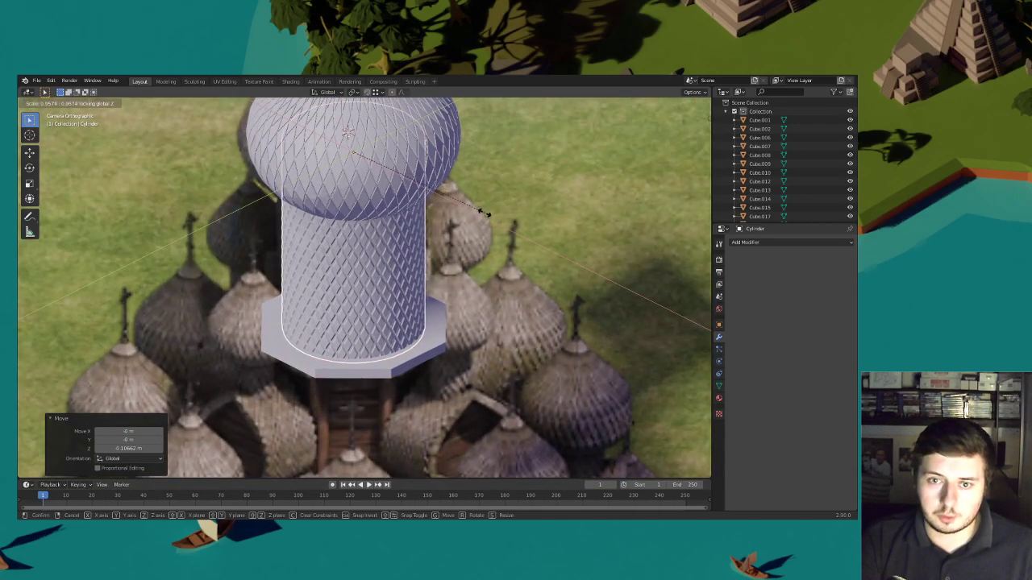
left_click(479, 219)
In Edit Mode on the octagonal base, inset its top face about 0.227 m and extrude it slightly along Z
scroll(395, 312, "down", 3)
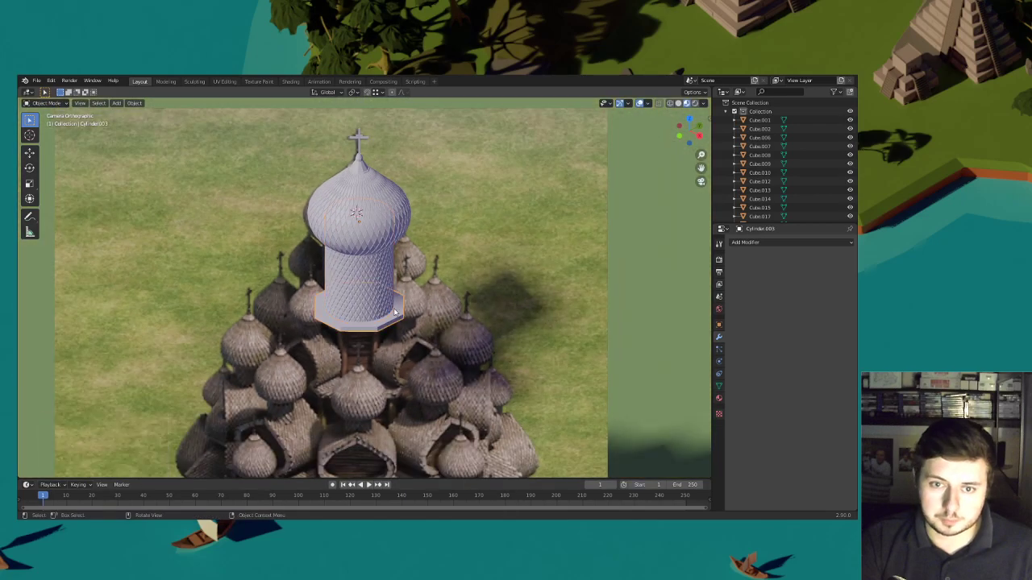
left_click(42, 104)
left_click(40, 120)
middle_click_drag(385, 311, 368, 250, "shift")
scroll(372, 234, "up", 5)
middle_click_drag(370, 113, 446, 300, "shift")
key("i")
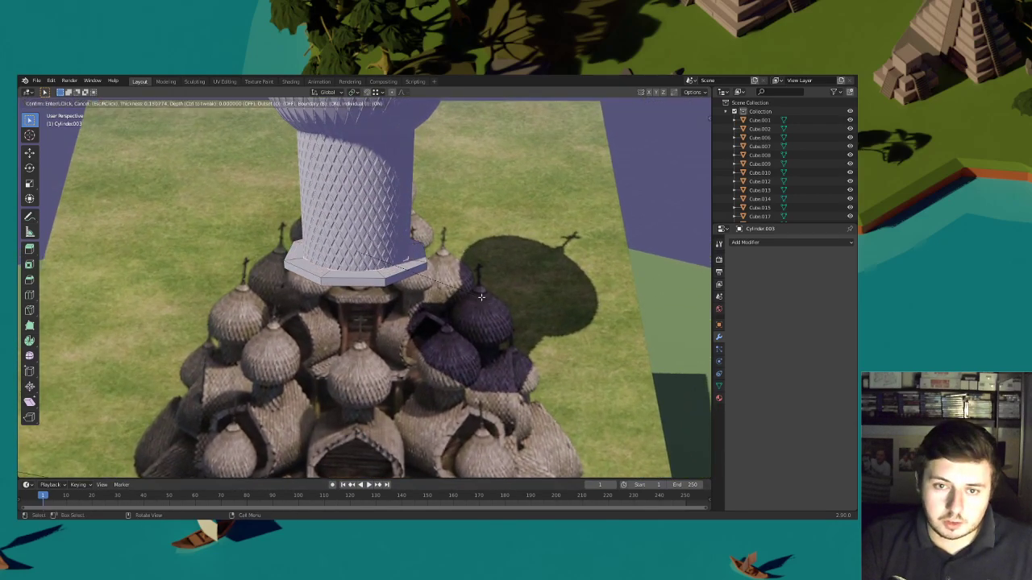
left_click(474, 295)
key("e")
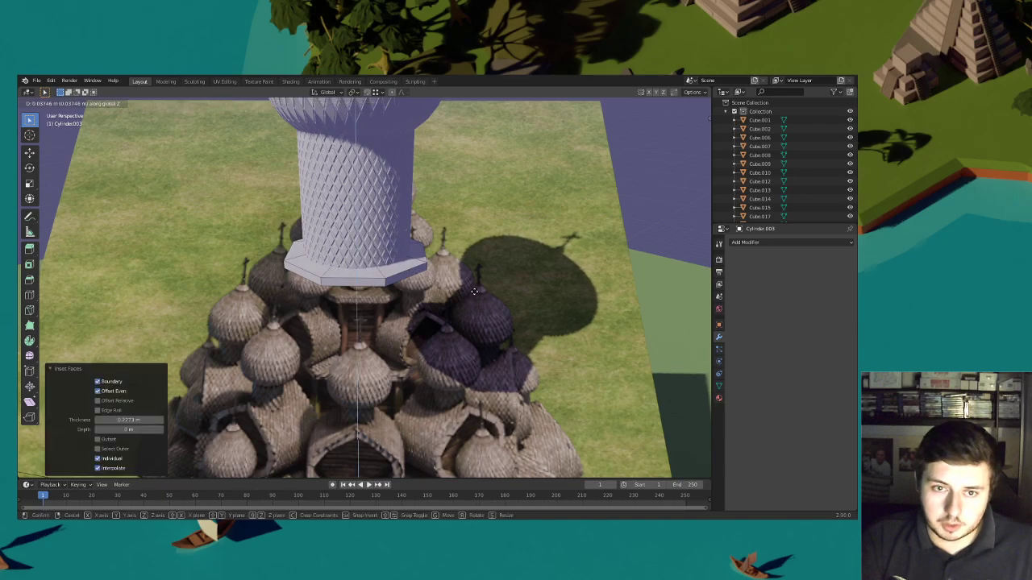
left_click(474, 291)
Inset the base's underside face about 0.148 m and extrude it downward in the camera view as an octagonal column
middle_click_drag(474, 291, 424, 244)
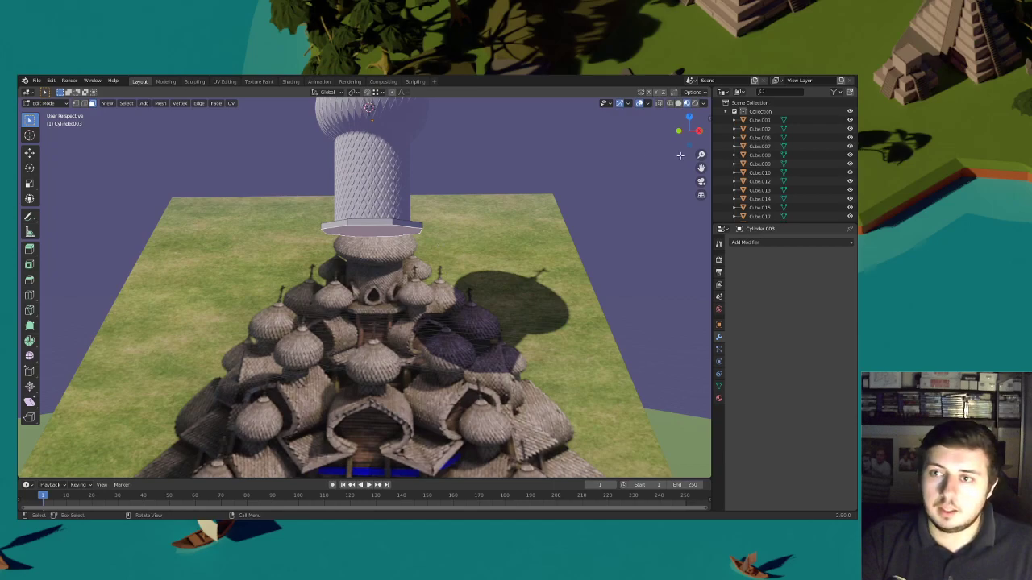
middle_click_drag(507, 215, 510, 205)
key("i")
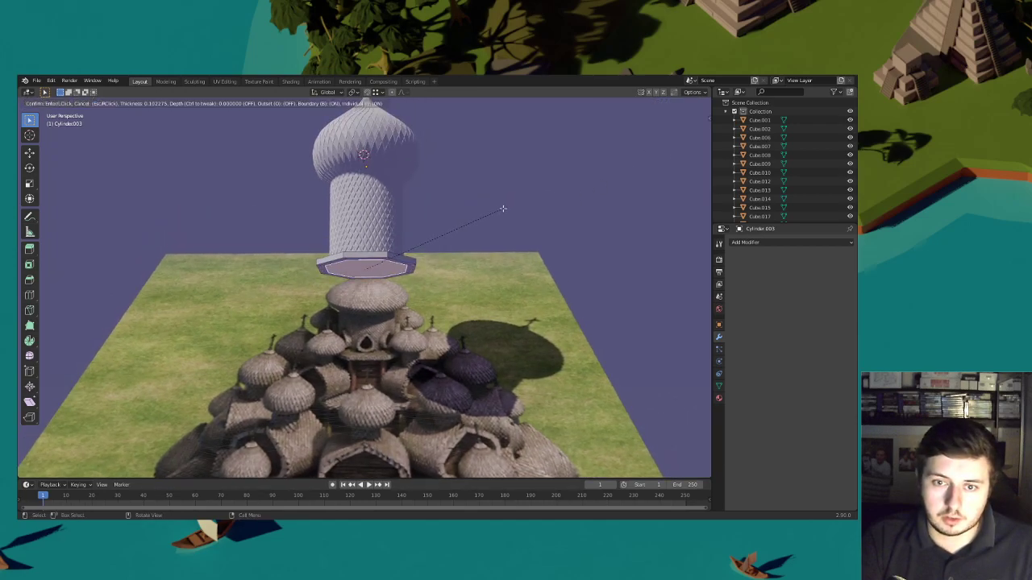
left_click(500, 210)
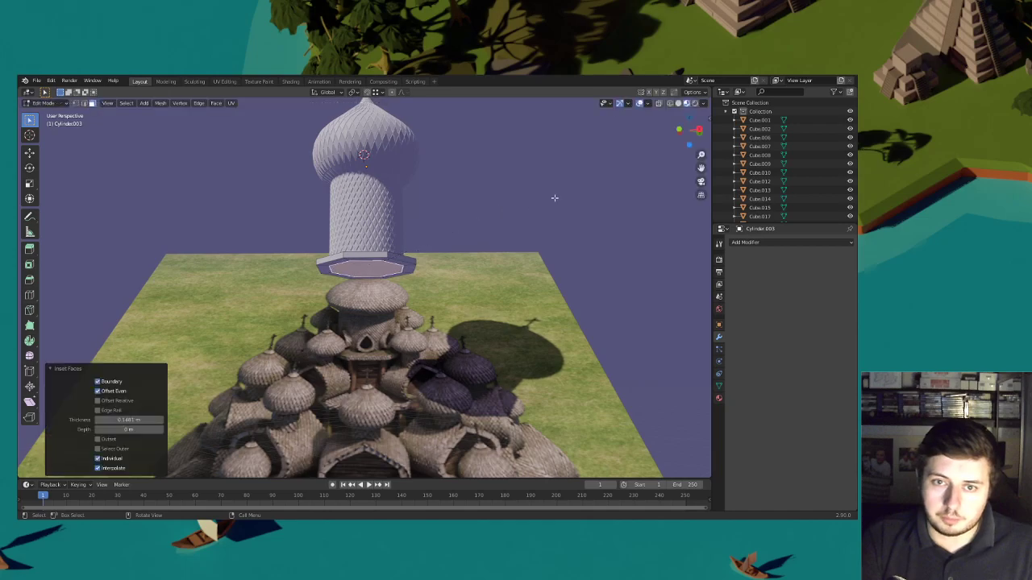
left_click(704, 182)
key("e")
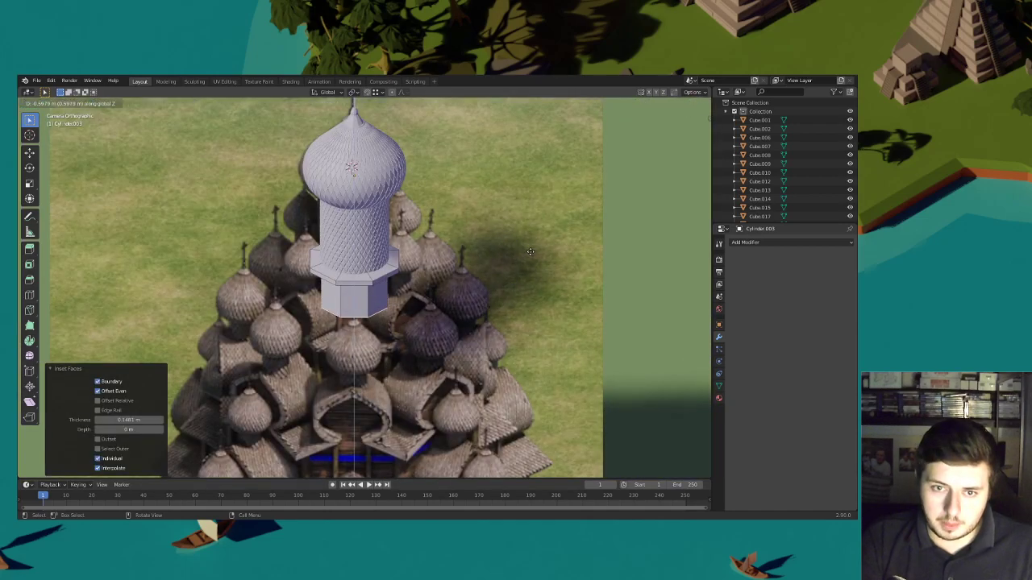
left_click(397, 305)
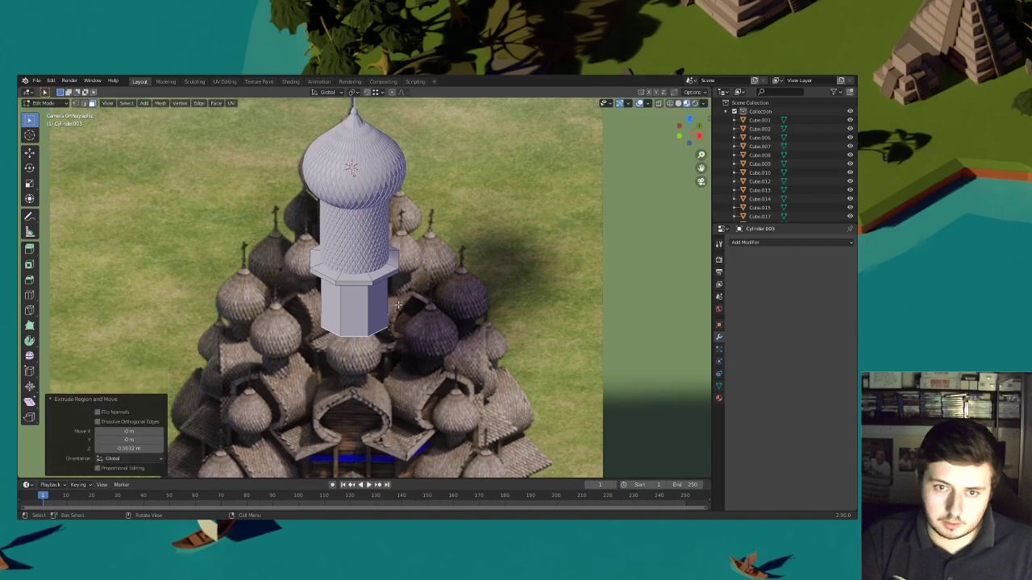
Widen the octagonal column below the slab horizontally by a factor of 1.036
scroll(359, 306, "up", 5)
key("s")
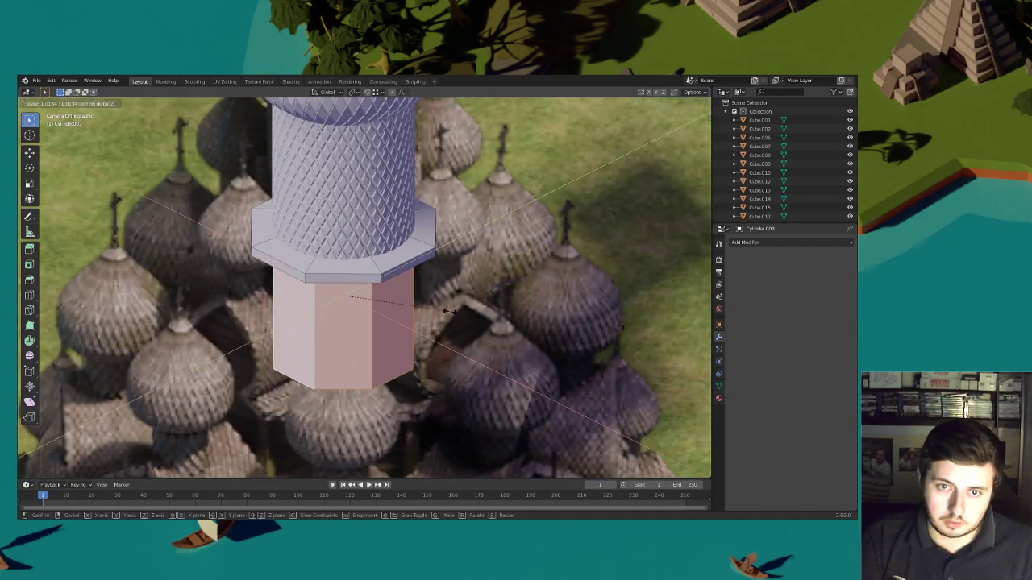
left_click(462, 313)
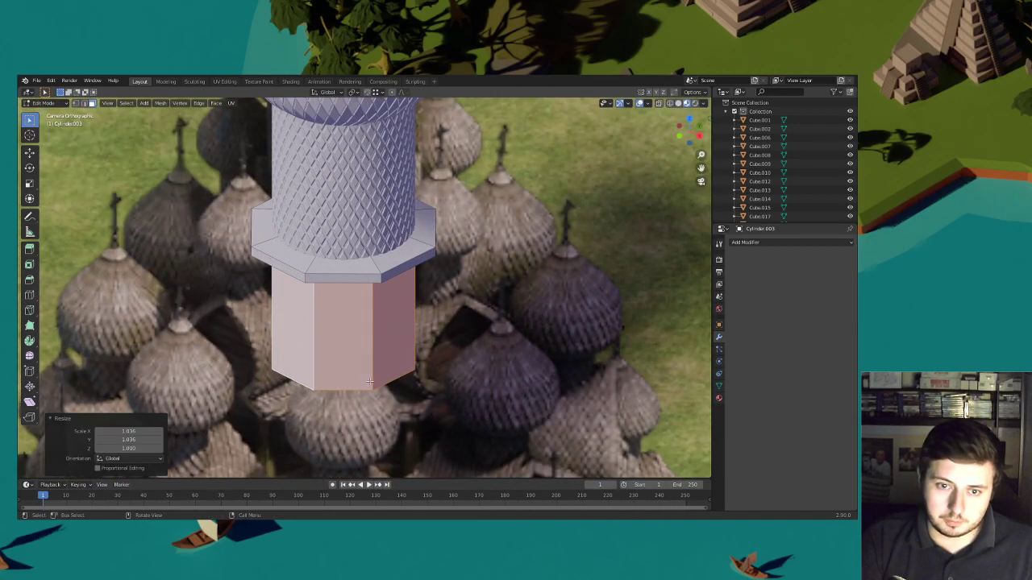
Select the column's bottom face and fine-tune its height along Z in the camera view to match the reference
middle_click_drag(376, 403, 380, 322)
scroll(380, 322, "up", 7)
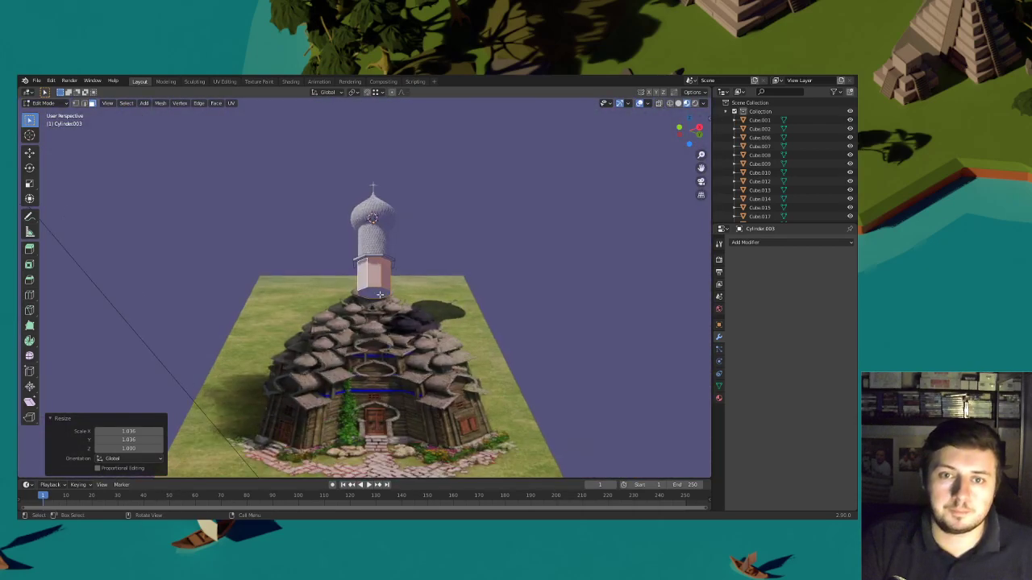
left_click(380, 297)
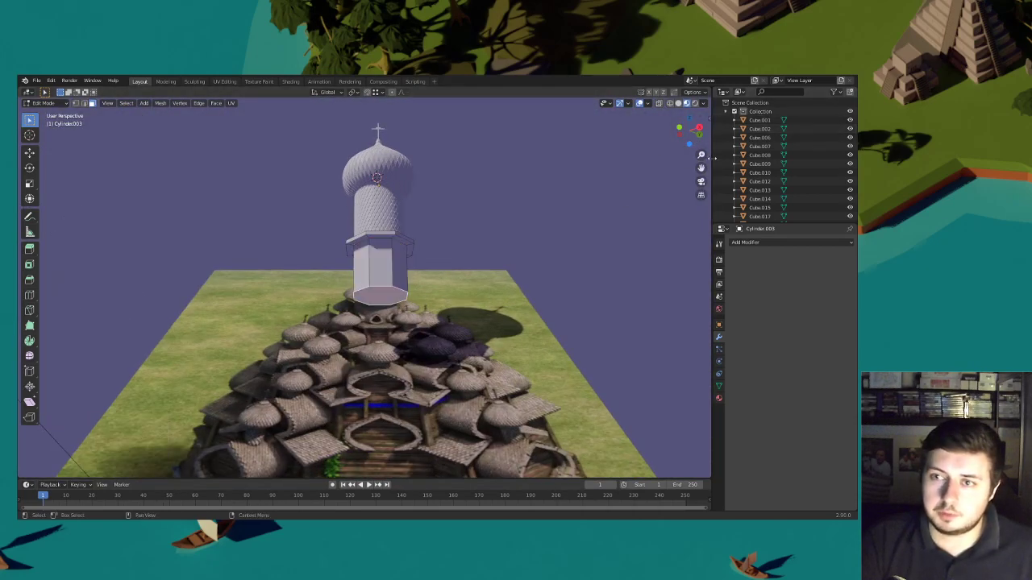
key("KP_0")
key("g")
key("z")
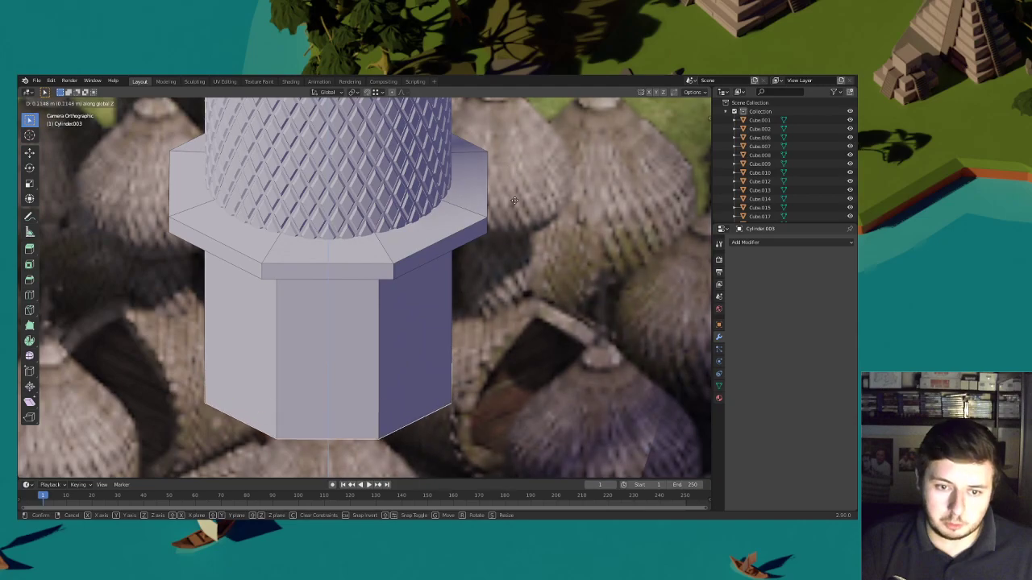
left_click(484, 242)
scroll(476, 256, "down", 3)
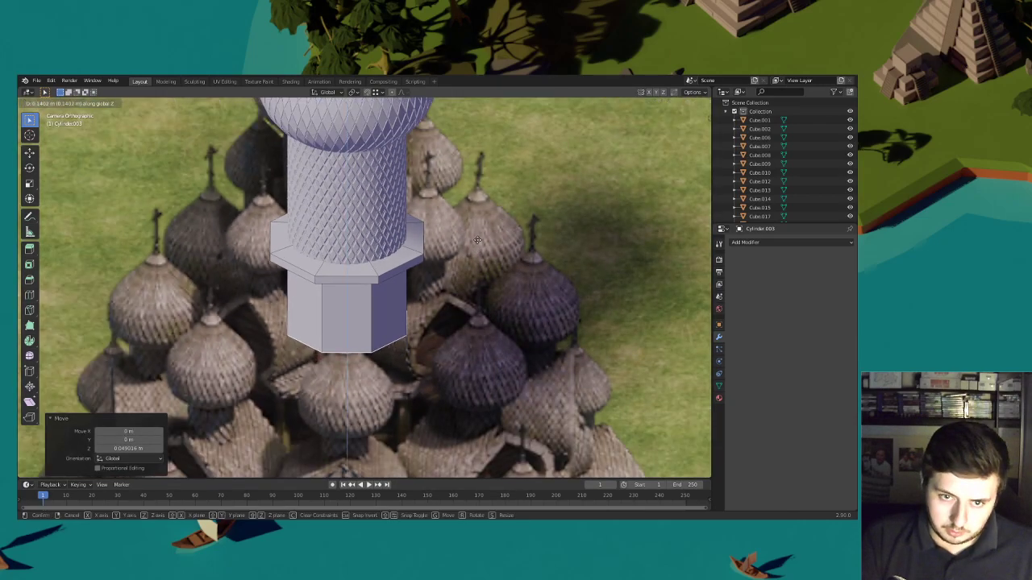
key("g")
key("z")
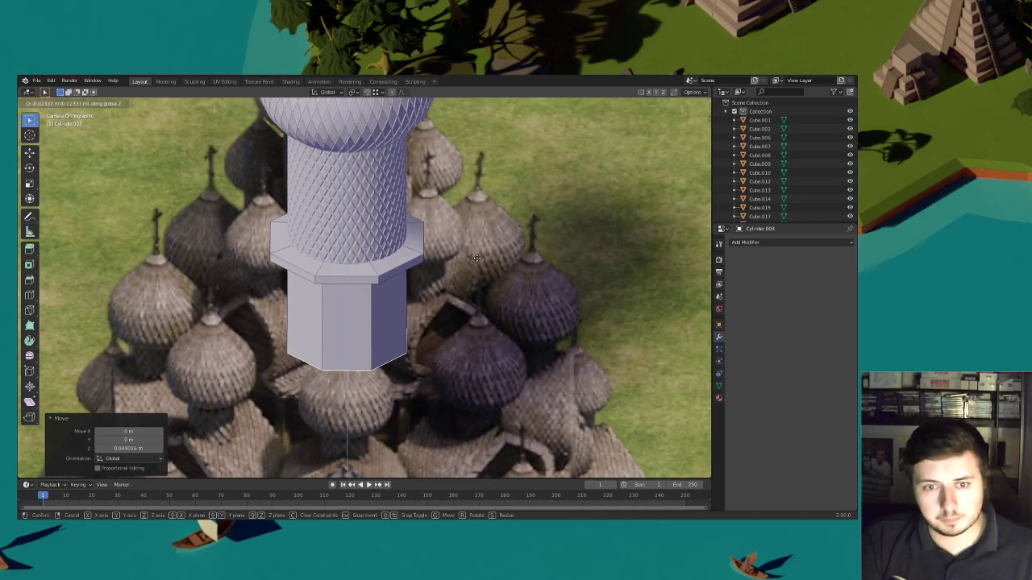
left_click(477, 258)
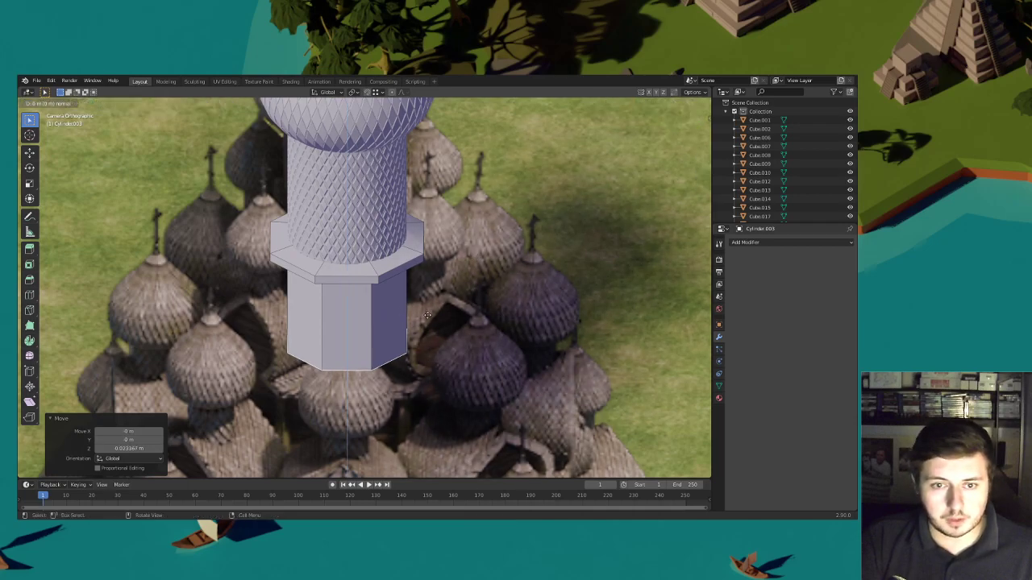
Extrude the column's bottom face about 0.012 m and scale it outward into a wide octagonal skirt
key("g")
key("z")
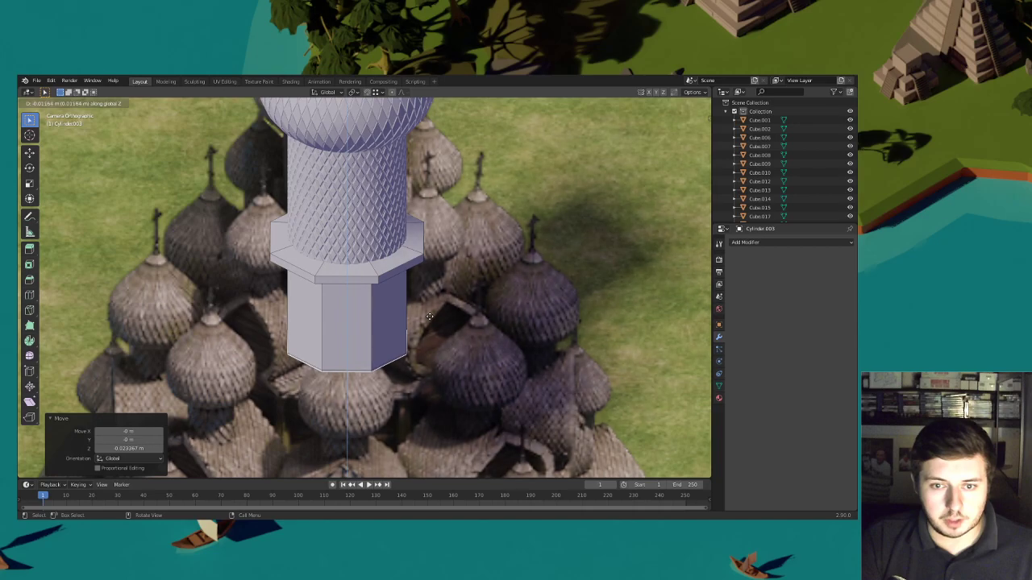
key("e")
key("s")
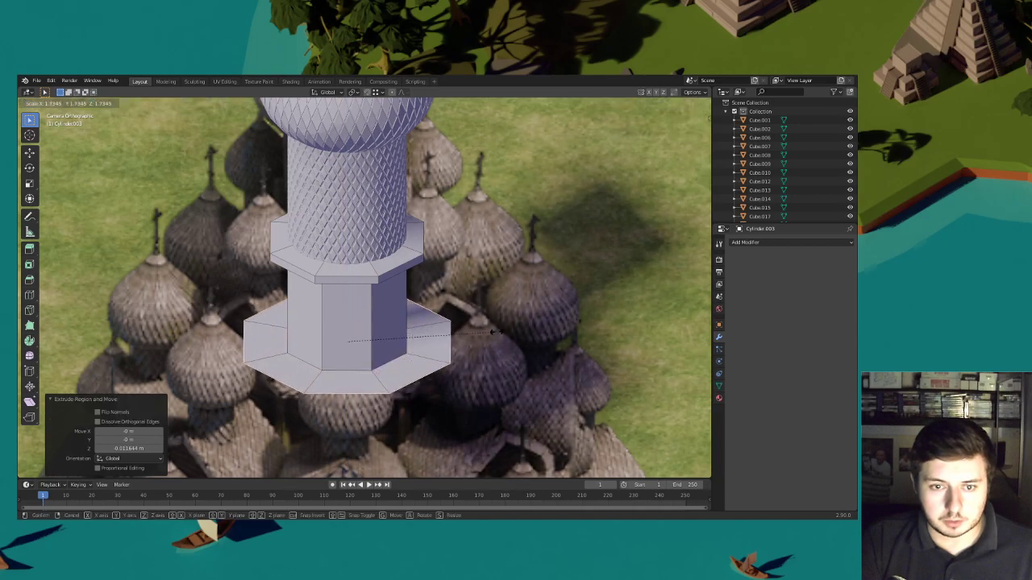
left_click(534, 338)
key("g")
left_click(464, 358)
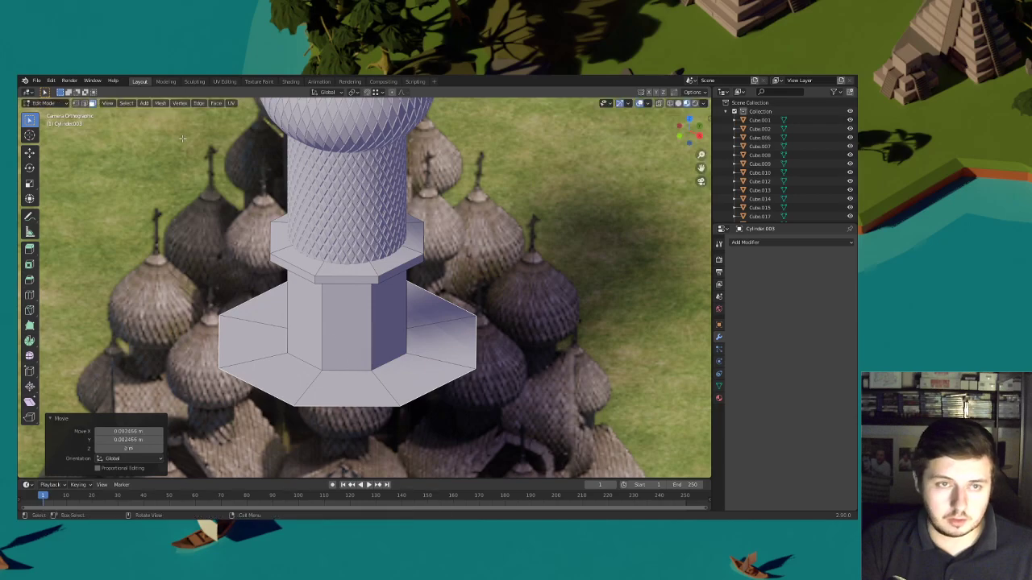
Raise the skirt's inner edges at the column foot, and lift its outer edges about 0.086 m along Z
key("g")
key("z")
left_click(342, 358)
key("g")
key("z")
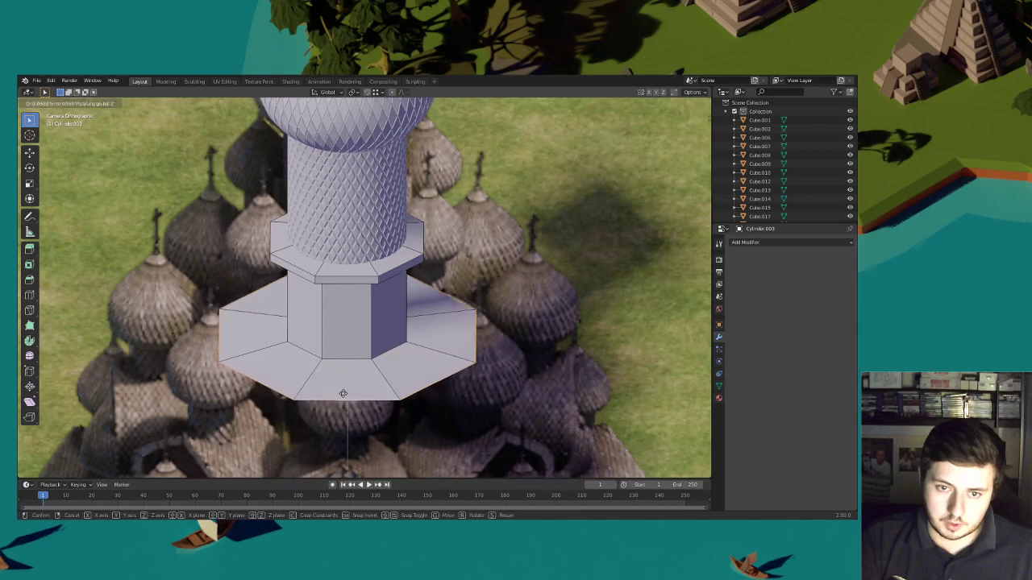
left_click(344, 390)
Extrude the skirt's underside about 0.042 m downward along Z to give it a thin rim
middle_click_drag(403, 342, 417, 278)
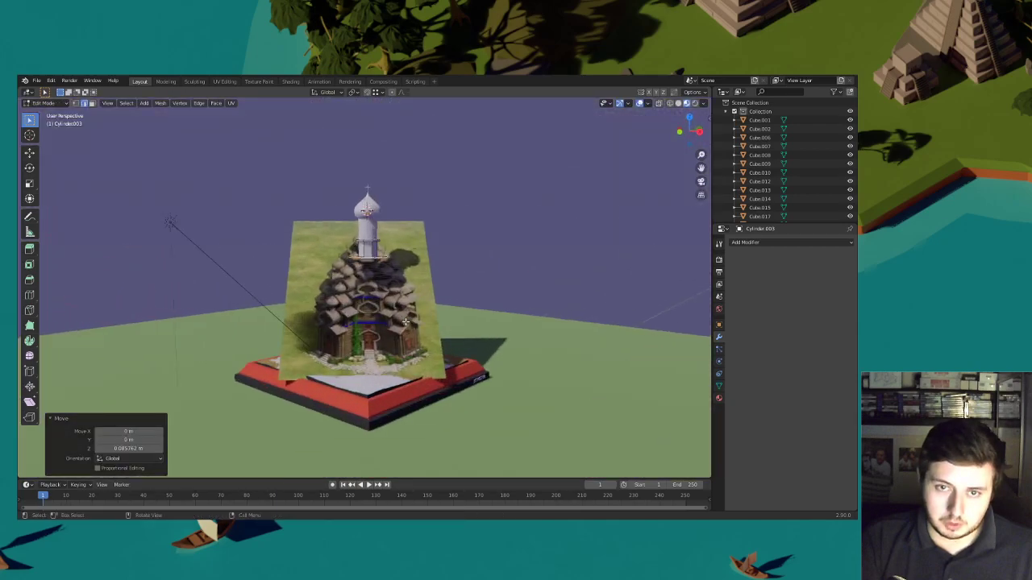
scroll(417, 278, "up", 4)
scroll(402, 331, "up", 3)
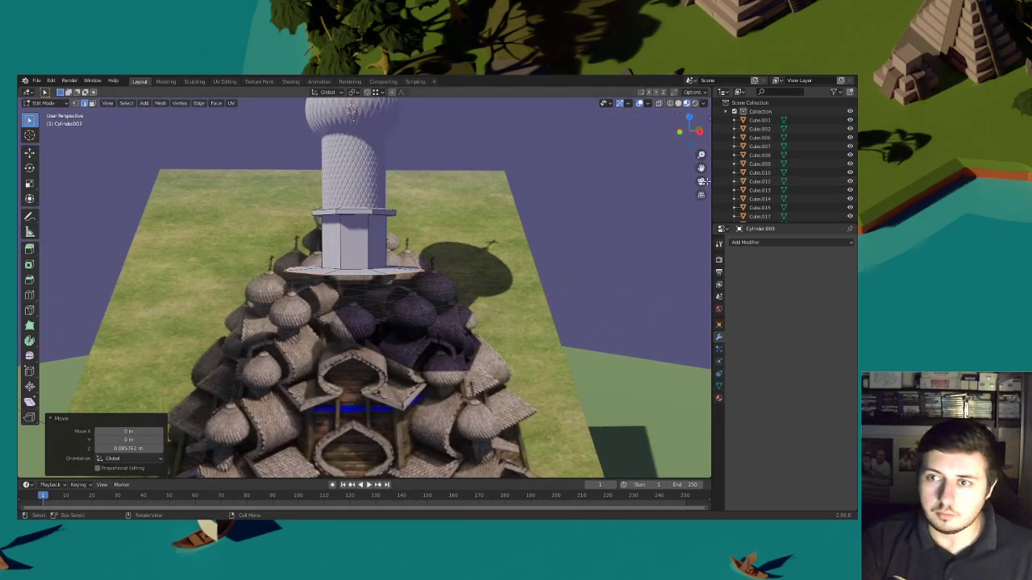
left_click(701, 182)
scroll(440, 234, "down", 3)
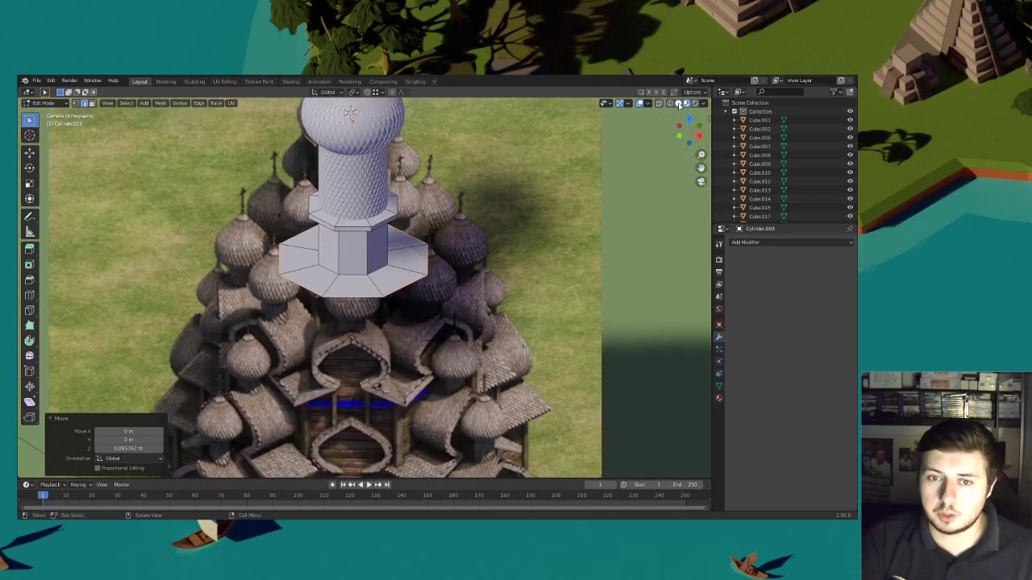
scroll(502, 183, "up", 2)
key("e")
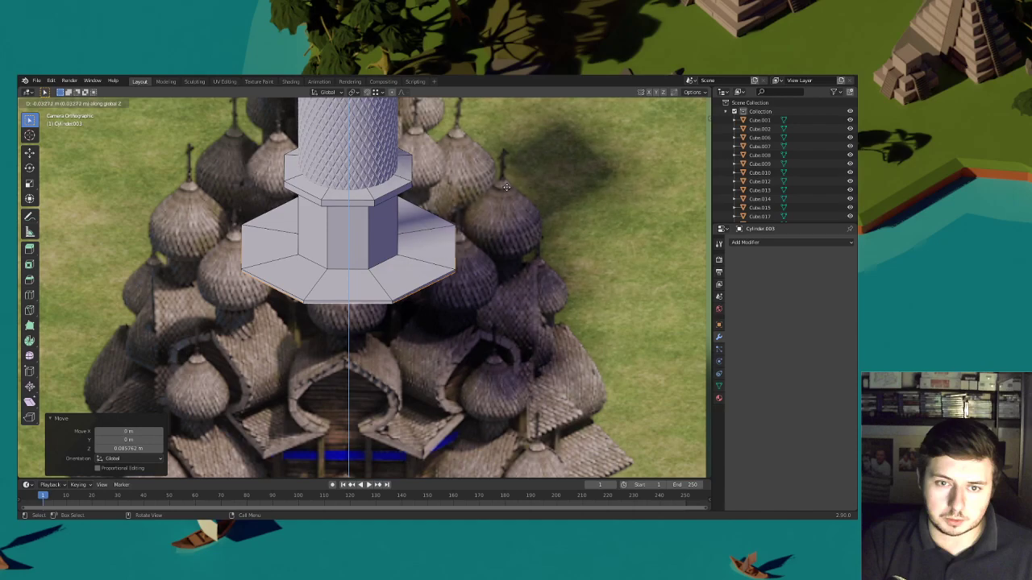
left_click(508, 188)
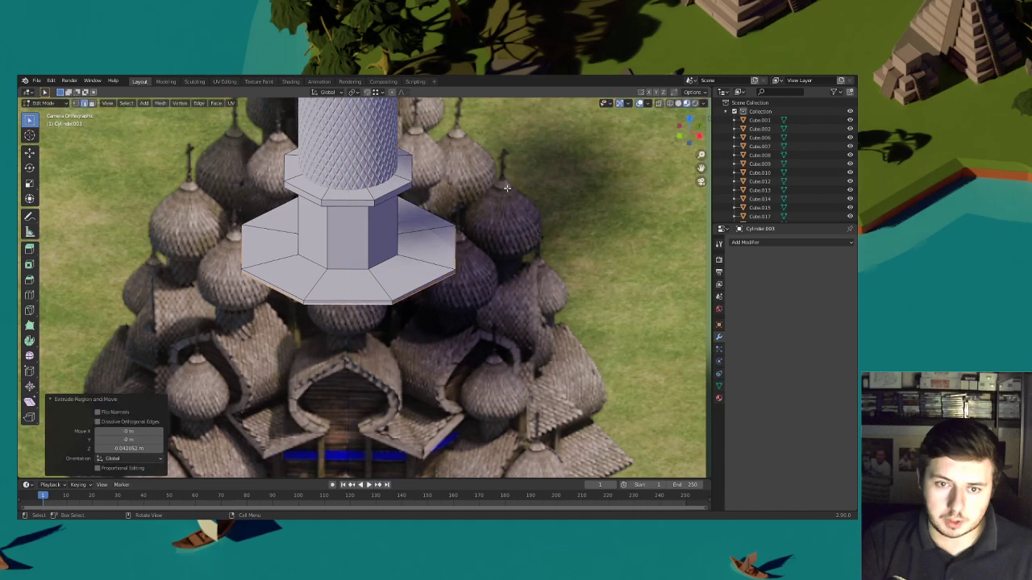
Inset the skirt's underside about 0.08 m and extrude it about 1 m downward as a wider octagonal body
key("i")
left_click(533, 267)
key("e")
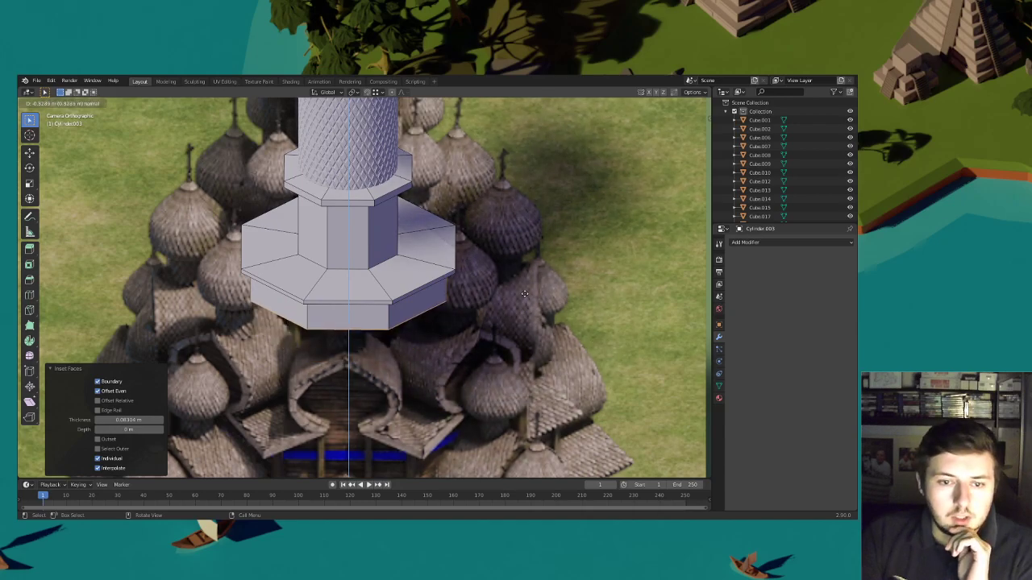
left_click(528, 364)
Lower the bottom of the wider octagonal body by about 0.478 m along Z
scroll(511, 342, "down", 3)
middle_click_drag(511, 341, 457, 248, "shift")
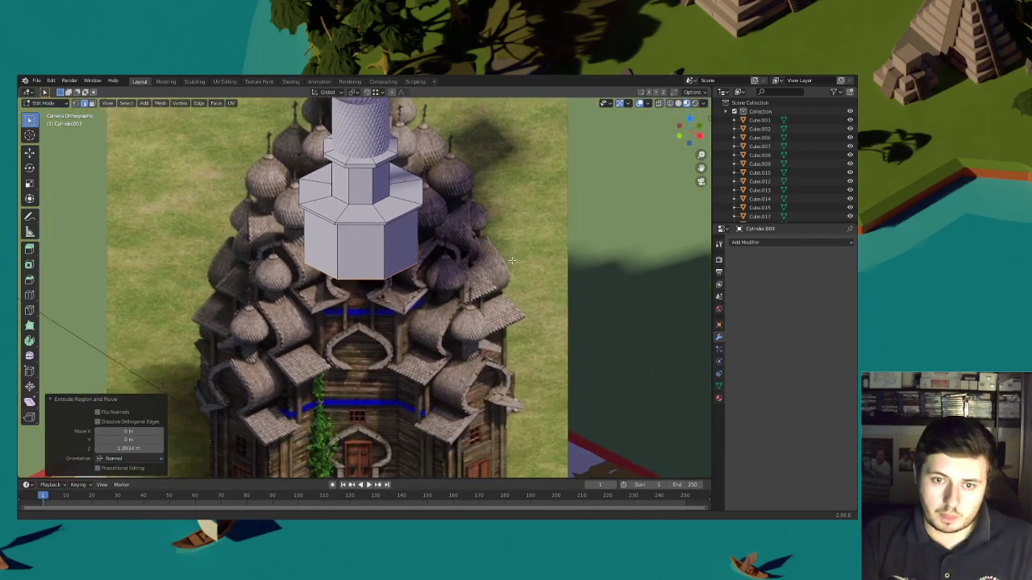
scroll(366, 300, "up", 1)
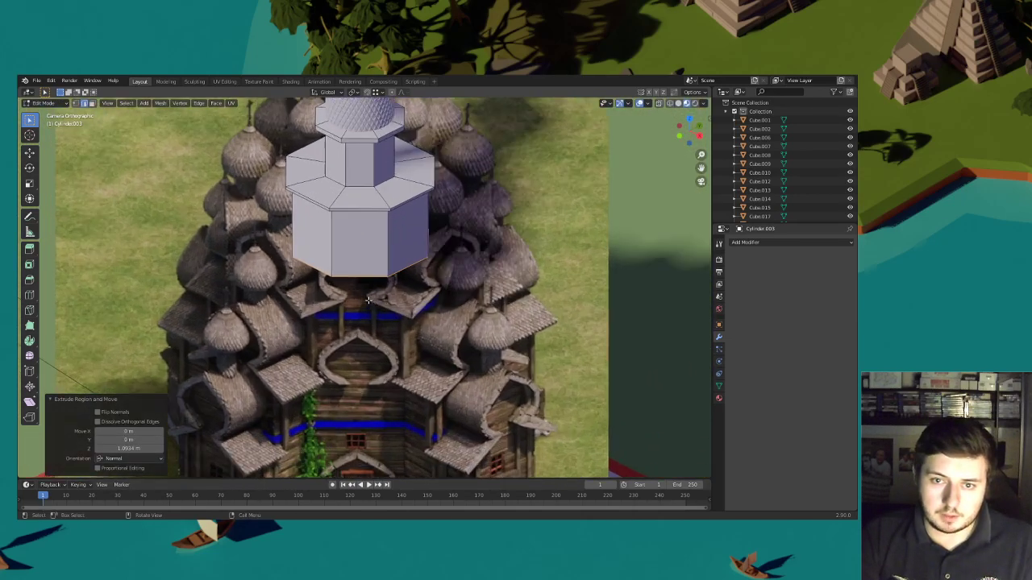
middle_click_drag(368, 300, 373, 256)
scroll(403, 282, "up", 5)
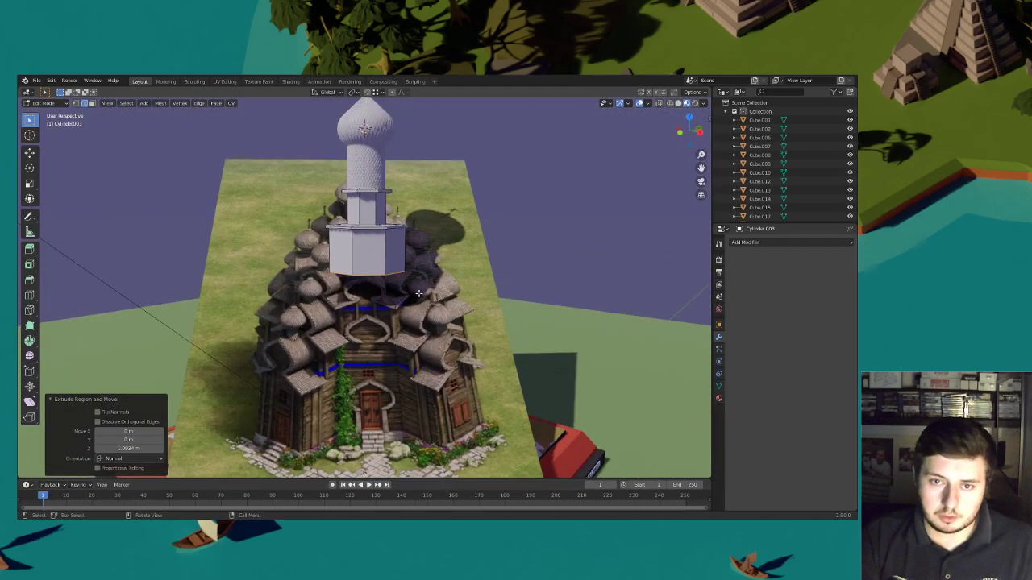
key("g")
key("z")
left_click(420, 311)
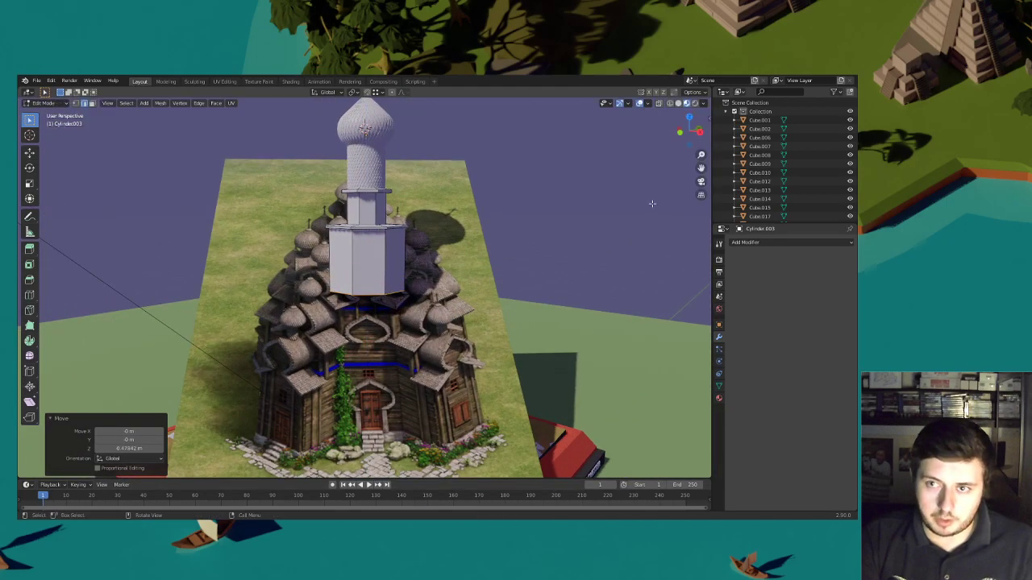
Raise the bottom of the wider octagonal body about 0.374 m along Z to match the reference image
key("KP_0")
scroll(513, 280, "up", 4)
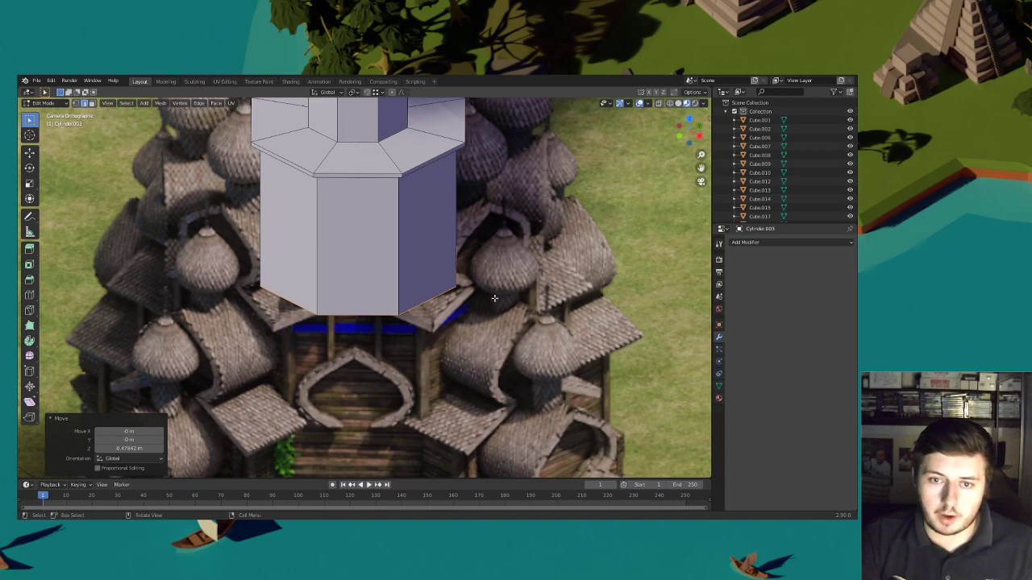
key("g")
key("z")
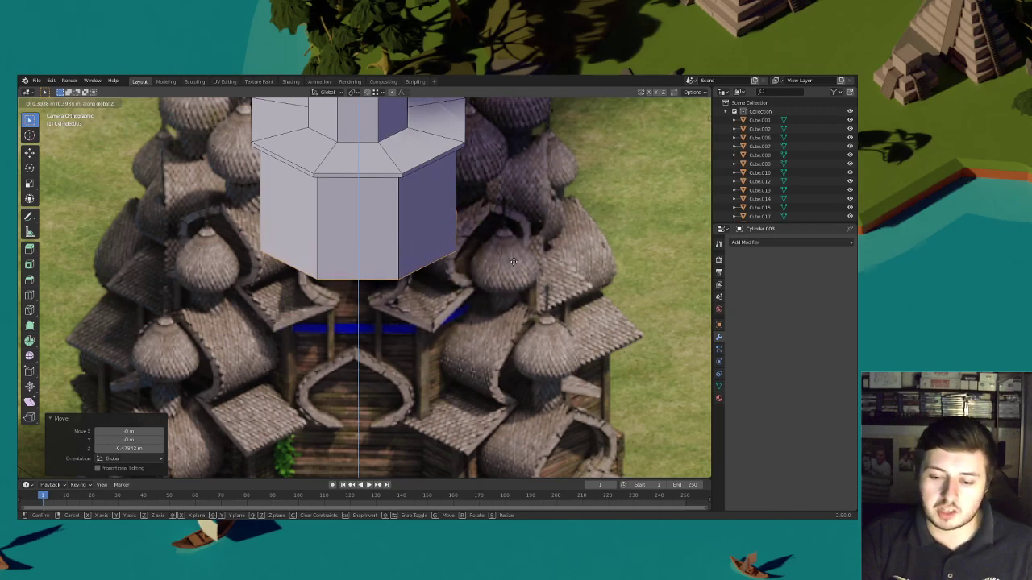
left_click(513, 262)
Extrude the body's bottom outline, scale it outward about 1.84 times as a sloping octagonal ledge, adjust its height, and rescale it to 0.979
key("e")
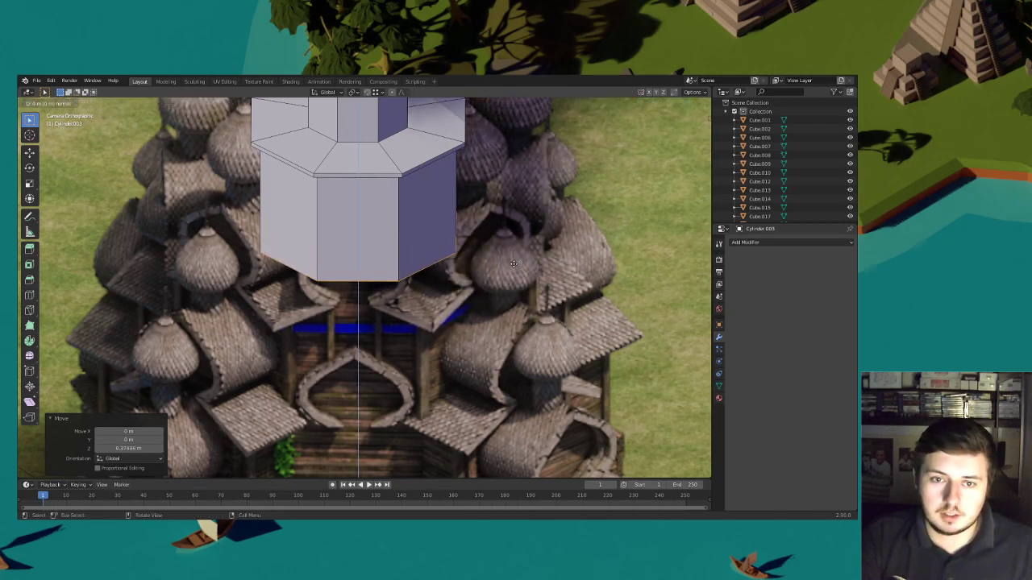
left_click(524, 265)
key("s")
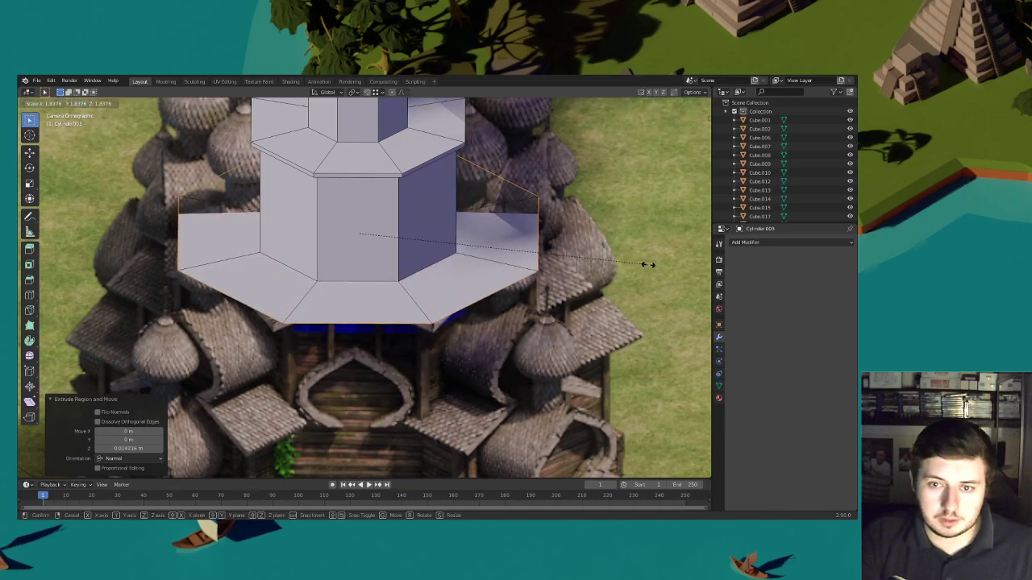
left_click(650, 266)
key("g")
key("z")
left_click(623, 271)
key("s")
left_click(619, 271)
Extrude the ledge's outer outline about 1.19 m downward to form the walls of a third octagonal tier
scroll(564, 271, "down", 3)
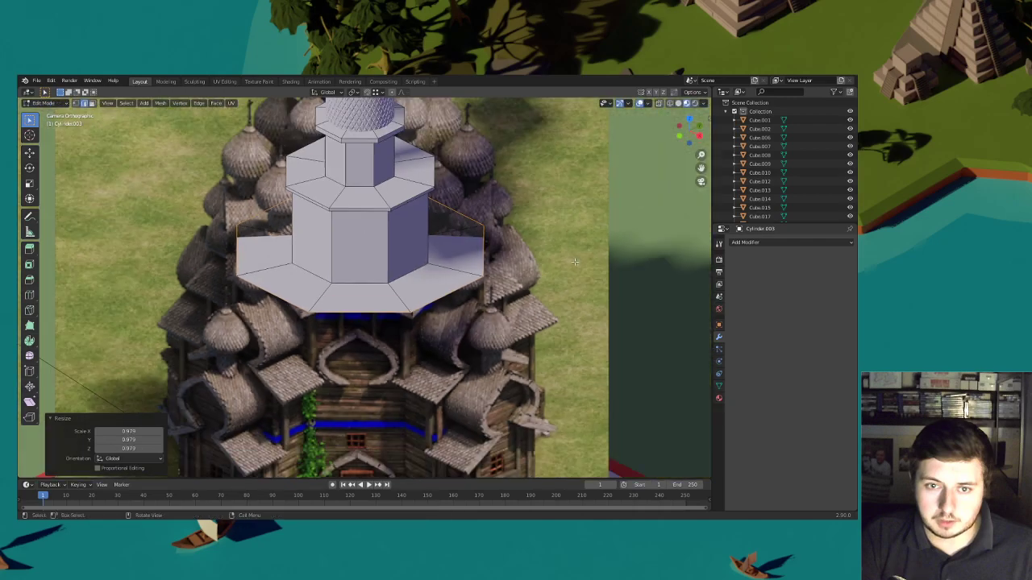
left_click(563, 303)
middle_click_drag(511, 324, 505, 223, "shift")
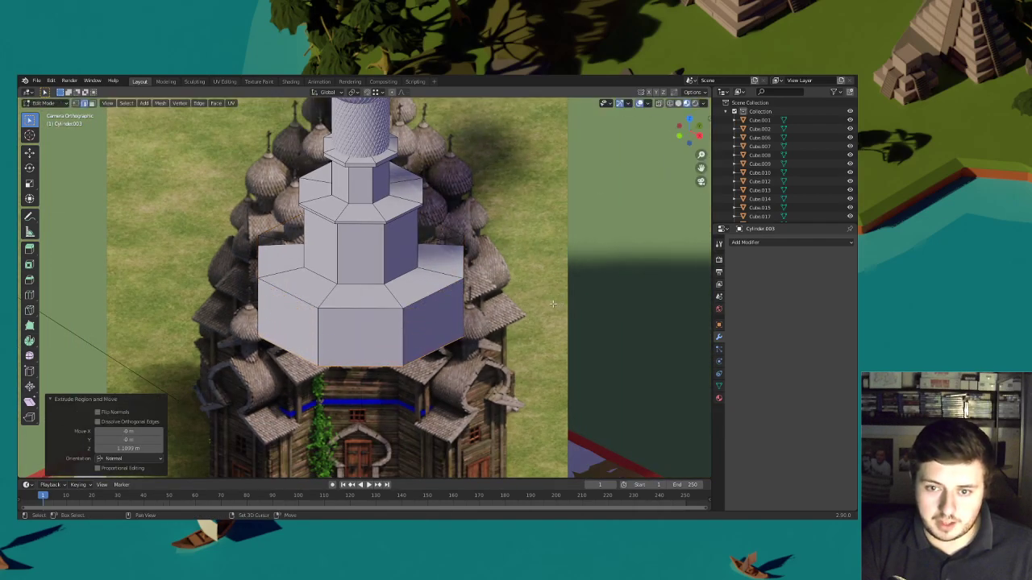
Extrude the base outline downward along Z twice, by about 0.95 m and about 1.73 m, forming two lower wall tiers
scroll(505, 223, "up", 2)
key("e")
key("z")
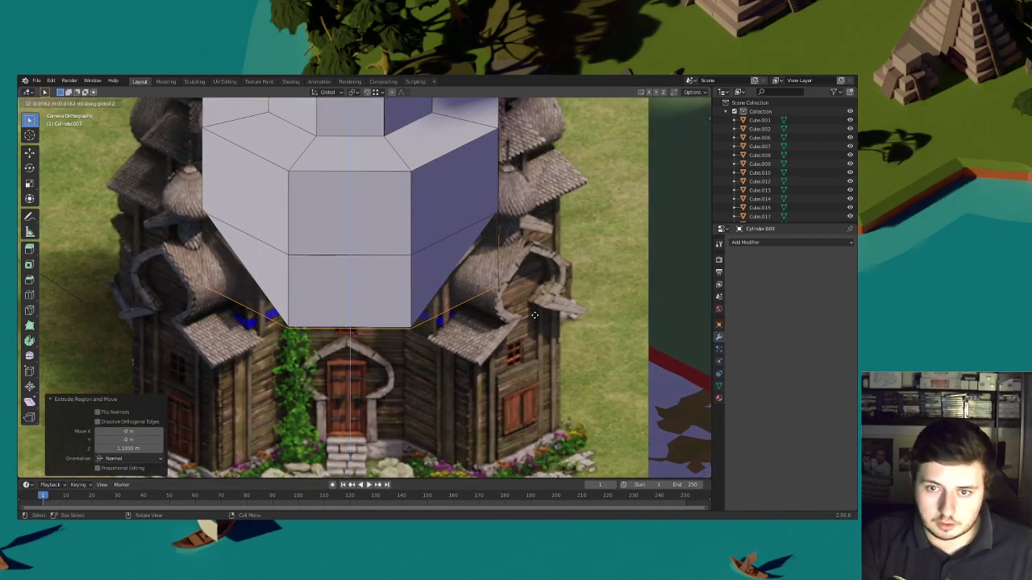
left_click(524, 258)
scroll(523, 255, "down", 2)
key("e")
key("z")
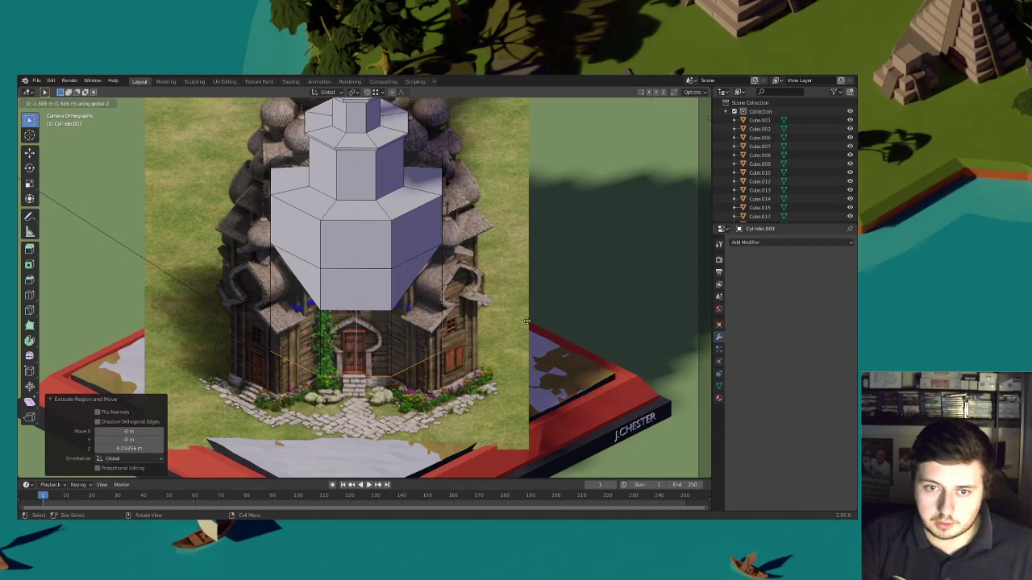
left_click(516, 330)
scroll(456, 280, "down", 3)
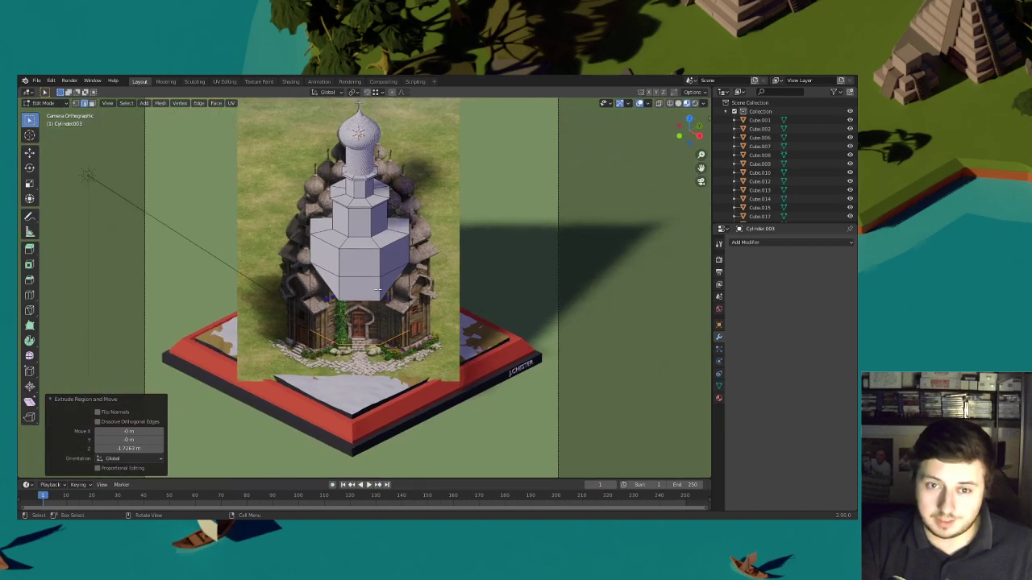
scroll(379, 290, "up", 3)
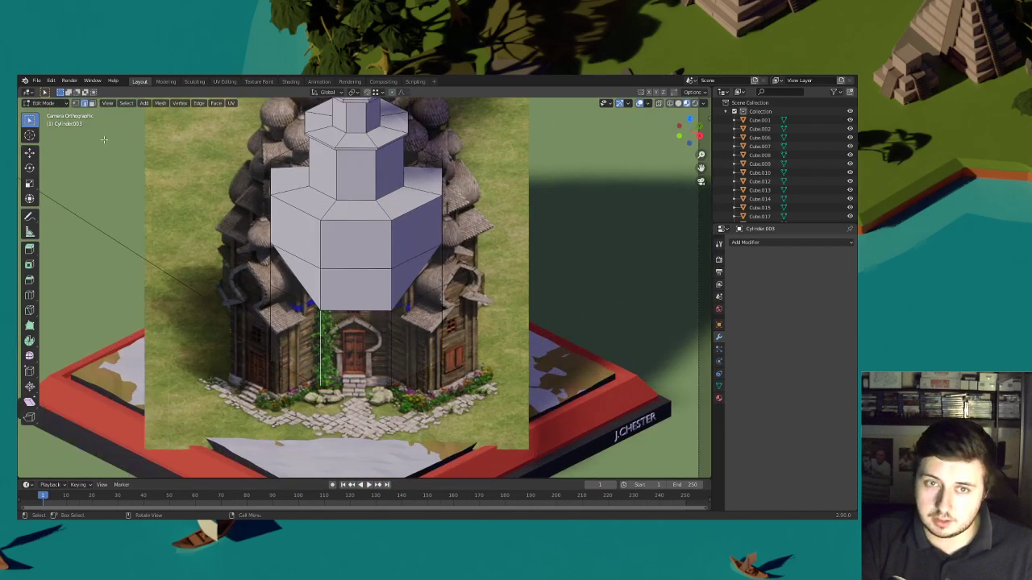
Extrude the diagonal side faces of the two lowest wall tiers about 0.578 m outward along their normals
left_click(93, 105)
left_click(300, 342)
left_click(412, 338)
middle_click_drag(412, 337, 303, 277)
scroll(347, 302, "up", 5)
middle_click_drag(403, 284, 341, 301)
middle_click_drag(439, 302, 380, 333)
left_click(470, 359, "shift")
scroll(380, 333, "up", 2)
key("KP_0")
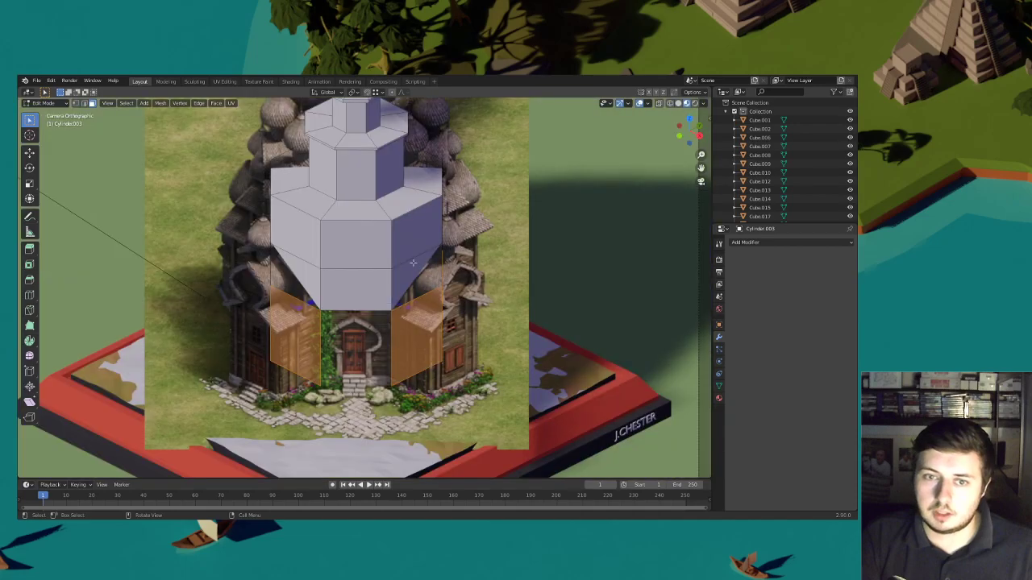
middle_click_drag(288, 284, 387, 282)
key("KP_0")
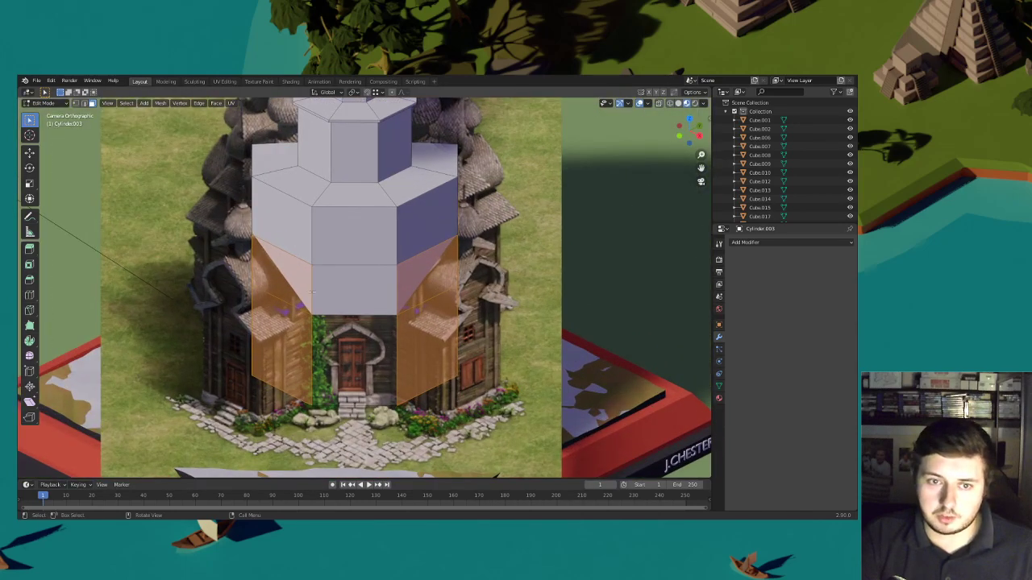
right_click(511, 255)
left_click(514, 260)
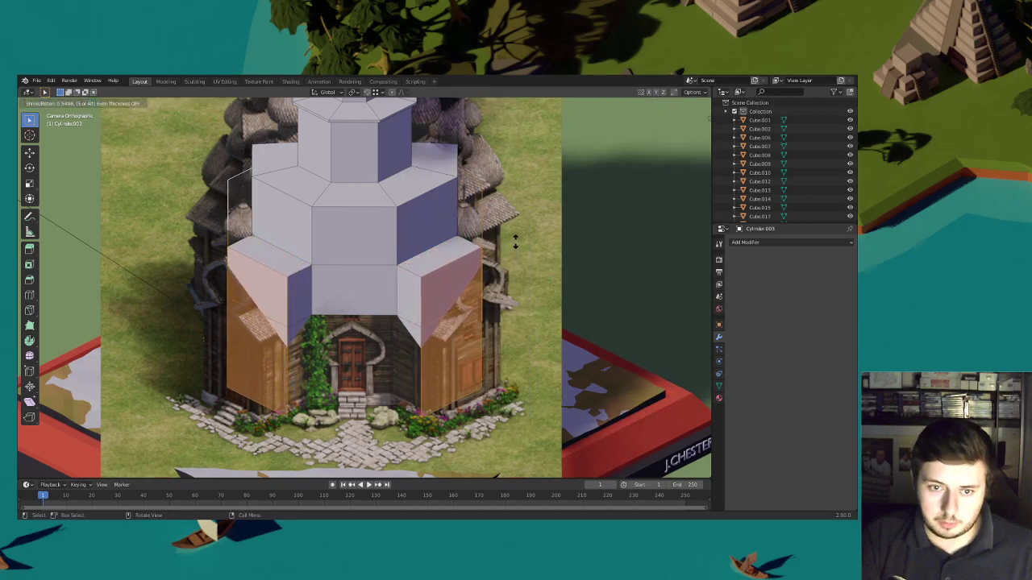
left_click(516, 239)
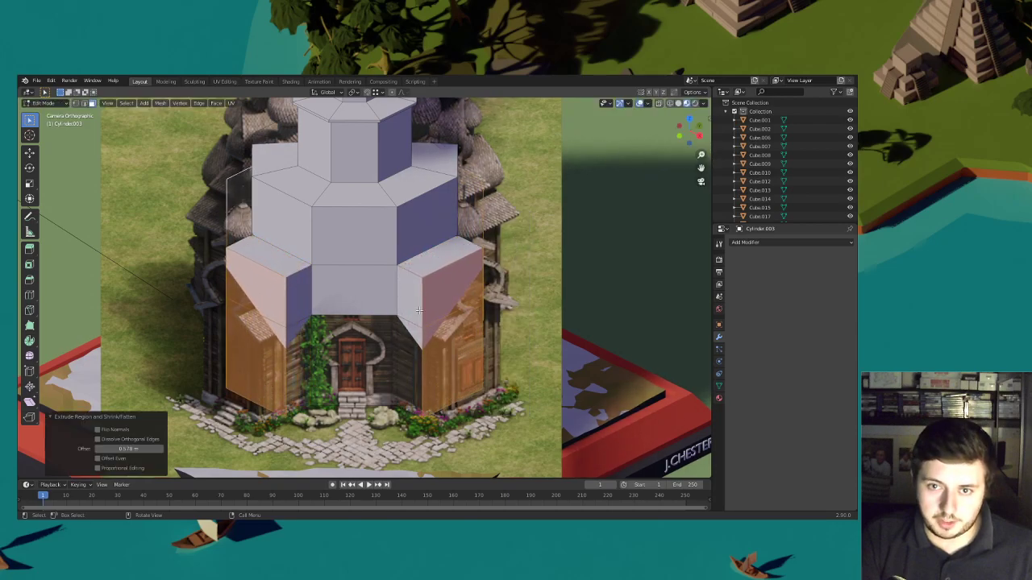
Extrude the outer faces of the lowest-tier diagonal projections about 0.51 m further outward along their normals
left_click(262, 343)
left_click(455, 348, "shift")
middle_click_drag(456, 348, 524, 327)
scroll(363, 318, "up", 5)
left_click(347, 317, "shift")
middle_click_drag(311, 321, 496, 260)
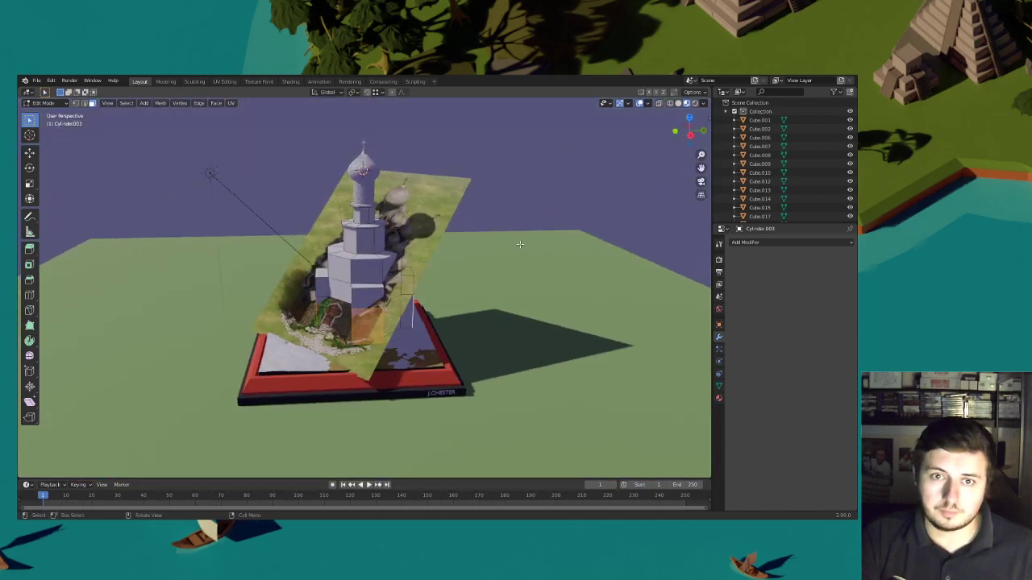
left_click(700, 182)
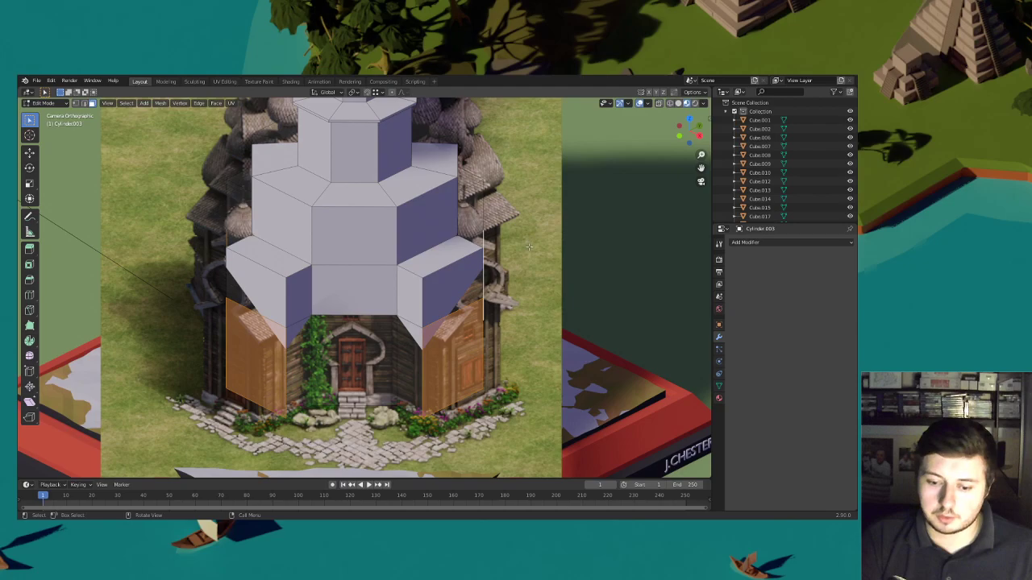
scroll(536, 248, "up", 1)
right_click(533, 250)
left_click(532, 248)
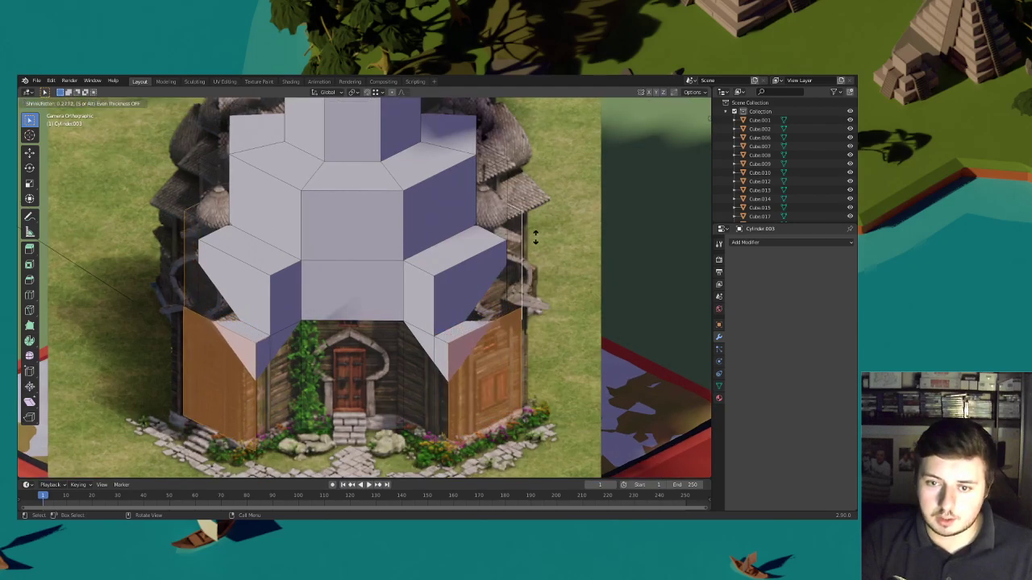
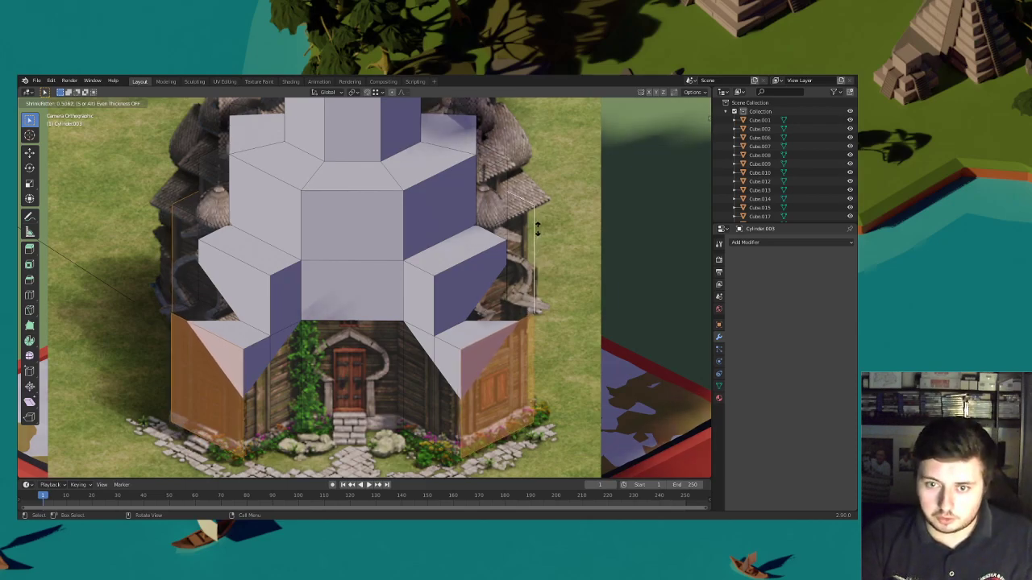
left_click(537, 229)
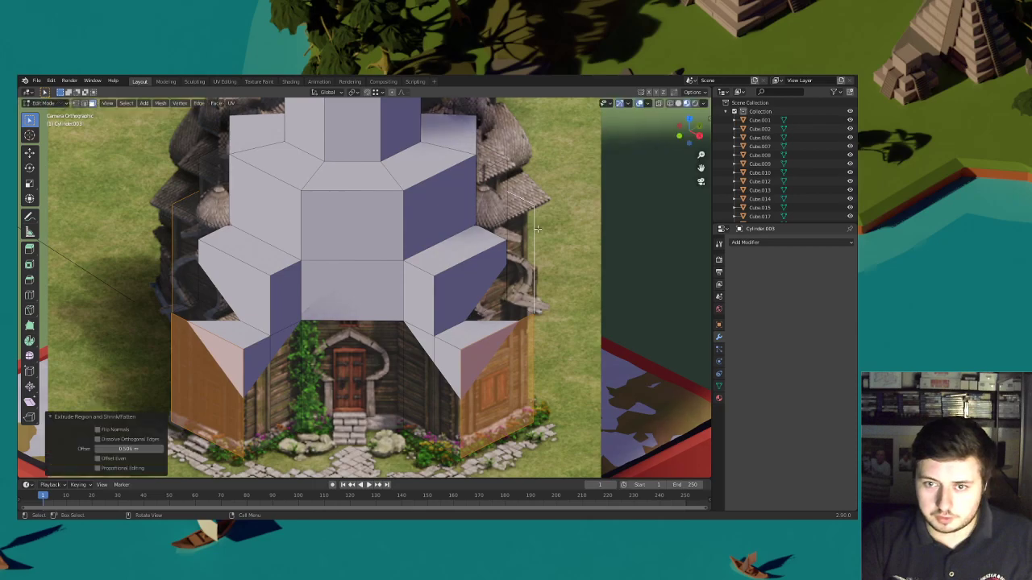
Scale the outer faces of the four upper-tier projections slightly inward in the horizontal plane, to about 0.99 and again to 0.995
left_click(244, 301)
left_click(451, 293, "shift")
middle_click_drag(256, 271, 364, 274)
scroll(364, 274, "up", 4)
scroll(364, 274, "up", 2)
left_click(327, 305, "shift")
middle_click_drag(326, 305, 421, 301)
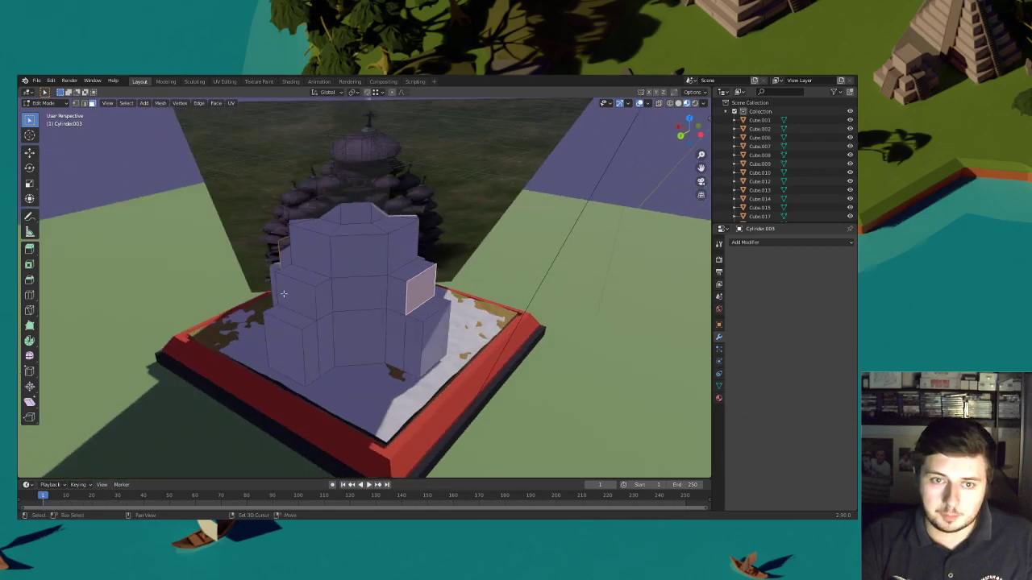
left_click(296, 297, "shift")
middle_click_drag(295, 296, 289, 298)
scroll(323, 300, "up", 2)
key("s")
key("shift+z")
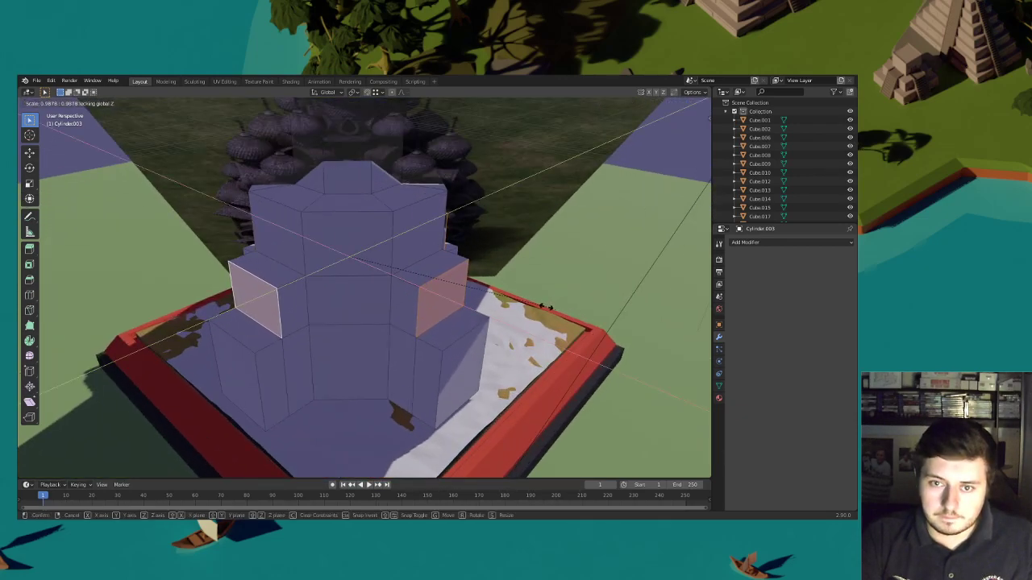
left_click(546, 308)
middle_click_drag(545, 307, 498, 281)
key("s")
key("shift+z")
left_click(533, 286)
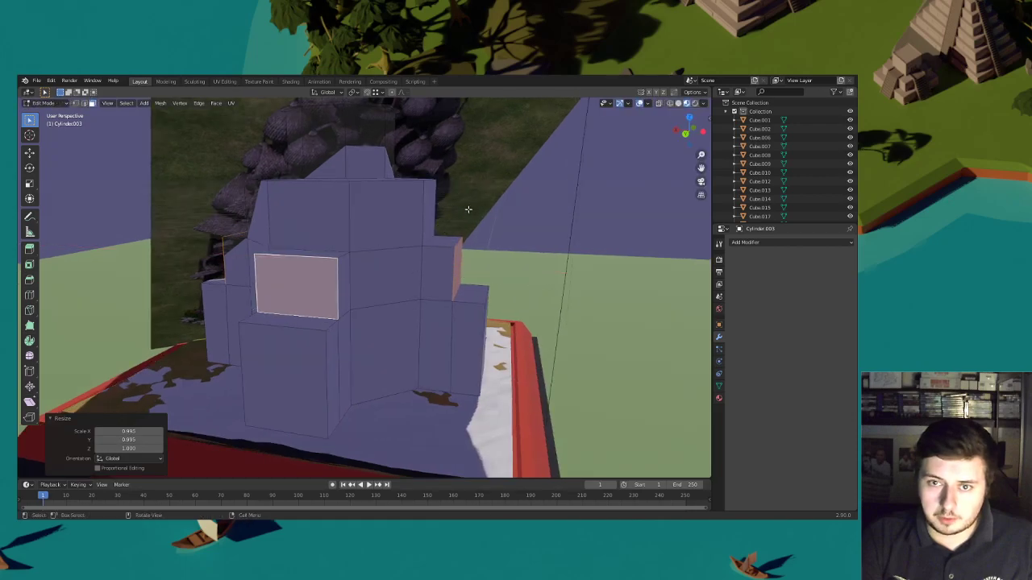
middle_click_drag(443, 212, 393, 187)
middle_click_drag(380, 235, 449, 232)
Leave edit mode on the tower and select the church reference image in the camera view
left_click(701, 182)
left_click(60, 104)
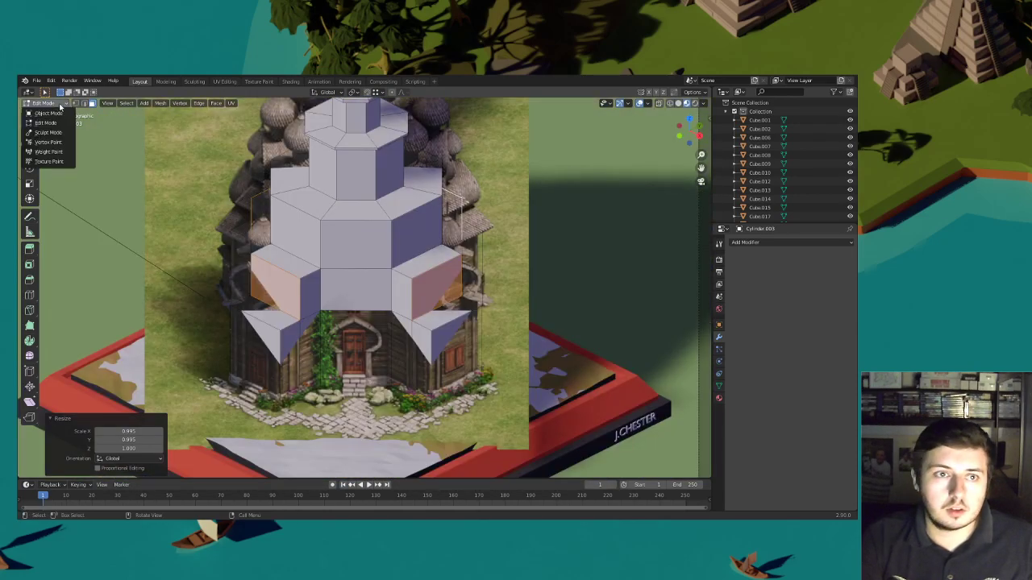
left_click(50, 114)
scroll(376, 237, "down", 3)
middle_click_drag(376, 237, 412, 267, "shift")
left_click(337, 188)
key("g")
key("x")
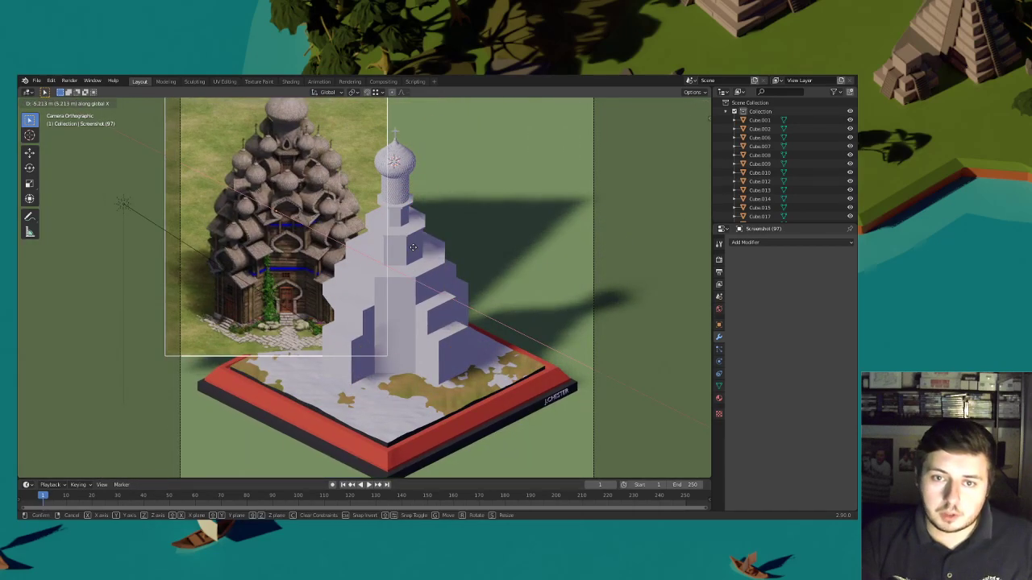
right_click(447, 258)
Move the reference image beside the tower in the horizontal plane, about -3.89 m in X and -4.17 m in Y
key("g")
key("shift+z")
left_click(462, 222)
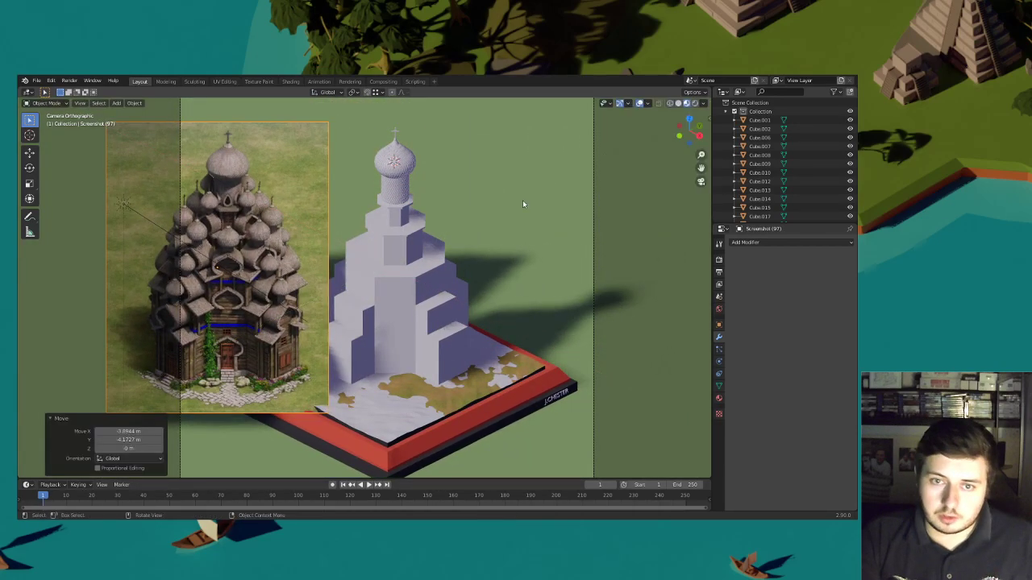
Turn off the scene lights and scene world in the viewport shading settings
left_click(704, 104)
left_click(657, 149)
left_click(657, 157)
Shift the reference image horizontally by about -1.6 m in X and -0.04 m in Y
middle_click_drag(507, 272, 533, 268, "shift")
key("g")
key("shift+z")
left_click(499, 250)
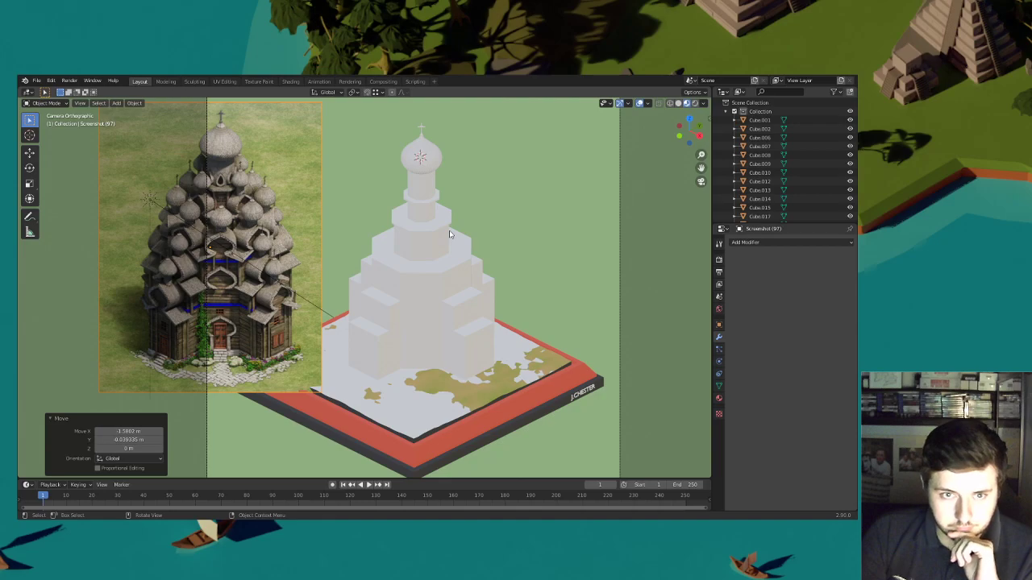
Compare the tower's upper tiers with the reference image and open the octagonal tower mesh for editing
scroll(450, 234, "up", 10)
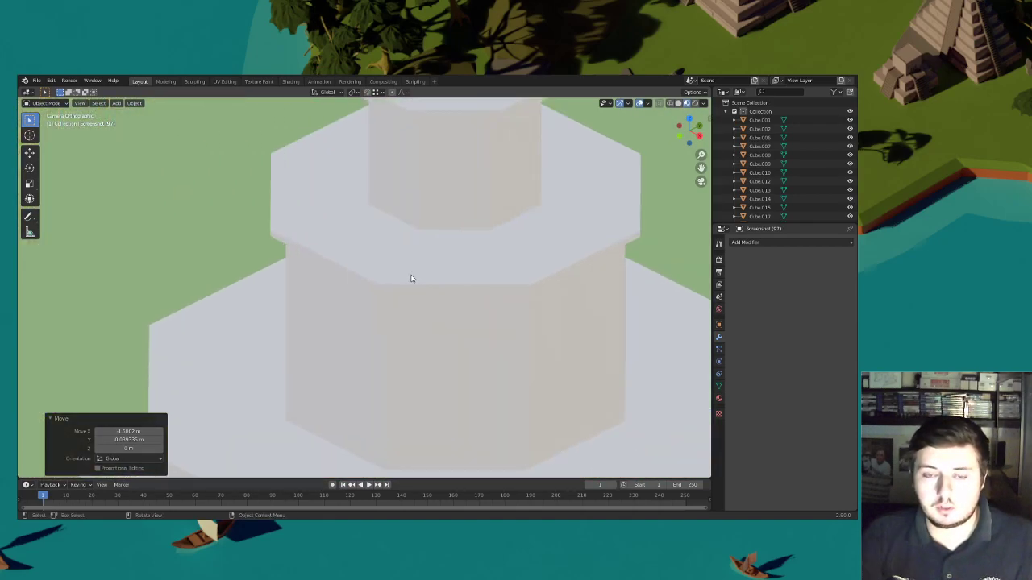
scroll(412, 275, "down", 5)
middle_click_drag(329, 276, 524, 300, "shift")
middle_click_drag(317, 303, 339, 304, "shift")
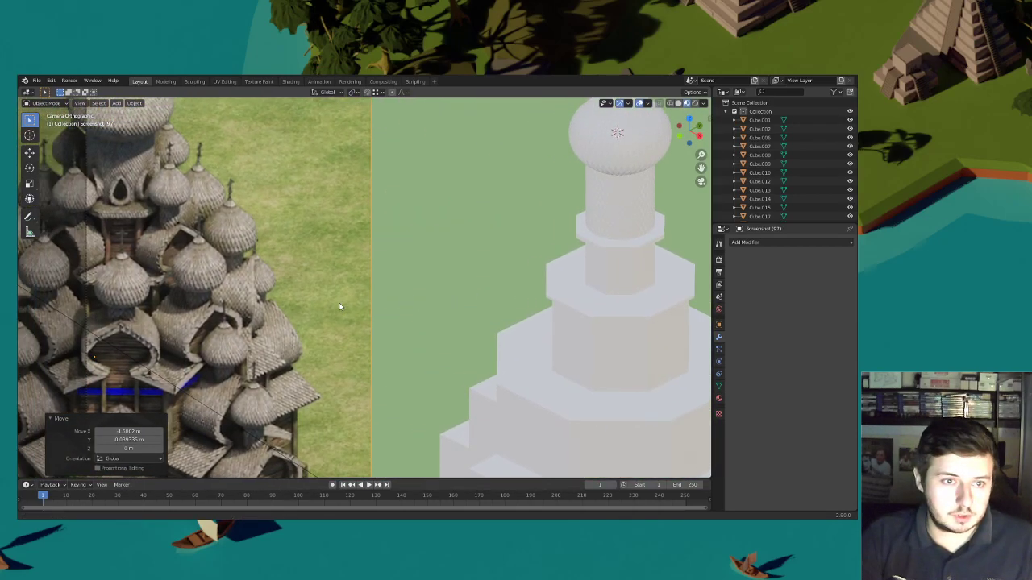
middle_click_drag(620, 318, 447, 313, "shift")
scroll(460, 311, "up", 4)
middle_click_drag(516, 318, 383, 266, "shift")
left_click(529, 352)
left_click(45, 102)
left_click(48, 126)
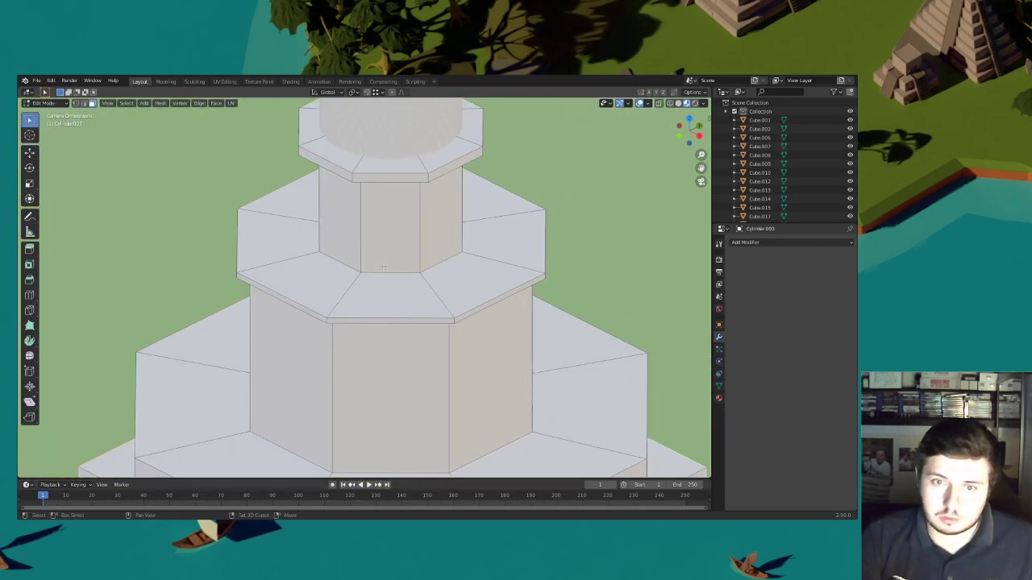
Scale the rim faces of the skirt above the wider octagonal body to 0.877 horizontally, and delete those faces
left_click(326, 321, "alt")
key("s")
key("shift+z")
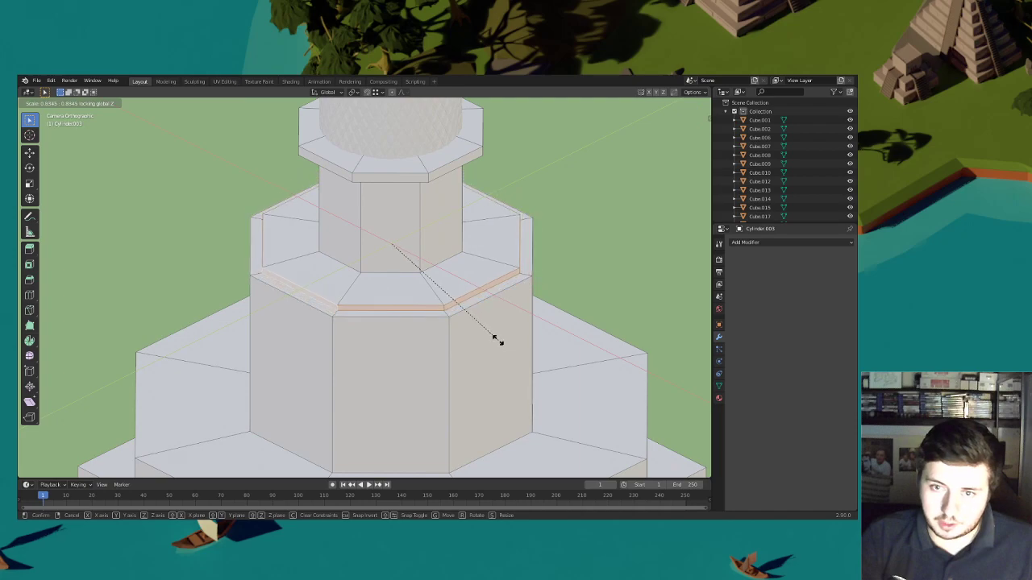
left_click(501, 345)
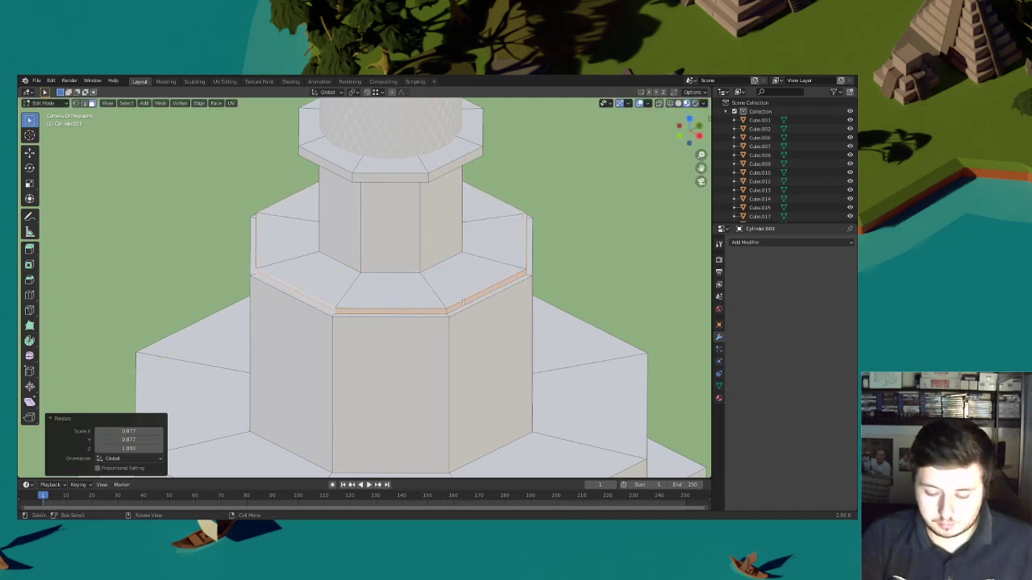
key("x")
left_click(425, 322)
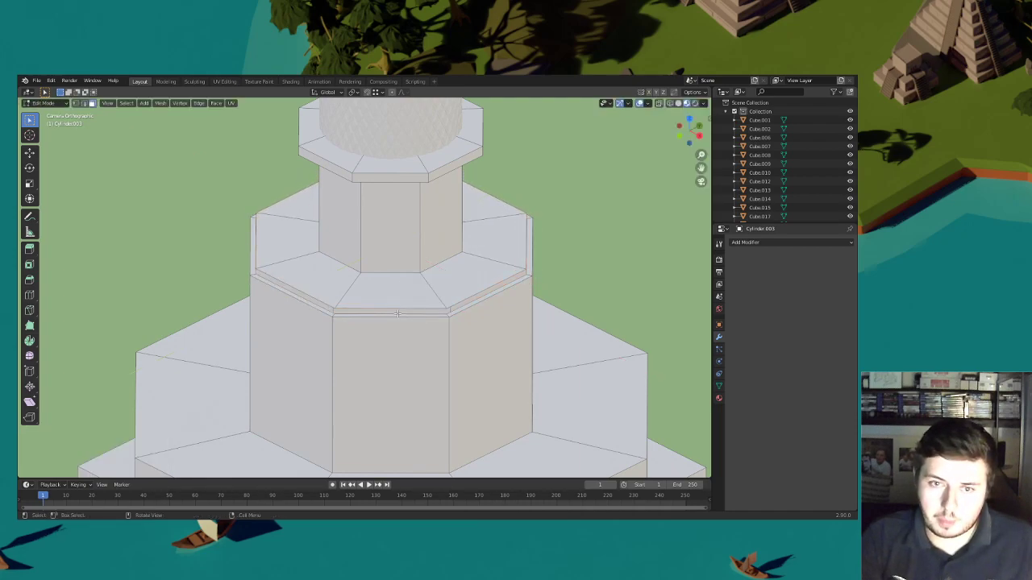
Delete the same skirt's sloping top faces and the narrow ledge left around the octagonal body's upper edge
left_click(309, 256, "alt")
key("x")
left_click(378, 277)
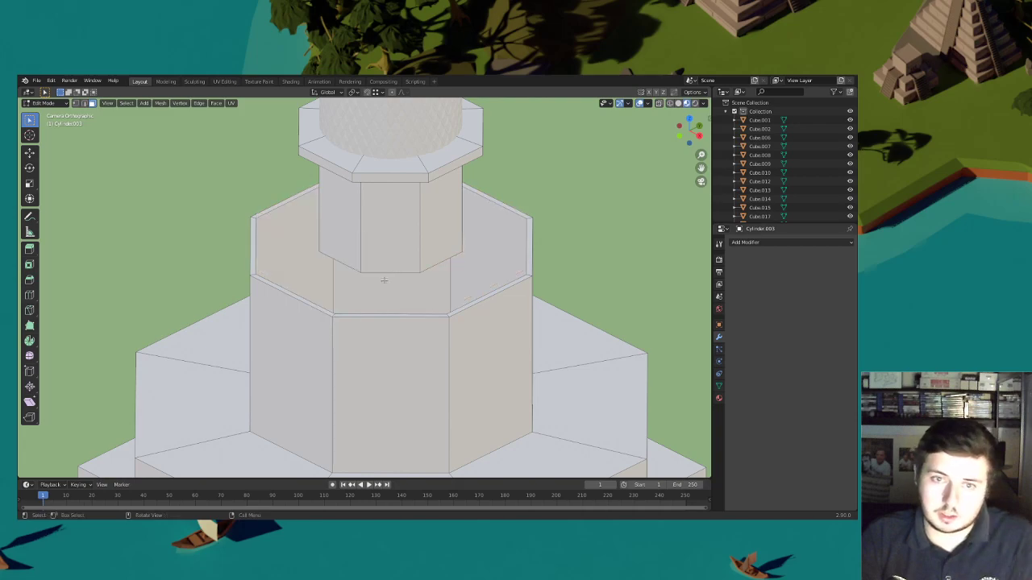
left_click(256, 275, "alt")
key("x")
left_click(297, 263)
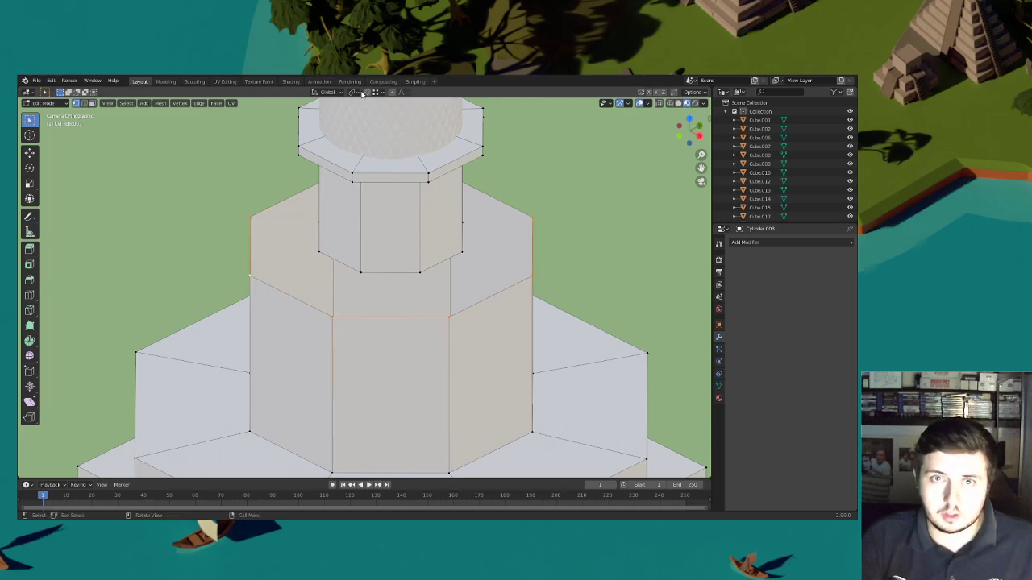
Raise the open top edge loop of the wider octagonal body about 0.073 m along Z
key("g")
key("z")
left_click(356, 255)
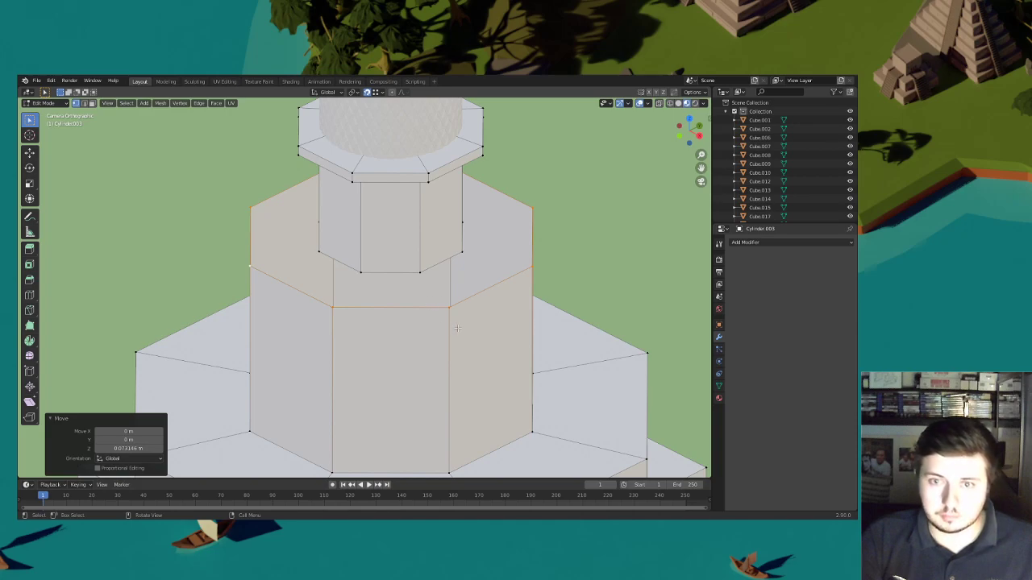
Fill sloping faces between the wider octagonal body's raised rim and the base of the narrower octagonal body, undoing the stray side triangle
left_click_drag(335, 268, 353, 274)
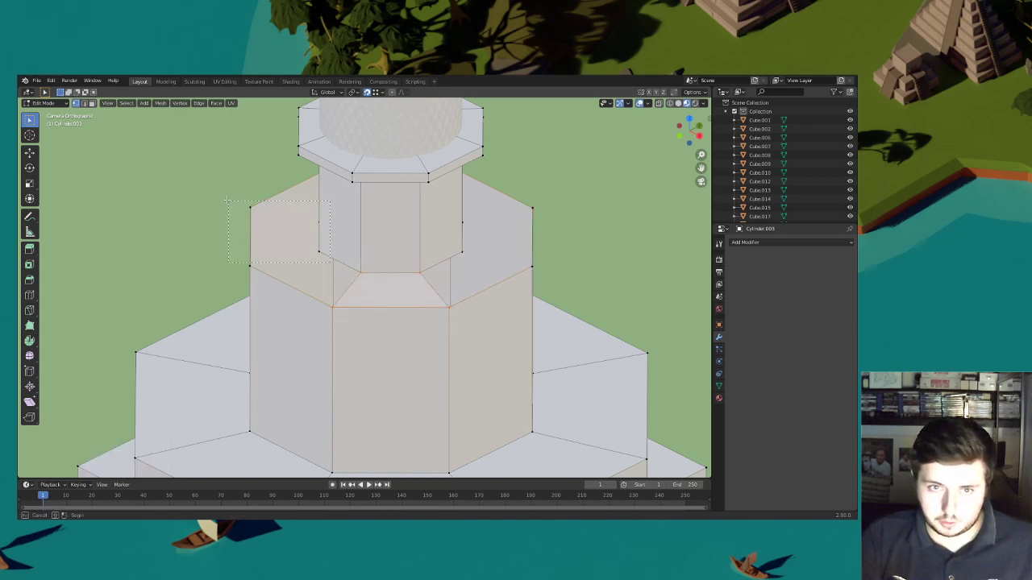
left_click(267, 275, "shift")
key("f")
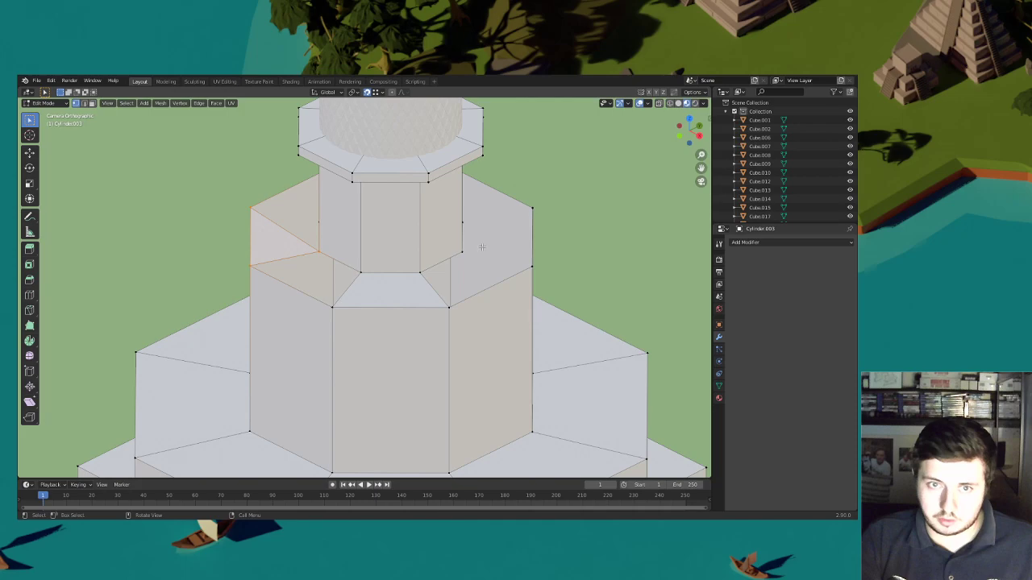
key("ctrl+z")
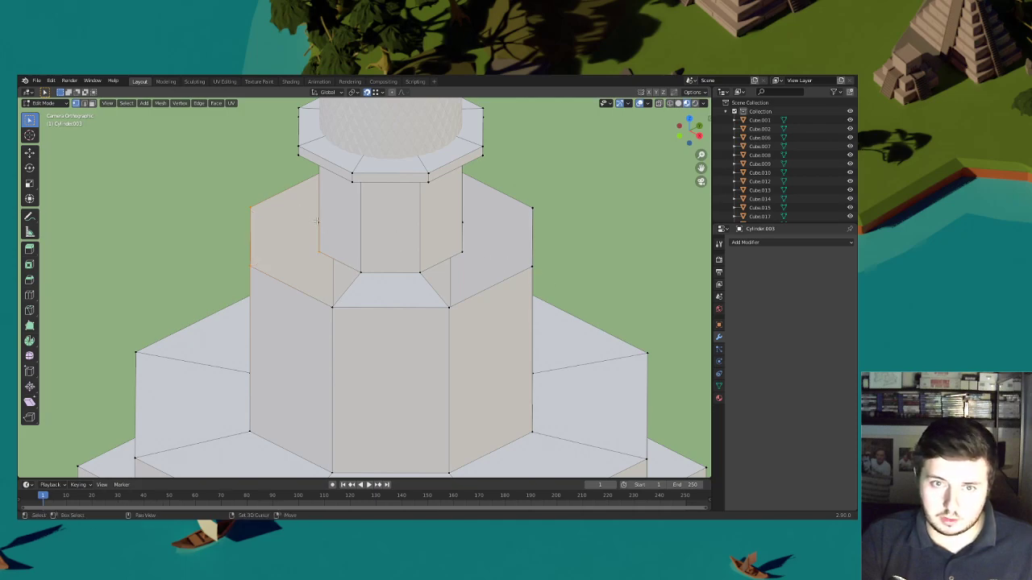
middle_click_drag(334, 231, 362, 234)
scroll(358, 201, "up", 7)
left_click_drag(355, 228, 359, 231)
middle_click_drag(358, 230, 430, 232)
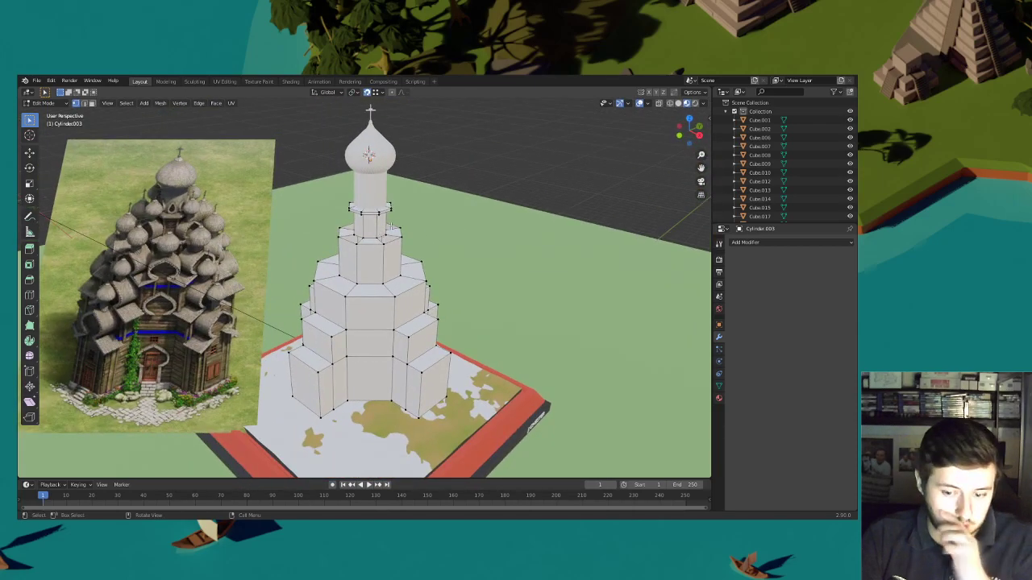
Leave mesh editing for Object Mode and save the project file
left_click(42, 104)
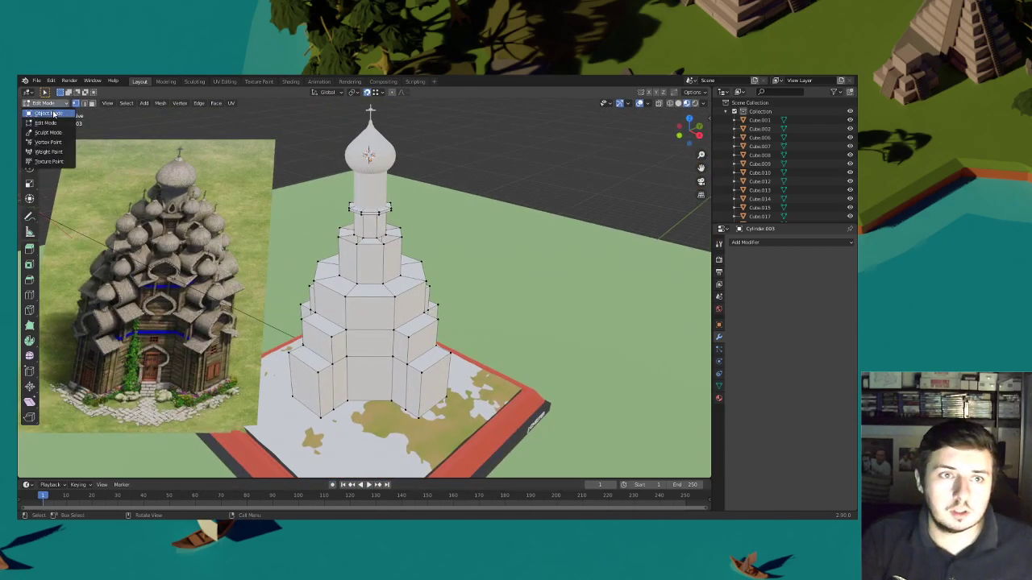
left_click(44, 115)
middle_click_drag(477, 188, 474, 205, "shift")
mouse_move(442, 236)
middle_mouse_down("shift")
mouse_move(434, 204)
mouse_move(429, 223)
middle_mouse_up("shift")
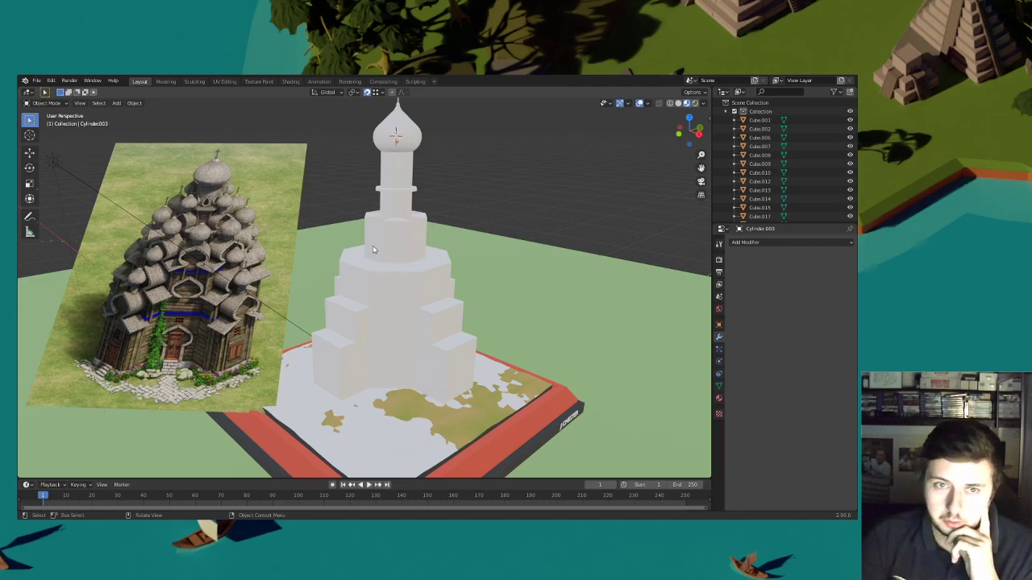
left_click(45, 95)
key("ctrl+s")
middle_click_drag(404, 205, 428, 232)
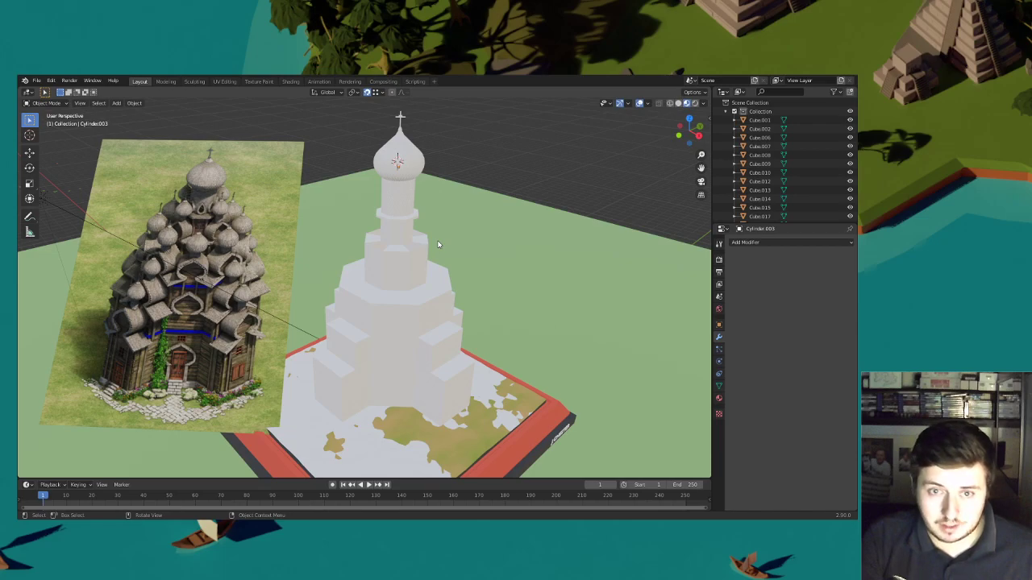
Add a mesh plane near the onion dome and move it about -2.01 m along Y, in front of the tower
middle_click_drag(420, 240, 436, 263)
scroll(436, 262, "up", 5)
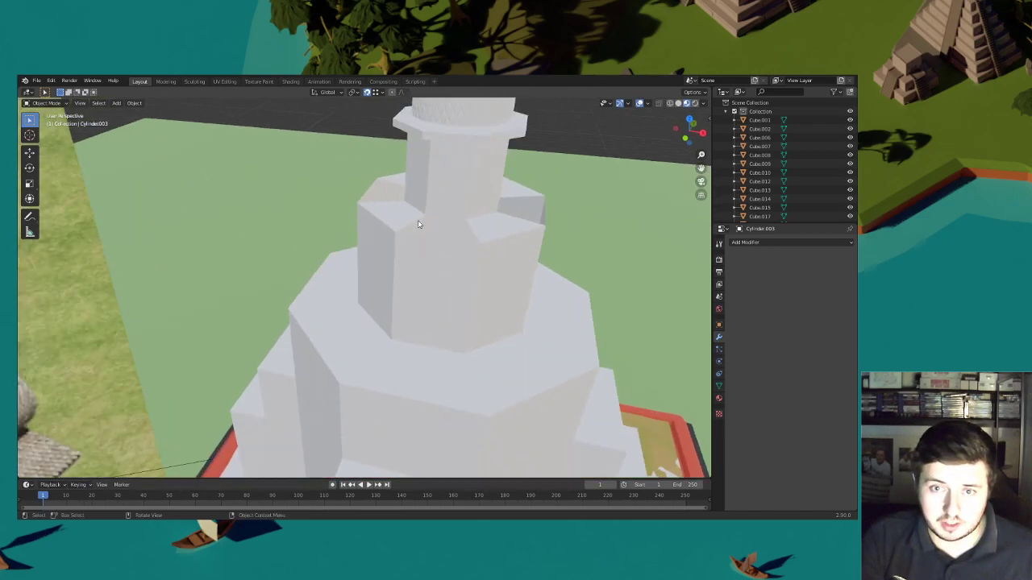
scroll(476, 220, "down", 3)
middle_click_drag(476, 230, 448, 214)
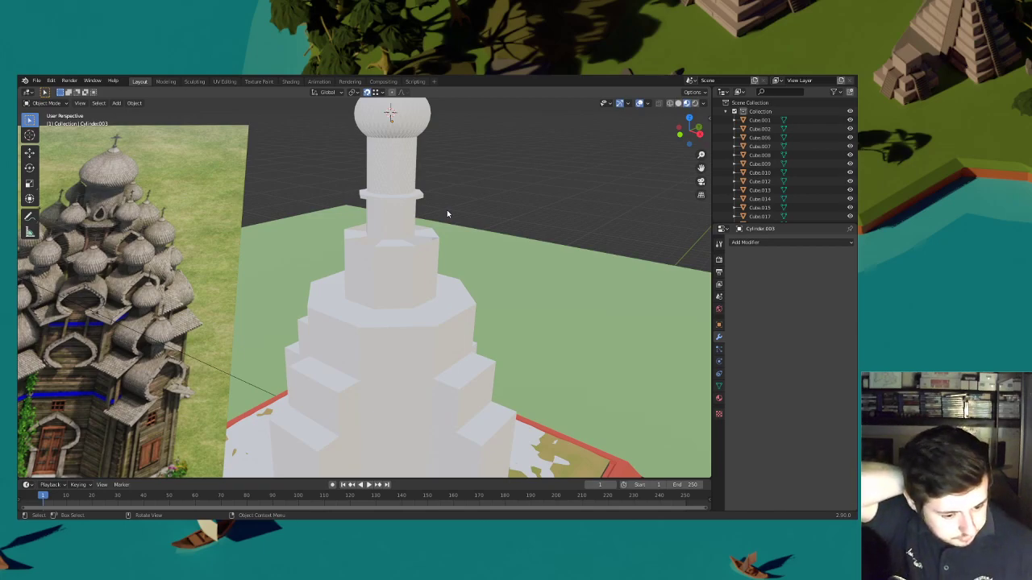
key("shift+a")
mouse_move(447, 210)
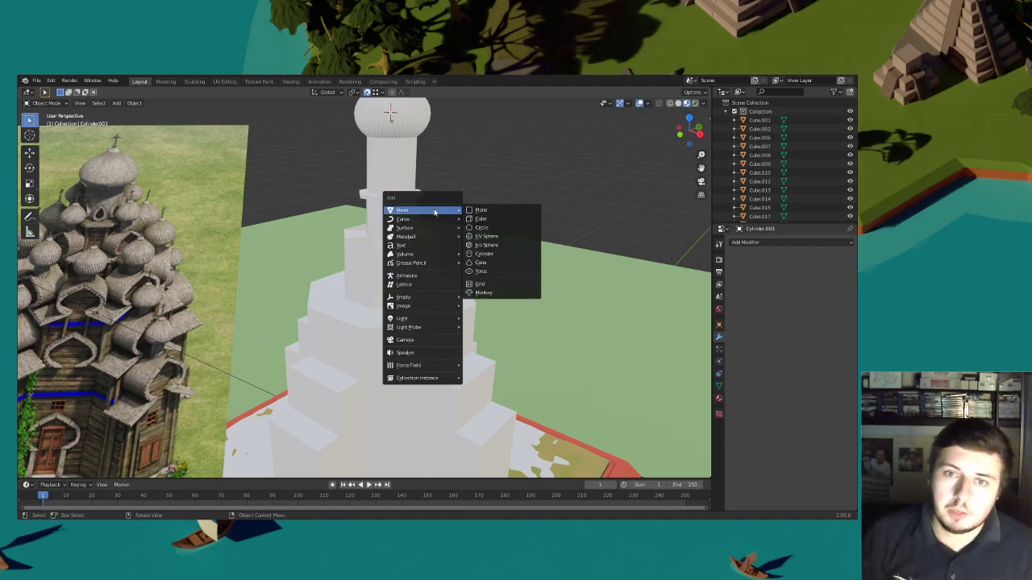
left_click(483, 212)
scroll(484, 213, "down", 4)
middle_click_drag(484, 213, 387, 241)
key("g")
key("x")
key("y")
left_click(434, 255)
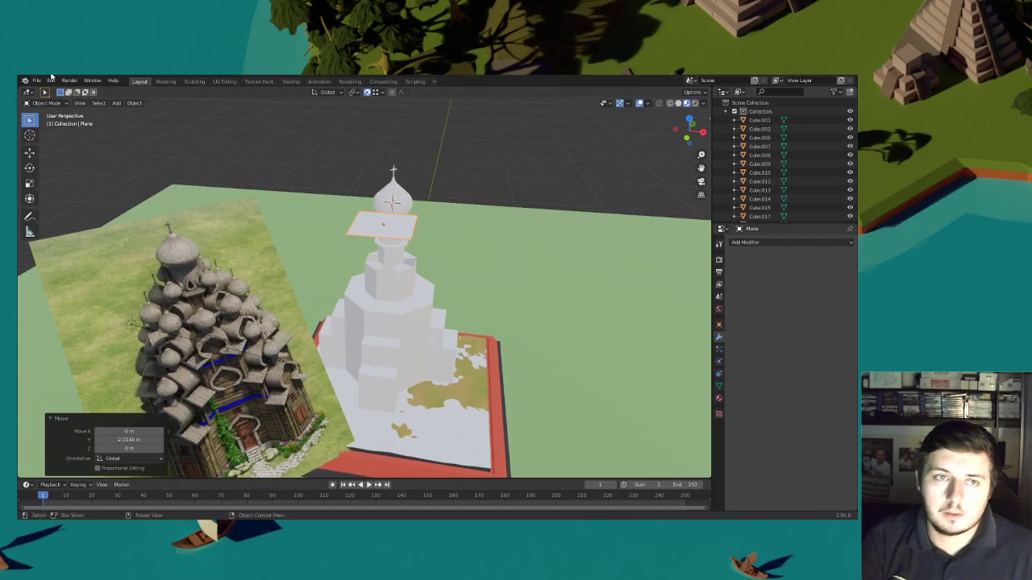
Open the plane for editing and shift its geometry about 1 m, plus another 0.09 m, along X away from its origin
left_click(46, 103)
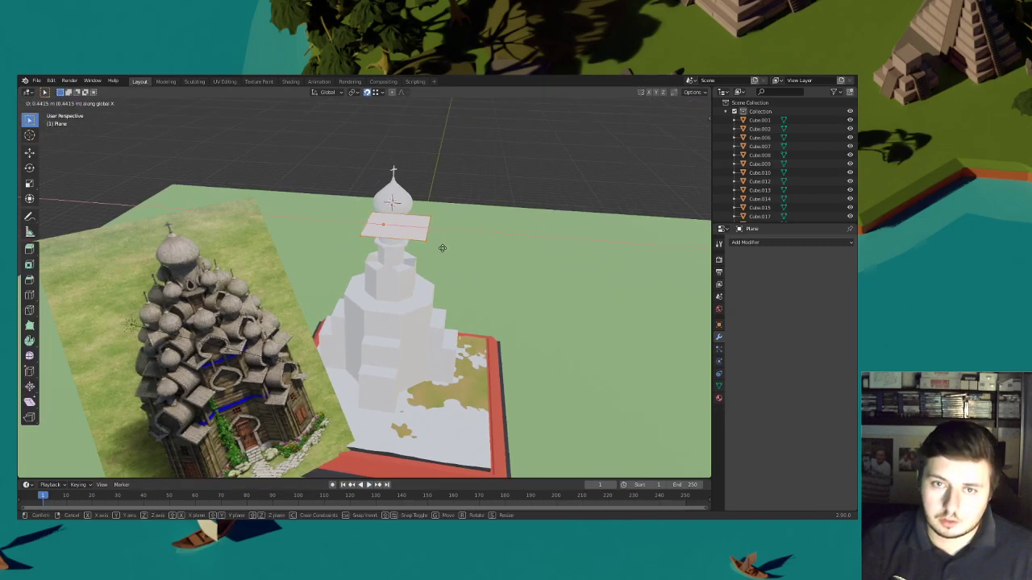
left_click(458, 252)
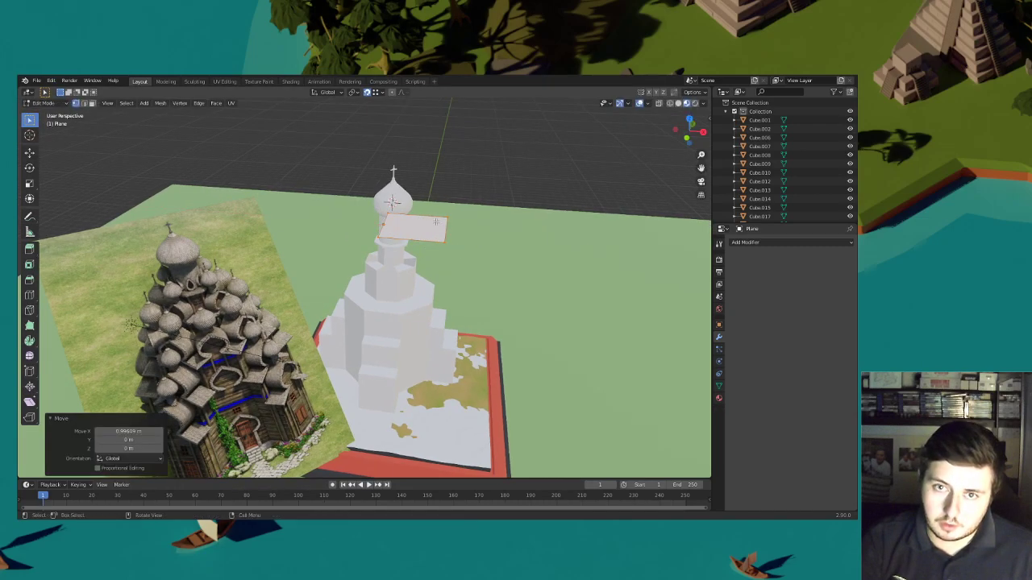
middle_click_drag(436, 222, 443, 226)
scroll(437, 229, "up", 1)
key("g")
key("x")
left_click(440, 238)
key("r")
key("y")
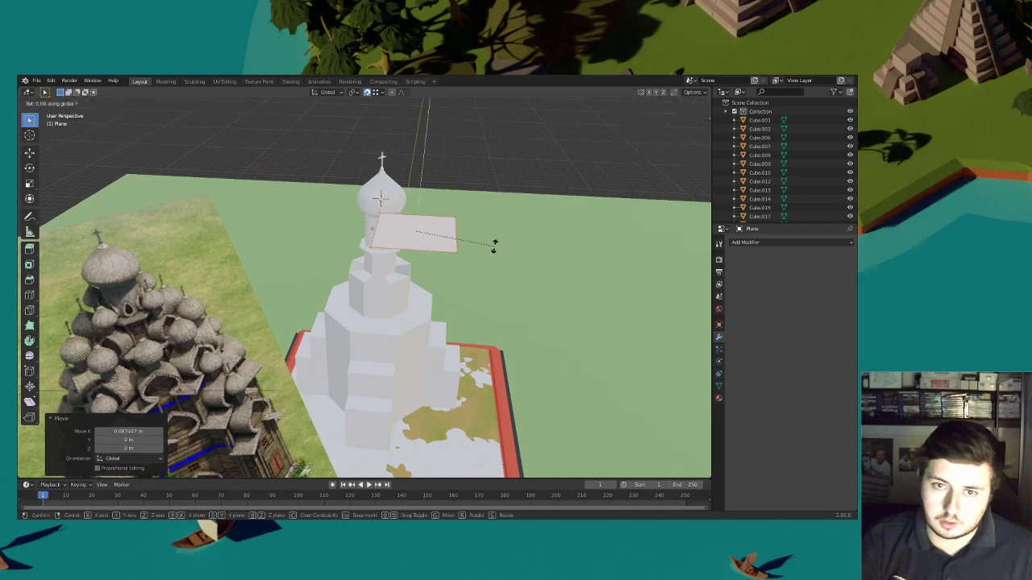
key("Escape")
key("shift+r")
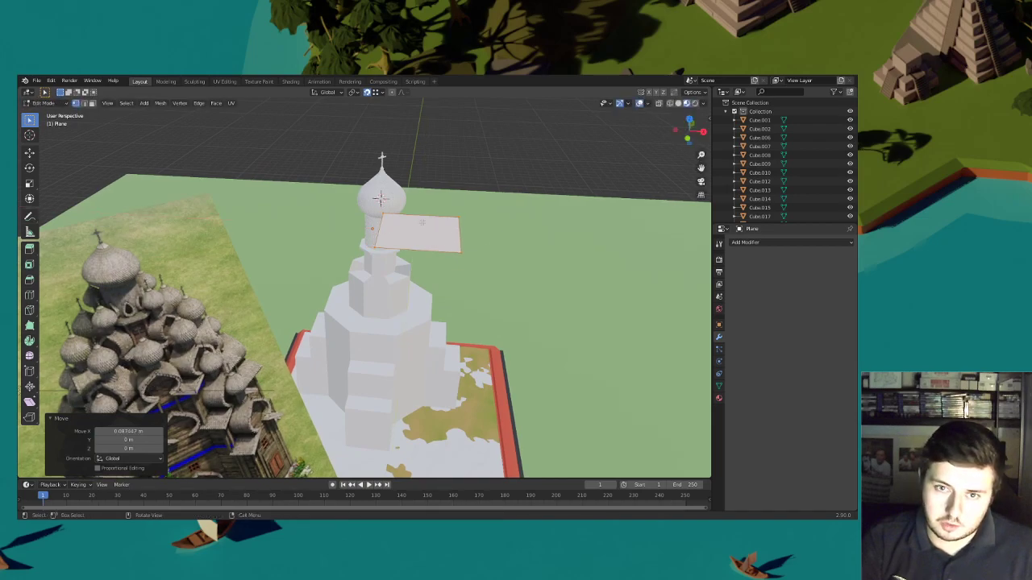
scroll(431, 208, "up", 2)
key("ctrl+z")
Cut nine evenly spaced edge loops across the plane and add a Mirror modifier on the X axis
key("ctrl+r")
scroll(441, 169, "up", 2)
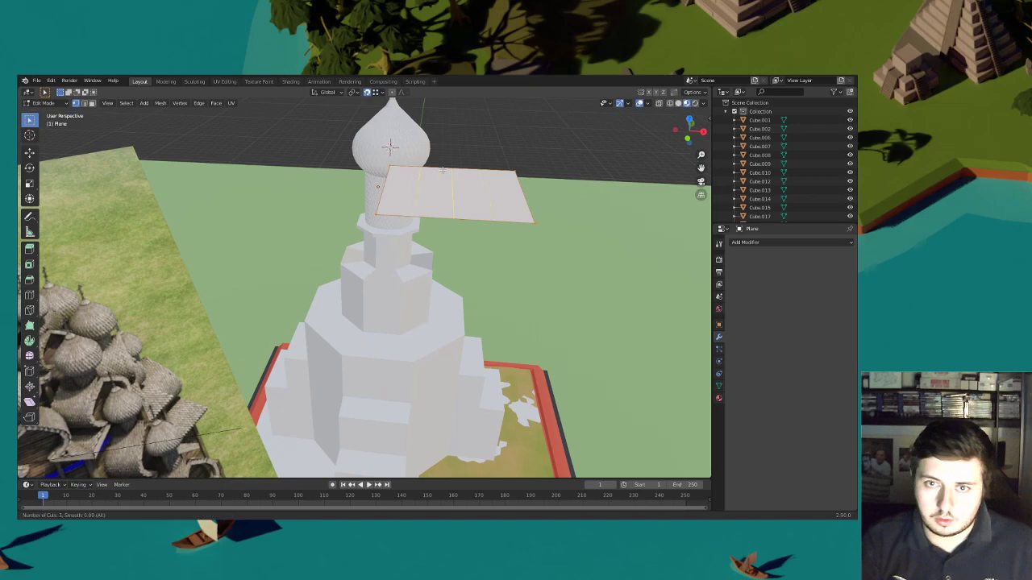
scroll(441, 170, "up", 2)
left_click(442, 169)
right_click(442, 170)
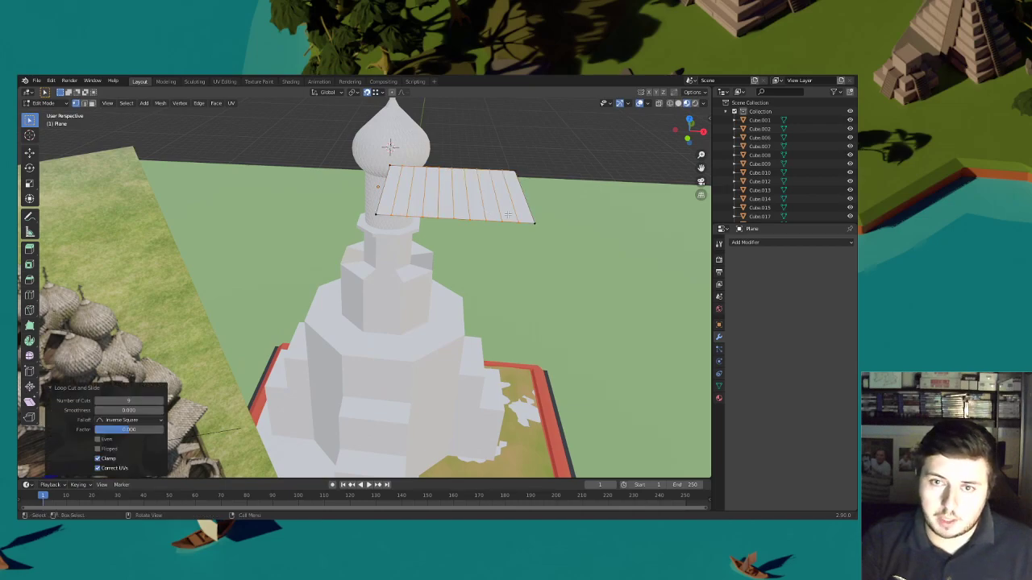
left_click(786, 242)
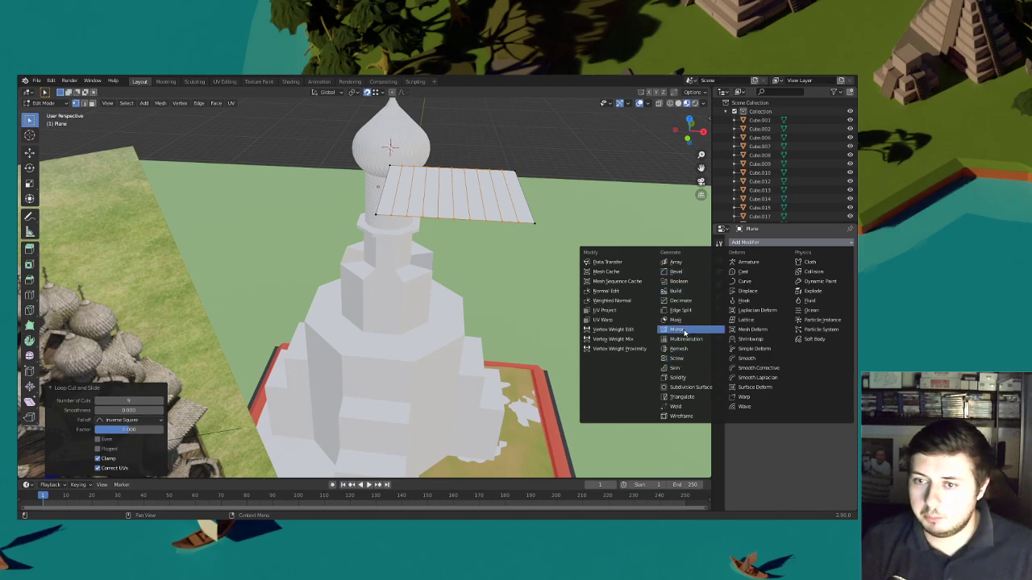
left_click(676, 329)
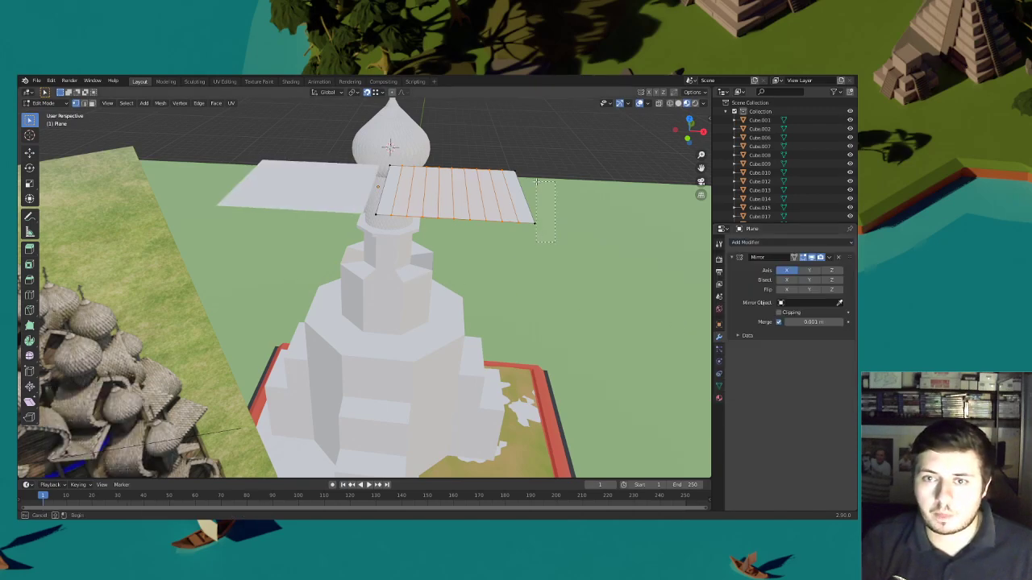
Select the plane's whole mesh, rotate it about 34.5° around Y and move it about -0.21 m along X to form a gable
key("a")
left_click_drag(385, 208, 402, 225)
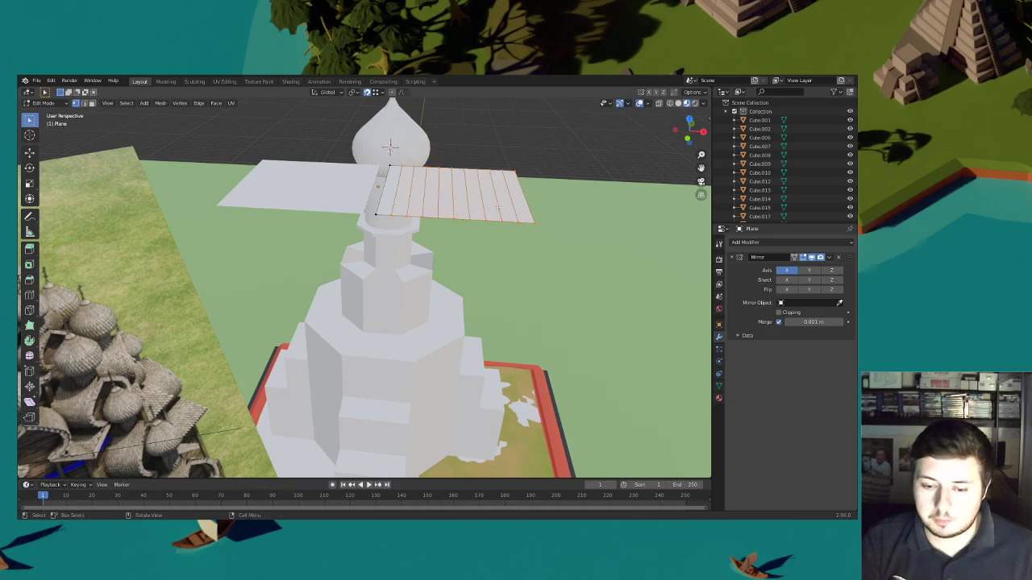
scroll(497, 200, "down", 2)
middle_click_drag(437, 251, 413, 231)
mouse_move(400, 191)
left_mouse_down()
mouse_move(386, 220)
mouse_move(384, 190)
left_mouse_up()
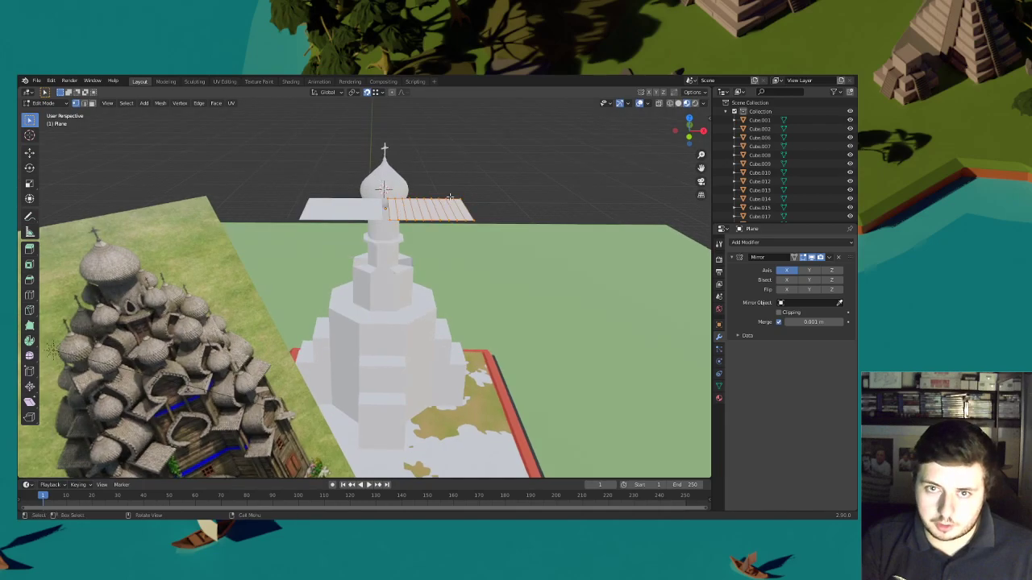
middle_click_drag(491, 199, 486, 189)
key("r")
key("y")
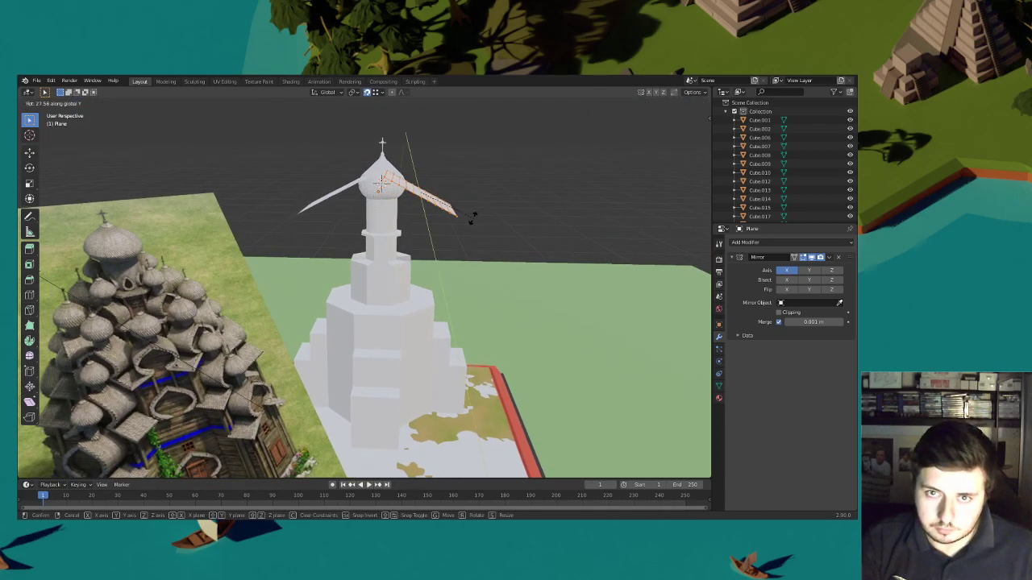
left_click(472, 221)
key("g")
key("x")
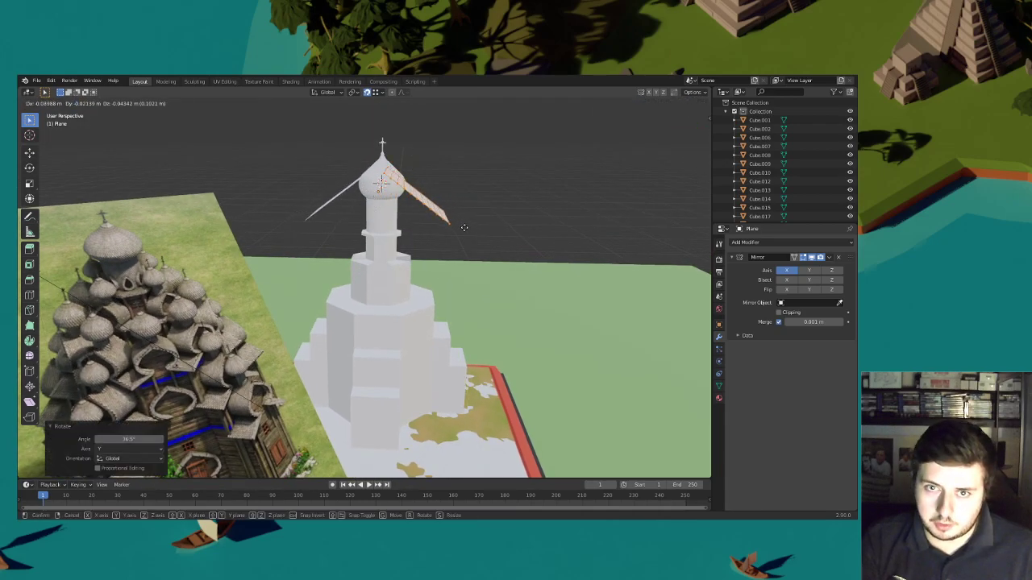
left_click(462, 203)
Enable clipping on the Mirror modifier and move the slanted mesh along X toward the mirror line
middle_click_drag(462, 203, 476, 258, "shift")
scroll(487, 259, "up", 2)
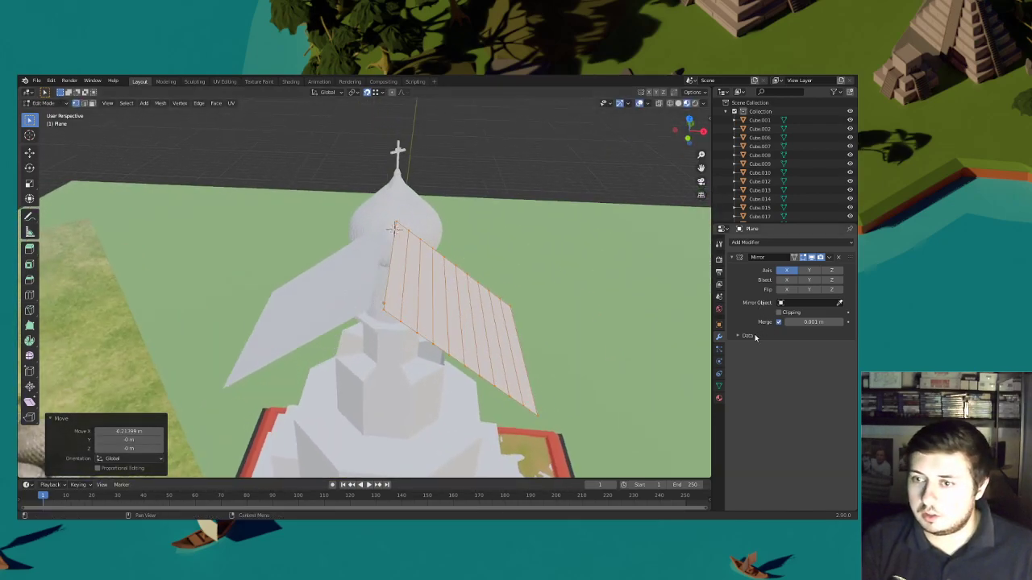
key("g")
key("x")
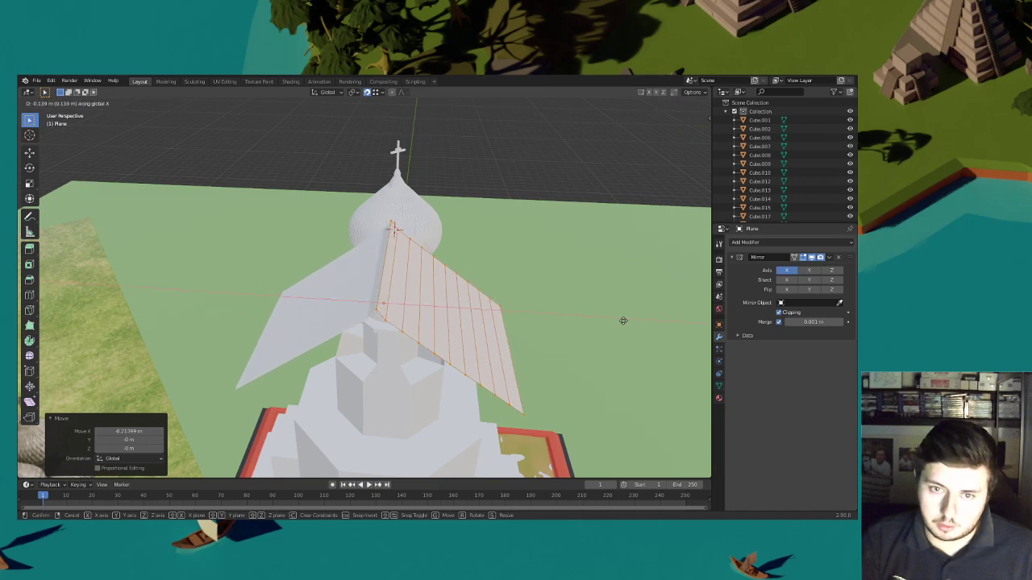
left_click(627, 321)
Try a steeper slope for the gable by rotating its mesh around Y and shifting it along X
middle_click_drag(627, 321, 548, 269)
key("r")
key("y")
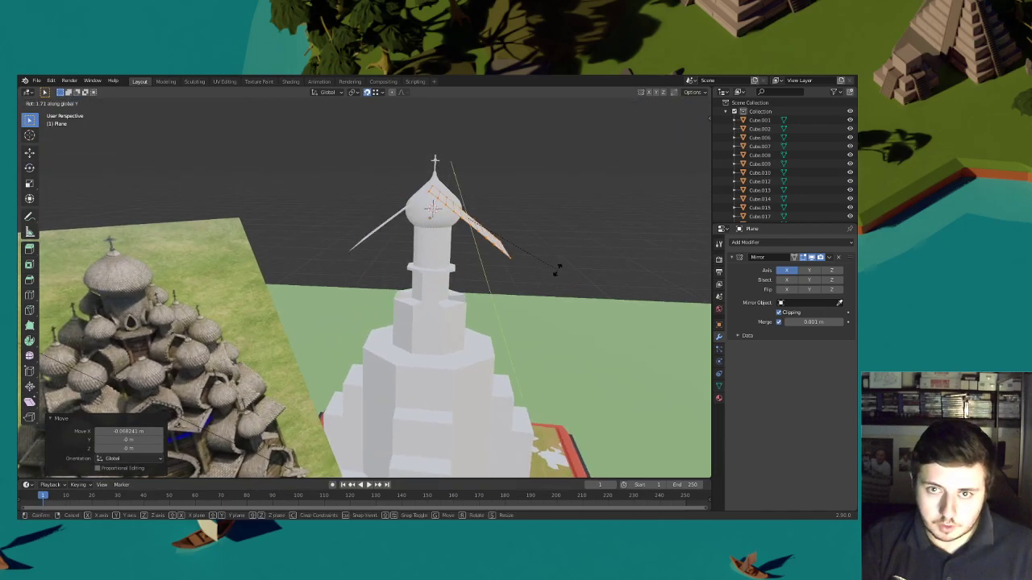
left_click(553, 278)
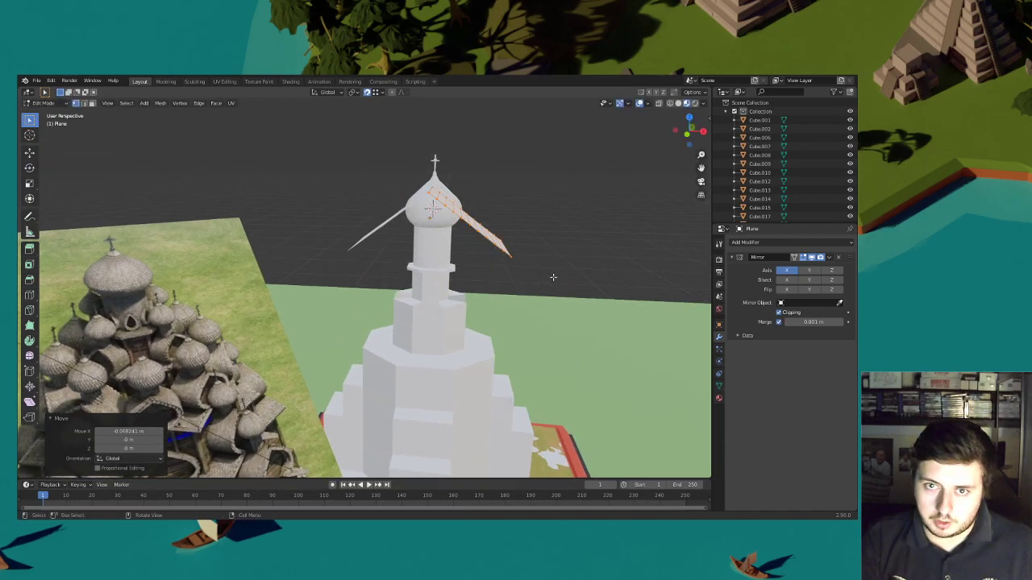
middle_click_drag(523, 218, 527, 216)
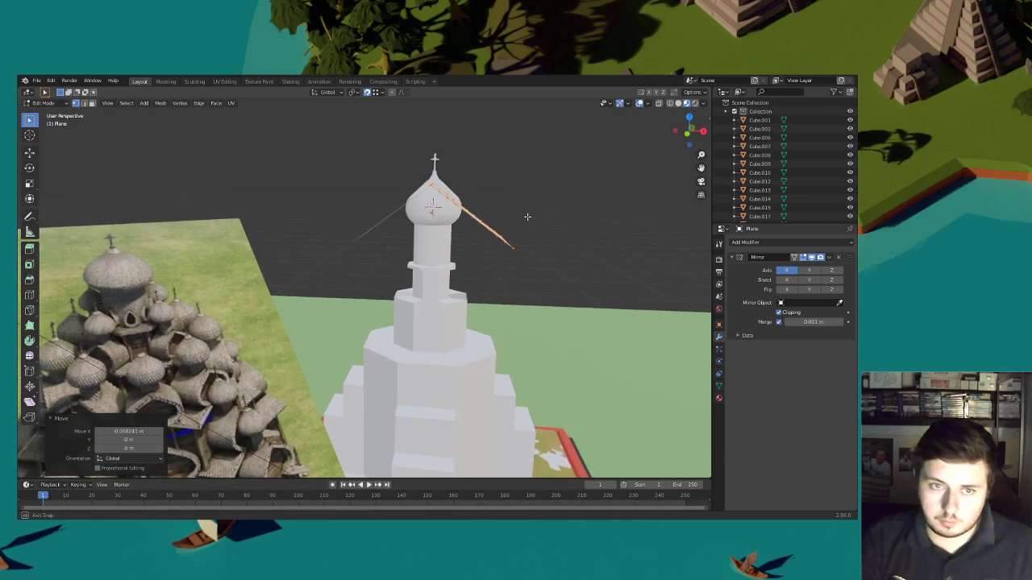
key("r")
key("y")
left_click(543, 242)
key("g")
key("x")
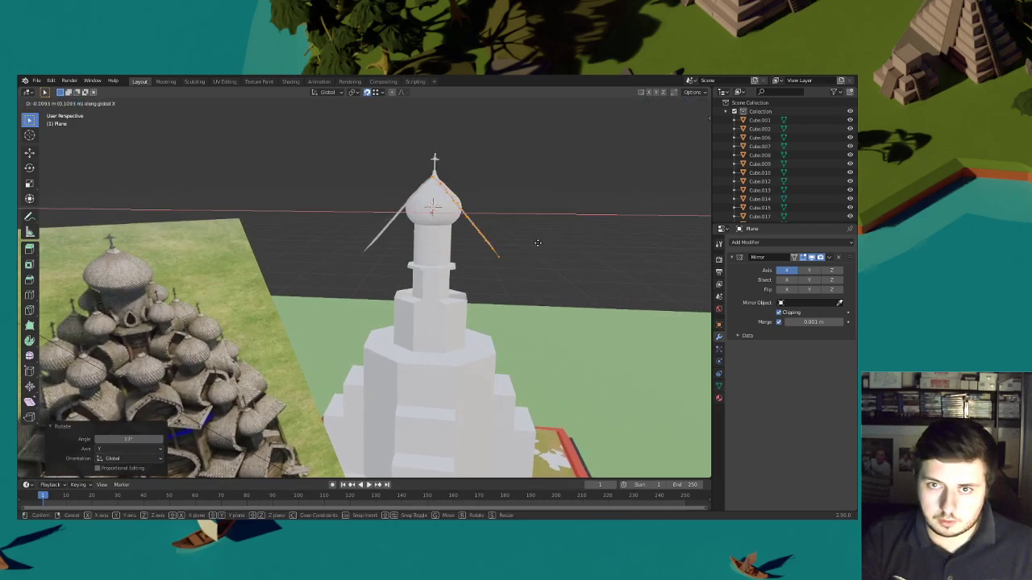
left_click(542, 237)
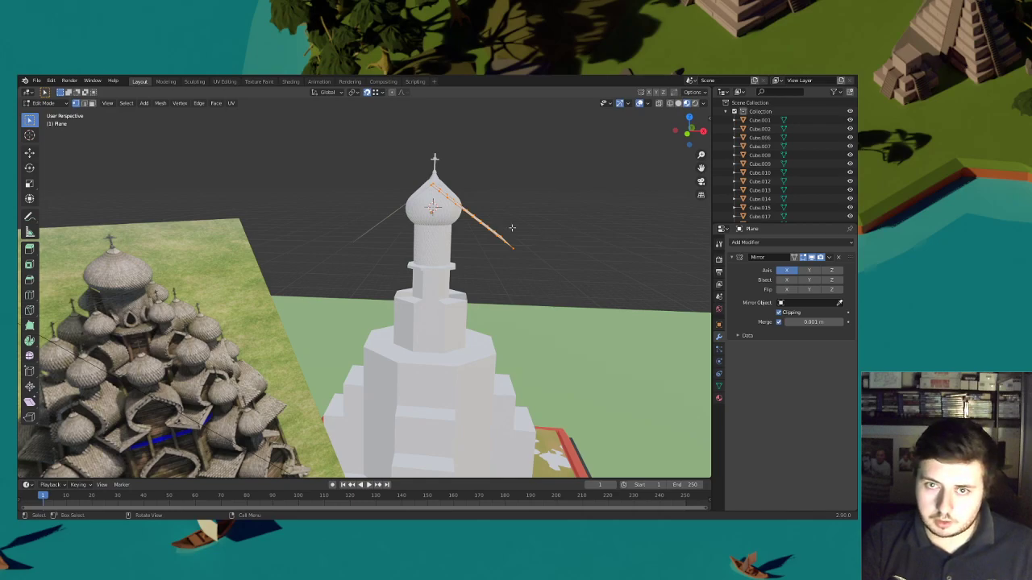
Return to Object Mode and, in camera view, move the church reference image about 4.55 m along X and 4.41 m along Y
left_click(64, 103)
left_click(54, 115)
left_click(181, 251)
left_click(700, 181)
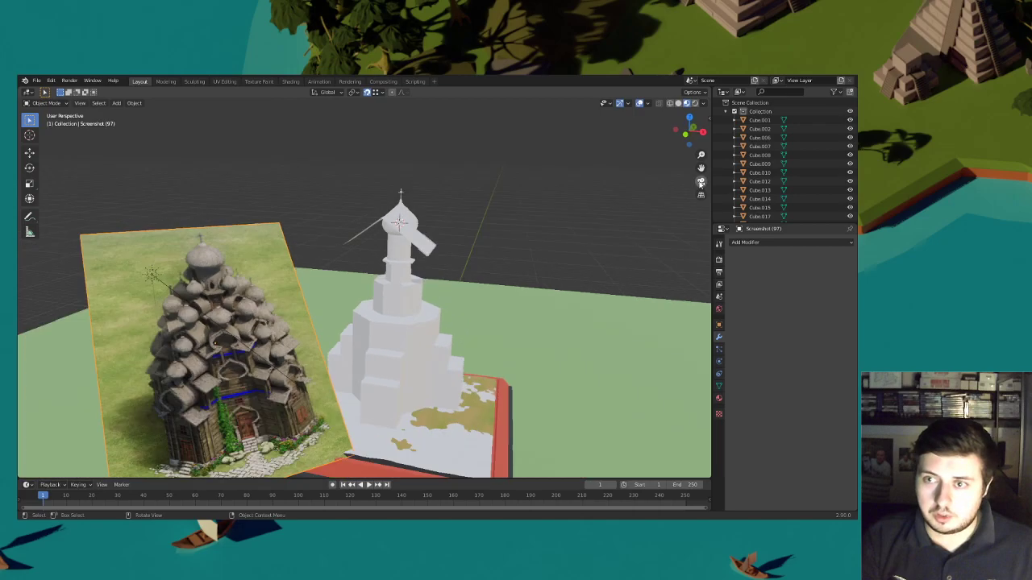
scroll(394, 282, "down", 5)
key("g")
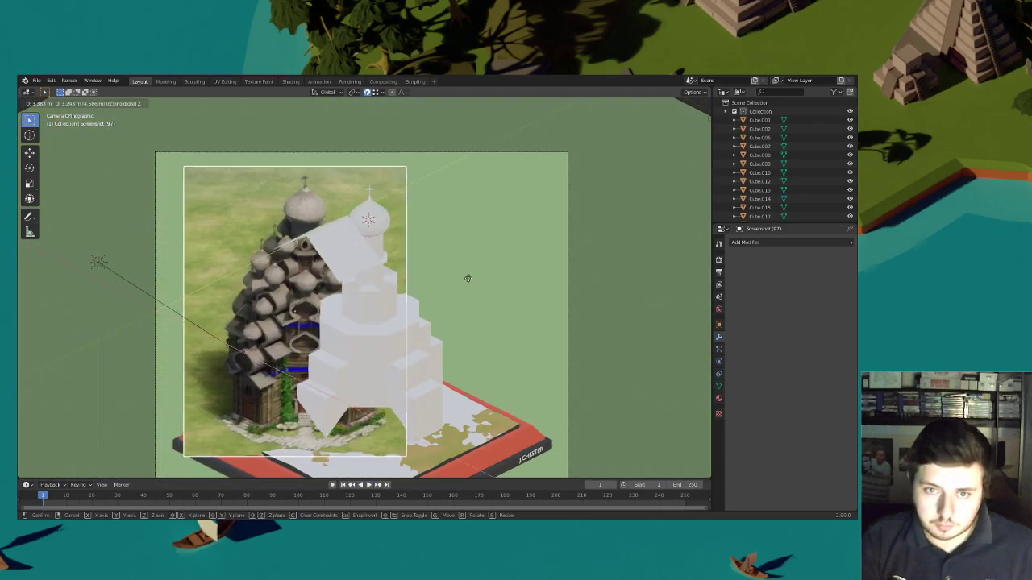
left_click(516, 282)
Turn off snapping and adjust the reference image horizontally so its dome lines up behind the modelled onion dome
left_click(367, 92)
scroll(451, 233, "up", 3)
key("g")
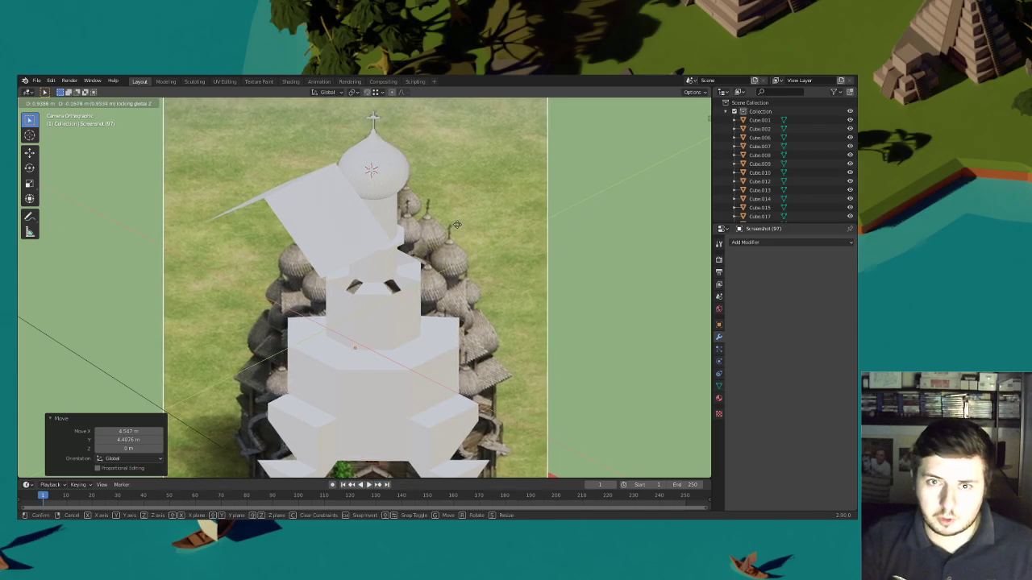
left_click(457, 225)
Lower the mirrored gable plane about 3 m along Z to the tower's wide octagonal tier, and select the octagonal tower
left_click(333, 234)
key("g")
key("z")
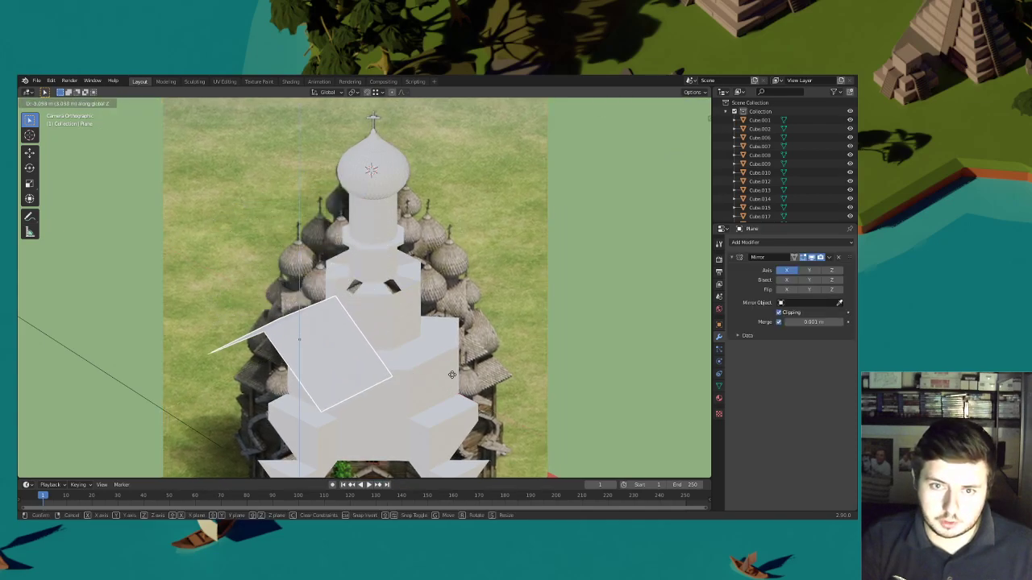
left_click(456, 379)
left_click(403, 303)
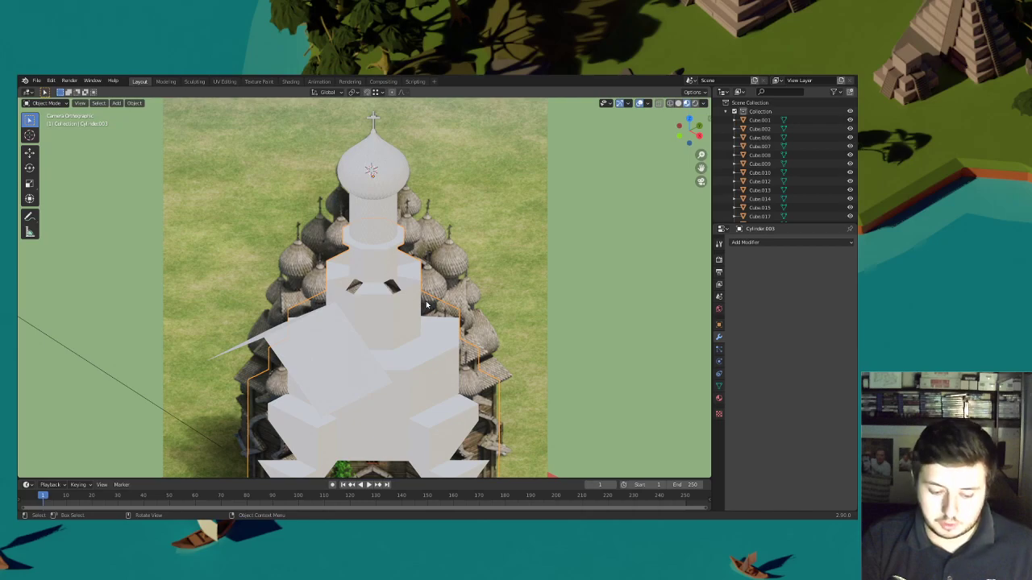
Hide the octagonal tower and move the mirrored gable plane about 1.05 m along Z and 0.63 m along Y
key("h")
left_click(341, 333)
key("g")
key("z")
left_click(373, 276)
scroll(373, 276, "up", 3)
key("g")
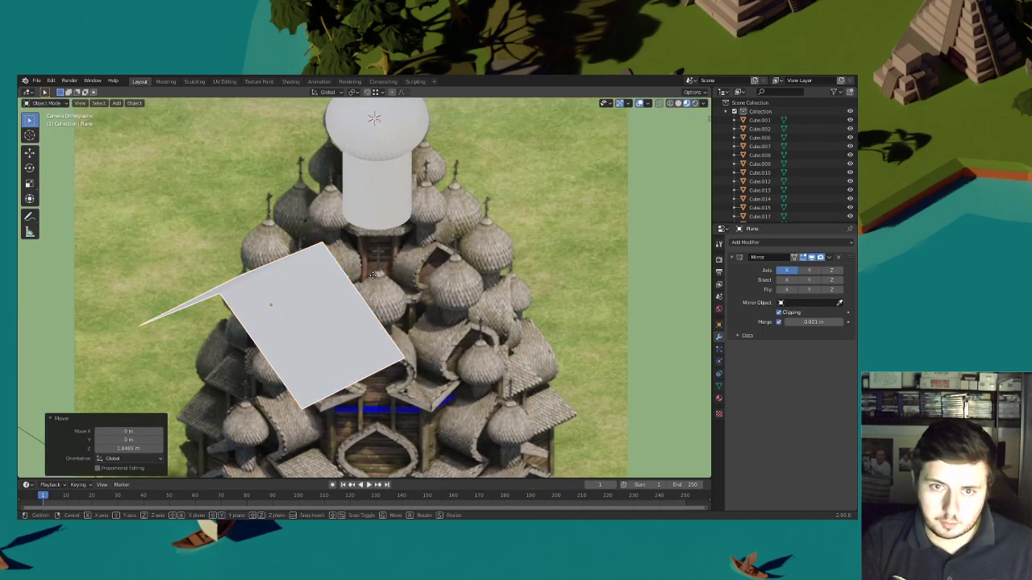
key("y")
left_click(558, 165)
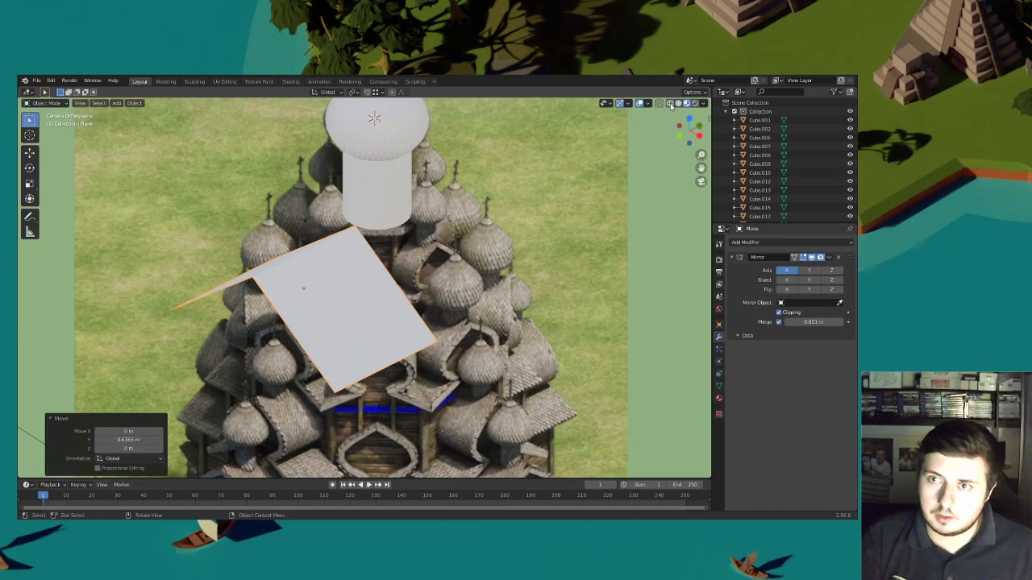
key("g")
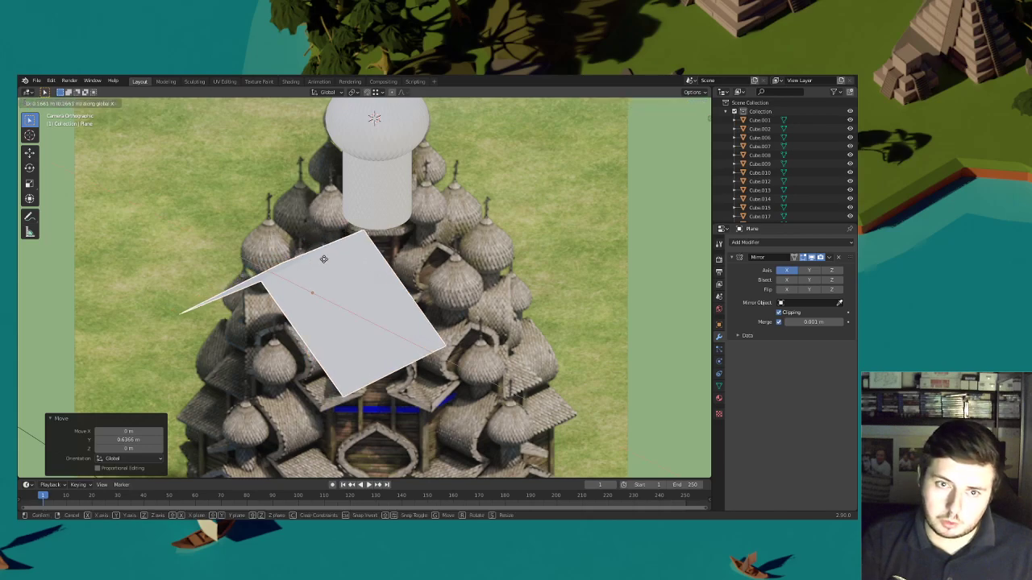
key("x")
right_click(371, 293)
In Edit Mode, rotate the gable mesh around Y to steepen its slope and shift it along X
left_click(46, 103)
left_click(50, 121)
middle_click_drag(355, 274, 537, 201)
scroll(411, 213, "up", 2)
key("r")
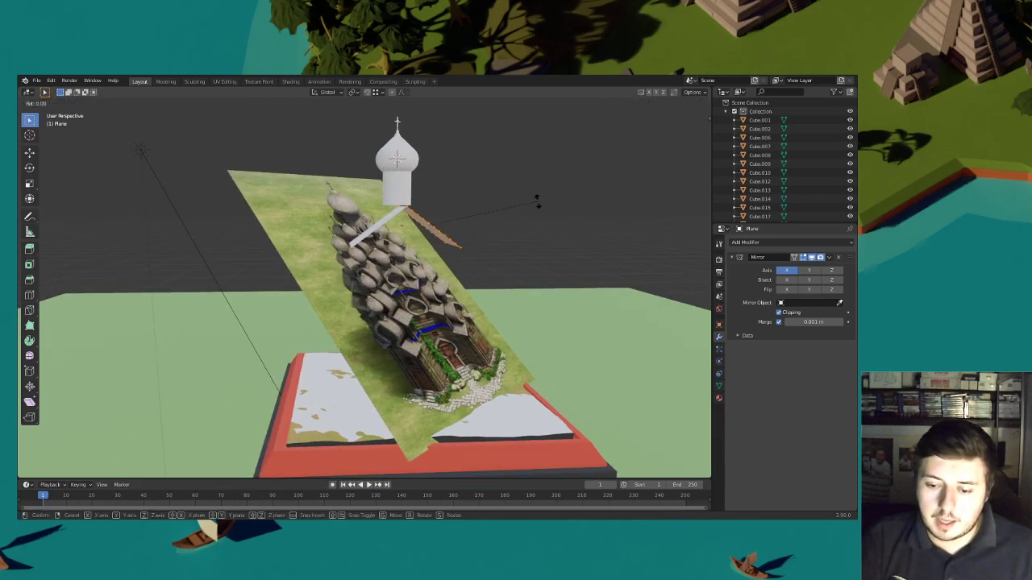
key("y")
left_click(537, 210)
mouse_move(538, 210)
middle_mouse_down()
mouse_move(520, 233)
mouse_move(528, 224)
middle_mouse_up()
scroll(521, 233, "up", 2)
key("r")
key("y")
left_click(528, 226)
key("g")
key("x")
left_click(525, 228)
middle_click_drag(525, 229, 495, 221)
Curve the gable's lower end inward by moving its lowest edge along negative X with smooth proportional editing of size 1.10
left_click(511, 266)
key("g")
key("x")
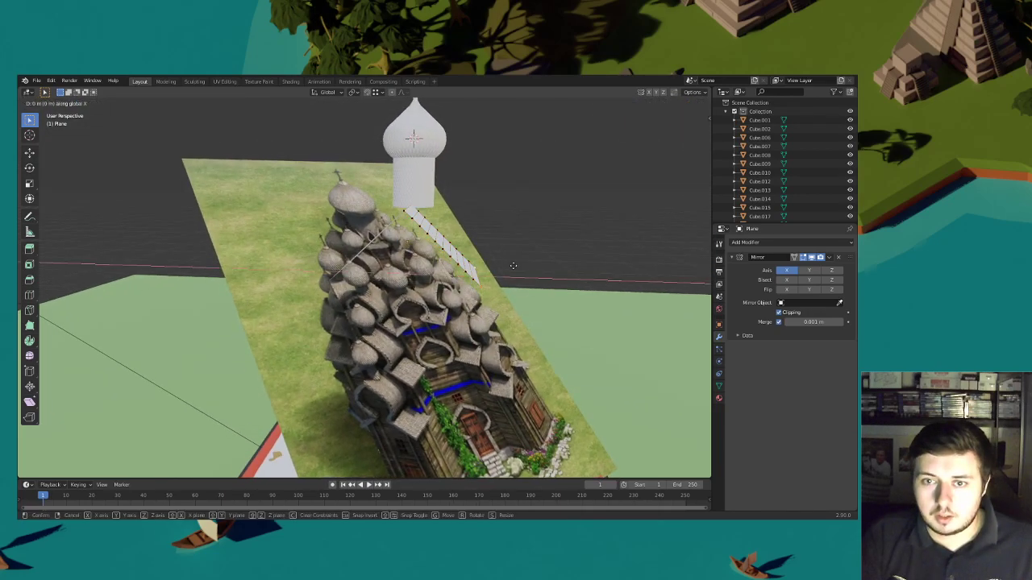
left_click(500, 267)
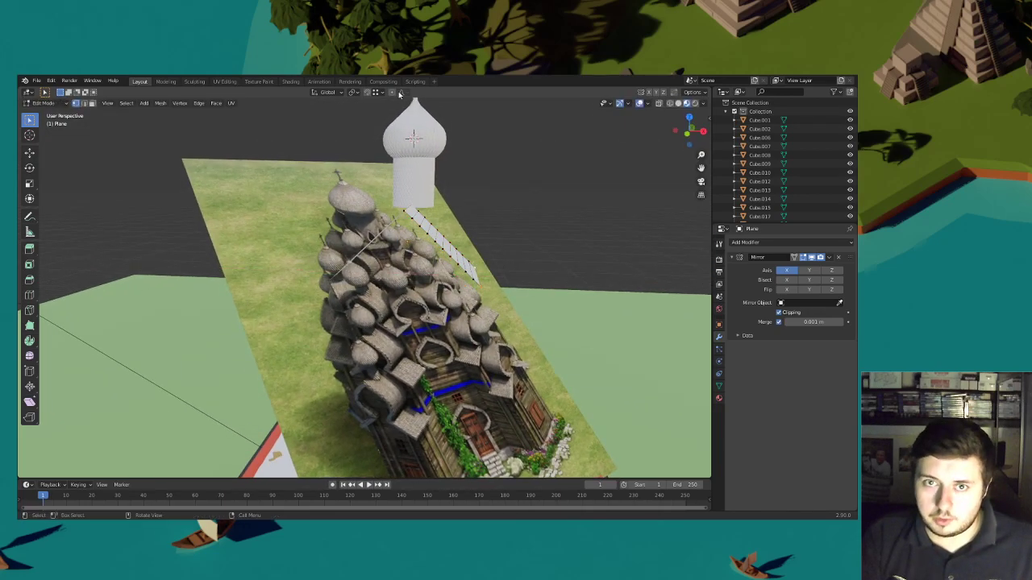
key("g")
key("x")
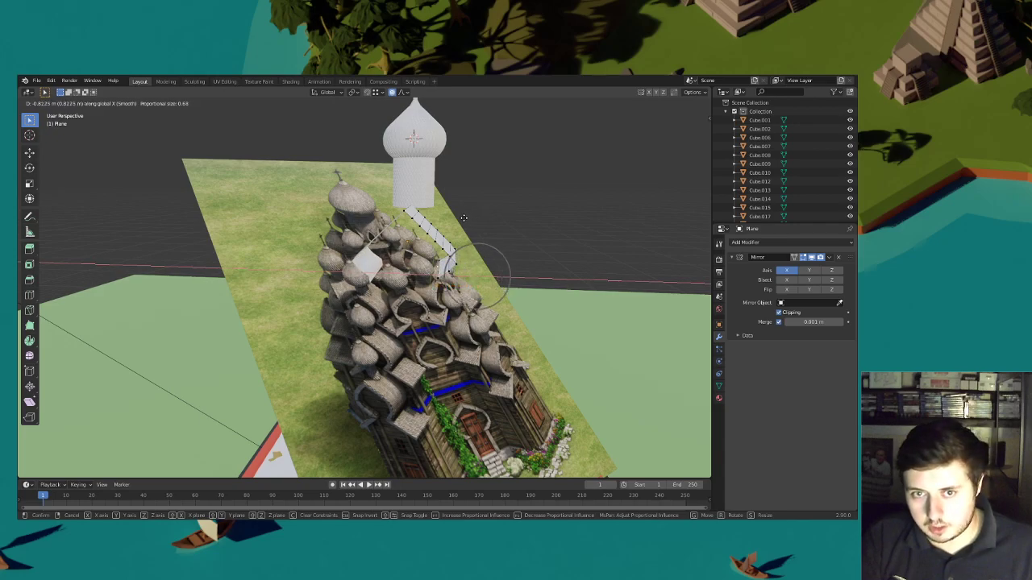
scroll(462, 219, "down", 2)
scroll(462, 219, "down", 2)
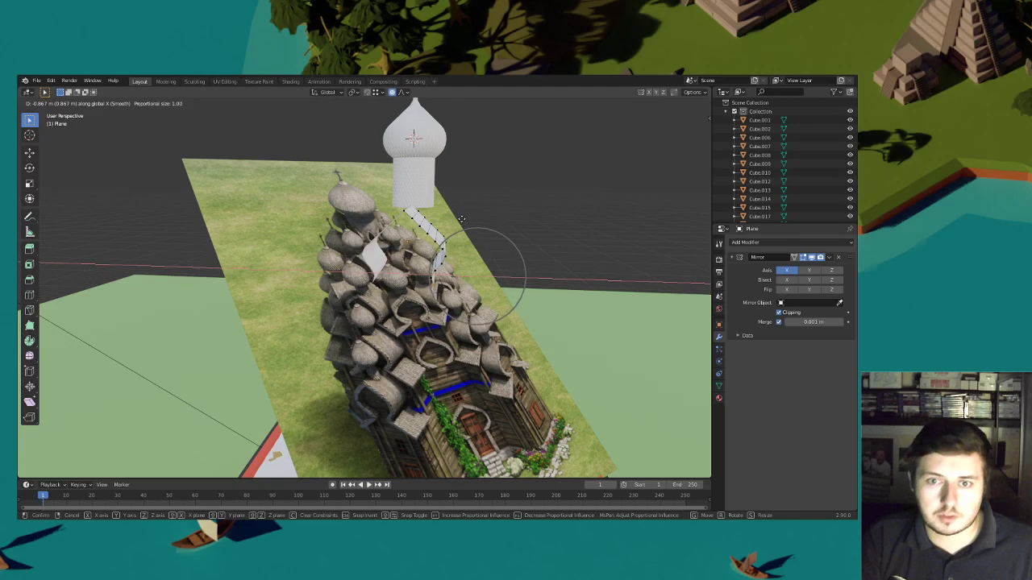
scroll(460, 219, "down", 1)
left_click(458, 219)
Shorten the gable in camera view by moving its front-end vertices along Y with proportional editing off
middle_click_drag(458, 218, 348, 246)
left_click_drag(328, 335, 293, 237)
key("g")
right_click(349, 235)
left_click(393, 92)
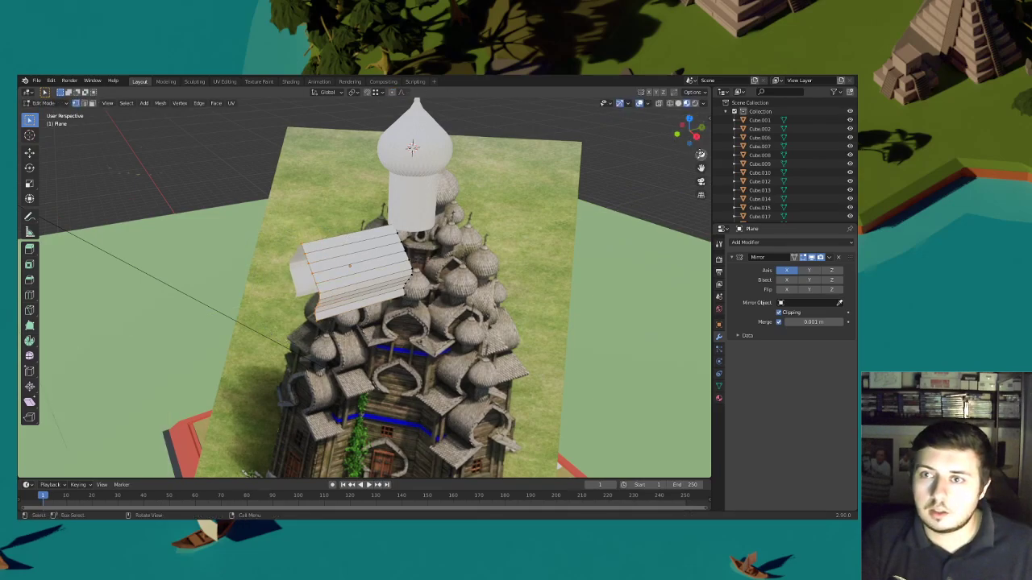
left_click(701, 182)
key("g")
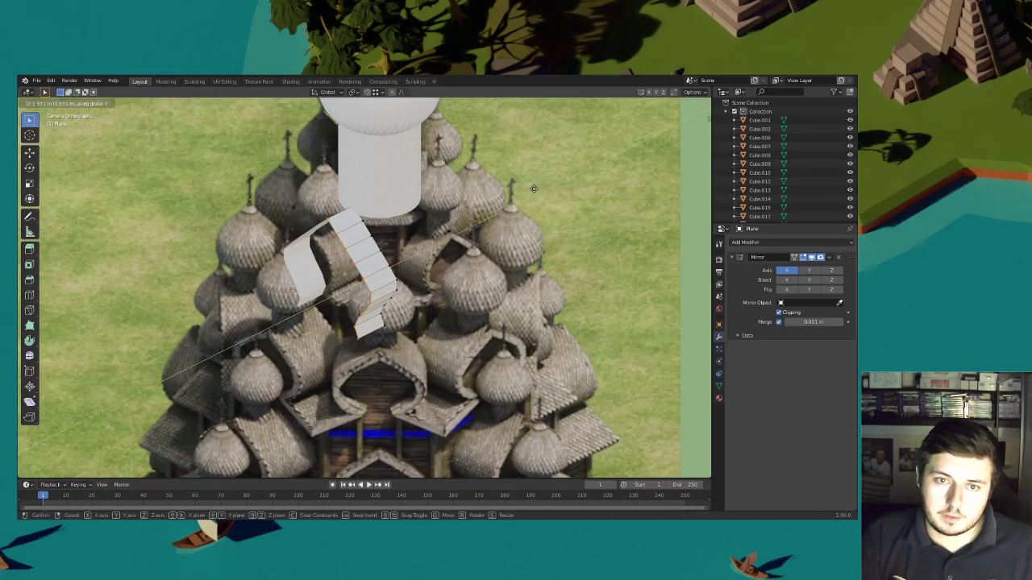
left_click(494, 209)
Return to Object Mode, scale the gable down uniformly and stretch it by 1.160 along Y
key("ctrl+l")
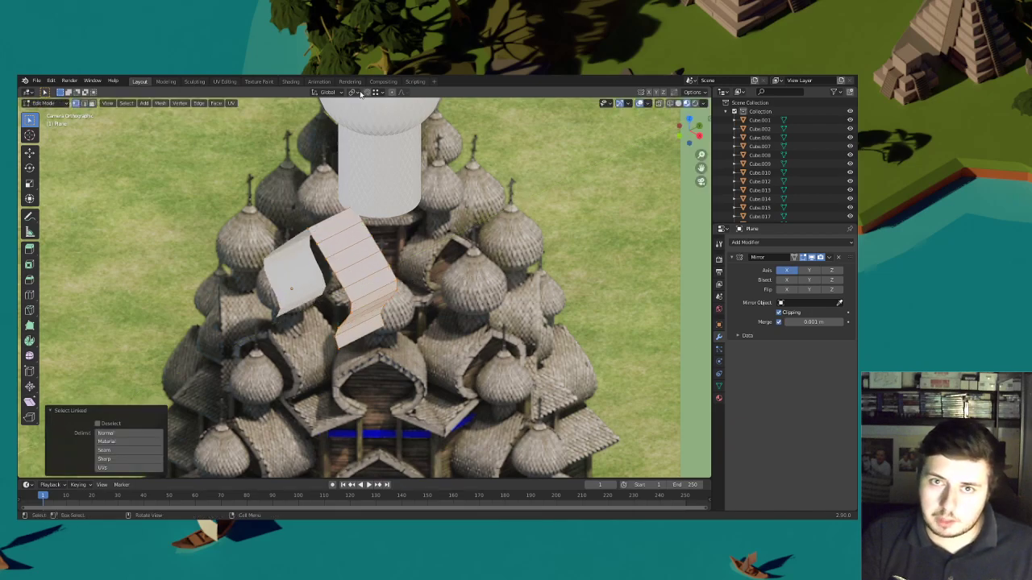
left_click(42, 103)
left_click(48, 113)
key("s")
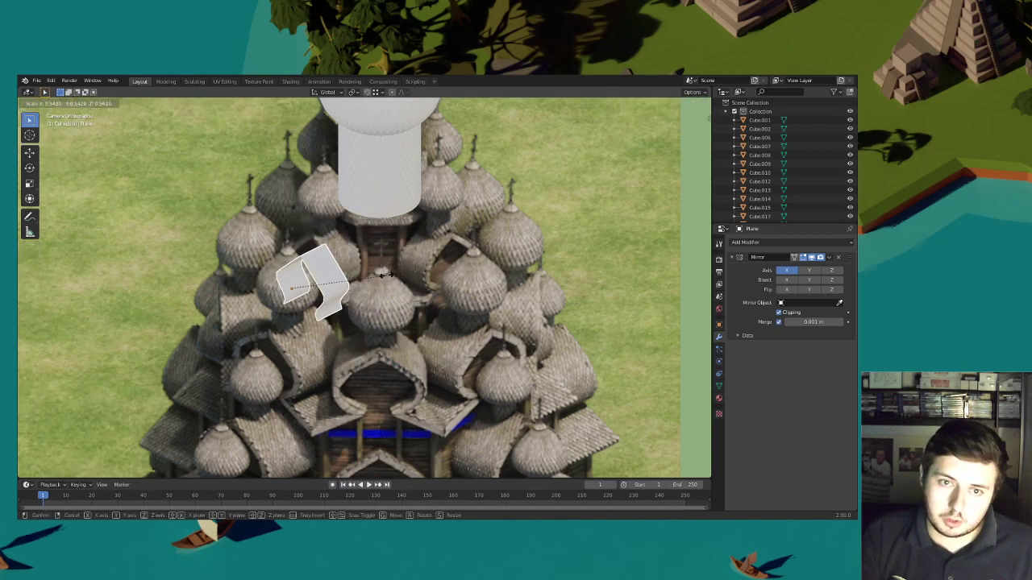
left_click(408, 273)
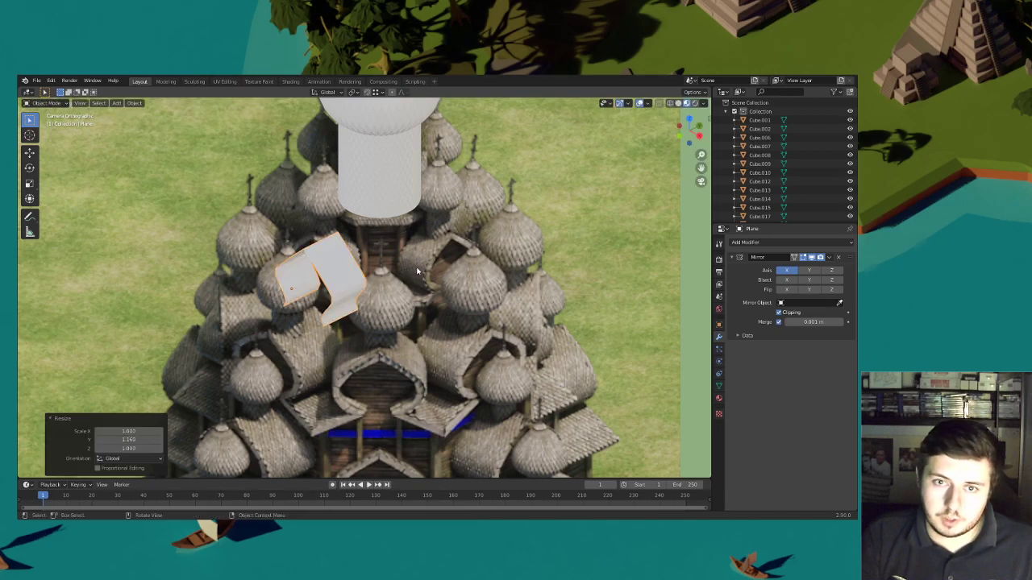
Shift the gable about 0.25 m along Y, raise it along Z, and scale it to 0.941 along X
key("g")
key("y")
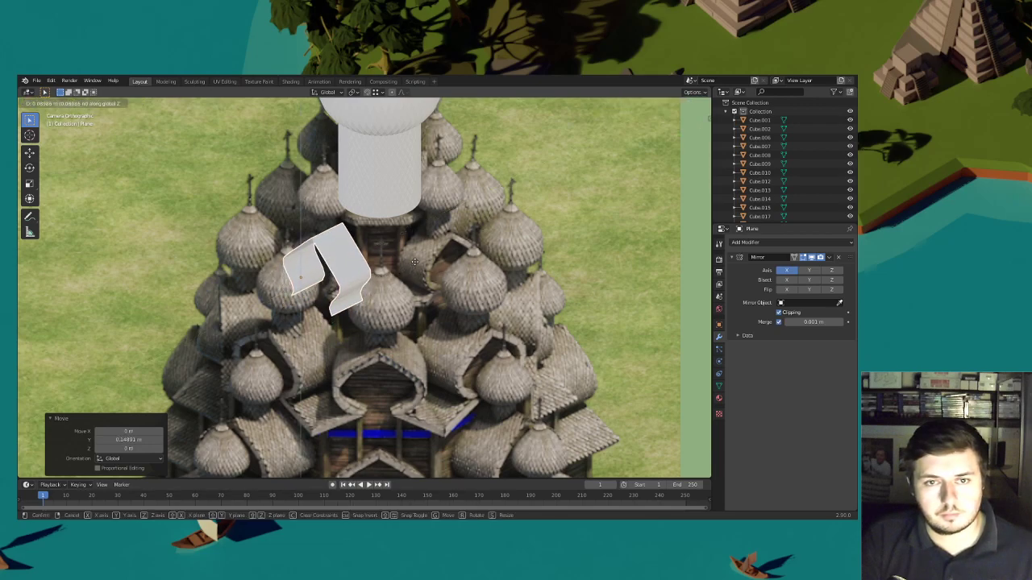
left_click(442, 287)
key("s")
key("x")
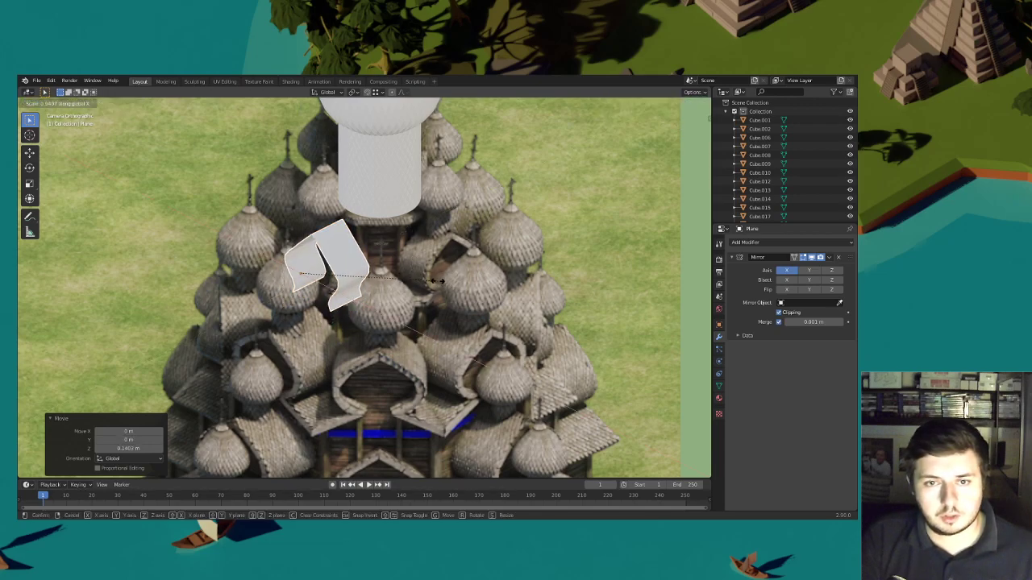
left_click(439, 284)
In Edit Mode, bevel the edges at the gable's outer bend with a 0.0495 m width and one segment
middle_click_drag(439, 284, 420, 303)
scroll(407, 296, "up", 5)
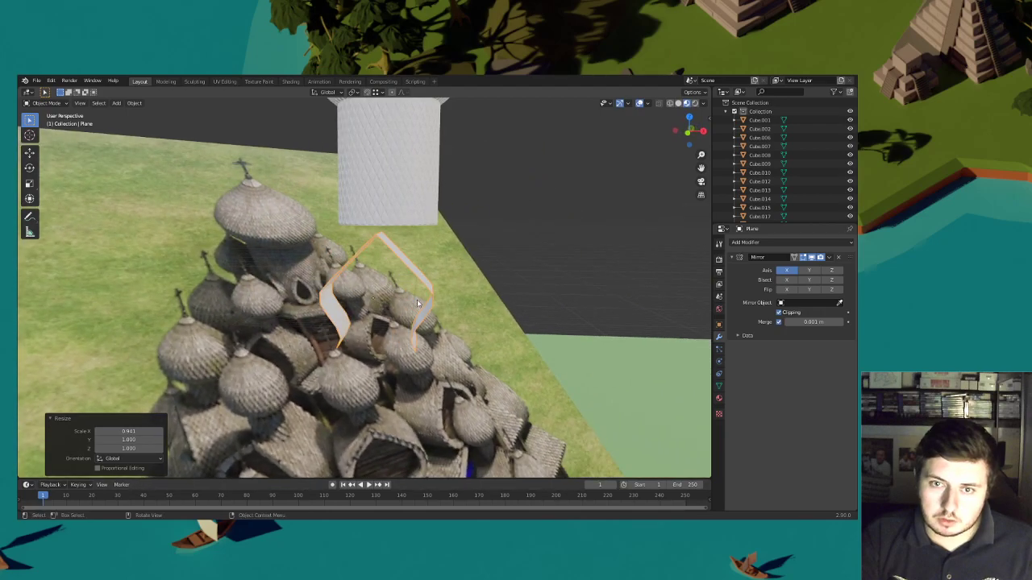
left_click(61, 107)
left_click(49, 123)
middle_click_drag(415, 282, 401, 269)
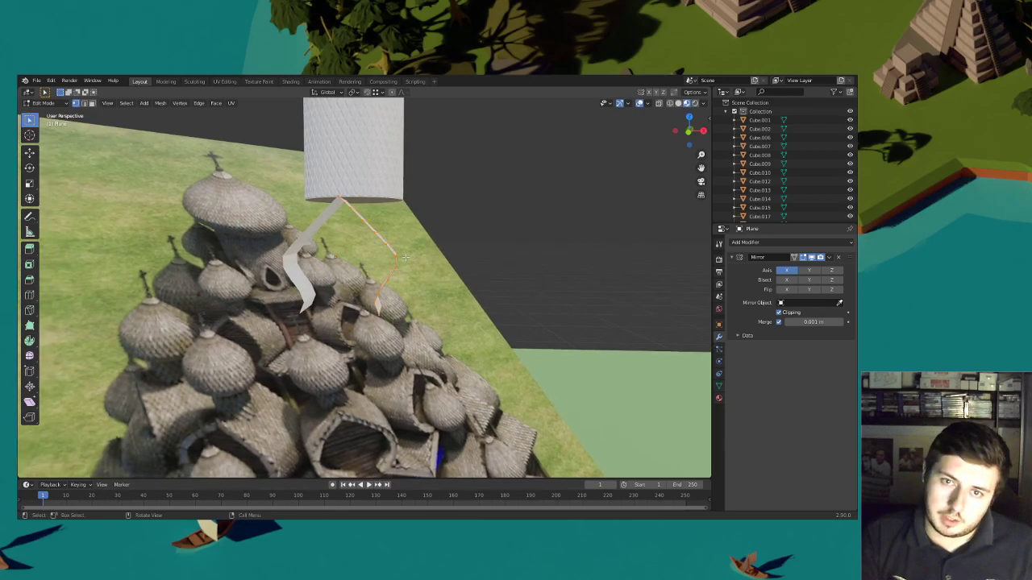
middle_click_drag(386, 264, 327, 269)
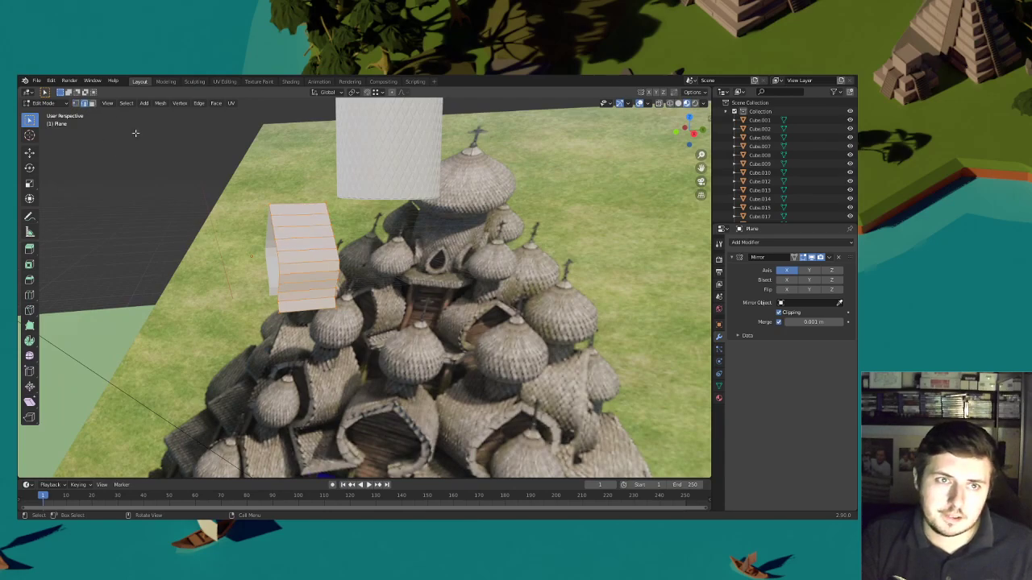
middle_click_drag(110, 118, 320, 264)
key("ctrl+b")
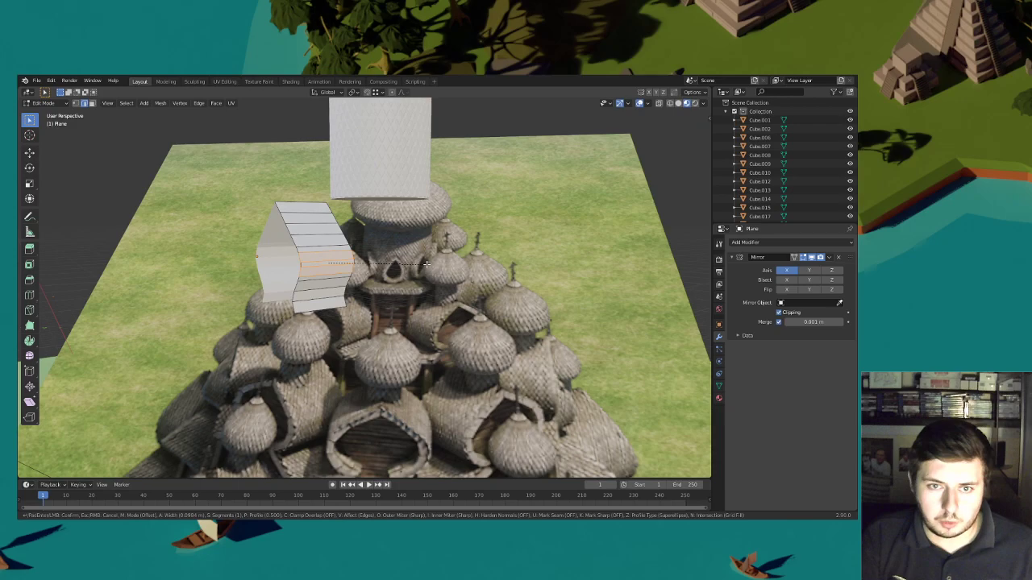
left_click(421, 265)
Adjust the bevelled bend and stretch it by 1.233 along Z with smooth proportional editing of size 0.289
middle_click_drag(421, 264, 452, 268)
key("g")
key("y")
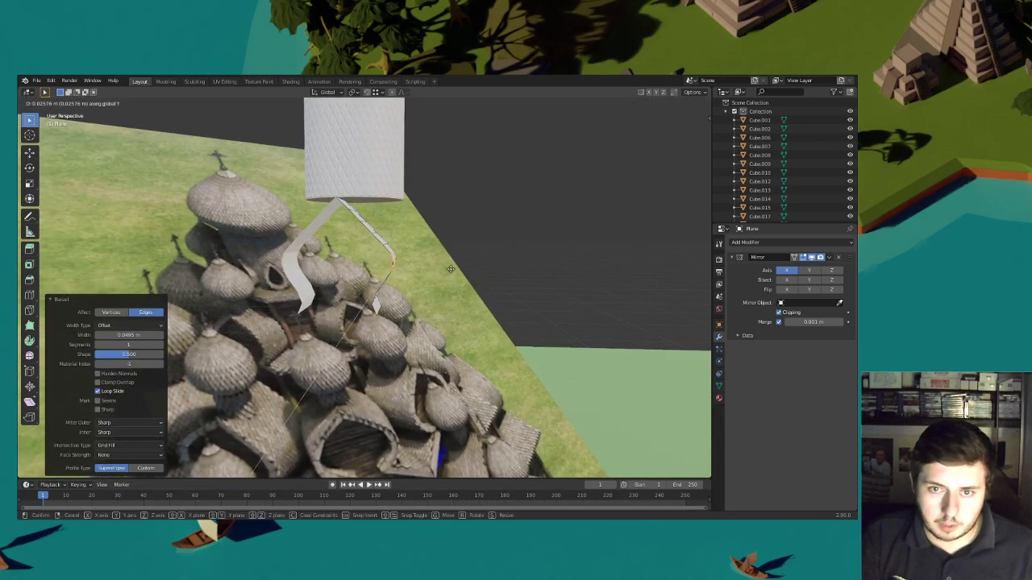
left_click(451, 270)
key("g")
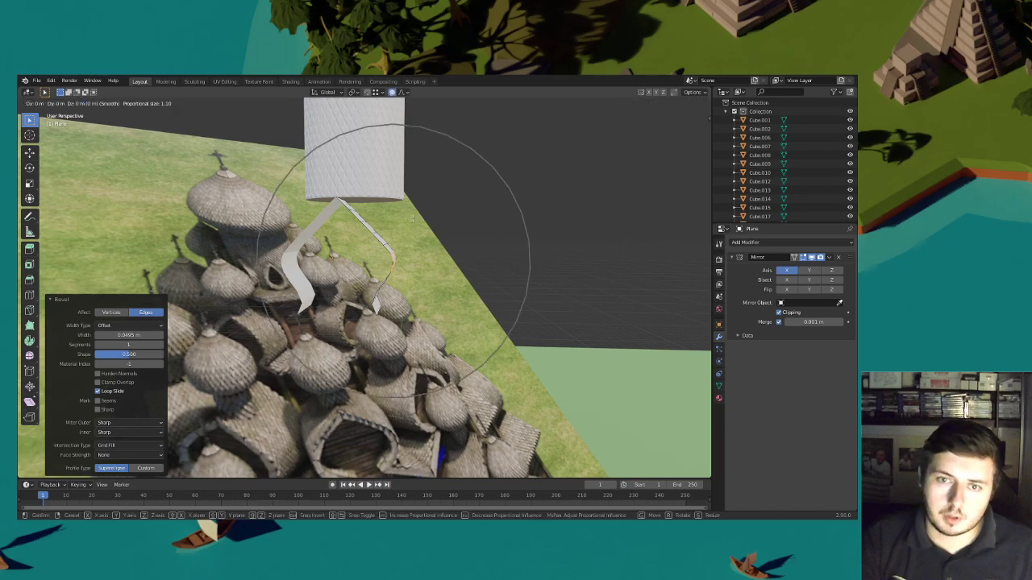
left_click(459, 246)
key("s")
key("z")
scroll(467, 246, "up", 8)
scroll(468, 245, "up", 6)
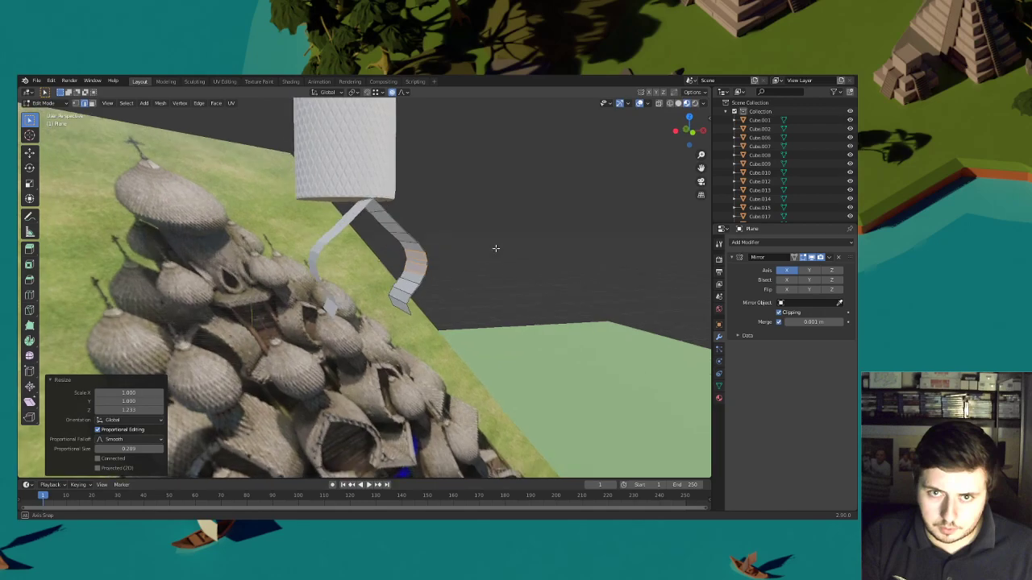
left_click(475, 248)
key("g")
key("y")
key("x")
right_click(476, 248)
Select an edge near the gable's upper bend and raise it in small moves along Z, the last about 0.014 m
middle_click_drag(354, 217, 601, 181)
left_click(371, 244)
key("g")
key("z")
left_click(404, 244)
key("g")
key("z")
left_click(410, 237)
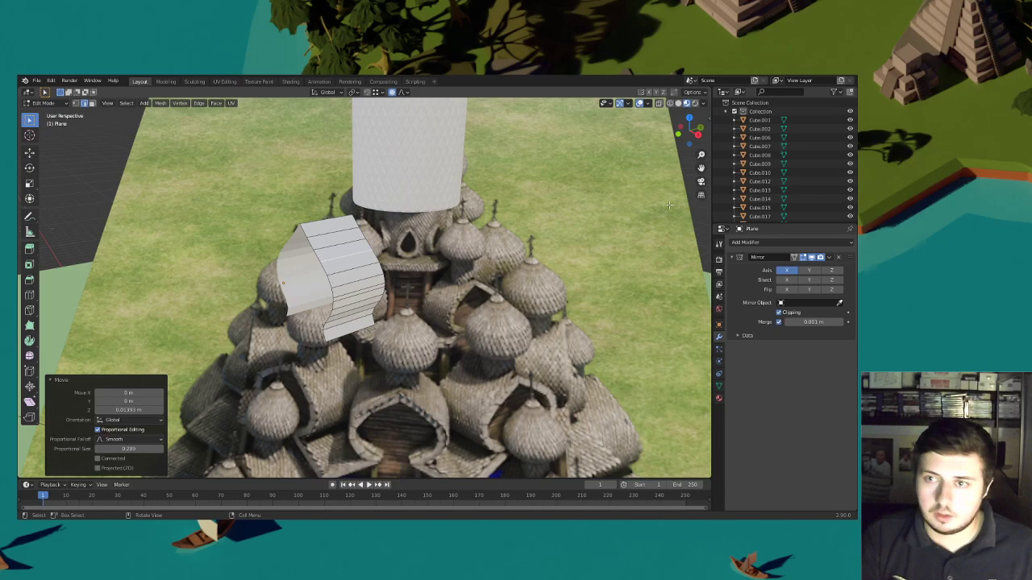
In camera view, move the gable's lower faces about 0.08 m along negative X and raise them about 0.07 m with proportional editing
left_click(701, 182)
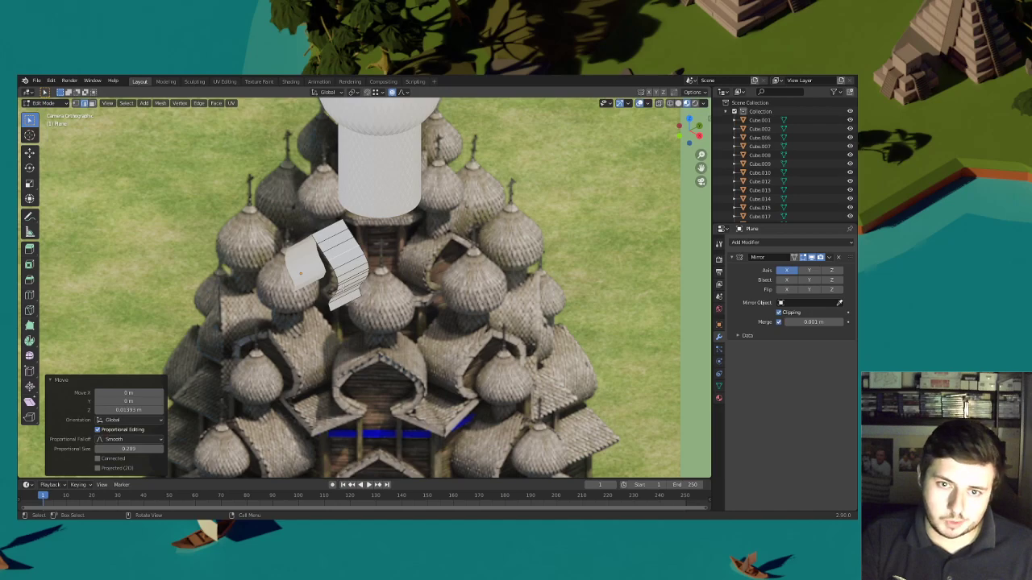
scroll(312, 273, "up", 3)
left_click(360, 300)
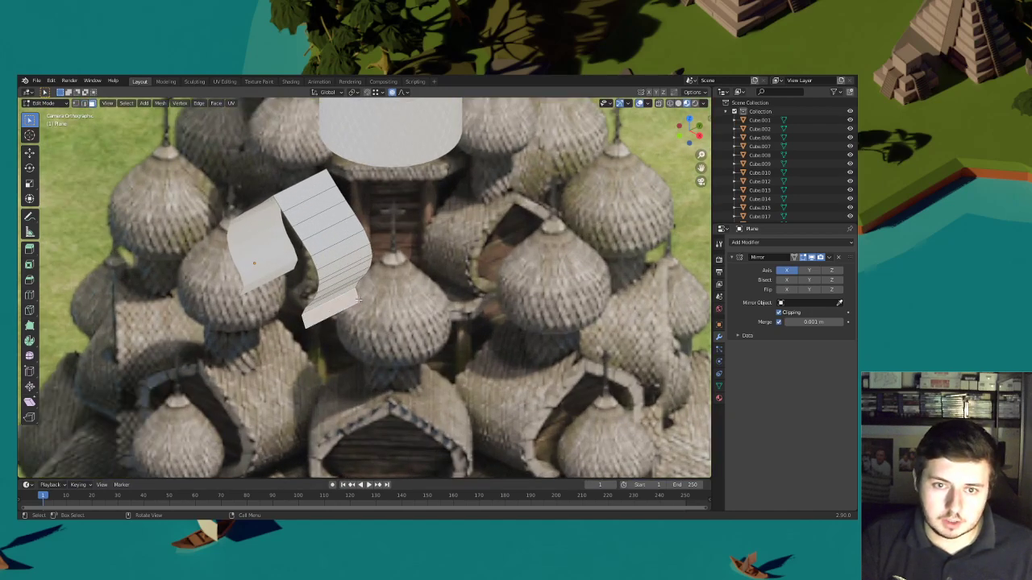
key("g")
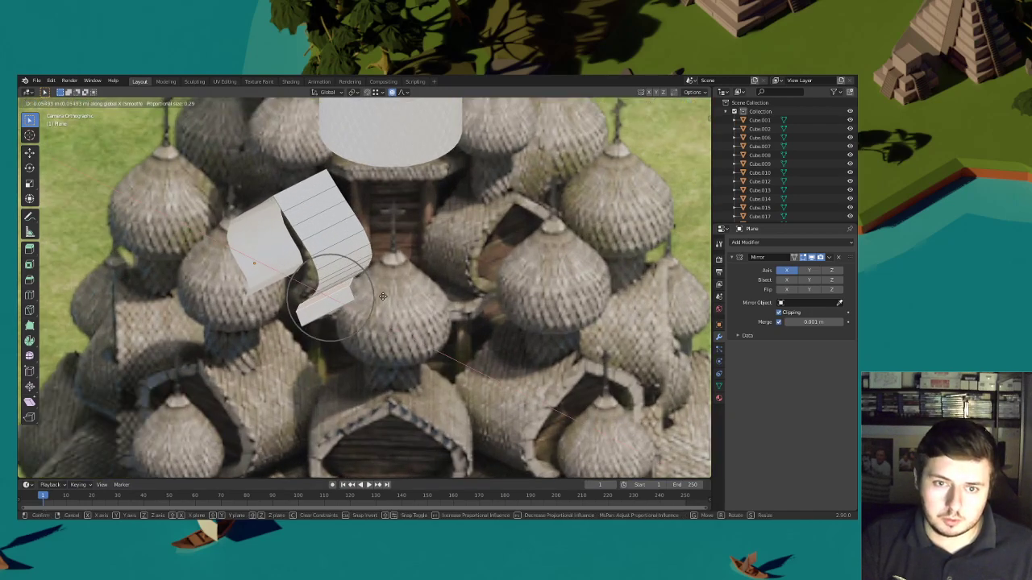
left_click(382, 295)
key("g")
key("z")
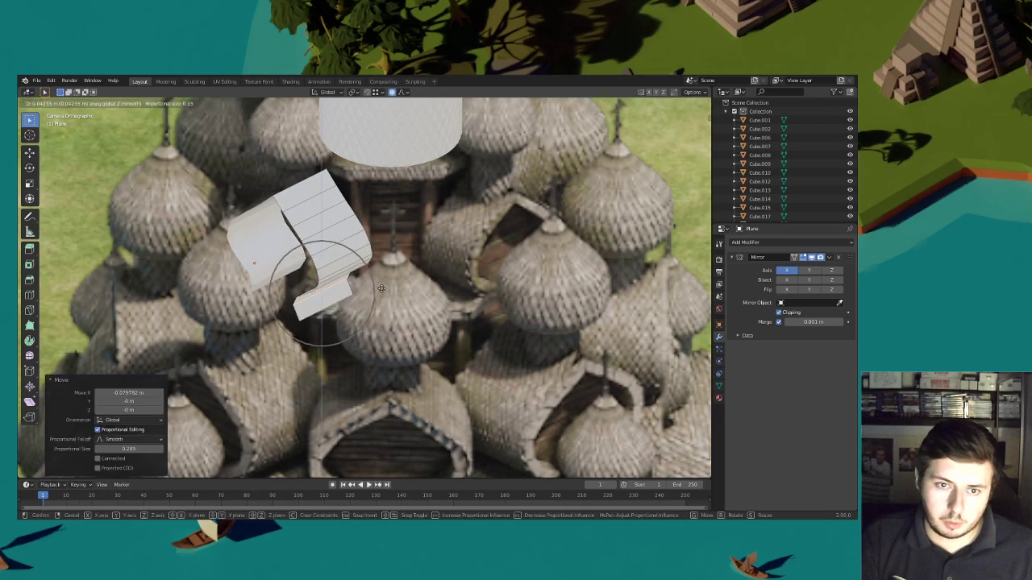
scroll(382, 284, "down", 6)
scroll(383, 284, "down", 3)
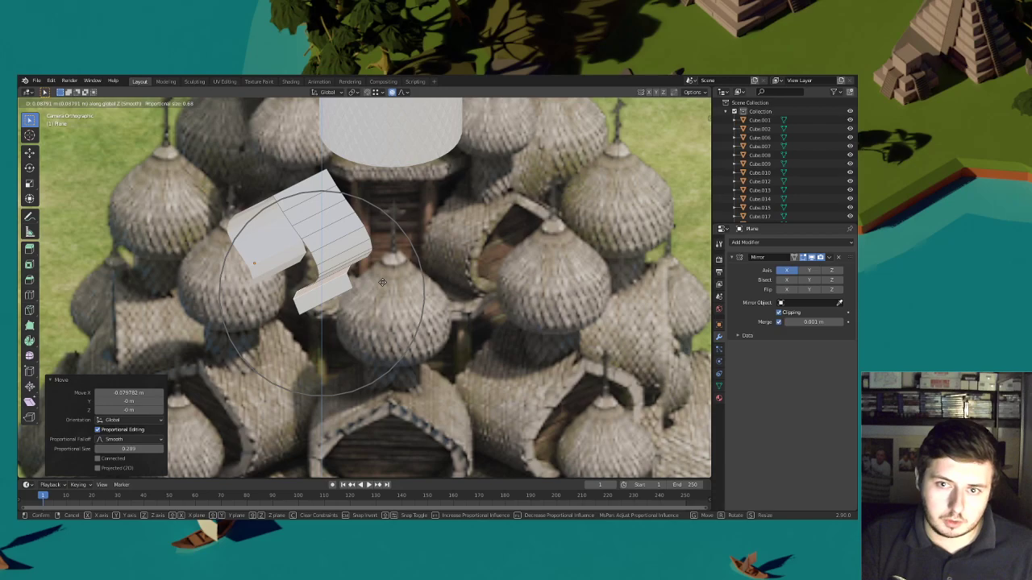
left_click(382, 284)
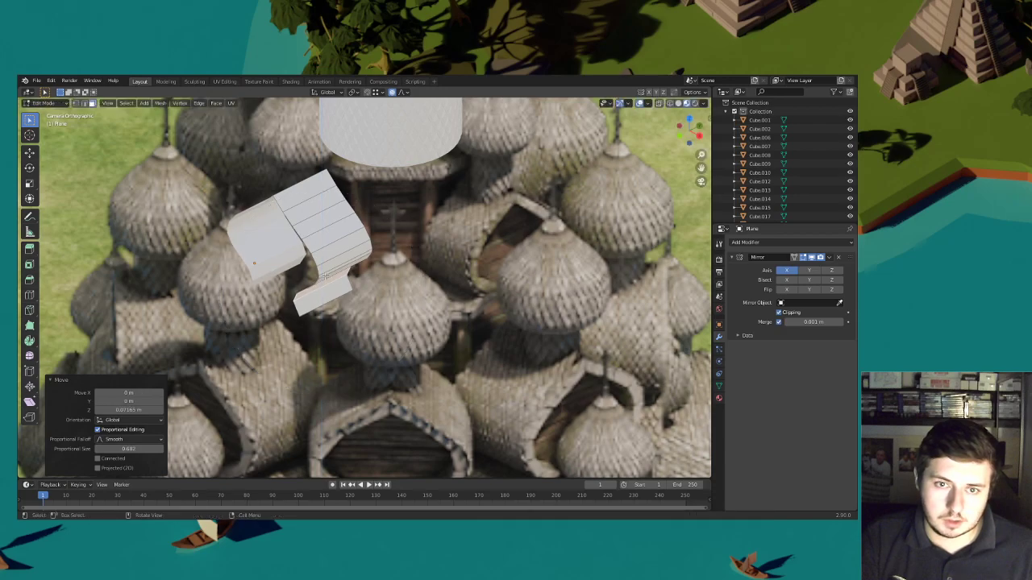
Pull the face at the gable's bend about 0.07 m along negative X with a proportional size of 0.263
key("g")
key("y")
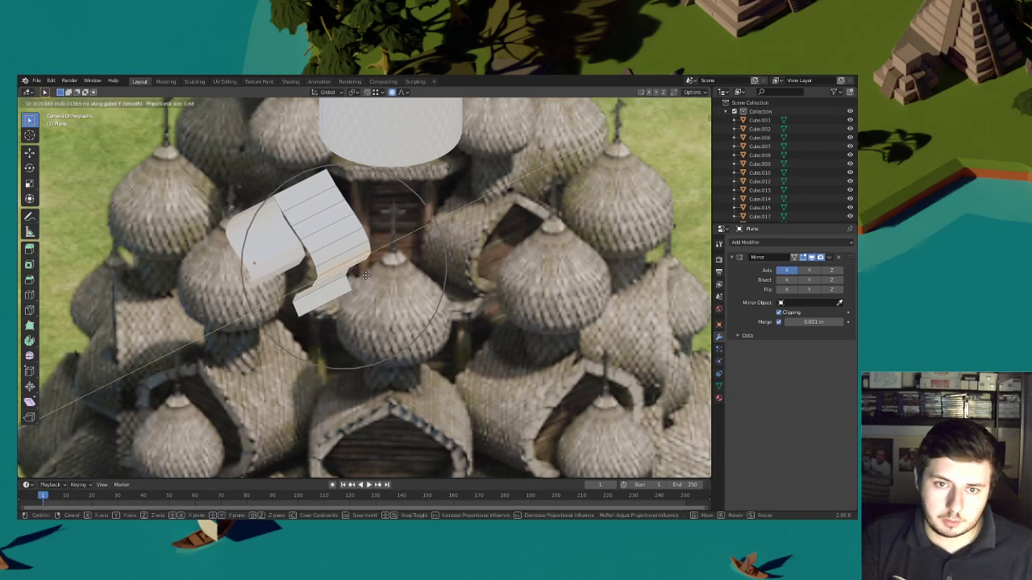
scroll(365, 275, "up", 10)
key("x")
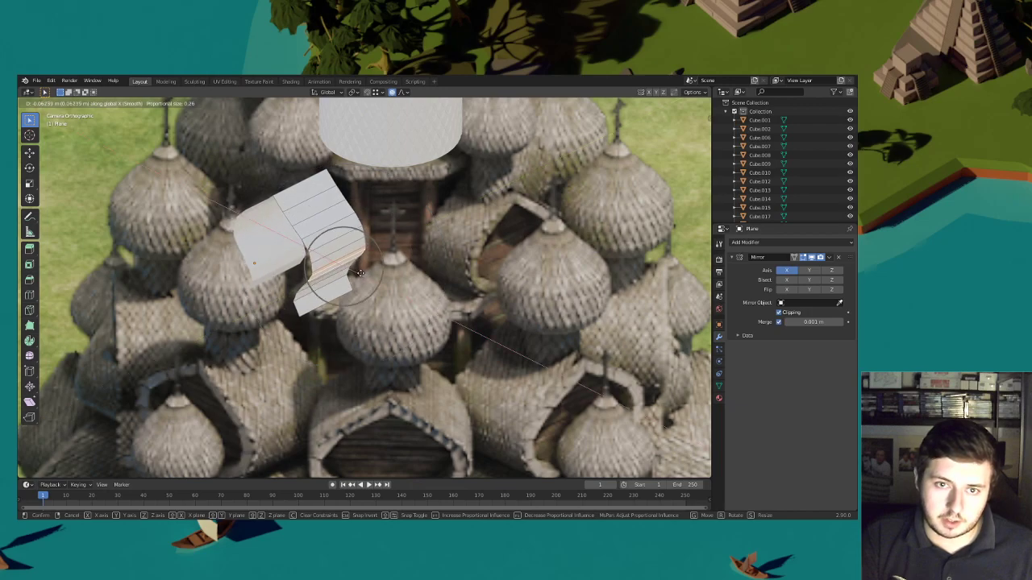
left_click(360, 272)
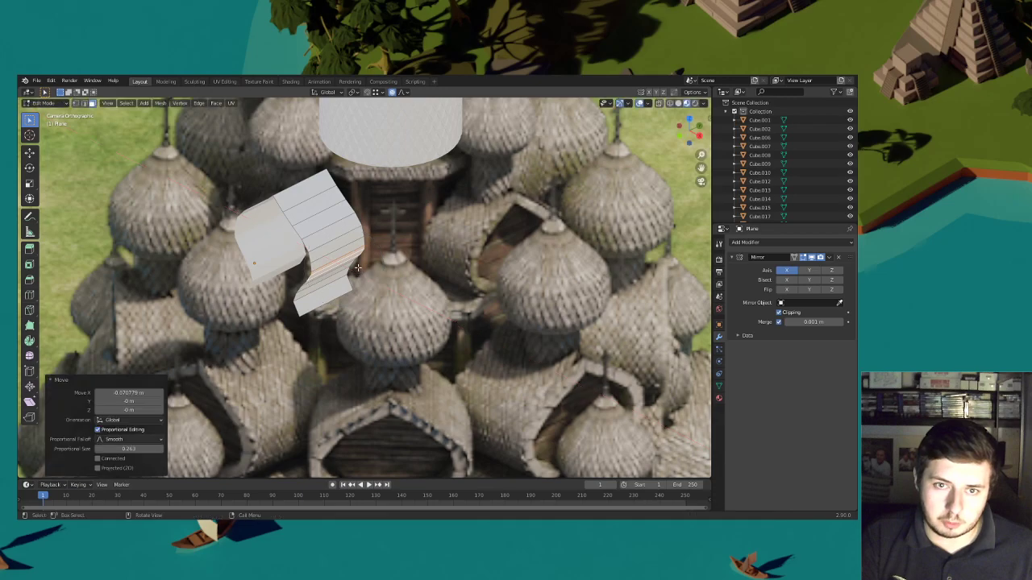
Select the gable's lowest face and move it along X to flare the eave
left_click(320, 294)
key("g")
key("x")
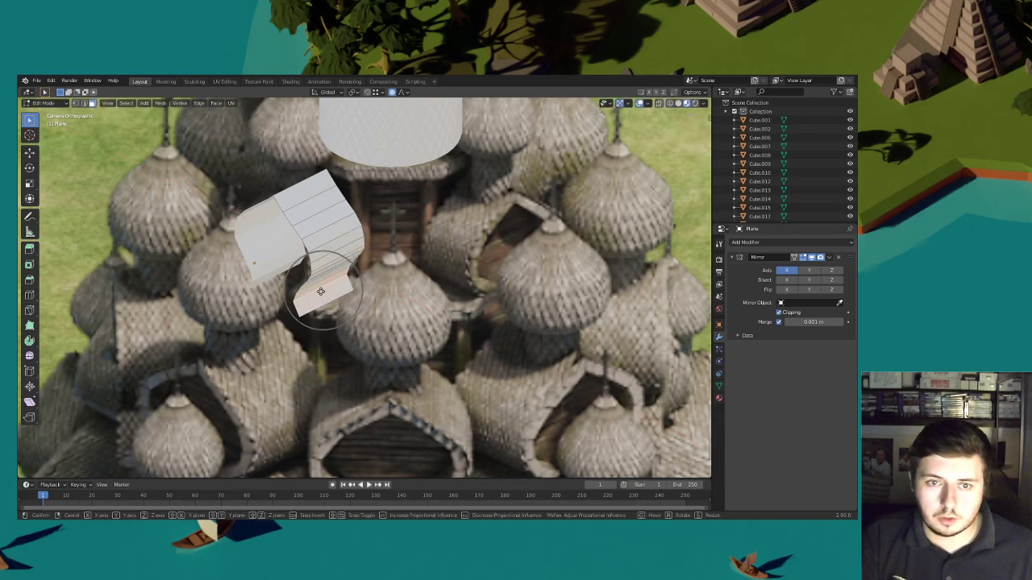
left_click(362, 299)
Lower the selected part of the gable's curve about 0.015 m along Z with a proportional size of 0.101
middle_click_drag(483, 314, 431, 282)
scroll(431, 282, "up", 7)
middle_click_drag(420, 339, 400, 298)
scroll(379, 320, "up", 6)
scroll(399, 298, "up", 4)
middle_click_drag(418, 257, 435, 268)
key("g")
key("z")
scroll(423, 266, "up", 4)
left_click(423, 266)
scroll(440, 269, "down", 3)
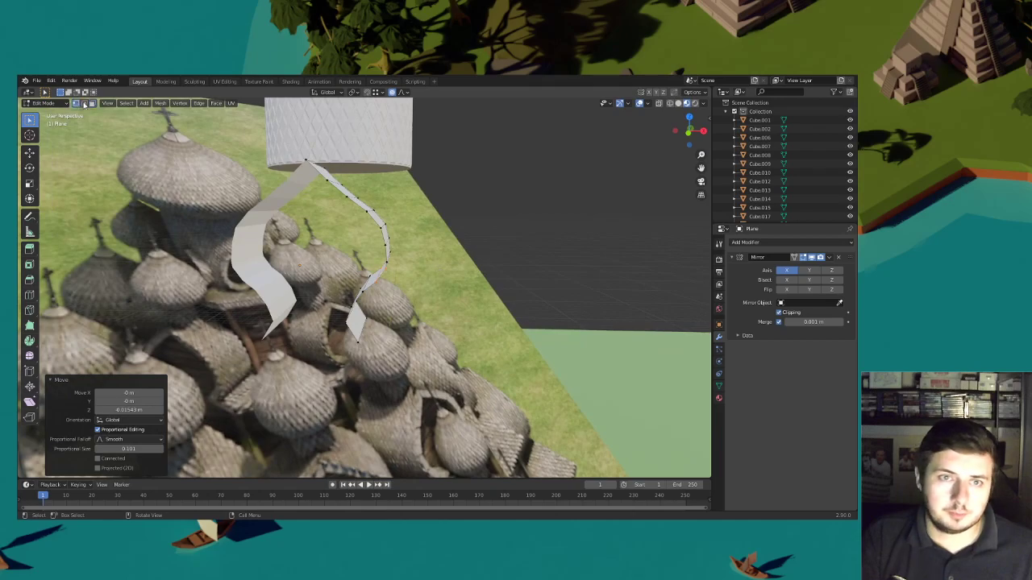
Select vertices on the gable's outer bend and nudge them along Z, and about 0.011 m along X
left_click_drag(371, 222, 380, 206)
key("g")
key("z")
left_click(389, 205)
middle_click_drag(389, 205, 495, 253)
key("g")
key("y")
key("x")
left_click(515, 254)
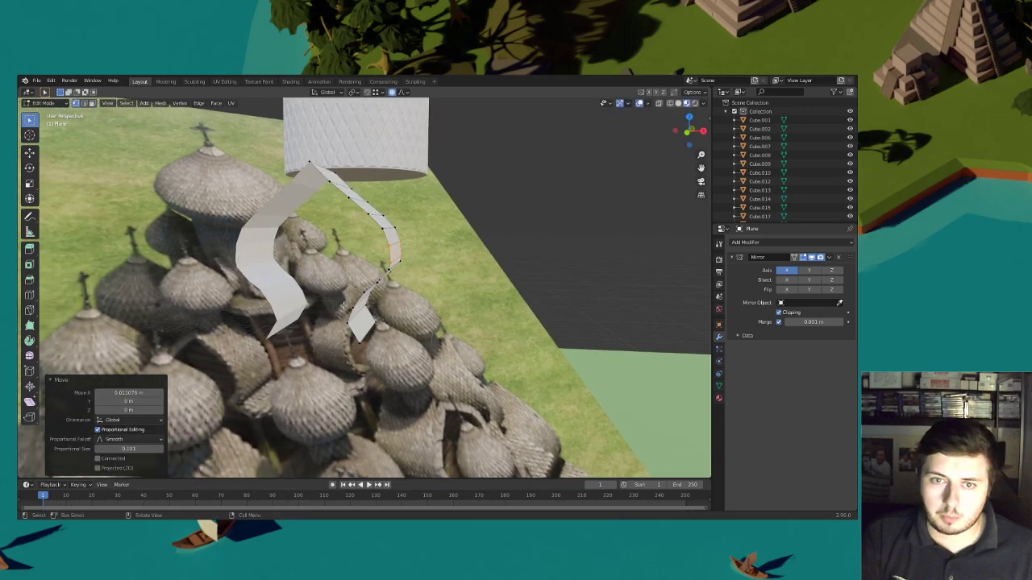
Select the vertices near the gable's lower end and move them along X by about 0.11 m and about 0.025 m with proportional editing
left_click(357, 345)
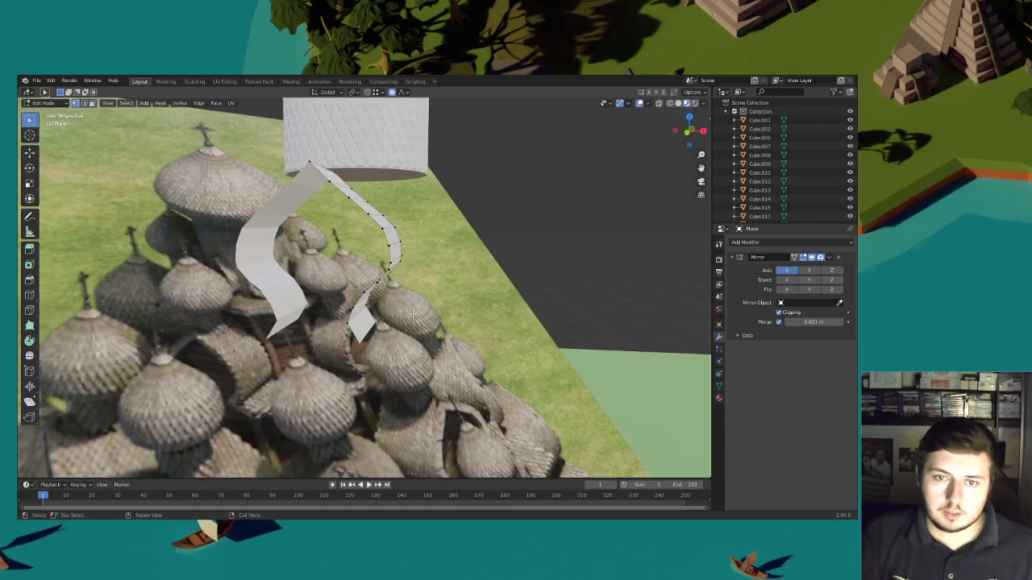
key("g")
key("x")
left_click(424, 312)
middle_click_drag(424, 312, 375, 323)
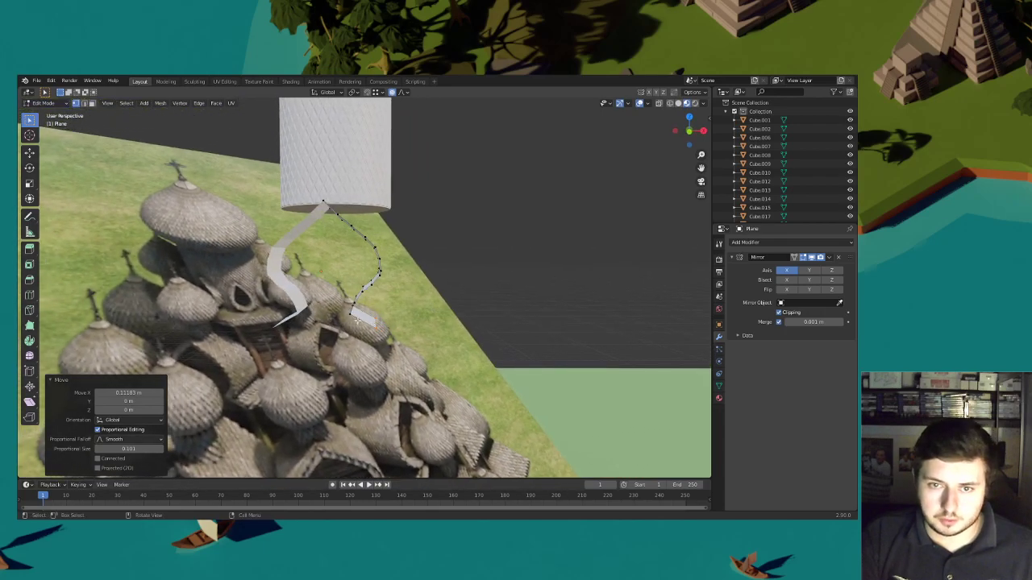
middle_click_drag(369, 319, 360, 322)
key("g")
key("x")
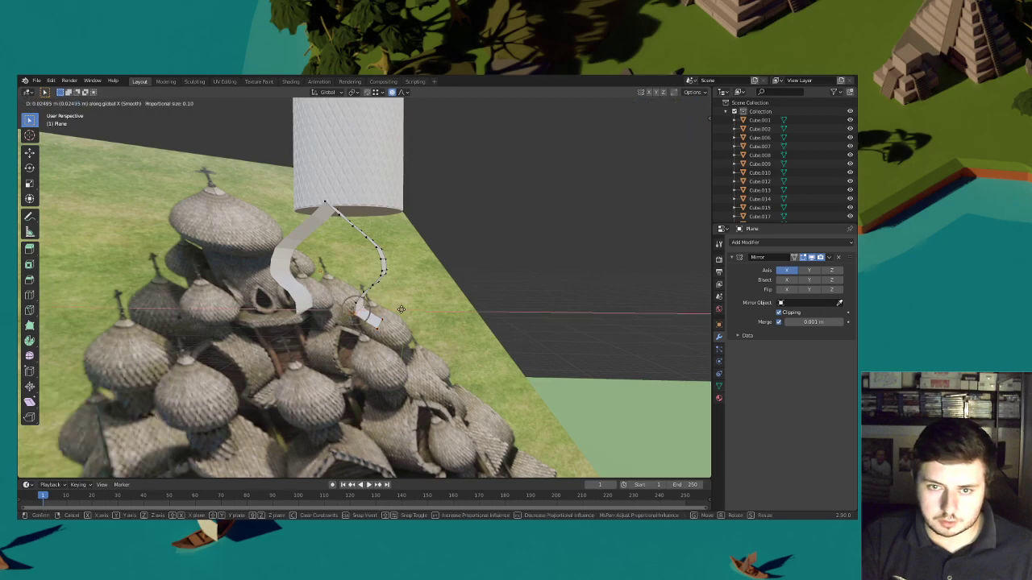
left_click(402, 311)
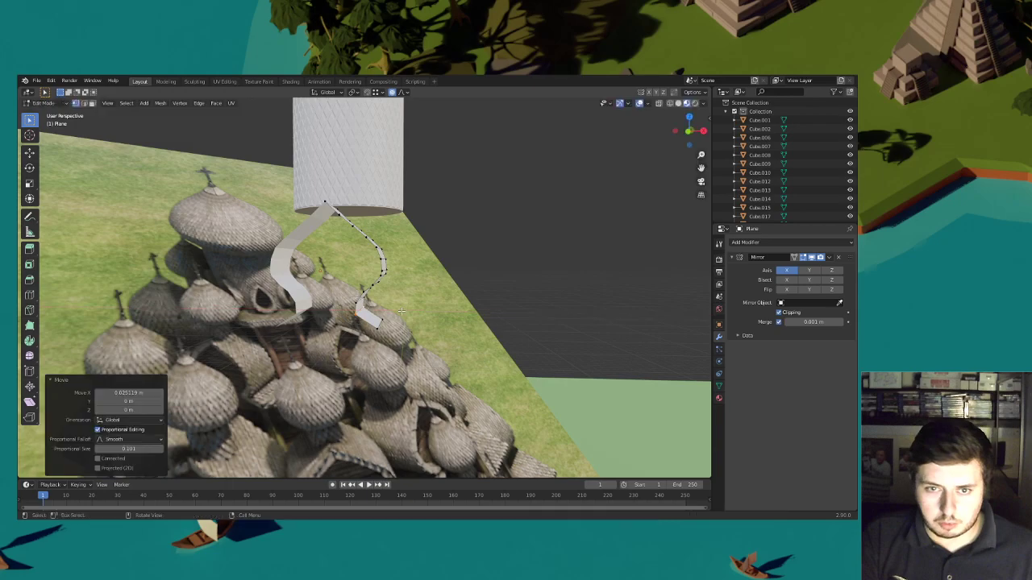
Turn off proportional editing and move the selected vertices at the gable's lower crease about 0.016 m along negative X
left_click(369, 312)
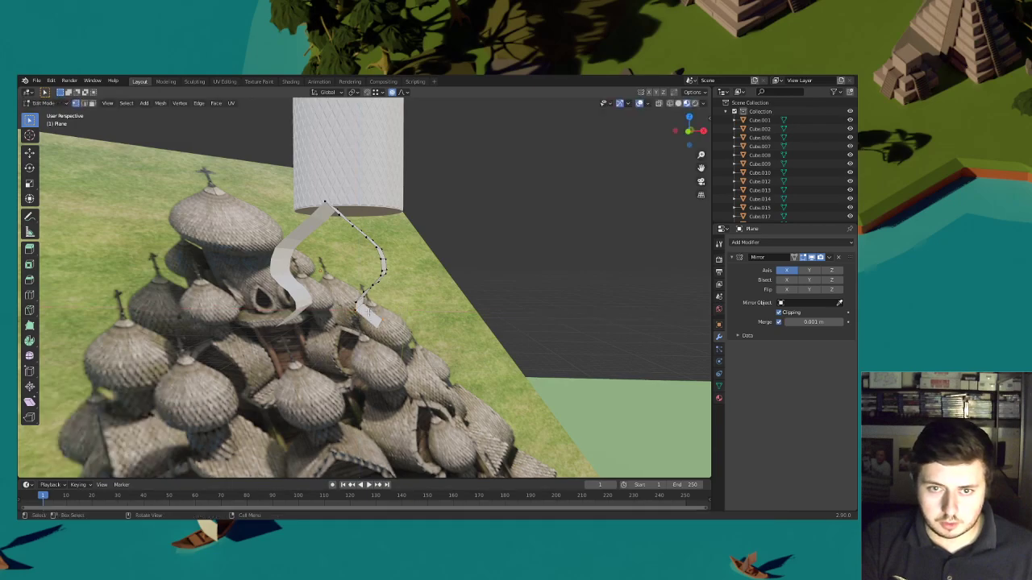
key("g")
key("x")
right_click(387, 305)
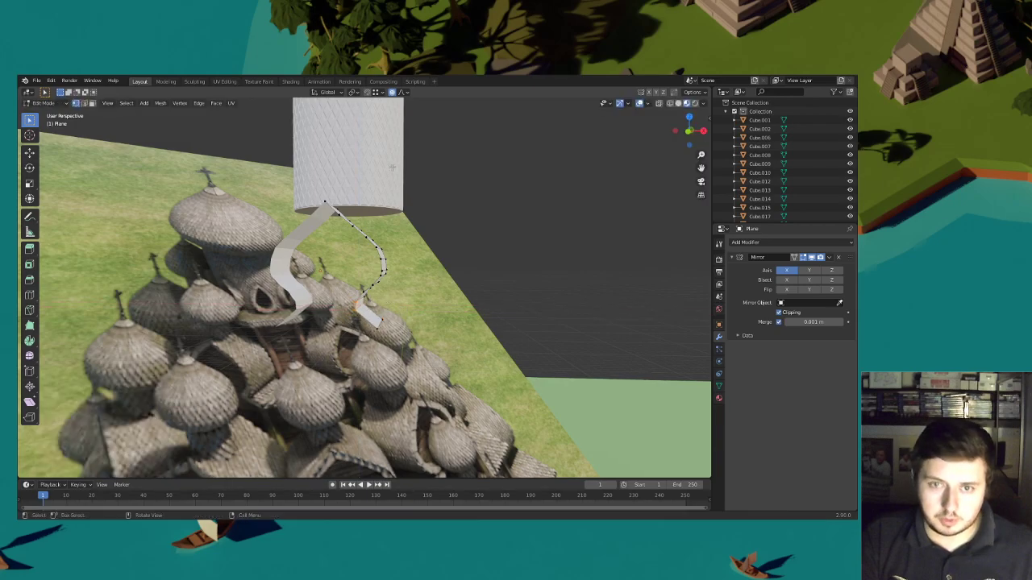
left_click(392, 92)
key("g")
key("x")
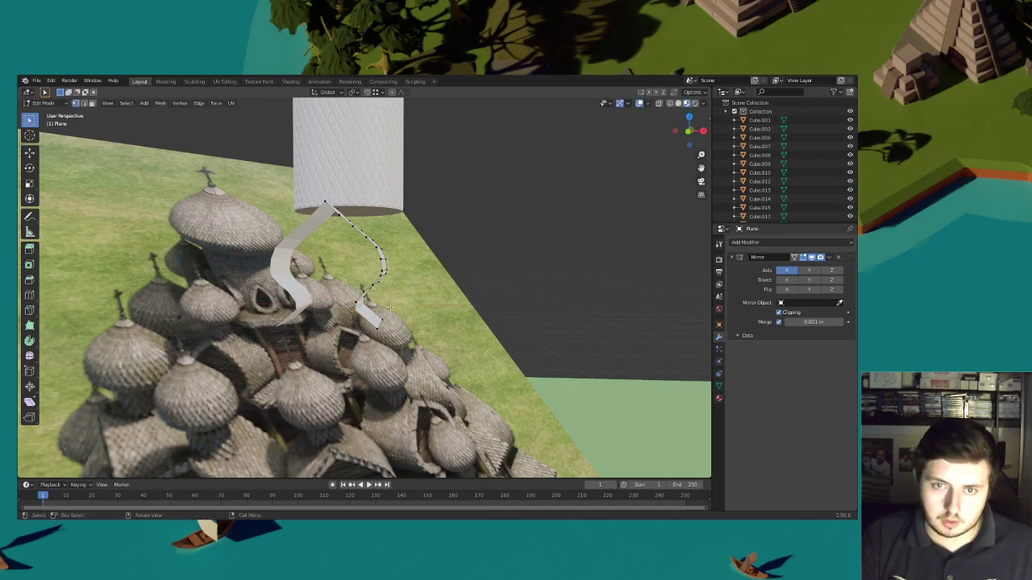
left_click(388, 307)
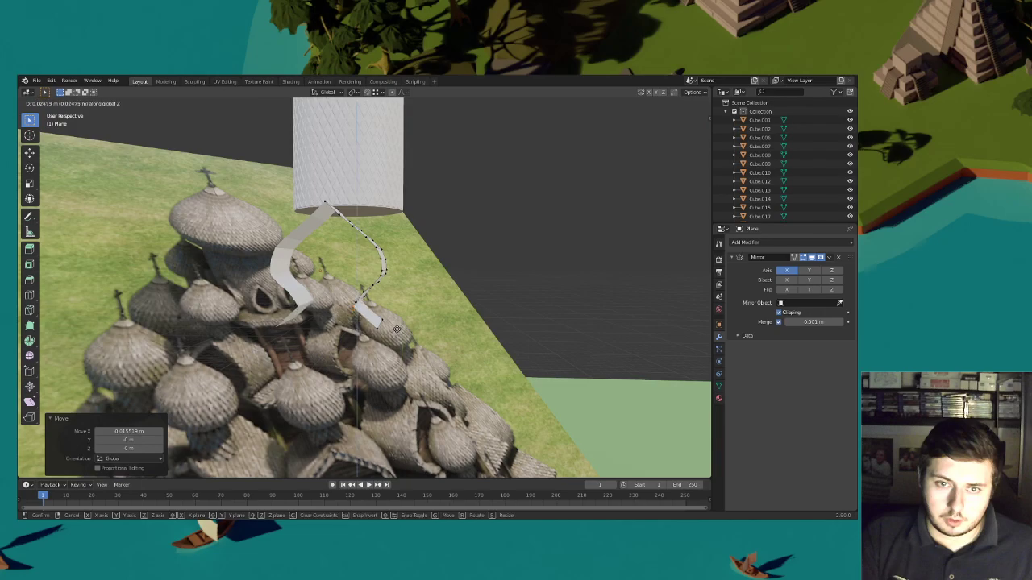
Raise the outer edge of the gable's flared eave about 0.06 m along Z and fine-tune its height
key("g")
key("z")
left_click(412, 312)
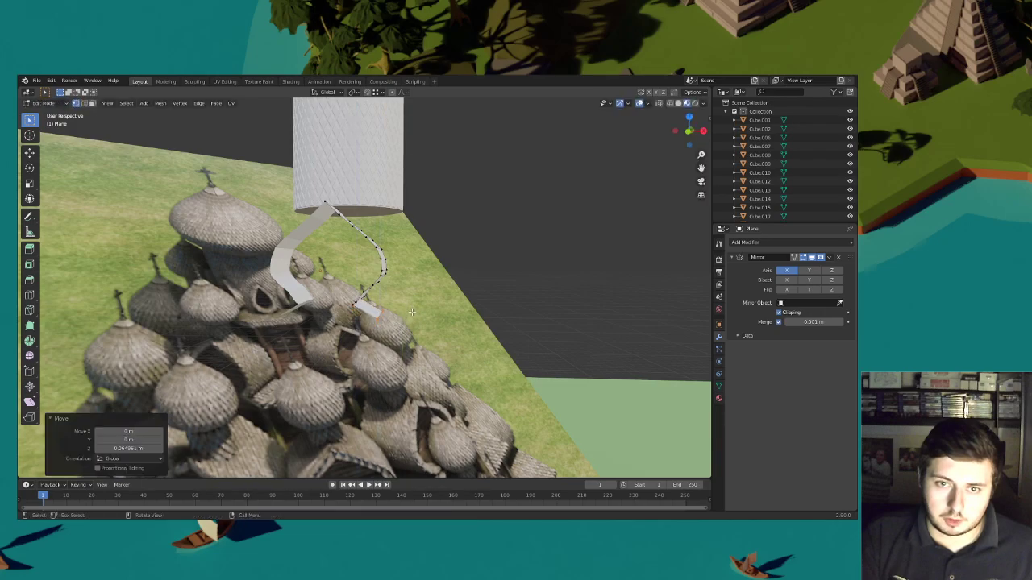
middle_click_drag(443, 296, 364, 252)
key("g")
key("z")
left_click(391, 304)
Select the edge just below the gable's ridge and shift it about 0.009 m along Z
left_click_drag(352, 230, 330, 206)
key("g")
middle_click_drag(347, 220, 357, 245)
key("z")
left_click(391, 220)
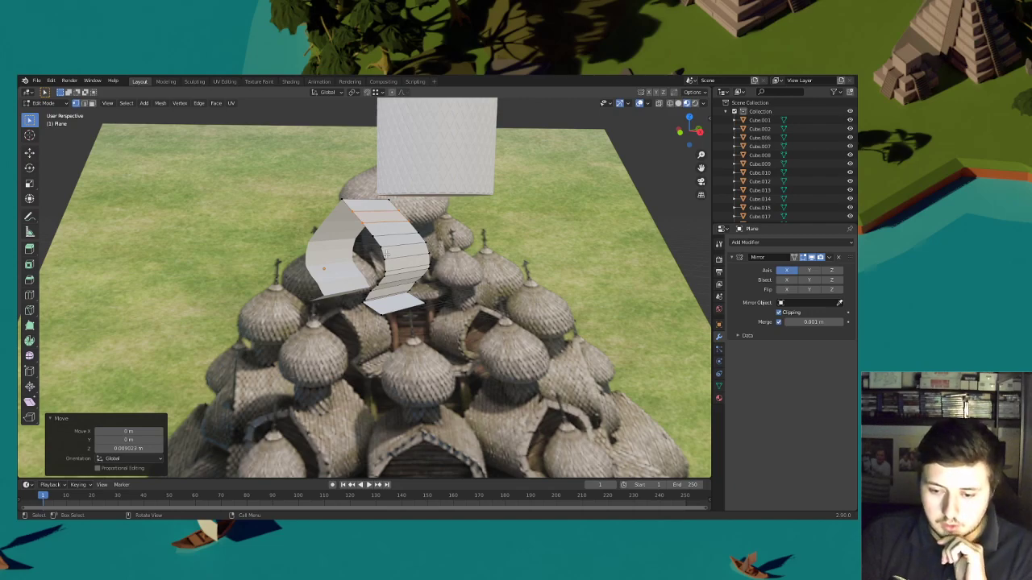
Return to Object Mode and duplicate the curved gable roof, offsetting the copy along negative Y
middle_click_drag(379, 258, 429, 298)
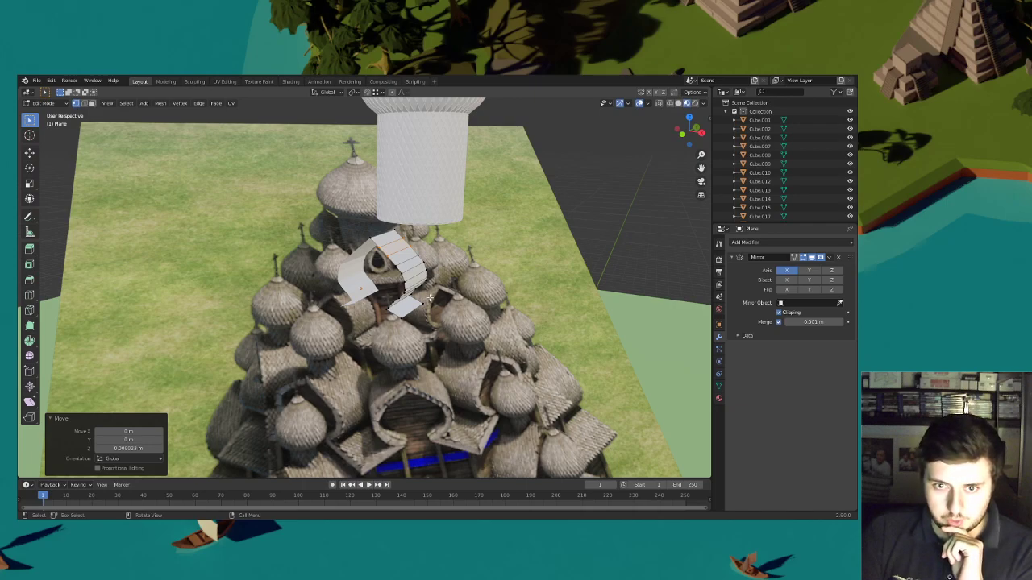
middle_click_drag(430, 298, 425, 262)
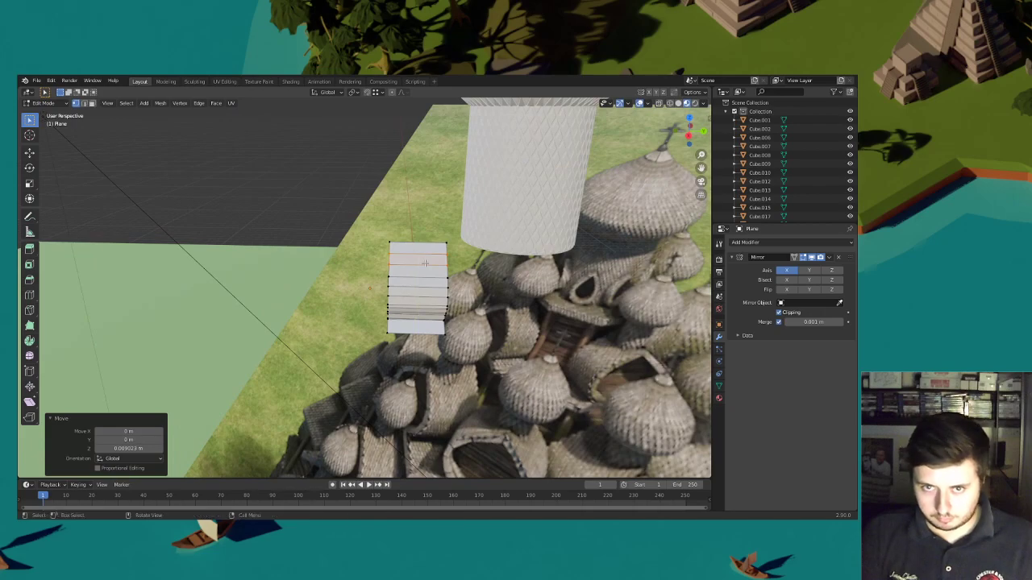
left_click(44, 104)
left_click(44, 111)
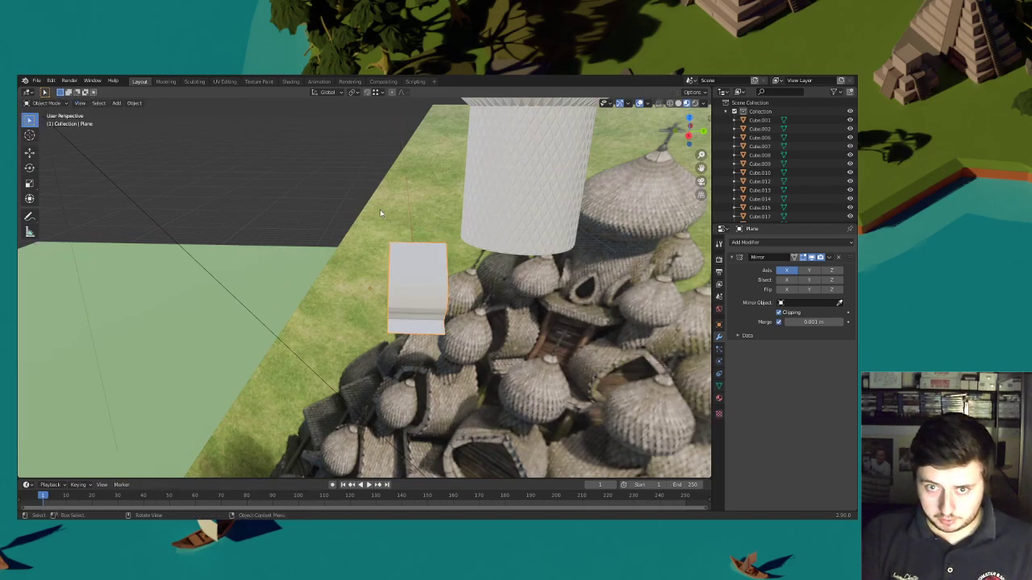
left_click(829, 257)
middle_click_drag(397, 275, 516, 263)
key("shift+d")
key("y")
left_click(473, 285)
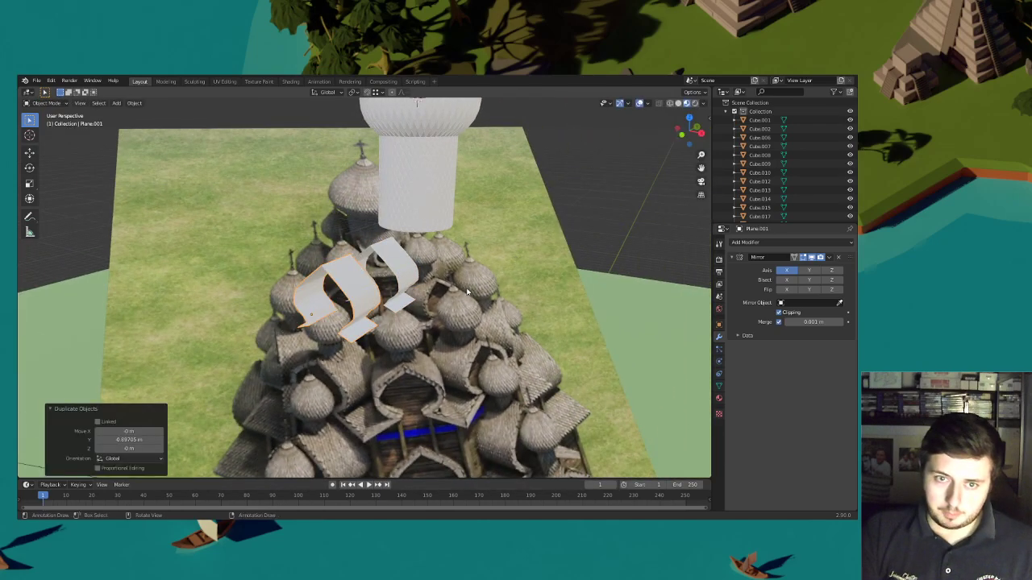
Lower the duplicated gable along Z toward the tier below
key("g")
key("z")
left_click(488, 362)
In the camera view, raise the duplicated gable about 0.26 m along Z and reposition it along Y against the reference image
left_click(702, 183)
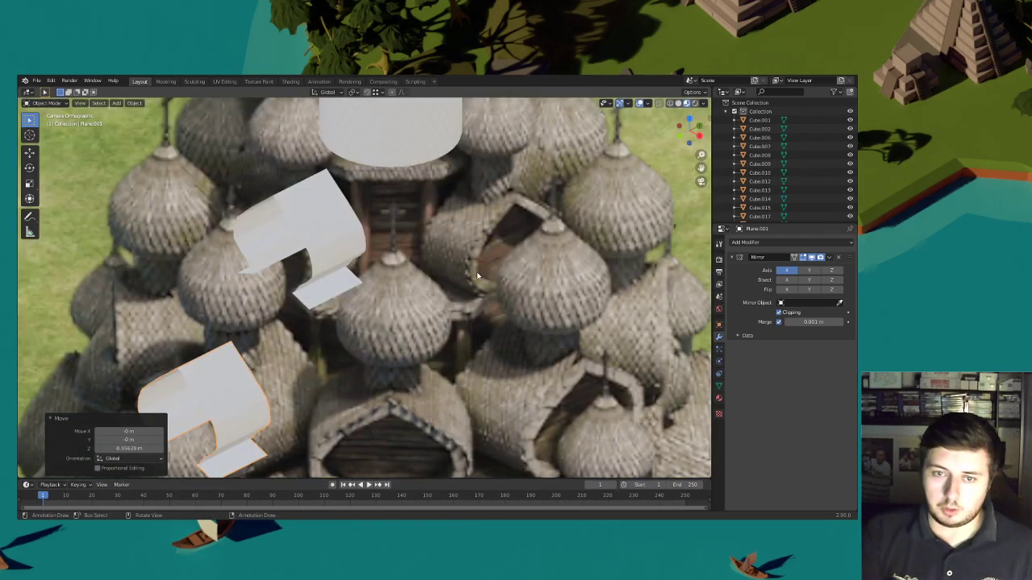
scroll(471, 276, "down", 3)
middle_click_drag(448, 280, 477, 241, "shift")
scroll(422, 280, "up", 2)
key("g")
key("z")
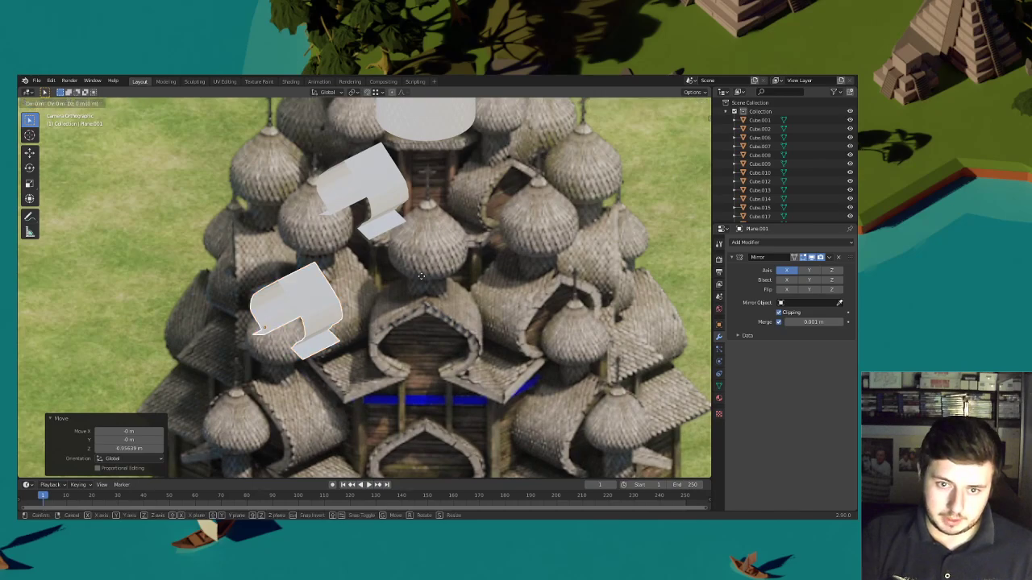
left_click(427, 304)
key("g")
key("y")
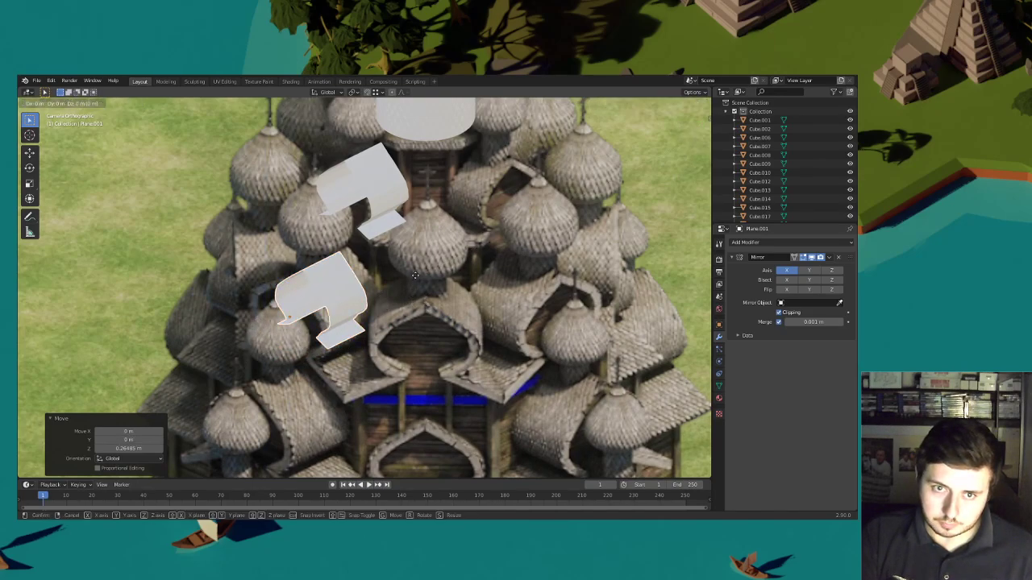
Position the lower roof arch and stretch it along the global Y and X axes to fit the reference image
left_click(417, 278)
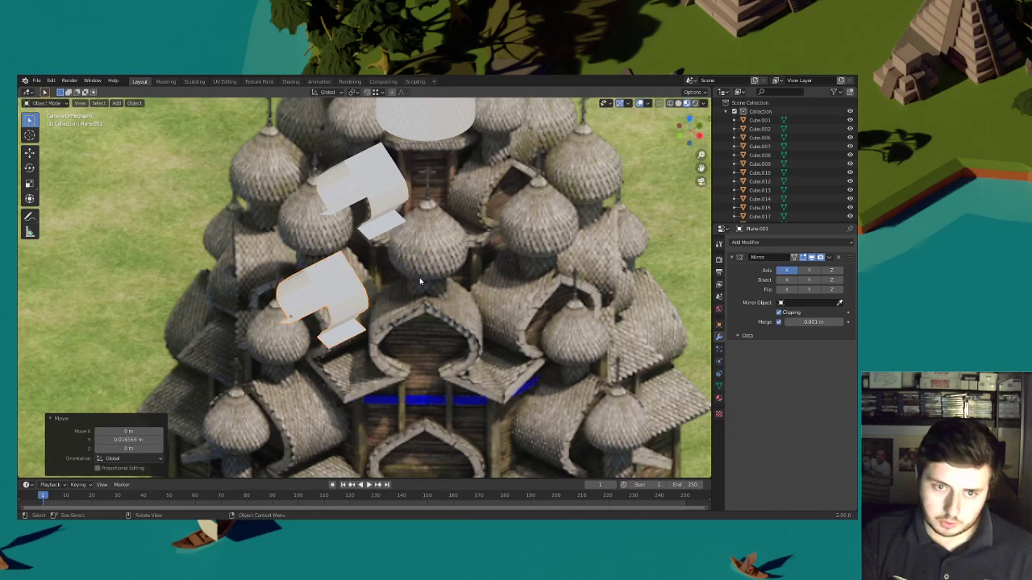
key("s")
key("y")
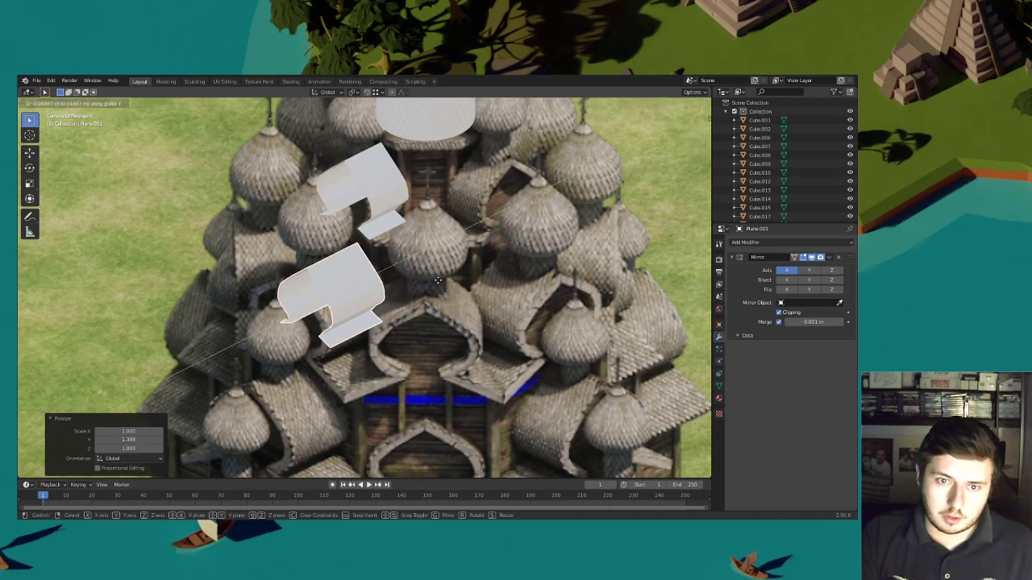
left_click(437, 281)
key("s")
key("y")
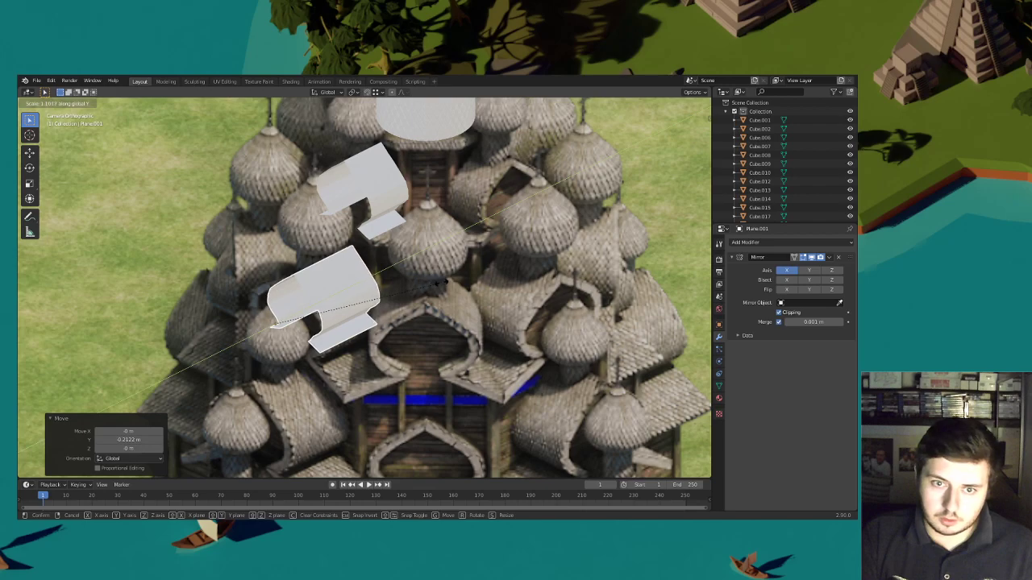
key("x")
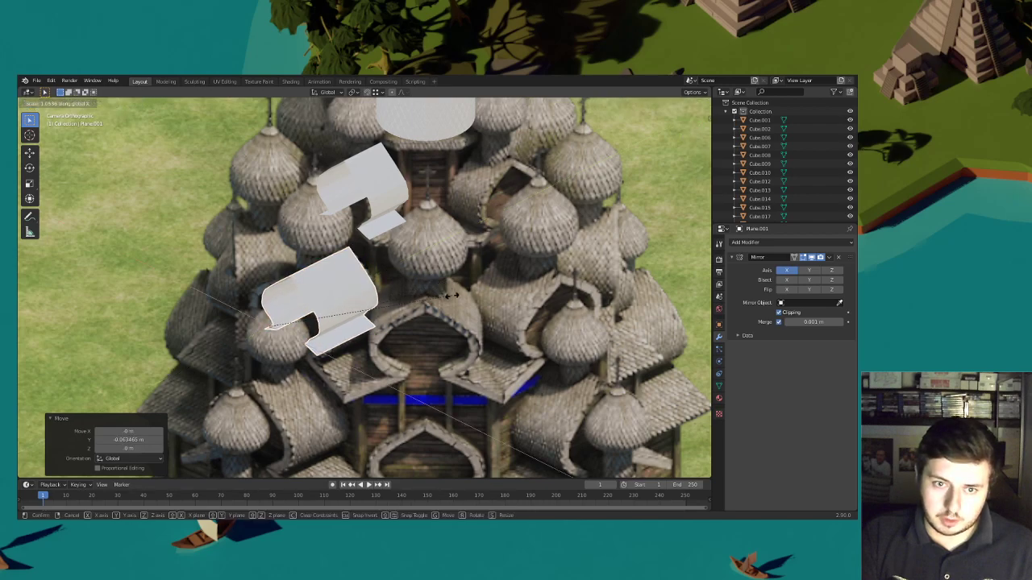
left_click(485, 315)
Move the lower roof arch along Z, then enlarge it about 1.23 times in Z and slightly in X
key("g")
key("z")
left_click(491, 333)
key("s")
key("z")
left_click(503, 332)
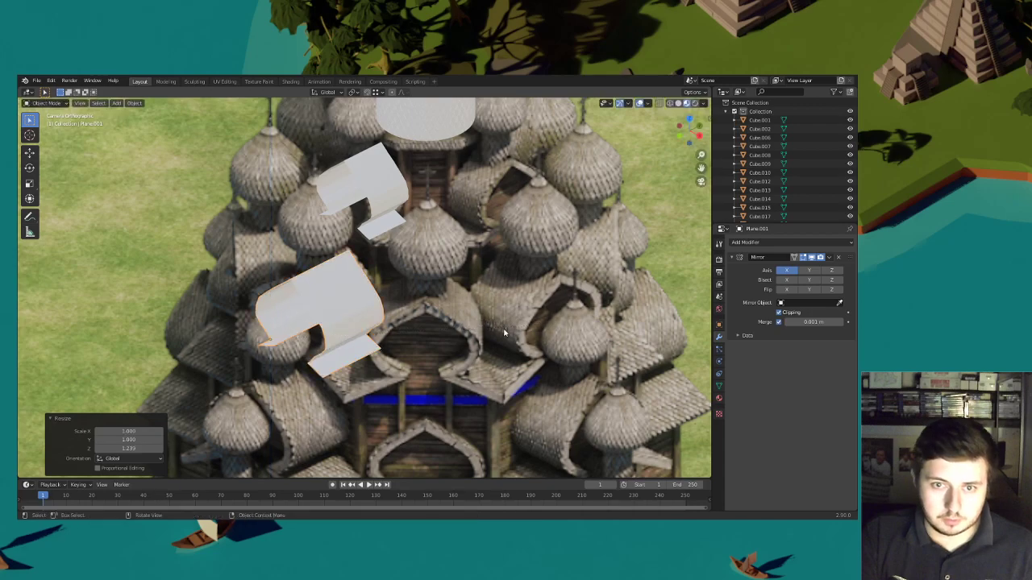
key("s")
key("x")
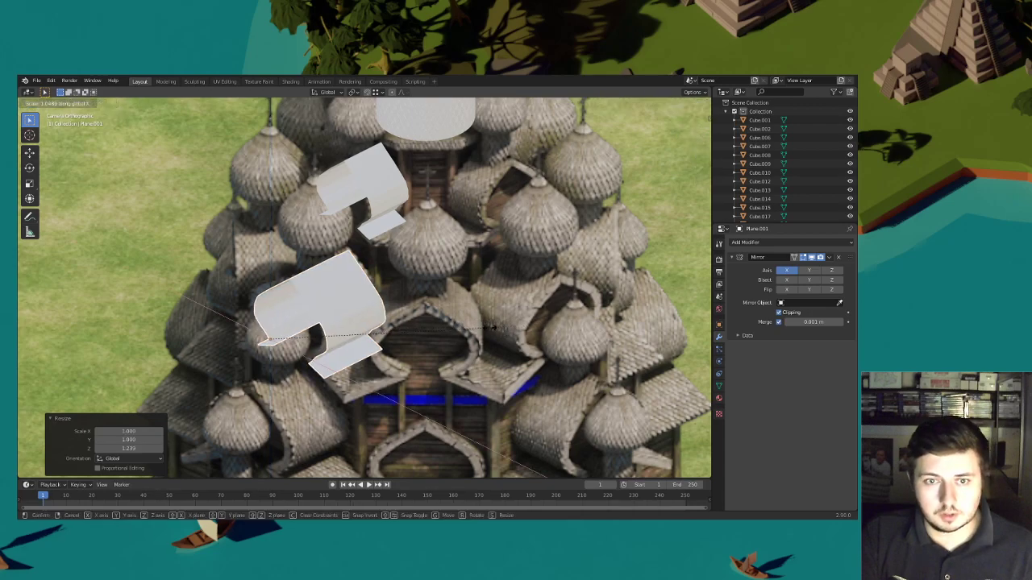
left_click(497, 329)
Move a vertex row on the lower roof arch's curve down about 0.025 m along Z using proportional editing
middle_click_drag(497, 329, 415, 281)
scroll(420, 305, "up", 5)
scroll(298, 244, "up", 4)
left_click(50, 103)
left_click(50, 122)
scroll(355, 250, "up", 2)
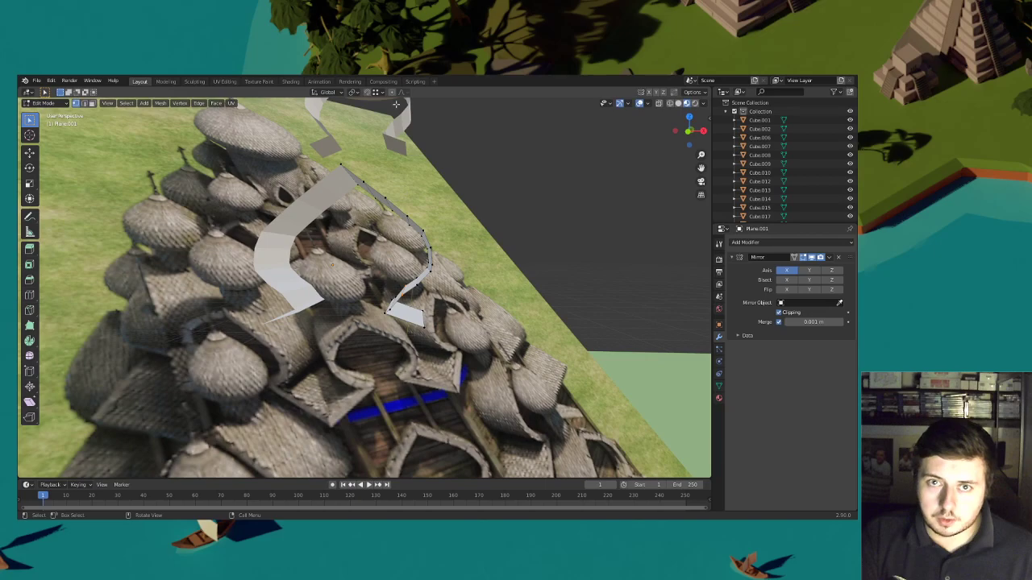
key("g")
key("z")
left_click(451, 258)
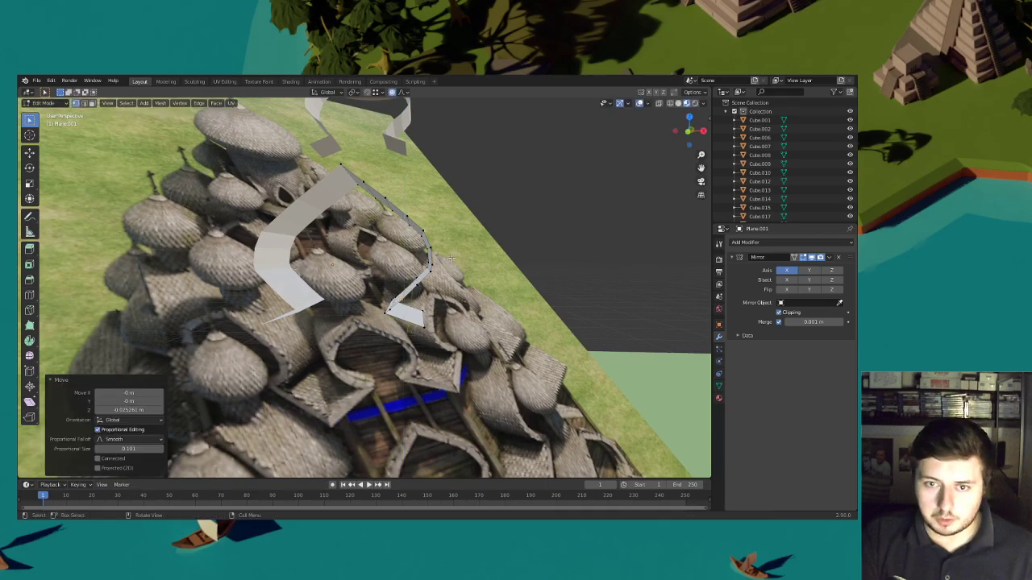
Refine the lower bend of the lower roof arch's profile by shifting further vertices along Z, then leave Edit Mode
left_click(418, 287)
key("g")
key("z")
left_click(434, 278)
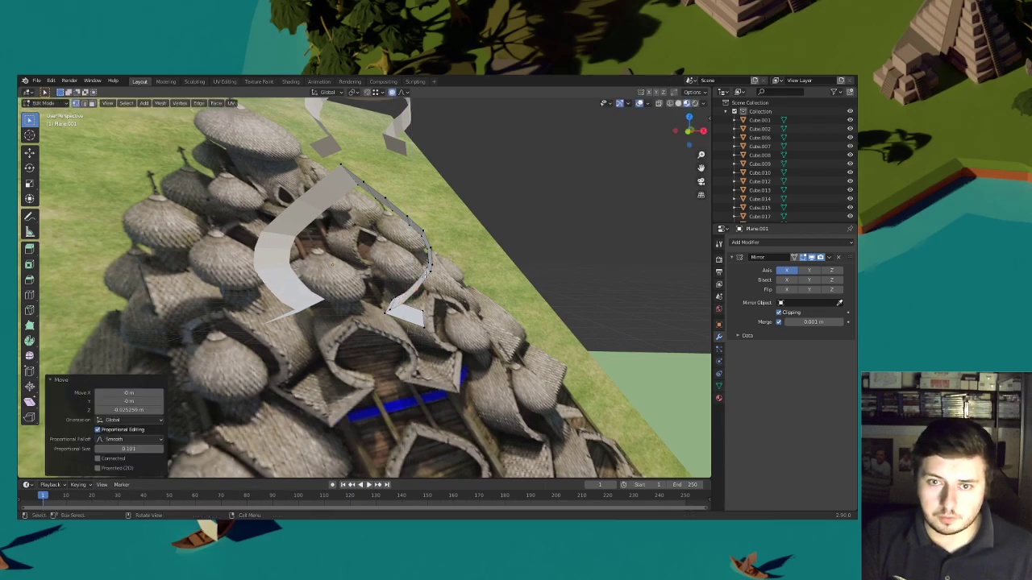
left_click(431, 272)
middle_click_drag(429, 270, 207, 116)
key("g")
key("z")
left_click(452, 271)
key("Tab")
Edit the upper roof arch and move its side curve vertices along Z with proportional editing
left_click(381, 206)
left_click(51, 104)
left_click(50, 122)
middle_click_drag(330, 256, 389, 244)
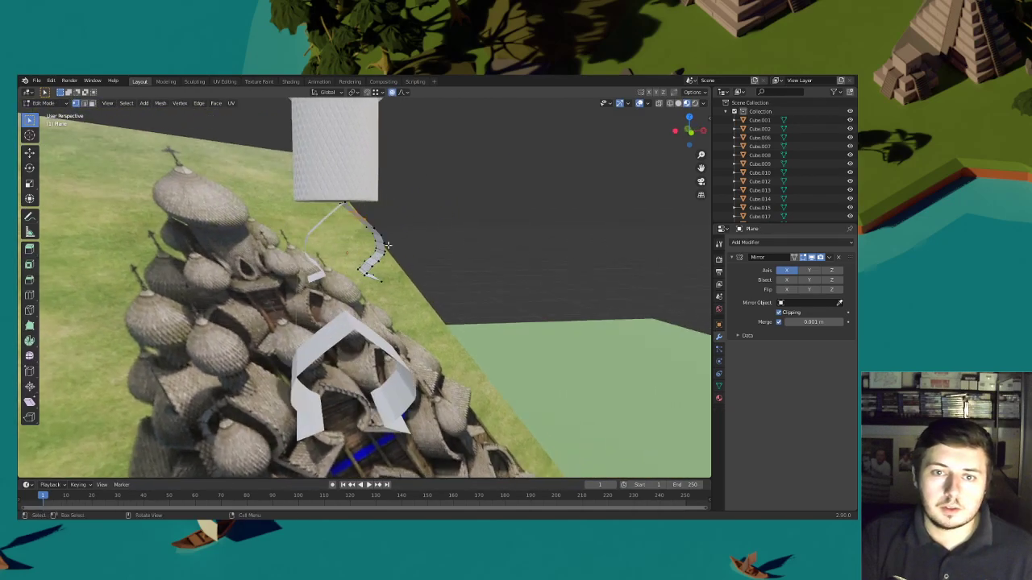
scroll(389, 244, "up", 2)
left_click_drag(402, 247, 380, 229)
key("g")
middle_click_drag(403, 240, 56, 119)
key("z")
left_click(441, 250)
Rotate the selected vertices of the upper roof arch slightly about the Y axis and return to Object Mode
key("r")
key("y")
left_click(444, 246)
left_click(49, 104)
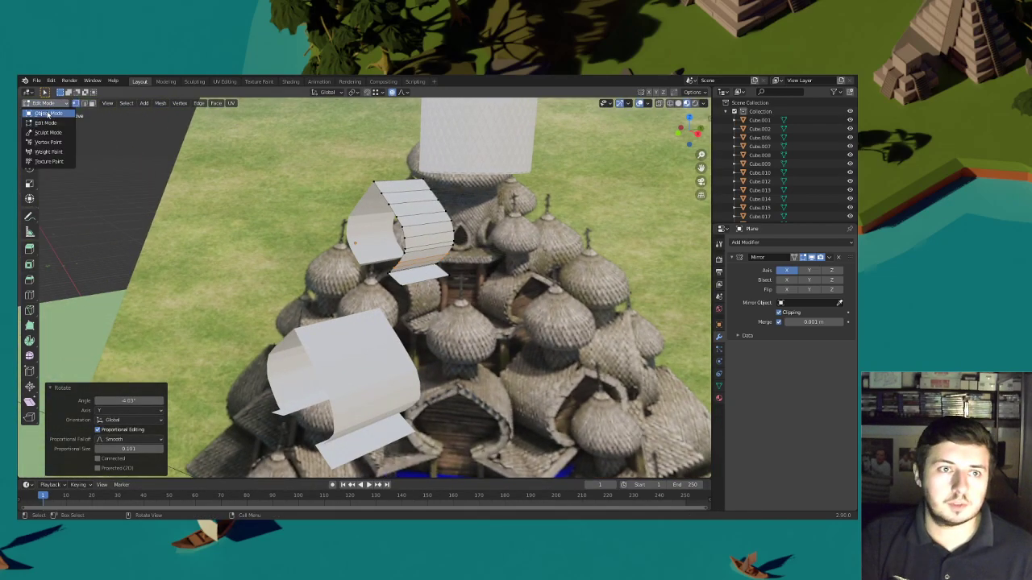
left_click(50, 112)
Duplicate both roof arches and move the copies along the Z axis
scroll(482, 305, "down", 6)
middle_click_drag(379, 305, 358, 310)
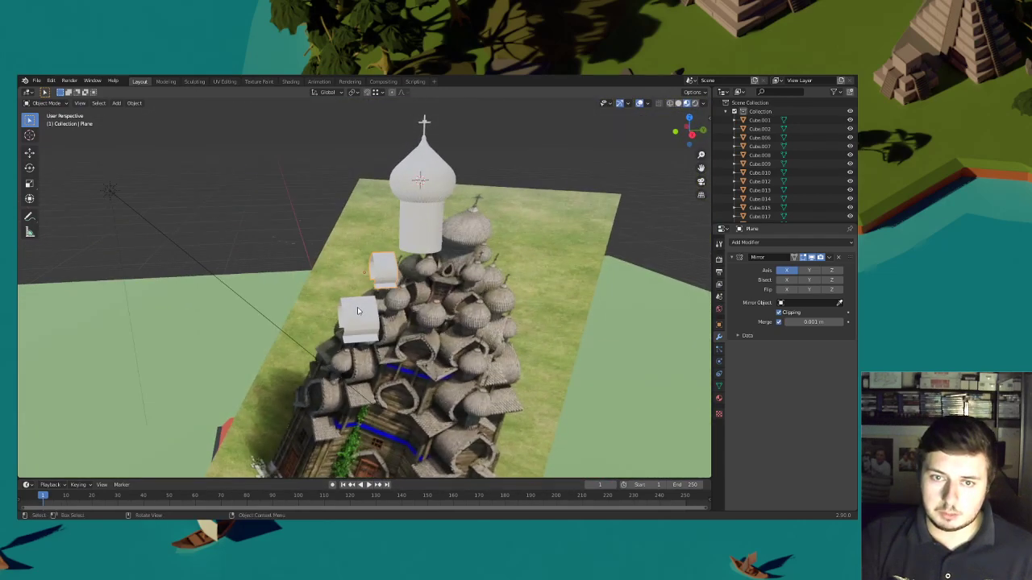
left_click(386, 272, "shift")
scroll(440, 294, "down", 3)
key("shift+d")
key("z")
left_click(484, 217)
Apply the Mirror modifier on both the upper and the lower roof arch
scroll(475, 222, "up", 5)
middle_click_drag(418, 260, 439, 262)
scroll(427, 262, "down", 1)
left_click(385, 264)
left_click(829, 258)
left_click(821, 267)
left_click(382, 321)
left_click(829, 258)
left_click(820, 266)
Try adding many evenly spaced loop cuts across the upper roof arch
left_click(46, 103)
left_click(51, 124)
middle_click_drag(371, 211, 117, 136)
scroll(331, 216, "up", 4)
key("ctrl+r")
scroll(332, 217, "up", 5)
scroll(331, 216, "up", 8)
left_click(331, 216)
right_click(331, 216)
left_click(56, 104)
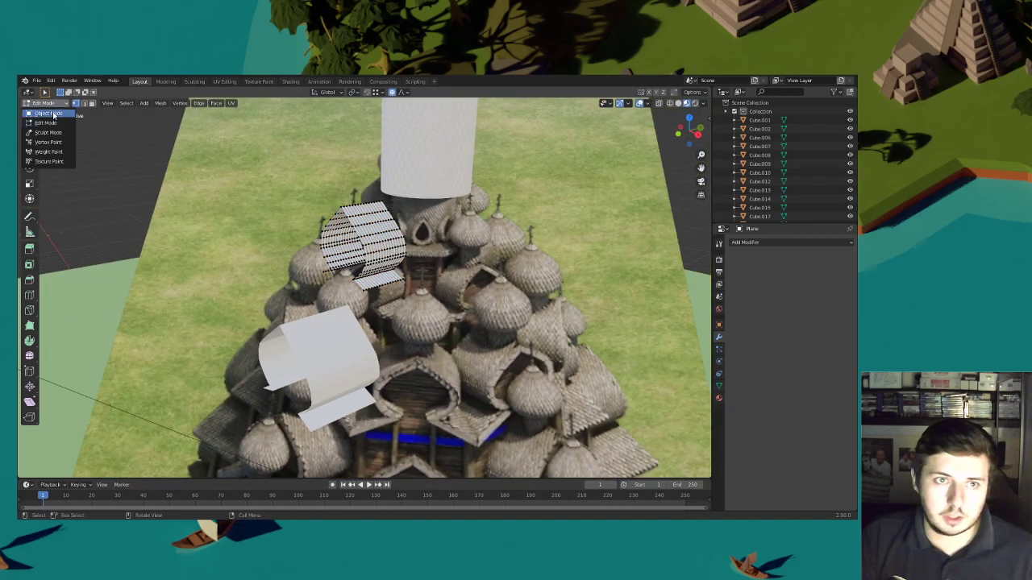
left_click(51, 116)
Undo the loop cuts on the upper roof arch
key("ctrl+z")
key("ctrl+z")
key("ctrl+z")
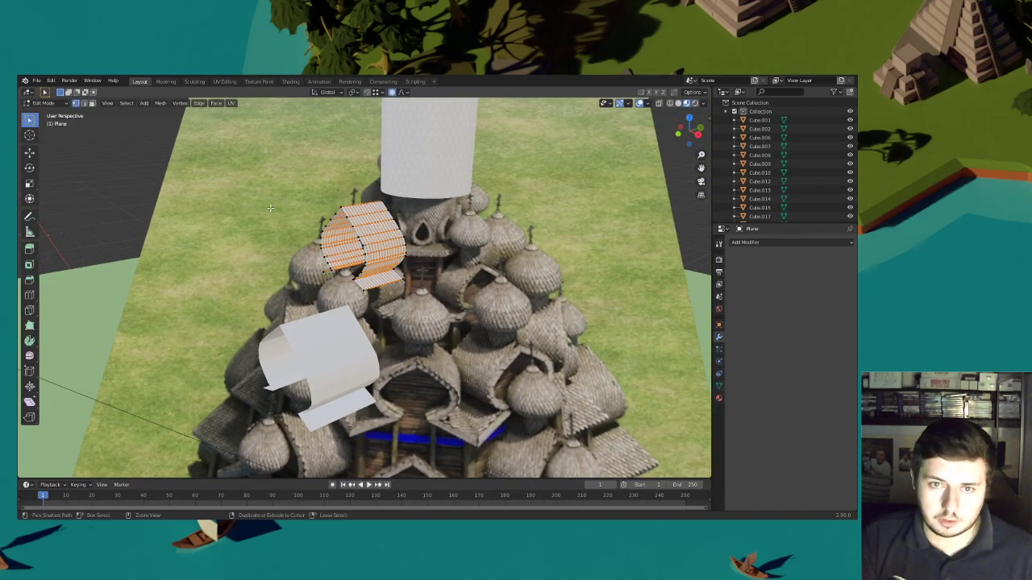
key("ctrl+z")
key("ctrl+z")
Duplicate the upper roof arch's faces in place, separate the copy into its own object and select it
middle_click_drag(314, 270, 416, 246)
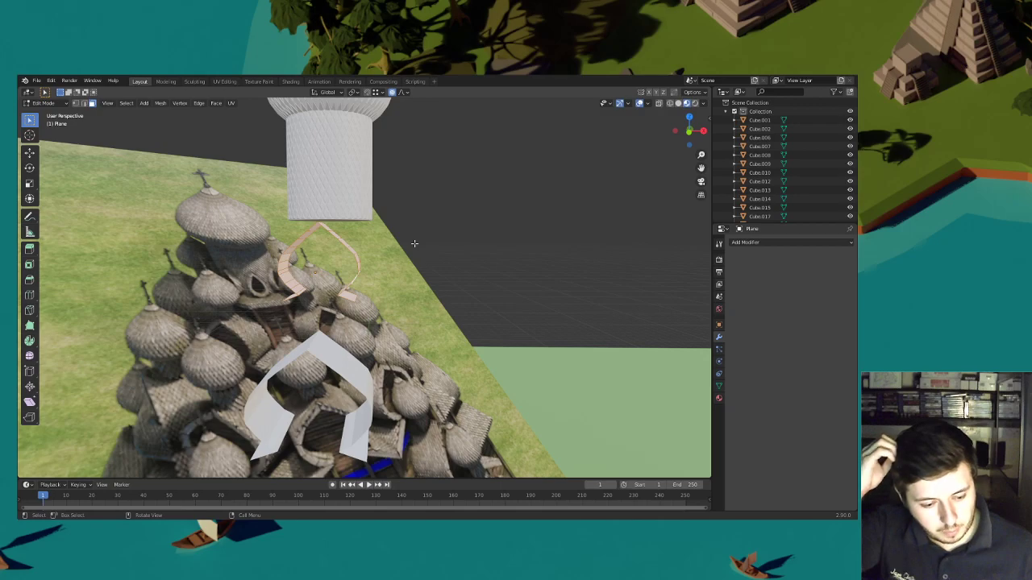
key("g")
key("z")
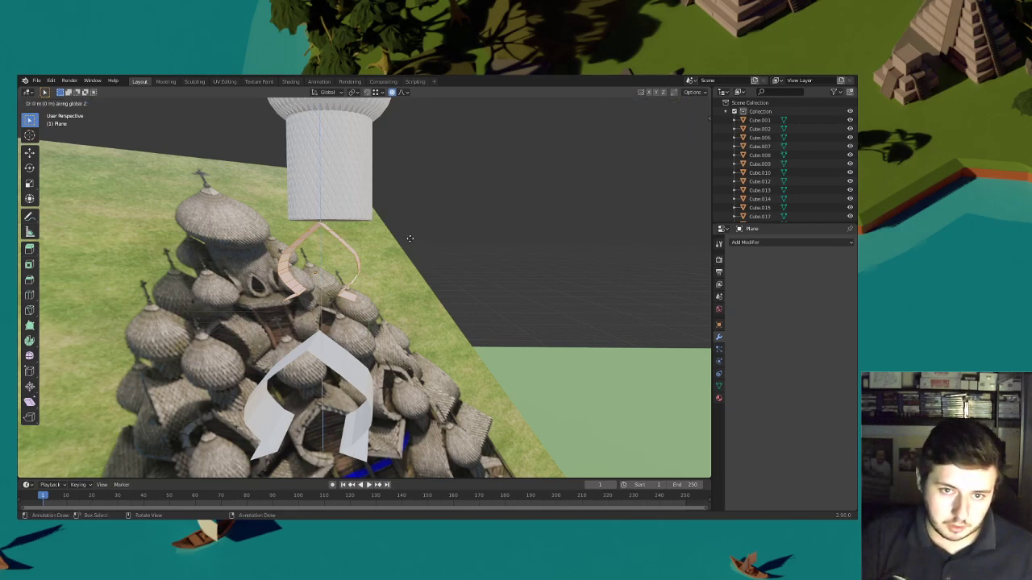
left_click(410, 240)
key("p")
left_click(406, 266)
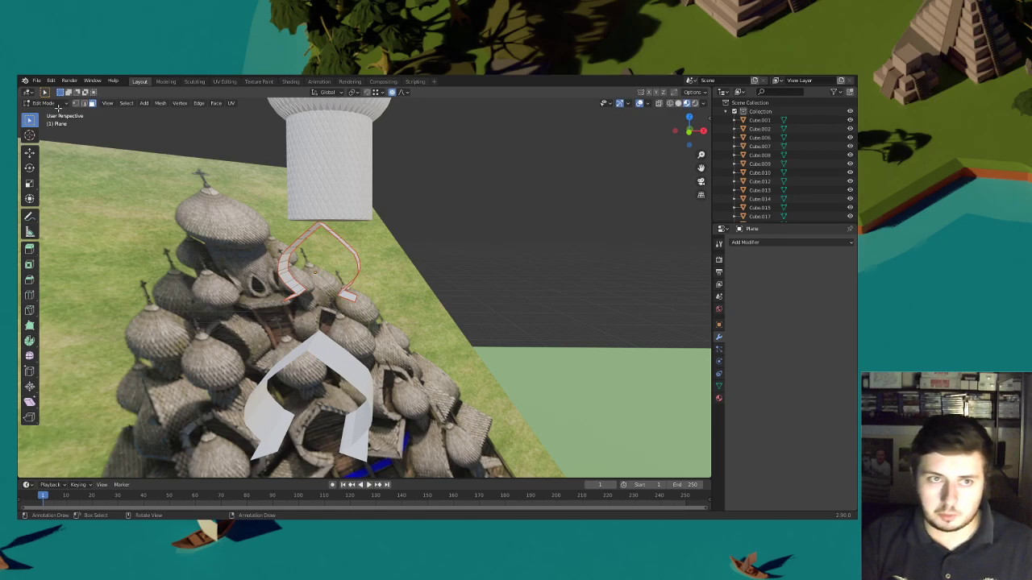
key("Tab")
left_click(343, 268)
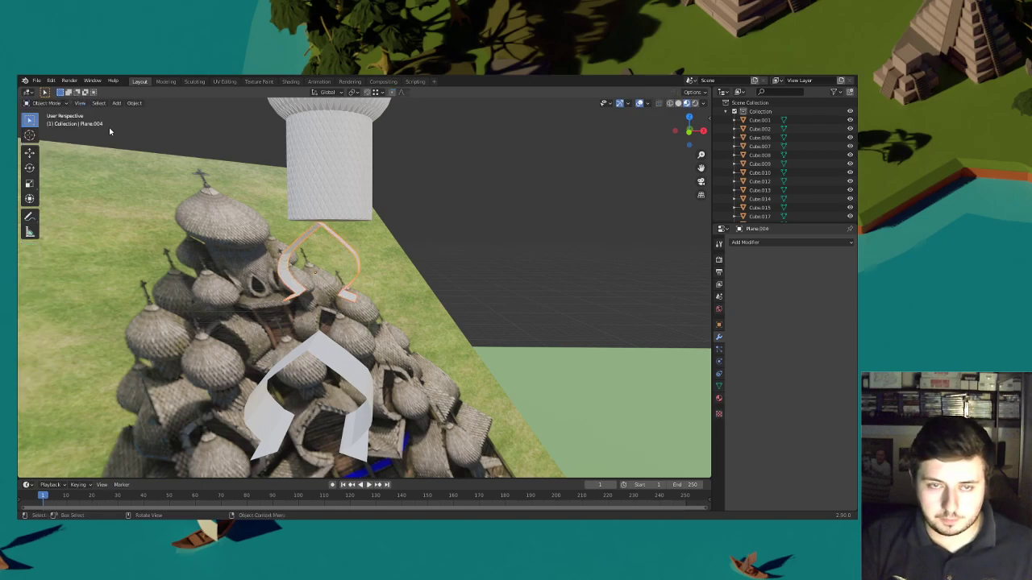
Extrude the separated arch's faces along their normals to give the shell thickness
left_click(46, 103)
left_click(45, 122)
right_click(407, 244)
left_click(406, 243)
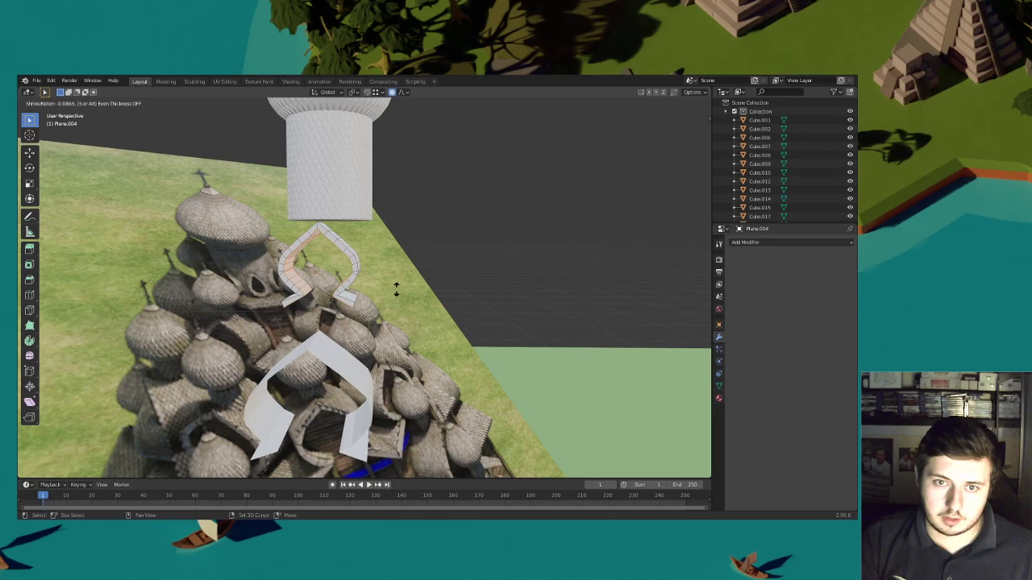
left_click(398, 288)
Move the ridge vertices at the peak of the thickened arch along the Z axis
middle_click_drag(397, 288, 121, 129)
middle_click_drag(334, 197, 283, 161)
left_click(321, 224)
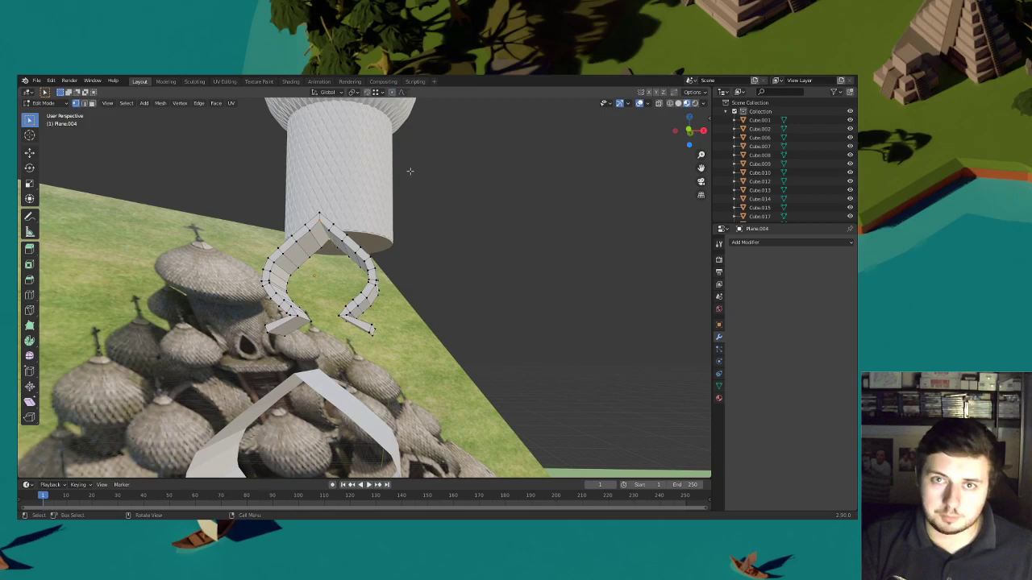
middle_click_drag(406, 152, 426, 189)
key("g")
key("z")
left_click(425, 207)
Scale the lower corner vertices of the thickened arch about 1.25 times along the X axis
middle_click_drag(285, 284, 463, 300)
left_click(299, 320)
scroll(269, 340, "up", 3)
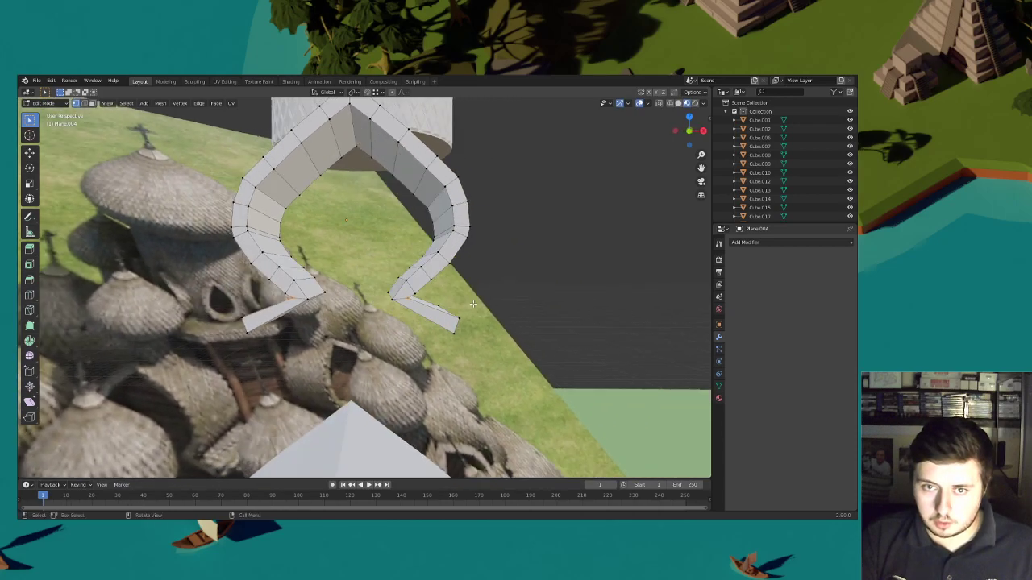
key("s")
key("x")
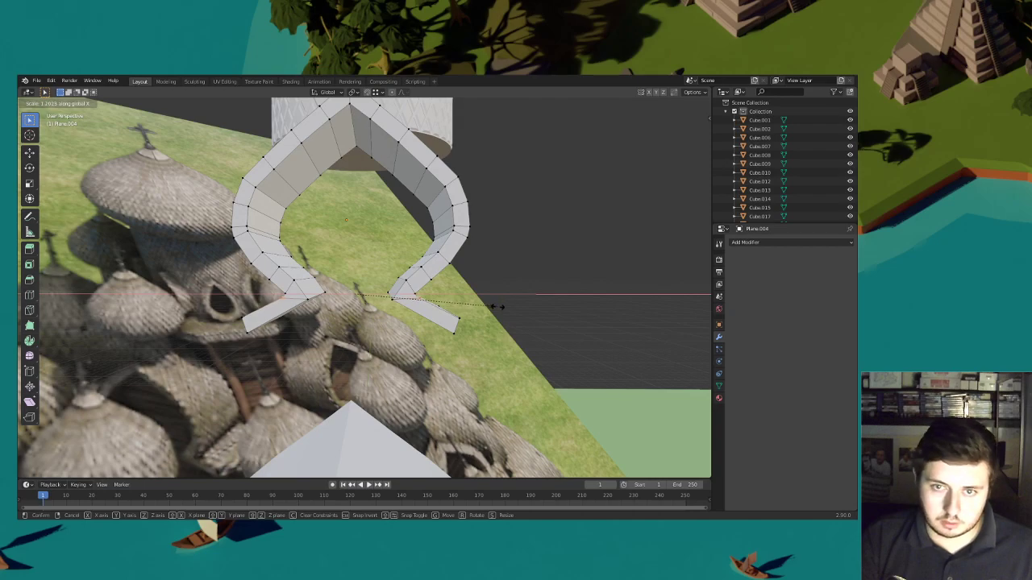
left_click(501, 308)
Select the path of faces along the arch's front rim from one foot to the other and inset them
middle_click_drag(501, 307, 437, 316)
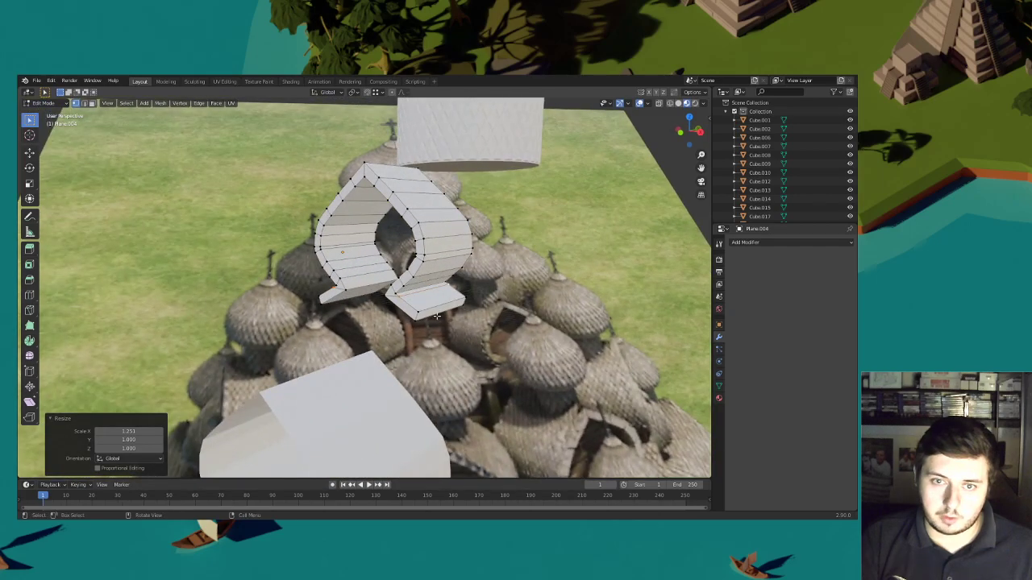
left_click(85, 104)
middle_click_drag(312, 225, 403, 235)
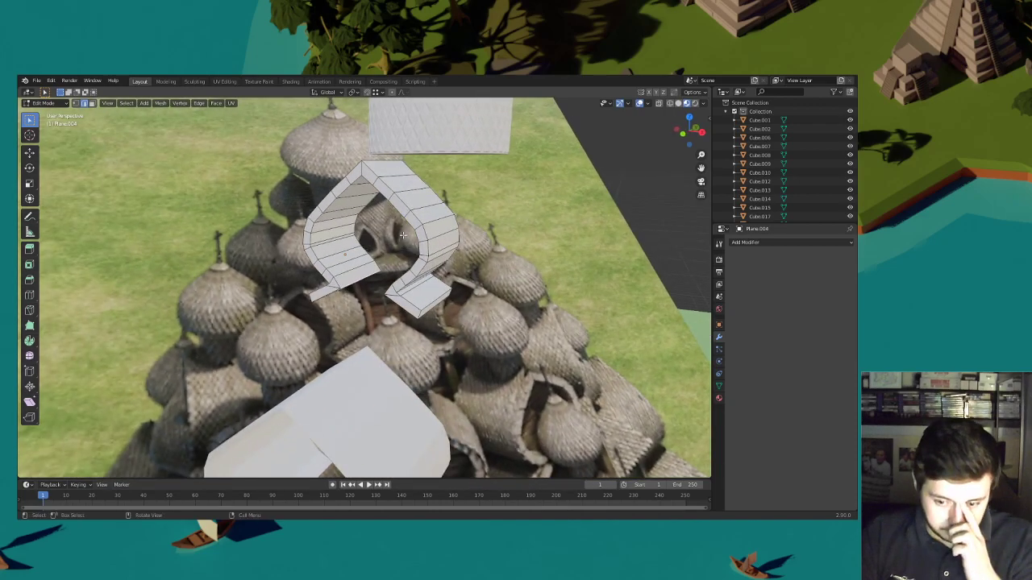
middle_click_drag(371, 205, 375, 228, "shift")
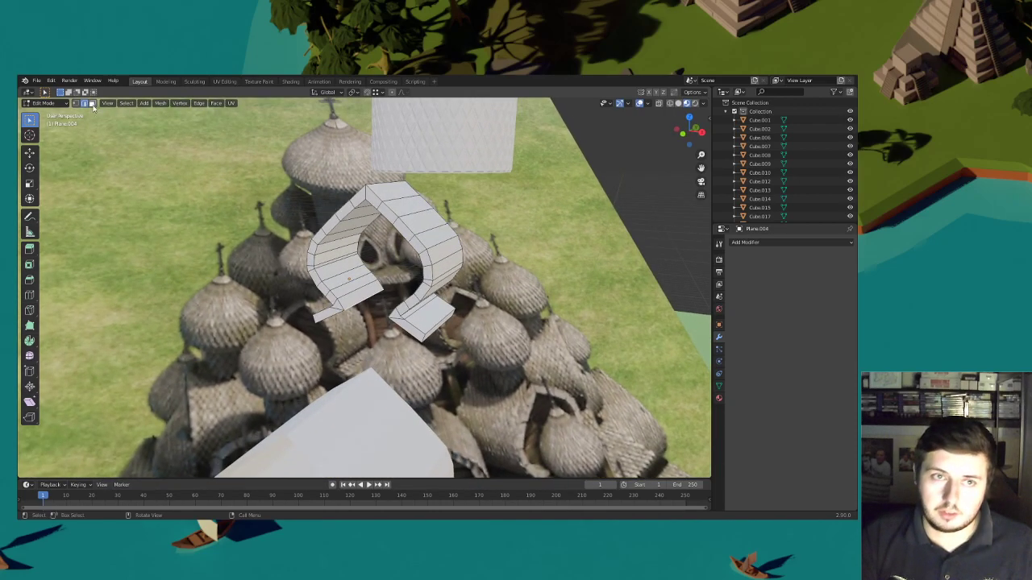
left_click(93, 105)
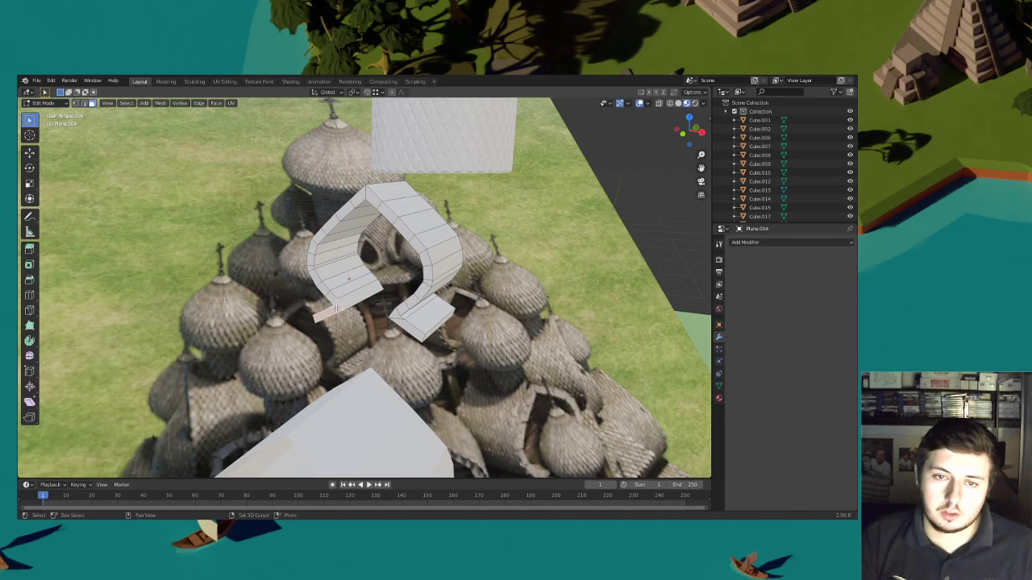
left_click(401, 333, "ctrl")
middle_click_drag(400, 333, 540, 281)
key("i")
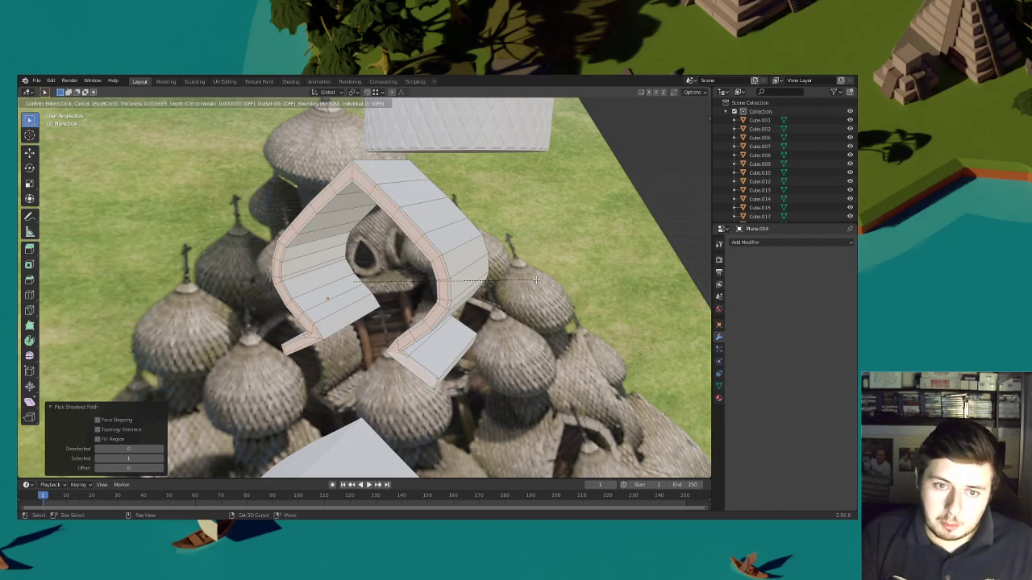
left_click(537, 280)
Extrude the inset front rim faces of the arch, deselect them and return to Object Mode
scroll(468, 270, "down", 1)
middle_click_drag(468, 270, 490, 292)
key("e")
left_click(468, 270)
left_click(540, 307)
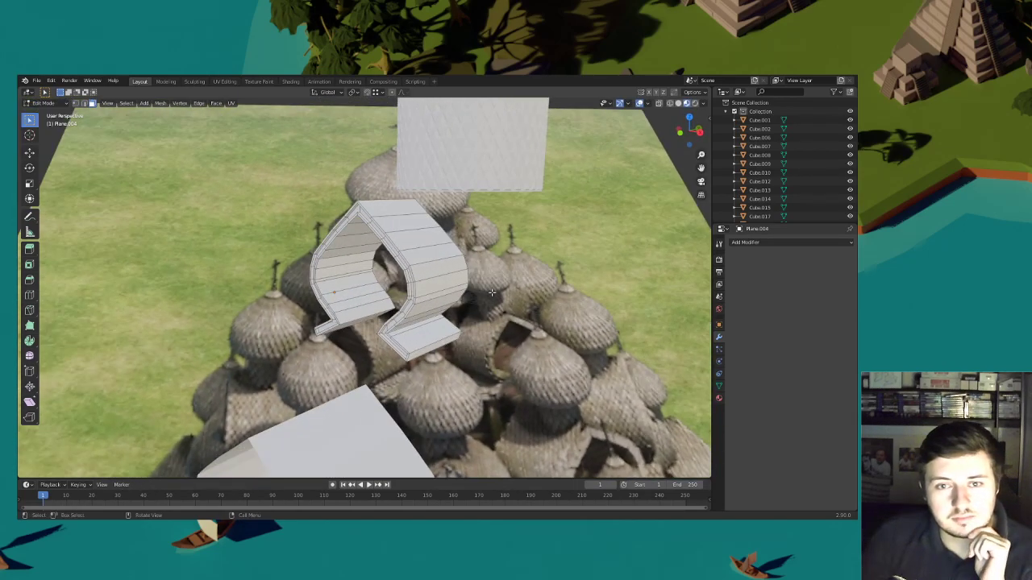
left_click(49, 104)
left_click(47, 115)
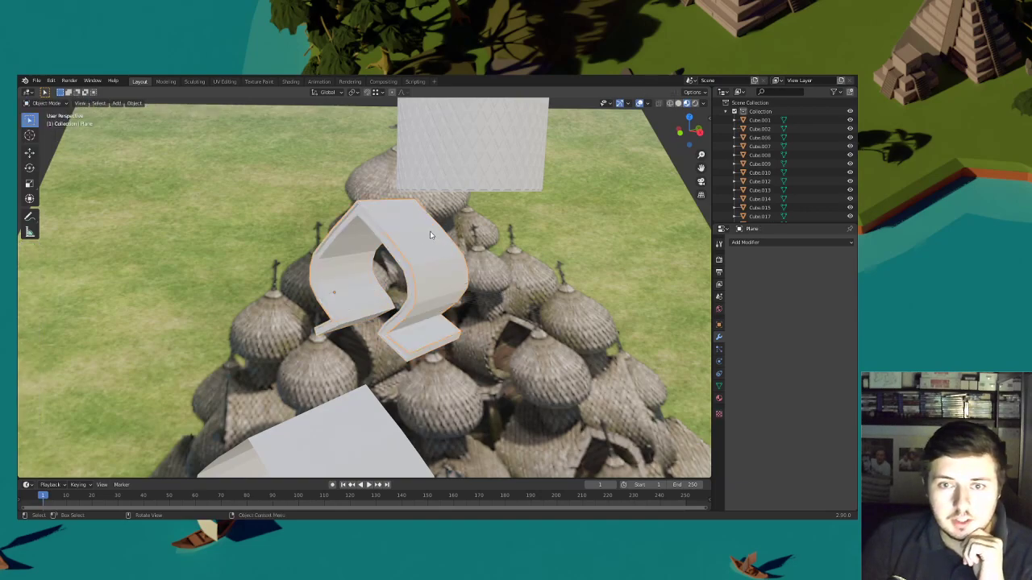
Add 14 evenly spaced loop cuts across the original upper roof surface and return to Object Mode
left_click(50, 104)
left_click(50, 123)
middle_click_drag(442, 245, 375, 241)
key("ctrl+r")
scroll(404, 230, "up", 8)
scroll(403, 231, "up", 2)
left_click(404, 231)
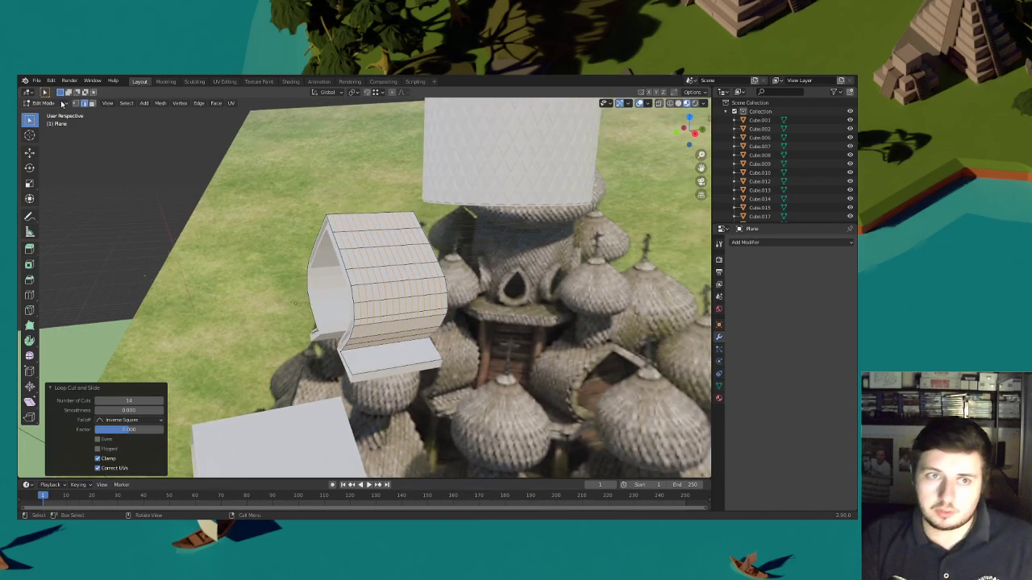
left_click(60, 104)
left_click(55, 115)
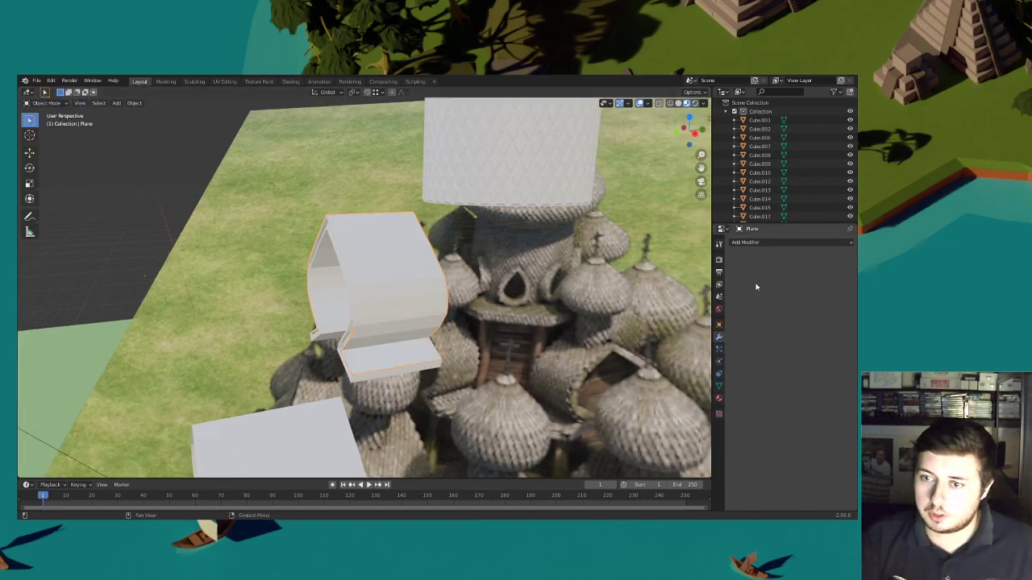
Add a Decimate modifier to the upper roof surface, set to Un-Subdivide with 1 iteration
left_click(746, 241)
left_click(680, 300)
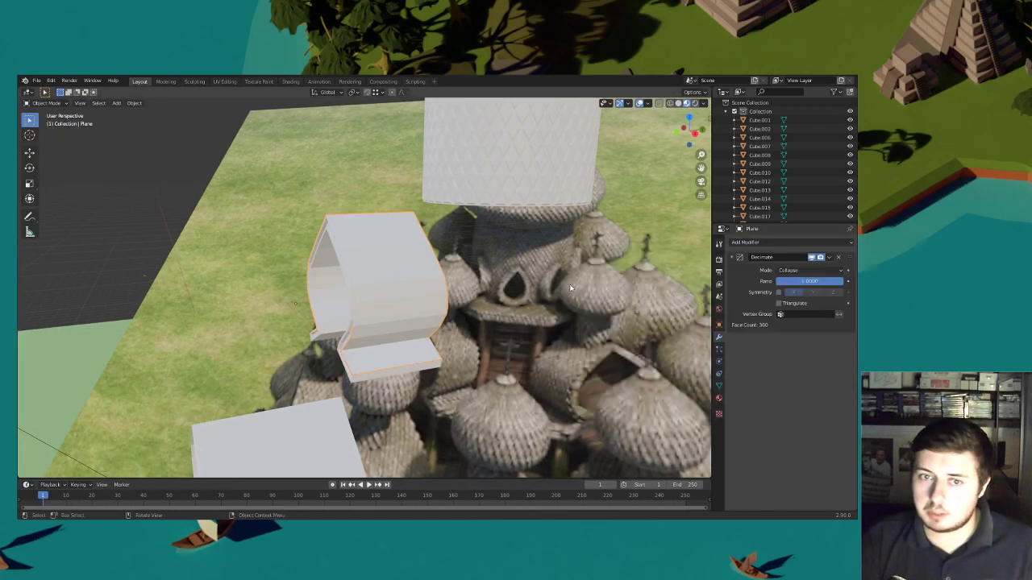
left_click(822, 271)
left_click(825, 291)
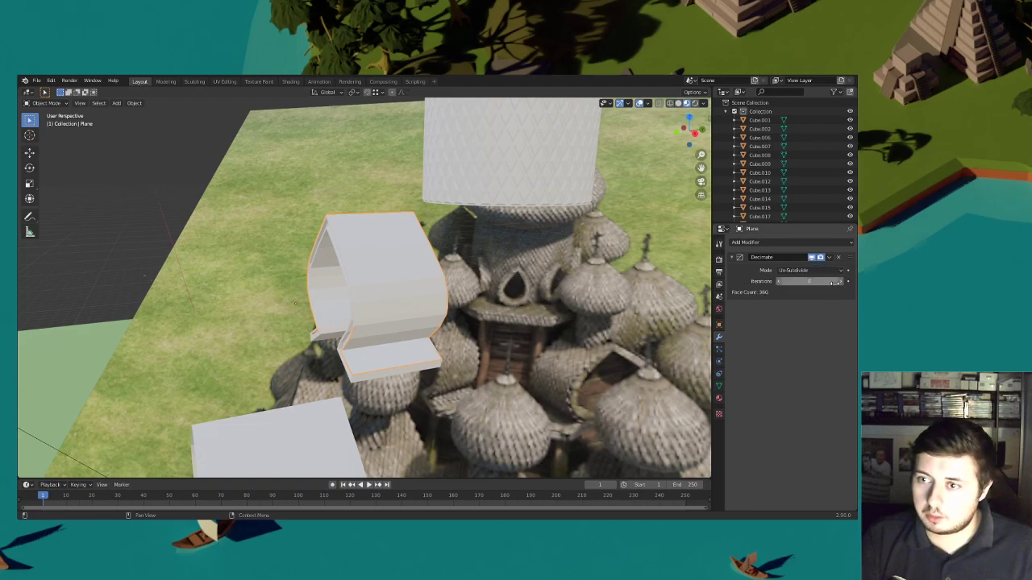
scroll(576, 323, "down", 1)
middle_click_drag(72, 126, 138, 139)
Check the roof surface's mesh in Edit Mode, then apply its Decimate modifier in Object Mode
left_click(48, 104)
left_click(50, 124)
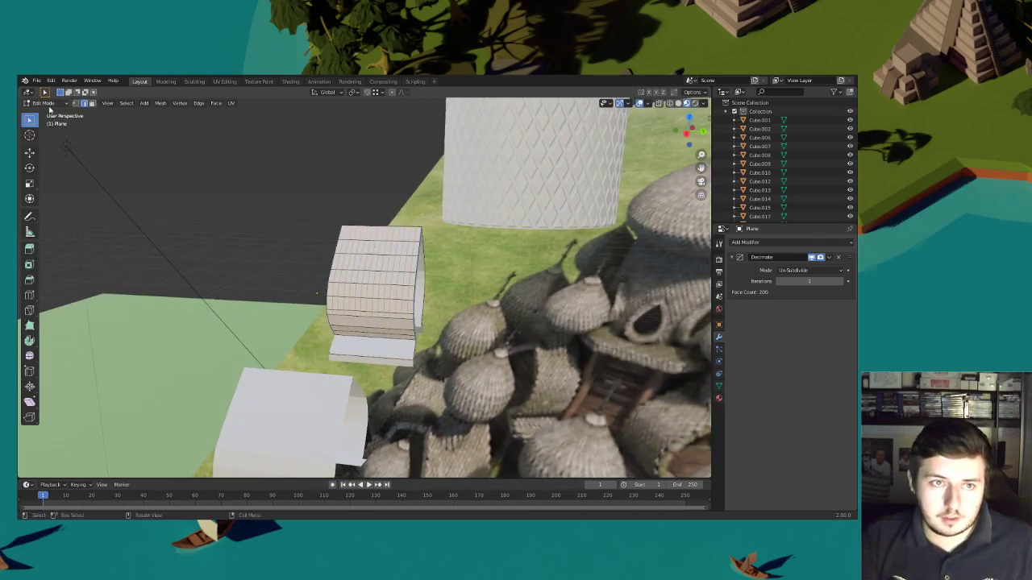
left_click(48, 104)
left_click(50, 114)
left_click(829, 258)
left_click(799, 269)
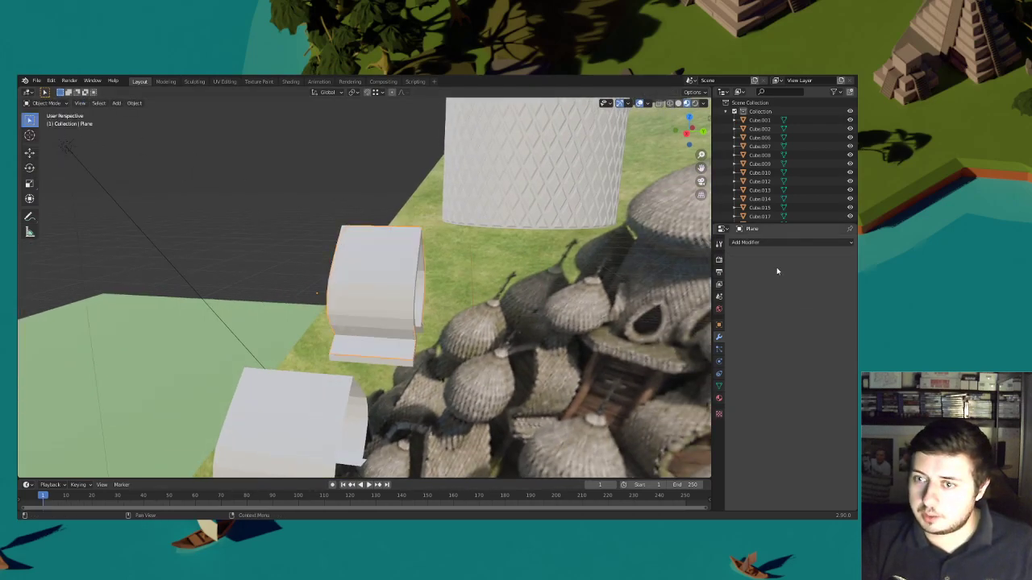
Switch the viewport to solid shading for a clear view of the arch and its shingle mesh
middle_click_drag(456, 276, 527, 280)
scroll(529, 281, "up", 4)
left_click(678, 104)
mouse_move(558, 219)
middle_mouse_down()
mouse_move(525, 205)
mouse_move(515, 222)
mouse_move(638, 228)
mouse_move(572, 244)
mouse_move(501, 239)
mouse_move(545, 262)
mouse_move(516, 249)
mouse_move(557, 249)
middle_mouse_up()
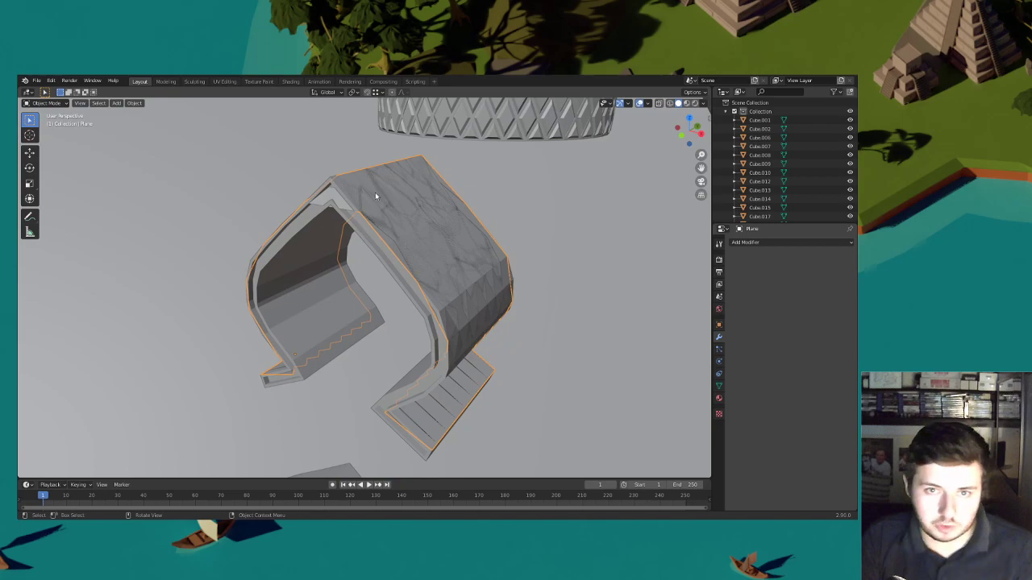
key("s")
key("z")
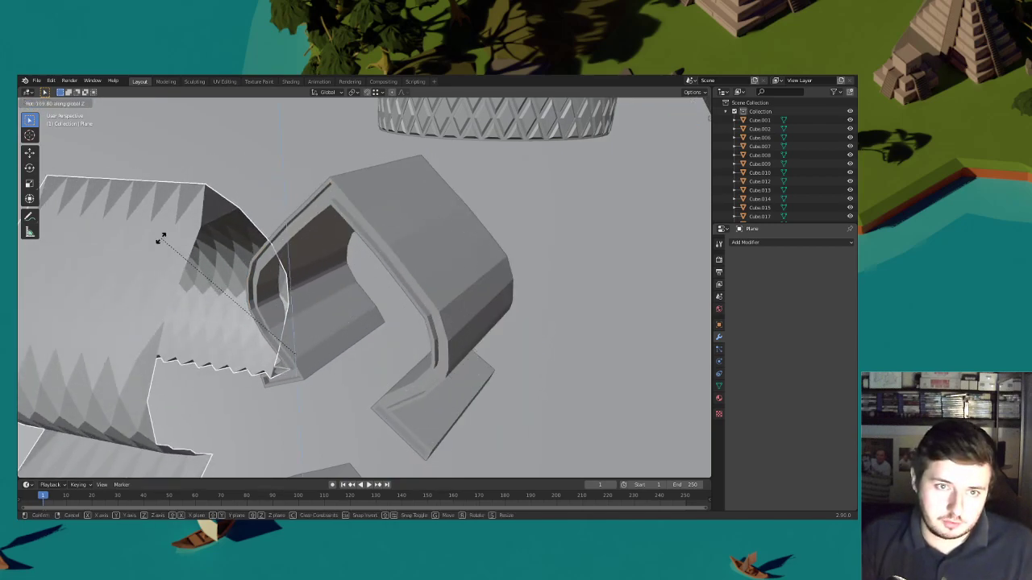
key("Escape")
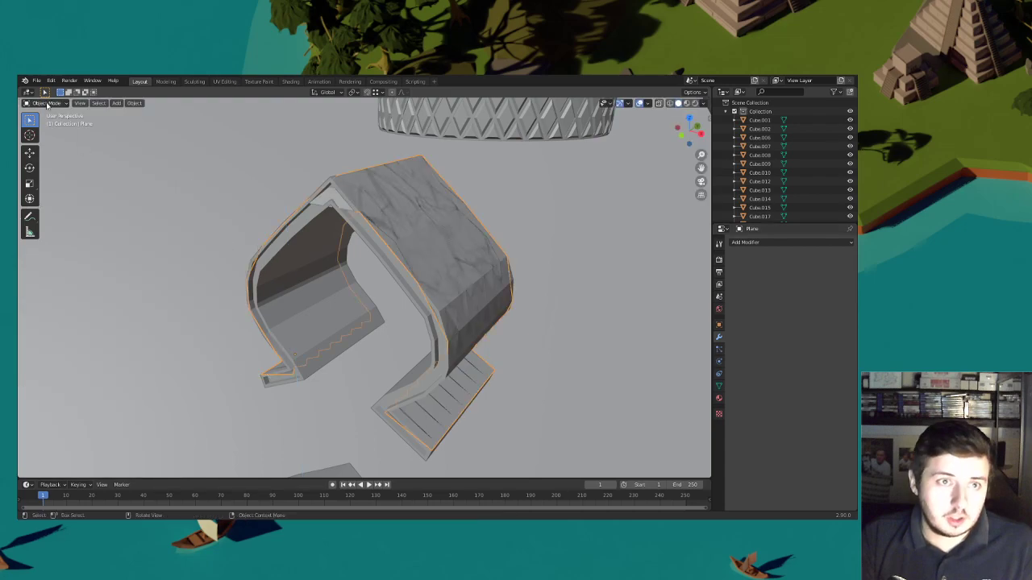
Enter Edit Mode on the roof surface and knife a cut from the front ridge tip down to the front edge's midpoint
left_click(47, 104)
left_click(45, 123)
middle_click_drag(320, 211, 370, 237)
scroll(370, 237, "up", 3)
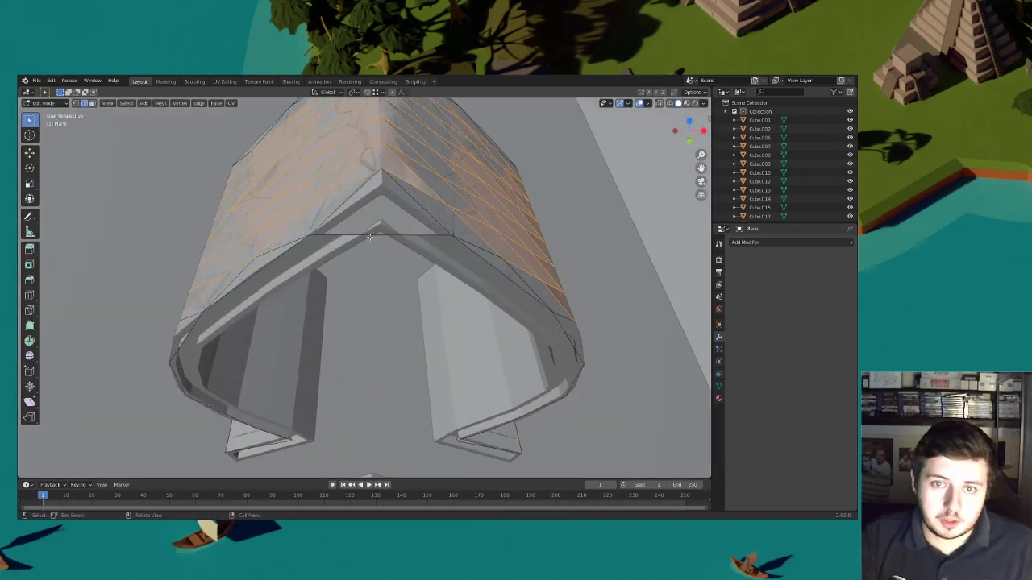
left_click(29, 310)
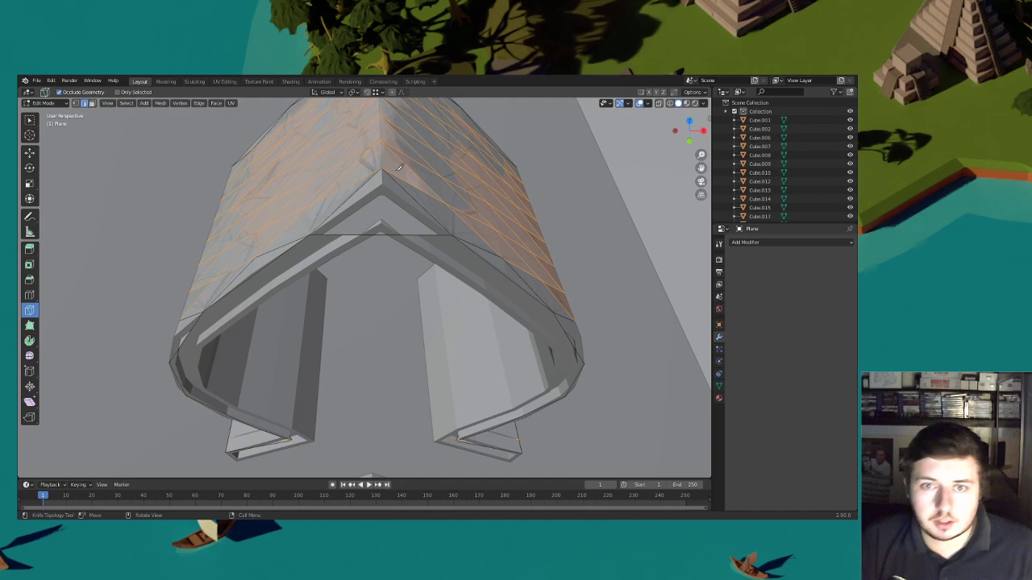
left_click(384, 166)
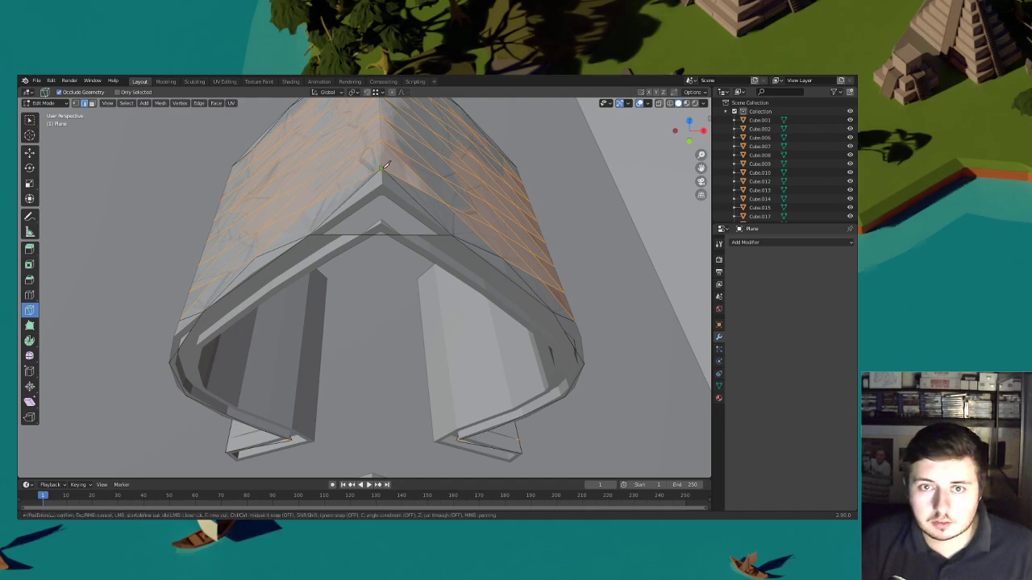
left_click(383, 234)
key("Return")
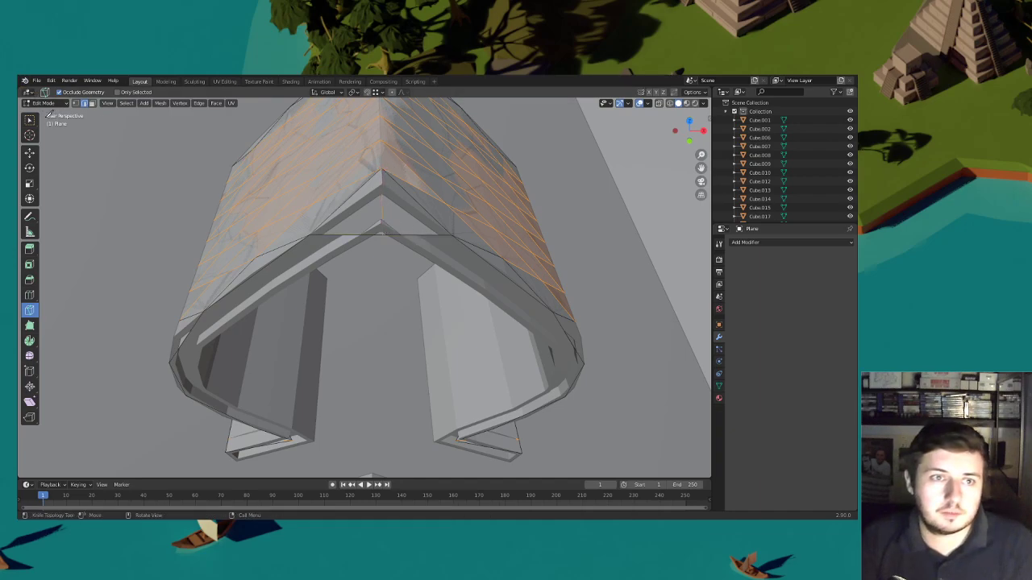
Enable snapping and raise the new front midpoint vertex about 0.08 m along Z to ridge height
left_click(77, 105)
left_click(30, 120)
left_click(385, 234)
middle_click_drag(390, 232, 428, 95)
left_click(367, 92)
key("g")
key("z")
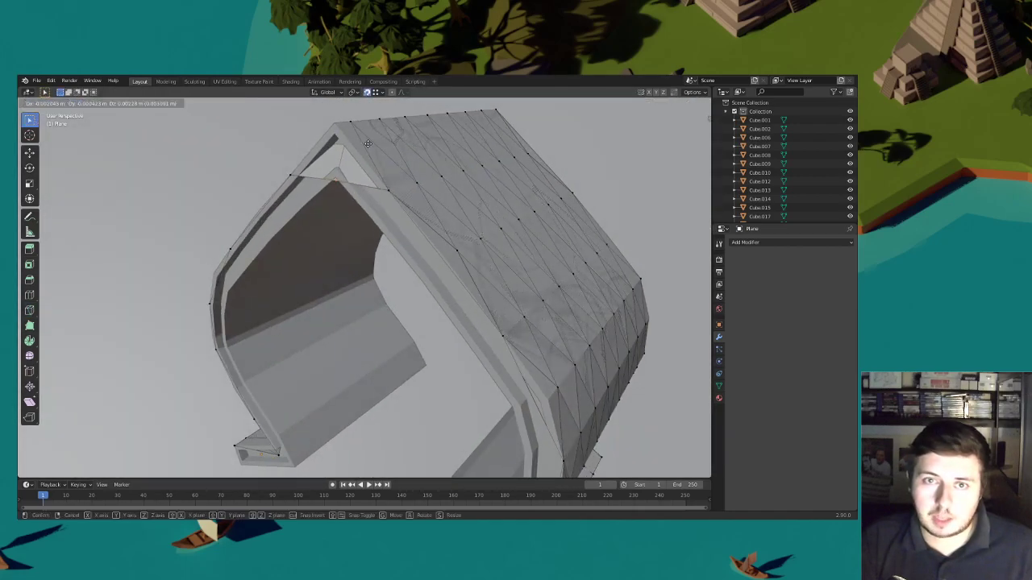
left_click(349, 116)
scroll(423, 205, "down", 3)
middle_click_drag(428, 211, 362, 206)
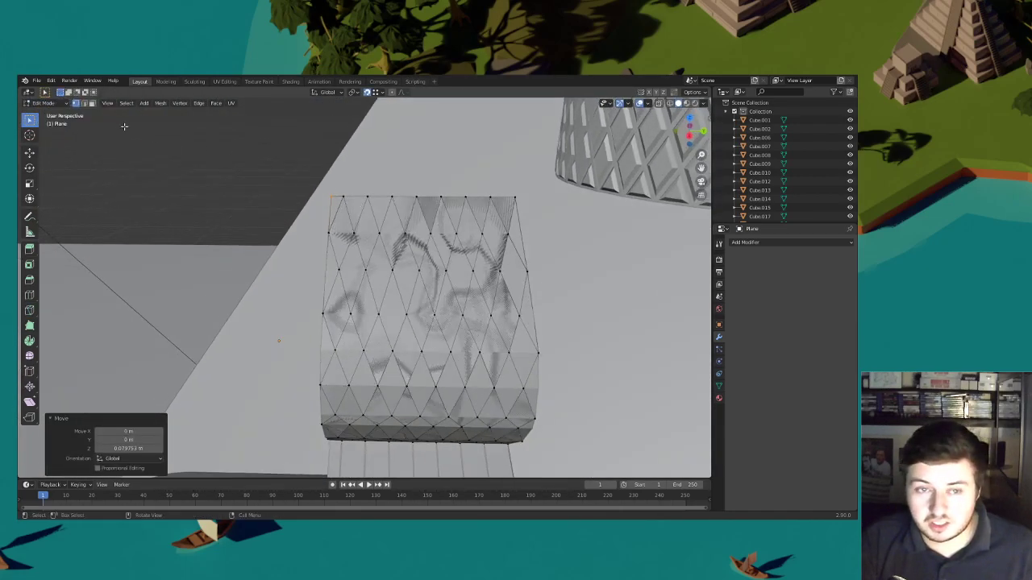
Try to scale the whole linked roof surface to about 1.02 along X and shift it along Z
scroll(433, 329, "down", 3)
key("l")
middle_click_drag(398, 319, 471, 281)
scroll(468, 297, "up", 3)
key("s")
key("x")
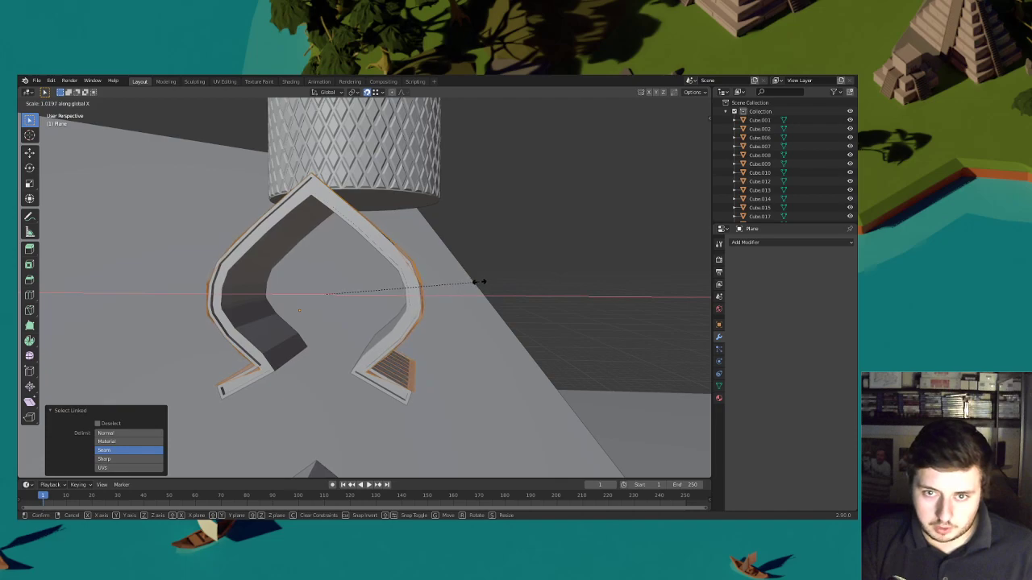
left_click(478, 282)
middle_click_drag(478, 282, 516, 283)
key("g")
key("z")
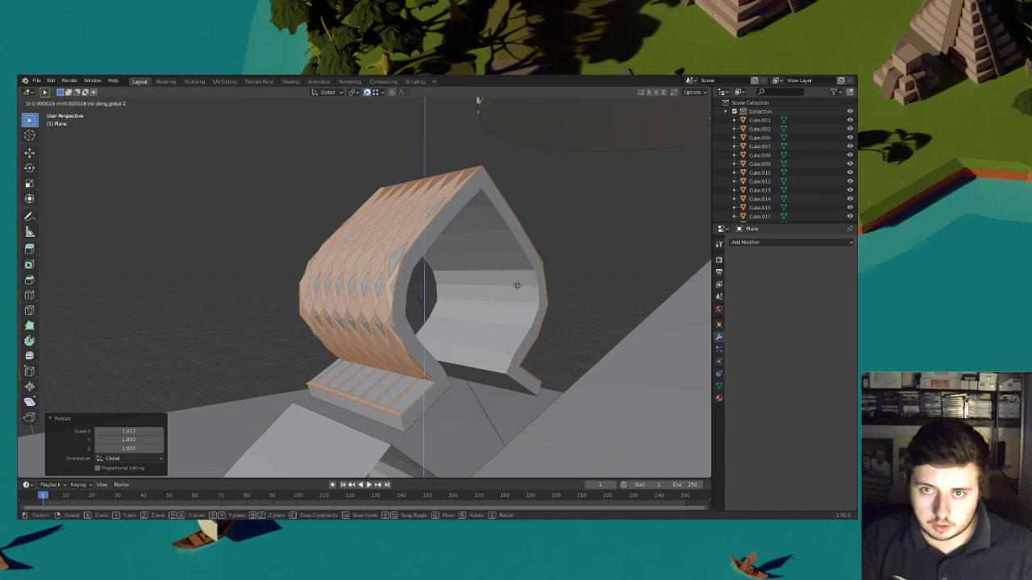
right_click(528, 286)
middle_click_drag(528, 286, 502, 296)
key("ctrl+z")
key("ctrl+z")
Select all linked roof faces and inset them individually by about 0.0079 m
scroll(473, 364, "down", 3)
middle_click_drag(226, 188, 411, 237)
key("l")
key("i")
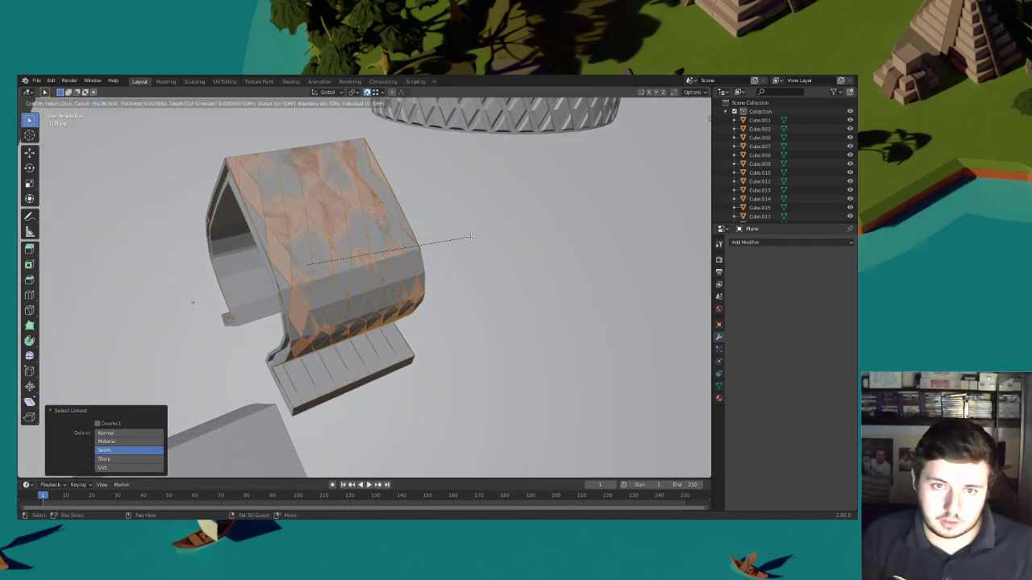
key("i")
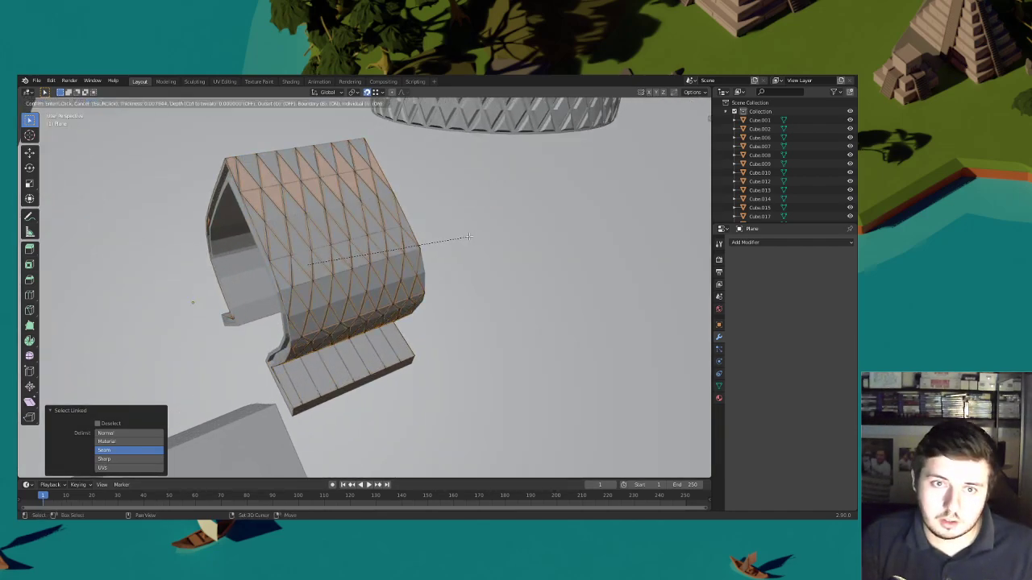
left_click(469, 236)
Extrude the inset shingle faces outward along their normals by about 0.017 m
middle_click_drag(467, 236, 391, 217)
right_click(387, 218)
left_click(387, 217)
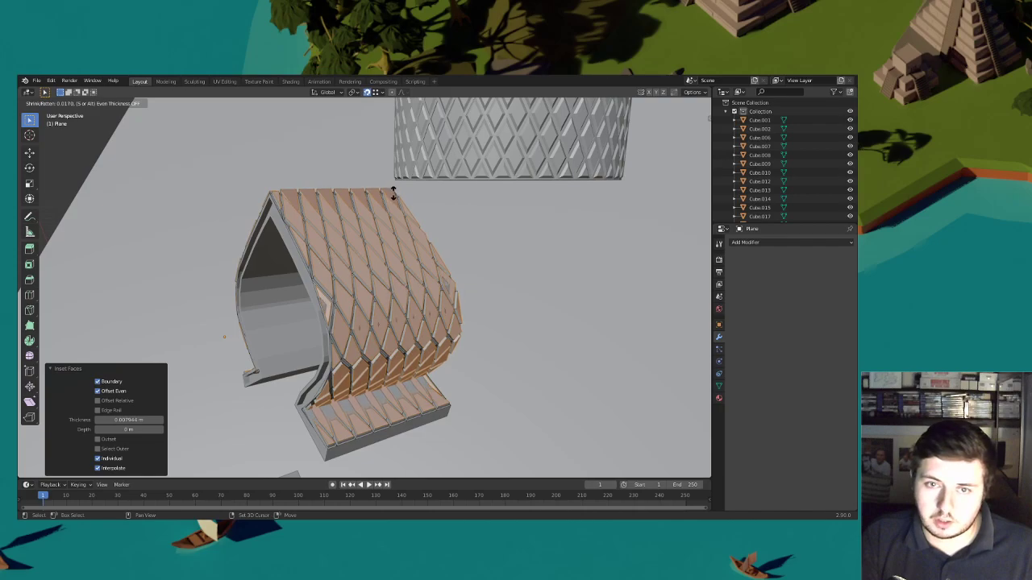
left_click(393, 191)
Bevel the edges of the raised shingle faces with one segment, about 0.0056 m wide
middle_click_drag(393, 191, 409, 215)
scroll(439, 228, "up", 2)
key("ctrl+b")
left_click(494, 227)
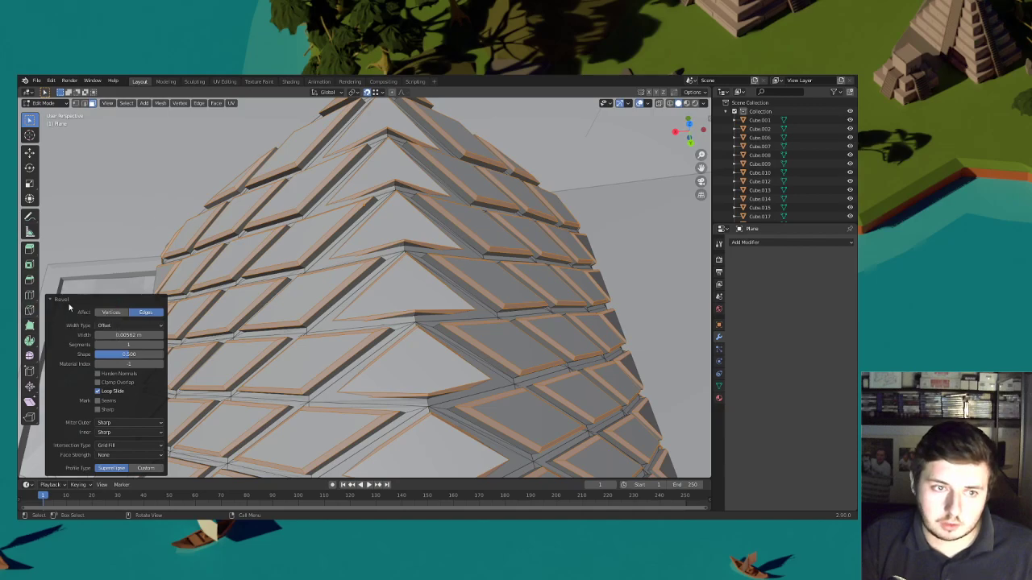
Knife a cut along the roof's ridge line through the shingles and return to Object Mode
left_click(31, 310)
scroll(350, 256, "down", 4)
middle_click_drag(376, 167, 384, 189)
left_click(376, 179)
left_click(400, 439)
key("Return")
middle_click_drag(400, 435, 347, 306)
key("Tab")
scroll(415, 292, "down", 2)
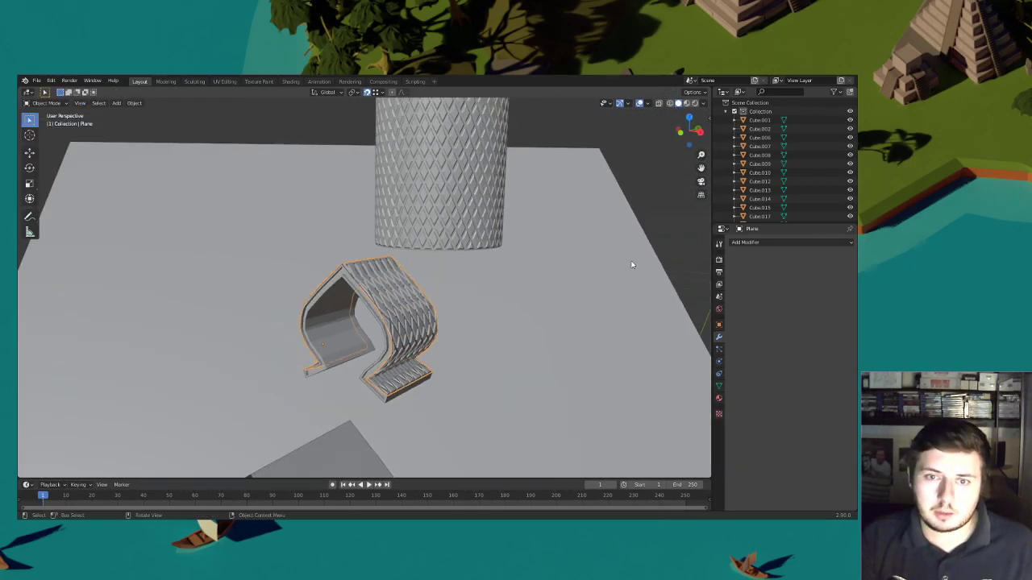
Deselect the shingled roof and switch the viewport to Material Preview shading
key("alt+a")
middle_click_drag(637, 217, 403, 297)
scroll(395, 274, "up", 3)
scroll(403, 294, "up", 2)
middle_click_drag(365, 265, 373, 261)
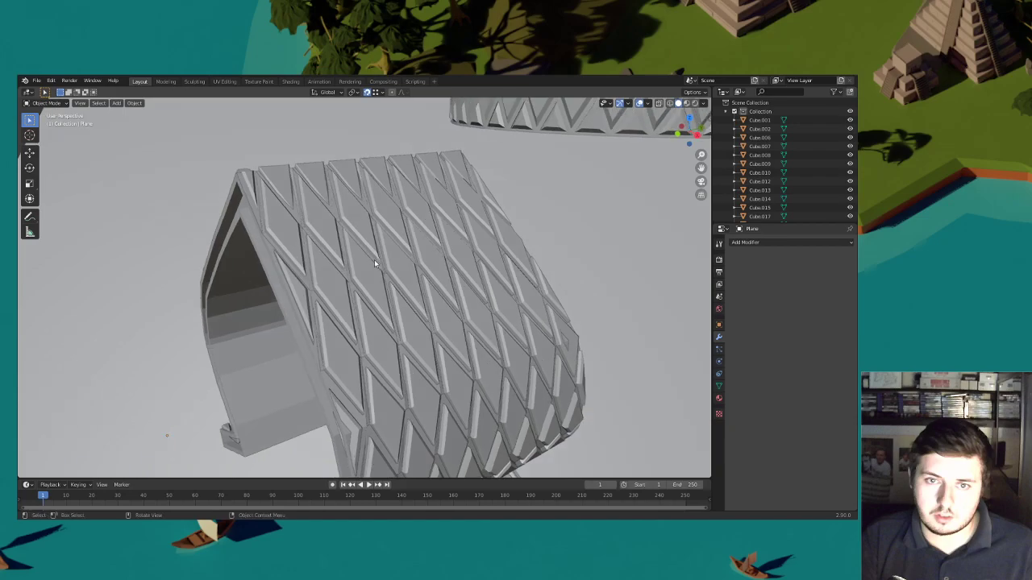
left_click(695, 104)
scroll(489, 215, "down", 5)
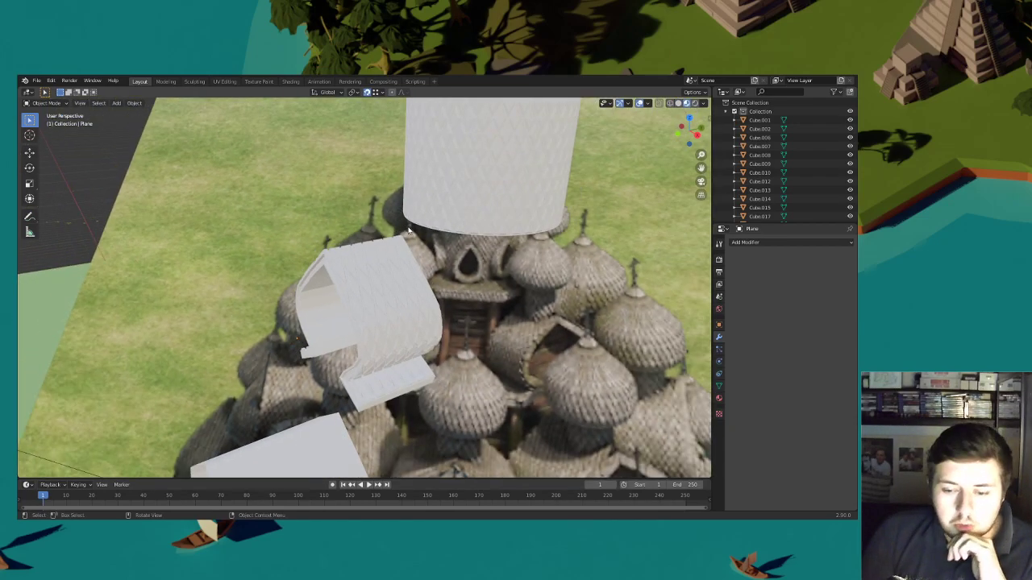
mouse_move(385, 279)
middle_mouse_down()
mouse_move(454, 274)
mouse_move(440, 265)
mouse_move(376, 287)
middle_mouse_up()
Isolate the thick arch body beneath the shingles in Local View, enter Edit Mode and show its material settings
left_click(393, 276)
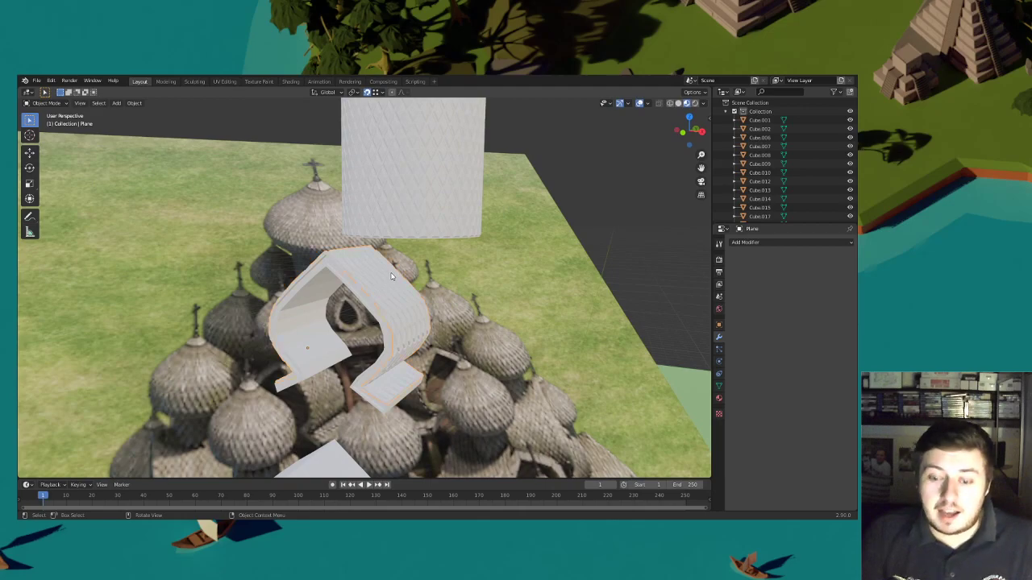
scroll(391, 277, "down", 6)
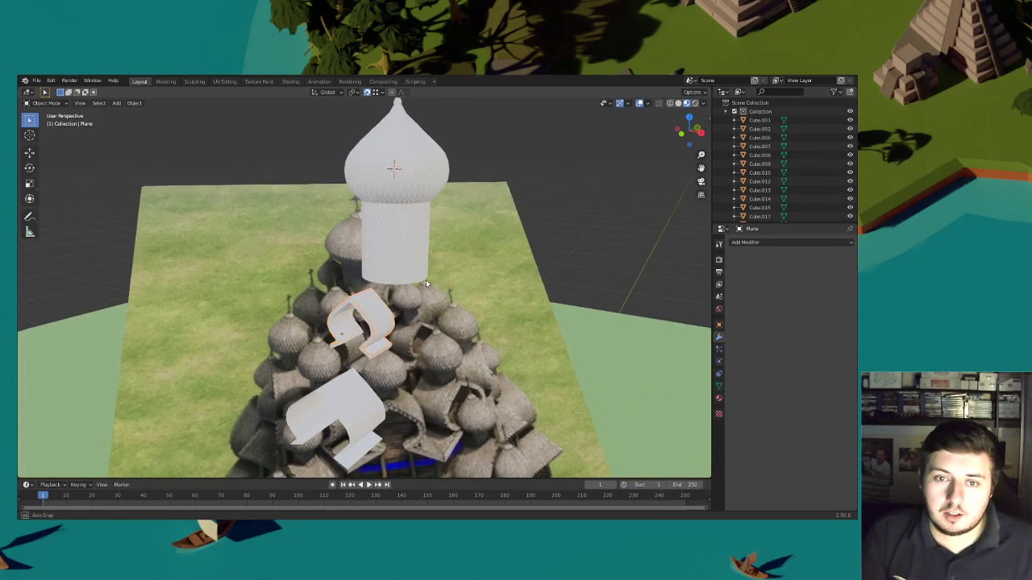
middle_click_drag(420, 299, 411, 265)
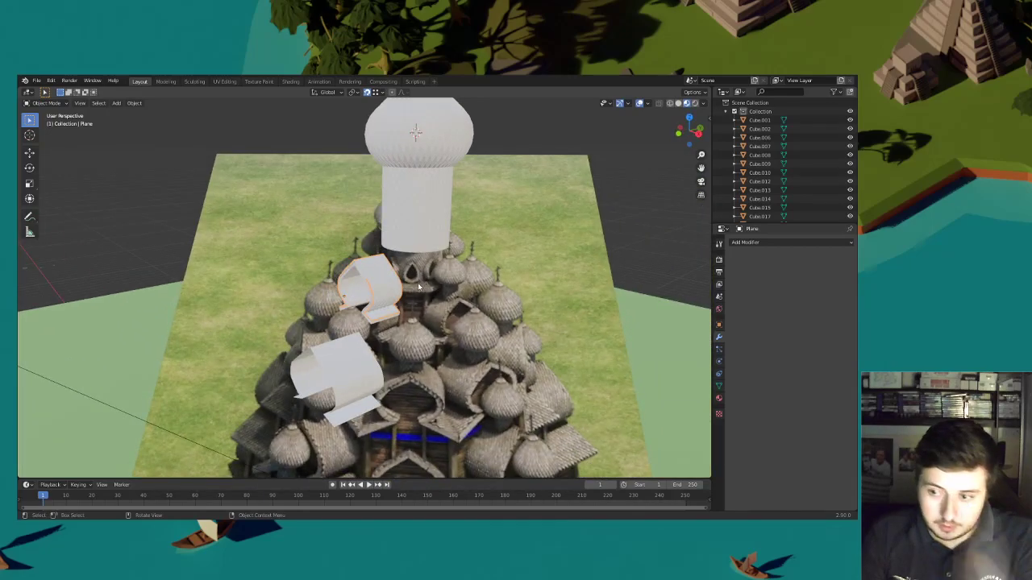
scroll(419, 287, "up", 7)
middle_click_drag(419, 291, 388, 289)
left_click(405, 283)
key("KP_Divide")
middle_click_drag(403, 283, 233, 222)
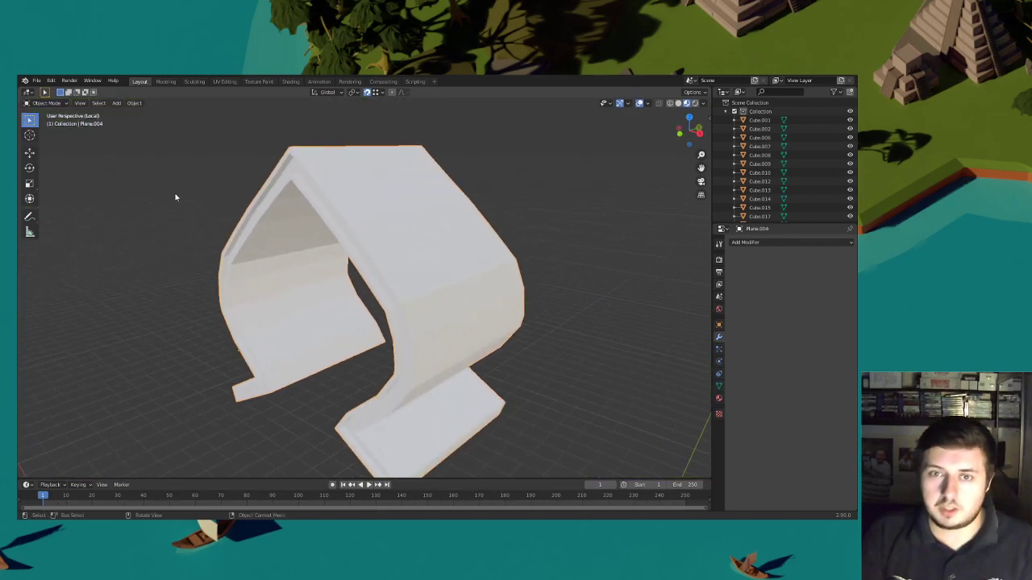
left_click(62, 108)
left_click(50, 123)
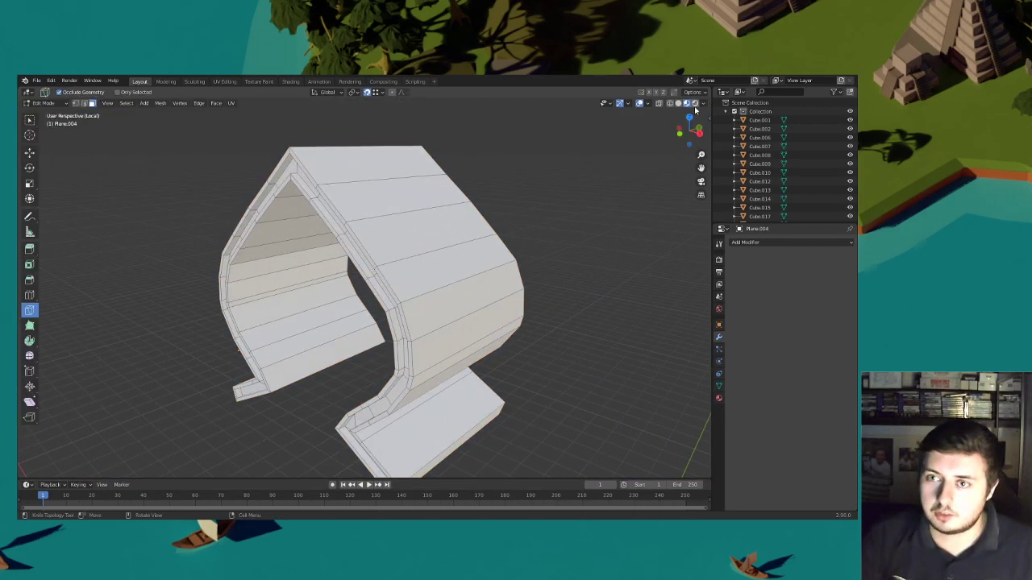
left_click(718, 398)
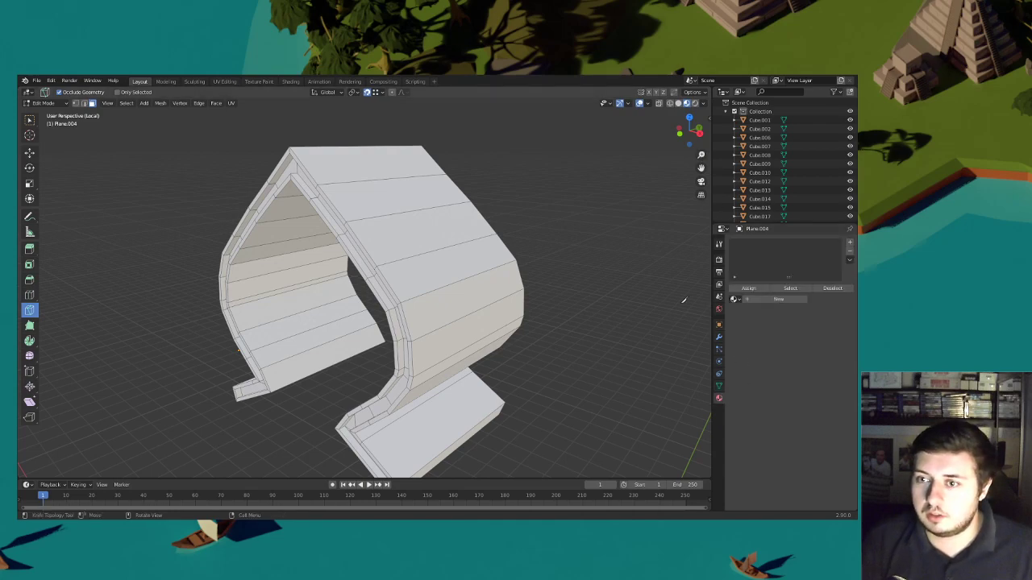
Select the arch's outer roof faces across both sides, including the flared eaves and their end faces
left_click(24, 119)
middle_click_drag(594, 376, 535, 390)
left_click(352, 427, "ctrl")
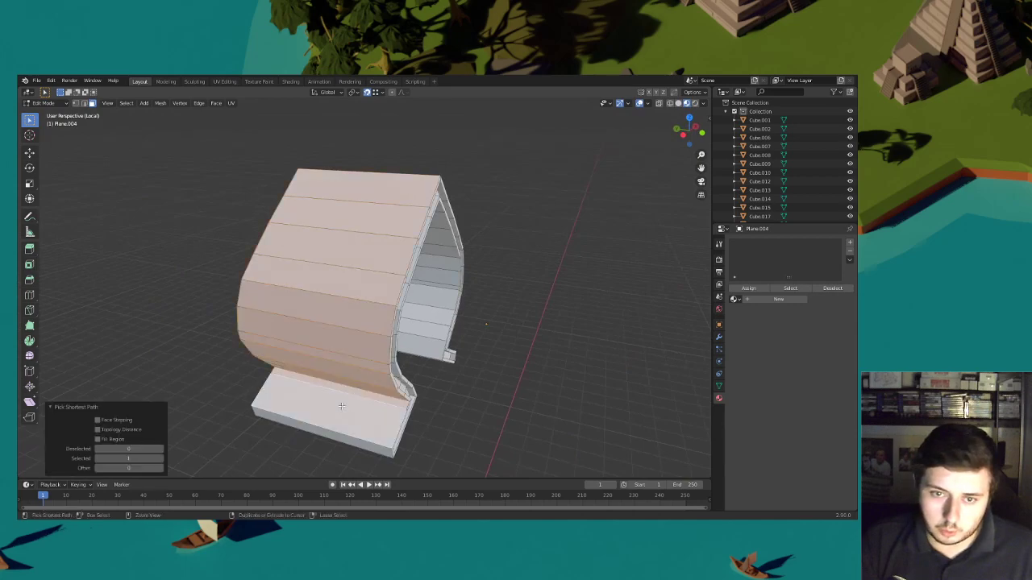
middle_click_drag(402, 403, 443, 377)
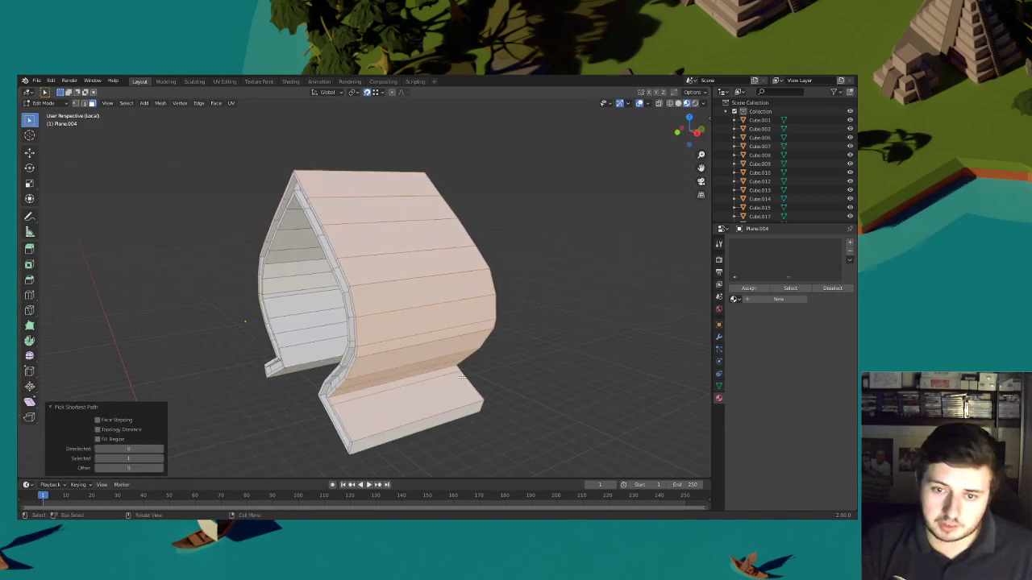
middle_click_drag(471, 415, 326, 369)
middle_click_drag(265, 430, 409, 379)
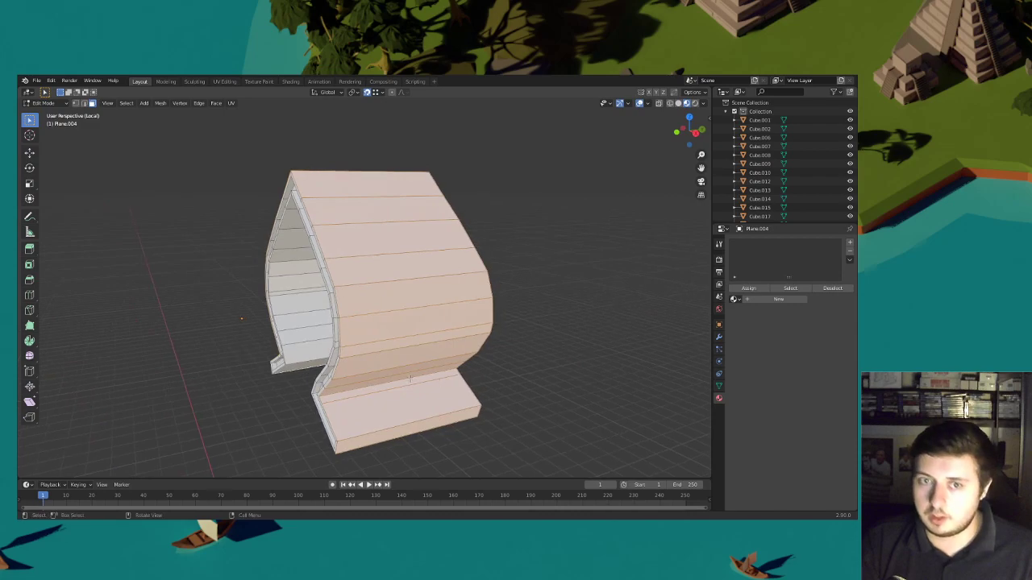
Give the arch a new material with a muted grey-brown base color and roughness 1.000, then clear the face selection
left_click(798, 299)
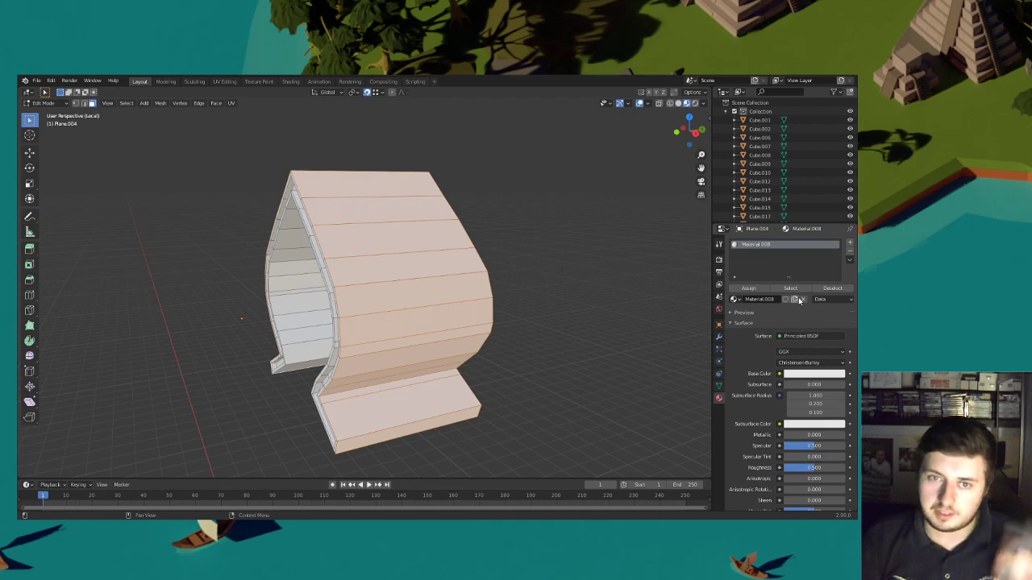
left_click(827, 375)
mouse_move(799, 287)
left_mouse_down()
mouse_move(839, 261)
mouse_move(840, 272)
left_mouse_up()
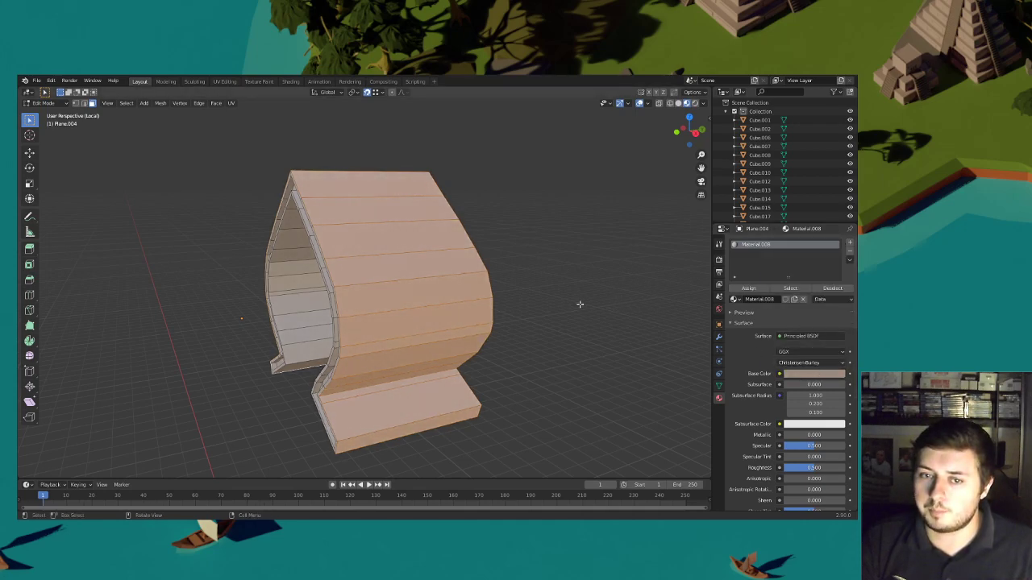
left_click_drag(816, 469, 847, 468)
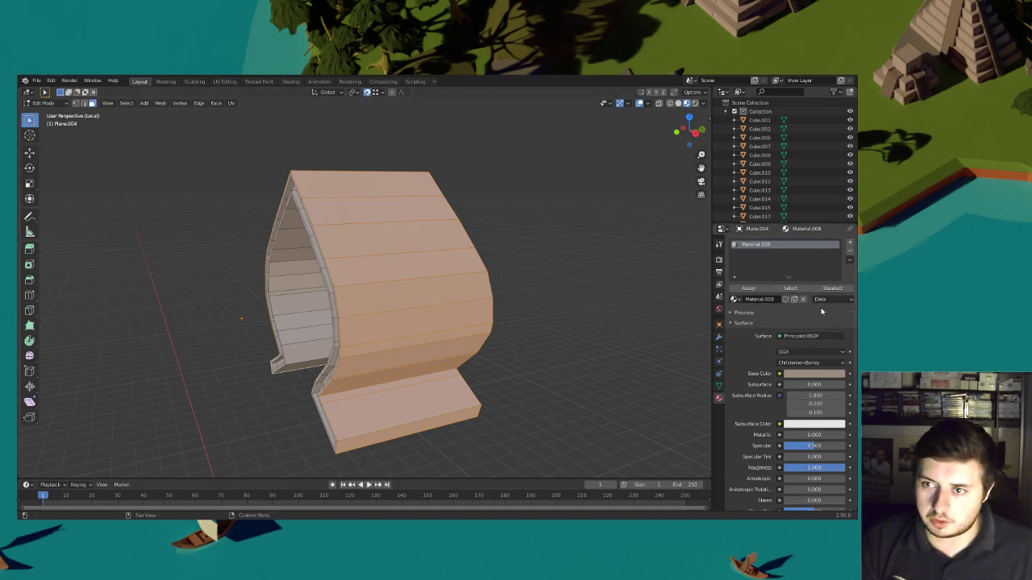
left_click(821, 375)
left_click_drag(796, 294, 792, 290)
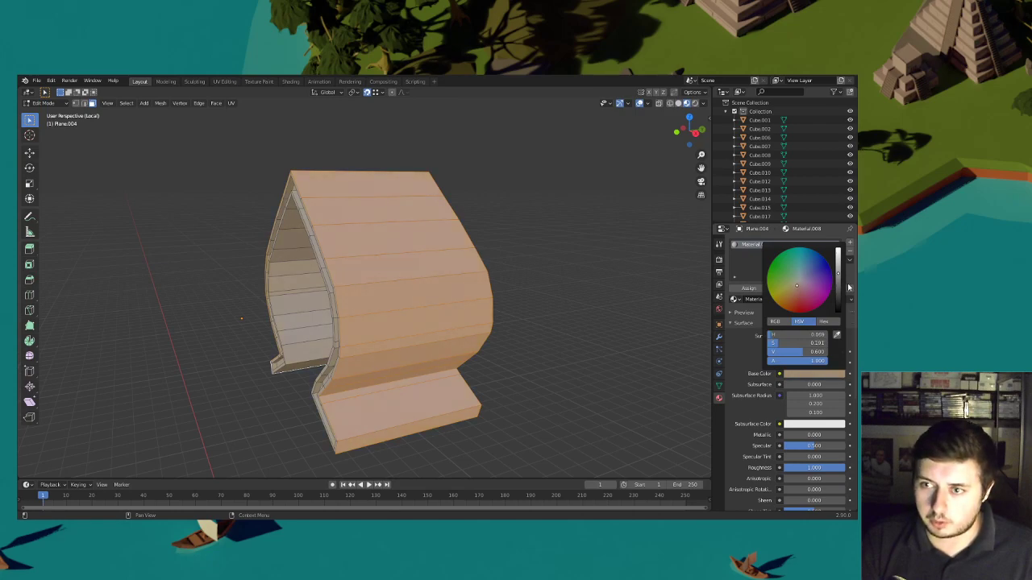
left_click(839, 285)
key("alt+a")
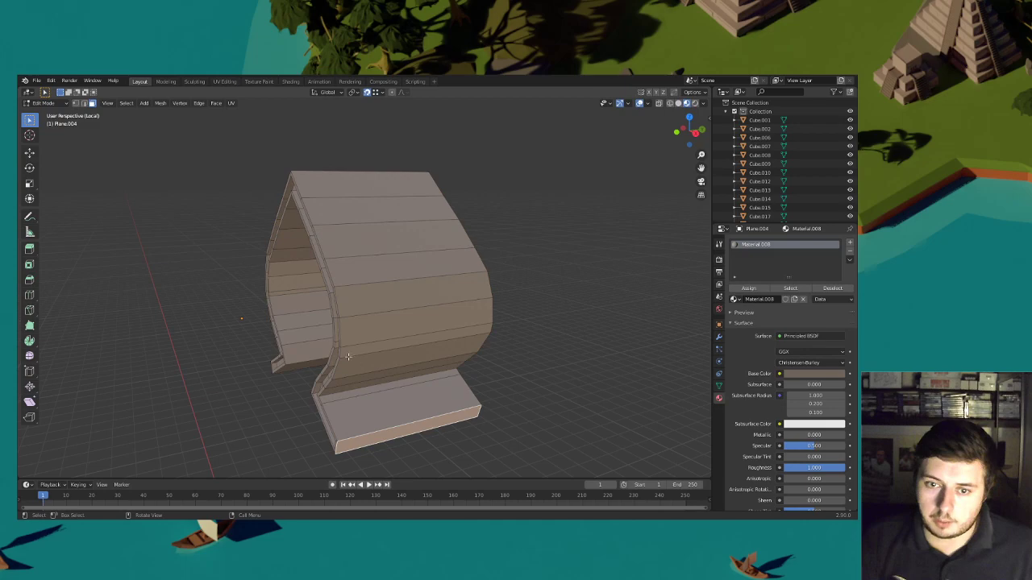
Select the outer face strip from one eave end over the ridge to the opposite eave end
middle_click_drag(352, 357, 485, 354)
left_click(409, 373, "ctrl")
left_click(318, 430)
left_click(315, 254, "ctrl")
middle_click_drag(484, 283, 355, 294)
left_click(385, 233, "ctrl")
middle_click_drag(463, 314, 416, 302)
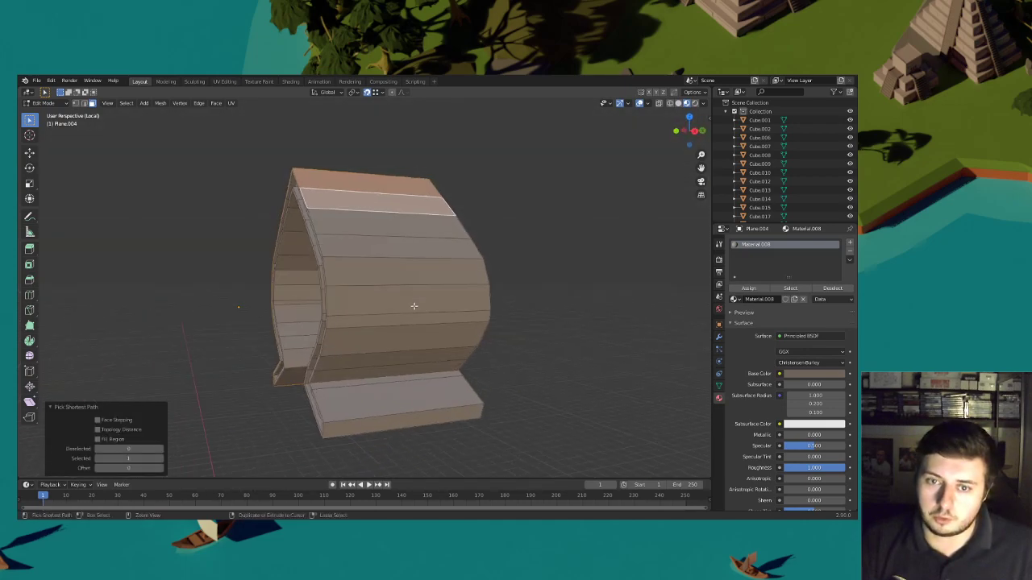
left_click(415, 403, "ctrl")
Assign the selected outer faces a second new material with a darker brown base color and roughness 1.000, then deselect them
left_click(850, 243)
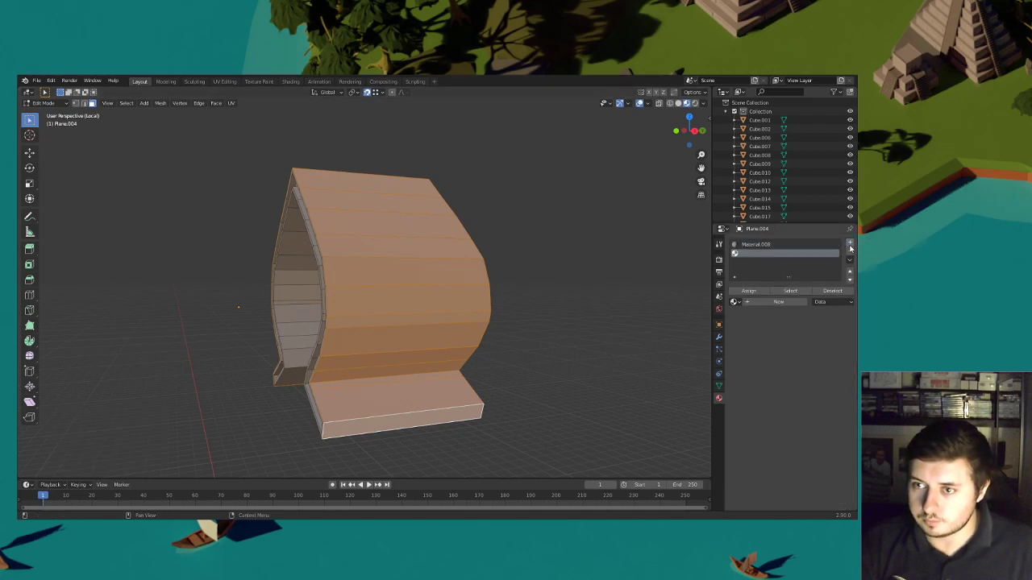
left_click(748, 290)
left_click(778, 301)
left_click(822, 376)
left_click(798, 288)
left_click_drag(839, 282, 840, 304)
left_click_drag(815, 471, 855, 471)
left_click(510, 300)
scroll(504, 298, "down", 3)
middle_click_drag(503, 298, 513, 320)
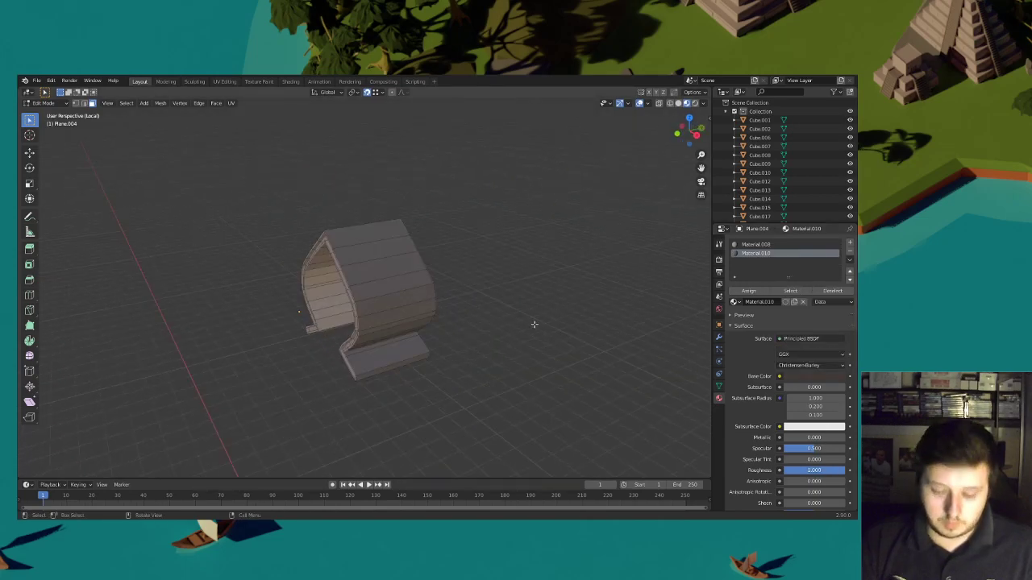
Exit the isolated view of the arch and return to Object Mode
key("KP_Divide")
scroll(520, 264, "down", 5)
middle_click_drag(520, 264, 451, 276)
left_click(53, 104)
left_click(56, 114)
scroll(383, 303, "up", 2)
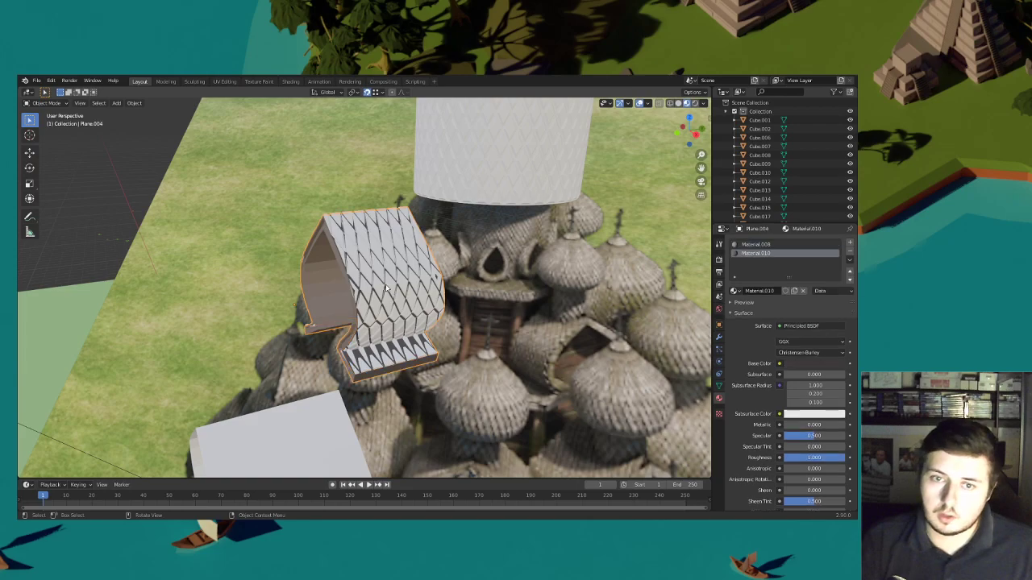
Assign the existing Material.010 to the shingles covering the arch roof
left_click(411, 284)
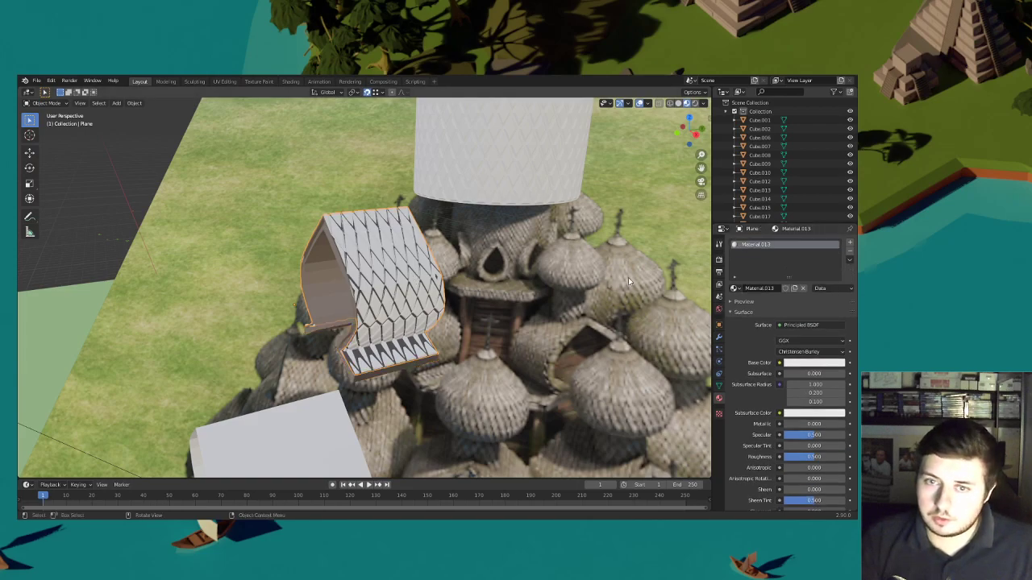
left_click(734, 288)
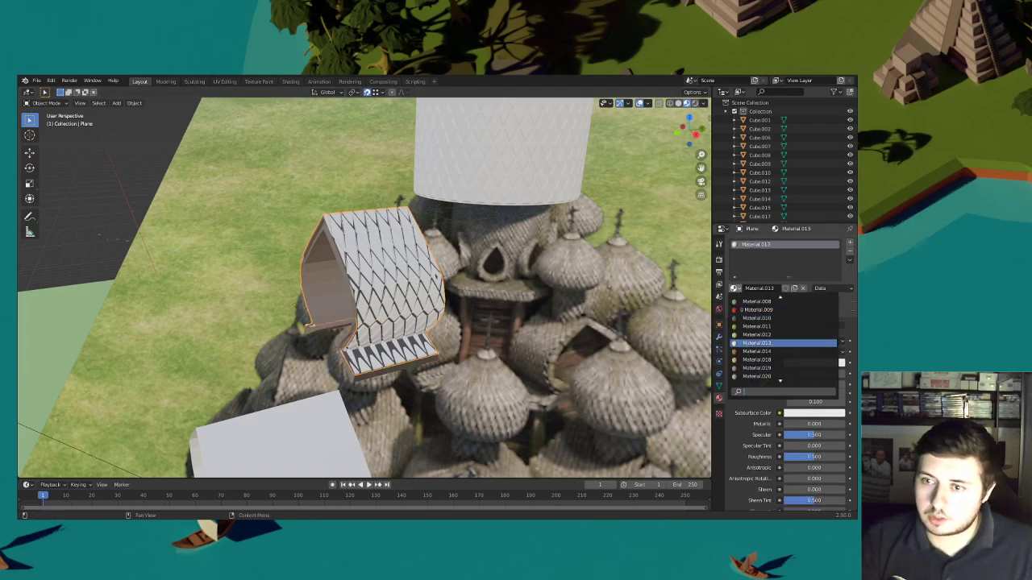
left_click(790, 324)
middle_click_drag(396, 221, 415, 295)
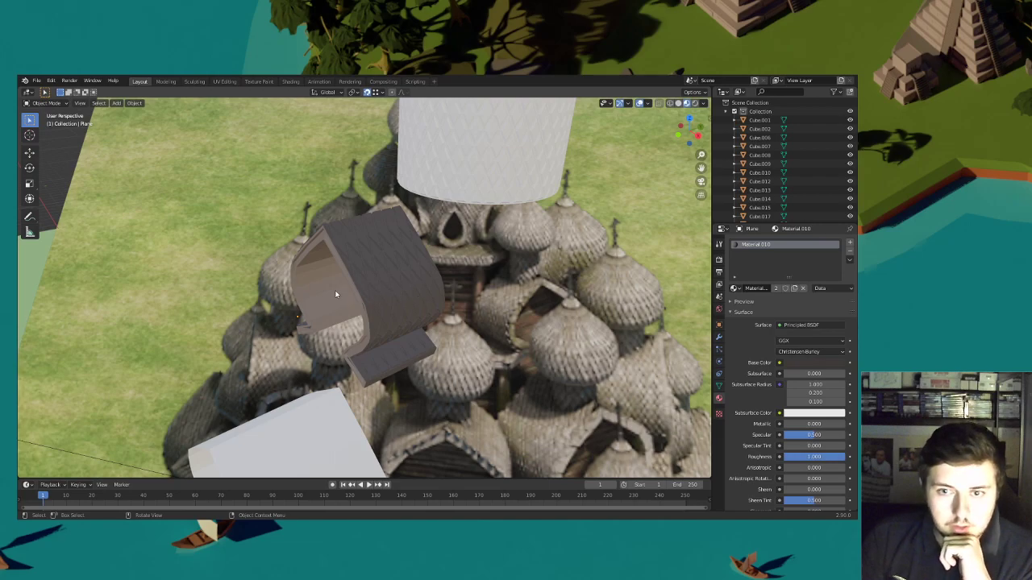
Lighten the base color of Material.008 on the arch body to a pale grey-beige
middle_click_drag(340, 292, 350, 267)
left_click(343, 269)
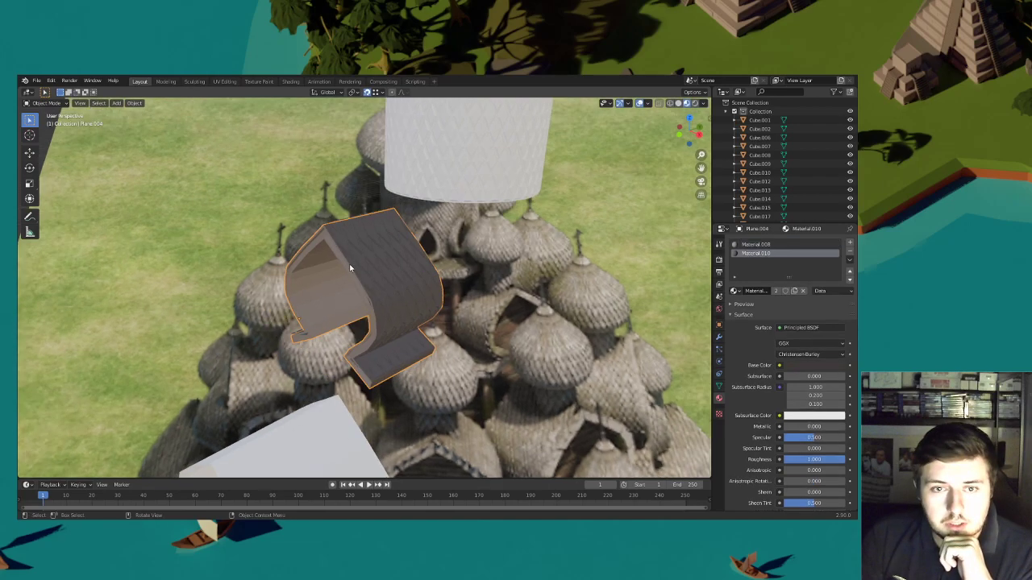
left_click(791, 246)
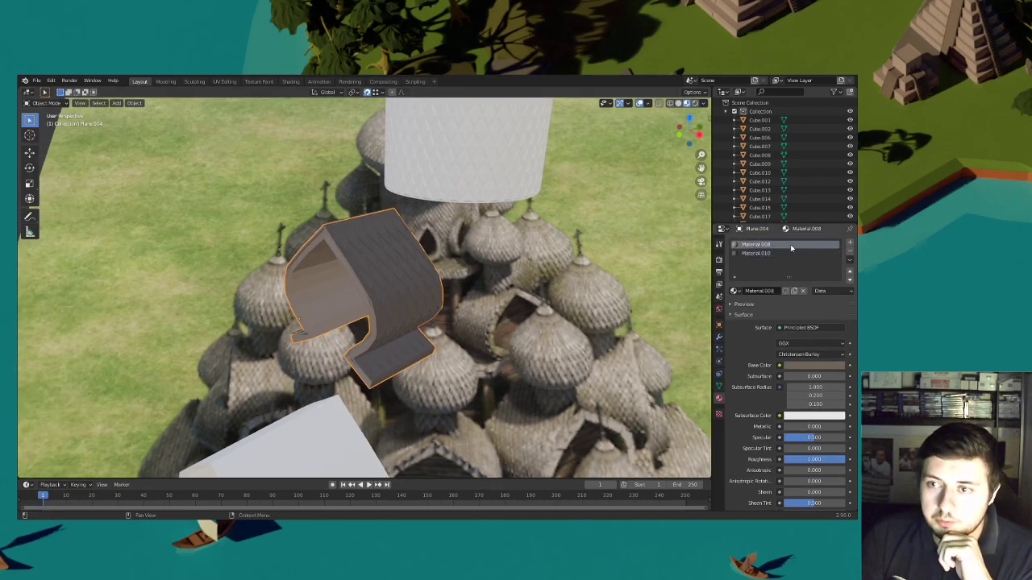
left_click(817, 366)
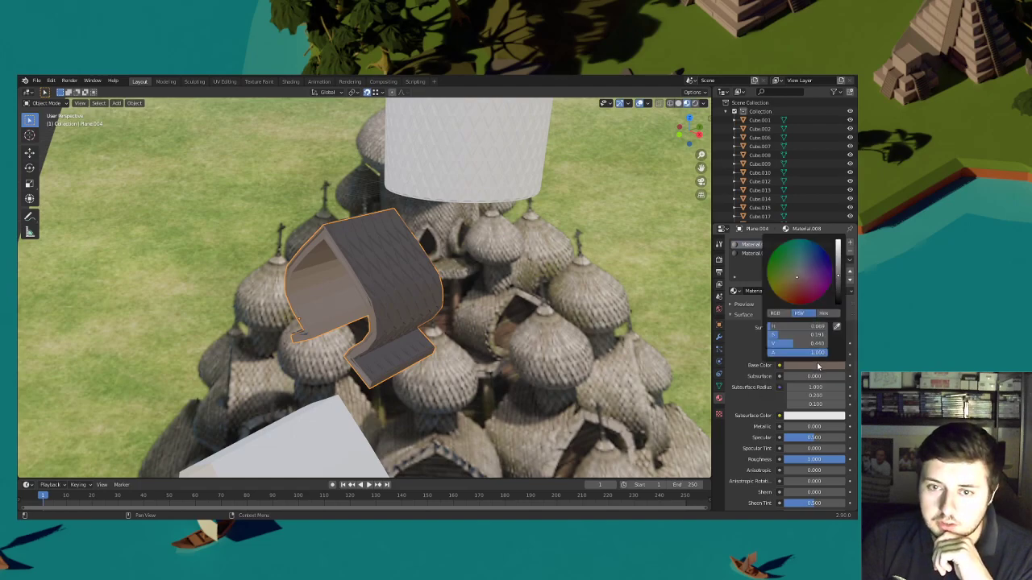
left_click_drag(839, 276, 838, 268)
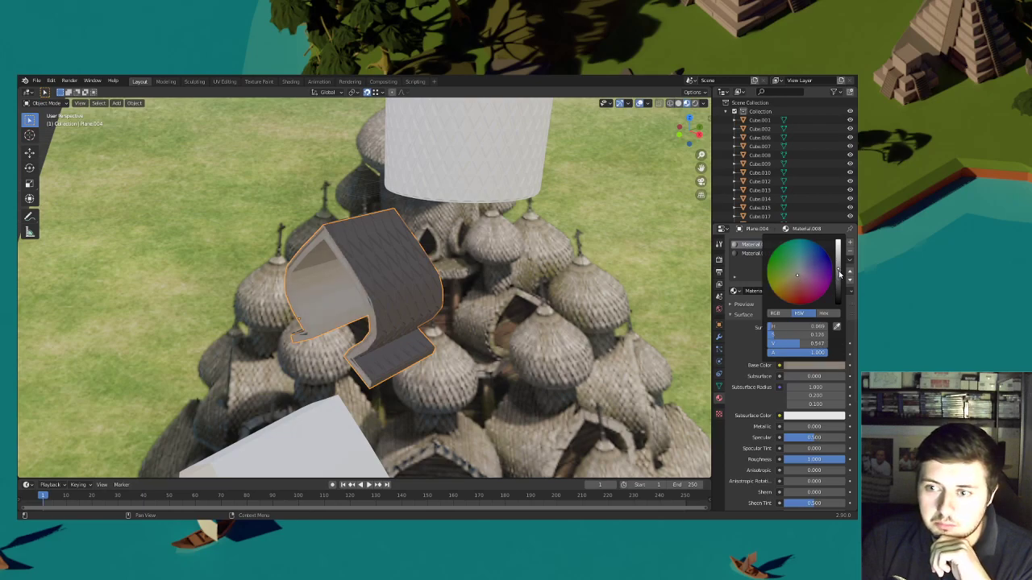
left_click_drag(838, 268, 838, 266)
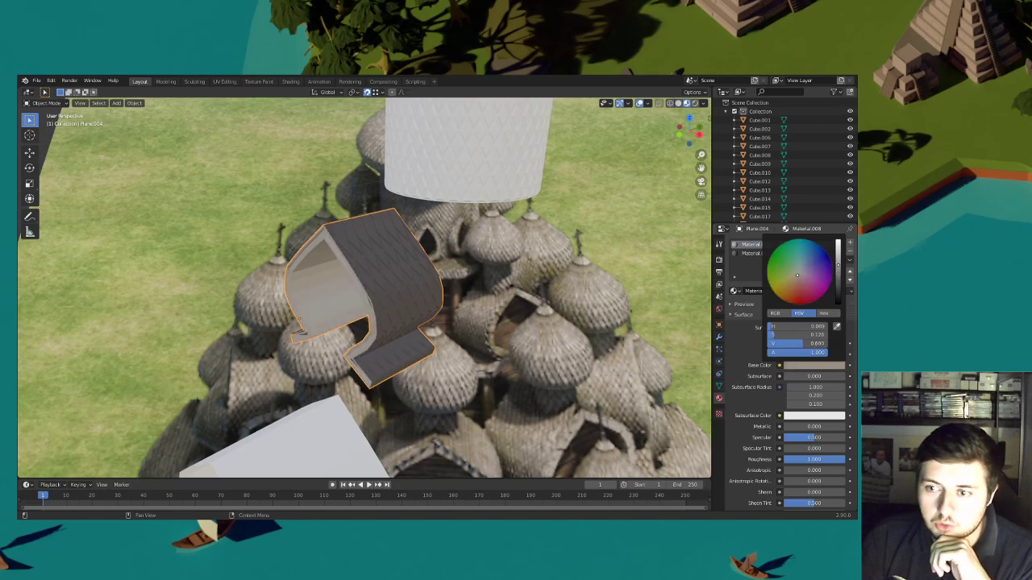
Lighten the base color of the shingles' Material.010 to a light grey-brown
left_click(415, 293)
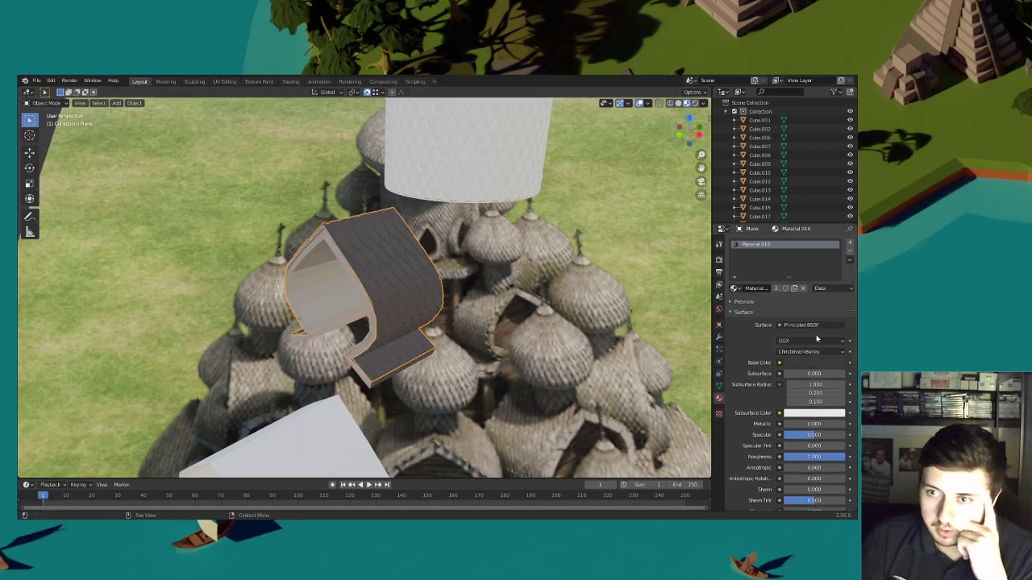
left_click(810, 364)
left_click_drag(839, 282, 838, 261)
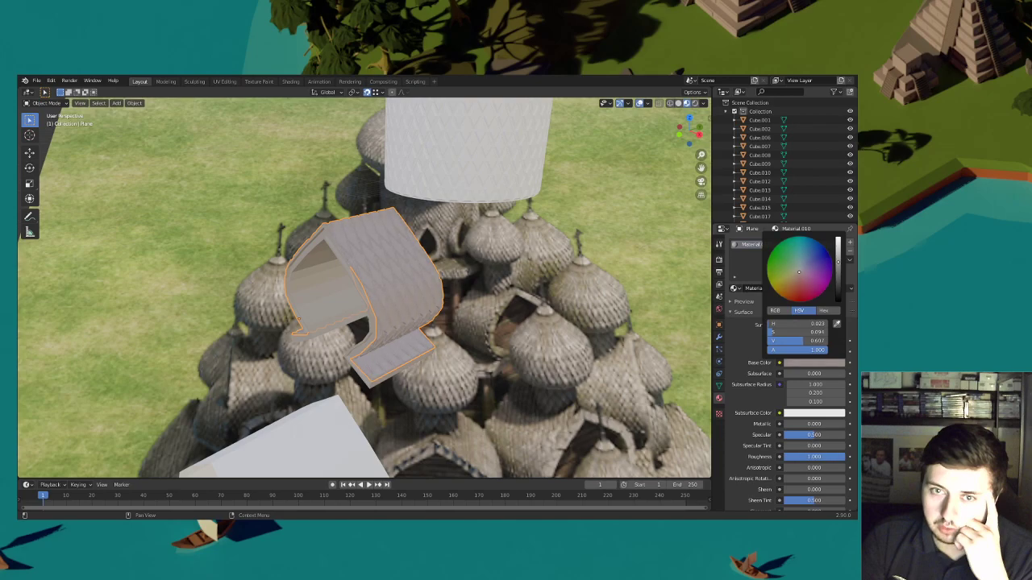
scroll(621, 281, "down", 3)
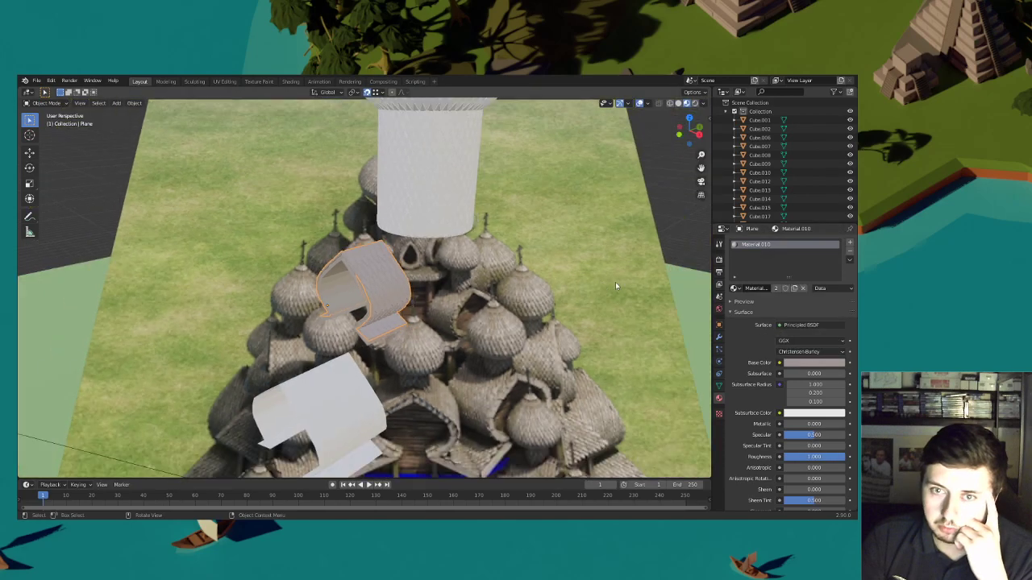
Open the plain lower roof arch in Edit Mode with all its faces selected
middle_click_drag(621, 280, 580, 281)
middle_click_drag(388, 231, 379, 291)
left_click(379, 290)
left_click(59, 103)
left_click(52, 124)
middle_click_drag(311, 233, 381, 257)
key("a")
key("a")
middle_click_drag(418, 345, 454, 285)
scroll(441, 279, "up", 4)
Try extruding all the lower arch's faces along their normals, and undo the extrusion
right_click(463, 290)
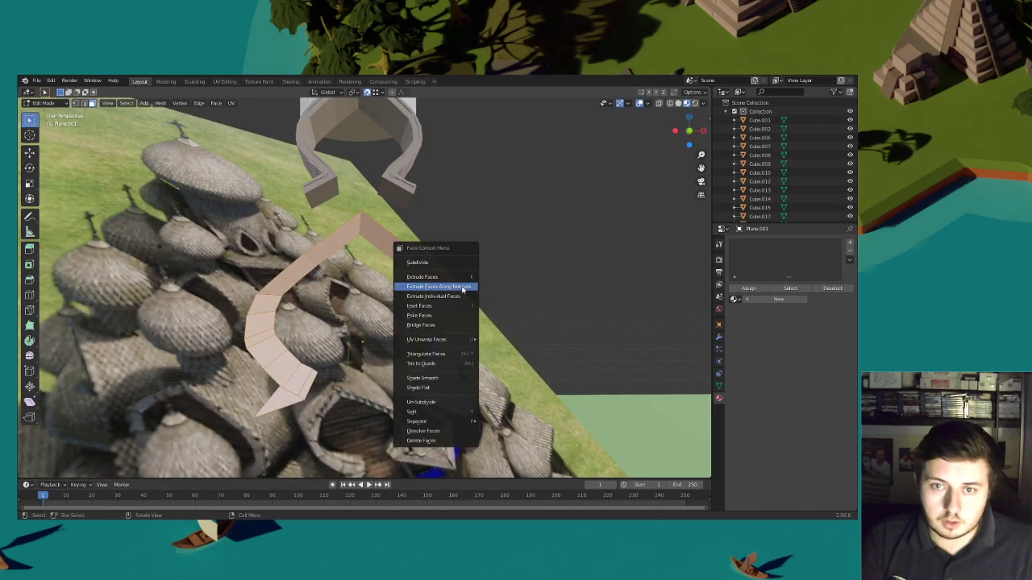
left_click(463, 290)
left_click(474, 283)
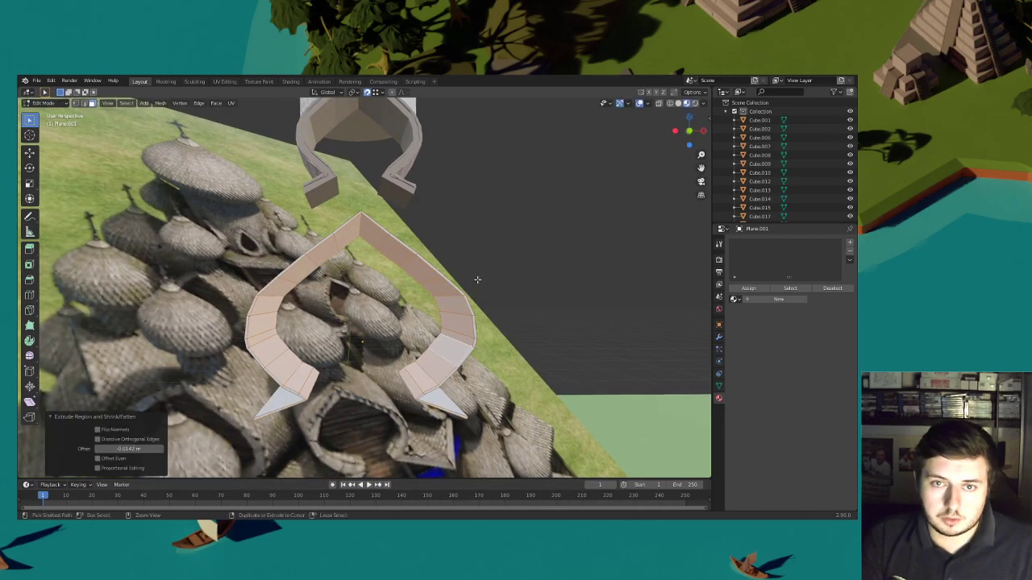
key("ctrl+z")
In front view, extrude the lower arch's faces along their normals by about 0.068 m
left_click(692, 132)
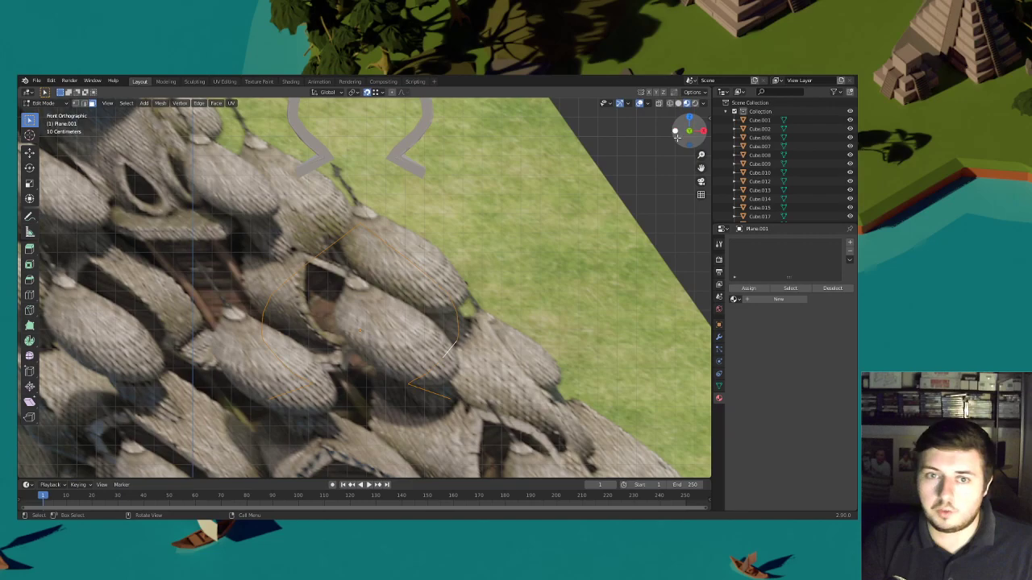
scroll(508, 240, "down", 5)
scroll(499, 240, "up", 1)
right_click(498, 240)
left_click(498, 240)
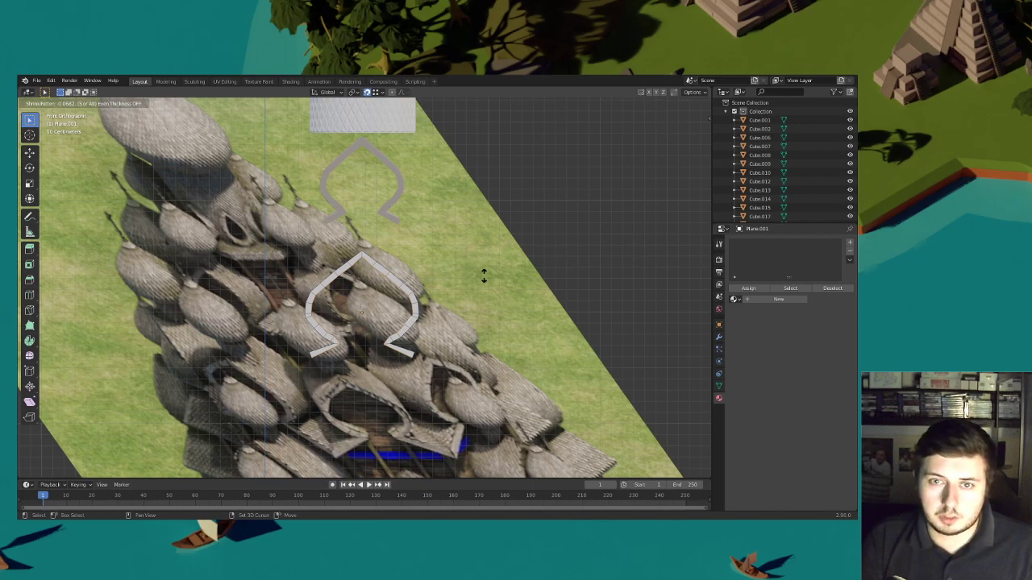
left_click(484, 276)
In wireframe vertex editing, adjust the inner ridge vertex vertically by about 0.015 m to even out the peak's thickness
left_click(75, 103)
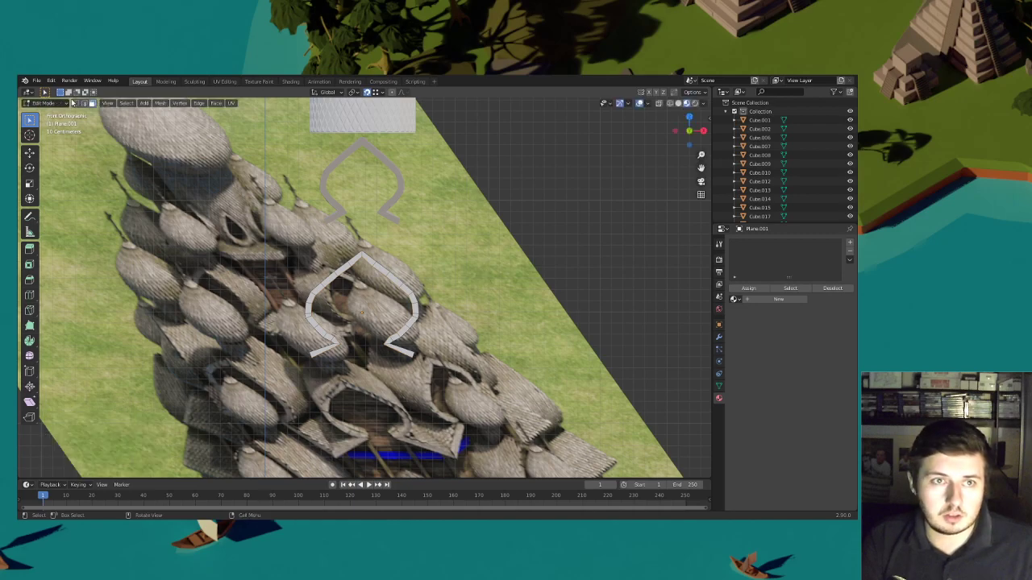
scroll(396, 276, "up", 4)
left_click(669, 103)
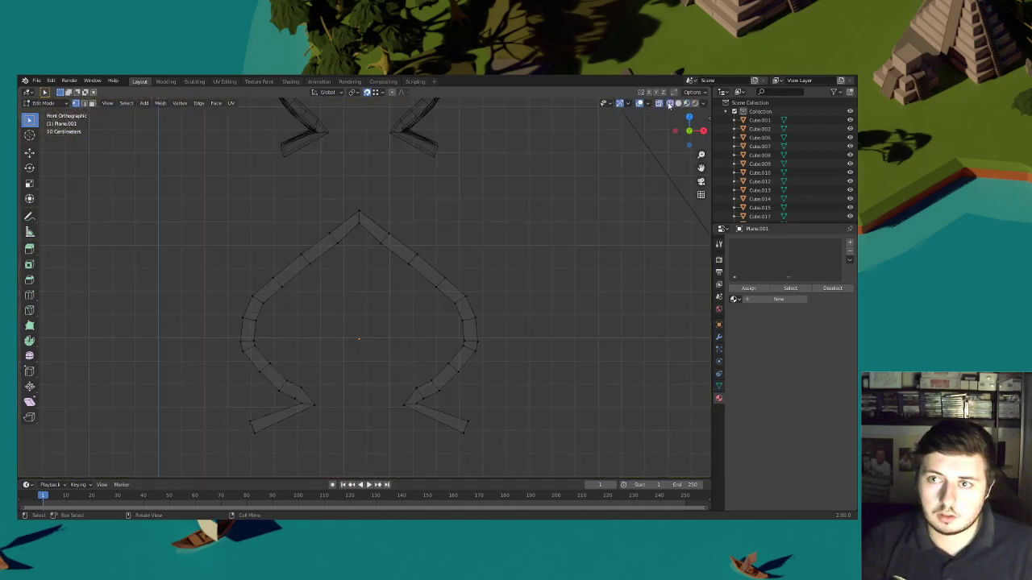
left_click(359, 229)
key("g")
key("z")
left_click(357, 225)
scroll(422, 350, "up", 3)
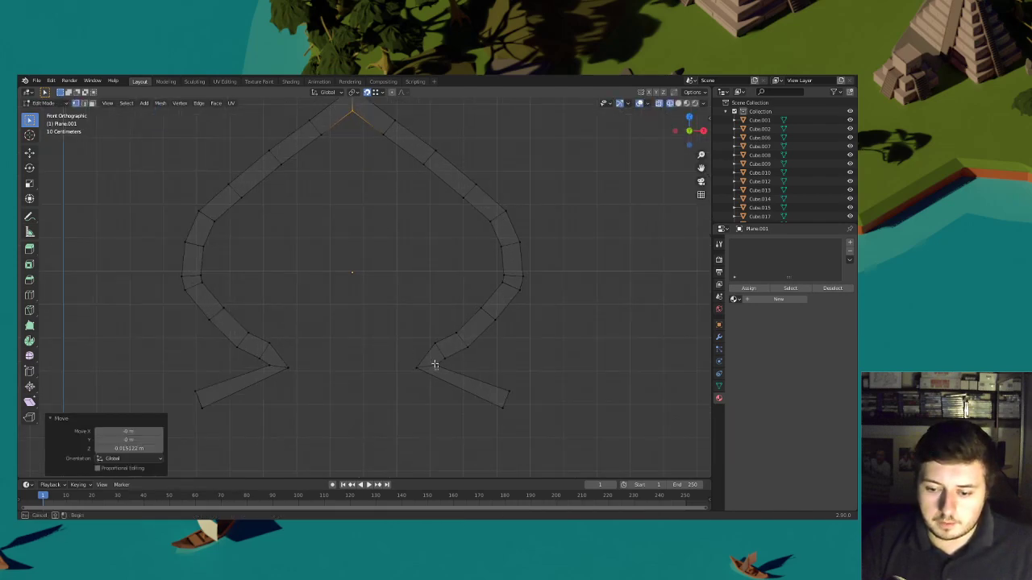
Spread the two upper vertices where the flared eaves meet the arch by scaling them about 1.24 along X
left_click(434, 365)
left_click(268, 367, "shift")
key("s")
key("x")
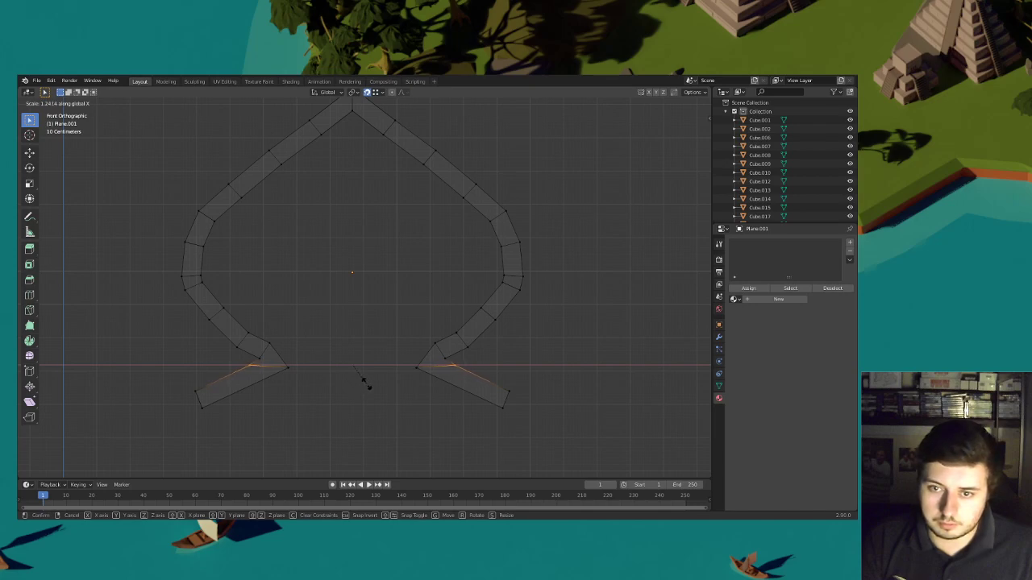
left_click(367, 385)
left_click(368, 369)
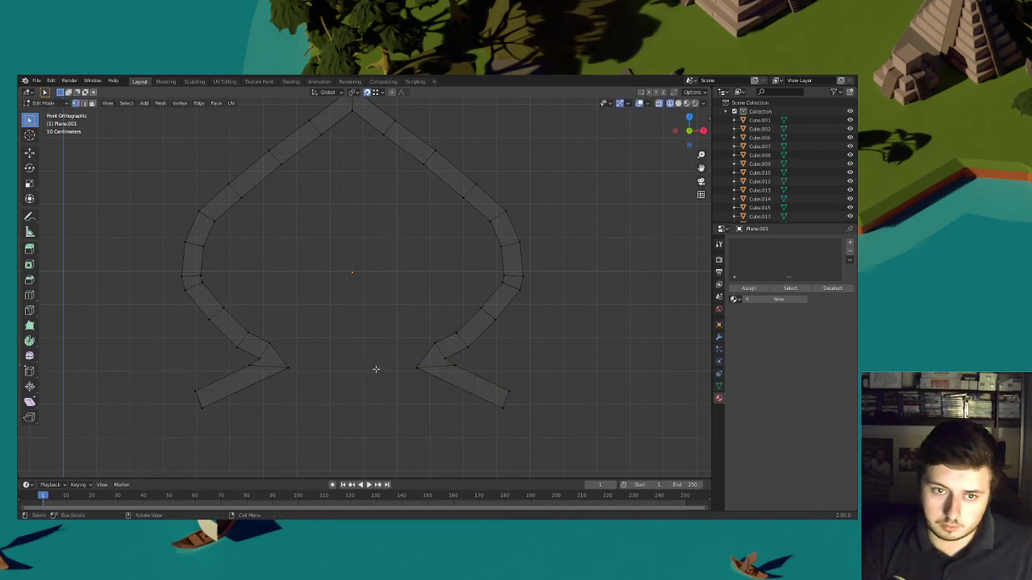
Adjust the outer neck vertices above both eaves vertically and lower the inner neck pair by about 0.013 m
left_click(445, 358)
left_click(262, 358, "shift")
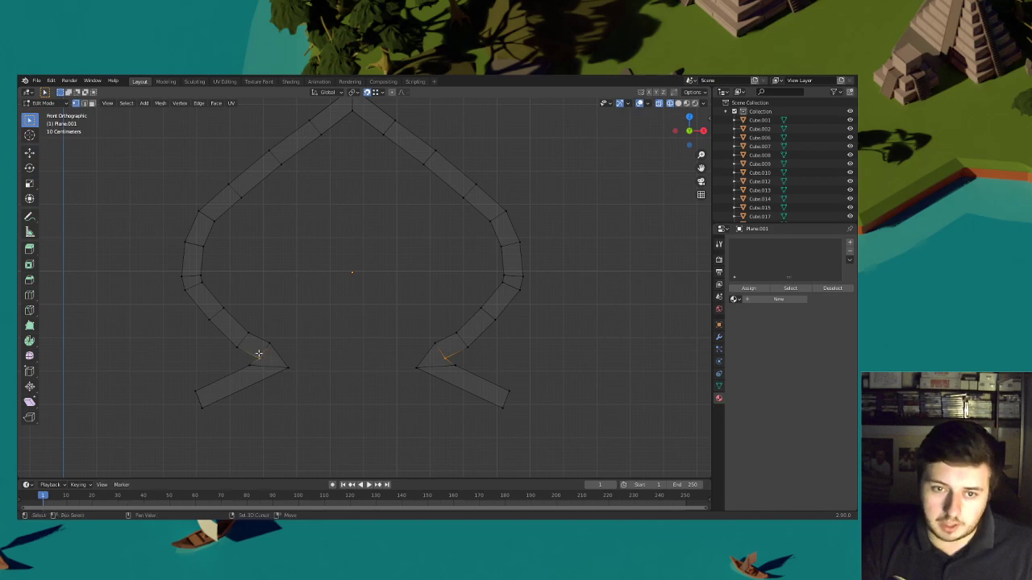
key("g")
key("z")
left_click(318, 345)
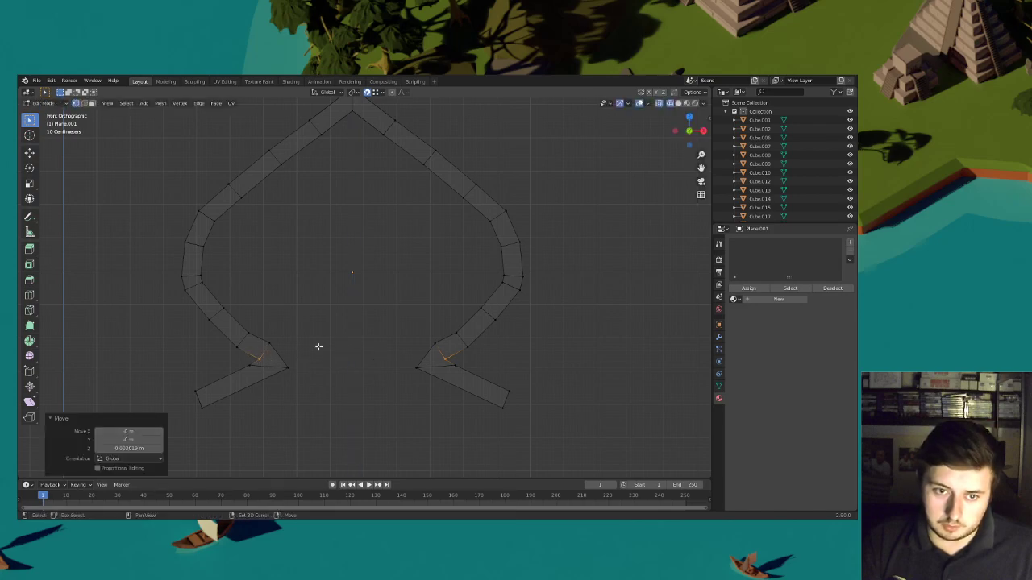
left_click(278, 346)
key("g")
key("z")
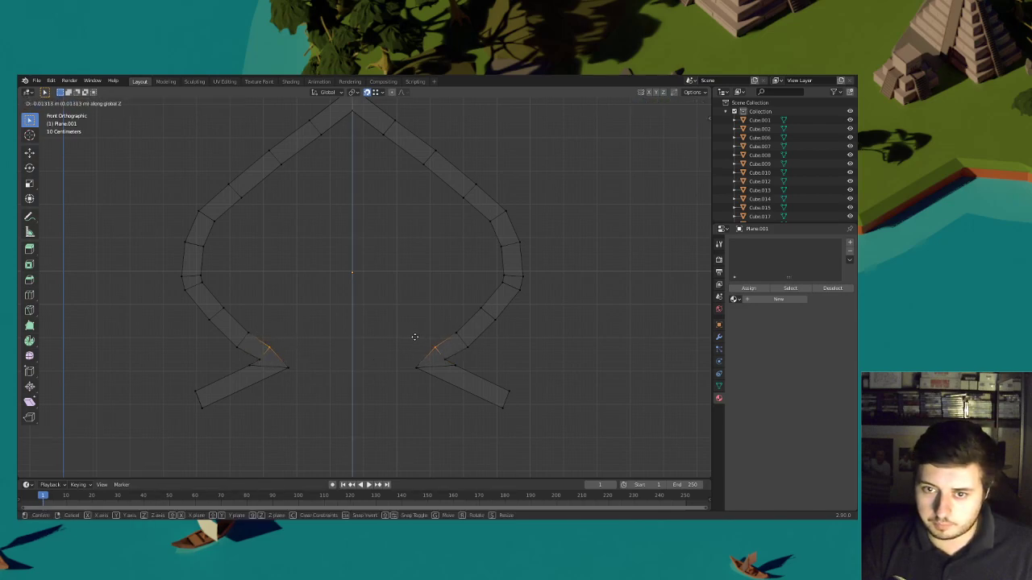
left_click(415, 339)
Scale the outer neck vertices by about 1.07 along X and lower the inner neck pair by about 0.009 m
left_click_drag(464, 372, 441, 357)
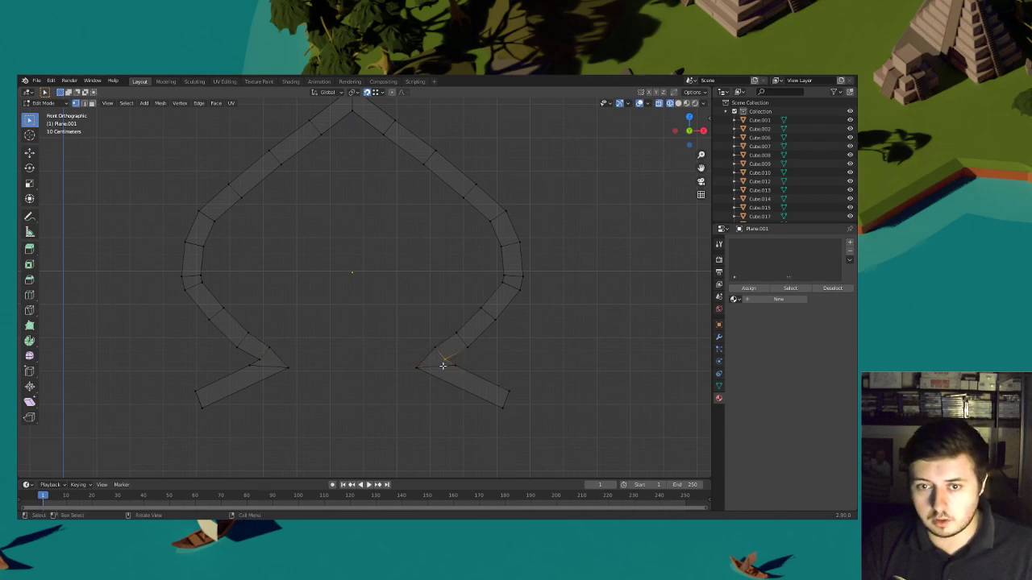
left_click(266, 362, "shift")
key("s")
key("x")
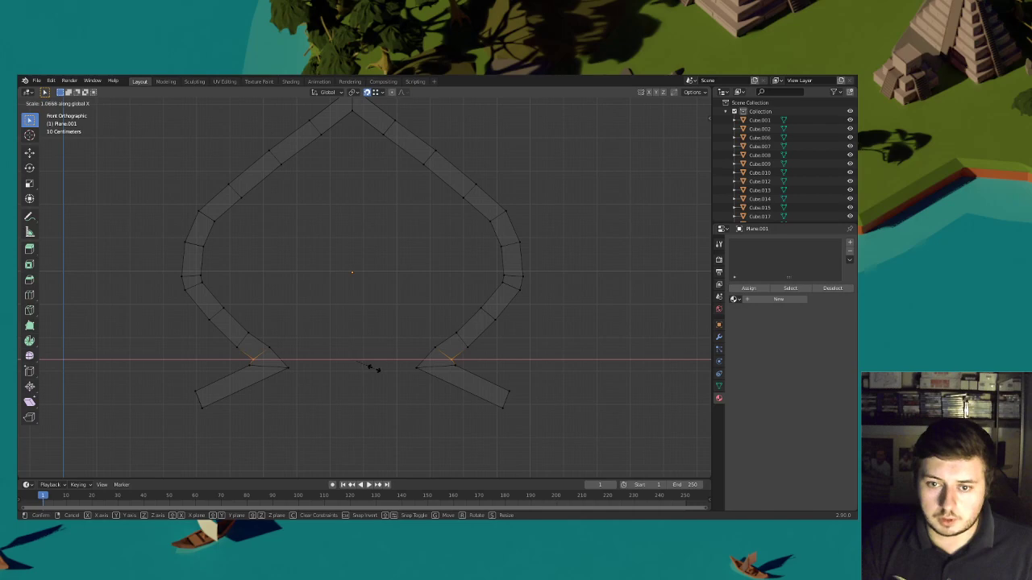
left_click(371, 367)
left_click_drag(438, 350, 290, 326)
key("g")
key("z")
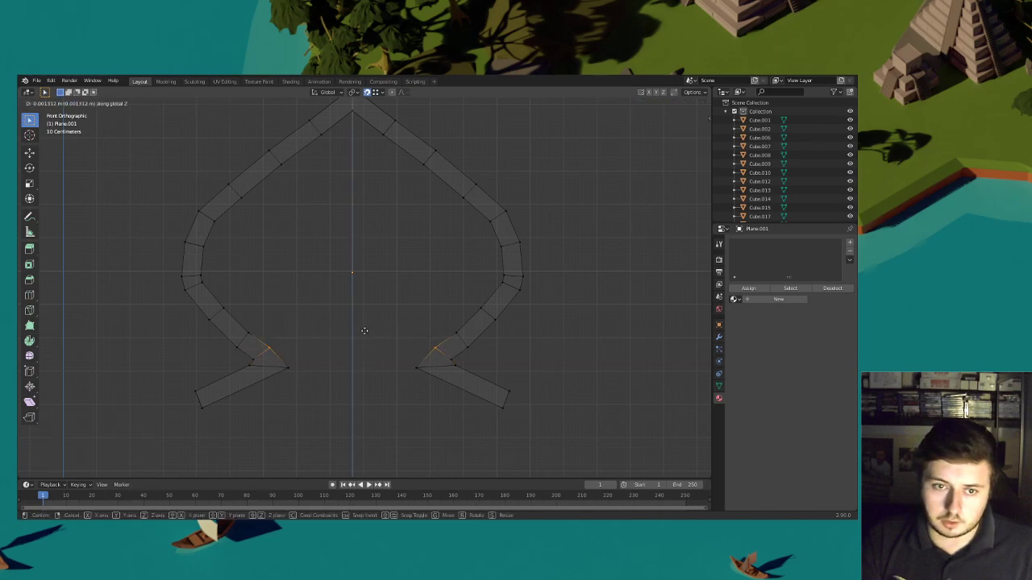
left_click(438, 368)
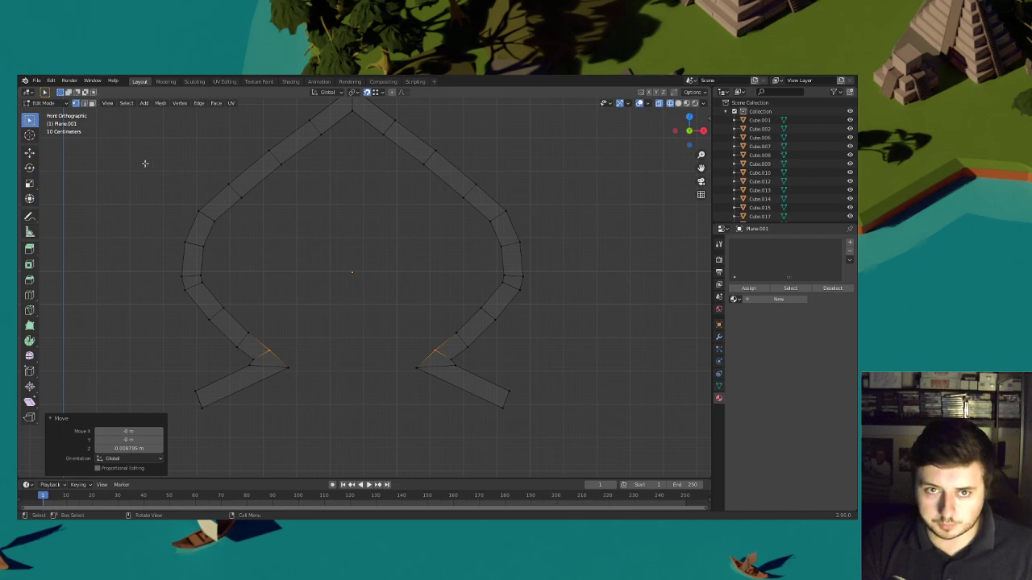
Select the arch's front rim faces from one eave end up to just past the ridge
left_click(92, 104)
scroll(359, 266, "down", 3)
middle_click_drag(395, 274, 423, 192)
left_click(400, 355)
left_click(348, 180, "ctrl")
left_click(346, 178, "shift")
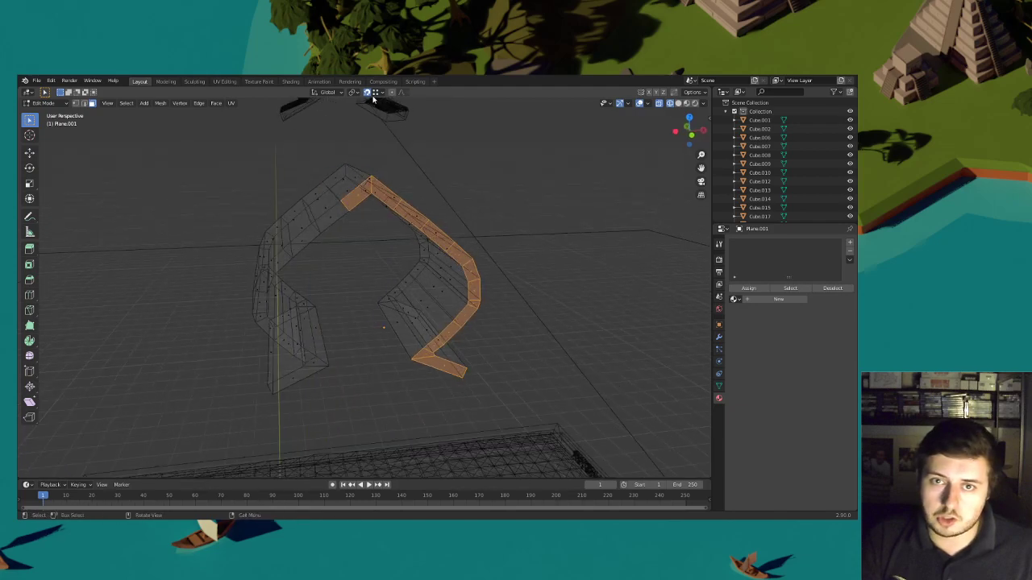
In solid shading, extend the front rim face selection down the other side to the opposite eave end
left_click(678, 103)
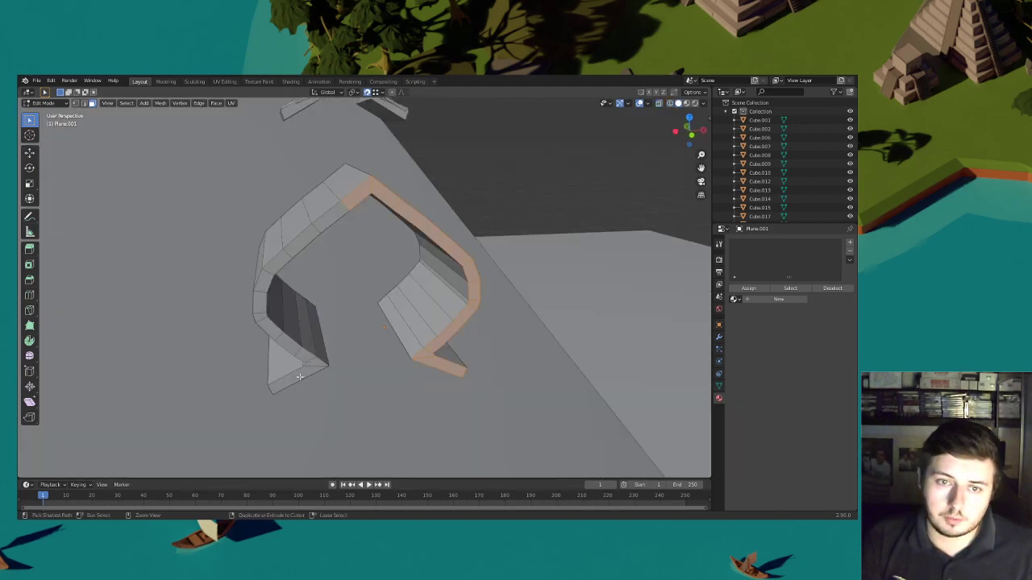
middle_click_drag(323, 354, 300, 372)
key("ctrl+z")
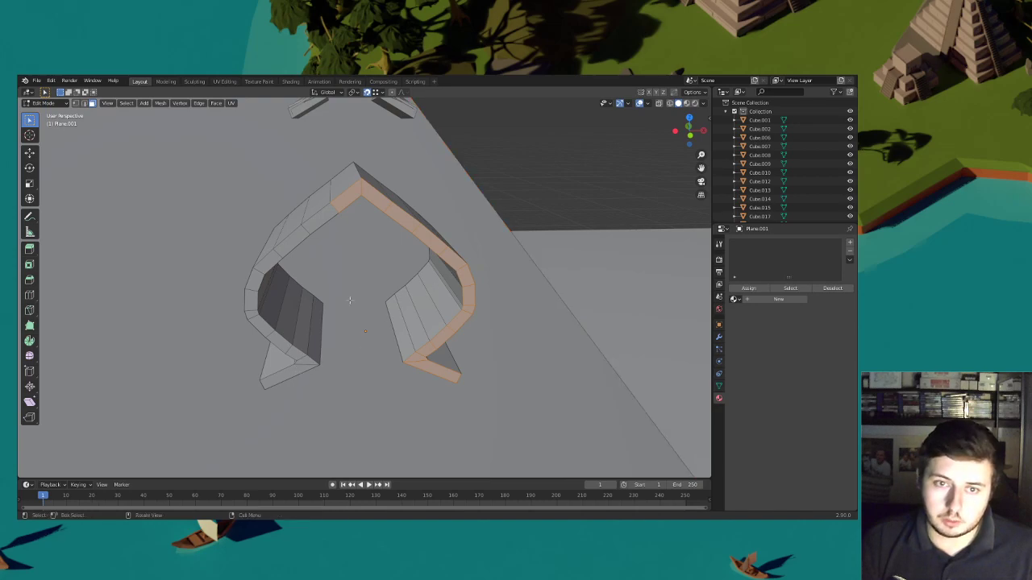
left_click(322, 221, "shift")
left_click(288, 375, "ctrl")
middle_click_drag(469, 337, 479, 296)
scroll(507, 283, "up", 3)
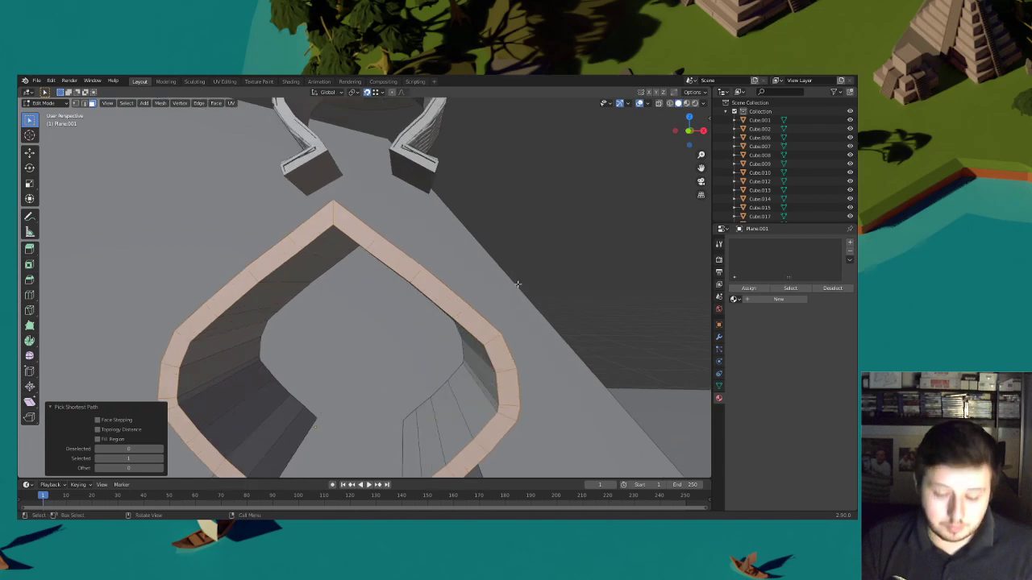
Inset the arch's selected front rim faces together as one continuous strip rather than individually
key("i")
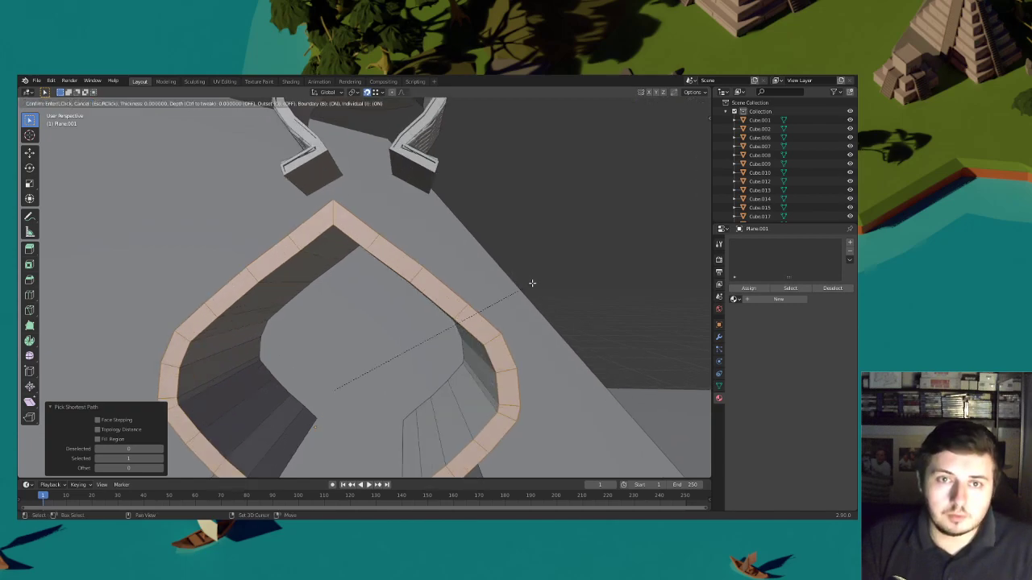
key("i")
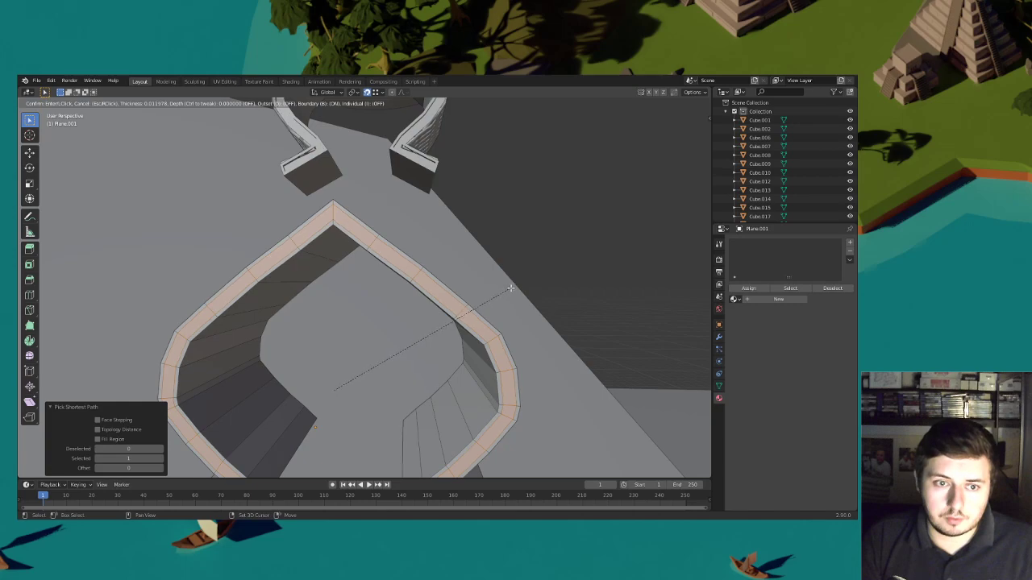
left_click(504, 292)
Extrude the inset rim strip, recess it about 0.007 m along Y, and return to Object Mode
middle_click_drag(503, 291, 482, 296)
key("e")
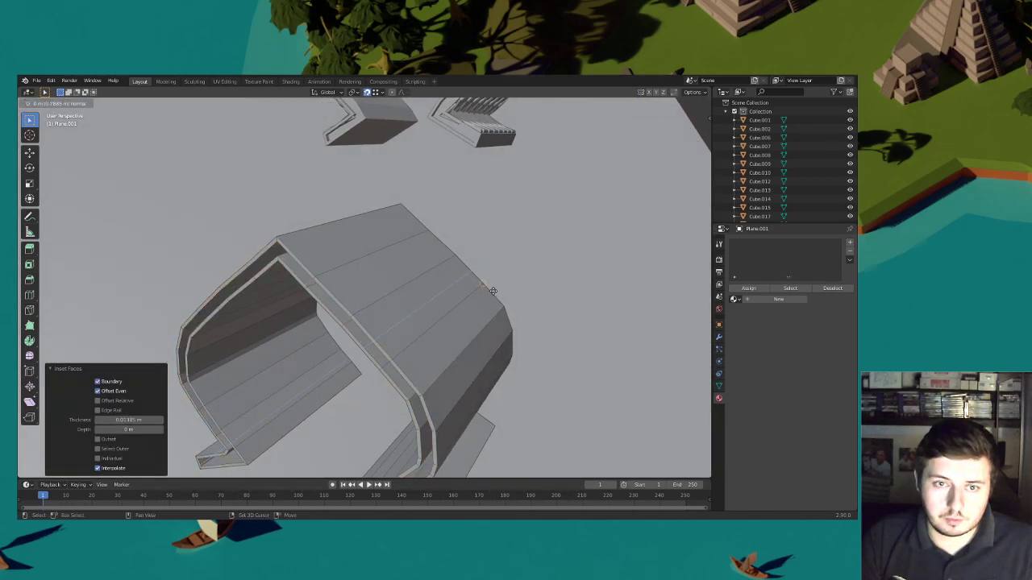
right_click(496, 291)
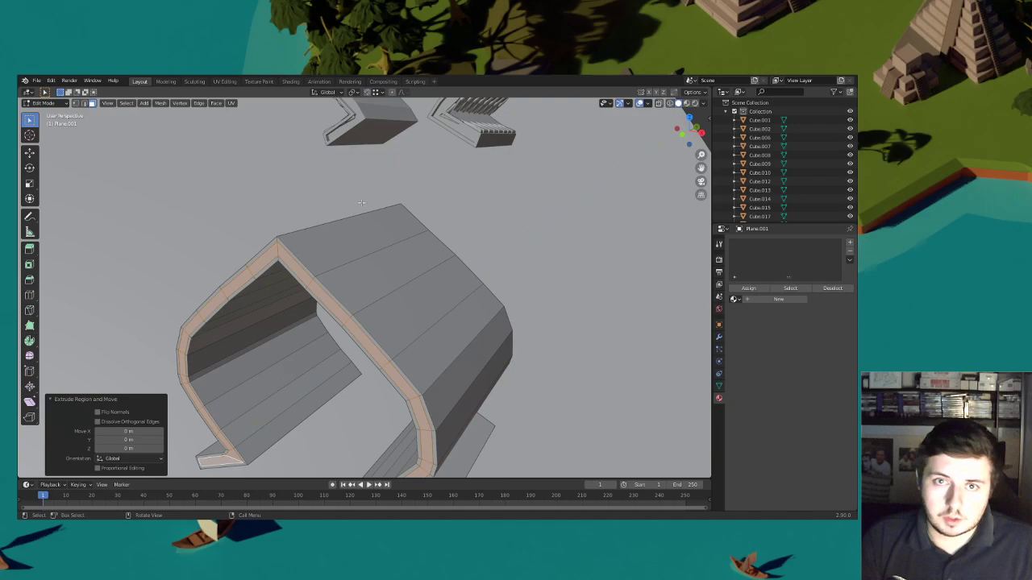
key("g")
key("y")
left_click(364, 231)
key("shift+alt+z")
scroll(364, 234, "down", 3)
middle_click_drag(365, 234, 419, 250)
scroll(392, 264, "up", 3)
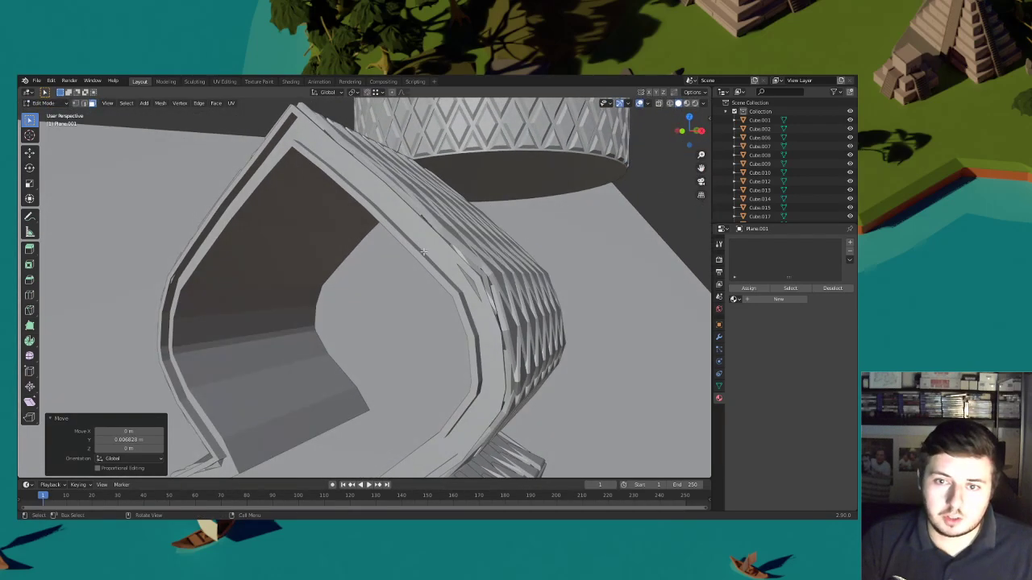
left_click(50, 104)
left_click(47, 112)
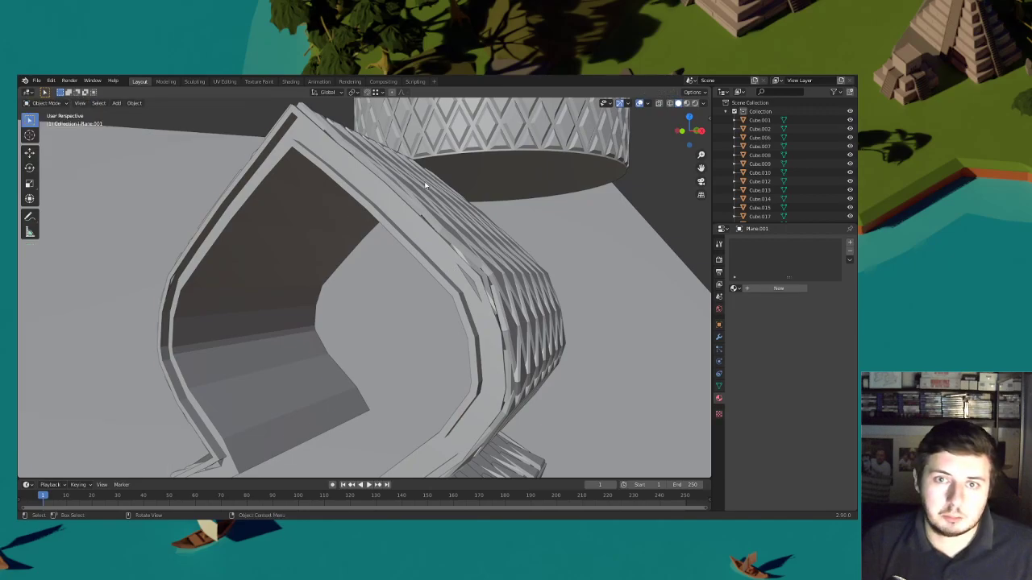
Select the arch's shingle layer and move it along Y relative to the front rim
left_click(434, 188)
middle_click_drag(441, 191, 387, 198)
key("g")
key("y")
left_click(511, 306)
Scale the shingle layer along Y and shift it about 0.003 m along Y
scroll(516, 298, "down", 3)
middle_click_drag(633, 263, 588, 269)
key("s")
key("y")
left_click(586, 268)
key("g")
key("y")
left_click(527, 269)
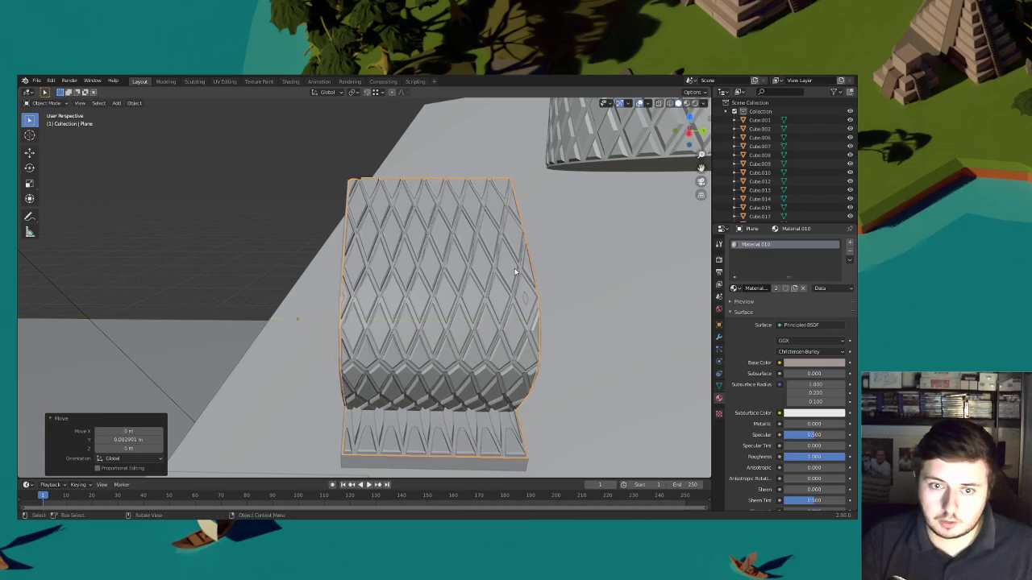
Examine how the shingle layer meets the recessed front rim at the eave corners
middle_click_drag(527, 269, 455, 257)
left_click(144, 169)
middle_click_drag(291, 211, 392, 192)
mouse_move(222, 284)
middle_mouse_down("shift")
mouse_move(250, 283)
mouse_move(226, 301)
middle_mouse_up("shift")
middle_click_drag(298, 316, 311, 221, "shift")
scroll(387, 266, "up", 6)
left_click(483, 297)
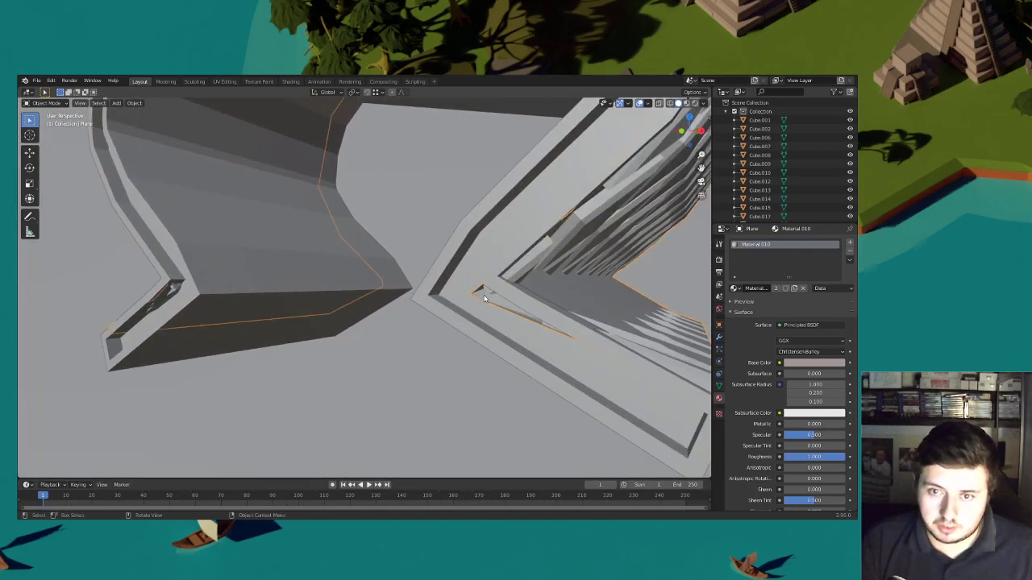
middle_click_drag(442, 316, 158, 196)
key("Tab")
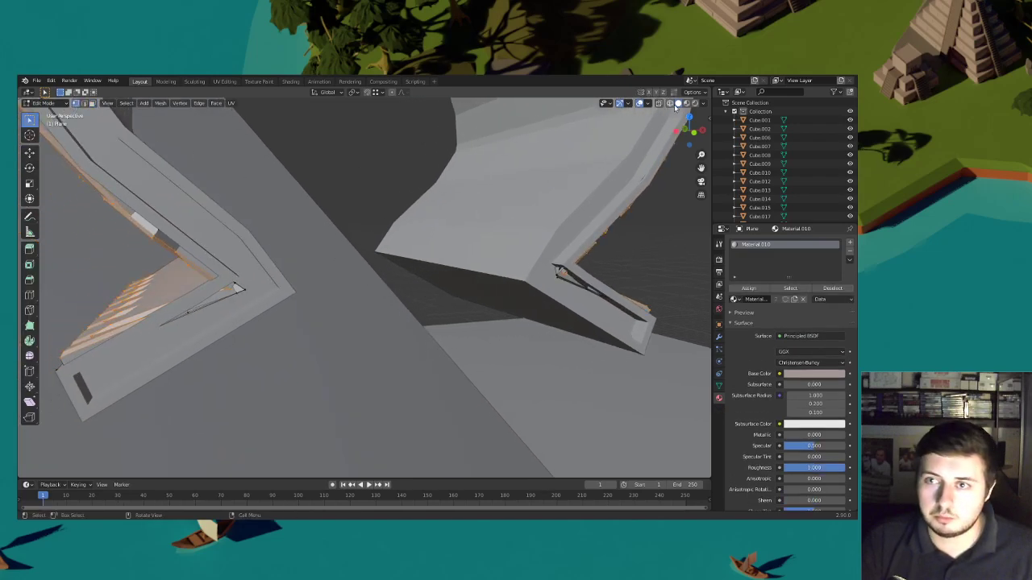
left_click(672, 104)
mouse_move(219, 327)
middle_mouse_down()
mouse_move(323, 299)
mouse_move(320, 329)
middle_mouse_up()
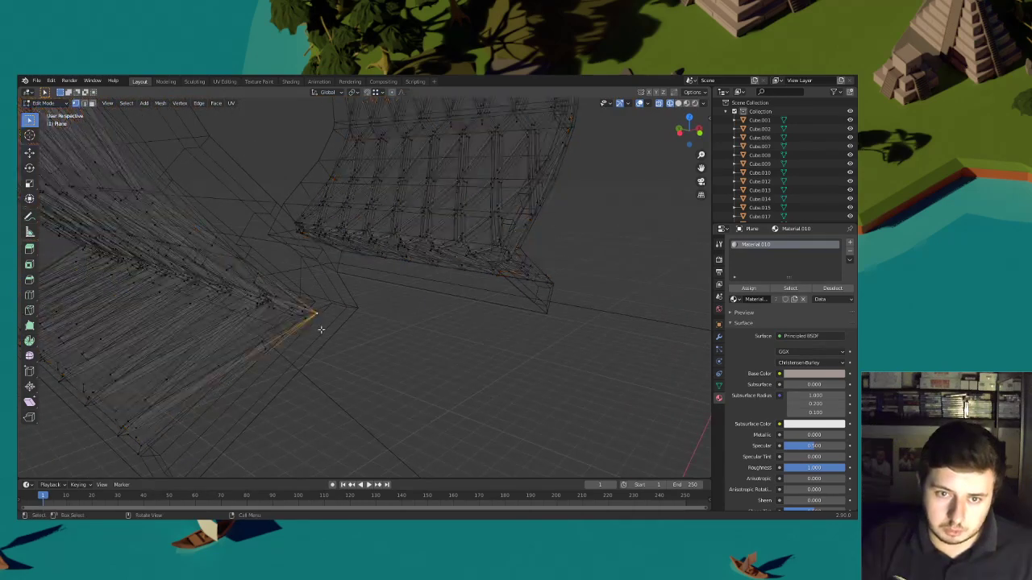
scroll(322, 334, "up", 2)
left_click_drag(310, 358, 234, 312)
scroll(313, 324, "down", 1)
middle_click_drag(315, 325, 351, 315)
middle_click_drag(411, 336, 398, 342)
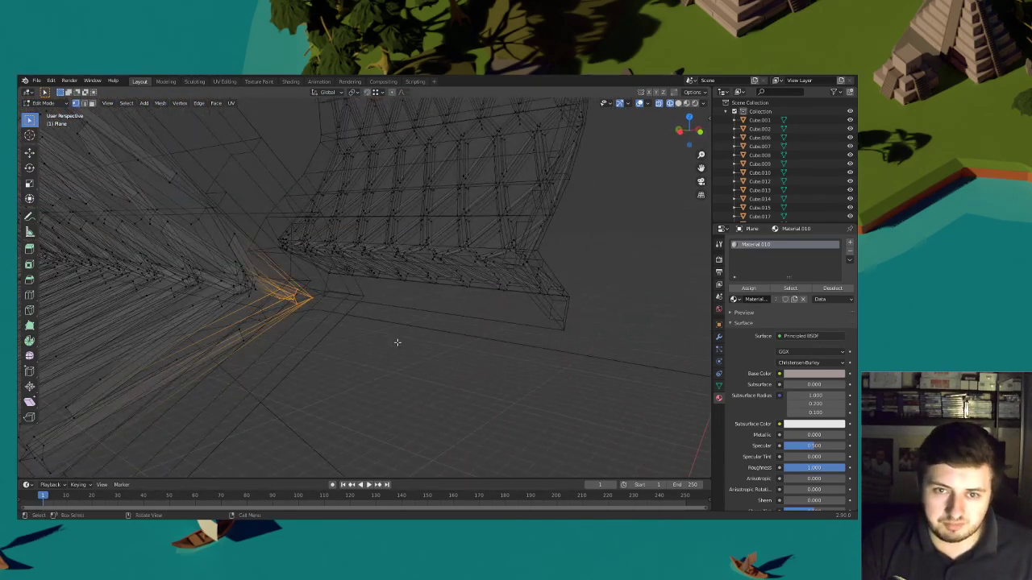
left_click(58, 104)
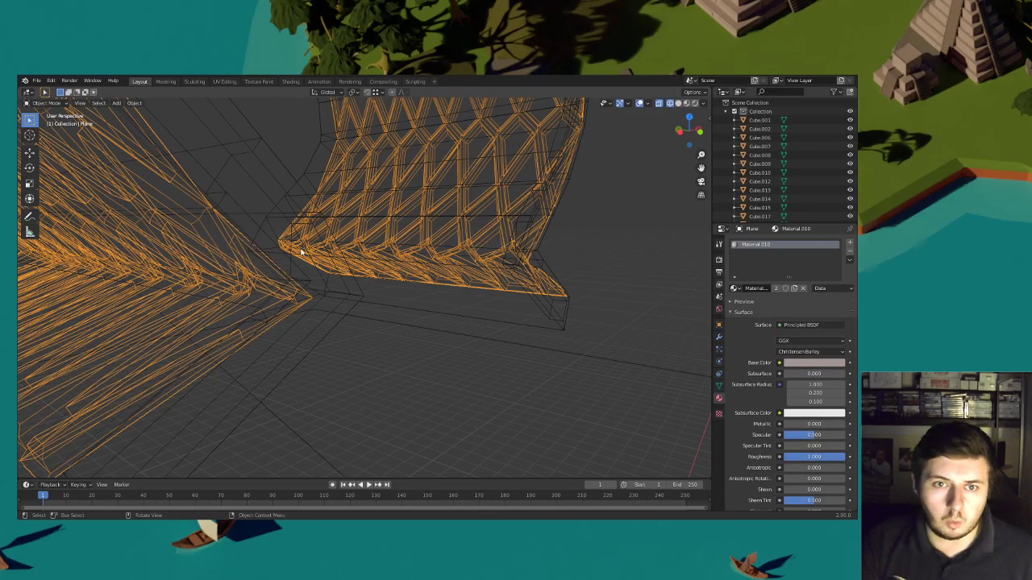
left_click(291, 206)
left_click(225, 264)
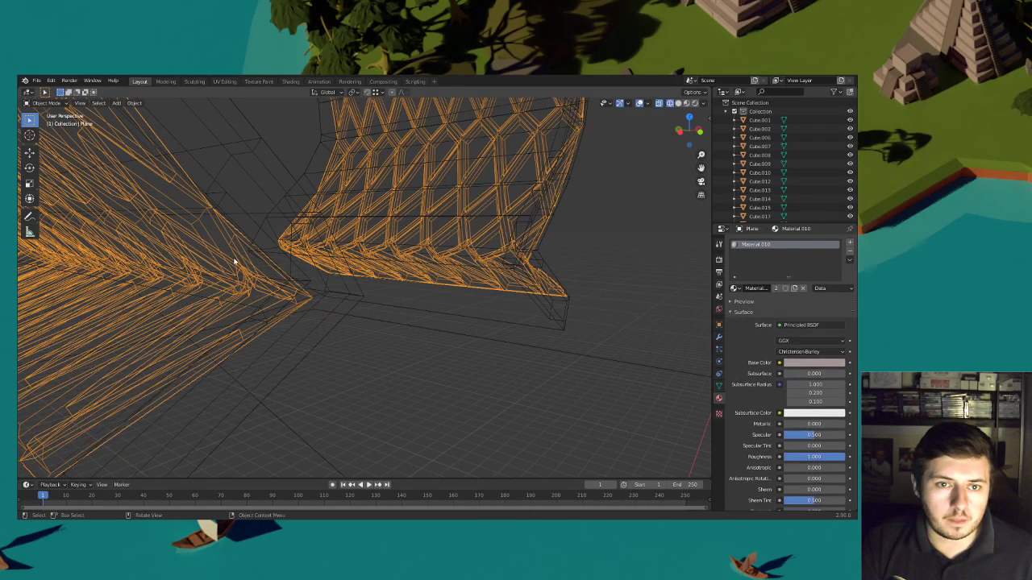
middle_click_drag(229, 259, 337, 272)
left_click(678, 103)
Move the whole shingle layer about 0.012 m along Y, away from the front rim
mouse_move(421, 241)
middle_mouse_down()
mouse_move(452, 254)
mouse_move(438, 231)
mouse_move(489, 266)
mouse_move(408, 258)
mouse_move(461, 276)
mouse_move(518, 275)
middle_mouse_up()
key("g")
key("y")
left_click(482, 259)
key("s")
key("y")
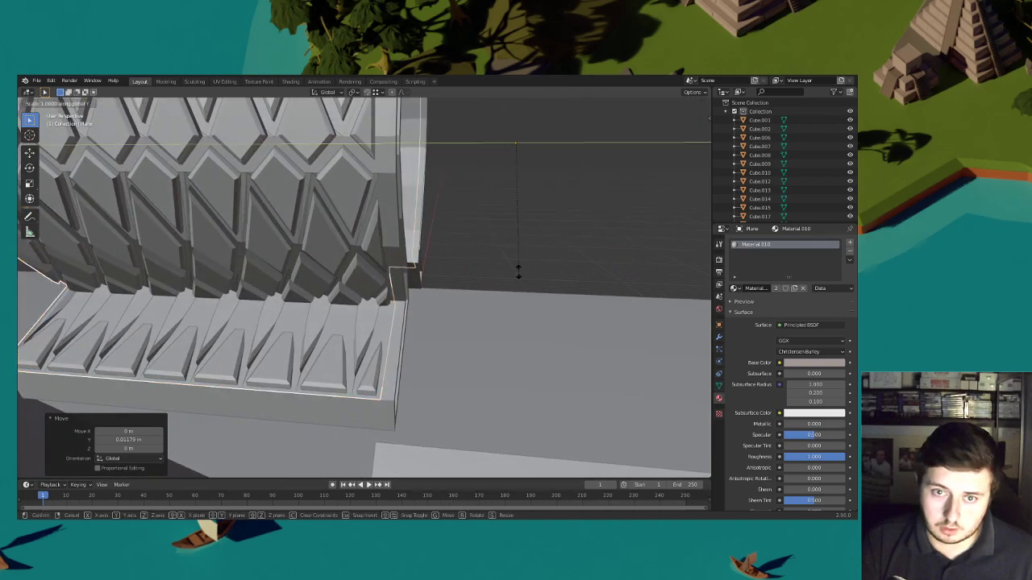
key("Escape")
Set the shingle layer's origin to its geometry and scale it by about 0.99 along Y
right_click(321, 192)
left_click(419, 202)
key("s")
key("y")
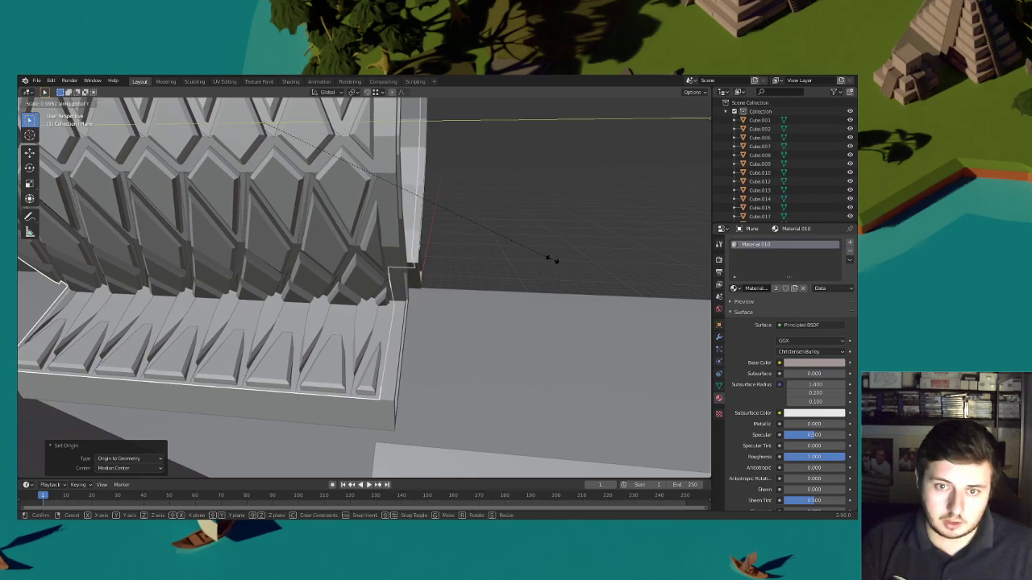
left_click(553, 260)
Shift the shingle layer about 0.003 m along Y to align it behind the rim
middle_click_drag(550, 265, 435, 279)
scroll(503, 253, "down", 3)
scroll(396, 253, "up", 3)
key("g")
key("y")
left_click(396, 253)
scroll(396, 252, "down", 2)
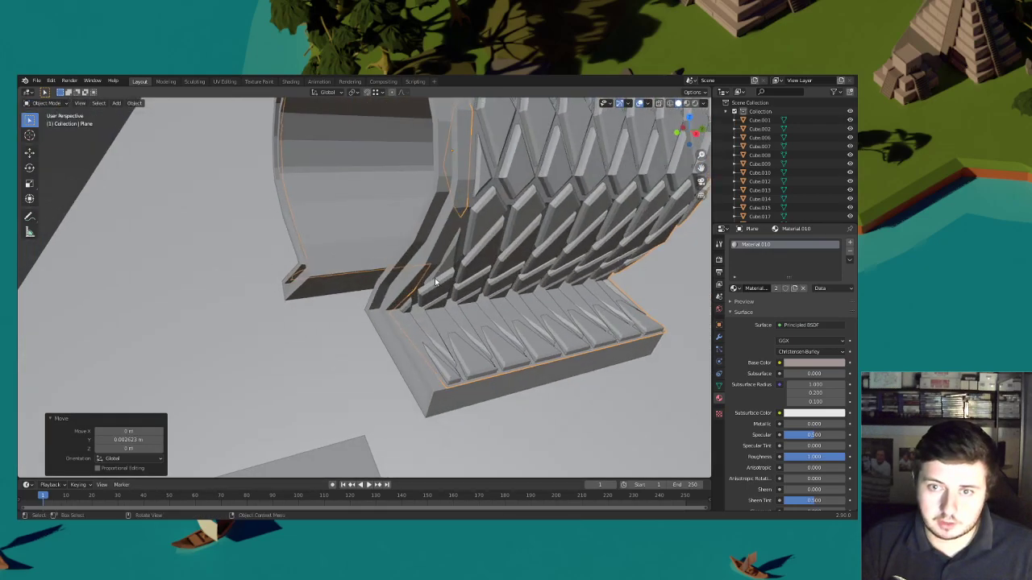
Deselect the shingle layer, switch to Material Preview shading and save the file
scroll(435, 282, "down", 7)
left_click(194, 166)
middle_click_drag(193, 165, 171, 167)
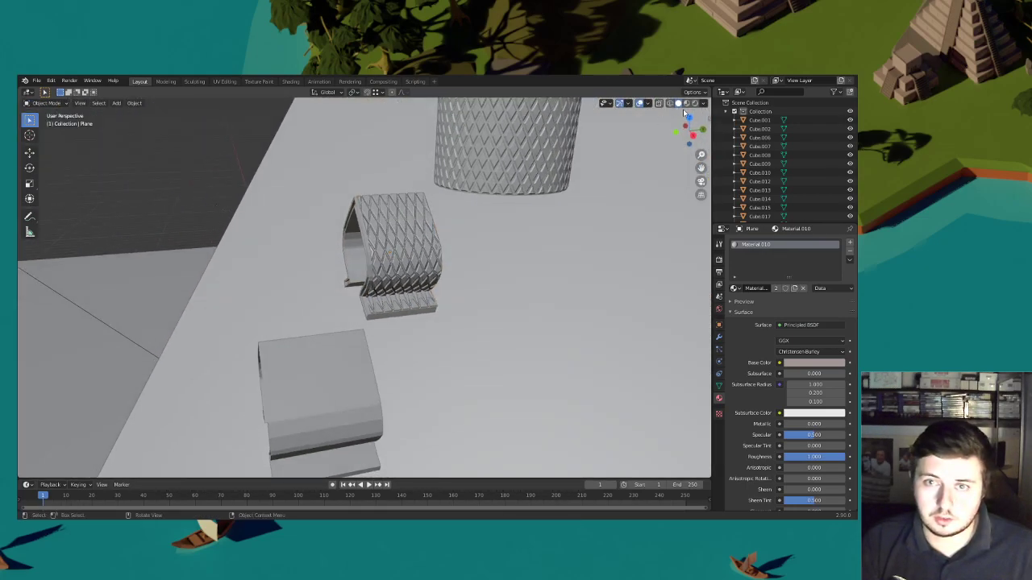
left_click(686, 103)
middle_click_drag(470, 199, 497, 202)
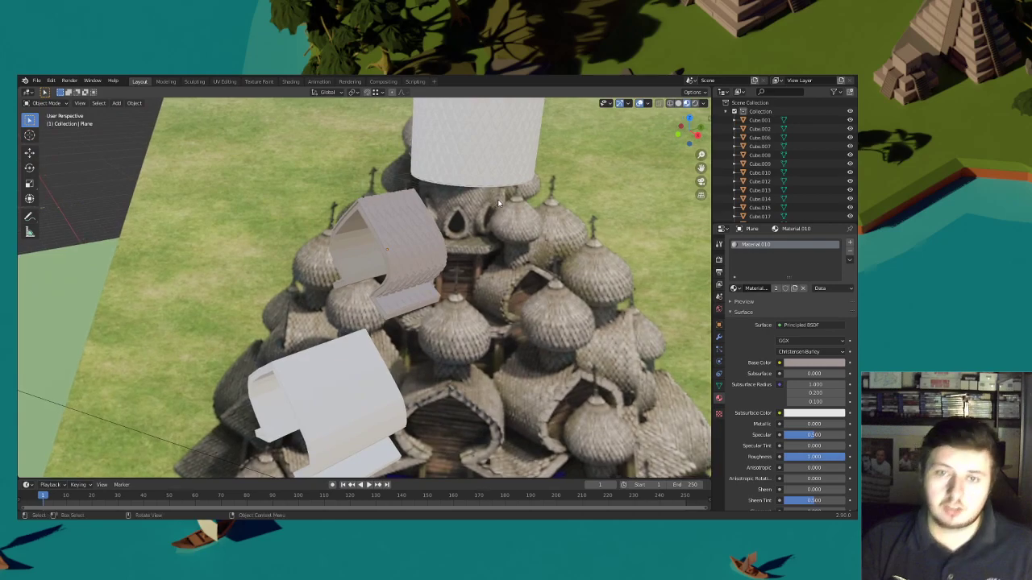
left_click(36, 82)
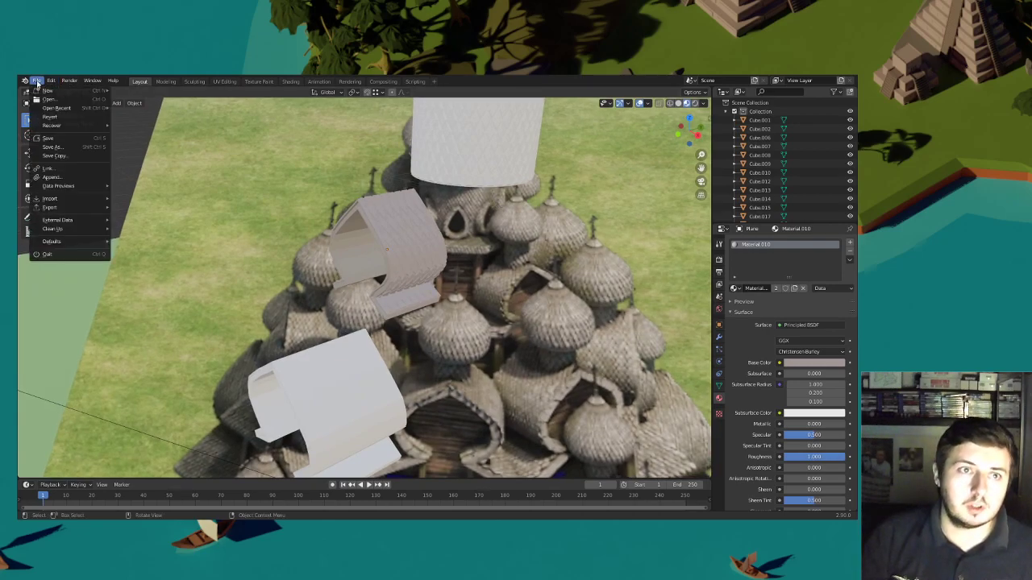
left_click(46, 138)
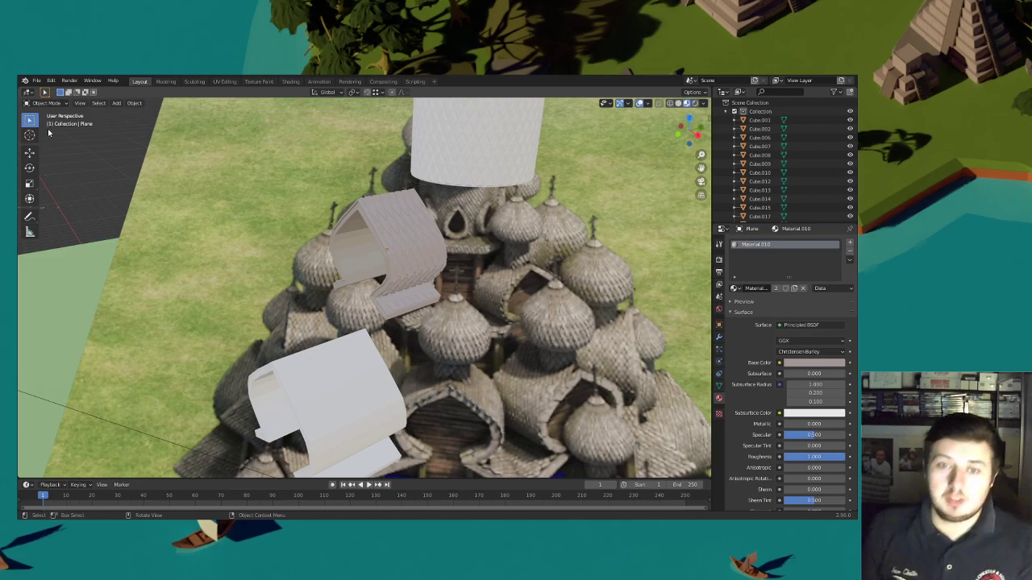
On the plain arch in front, select the outer roof faces from one eave over the ridge to the other
middle_click_drag(451, 258, 369, 296)
left_click(376, 260)
middle_click_drag(486, 278, 437, 291)
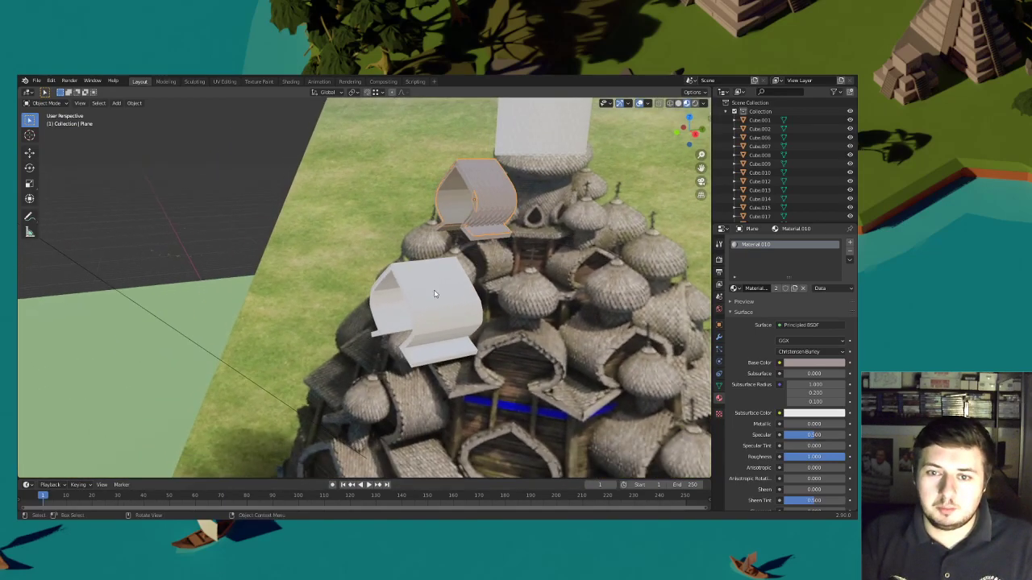
left_click(437, 292)
key("Tab")
middle_click_drag(203, 174, 143, 151, "shift")
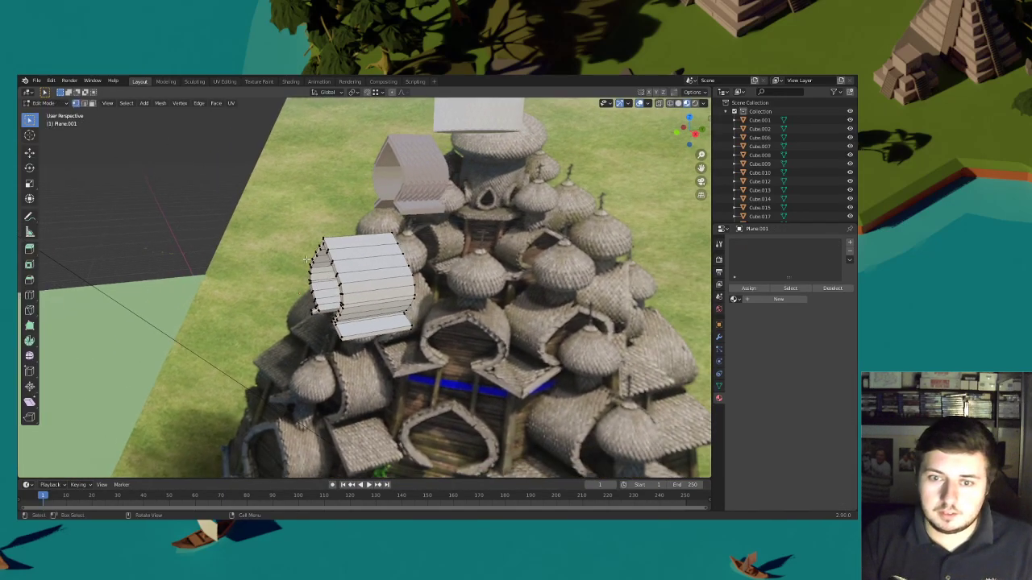
left_click(93, 104)
left_click(377, 323)
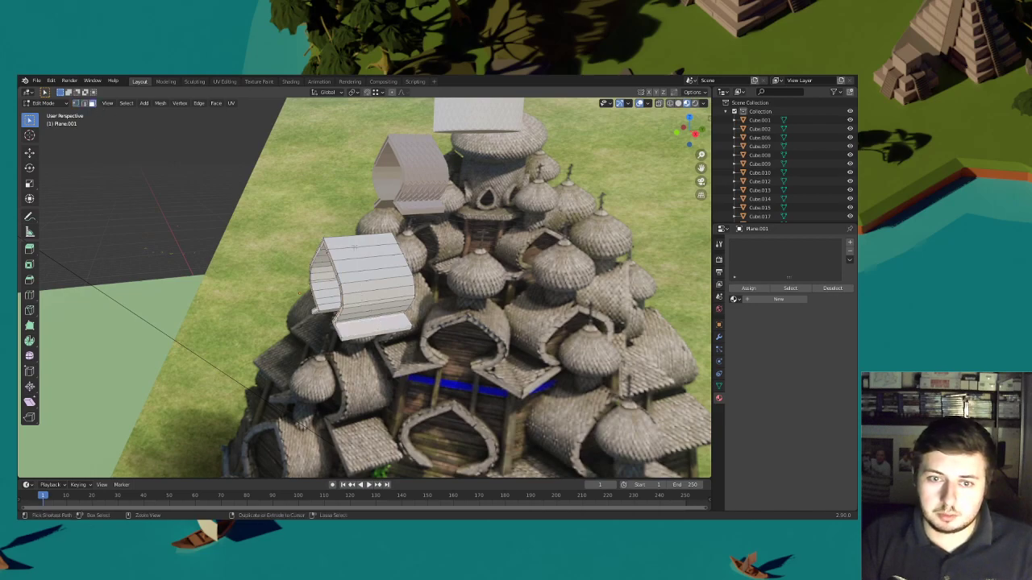
left_click(367, 305, "ctrl")
Duplicate the selected outer roof faces in place and separate them into their own object
middle_click_drag(367, 305, 365, 328)
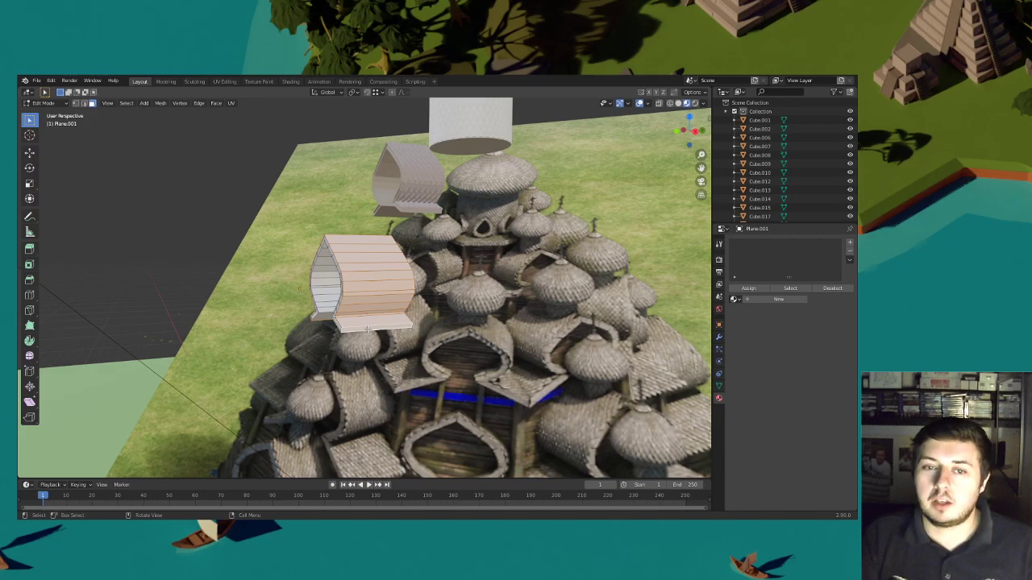
scroll(368, 329, "up", 4)
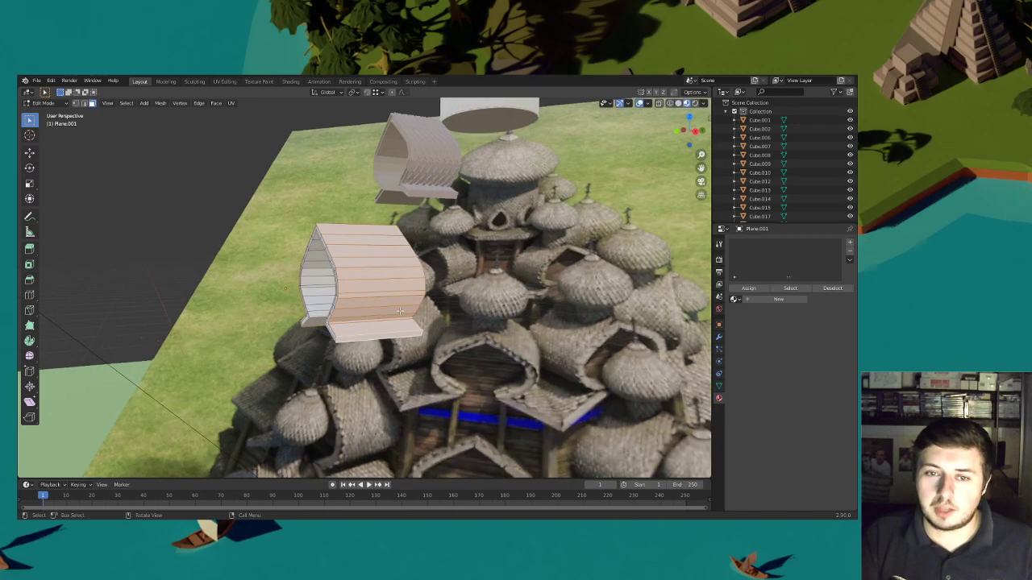
middle_click_drag(367, 329, 392, 316)
key("g")
key("z")
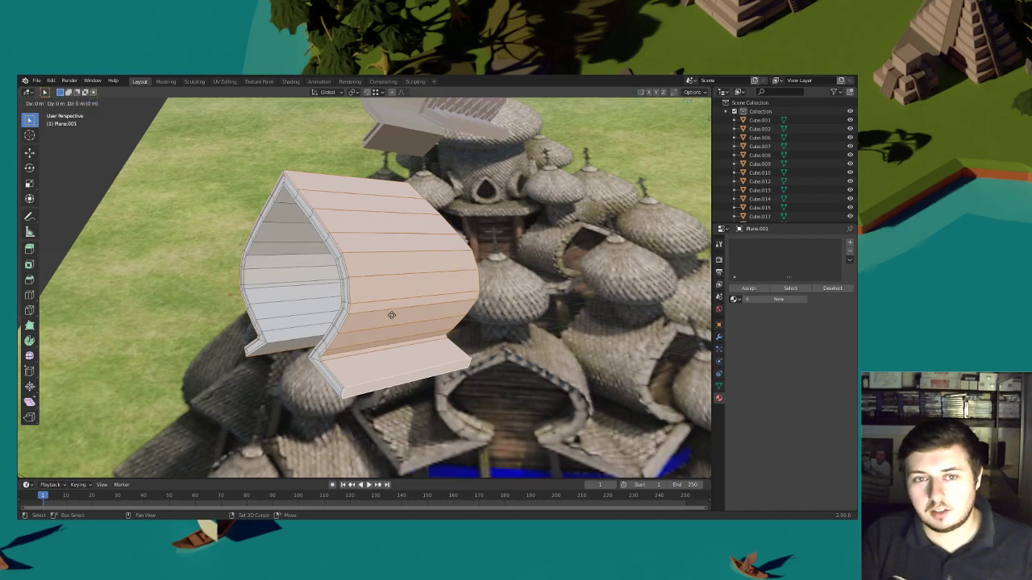
left_click(392, 315)
key("p")
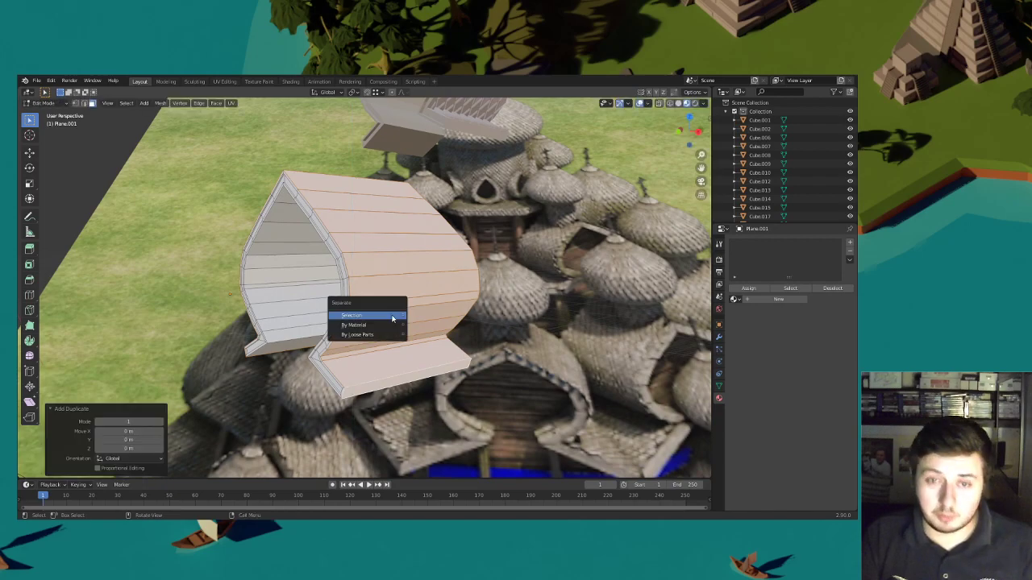
left_click(392, 317)
Open the separated roof shell in Edit Mode and select all of its linked faces
left_click(42, 104)
left_click(50, 122)
left_click(355, 255)
left_click(51, 105)
left_click(50, 123)
scroll(314, 266, "down", 2)
middle_click_drag(318, 270, 477, 286)
key("ctrl+l")
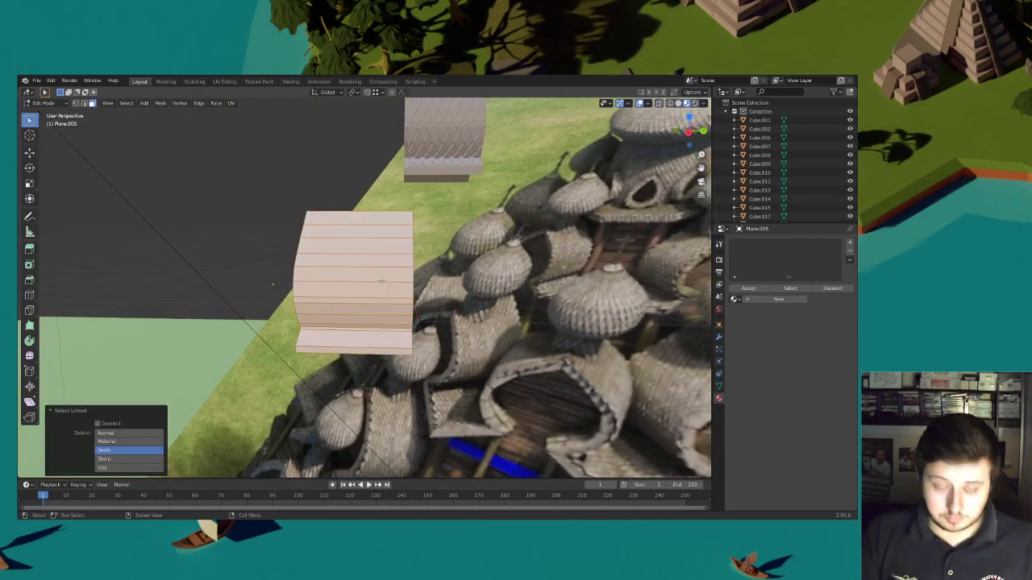
Scale the separated roof shell by about 0.95 along Y
scroll(477, 286, "up", 2)
key("s")
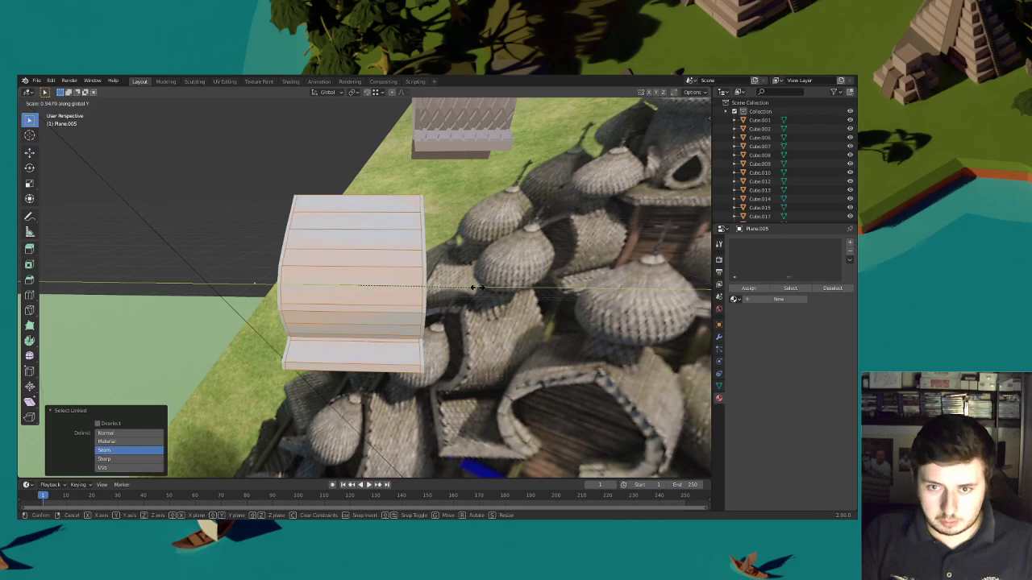
left_click(477, 288)
key("h")
key("u")
left_click(477, 289)
key("alt+h")
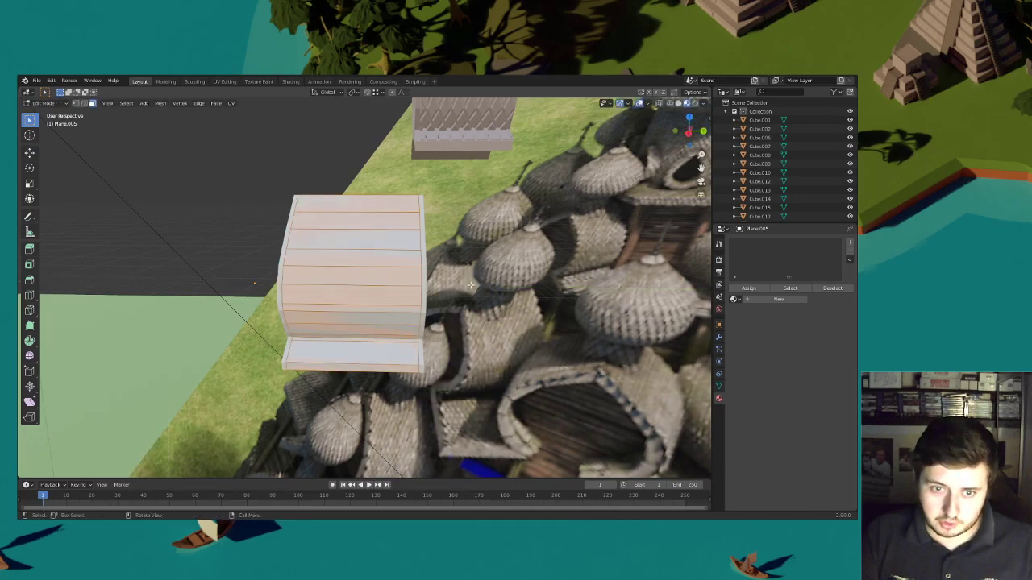
Move the roof shell about 0.017 m along Y and scale it by 1.016 along Y
key("g")
key("y")
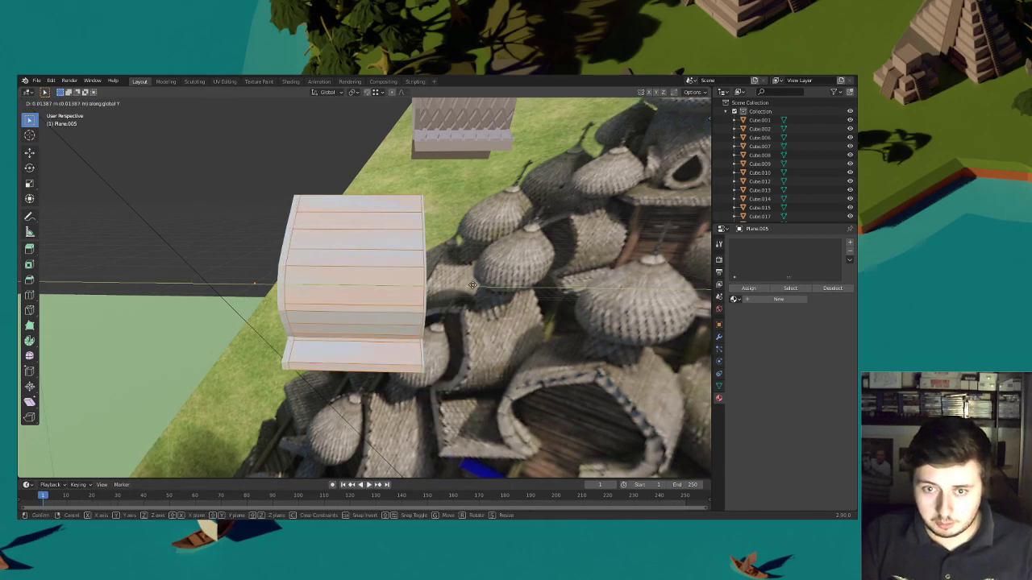
left_click(473, 285)
key("s")
key("y")
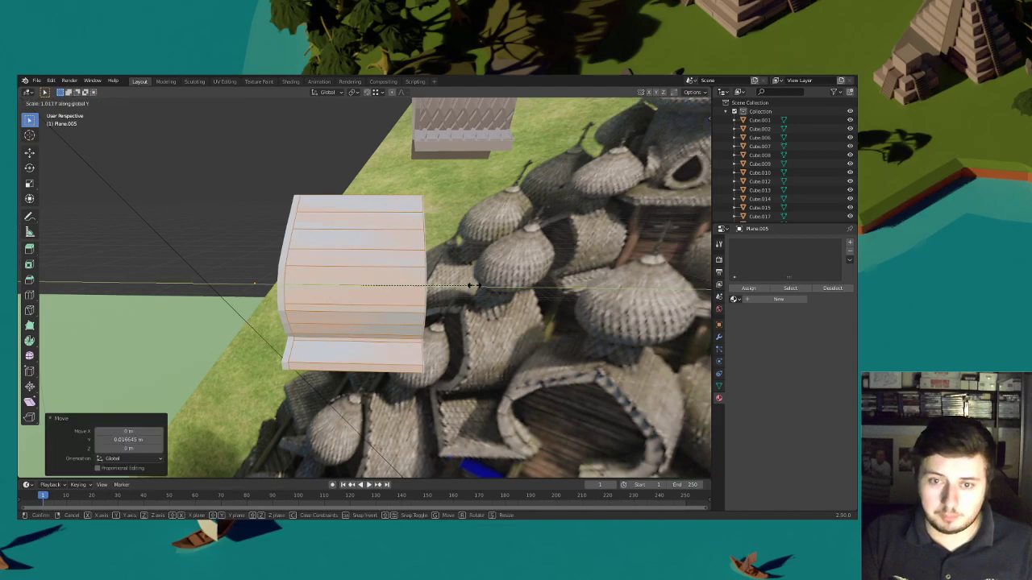
left_click(474, 287)
Add 15 evenly spaced loop cuts across the roof shell's depth and return to Object Mode
mouse_move(386, 289)
middle_mouse_down()
mouse_move(355, 290)
mouse_move(371, 293)
middle_mouse_up()
key("ctrl+r")
scroll(371, 293, "up", 13)
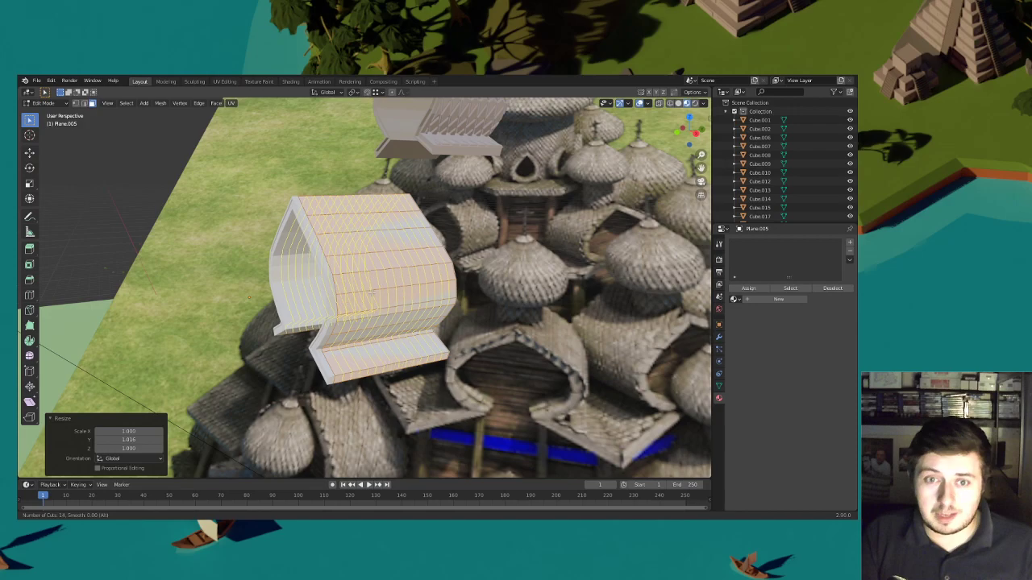
scroll(371, 293, "up", 1)
left_click(371, 293)
right_click(371, 293)
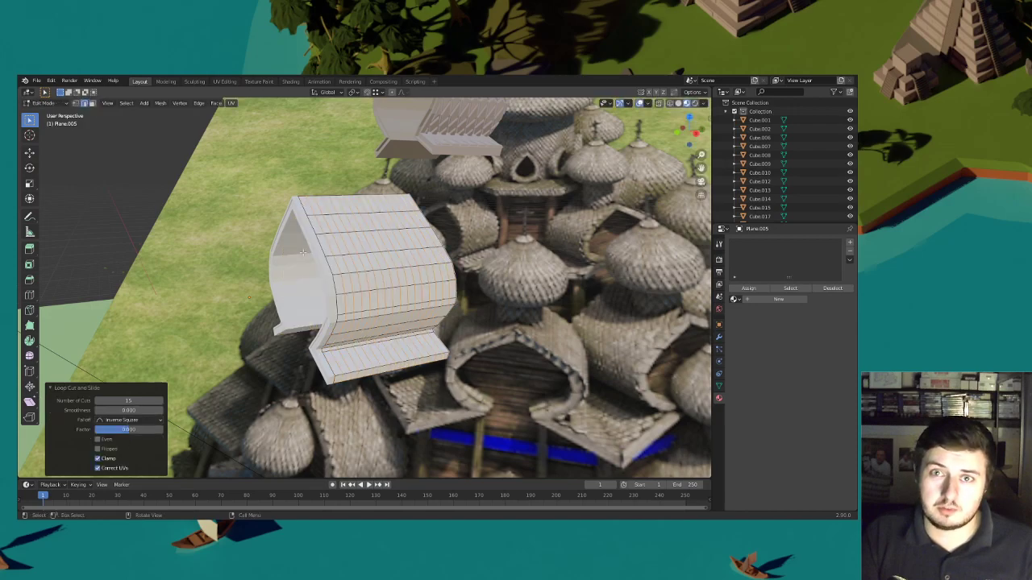
key("Tab")
middle_click_drag(338, 260, 329, 256)
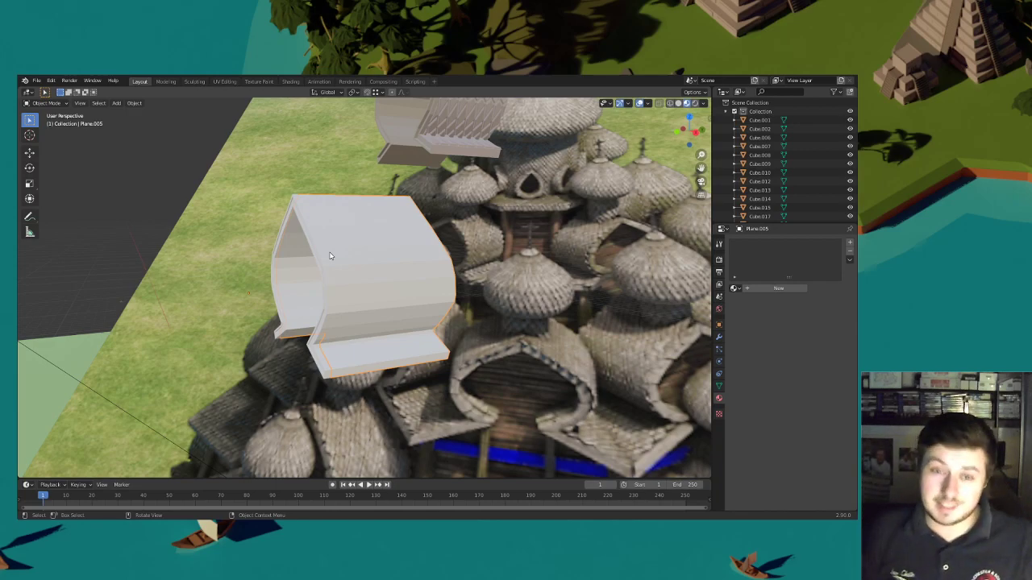
Add a Decimate modifier in Un-Subdivide mode to the subdivided roof shell
left_click(44, 103)
left_click(49, 120)
middle_click_drag(352, 232, 398, 269)
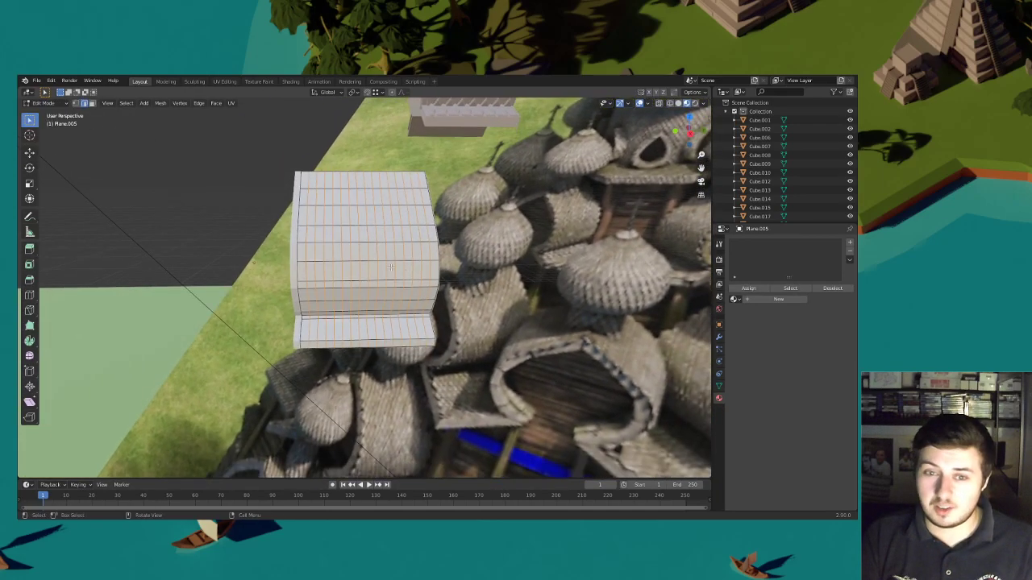
left_click(44, 104)
left_click(48, 112)
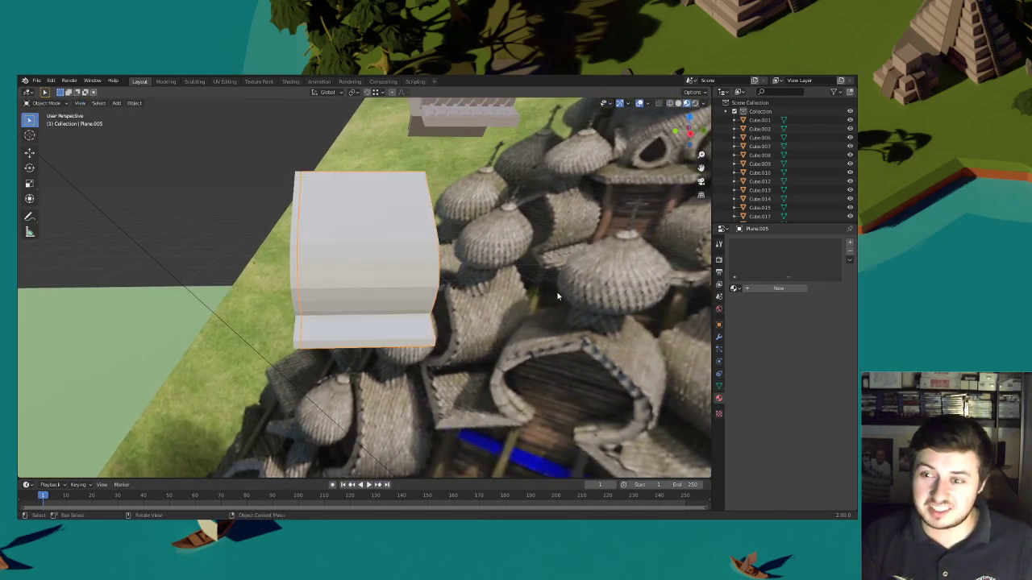
left_click(718, 337)
left_click(772, 242)
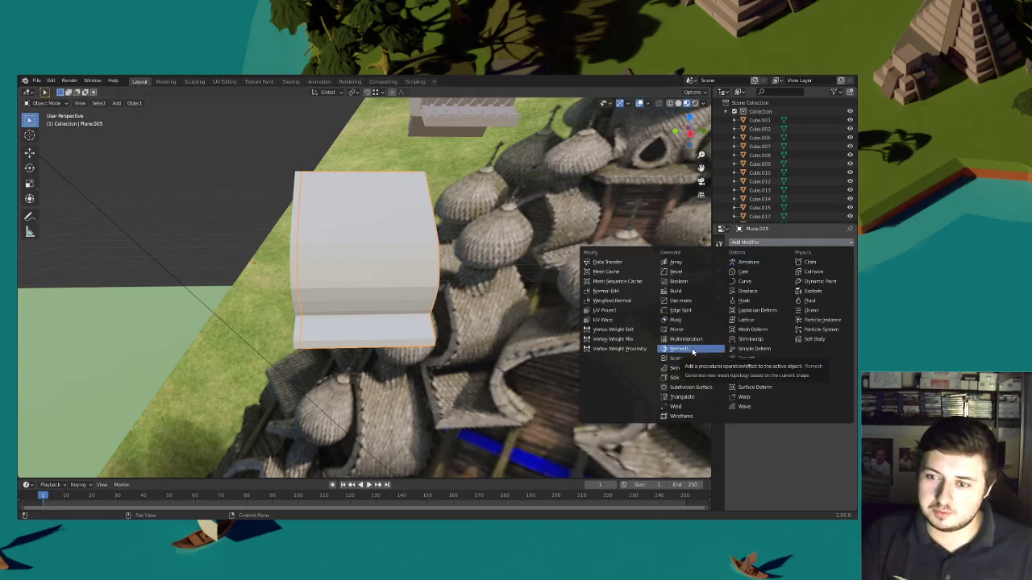
left_click(688, 303)
left_click(811, 271)
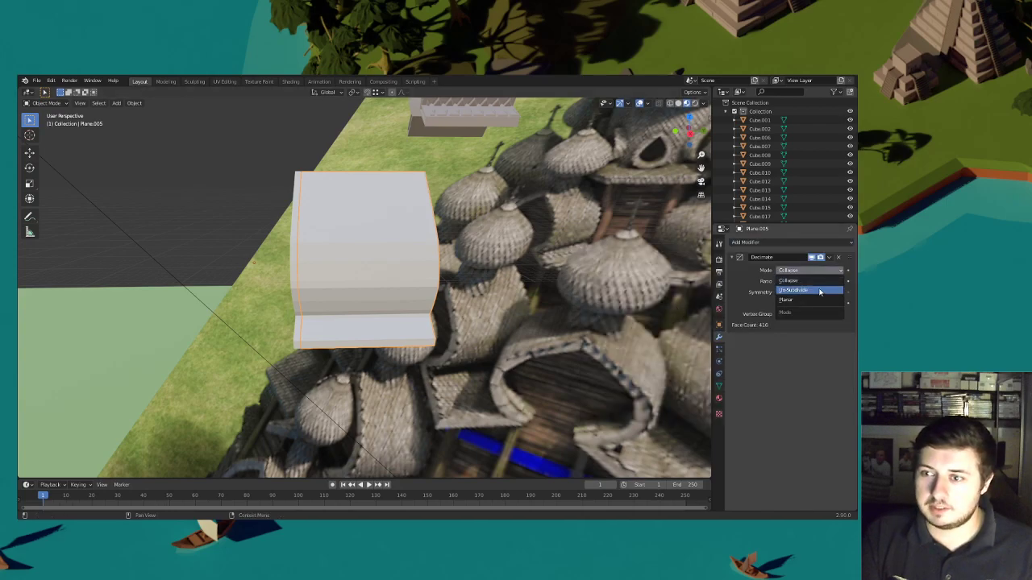
left_click(820, 291)
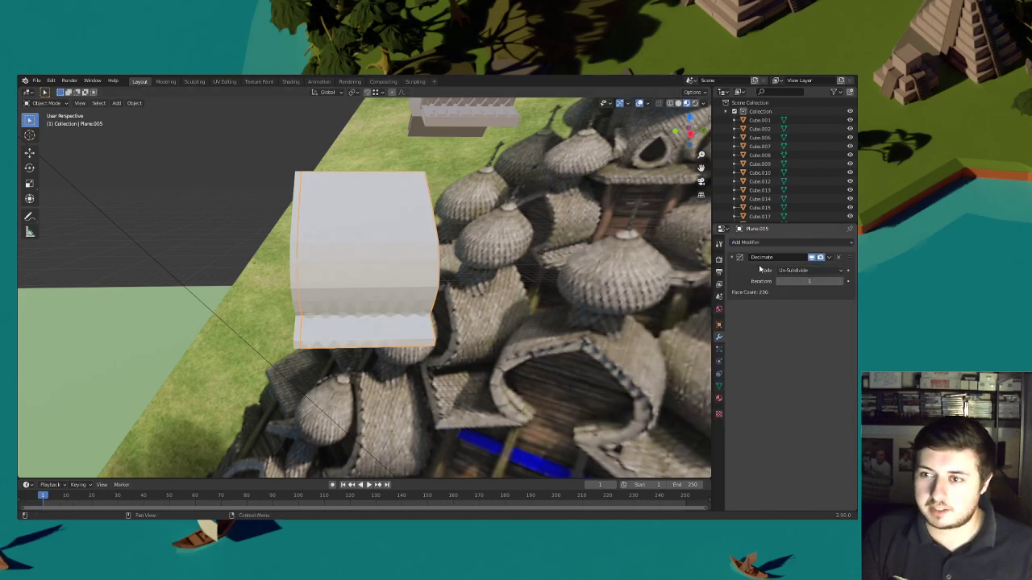
Check the decimated roof shell's mesh, then apply the Decimate modifier
left_click(44, 103)
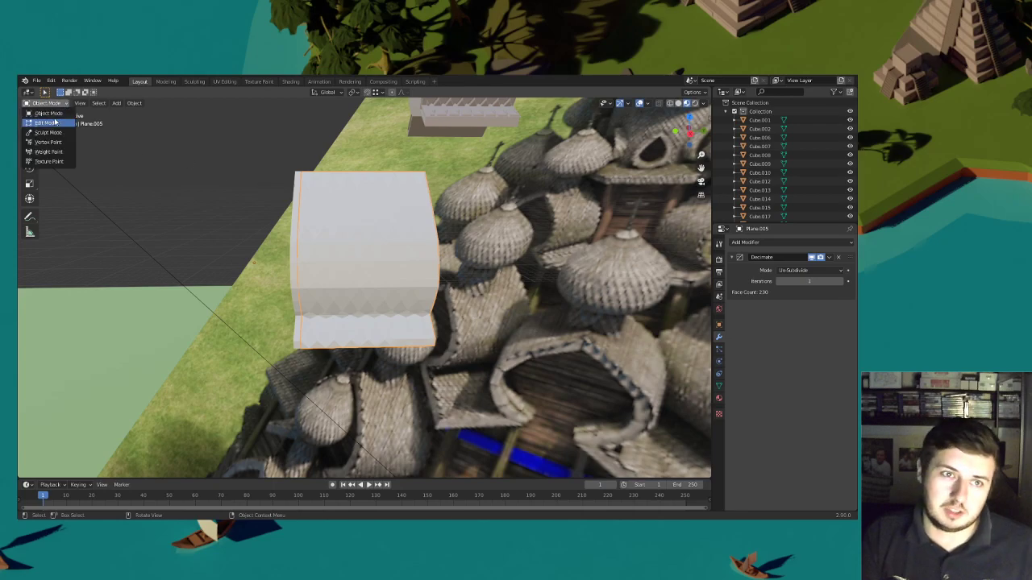
left_click(41, 123)
left_click(44, 104)
left_click(40, 114)
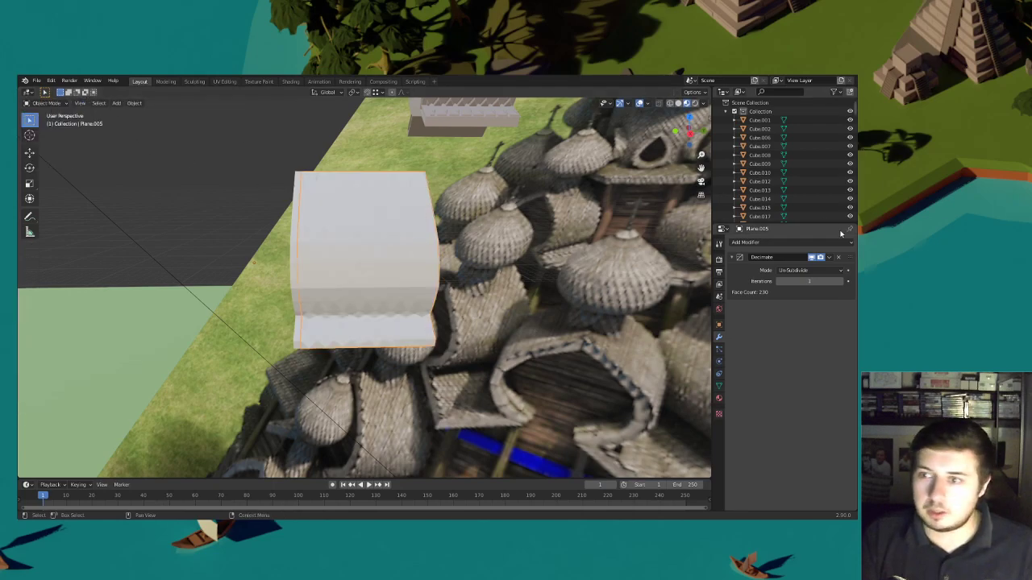
left_click(828, 257)
left_click(814, 269)
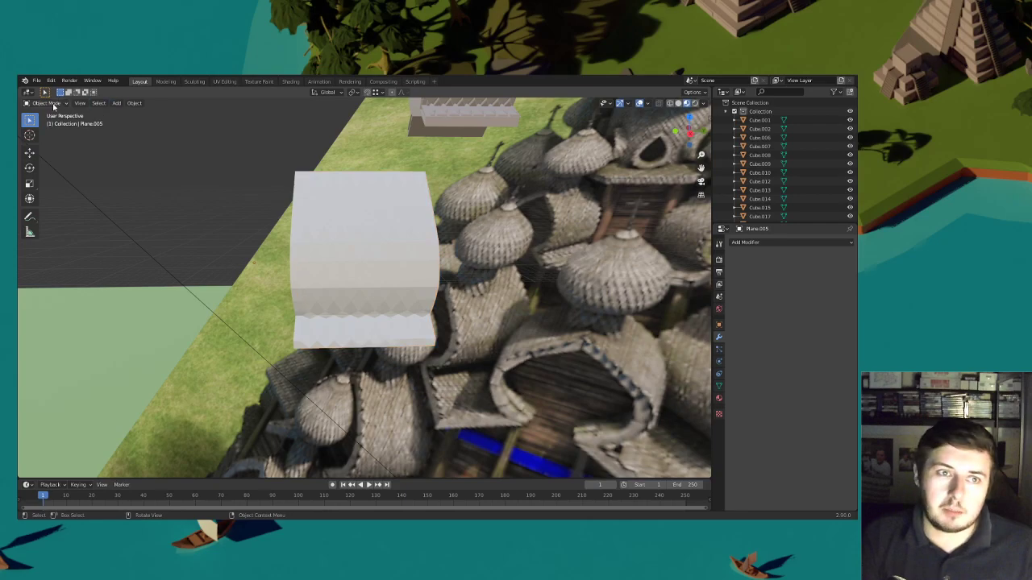
Reopen the roof shell in Edit Mode with face selection and select its linked faces, delimited by seam
left_click(373, 215)
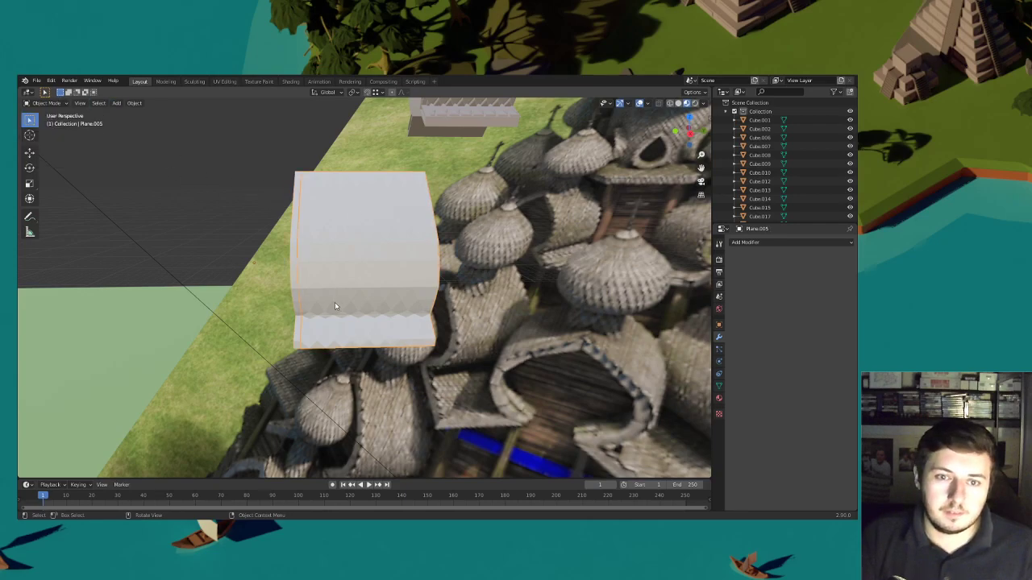
left_click(45, 103)
left_click(42, 122)
left_click(92, 103)
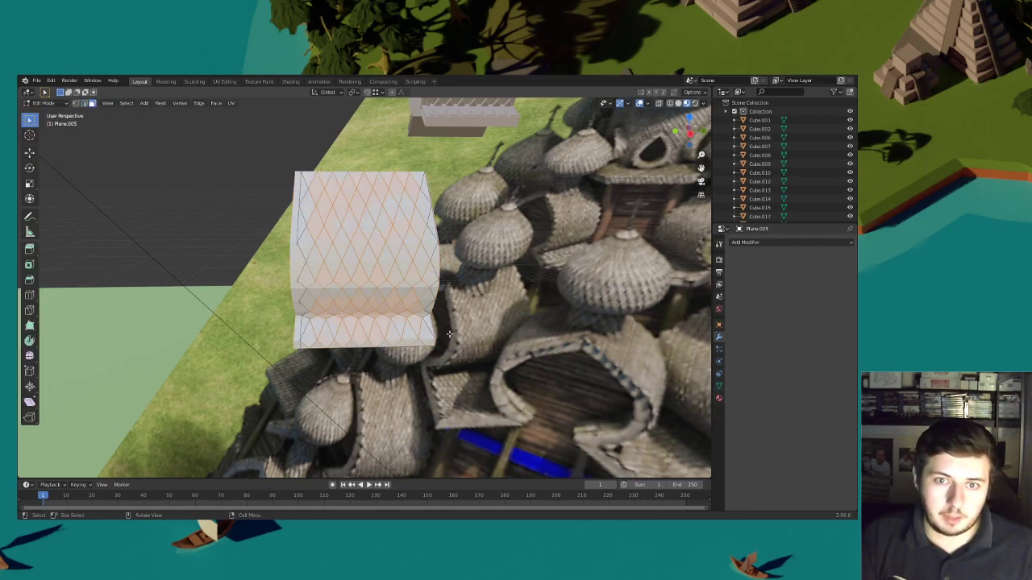
key("ctrl+l")
middle_click_drag(417, 273, 405, 305)
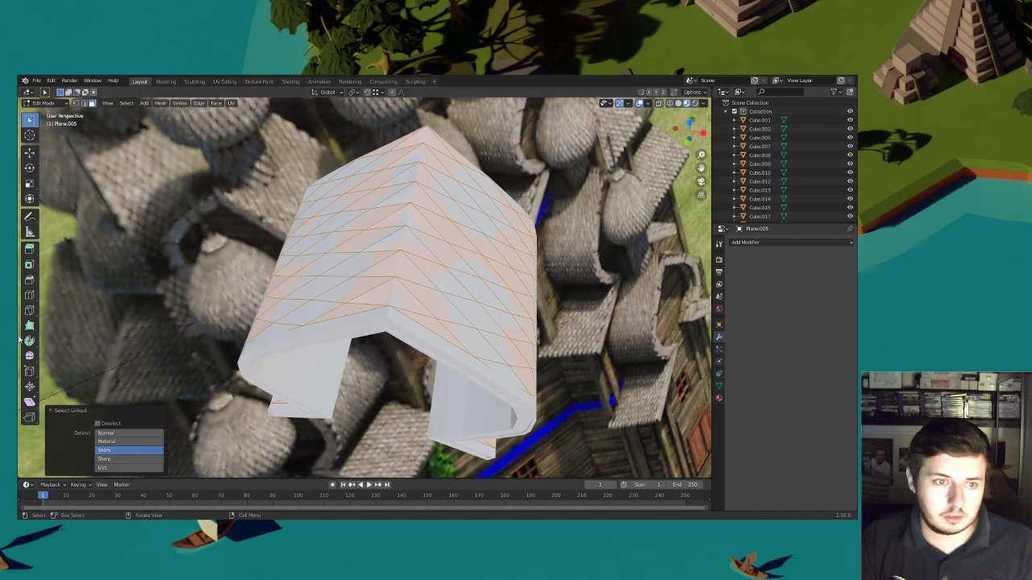
Knife-cut the roof shell along its ridge from the back end to the front end
left_click(30, 310)
left_click(428, 125)
left_click(389, 307)
key("Return")
middle_click_drag(438, 284, 442, 272)
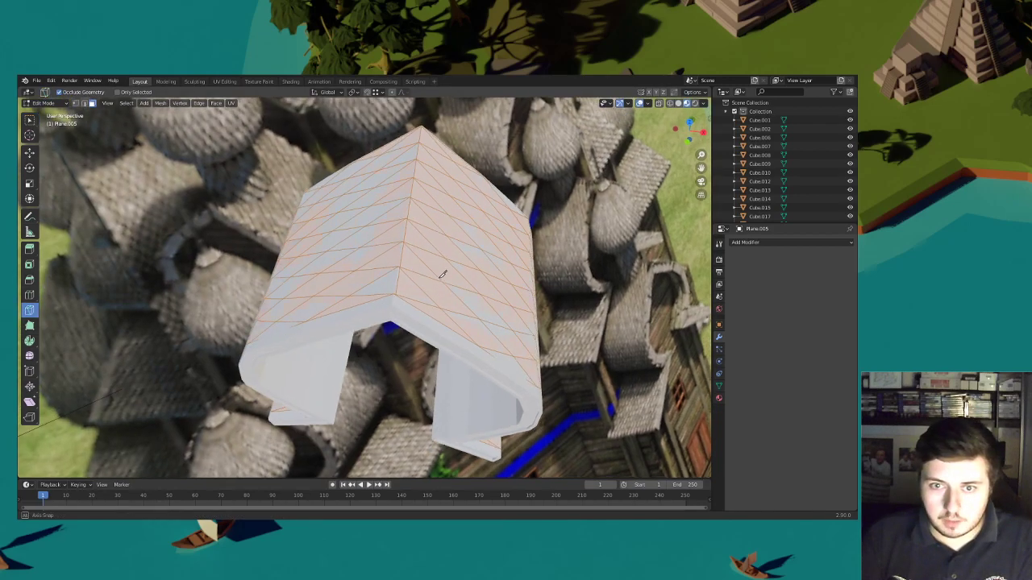
scroll(442, 273, "up", 4)
left_click(442, 321)
middle_click_drag(442, 321, 460, 157)
key("Return")
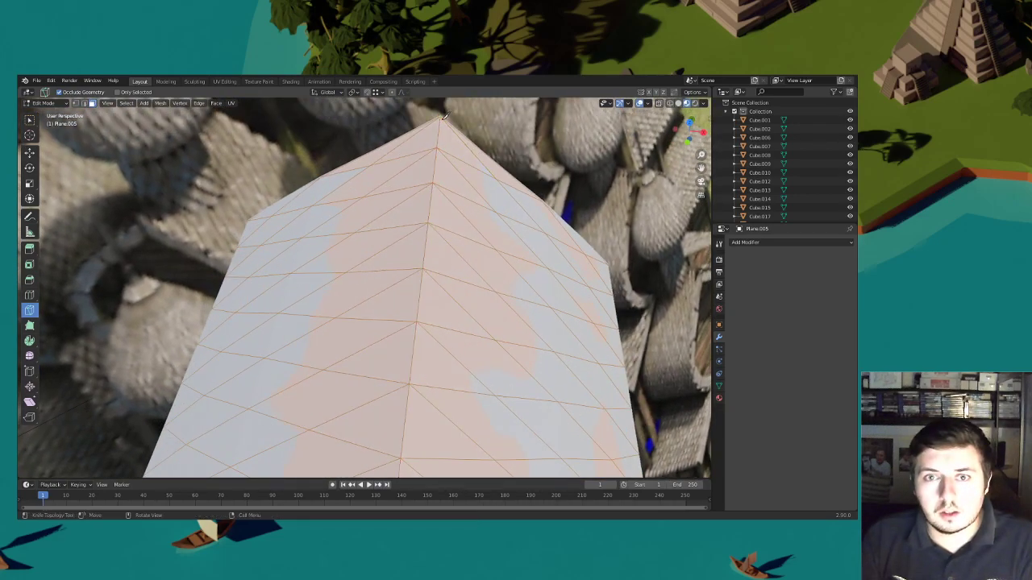
middle_click_drag(475, 244, 470, 228)
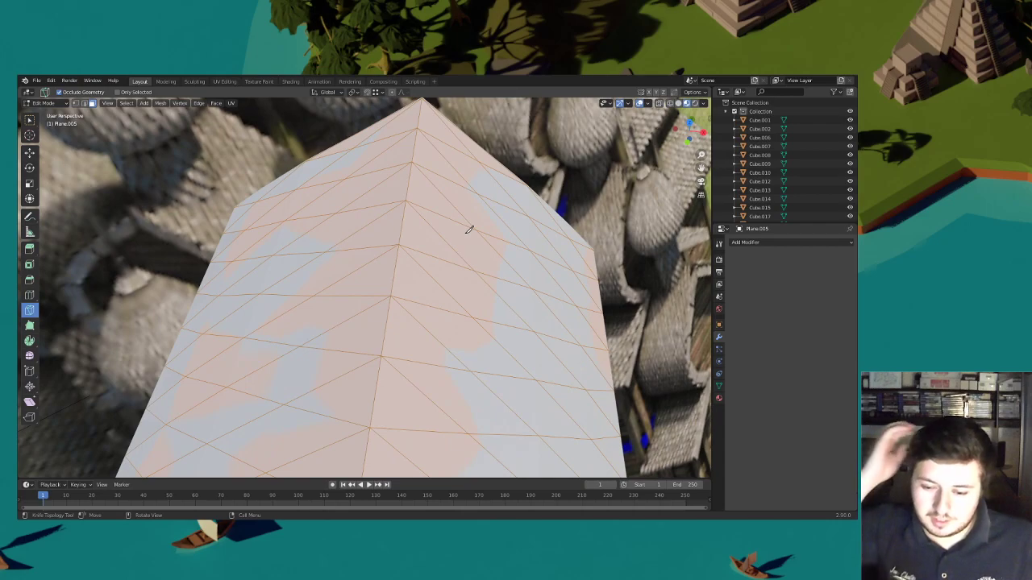
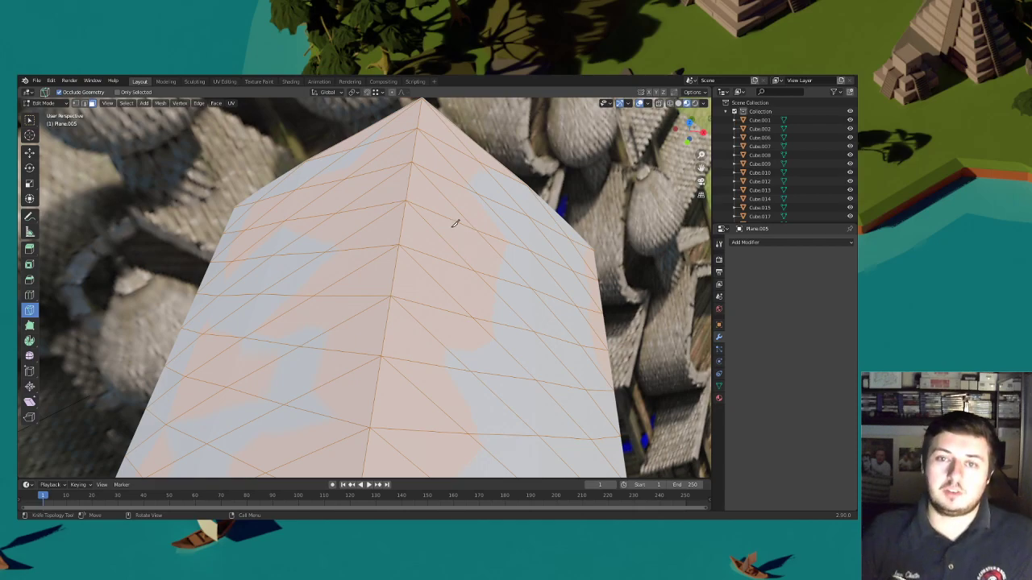
Inset the roof shell's diamond faces individually by about 0.005 m
scroll(463, 226, "down", 6)
key("w")
middle_click_drag(116, 117, 419, 273)
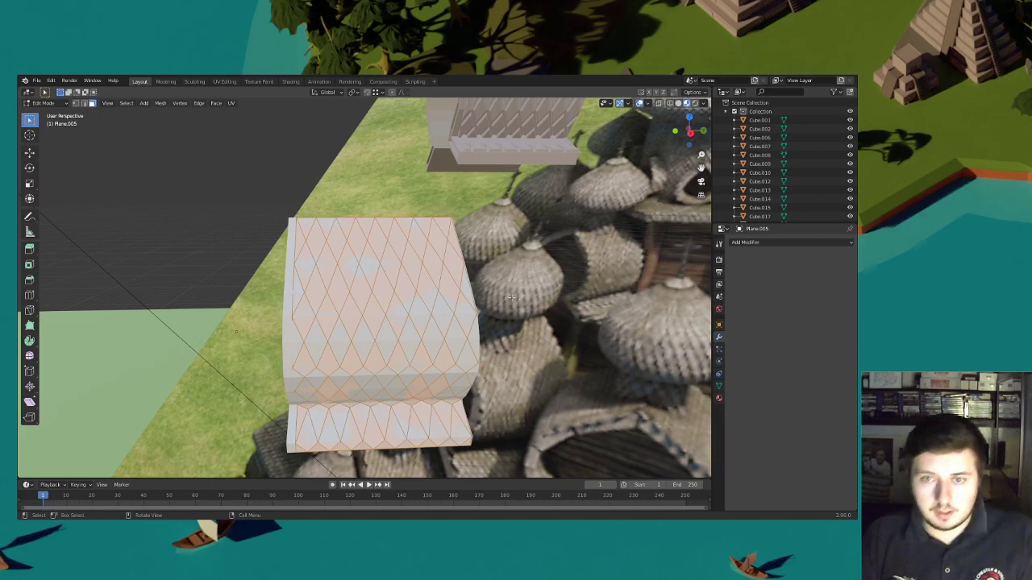
middle_click_drag(524, 300, 552, 325)
key("i")
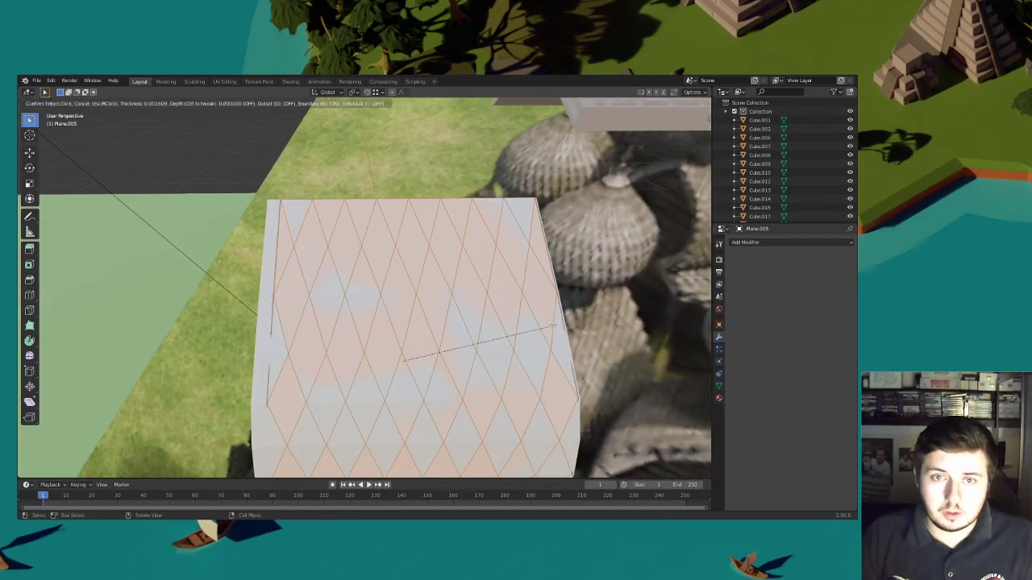
key("i")
left_click(553, 326)
Extrude the inset diamond faces along their normals to form raised shingles
middle_click_drag(470, 314, 504, 306)
right_click(504, 307)
left_click(503, 306)
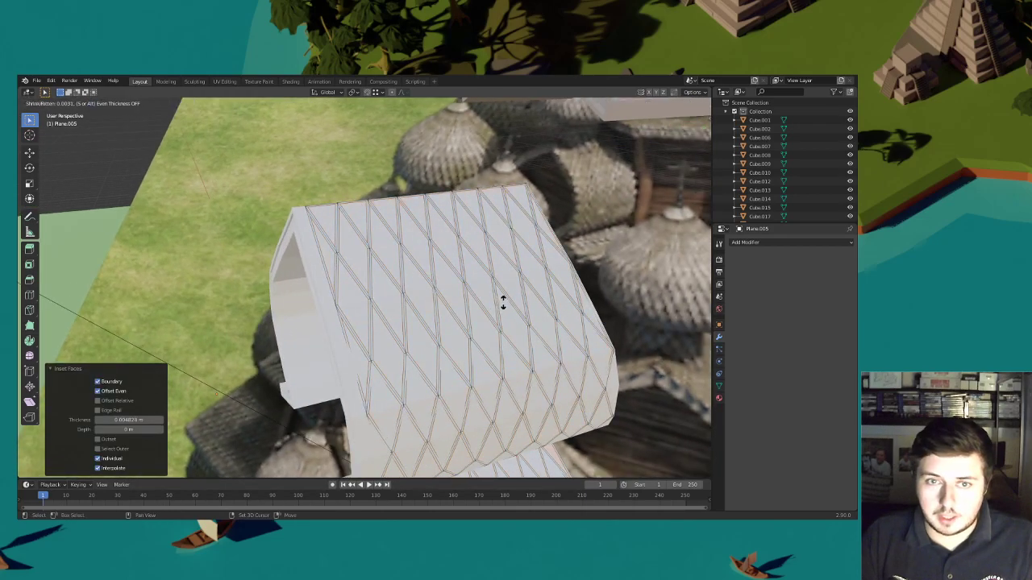
left_click(499, 320)
Bevel the raised diamond shingles with a single segment and return to Object Mode
middle_click_drag(500, 320, 553, 325)
key("ctrl+b")
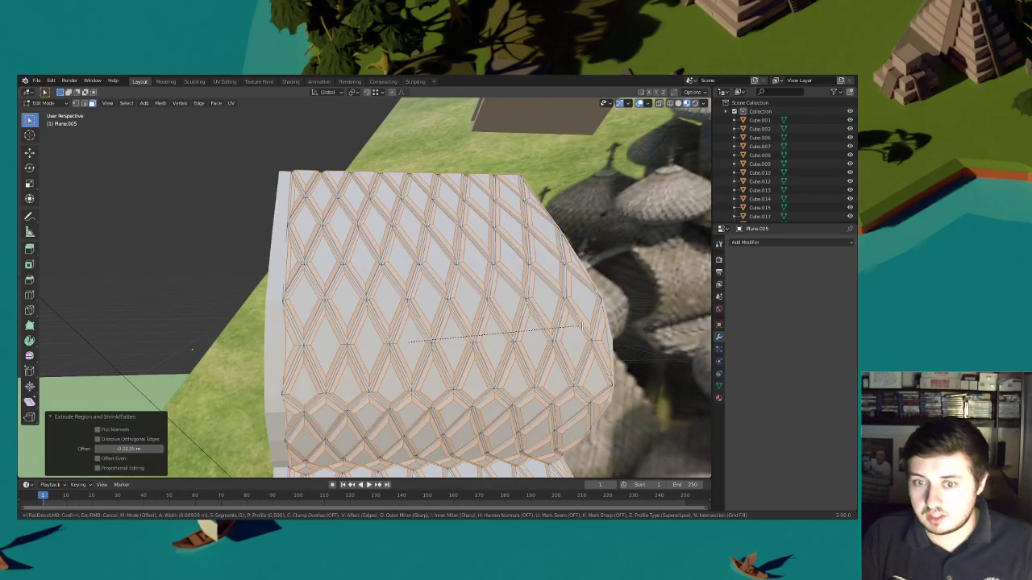
left_click(575, 326)
scroll(565, 324, "down", 5)
middle_click_drag(534, 317, 484, 282)
key("Tab")
Save the Blender file with the shingled roof shell
middle_click_drag(282, 198, 435, 250)
left_click(34, 83)
left_click(57, 142)
Check the upper arch's materials and assign Material.010 to the lower shingled roof shell
left_click(466, 179)
left_click(719, 397)
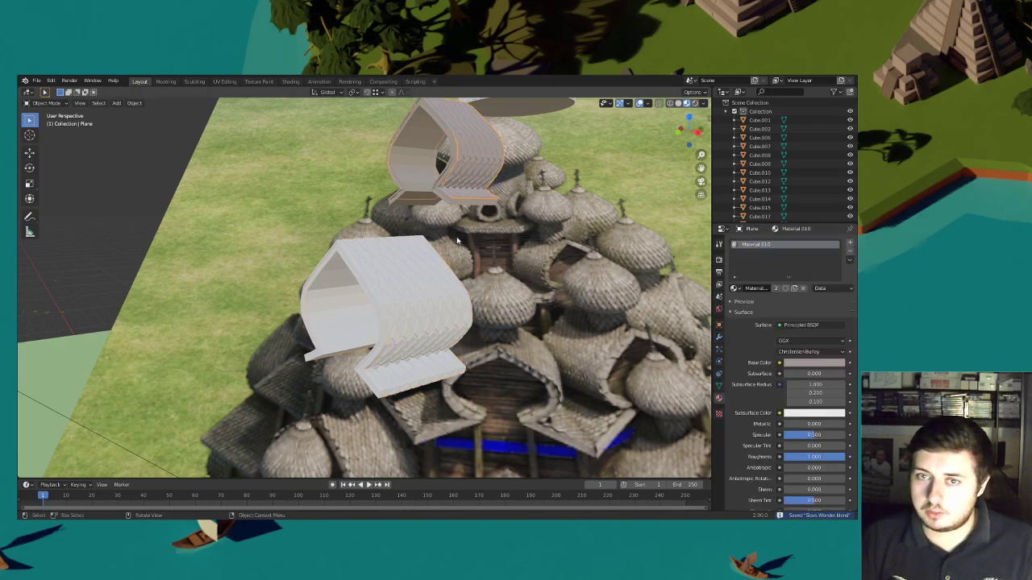
left_click(442, 191)
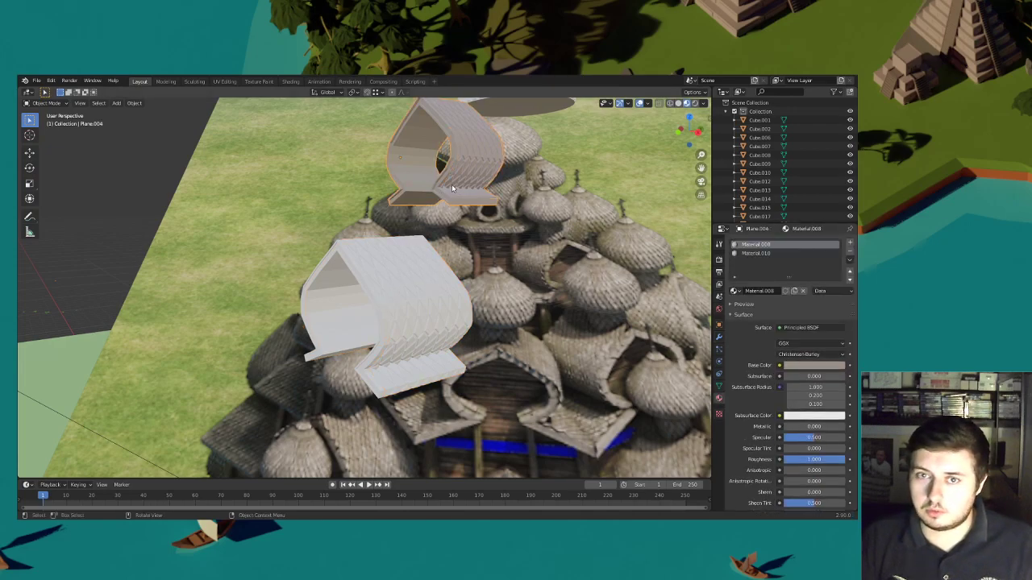
left_click(422, 267)
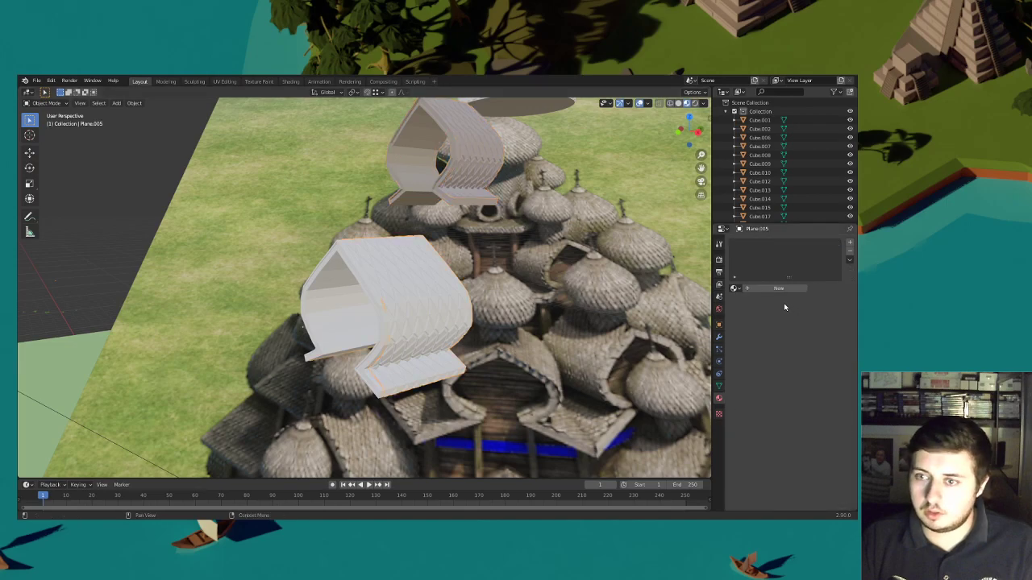
left_click(734, 288)
left_click(758, 379)
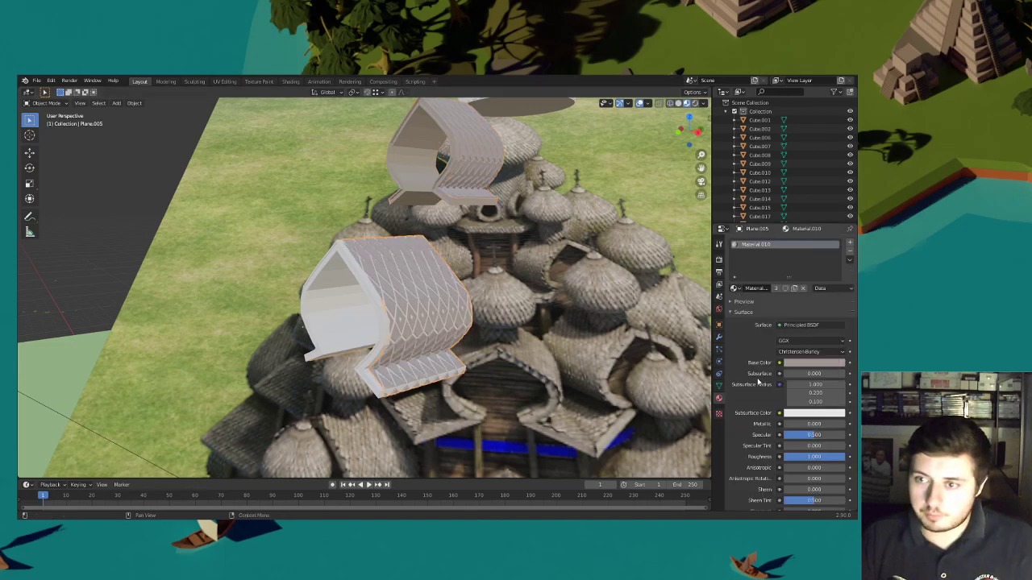
Assign Material.008 to the lower roof's inner arch and save the file
left_click(405, 184)
left_click(338, 320)
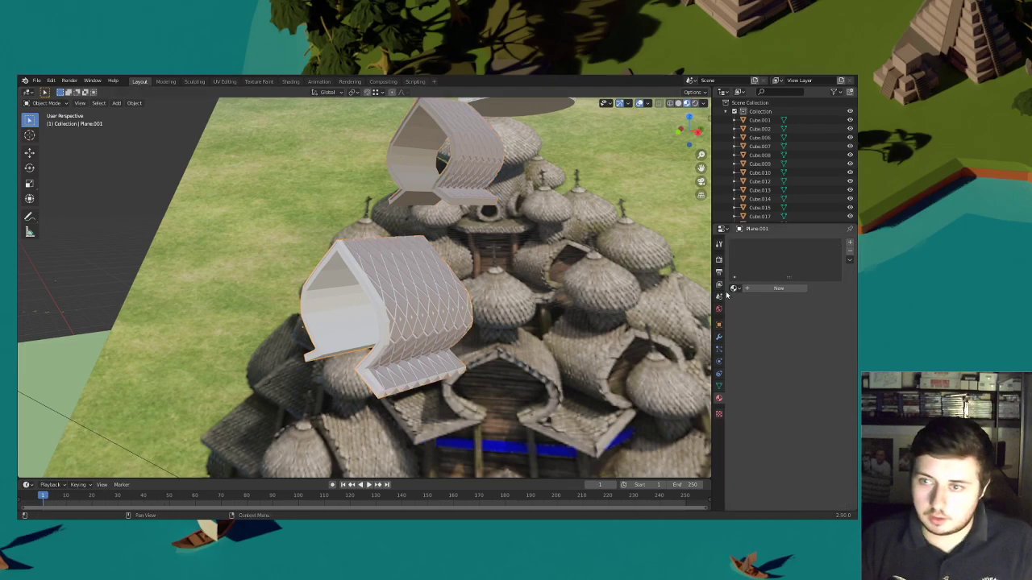
left_click(735, 288)
left_click(756, 301)
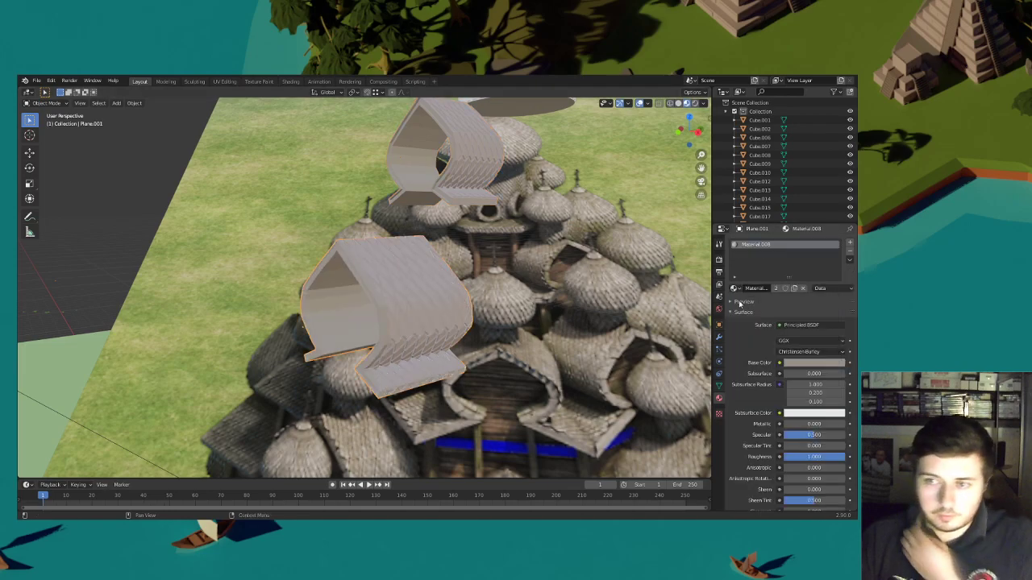
left_click(36, 81)
left_click(48, 137)
Examine the modeled arches against the church reference from several angles, including the roof tiers and onion domes
middle_click_drag(70, 142, 433, 291)
scroll(398, 234, "up", 3)
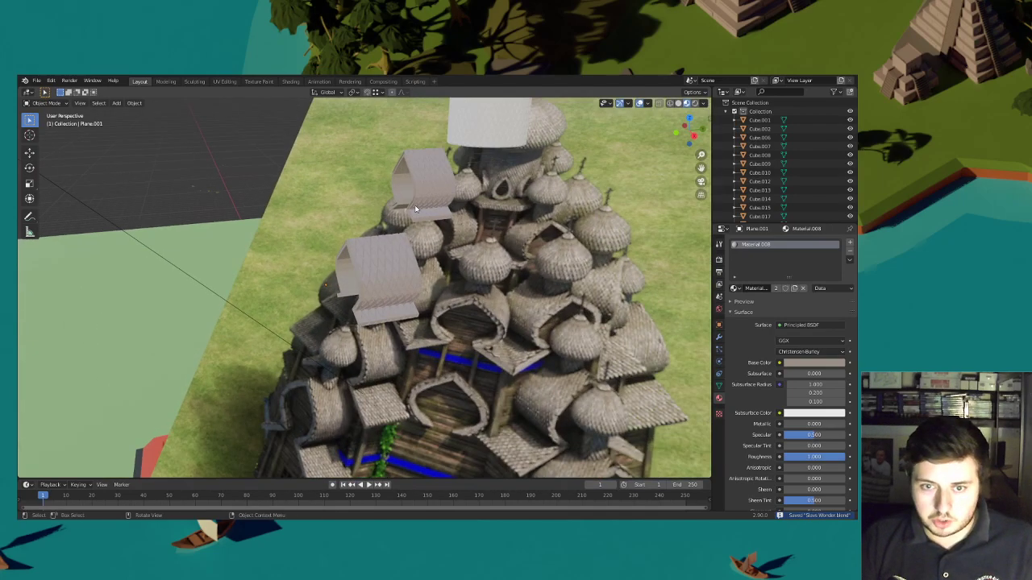
middle_click_drag(447, 246, 444, 260)
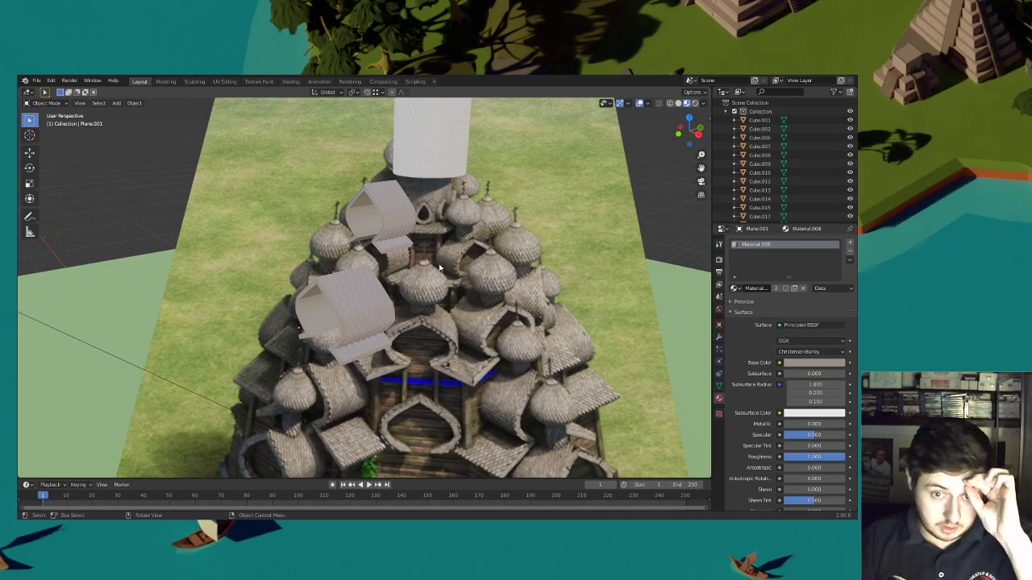
middle_click_drag(440, 267, 411, 263)
scroll(463, 380, "up", 2)
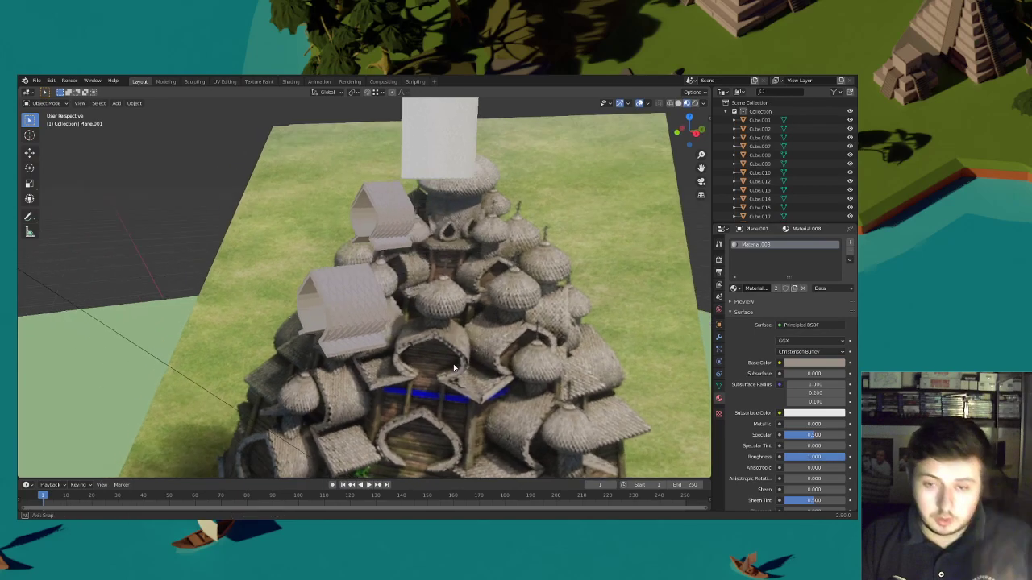
scroll(422, 303, "up", 3)
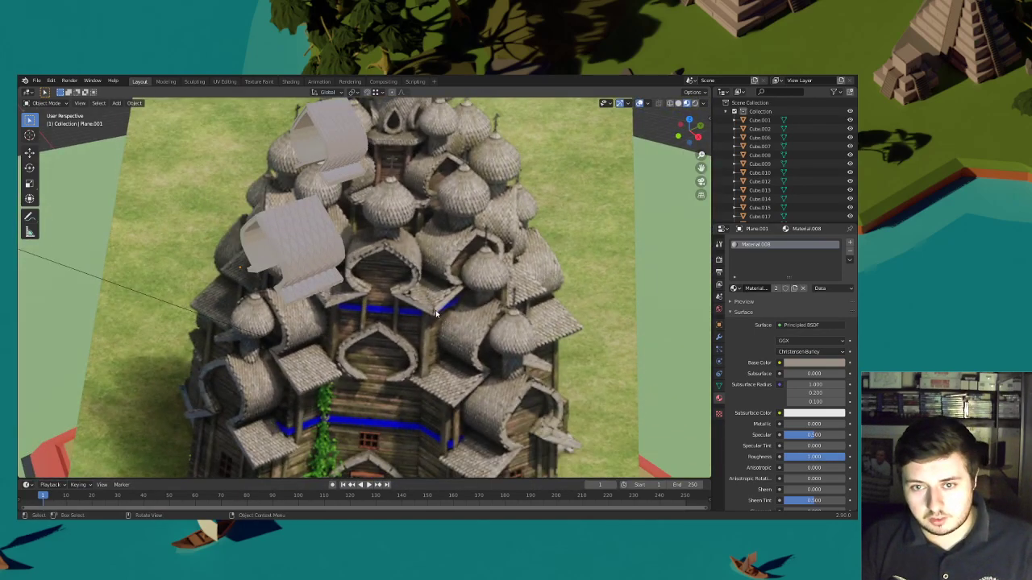
middle_click_drag(375, 272, 392, 256)
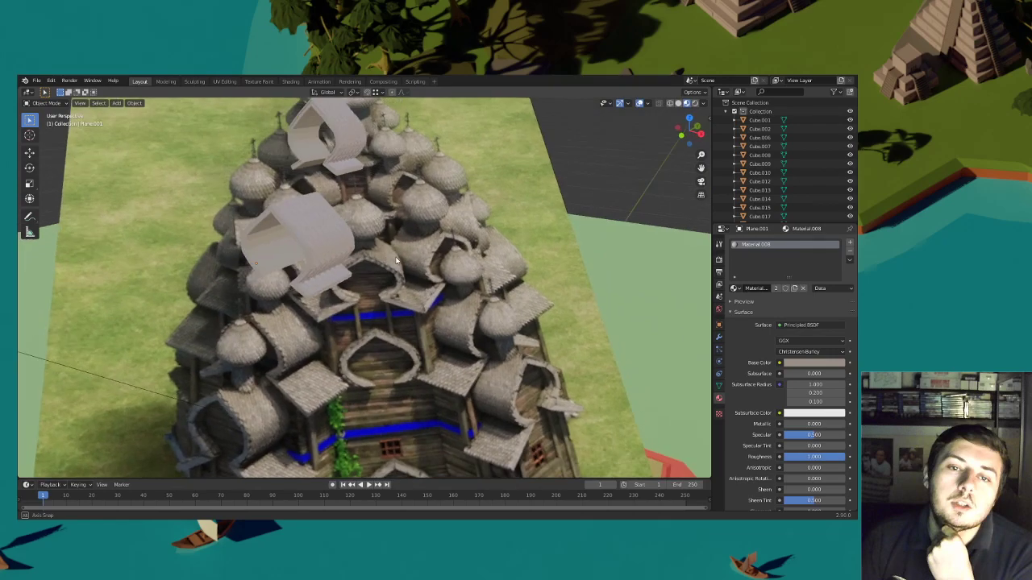
scroll(353, 270, "up", 5)
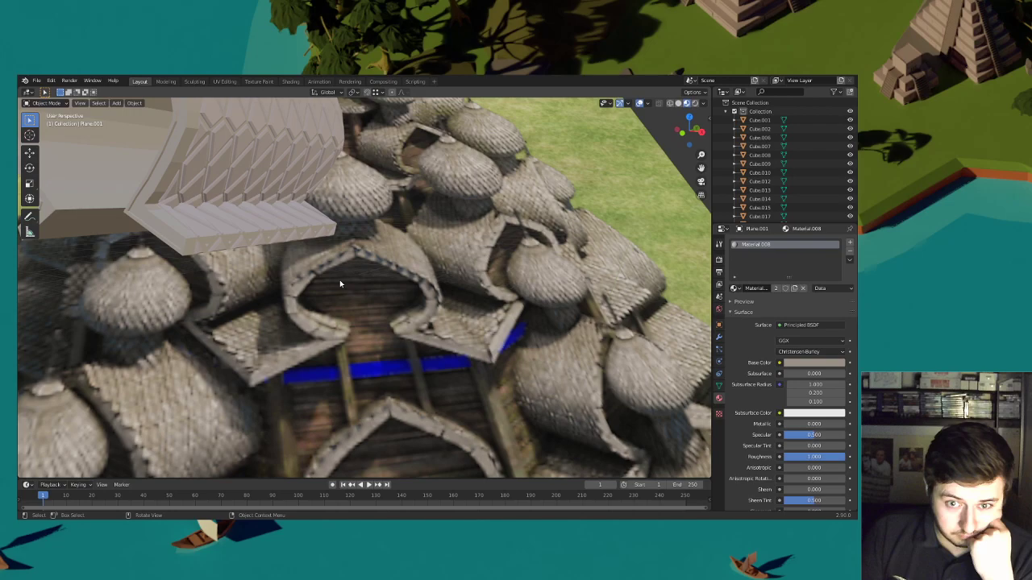
scroll(339, 271, "down", 8)
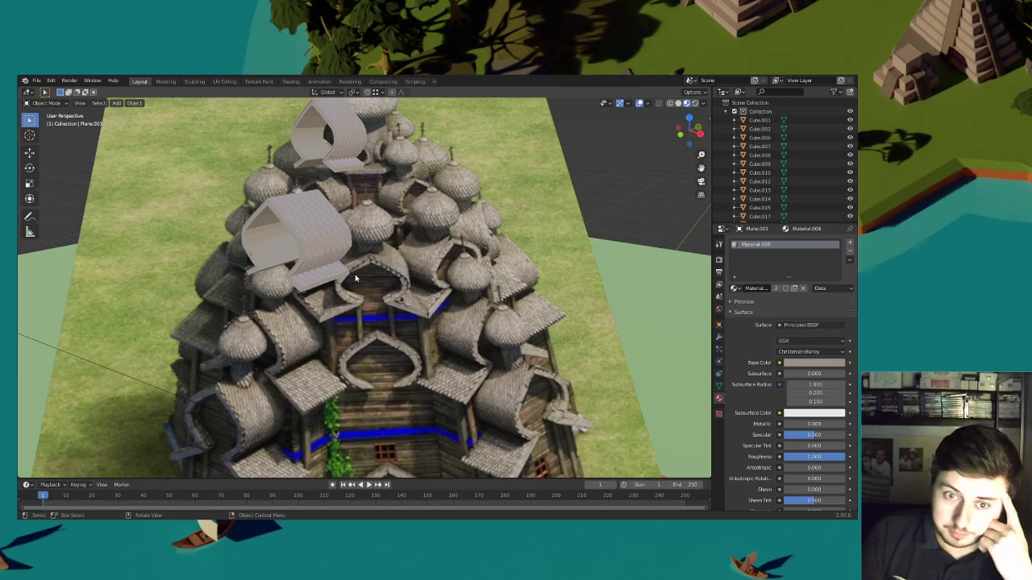
middle_click_drag(355, 274, 375, 208)
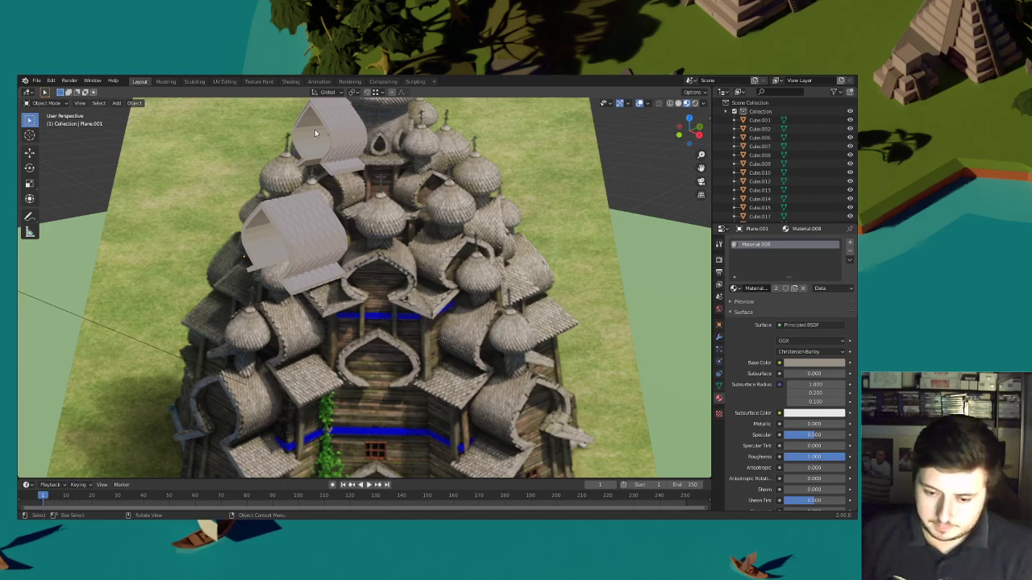
middle_click_drag(315, 129, 282, 229)
middle_click_drag(313, 238, 369, 249)
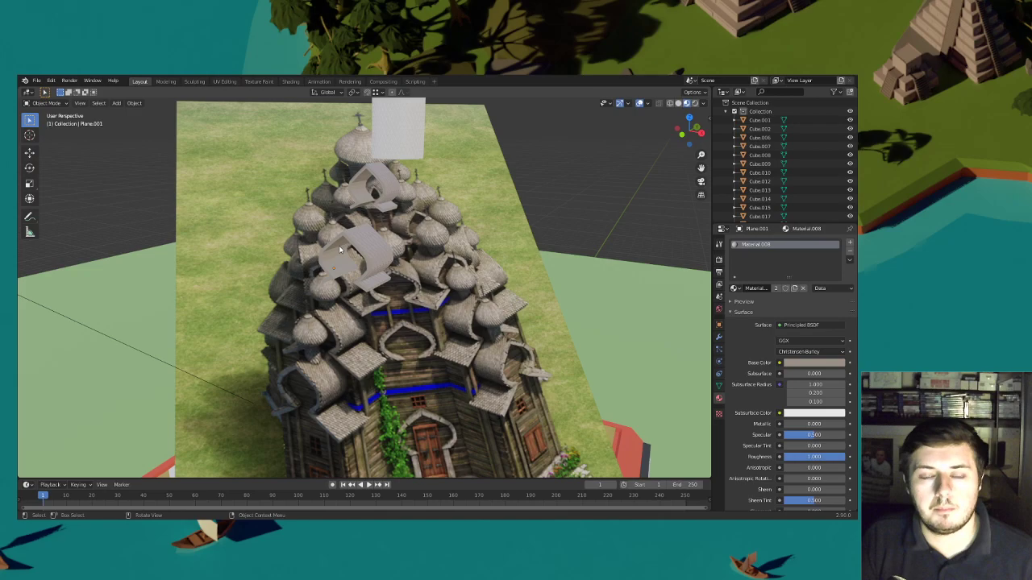
Duplicate the onion dome, offset the copy along Y and scale it by about 0.72 in X and Y
mouse_move(342, 225)
middle_mouse_down()
mouse_move(370, 237)
mouse_move(305, 242)
mouse_move(357, 216)
middle_mouse_up()
left_click(399, 144)
middle_click_drag(430, 166, 516, 211)
key("shift+d")
key("y")
left_click(387, 219)
key("s")
key("shift+z")
left_click(471, 196)
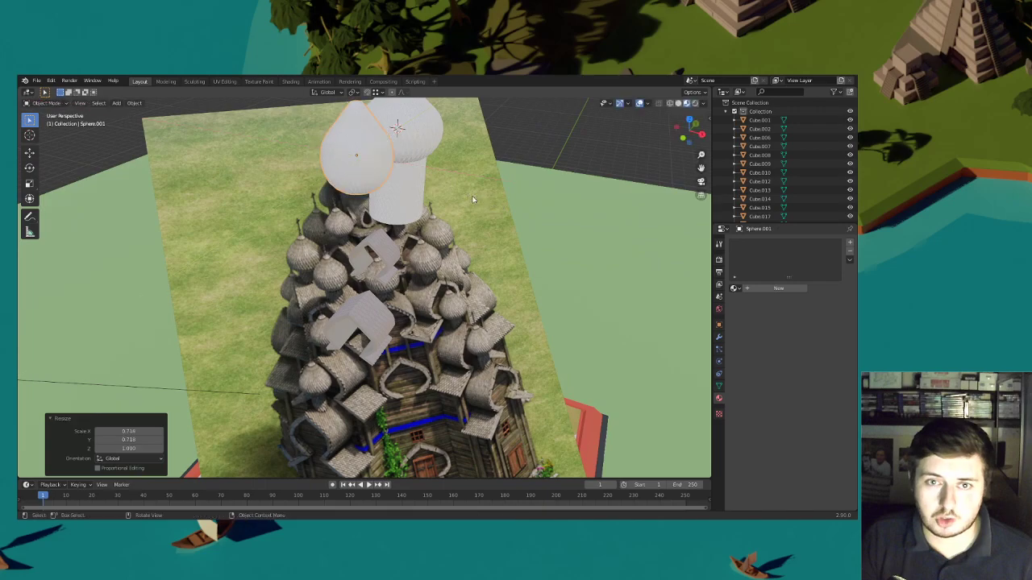
Lower the copied onion dome about 1.88 m along Z in camera view and scale it down to match a small reference dome
left_click(702, 182)
scroll(500, 199, "down", 5)
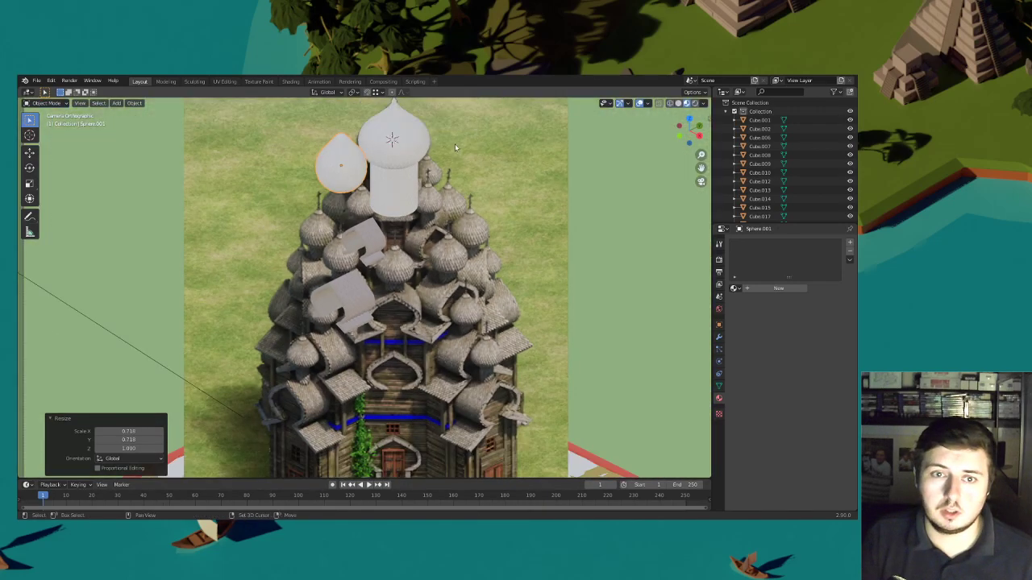
middle_click_drag(454, 148, 456, 179, "shift")
key("g")
key("z")
left_click(458, 257)
scroll(457, 258, "up", 6)
key("s")
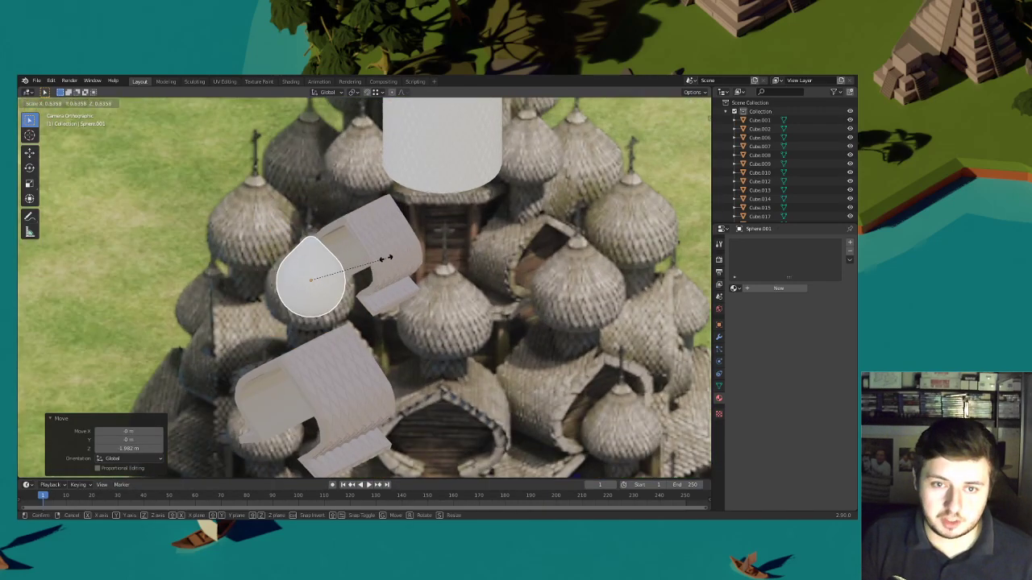
left_click(393, 258)
Fine-tune the small dome's height along Z and widen it slightly in X and Y to fit the reference
key("g")
key("z")
left_click(398, 264)
key("s")
key("shift+z")
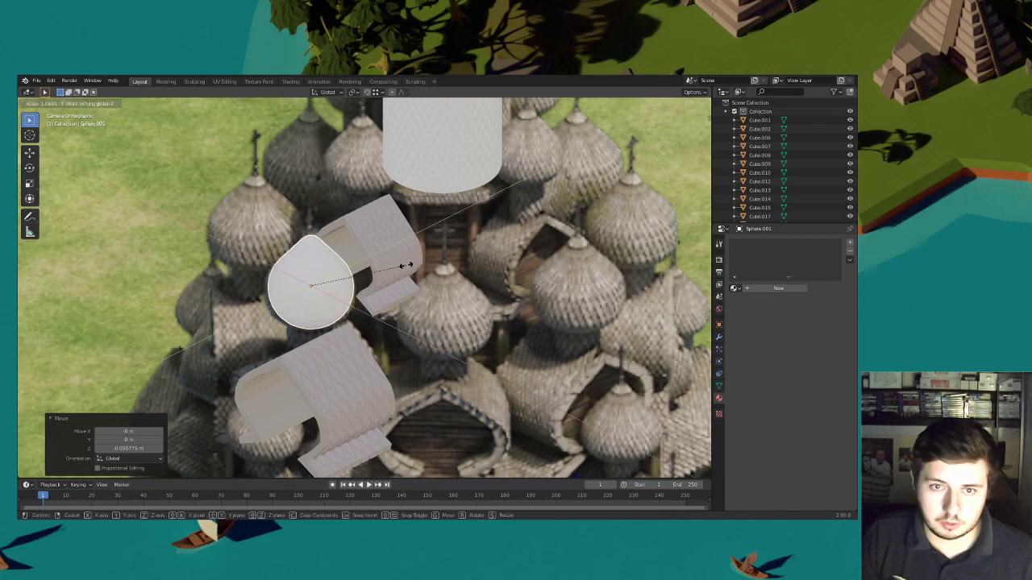
left_click(412, 268)
key("g")
key("z")
left_click(413, 270)
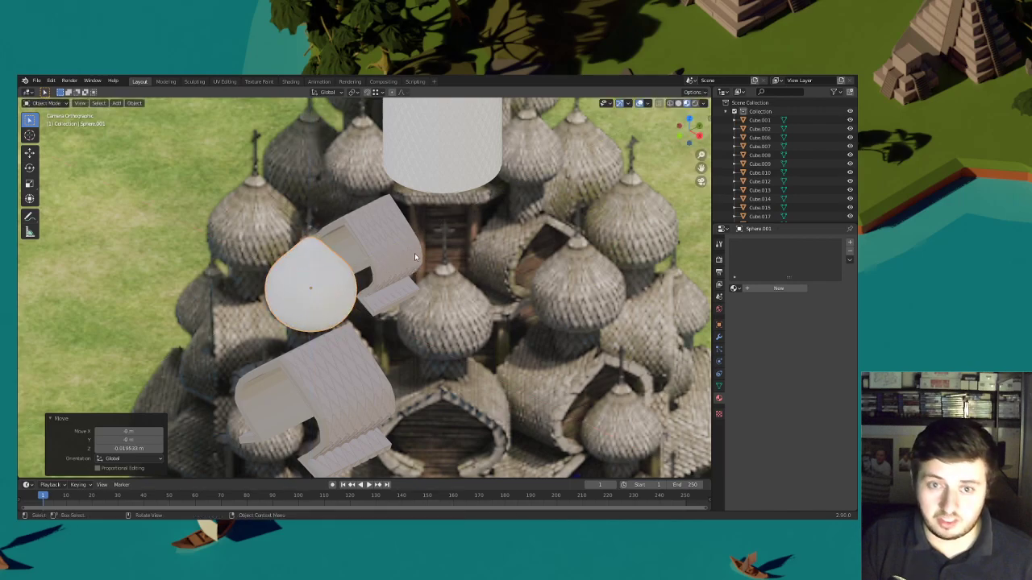
scroll(406, 250, "down", 4)
scroll(381, 225, "down", 1)
scroll(385, 242, "up", 1)
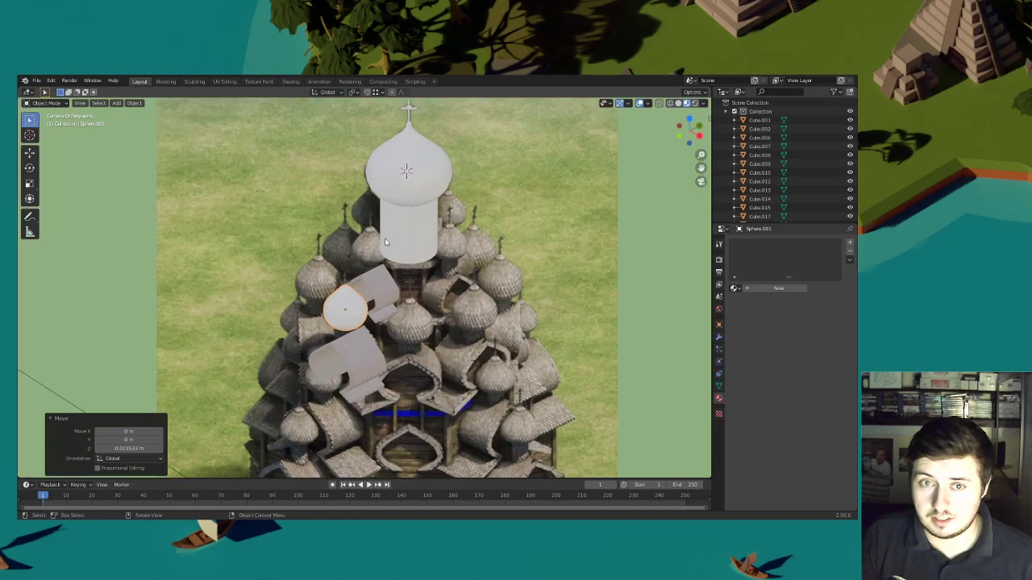
scroll(385, 238, "up", 1)
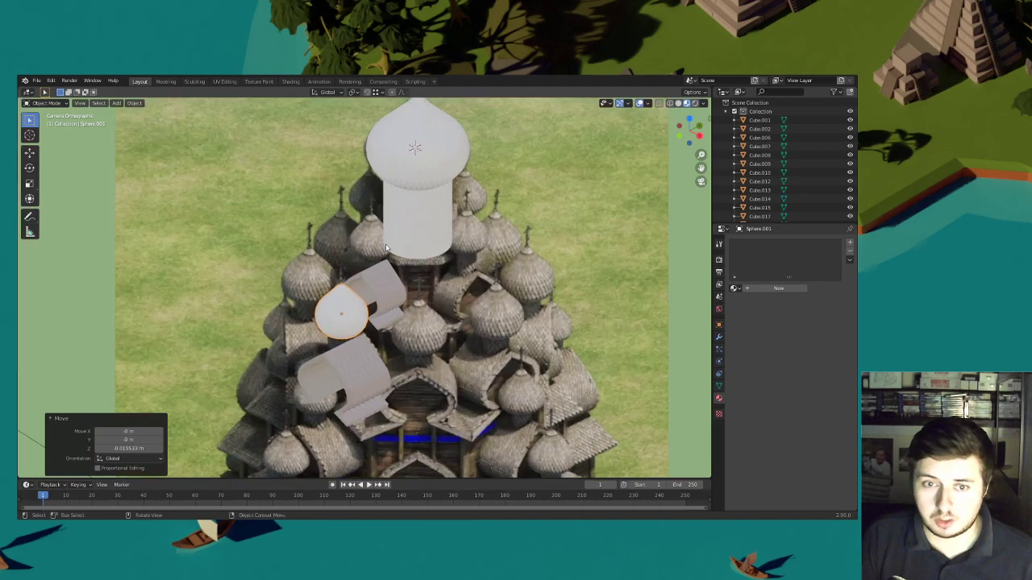
key("shift+d")
key("shift+z")
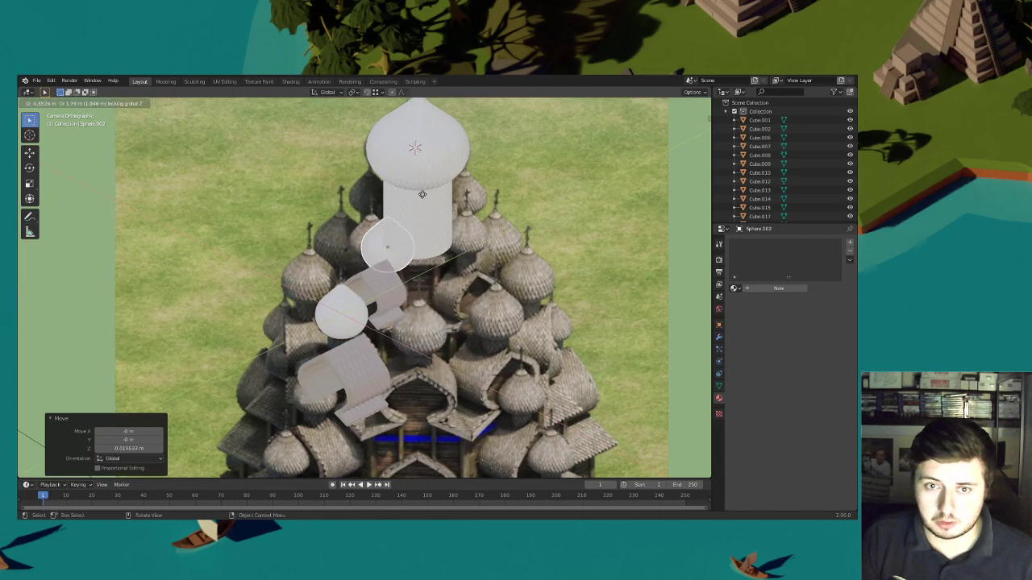
key("Escape")
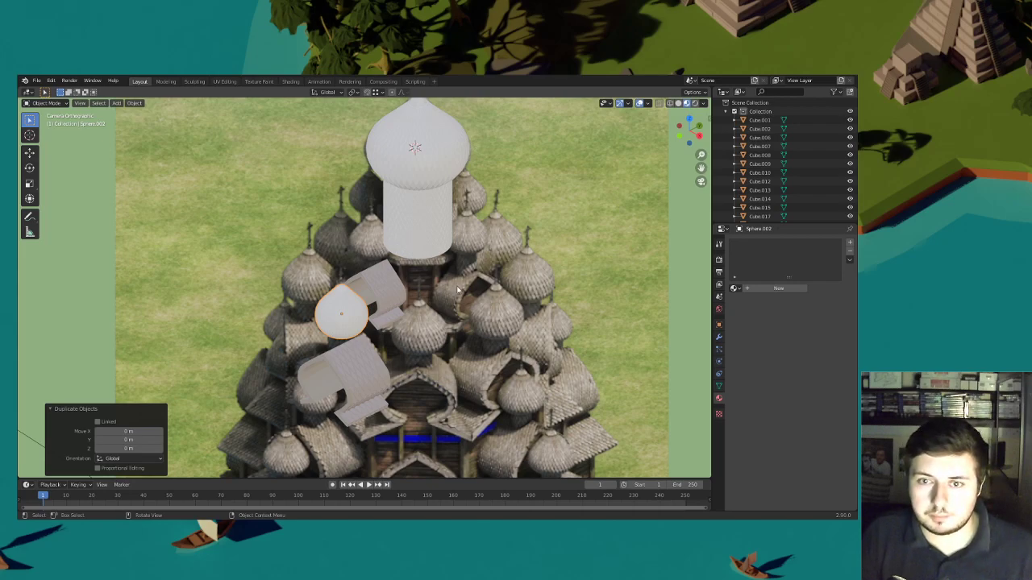
Duplicate the large tower cylinder, offset the copy about -1.45 m along Y, lower it and scale it to about 0.56 in X and Y
left_click(464, 242)
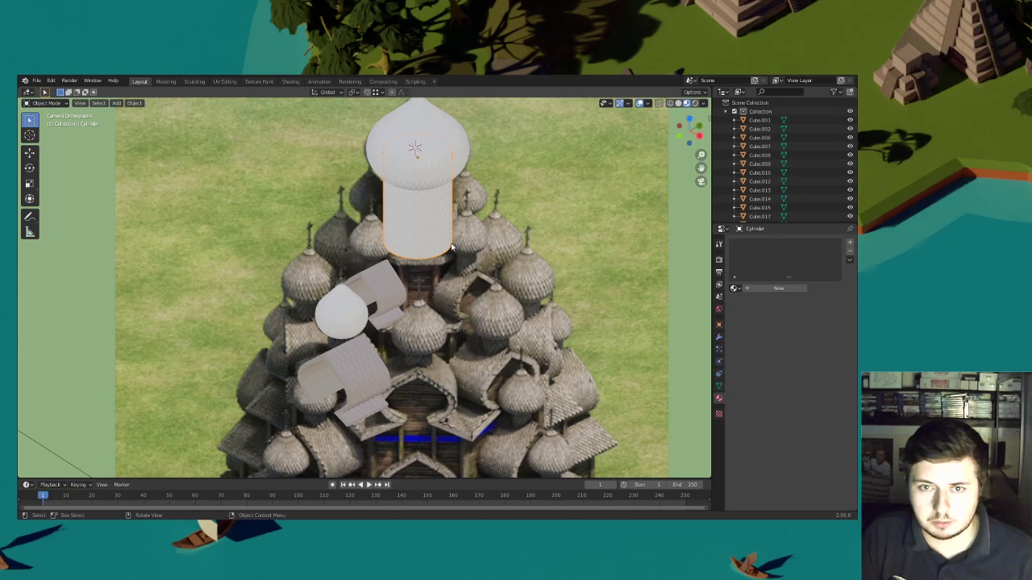
key("shift+d")
key("y")
left_click(383, 304)
key("g")
key("z")
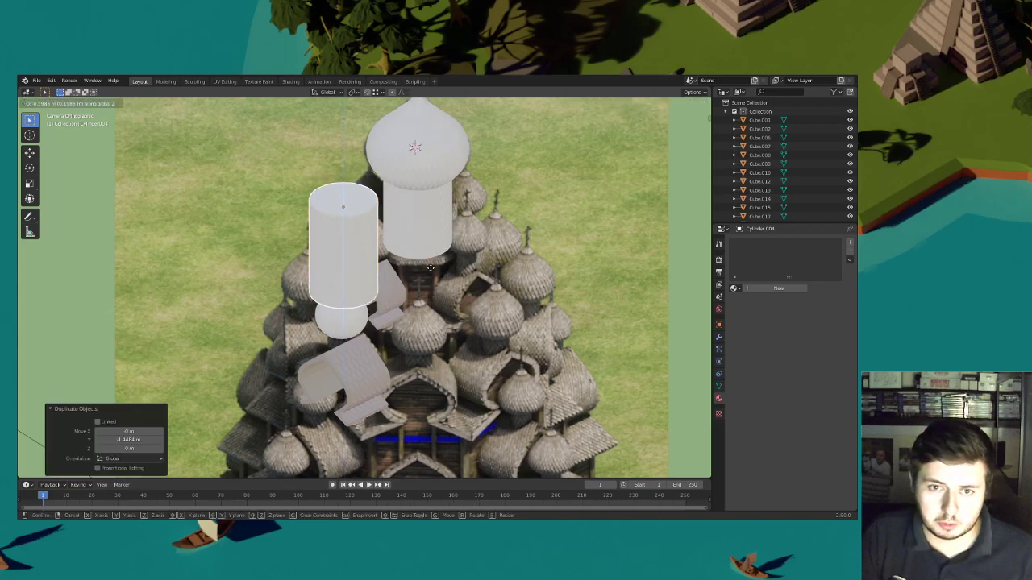
left_click(426, 313)
middle_click_drag(426, 313, 413, 242, "shift")
key("s")
key("shift+z")
left_click(401, 243)
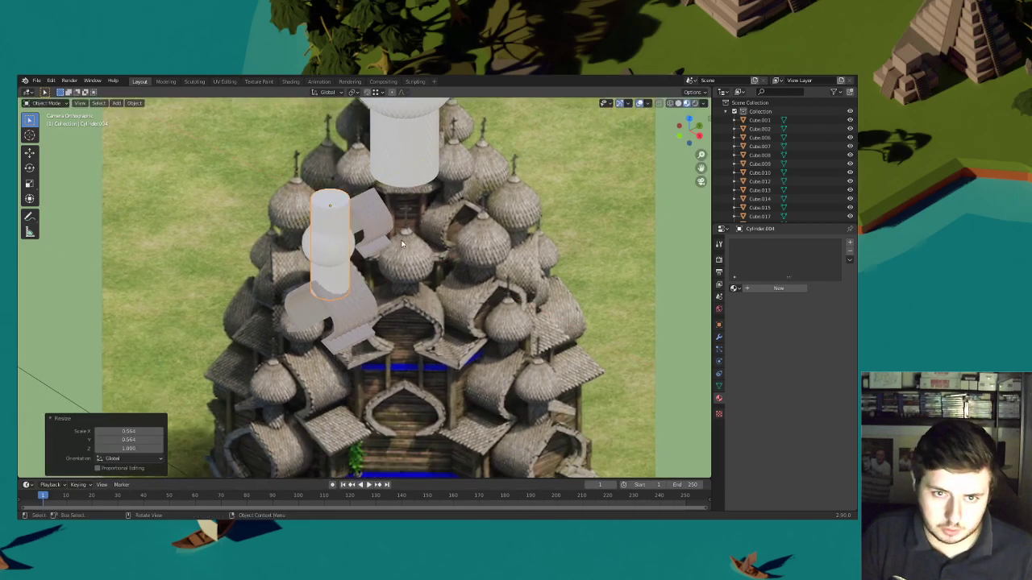
Try to fit the copied cylinder beneath the small dome by lowering and rescaling it, and delete that copy
scroll(401, 243, "up", 3)
key("g")
key("z")
left_click(394, 285)
scroll(394, 285, "up", 2)
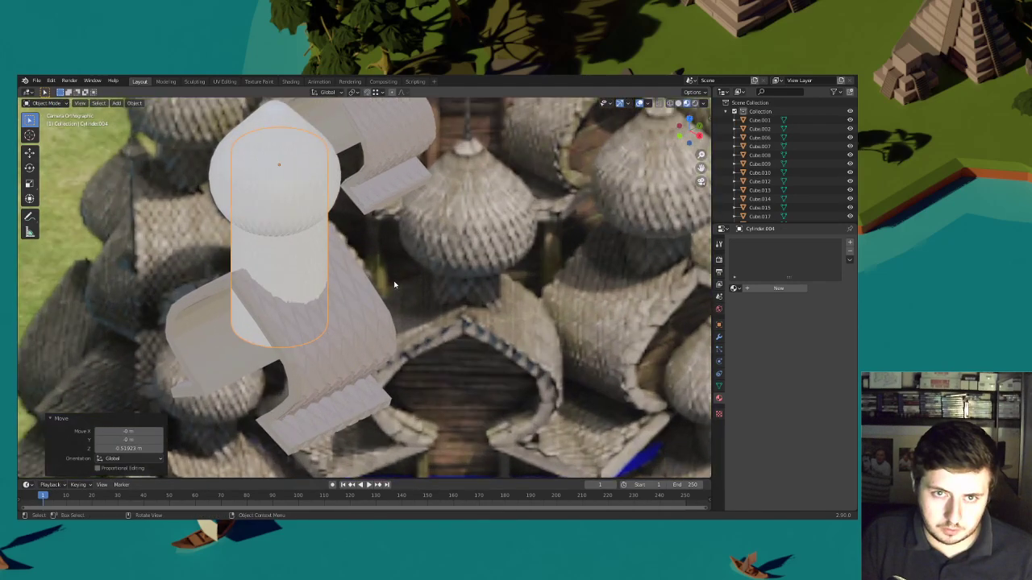
scroll(395, 284, "up", 1)
key("g")
key("z")
left_click(369, 275)
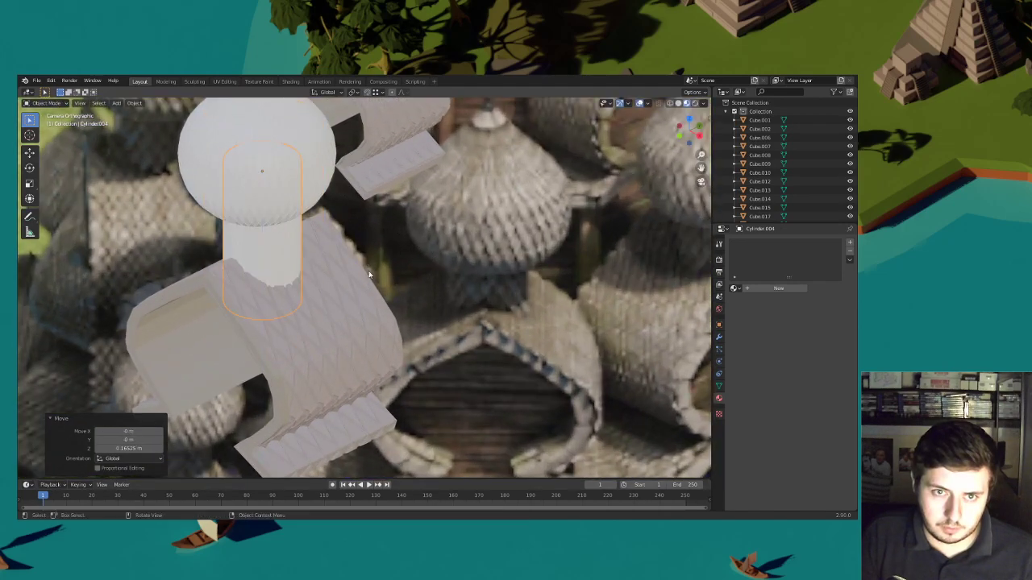
scroll(369, 275, "down", 2)
key("s")
left_click(355, 267)
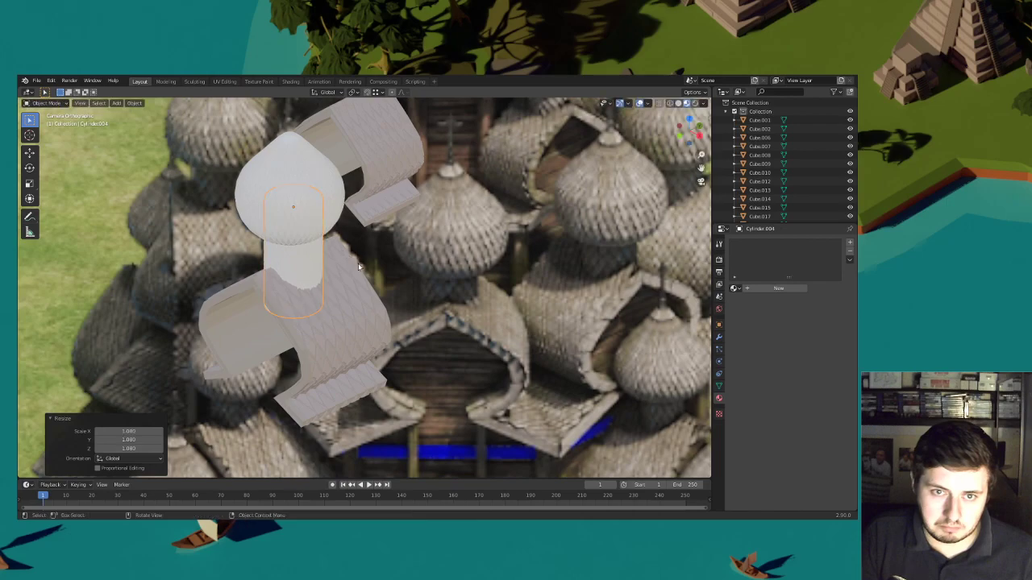
scroll(359, 268, "down", 2)
key("Delete")
Duplicate the cross finial of the large dome and offset the copy about -1.47 m along Y
left_click(332, 232)
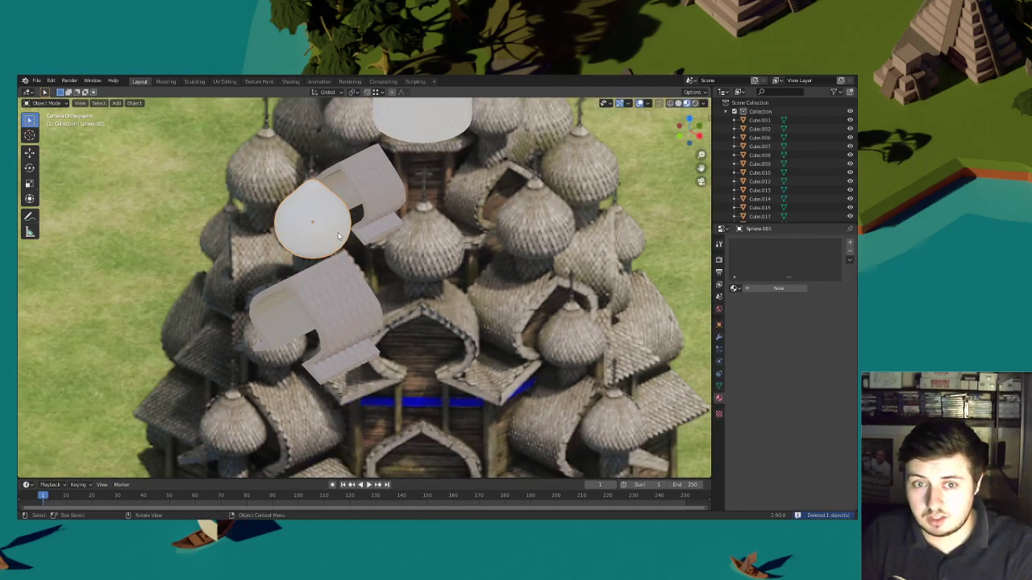
scroll(344, 235, "down", 1)
middle_click_drag(347, 236, 323, 436, "shift")
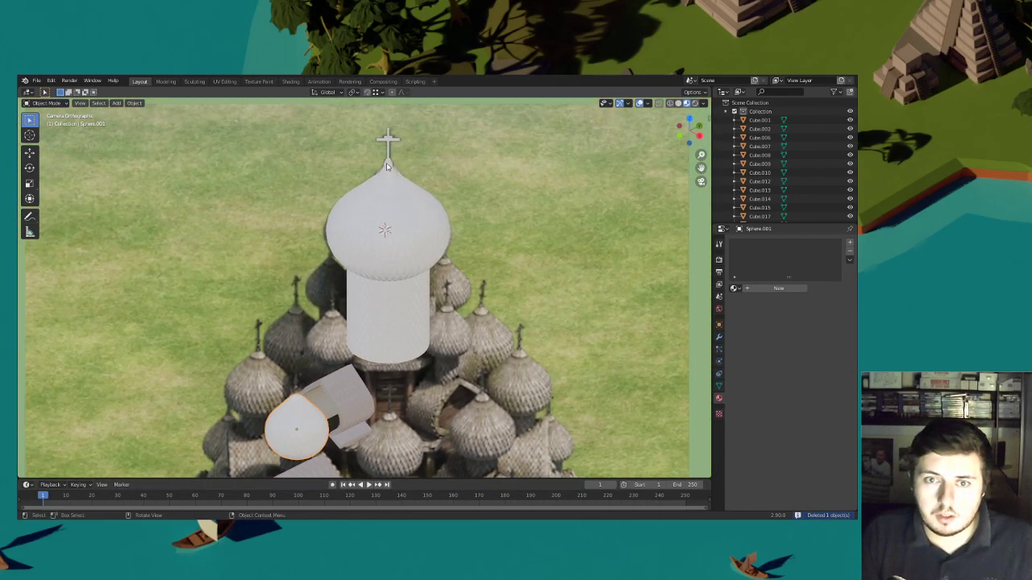
scroll(460, 187, "down", 2)
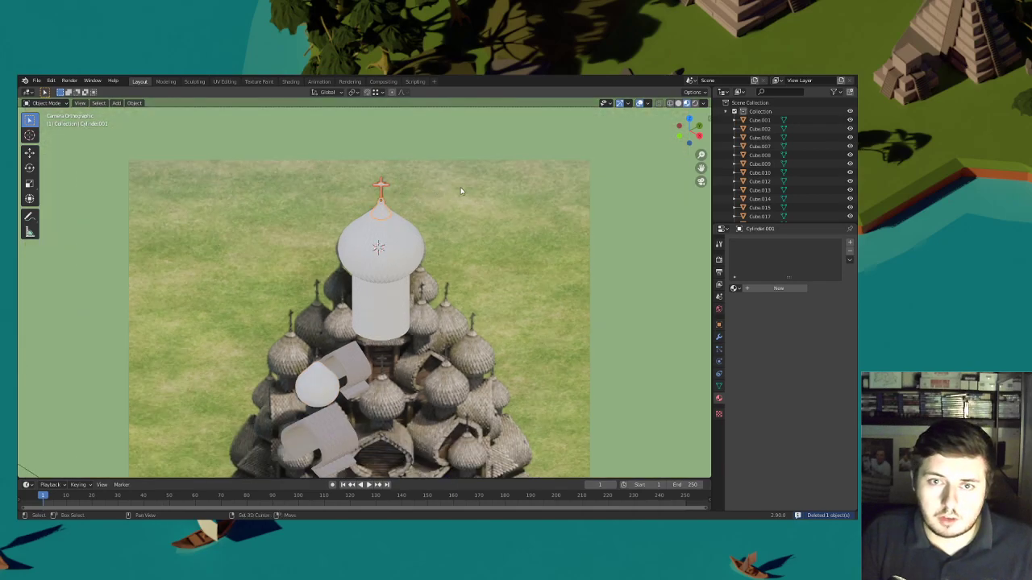
key("shift+d")
key("y")
left_click(405, 236)
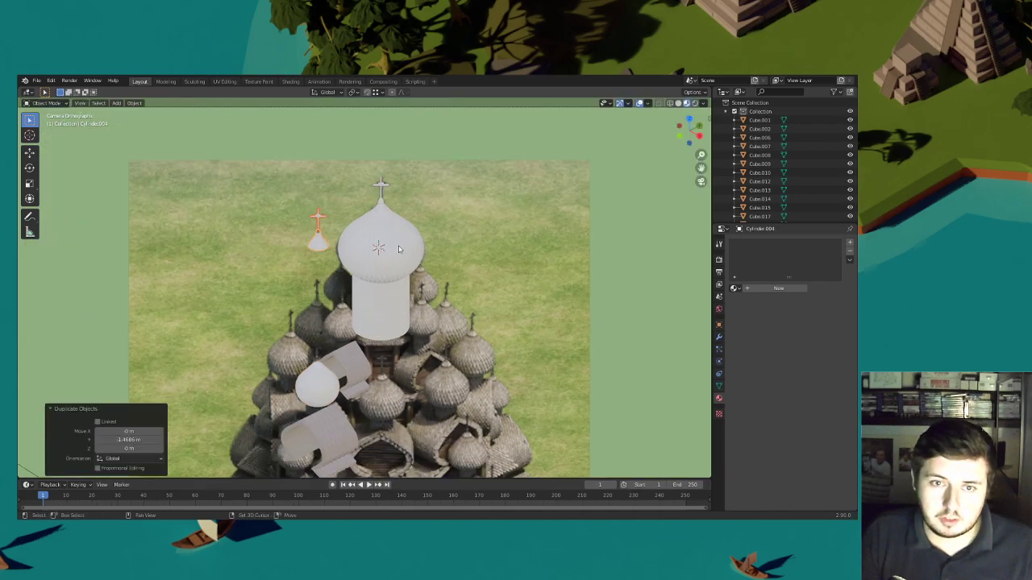
Shift the copied cross finial about -0.03 m along Y in top view toward the small dome's center
middle_click_drag(397, 252, 407, 202, "shift")
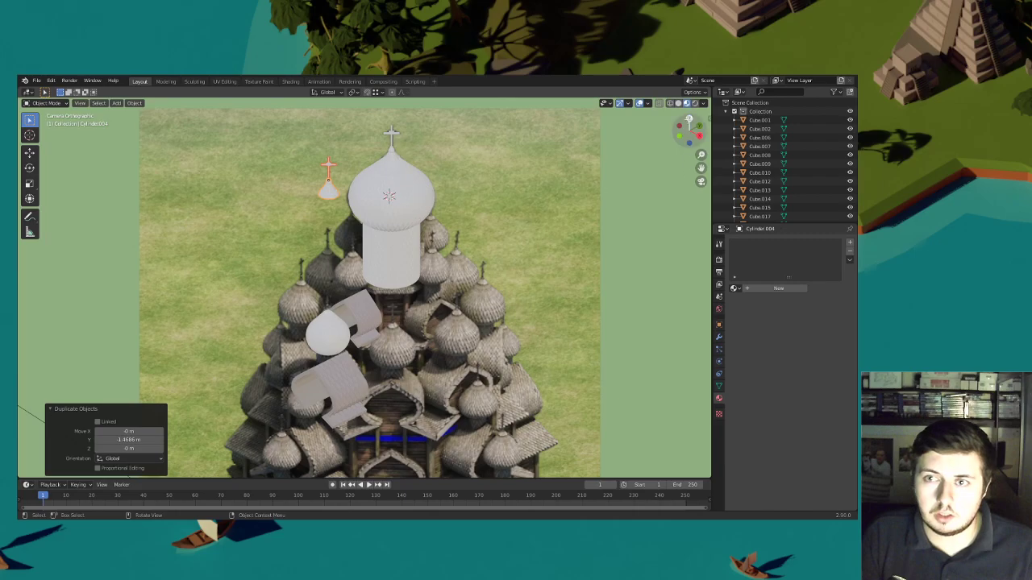
left_click(689, 121)
middle_click_drag(480, 278, 463, 232, "shift")
scroll(463, 232, "up", 8)
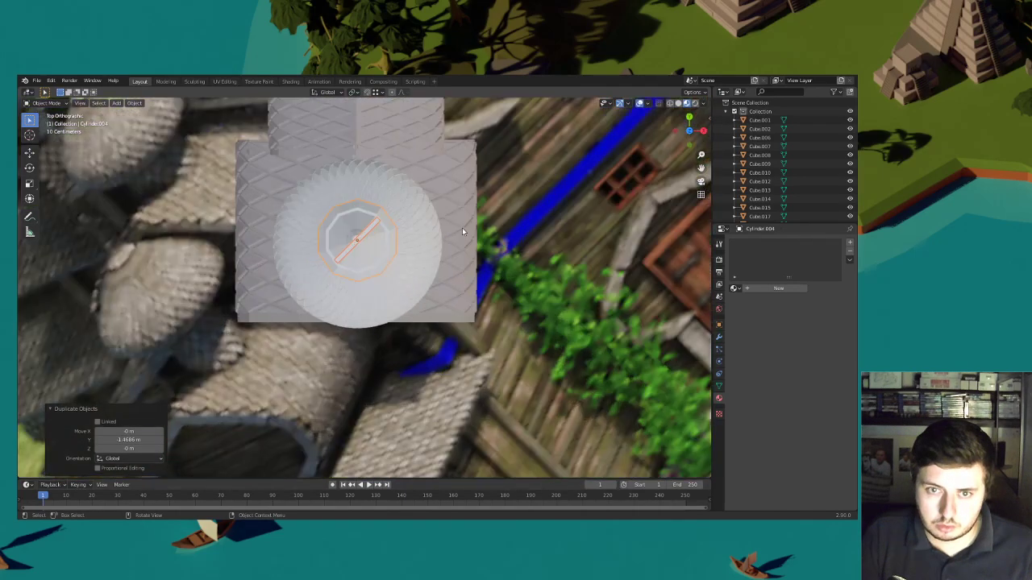
scroll(462, 226, "up", 4)
key("g")
key("y")
left_click(465, 237)
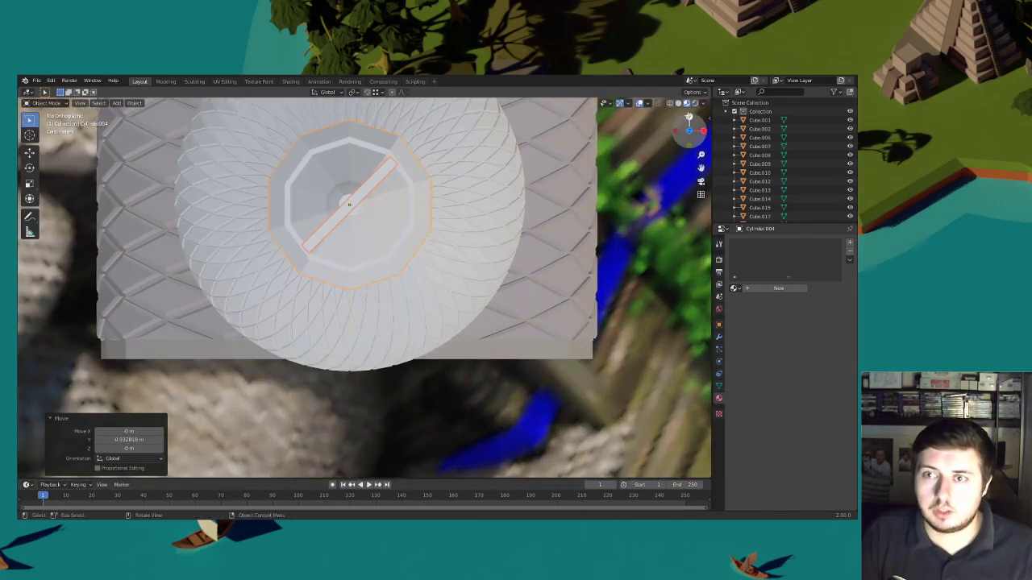
Center the cross finial precisely on the small dome along Y in wireframe top view
left_click(670, 104)
key("g")
key("y")
left_click(489, 178)
middle_click_drag(488, 177, 507, 244, "shift")
scroll(507, 244, "up", 1)
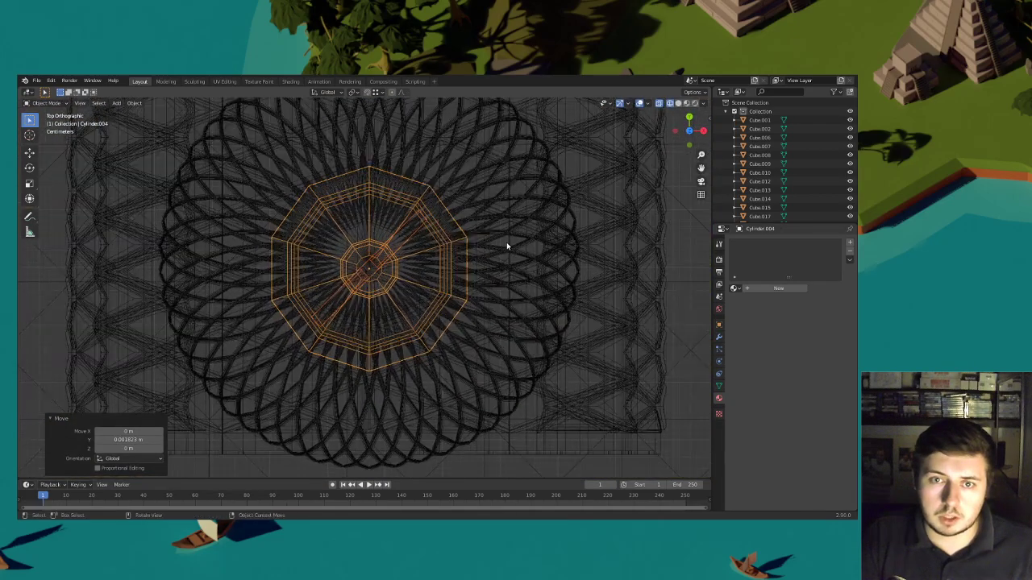
scroll(506, 242, "up", 4)
key("g")
key("y")
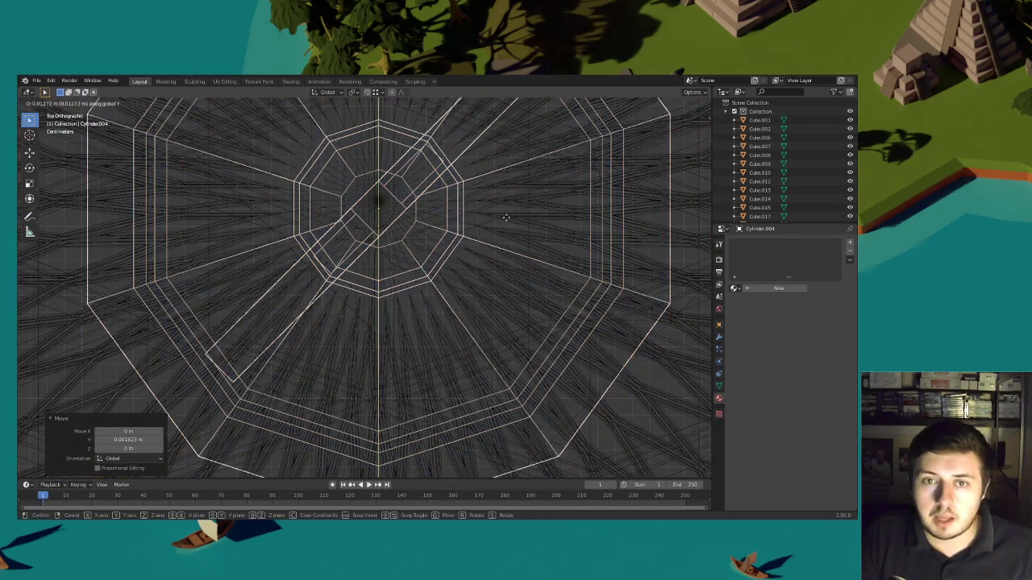
left_click(507, 213)
scroll(507, 213, "down", 5)
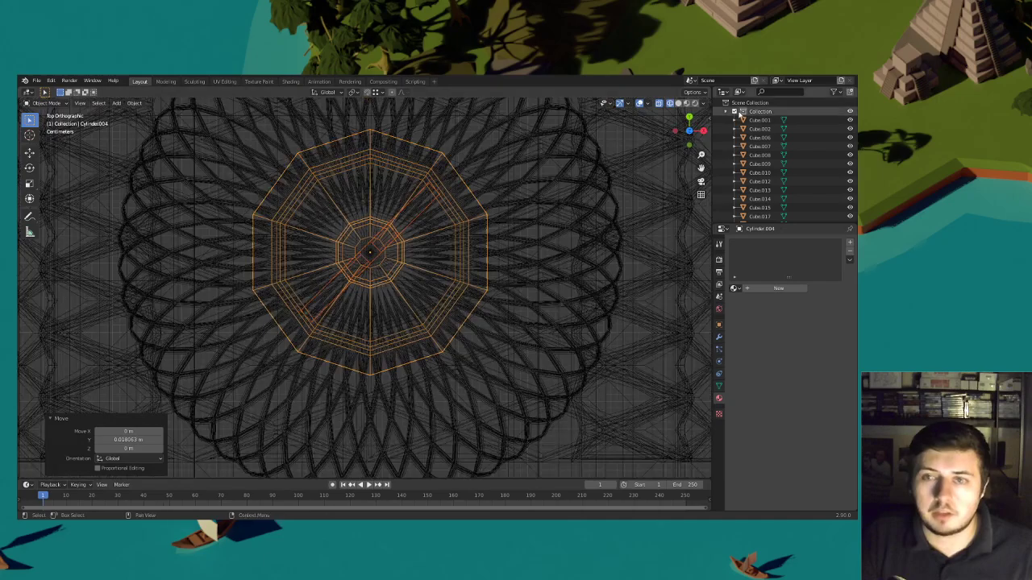
Return to solid shading, lower the cross finial toward the small dome's tip and scale it down to fit
left_click(679, 103)
scroll(443, 298, "down", 4)
mouse_move(442, 298)
middle_mouse_down()
mouse_move(438, 237)
mouse_move(457, 275)
middle_mouse_up()
scroll(449, 225, "down", 3)
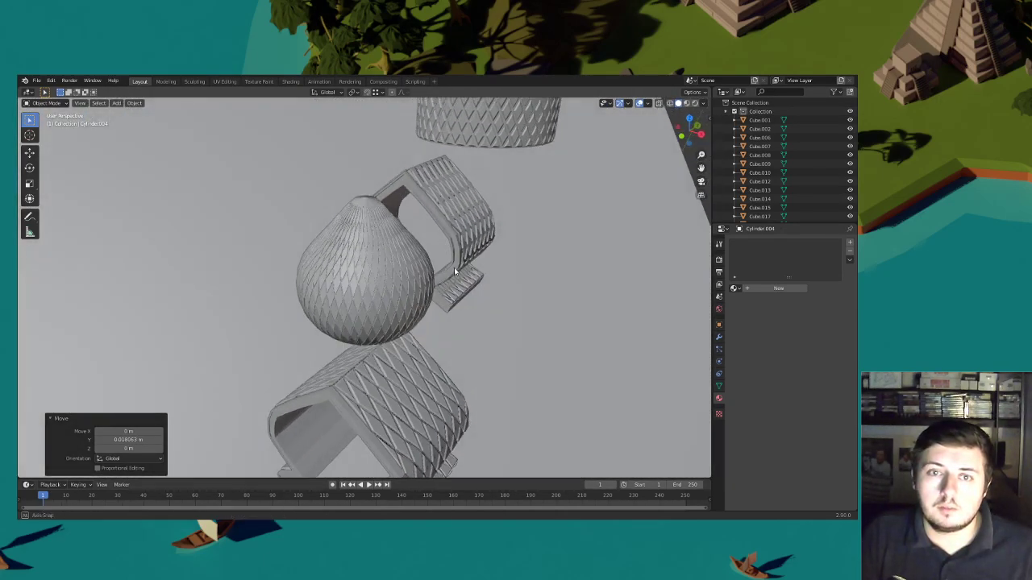
scroll(456, 275, "down", 5)
key("g")
key("z")
left_click(477, 431)
key("s")
left_click(439, 326)
key("g")
key("z")
left_click(436, 342)
Rotate the small dome's cross finial by -45° about the Z axis
middle_click_drag(439, 295, 463, 268)
key("r")
key("z")
key("4")
key("5")
key("Return")
Lower the cross finial along Z until its base sits over the small dome's tip
scroll(462, 268, "up", 4)
key("g")
key("z")
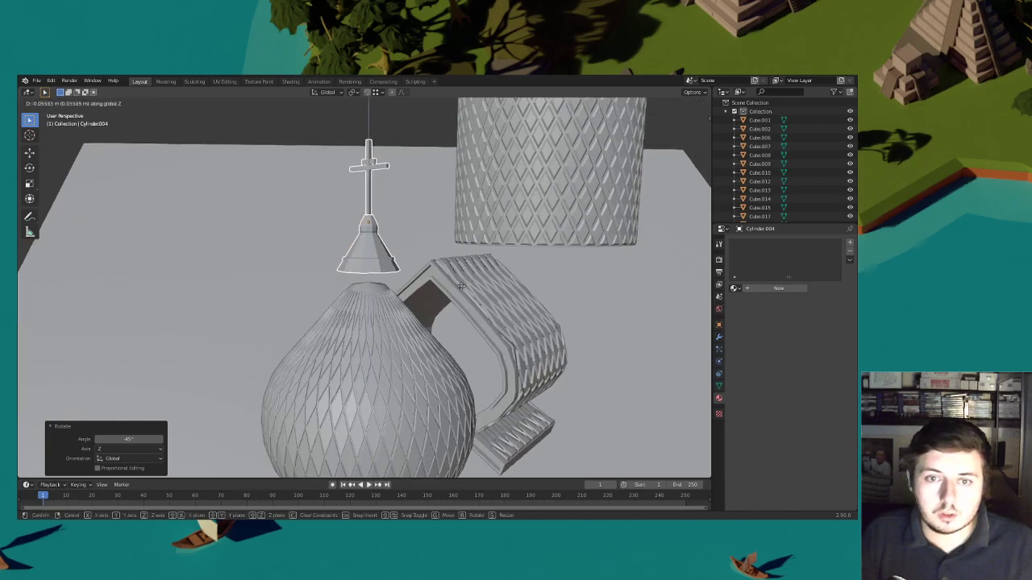
left_click(460, 306)
scroll(456, 301, "up", 5)
key("g")
key("z")
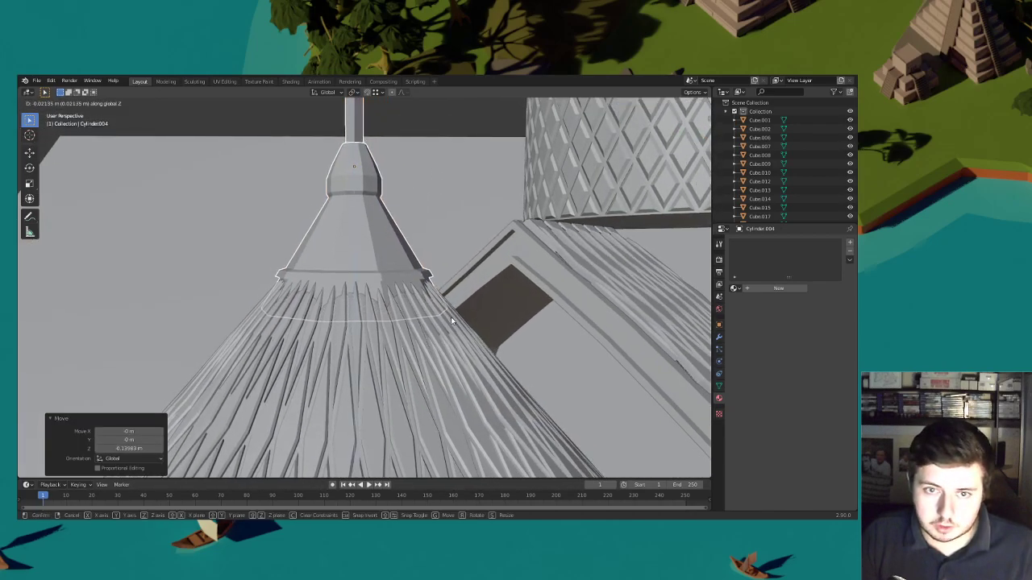
left_click(413, 292)
scroll(413, 292, "down", 5)
scroll(412, 291, "down", 4)
middle_click_drag(413, 291, 399, 326)
scroll(353, 288, "down", 2)
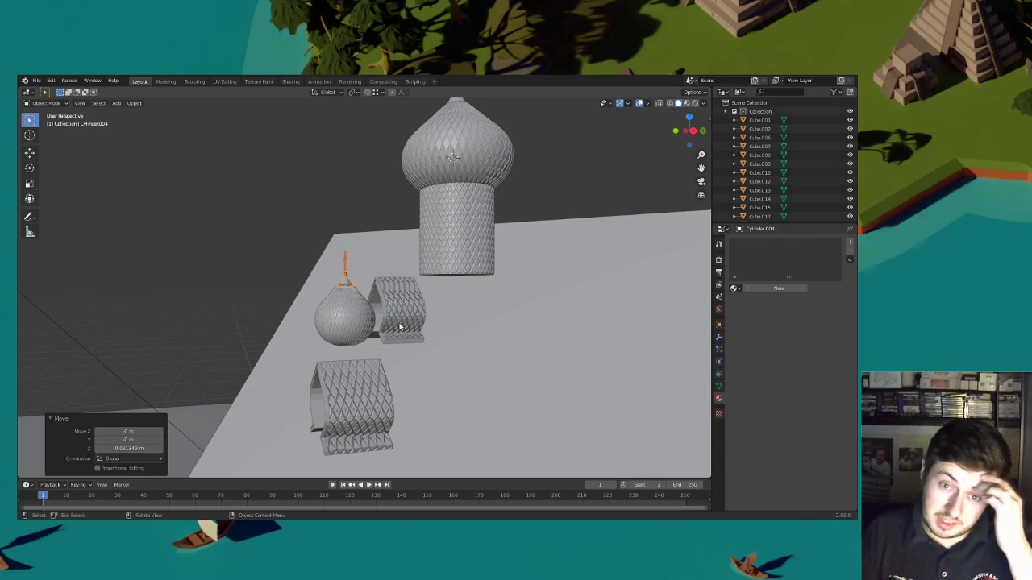
Duplicate the large tower's shingled cylinder and offset the copy about -1.5 m along Y, above the small dome
left_click(475, 228)
middle_click_drag(510, 232, 550, 237)
key("shift+d")
key("y")
left_click(428, 239)
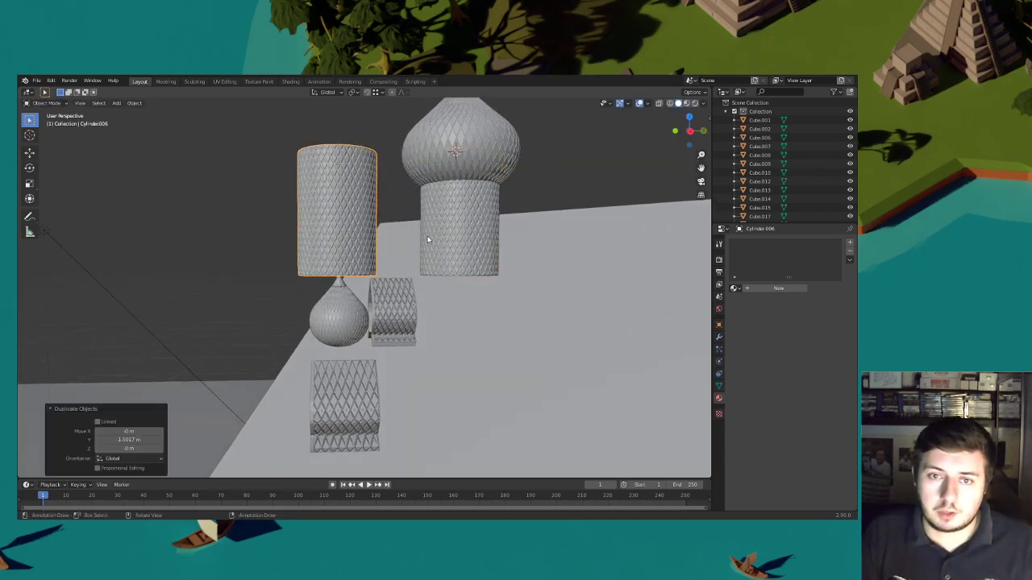
Center the copied cylinder on the small dome by moving it about 0.029 m along Y in wireframe top view
left_click(689, 118)
scroll(572, 242, "up", 3)
key("g")
left_click(574, 276)
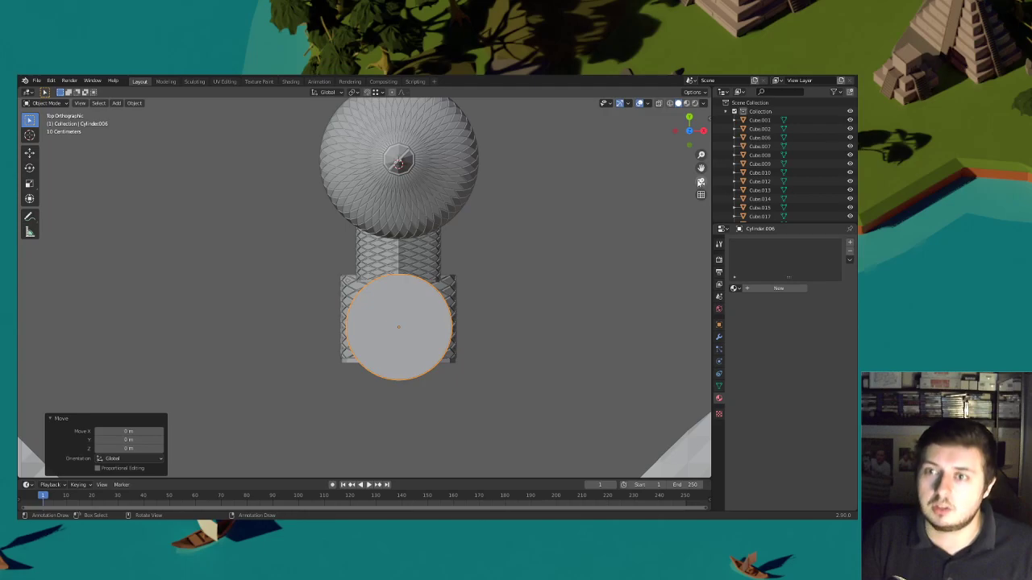
left_click(669, 103)
scroll(458, 230, "up", 8)
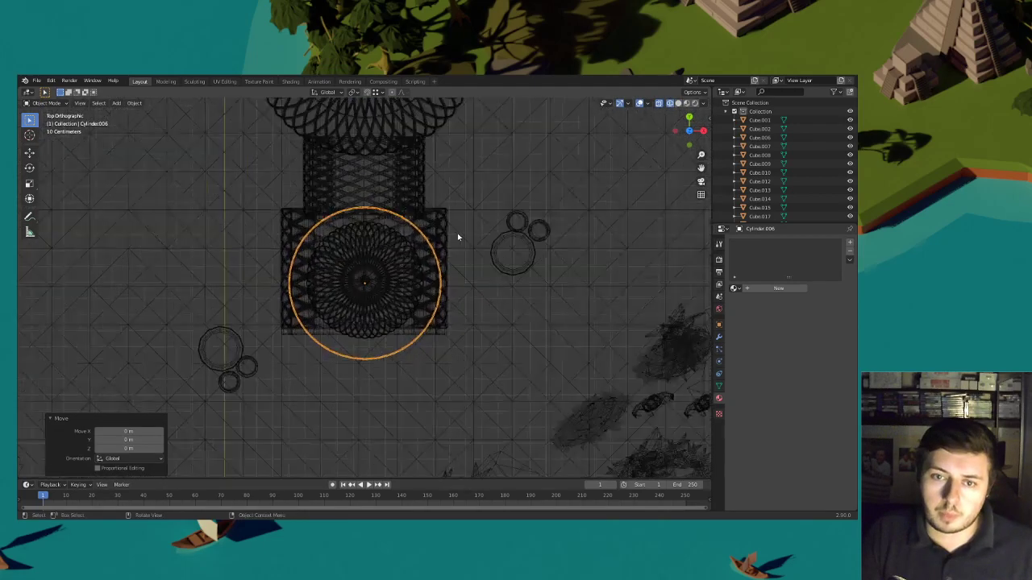
key("g")
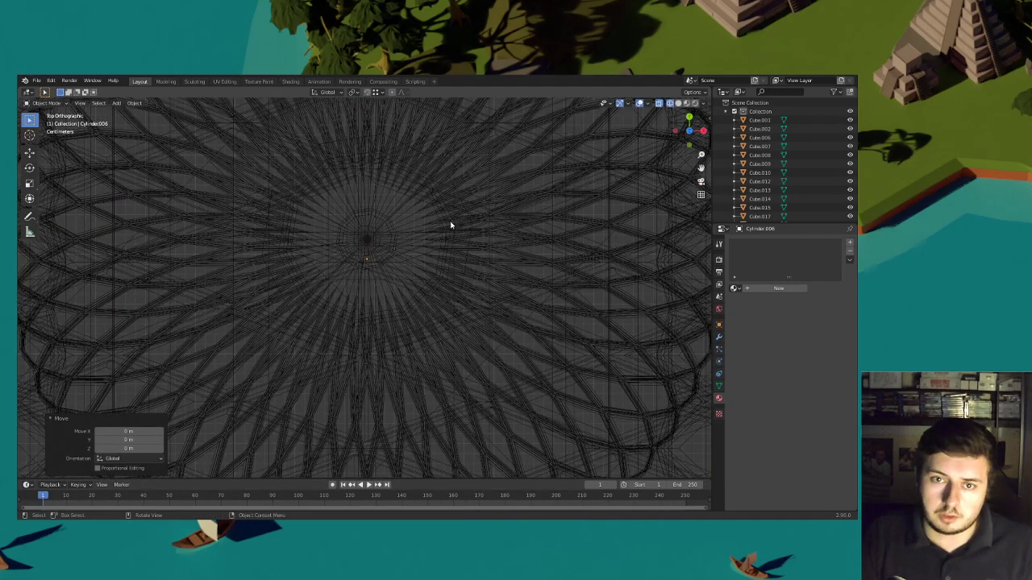
key("y")
left_click(454, 206)
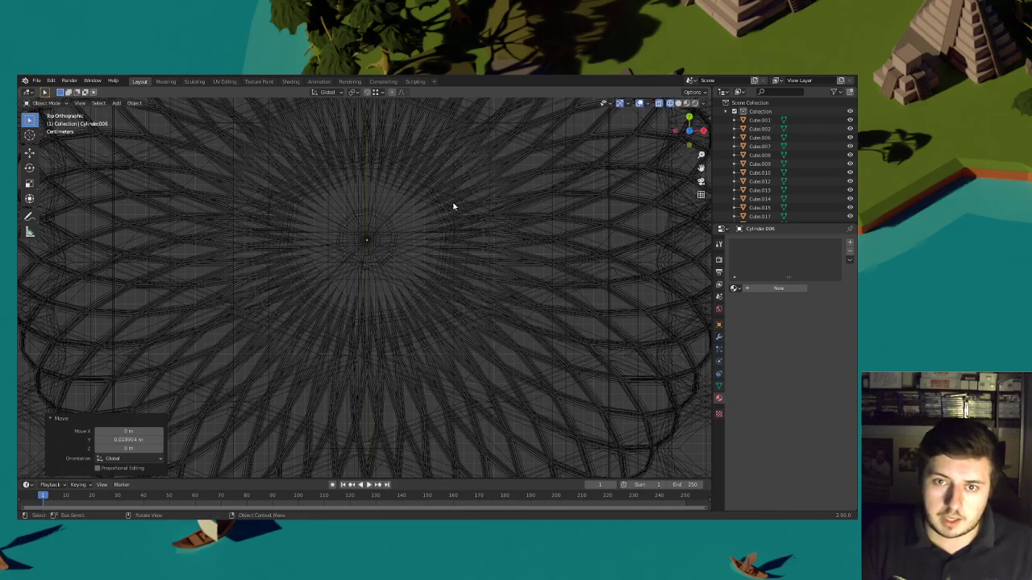
scroll(454, 207, "down", 2)
Return to solid shading, lower the copied cylinder along Z to the small dome and narrow it in X and Y
left_click(678, 103)
mouse_move(550, 231)
middle_mouse_down()
mouse_move(513, 196)
mouse_move(528, 169)
middle_mouse_up()
scroll(512, 196, "down", 8)
key("g")
key("z")
left_click(525, 327)
middle_click_drag(525, 322, 500, 231, "shift")
scroll(500, 231, "down", 1)
key("s")
key("shift+z")
left_click(495, 234)
Scale the copied cylinder uniformly and lower it about 0.49 m along Z beneath the small dome
key("s")
left_click(509, 230)
key("g")
key("z")
left_click(524, 267)
key("shift+s")
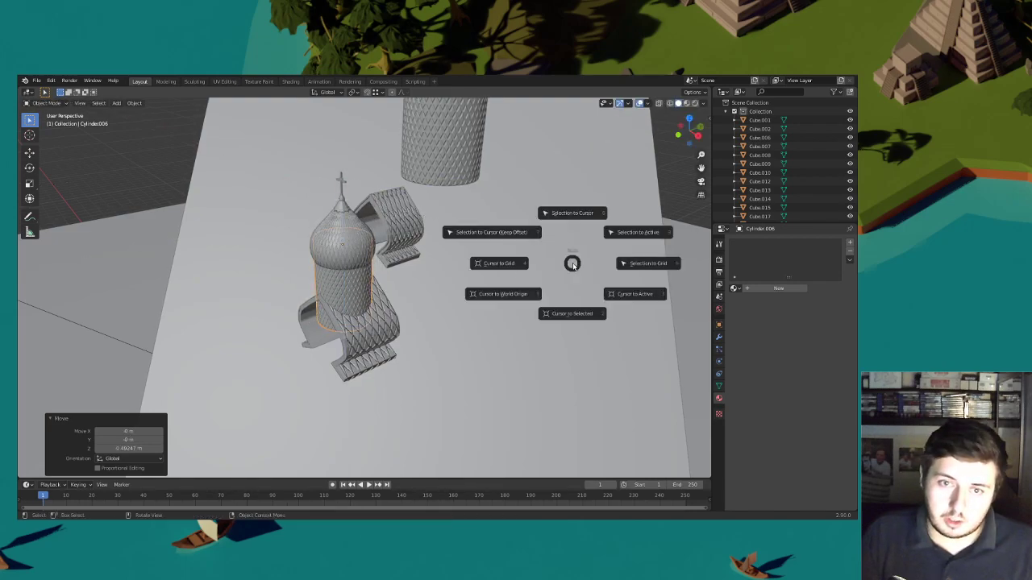
key("Escape")
Scale the small dome's cylinder to about 0.62 in X and Y and check its fit against the roof arch
key("s")
key("shift+z")
left_click(489, 249)
middle_click_drag(489, 249, 451, 221)
scroll(451, 222, "up", 5)
scroll(487, 258, "down", 7)
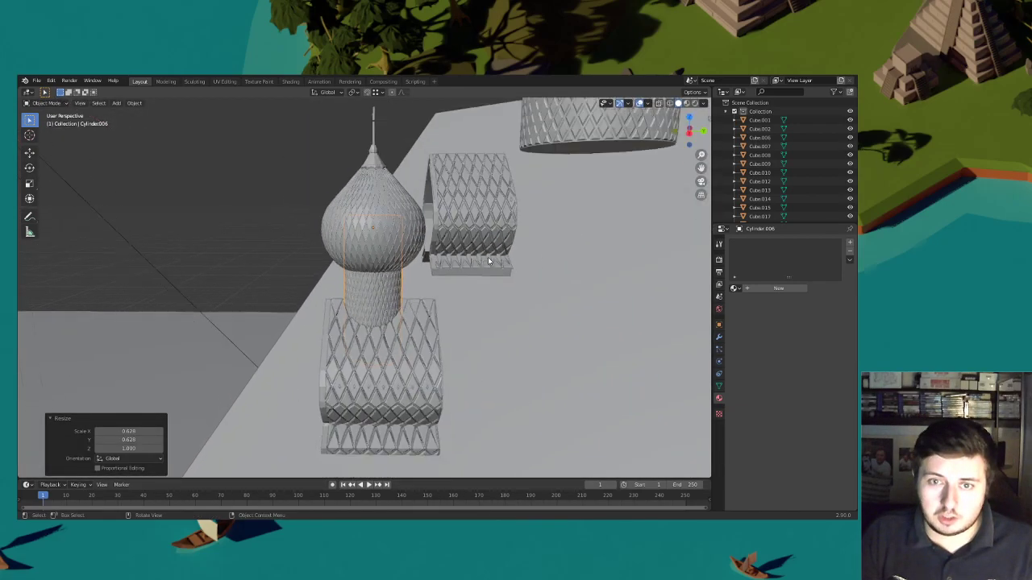
Move the small dome's cylinder about 0.066 m along Z and switch to the camera view
middle_click_drag(488, 252, 681, 247)
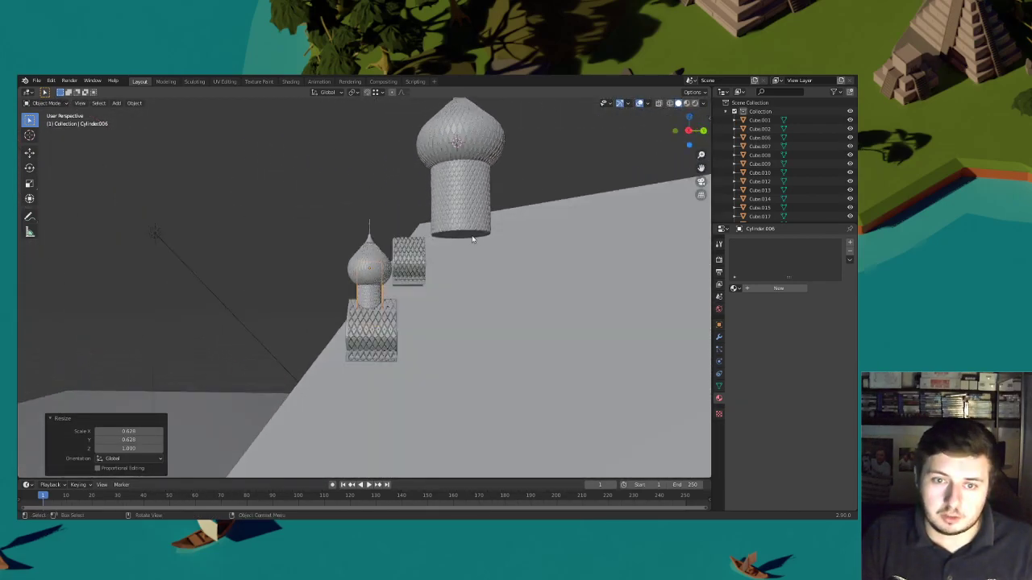
scroll(456, 257, "up", 6)
middle_click_drag(457, 256, 488, 264)
key("g")
key("z")
left_click(566, 276)
left_click(701, 181)
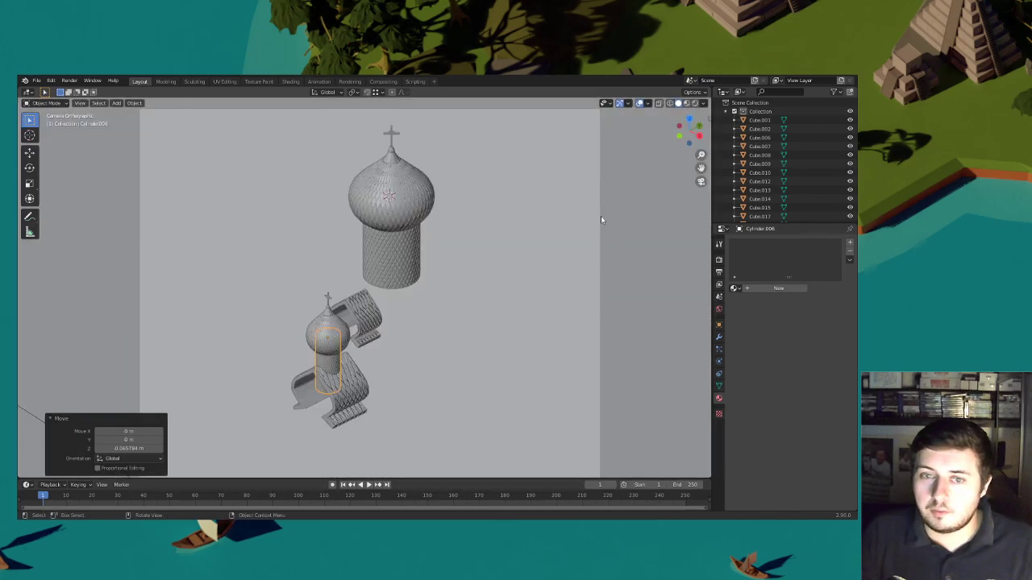
In Material Preview, rescale the small dome's cylinder along Z and reposition it vertically between the dome and the roof arch
left_click(686, 104)
scroll(442, 286, "up", 5)
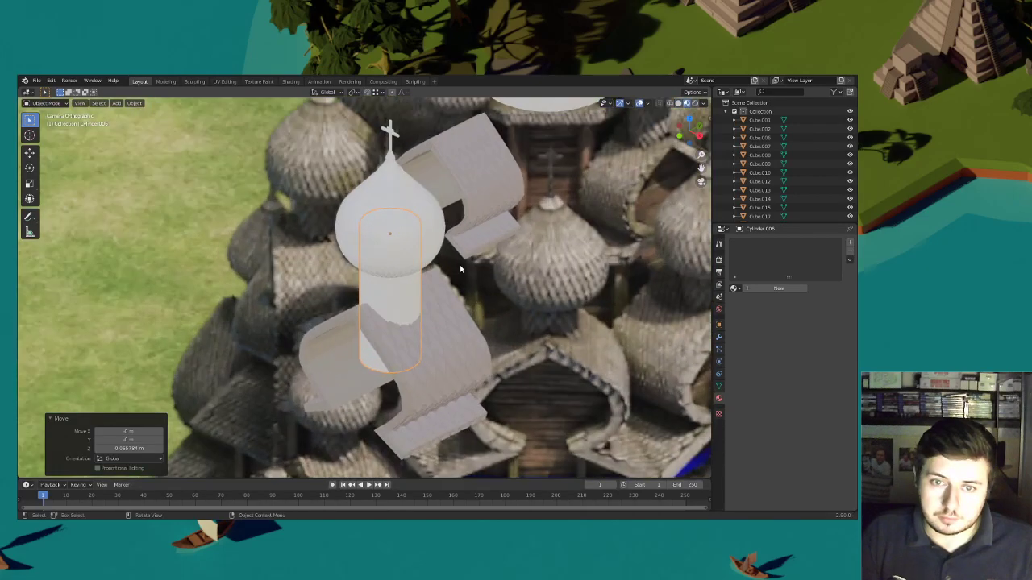
key("g")
key("z")
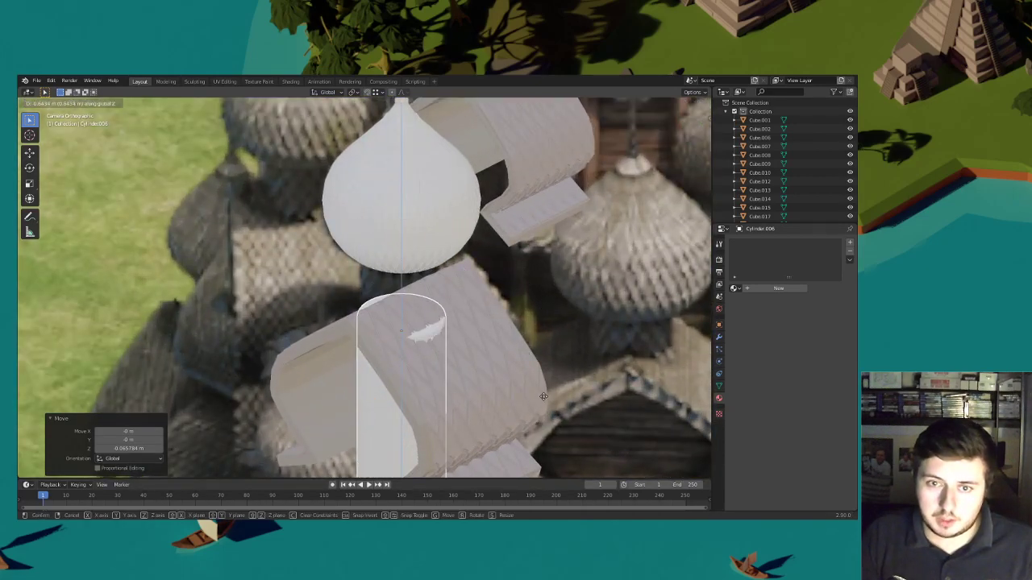
left_click(536, 378)
key("s")
key("z")
left_click(533, 376)
key("g")
key("z")
left_click(550, 240)
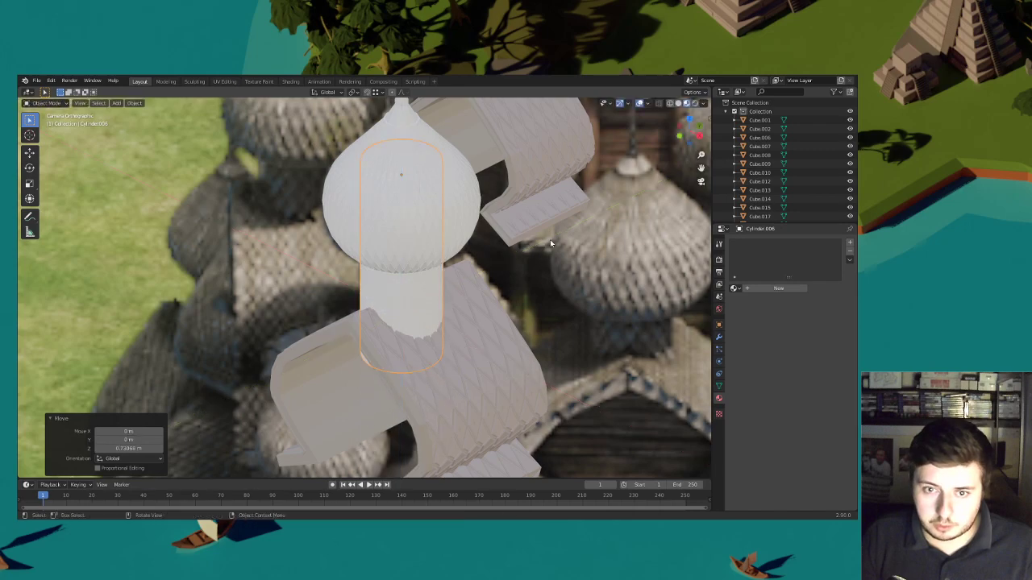
left_click(494, 324)
left_click(440, 311)
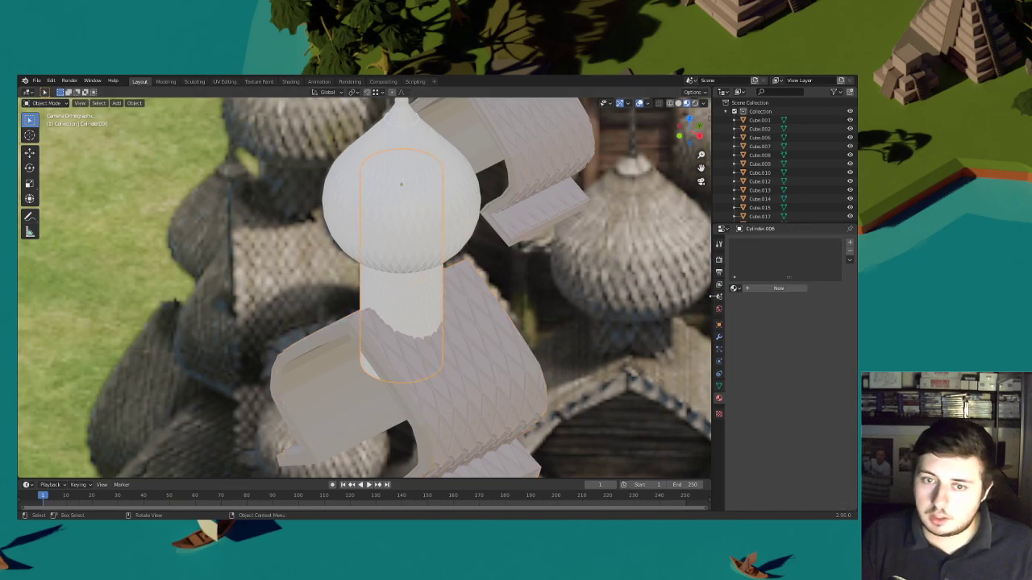
Assign the existing Material.010 to the small dome's cylinder and to its Sphere.001 mesh
left_click(735, 288)
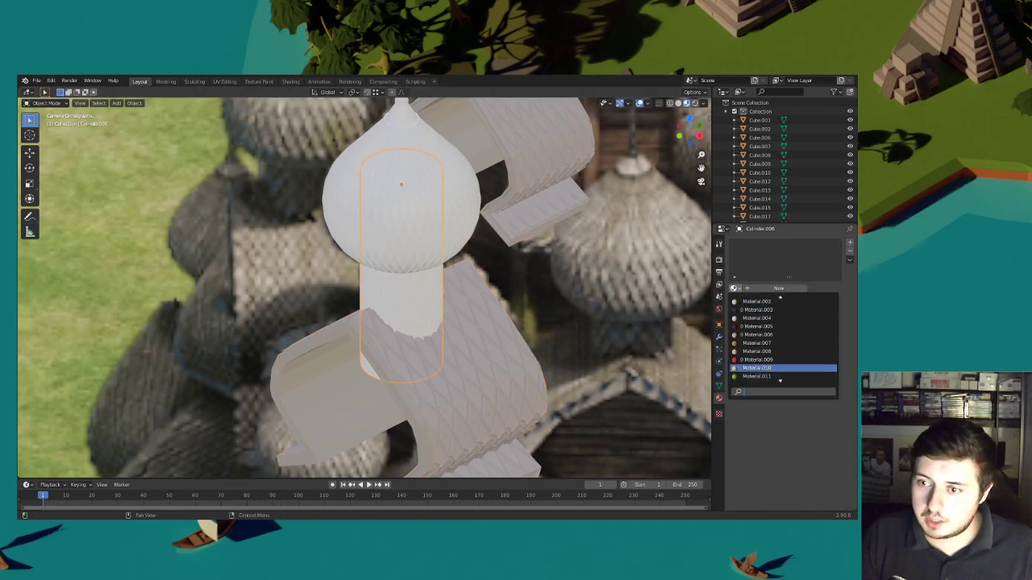
left_click(401, 202)
left_click(736, 289)
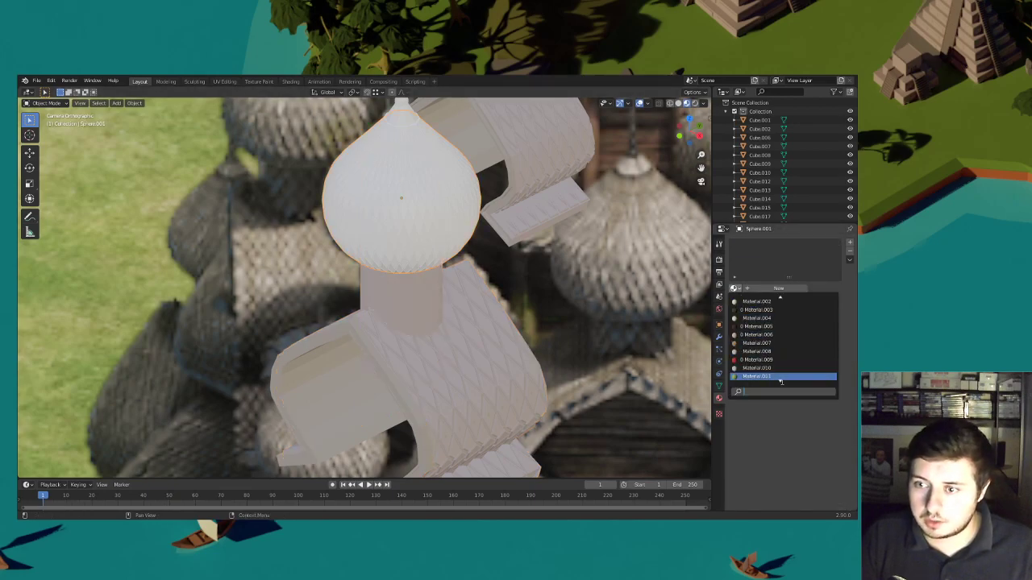
left_click(770, 378)
scroll(480, 295, "down", 6)
scroll(481, 295, "up", 5)
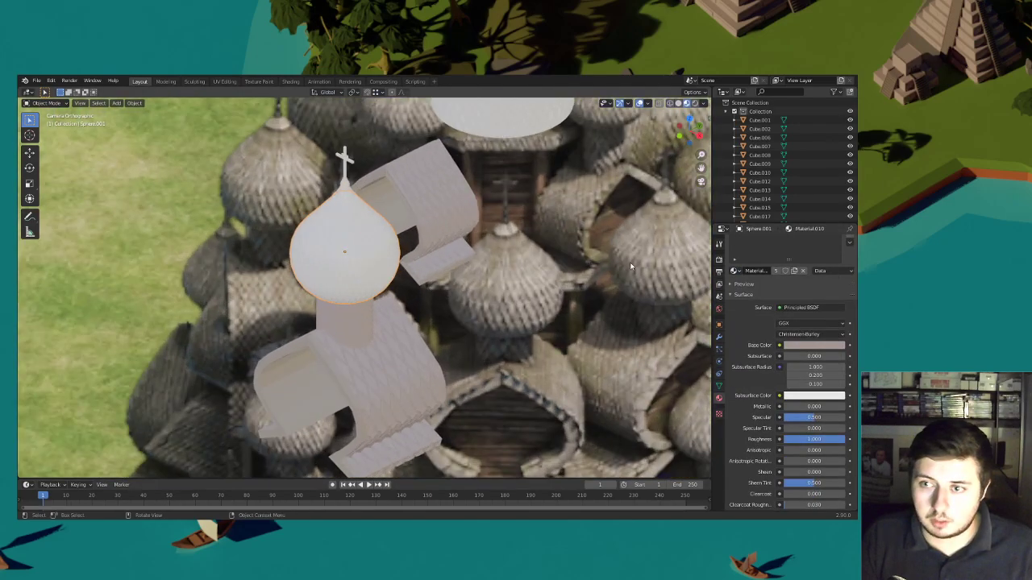
Assign the existing Material.010 to the small dome's overlapping Sphere.002 mesh
left_click(387, 250)
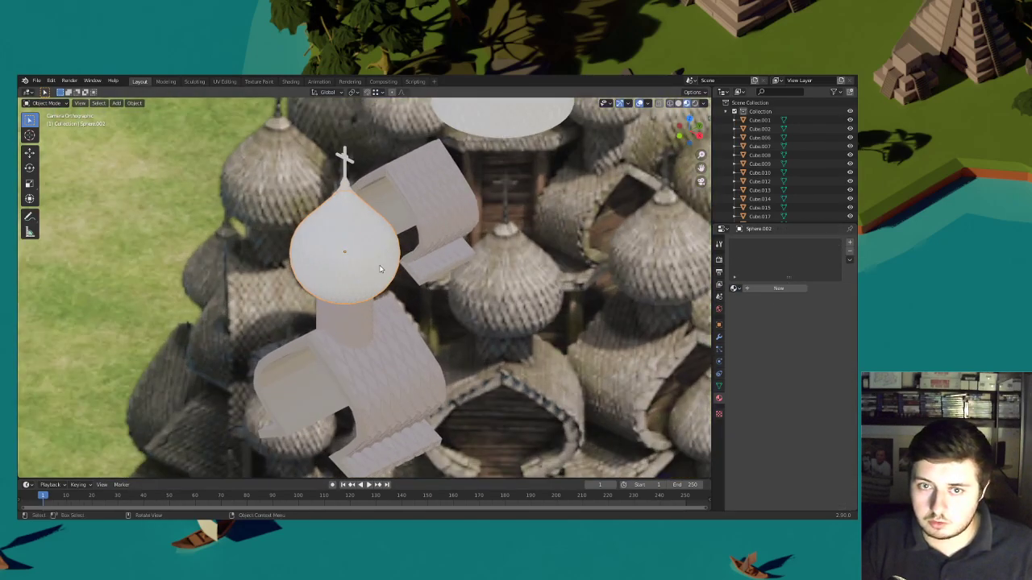
left_click(736, 289)
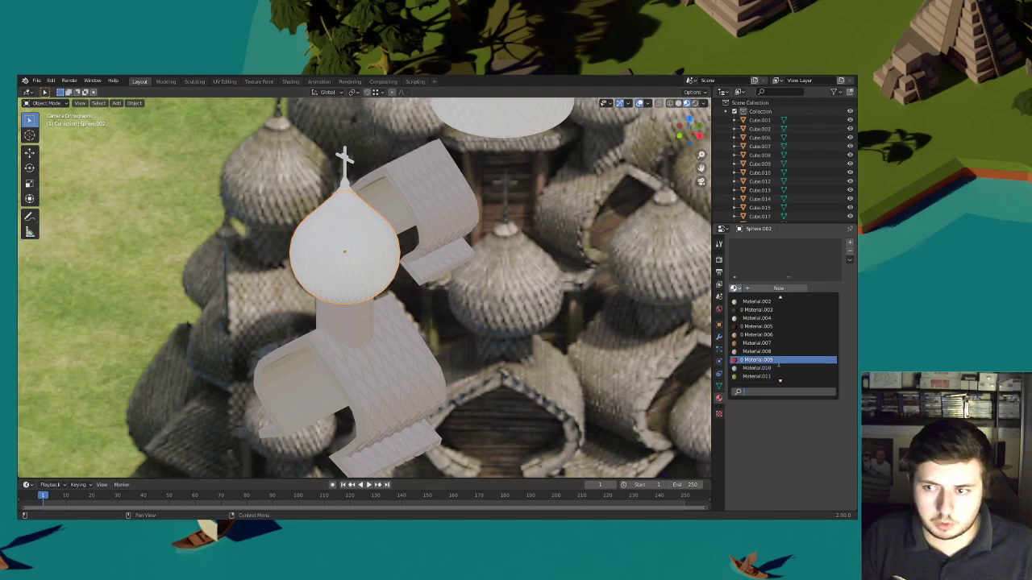
left_click(778, 368)
scroll(467, 242, "down", 4)
middle_click_drag(456, 204, 477, 162, "shift")
scroll(440, 357, "up", 2)
scroll(453, 234, "up", 4)
In Edit Mode, scale the bottom edge loop of the small dome's finial cap to about 0.735
left_click(366, 251)
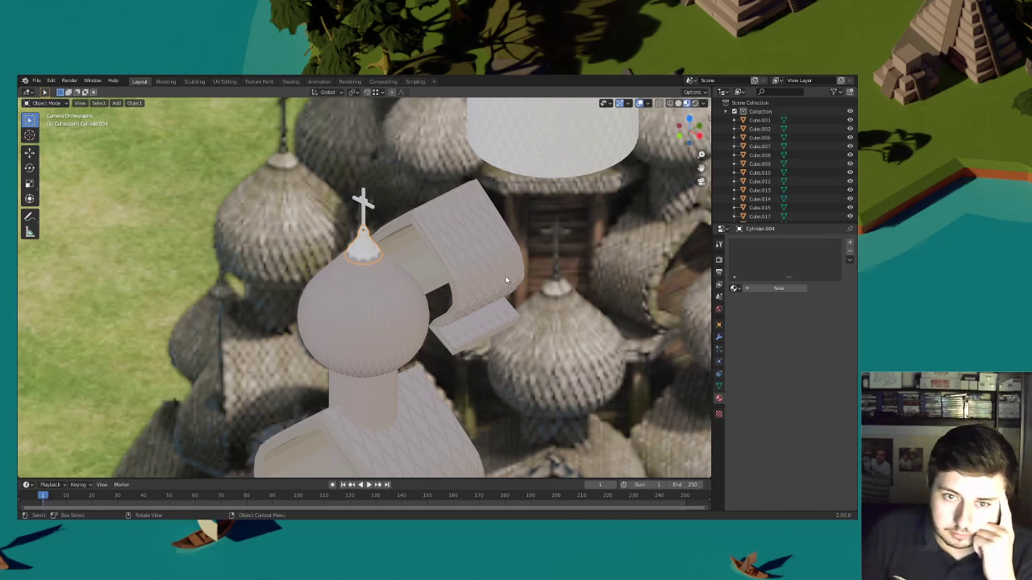
scroll(421, 240, "up", 5)
middle_click_drag(430, 198, 463, 294, "shift")
scroll(479, 292, "up", 5)
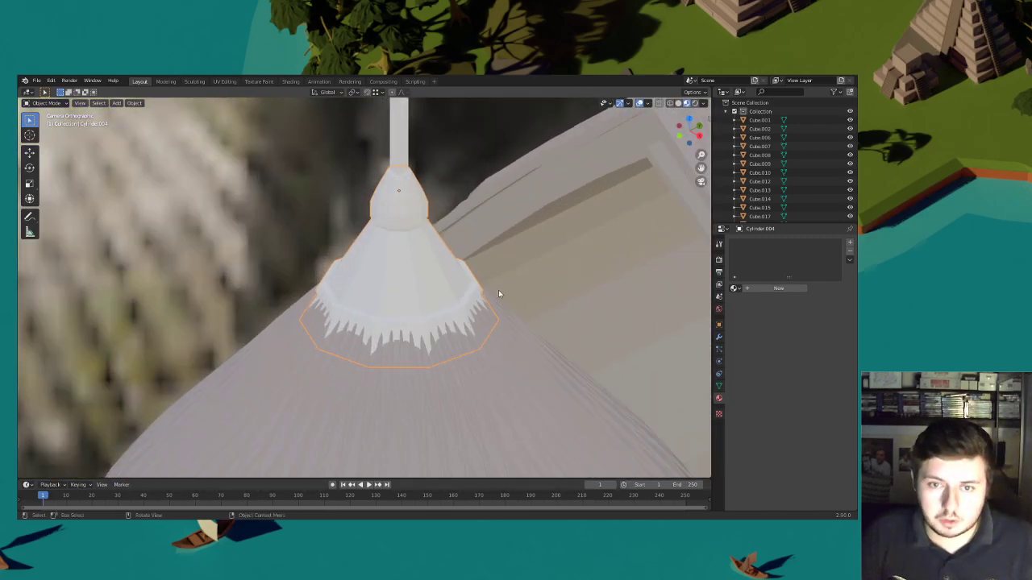
key("Tab")
key("Tab")
left_click(49, 103)
left_click(45, 123)
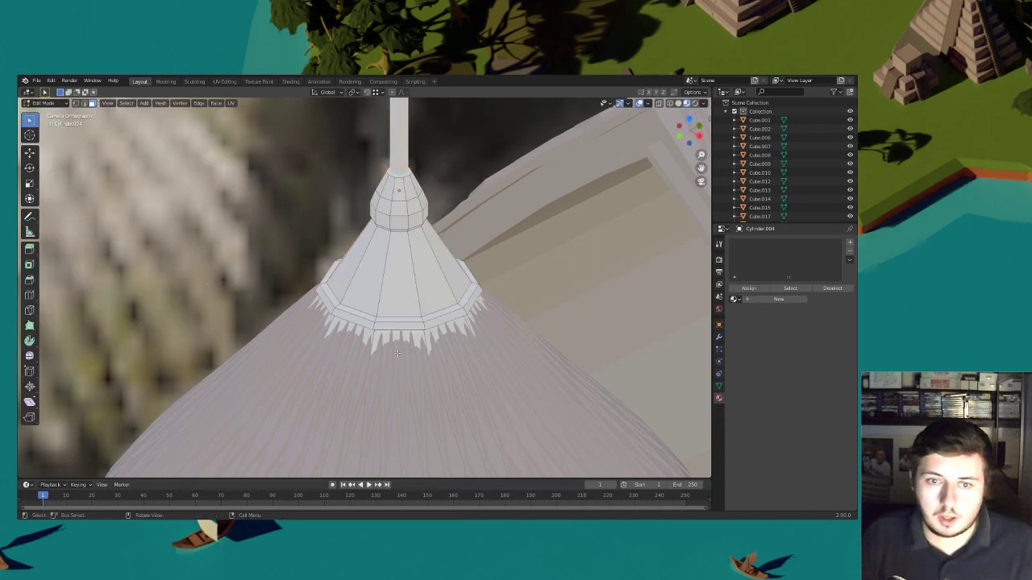
left_click(84, 103)
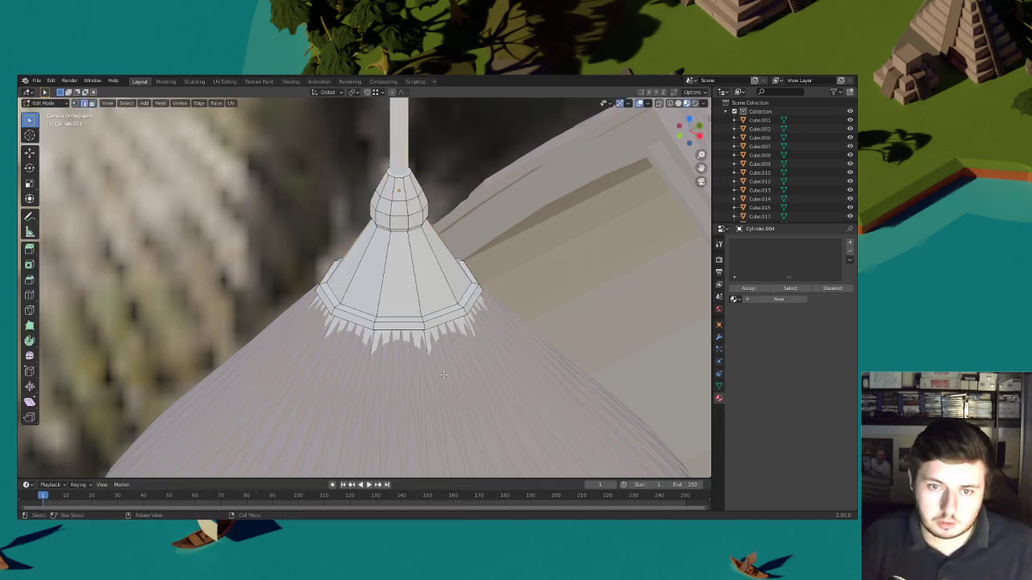
key("s")
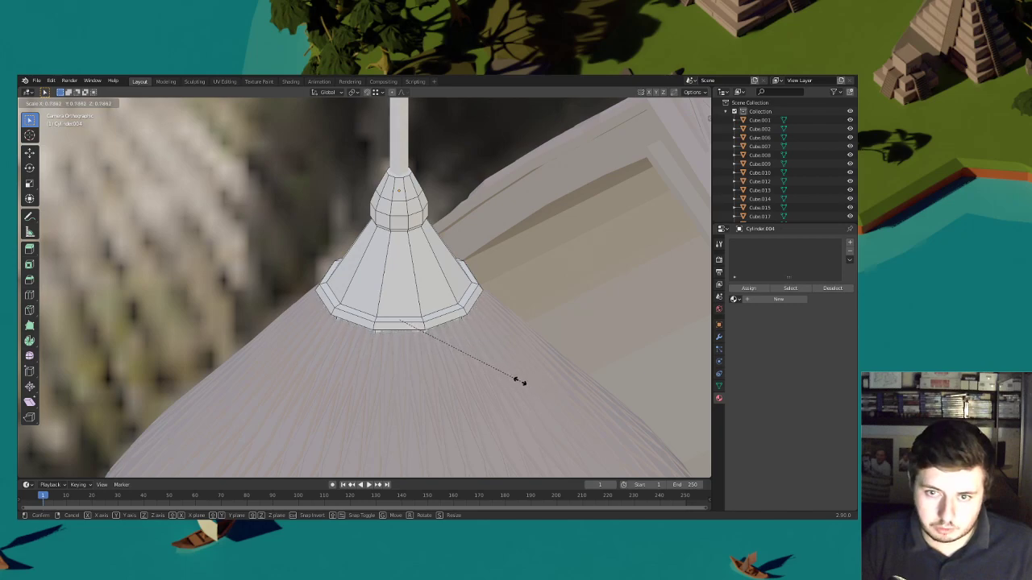
left_click(509, 379)
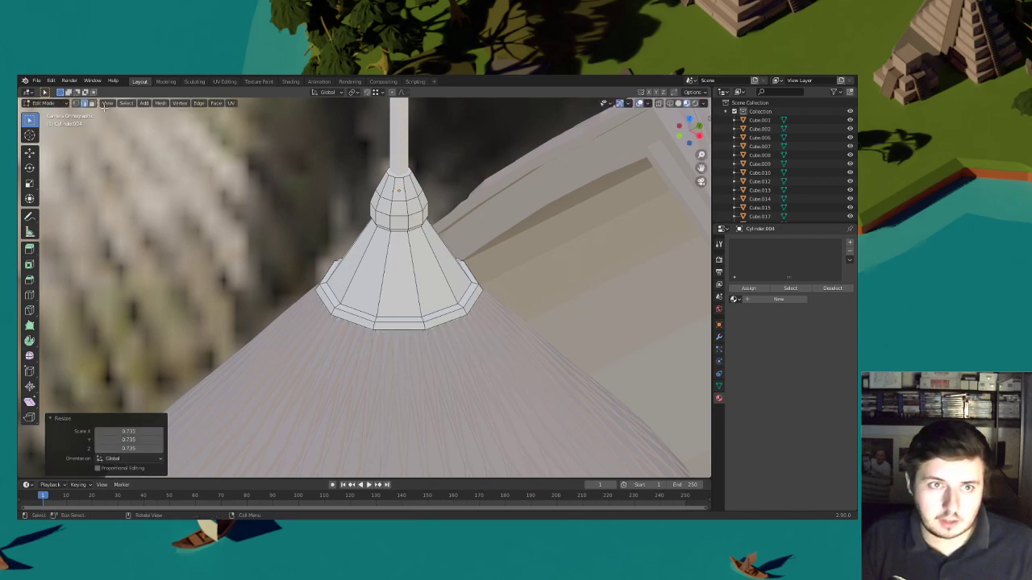
Lower the cap's bottom rim face loop about 0.004 m along Z and scale it to 1.031 in X and Y
left_click(373, 325, "alt")
key("g")
key("z")
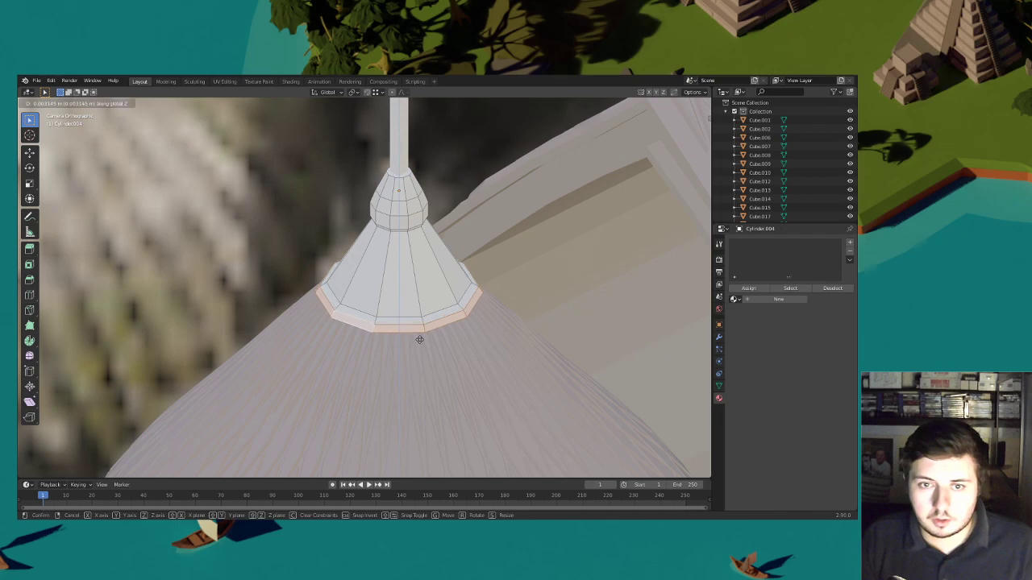
left_click(420, 340)
key("s")
key("shift+z")
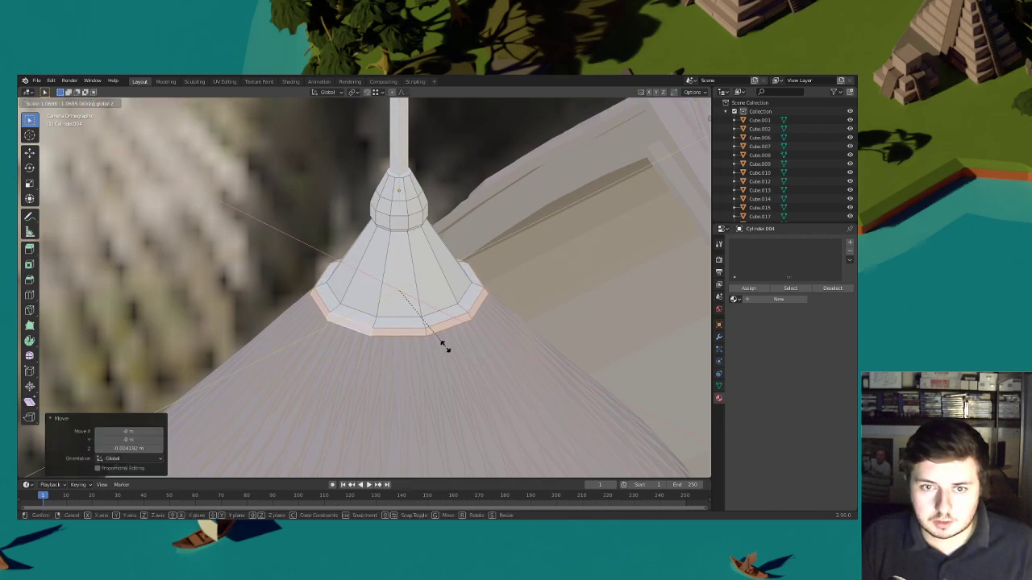
left_click(442, 345)
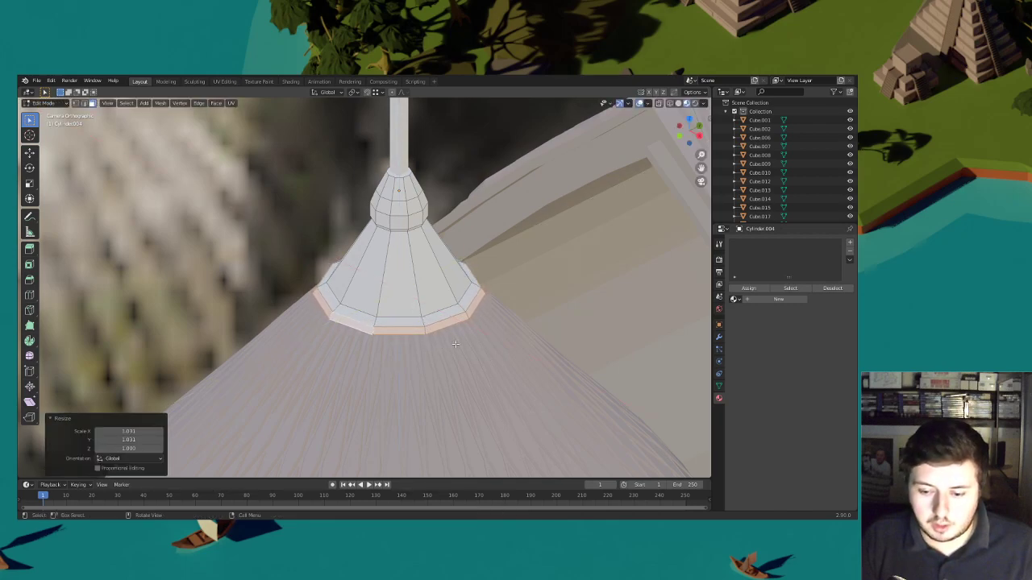
Give the finial cap a new material with a pale pinkish base color and roughness 1.000, and return to Object Mode
scroll(396, 265, "down", 6)
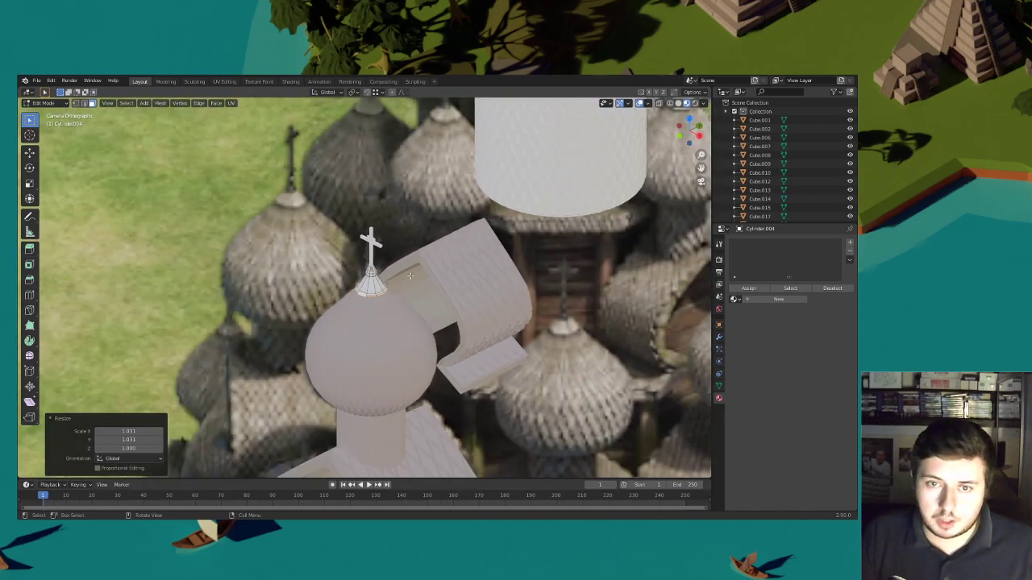
scroll(407, 275, "down", 4)
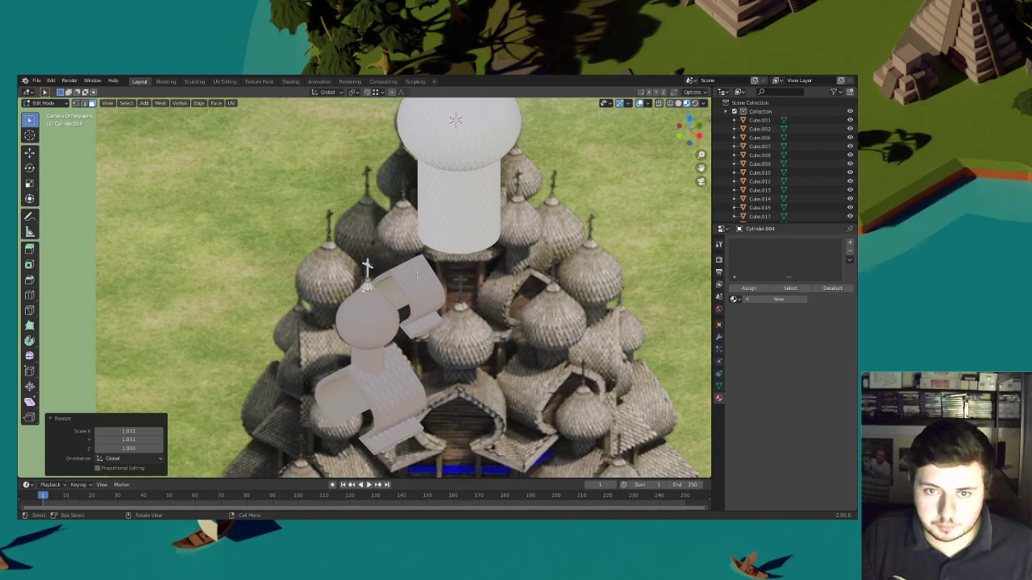
scroll(418, 275, "up", 5)
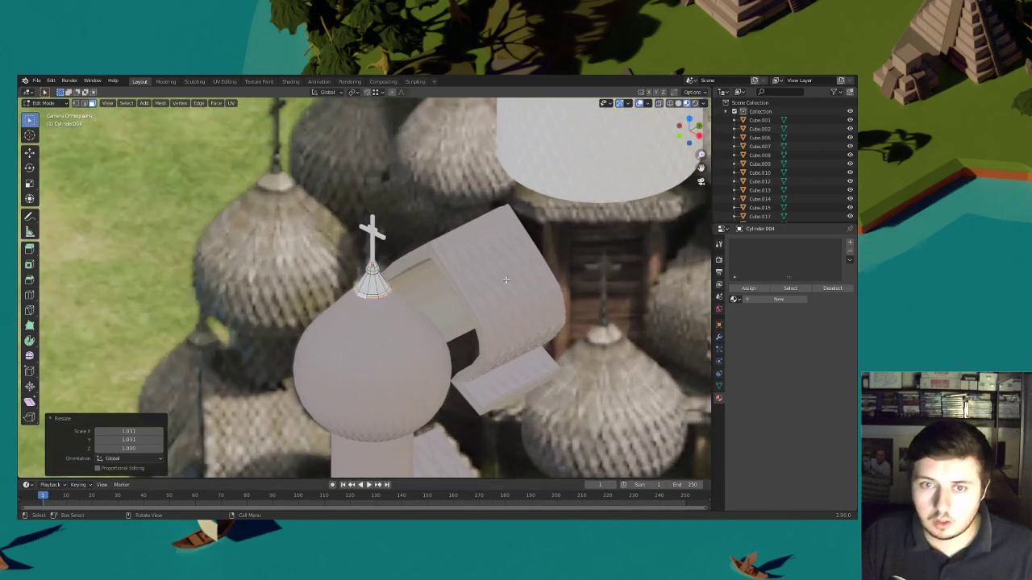
left_click(778, 300)
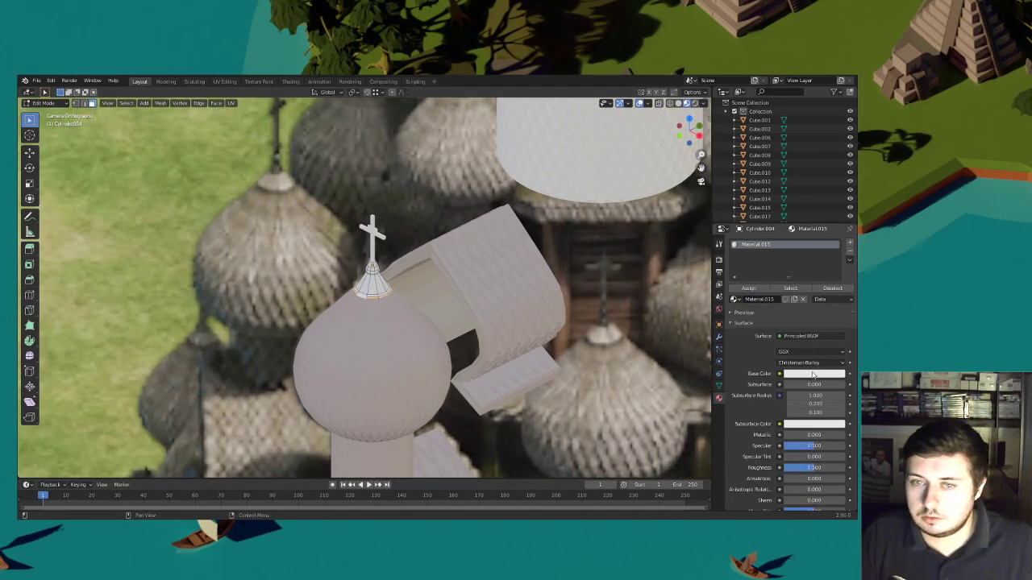
left_click(813, 374)
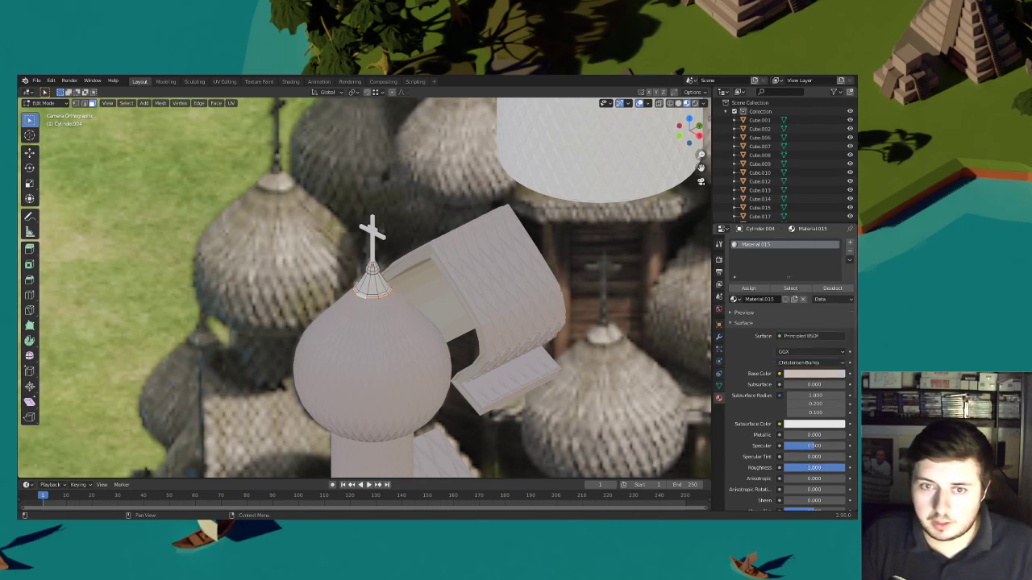
left_click(44, 103)
left_click(44, 115)
Give the small dome's cross a new material with a dark base color
left_click(373, 295)
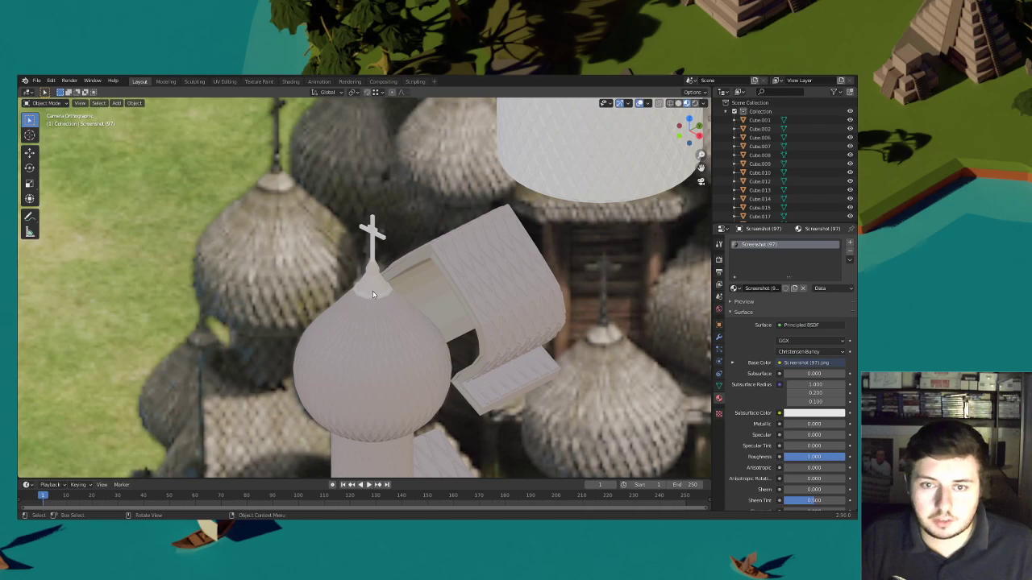
left_click(372, 254)
scroll(418, 230, "up", 2, "shift")
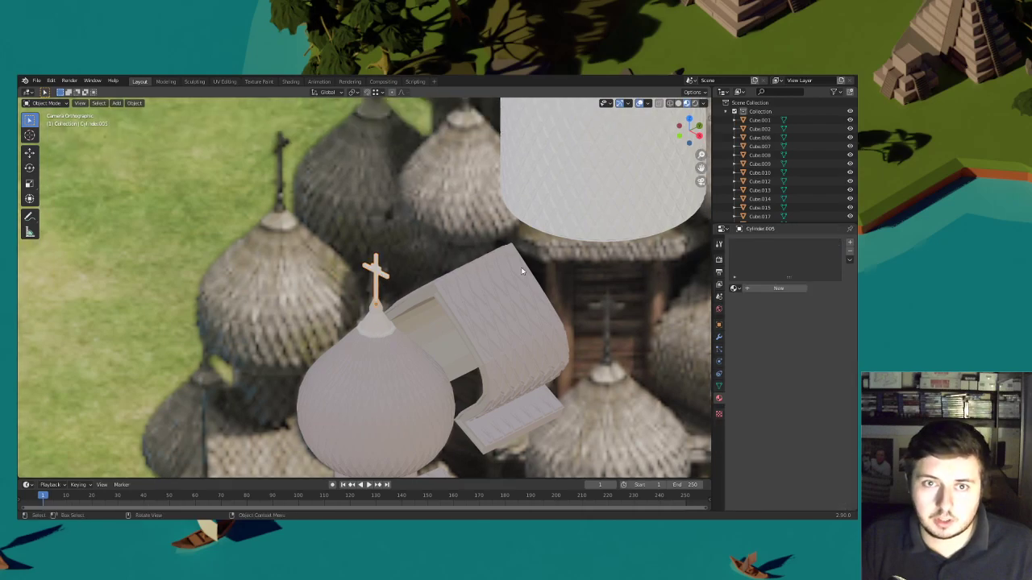
left_click(816, 363)
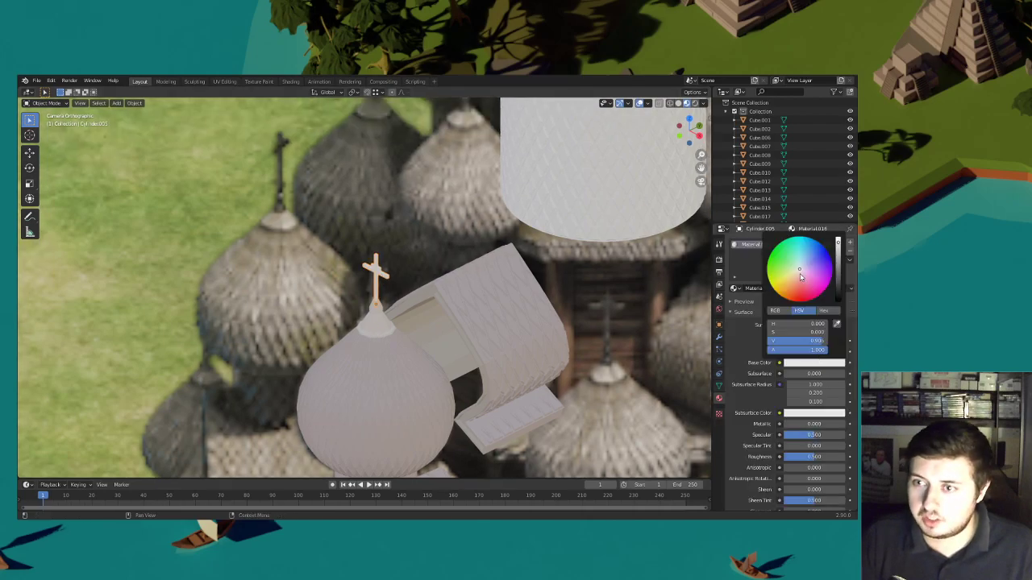
left_click_drag(838, 262, 839, 284)
left_click(473, 295)
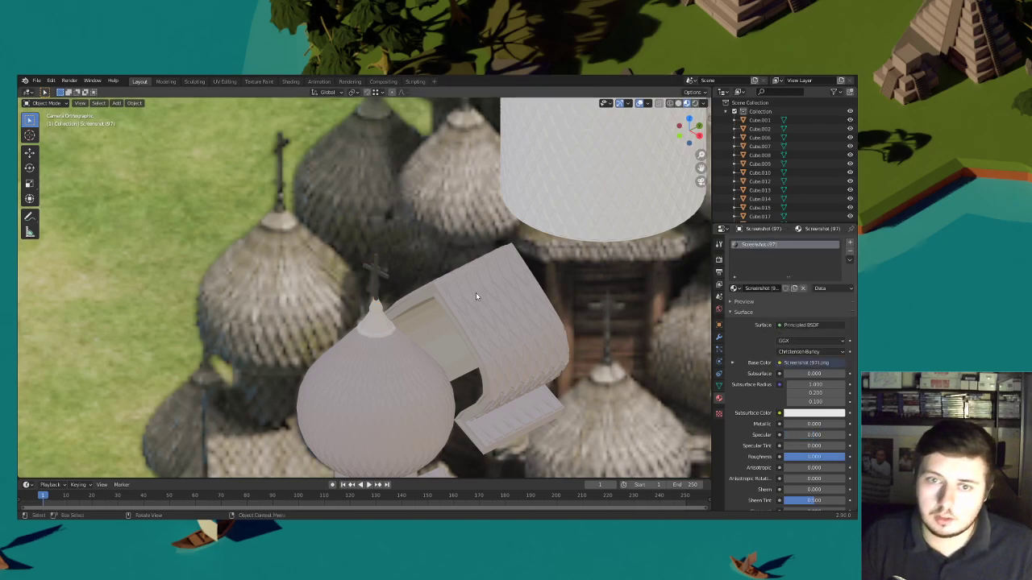
Assign the small cross's Material.016 to the large dome's cross
scroll(476, 293, "down", 3)
middle_click_drag(533, 242, 497, 301, "shift")
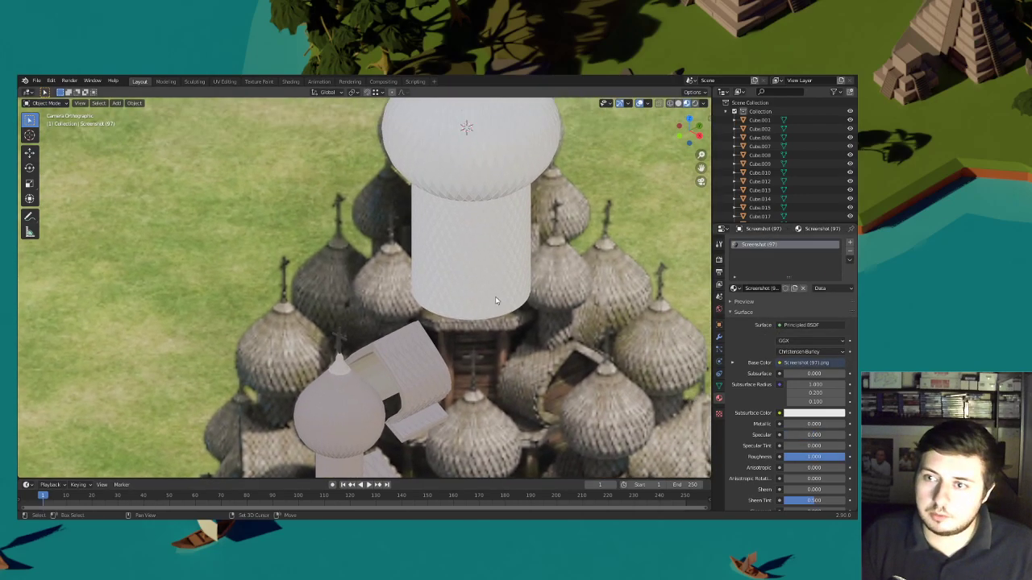
left_click(338, 342)
scroll(436, 258, "up", 2)
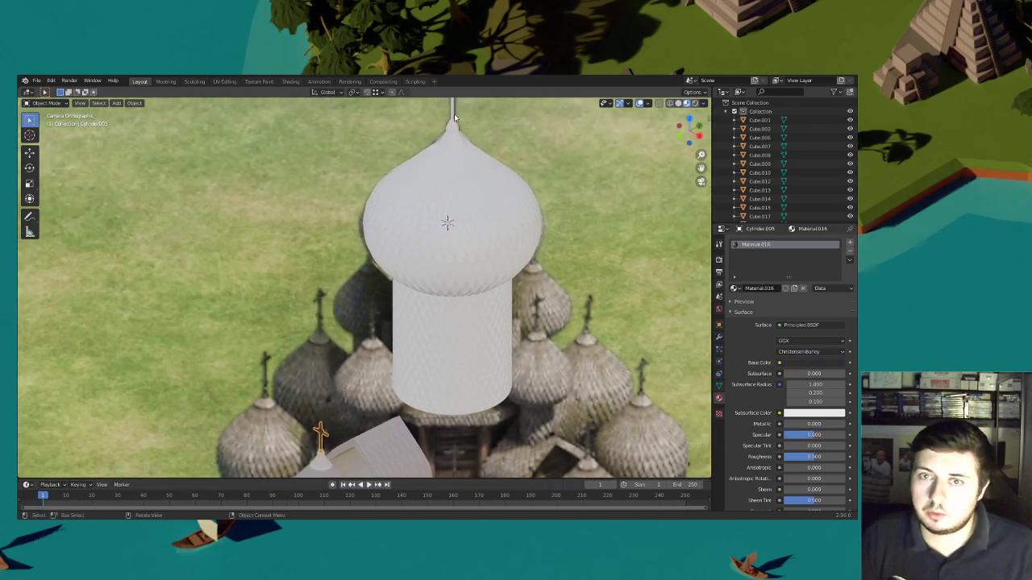
left_click(454, 115)
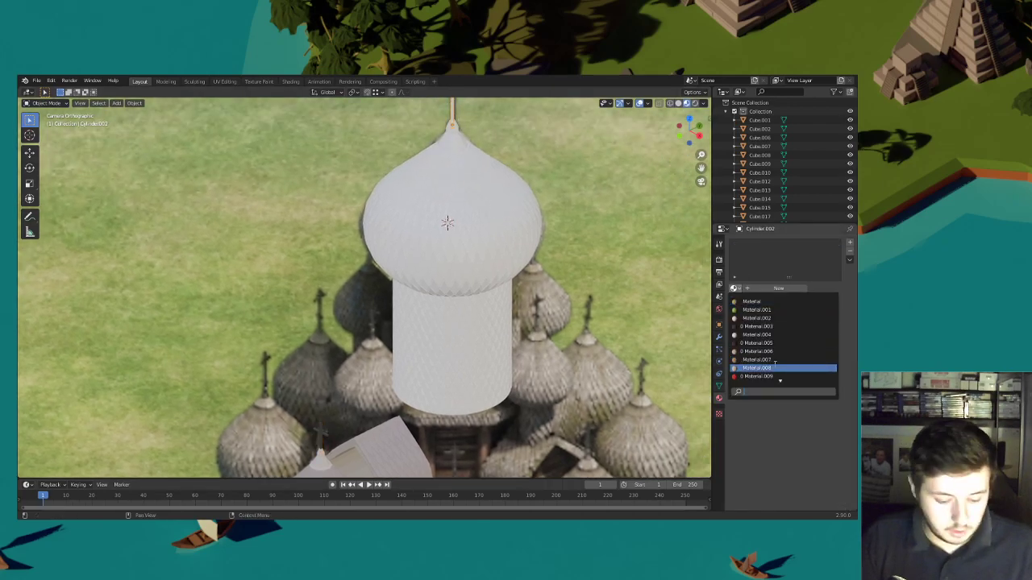
type("16")
left_click(776, 302)
Assign Material.015 to the finial cap on top of the large onion dome
left_click(456, 135)
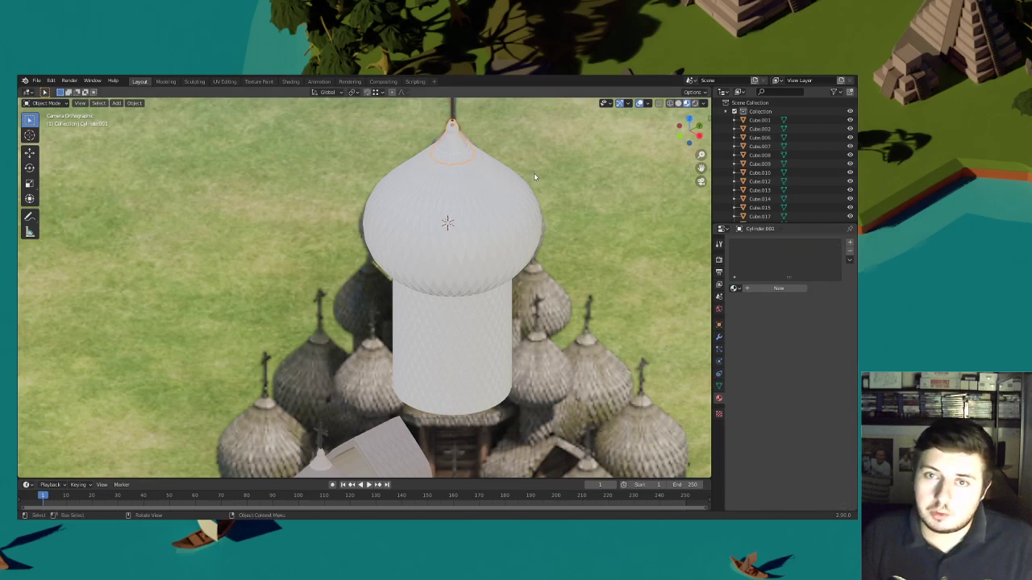
left_click(320, 460)
left_click(460, 150)
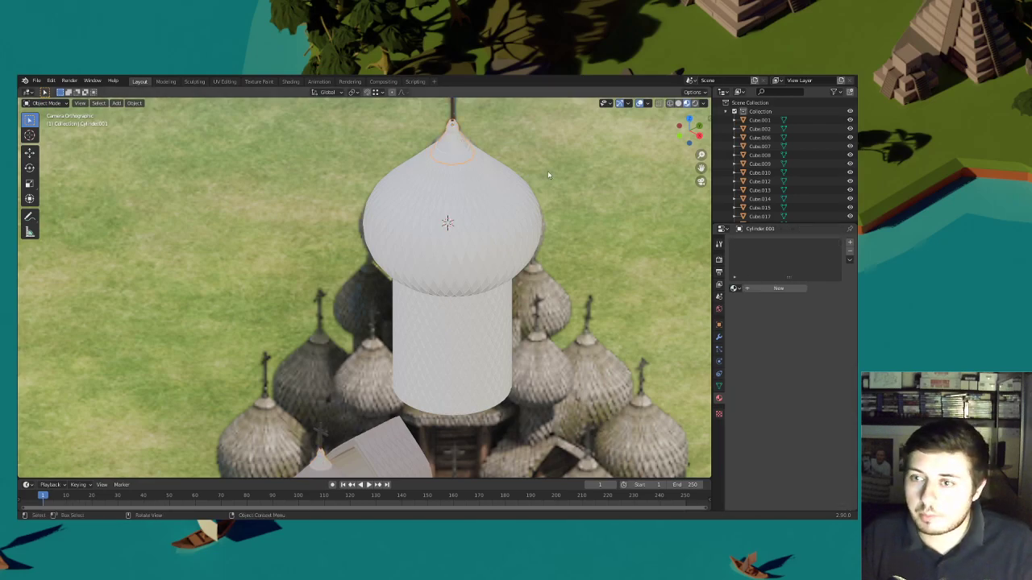
left_click(736, 288)
left_click(750, 309)
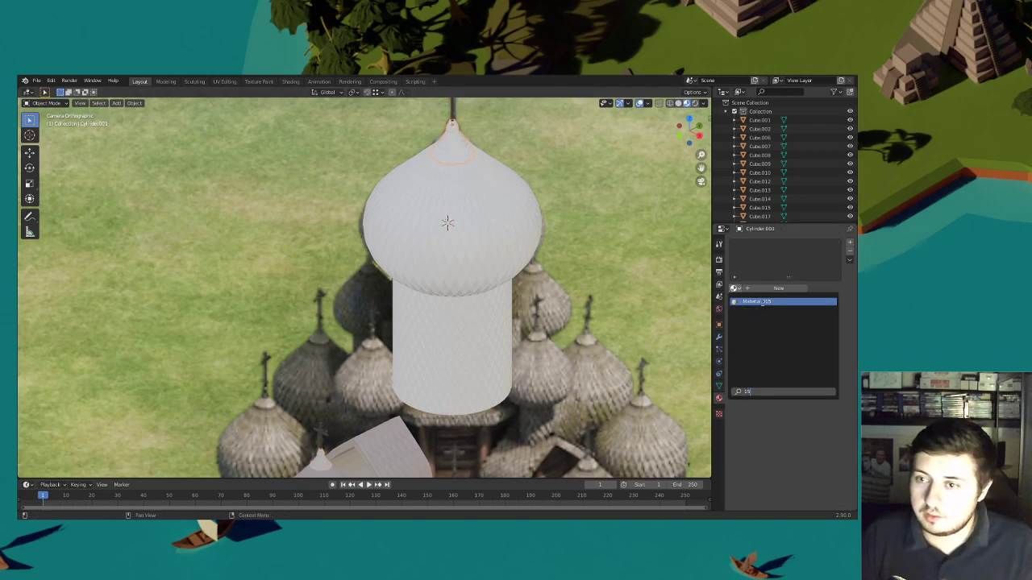
Assign Material.010 to the large onion dome
left_click(472, 196)
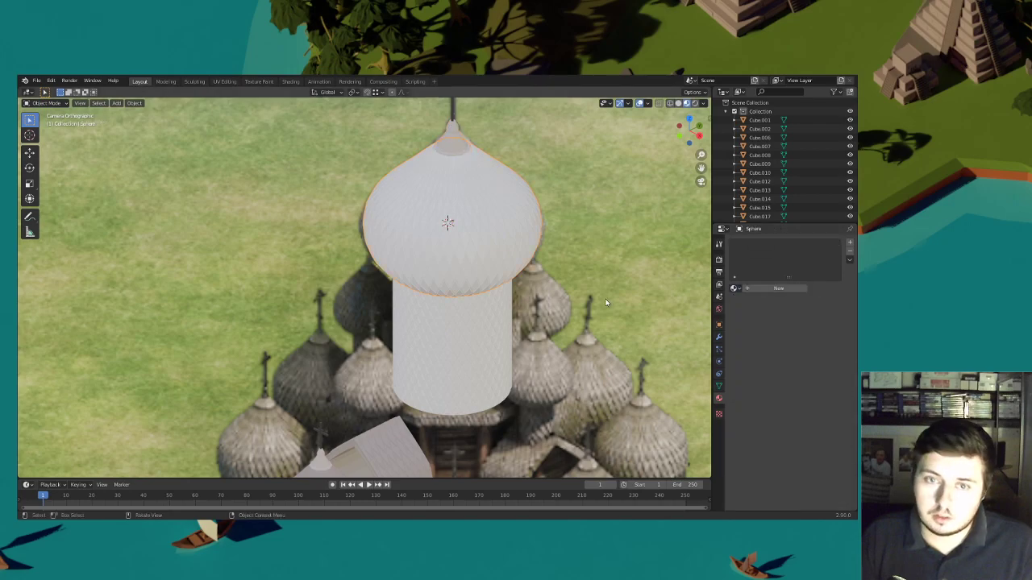
left_click(735, 287)
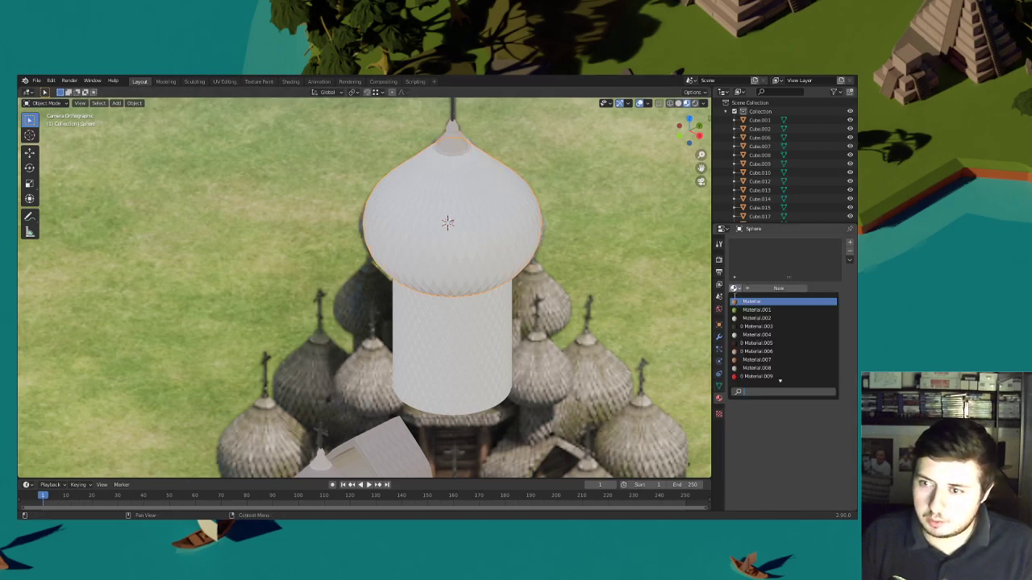
left_click(762, 310)
Assign Material.010 to the drum under the large onion dome, replacing a mistaken choice of Material.011
left_click(423, 430)
left_click(472, 351)
left_click(735, 288)
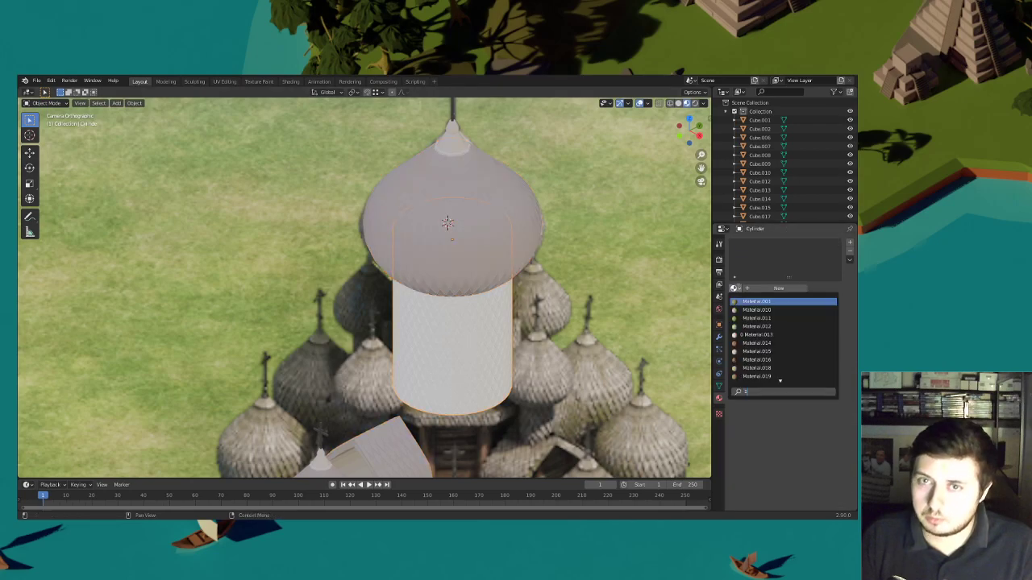
left_click(780, 315)
left_click(736, 288)
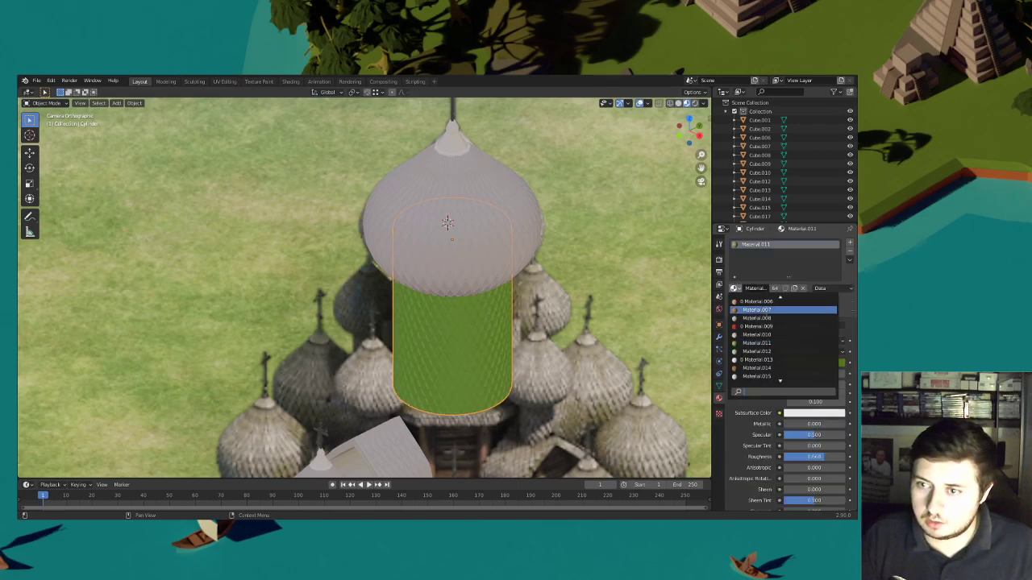
left_click(770, 335)
scroll(528, 350, "down", 4)
left_click(594, 369)
middle_click_drag(551, 349, 545, 290, "shift")
scroll(476, 282, "down", 1)
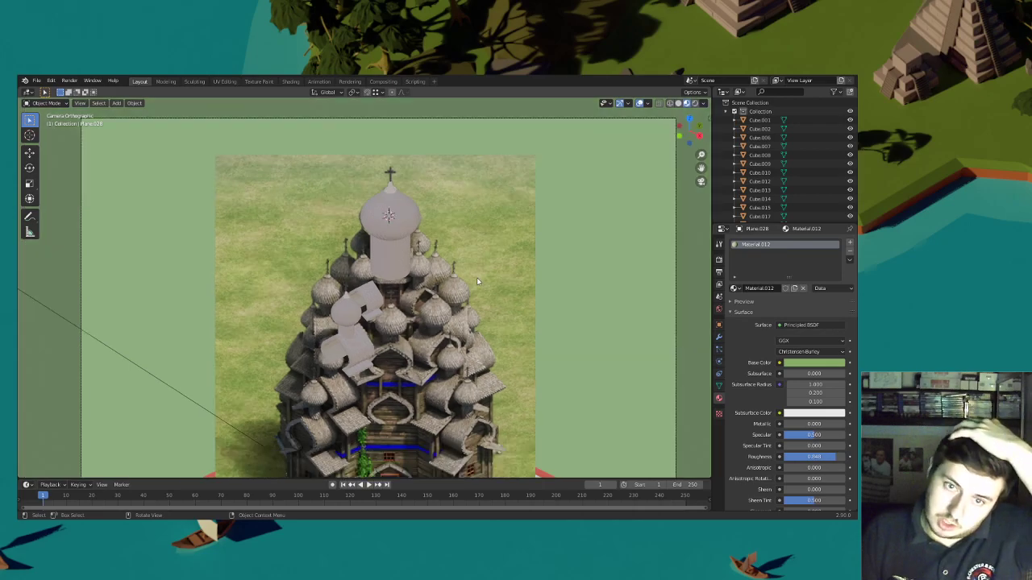
Select the small onion dome with its drum, cap and cross and join them into one object
scroll(398, 308, "up", 2)
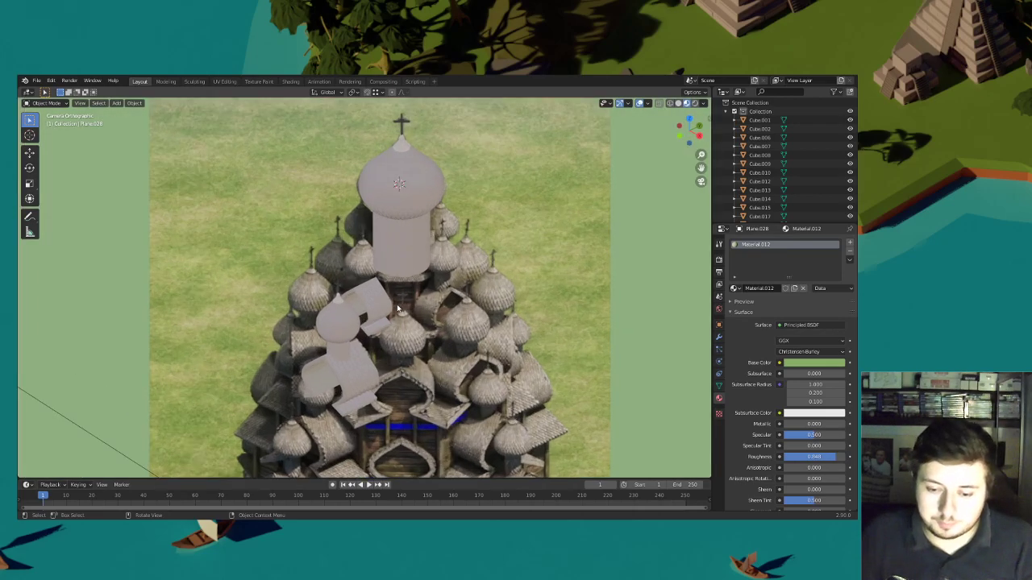
scroll(338, 315, "up", 2)
left_click(331, 313)
scroll(331, 315, "up", 2)
left_click(336, 385)
left_click(319, 233, "shift")
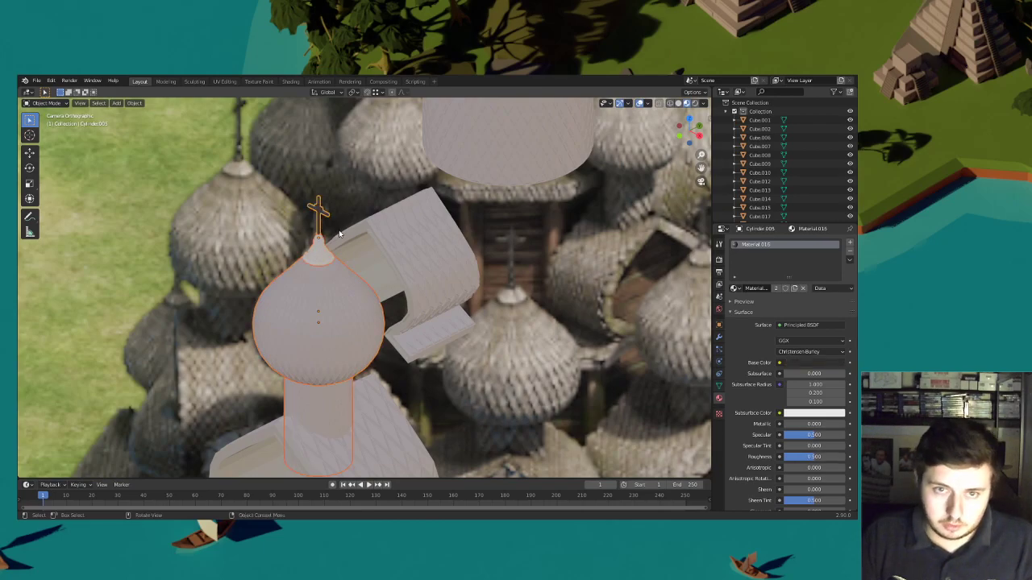
scroll(339, 233, "down", 4)
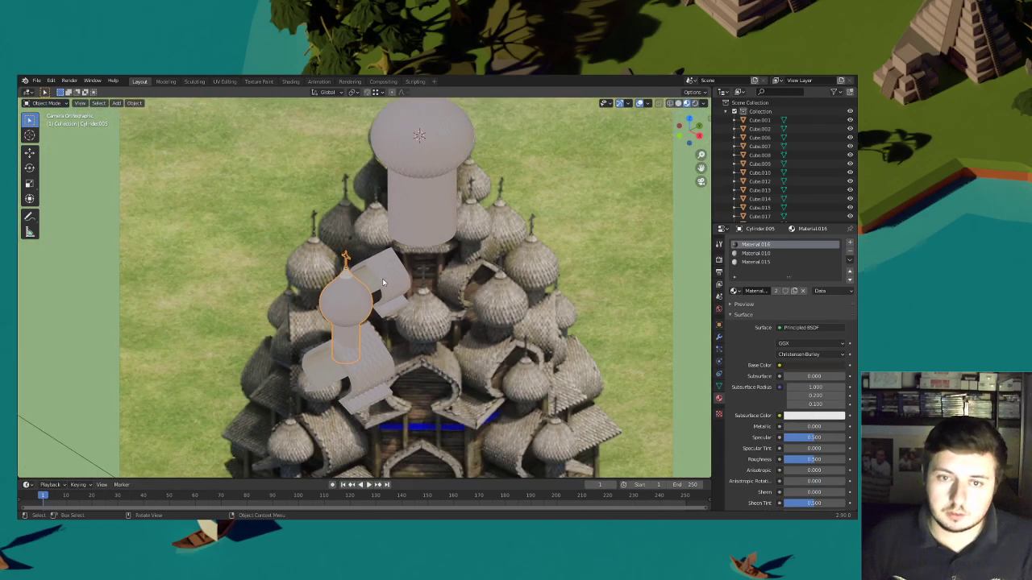
Duplicate the joined small dome above the upper roof arch, moving the copy about 0.86 m up in Z and 0.59 m along Y
scroll(386, 321, "up", 3)
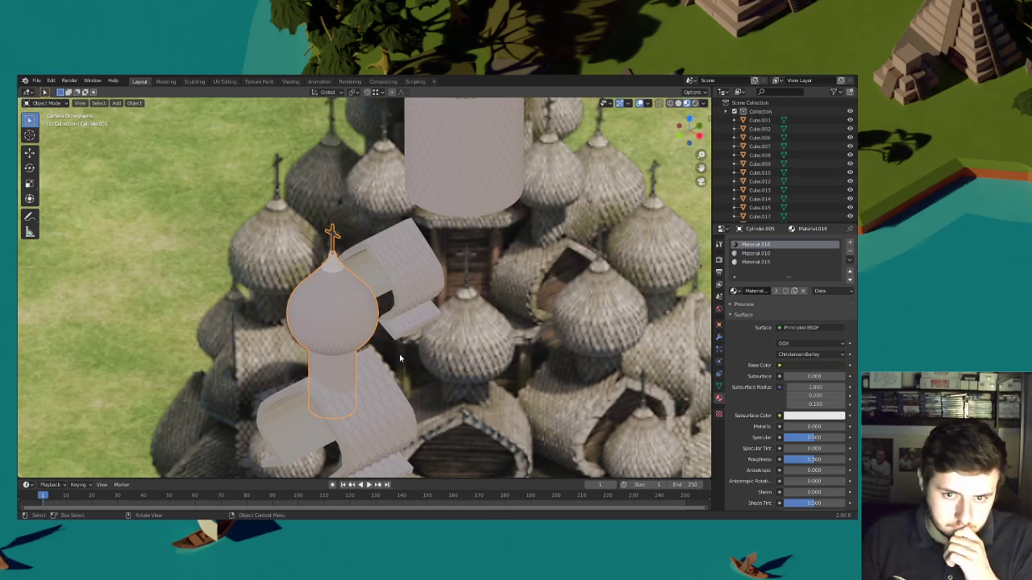
key("shift+d")
key("z")
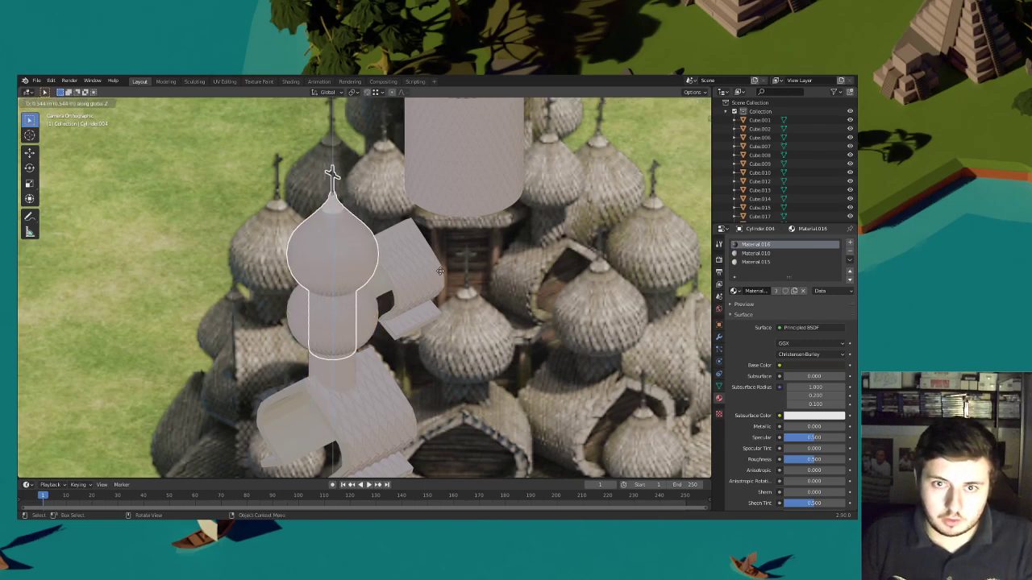
left_click(434, 270)
key("g")
key("z")
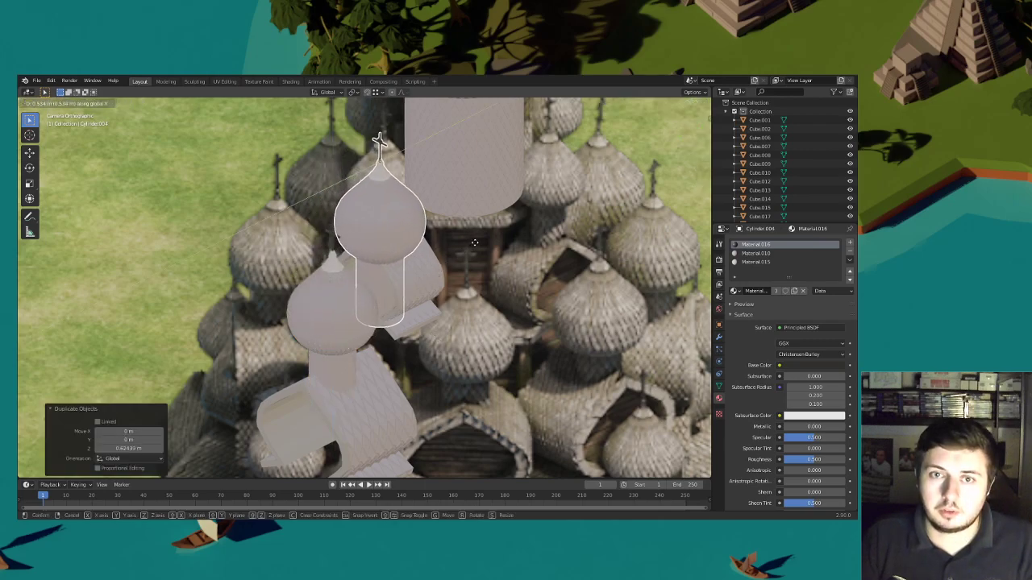
left_click(482, 232)
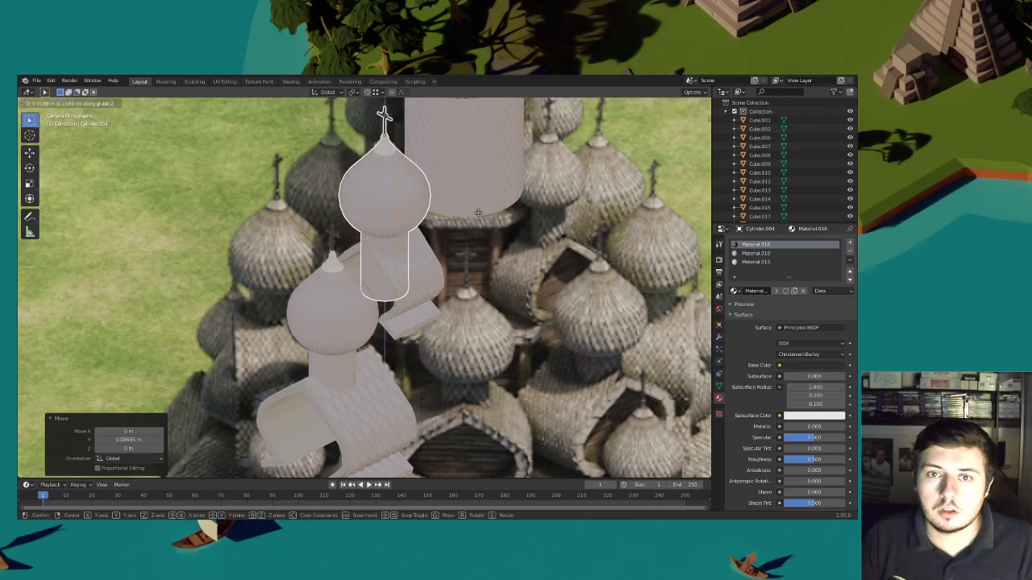
Scale the dome copy to 0.799 and nudge it about 0.027 m along Z and 0.021 m along Y onto the upper arch
key("s")
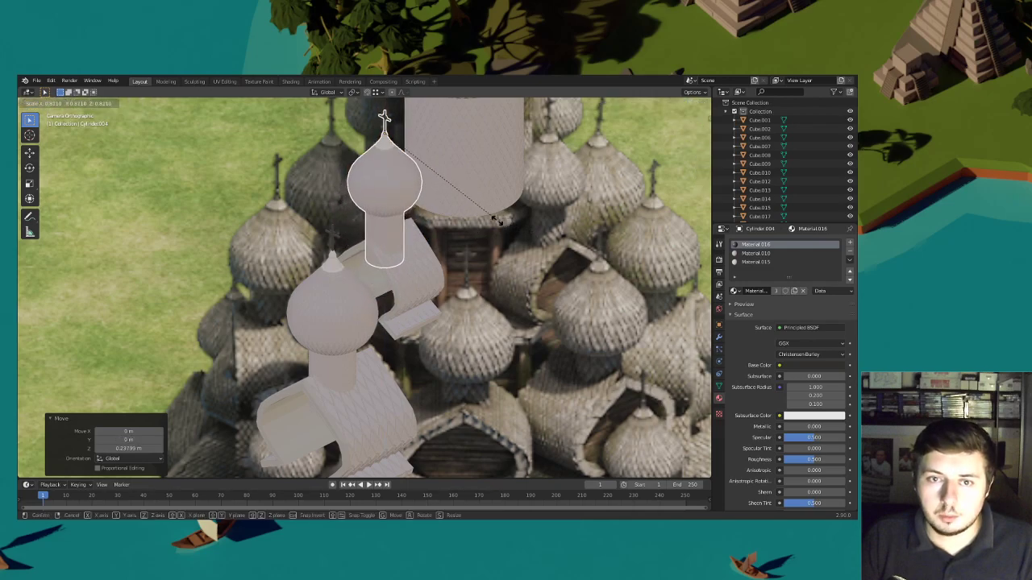
left_click(491, 221)
key("g")
key("z")
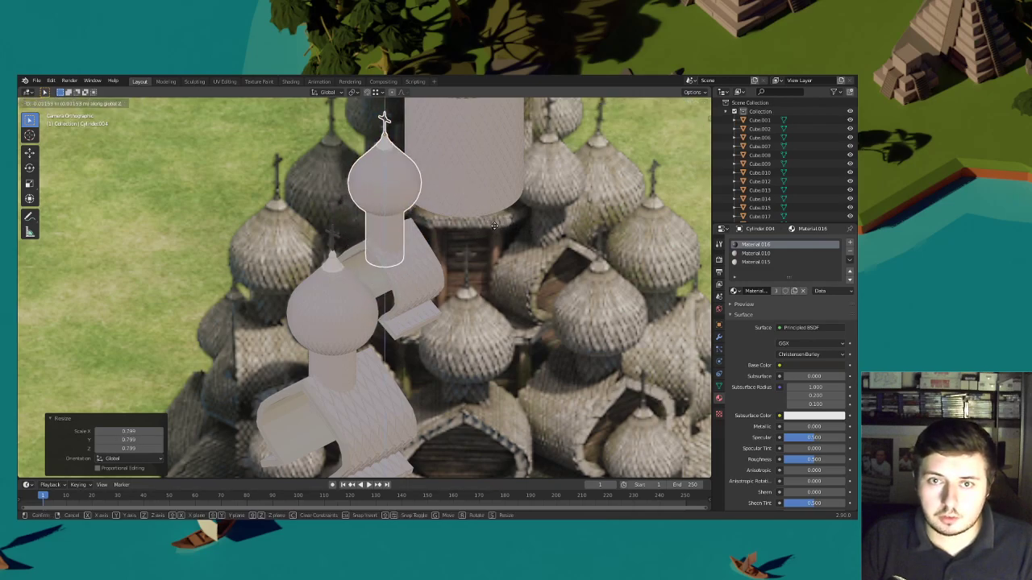
left_click(496, 231)
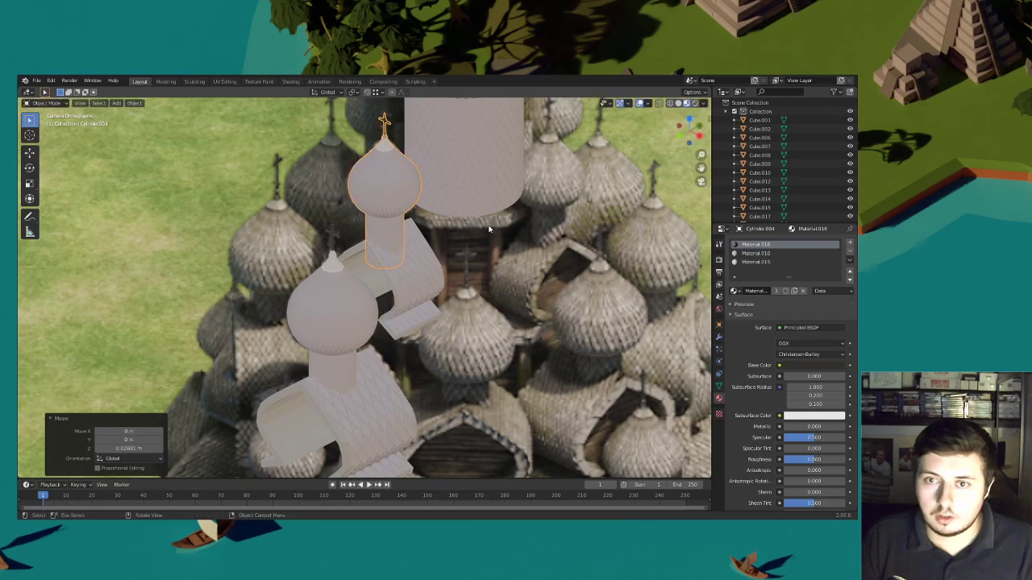
key("g")
key("y")
left_click(476, 232)
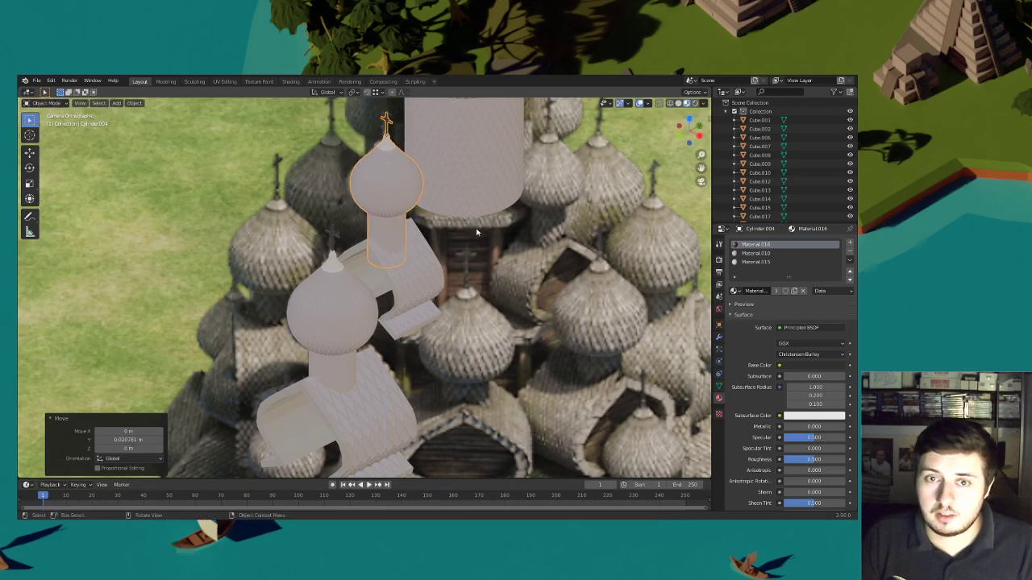
Leave the camera view and unhide all hidden objects to bring back the church's stepped core
scroll(476, 231, "down", 5)
left_click(540, 281)
middle_click_drag(449, 308, 476, 291)
scroll(488, 279, "down", 4)
left_click(517, 247)
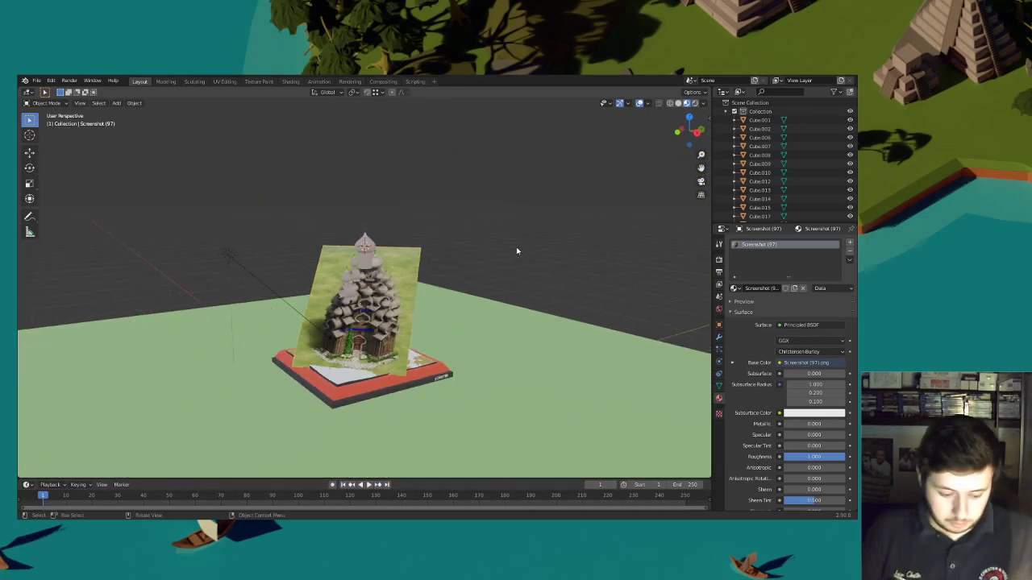
key("alt+h")
scroll(509, 257, "up", 5)
middle_click_drag(508, 257, 468, 298)
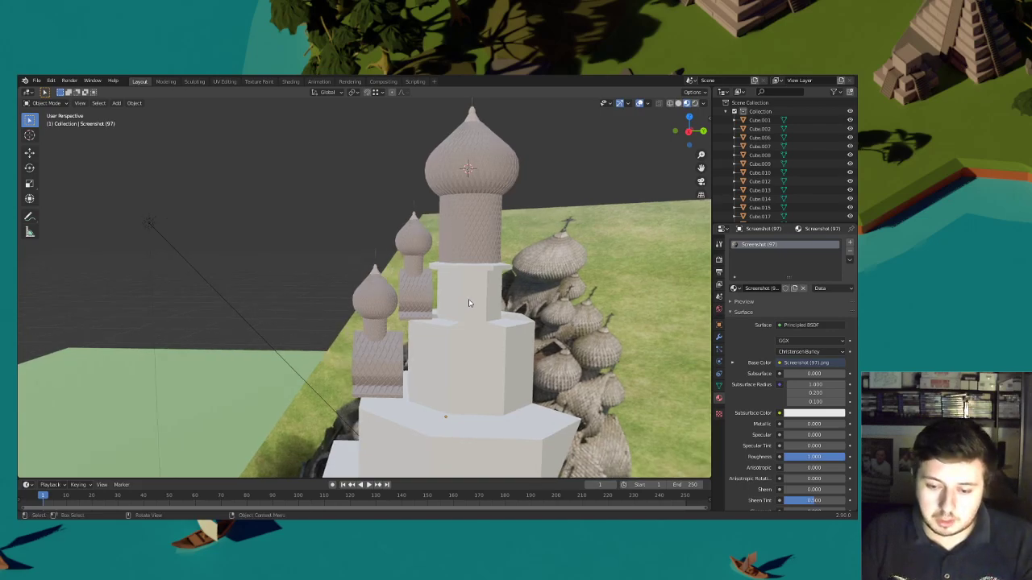
scroll(408, 319, "down", 3)
middle_click_drag(409, 319, 385, 291)
left_click(474, 276)
key("g")
key("x")
right_click(450, 298)
Select both small domes and their roof arches and try moving them along Y toward the church core
scroll(479, 280, "up", 5)
left_click(401, 193)
left_click(350, 202, "shift")
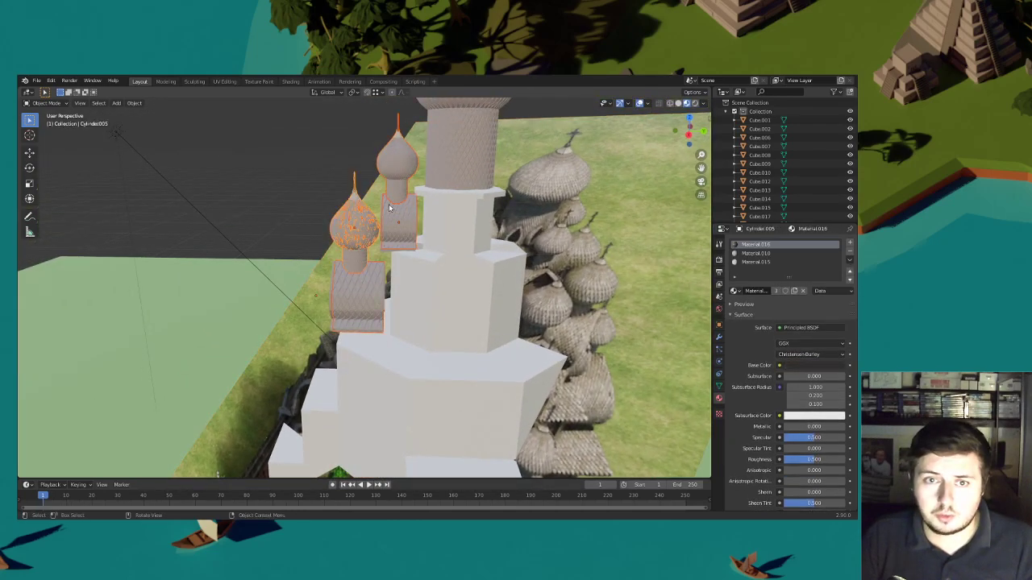
key("g")
key("y")
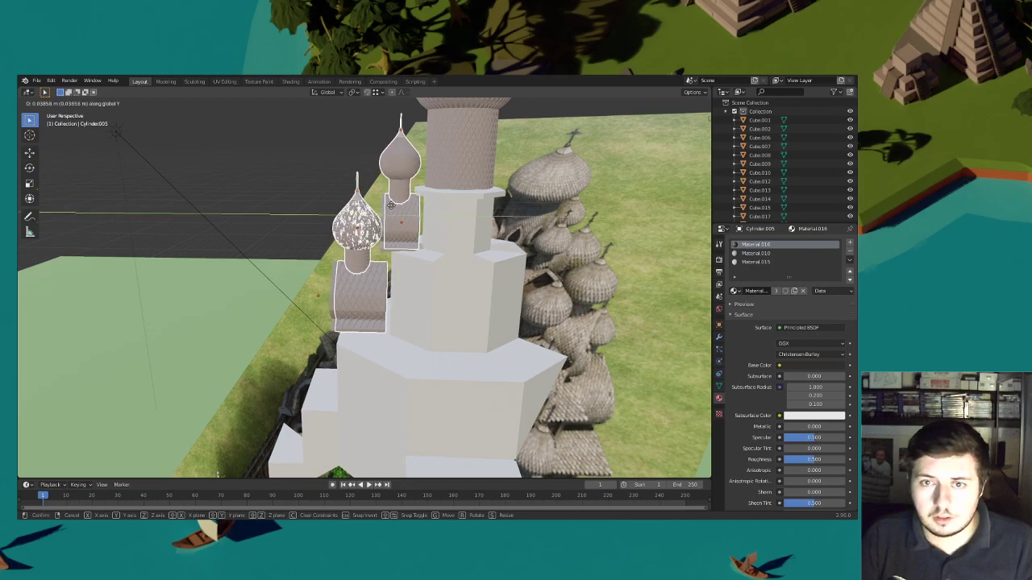
left_click(394, 206)
middle_click_drag(403, 210, 471, 214)
left_click(646, 231)
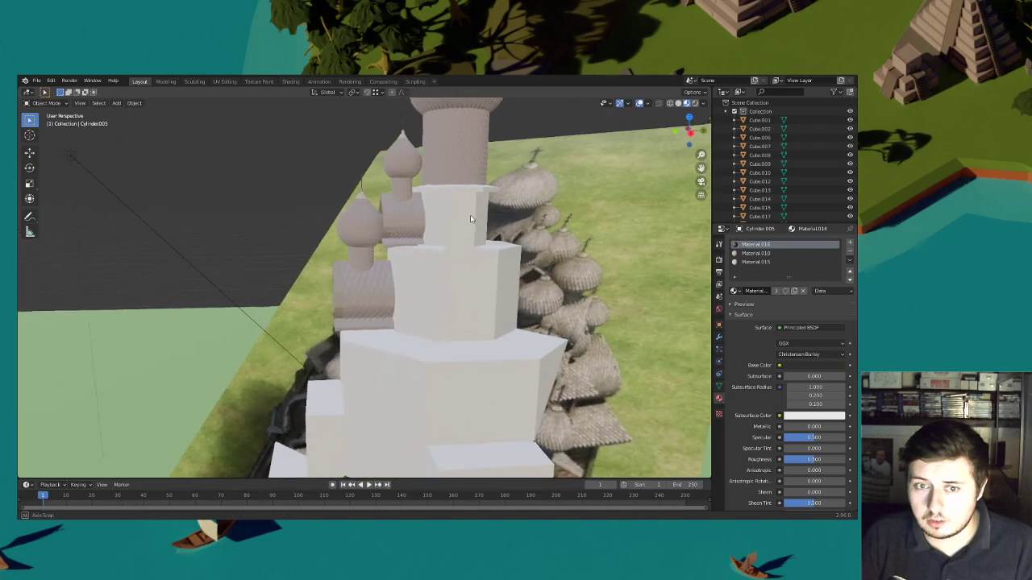
middle_click_drag(342, 297, 378, 290, "ctrl")
Add the shingles of both roof arches to the selected domes, trying a shift of the group along Y
left_click(360, 268)
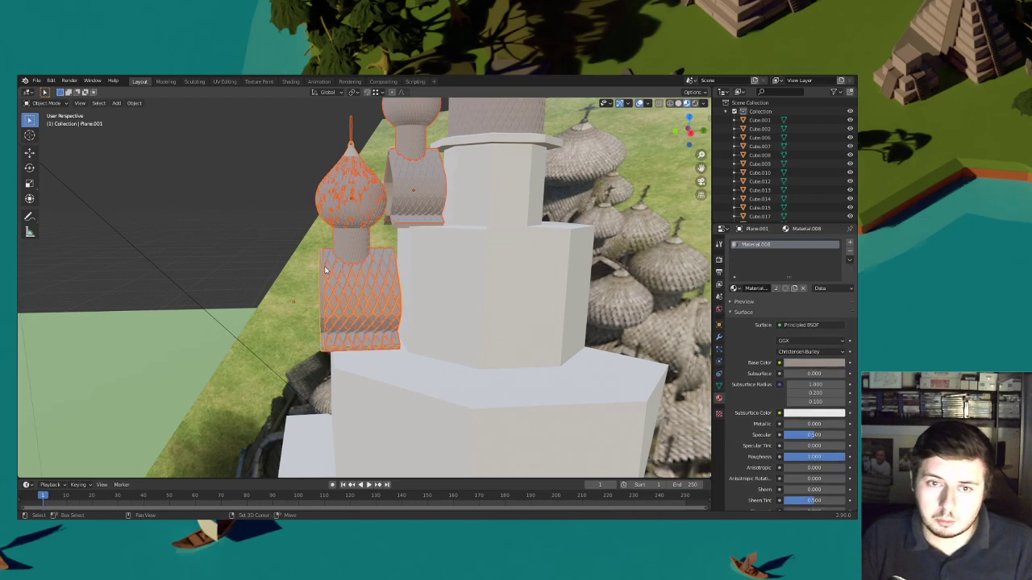
key("g")
key("y")
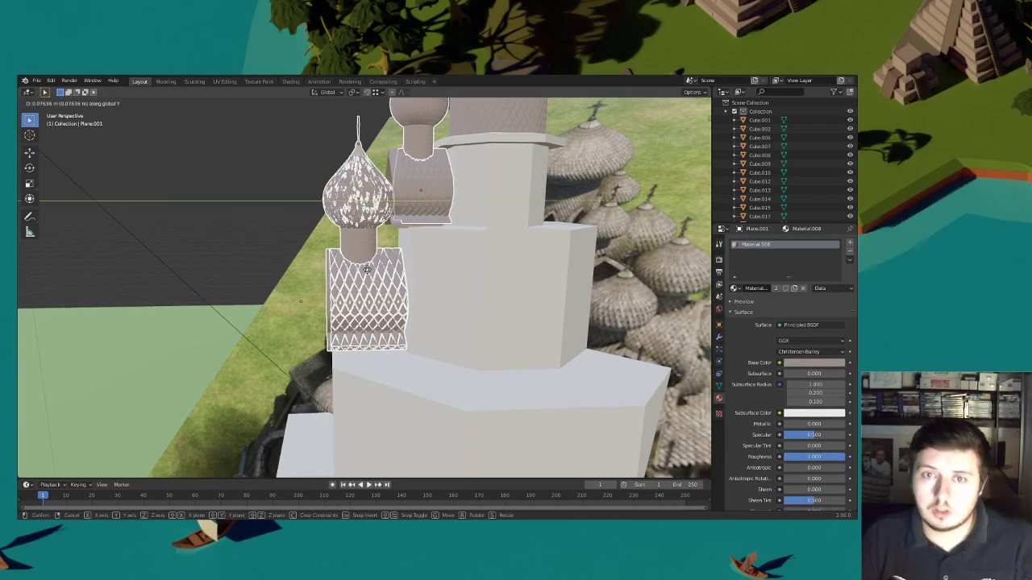
left_click(368, 274)
left_click(416, 191, "shift")
middle_click_drag(417, 190, 432, 204)
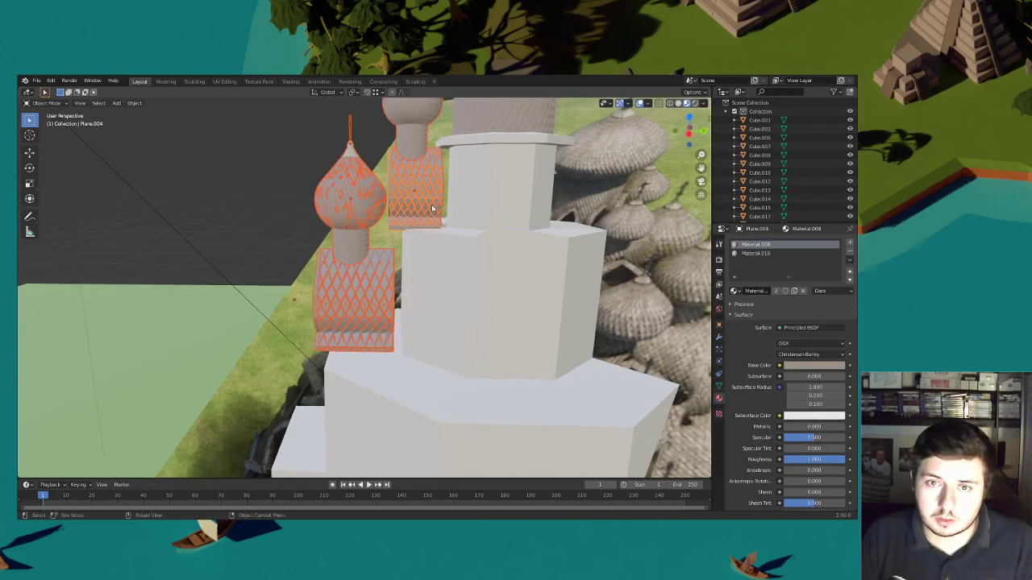
Move the two small domes with their shingled roof arches about 0.11 m along Y against the church core
key("g")
key("y")
left_click(431, 205)
left_click(687, 133)
key("g")
key("y")
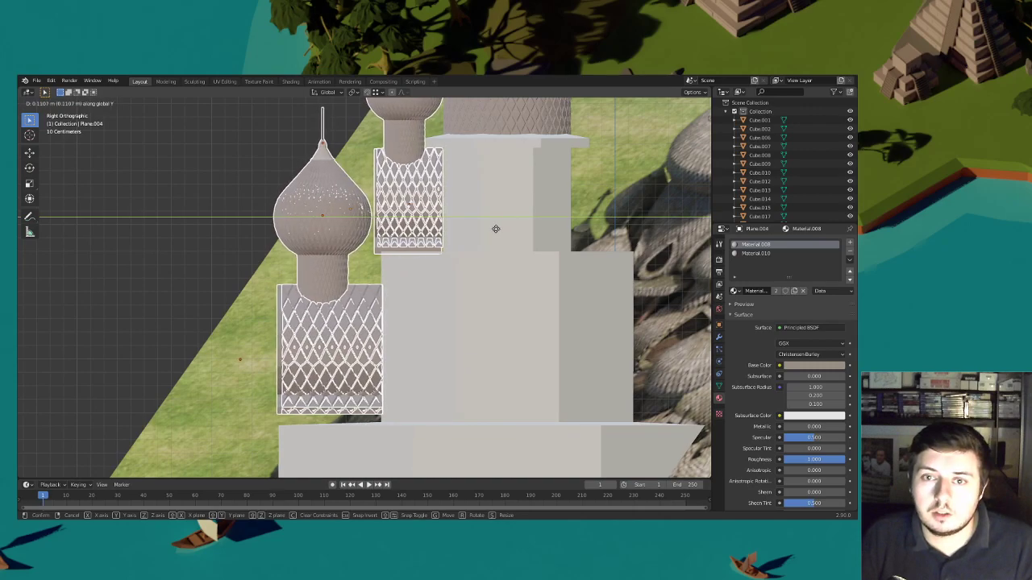
left_click(495, 229)
middle_click_drag(495, 229, 497, 234)
Scale the shingled covering of the lower roof arch to about 1.03 along Y
middle_click_drag(440, 249, 437, 283)
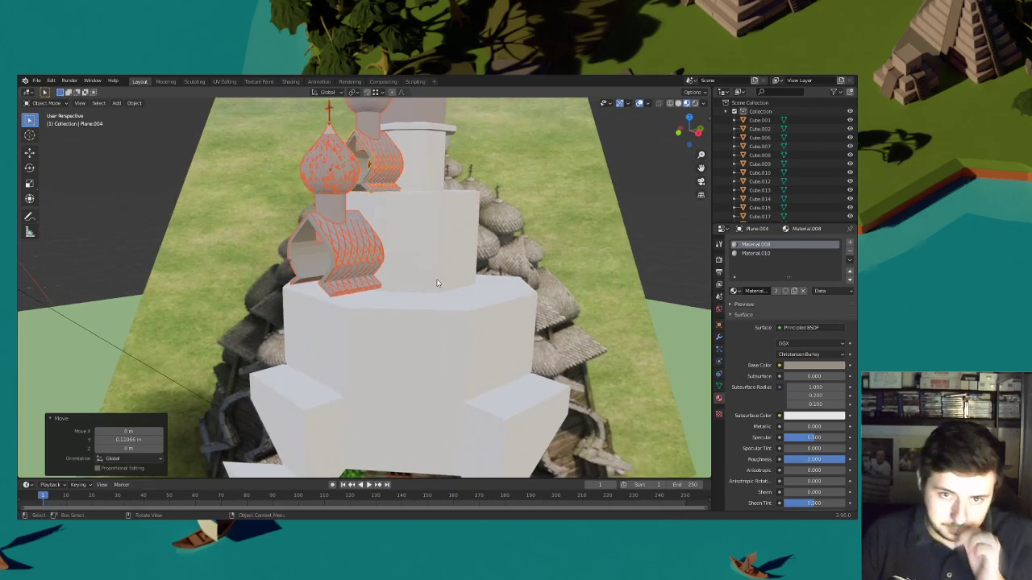
left_click(389, 306)
middle_click_drag(355, 295, 360, 254)
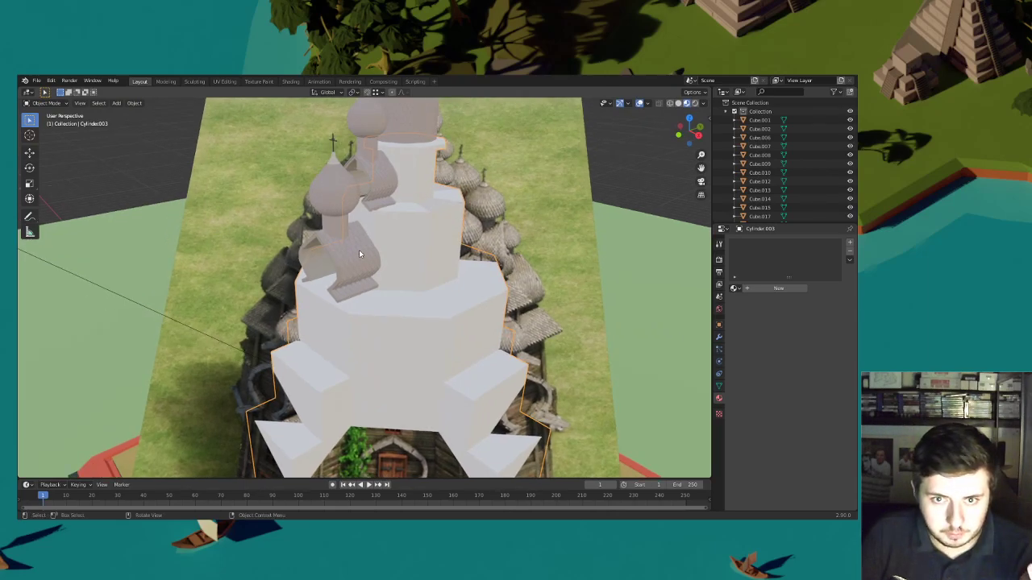
middle_click_drag(360, 254, 326, 252)
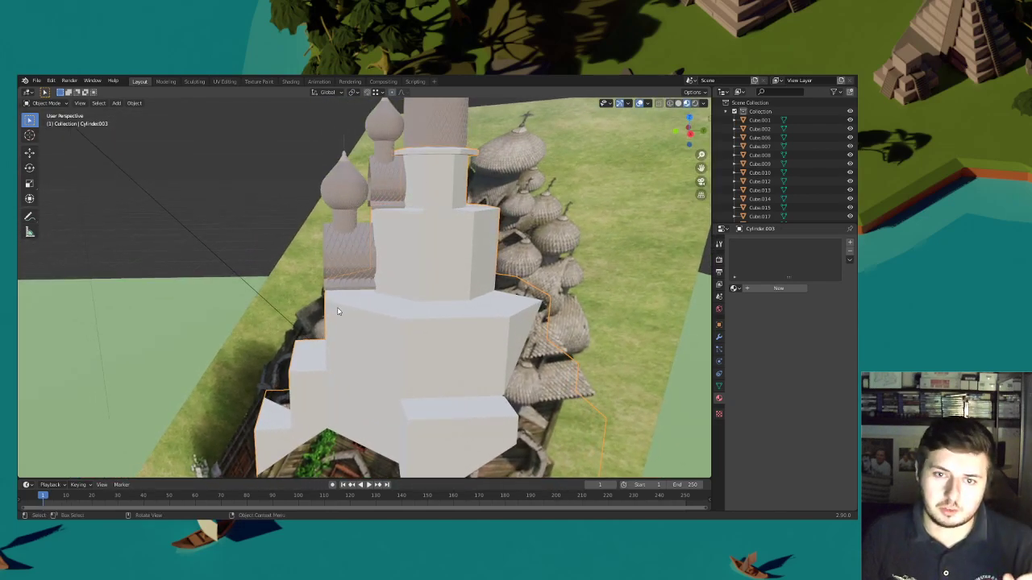
middle_click_drag(344, 310, 410, 288)
scroll(410, 289, "up", 4)
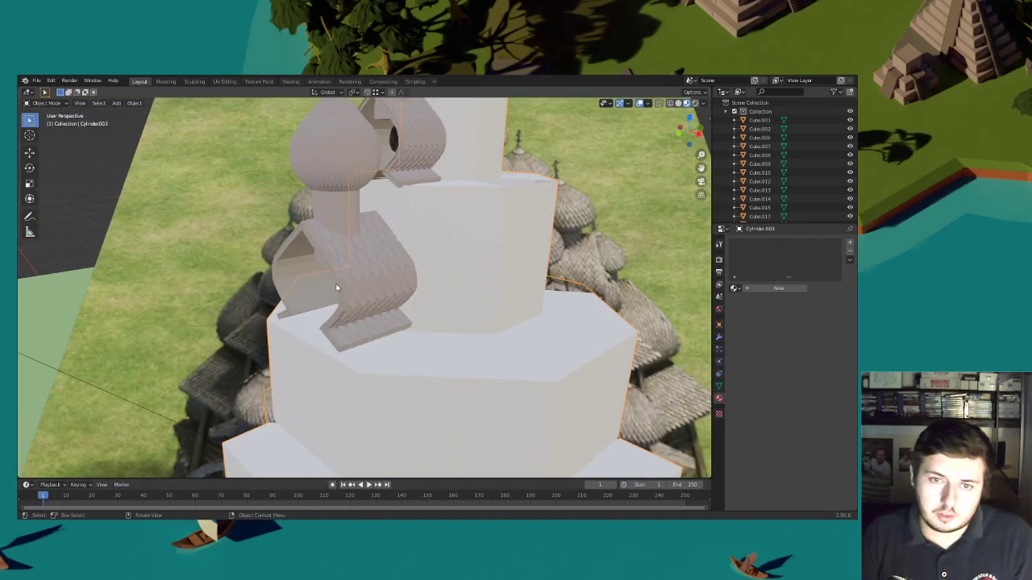
left_click(337, 284)
middle_click_drag(344, 283, 385, 277)
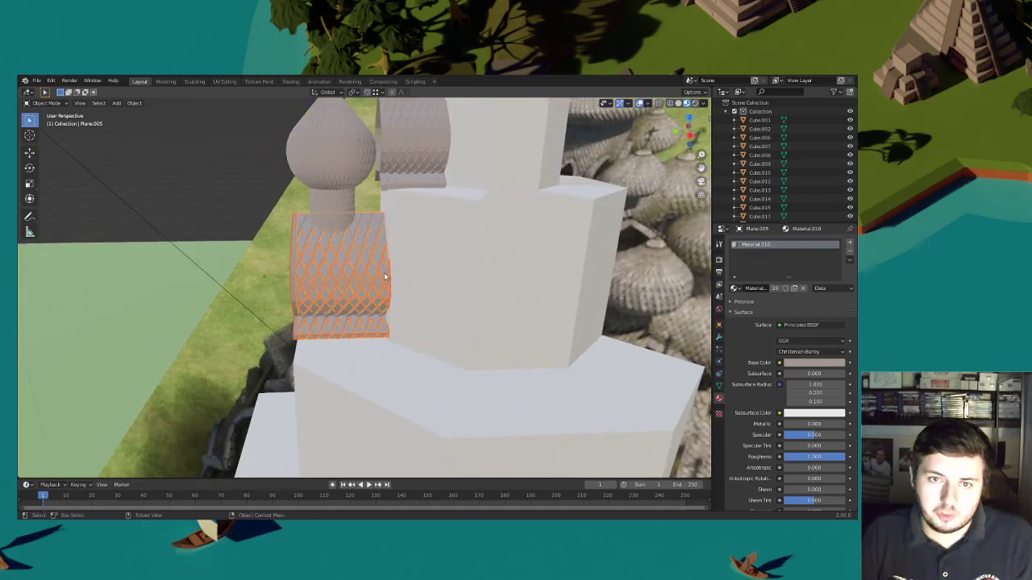
key("s")
key("y")
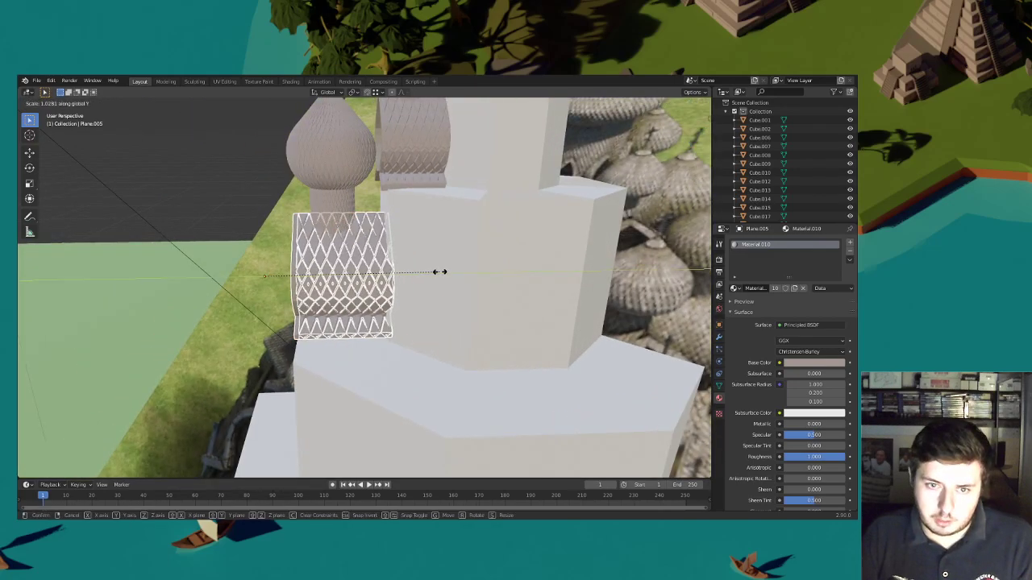
left_click(440, 271)
Shift the lower arch's shingled covering about 0.023 m in the negative Y direction
key("g")
key("y")
left_click(436, 271)
middle_click_drag(431, 273, 382, 311)
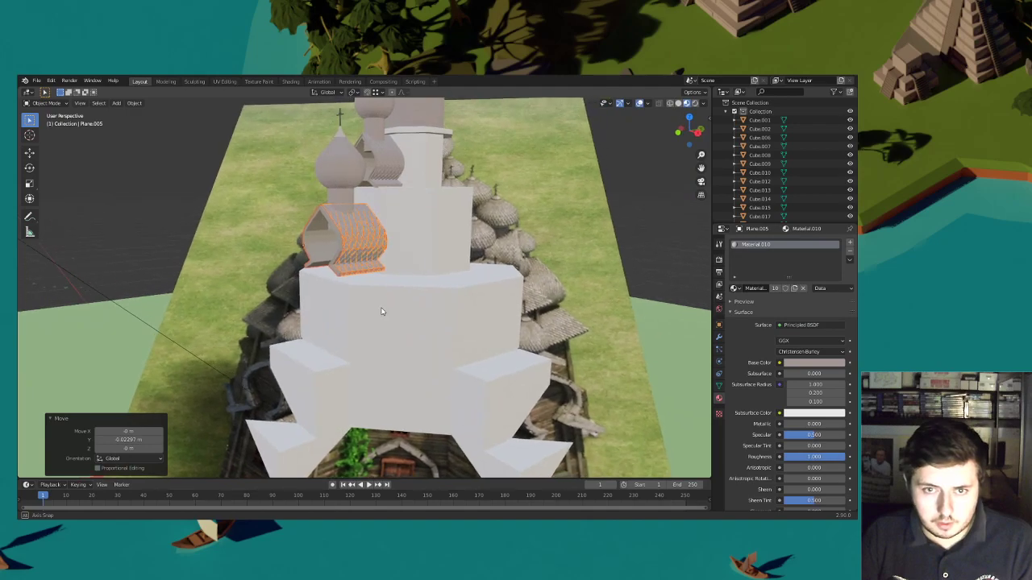
Scale the core's lower tiers, from the ledge under the lower roof arch downward, slightly inward horizontally, keeping their height
left_click(382, 311)
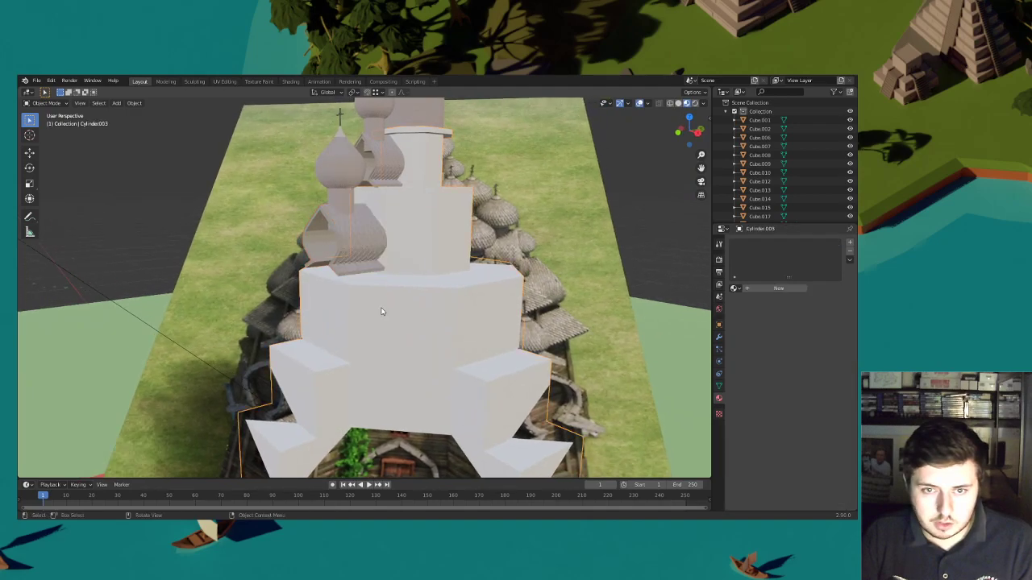
left_click(79, 103)
key("Tab")
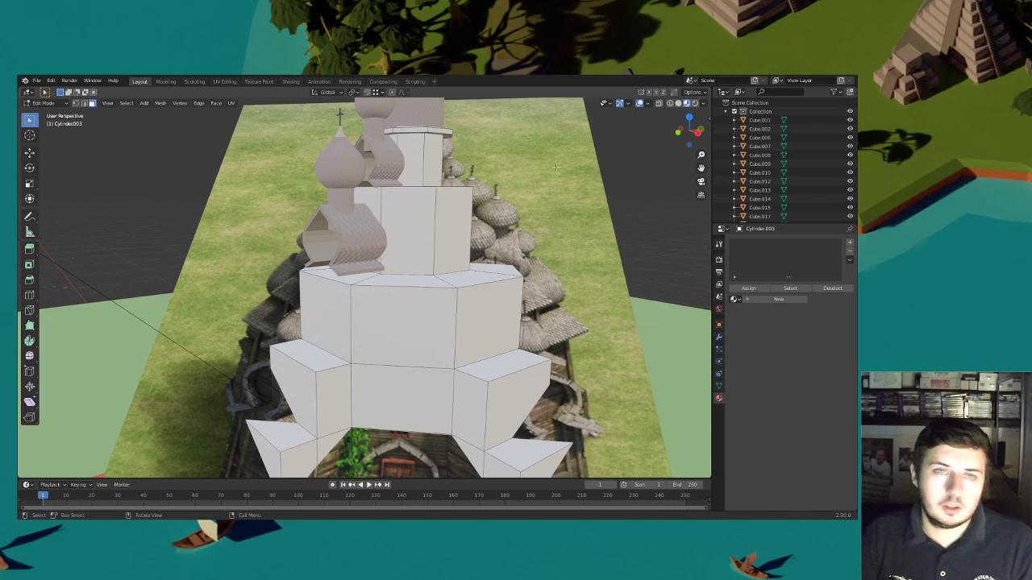
left_click(669, 103)
scroll(615, 191, "down", 2)
middle_click_drag(528, 346, 522, 269, "shift")
left_click_drag(559, 422, 300, 252)
middle_click_drag(299, 252, 576, 309)
key("s")
key("shift+z")
left_click(576, 310)
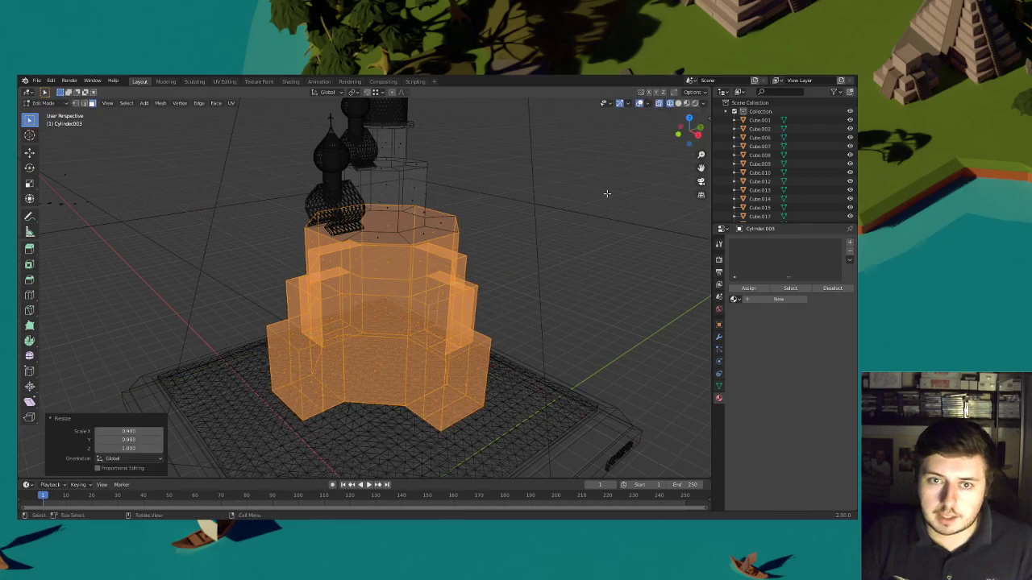
Adjust the horizontal scale of the core's lower tiers again in solid shading and select the ledge faces under the lower arch
left_click(678, 104)
mouse_move(568, 253)
middle_mouse_down()
mouse_move(545, 217)
mouse_move(593, 280)
mouse_move(491, 279)
middle_mouse_up()
key("s")
key("shift+z")
left_click(593, 280)
scroll(401, 260, "up", 2)
middle_click_drag(400, 257, 382, 282)
left_click(395, 294)
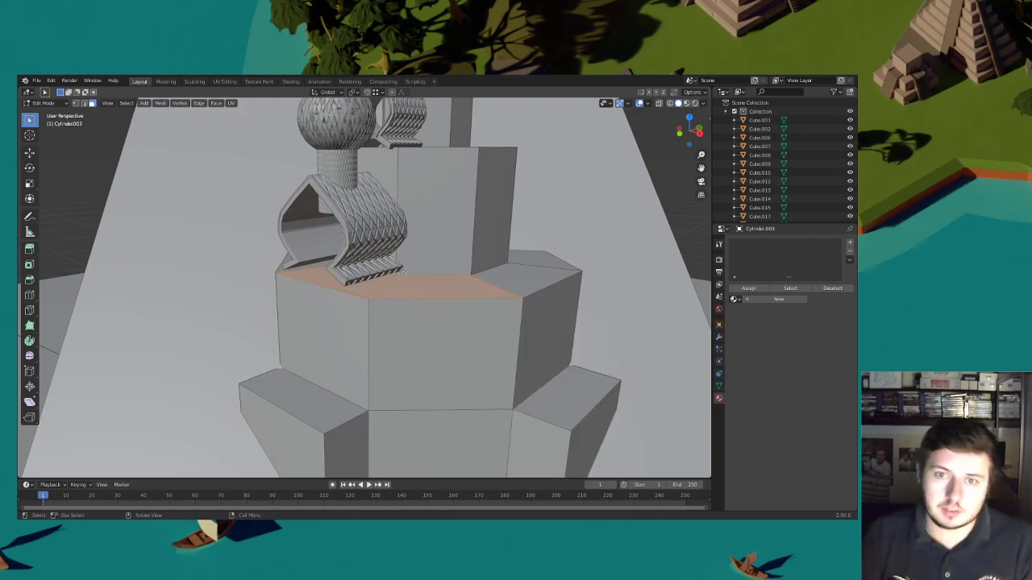
Delete the duplicate dome overlapping the lower small dome, keeping the copy whose neck reaches the roof arch
mouse_move(414, 269)
middle_mouse_down()
mouse_move(371, 276)
mouse_move(412, 284)
middle_mouse_up()
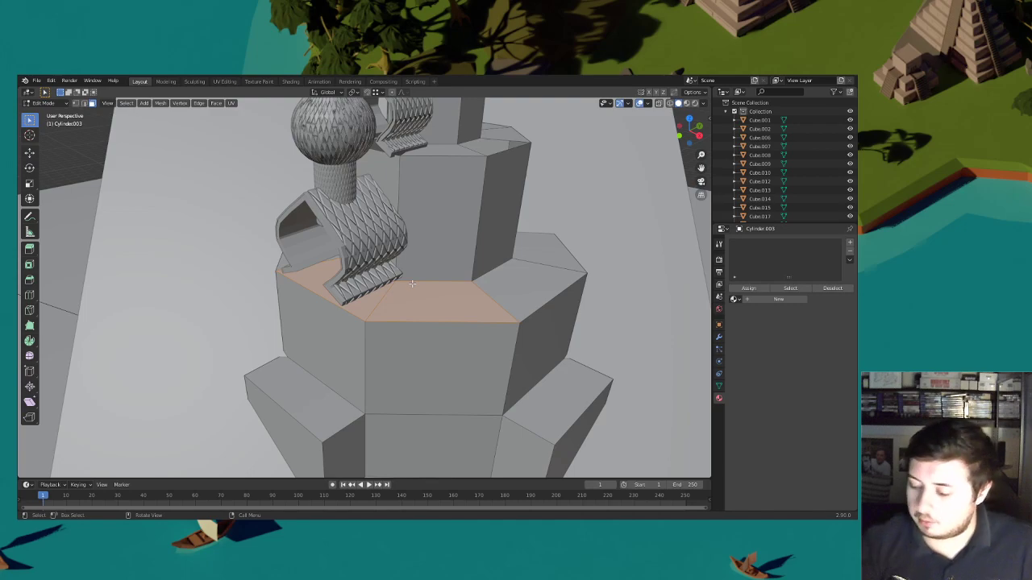
left_click(57, 104)
left_click(55, 113)
left_click(337, 129)
key("Delete")
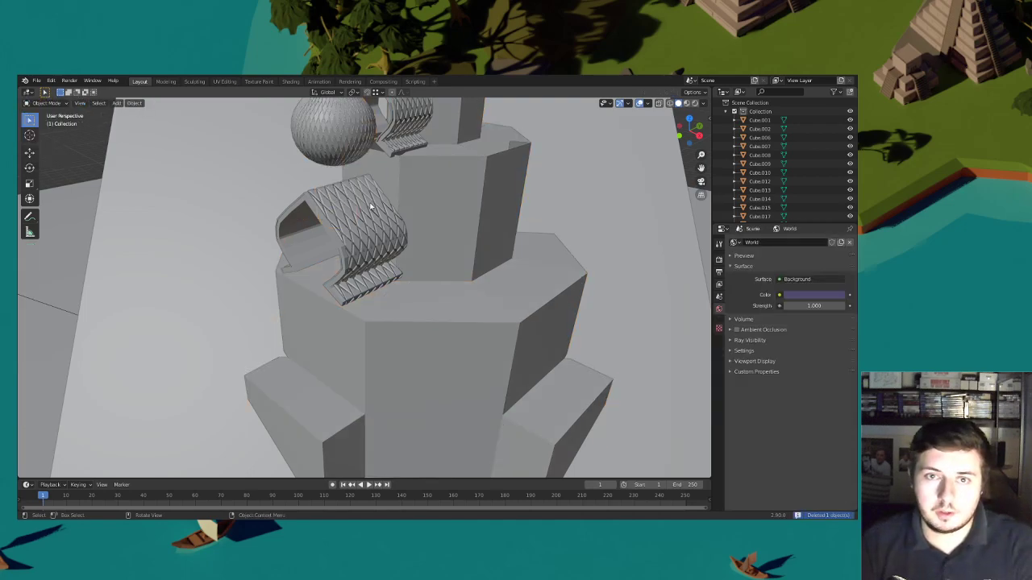
key("ctrl+z")
left_click(339, 153)
key("Delete")
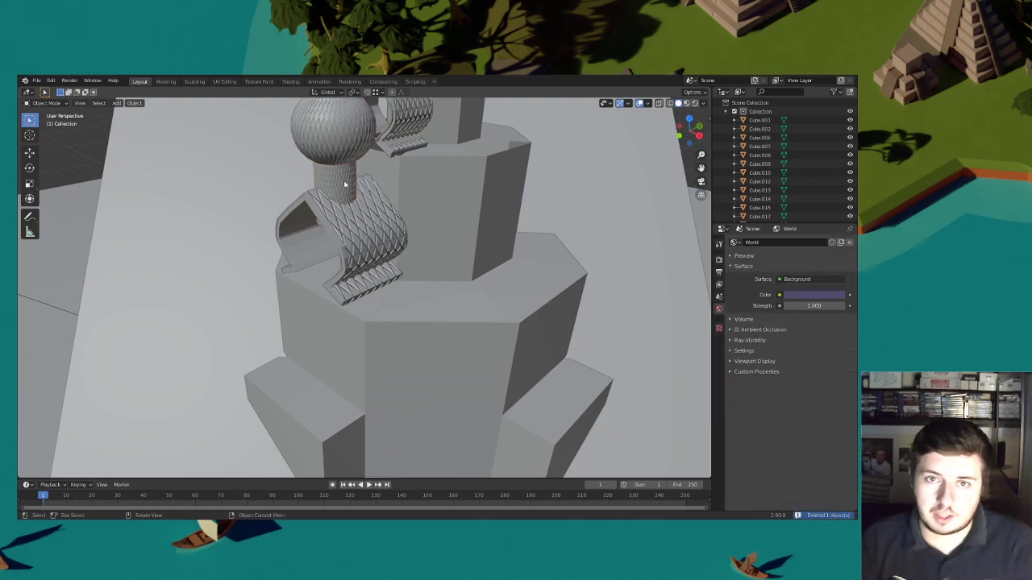
Scale the side faces of the core's octagonal tier beside the lower dome horizontally to about 0.98, keeping their height
scroll(387, 217, "down", 2)
middle_click_drag(388, 219, 400, 252, "shift")
scroll(396, 252, "down", 3)
scroll(386, 186, "up", 4)
middle_click_drag(400, 295, 402, 250, "shift")
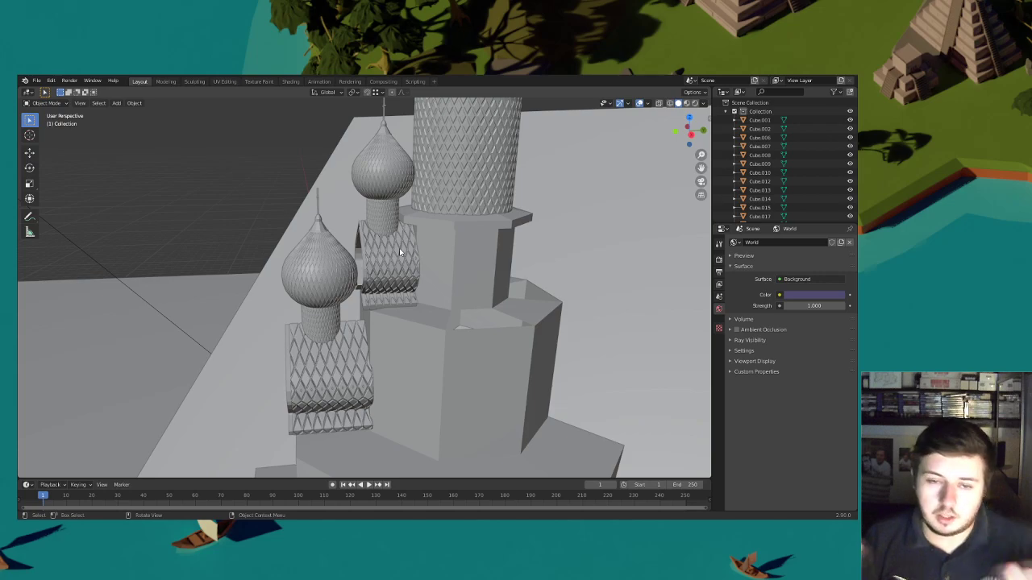
middle_click_drag(392, 288, 375, 267)
middle_click_drag(373, 263, 400, 263)
left_click(280, 207)
left_click(70, 105)
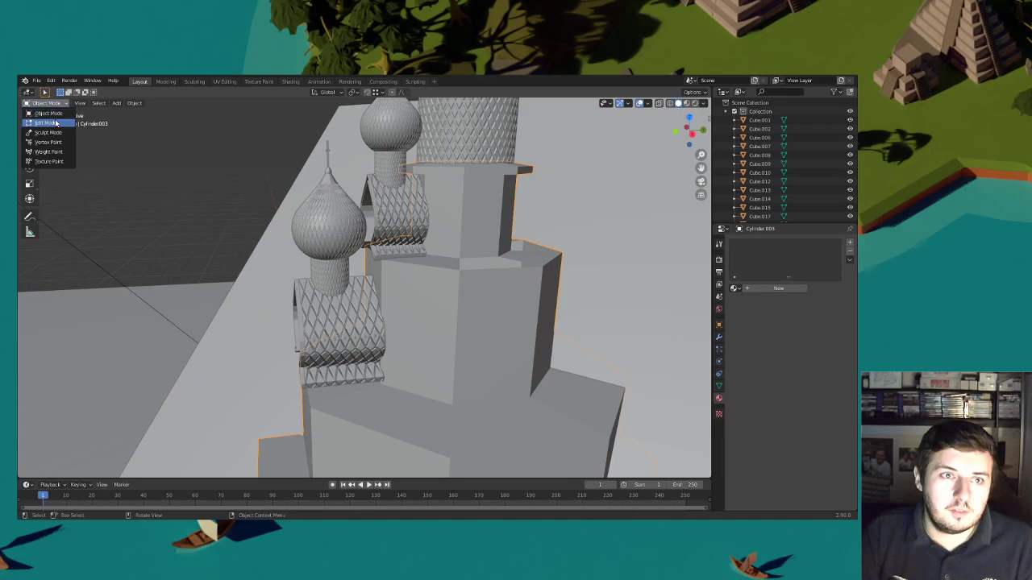
left_click(66, 121)
left_click(458, 309, "alt")
middle_click_drag(457, 309, 553, 316)
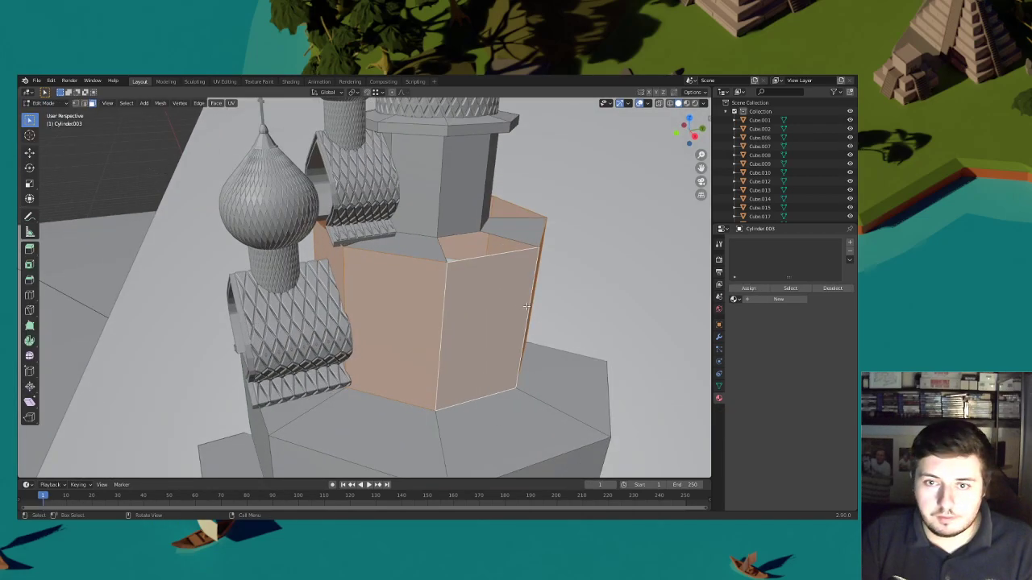
key("s")
key("shift+z")
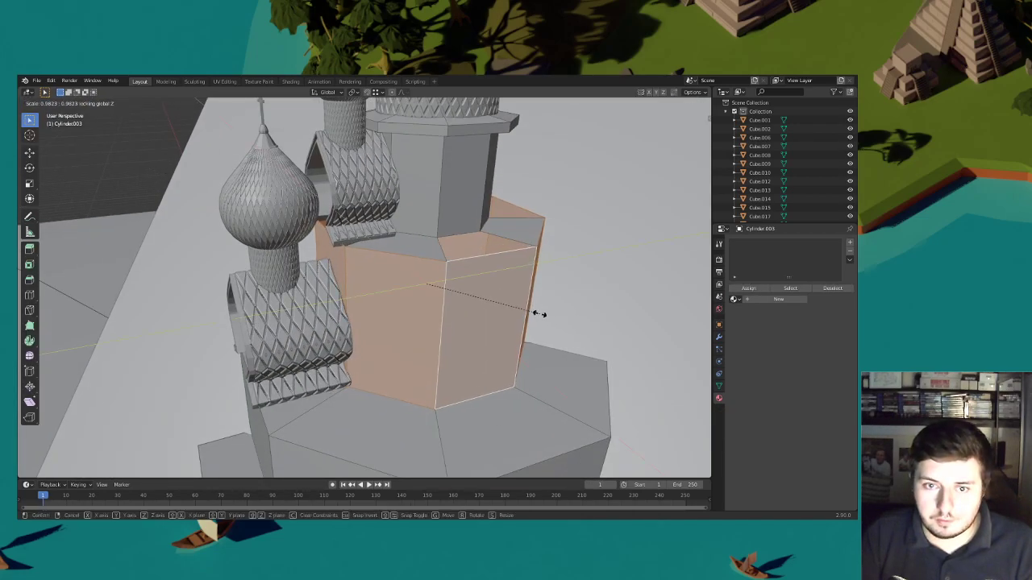
left_click(539, 313)
key("Tab")
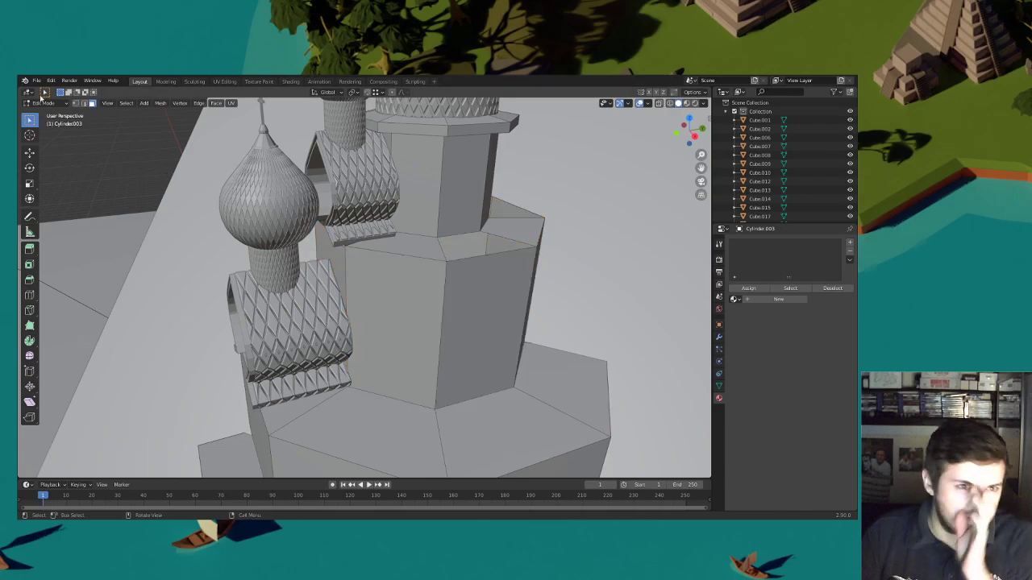
Examine the fit of the small domes and roof arches against the core and the reference image in material preview
middle_click_drag(58, 121, 404, 229)
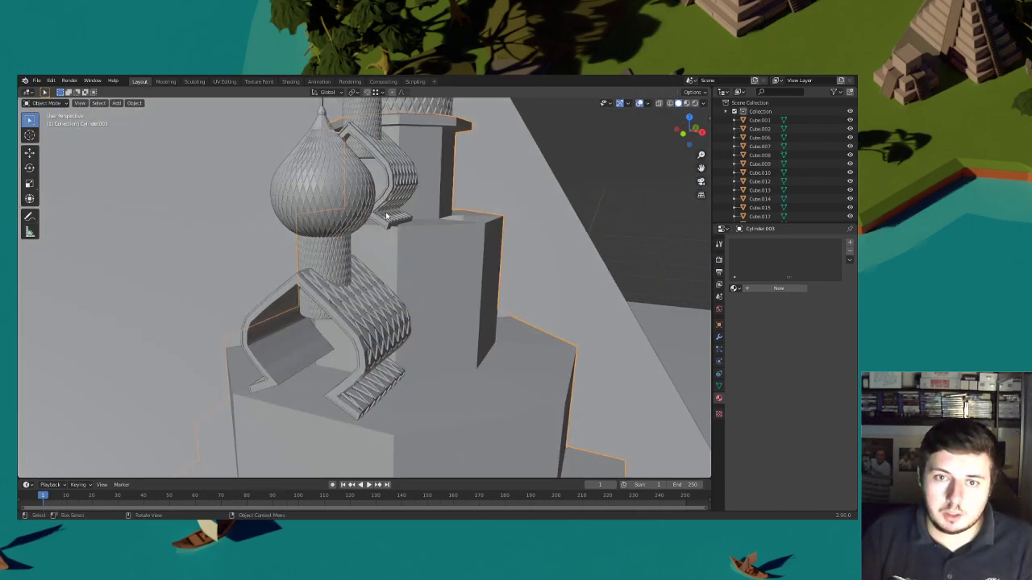
middle_click_drag(366, 277, 409, 271)
scroll(410, 240, "down", 4)
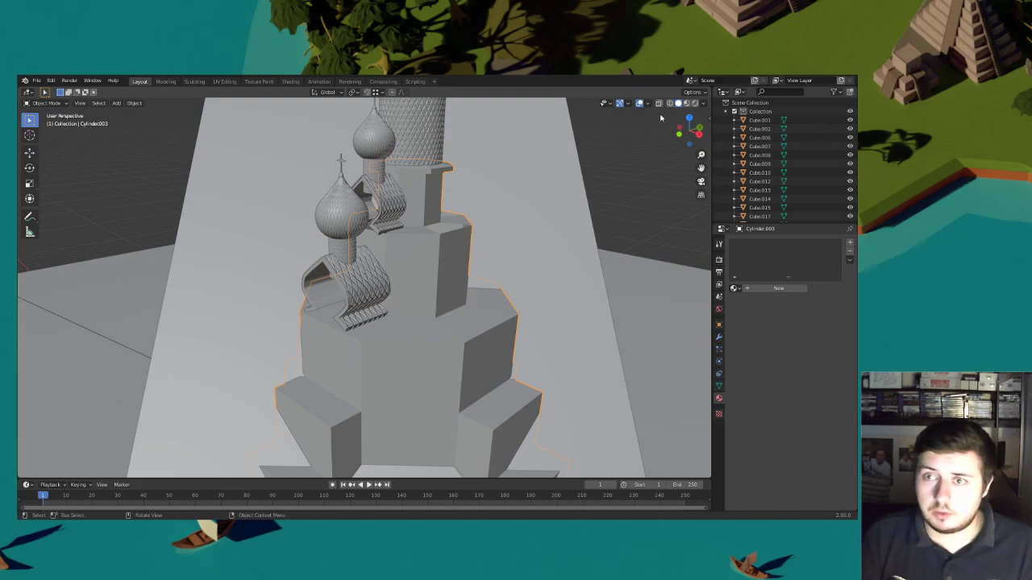
left_click(685, 103)
mouse_move(475, 234)
middle_mouse_down()
mouse_move(439, 197)
mouse_move(417, 196)
middle_mouse_up()
scroll(421, 269, "up", 5)
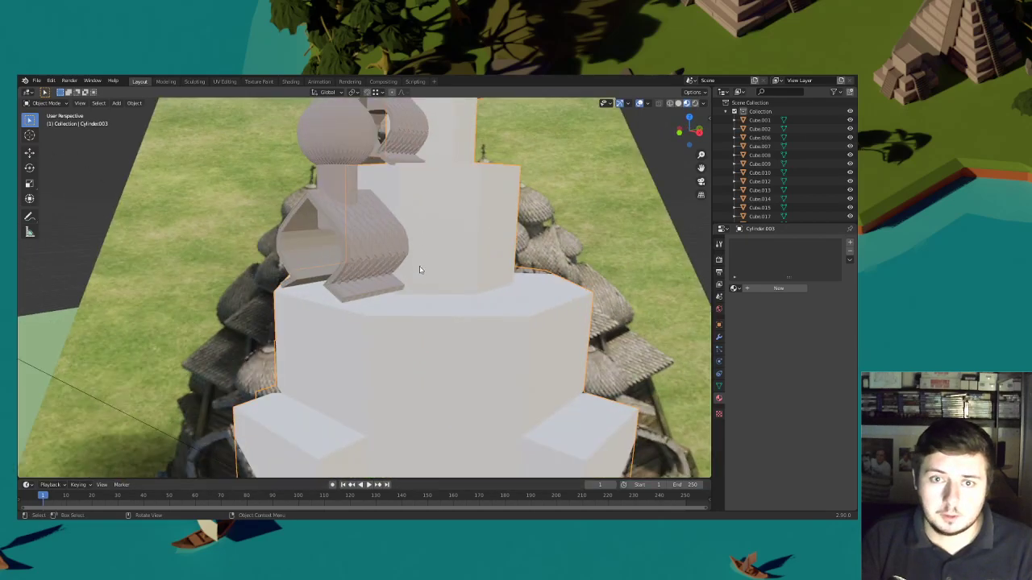
scroll(373, 244, "down", 5)
mouse_move(372, 256)
middle_mouse_down()
mouse_move(382, 268)
mouse_move(374, 272)
middle_mouse_up()
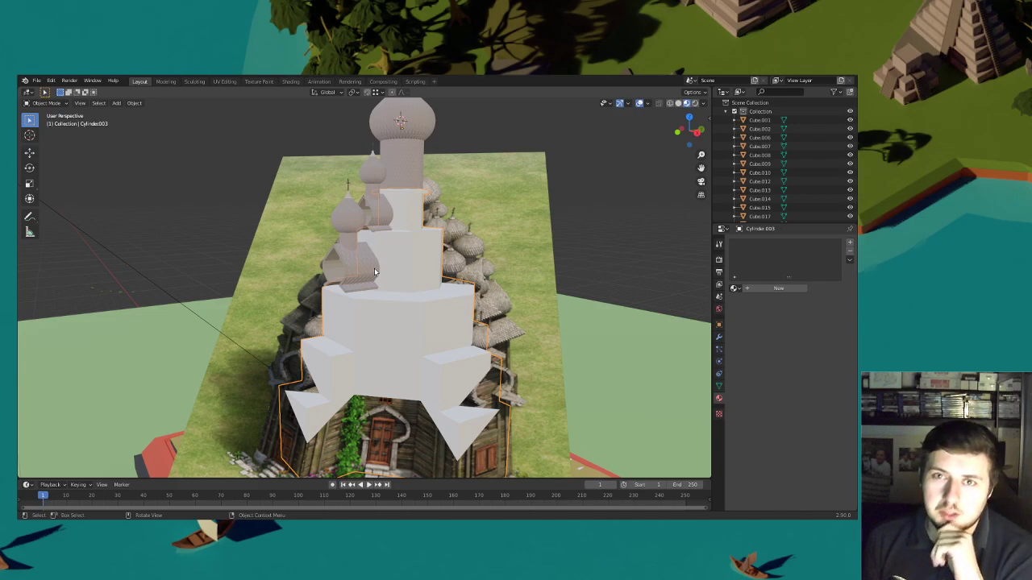
middle_click_drag(364, 276, 433, 287)
scroll(433, 288, "up", 3)
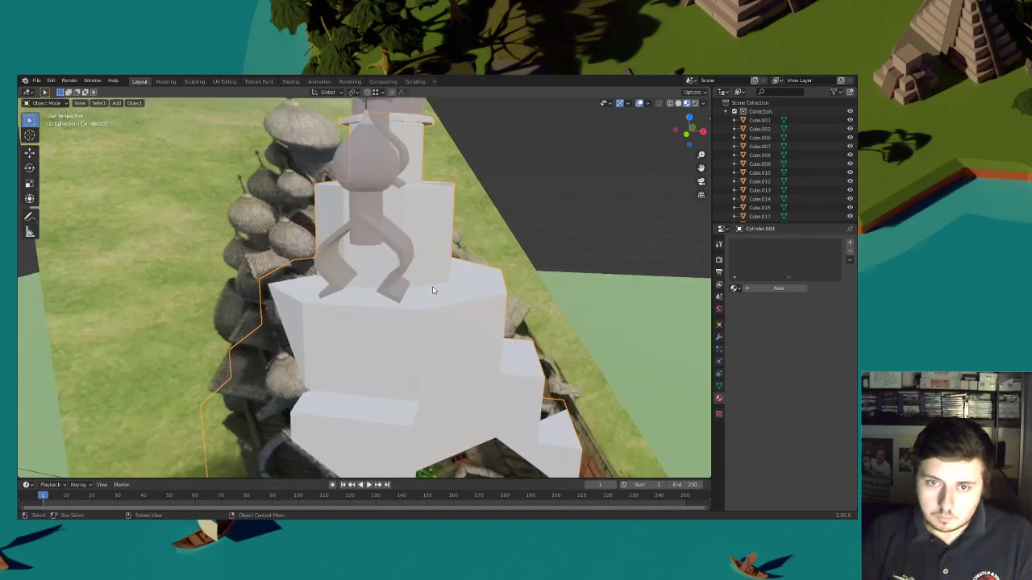
Place the 3D cursor at the lower roof arch, add a cube there and open it for mesh editing
left_click(404, 281)
key("shift+s")
left_click(402, 329)
key("shift+a")
mouse_move(403, 308)
left_click(428, 319)
left_click(48, 104)
left_click(54, 122)
Flatten the cube into a thin slab along Y and move it about 0.38 m along Y into the arch opening
middle_click_drag(453, 292, 347, 283)
key("s")
key("y")
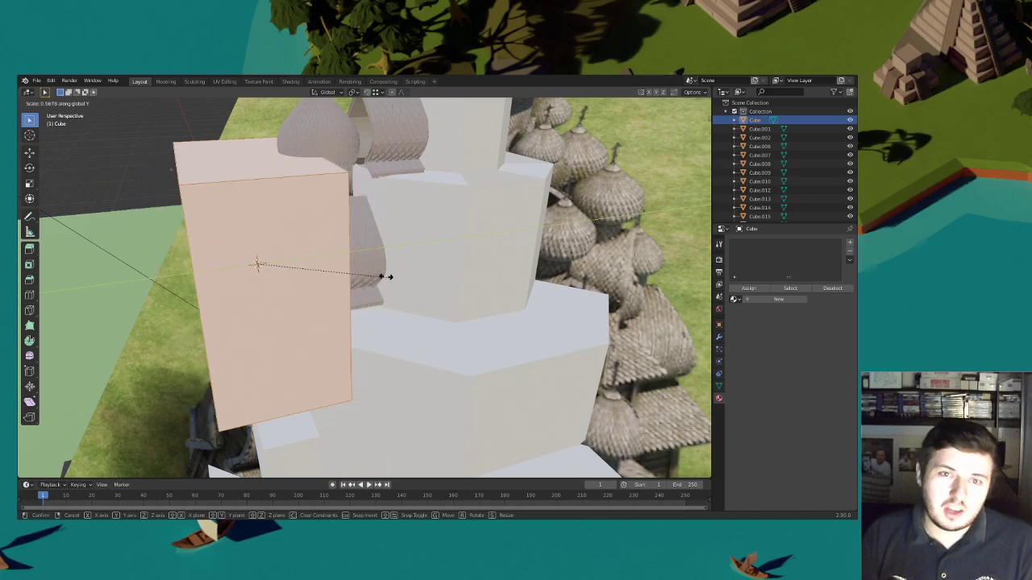
left_click(292, 268)
key("g")
key("y")
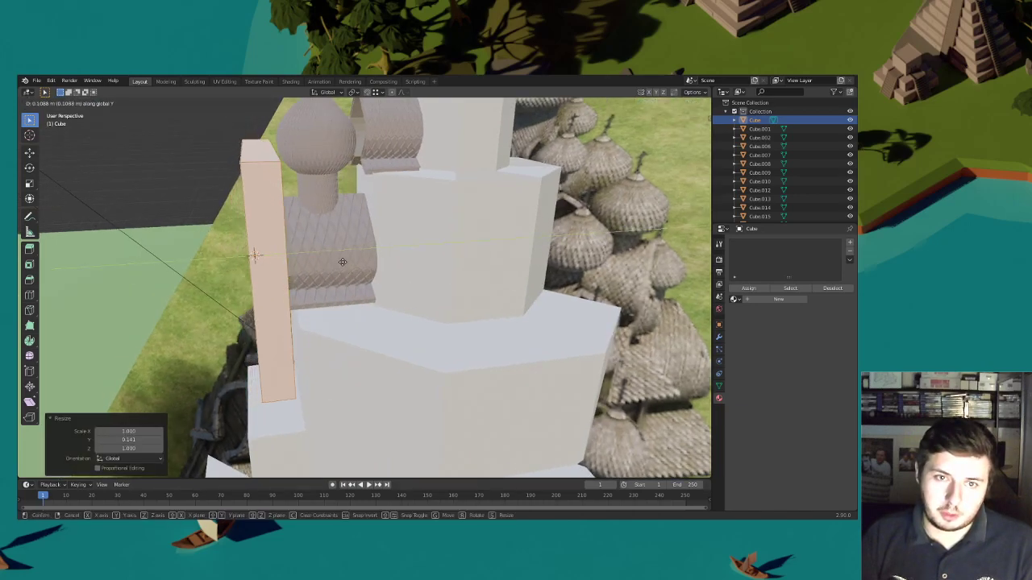
right_click(373, 264)
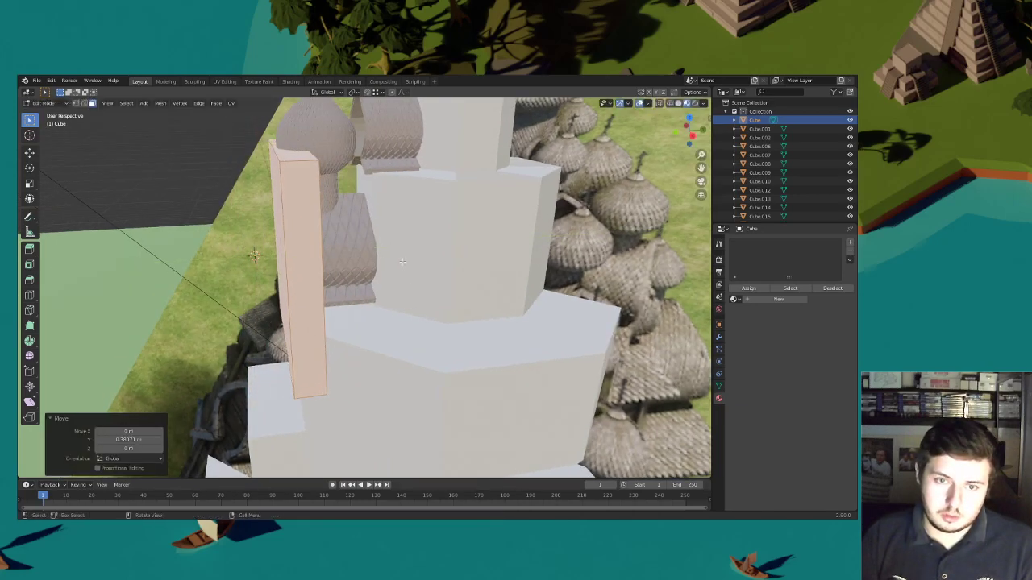
key("s")
key("y")
left_click(338, 264)
Reduce the slab's height, lower it to the foot of the arch and narrow it along X to the arch's width
middle_click_drag(338, 264, 476, 281)
key("s")
key("z")
left_click(420, 284)
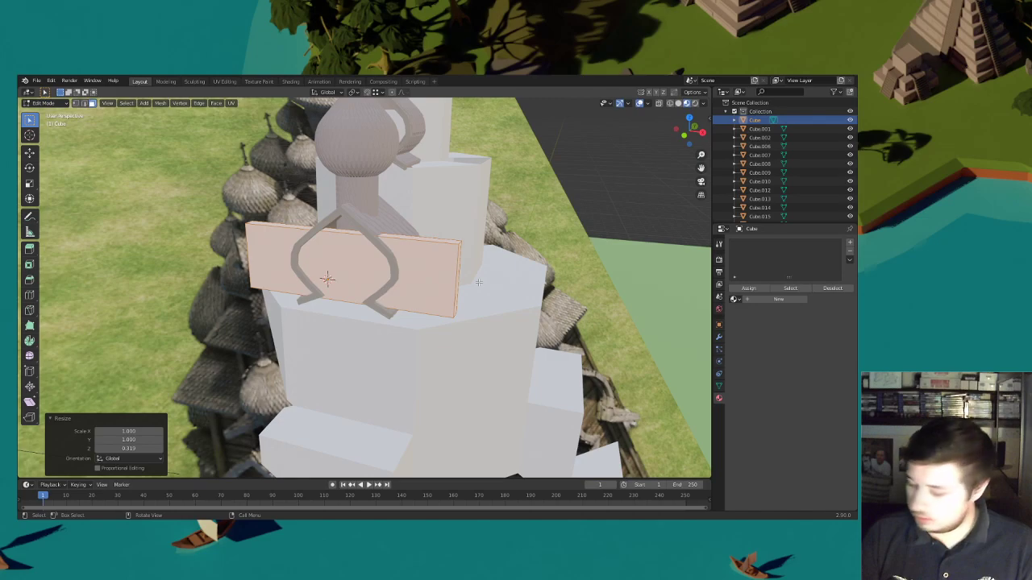
key("g")
key("z")
left_click(477, 312)
key("s")
key("z")
left_click(458, 306)
key("s")
key("x")
left_click(424, 307)
Flatten the slab further into a plank and align its height and vertical position with the arch's lower flare
middle_click_drag(424, 306, 457, 299)
key("s")
key("z")
left_click(403, 284)
scroll(451, 290, "up", 3)
key("g")
key("z")
left_click(462, 293)
key("s")
key("z")
left_click(495, 291)
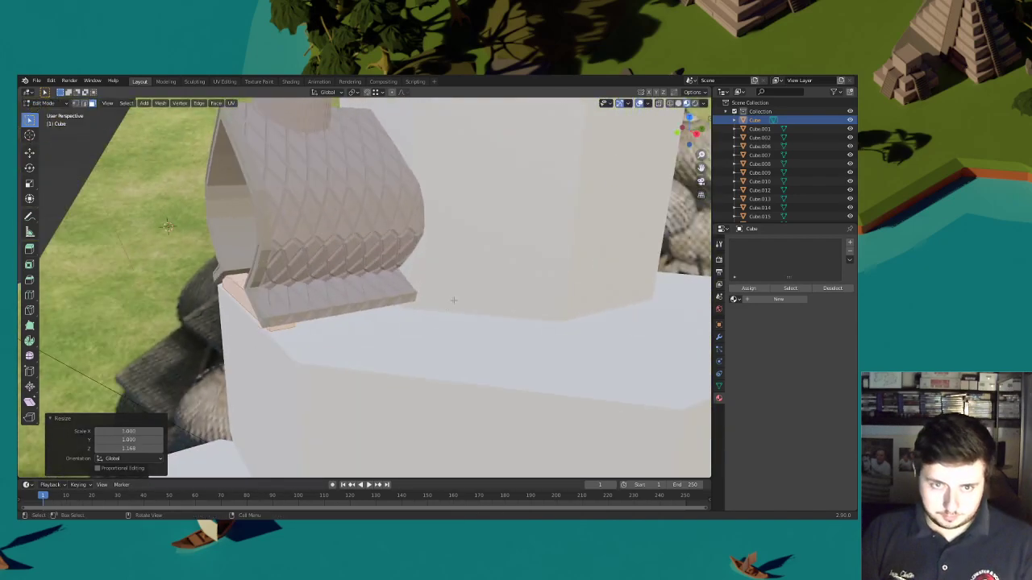
Thin the plank along Y and set it back inside the arch front, finishing with a shift of about -0.002 m along Y
key("s")
key("y")
left_click(312, 297)
middle_click_drag(312, 298, 438, 300)
key("g")
key("y")
left_click(331, 298)
key("g")
key("y")
left_click(348, 296)
Widen the plank along X to span the arch's feet, trim its height slightly and raise it above the ledge
scroll(419, 277, "up", 3)
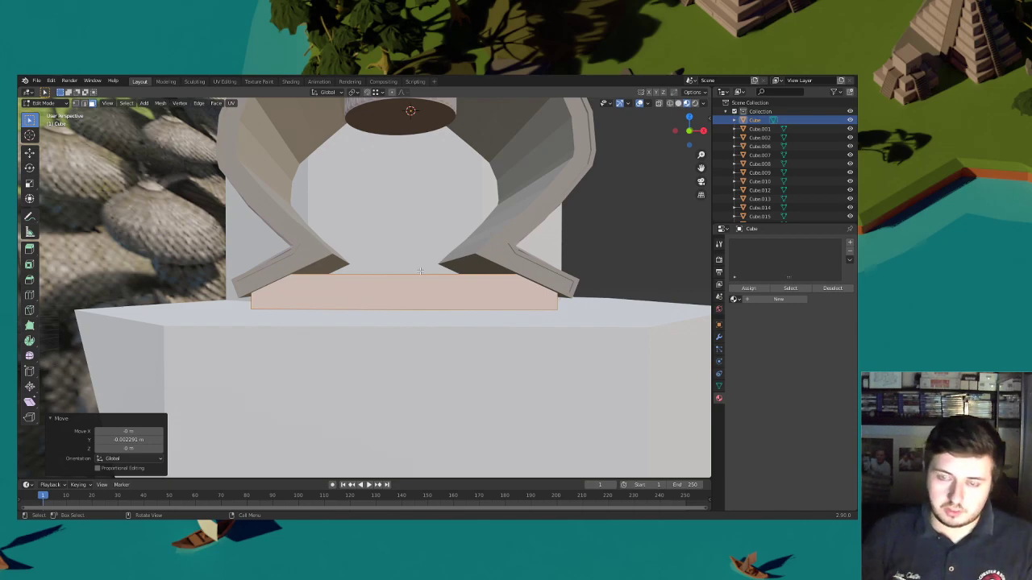
middle_click_drag(420, 281, 484, 294)
key("s")
key("x")
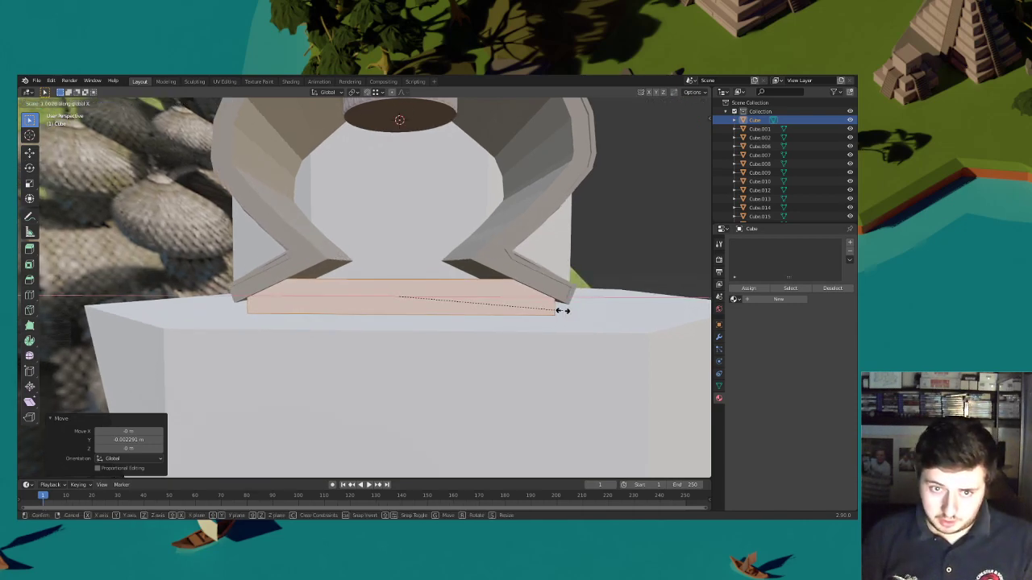
left_click(571, 303)
key("s")
key("z")
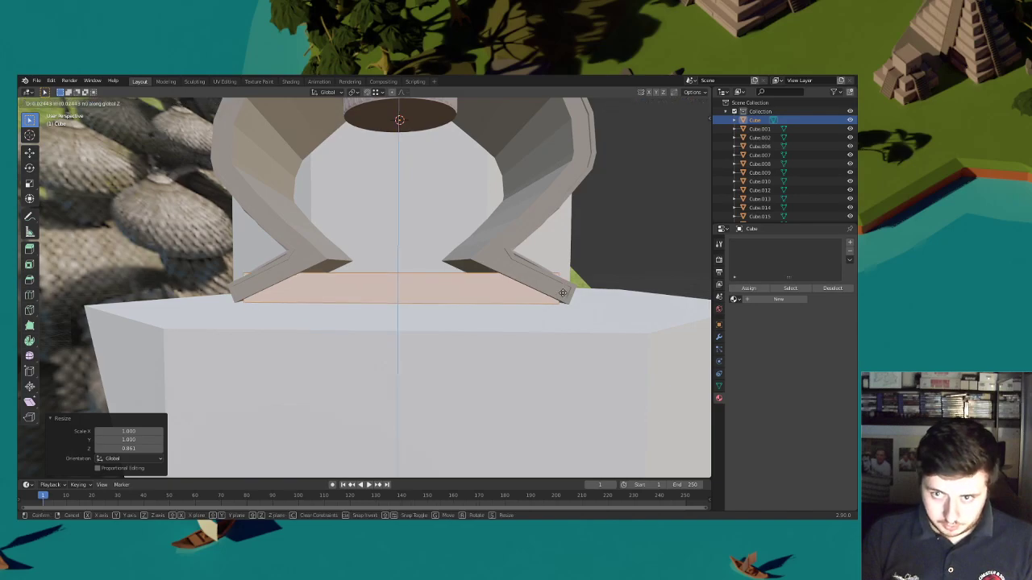
left_click(564, 295)
Fine-tune the plank's height and shift it about 0.002 m along Z at the base of the arch
middle_click_drag(564, 295, 486, 277)
key("s")
key("z")
left_click(492, 277)
key("g")
key("z")
left_click(494, 278)
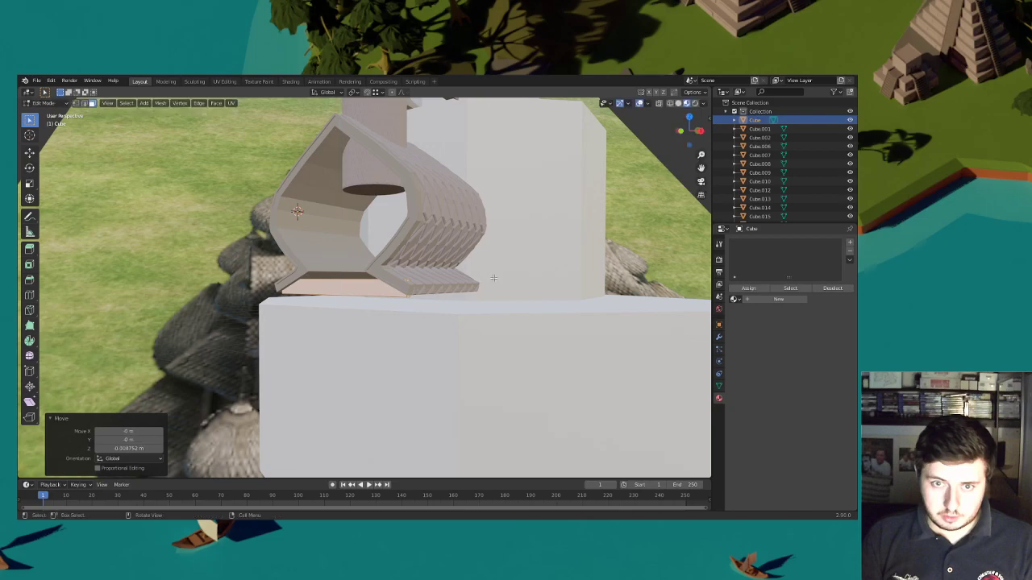
middle_click_drag(333, 263, 508, 268)
key("s")
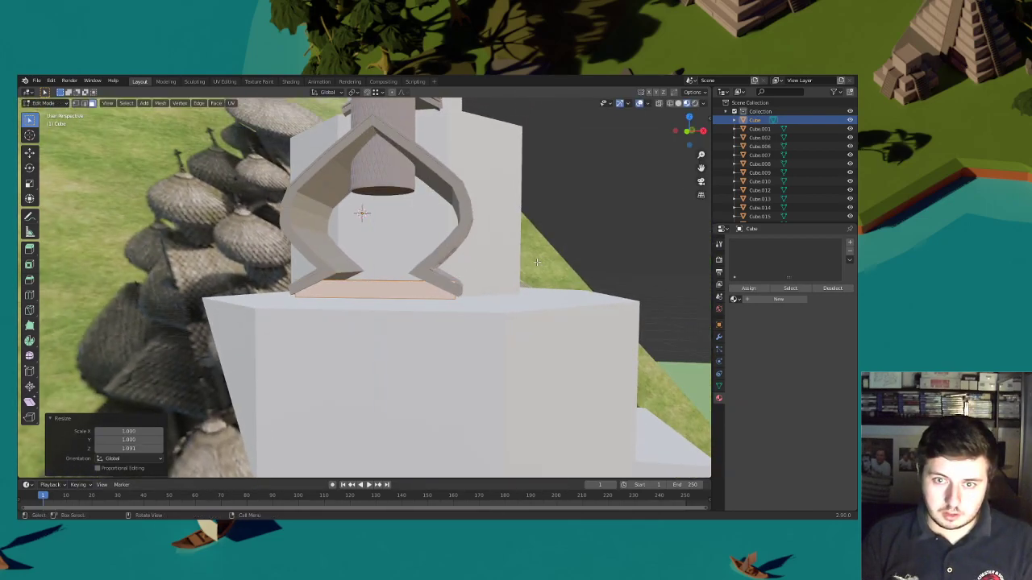
key("Escape")
middle_click_drag(524, 270, 480, 288)
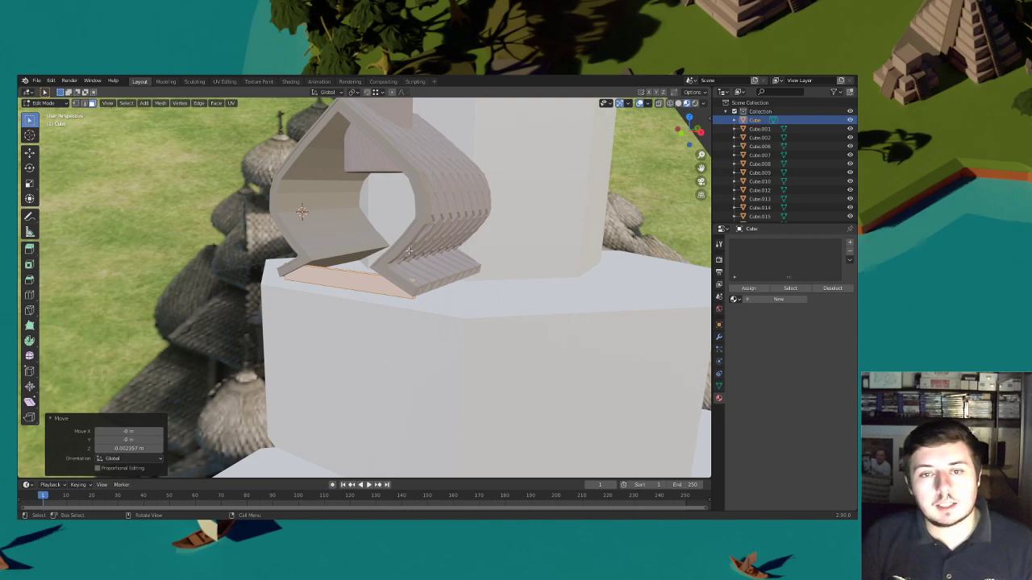
Duplicate the plank about 0.1 m along Z so that the copy sits directly on top of it
middle_click_drag(409, 251, 442, 242)
scroll(434, 249, "up", 3)
key("shift+d")
key("z")
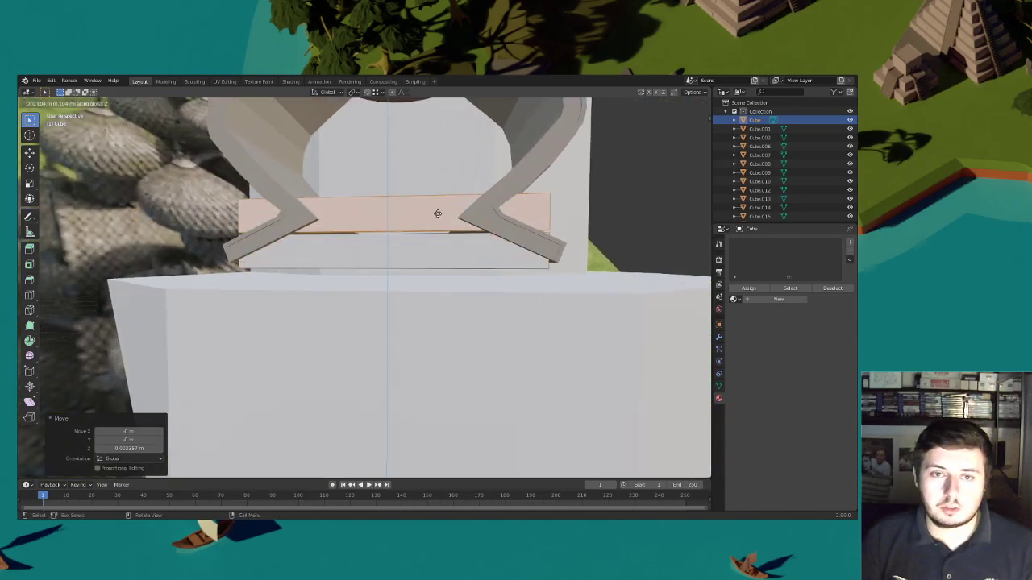
left_click(438, 213)
middle_click_drag(438, 214, 281, 167)
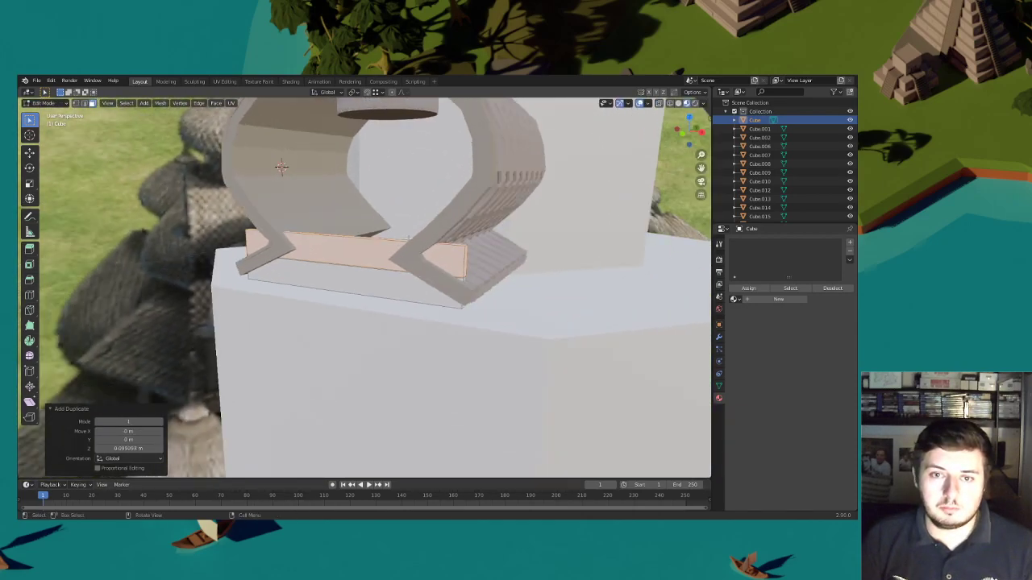
Repeat the plank duplication eight times to stack planks up to the peak of the arch
scroll(409, 237, "down", 3)
key("shift+r")
key("shift+r")
key("shift+r")
key("shift+r")
key("shift+r")
key("shift+r")
key("shift+r")
key("shift+r")
middle_click_drag(408, 238, 445, 244)
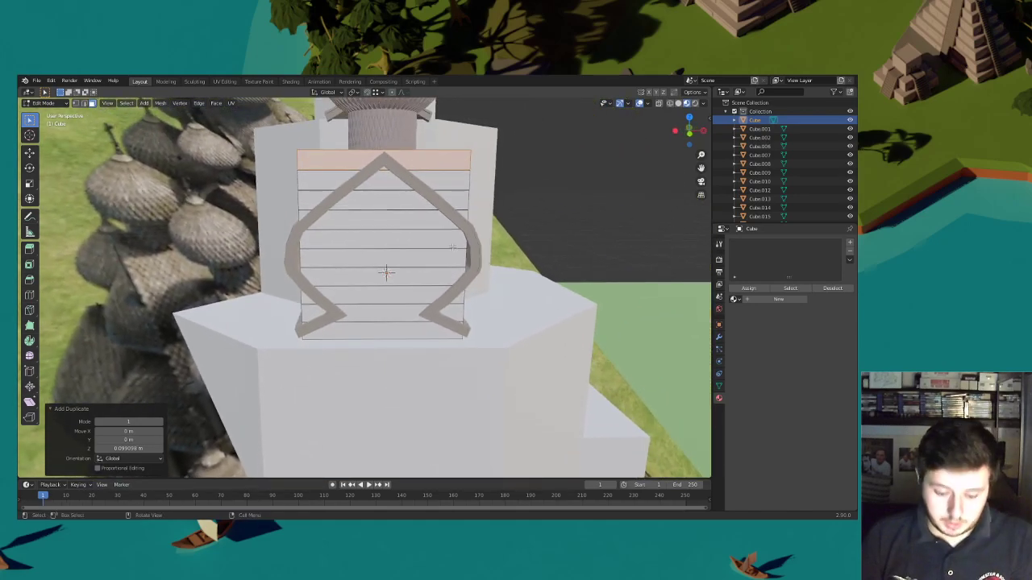
Select all the stacked planks and scale them to about 1.087 along X to cover the arch's full width
key("l")
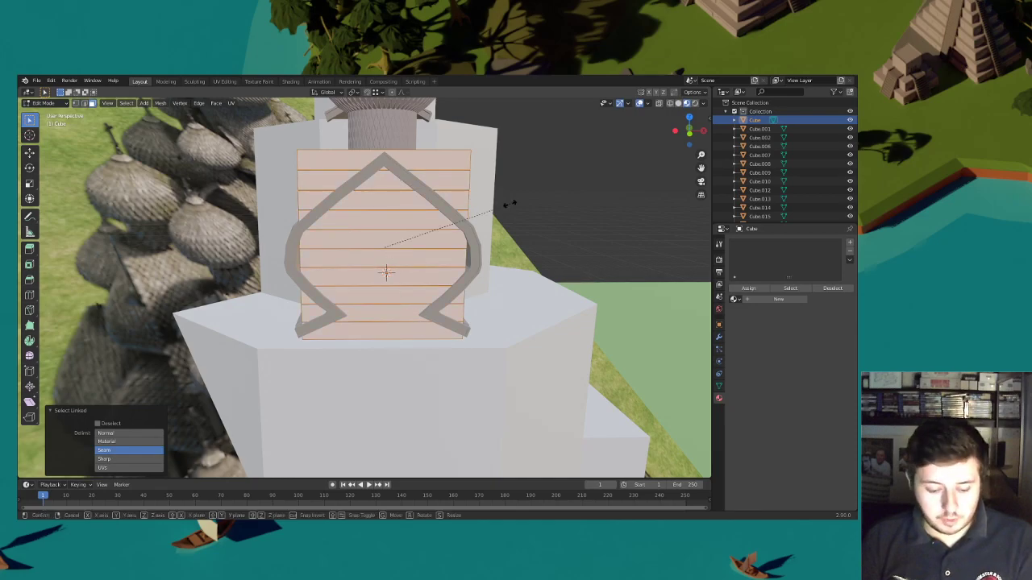
key("s")
key("x")
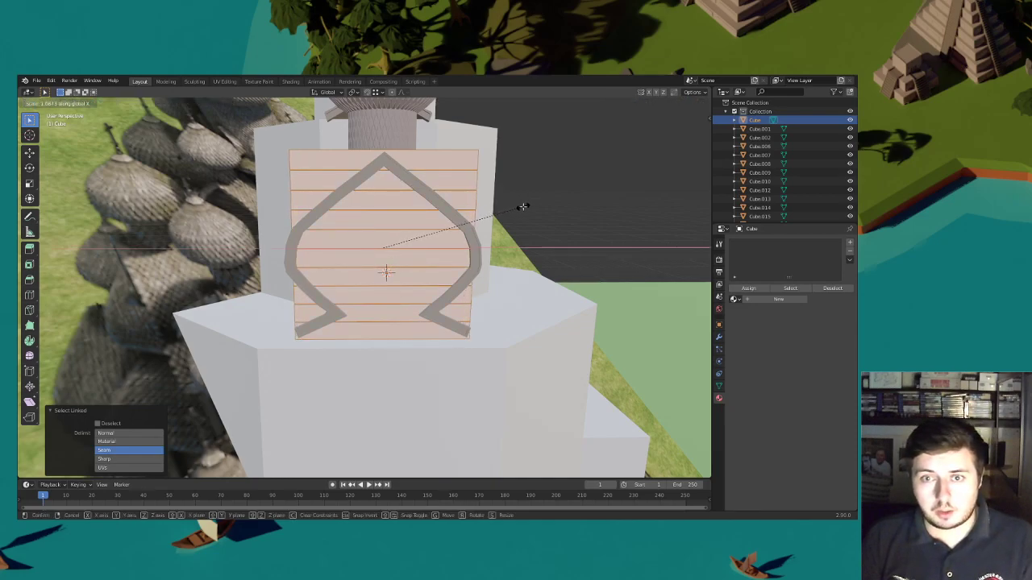
left_click(520, 207)
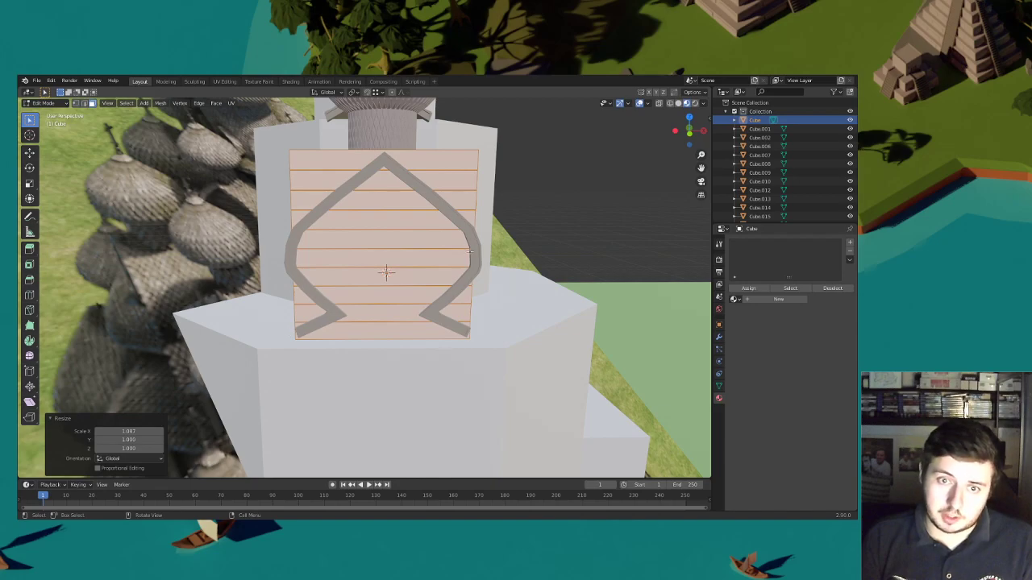
Split the upper planks inside the arch into shorter boards with staggered vertical loop cuts
middle_click_drag(500, 329, 379, 230)
key("ctrl+r")
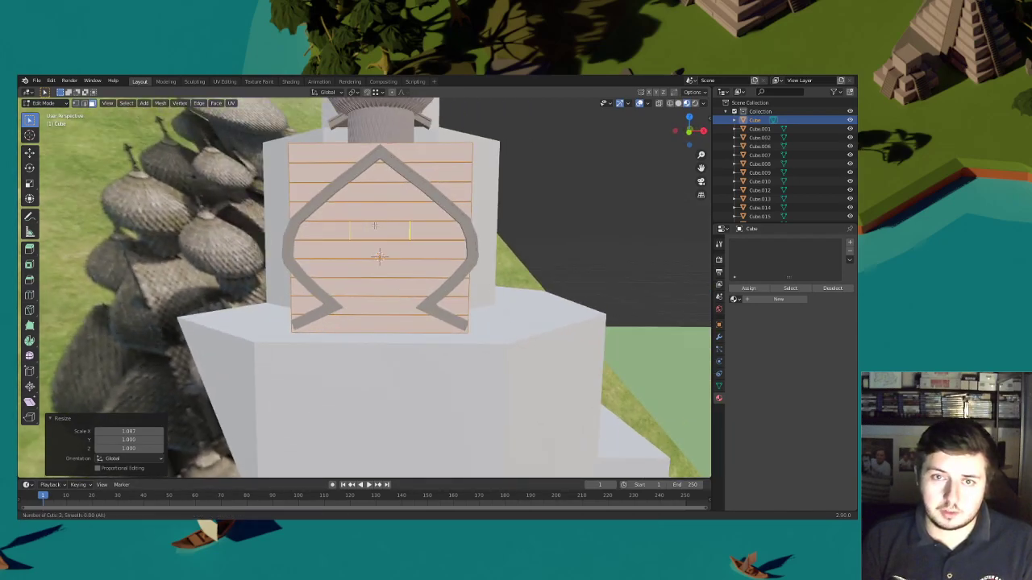
left_click(375, 226)
right_click(375, 226)
key("ctrl+r")
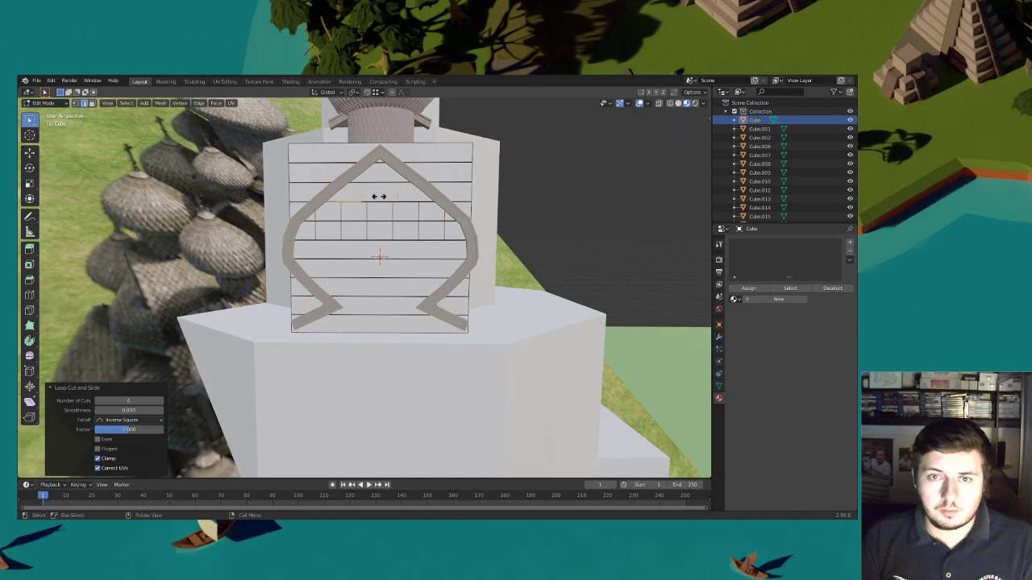
left_click(380, 176)
right_click(380, 176)
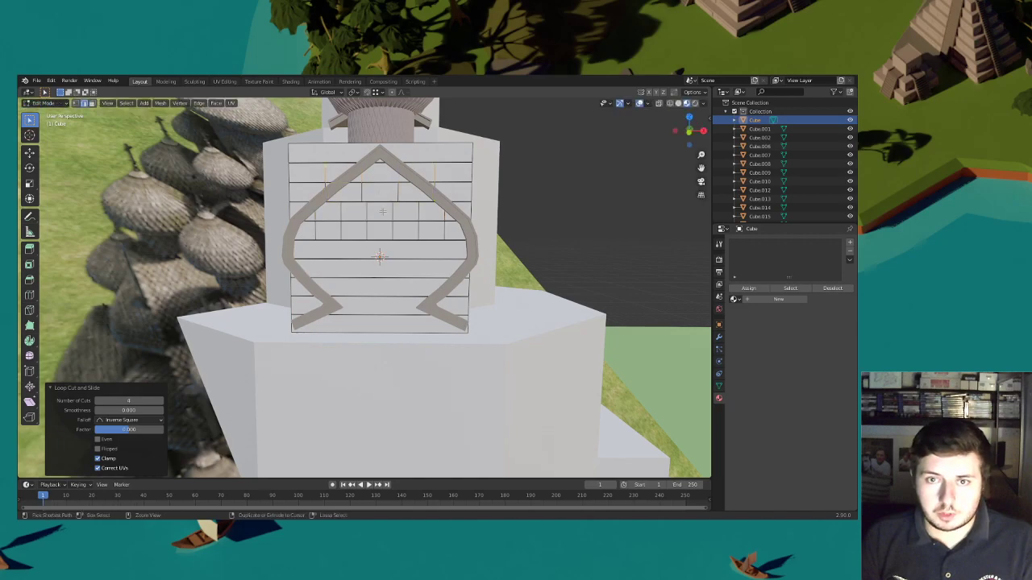
Split the lower planks into boards with vertical loop cuts, using seven, seven and five cuts per row
key("ctrl+r")
key("7")
left_click(380, 292)
right_click(381, 291)
key("ctrl+r")
key("7")
left_click(382, 312)
right_click(383, 312)
key("ctrl+r")
key("5")
left_click(382, 325)
right_click(382, 324)
middle_click_drag(380, 325, 352, 342)
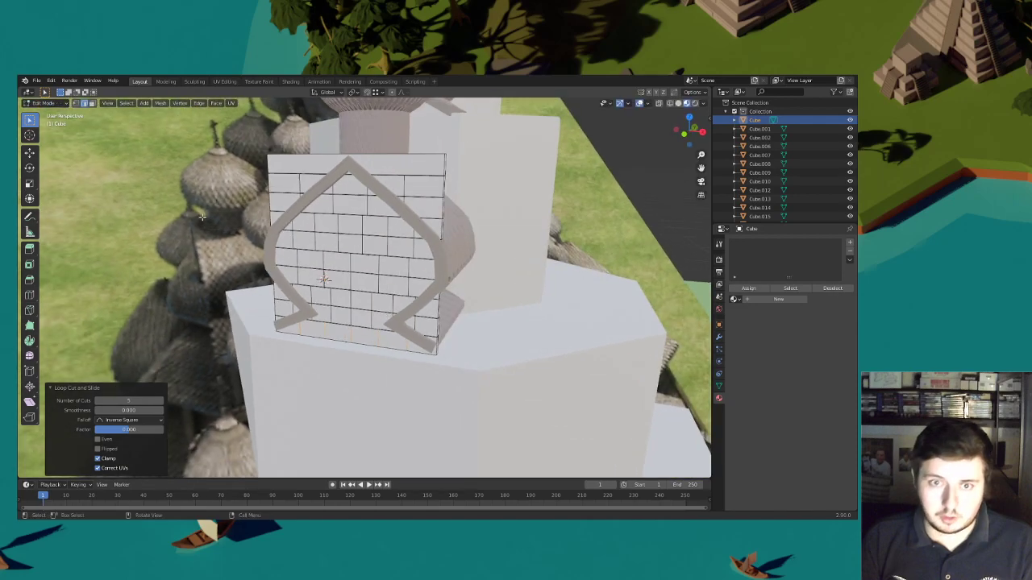
Bevel the central board edges along the mid-height seam and slide the bevel's end vertex outward along the seam
left_click(77, 103)
scroll(354, 275, "up", 3)
mouse_move(355, 275)
middle_mouse_down()
mouse_move(383, 262)
mouse_move(371, 270)
middle_mouse_up()
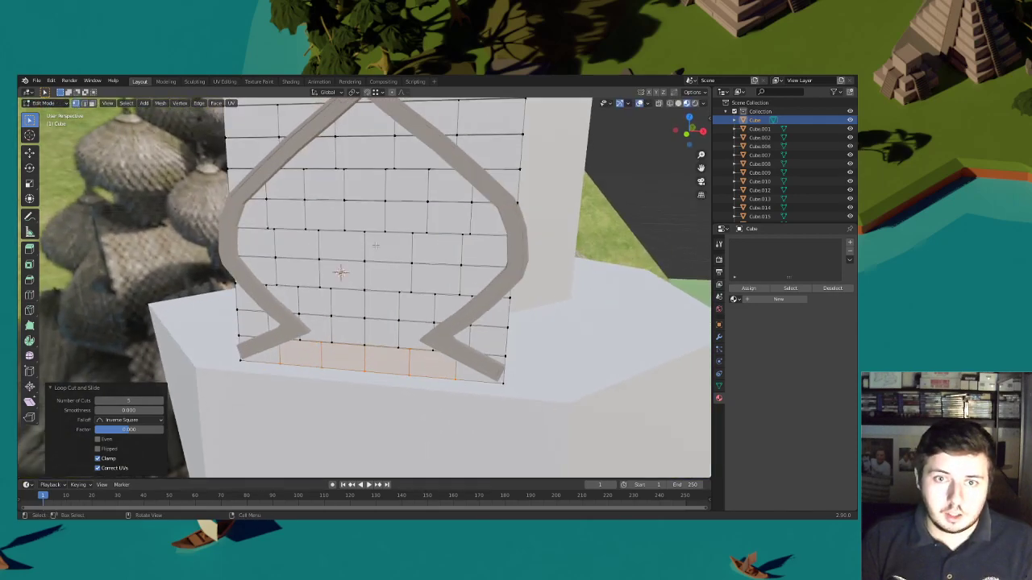
left_click(364, 259)
scroll(455, 242, "up", 3)
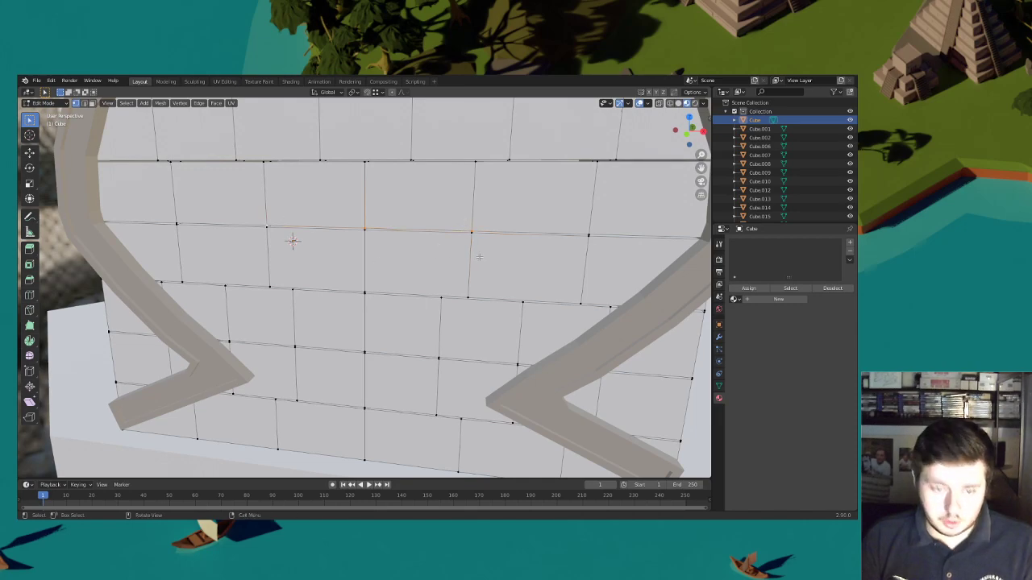
key("ctrl+b")
left_click(485, 254)
left_click(477, 235)
key("g")
key("g")
left_click(529, 233)
Shift the vertices of the mid-height bevel along Z to open an irregular crack between the boards
left_click(475, 227)
key("g")
key("z")
left_click(475, 208)
scroll(470, 236, "down", 4)
key("g")
key("z")
left_click(470, 244)
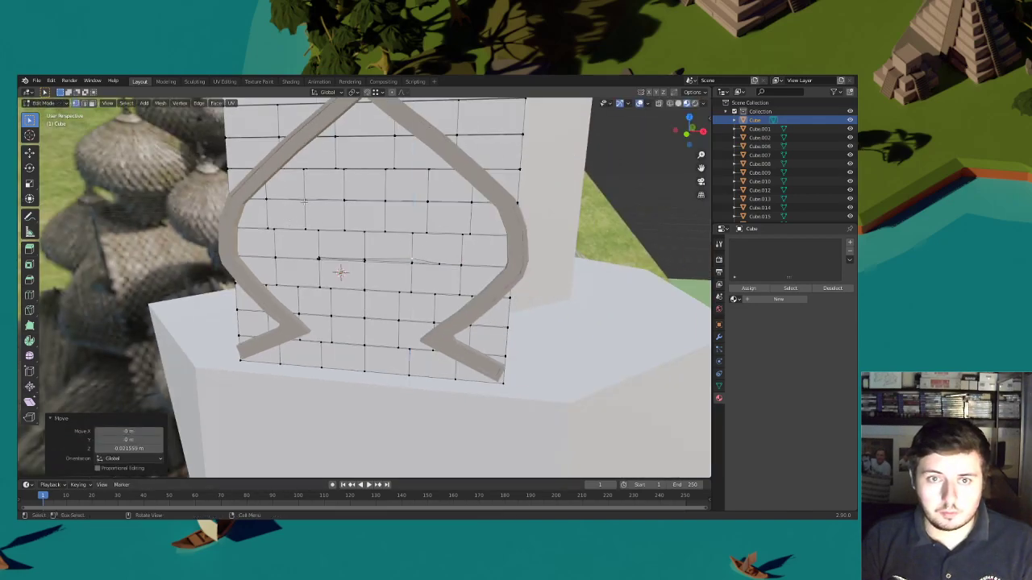
Bevel the board edges along a seam in the upper half of the arch and slide the bevel's end vertex outward
left_click(305, 202)
middle_click_drag(344, 209, 360, 241, "shift")
scroll(355, 229, "up", 4)
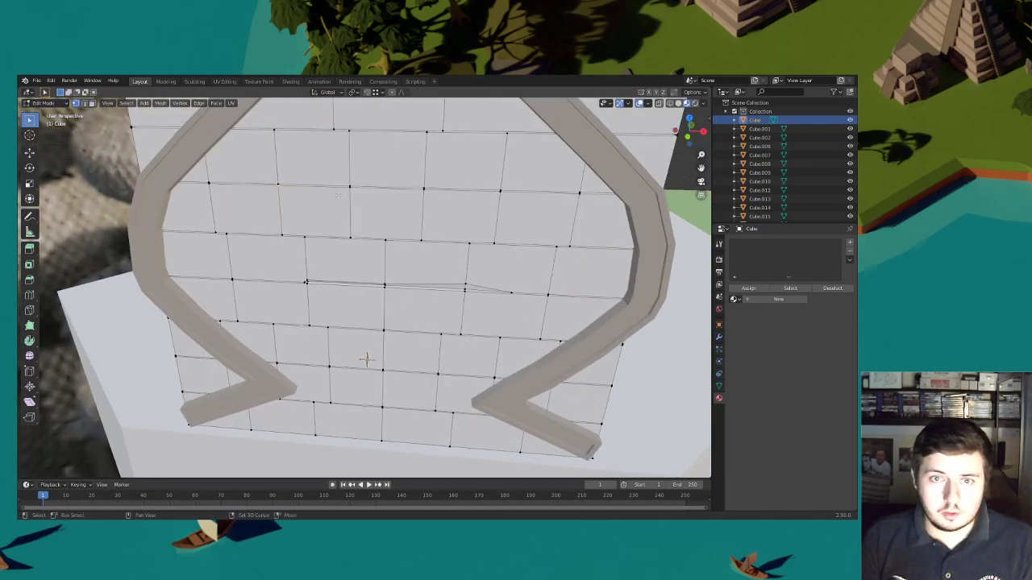
key("ctrl+b")
left_click(445, 190)
left_click(432, 191)
key("g")
key("g")
left_click(458, 192)
Lower the upper bevel's corner vertex about 0.01 m along Z to widen the crack
left_click(425, 196)
key("g")
key("z")
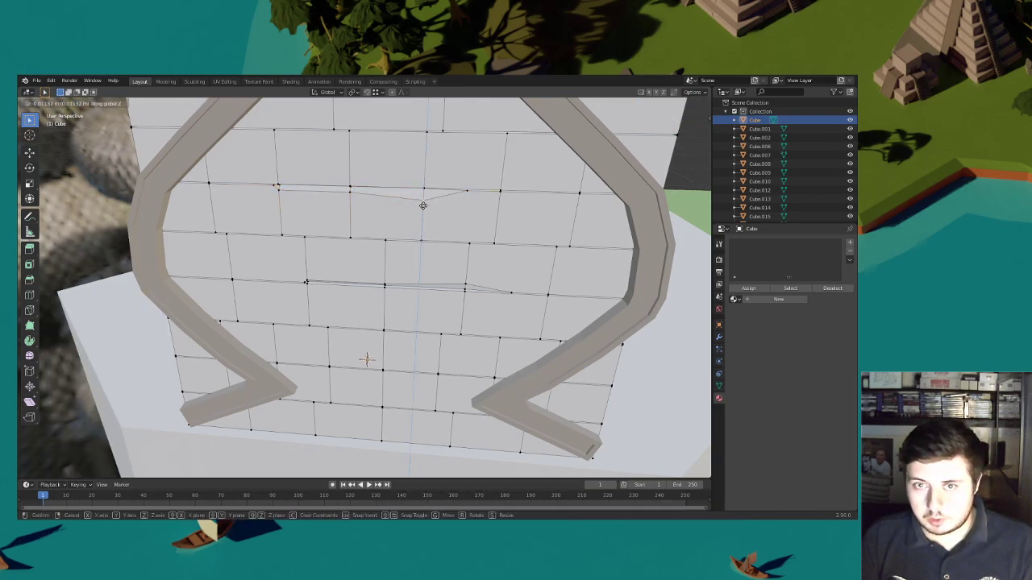
left_click(423, 204)
Nudge one lower board corner along Y and another about 0.003 m along X
left_click(241, 325)
key("g")
key("y")
left_click(275, 300)
left_click(441, 334)
key("g")
key("x")
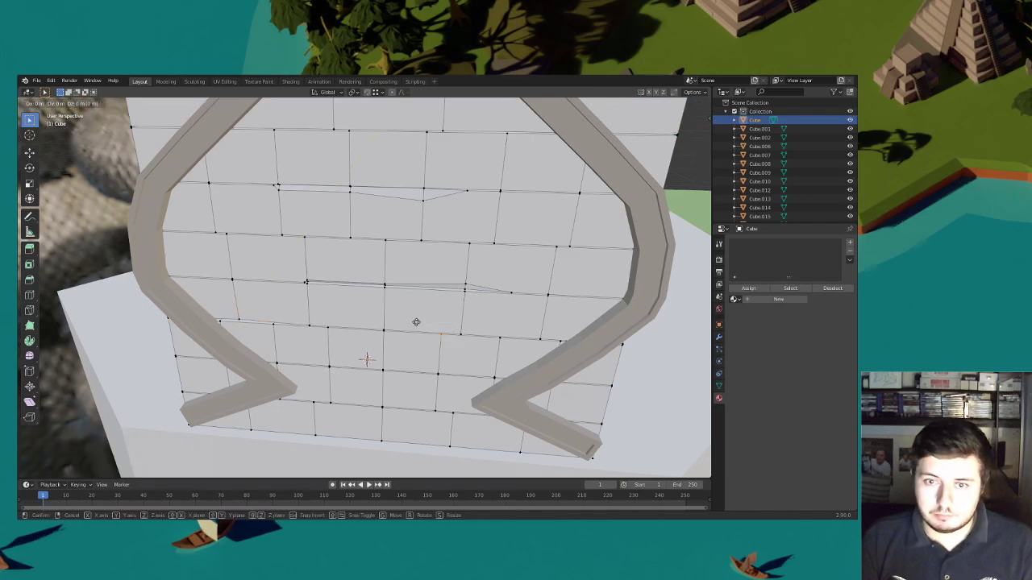
left_click(417, 323)
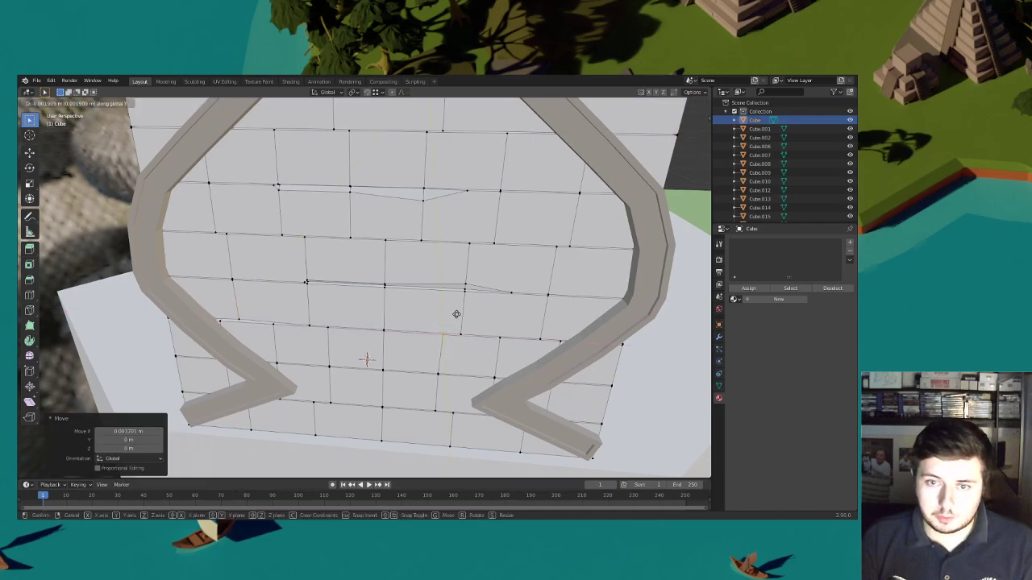
Offset board corners in the lower and upper rows slightly along Y to make the planks uneven
middle_click_drag(444, 337, 357, 370)
left_click(358, 378)
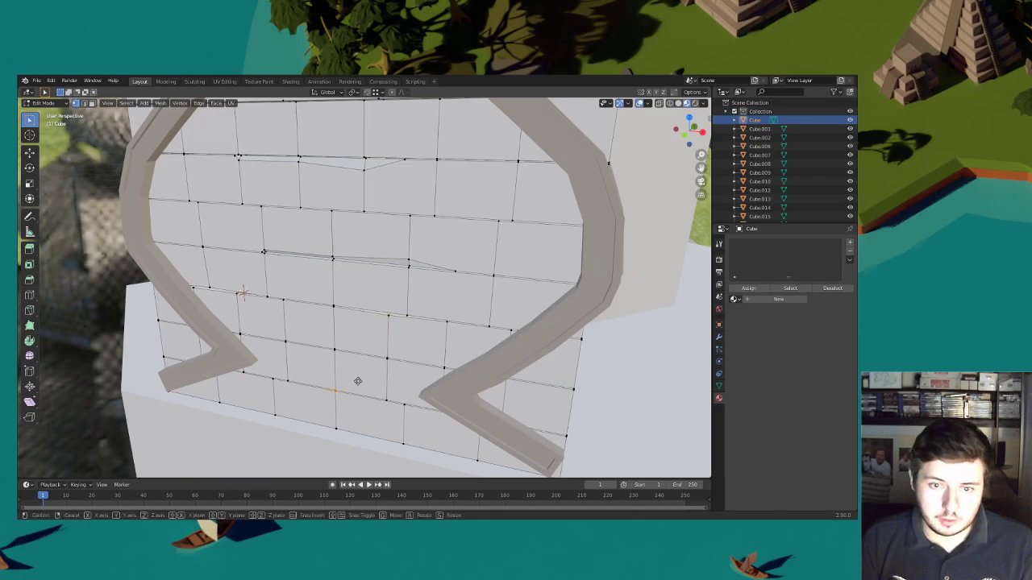
key("g")
key("y")
left_click(360, 378)
scroll(359, 378, "down", 3)
middle_click_drag(371, 346, 319, 326)
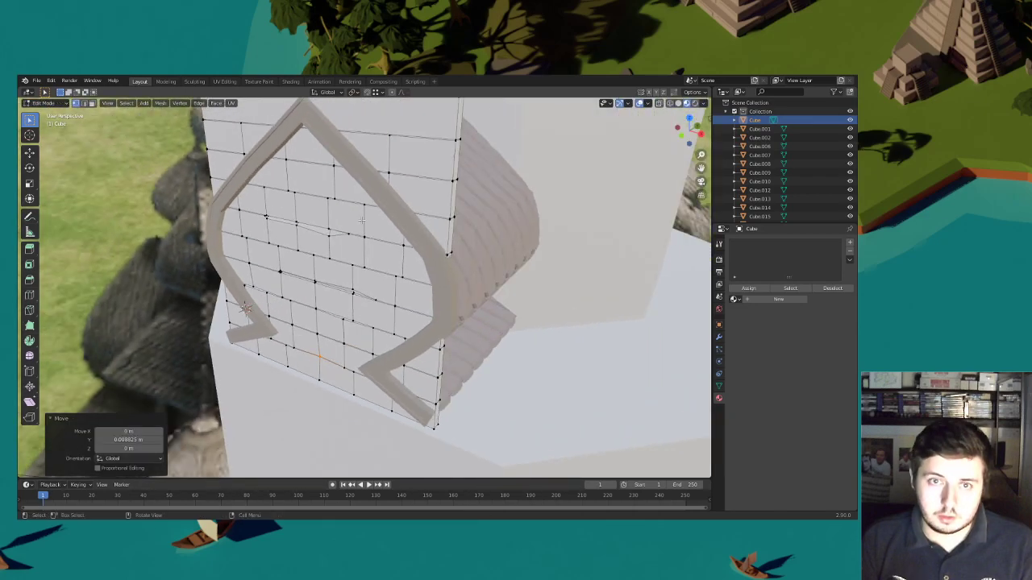
left_click(342, 198)
key("g")
key("y")
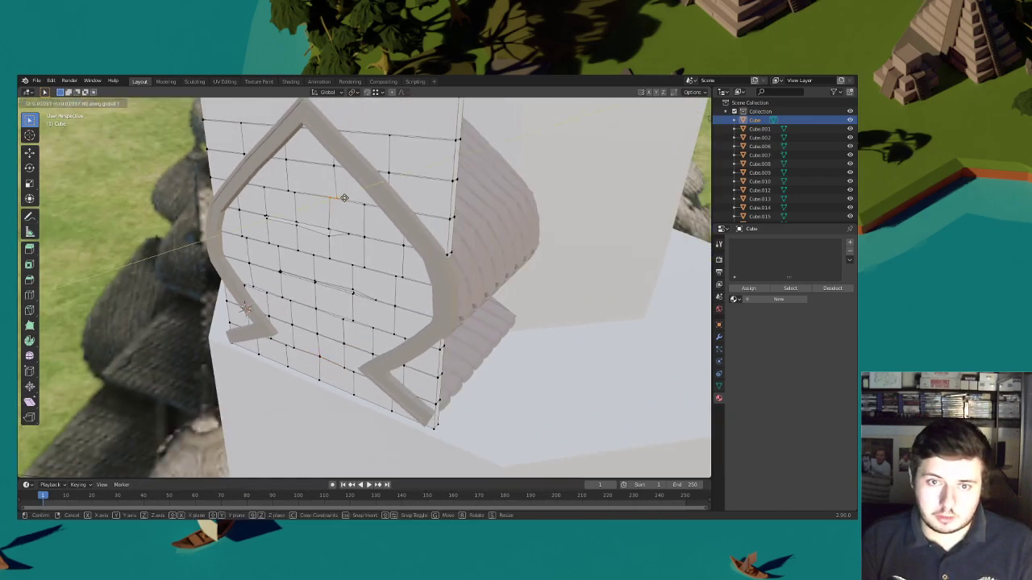
left_click(349, 226)
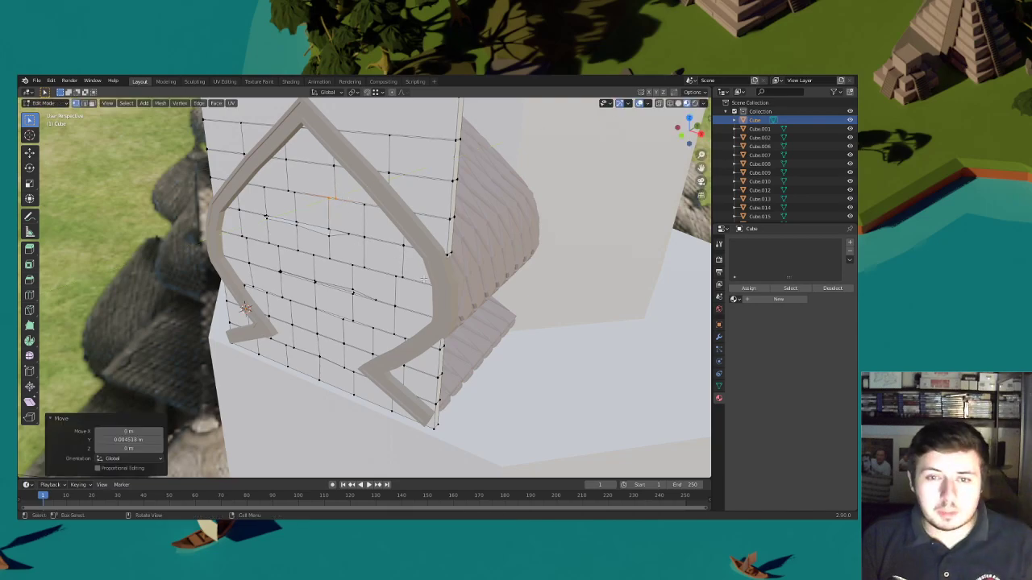
Bevel the top edges of the boards in the lowest row by about 0.007 m and slide the bevel's end vertex outward
scroll(378, 281, "up", 6)
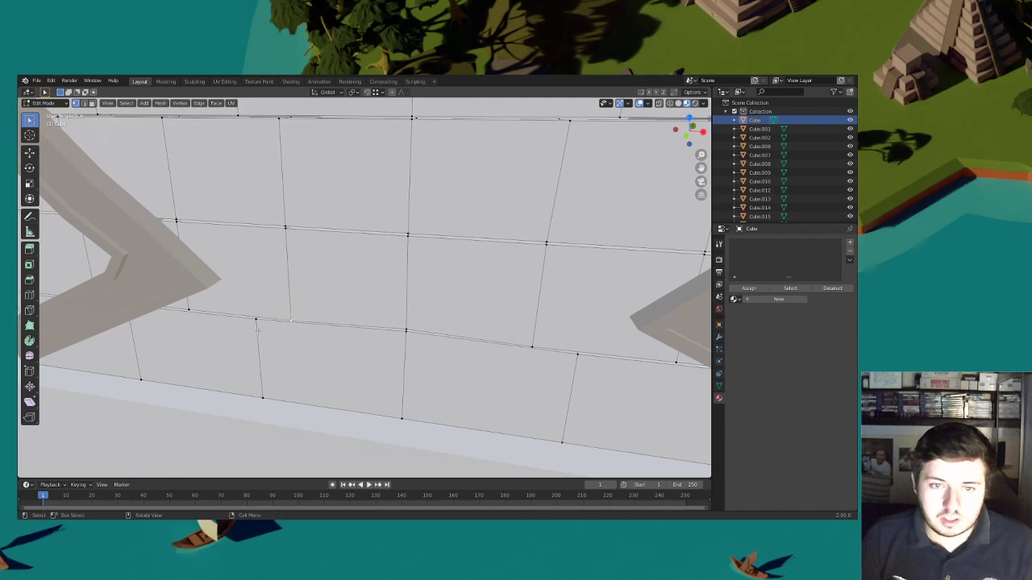
key("ctrl+b")
left_click(479, 345)
key("g")
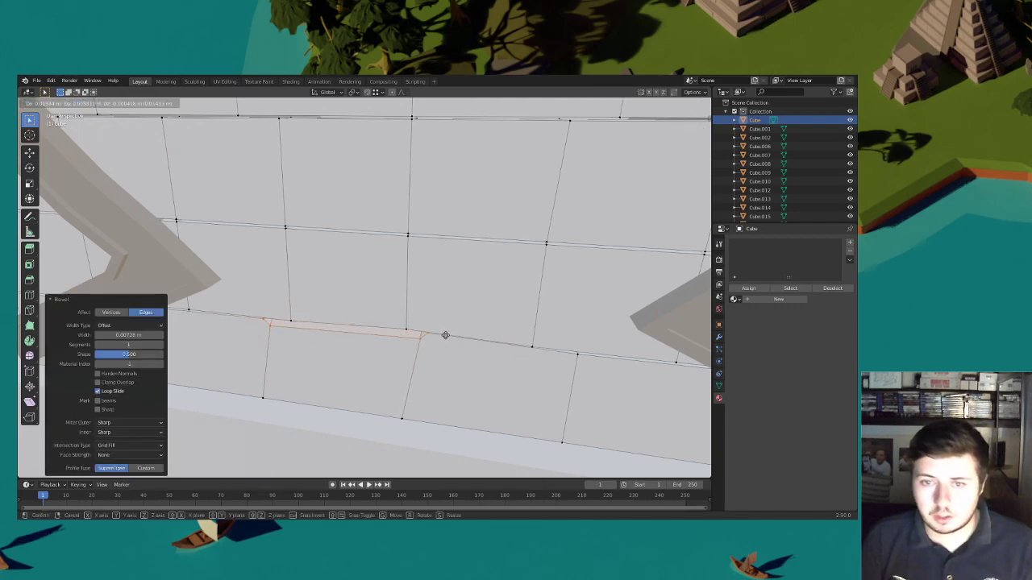
right_click(443, 335)
key("g")
left_click(444, 336)
left_click(416, 332)
key("g")
key("g")
left_click(488, 343)
Lower the bottom bevel's corner vertex about 0.01 m along Z and slide the vertex at its other end outward
left_click(408, 342)
key("g")
key("z")
left_click(414, 357)
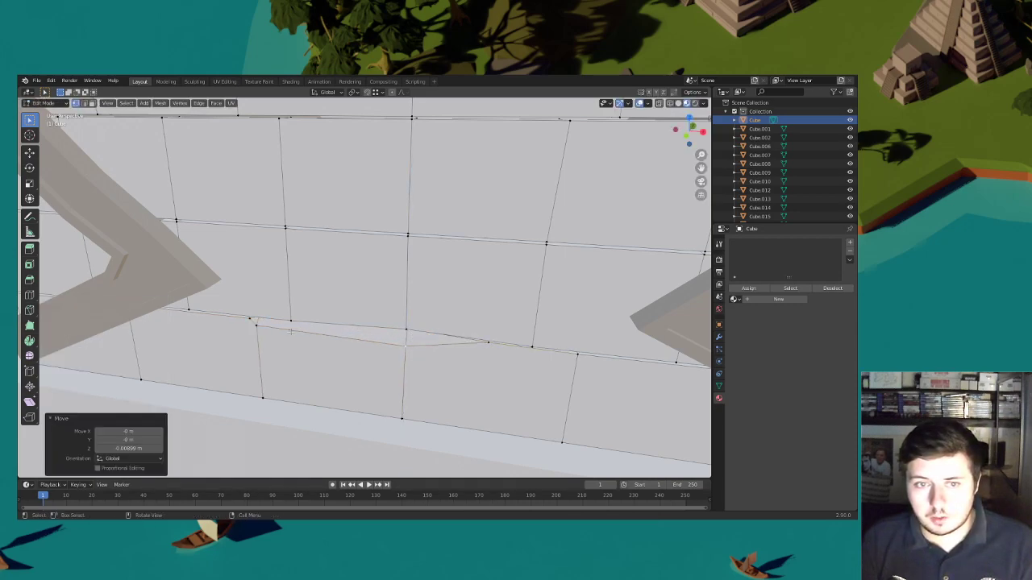
left_click(259, 326)
key("g")
key("g")
left_click(250, 318)
In front view, knife-cut the planks along the full outline of the arch frame
scroll(334, 186, "down", 5)
middle_click_drag(339, 178, 377, 212)
middle_click_drag(432, 328, 315, 208)
scroll(390, 339, "down", 3)
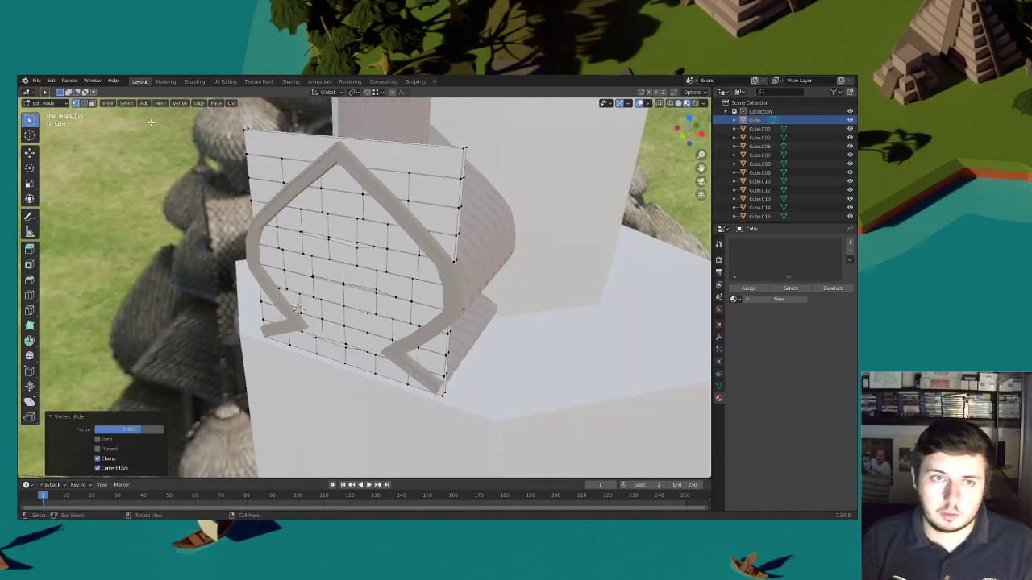
left_click(689, 119)
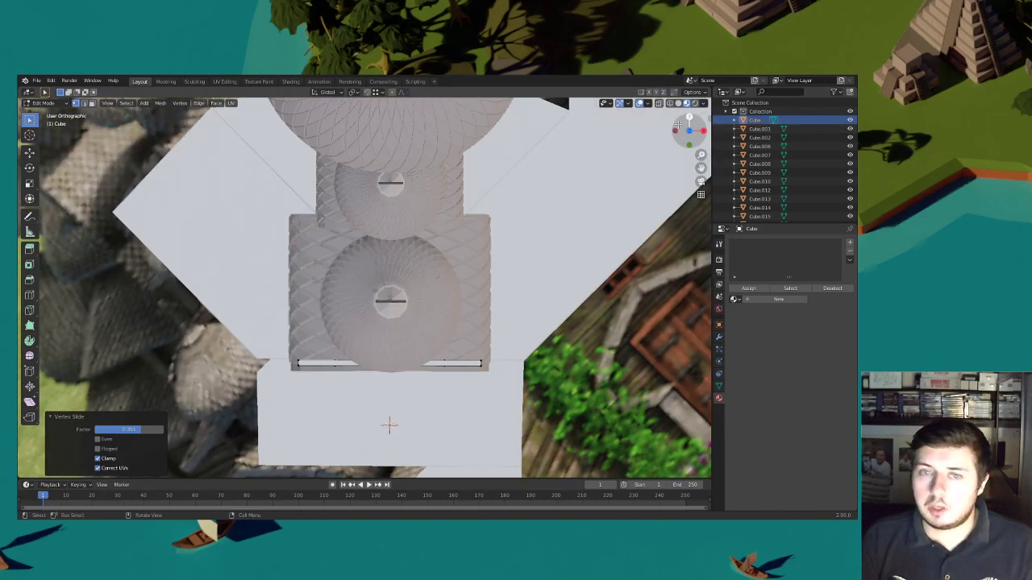
left_click(690, 146)
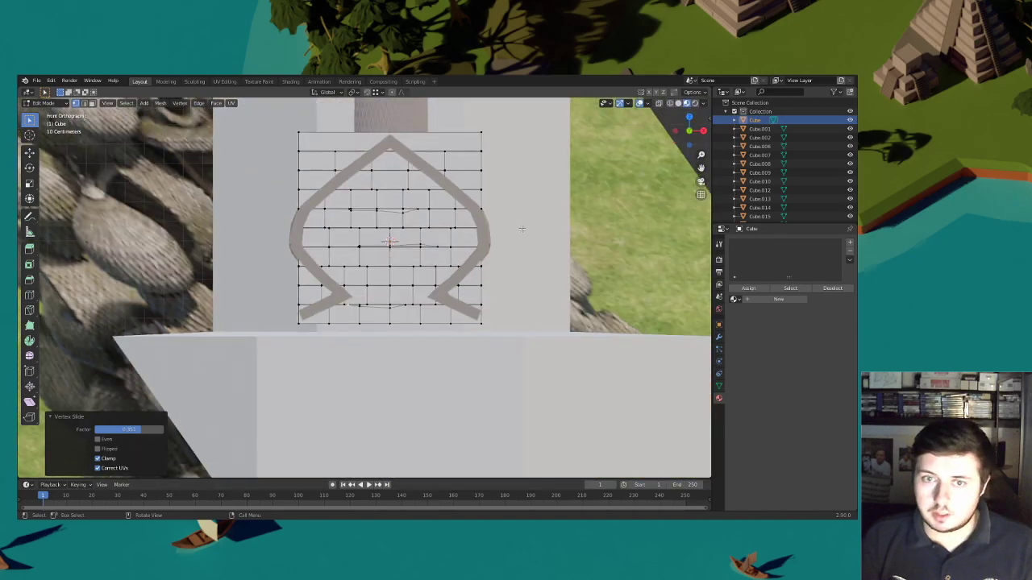
left_click(30, 311)
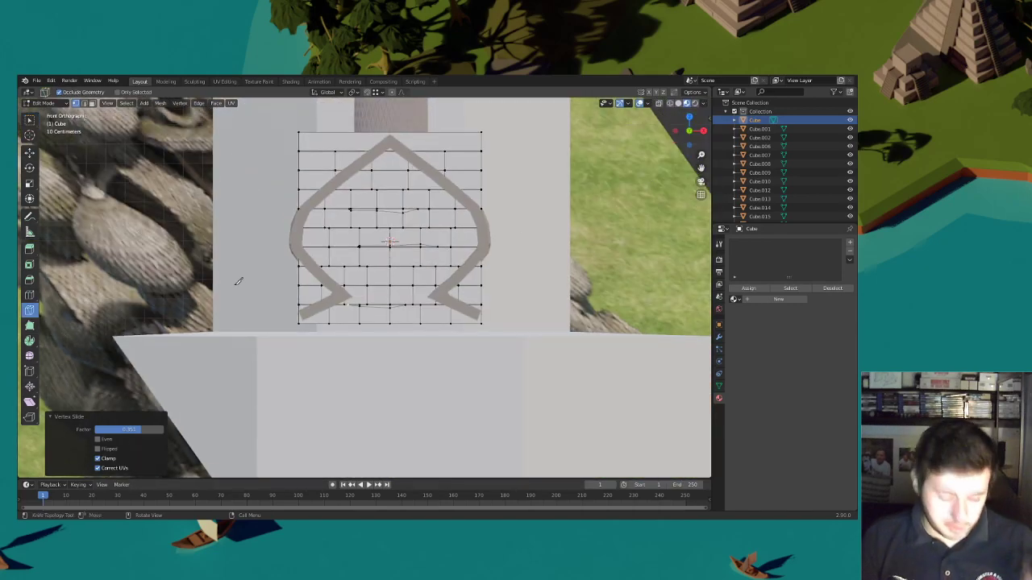
left_click(290, 320)
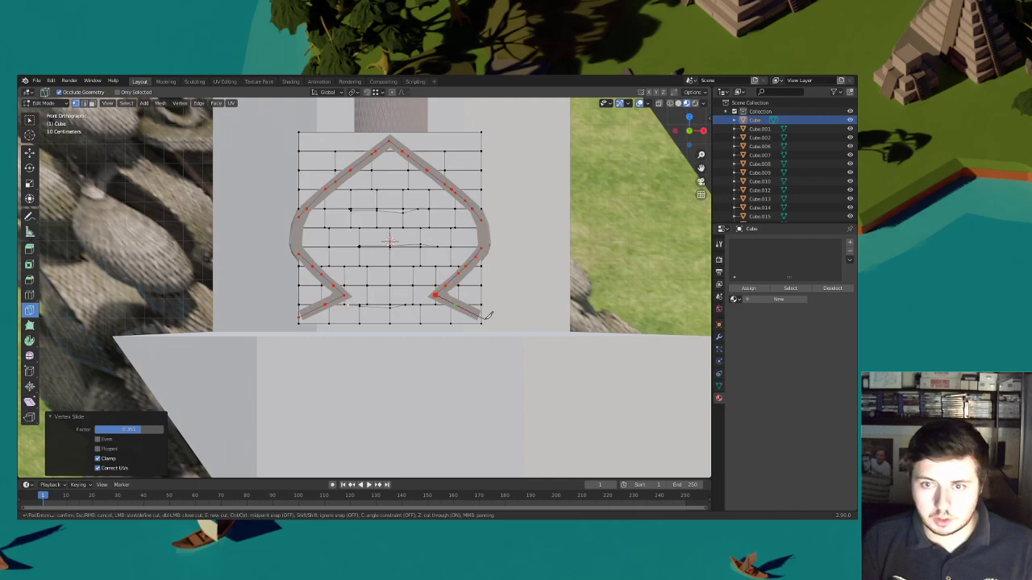
key("Return")
Isolate the planks in local view with solid shading and set up face selection
middle_click_drag(491, 311, 398, 276)
left_click(680, 104)
mouse_move(407, 200)
middle_mouse_down()
mouse_move(361, 202)
mouse_move(445, 231)
mouse_move(341, 215)
middle_mouse_up()
key("KP_Divide")
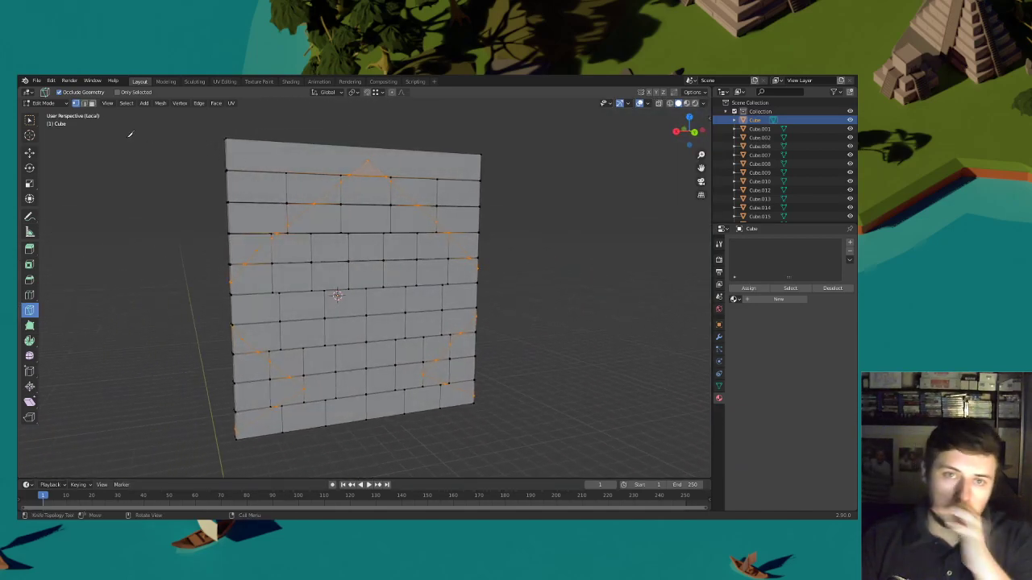
left_click(92, 103)
left_click(29, 120)
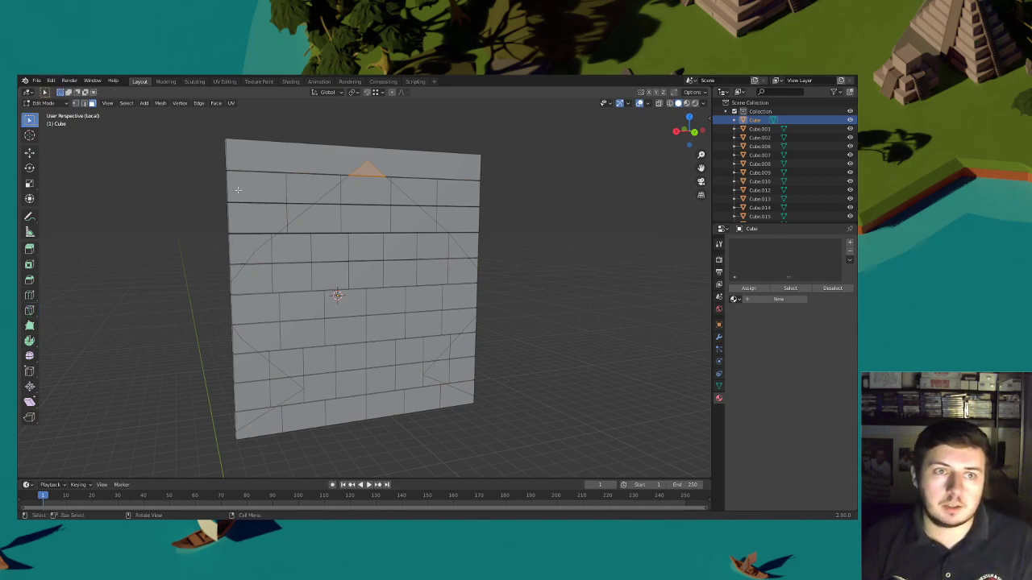
Select all plank faces outside the knife-cut arch outline, on front, back and sides, and delete them
middle_click_drag(202, 242, 249, 231)
left_click_drag(242, 215, 329, 195)
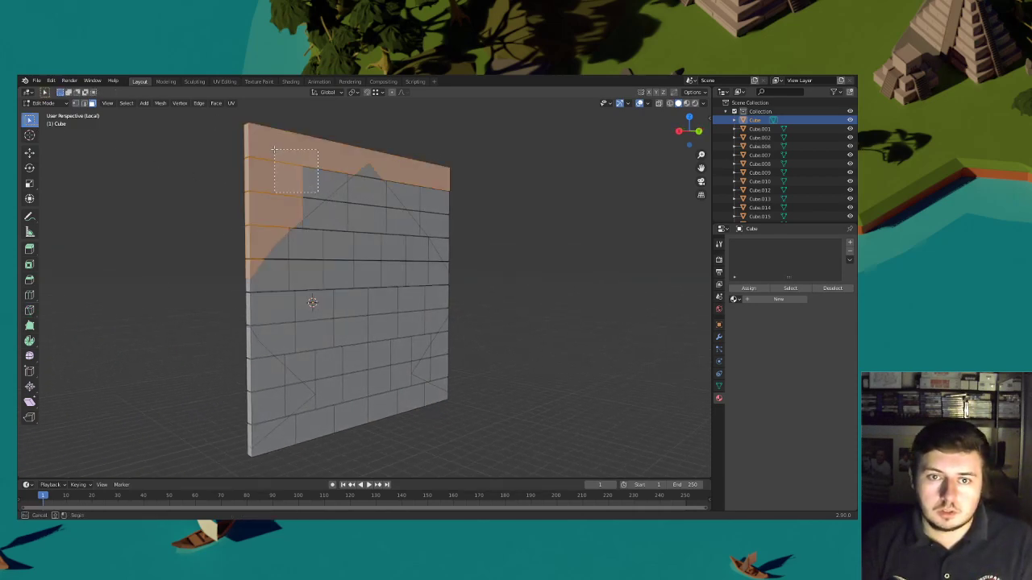
left_click_drag(274, 150, 275, 151, "shift")
left_click_drag(279, 216, 326, 193, "shift")
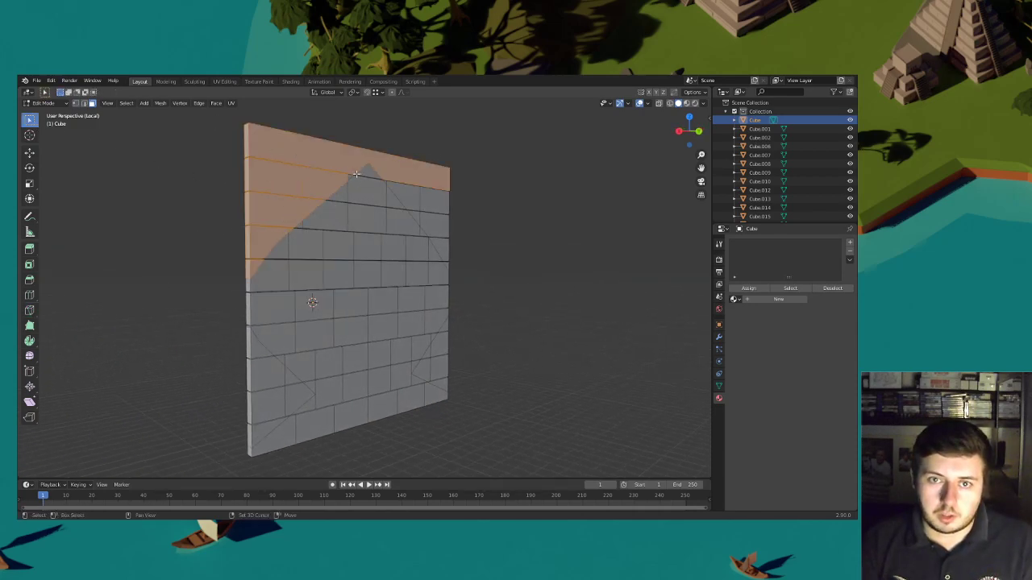
left_click_drag(407, 185, 386, 199, "shift")
left_click(385, 201, "shift")
left_click(440, 200, "shift")
middle_click_drag(444, 199, 397, 208)
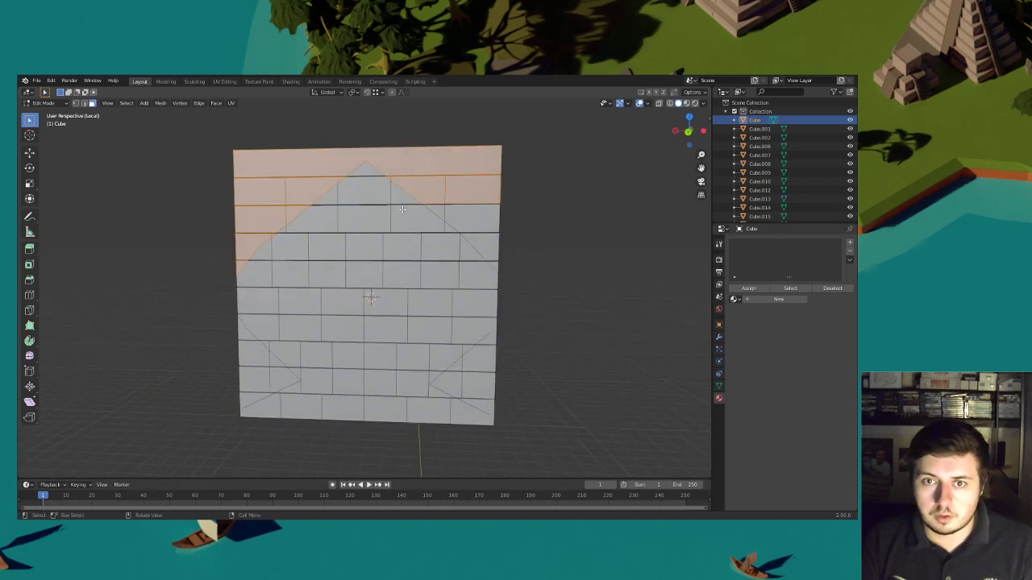
left_click(478, 219, "shift")
middle_click_drag(512, 244, 447, 229)
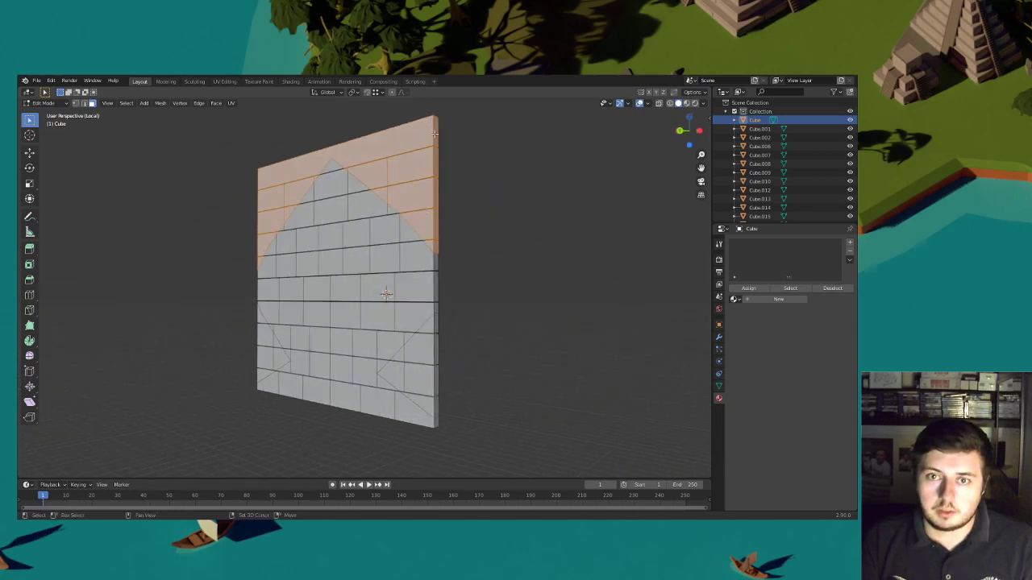
middle_click_drag(452, 185, 327, 188)
mouse_move(279, 246)
right_mouse_down("ctrl")
mouse_move(256, 128)
mouse_move(340, 190)
right_mouse_up("ctrl")
middle_click_drag(412, 163, 449, 159)
left_click_drag(484, 179, 482, 175, "shift")
middle_click_drag(518, 232, 481, 283, "shift")
left_click_drag(497, 345, 436, 313, "shift")
middle_click_drag(449, 311, 304, 328)
left_click_drag(311, 346, 272, 257, "shift")
middle_click_drag(273, 256, 437, 323)
left_click_drag(437, 321, 465, 261, "shift")
middle_click_drag(465, 263, 241, 276)
left_click_drag(231, 273, 243, 321, "shift")
key("x")
left_click(275, 319)
middle_click_drag(275, 319, 325, 304)
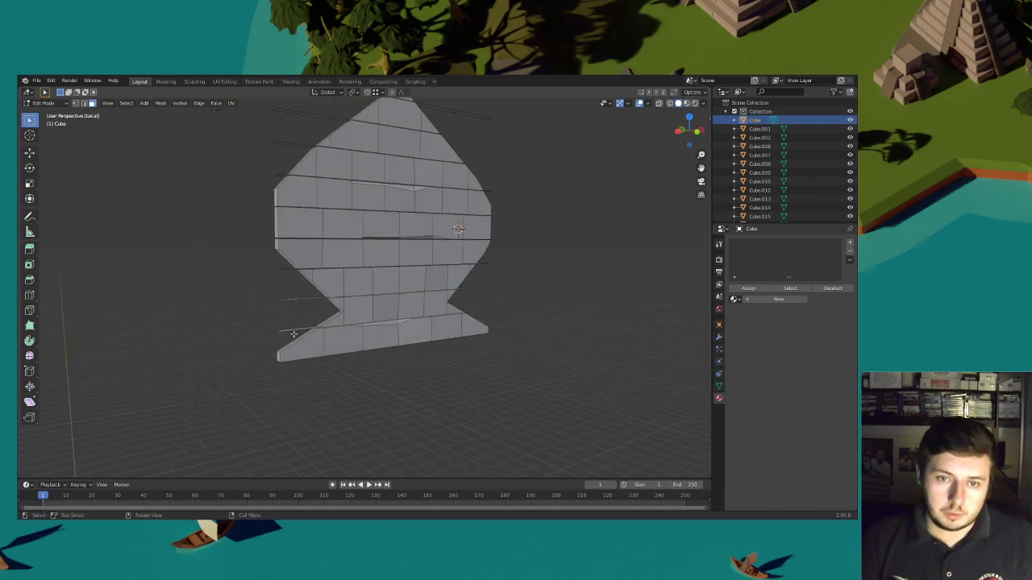
Delete the leftover thin faces sticking out on both sides of the infill's lower part
left_click_drag(279, 297, 279, 294)
middle_click_drag(279, 294, 429, 279)
middle_click_drag(307, 299, 316, 313)
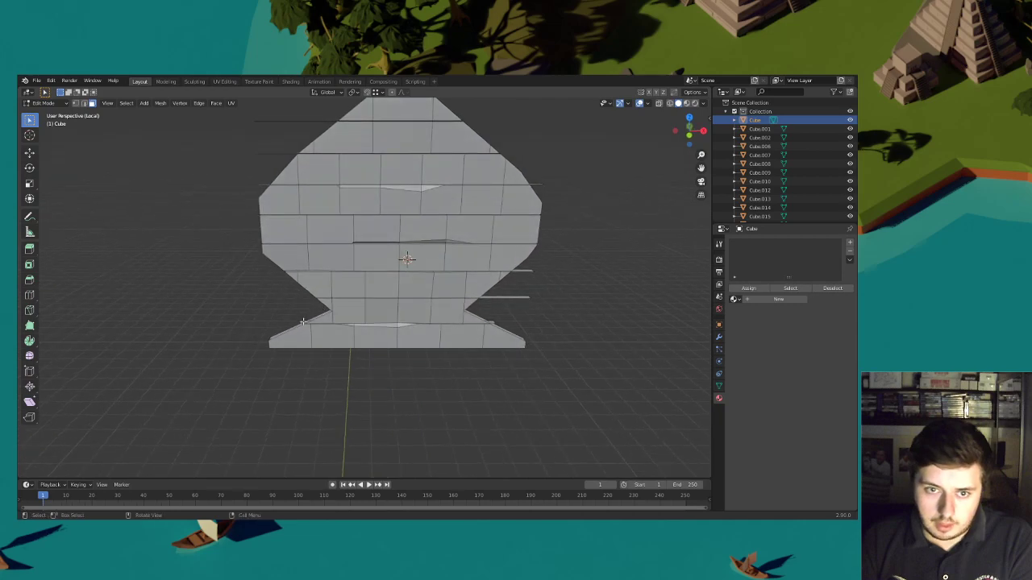
left_click_drag(519, 306, 495, 303)
middle_click_drag(495, 303, 488, 327)
right_click(494, 332)
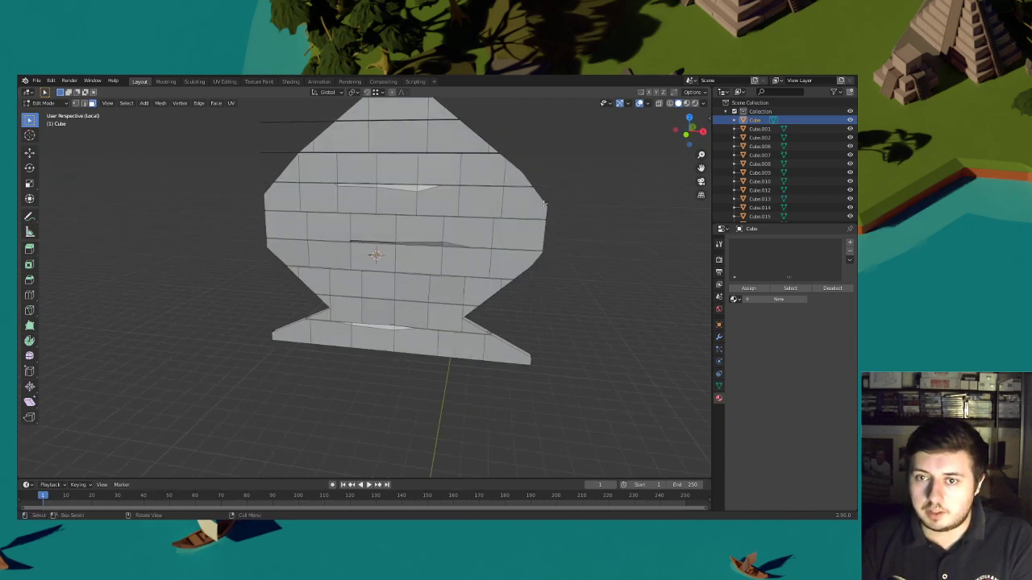
Select the thin stray faces sticking out beside the infill's upper part and delete them
middle_click_drag(543, 185, 339, 180)
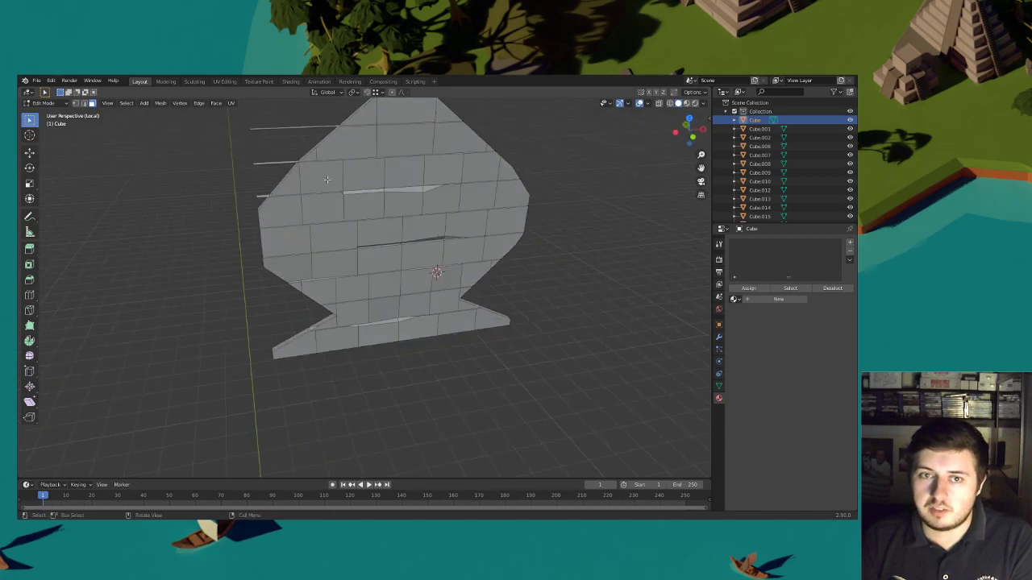
left_click_drag(262, 196, 247, 124)
key("x")
left_click(247, 124)
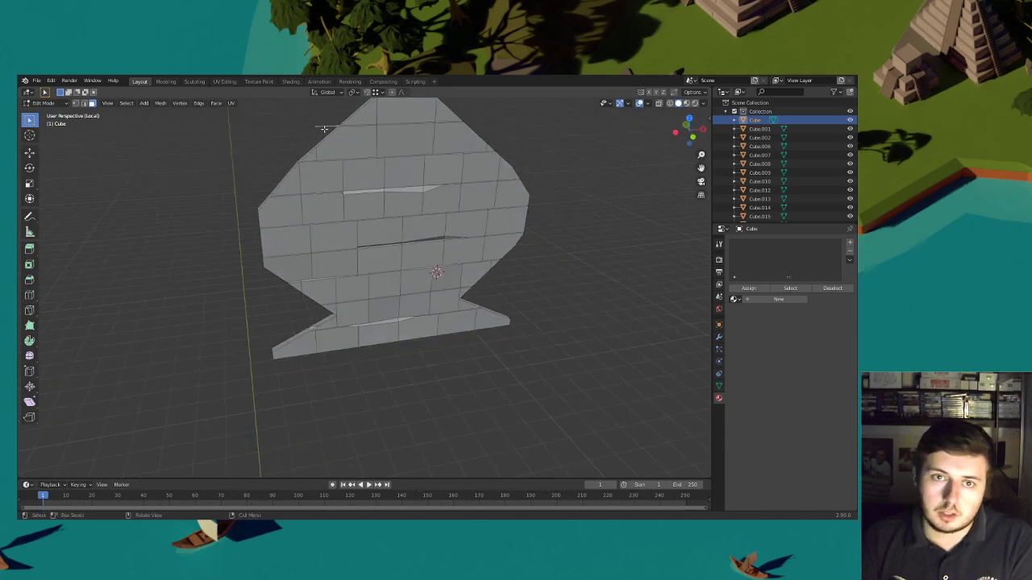
middle_click_drag(323, 129, 365, 134)
left_click_drag(362, 165, 278, 132)
key("x")
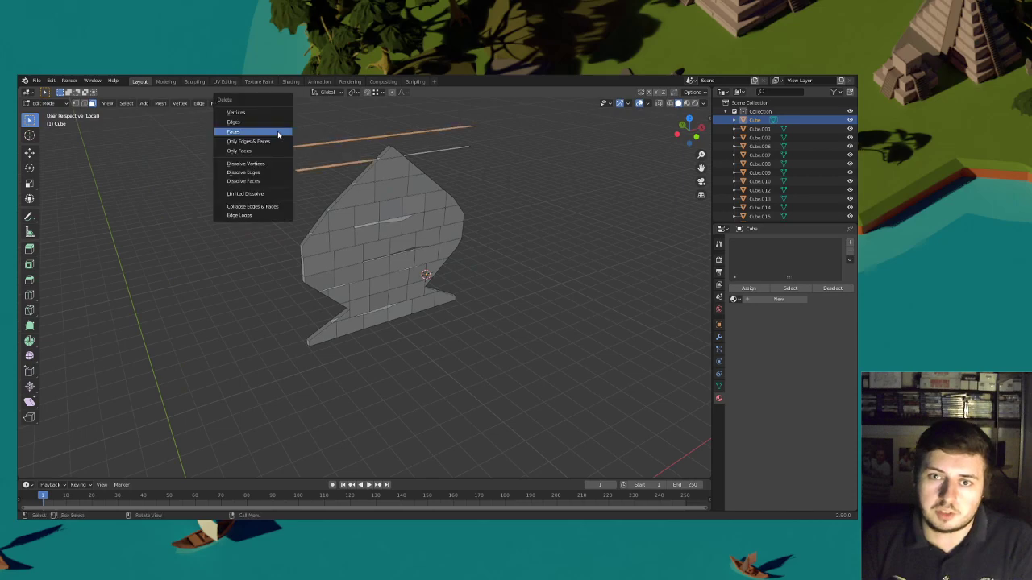
left_click(279, 133)
Delete the remaining loose strips above and behind the infill's tip one after another
middle_click_drag(282, 136, 374, 156)
key("x")
left_click(373, 171)
left_click(374, 170)
key("x")
left_click(376, 170)
left_click(414, 170)
key("x")
left_click(415, 170)
left_click_drag(510, 179, 454, 156)
key("x")
left_click(453, 155)
Return to the full scene, then scale the lowest plank's protruding end face along X and raise it slightly along Z
key("KP_Divide")
middle_click_drag(516, 180, 447, 237)
scroll(363, 371, "up", 4)
middle_click_drag(357, 379, 521, 279, "shift")
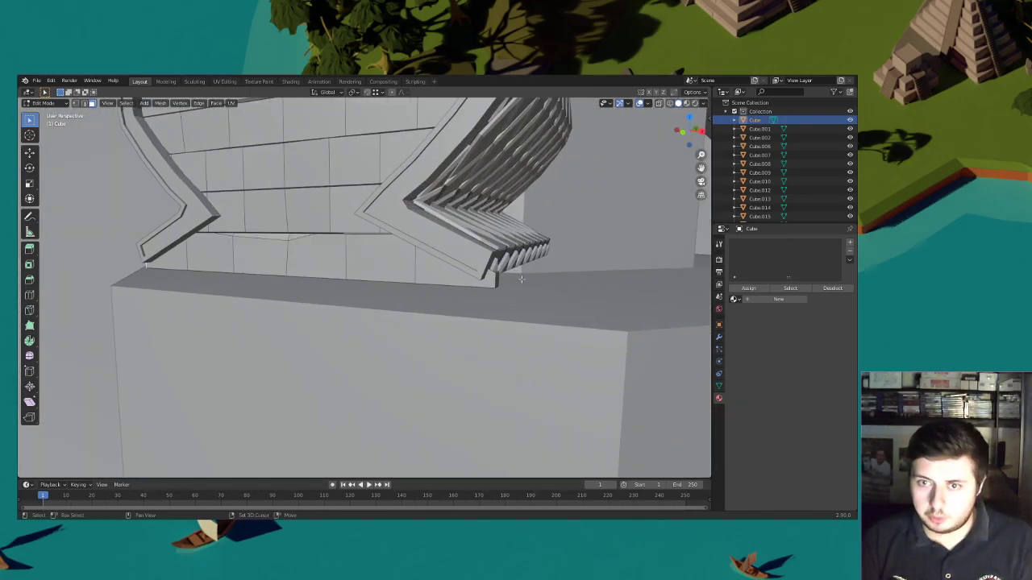
left_click(526, 276)
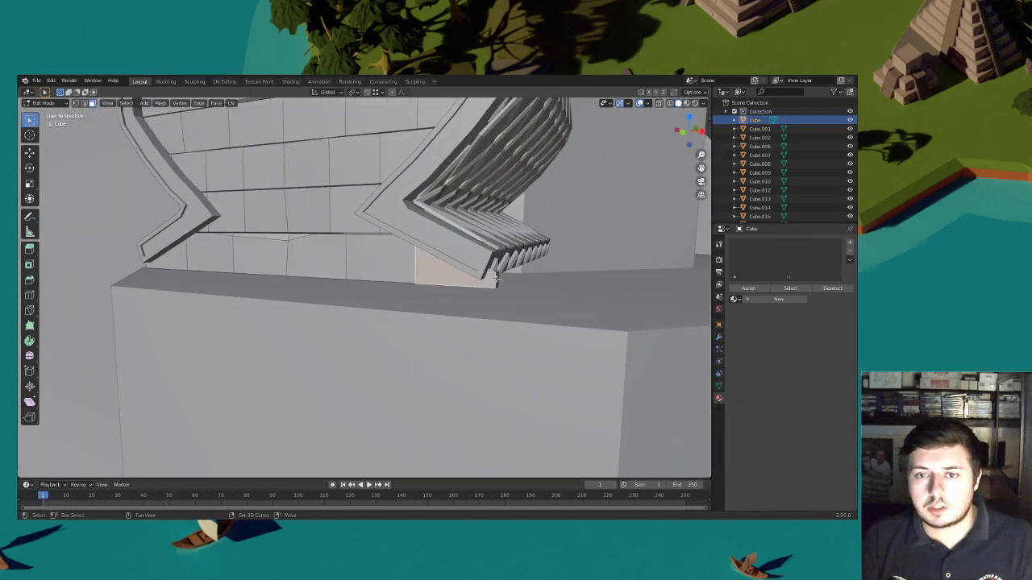
key("s")
key("x")
left_click(534, 277)
middle_click_drag(535, 276, 466, 257)
key("g")
key("z")
left_click(556, 267)
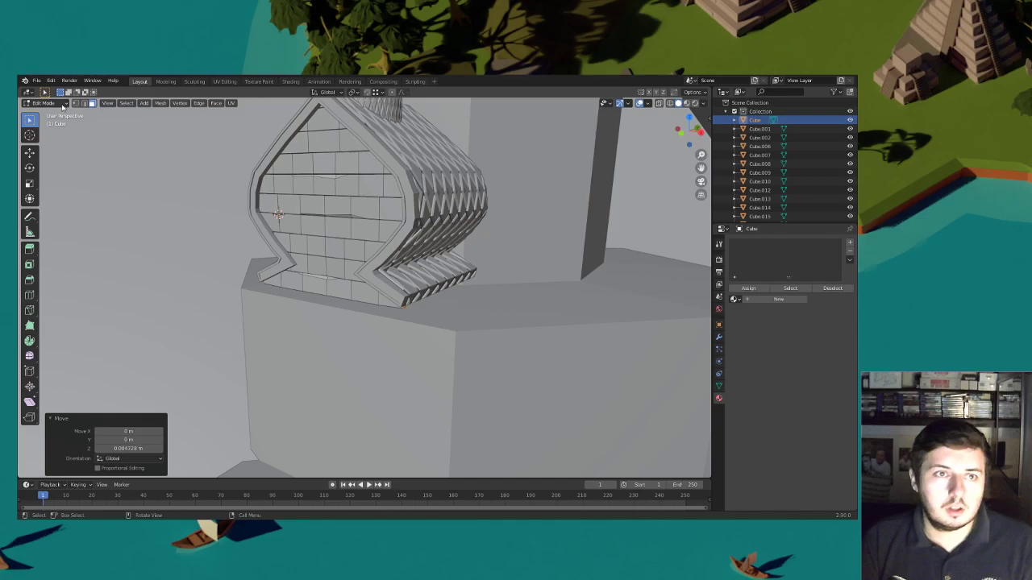
Switch to Object Mode with Material Preview shading and frame the church against the reference image
left_click(64, 104)
left_click(48, 114)
left_click(687, 105)
scroll(474, 207, "down", 4)
mouse_move(474, 207)
middle_mouse_down()
mouse_move(498, 266)
mouse_move(457, 161)
middle_mouse_up()
scroll(461, 170, "down", 3)
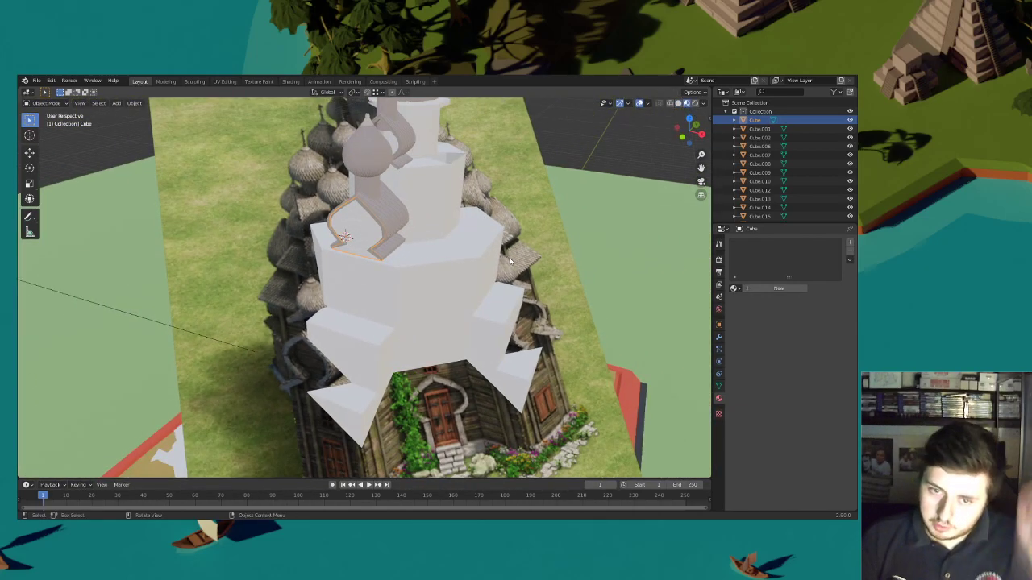
scroll(509, 260, "up", 1)
scroll(564, 299, "down", 2)
scroll(564, 299, "up", 2)
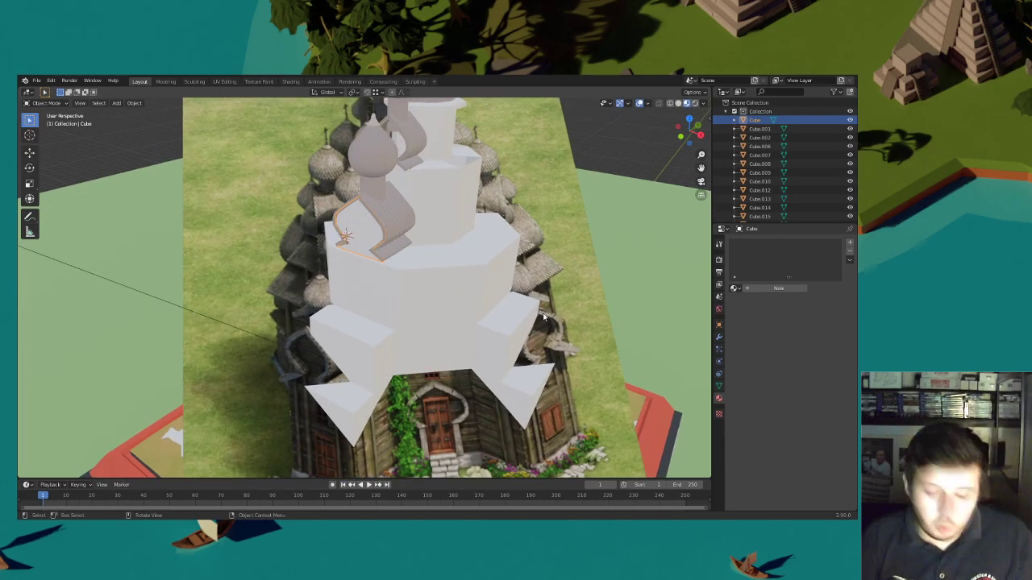
middle_click_drag(543, 317, 525, 268, "shift")
Give the plank infill a new material with a brown base color and a roughness of 0.940
left_click(778, 288)
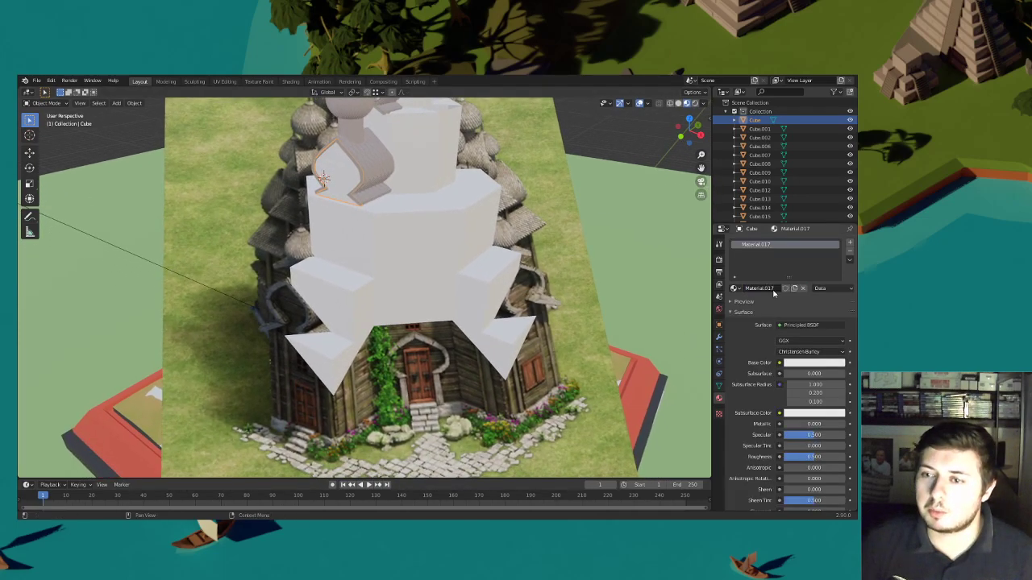
left_click(794, 363)
left_click(791, 271)
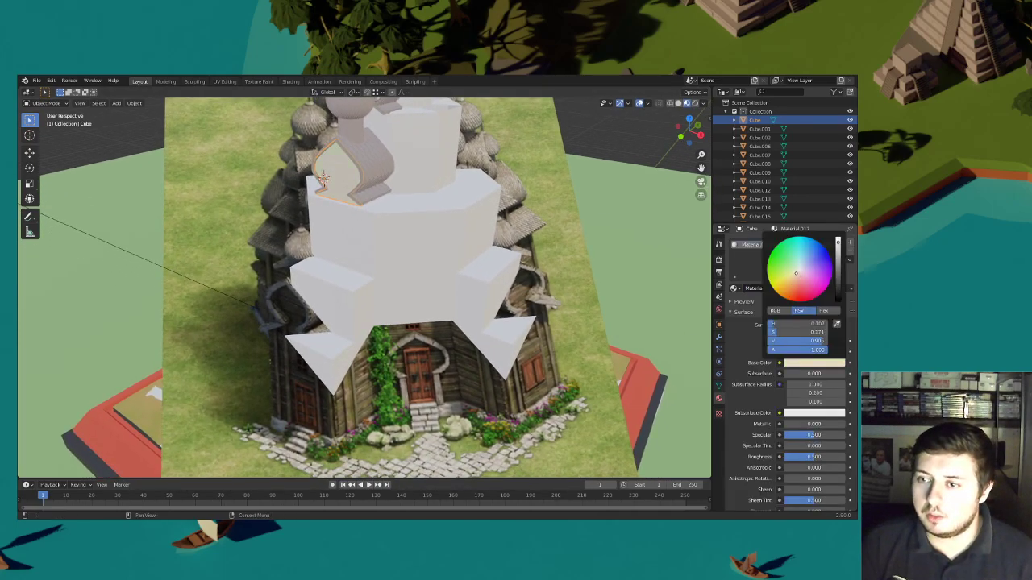
left_click_drag(837, 246, 838, 271)
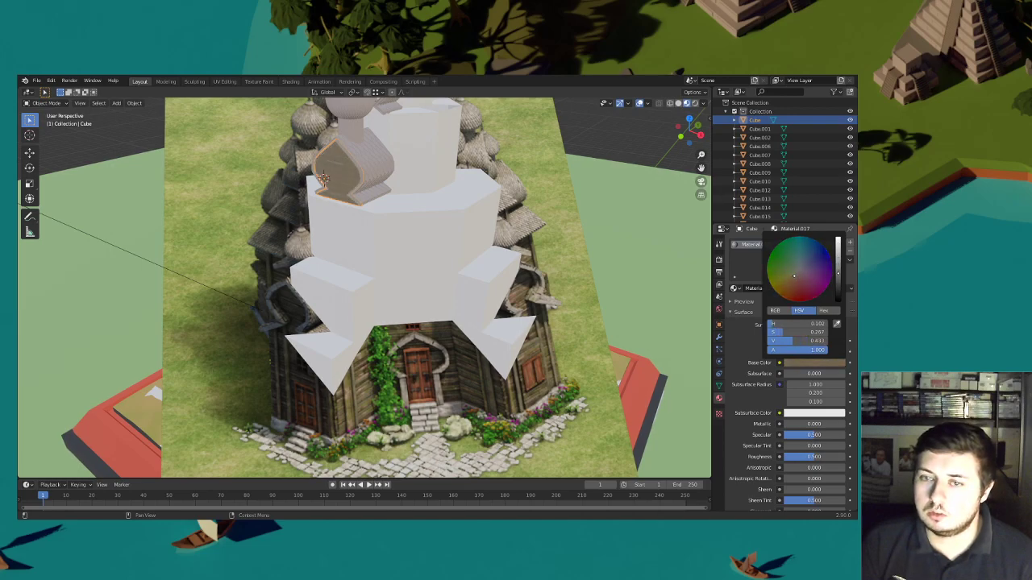
left_click(794, 281)
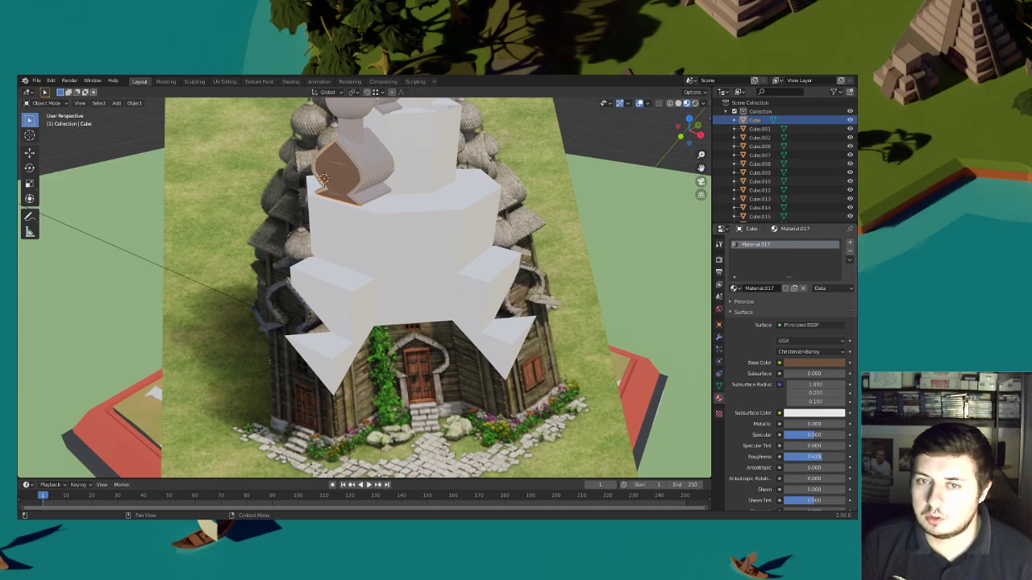
left_click(601, 138)
Duplicate the plank infill and move the copy about 1.04 m up along Z toward the upper, smaller arch
scroll(570, 205, "down", 2)
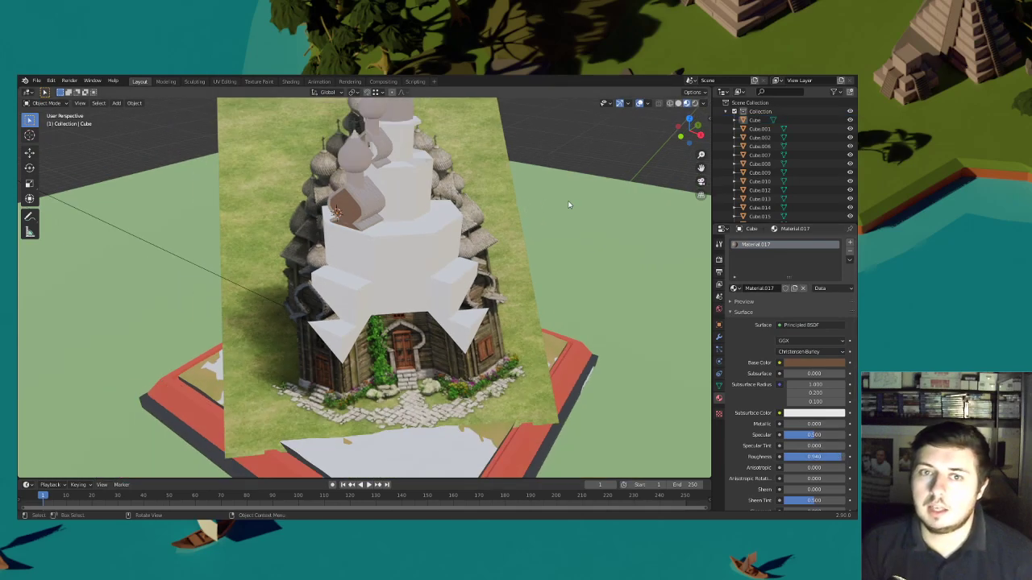
middle_click_drag(392, 157, 431, 221, "shift")
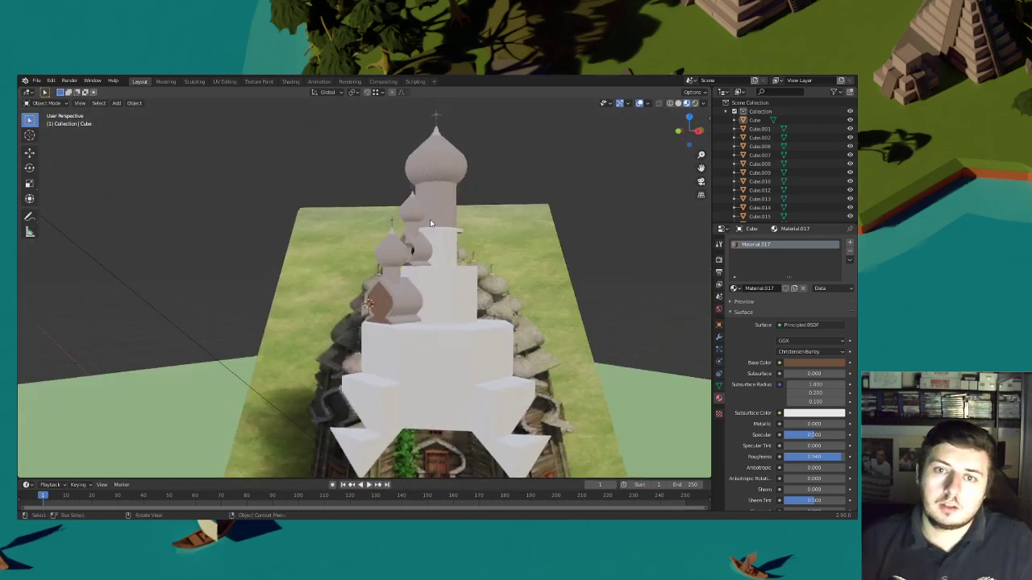
left_click(386, 297)
scroll(451, 295, "up", 4)
middle_click_drag(498, 295, 448, 284)
key("shift+d")
key("z")
left_click(453, 212)
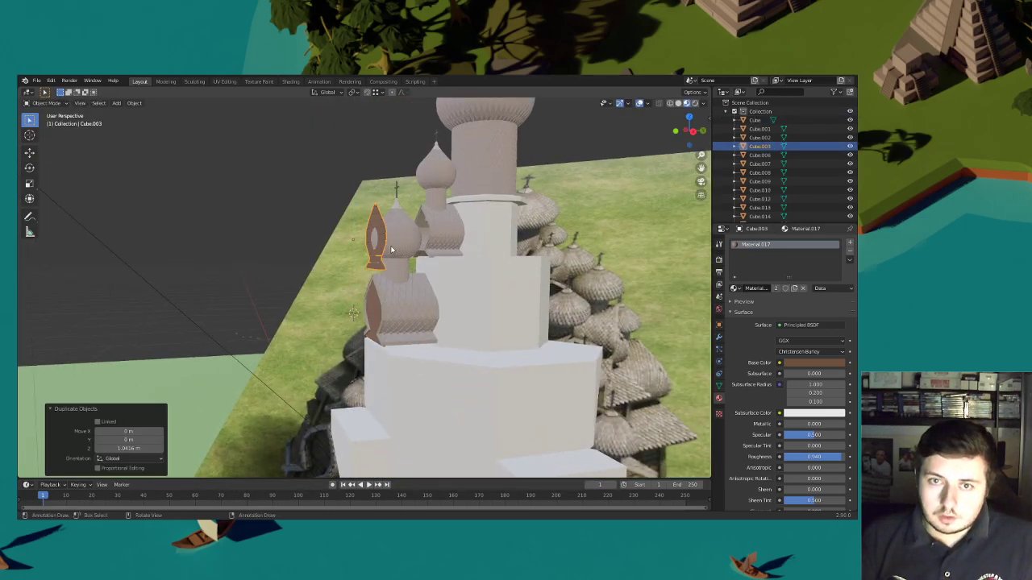
Isolate the upper small dome, its roof arch and the duplicated plank infill in local view
left_click(415, 235)
middle_click_drag(455, 210, 442, 215)
left_click(443, 216)
left_click(433, 178, "shift")
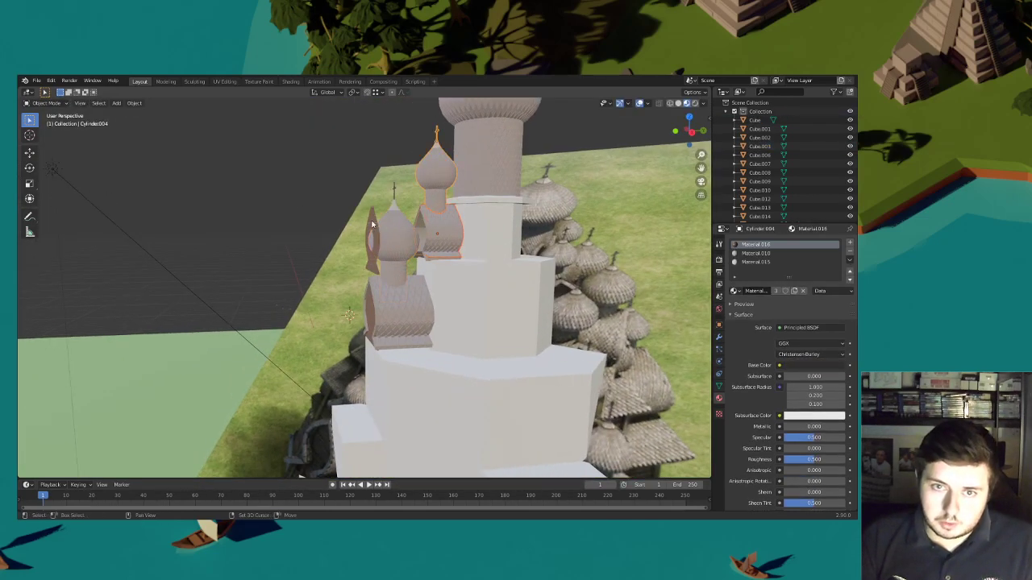
left_click(372, 223, "shift")
key("KP_Divide")
In front view, scale the duplicated infill to about 0.71 and move it along Z into the smaller arch
left_click(341, 345)
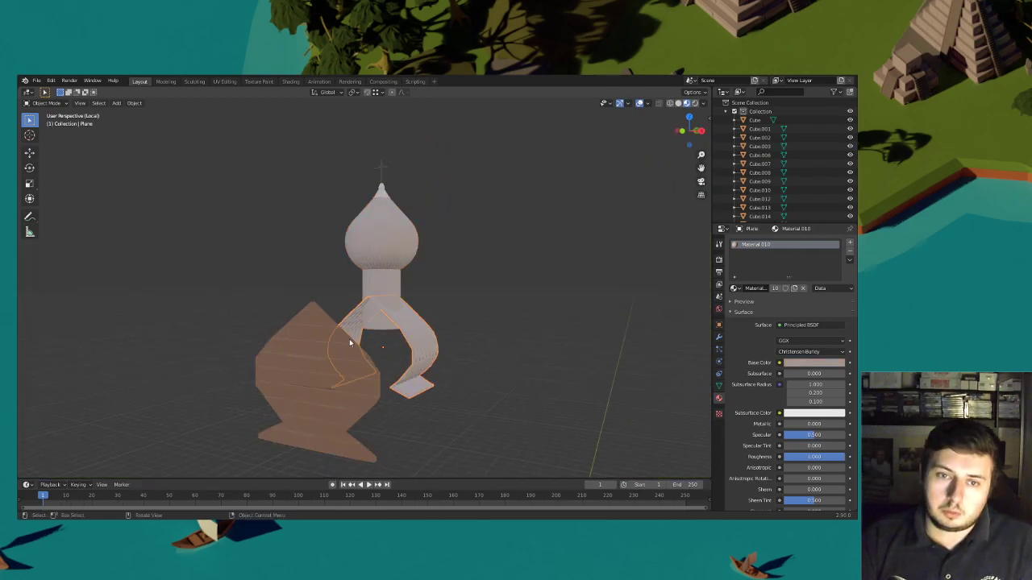
left_click(332, 329)
left_click(705, 183)
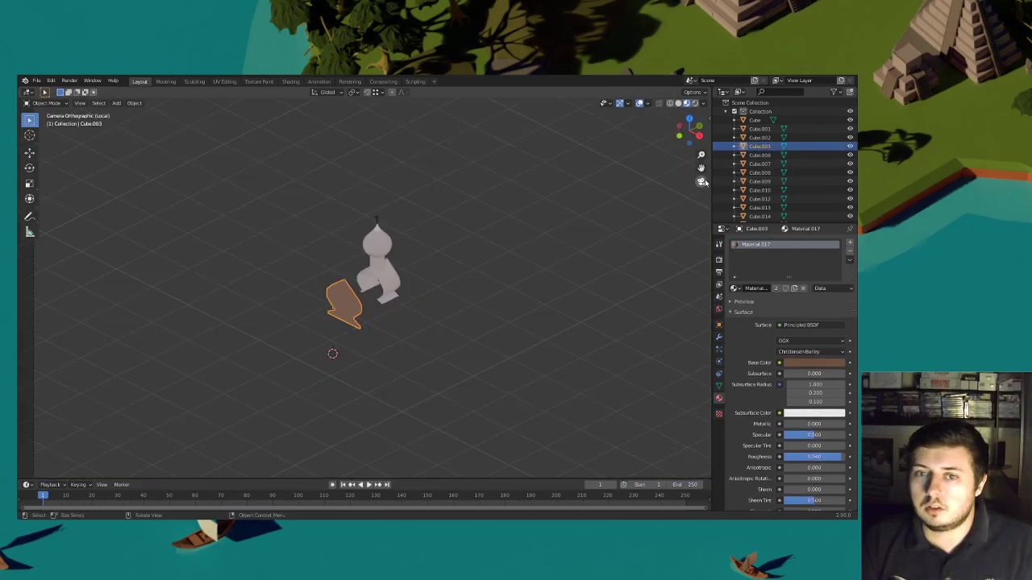
left_click(705, 182)
key("KP_Decimal")
key("KP_1")
scroll(548, 309, "up", 2)
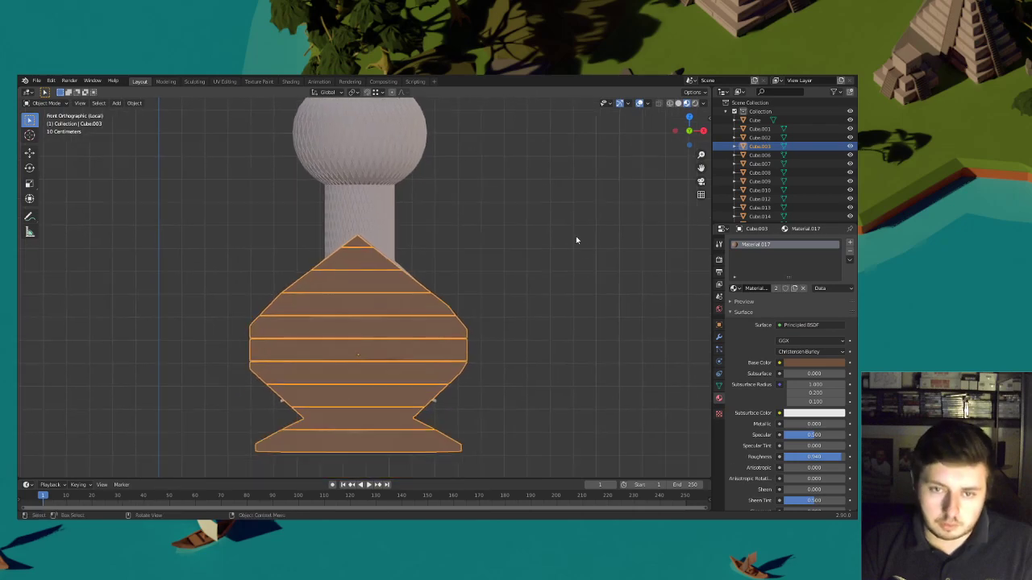
key("s")
left_click(535, 272)
key("g")
key("z")
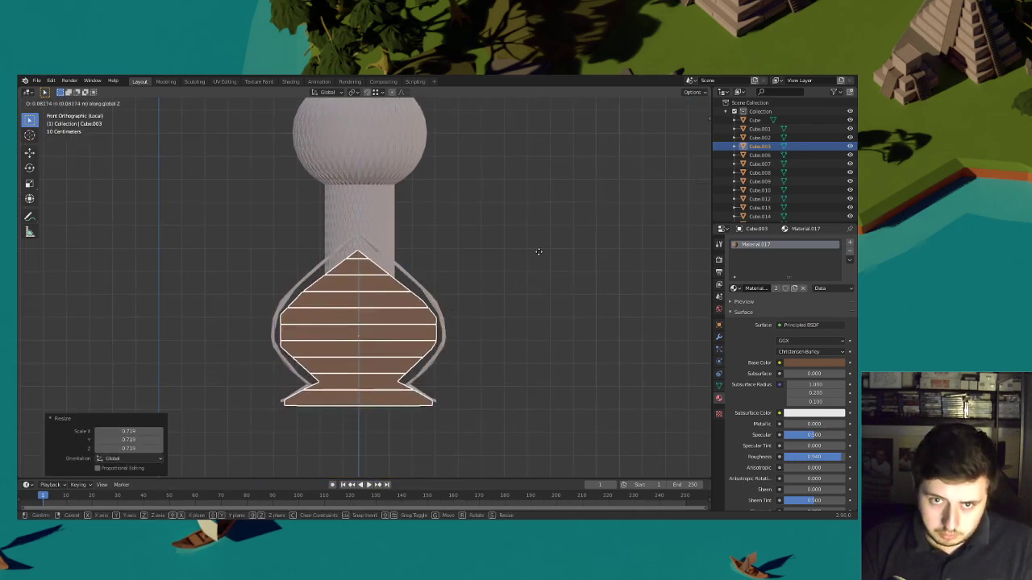
left_click(538, 251)
Stretch the duplicated infill alternately along Z and X in small amounts to match the smaller arch's outline
key("s")
key("z")
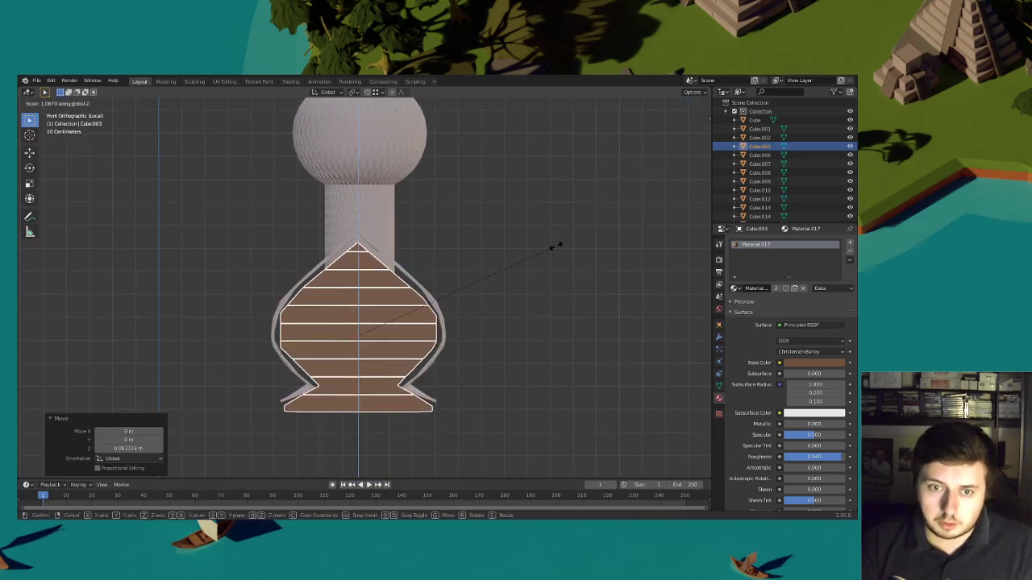
left_click(562, 247)
key("s")
key("x")
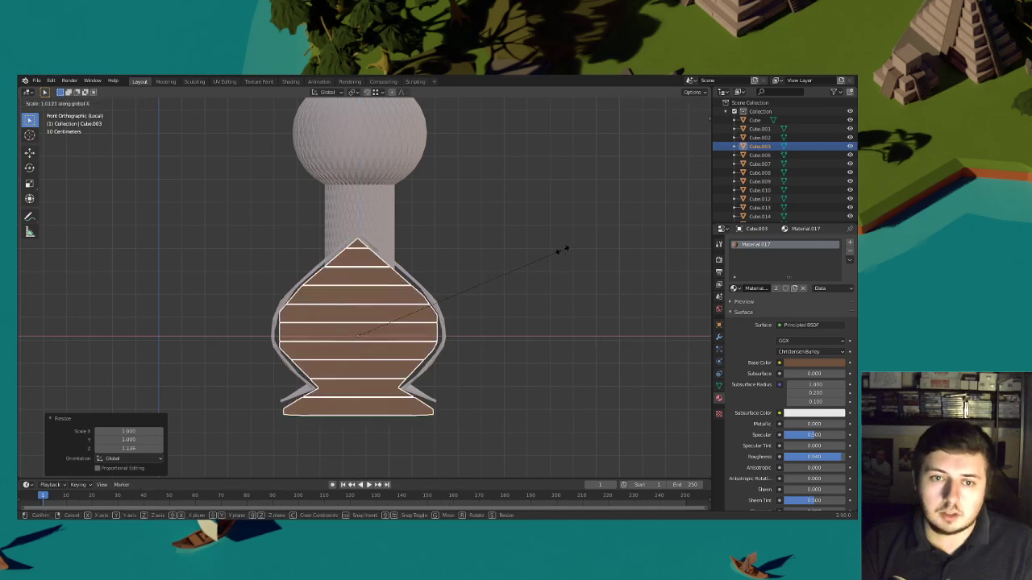
left_click(572, 252)
key("s")
key("z")
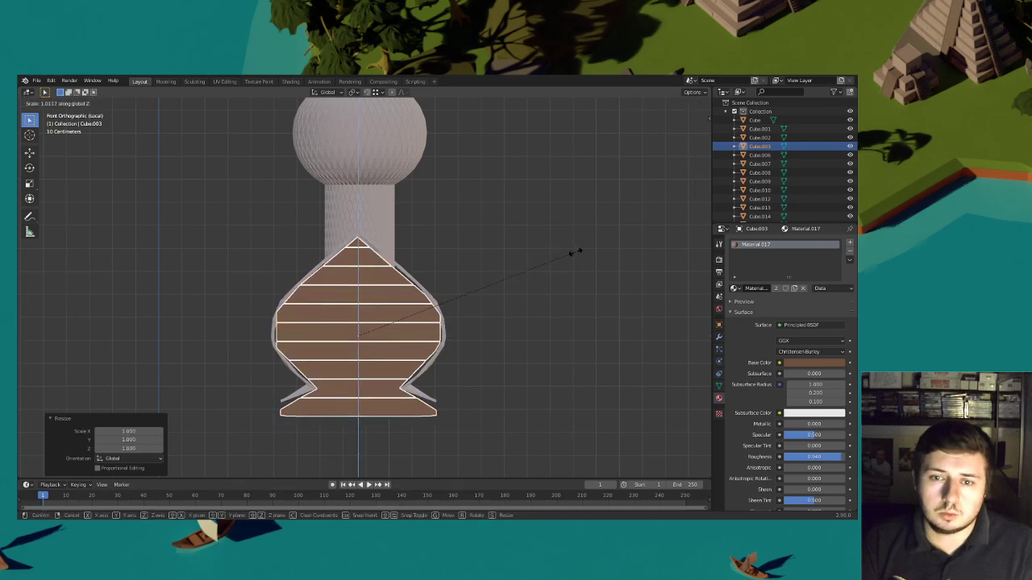
left_click(577, 253)
key("s")
key("x")
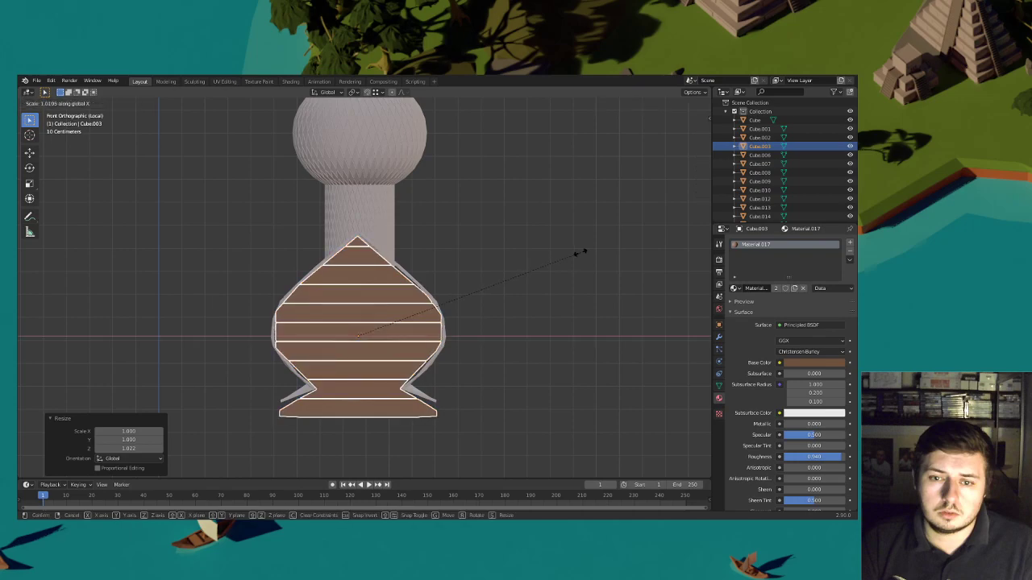
Scale the plank panel by about 1.01 along X to fit the turret's gable outline
left_click(582, 252)
key("g")
key("z")
left_click(578, 253)
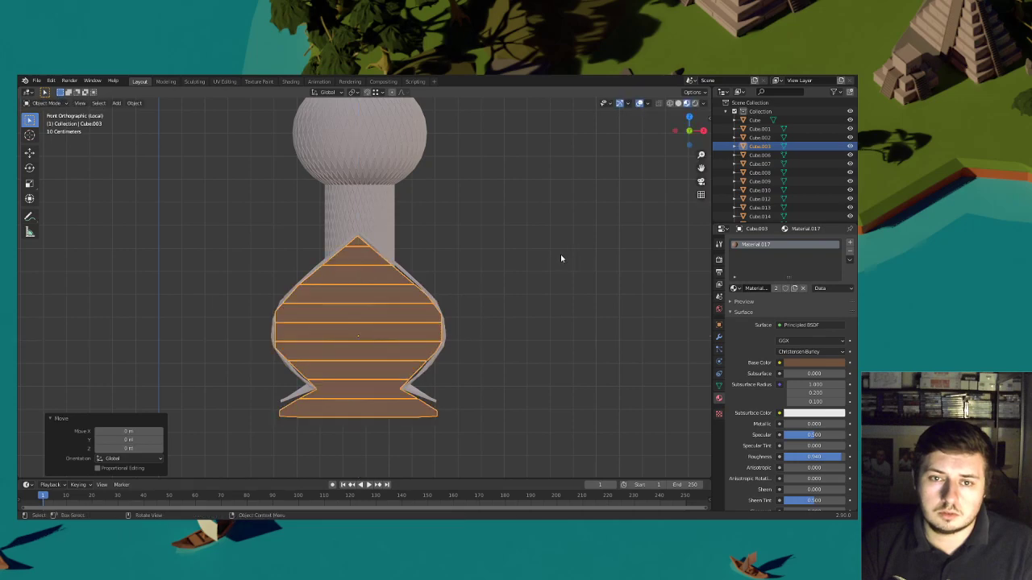
left_click(547, 261)
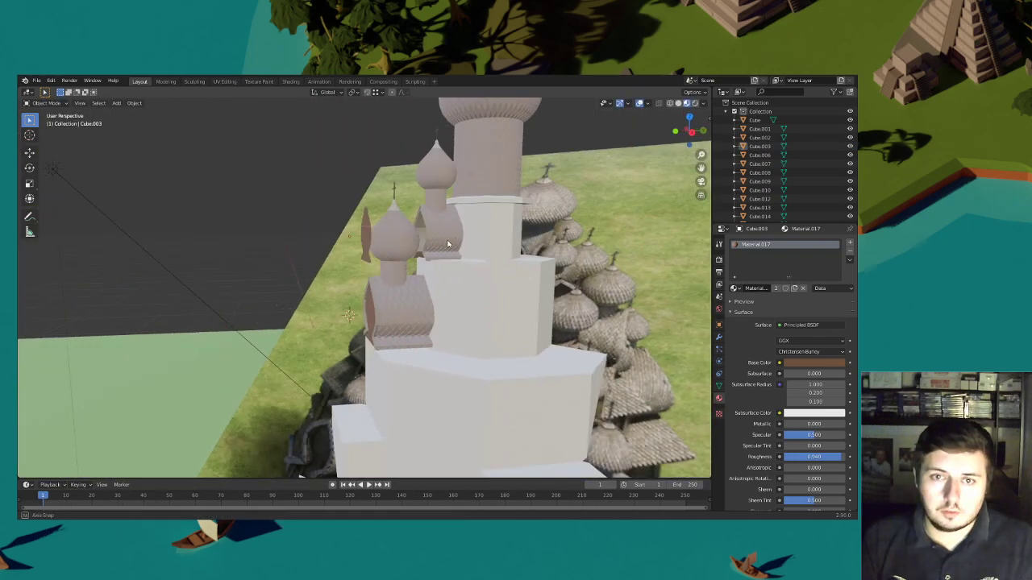
Move the plank panel about 0.797 m along Y onto the upper turret's gable opening
scroll(359, 285, "down", 3)
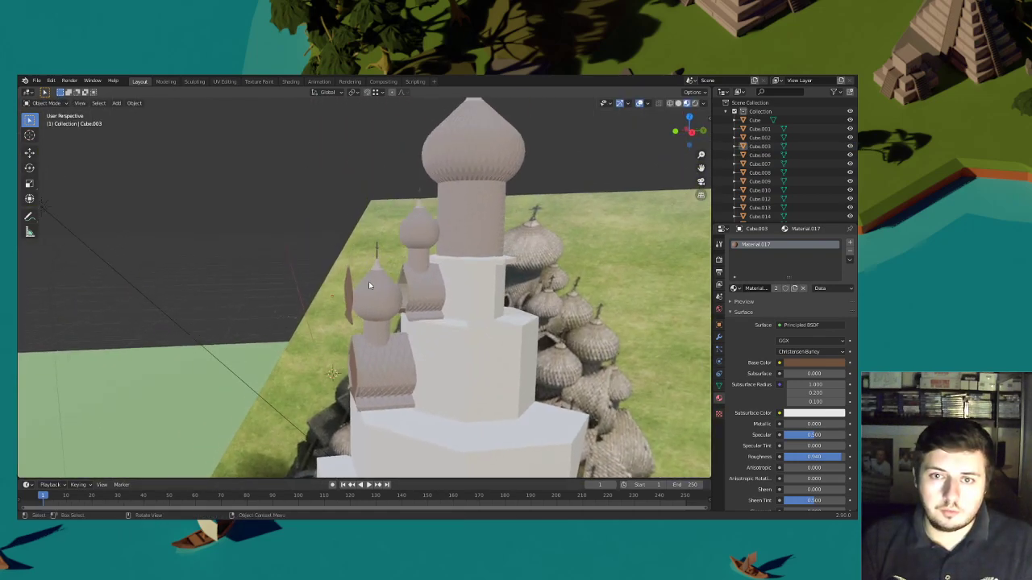
scroll(359, 284, "up", 5)
left_click(348, 295)
key("g")
key("y")
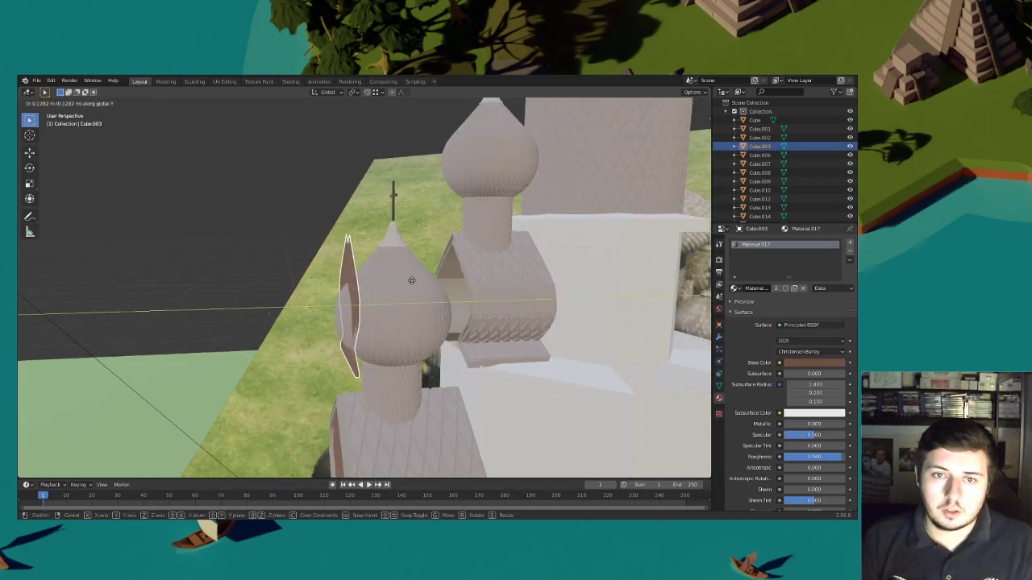
left_click(512, 285)
scroll(472, 285, "up", 4)
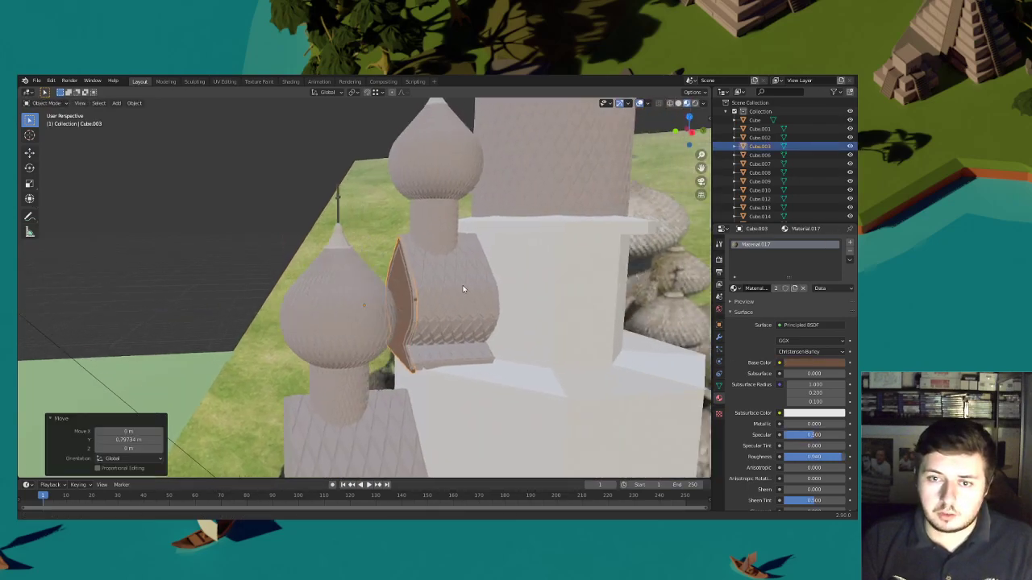
Scale the upper gable's plank panel uniformly to 0.970 and shift it along Y into the roof opening
middle_click_drag(416, 292, 506, 304)
key("s")
key("x")
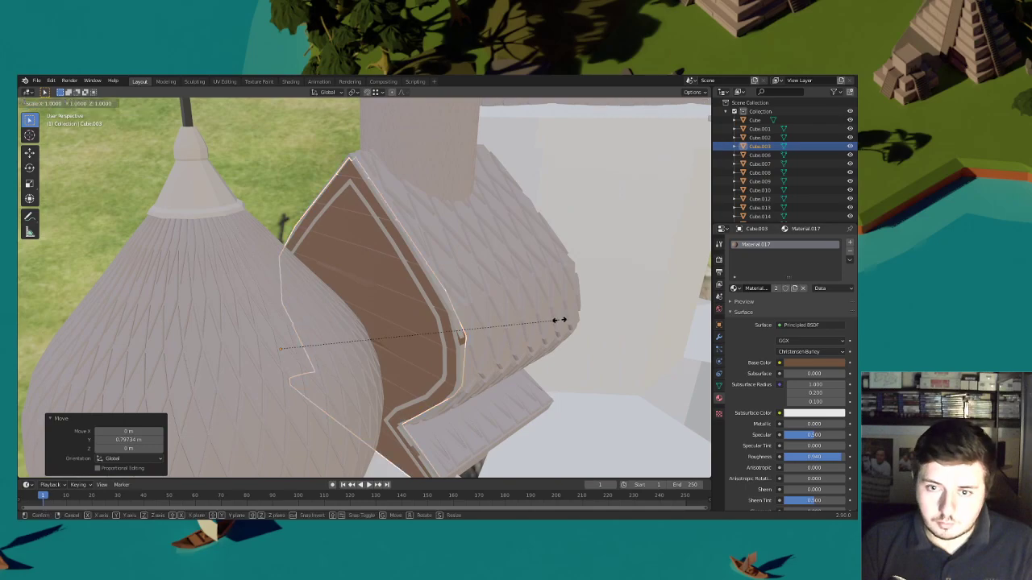
right_click(559, 320)
key("s")
left_click(551, 320)
key("g")
key("y")
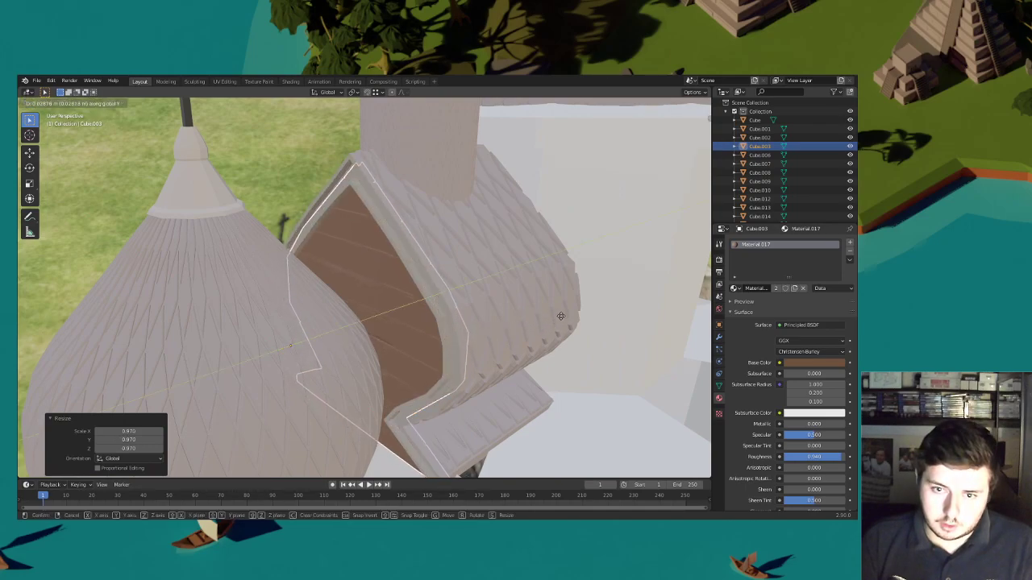
left_click(490, 303)
Raise the upper gable's plank panel about 0.001 m along Z
scroll(490, 303, "down", 5)
middle_click_drag(490, 300, 441, 289)
scroll(541, 266, "up", 5)
key("g")
key("z")
left_click(535, 303)
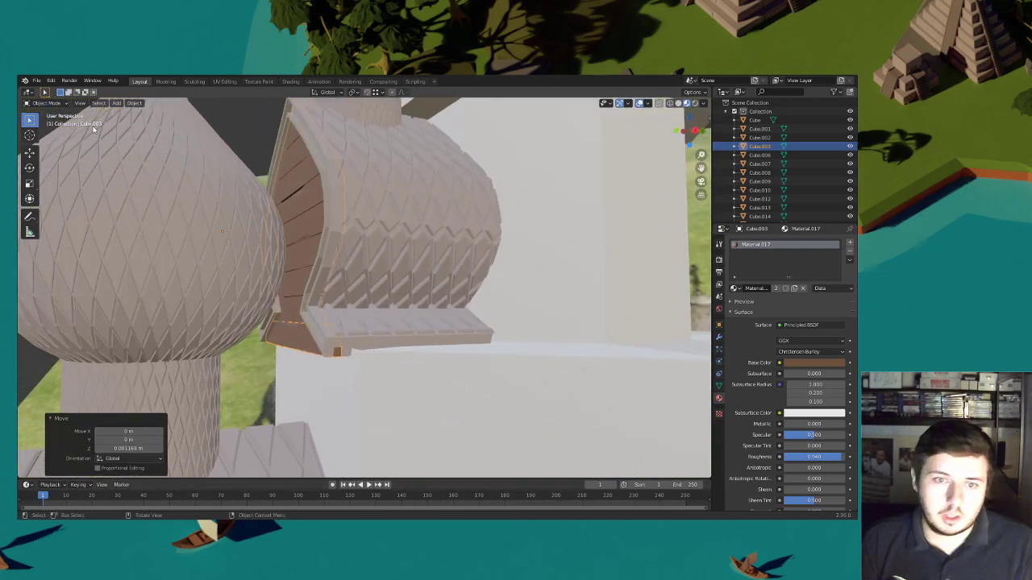
Narrow the upper plank panel's mesh to 0.940 along X in Edit Mode and return to Object Mode
left_click(46, 104)
left_click(43, 122)
middle_click_drag(340, 348, 425, 354)
middle_click_drag(358, 346, 503, 359)
key("s")
key("y")
left_click(499, 366)
scroll(484, 359, "down", 6)
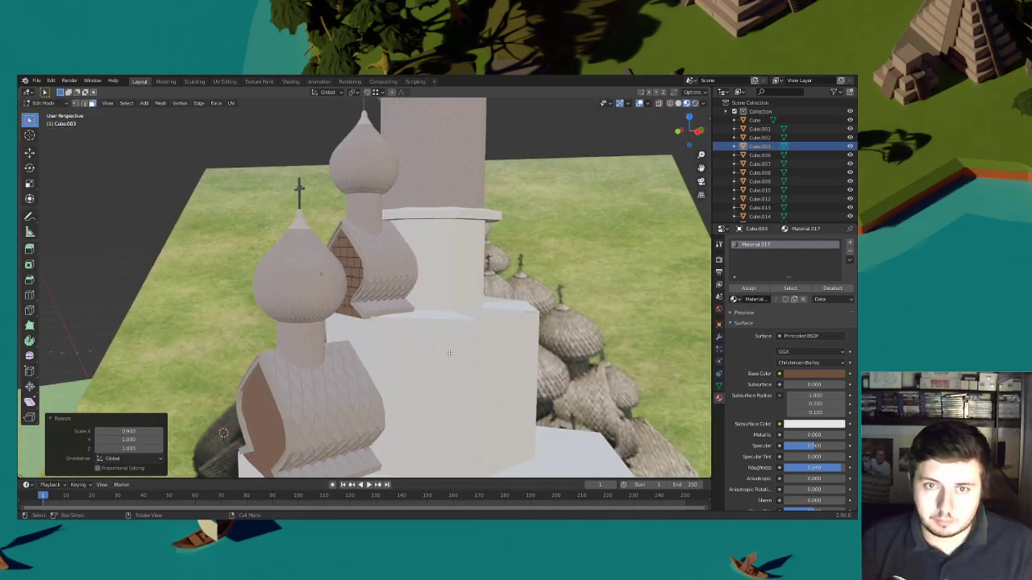
left_click(153, 154)
left_click(51, 102)
left_click(44, 113)
Move the lower and upper gable panels together about 0.043 m along Y into their roof openings
middle_click_drag(241, 266, 394, 227)
middle_click_drag(359, 273, 375, 330)
left_click(370, 253)
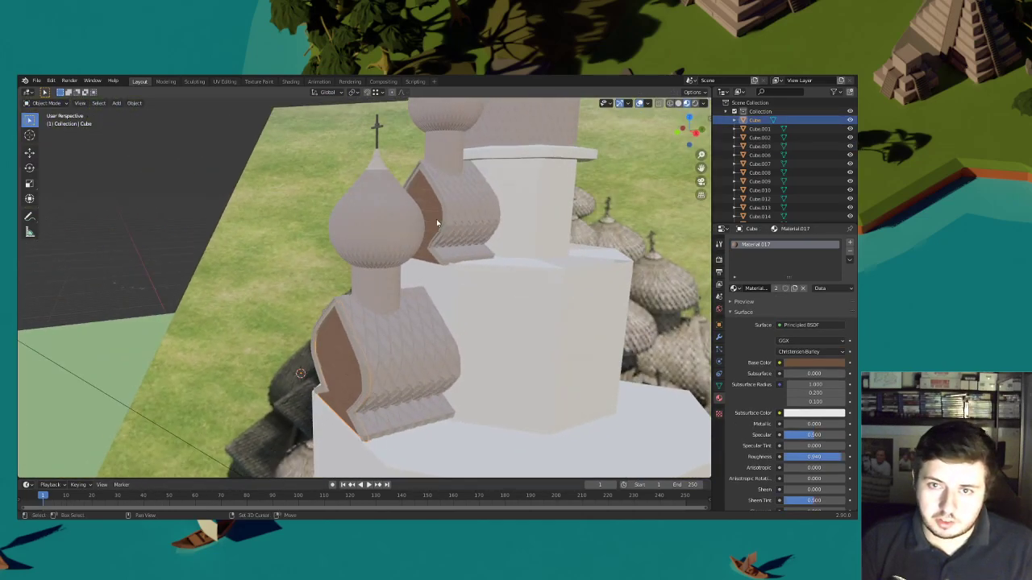
left_click(437, 223, "shift")
middle_click_drag(437, 223, 448, 254)
scroll(448, 256, "up", 2)
key("g")
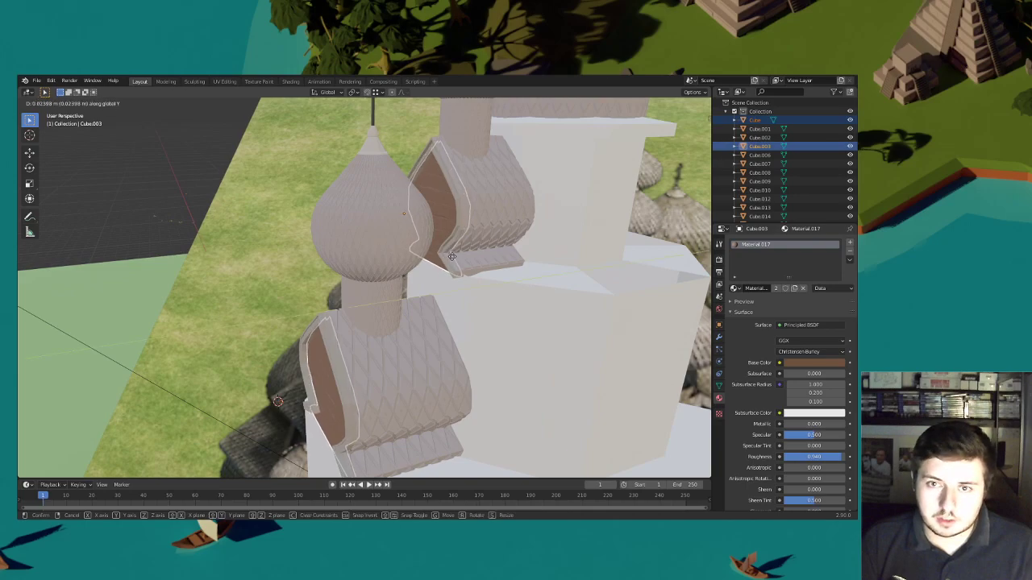
left_click(455, 256)
scroll(441, 274, "down", 3)
middle_click_drag(440, 274, 435, 289)
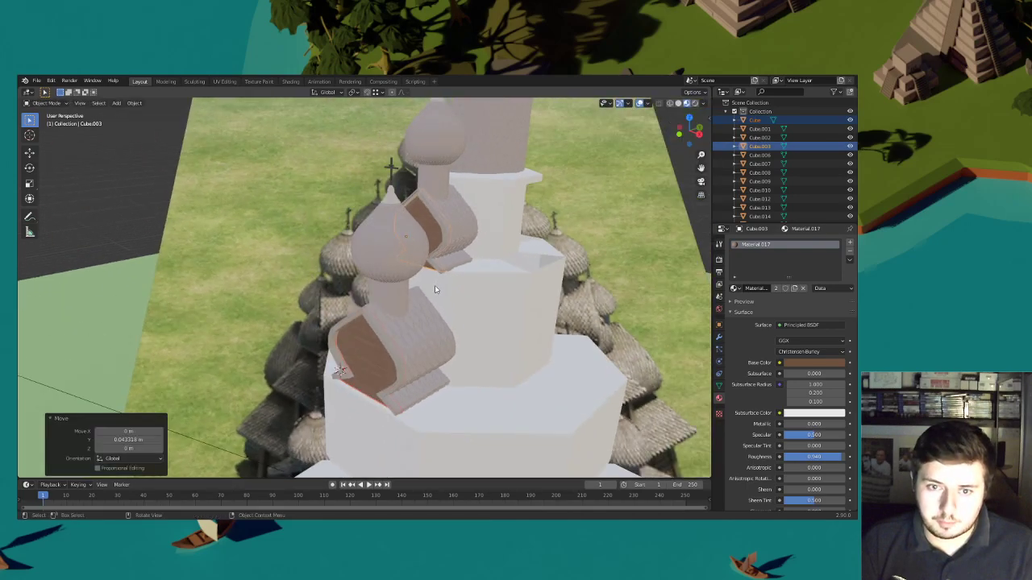
left_click(133, 203)
Save the project file
middle_click_drag(414, 326, 366, 275)
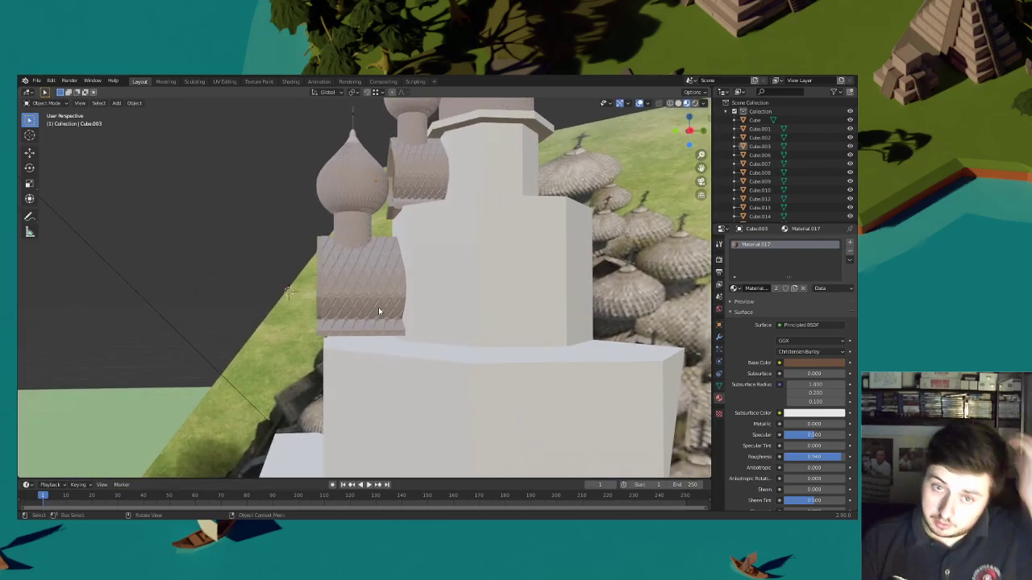
middle_click_drag(425, 364, 425, 348)
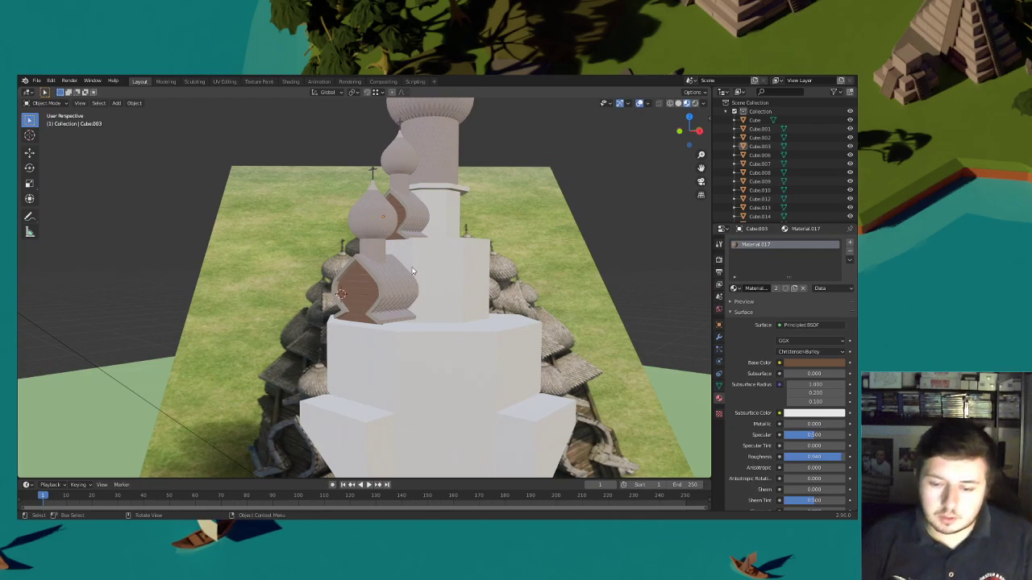
left_click(36, 80)
left_click(50, 139)
Join the lower turret's plank panel, tiled roof and dome into one object
middle_click_drag(357, 231, 386, 259)
left_click(359, 296)
left_click(383, 271, "shift")
scroll(411, 268, "up", 5)
left_click(420, 230, "shift")
left_click(373, 291, "shift")
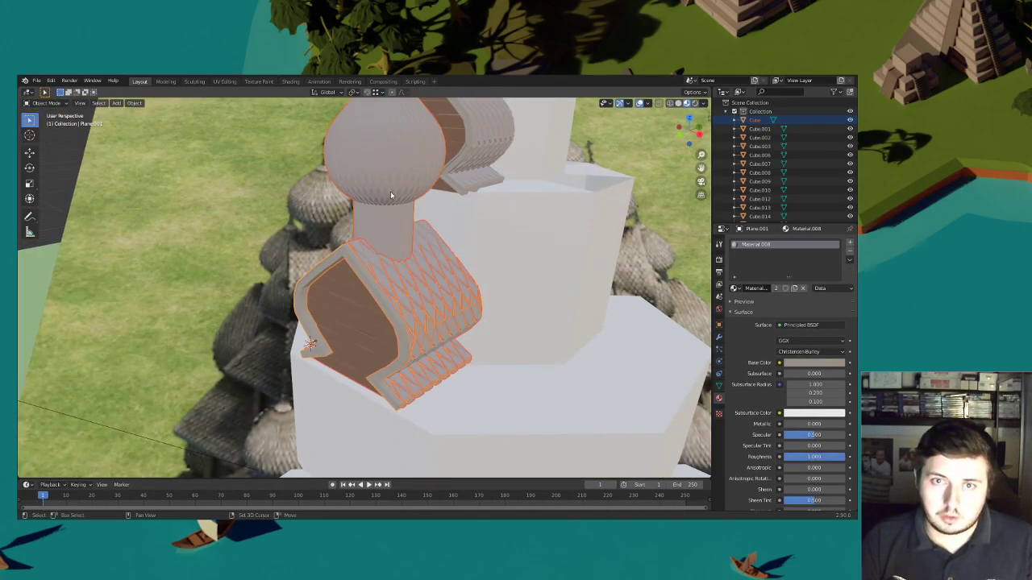
key("ctrl+j")
scroll(394, 205, "down", 5)
key("g")
right_click(373, 239)
Join the upper turret's plank panel, tiled roof and dome into one object
middle_click_drag(372, 238, 396, 247)
scroll(397, 244, "up", 5)
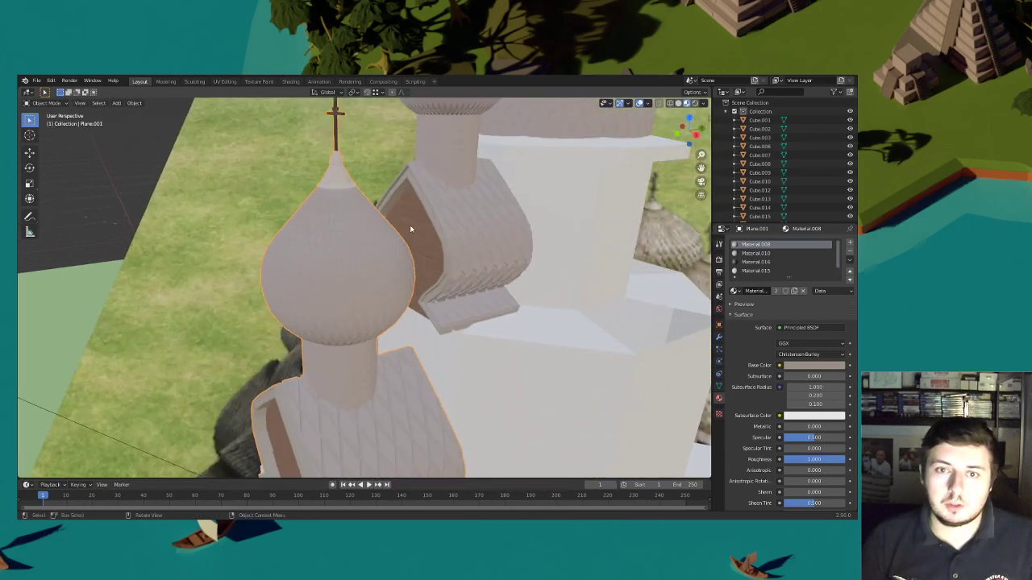
left_click(412, 222)
left_click(439, 193, "shift")
scroll(453, 167, "down", 3)
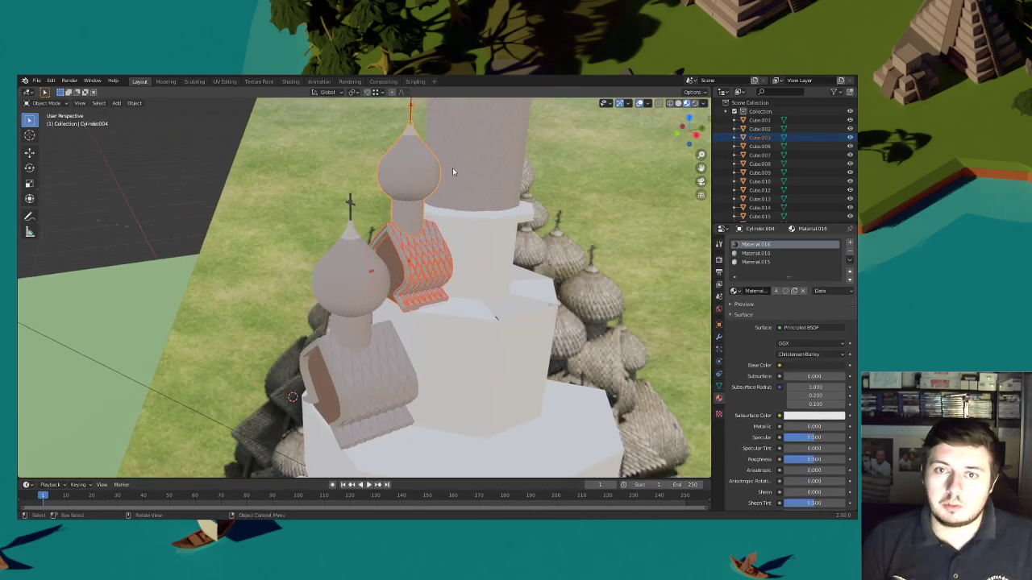
key("ctrl+j")
middle_click_drag(453, 173, 417, 212)
key("g")
right_click(332, 188)
Snap the 3D cursor to the central tower of the church
middle_click_drag(347, 214, 395, 230)
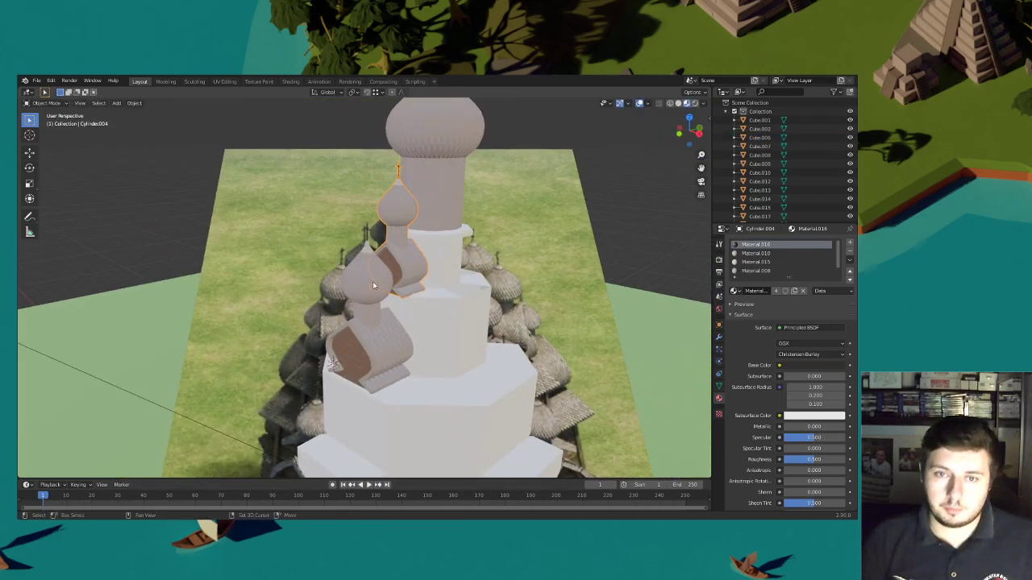
left_click(373, 280, "shift")
mouse_move(437, 271)
middle_mouse_down("shift")
mouse_move(396, 271)
mouse_move(355, 288)
mouse_move(429, 281)
middle_mouse_up("shift")
left_click(368, 272)
scroll(428, 281, "down", 2)
left_click(394, 267)
key("shift+s")
left_click(413, 325)
Duplicate the upper turret and rotate the copy 90° about Z, using the 3D cursor as pivot point
left_click(370, 266)
key("g")
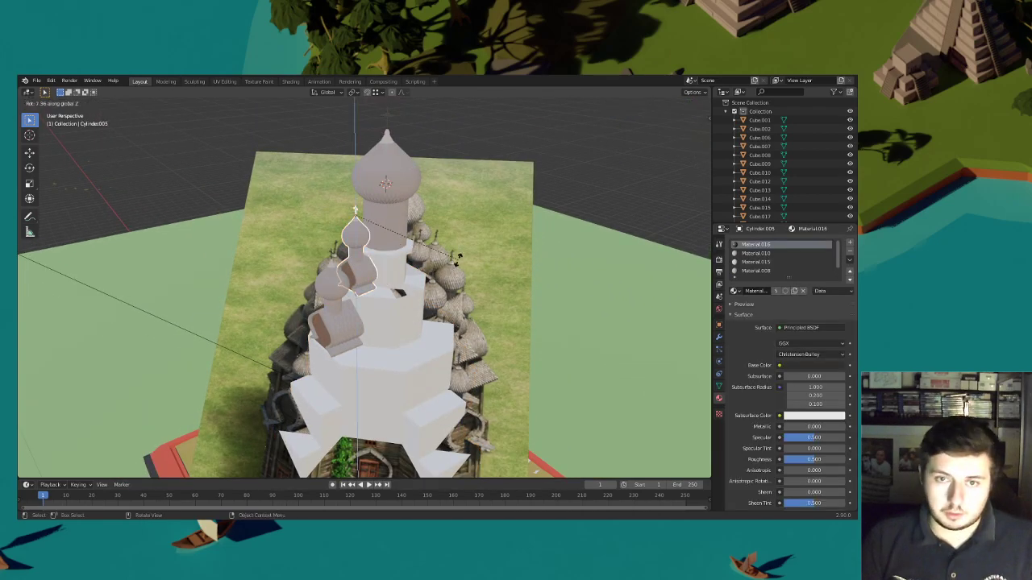
right_click(458, 260)
left_click(358, 93)
left_click(370, 126)
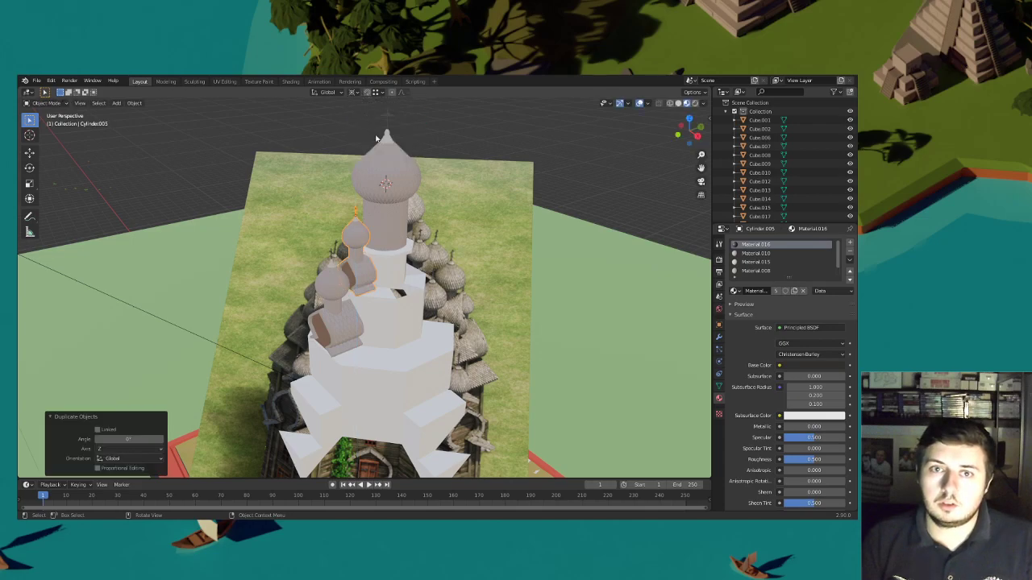
type("rz90")
key("Return")
Duplicate the rotated upper turret and turn the new copy another 90° about Z
mouse_move(466, 218)
middle_mouse_down()
mouse_move(434, 218)
mouse_move(427, 230)
mouse_move(475, 233)
middle_mouse_up()
key("shift+d")
type("rz")
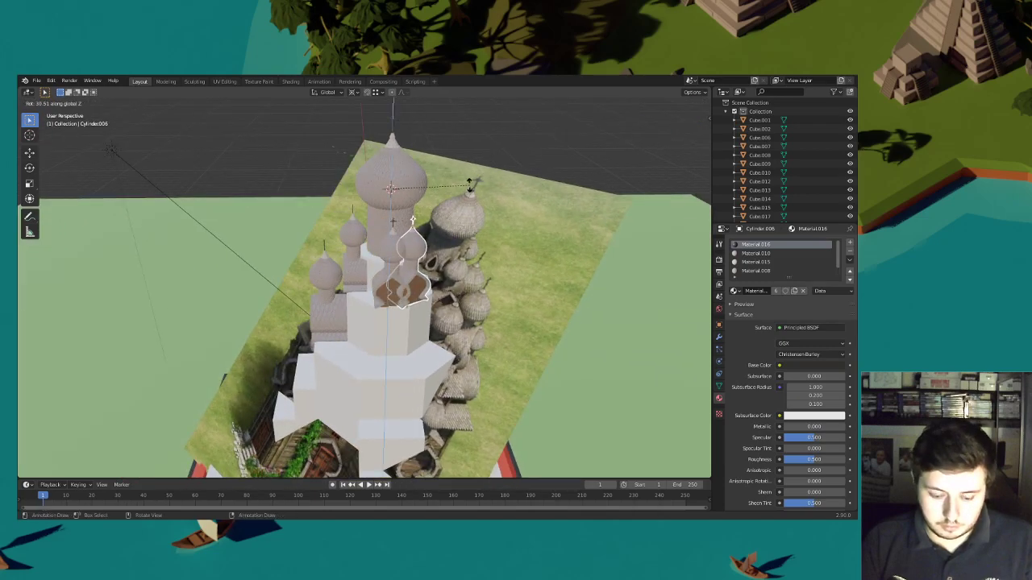
type("90")
key("Return")
Repeat the 90° turret duplication for the remaining side of the central tower
middle_click_drag(470, 190, 309, 279)
scroll(471, 226, "up", 4)
scroll(376, 284, "down", 2)
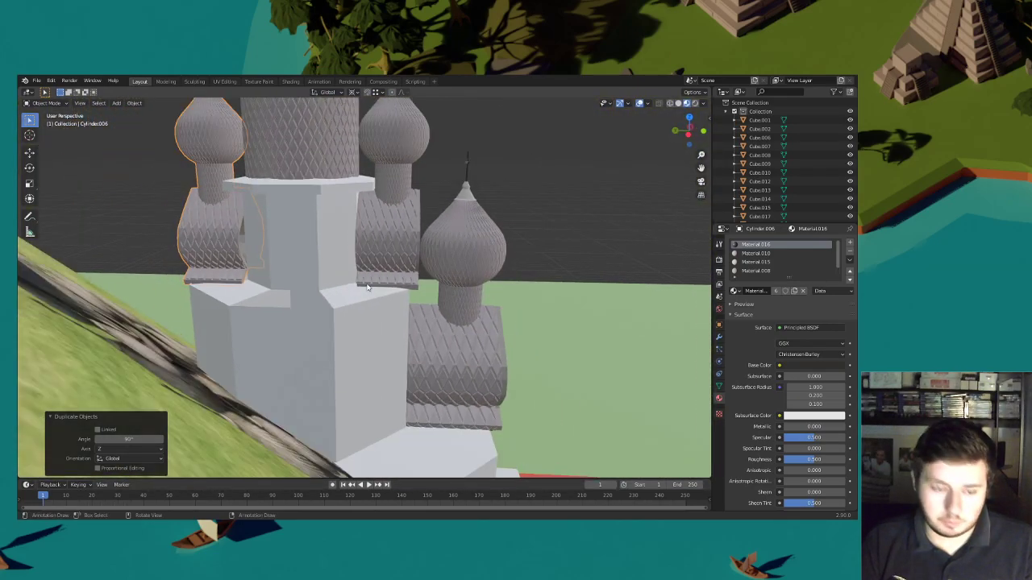
key("shift+r")
Inspect the bottom faces of the first rotated turret's gable panel in Edit Mode where they meet the white tower block
middle_click_drag(376, 285, 317, 302)
left_click(446, 299)
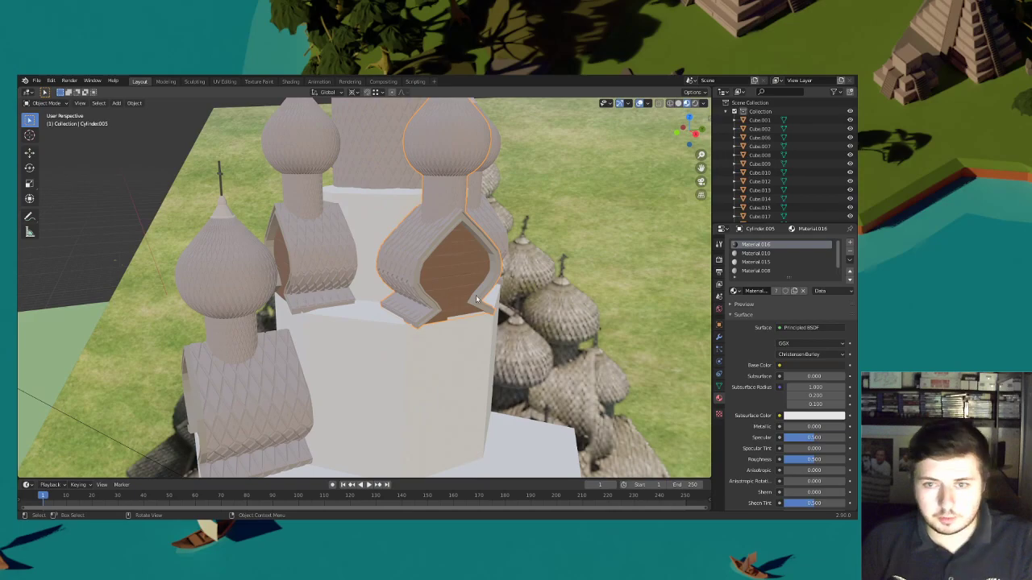
scroll(447, 282, "up", 5)
left_click(49, 103)
left_click(42, 123)
middle_click_drag(448, 266, 465, 288)
middle_click_drag(372, 234, 430, 178)
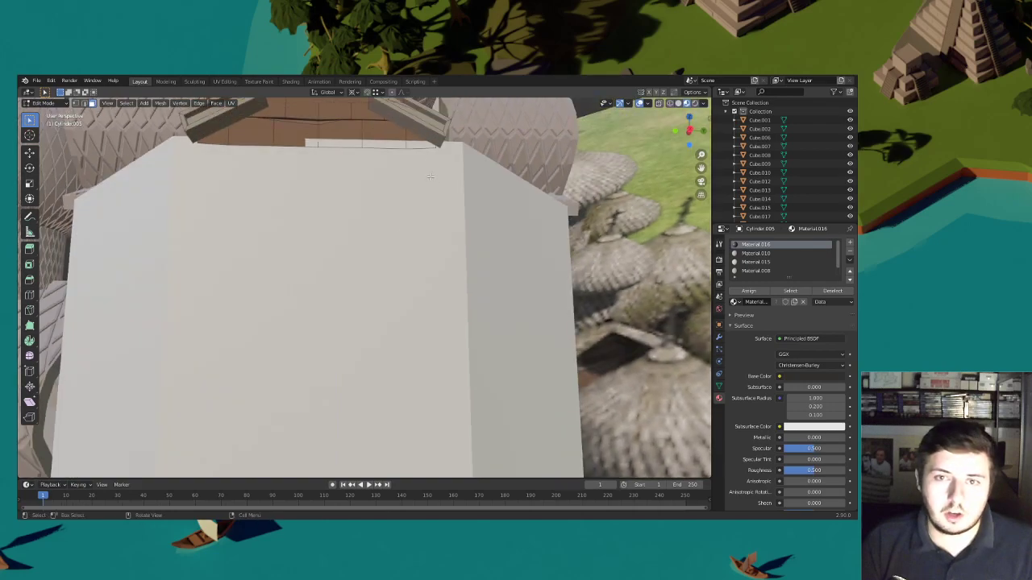
left_click(415, 151)
left_click(335, 152)
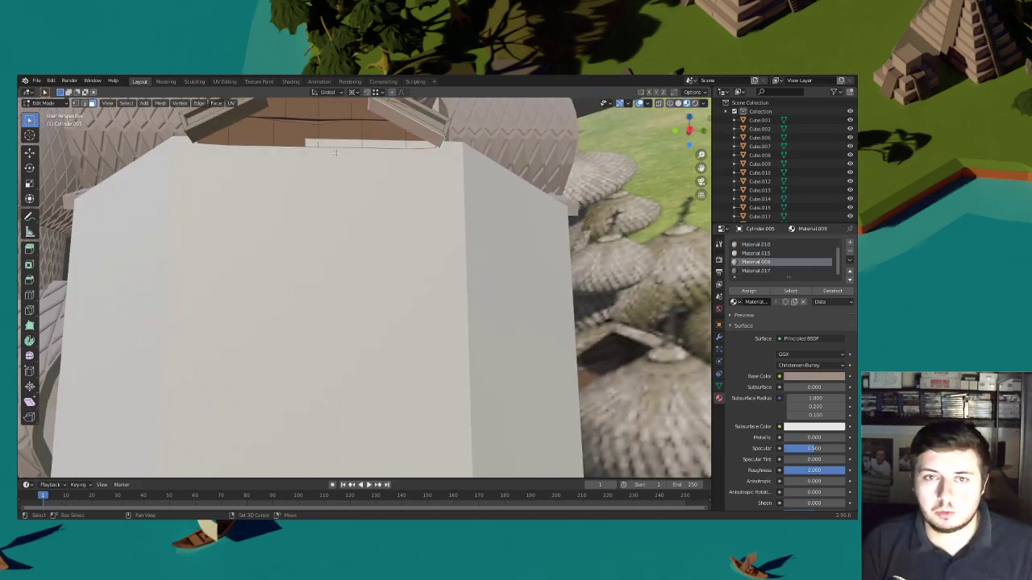
left_click(402, 150)
middle_click_drag(391, 163, 428, 214)
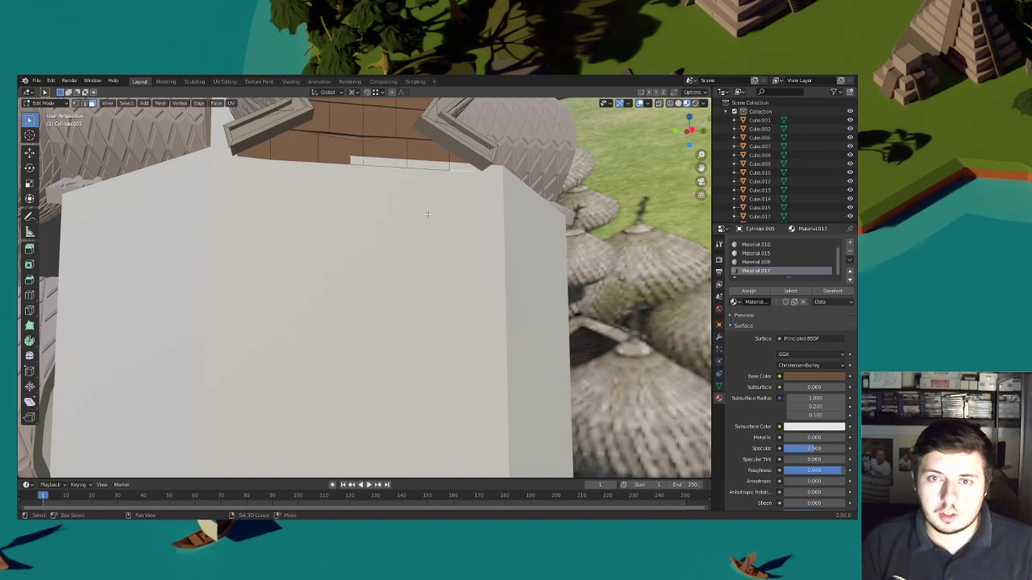
left_click(390, 170)
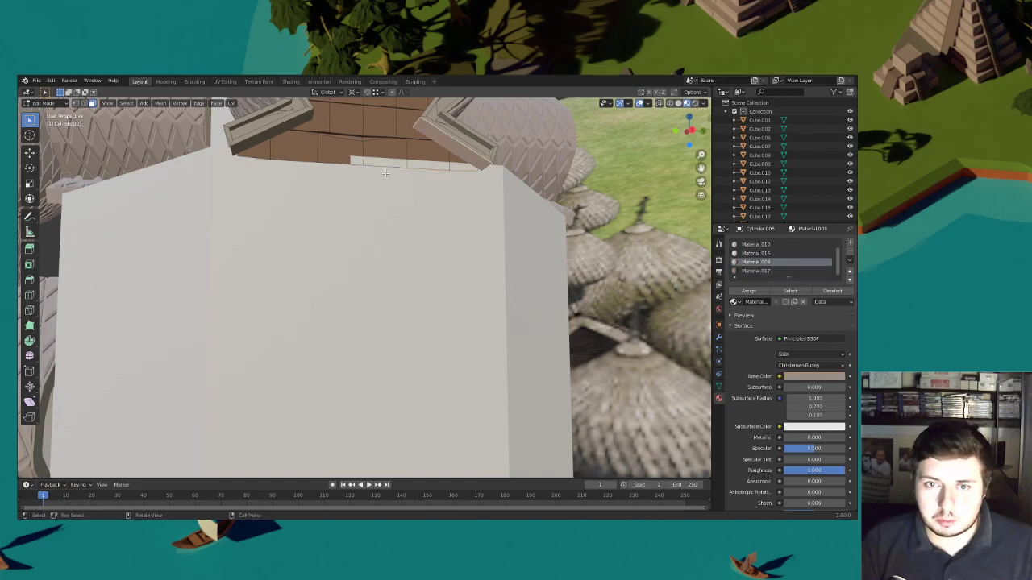
scroll(385, 171, "down", 4)
middle_click_drag(385, 171, 433, 283)
left_click(49, 103)
left_click(51, 115)
Move the reference image horizontally away from the model so that it stands beside the church
scroll(436, 218, "down", 4)
middle_click_drag(452, 222, 404, 248)
middle_click_drag(404, 248, 400, 225, "shift")
scroll(401, 225, "down", 5)
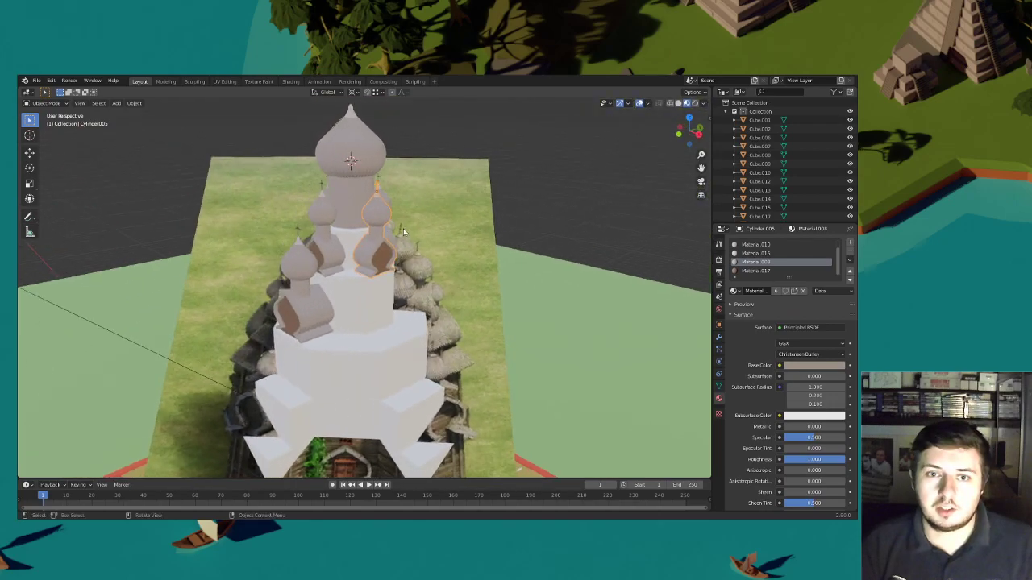
scroll(455, 242, "down", 1)
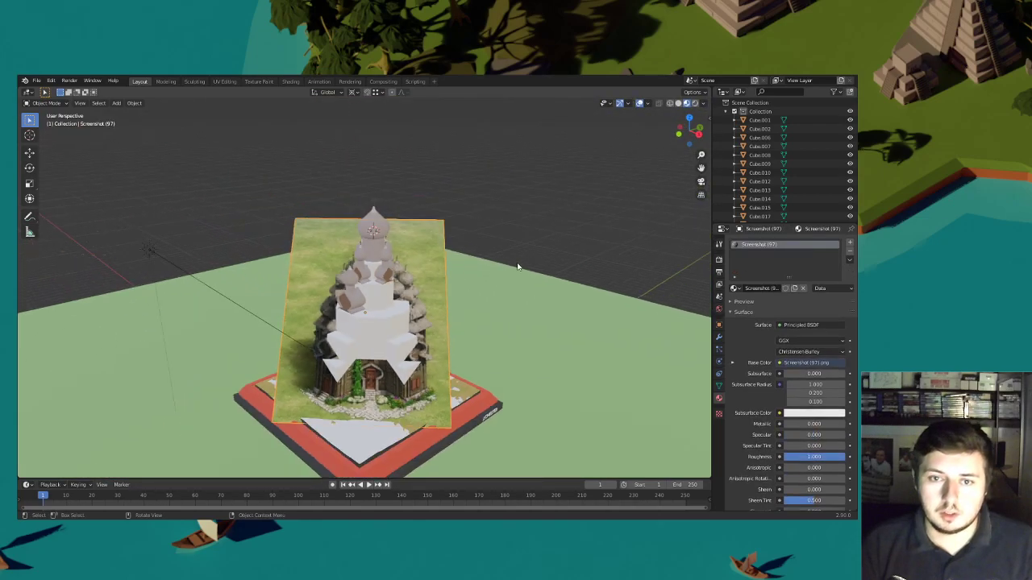
key("g")
key("x")
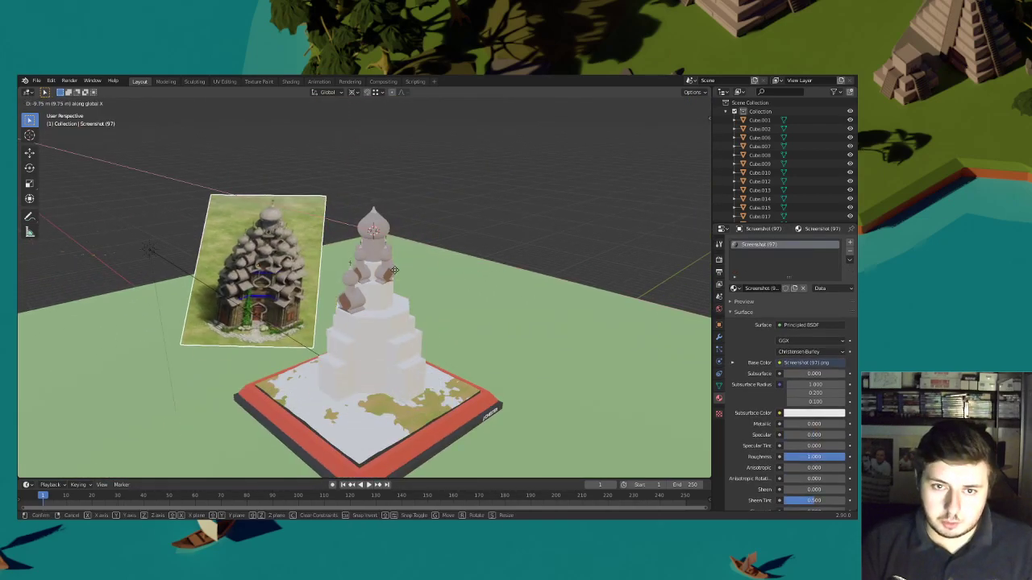
left_click(409, 273)
key("g")
key("shift+z")
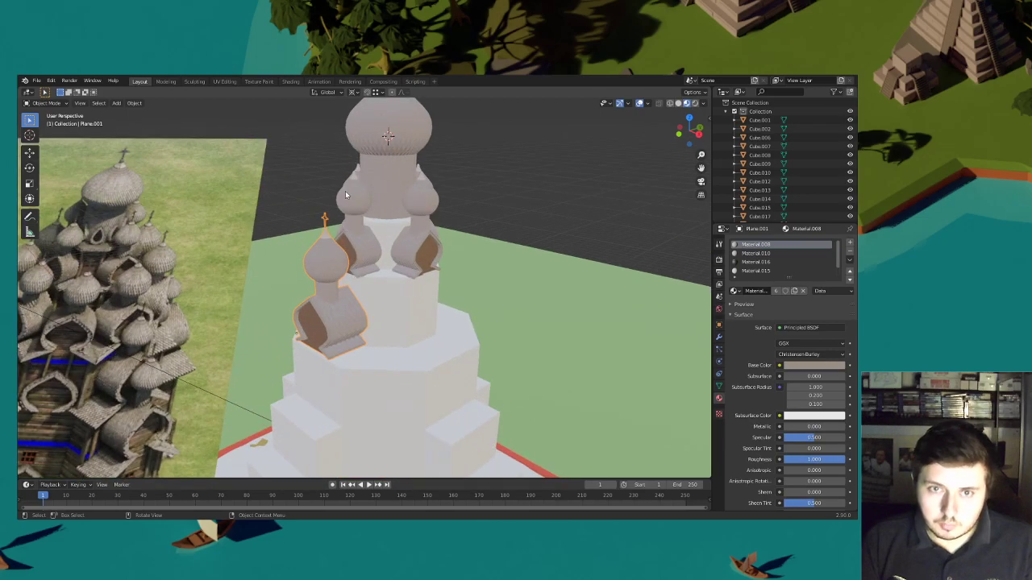
Set the lower turret's origin to its geometry
right_click(346, 299)
mouse_move(355, 299)
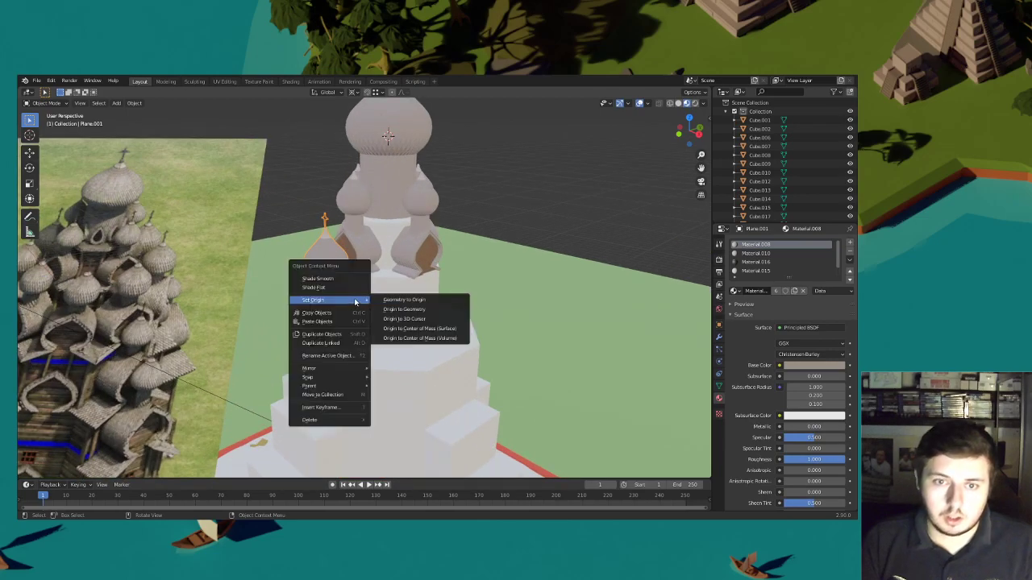
left_click(420, 300)
Duplicate the lower turret and try rotating the copy 34° about the global Z axis
key("shift+d")
key("r")
key("z")
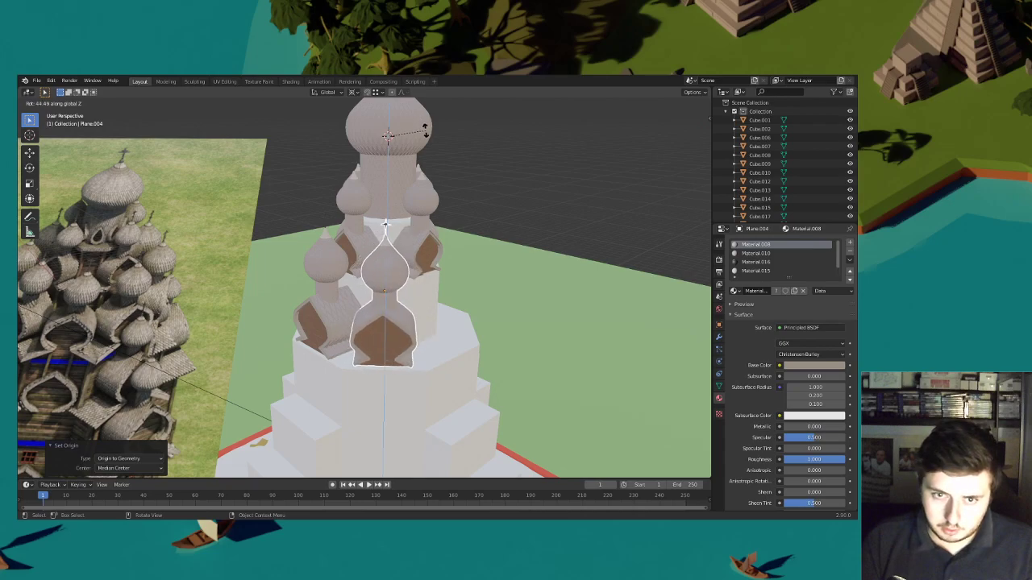
type("34")
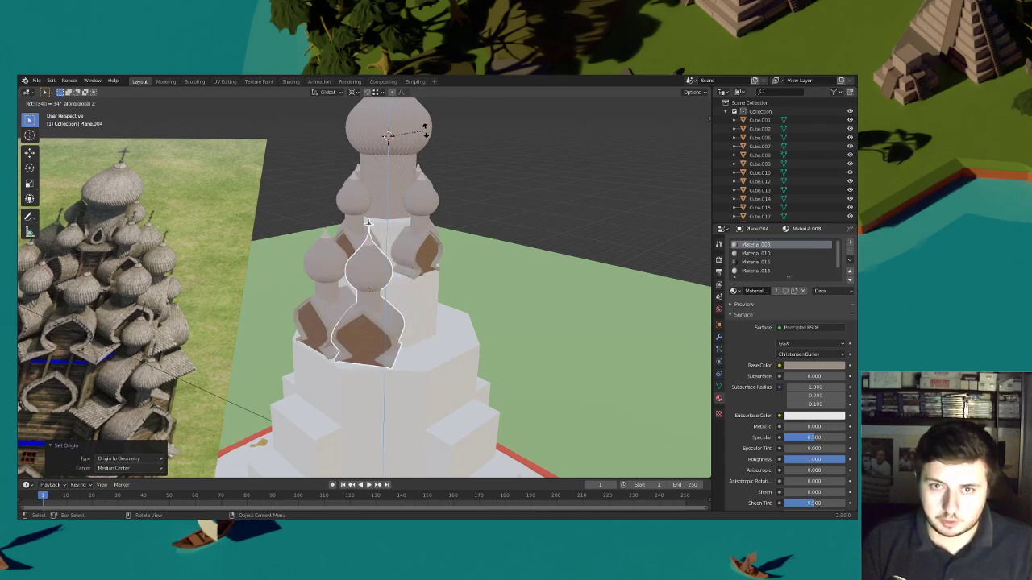
key("Escape")
key("r")
type("z")
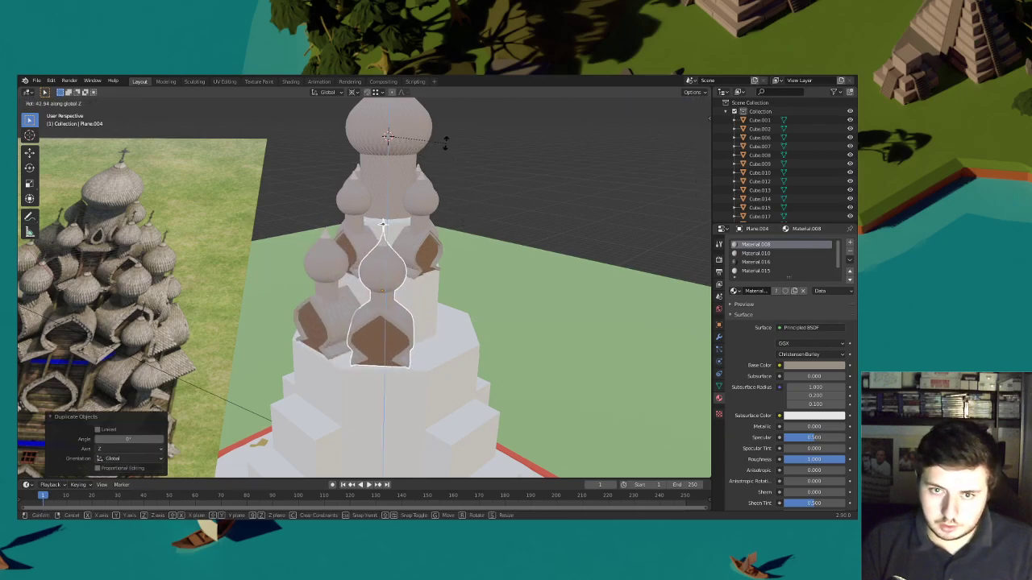
type("34")
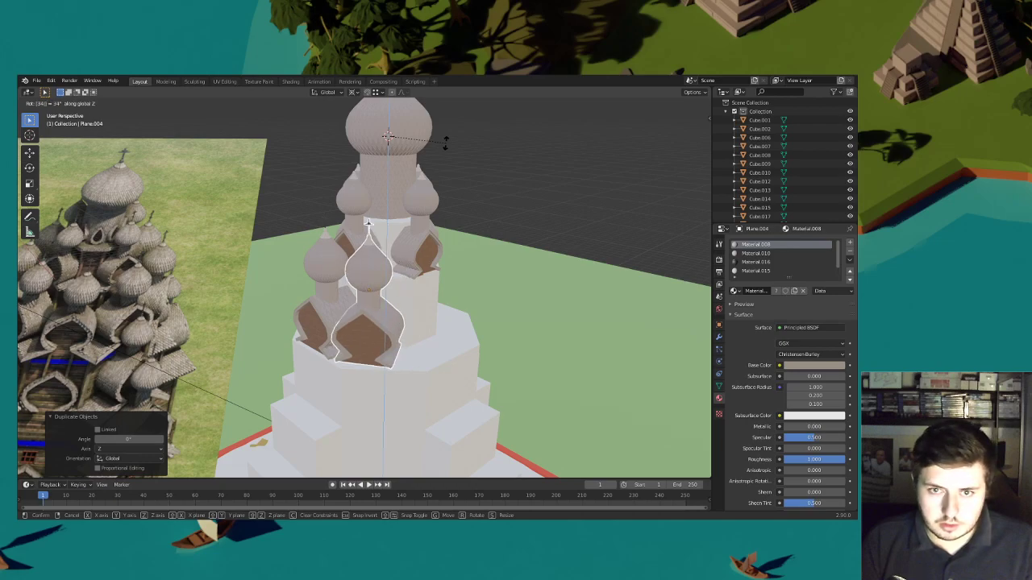
key("Return")
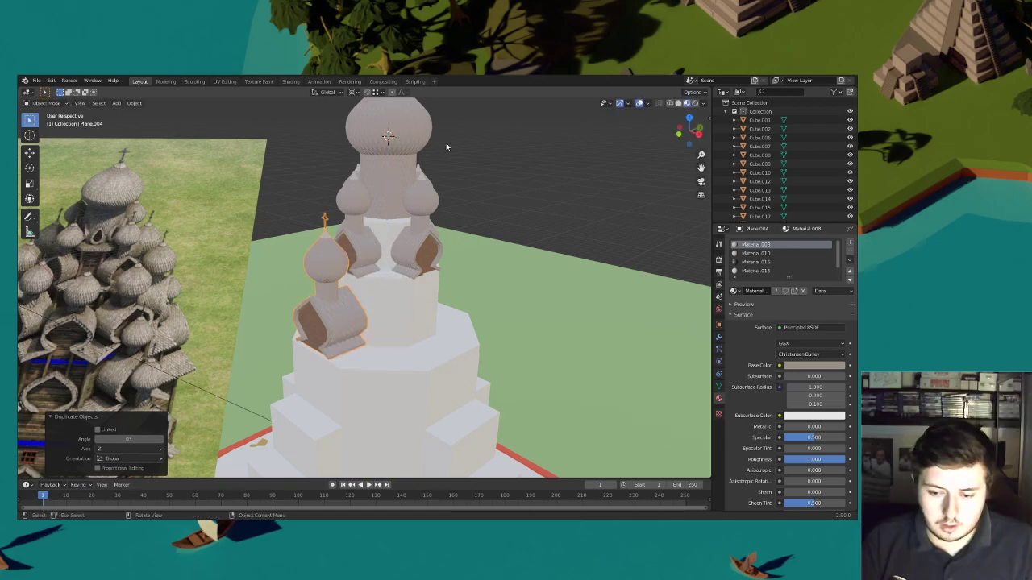
Rotate the duplicated lower turret 90° about the global Z axis around the central tower
type("rz")
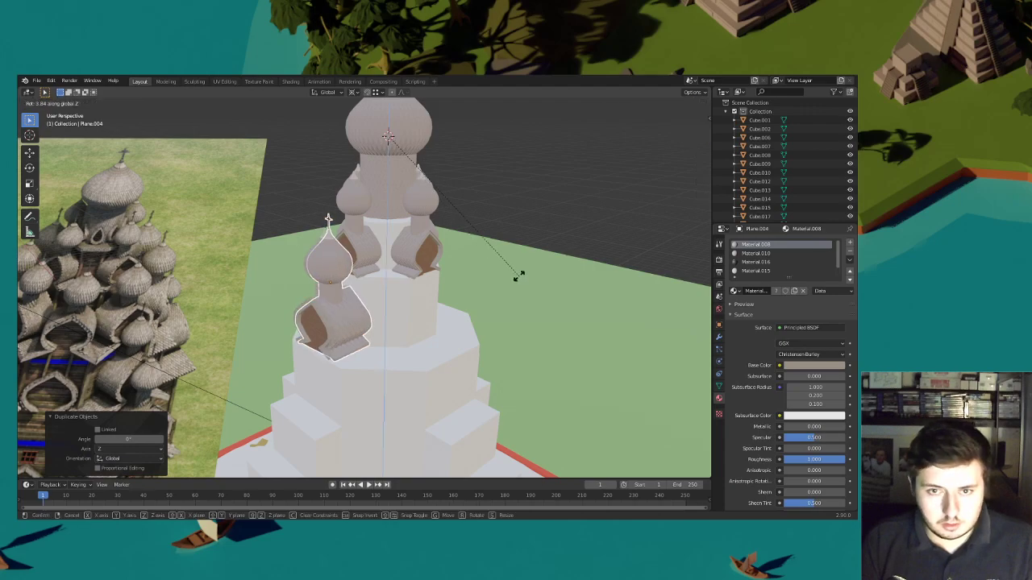
type("90")
key("Return")
middle_click_drag(490, 294, 440, 302)
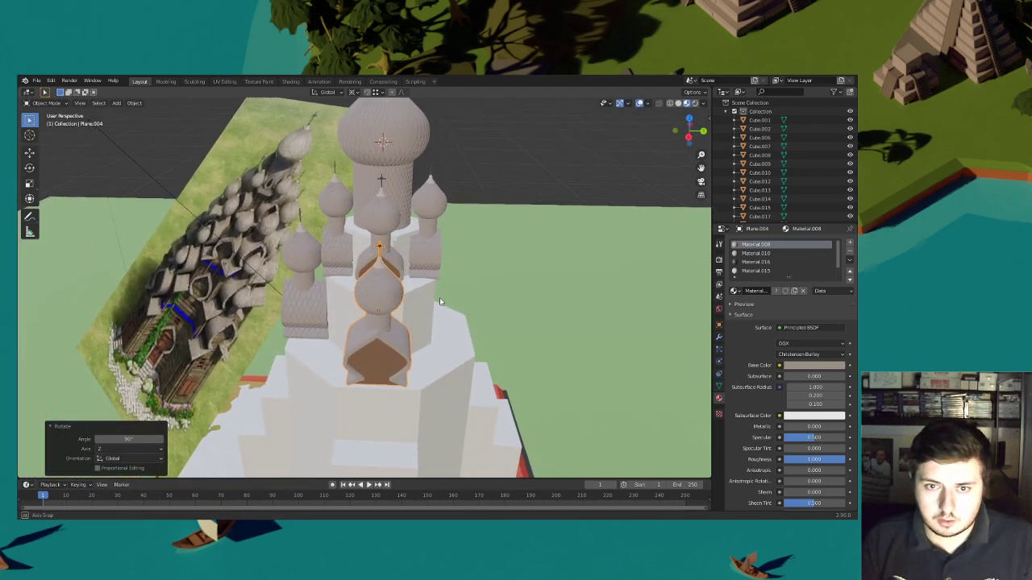
Duplicate the rotated lower turret and turn the new copy a further 90° about the Z axis
key("shift+r")
key("ctrl+z")
key("shift+d")
type("rz90")
key("Return")
Repeat the 90° duplication about Z to place a lower turret on the fourth side of the tower
middle_click_drag(472, 275, 216, 255)
key("shift+d")
type("z")
type("90")
key("Return")
From the camera view, duplicate all four lower turrets together and rotate the copies about 44.7° around the Z axis
left_click(700, 182)
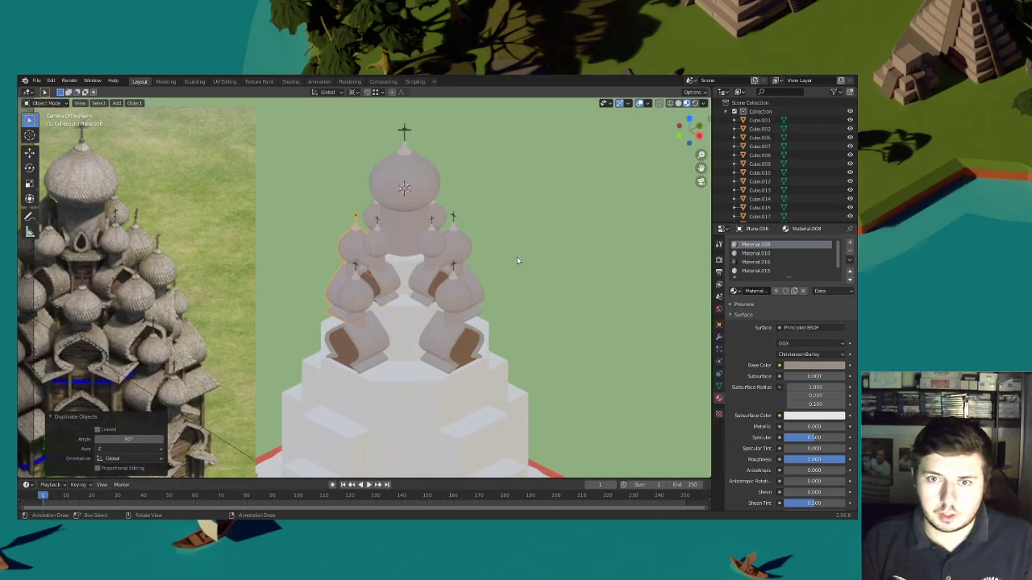
middle_click_drag(466, 262, 522, 258, "shift")
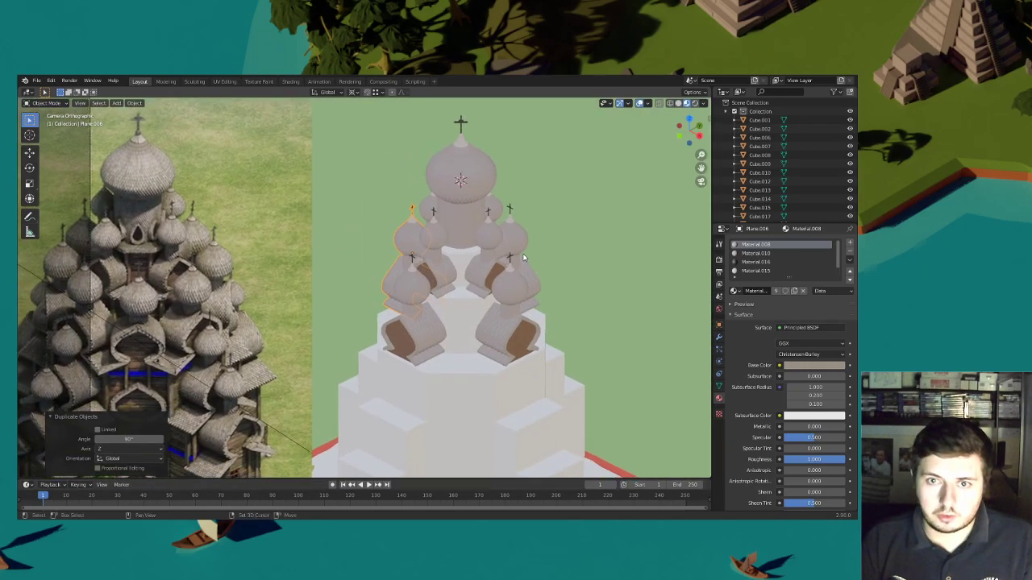
scroll(569, 256, "down", 1)
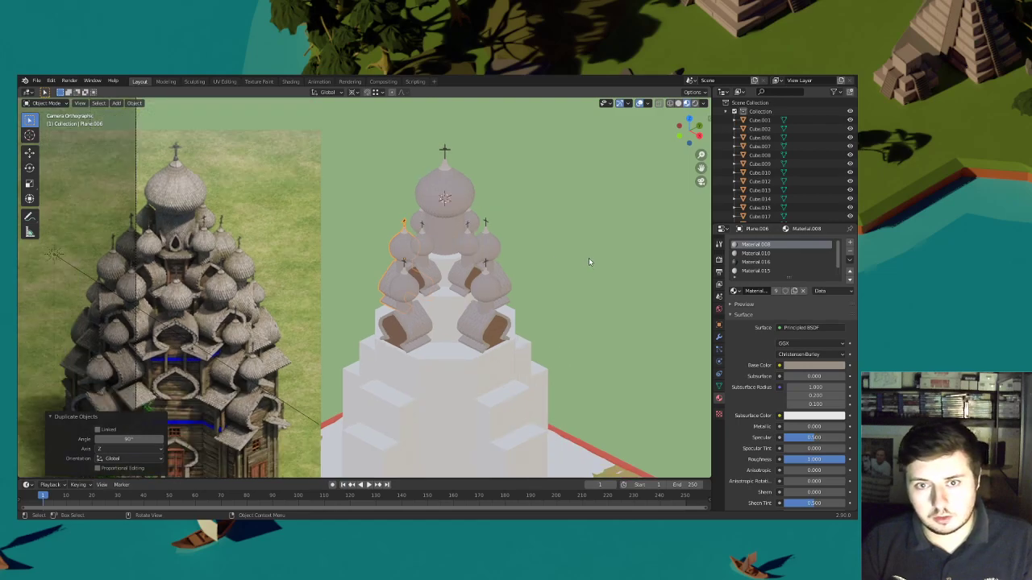
scroll(581, 271, "down", 2)
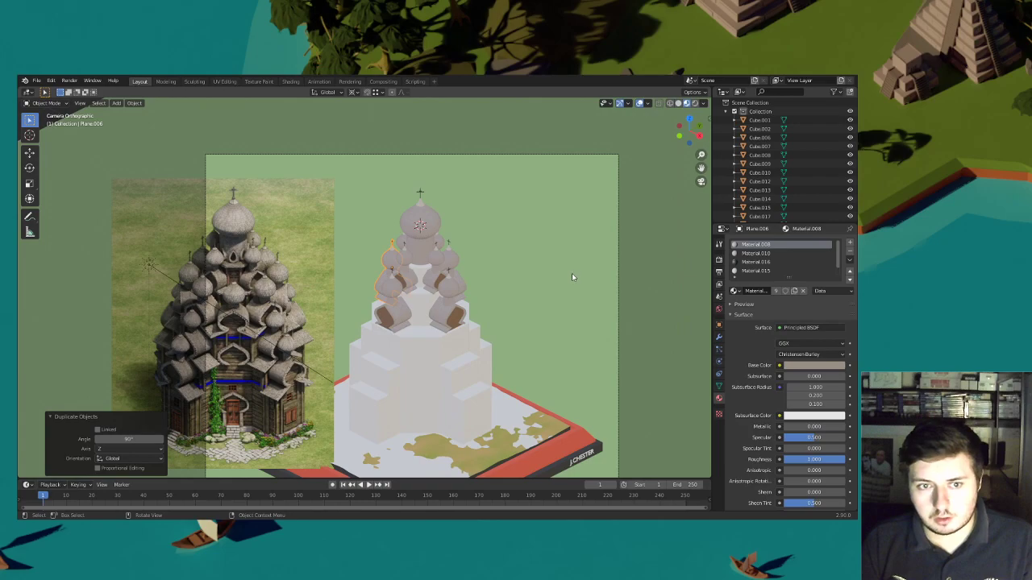
scroll(425, 323, "up", 3)
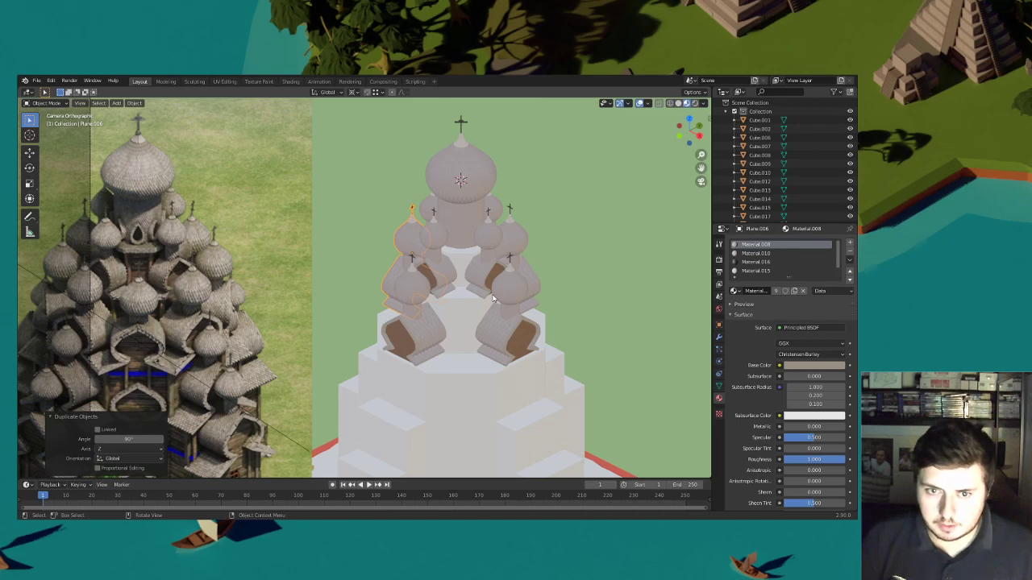
left_click(425, 320)
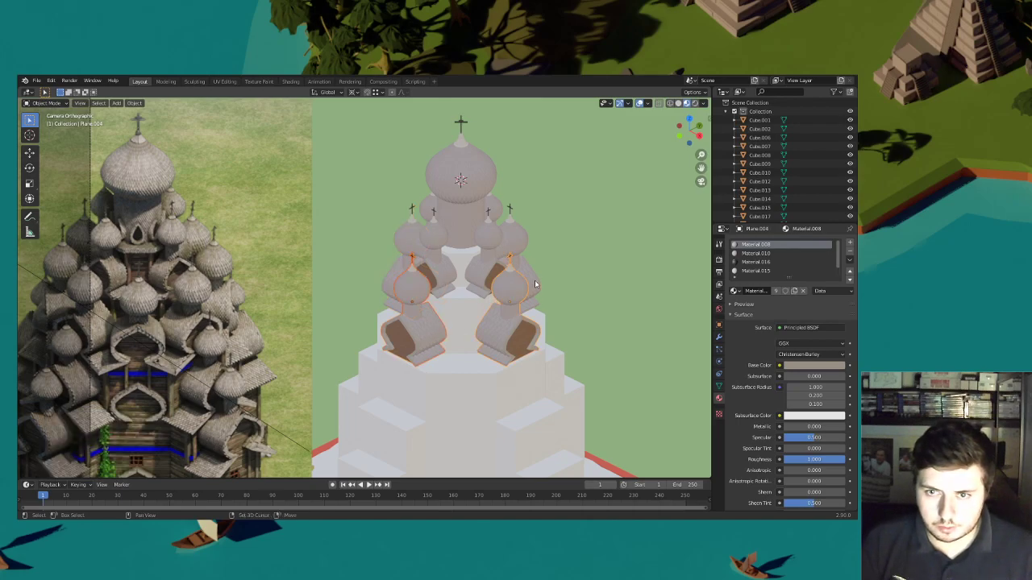
scroll(489, 294, "up", 4)
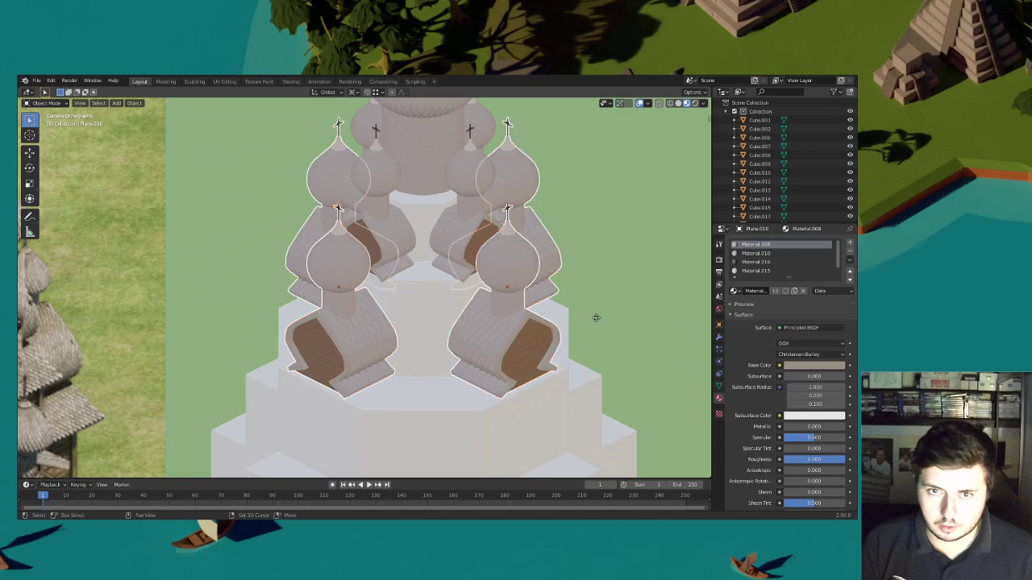
key("shift+d")
key("s")
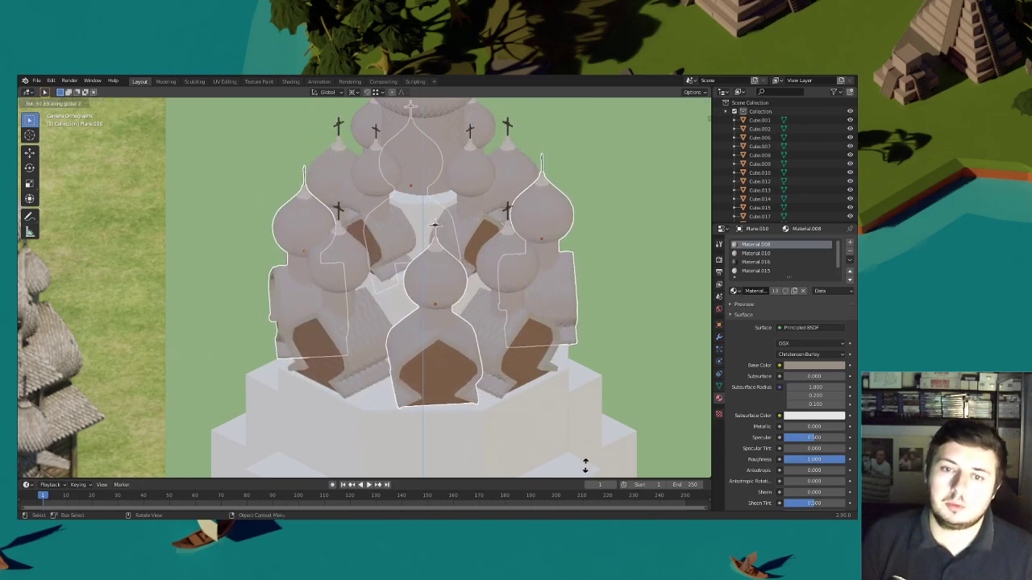
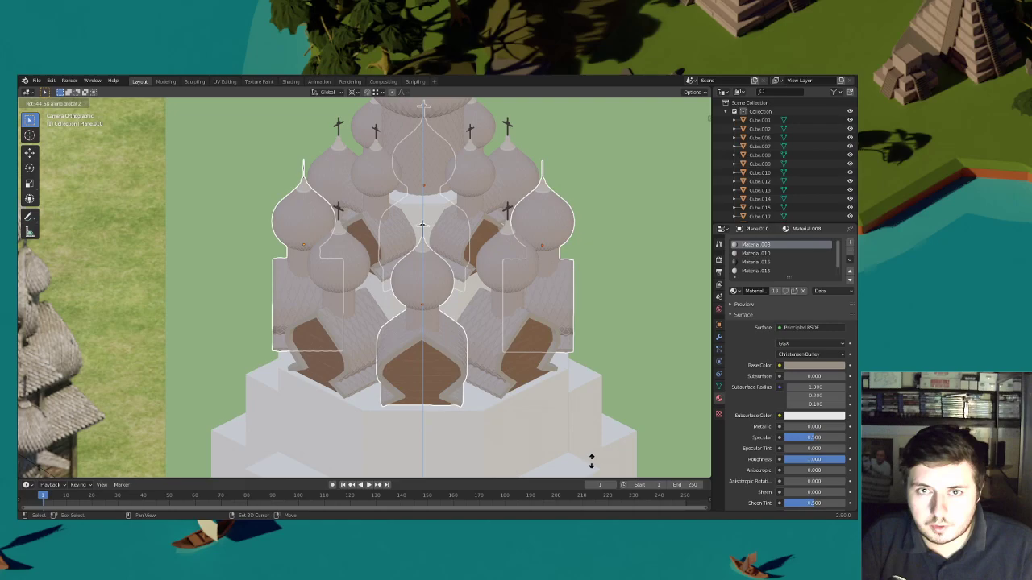
left_click(591, 461)
scroll(578, 365, "down", 5)
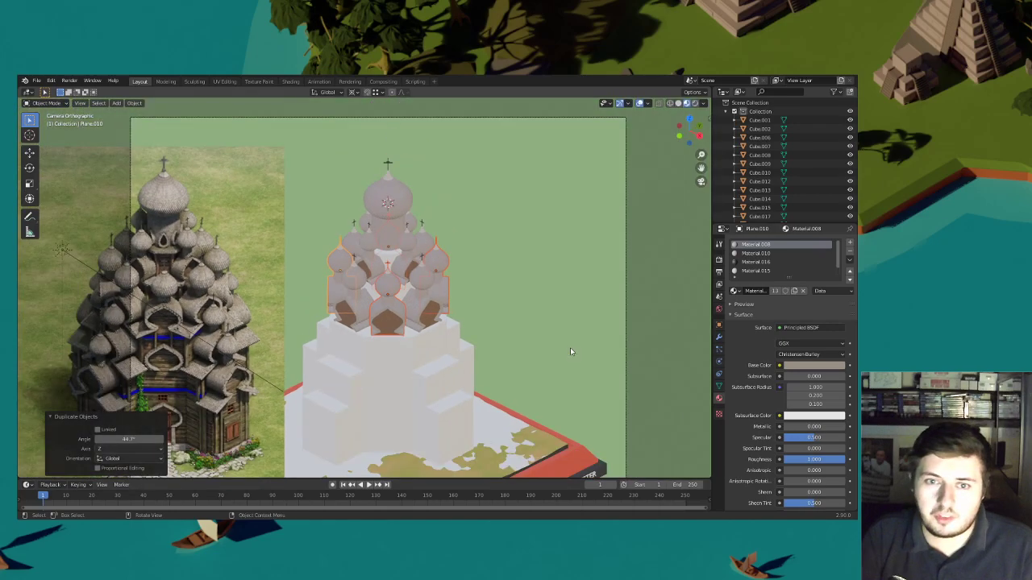
left_click(570, 348)
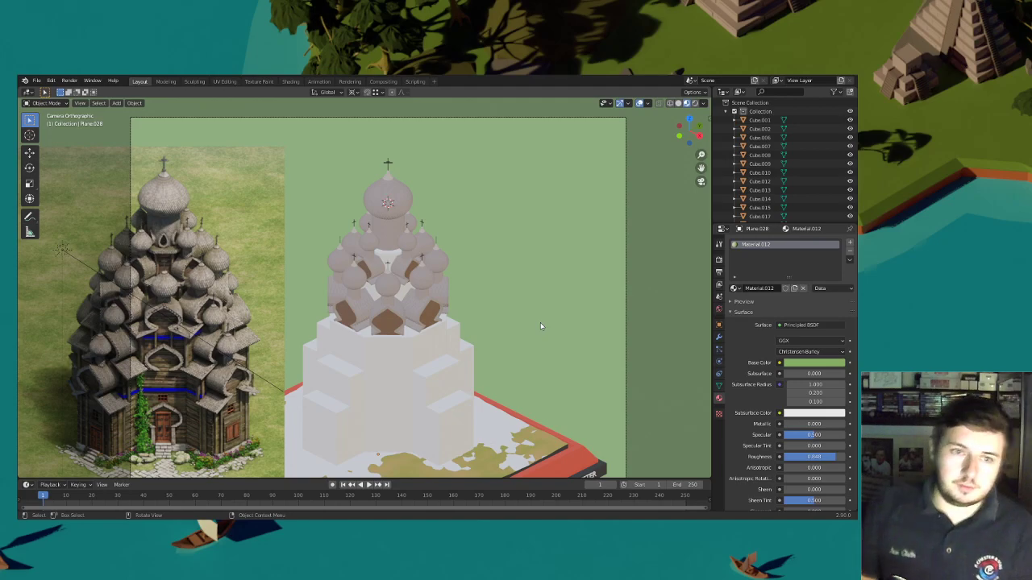
In Edit Mode on the white tower block, select the ring of ledge faces below the lower gables and move it slightly along Z
scroll(459, 365, "up", 2)
middle_click_drag(460, 364, 462, 317, "shift")
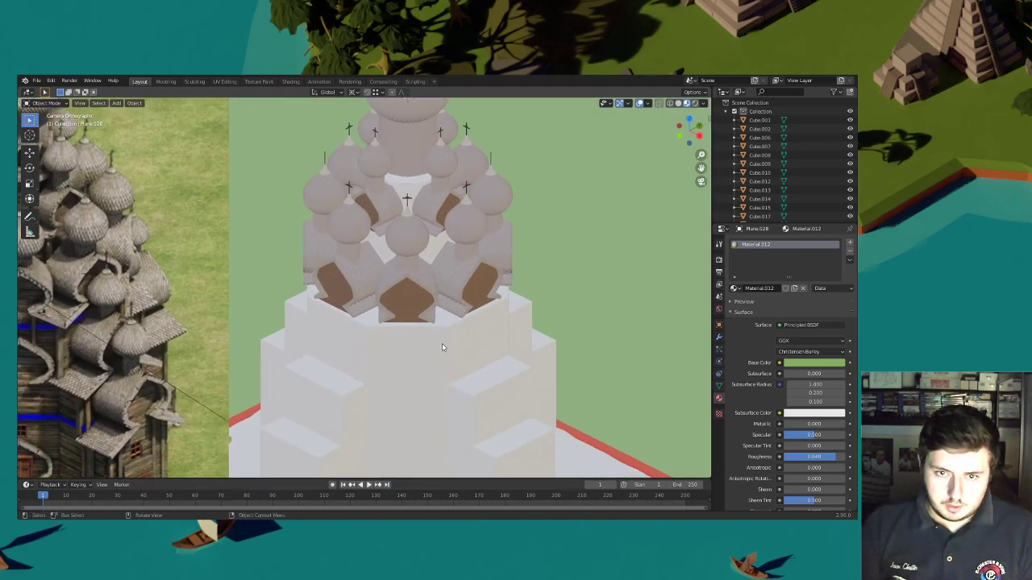
left_click(444, 346)
left_click(62, 104)
left_click(60, 122)
scroll(379, 277, "up", 3)
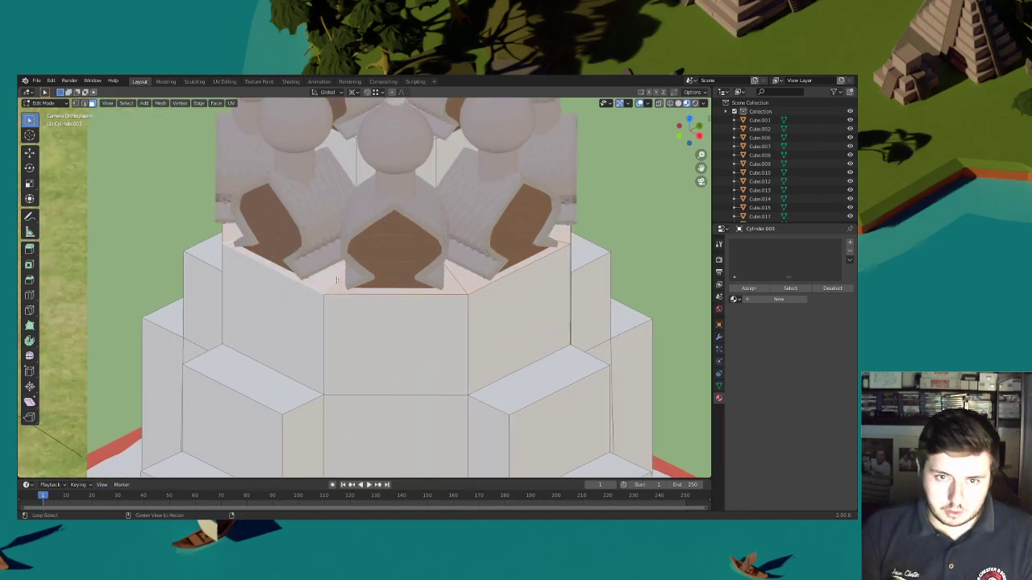
scroll(335, 279, "up", 2)
key("g")
key("z")
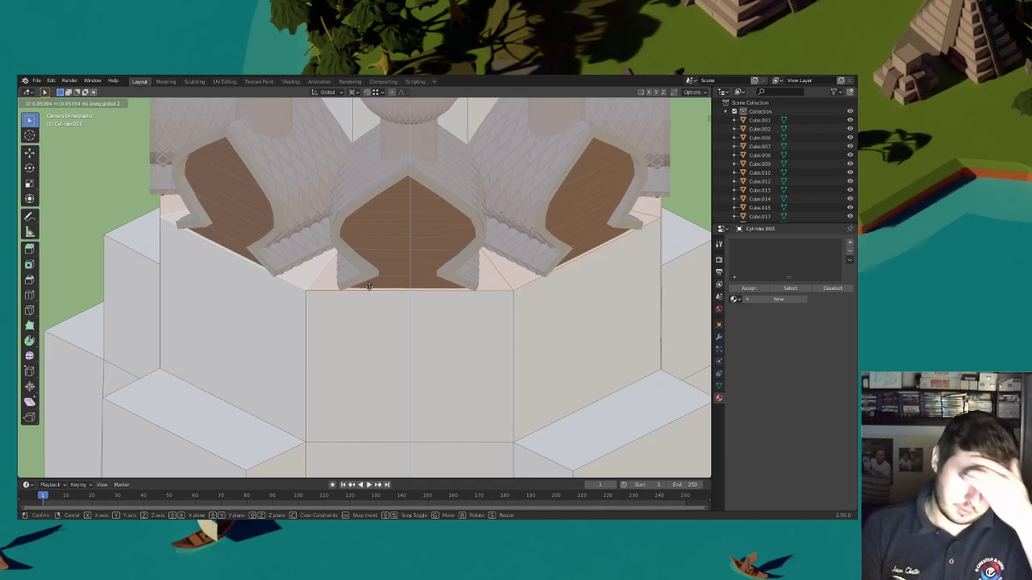
left_click(369, 287)
Select the tower block's entire linked geometry and scale it slightly in X and Y only, keeping its height
scroll(425, 326, "down", 5)
key("ctrl+l")
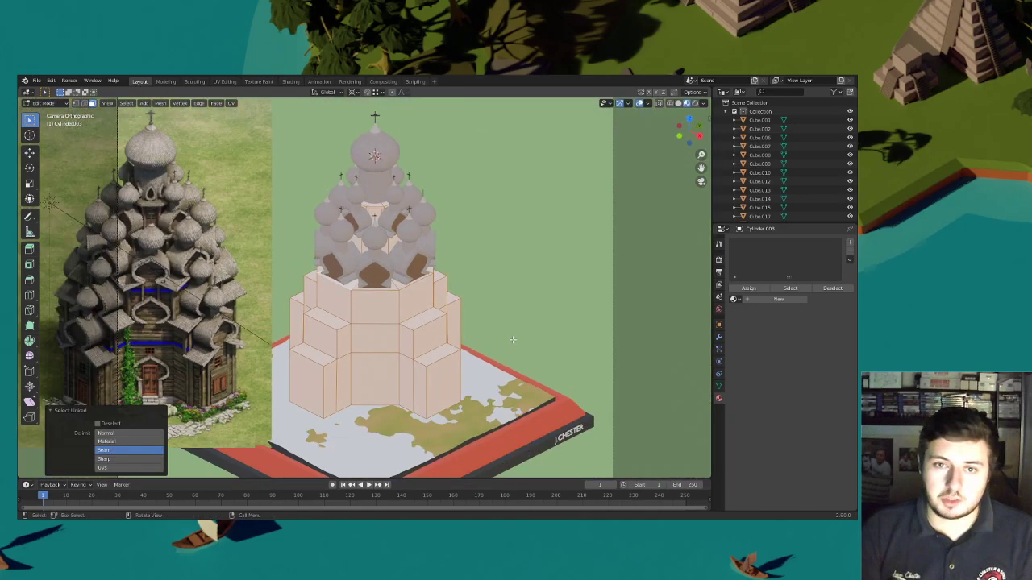
scroll(512, 339, "up", 3)
key("s")
key("z")
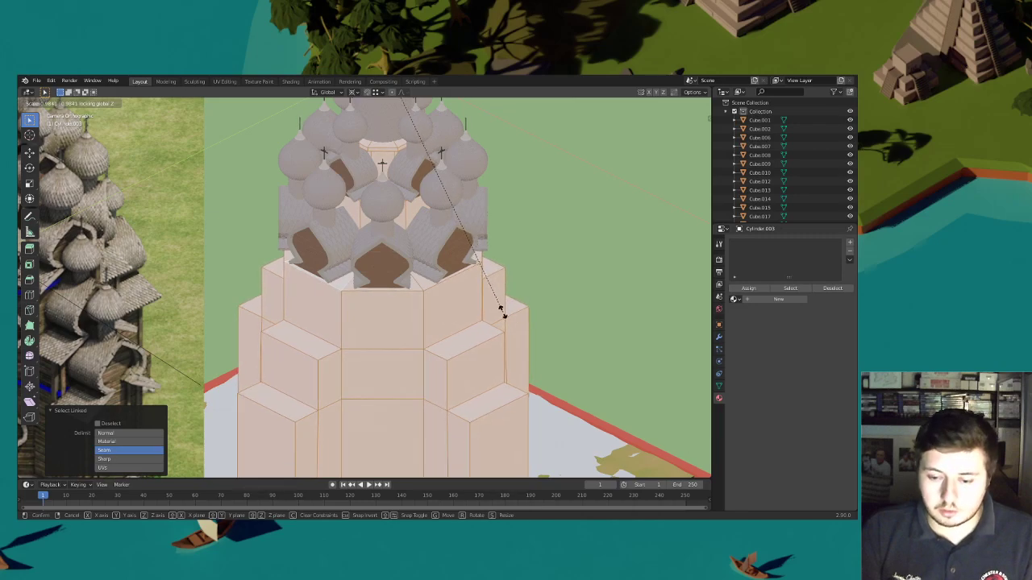
left_click(503, 314)
Move the selected tower geometry slightly along Z to fit beneath the lower gables
scroll(498, 314, "down", 2)
middle_click_drag(476, 300, 456, 308)
scroll(451, 272, "up", 7)
mouse_move(455, 308)
middle_mouse_down()
mouse_move(452, 297)
mouse_move(420, 292)
mouse_move(449, 293)
middle_mouse_up()
key("g")
key("z")
left_click(452, 301)
Select the ledge face ring under the lower gables and raise it about 0.0555 m along Z
scroll(417, 282, "up", 1)
left_click(417, 276, "alt")
scroll(438, 284, "up", 3)
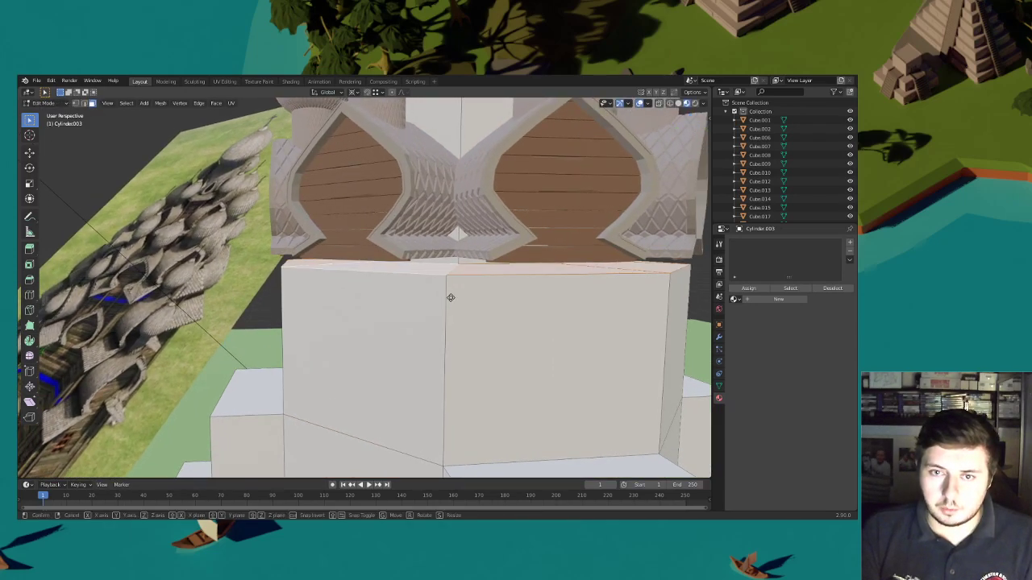
key("g")
key("z")
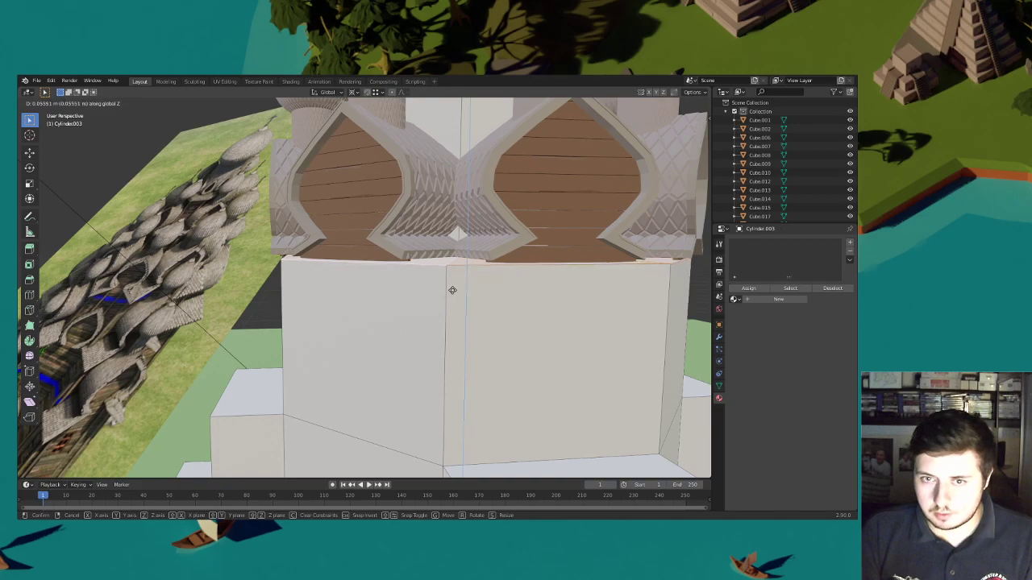
left_click(452, 291)
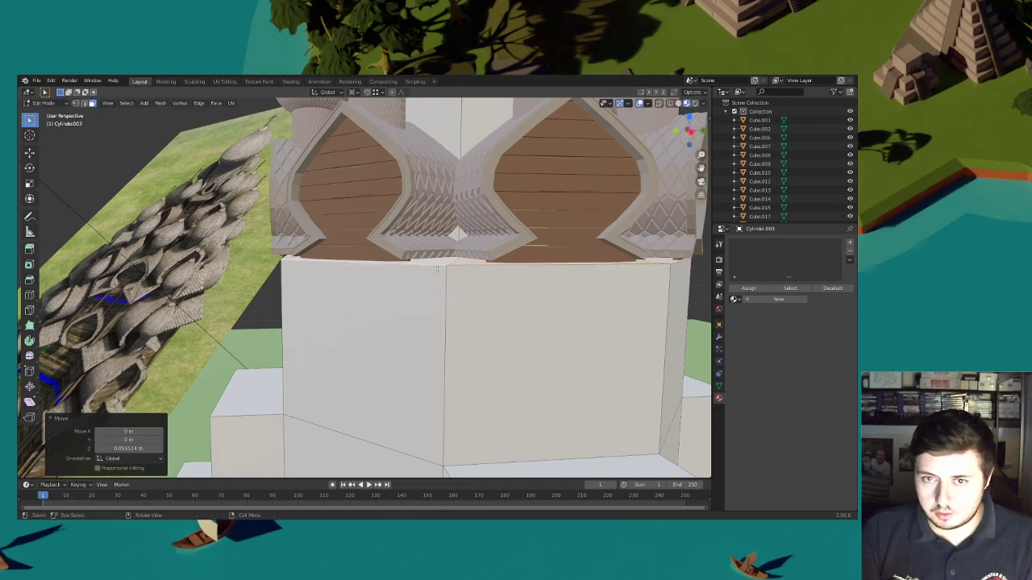
middle_click_drag(419, 268, 465, 286)
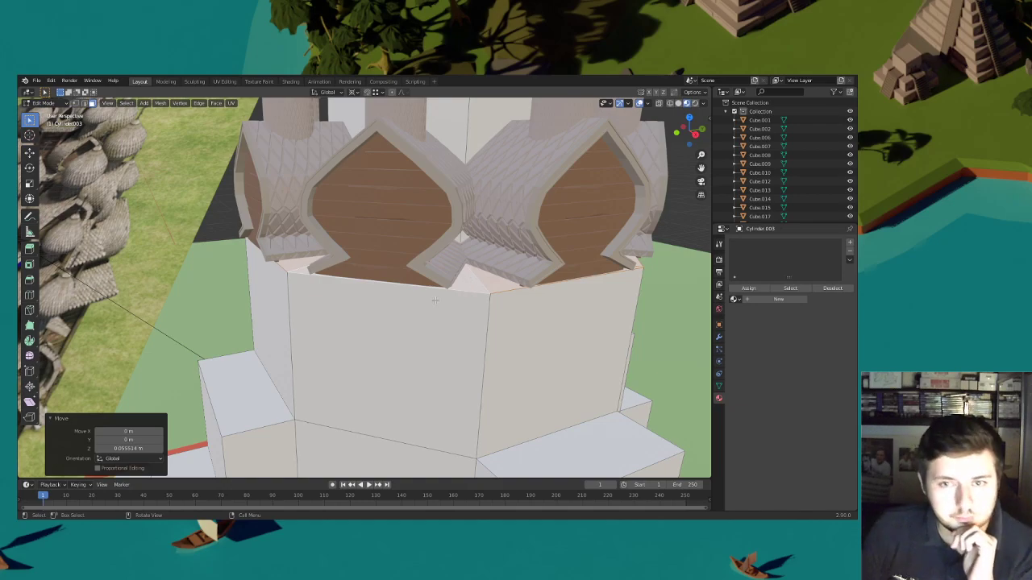
scroll(339, 292, "down", 3)
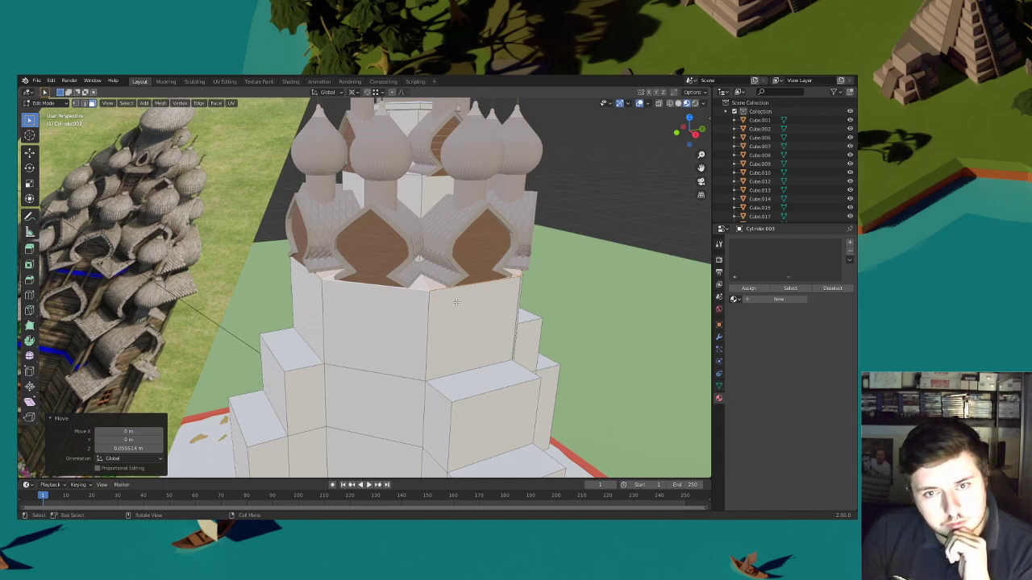
Add five evenly spaced vertical loop cuts to each of two adjacent sides of the upper tower block
scroll(456, 302, "up", 5)
key("ctrl+r")
scroll(408, 294, "up", 3)
scroll(408, 293, "up", 1)
left_click(409, 293)
right_click(409, 294)
middle_click_drag(409, 294, 483, 279)
key("ctrl+r")
scroll(306, 277, "up", 4)
left_click(307, 277)
right_click(306, 276)
middle_click_drag(307, 276, 374, 281)
Continue around the upper tower block, adding five vertical loop cuts to each of the next three sides
key("ctrl+r")
scroll(275, 282, "up", 4)
left_click(275, 282)
right_click(275, 283)
middle_click_drag(275, 282, 376, 291)
key("ctrl+r")
scroll(324, 284, "up", 4)
left_click(325, 284)
right_click(325, 283)
scroll(325, 283, "down", 2)
key("ctrl+r")
scroll(375, 291, "up", 4)
left_click(375, 291)
right_click(376, 291)
middle_click_drag(494, 292, 458, 292)
Add five vertical loop cuts to each of the three remaining uncut sides of the upper tower block
key("ctrl+r")
scroll(458, 292, "up", 3)
key("ctrl+z")
key("ctrl+r")
scroll(465, 296, "up", 4)
left_click(465, 296)
left_click(465, 296)
middle_click_drag(486, 295, 368, 281)
key("ctrl+r")
scroll(327, 274, "up", 4)
left_click(327, 274)
left_click(327, 274)
mouse_move(433, 282)
middle_mouse_down()
mouse_move(344, 279)
mouse_move(442, 292)
middle_mouse_up()
key("ctrl+r")
scroll(368, 281, "up", 4)
left_click(367, 282)
left_click(368, 282)
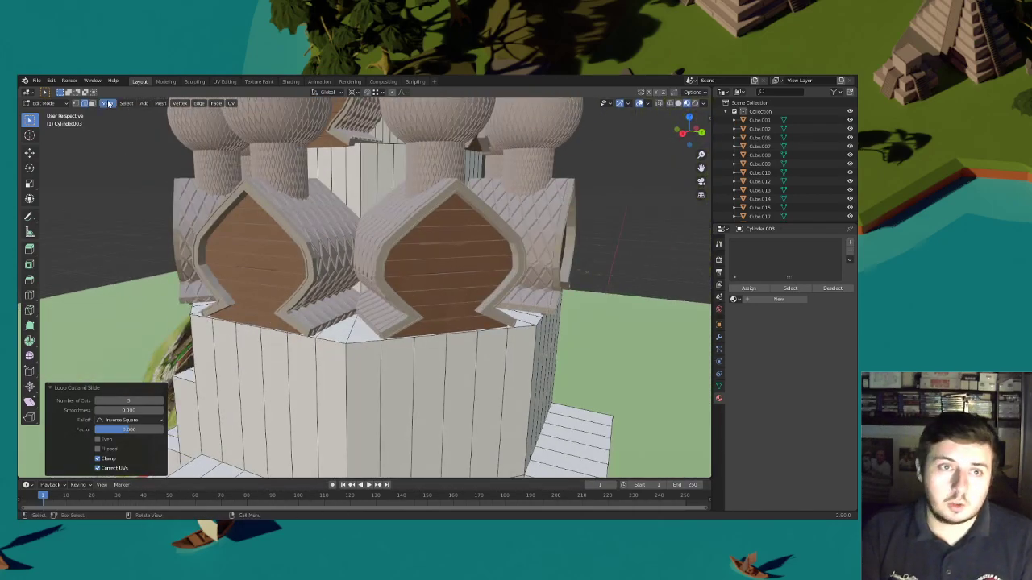
Select the ledge's inner edge loop in wireframe display, switch to solid shading and move the loop along Z
middle_click_drag(434, 234, 456, 297)
middle_click_drag(414, 329, 413, 292)
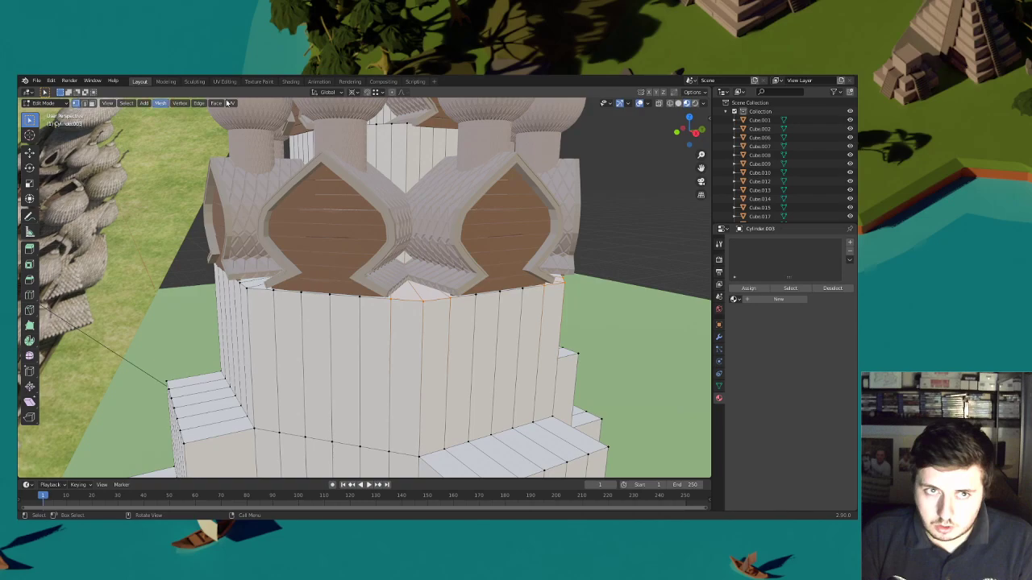
left_click(670, 104)
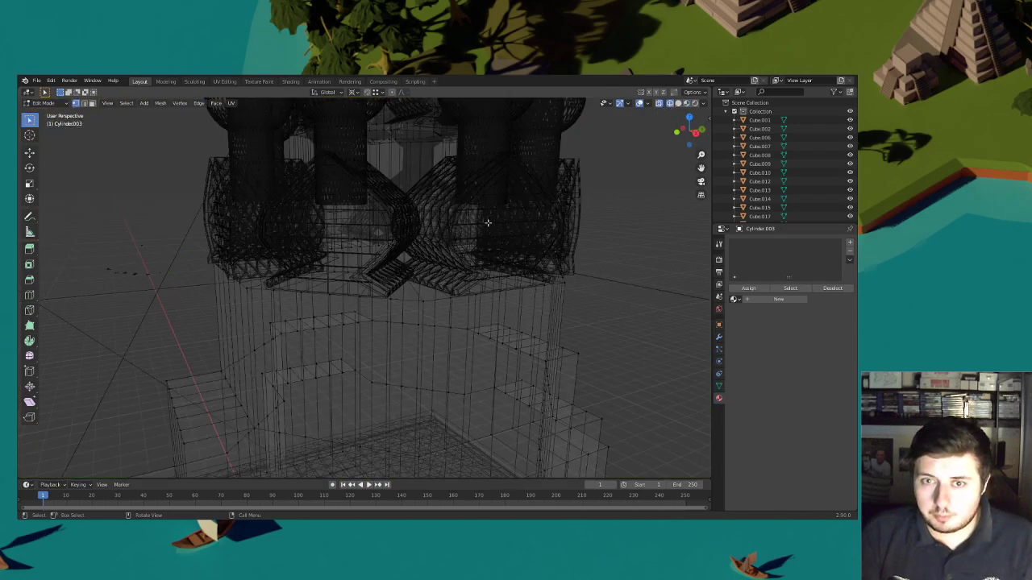
left_click(406, 276, "alt")
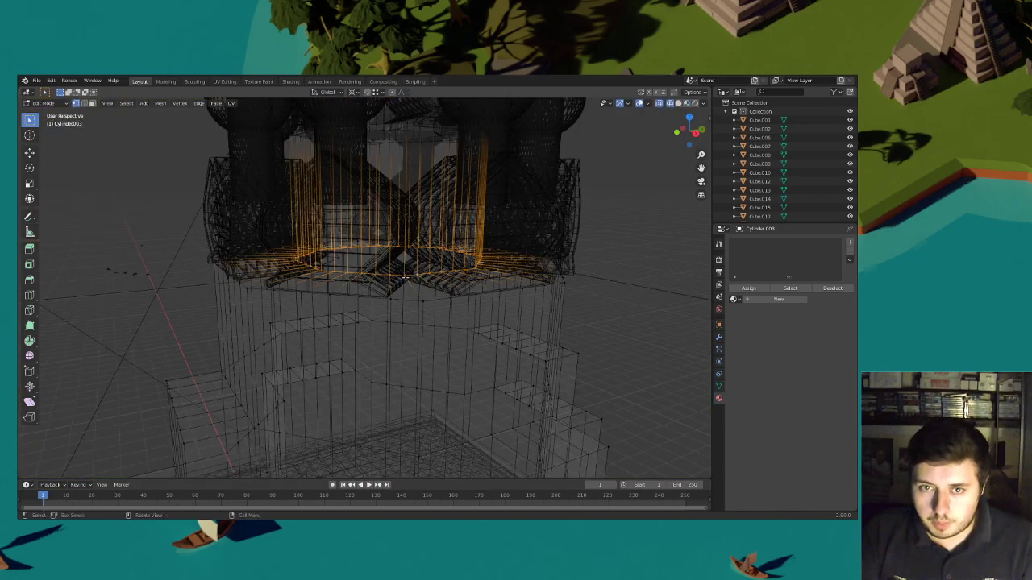
left_click(678, 104)
key("g")
key("z")
left_click(553, 213)
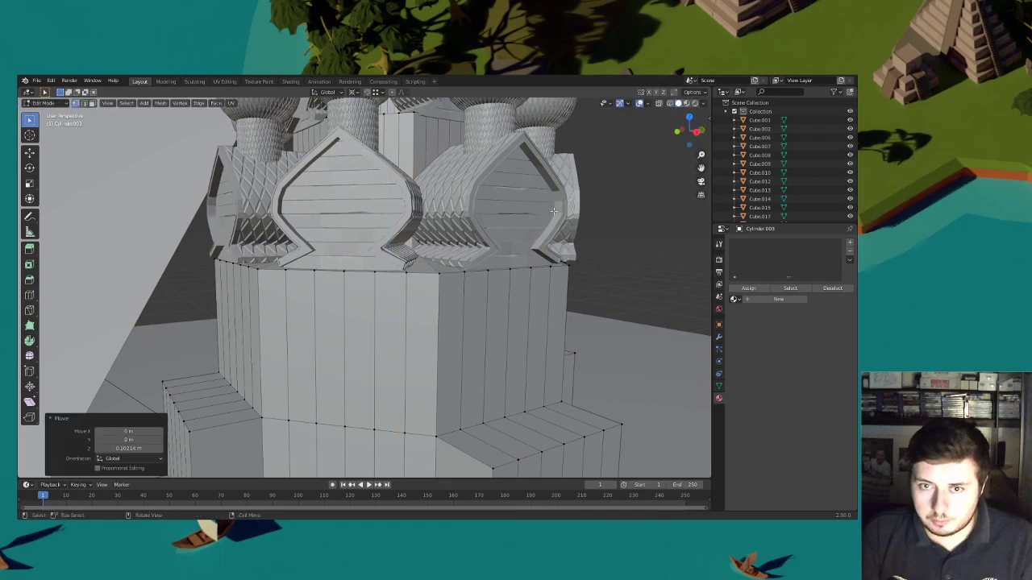
Select the ledge faces at the tower corners between the gables and extrude them along their normals
middle_click_drag(435, 269, 395, 300)
left_click(338, 316, "shift")
middle_click_drag(339, 316, 394, 307)
left_click(286, 306, "shift")
middle_click_drag(285, 306, 460, 278)
right_click(460, 278)
left_click(460, 279)
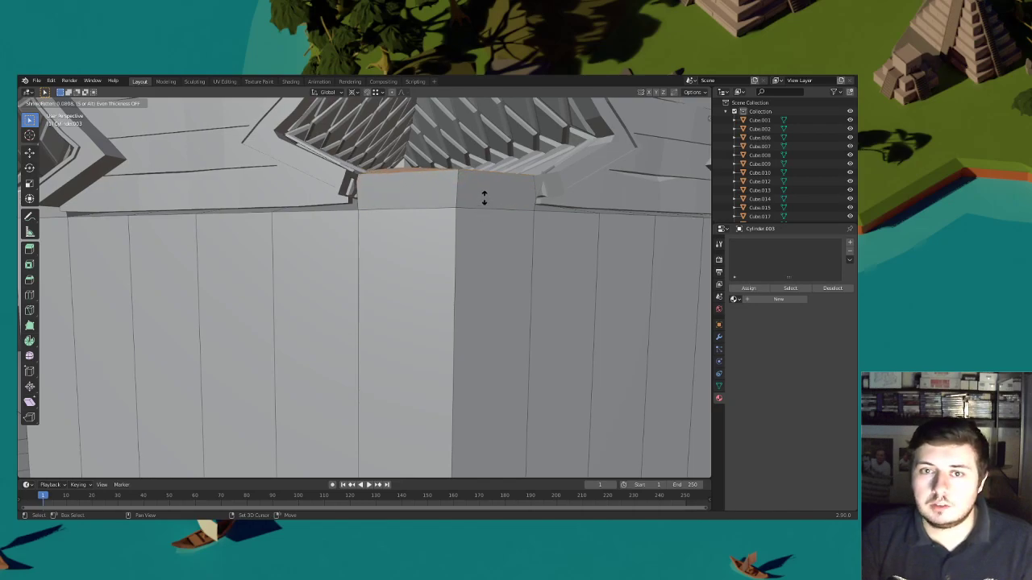
left_click(487, 205)
Select the outer vertical faces of the corner ledges between the gables and extrude them outward about 0.07 m
middle_click_drag(489, 207, 477, 272)
left_click(471, 302)
left_click(393, 296, "shift")
scroll(382, 287, "down", 6)
mouse_move(383, 287)
middle_mouse_down()
mouse_move(418, 294)
mouse_move(285, 286)
mouse_move(332, 300)
mouse_move(264, 295)
mouse_move(382, 277)
middle_mouse_up()
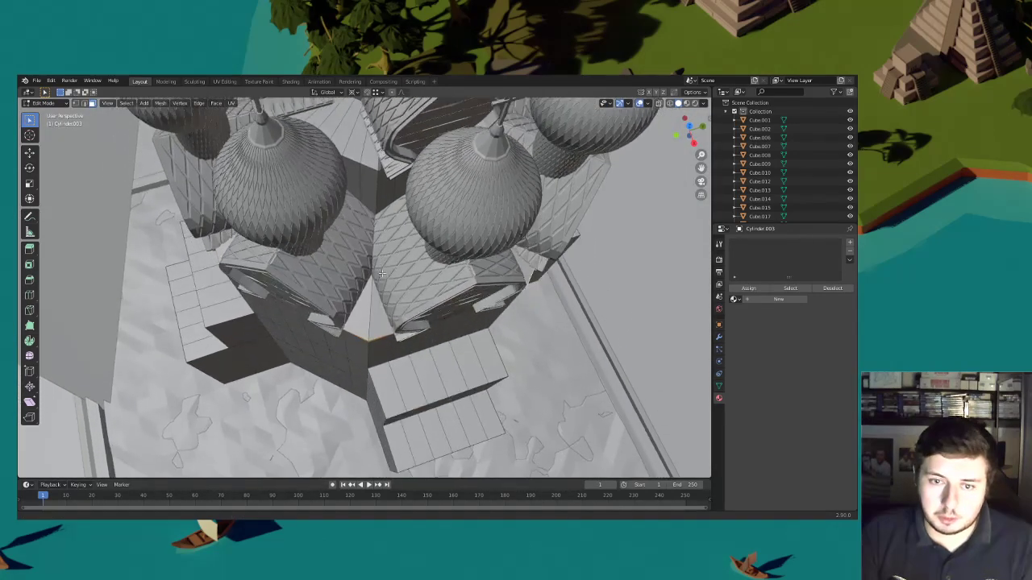
scroll(382, 277, "up", 4)
middle_click_drag(406, 384, 409, 296, "shift")
right_click(409, 296)
left_click(409, 296)
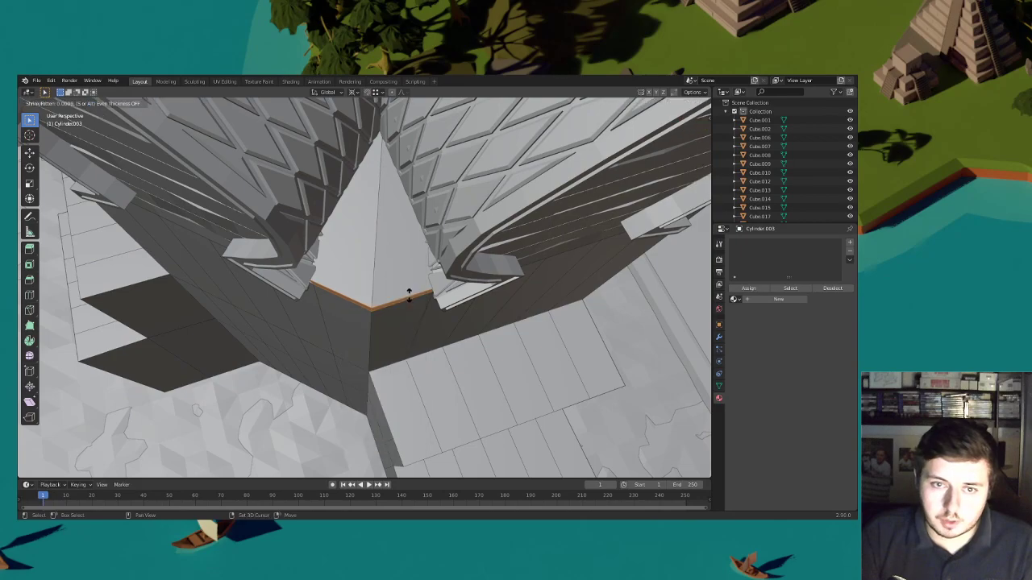
left_click(414, 113)
Change the transform pivot point and scale the extruded corner ledge faces to about 0.87 along Z
middle_click_drag(413, 113, 564, 278)
key("s")
key("z")
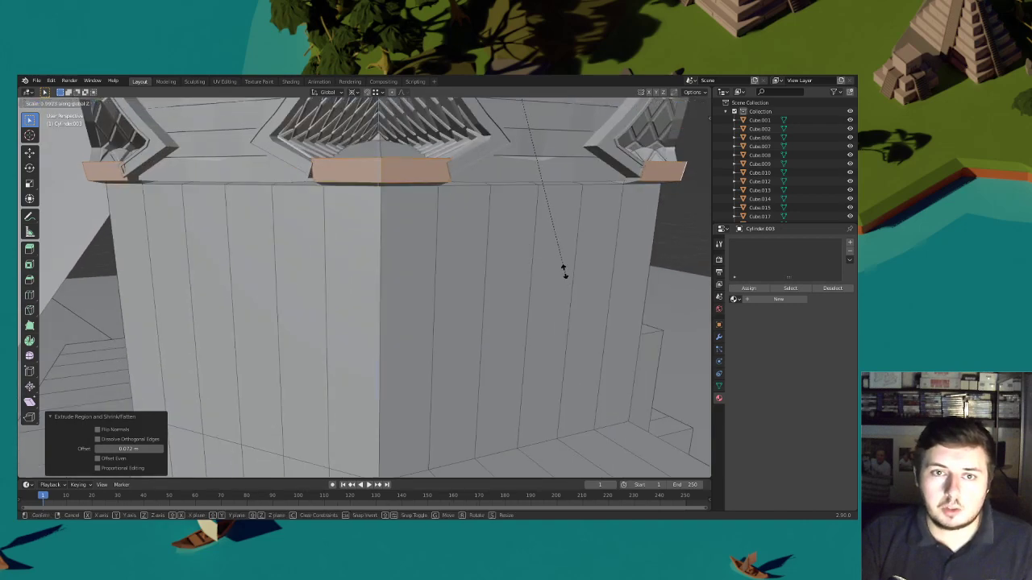
right_click(559, 269)
left_click(355, 92)
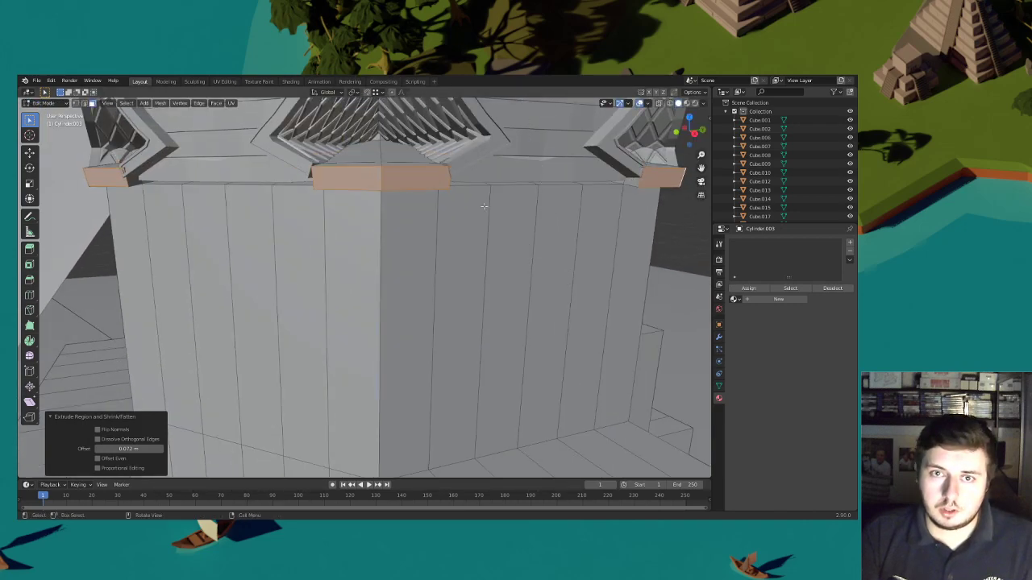
key("s")
key("z")
left_click(524, 228)
Raise the extruded corner ledge faces about 0.018 m along Z
key("g")
key("z")
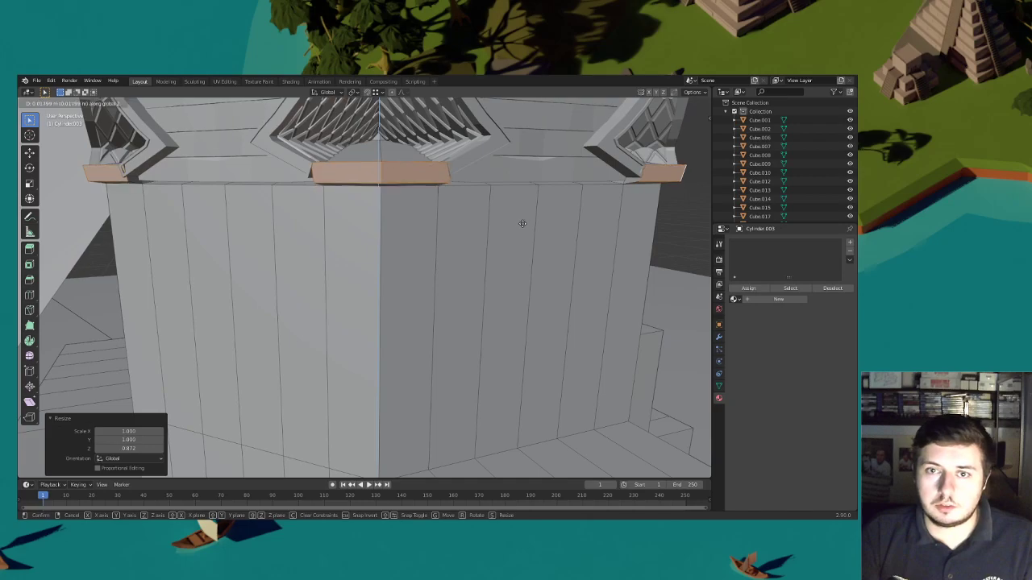
left_click(523, 223)
middle_click_drag(529, 226, 357, 226)
In vertex mode, slide the upper vertices at the ends of the corner ledges along their edges
key("1")
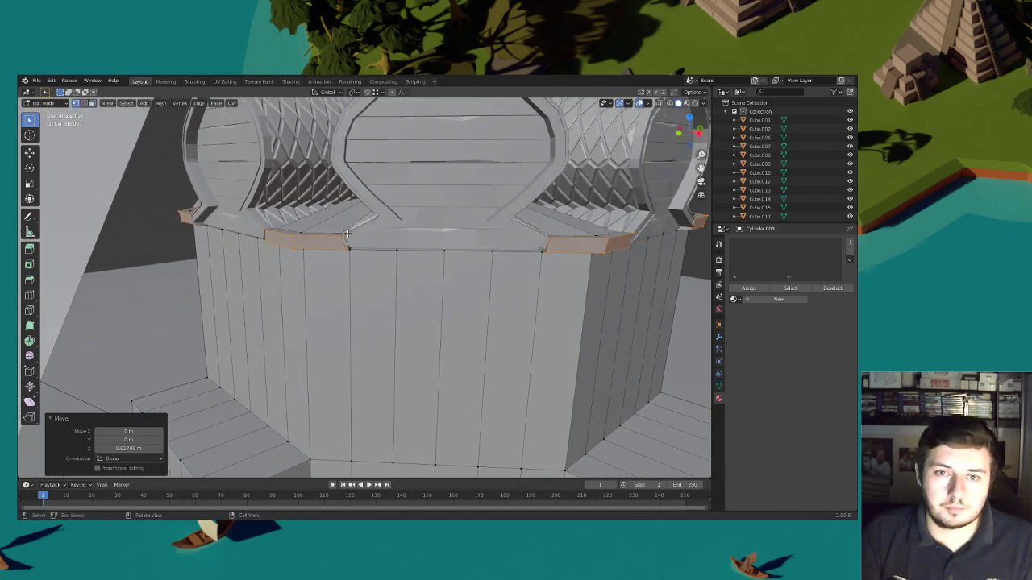
key("alt+a")
scroll(348, 234, "up", 3)
key("shift+v")
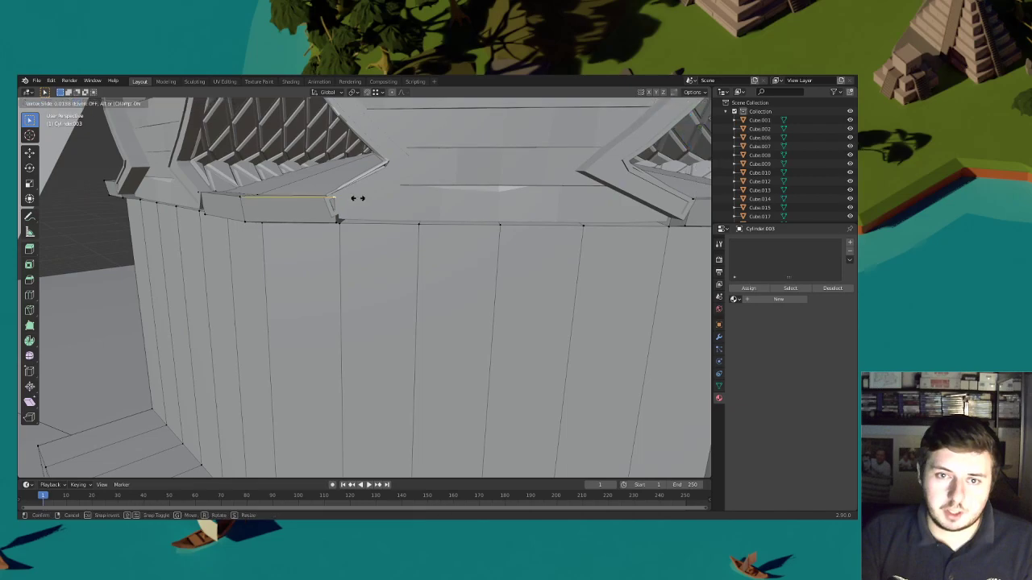
left_click(349, 198)
scroll(348, 198, "down", 1)
middle_click_drag(337, 199, 371, 232)
key("g")
key("g")
left_click(362, 225)
middle_click_drag(148, 224, 255, 272)
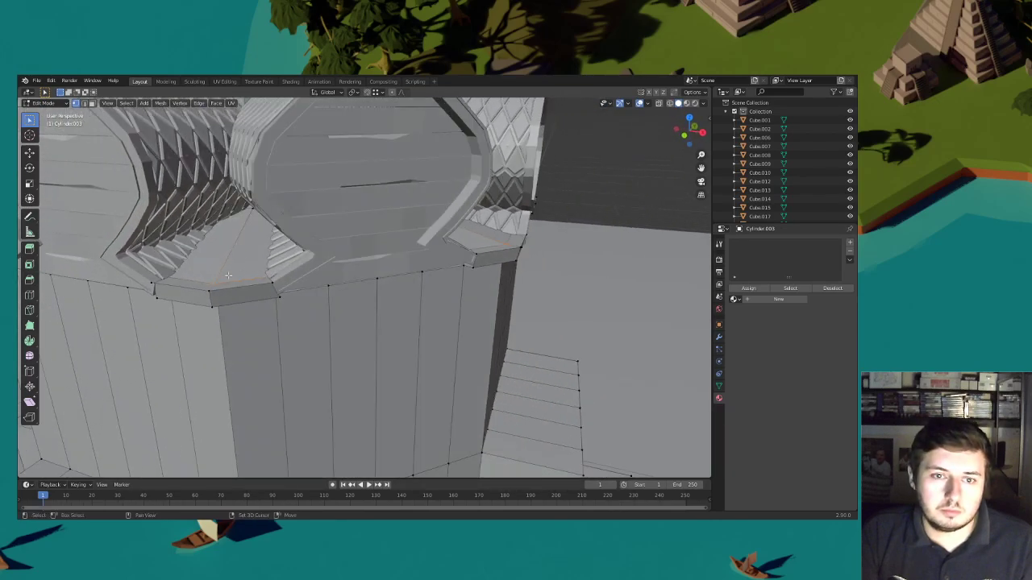
Move the selected upper edges of the corner ledges up about 0.019 m along Z
middle_click_drag(166, 272, 334, 258)
middle_click_drag(439, 247, 498, 287)
middle_click_drag(606, 277, 390, 256)
key("g")
key("z")
left_click(438, 257)
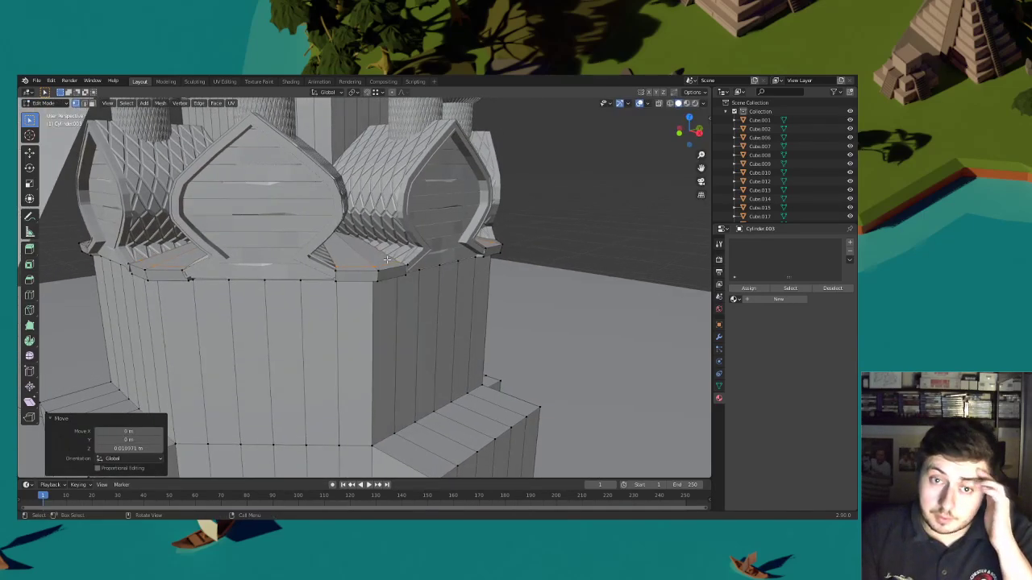
Return to object mode and display the church in material preview shading
scroll(390, 256, "down", 4)
key("Tab")
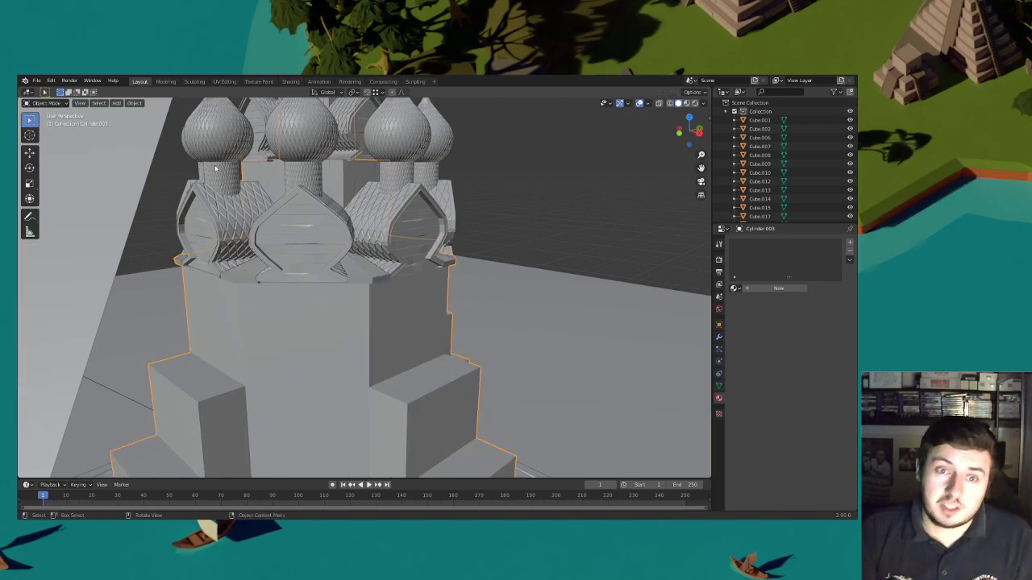
left_click(546, 211)
left_click(686, 103)
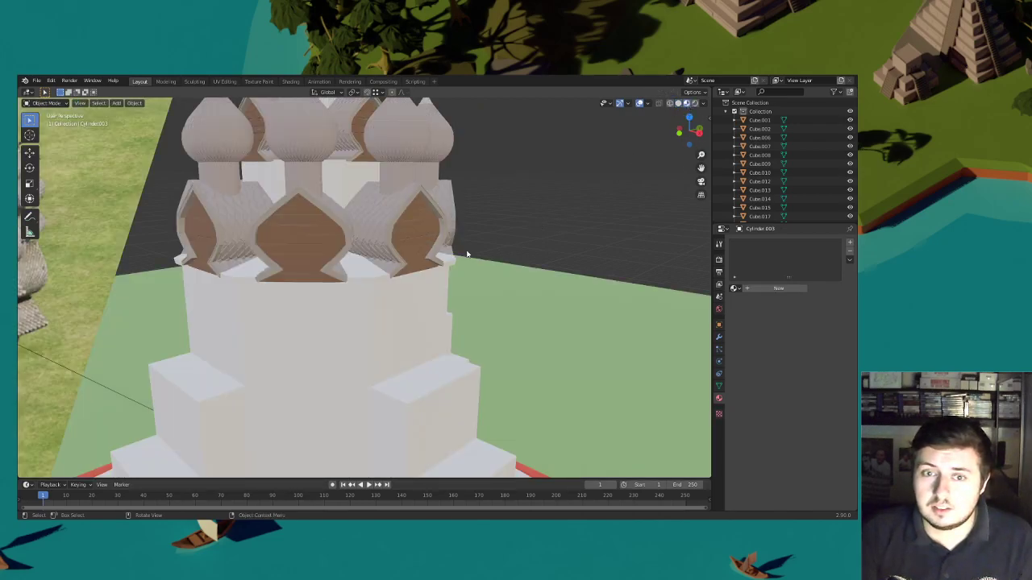
scroll(447, 262, "down", 3)
scroll(444, 264, "up", 3)
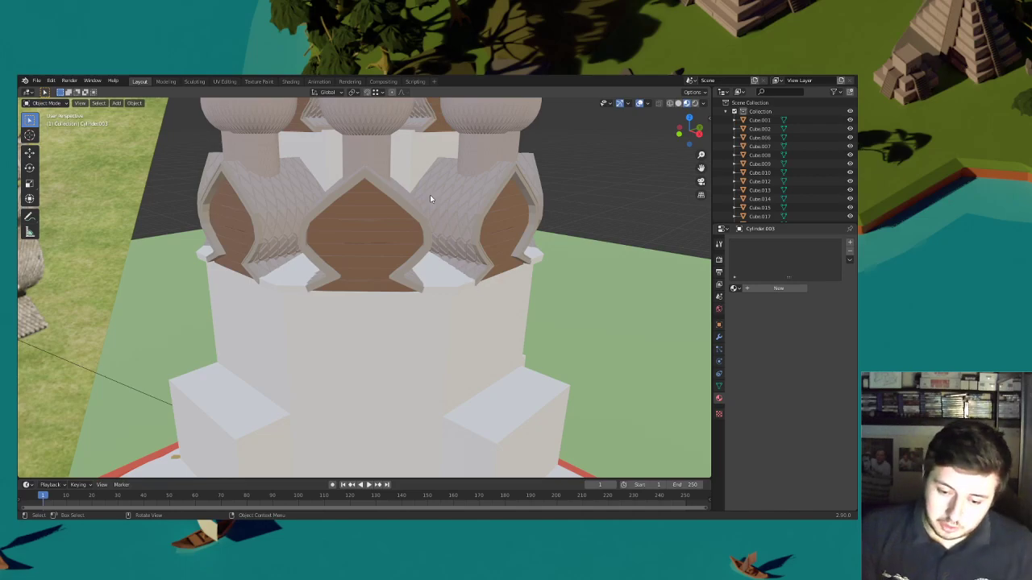
scroll(358, 207, "down", 2)
scroll(358, 207, "down", 2)
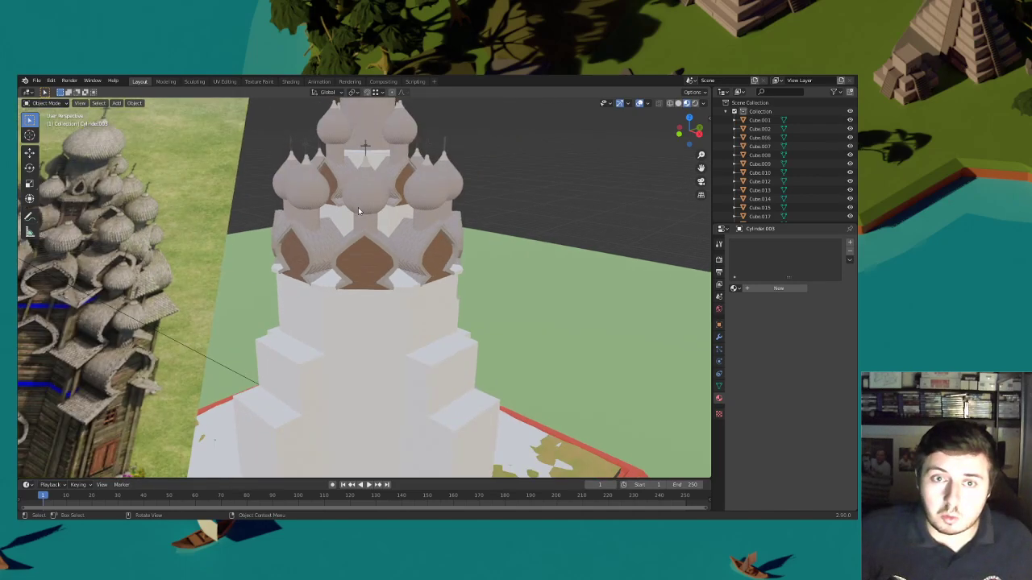
Save the project file
left_click(37, 81)
left_click(60, 140)
scroll(420, 246, "down", 2)
middle_click_drag(416, 247, 430, 265)
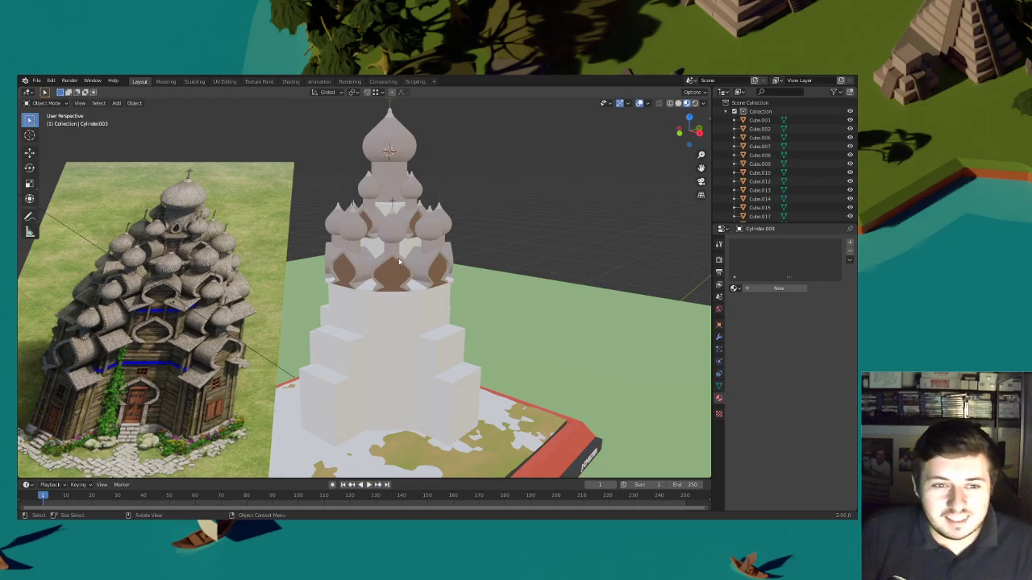
Select the turret beside the front-facing one on the upper tower and duplicate it along Y
left_click(397, 262)
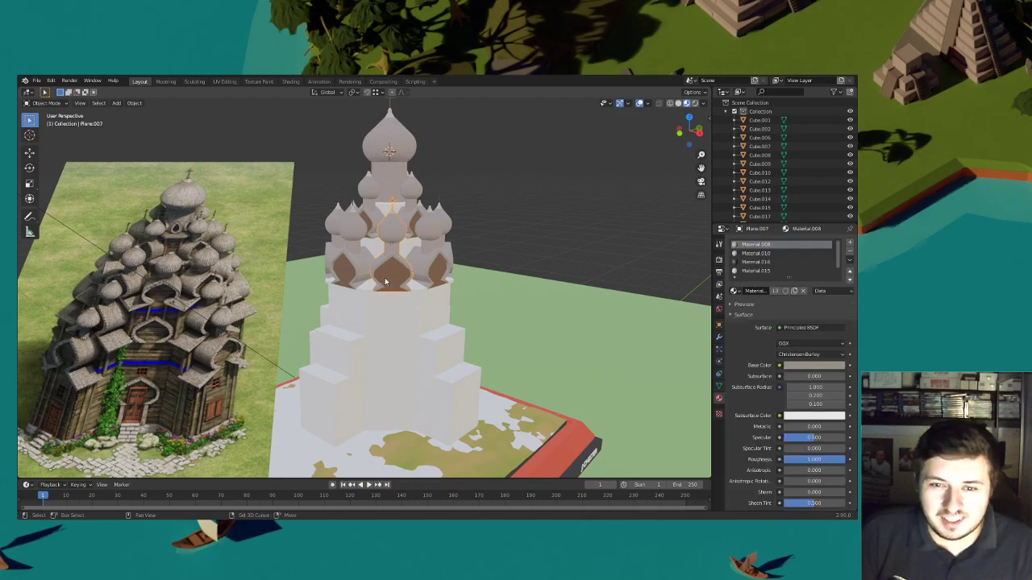
middle_click_drag(407, 276, 430, 270, "shift")
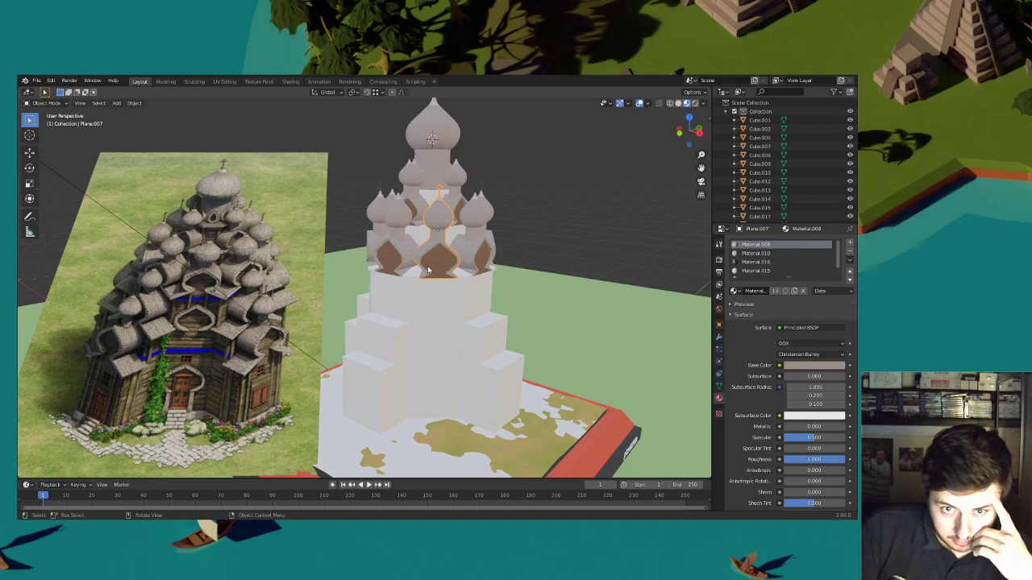
left_click(406, 254)
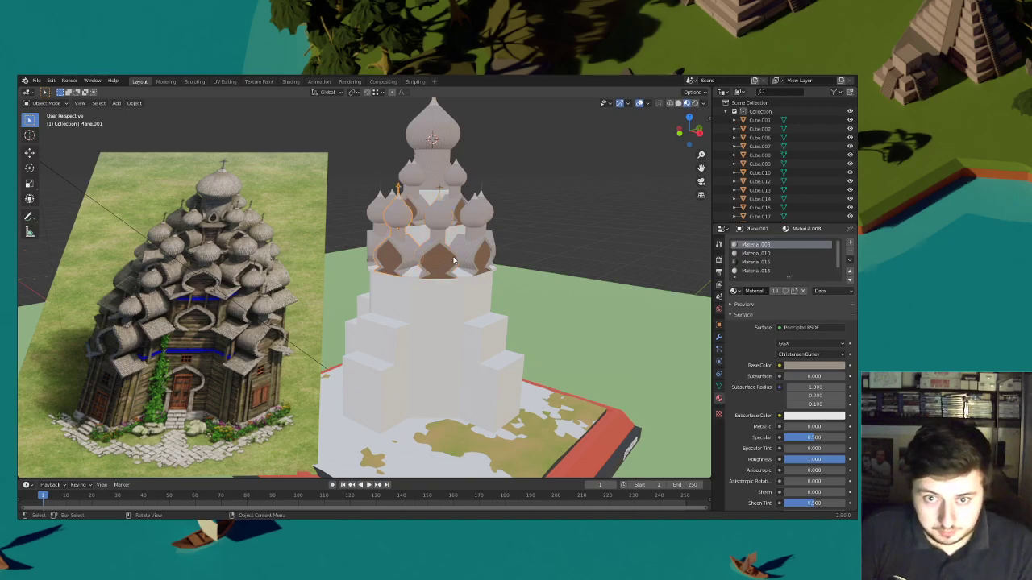
middle_click_drag(453, 261, 452, 252)
key("shift+d")
key("y")
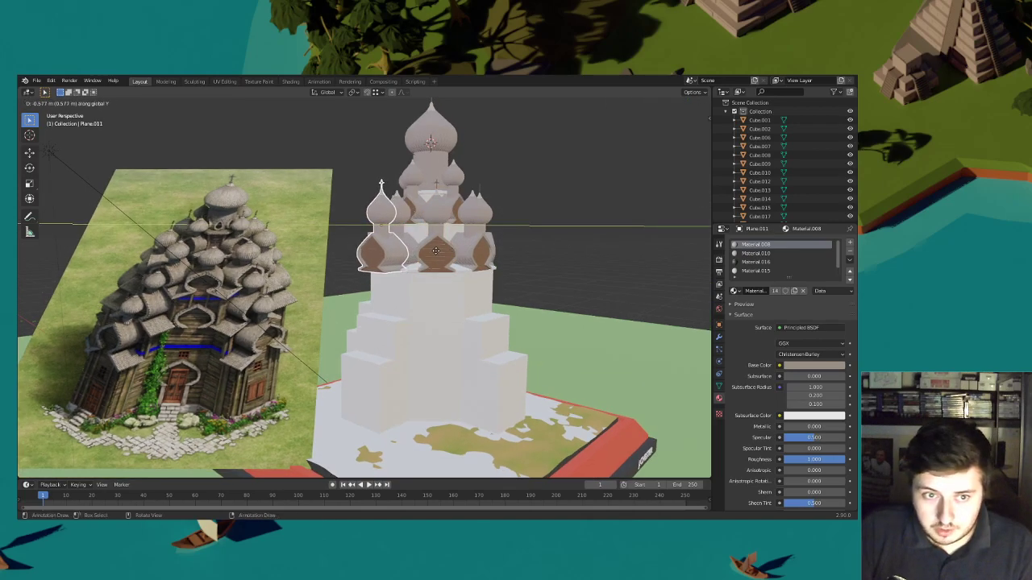
left_click(434, 250)
Shift the duplicated turret along Y and lower it about 1.09 m onto the stepped block below
middle_click_drag(434, 251, 411, 257)
scroll(405, 270, "up", 3)
key("g")
key("y")
left_click(403, 272)
key("g")
key("z")
left_click(418, 345)
middle_click_drag(418, 345, 290, 318)
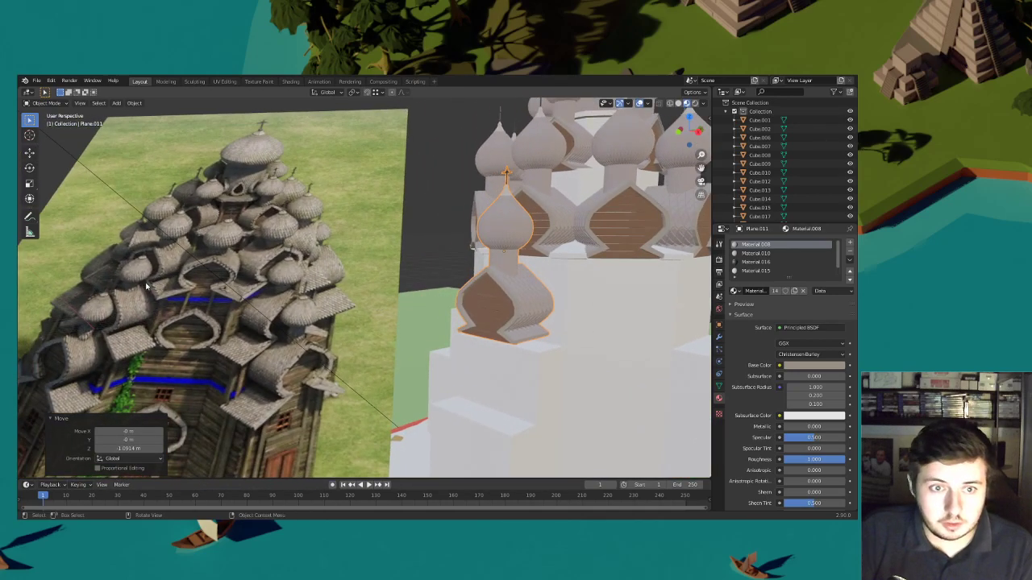
In camera view, nudge the duplicated turret along Y and adjust its height along Z against the reference image
left_click(701, 181)
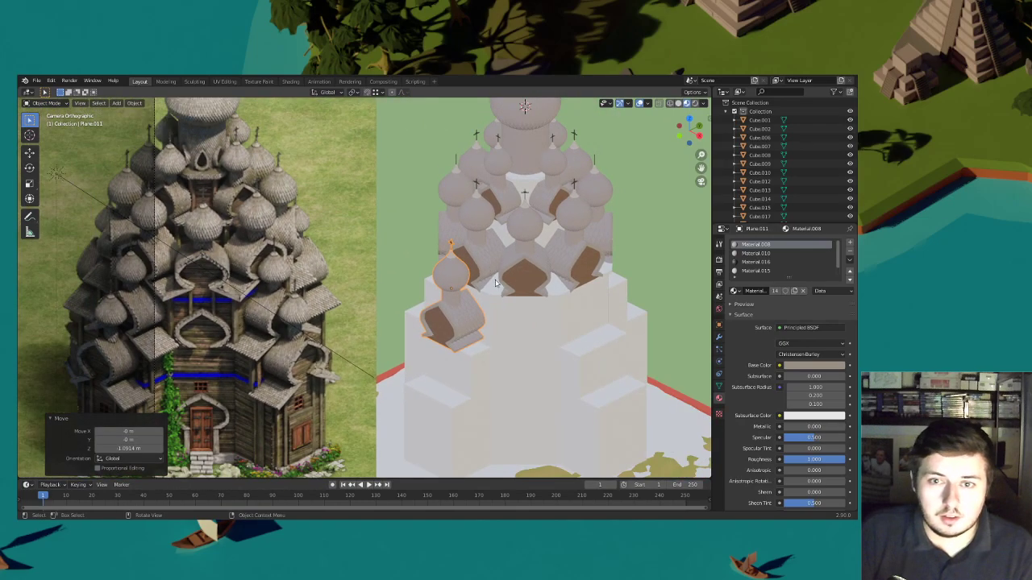
key("g")
key("z")
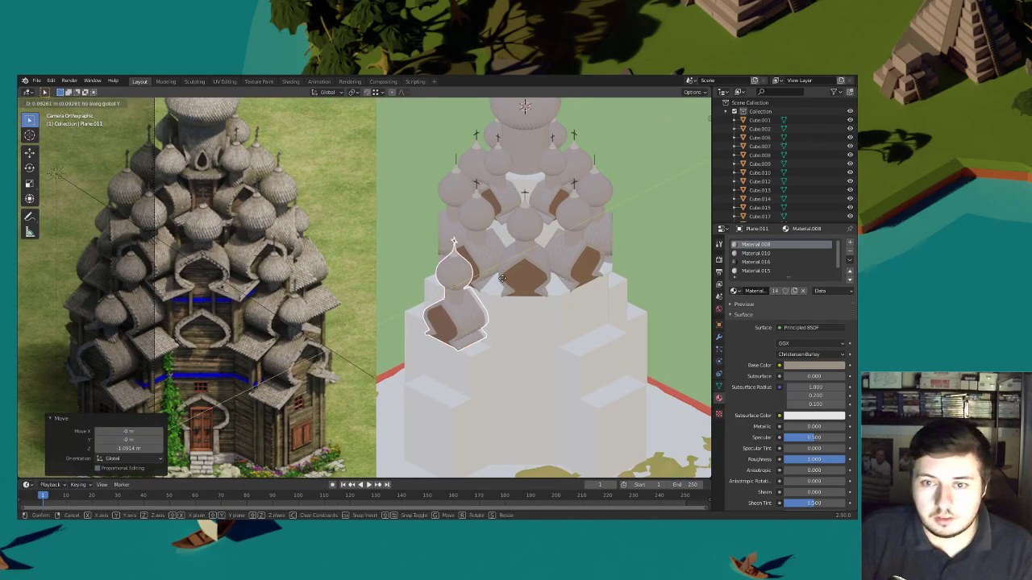
key("y")
left_click(503, 285)
key("g")
key("z")
left_click(504, 282)
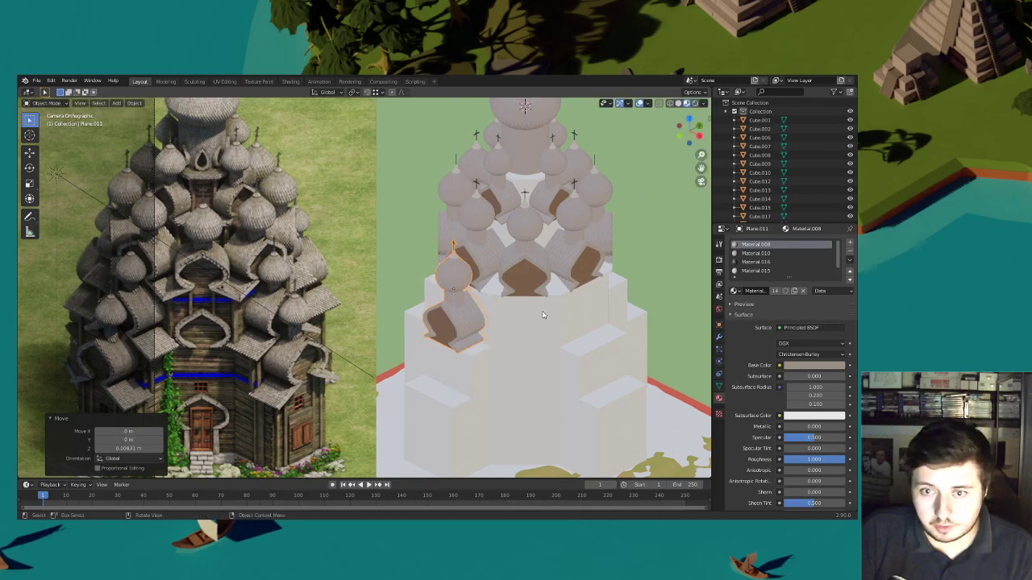
Move the duplicated turret a further 0.092 m along Y
middle_click_drag(530, 291, 530, 280, "shift")
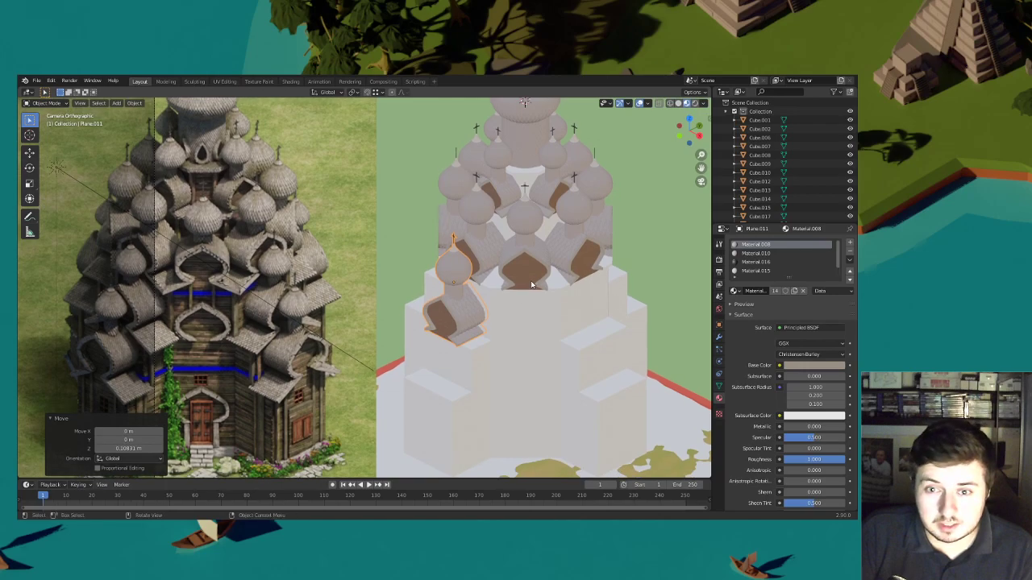
key("g")
key("z")
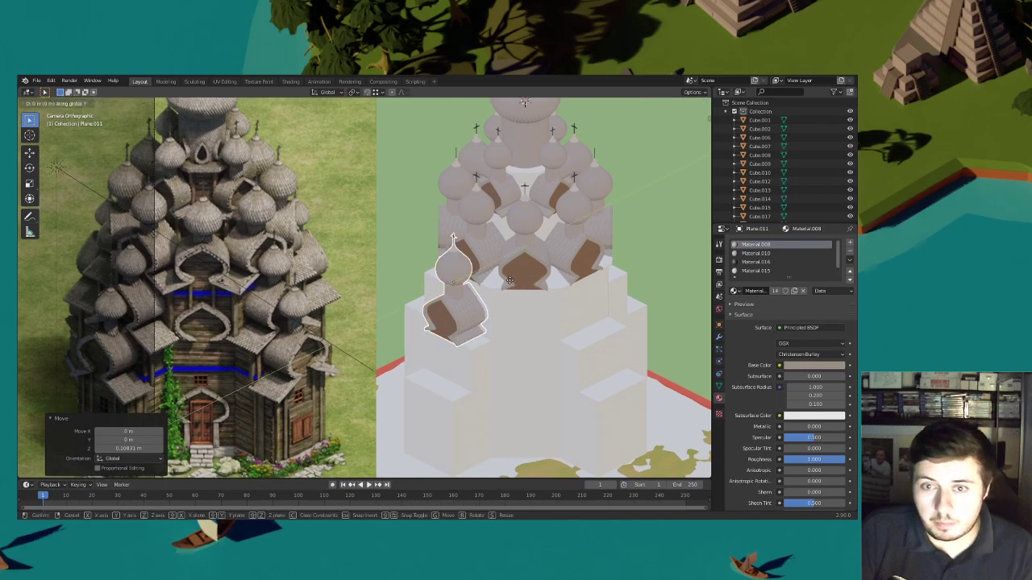
key("y")
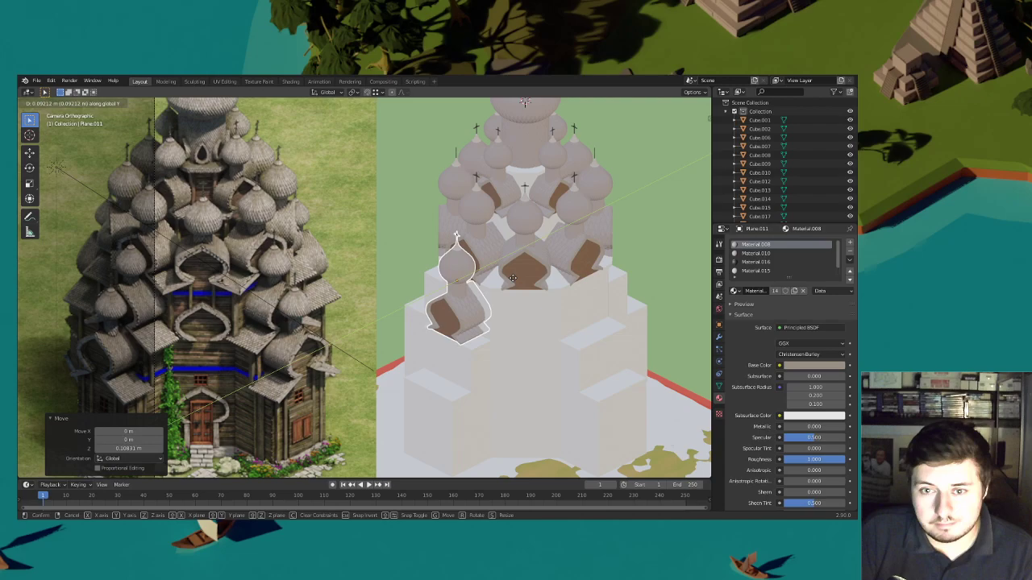
left_click(513, 277)
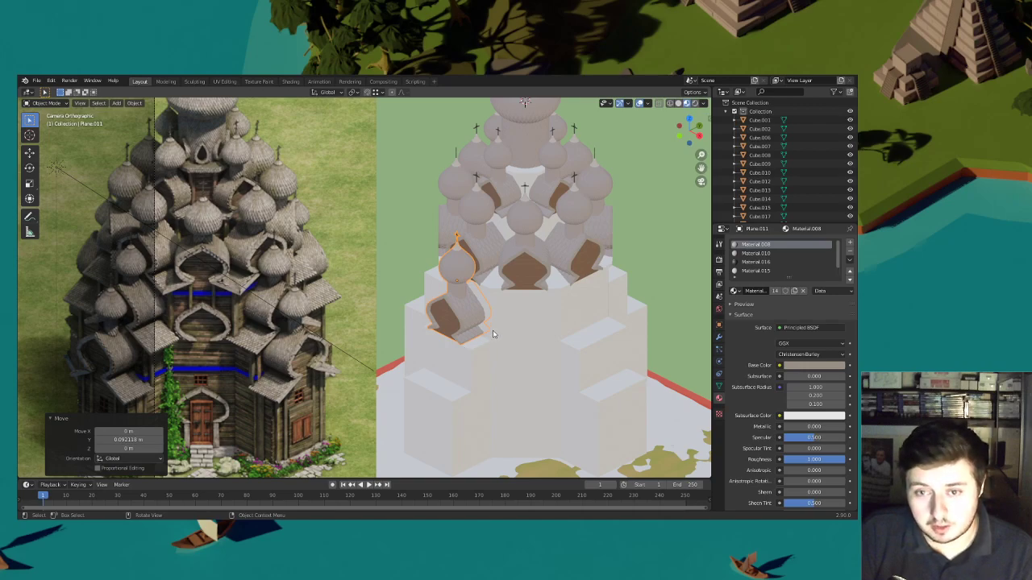
middle_click_drag(500, 328, 501, 307, "shift")
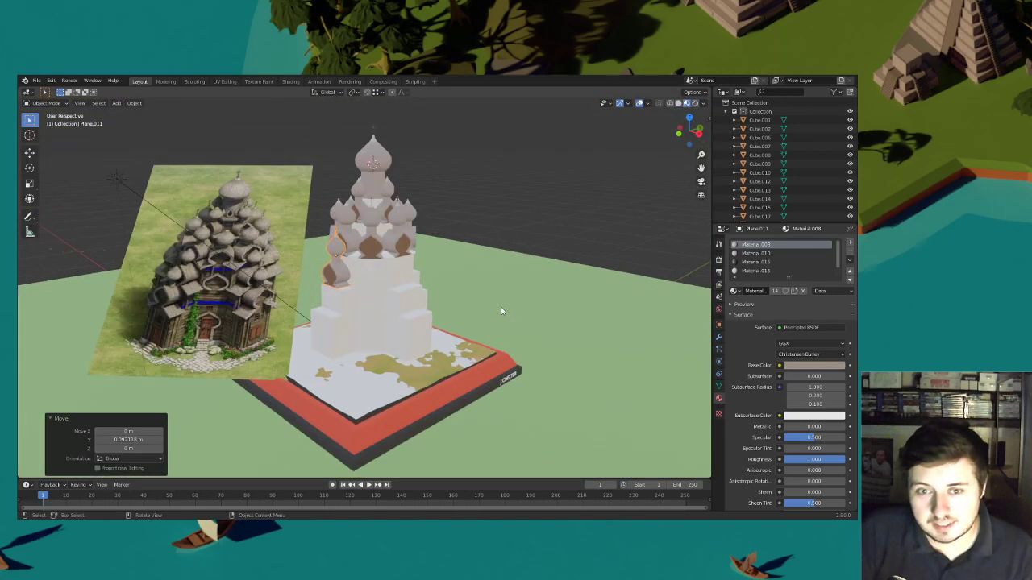
Select the duplicated turret on the stepped block and enter edit mode on it
scroll(382, 299, "up", 5)
middle_click_drag(382, 299, 399, 313)
scroll(396, 306, "up", 4)
scroll(396, 305, "up", 3)
left_click(406, 323)
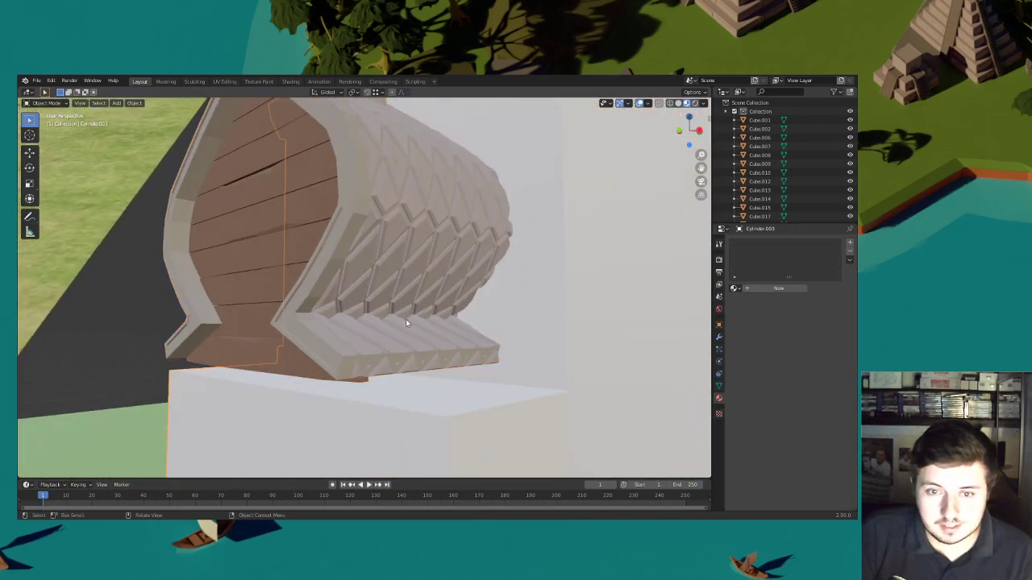
left_click(250, 263)
left_click(58, 104)
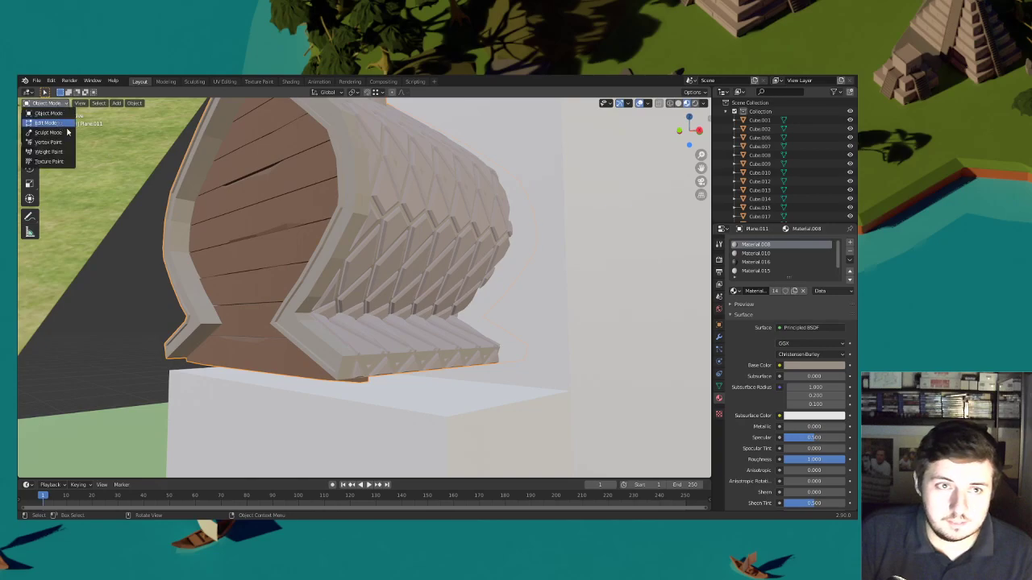
left_click(60, 123)
In face mode, select the linked roof shingles of the turret's gable and hide them
middle_click_drag(341, 316, 336, 279)
left_click(91, 104)
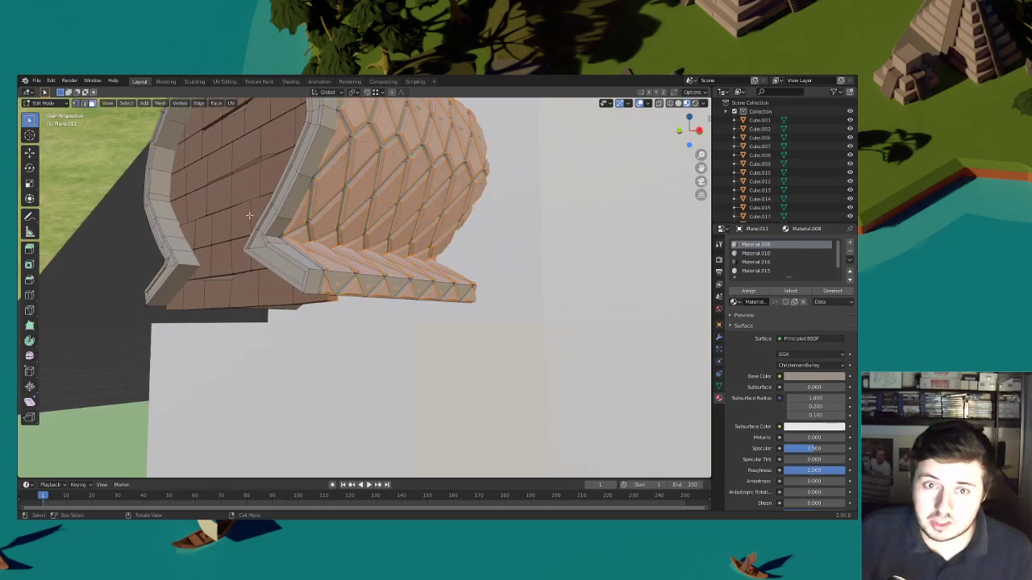
left_click(343, 211)
key("ctrl+l")
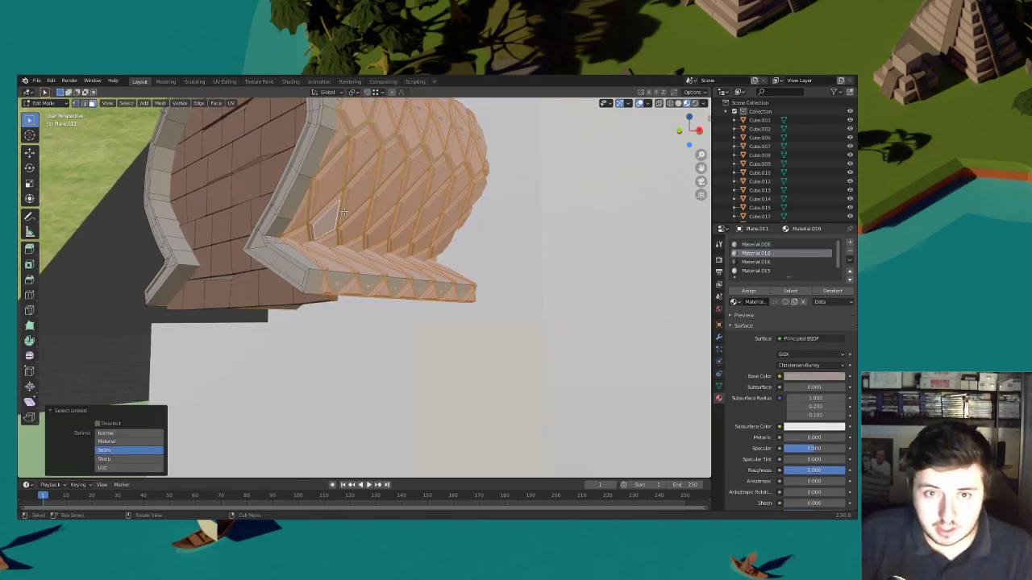
key("h")
Extrude the end face of the gable roof's lower eave along its normal to lengthen the eave
middle_click_drag(349, 225, 500, 292)
key("alt+s")
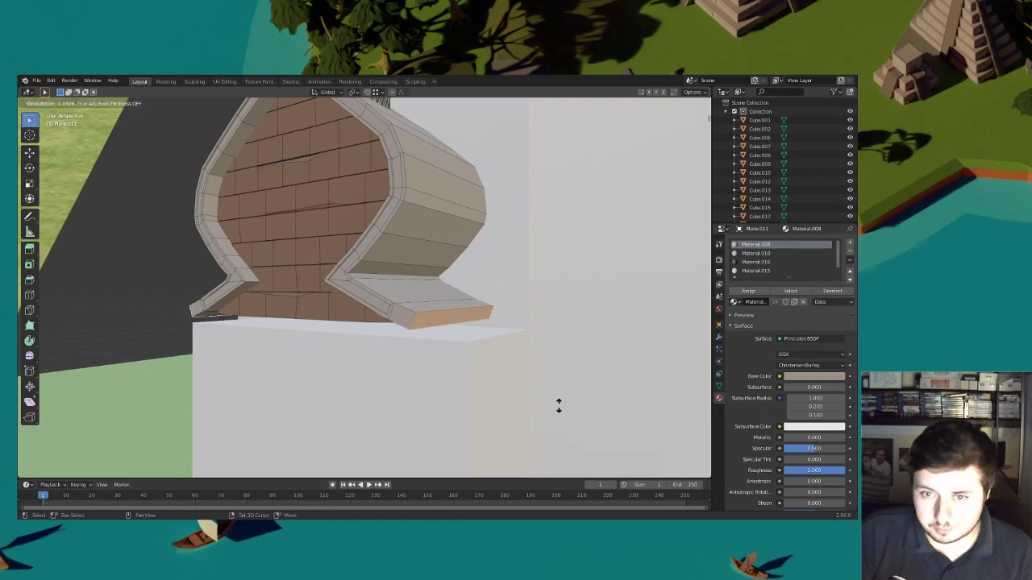
left_click(537, 331)
middle_click_drag(537, 331, 495, 317)
Lower the extruded eave end face about 0.09 m along Z
scroll(495, 316, "down", 5)
middle_click_drag(427, 258, 405, 240)
scroll(405, 241, "up", 2)
key("g")
key("z")
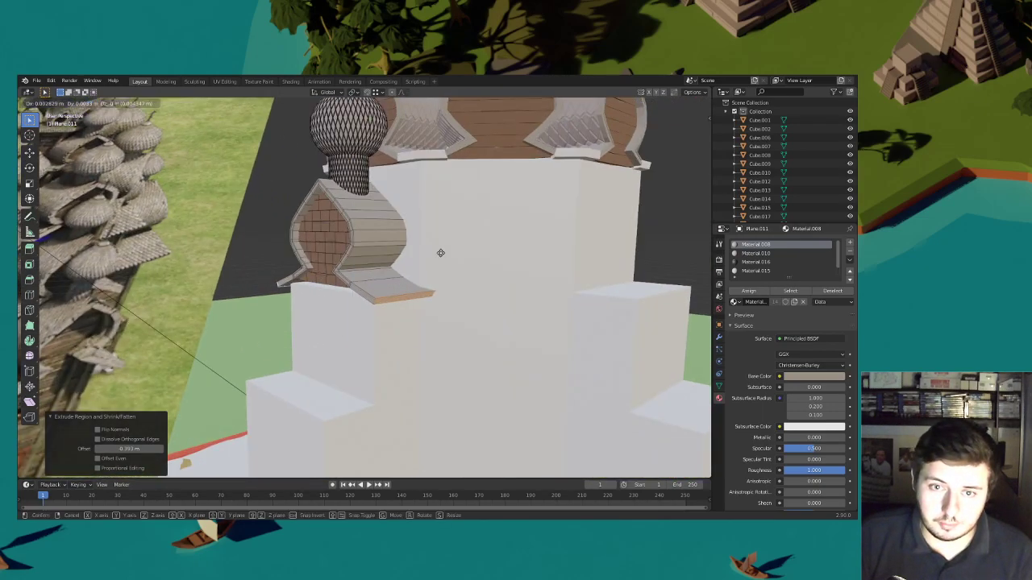
left_click(440, 256)
scroll(390, 306, "up", 2)
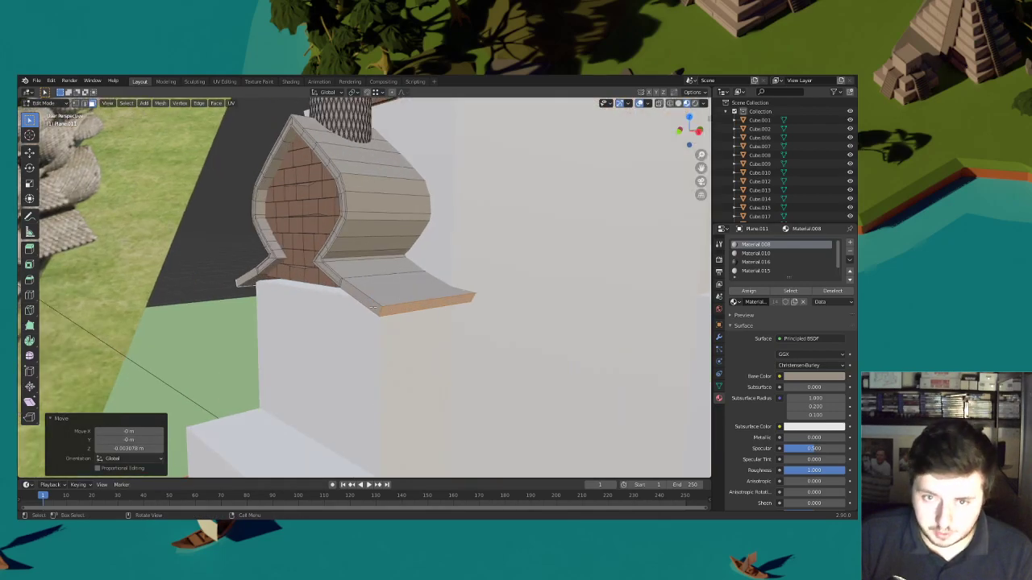
Inset the lower eave's end and side faces by about 0.016 m, and shift the inset faces along their normals
middle_click_drag(373, 309, 500, 286)
scroll(499, 286, "up", 2)
key("i")
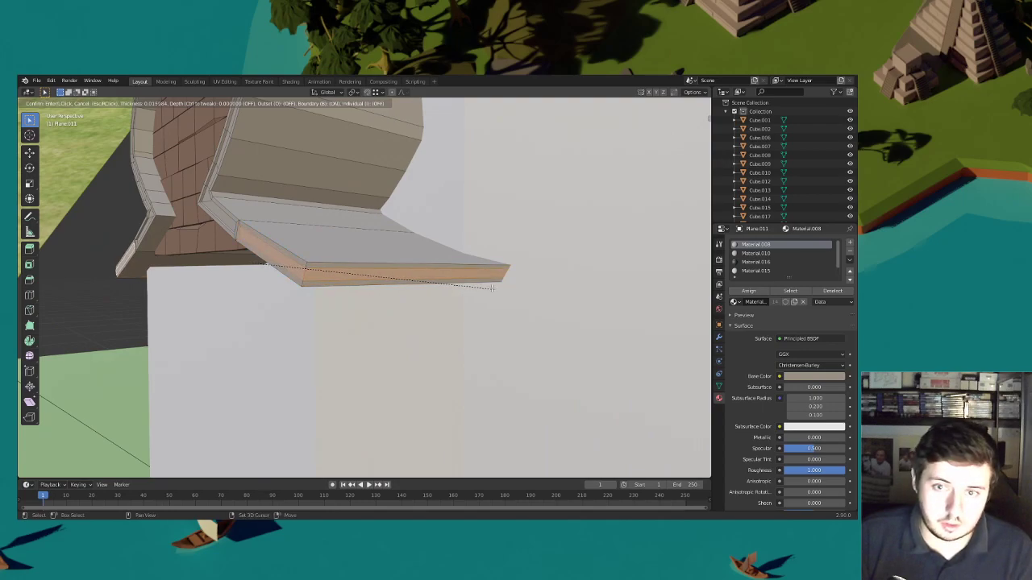
left_click(494, 288)
middle_click_drag(493, 288, 461, 279)
key("alt+s")
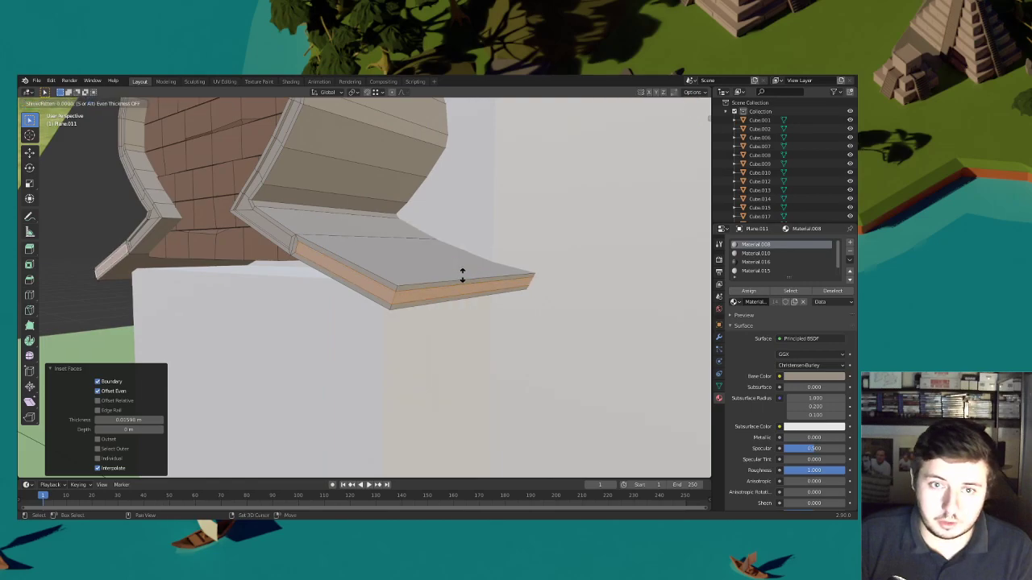
left_click(463, 274)
scroll(463, 279, "down", 4)
left_click(500, 339)
Return to object mode and save the project file
left_click(50, 104)
left_click(52, 114)
scroll(410, 293, "down", 3)
middle_click_drag(592, 215, 401, 288)
scroll(401, 288, "up", 4)
middle_click_drag(312, 296, 436, 305)
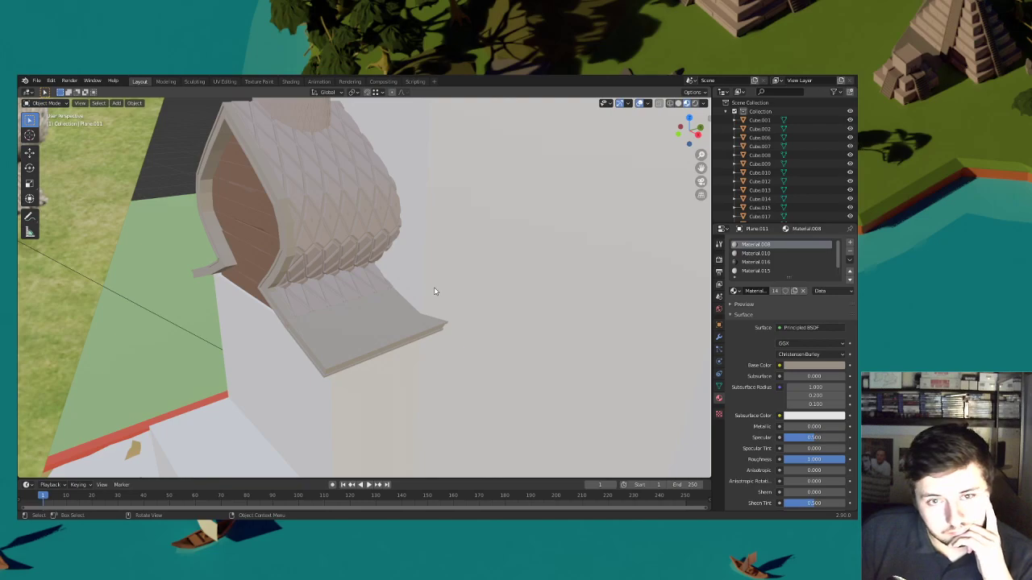
left_click(396, 300)
left_click(370, 290)
scroll(411, 286, "down", 3)
mouse_move(411, 286)
middle_mouse_down()
mouse_move(463, 276)
mouse_move(415, 284)
middle_mouse_up()
scroll(439, 278, "down", 2)
scroll(406, 274, "down", 6)
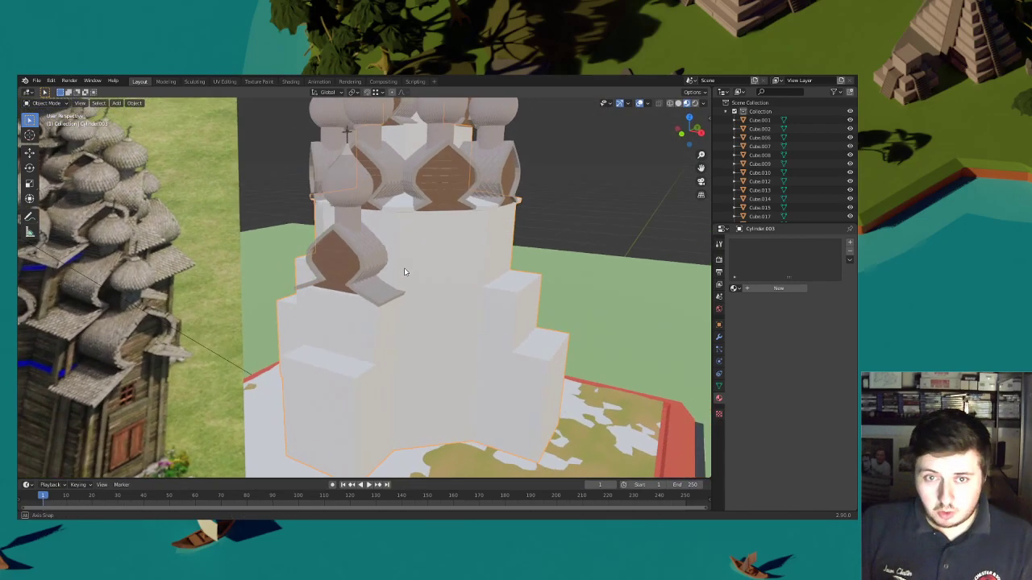
scroll(410, 294, "up", 2)
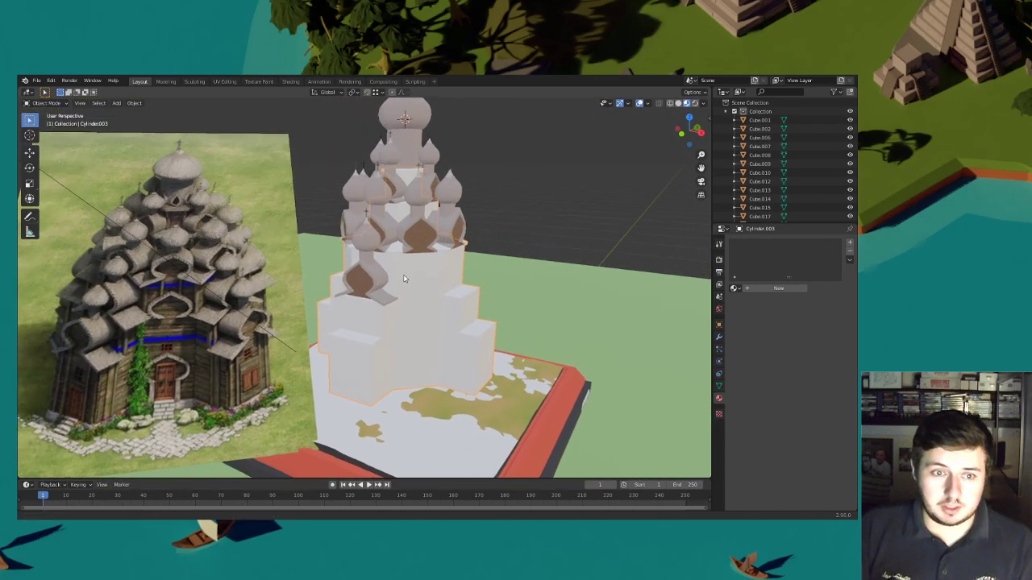
left_click(37, 81)
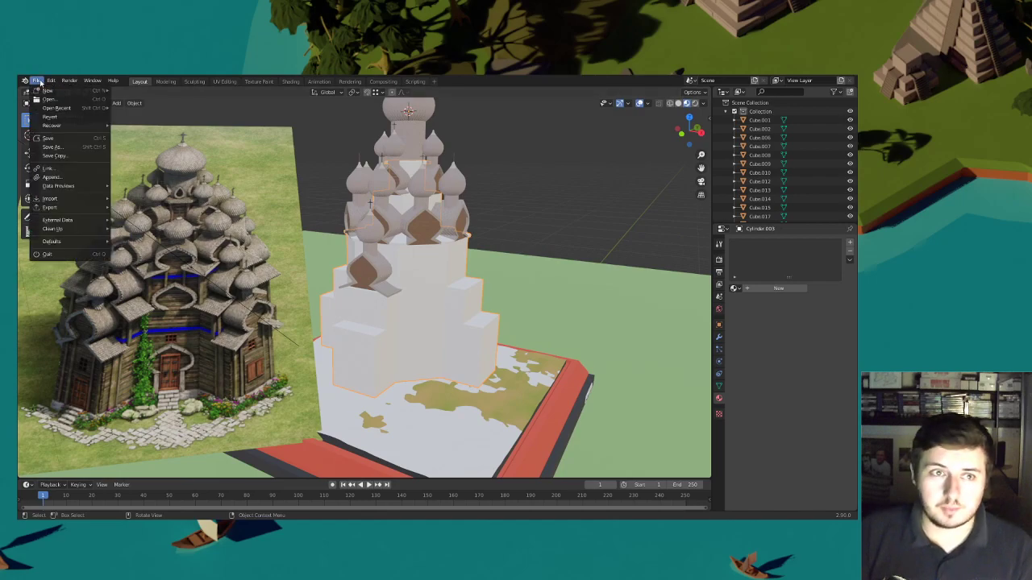
left_click(57, 138)
Select the lower turret and examine its material slots for the brown wood material
middle_click_drag(379, 235, 399, 257)
scroll(404, 241, "down", 2)
scroll(392, 240, "up", 6)
scroll(393, 240, "up", 2)
left_click(448, 291)
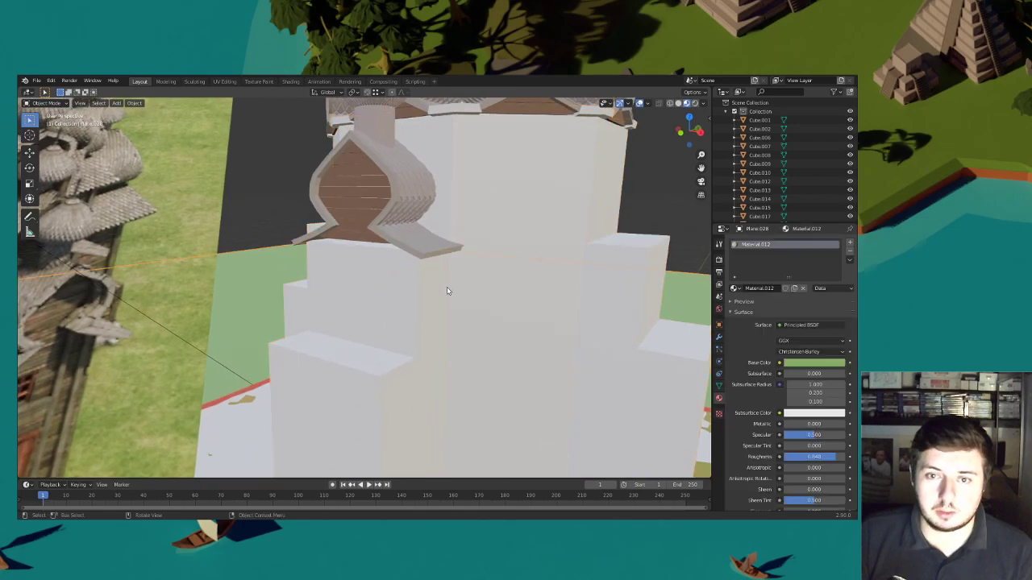
left_click(495, 239)
left_click(359, 207)
left_click(368, 195)
left_click(379, 184)
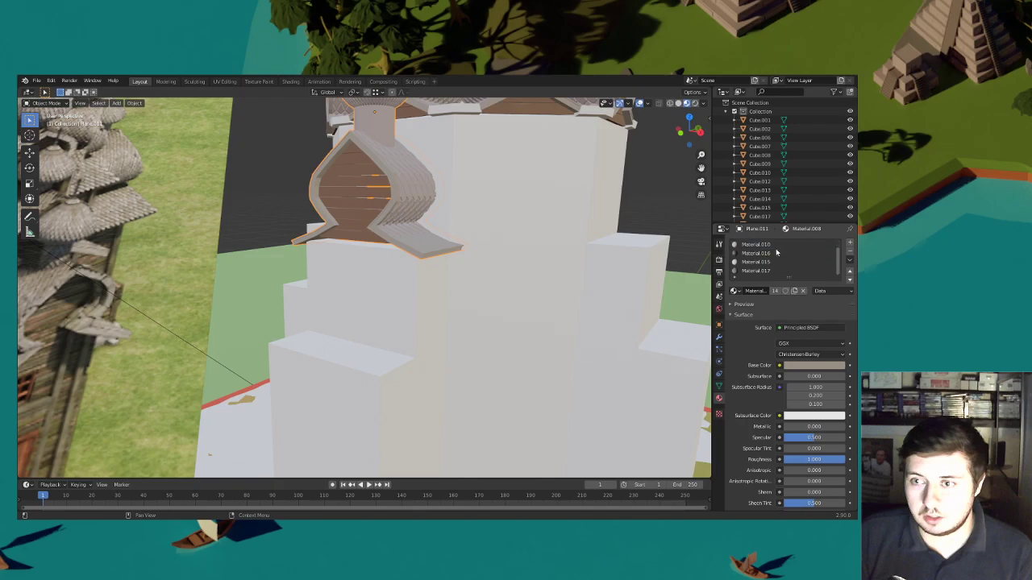
Assign the existing Material.017 to the stepped tower body
left_click(651, 269)
left_click(738, 288)
type("17")
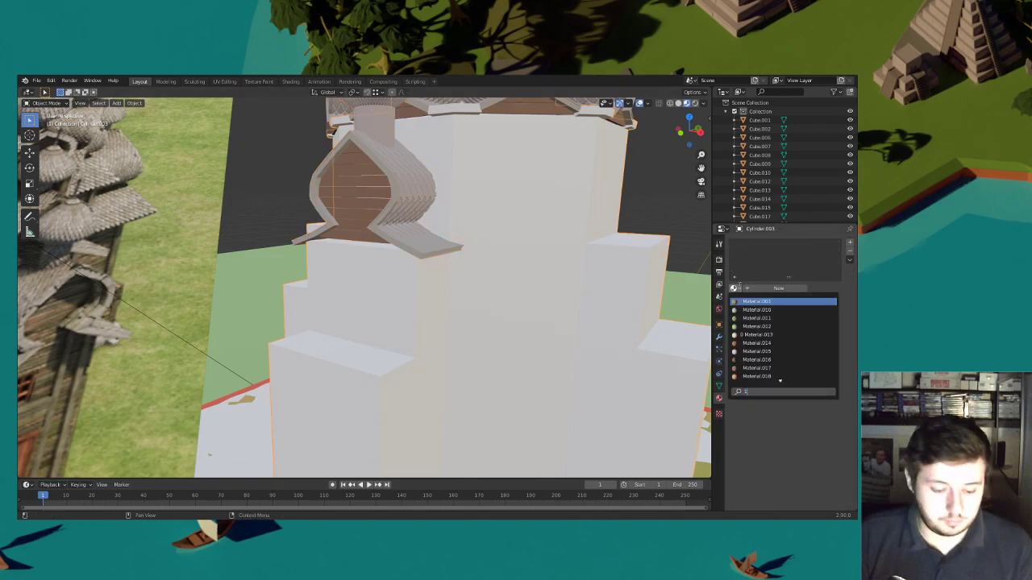
key("Return")
scroll(631, 242, "down", 3)
left_click(620, 221)
middle_click_drag(619, 222, 468, 291)
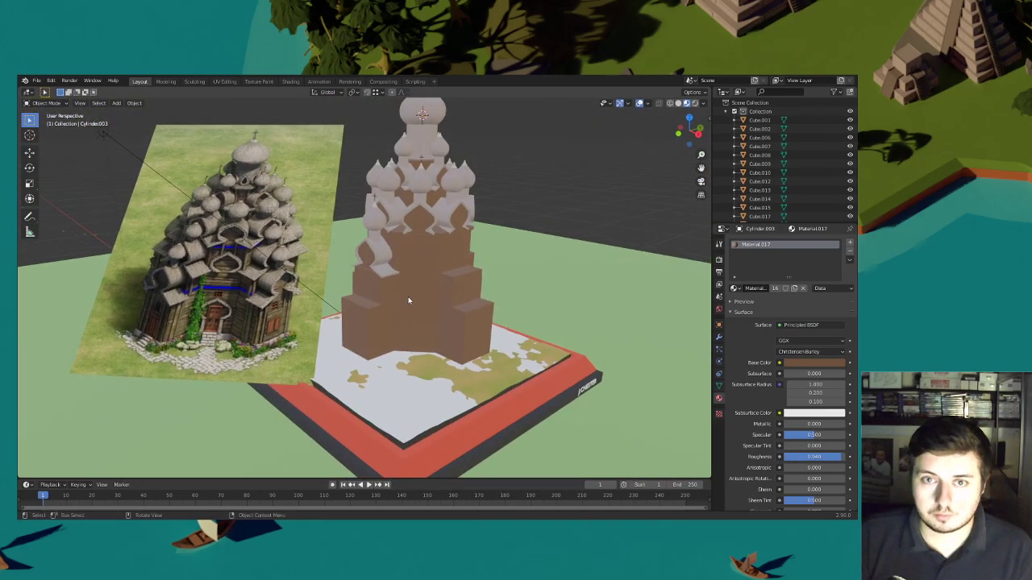
Enter edit mode on the lower turret and reveal its hidden roof shingles
scroll(379, 303, "up", 3)
scroll(382, 274, "up", 8)
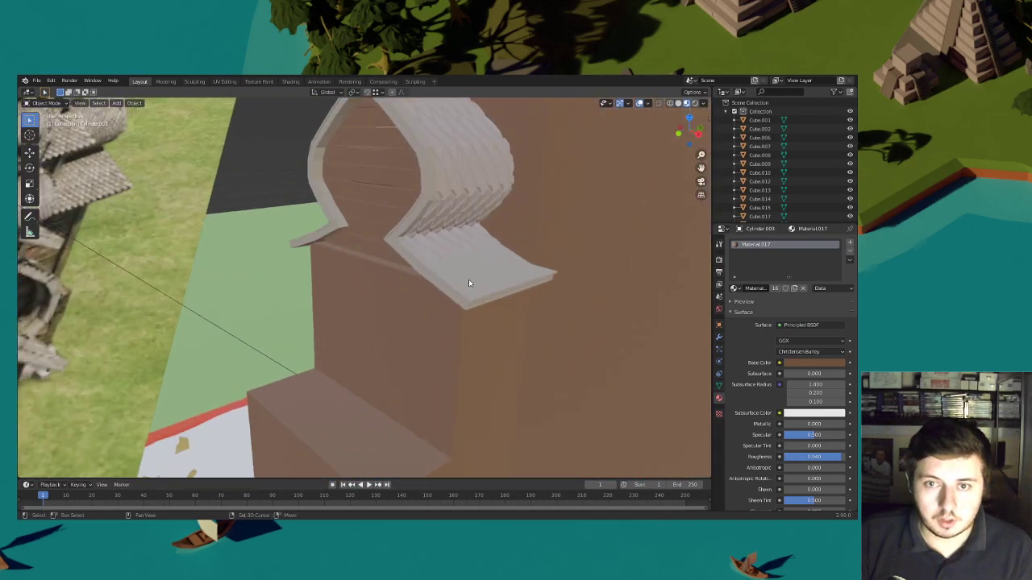
left_click(370, 260)
left_click(56, 106)
left_click(53, 121)
middle_click_drag(53, 121, 38, 100)
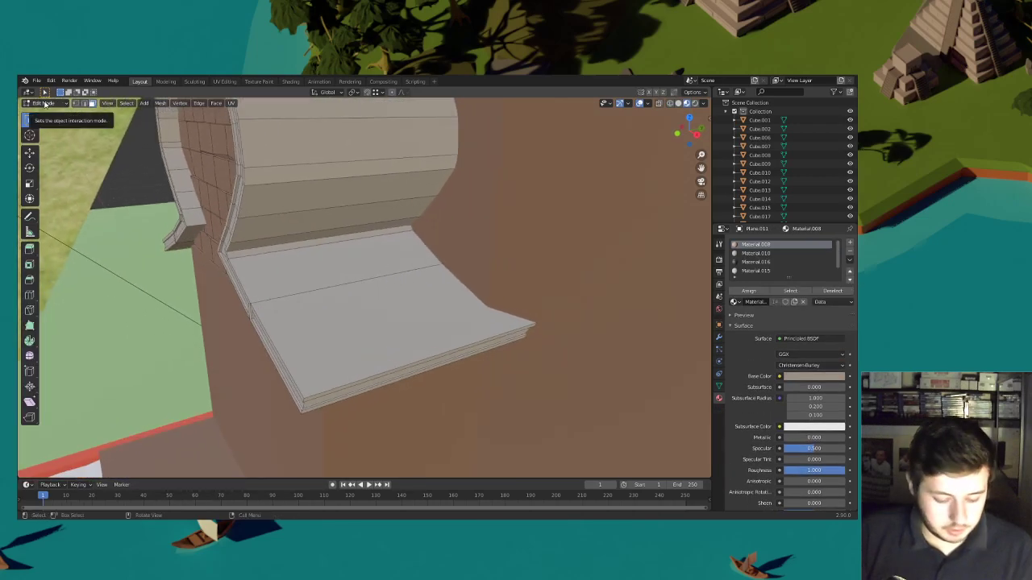
key("alt+h")
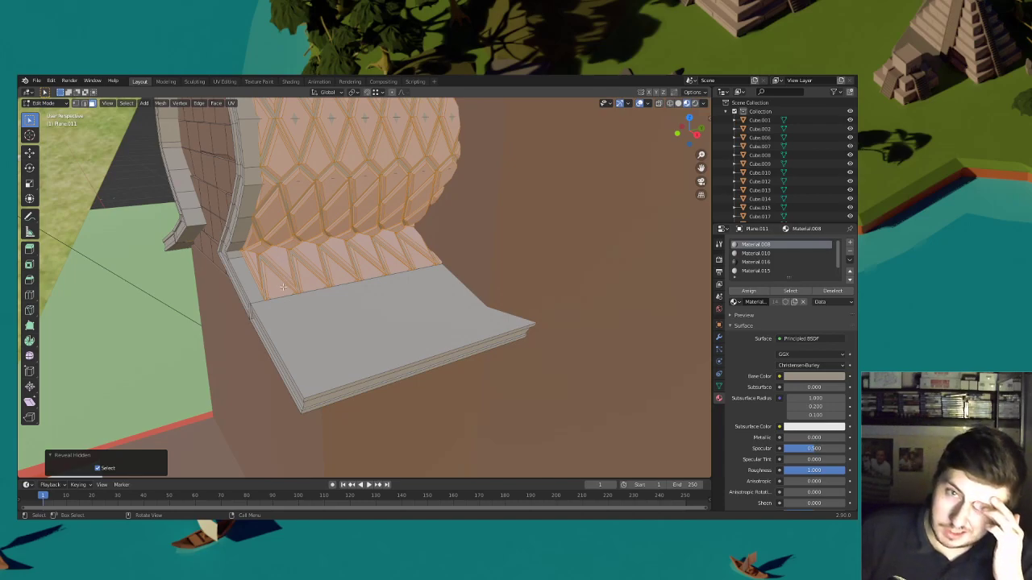
Select the triangular shingles in the lowest row above the extended eave, including their narrow side faces
left_click(283, 287)
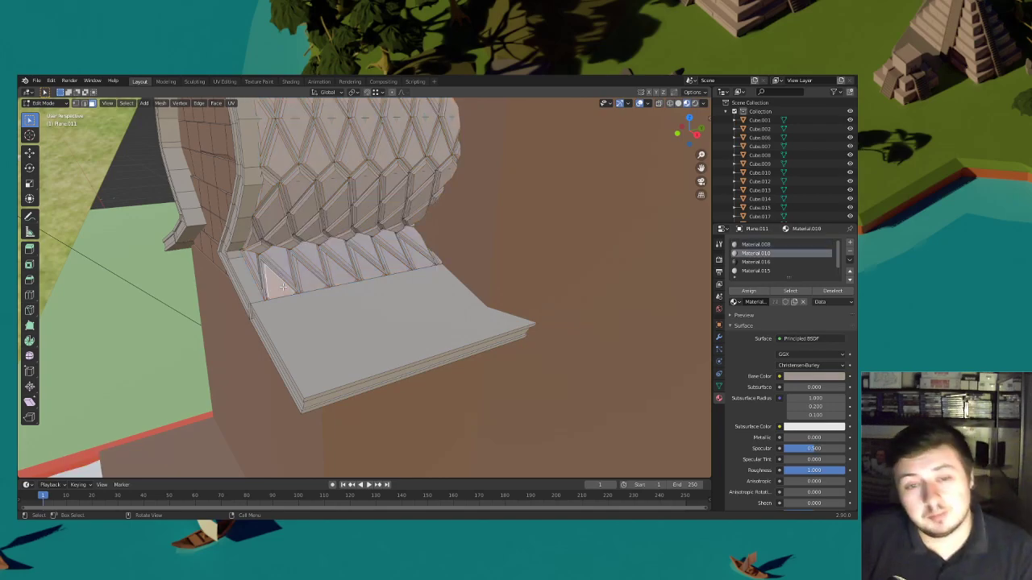
key("l")
left_click(303, 286)
middle_click_drag(302, 287, 256, 254)
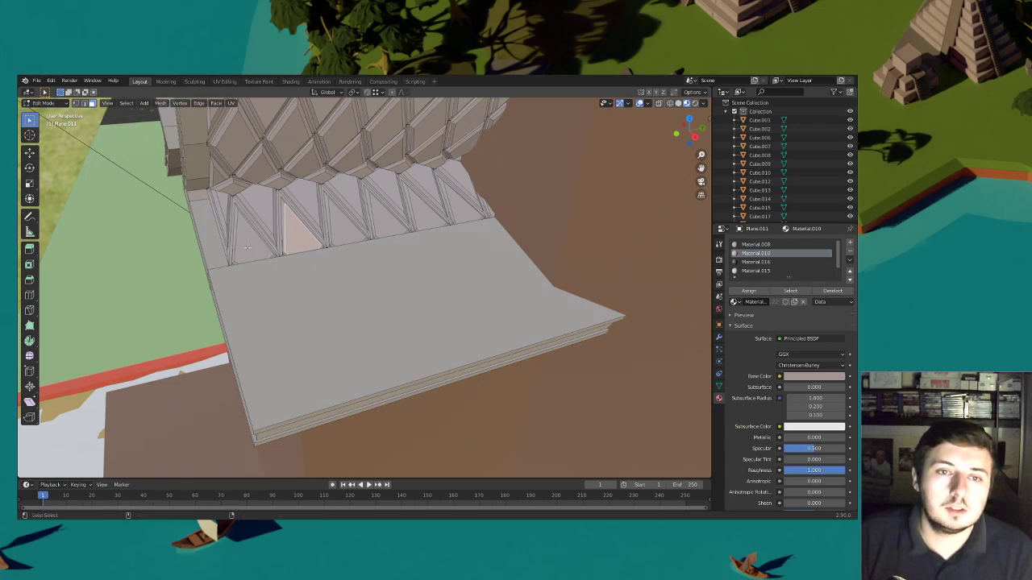
left_click(240, 214, "shift")
left_click(239, 216)
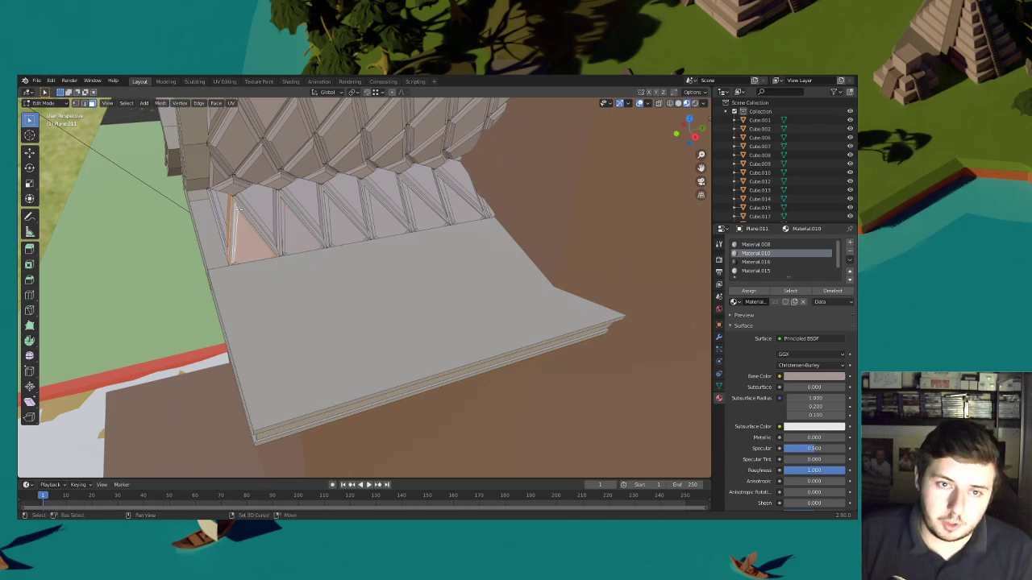
left_click(286, 208, "shift")
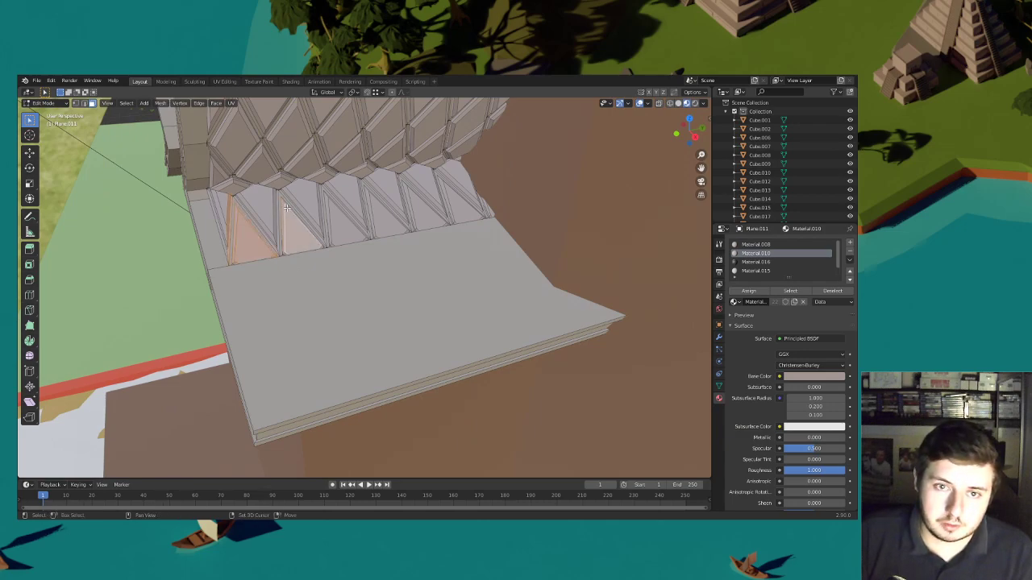
middle_click_drag(288, 207, 268, 285)
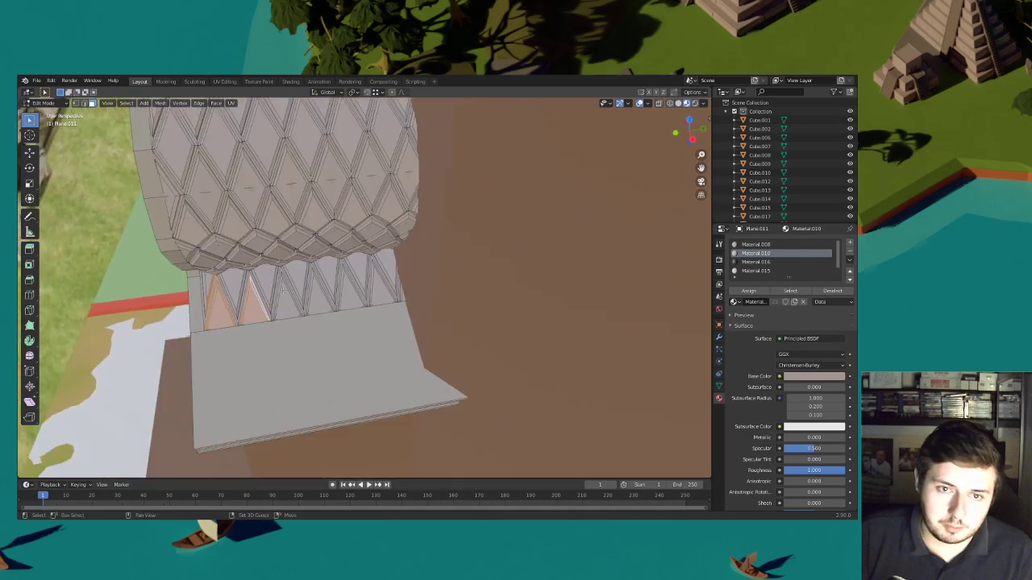
scroll(282, 289, "up", 3)
left_click(271, 259, "shift")
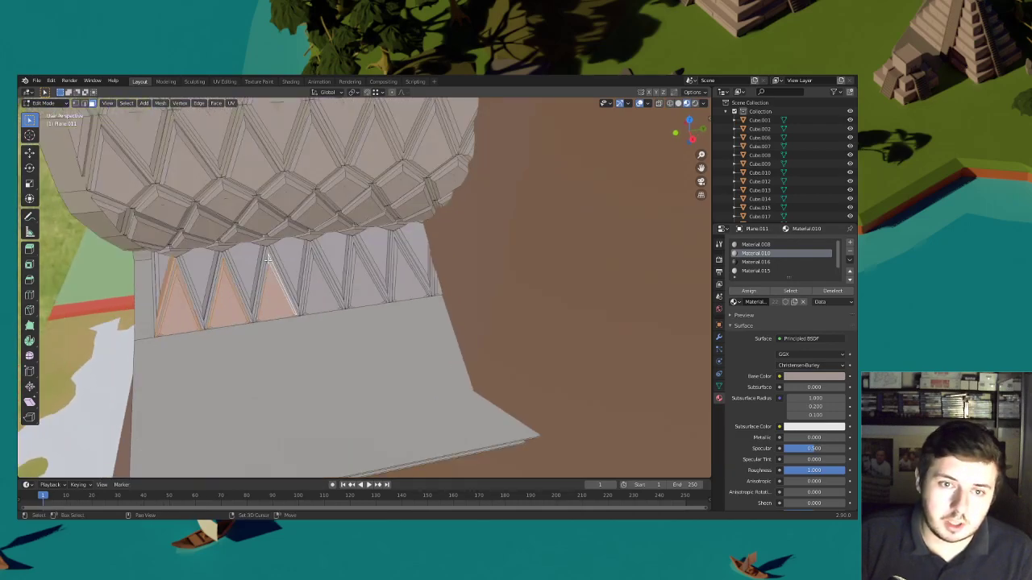
left_click(309, 273, "shift")
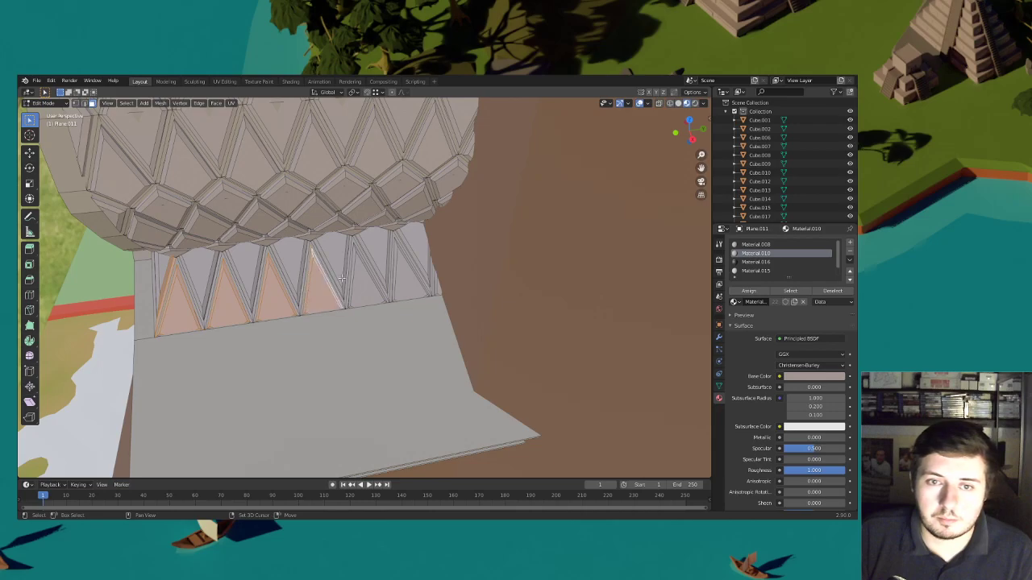
left_click(351, 266, "shift")
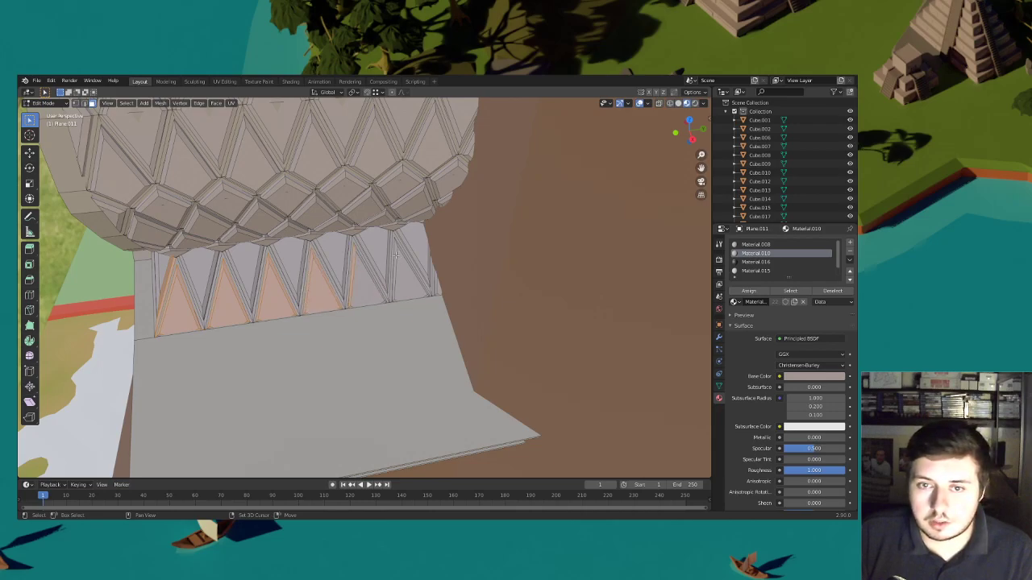
left_click(396, 251, "shift")
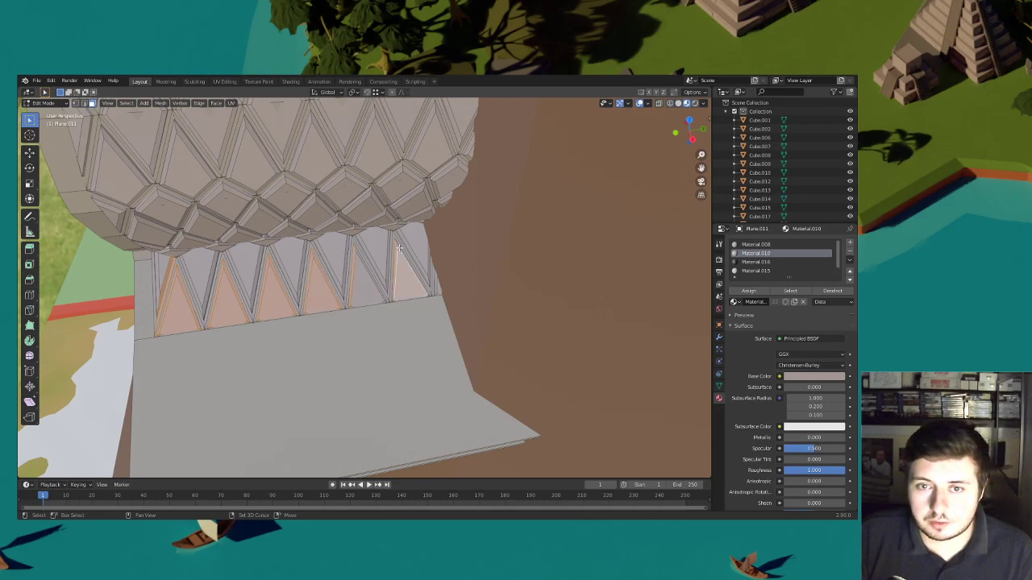
left_click(360, 266, "shift")
left_click(436, 278, "shift")
In wireframe shading, add the missing faces at the end of the lowest shingle row to the selection
scroll(445, 285, "down", 3)
middle_click_drag(349, 274, 409, 276)
scroll(392, 270, "up", 2)
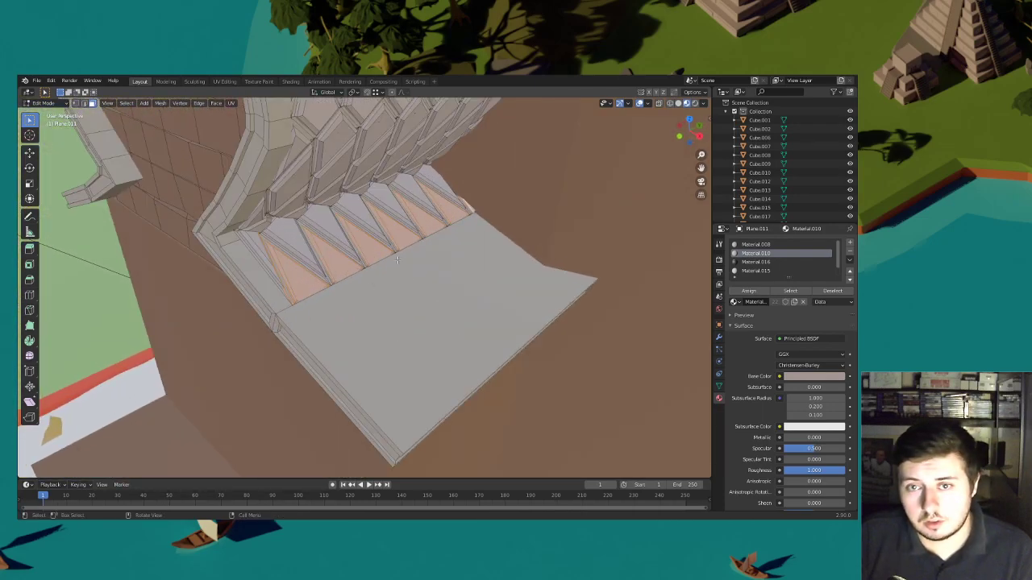
left_click(671, 104)
mouse_move(586, 177)
middle_mouse_down()
mouse_move(511, 201)
mouse_move(428, 201)
middle_mouse_up()
scroll(349, 212, "up", 2)
left_click(334, 213, "shift")
scroll(375, 205, "down", 2)
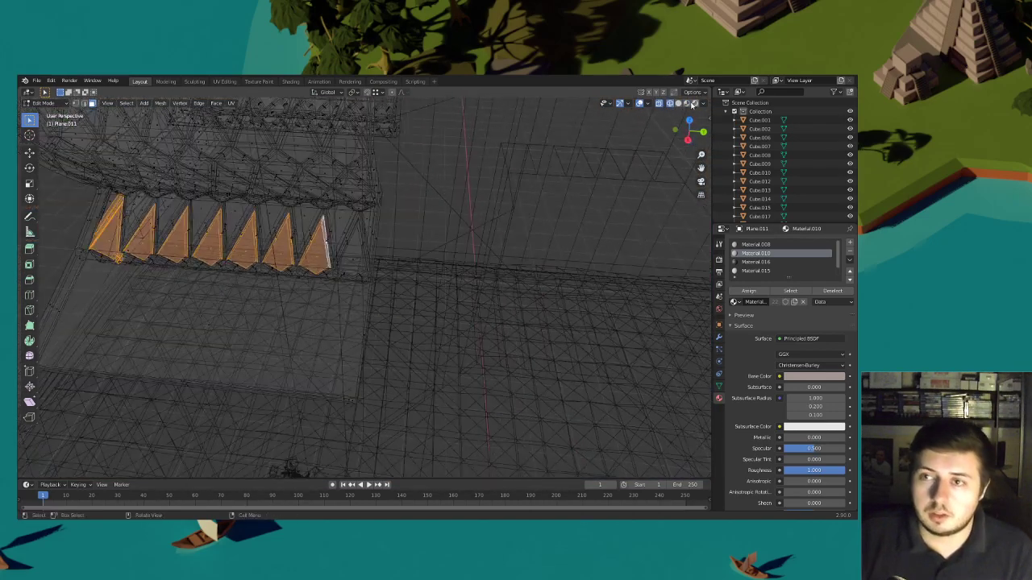
Switch to solid shading and duplicate the selected shingle row about 0.15 m along X over the eave
left_click(679, 104)
middle_click_drag(660, 124, 530, 242)
key("g")
key("x")
left_click(555, 263)
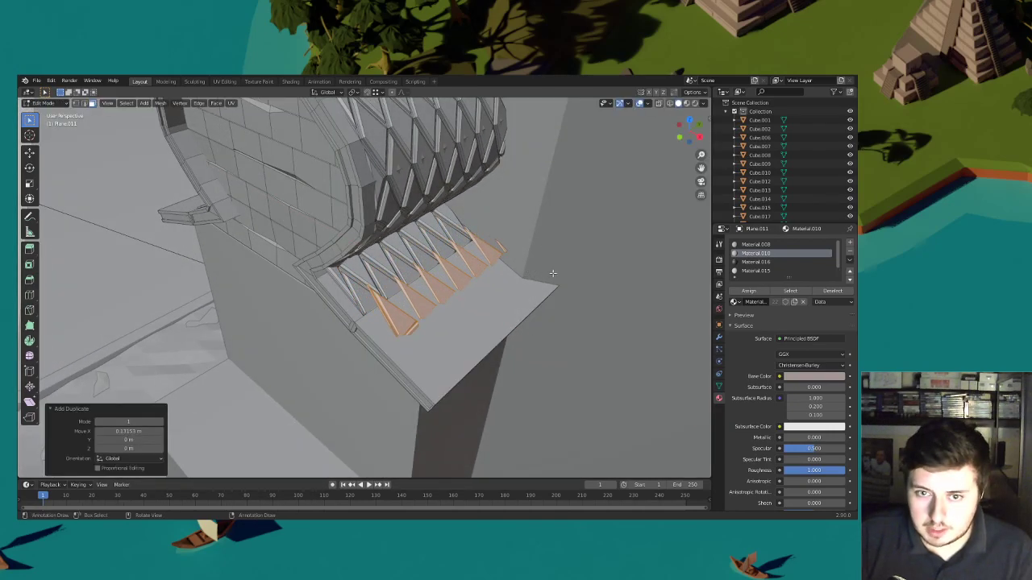
Delete the surplus faces at the lower end of the first duplicated shingle
scroll(437, 309, "up", 4)
middle_click_drag(438, 309, 463, 355)
left_click(463, 359)
key("x")
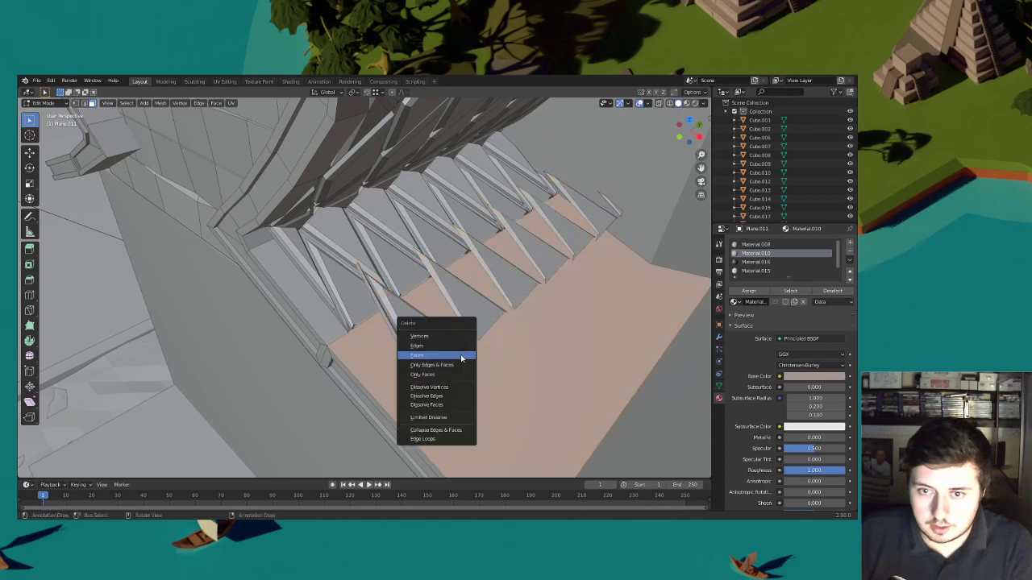
left_click(457, 356)
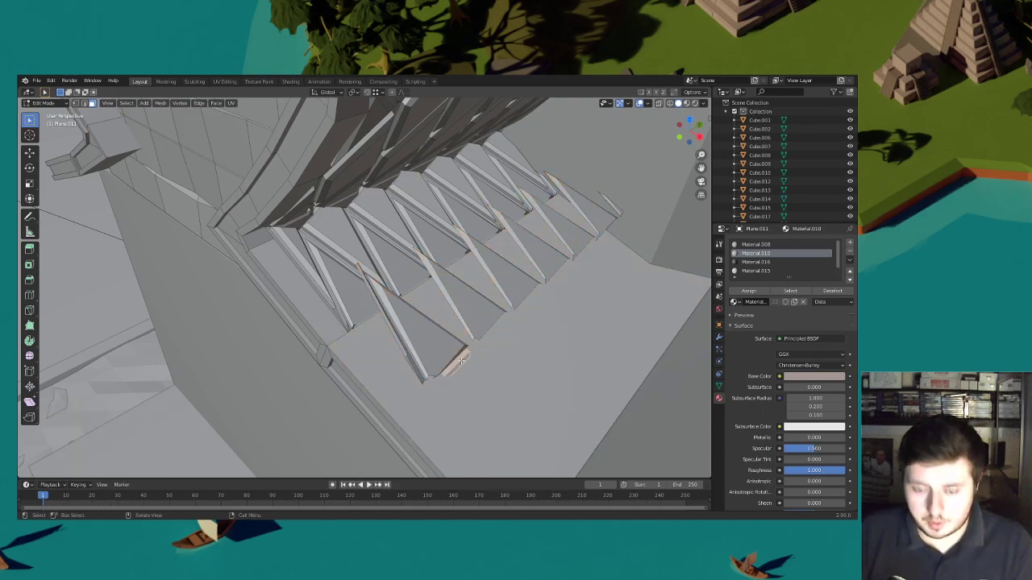
key("x")
left_click(466, 362)
Knife-cut a straight line across the duplicated shingle row just above its downward-pointing tips
middle_click_drag(466, 360, 319, 255, "shift")
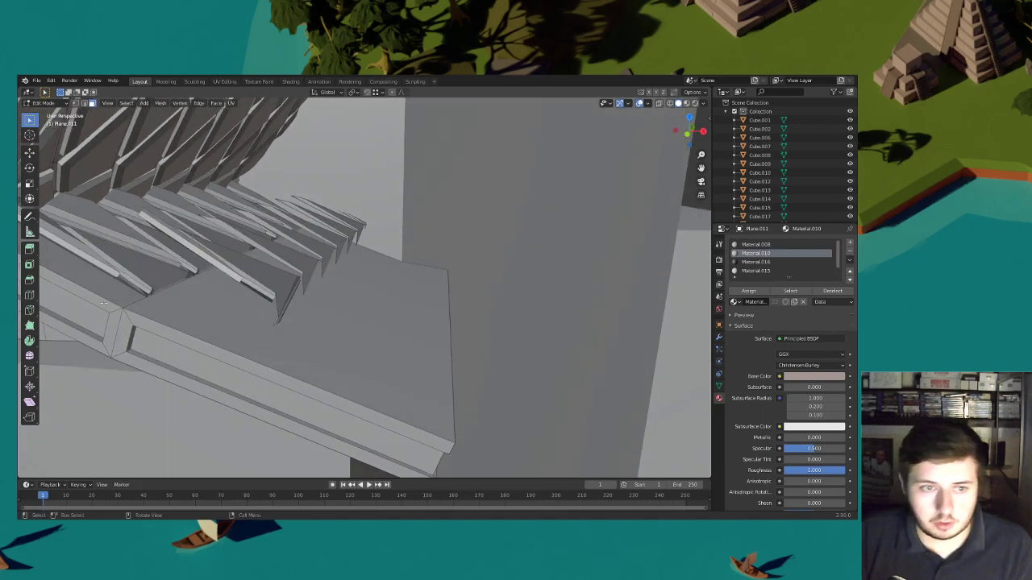
left_click(29, 310)
middle_click_drag(121, 270, 155, 269)
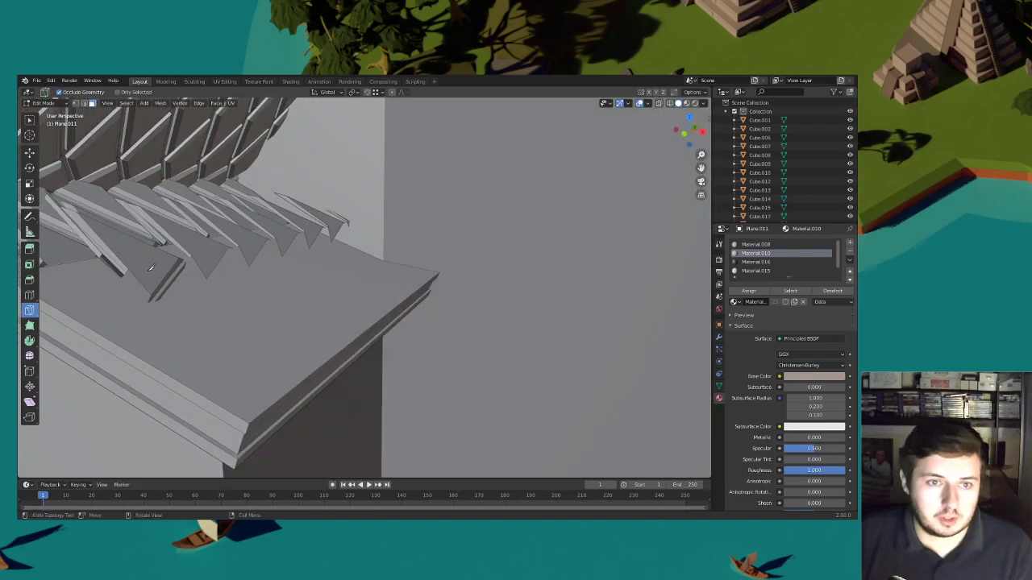
left_click(128, 271)
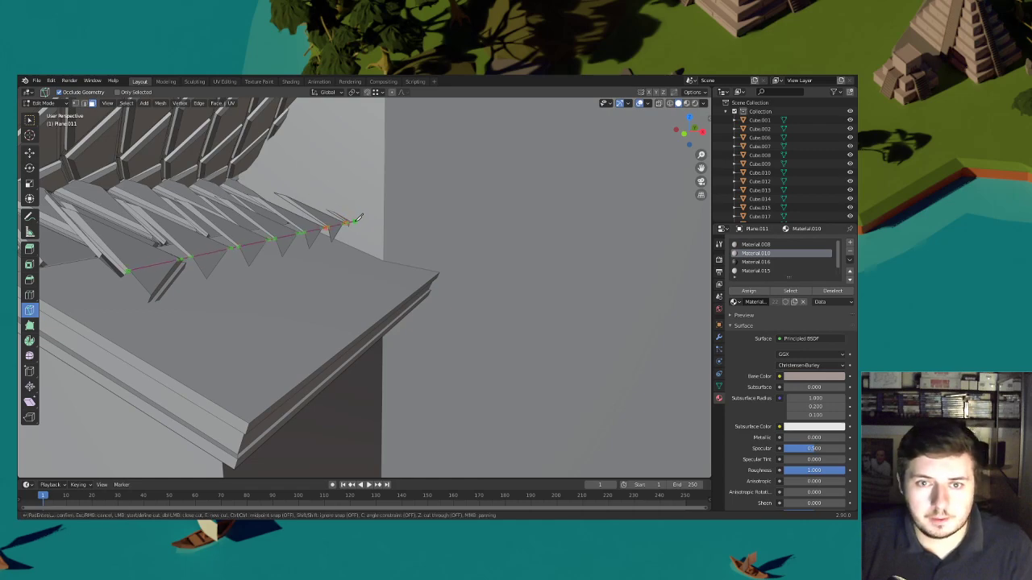
key("Return")
left_click(31, 121)
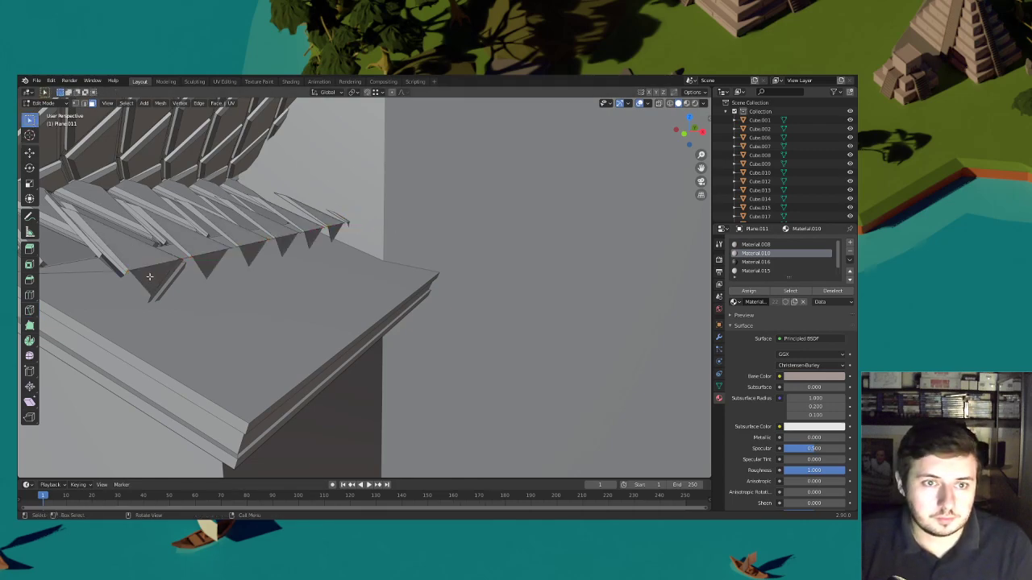
Select the shingle tips below the knife cut and delete their faces
left_click(153, 279)
left_click(181, 291, "shift")
left_click(203, 276, "shift")
left_click(208, 262, "shift")
left_click(251, 251, "shift")
left_click(287, 243, "shift")
left_click(340, 232, "shift")
left_click(335, 231, "shift")
left_click(344, 252, "shift")
key("x")
left_click(384, 251)
Delete the leftover side and end faces around the first duplicated shingles
middle_click_drag(349, 276, 233, 280)
left_click(242, 302)
left_click(245, 300)
key("x")
left_click(246, 300)
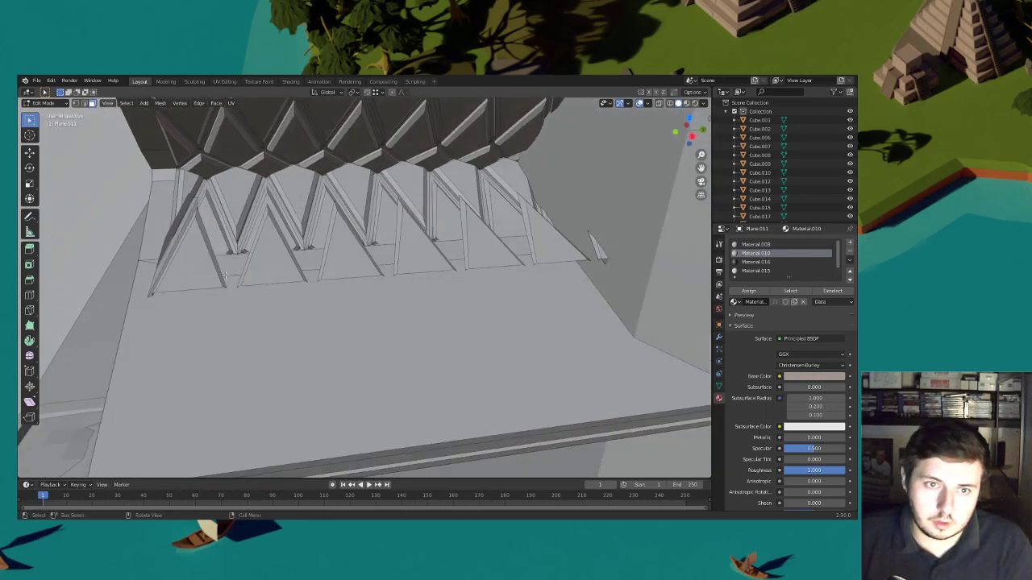
middle_click_drag(201, 230, 329, 268)
key("x")
left_click(222, 207)
key("x")
left_click(222, 209)
Select all faces of every upward-pointing triangular shingle in the duplicated row, including the small one at its end
left_click(282, 289)
left_click(245, 234, "shift")
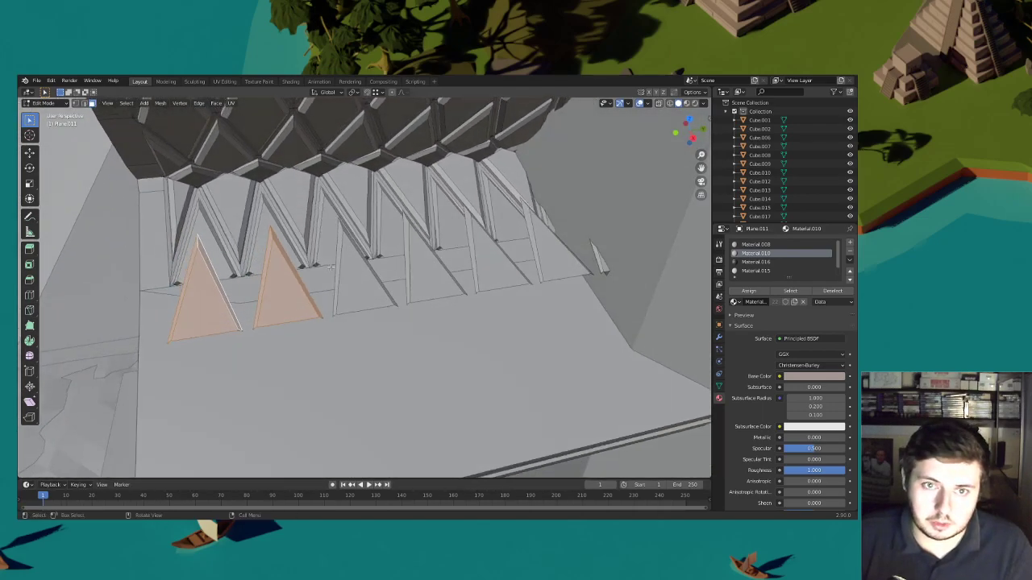
left_click(363, 238, "shift")
left_click(437, 234, "shift")
middle_click_drag(476, 216, 453, 225)
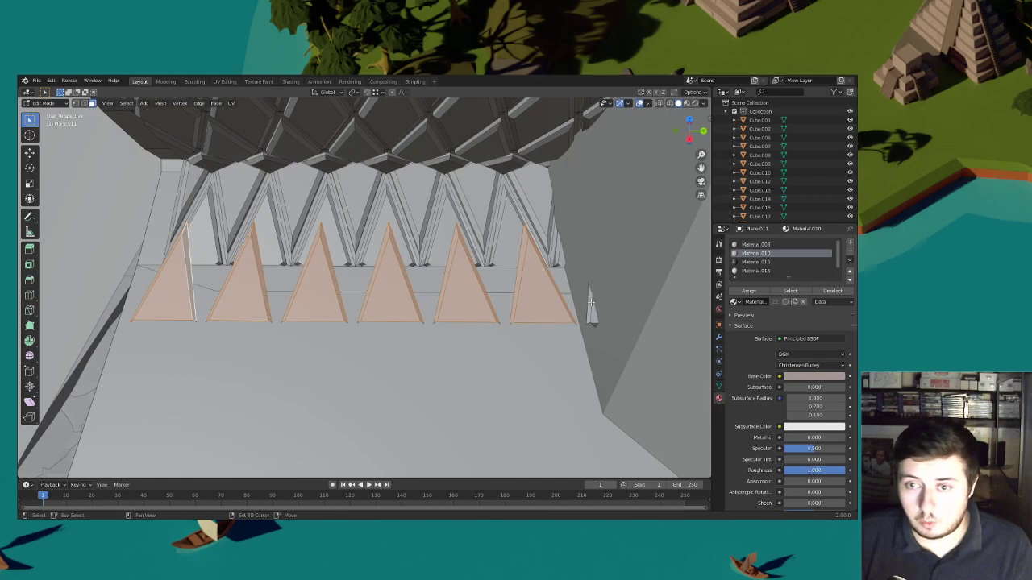
middle_click_drag(601, 297, 558, 317)
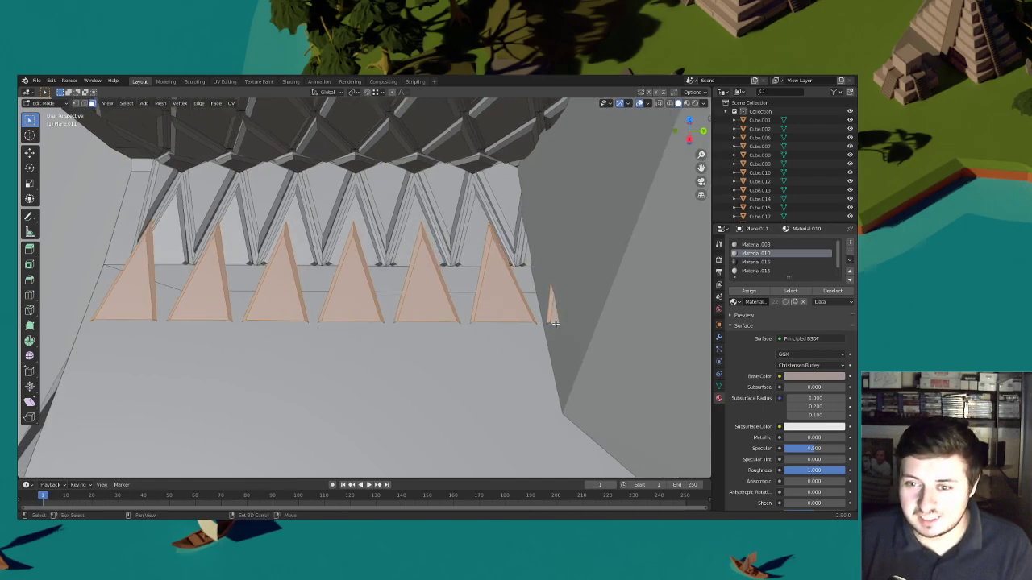
left_click(670, 104)
middle_click_drag(564, 218, 523, 238)
middle_click_drag(579, 209, 431, 290)
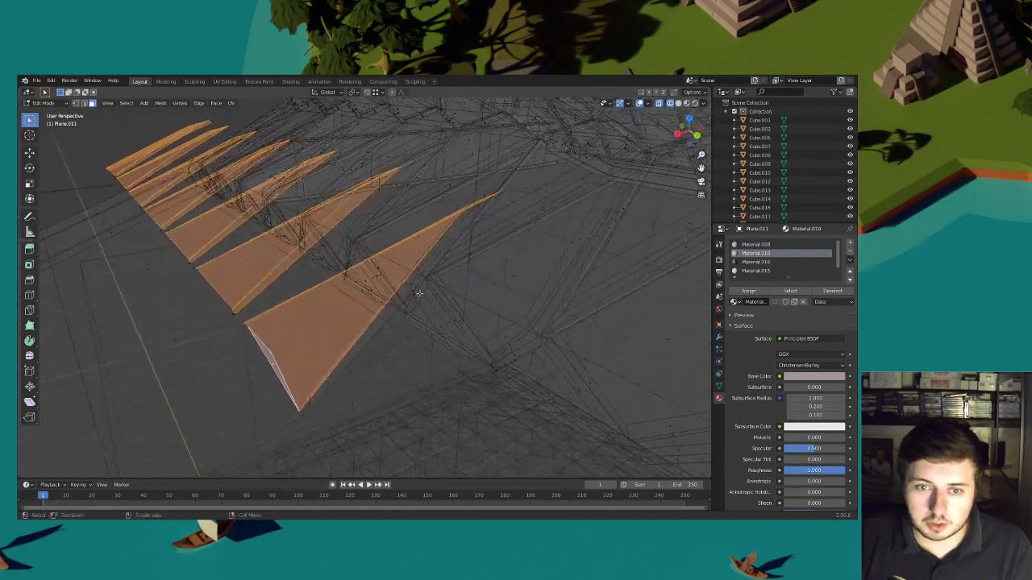
key("b")
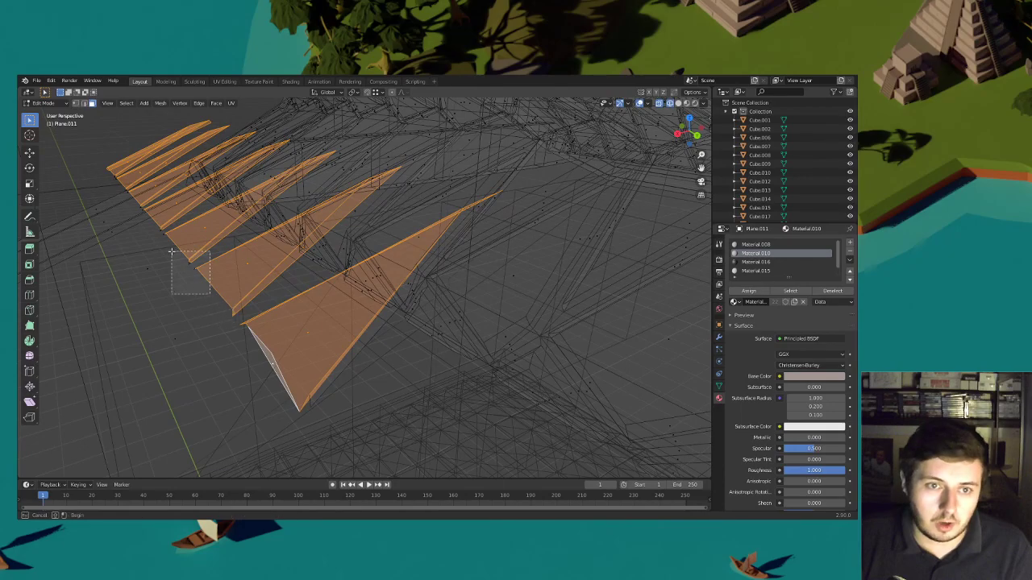
left_click_drag(117, 170, 117, 171)
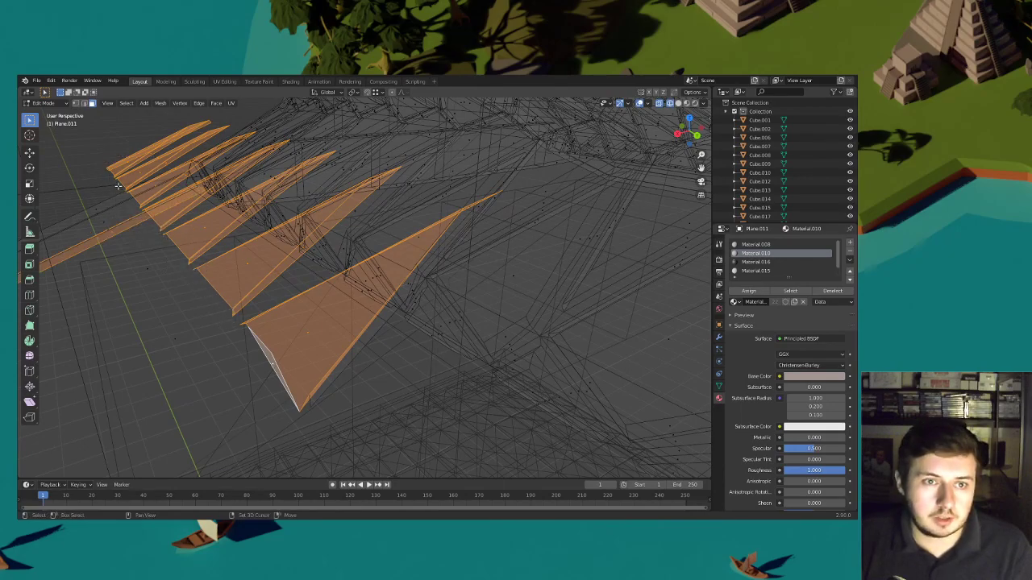
key("ctrl+z")
Separate the selected triangular shingles into their own object and open that object for editing
middle_click_drag(90, 221, 526, 203)
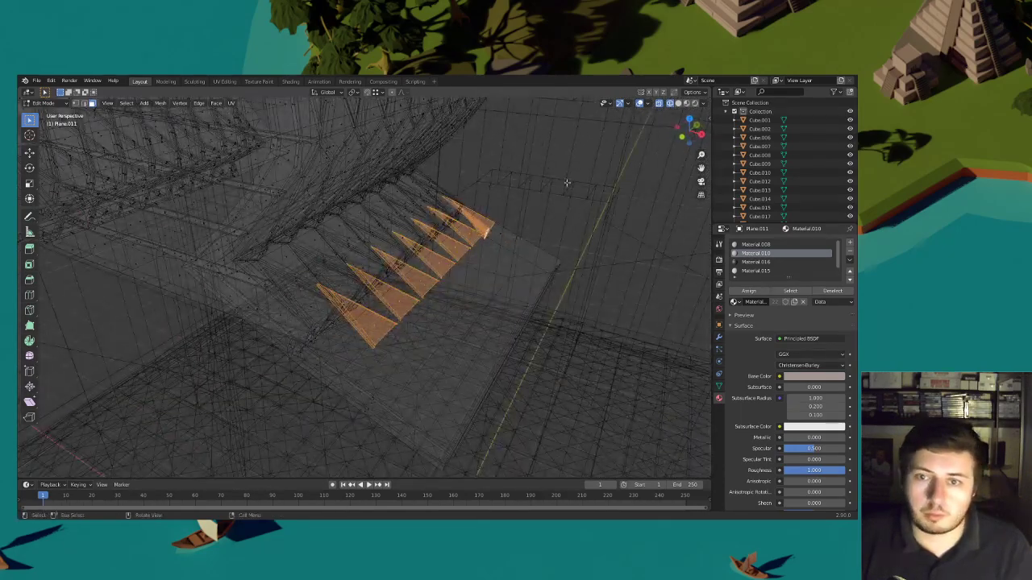
key("p")
left_click(515, 227)
left_click(49, 105)
left_click(49, 114)
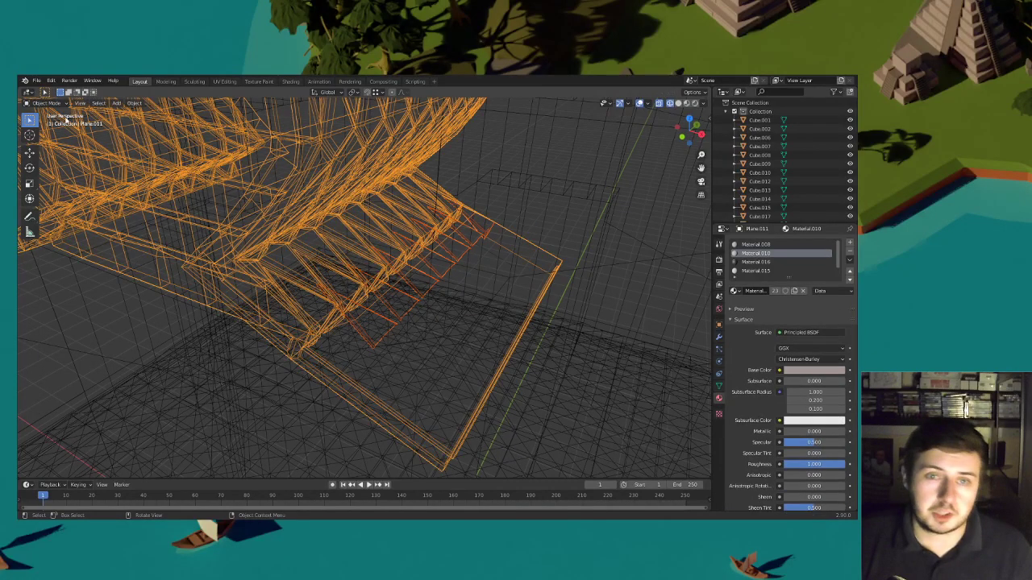
left_click(432, 284)
left_click(457, 263)
left_click(49, 105)
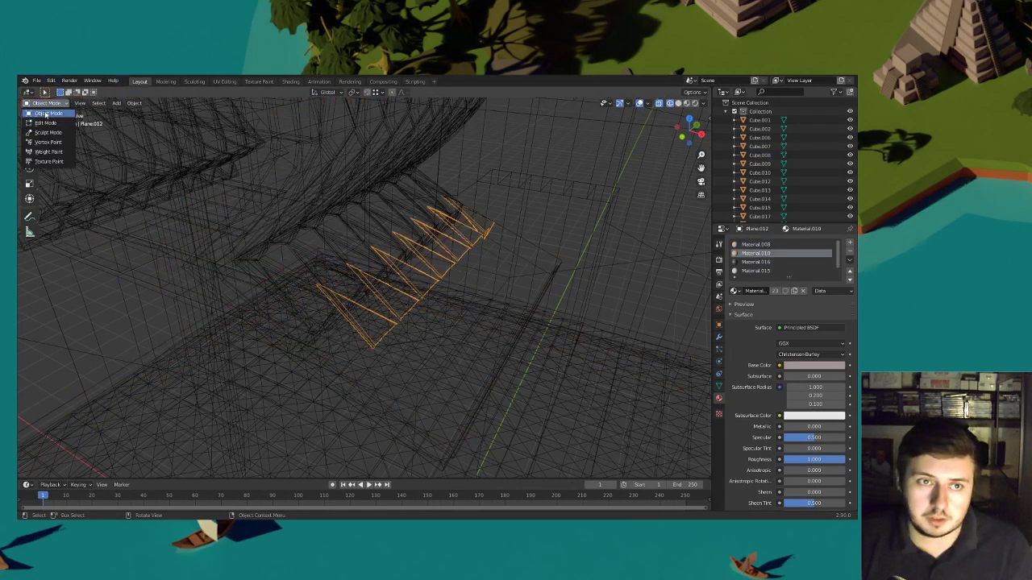
left_click(49, 116)
Cut across the folded end shingle with the Knife and delete its surplus faces beyond the cut
left_click_drag(539, 396, 269, 163)
middle_click_drag(524, 241, 456, 279)
scroll(540, 253, "up", 2)
scroll(456, 278, "up", 1)
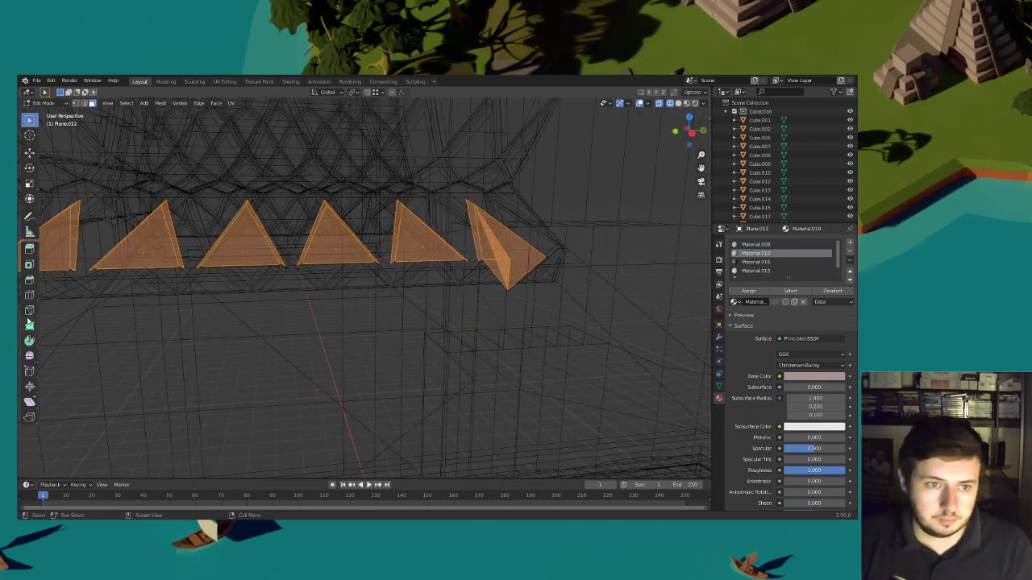
left_click(29, 311)
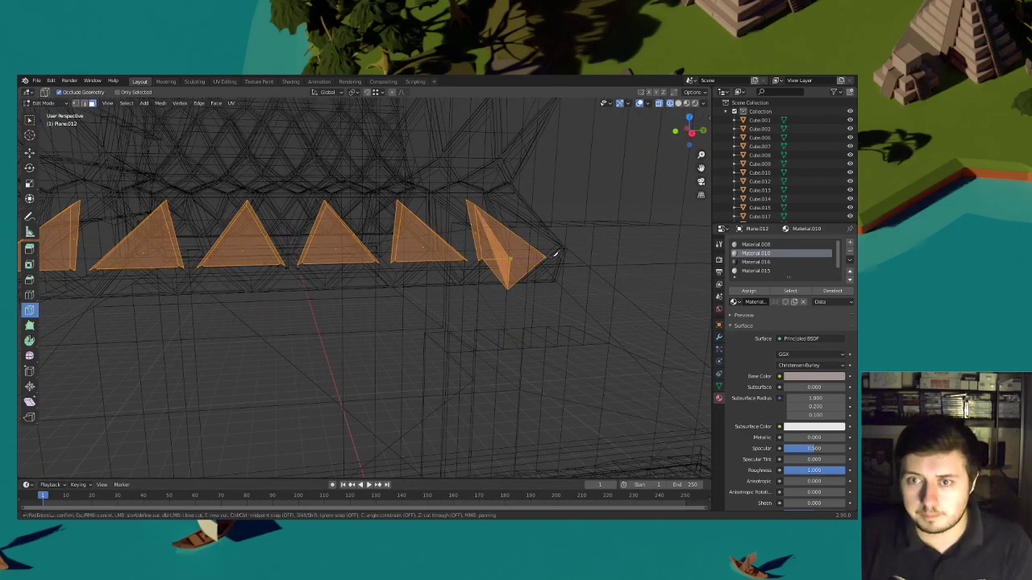
left_click(50, 104)
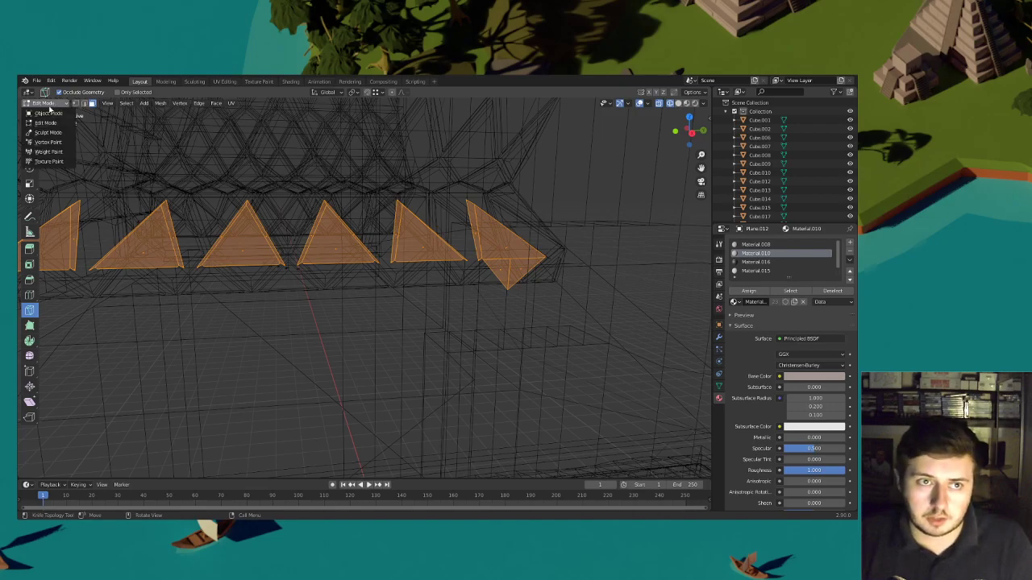
left_click(27, 121)
left_click_drag(557, 286, 490, 267)
key("x")
middle_click_drag(490, 267, 548, 324)
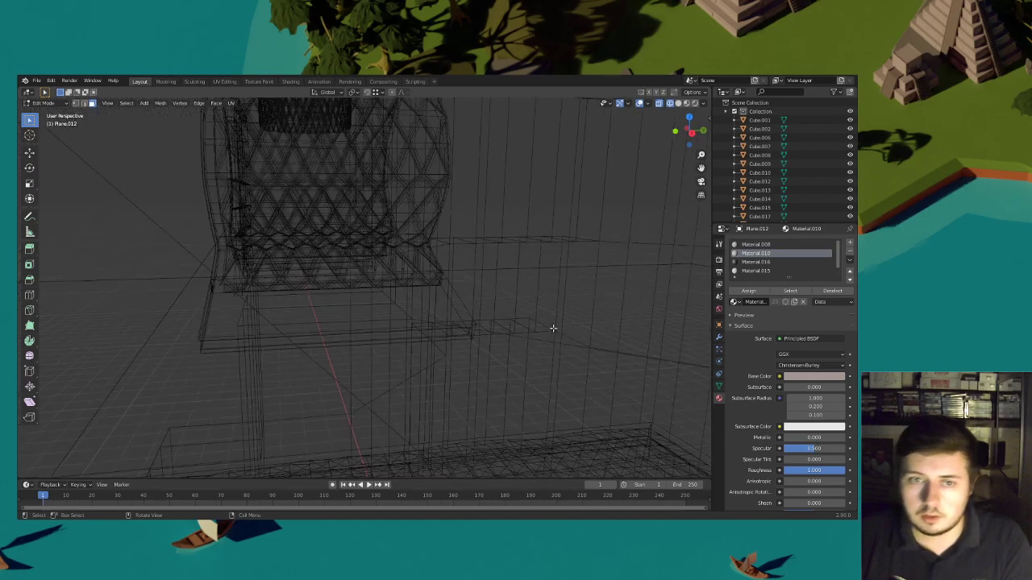
Rotate the separated triangular shingles 180 degrees about the Z axis in solid shading
left_click(680, 104)
middle_click_drag(548, 234, 511, 309)
scroll(511, 309, "down", 3)
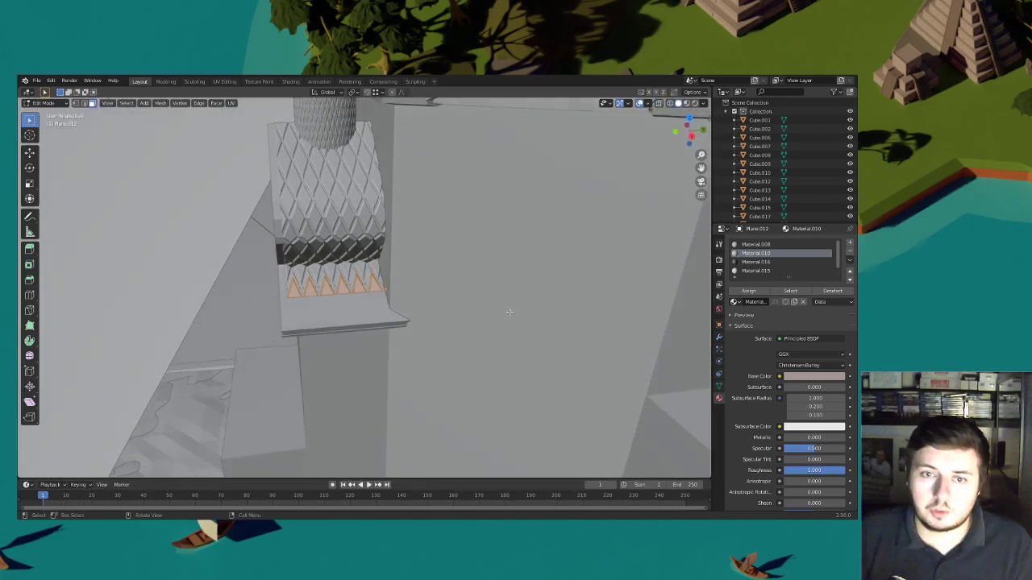
type("rz180")
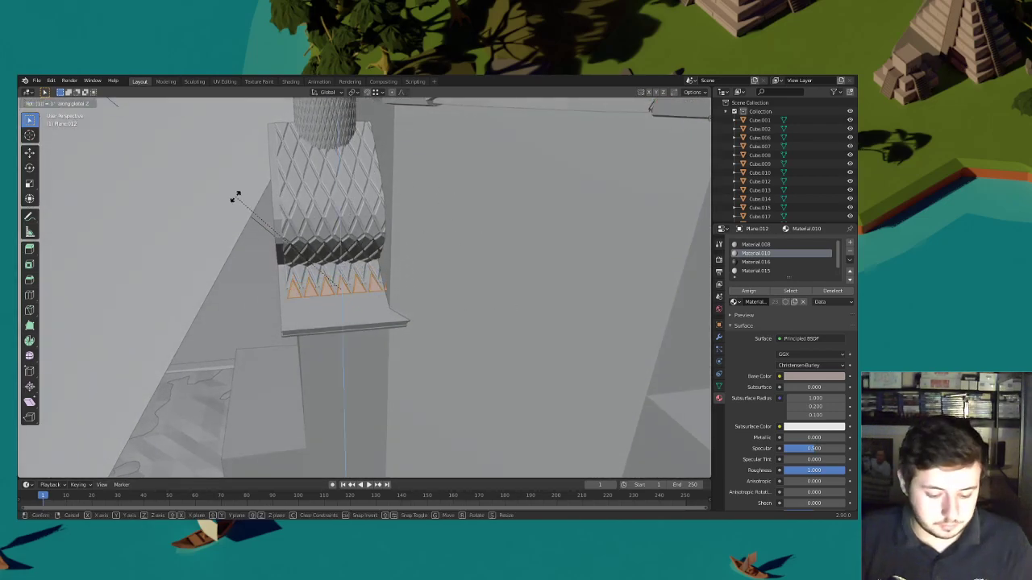
key("Return")
Tilt the shingle row about the Y axis to match the downward slope of the eave
middle_click_drag(235, 197, 502, 262)
scroll(498, 253, "up", 4)
key("r")
key("x")
key("y")
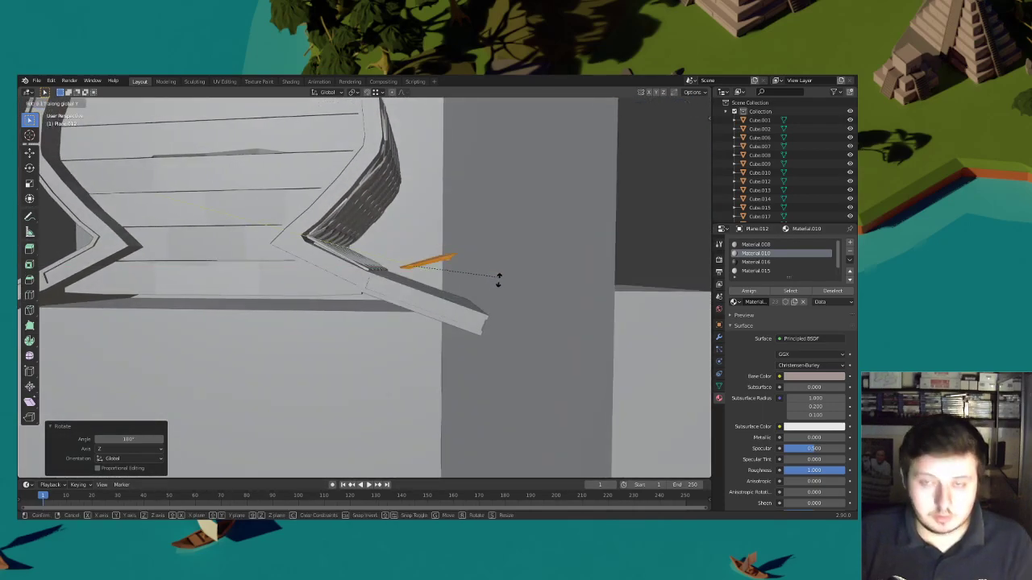
left_click(476, 308)
Move the tilted shingle row along the Z and X axes until it rests on the eave's sloping surface
middle_click_drag(477, 308, 503, 328)
key("g")
key("z")
left_click(506, 309)
key("g")
key("x")
left_click(457, 322)
key("g")
key("z")
left_click(454, 317)
key("g")
key("x")
left_click(451, 314)
Shift the shingle row along Y and Z to align it directly beneath the row above
mouse_move(451, 314)
middle_mouse_down()
mouse_move(416, 317)
mouse_move(447, 295)
middle_mouse_up()
scroll(447, 294, "up", 3)
left_click(448, 295)
middle_click_drag(448, 295, 264, 283)
key("g")
key("y")
left_click(433, 304)
key("g")
key("z")
left_click(467, 292)
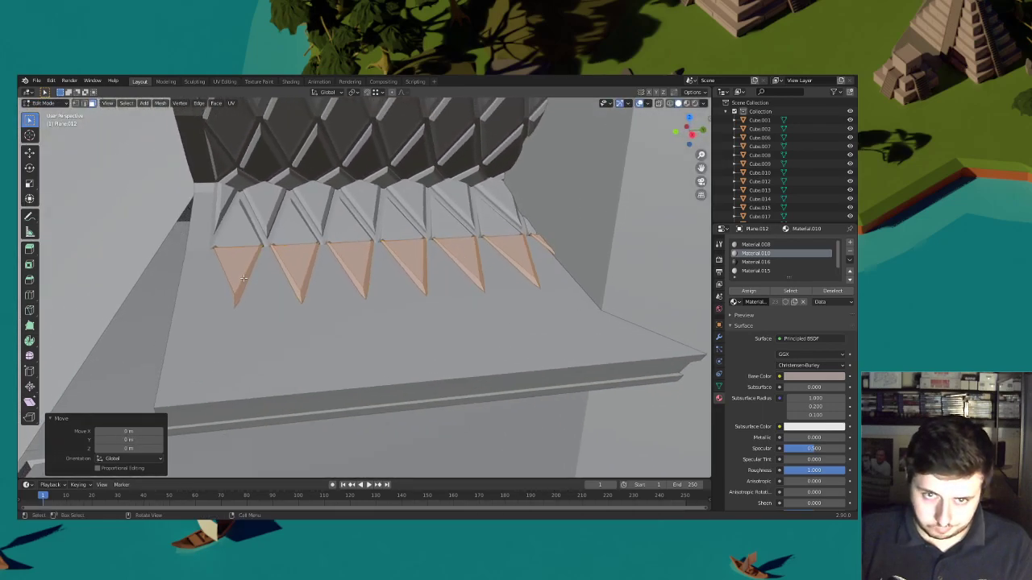
Select the narrow side faces of all the downward-pointing shingles and delete them
left_click(244, 278)
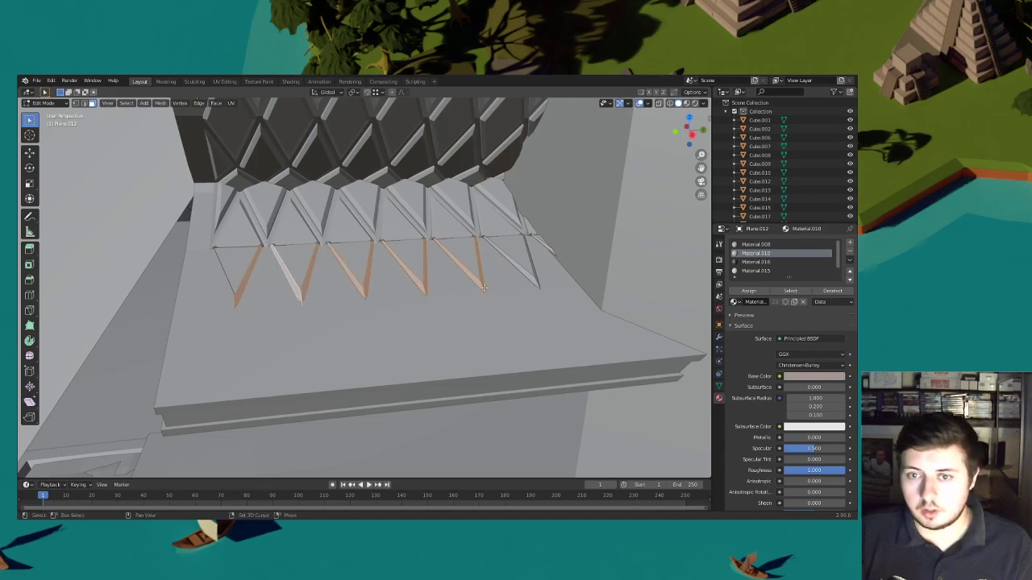
left_click(670, 103)
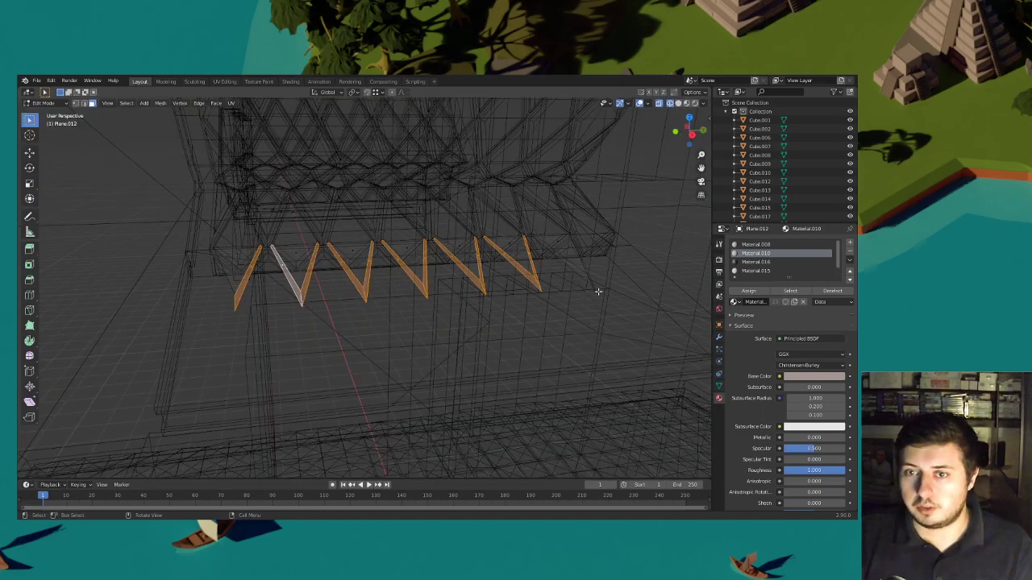
middle_click_drag(586, 285, 546, 310)
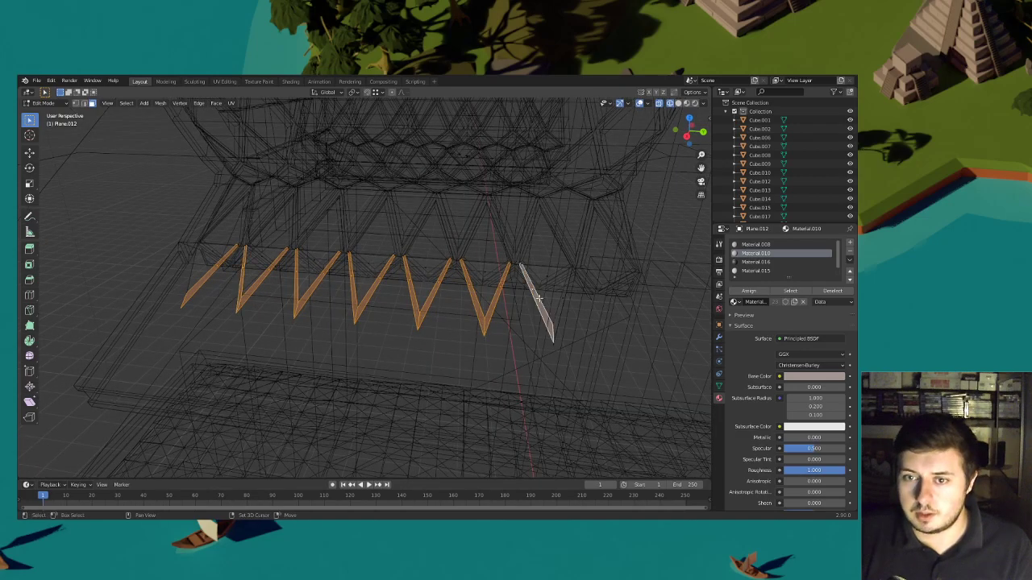
key("x")
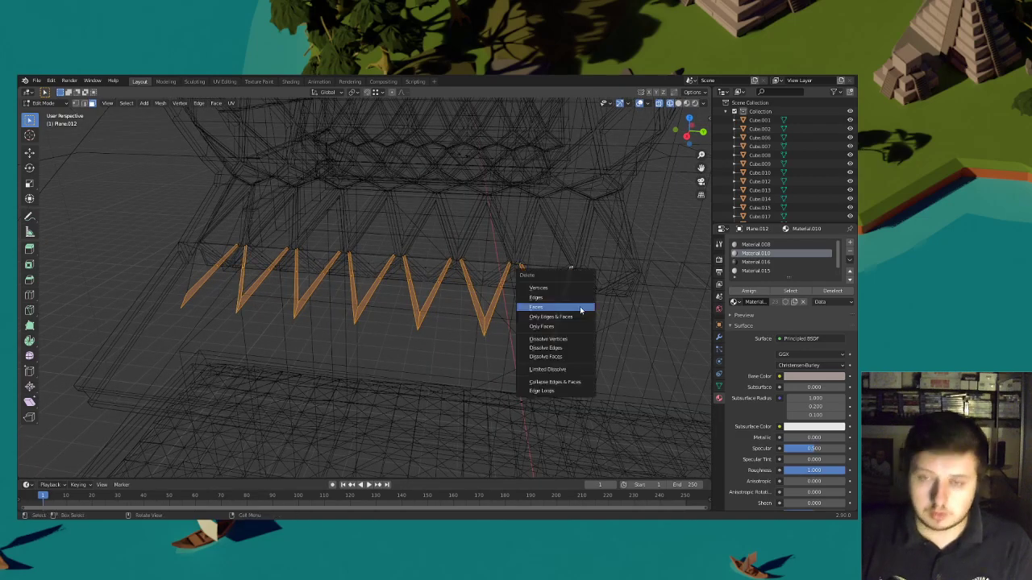
left_click(555, 311)
Select the remaining flat triangular shingle faces and try extruding them to give them thickness
left_click_drag(601, 351, 200, 272)
middle_click_drag(343, 296, 513, 344)
left_click_drag(597, 384, 170, 296)
middle_click_drag(169, 295, 578, 122)
left_click(679, 104)
middle_click_drag(576, 230, 508, 197)
key("e")
left_click(526, 216)
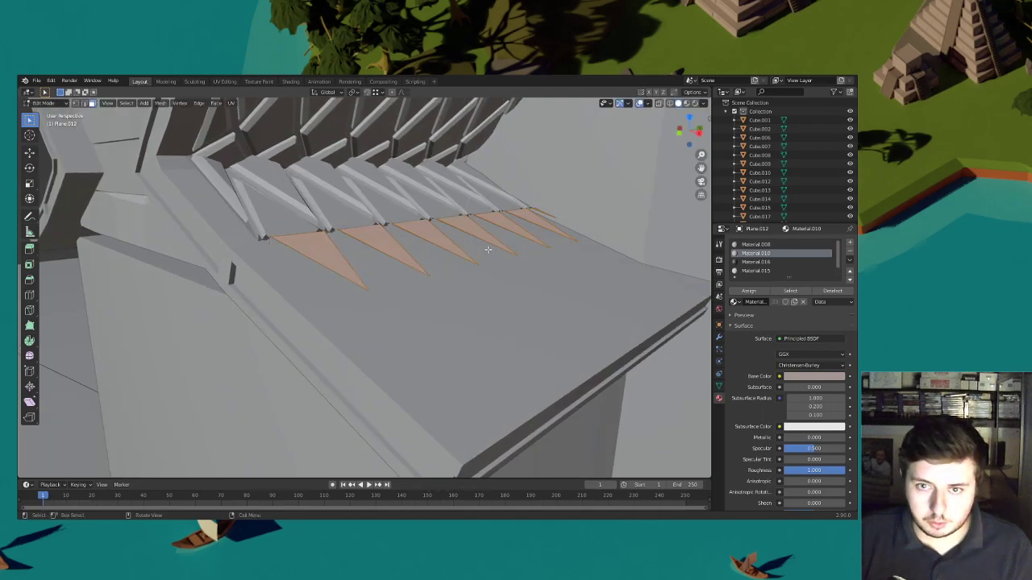
Recalculate the normals of the flat shingle faces and try extruding them along the Z axis
key("alt+n")
left_click(446, 251)
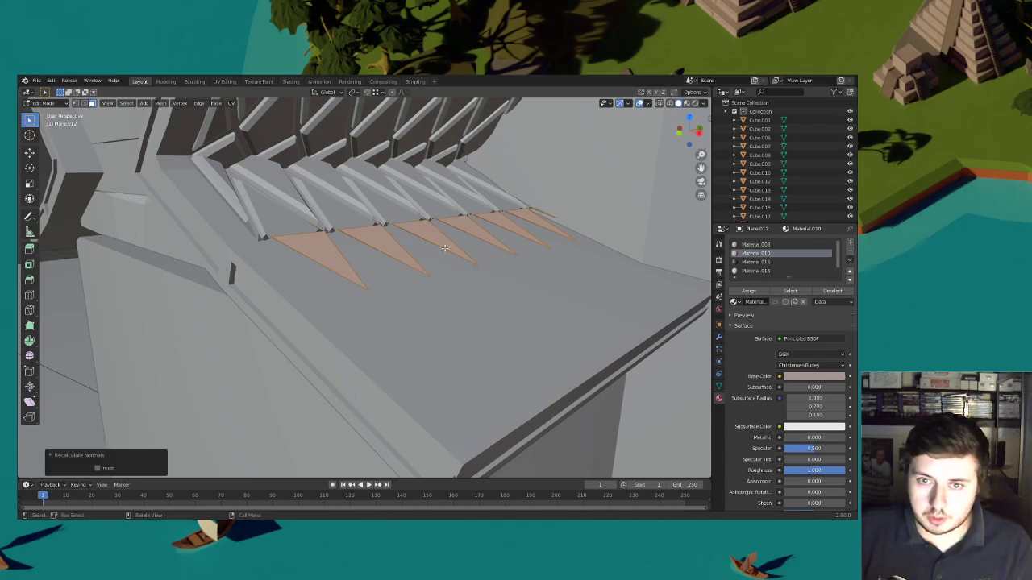
key("e")
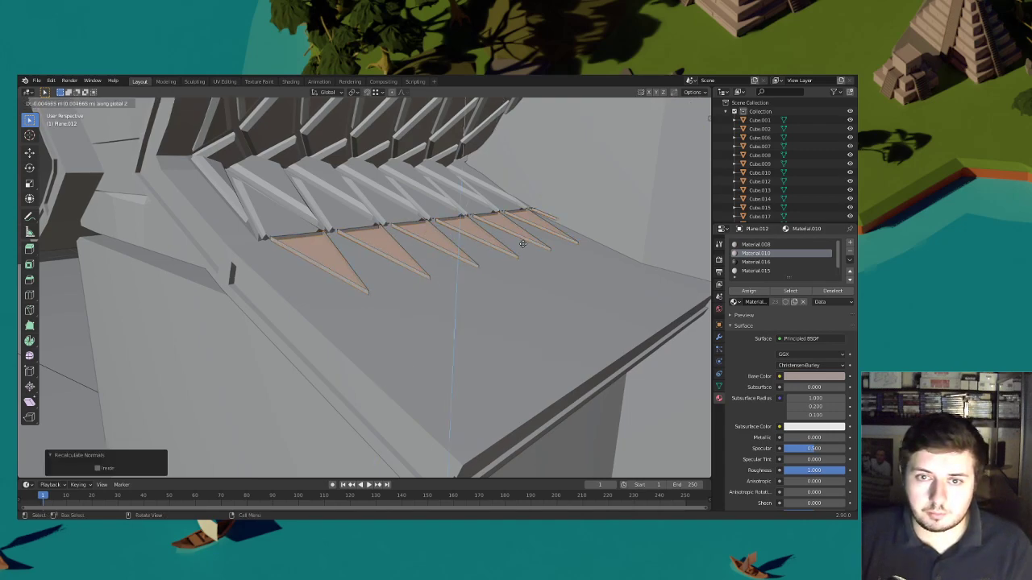
right_click(523, 245)
key("h")
key("z")
key("ctrl+z")
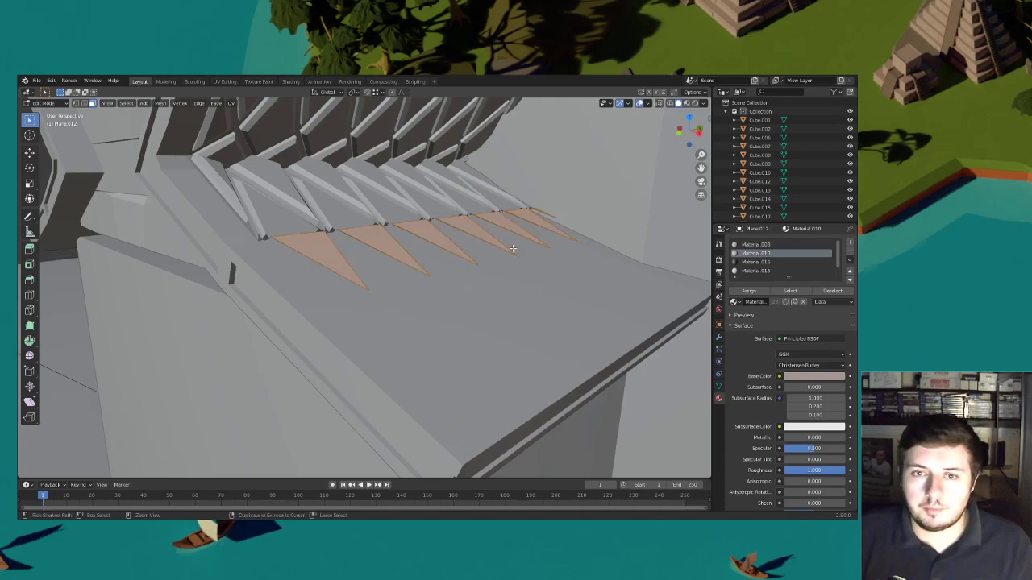
Isolate the triangular shingles in local view and delete the tiny stray face beside one of them
scroll(325, 268, "up", 3)
middle_click_drag(380, 250, 285, 267)
key("KP_Divide")
scroll(323, 270, "up", 5)
scroll(286, 266, "up", 4)
scroll(283, 260, "down", 2)
left_click_drag(226, 230, 224, 229)
right_click(219, 218)
left_click_drag(422, 217, 422, 219)
middle_click_drag(423, 220, 642, 277)
left_click_drag(640, 266, 629, 260)
key("x")
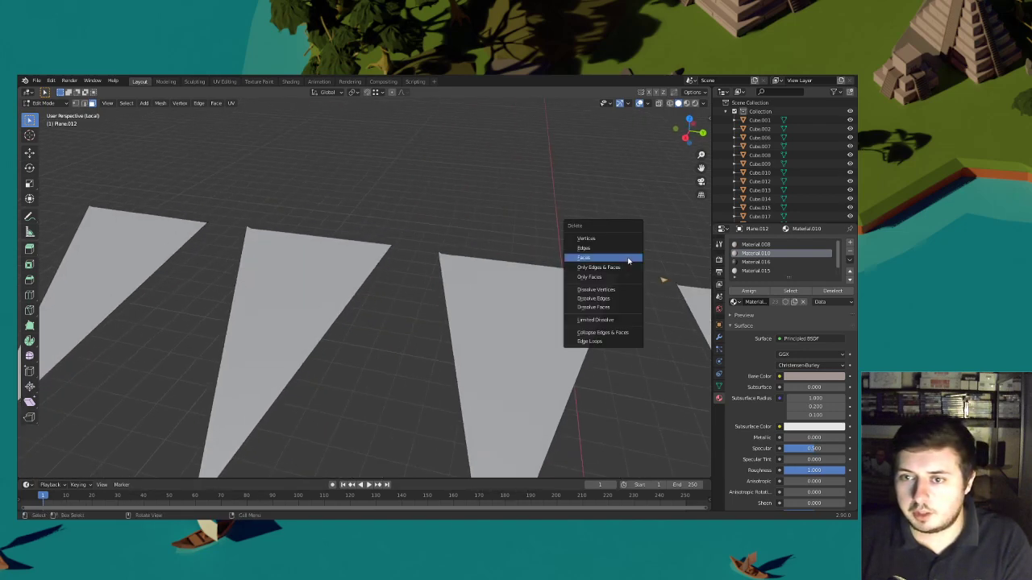
left_click(628, 259)
Select and delete the remaining stray bits of geometry between the isolated triangular shingles
scroll(610, 261, "down", 3)
middle_click_drag(608, 260, 583, 254)
scroll(583, 256, "down", 1)
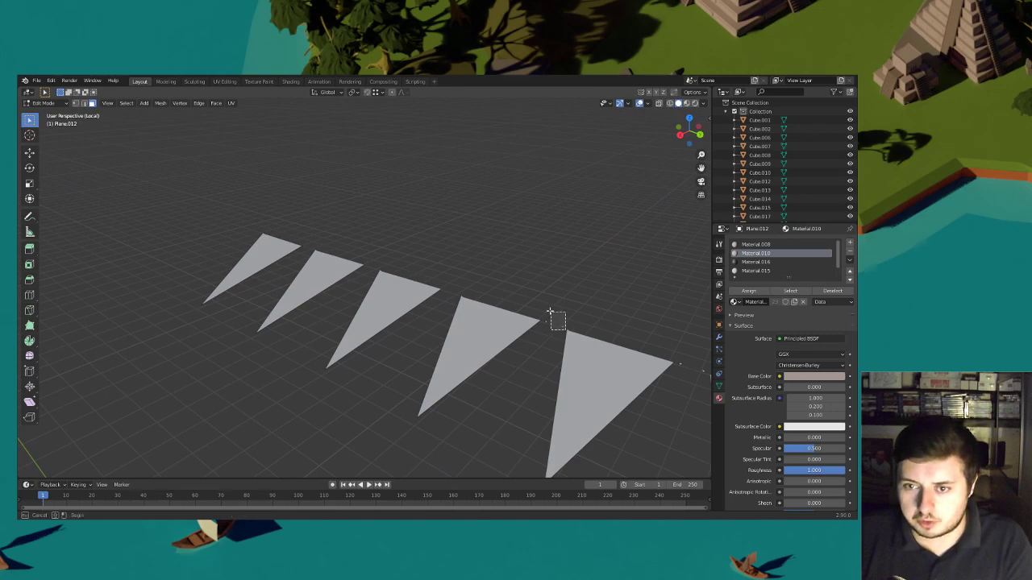
middle_click_drag(546, 304, 574, 316)
left_click_drag(619, 352, 602, 333)
key("x")
left_click(602, 333)
middle_click_drag(567, 316, 606, 317)
scroll(607, 318, "down", 2)
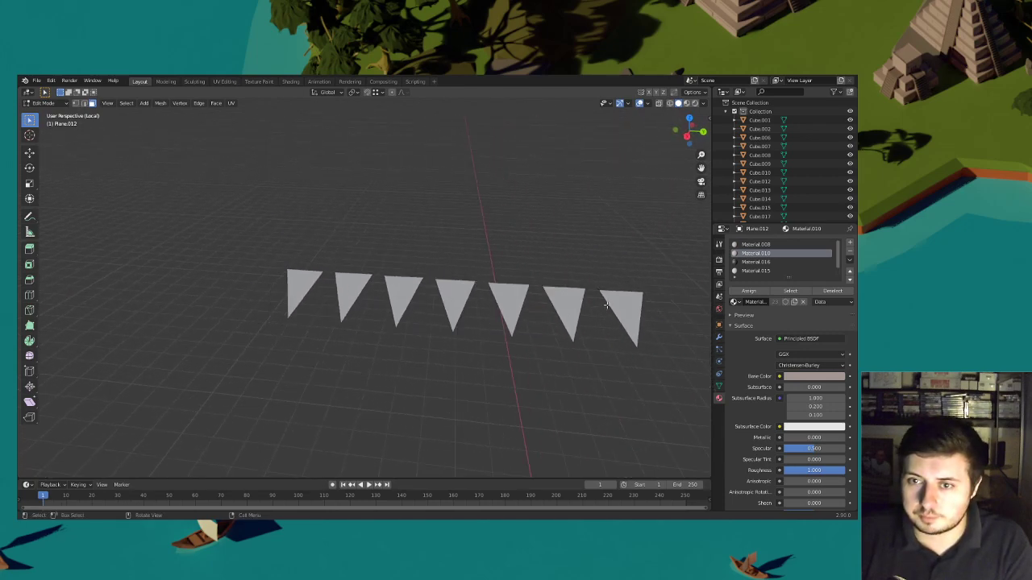
key("x")
left_click(590, 279)
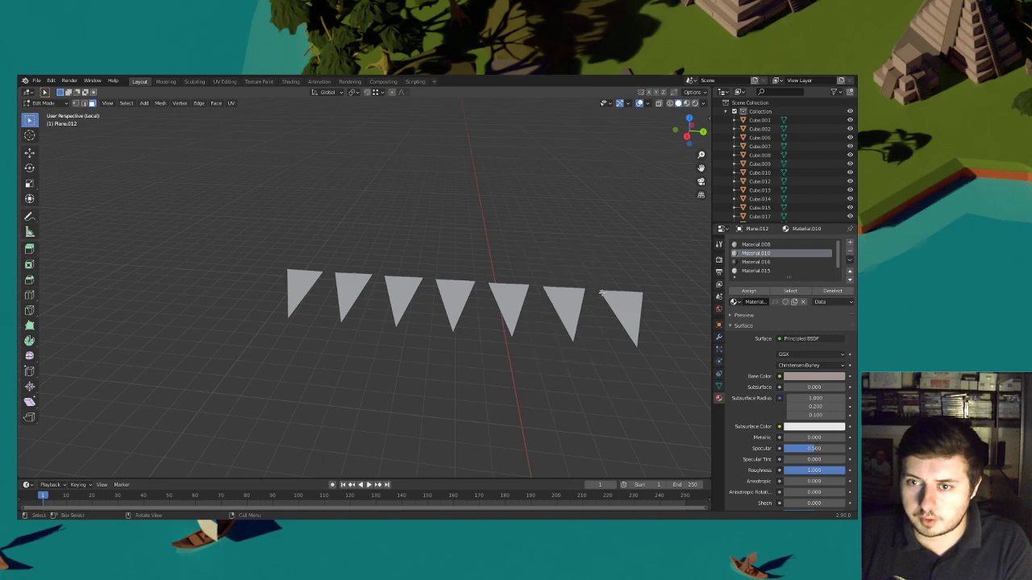
left_click_drag(588, 277, 589, 279)
key("x")
left_click(590, 279)
Select all the isolated triangular faces and extrude them by about 0.0008 m along Z
middle_click_drag(599, 280, 650, 352)
left_click_drag(650, 353, 276, 293)
middle_click_drag(276, 293, 375, 118)
key("e")
left_click(440, 290)
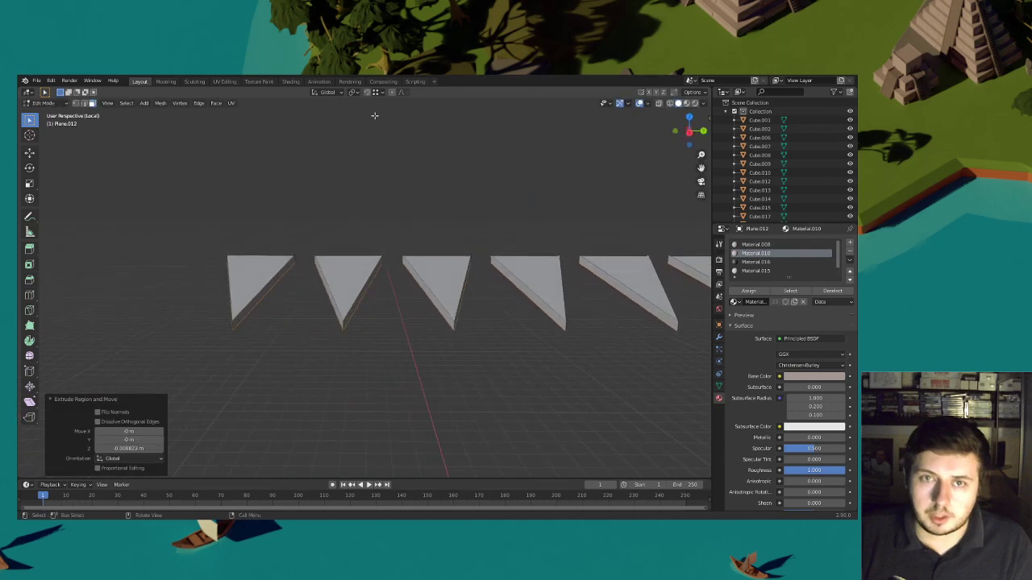
Set the transform pivot to individual origins and scale each shingle's extruded face to 1.159
left_click(352, 92)
left_click(377, 133)
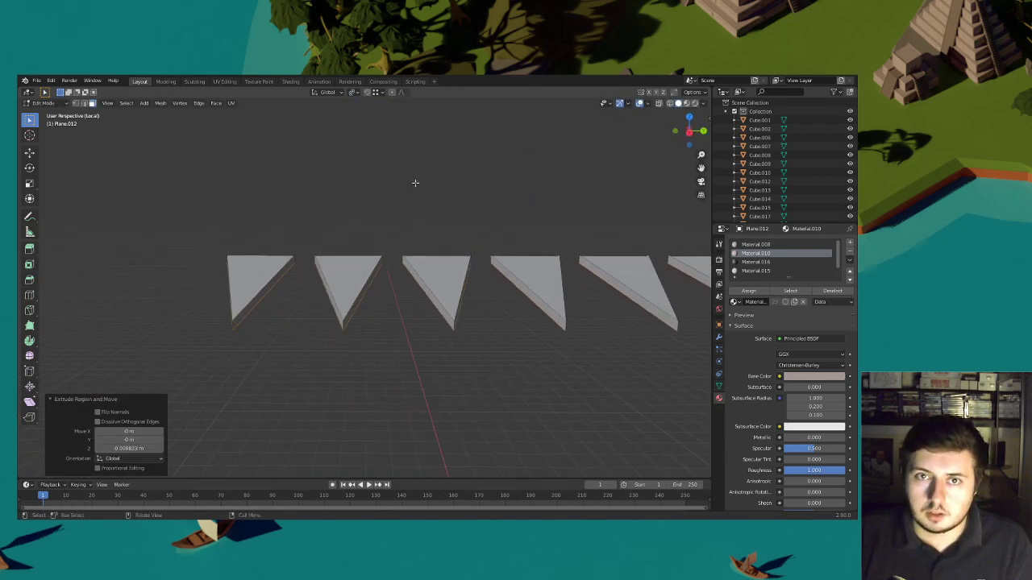
middle_click_drag(398, 161, 560, 296)
key("s")
left_click(568, 300)
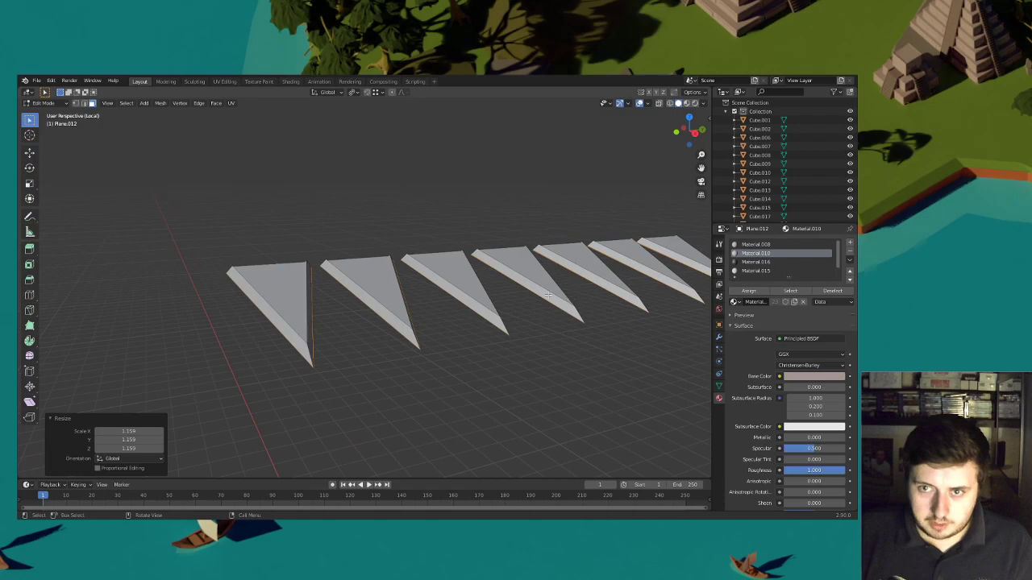
Return to the full scene from the isolated view and scale the selected shingle faces by 1.043
left_click(701, 181)
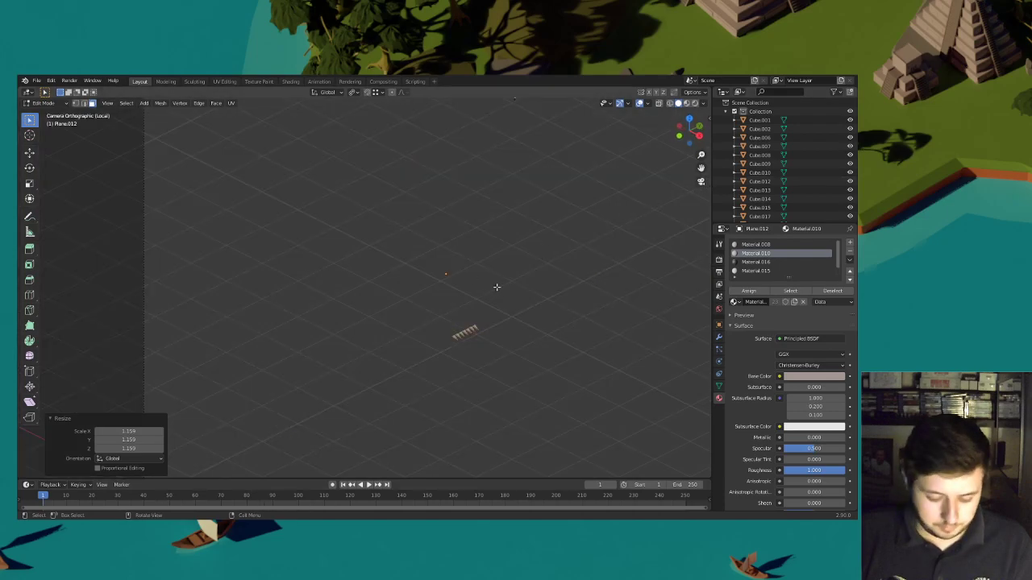
key("KP_0")
key("s")
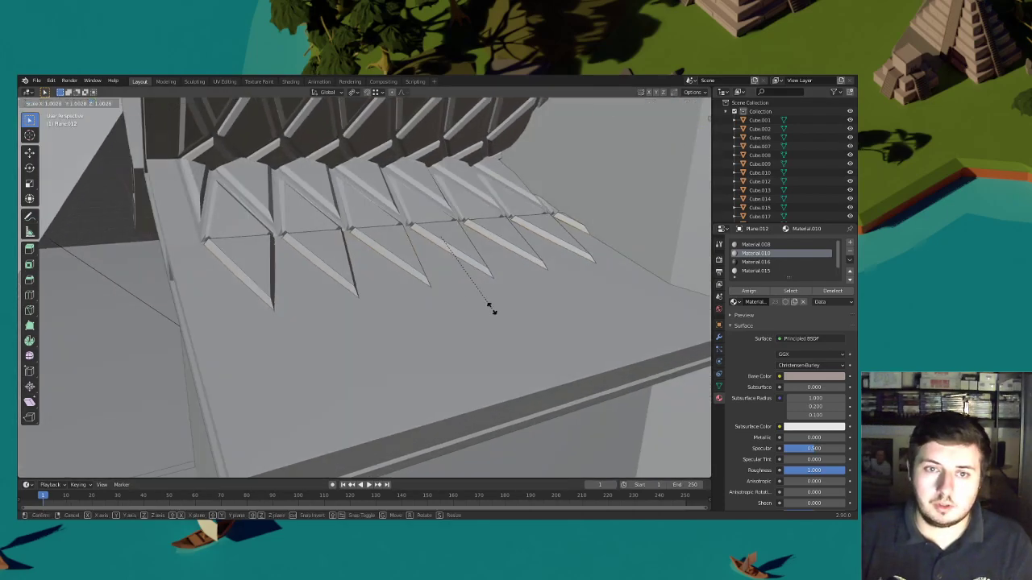
left_click(496, 309)
middle_click_drag(496, 310, 431, 292)
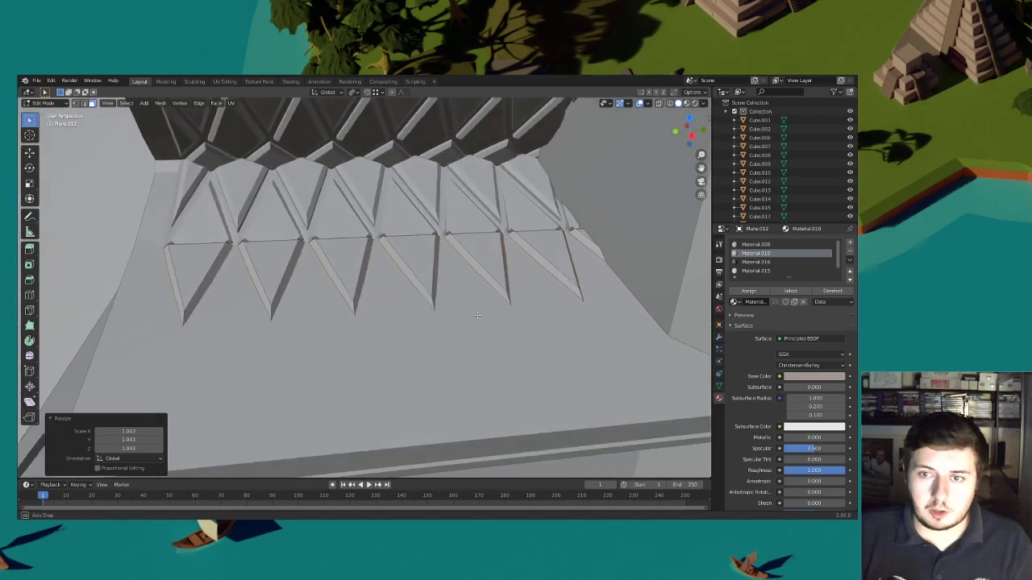
Select the lower row of triangular eave shingles and place a duplicate further down the eave, constrained to the horizontal plane
scroll(430, 292, "down", 2)
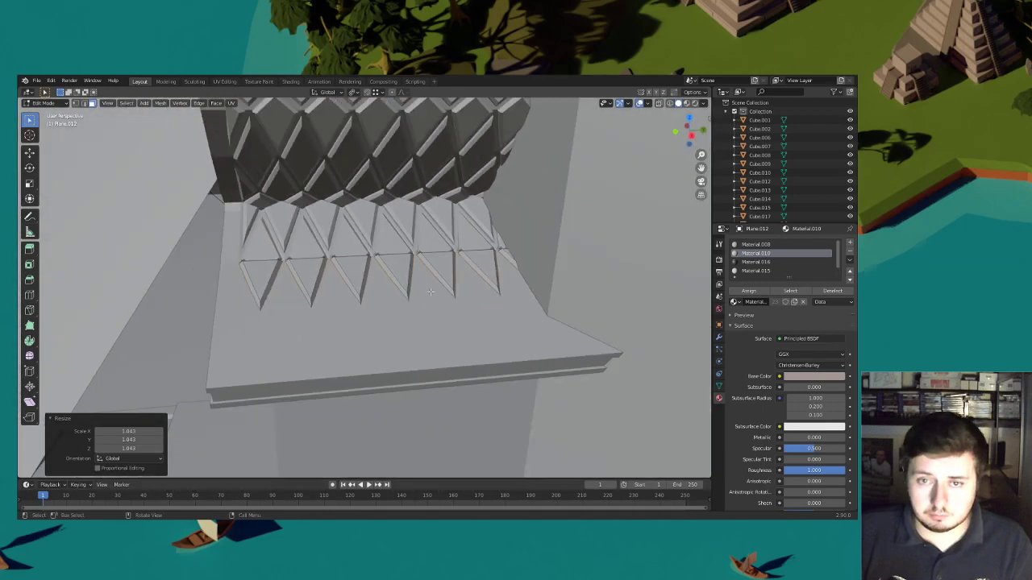
left_click(670, 103)
left_click_drag(600, 358, 204, 241)
left_click(678, 104)
middle_click_drag(542, 220, 565, 251)
key("shift+d")
key("shift+z")
left_click(592, 282)
Set the transform pivot to median point and rotate the duplicated shingles 180° about Z
key("r")
key("z")
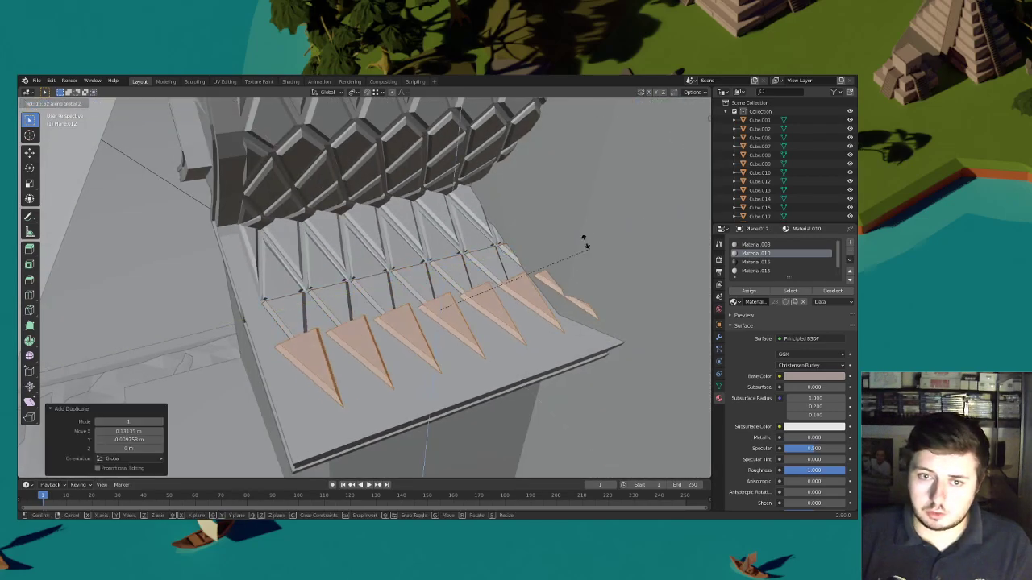
left_click(509, 200)
left_click(354, 92)
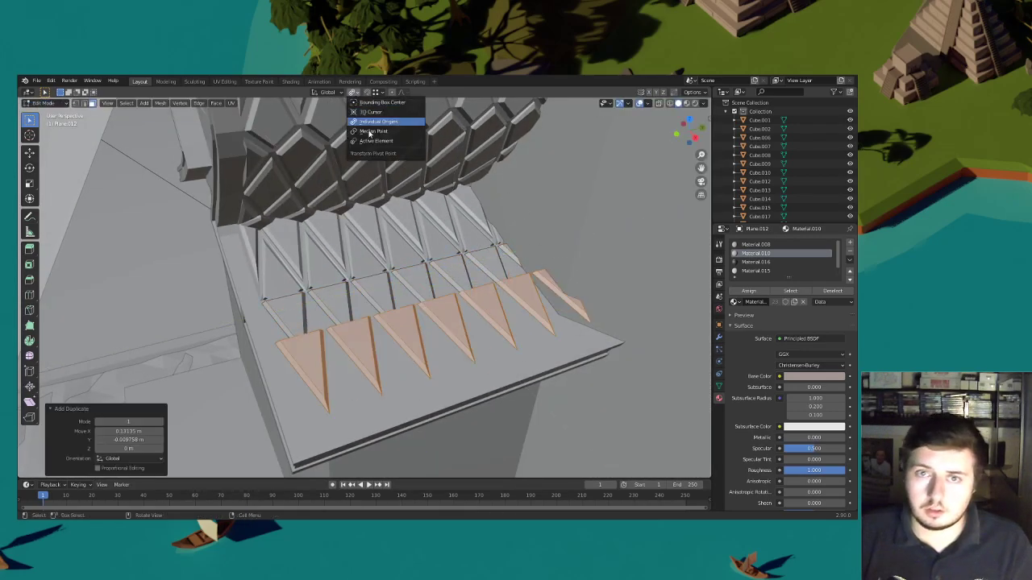
left_click(373, 131)
type("rz180")
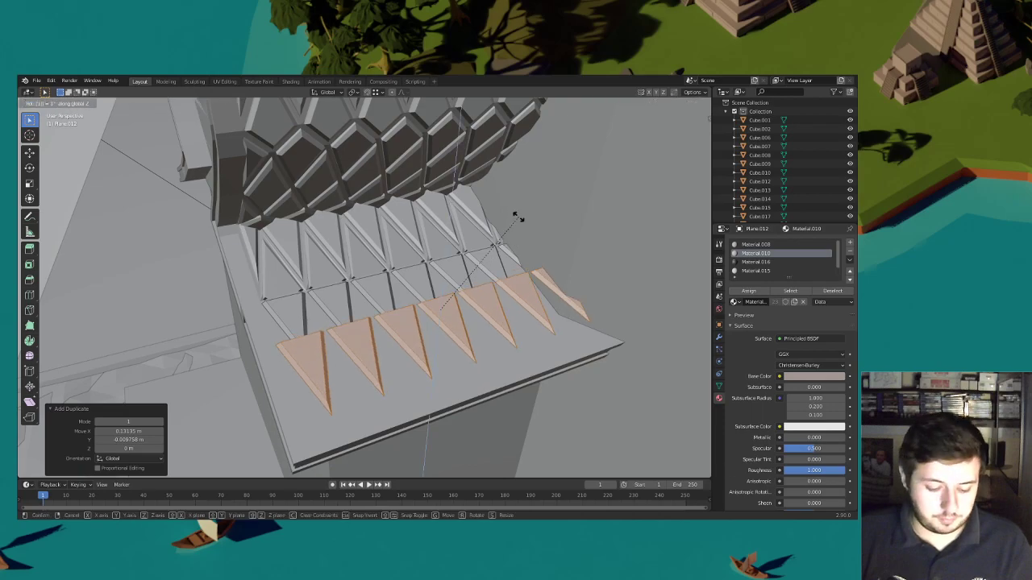
left_click(518, 217)
Tilt the duplicated shingles about Y to match the eave's slope and move them along Z onto its surface
middle_click_drag(518, 217, 574, 215)
key("r")
key("x")
key("y")
left_click(563, 275)
middle_click_drag(562, 274, 504, 300)
key("g")
key("z")
left_click(550, 288)
Shift the duplicated shingles along Y and in the horizontal plane so they fit into the gaps of the row above
key("g")
key("y")
left_click(510, 299)
key("s")
right_click(569, 310)
middle_click_drag(513, 292, 509, 302)
key("g")
key("shift+z")
key("z")
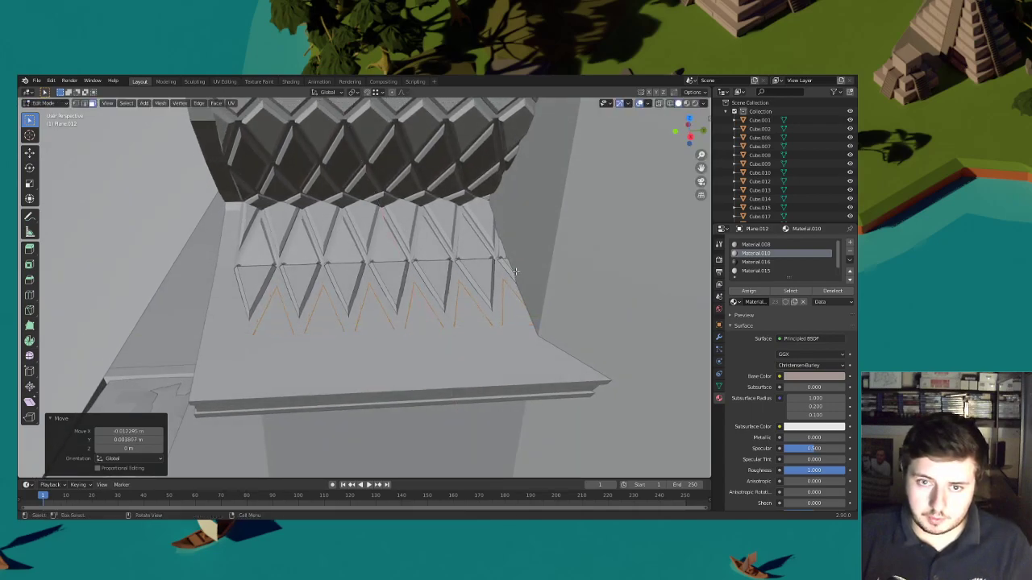
left_click(516, 267)
Select the whole row of alternating triangular shingles, duplicate it outward along the eave, and lower the copy about 0.065 m along Z
middle_click_drag(516, 268, 454, 283)
key("l")
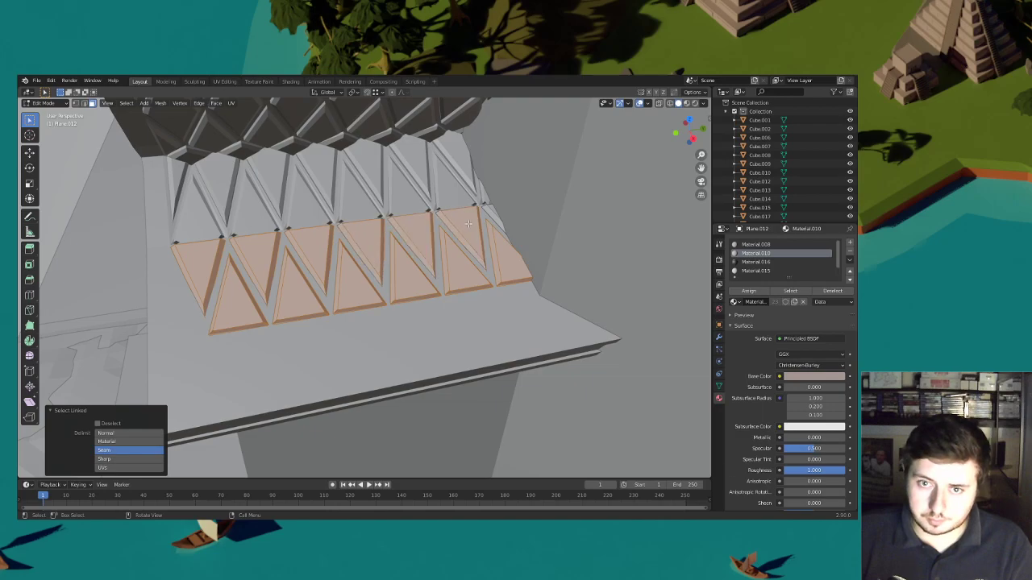
middle_click_drag(506, 224, 548, 237)
key("g")
key("x")
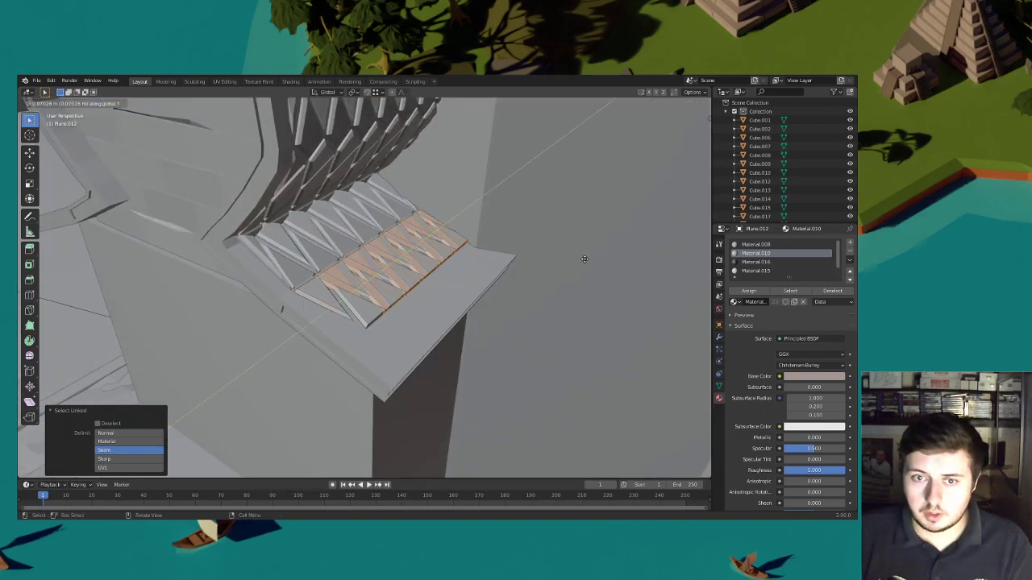
left_click(601, 272)
middle_click_drag(601, 272, 548, 299)
key("g")
key("z")
left_click(617, 282)
Move the copied shingle row about -0.048 m along Y and scale it down along X to about 0.74
key("g")
key("y")
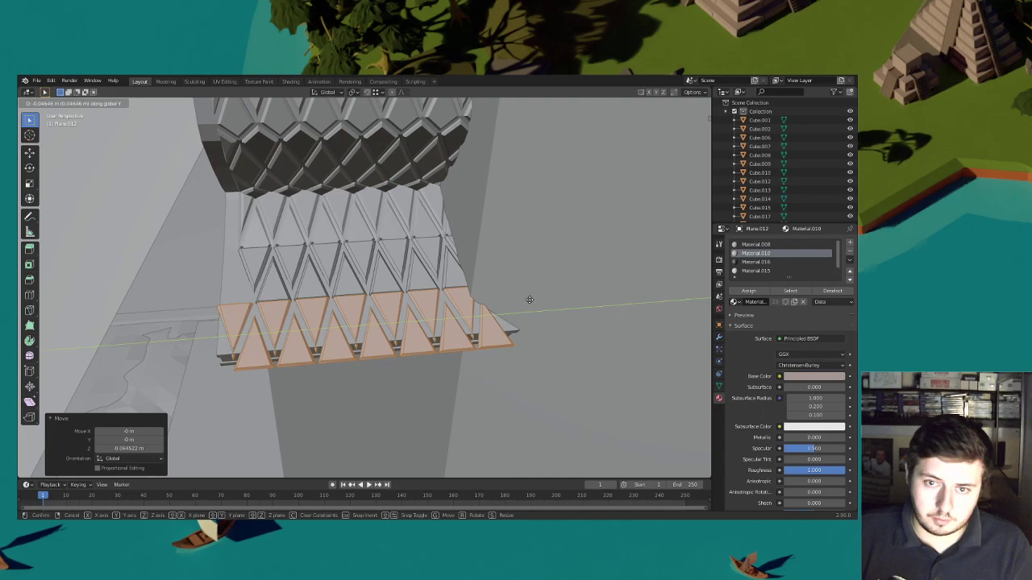
left_click(528, 300)
middle_click_drag(529, 300, 576, 299)
key("s")
key("x")
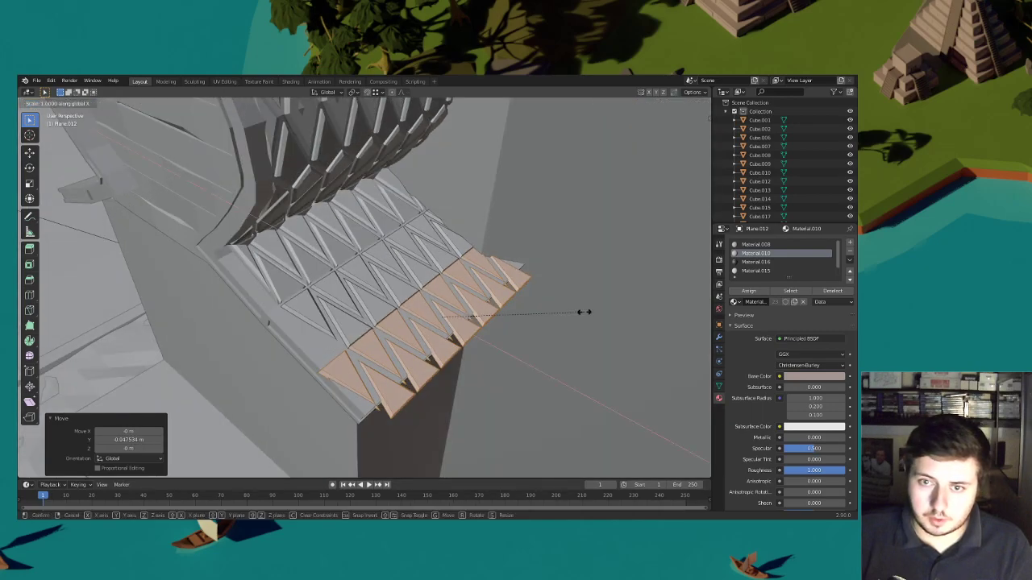
left_click(546, 302)
Reposition the bottom shingle row, scale it further along X, and raise it about 0.0125 m along Z
key("g")
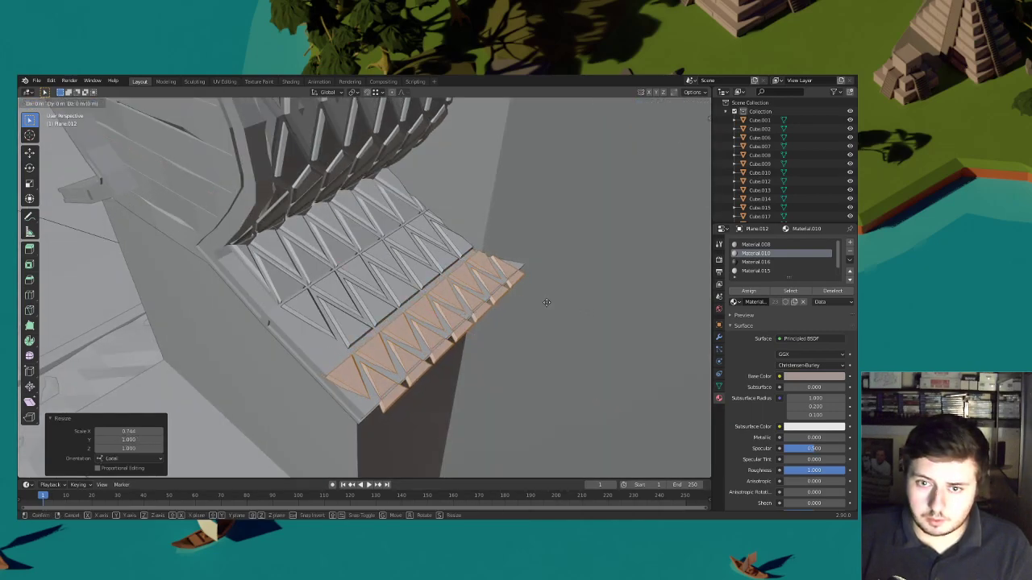
left_click(540, 298)
key("s")
key("x")
left_click(529, 298)
key("g")
key("z")
left_click(529, 293)
Rotate the bottom shingle row slightly about Y and shift it along X to sit flush on the eave
key("r")
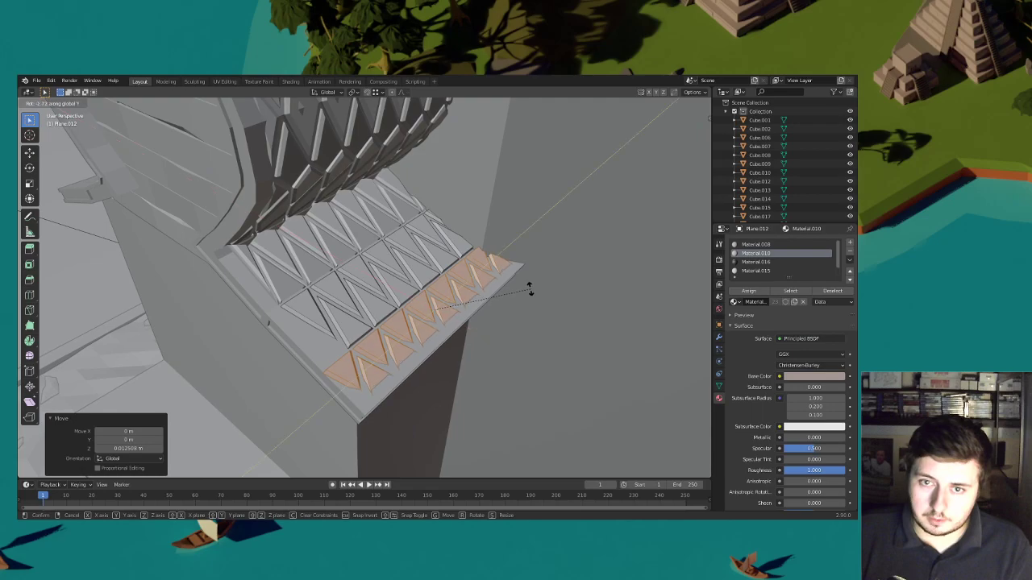
left_click(535, 290)
key("g")
key("x")
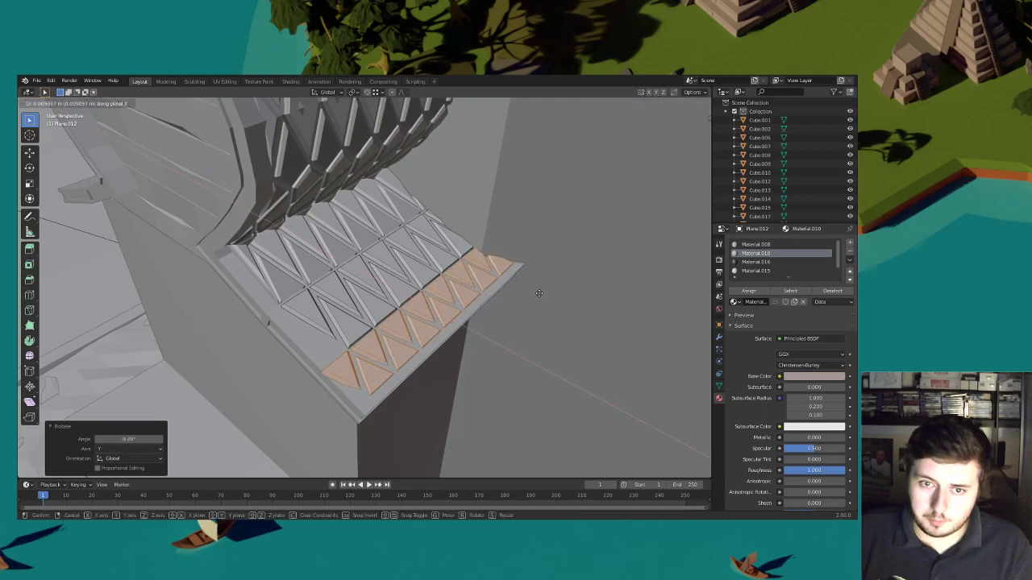
left_click(537, 292)
middle_click_drag(536, 292, 516, 296)
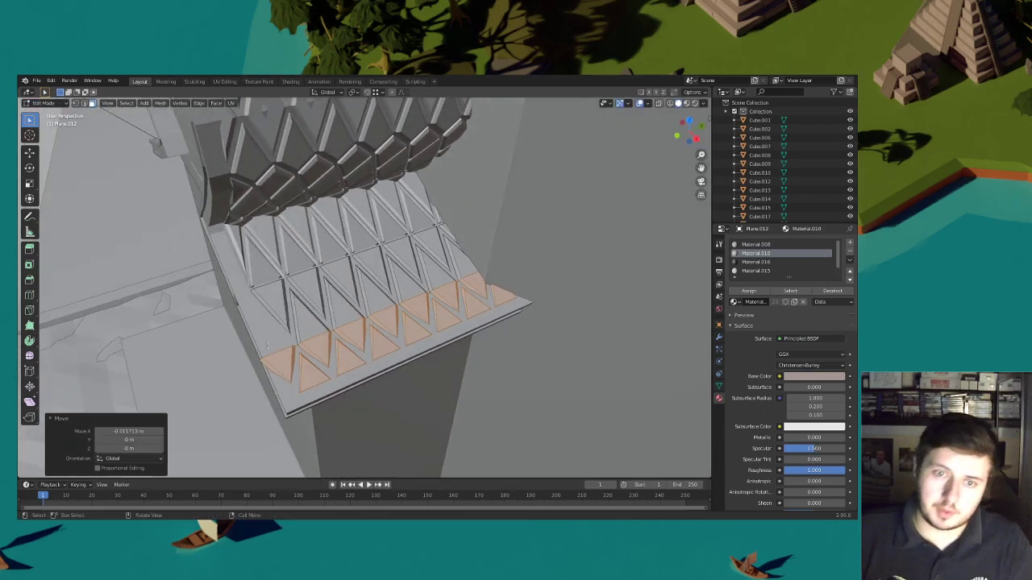
Select the linked end shingle of the bottom row, narrow it along Y, and move it along Y inside the eave's edge
key("x")
left_click(269, 363)
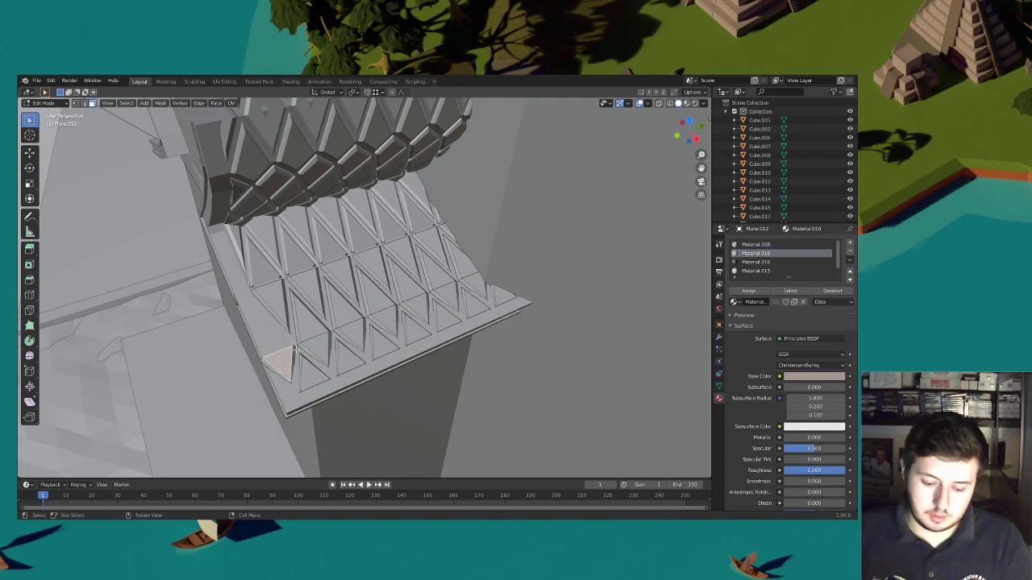
key("l")
middle_click_drag(295, 349, 355, 298)
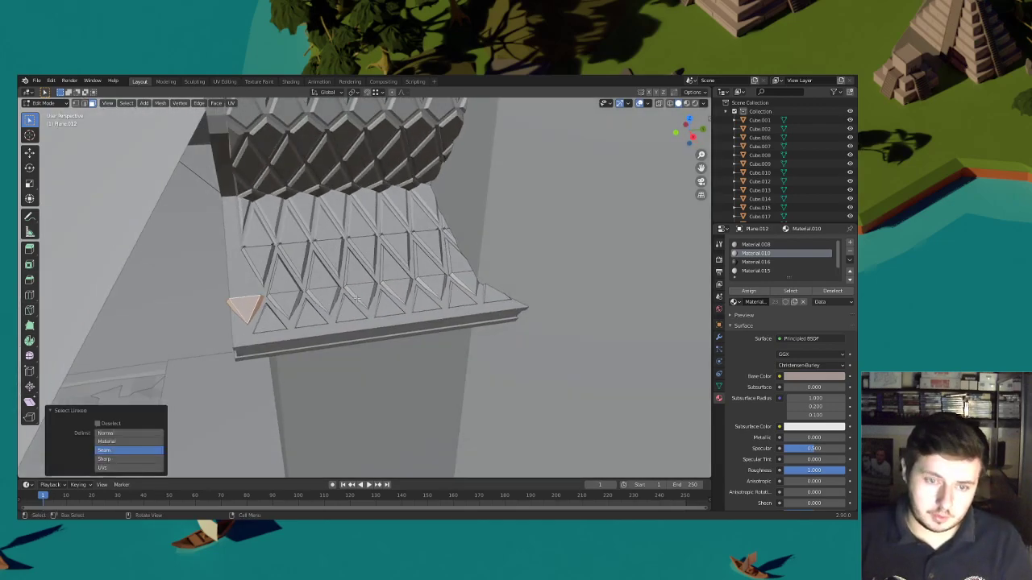
key("s")
key("y")
left_click(306, 299)
key("g")
key("y")
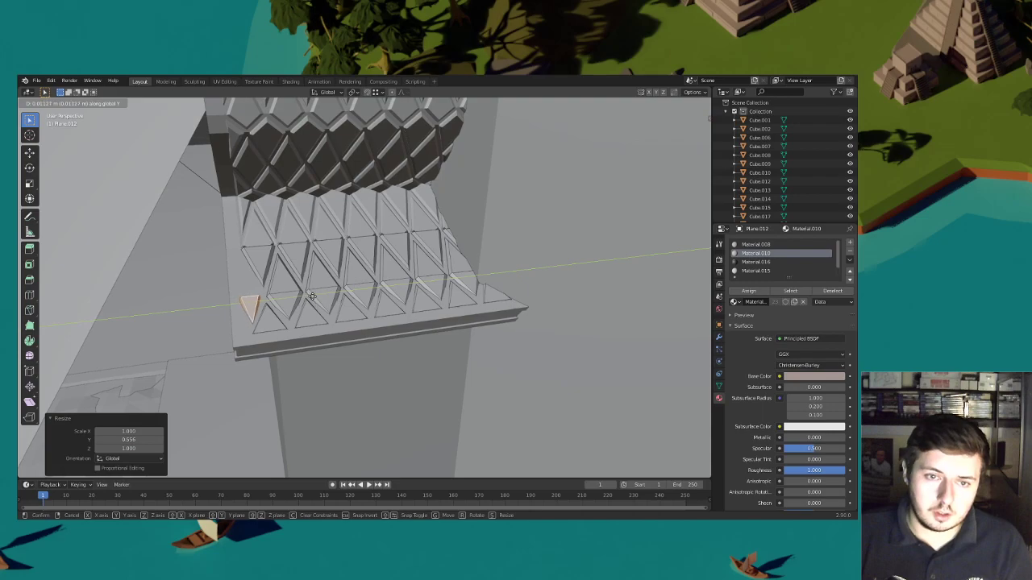
left_click(312, 297)
Duplicate an upward-pointing shingle of the middle row along Y to fill the gap at the eave's side edge
middle_click_drag(329, 294, 355, 278)
key("l")
key("g")
key("y")
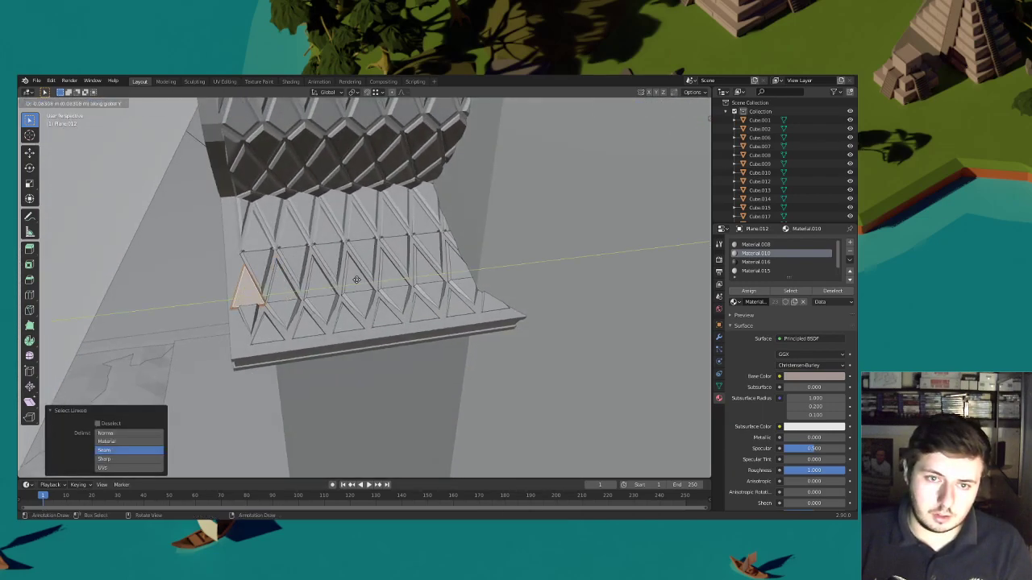
left_click(357, 280)
Scale the duplicated edge shingle along Y and shift it along Y to fit beside its row
key("s")
key("y")
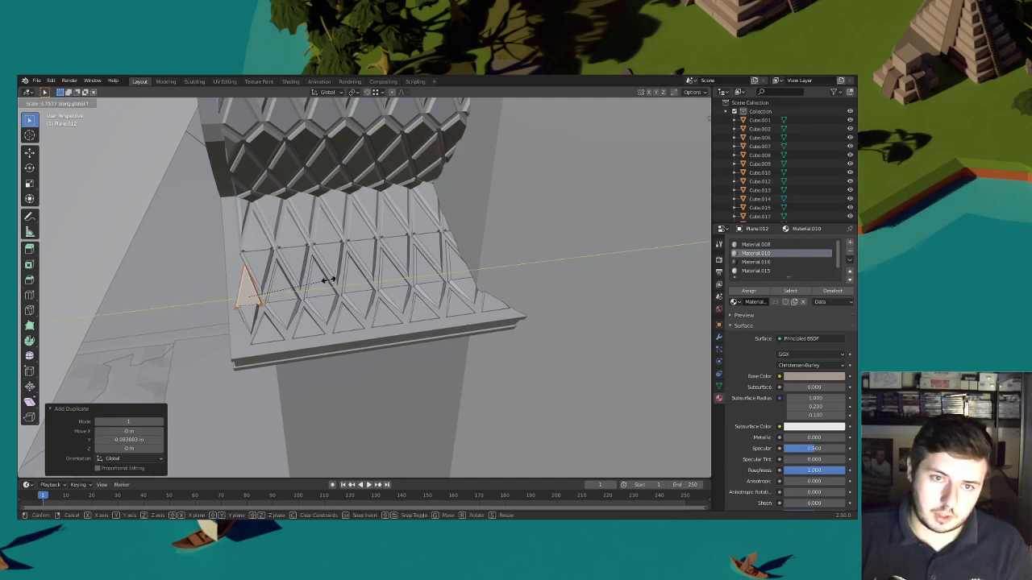
left_click(310, 279)
key("g")
key("y")
left_click(310, 280)
key("s")
key("y")
left_click(321, 274)
middle_click_drag(322, 273, 414, 275)
left_click(492, 294)
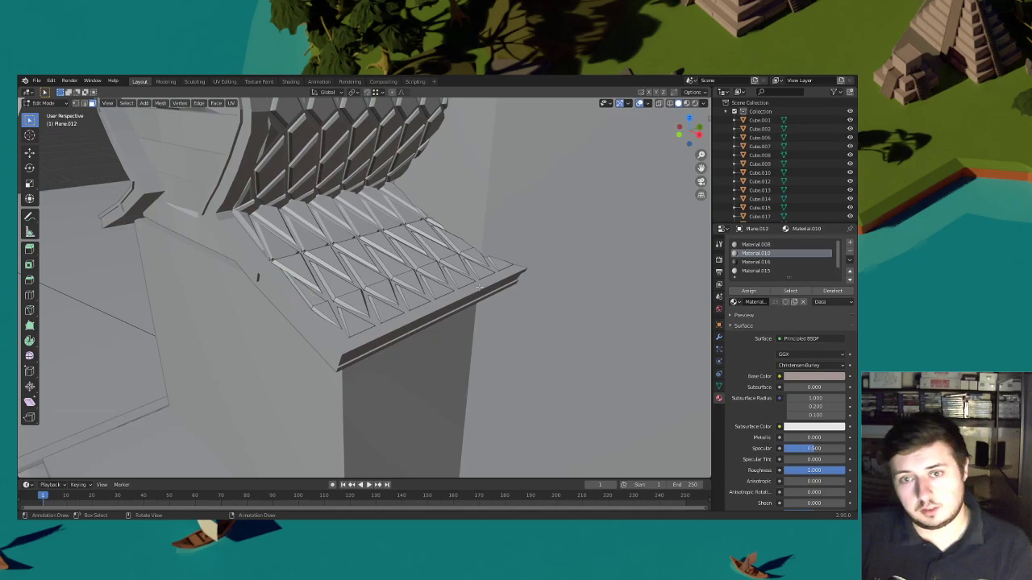
Switch to Object Mode, select the turret, and snap the 3D cursor to the selection
left_click(48, 103)
left_click(50, 113)
scroll(368, 292, "down", 4)
left_click(345, 246, "shift")
left_click(394, 280)
middle_click_drag(353, 277, 383, 277)
left_click(317, 287)
key("shift+s")
left_click(347, 309)
Duplicate the shingle patch object and rotate the copy 180° about Z to the turret's opposite side
middle_click_drag(348, 309, 460, 293)
left_click(424, 281)
key("shift+d")
key("r")
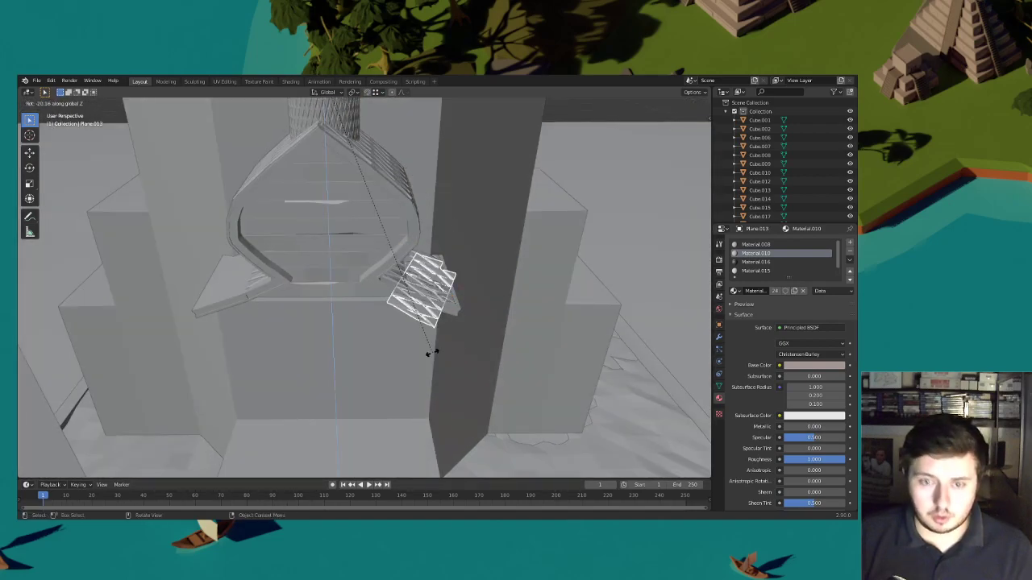
key("z")
key("1")
key("8")
key("0")
key("Return")
middle_click_drag(433, 358, 408, 322)
left_click(557, 215)
Try to align the copied shingle patch on the opposite eave along X, then delete the copy
middle_click_drag(348, 270, 380, 292)
scroll(367, 266, "down", 2)
left_click(324, 277)
left_click(324, 288)
scroll(346, 280, "up", 5)
key("g")
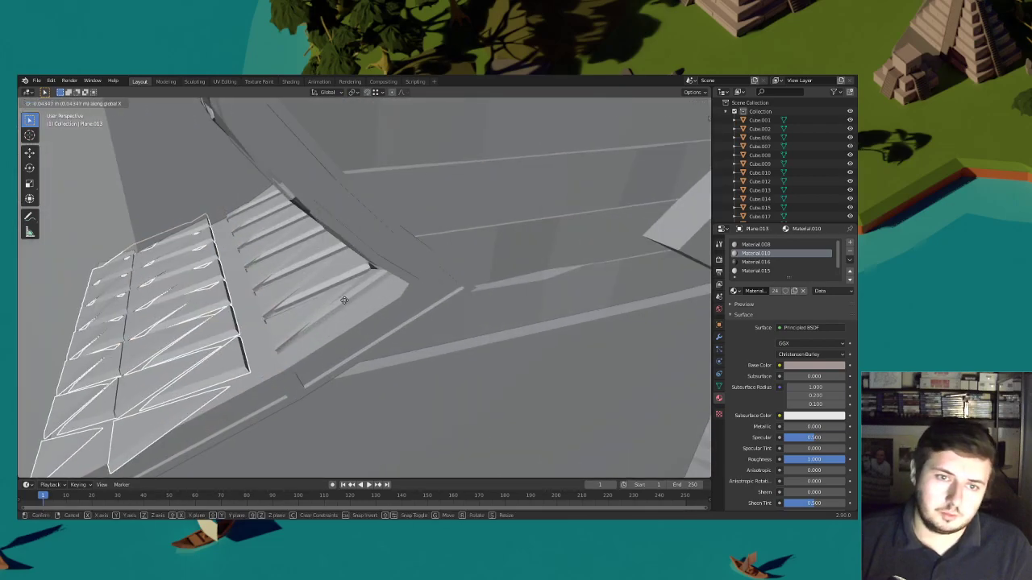
key("x")
right_click(379, 292)
middle_click_drag(380, 291, 505, 281)
key("r")
left_click(382, 274)
scroll(445, 296, "down", 5)
key("Delete")
Add a Mirror modifier to the original shingle patch and apply it
left_click(505, 280)
scroll(476, 283, "down", 5)
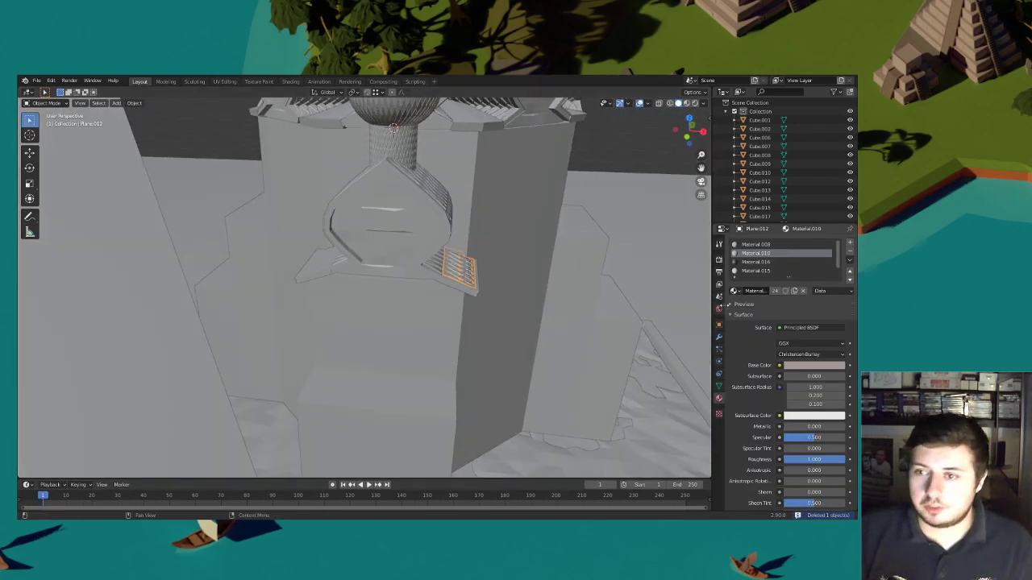
left_click(719, 336)
left_click(764, 242)
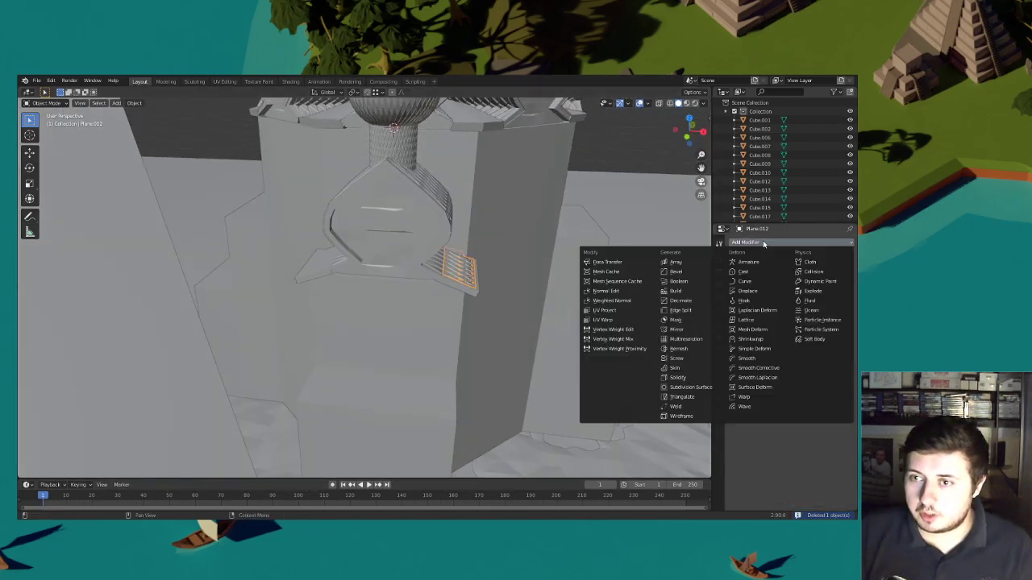
left_click(687, 322)
key("ctrl+z")
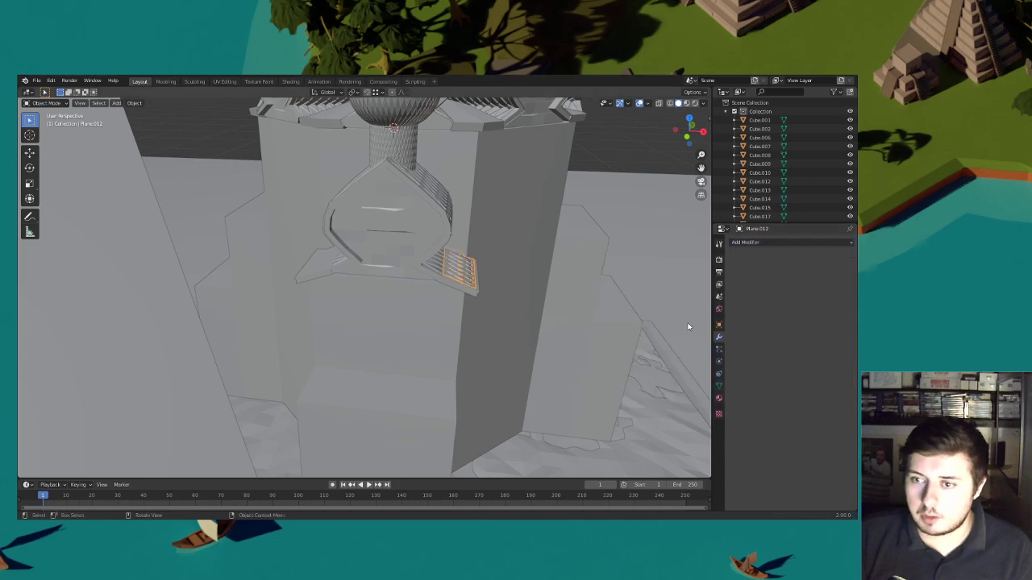
left_click(757, 244)
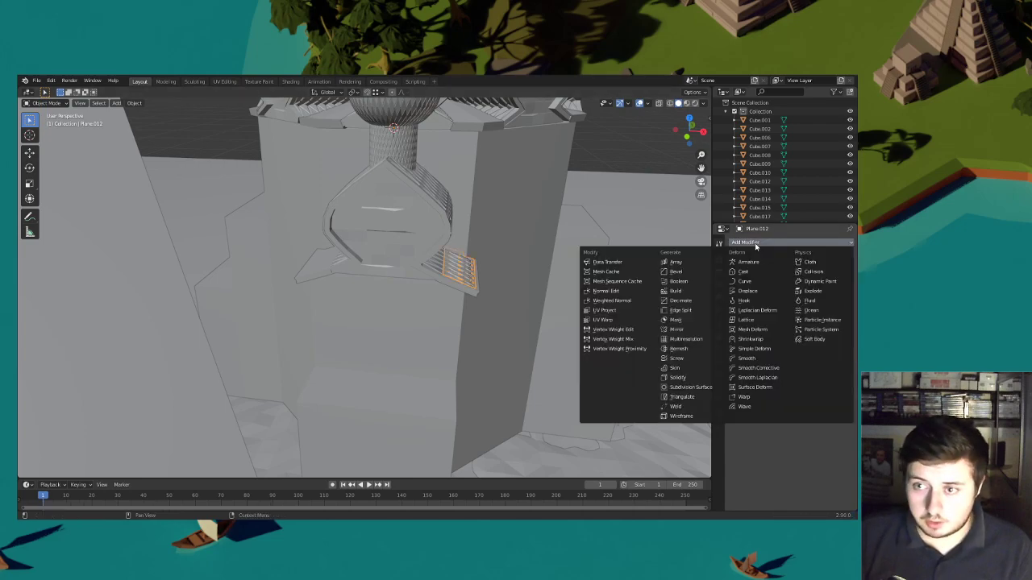
left_click(680, 330)
middle_click_drag(459, 289, 463, 339)
scroll(484, 328, "up", 6)
left_click(829, 258)
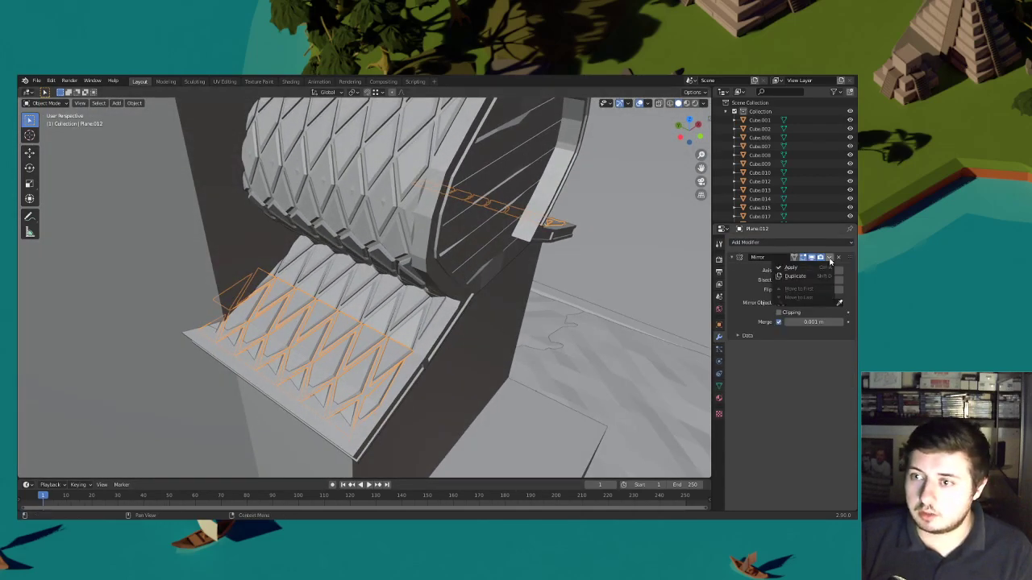
left_click(810, 269)
Examine the shingle patches on both eaves of the turret from several angles
scroll(391, 346, "down", 5)
middle_click_drag(392, 346, 441, 315)
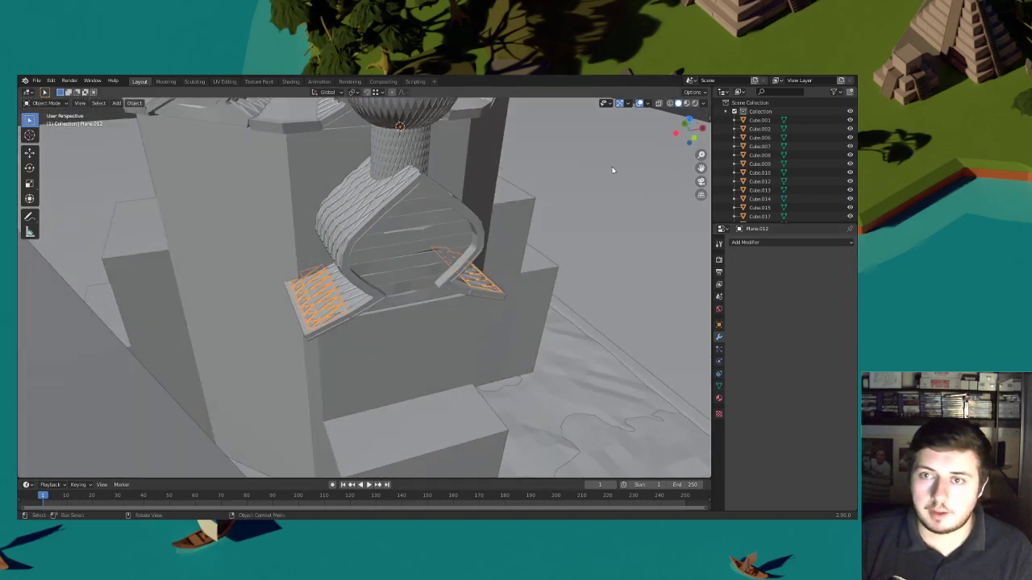
scroll(611, 170, "down", 2)
left_click(663, 121)
middle_click_drag(572, 212, 454, 253)
scroll(417, 258, "up", 2)
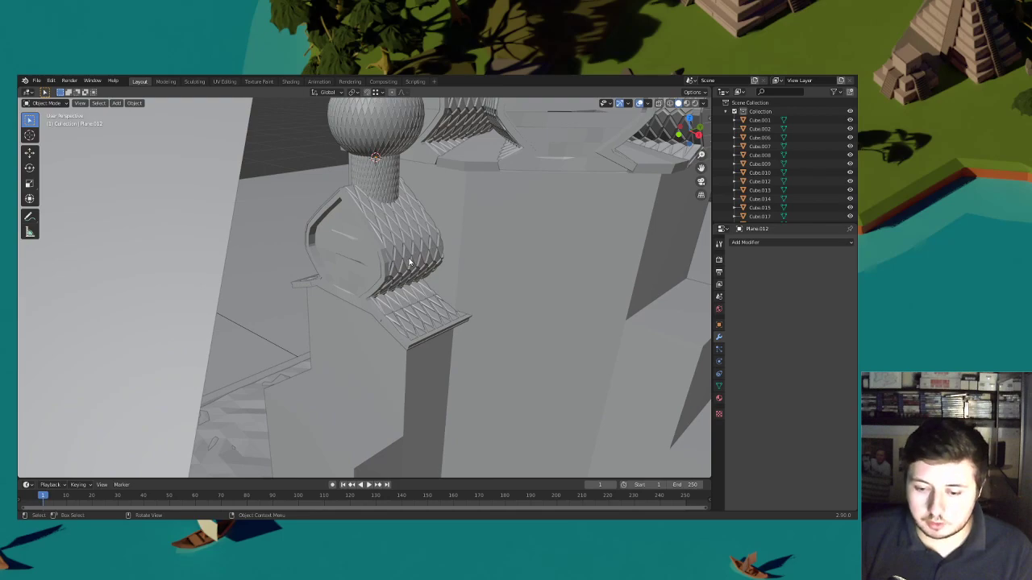
middle_click_drag(475, 289, 466, 261, "shift")
scroll(447, 253, "up", 2)
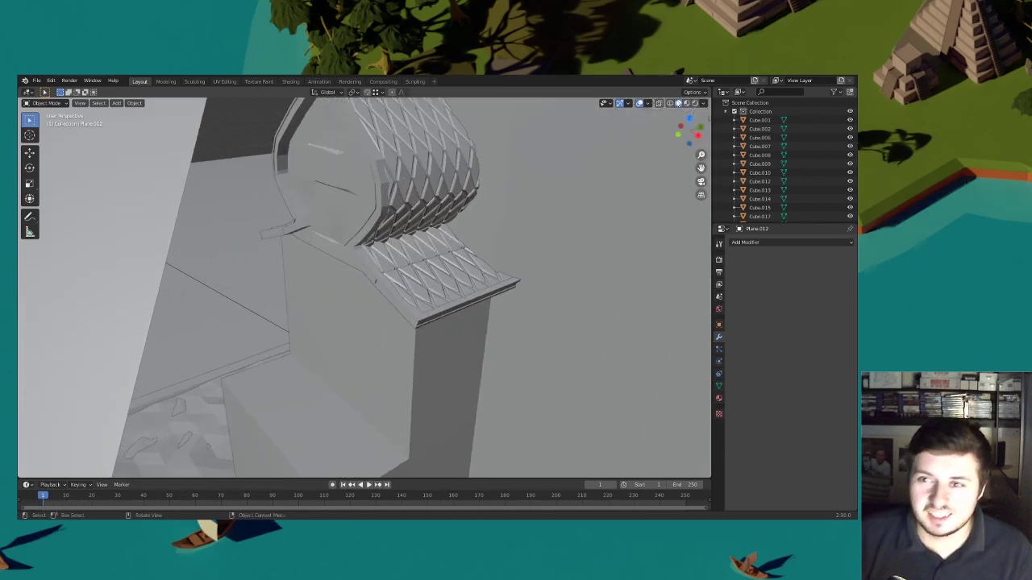
Show the scene in material preview and join the shingle patch with the turret object
left_click(686, 104)
left_click(429, 272)
left_click(397, 245, "shift")
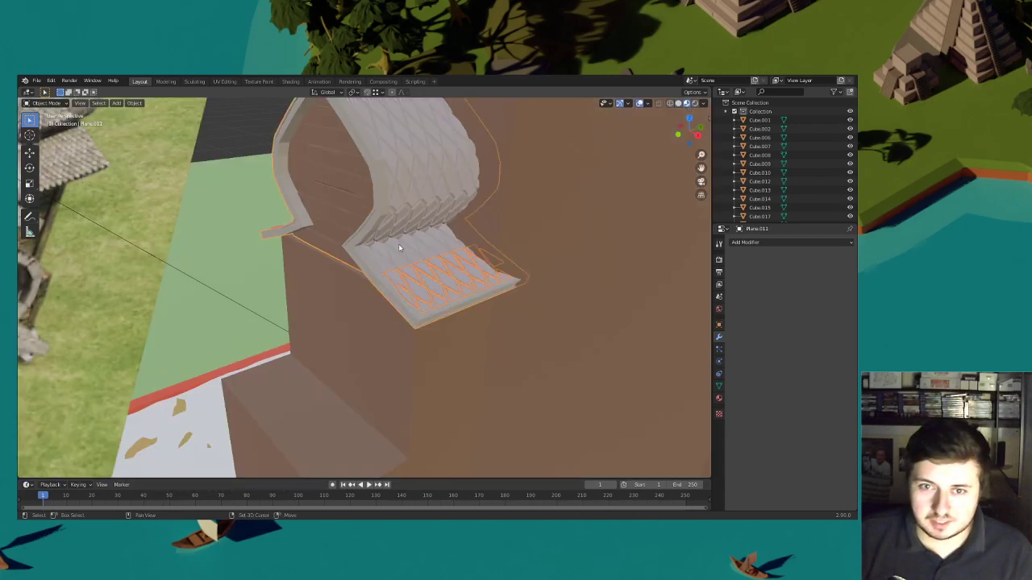
key("ctrl+j")
scroll(448, 243, "down", 5)
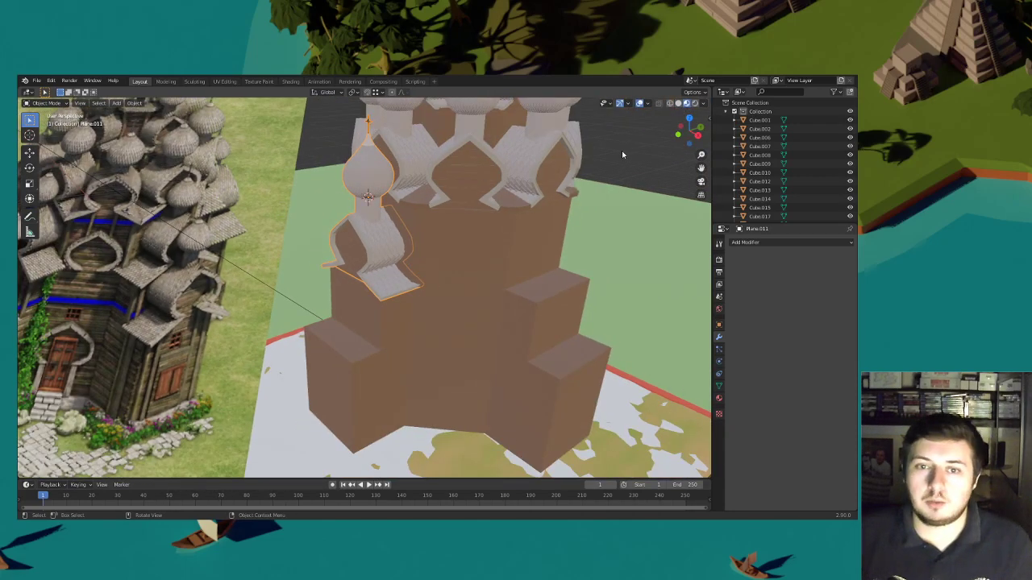
Select the main tower body and open its mesh for editing
mouse_move(439, 295)
middle_mouse_down()
mouse_move(387, 290)
mouse_move(428, 297)
middle_mouse_up()
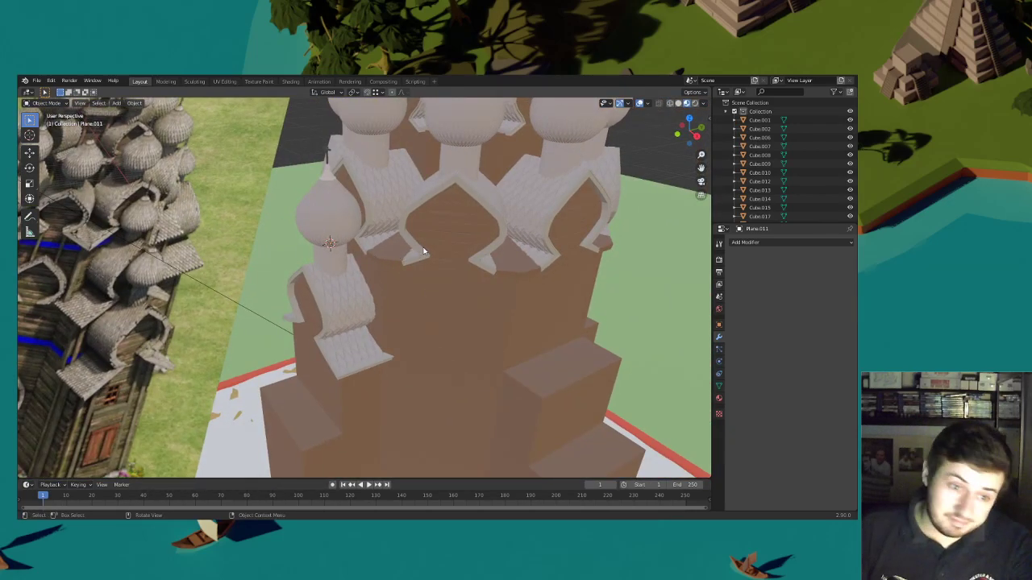
scroll(439, 263, "down", 3)
middle_click_drag(449, 269, 463, 248)
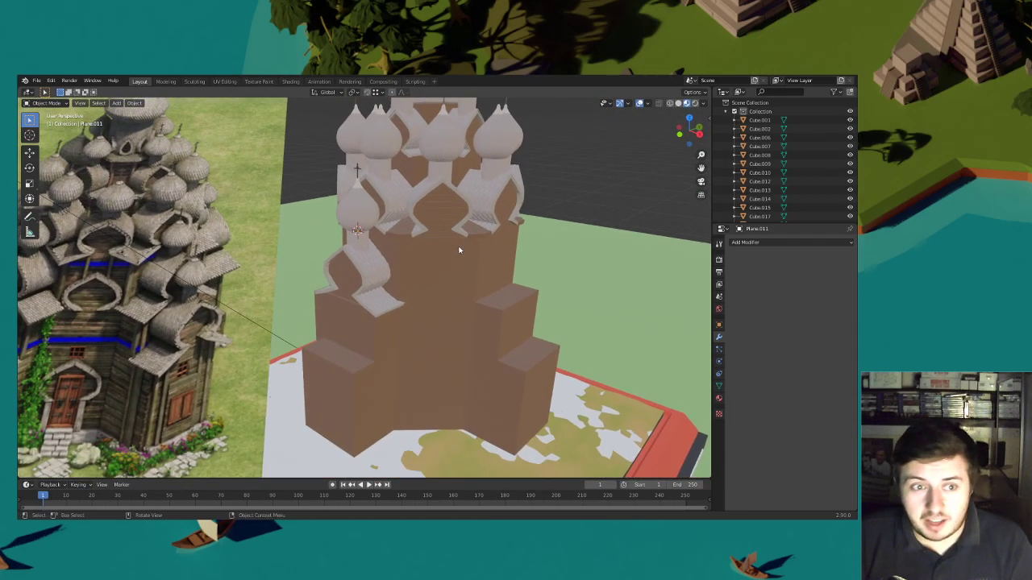
left_click(408, 233)
left_click(48, 104)
left_click(48, 123)
scroll(333, 244, "up", 3)
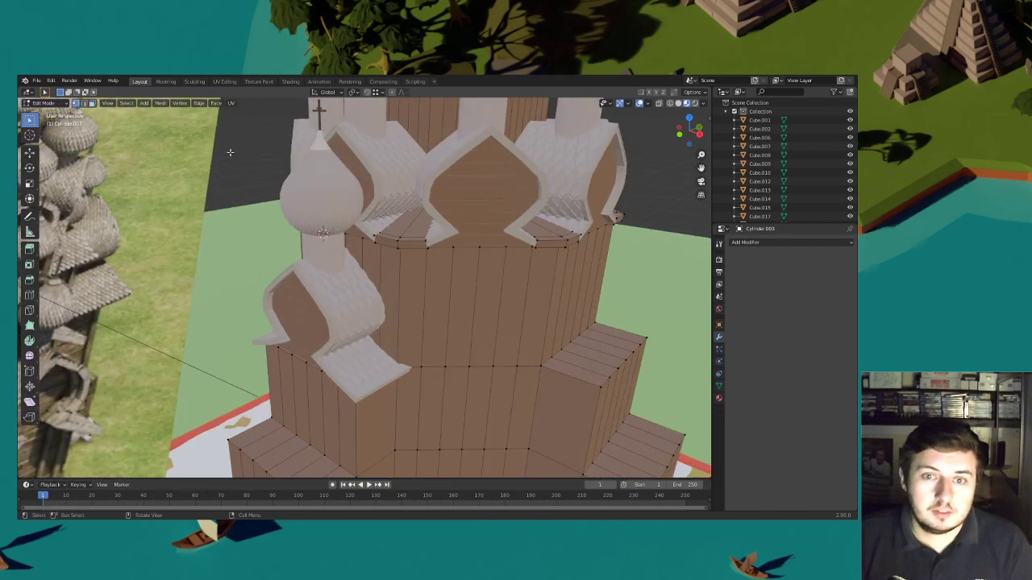
Show the model in wireframe and select the corner vertices along the upper rim of the tower body
left_click(671, 104)
mouse_move(513, 207)
middle_mouse_down()
mouse_move(470, 191)
mouse_move(429, 194)
middle_mouse_up()
mouse_move(429, 194)
middle_mouse_down("shift")
mouse_move(417, 234)
mouse_move(433, 285)
mouse_move(528, 276)
mouse_move(423, 268)
middle_mouse_up("shift")
scroll(419, 242, "up", 2)
left_click(430, 270)
middle_click_drag(424, 269, 556, 287)
left_click(437, 268, "shift")
middle_click_drag(556, 286, 385, 329, "shift")
left_click_drag(385, 329, 362, 292, "shift")
middle_click_drag(481, 302, 437, 303)
left_click_drag(439, 343, 413, 304, "shift")
middle_click_drag(339, 298, 507, 227)
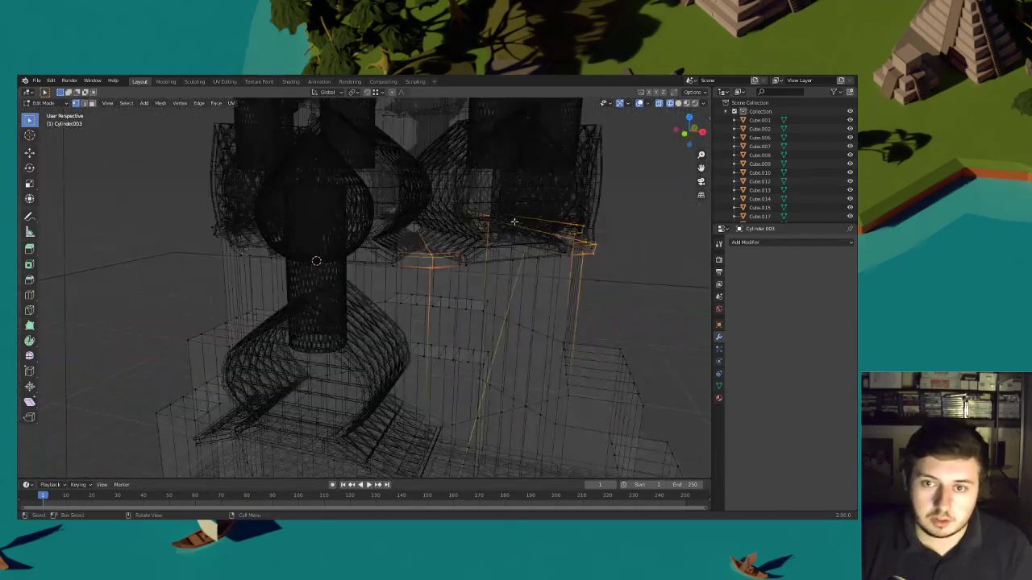
mouse_move(422, 263)
middle_mouse_down()
mouse_move(349, 299)
mouse_move(382, 299)
mouse_move(322, 290)
mouse_move(349, 291)
mouse_move(278, 348)
mouse_move(274, 338)
mouse_move(536, 200)
mouse_move(464, 222)
middle_mouse_up()
Return to solid display and lower the selected rim corners about 0.036 m along Z
key("shift+z")
mouse_move(548, 242)
middle_mouse_down()
mouse_move(494, 208)
mouse_move(504, 210)
middle_mouse_up()
scroll(504, 211, "up", 3)
key("g")
key("z")
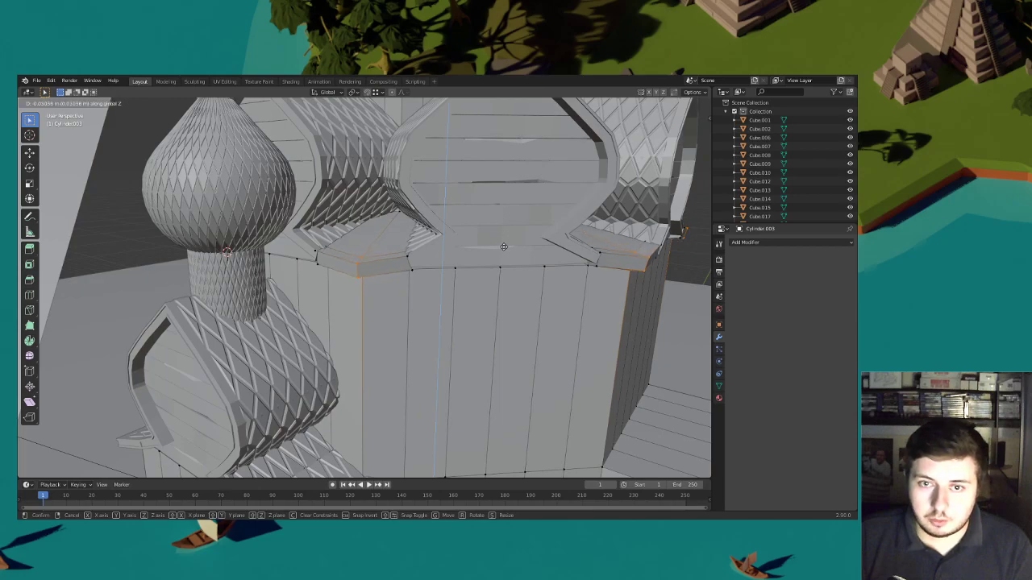
left_click(505, 250)
Show the camera view in material preview and lower the rim corners by another 0.047 m or so along Z
left_click(700, 182)
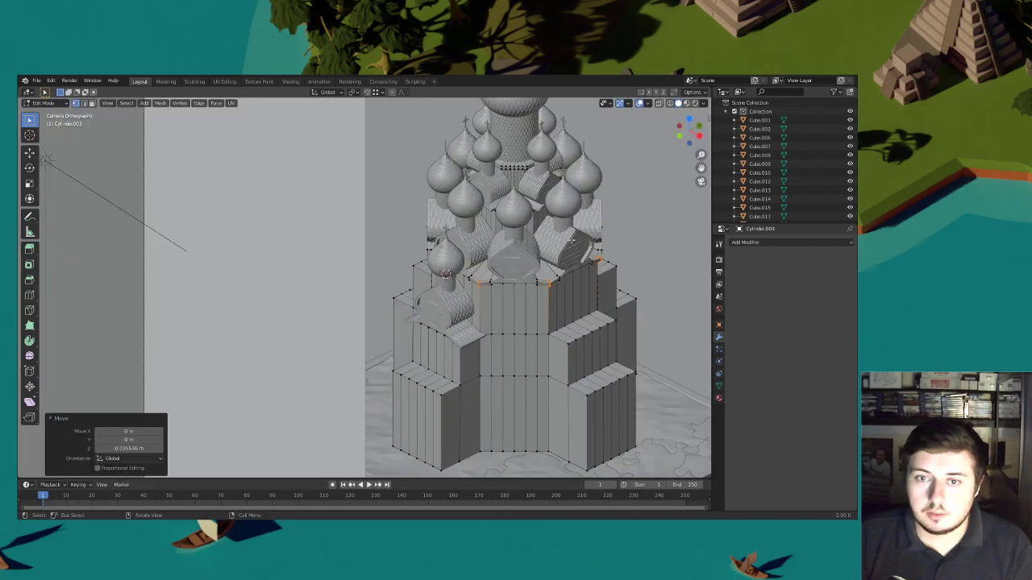
middle_click_drag(622, 258, 538, 266, "shift")
scroll(539, 265, "up", 3)
left_click(687, 103)
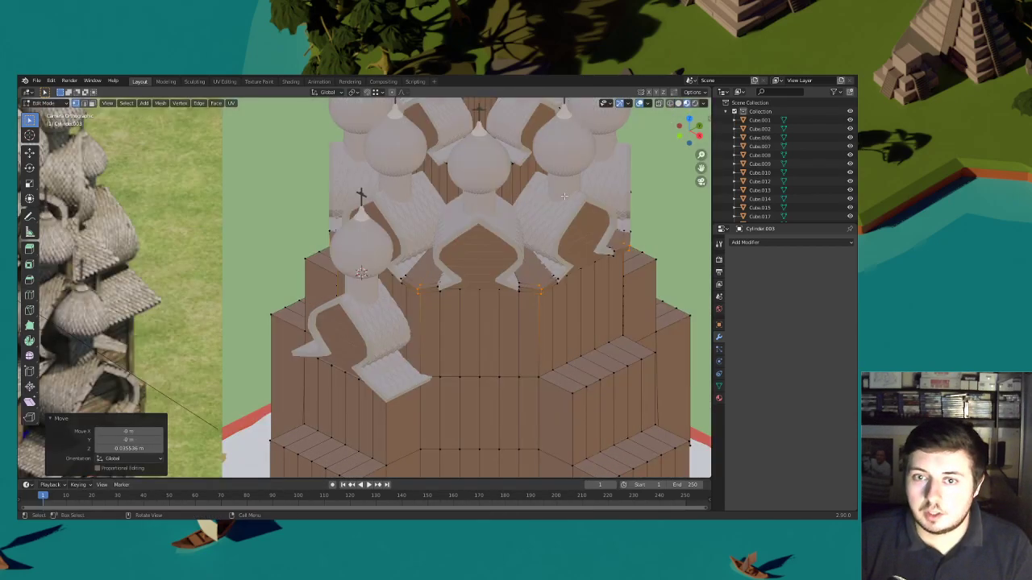
scroll(501, 284, "down", 3)
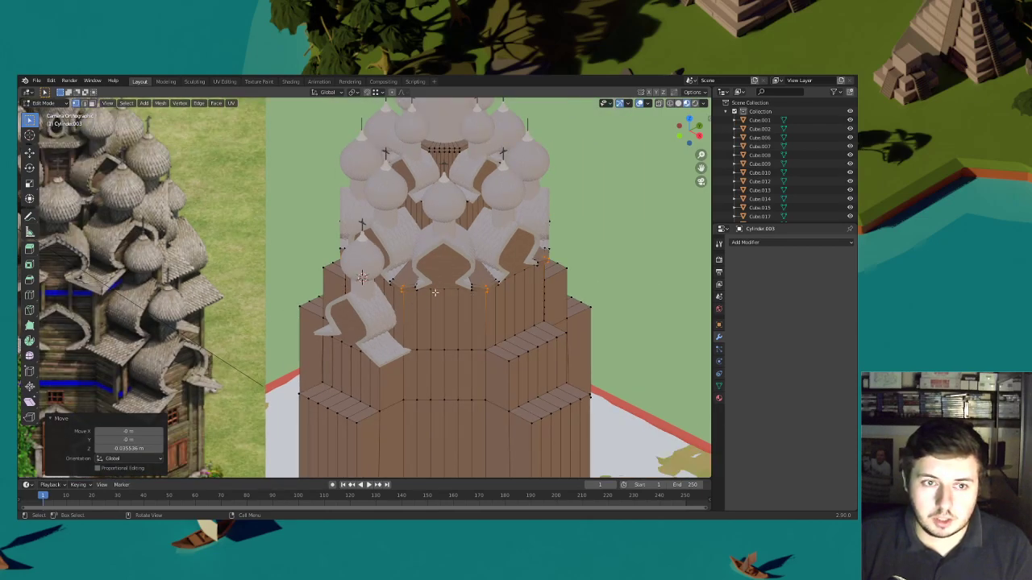
scroll(433, 293, "up", 4)
scroll(432, 283, "up", 2)
key("g")
key("z")
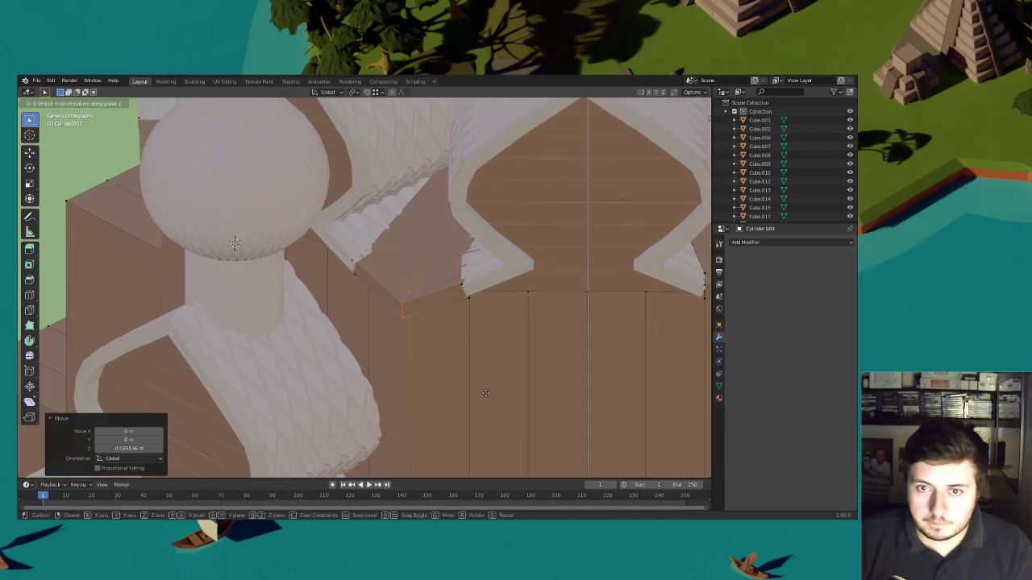
left_click(491, 378)
Scale the selected rim corner vertices along Z by about 1.13
scroll(576, 329, "down", 3)
key("s")
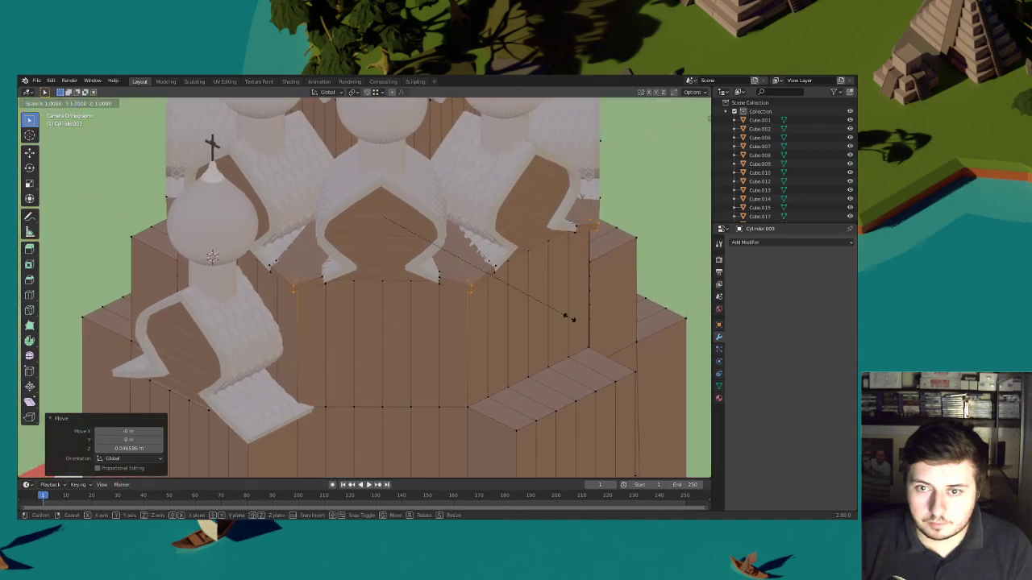
key("z")
left_click(601, 317)
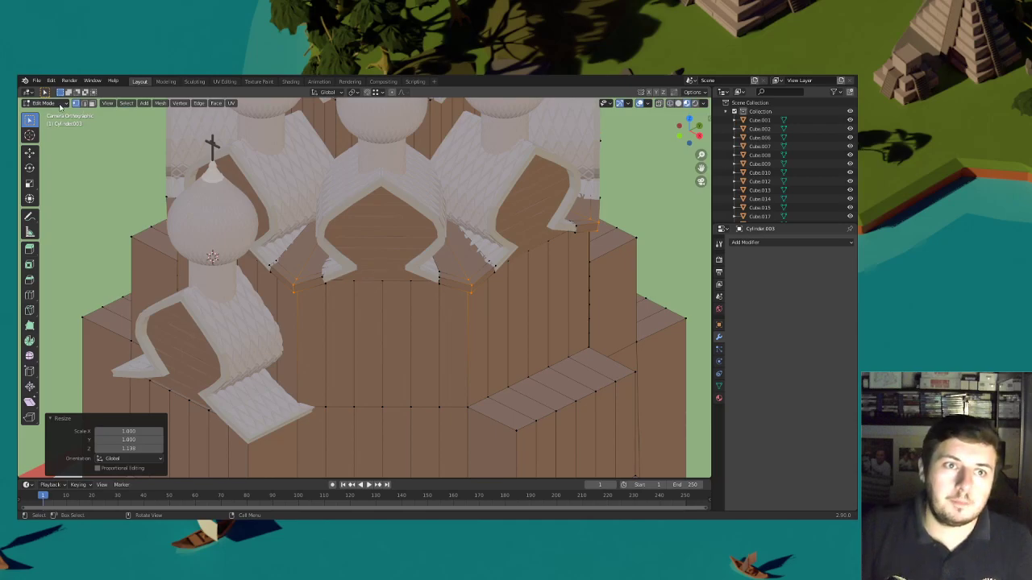
scroll(545, 284, "down", 4)
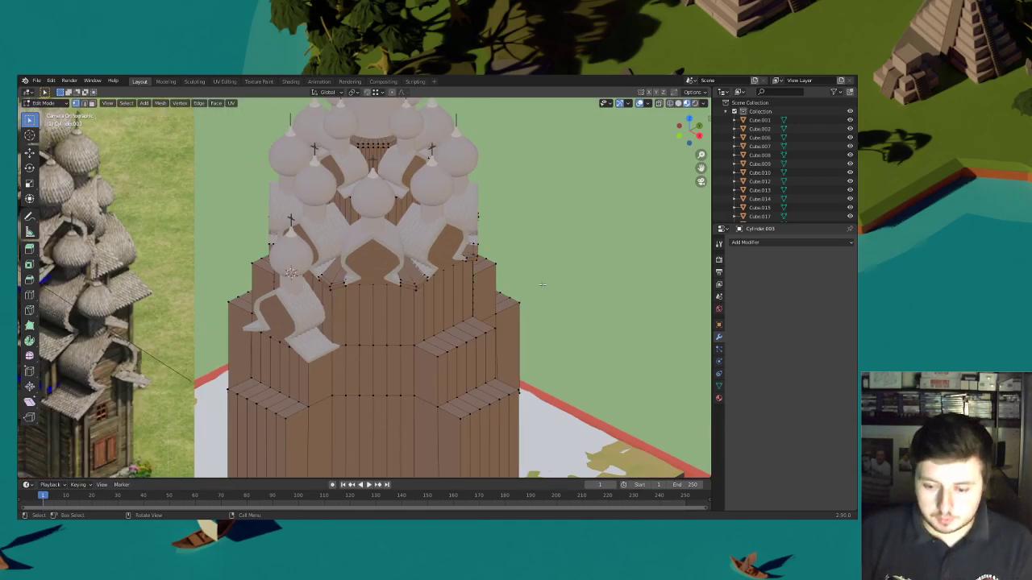
Return to Object Mode and save the file
left_click(50, 105)
left_click(48, 115)
scroll(391, 272, "down", 3)
left_click(520, 258)
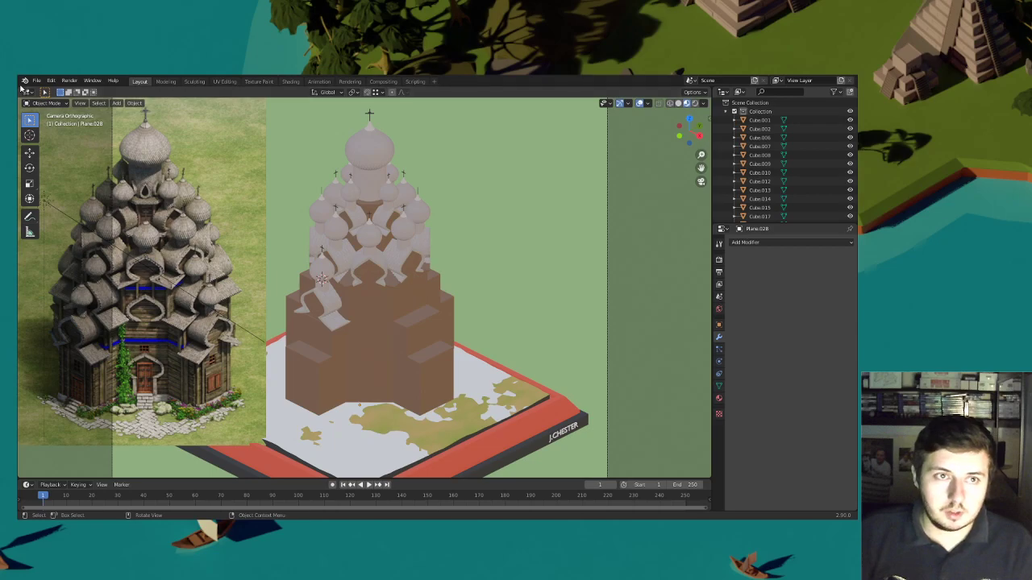
left_click(36, 81)
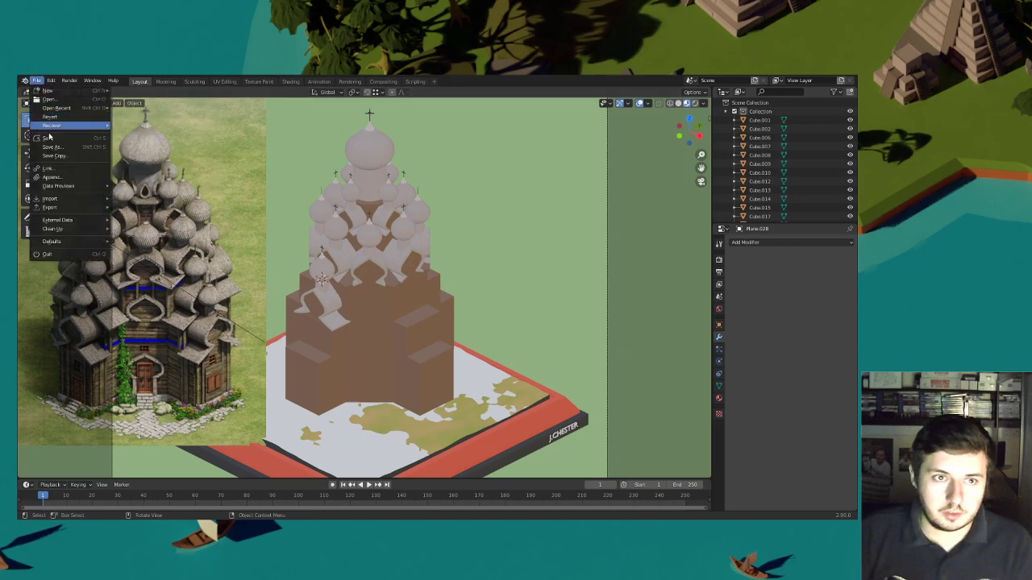
left_click(50, 137)
Duplicate the lower turret, offset the copy about -0.74 m along Y and lower it about 0.97 m onto the next ledge
middle_click_drag(325, 285, 373, 274, "shift")
scroll(361, 282, "up", 1)
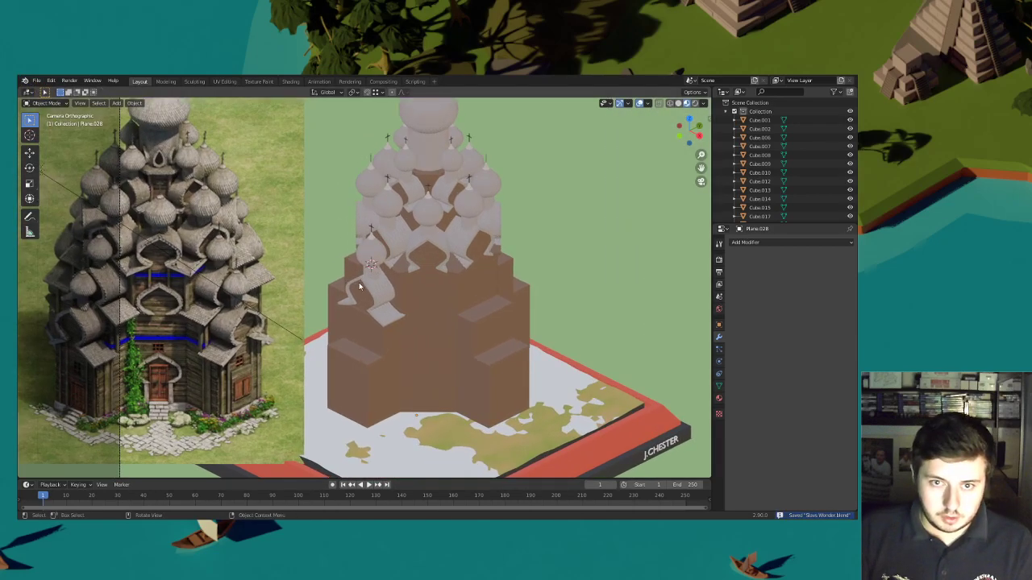
left_click(373, 295)
key("g")
key("y")
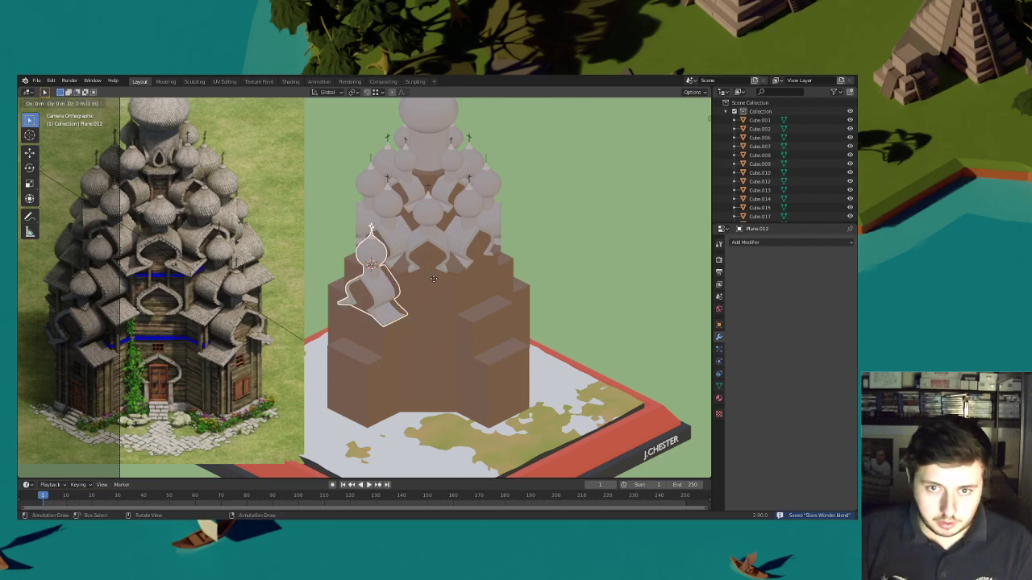
left_click(411, 290)
key("g")
key("z")
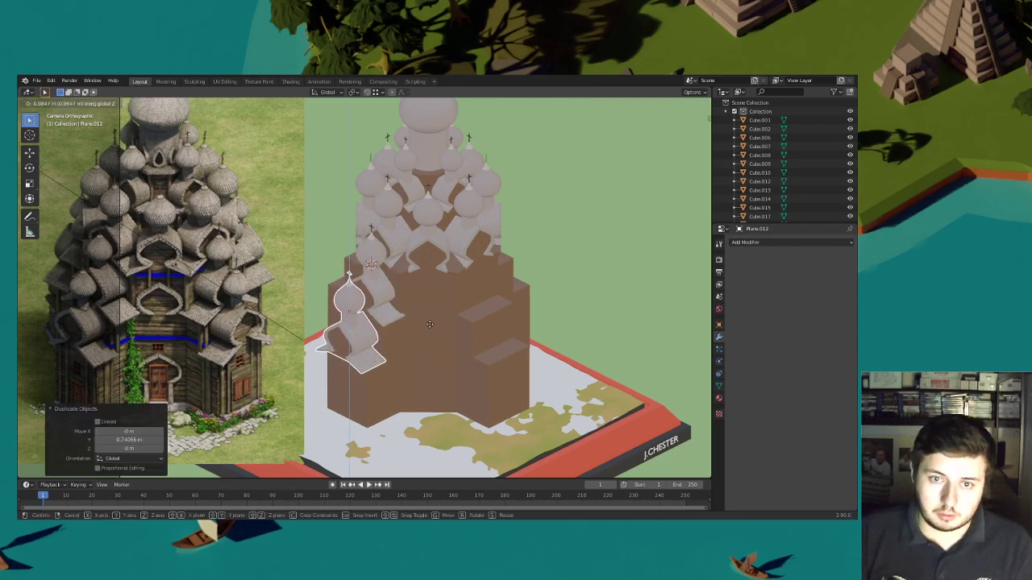
left_click(428, 326)
Shift the copied turret about 0.29 m along Y, back towards the tower body
middle_click_drag(380, 327, 406, 322, "shift")
scroll(427, 321, "up", 2)
scroll(430, 317, "down", 1)
key("g")
key("y")
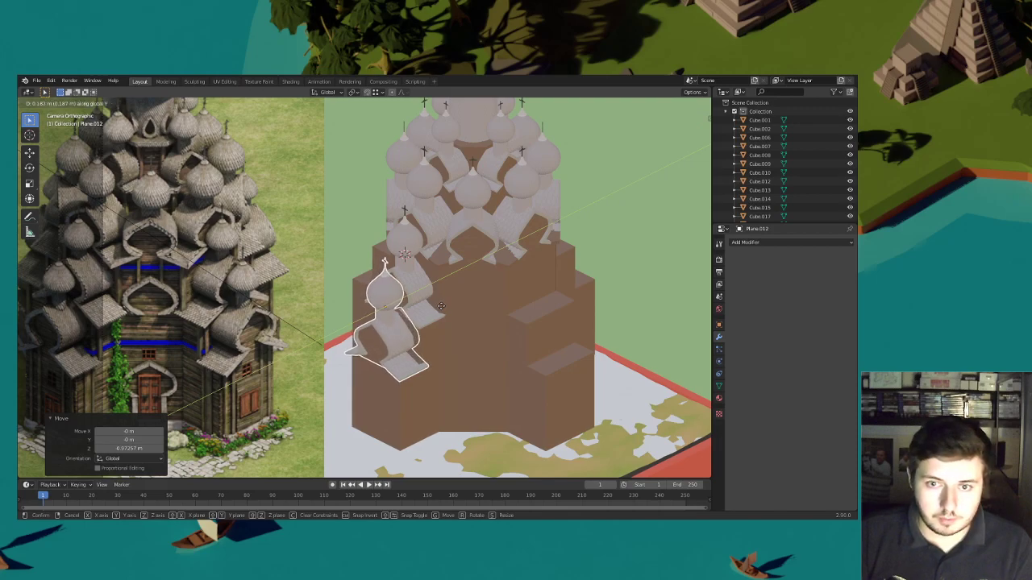
left_click(441, 307)
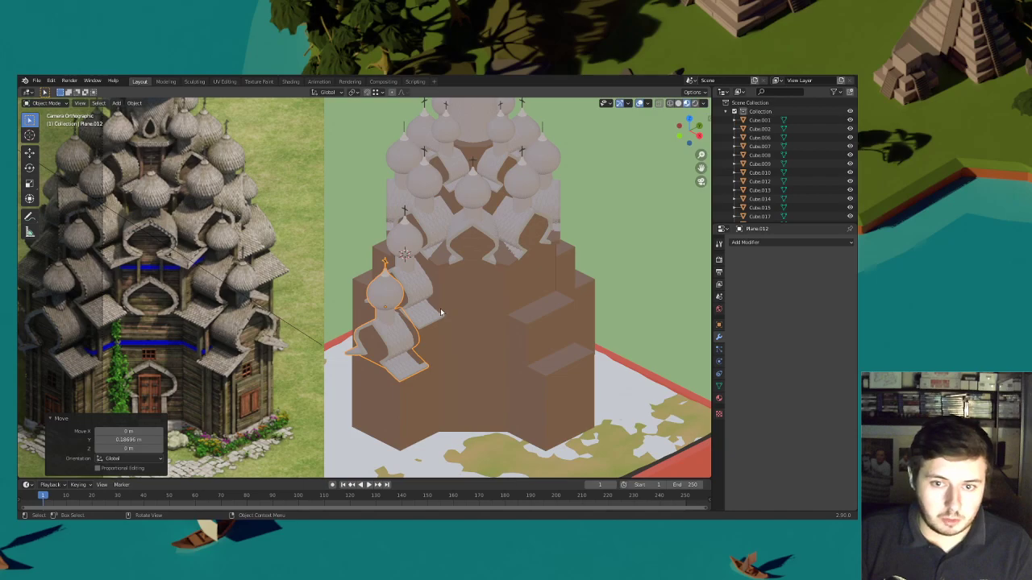
Lower the copied turret about 0.02 m along Z and fine-tune its position along Y
key("g")
key("z")
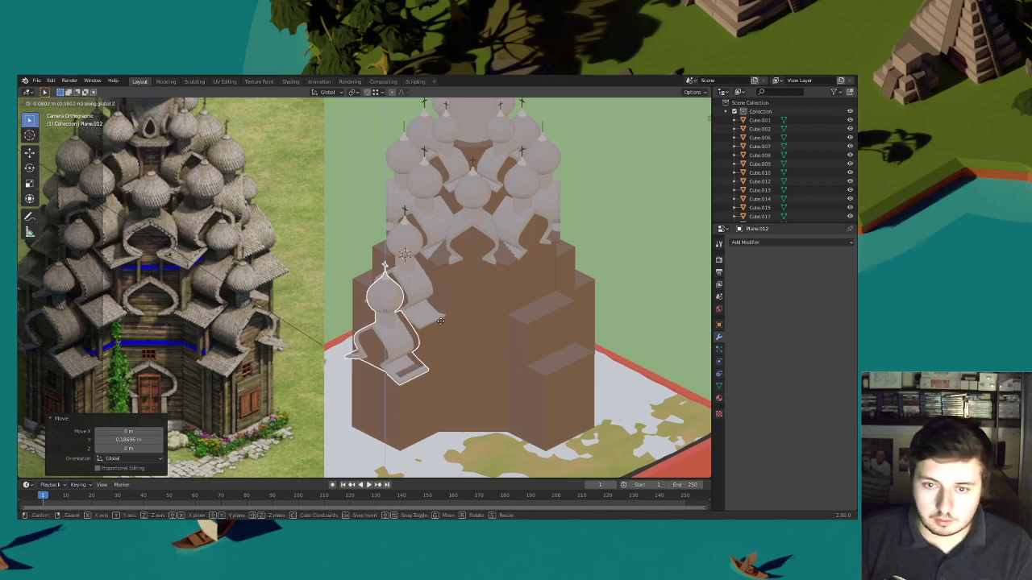
left_click(442, 319)
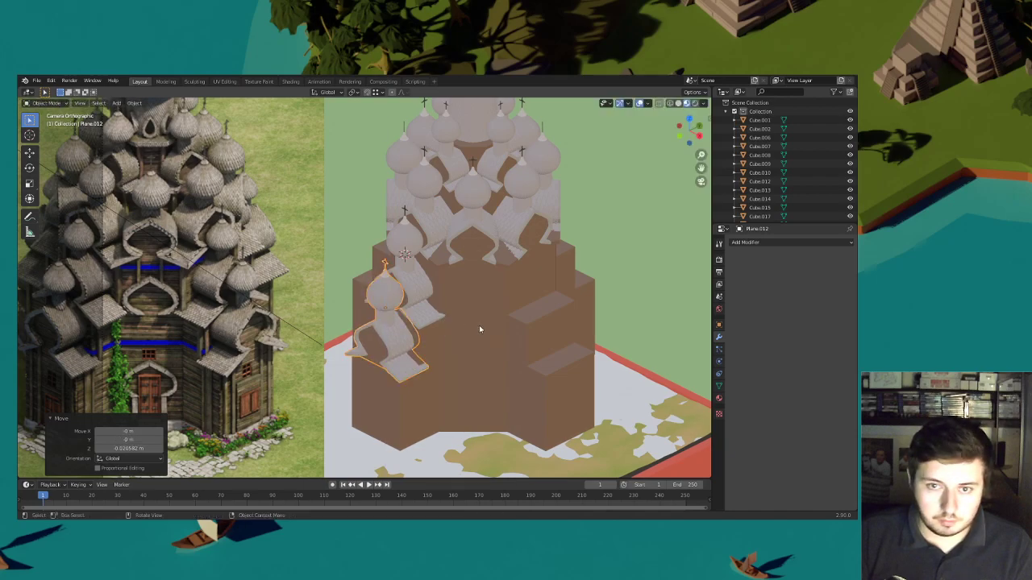
key("g")
key("y")
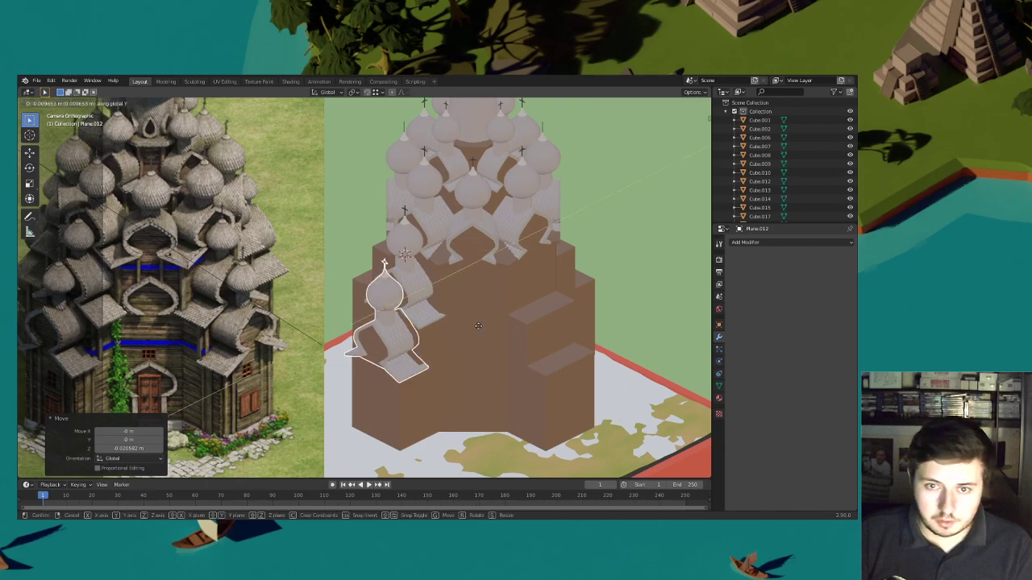
left_click(426, 335)
Select both stacked side turrets and duplicate them in place
scroll(426, 335, "down", 2)
middle_click_drag(455, 323, 410, 323, "shift")
scroll(411, 323, "up", 3)
left_click(359, 295)
scroll(362, 295, "down", 3)
key("shift+d")
left_click(474, 278)
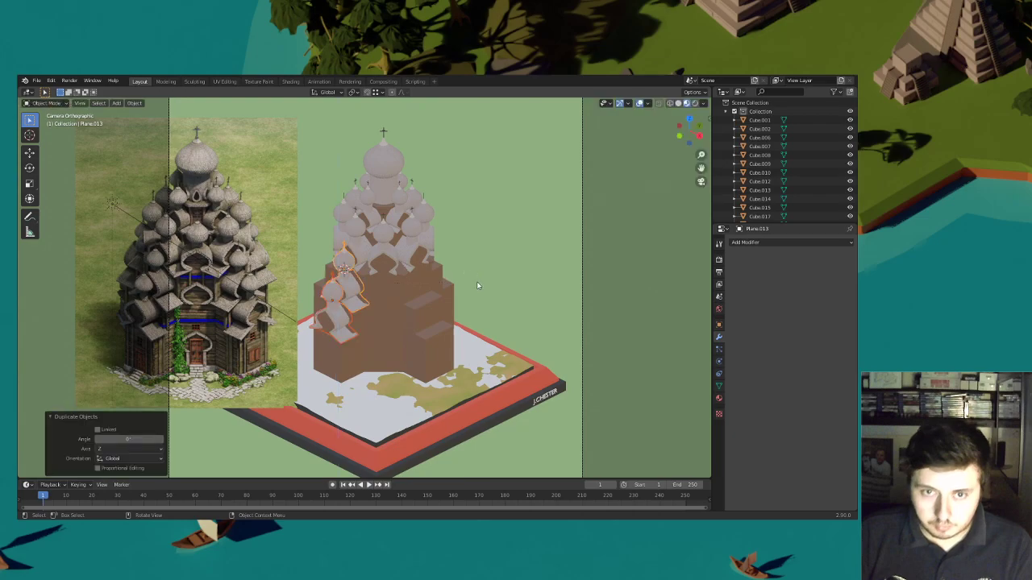
Snap the 3D cursor to the tower body's origin, reselect both stacked turrets and set the pivot point to 3D Cursor
scroll(393, 308, "up", 1)
left_click(393, 309)
key("shift+s")
left_click(393, 360)
left_click(360, 312)
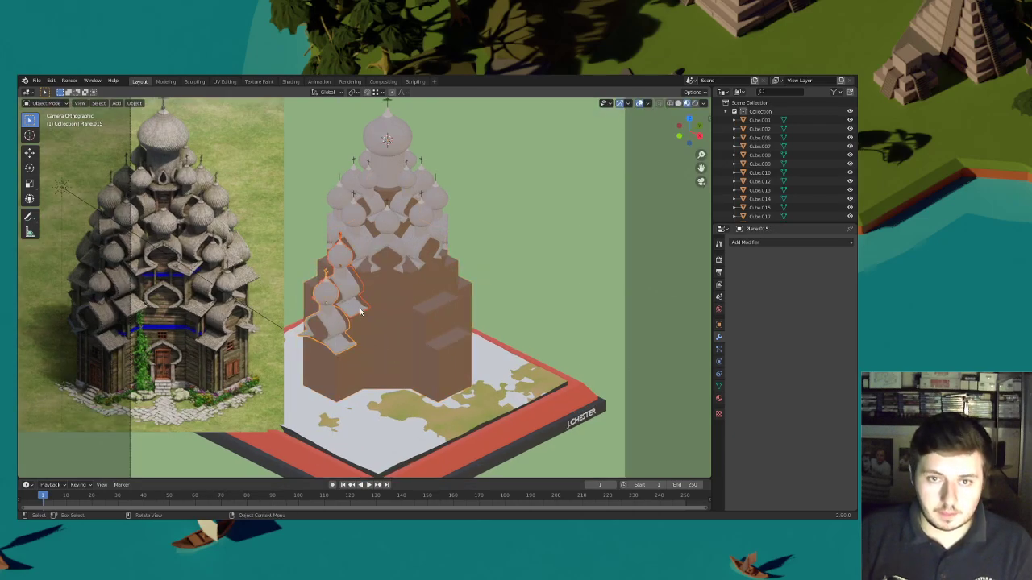
left_click(352, 92)
left_click(372, 118)
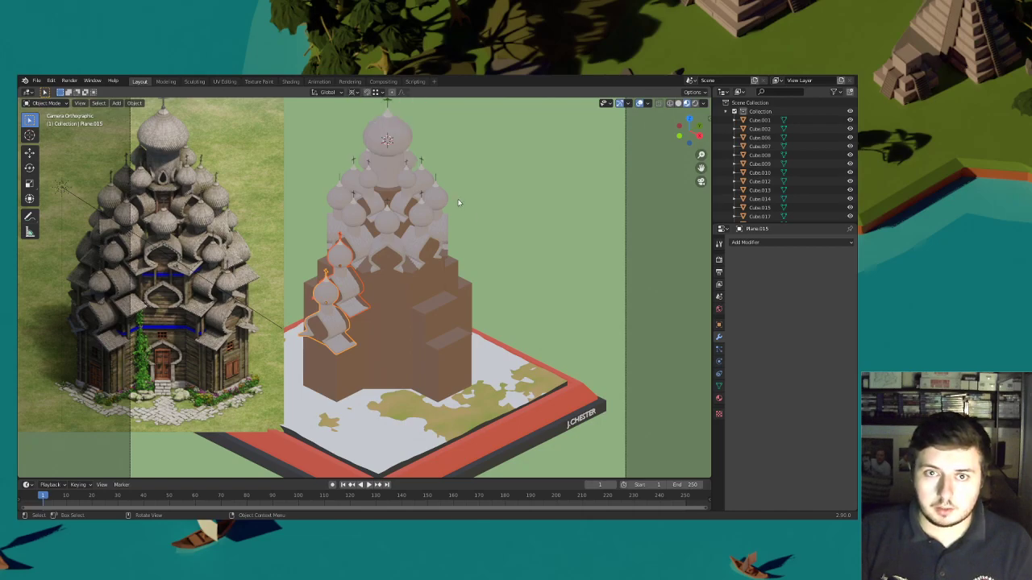
Duplicate the two stacked turrets around the tower three times, rotating each new pair 90° about Z
type("rz90")
key("Return")
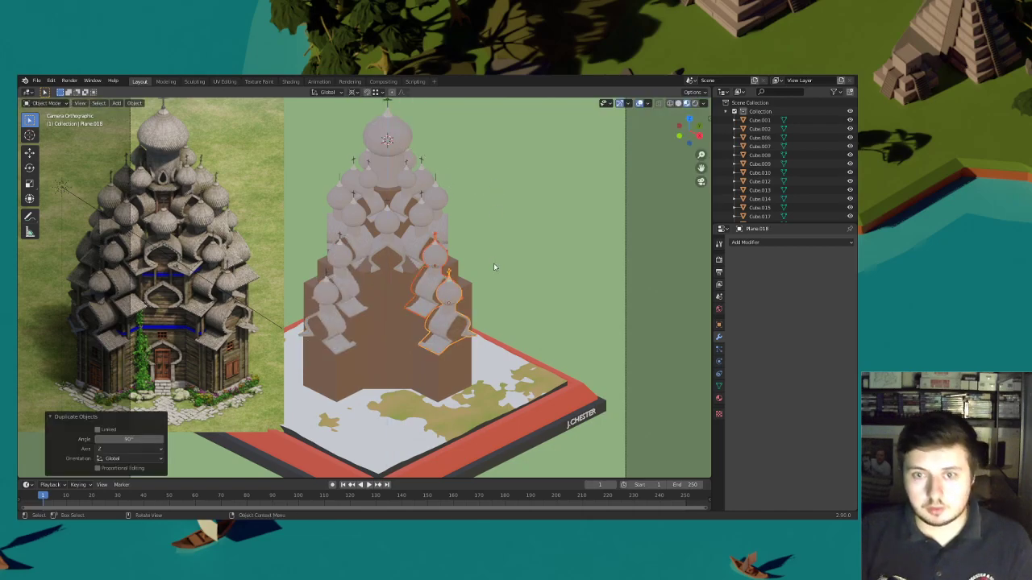
type("z90")
key("Return")
key("shift+d")
type("rz90")
key("Return")
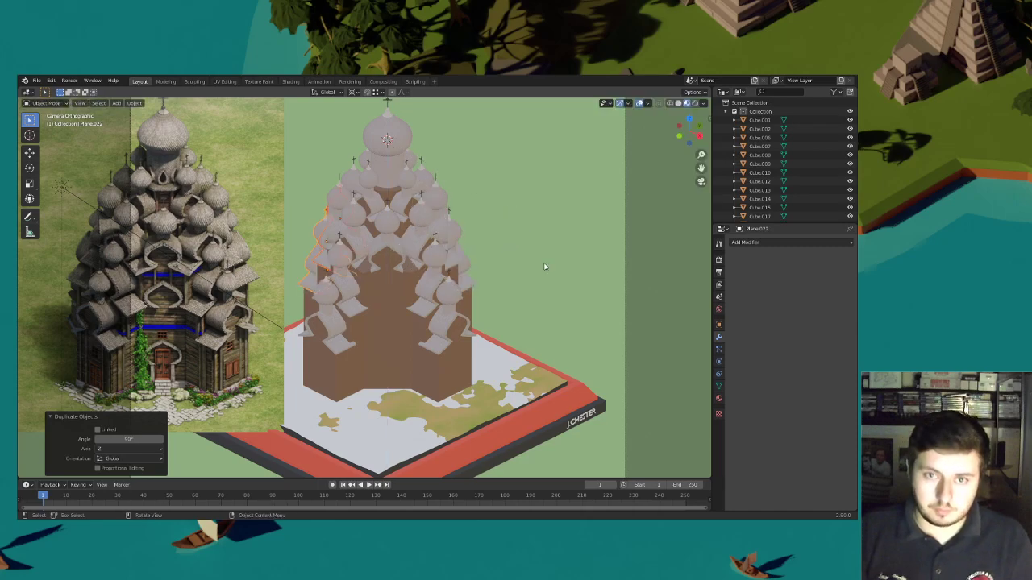
Save the file with the turrets placed around the tower
scroll(537, 255, "down", 1)
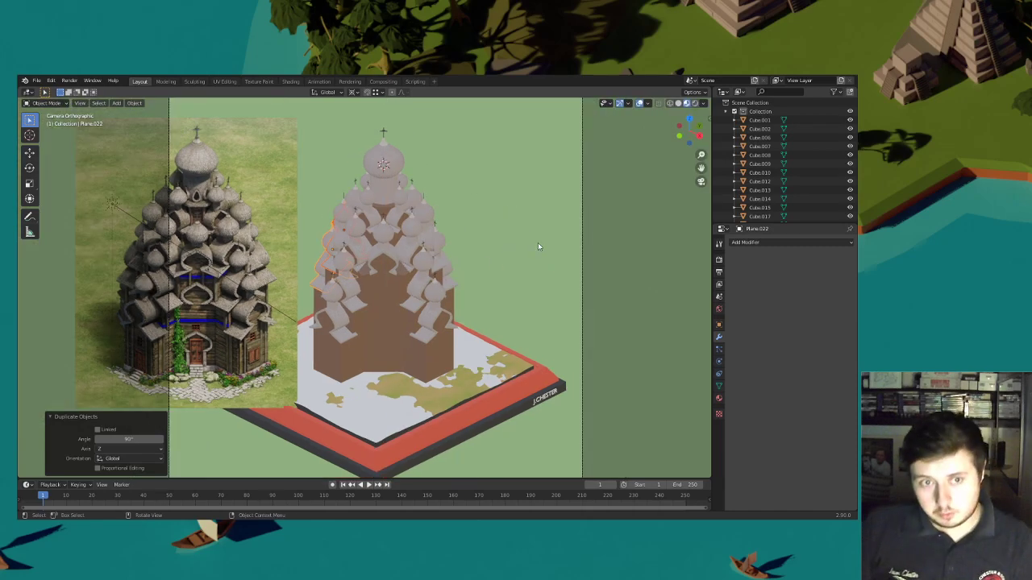
left_click(36, 81)
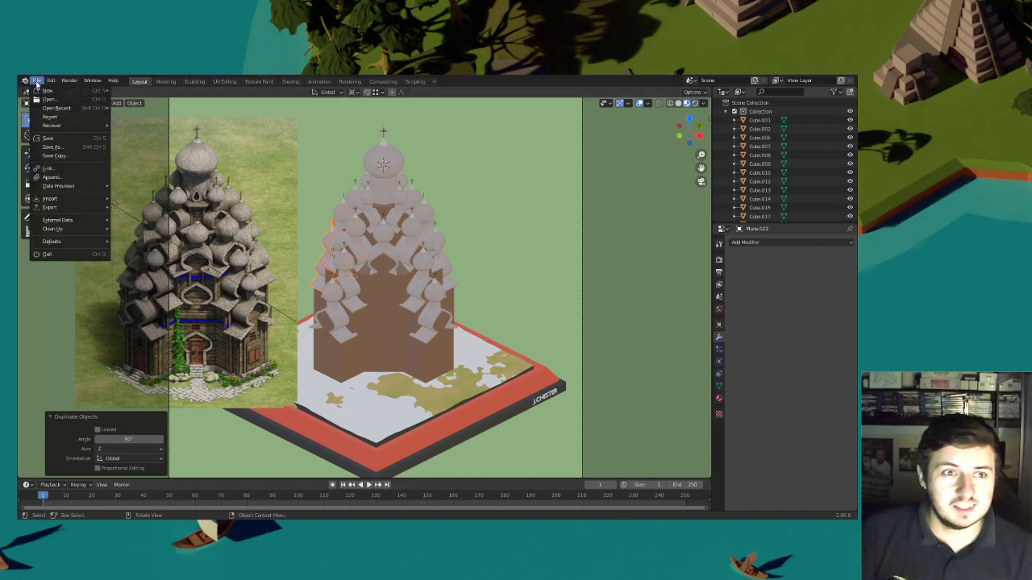
left_click(48, 146)
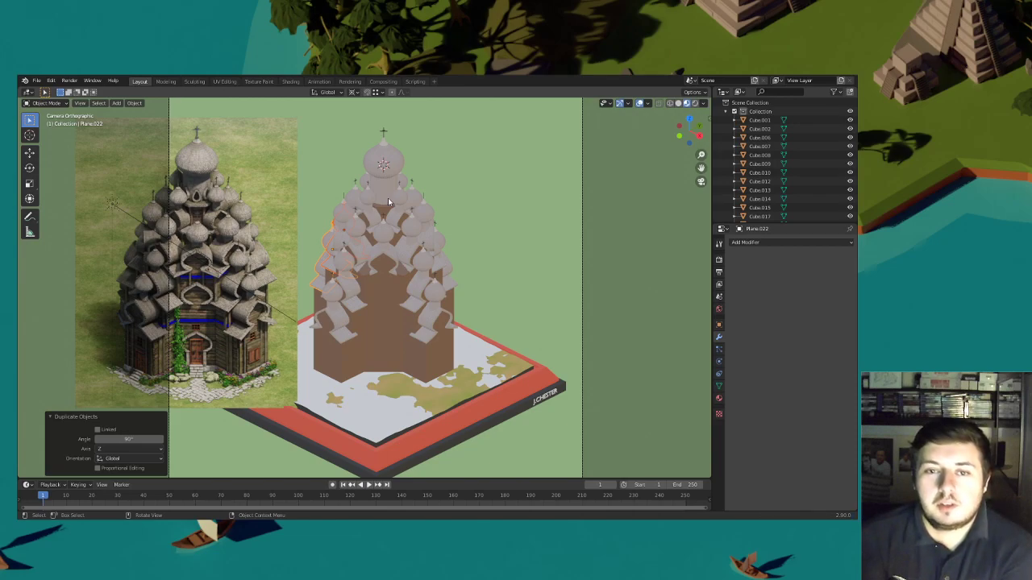
Open the front turret above the tower's front wall for mesh editing and clear the vertex selection
scroll(401, 242, "up", 3)
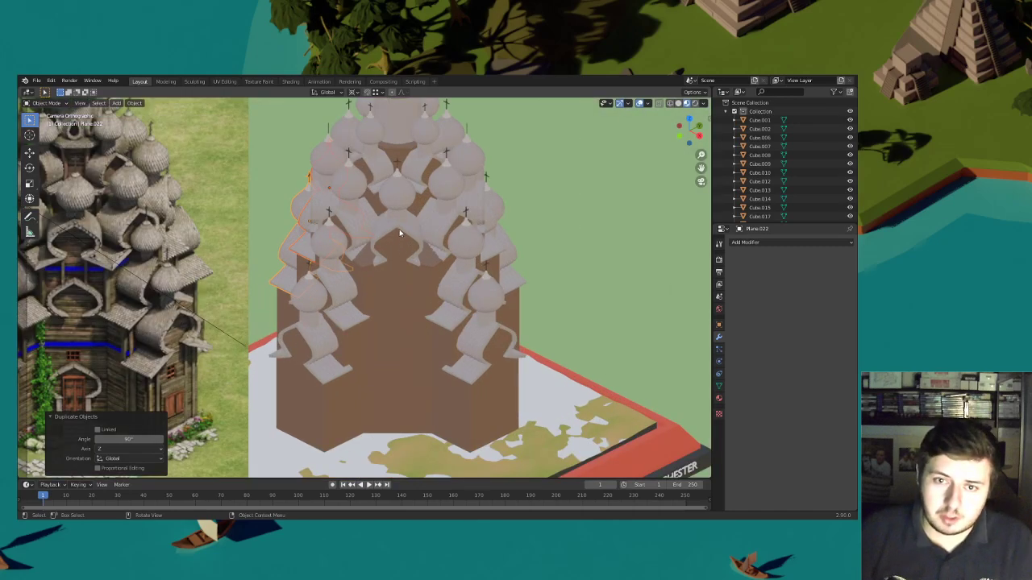
left_click(399, 229)
scroll(399, 229, "down", 1)
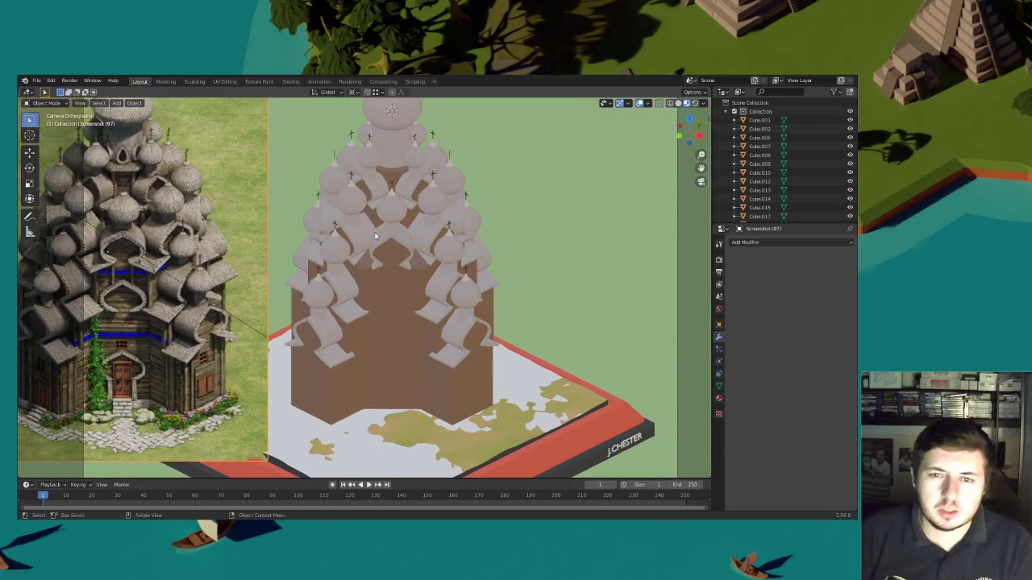
left_click(58, 106)
left_click(51, 124)
key("alt+a")
Duplicate the front turret's ogee gable trim and lower the copy about 1.36 m along Z onto the tower's front wall
middle_click_drag(394, 240, 383, 279, "shift")
scroll(384, 279, "up", 3)
scroll(383, 279, "up", 3)
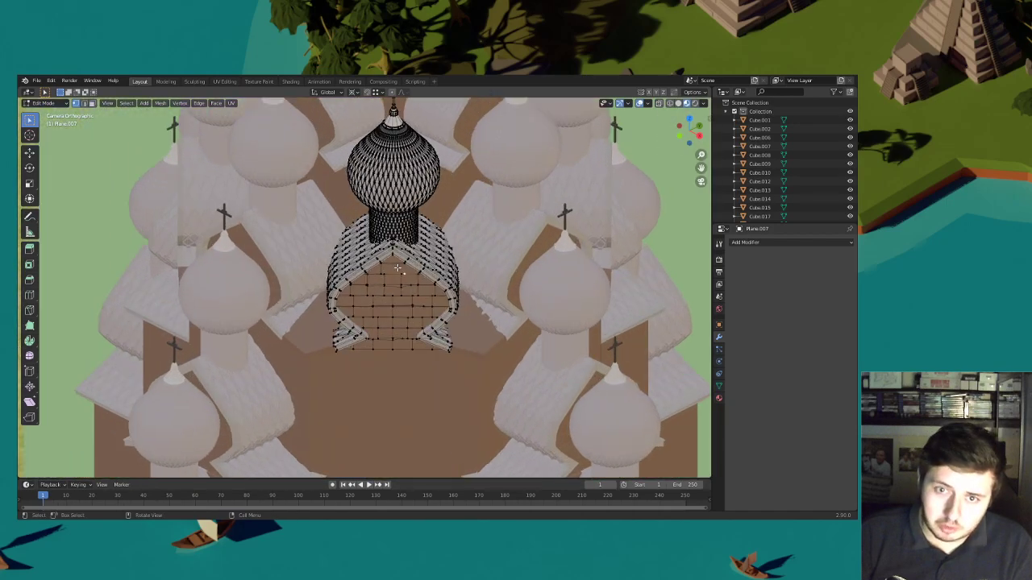
key("l")
scroll(384, 261, "down", 6)
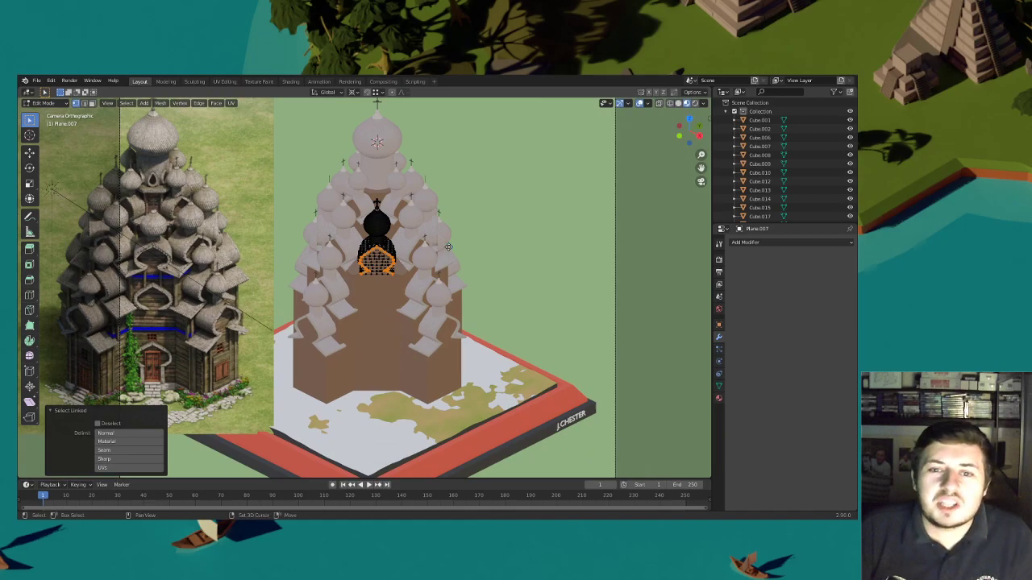
key("g")
key("z")
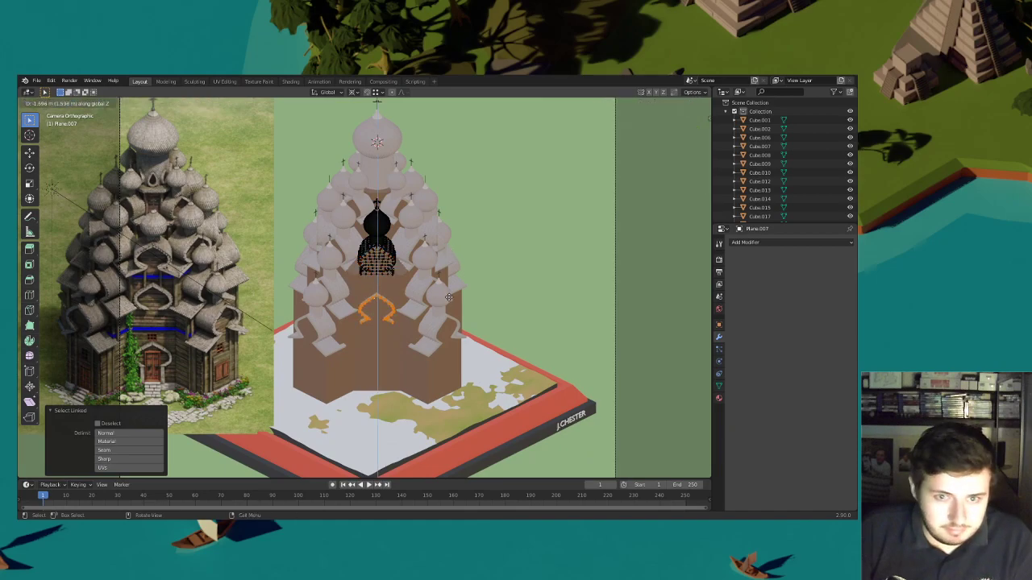
left_click(449, 291)
scroll(448, 291, "up", 4)
mouse_move(448, 291)
middle_mouse_down()
mouse_move(474, 280)
mouse_move(460, 284)
middle_mouse_up()
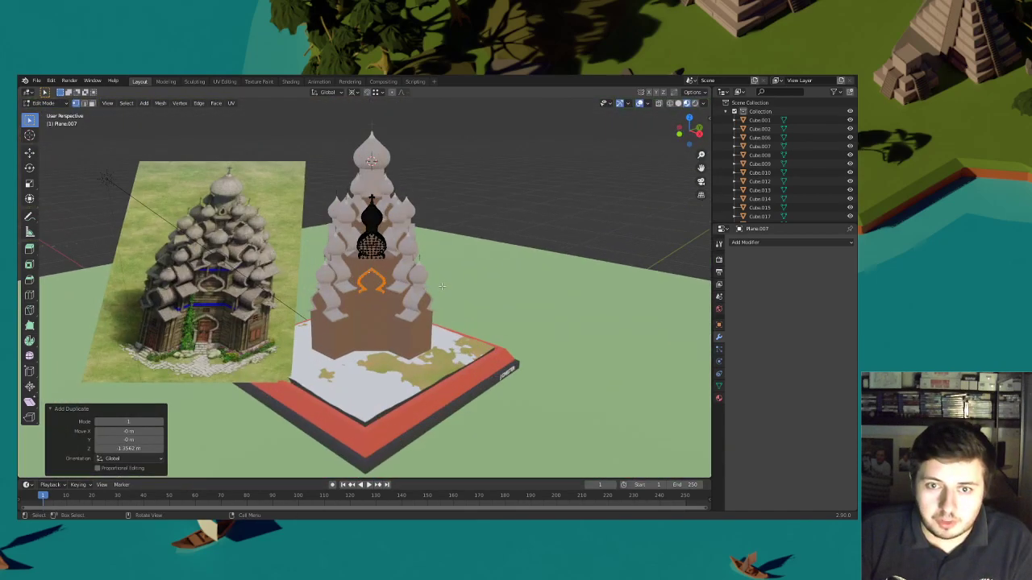
Delete the outward-flaring lower ends on both sides of the duplicated gable trim
scroll(442, 286, "up", 5)
scroll(445, 279, "down", 1)
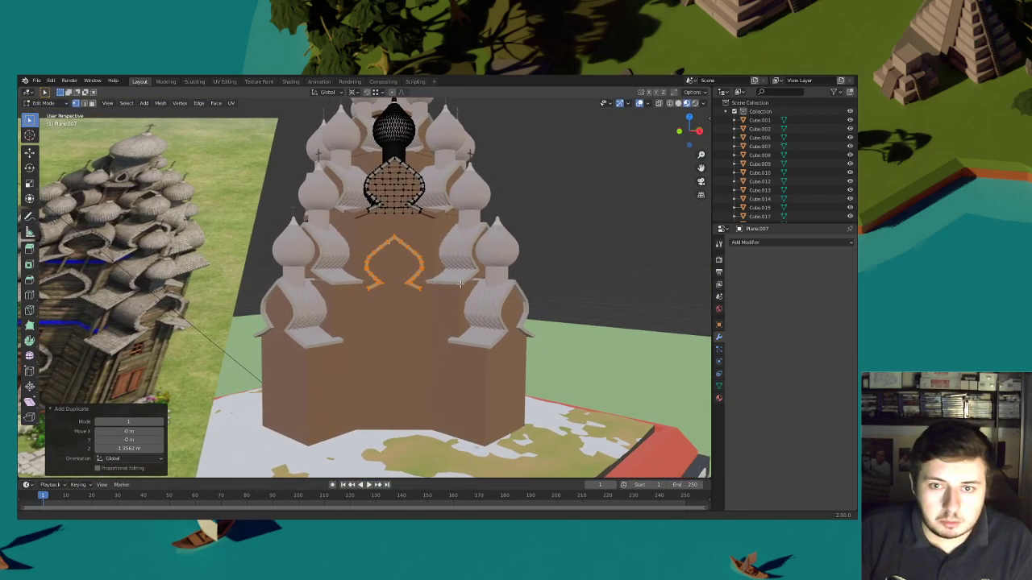
scroll(460, 284, "up", 2)
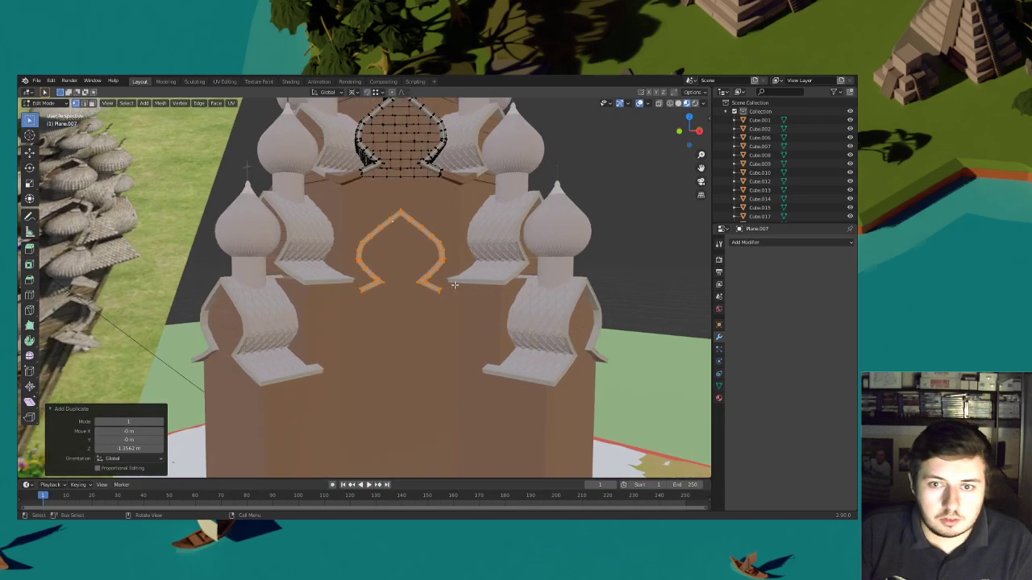
scroll(422, 289, "down", 2)
scroll(421, 288, "up", 5)
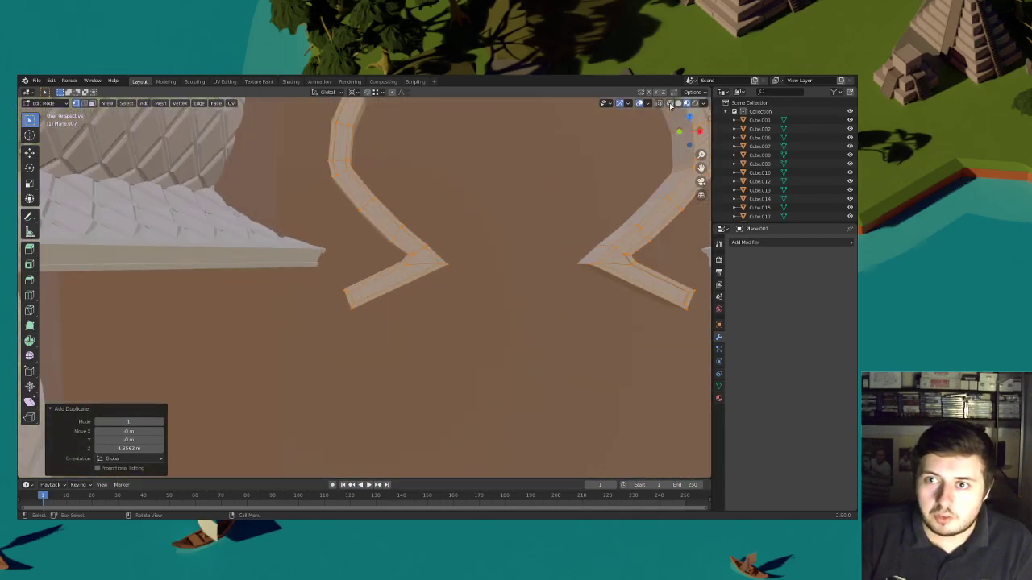
left_click(670, 104)
left_click_drag(381, 339, 316, 262)
middle_click_drag(479, 297, 334, 300, "shift")
left_click_drag(479, 330, 386, 260, "shift")
key("x")
left_click(417, 245)
Fill the open bottom ends of the shortened trim with faces on both sides
middle_click_drag(229, 293, 289, 284, "shift")
left_click(261, 268, "alt")
key("f")
left_click(395, 265, "alt")
left_click(413, 269, "alt")
left_click(420, 262, "alt")
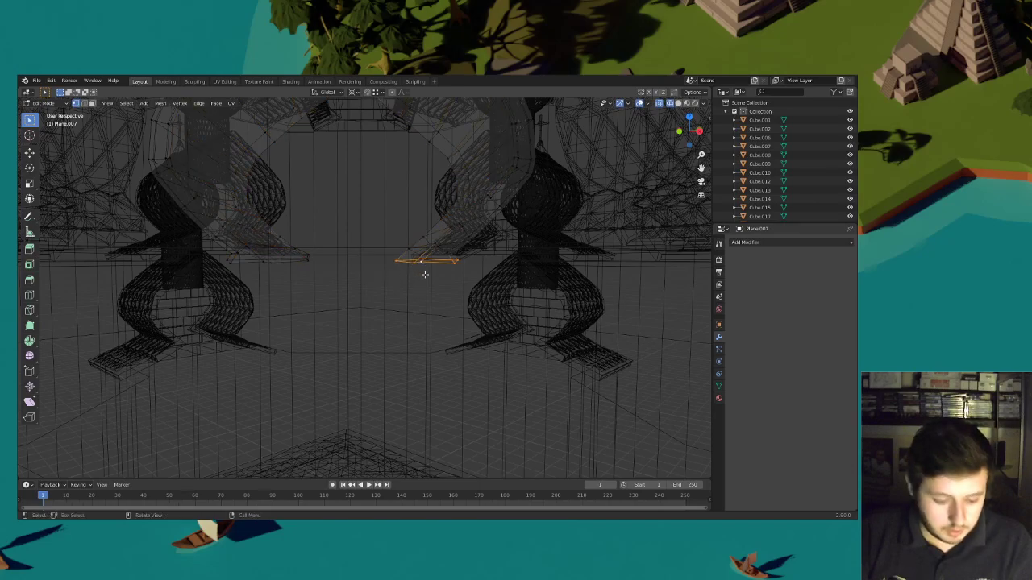
key("f")
Select both bottom end loops of the trim together and flatten them by scaling to 0 along Z
left_click(264, 266, "alt+shift")
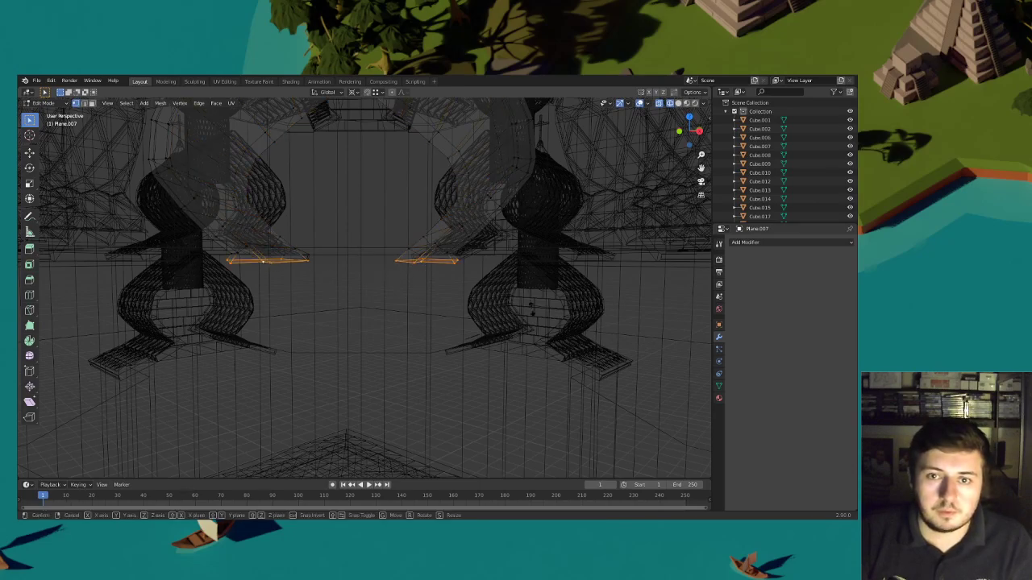
key("s")
key("z")
key("0")
key("Return")
scroll(472, 292, "down", 5)
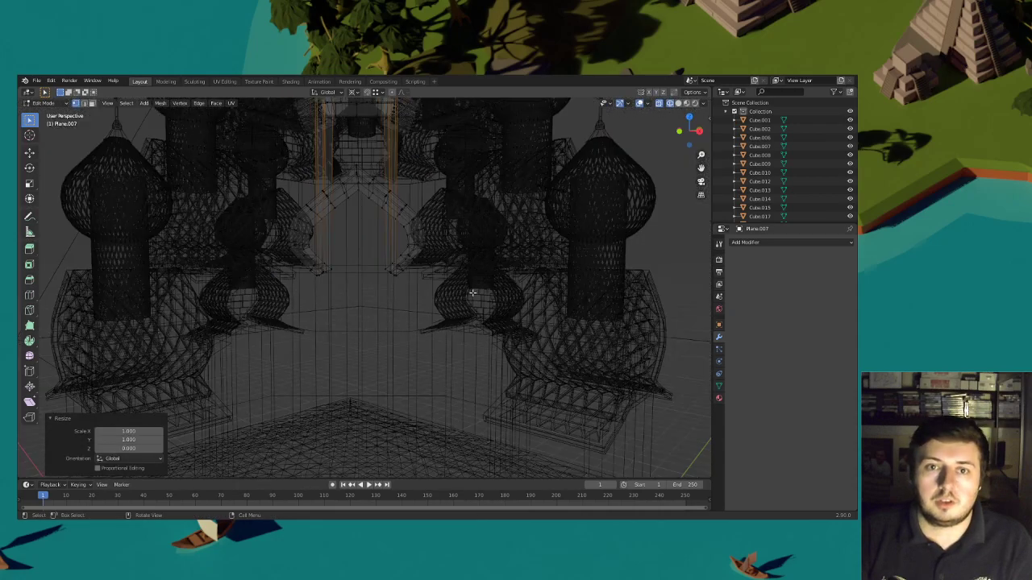
scroll(477, 204, "down", 3)
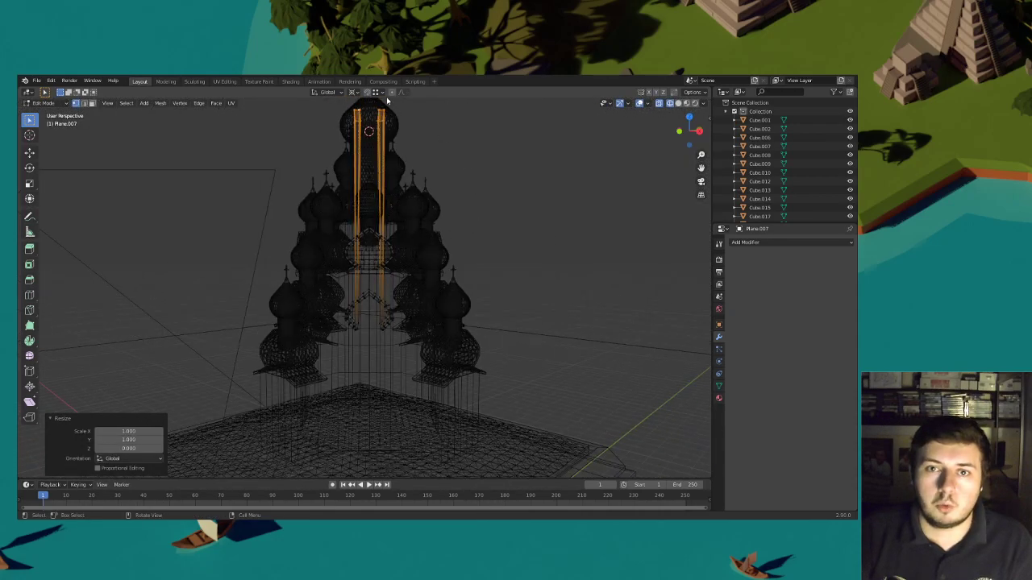
Change the pivot point, lower the flattened ends about 4.73 m along Z to the trim and fine-tune them up about 0.23 m
left_click(353, 95)
left_click(362, 142)
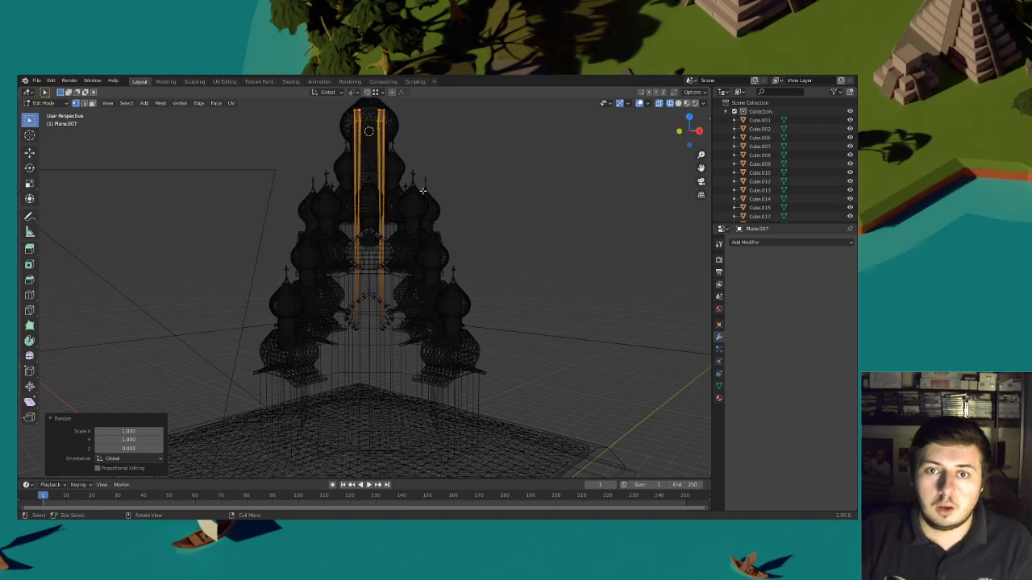
middle_click_drag(453, 218, 442, 174, "shift")
key("g")
key("z")
left_click(449, 376)
scroll(440, 346, "up", 10)
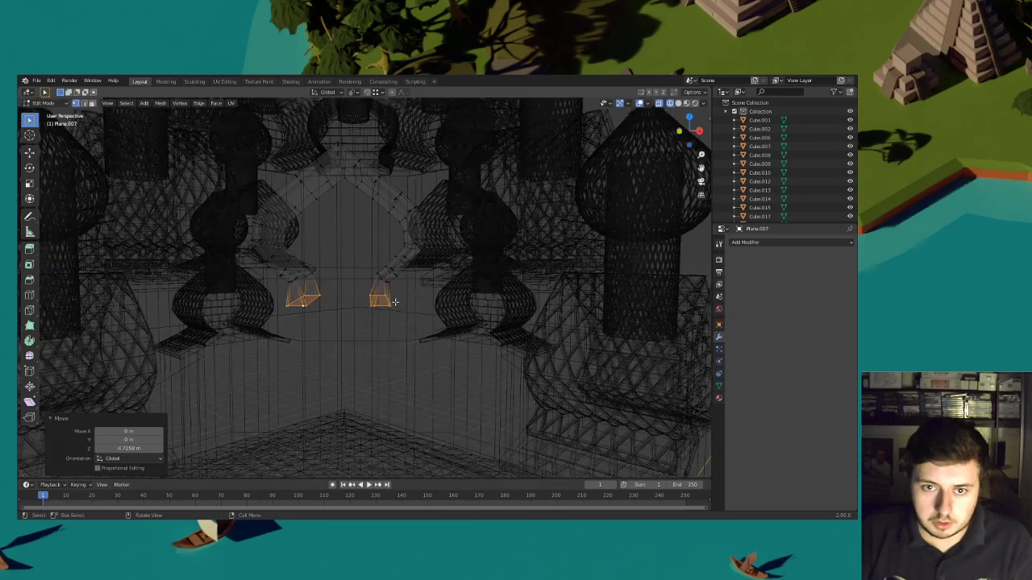
key("g")
key("z")
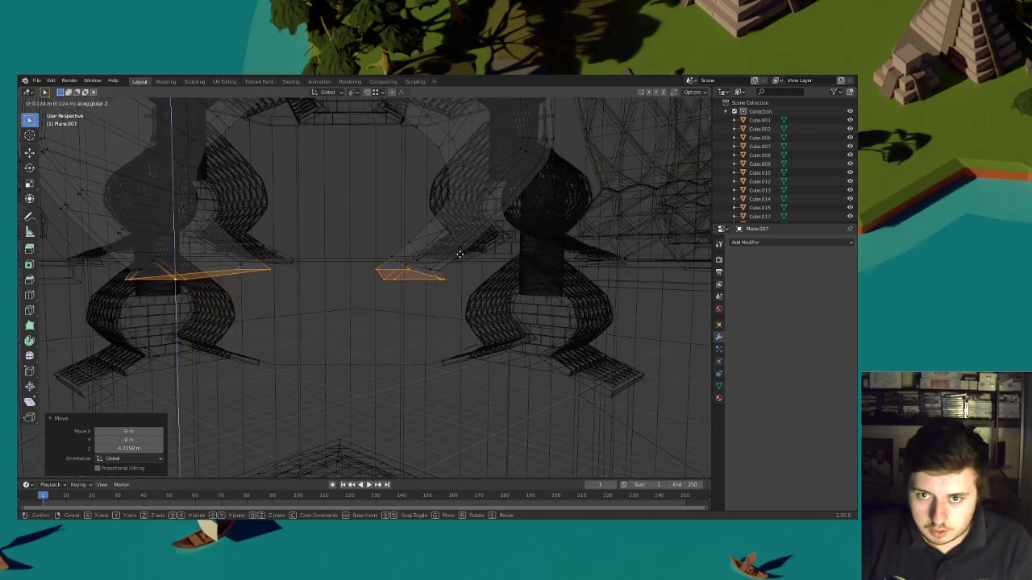
left_click(458, 254)
Restore the material preview shading, separate the arch trim from the turret and select it in Object Mode
left_click(678, 104)
scroll(682, 114, "down", 8)
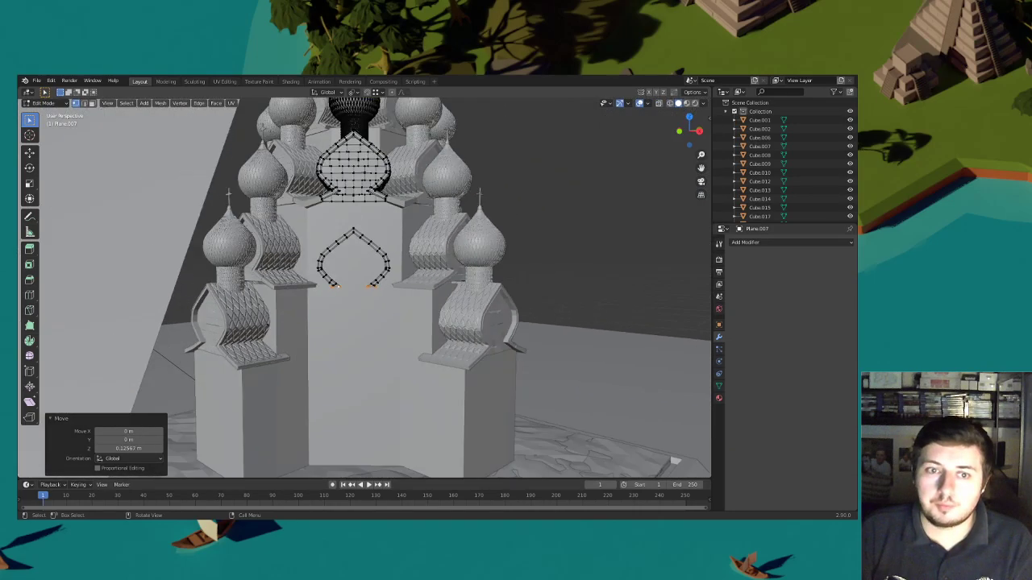
left_click(686, 103)
scroll(502, 255, "down", 5)
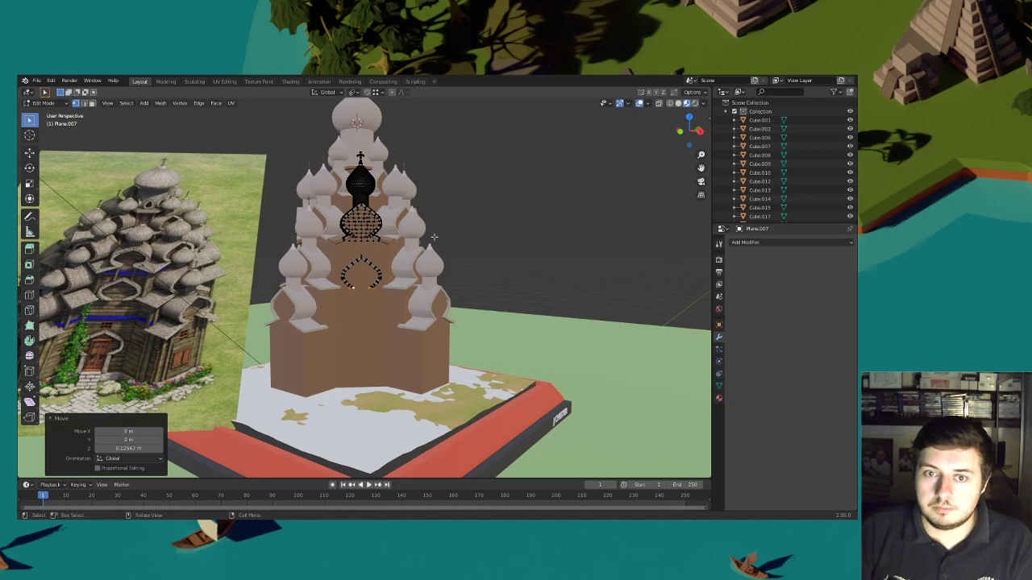
key("Tab")
left_click(49, 103)
left_click(53, 111)
left_click(364, 259)
middle_click_drag(383, 274, 413, 282)
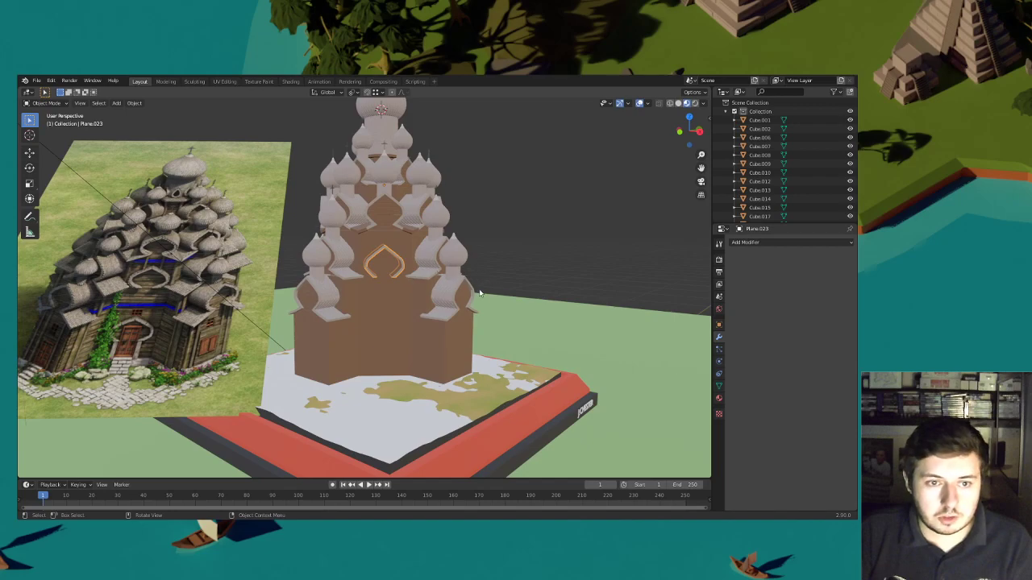
Duplicate the arch trim straight down along Z to the lower front wall, deselect it and save the file
scroll(474, 272, "up", 2)
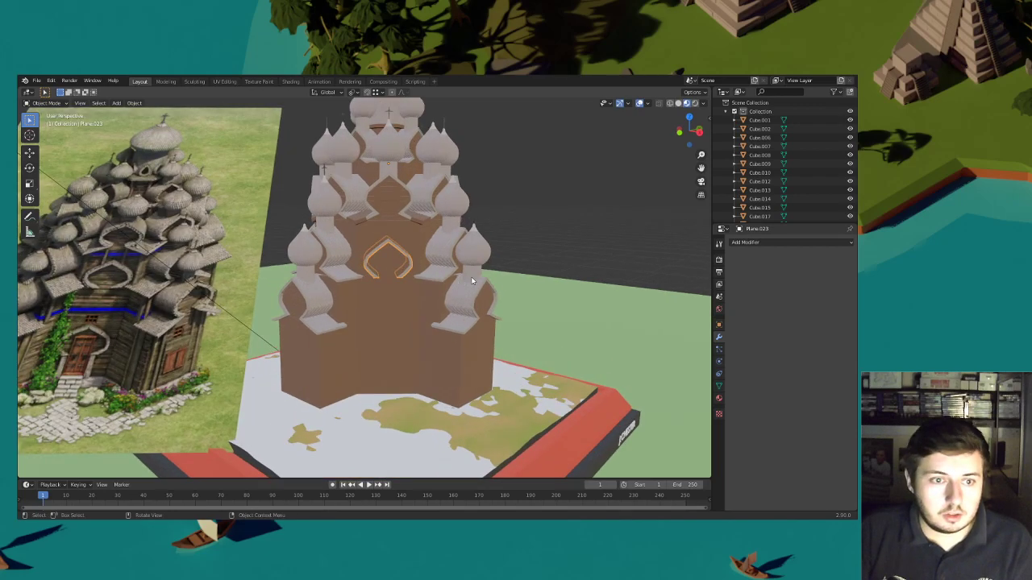
key("shift+d")
key("z")
left_click(530, 279)
left_click(527, 256)
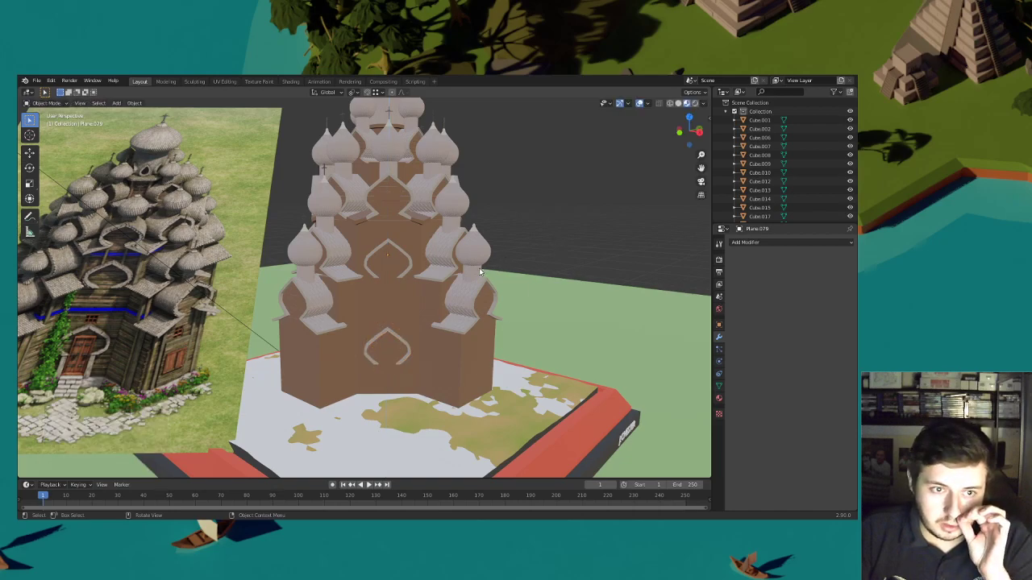
left_click(36, 81)
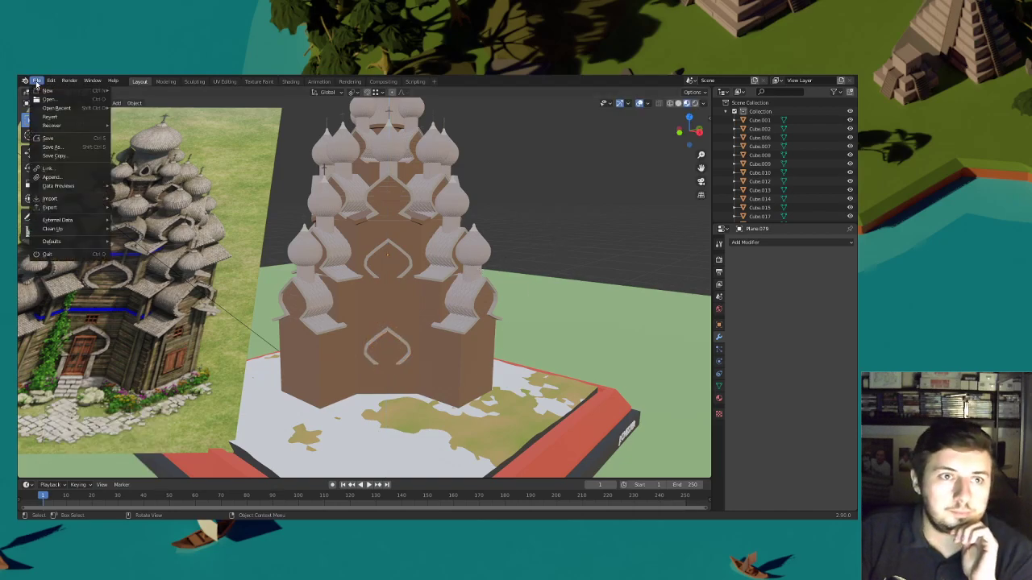
left_click(50, 139)
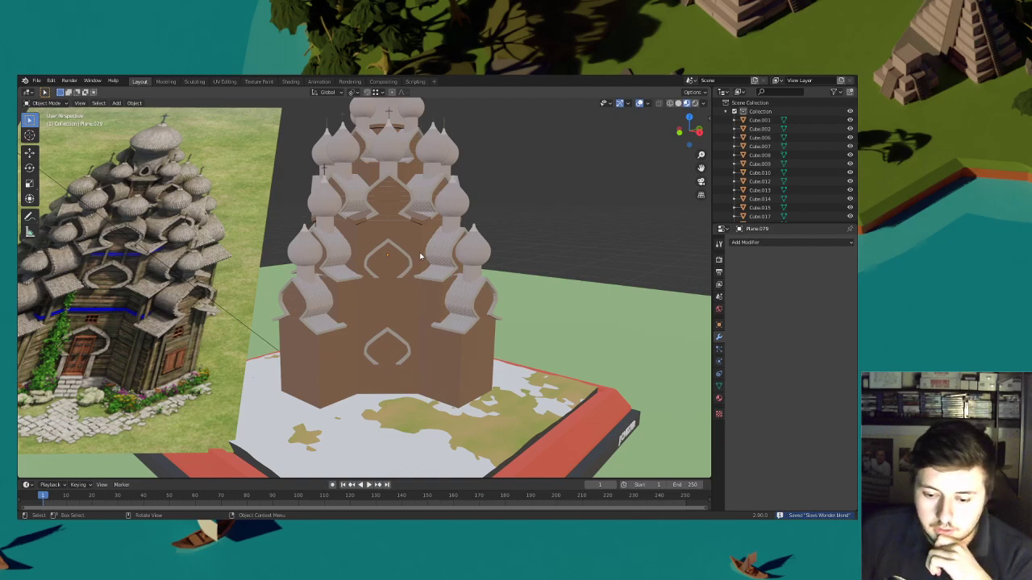
Frame the church beside the reference image in the camera view and save the file again
middle_click_drag(421, 258, 387, 271)
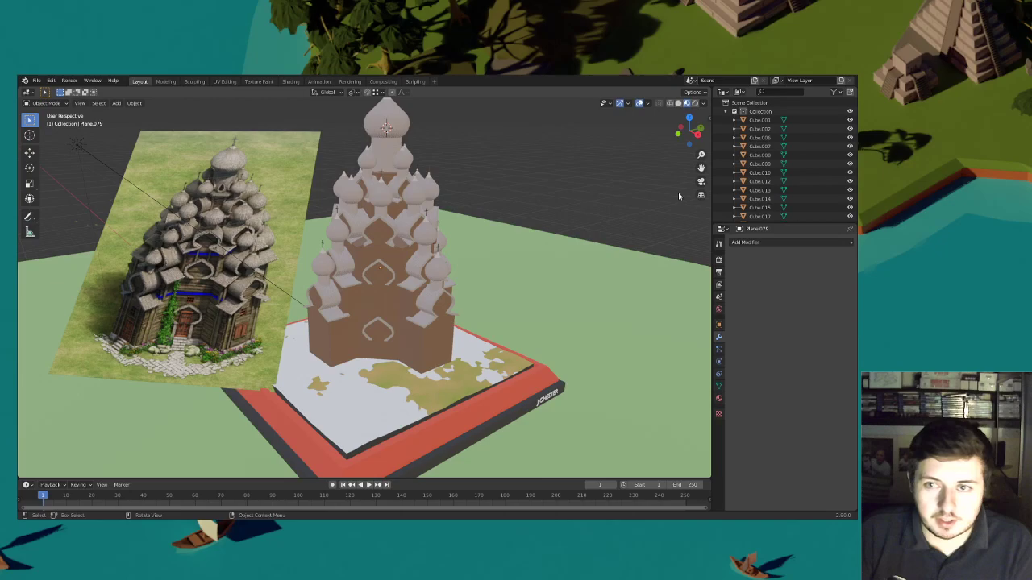
left_click(701, 182)
scroll(499, 258, "down", 2)
middle_click_drag(500, 258, 468, 258)
middle_click_drag(196, 142, 545, 215)
left_click(700, 183)
scroll(454, 270, "down", 2)
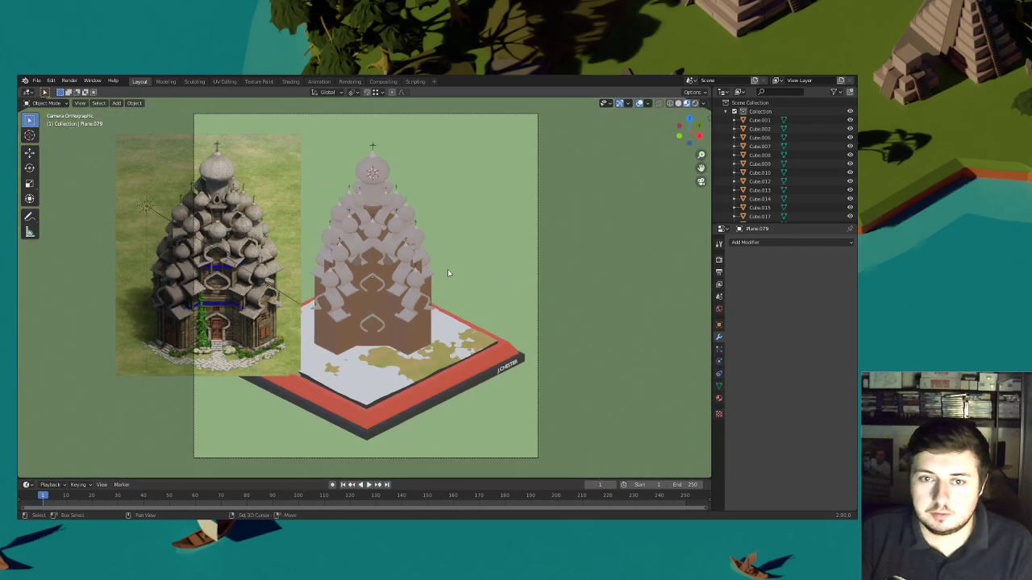
middle_click_drag(451, 270, 478, 281, "shift")
left_click(36, 82)
left_click(58, 142)
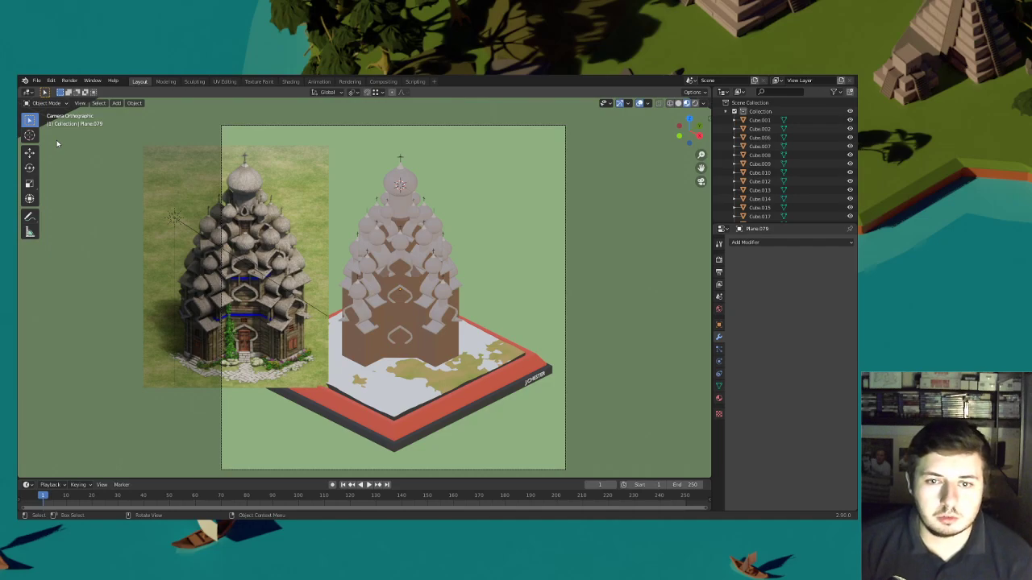
Examine the front wall, the arch trims and the ledges between the turrets from several angles against the reference
scroll(385, 257, "up", 3)
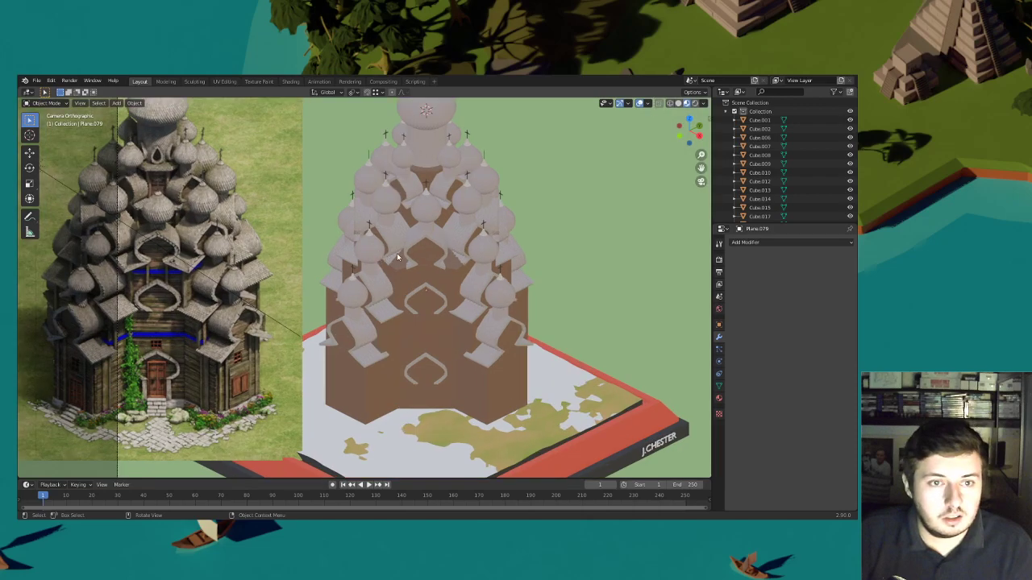
scroll(397, 257, "up", 4)
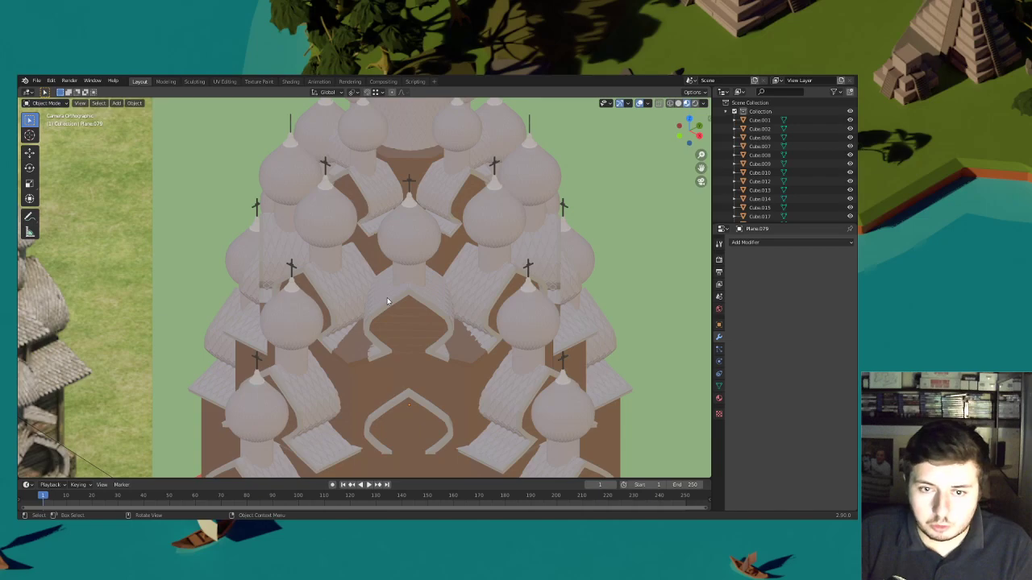
middle_click_drag(387, 300, 369, 233)
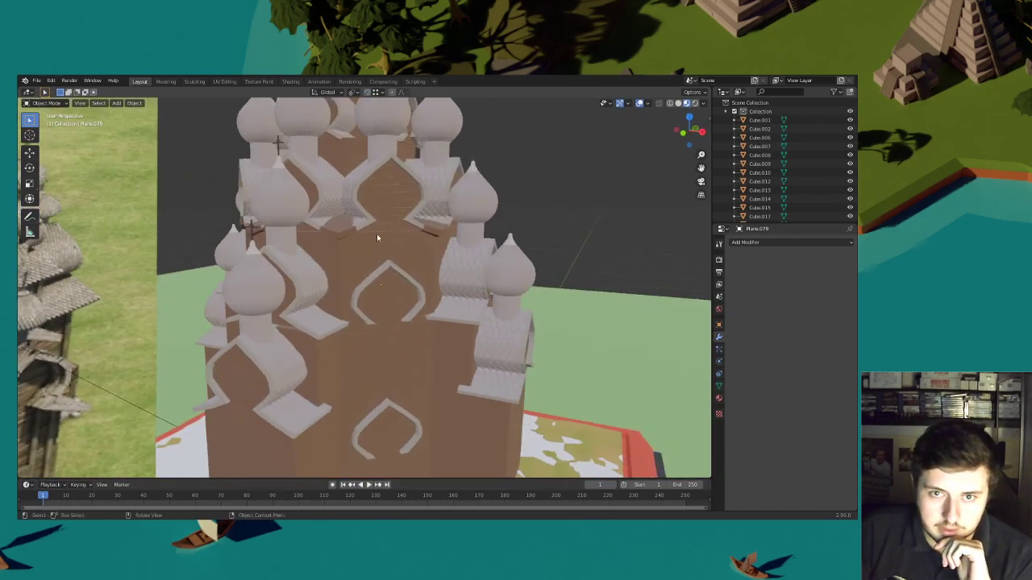
middle_click_drag(418, 275, 400, 244)
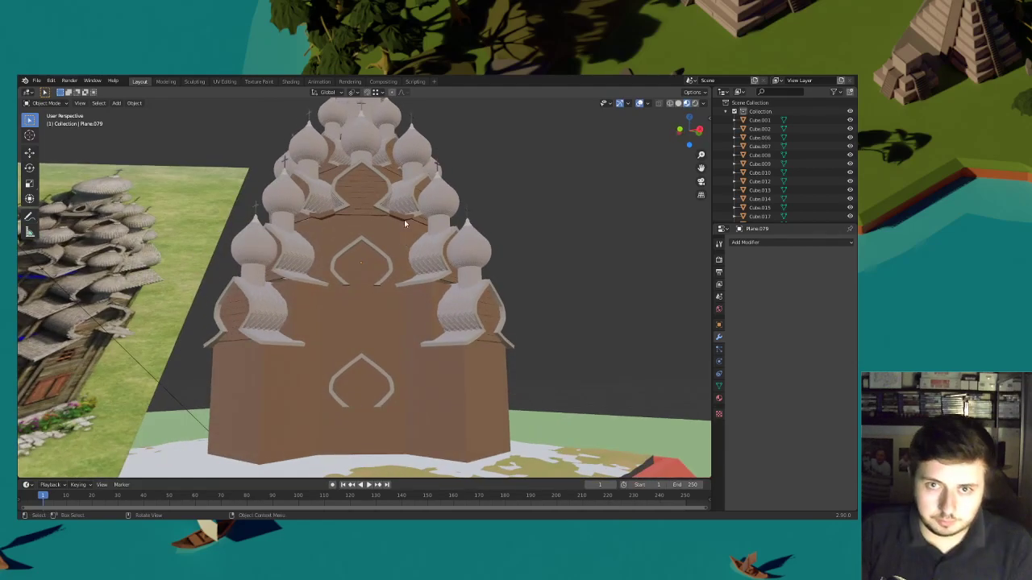
scroll(403, 274, "up", 5)
scroll(409, 286, "up", 6)
middle_click_drag(410, 281, 389, 313)
scroll(374, 313, "down", 5)
Open the tower body for mesh editing in face selection and try to box-select the wooden ledge's top faces between the turrets
left_click(64, 105)
left_click(57, 123)
middle_click_drag(403, 252, 122, 134)
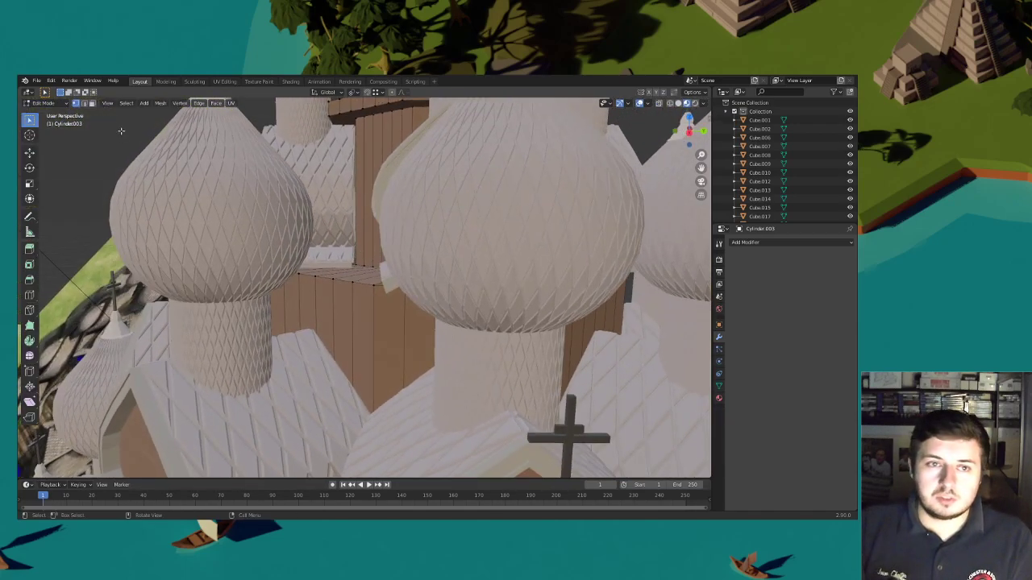
middle_click_drag(314, 233, 385, 295)
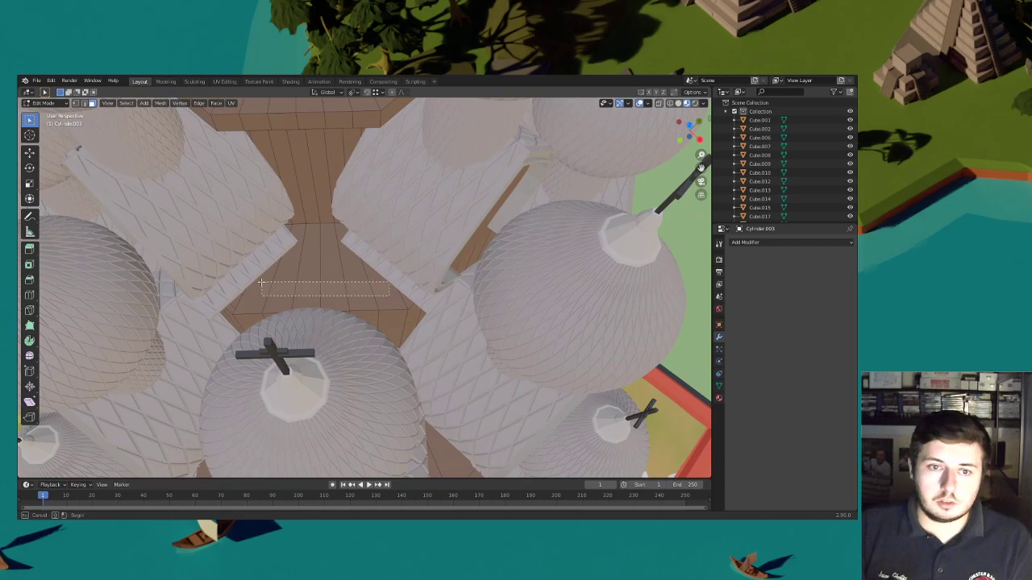
left_click_drag(262, 282, 260, 280)
scroll(270, 283, "down", 3)
middle_click_drag(284, 284, 402, 273)
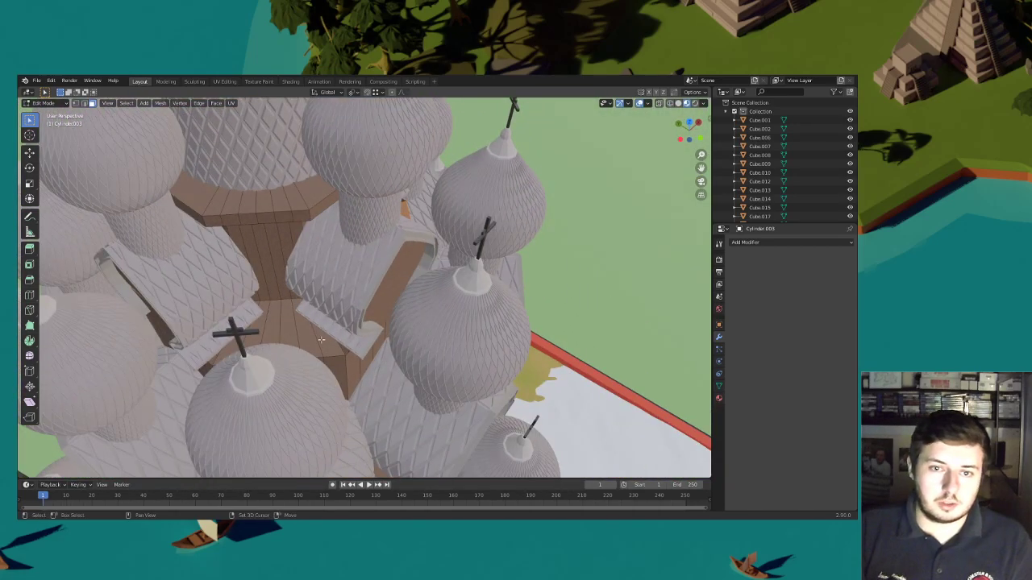
middle_click_drag(320, 339, 394, 348)
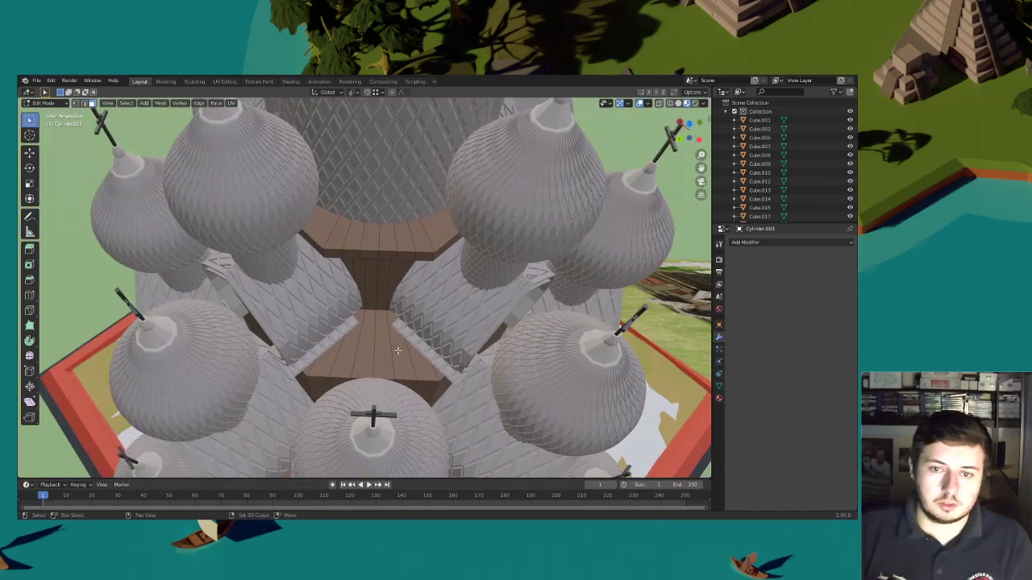
Try to delete the wooden ledge's top faces between the turrets
left_click_drag(321, 349, 323, 349)
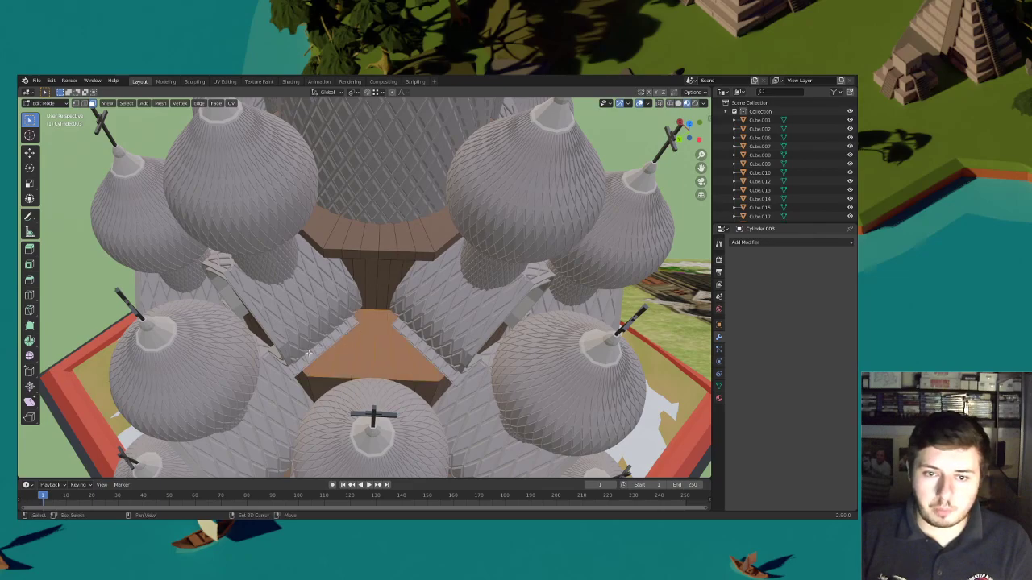
left_click(307, 355)
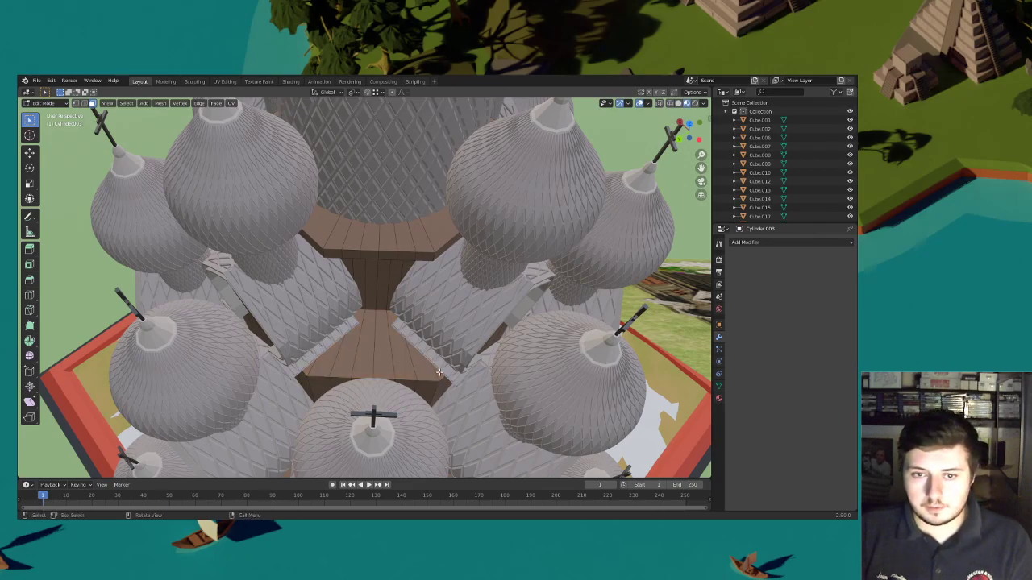
key("x")
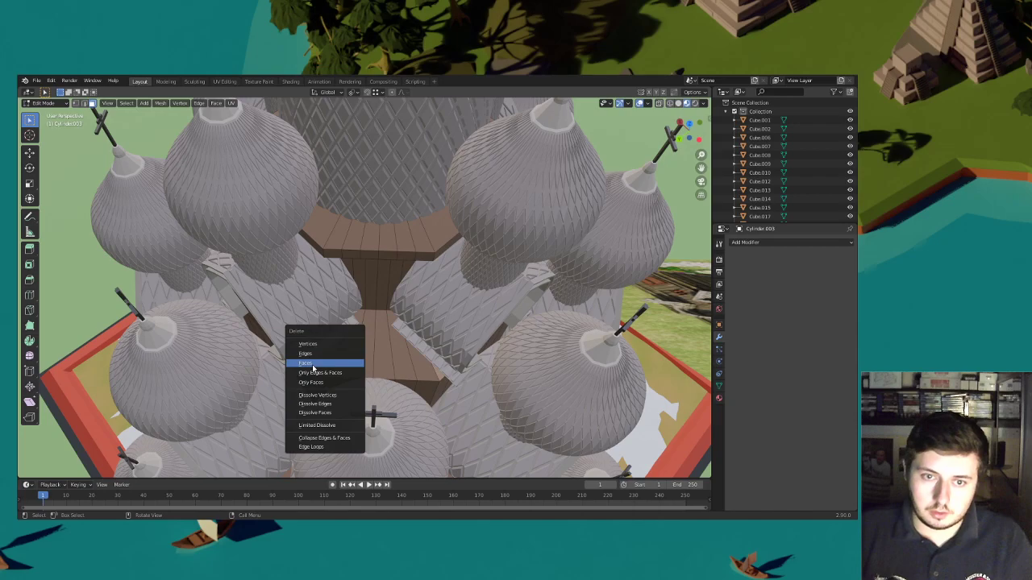
left_click(312, 364)
Try to select the ledge's top faces between the turrets from several sides of the tower
left_click_drag(339, 355, 328, 353, "shift")
middle_click_drag(326, 353, 364, 296)
scroll(366, 299, "up", 4)
scroll(384, 316, "down", 3)
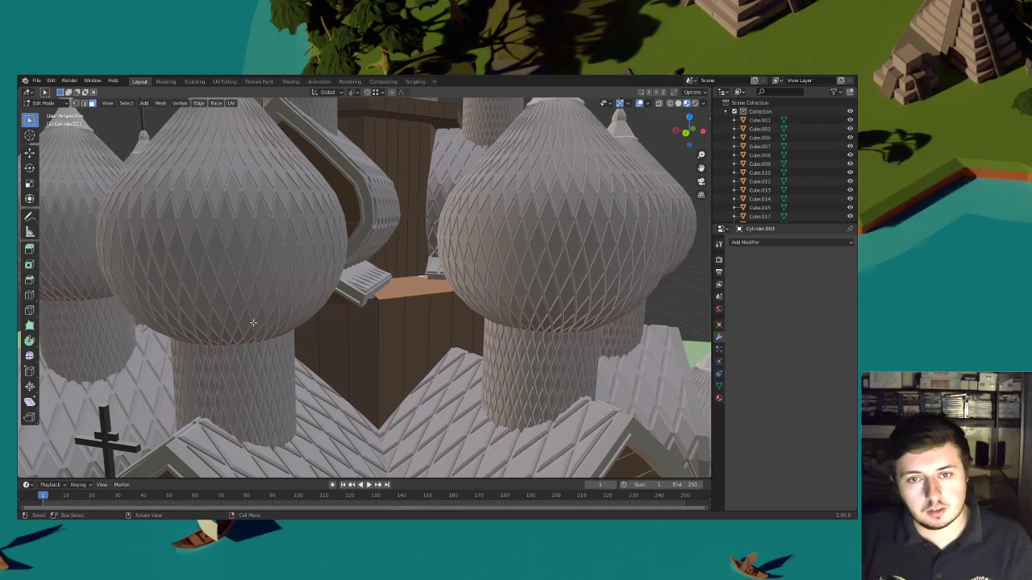
middle_click_drag(217, 313, 279, 351)
scroll(278, 352, "down", 2)
middle_click_drag(414, 334, 376, 377, "shift")
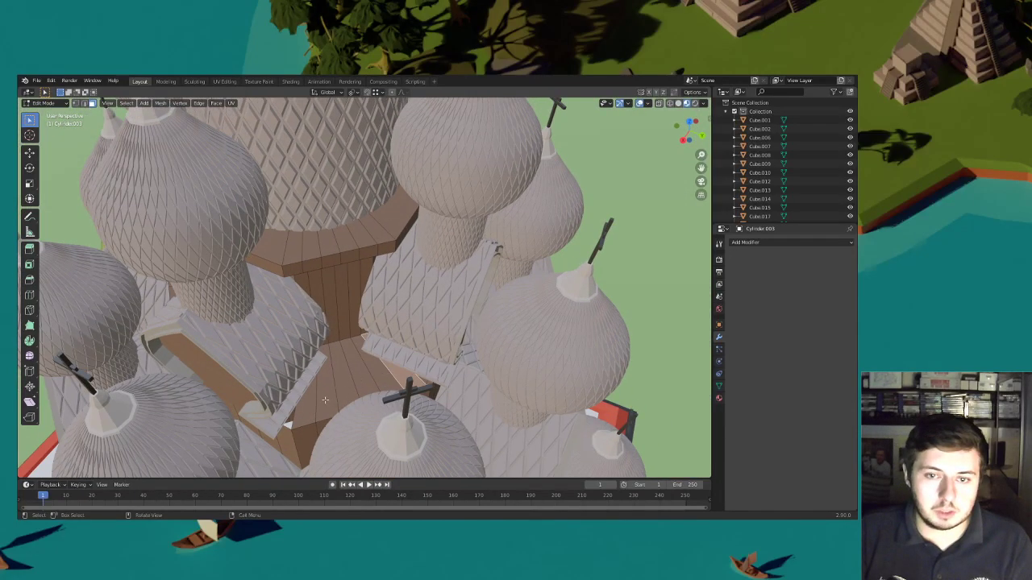
left_click(309, 404, "ctrl")
middle_click_drag(306, 403, 368, 401)
left_click(375, 413)
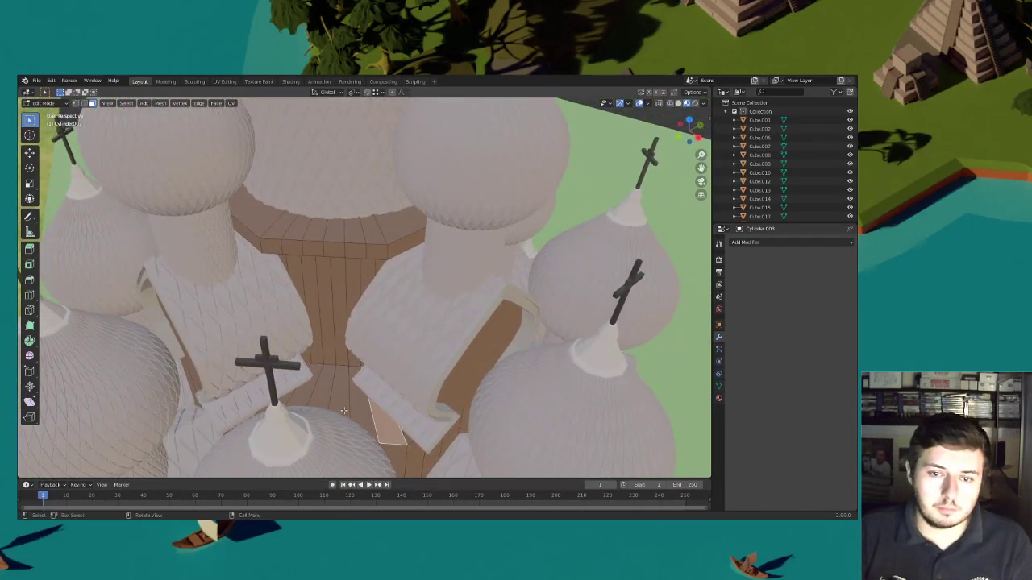
middle_click_drag(258, 413, 378, 403)
left_click(336, 407)
left_click(313, 387, "ctrl")
middle_click_drag(312, 387, 402, 317)
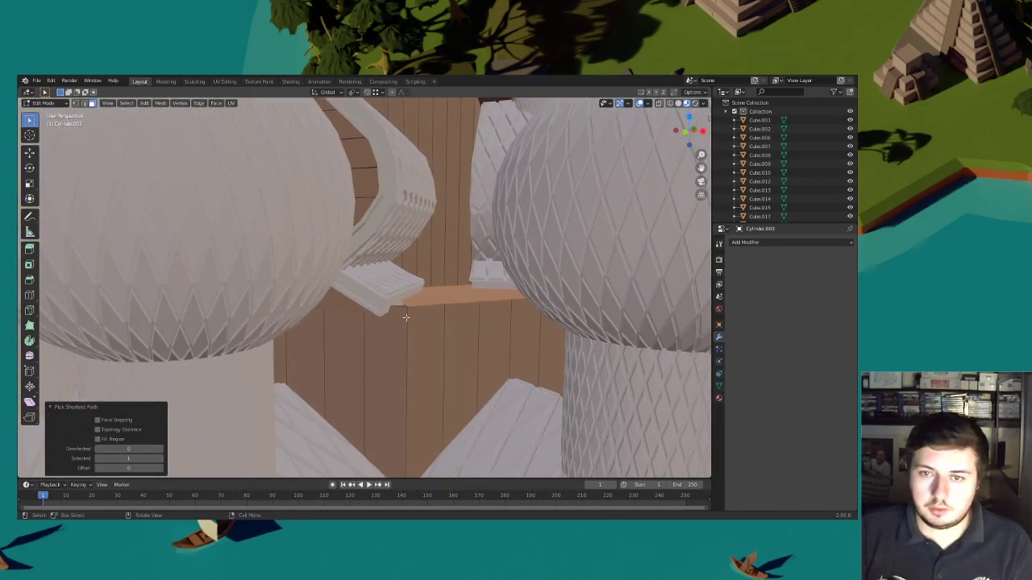
Raise the ledge's inner edge loop by about 0.10 m along Z so the ledge top slopes outward
left_click(446, 279, "alt")
middle_click_drag(434, 285, 452, 280)
key("g")
key("z")
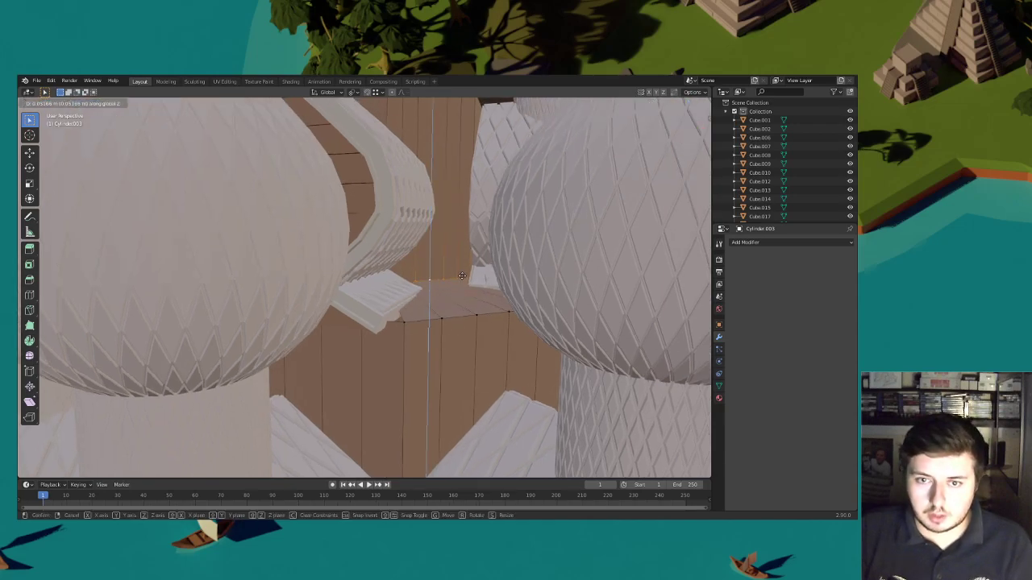
left_click(464, 264)
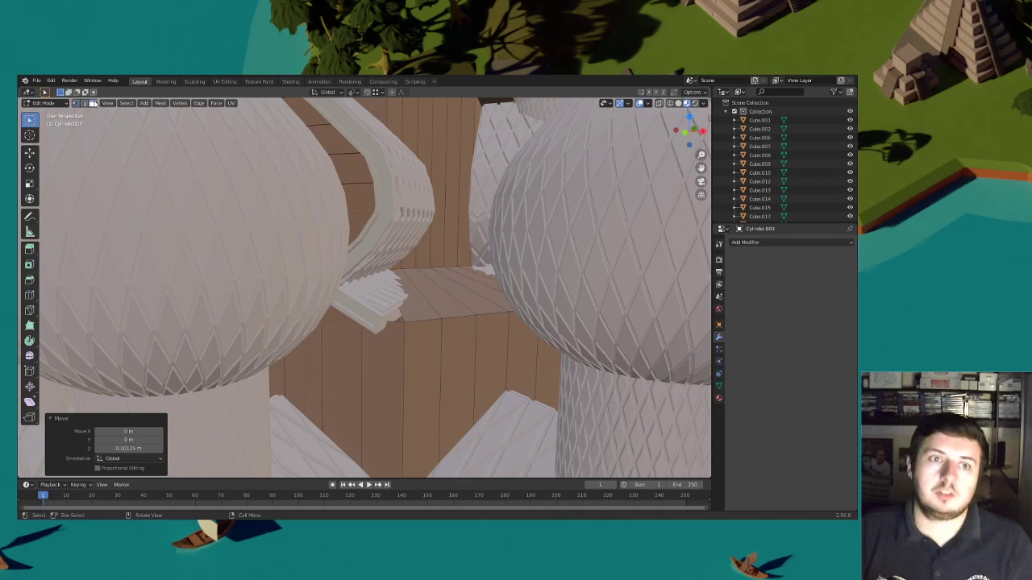
Add centred loop cuts to the wooden wall planks at the ledge's corner between the turrets
middle_click_drag(432, 313, 413, 342)
key("ctrl+r")
left_click(384, 332)
right_click(384, 332)
left_click(421, 312)
right_click(422, 312)
scroll(422, 311, "down", 2)
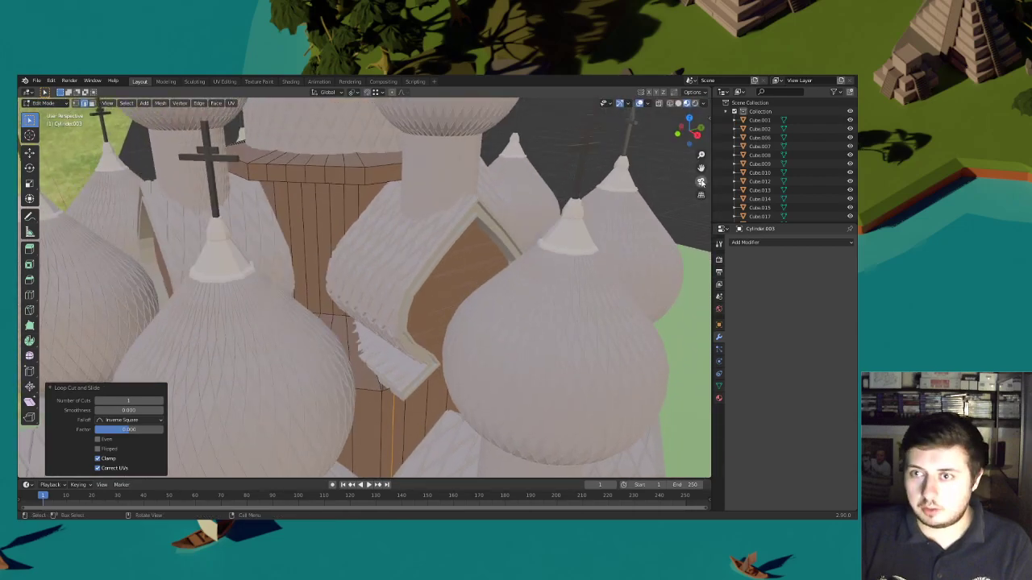
Box-select the sloped ledge faces around the tower through the camera view in wireframe, using face selection
left_click(701, 181)
scroll(530, 274, "up", 8)
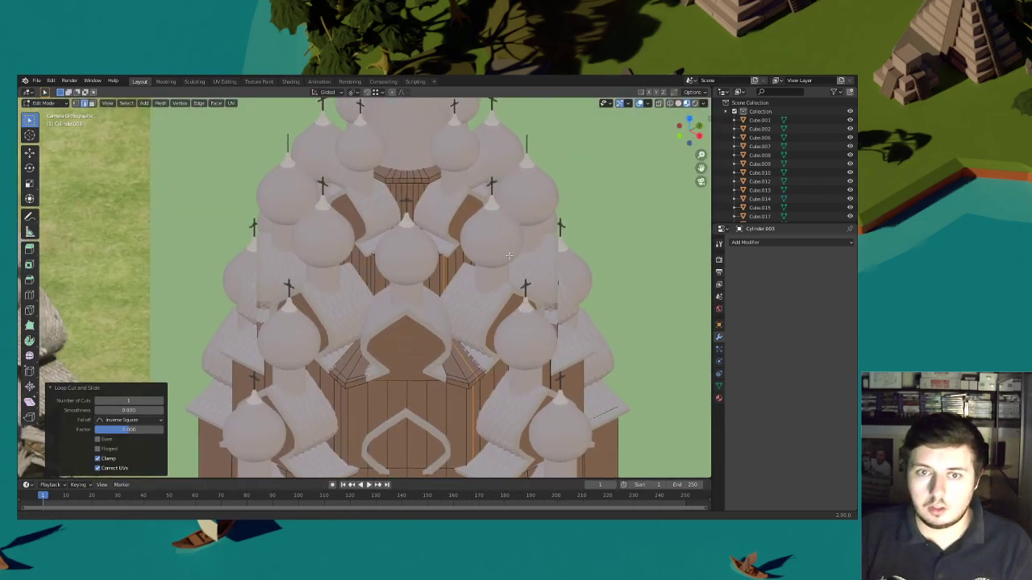
left_click(669, 103)
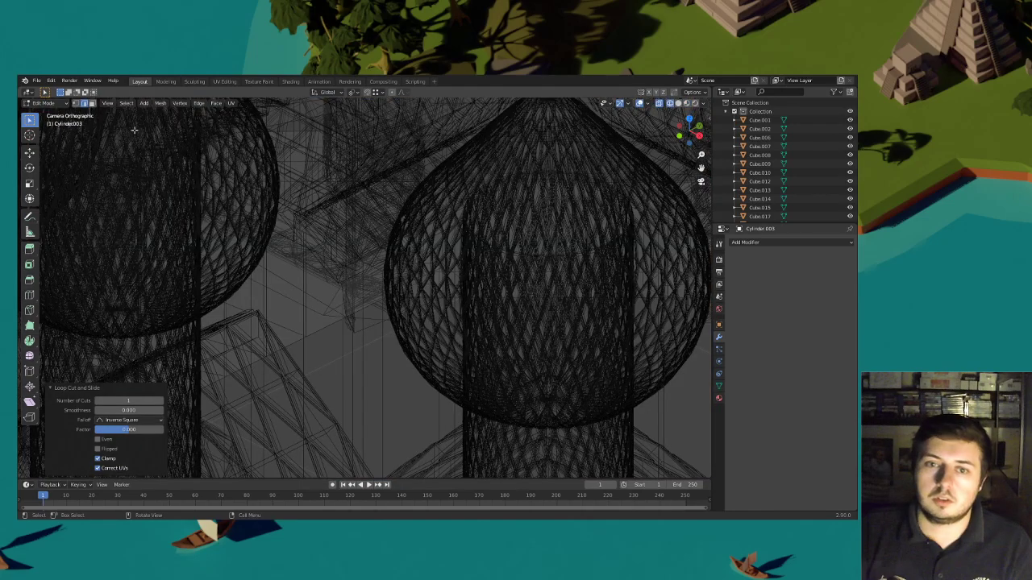
left_click(365, 260)
middle_click_drag(364, 259, 399, 320, "shift")
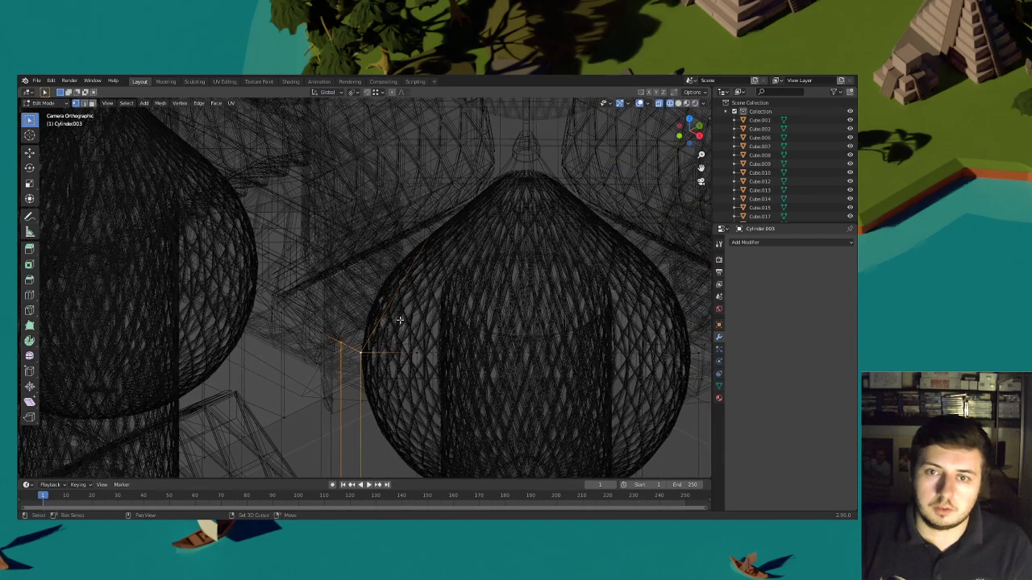
middle_click_drag(470, 231, 429, 218, "shift")
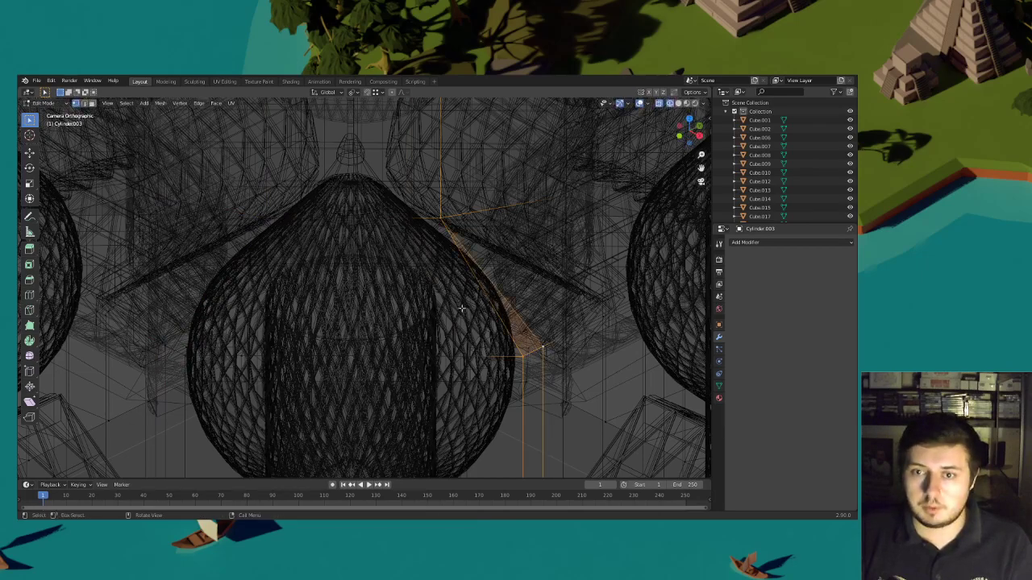
left_click(92, 104)
left_click_drag(528, 329, 174, 221)
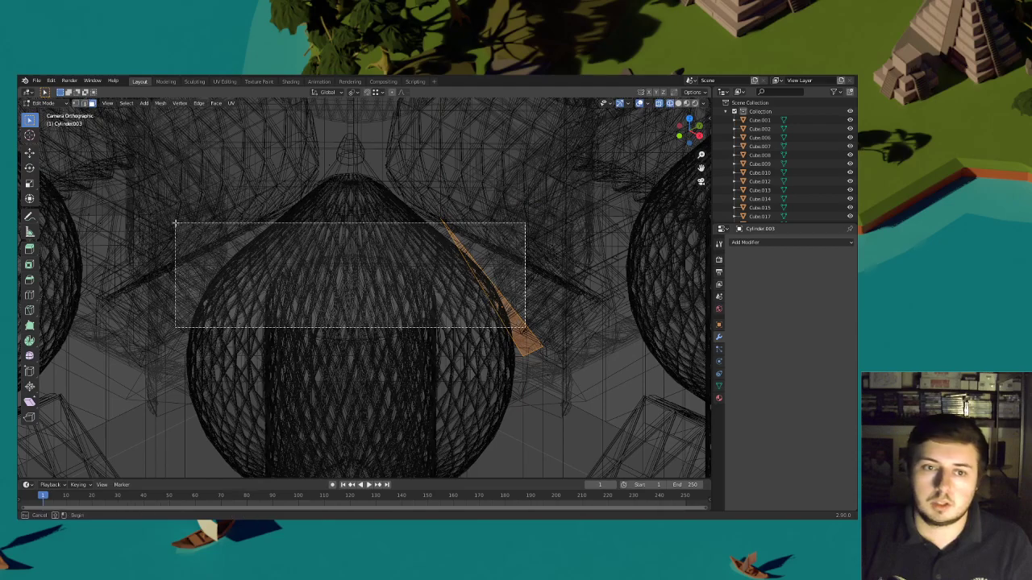
scroll(281, 287, "down", 2)
middle_click_drag(321, 296, 374, 352)
scroll(376, 298, "up", 7)
scroll(375, 298, "down", 1)
left_click(677, 103)
scroll(387, 231, "up", 6)
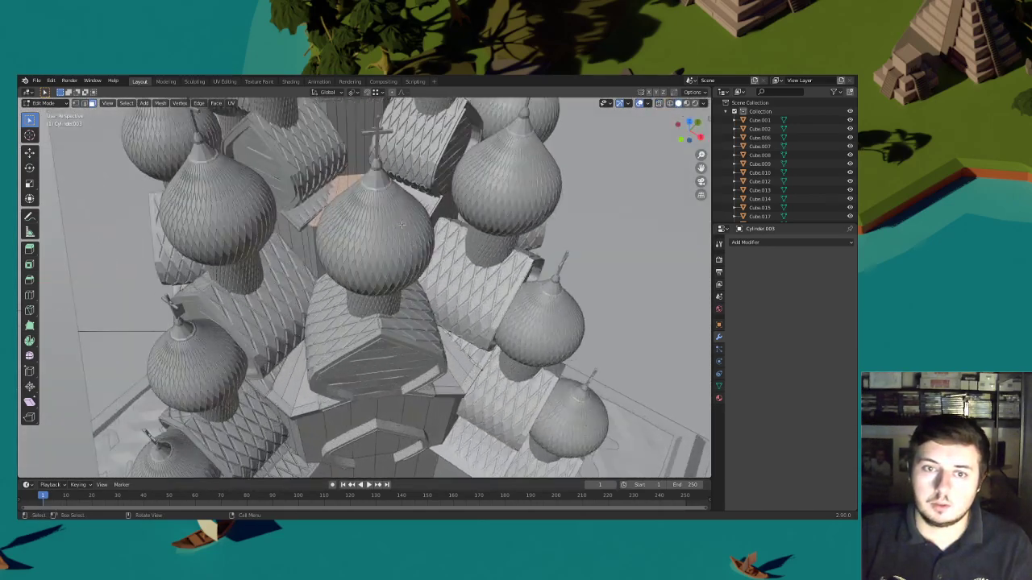
Refine the selection around the tower, picking the stray wall and ledge faces so only the sloped ledge top stays selected
middle_click_drag(399, 239, 387, 271)
left_click(313, 245, "ctrl")
key("ctrl+z")
left_click(262, 299, "ctrl")
left_click(299, 285, "shift")
left_click(303, 318, "ctrl")
middle_click_drag(304, 318, 393, 270)
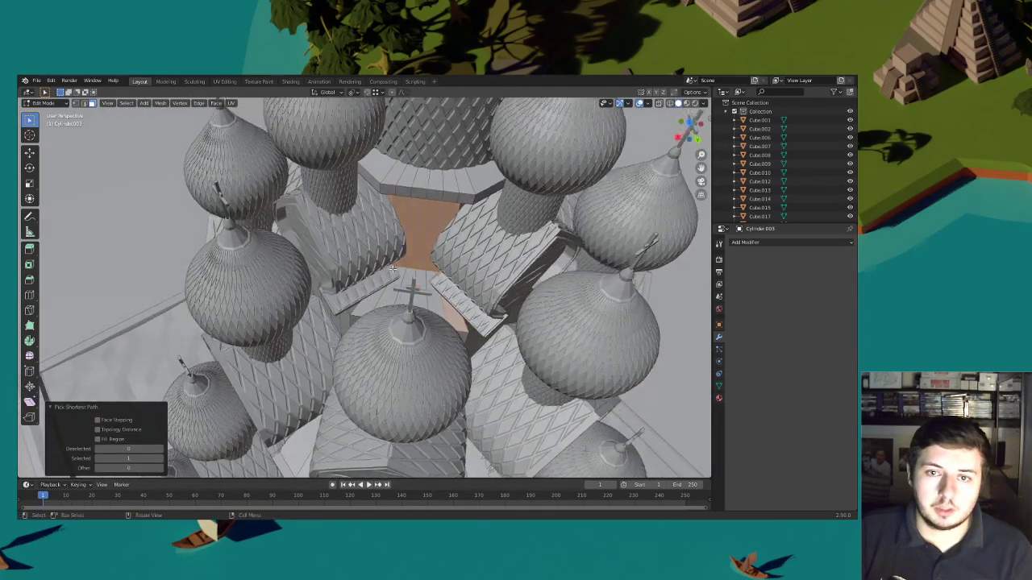
left_click(367, 303, "ctrl")
Extrude the selected ledge top upward by about 0.04 m along Z
middle_click_drag(367, 303, 440, 270)
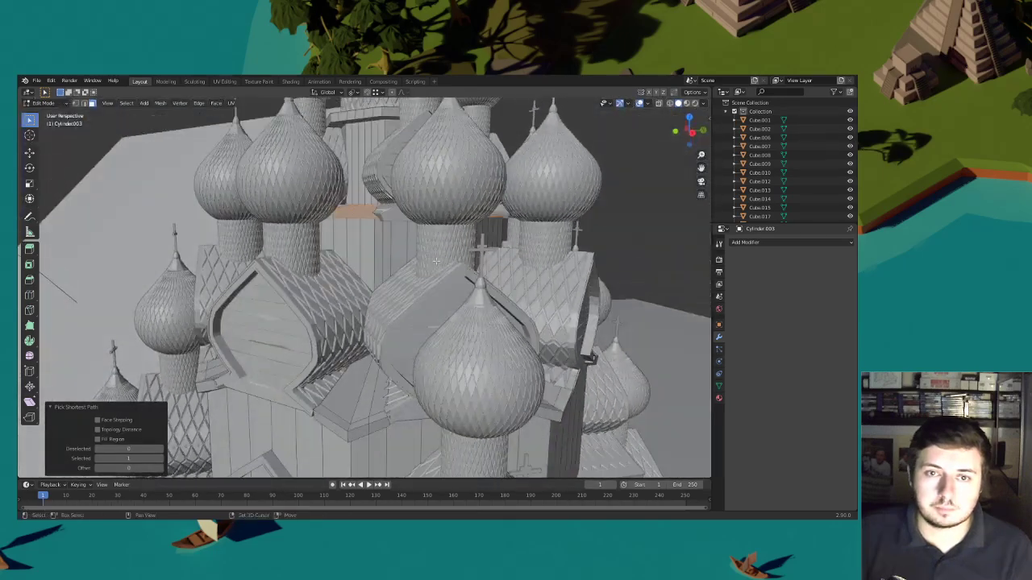
scroll(442, 301, "up", 5)
key("e")
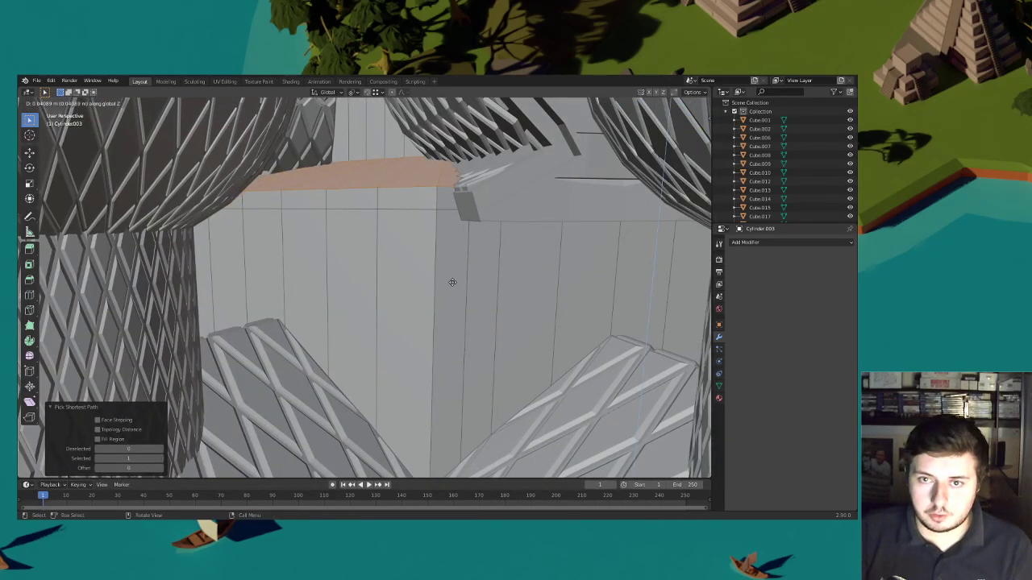
left_click(453, 282)
Select the narrow outer rim faces of the extruded ledge around the tower
middle_click_drag(452, 282, 369, 268)
left_click(414, 219, "ctrl")
scroll(411, 221, "down", 4)
scroll(302, 243, "up", 4)
key("ctrl+z")
left_click(323, 260, "ctrl")
scroll(323, 259, "down", 2)
scroll(363, 270, "up", 2)
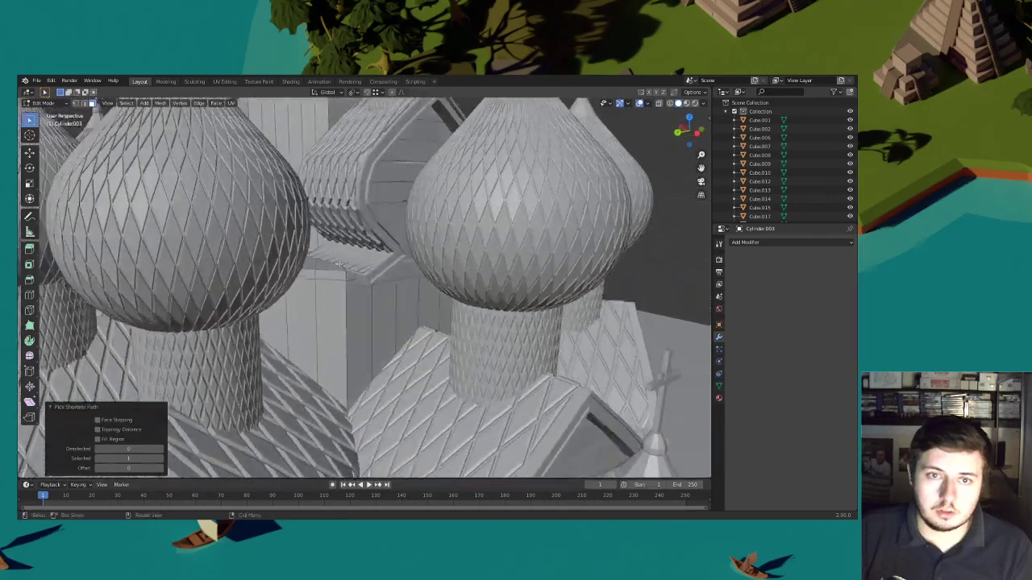
left_click(330, 303)
left_click(330, 281, "shift")
middle_click_drag(276, 281, 407, 291)
left_click(304, 252, "ctrl")
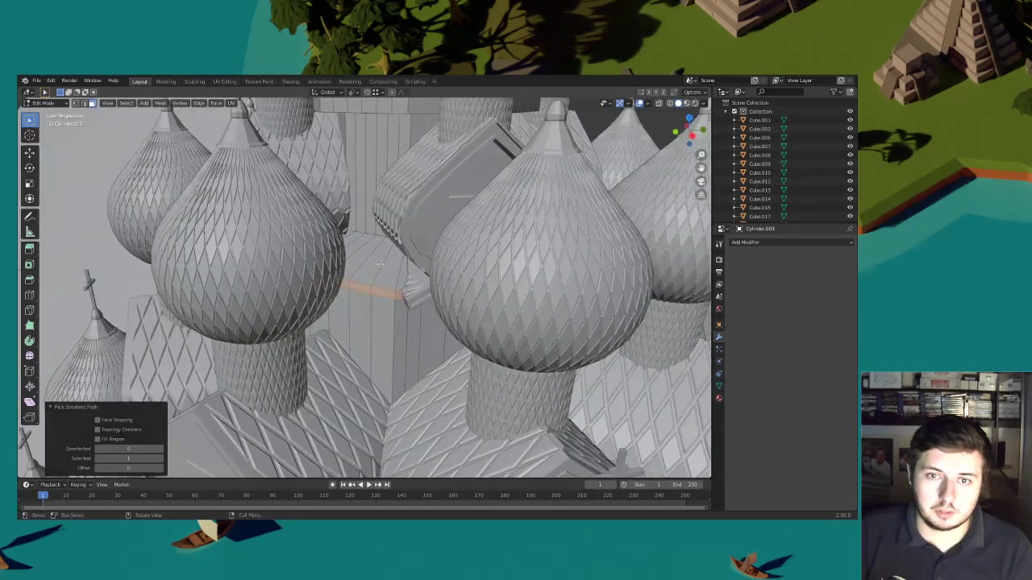
Push the ledge's rim faces outward along their normals and lower them by about 0.006 m along Z
scroll(413, 293, "down", 2)
scroll(414, 293, "up", 5)
right_click(429, 284)
left_click(428, 282)
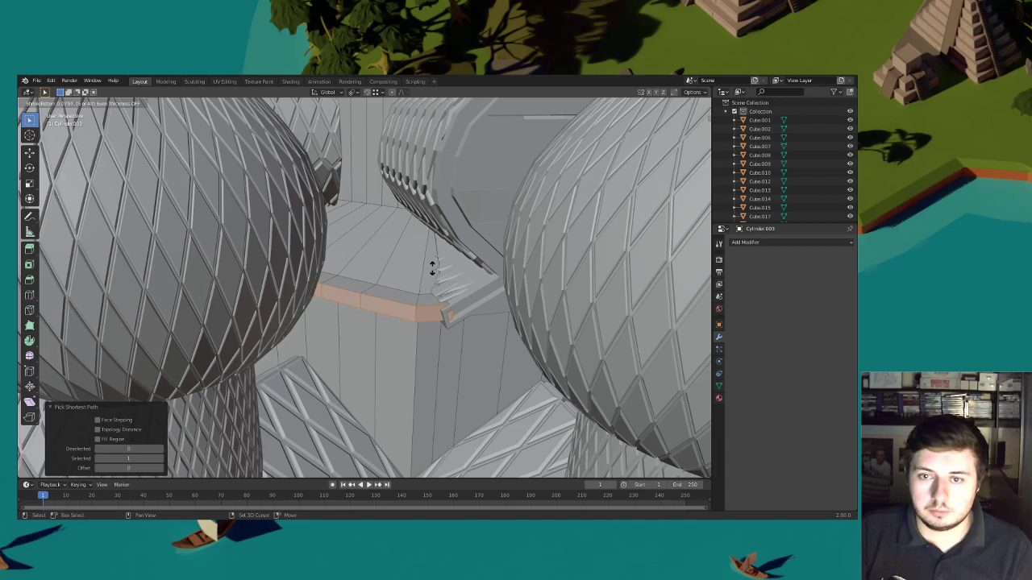
left_click(432, 268)
key("g")
left_click(432, 272)
scroll(431, 266, "down", 4)
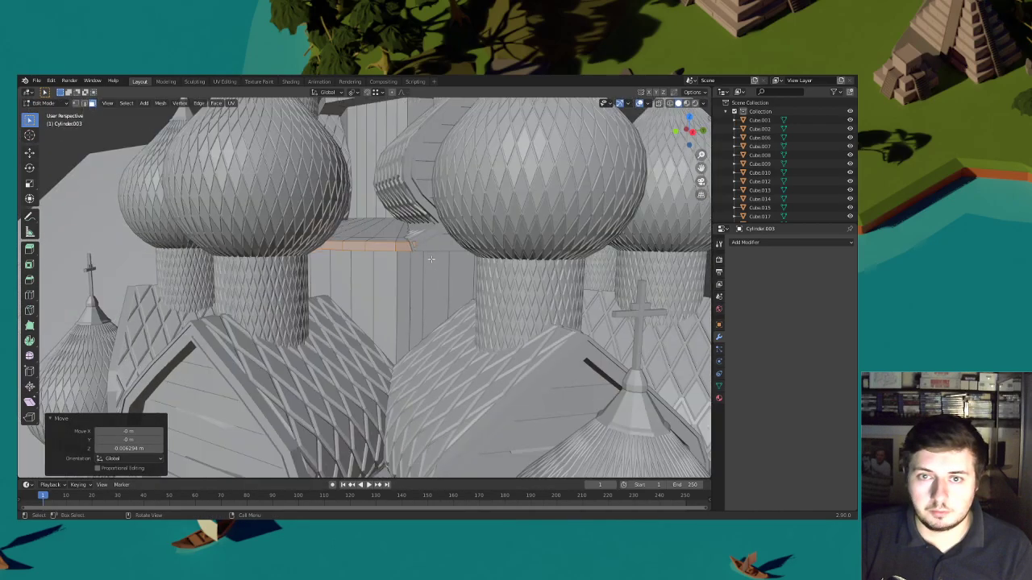
Inset the ledge's rim faces and extend them further along their normals
middle_click_drag(431, 259, 496, 311)
key("i")
left_click(483, 291)
scroll(456, 279, "up", 4)
right_click(456, 278)
left_click(456, 279)
left_click(455, 279)
scroll(455, 279, "down", 8)
scroll(495, 310, "up", 2)
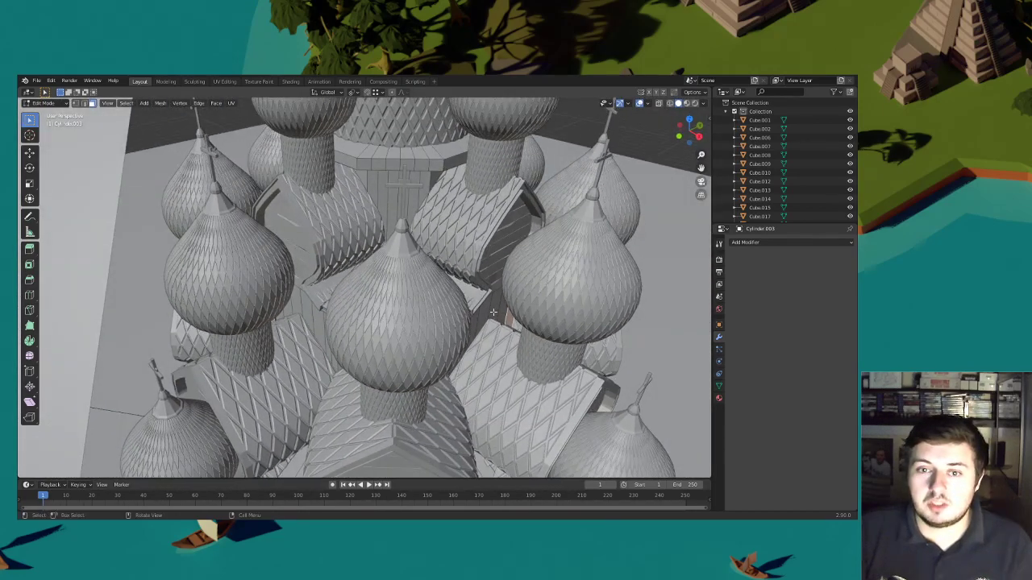
Box-select the whole upper ledge between the turrets in the front wireframe view
left_click(671, 104)
mouse_move(535, 201)
middle_mouse_down()
mouse_move(463, 231)
mouse_move(503, 217)
middle_mouse_up()
left_click(691, 134)
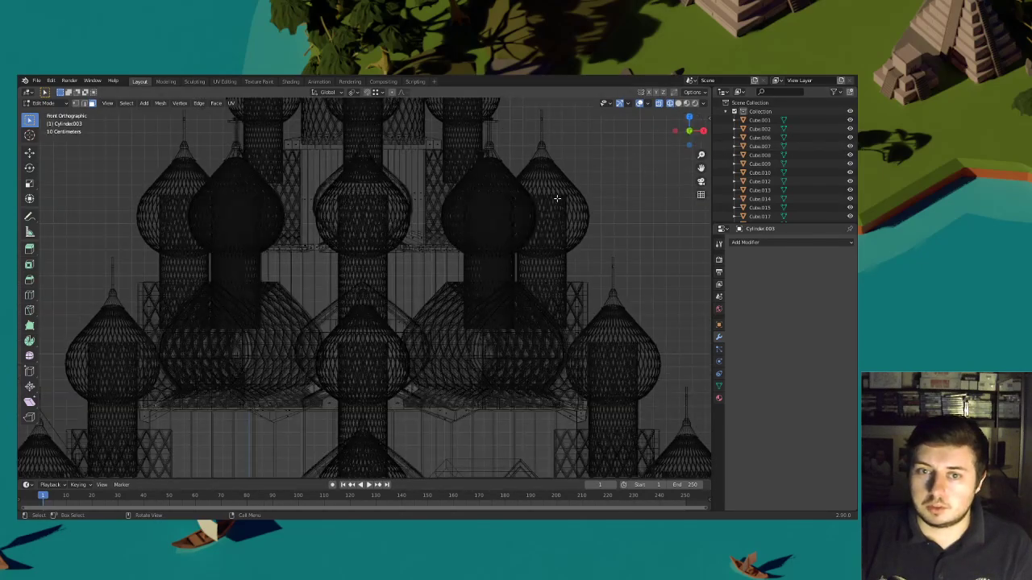
left_click_drag(528, 262, 127, 205)
left_click_drag(524, 262, 79, 219)
Add a second material slot with Material.010 to the tower body and assign it to the selected upper ledge faces
left_click(678, 104)
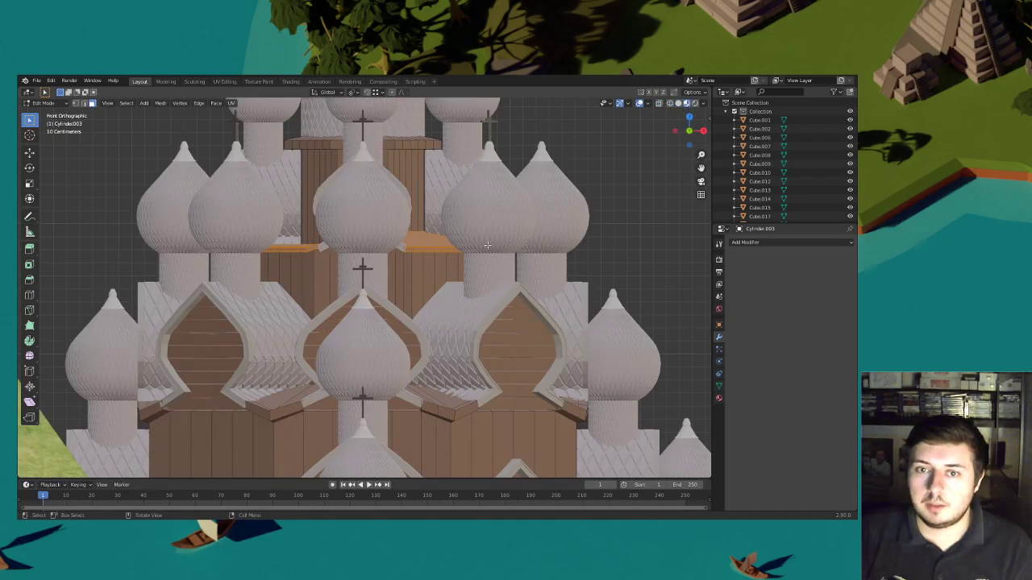
left_click(720, 398)
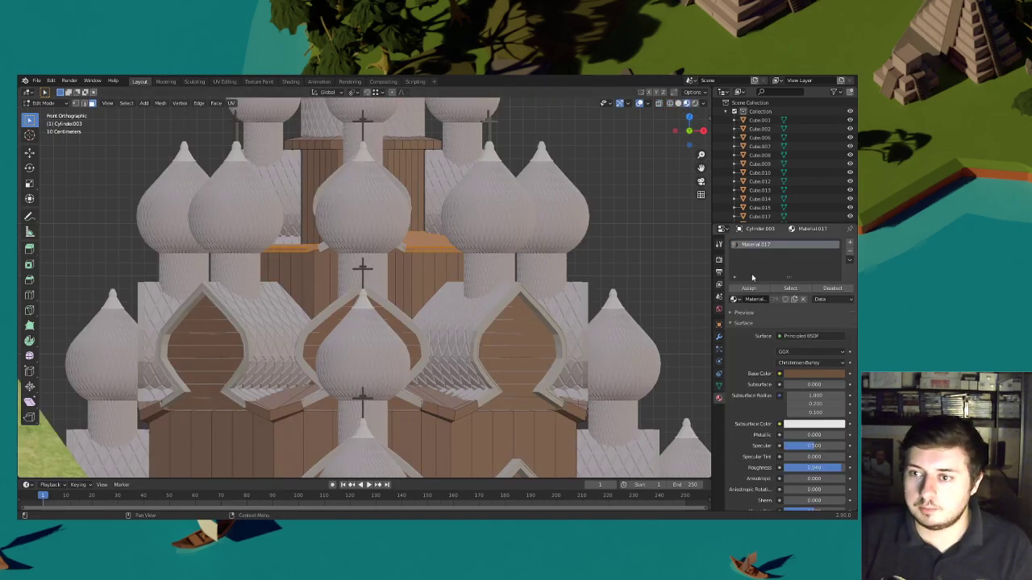
left_click(849, 242)
left_click(735, 302)
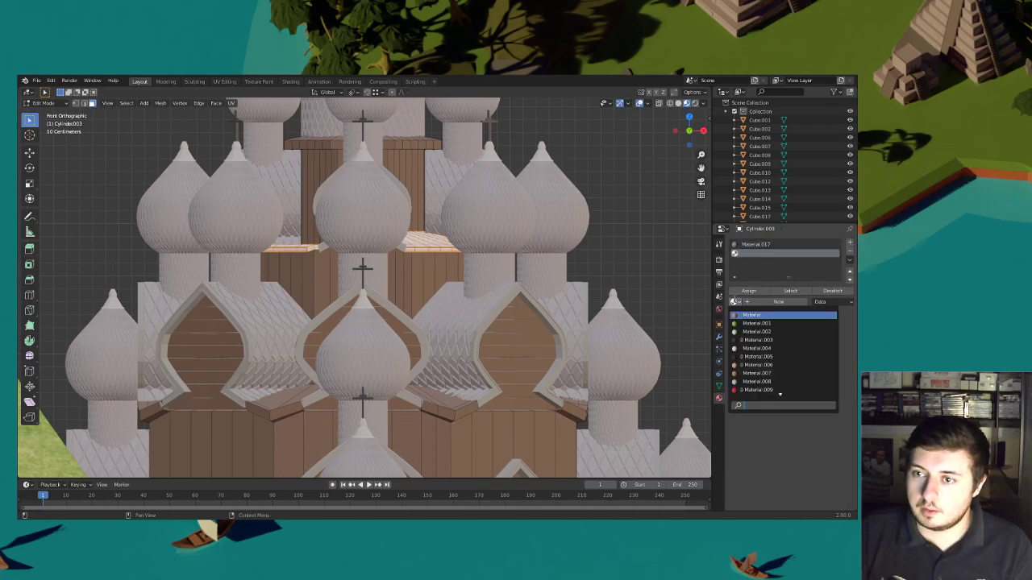
left_click(756, 389)
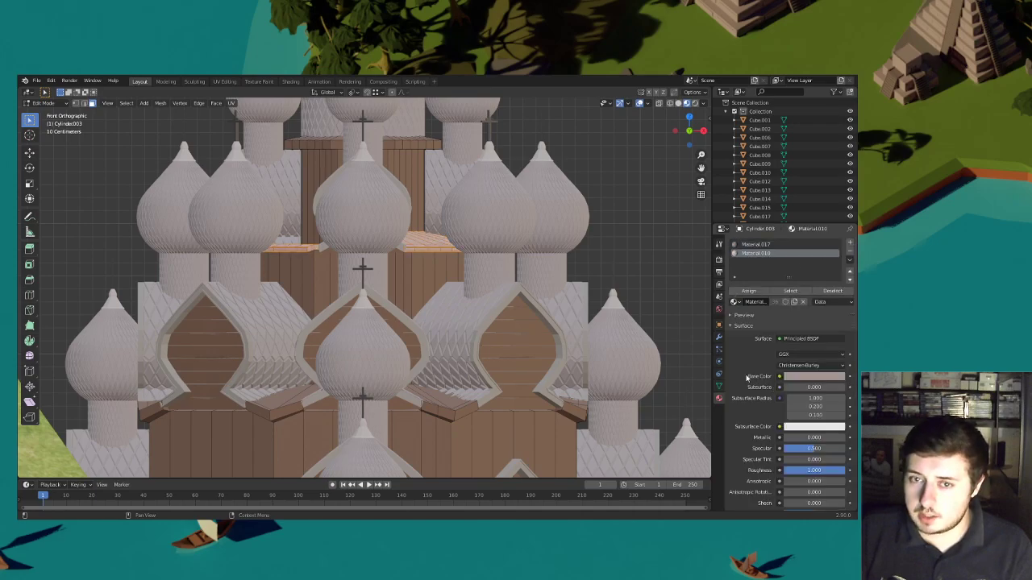
scroll(583, 264, "down", 2)
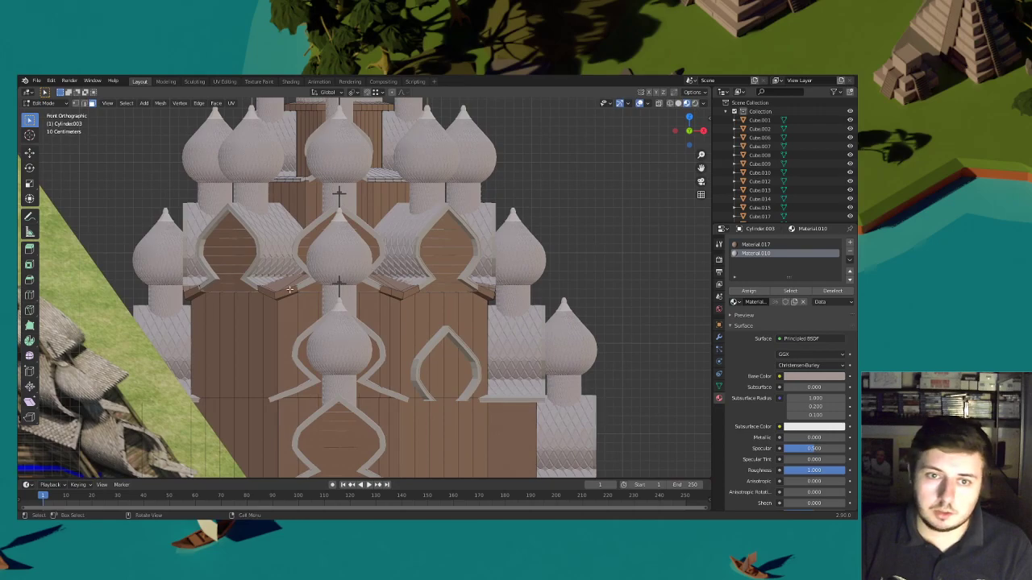
Box-select the lower ledge's roof faces in wireframe, assign Material.010 to them, and return to the material preview
left_click(48, 105)
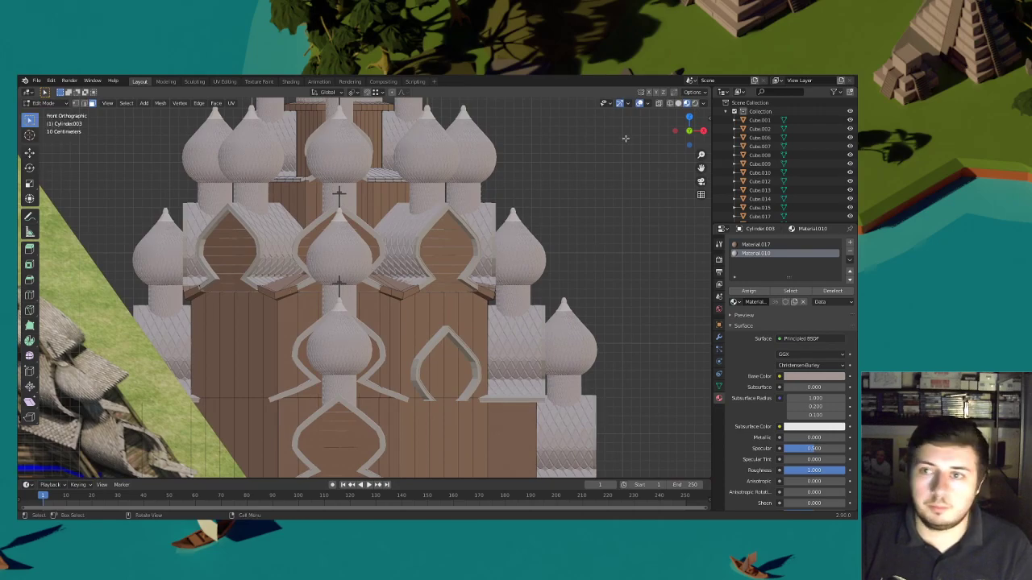
left_click(669, 103)
left_click_drag(525, 320, 92, 235)
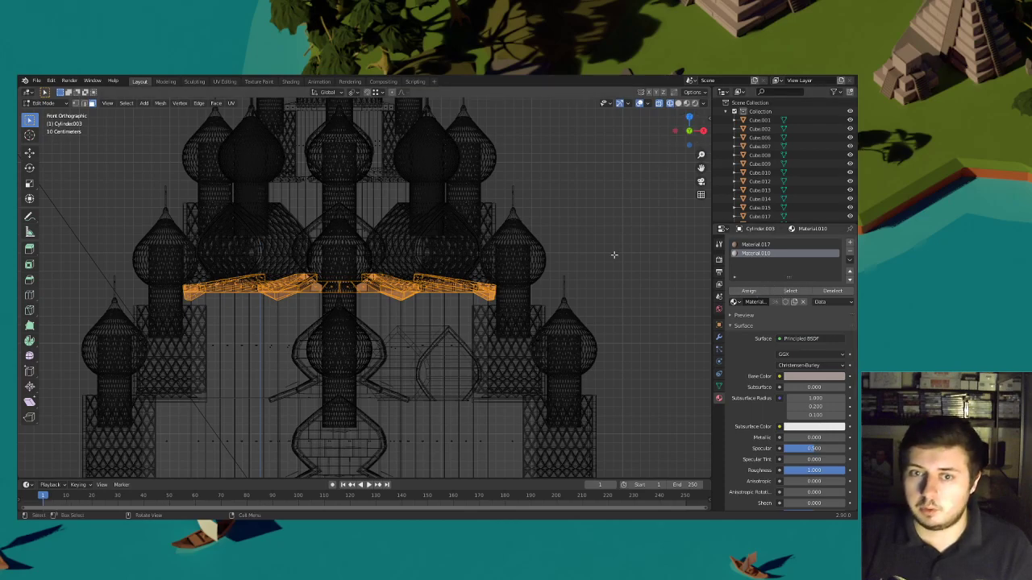
left_click(613, 253)
scroll(668, 154, "down", 1)
left_click(679, 105)
left_click(686, 104)
Leave mesh editing, frame the church beside the reference image and save the file
mouse_move(581, 190)
middle_mouse_down()
mouse_move(505, 234)
mouse_move(547, 243)
middle_mouse_up()
middle_click_drag(476, 228, 486, 238)
left_click(47, 103)
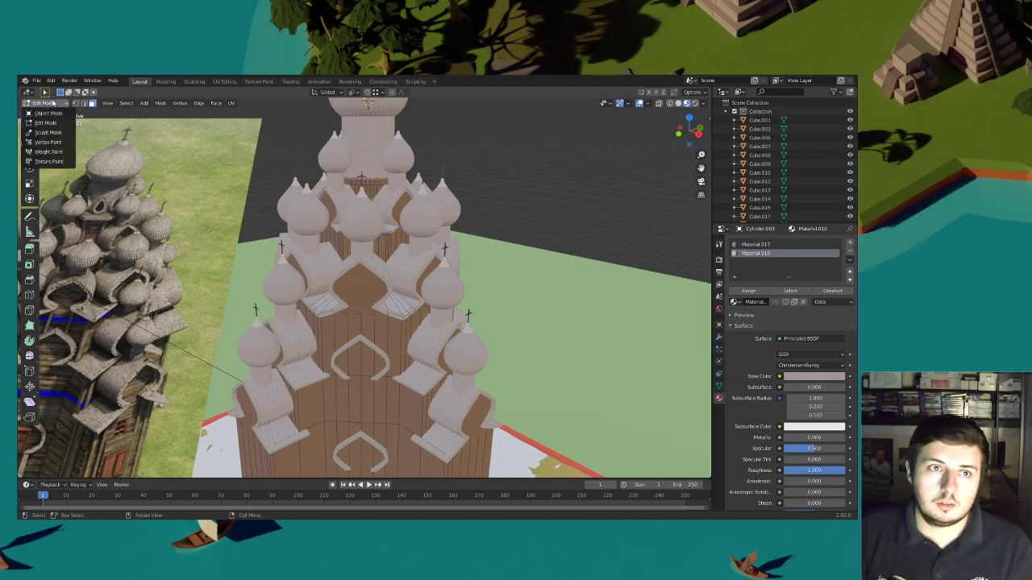
left_click(48, 113)
scroll(491, 192, "down", 4)
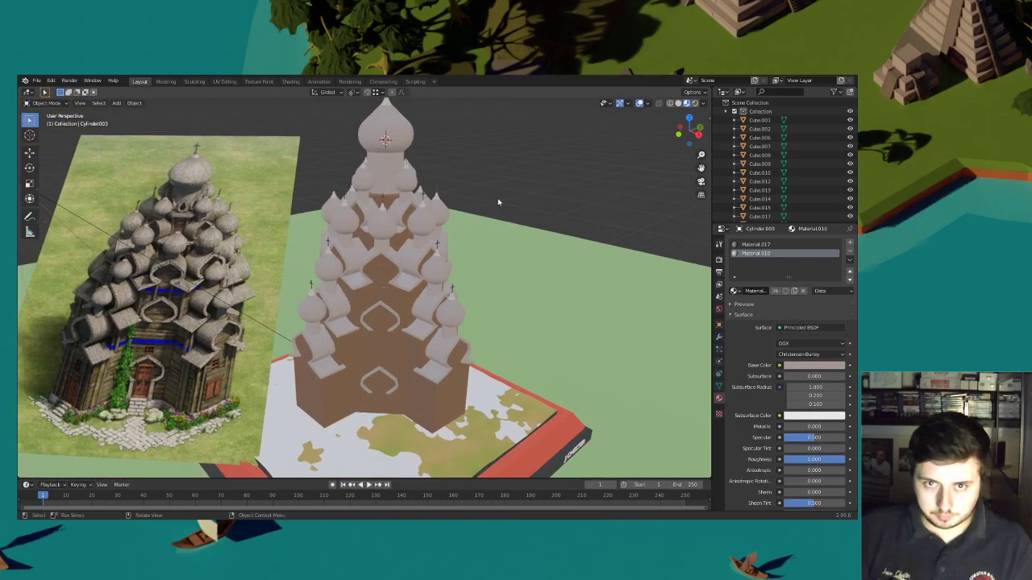
left_click(37, 80)
left_click(52, 138)
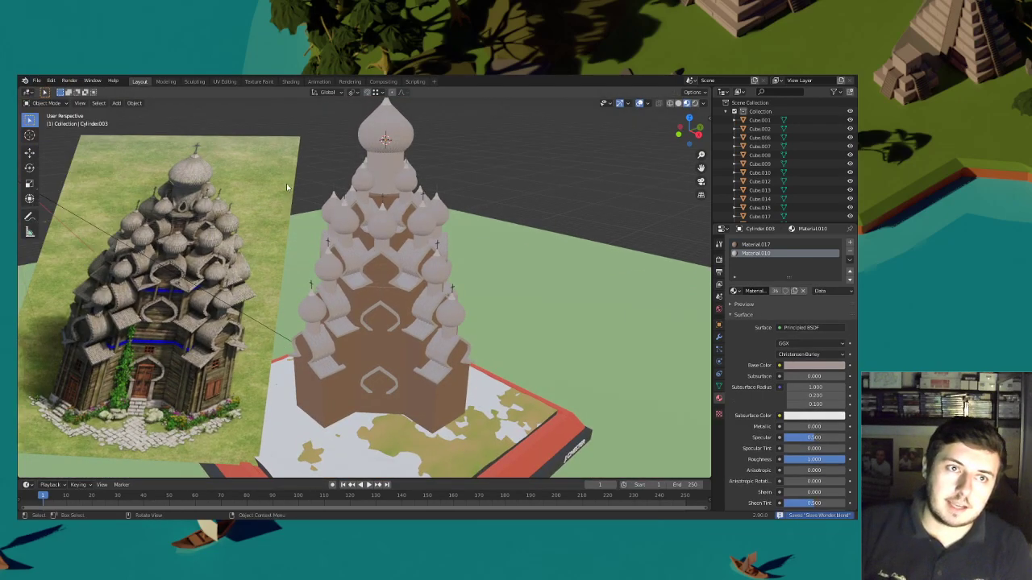
In face-level mesh editing of the tower body, raise the inner edge of the ledge below the main drum about 0.05 m along Z
mouse_move(432, 241)
middle_mouse_down()
mouse_move(458, 216)
mouse_move(410, 237)
mouse_move(422, 254)
middle_mouse_up()
scroll(423, 267, "up", 3)
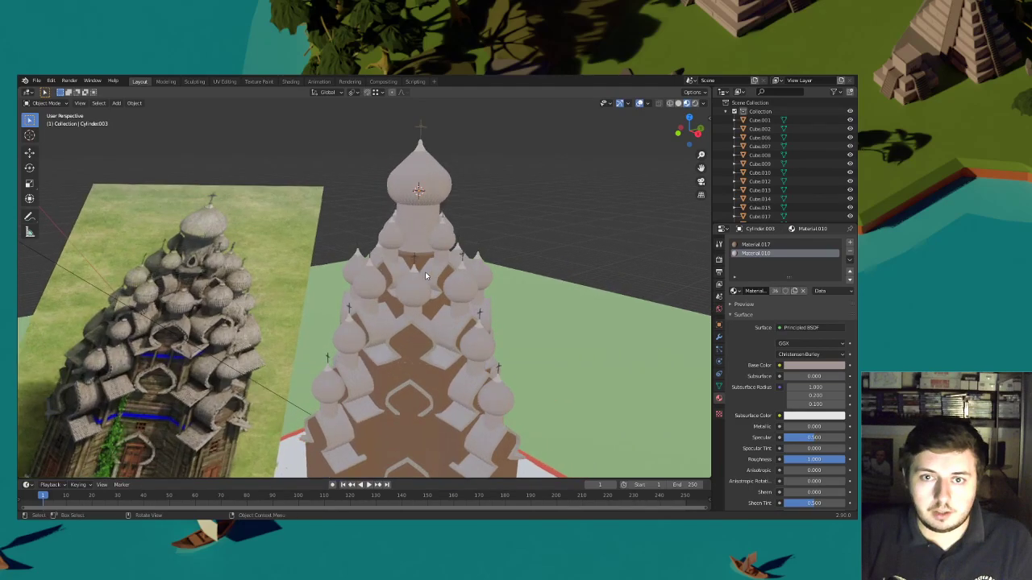
scroll(399, 273, "up", 4)
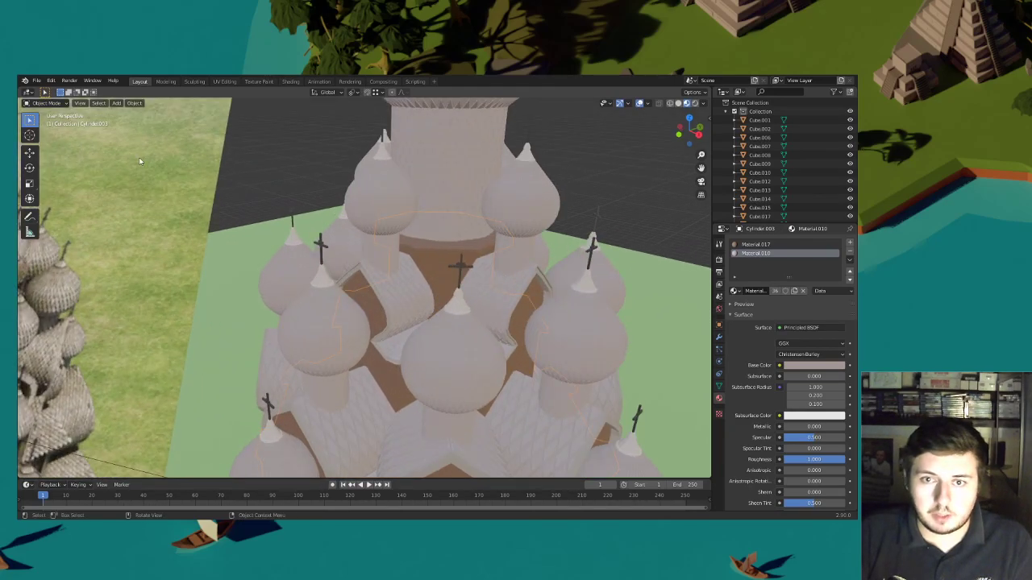
left_click(52, 105)
left_click(50, 123)
middle_click_drag(448, 246, 373, 258, "shift")
scroll(373, 258, "up", 4)
left_click(412, 231)
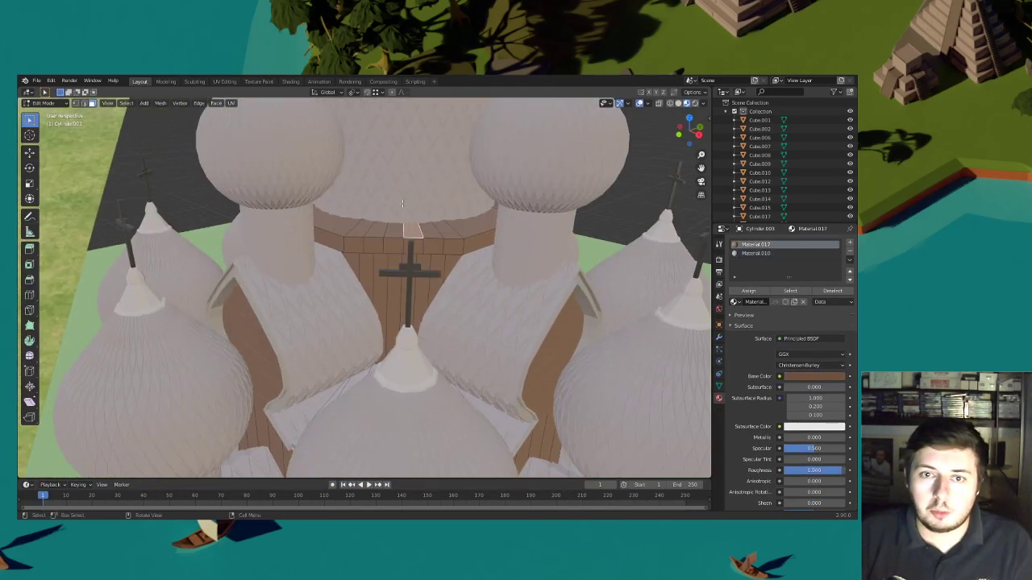
key("shift+d")
key("z")
left_click(402, 195)
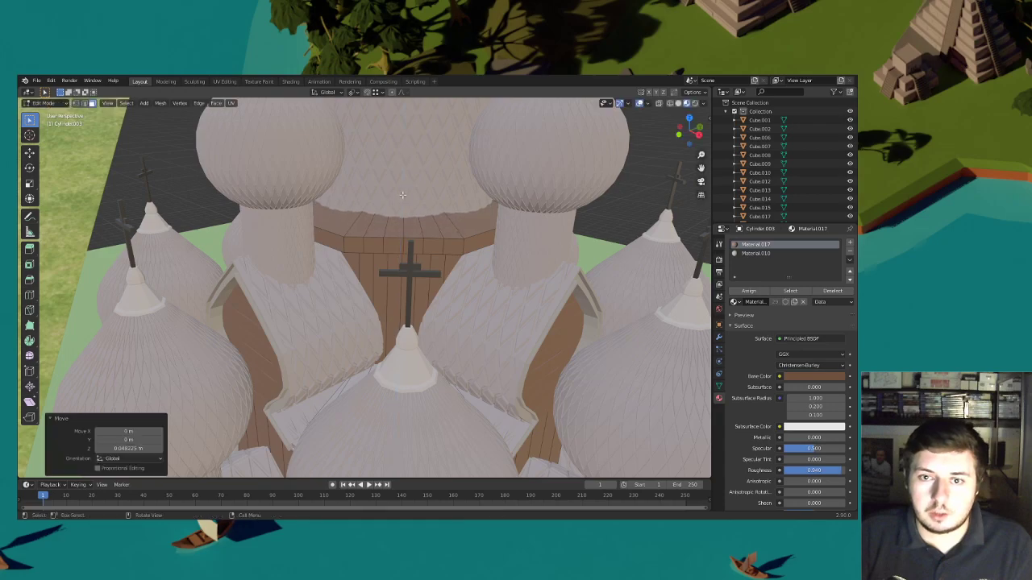
Select the ring of ledge faces around the main drum and assign Material.010 to it
left_click(347, 245, "alt")
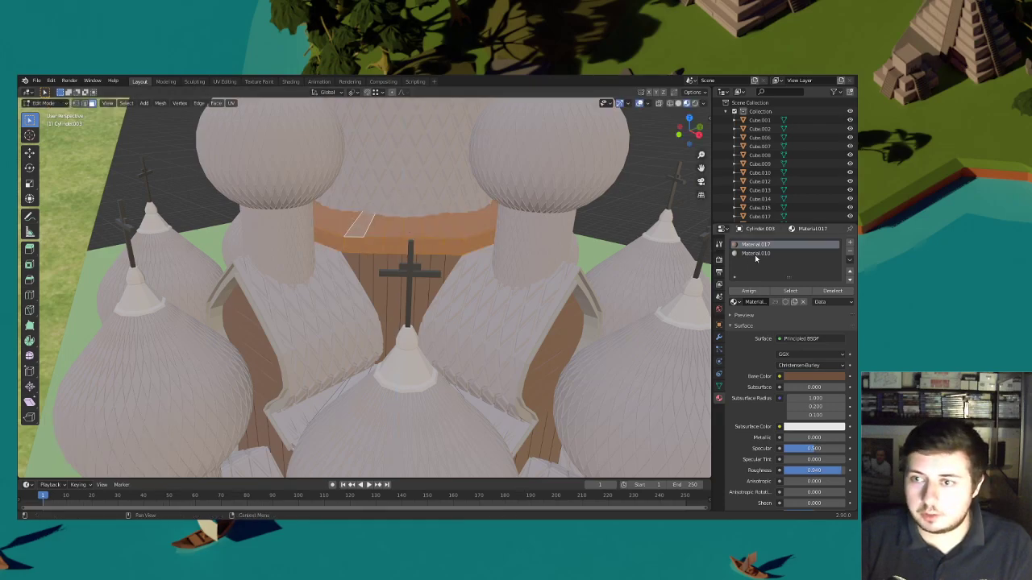
left_click(755, 253)
left_click(748, 291)
Extrude the ledge's outer rim faces along their normals by about 0.02 m to form an overhang
scroll(381, 249, "up", 5)
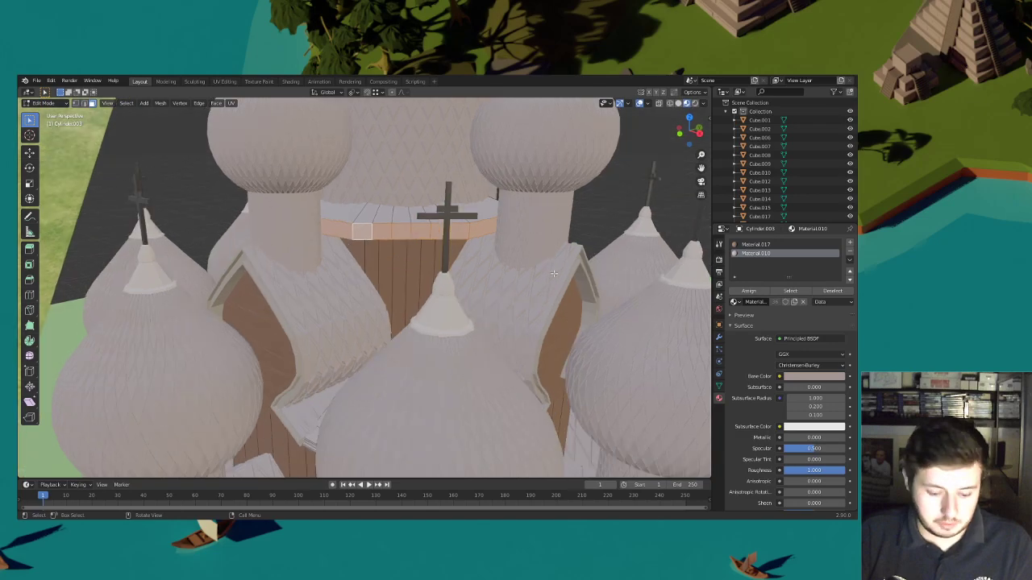
key("i")
left_click(573, 266)
right_click(573, 266)
left_click(573, 267)
left_click(576, 272)
scroll(600, 256, "down", 5)
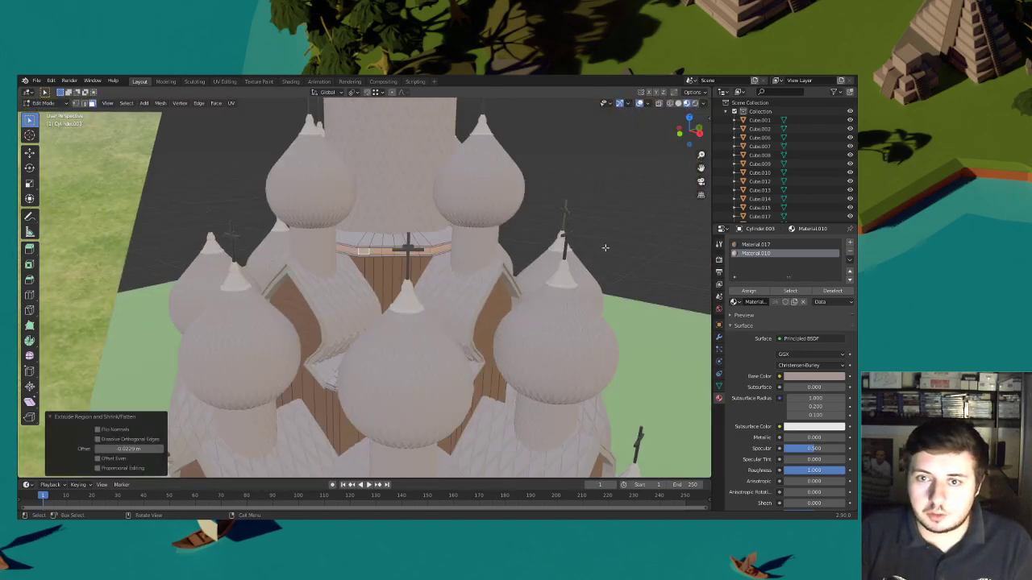
left_click(602, 256)
Compare the upper tower with the reference image's top section and leave mesh editing
scroll(566, 255, "down", 3)
middle_click_drag(564, 255, 549, 264)
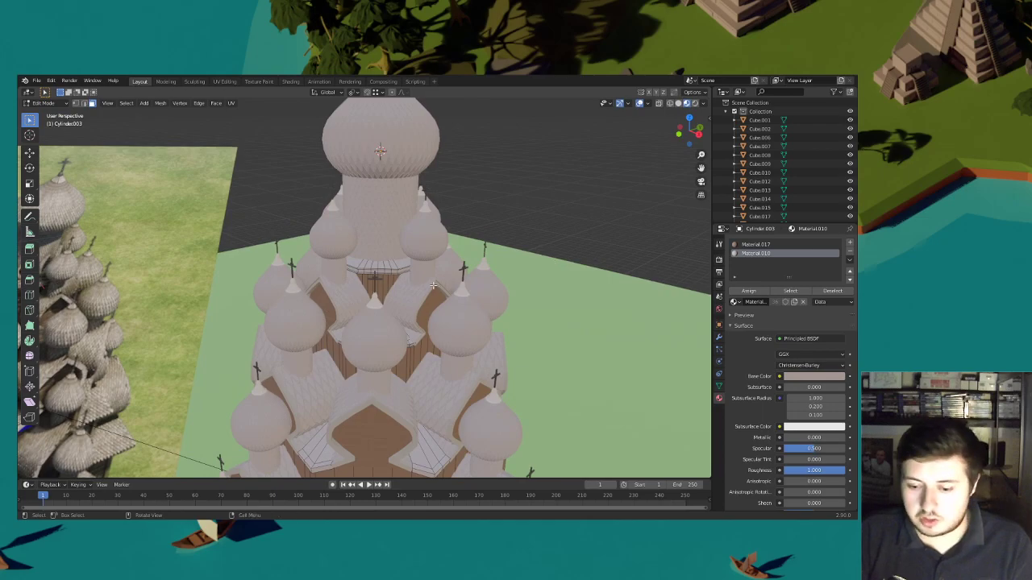
scroll(399, 302, "down", 2)
middle_click_drag(391, 308, 431, 301, "shift")
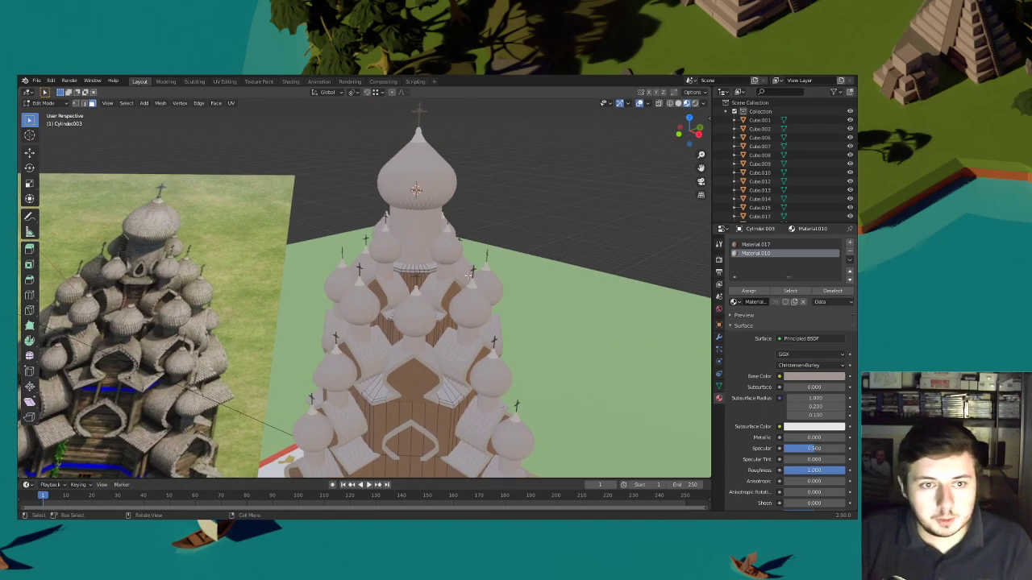
middle_click_drag(471, 257, 456, 268, "shift")
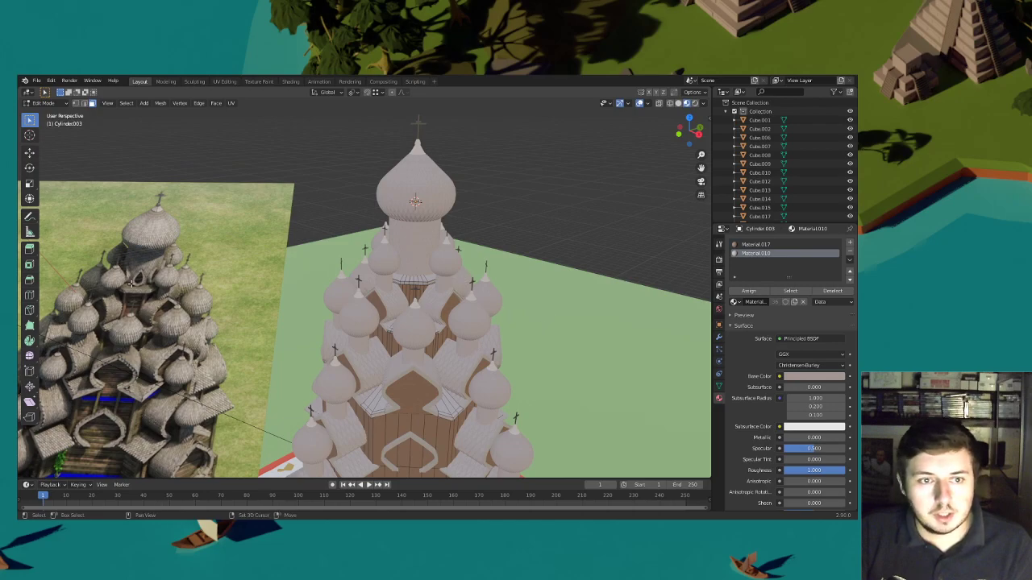
scroll(131, 282, "up", 4)
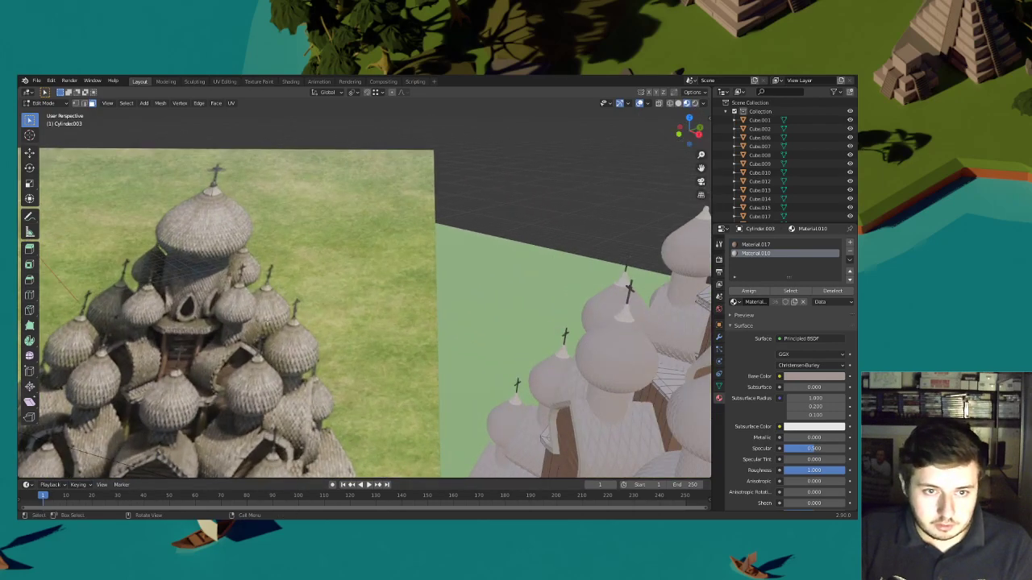
mouse_move(570, 277)
middle_mouse_down()
mouse_move(156, 239)
mouse_move(266, 284)
mouse_move(402, 281)
mouse_move(317, 273)
mouse_move(272, 230)
middle_mouse_up()
left_click(63, 104)
left_click(48, 113)
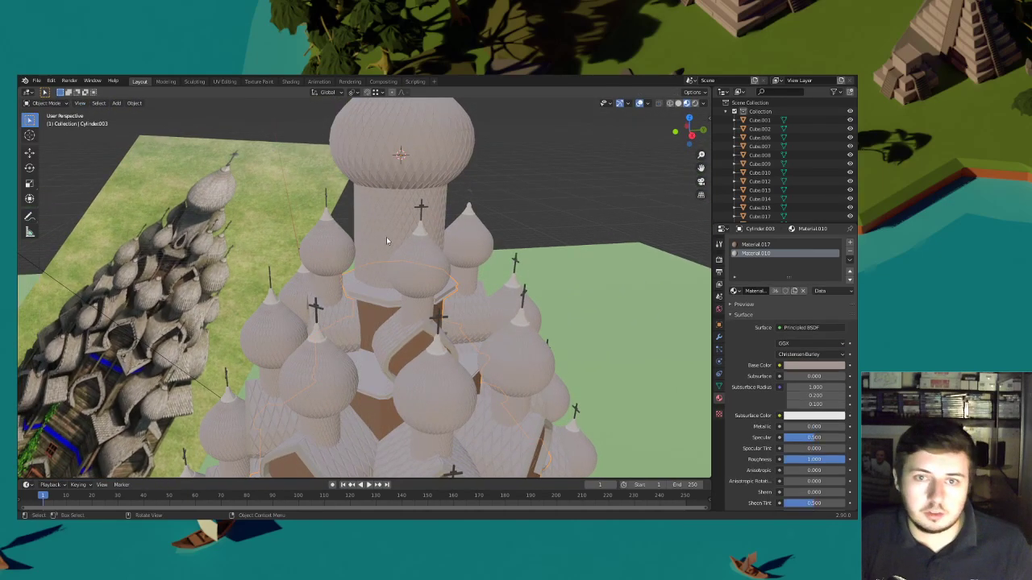
Open the uppermost small turrets for mesh editing and select all of their linked onion domes
left_click(343, 248)
middle_click_drag(358, 252, 456, 260)
left_click(455, 260)
left_click(44, 103)
left_click(48, 123)
middle_click_drag(368, 280, 357, 280)
left_click(357, 279)
key("l")
key("l")
key("l")
middle_click_drag(286, 259, 378, 262)
key("l")
Slim the selected domes about their individual origins, scaling X and Y to about 0.92 and slightly further, and leave mesh editing
left_click(354, 93)
left_click(368, 120)
middle_click_drag(435, 226, 560, 246)
scroll(560, 247, "up", 2)
key("s")
key("shift+z")
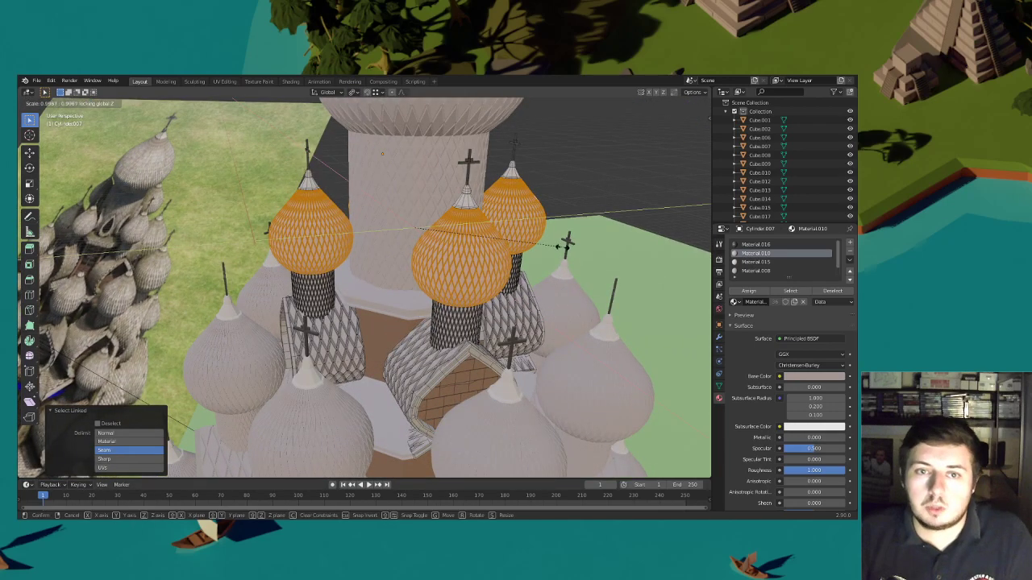
left_click(482, 219)
middle_click_drag(482, 220, 502, 241)
key("s")
key("shift+z")
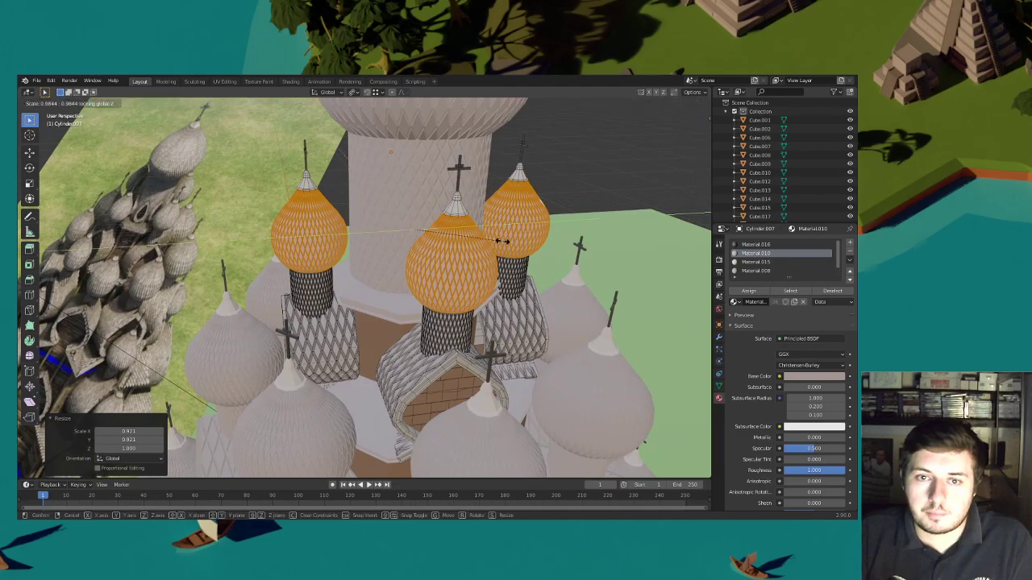
left_click(502, 241)
left_click(66, 103)
left_click(61, 113)
Slim the drum beneath the main dome by scaling it on X and Y only
left_click(414, 193)
middle_click_drag(419, 195, 575, 234)
key("s")
key("shift+z")
left_click(484, 184)
left_click(569, 154)
middle_click_drag(569, 154, 533, 157)
middle_click_drag(369, 260, 394, 251)
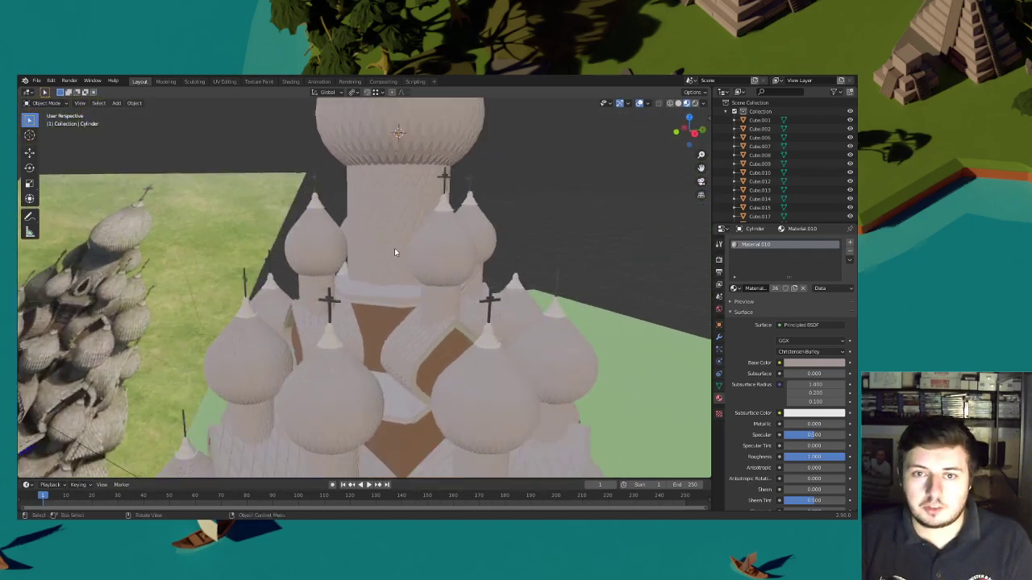
Add a mesh cylinder with 16 vertices at the main dome
scroll(392, 251, "down", 3)
scroll(363, 241, "up", 6)
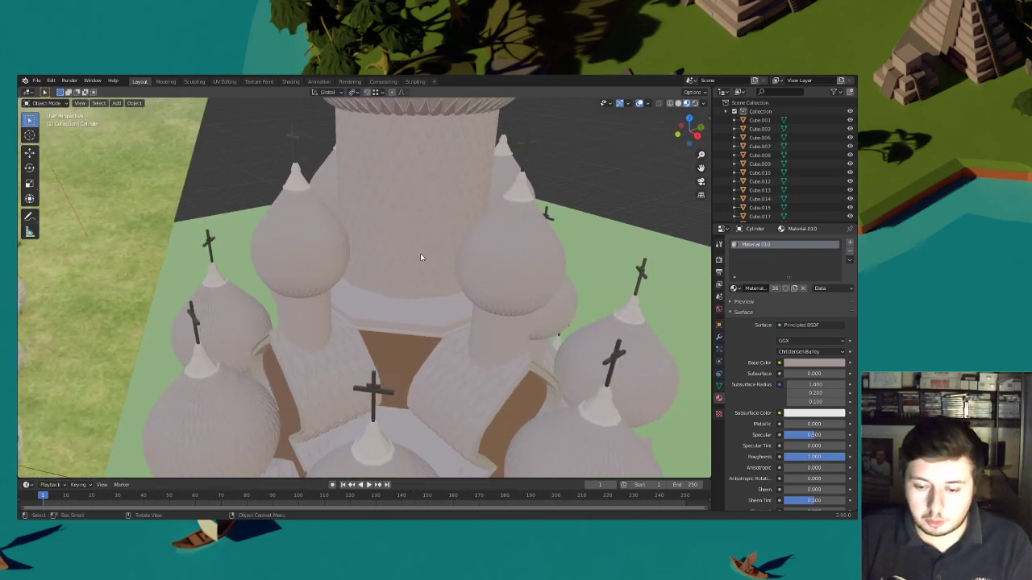
scroll(422, 257, "down", 3)
key("shift+a")
mouse_move(393, 247)
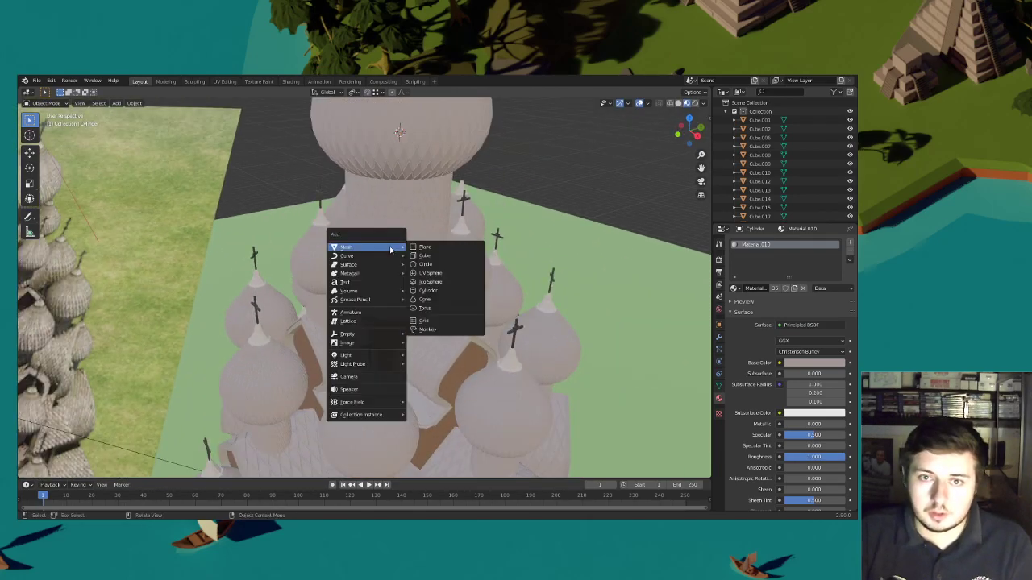
left_click(435, 292)
scroll(427, 284, "down", 3)
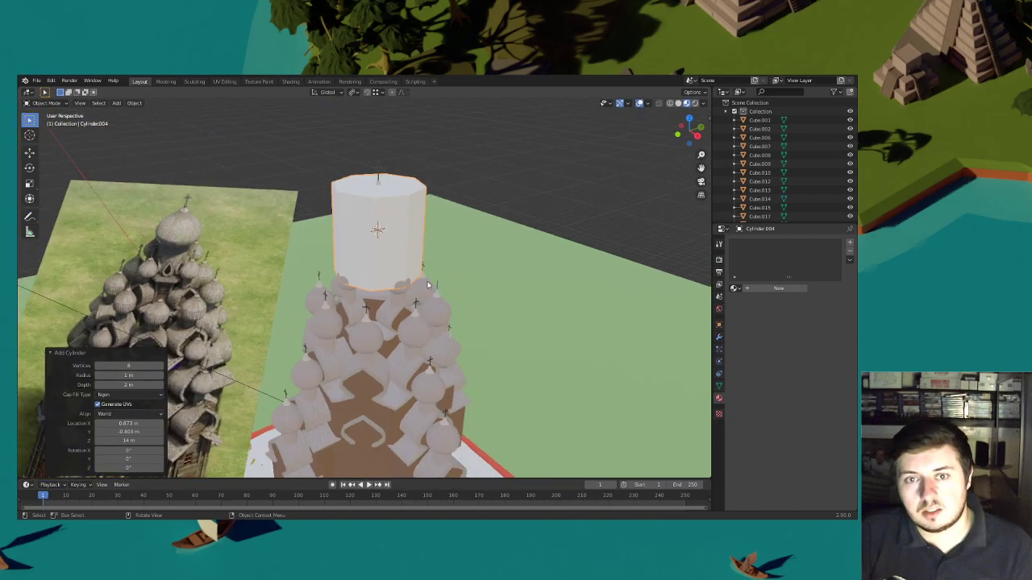
left_click(138, 367)
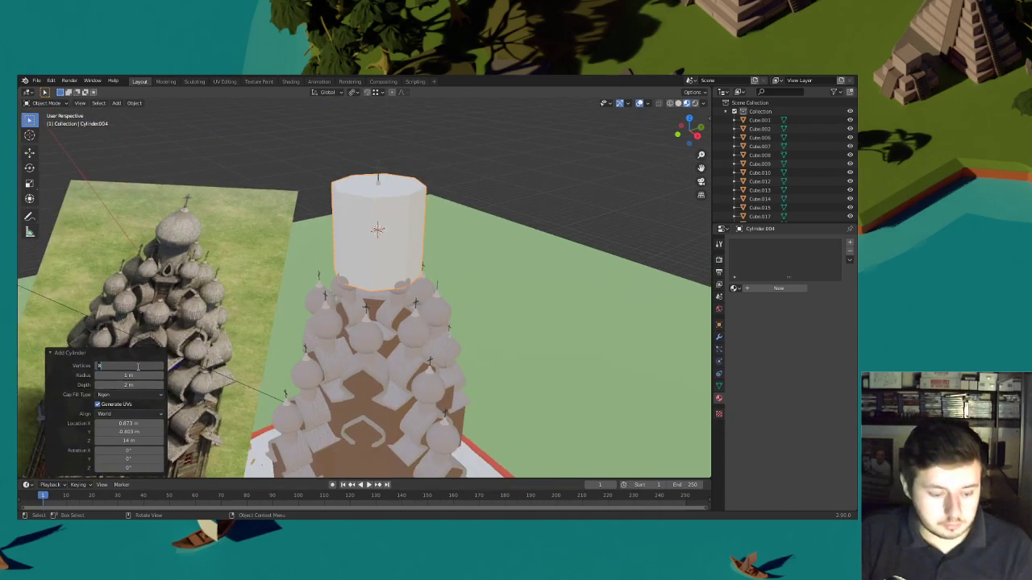
type("16")
key("Return")
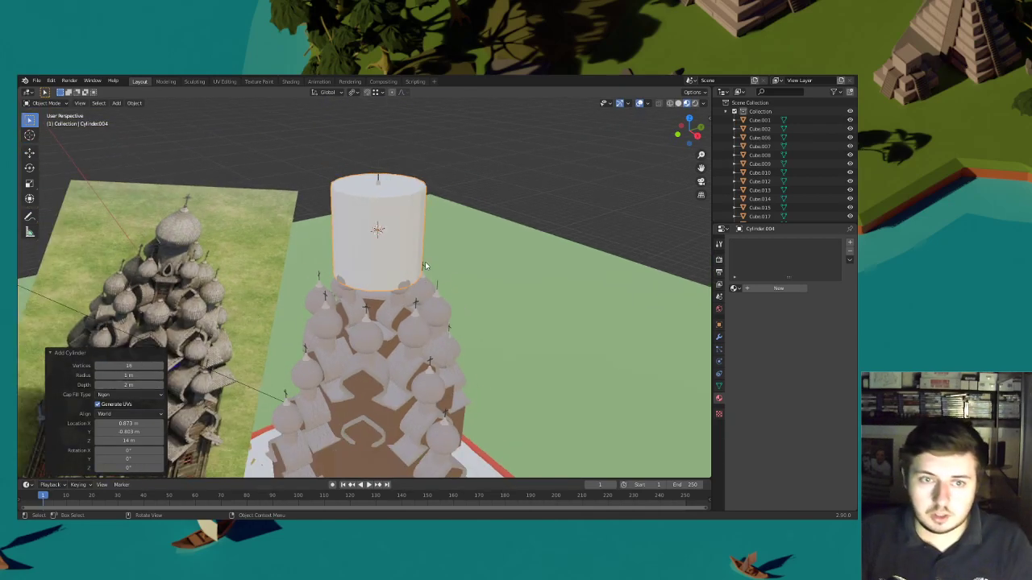
Rotate the new cylinder 90 degrees about X and narrow its mesh along the X axis
left_click(457, 221)
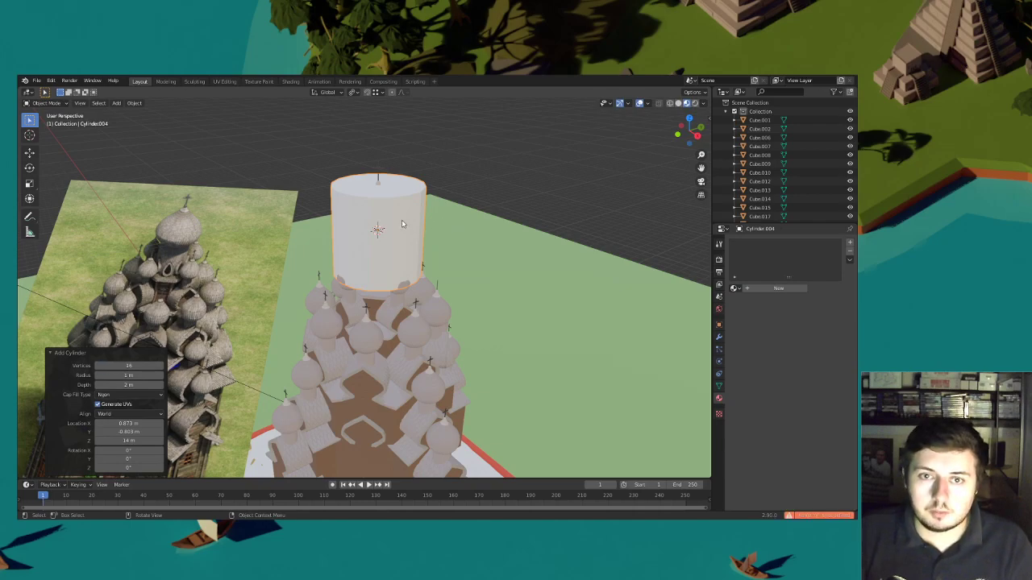
left_click(404, 225)
left_click(408, 208)
type("ryx90")
key("Return")
left_click(53, 105)
left_click(44, 123)
middle_click_drag(427, 231, 507, 218)
key("s")
key("x")
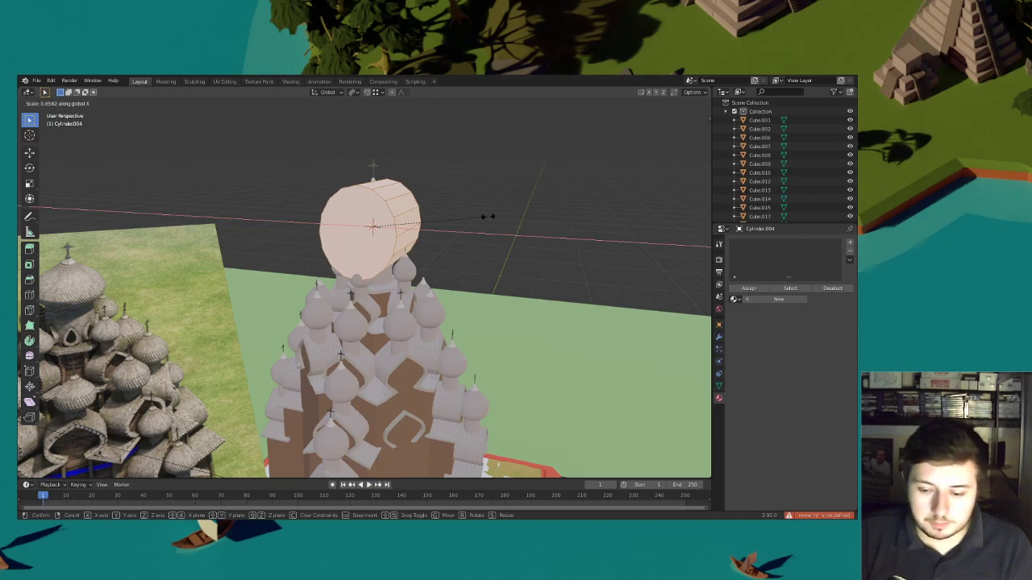
left_click(476, 216)
Pull the top of the cylinder upward along Z with proportional editing to form a pointed teardrop profile
middle_click_drag(473, 217, 384, 109)
key("g")
key("z")
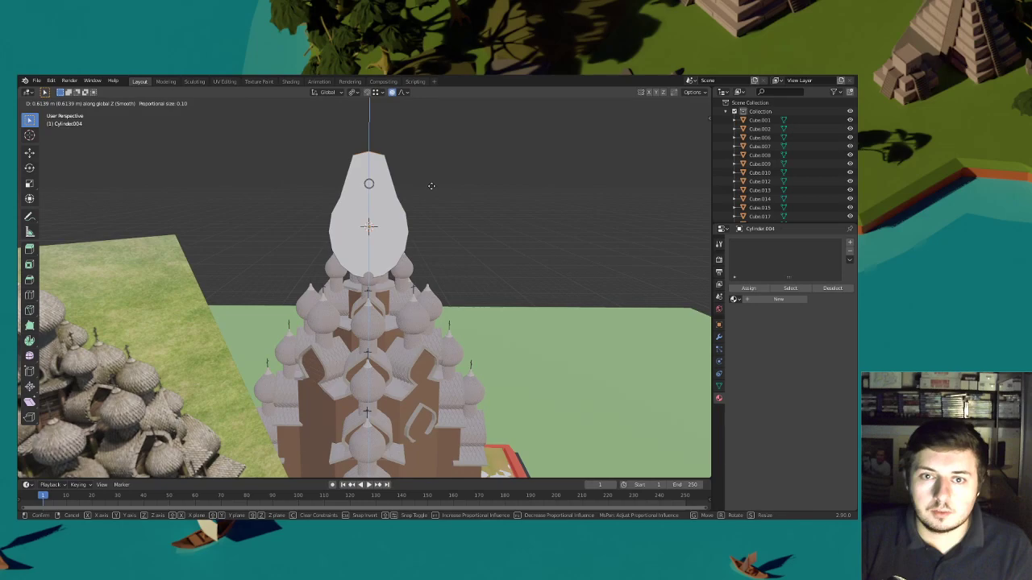
scroll(432, 187, "down", 15)
left_click(431, 186)
middle_click_drag(431, 186, 471, 218)
left_click(393, 148)
key("g")
key("z")
scroll(433, 145, "up", 3)
left_click(434, 133)
Select the entire teardrop shape and widen it slightly along the X axis
key("l")
key("s")
key("x")
left_click(475, 219)
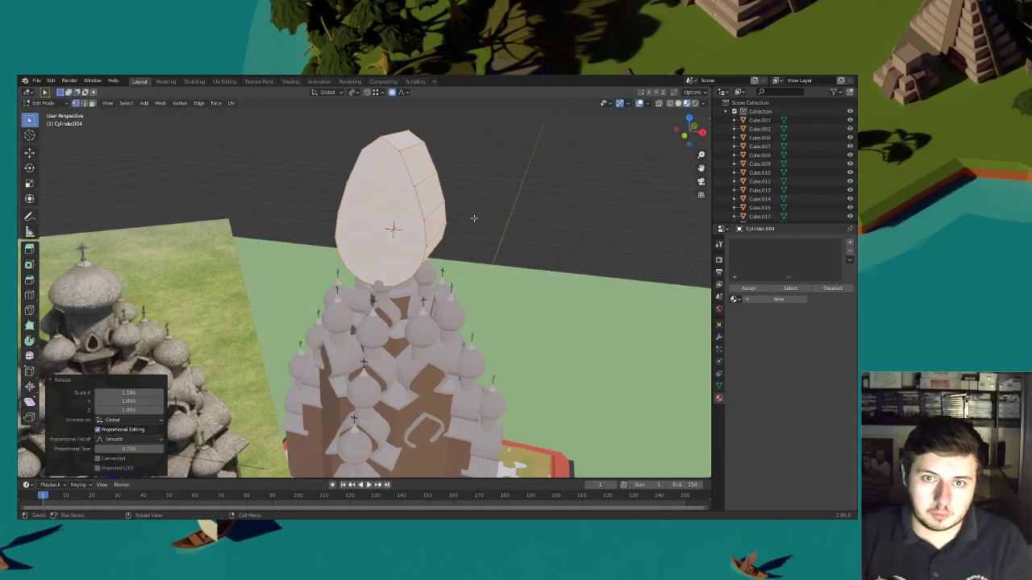
Inset the teardrop's front face about 0.1 m and extrude it inward about 0.06 m
middle_click_drag(414, 212, 403, 213)
left_click(402, 213)
middle_click_drag(511, 194, 502, 232, "shift")
scroll(502, 233, "up", 2)
key("i")
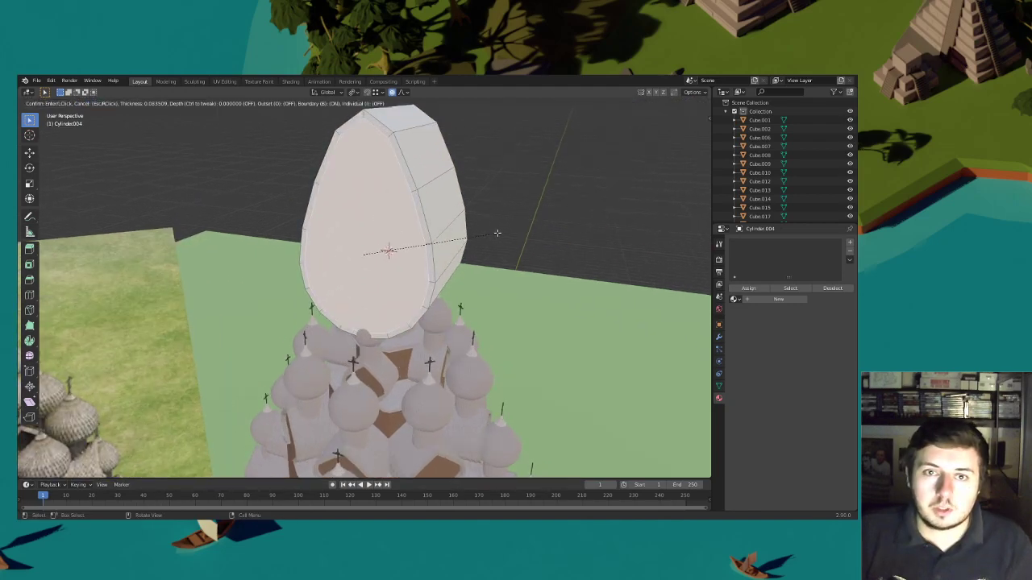
left_click(491, 233)
key("e")
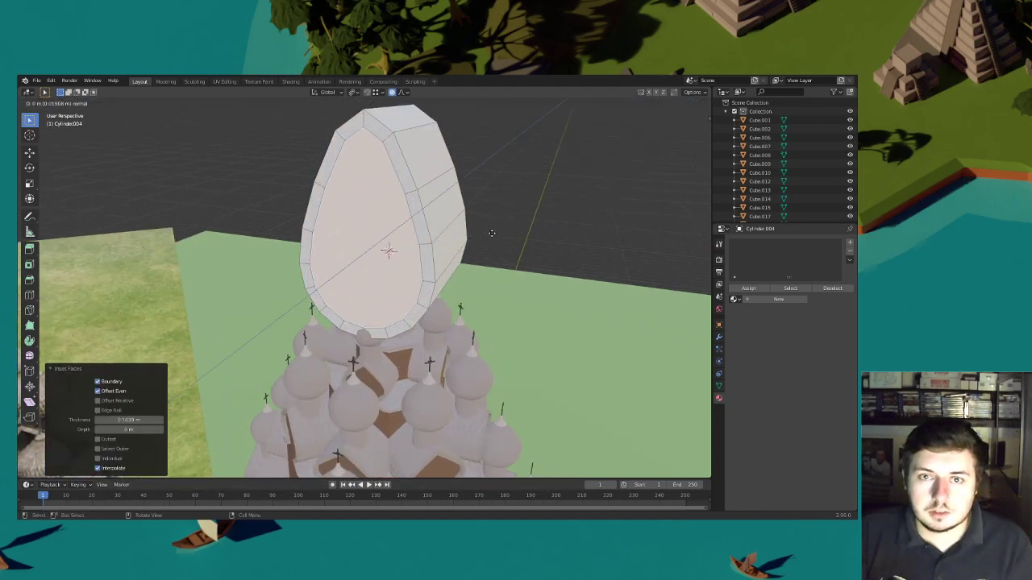
left_click(490, 231)
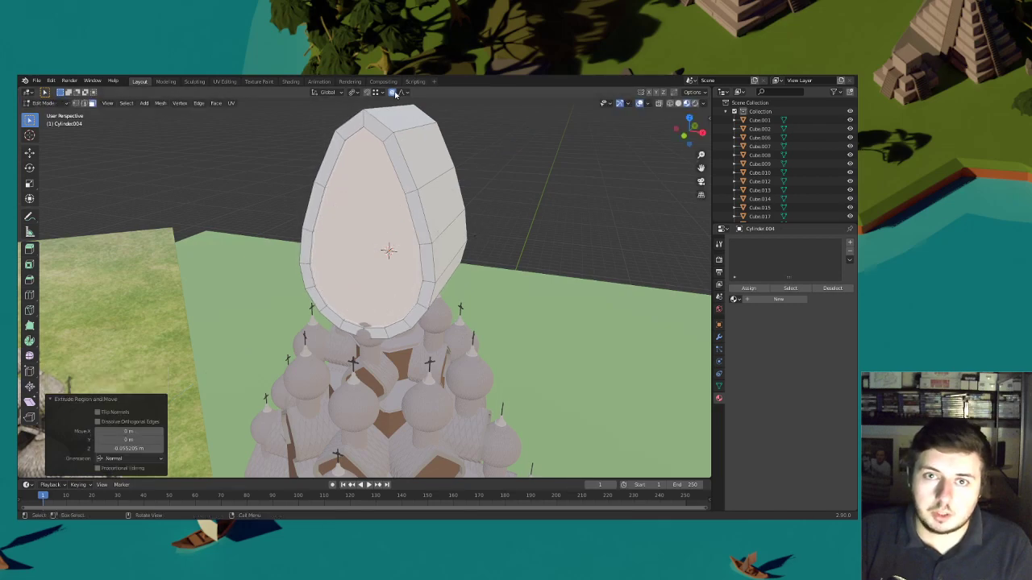
With proportional editing off, extrude the recessed face, scale it slightly smaller and push it further inward as an inner frame
key("e")
right_click(479, 205)
key("s")
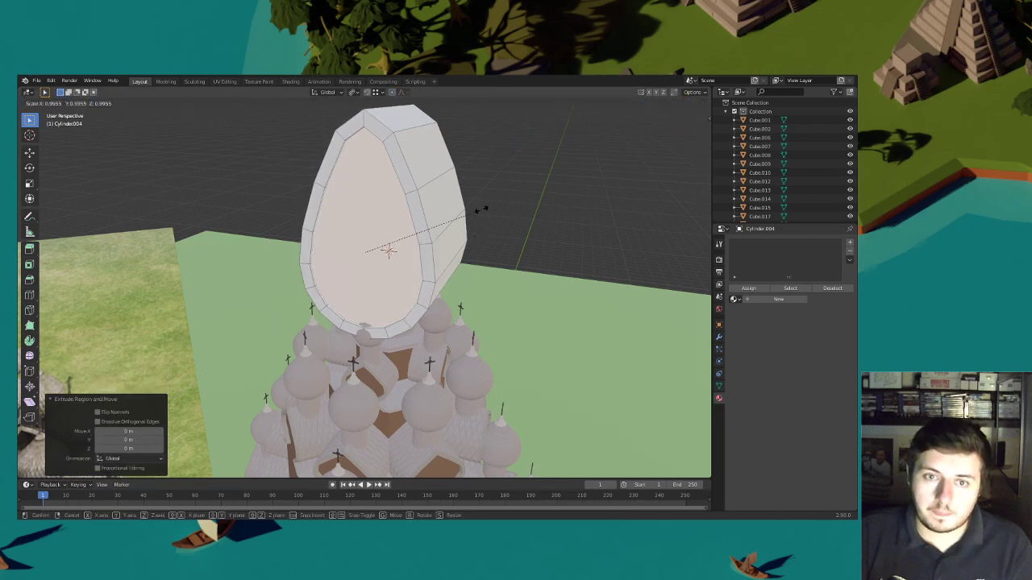
left_click(477, 209)
key("e")
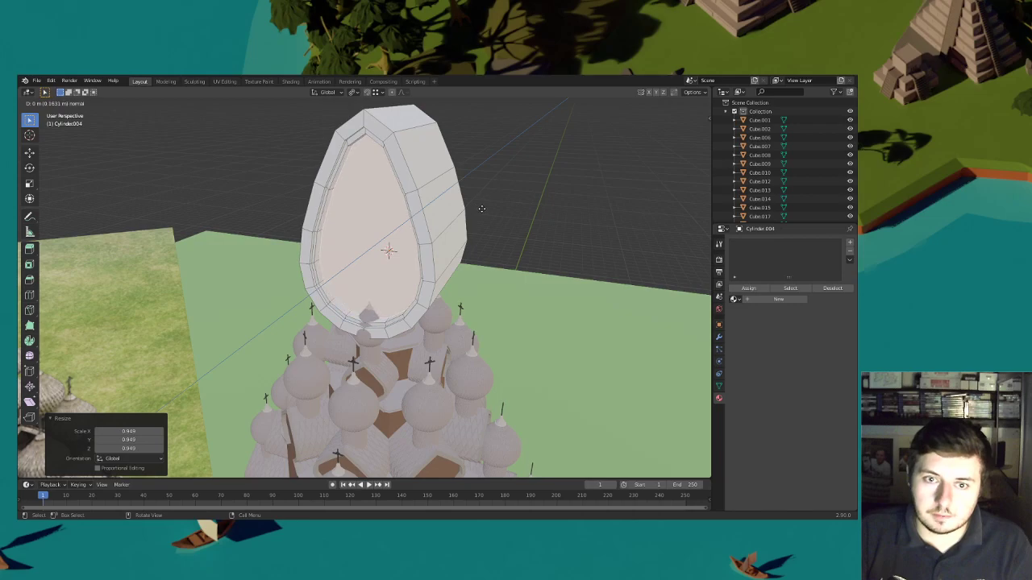
left_click(484, 209)
Select the whole window shape, shrink it and lower it along Z to the drum under the main dome
middle_click_drag(474, 211, 376, 215)
key("l")
key("s")
left_click(376, 216)
key("g")
key("z")
left_click(376, 284)
middle_click_drag(376, 284, 416, 268)
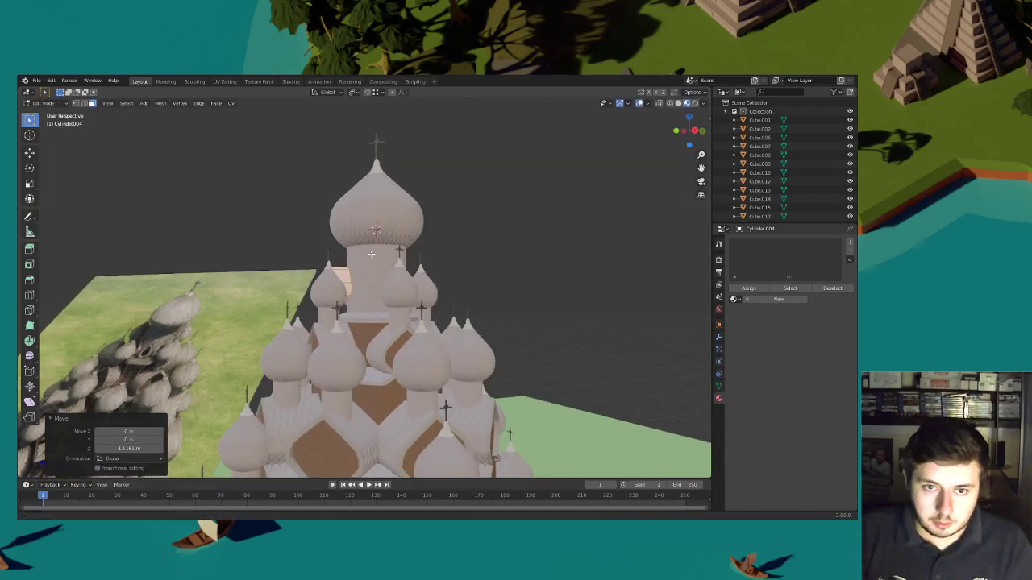
Shrink the window further and move it into position beside the drum between the uppermost small turrets
scroll(416, 268, "up", 4)
key("s")
left_click(386, 268)
key("g")
key("z")
left_click(388, 286)
key("g")
key("y")
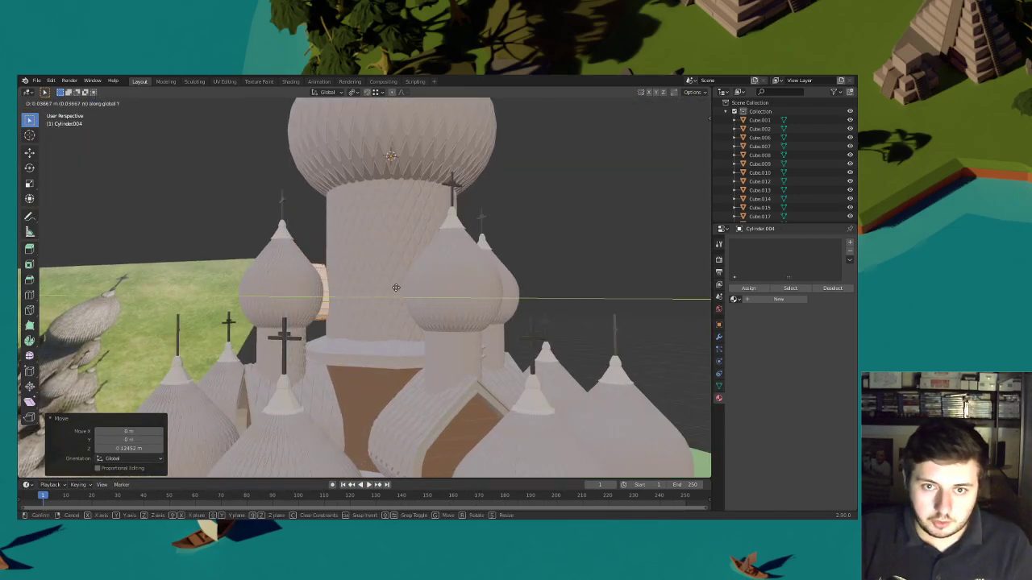
key("z")
left_click(429, 287)
Stretch the teardrop window slightly taller along Z and check it against the reference from the camera view
mouse_move(430, 287)
middle_mouse_down()
mouse_move(433, 268)
mouse_move(439, 277)
middle_mouse_up()
key("s")
key("z")
left_click(433, 268)
left_click(700, 181)
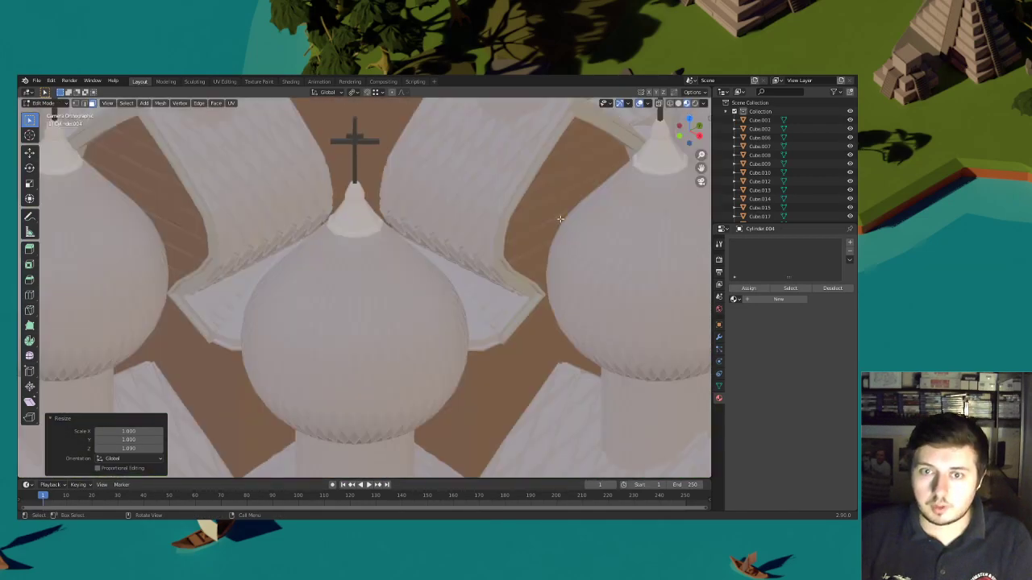
scroll(408, 236, "down", 5)
scroll(409, 235, "up", 5)
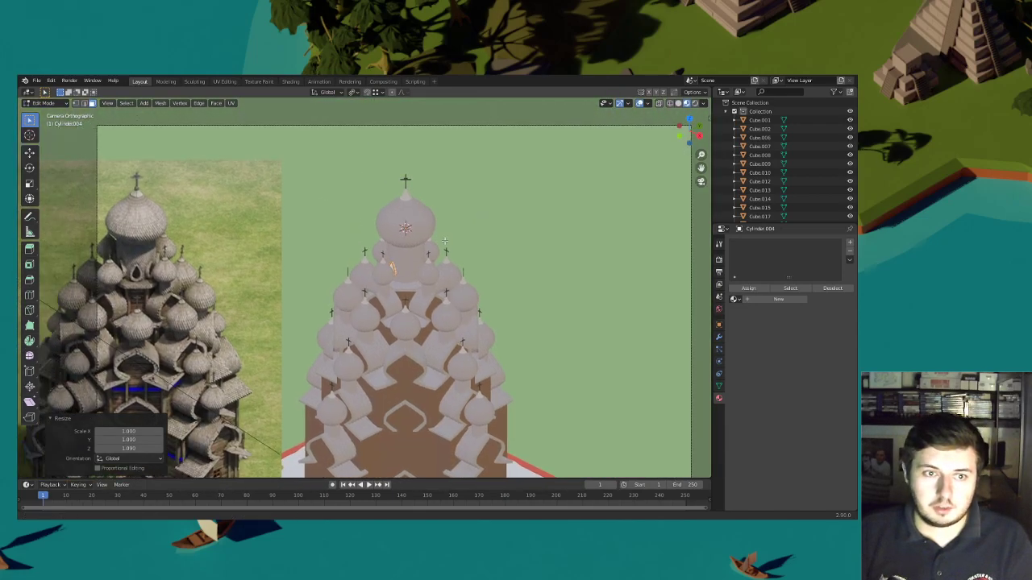
Stretch the window a bit more along Z and shift it vertically by about 0.015 m on the drum
key("s")
key("z")
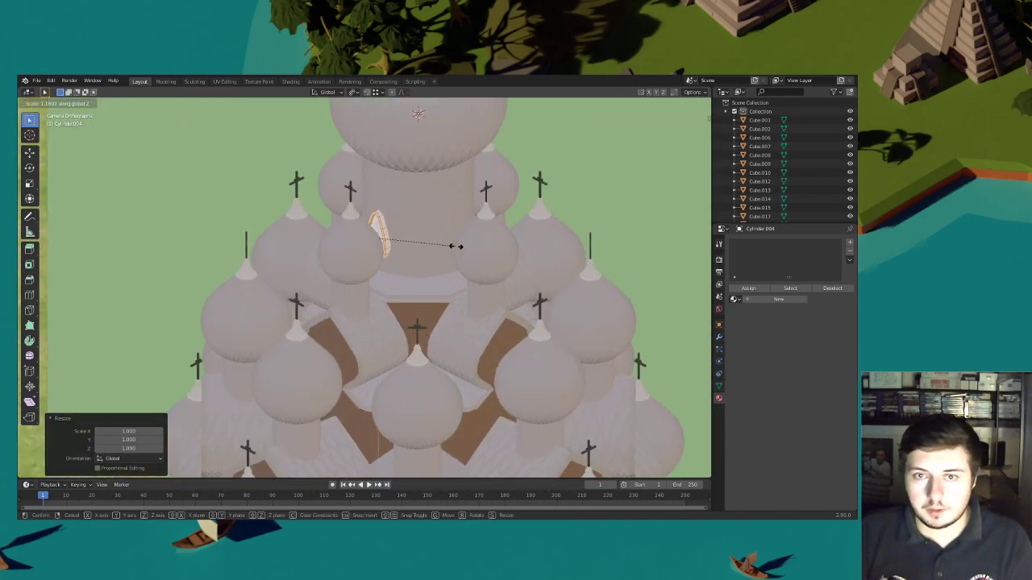
left_click(458, 246)
key("g")
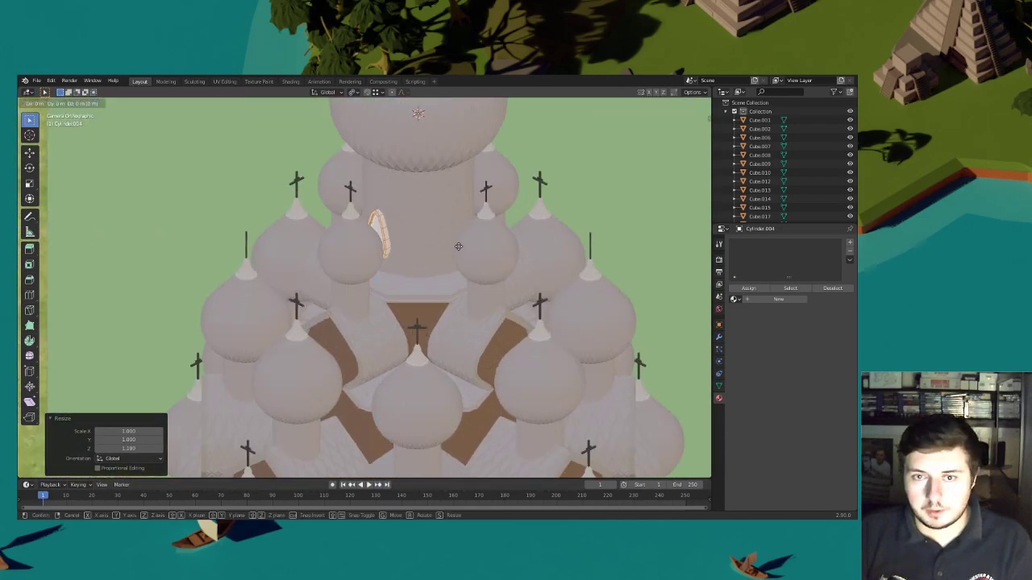
key("z")
left_click(462, 247)
middle_click_drag(463, 243, 428, 262, "shift")
scroll(658, 288, "up", 3)
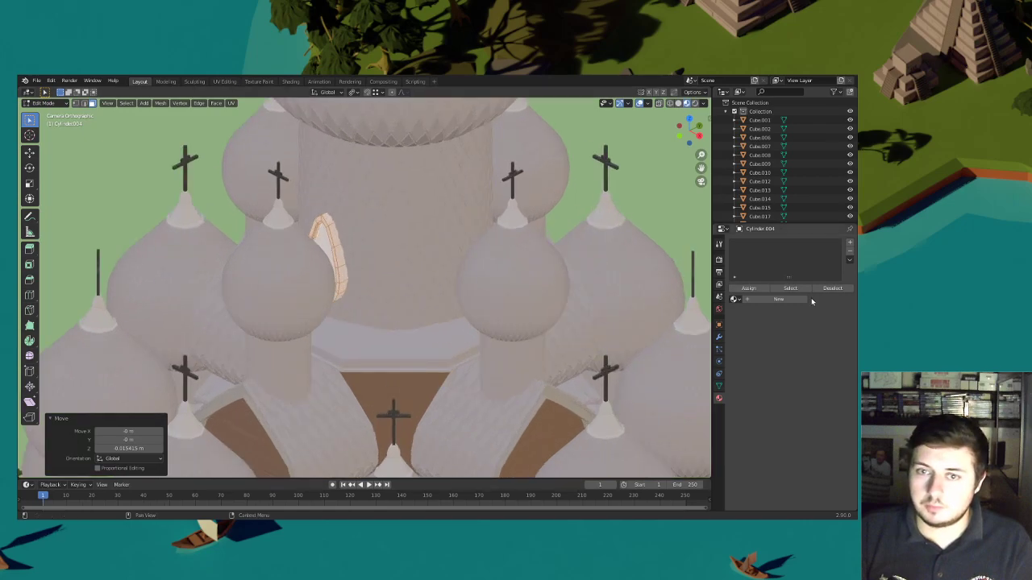
Assign the existing Material.010 to the teardrop window
left_click(735, 299)
scroll(764, 381, "down", 3)
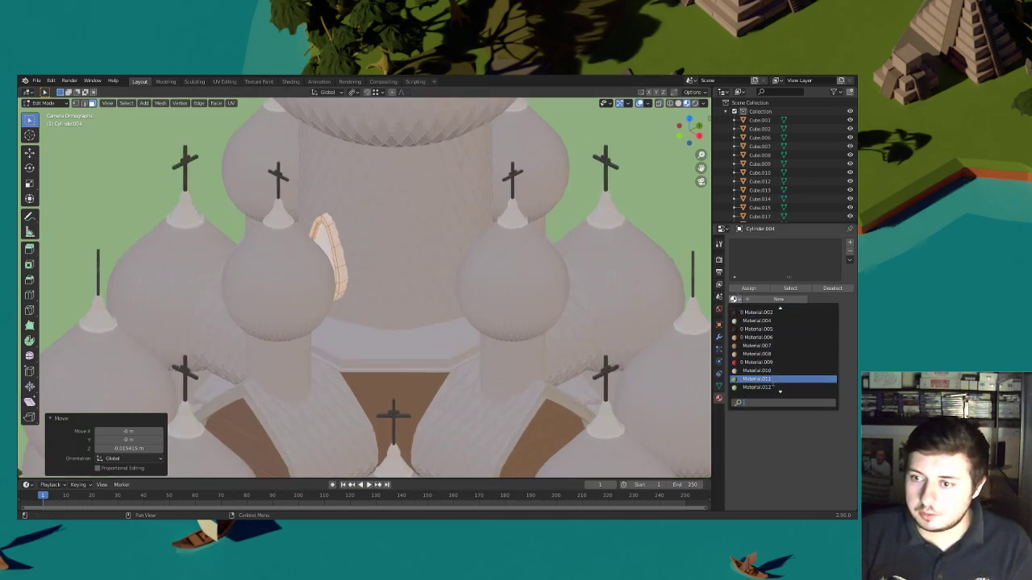
left_click(764, 371)
Give the window's recessed face its own new material with a very dark brown base colour and roughness of about 0.93
left_click(334, 248)
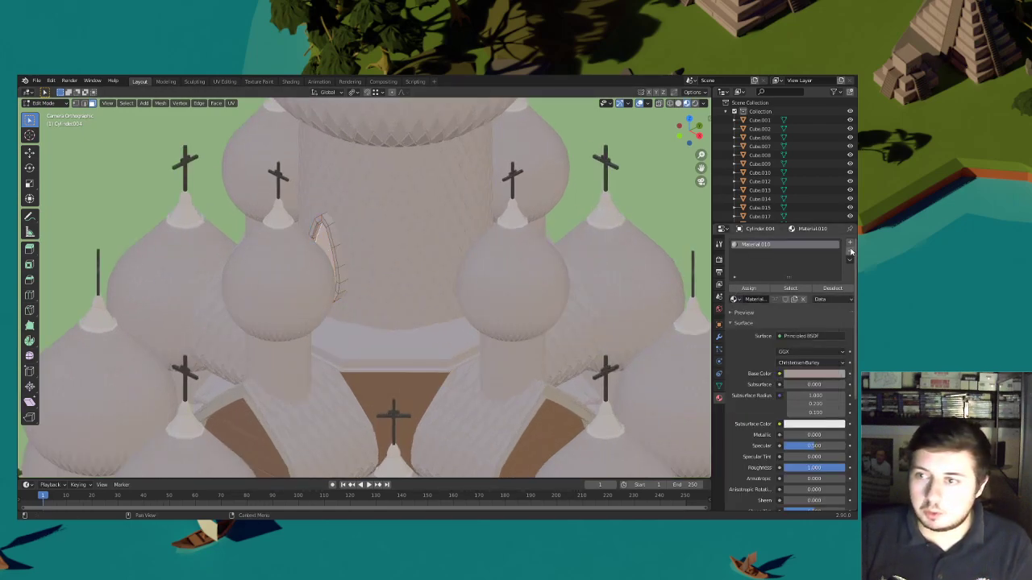
left_click(850, 243)
left_click(749, 289)
left_click(766, 301)
left_click(840, 377)
left_click(798, 287)
left_click_drag(838, 278, 838, 300)
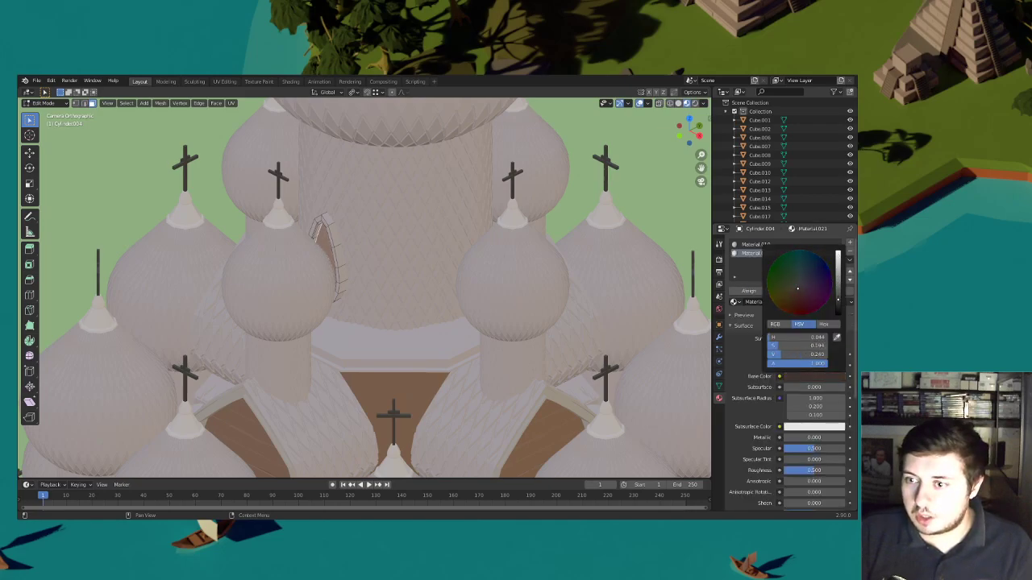
left_click_drag(827, 470, 841, 470)
Select the whole linked window shape and compare its size and placement with the drum window in the reference image
key("l")
scroll(451, 270, "down", 7)
middle_click_drag(450, 270, 579, 304, "shift")
scroll(369, 293, "down", 1)
middle_click_drag(189, 301, 335, 267, "shift")
scroll(335, 267, "up", 2)
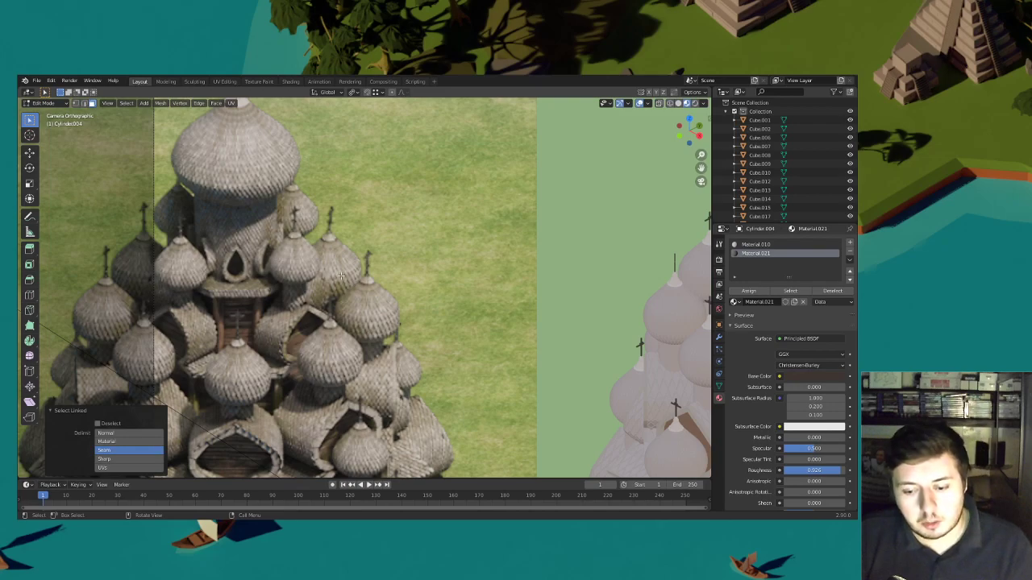
scroll(371, 271, "down", 2)
middle_click_drag(564, 286, 367, 293, "shift")
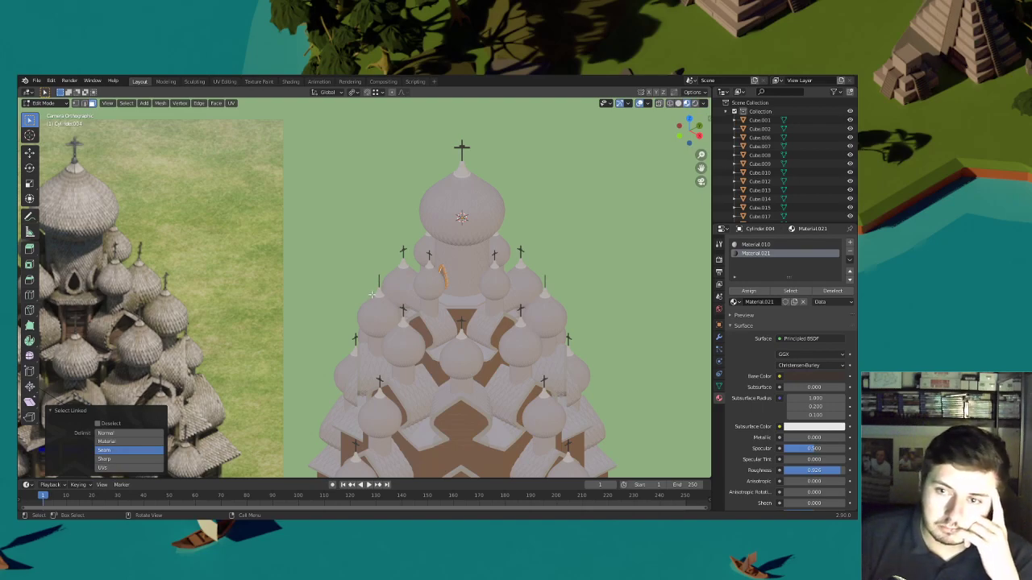
scroll(370, 295, "down", 1)
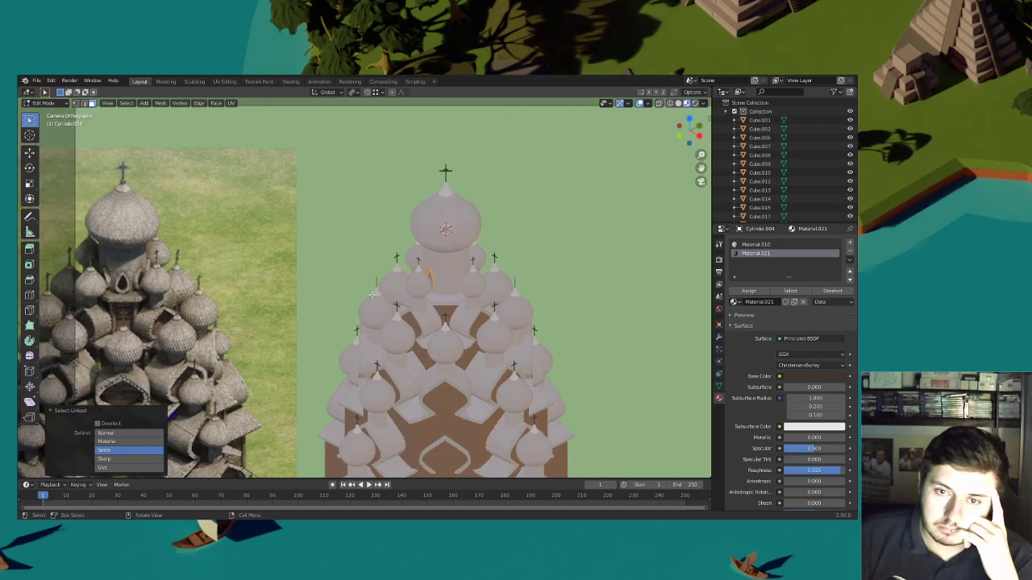
scroll(372, 295, "down", 2)
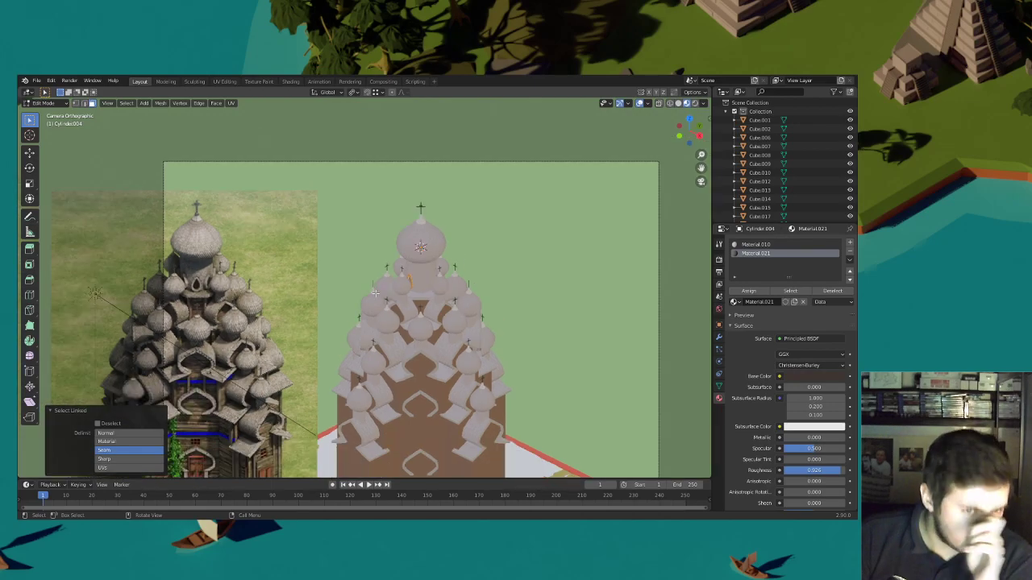
scroll(399, 282, "up", 5)
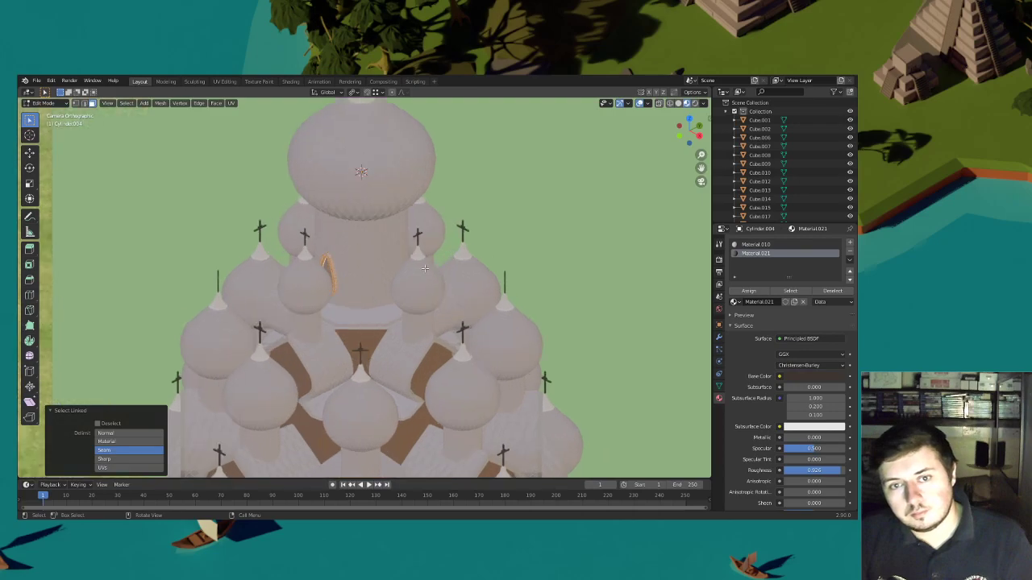
scroll(421, 268, "up", 3)
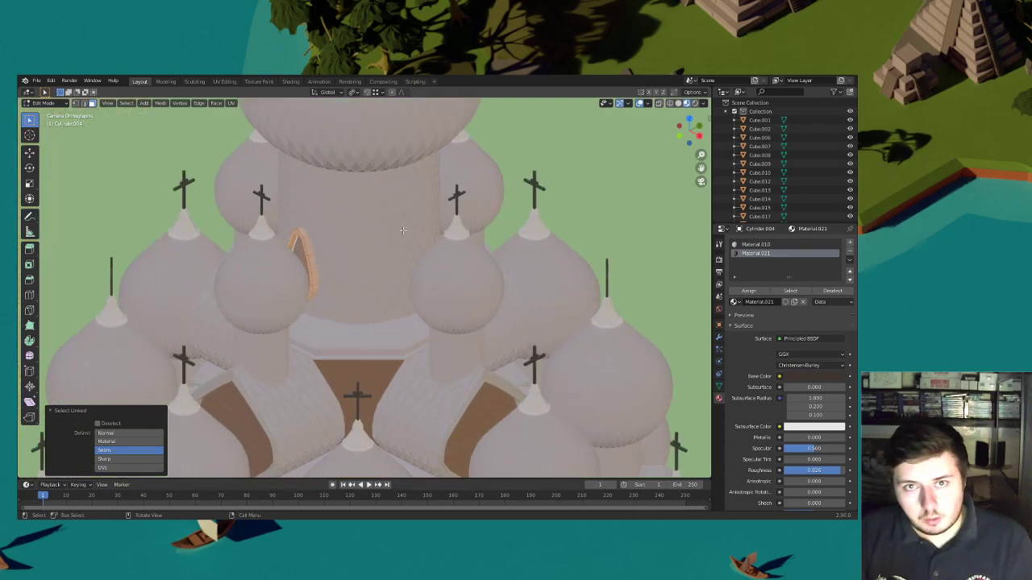
Set the pivot to the 3D cursor, duplicate the window and rotate the copy 90° about Z around the drum
scroll(242, 185, "down", 4)
middle_click_drag(250, 193, 256, 237, "shift")
left_click(354, 93)
left_click(369, 112)
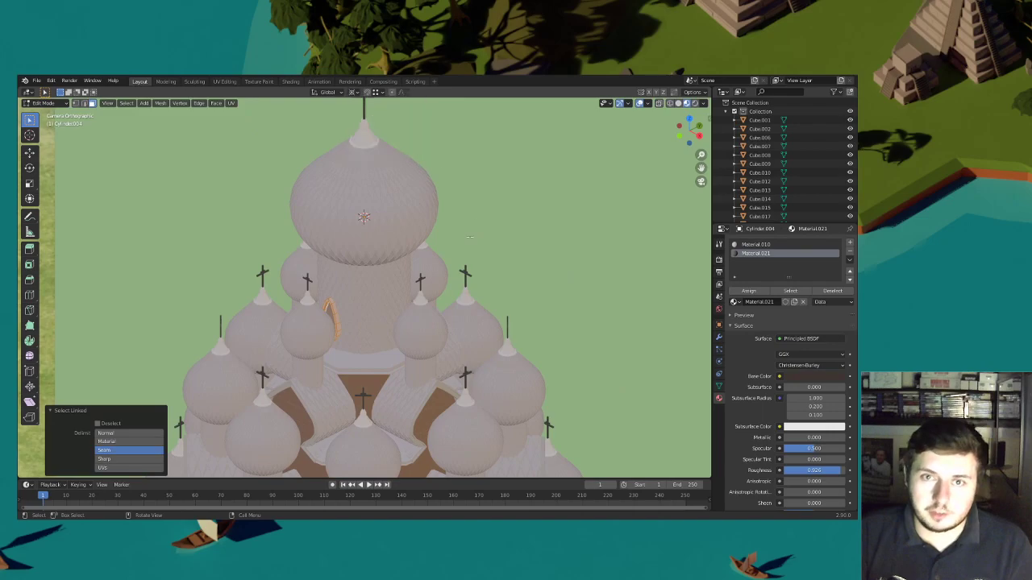
scroll(471, 233, "up", 2)
type("rz90")
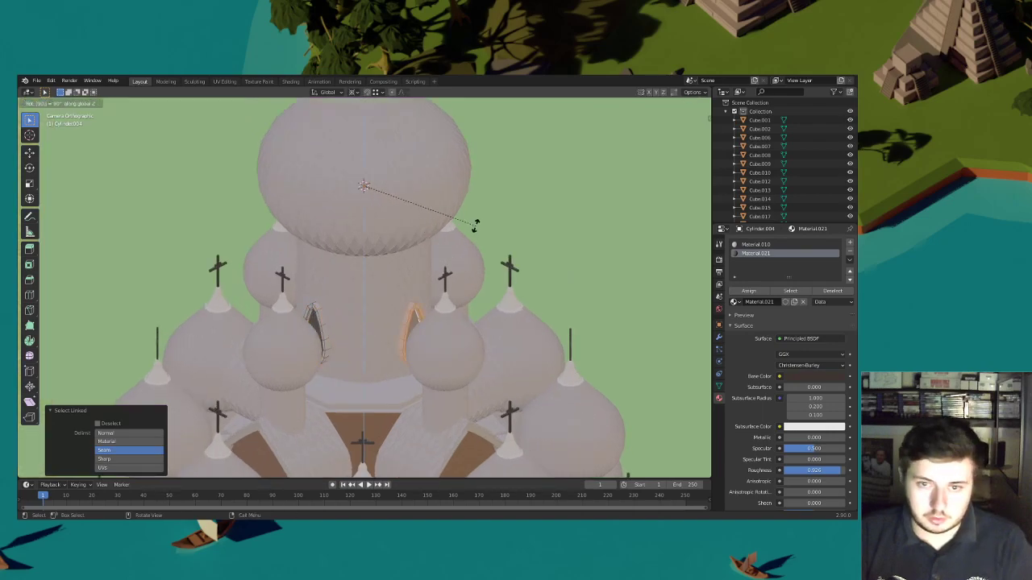
key("Return")
key("r")
key("z")
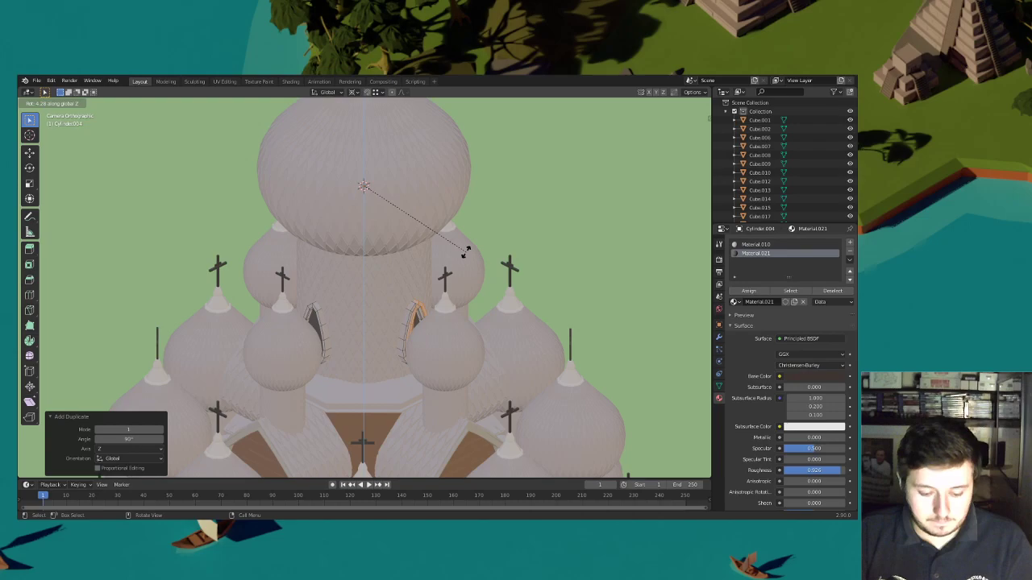
key("Escape")
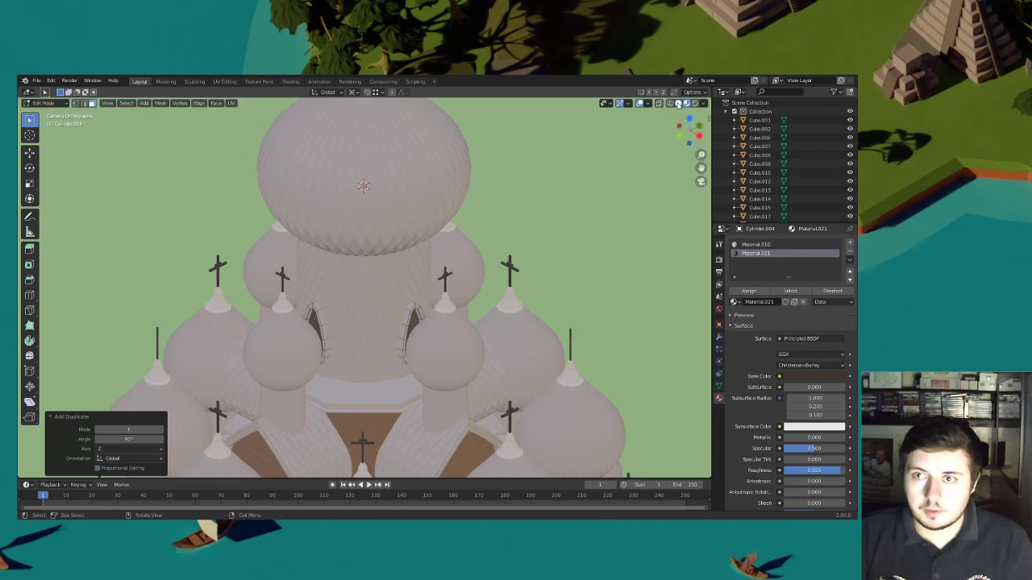
Select all window shapes in wireframe, duplicate them rotated about 45° around Z, and restore the material preview shading
left_click(669, 103)
left_click(678, 103)
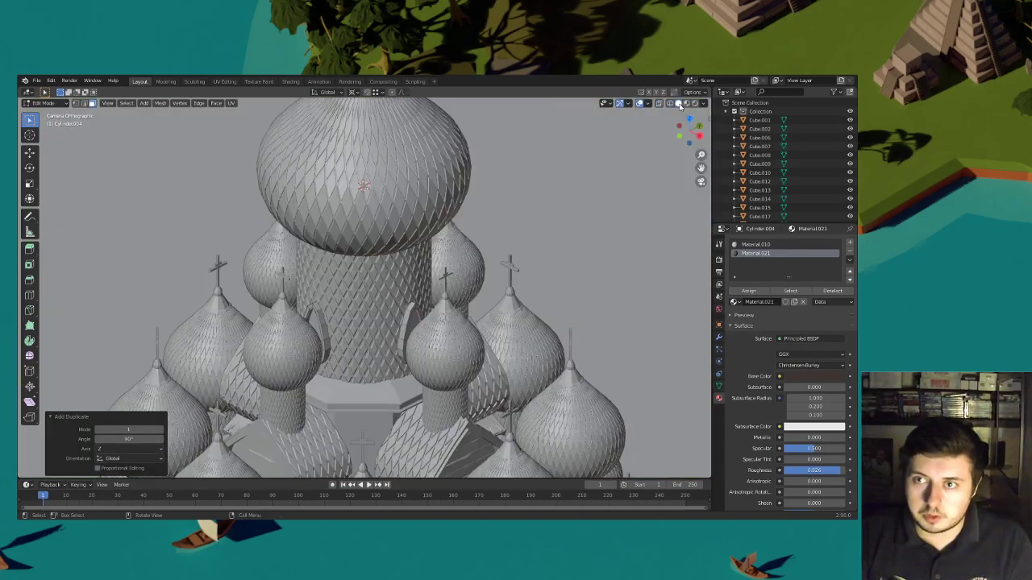
left_click(669, 104)
left_click_drag(551, 415, 205, 191)
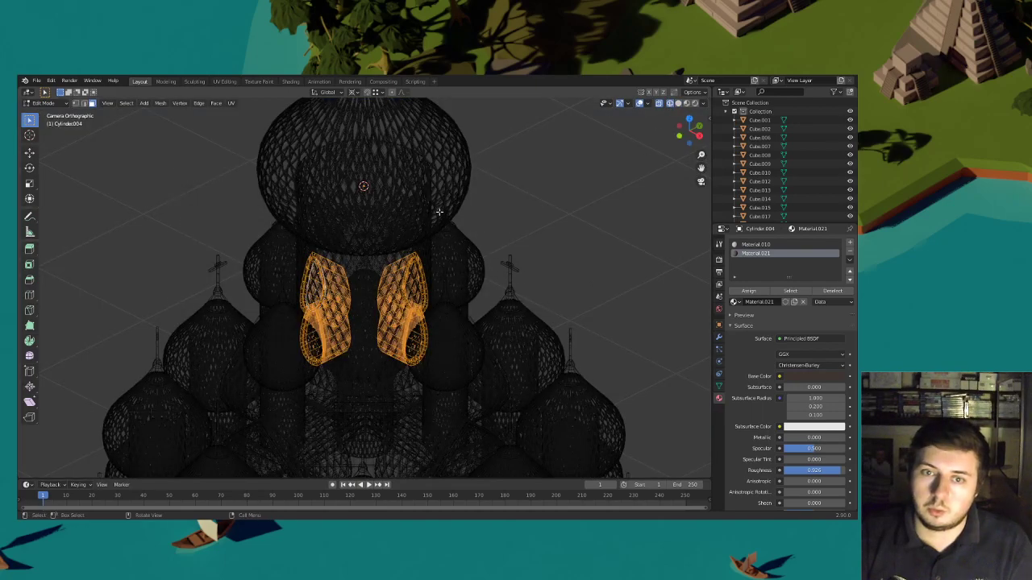
left_click(678, 103)
scroll(581, 299, "up", 1)
key("r")
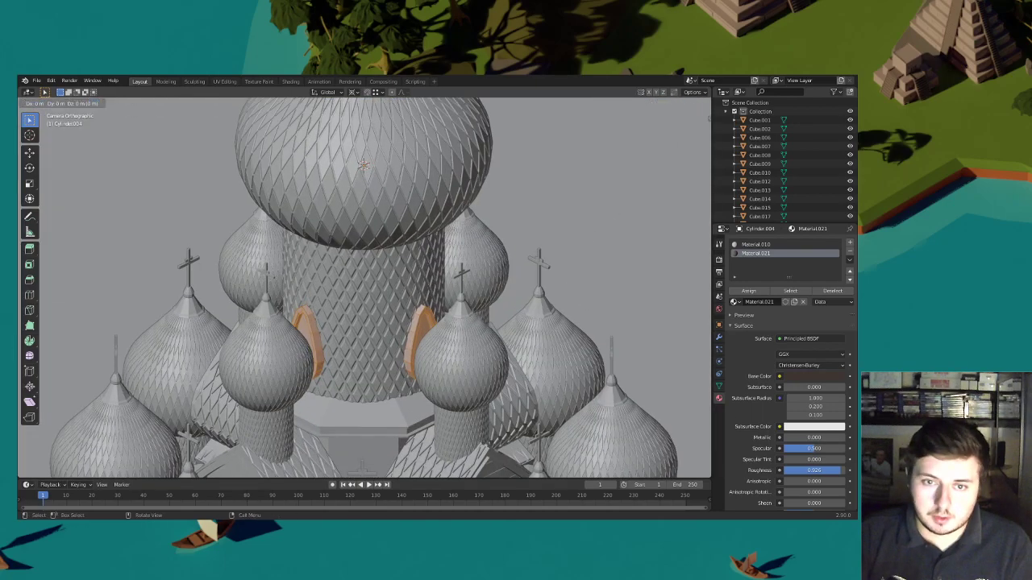
key("z")
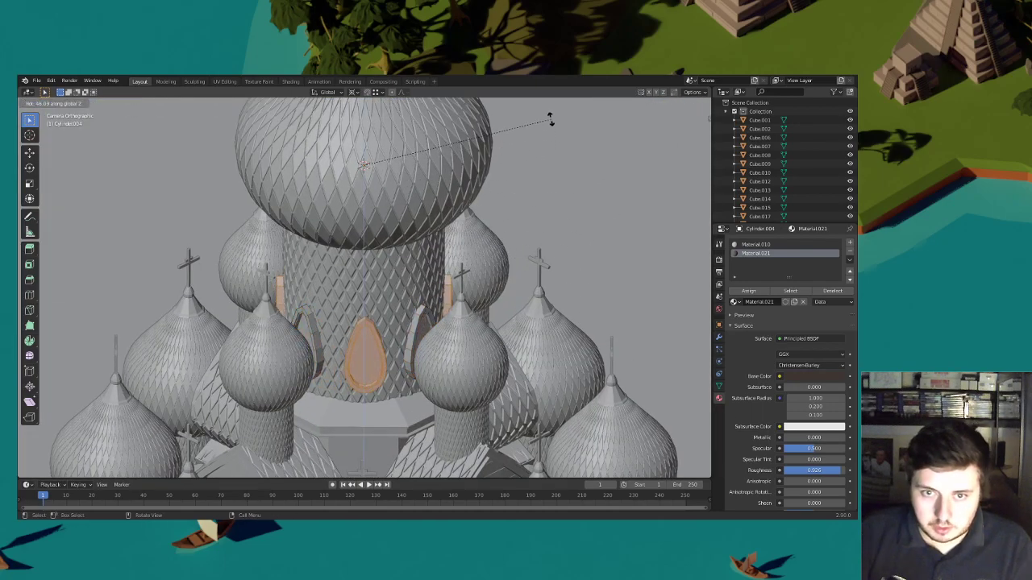
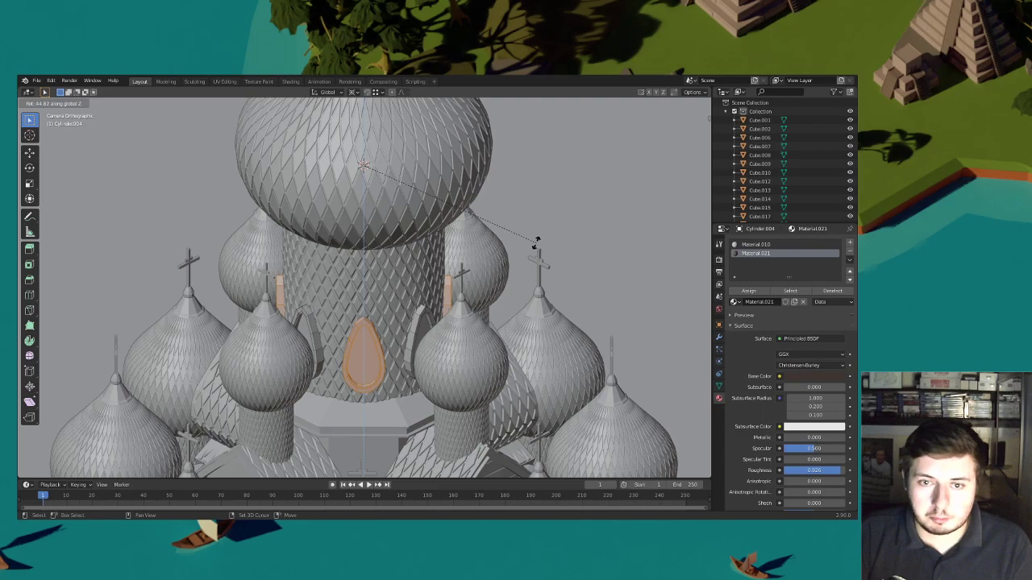
left_click(537, 242)
scroll(538, 235, "down", 5)
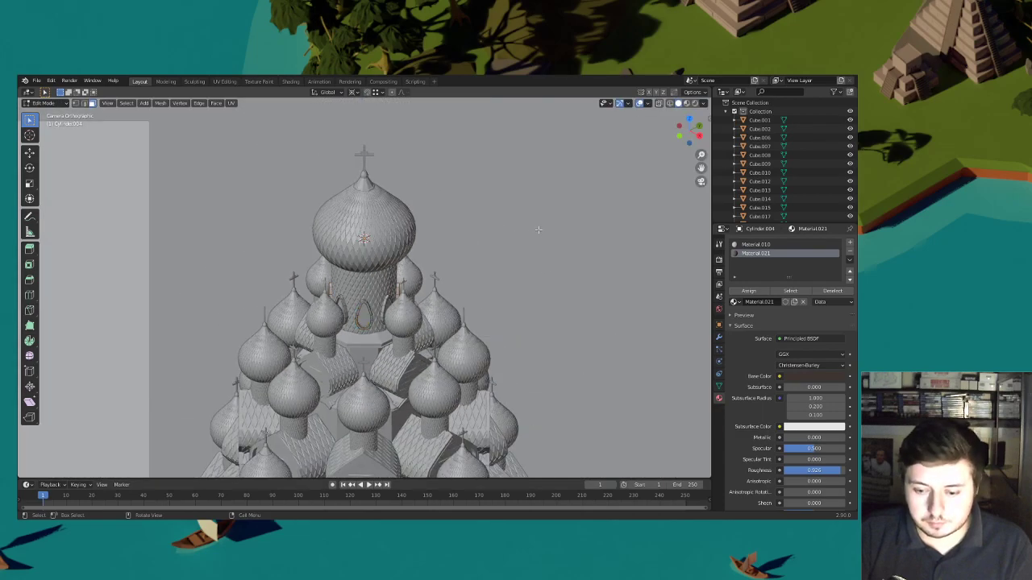
left_click(686, 103)
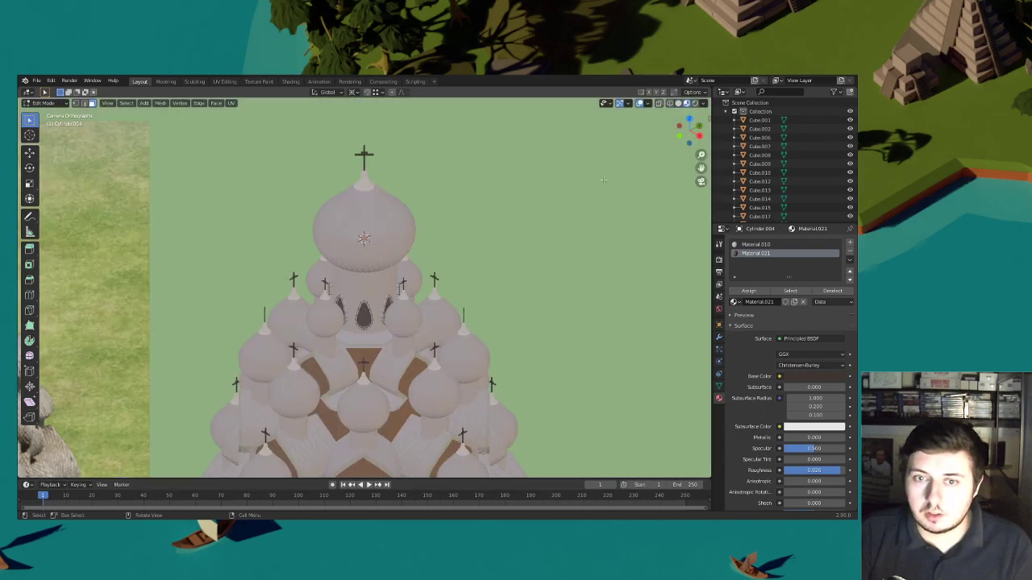
scroll(416, 264, "down", 3)
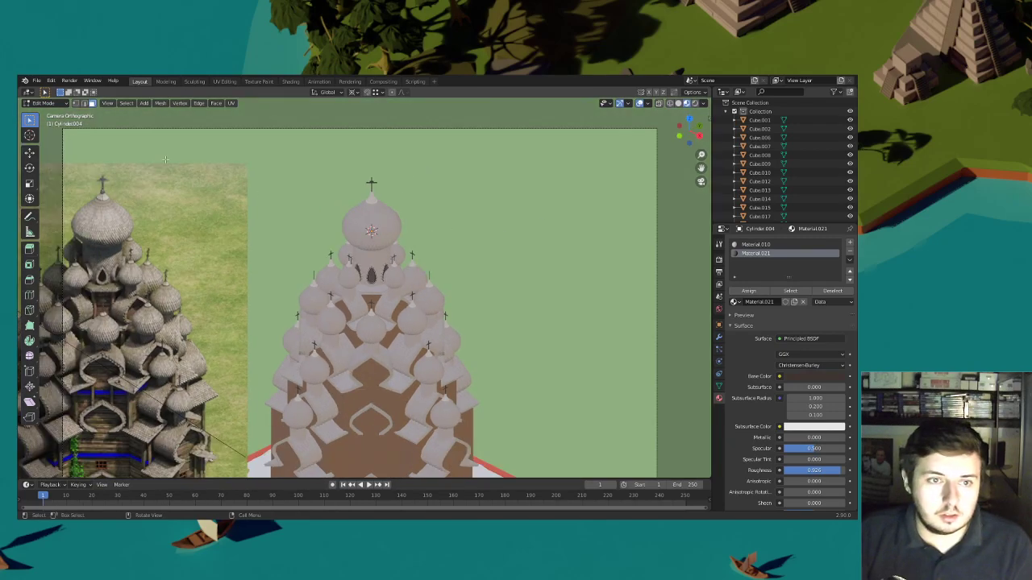
Review the deselected windows in Object Mode, and reopen the window object in Edit Mode
left_click(44, 103)
left_click(40, 115)
left_click(513, 279)
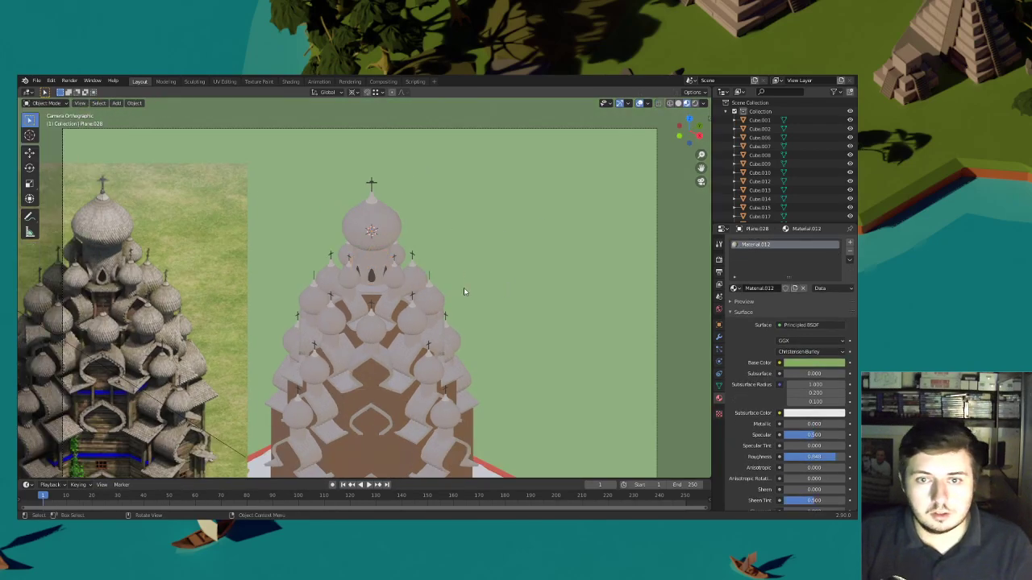
scroll(417, 278, "up", 6)
left_click(397, 244)
left_click(54, 105)
left_click(53, 123)
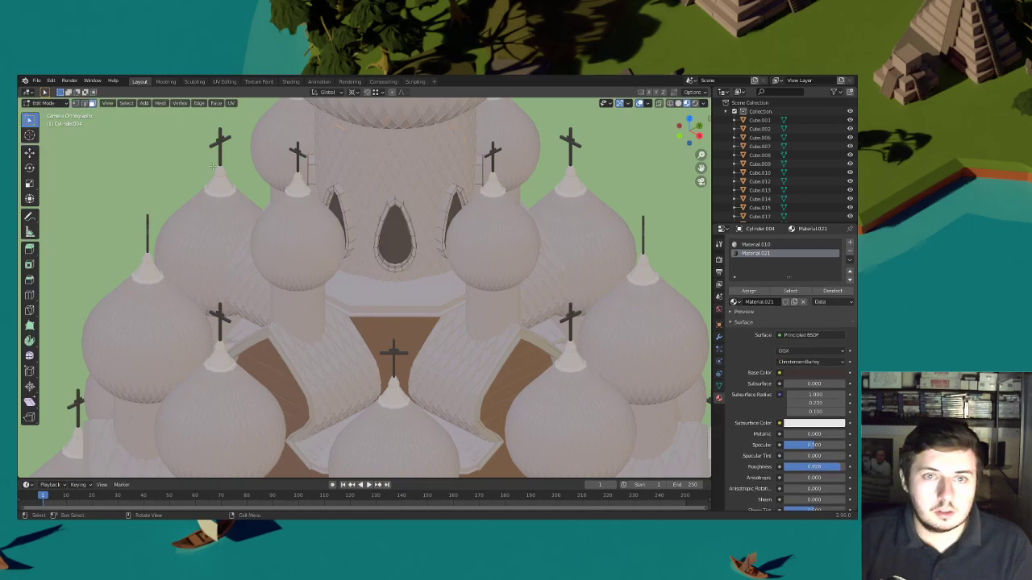
Select the dark recessed faces of the teardrop windows all around the drum
scroll(416, 212, "up", 3)
left_click(395, 260)
left_click(307, 211, "shift")
left_click(466, 216, "shift")
middle_click_drag(451, 230, 382, 282)
scroll(385, 250, "up", 8)
left_click(359, 248, "shift")
middle_click_drag(359, 248, 320, 266)
left_click(345, 243, "shift")
left_click(327, 228, "shift")
middle_click_drag(326, 228, 389, 250)
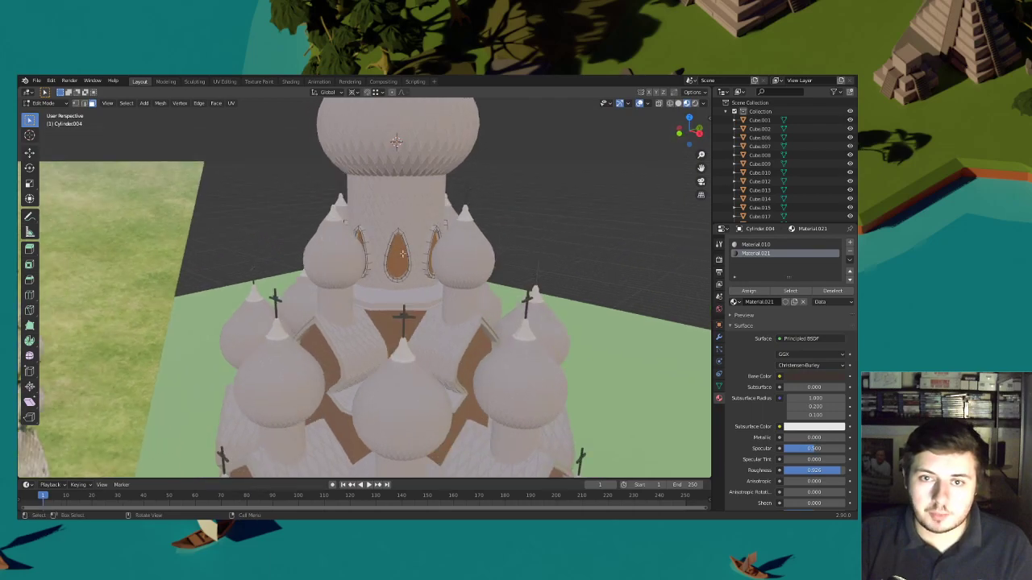
scroll(352, 271, "down", 4)
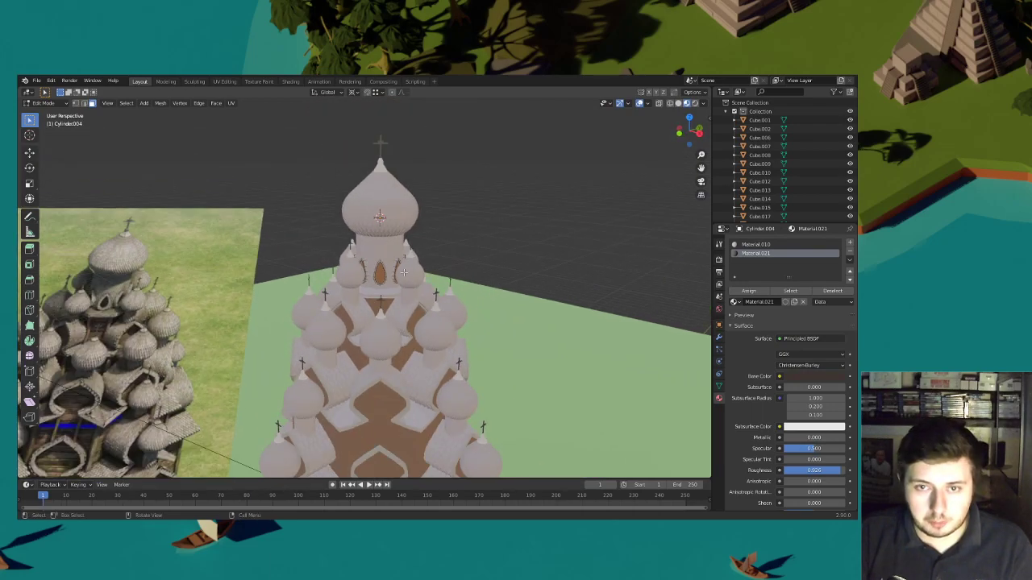
scroll(397, 268, "up", 4)
middle_click_drag(442, 251, 391, 287, "shift")
scroll(379, 292, "up", 7)
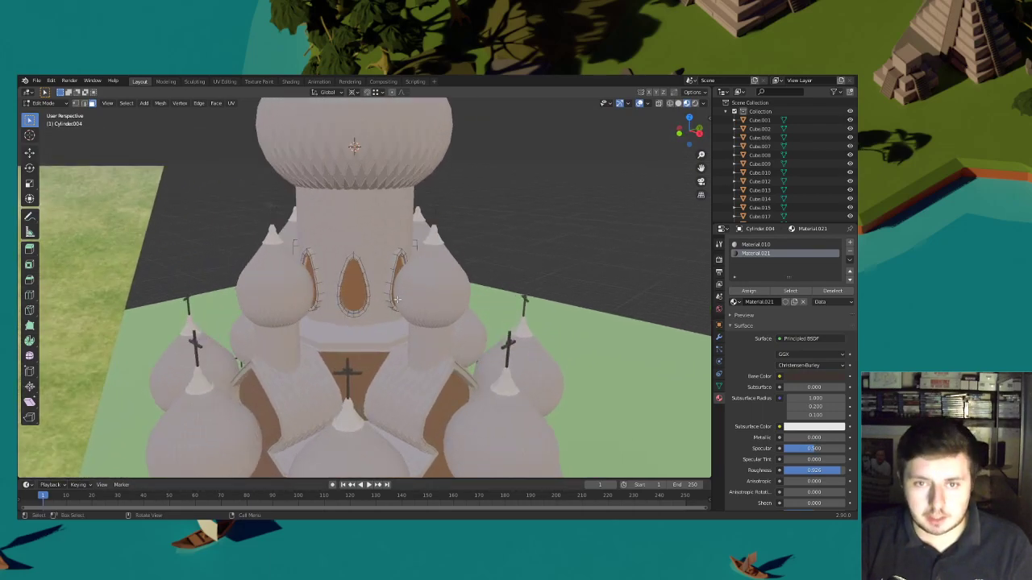
Set the pivot to Individual Origins and scale the selected recessed window faces in place
left_click(359, 94)
left_click(367, 117)
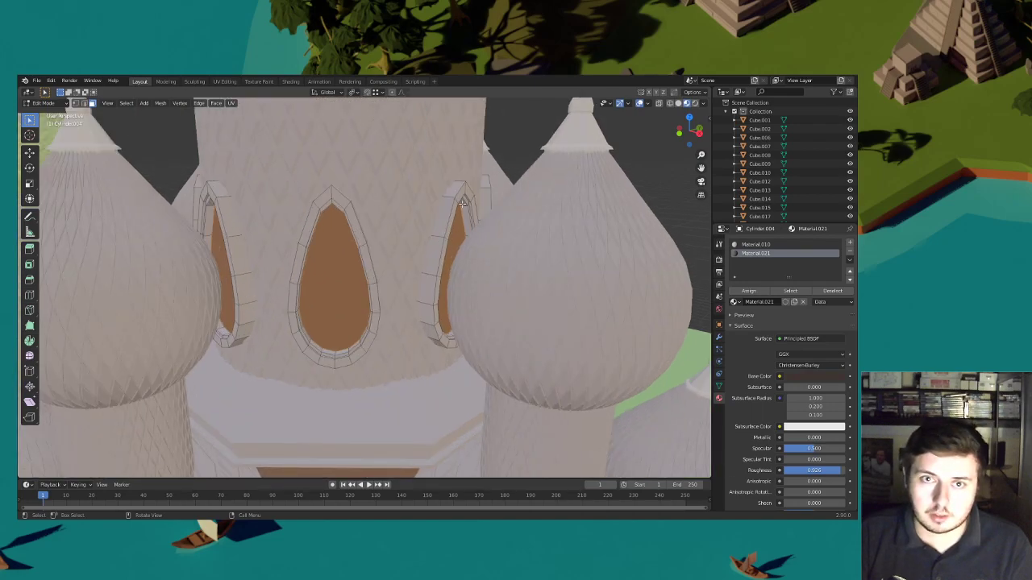
key("s")
left_click(494, 250)
scroll(532, 212, "down", 8)
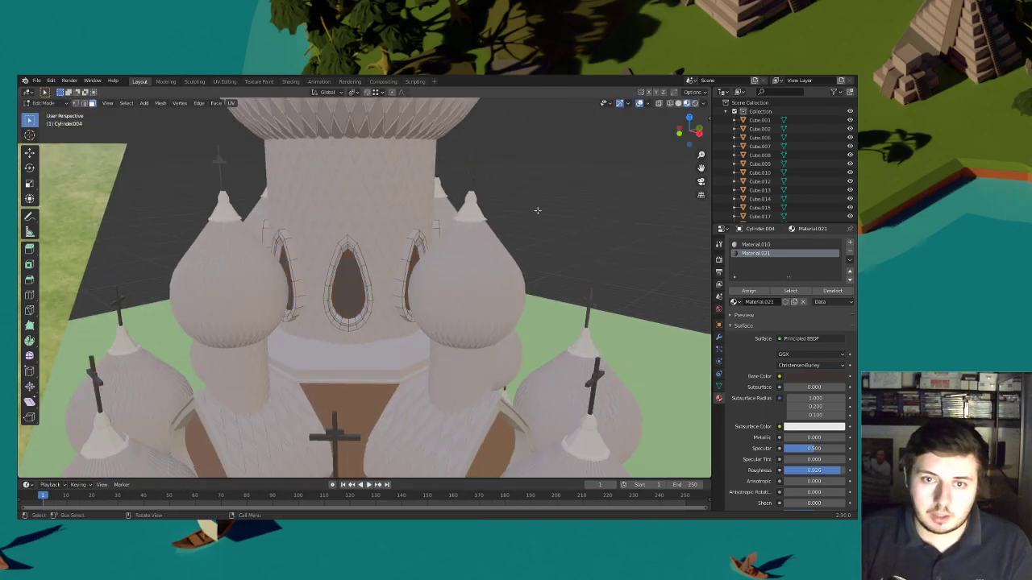
Return to Object Mode and switch to the camera view of the whole church
left_click(48, 103)
left_click(48, 113)
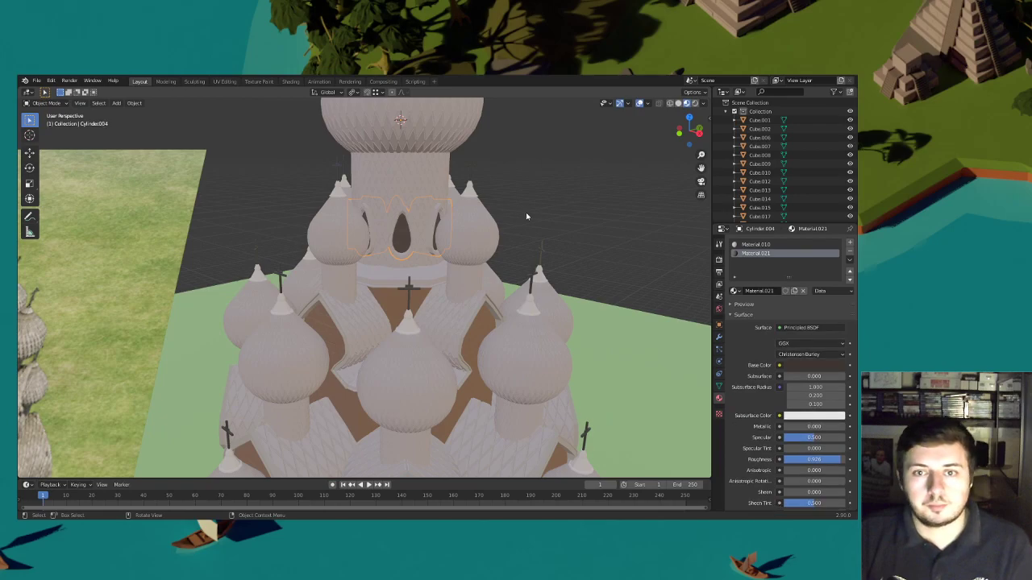
scroll(525, 212, "down", 4)
middle_click_drag(449, 272, 490, 222, "shift")
left_click(700, 181)
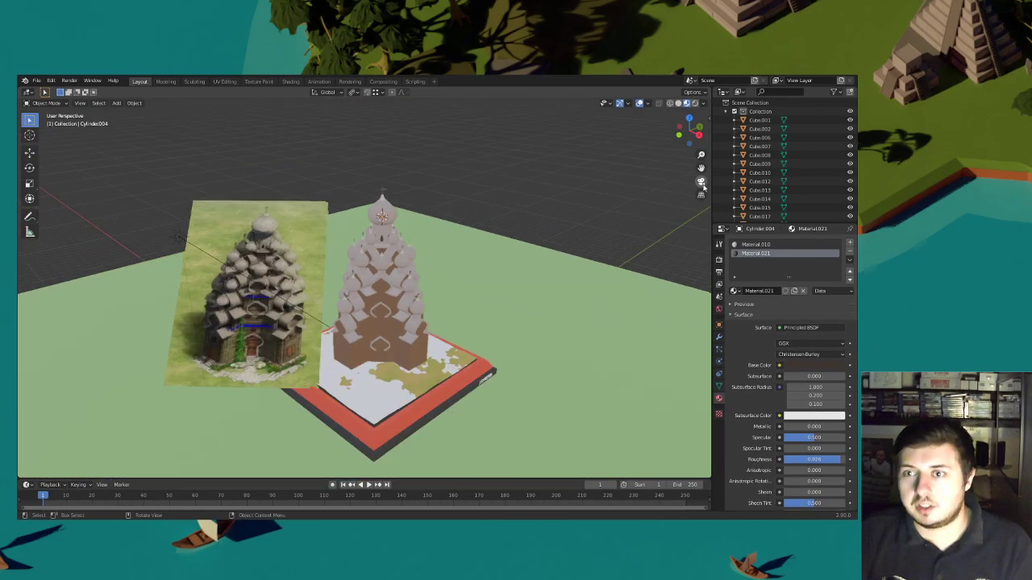
Switch to the camera view and save the blend file
scroll(518, 276, "down", 3)
middle_click_drag(509, 287, 516, 244, "shift")
scroll(511, 266, "up", 2)
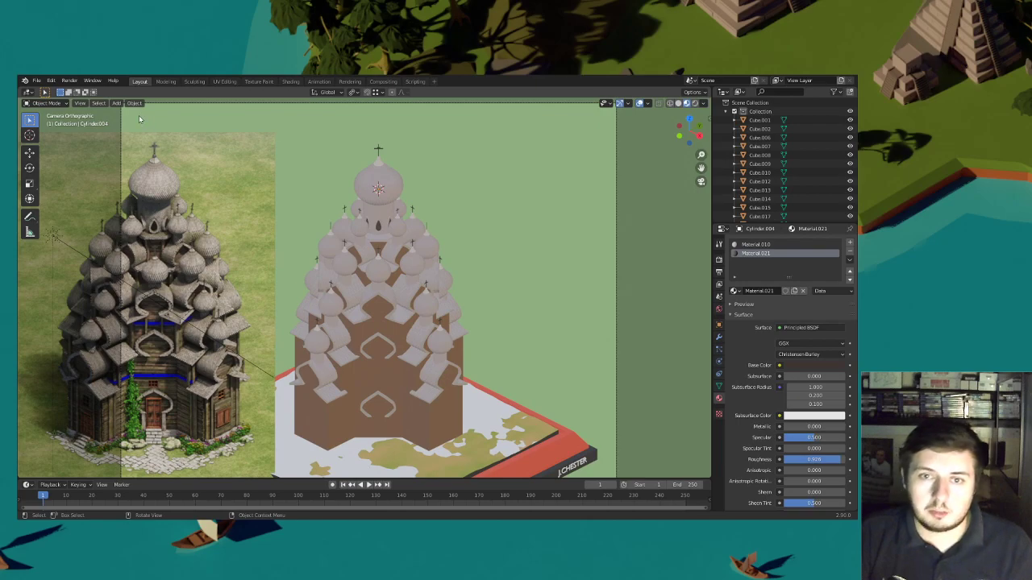
left_click(36, 81)
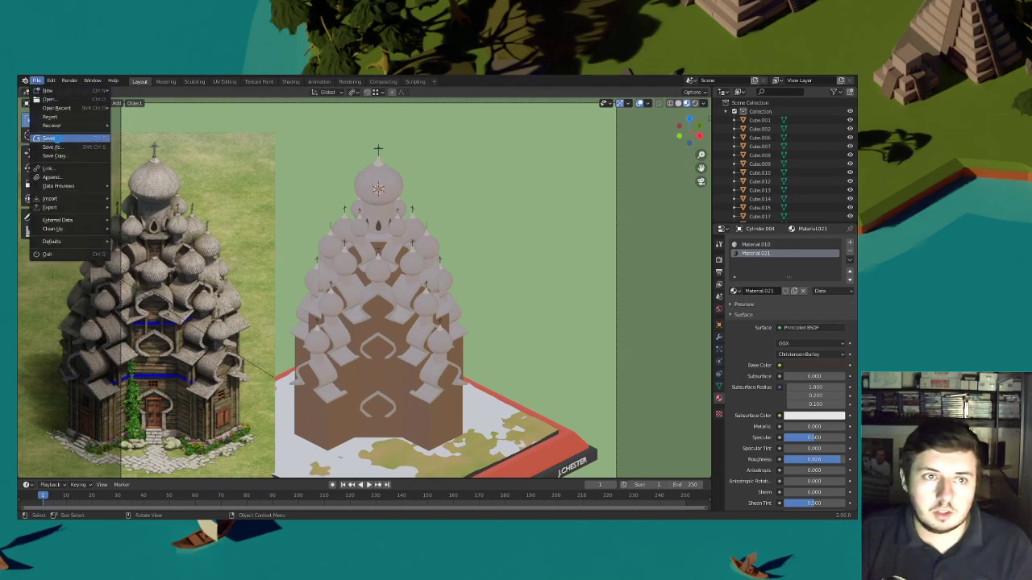
left_click(50, 141)
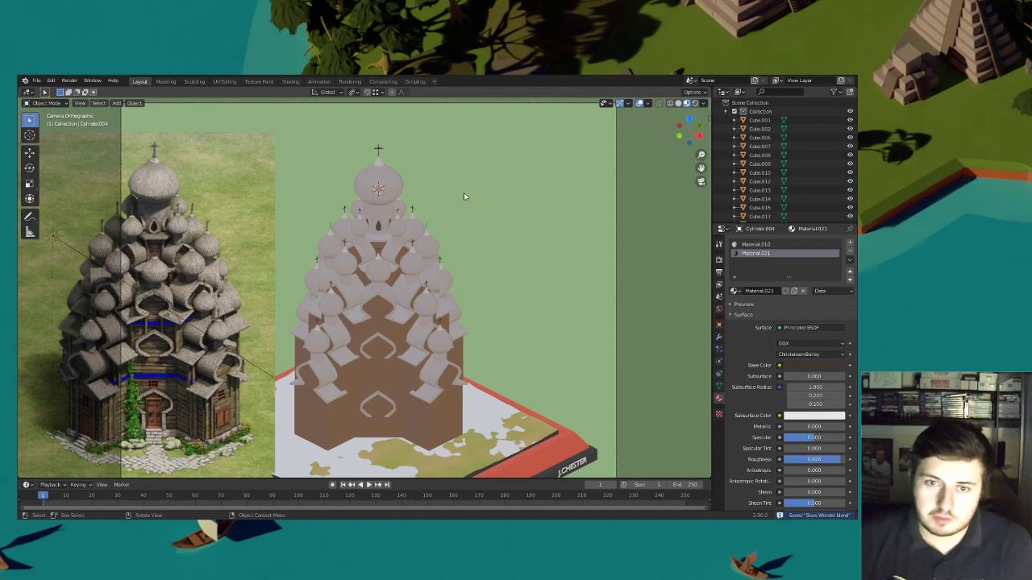
Examine the church's upper domes and the brown wall section behind the central upper dome's cross
scroll(404, 269, "up", 4)
scroll(393, 278, "down", 4)
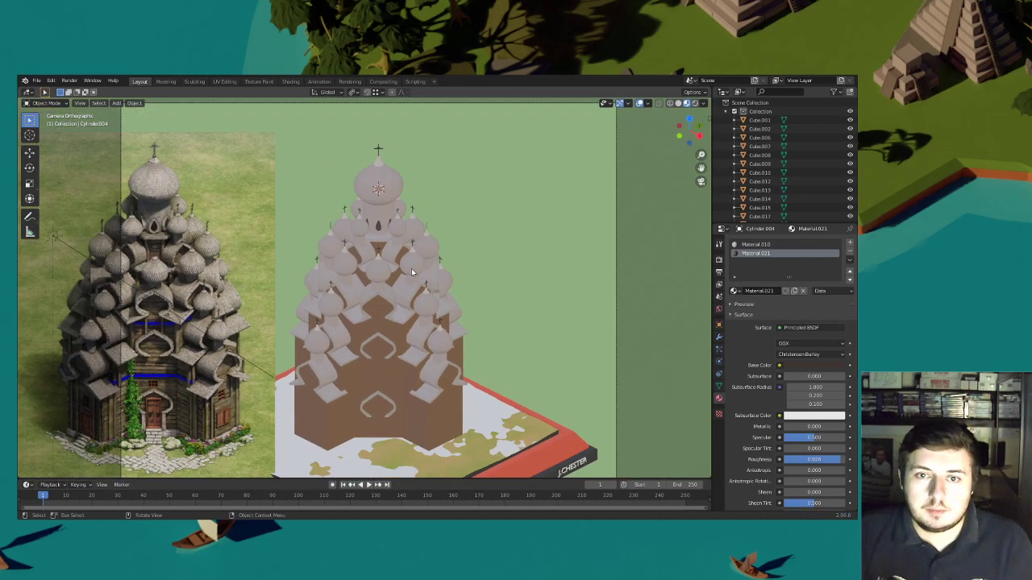
scroll(411, 268, "up", 4)
scroll(384, 246, "down", 2)
scroll(407, 269, "up", 6)
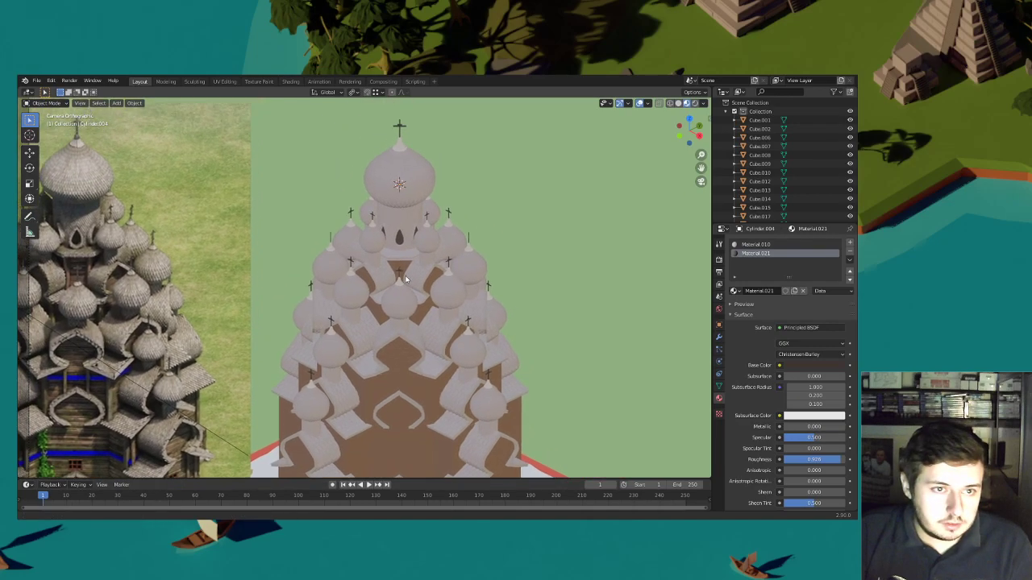
scroll(425, 294, "up", 3)
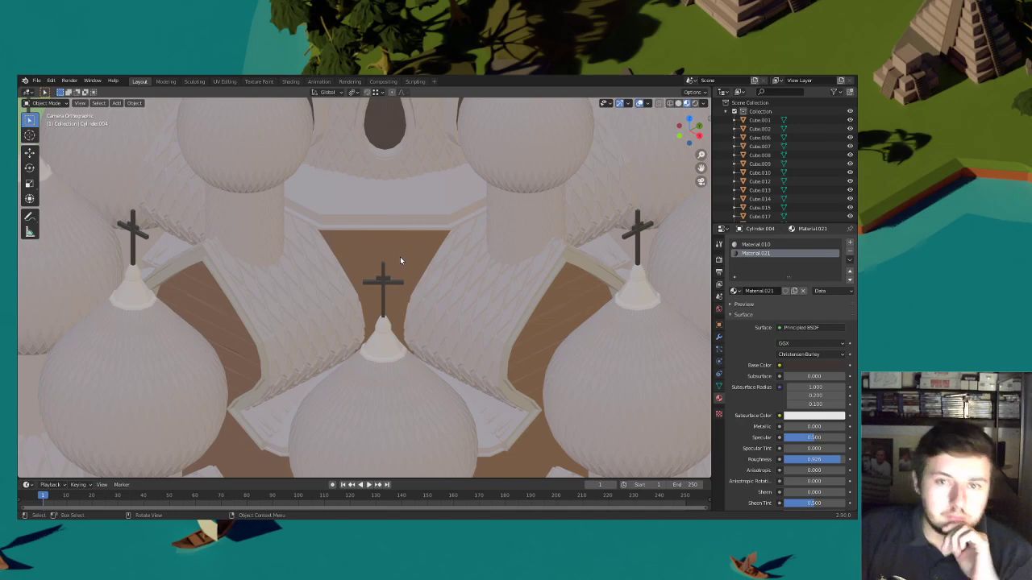
scroll(400, 257, "down", 5)
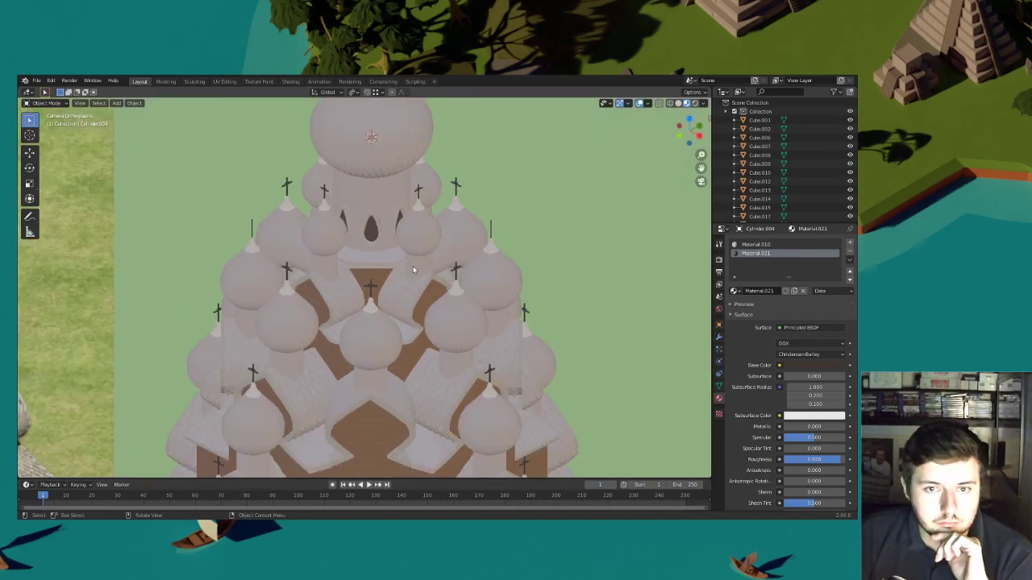
scroll(413, 266, "down", 3)
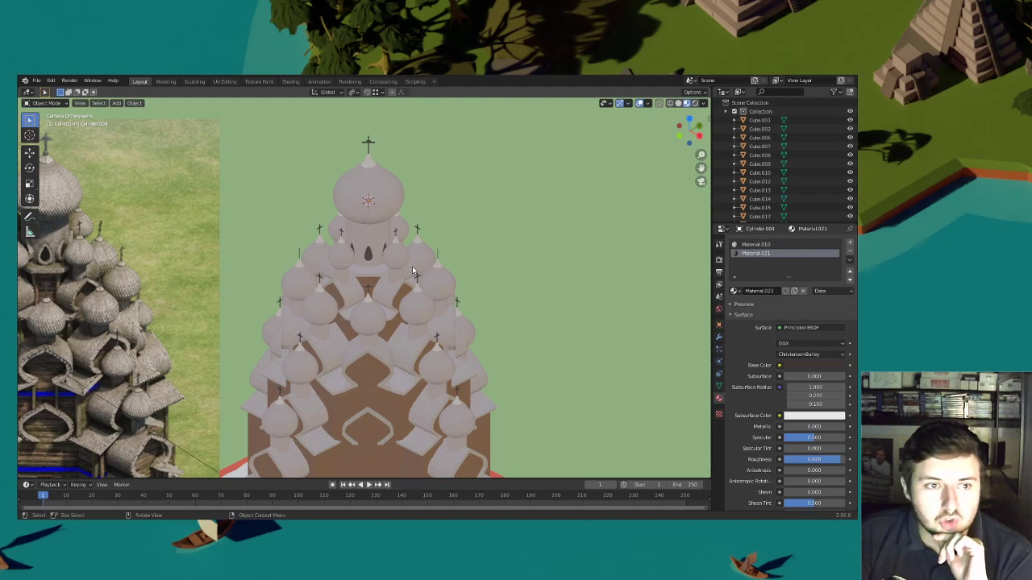
scroll(412, 270, "up", 4)
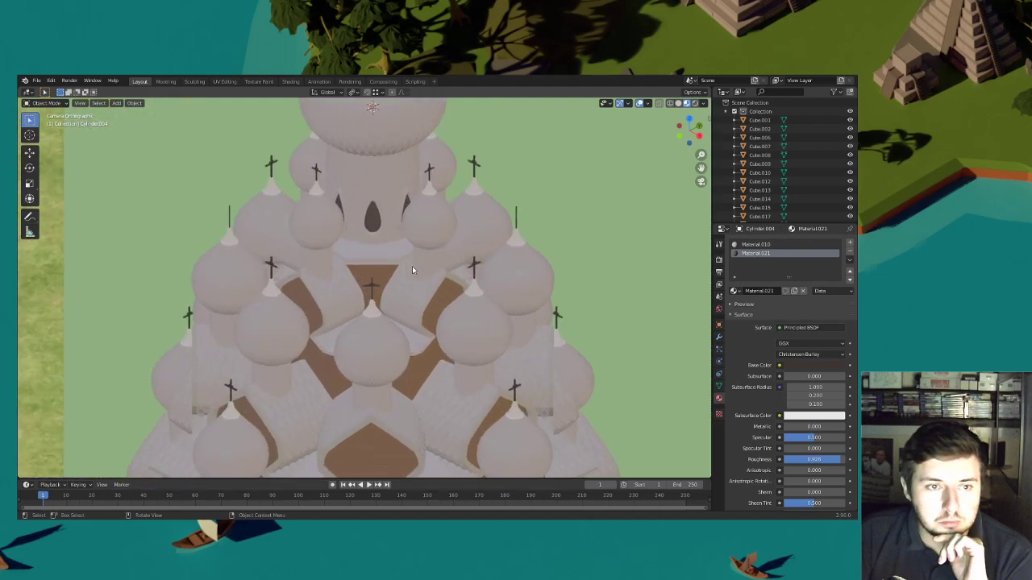
scroll(412, 270, "up", 3)
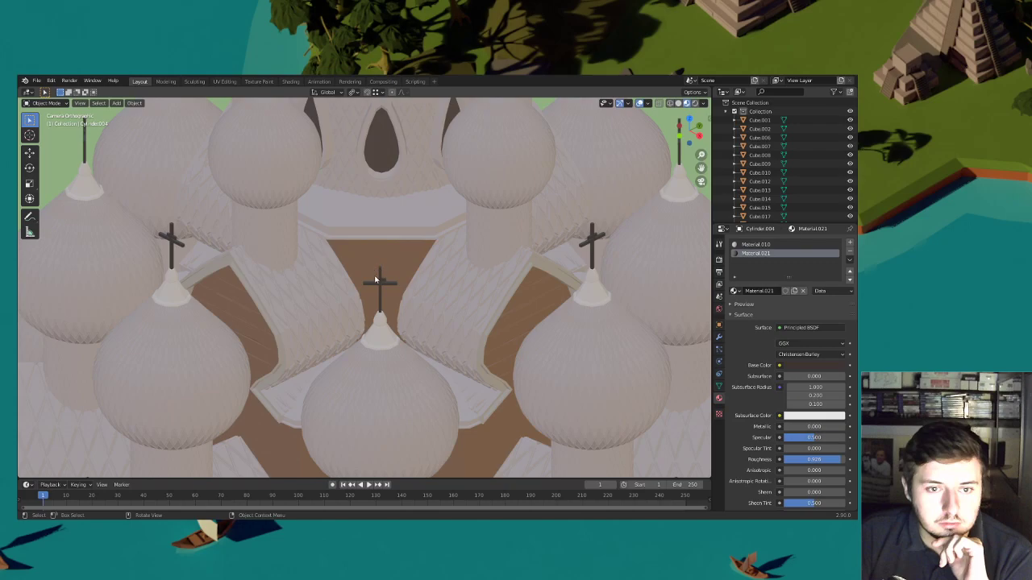
Place the 3D cursor on the brown wall just above the central dome's cross and add a cube there
left_click(319, 329)
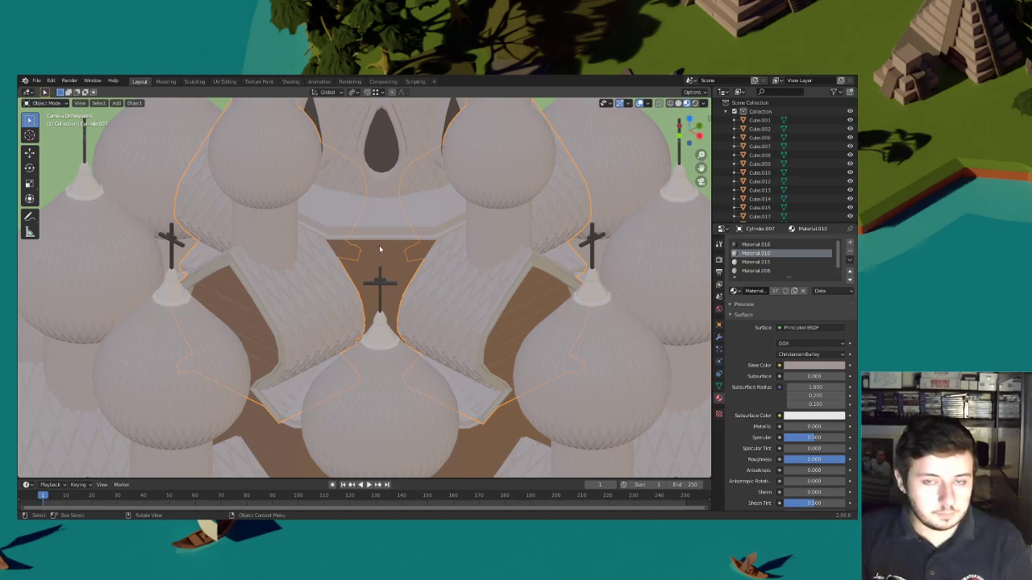
left_click(29, 134)
left_click(380, 249)
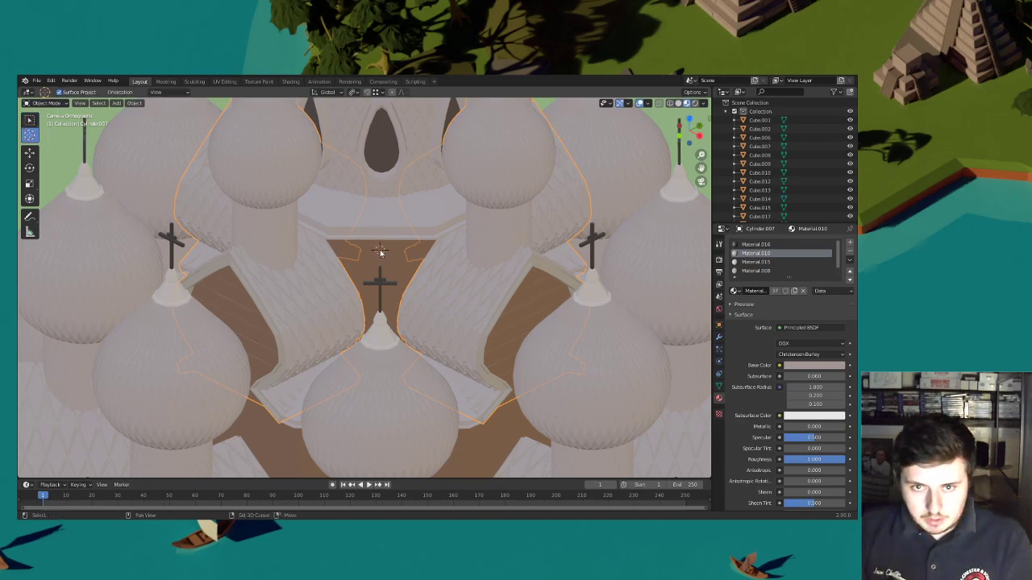
key("shift+a")
left_click(409, 259)
Enter Edit Mode on the new cube and scale it down along Y and Z into a low, narrow block
left_click(46, 103)
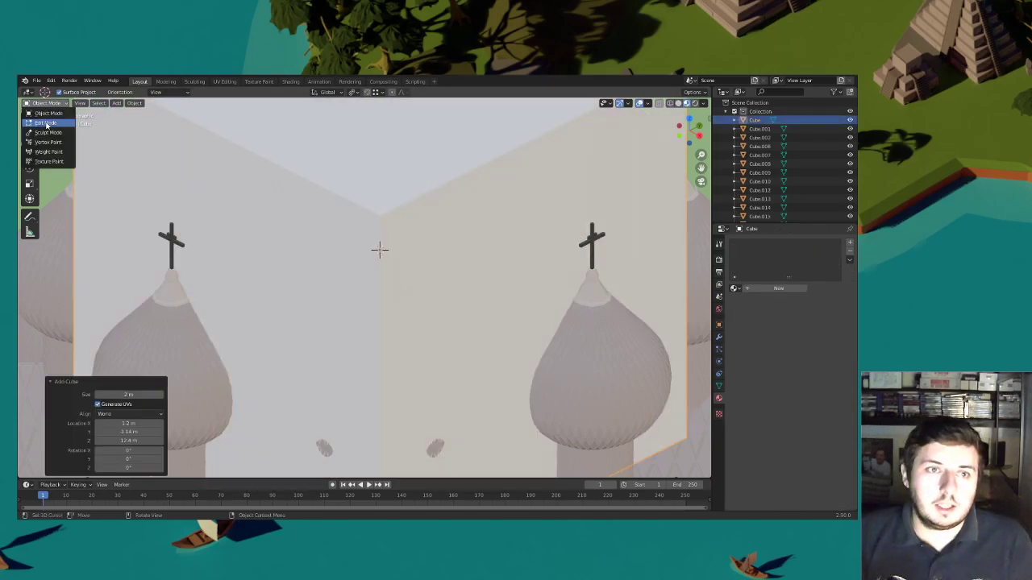
left_click(44, 123)
scroll(496, 244, "down", 4)
key("s")
key("y")
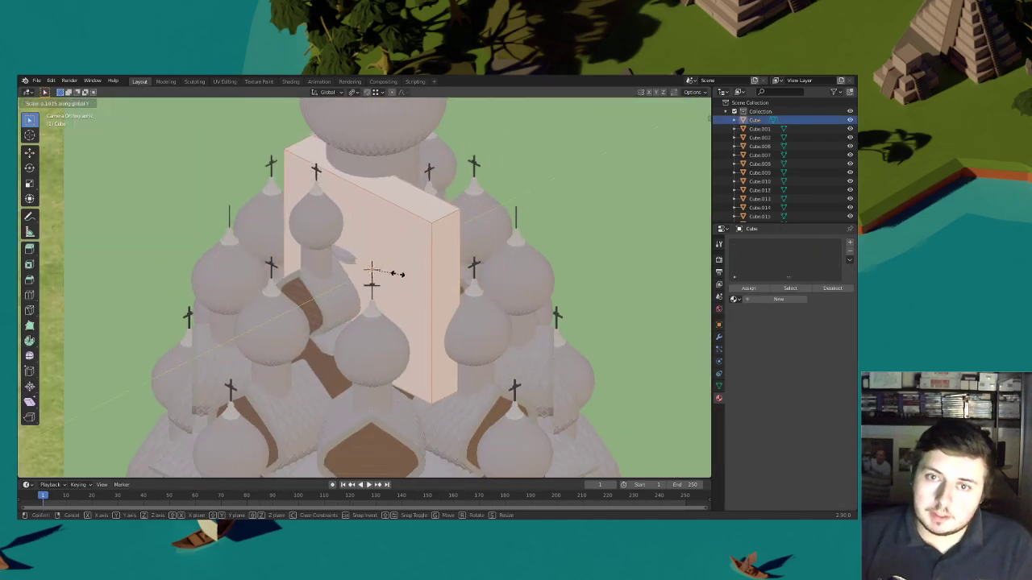
left_click(378, 276)
key("s")
key("z")
left_click(406, 273)
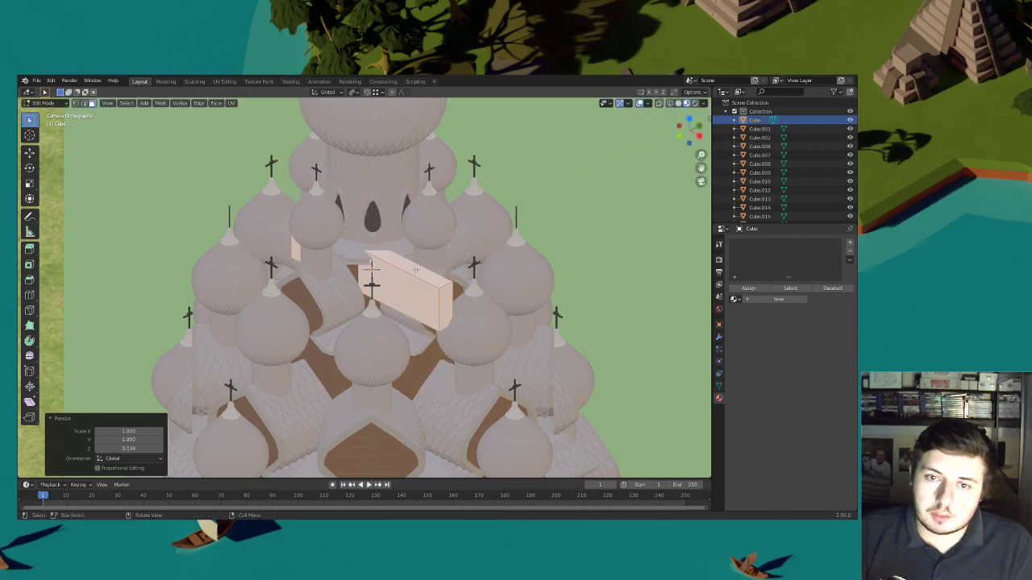
Thin the block further along Y and reduce its height along Z to get a plank shape
scroll(504, 278, "up", 2)
key("s")
key("y")
left_click(468, 278)
key("s")
key("z")
left_click(489, 279)
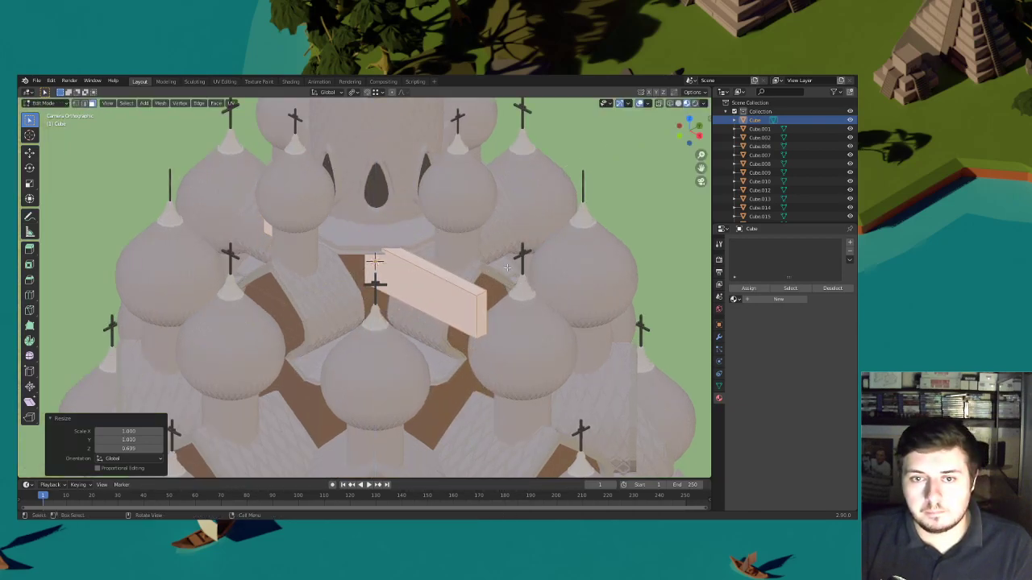
Rotate the plank 45 degrees about Z and scale it to about 0.22 so it fits the brown wall section
type("rz45")
left_click(536, 262)
key("s")
left_click(427, 252)
scroll(436, 250, "up", 2)
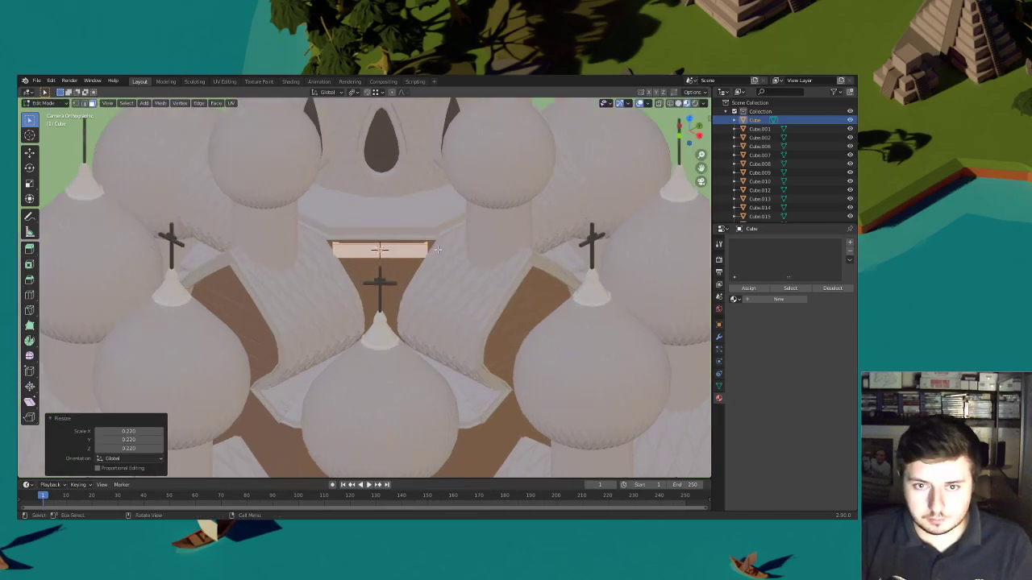
Flatten the plank along Z, shrink it slightly overall and stretch it a little along its local X axis
scroll(435, 251, "up", 3)
key("s")
key("z")
left_click(508, 282)
key("s")
left_click(500, 279)
key("s")
key("x")
key("x")
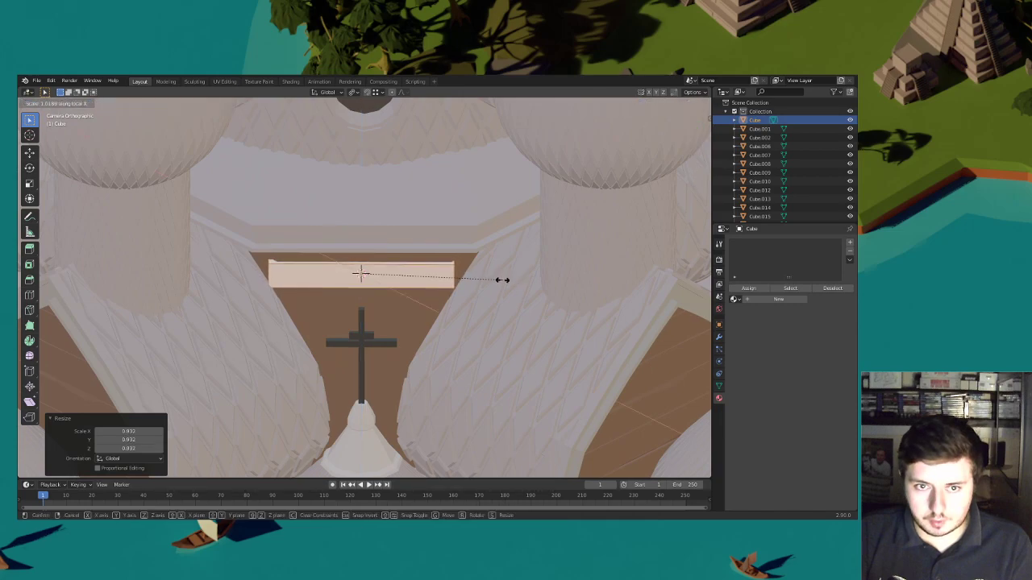
left_click(503, 280)
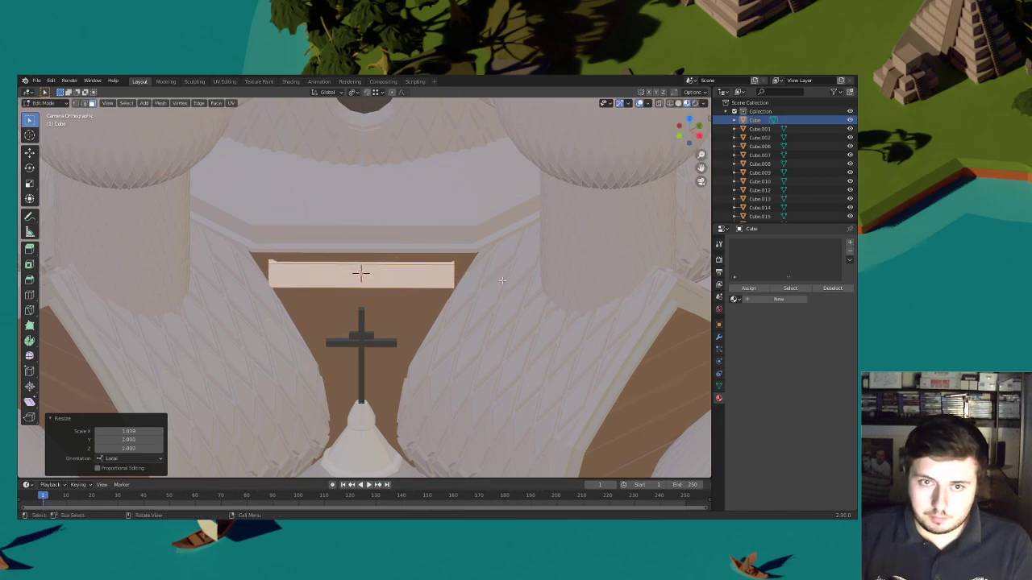
Reduce the plank's height along Z again and enlarge it uniformly to span more of the wall
key("s")
key("z")
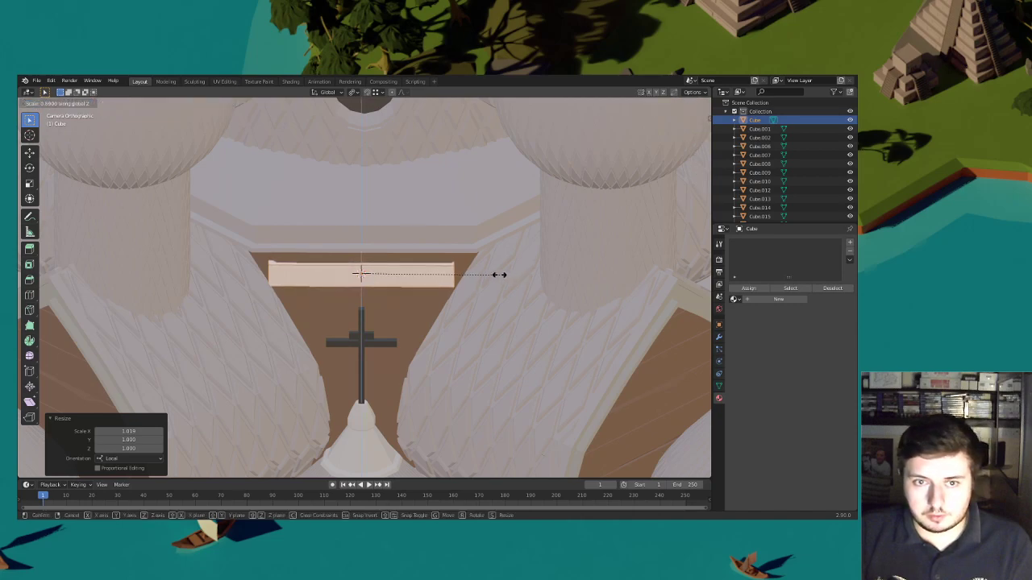
left_click(476, 271)
key("s")
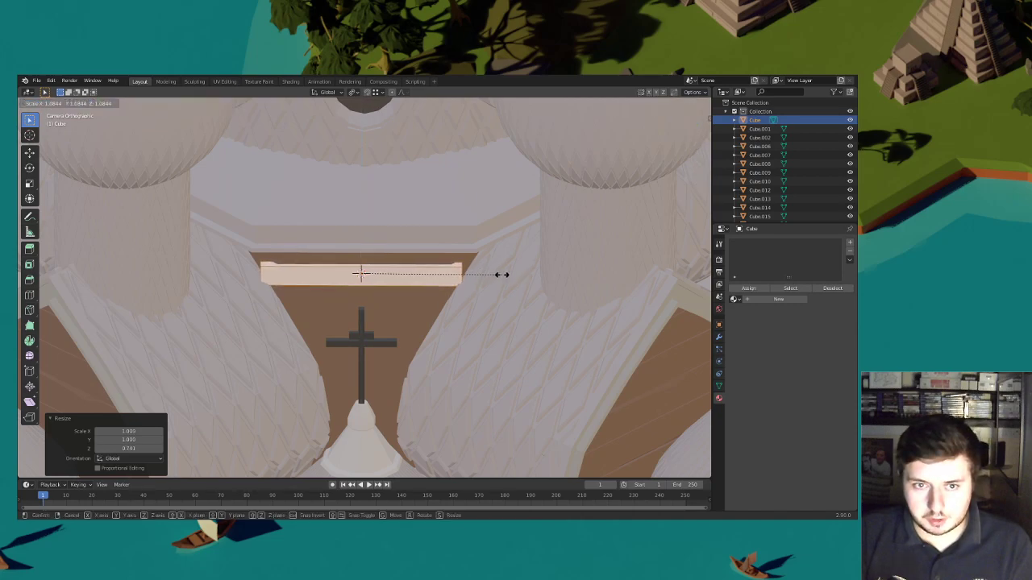
left_click(502, 275)
Shift the plank within the horizontal plane and scale it down slightly to fit between the two curved roofs
key("g")
key("z")
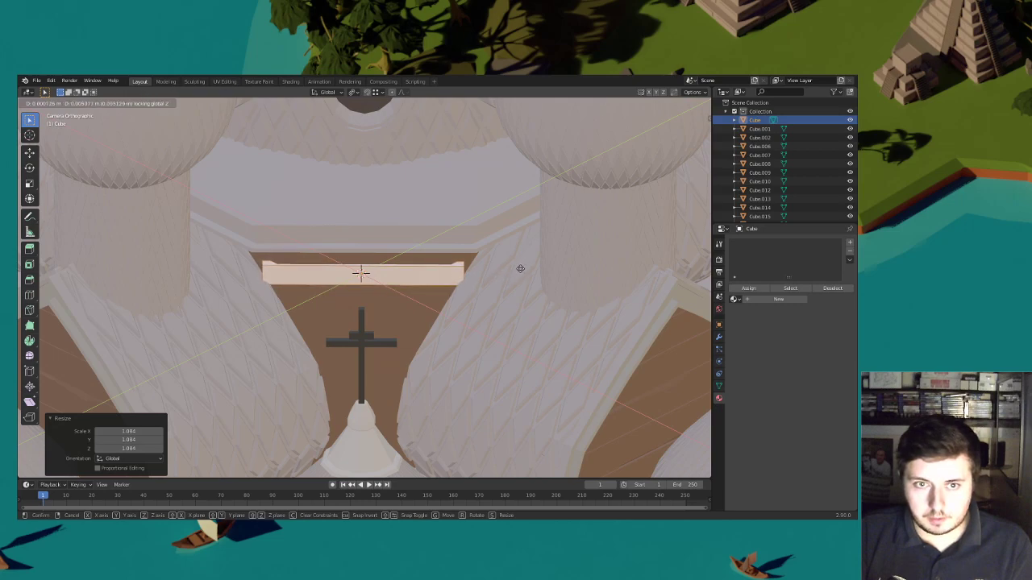
left_click(520, 266)
key("s")
left_click(479, 285)
key("g")
key("shift+z")
left_click(500, 304)
key("s")
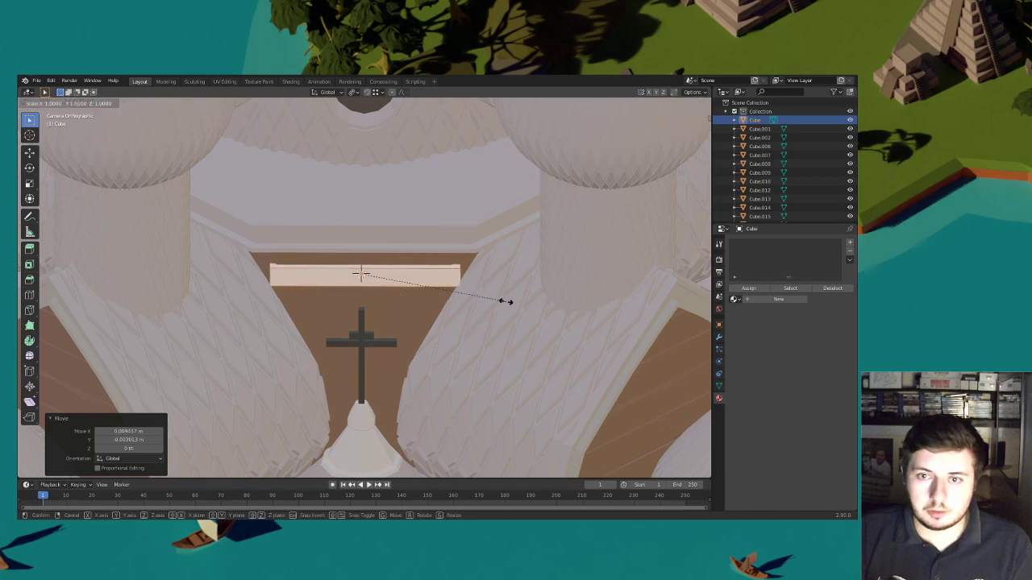
left_click(502, 300)
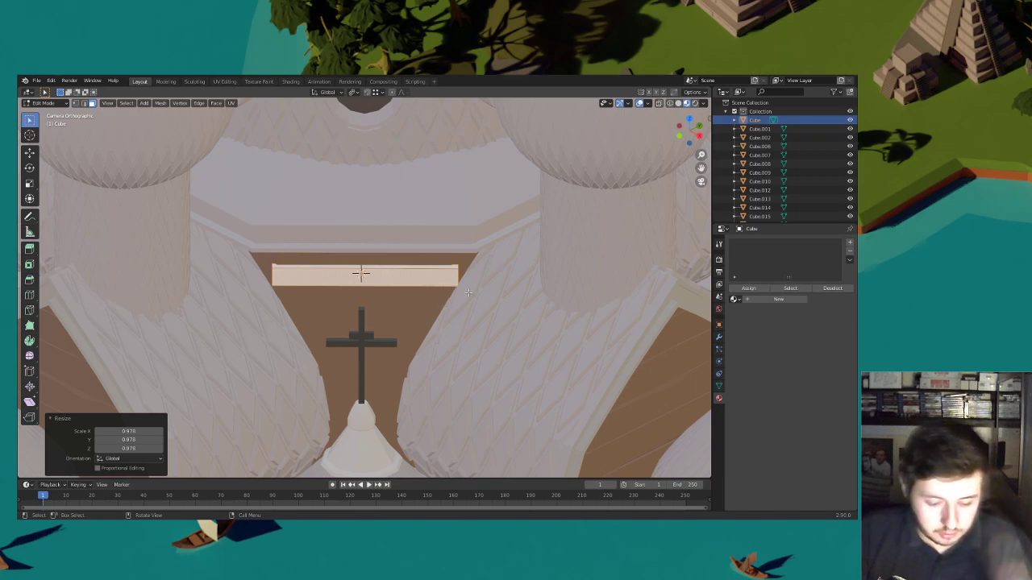
Add five evenly spaced loop cuts across the plank's length
key("ctrl+r")
scroll(367, 271, "up", 4)
left_click(368, 272)
right_click(361, 274)
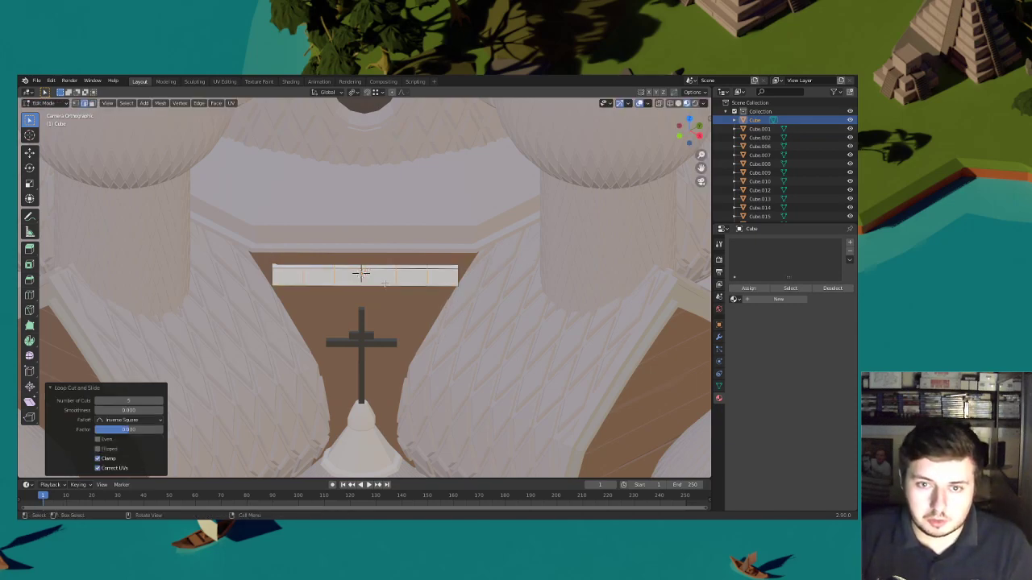
scroll(117, 117, "up", 2)
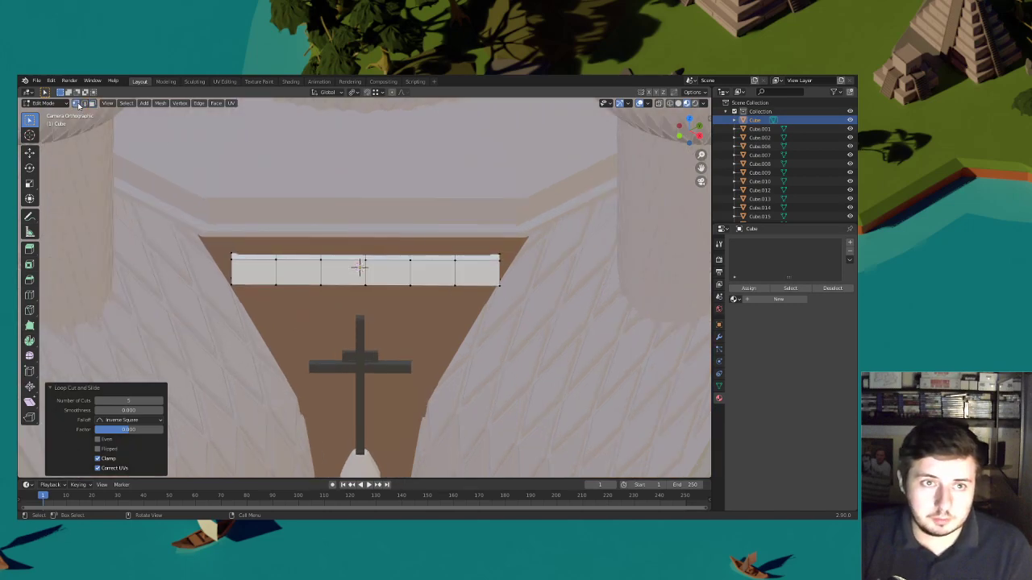
Bevel and slide vertices on the plank's upper front edge to make its outline irregular
left_click(277, 262)
left_click(323, 262, "shift")
key("ctrl+b")
left_click(361, 268)
left_click(330, 260)
key("g")
key("g")
left_click(359, 262)
Bevel, slide and shift vertices vertically on the plank's lower front edge to make it uneven
left_click(401, 284)
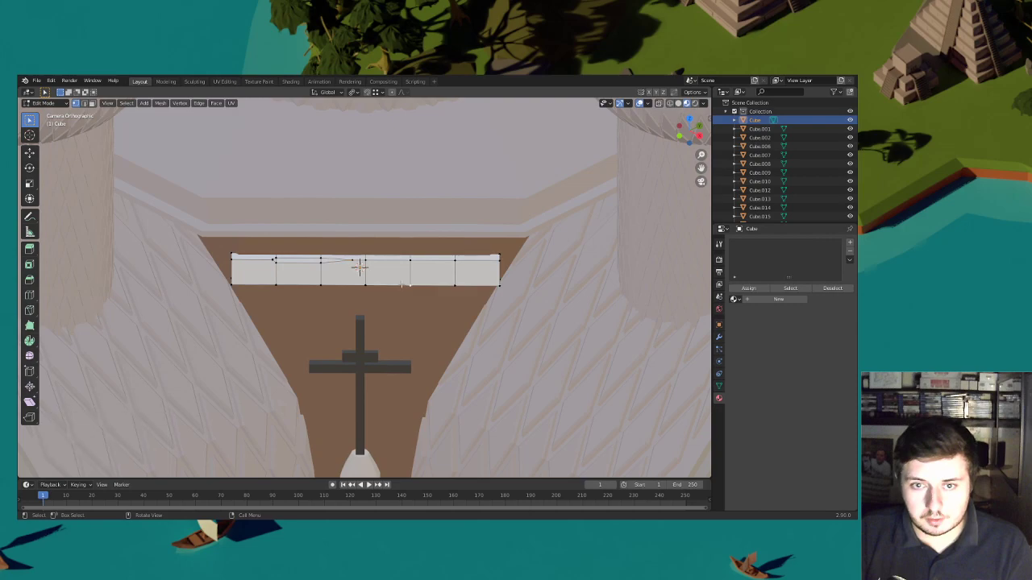
key("ctrl+b")
left_click(451, 292)
left_click(420, 287)
key("g")
key("g")
left_click(459, 286)
left_click_drag(424, 290, 361, 273)
key("g")
key("z")
left_click(400, 274)
key("g")
key("z")
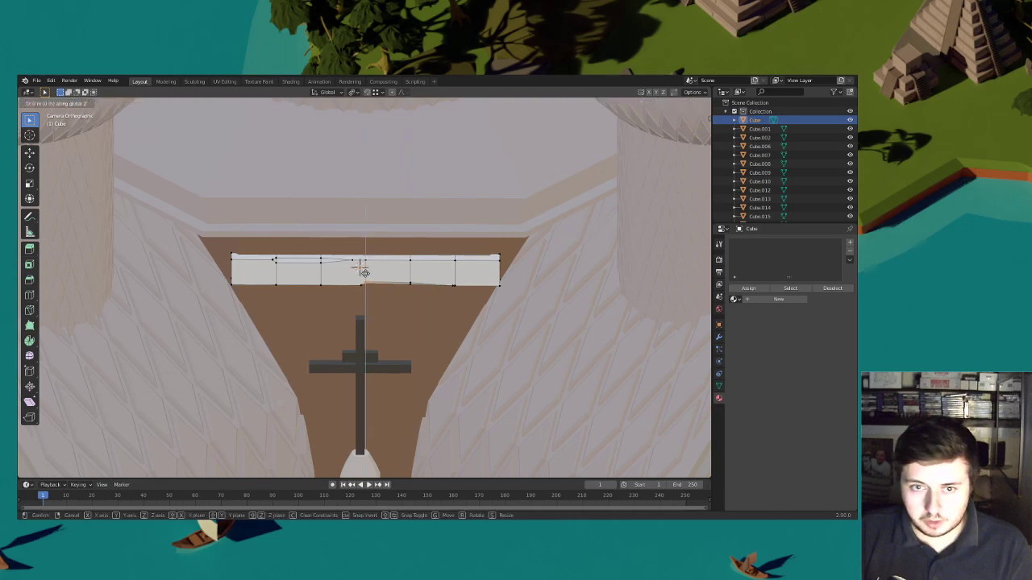
left_click(363, 272)
Select the whole plank, duplicate it and move the copy about 0.05 m straight down beneath the original
key("a")
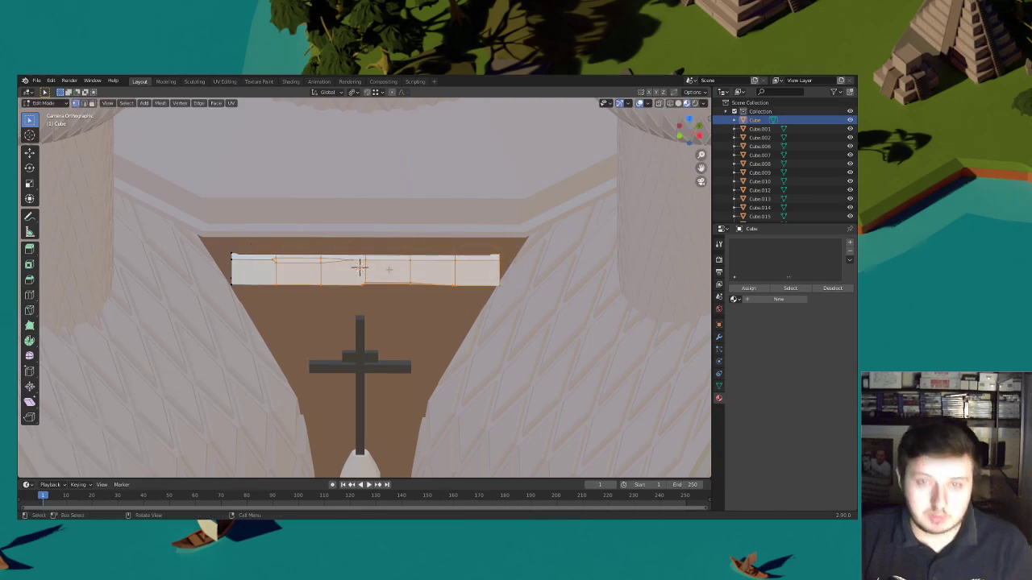
key("ctrl+l")
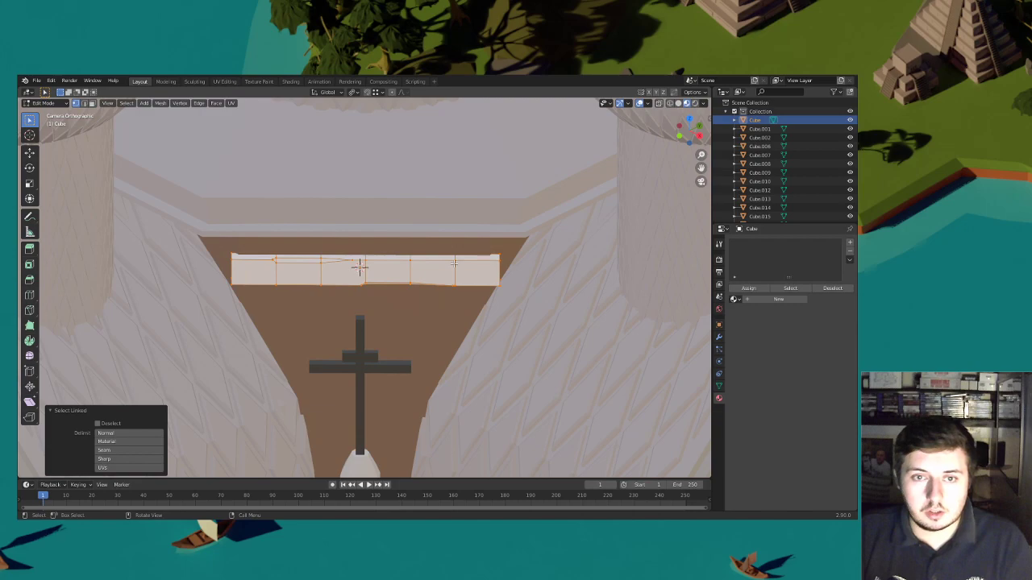
key("shift+d")
key("z")
left_click(458, 296)
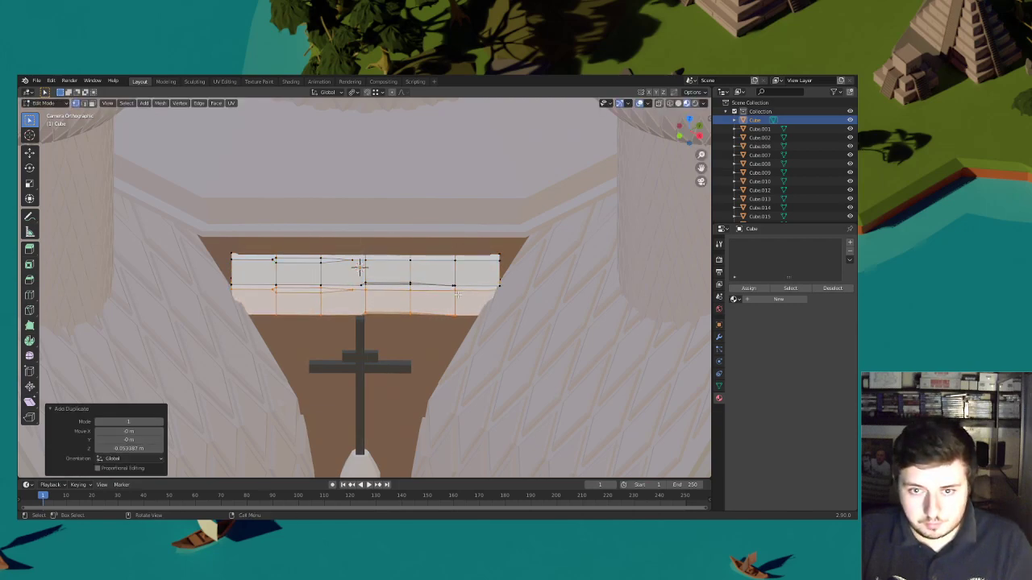
Adjust the second plank along Z and slide a vertex near the left end of its upper edge
key("g")
key("z")
left_click(273, 292)
key("g")
key("g")
left_click(247, 292)
Slide the middle vertex of the second plank's lower edge and shift its neighbour vertically for an uneven outline
left_click(360, 318)
key("g")
key("g")
left_click(324, 317)
left_click(449, 319)
left_click(410, 312)
key("g")
key("z")
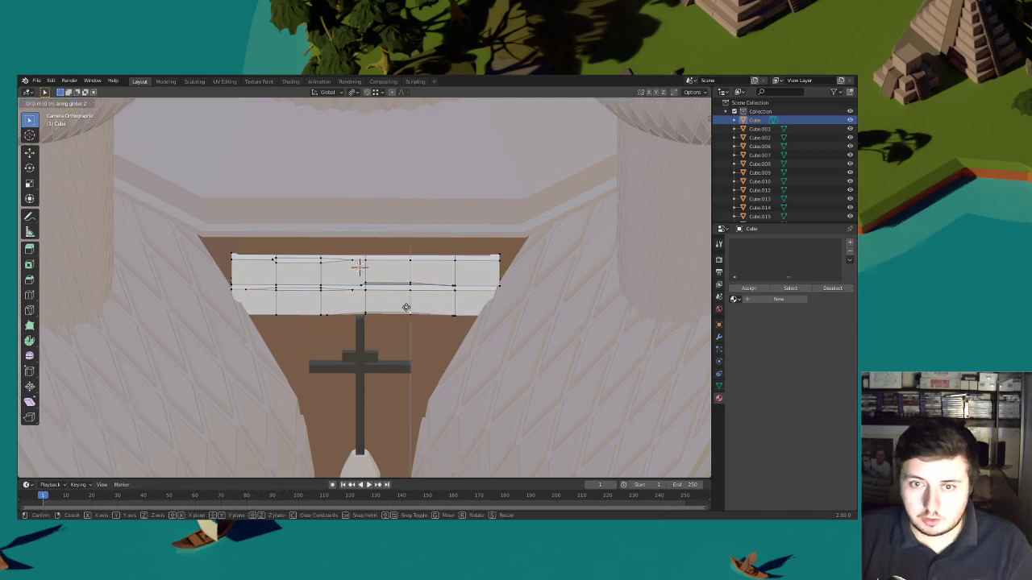
left_click(410, 309)
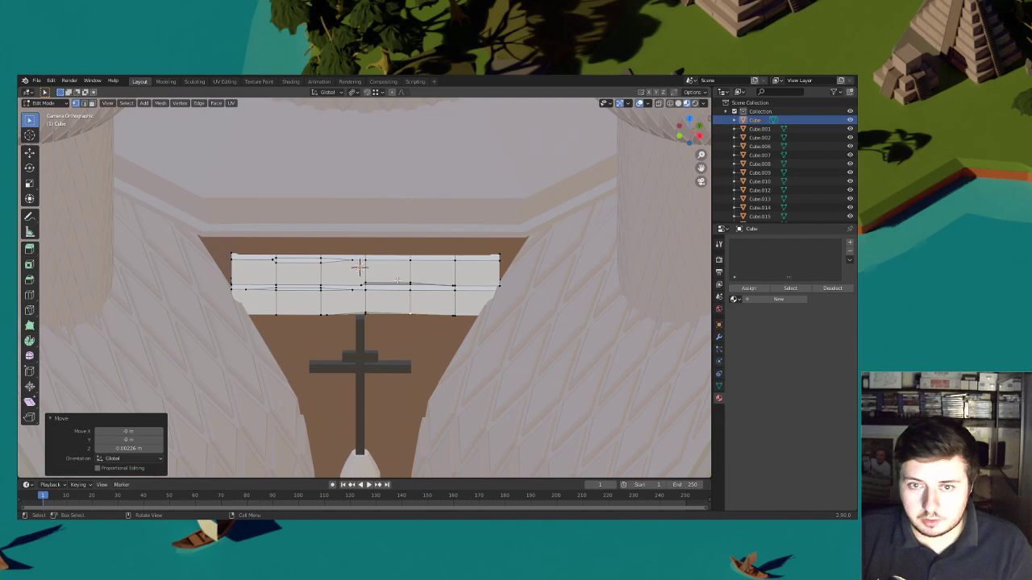
Bevel and slide the two vertices toward the right end of the second plank's upper edge
left_click(415, 293)
left_click(451, 292, "shift")
key("ctrl+b")
left_click(457, 293)
key("shift+v")
left_click(387, 290)
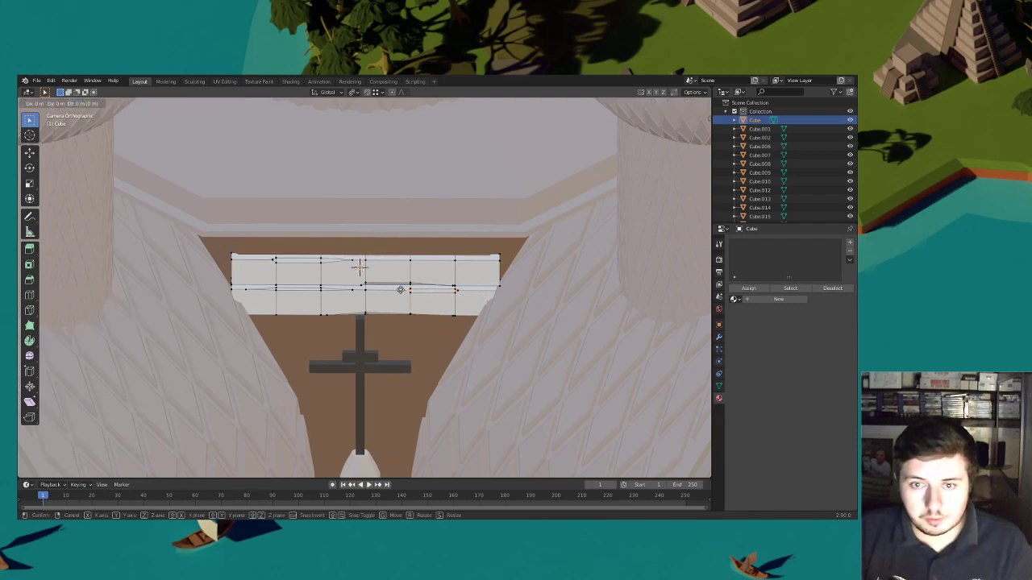
Duplicate the planks straight down by about 0.105 m and repeat the copies until they cover the recess behind the cross
key("l")
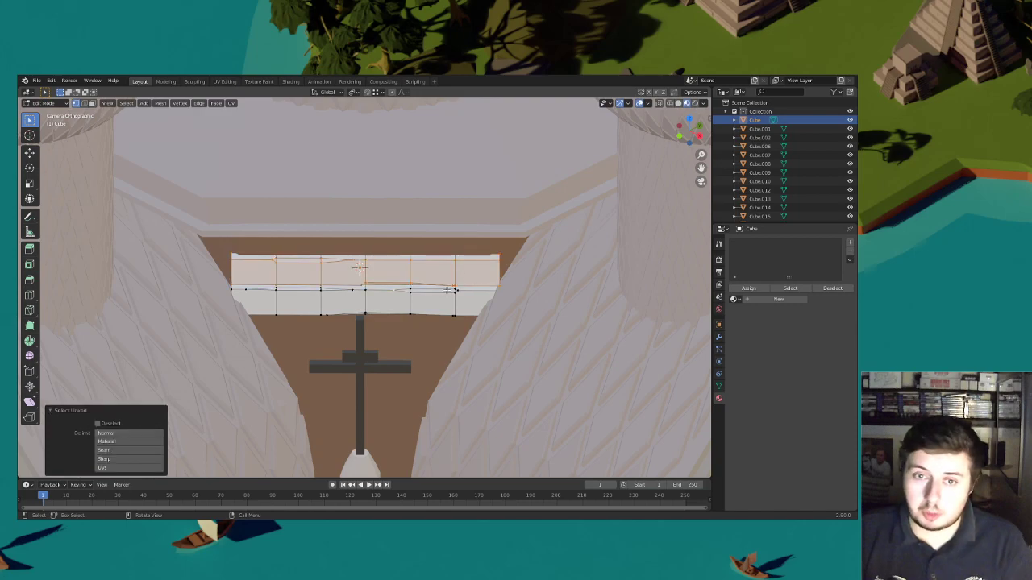
key("e")
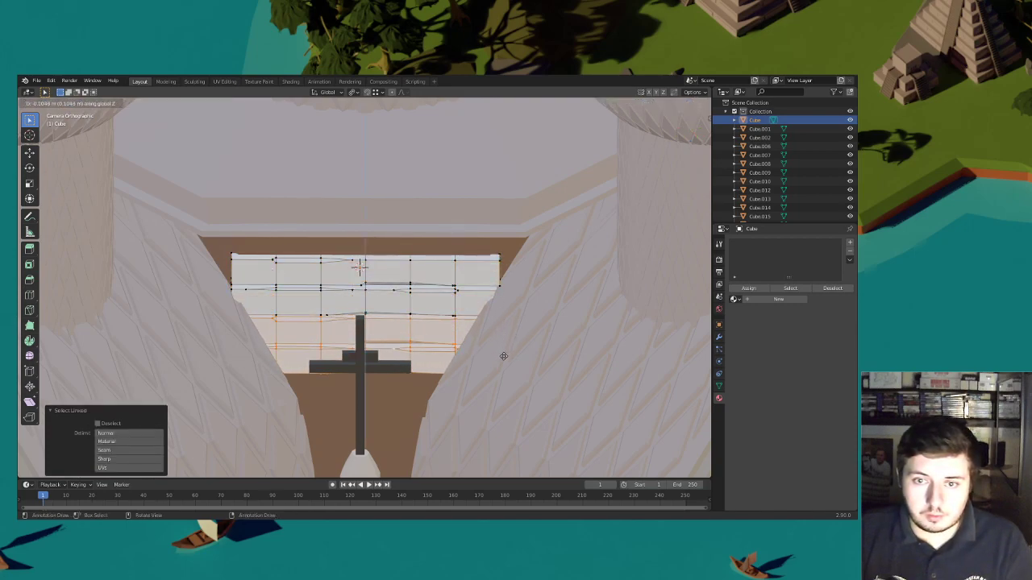
left_click(502, 354)
scroll(484, 318, "down", 3)
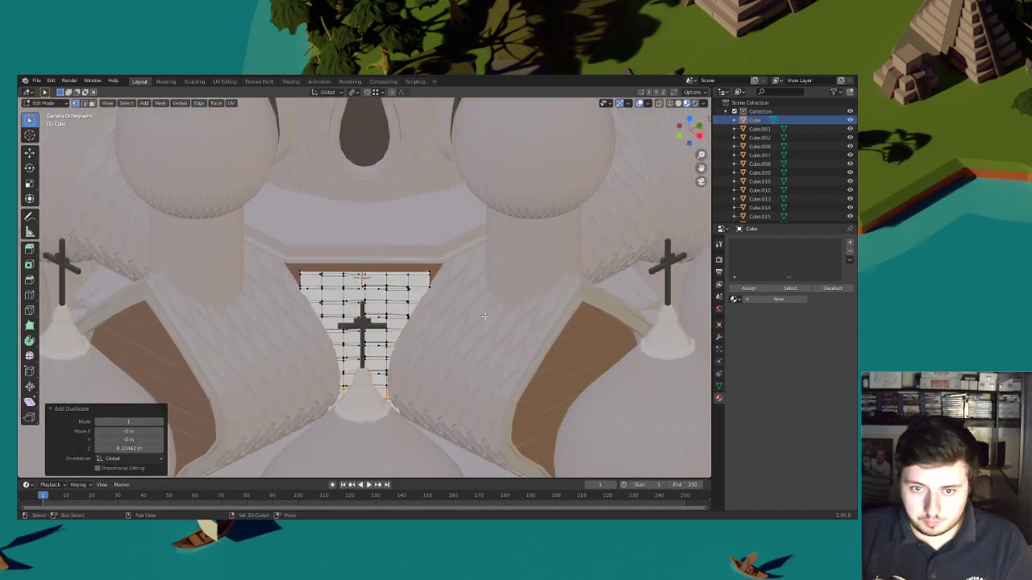
scroll(484, 316, "down", 3)
scroll(447, 318, "up", 3)
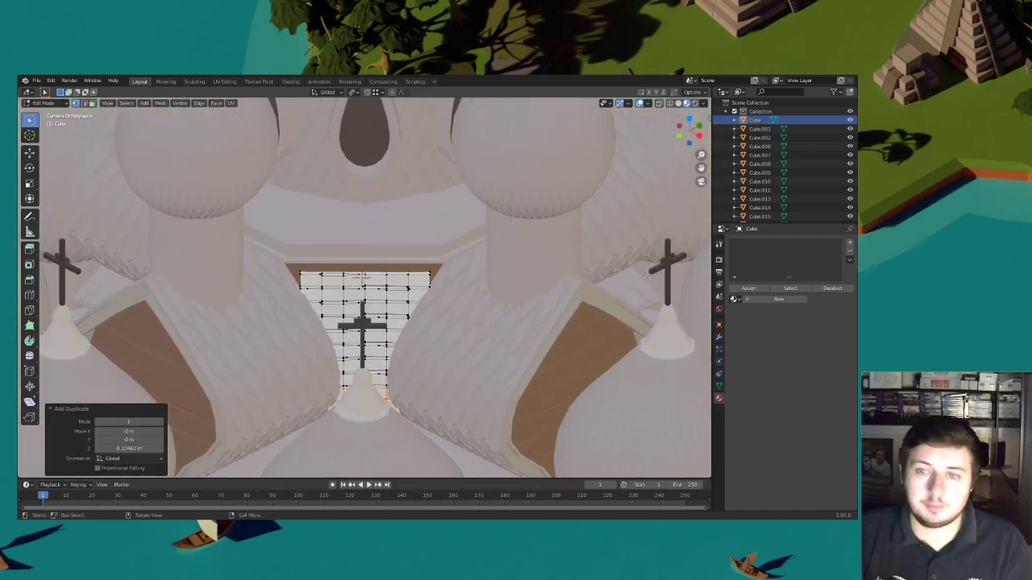
Assign the existing brown Material.017 to the planks and return to Object Mode
left_click(777, 299)
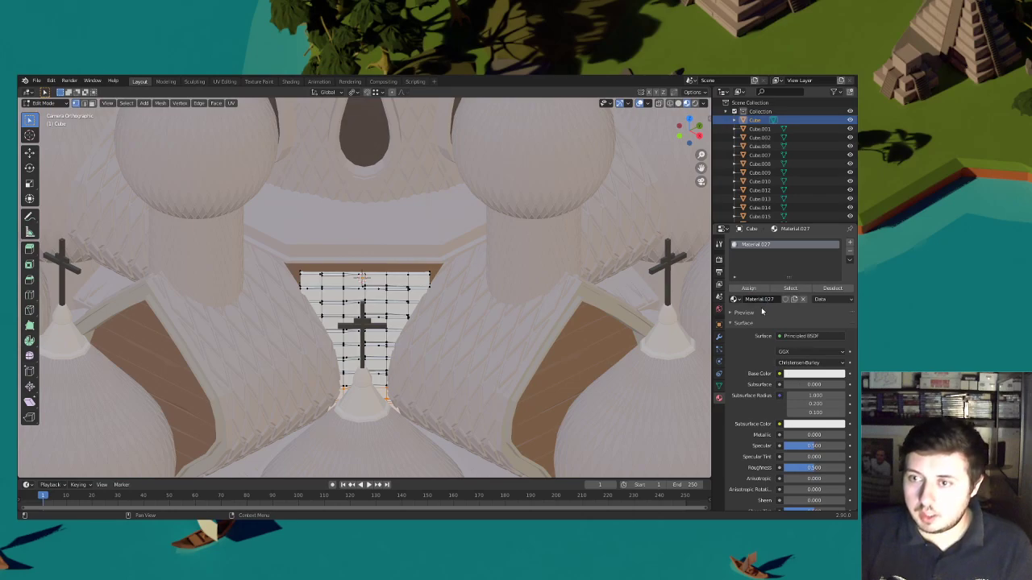
left_click(736, 299)
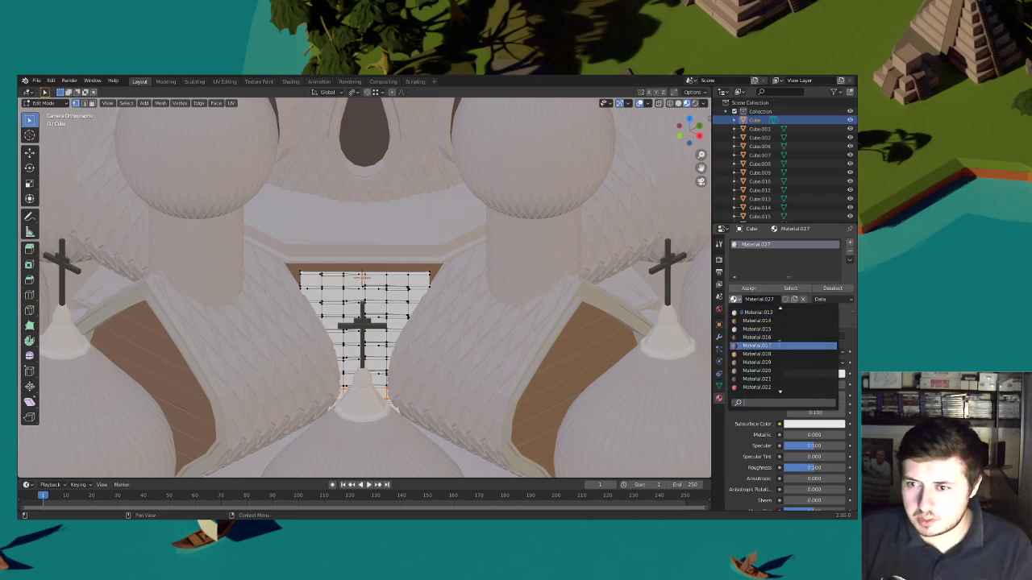
left_click(758, 345)
left_click(42, 103)
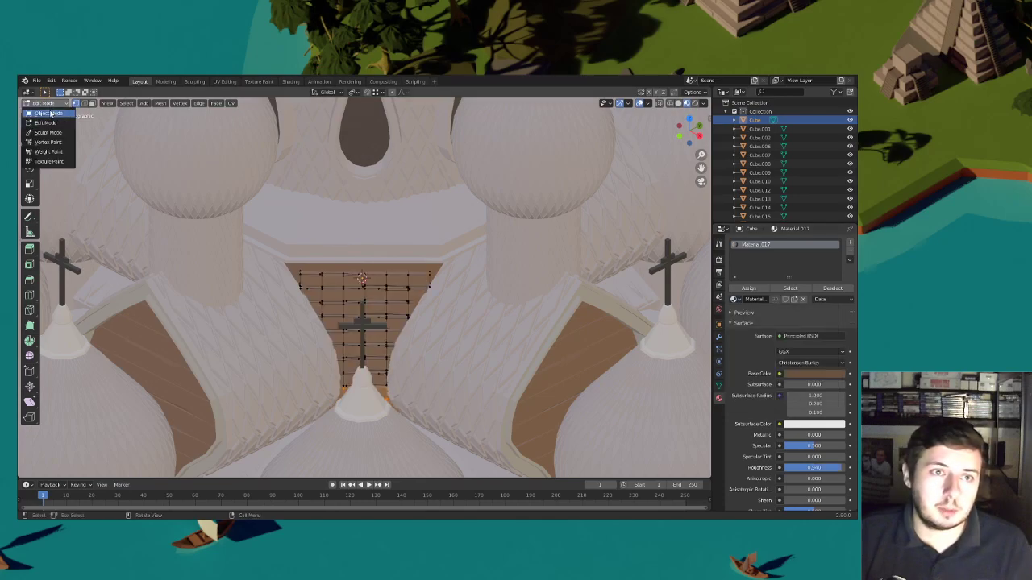
left_click(45, 117)
Move the plank panel horizontally with Z locked, about -0.006 m in X and 0.007 m in Y, toward the recess wall
scroll(441, 282, "down", 5)
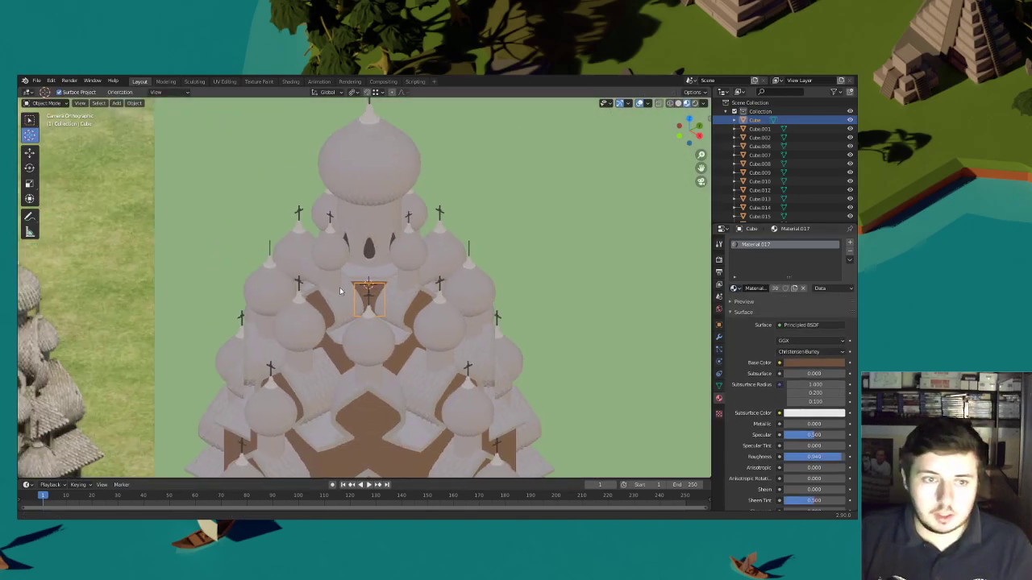
scroll(520, 267, "up", 2)
middle_click_drag(520, 268, 421, 288, "shift")
scroll(492, 270, "up", 8)
scroll(420, 288, "up", 2)
key("g")
key("z")
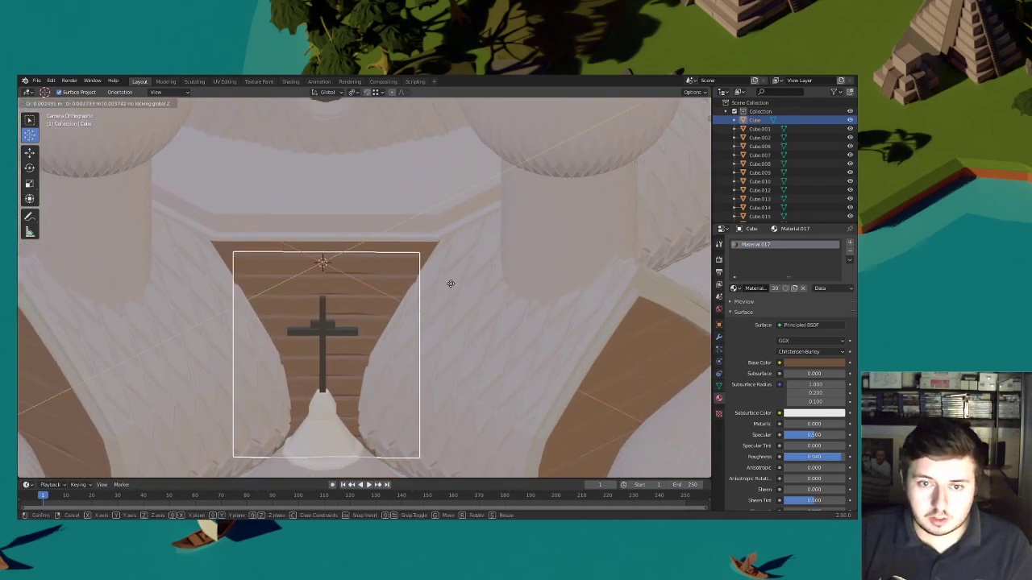
left_click(450, 279)
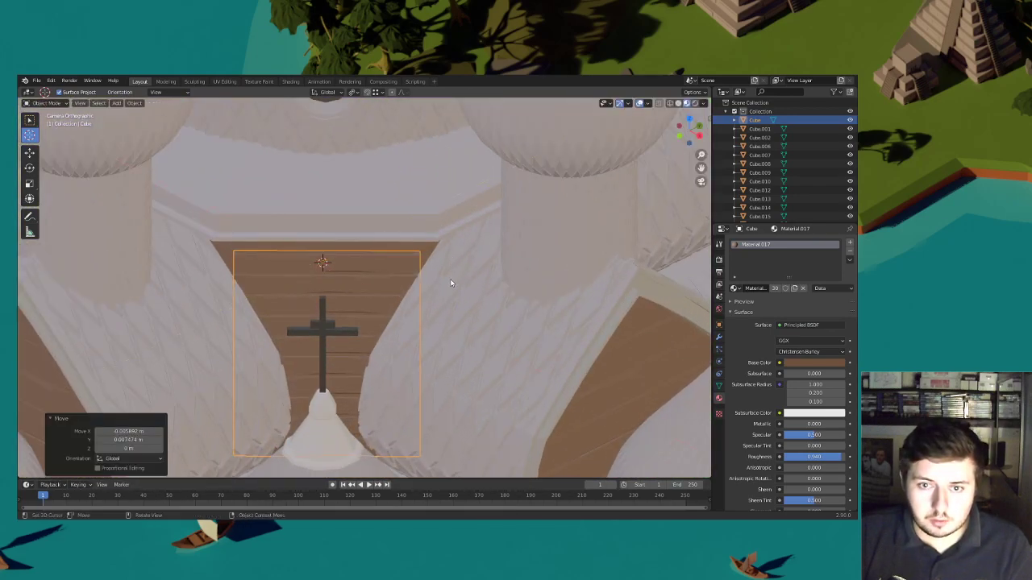
scroll(451, 278, "down", 6)
scroll(365, 309, "up", 1)
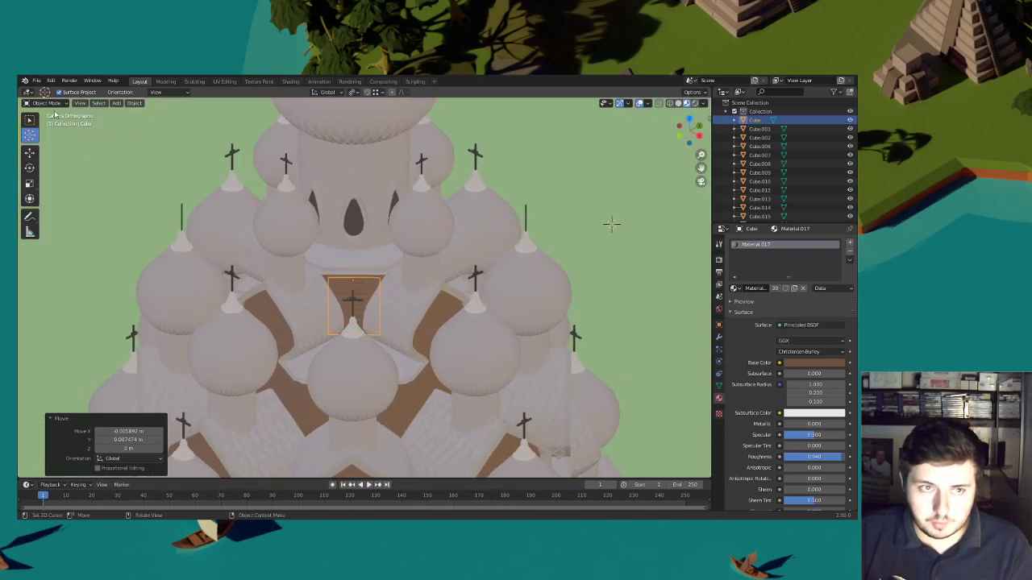
Clear the selection to inspect the planks, then reselect the panel and nudge it horizontally by about -0.0008 m in X
left_click(30, 120)
left_click(547, 200)
scroll(401, 290, "up", 6)
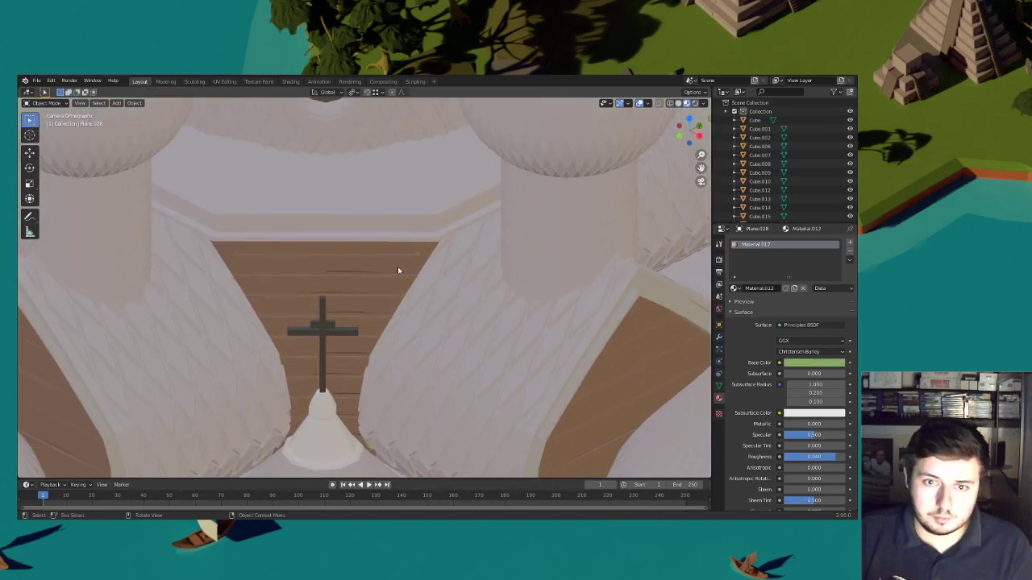
left_click(398, 268)
key("g")
left_click(419, 267)
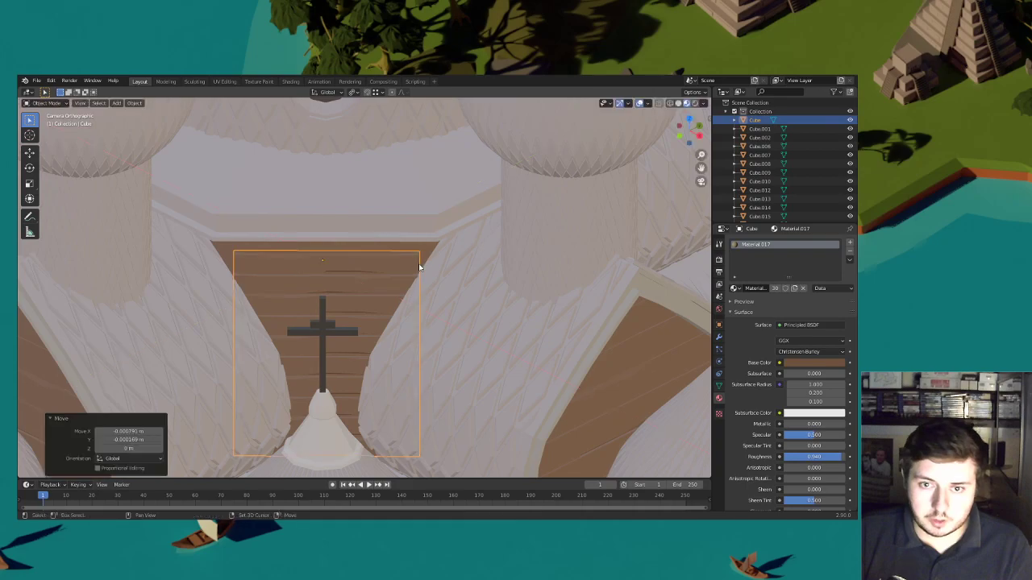
scroll(459, 277, "down", 3)
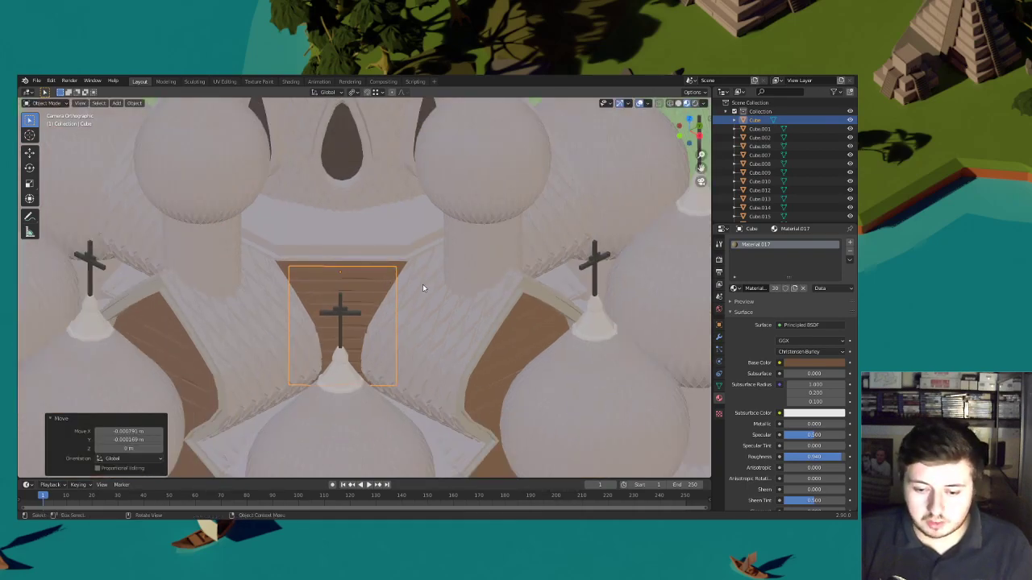
Add an 8-vertex cylinder at the plank panel's upper left corner and scale it uniformly to about 0.065
left_click(29, 135)
left_click(289, 270)
key("shift+a")
mouse_move(289, 271)
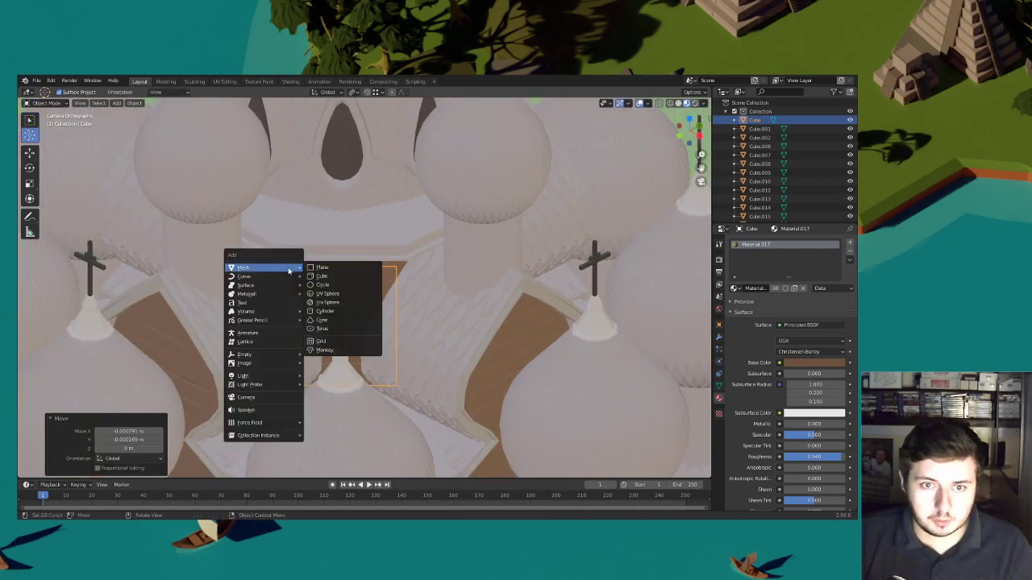
left_click(334, 312)
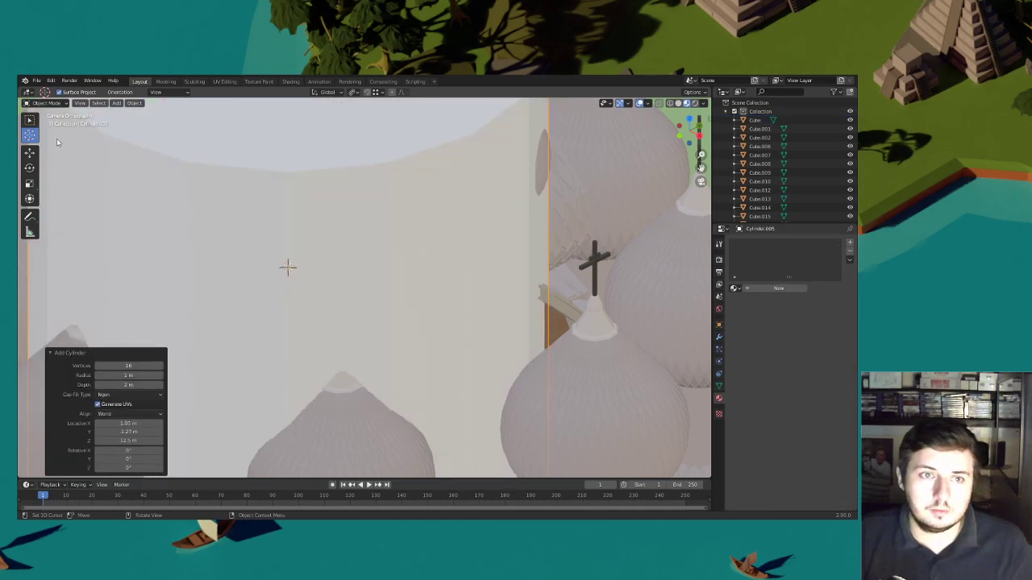
left_click(141, 365)
type("8")
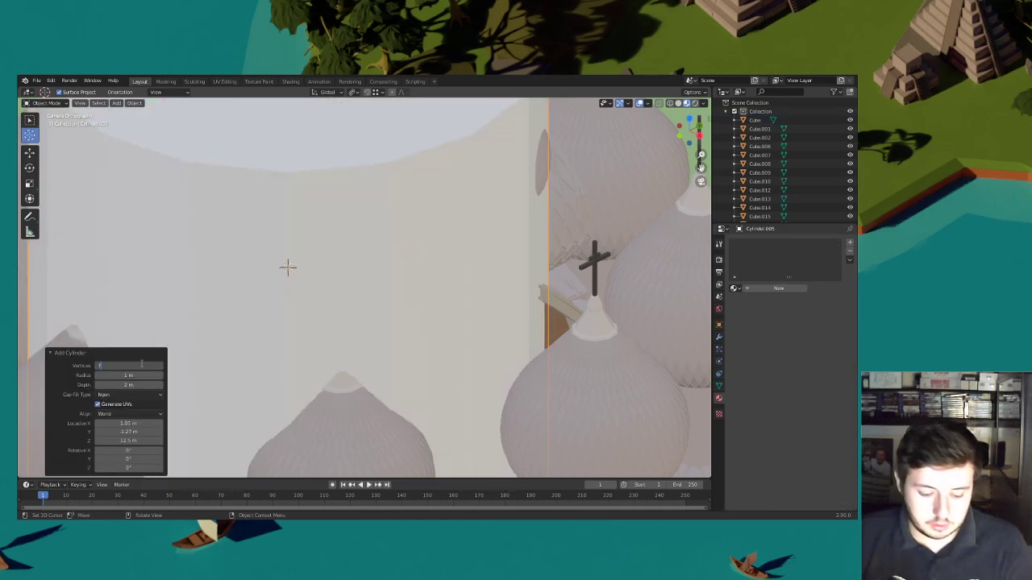
key("Return")
key("s")
left_click(304, 275)
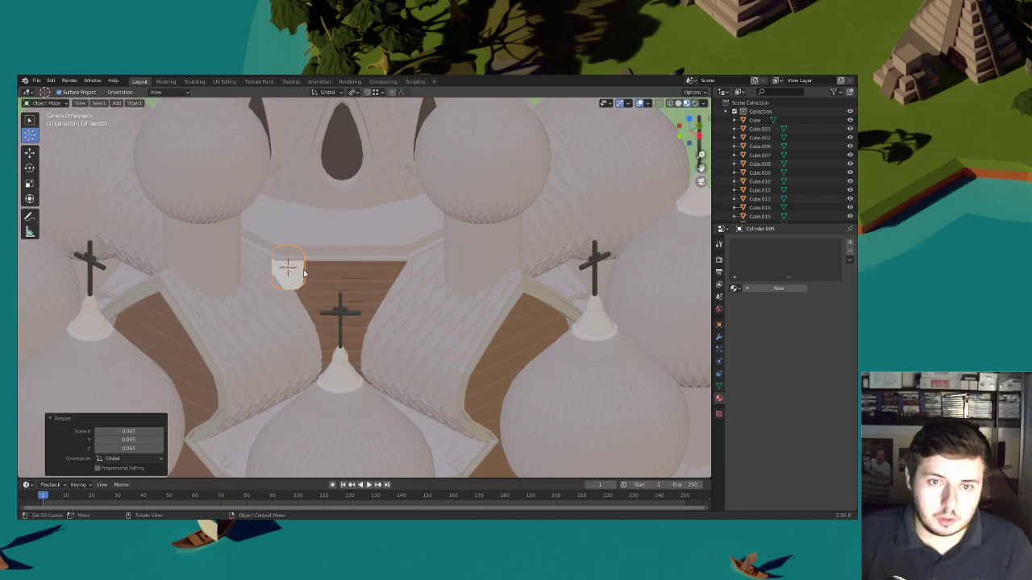
In Edit Mode, shrink the cylinder and move it horizontally with Z locked into the left side of the recess
left_click(46, 104)
left_click(46, 123)
scroll(365, 276, "up", 3)
key("s")
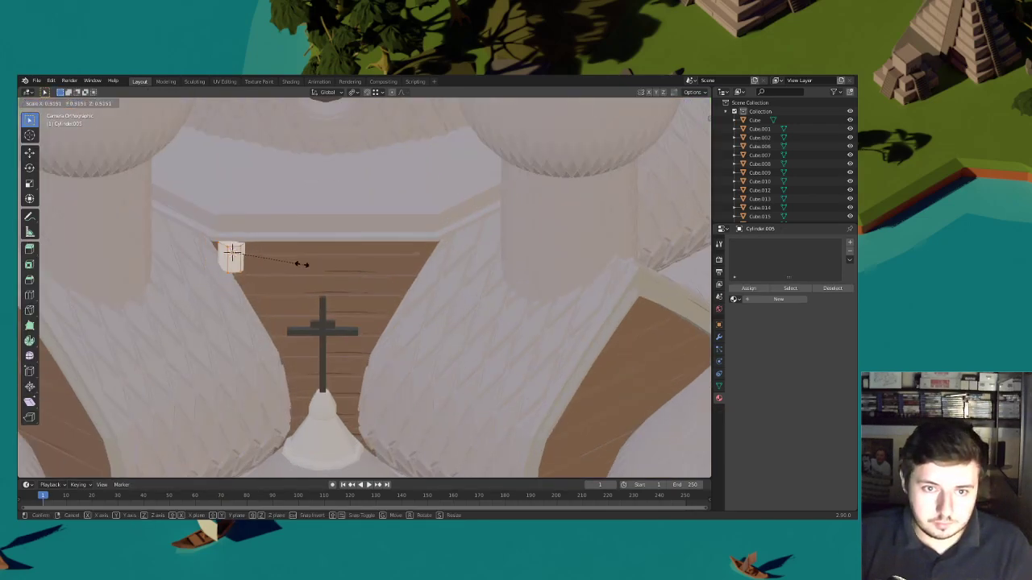
left_click(298, 263)
key("g")
left_click(354, 279)
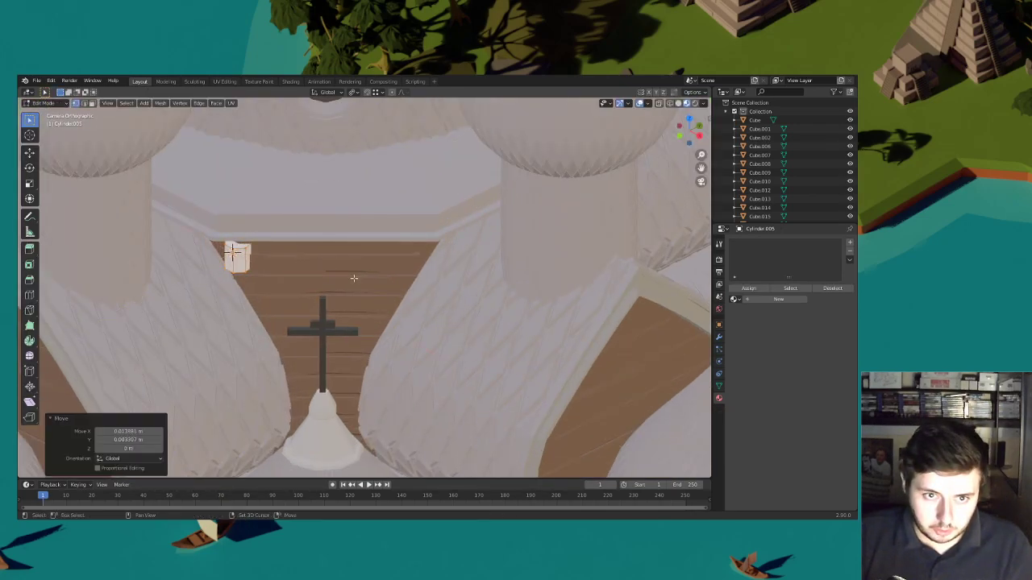
key("g")
key("shift+z")
left_click(317, 258)
Stretch the cylinder along Z and shift it vertically to form a tall post at the recess's left edge
key("s")
key("z")
left_click(402, 256)
key("g")
key("z")
left_click(330, 278)
key("s")
key("z")
left_click(444, 276)
Duplicate the post horizontally to the recess's right edge with Z locked and return to Object Mode
key("shift+d")
key("shift+z")
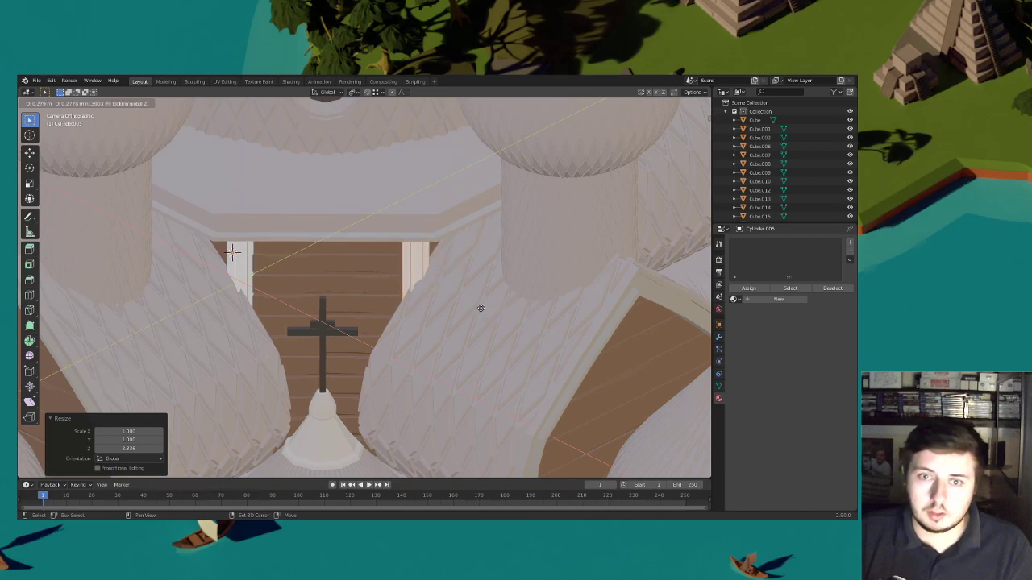
left_click(479, 306)
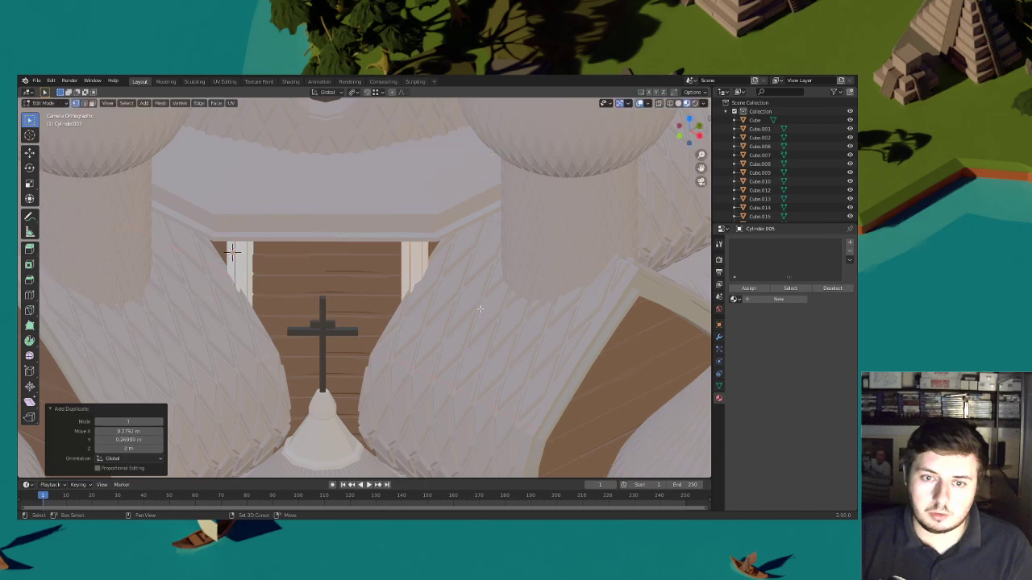
scroll(447, 325, "down", 5)
left_click(54, 104)
left_click(54, 113)
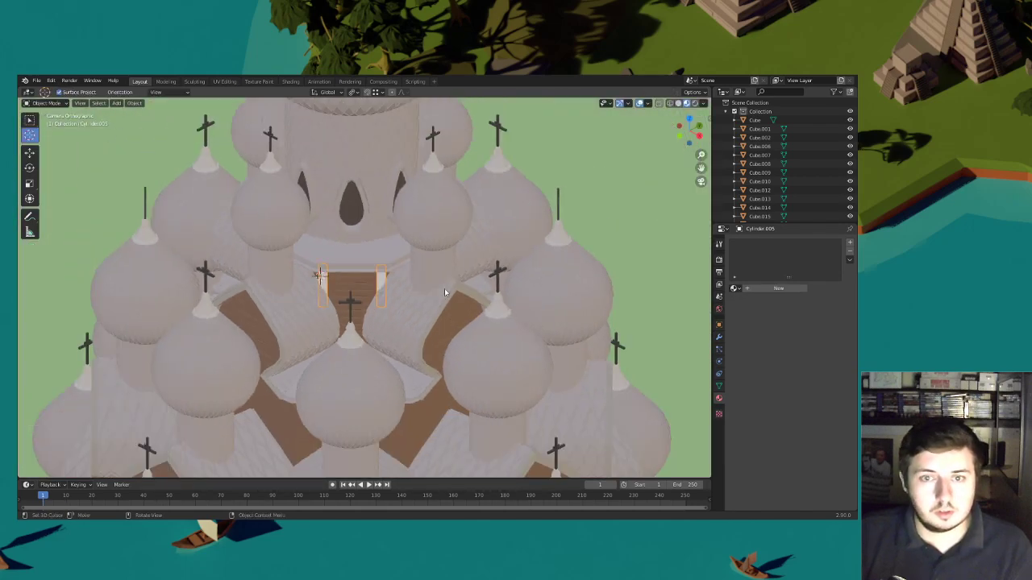
Give the two posts the existing brown Material.017 and clear the selection
left_click(789, 299)
left_click(805, 363)
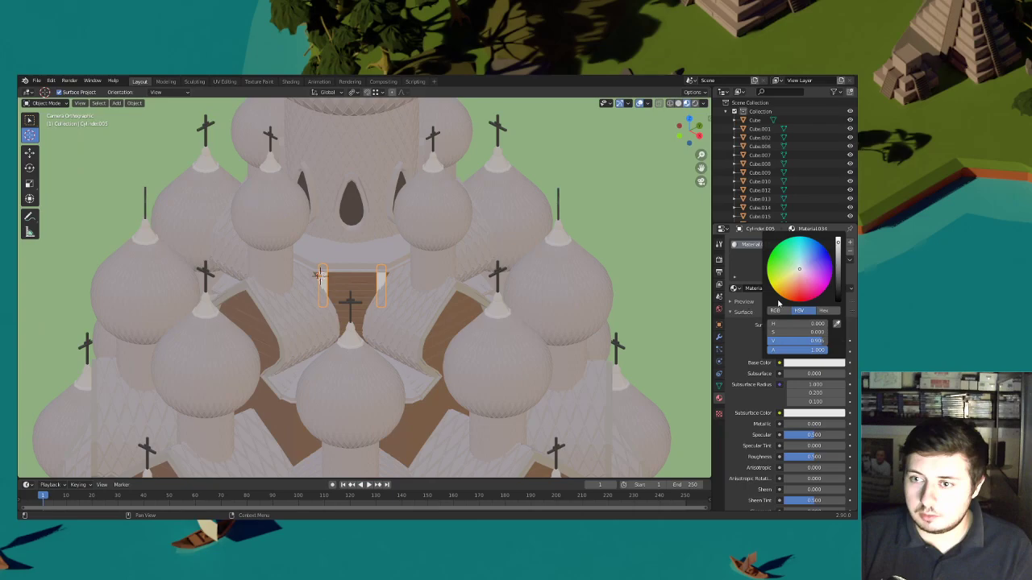
left_click(735, 288)
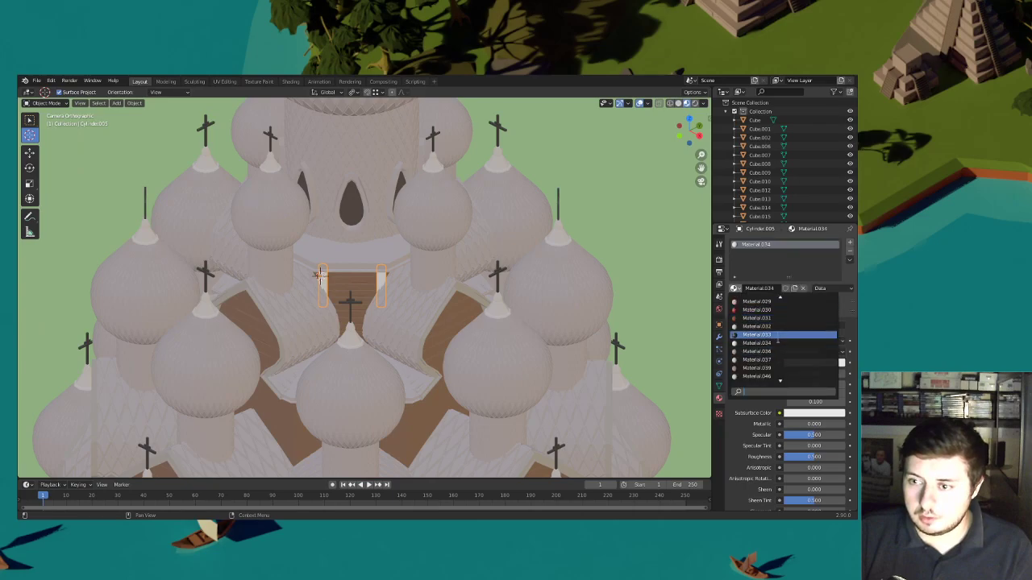
scroll(776, 307, "up", 7)
left_click(776, 304)
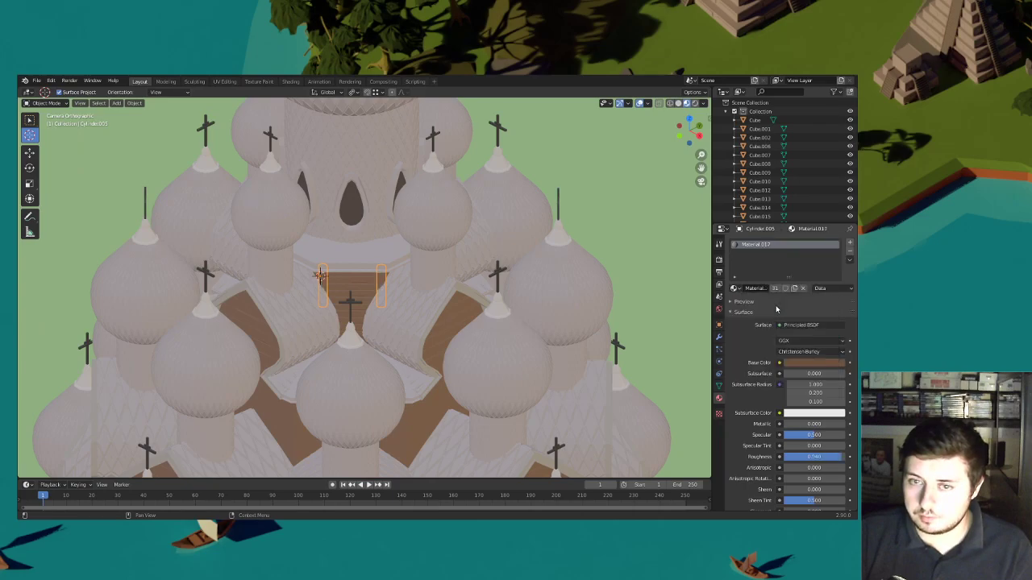
left_click(30, 121)
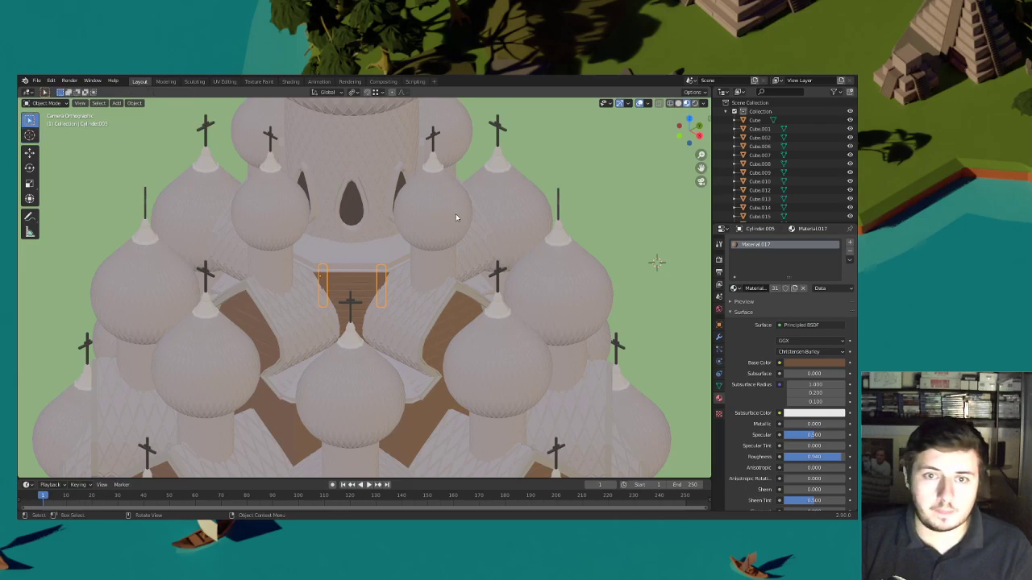
left_click(603, 227)
Save the Blender file
scroll(556, 259, "down", 2)
middle_click_drag(553, 262, 550, 206, "shift")
left_click(37, 81)
left_click(50, 138)
Compare the wooden walls in the reference image with the model's plain brown walls
scroll(372, 304, "down", 2)
middle_click_drag(373, 305, 401, 286, "shift")
scroll(323, 302, "down", 1)
middle_click_drag(287, 307, 483, 263, "shift")
middle_click_drag(235, 309, 282, 308, "shift")
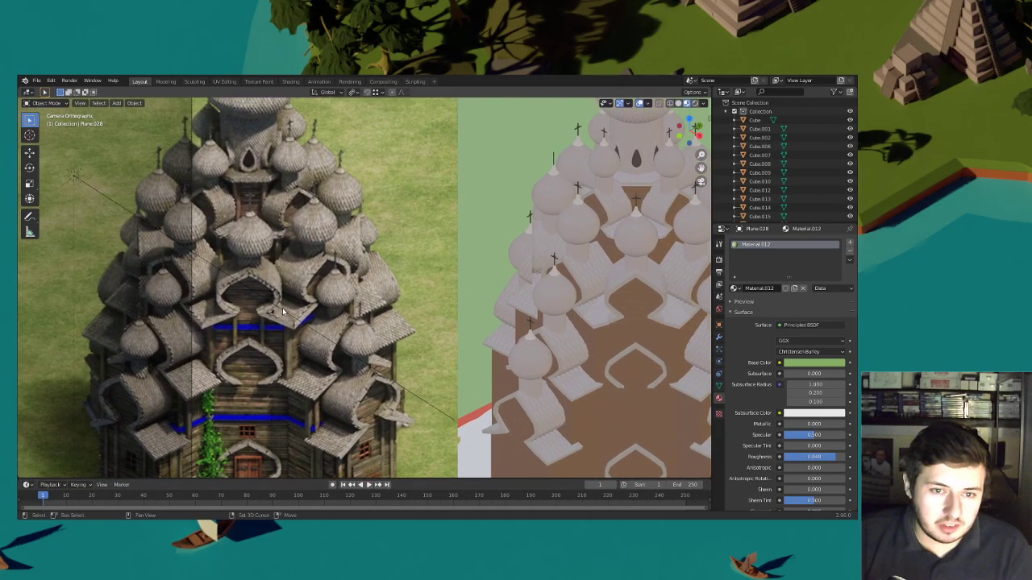
scroll(282, 310, "up", 2)
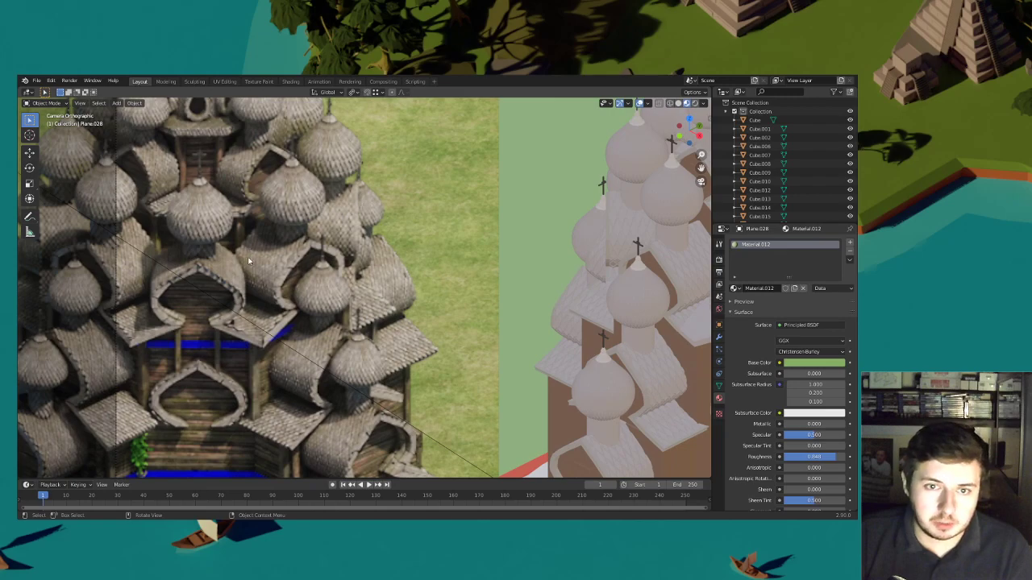
scroll(276, 346, "down", 2)
scroll(334, 305, "up", 1)
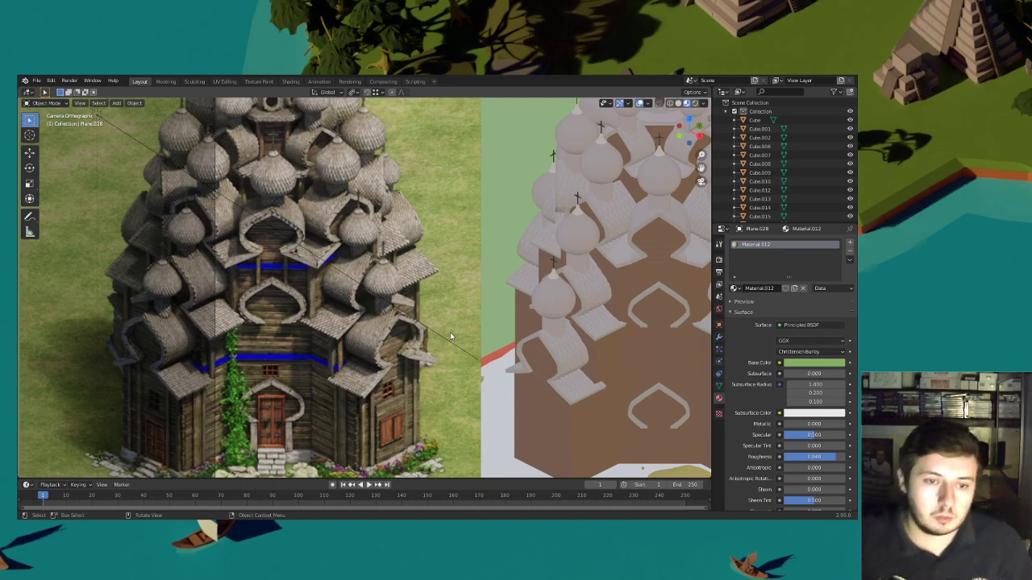
scroll(431, 352, "down", 3)
middle_click_drag(546, 313, 424, 319, "shift")
scroll(425, 319, "up", 4)
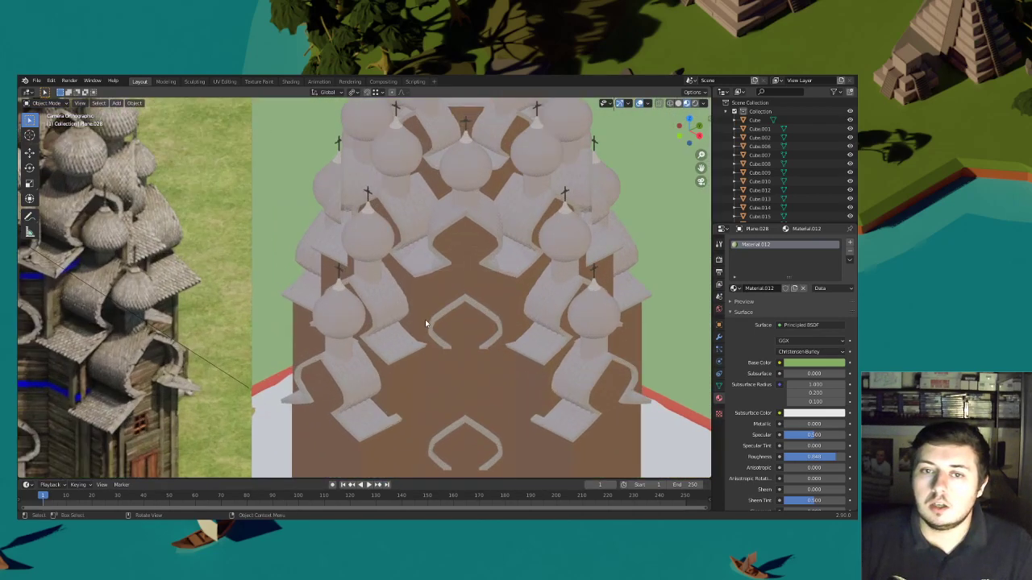
scroll(457, 322, "down", 1)
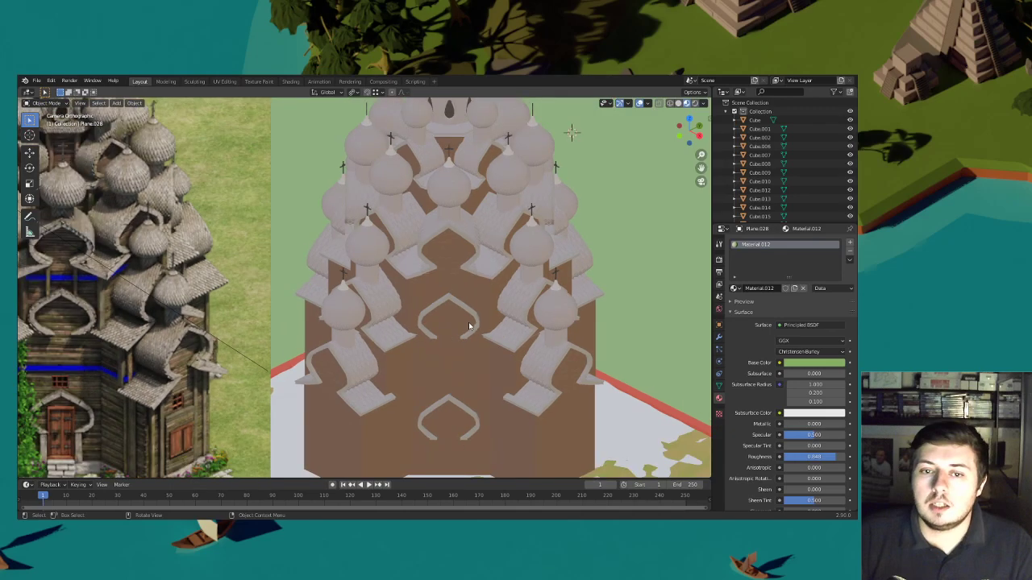
middle_click_drag(547, 313, 443, 296, "shift")
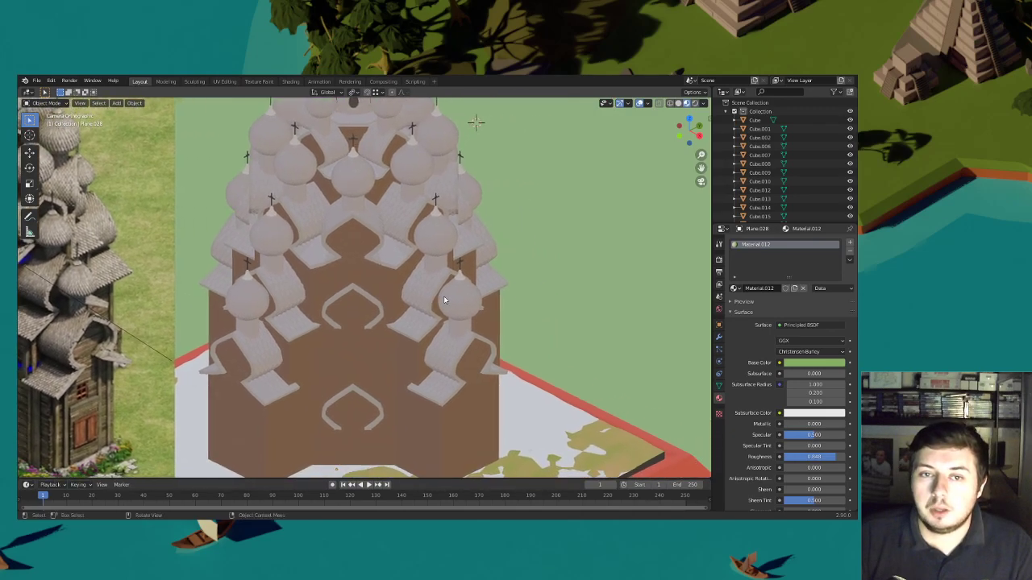
Duplicate the plank panel in the upper recess and place the copy one tier lower with Z locked
middle_click_drag(428, 238, 430, 288, "shift")
scroll(430, 288, "up", 4)
left_click(363, 291)
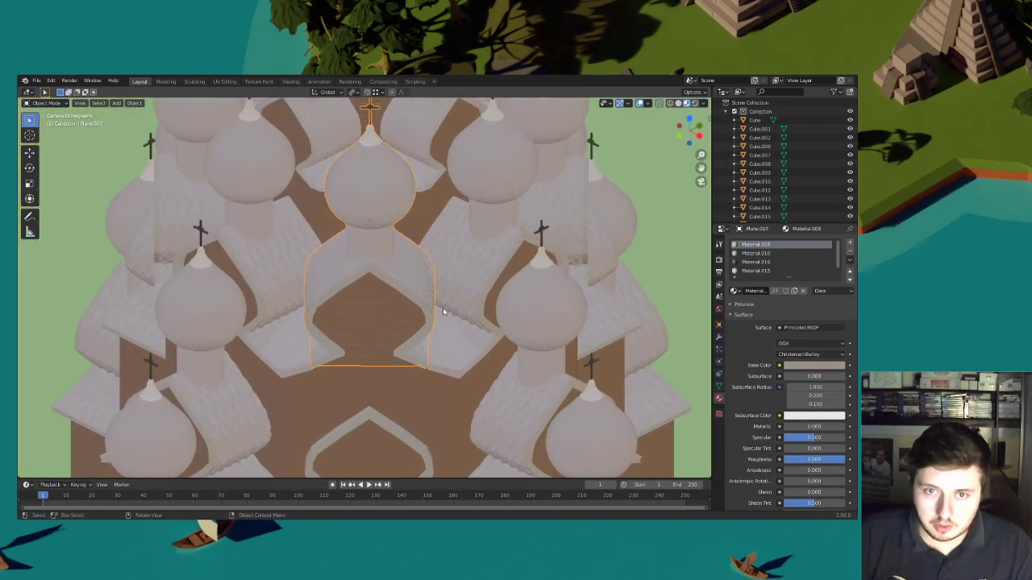
middle_click_drag(371, 158, 382, 232, "shift")
left_click(374, 170)
scroll(458, 191, "up", 1)
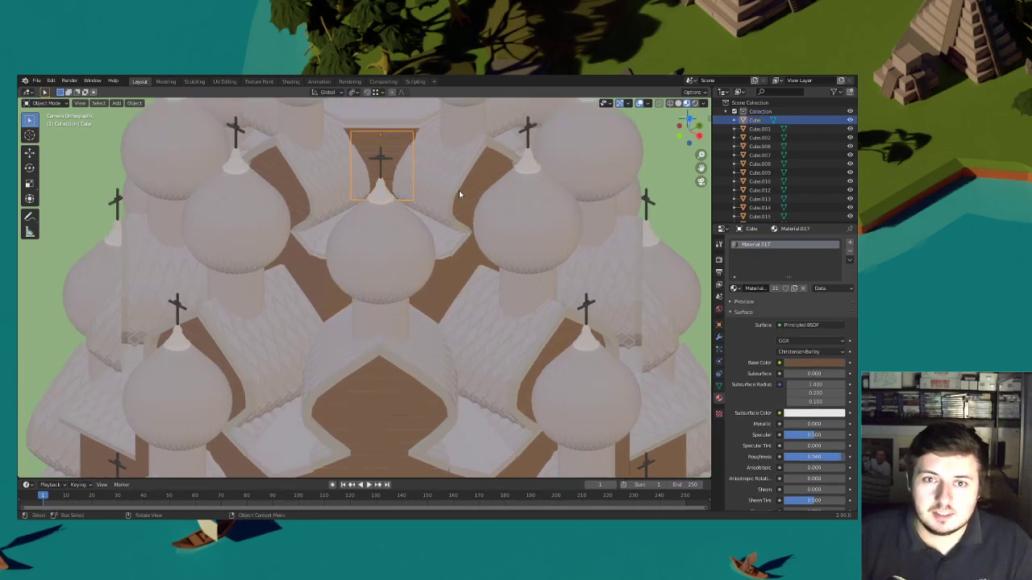
key("shift+d")
key("shift+z")
left_click(455, 259)
key("s")
key("x")
key("x")
key("y")
key("Escape")
Rotate the copied panel -45° about Z, widen it along X, and rotate it back by 45°
type("rz-45")
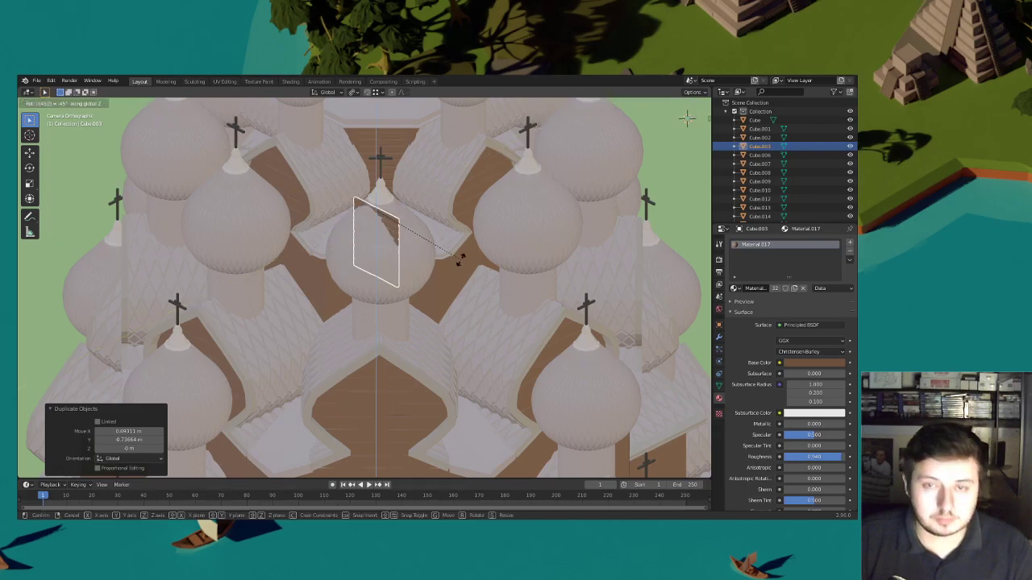
key("Return")
key("s")
key("x")
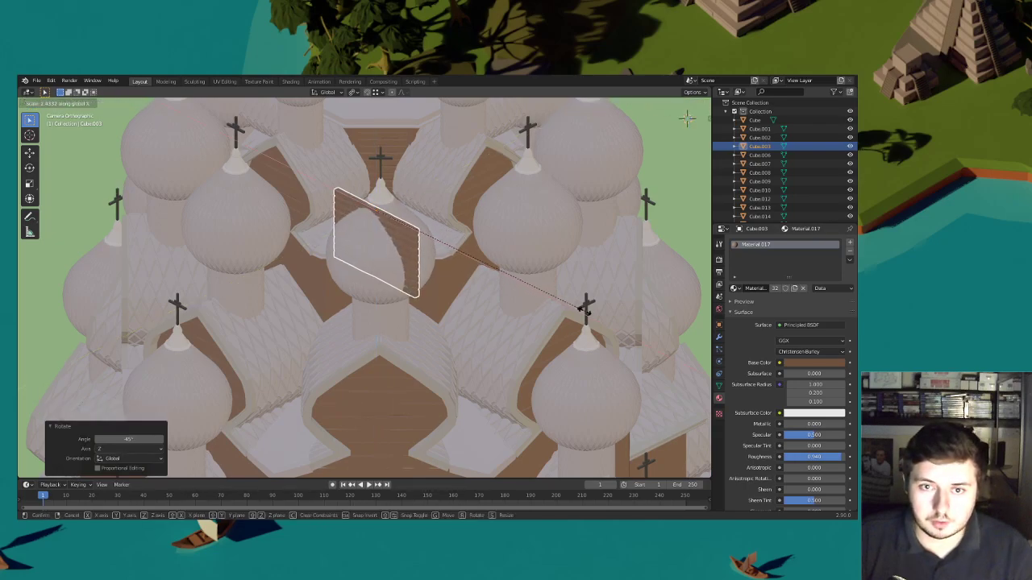
left_click(616, 325)
type("sy45")
key("Return")
Lower the widened panel along Z behind the central front dome and switch the viewport to solid shading
key("g")
key("z")
left_click(494, 309)
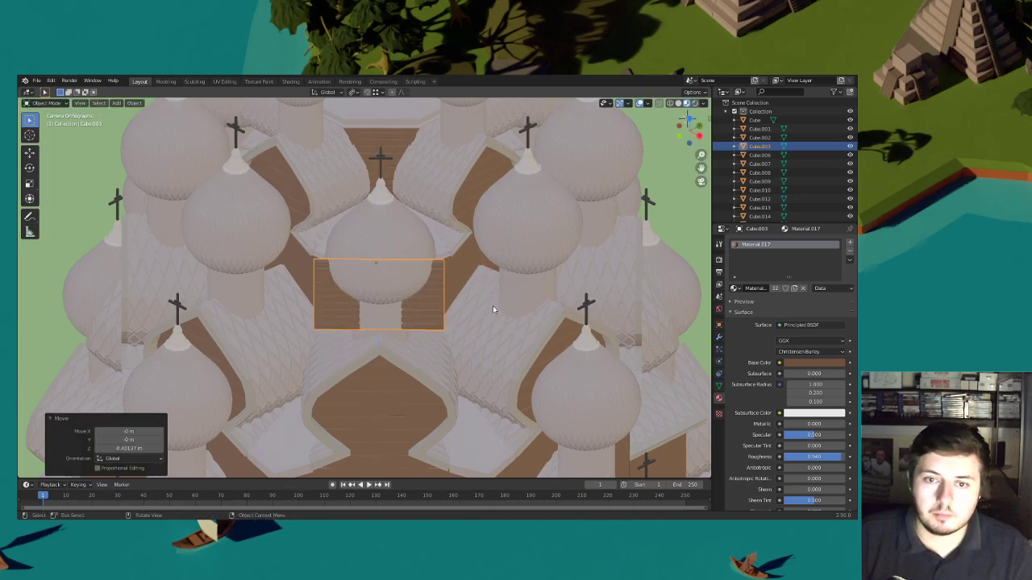
left_click(680, 104)
Align the panel with the wall behind the central front dome, adjusting its height and its horizontal position with Z locked
scroll(532, 202, "up", 3)
key("g")
key("shift+z")
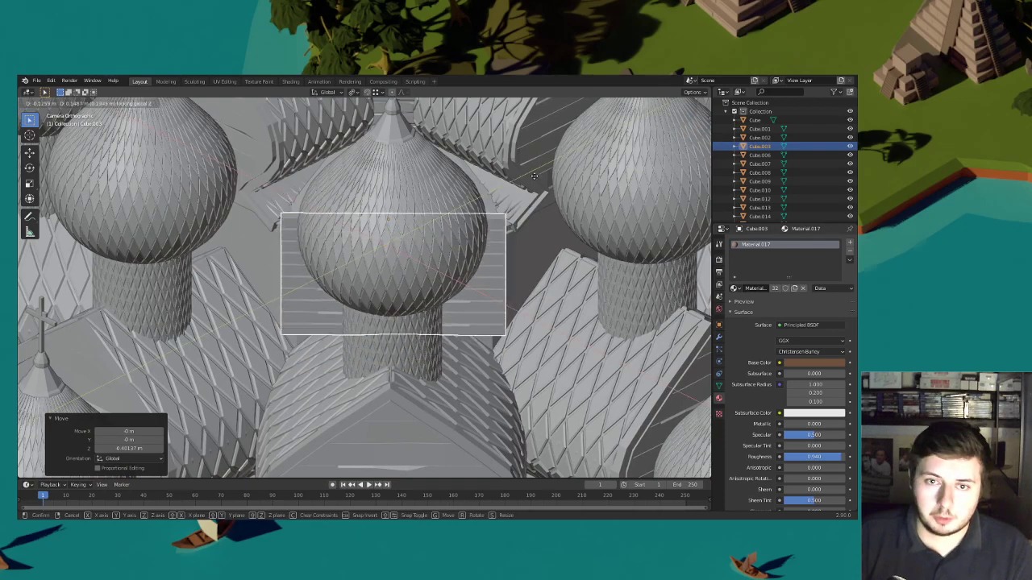
left_click(538, 137)
key("g")
key("z")
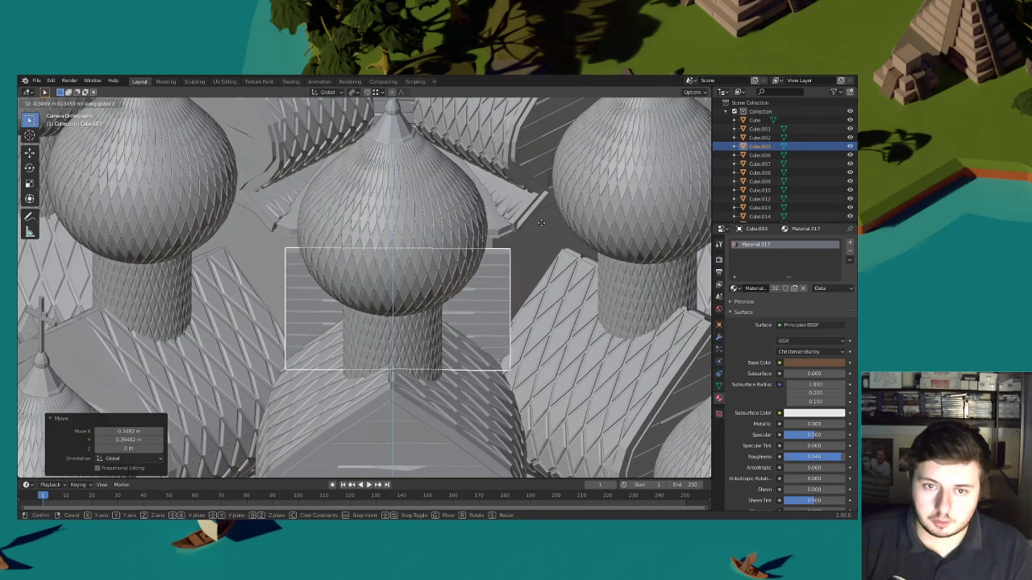
left_click(541, 219)
key("g")
key("shift+z")
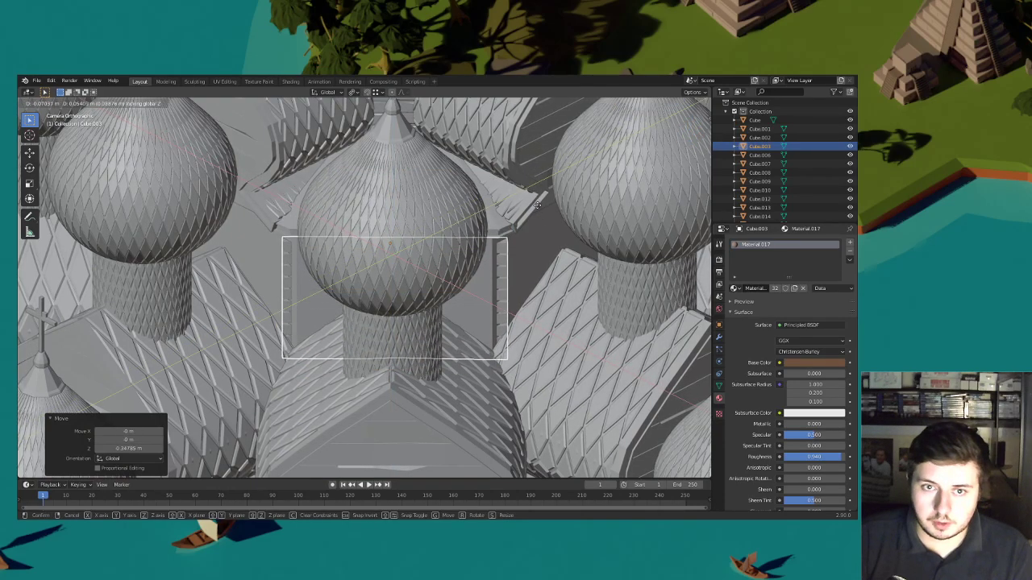
left_click(605, 237)
Scale the panel down slightly, stretch it a little along Z, and raise it to fit the wall
key("s")
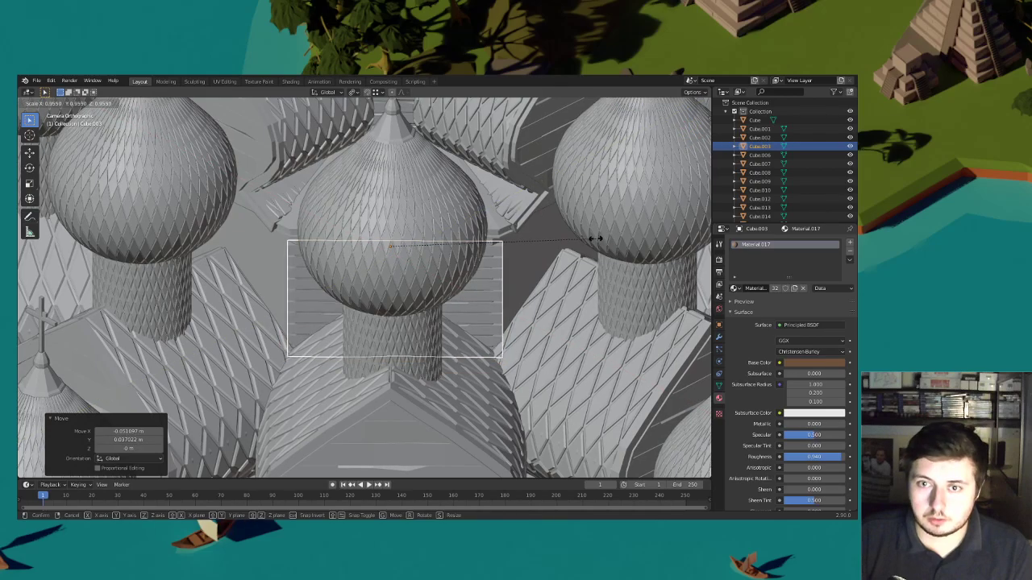
left_click(582, 240)
key("s")
key("z")
left_click(583, 234)
key("g")
key("z")
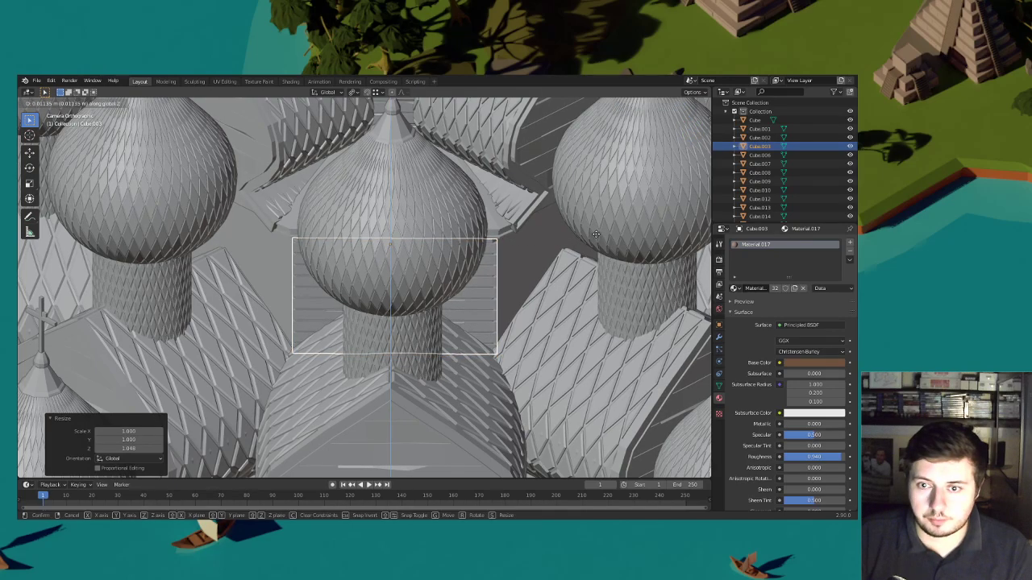
left_click(595, 234)
Duplicate a post of the upper recess in Edit Mode with Z locked and lower the copy towards the new panel
scroll(505, 230, "down", 3)
middle_click_drag(487, 238, 472, 285, "shift")
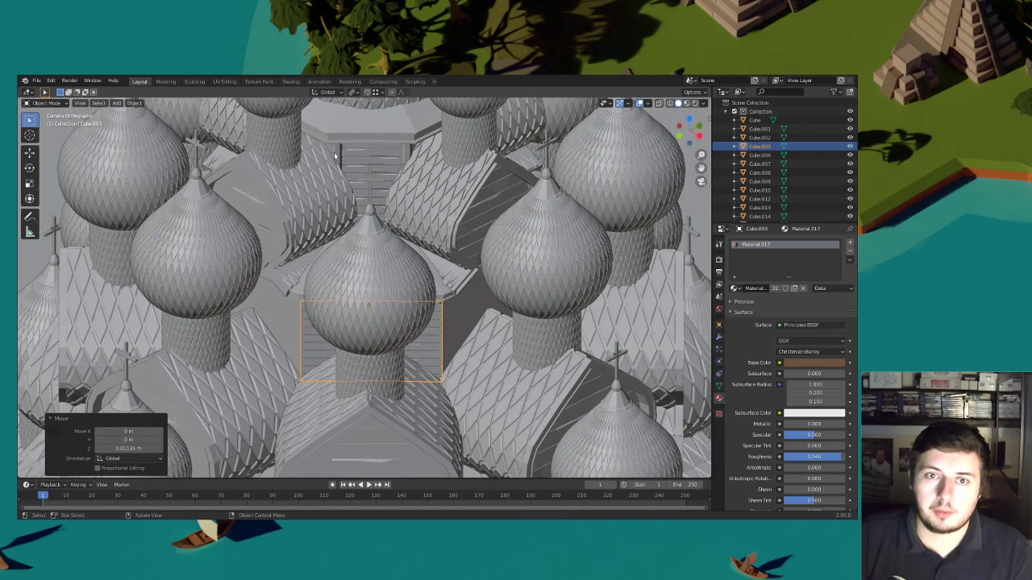
left_click(334, 156)
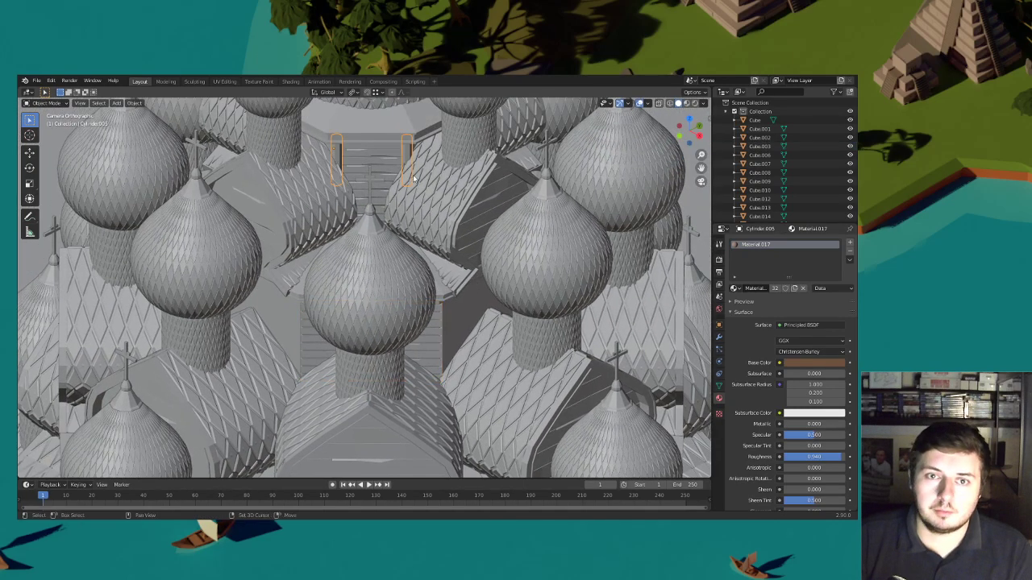
left_click(45, 102)
left_click(47, 120)
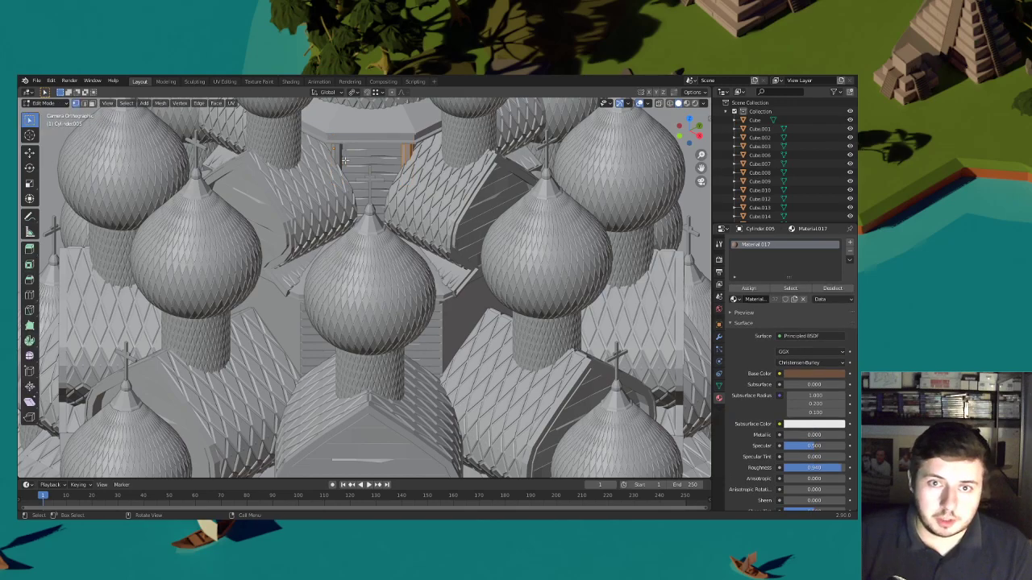
key("shift+d")
key("shift+z")
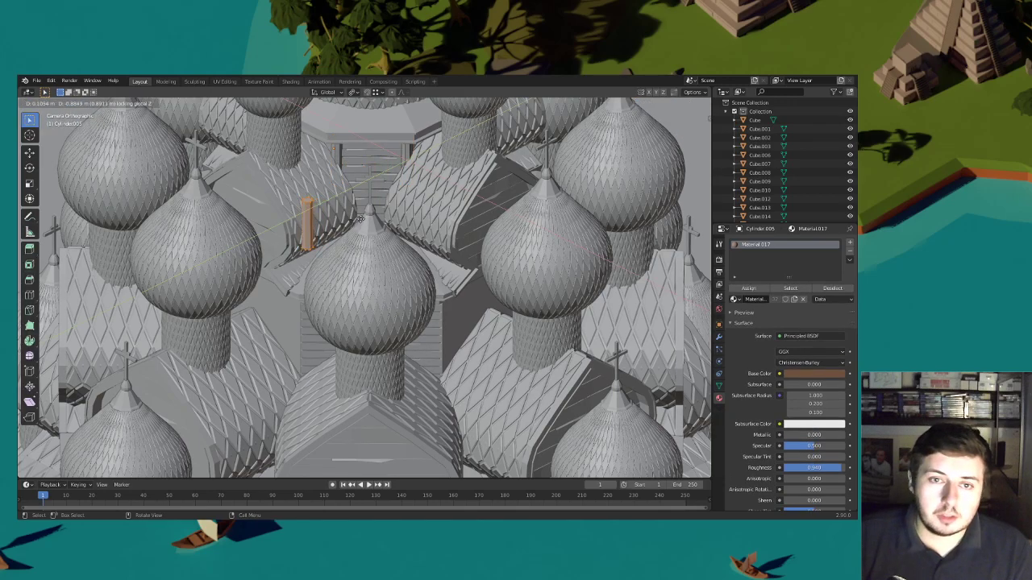
left_click(361, 220)
key("g")
key("z")
left_click(366, 311)
Position the copied post against the new panel's left edge, adjusting it horizontally with Z locked and vertically along Z
middle_click_drag(367, 311, 419, 272, "shift")
scroll(420, 273, "up", 3)
key("g")
key("shift+z")
left_click(408, 231)
key("g")
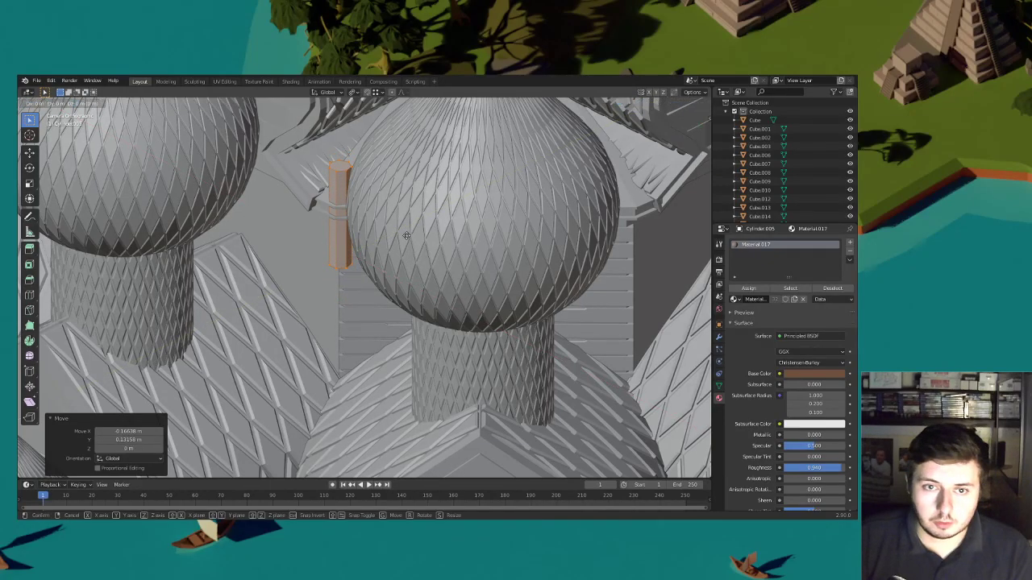
key("z")
left_click(401, 370)
key("g")
key("shift+z")
left_click(401, 357)
Stretch the left post along Z to span the height of the plank panel
key("s")
key("z")
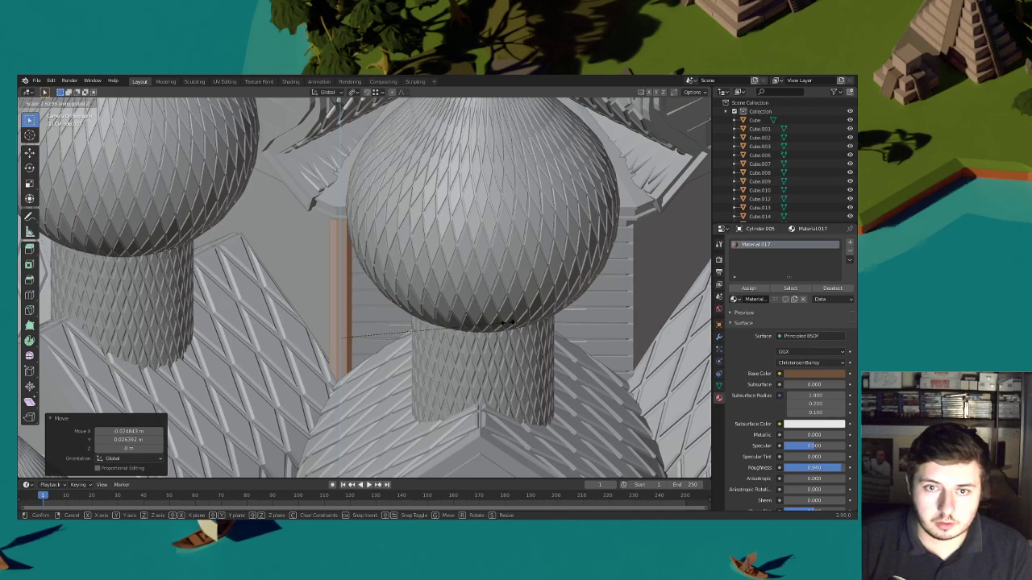
left_click(506, 322)
Duplicate the stretched post to the panel's right edge with Z locked and nudge it into place
scroll(506, 321, "down", 3)
middle_click_drag(591, 315, 523, 313, "shift")
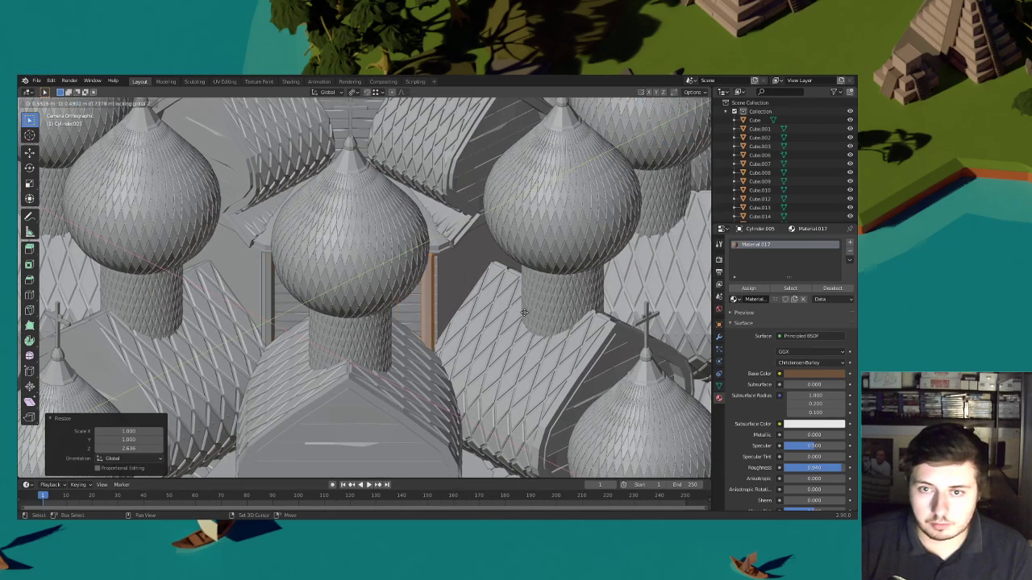
left_click(604, 284)
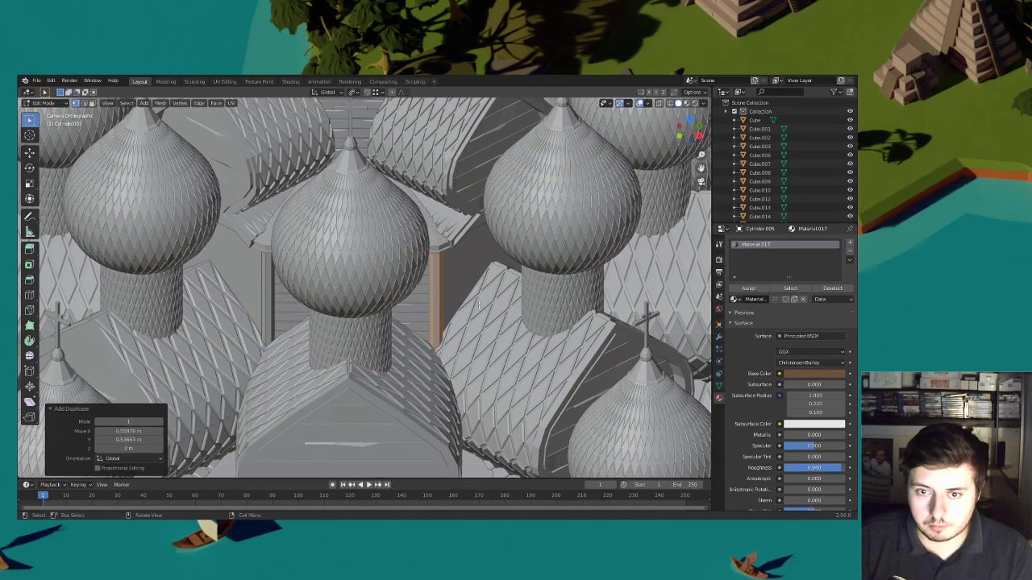
key("shift+d")
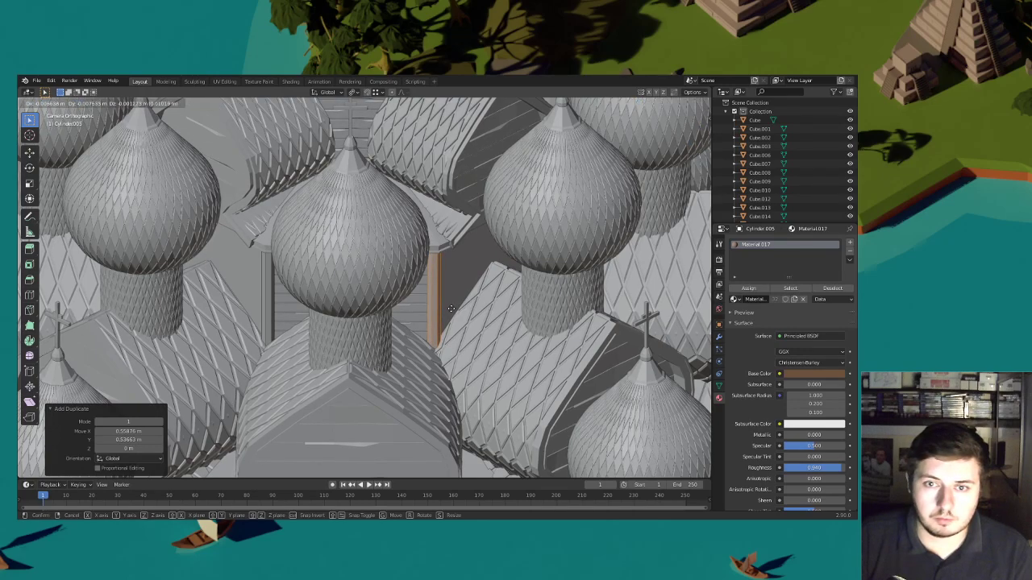
left_click(454, 309)
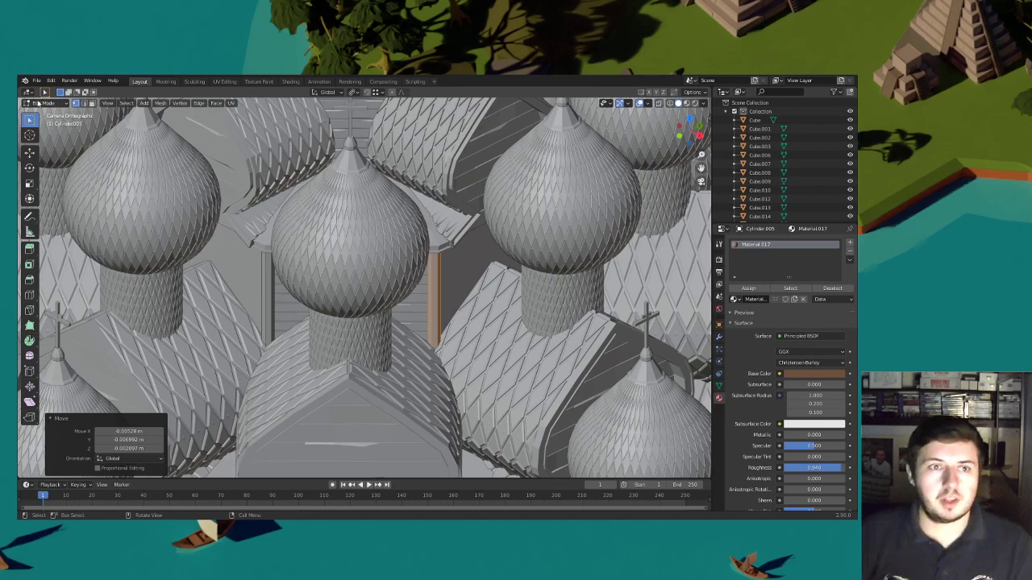
Separate the two new posts from the upper ones into their own object and return to Object Mode
key("l")
key("p")
left_click(267, 264)
key("Tab")
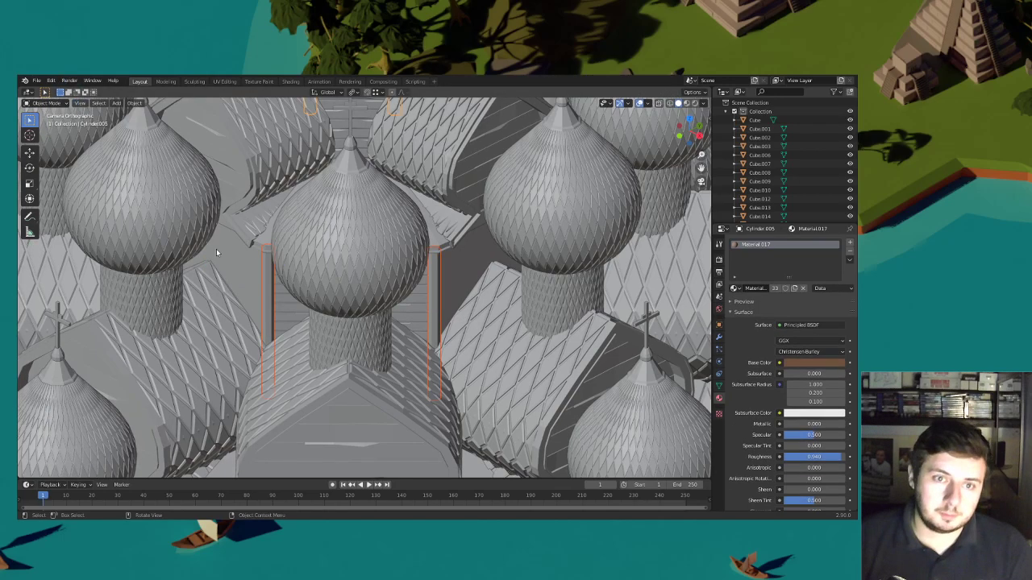
Duplicate the lower plank panel together with its two posts and try to rotate the copies about Z
left_click(283, 304, "shift")
scroll(300, 302, "down", 5)
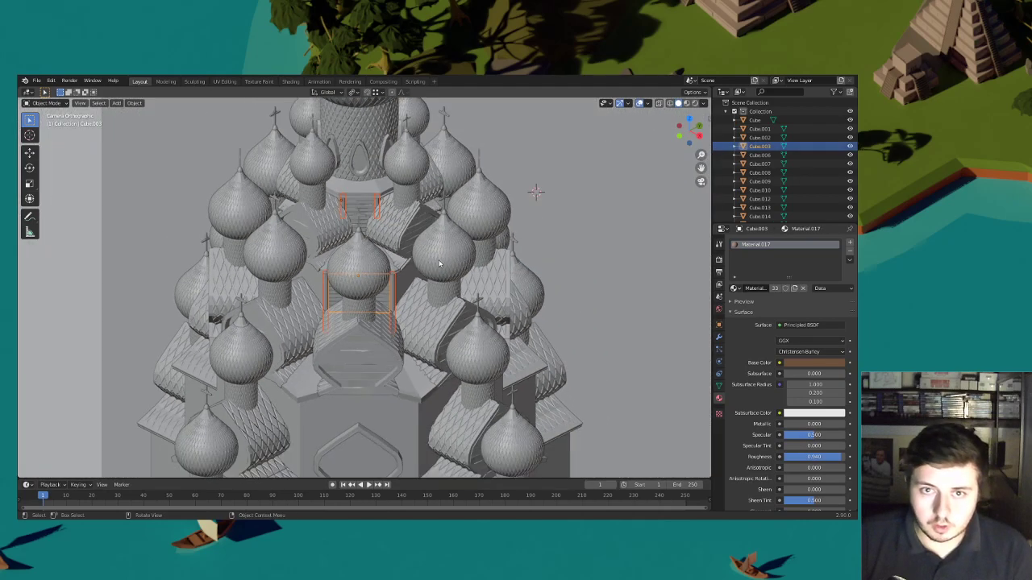
scroll(348, 269, "up", 2)
scroll(350, 271, "up", 2)
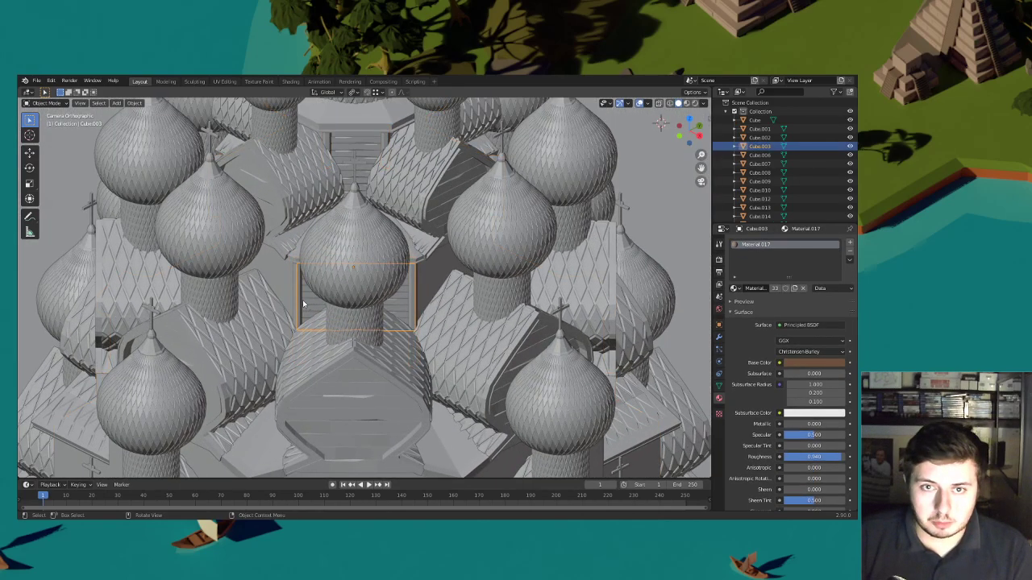
left_click(301, 297, "shift")
scroll(509, 260, "down", 3)
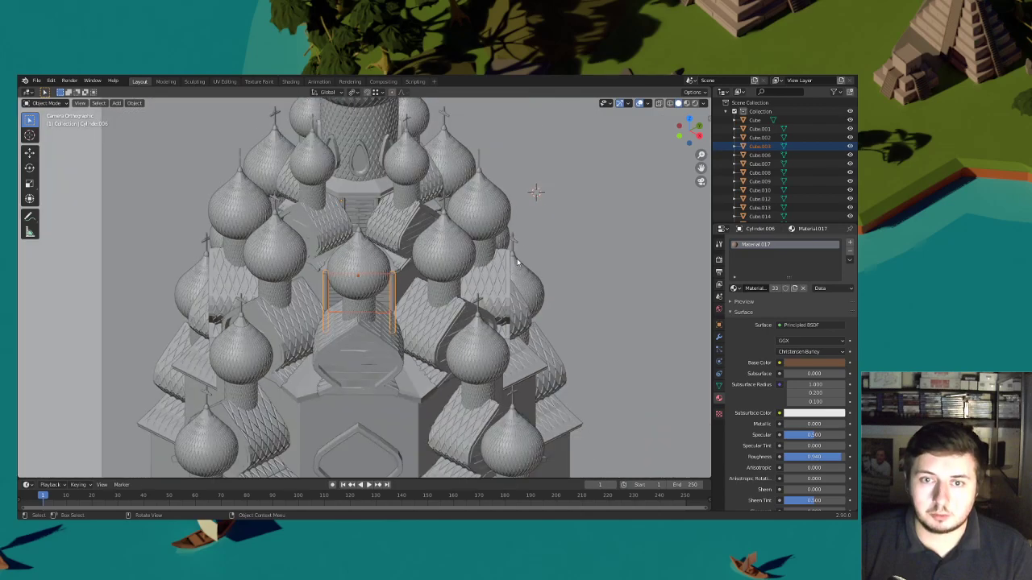
key("shift+d")
key("z")
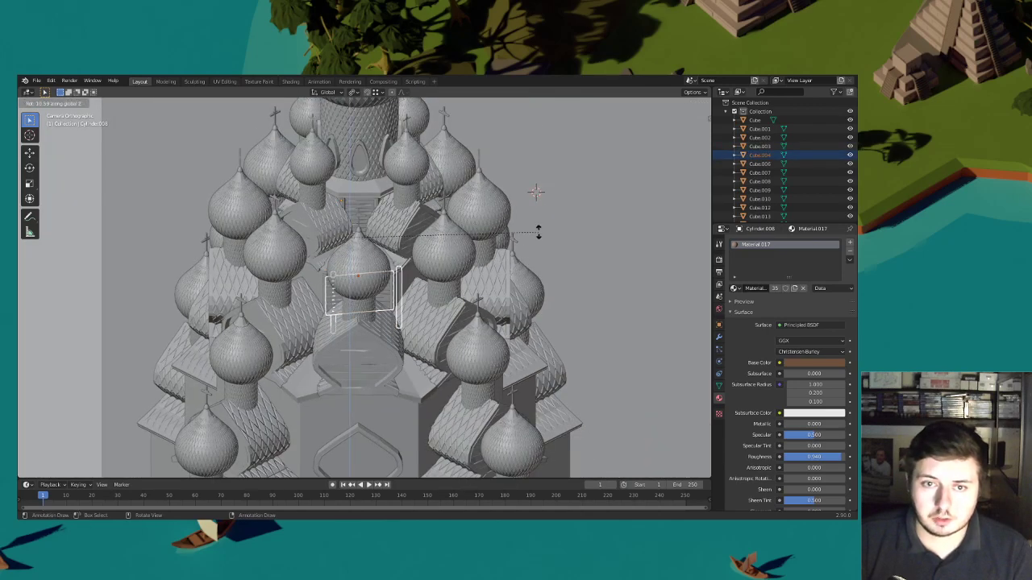
left_click(539, 232)
Snap the 3D cursor to the church's large central dome
scroll(397, 182, "down", 2)
middle_click_drag(397, 182, 406, 213, "shift")
scroll(406, 213, "up", 2)
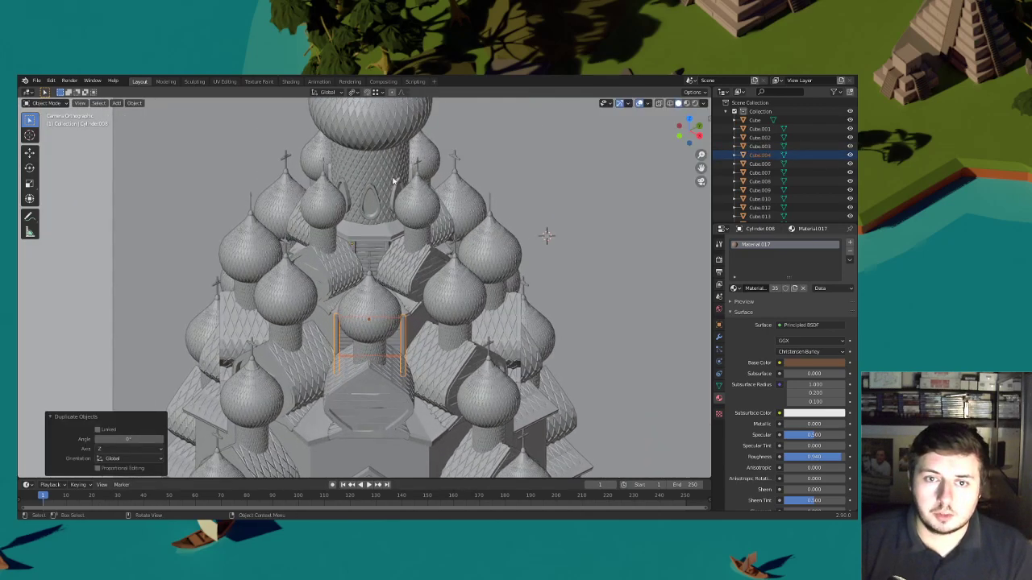
left_click(382, 134)
key("shift+s")
left_click(383, 287)
middle_click_drag(413, 282, 399, 229, "shift")
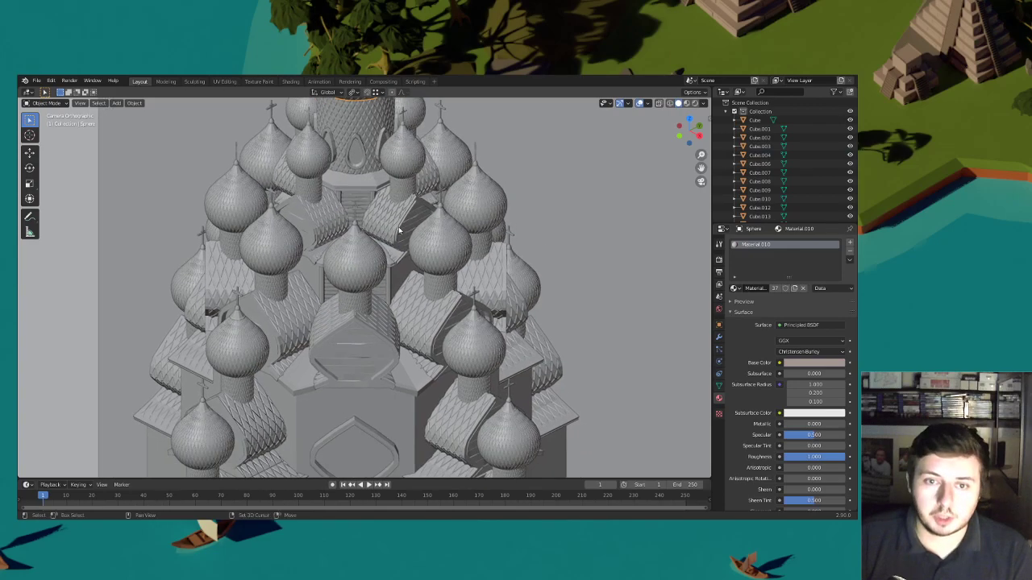
Try to rotate the lower plank panel and its posts about Z using the current pivot
scroll(395, 232, "up", 2)
left_click(311, 286)
left_click(313, 285, "shift")
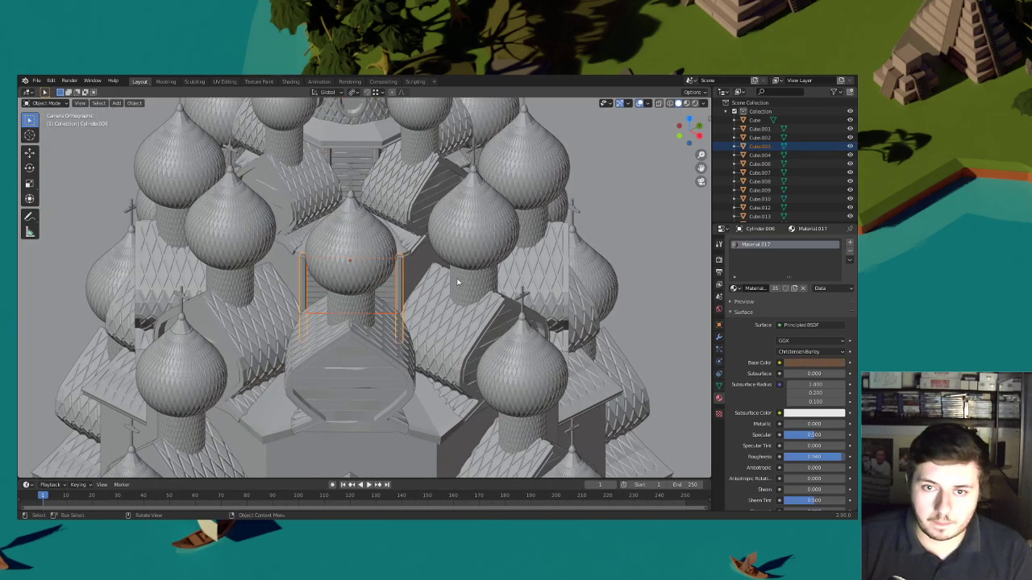
key("r")
key("z")
left_click(389, 155)
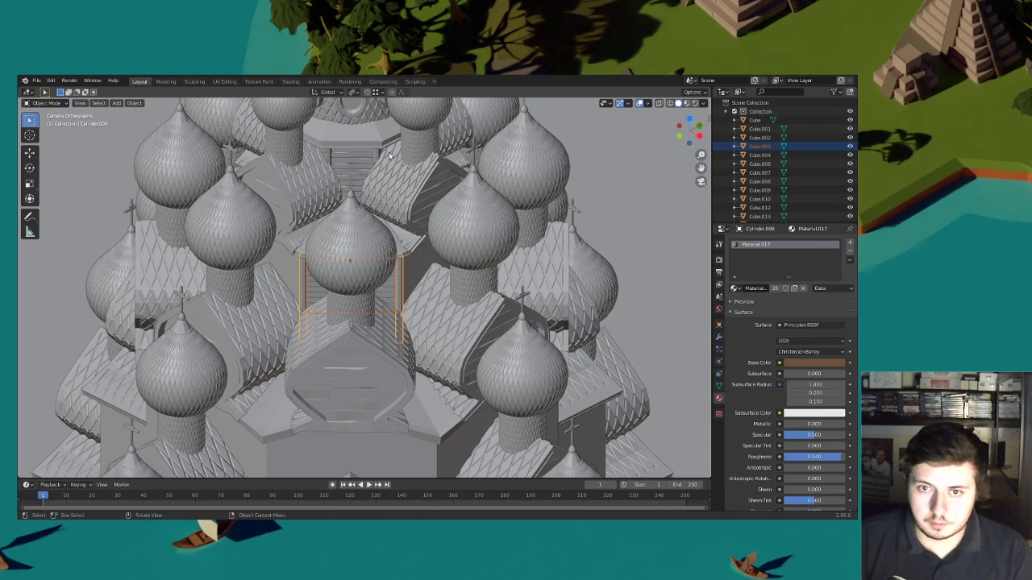
left_click(337, 94)
key("r")
right_click(482, 269)
Set the pivot point to the 3D cursor and try rotating the panel and its posts about Z
left_click(354, 93)
left_click(371, 112)
key("r")
key("z")
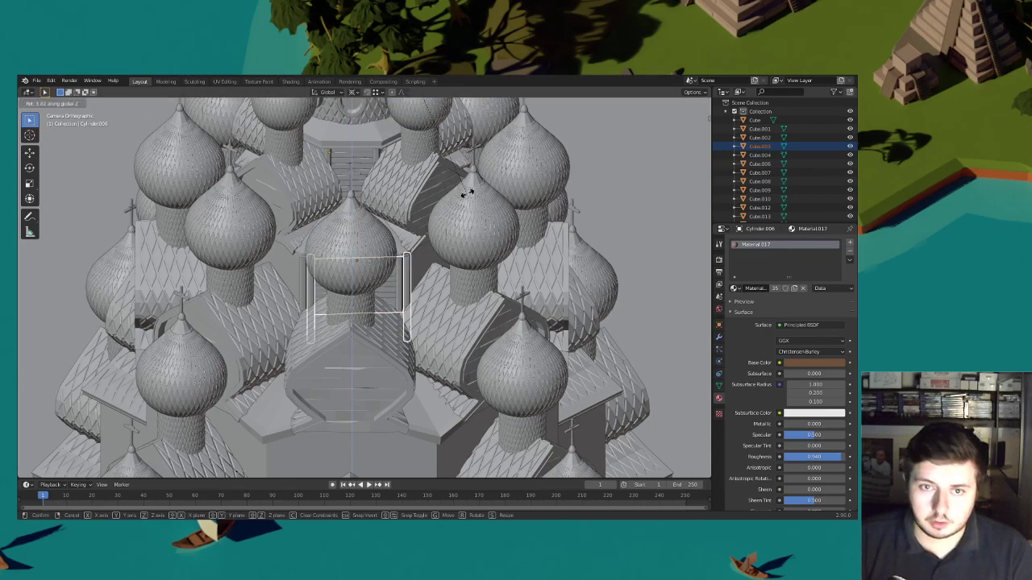
left_click(443, 352)
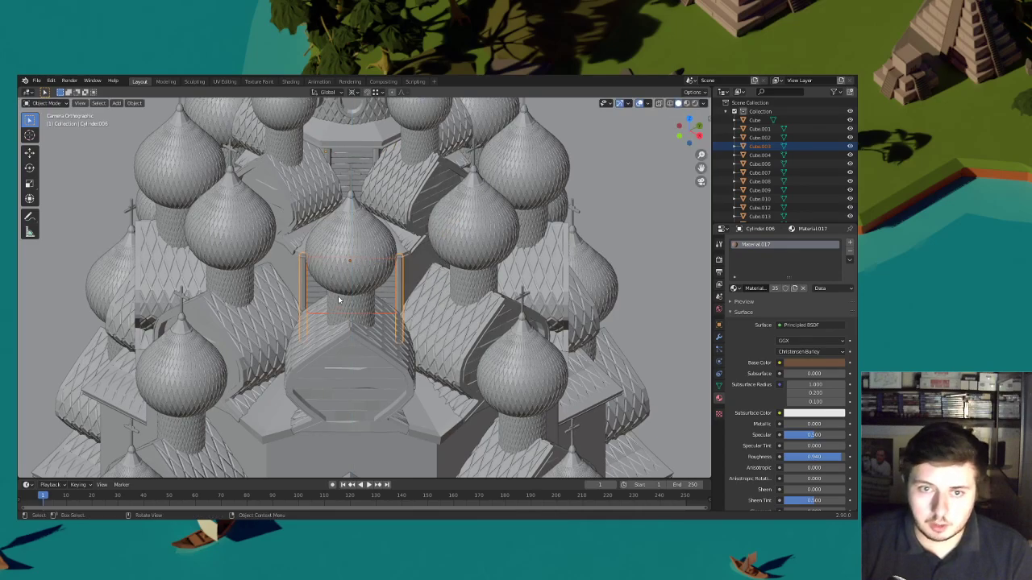
left_click(44, 104)
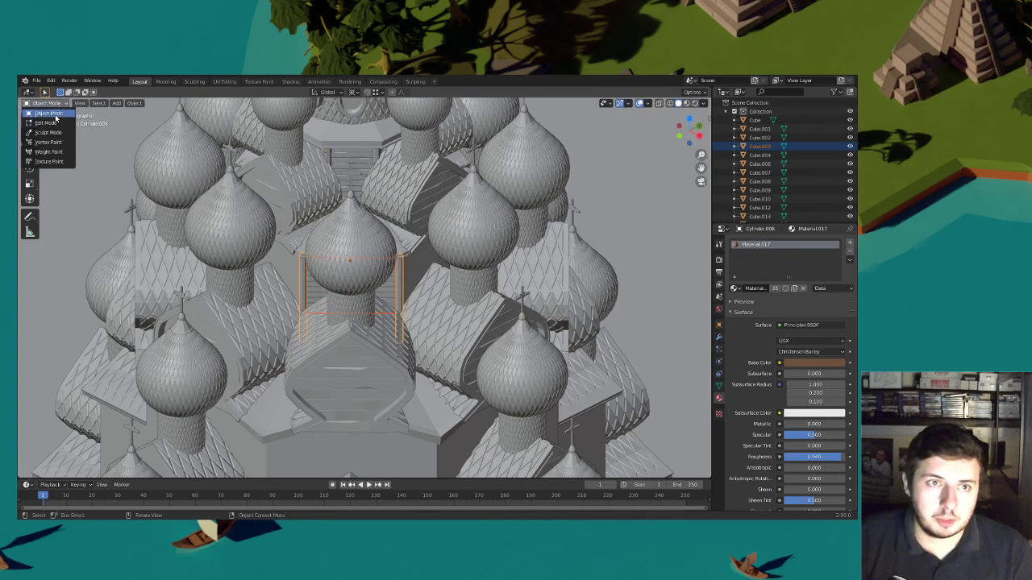
left_click(48, 120)
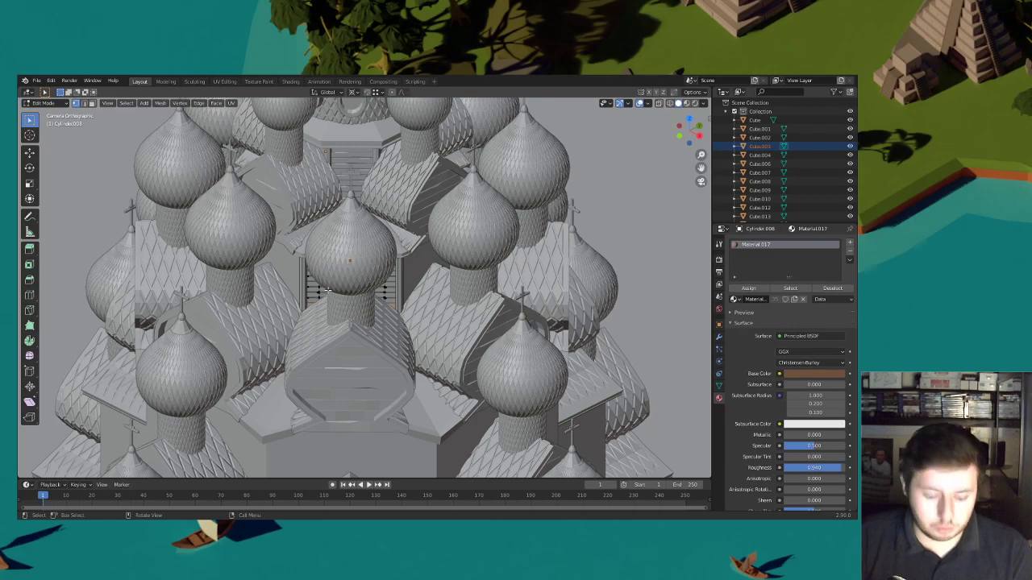
left_click(44, 103)
left_click(49, 112)
Rotate only the duplicated lower plank panel 45° about Z around the church's central axis
left_click(334, 297)
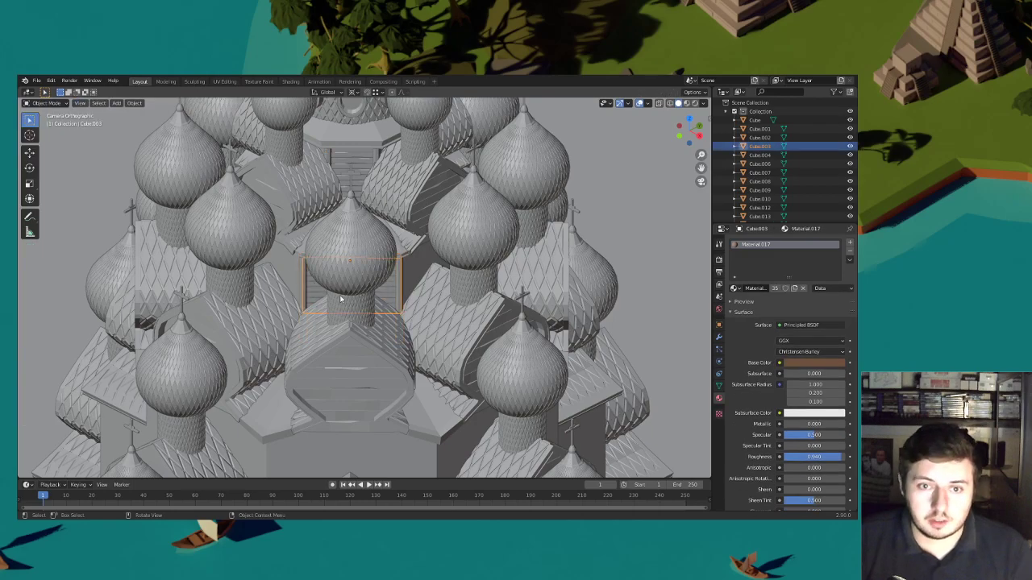
scroll(454, 257, "down", 1)
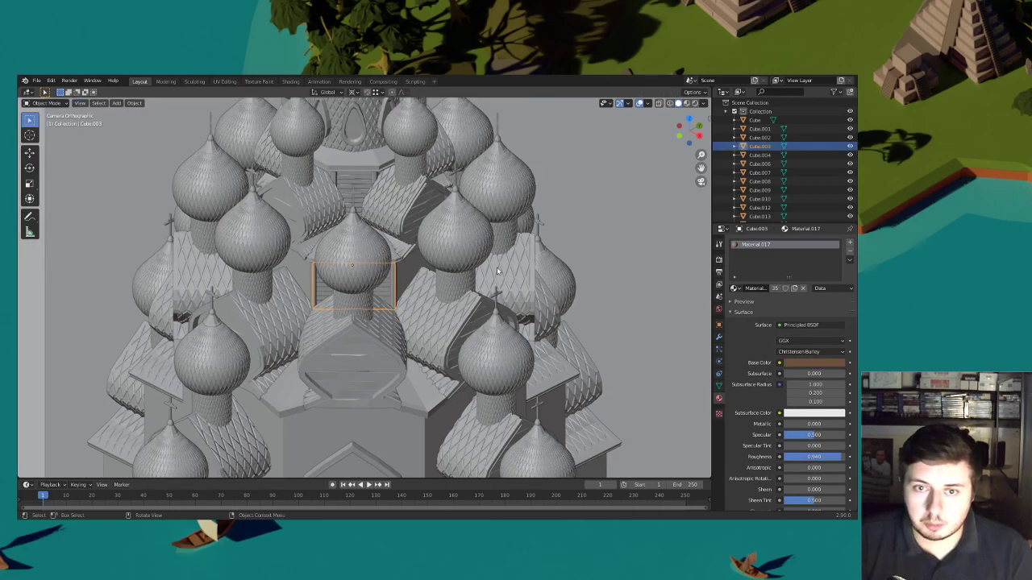
key("g")
key("z")
key("Escape")
type("rz45")
key("Return")
Delete the duplicate pair of posts left over at the front wall
scroll(426, 286, "up", 4)
left_click(424, 284)
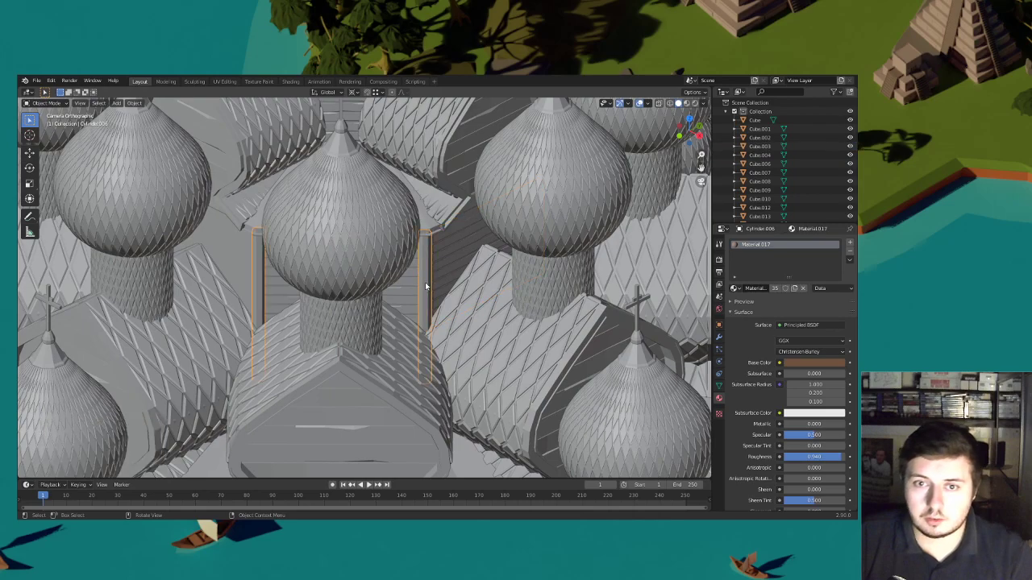
key("Delete")
left_click(453, 266)
scroll(455, 264, "up", 2)
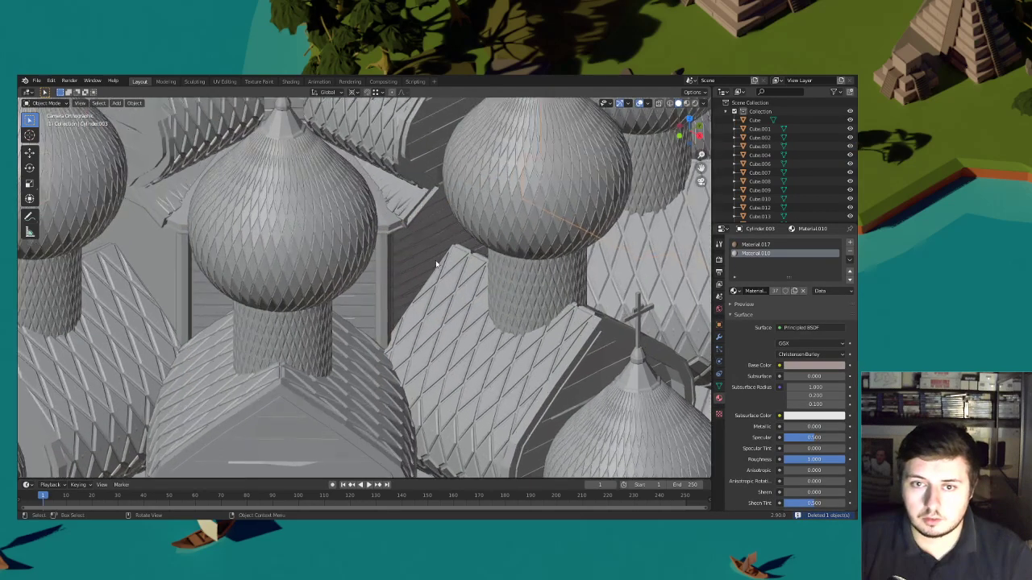
left_click(464, 261)
key("x")
left_click(466, 260)
key("ctrl+z")
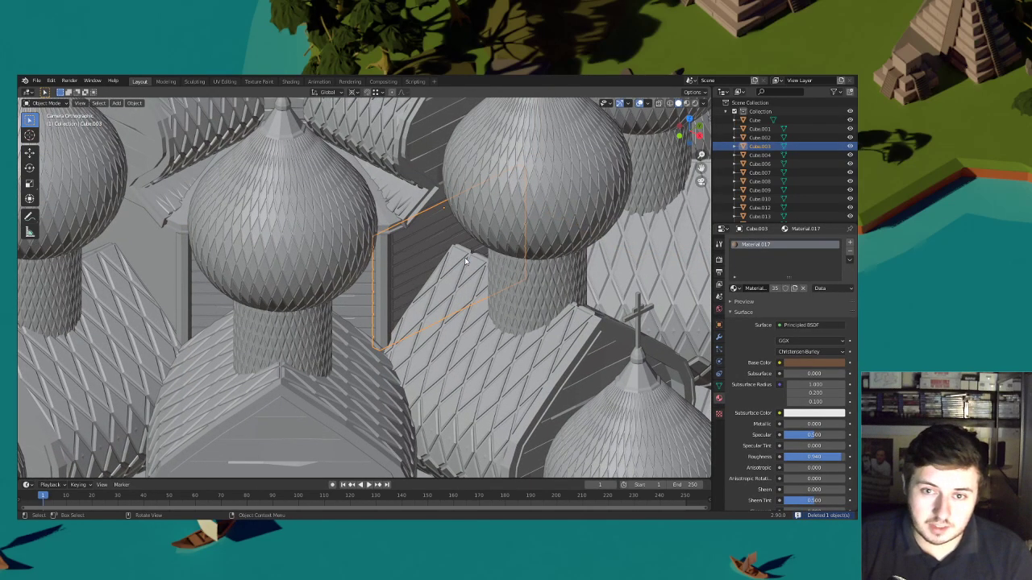
Nudge the rotated plank panel about -0.012 m along Y and about 0.003 m along X to fit its wall
scroll(467, 257, "up", 3)
key("g")
key("y")
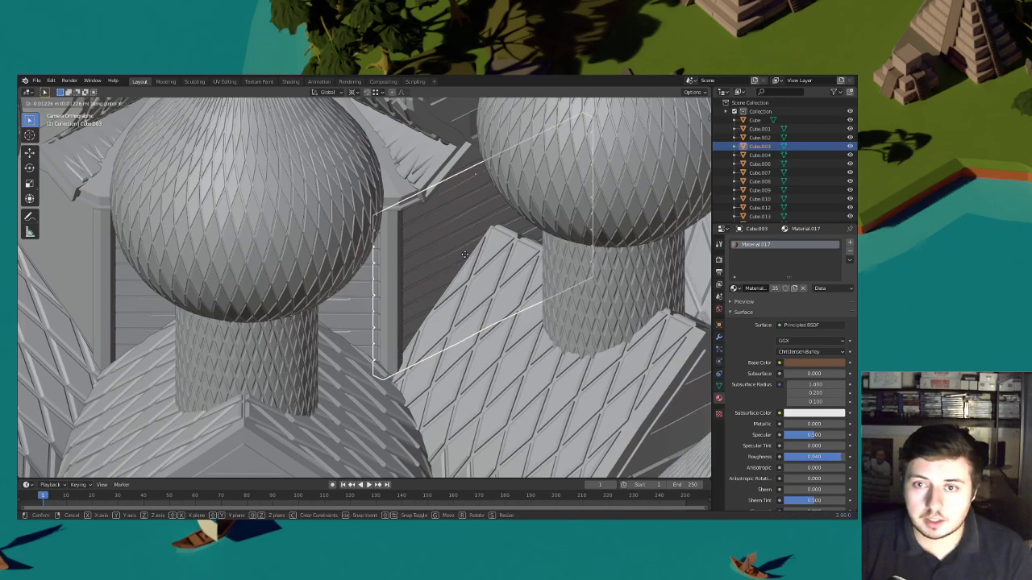
left_click(483, 259)
scroll(483, 258, "down", 2)
scroll(483, 256, "down", 1)
scroll(483, 256, "up", 2)
key("g")
key("y")
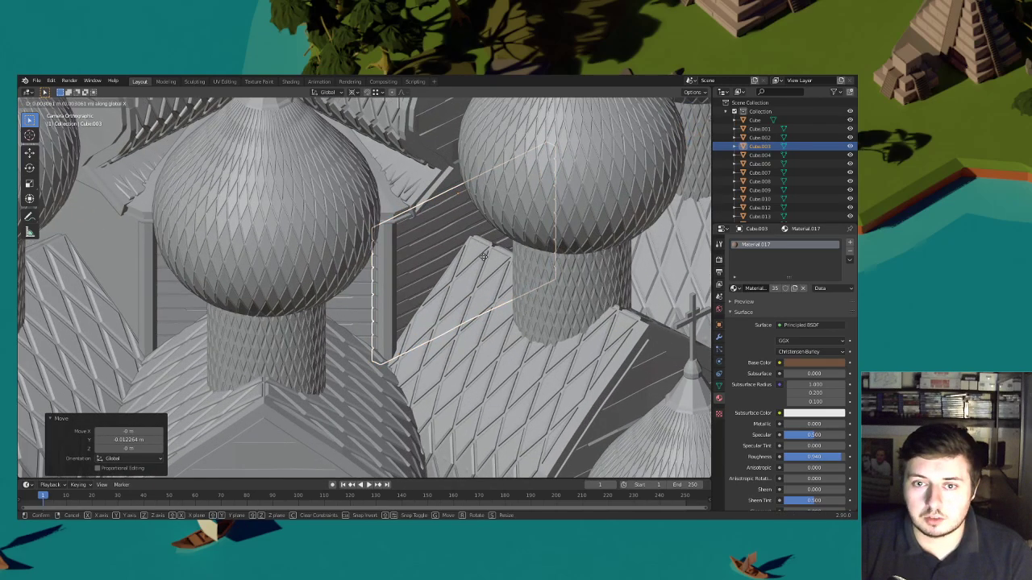
key("x")
left_click(483, 257)
scroll(483, 256, "down", 2)
scroll(485, 276, "up", 1)
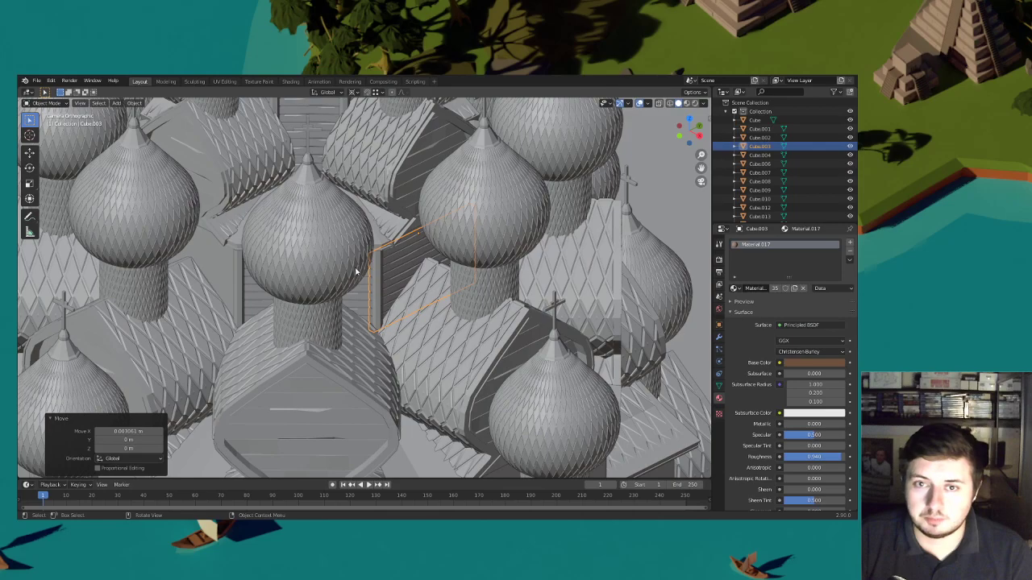
Scale the front and rotated plank panels together by 1.415 along Z, using an object-based pivot instead of the 3D cursor
scroll(564, 276, "down", 2)
left_click(393, 271, "shift")
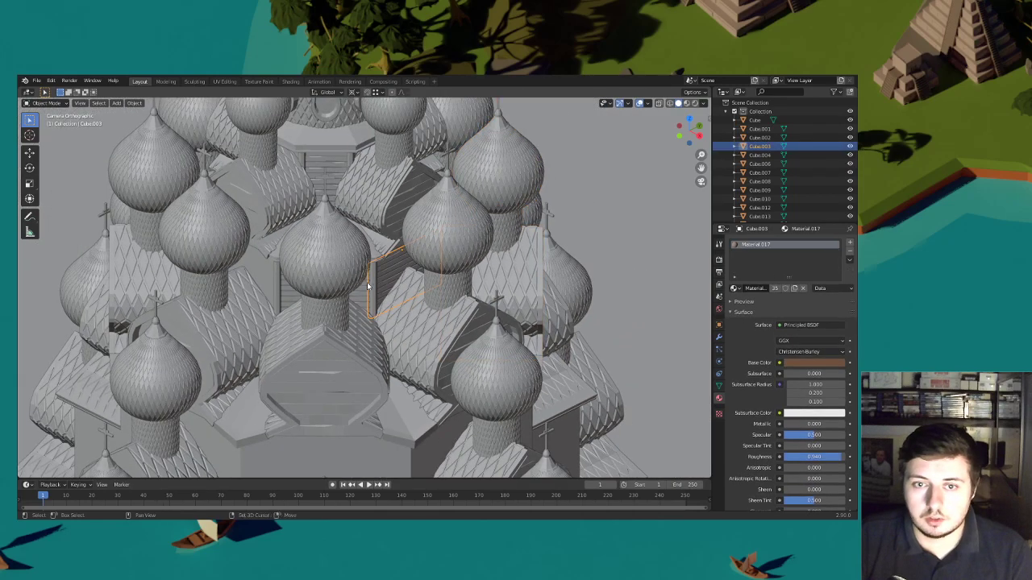
scroll(462, 296, "up", 2)
scroll(462, 297, "up", 1)
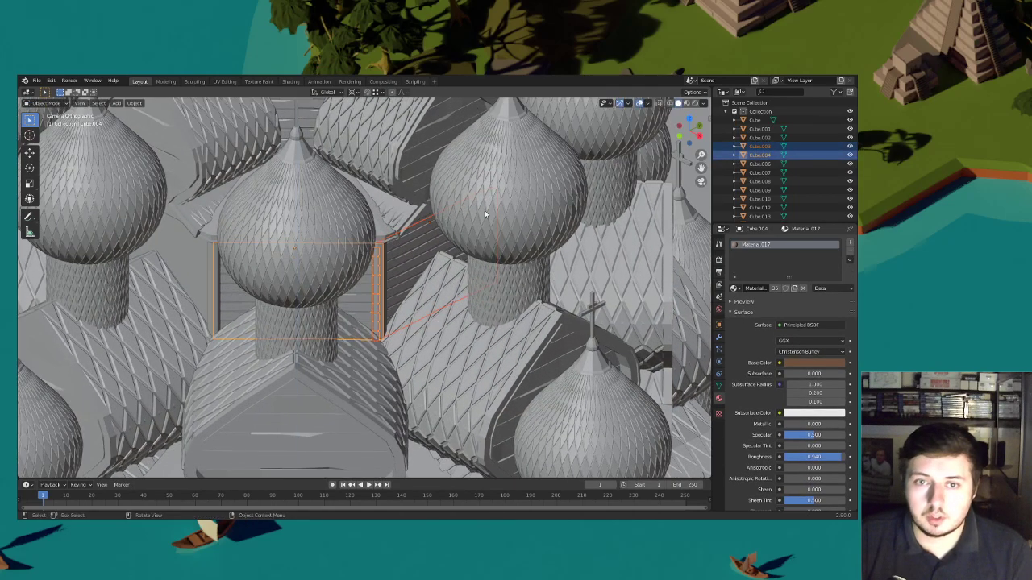
left_click(352, 92)
left_click(379, 130)
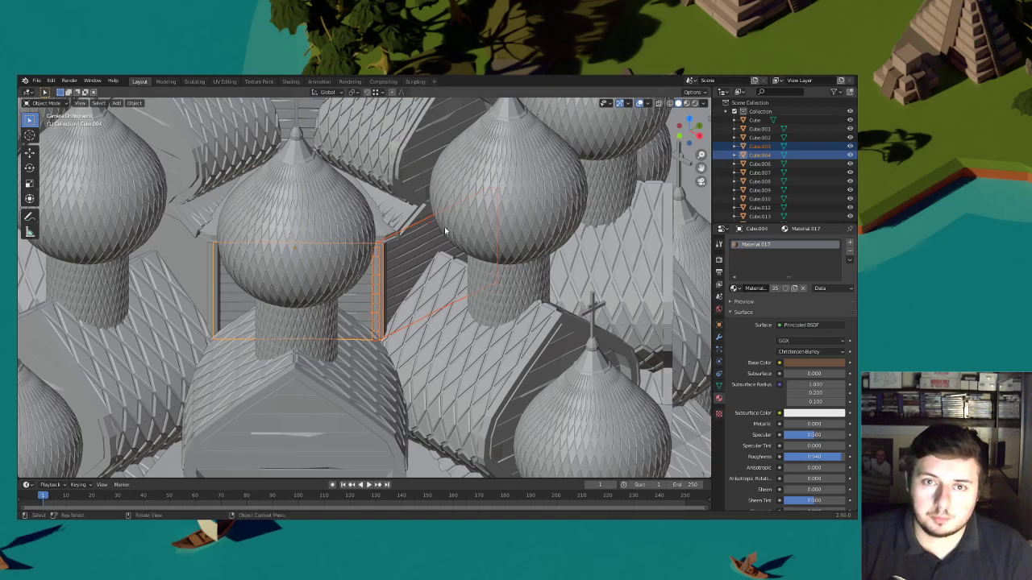
key("s")
left_click(577, 276)
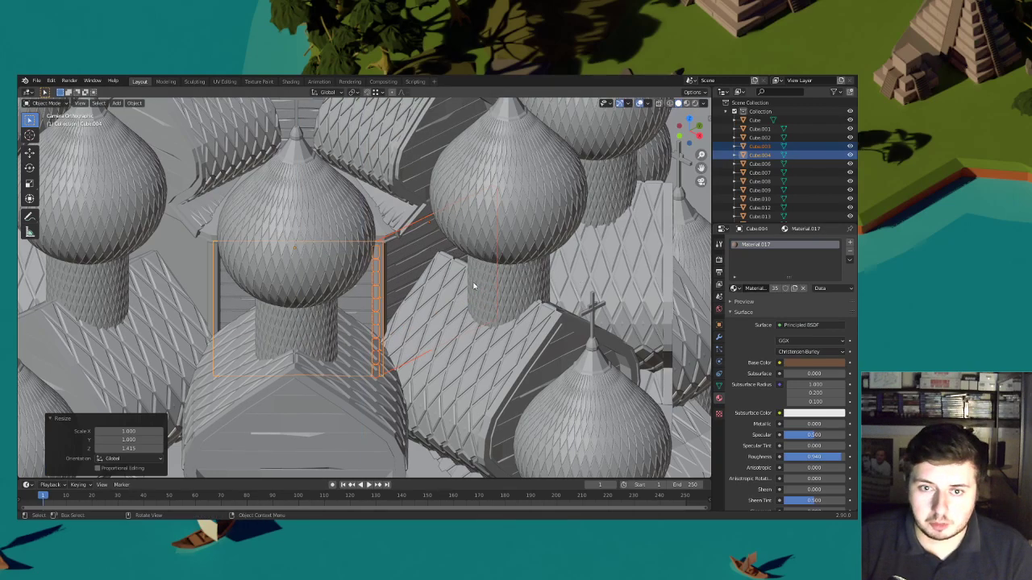
Duplicate the front plank panel and rotate the copy -45° about Z with the 3D cursor as pivot
middle_click_drag(477, 282, 381, 288)
left_click(383, 291)
left_click(370, 289)
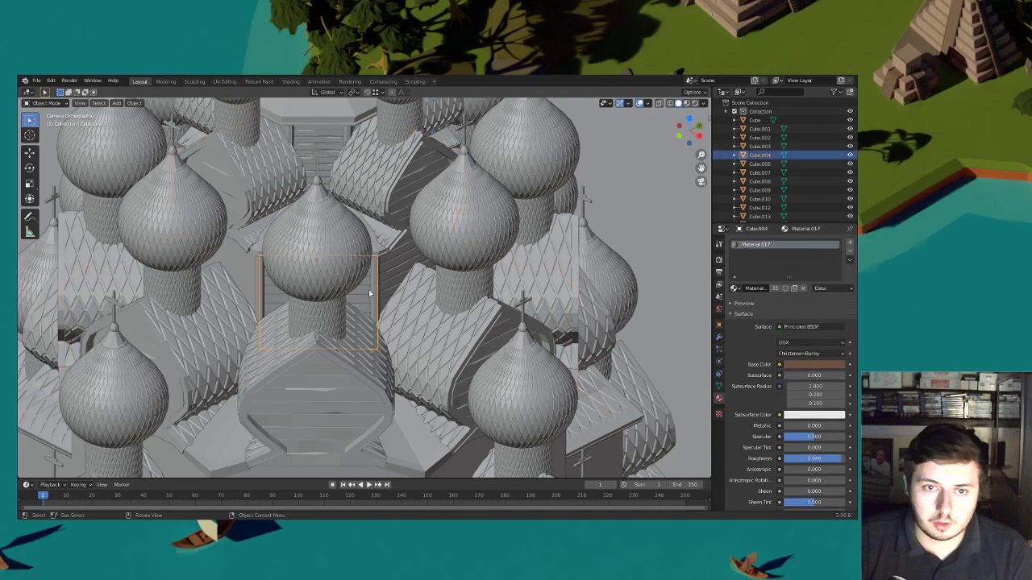
key("shift+d")
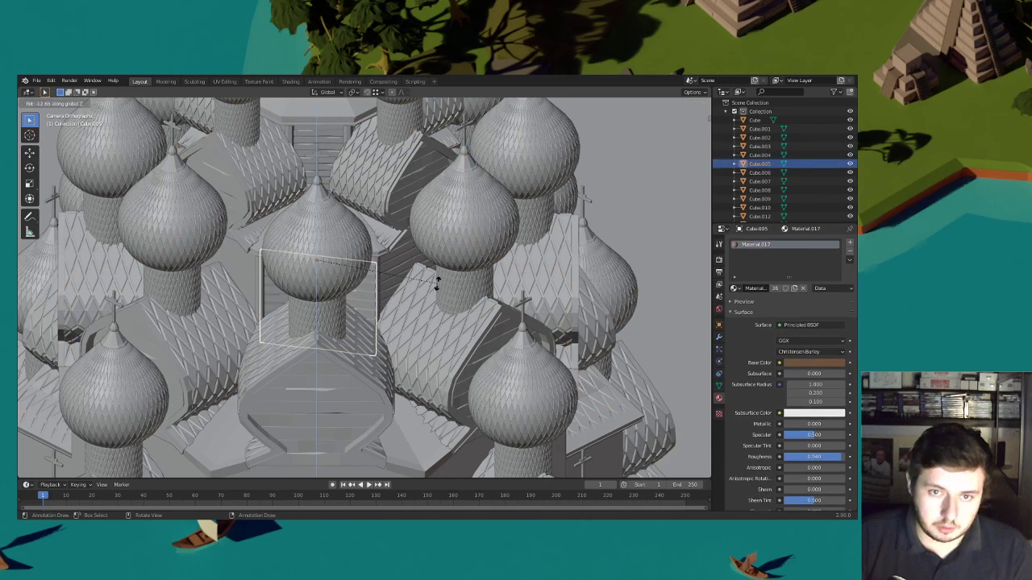
right_click(438, 274)
left_click(353, 91)
left_click(373, 102)
key("r")
key("z")
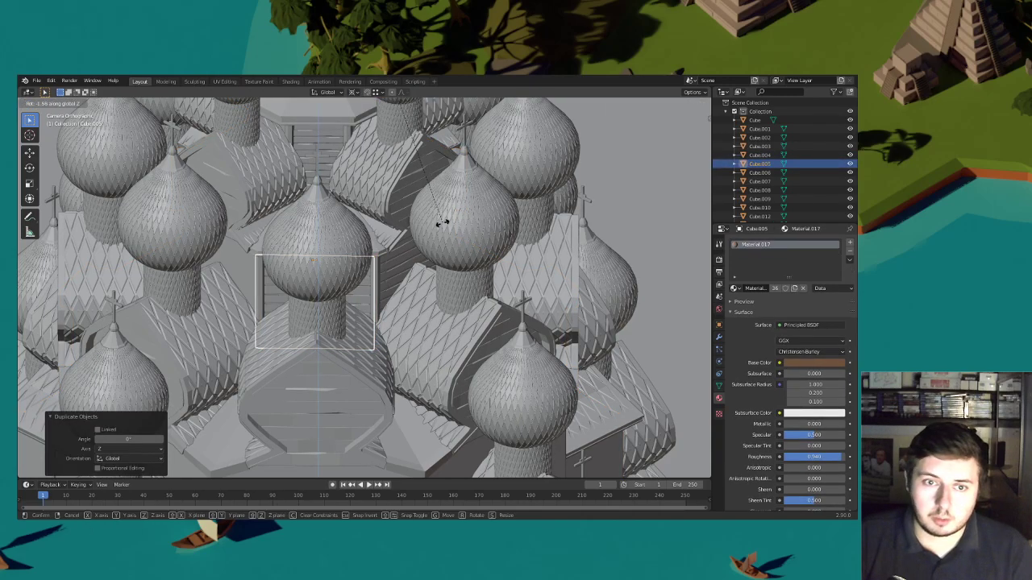
type("-45")
key("Return")
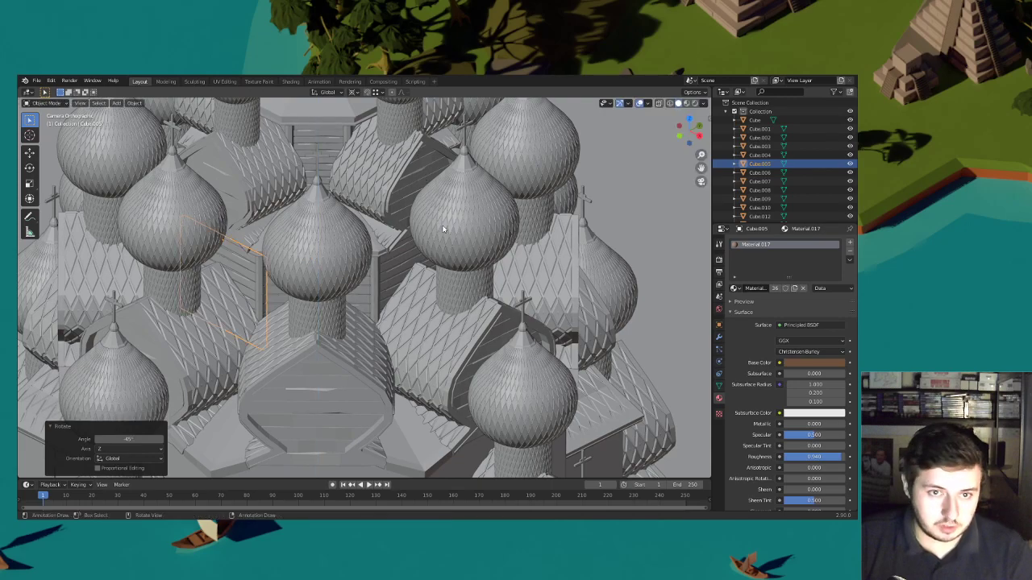
Nudge the new plank panel toward the diagonal wall on the other side of the front
middle_click_drag(332, 246, 417, 260, "shift")
scroll(417, 260, "up", 4)
key("g")
key("x")
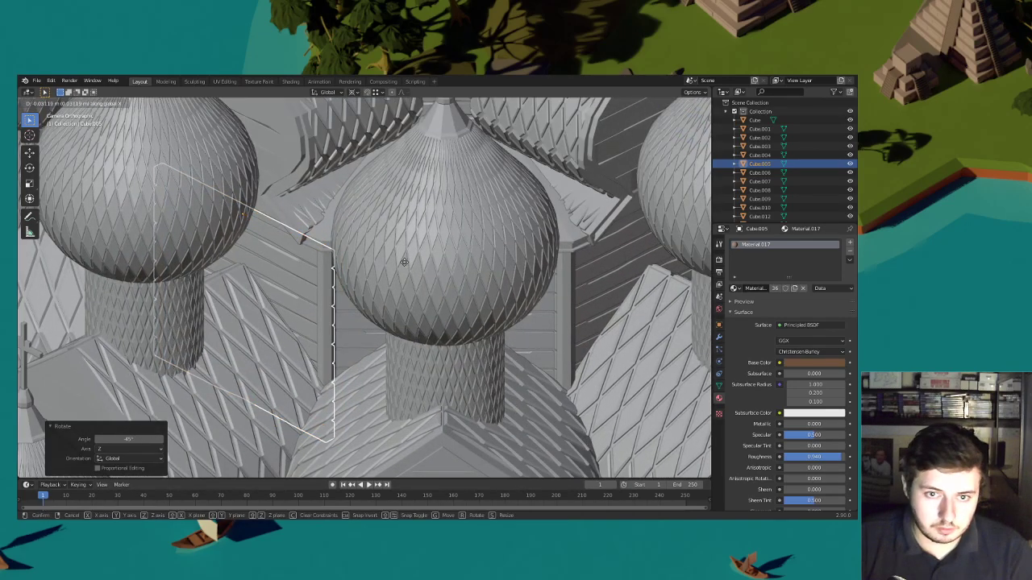
left_click(397, 263)
Fine-tune the new plank panel against its wall from close up, ending with a move of about 0.011 m along X
middle_click_drag(397, 263, 433, 264)
scroll(383, 220, "up", 8)
middle_click_drag(383, 220, 452, 290, "shift")
scroll(424, 302, "up", 6)
key("g")
key("x")
left_click(431, 278)
key("g")
key("x")
left_click(433, 291)
Scale the new plank panel along X to fit its wall
key("s")
key("y")
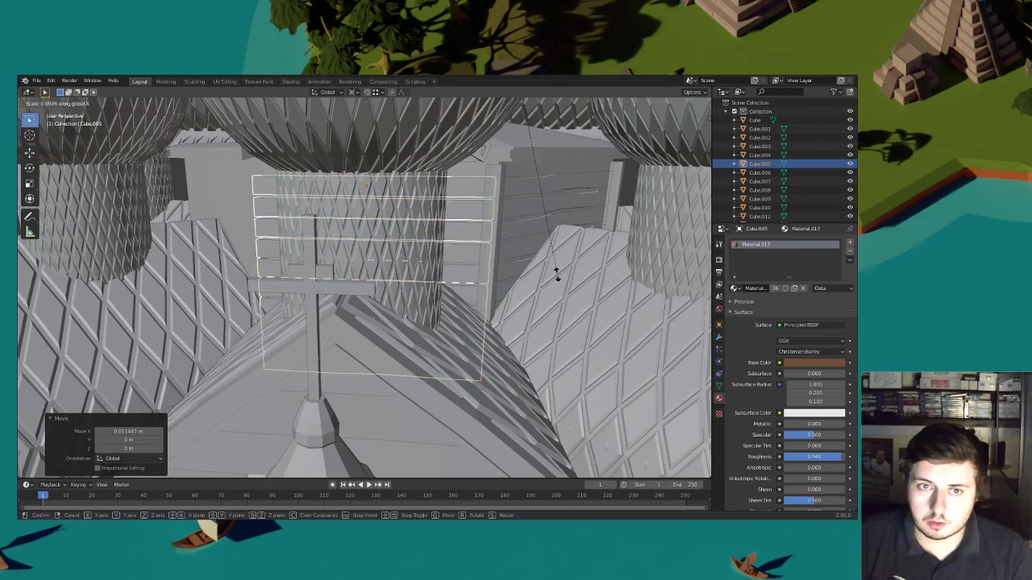
left_click(556, 249)
middle_click_drag(555, 250, 470, 272)
left_click(417, 225)
Save the church project file
scroll(428, 234, "down", 4)
scroll(484, 270, "down", 4)
middle_click_drag(577, 251, 512, 270)
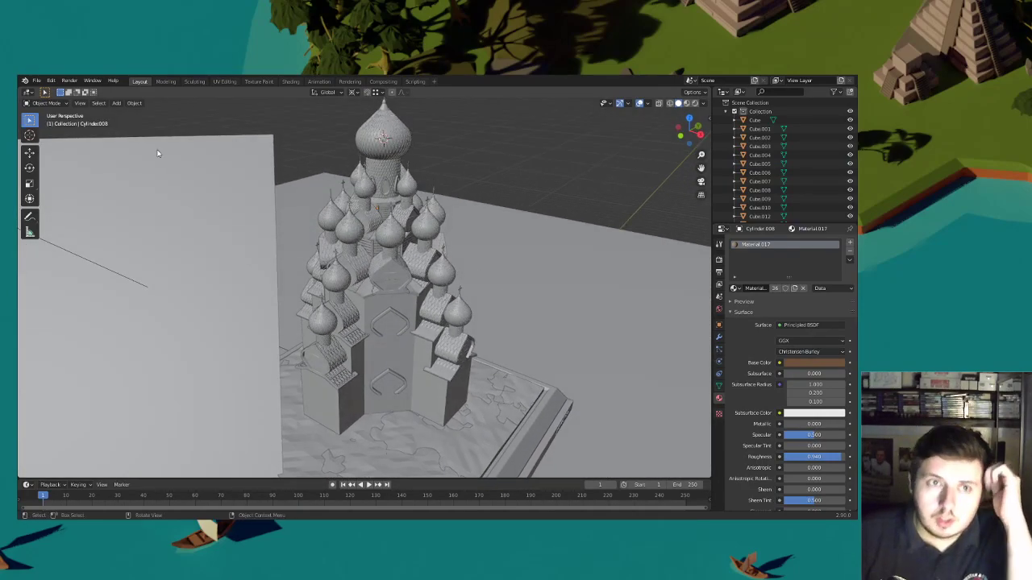
left_click(36, 81)
left_click(50, 139)
Return to the camera view and show the church in Material Preview with scene lights and scene world enabled
middle_click_drag(412, 223, 327, 237)
scroll(346, 239, "up", 3)
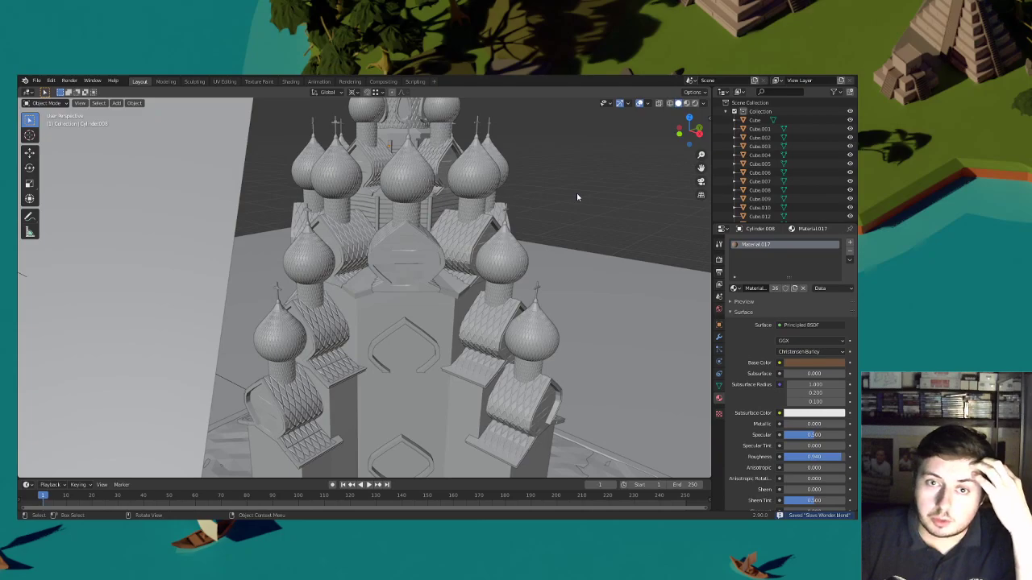
left_click(701, 181)
scroll(577, 226, "down", 3)
scroll(573, 226, "down", 3)
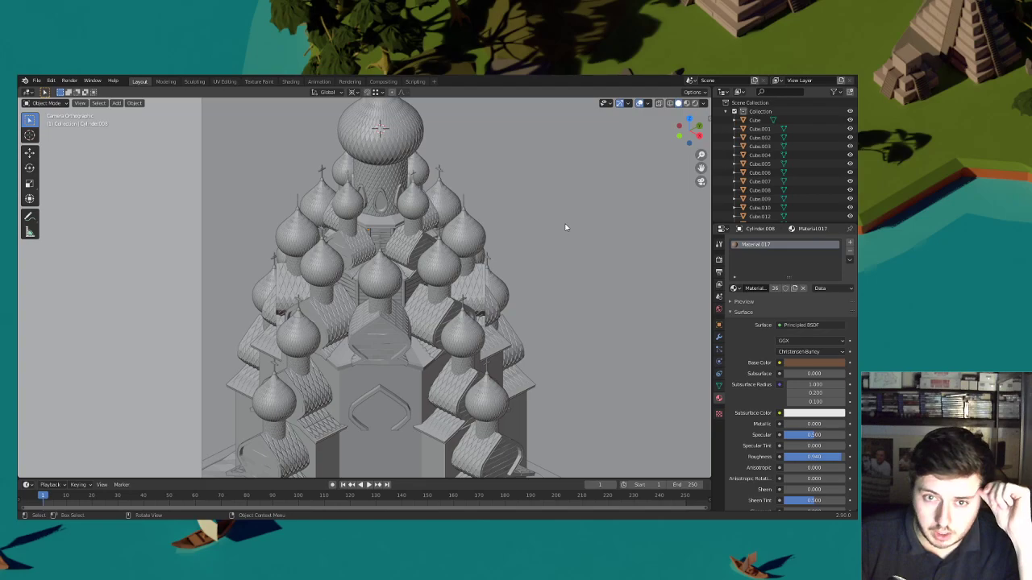
scroll(463, 292, "up", 5)
left_click(686, 103)
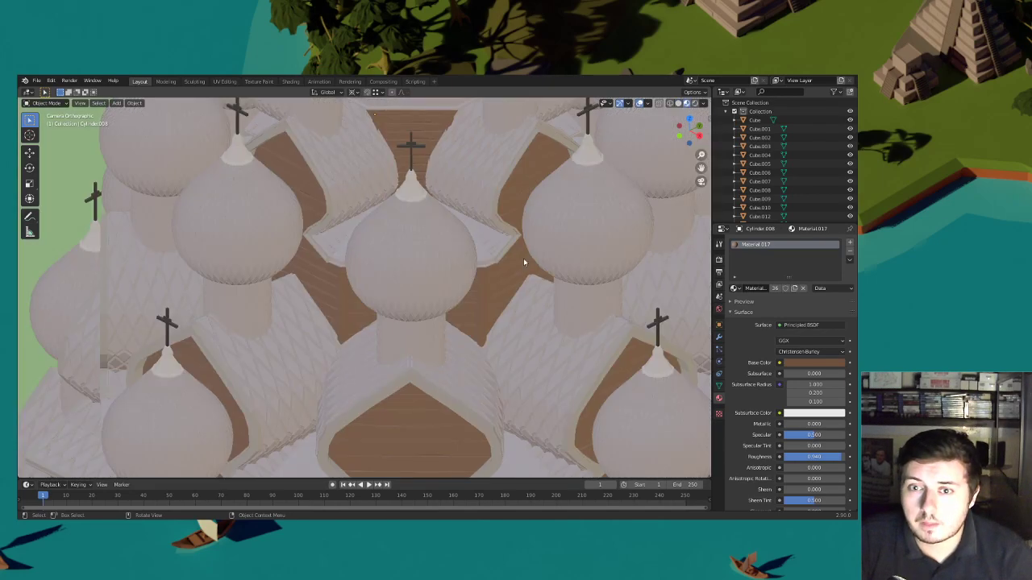
scroll(518, 258, "down", 5)
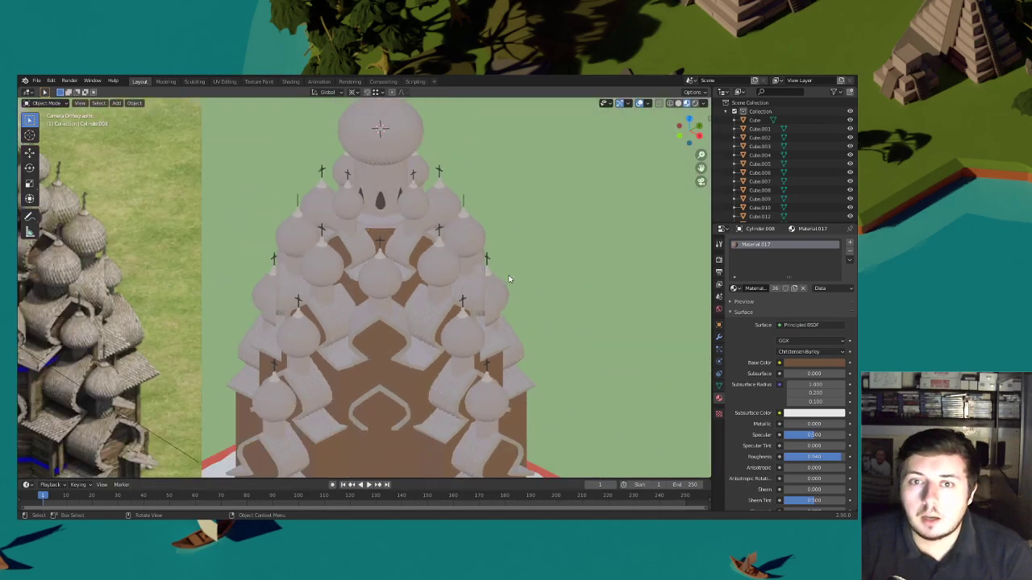
left_click(703, 104)
left_click(657, 146)
left_click(658, 156)
scroll(507, 292, "down", 5)
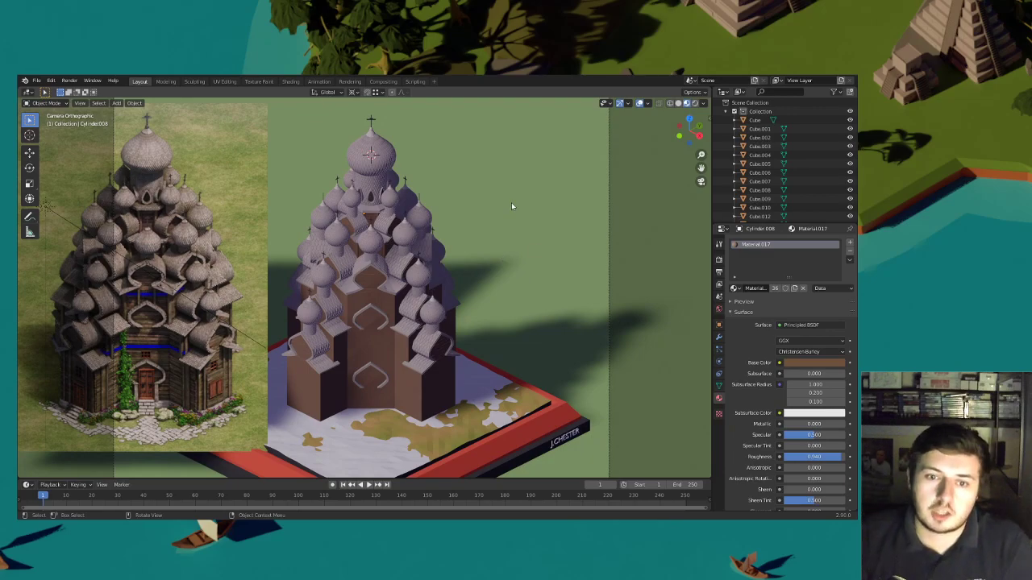
Rotate the sun light about 104° in the camera view
scroll(504, 224, "up", 1)
scroll(521, 220, "down", 5)
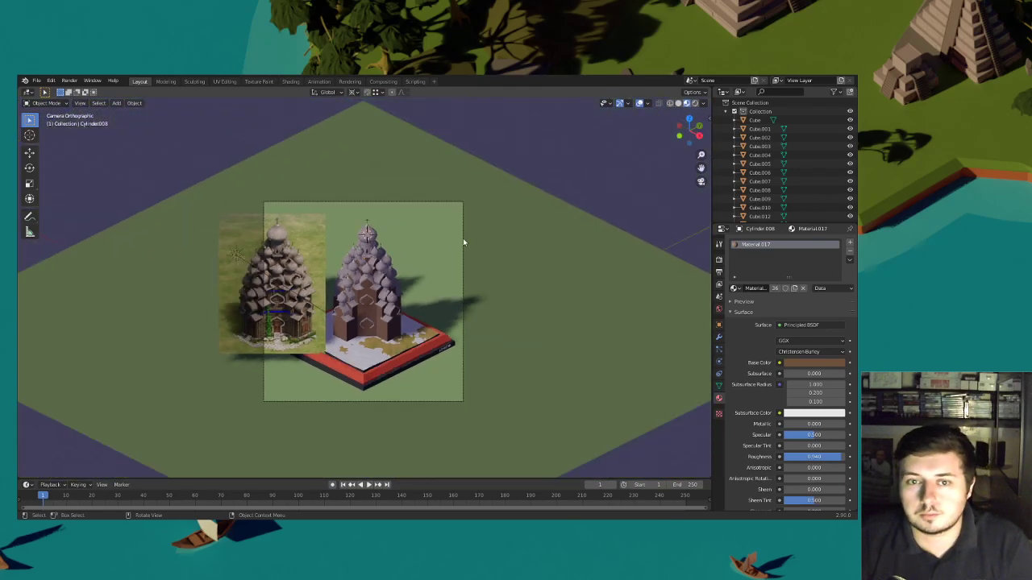
left_click(239, 263)
key("r")
left_click(373, 105)
scroll(407, 314, "up", 4)
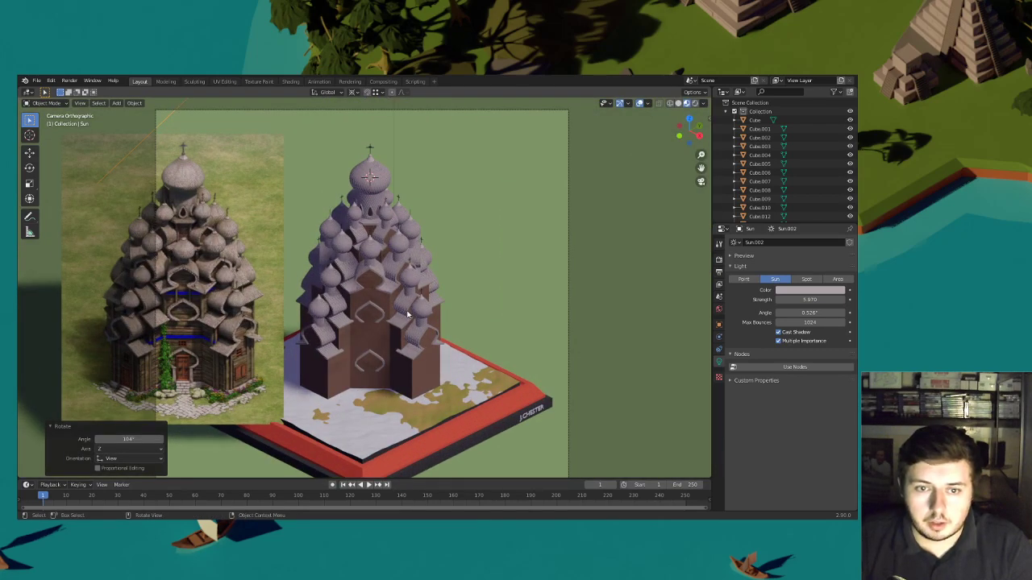
Rotate the sun light about -11° around global Z
scroll(461, 291, "down", 4)
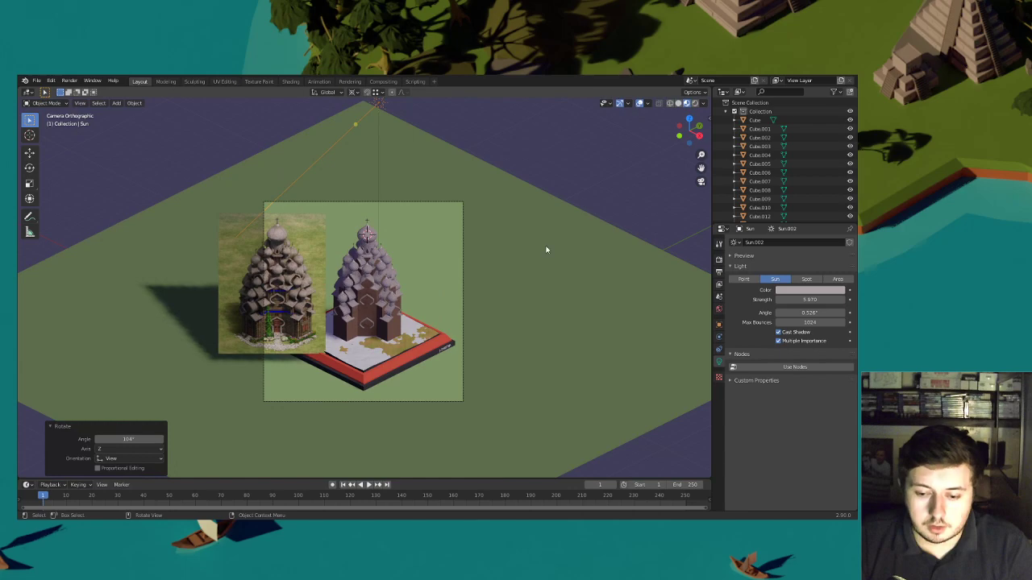
key("r")
key("z")
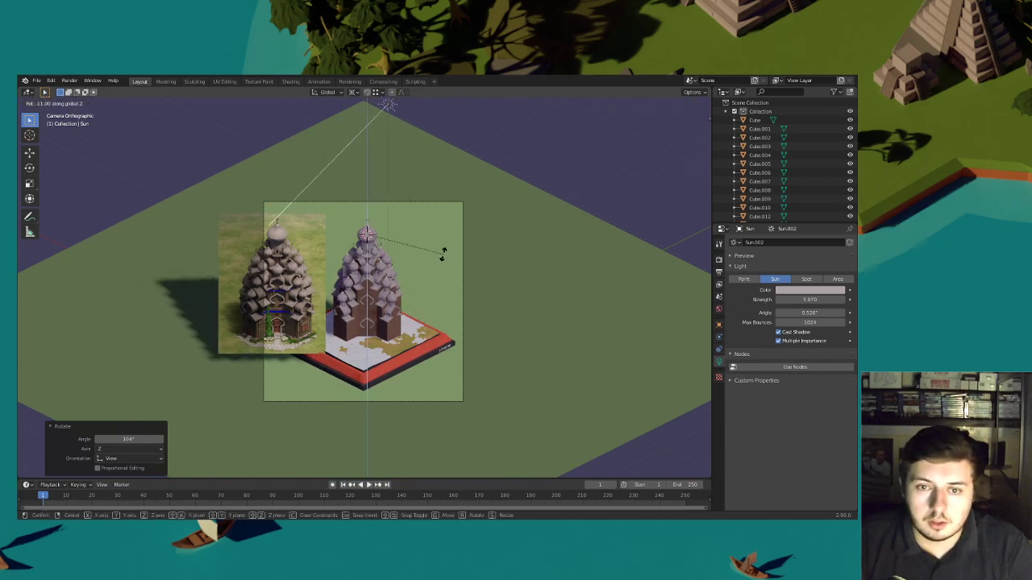
left_click(443, 254)
Try to move the reference image away from the church
left_click(297, 278)
key("g")
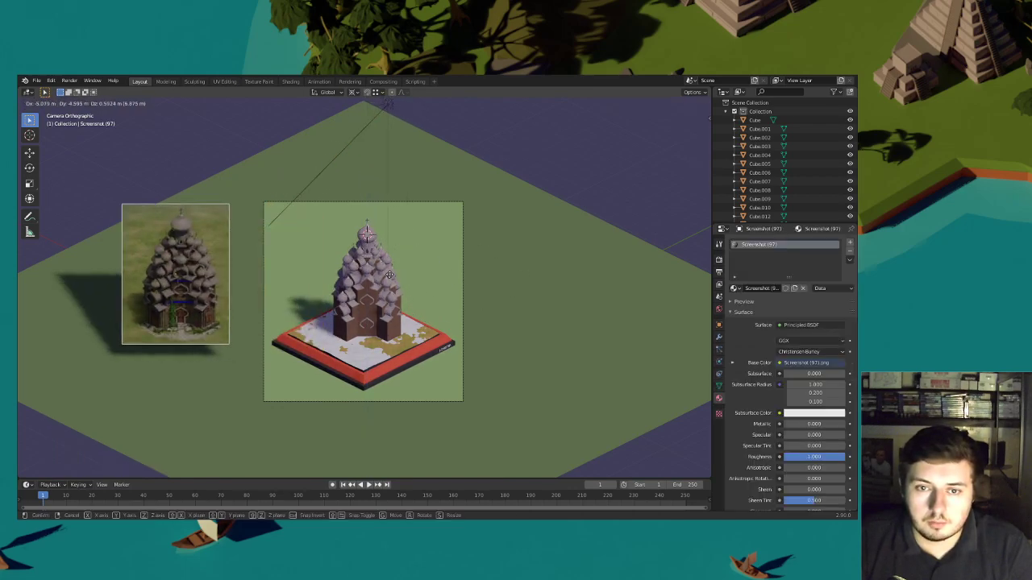
left_click(451, 278)
scroll(454, 280, "up", 5)
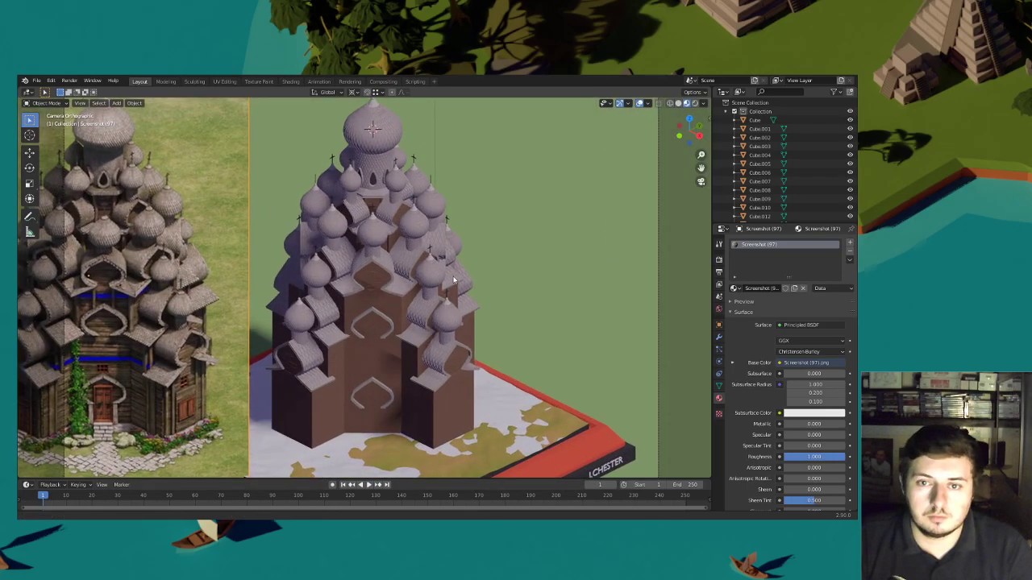
scroll(455, 282, "down", 4)
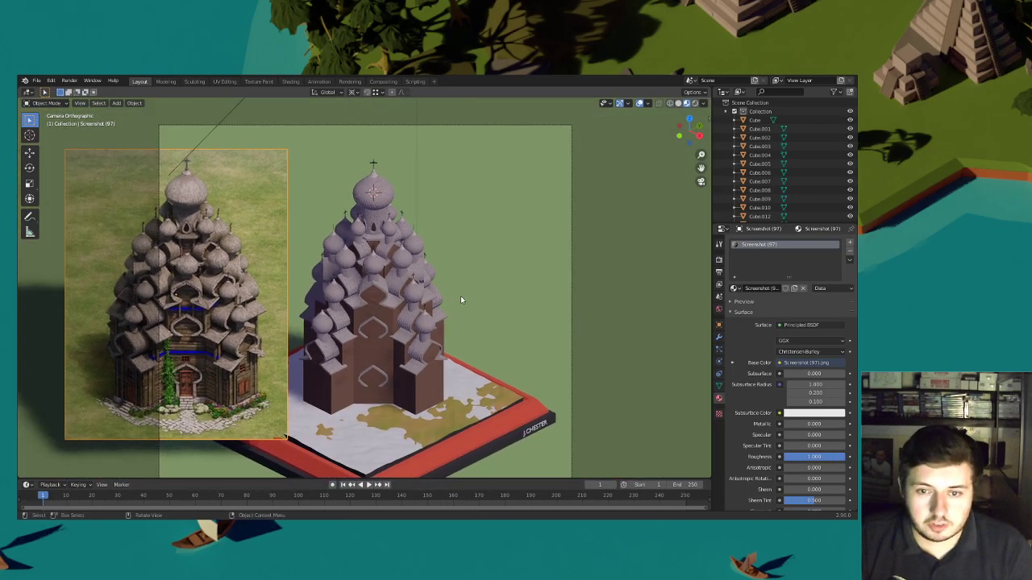
scroll(460, 300, "up", 2)
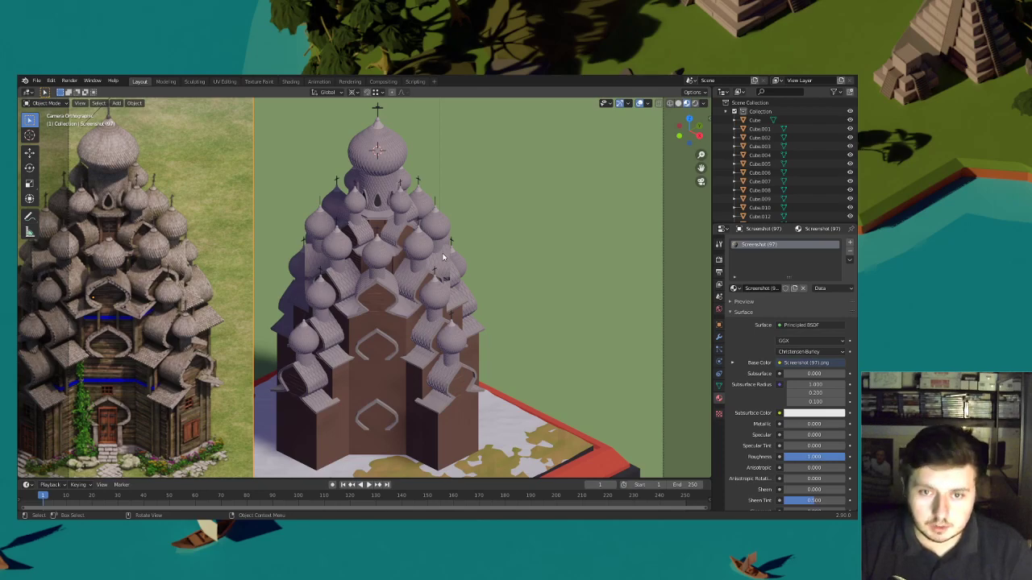
middle_click_drag(446, 287, 468, 249, "shift")
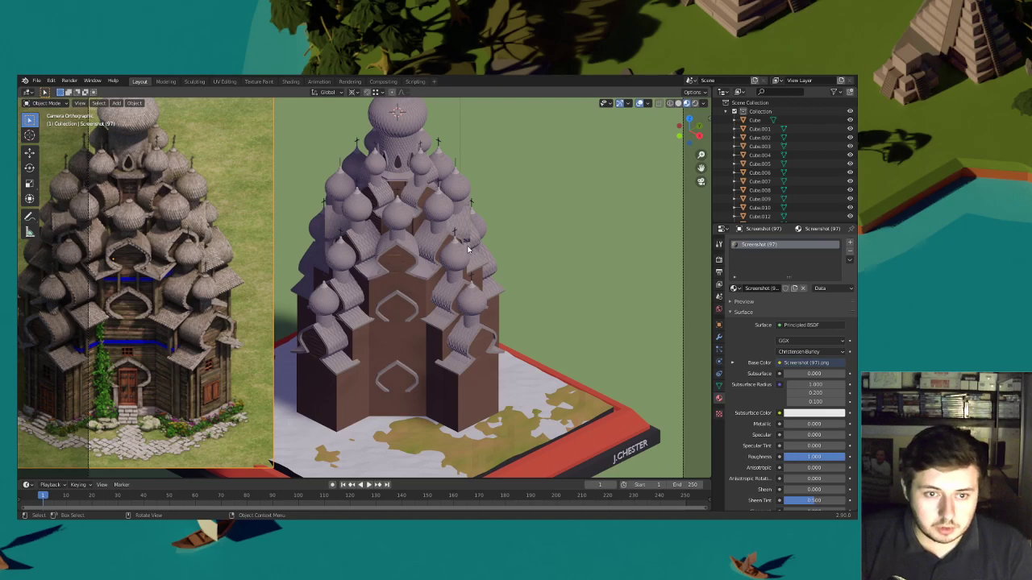
Duplicate the plank panel behind the central front gable and move the copy outward in the horizontal plane
middle_click_drag(469, 289, 449, 255, "shift")
scroll(435, 278, "up", 3)
left_click(439, 234)
left_click(384, 139)
left_click(392, 145)
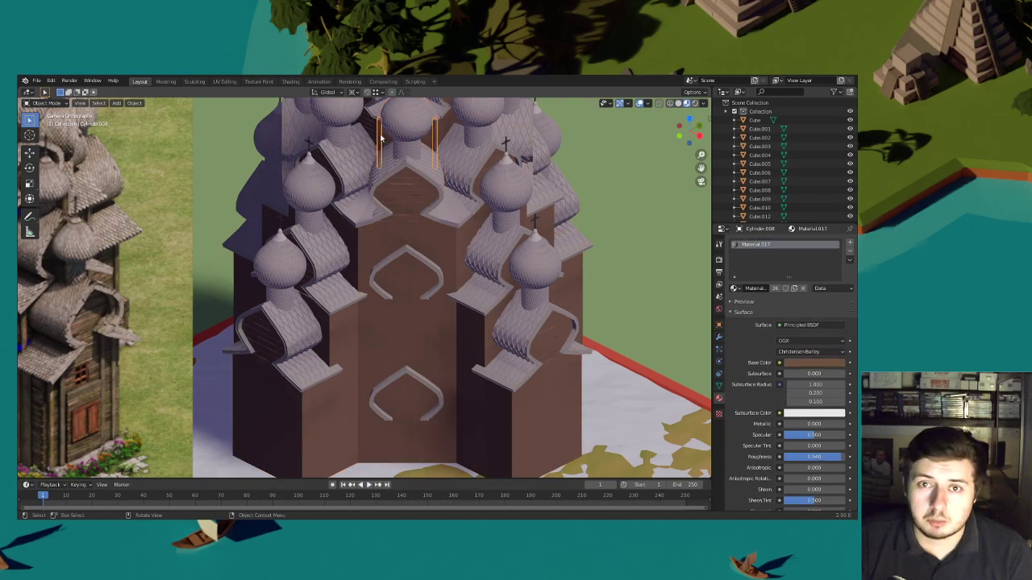
left_click(381, 139)
left_click(449, 143)
key("g")
key("z")
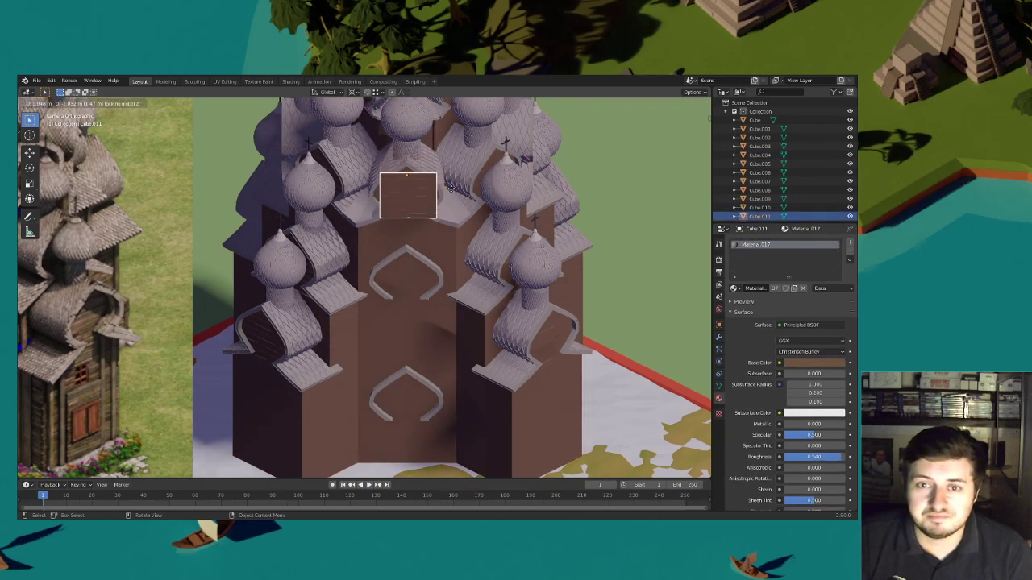
left_click(450, 189)
scroll(492, 195, "up", 4)
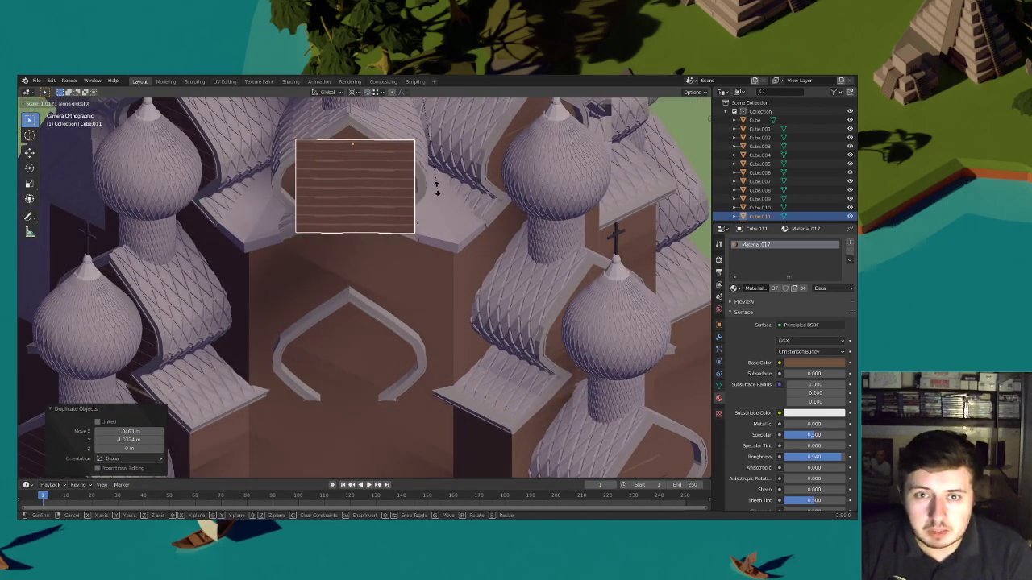
Set the pivot point to Individual Origins and rotate the copied plank panel 45° around global Z
left_click(354, 94)
left_click(374, 122)
key("s")
key("x")
key("x")
left_click(497, 216)
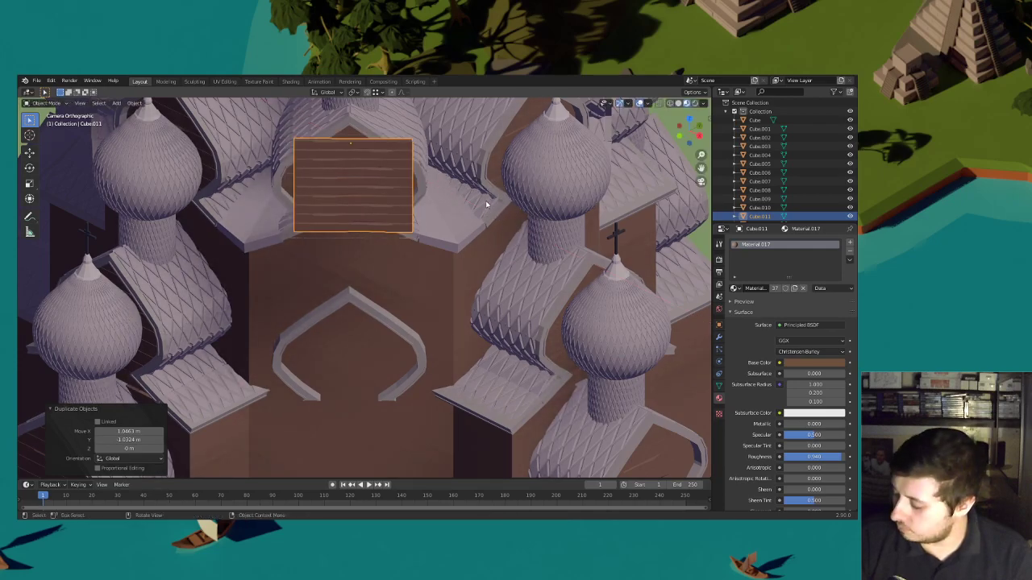
type("rz")
type("45")
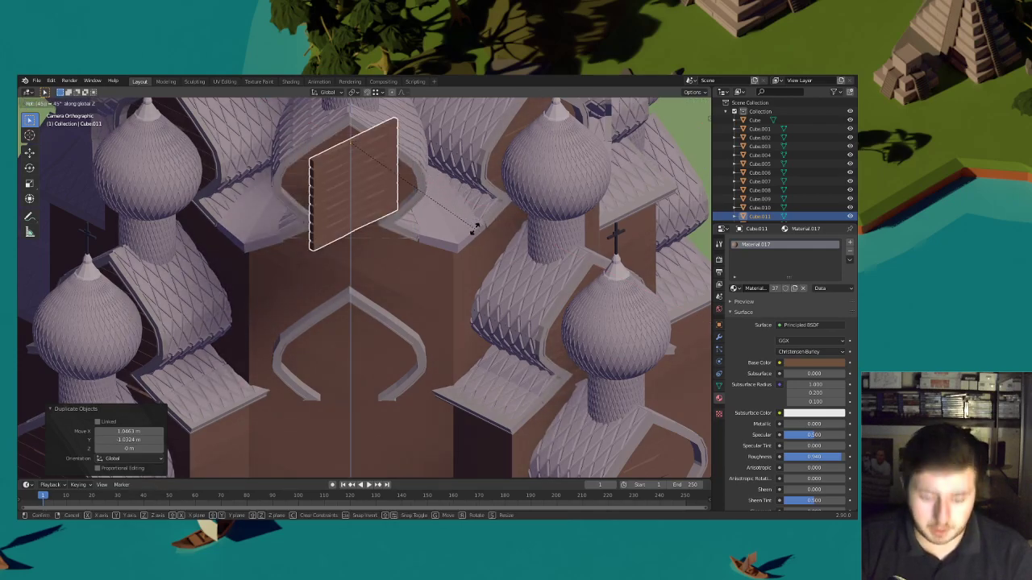
key("Return")
Scale the rotated plank panel by about 2.44 along global Y
key("r")
key("y")
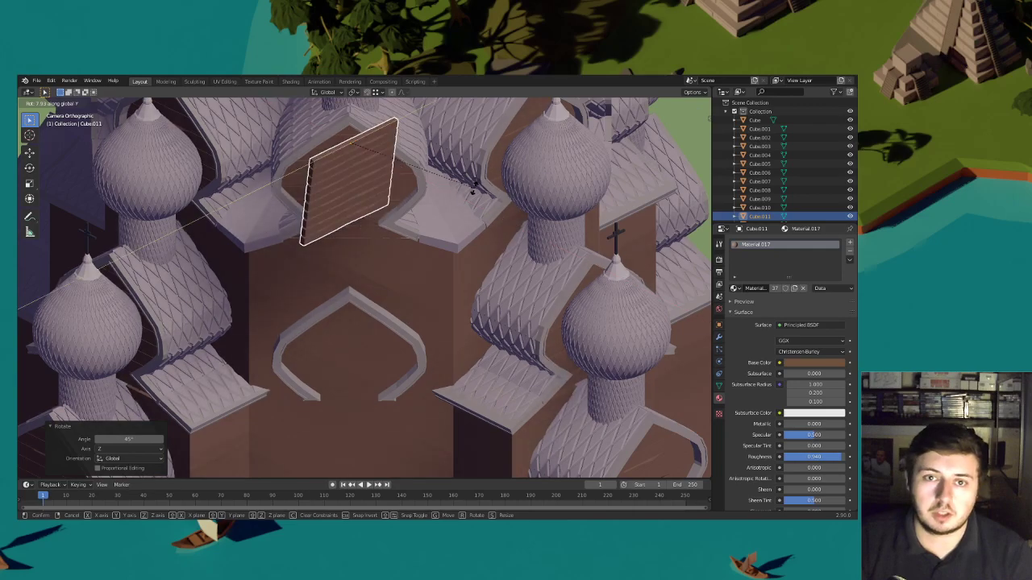
key("Escape")
key("s")
key("y")
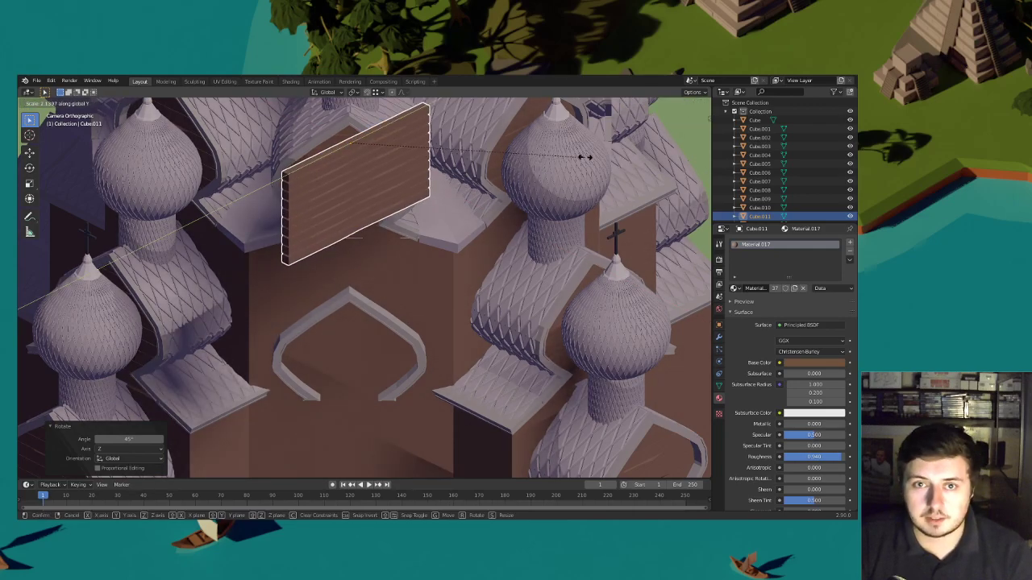
left_click(618, 151)
key("s")
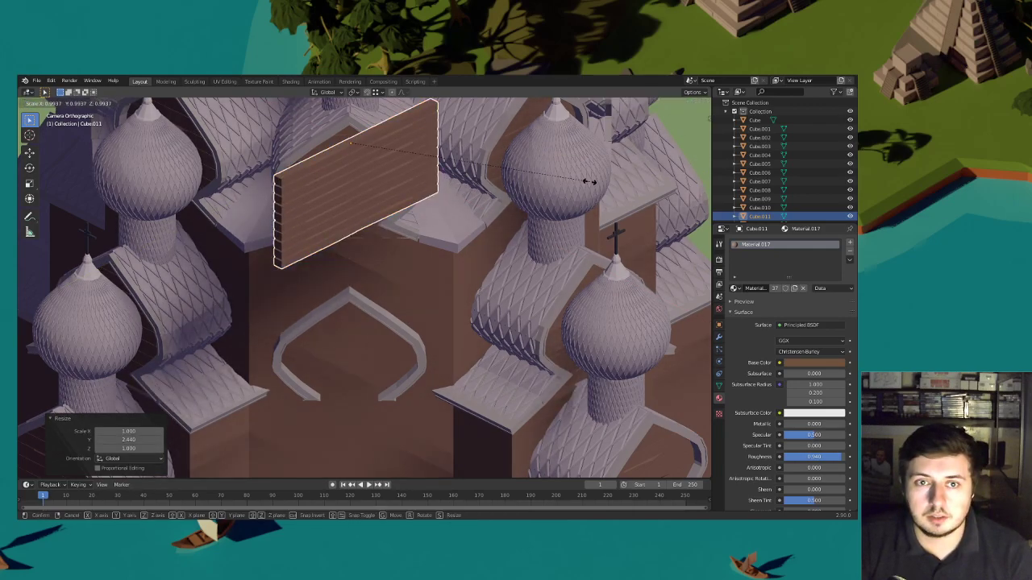
right_click(587, 181)
key("s")
key("x")
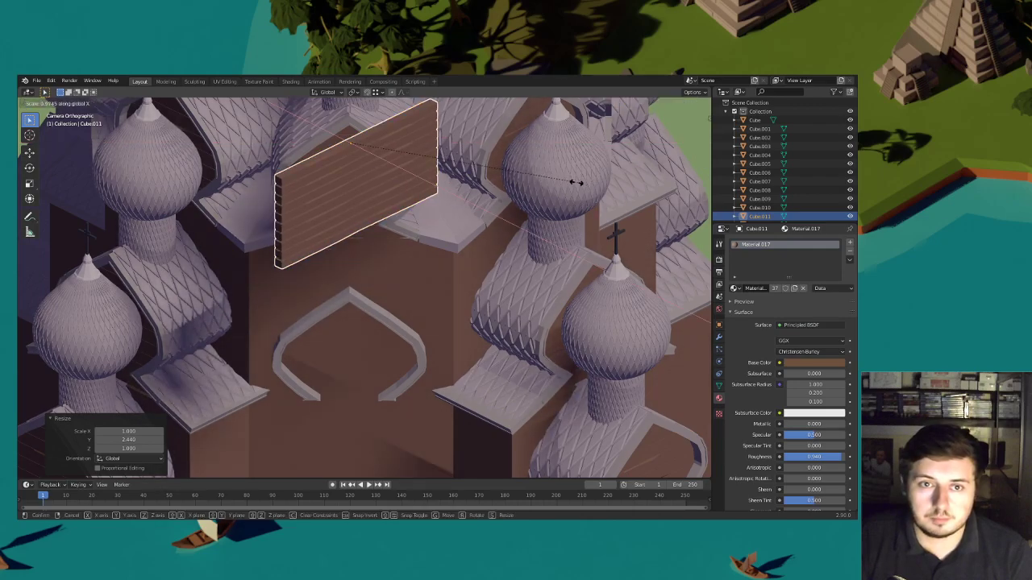
right_click(365, 151)
Try to rotate the plank panel about -44.7° around global Z in the camera view
scroll(471, 179, "down", 3)
middle_click_drag(472, 180, 530, 214)
scroll(456, 235, "up", 7)
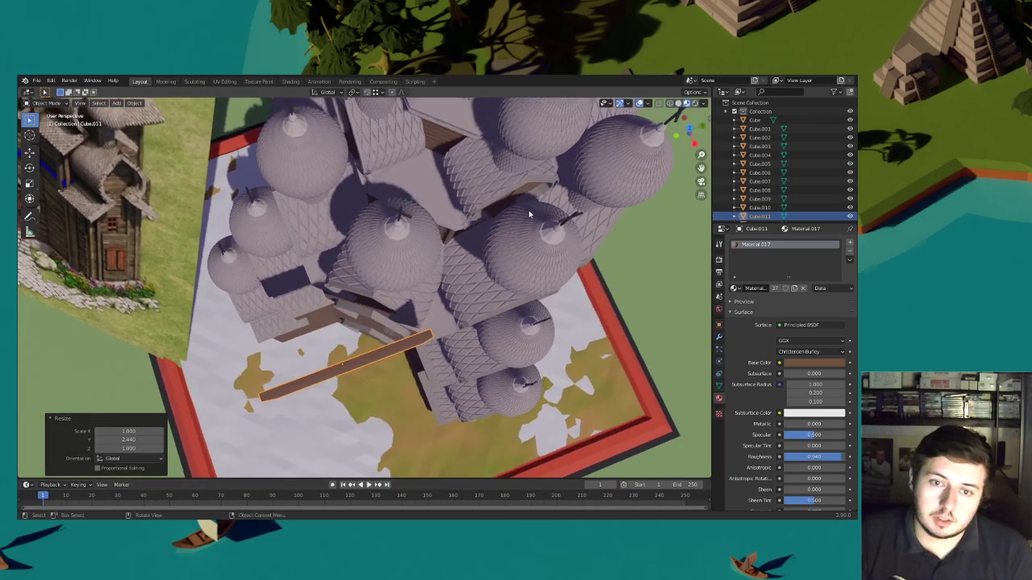
left_click(687, 127)
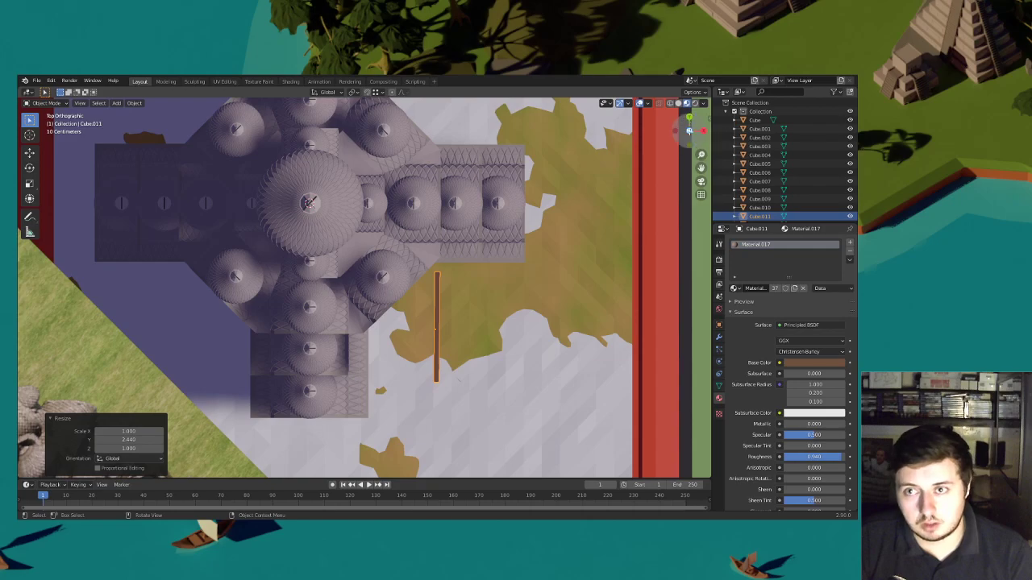
left_click(701, 182)
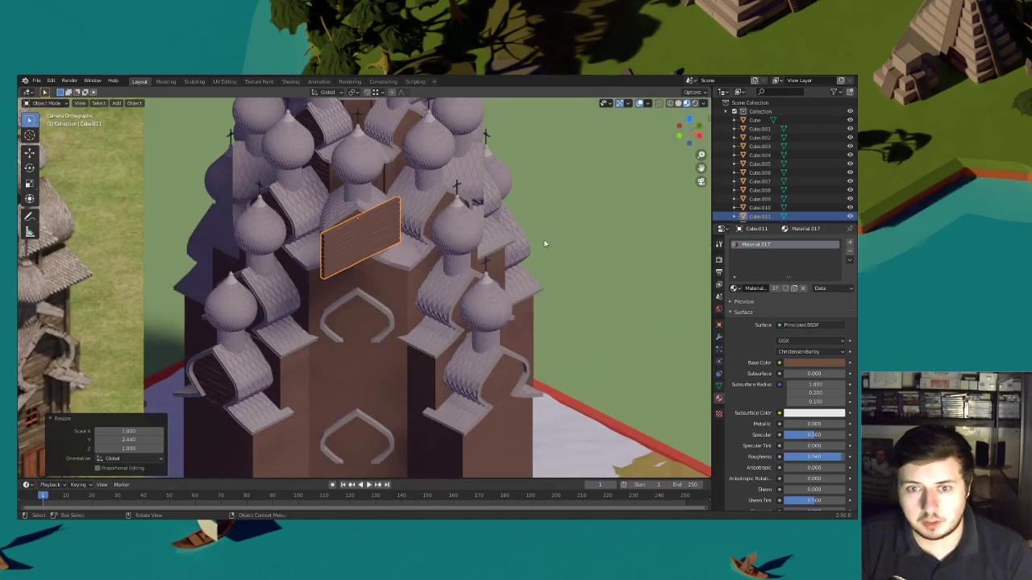
key("g")
key("z")
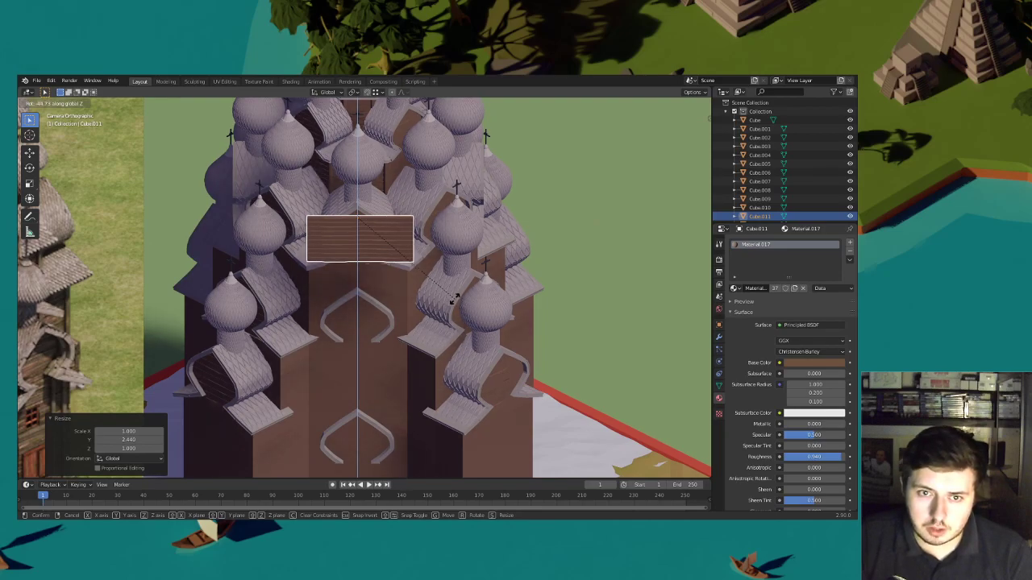
left_click(454, 302)
key("g")
key("z")
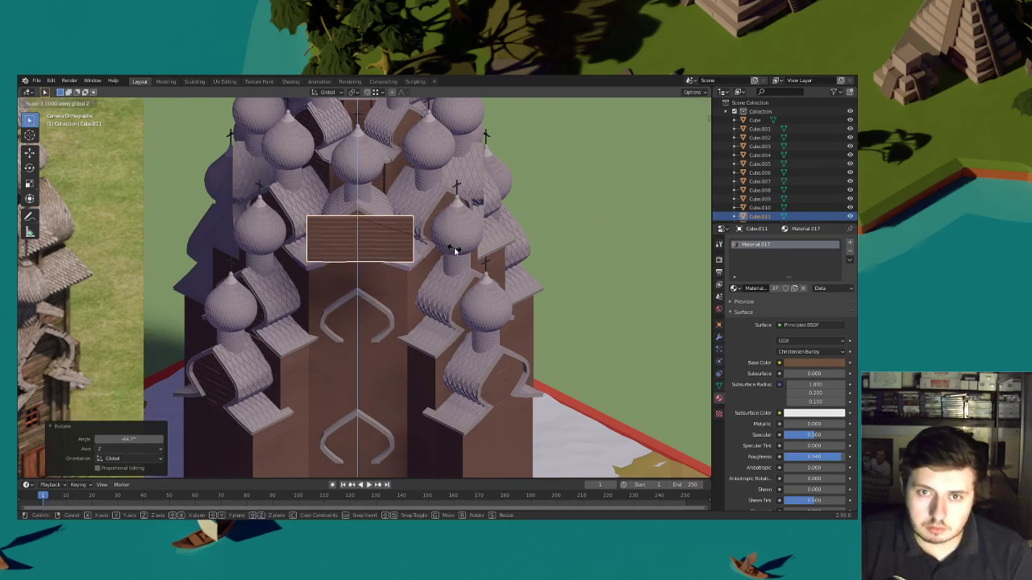
right_click(457, 253)
key("ctrl+z")
Rotate the plank panel -45° around global Z so it faces the front wall
key("r")
type("z")
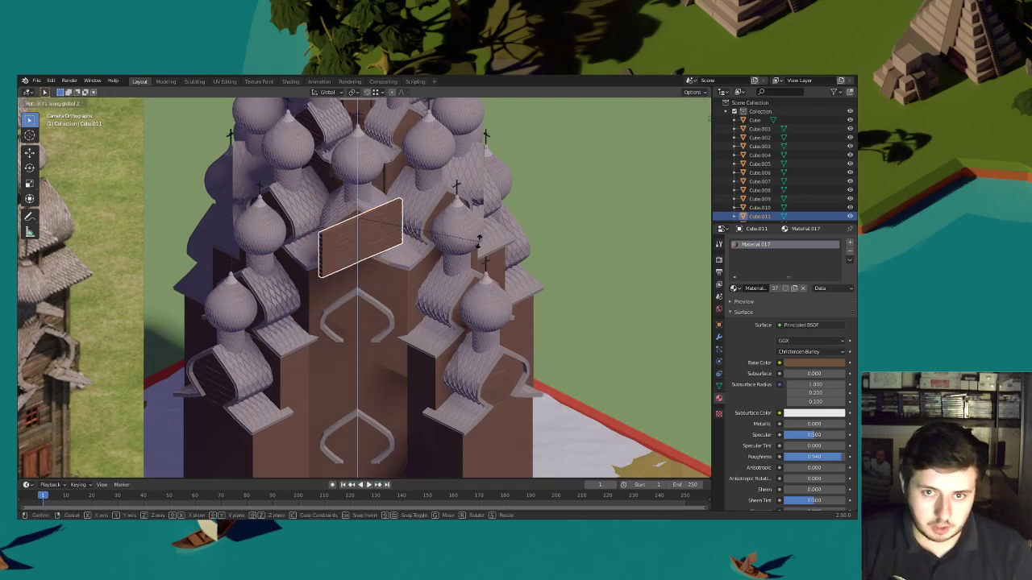
type("45")
key("BackSpace")
key("BackSpace")
type("90")
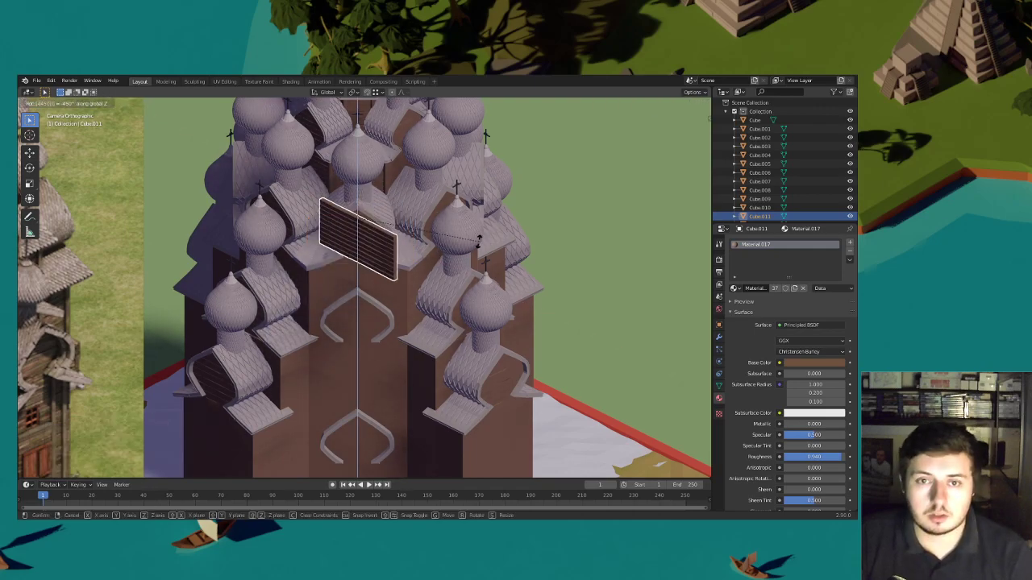
right_click(479, 245)
type("z45-")
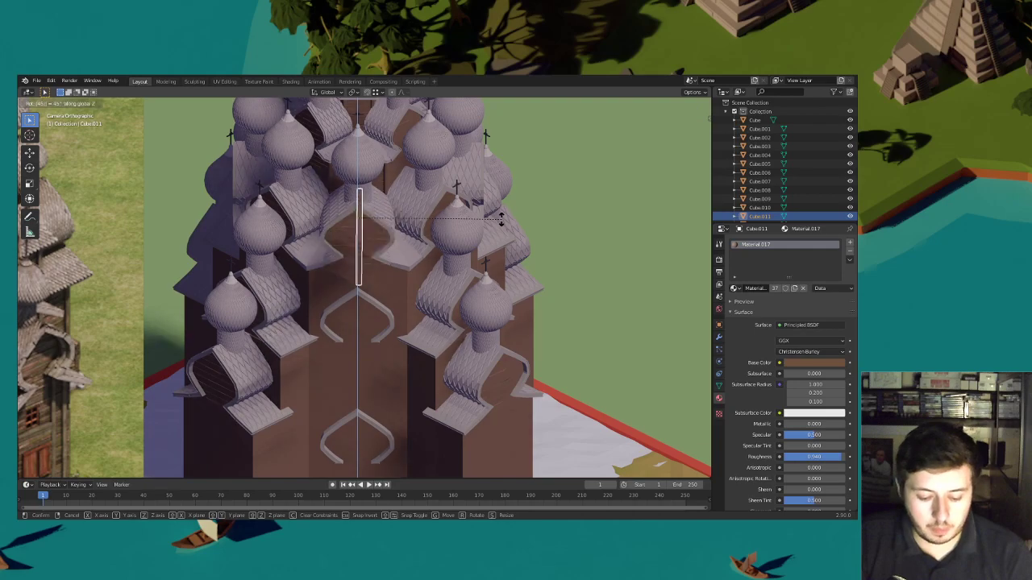
left_click(485, 230)
Lower the plank panel about 1.32 m and shift it horizontally onto the front wall below the central gable
key("g")
key("z")
left_click(470, 308)
scroll(470, 307, "up", 3)
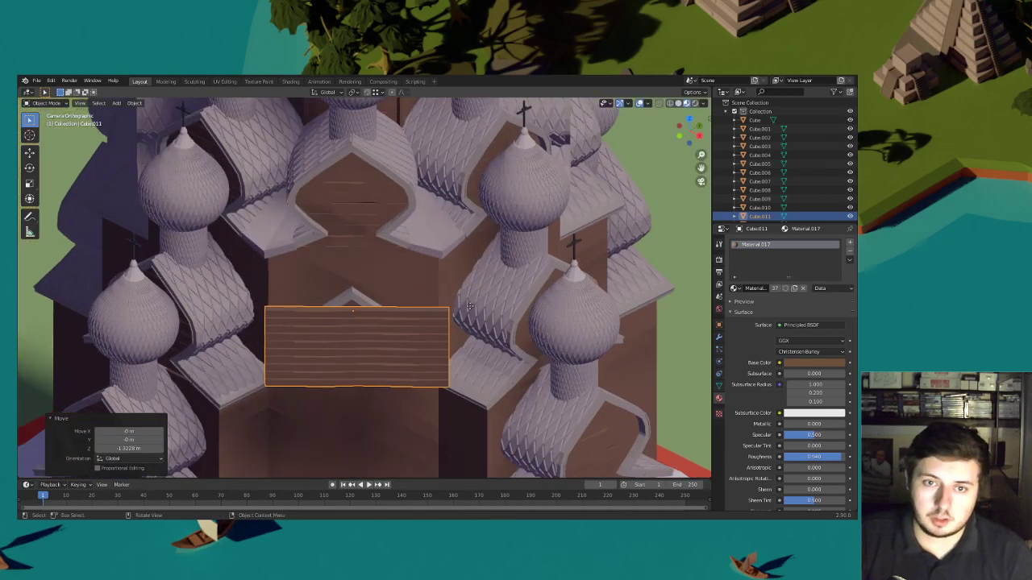
key("g")
key("shift+z")
left_click(465, 253)
In Solid shading, align the panel horizontally with the front wall, scale it to the wall's width and stretch it by 1.341 along Z
left_click(678, 103)
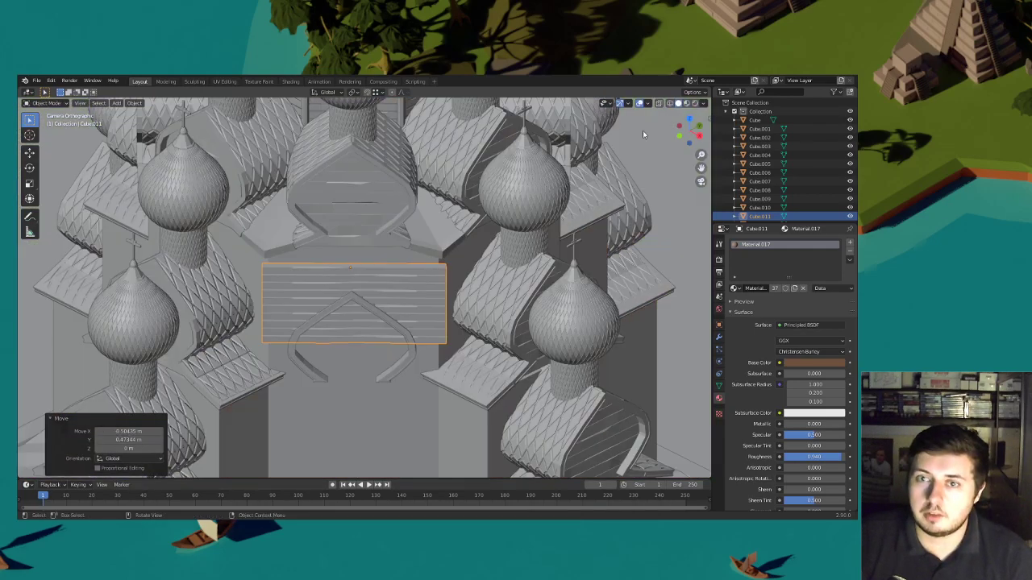
scroll(508, 248, "up", 4)
key("g")
key("shift+z")
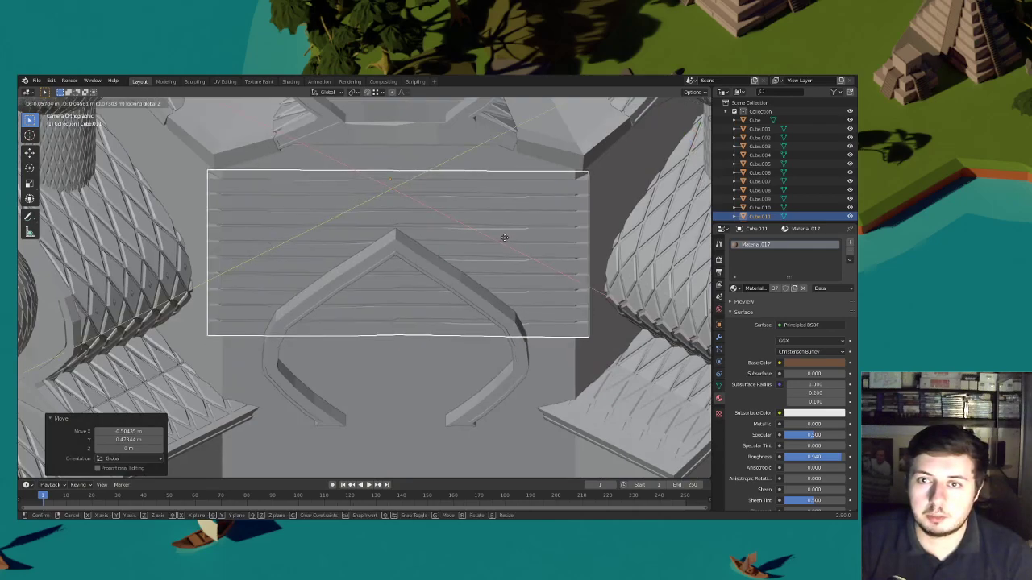
left_click(503, 237)
key("s")
left_click(648, 233)
key("s")
key("z")
left_click(44, 243)
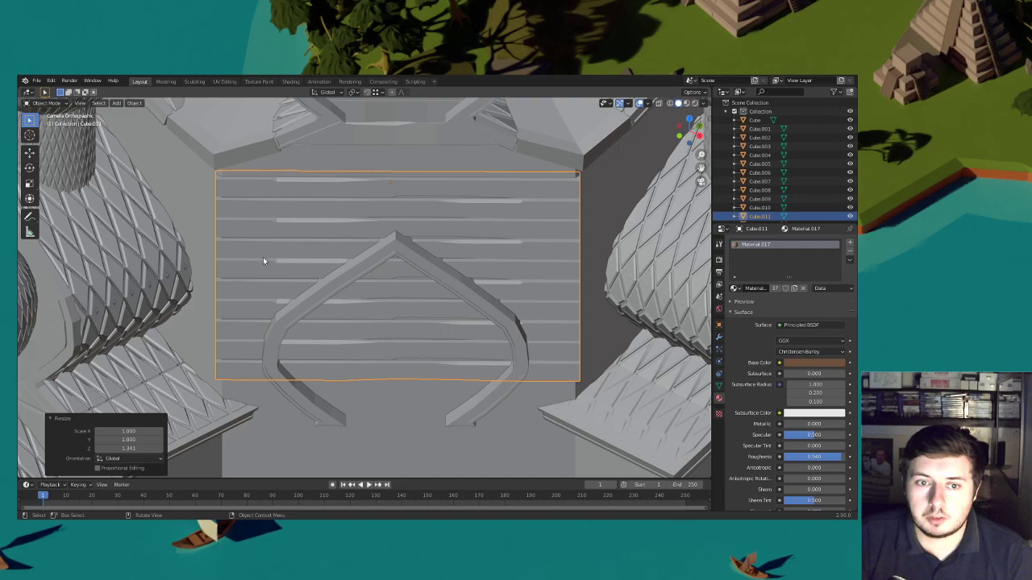
Raise the plank panel along Z until its upper edge sits under the gable's eaves
key("g")
key("z")
left_click(284, 228)
middle_click_drag(353, 214, 342, 249, "shift")
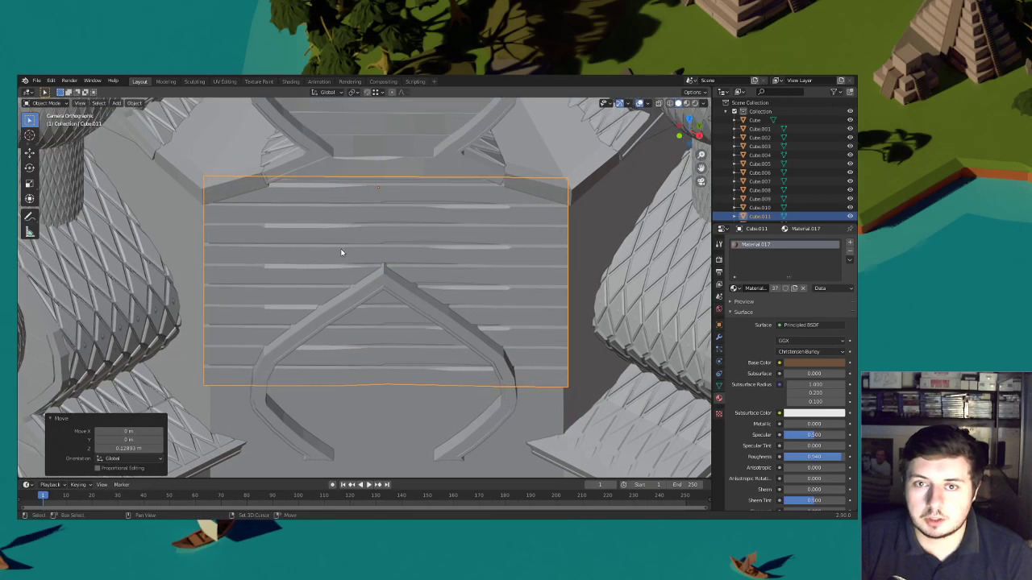
scroll(340, 247, "up", 2)
key("g")
key("z")
left_click(333, 237)
scroll(415, 238, "down", 4)
key("g")
key("z")
left_click(403, 233)
Duplicate the plank panel about 0.91 m straight down and repeat the duplication three times to cover the front wall
scroll(452, 241, "down", 3)
middle_click_drag(487, 249, 485, 191, "shift")
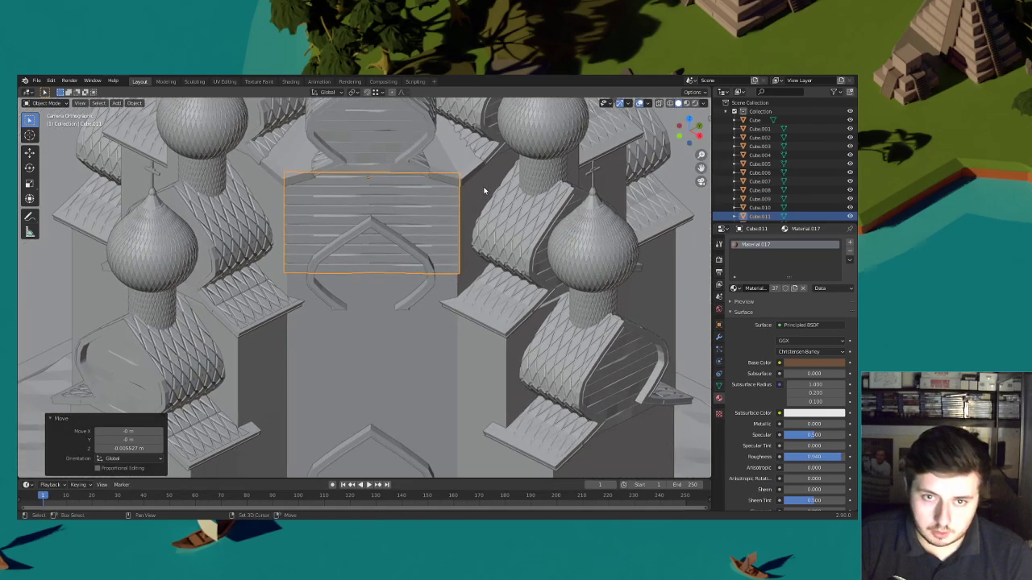
key("shift+d")
key("z")
left_click(485, 280)
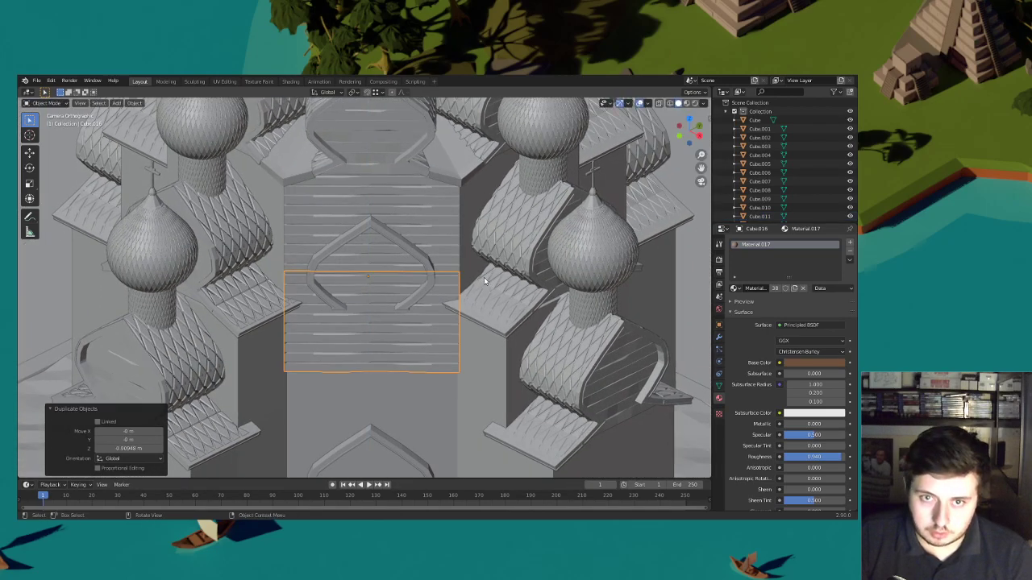
scroll(485, 281, "down", 3)
key("shift+r")
key("shift+r")
key("shift+r")
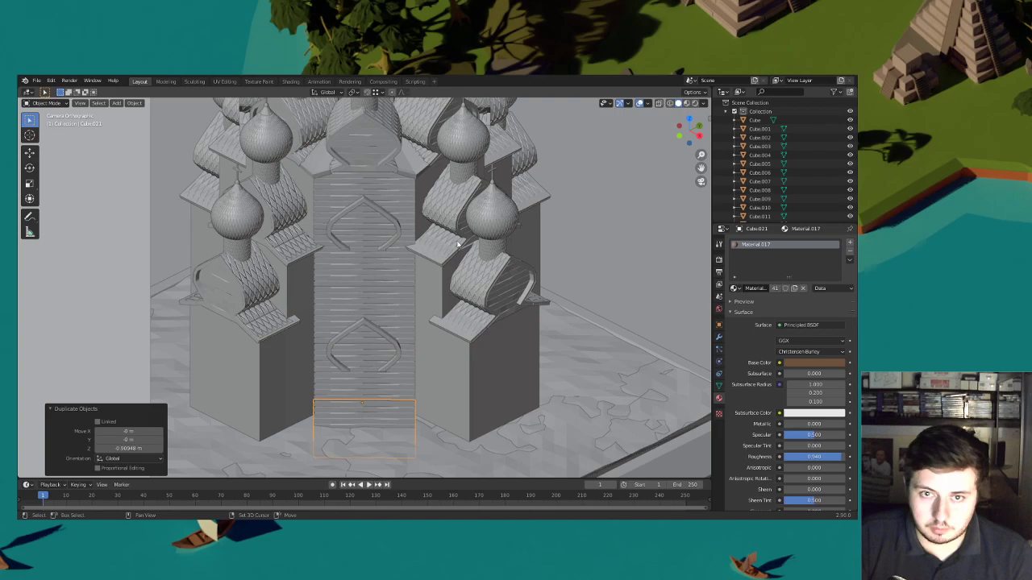
Select the upper two plank panels of the front wall and set the pivot point to 3D Cursor
left_click(401, 301, "shift")
left_click(396, 274, "shift")
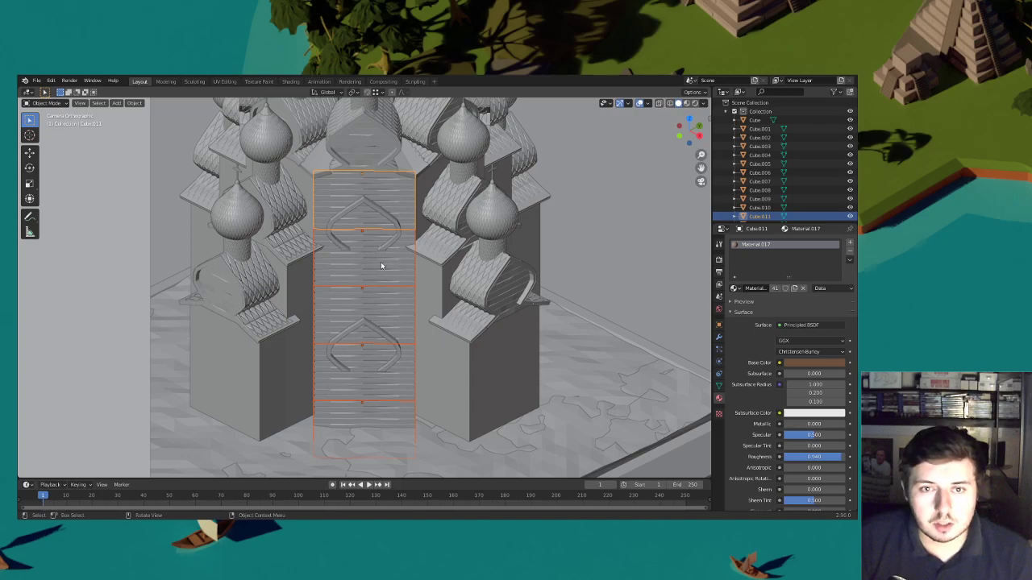
left_click(324, 199)
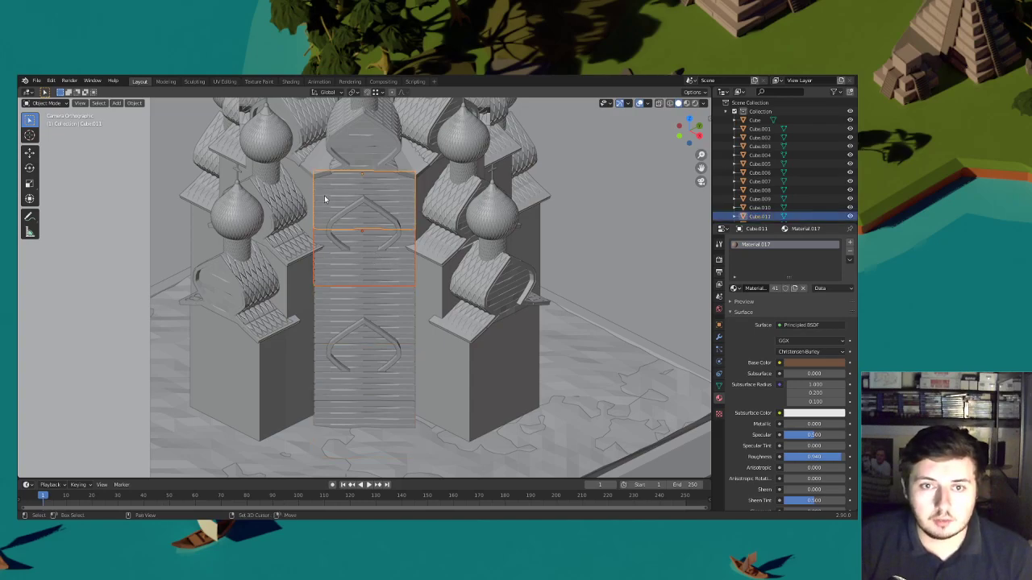
scroll(377, 240, "up", 3)
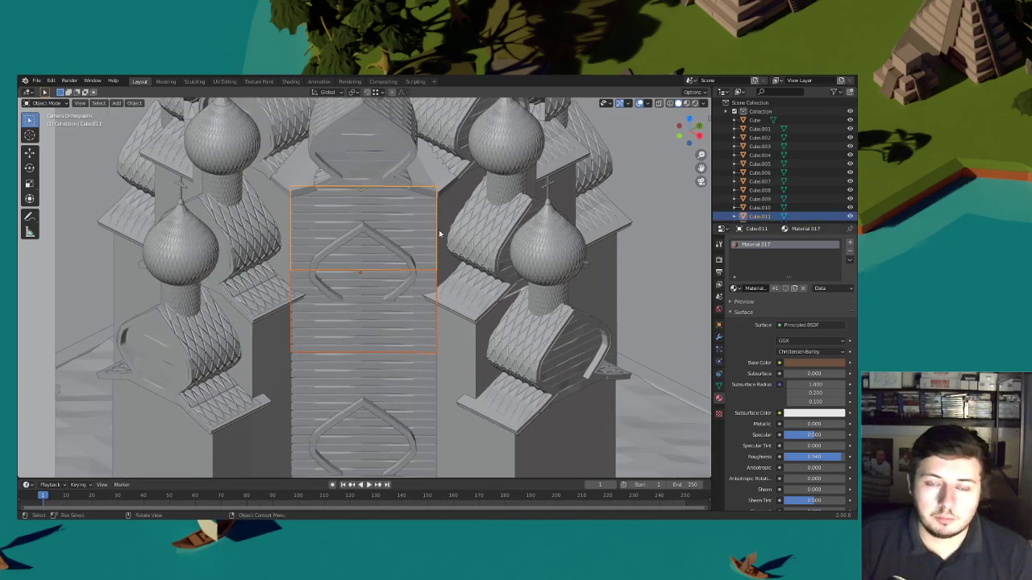
scroll(375, 152, "down", 5)
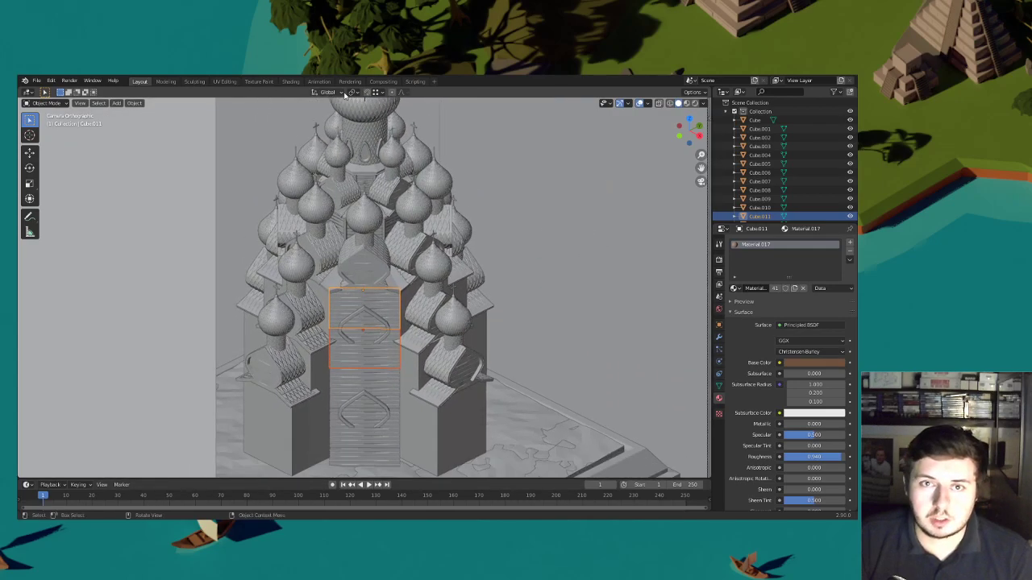
left_click(352, 92)
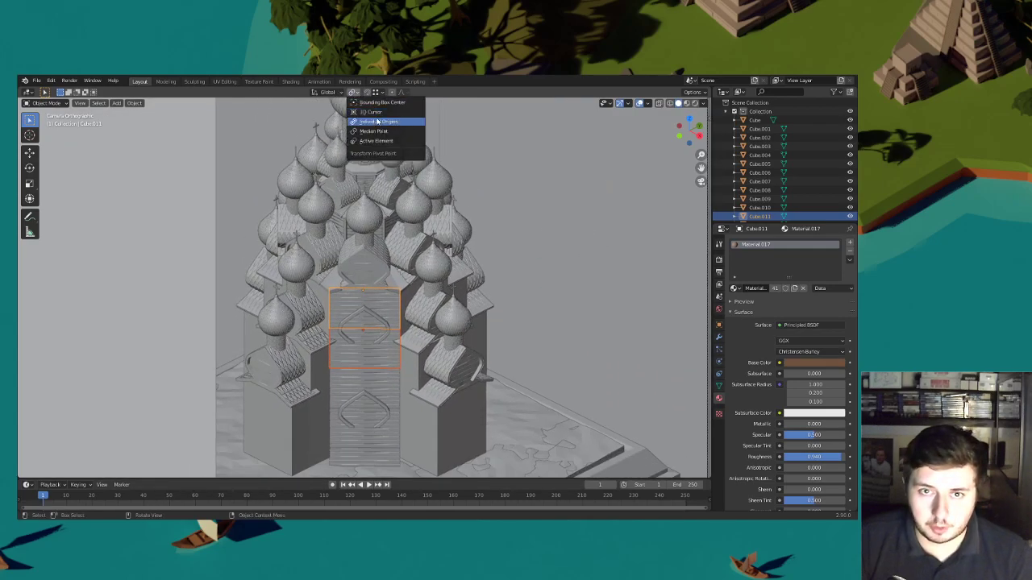
left_click(376, 122)
Duplicate the two upper panels and rotate the copies 45° around global Z onto the neighbouring wall
scroll(376, 242, "up", 4)
key("shift+d")
type("z")
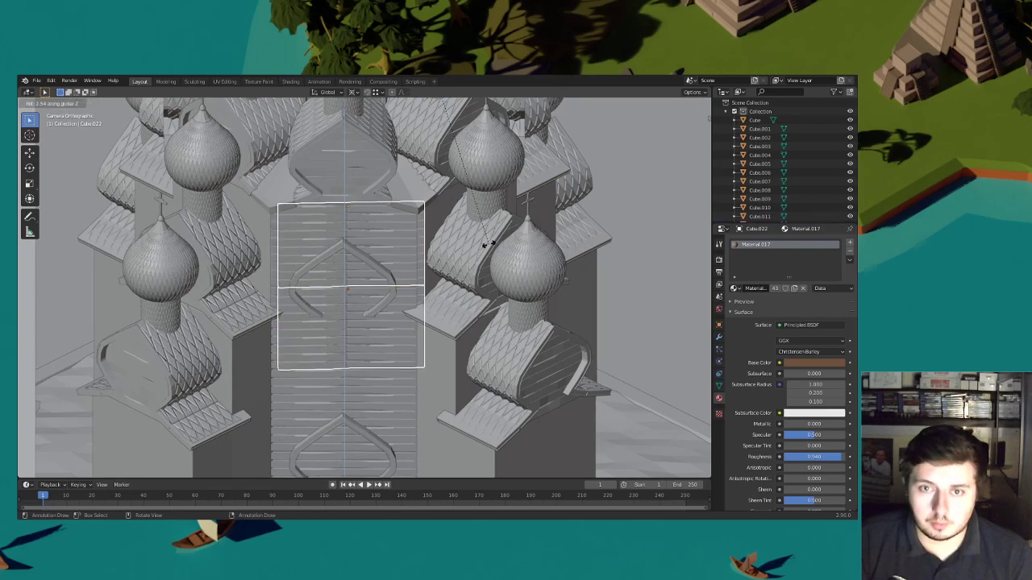
type("90")
key("Escape")
type("rz")
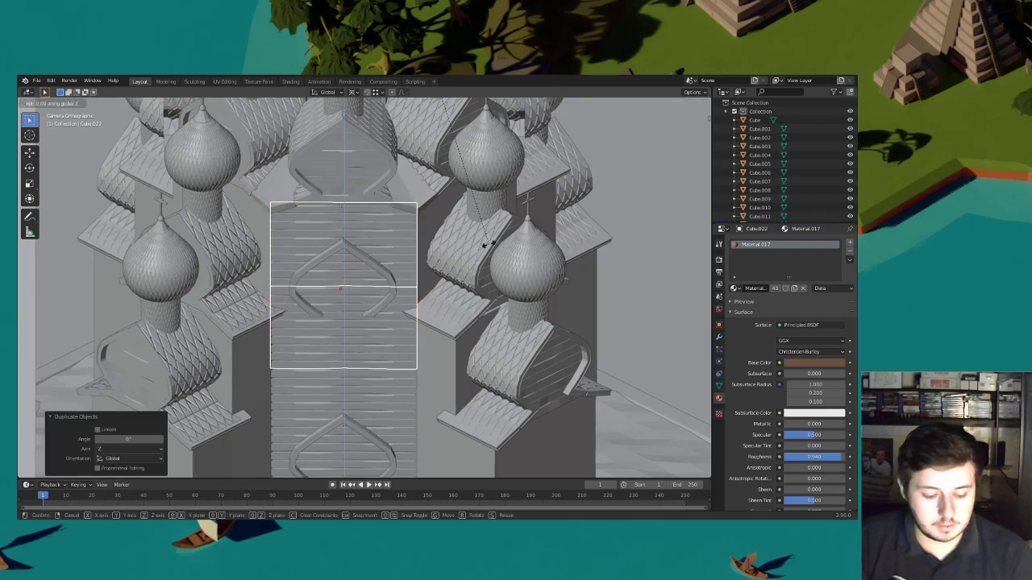
type("45")
key("Return")
Duplicate the selected plank panel around the church and adjust its position along X against the wall
middle_click_drag(488, 244, 417, 270)
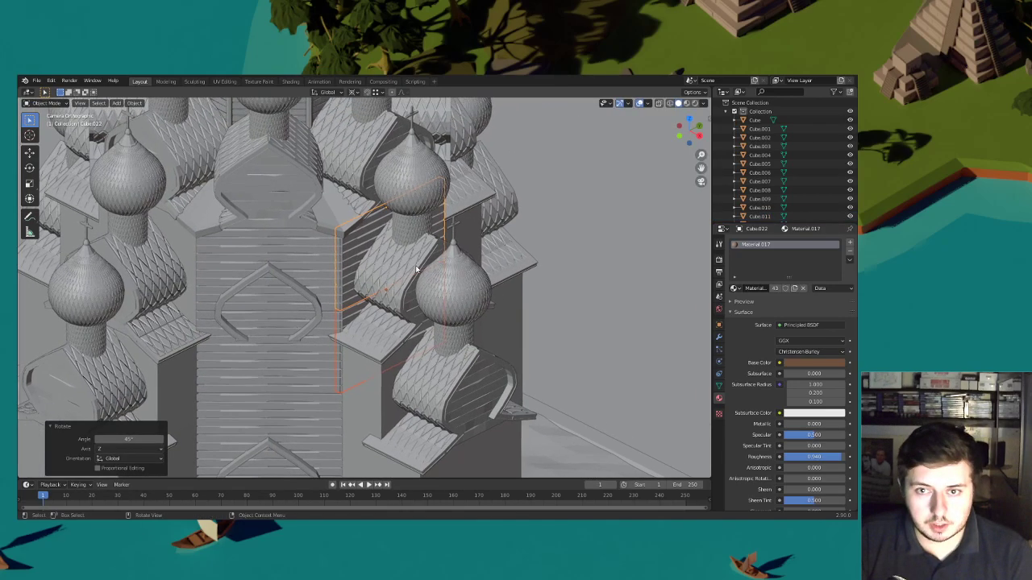
middle_click_drag(480, 252, 363, 261)
scroll(433, 246, "up", 8)
left_click(363, 261)
key("shift+d")
key("z")
left_click(474, 267)
middle_click_drag(474, 266, 421, 235)
scroll(495, 247, "up", 4)
key("g")
key("x")
left_click(484, 255)
scroll(479, 255, "down", 3)
Join all the stacked plank panels of the front wall into one object
left_click(407, 262)
left_click(414, 279, "shift")
middle_click_drag(414, 279, 401, 256, "shift")
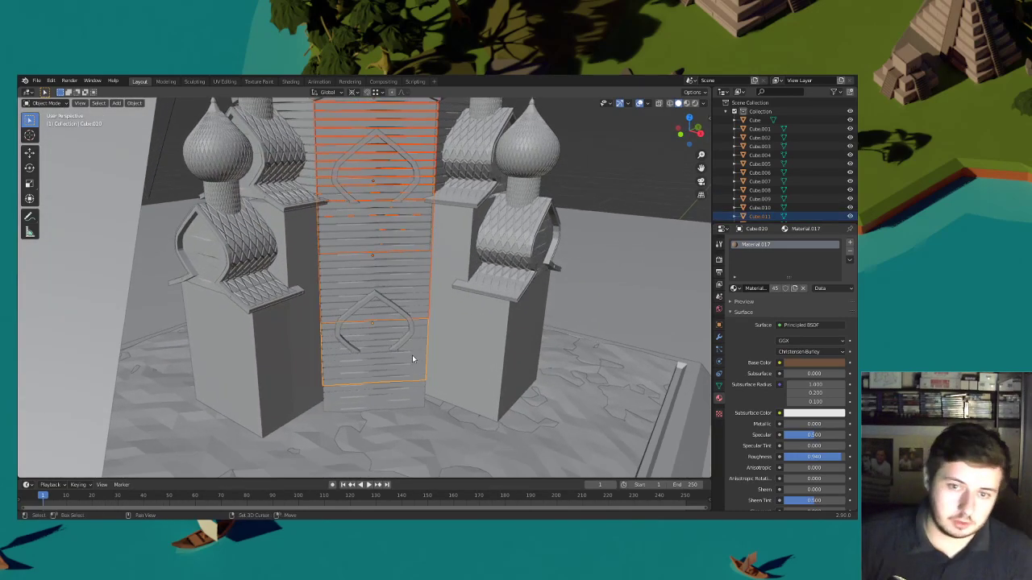
left_click(399, 396, "shift")
key("ctrl+j")
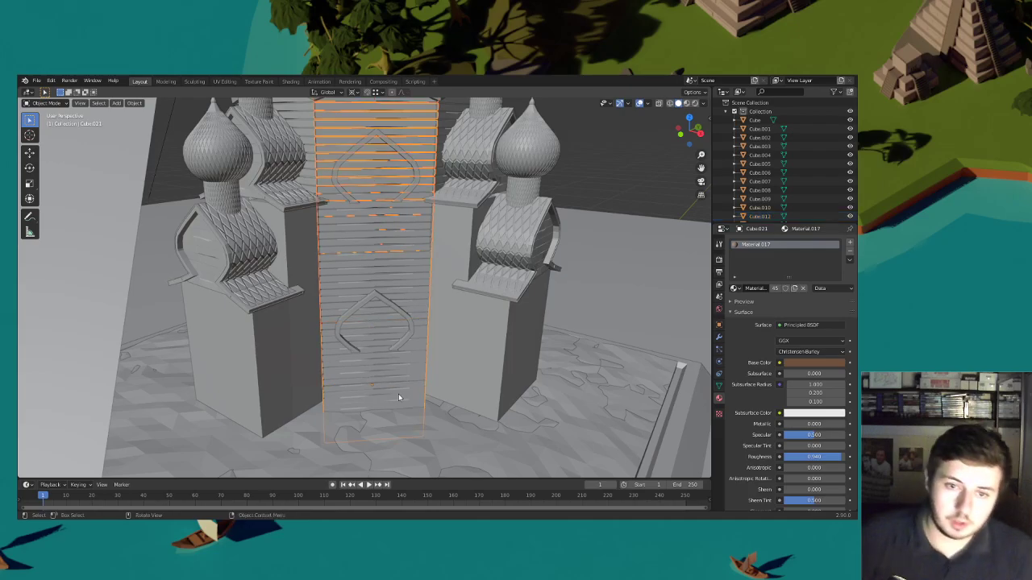
Examine the joined plank wall at the front of the church up close and in Material Preview
mouse_move(412, 254)
middle_mouse_down()
mouse_move(358, 245)
mouse_move(387, 246)
mouse_move(415, 277)
mouse_move(411, 255)
mouse_move(444, 233)
mouse_move(397, 256)
middle_mouse_up()
scroll(412, 255, "up", 4)
scroll(396, 267, "up", 5)
scroll(397, 256, "down", 10)
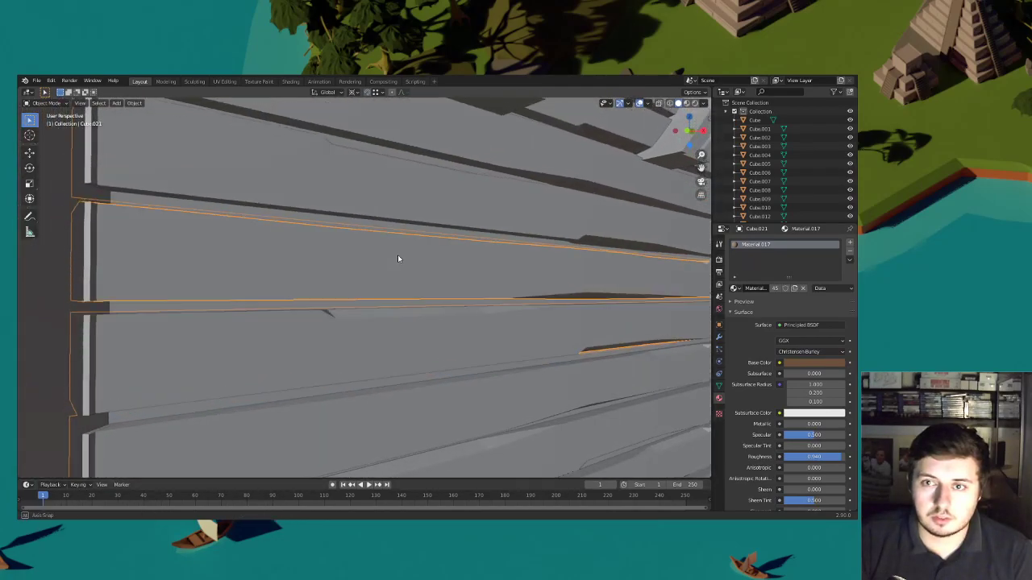
scroll(395, 282, "down", 3)
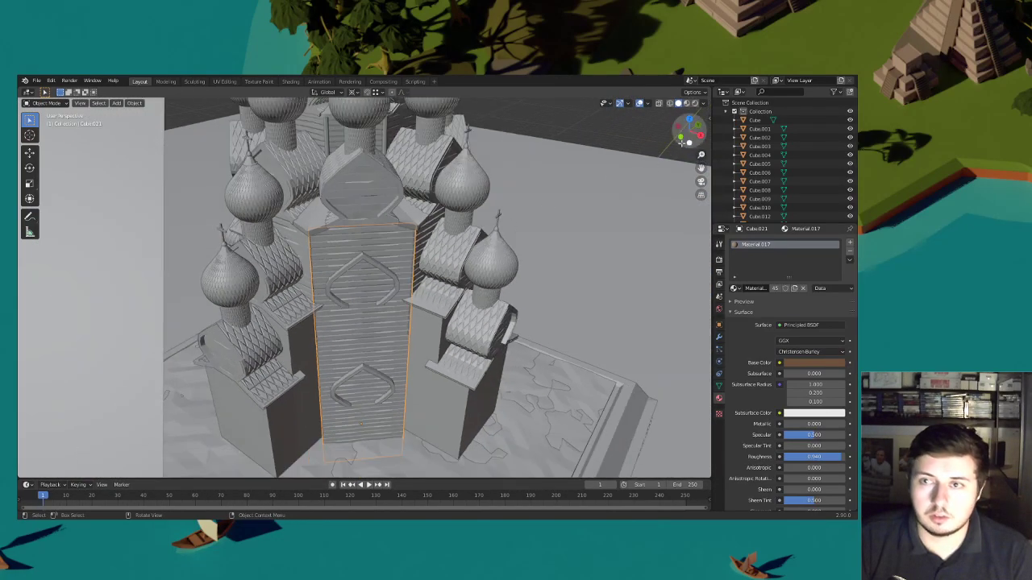
left_click(686, 105)
scroll(539, 243, "down", 2)
mouse_move(539, 243)
middle_mouse_down()
mouse_move(599, 150)
mouse_move(527, 232)
mouse_move(501, 226)
mouse_move(516, 214)
mouse_move(538, 234)
middle_mouse_up()
left_click(599, 150)
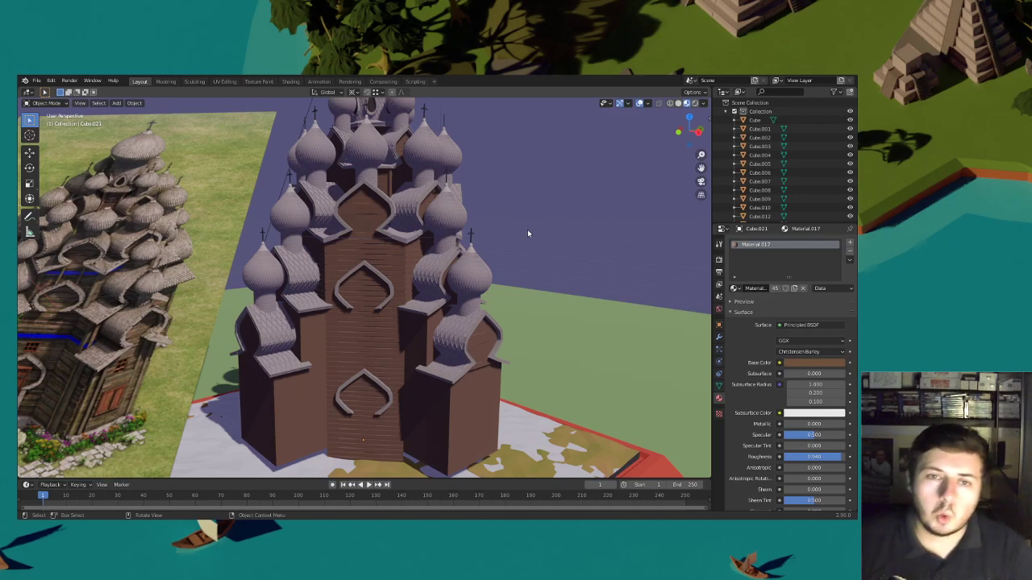
Inspect the church body's mesh below the roof edge in Edit Mode, return to Object Mode and compare the church with the reference image
middle_click_drag(470, 204, 336, 260, "shift")
scroll(451, 272, "up", 8)
left_click(283, 239)
left_click(62, 104)
left_click(56, 123)
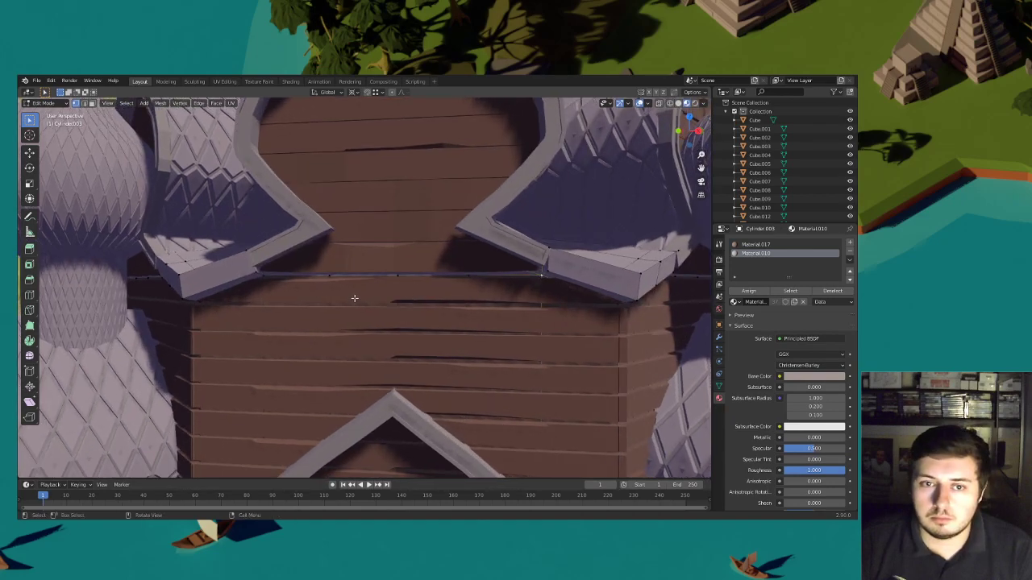
left_click(46, 104)
left_click(49, 114)
middle_click_drag(405, 257, 393, 267)
scroll(392, 265, "down", 8)
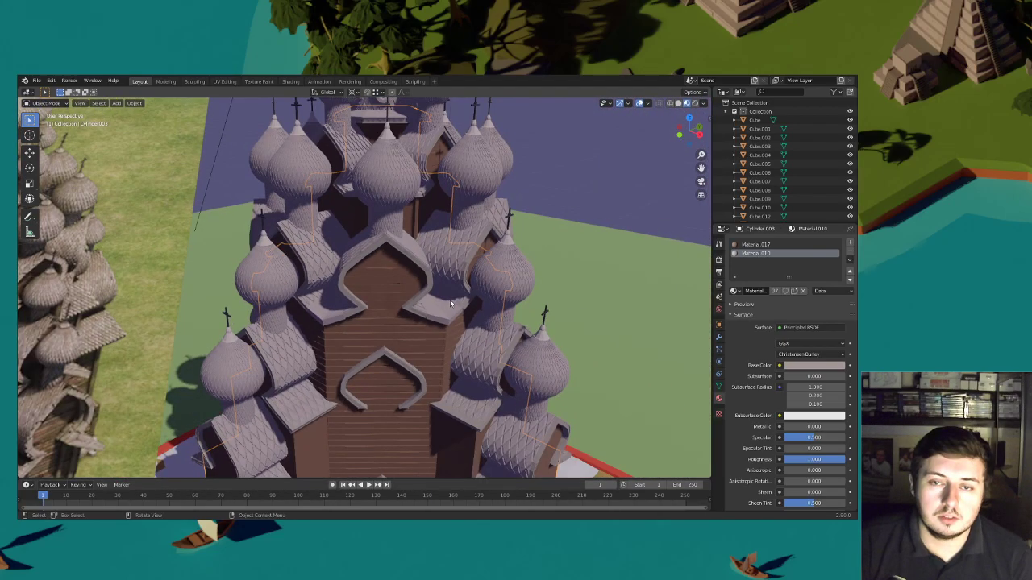
middle_click_drag(450, 317, 467, 291)
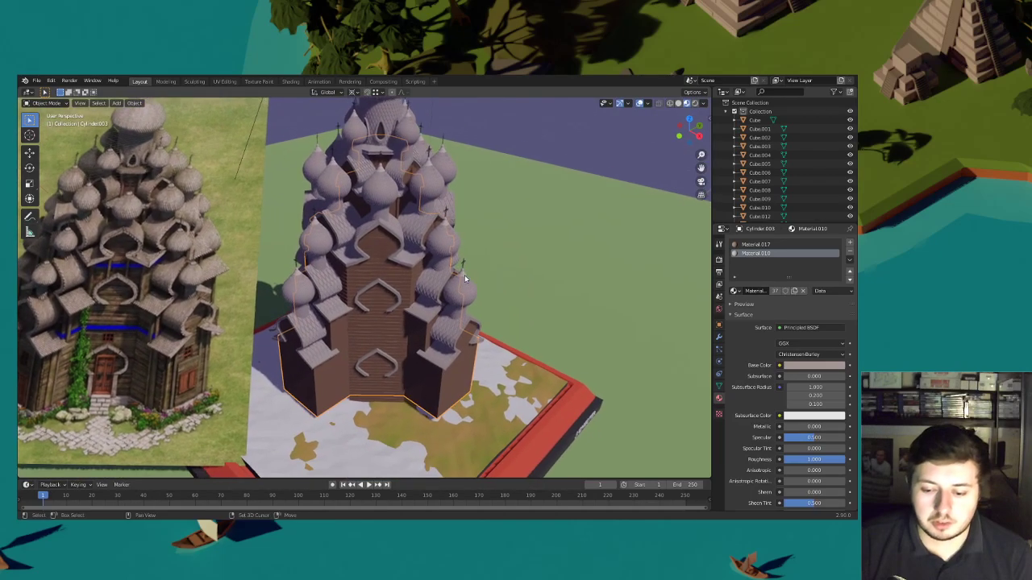
left_click(37, 81)
middle_click_drag(387, 308, 401, 264, "shift")
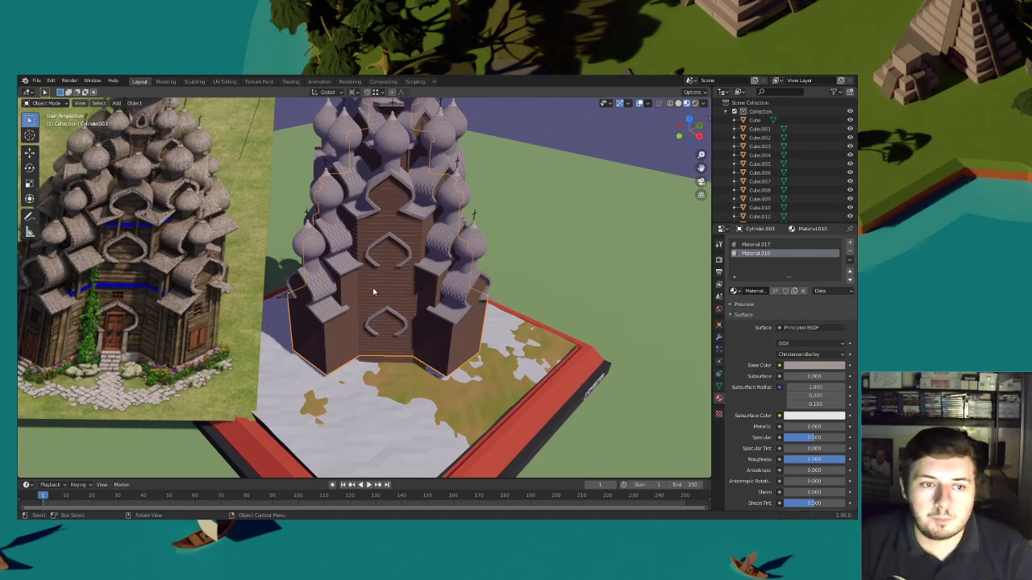
In Solid view, duplicate the plank panel beside the front wall, offsetting it -0.53 m along Y and lowering it about 1.41 m along Z
mouse_move(364, 296)
middle_mouse_down()
mouse_move(404, 258)
mouse_move(466, 232)
mouse_move(463, 255)
mouse_move(455, 234)
mouse_move(420, 249)
mouse_move(390, 212)
mouse_move(451, 228)
middle_mouse_up()
left_click(678, 103)
left_click(380, 200)
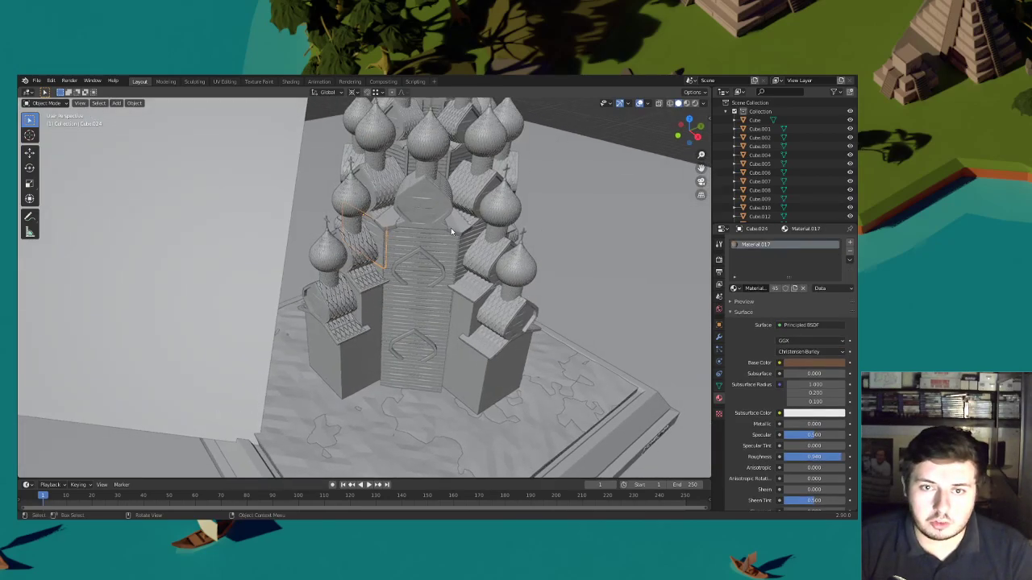
scroll(451, 227, "up", 3)
key("shift+d")
key("y")
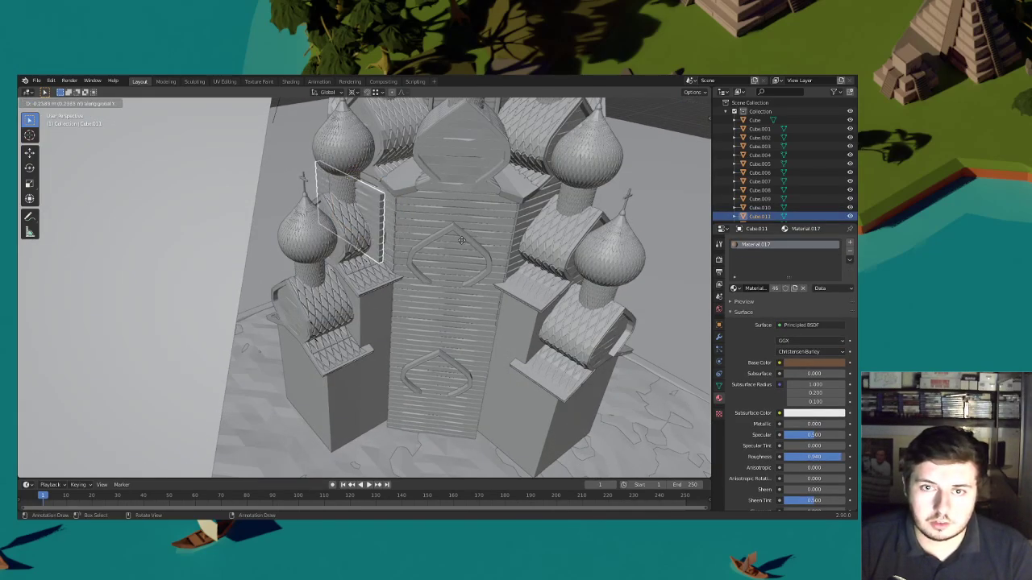
left_click(442, 252)
key("g")
key("z")
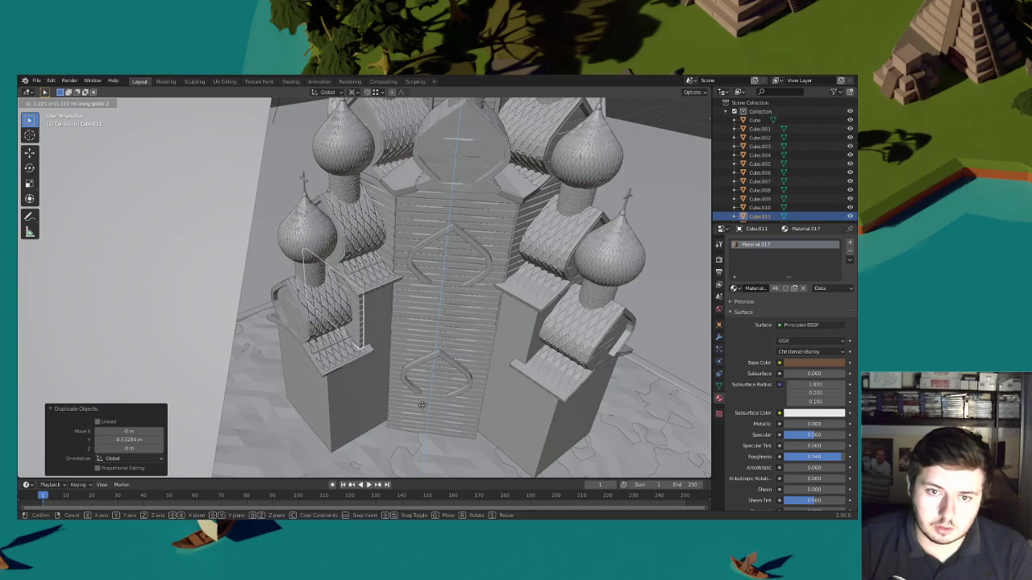
left_click(421, 409)
Fit the copied plank panel behind the lower tower's arched gable by scaling and moving it along Z
middle_click_drag(408, 383, 409, 330)
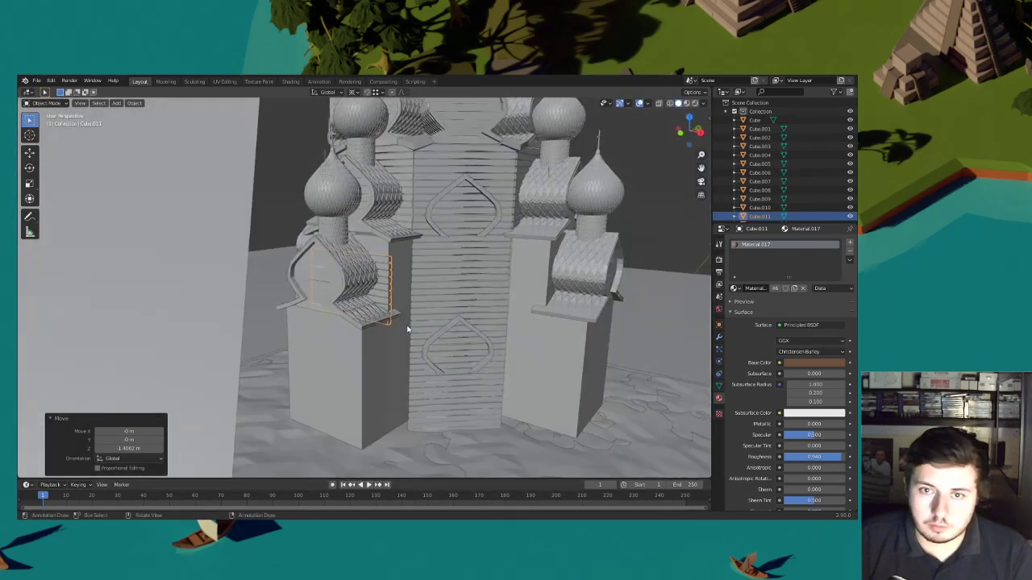
scroll(409, 331, "up", 3)
key("g")
key("z")
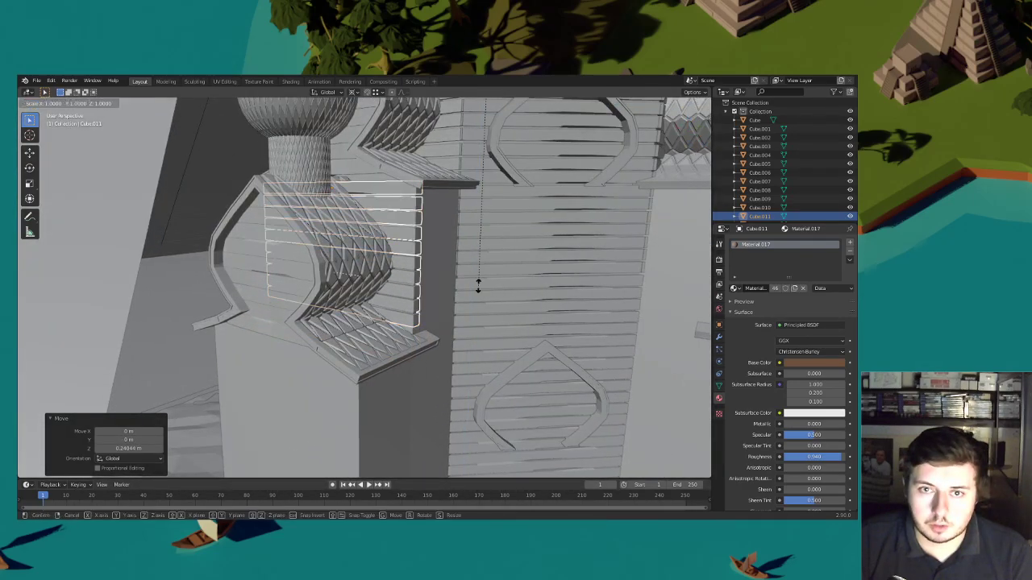
left_click(507, 291)
key("g")
key("z")
left_click(522, 282)
middle_click_drag(521, 282, 484, 280)
scroll(524, 305, "down", 3)
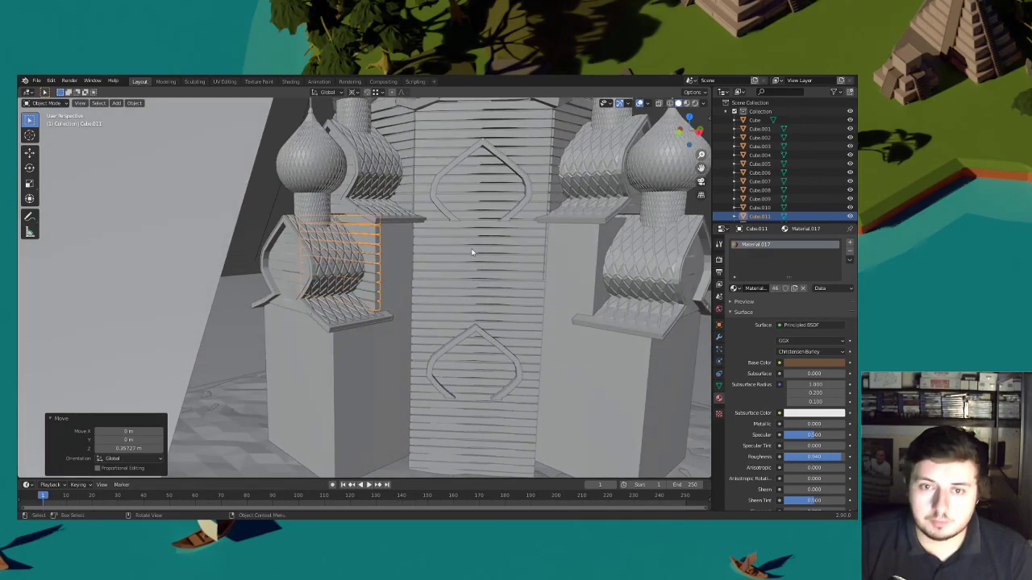
Check the lower walls in the reference image, and duplicate the gable's plank panel about 0.54 m along Y toward the tower's outer face
left_click(687, 104)
middle_click_drag(310, 266, 518, 232, "shift")
middle_click_drag(367, 258, 577, 218, "shift")
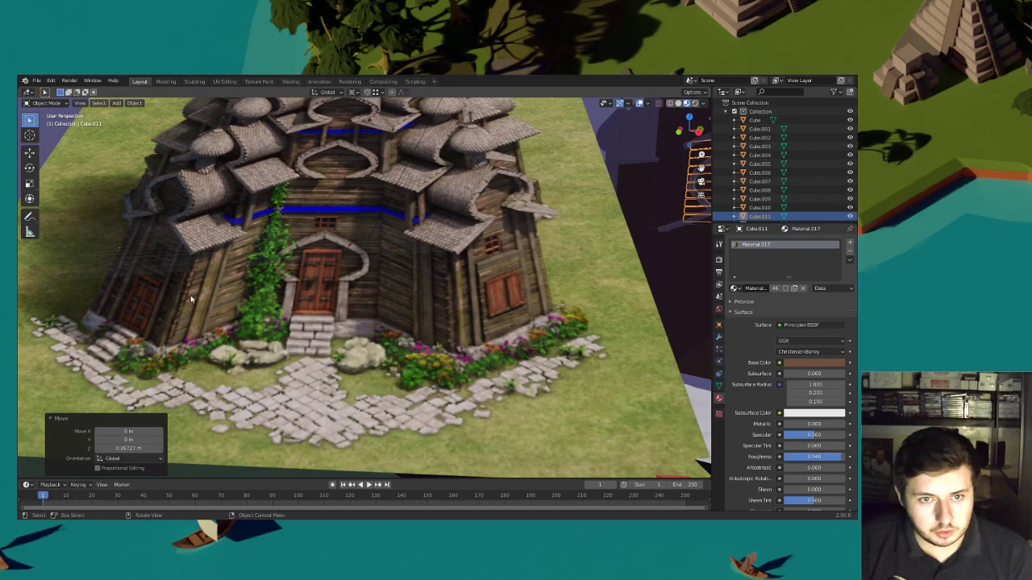
middle_click_drag(190, 295, 462, 258)
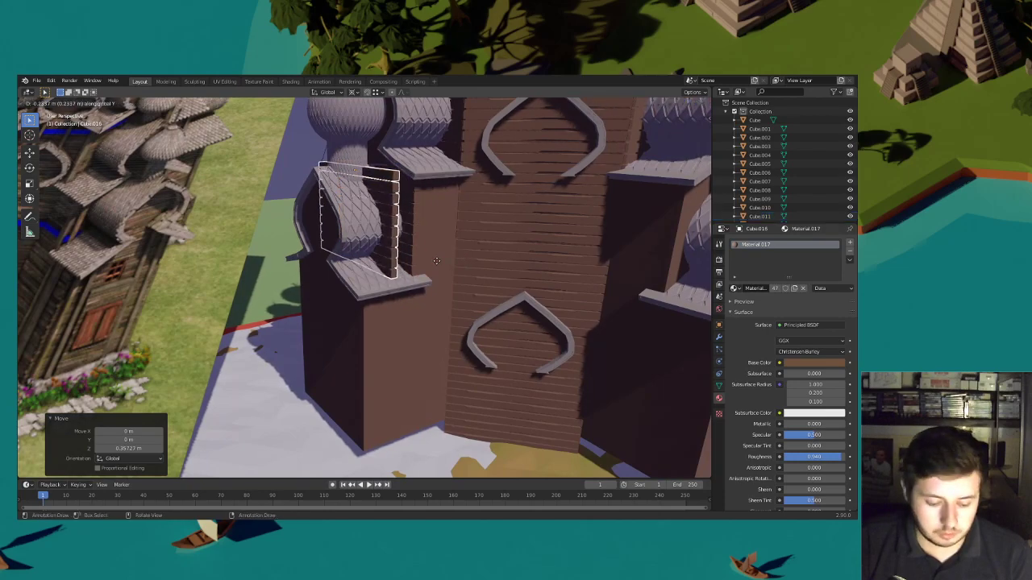
key("x")
key("x")
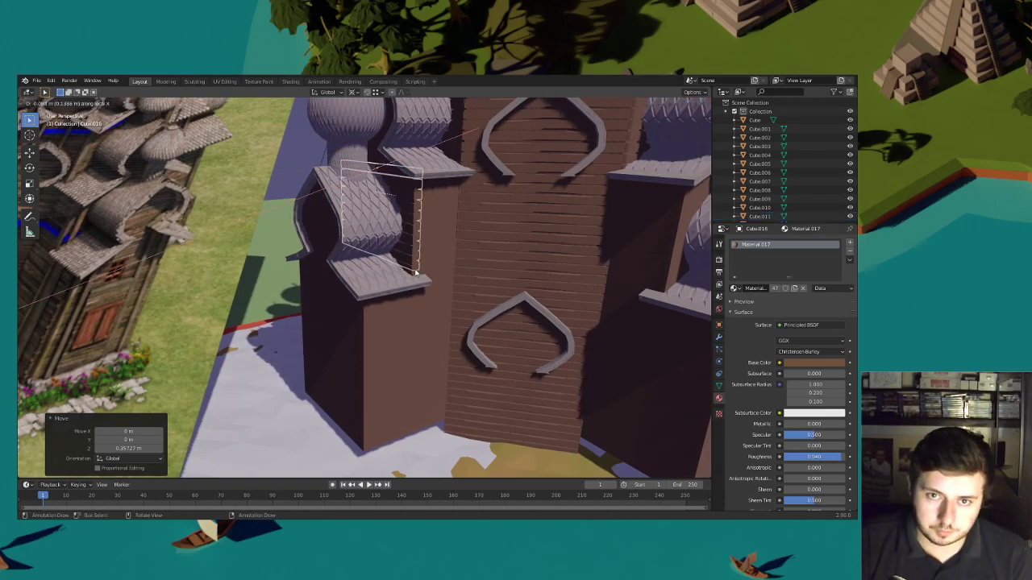
key("shift+d")
key("y")
left_click(422, 261)
Lower the copied panel about 0.98 m along Z beneath the small roof and nudge it along Y against the tower wall
left_click(678, 103)
middle_click_drag(558, 211, 526, 192)
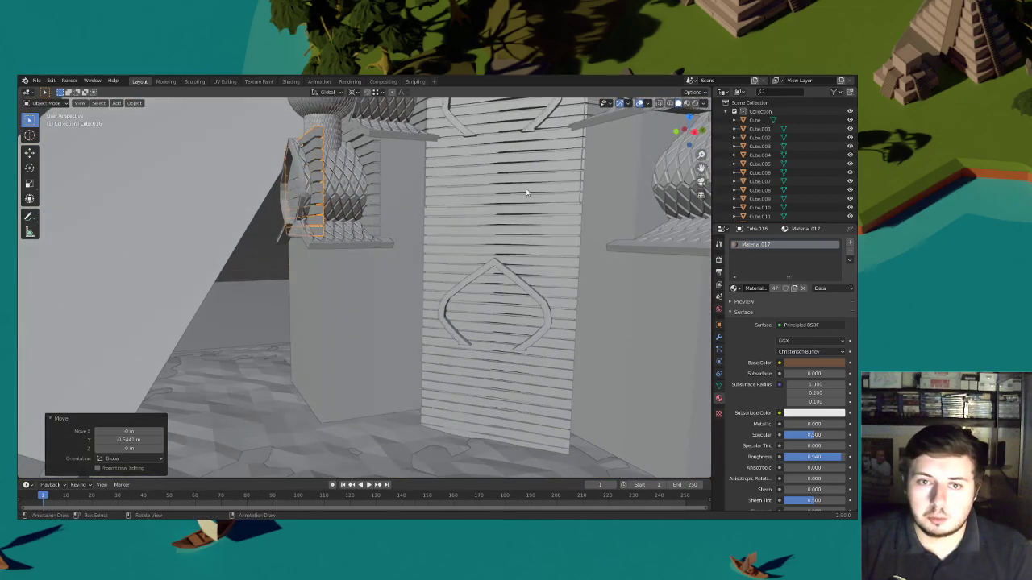
left_click(526, 292)
mouse_move(468, 282)
middle_mouse_down()
mouse_move(508, 286)
mouse_move(483, 292)
mouse_move(458, 273)
middle_mouse_up()
scroll(487, 293, "up", 4)
key("g")
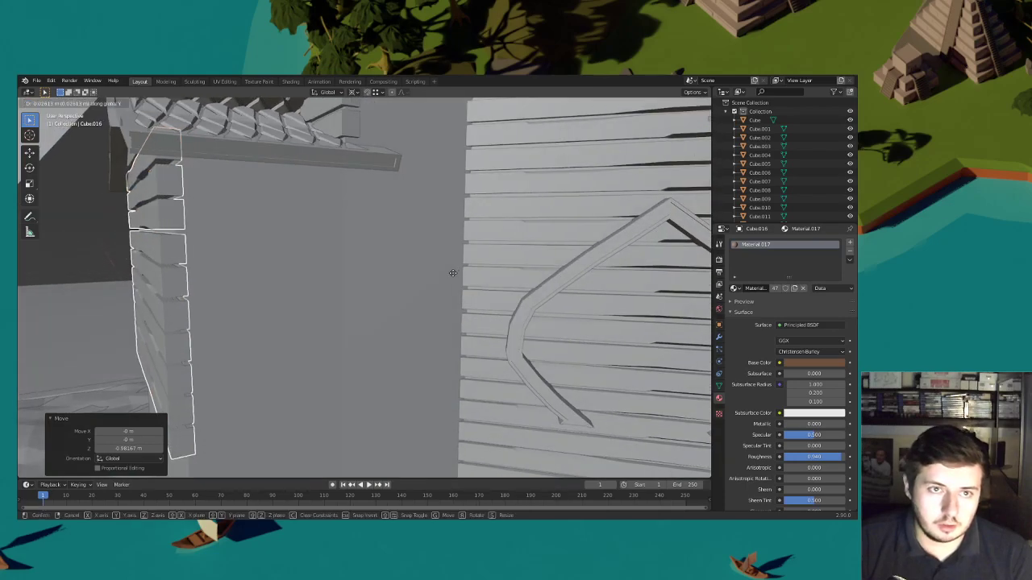
left_click(454, 272)
mouse_move(454, 273)
middle_mouse_down()
mouse_move(402, 264)
mouse_move(388, 273)
mouse_move(382, 316)
mouse_move(386, 239)
mouse_move(352, 260)
mouse_move(375, 287)
mouse_move(411, 262)
mouse_move(431, 274)
mouse_move(473, 268)
middle_mouse_up()
scroll(473, 268, "down", 3)
scroll(471, 270, "down", 2)
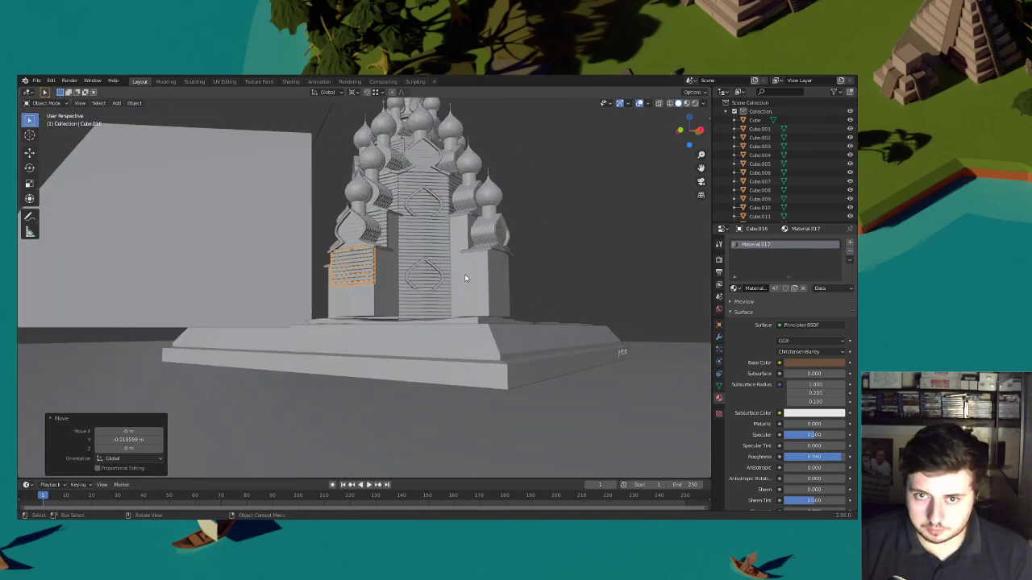
Duplicate the tower's plank panel about 0.97 m down along Z to cover the lower half of the wall
scroll(490, 241, "down", 1)
middle_click_drag(491, 240, 465, 255)
scroll(477, 269, "up", 5)
key("shift+d")
key("z")
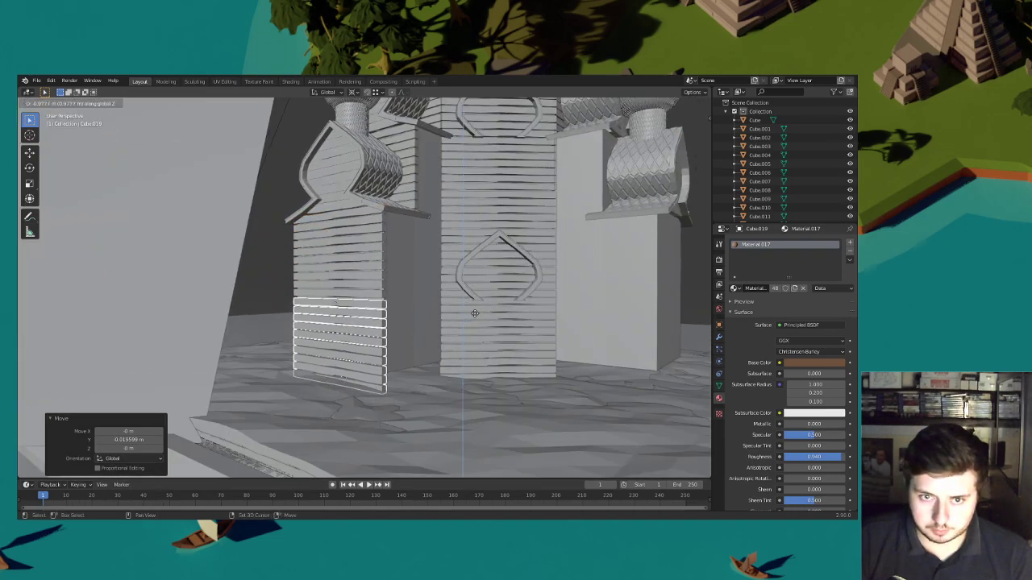
left_click(475, 308)
Compare the newly planked tower wall with the reference image through the camera in Material Preview
scroll(475, 305, "down", 5)
middle_click_drag(473, 293, 520, 261)
left_click(702, 182)
left_click(687, 103)
scroll(446, 304, "down", 3)
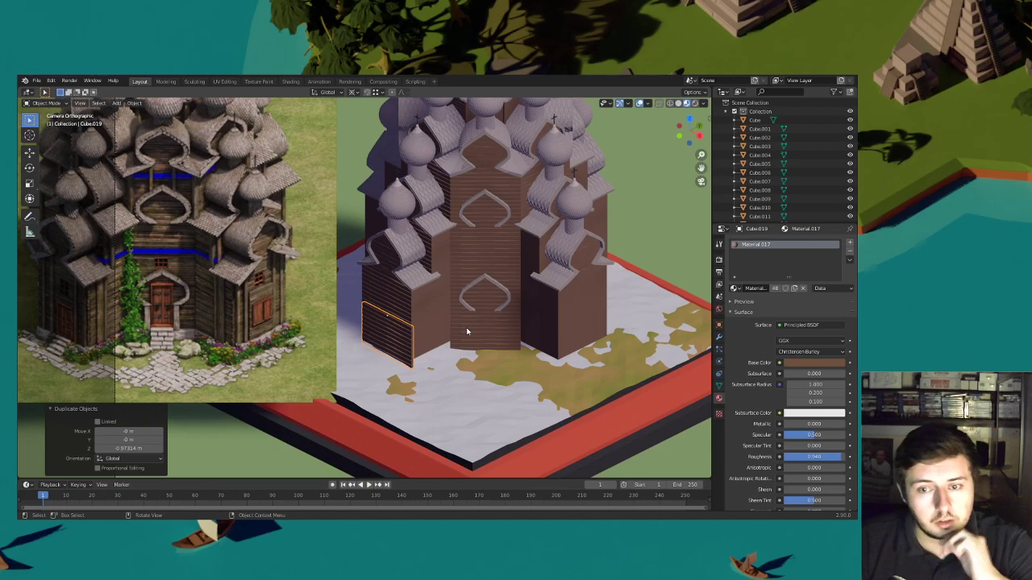
middle_click_drag(475, 323, 453, 285)
scroll(483, 308, "up", 6)
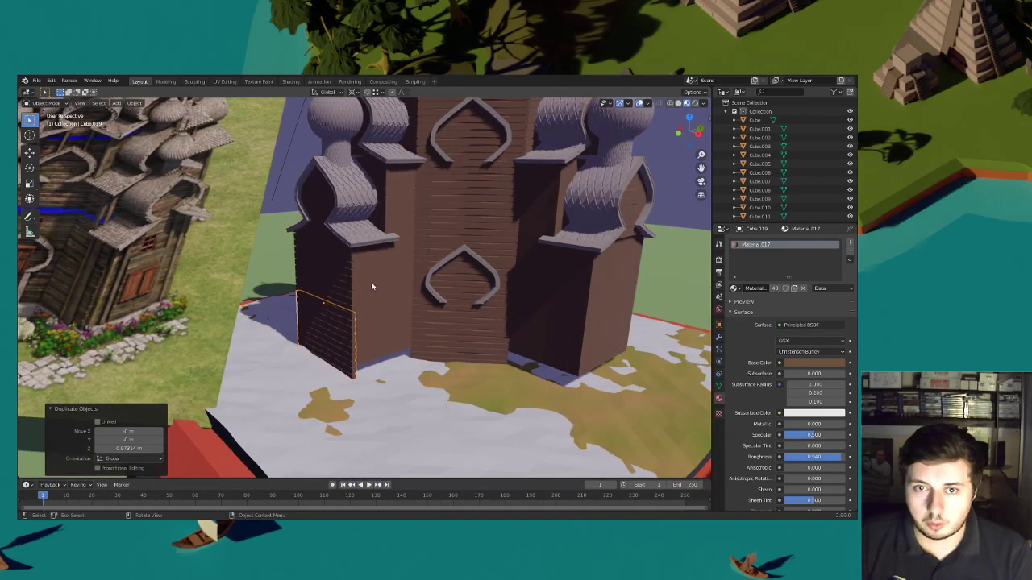
left_click(343, 268)
middle_click_drag(364, 262, 401, 296)
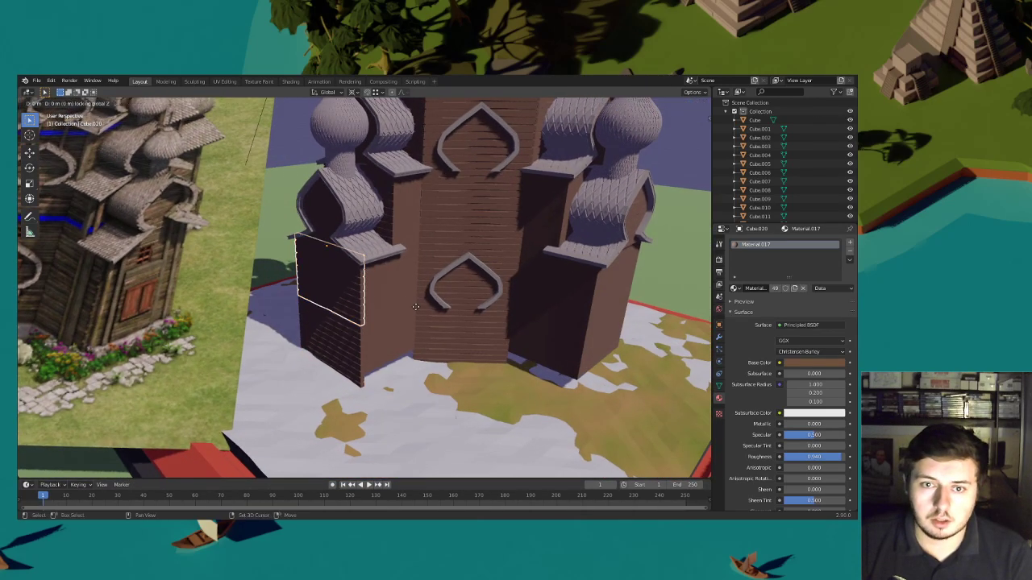
right_click(470, 317)
key("ctrl+z")
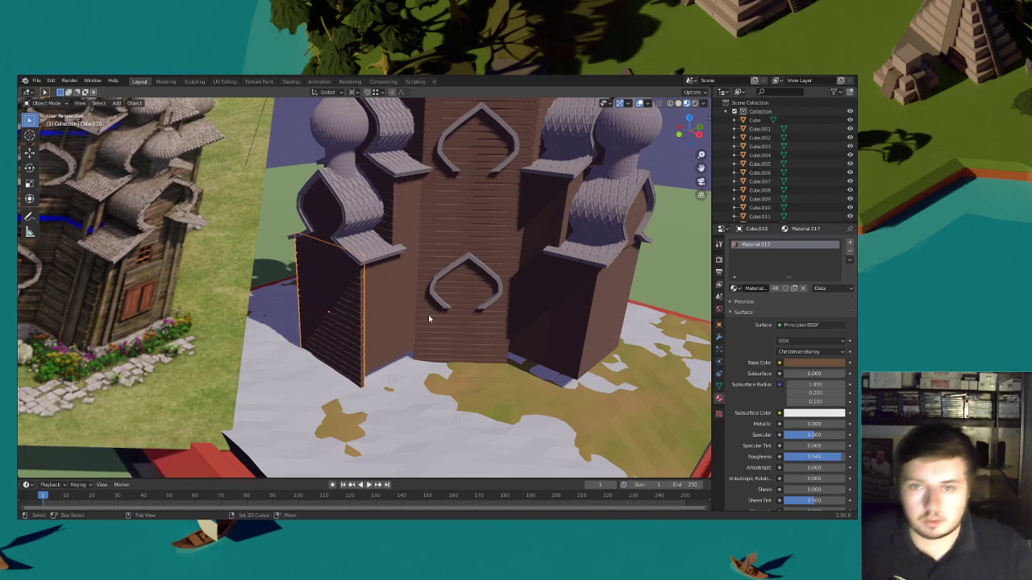
Join the tower's two stacked plank panels, duplicate the joined panel and rotate the copy 90° around global Z
key("g")
key("shift+z")
right_click(506, 337)
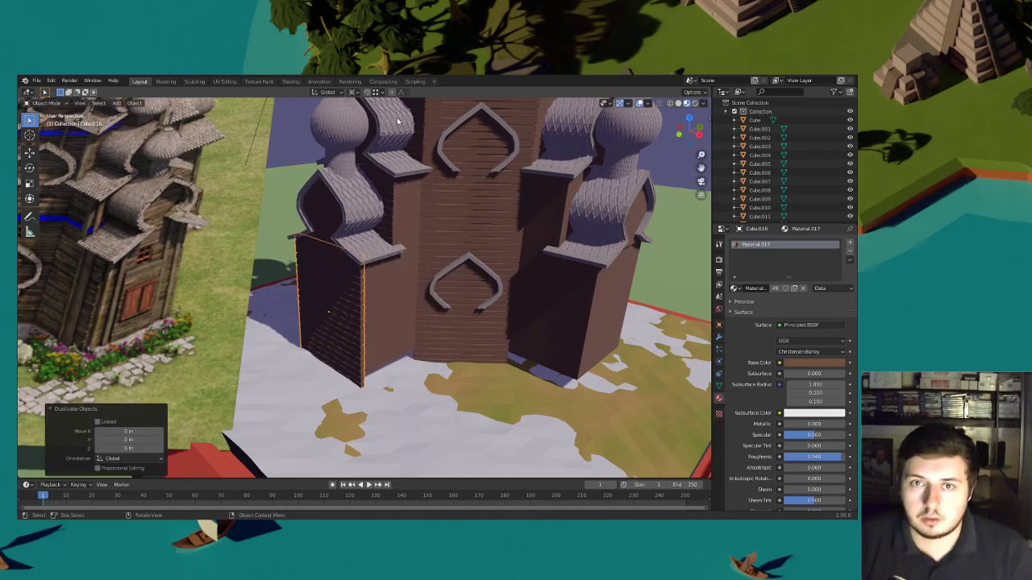
key("shift+z")
left_click(479, 291)
type("rz90")
left_click(471, 282)
Move the rotated panel horizontally onto the tower's adjoining side wall and shift it along X
key("g")
middle_click_drag(470, 278, 449, 255)
key("shift+z")
left_click(470, 260)
scroll(434, 248, "up", 4)
key("g")
key("y")
key("x")
left_click(465, 260)
Fine-tune the side-wall panel along X and Y so its planks meet the tower's corner
scroll(450, 256, "up", 3)
key("g")
key("x")
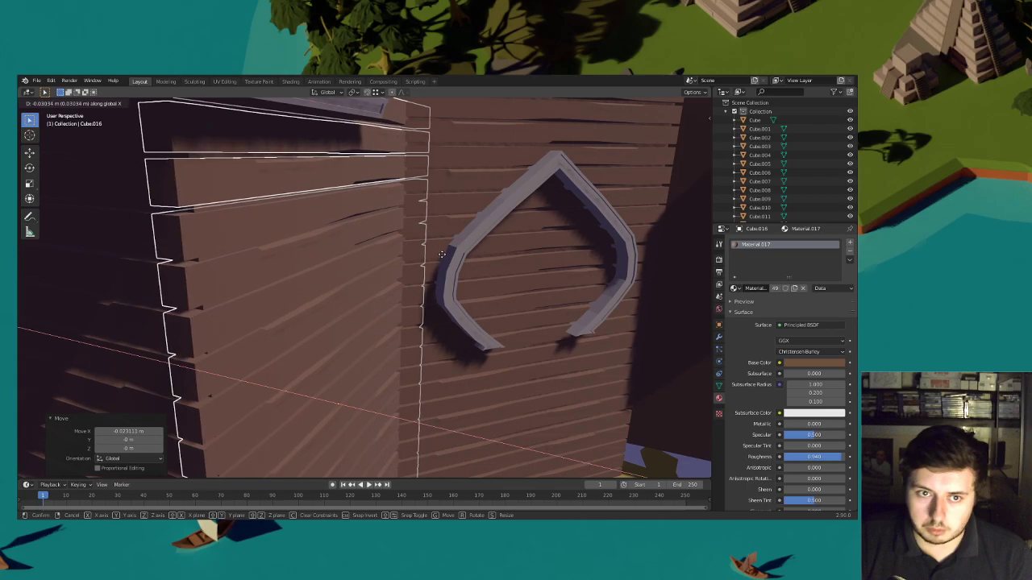
left_click(442, 254)
key("g")
key("y")
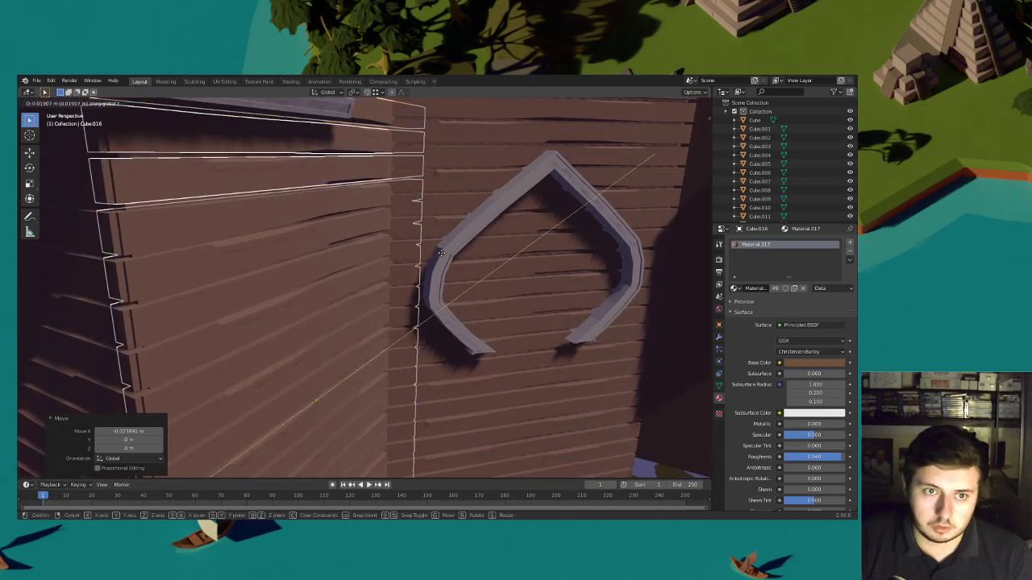
left_click(439, 253)
middle_click_drag(440, 253, 360, 278)
scroll(361, 278, "up", 3)
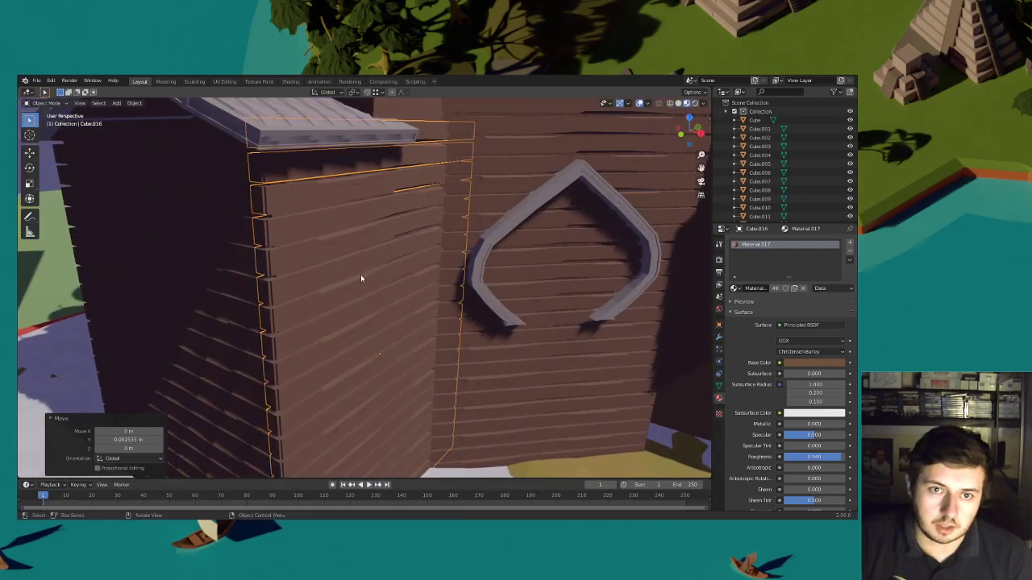
left_click(361, 275)
scroll(331, 283, "down", 5)
scroll(328, 231, "up", 2)
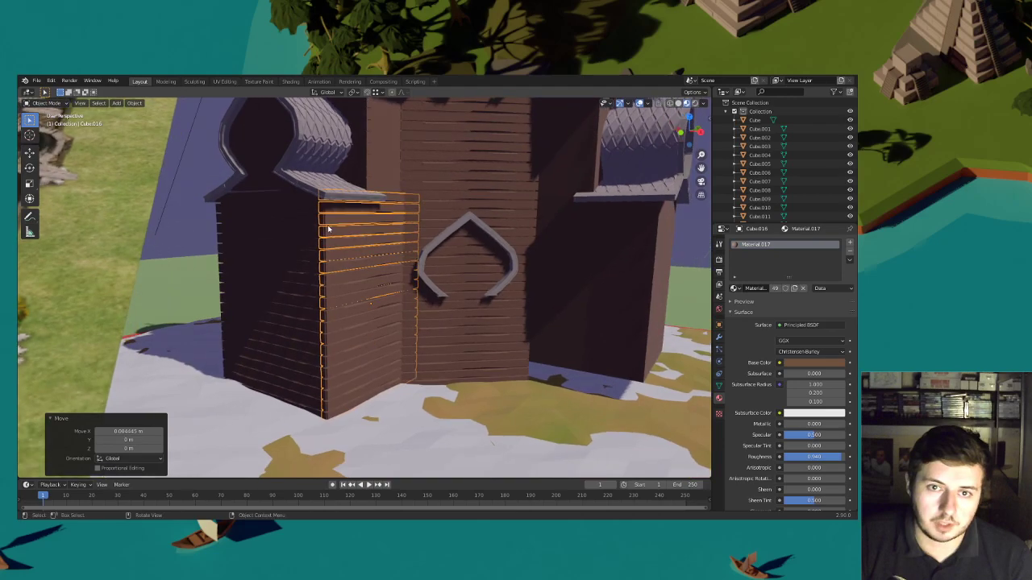
Shift the side-wall panel another -0.017 m along X to align it beneath the small roof
middle_click_drag(366, 250, 454, 307)
scroll(331, 300, "up", 2)
scroll(361, 300, "up", 1)
key("g")
key("z")
right_click(361, 300)
scroll(454, 307, "up", 2)
key("g")
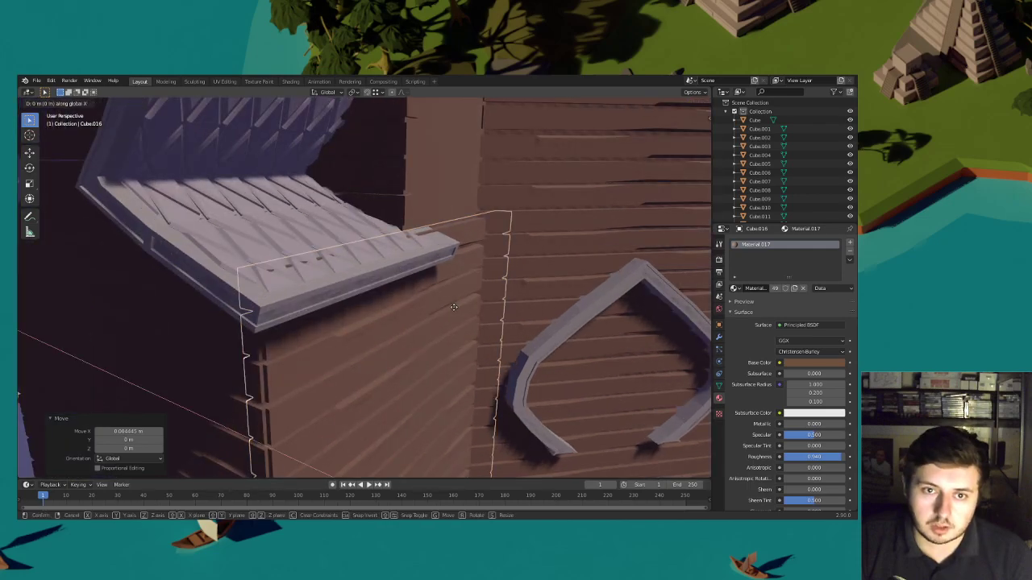
left_click(408, 297)
middle_click_drag(408, 297, 428, 284)
scroll(412, 287, "down", 3)
Duplicate the plank panel of the tower one tier higher and rotate the copy 90° around Z
middle_click_drag(332, 286, 281, 267)
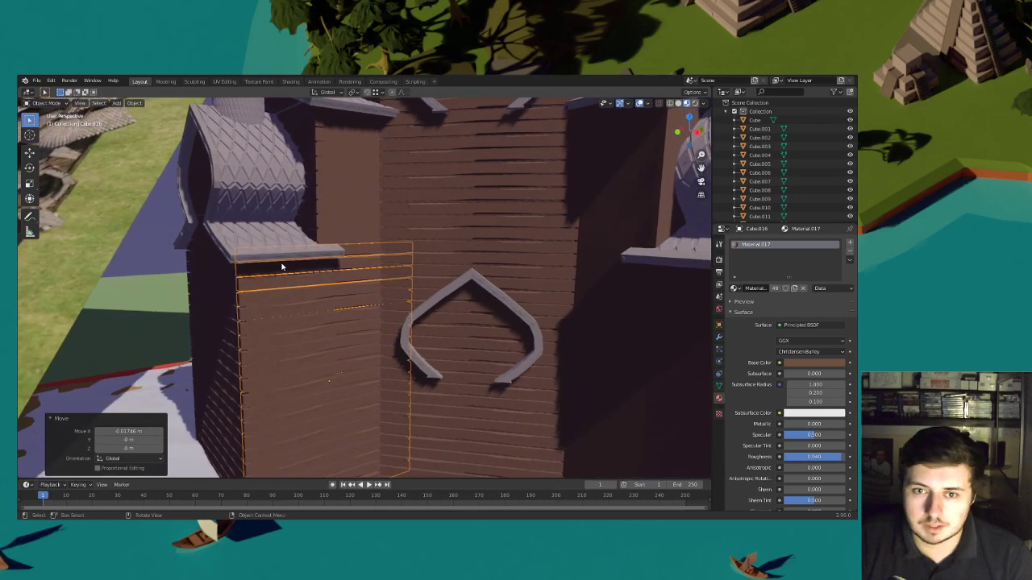
scroll(385, 269, "down", 1)
mouse_move(384, 274)
middle_mouse_down()
mouse_move(532, 275)
mouse_move(399, 290)
mouse_move(444, 285)
mouse_move(414, 301)
mouse_move(350, 229)
mouse_move(380, 270)
middle_mouse_up()
left_click(350, 230)
key("shift+d")
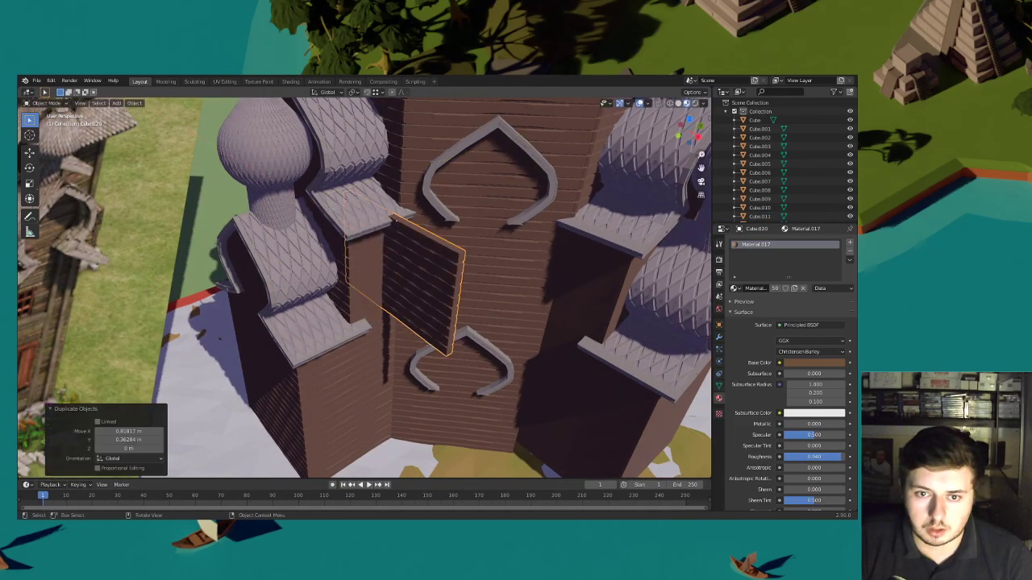
type("90")
left_click(459, 275)
Move the rotated copy horizontally onto the higher tower's side wall and align it with the corner
key("g")
mouse_move(458, 275)
middle_mouse_down()
mouse_move(434, 282)
mouse_move(438, 237)
mouse_move(443, 283)
middle_mouse_up()
key("shift+z")
left_click(463, 263)
scroll(438, 237, "up", 5)
scroll(440, 275, "up", 2)
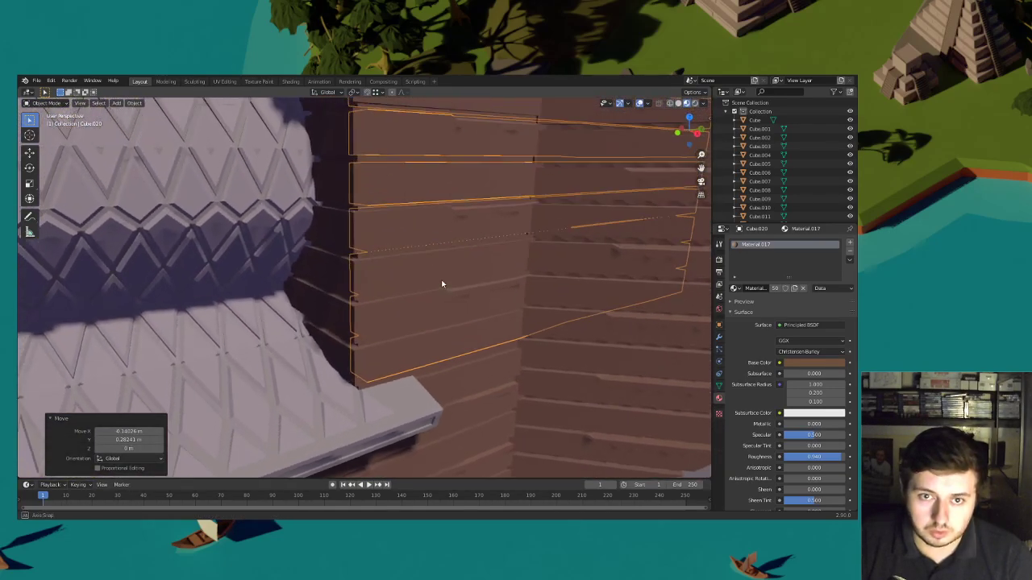
key("g")
key("shift+z")
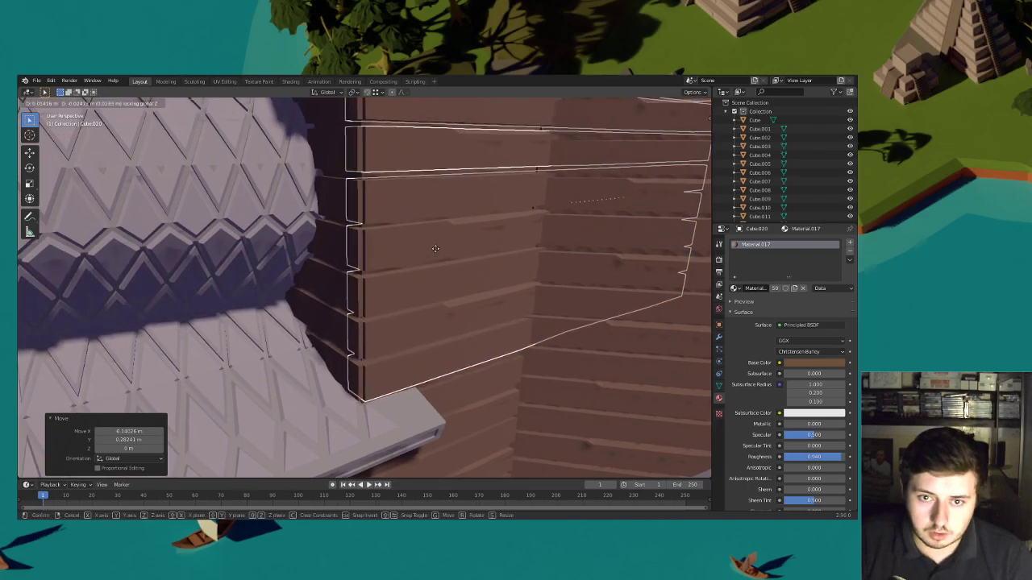
left_click(435, 252)
Duplicate the outer plank panel of the left lower tower, place the copy beside the right lower tower and rotate it 90° around Z
middle_click_drag(435, 250, 432, 297)
scroll(440, 270, "down", 2)
scroll(440, 271, "down", 3)
left_click(410, 324, "shift")
scroll(411, 325, "up", 2)
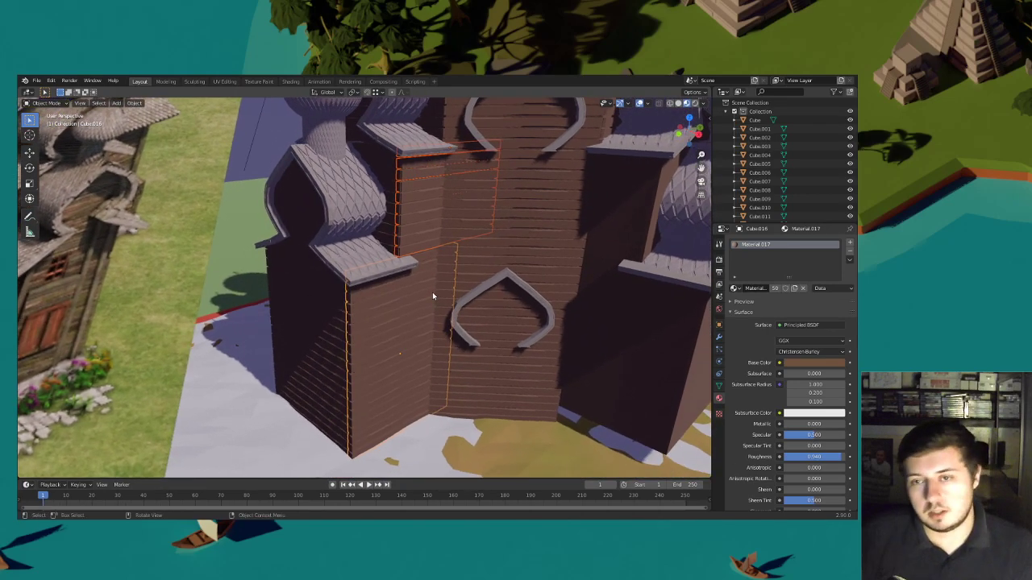
scroll(433, 293, "down", 3)
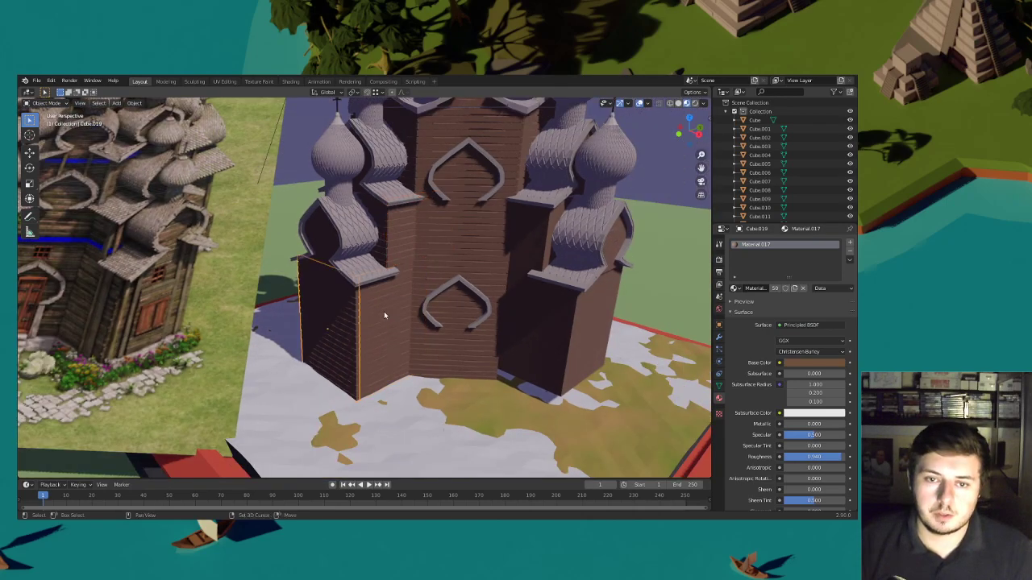
middle_click_drag(373, 315, 350, 324, "shift")
key("shift+d")
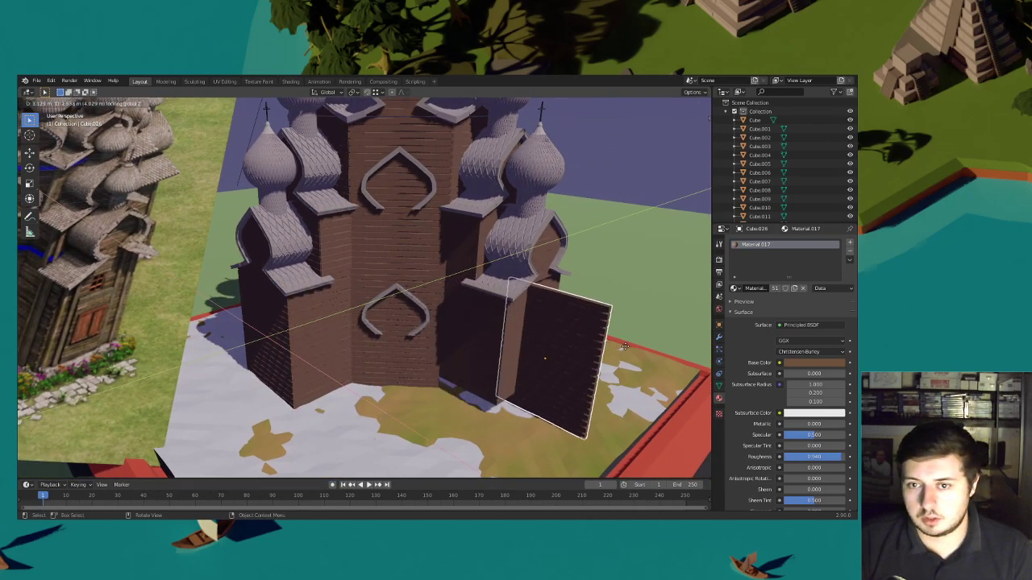
key("shift+z")
type("90")
key("Return")
Move the rotated copy horizontally onto the right lower tower's outer wall beneath the small roof
middle_click_drag(628, 326, 480, 322)
scroll(480, 322, "up", 2)
key("g")
key("shift+z")
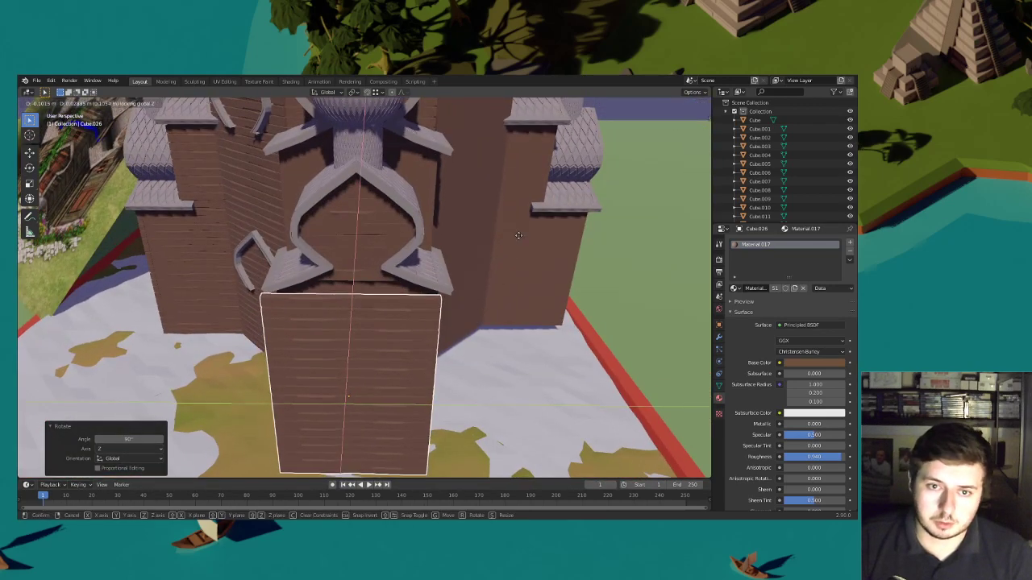
left_click(497, 392)
Fine-tune the outer-wall panel along X so its planks sit just in front of the right lower tower's wall
middle_click_drag(497, 393, 508, 318)
key("g")
key("x")
left_click(476, 355)
key("g")
key("x")
left_click(318, 360)
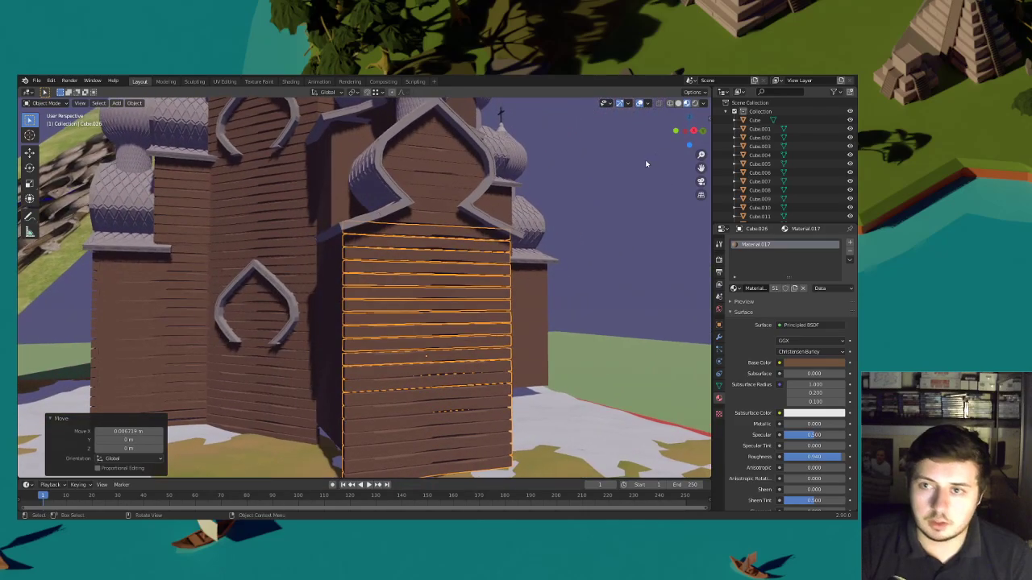
Switch to solid shading, duplicate the outer-wall panel in the horizontal plane and rotate the copy 90° around Z
left_click(679, 104)
middle_click_drag(532, 241, 624, 257)
middle_click_drag(655, 215, 471, 275)
key("shift+d")
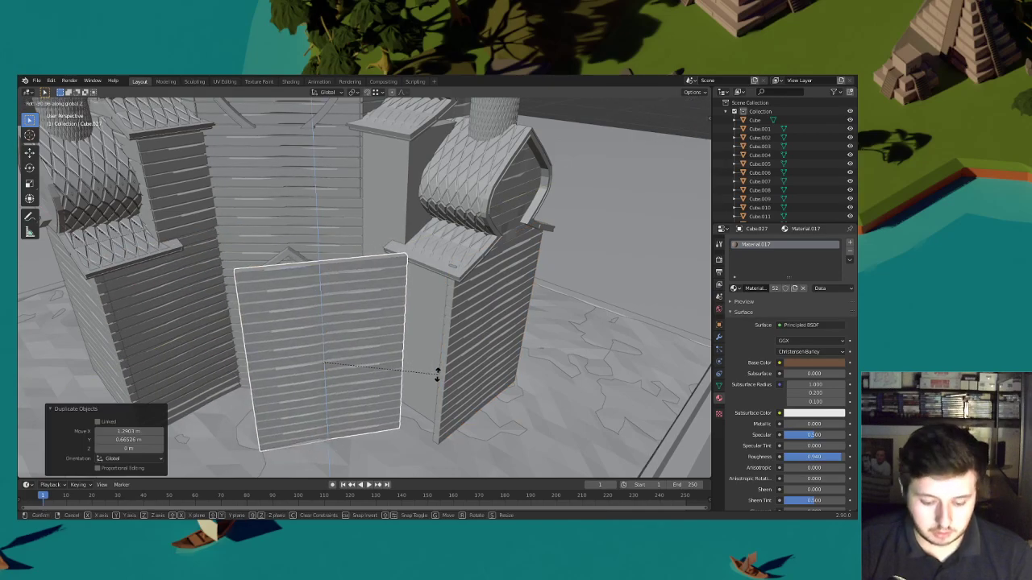
type("90")
key("Return")
Move the copy horizontally onto the right lower tower's adjacent bare wall and align it with the corner
key("g")
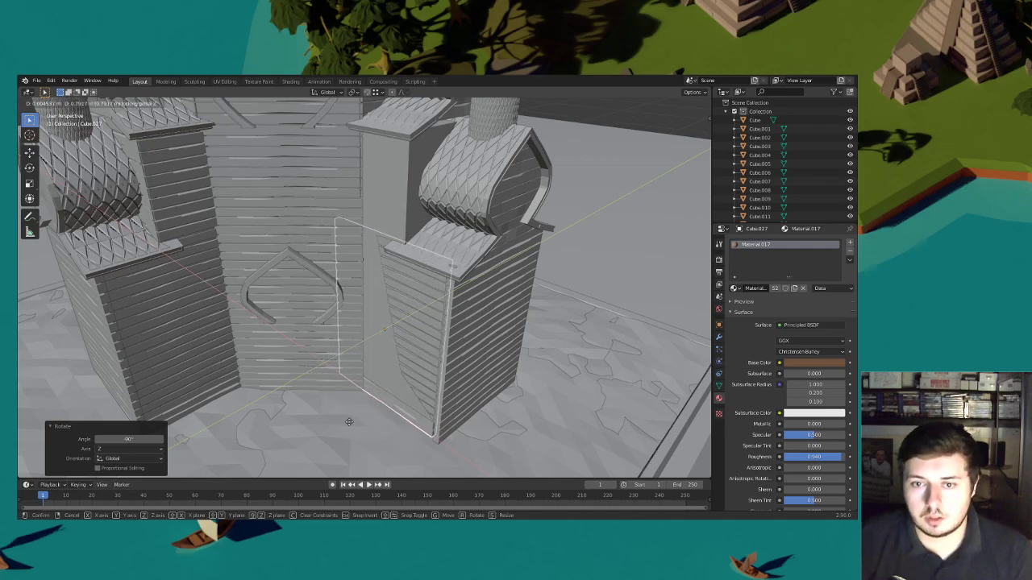
left_click(368, 439)
middle_click_drag(451, 379, 493, 365)
scroll(498, 363, "up", 4)
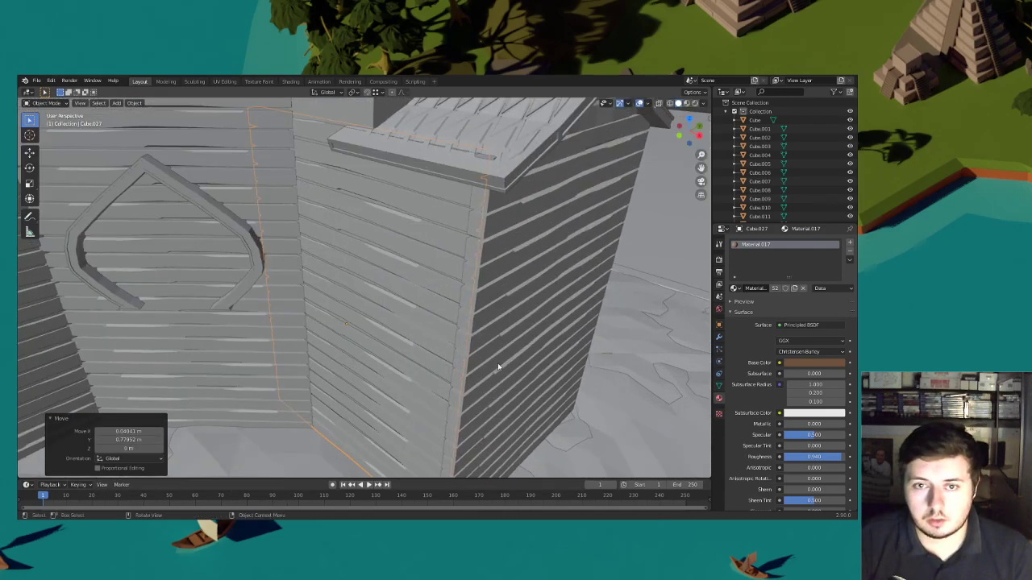
key("g")
key("shift+z")
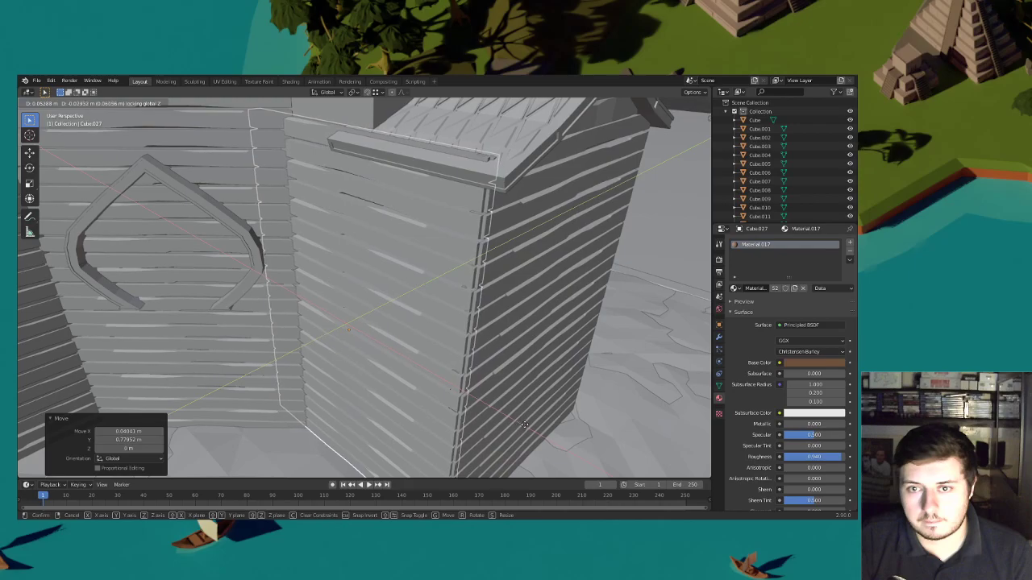
left_click(525, 410)
Shift the new side panel and the neighbouring outer-wall panel along Y so their planks meet at the tower's corner
middle_click_drag(525, 411, 454, 364)
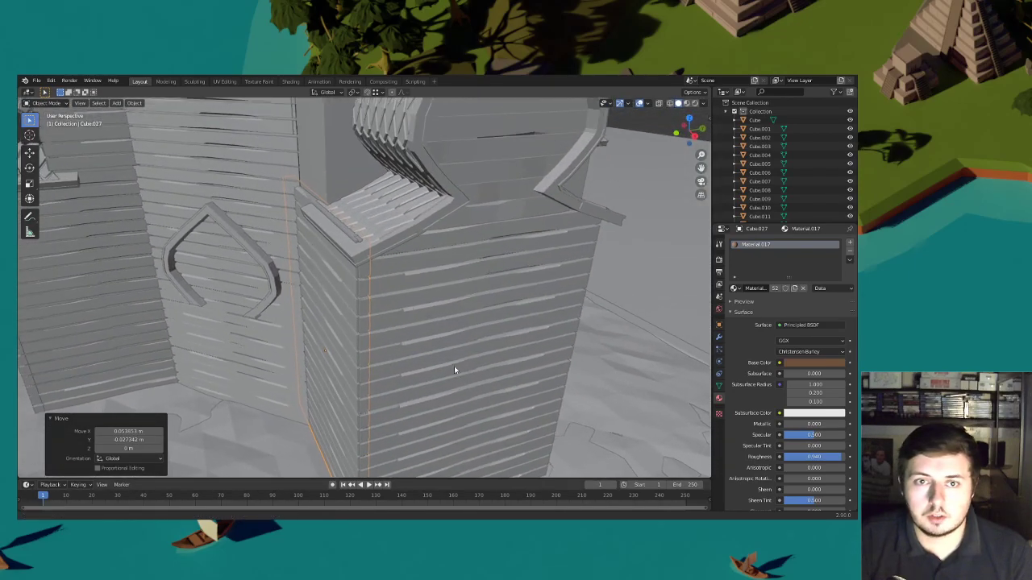
scroll(431, 330, "up", 3)
key("y")
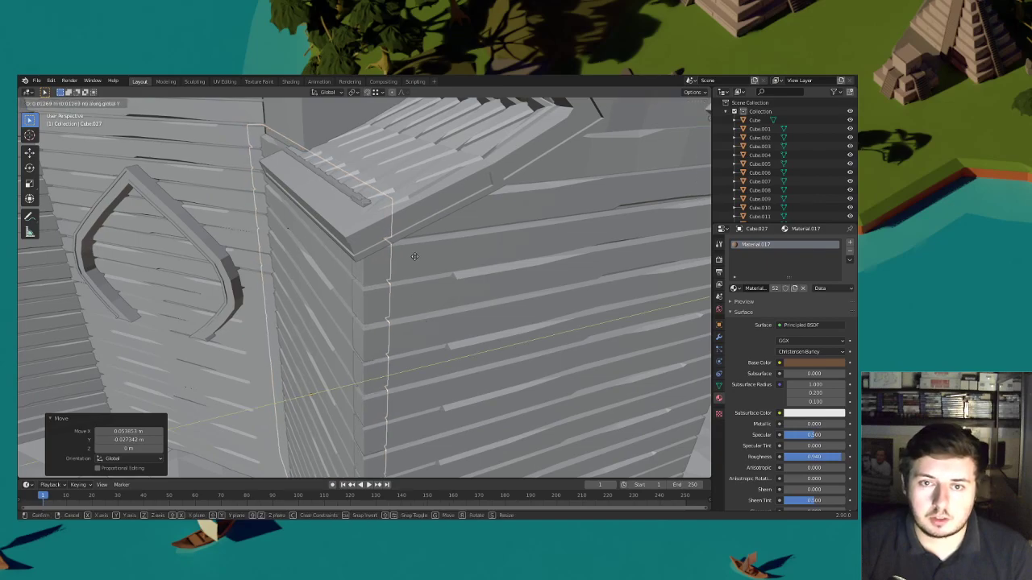
left_click(413, 256)
middle_click_drag(414, 256, 445, 255)
left_click(444, 255)
key("g")
key("y")
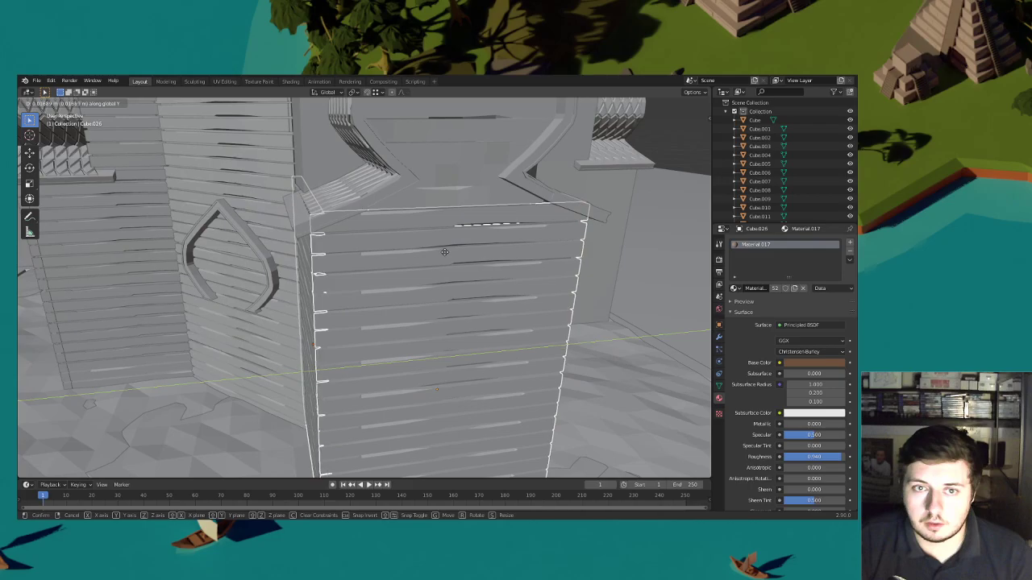
left_click(445, 253)
Rotate the new side panel slightly around Z and reposition it over the bare strip at the wall's edge
middle_click_drag(445, 251, 532, 331)
left_click(499, 296)
key("r")
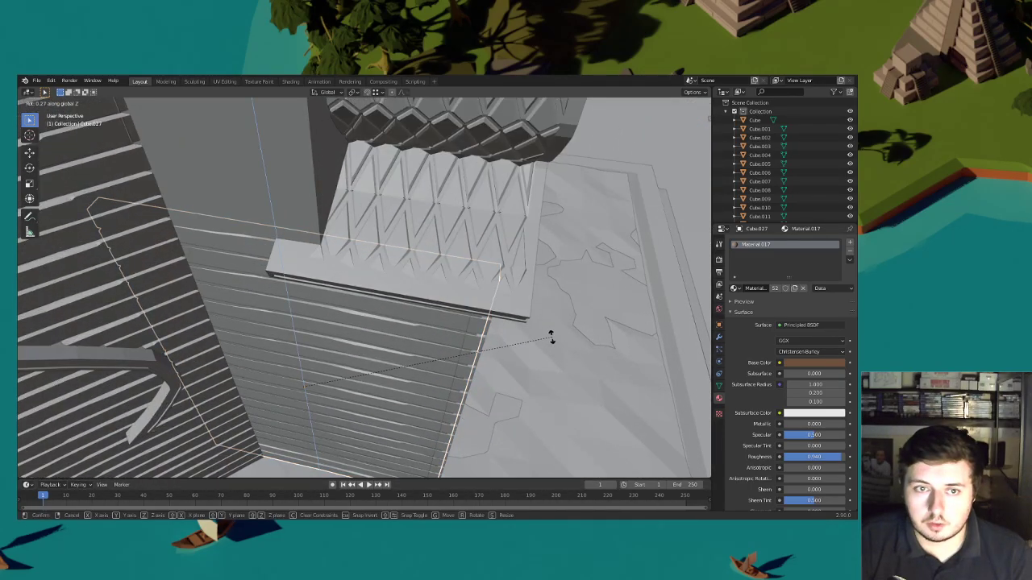
left_click(553, 333)
key("g")
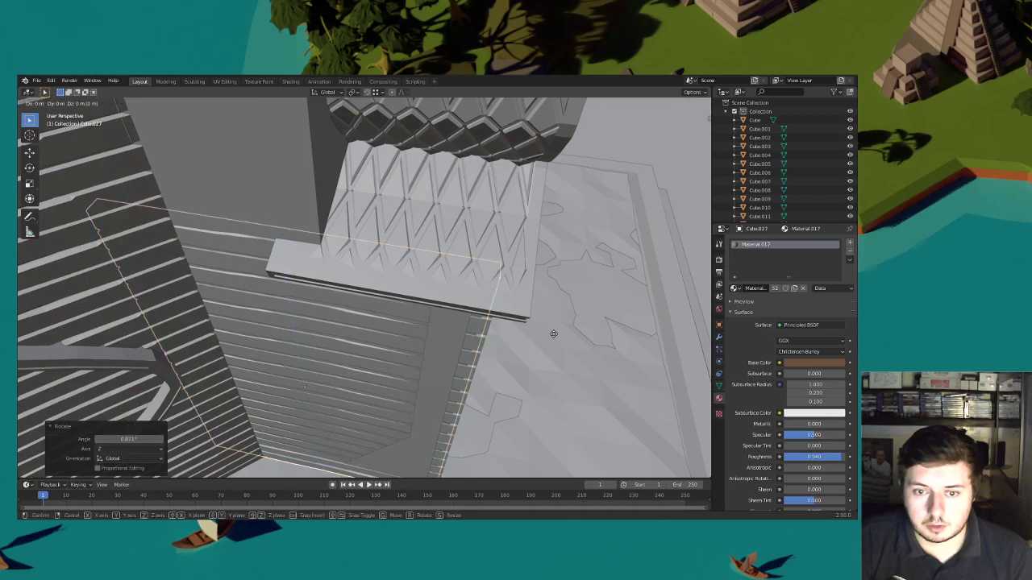
left_click(548, 354)
Adjust the height of the lower tower's plank panel along Z to fit beneath the roof
middle_click_drag(547, 354, 458, 261)
left_click(466, 252)
key("g")
key("z")
left_click(458, 261)
left_click(584, 189)
Duplicate the plank panel of the left tower one tier higher in the horizontal plane and rotate the copy 90° around Z
middle_click_drag(584, 188, 345, 284)
left_click(207, 227)
middle_click_drag(207, 227, 307, 261)
key("shift+d")
key("shift+z")
left_click(364, 300)
type("rz")
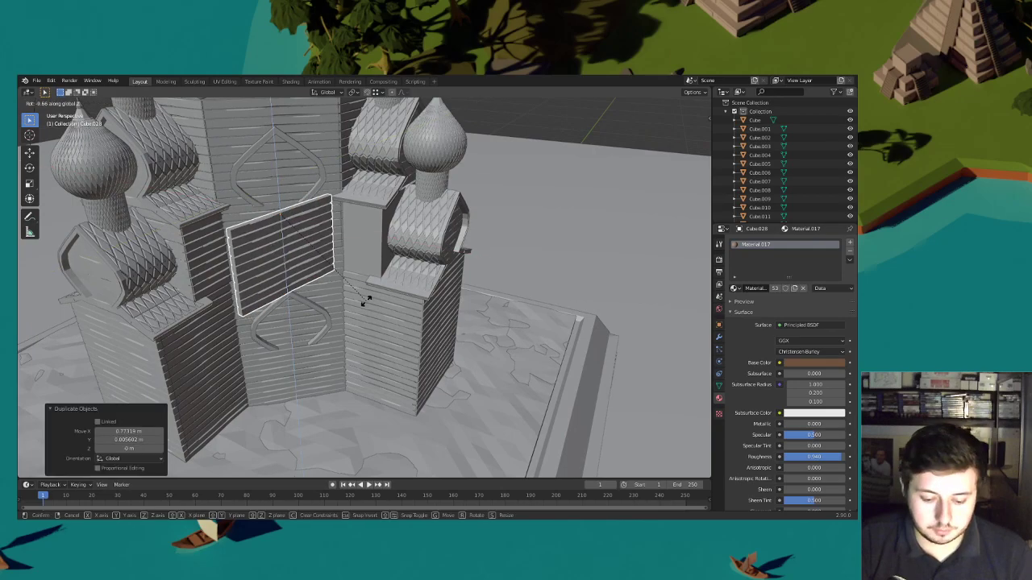
type("90")
left_click(364, 300)
Move the rotated copy horizontally onto the inner wall of the right tower one tier higher
middle_click_drag(353, 269, 351, 314, "shift")
key("g")
key("shift+z")
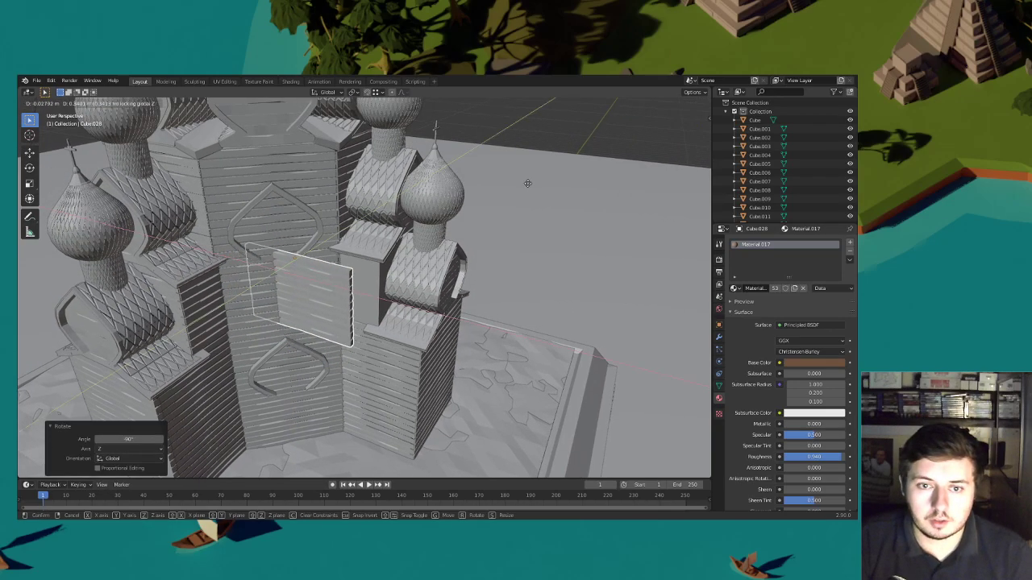
left_click(147, 155)
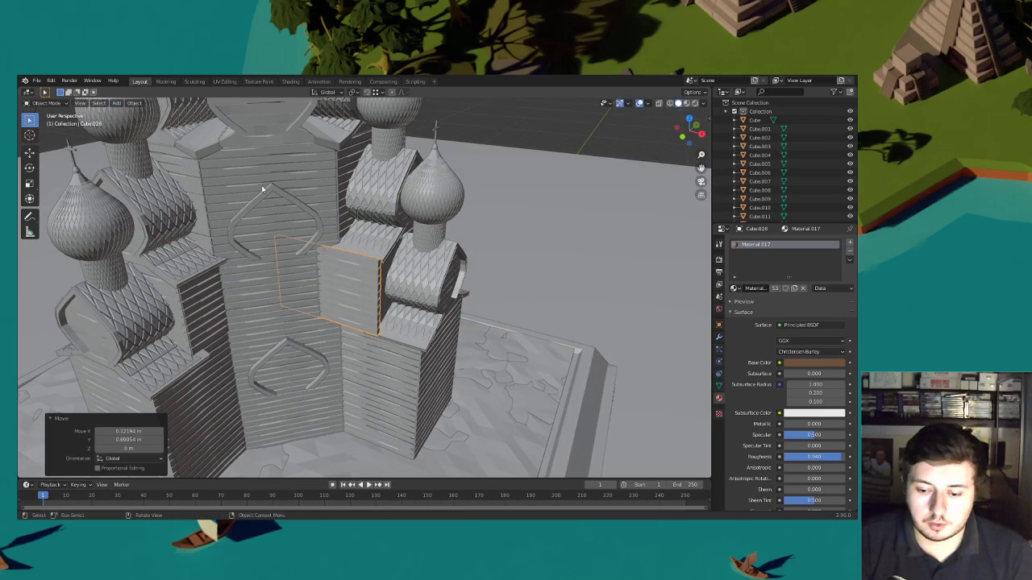
scroll(260, 188, "up", 2)
scroll(259, 188, "up", 2)
key("g")
key("shift+z")
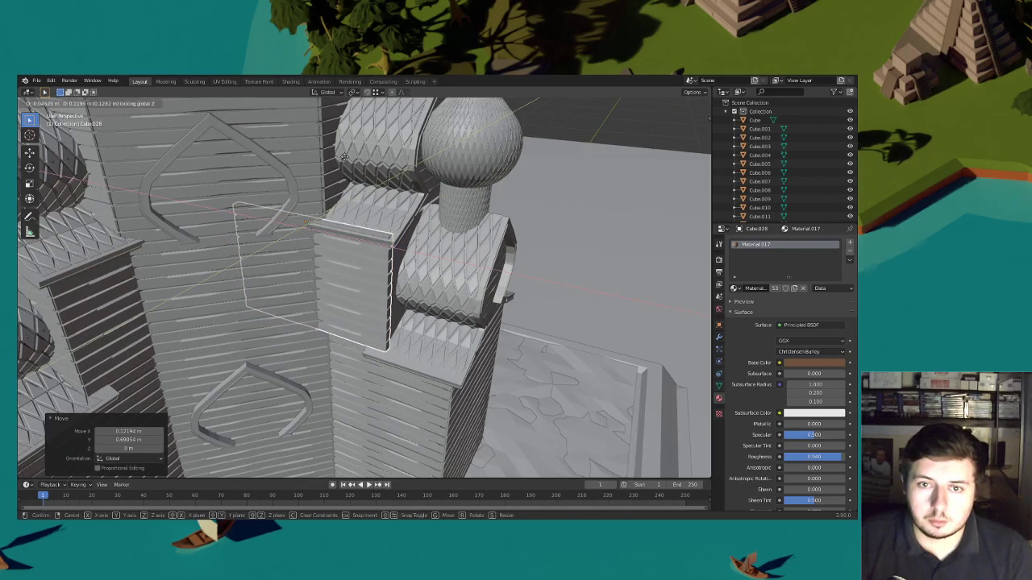
left_click(340, 160)
Fine-tune the higher tower's panel along Y so its planks line up with the wall
middle_click_drag(423, 258, 388, 225)
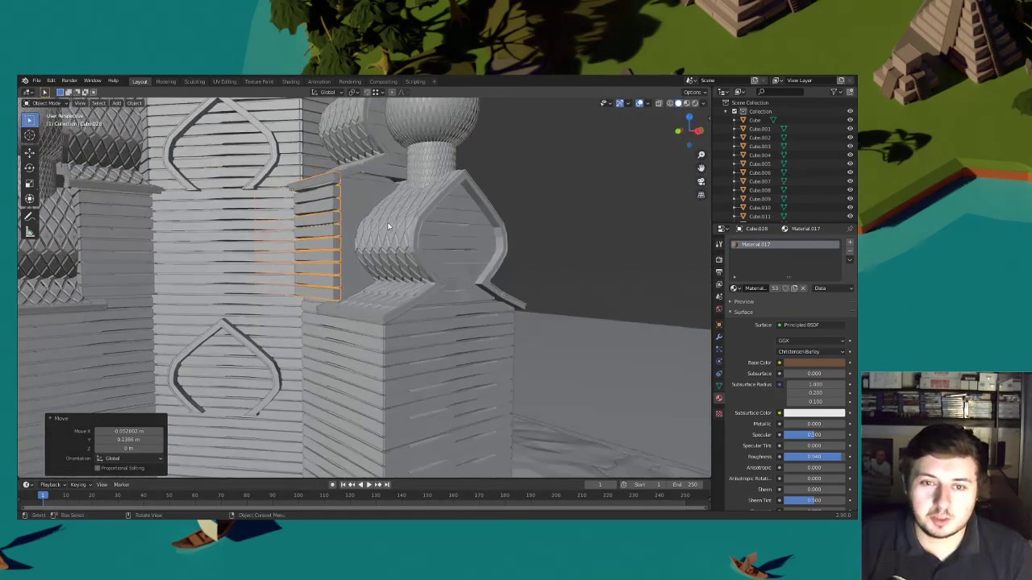
scroll(387, 225, "up", 4)
key("g")
key("y")
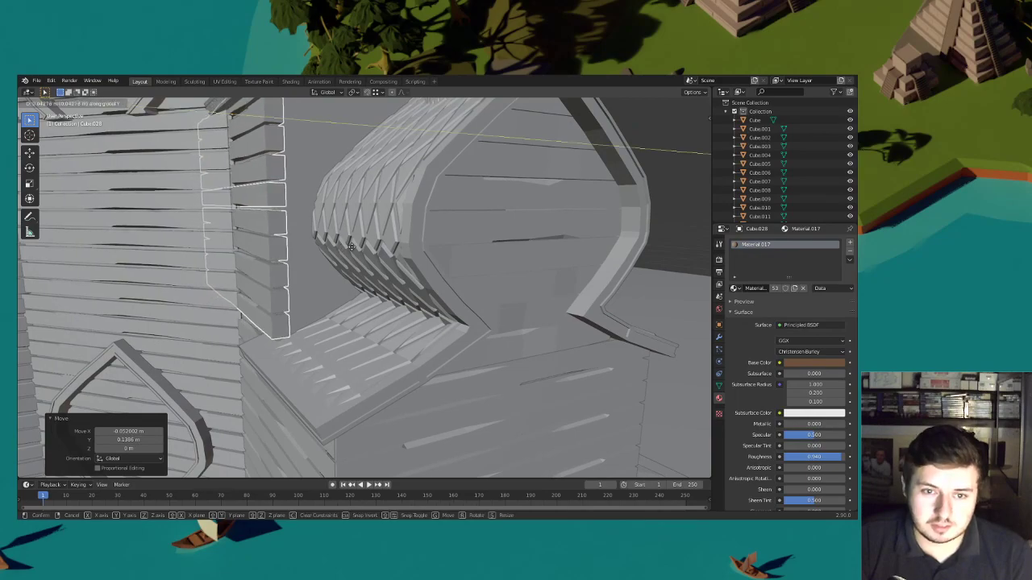
left_click(381, 258)
middle_click_drag(380, 258, 383, 287)
key("g")
key("y")
left_click(405, 287)
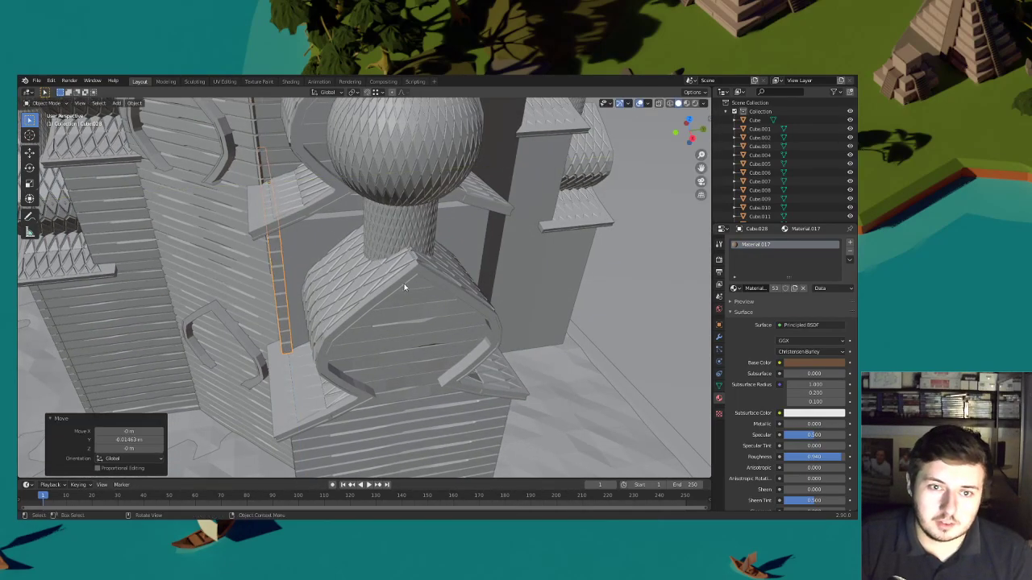
Shift the higher tower's panel along X to the corner and adjust its height along Z between the roofs
scroll(446, 275, "up", 6)
key("g")
key("x")
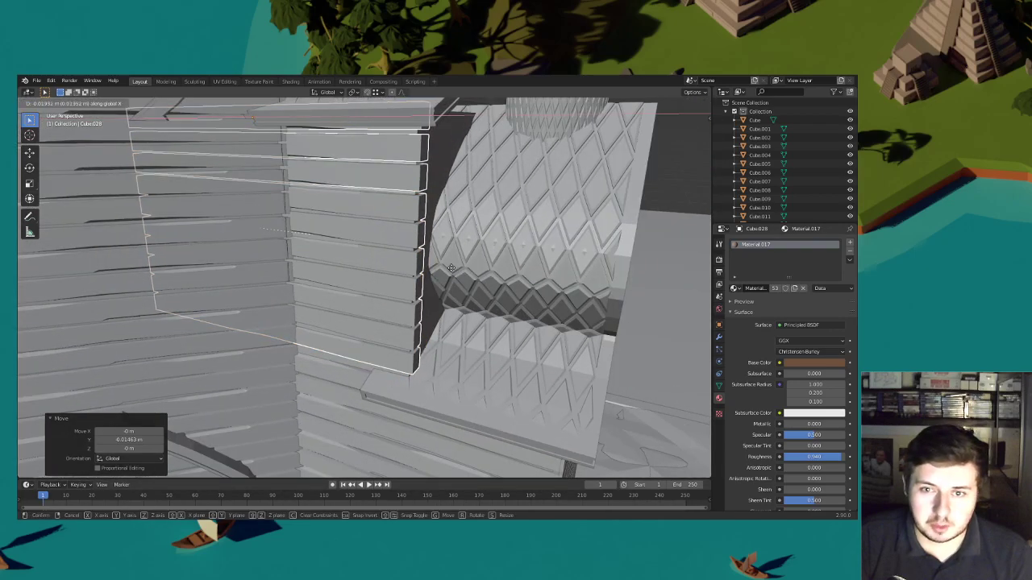
left_click(450, 271)
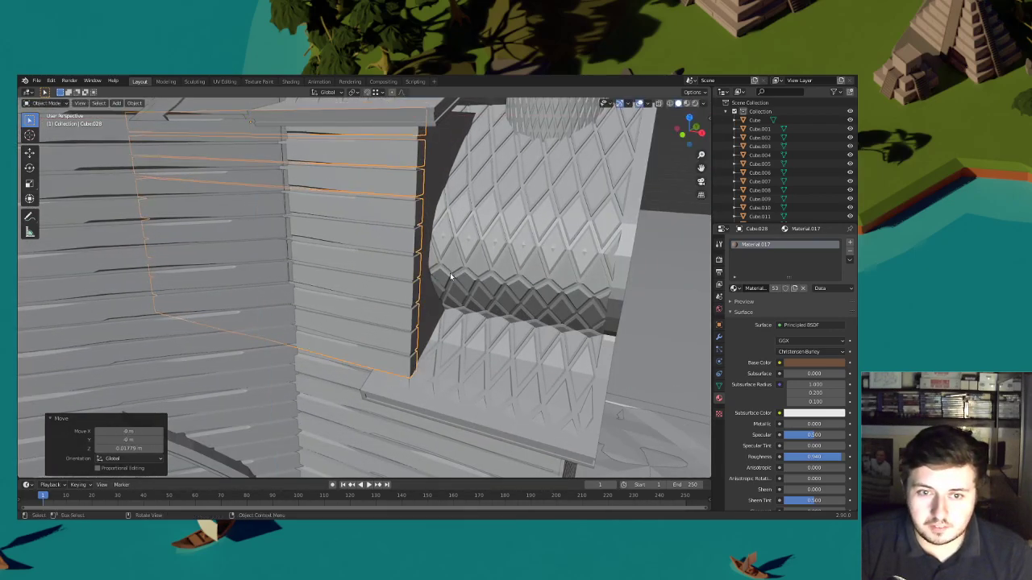
Duplicate another plank panel of the higher tier and rotate the copy 90° around Z
scroll(450, 273, "down", 8)
middle_click_drag(207, 248, 299, 258)
key("shift+d")
type("90")
left_click(572, 230)
Move the copy horizontally onto the right higher tower's remaining bare wall behind the onion dome
middle_click_drag(572, 231, 437, 301)
scroll(438, 302, "up", 5)
key("g")
key("shift+z")
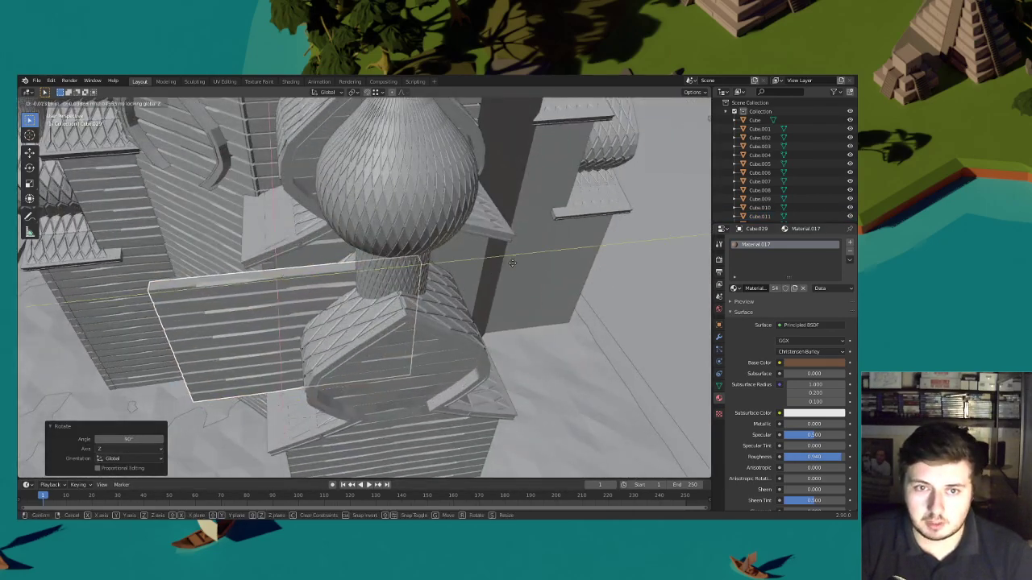
left_click(579, 231)
mouse_move(579, 232)
middle_mouse_down()
mouse_move(571, 199)
mouse_move(620, 212)
mouse_move(575, 218)
middle_mouse_up()
key("g")
key("shift+z")
left_click(507, 218)
Scale the new higher-tower panel along X to fit its wall
middle_click_drag(508, 217, 668, 146)
key("s")
key("x")
left_click(558, 199)
Fine-tune the new higher-tower panel's height along Z so its rows line up with the adjoining planks
scroll(545, 208, "up", 1)
key("g")
key("z")
left_click(545, 208)
key("z")
left_click(565, 205)
key("g")
key("z")
left_click(565, 203)
Return to the coloured camera view and adjust the left lower tower's outer plank panel along Z beneath its roof
left_click(687, 103)
mouse_move(581, 193)
middle_mouse_down()
mouse_move(533, 220)
mouse_move(474, 214)
middle_mouse_up()
key("KP_0")
scroll(335, 288, "up", 8)
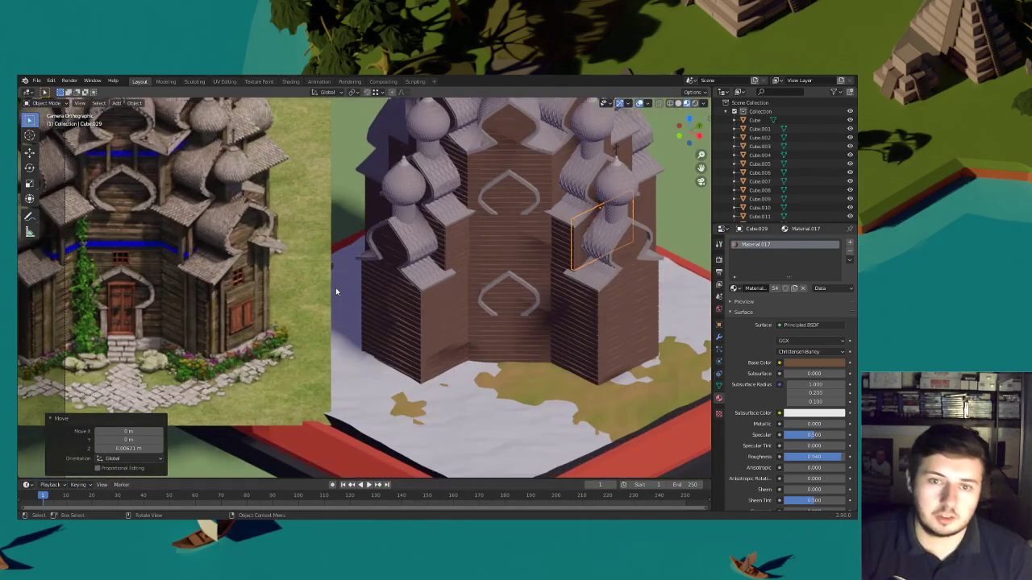
scroll(364, 259, "up", 2)
left_click(367, 251)
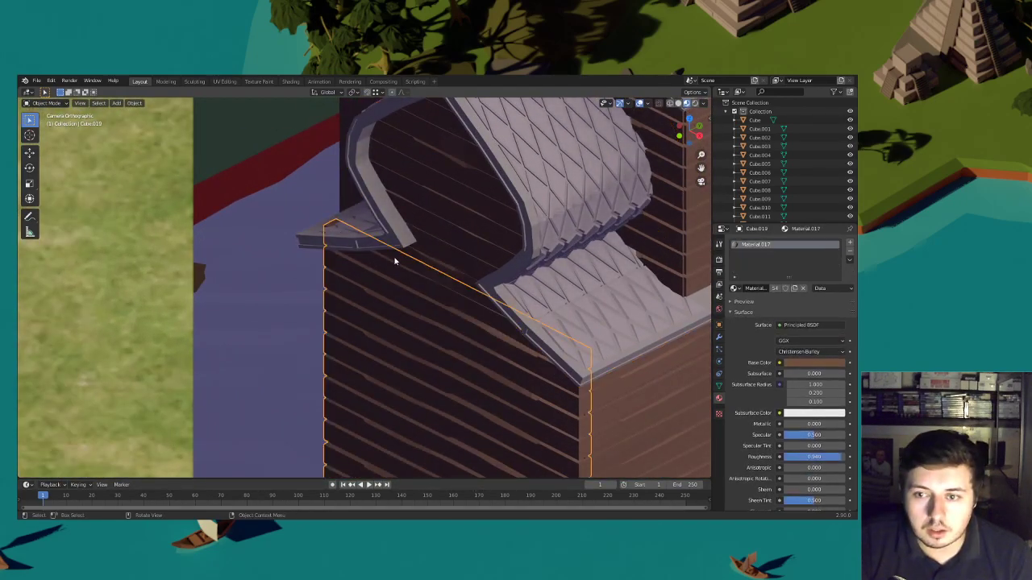
key("g")
key("z")
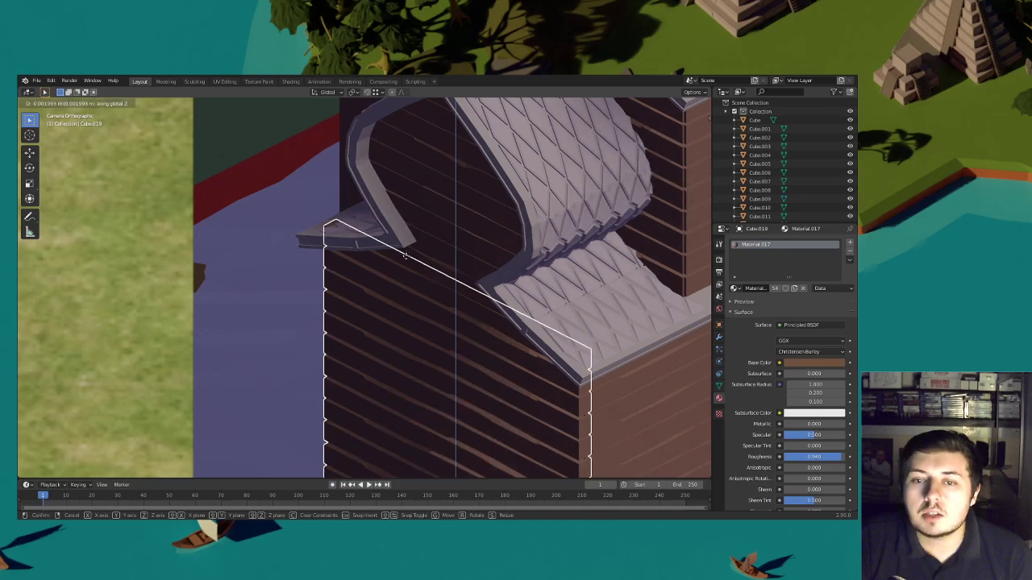
left_click(455, 283)
Select another of the towers' plank panels and adjust its height along Z
middle_click_drag(455, 283, 263, 291)
scroll(475, 259, "up", 3)
middle_click_drag(479, 259, 462, 372, "shift")
left_click(221, 279)
left_click(265, 271)
key("g")
key("z")
left_click(268, 291)
Examine the planked walls and stepped towers of the church from the camera view and as a whole
scroll(302, 289, "down", 6)
left_click(454, 260)
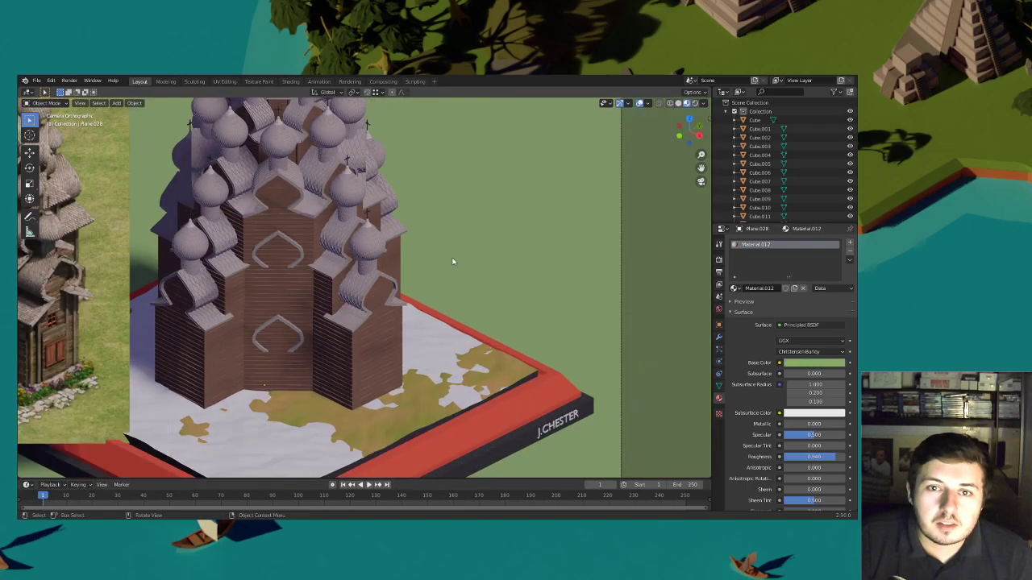
middle_click_drag(454, 260, 520, 274, "shift")
scroll(455, 282, "up", 3)
scroll(549, 250, "down", 2)
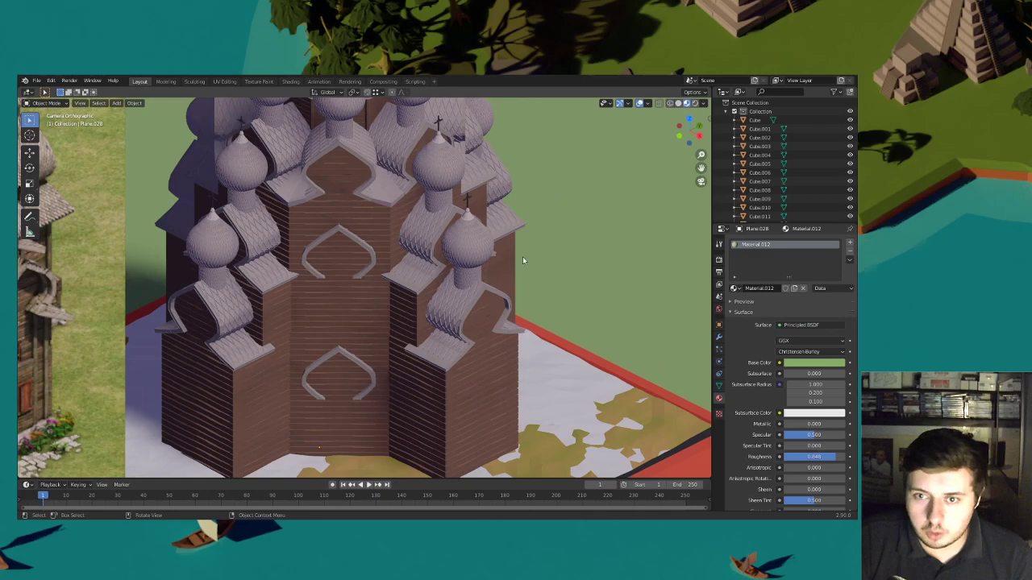
middle_click_drag(482, 203, 503, 192, "shift")
middle_click_drag(509, 273, 502, 248, "shift")
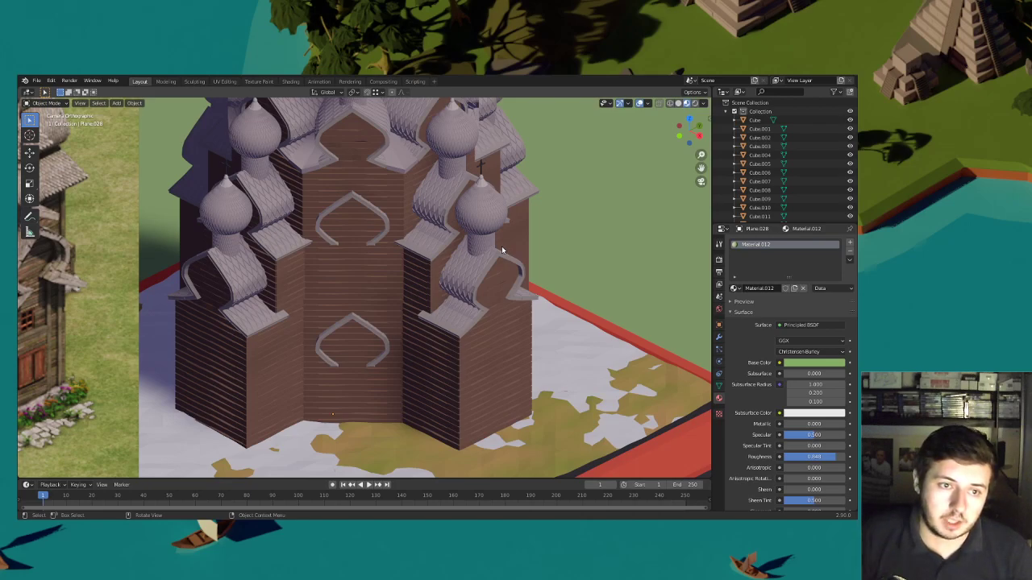
scroll(501, 250, "down", 3)
middle_click_drag(490, 270, 503, 293, "shift")
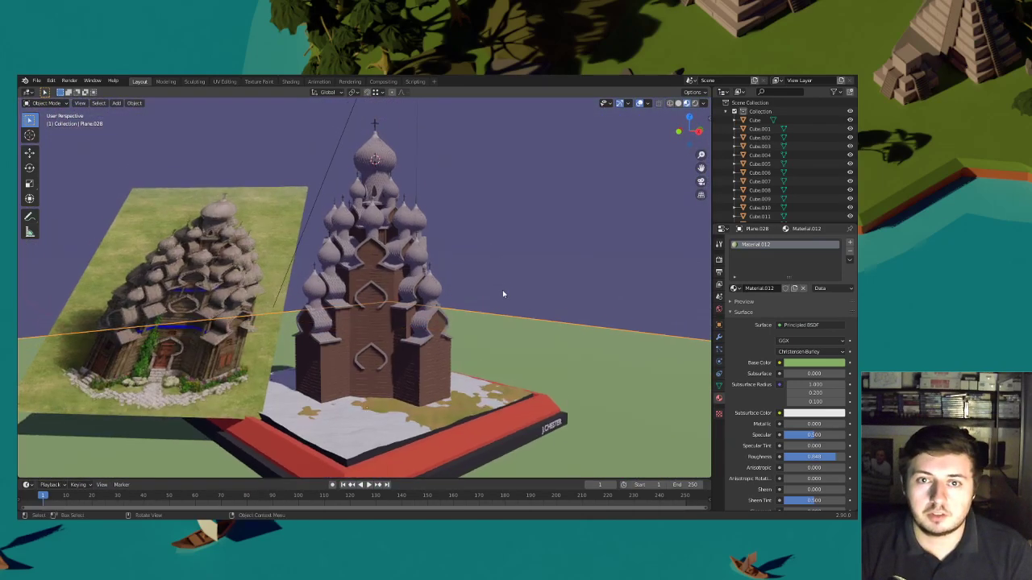
Save the project file
left_click(36, 81)
left_click(48, 139)
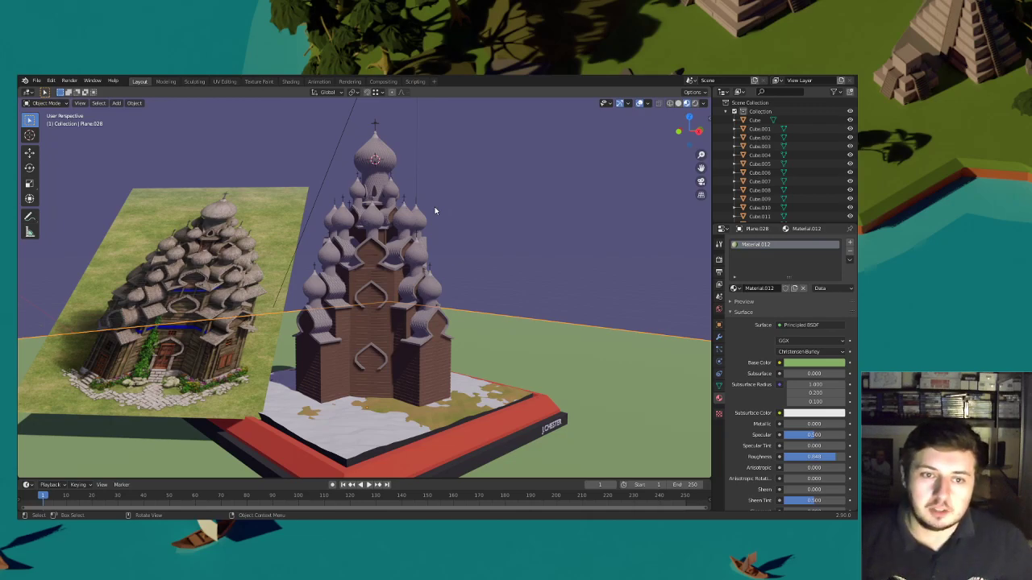
Compare the church's lower walls and towers with the doorway and windows in the reference image
middle_click_drag(371, 264, 391, 278)
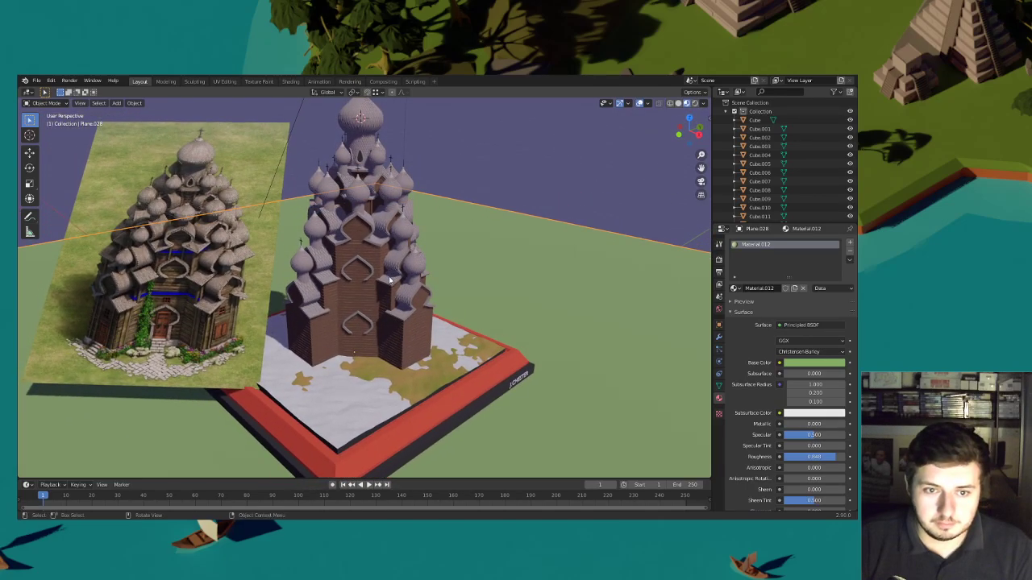
scroll(372, 298, "up", 2)
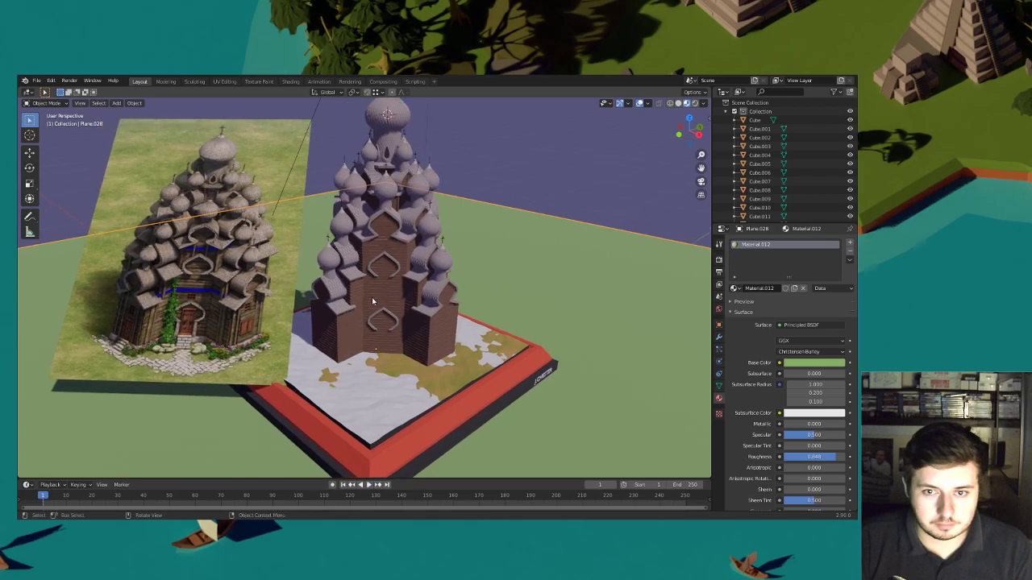
scroll(367, 305, "up", 6)
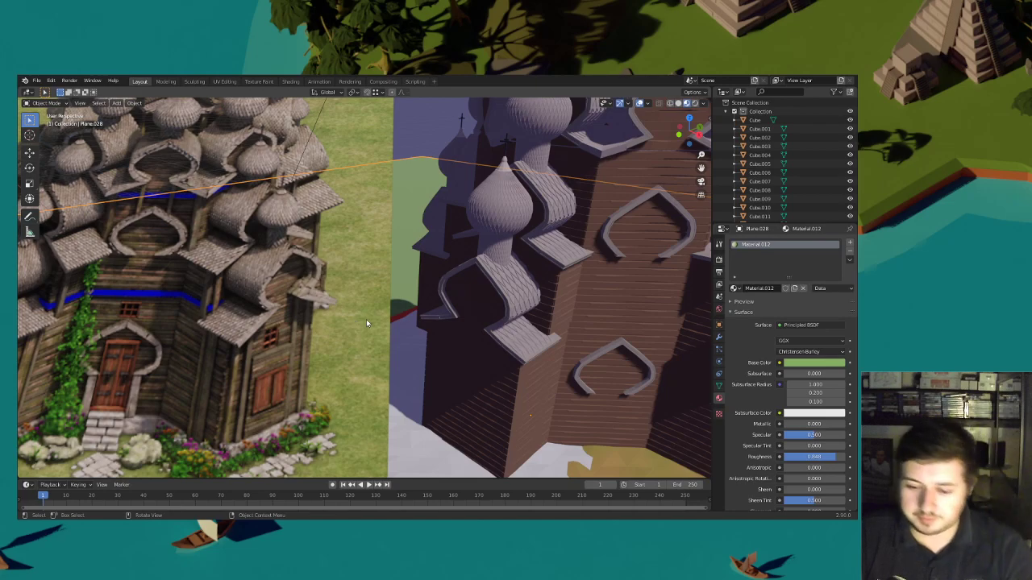
Compare the church's planked front walls and stepped towers with the reference image from several angles and through the camera
middle_click_drag(421, 322, 453, 295)
scroll(453, 295, "down", 5)
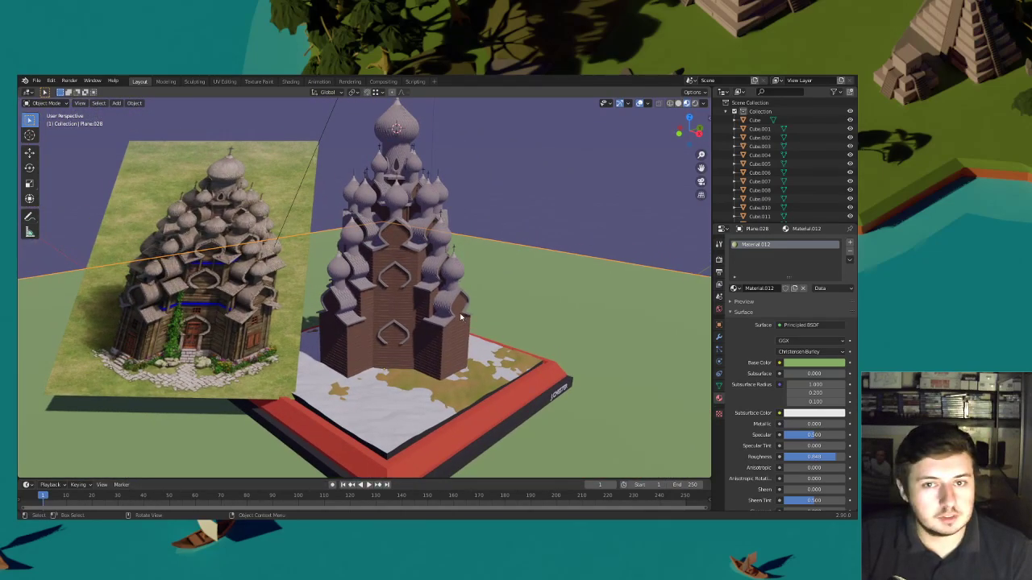
middle_click_drag(438, 308, 447, 311)
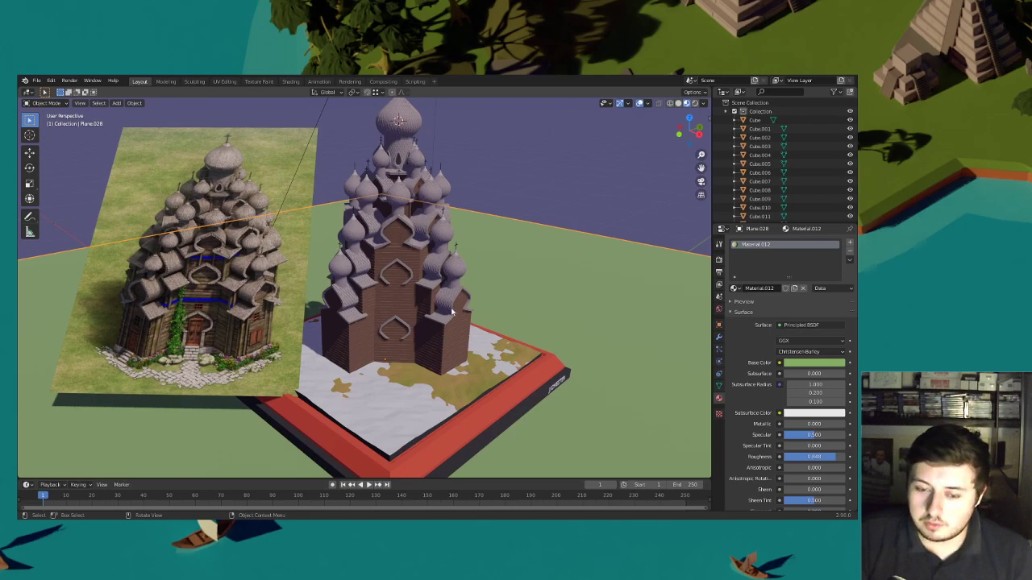
mouse_move(435, 304)
middle_mouse_down("shift")
mouse_move(449, 308)
mouse_move(429, 316)
middle_mouse_up("shift")
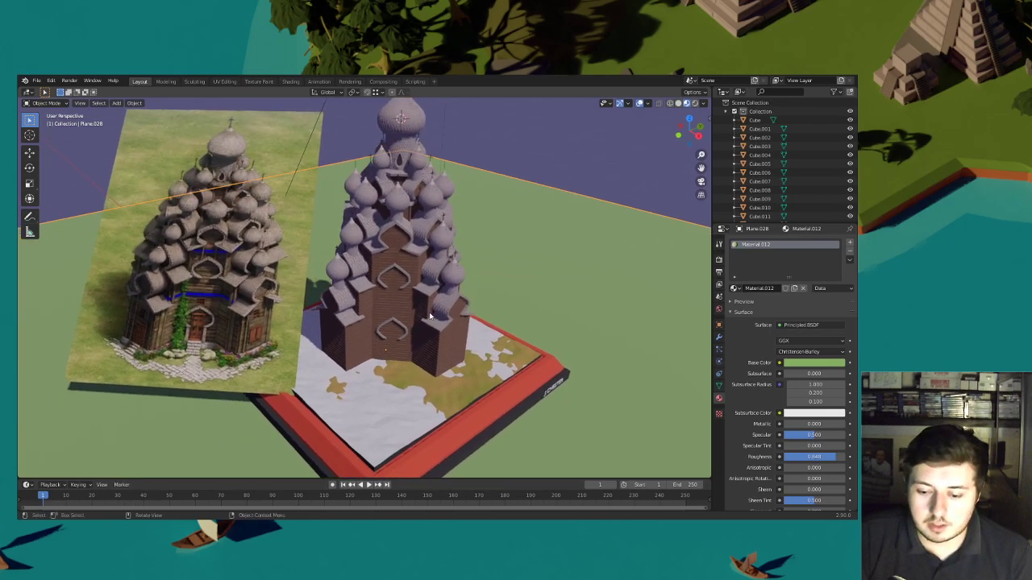
scroll(439, 320, "up", 2)
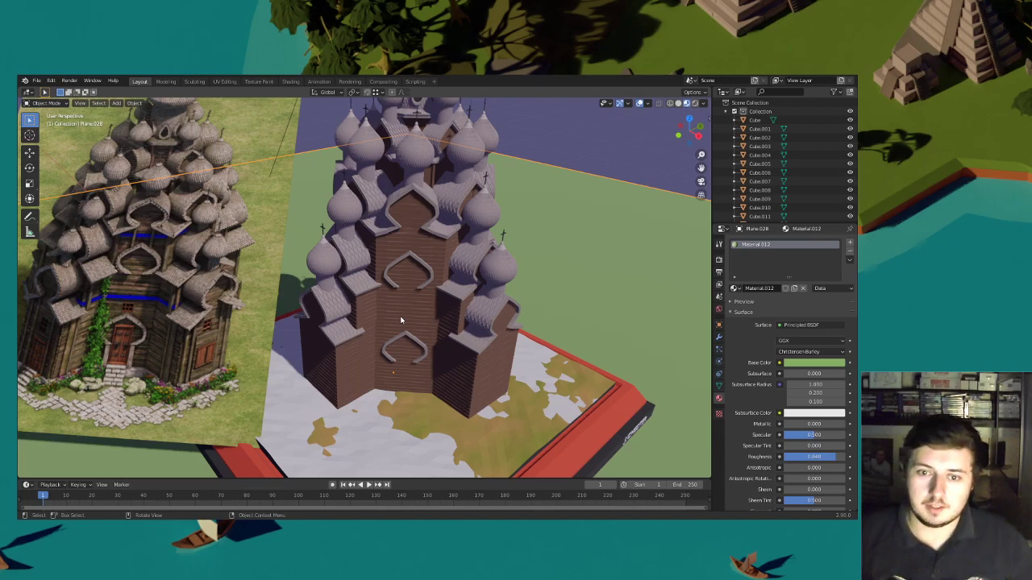
middle_click_drag(401, 320, 453, 272)
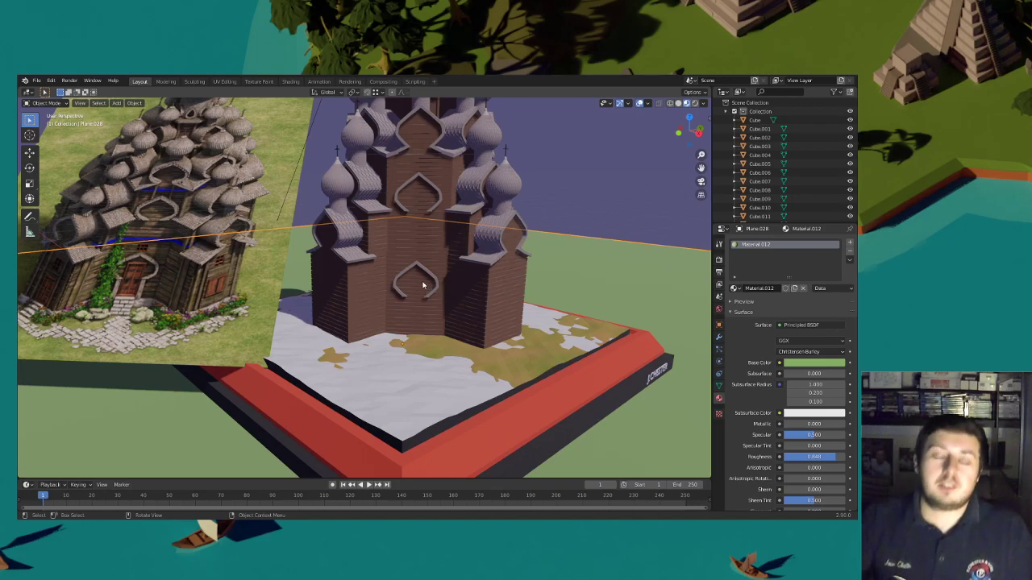
middle_click_drag(422, 277, 438, 295)
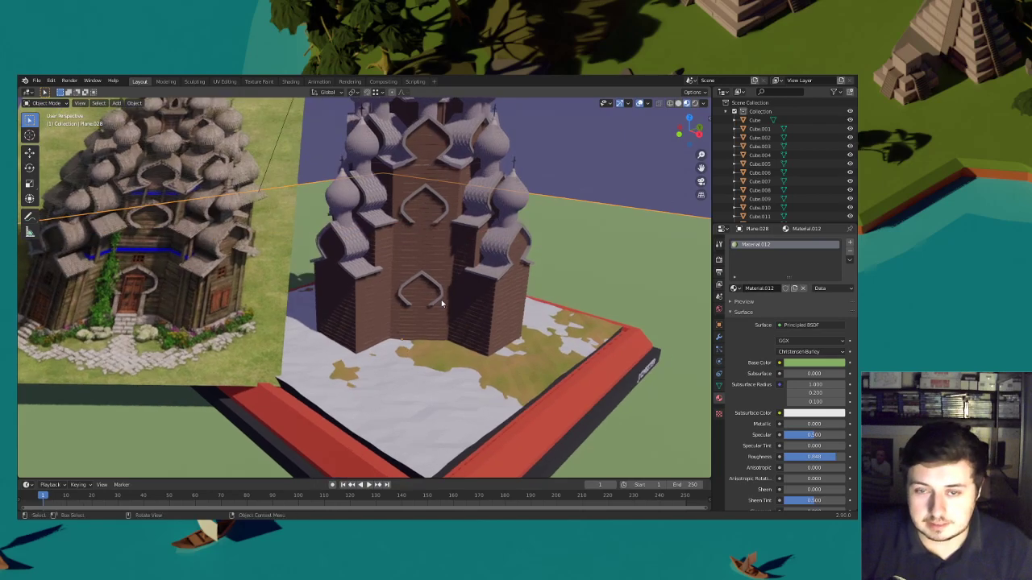
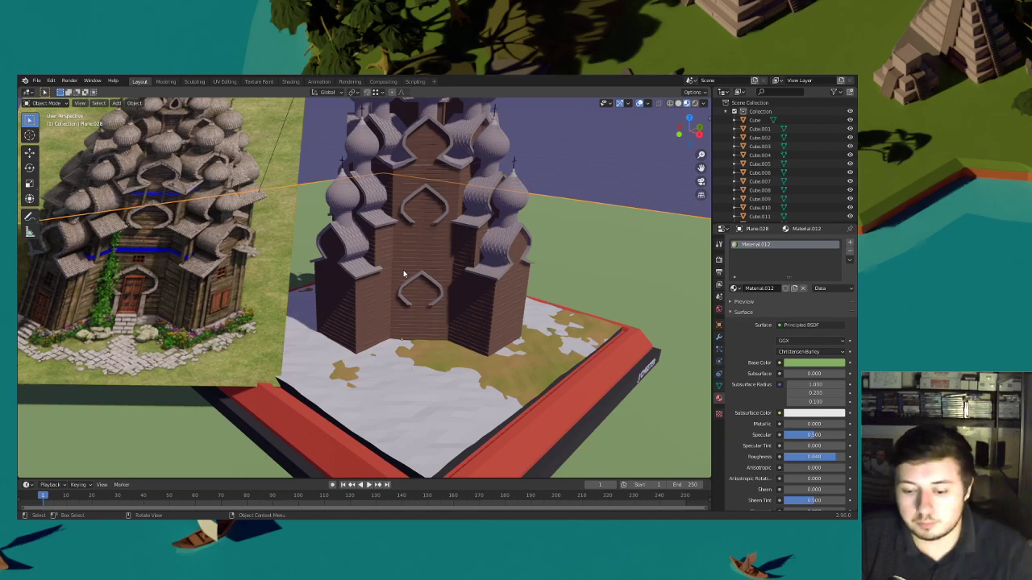
mouse_move(434, 278)
middle_mouse_down("shift")
mouse_move(457, 296)
mouse_move(443, 265)
middle_mouse_up("shift")
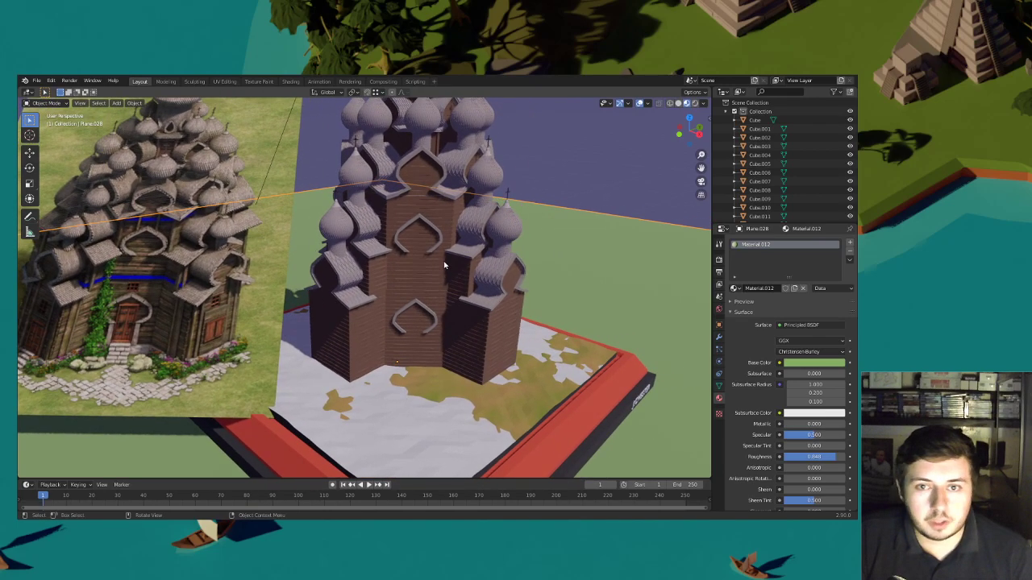
left_click(424, 226)
middle_click_drag(424, 225, 500, 270)
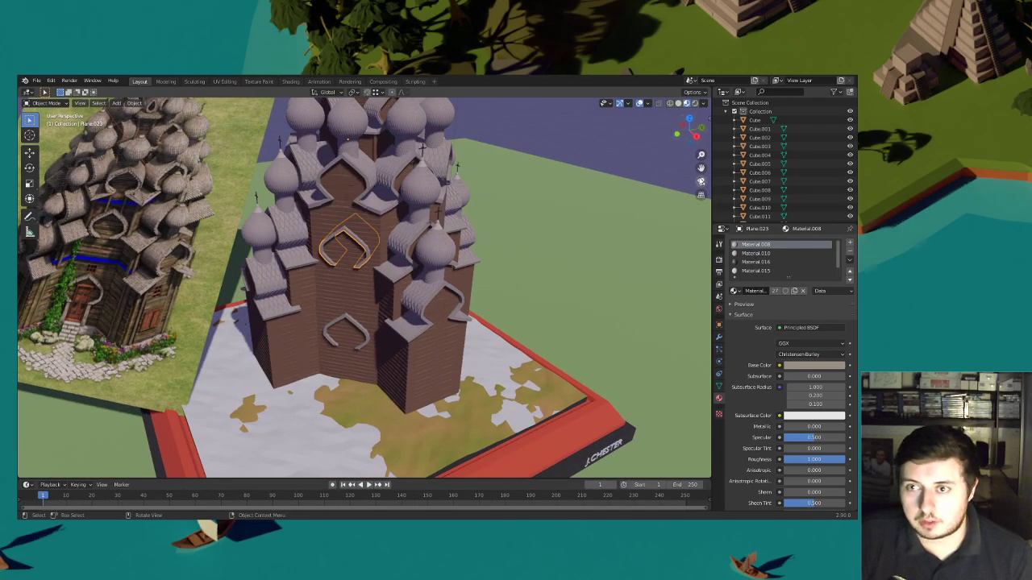
key("KP_0")
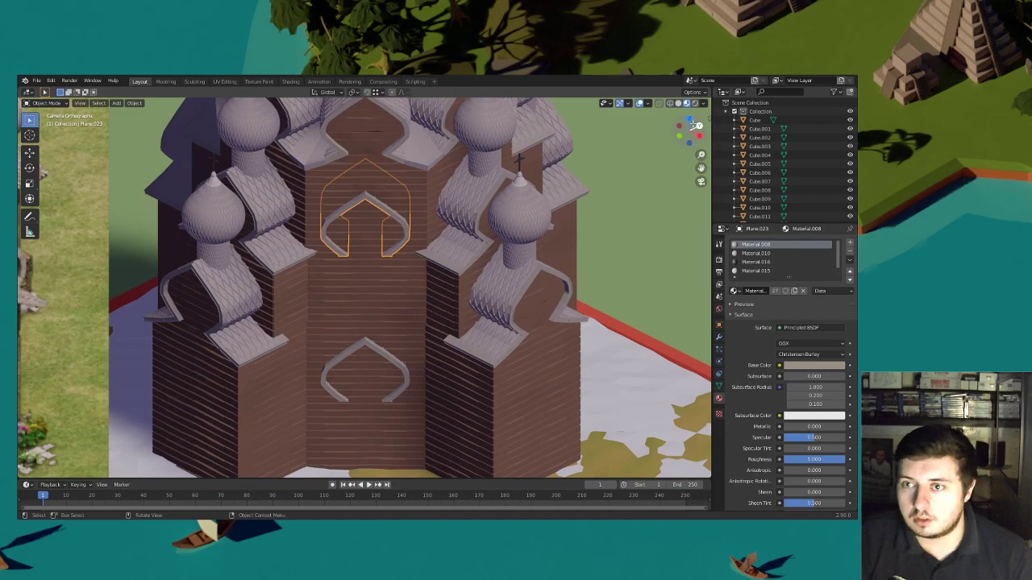
Examine the front wall and stepped towers in solid shading, through the camera and from a lower front angle
left_click(678, 103)
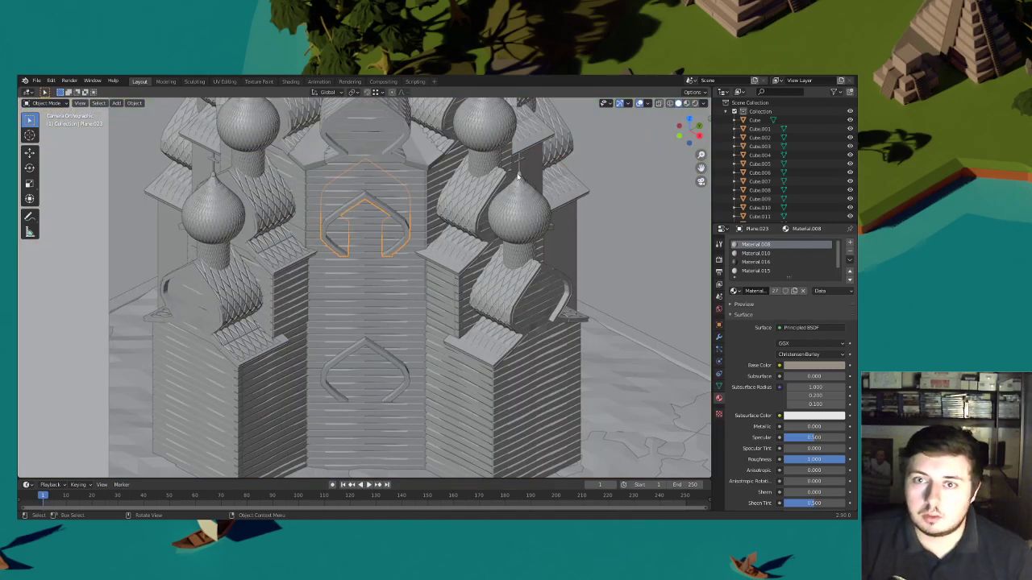
middle_click_drag(373, 202, 397, 286, "shift")
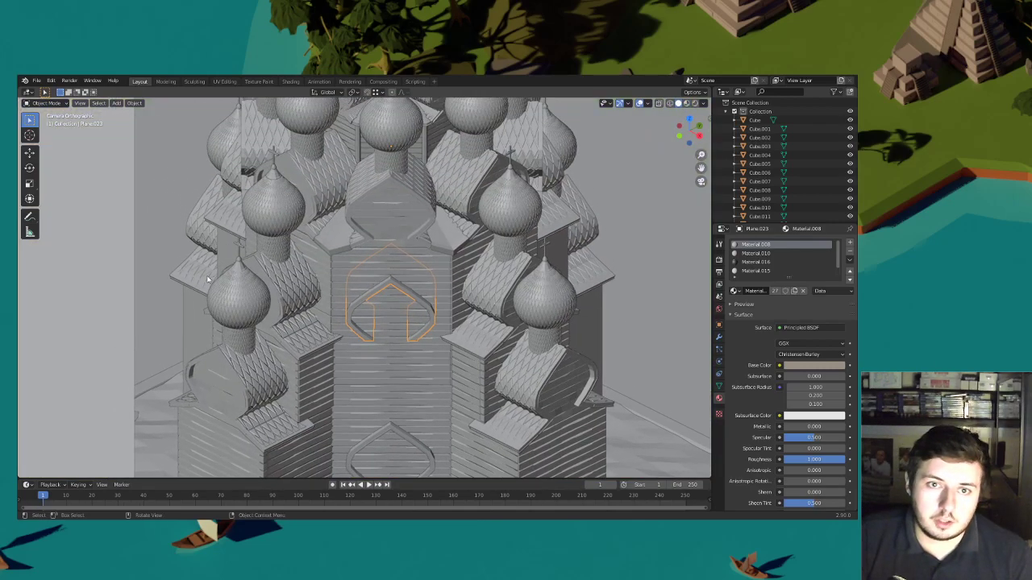
scroll(319, 223, "down", 8)
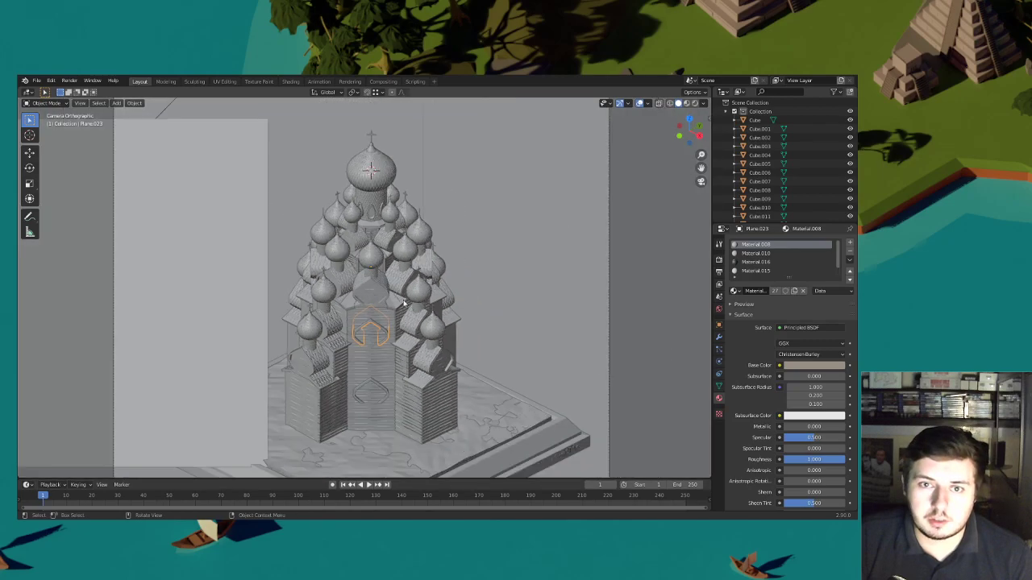
scroll(427, 286, "up", 4)
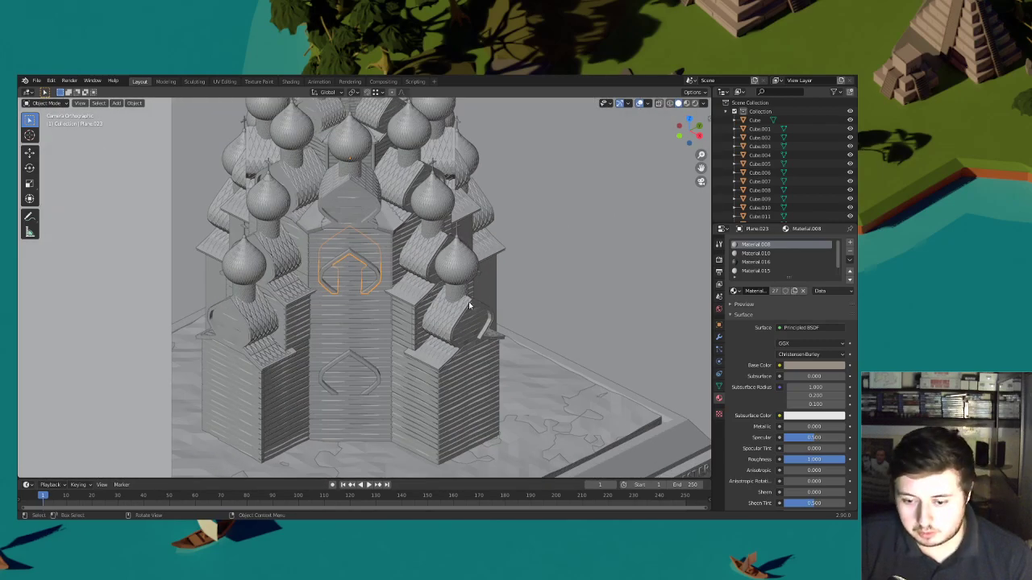
middle_click_drag(495, 307, 520, 288)
scroll(427, 287, "up", 5)
scroll(426, 287, "up", 3)
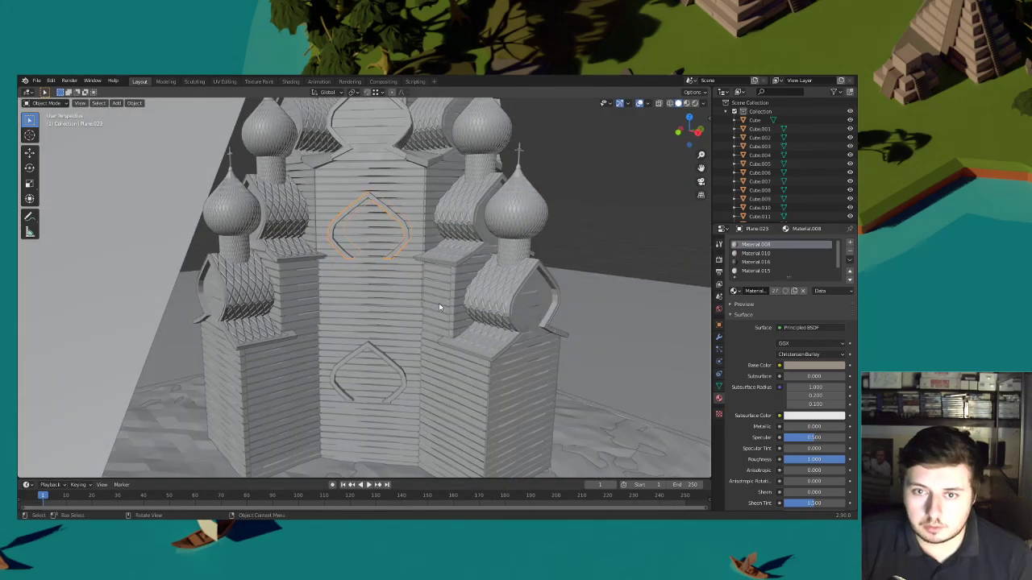
Duplicate the upper and lower plank panels on the inner side of one stepped tower and rotate the copies 90° about Z
left_click(438, 307)
middle_click_drag(438, 307, 424, 246, "shift")
left_click(464, 314, "shift")
middle_click_drag(465, 314, 348, 337)
key("shift+d")
key("shift+z")
left_click(500, 315)
type("rz90")
left_click(484, 242)
Move the rotated panels about -0.27 m in X and 0.25 m in Y onto the tower's bare rear side
middle_click_drag(483, 242, 415, 280)
scroll(414, 281, "up", 4)
key("g")
key("shift+z")
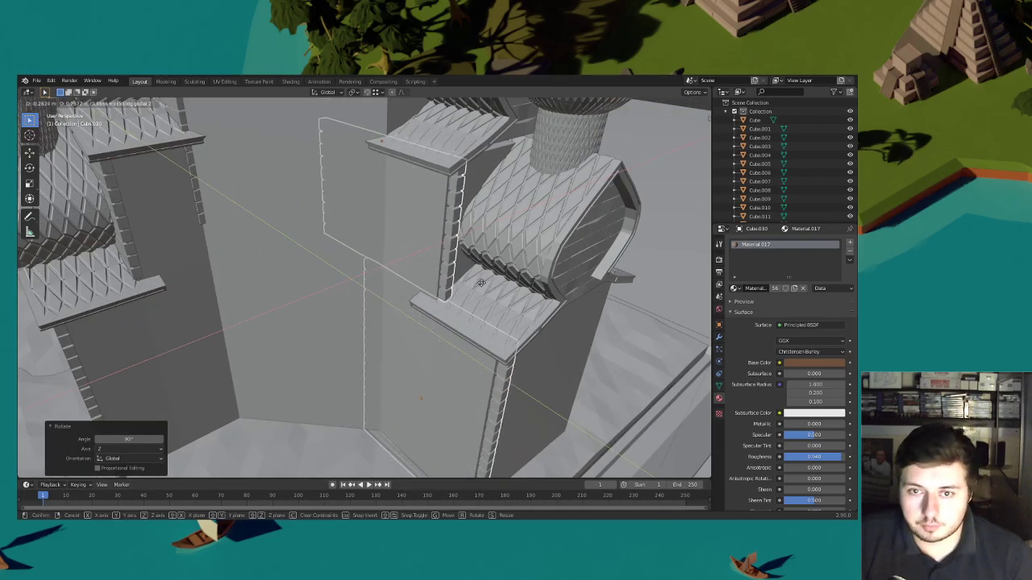
left_click(482, 284)
Fine-tune the rear panels' horizontal position against the tower and check the fit in the camera view
middle_click_drag(482, 284, 518, 258)
key("g")
key("y")
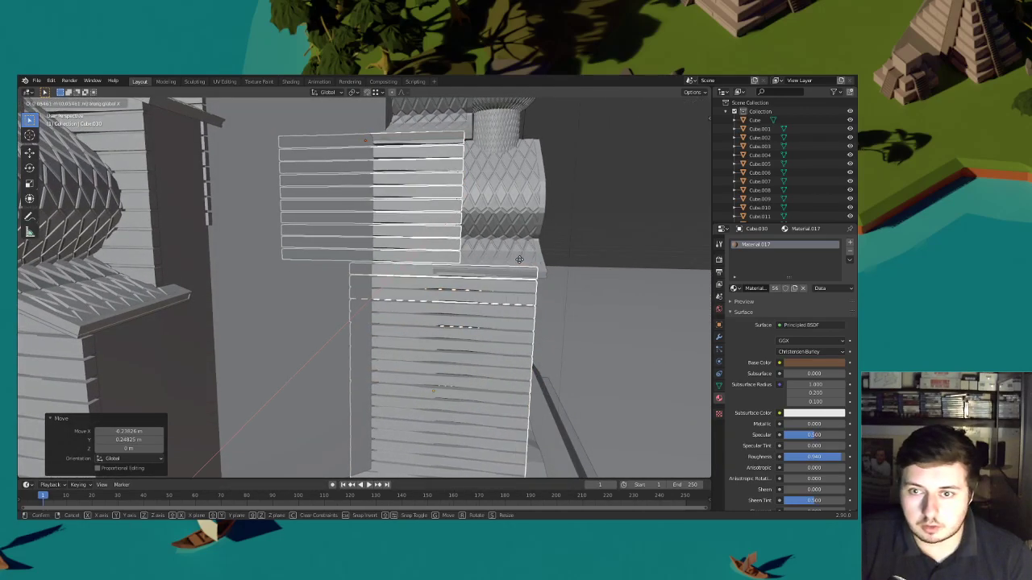
left_click(549, 262)
left_click(536, 263)
middle_click_drag(536, 263, 233, 290)
key("g")
left_click(489, 297)
scroll(398, 252, "down", 3)
left_click(700, 182)
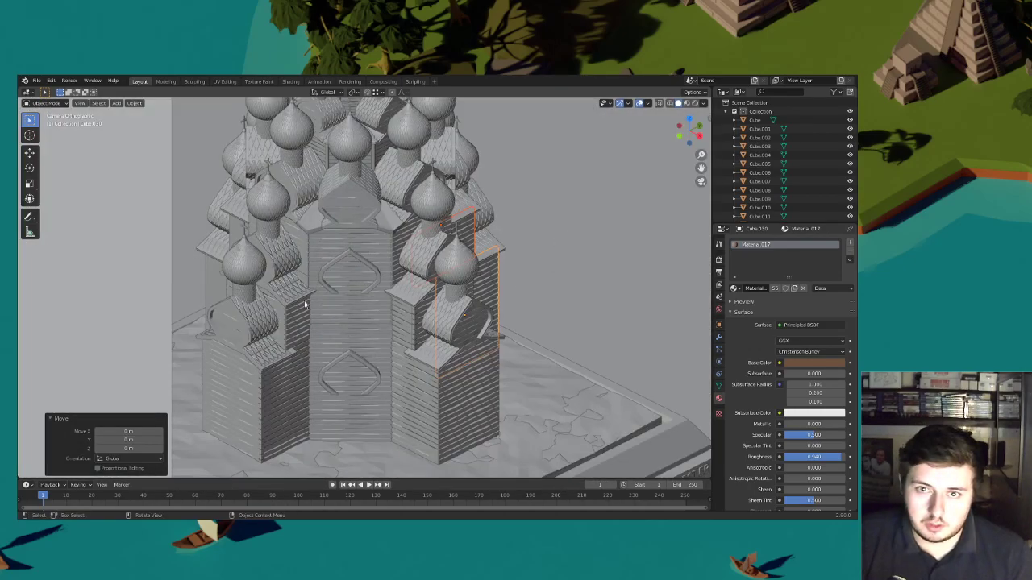
Duplicate the pair of tower plank panels for the opposite stepped tower and rotate the copies -90° about Z
left_click(282, 326)
key("shift+d")
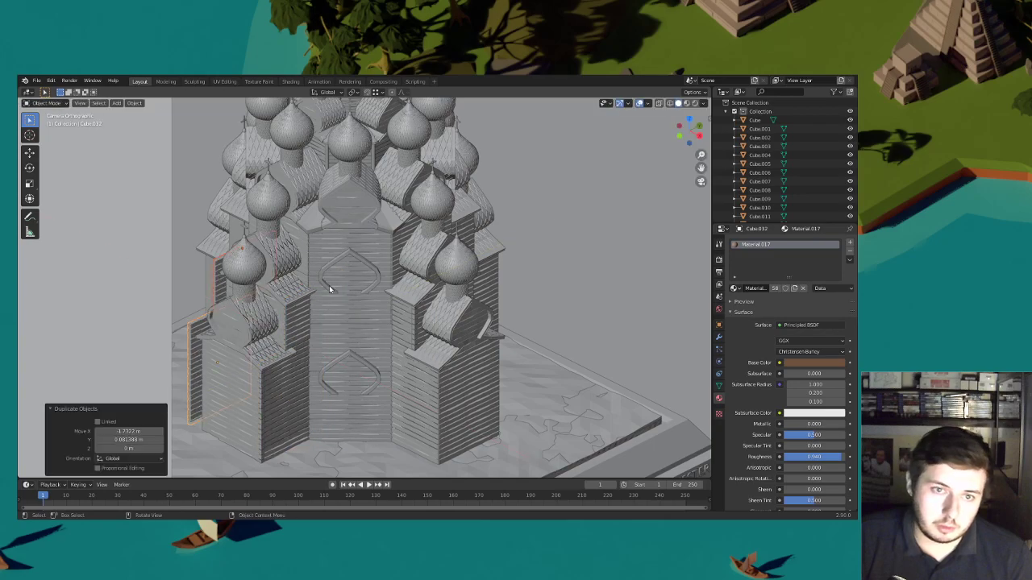
type("90")
key("Return")
middle_click_drag(247, 325, 427, 297)
scroll(371, 327, "up", 7)
middle_click_drag(427, 296, 470, 283)
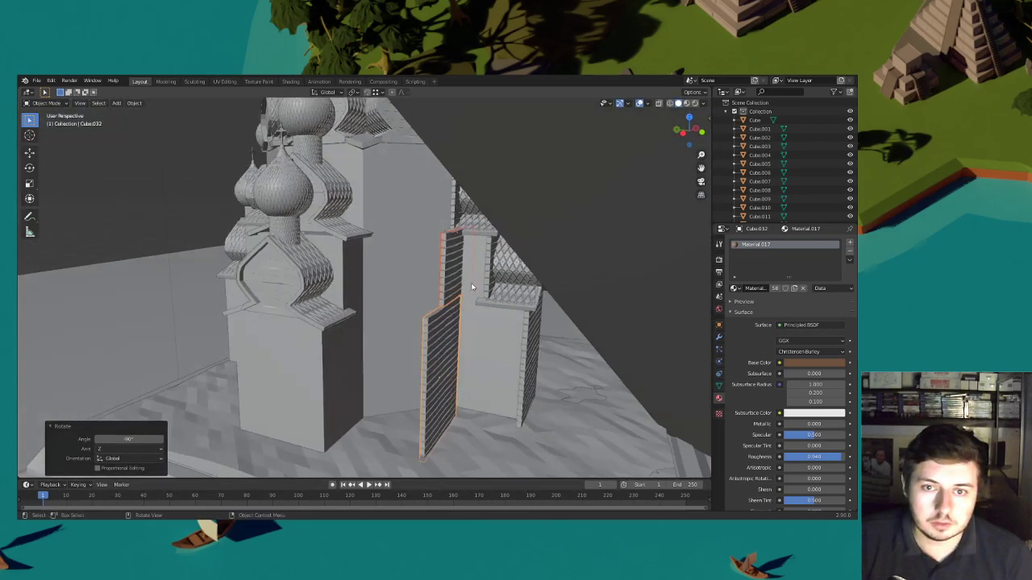
Move the new copies horizontally, with Z locked, onto the opposite tower's bare rear side
scroll(505, 296, "up", 5)
key("g")
key("shift+z")
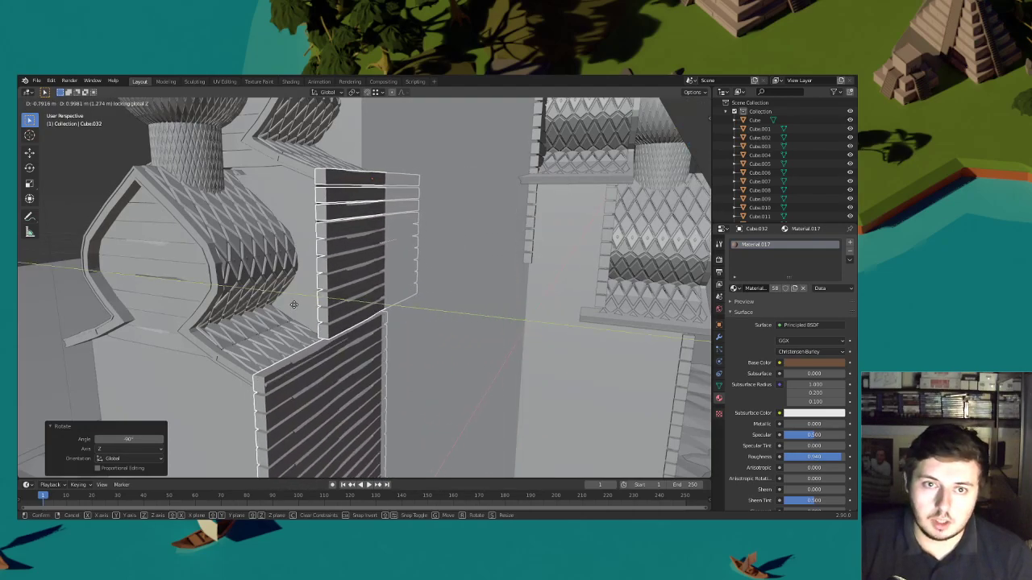
left_click(291, 306)
Nudge the opposite tower's rear panels horizontally until they line up with its stepped edges
middle_click_drag(291, 305, 400, 278)
key("g")
key("y")
left_click(419, 294)
key("g")
key("y")
left_click(403, 282)
key("g")
key("x")
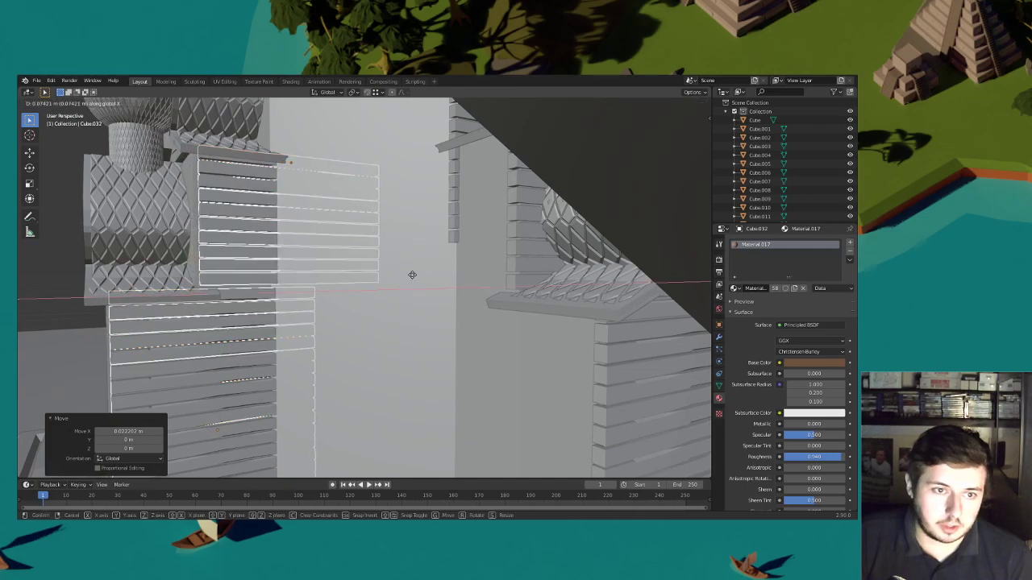
left_click(405, 275)
Deselect the panels and show the whole church through the camera in rendered shading
middle_click_drag(405, 275, 412, 295)
scroll(449, 292, "down", 4)
scroll(413, 295, "down", 2)
left_click(557, 211)
scroll(557, 211, "down", 1)
middle_click_drag(557, 210, 525, 229)
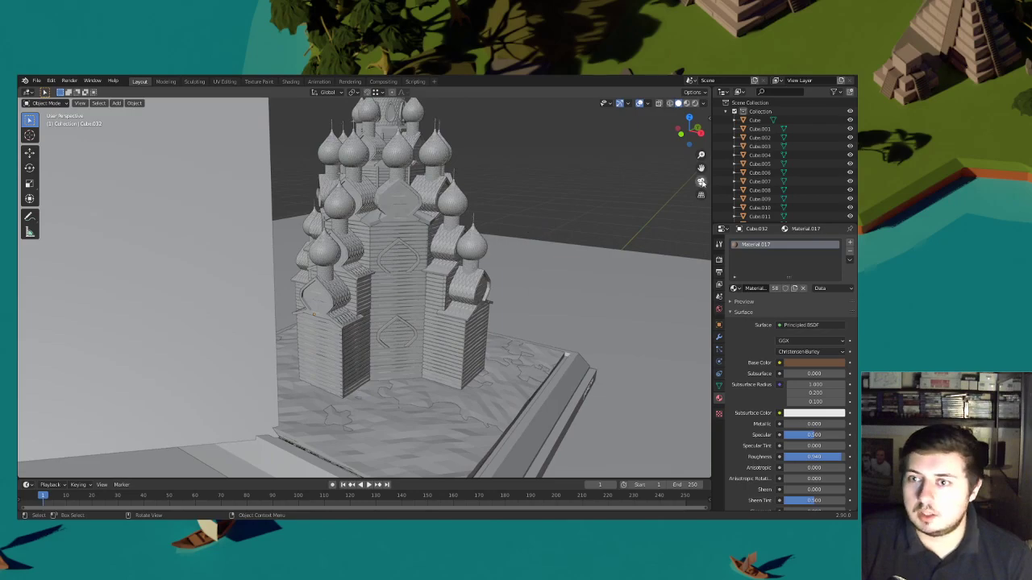
left_click(701, 183)
scroll(497, 262, "down", 2)
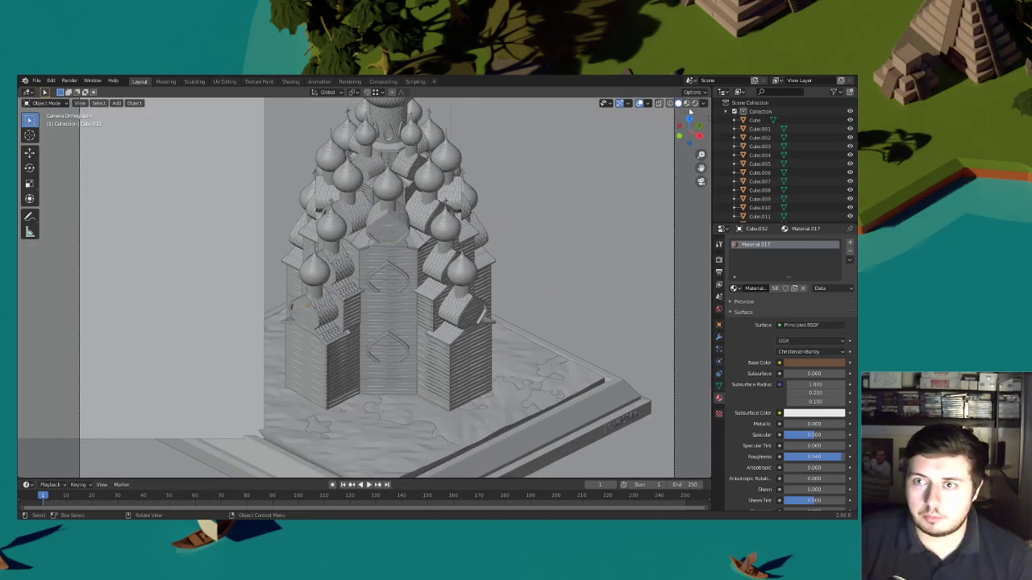
left_click(694, 103)
scroll(311, 275, "up", 4)
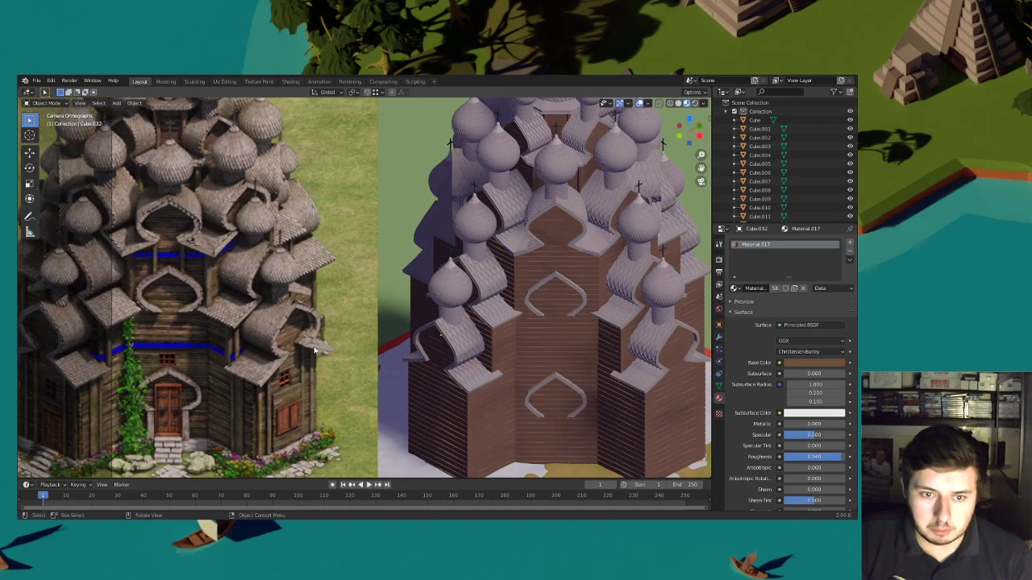
Examine the doorway, windows and corner posts in the reference image and compare them with the modelled lower walls
middle_click_drag(319, 349, 385, 305, "shift")
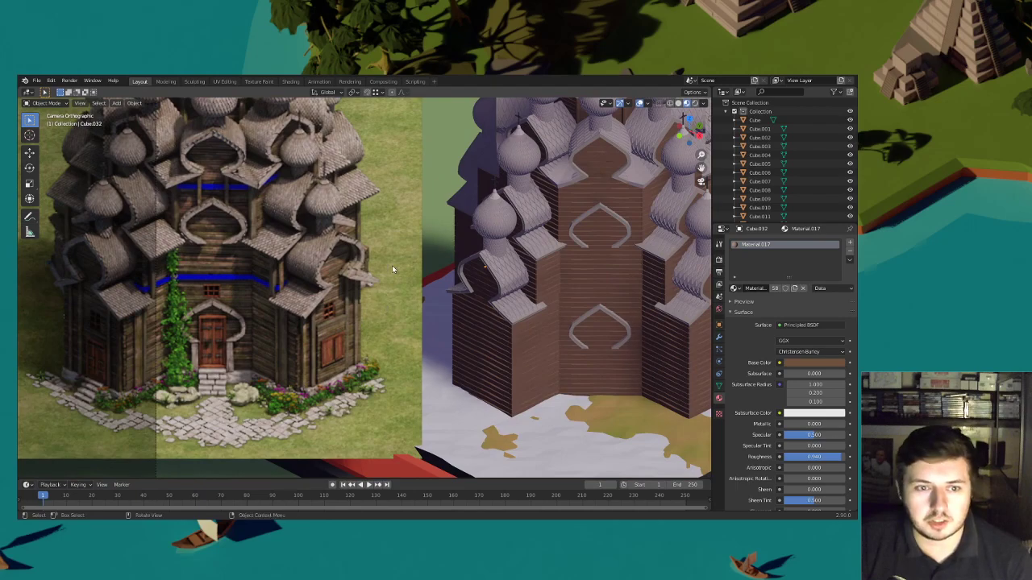
scroll(393, 269, "up", 3)
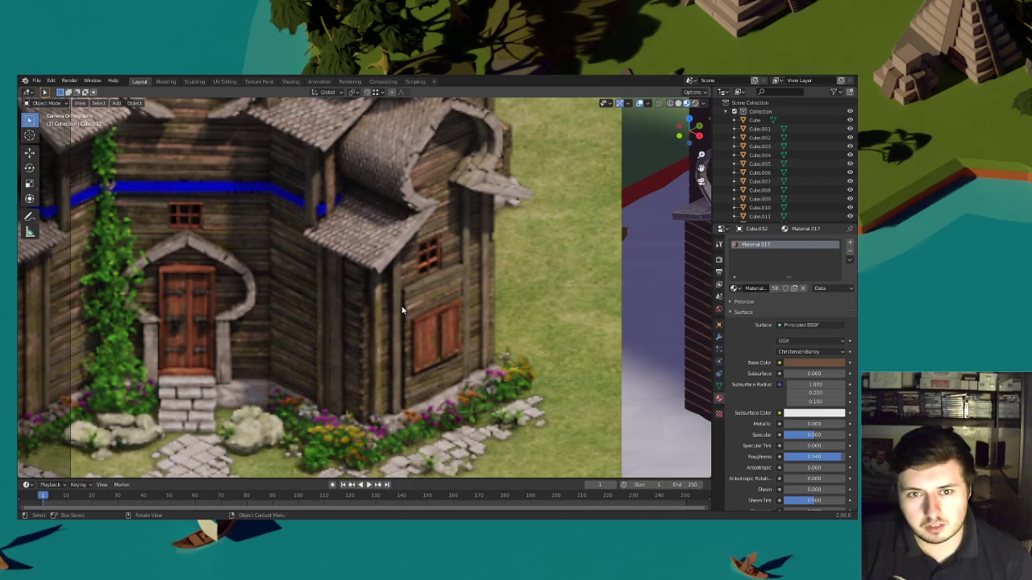
scroll(403, 310, "down", 3)
middle_click_drag(694, 295, 504, 282, "shift")
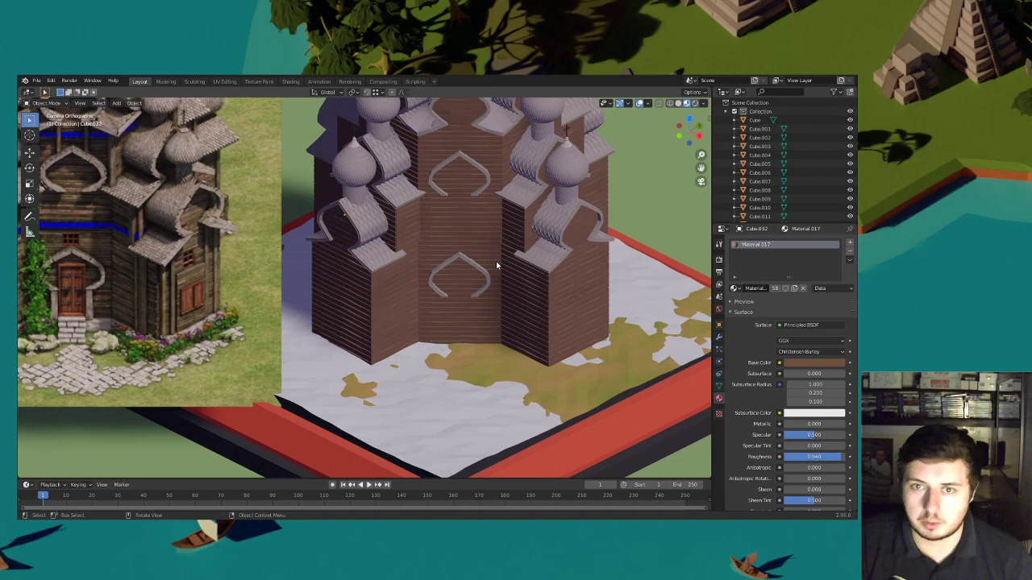
middle_click_drag(497, 224, 485, 322, "shift")
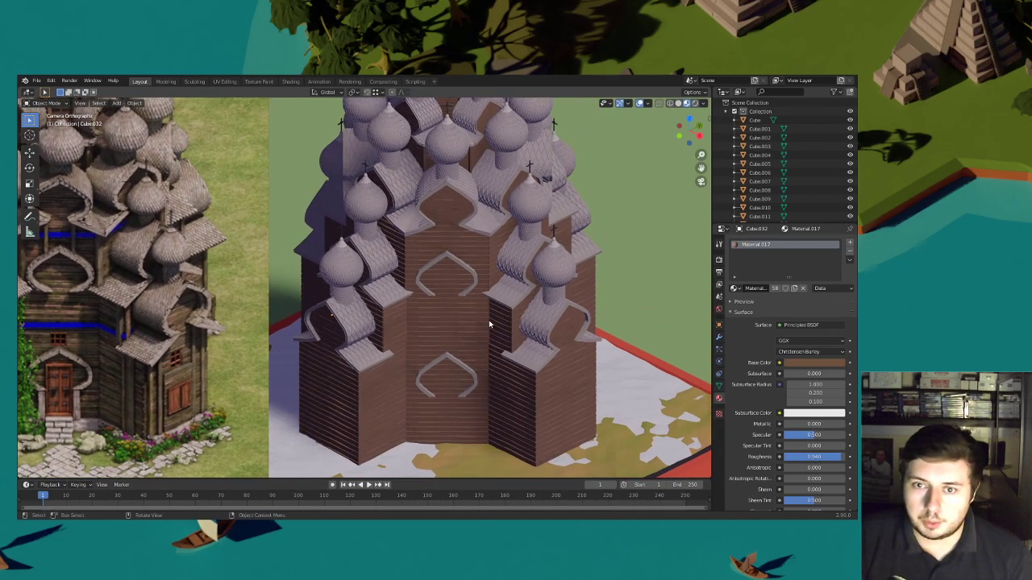
middle_click_drag(287, 307, 304, 287, "shift")
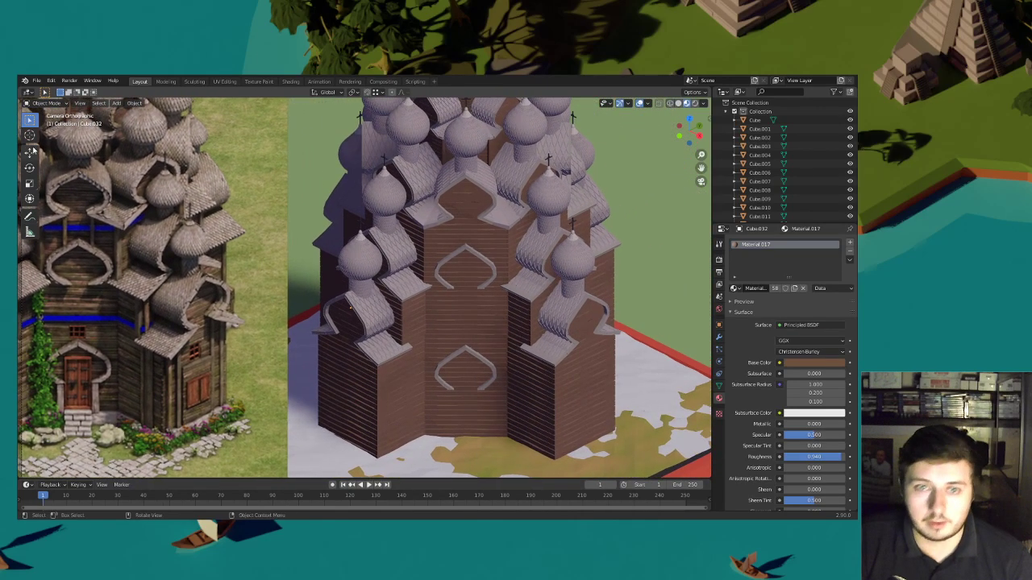
Add a cube and scale its mesh uniformly to 0.220 in Edit Mode
key("shift+a")
mouse_move(424, 234)
left_click(472, 243)
left_click(30, 120)
key("Tab")
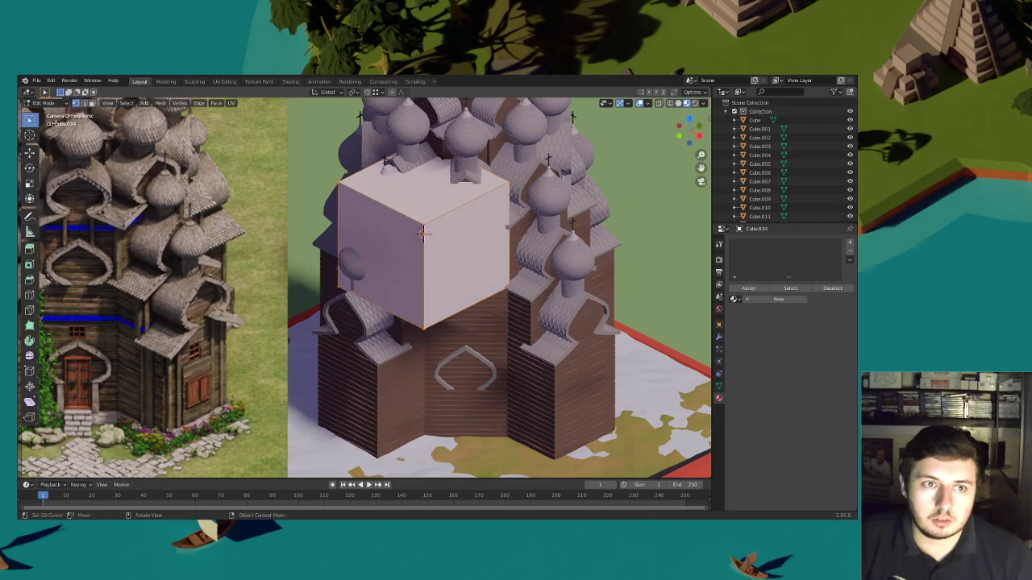
key("s")
left_click(465, 237)
scroll(466, 238, "down", 3)
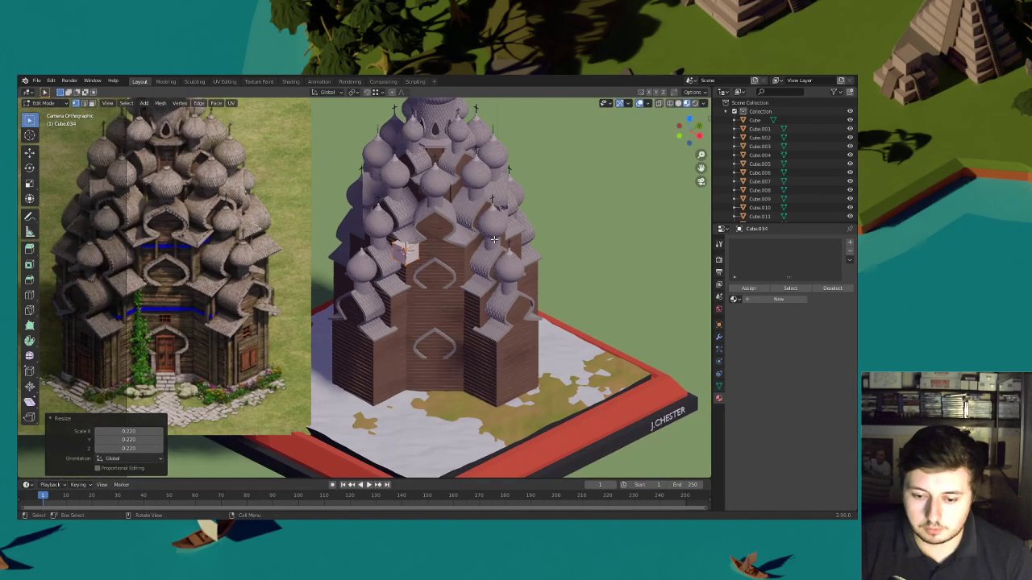
scroll(522, 248, "up", 8)
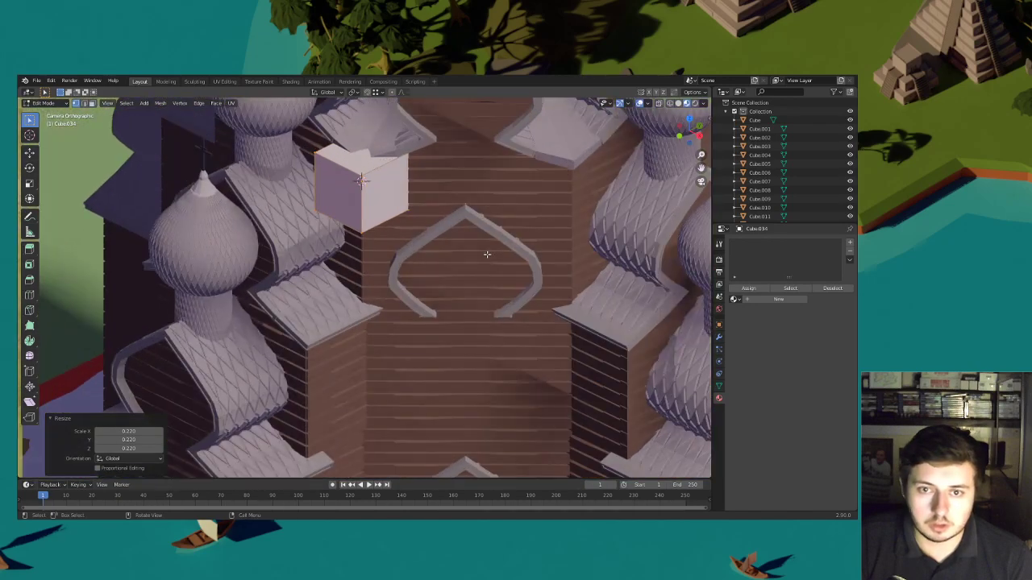
Shape the cube into a thin vertical post and lower it about 0.73 m along Z beside the front wall's corner
key("s")
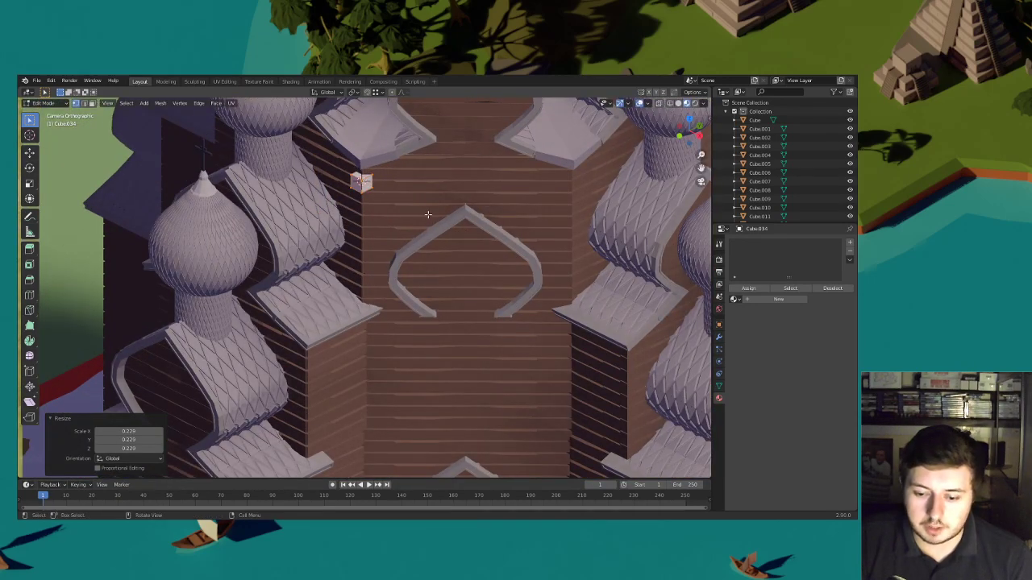
key("z")
left_click(38, 170)
key("g")
key("z")
left_click(105, 257)
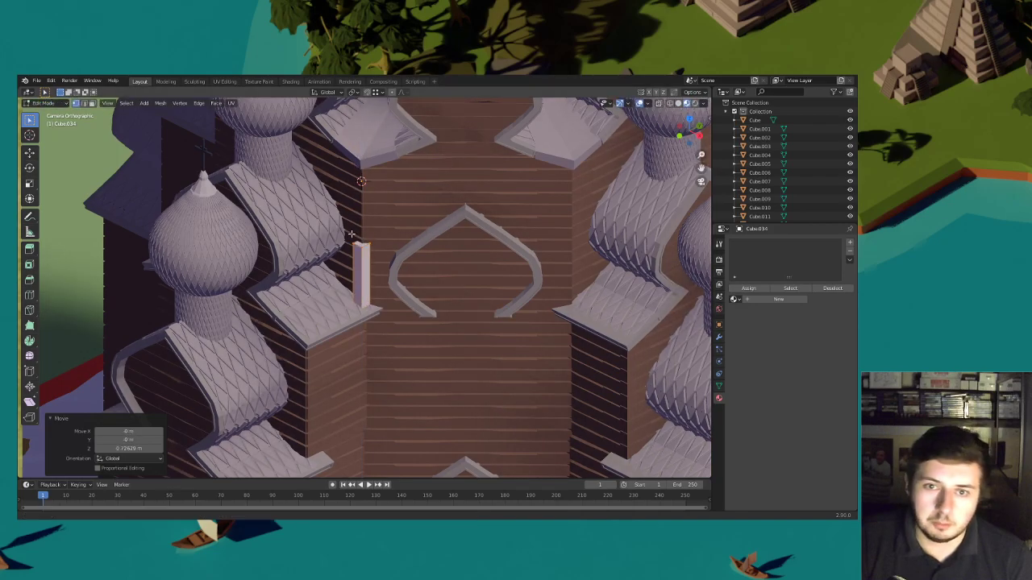
Shift the thin post slightly in the horizontal plane so it sits against the front wall's corner
middle_click_drag(351, 234, 347, 258, "shift")
scroll(348, 260, "up", 6)
key("g")
key("shift+z")
left_click(404, 272)
scroll(405, 272, "down", 4)
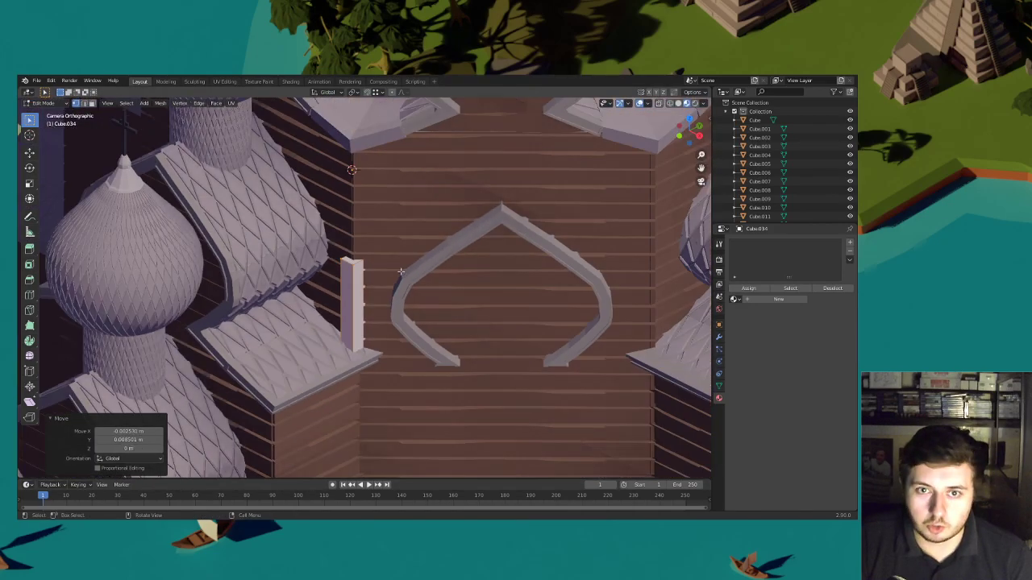
Raise the post about 0.24 m and stretch it along Z to span the wall between the upper and lower roofs
scroll(405, 272, "down", 3)
key("g")
key("z")
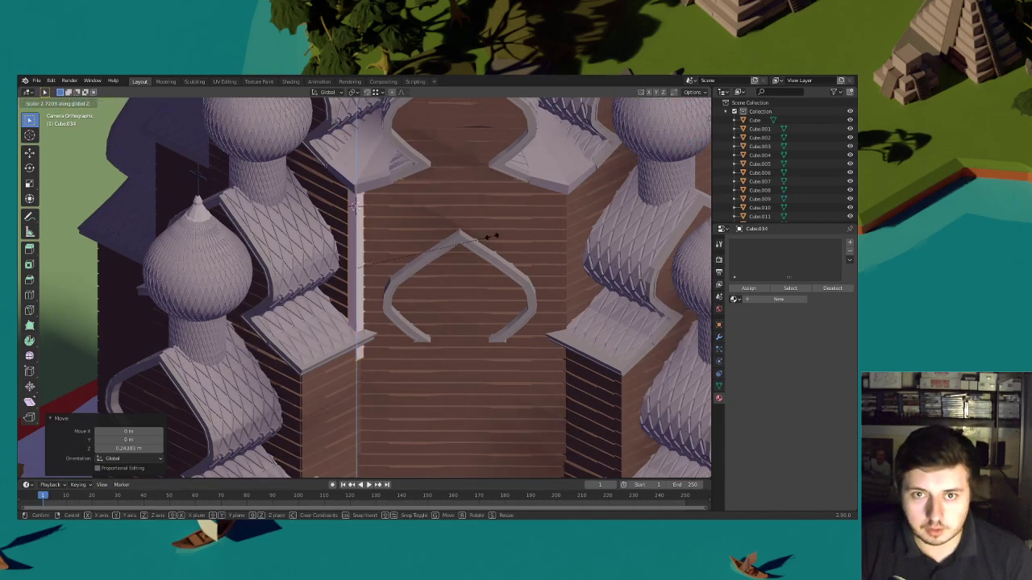
left_click(476, 234)
key("z")
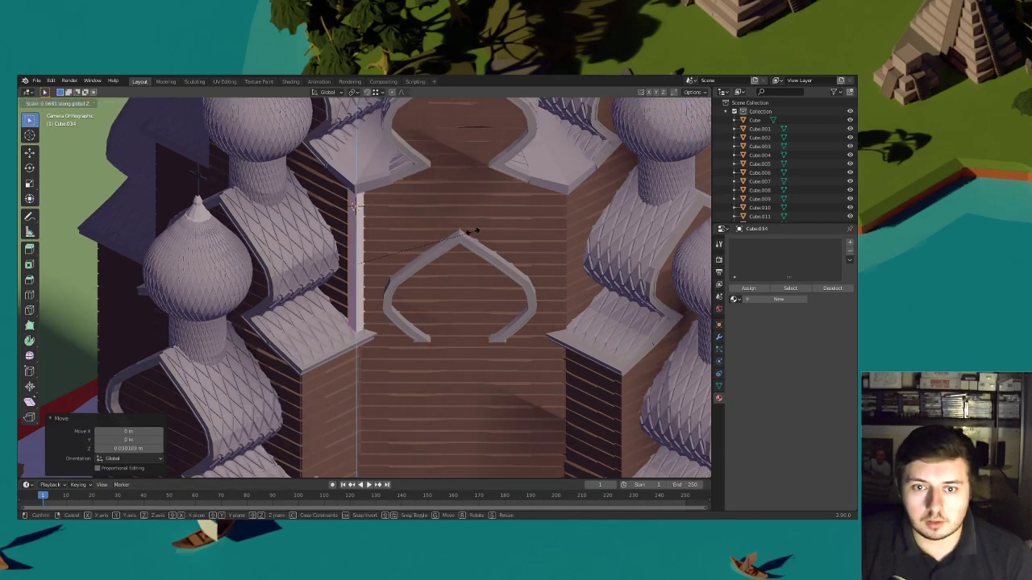
left_click(470, 232)
scroll(457, 232, "down", 1)
key("g")
key("z")
left_click(455, 231)
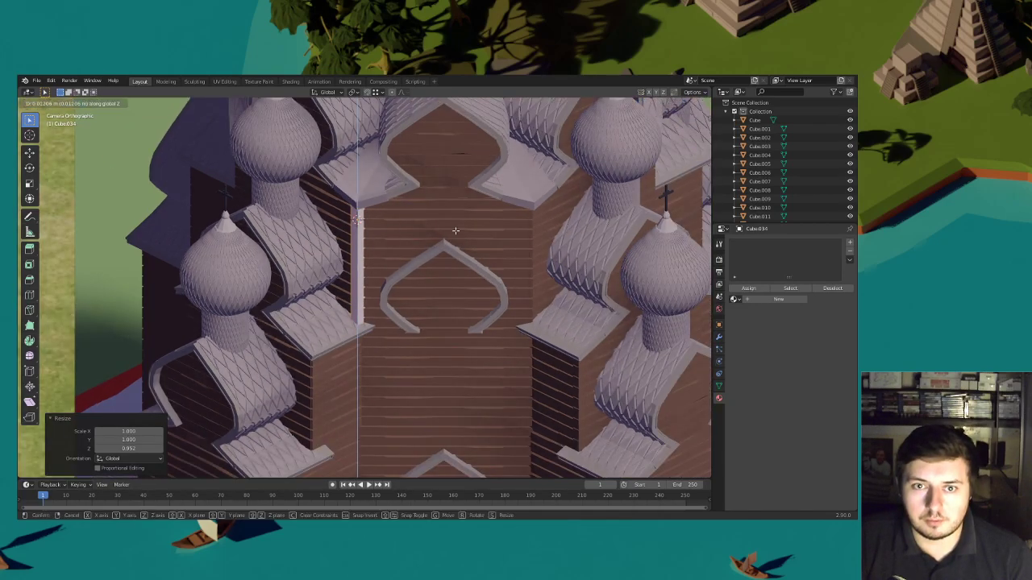
Nudge the post horizontally by about 0.004 m in X and 0.006 m in Y against the wall corner
scroll(454, 238, "up", 4)
key("g")
key("shift+z")
left_click(452, 266)
scroll(452, 266, "down", 5)
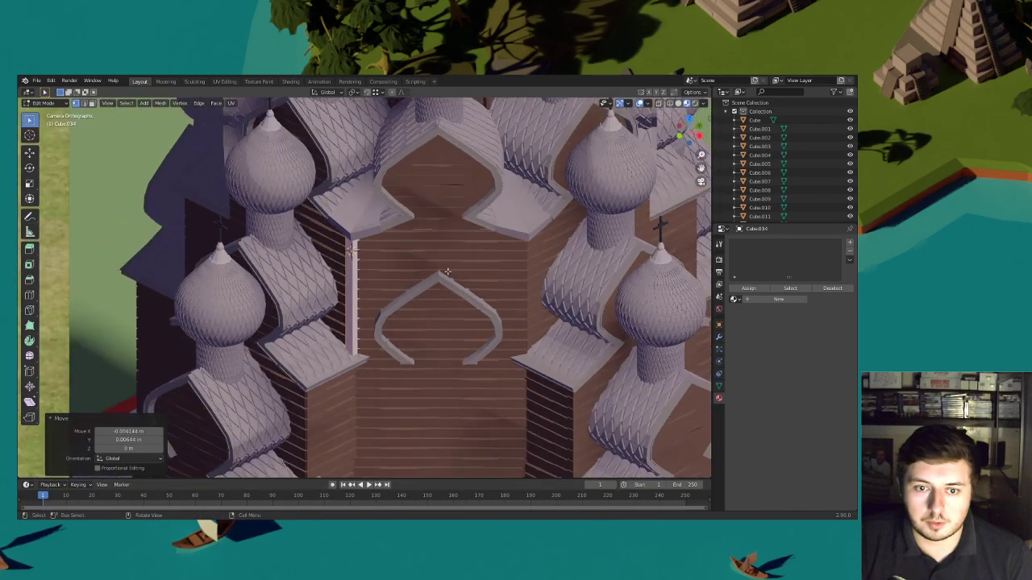
scroll(401, 263, "up", 2)
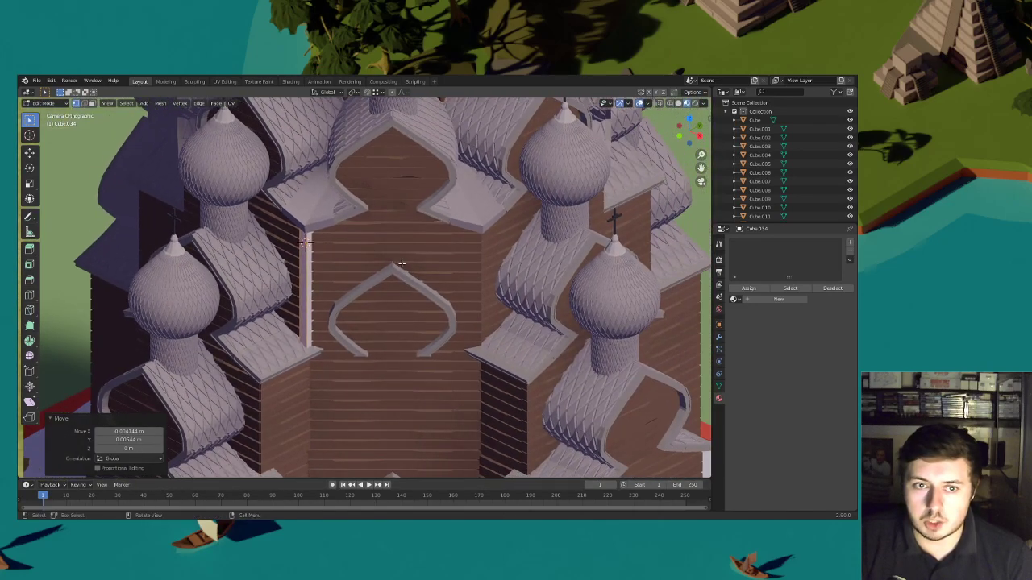
Duplicate the post about 1.39 m along X onto the tower's other corner and fine-tune its X position
middle_click_drag(389, 253, 499, 244)
scroll(468, 270, "up", 6)
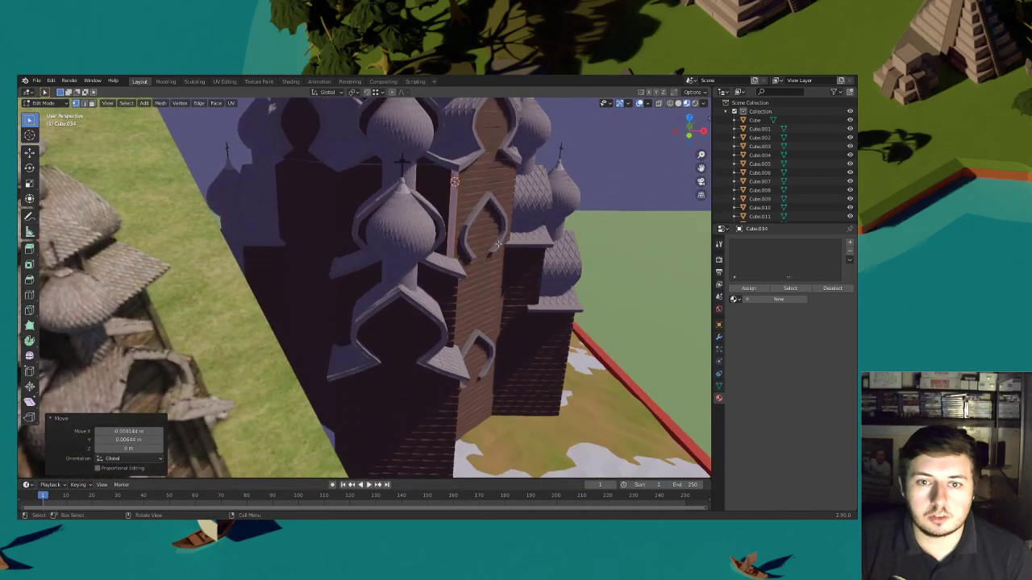
left_click(683, 104)
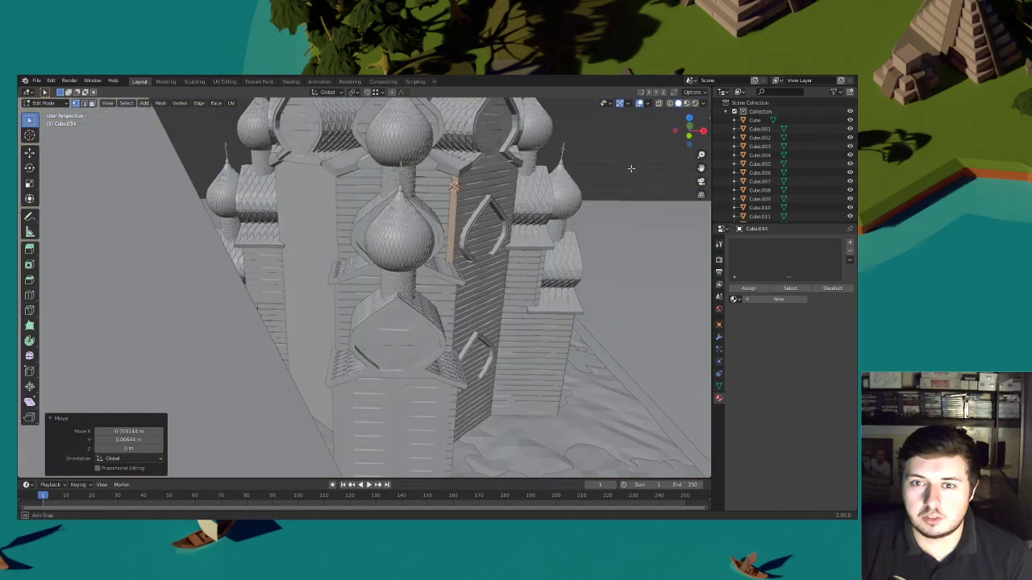
key("shift+d")
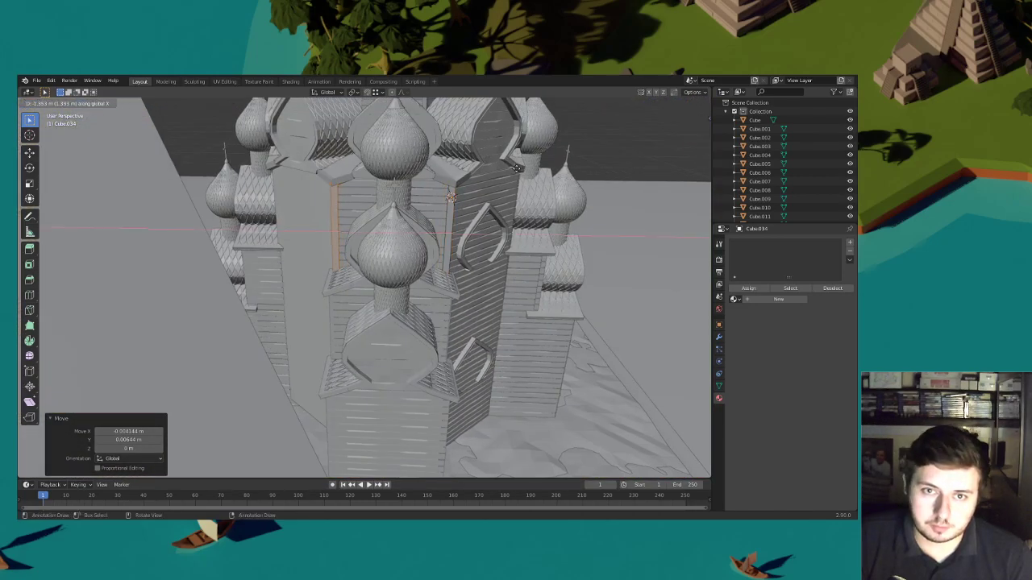
left_click(517, 167)
middle_click_drag(517, 168, 447, 230)
scroll(493, 206, "up", 5)
key("g")
left_click(510, 202)
scroll(502, 209, "down", 4)
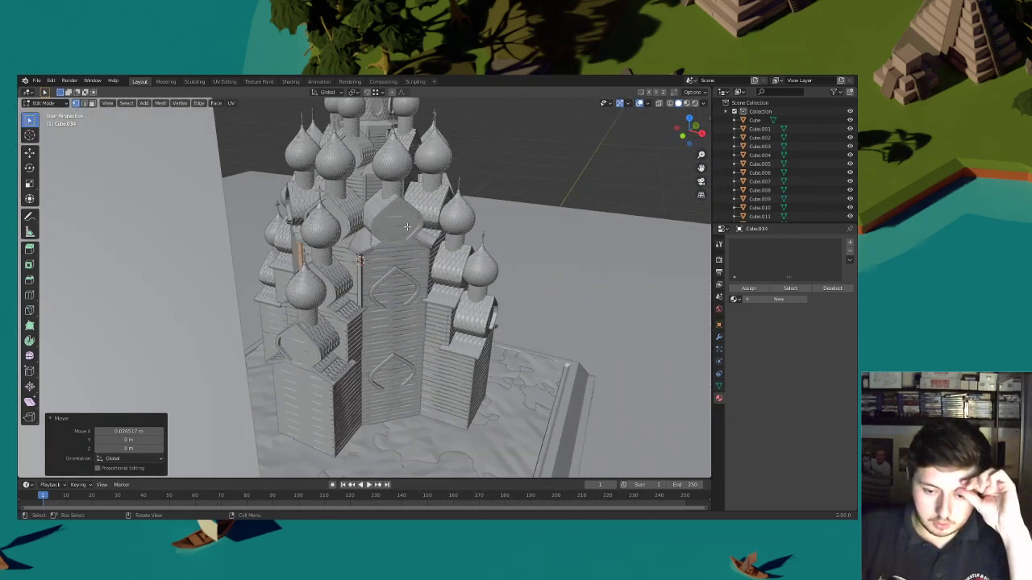
Examine the corner posts under the roofs in the reference image and compare them with the model in rendered shading
left_click(688, 105)
scroll(403, 242, "down", 3)
middle_click_drag(403, 233, 446, 232, "shift")
scroll(234, 309, "up", 2)
middle_click_drag(226, 312, 441, 272, "shift")
scroll(451, 269, "up", 2)
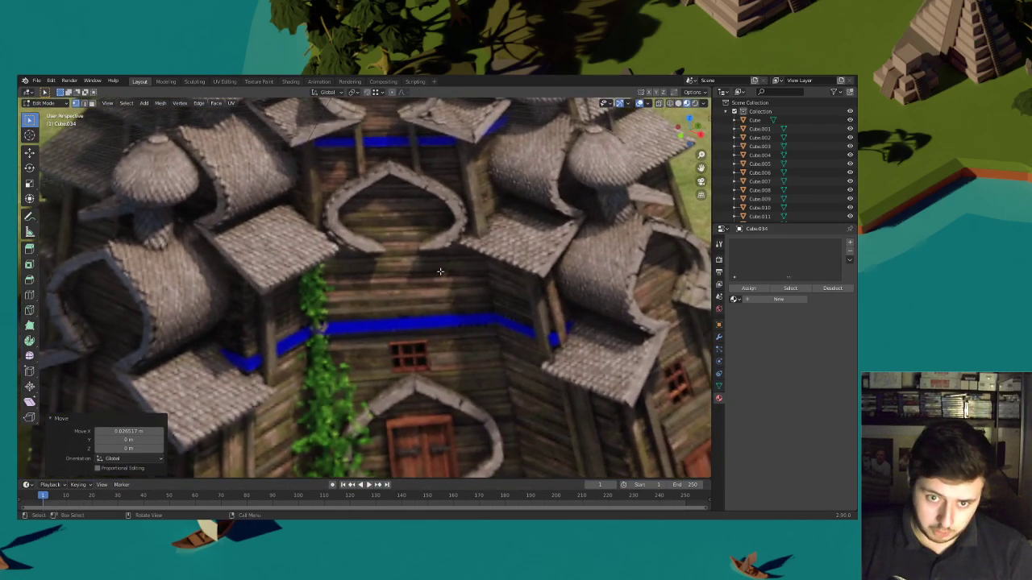
scroll(440, 272, "down", 5)
middle_click_drag(543, 241, 292, 258, "shift")
middle_click_drag(498, 246, 463, 245)
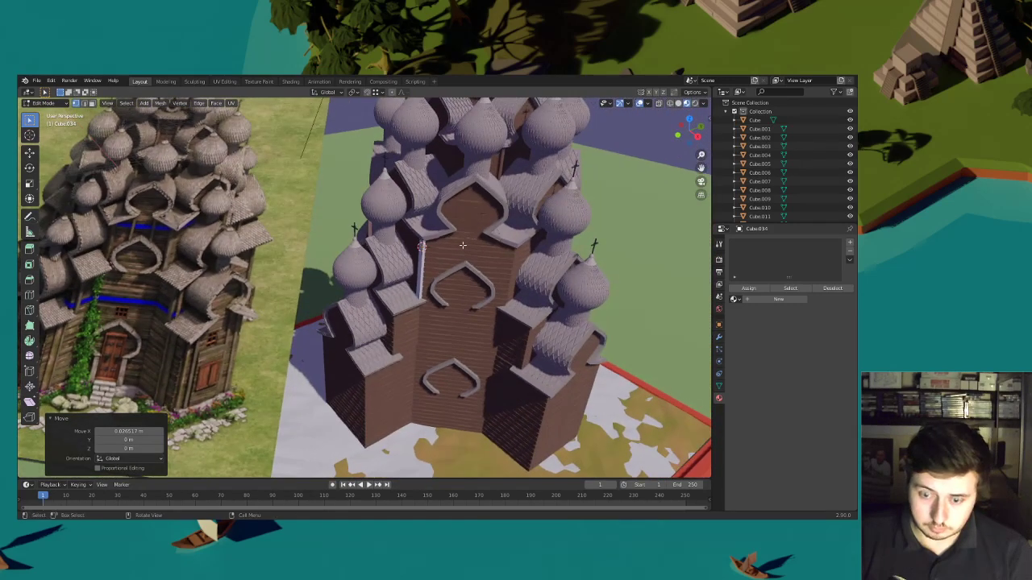
Duplicate the post horizontally, about 1.61 m in X and 0.46 m in Y, toward the next lower tower's corner
key("g")
key("shift+z")
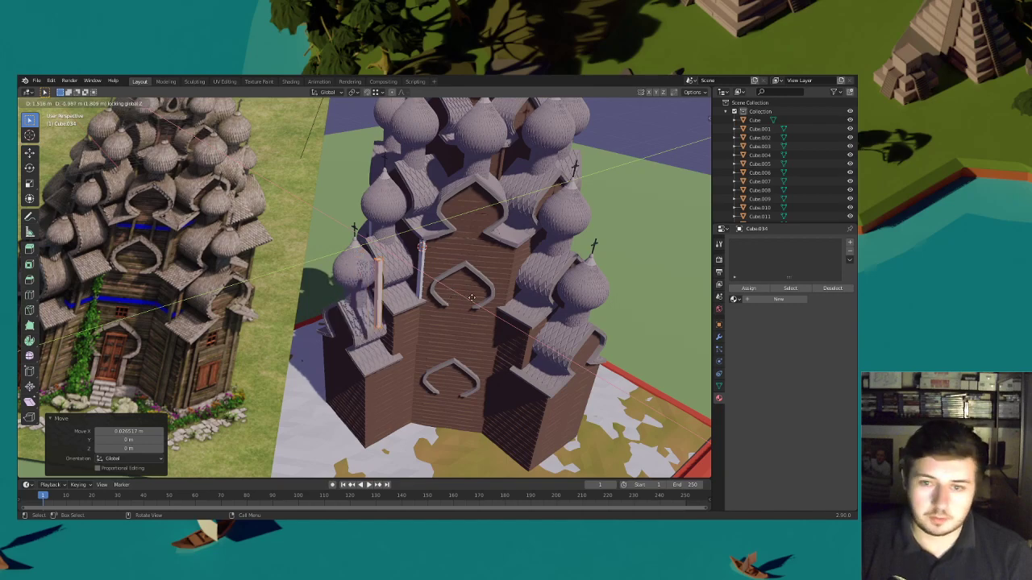
left_click(493, 286)
mouse_move(469, 303)
middle_mouse_down()
mouse_move(487, 295)
mouse_move(468, 284)
middle_mouse_up()
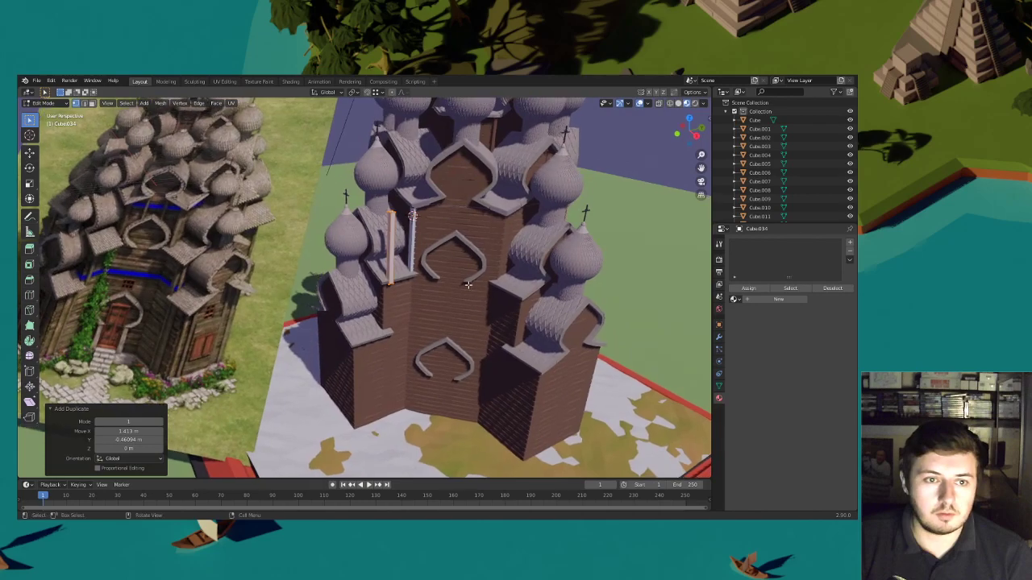
key("g")
left_click(472, 280)
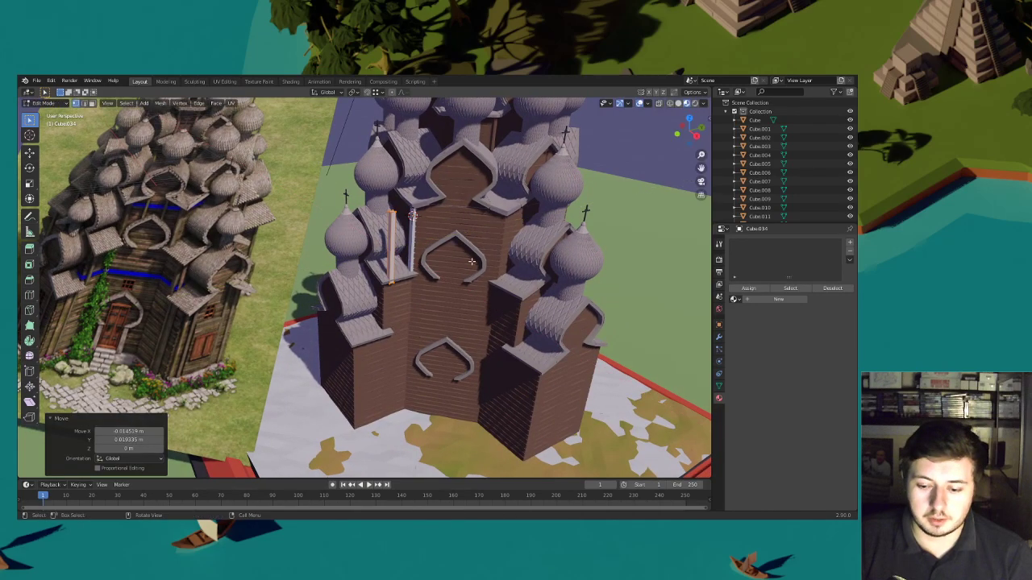
Lower the duplicated post along Z and align it horizontally with the lower tower's corner above the bottom roof
scroll(471, 262, "up", 2)
key("z")
left_click(472, 318)
middle_click_drag(473, 315, 510, 275)
scroll(510, 276, "up", 3)
key("g")
key("z")
key("shift+z")
left_click(486, 277)
key("g")
key("z")
left_click(514, 281)
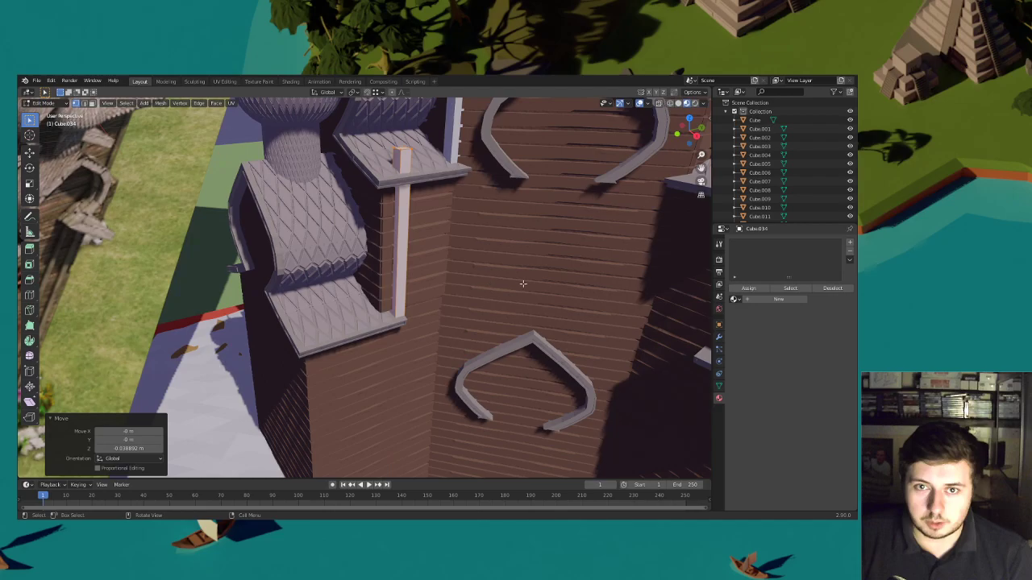
Resize the lower post along Z and adjust its height so it fits between the two roofs
key("s")
key("z")
left_click(502, 282)
key("g")
key("z")
left_click(501, 294)
scroll(496, 282, "down", 7)
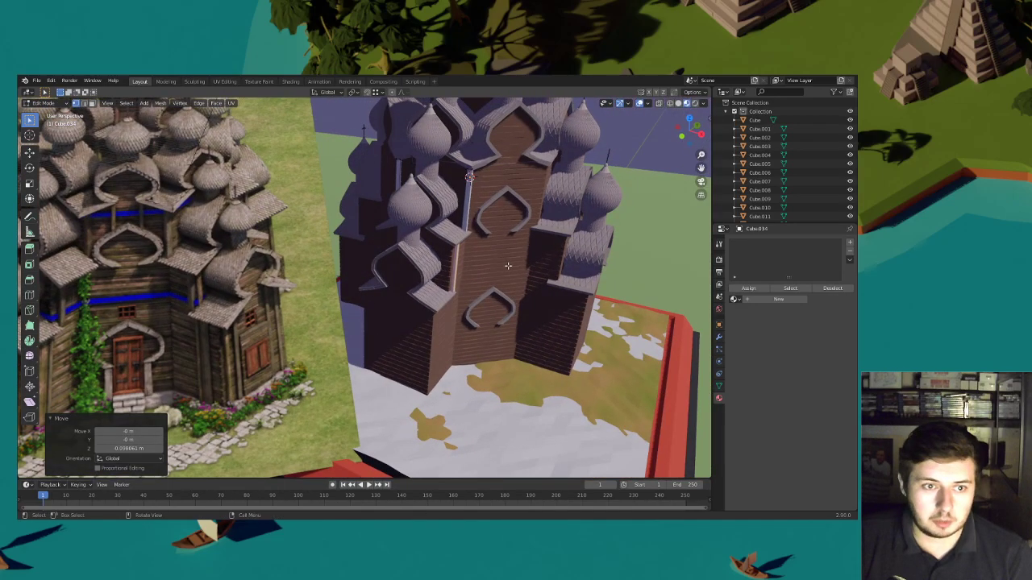
Scale the lower post to about 0.879 along Y and nudge it horizontally against the plank wall
middle_click_drag(517, 267, 412, 263)
scroll(468, 267, "up", 5)
scroll(467, 266, "down", 4)
scroll(412, 263, "up", 6)
scroll(412, 263, "up", 3)
key("s")
key("y")
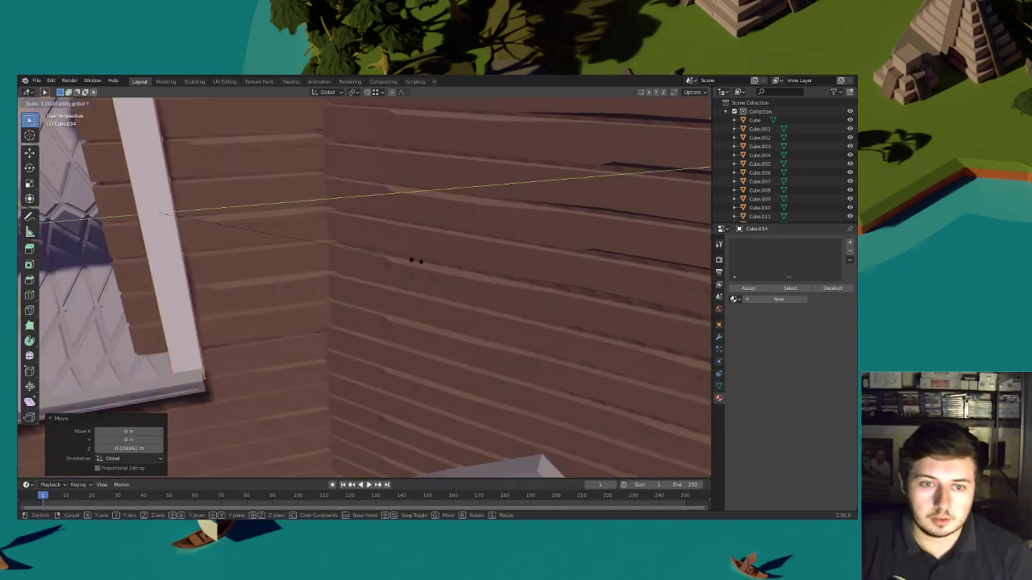
left_click(383, 259)
key("g")
key("x")
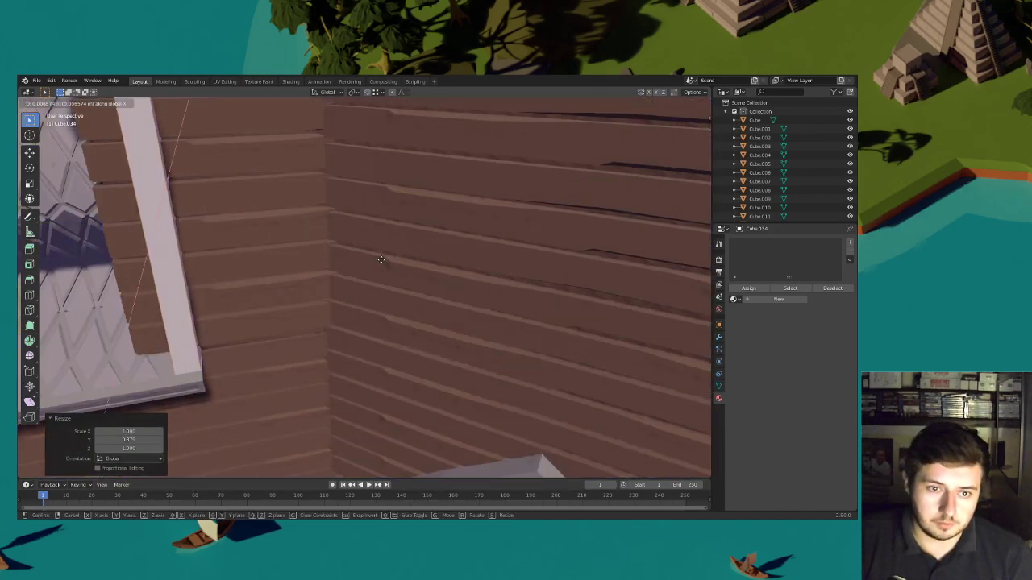
left_click(380, 260)
scroll(381, 260, "down", 8)
Duplicate the post about 0.23 m along Y, widen the copy along Y and lower it about 1.5 m onto the bottom wall
middle_click_drag(434, 259, 564, 249)
middle_click_drag(282, 284, 329, 281)
scroll(329, 282, "up", 6)
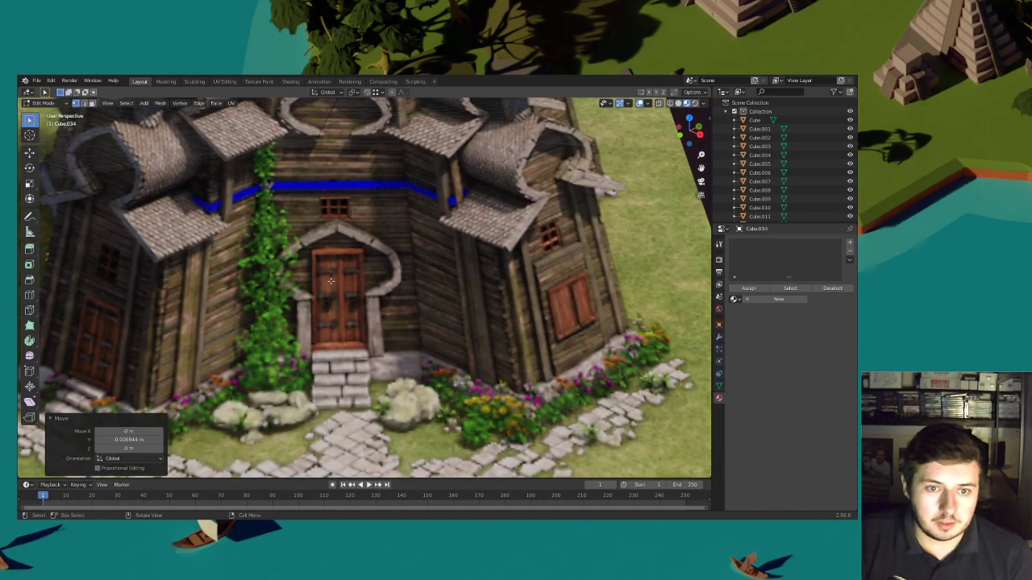
scroll(331, 281, "down", 7)
middle_click_drag(535, 258, 373, 271, "shift")
scroll(373, 272, "up", 6)
key("shift+d")
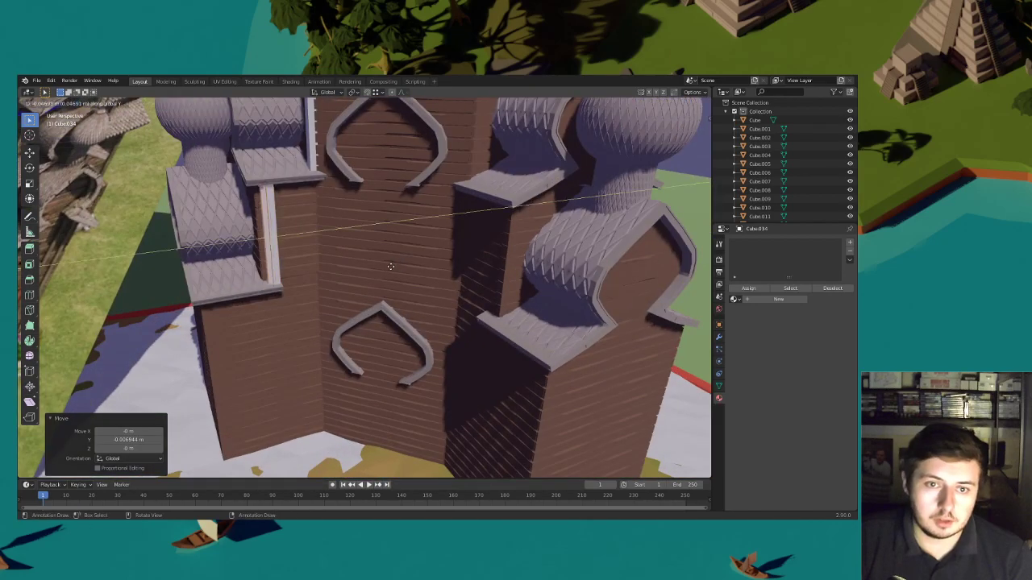
left_click(373, 268)
scroll(367, 263, "down", 2)
key("s")
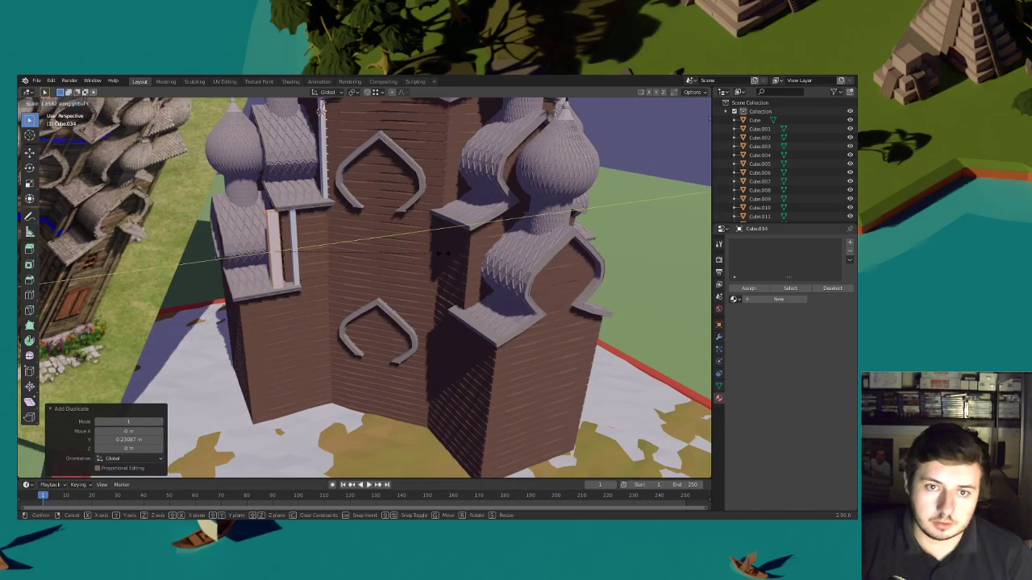
left_click(442, 253)
key("g")
key("z")
left_click(428, 359)
middle_click_drag(386, 337, 412, 298, "shift")
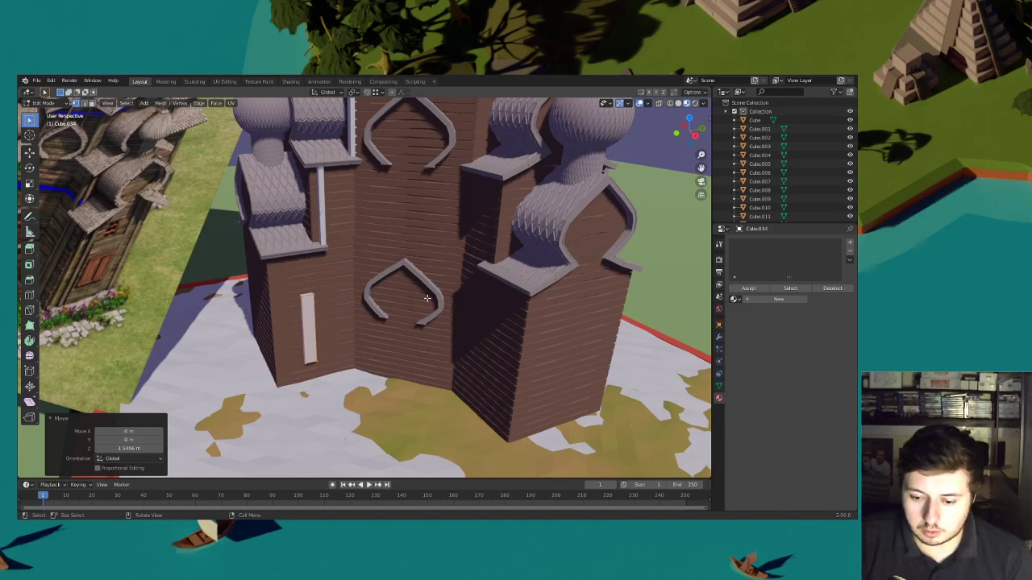
Adjust the bottom post's width along Y, then fit its position against the wall along X and Z
scroll(397, 295, "down", 3)
middle_click_drag(397, 295, 449, 304)
scroll(449, 303, "up", 4)
key("s")
key("y")
left_click(484, 300)
key("g")
key("x")
left_click(486, 301)
key("g")
key("z")
left_click(485, 301)
Reposition and stretch the bottom post along Z so it spans from the ground to the roof's underside
scroll(475, 300, "down", 3)
mouse_move(468, 300)
middle_mouse_down()
mouse_move(460, 295)
mouse_move(514, 290)
mouse_move(481, 286)
middle_mouse_up()
key("g")
key("z")
left_click(556, 286)
key("g")
key("z")
left_click(521, 286)
key("g")
key("z")
left_click(517, 284)
scroll(481, 287, "up", 3)
key("s")
key("z")
left_click(485, 287)
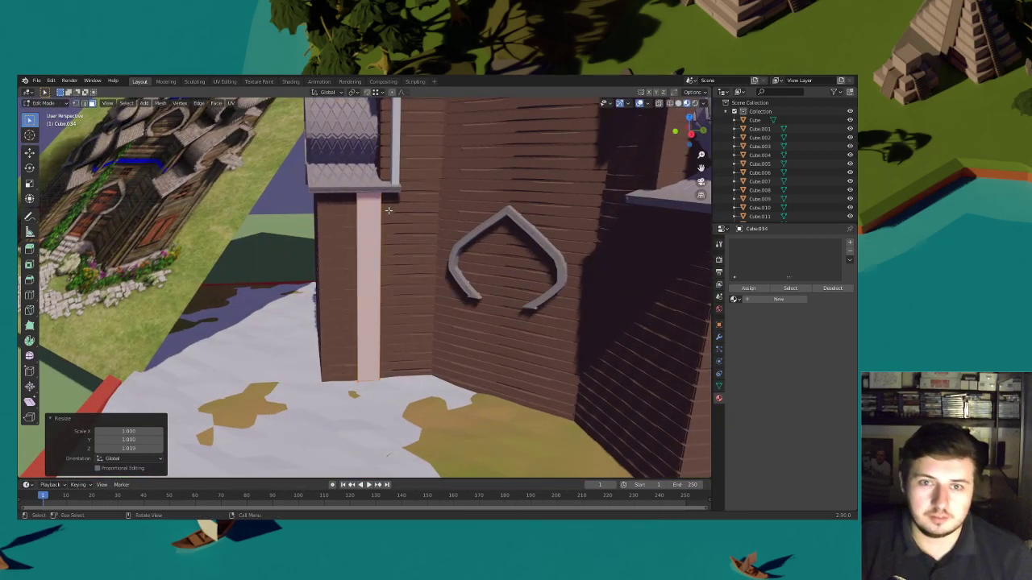
Inset the bottom post's front face and extrude the inner face
left_click(374, 206)
middle_click_drag(409, 229, 488, 269)
scroll(451, 254, "up", 3)
key("i")
left_click(459, 259)
key("e")
left_click(507, 293)
scroll(520, 298, "down", 3)
scroll(488, 270, "up", 4)
key("s")
key("y")
left_click(487, 276)
key("ctrl+z")
Scale the bottom post's extruded front face along Y
middle_click_drag(467, 287, 454, 293)
key("s")
key("y")
left_click(436, 288)
left_click(453, 293)
Move the lower end of the bottom post's extruded strip along Z by about 0.053 m
scroll(452, 292, "down", 4)
middle_click_drag(448, 348, 448, 262, "shift")
scroll(436, 288, "up", 4)
left_click_drag(414, 331, 413, 328)
key("g")
key("z")
left_click(413, 336)
Examine the lower wall posts, doors and windows in the reference image and compare them with the modelled posts
scroll(419, 326, "down", 7)
middle_click_drag(440, 279, 421, 314, "shift")
scroll(408, 293, "down", 3)
middle_click_drag(144, 313, 287, 304, "shift")
scroll(287, 304, "up", 4)
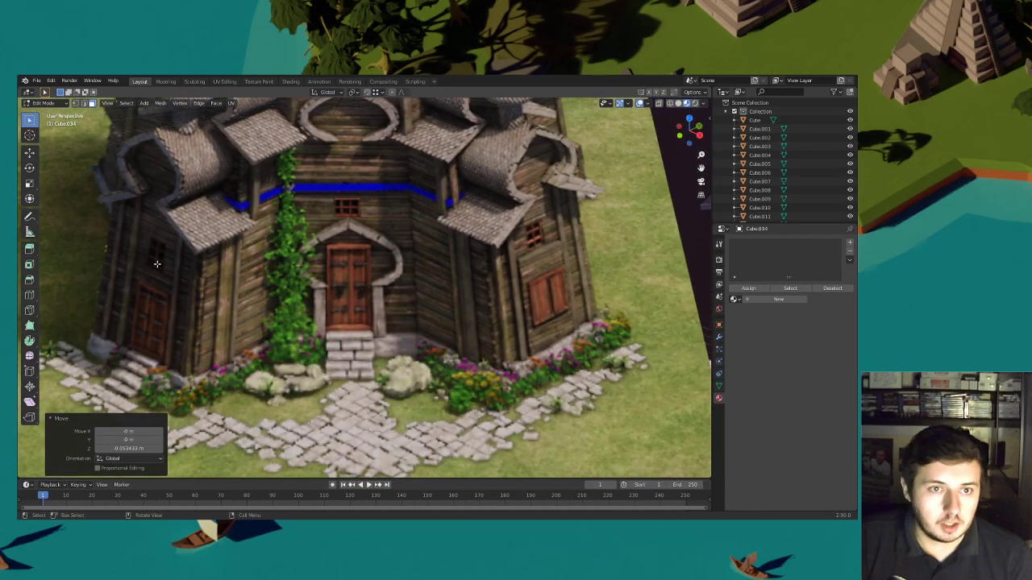
scroll(329, 284, "down", 4)
middle_click_drag(682, 209, 435, 253, "shift")
middle_click_drag(323, 277, 448, 276, "shift")
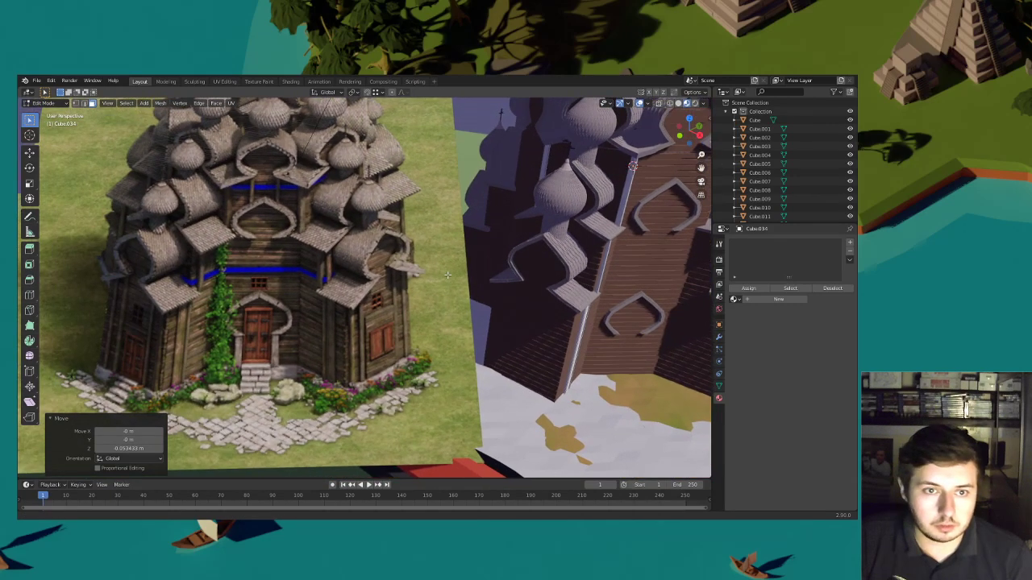
middle_click_drag(328, 274, 401, 267)
Undo the last strip move and duplicate the middle-tier corner post horizontally onto the adjoining side wall
key("ctrl+z")
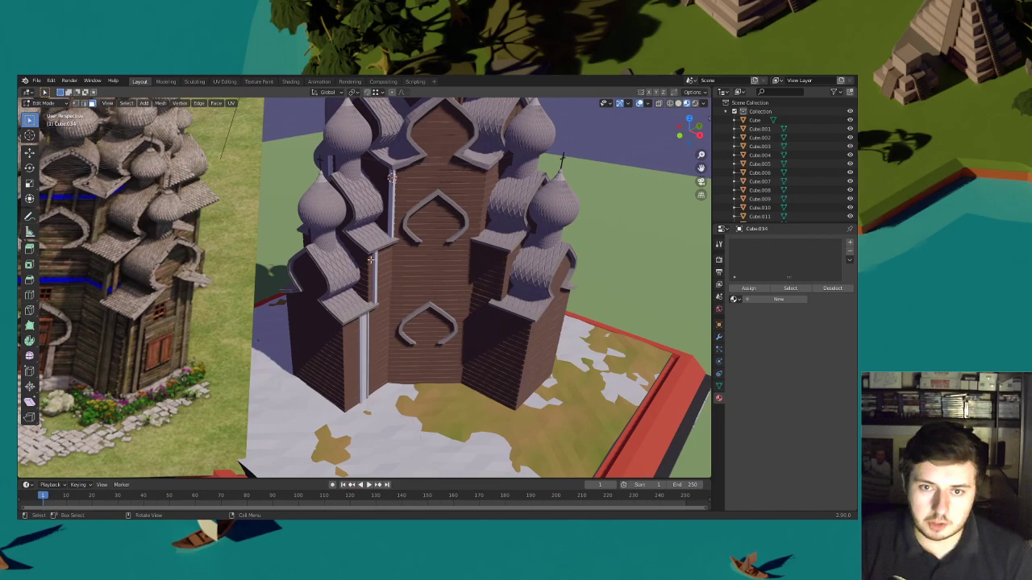
key("l")
scroll(476, 281, "up", 4)
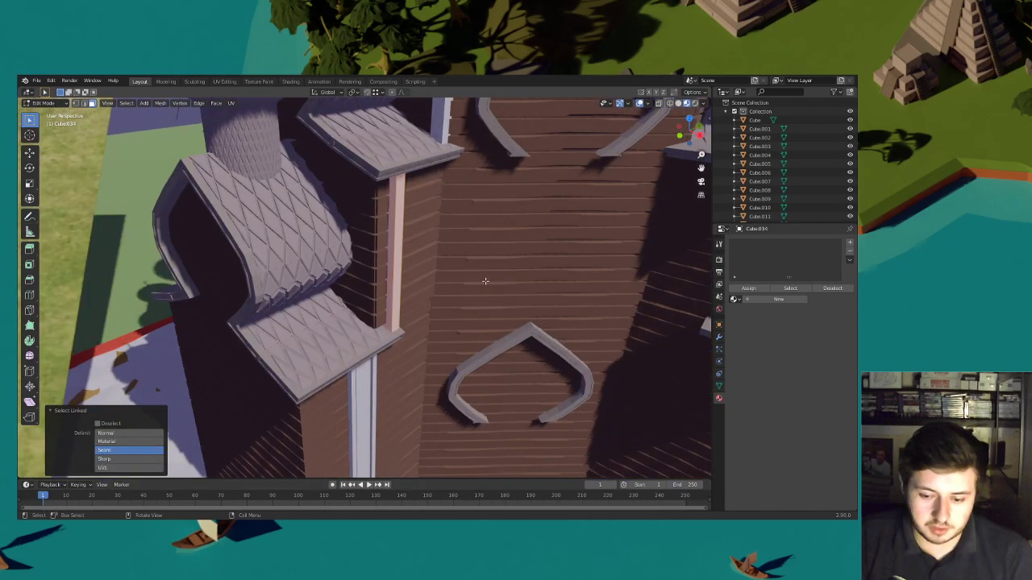
key("g")
key("shift+z")
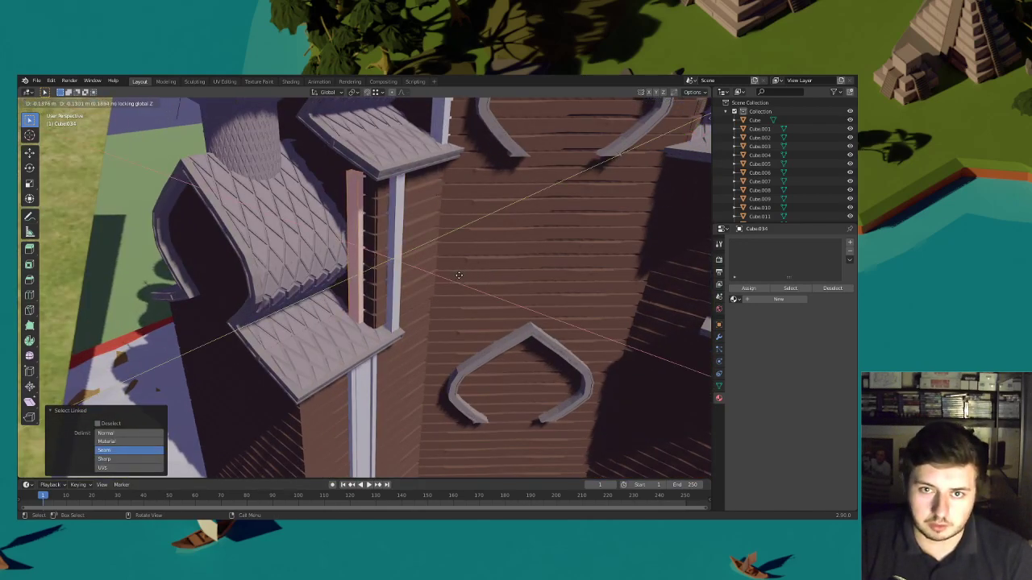
key("shift+d")
key("z")
left_click(453, 265)
Scale the duplicated side-wall post along X and move it about 0.01 m along X
scroll(446, 269, "down", 2)
middle_click_drag(446, 269, 488, 263)
key("s")
key("x")
left_click(499, 258)
key("g")
key("x")
left_click(497, 259)
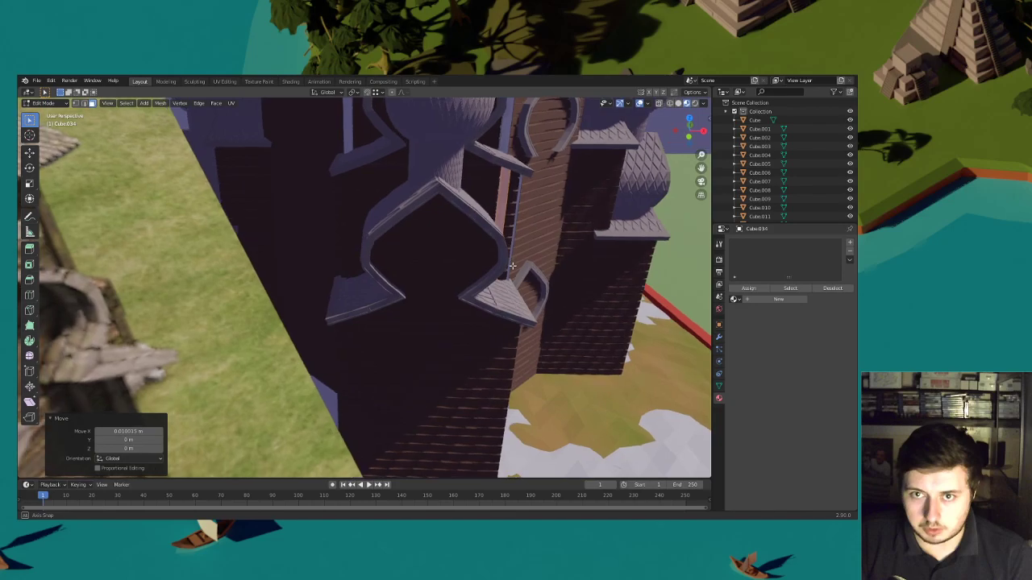
Duplicate the side-wall post about 1.14 m along negative X to the wall's opposite edge and adjust its Y position
key("g")
key("x")
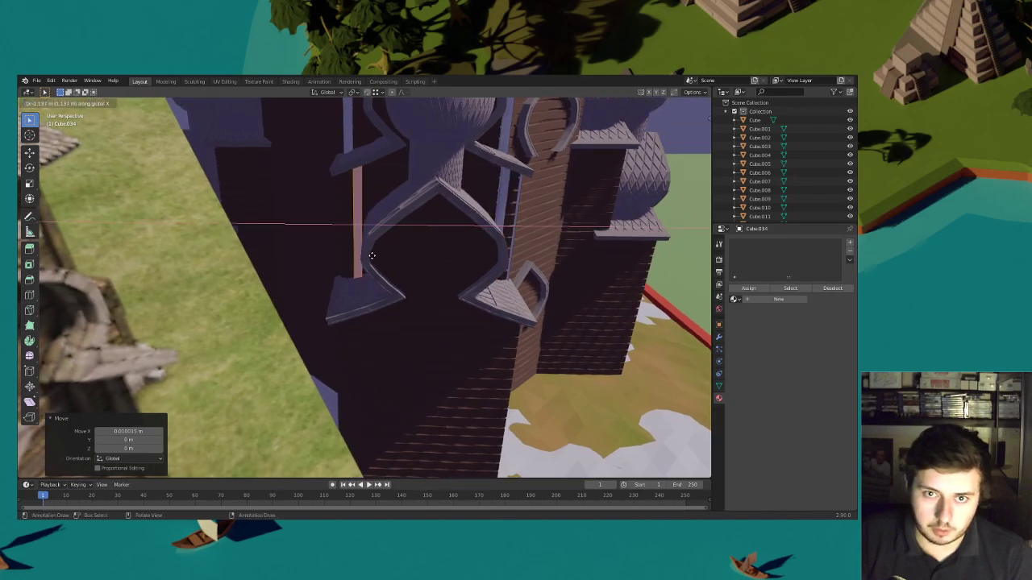
left_click(372, 256)
mouse_move(414, 258)
middle_mouse_down()
mouse_move(415, 246)
mouse_move(414, 260)
middle_mouse_up()
key("g")
key("y")
left_click(381, 270)
Place a copy of the far-edge post on the lower wall beneath the roof, scaled horizontally and stretched by 1.741 along Z
middle_click_drag(381, 270, 456, 282)
scroll(516, 413, "up", 2)
key("s")
key("shift+z")
left_click(478, 262)
key("g")
key("z")
left_click(482, 426)
middle_click_drag(466, 376, 449, 345)
key("s")
key("z")
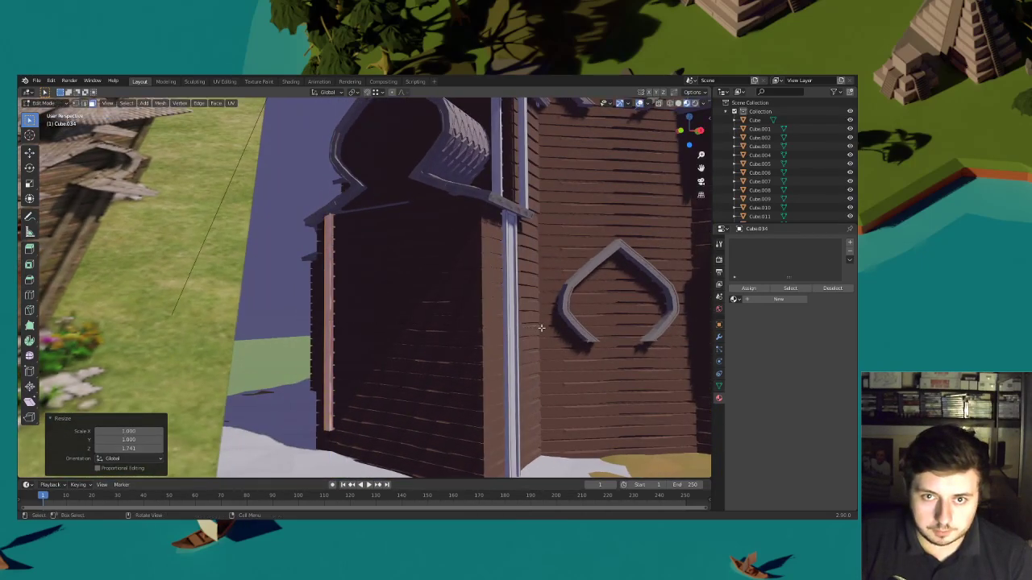
left_click(542, 328)
Fit the lower wall's outer post between roof and ground, scaling it by about 1.1 along Z and lowering it about 0.011 m
scroll(539, 327, "down", 3)
key("g")
key("z")
left_click(454, 324)
key("s")
key("z")
left_click(468, 325)
middle_click_drag(431, 316, 468, 329)
key("g")
key("z")
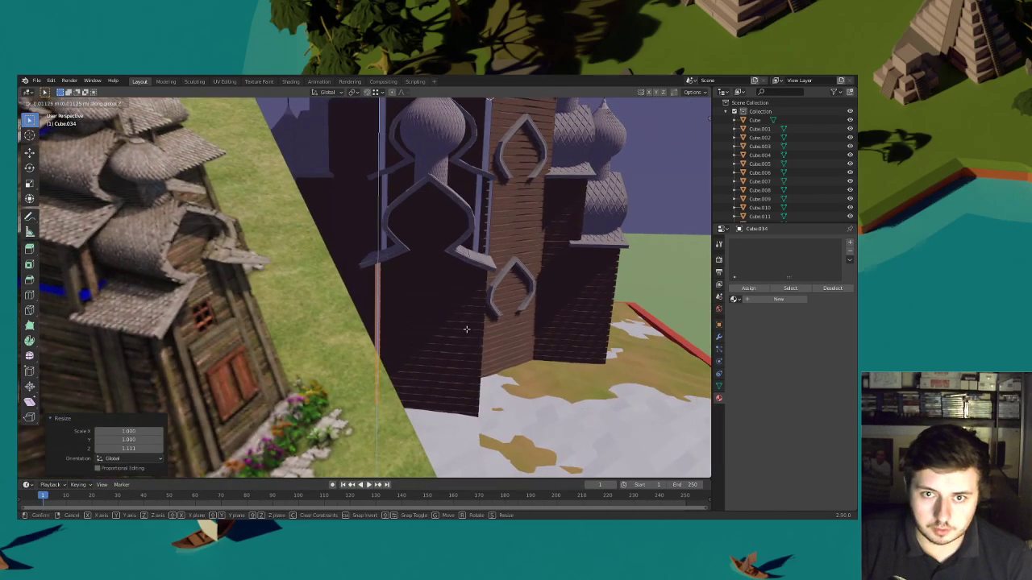
left_click(466, 328)
scroll(459, 326, "down", 3)
middle_click_drag(403, 318, 453, 312, "shift")
scroll(453, 312, "up", 3)
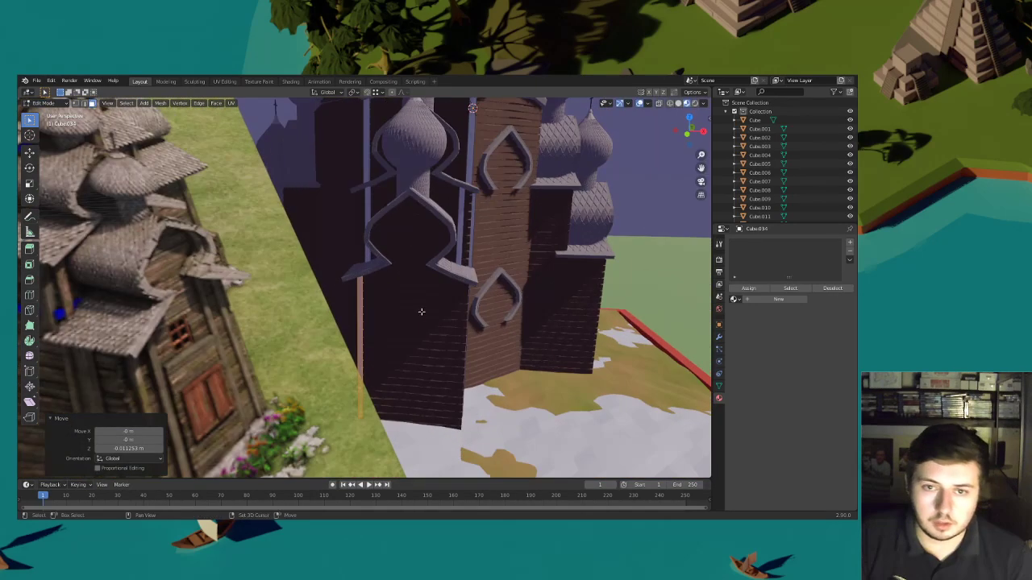
Duplicate the lower outer post about 0.26 m along X and adjust the copy's height under the roof
key("g")
key("x")
left_click(442, 314)
key("shift+d")
key("z")
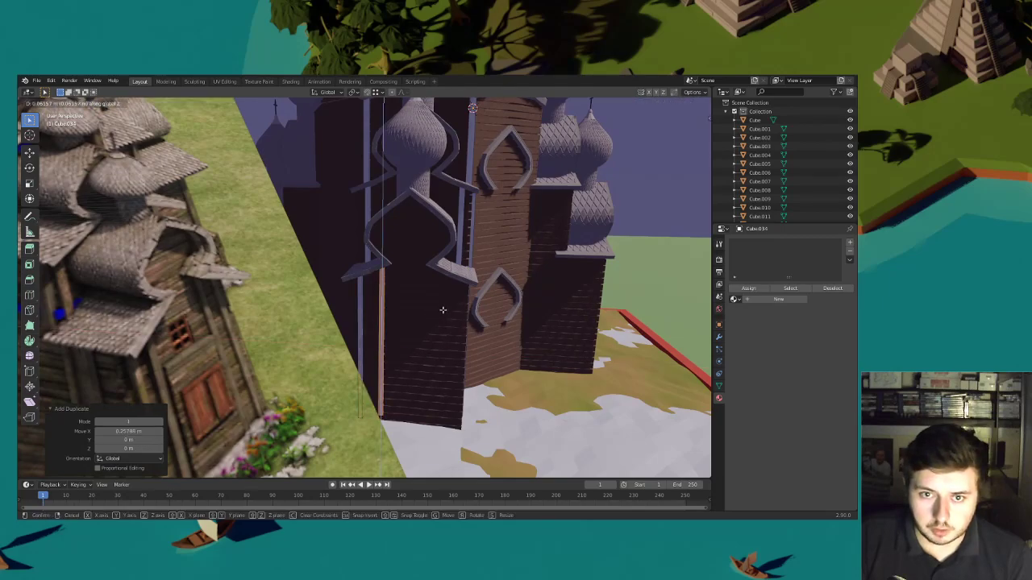
left_click(443, 309)
key("g")
key("z")
left_click(450, 312)
key("g")
key("z")
left_click(447, 313)
Duplicate the inner lower post about 0.64 m along X beneath the other end of the arched gable and nudge it along X
middle_click_drag(446, 312, 420, 302, "shift")
scroll(420, 302, "up", 3)
key("shift+d")
key("x")
left_click(512, 310)
middle_click_drag(512, 310, 513, 306)
key("g")
key("x")
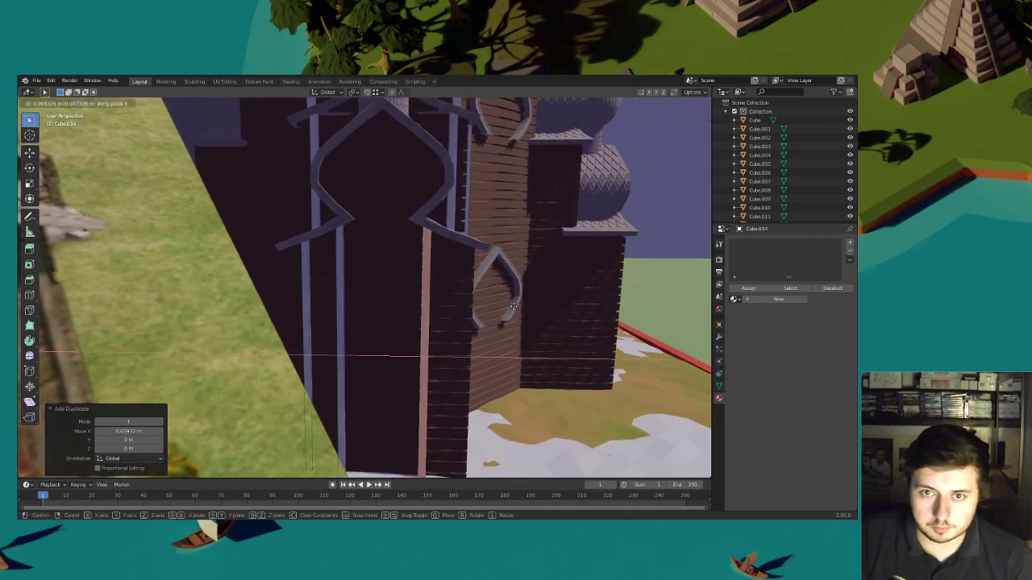
left_click(509, 306)
middle_click_drag(508, 306, 456, 320)
Duplicate the lower post along X towards the wall's front corner and fit the copy beneath the sloping roof
key("shift+d")
key("x")
left_click(535, 305)
key("shift+d")
key("x")
left_click(510, 307)
left_click(511, 311)
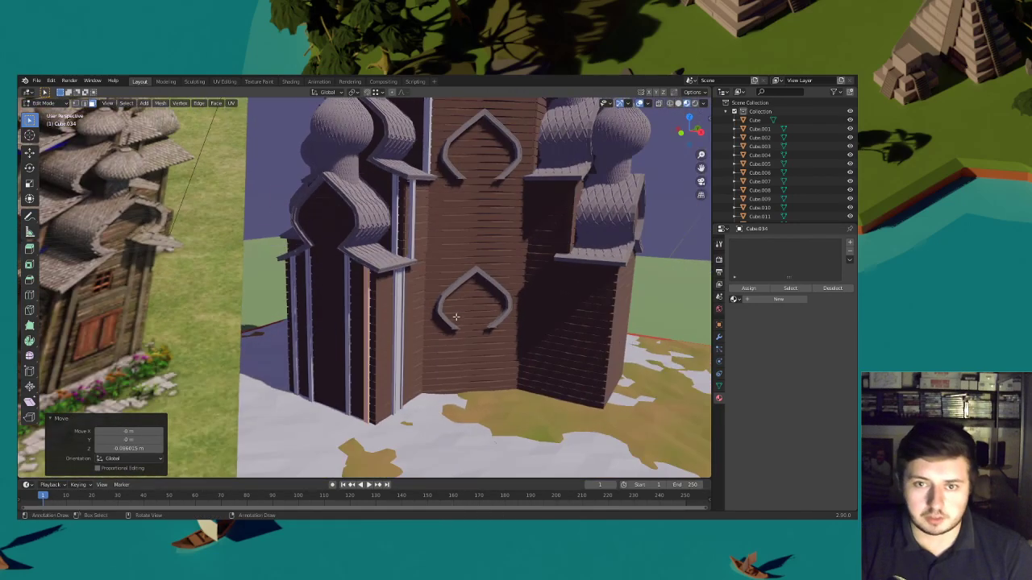
Duplicate a post onto the recessed wall under the upper arched gable, rotated 45° about Z, and adjust its horizontal scale and position
middle_click_drag(378, 286, 353, 329)
middle_click_drag(478, 285, 385, 279)
middle_click_drag(339, 254, 400, 299)
key("shift+d")
key("z")
key("Return")
scroll(410, 274, "down", 3)
scroll(431, 269, "down", 2)
scroll(401, 298, "up", 6)
key("s")
key("shift+z")
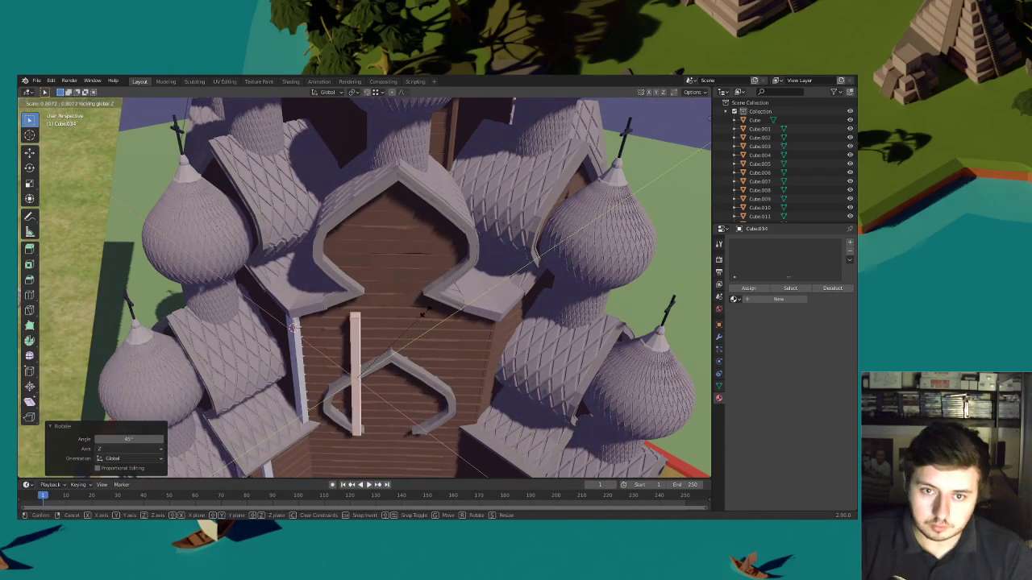
left_click(417, 316)
key("g")
left_click(415, 287)
middle_click_drag(415, 317, 415, 295)
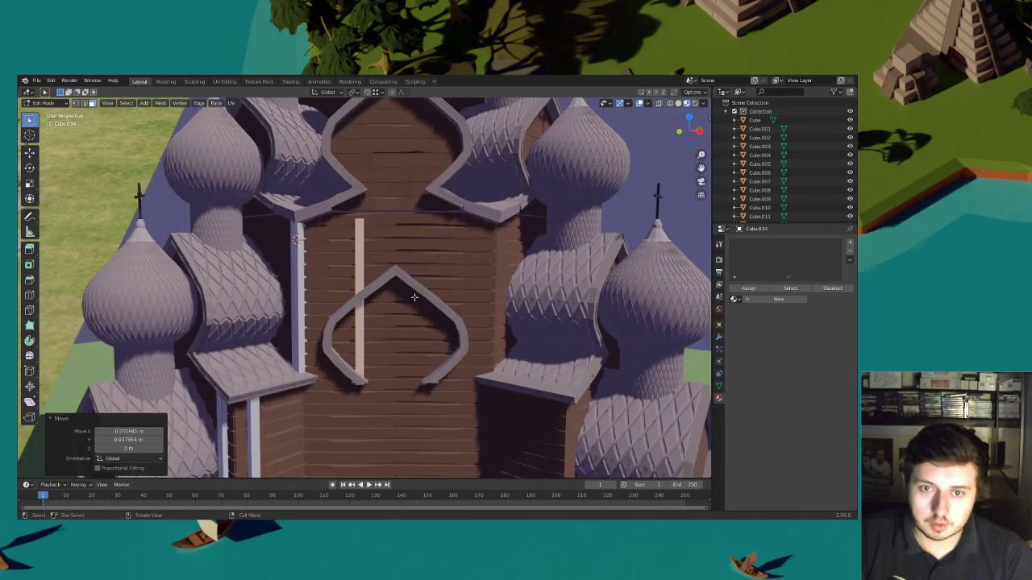
Scale the recessed-wall post to 0.623 along Z and raise it about 0.108 m to fit between the two arches
key("g")
key("z")
left_click(415, 254)
key("s")
key("z")
left_click(439, 267)
key("g")
key("z")
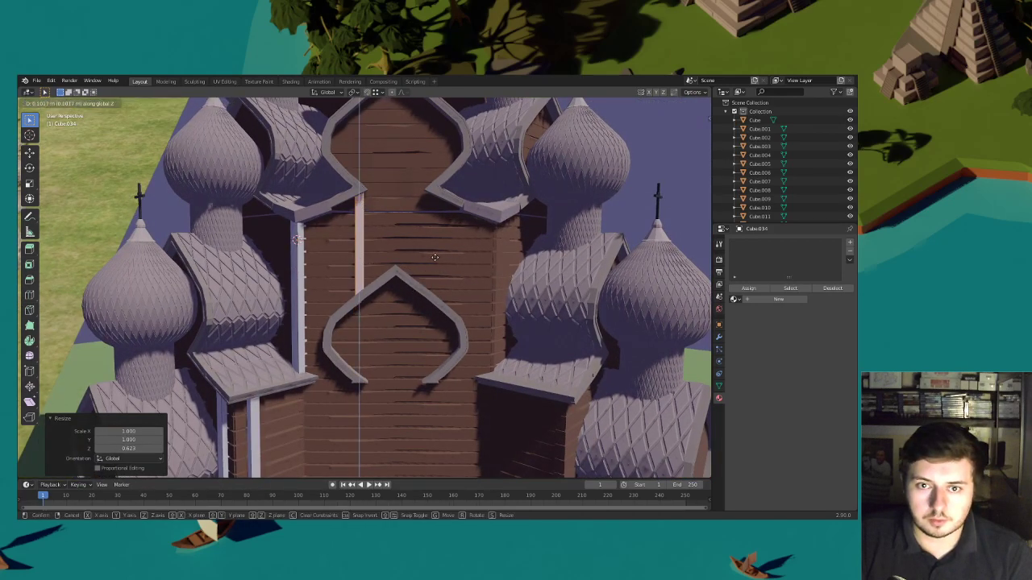
left_click(435, 258)
Move the recessed-wall post horizontally by about 0.018 m in X and -0.016 m in Y
middle_click_drag(436, 258, 431, 283)
scroll(431, 283, "up", 4)
key("g")
key("shift+z")
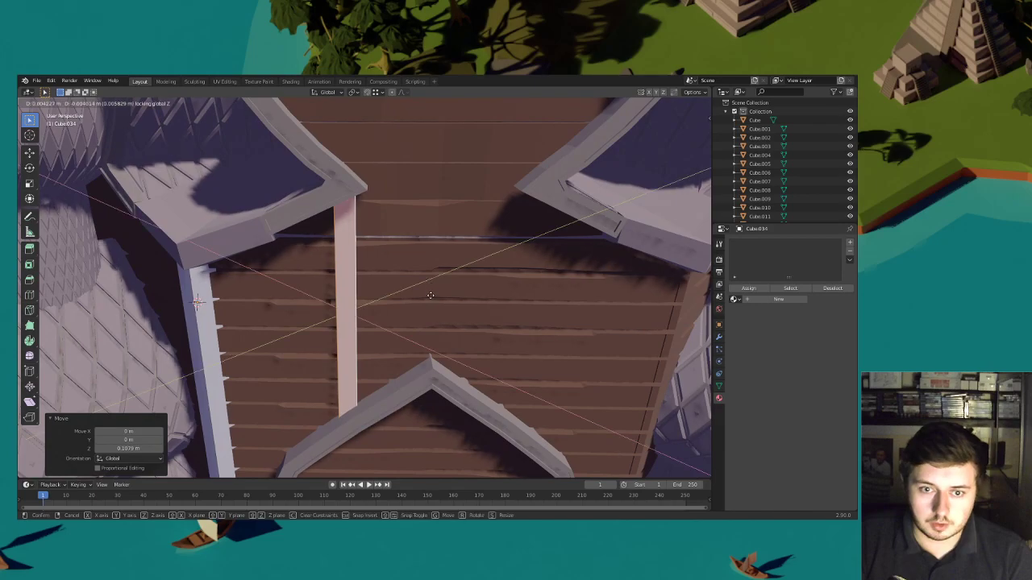
left_click(430, 309)
scroll(427, 310, "down", 5)
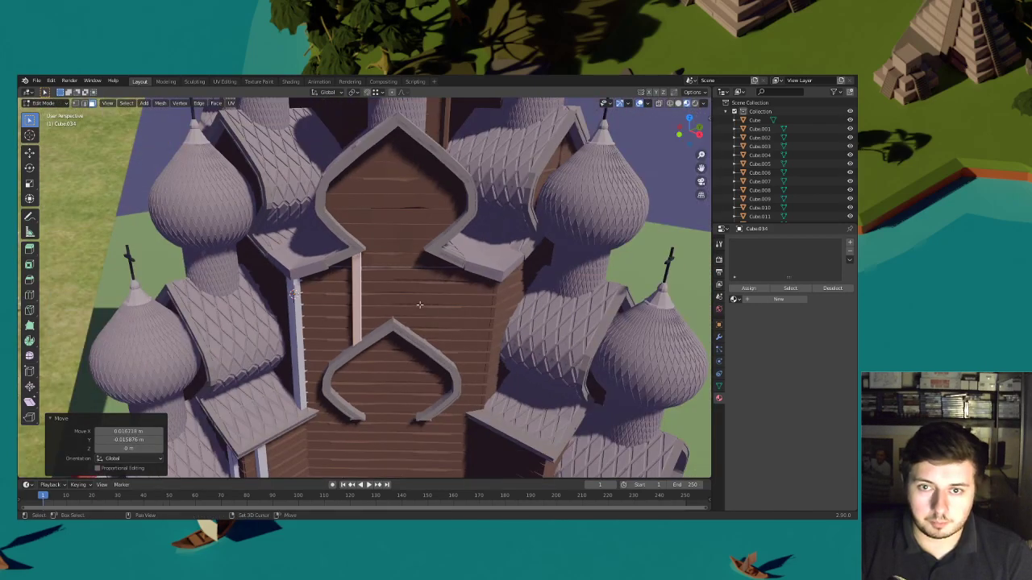
Duplicate the recessed-wall post horizontally to the opposite lower end of the upper arched gable
key("g")
key("shift+d")
scroll(419, 305, "up", 4)
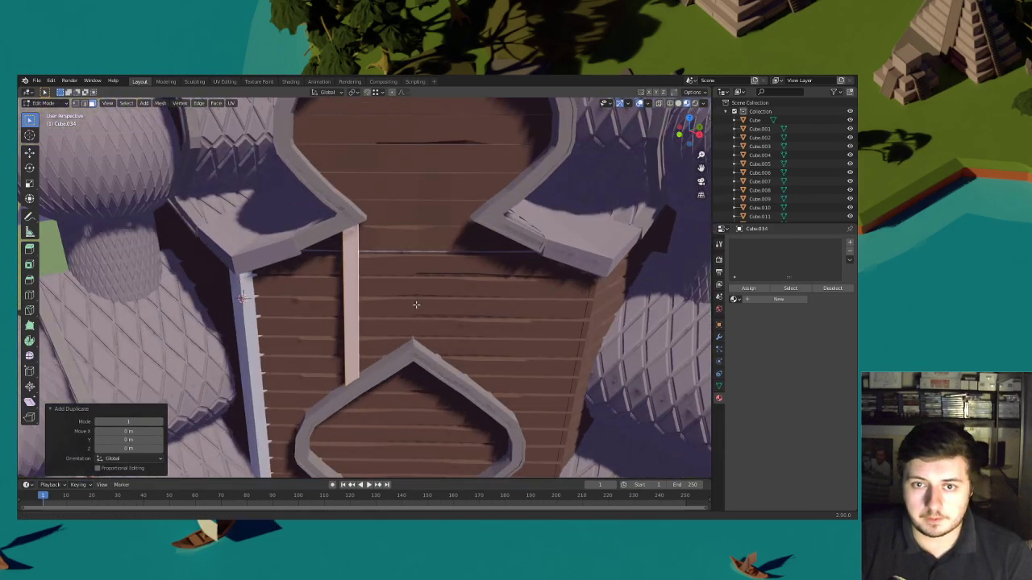
key("shift+z")
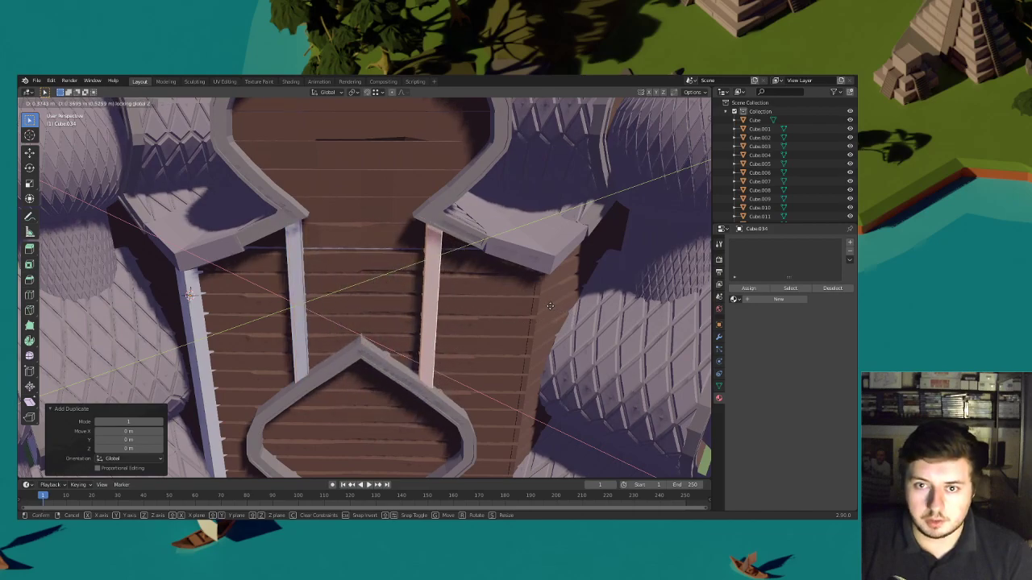
left_click(548, 304)
scroll(548, 303, "down", 5)
scroll(545, 307, "up", 3)
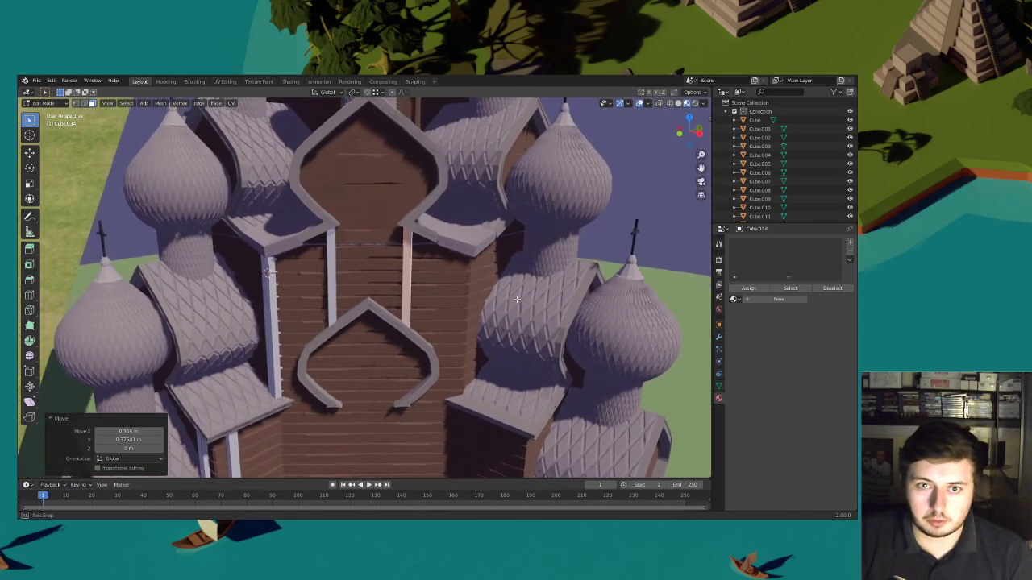
Fine-tune the second recessed-wall post's height and horizontal position against the planks beneath the gable end
middle_click_drag(544, 309, 428, 299)
scroll(529, 316, "up", 5)
key("g")
left_click(472, 348)
key("g")
key("z")
left_click(484, 320)
key("g")
key("shift+z")
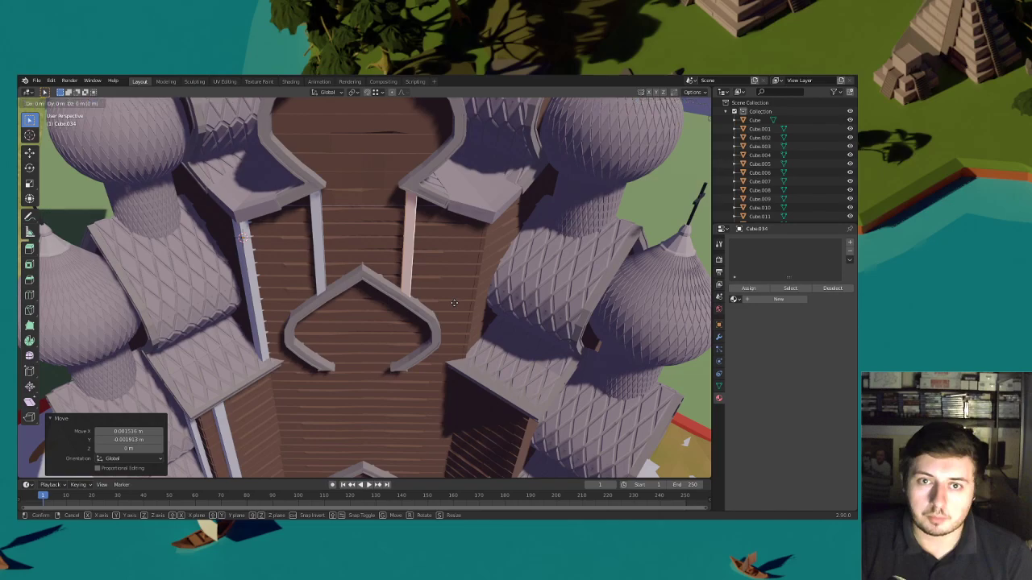
left_click(441, 304)
scroll(448, 298, "down", 8)
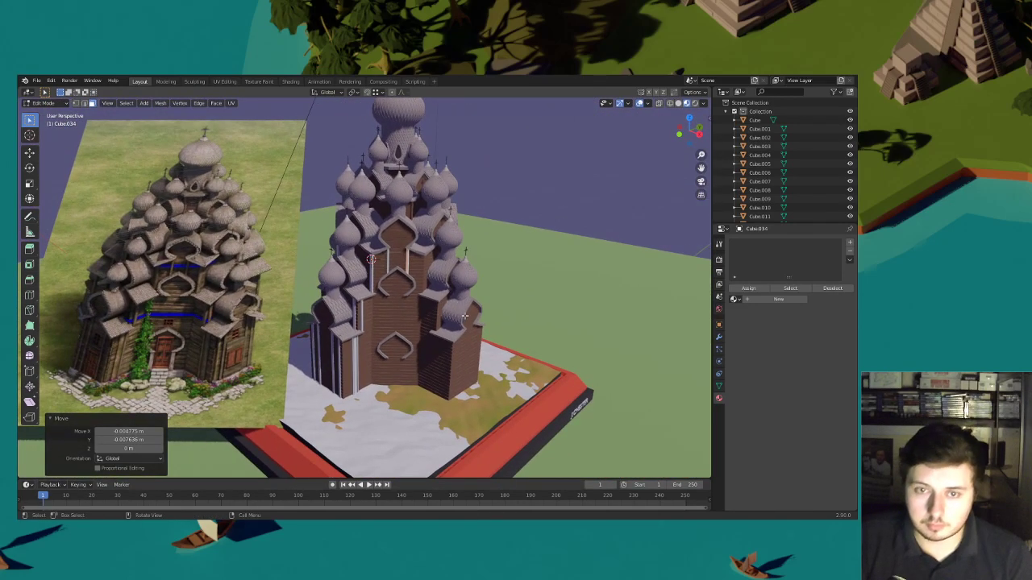
Compare the modelled wall posts with the reference image from several angles
left_click(467, 316)
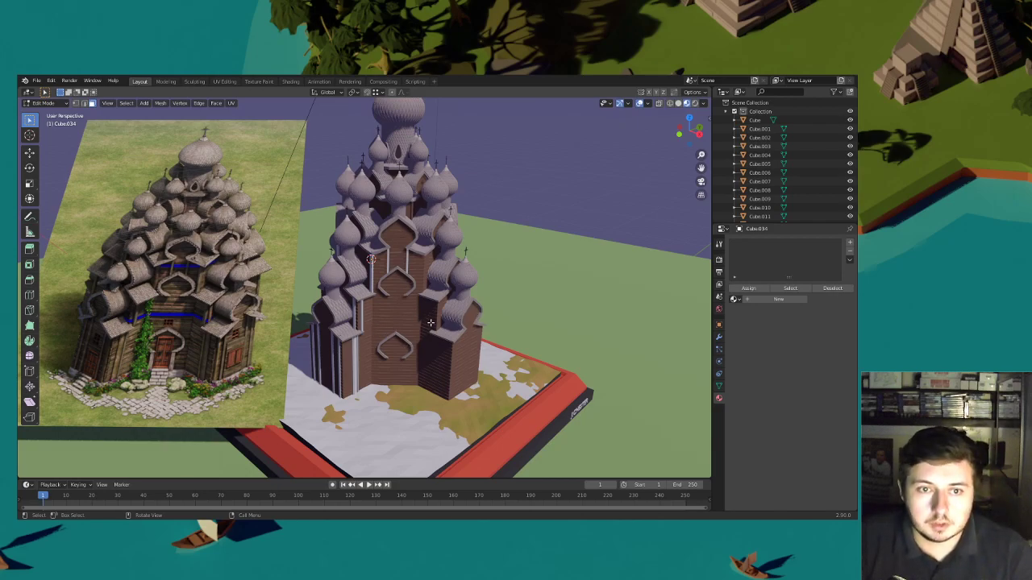
middle_click_drag(479, 323, 428, 326)
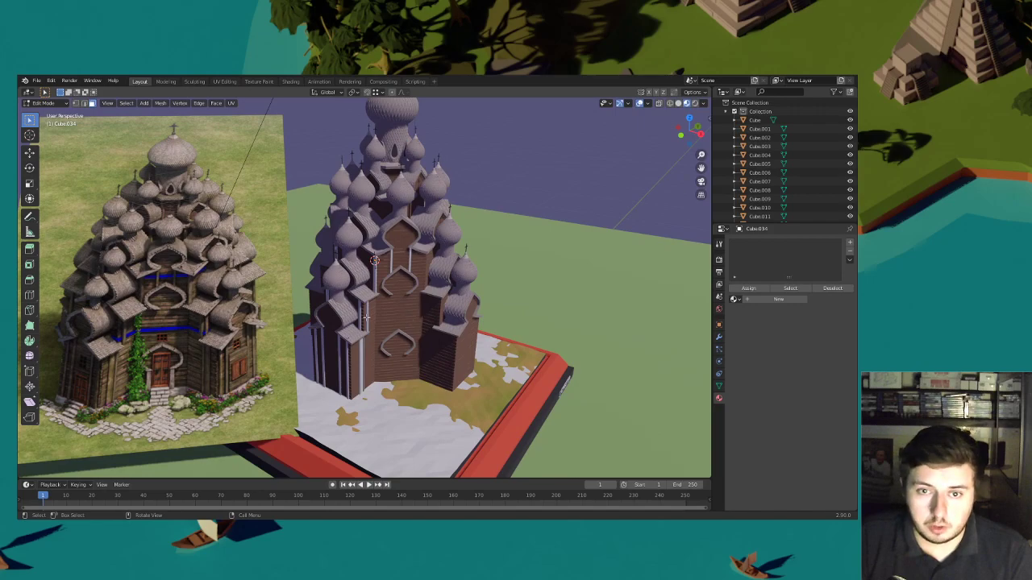
mouse_move(366, 318)
middle_mouse_down()
mouse_move(370, 307)
mouse_move(380, 343)
mouse_move(375, 336)
middle_mouse_up()
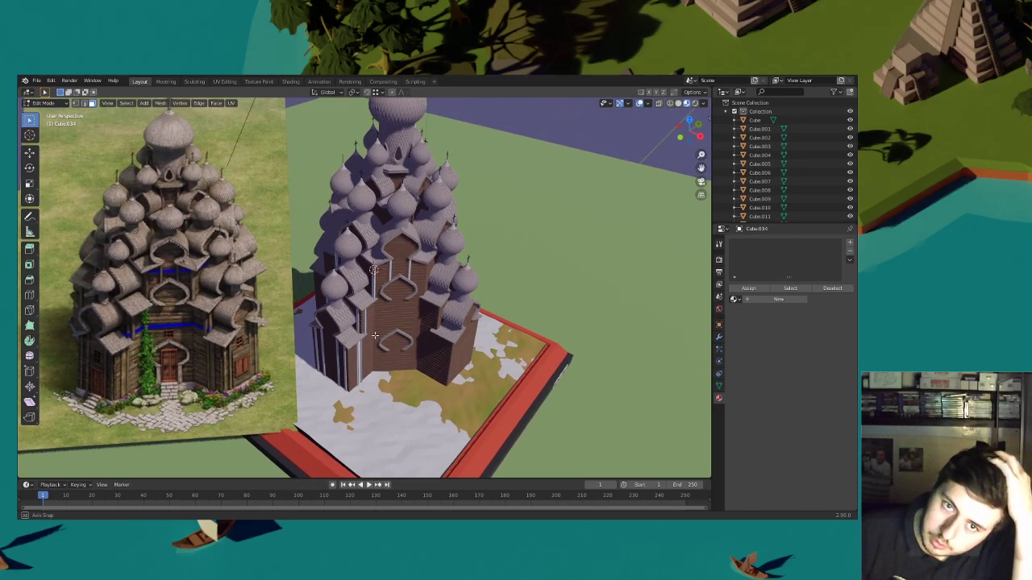
left_click(45, 103)
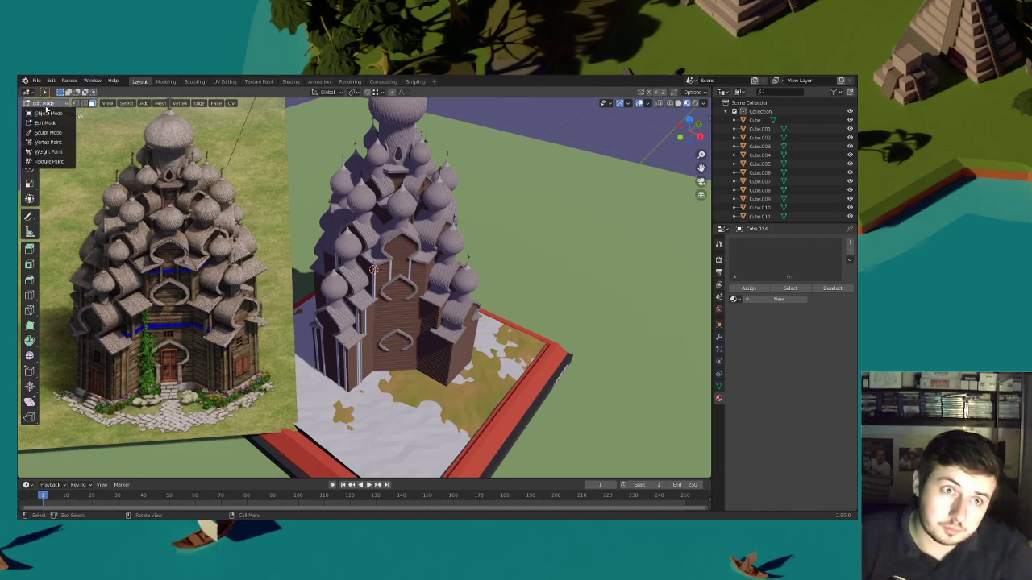
left_click(47, 112)
left_click(50, 103)
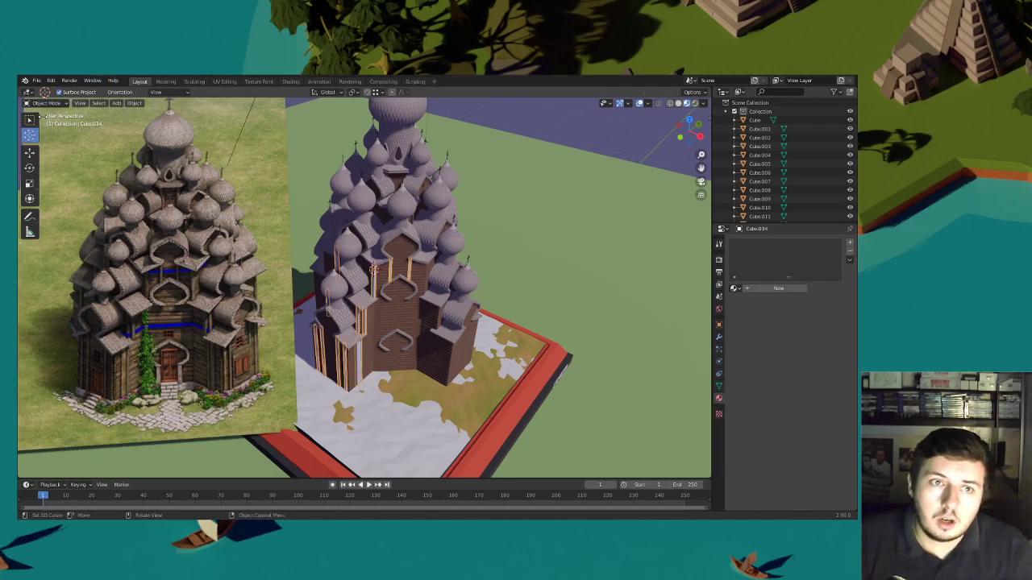
left_click(46, 113)
left_click(44, 103)
left_click(47, 121)
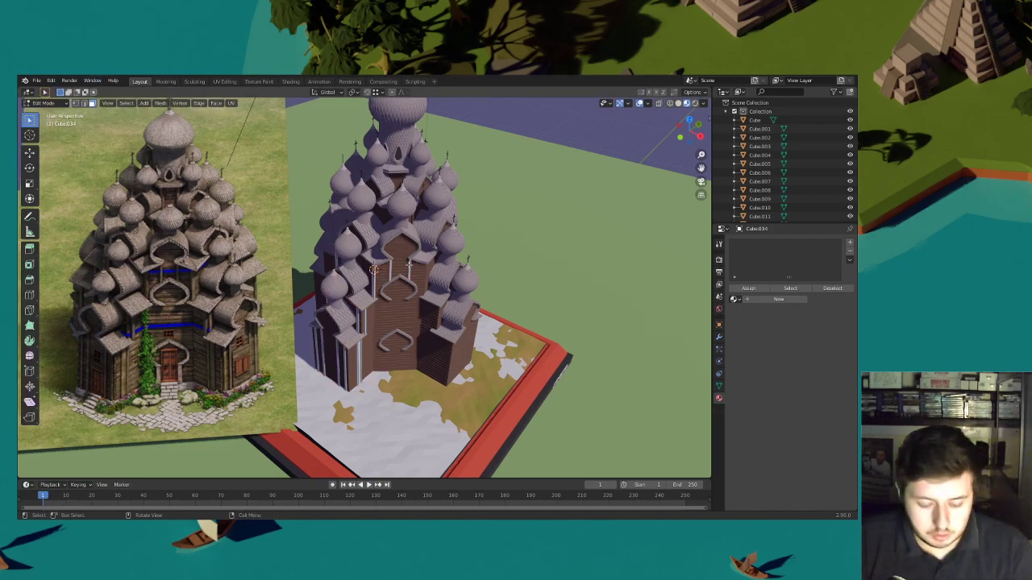
Select all posts of the side tower, separate them into their own object and switch to Object Mode
scroll(409, 265, "up", 2)
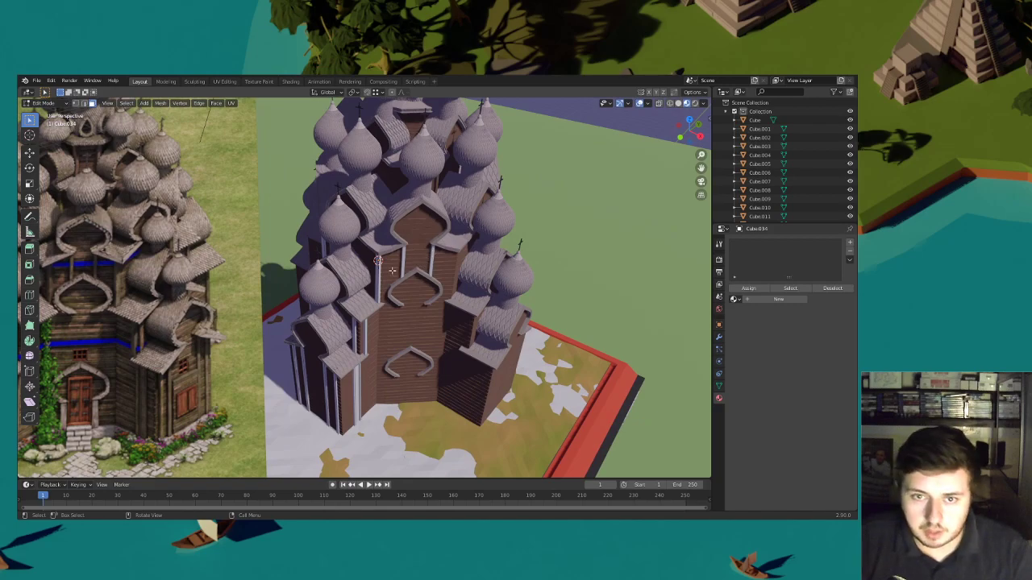
key("l")
middle_click_drag(376, 262, 383, 315)
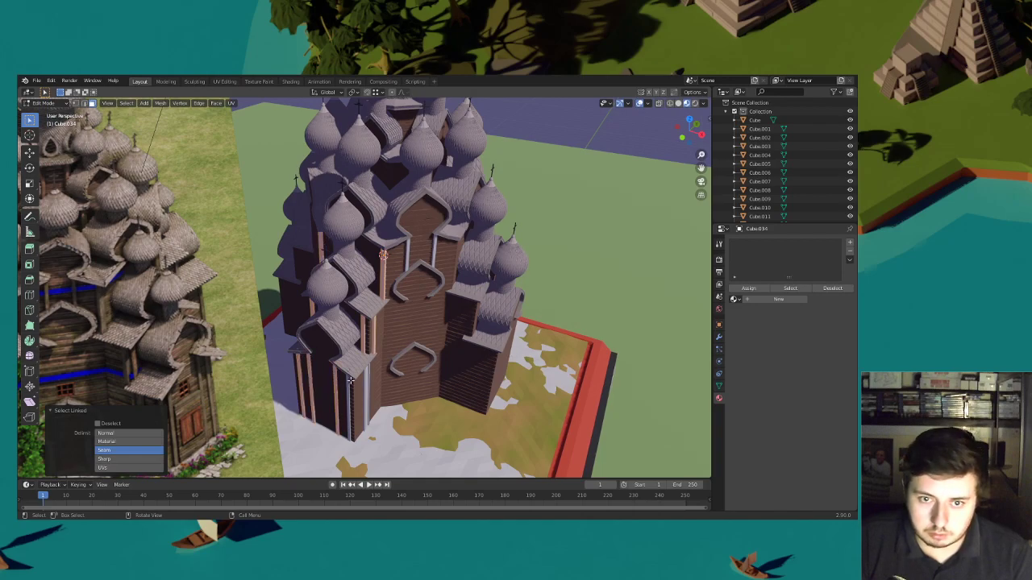
middle_click_drag(348, 389, 417, 348)
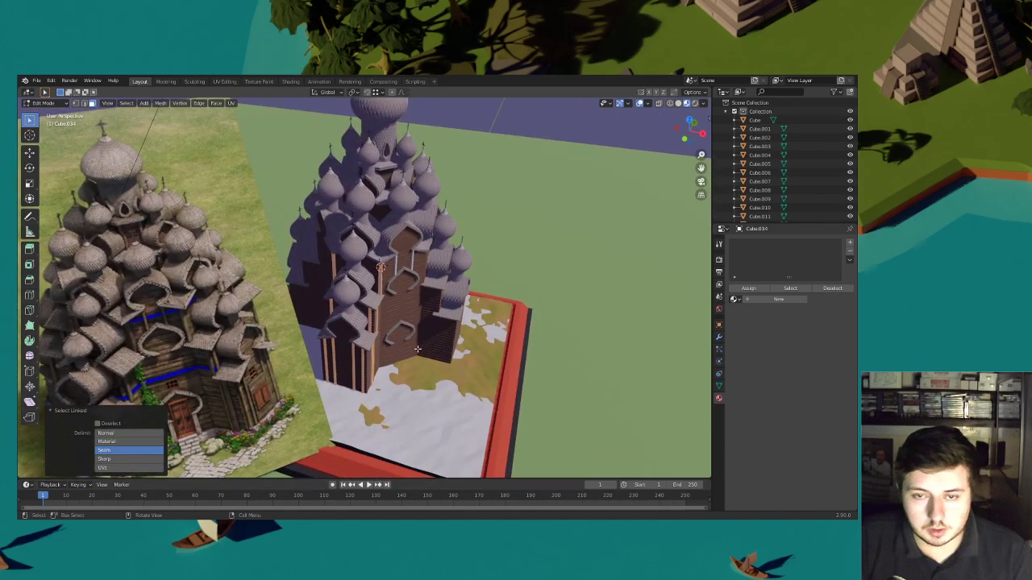
key("p")
left_click(416, 348)
left_click(50, 104)
middle_click_drag(139, 145, 94, 130)
scroll(95, 130, "down", 2)
left_click(54, 104)
left_click(48, 113)
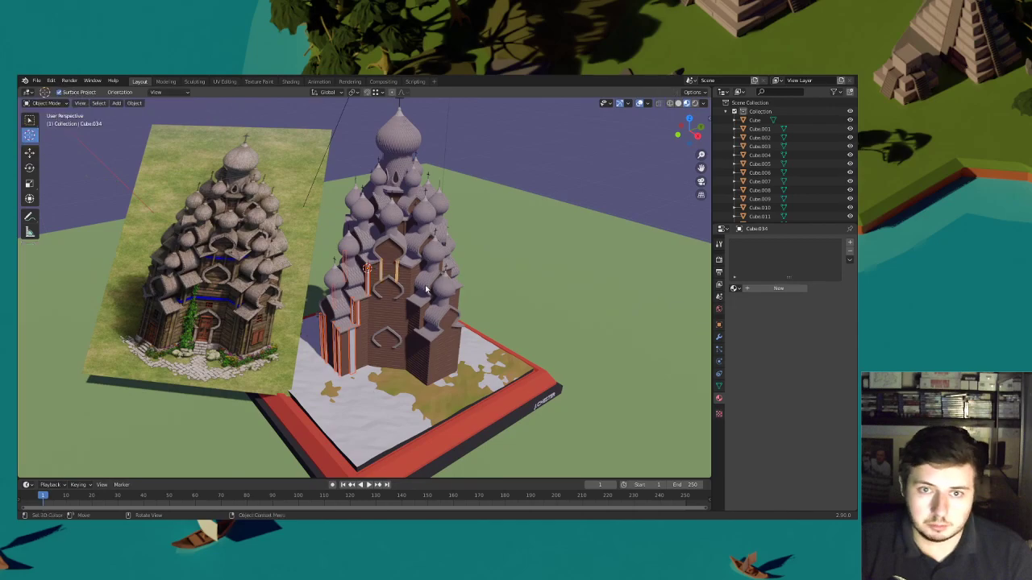
Select the separated side-tower posts object and open it in Edit Mode
scroll(393, 347, "up", 3)
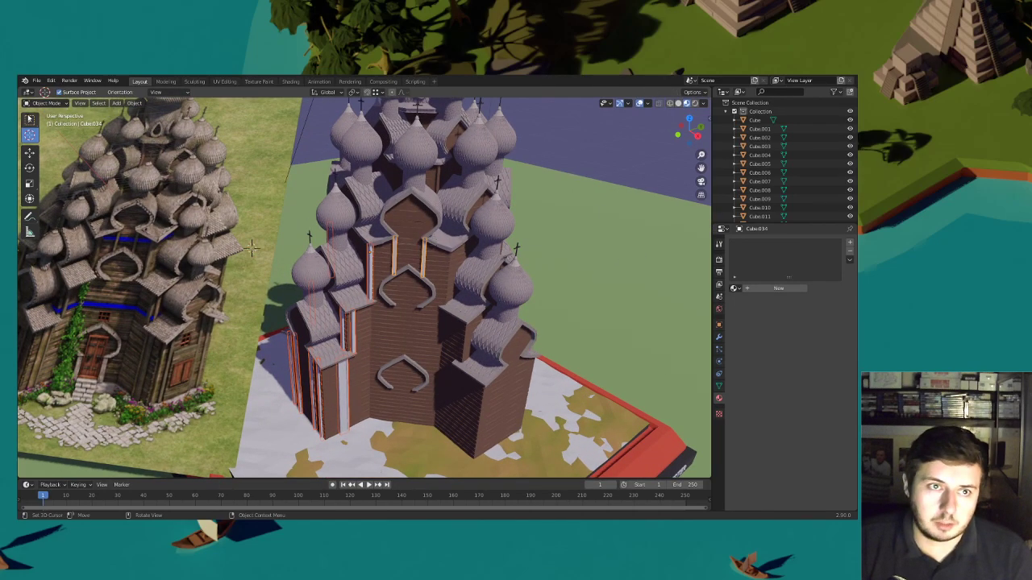
key("w")
left_click(352, 320)
left_click(46, 103)
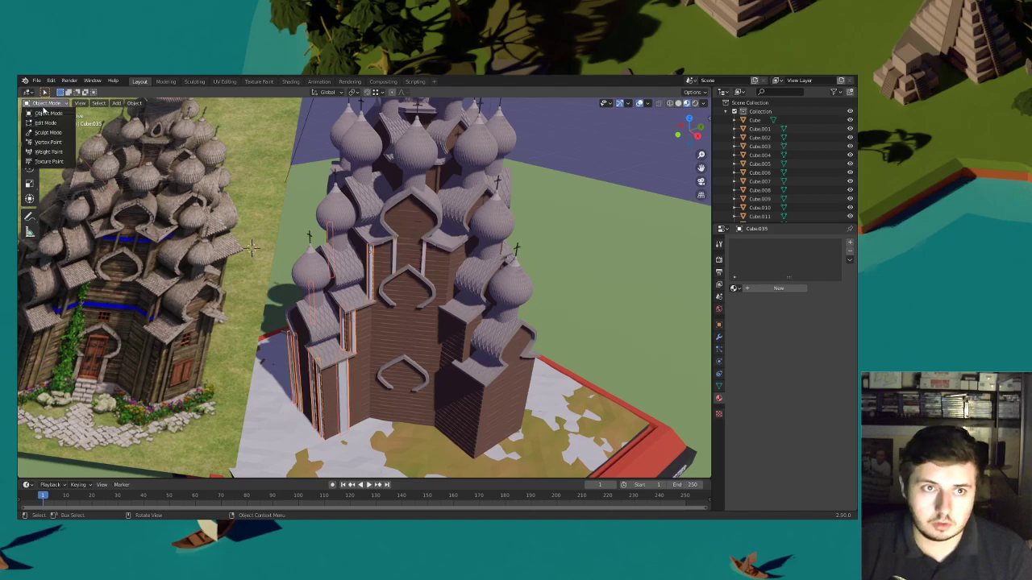
left_click(45, 124)
Select the linked recessed-wall posts of the side tower, duplicate them and rotate the copy -90° around the Z axis
key("l")
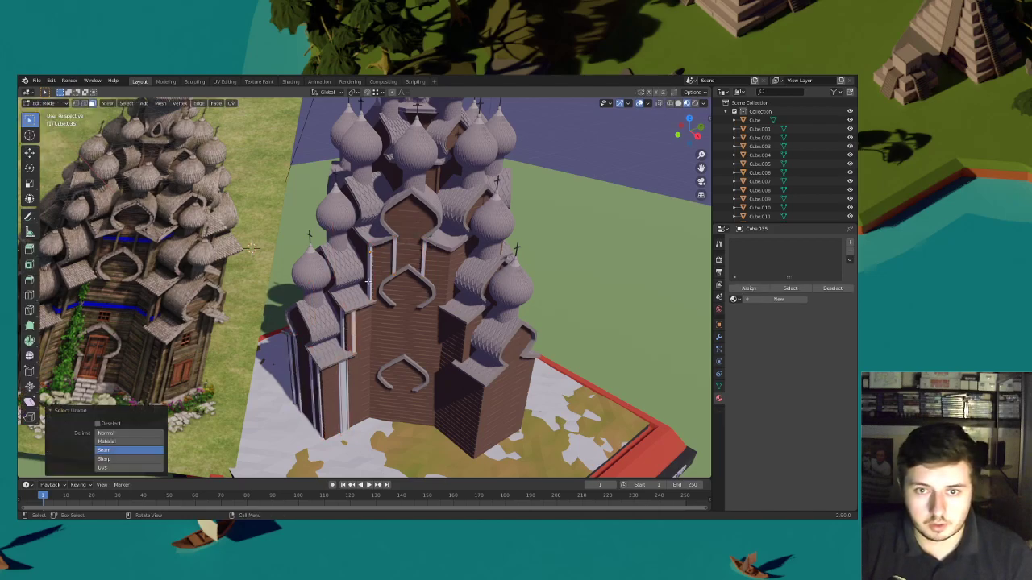
middle_click_drag(356, 364, 503, 368)
key("shift+d")
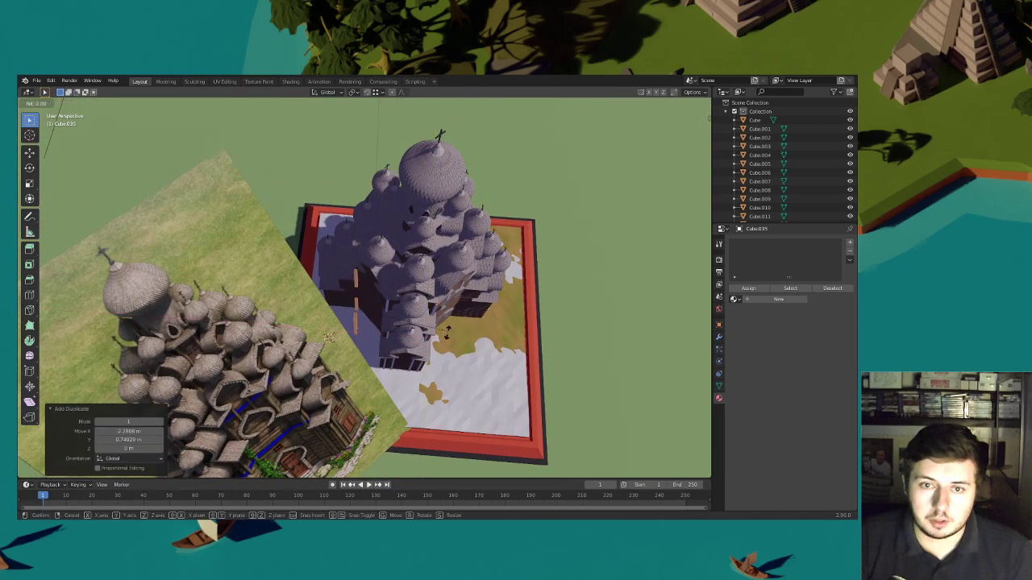
key("Return")
middle_click_drag(423, 385, 449, 403)
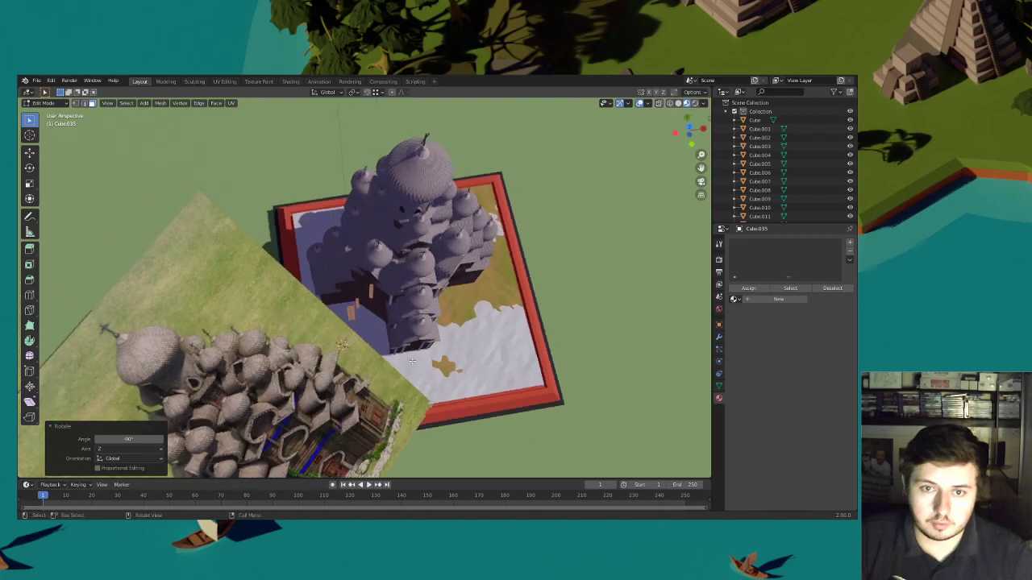
Move the rotated post copies horizontally, with Z locked, against the adjoining side of the tower under the roof edges
scroll(444, 387, "up", 3)
middle_click_drag(439, 363, 442, 320)
key("g")
key("shift+z")
left_click(402, 312)
middle_click_drag(442, 342, 393, 338)
scroll(396, 318, "up", 6)
key("g")
key("shift+z")
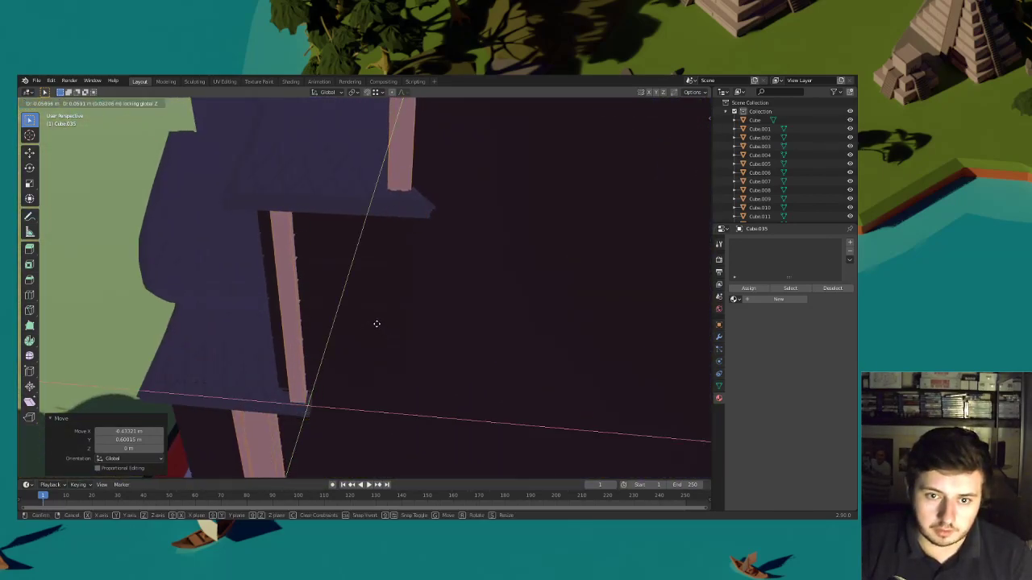
left_click(380, 323)
Fine-tune the position of the duplicated posts so they sit flush against the planked wall
middle_click_drag(400, 334, 337, 321)
key("g")
key("z")
left_click(427, 322)
scroll(321, 287, "down", 5)
scroll(349, 325, "down", 4)
scroll(705, 185, "down", 6)
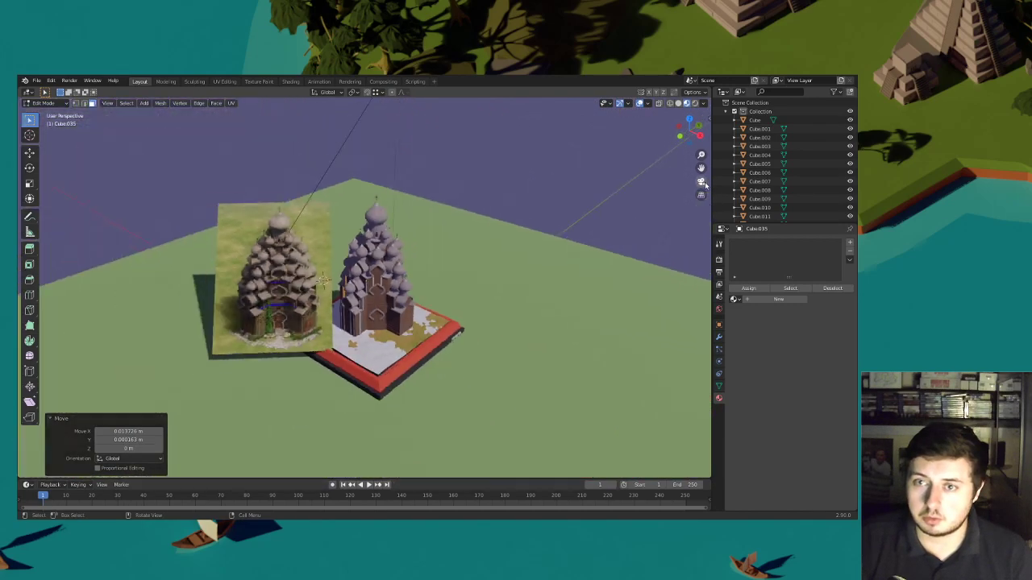
Return to the camera view in Object Mode and give the side-tower posts object a new material
left_click(701, 182)
left_click(53, 108)
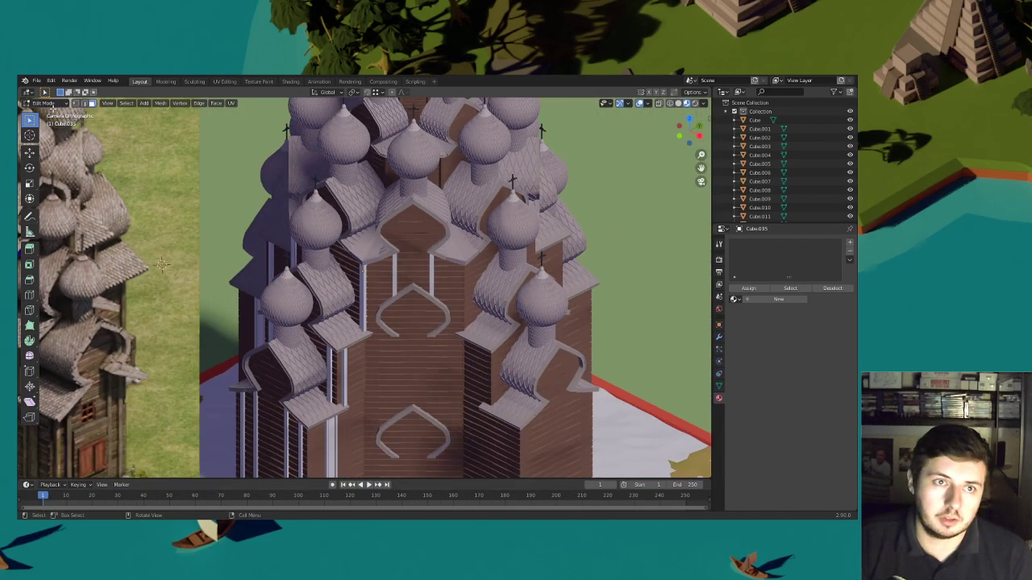
left_click(52, 104)
left_click(52, 114)
middle_click_drag(397, 271, 415, 255, "shift")
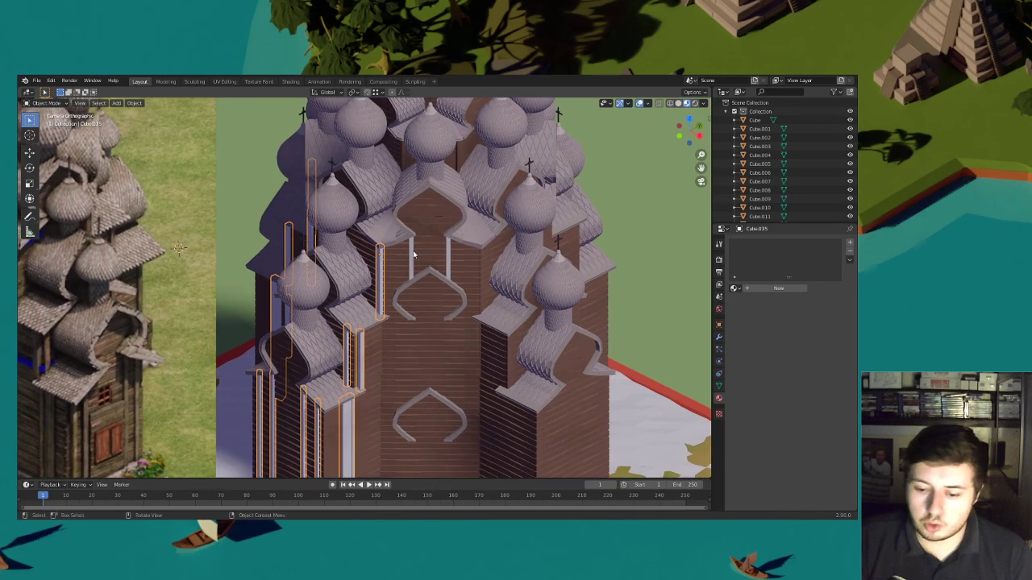
left_click(738, 289)
scroll(766, 360, "down", 4)
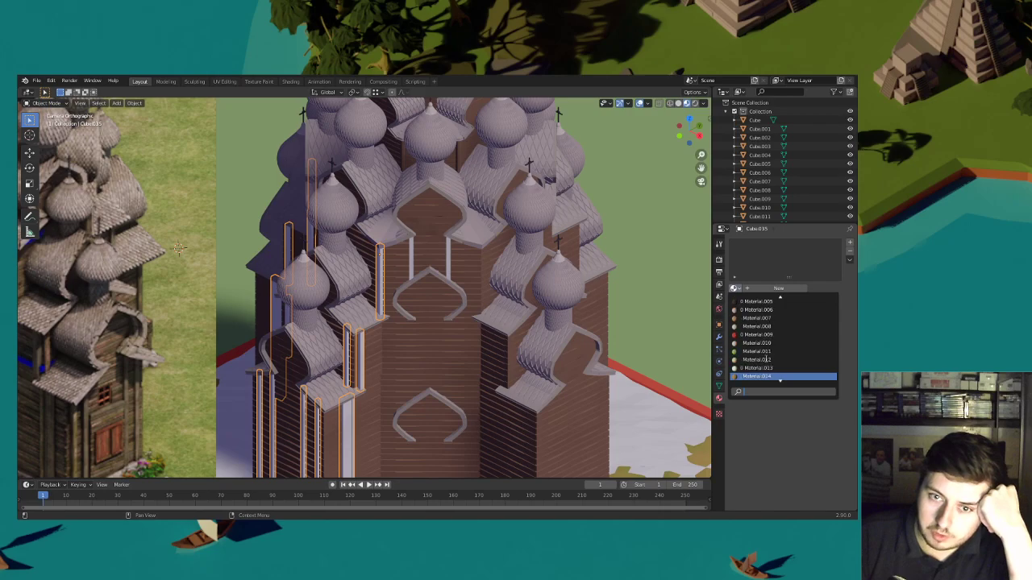
left_click(773, 288)
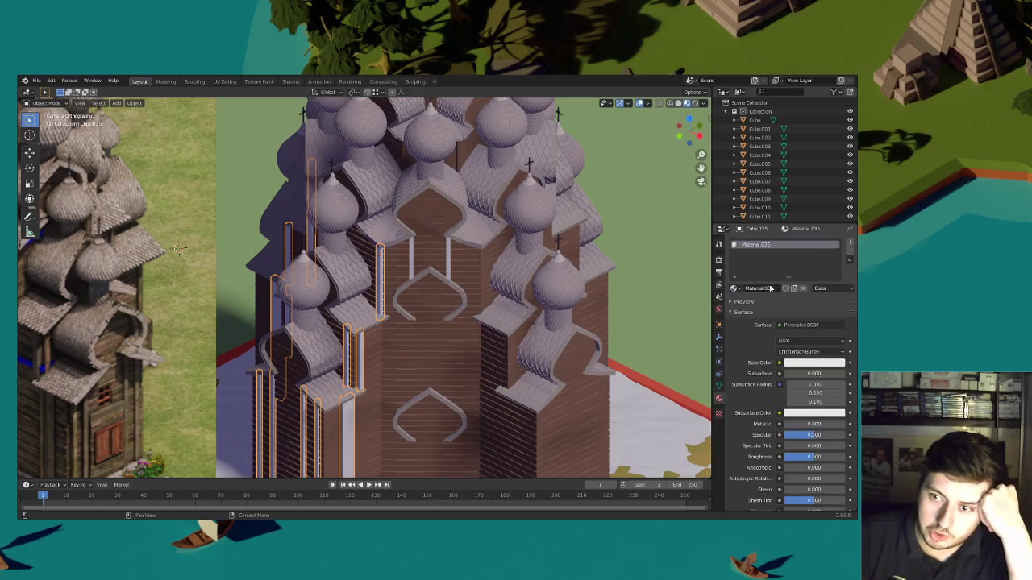
Select the central plank wall and copy the hex value of its material's base color
left_click(428, 330)
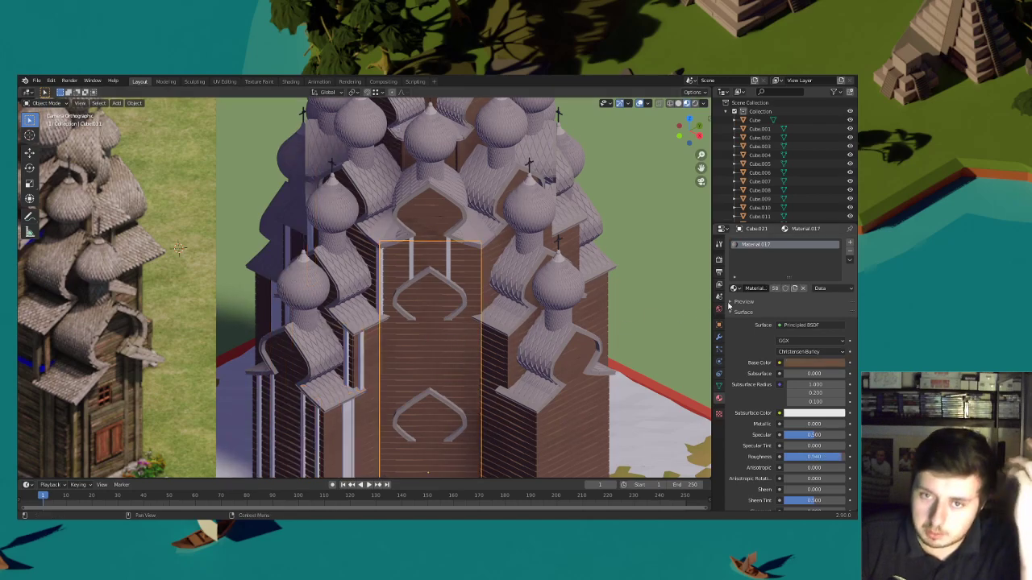
left_click(812, 363)
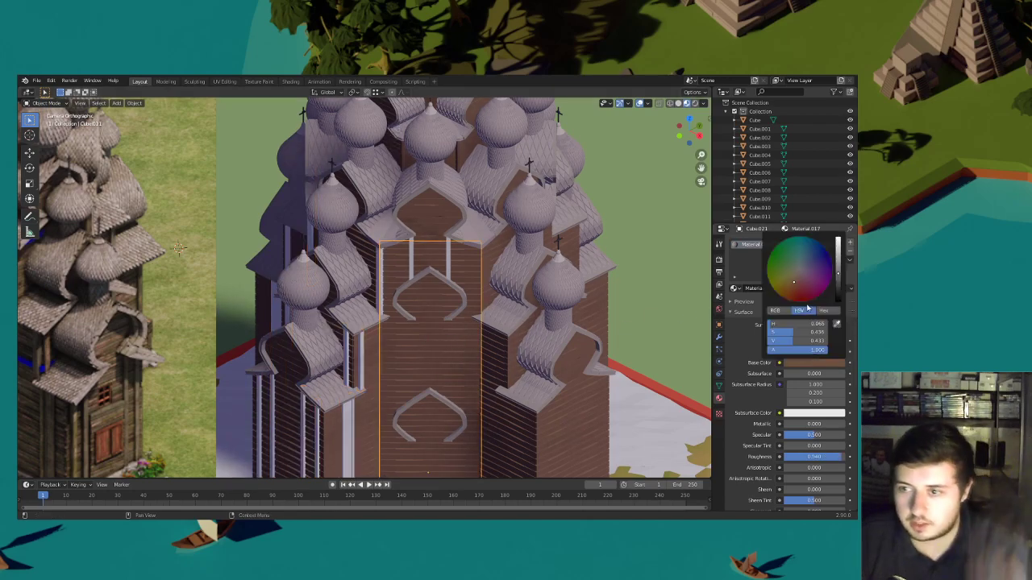
left_click(820, 311)
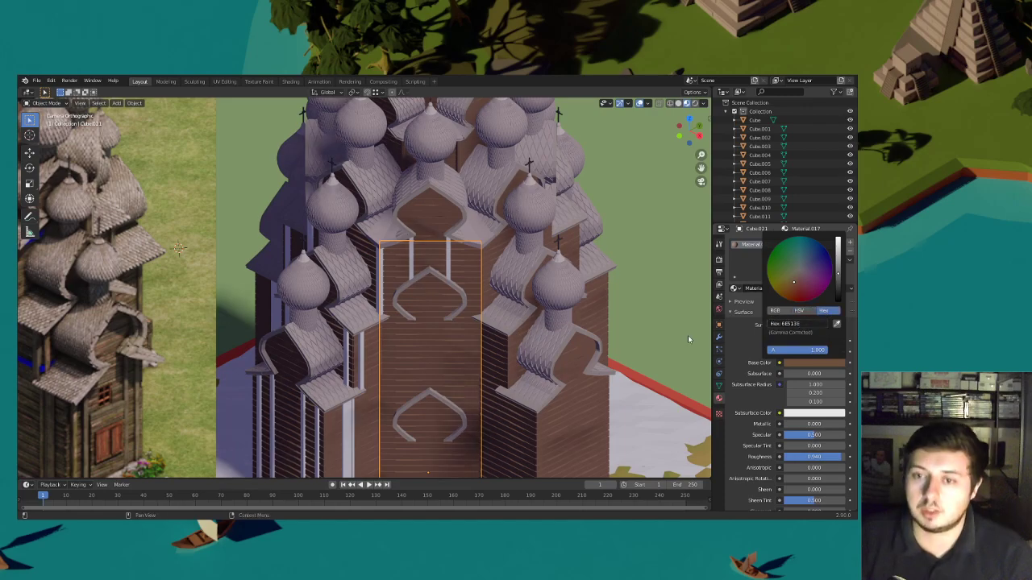
Apply the copied brown to the side-tower posts' base color and darken it to hex 614737
left_click(382, 266)
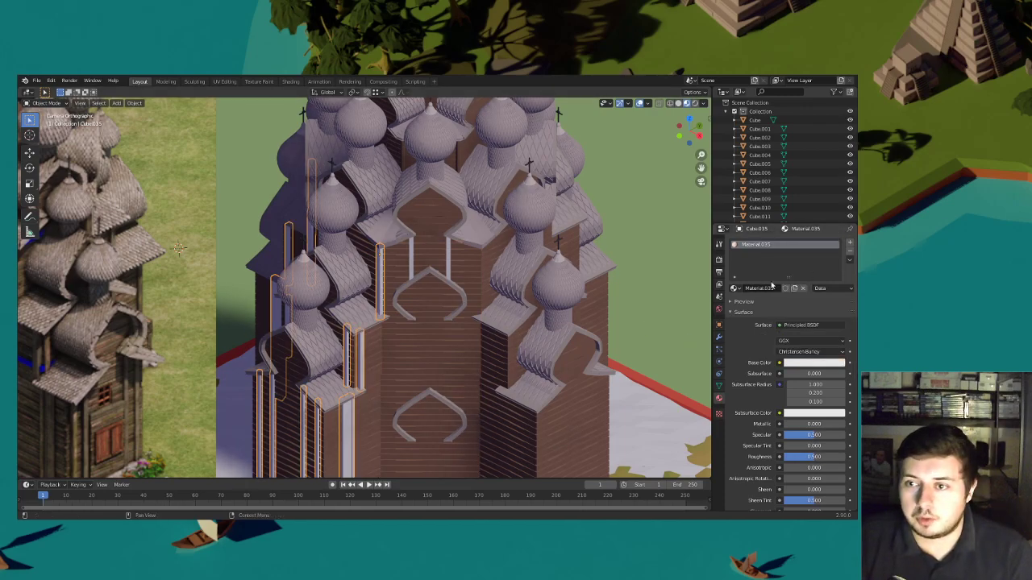
left_click(734, 288)
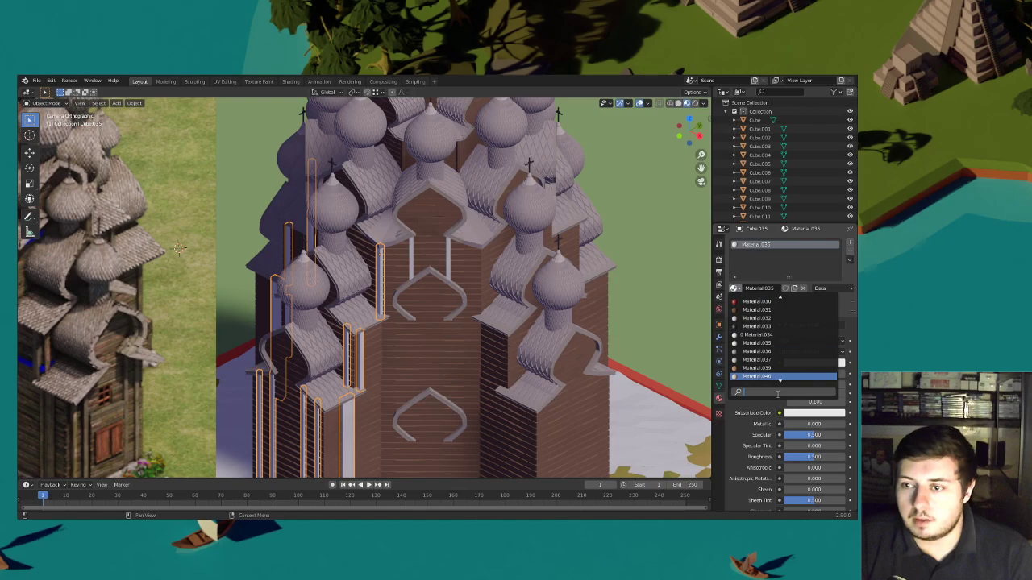
left_click(815, 362)
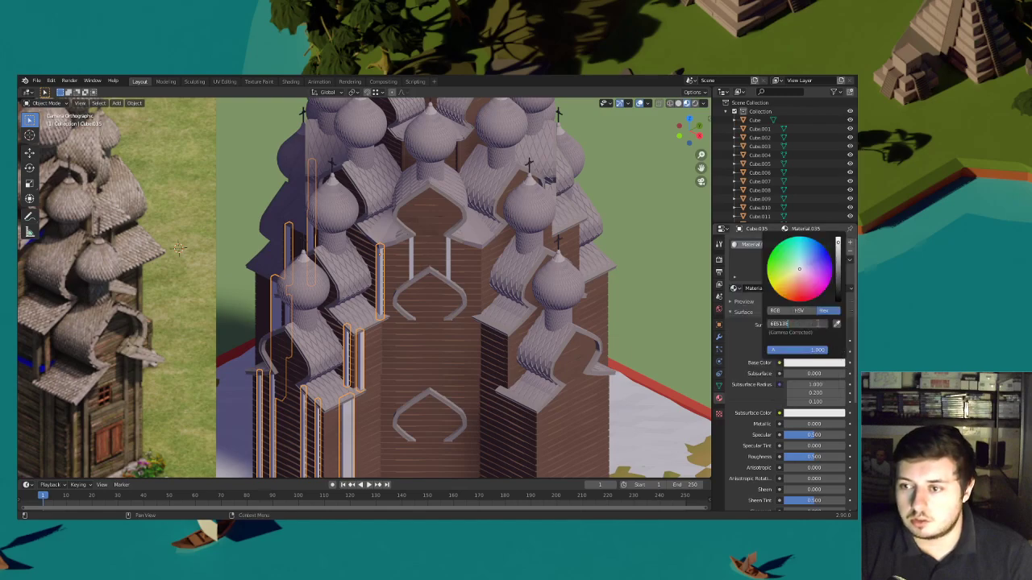
key("Return")
left_click(814, 365)
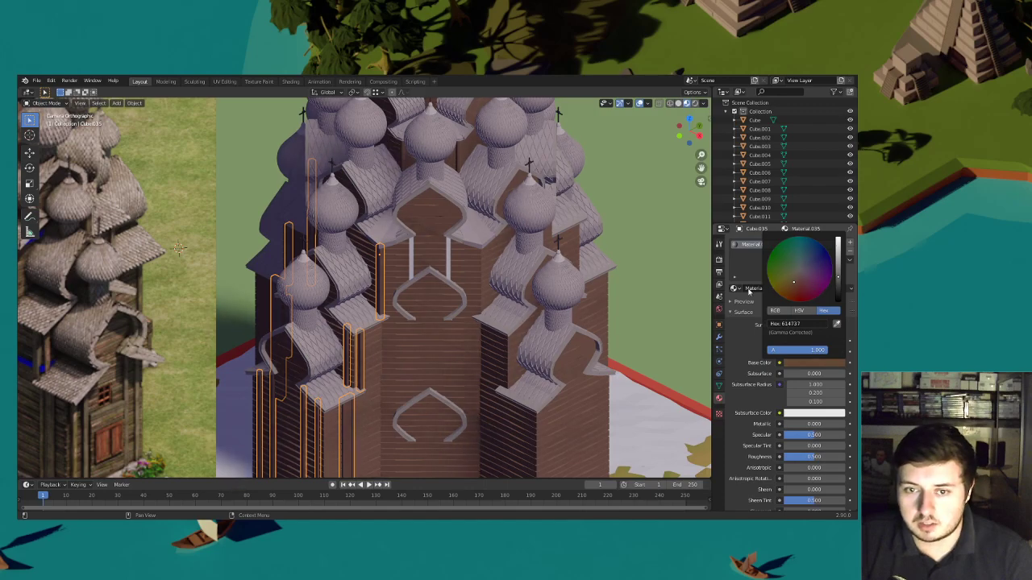
Assign the brown post material, Material.035, to the two posts beneath the central gable
left_click(411, 254)
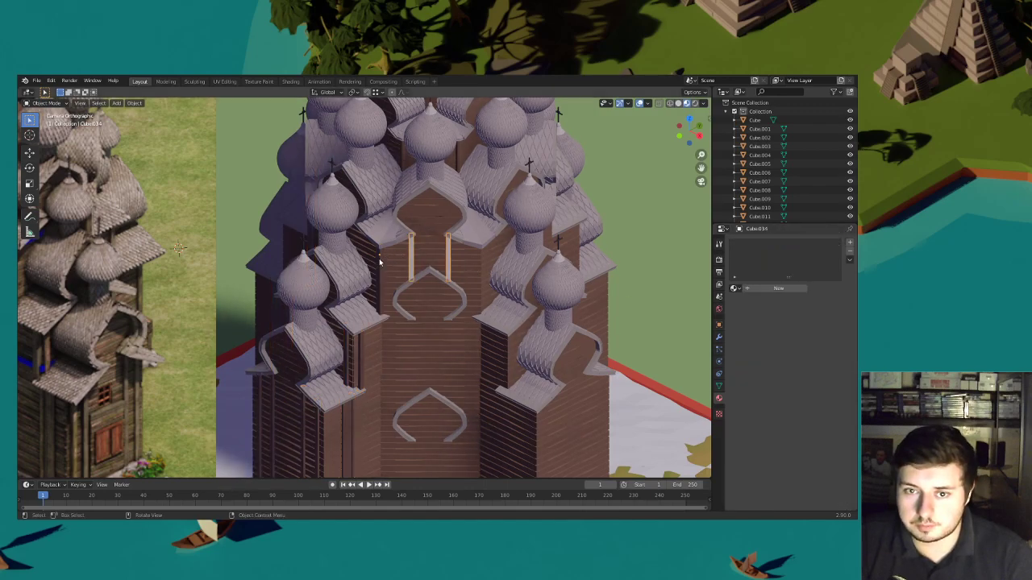
left_click(380, 262)
left_click(412, 253)
left_click(736, 288)
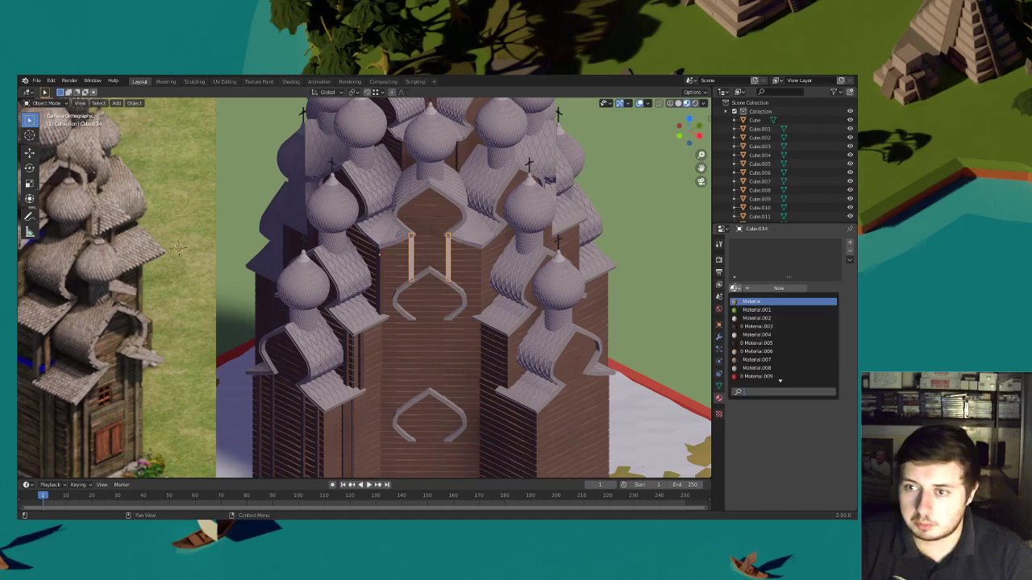
left_click(757, 300)
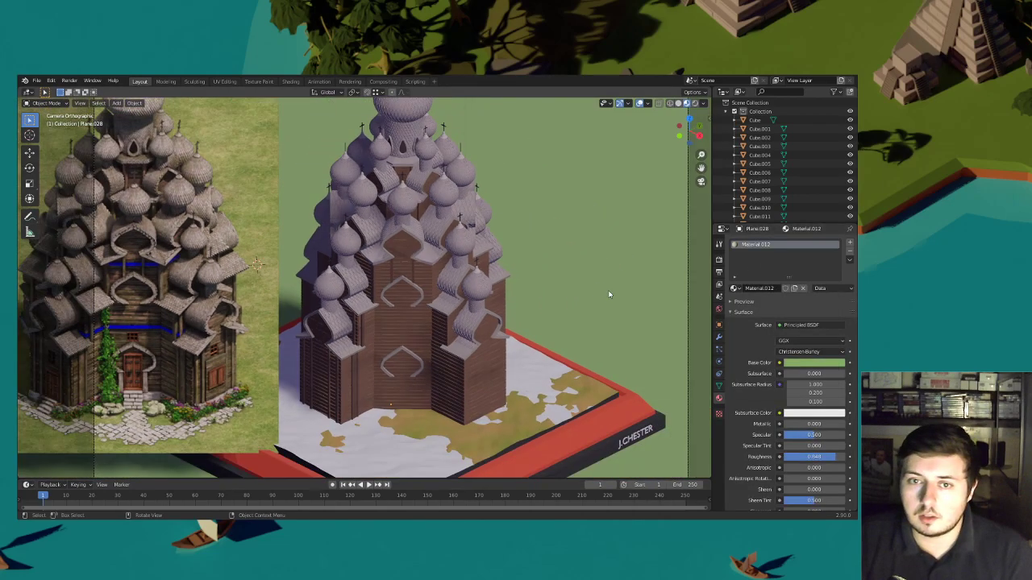
Snap the 3D cursor to the topmost onion dome and reselect the side-tower posts object
middle_click_drag(581, 298, 573, 276, "shift")
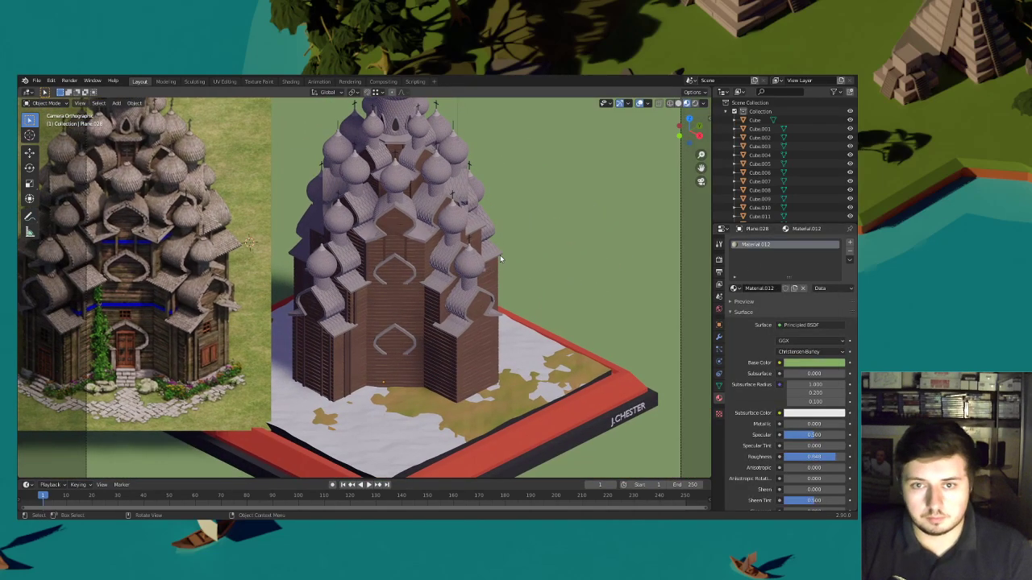
scroll(500, 255, "up", 4)
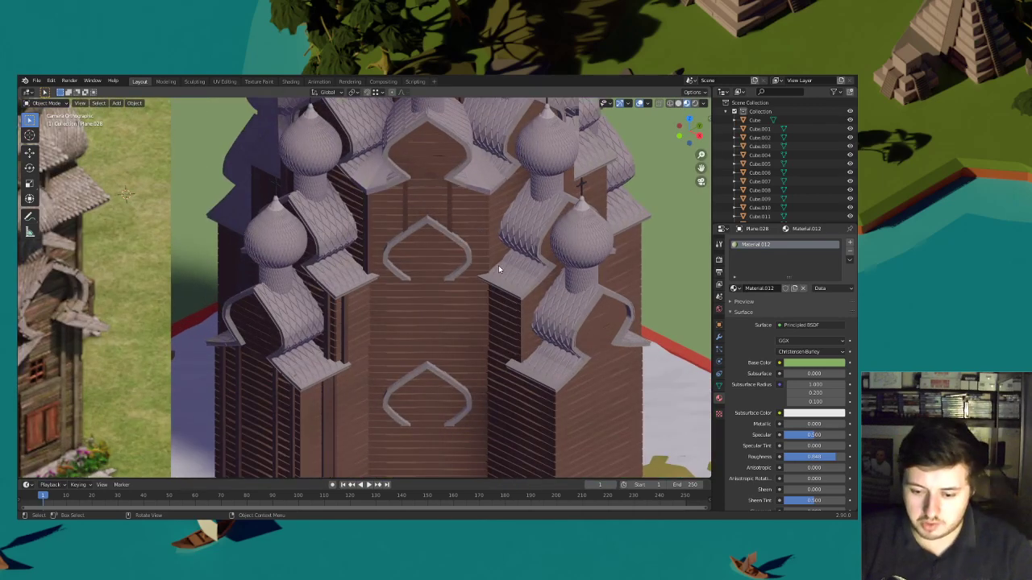
scroll(342, 207, "down", 2)
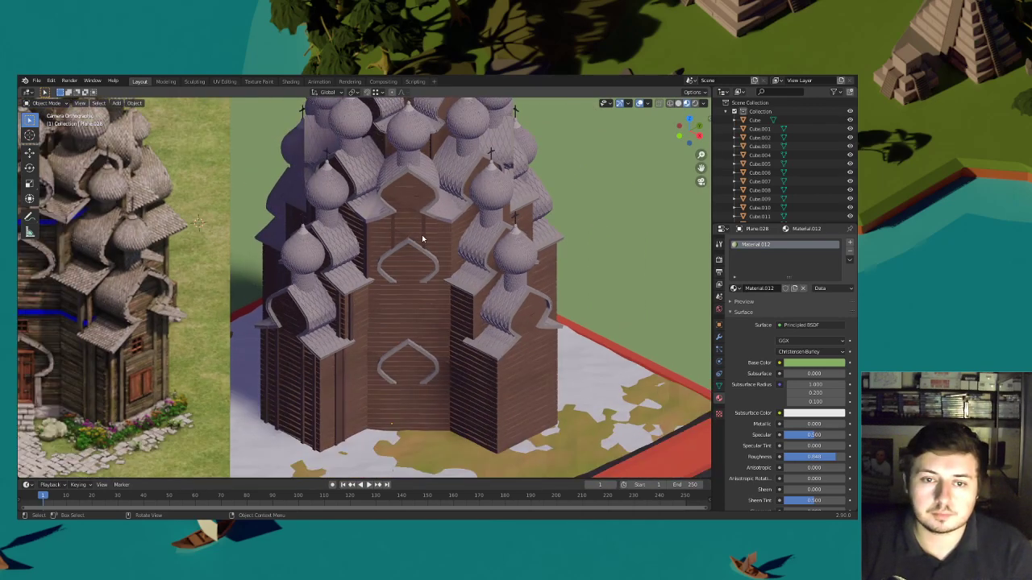
left_click(355, 309)
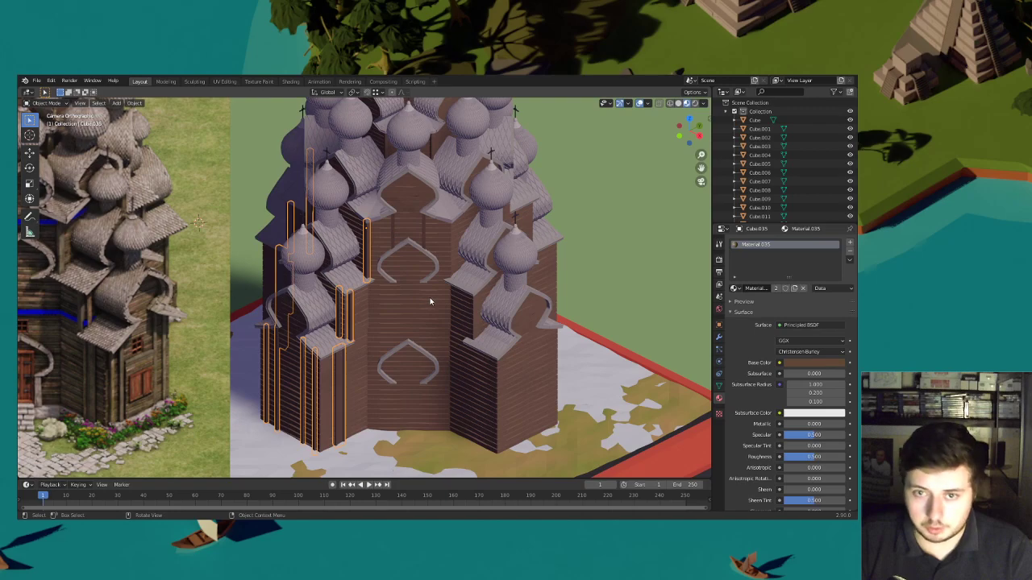
scroll(489, 266, "down", 3)
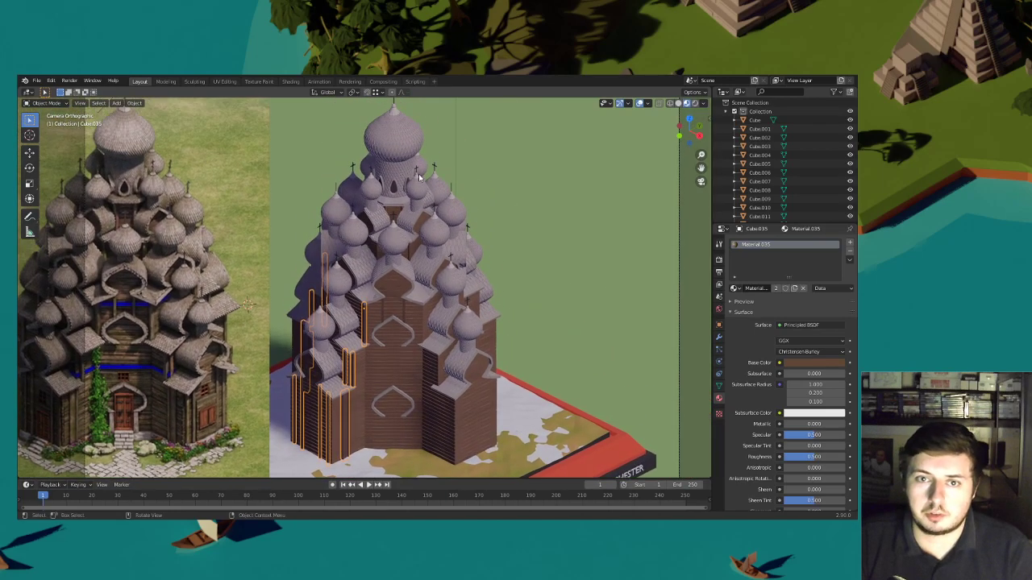
left_click(413, 170)
left_click(406, 149)
key("shift+s")
left_click(404, 284)
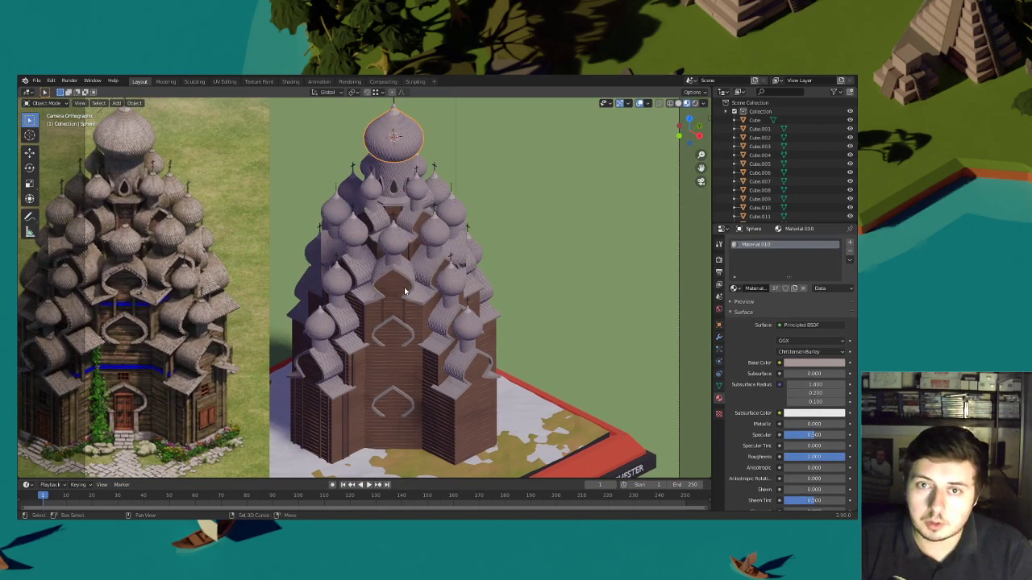
scroll(405, 290, "up", 2)
left_click(355, 327)
left_click(356, 327)
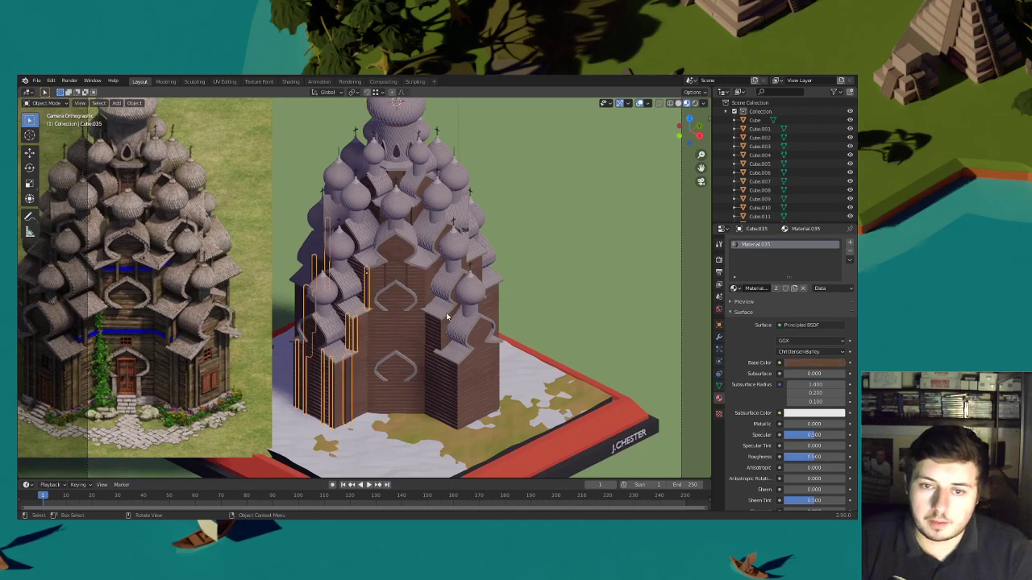
right_click(413, 231)
mouse_move(413, 232)
left_click(461, 234)
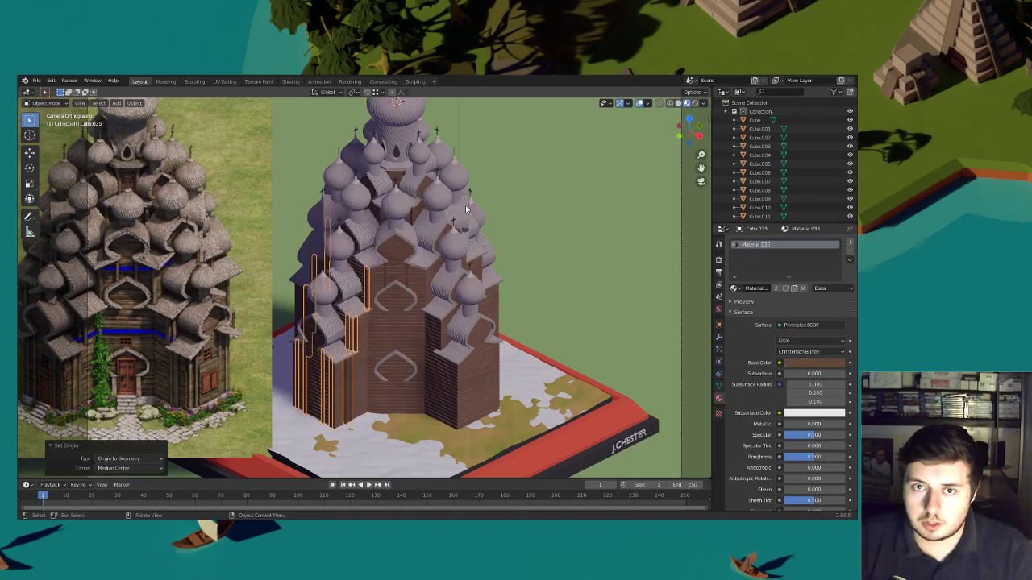
scroll(457, 243, "up", 1)
right_click(457, 244)
mouse_move(463, 242)
left_click(508, 252)
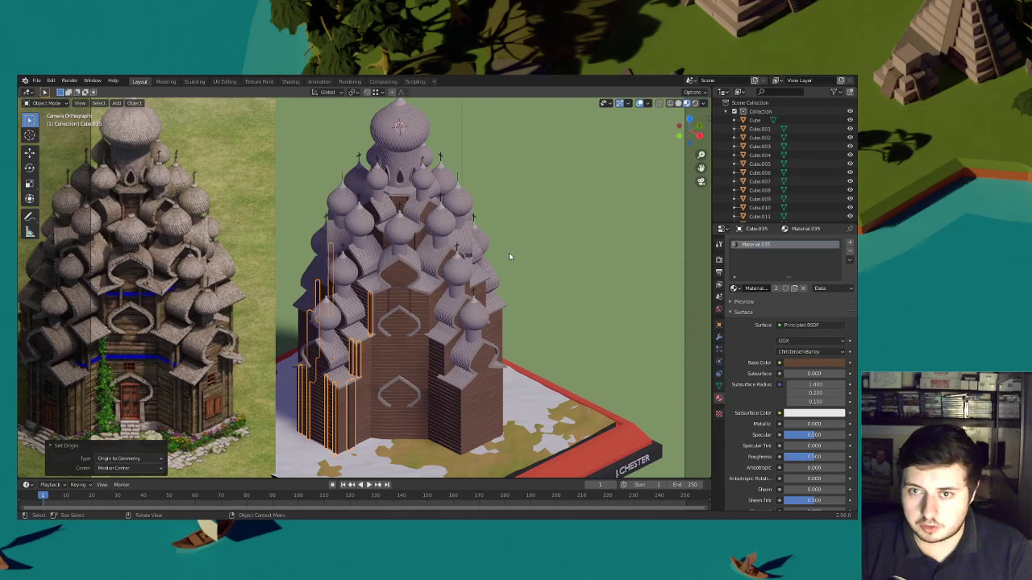
Set the origin of the side-tower posts object to the 3D cursor
right_click(508, 253)
mouse_move(509, 252)
left_click(558, 272)
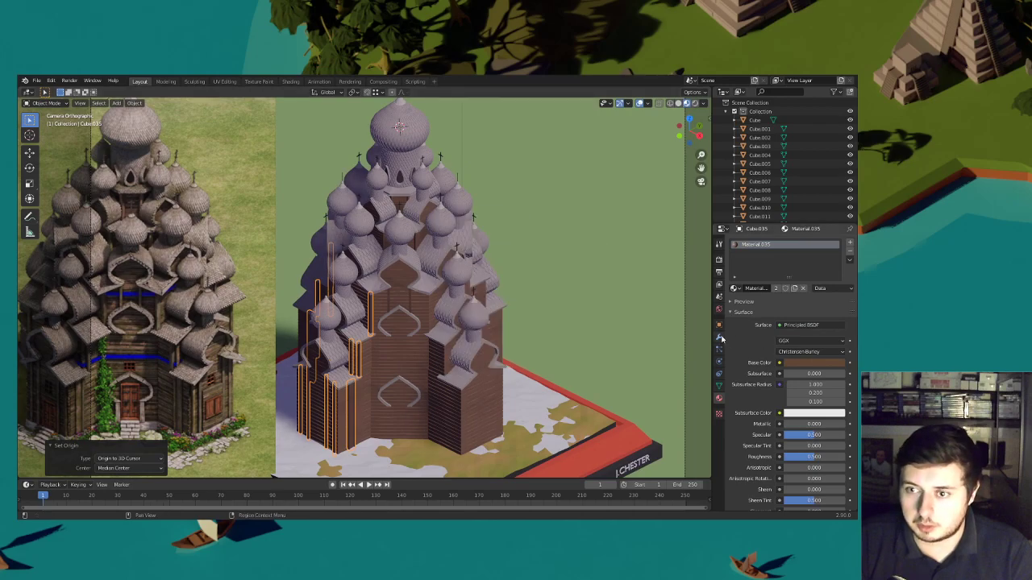
Add a Mirror modifier to the side-tower posts and mirror them across the Y axis instead of X
left_click(720, 337)
left_click(754, 242)
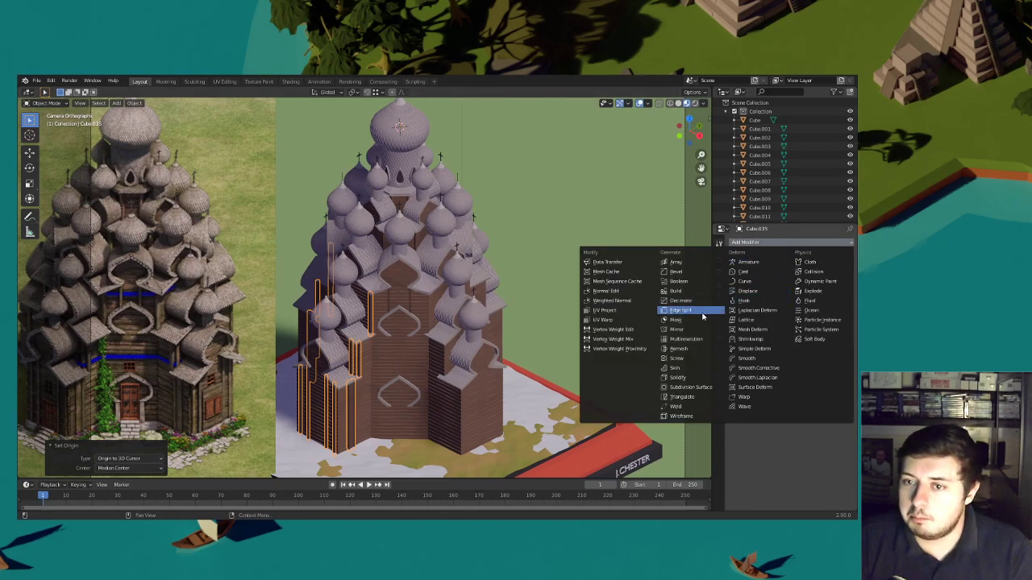
left_click(681, 329)
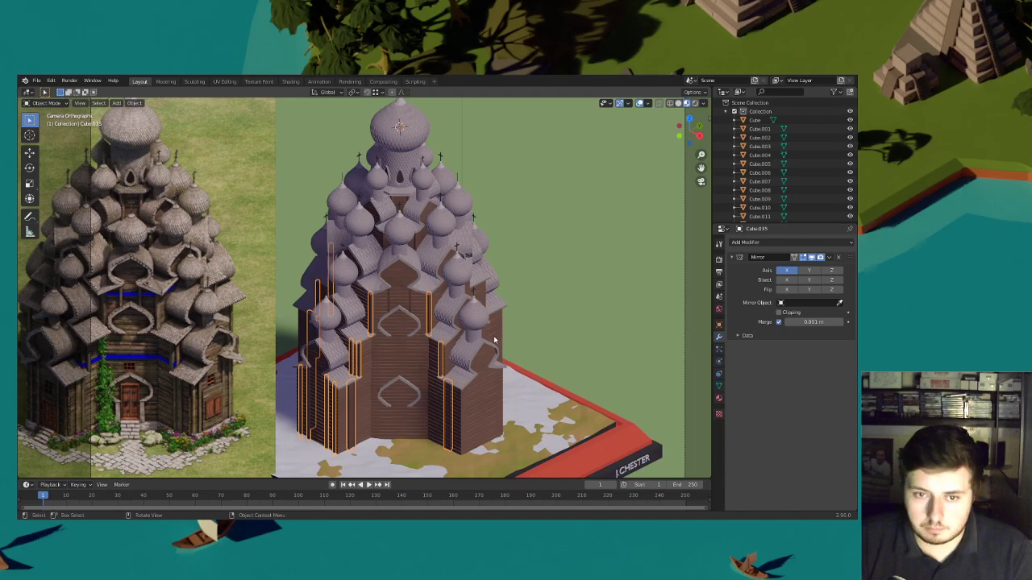
left_click(788, 271)
left_click(810, 271)
middle_click_drag(700, 298, 436, 292)
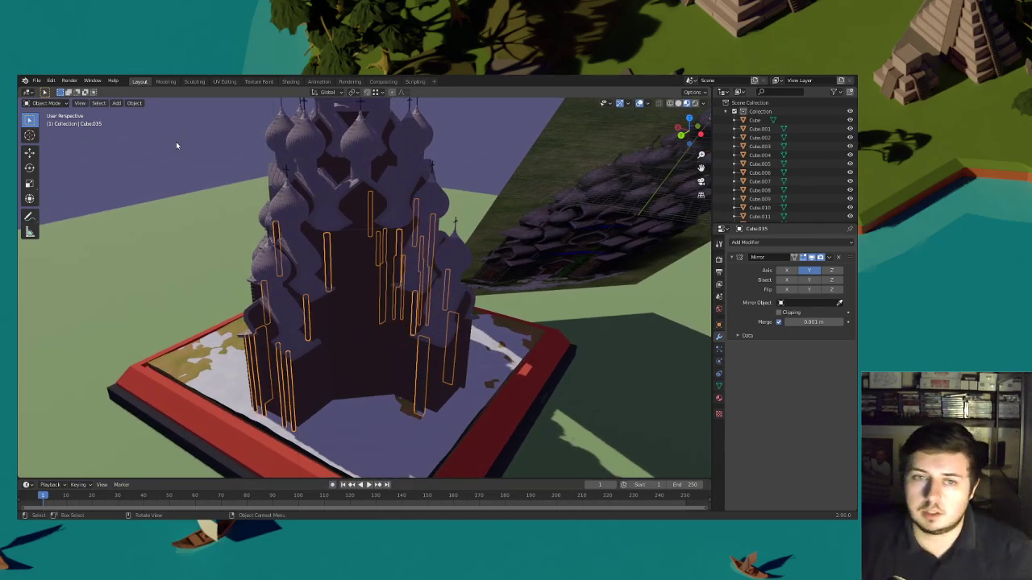
Apply the Mirror modifier on the vertical trim boards and enter Edit Mode on their mesh
left_click(829, 257)
left_click(798, 268)
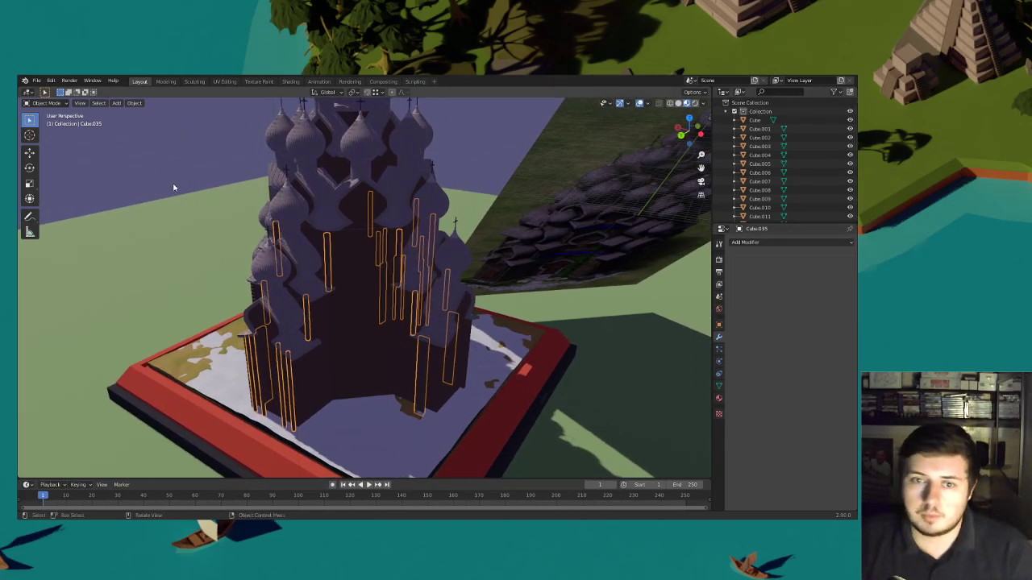
left_click(44, 103)
left_click(49, 124)
Box-select the vertical trim boards on the tower in wireframe display
left_click(670, 103)
mouse_move(483, 202)
middle_mouse_down()
mouse_move(410, 229)
mouse_move(403, 249)
middle_mouse_up()
left_click_drag(376, 404, 148, 130)
left_click_drag(368, 428, 243, 181, "shift")
middle_click_drag(363, 228, 439, 210)
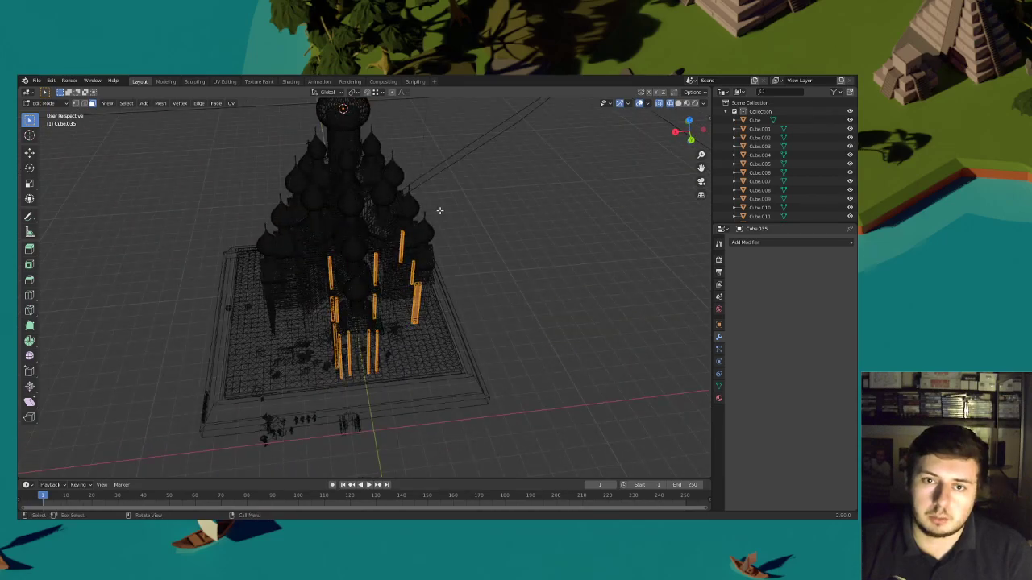
Rotate the selected trim boards -90° about the global Z axis around the 3D cursor, viewing the model in solid shading
left_click(356, 92)
left_click(372, 102)
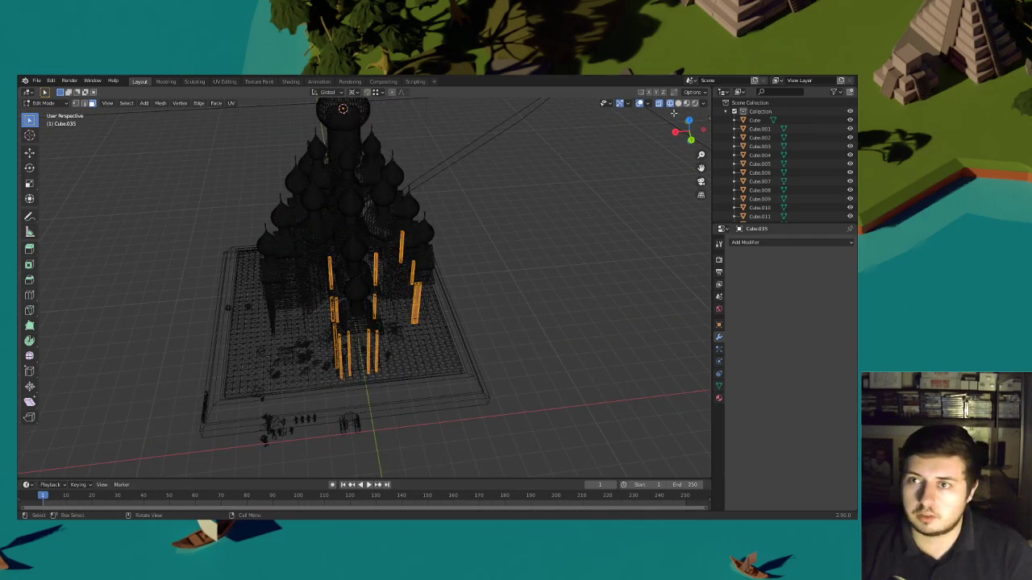
left_click(677, 103)
middle_click_drag(677, 113, 629, 196)
key("r")
key("z")
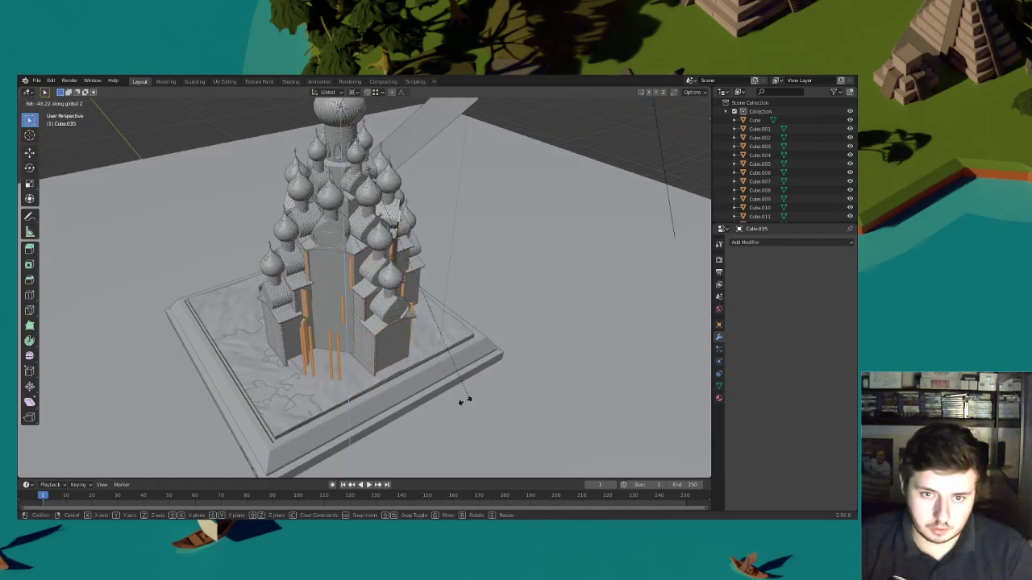
key("Return")
middle_click_drag(357, 413, 518, 352)
scroll(425, 350, "up", 3)
scroll(518, 353, "up", 5)
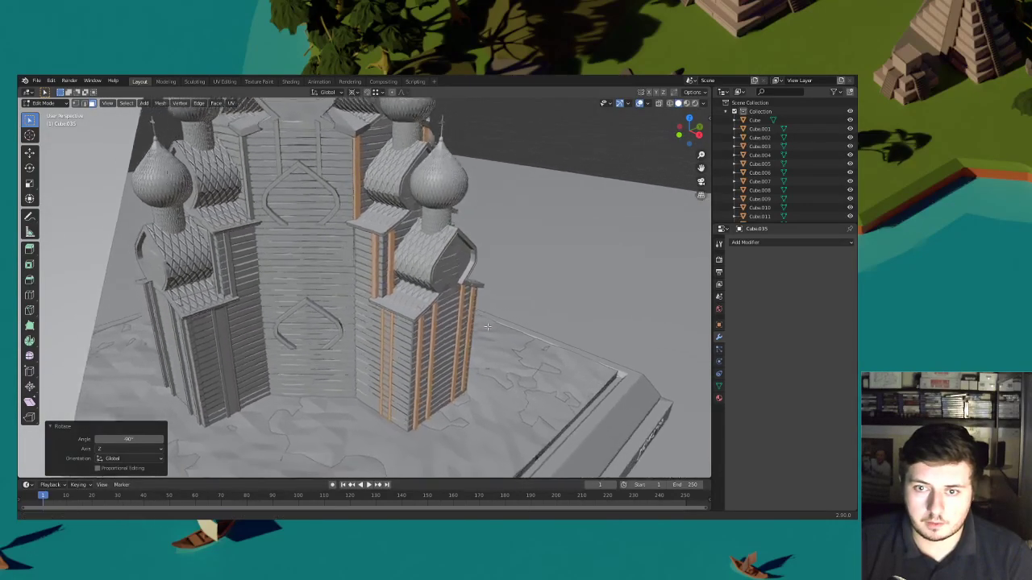
Nudge the rotated trim boards into place against the corner tower's walls
key("g")
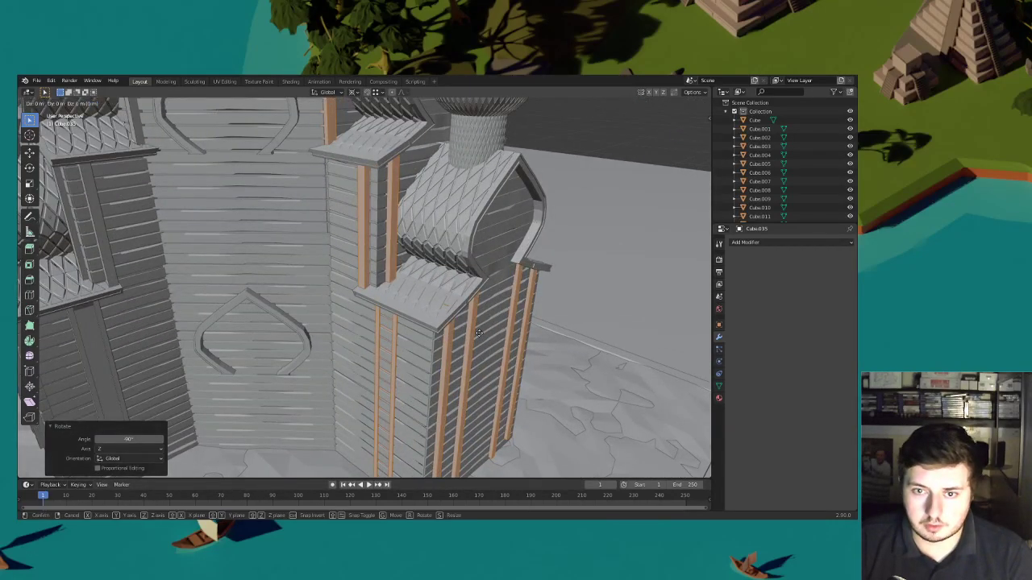
left_click(451, 330)
middle_click_drag(482, 334, 510, 321)
key("g")
left_click(445, 321)
Move the sunken wide board under the corner tower's lower roof along Y so it stands out from the planks
left_click(361, 279)
key("l")
middle_click_drag(360, 280, 409, 296)
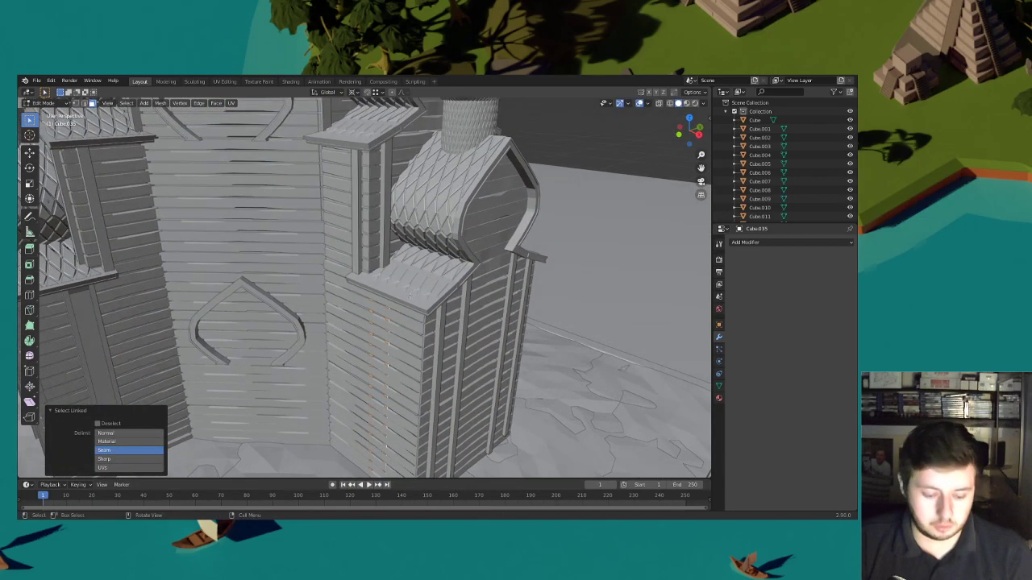
key("h")
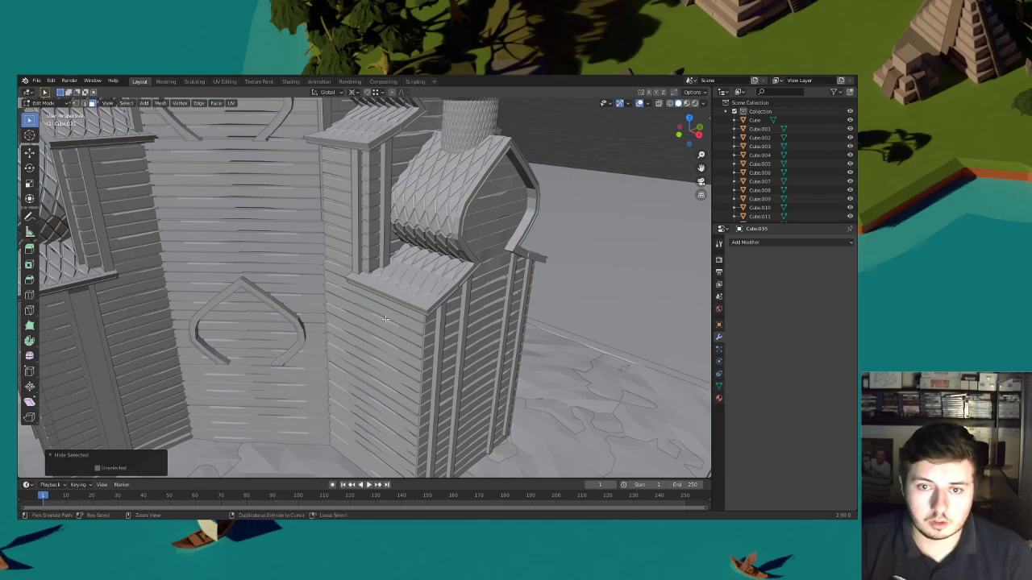
key("alt+h")
key("g")
key("y")
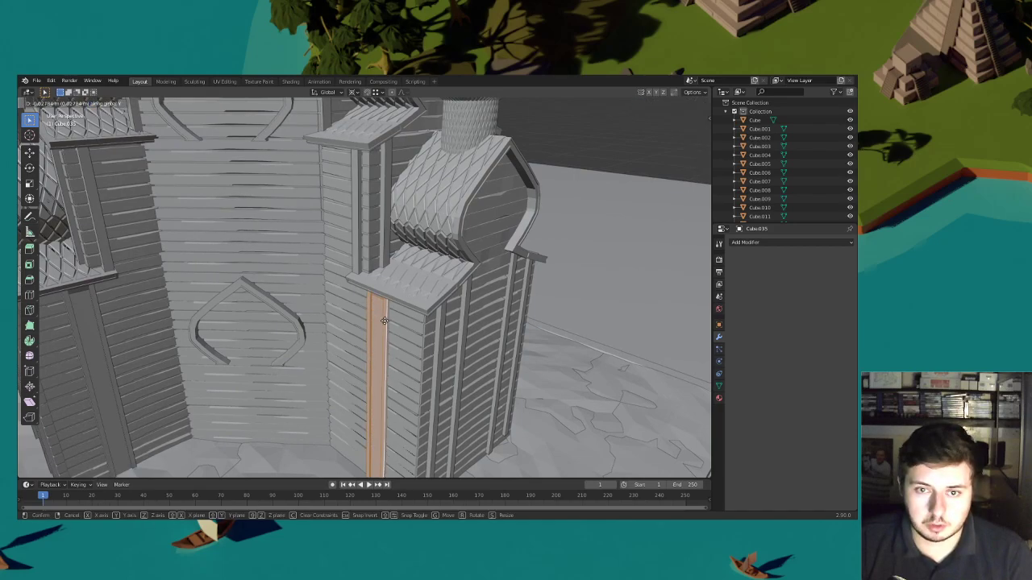
left_click(385, 321)
Move the single board on the tier above the lower roof outward along Y
key("alt+a")
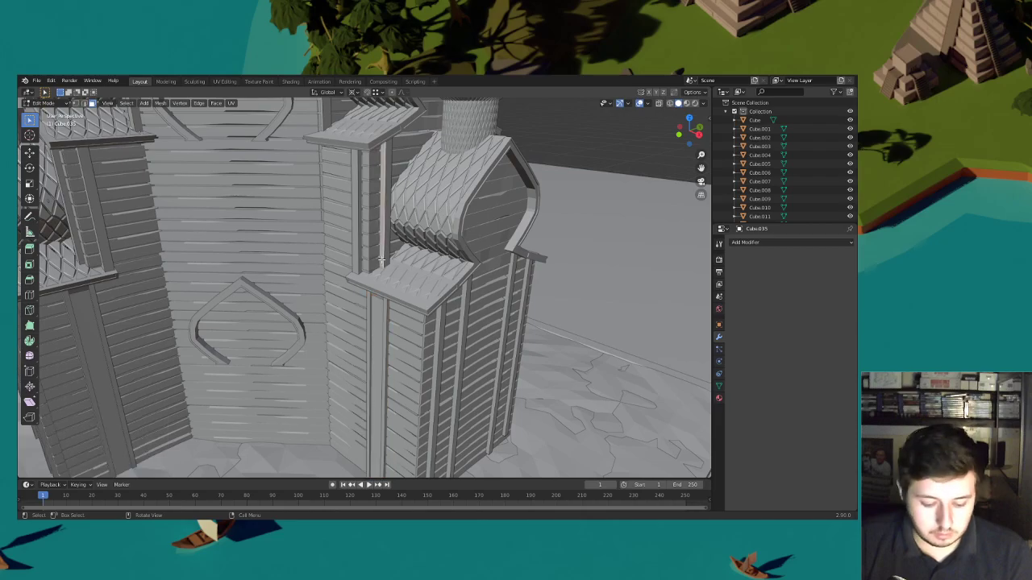
key("l")
key("g")
key("y")
left_click(378, 260)
Select the whole sunken wide board on the corner tower's other side wall
middle_click_drag(377, 259, 435, 339)
scroll(458, 285, "down", 5)
middle_click_drag(480, 273, 425, 282)
scroll(456, 284, "up", 4)
key("alt+a")
key("l")
scroll(455, 287, "up", 4)
key("g")
key("y")
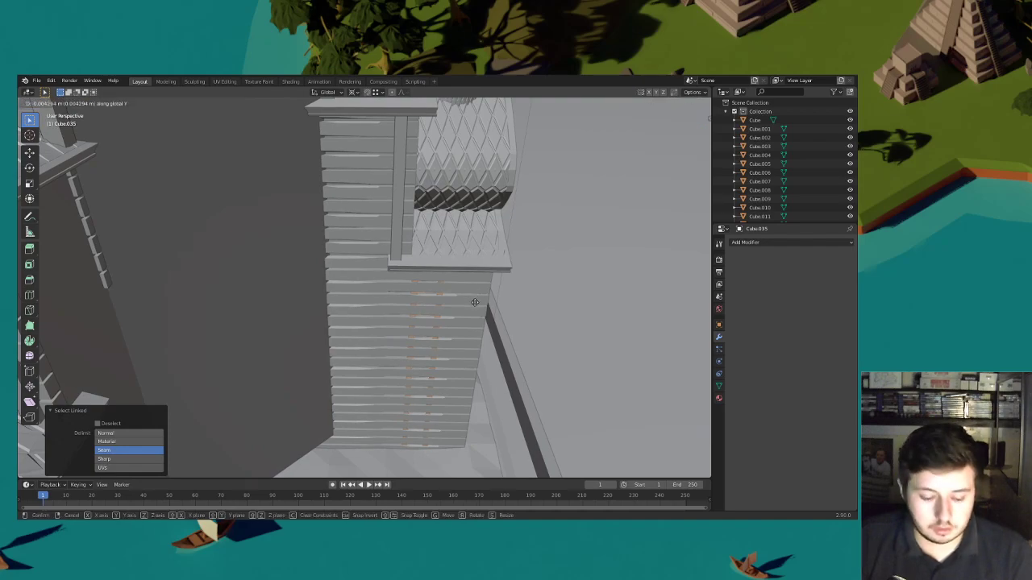
right_click(477, 319)
Move the selected side-wall board outward along X by about 0.026 m
middle_click_drag(489, 314, 478, 306)
key("g")
key("x")
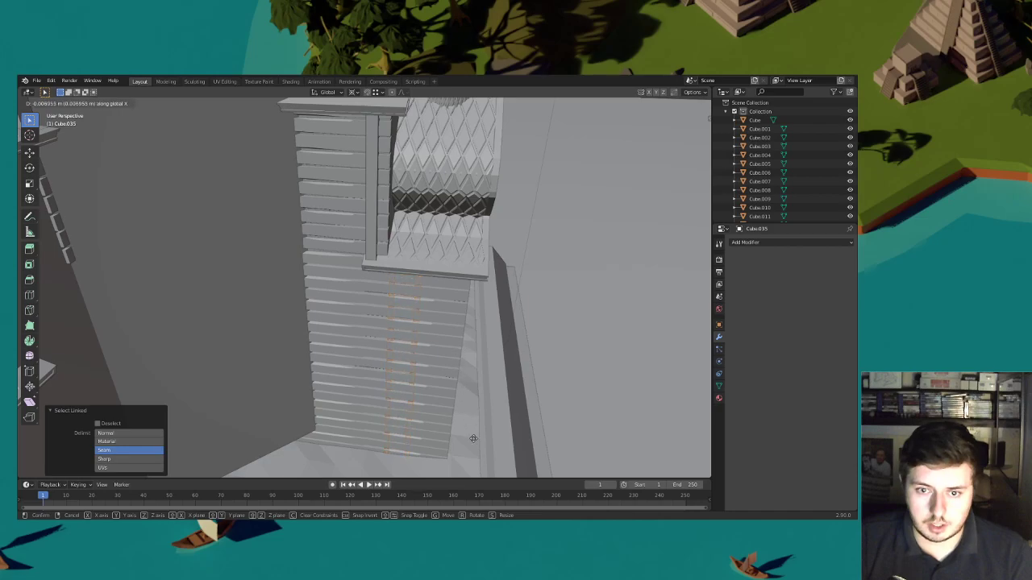
left_click(466, 210)
Shift the side-wall board a further 0.0086 m or so along X
scroll(463, 214, "down", 4)
mouse_move(382, 292)
middle_mouse_down()
mouse_move(435, 280)
mouse_move(502, 306)
mouse_move(383, 301)
middle_mouse_up()
scroll(382, 301, "up", 6)
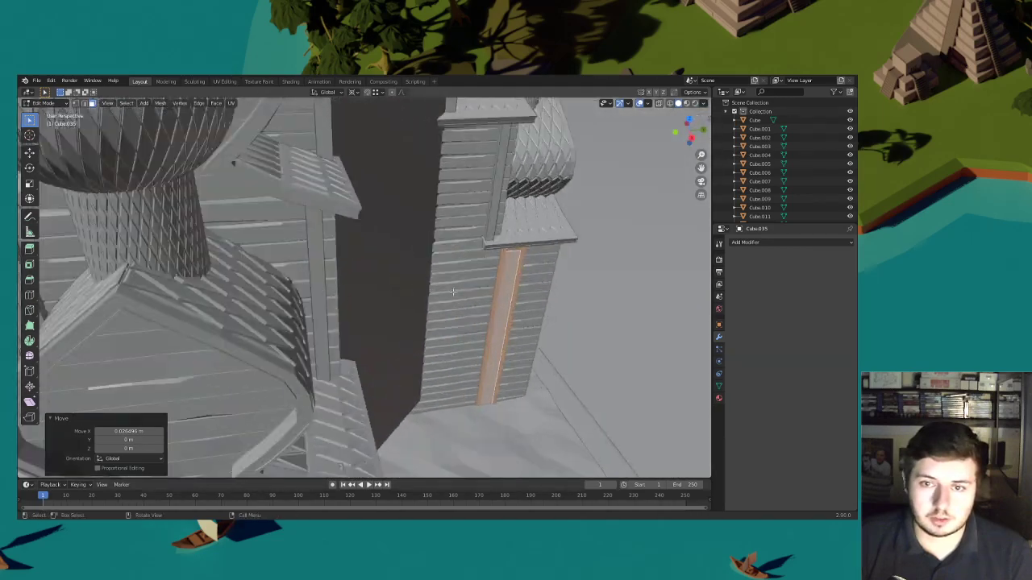
key("g")
key("x")
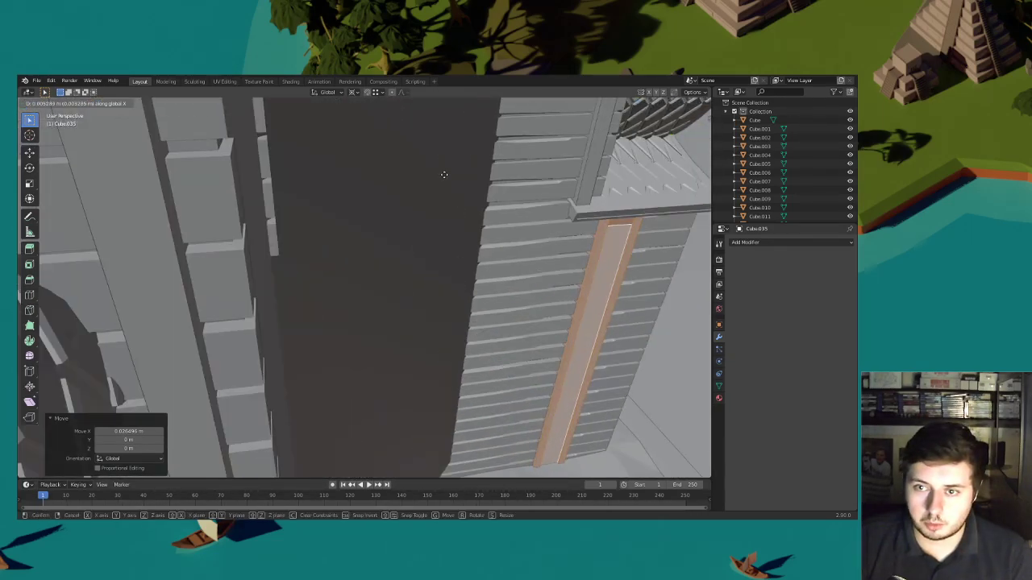
left_click(442, 113)
scroll(263, 178, "down", 8)
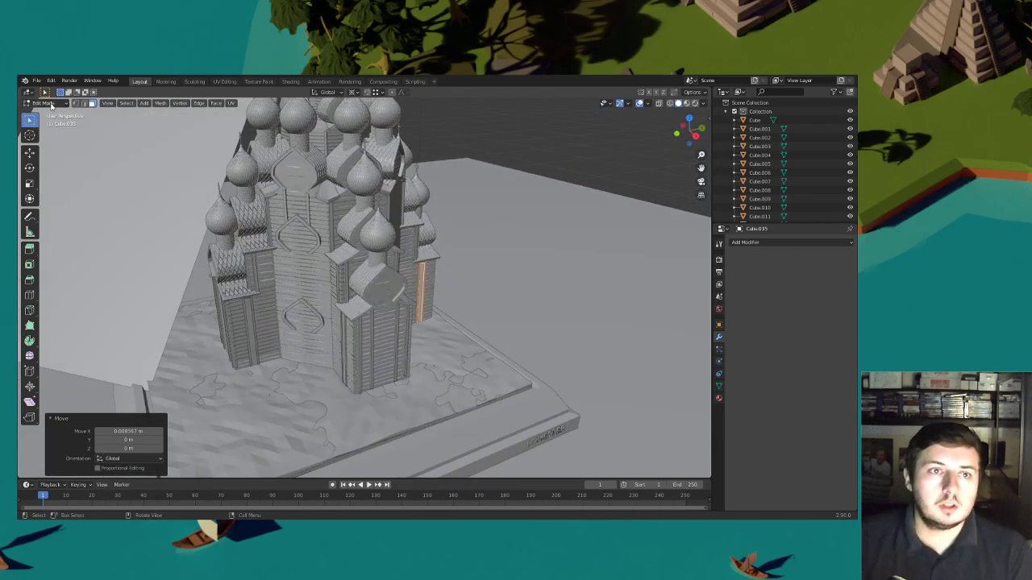
Return to Object Mode with material preview shading, clear the selection and save the file
left_click(50, 104)
left_click(50, 114)
left_click(687, 103)
left_click(558, 135)
mouse_move(484, 245)
middle_mouse_down()
mouse_move(496, 234)
mouse_move(548, 261)
mouse_move(543, 269)
middle_mouse_up()
left_click(35, 82)
left_click(48, 132)
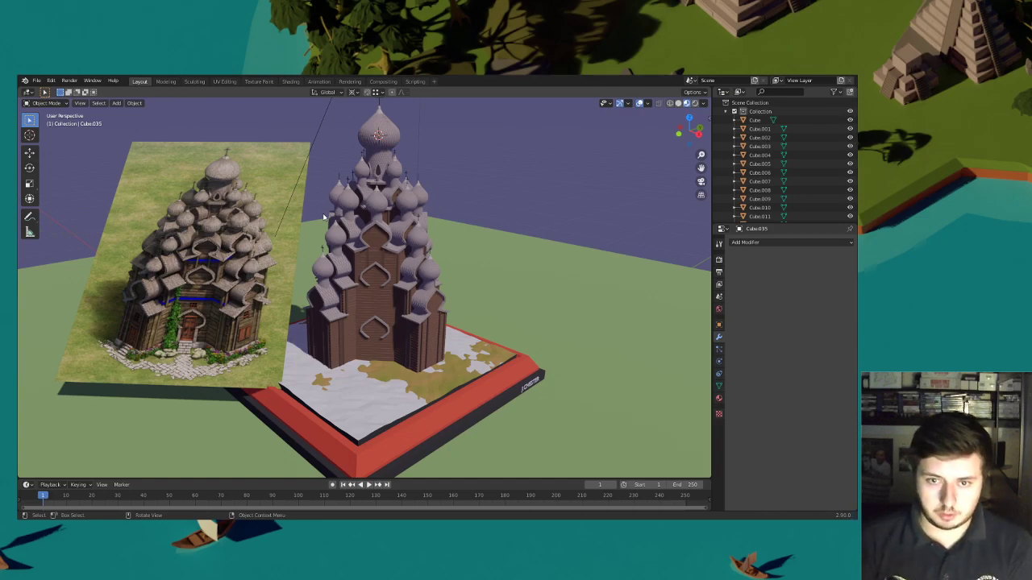
Compare the church model's front wall and arches with the reference image
scroll(350, 309, "up", 3)
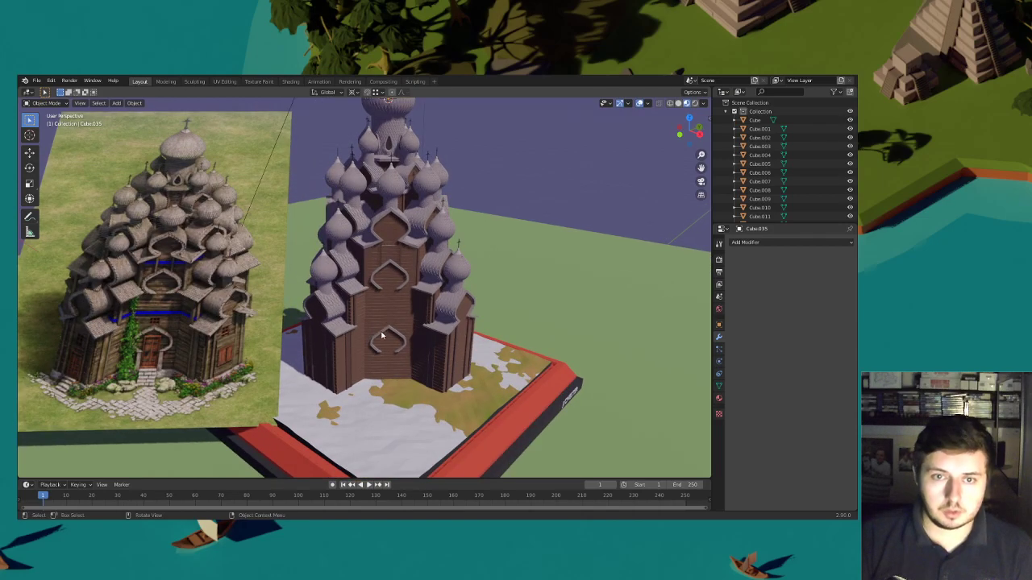
middle_click_drag(387, 329, 387, 334)
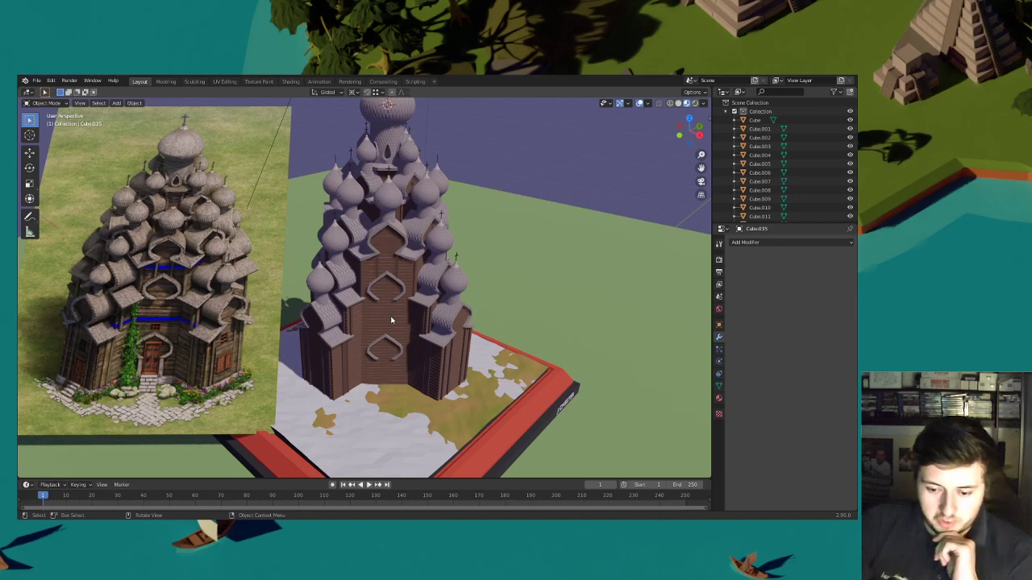
middle_click_drag(452, 326, 455, 300)
left_click(678, 104)
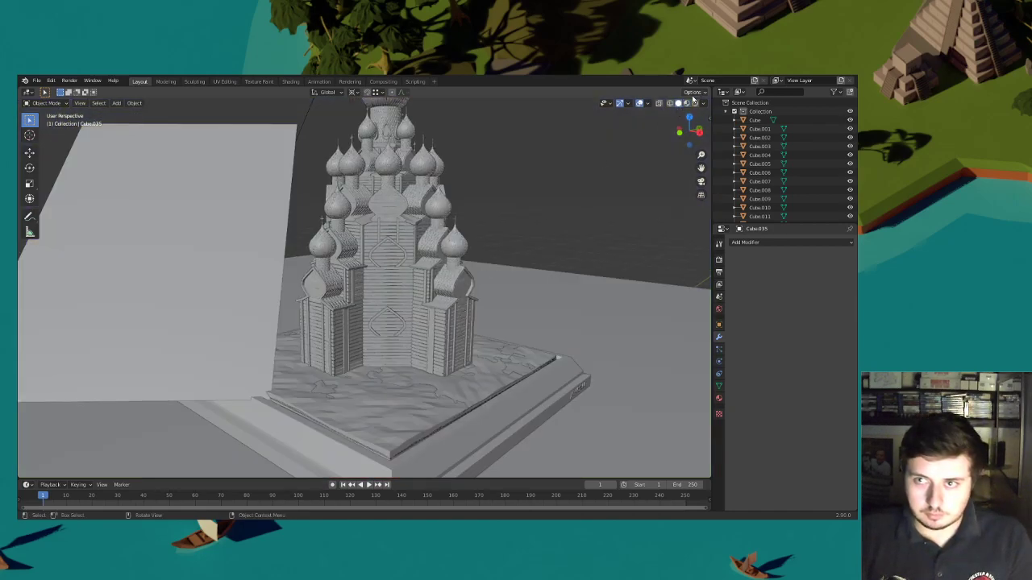
left_click(687, 104)
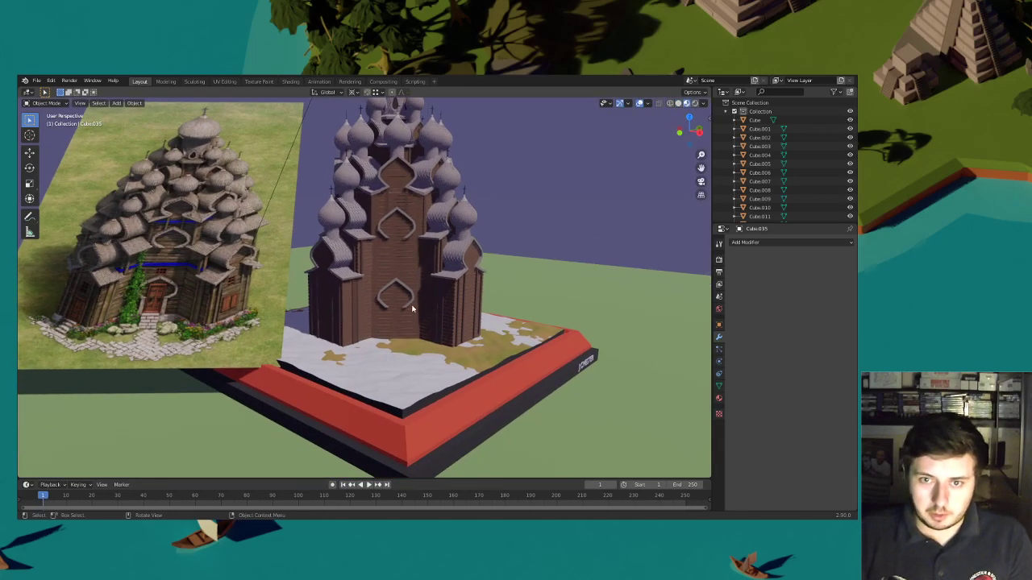
middle_click_drag(171, 298, 188, 309)
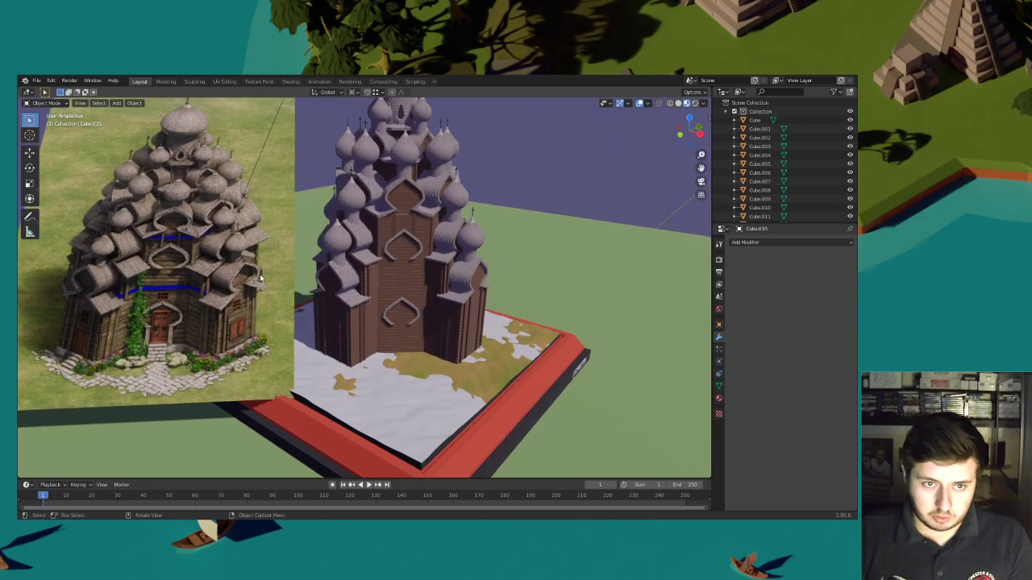
scroll(382, 306, "up", 5)
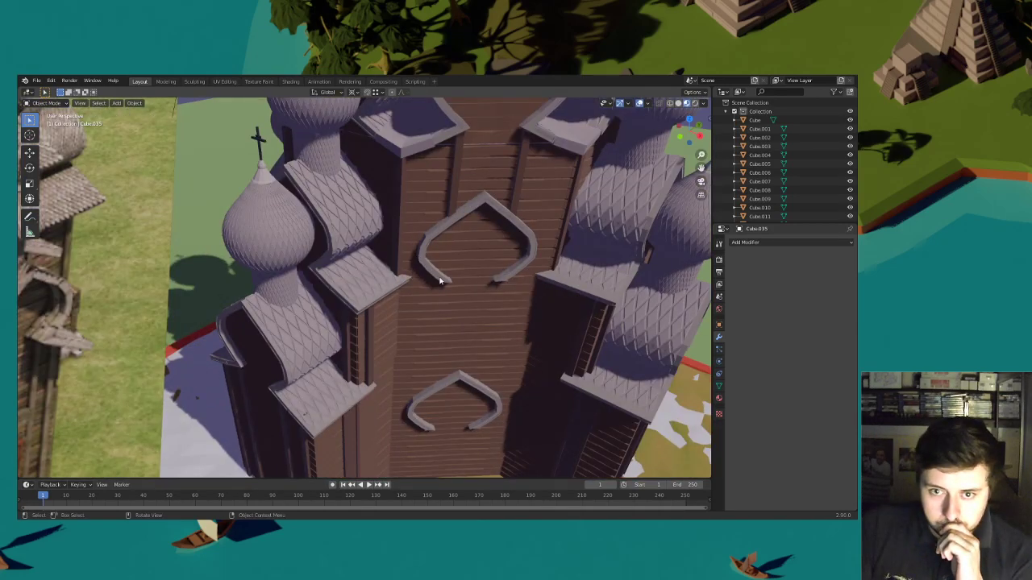
Select the lower arch trim on the front wall and enter Edit Mode on it
left_click(472, 387)
left_click(67, 105)
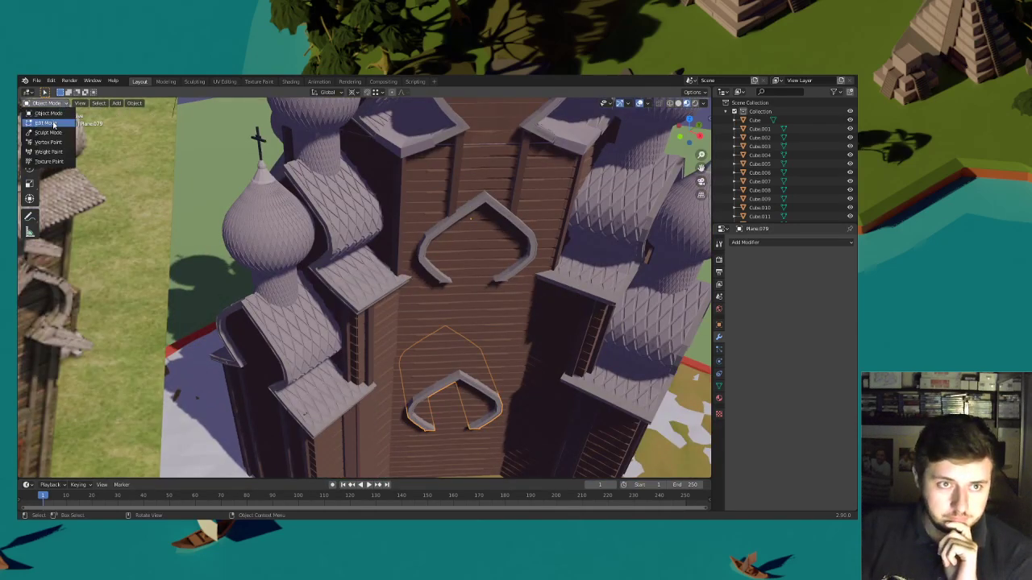
left_click(54, 123)
middle_click_drag(412, 350, 395, 338)
scroll(382, 355, "up", 3)
middle_click_drag(339, 409, 338, 391)
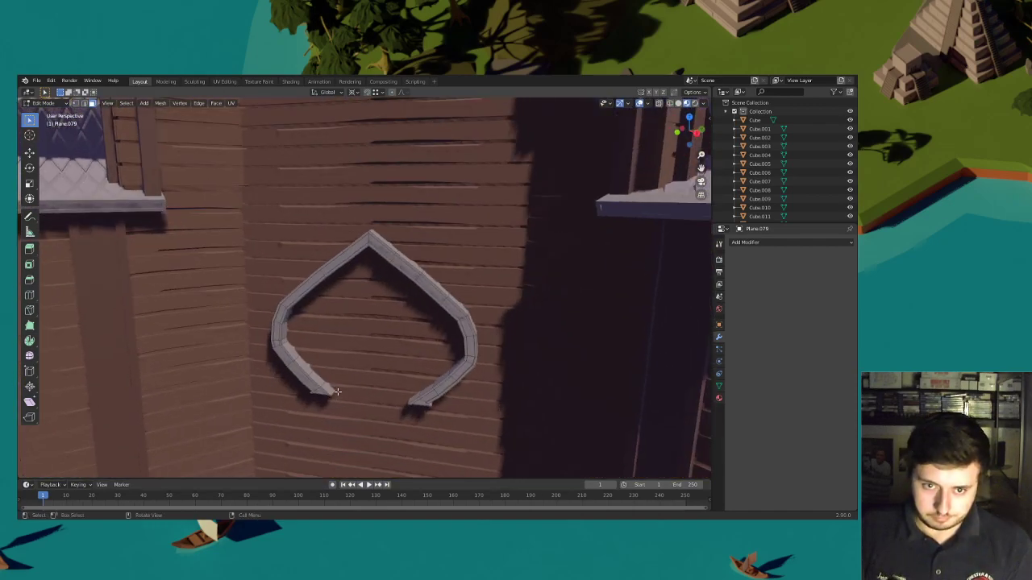
Select the lower arch's inner faces and extrude them along their normals by about 0.023 m
left_click(288, 312, "ctrl")
middle_click_drag(289, 312, 526, 243)
left_click(493, 140, "ctrl")
left_click(519, 332, "ctrl")
right_click(595, 312)
left_click(594, 310)
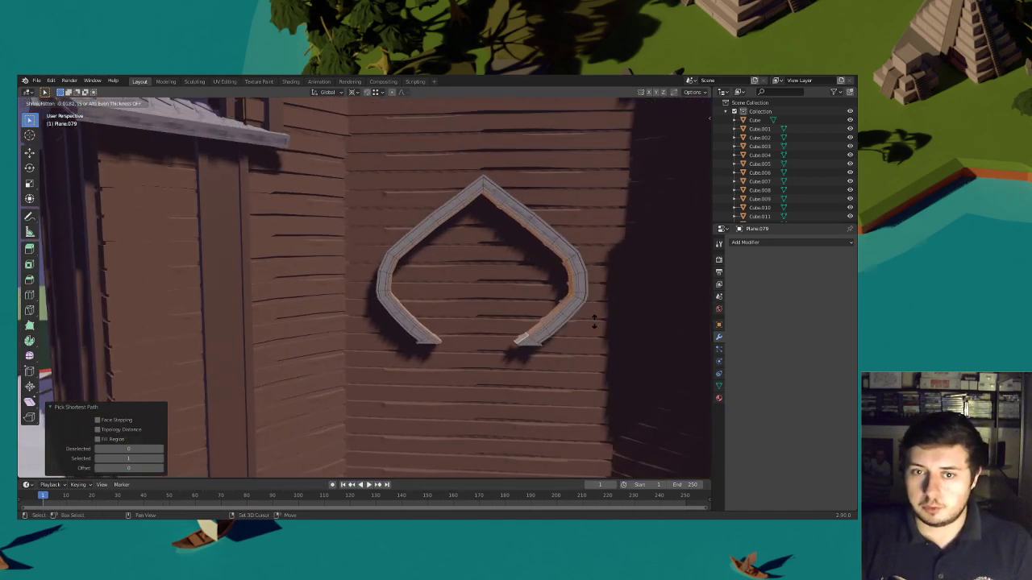
left_click(594, 322)
Select the two bottom end faces of the lower arch trim
middle_click_drag(594, 323, 582, 301)
scroll(414, 249, "down", 1)
middle_click_drag(414, 249, 385, 203, "shift")
scroll(384, 202, "up", 1)
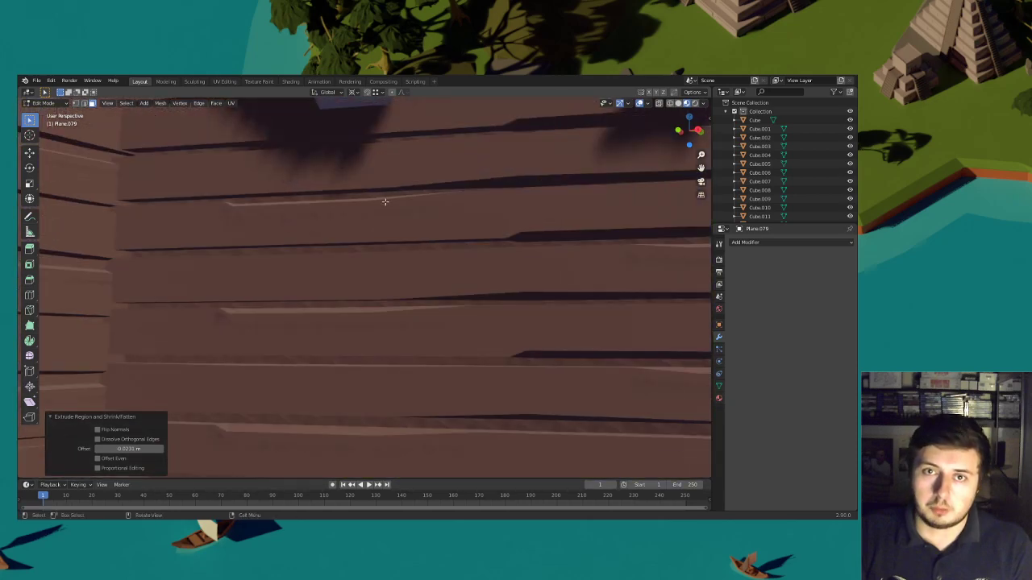
scroll(386, 213, "down", 4)
left_click(366, 192)
left_click(521, 186, "shift")
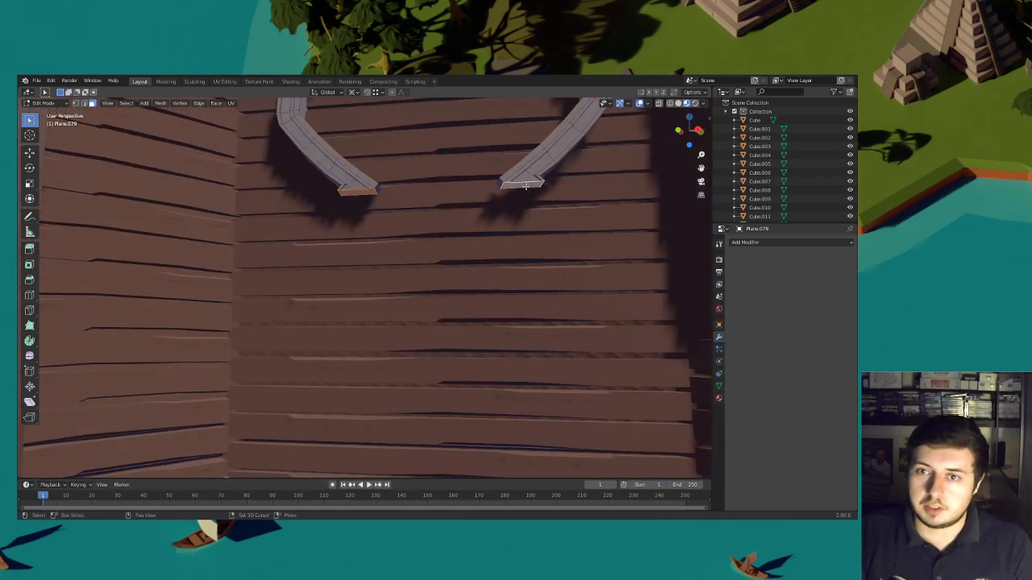
Extrude the arch's two end faces straight down along Z by about 1.22 m to form the door frame's posts
scroll(521, 187, "down", 8)
middle_click_drag(520, 198, 519, 284)
middle_click_drag(519, 284, 514, 263, "shift")
scroll(514, 263, "up", 2)
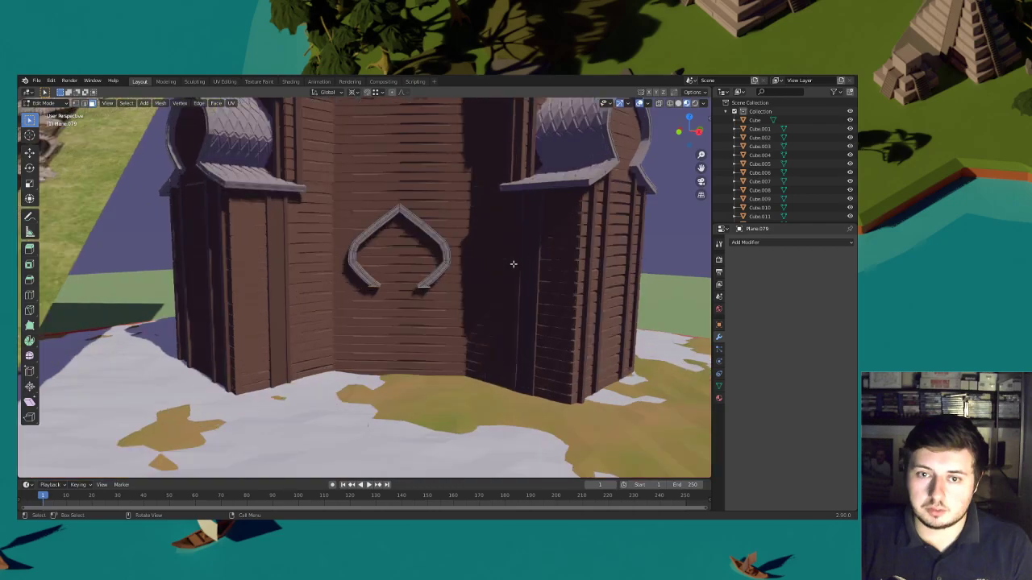
scroll(514, 262, "down", 6)
middle_click_drag(512, 198, 535, 227, "shift")
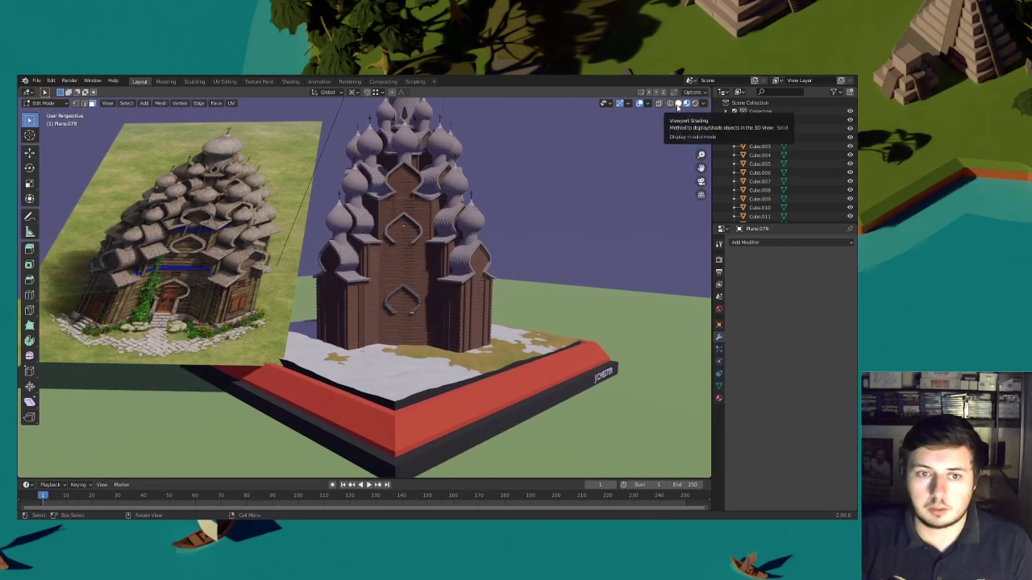
scroll(274, 284, "up", 6)
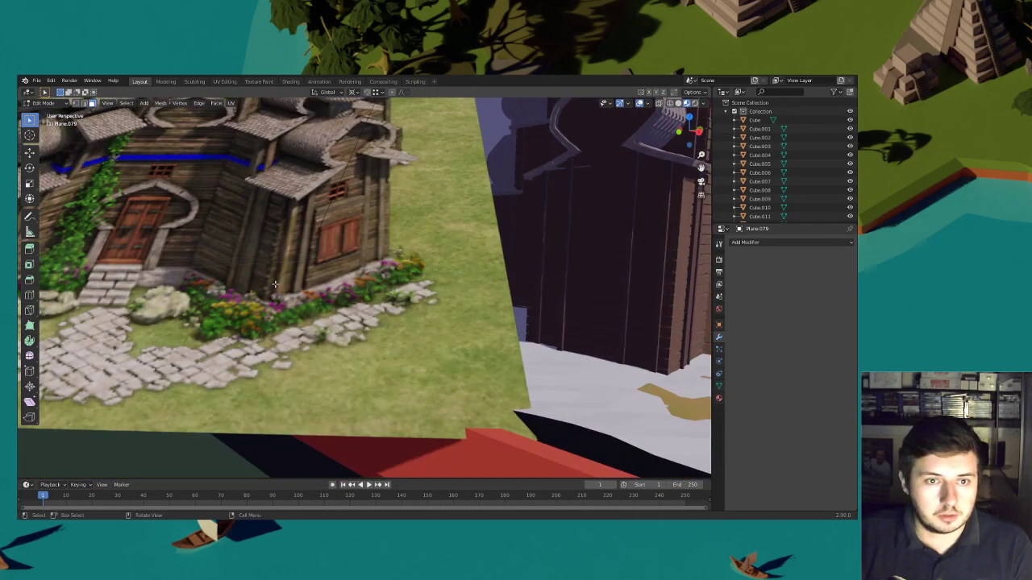
middle_click_drag(483, 281, 355, 272, "shift")
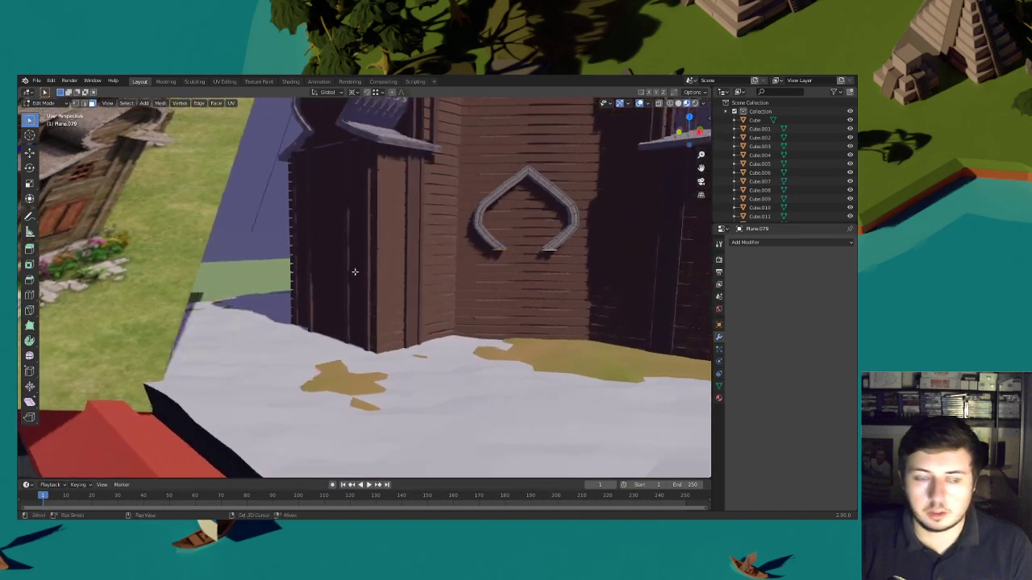
scroll(354, 272, "down", 1)
key("e")
key("z")
left_click(576, 360)
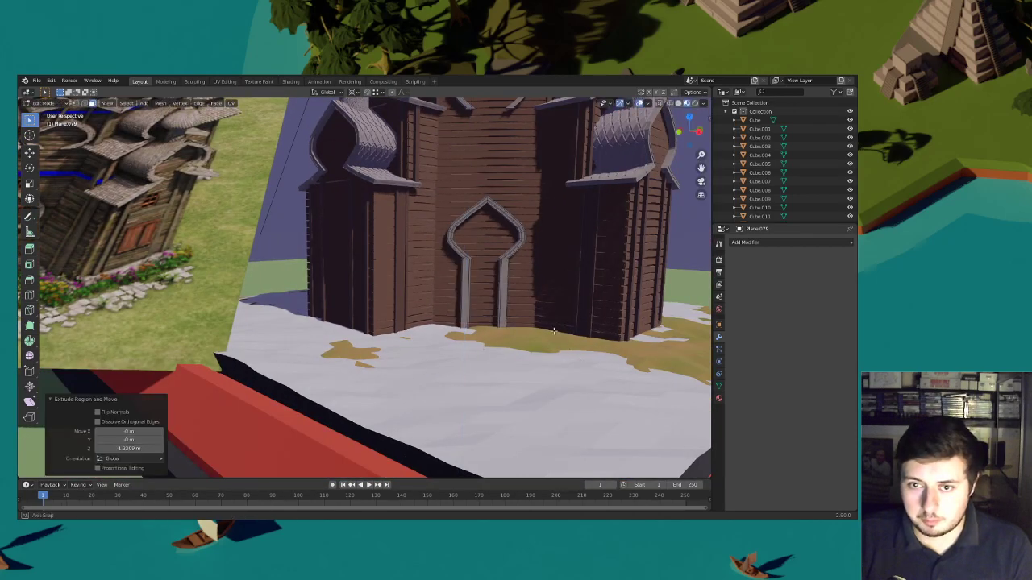
Select the whole door frame's linked mesh and return to Object Mode with nothing selected
middle_click_drag(558, 326, 553, 337)
scroll(542, 338, "down", 1)
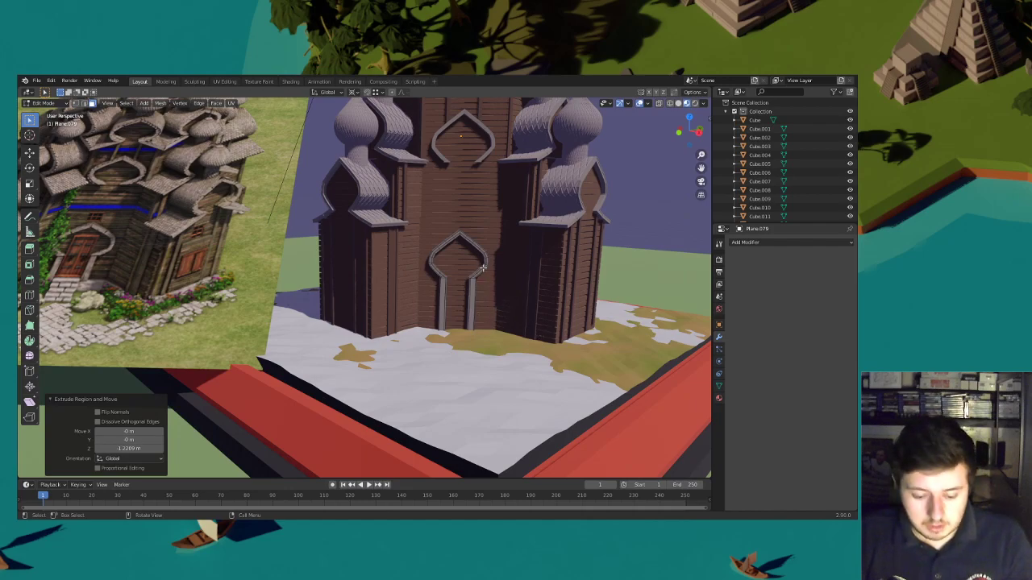
key("l")
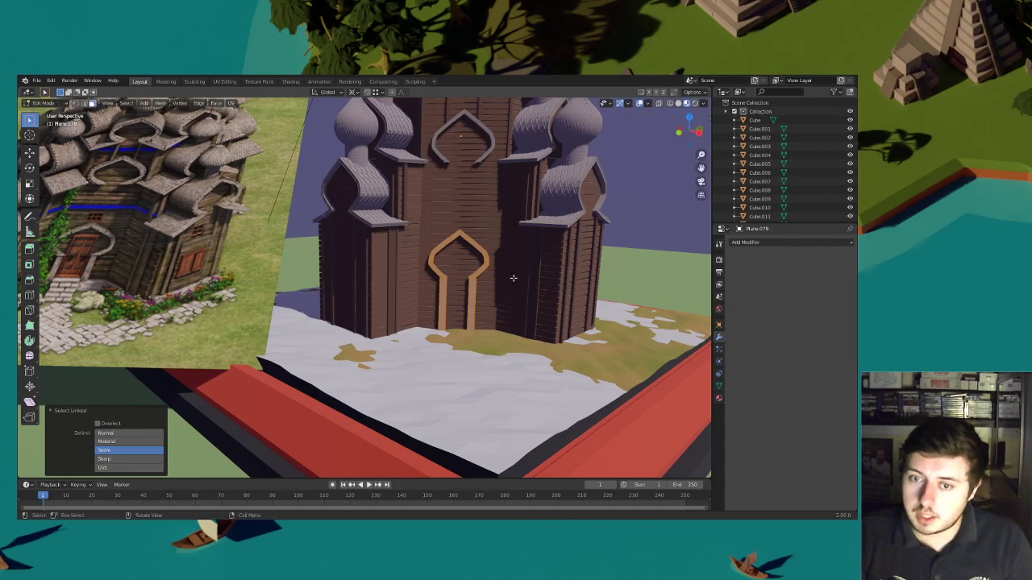
left_click(46, 103)
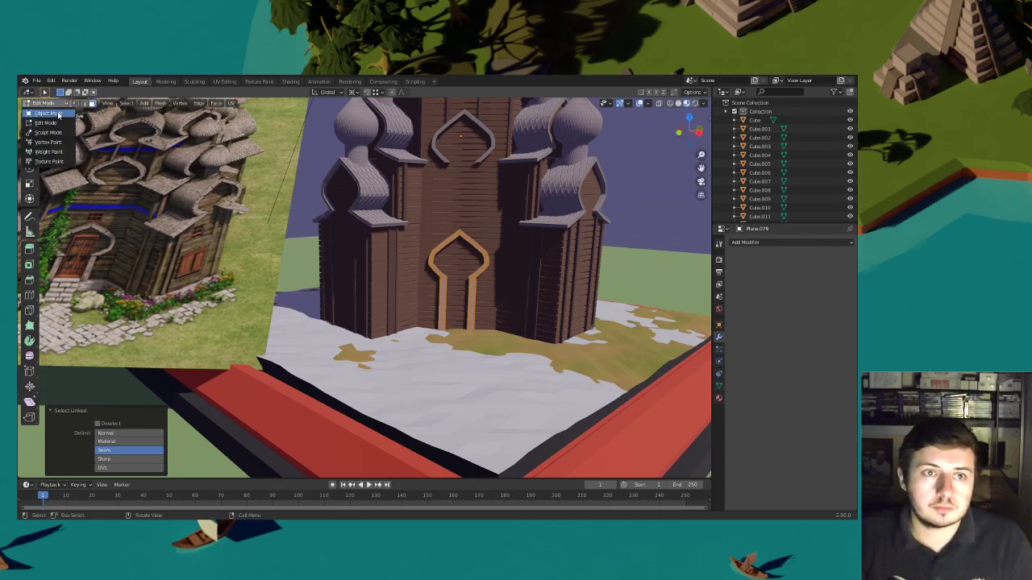
left_click(56, 112)
scroll(537, 262, "down", 3)
left_click(577, 219)
middle_click_drag(577, 220, 522, 237)
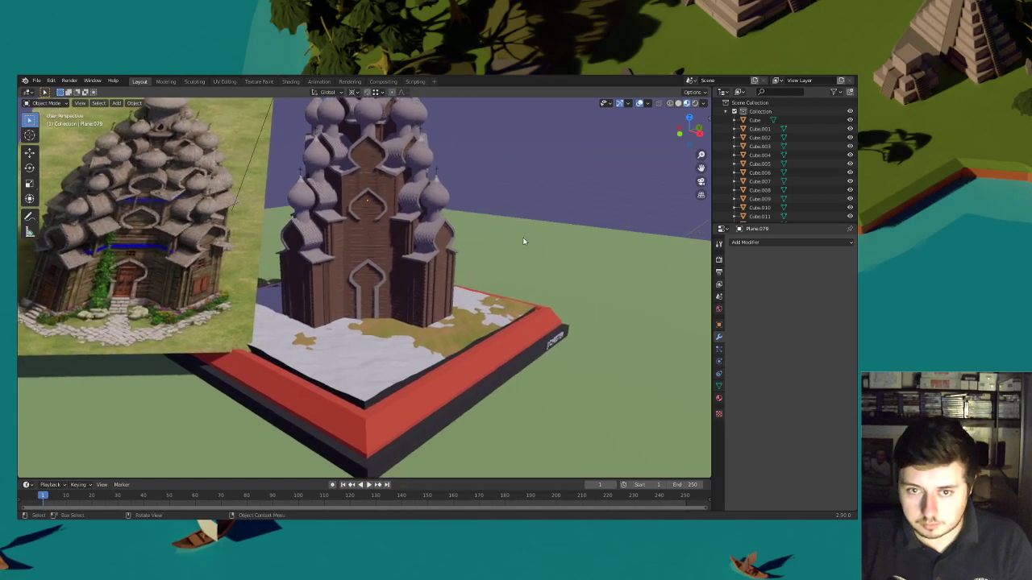
Save the current blend file under its existing name
scroll(492, 291, "up", 3)
scroll(433, 291, "down", 3)
middle_click_drag(433, 291, 416, 307)
left_click(36, 81)
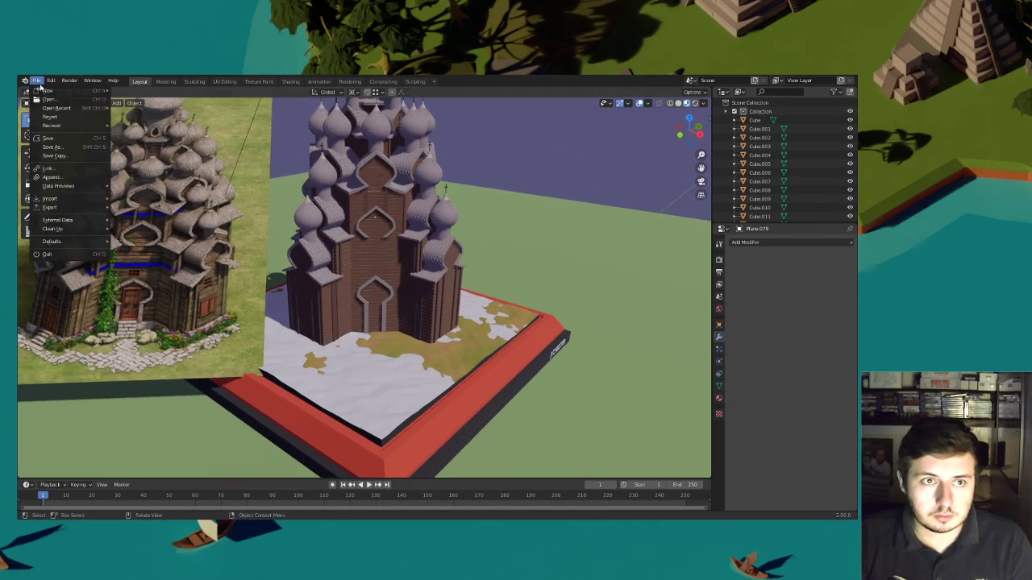
left_click(54, 138)
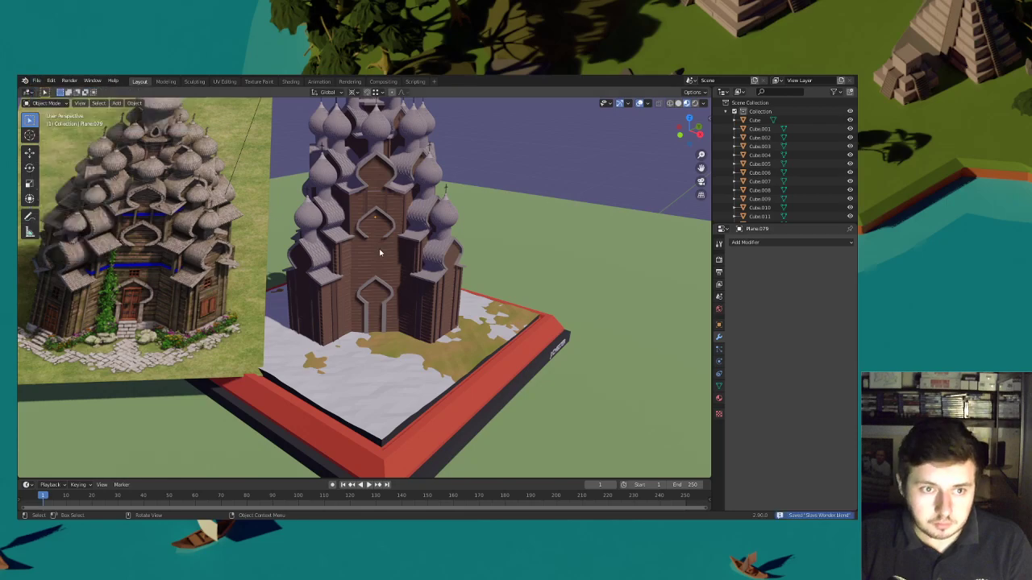
Select the church's main tiered wall body, isolate it in local view and enter Edit Mode on it
middle_click_drag(393, 247, 389, 270, "shift")
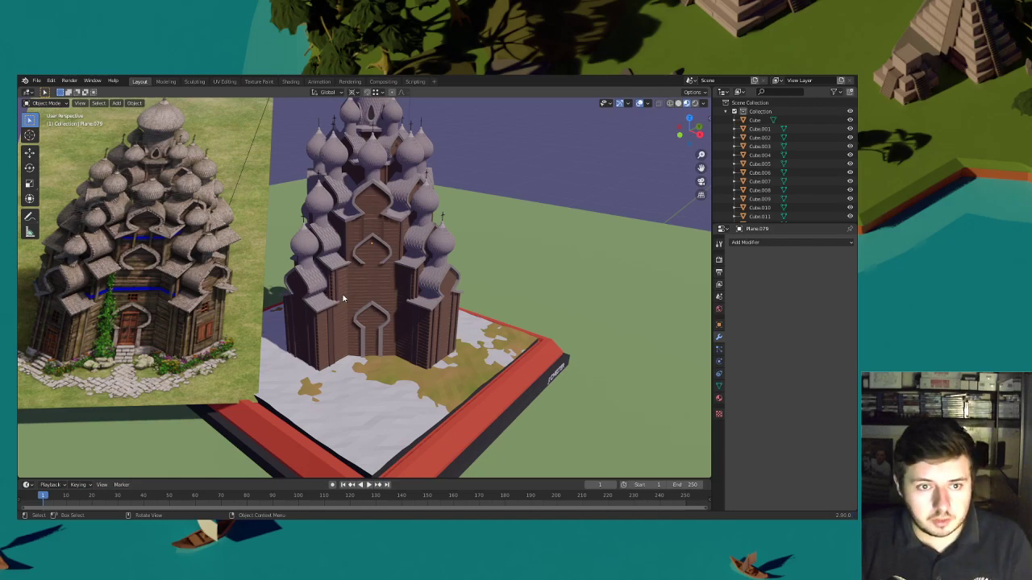
scroll(365, 293, "up", 4)
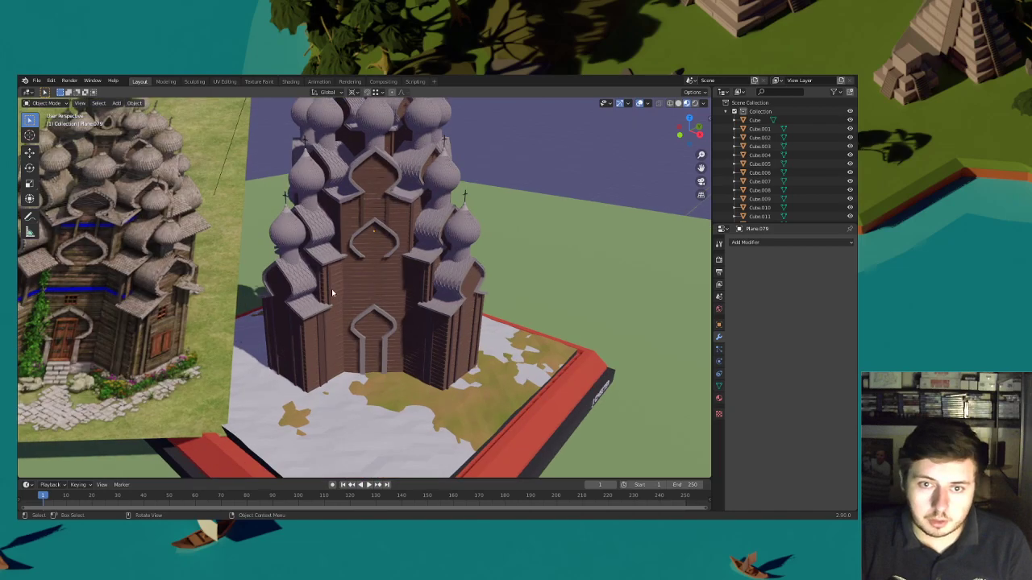
scroll(315, 290, "up", 3)
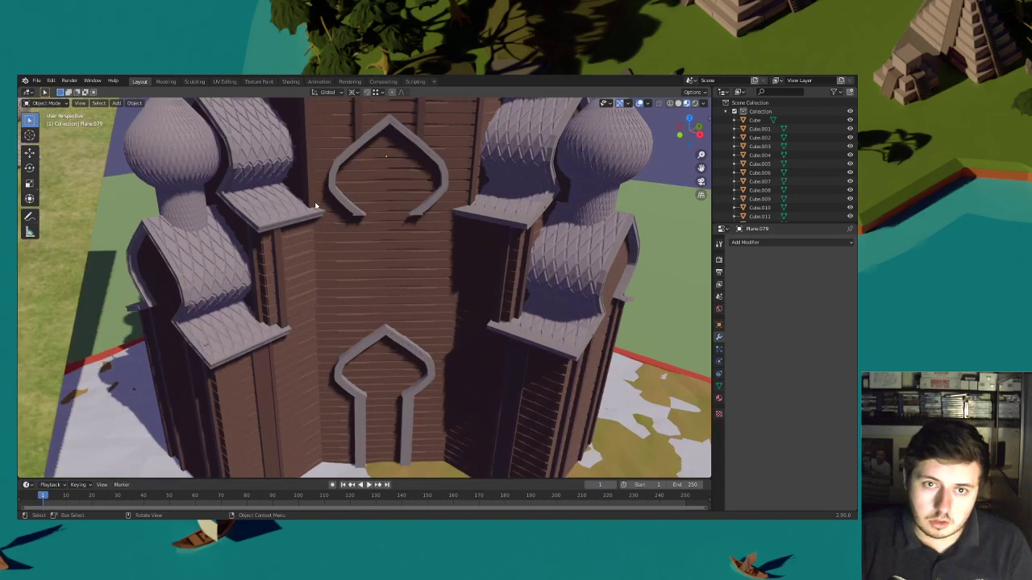
middle_click_drag(315, 250, 353, 246)
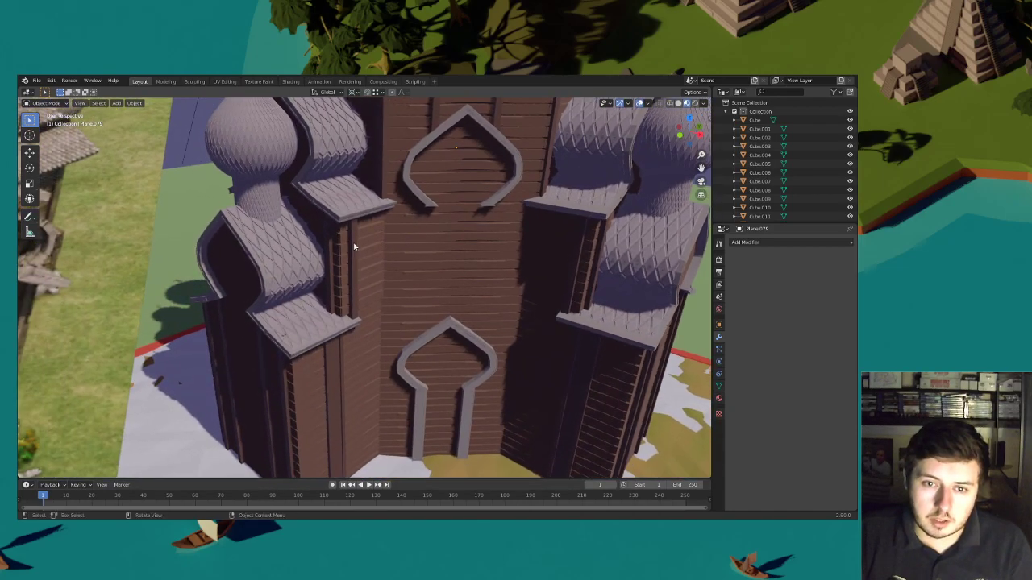
scroll(354, 247, "up", 8)
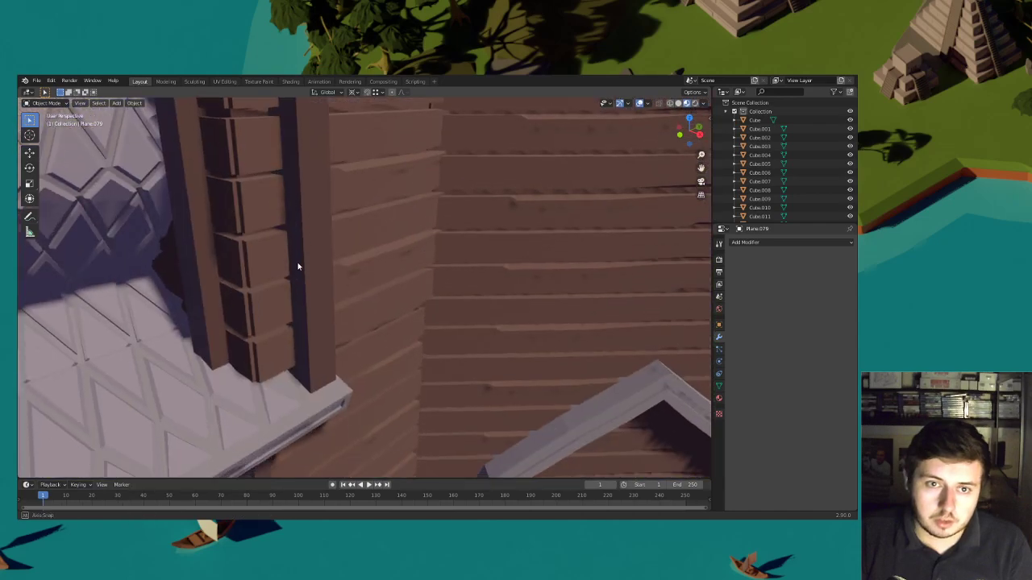
left_click(231, 179)
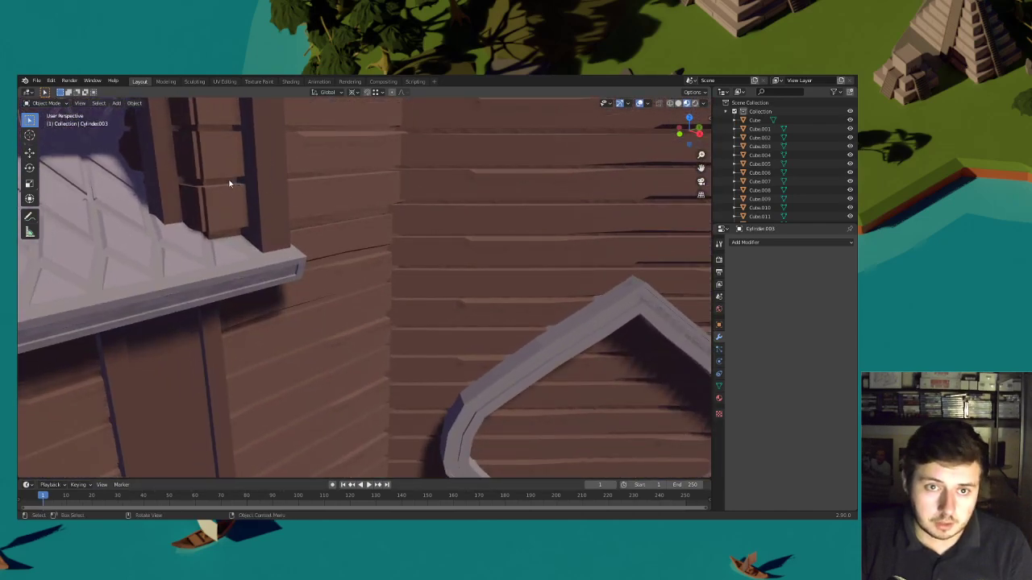
key("KP_Divide")
mouse_move(408, 272)
middle_mouse_down()
mouse_move(353, 269)
mouse_move(371, 286)
mouse_move(426, 271)
middle_mouse_up()
middle_click_drag(368, 230, 380, 231)
left_click(47, 104)
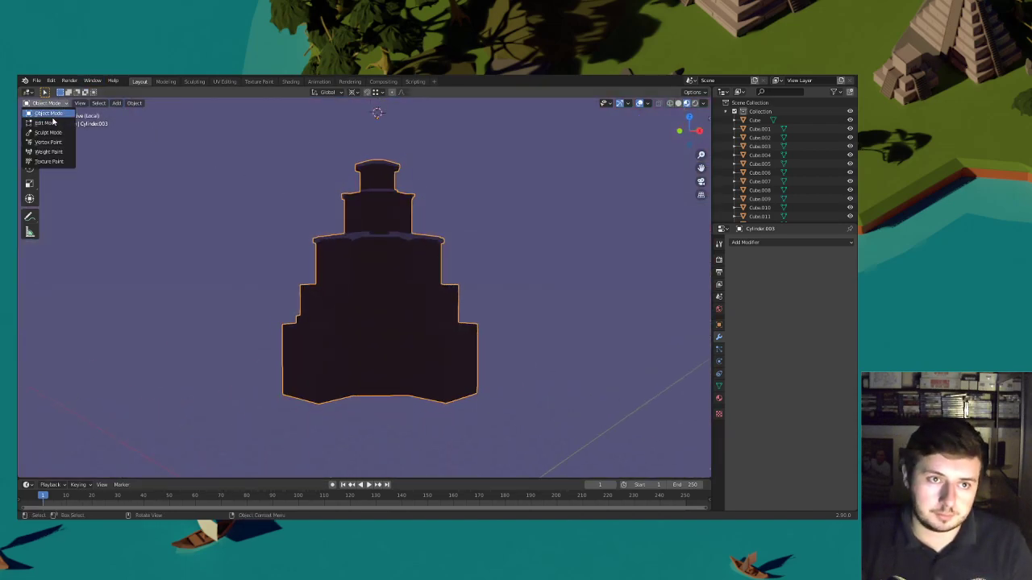
left_click(49, 123)
middle_click_drag(392, 288, 387, 315)
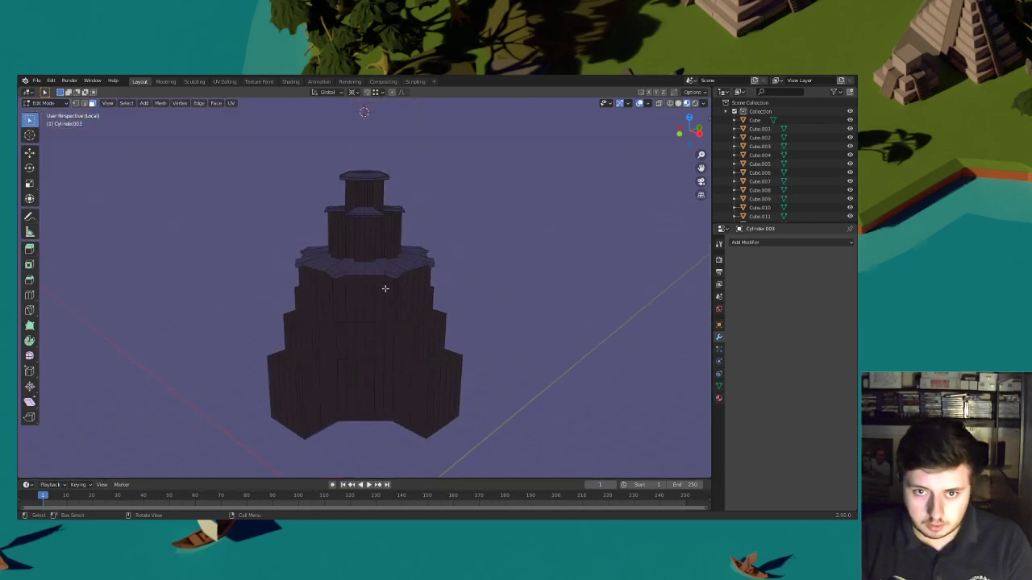
Cut a horizontal edge loop around the wall tier directly below the wide roof ledge
scroll(385, 288, "up", 5)
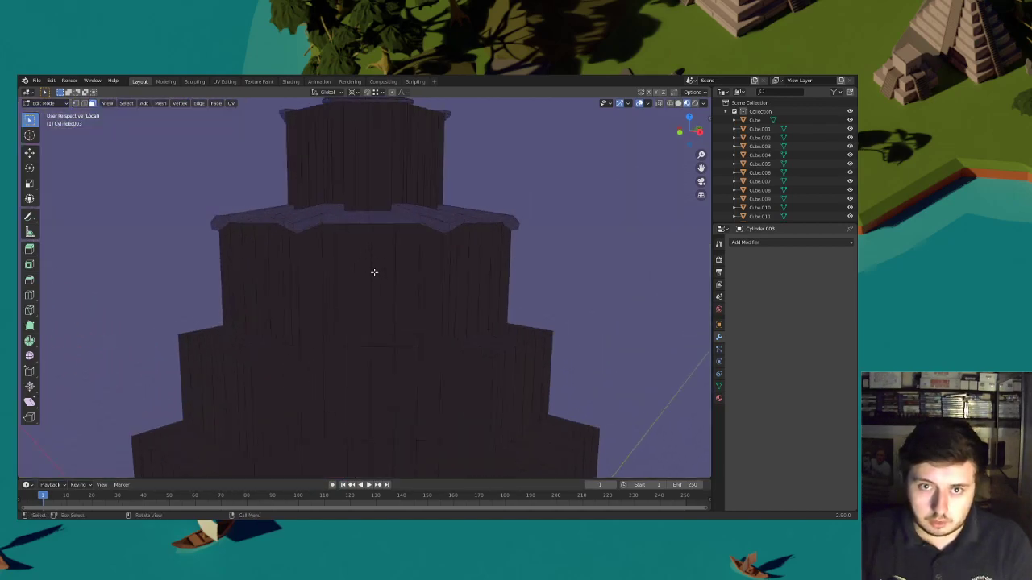
key("ctrl+r")
left_click(373, 250)
left_click(372, 220)
key("s")
key("z")
key("0")
key("Return")
key("ctrl+r")
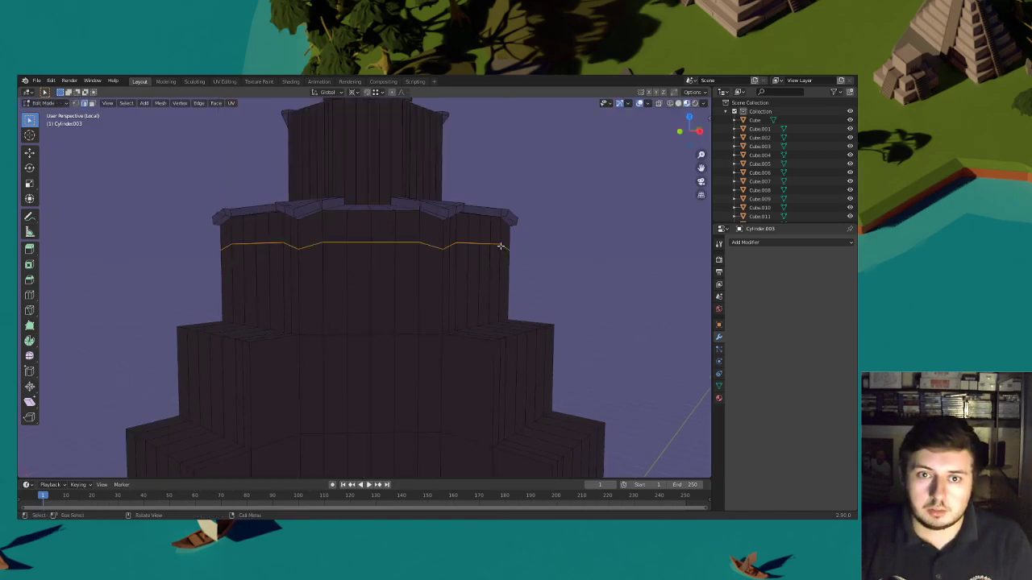
left_click(367, 97)
left_click(371, 129)
Flatten the new edge loop with a Z scale of 0 and raise it by about 0.176 m along Z
key("s")
key("z")
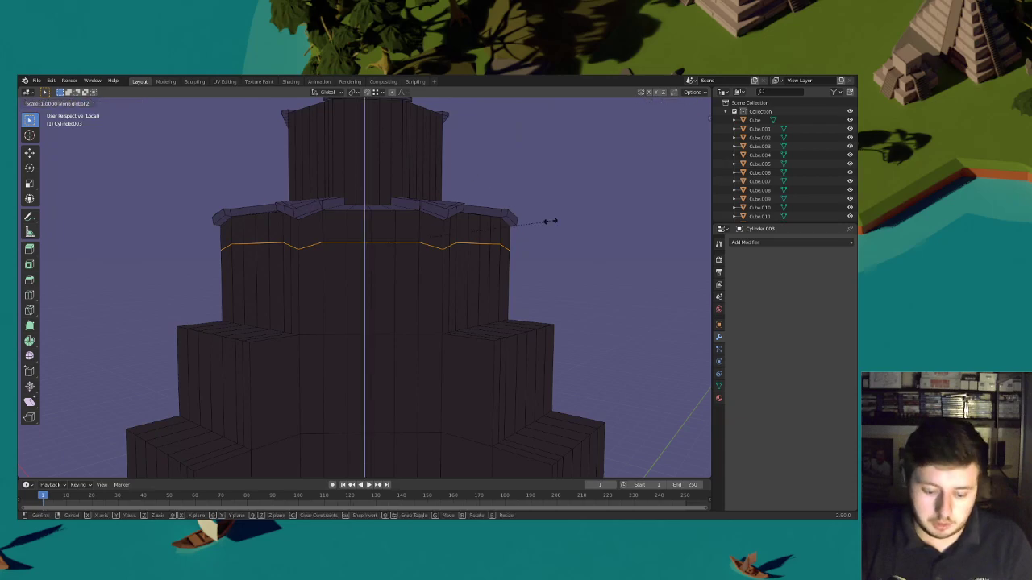
key("0")
key("Return")
key("g")
key("z")
left_click(506, 240)
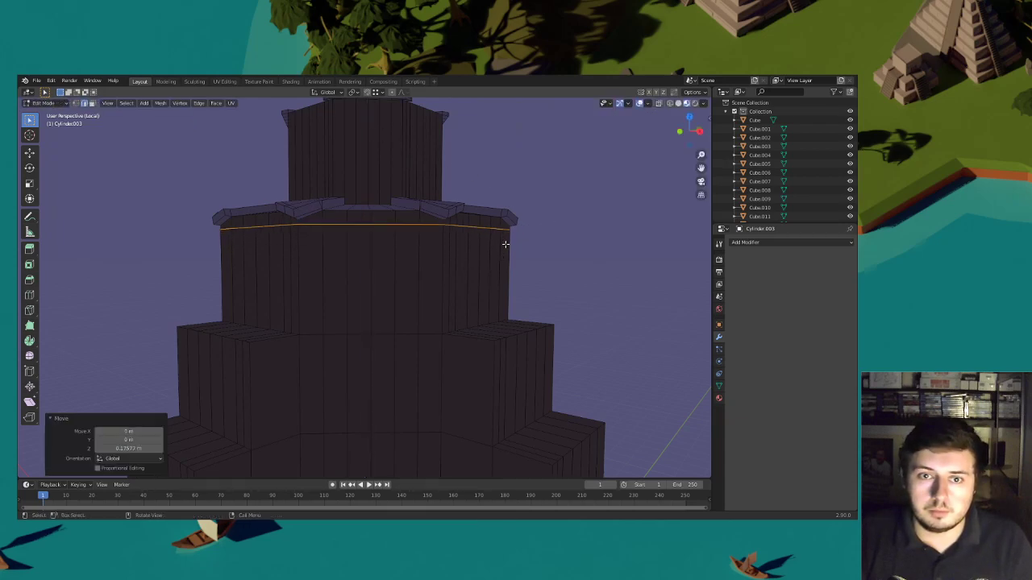
Slide a second edge loop close beneath the flattened one to outline a thin band around the tier
key("g")
key("g")
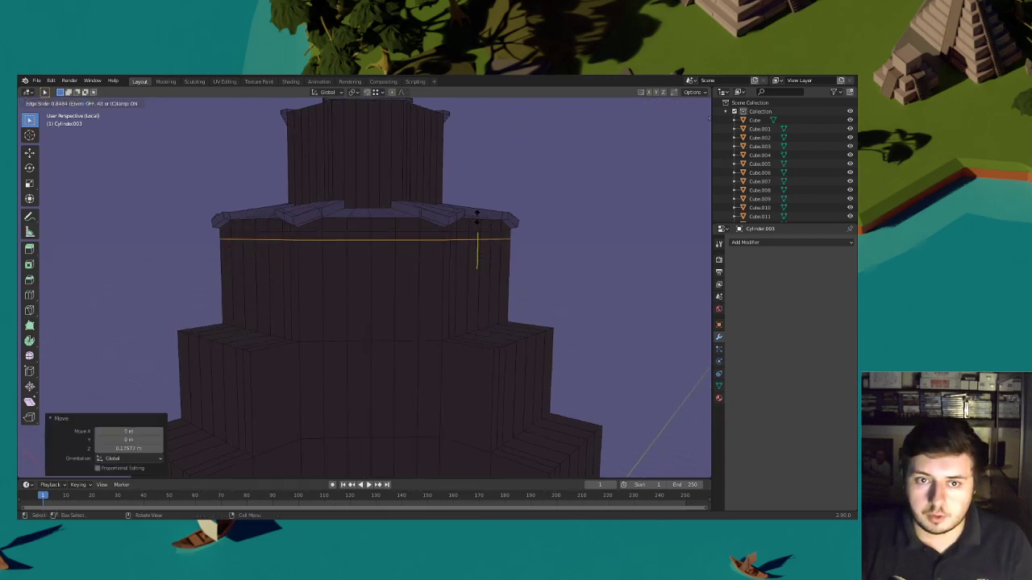
left_click(477, 217)
Cut closely spaced edge loops around the next-to-lowest wall tier to outline another thin band
middle_click_drag(453, 282, 454, 261, "shift")
key("ctrl+r")
left_click(383, 312)
left_click(382, 330)
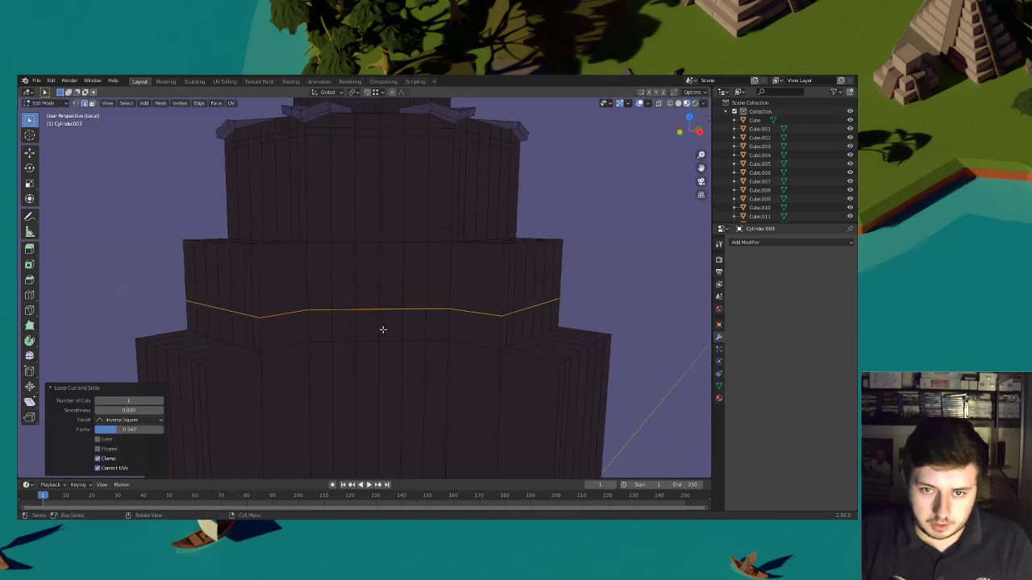
left_click(373, 316)
Select the face loops of both thin bands around the wall tiers in face select mode
left_click(92, 103)
left_click(261, 321, "alt")
middle_click_drag(310, 256, 311, 301, "shift")
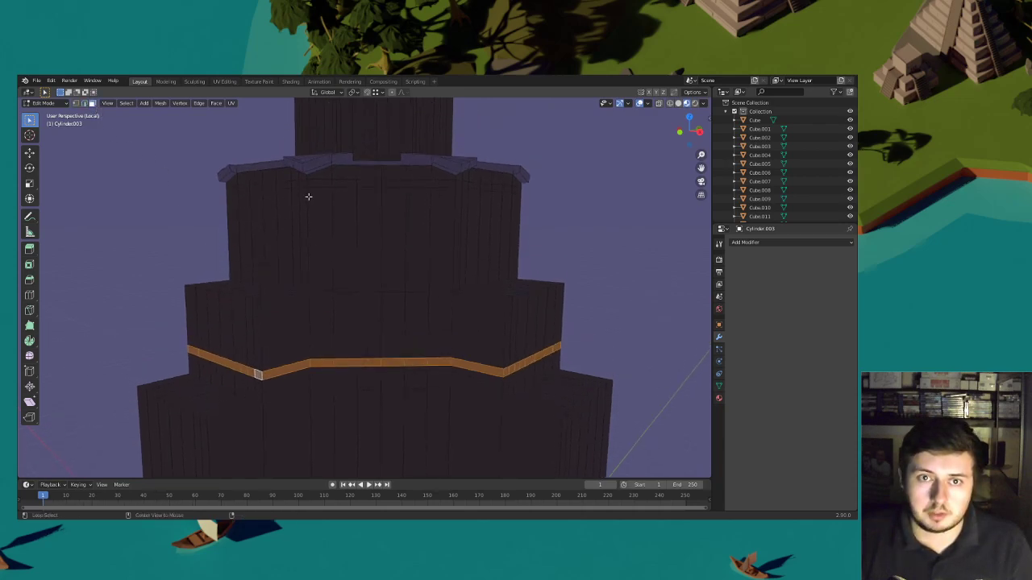
left_click(306, 183, "alt+shift")
scroll(387, 272, "down", 3)
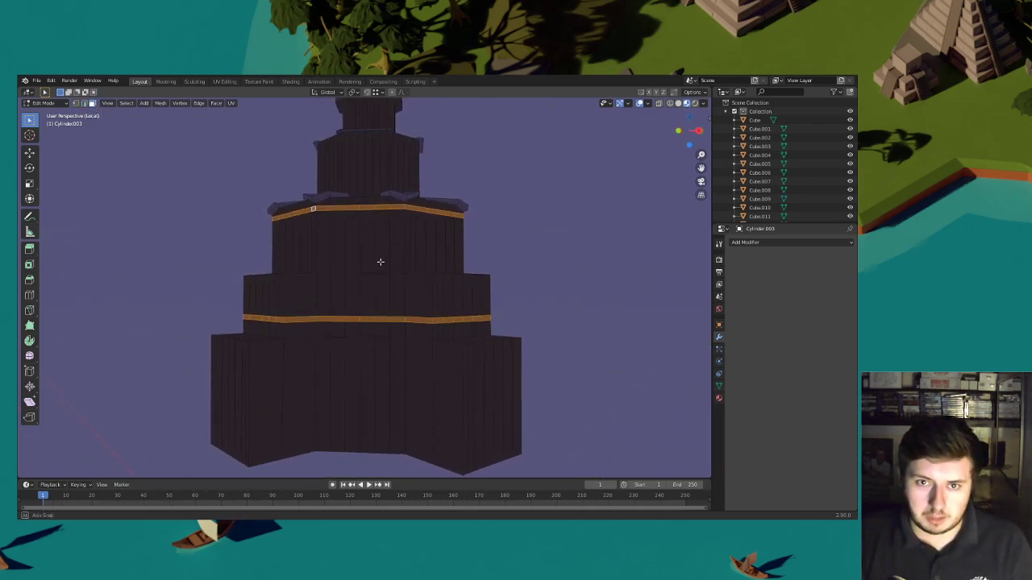
middle_click_drag(449, 281, 459, 289)
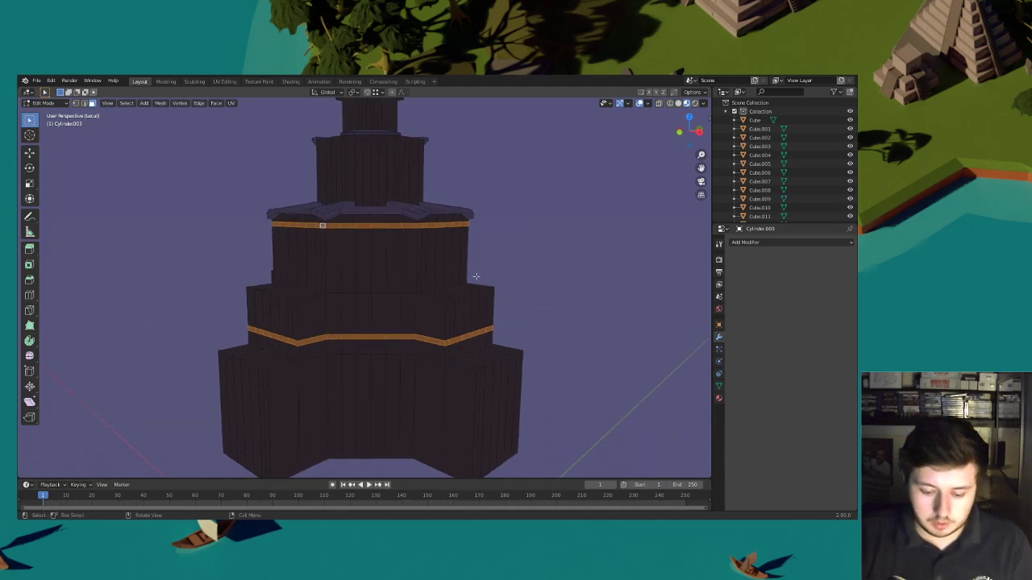
Duplicate both face bands in place and separate the copies into their own object
key("p")
key("Escape")
key("shift+d")
key("Escape")
key("p")
left_click(474, 278)
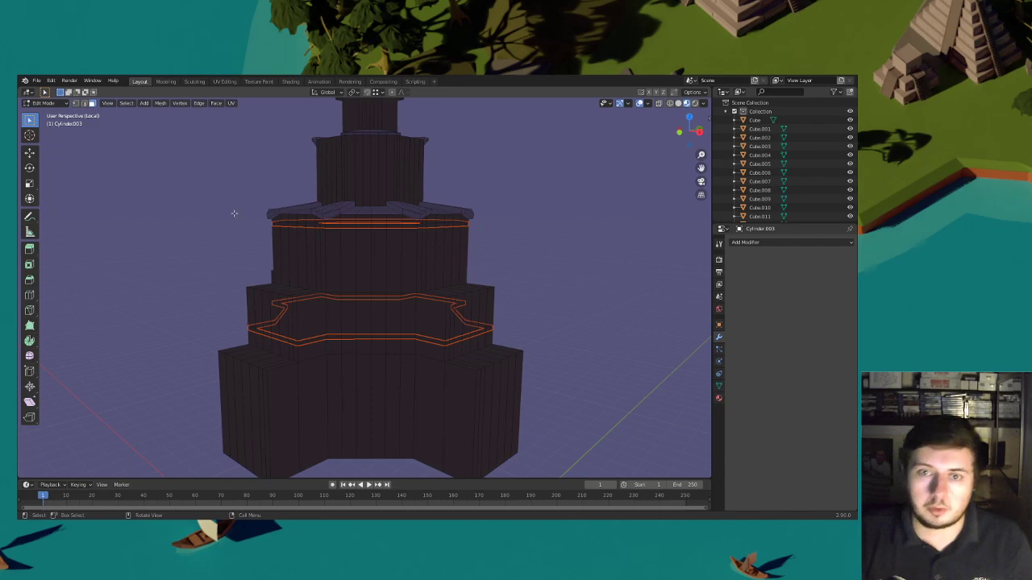
Make the separated bands the active object, enter Edit Mode on it and select both bands' linked faces
key("Tab")
left_click(333, 338)
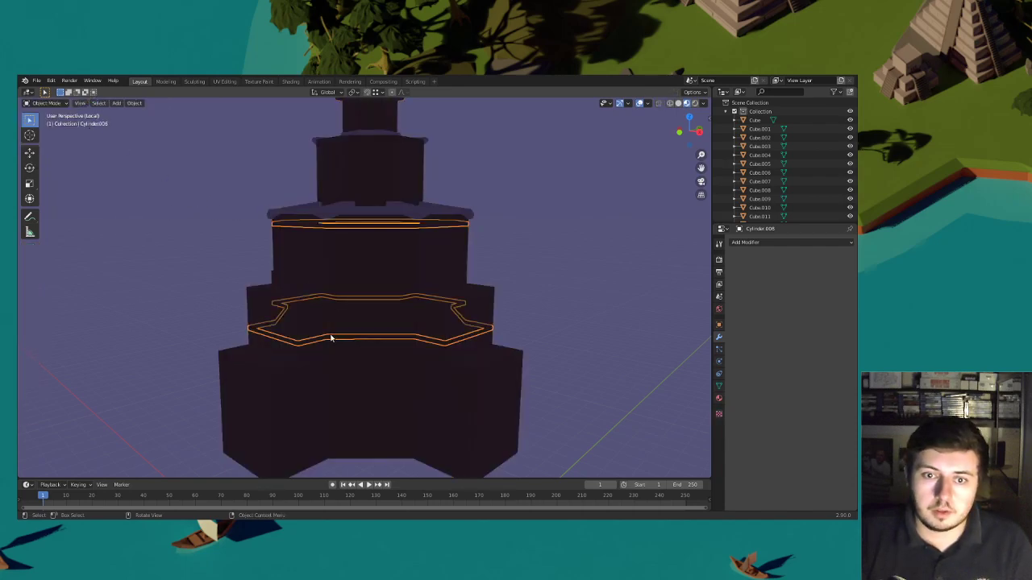
left_click(46, 103)
left_click(48, 125)
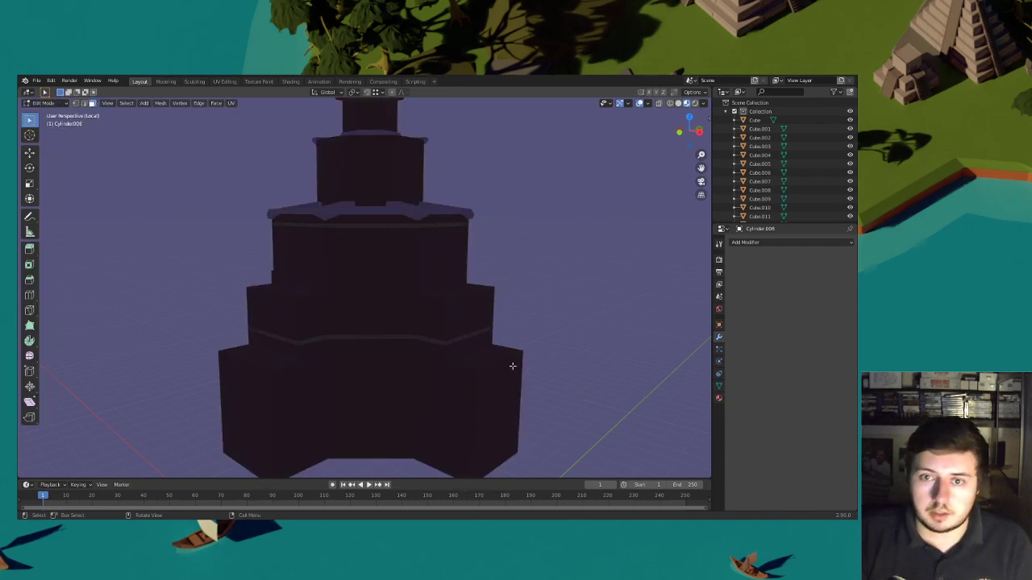
key("l")
key("l")
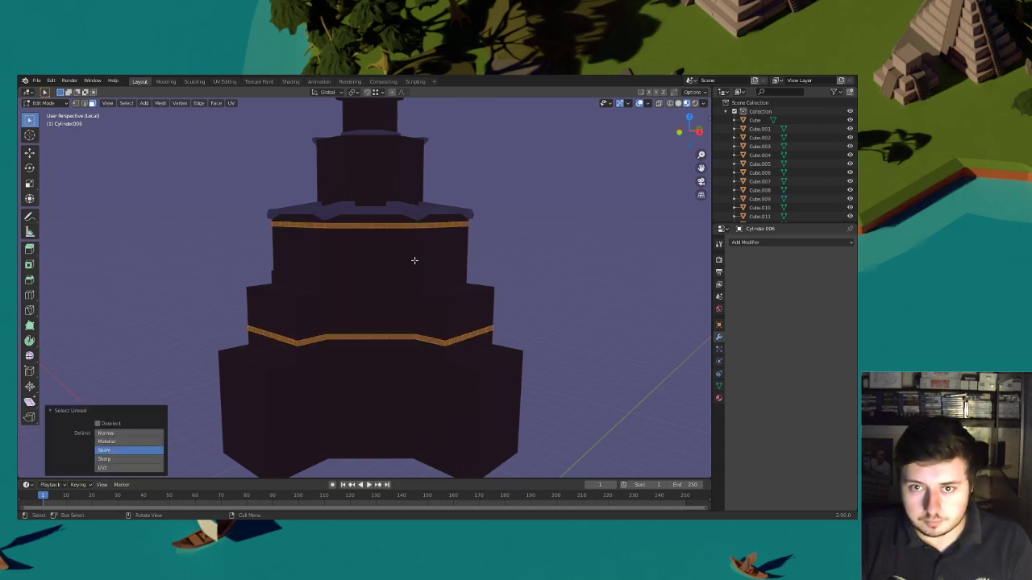
Leave local view and extrude both bands along their normals by about 0.047 m
scroll(415, 253, "up", 3)
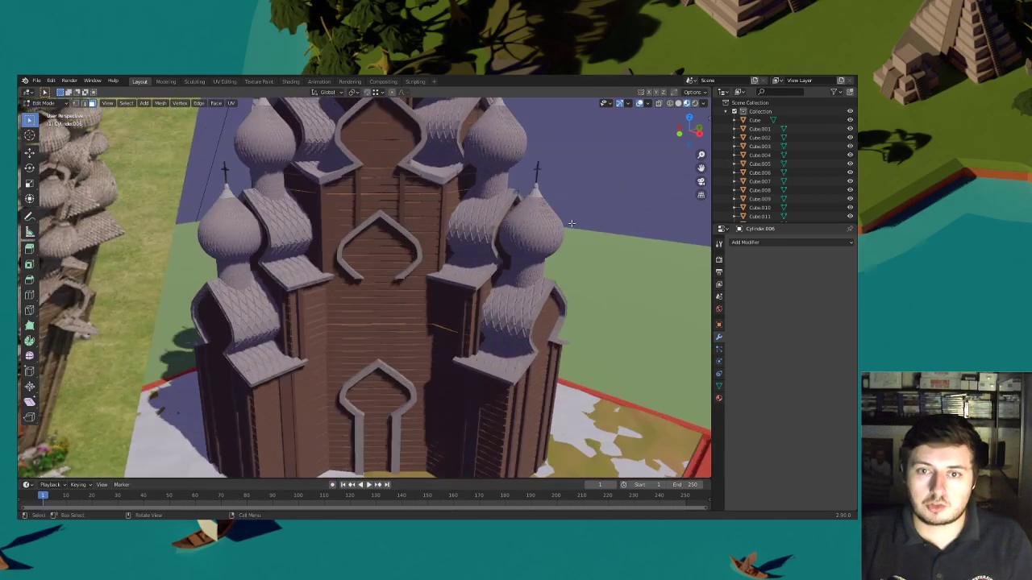
right_click(565, 225)
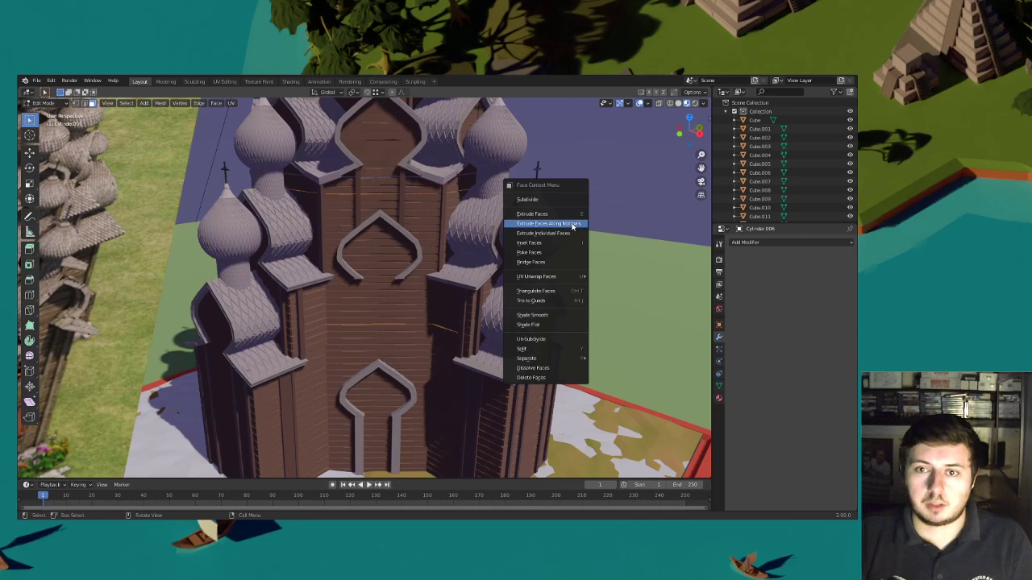
left_click(573, 224)
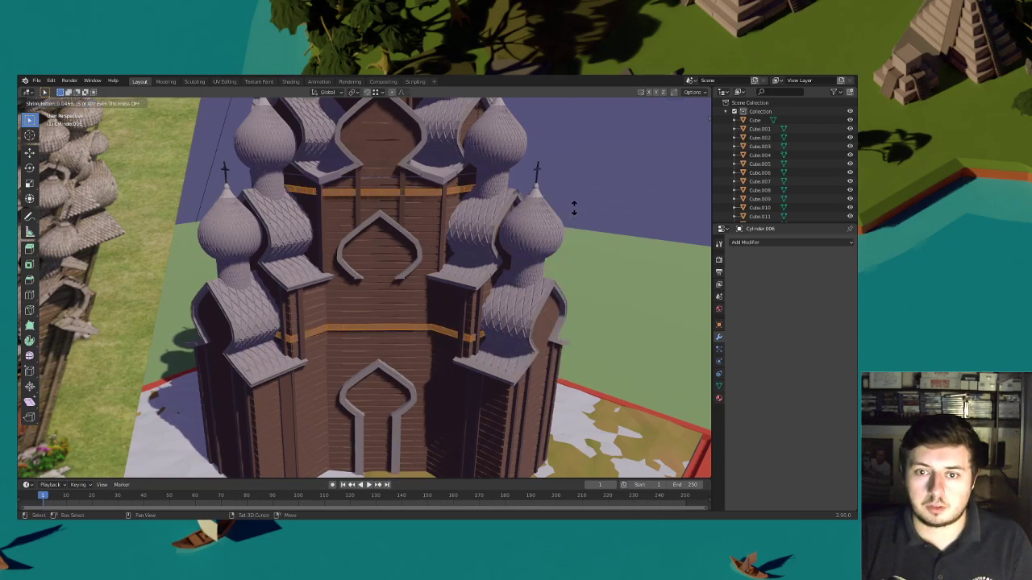
left_click(574, 208)
Scale both trim bands horizontally, excluding Z, to about 0.993
middle_click_drag(574, 208, 524, 205)
scroll(529, 225, "up", 5)
scroll(503, 217, "down", 4)
scroll(569, 233, "down", 2)
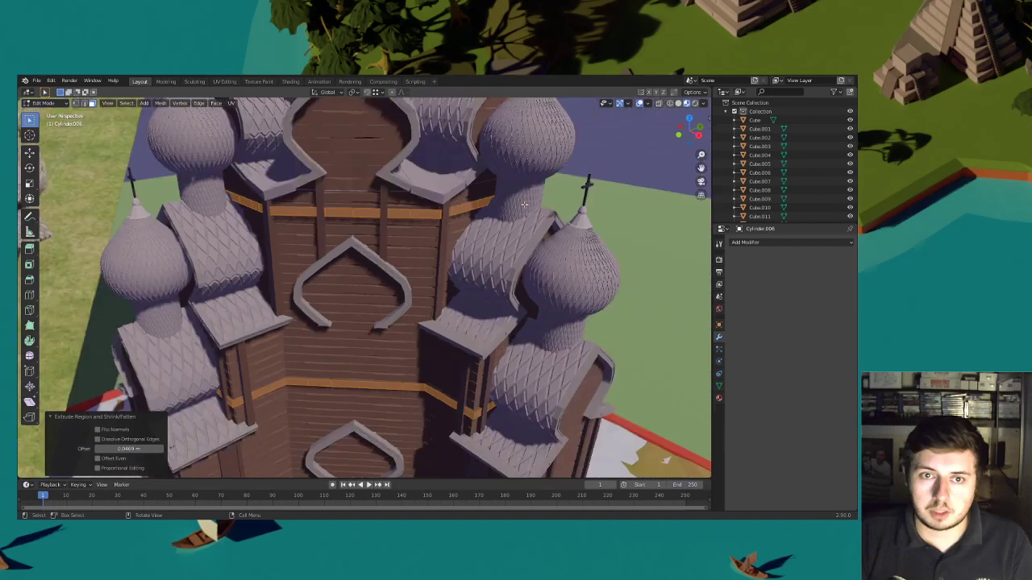
key("s")
key("shift+z")
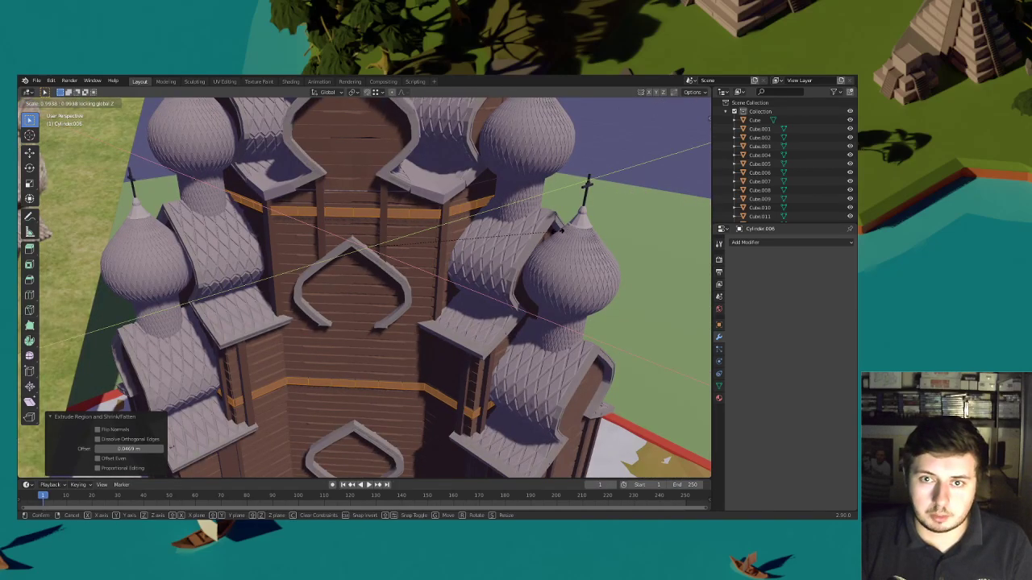
left_click(555, 231)
Select the lower band's face beside the front wall's inner corner and rotate it about Z by about 0.343°
scroll(508, 243, "up", 8)
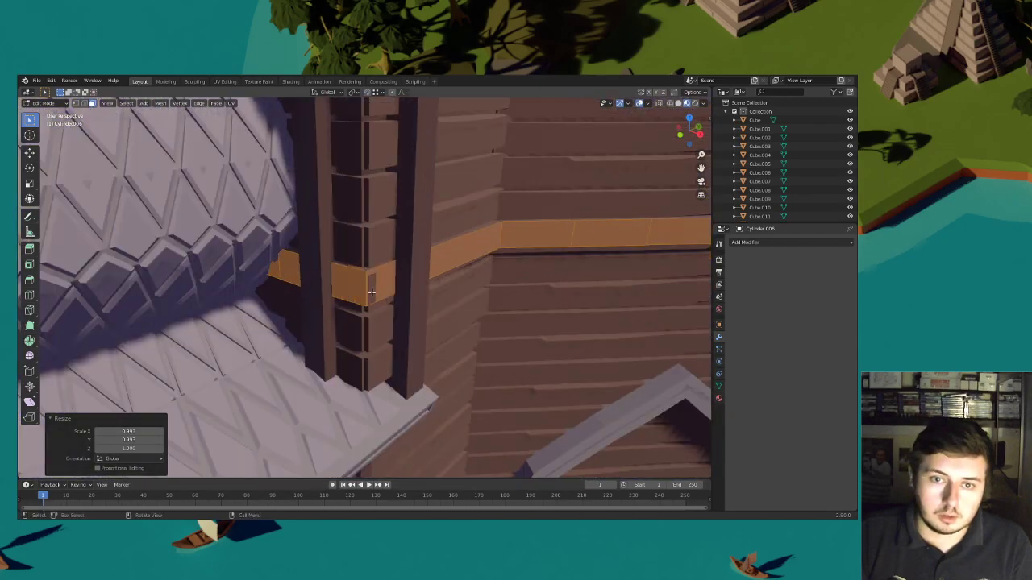
left_click(375, 289)
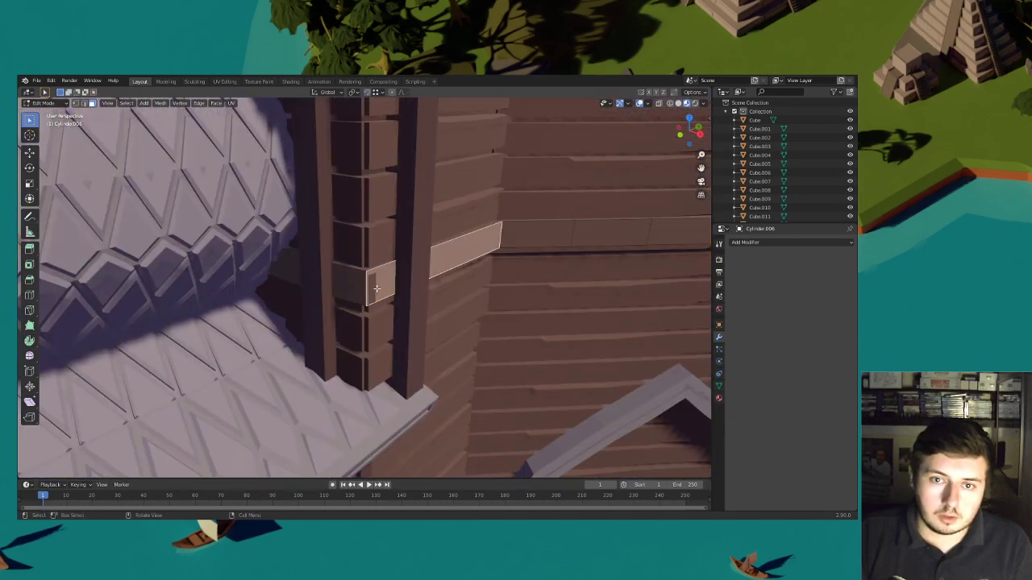
key("r")
key("z")
left_click(513, 270)
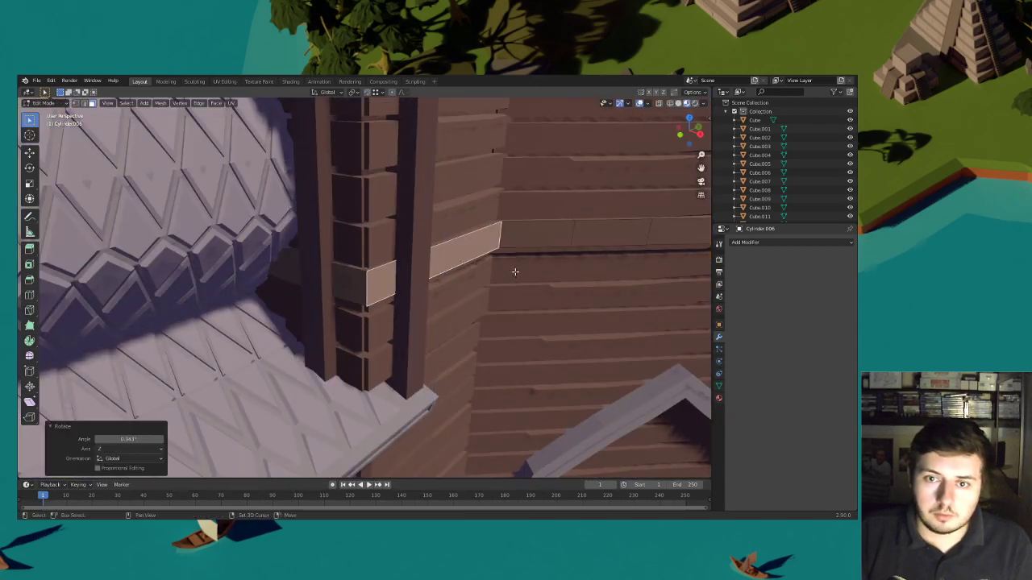
Return to Object Mode and add a new material slot with the Team 8 material to the trim bands
scroll(492, 277, "down", 8)
middle_click_drag(492, 277, 466, 247)
left_click(52, 103)
left_click(50, 114)
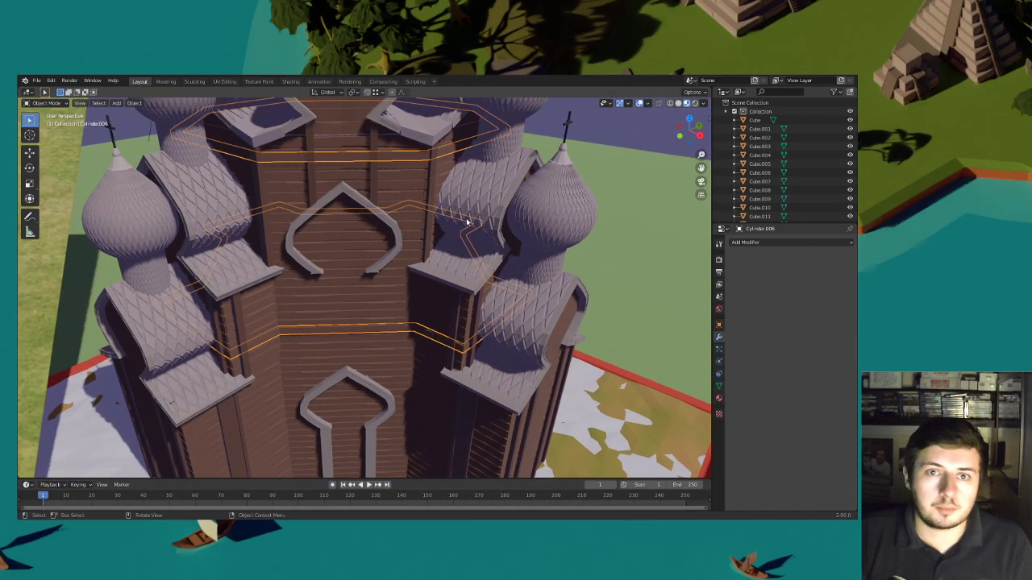
scroll(499, 260, "down", 4)
middle_click_drag(527, 264, 564, 268)
left_click(720, 396)
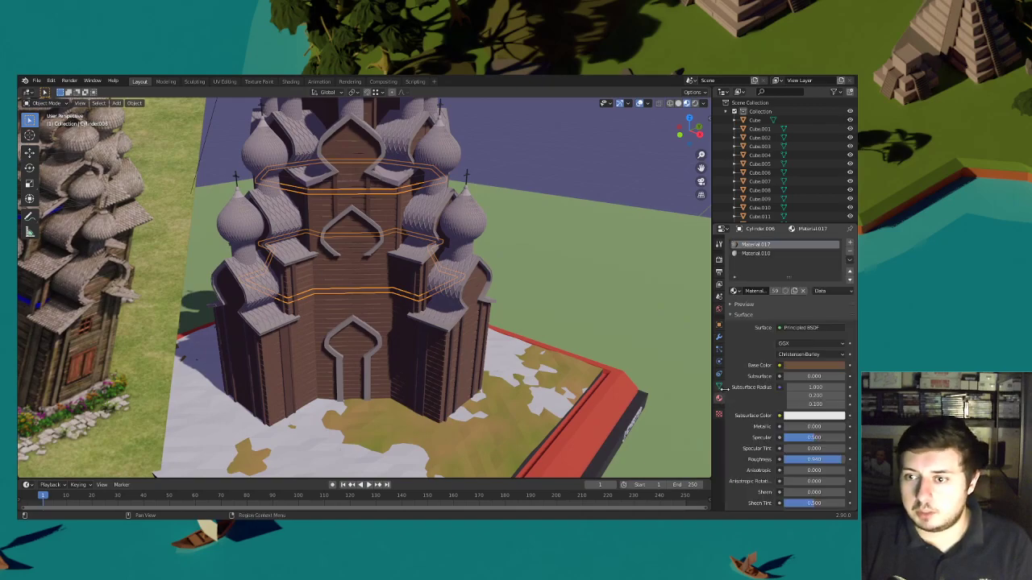
left_click(849, 242)
left_click(734, 291)
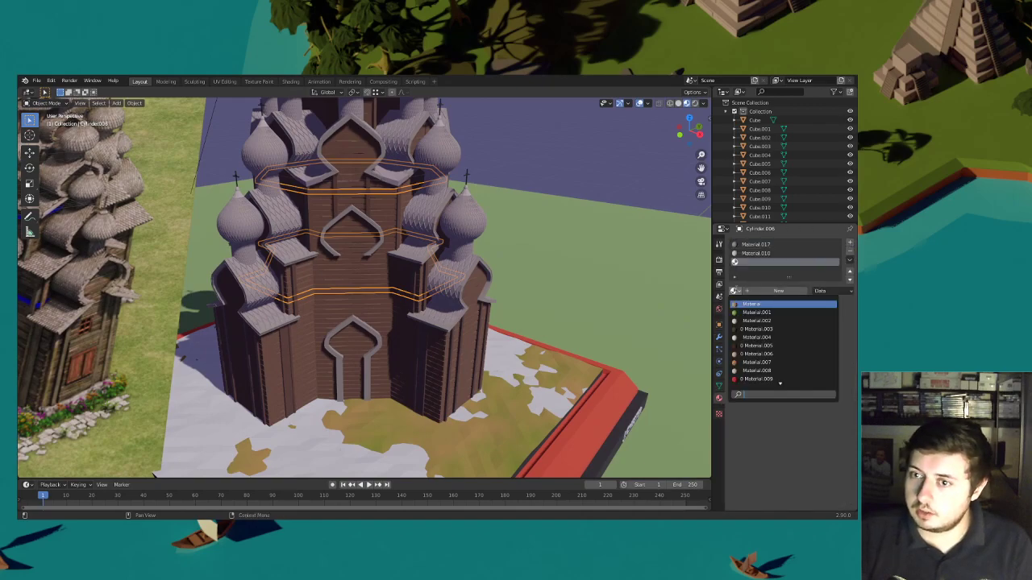
type("tea")
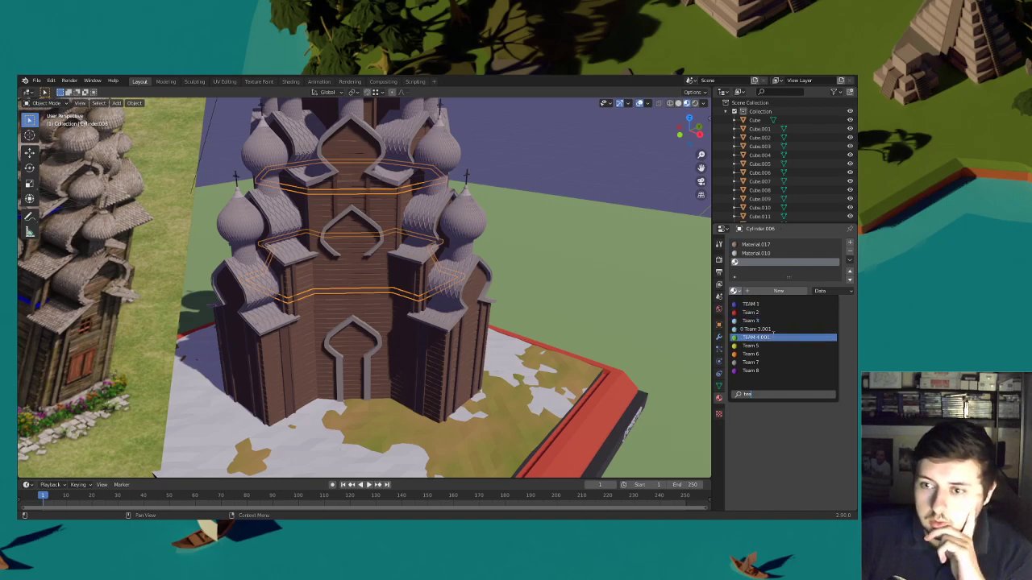
left_click(779, 370)
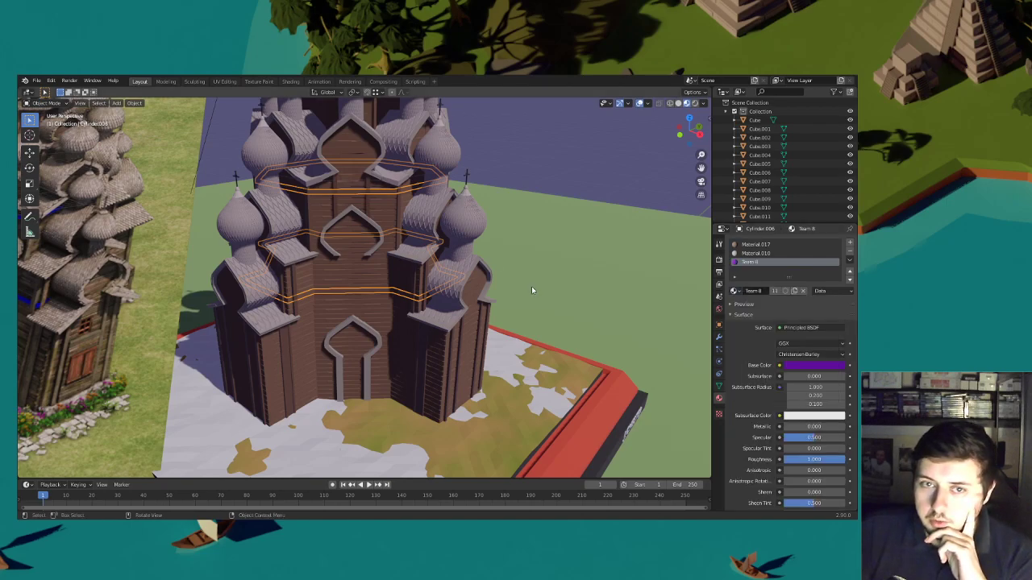
Remove the two other material slots from the trim bands so only Team 8 is kept, and save the file
left_click(806, 244)
left_click(850, 251)
left_click(850, 252)
left_click(570, 187)
scroll(573, 192, "down", 3)
middle_click_drag(573, 192, 542, 203)
left_click(36, 82)
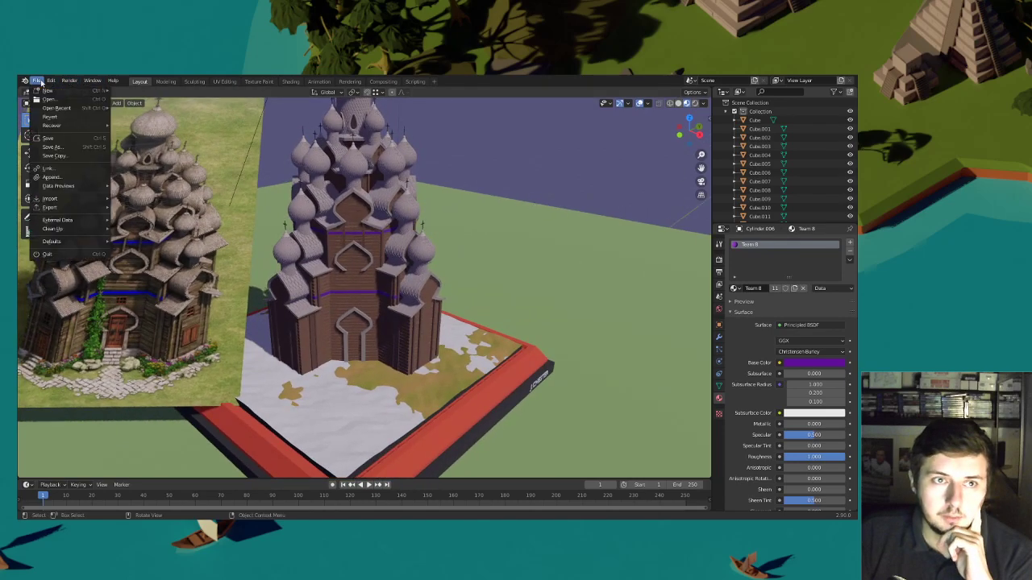
left_click(49, 138)
middle_click_drag(470, 248, 391, 253)
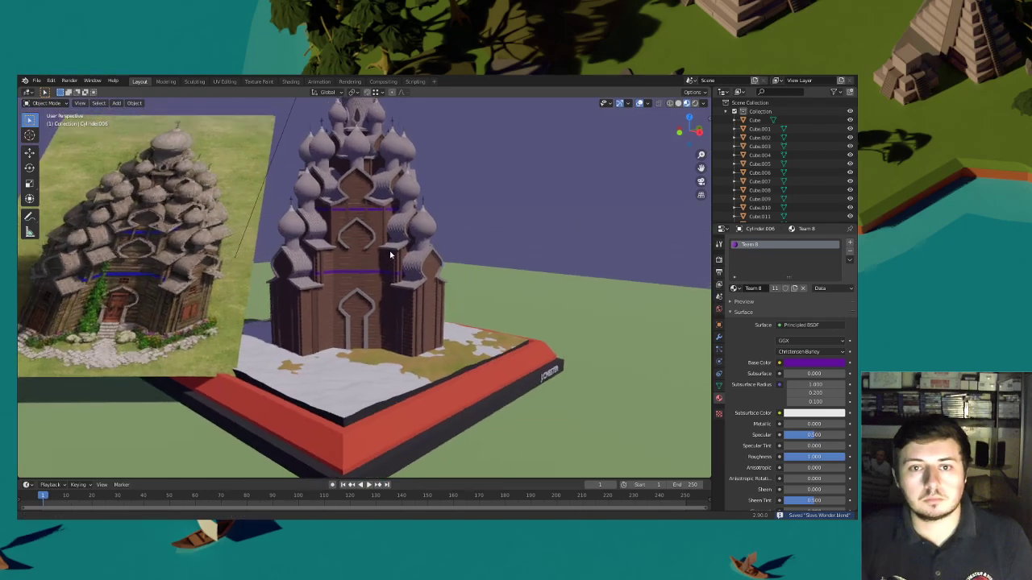
Select the purple trim bands, enter Edit Mode and select all their linked faces
scroll(367, 239, "up", 4)
left_click(356, 190)
left_click(46, 103)
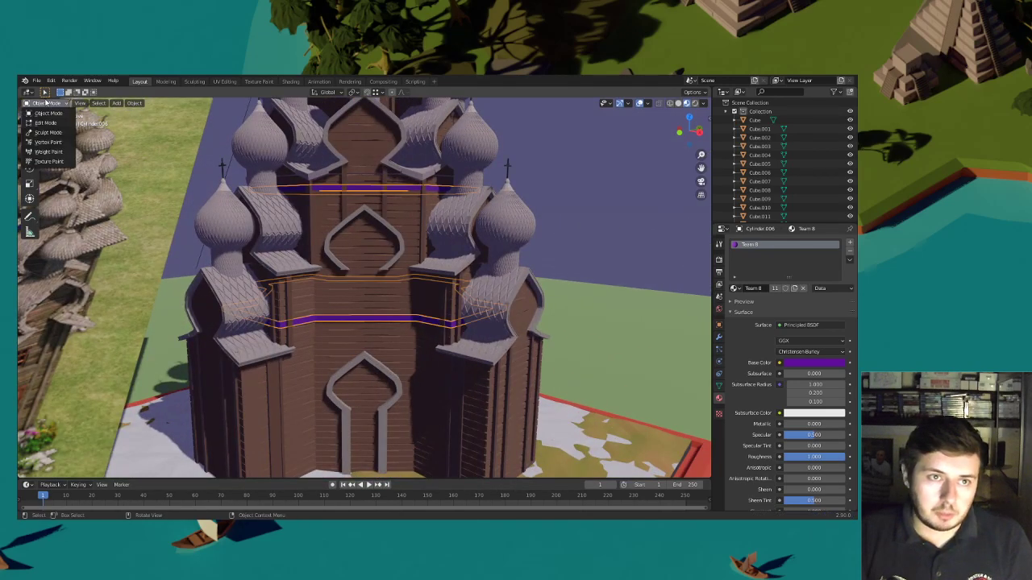
left_click(45, 123)
key("ctrl+l")
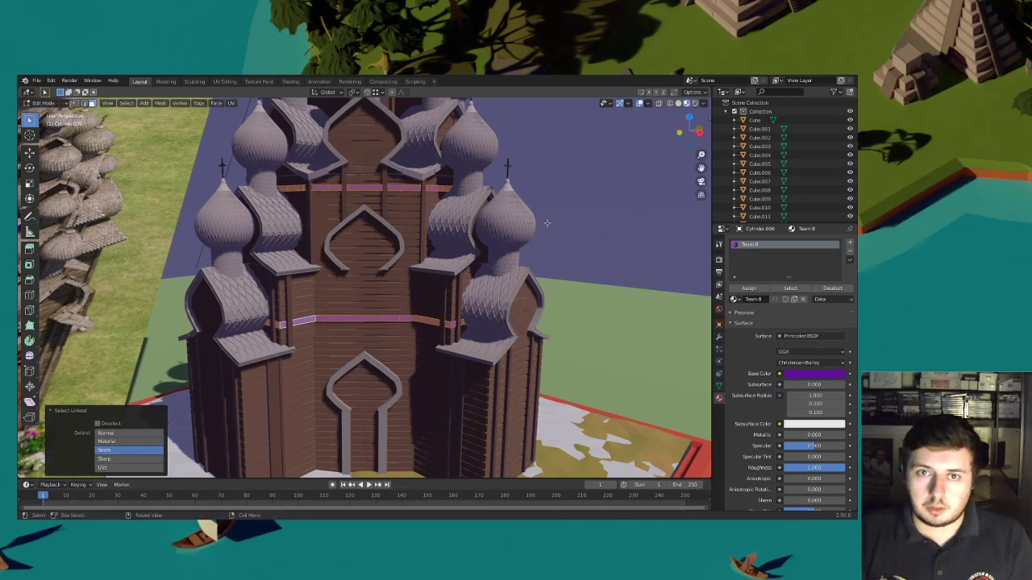
Change the transform pivot point, scale the bands' faces slightly along Z and return to Object Mode
left_click(352, 93)
left_click(366, 122)
key("s")
key("z")
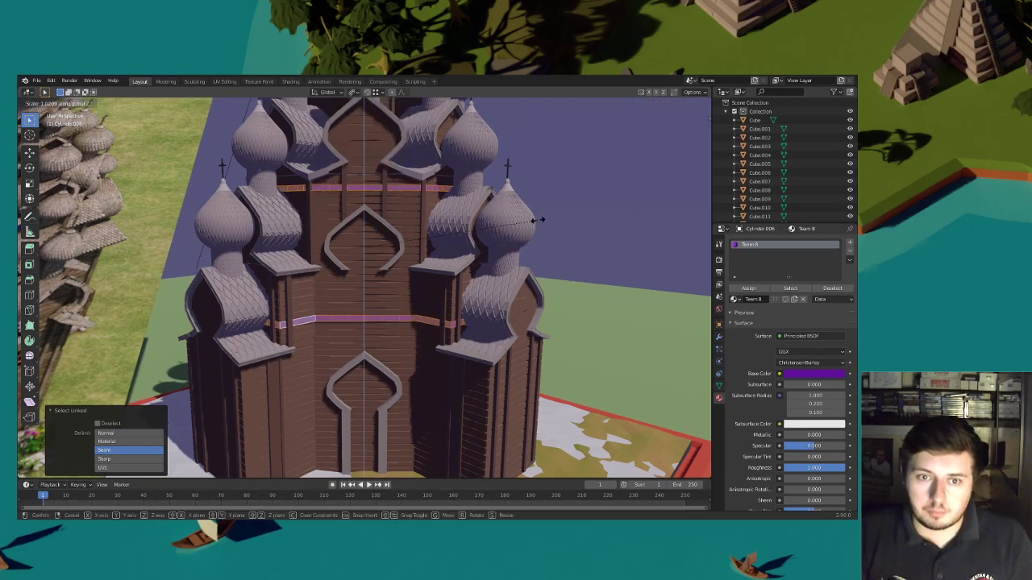
left_click(606, 216)
left_click(606, 216)
left_click(49, 104)
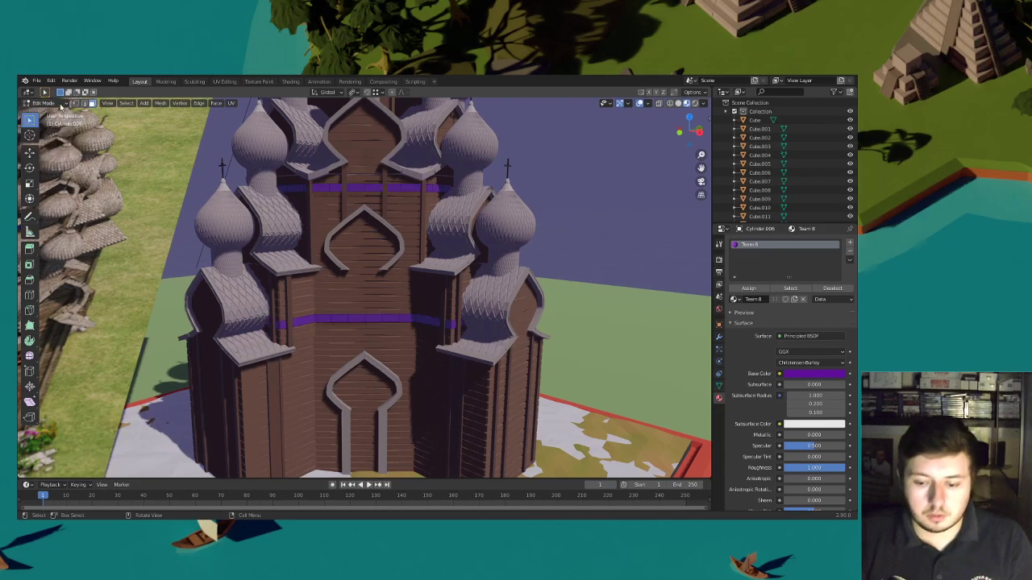
left_click(48, 104)
left_click(49, 116)
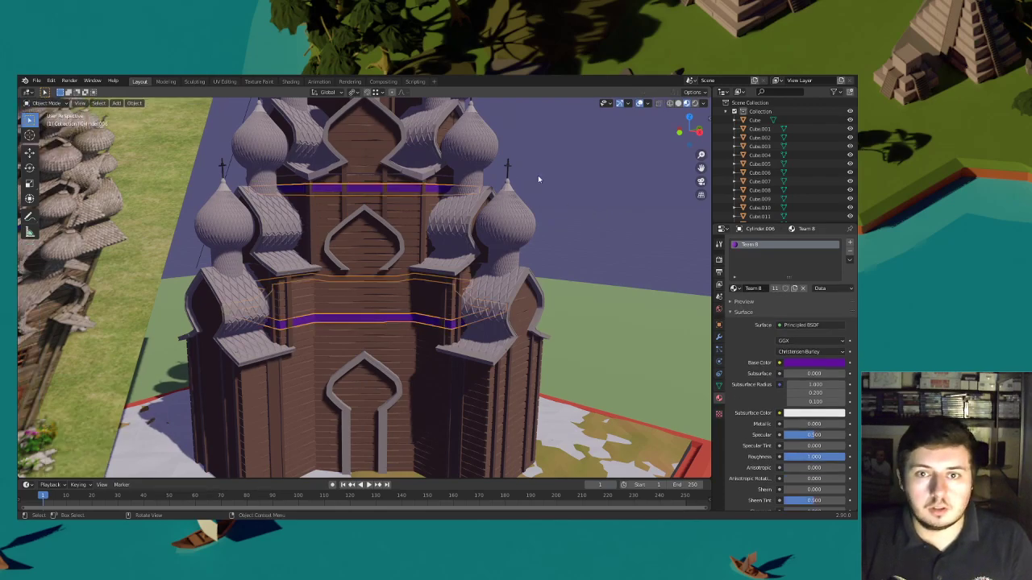
Deselect the trim bands, compare them with the reference image and save the file
left_click(539, 177)
scroll(506, 227, "down", 4)
middle_click_drag(506, 227, 506, 247)
scroll(504, 249, "up", 7)
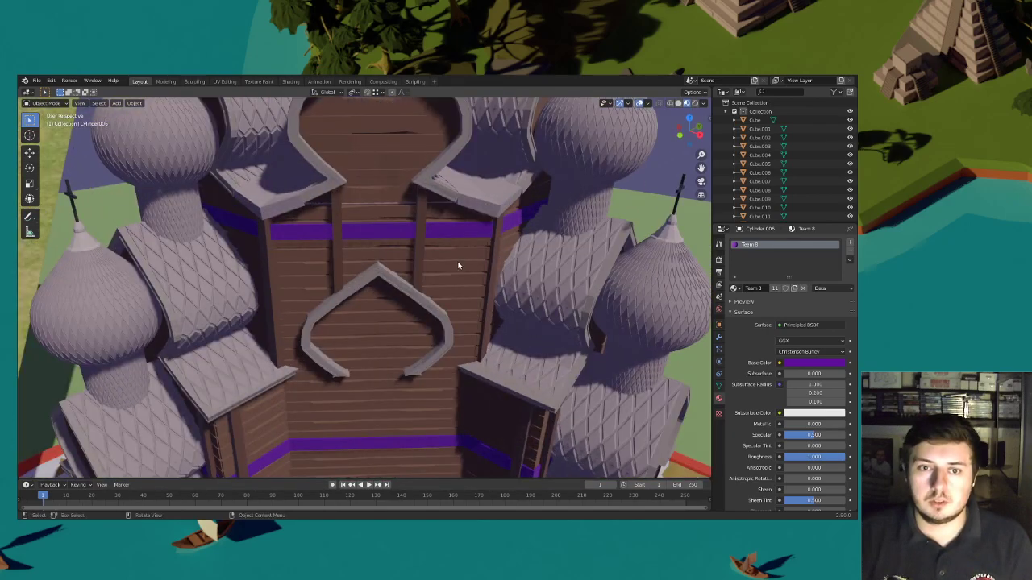
scroll(499, 293, "down", 7)
middle_click_drag(499, 292, 499, 286)
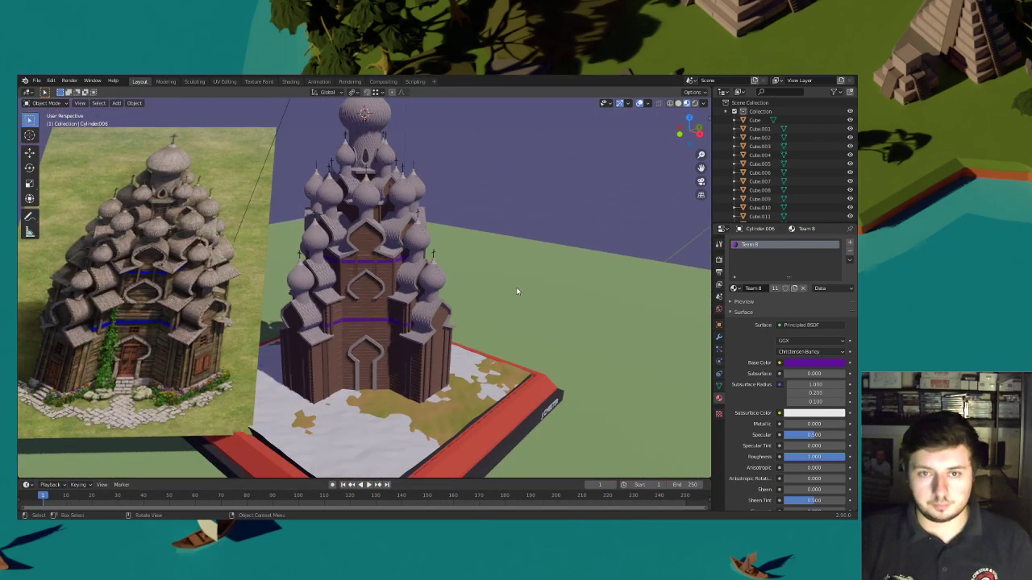
left_click(36, 81)
left_click(85, 143)
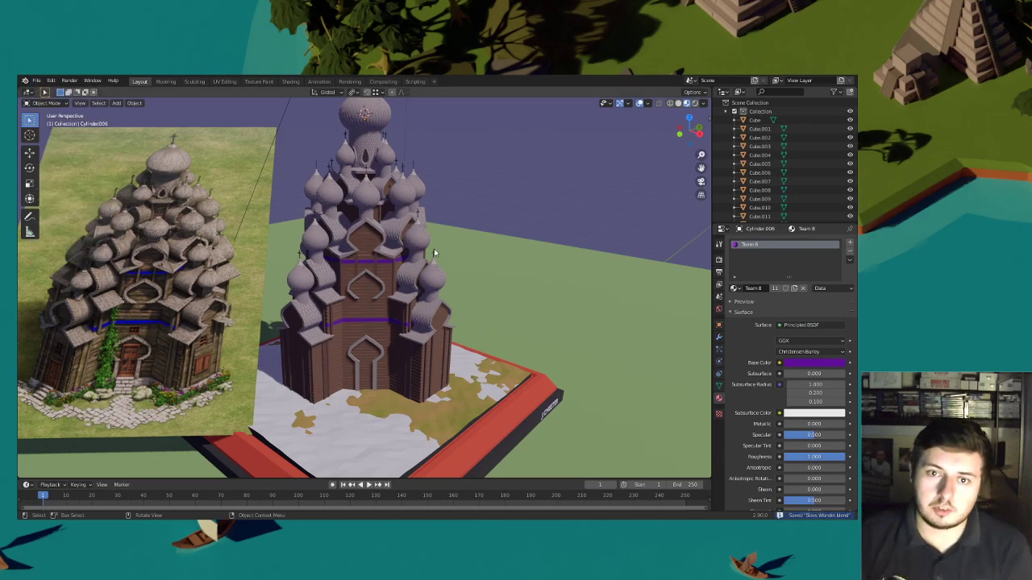
Check the church through the camera, select its inner tiered wall body and isolate it in local view
scroll(433, 251, "down", 3)
middle_click_drag(434, 252, 429, 251)
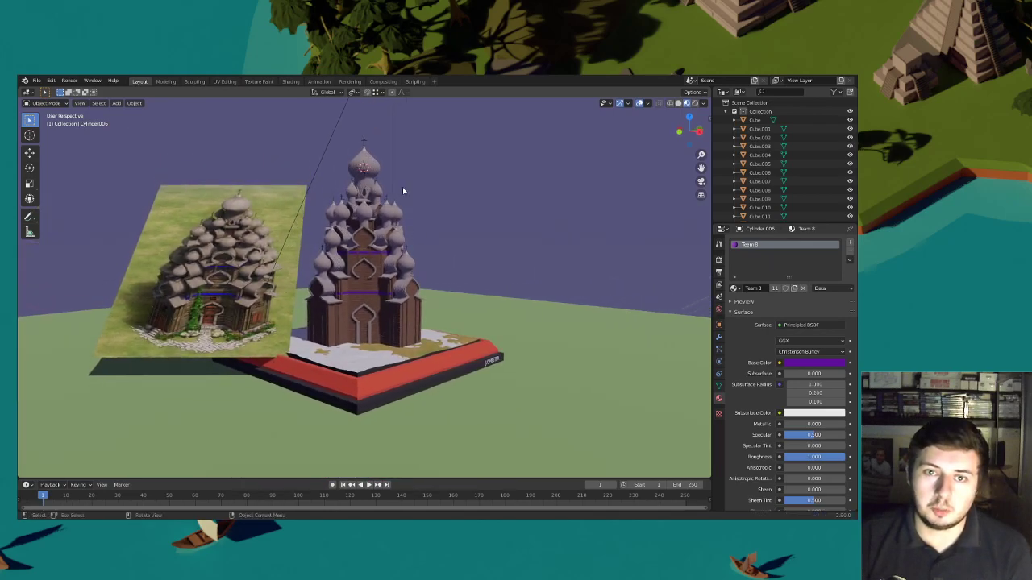
middle_click_drag(441, 214, 456, 246)
key("KP_0")
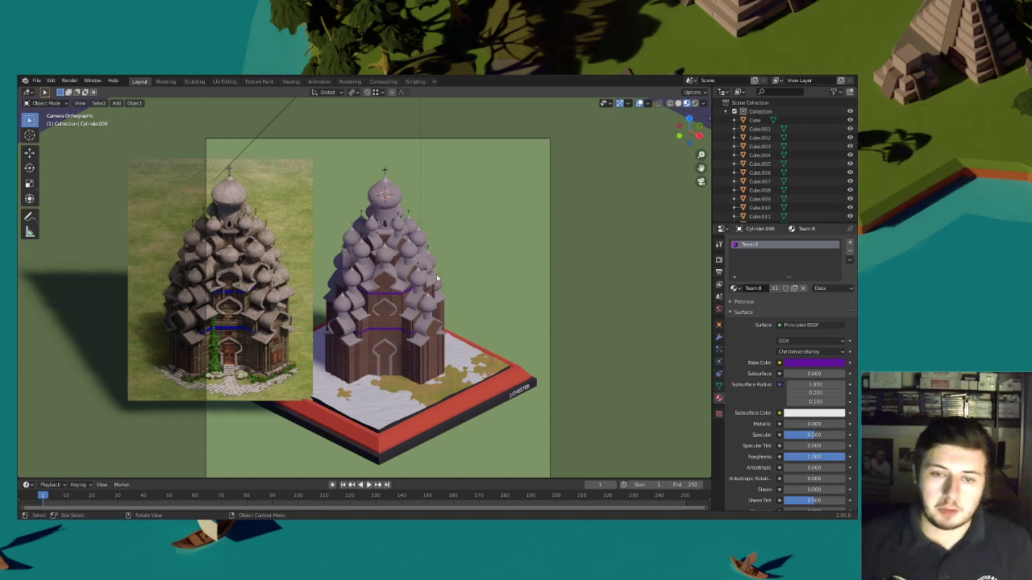
middle_click_drag(443, 272, 440, 232, "shift")
scroll(410, 296, "up", 10)
middle_click_drag(410, 296, 519, 209)
scroll(391, 285, "up", 8)
scroll(379, 282, "up", 5)
left_click(378, 283)
key("KP_Divide")
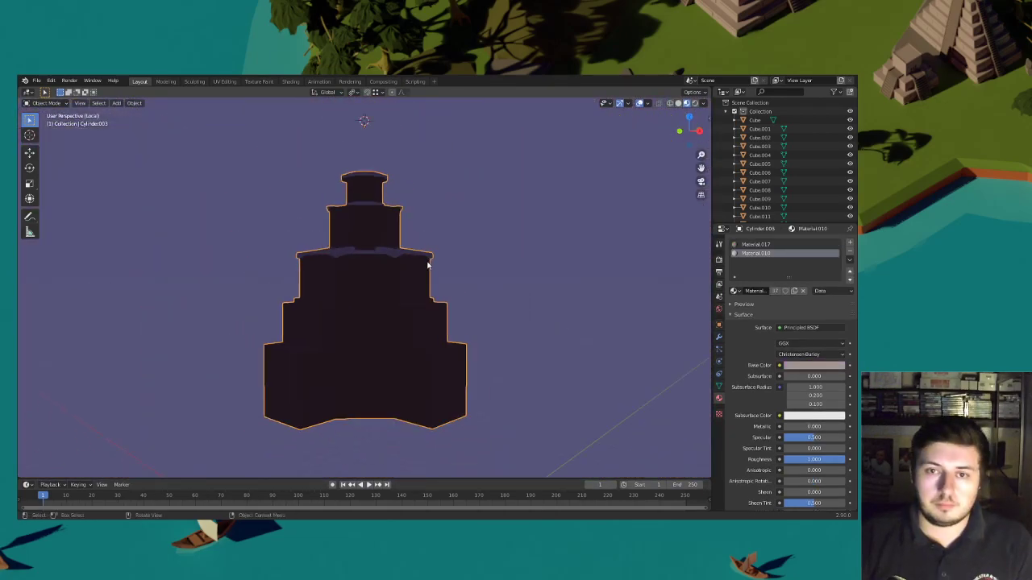
Enter Edit Mode on the isolated wall body and switch to vertex selection
key("alt+a")
left_click(333, 305)
left_click(47, 104)
left_click(55, 123)
middle_click_drag(332, 339, 333, 309)
middle_click_drag(334, 309, 319, 290, "shift")
left_click(76, 104)
Select the complete bottom outline of the lowest wall tier with shortest-path picks from corner to corner
left_click(276, 187, "alt")
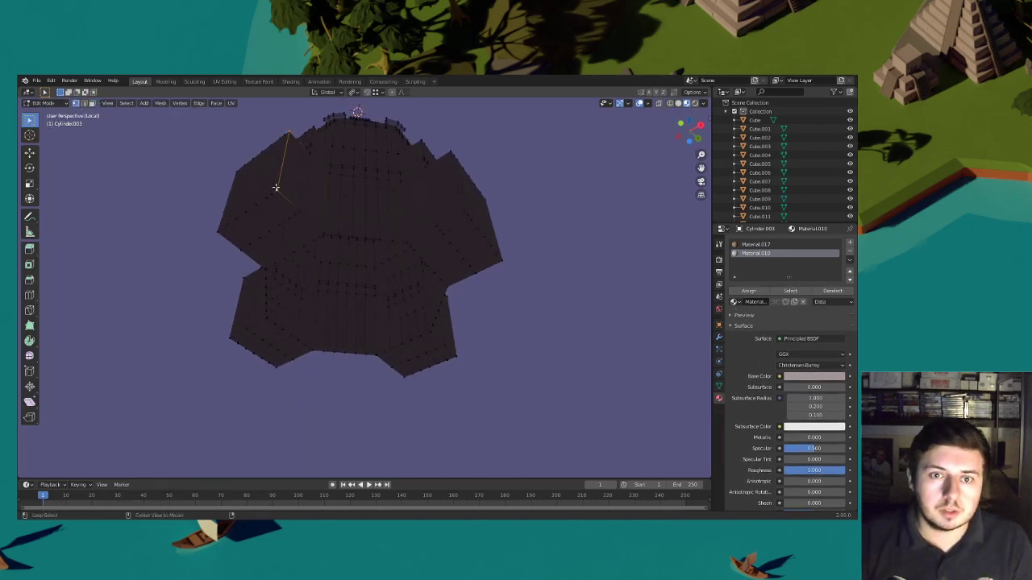
left_click(283, 196, "alt")
middle_click_drag(349, 241, 348, 212)
left_click(333, 204, "shift")
left_click(399, 206, "ctrl")
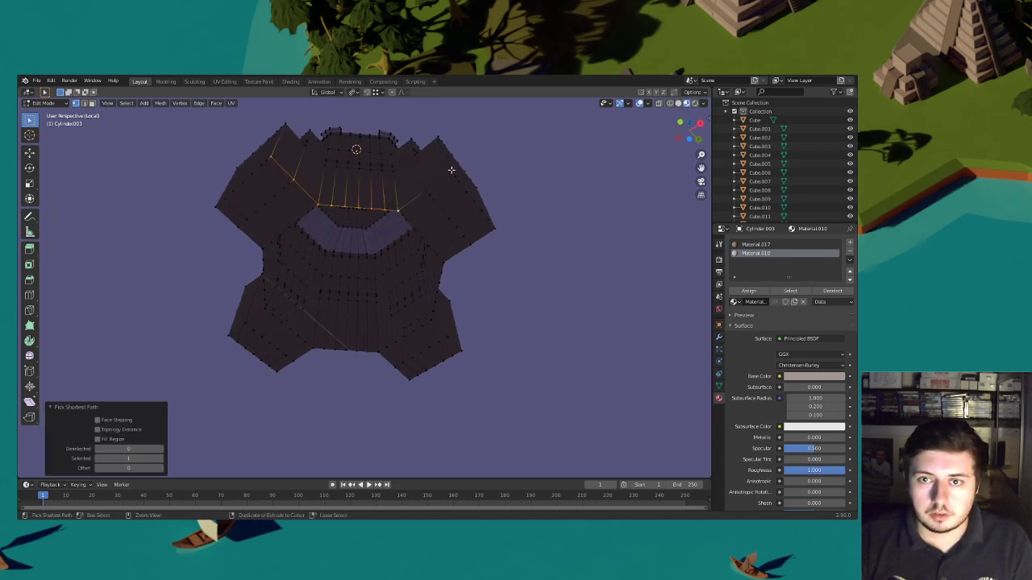
left_click(497, 225, "ctrl")
left_click(433, 321, "ctrl")
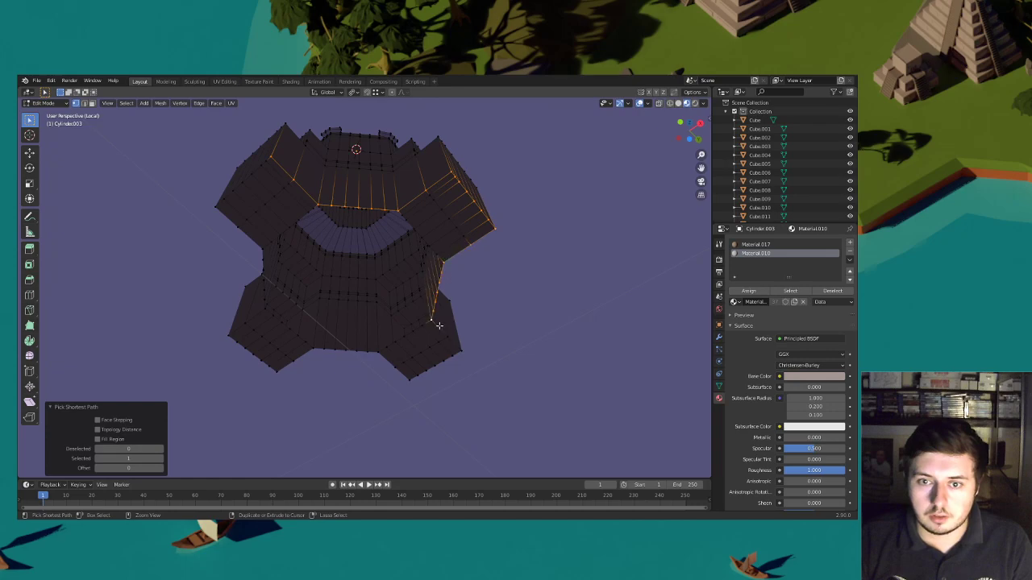
left_click(410, 382, "ctrl")
left_click(317, 349, "ctrl")
left_click(231, 336, "ctrl")
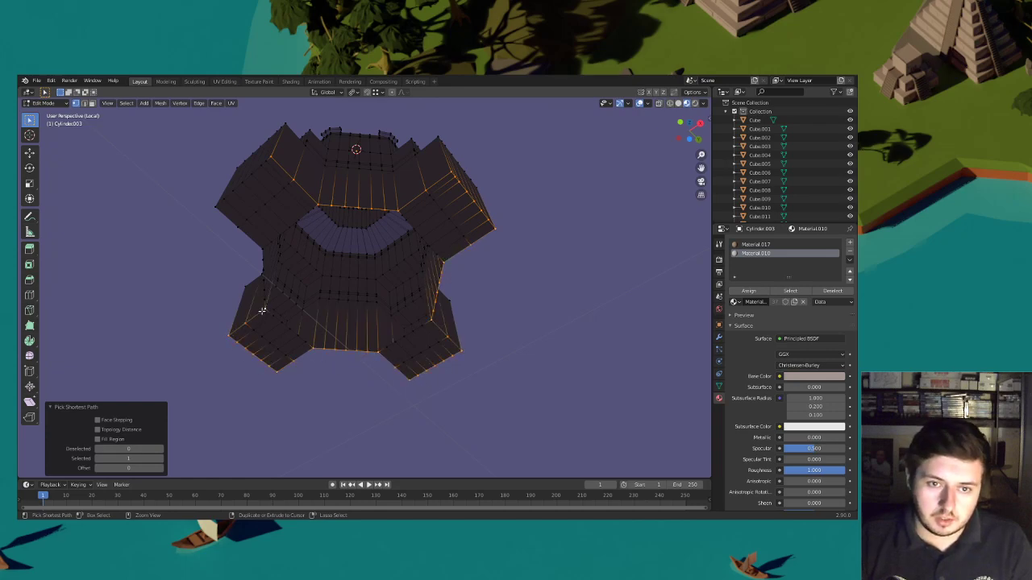
left_click(242, 237, "ctrl")
left_click(273, 168, "ctrl")
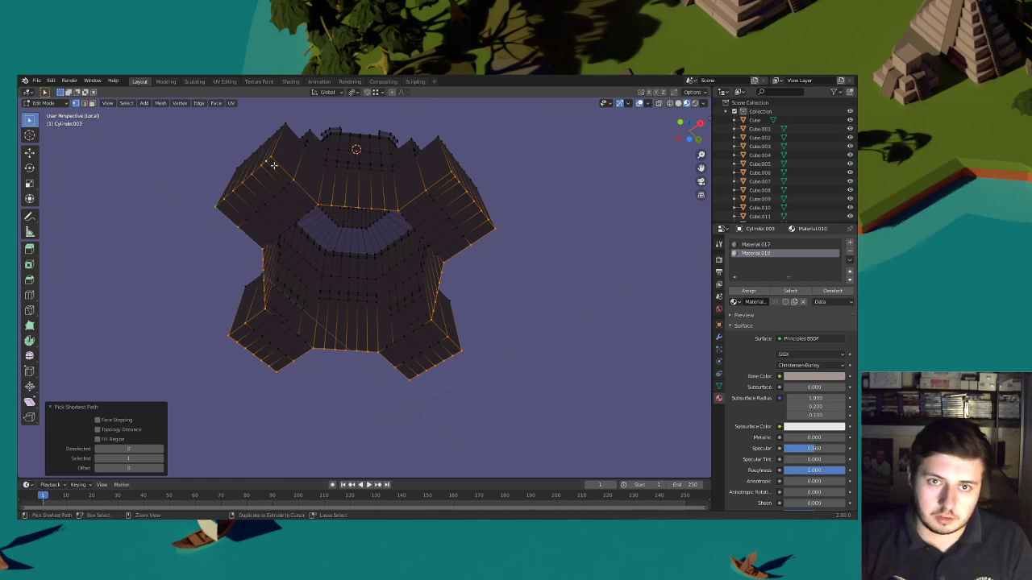
middle_click_drag(380, 216, 387, 240)
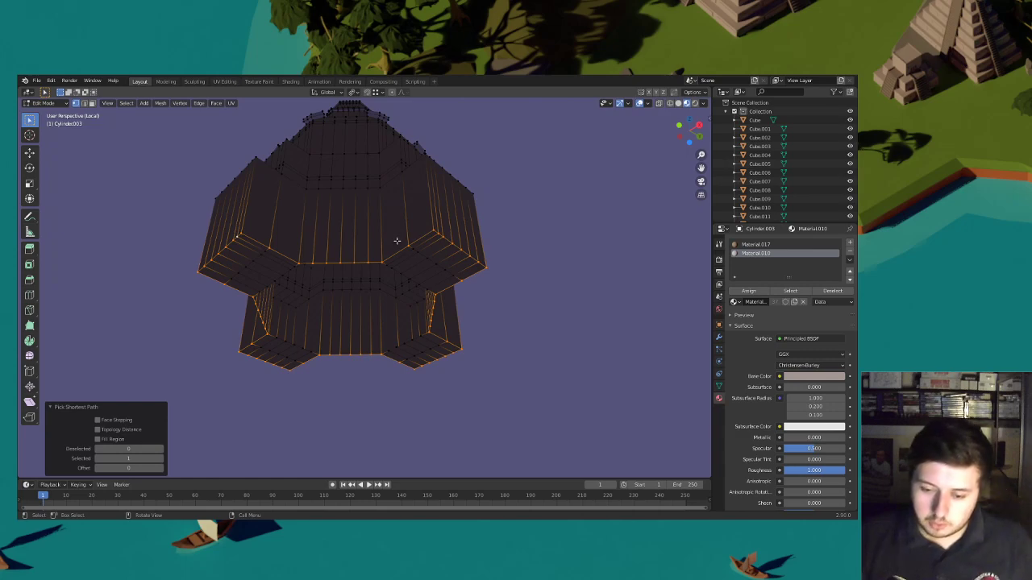
Duplicate the bottom outline, move the copy slightly down along Z and separate it into its own object
middle_click_drag(442, 254, 502, 226)
key("shift+d")
key("z")
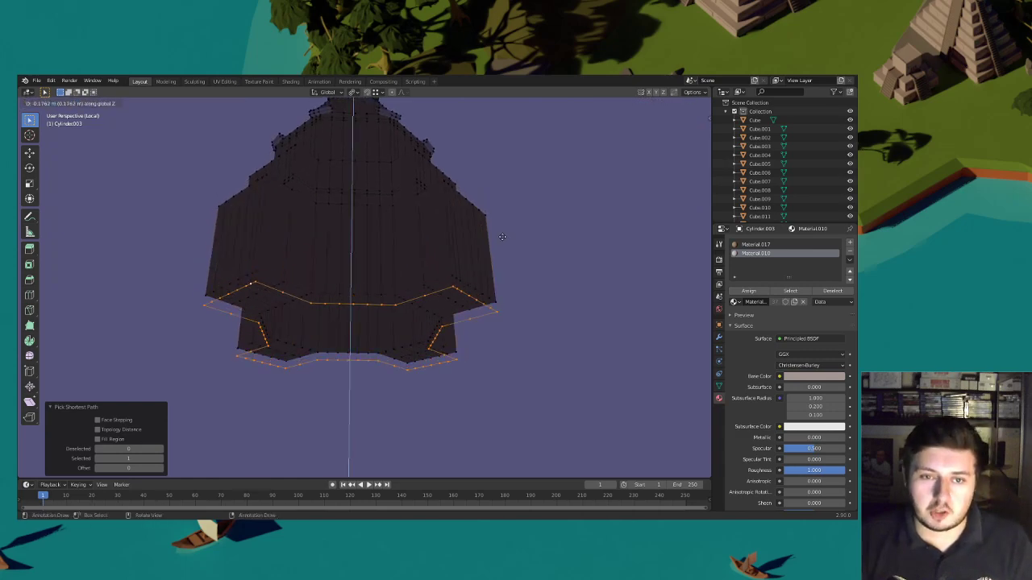
left_click(501, 240)
key("p")
left_click(501, 239)
Select the separated outline in Object Mode, isolate it in local view and enter Edit Mode on it
left_click(53, 105)
left_click(48, 113)
left_click(369, 305)
left_click(369, 309)
key("KP_Divide")
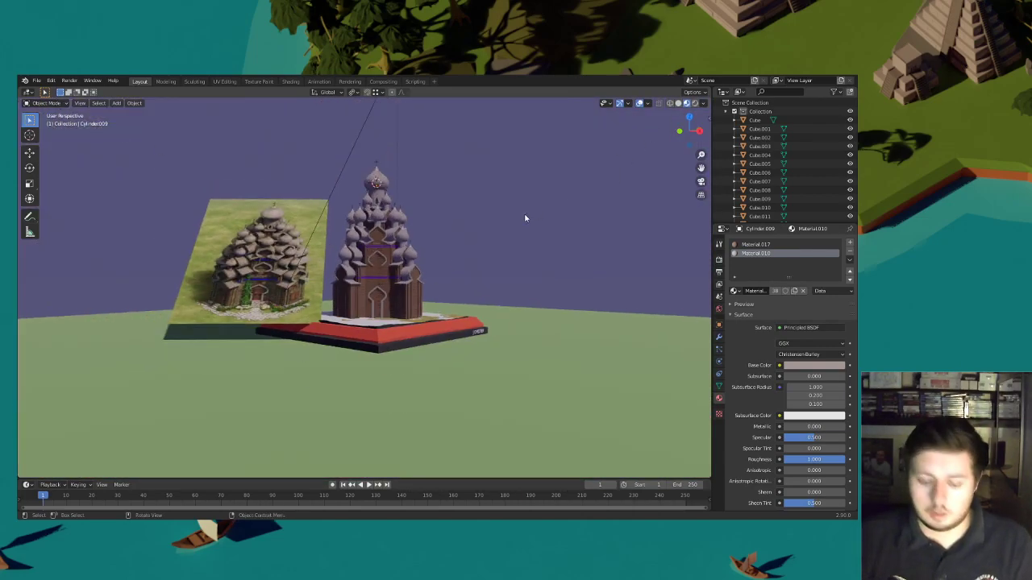
key("KP_Divide")
middle_click_drag(498, 245, 485, 227)
left_click(44, 103)
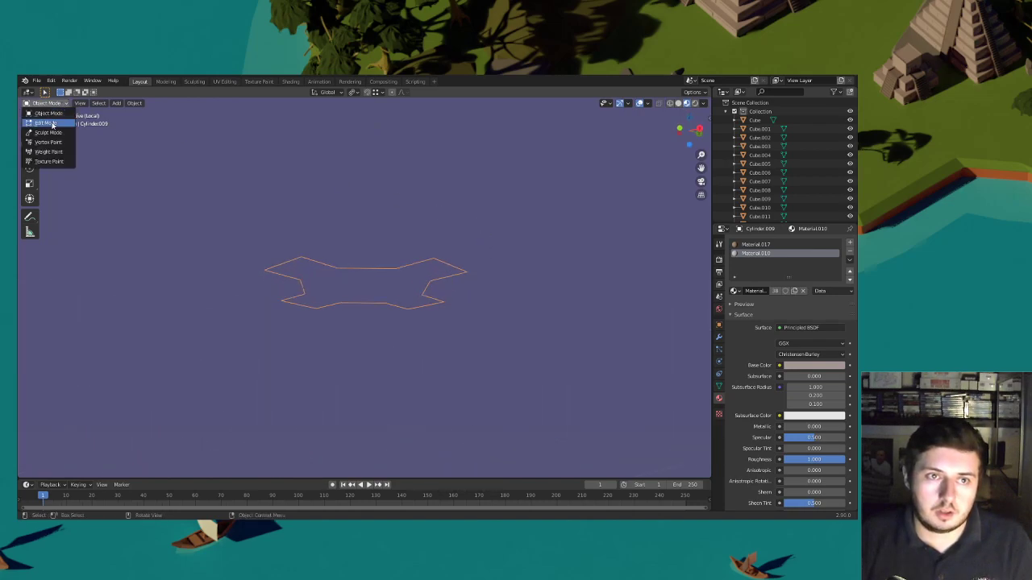
left_click(44, 119)
Delete the intermediate vertices along the outline's left and right recessed sides
left_click_drag(522, 362, 218, 236)
middle_click_drag(385, 282, 382, 244)
scroll(304, 284, "up", 4)
left_click_drag(283, 307, 245, 261)
key("x")
left_click(246, 240)
left_click_drag(465, 316, 425, 266)
key("x")
left_click(425, 265)
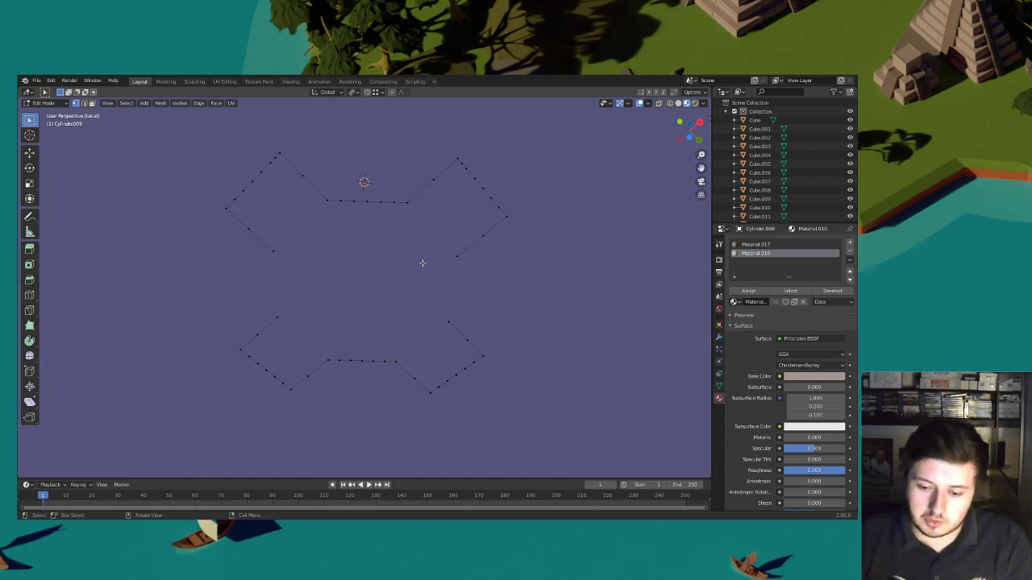
Bridge the gaps in the left and right recessed sides with one straight edge each
left_click_drag(299, 327, 270, 233)
left_click_drag(457, 327, 432, 258)
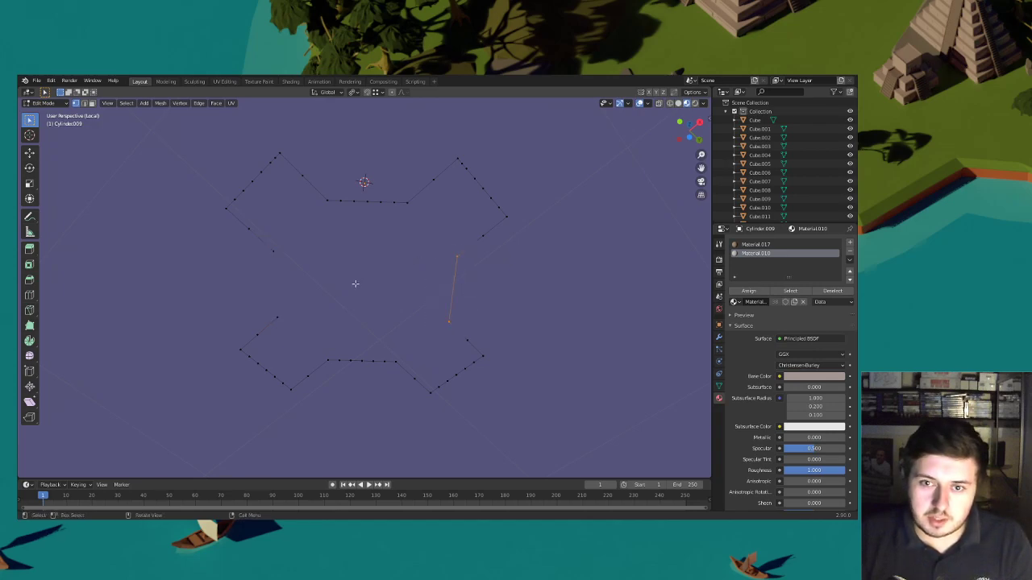
left_click_drag(292, 320, 267, 230)
Replace the subdivided upper and lower recessed sides of the outline with one straight edge each
left_click_drag(396, 209, 335, 194)
key("x")
left_click(337, 194)
left_click_drag(422, 211, 336, 200)
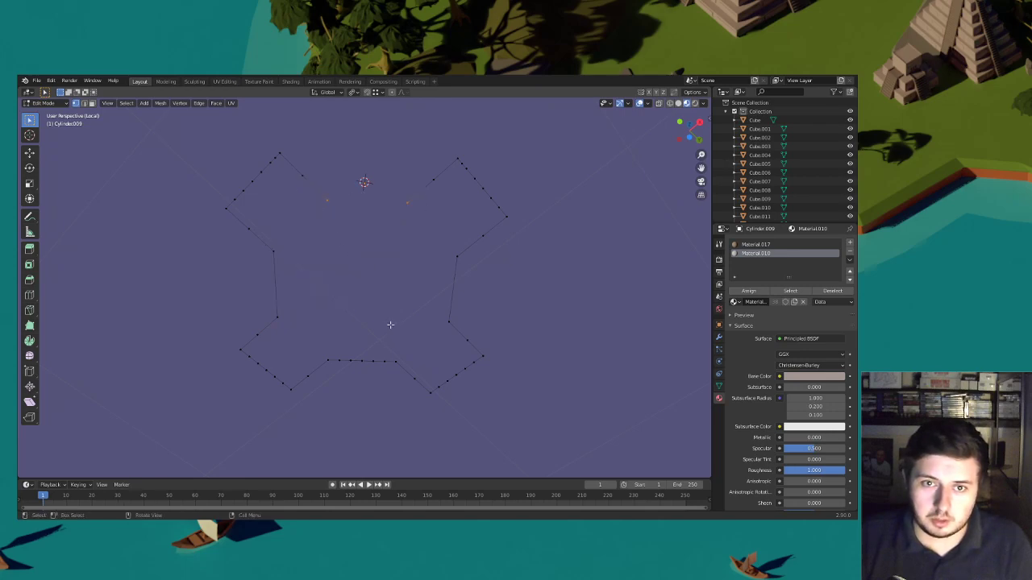
left_click_drag(393, 369, 318, 333)
key("x")
left_click(332, 332)
key("f")
Delete the middle vertices on the short sides of the outline's two lower wings
left_click_drag(315, 385, 301, 373)
key("x")
left_click(302, 372)
key("x")
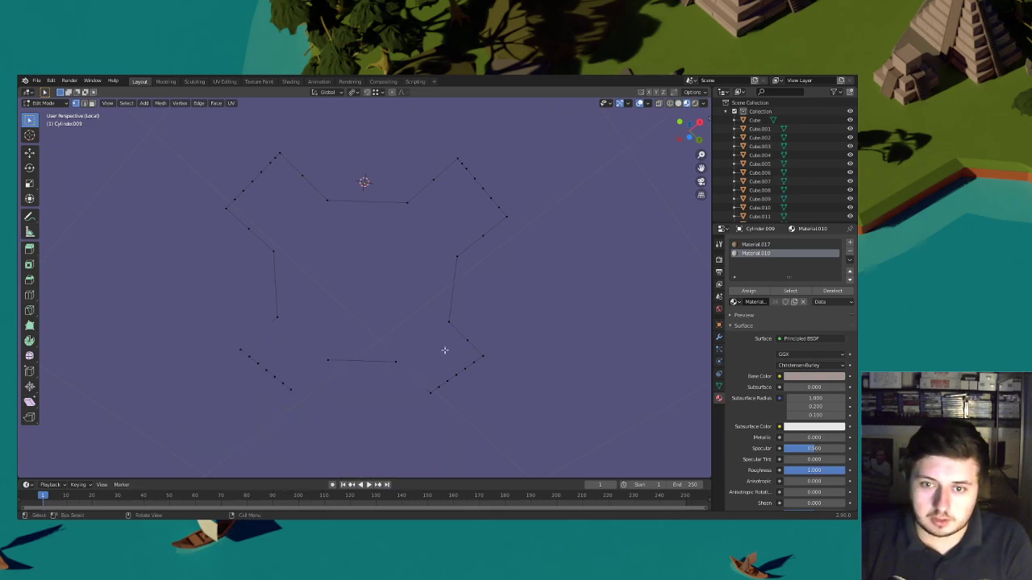
key("x")
left_click(472, 339)
left_click_drag(474, 342, 462, 331)
key("x")
left_click(464, 330)
Delete the middle vertices on the short sides of the outline's two upper wings
left_click_drag(487, 252, 468, 224)
key("x")
left_click(462, 216)
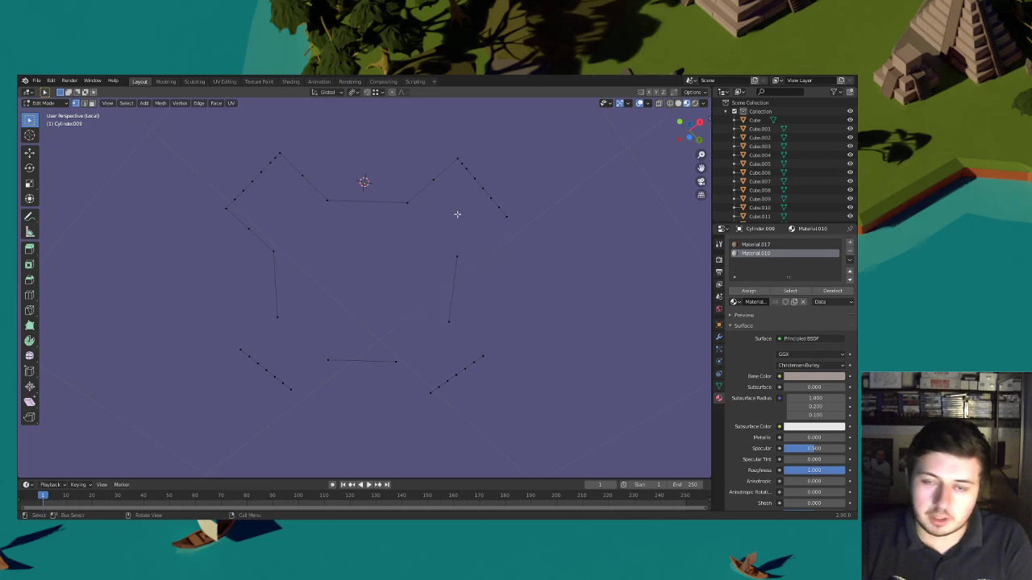
left_click_drag(435, 193, 424, 170)
key("x")
left_click(424, 170)
left_click_drag(318, 182, 284, 167)
key("x")
left_click(281, 168)
left_click_drag(255, 232, 248, 225)
key("x")
left_click(247, 225)
Connect the outer corners of both upper wings to the neighbouring recessed sides with four straight edges
left_click_drag(291, 264, 222, 203)
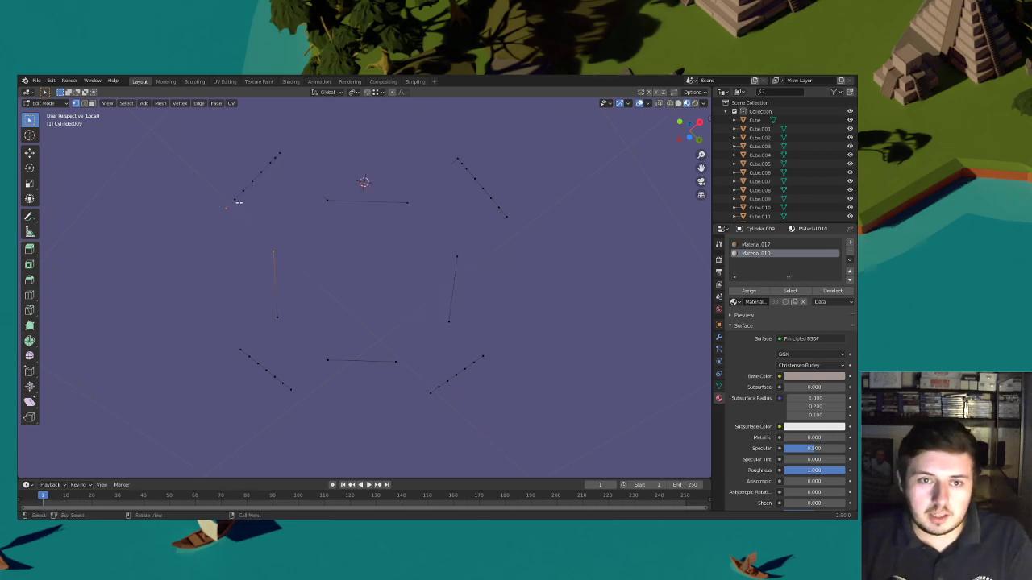
key("x")
left_click(345, 207)
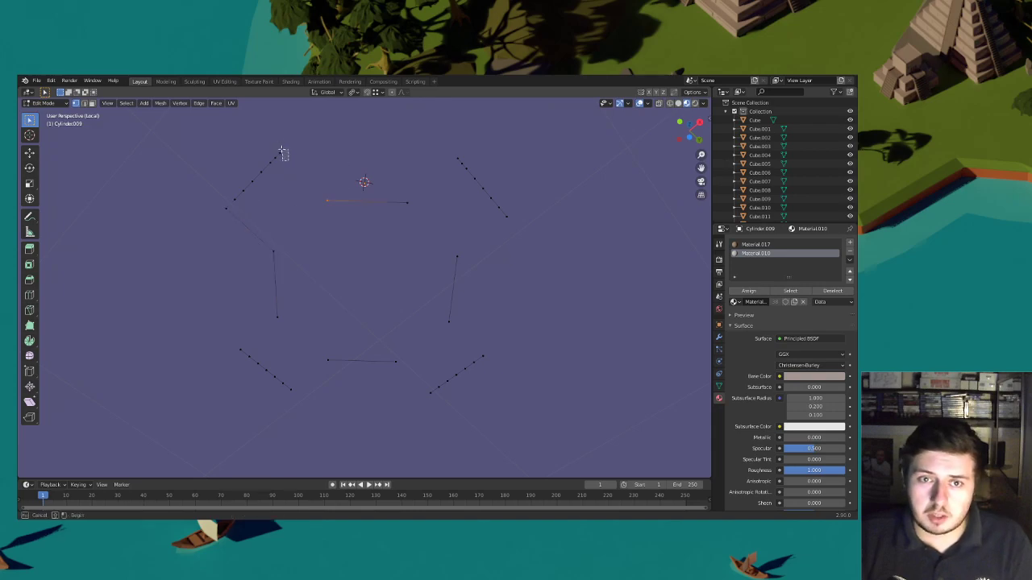
left_click(281, 152, "shift")
key("f")
left_click(409, 197)
left_click(462, 156, "shift")
key("f")
left_click(512, 216)
left_click(461, 250, "shift")
key("f")
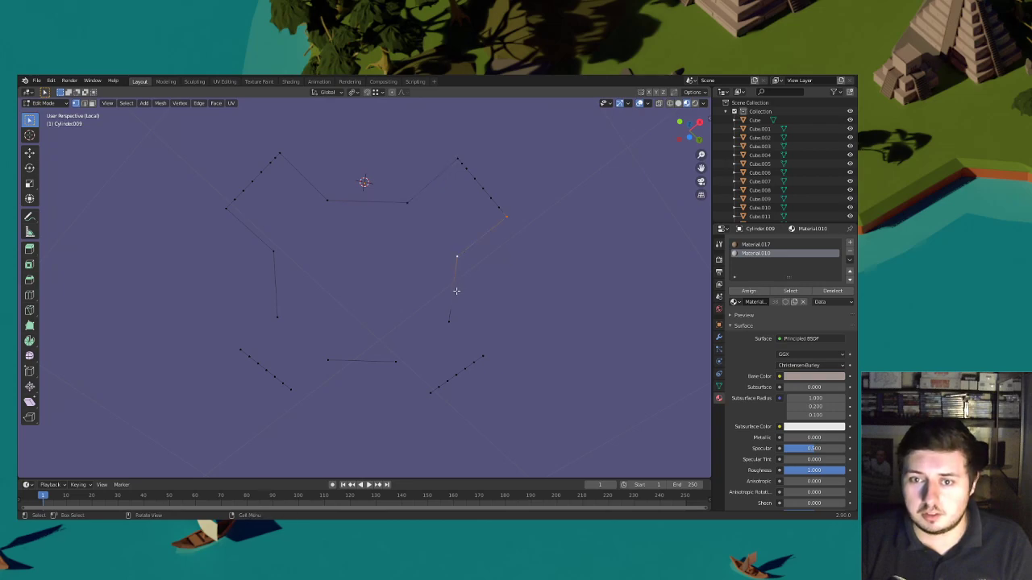
Connect the outer corners of both lower wings to the neighbouring recessed sides with straight edges
left_click(446, 314)
left_click(483, 354, "shift")
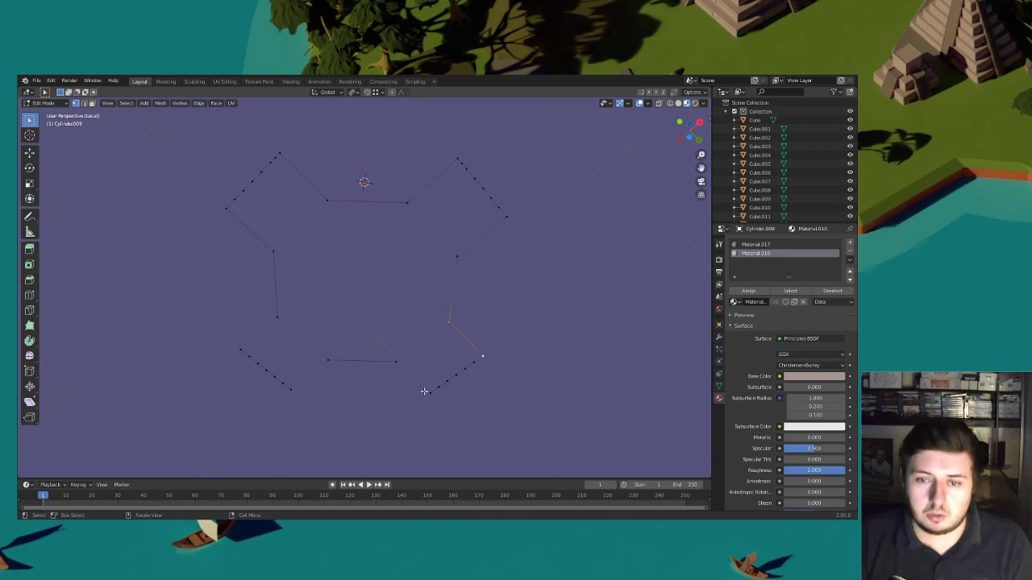
left_click(396, 360)
left_click(328, 359, "shift")
left_click(305, 385, "shift")
key("f")
left_click(243, 339)
left_click(275, 319, "shift")
key("f")
Replace the subdivided short ends of the outline's two lower wings with one straight edge each
left_click_drag(289, 385, 247, 351)
key("x")
key("x")
left_click(297, 392)
left_click_drag(299, 397, 216, 335)
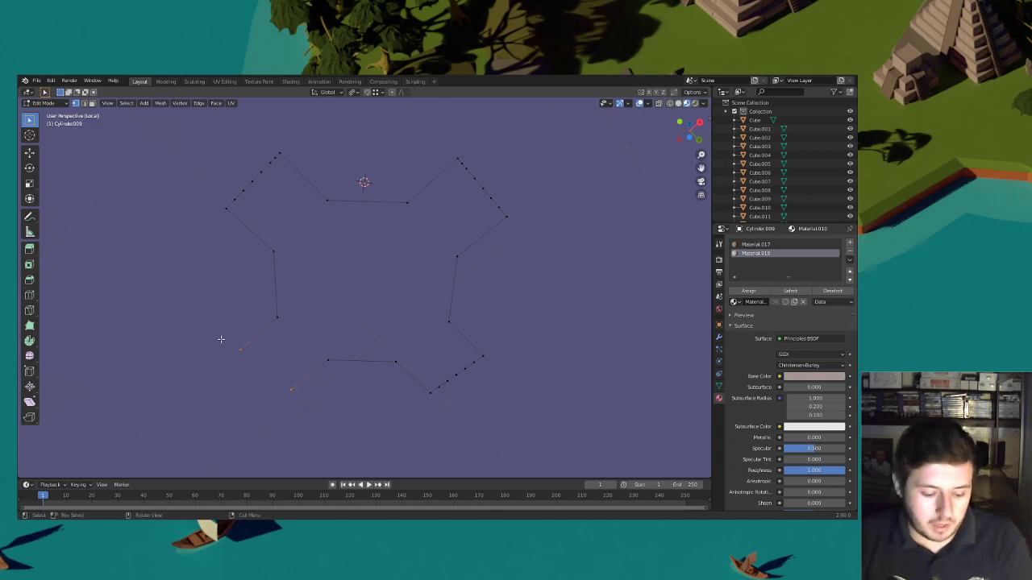
left_click_drag(481, 404, 422, 348)
key("x")
left_click(431, 353)
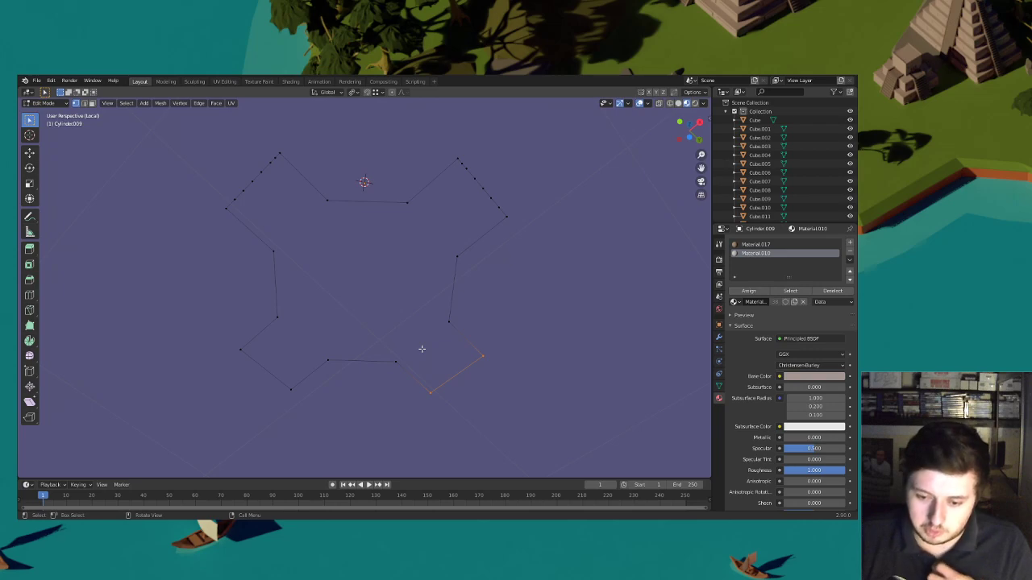
Replace the subdivided short ends of the outline's two upper wings with one straight edge each
left_click_drag(500, 210, 459, 163)
key("x")
left_click(459, 164)
left_click_drag(513, 222, 439, 151)
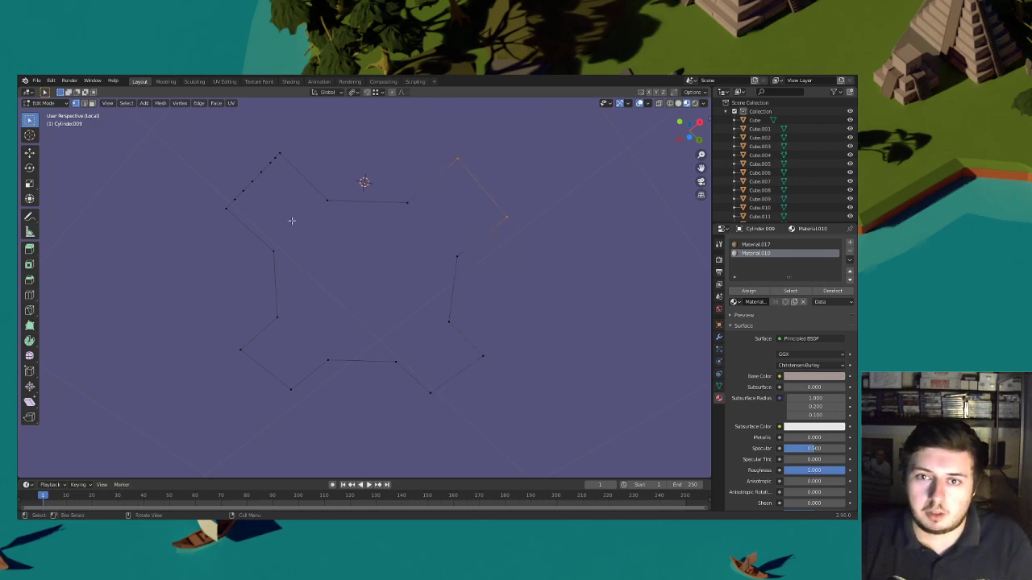
left_click_drag(280, 207, 192, 139)
key("x")
left_click(239, 156)
key("x")
left_click(272, 159)
key("x")
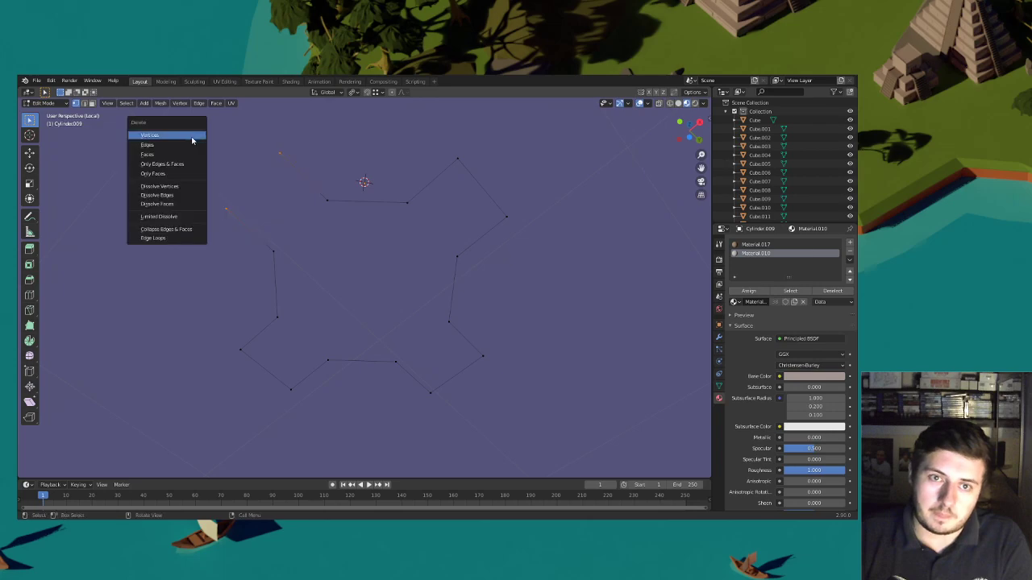
key("Escape")
Fill the closed outline with a face and extrude it upward about 0.19 m into a thin slab
left_click_drag(554, 446, 149, 110)
key("f")
key("KP_Divide")
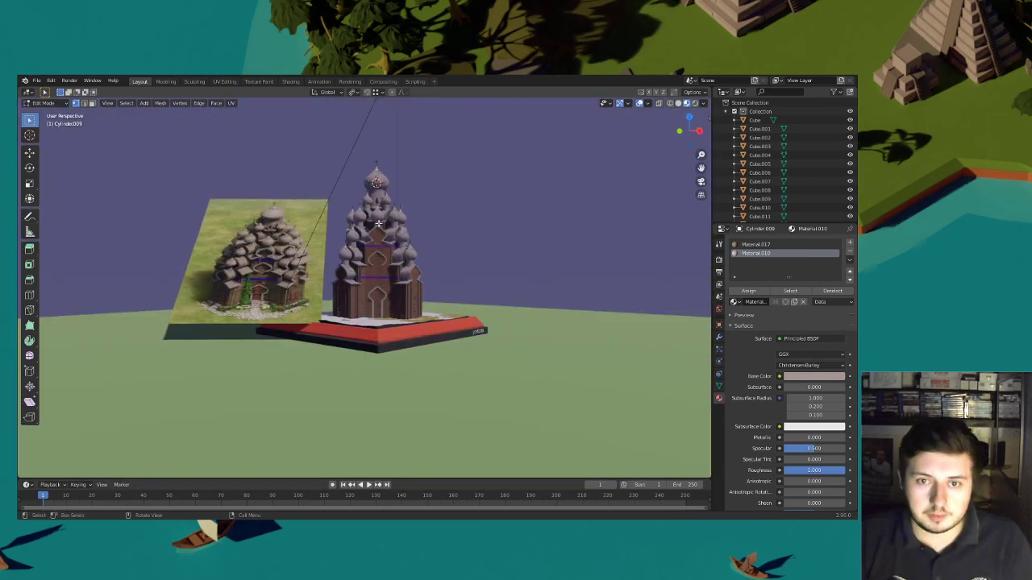
middle_click_drag(397, 234, 420, 243)
scroll(441, 245, "up", 4)
scroll(441, 245, "up", 3)
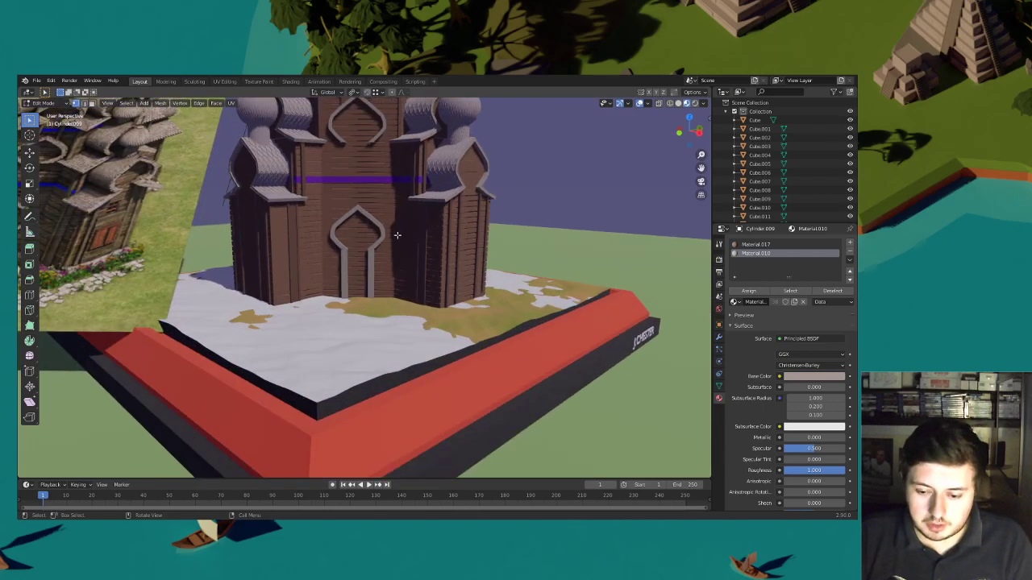
key("KP_Divide")
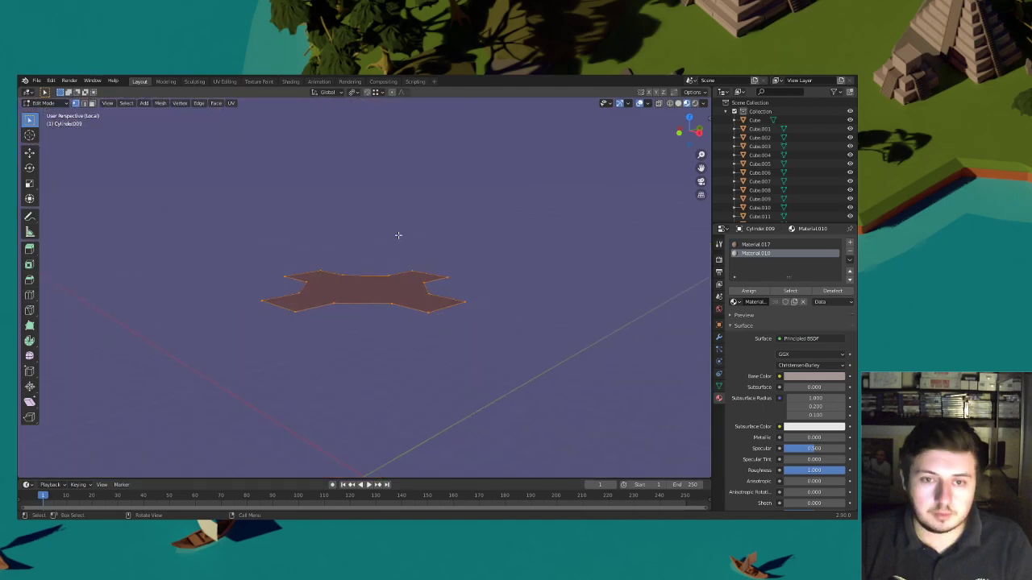
key("e")
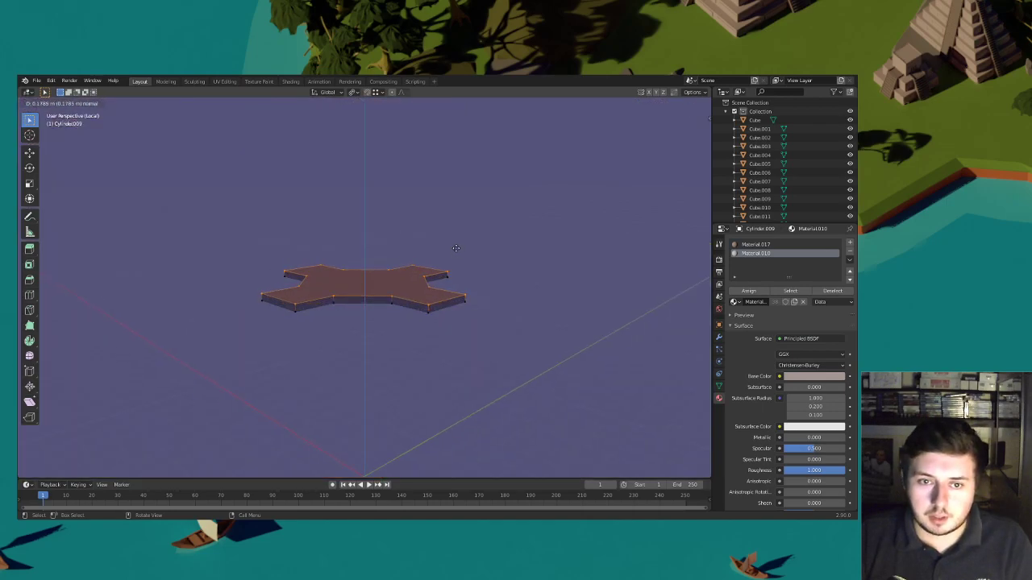
left_click(457, 248)
Extrude all of the slab's side faces outward along their normals by about 0.15 m
left_click(92, 104)
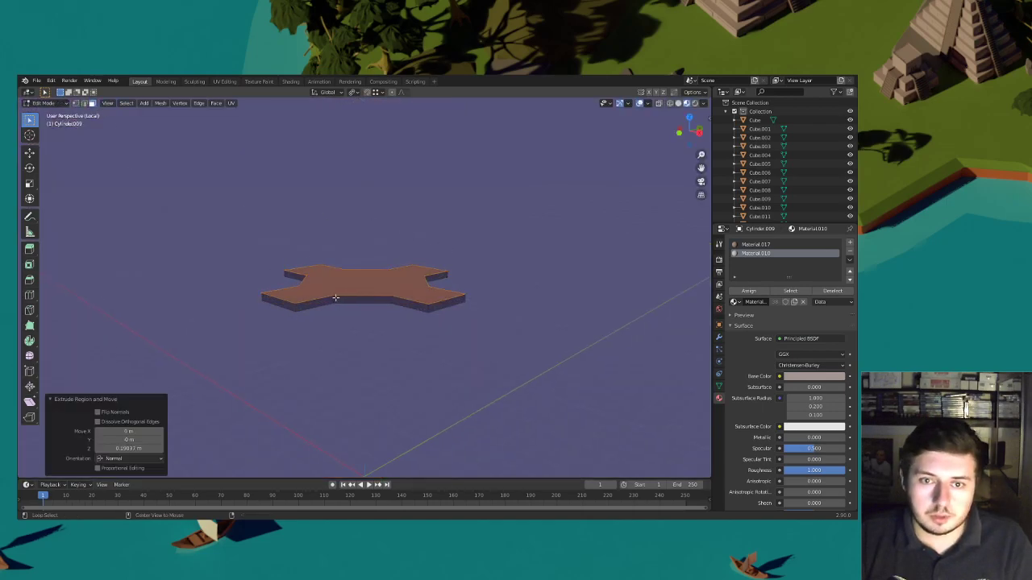
left_click(339, 294)
scroll(371, 290, "up", 2)
right_click(402, 285)
left_click(404, 284)
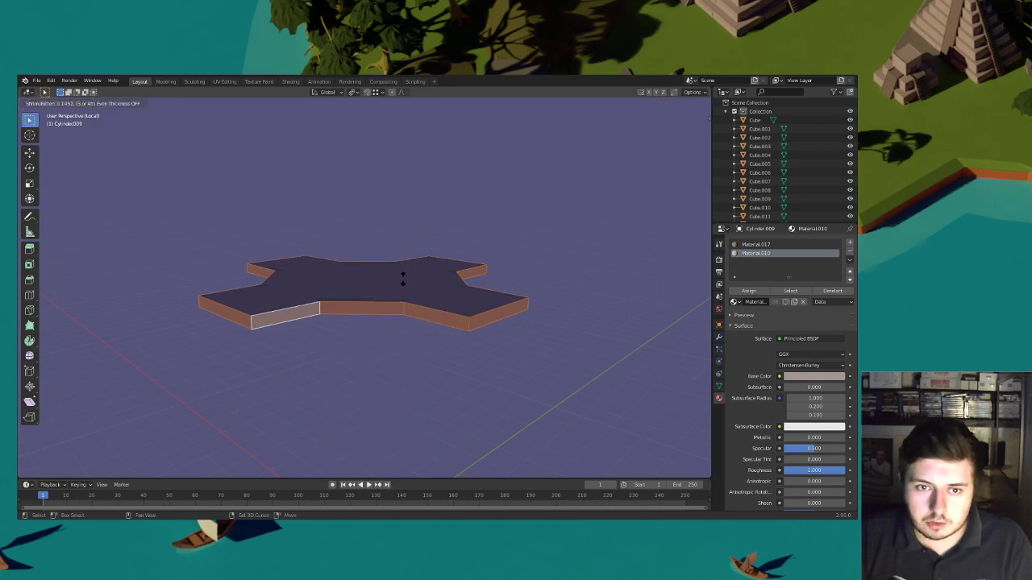
left_click(403, 278)
Separate the linked slab geometry into its own object and return to the full scene in Object Mode
key("ctrl+l")
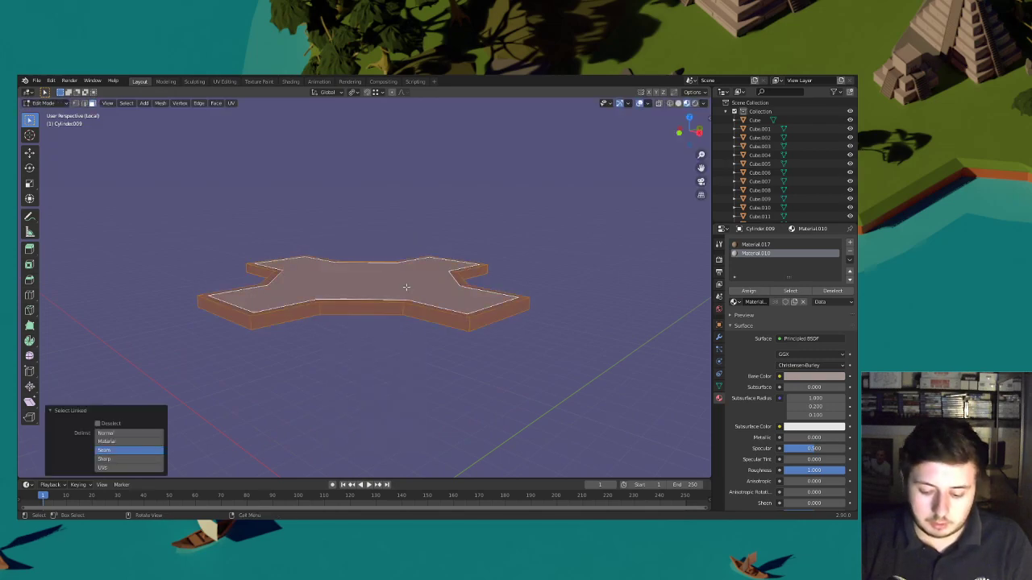
key("p")
left_click(405, 287)
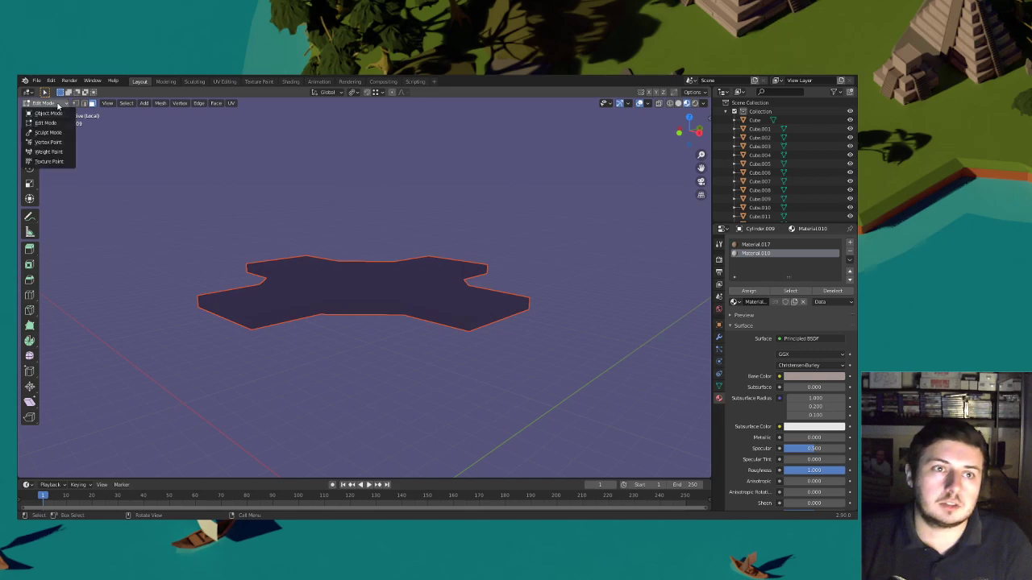
key("Tab")
key("KP_Divide")
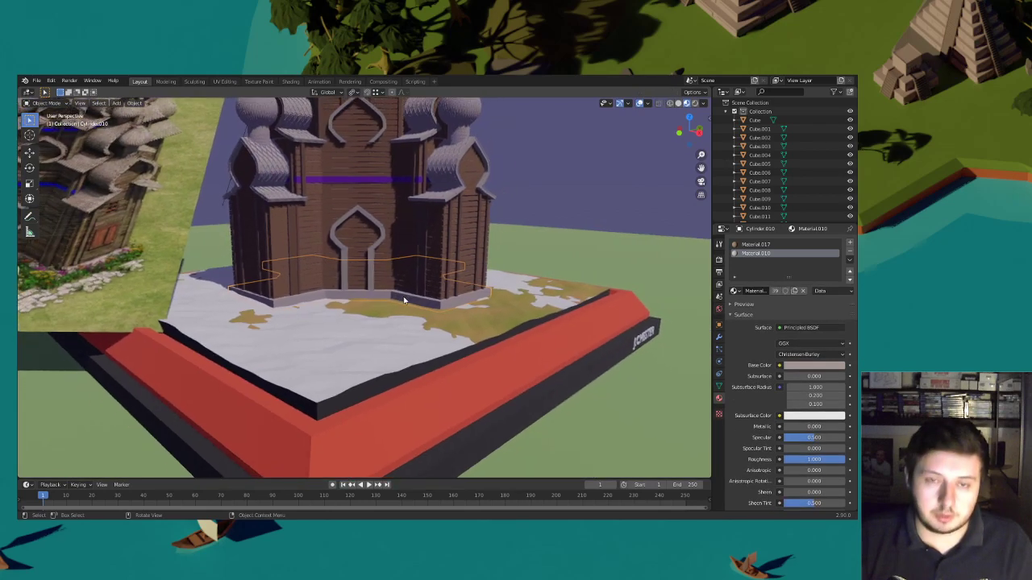
Move the slab along Z so it sits around the foot of the church walls
scroll(405, 299, "up", 3)
key("g")
key("z")
left_click(404, 300)
middle_click_drag(403, 300, 330, 301)
scroll(330, 301, "up", 4)
key("g")
key("z")
left_click(371, 300)
scroll(347, 250, "down", 3)
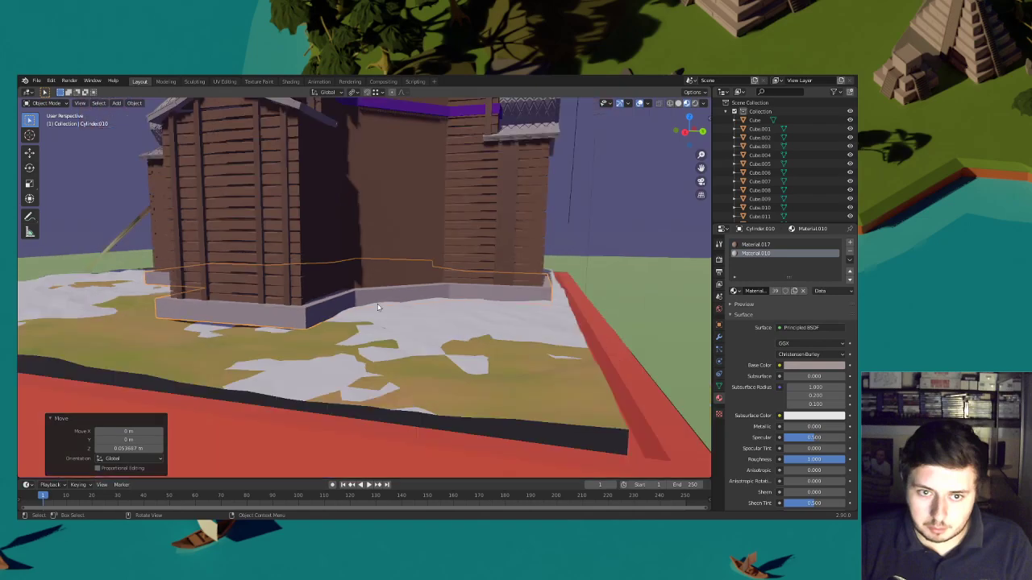
Change the transform pivot point, scale the base slab along Z and raise it about 0.68 m
middle_click_drag(364, 111, 419, 275)
left_click(352, 92)
left_click(387, 133)
key("s")
key("z")
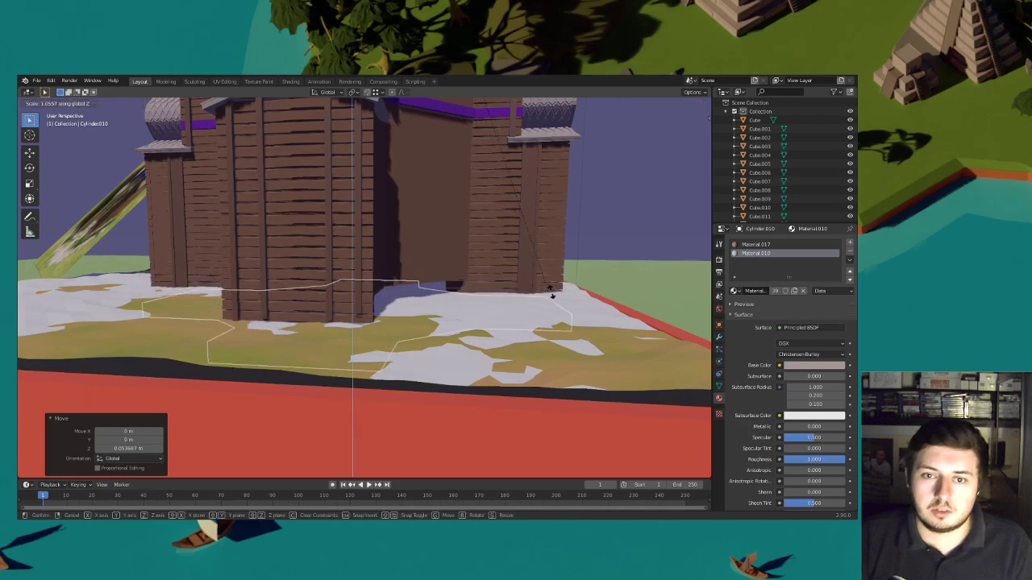
left_click(488, 309)
key("g")
key("z")
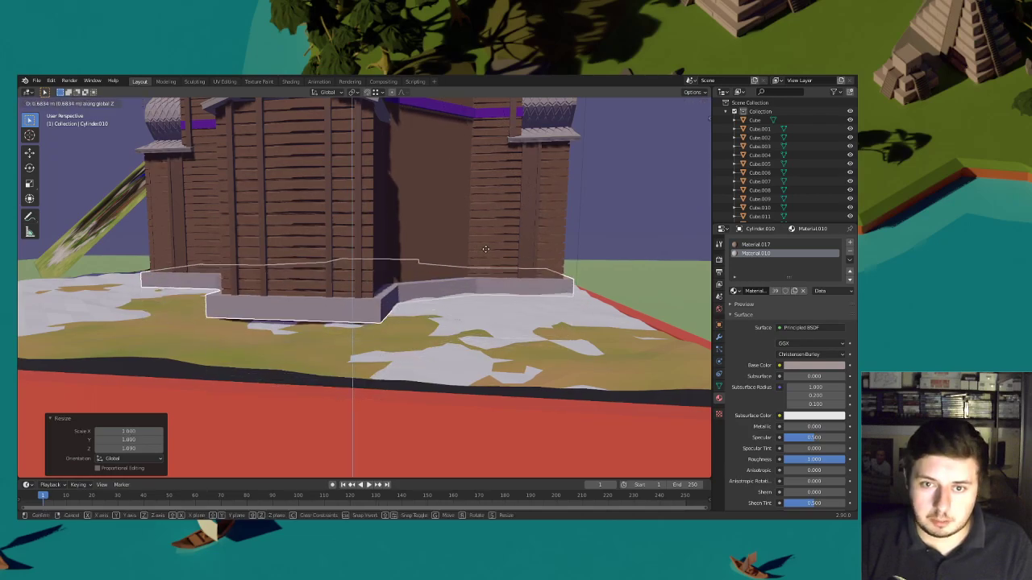
left_click(486, 254)
Set the base slab's origin to its geometry and scale its height along Z
scroll(411, 200, "down", 6)
right_click(379, 224)
mouse_move(380, 224)
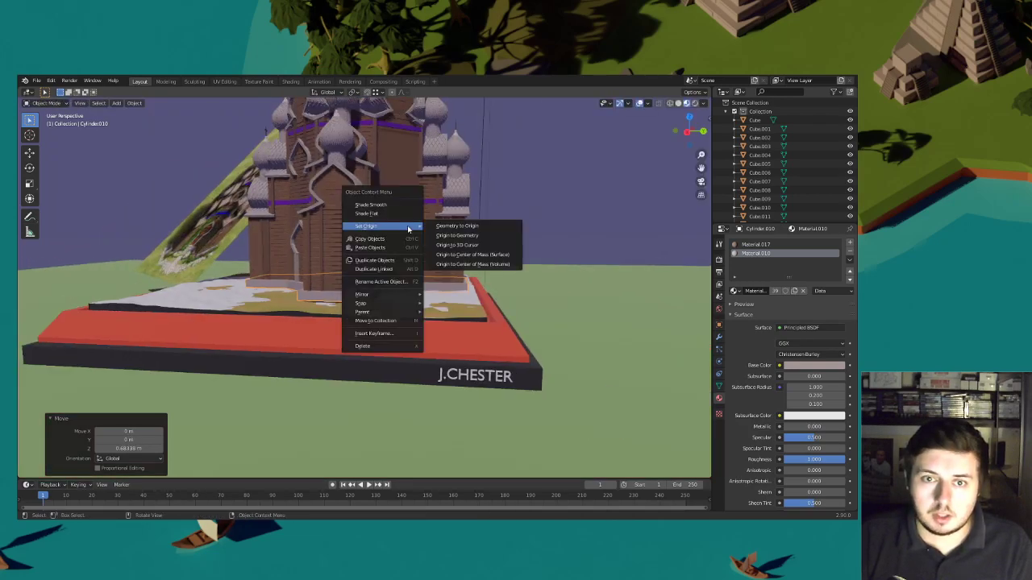
left_click(470, 237)
key("s")
key("z")
left_click(448, 289)
Adjust the base slab's height position along Z so it rests on the uneven ground
middle_click_drag(432, 290, 260, 295)
scroll(472, 293, "up", 8)
key("g")
key("z")
left_click(475, 299)
scroll(475, 299, "down", 2)
key("g")
key("z")
left_click(421, 290)
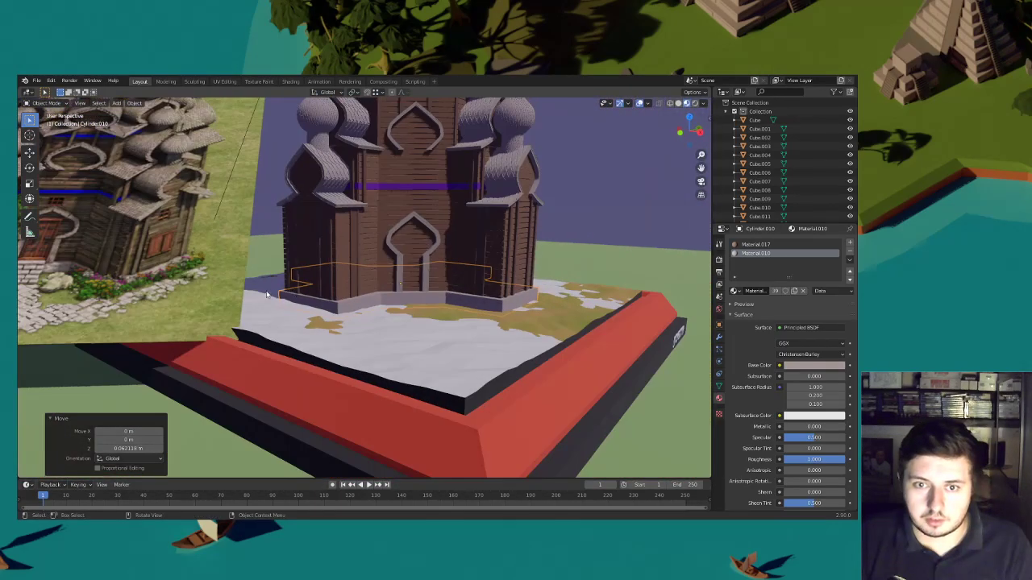
Deselect the base slab and save the file
scroll(415, 297, "down", 1)
left_click(556, 204)
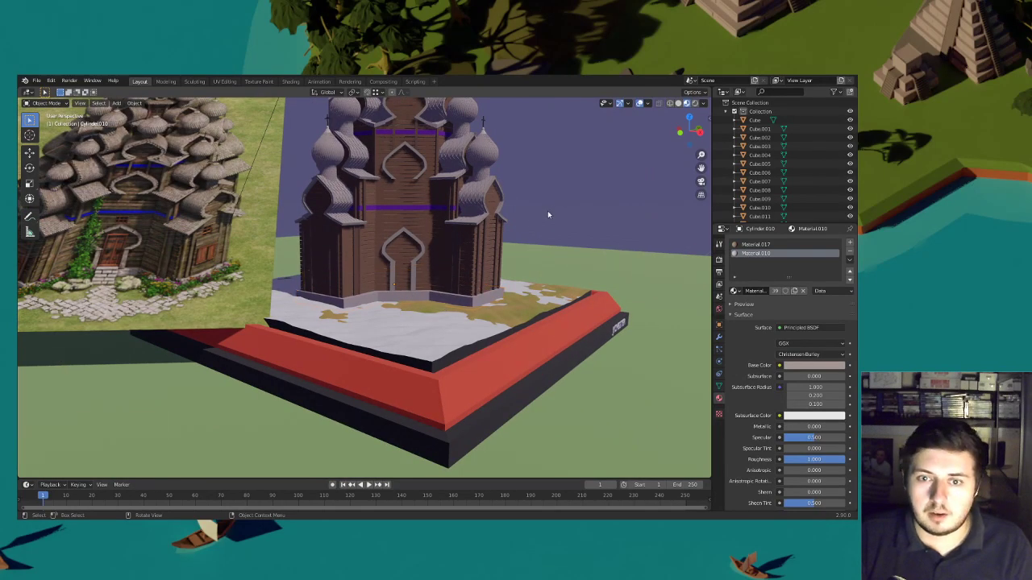
middle_click_drag(501, 239, 498, 249)
left_click(51, 82)
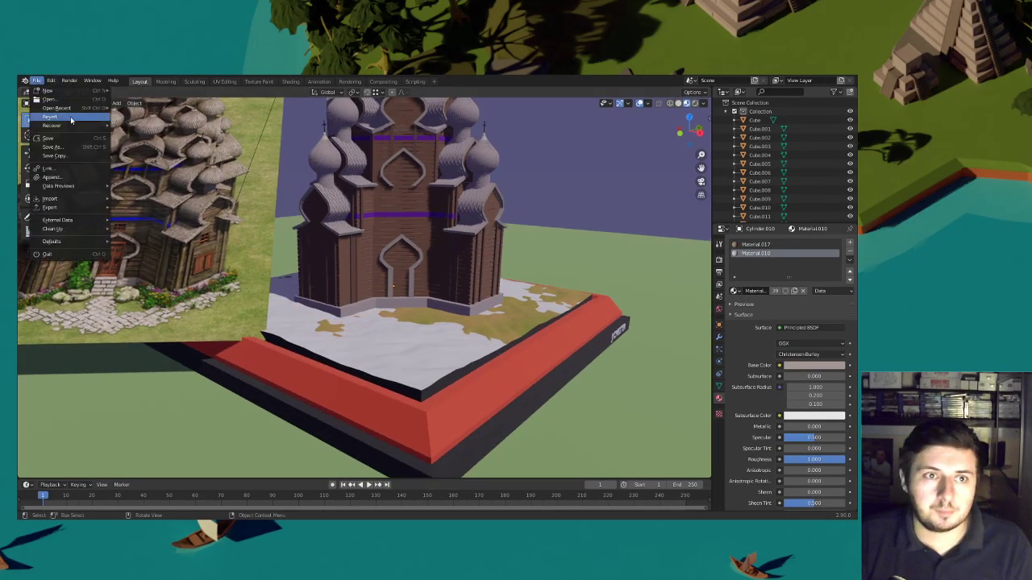
key("ctrl+s")
middle_click_drag(457, 272, 449, 270)
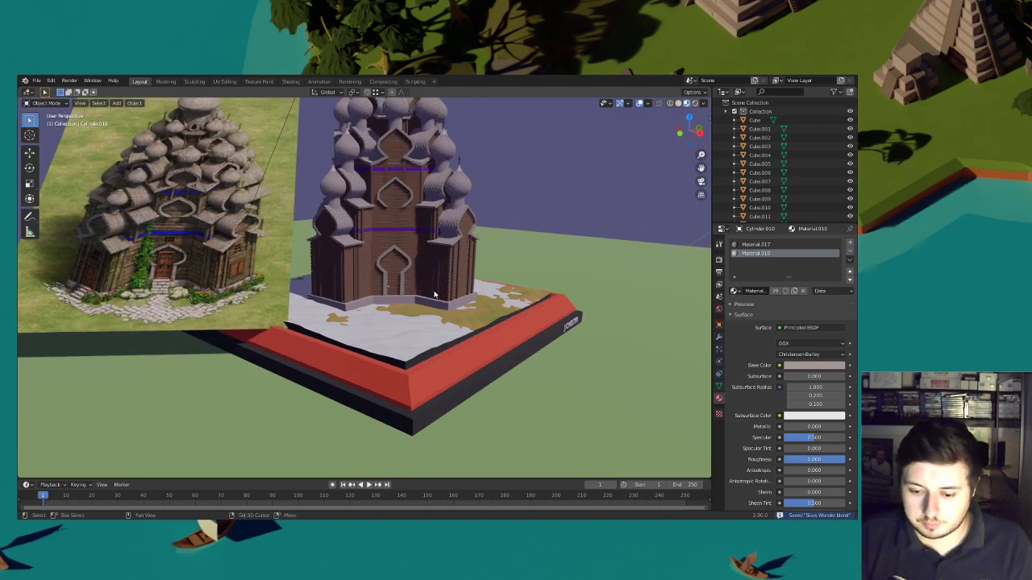
Enter Edit Mode on the base slab and add evenly spaced vertical loop cuts to two sides of its front-left wing
scroll(433, 295, "up", 2)
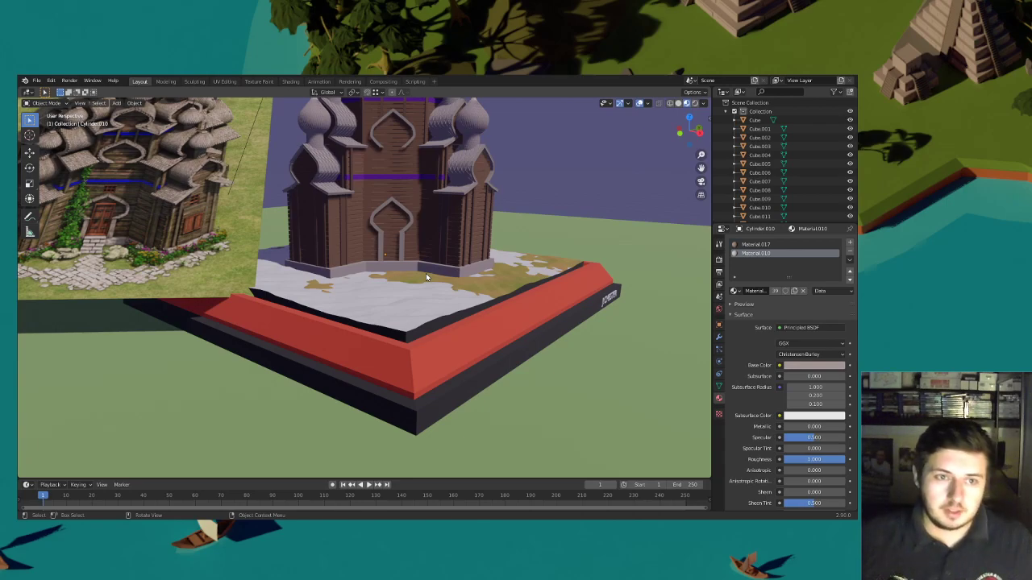
left_click(416, 274)
left_click(60, 104)
left_click(58, 123)
middle_click_drag(300, 260, 295, 282)
scroll(291, 276, "up", 3)
key("ctrl+r")
scroll(295, 281, "up", 2)
left_click(295, 282)
right_click(295, 281)
key("ctrl+r")
scroll(343, 283, "up", 2)
scroll(343, 282, "up", 1)
left_click(343, 283)
right_click(342, 282)
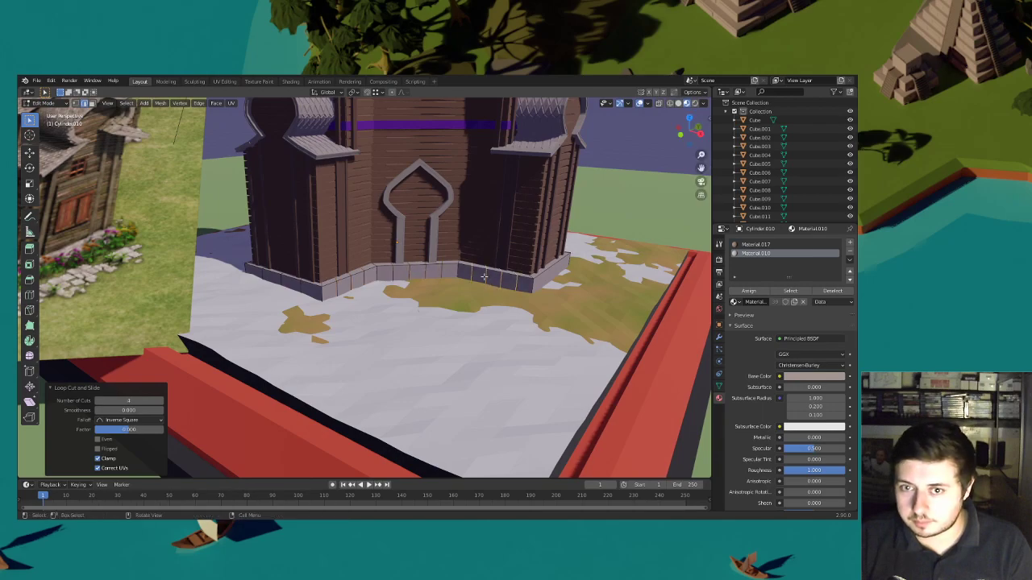
Divide three more sides of the base slab with evenly spaced, centred vertical loop cuts
middle_click_drag(484, 277, 455, 295)
key("ctrl+r")
scroll(456, 294, "up", 3)
left_click(457, 294)
right_click(456, 295)
middle_click_drag(457, 294, 370, 293)
key("ctrl+r")
scroll(369, 296, "up", 2)
left_click(369, 296)
right_click(370, 296)
key("ctrl+r")
scroll(403, 288, "up", 3)
left_click(404, 296)
right_click(404, 295)
Add evenly spaced, centred vertical loop cuts to the remaining undivided sides of the base slab
key("ctrl+r")
scroll(467, 282, "up", 3)
left_click(468, 282)
right_click(467, 281)
middle_click_drag(322, 277, 433, 277)
middle_click_drag(435, 301, 408, 256)
key("ctrl+r")
scroll(411, 258, "up", 3)
left_click(411, 258)
right_click(411, 258)
key("ctrl+r")
scroll(469, 260, "up", 3)
left_click(468, 260)
right_click(469, 261)
Bevel vertical cuts beside the base slab's front-left wing corner with one segment
middle_click_drag(469, 260, 217, 198)
left_click(76, 104)
scroll(333, 293, "up", 2)
left_click(288, 304)
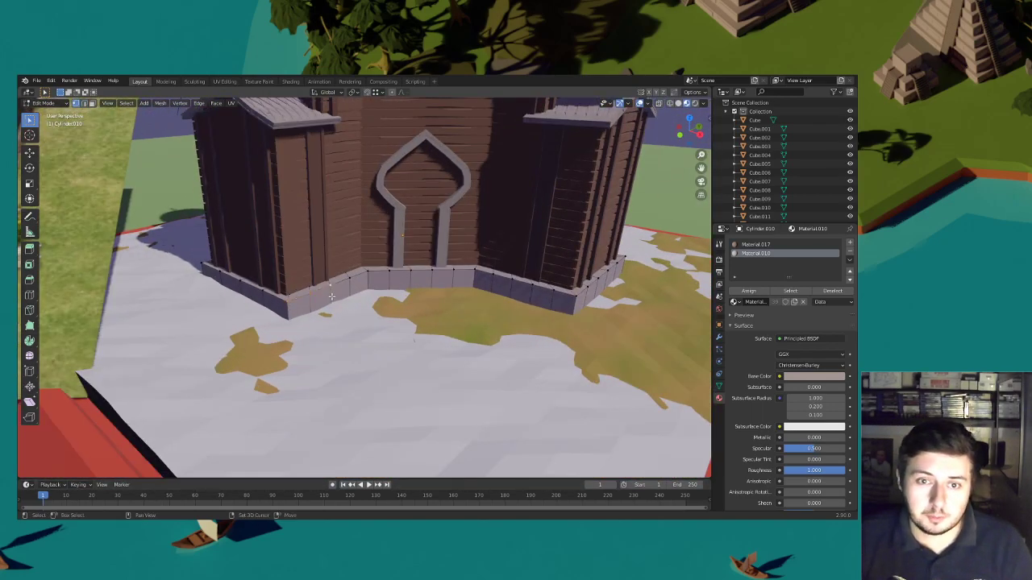
key("ctrl+b")
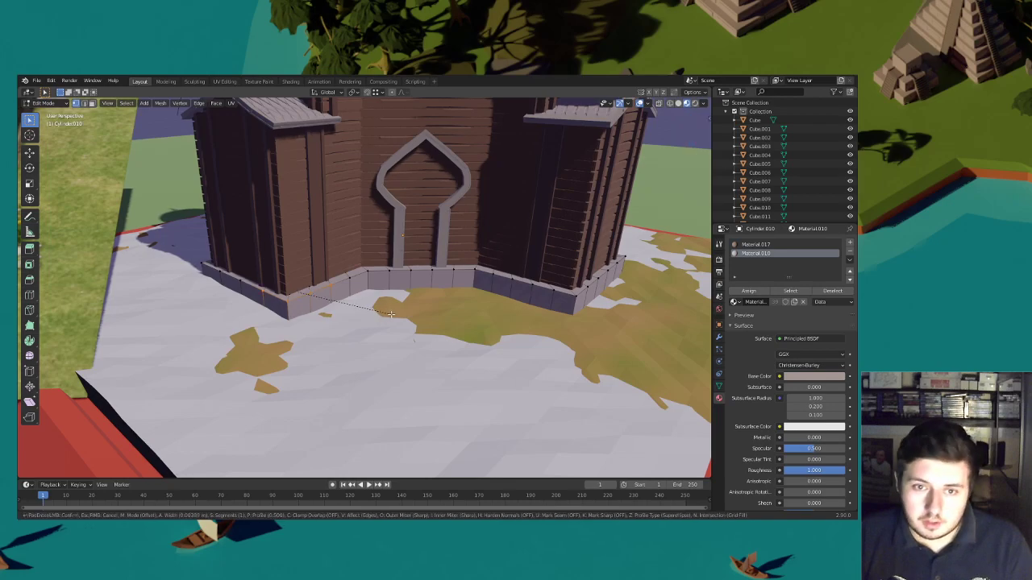
left_click(329, 313)
Slide an upper vertex on the front-left wing's base, undo that slide, and slide the vertex again
key("shift+v")
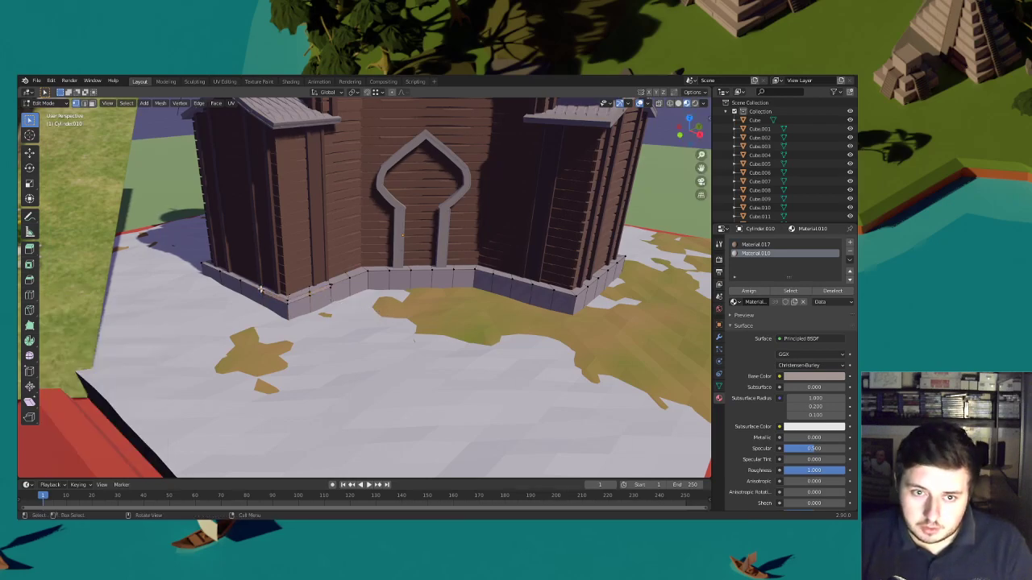
left_click(282, 302)
key("ctrl+z")
key("ctrl+shift+z")
key("ctrl+z")
key("shift+v")
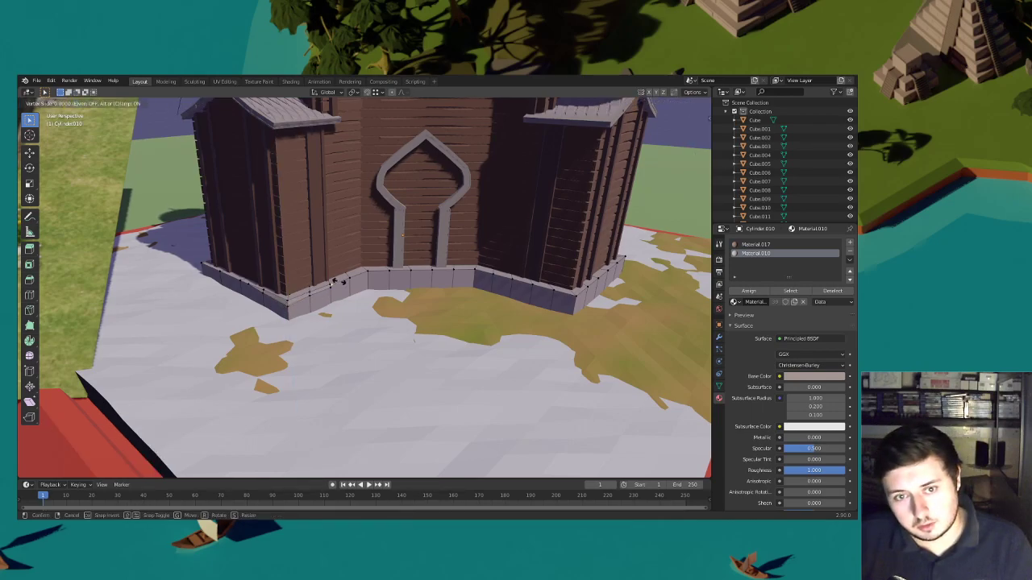
left_click(397, 296)
Bevel cuts on the base's recessed front side and slide the vertex at its left corner along the edge
left_click(390, 274)
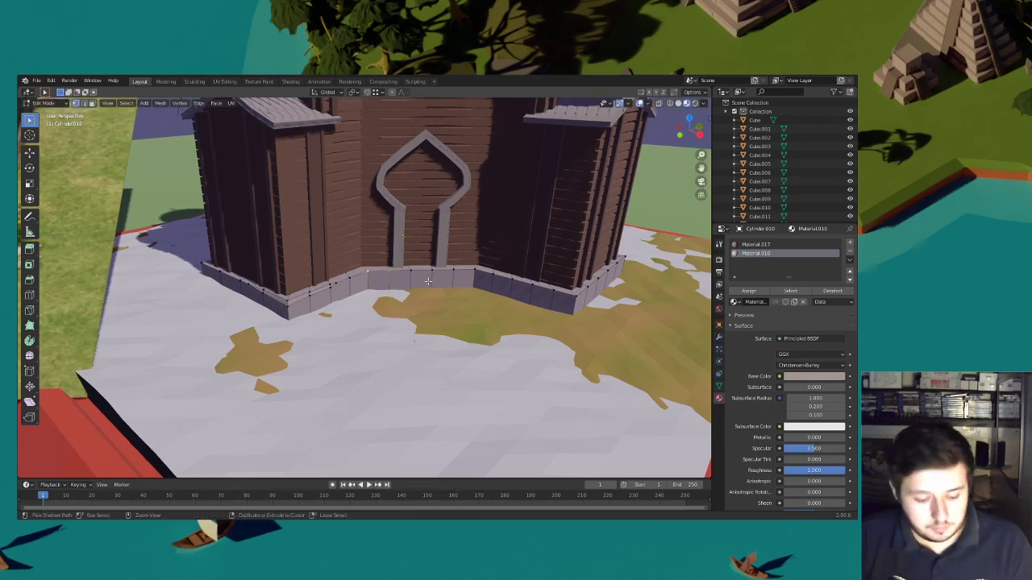
key("ctrl+b")
left_click(424, 283)
left_click(368, 275)
key("g")
key("g")
left_click(370, 283)
Bevel cuts at the right corner of the base's recessed front side with one segment and slide the neighbouring upper vertices along their edges
middle_click_drag(435, 279, 347, 263)
left_click(347, 263)
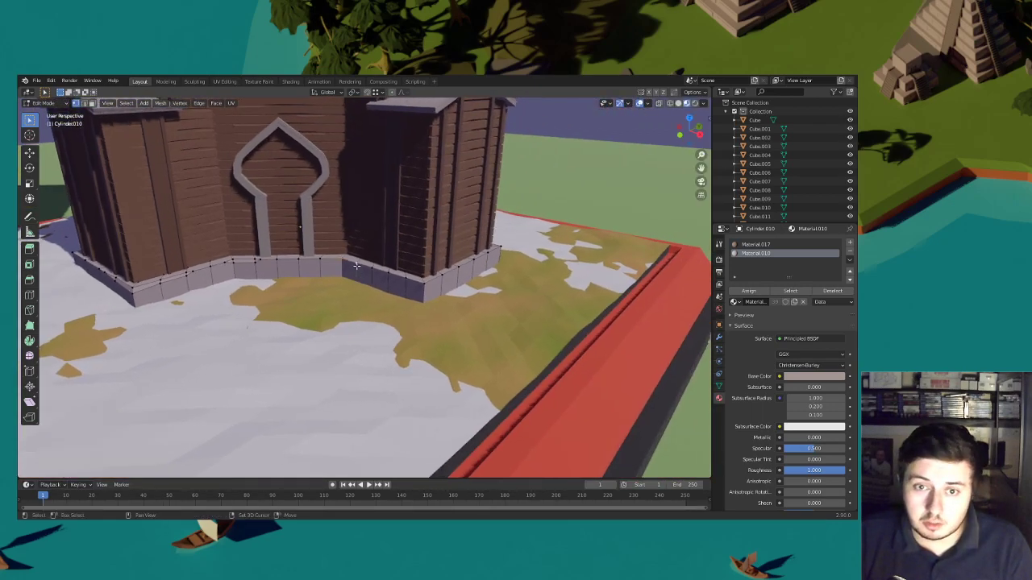
key("ctrl+b")
left_click(436, 287)
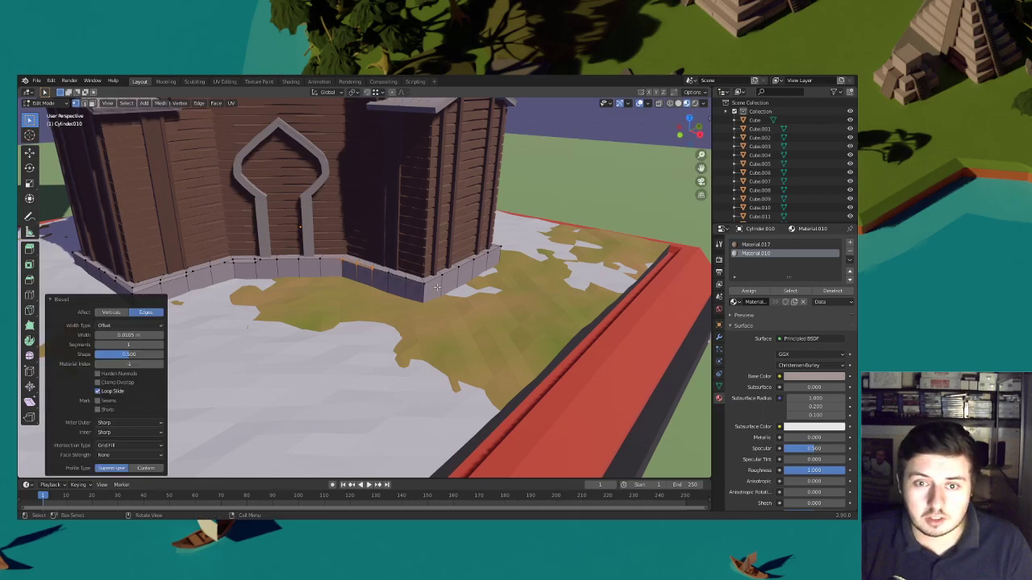
key("shift+v")
left_click(344, 269)
key("shift+v")
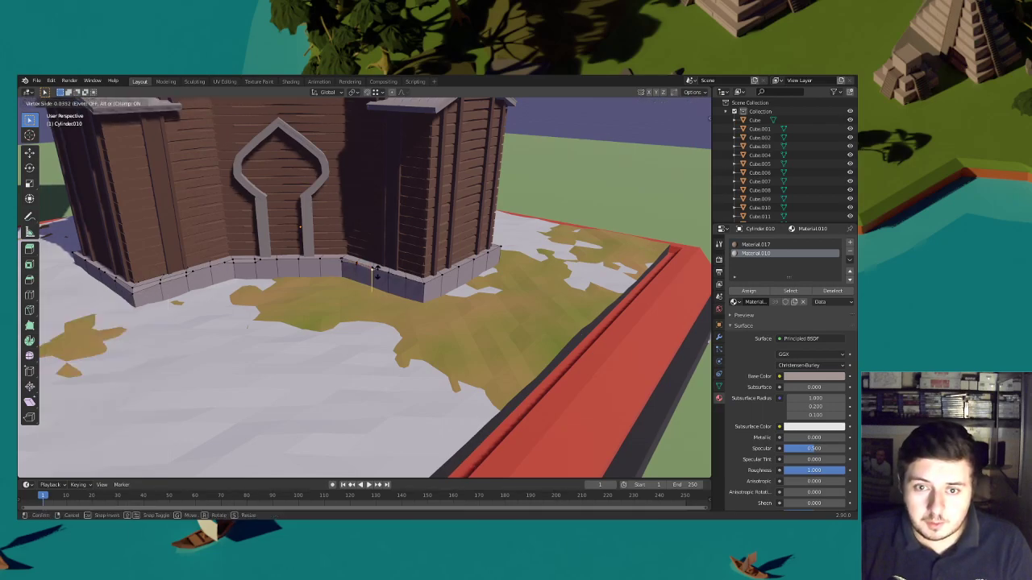
left_click(375, 272)
key("shift+v")
left_click(434, 287)
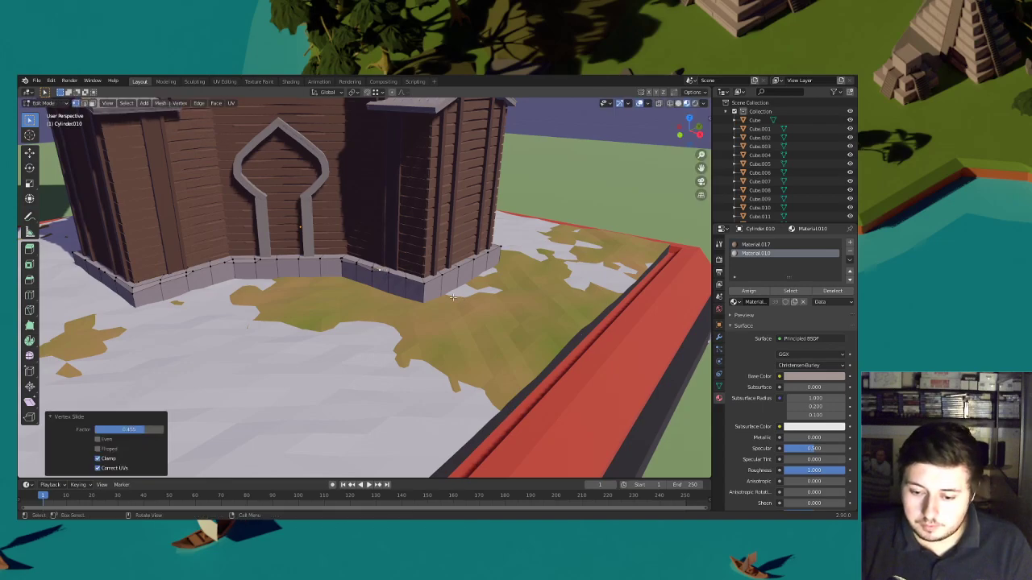
Bevel cuts on the front-right wing's base and slide the vertices at its front corner along their edges
middle_click_drag(470, 295, 409, 284)
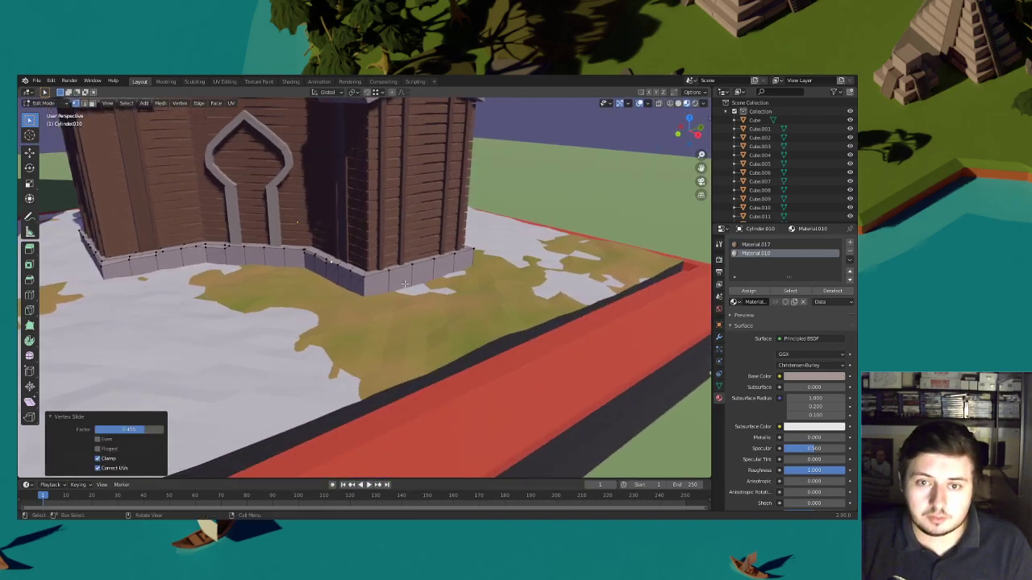
key("ctrl+b")
left_click(430, 282)
left_click(376, 274)
key("shift+v")
left_click(372, 278)
left_click(366, 278)
key("shift+v")
left_click(364, 286)
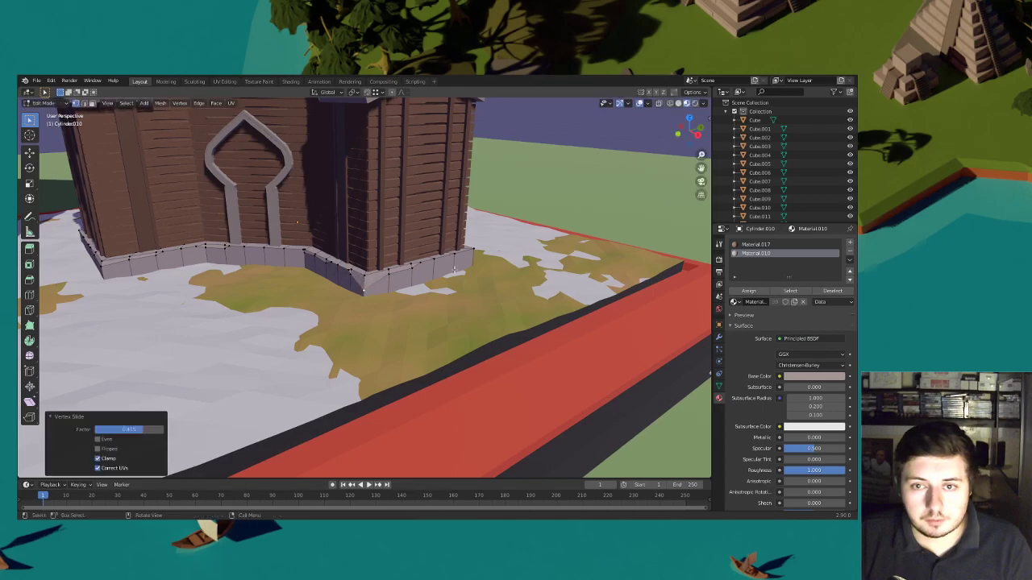
Slide the upper vertex at the outer end of the front-right wing's base along its edge
middle_click_drag(468, 251, 429, 268)
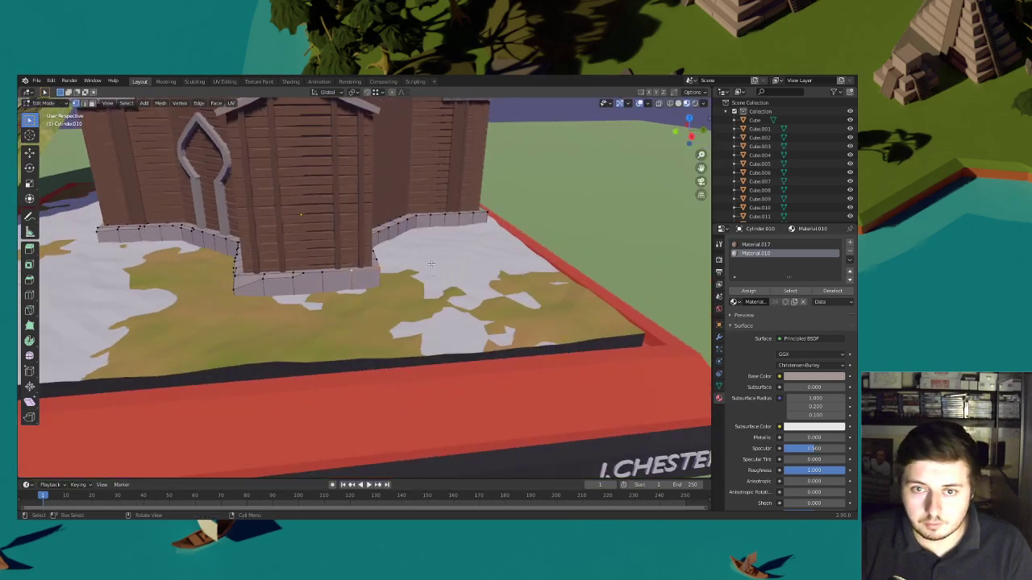
left_click(377, 274, "ctrl")
key("shift+v")
left_click(383, 278)
Bevel the cuts at the outer end of the front-left wing's base with one segment
middle_click_drag(382, 278, 233, 260)
left_click(239, 262)
key("ctrl+b")
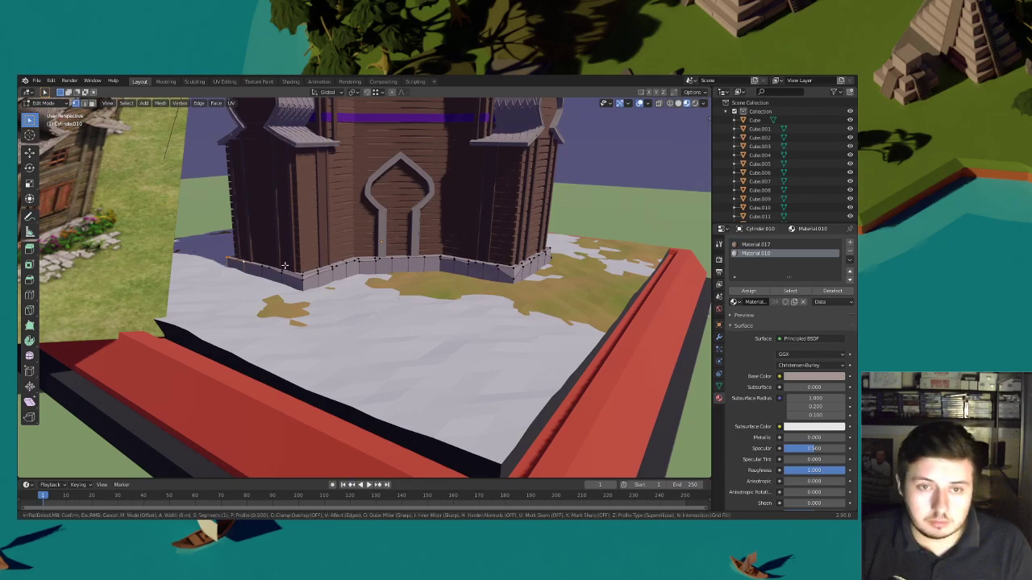
left_click(285, 267)
middle_click_drag(240, 268, 248, 275)
scroll(248, 275, "up", 2)
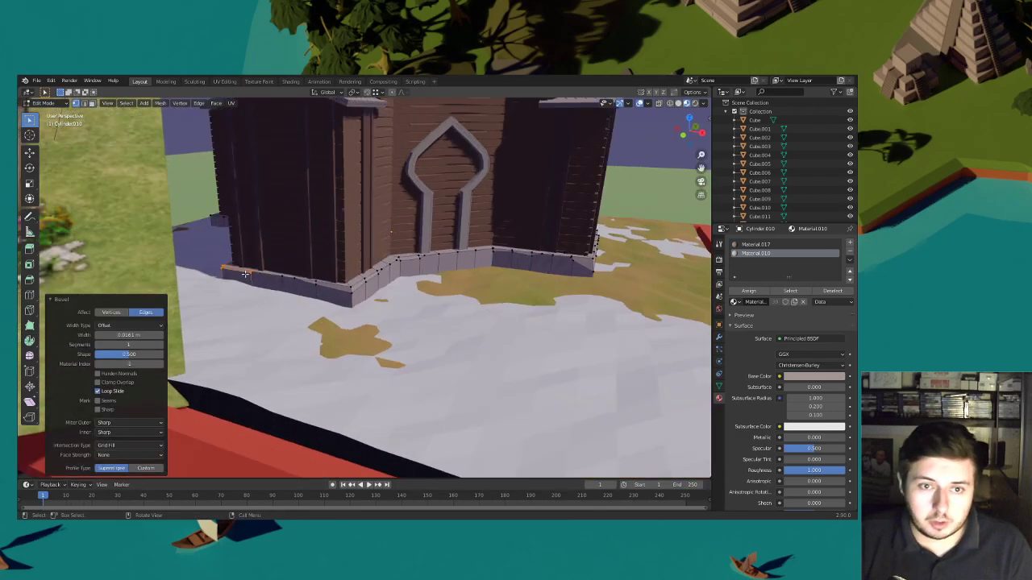
Slide the upper vertices at the outer end of the front-left wing's base along their edges
left_click(226, 270)
key("shift+v")
left_click(227, 278)
left_click(254, 273)
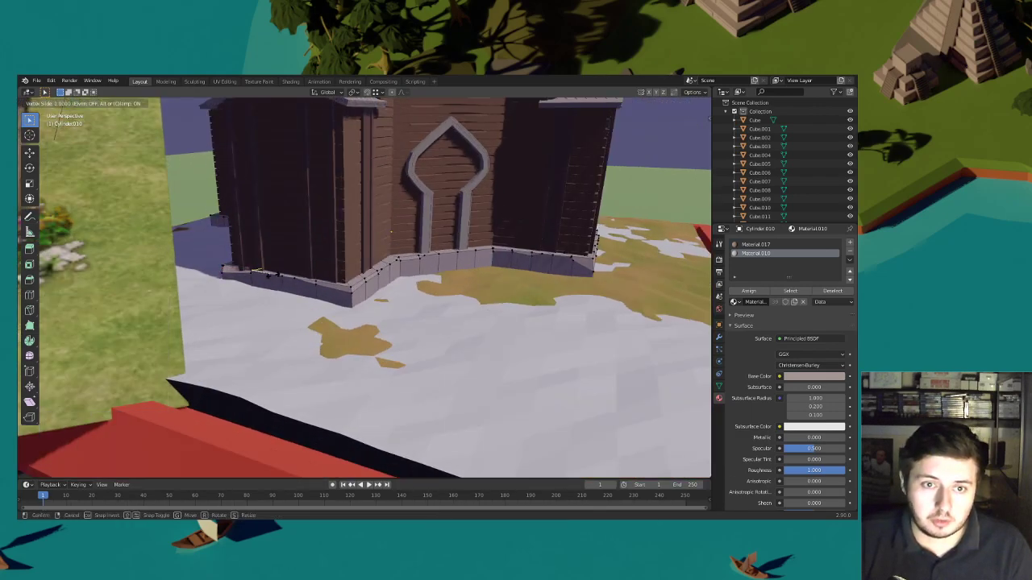
left_click(251, 274)
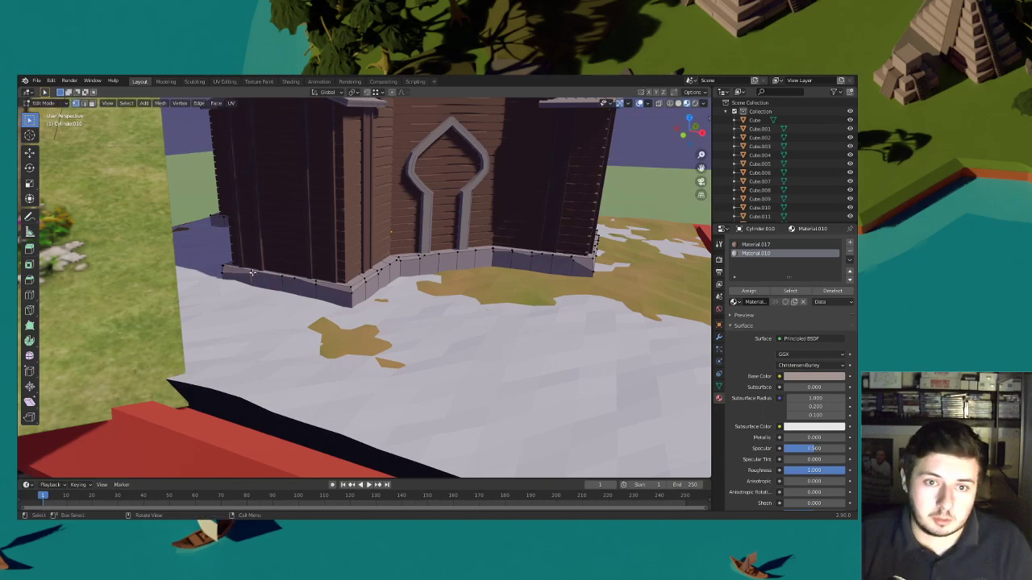
key("shift+v")
left_click(268, 276)
Leave Edit Mode on the stone base and save the file
scroll(361, 314, "down", 2)
middle_click_drag(362, 314, 330, 309)
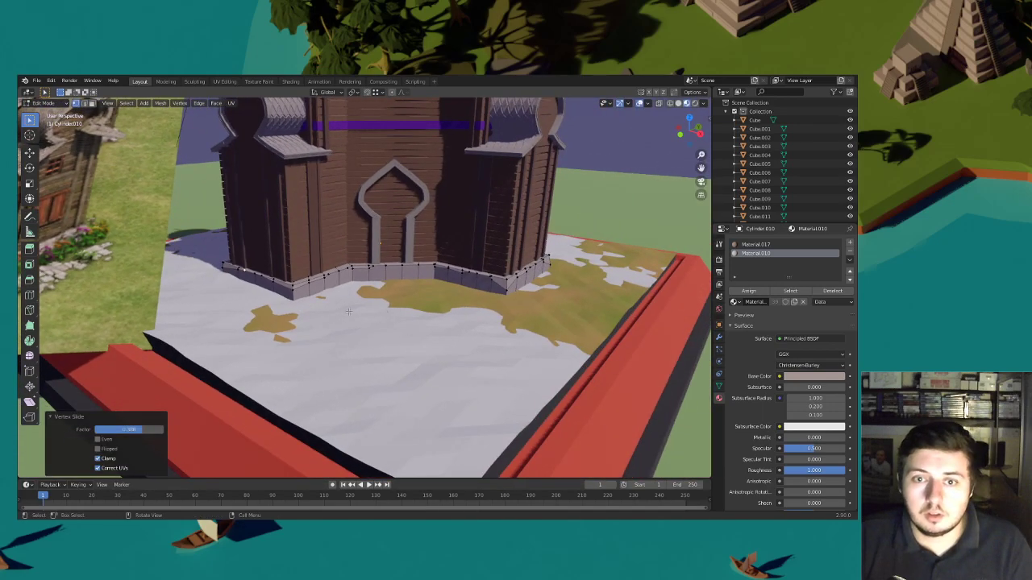
left_click(281, 234)
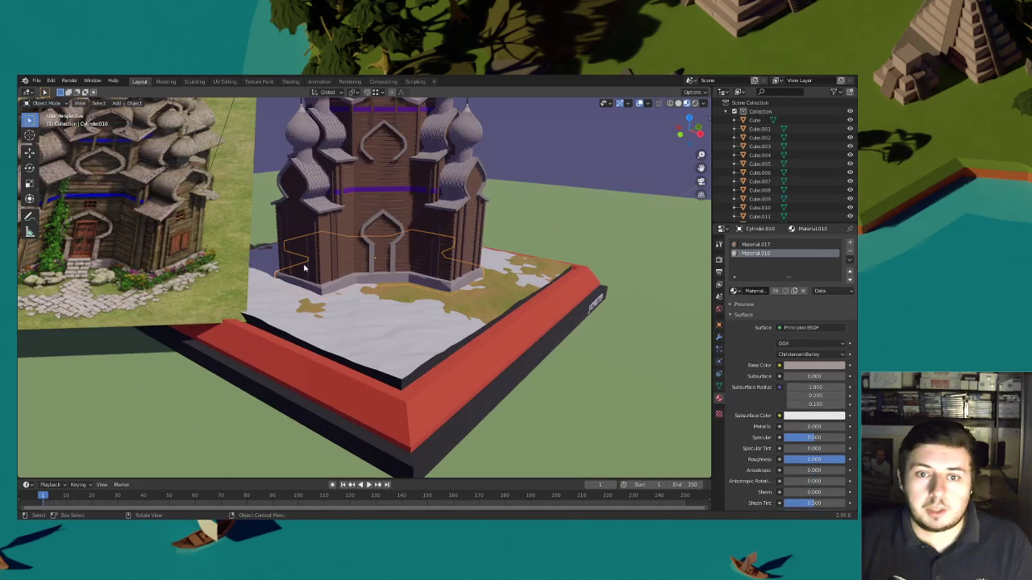
left_click(608, 144)
scroll(560, 181, "up", 5)
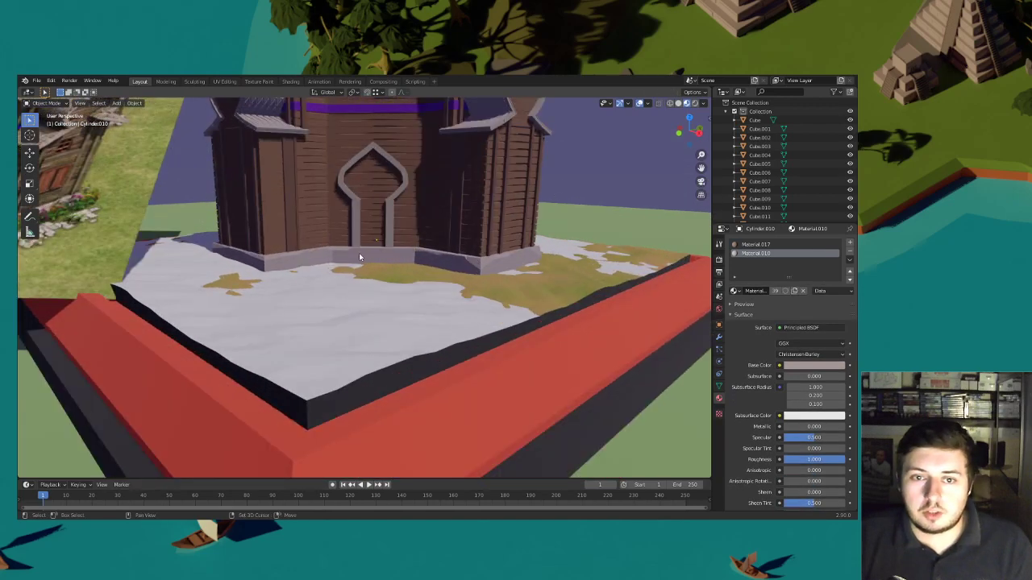
scroll(359, 284, "down", 5)
left_click(36, 81)
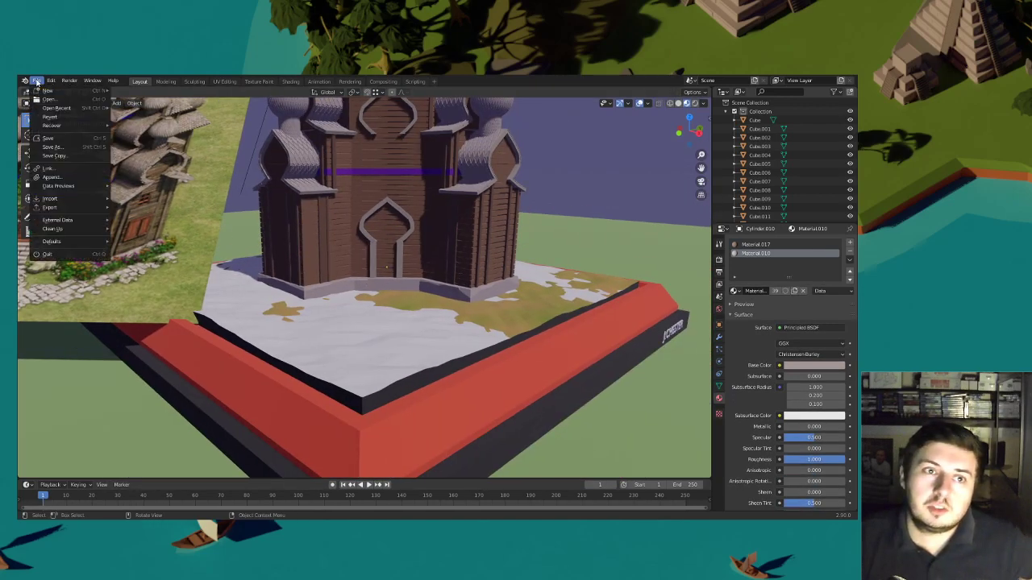
left_click(64, 138)
left_click(348, 288)
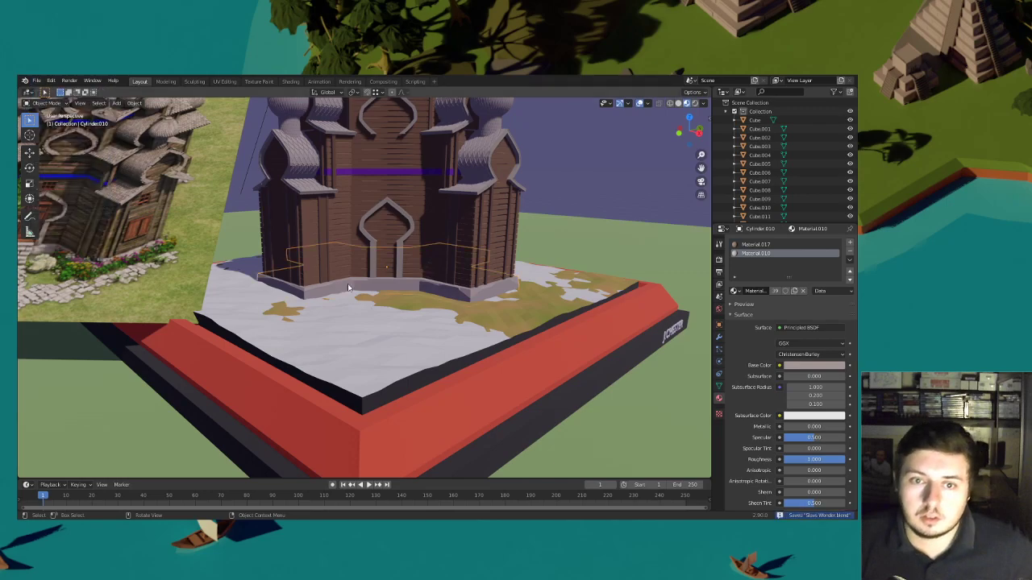
Replace both material slots of the stone base with one new light grey material and set its roughness to 1
middle_click_drag(595, 292, 580, 290)
left_click(639, 179)
left_click(478, 307)
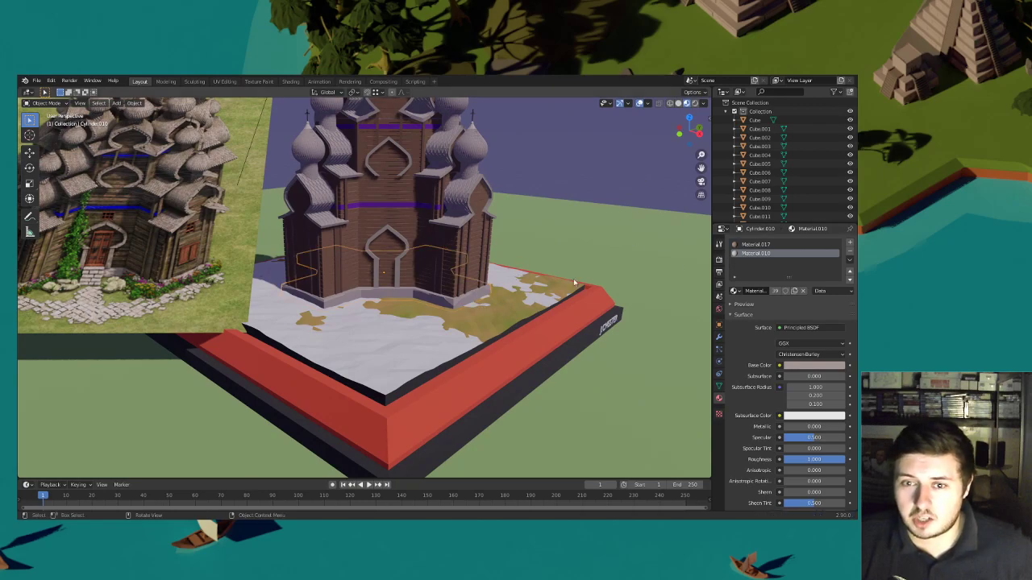
left_click(849, 254)
left_click(849, 254)
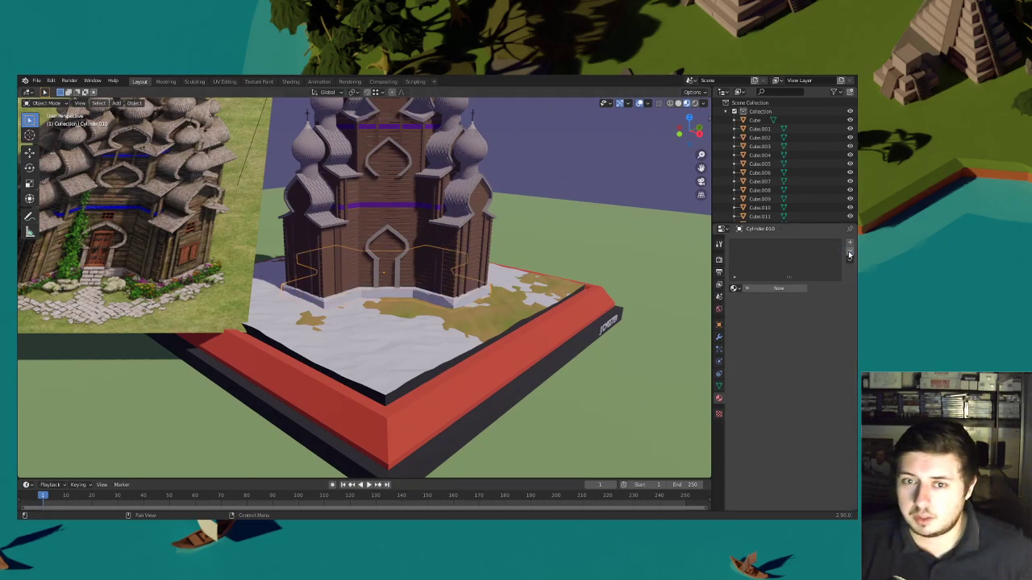
left_click(795, 289)
left_click(815, 363)
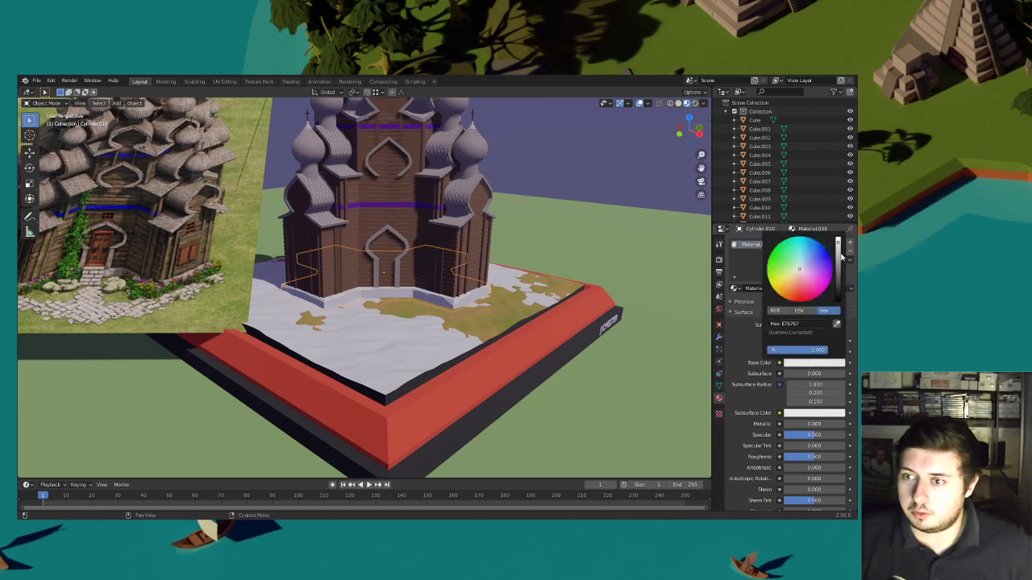
left_click_drag(838, 242, 838, 256)
left_click(814, 456)
type("1")
key("Return")
left_click(600, 150)
Compare the whole church model and its stone base with the reference image from several distances
scroll(577, 248, "down", 4)
middle_click_drag(578, 249, 567, 248)
middle_click_drag(422, 250, 439, 262)
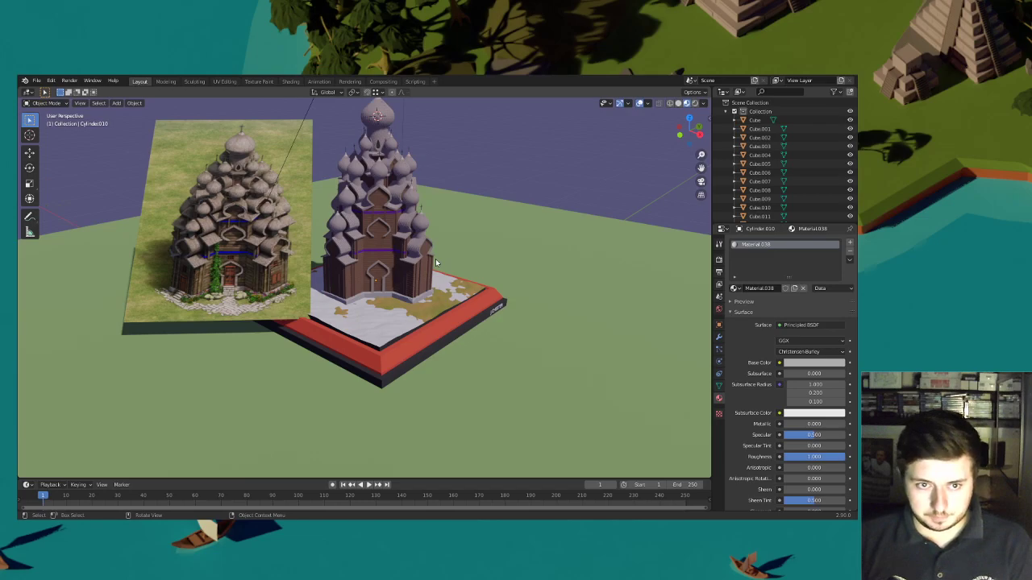
mouse_move(386, 280)
middle_mouse_down()
mouse_move(382, 262)
mouse_move(387, 274)
mouse_move(397, 268)
mouse_move(383, 275)
middle_mouse_up()
scroll(382, 267, "up", 5)
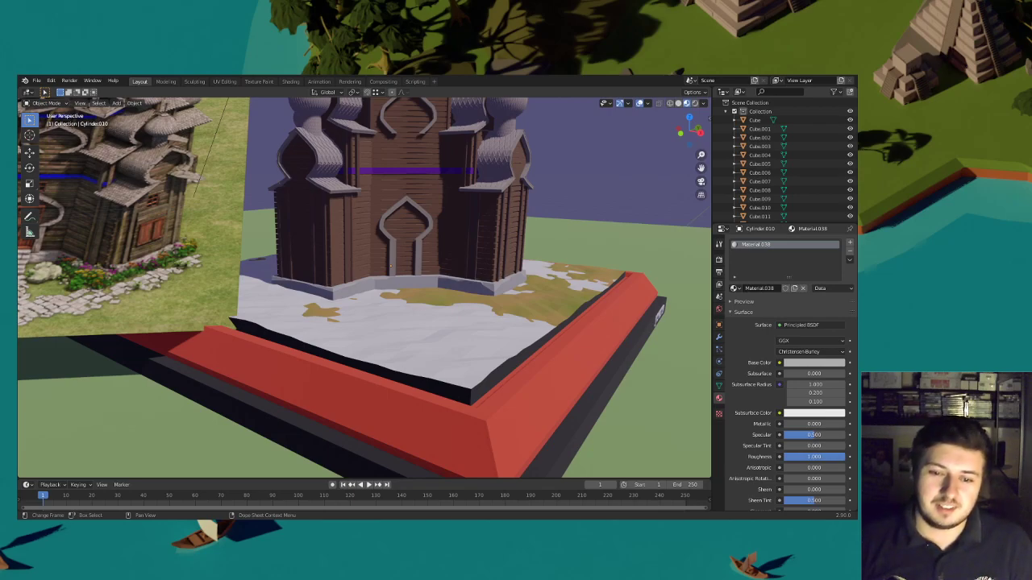
middle_click_drag(535, 238, 520, 250)
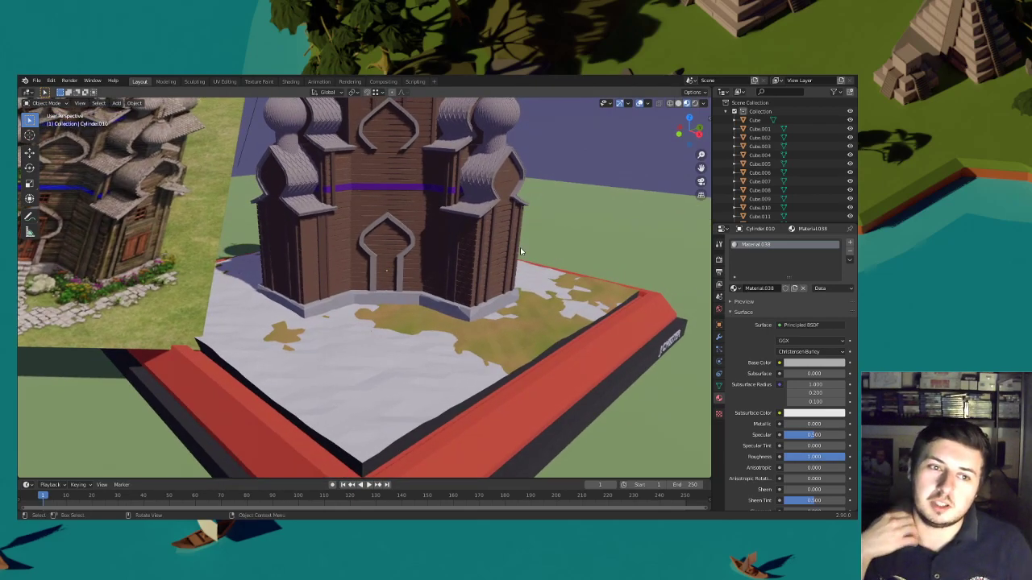
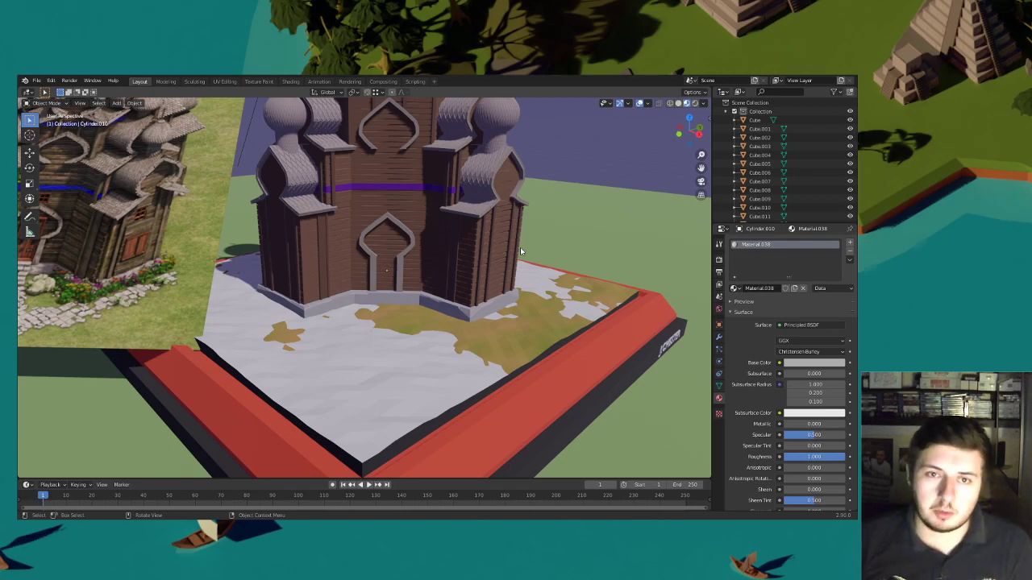
scroll(469, 272, "down", 2)
mouse_move(468, 272)
middle_mouse_down()
mouse_move(479, 271)
mouse_move(467, 280)
middle_mouse_up()
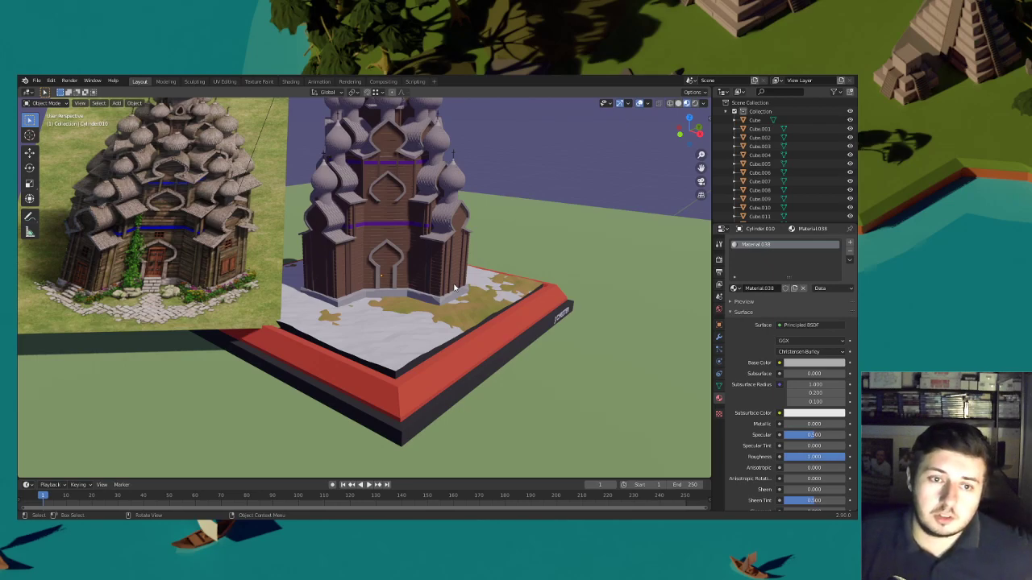
Snap the 3D cursor to the selected front door frame and add a cube there
scroll(437, 294, "up", 3)
left_click(30, 134)
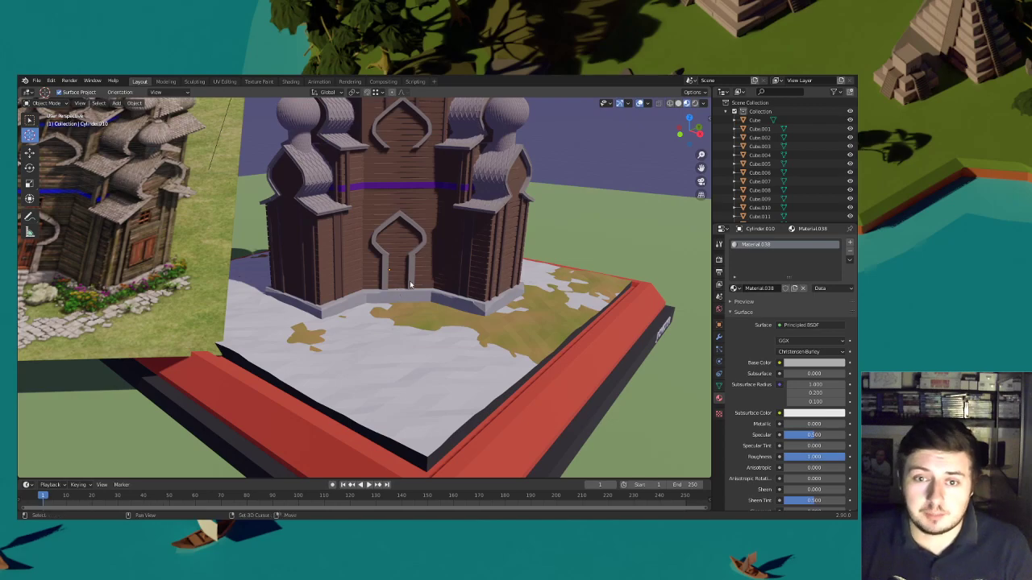
middle_click_drag(418, 281, 385, 276, "shift")
scroll(385, 276, "up", 3)
left_click(30, 120)
left_click(342, 223)
key("shift+s")
left_click(403, 290)
key("shift+a")
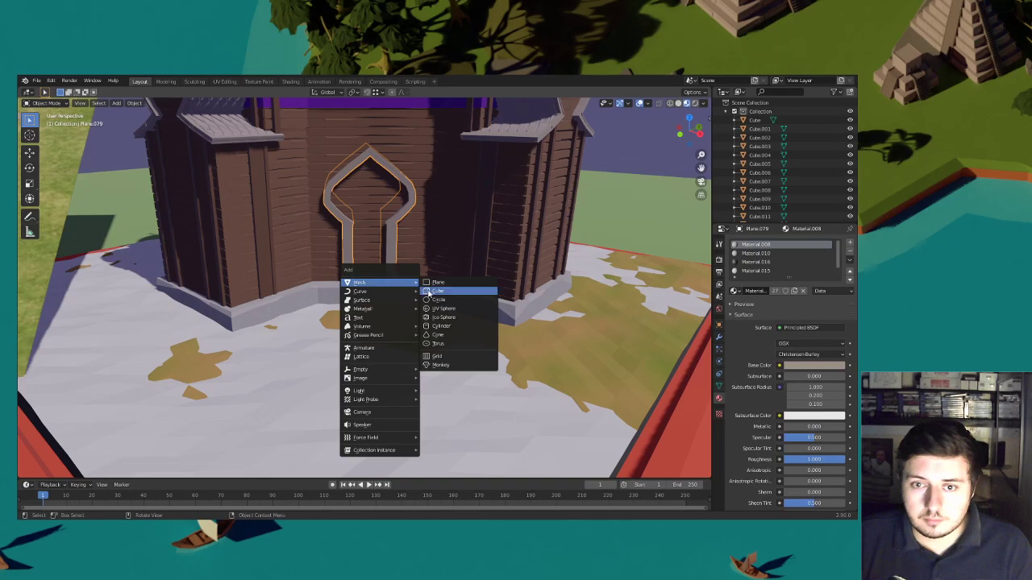
left_click(429, 294)
Scale the new cube to 0.443 and rotate it 45° about the Z axis
scroll(429, 293, "down", 8)
key("s")
left_click(415, 262)
scroll(415, 262, "up", 2)
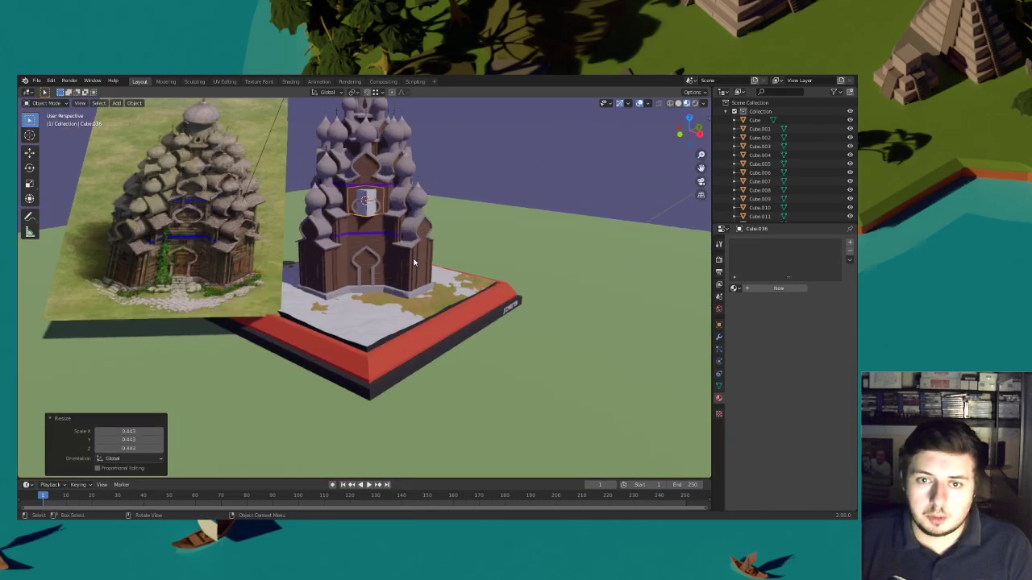
scroll(415, 262, "up", 2)
type("gz")
type("4")
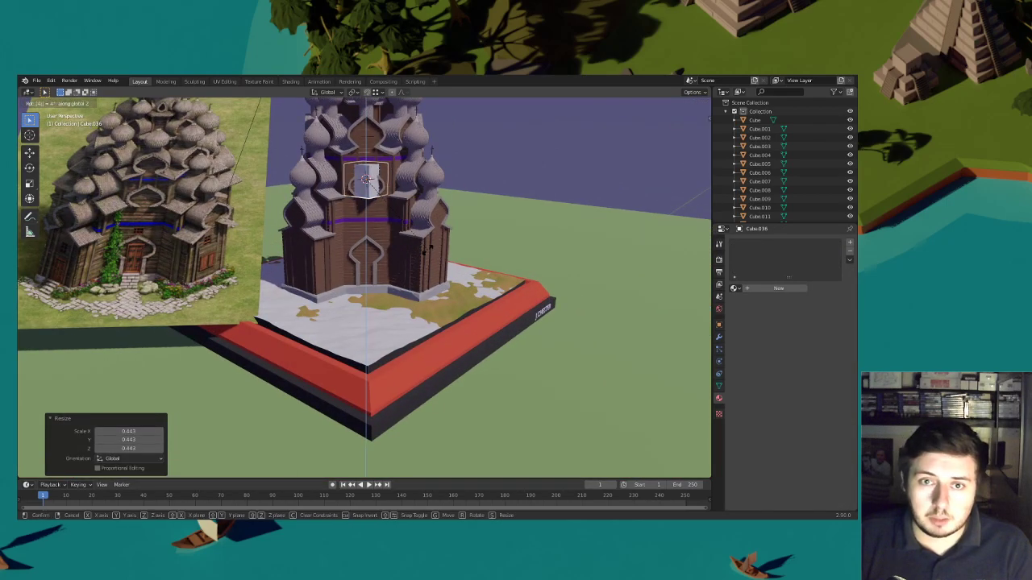
type("45")
left_click(428, 251)
type("rz45")
left_click(456, 238)
In Edit Mode, move the cube's geometry down about 3.15 m along Z to the foot of the door frame
left_click(47, 103)
left_click(45, 122)
key("g")
key("z")
left_click(553, 342)
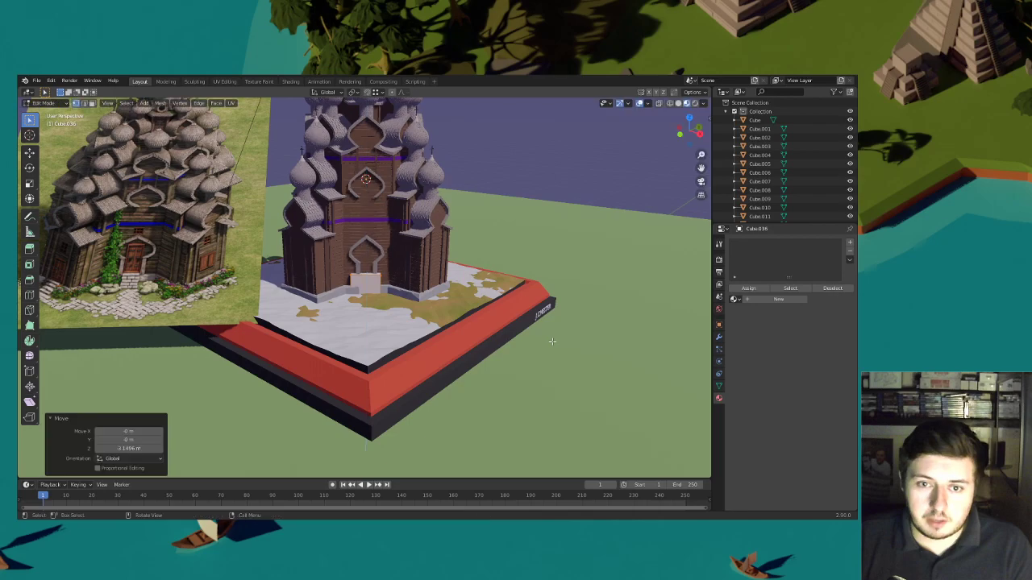
Shrink the cube to about 0.56 and move it horizontally out in front of the doorway's base
scroll(541, 312, "up", 5)
key("s")
left_click(476, 276)
key("g")
key("shift+z")
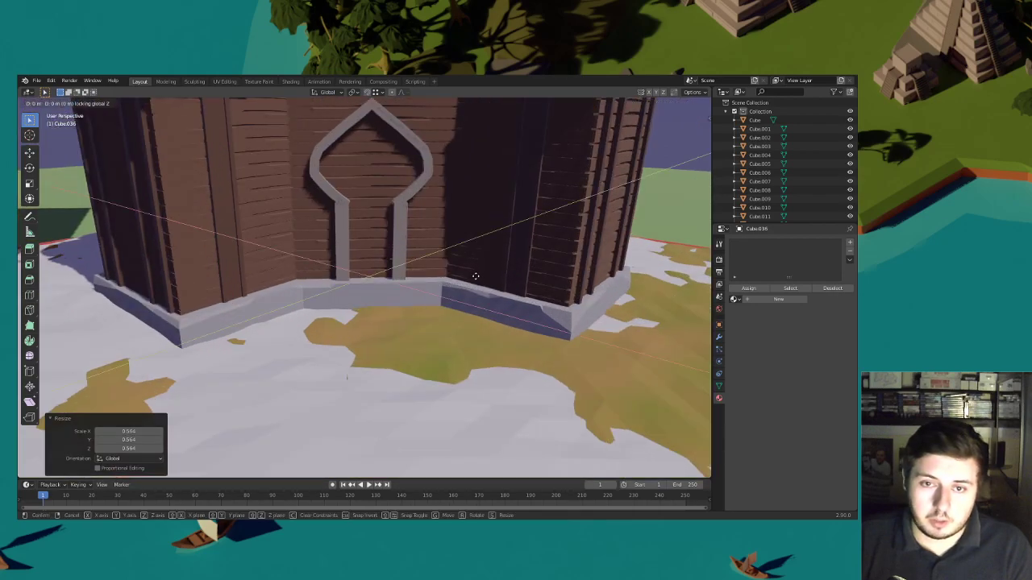
left_click(479, 287)
middle_click_drag(532, 296, 532, 304)
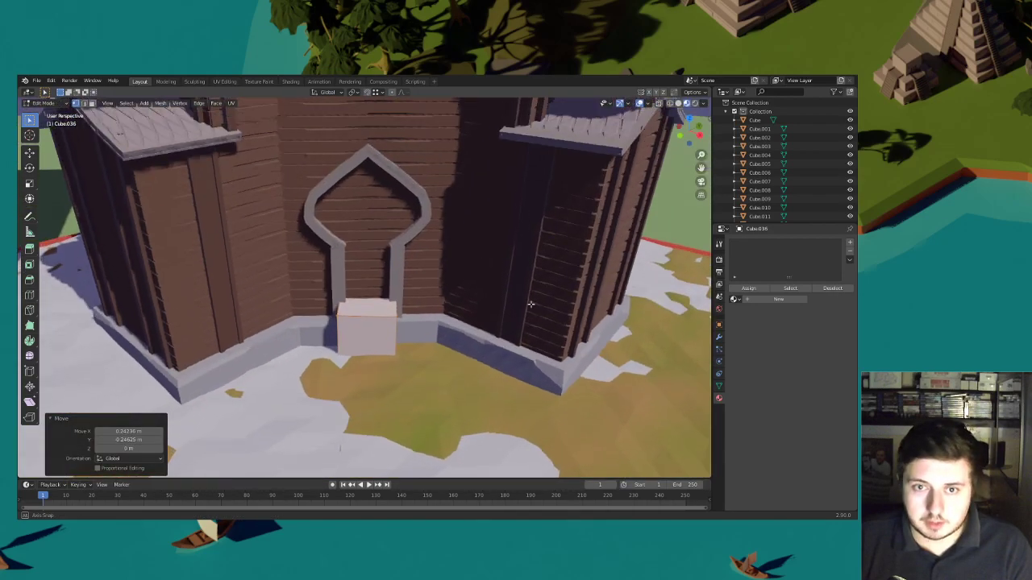
Rotate the cube slightly about the Z axis to align with the doorway and scale it down
scroll(532, 300, "up", 2)
key("r")
key("z")
left_click(537, 300)
key("s")
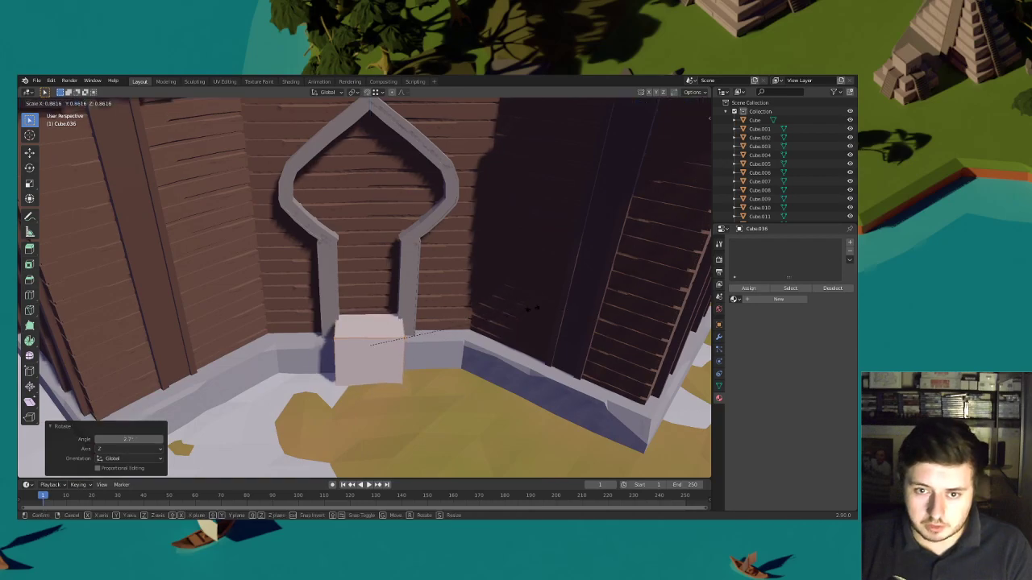
left_click(458, 314)
Scale the cube down further to a small block and reposition it against the stone base between the door posts
scroll(463, 310, "down", 6)
middle_click_drag(466, 308, 470, 301)
scroll(470, 301, "up", 8)
key("s")
left_click(448, 262)
key("g")
left_click(445, 259)
middle_click_drag(445, 247, 411, 262)
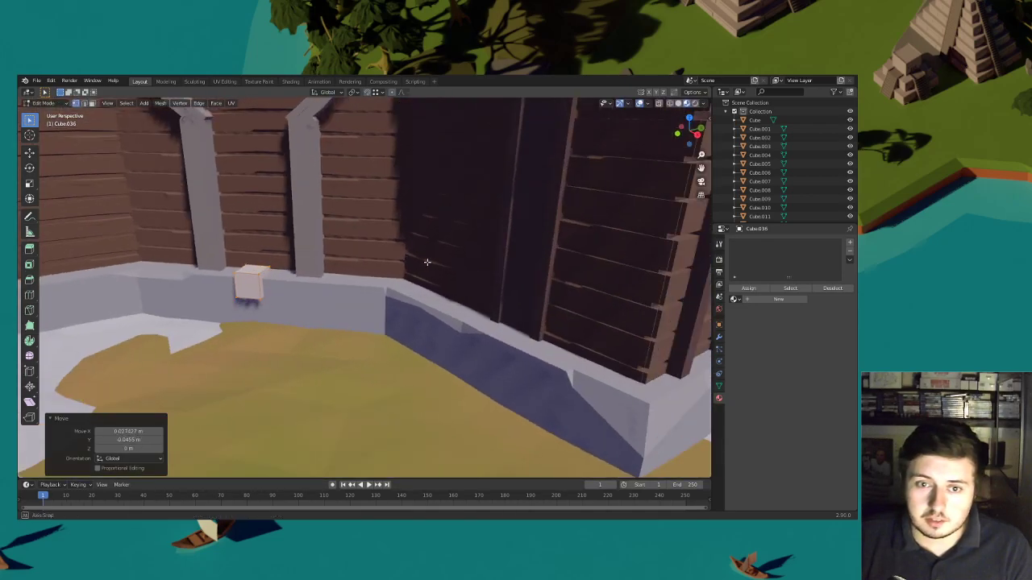
scroll(436, 266, "down", 8)
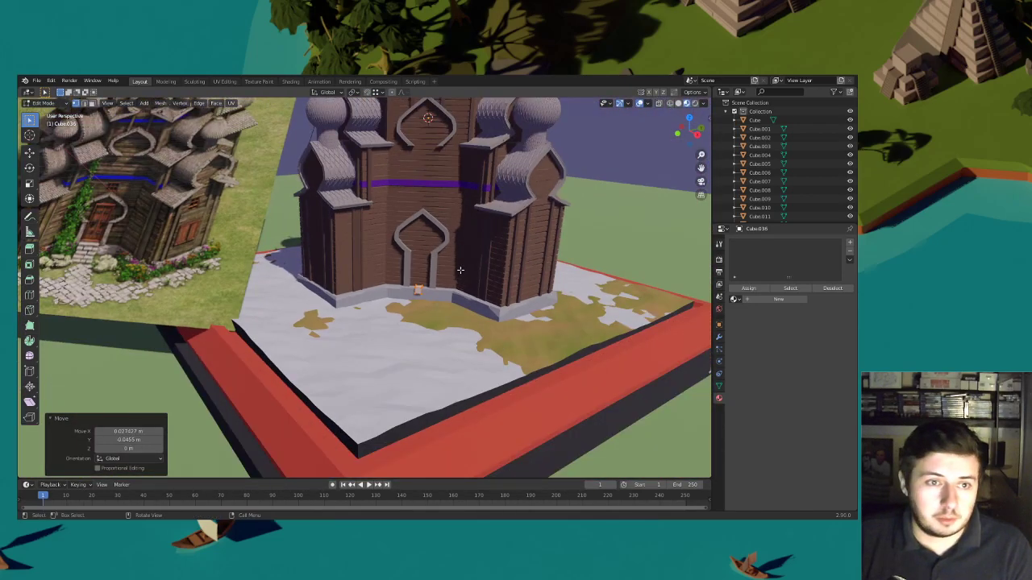
Flatten the small stone block to about 0.44 along Z and shift it horizontally on the base between the door posts
scroll(474, 284, "up", 10)
key("s")
key("z")
left_click(475, 292)
middle_click_drag(476, 292, 490, 300)
key("g")
key("shift+z")
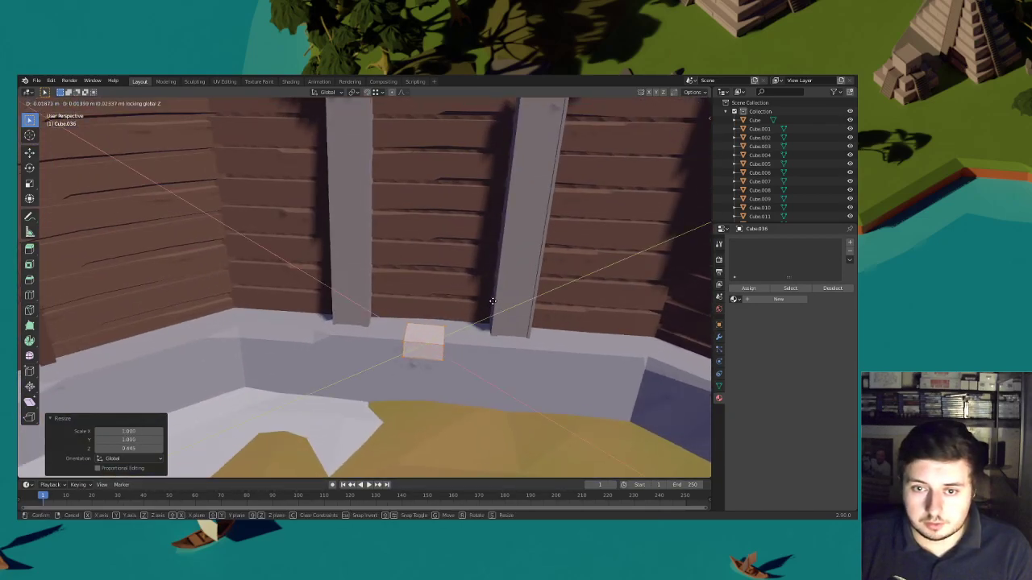
left_click(517, 303)
Rotate the stone block slightly about the Z axis and try scaling it along the X and Y axes
key("r")
key("z")
left_click(516, 300)
scroll(509, 300, "down", 4)
key("s")
key("x")
key("x")
key("x")
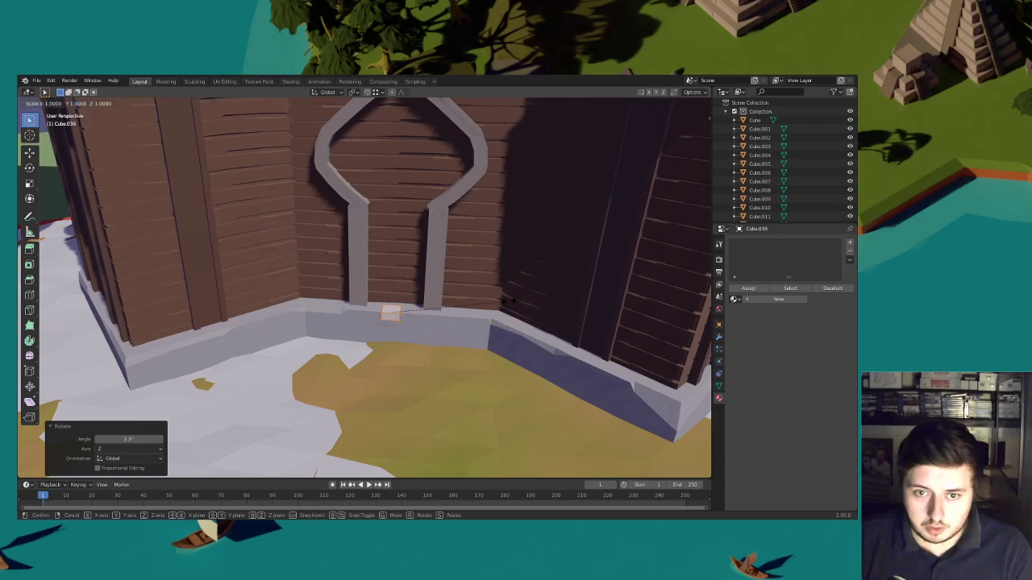
key("y")
right_click(456, 300)
Delete the stone block's geometry and return to Object Mode
key("x")
left_click(437, 301)
key("Tab")
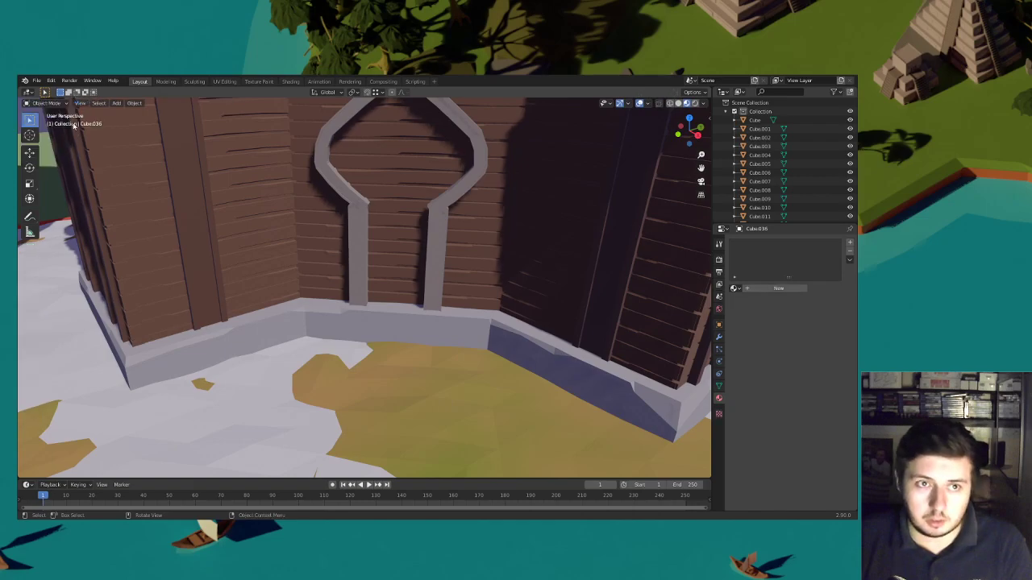
Select the plank wall of the side tower beside the doorway and snap the 3D cursor to it
scroll(428, 295, "down", 5)
middle_click_drag(428, 295, 487, 299)
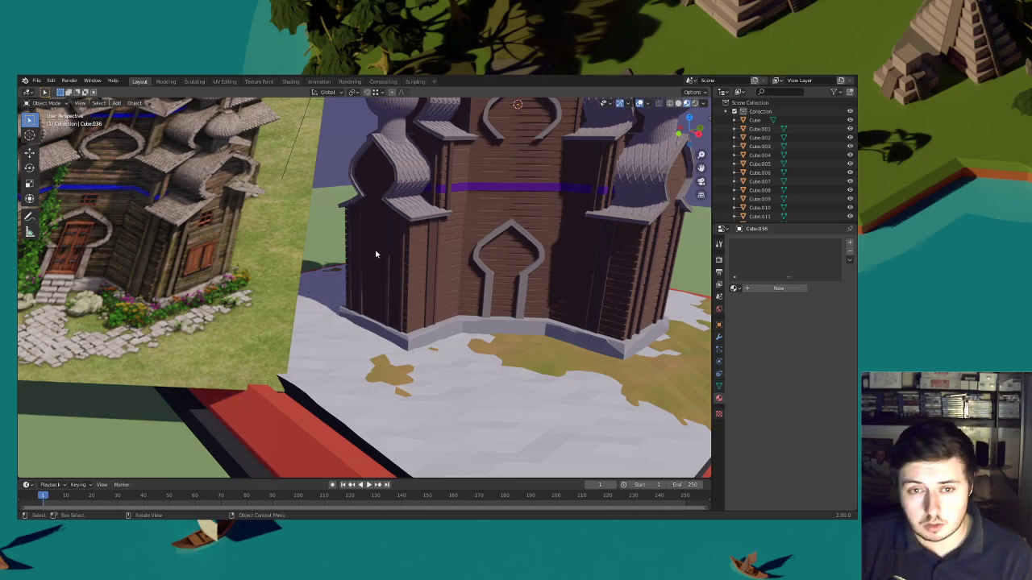
middle_click_drag(365, 256, 437, 267)
middle_click_drag(504, 276, 446, 274, "shift")
scroll(446, 274, "down", 1)
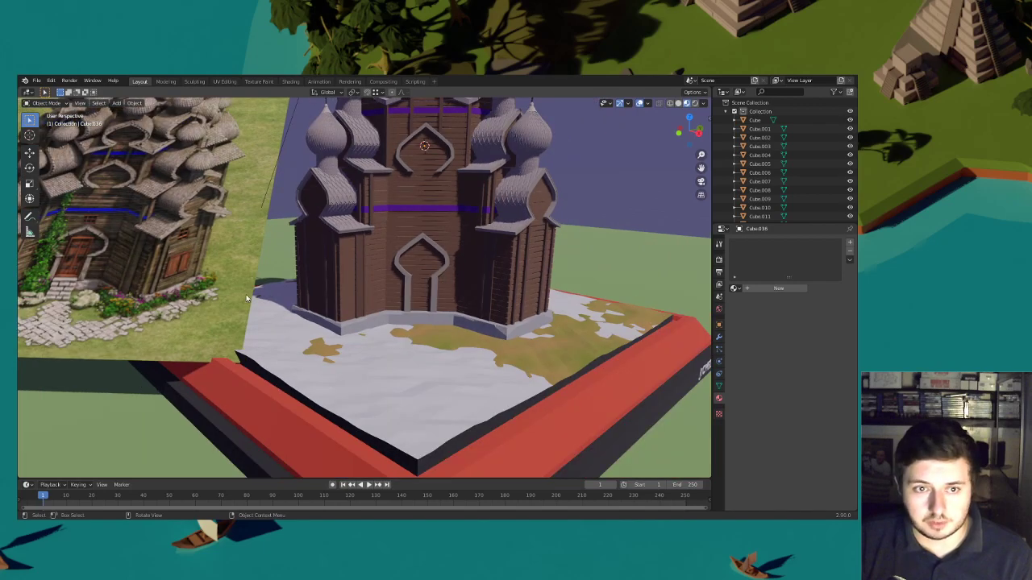
middle_click_drag(113, 228, 214, 246, "shift")
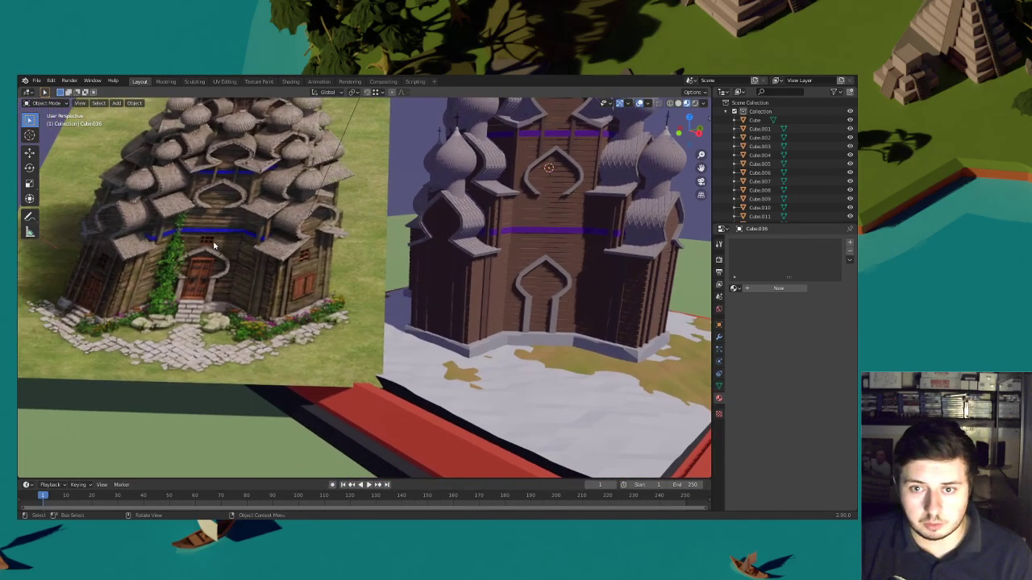
left_click(451, 278)
middle_click_drag(423, 259, 401, 283)
scroll(472, 260, "up", 4)
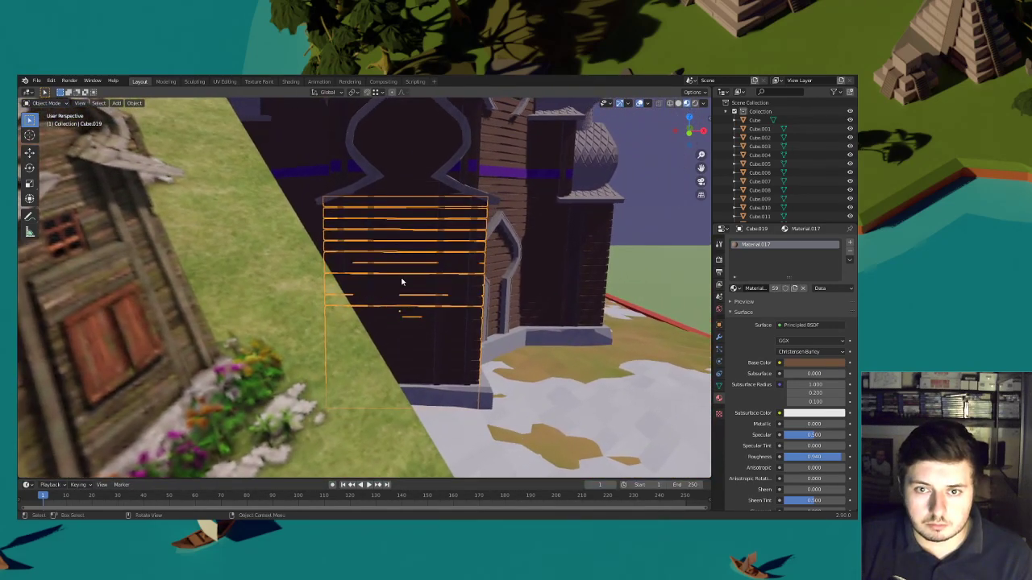
scroll(402, 282, "down", 3)
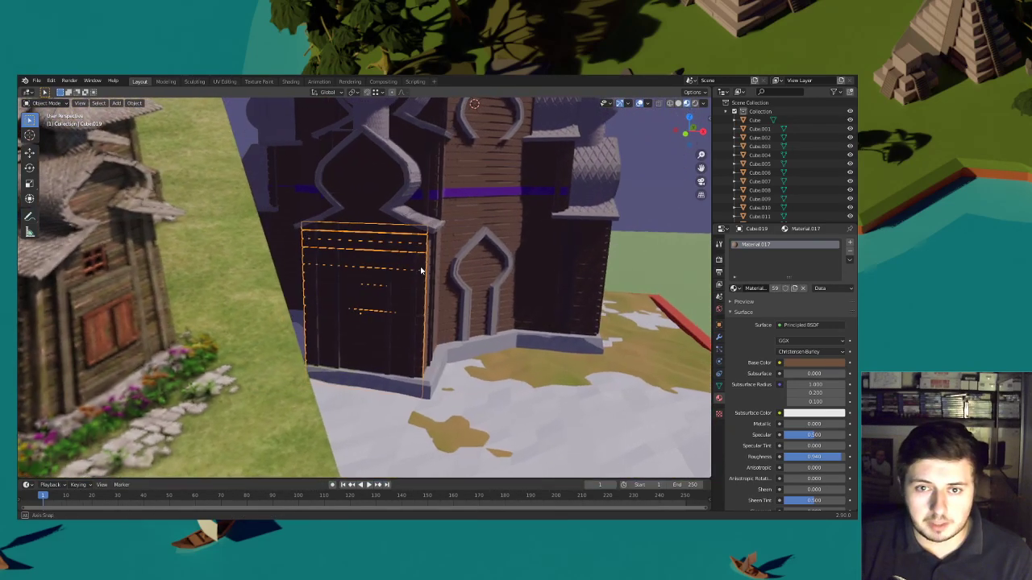
key("shift+s")
left_click(392, 284)
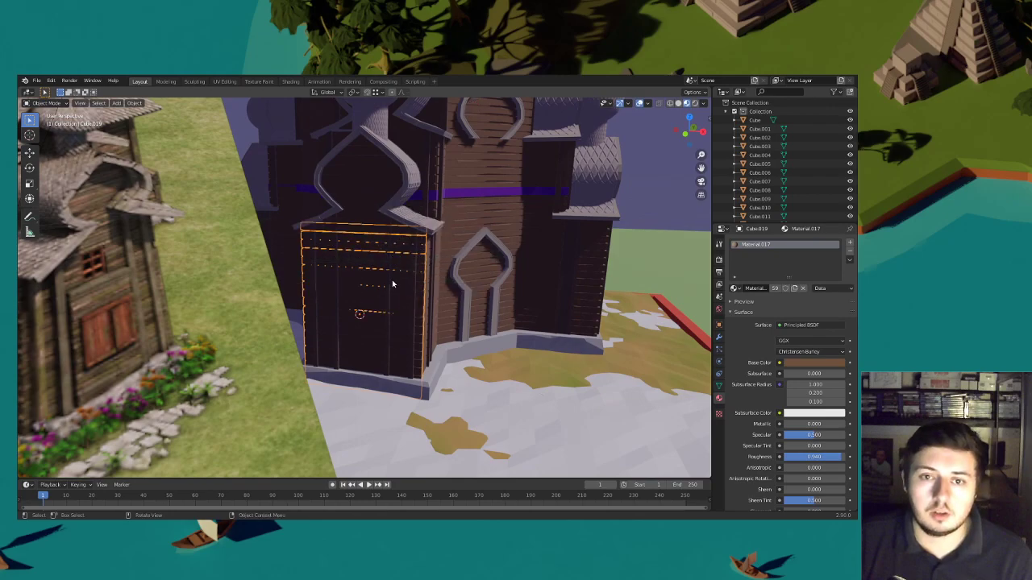
Add a plane at the 3D cursor and, in Edit Mode, rotate it 90° about the X axis
scroll(456, 239, "down", 2)
middle_click_drag(456, 239, 516, 242)
key("shift+a")
mouse_move(516, 240)
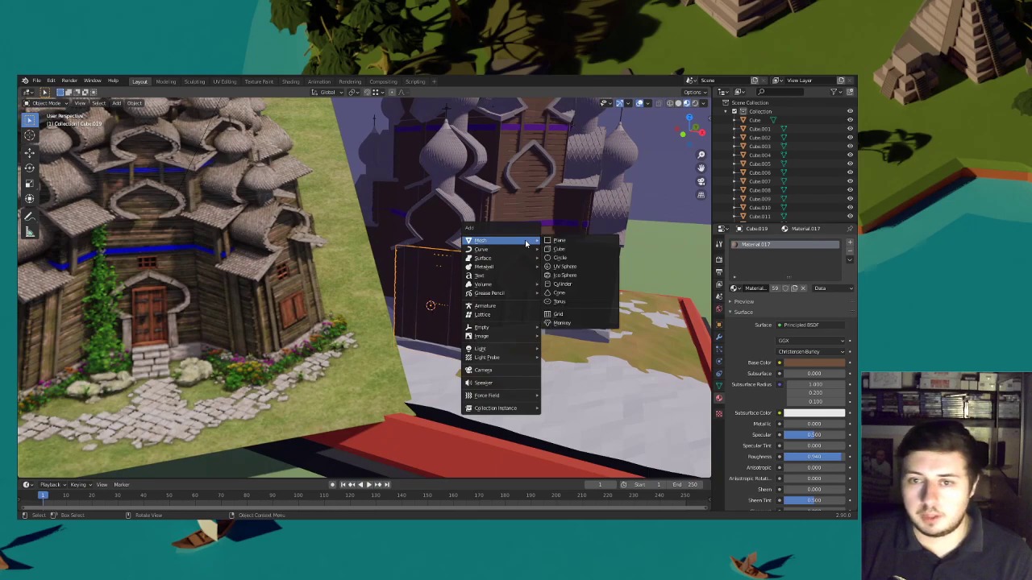
left_click(561, 240)
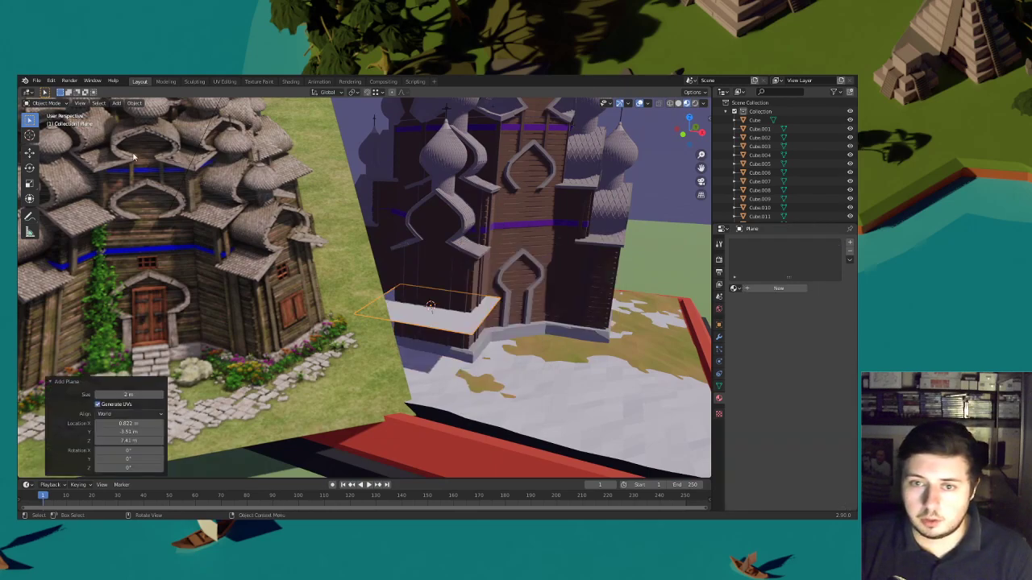
left_click(60, 103)
left_click(56, 121)
type("rx")
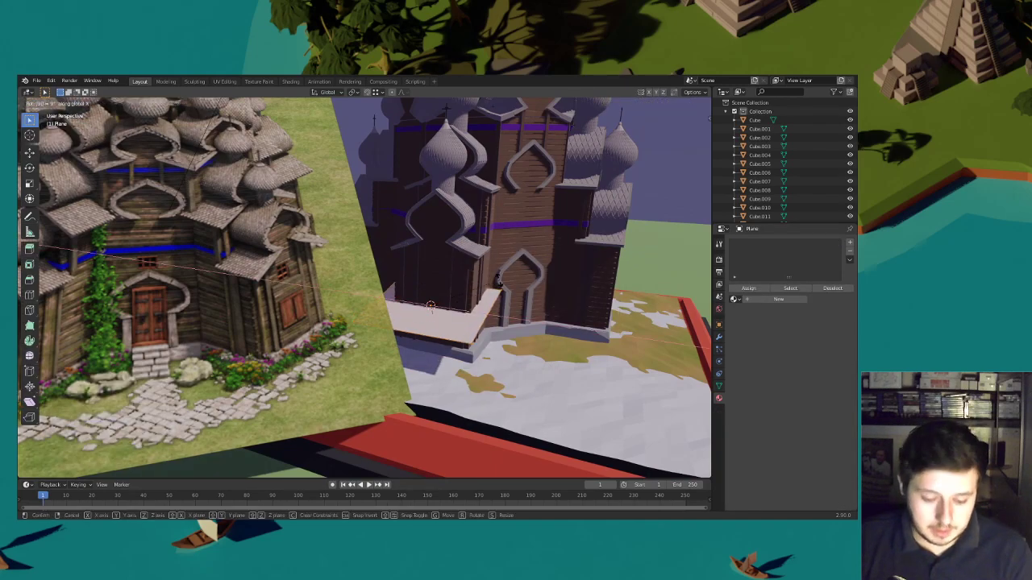
type("90")
key("Return")
Move the plane about 0.2 m along Y in front of the tower wall and scale it to an upright rectangle
key("g")
key("y")
left_click(509, 303)
key("s")
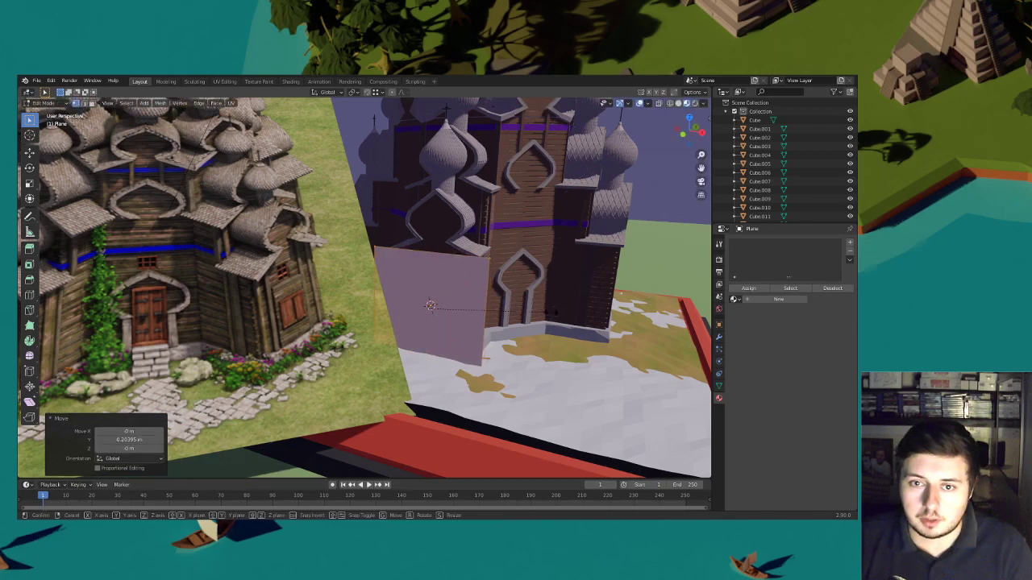
left_click(474, 304)
key("s")
key("z")
left_click(487, 300)
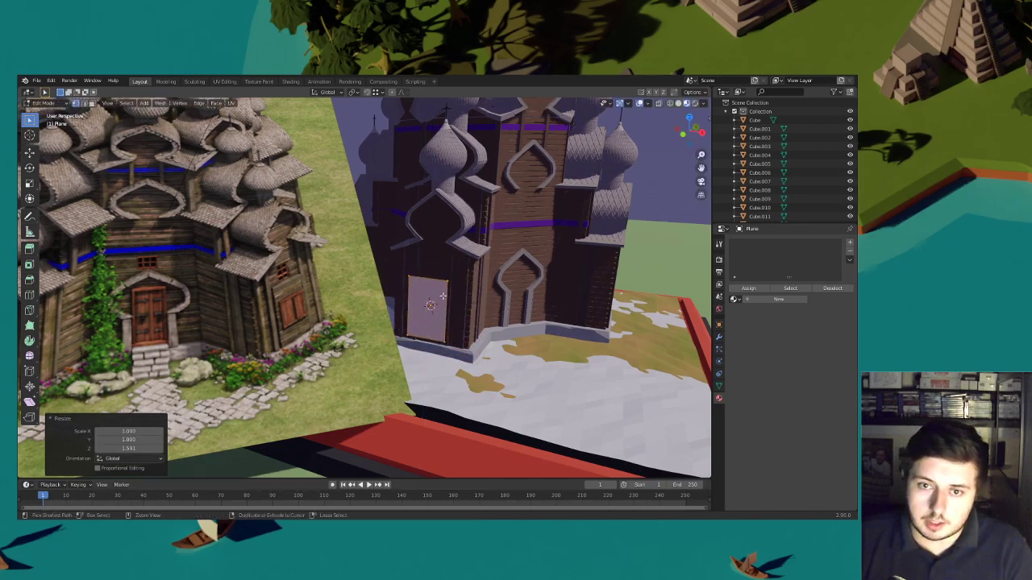
Loop cut the plane into a grid two panes wide and three high, and select the whole mesh
key("ctrl+r")
left_click(484, 300)
right_click(483, 299)
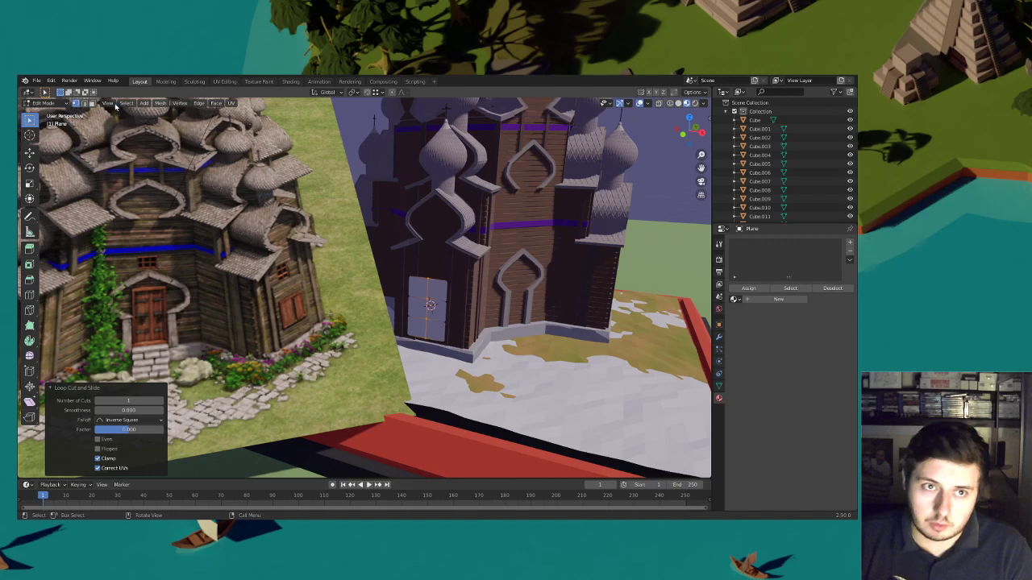
key("a")
Push the plane along Y back towards the tower wall and scale it down to about 0.69
scroll(488, 331, "up", 4)
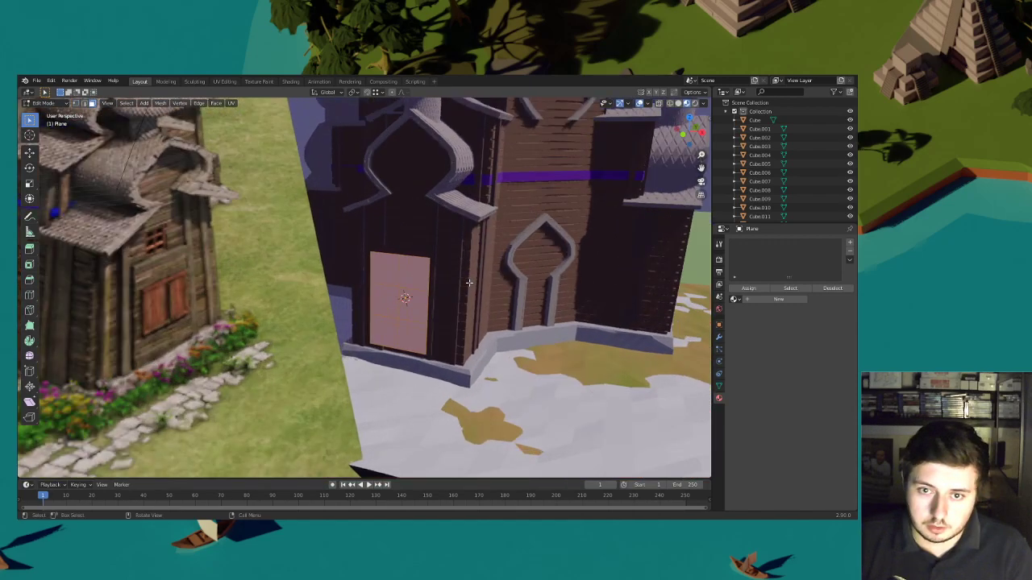
key("g")
key("z")
key("y")
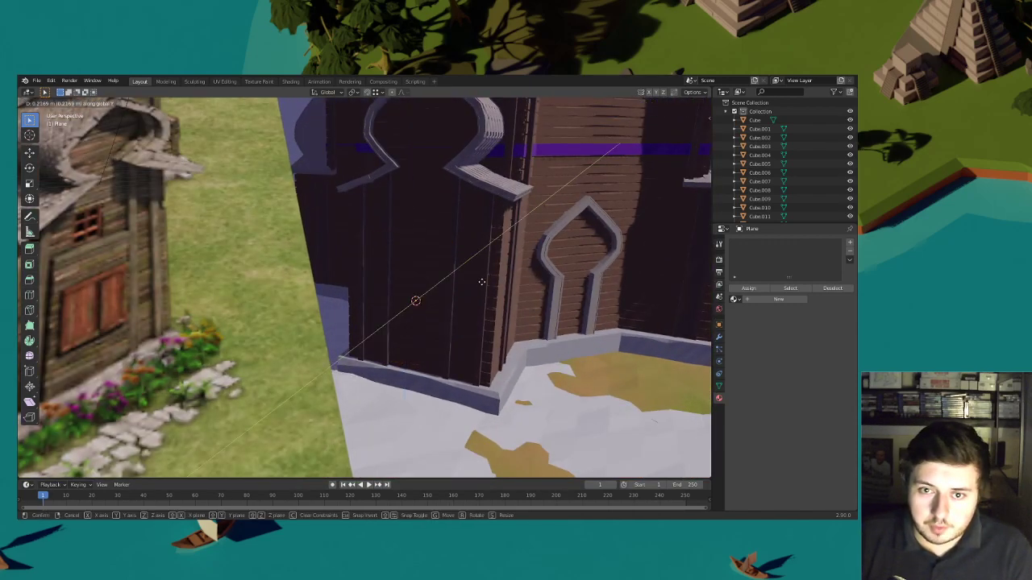
left_click(479, 283)
key("s")
left_click(463, 289)
Adjust the plane's position along X and raise it along Z to the upper part of the tower wall
middle_click_drag(462, 289, 491, 294)
key("g")
key("x")
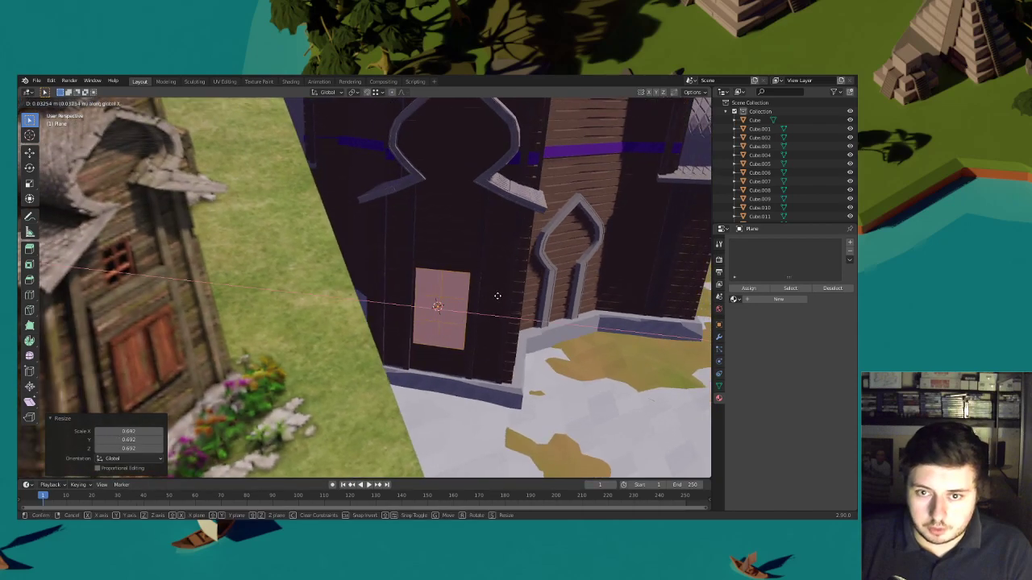
left_click(500, 296)
key("g")
key("z")
left_click(508, 254)
scroll(508, 255, "down", 3)
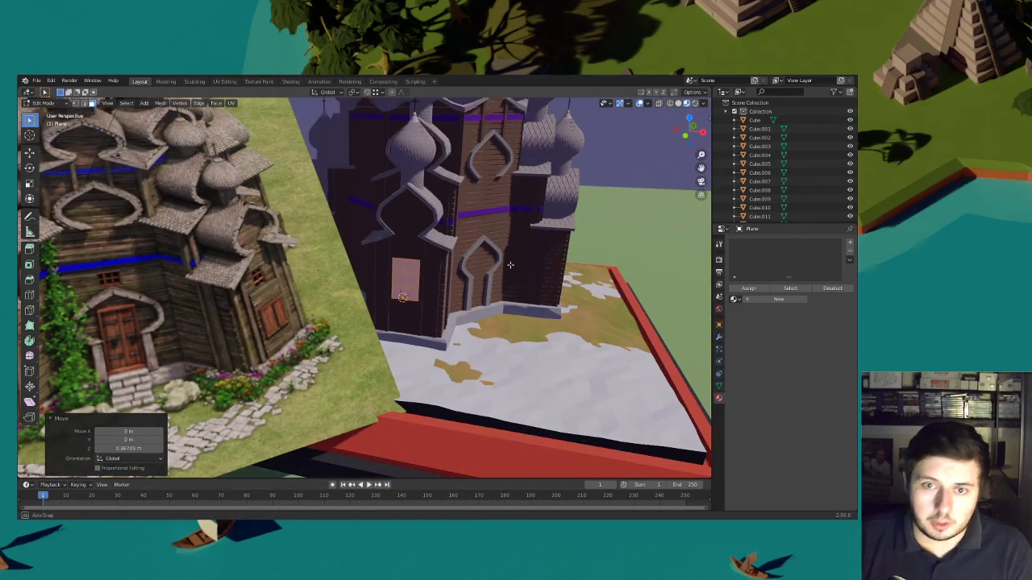
middle_click_drag(508, 265, 506, 258)
scroll(505, 258, "down", 4)
key("g")
key("z")
left_click(498, 255)
Adjust the window plane's height and width separately, and shrink it uniformly to about 0.76
key("s")
key("z")
left_click(451, 256)
key("s")
key("x")
left_click(474, 258)
key("s")
left_click(454, 259)
Raise the window plane about 0.018 m along Z on the tower wall
middle_click_drag(458, 259, 441, 262)
scroll(441, 262, "up", 1)
scroll(440, 279, "down", 2)
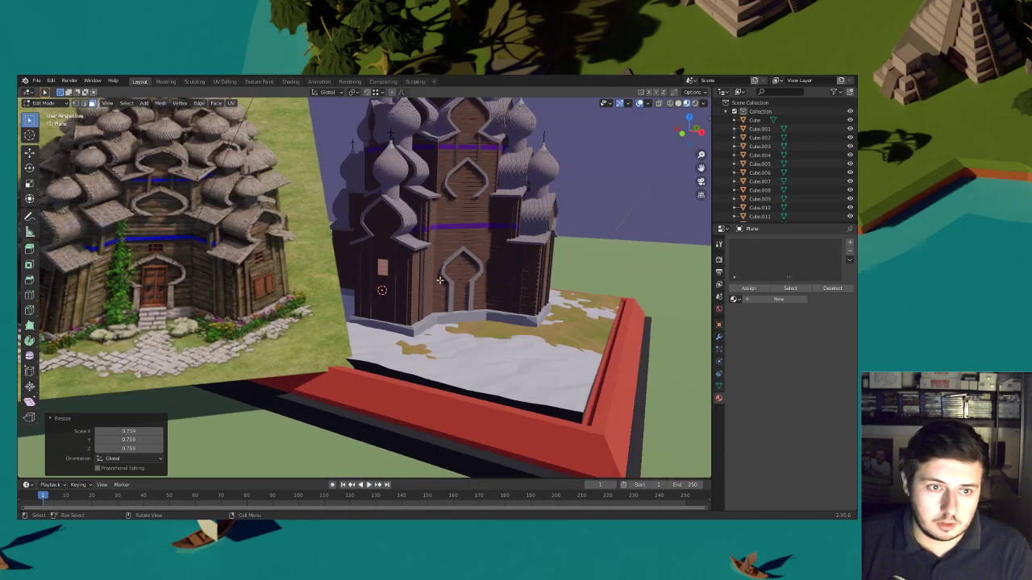
scroll(442, 278, "up", 2)
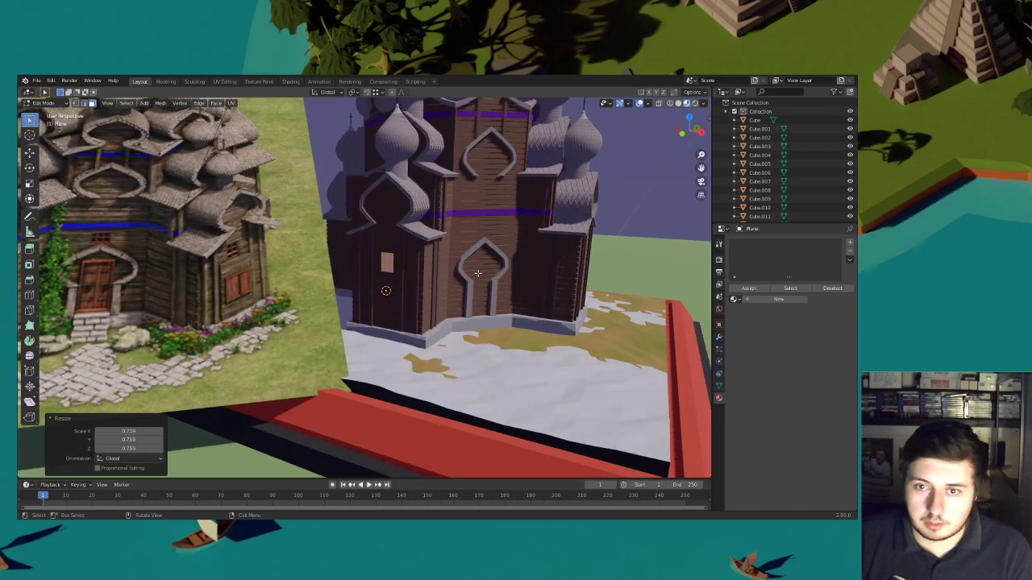
scroll(477, 273, "up", 3)
key("g")
key("z")
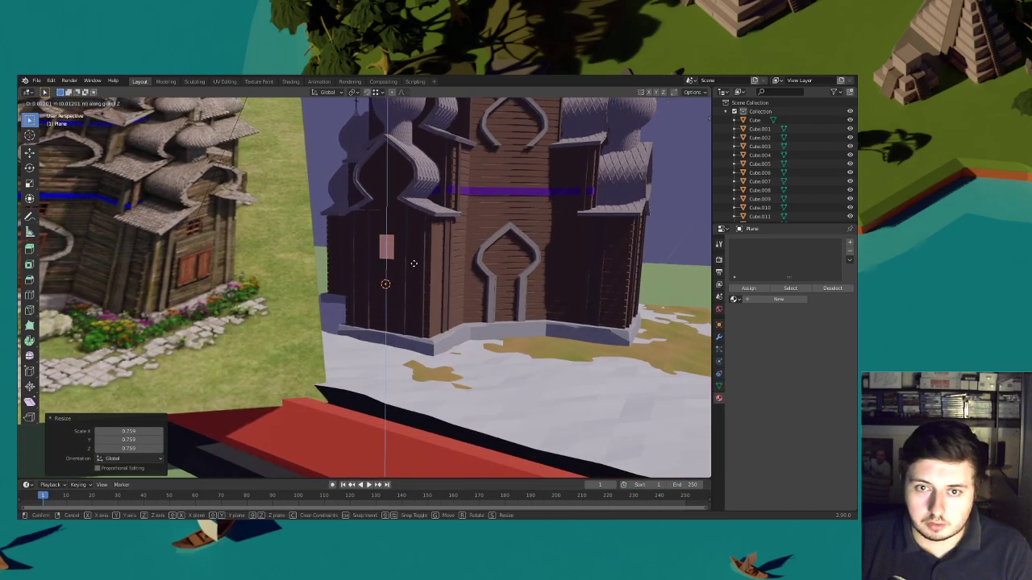
left_click(414, 263)
Inset all the window plane's faces as one region to form a thin outer frame
scroll(413, 263, "up", 6)
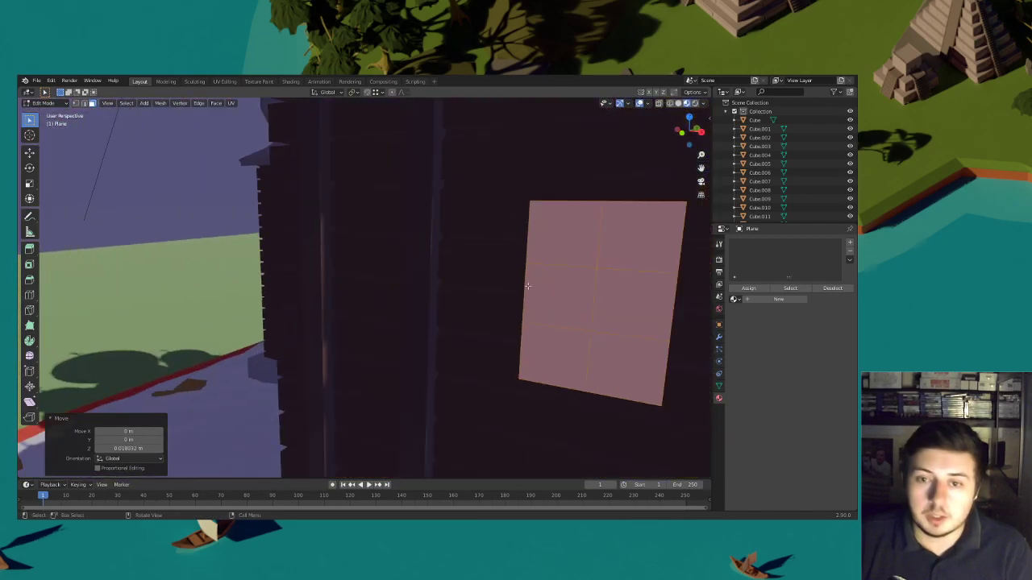
scroll(526, 287, "down", 3)
middle_click_drag(575, 293, 510, 287, "shift")
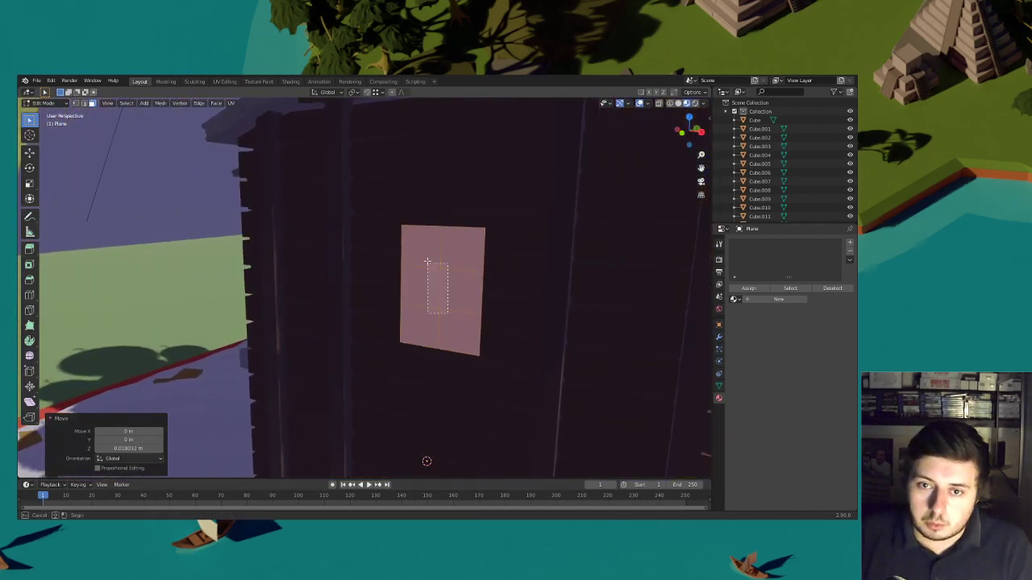
left_click_drag(428, 264, 430, 266)
key("i")
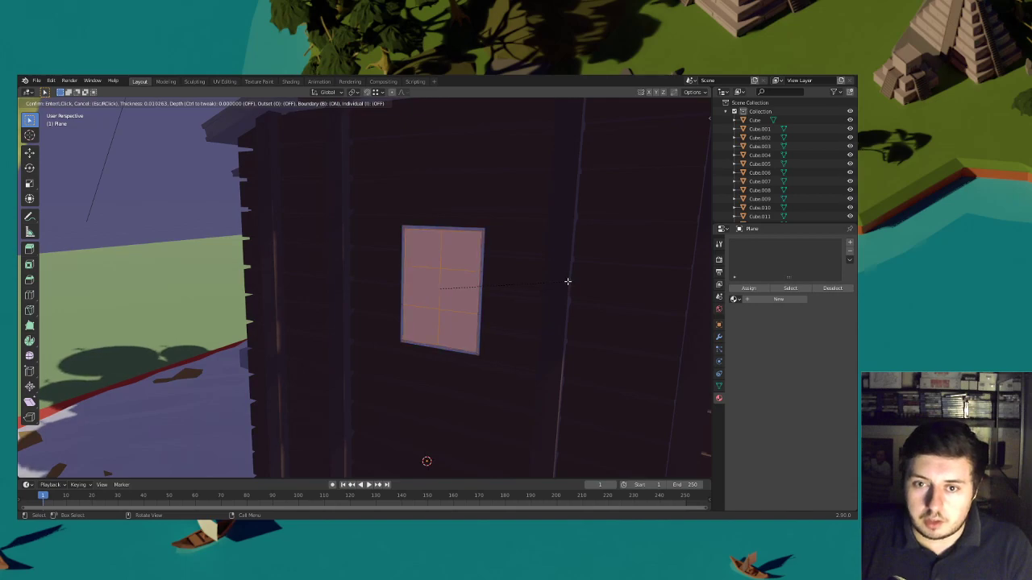
left_click(568, 281)
middle_click_drag(568, 281, 481, 301, "shift")
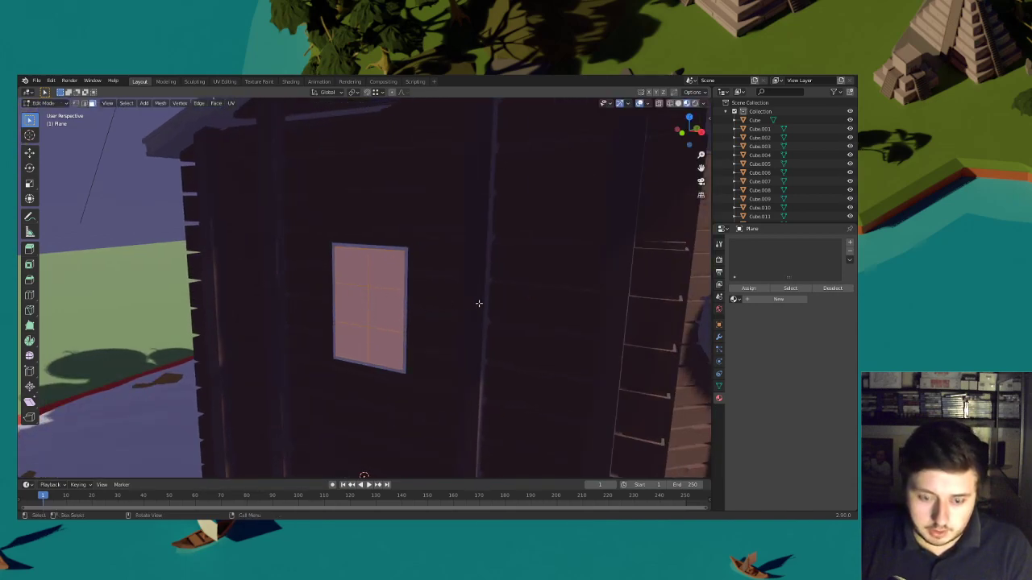
Inset the six window panes individually and delete the inner faces to leave an open lattice
key("i")
key("i")
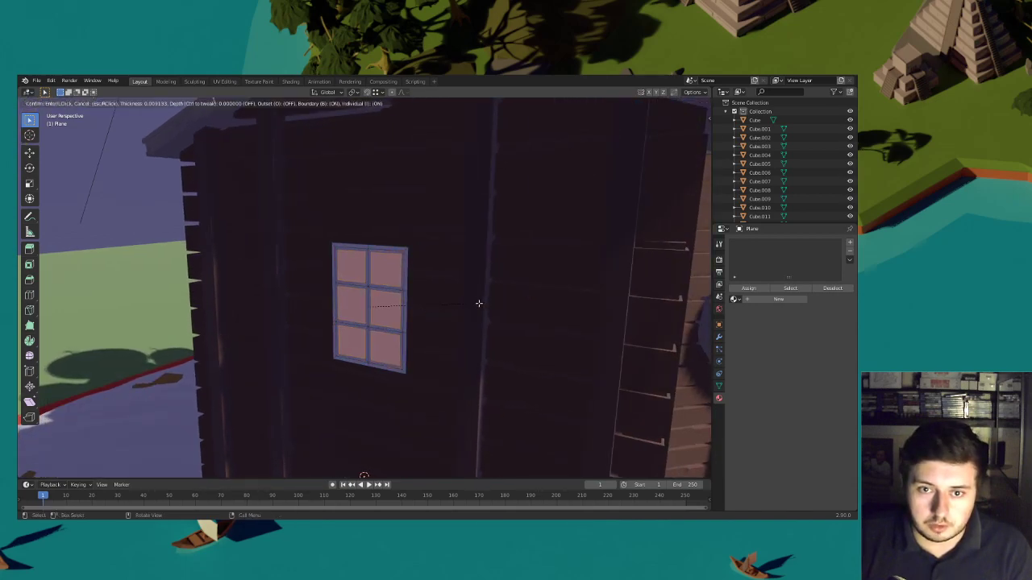
left_click(478, 303)
key("x")
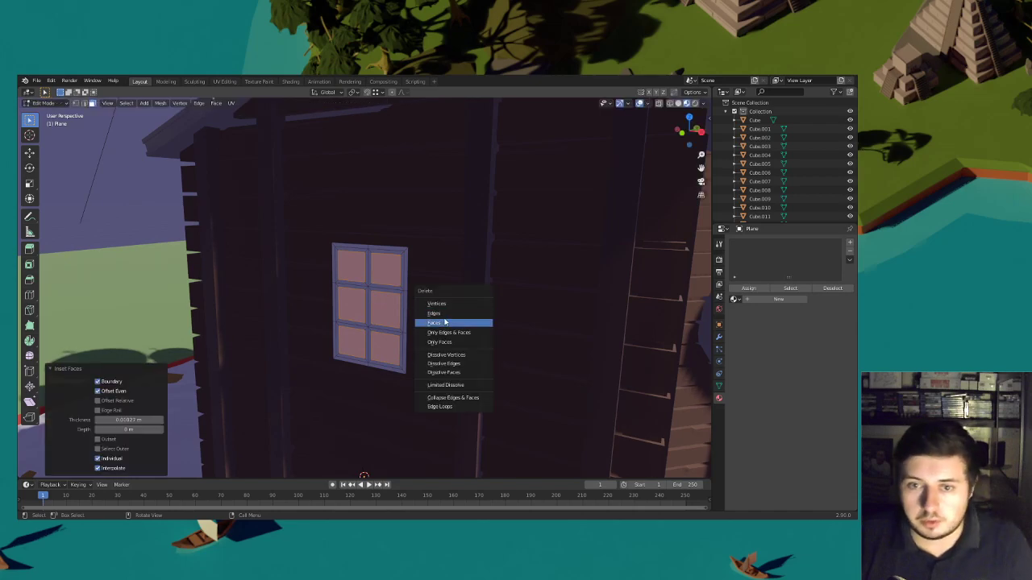
left_click(444, 323)
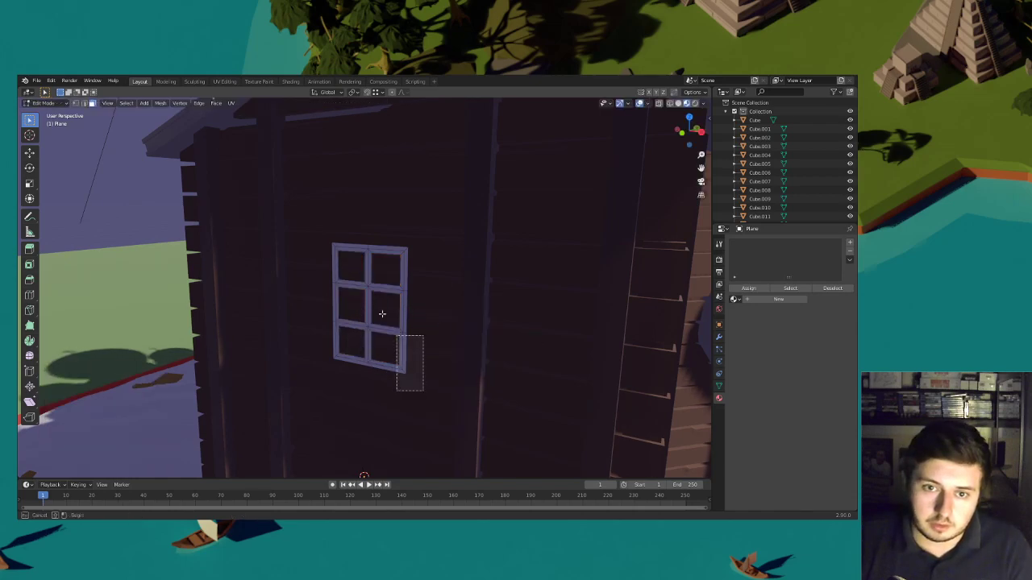
Extrude the whole window lattice about 0.02 m, and extrude its outer border loop about 0.009 m further
key("a")
key("KP_Decimal")
key("e")
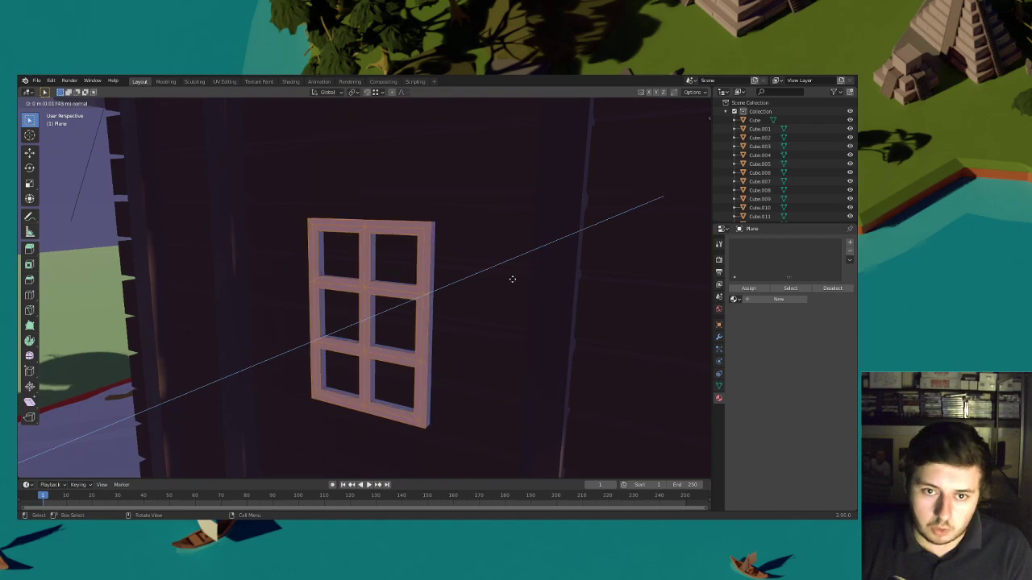
left_click(513, 280)
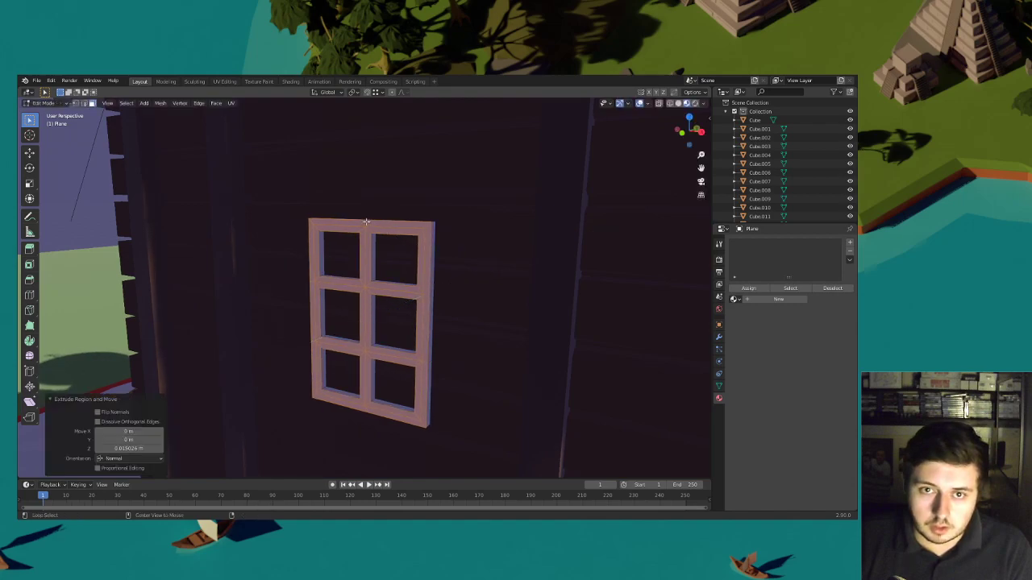
left_click(366, 222, "alt")
key("e")
left_click(490, 240)
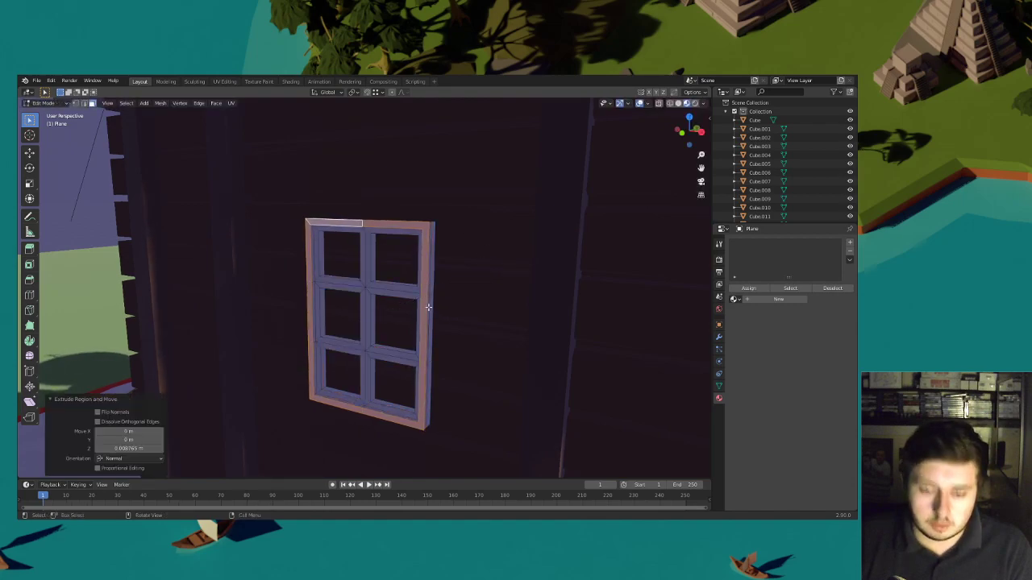
Select a face loop on the window's frame and extrude it about 0.075 m
key("l")
scroll(434, 300, "down", 4)
scroll(433, 300, "up", 4)
middle_click_drag(433, 299, 471, 321)
left_click(480, 280, "alt")
key("e")
left_click(564, 312)
scroll(482, 308, "down", 5)
scroll(453, 308, "down", 3)
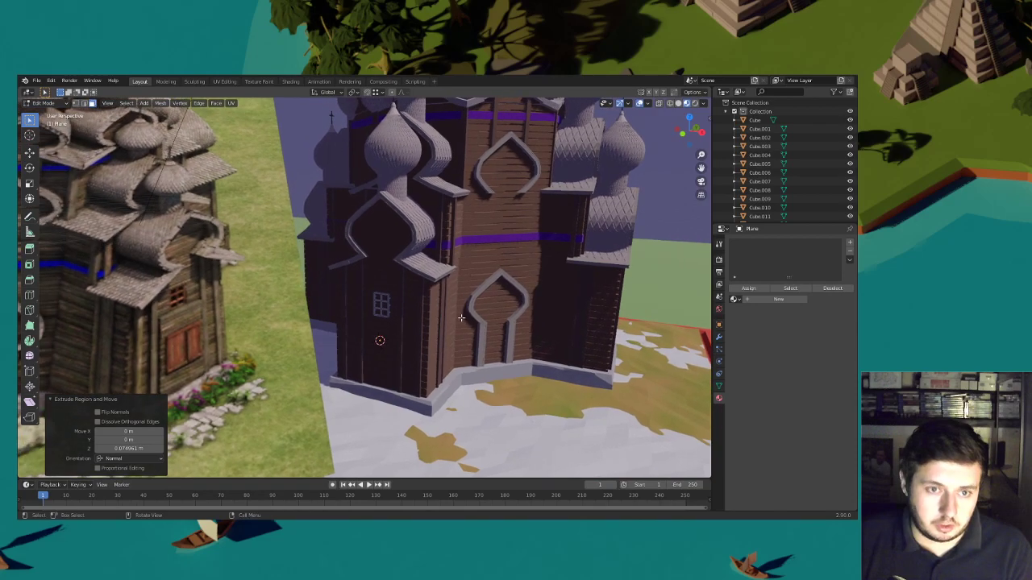
Return to Object Mode and give the window a new material with an orange-red base color
scroll(471, 321, "up", 3)
left_click(59, 105)
left_click(47, 113)
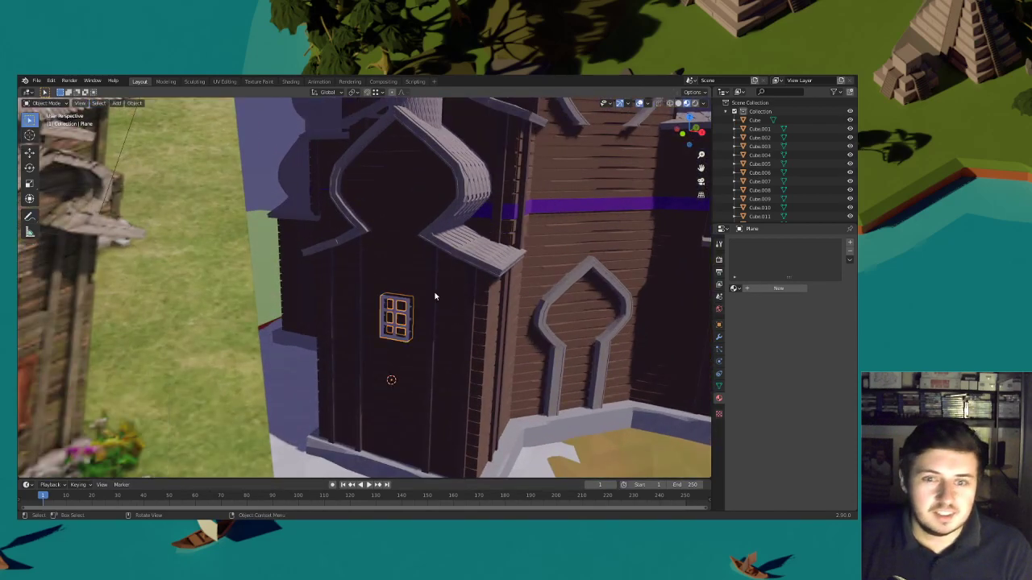
left_click(786, 299)
left_click(808, 366)
left_click(796, 295)
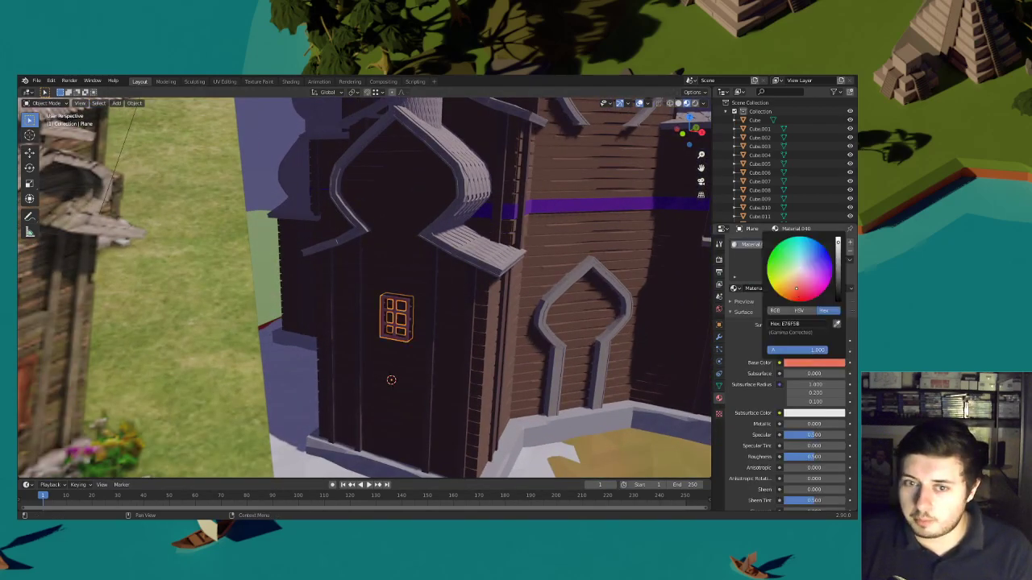
Darken the window material's base color to brownish red, hex 914639, and raise its roughness to about 0.91
scroll(601, 326, "down", 4)
scroll(530, 344, "up", 2)
left_click(814, 363)
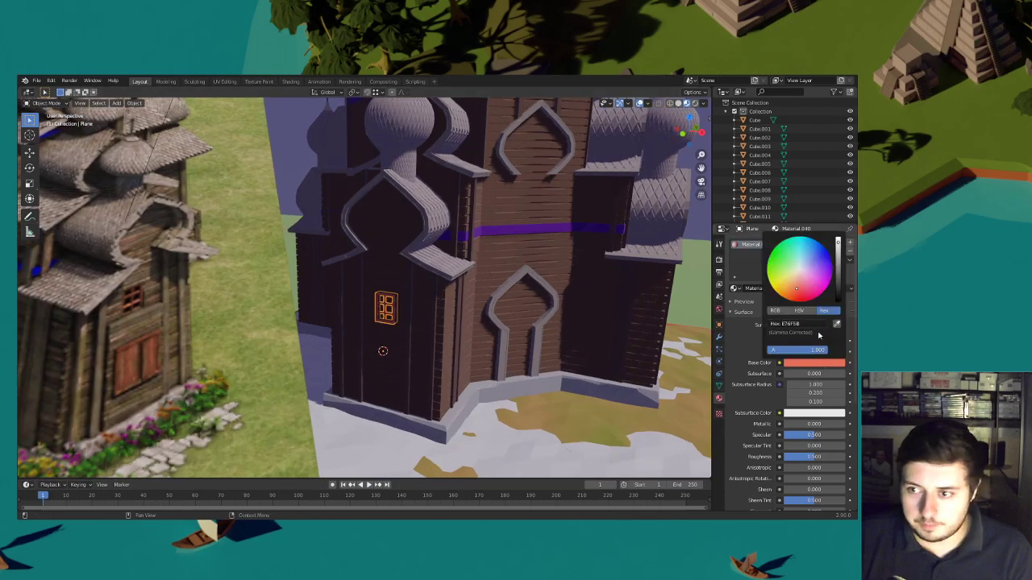
left_click_drag(836, 271, 838, 255)
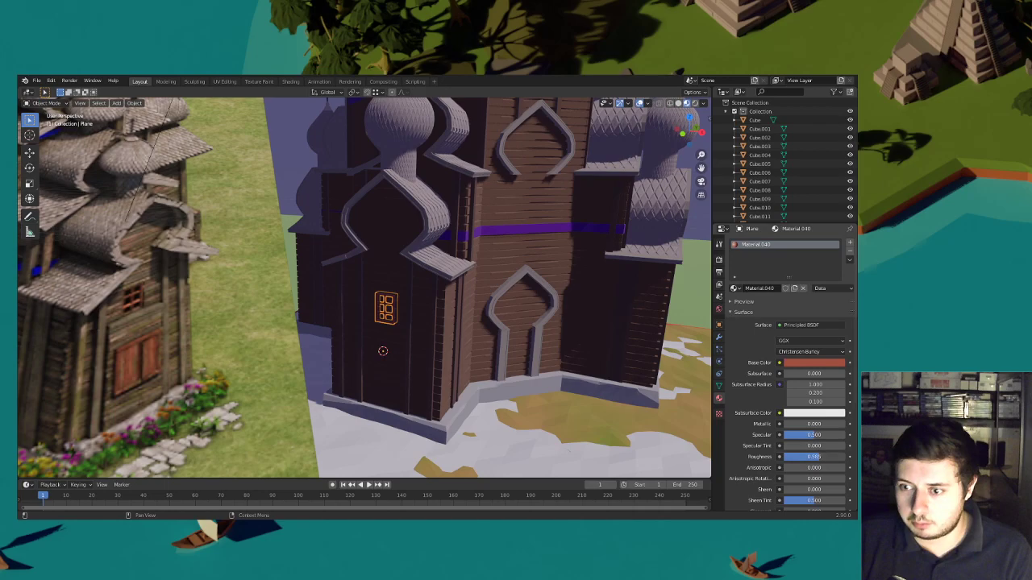
middle_click_drag(676, 258, 519, 287)
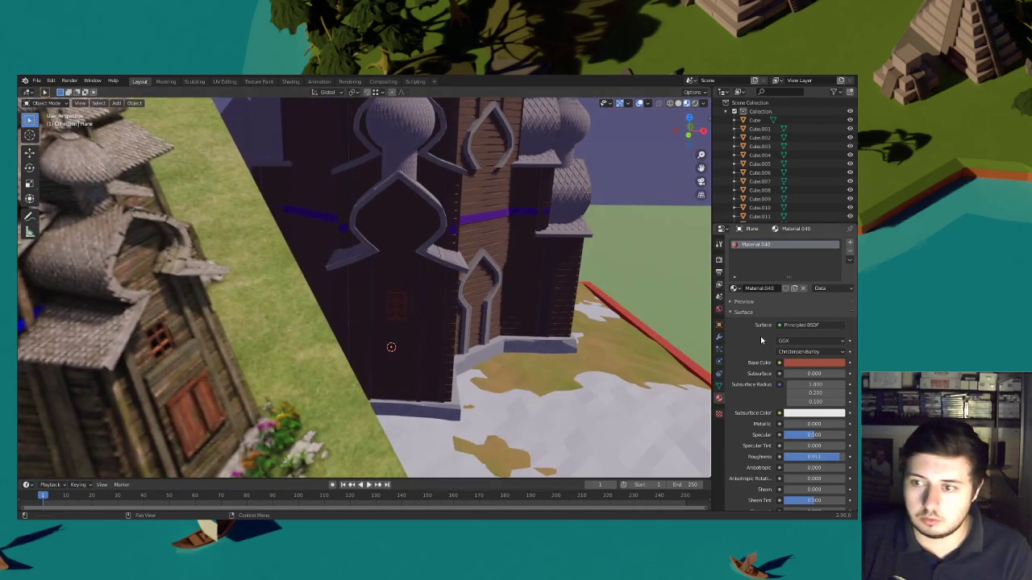
left_click(804, 363)
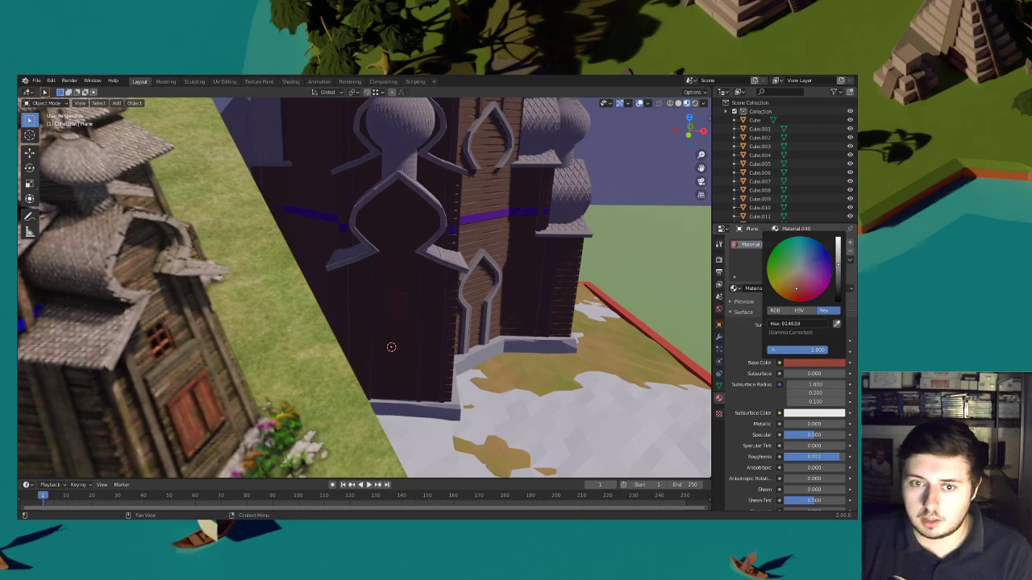
Change the viewport shading options to even, neutral lighting on the church, and save the file
left_click(704, 104)
left_click(673, 157)
left_click(673, 157)
middle_click_drag(616, 164, 546, 199)
left_click(36, 81)
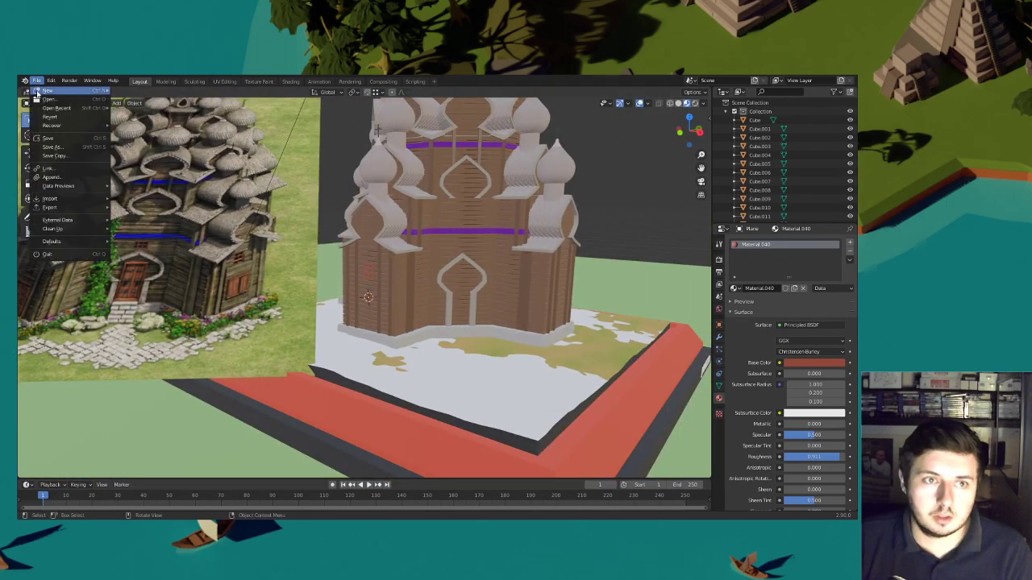
left_click(49, 138)
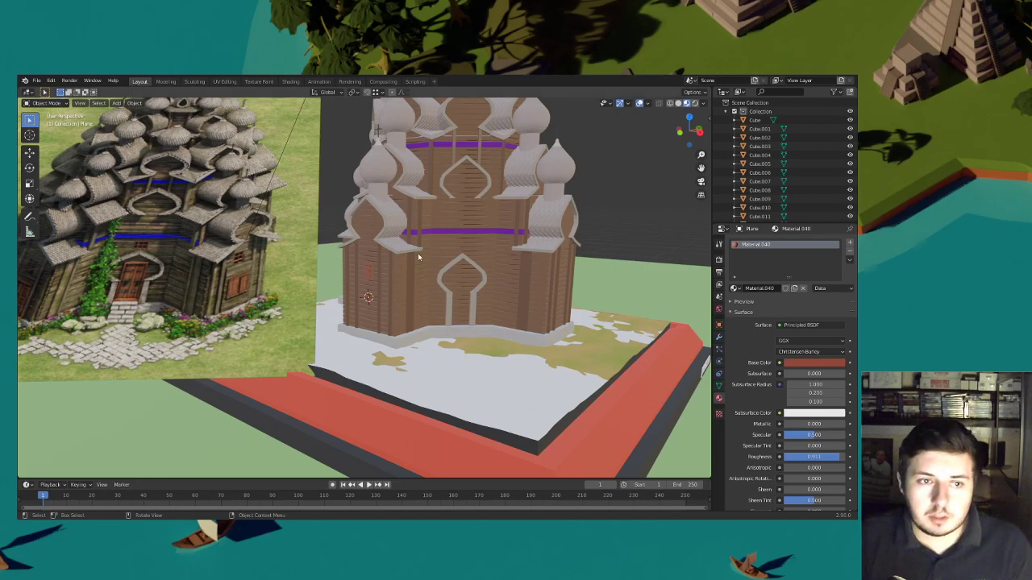
Duplicate the lattice window and place the copy on the outer wall of the adjacent tower wing
middle_click_drag(414, 264, 435, 274)
scroll(363, 280, "up", 2)
key("shift+d")
key("z")
key("Return")
middle_click_drag(571, 278, 499, 276)
scroll(512, 274, "up", 4)
key("g")
left_click(505, 280)
Nudge the copied window about 0.015 m horizontally against the planks and shift it along Y on the wall
scroll(499, 277, "up", 3)
key("g")
key("shift+z")
left_click(496, 255)
scroll(487, 266, "down", 4)
scroll(479, 264, "up", 5)
scroll(477, 279, "down", 5)
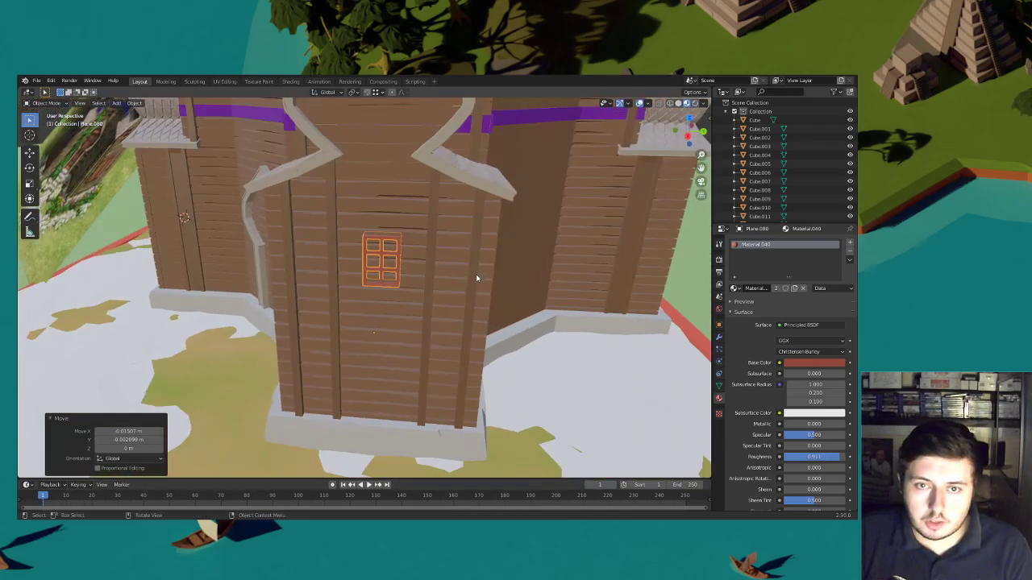
key("g")
key("y")
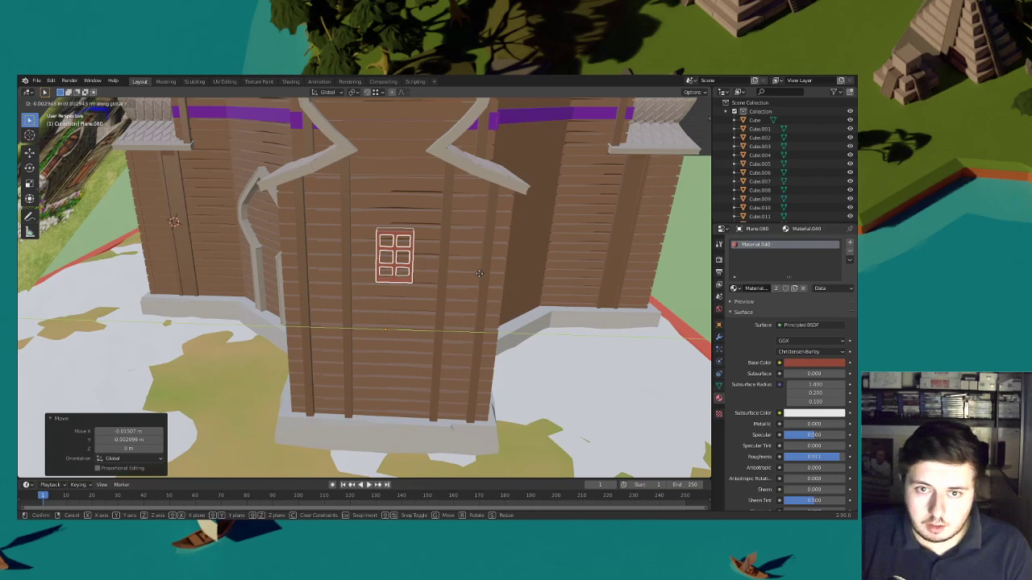
left_click(479, 274)
Duplicate the window horizontally over to the recessed front wall with the arch and rotate the copy 45° about Z
scroll(474, 276, "down", 3)
middle_click_drag(458, 279, 503, 288)
key("shift+d")
key("shift+z")
key("shift+d")
key("shift+z")
type("45")
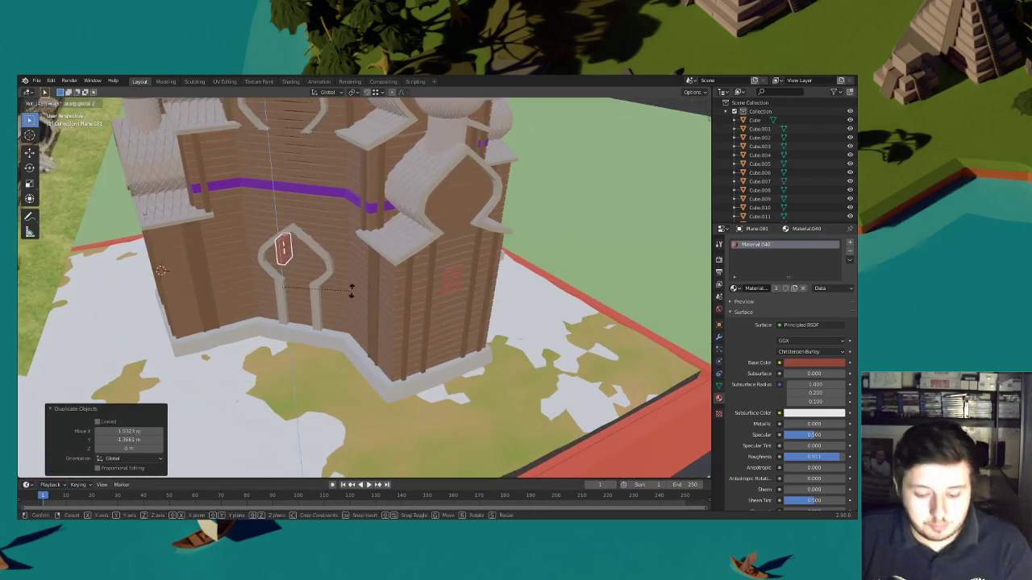
left_click(352, 292)
Raise the front wall's window about 0.55 m along Z, above the arch's peak
middle_click_drag(329, 276, 371, 302)
scroll(371, 302, "up", 4)
key("g")
key("shift+z")
key("z")
left_click(377, 242)
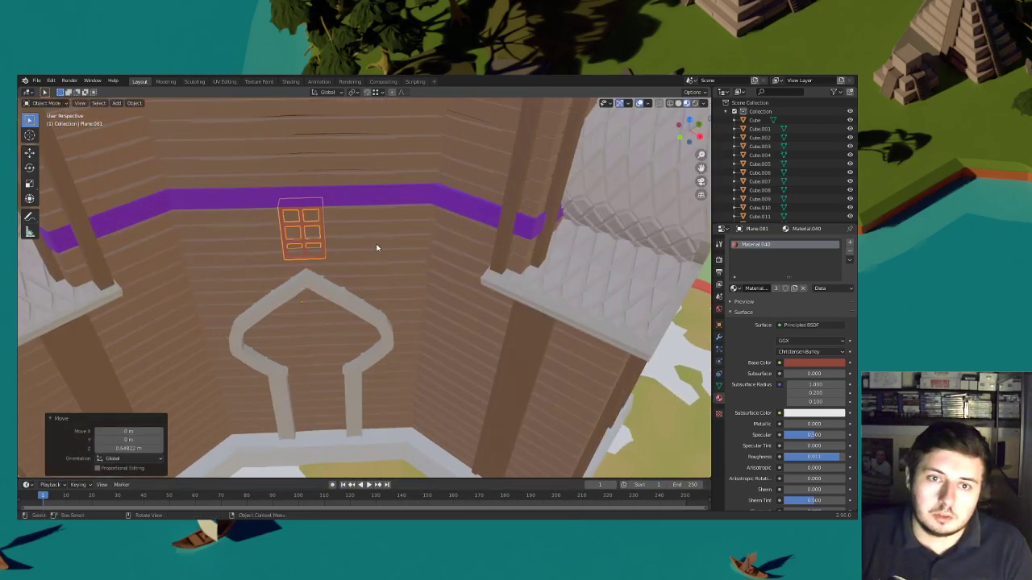
Set the front window's origin to its geometry and rotate it 90° so that it lies horizontally
middle_click_drag(376, 242, 415, 277)
right_click(408, 273)
mouse_move(387, 265)
left_click(428, 278)
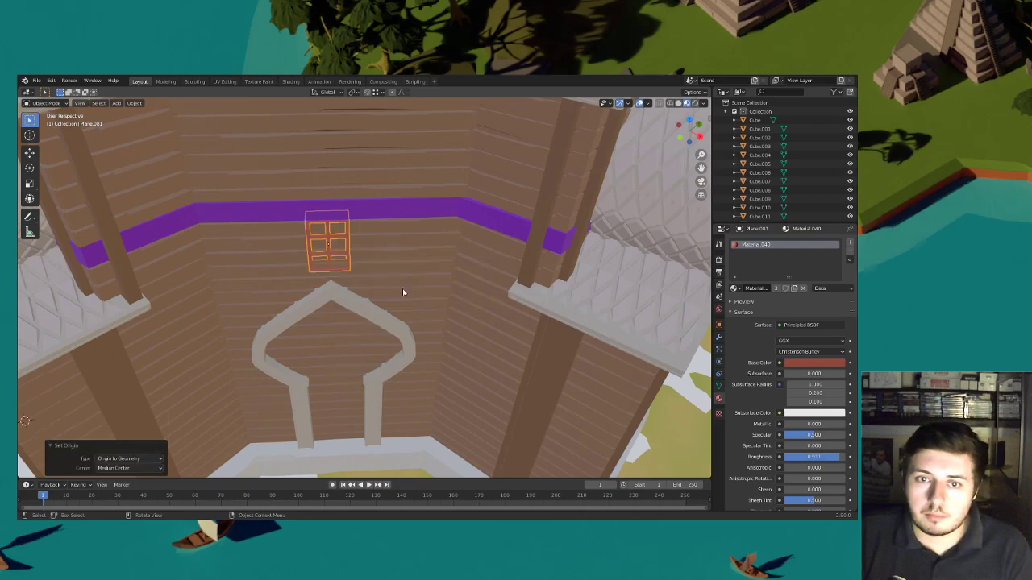
key("r")
type("y90")
left_click(387, 234)
Lower and adjust the horizontal window so it sits between the arch's peak and the purple band
middle_click_drag(382, 238, 397, 274)
key("g")
key("z")
left_click(374, 221)
scroll(397, 276, "up", 2)
key("g")
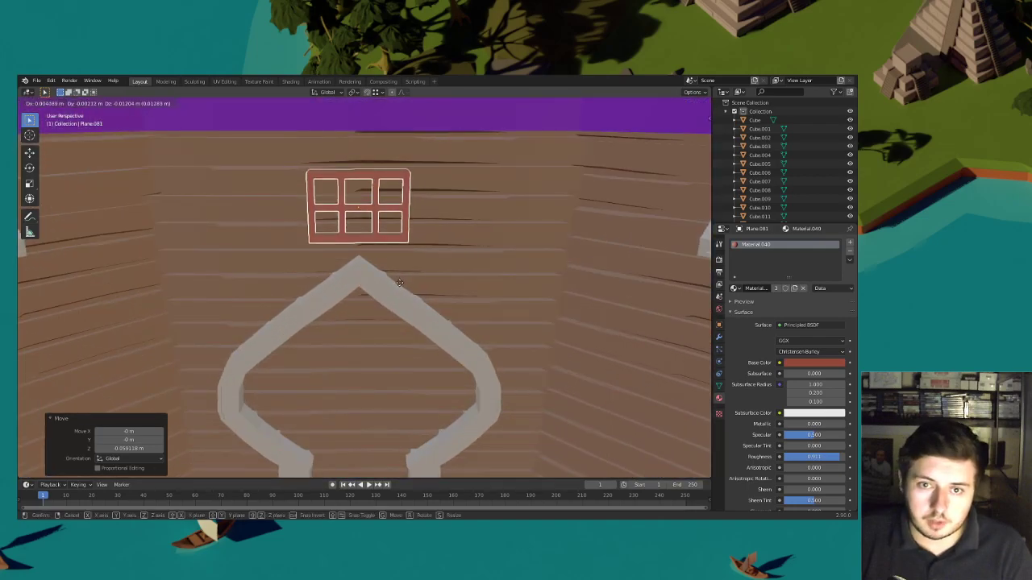
key("z")
left_click(398, 286)
Seat the horizontal window against the planks above the arch and scale its height along Z
scroll(398, 285, "down", 2)
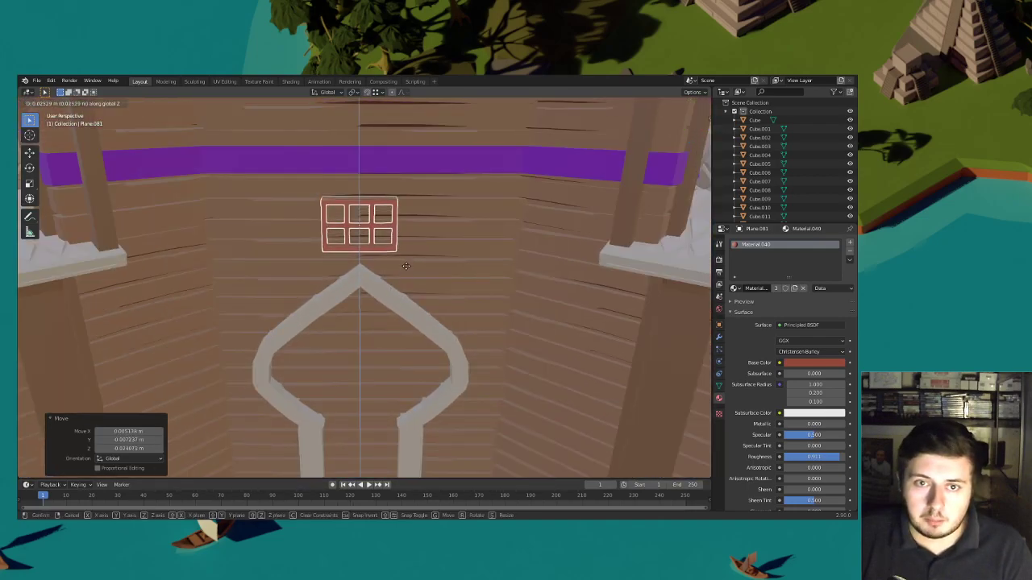
key("g")
middle_click_drag(406, 273, 430, 263)
left_click(406, 272)
scroll(411, 272, "down", 5)
scroll(431, 265, "up", 8)
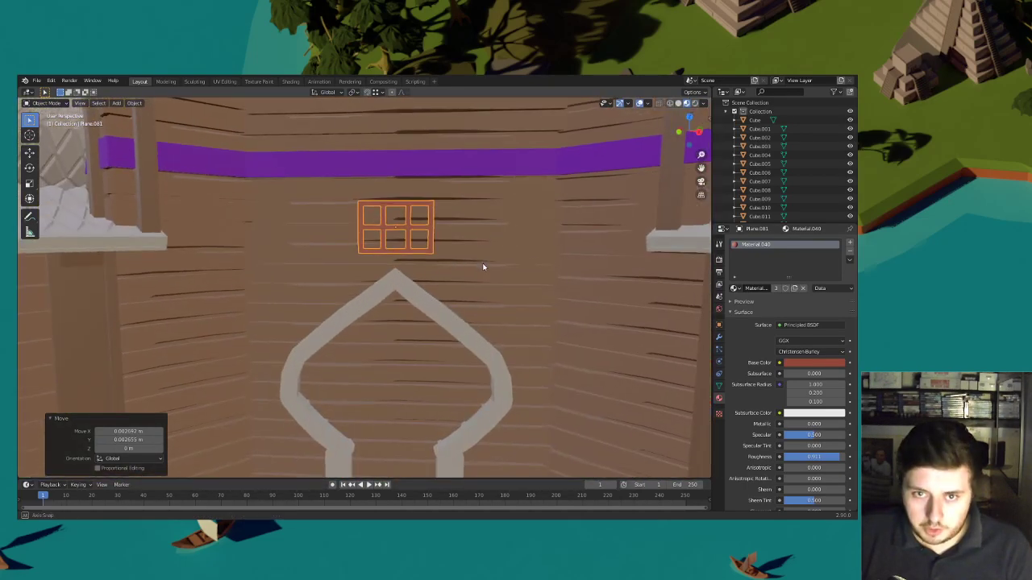
key("s")
key("z")
left_click(490, 267)
scroll(490, 267, "down", 8)
left_click(566, 218)
mouse_move(501, 232)
middle_mouse_down()
mouse_move(525, 244)
mouse_move(505, 255)
mouse_move(388, 232)
mouse_move(471, 238)
mouse_move(451, 219)
mouse_move(448, 228)
mouse_move(495, 244)
middle_mouse_up()
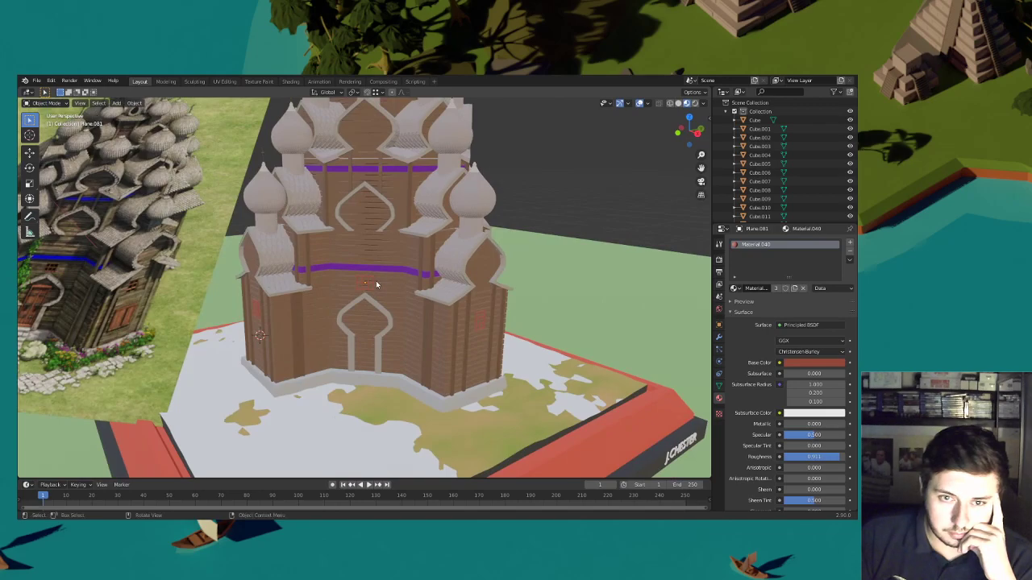
Select the topmost onion dome and snap the 3D cursor to it
scroll(375, 284, "down", 3)
scroll(389, 255, "down", 2)
left_click(381, 172)
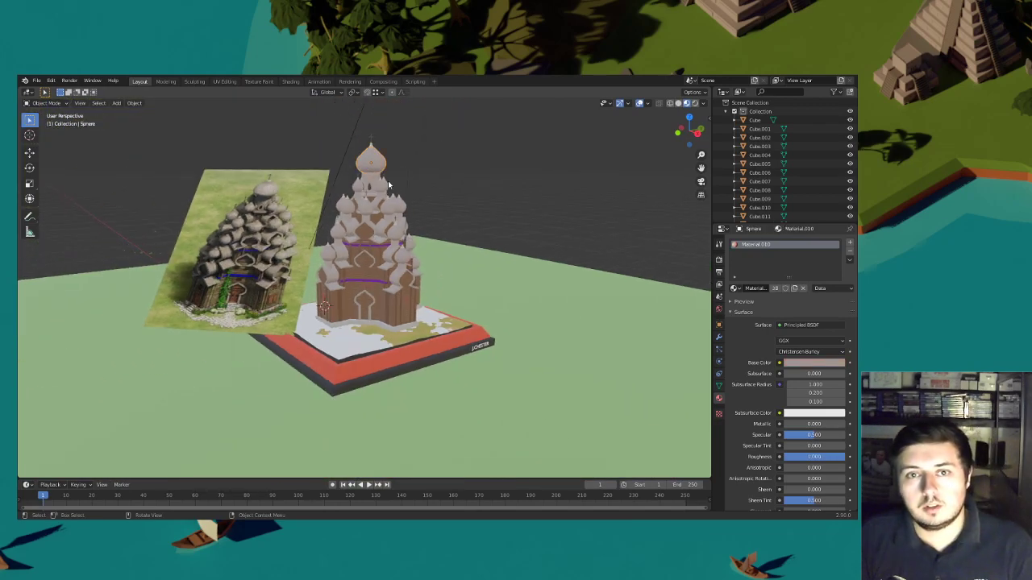
key("shift+s")
left_click(406, 270)
Duplicate the horizontal window, set the pivot point to the 3D cursor, and rotate the copy 90° about Z
scroll(373, 295, "up", 5)
left_click(368, 282)
scroll(395, 287, "down", 2)
middle_click_drag(409, 288, 390, 314)
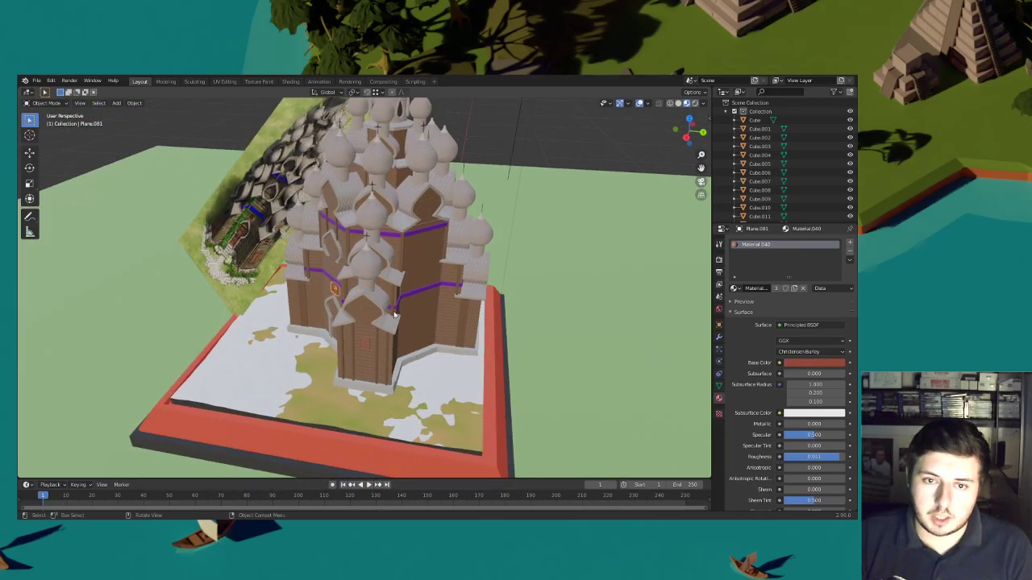
key("shift+d")
key("r")
key("Escape")
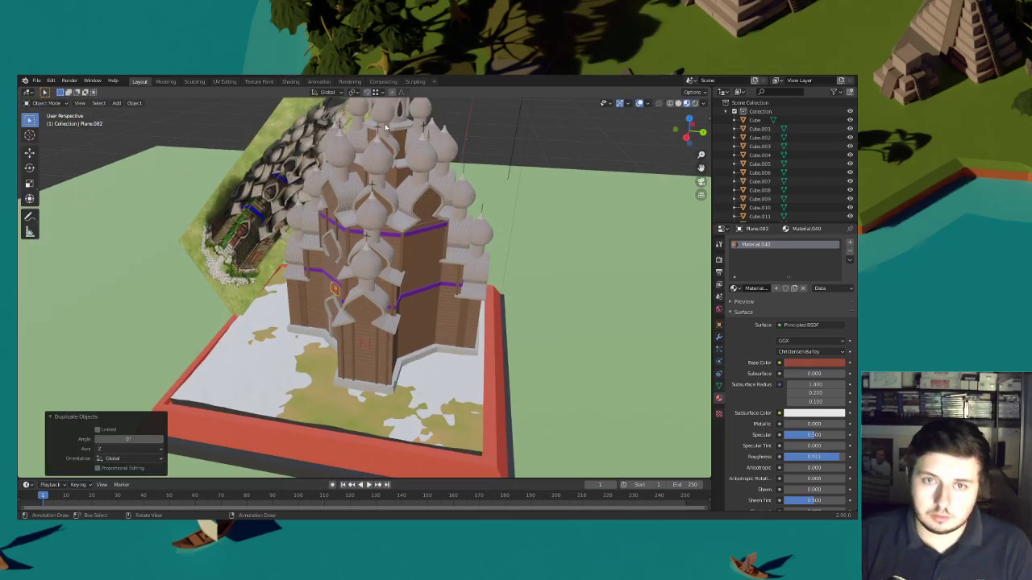
left_click(354, 91)
type("90")
left_click(498, 230)
middle_click_drag(497, 230, 351, 255)
Duplicate the horizontal window twice more, rotating each new copy a further 90° about Z around the tower
key("shift+d")
type("rz90")
left_click(469, 233)
key("shift+d")
type("rz90")
left_click(471, 243)
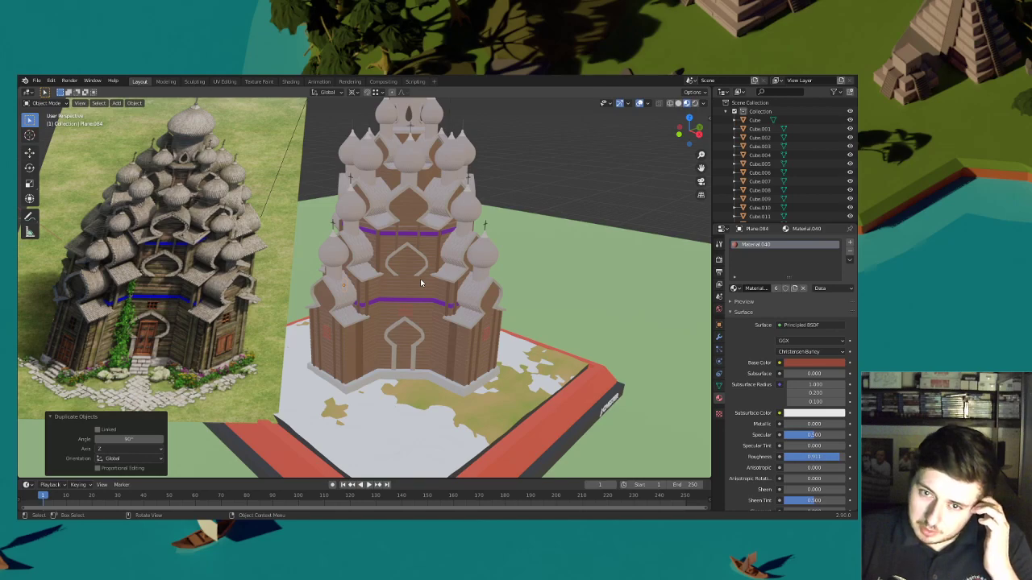
Select the upright window on the tower wing and duplicate it rotated 90° about Z
middle_click_drag(490, 321, 436, 287)
left_click(462, 315)
key("shift+d")
type("rz90")
key("Return")
scroll(438, 281, "up", 3)
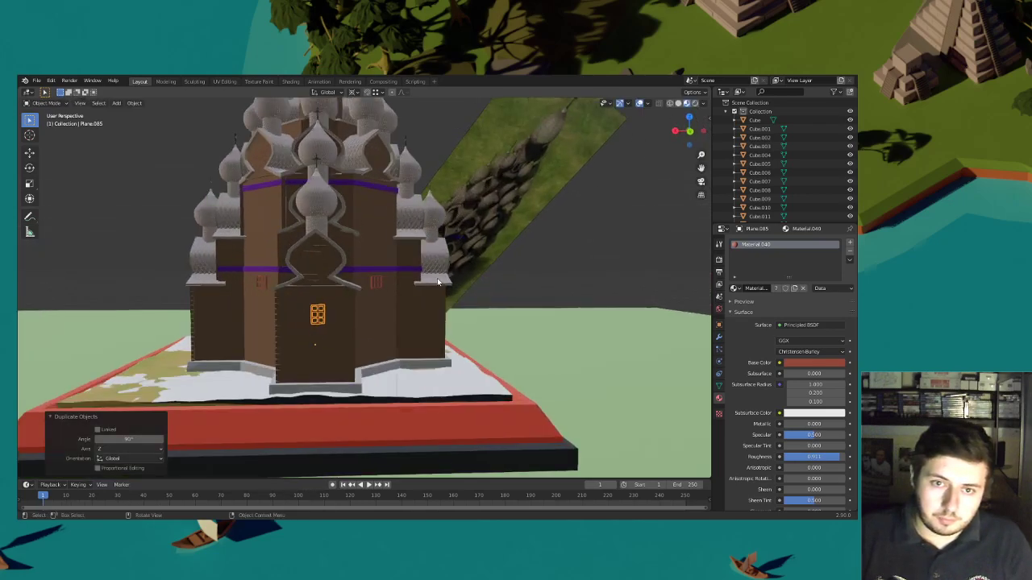
Move the new wing window about 0.033 m along X and about -0.038 m along Y to fit its wall
scroll(438, 281, "up", 2)
key("g")
key("x")
left_click(435, 277)
middle_click_drag(434, 277, 484, 299)
scroll(546, 310, "up", 2)
key("g")
key("y")
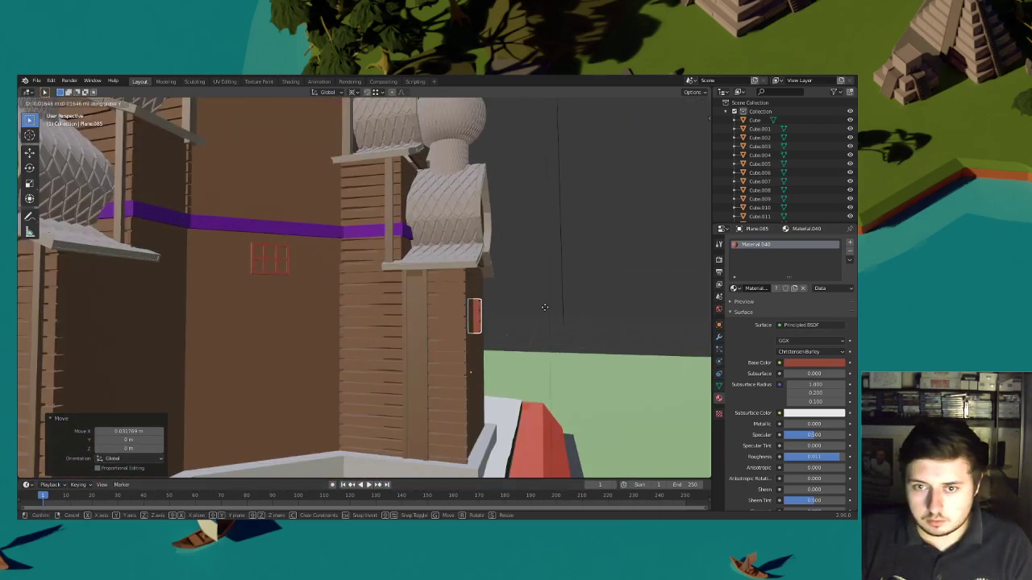
left_click(542, 307)
scroll(528, 310, "down", 10)
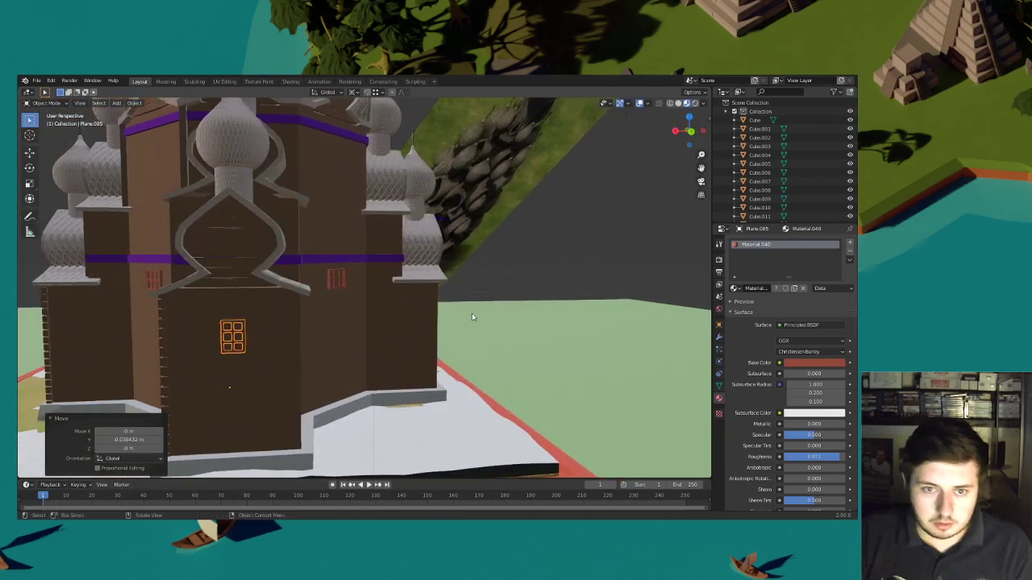
Duplicate the adjusted wing window onto the remaining wing, rotated 90° about Z
key("shift+d")
key("r")
key("z")
key("9")
key("0")
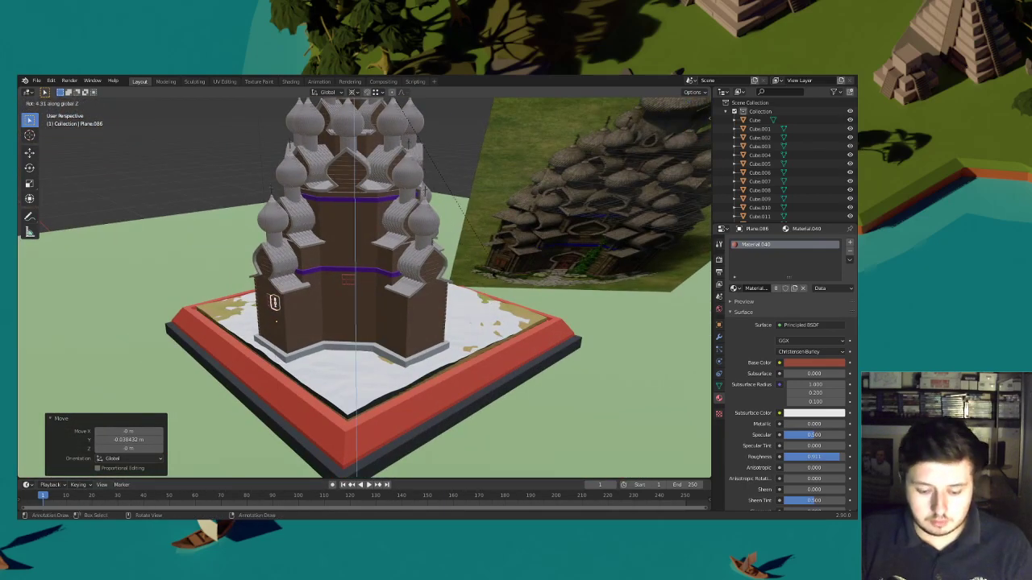
key("Return")
middle_click_drag(499, 272, 538, 260)
scroll(537, 260, "up", 10)
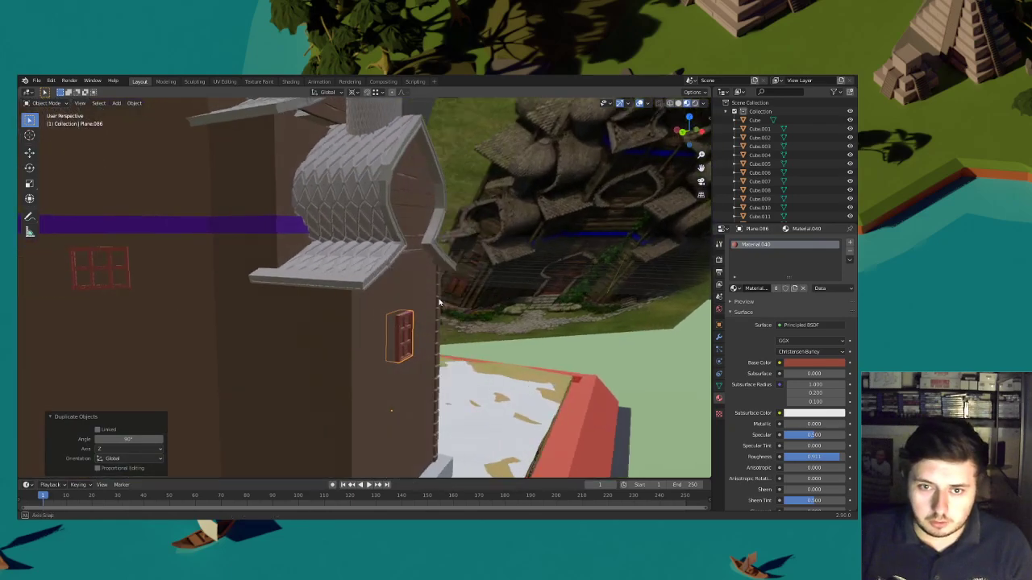
Deselect the new wing window and save the file
middle_click_drag(396, 291, 489, 281)
scroll(376, 292, "down", 3)
scroll(472, 291, "down", 4)
scroll(508, 304, "down", 7)
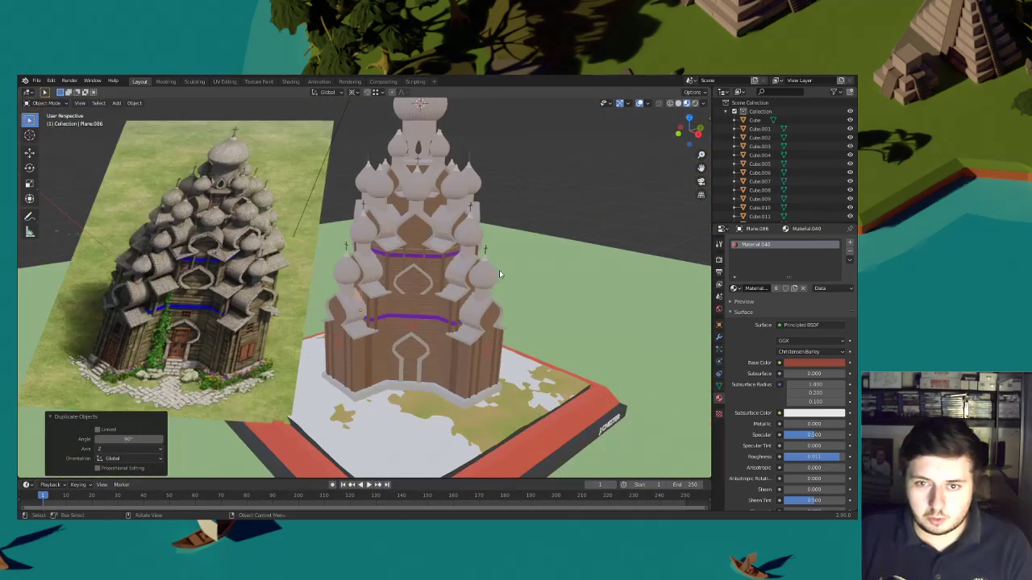
left_click(555, 213)
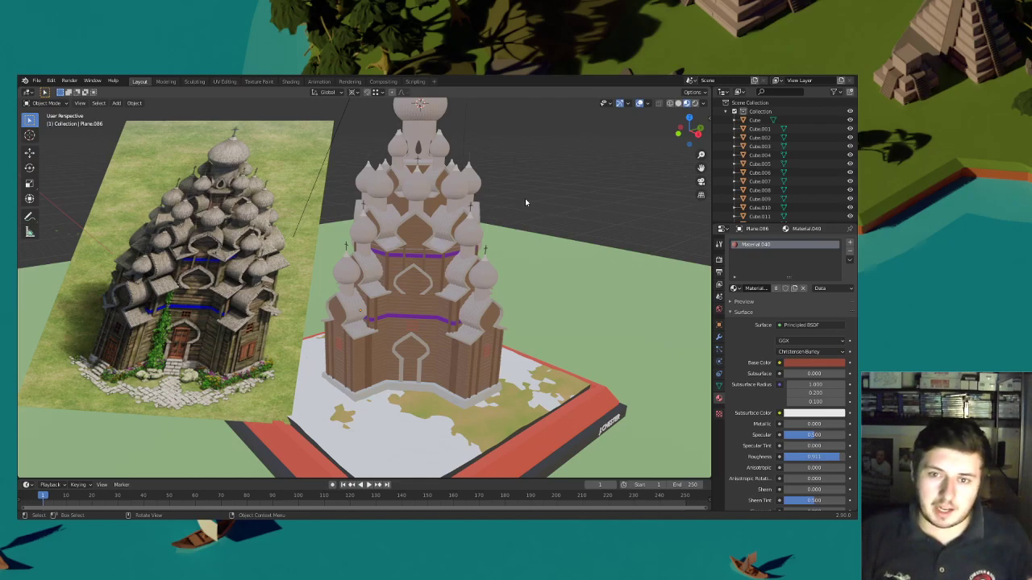
left_click(36, 81)
left_click(57, 138)
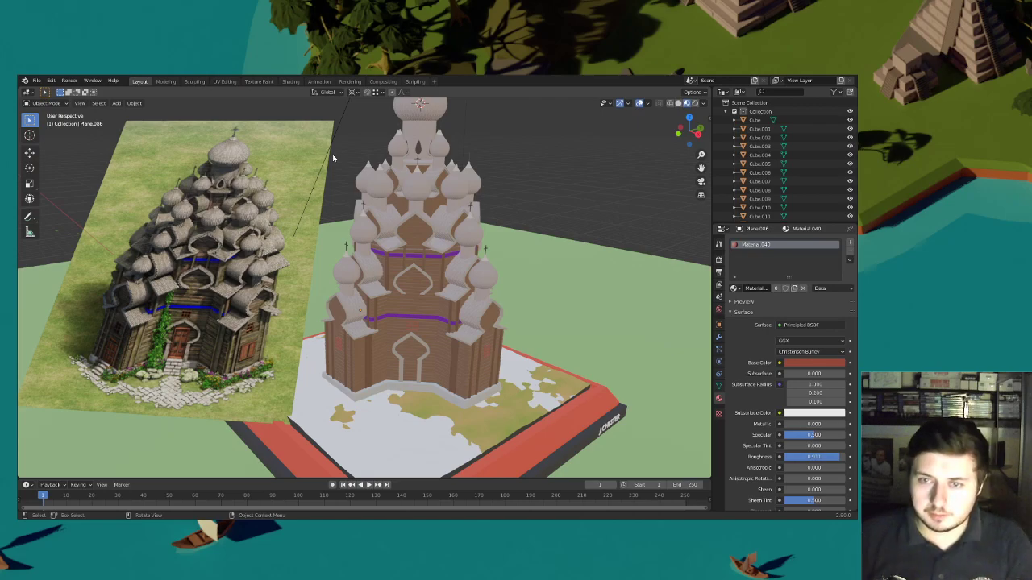
Examine which plank wall objects lie behind the windows on the front facade and the side wings
middle_click_drag(442, 263, 438, 320)
scroll(450, 252, "up", 6)
middle_click_drag(452, 250, 432, 195)
left_click(450, 239)
scroll(430, 255, "down", 6)
scroll(429, 274, "down", 3)
middle_click_drag(428, 283, 512, 317)
scroll(409, 295, "up", 4)
left_click(380, 297)
left_click(377, 295)
left_click(410, 281, "shift")
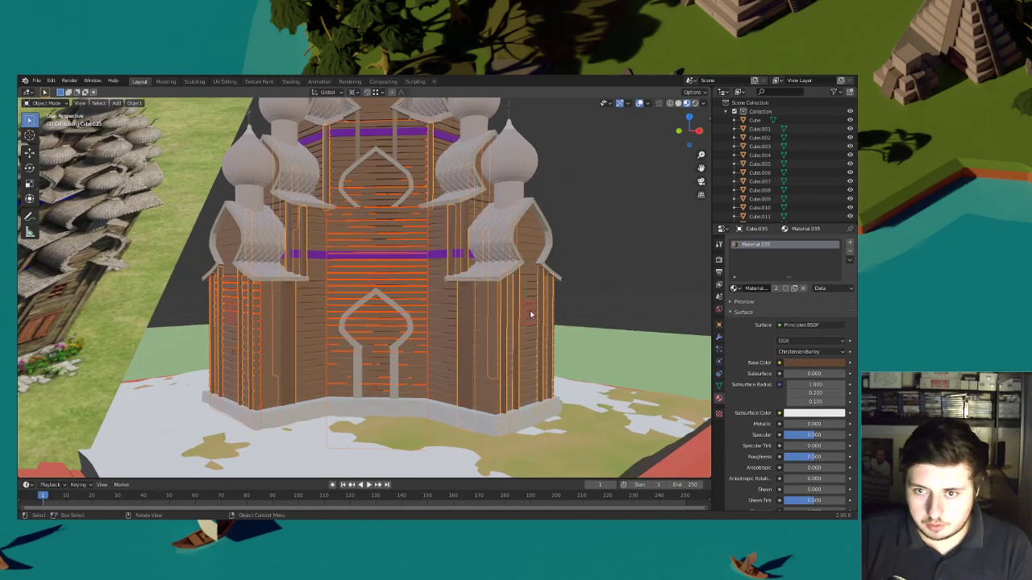
left_click(523, 310)
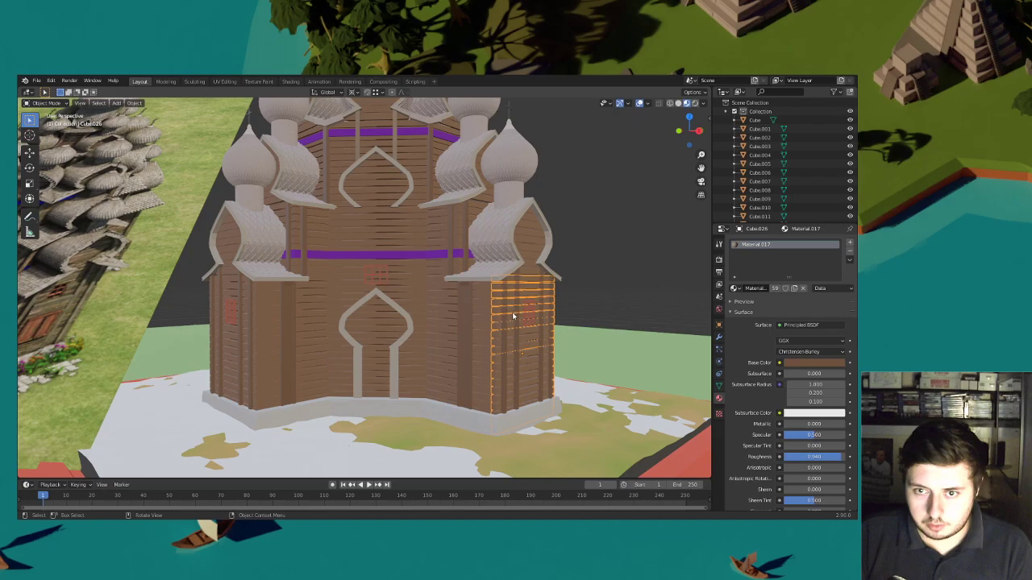
left_click(404, 279, "shift")
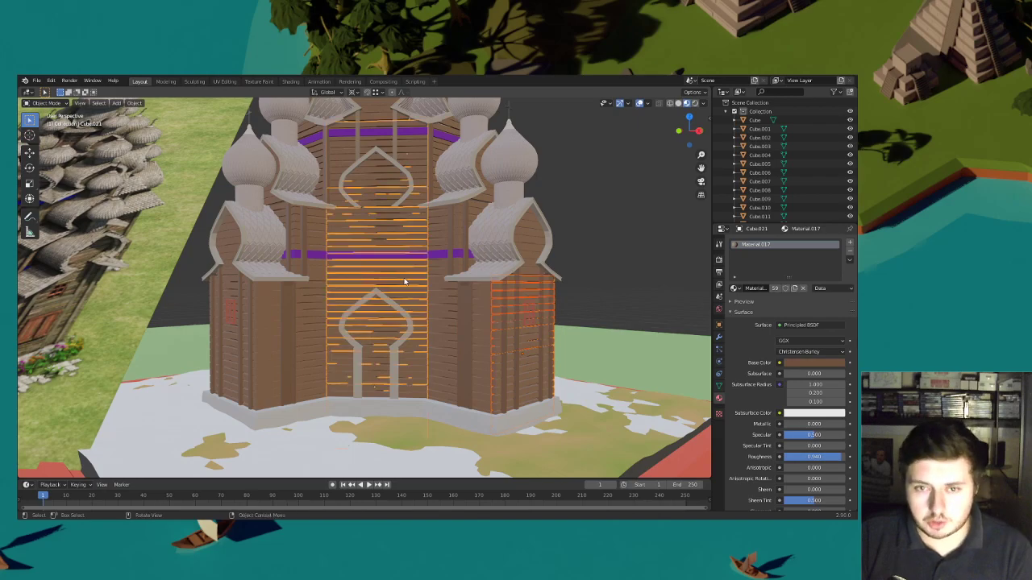
Select the plank wall behind a wing's upright window and open it in Edit Mode, viewed straight on
middle_click_drag(393, 284, 432, 284)
left_click(433, 284)
left_click(47, 103)
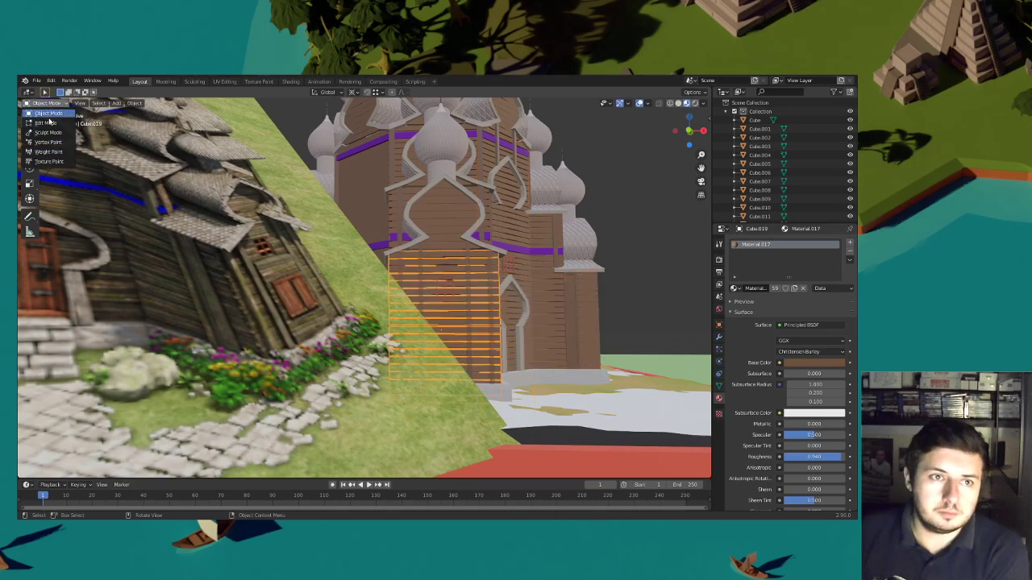
left_click(50, 122)
middle_click_drag(381, 279, 383, 285)
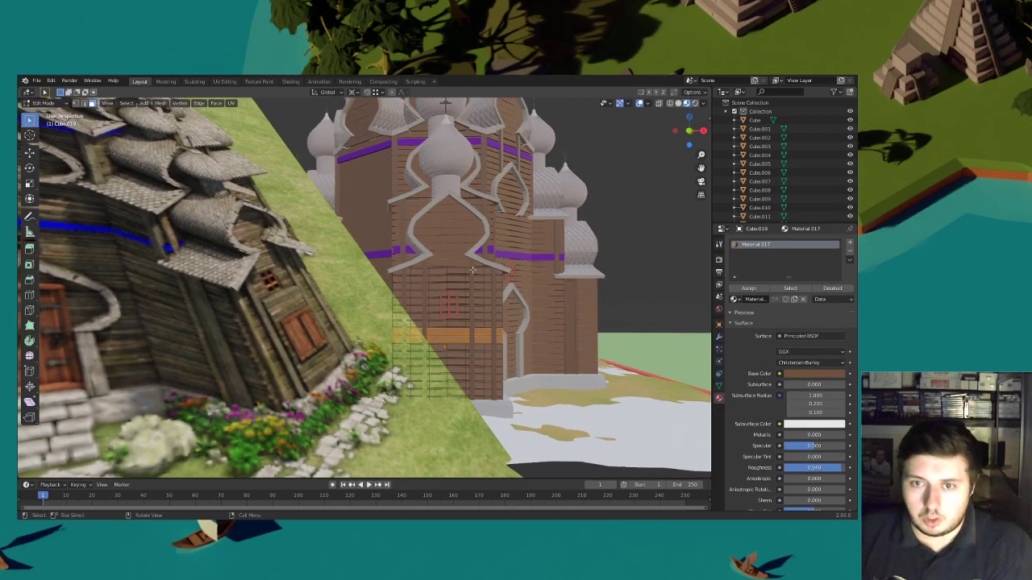
left_click(689, 130)
scroll(387, 281, "up", 9)
middle_click_drag(494, 294, 403, 265, "shift")
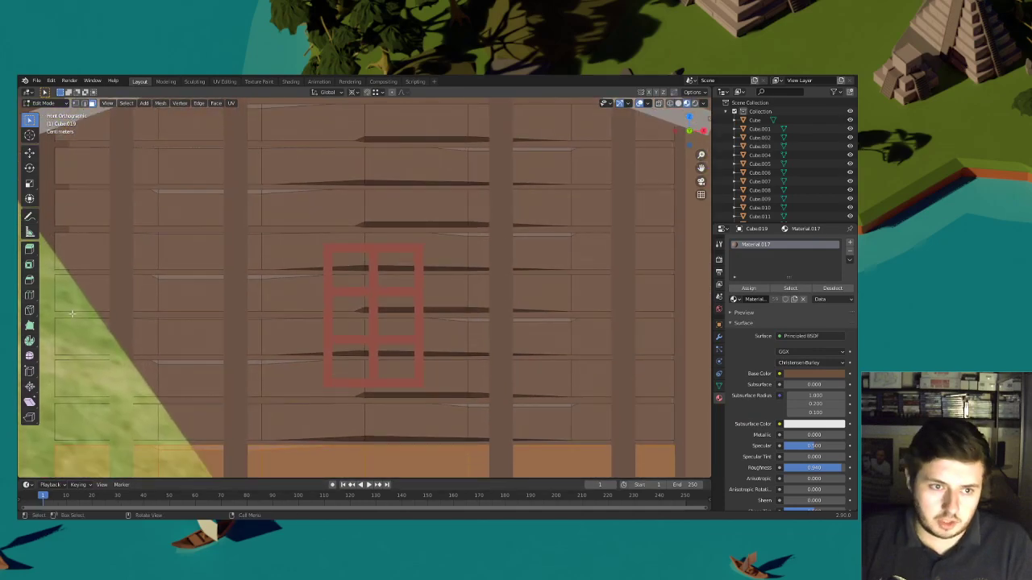
Knife-cut a closed rectangle through the plank wall, following the outer frame of the wing's upright window
left_click(29, 310)
left_click(329, 248)
key("Escape")
left_click(330, 247)
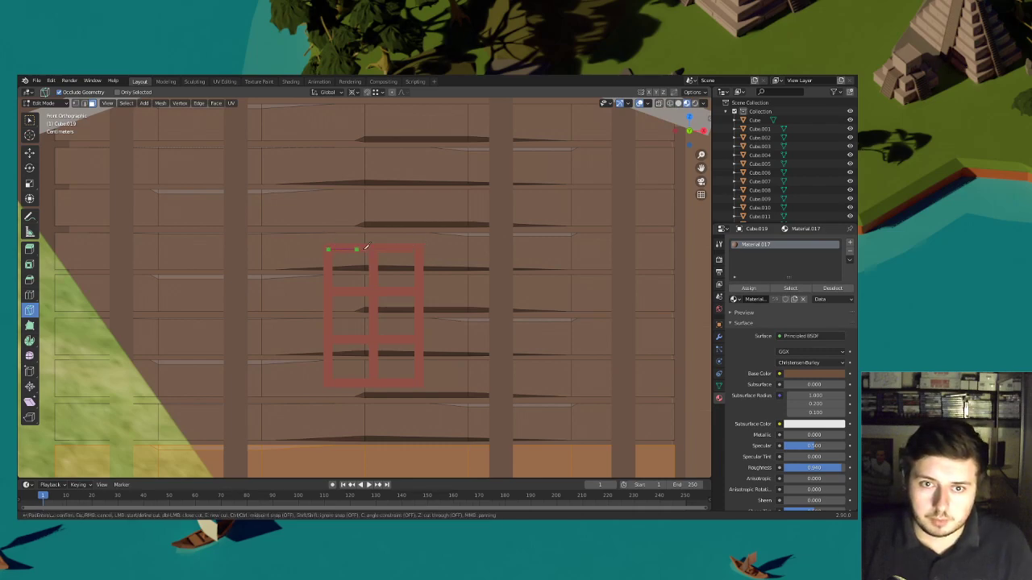
left_click(419, 247)
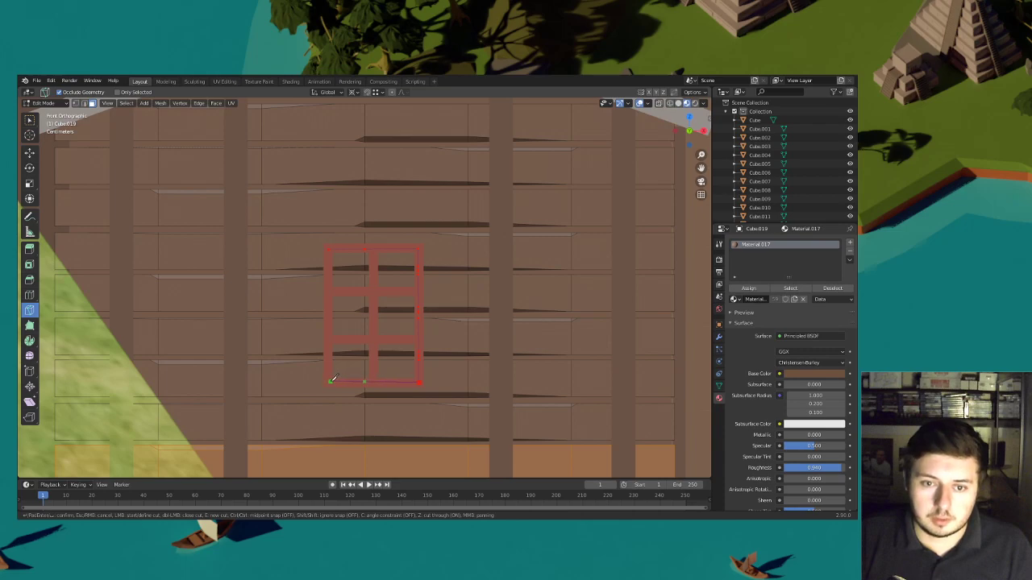
left_click(329, 248)
key("Return")
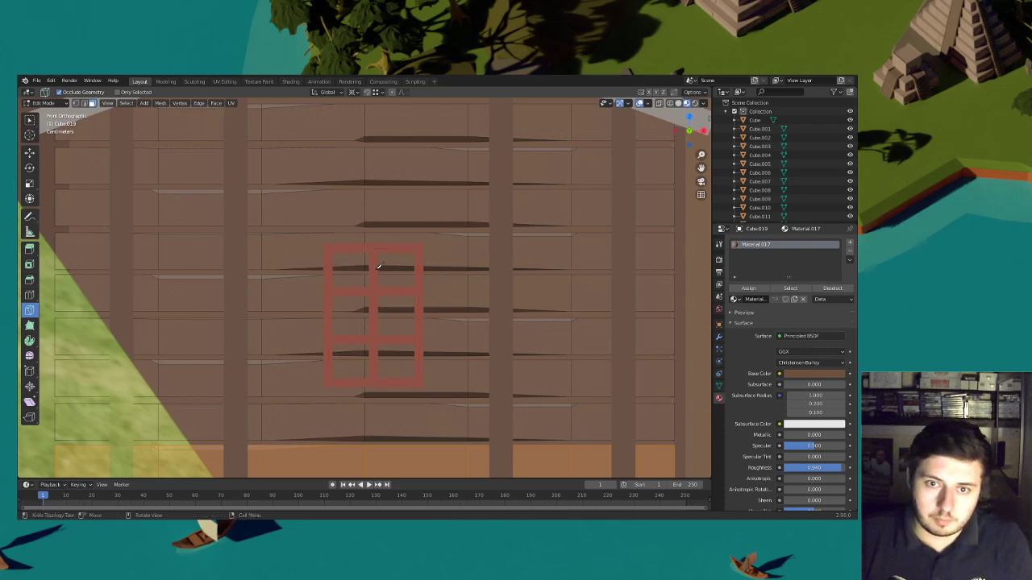
Delete the plank faces enclosed by the cut behind the wing window, including the faces left beneath them
key("w")
left_click_drag(397, 375, 345, 256)
key("x")
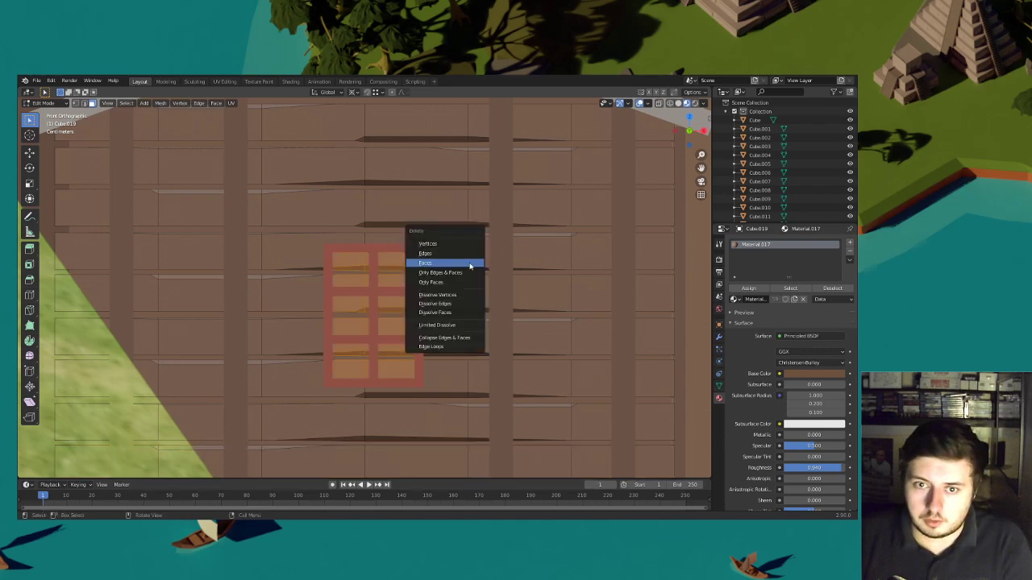
left_click(475, 264)
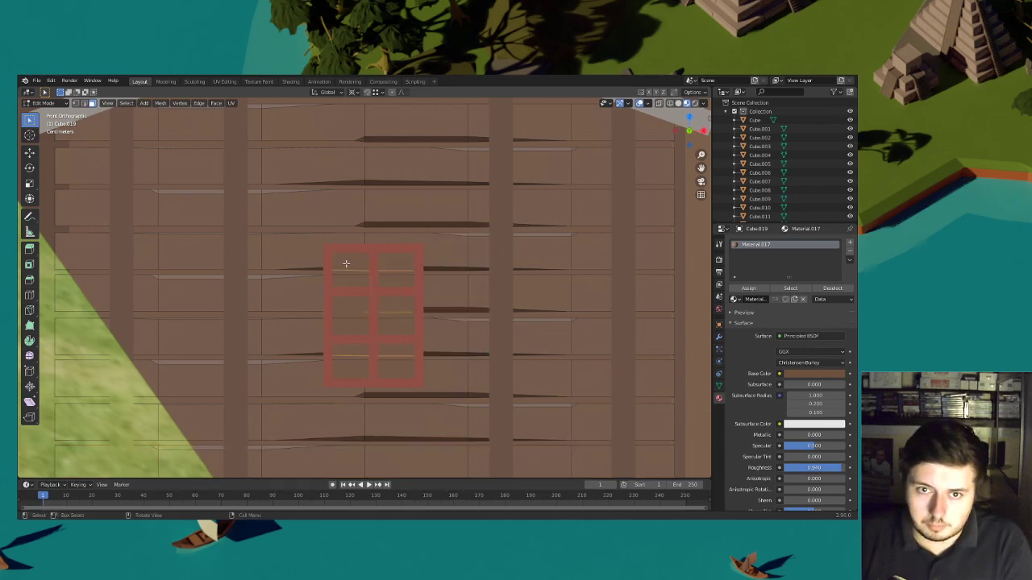
left_click_drag(390, 360, 351, 262)
middle_click_drag(362, 287, 373, 316)
scroll(372, 316, "down", 5)
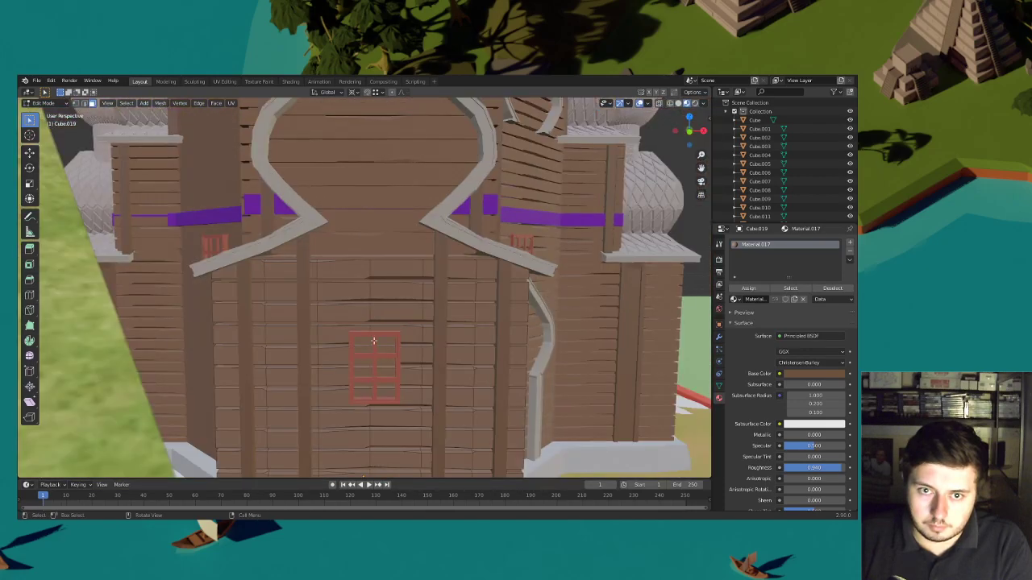
left_click_drag(379, 391, 362, 338)
key("x")
left_click(366, 341)
Remove the leftover plank faces still showing through the panes of the wing window
middle_click_drag(384, 361, 347, 321)
scroll(346, 304, "up", 3)
scroll(349, 317, "up", 4)
mouse_move(268, 426)
left_mouse_down()
mouse_move(256, 395)
mouse_move(258, 415)
left_mouse_up()
key("x")
left_click(259, 413)
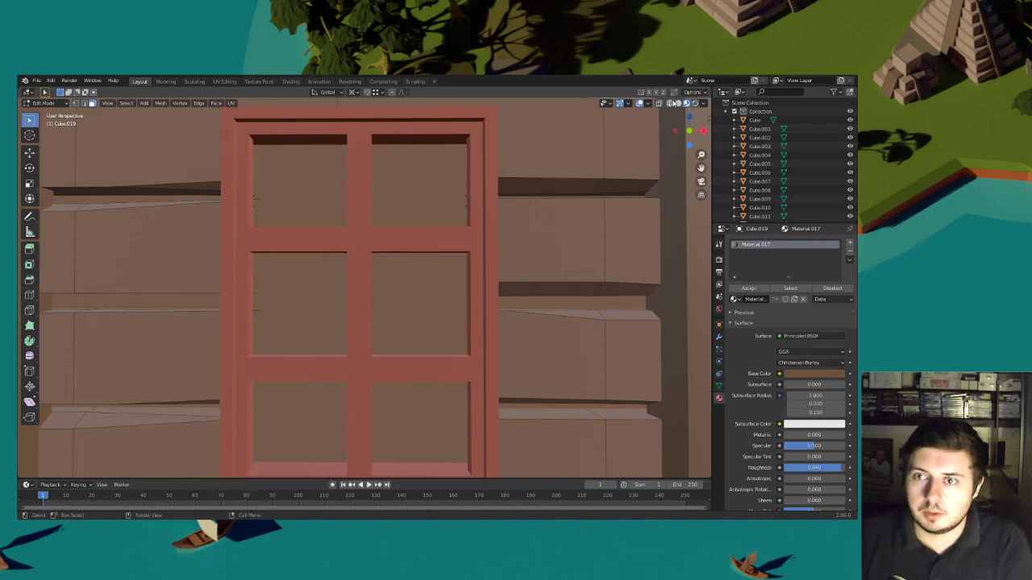
Switch the viewport to solid shading, return to Object Mode and select the wing window
left_click(671, 104)
middle_click_drag(352, 279, 374, 265, "shift")
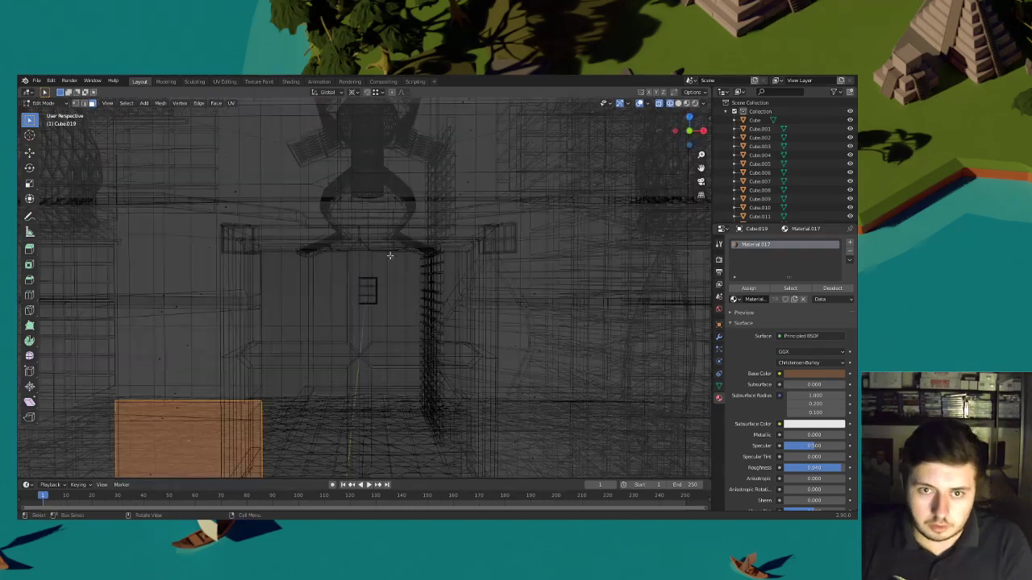
left_click(677, 103)
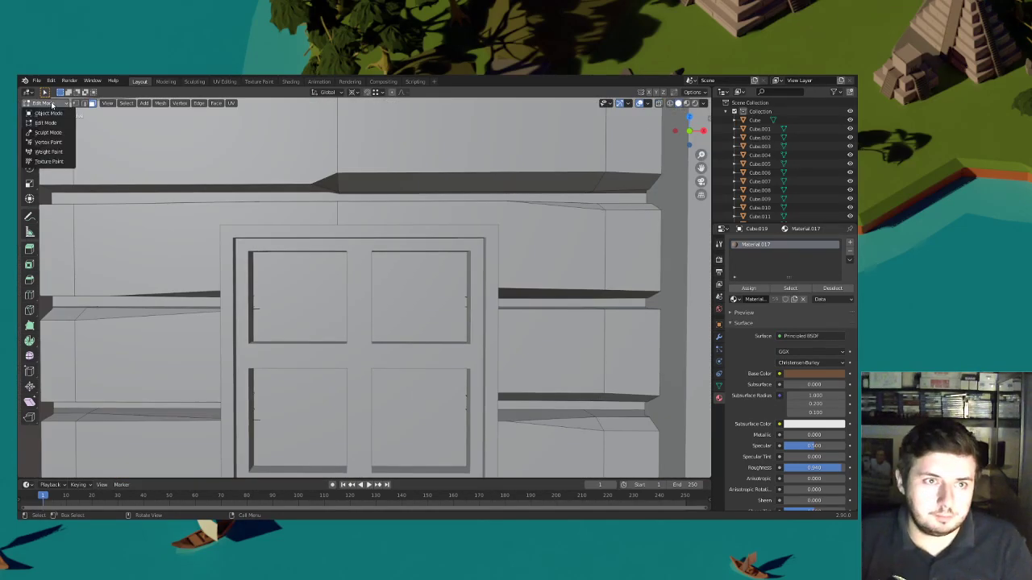
left_click(53, 105)
left_click(50, 115)
left_click(488, 291)
scroll(500, 292, "down", 9)
key("s")
key("x")
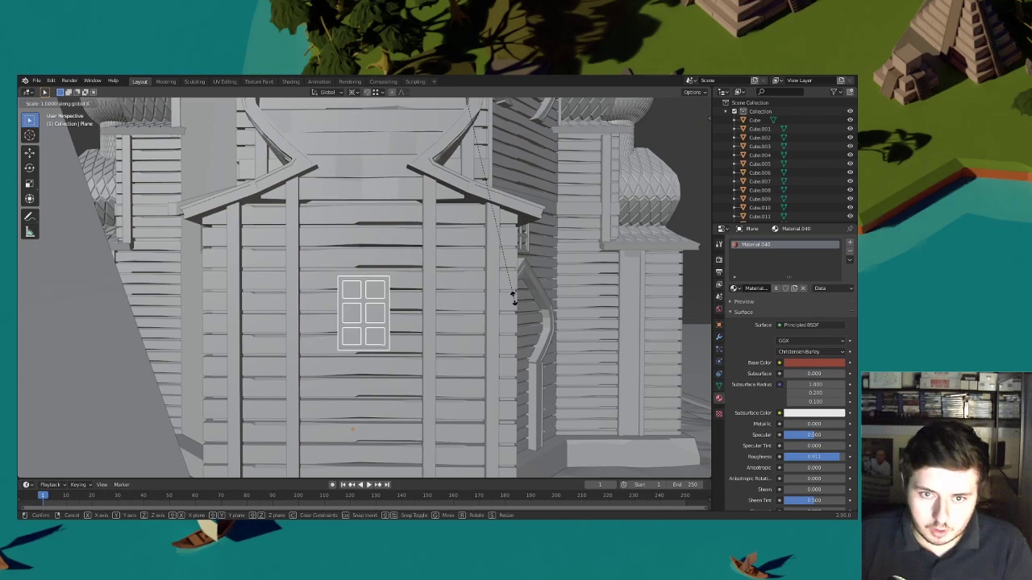
key("Escape")
Set the wing window's origin to its geometry
scroll(436, 310, "up", 3)
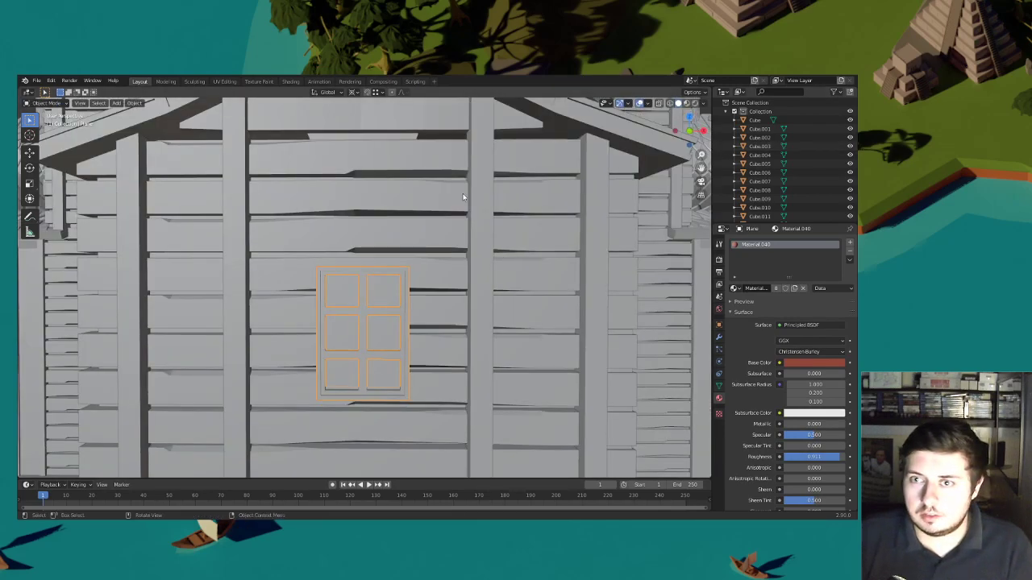
right_click(379, 246)
mouse_move(379, 246)
left_click(453, 255)
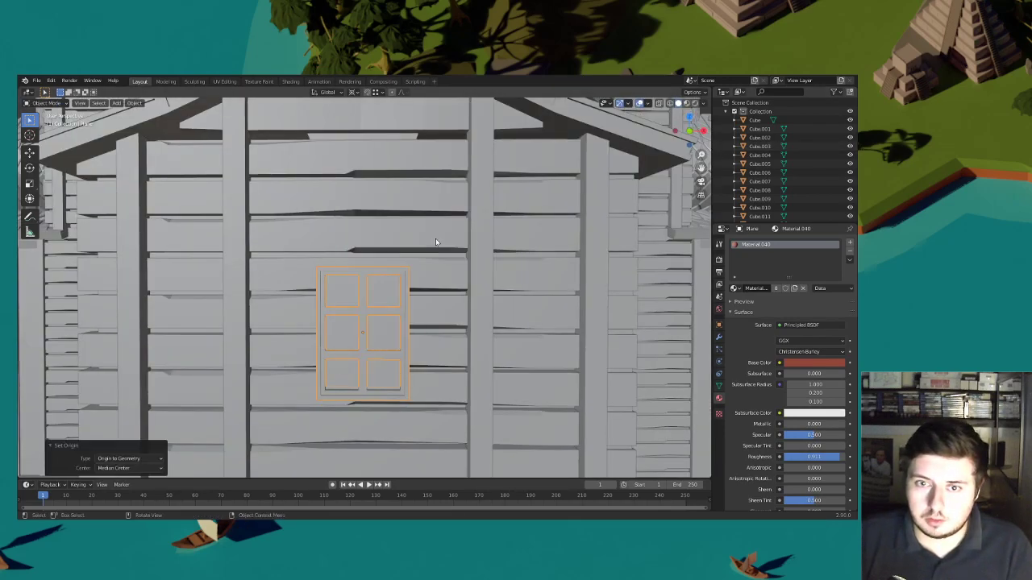
Change the transform pivot point and narrow the wing window to about 0.97 along the global X axis
left_click(359, 92)
left_click(379, 111)
key("s")
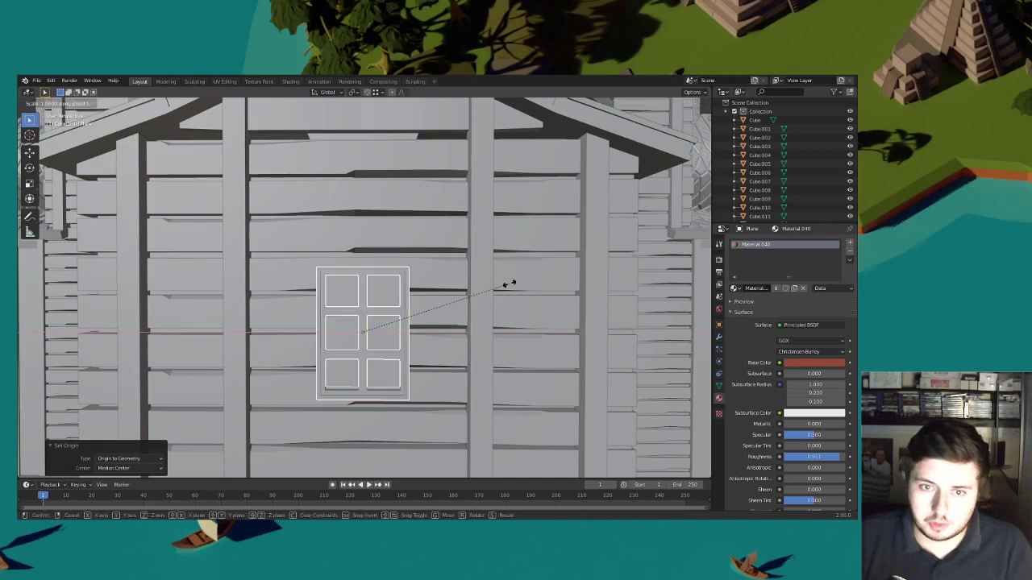
left_click(490, 293)
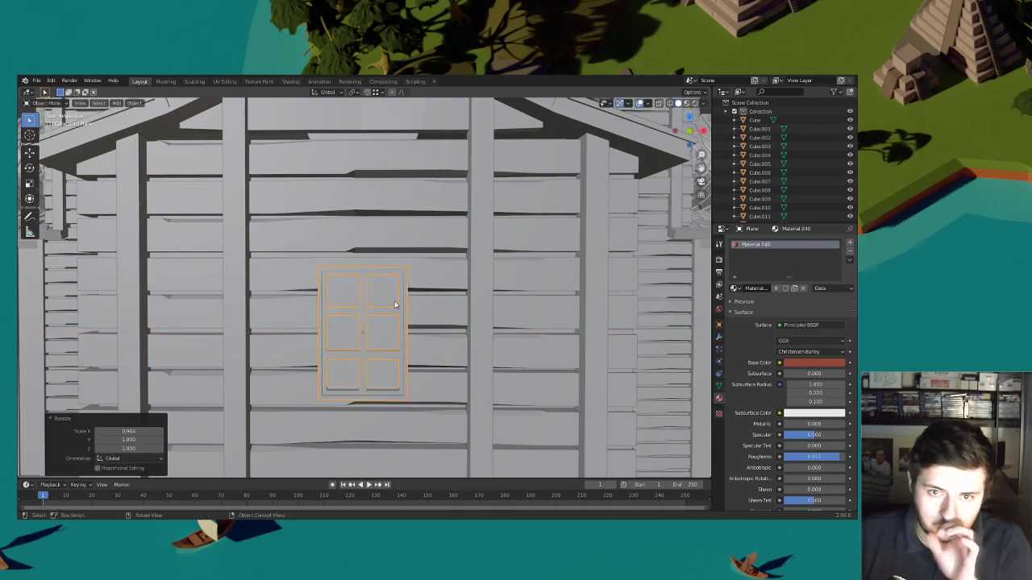
Select the plank wall behind the wide window above the arched doorway frame and open it in Edit Mode
left_click(425, 302)
middle_click_drag(425, 302, 369, 275)
scroll(463, 307, "down", 3)
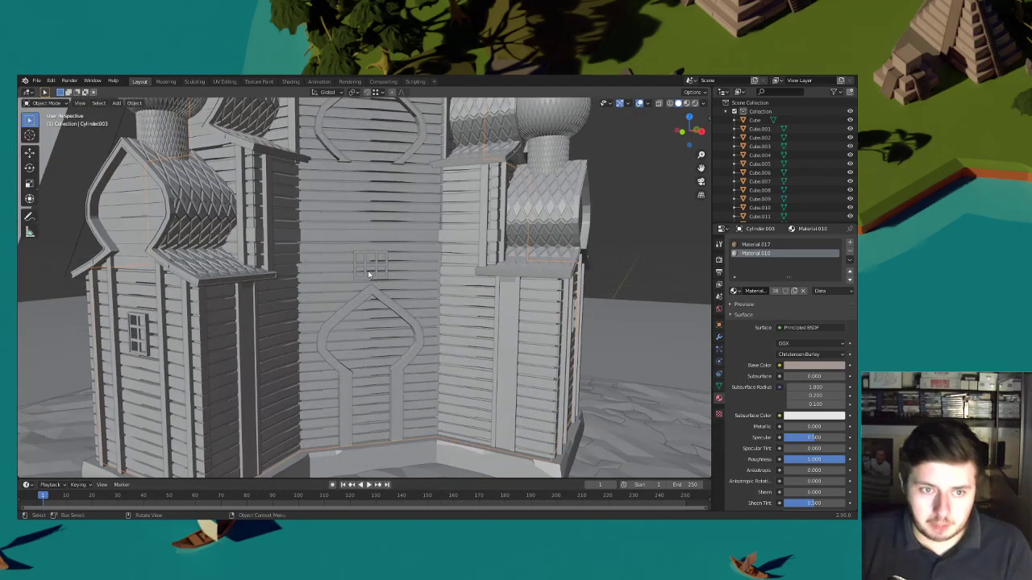
left_click(398, 232)
middle_click_drag(398, 232, 363, 260)
scroll(363, 261, "up", 2)
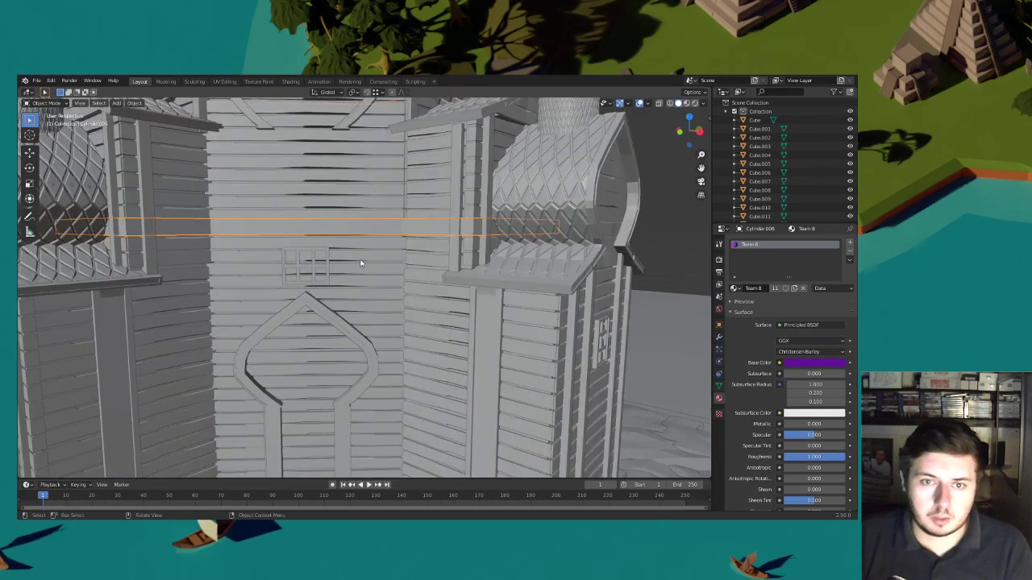
left_click(384, 274)
left_click(55, 103)
left_click(50, 122)
middle_click_drag(325, 295, 387, 282, "shift")
scroll(386, 282, "up", 6)
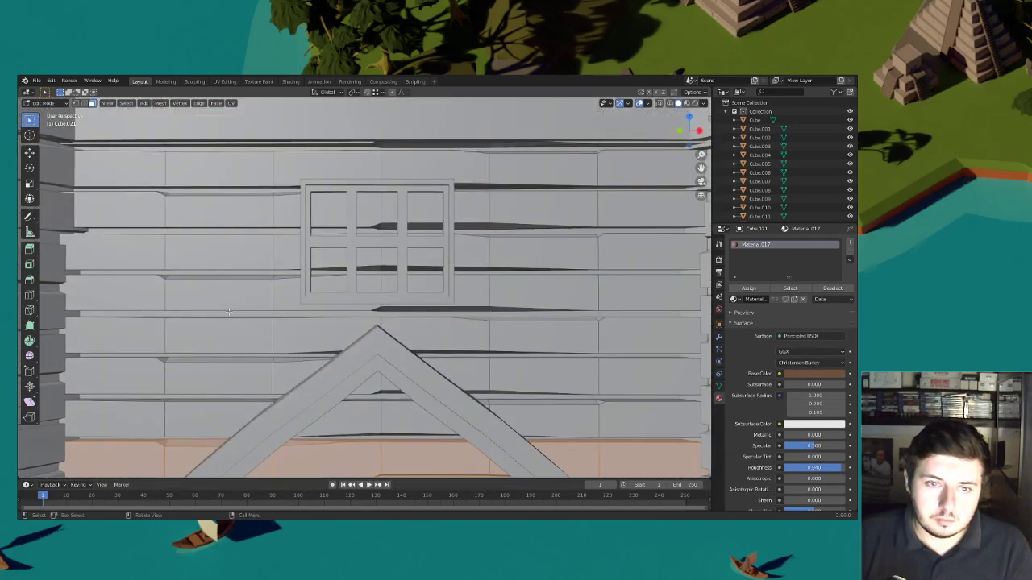
Knife-cut a closed rectangle through the planks along the outer frame of the window above the arch
left_click(29, 310)
middle_click_drag(318, 278, 335, 276)
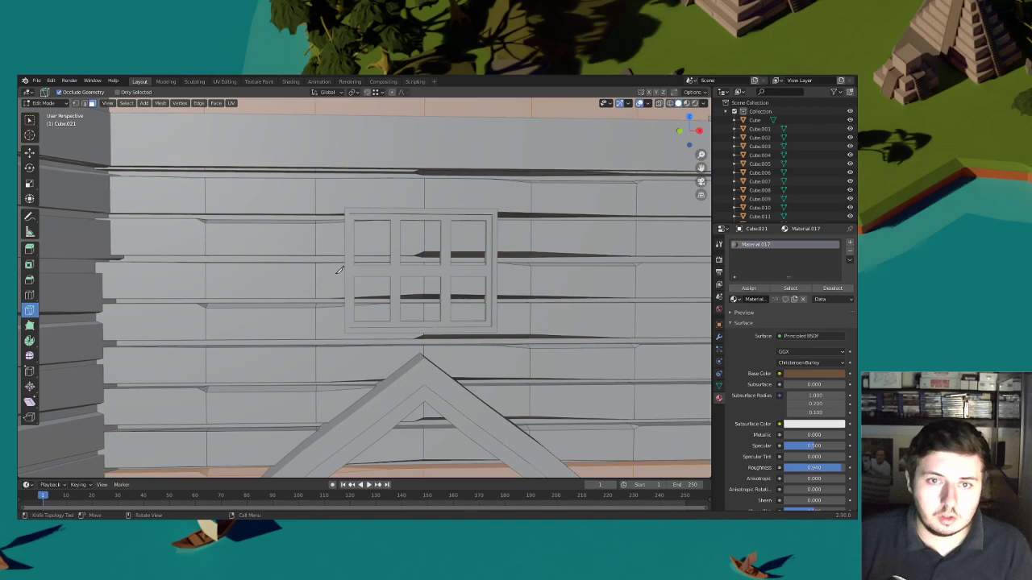
key("z")
key("Escape")
mouse_move(352, 233)
middle_mouse_down()
mouse_move(353, 244)
mouse_move(342, 225)
middle_mouse_up()
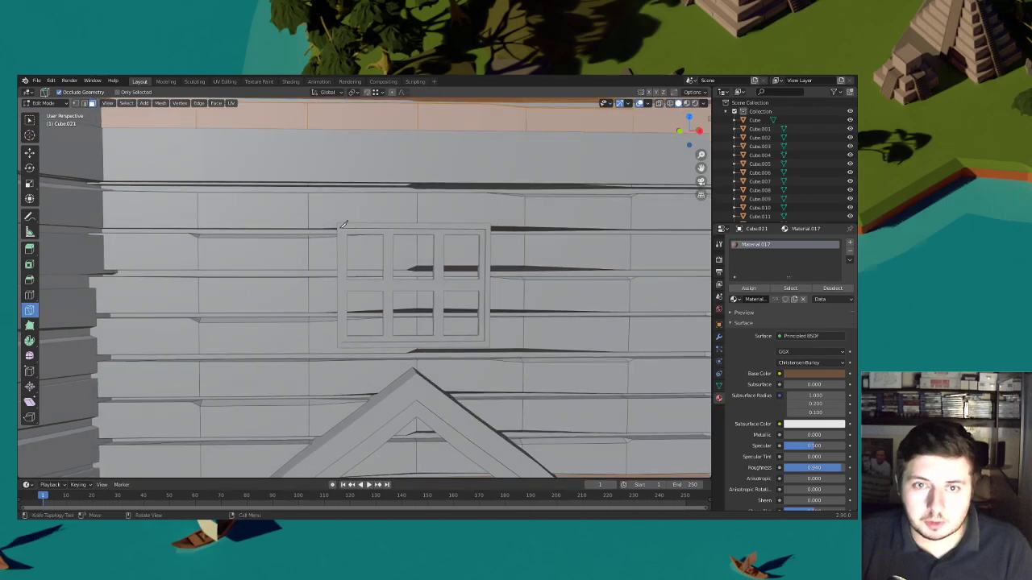
left_click(341, 225)
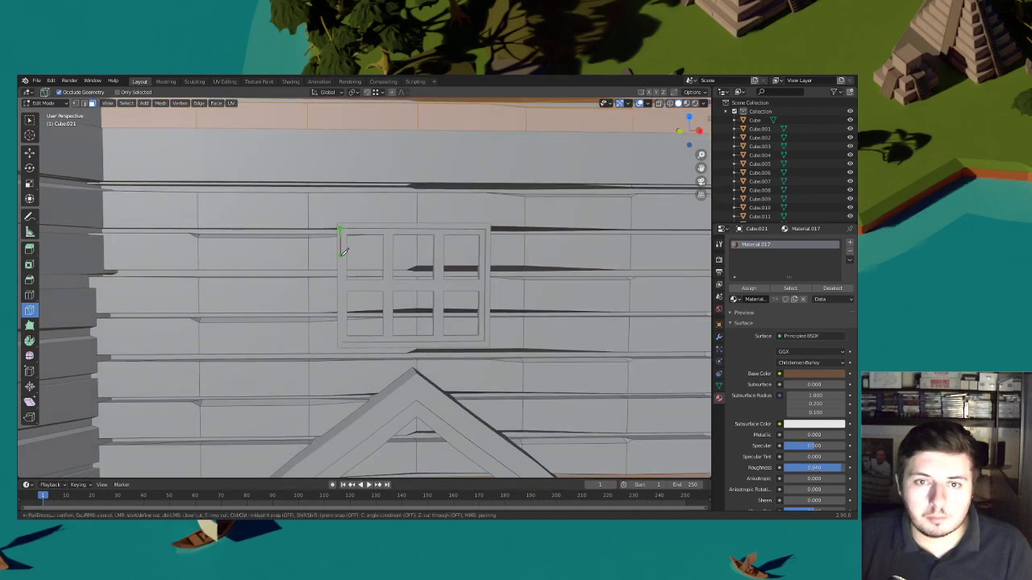
left_click(342, 343)
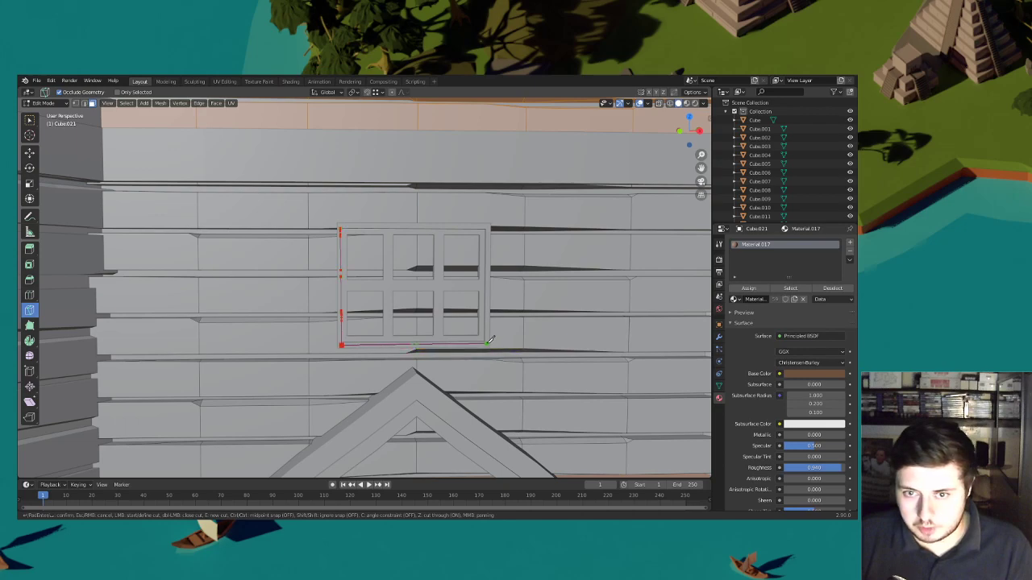
left_click(488, 229)
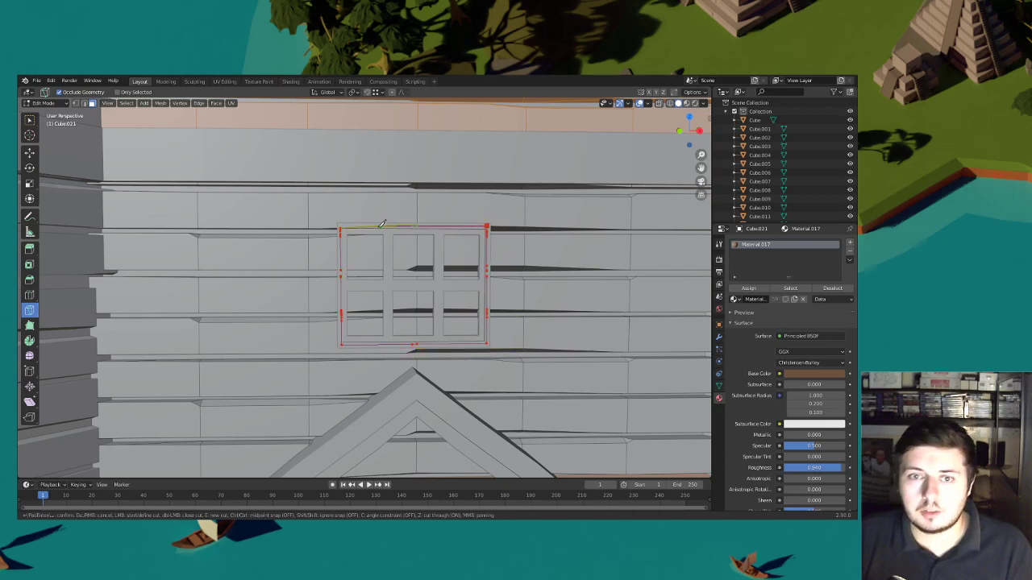
left_click(341, 228)
key("Return")
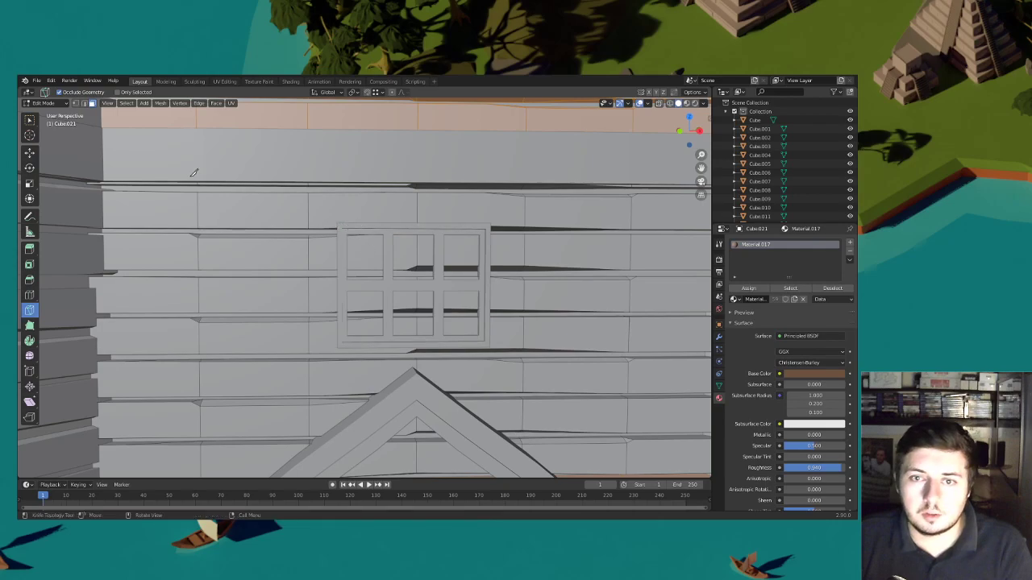
Delete the plank faces inside the cut behind the window above the arch
left_click(31, 121)
middle_click_drag(467, 329, 405, 324, "shift")
left_click(305, 239)
key("x")
left_click(305, 239)
key("x")
left_click(296, 254)
middle_click_drag(298, 256, 291, 307, "shift")
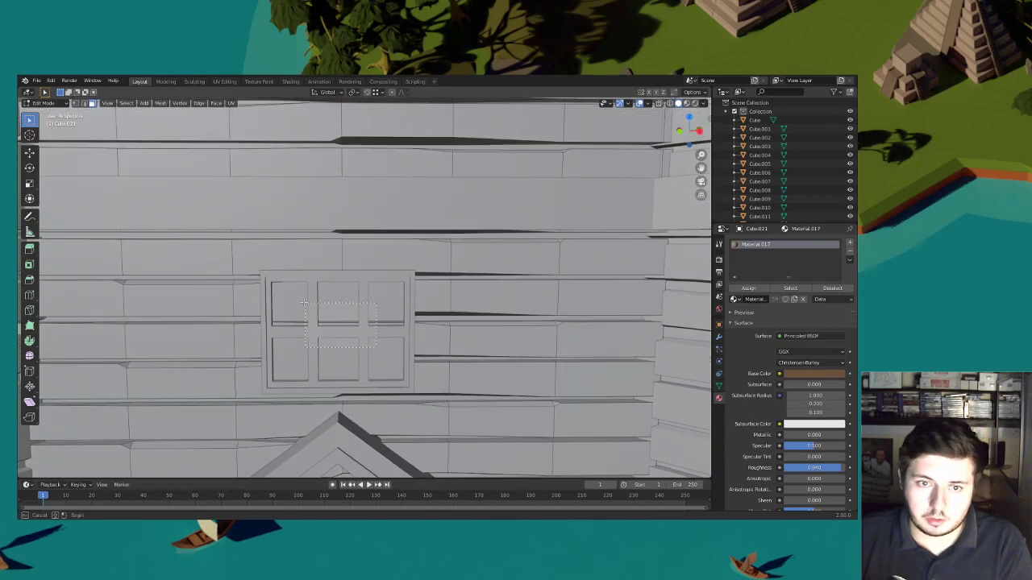
middle_click_drag(353, 319, 268, 137, "shift")
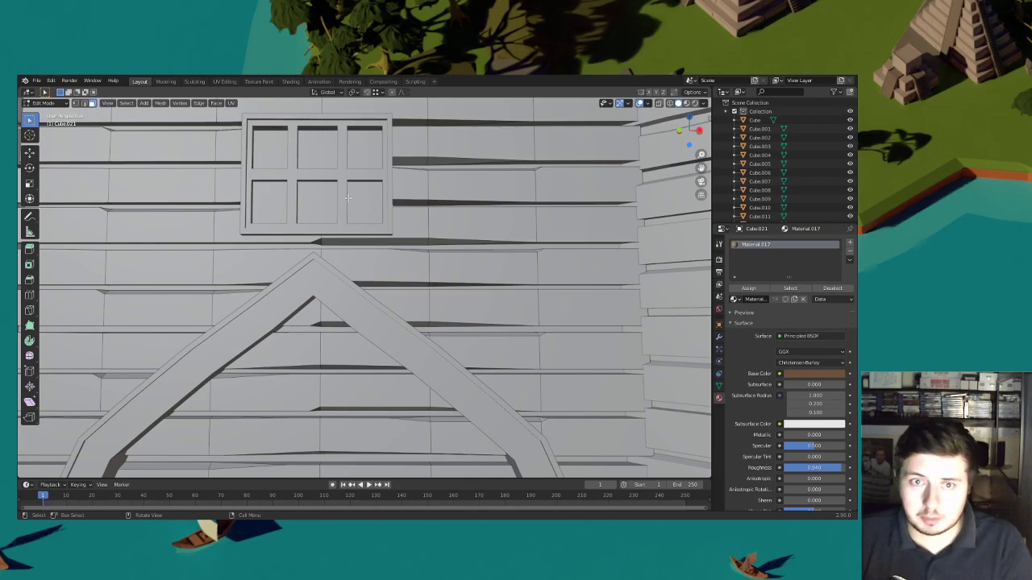
Select the plank wall behind the neighbouring wing's upright window and open it in Edit Mode
scroll(348, 198, "down", 10)
middle_click_drag(458, 263, 378, 276)
scroll(375, 276, "up", 4)
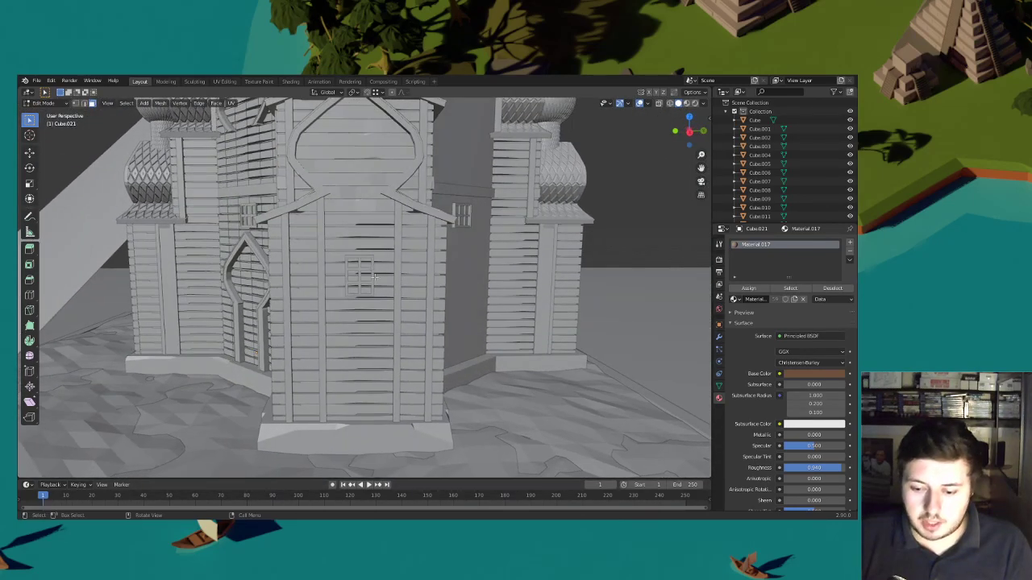
left_click(49, 104)
left_click(46, 115)
left_click(387, 258)
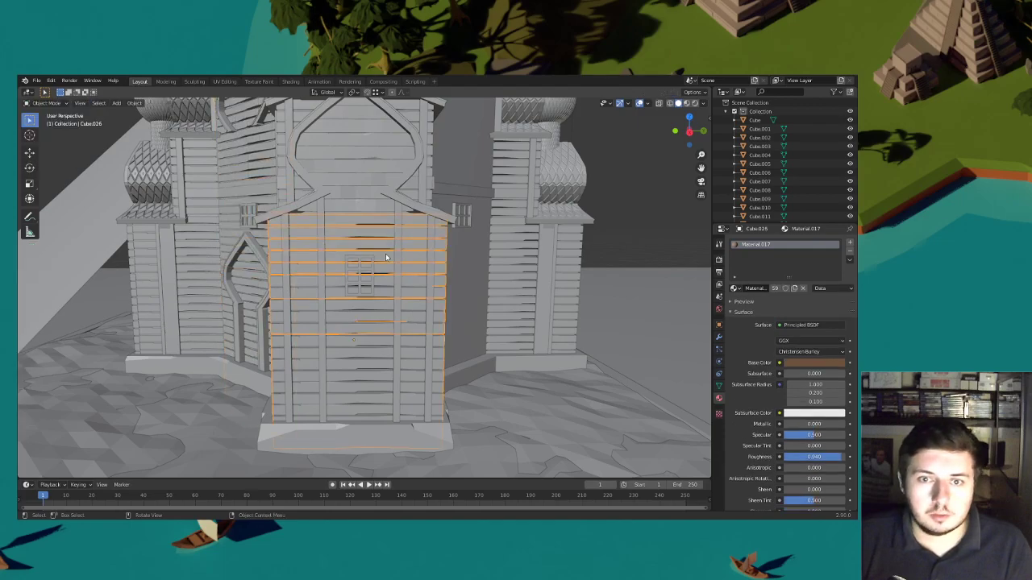
left_click(48, 103)
left_click(49, 125)
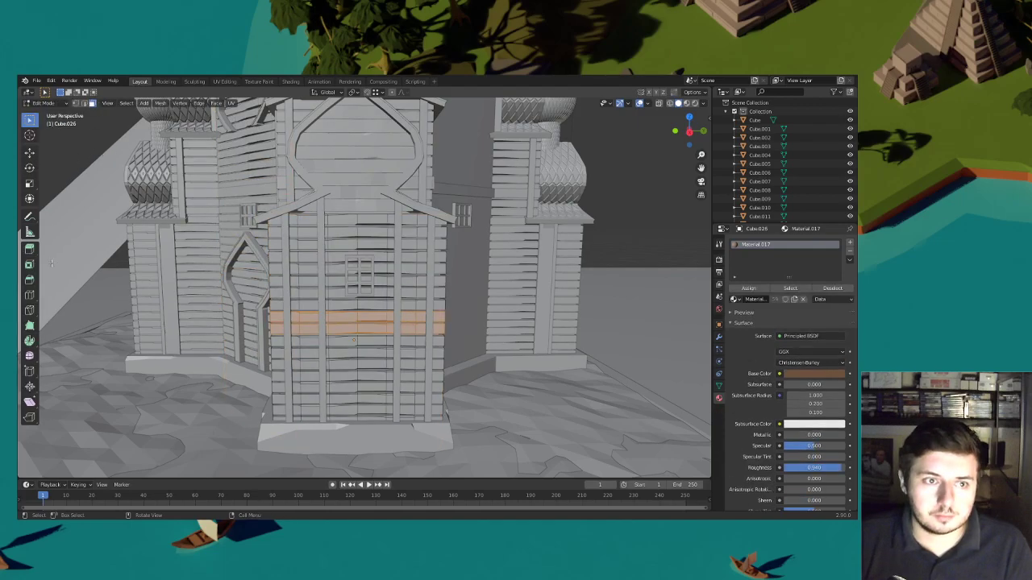
In the right orthographic view, knife-cut a rectangle into the planks along this wing window's outer frame
left_click(29, 310)
left_click(684, 132)
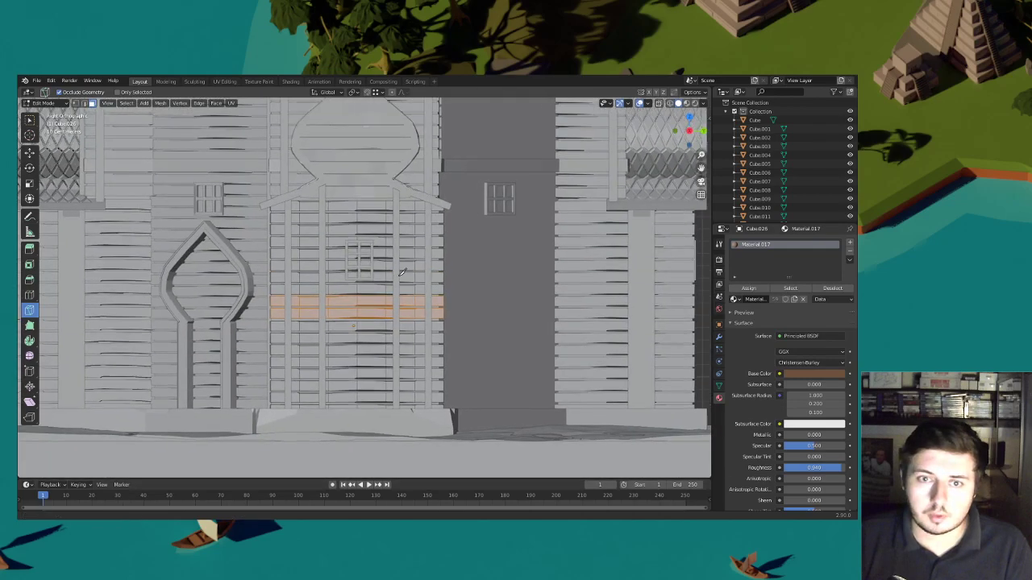
scroll(400, 258, "up", 5)
left_click(397, 268)
key("Escape")
left_click(397, 268)
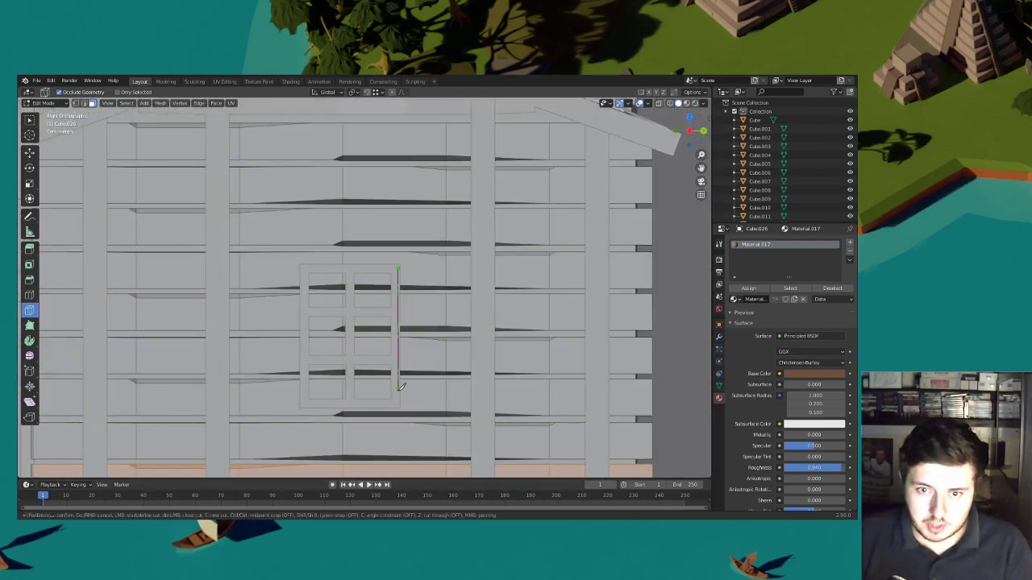
left_click(305, 403)
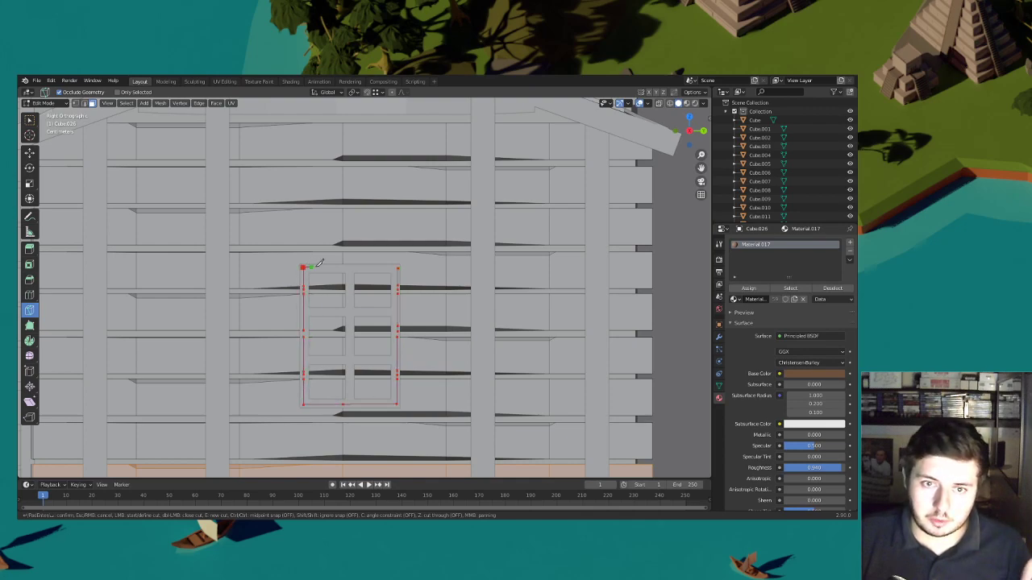
left_click(398, 267)
key("Return")
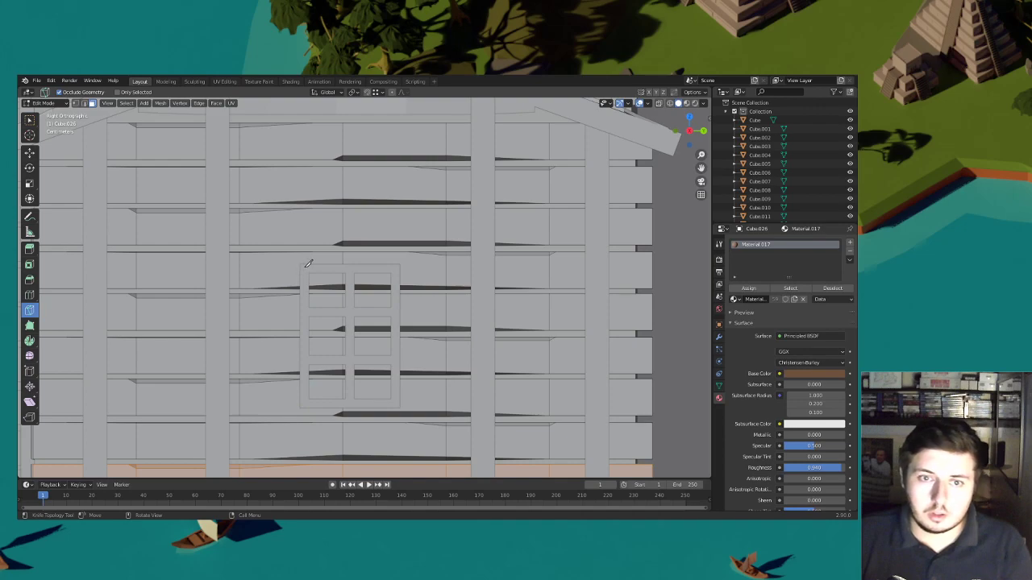
Repeat the rectangular knife cut around the same wing window with cut-through enabled, and return to the selection tool
left_click(304, 266)
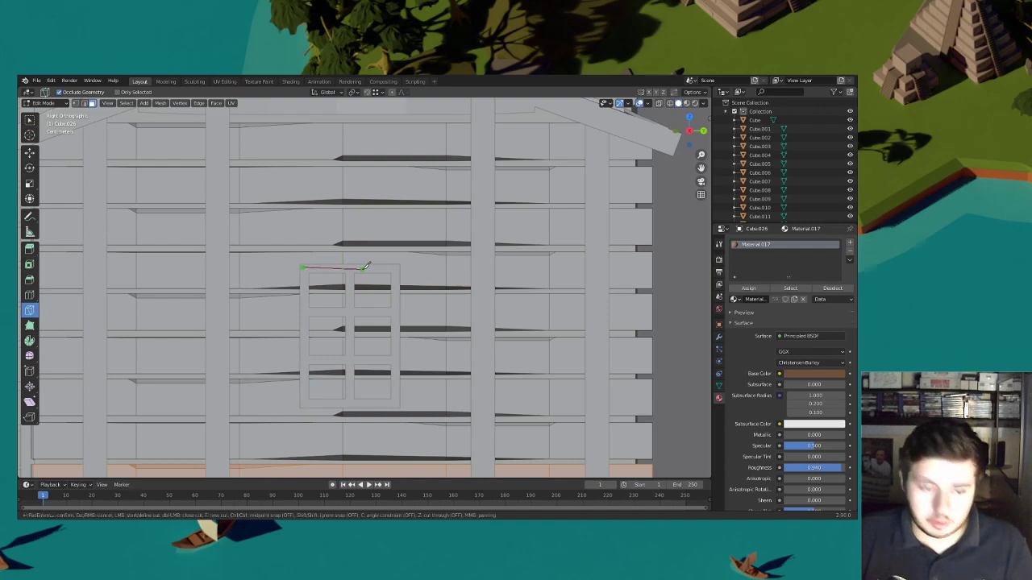
left_click(398, 269)
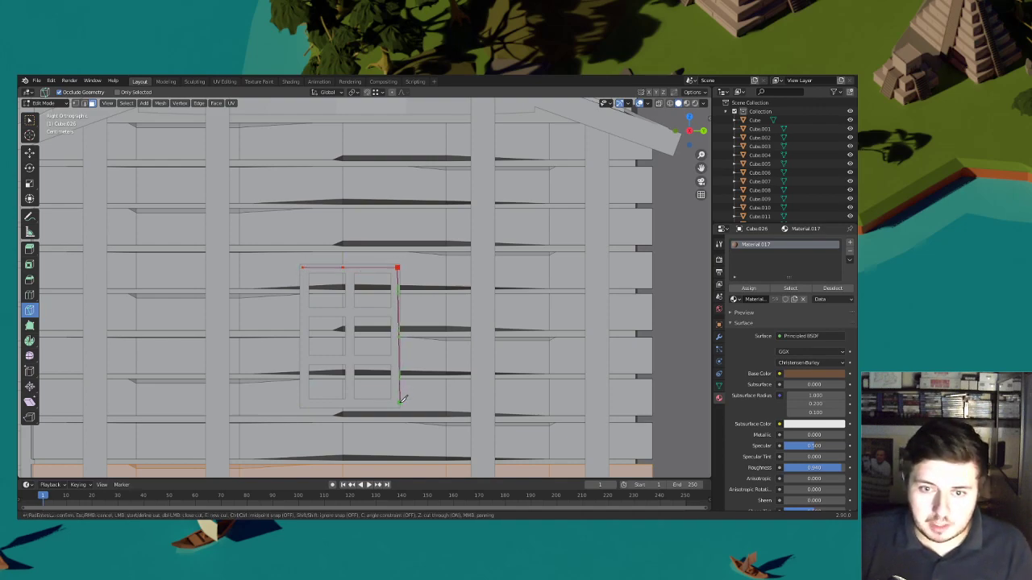
left_click(304, 403)
key("Return")
key("w")
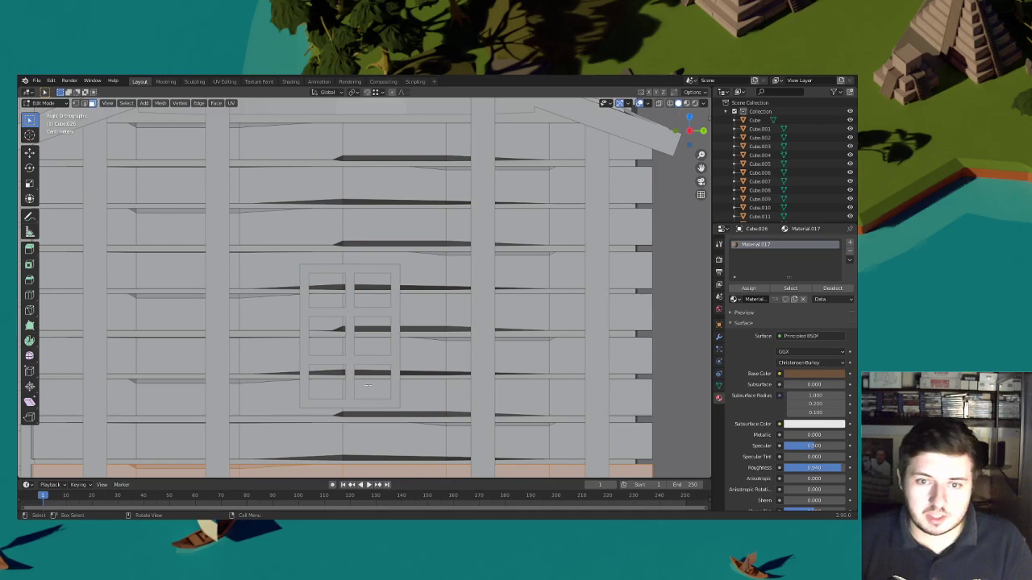
Delete the plank faces inside the cut behind the wing's upright window
left_click_drag(325, 279, 326, 277)
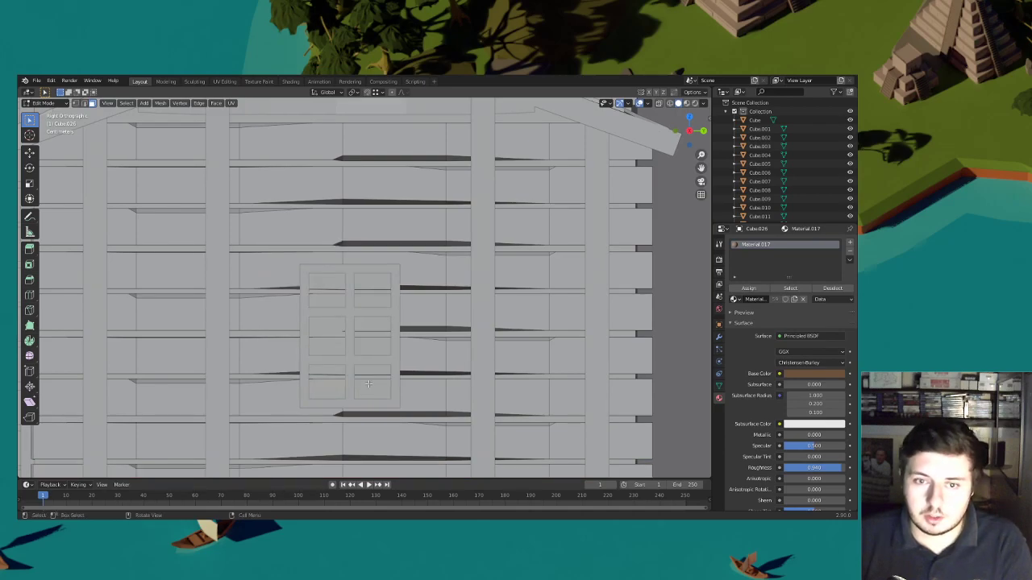
middle_click_drag(334, 288, 362, 408)
scroll(365, 336, "up", 4)
left_click_drag(350, 362, 348, 358)
key("x")
left_click(349, 356)
Delete the leftover plank faces visible through the wing window's upper panes
middle_click_drag(353, 435, 352, 354, "shift")
scroll(351, 354, "up", 3)
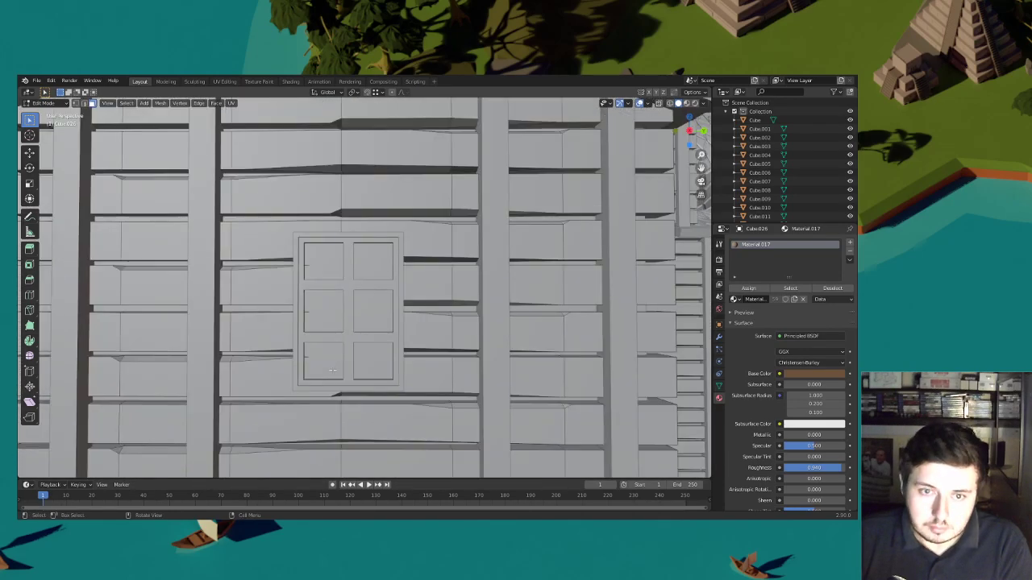
left_click_drag(306, 266, 307, 261)
key("x")
left_click(311, 265)
middle_click_drag(311, 308, 350, 387, "shift")
left_click_drag(348, 340, 346, 331)
key("x")
left_click(346, 331)
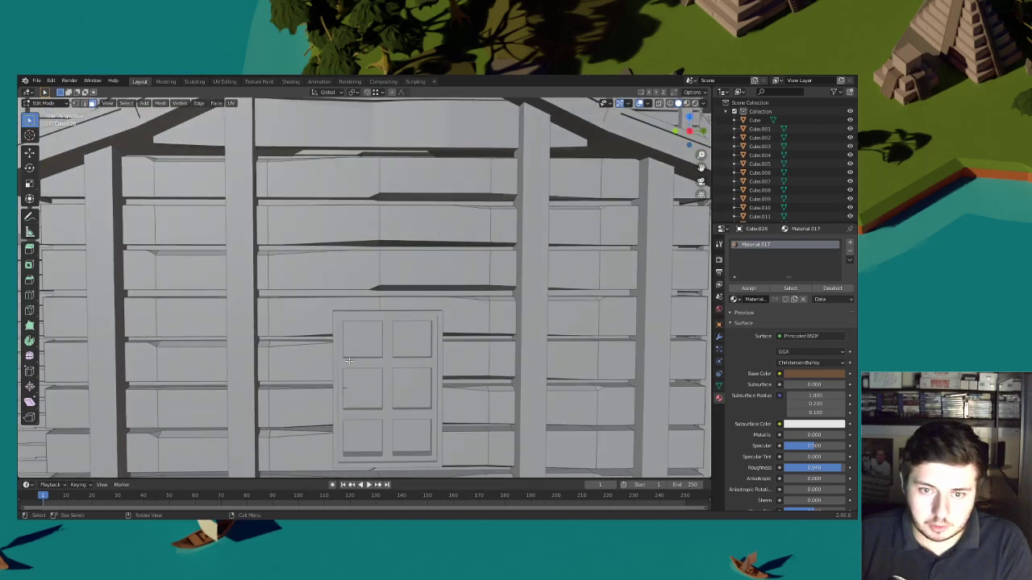
Clear the remaining plank slivers behind the middle and lower panes of the wing window
left_click_drag(345, 381, 346, 379)
key("x")
left_click(353, 373)
key("x")
left_click(355, 393)
middle_click_drag(354, 393, 401, 270, "shift")
scroll(385, 311, "up", 3)
key("x")
left_click(384, 282)
scroll(387, 289, "down", 5)
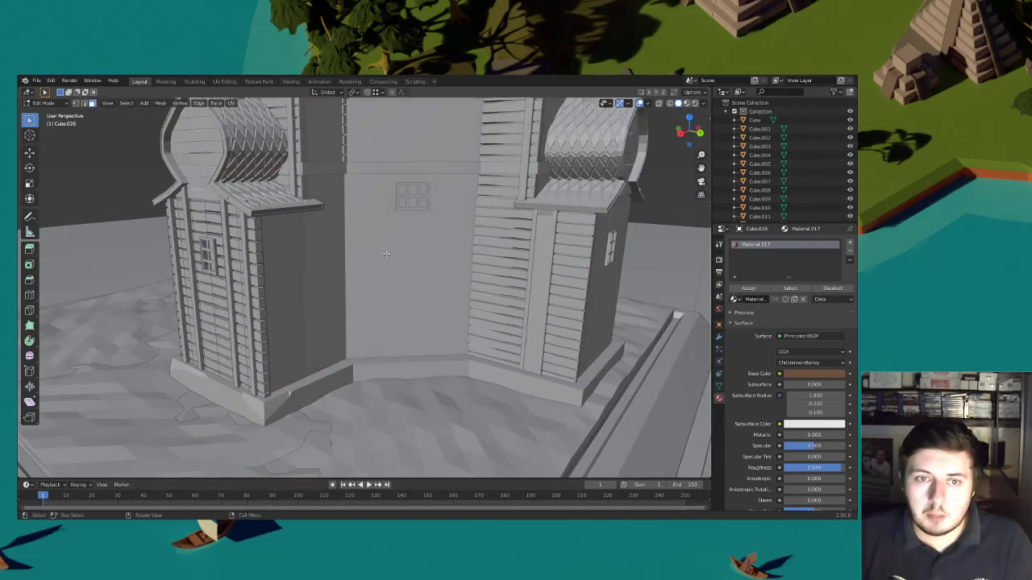
Leave the planks' Edit Mode, select the church's plain inner wall body and open it in Edit Mode
key("Tab")
left_click(367, 258)
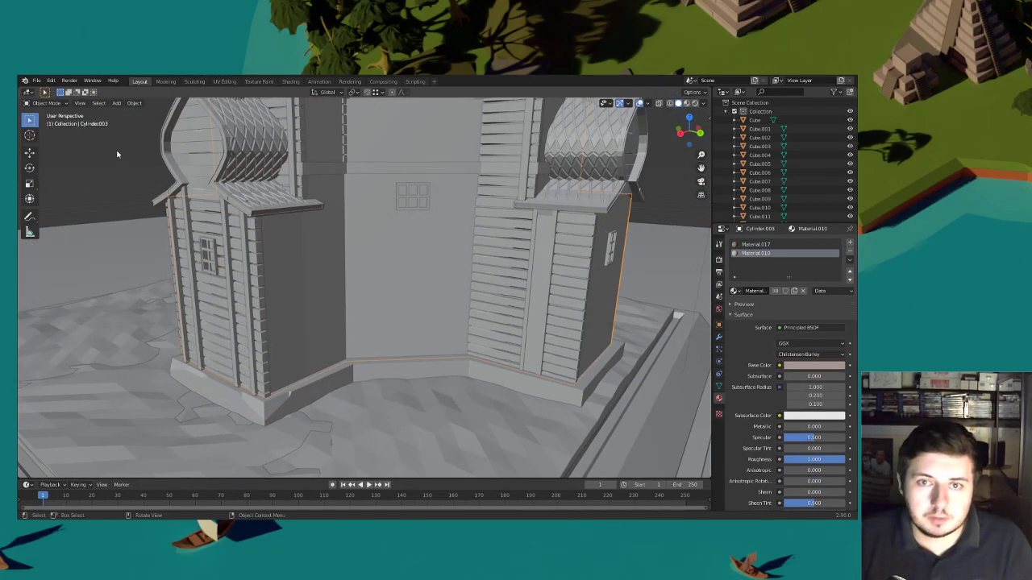
left_click(55, 106)
left_click(51, 122)
middle_click_drag(385, 233, 359, 213)
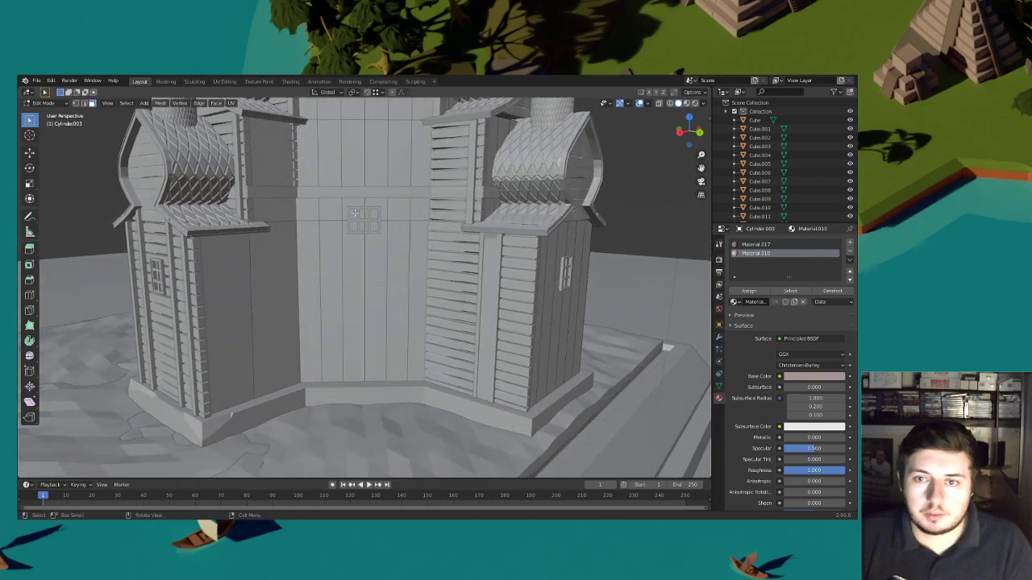
middle_click_drag(281, 225, 395, 239)
scroll(396, 239, "up", 3)
scroll(309, 241, "down", 3)
middle_click_drag(308, 241, 280, 212)
scroll(401, 246, "up", 5)
Return to Object Mode, move the wing window aside to expose the wall behind it, and undo the move
left_click(54, 106)
left_click(49, 100)
left_click(194, 238)
key("g")
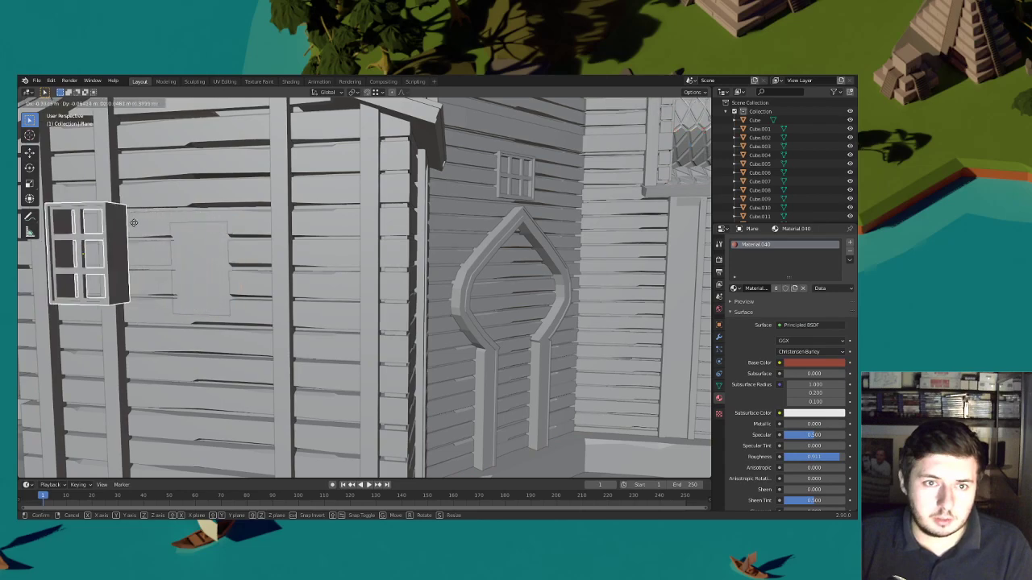
right_click(132, 221)
key("g")
left_click(142, 246)
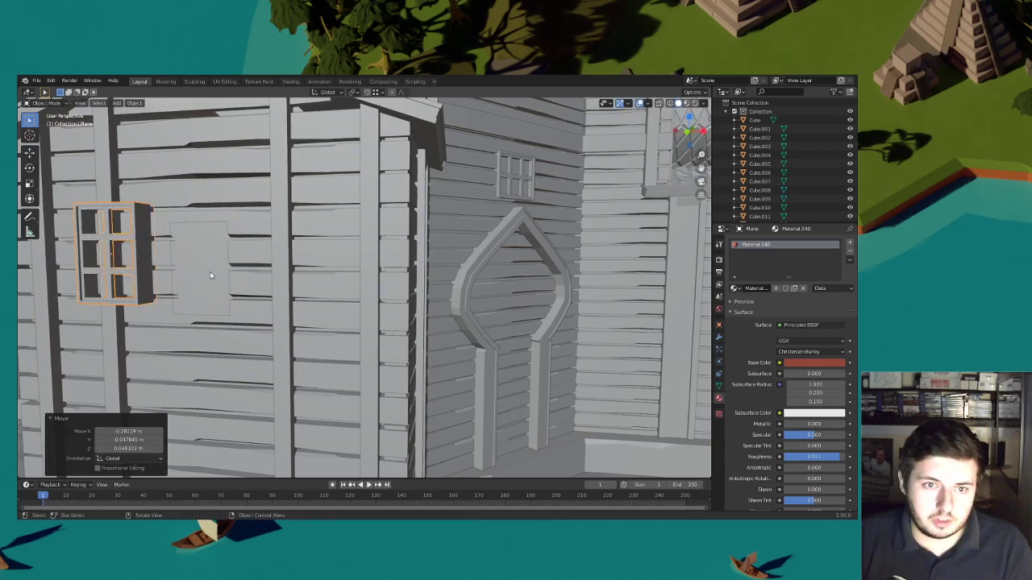
left_click(213, 272)
middle_click_drag(213, 272, 233, 261)
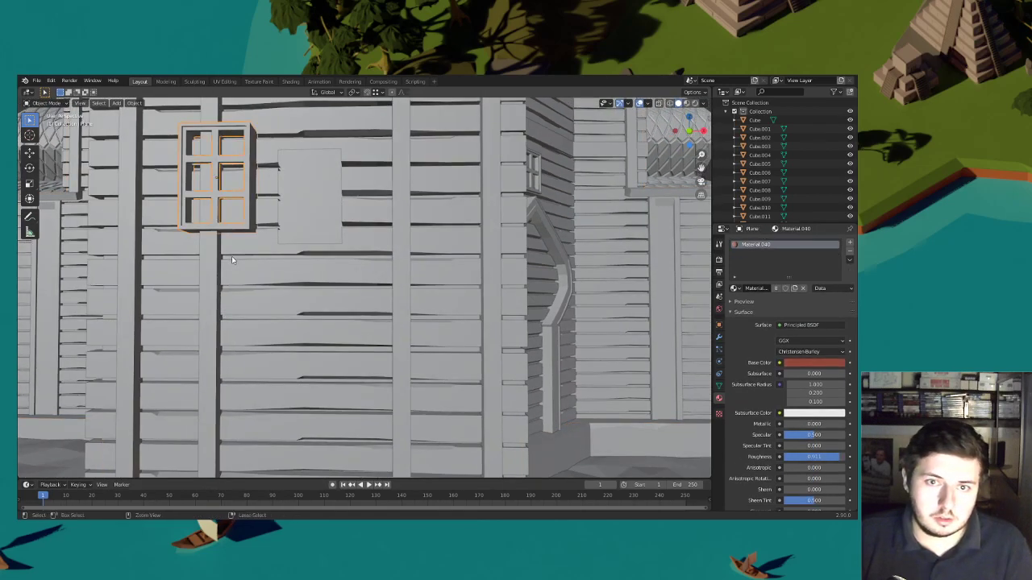
key("ctrl+z")
Open the inner wall body in Edit Mode and knife-cut a rectangle along the wing window's frame in the front orthographic view
left_click(48, 103)
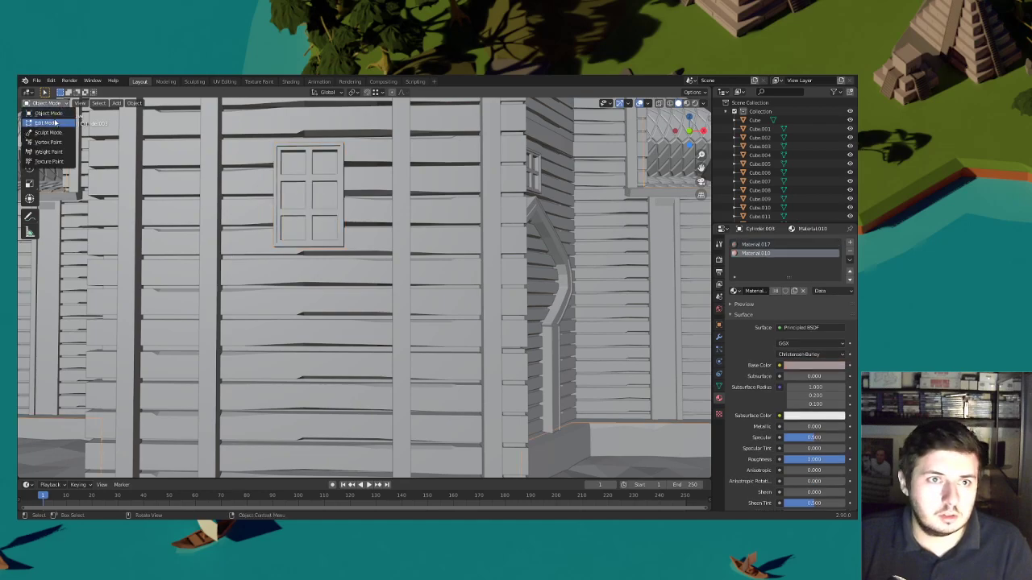
left_click(49, 121)
middle_click_drag(313, 212, 343, 225)
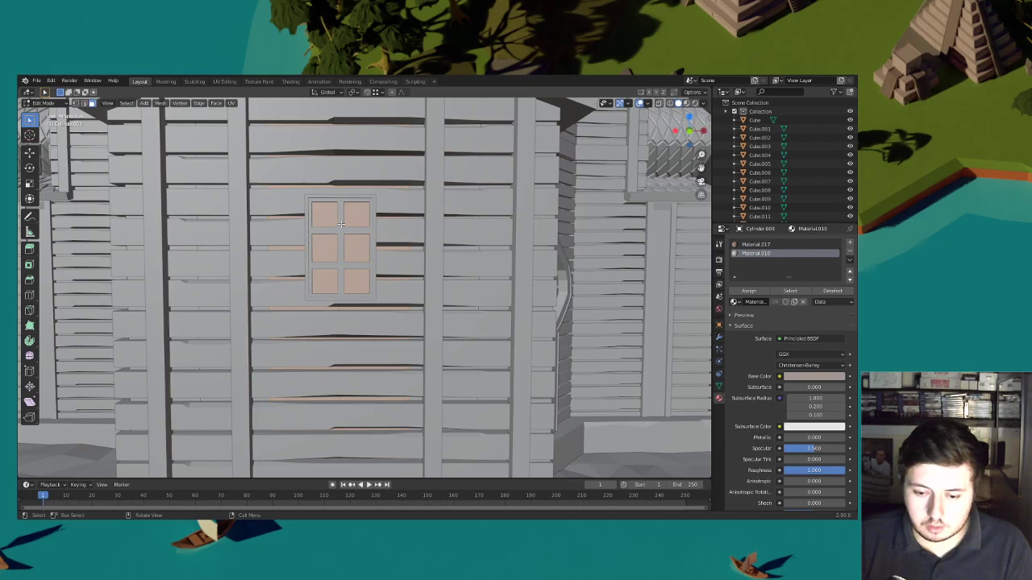
left_click(30, 310)
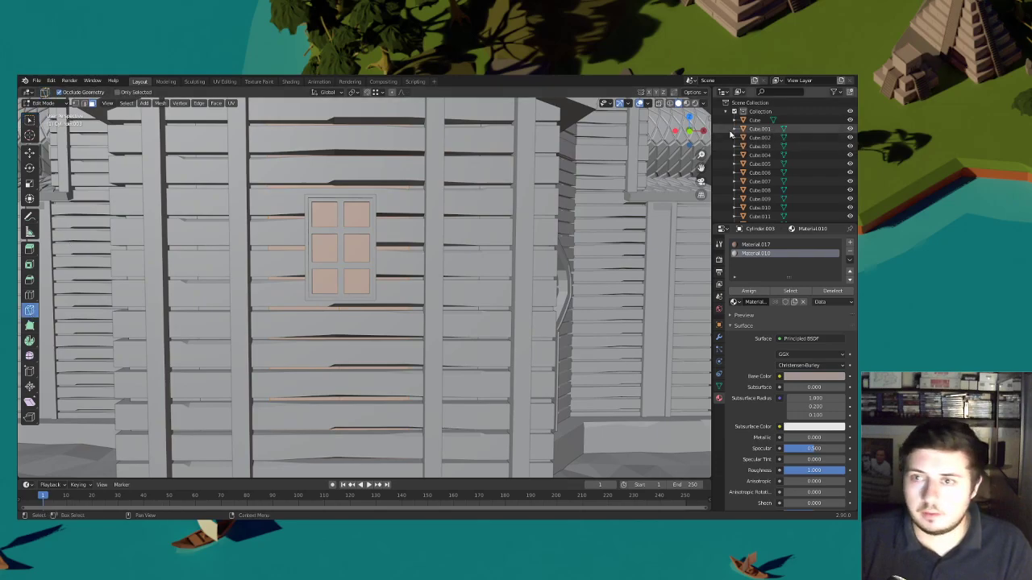
left_click(690, 130)
scroll(323, 241, "up", 10)
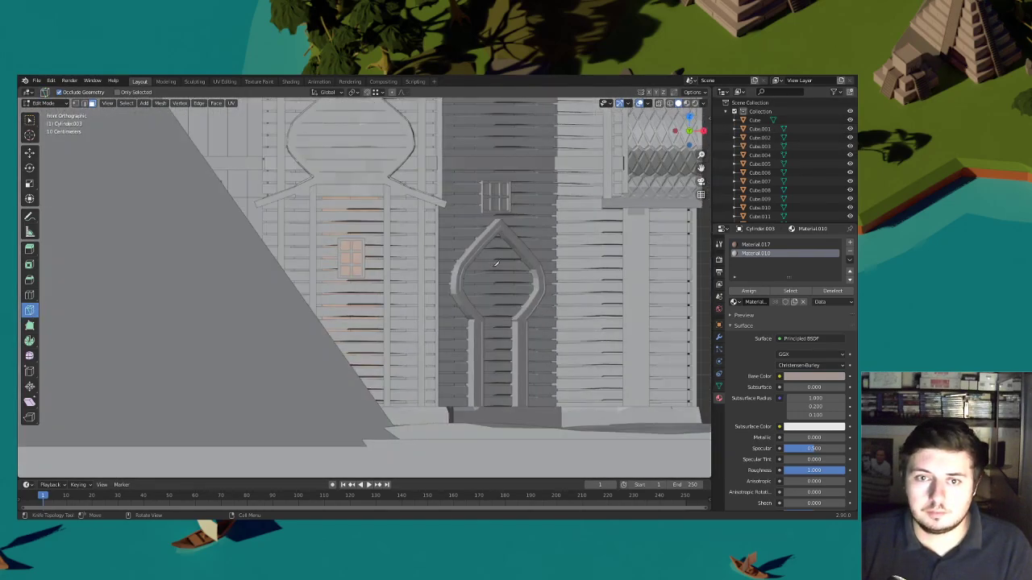
left_click(291, 200)
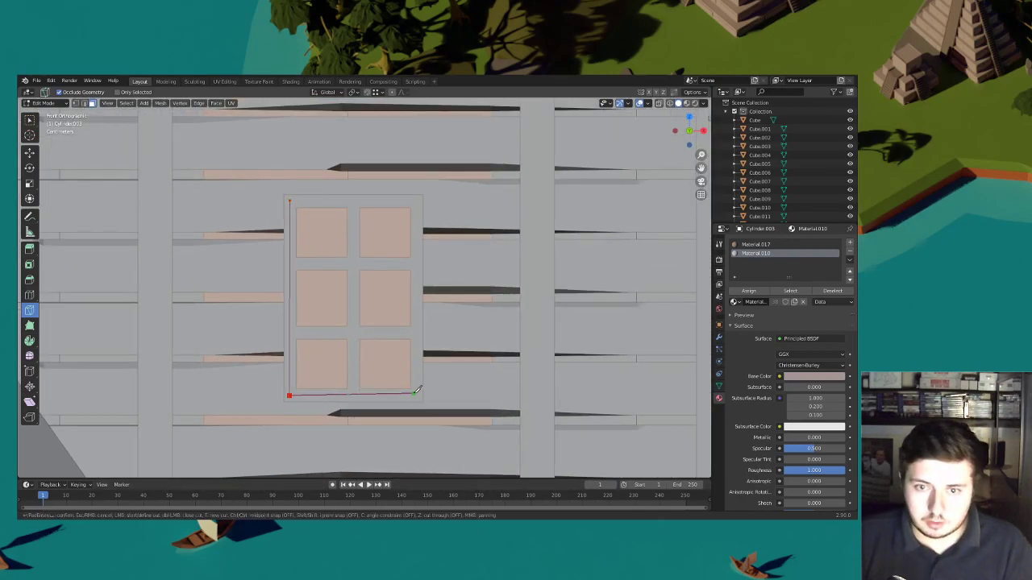
left_click(291, 200)
key("Return")
Delete the inner wall faces inside the rectangular cut behind the wing window
left_click_drag(367, 311, 334, 252)
key("x")
left_click(325, 244)
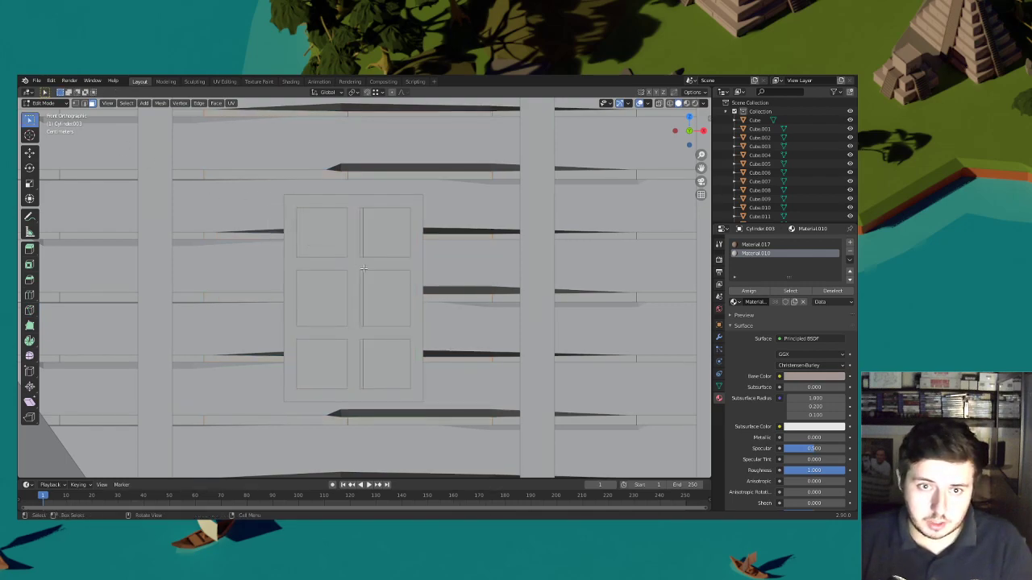
Knife-cut a rectangle into the inner wall along the frame of the window above the arch
scroll(340, 257, "down", 5)
middle_click_drag(339, 257, 419, 335)
scroll(382, 315, "up", 3)
scroll(355, 308, "down", 4)
scroll(409, 355, "up", 5)
middle_click_drag(409, 371, 408, 331, "shift")
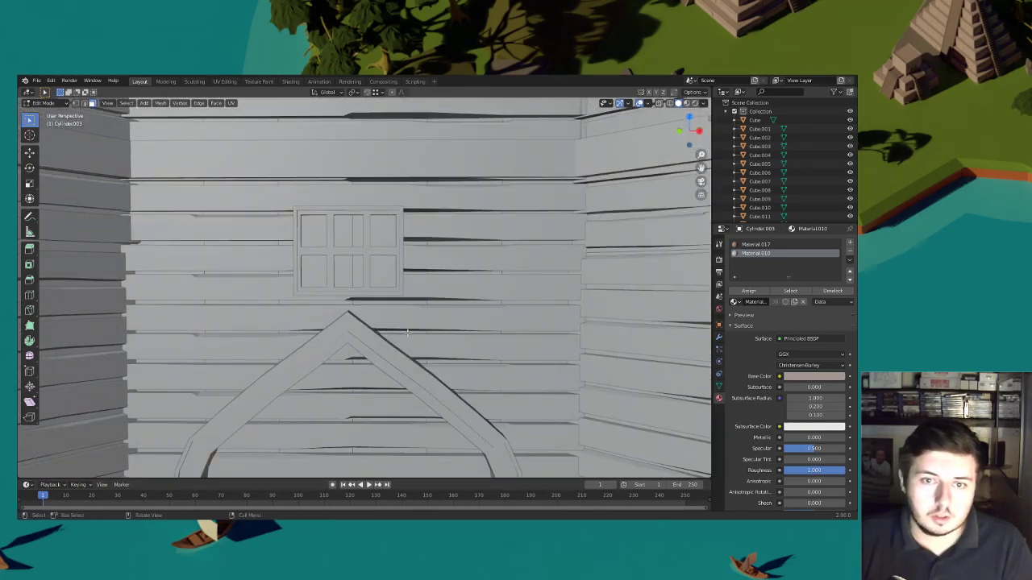
left_click(30, 311)
middle_click_drag(304, 203, 331, 220, "shift")
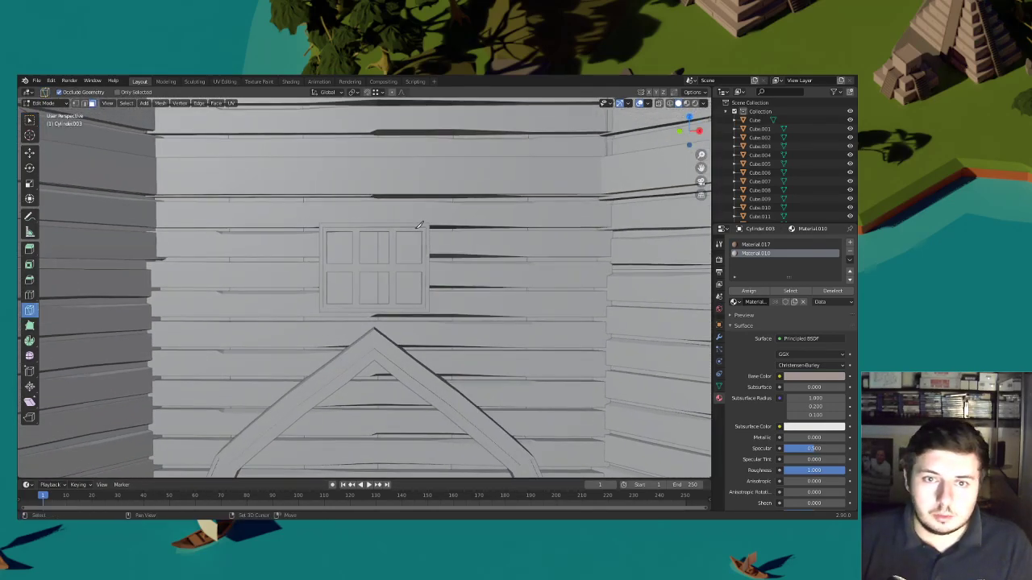
left_click(324, 228)
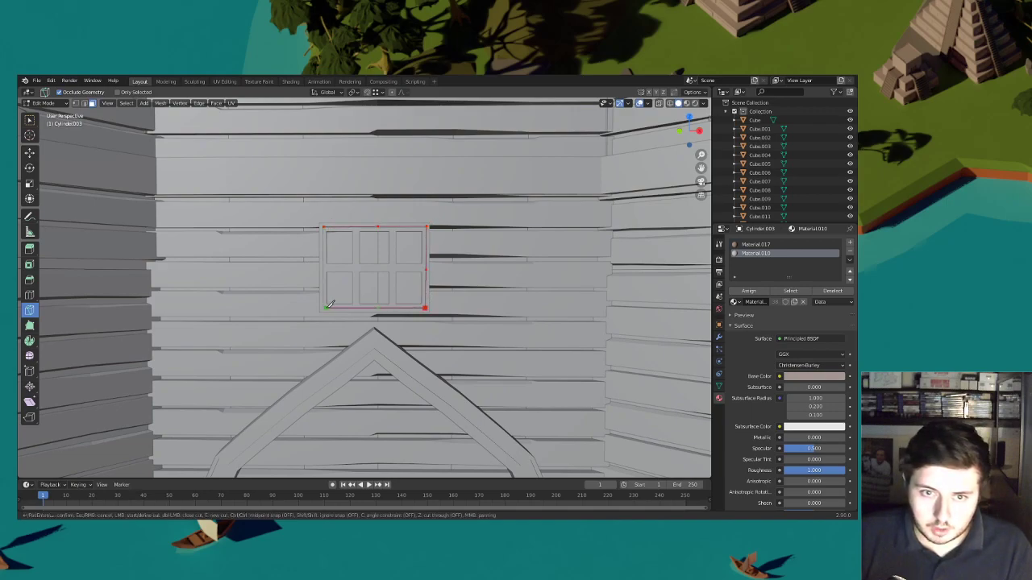
key("Return")
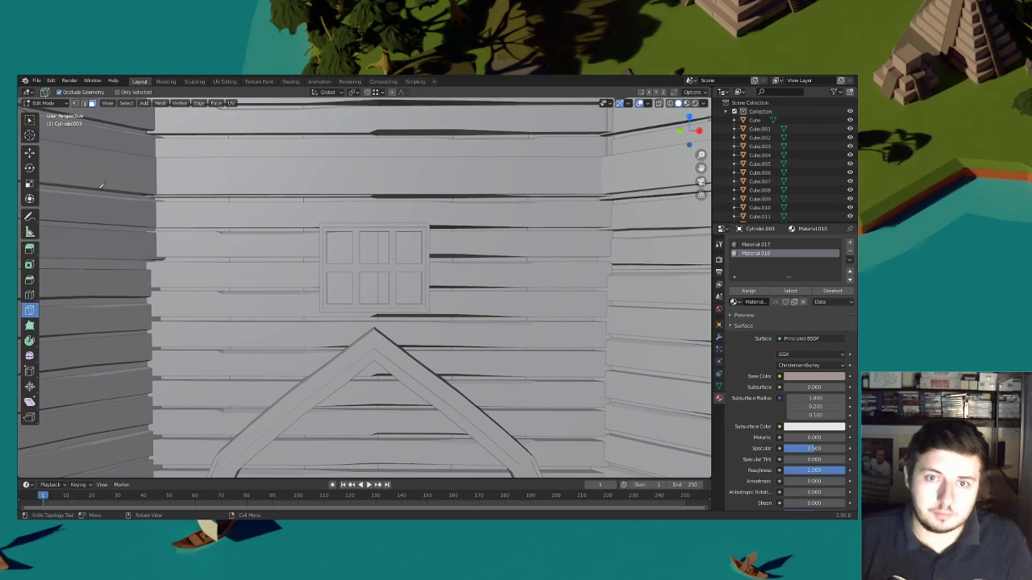
Delete the inner wall faces inside the cut behind the window above the arch
left_click(29, 122)
left_click(369, 260)
key("x")
left_click(369, 259)
Examine the window openings up close and from the camera view
scroll(369, 259, "down", 4)
middle_click_drag(372, 257, 355, 276)
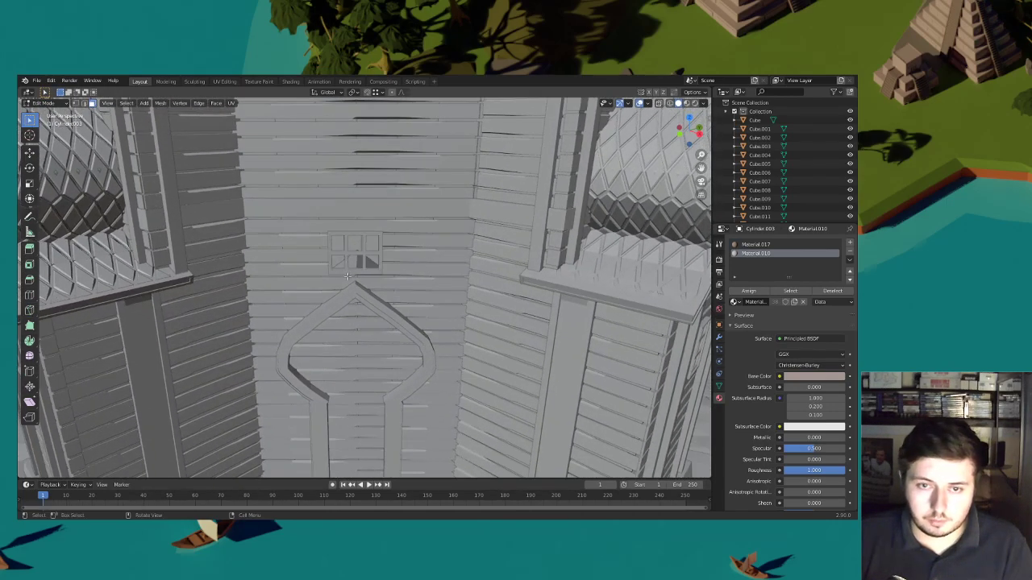
scroll(352, 276, "up", 3)
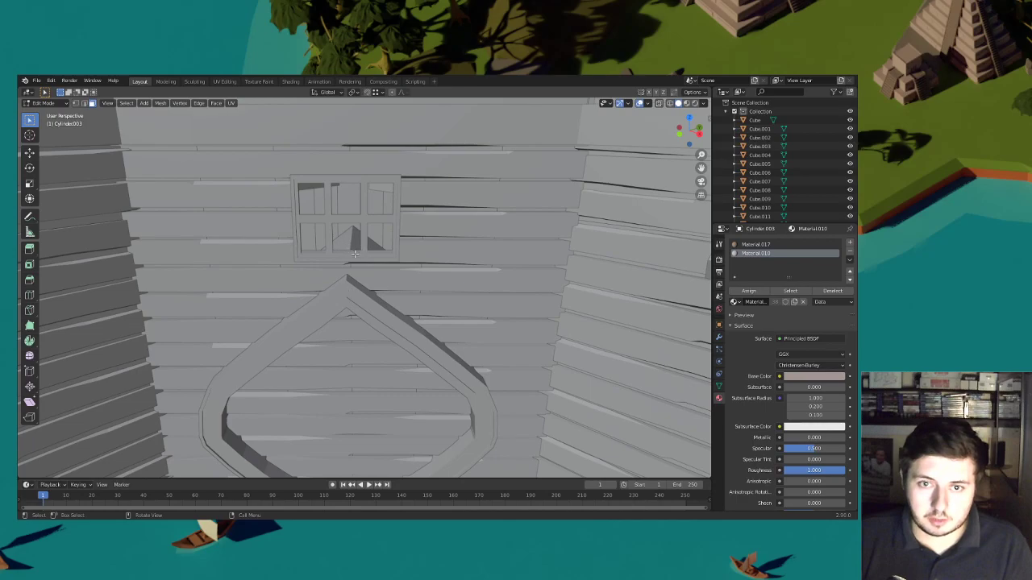
scroll(353, 250, "down", 5)
key("KP_0")
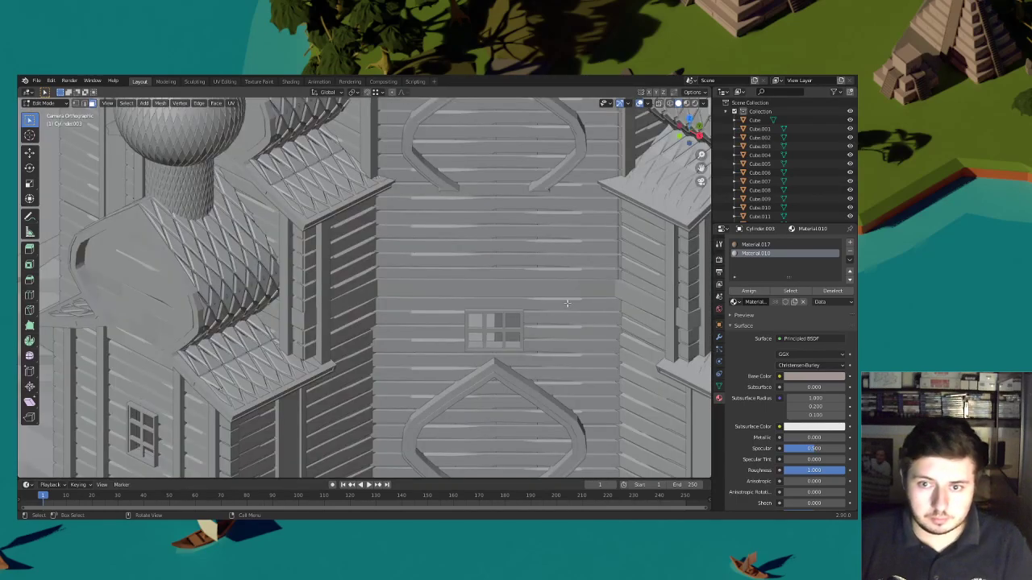
scroll(567, 304, "down", 2)
scroll(566, 304, "down", 2)
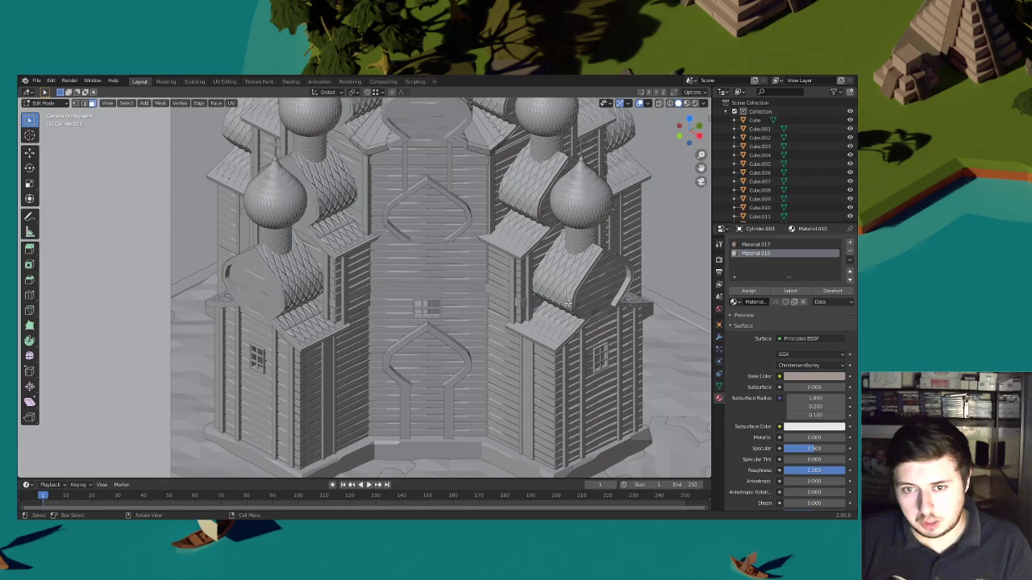
middle_click_drag(572, 302, 490, 259, "shift")
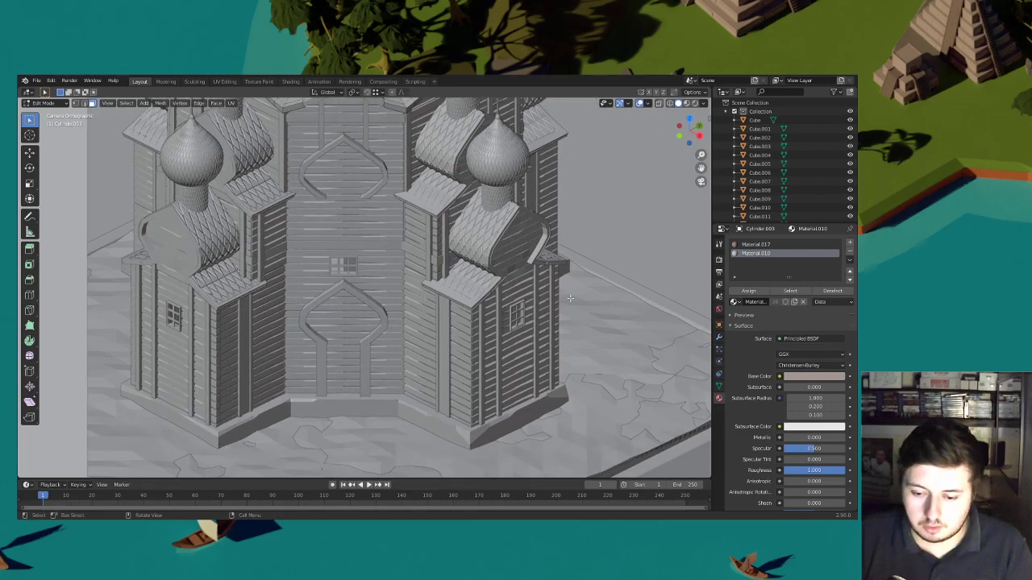
middle_click_drag(564, 302, 466, 268, "shift")
At the neighbouring wing's upright window, reselect the inner wall body and open it in Edit Mode
scroll(466, 269, "up", 3)
middle_click_drag(482, 310, 459, 286)
scroll(456, 283, "up", 6)
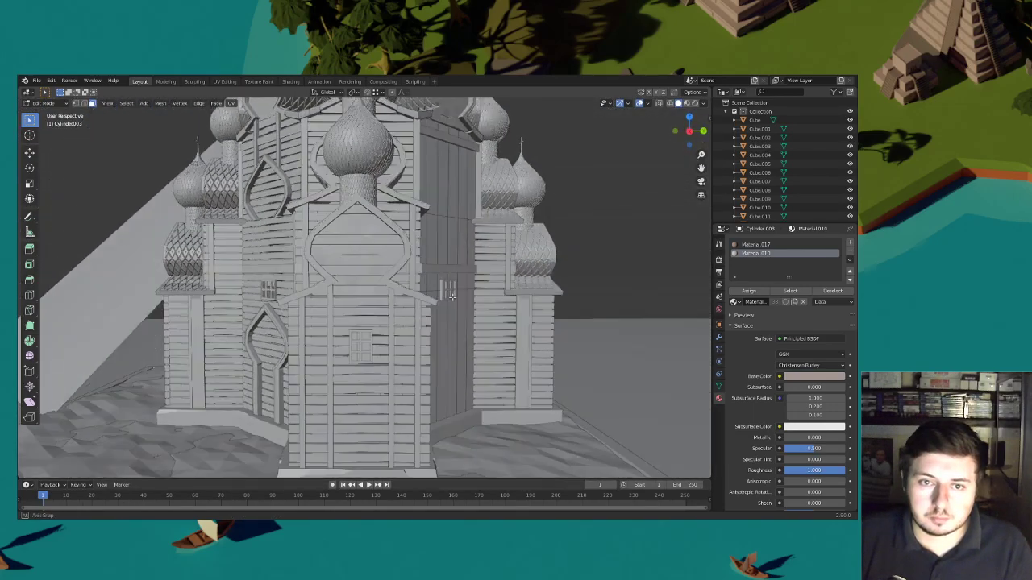
scroll(463, 279, "up", 5)
key("Tab")
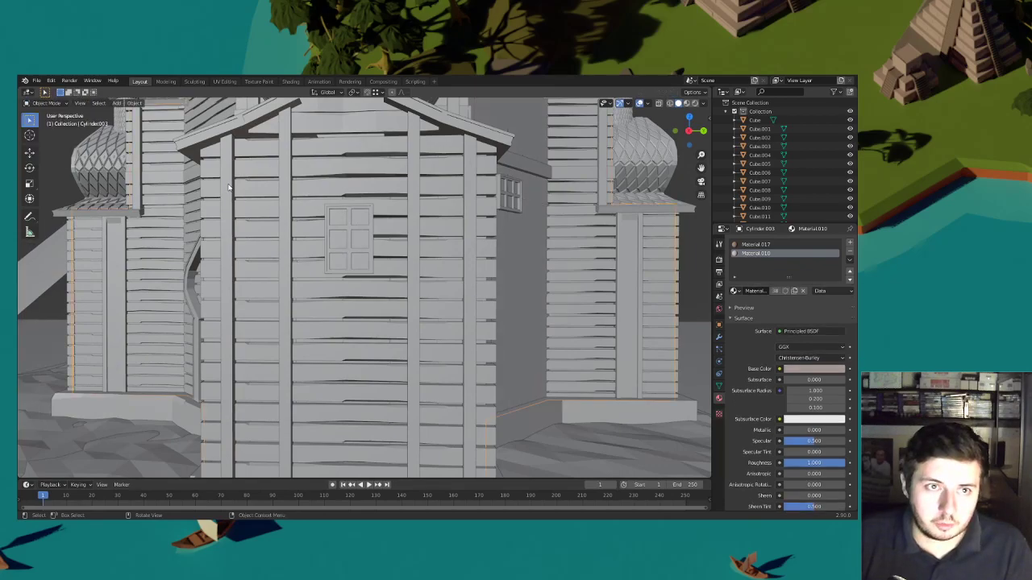
left_click(369, 230)
left_click(334, 215)
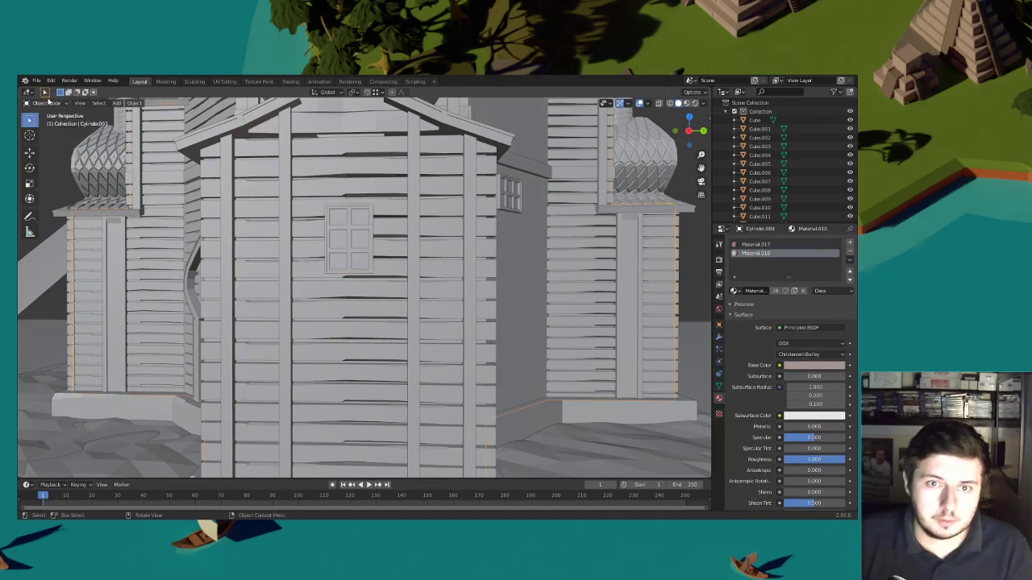
left_click(46, 102)
left_click(48, 123)
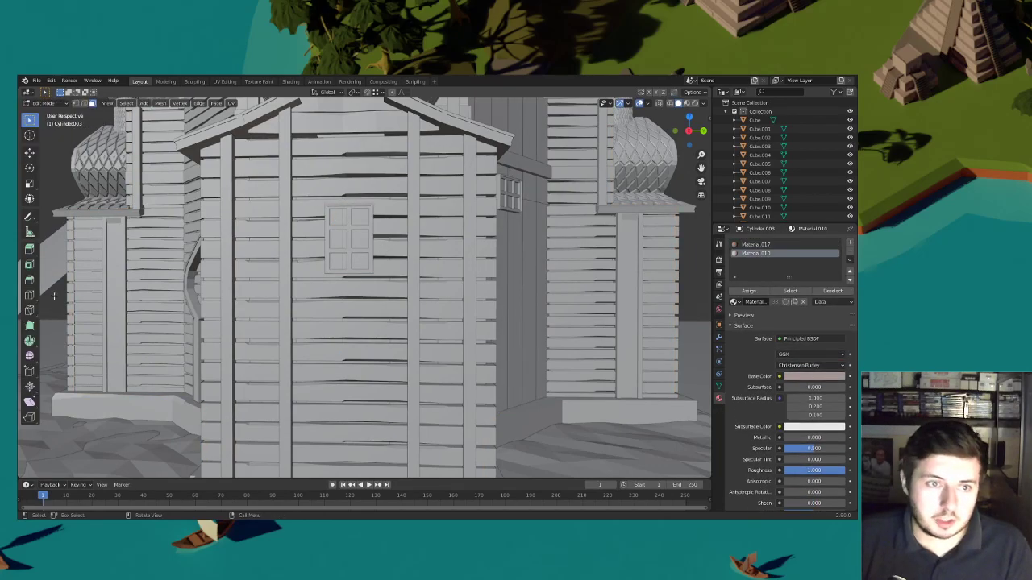
Knife-cut a rectangle into the inner wall along this wing window's frame and delete the faces inside it
left_click(30, 312)
scroll(342, 239, "up", 3)
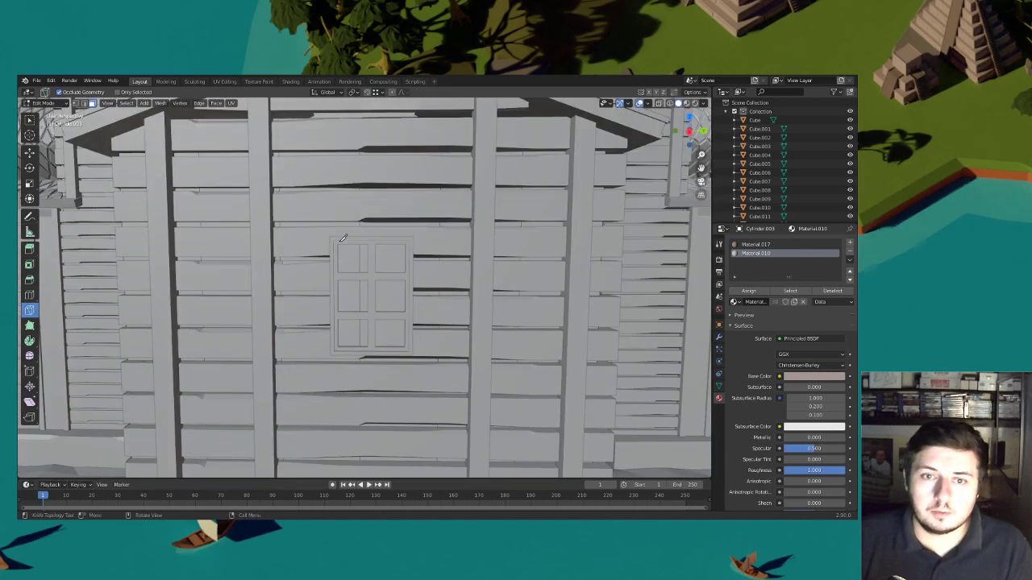
left_click(333, 240)
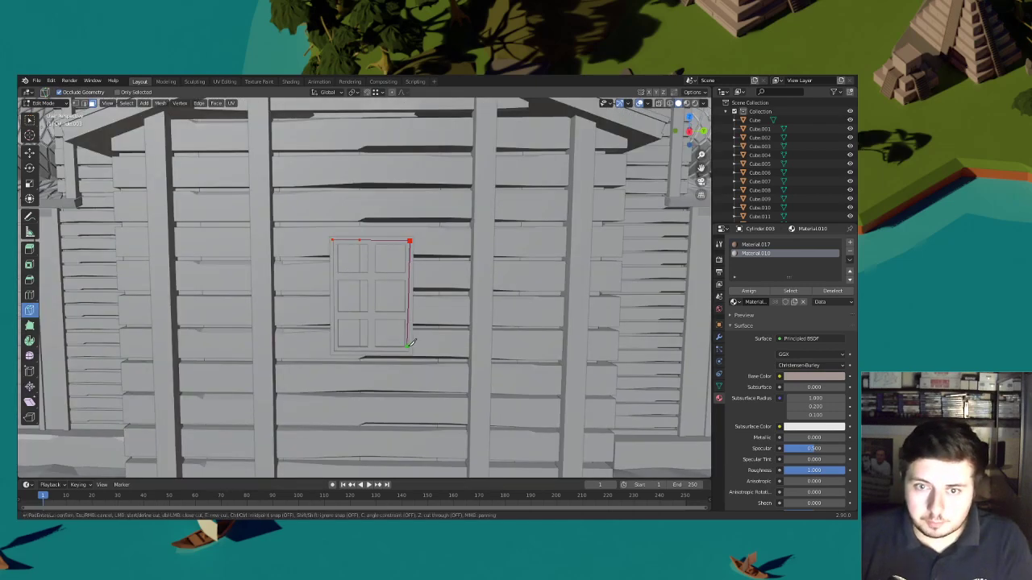
key("Return")
key("x")
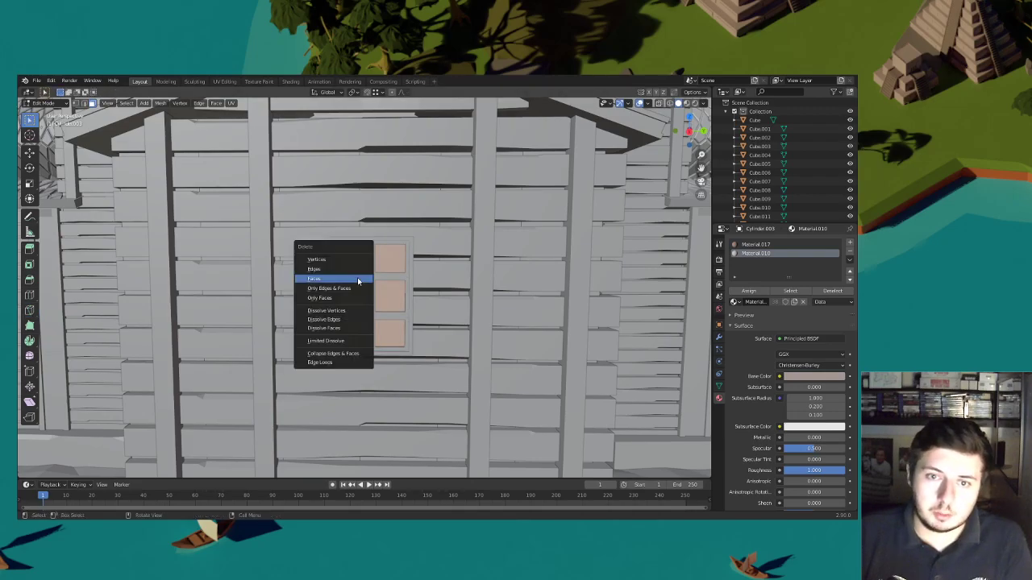
left_click(357, 279)
Add horizontal loop cuts to the inner wall along the upper and lower edges of the recess window
scroll(358, 279, "down", 6)
mouse_move(420, 282)
middle_mouse_down()
mouse_move(451, 282)
mouse_move(411, 293)
mouse_move(347, 274)
mouse_move(403, 252)
mouse_move(414, 263)
middle_mouse_up()
scroll(321, 266, "up", 5)
left_click(30, 266)
left_click(419, 247)
left_click(406, 250)
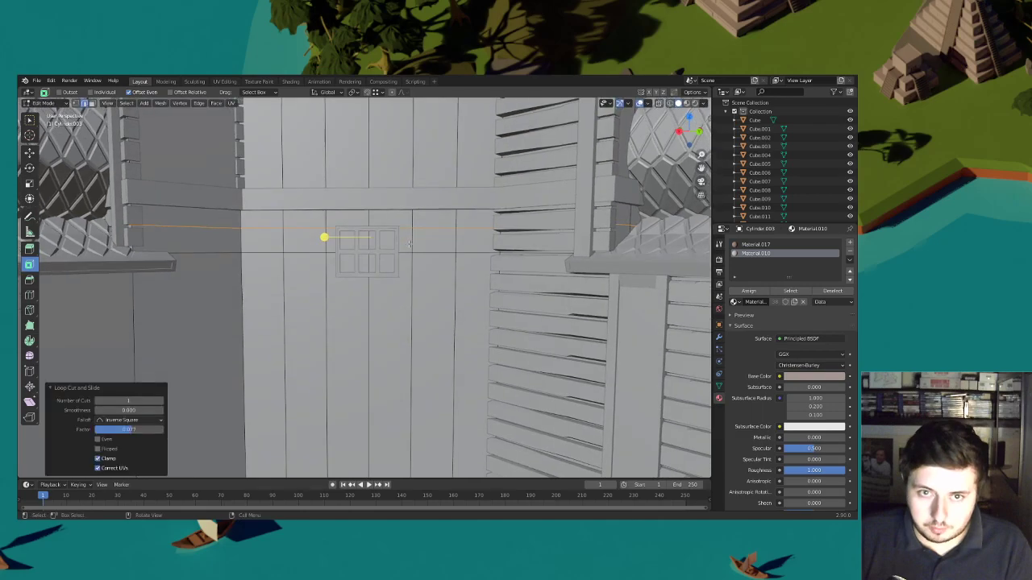
left_click(415, 264)
left_click(430, 127)
Add vertical loop cuts to the recess wall along both sides of the window frame
key("ctrl+r")
left_click(391, 211)
left_click(395, 211)
key("ctrl+r")
left_click(333, 216)
left_click(333, 216)
key("ctrl+r")
left_click(349, 216)
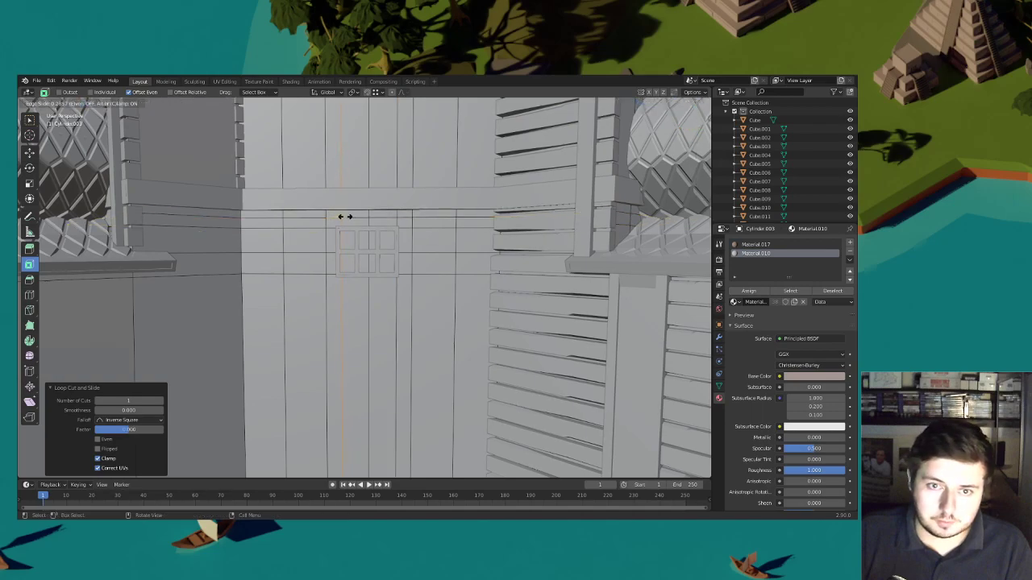
left_click(342, 216)
In face selection mode, delete the wall faces enclosed by the loop cuts behind the recess window
left_click(93, 103)
left_click_drag(387, 264, 355, 244)
key("x")
left_click(355, 244)
Add vertical loop cuts to the recess wall along both sides of this window's frame and delete the faces between them
scroll(438, 296, "down", 3)
middle_click_drag(438, 297, 359, 236)
key("g")
key("g")
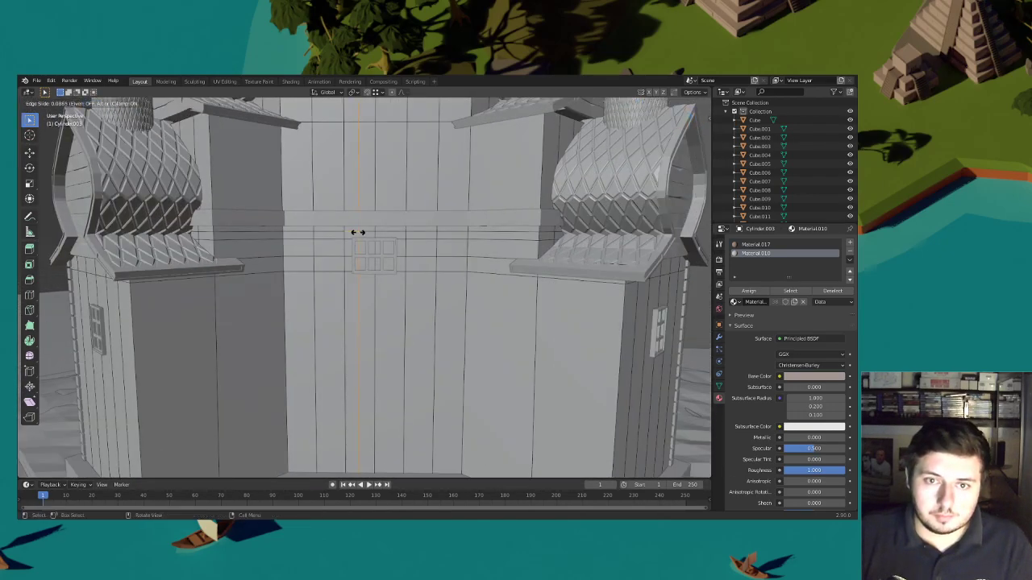
left_click(354, 232)
key("g")
key("g")
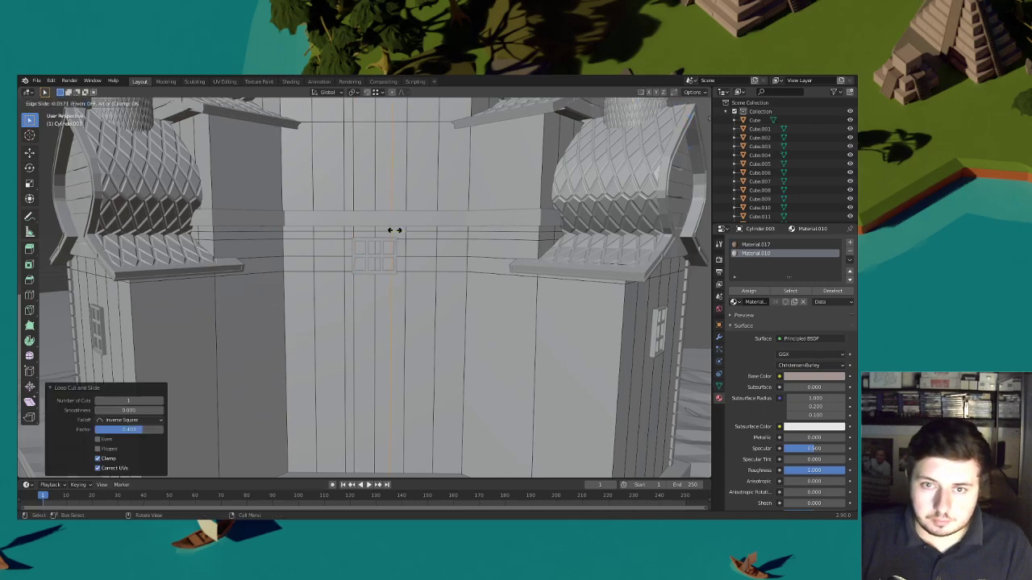
left_click(390, 228)
left_click(93, 104)
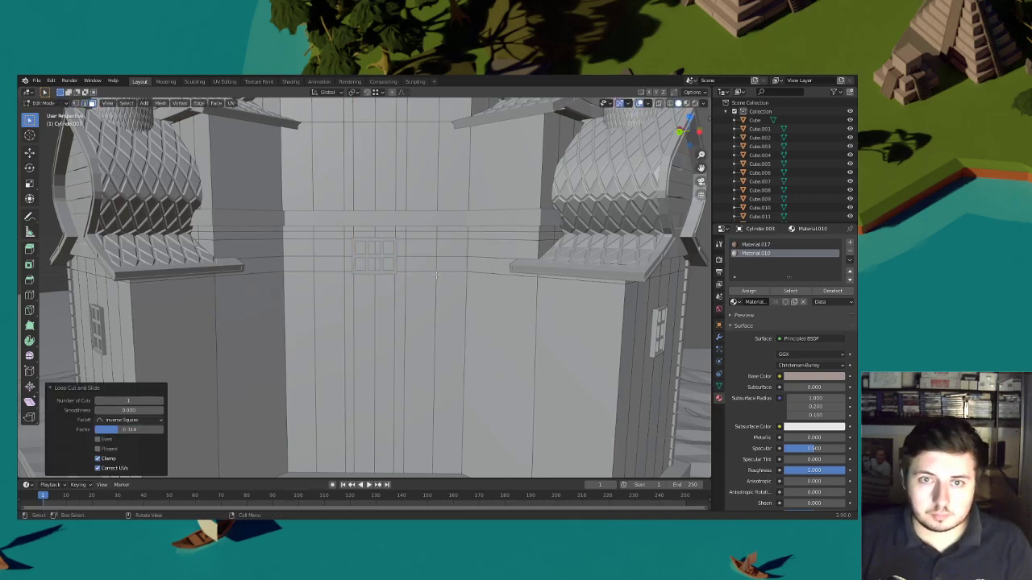
left_click_drag(374, 258, 374, 257)
Add horizontal loop cuts to the inner wall of the next wing along the lower and upper edges of its window
middle_click_drag(373, 256, 407, 276)
key("ctrl+r")
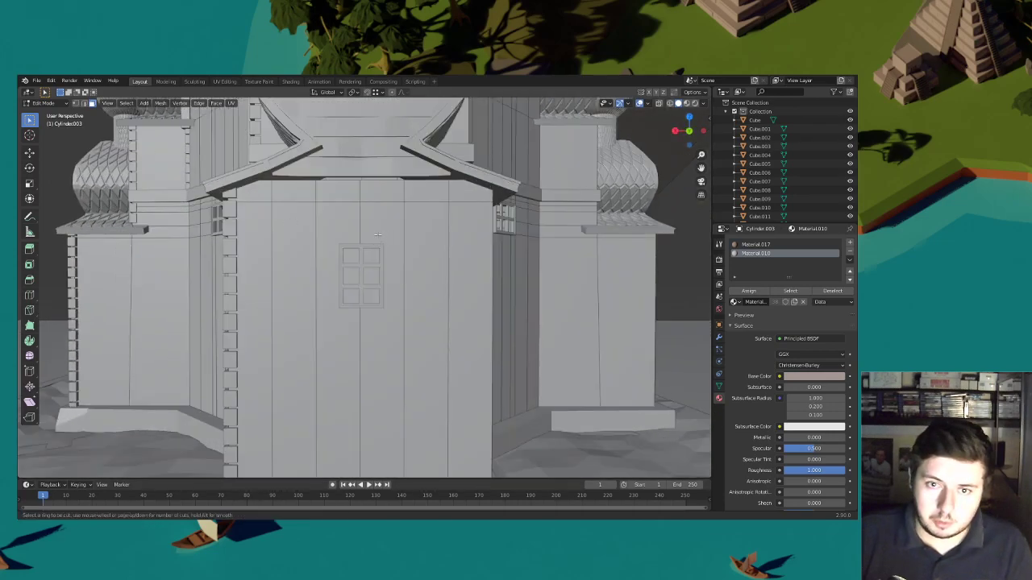
left_click(361, 300)
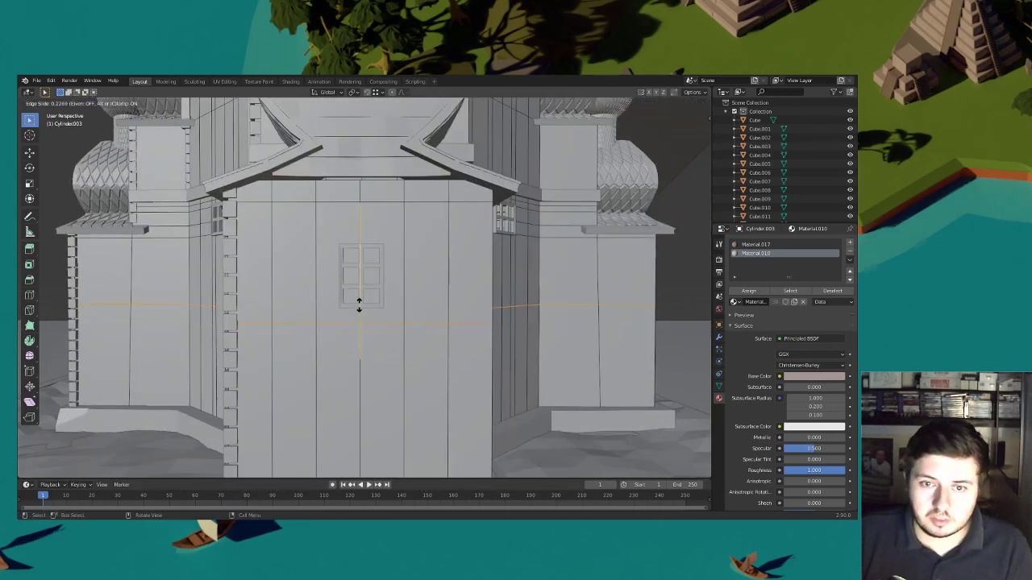
left_click(365, 290)
key("ctrl+r")
left_click(408, 253)
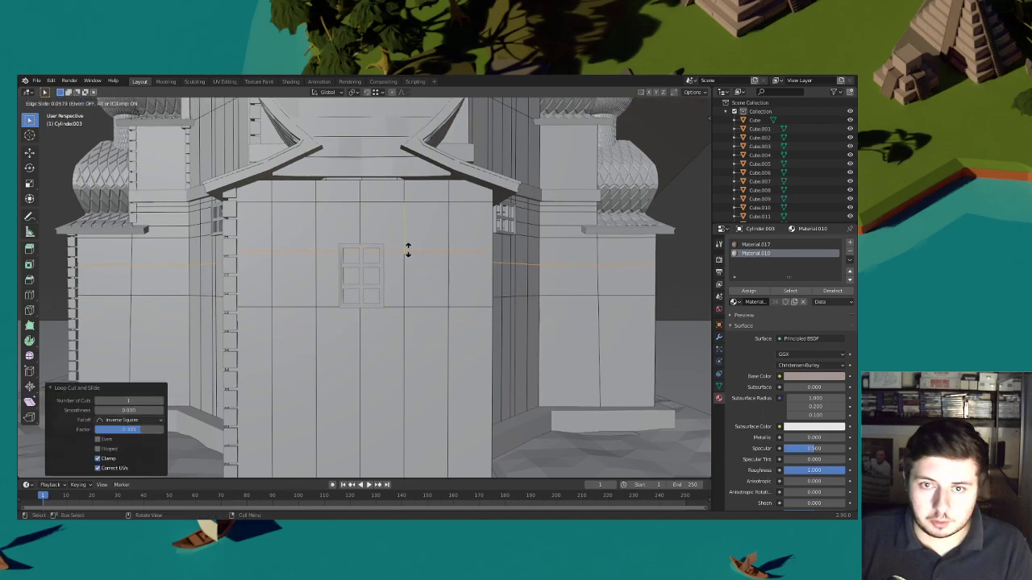
left_click(408, 246)
Add vertical loop cuts to the wing's inner wall along both sides of the window frame
key("ctrl+r")
left_click(339, 244)
left_click(343, 243)
key("ctrl+r")
left_click(386, 241)
left_click(388, 242)
In face selection mode, delete the wall faces enclosed by the loop cuts behind the wing window
left_click(92, 103)
left_click(357, 279)
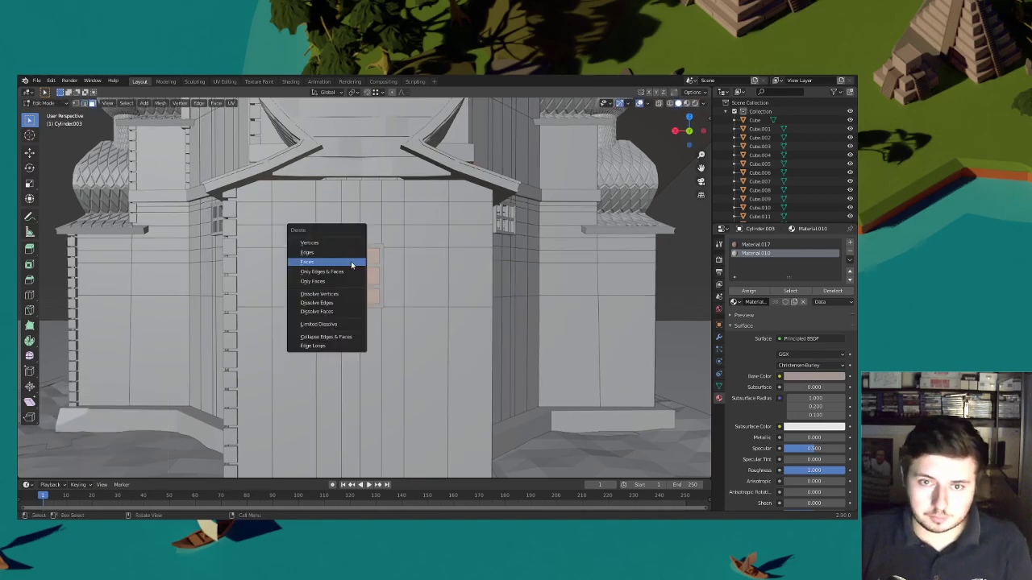
key("x")
left_click(360, 279)
scroll(363, 279, "down", 3)
Add vertical loop cuts to the following wing's inner wall along both sides of its six-pane window frame
middle_click_drag(482, 270, 379, 306)
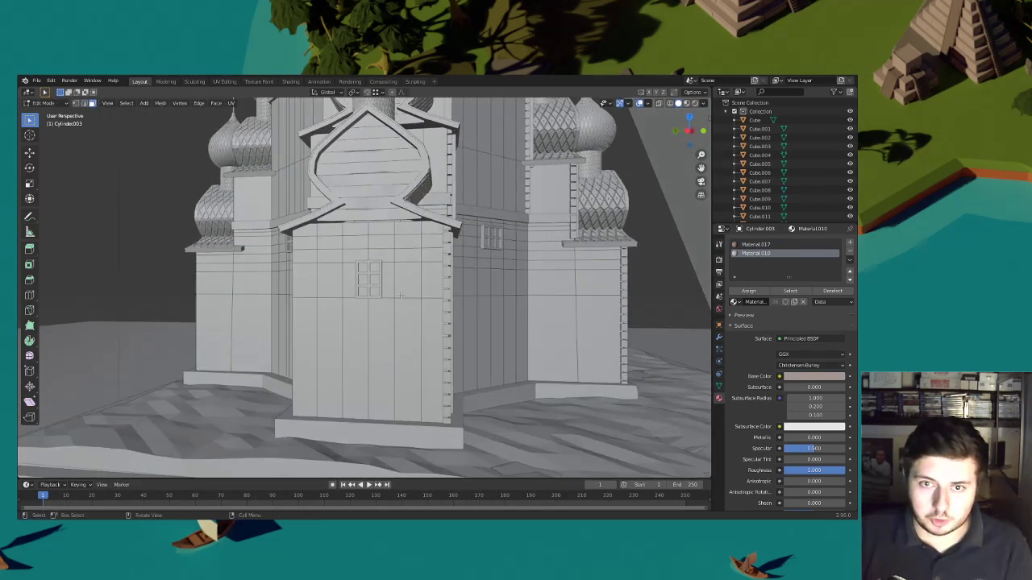
scroll(379, 306, "up", 3)
key("ctrl+r")
left_click(368, 313)
left_click(371, 315)
key("ctrl+r")
left_click(426, 318)
left_click(426, 317)
Delete the inner wall faces behind this wing's window in face selection mode
left_click(92, 103)
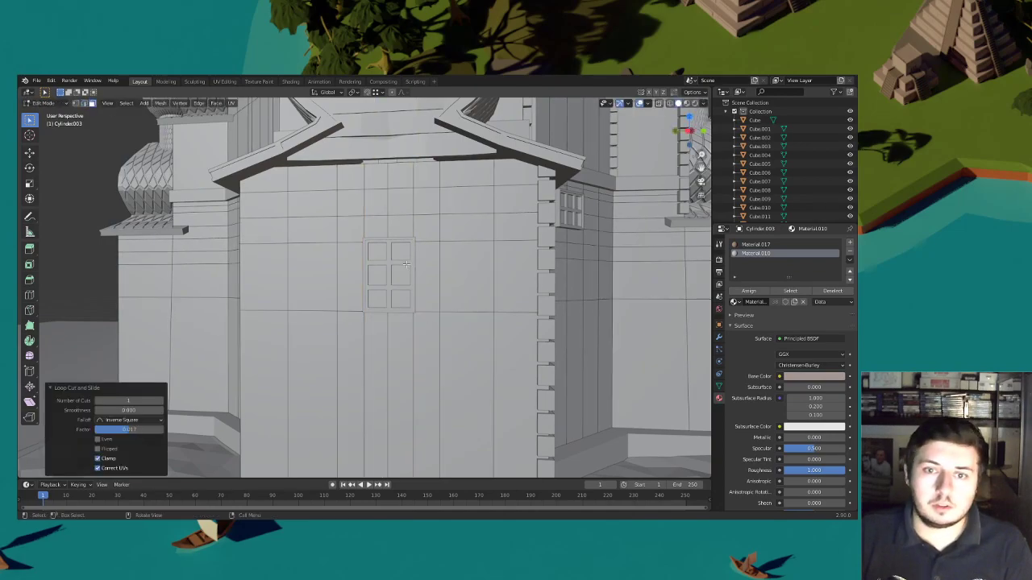
left_click(385, 276)
key("x")
left_click(373, 261)
Add vertical loop cuts to the neighbouring recess wall along both sides of its window frame
middle_click_drag(373, 261, 352, 275)
scroll(391, 275, "up", 4)
key("ctrl+r")
left_click(393, 275)
left_click(387, 276)
key("ctrl+r")
left_click(433, 276)
left_click(443, 278)
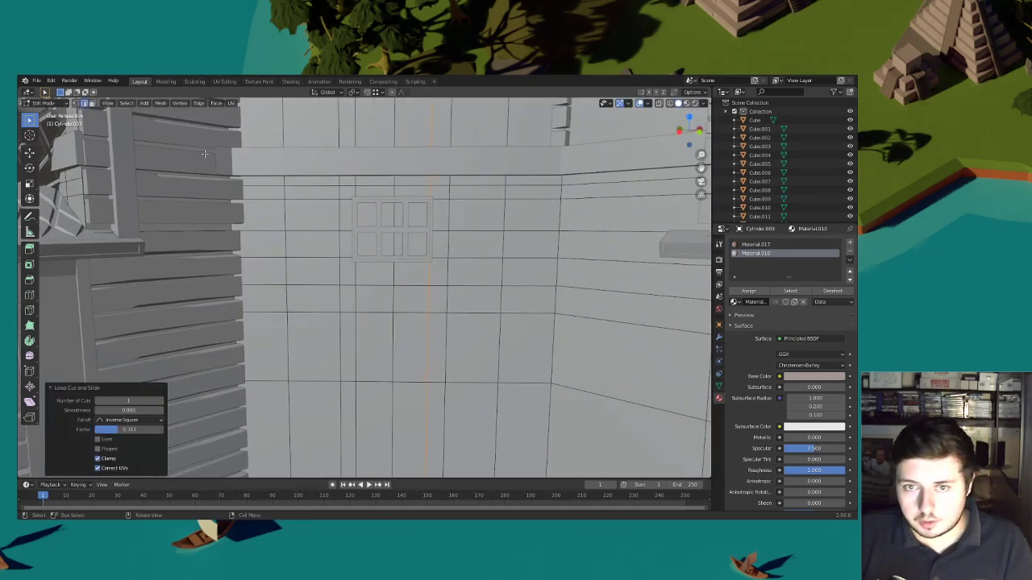
Select the wall faces behind the recess window between the loop cuts and delete them
left_click(92, 104)
left_click(412, 221)
left_click(411, 243, "shift")
key("x")
left_click(380, 223)
scroll(379, 225, "down", 4)
Return to Object Mode and save the Blender file
middle_click_drag(383, 234, 275, 294)
scroll(363, 298, "down", 4)
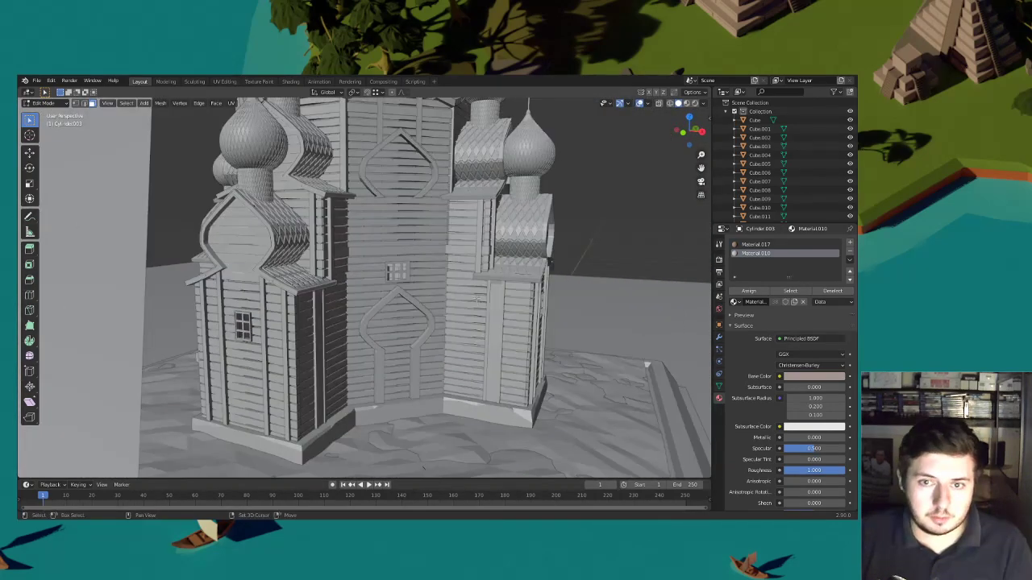
middle_click_drag(647, 364, 453, 291)
left_click(56, 104)
left_click(53, 115)
scroll(455, 213, "down", 3)
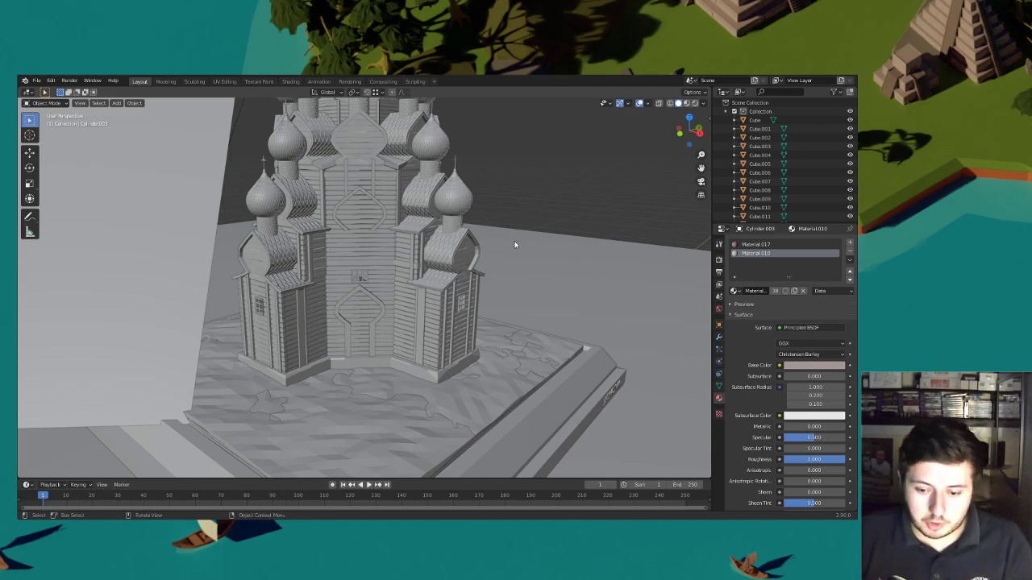
left_click(36, 81)
left_click(50, 139)
Switch the viewport to material preview and examine the doors and shutters in the reference image
middle_click_drag(441, 307, 430, 282)
left_click(686, 103)
mouse_move(484, 242)
middle_mouse_down()
mouse_move(459, 268)
mouse_move(401, 260)
mouse_move(461, 274)
middle_mouse_up()
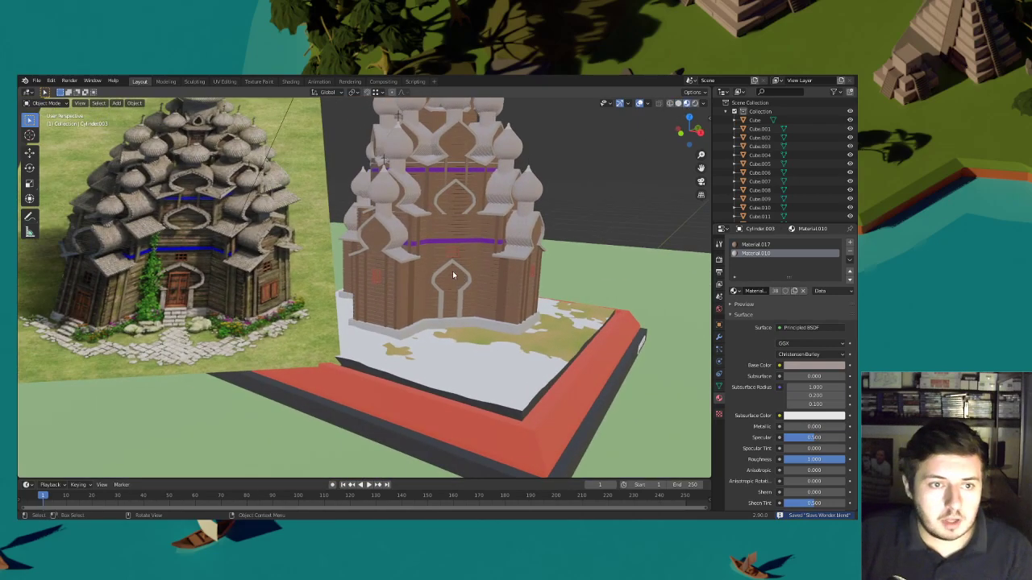
scroll(221, 300, "up", 5)
middle_click_drag(222, 300, 382, 314)
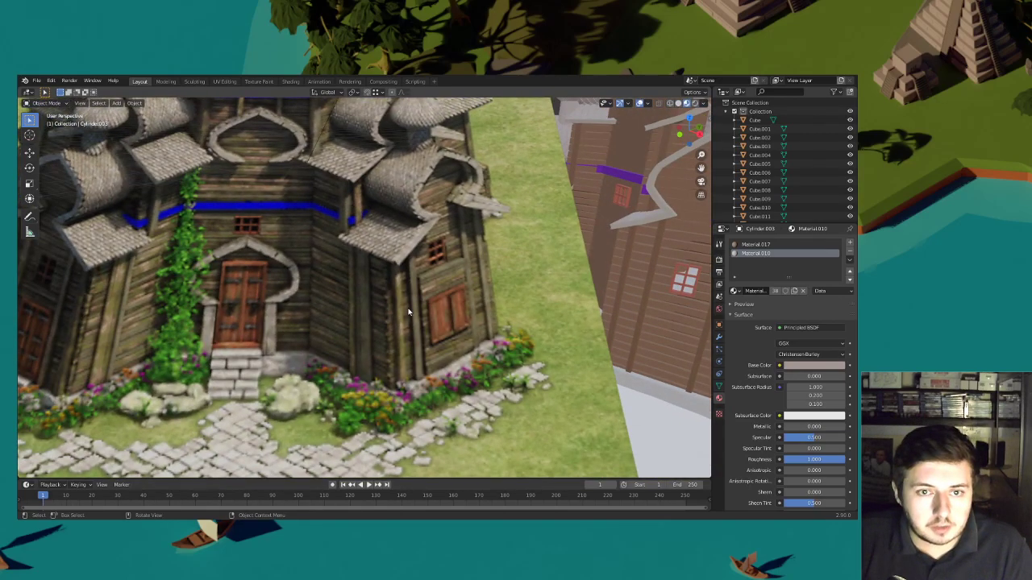
scroll(409, 311, "down", 5)
middle_click_drag(409, 311, 435, 314)
Add a cube and move it horizontally and down so it stands in front of the church's lower walls
key("shift+a")
mouse_move(428, 314)
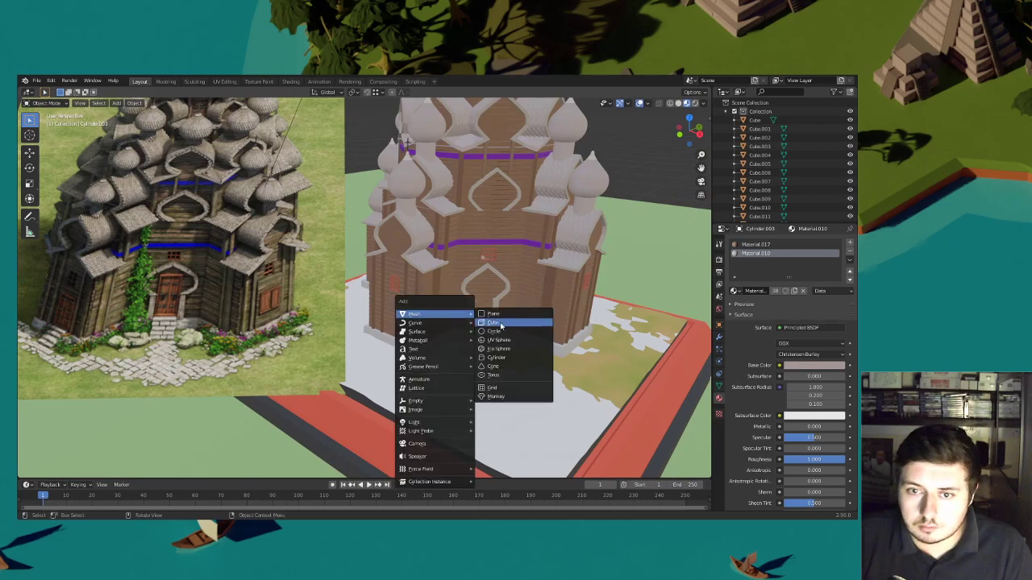
left_click(499, 322)
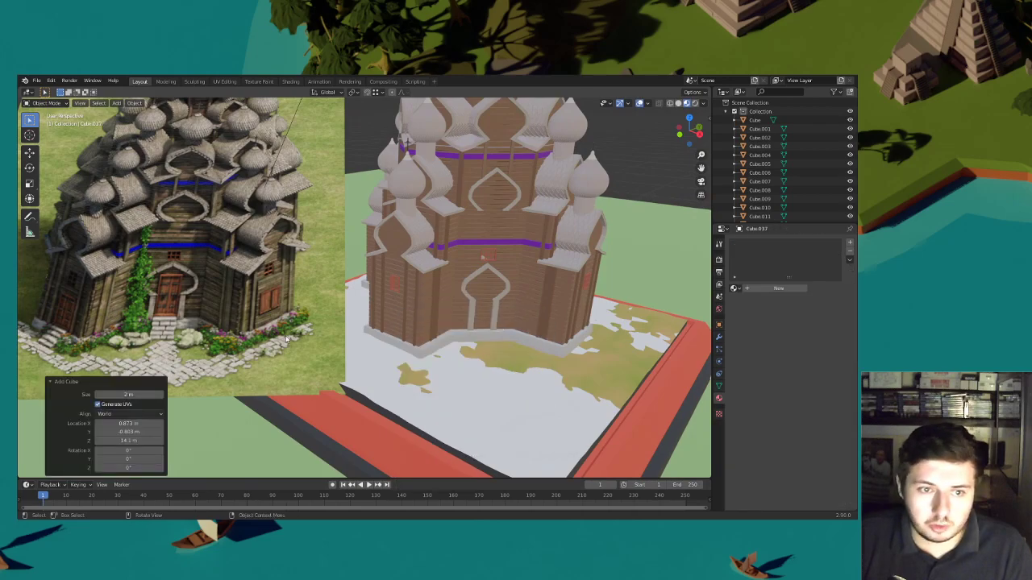
scroll(407, 288, "down", 6)
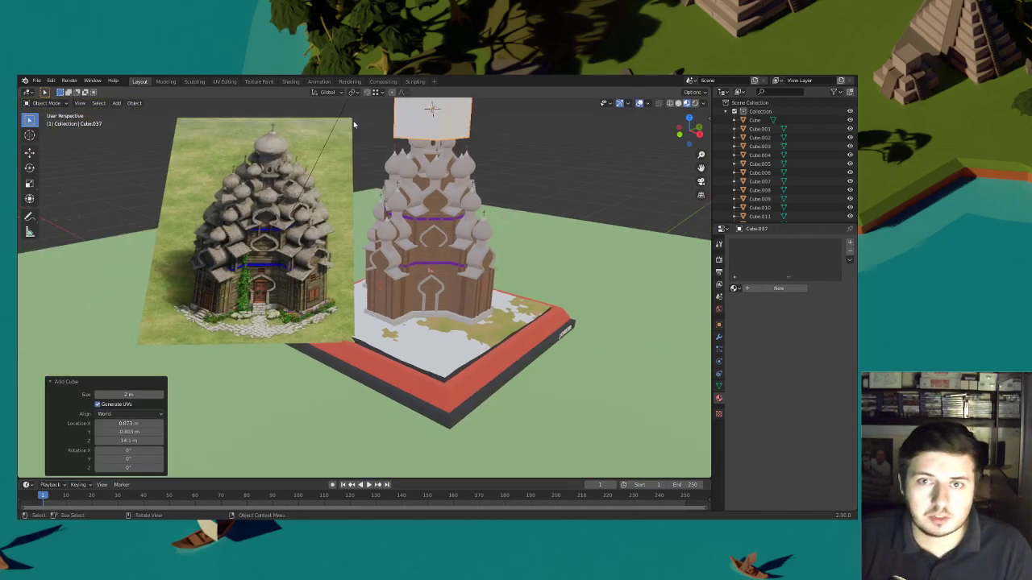
key("g")
key("shift+z")
left_click(483, 138)
key("g")
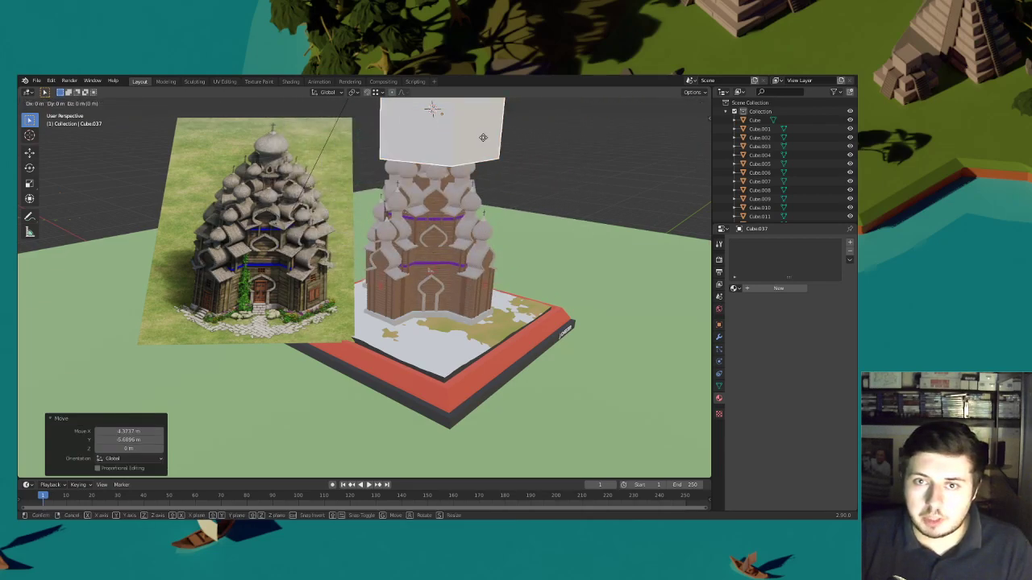
key("z")
left_click(498, 279)
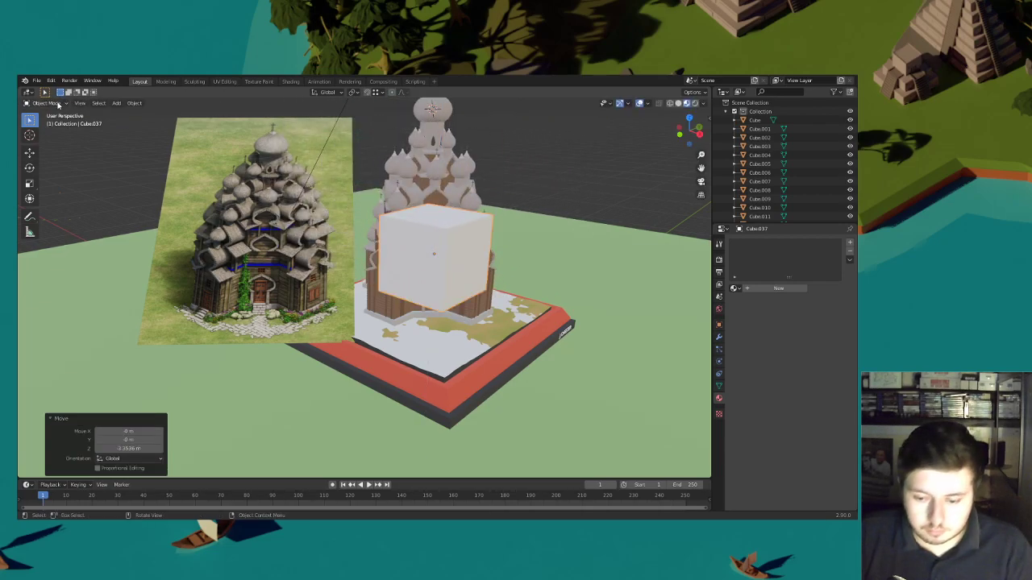
In Edit Mode, scale the cube along Y and X into a thin upright rectangular shutter panel
left_click(48, 103)
key("s")
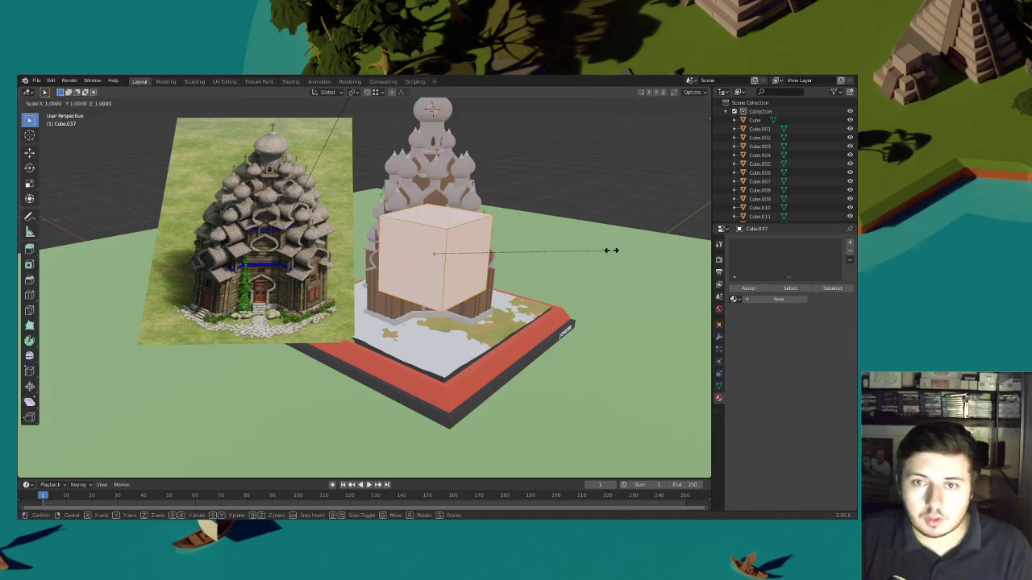
key("y")
left_click(471, 252)
key("s")
key("x")
left_click(510, 263)
middle_click_drag(582, 232, 528, 250, "shift")
key("s")
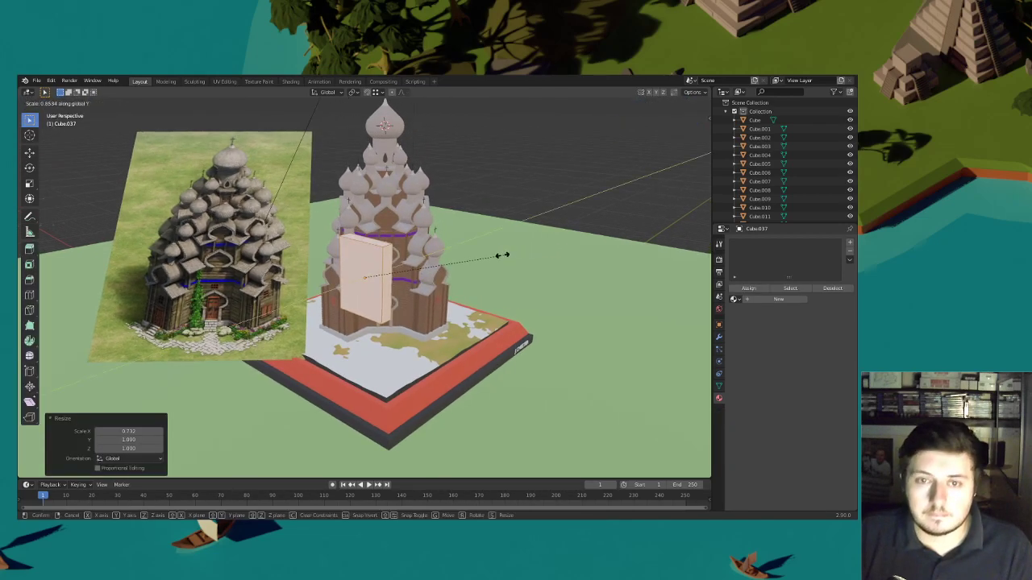
key("x")
left_click(462, 262)
Select the panel's front face, scale it to about 0.987 and inset it to form a border
middle_click_drag(461, 262, 407, 267)
scroll(407, 266, "up", 2)
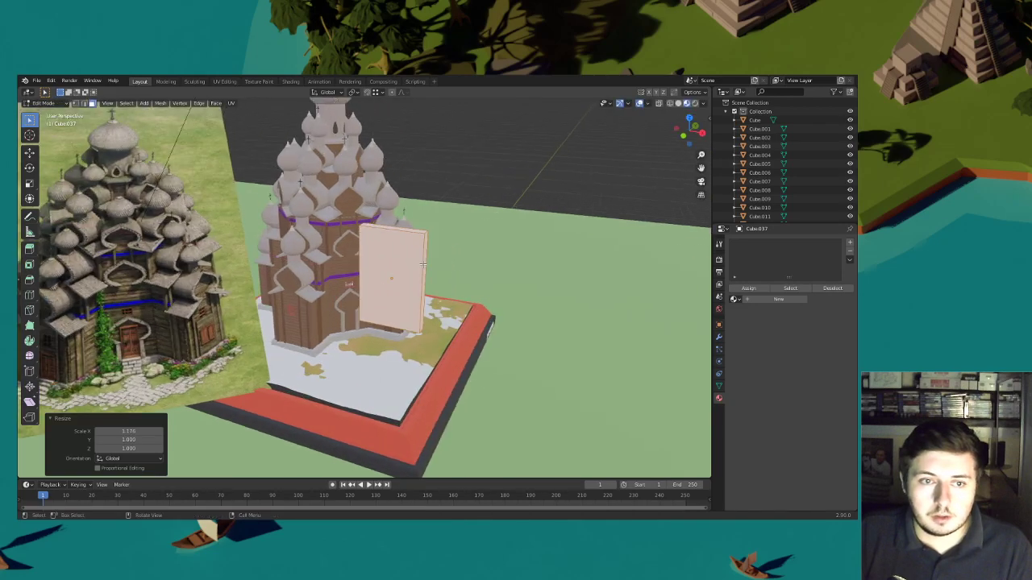
left_click(408, 267)
scroll(538, 261, "up", 2)
key("s")
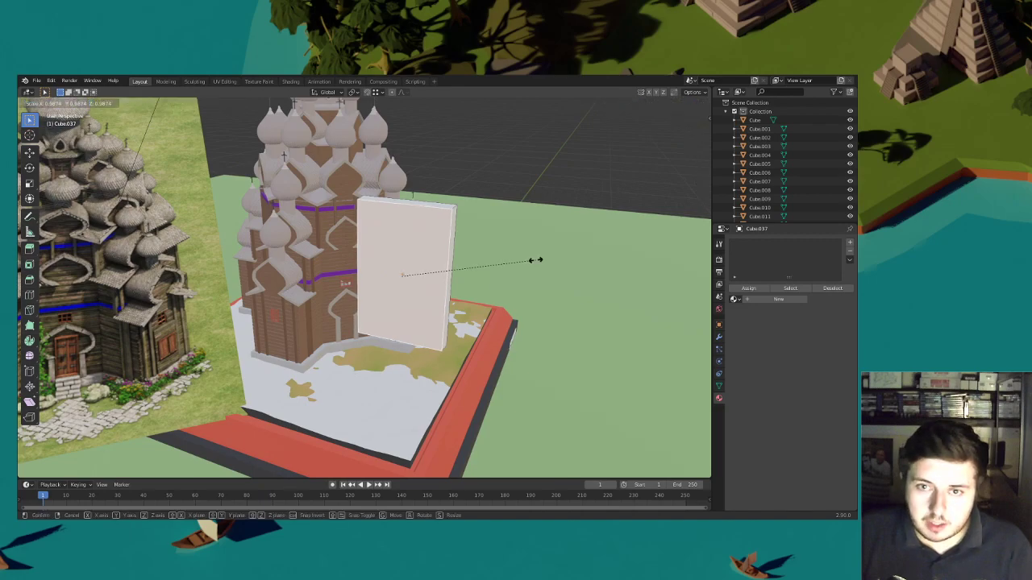
left_click(536, 259)
key("s")
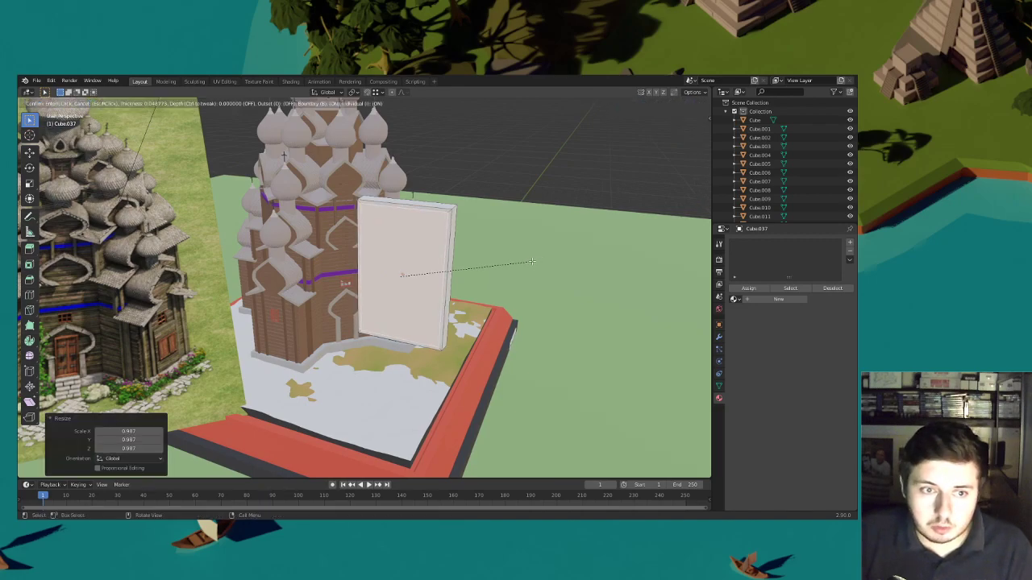
left_click(532, 262)
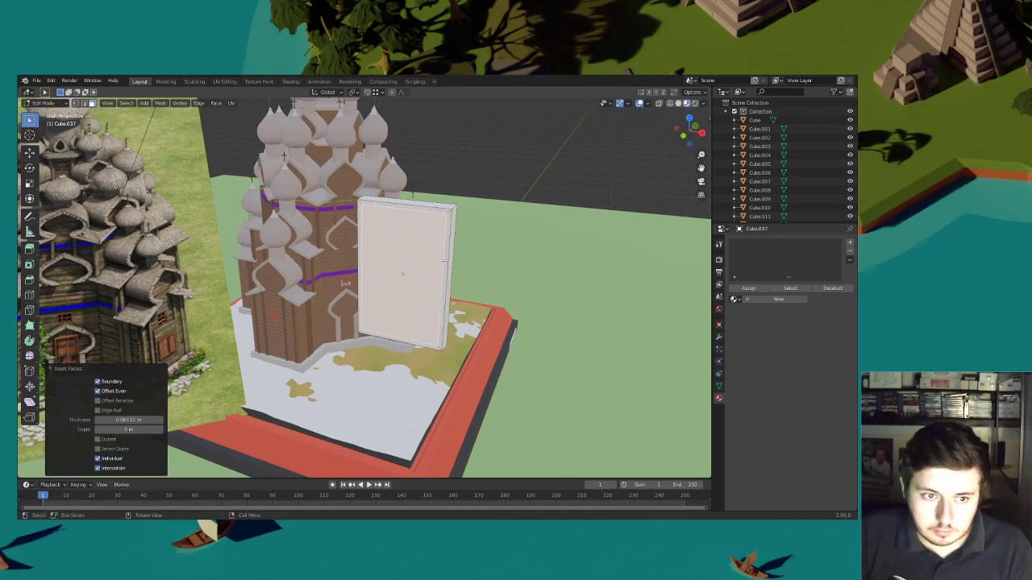
Extrude the inset face twice for a stepped frame, scaling it to about 0.99 overall and about 0.96 along X
key("e")
left_click(483, 254)
key("s")
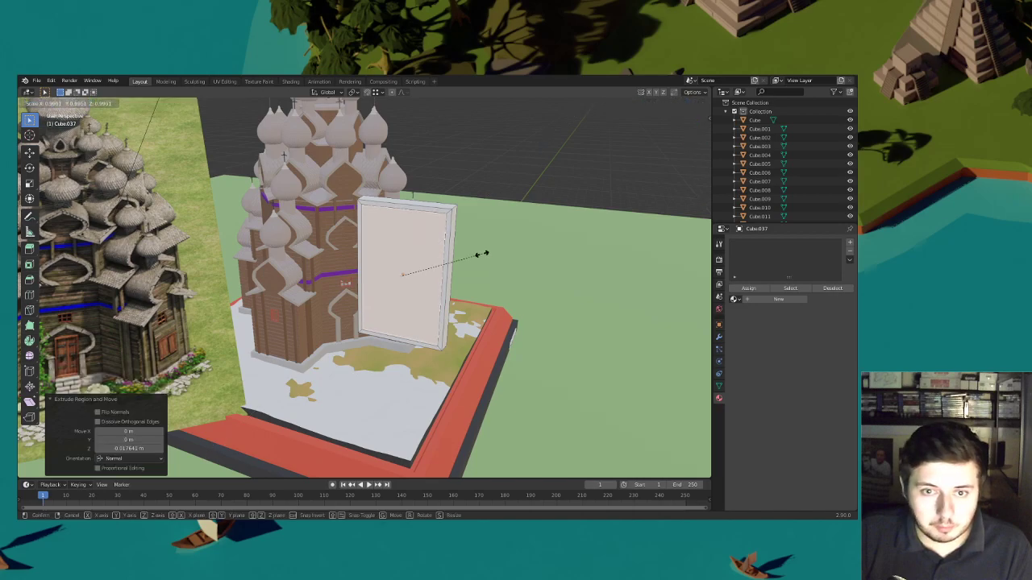
left_click(482, 254)
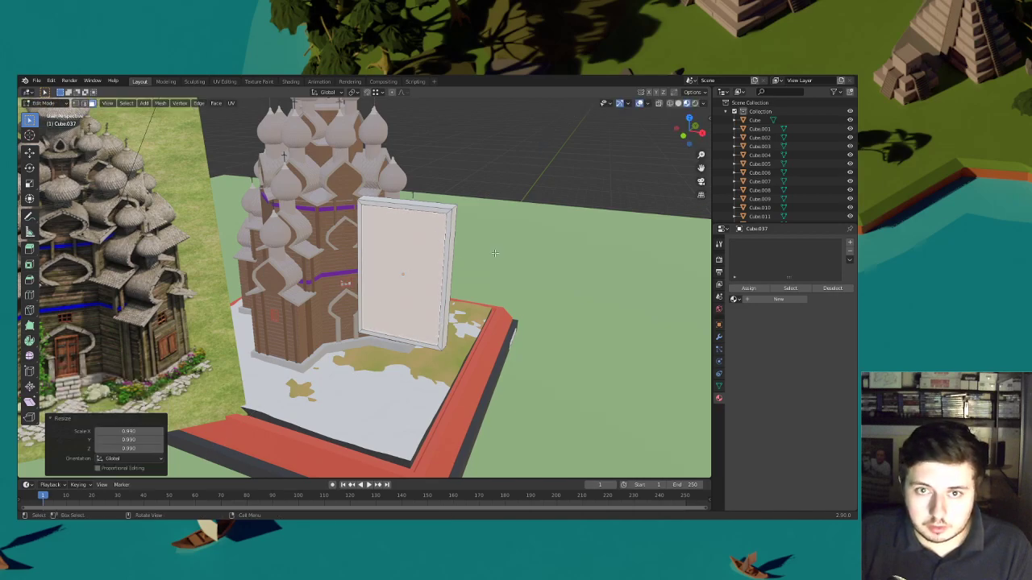
key("e")
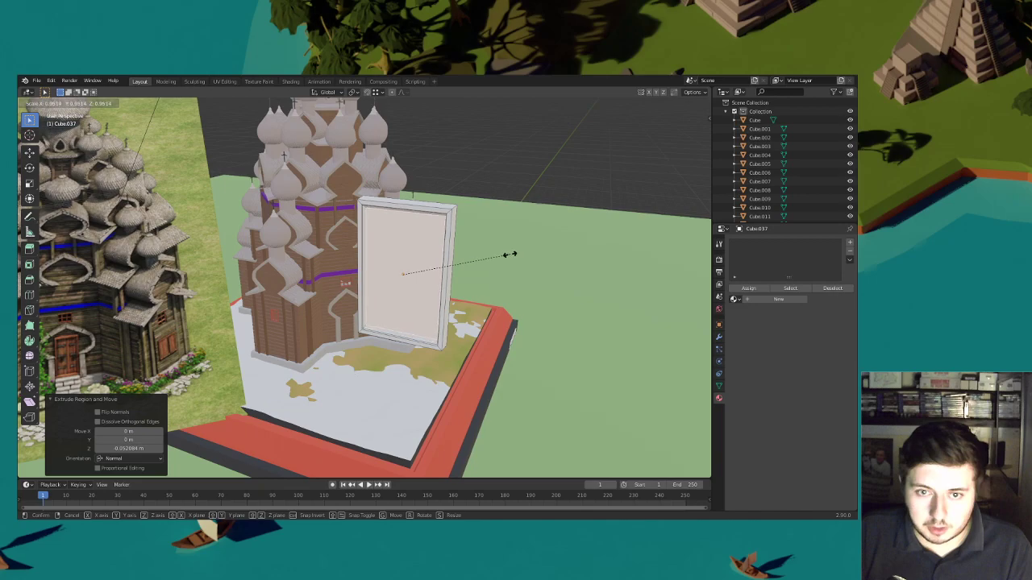
key("x")
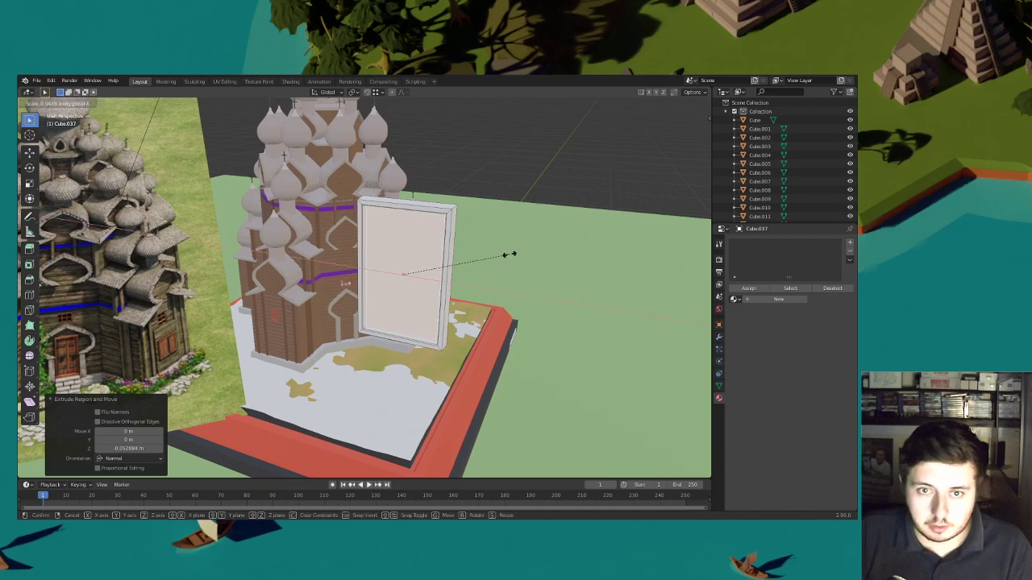
left_click(511, 254)
Add a centred vertical loop cut to the panel and bevel its front edge into a narrow strip
middle_click_drag(511, 255, 536, 252)
key("ctrl+r")
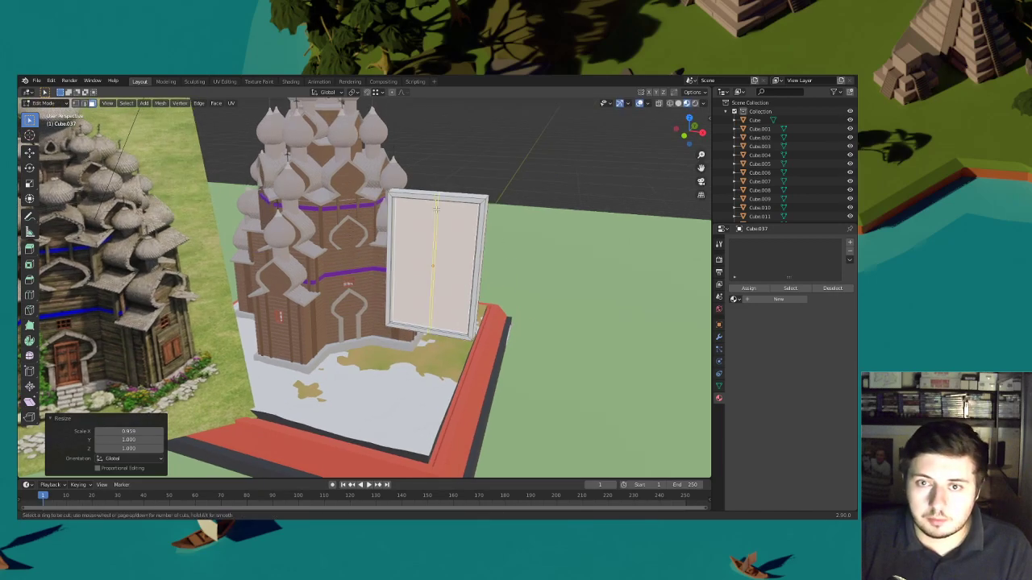
left_click(437, 209)
right_click(438, 209)
left_click(434, 251)
key("ctrl+v")
key("Escape")
key("ctrl+b")
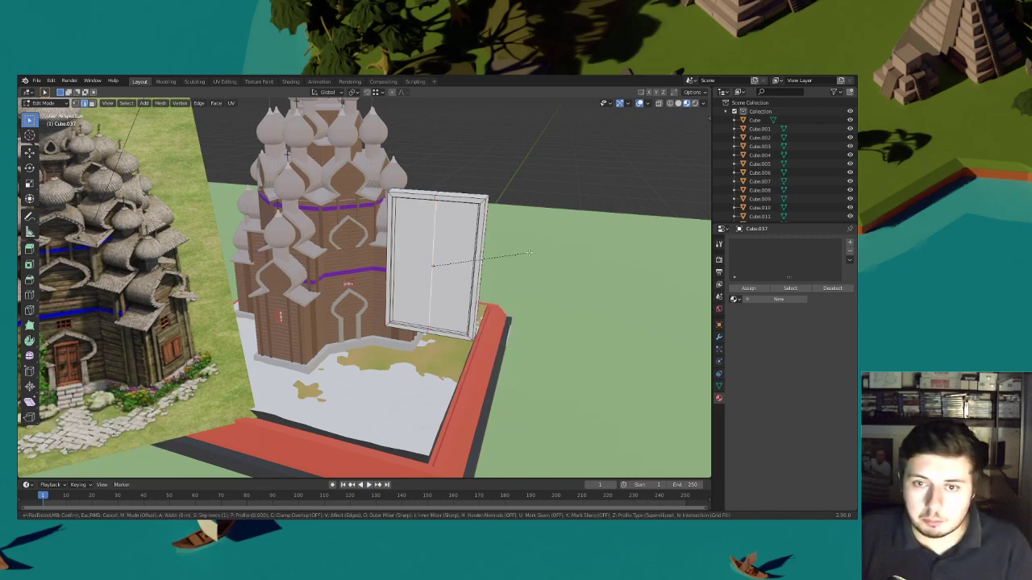
left_click(533, 253)
Extrude the central strip, stretch it slightly along Z and shift it along Y to form the shutter's middle bar
key("e")
left_click(530, 234)
middle_click_drag(530, 234, 522, 234)
key("s")
key("z")
left_click(525, 234)
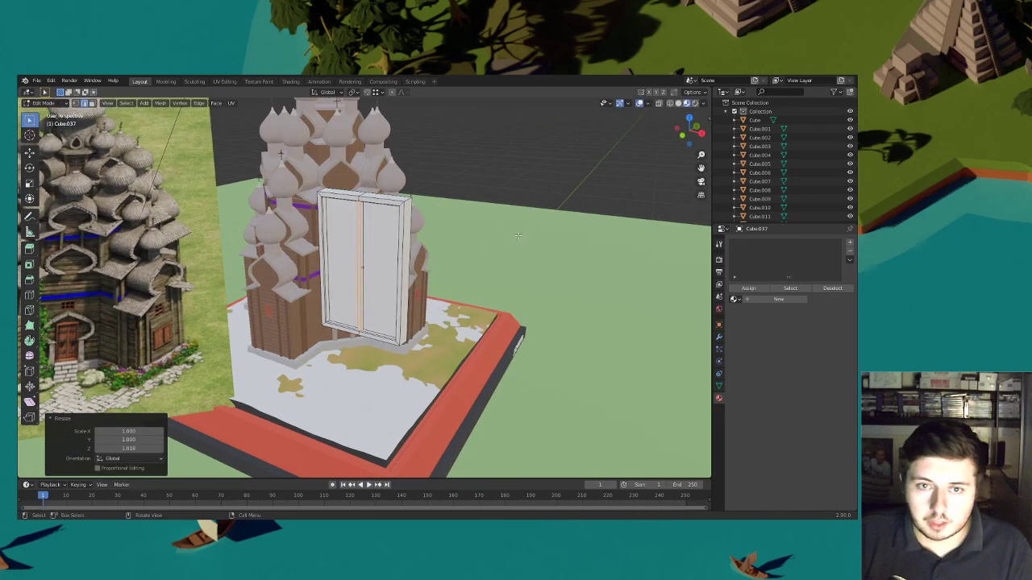
scroll(522, 234, "up", 3)
key("g")
key("y")
left_click(518, 236)
scroll(516, 237, "down", 5)
middle_click_drag(516, 237, 356, 265)
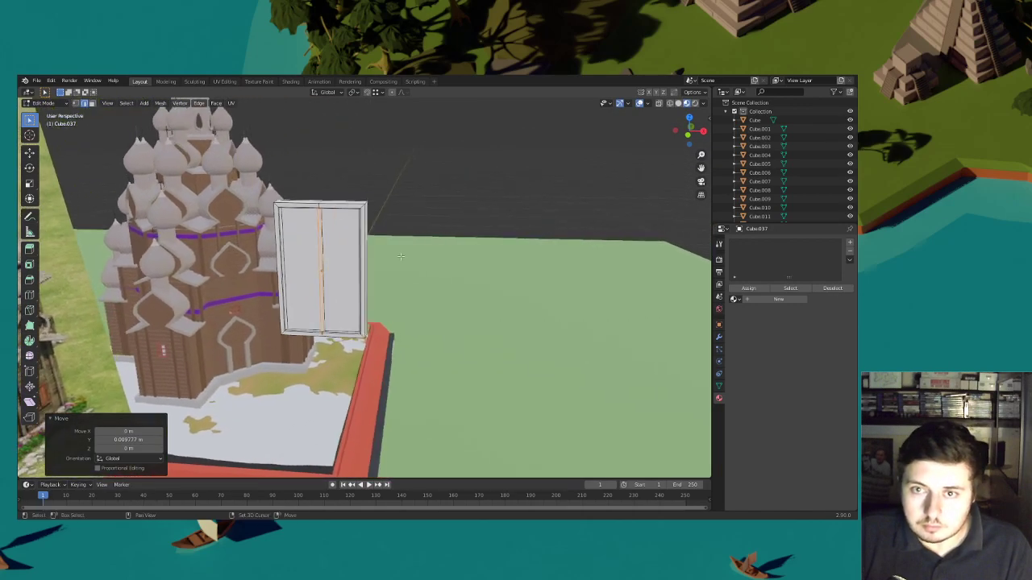
Add several evenly spaced vertical loop cuts across one half of the shutter panel
scroll(354, 263, "up", 2)
key("ctrl+r")
scroll(261, 163, "up", 2)
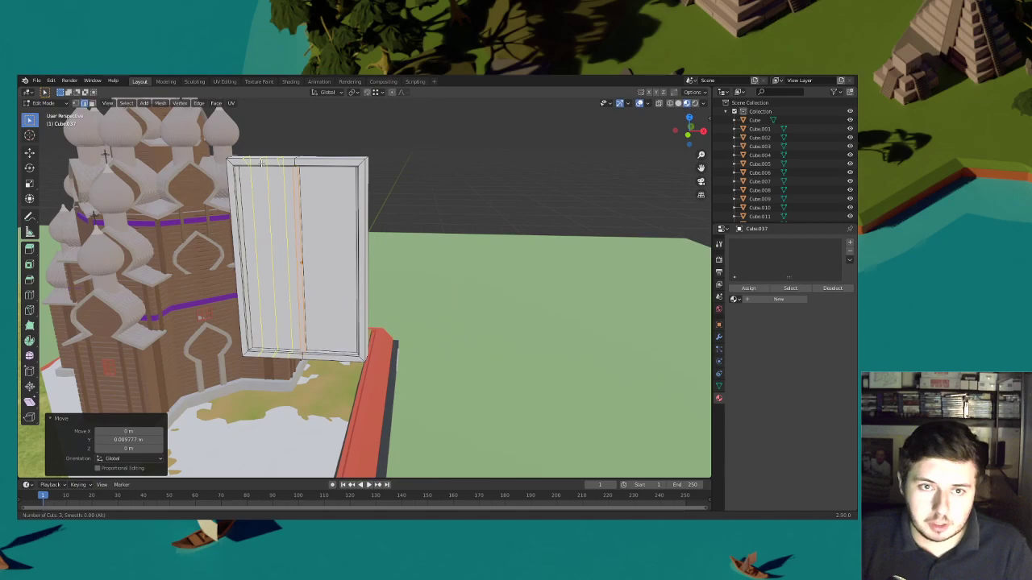
left_click(260, 163)
right_click(261, 162)
middle_click_drag(308, 192, 328, 190)
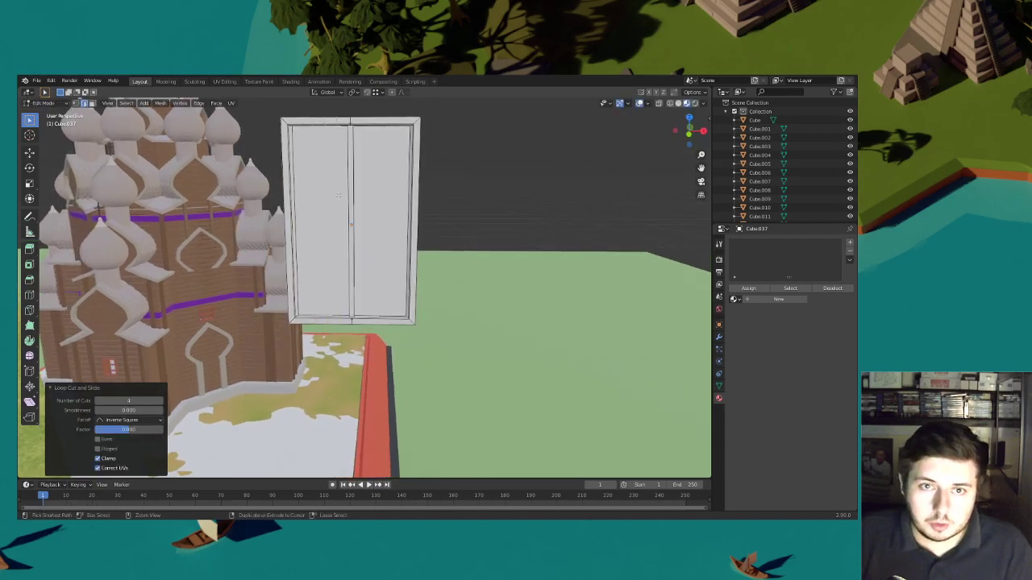
Undo the last loop cuts on the shutter panel and return to Object Mode
key("ctrl+z")
left_click(49, 103)
left_click(52, 112)
middle_click_drag(420, 209, 421, 222)
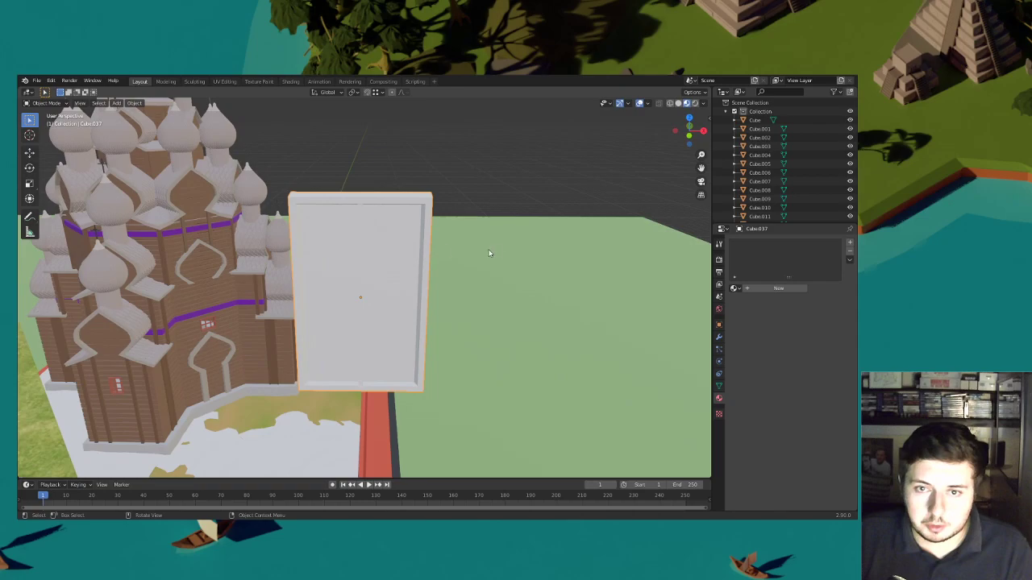
Assign the existing red material Material.040 to the shutter panel
left_click(217, 324)
left_click(376, 307)
left_click(735, 288)
type("40")
key("Return")
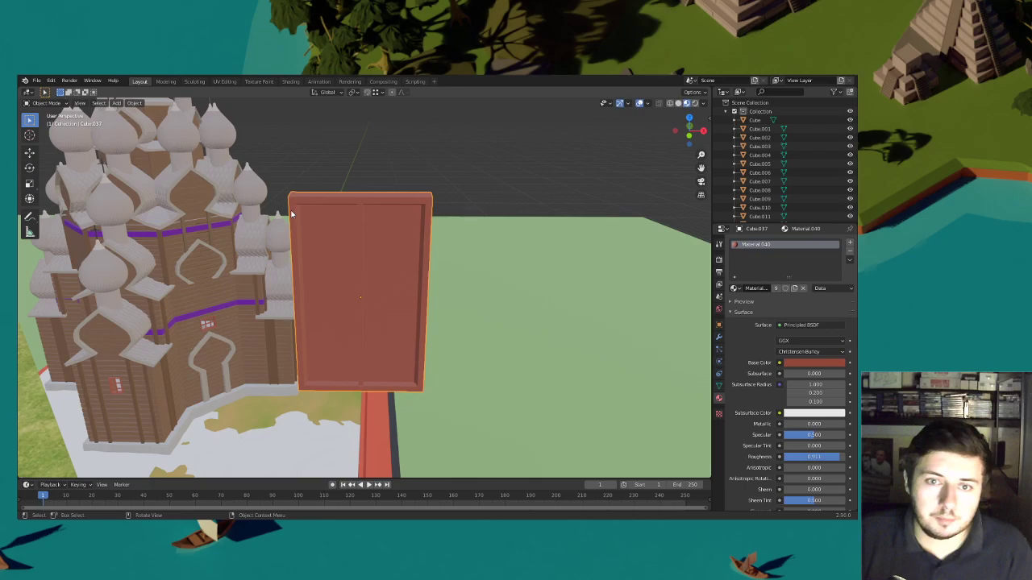
In Edit Mode, extrude the top faces of the shutter frame by about 0.036 m
middle_click_drag(440, 254, 468, 258)
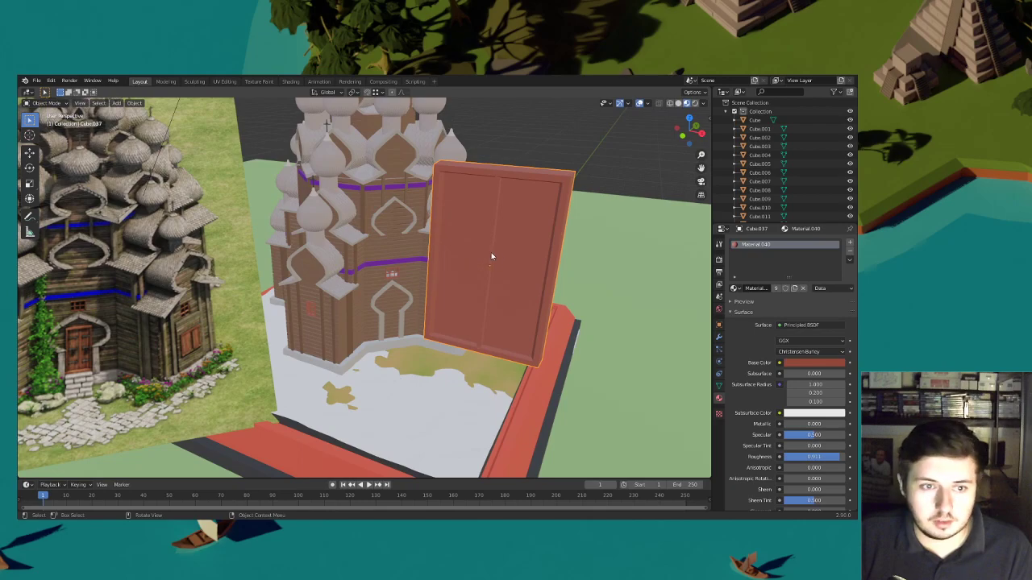
left_click(66, 107)
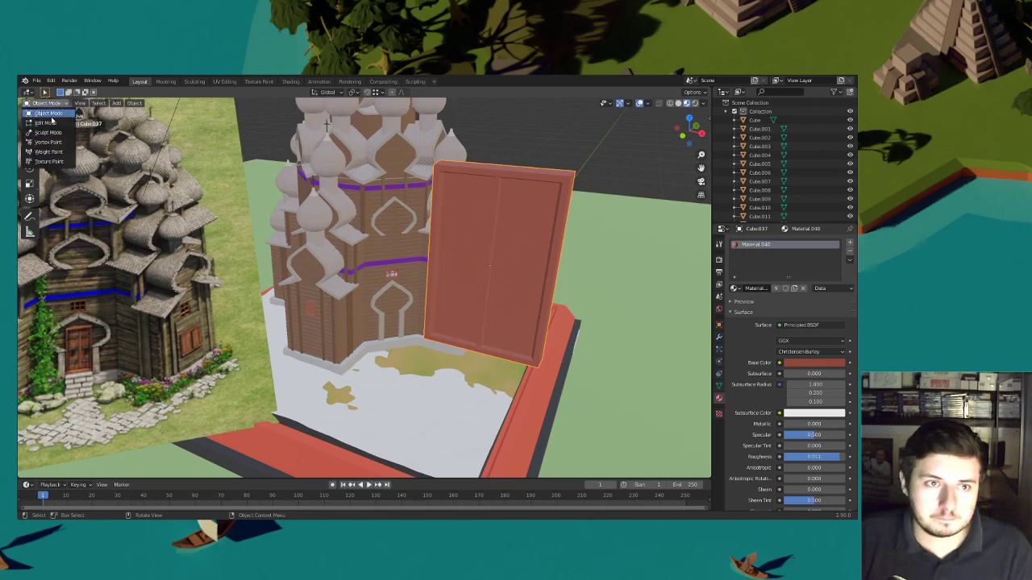
left_click(48, 117)
left_click(442, 168)
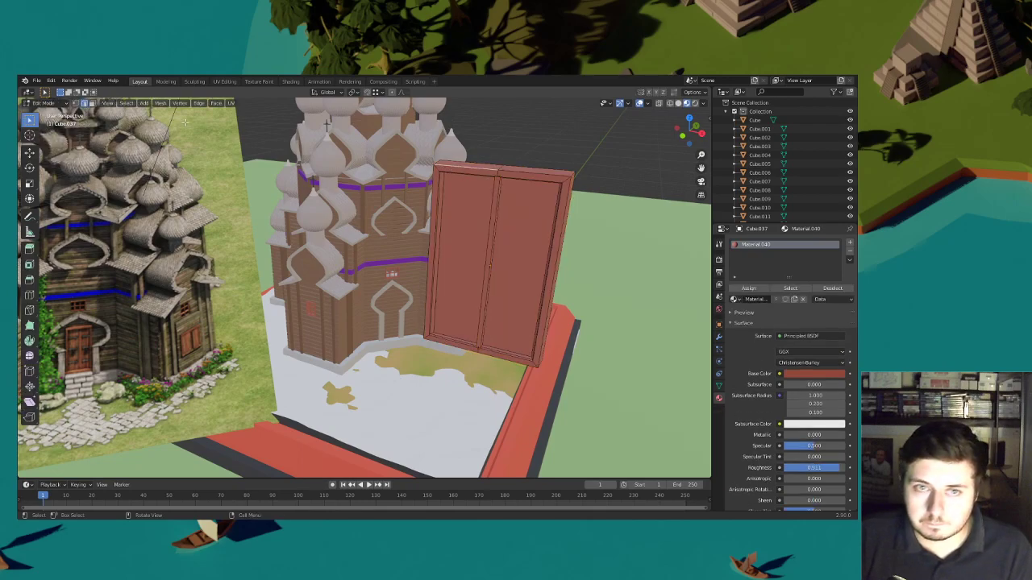
key("e")
left_click(638, 187)
left_click(501, 170)
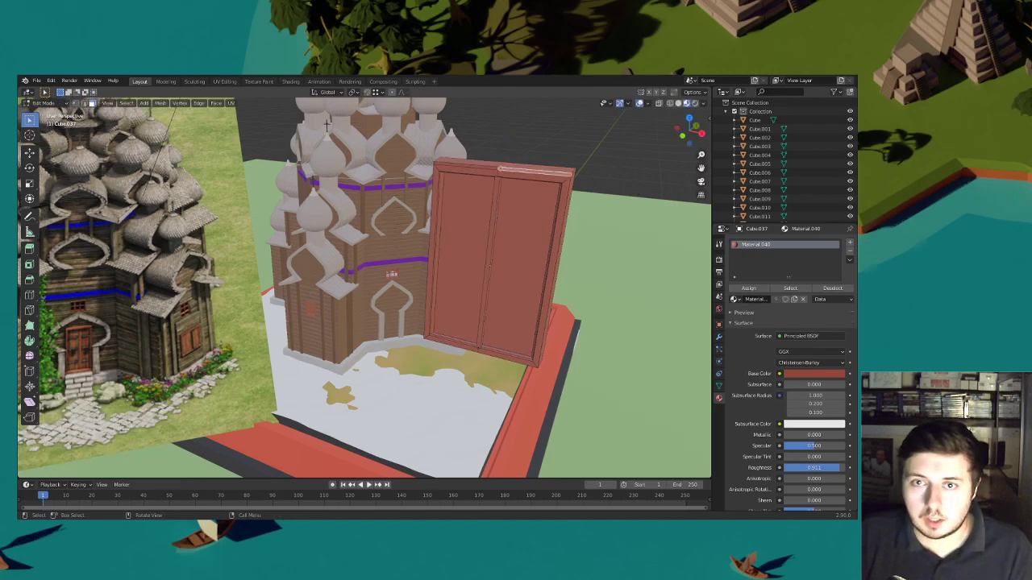
key("e")
left_click(622, 187)
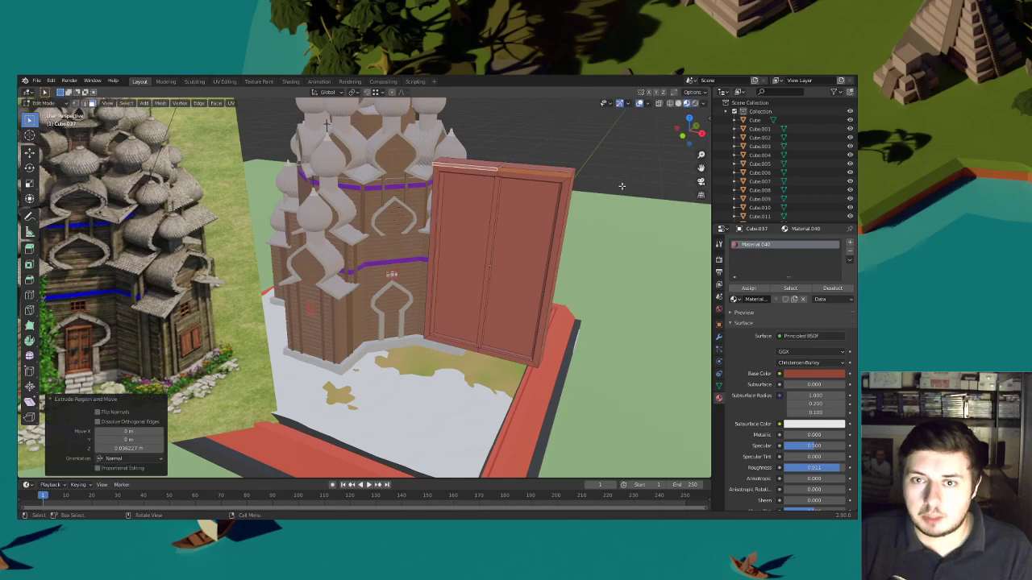
Extrude the shutter's top trim by about 0.02 m, adjust it along Z and shift it about 0.026 m along Y
left_click(494, 163)
key("s")
left_click(608, 171)
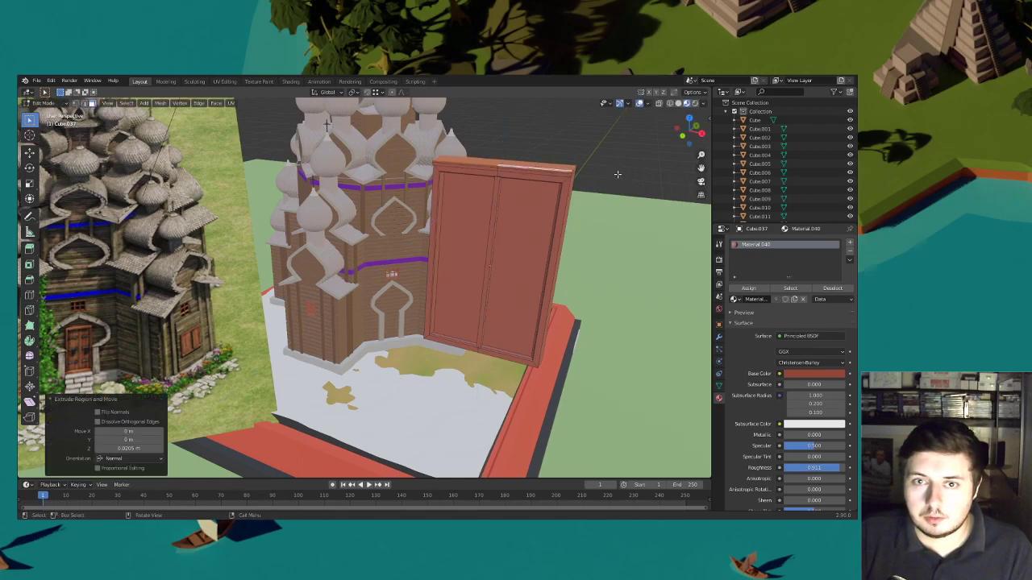
key("g")
key("z")
left_click(565, 217)
key("g")
key("y")
left_click(564, 216)
middle_click_drag(563, 216, 537, 226)
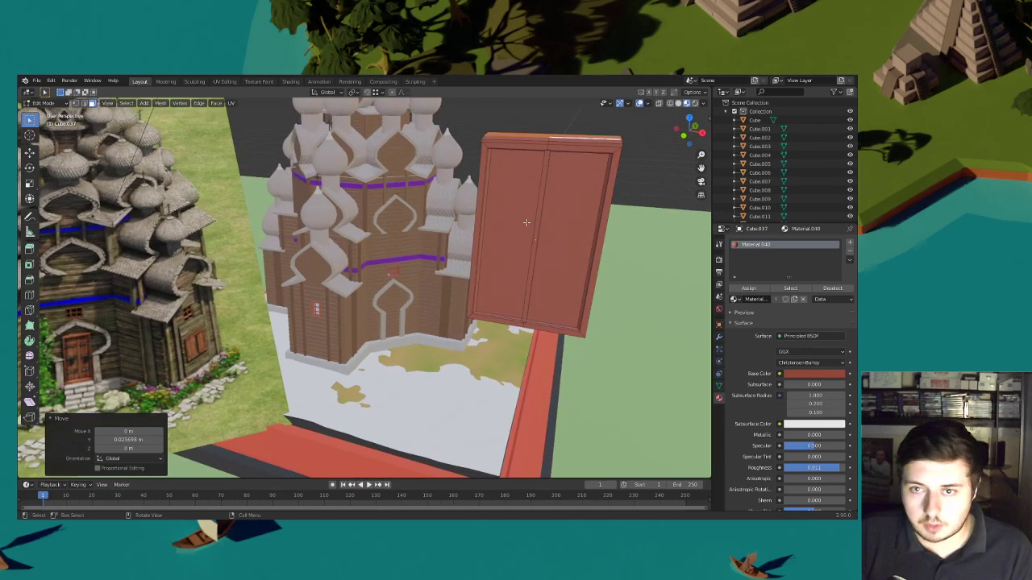
Snap the 3D cursor to the left inner panel face, add a cube there and scale it down
middle_click_drag(493, 222, 391, 270)
left_click(504, 228)
key("shift+s")
left_click(503, 251)
key("shift+a")
left_click(504, 256)
key("s")
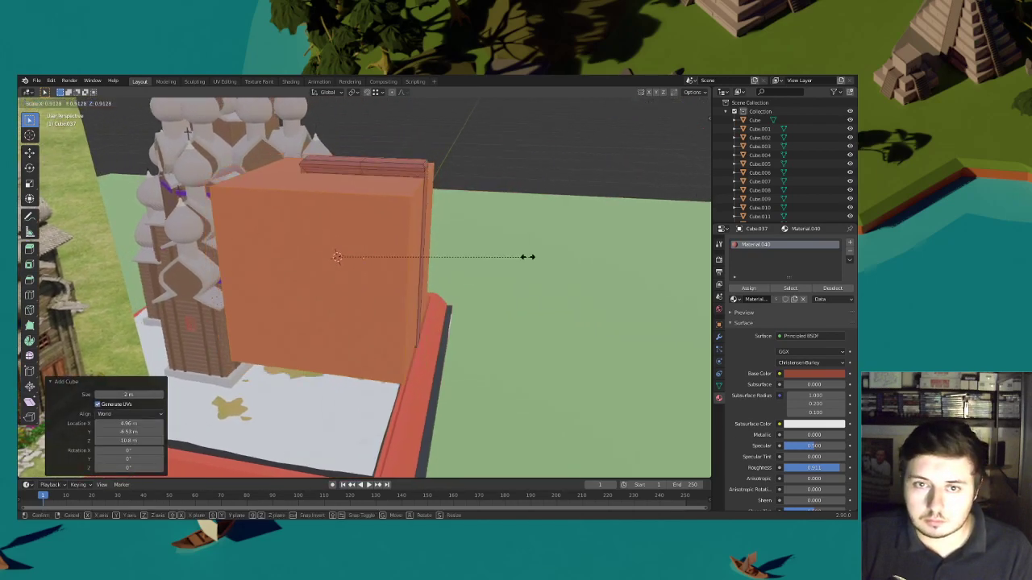
left_click(373, 256)
Flatten the new cube along Y and scale it to about 0.38 along X to form a plank
key("s")
key("y")
left_click(368, 247)
key("s")
key("x")
left_click(381, 248)
middle_click_drag(417, 241, 433, 265, "shift")
scroll(433, 265, "up", 2)
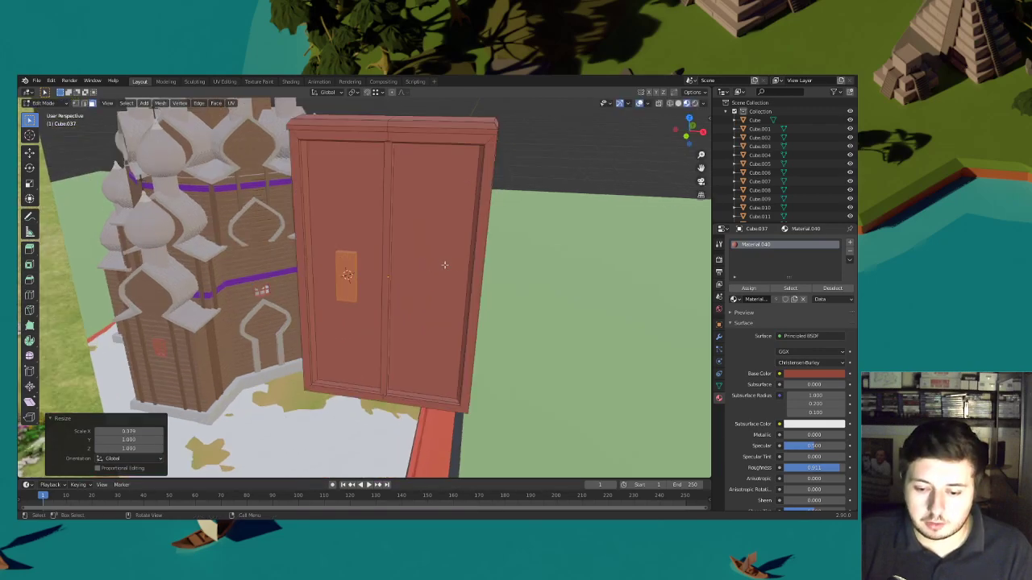
Adjust the plank's width along X and place it against the left inner edge of the frame
key("g")
left_click(433, 263)
key("s")
key("x")
left_click(412, 260)
key("g")
key("shift+z")
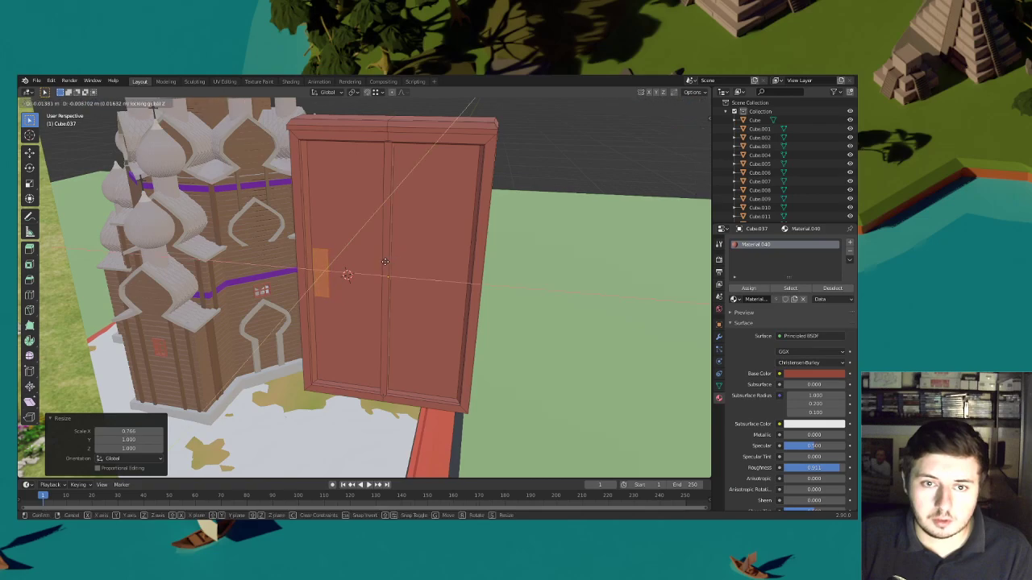
left_click(390, 265)
Stretch the plank along Z to span the full height of the inner panel and align it vertically within the frame
key("s")
key("z")
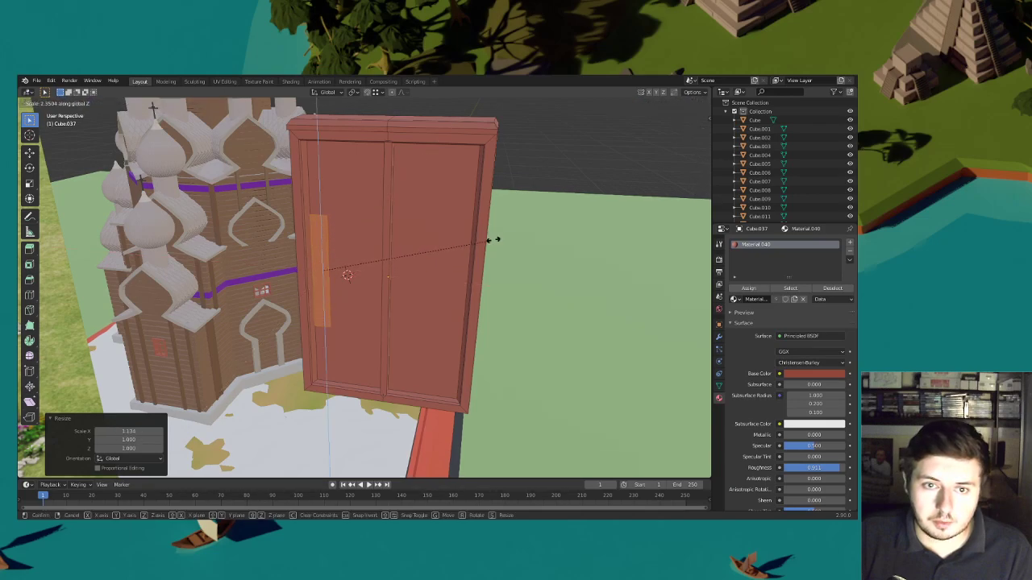
left_click(609, 256)
key("g")
key("z")
left_click(468, 279)
key("s")
key("z")
left_click(503, 277)
key("s")
key("z")
left_click(455, 276)
key("g")
key("z")
left_click(455, 279)
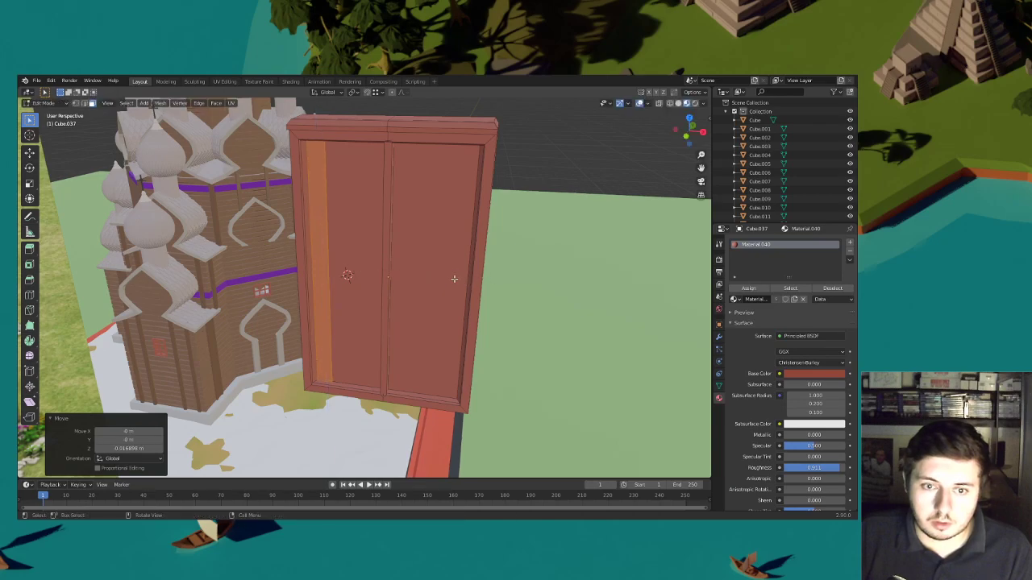
Shift the plank along Y by about -0.01 m
scroll(454, 279, "up", 3)
key("g")
key("y")
left_click(432, 271)
scroll(431, 271, "down", 5)
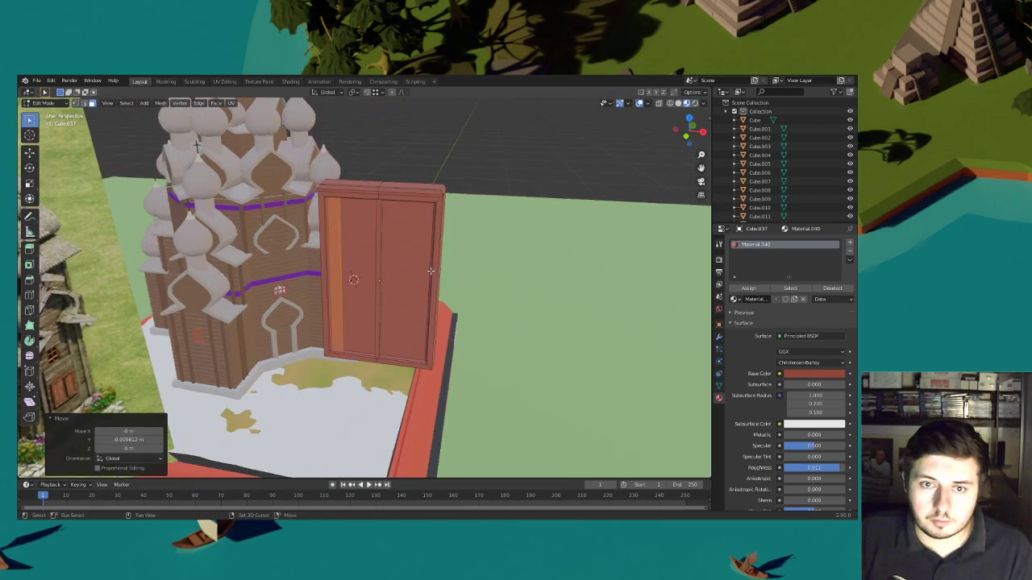
Duplicate the plank about 0.14 m along X and repeat the duplication to fill the left half of the shutter
key("g")
key("x")
left_click(442, 275)
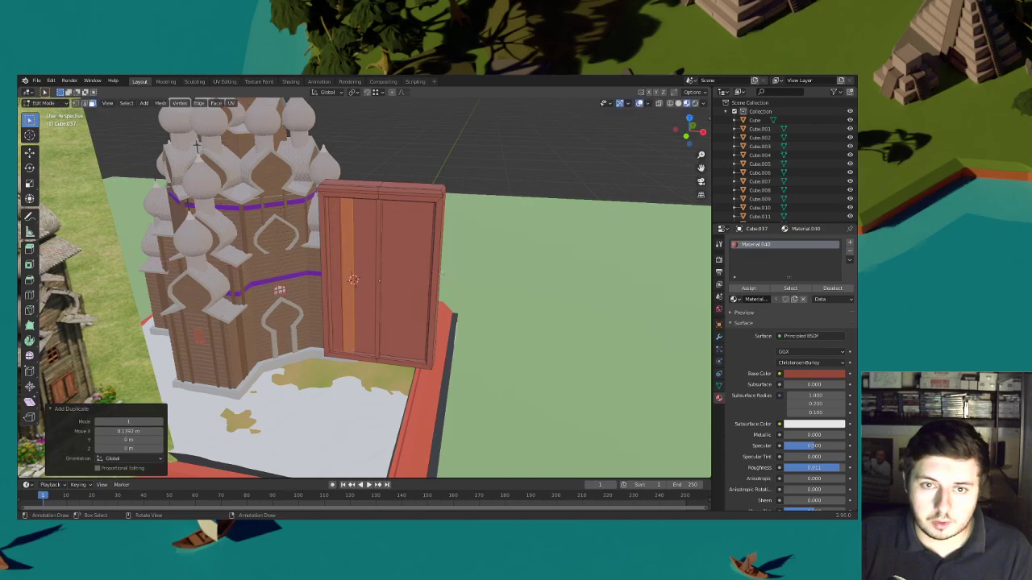
key("shift+r")
key("shift+r")
middle_click_drag(443, 275, 447, 274)
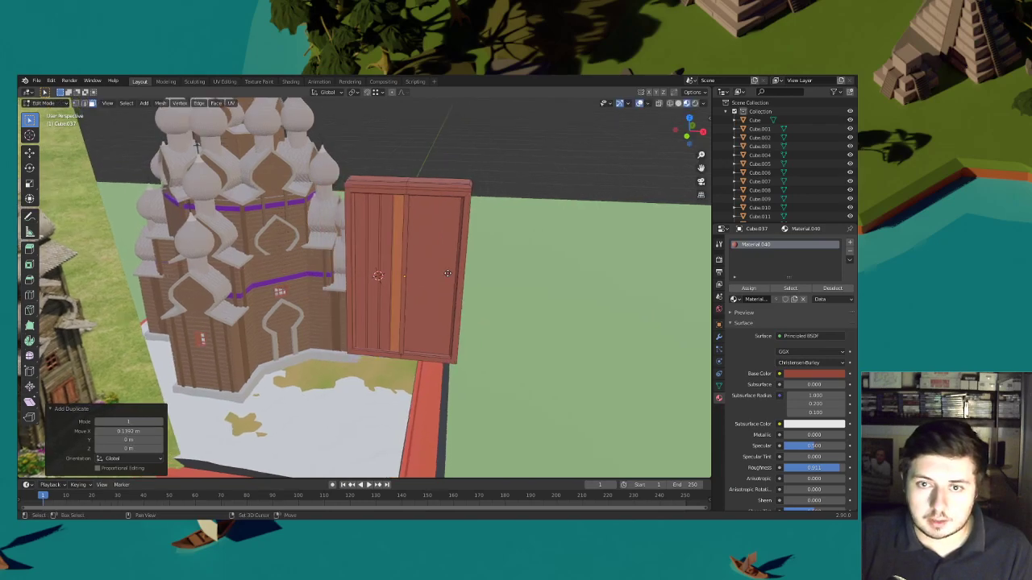
Duplicate the plank along X past the middle bar and across the right half of the shutter
key("g")
key("x")
left_click(460, 276)
key("shift+d")
key("x")
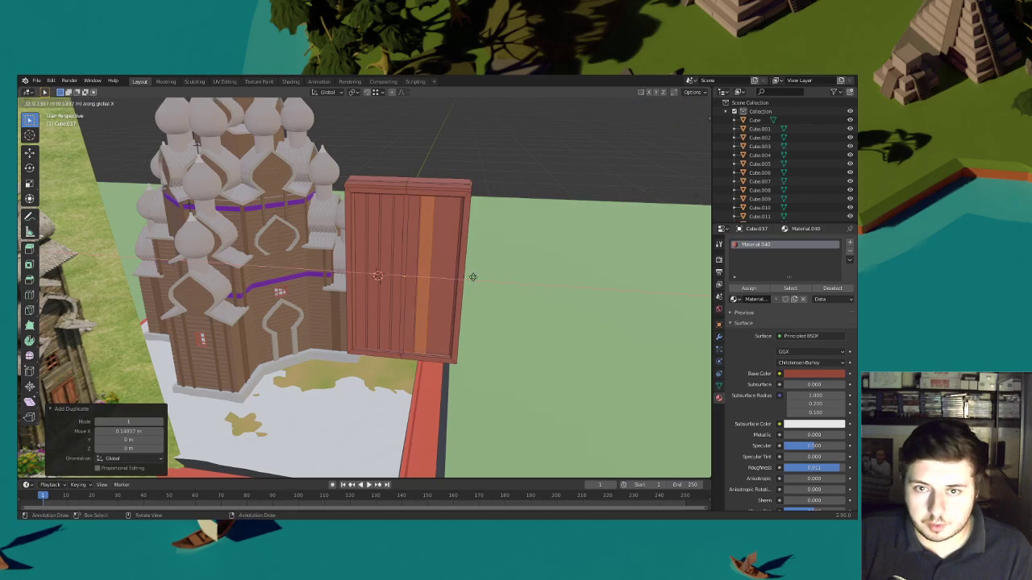
left_click(472, 276)
Return to Object Mode and scale the whole shutter to about 1.222 along Z
left_click(42, 104)
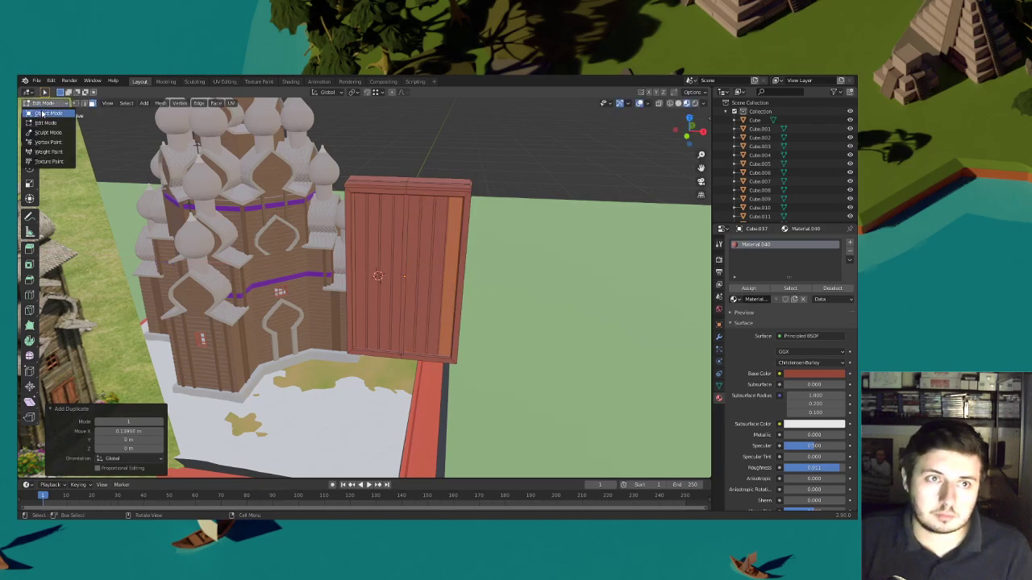
left_click(46, 112)
mouse_move(481, 232)
middle_mouse_down()
mouse_move(533, 235)
mouse_move(529, 247)
mouse_move(482, 252)
middle_mouse_up()
scroll(529, 247, "down", 2)
scroll(529, 247, "down", 1)
scroll(482, 252, "down", 1)
middle_click_drag(407, 250, 412, 248)
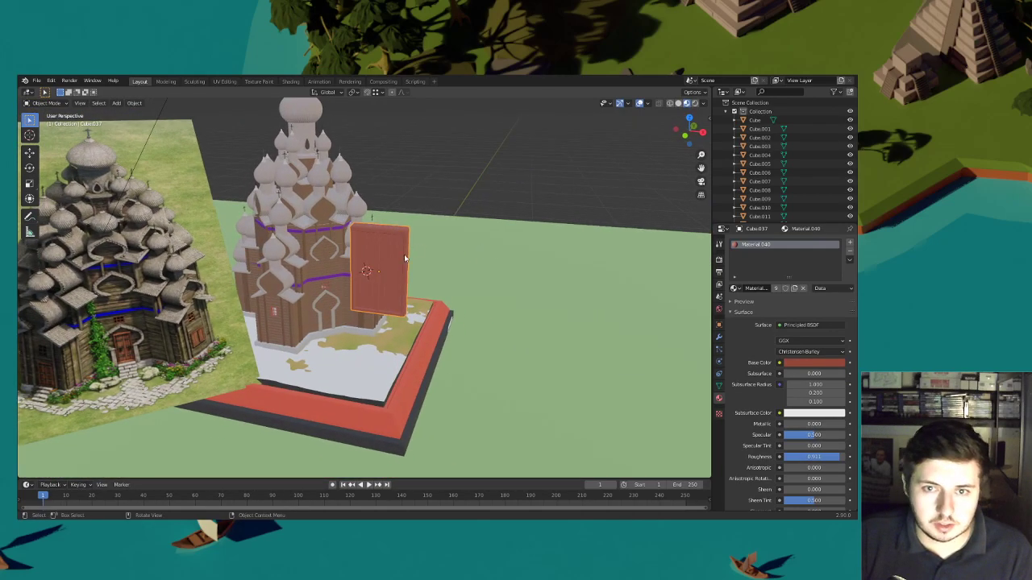
key("s")
key("z")
left_click(499, 253)
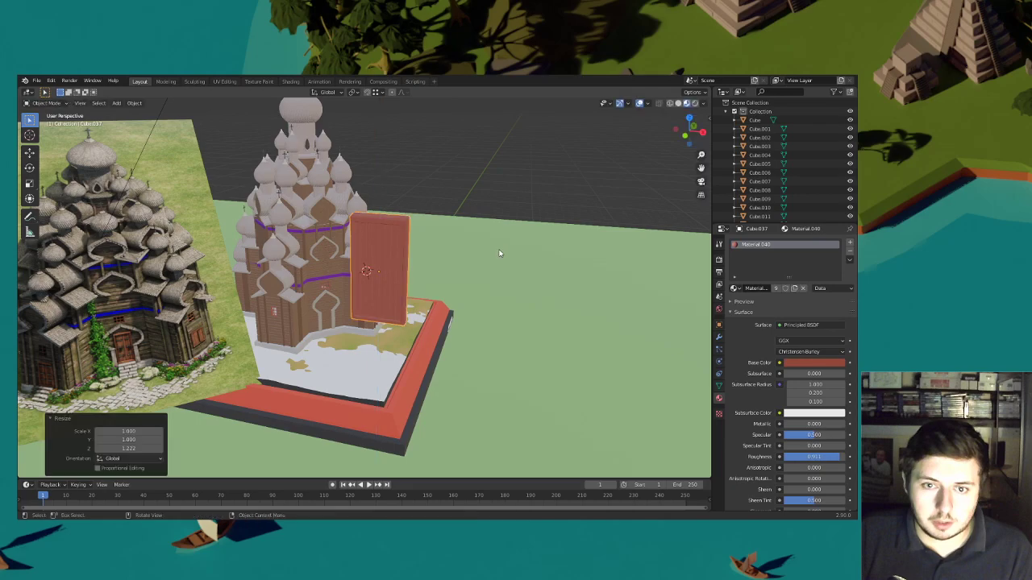
Check the shutters in the reference image, add a seven-sided cylinder at the 3D cursor and enter Edit Mode on it
middle_click_drag(463, 258, 481, 257)
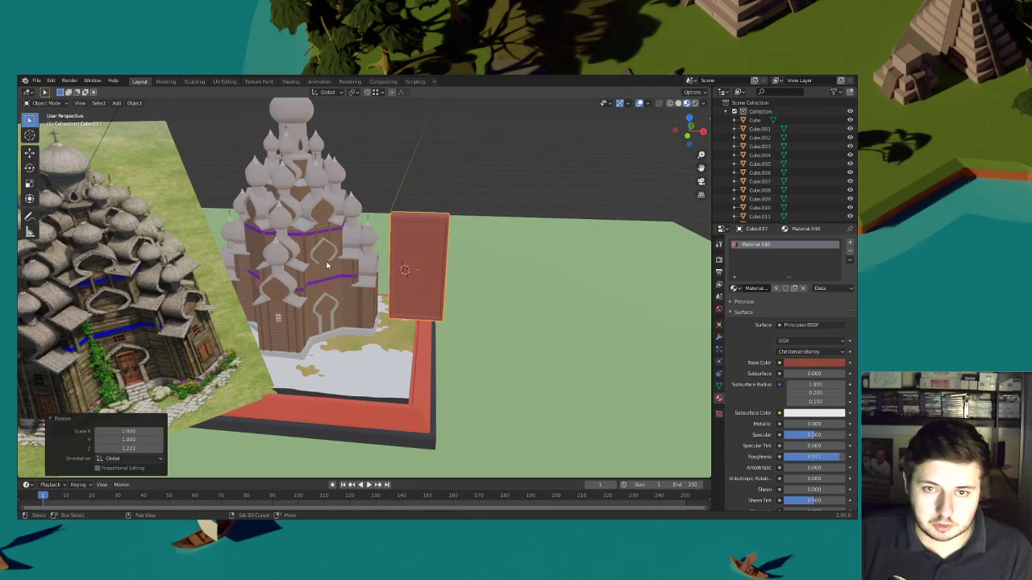
middle_click_drag(298, 276, 430, 262, "shift")
scroll(430, 263, "up", 6)
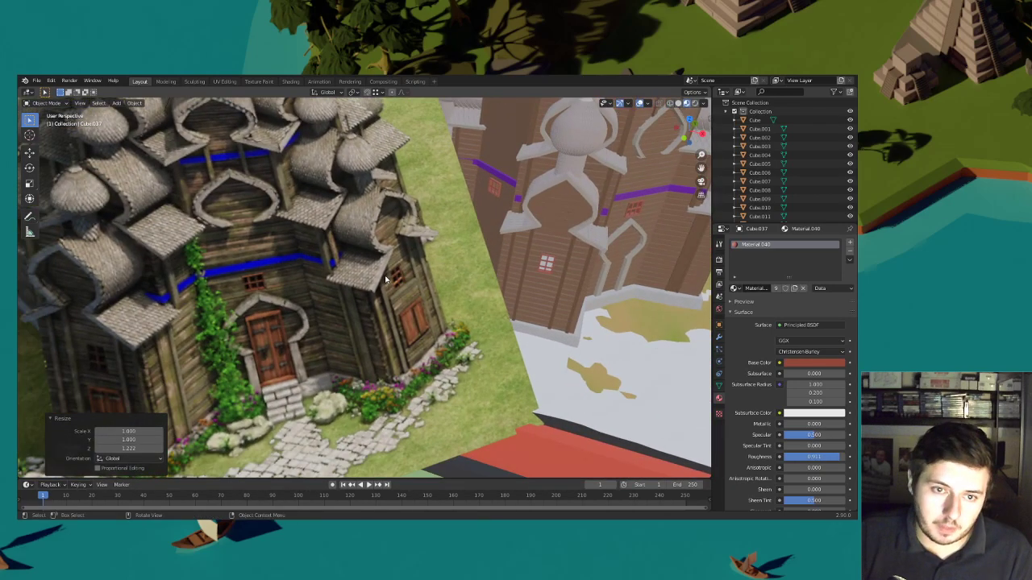
scroll(385, 279, "down", 7)
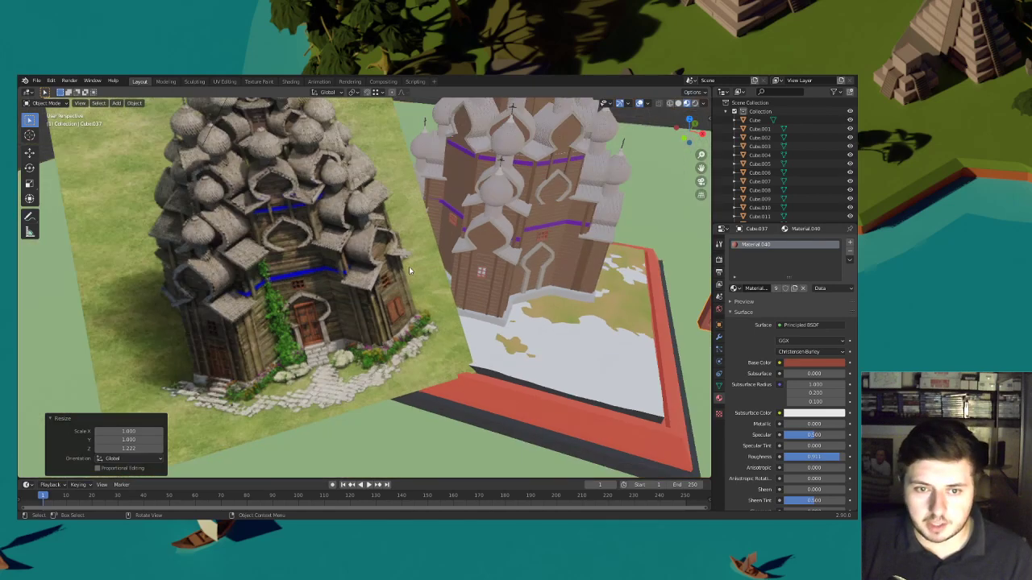
middle_click_drag(387, 282, 450, 278)
scroll(449, 280, "up", 4)
key("shift+a")
mouse_move(449, 283)
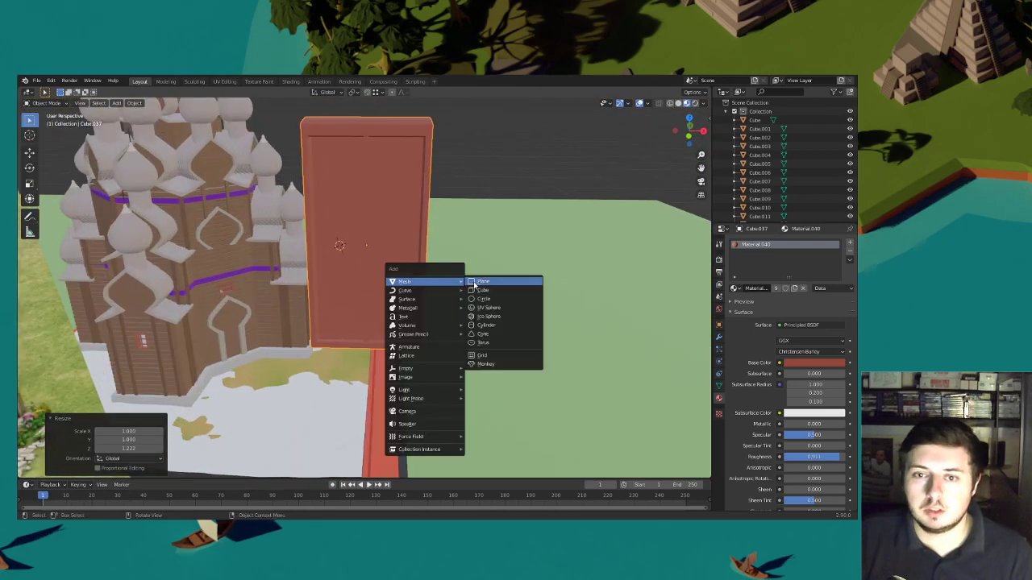
left_click(475, 324)
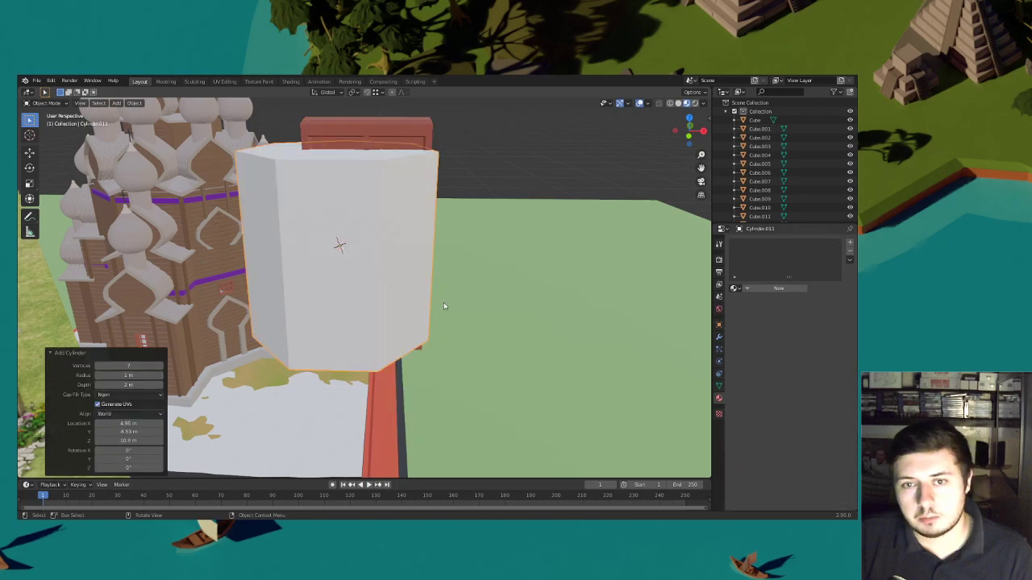
left_click(57, 104)
left_click(46, 123)
Scale the cylinder down, narrow it to about 0.27 along X and Y, and move it horizontally at the shutter's front
scroll(541, 235, "down", 3)
middle_click_drag(557, 235, 481, 242)
key("s")
left_click(246, 261)
middle_click_drag(248, 264, 334, 277)
scroll(347, 276, "up", 2)
key("s")
key("shift+z")
left_click(258, 272)
key("g")
key("shift+z")
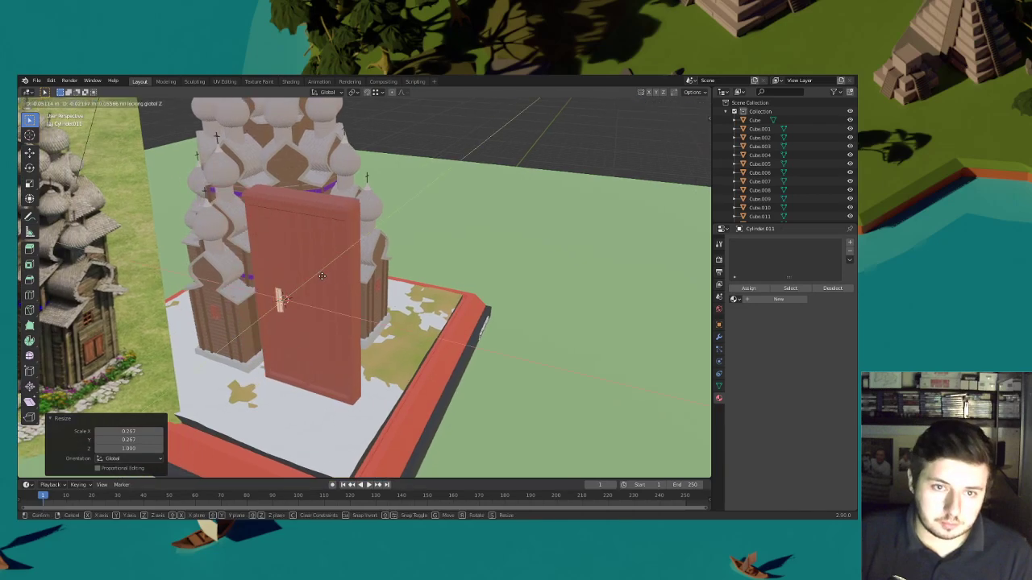
Move the small handle-sized cylinder about -0.265 m in X to the door's edge and fine-tune its position horizontally
left_click(310, 273)
middle_click_drag(310, 273, 396, 274)
scroll(396, 275, "up", 2)
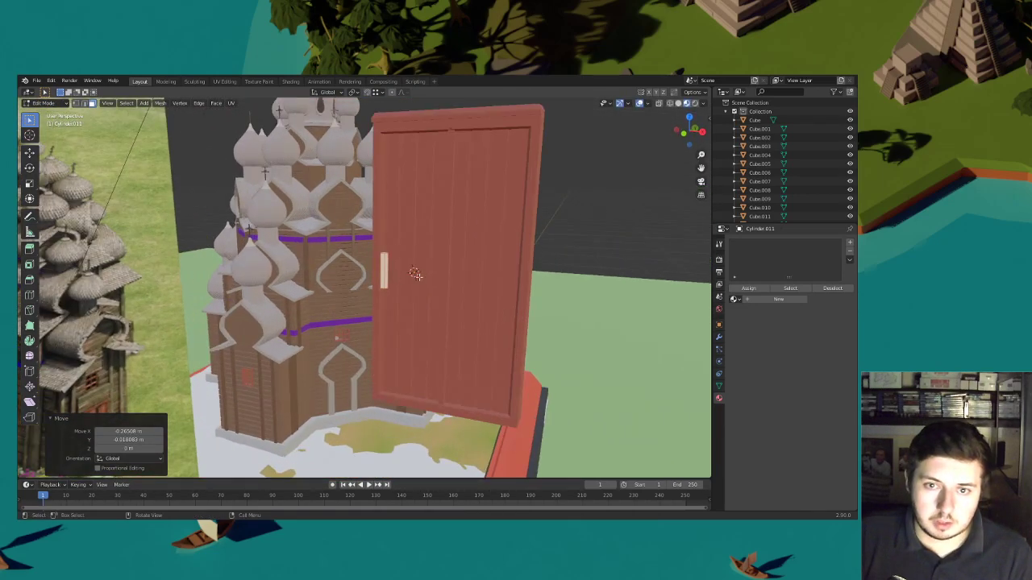
scroll(426, 278, "up", 4)
key("shift+s")
key("Escape")
key("g")
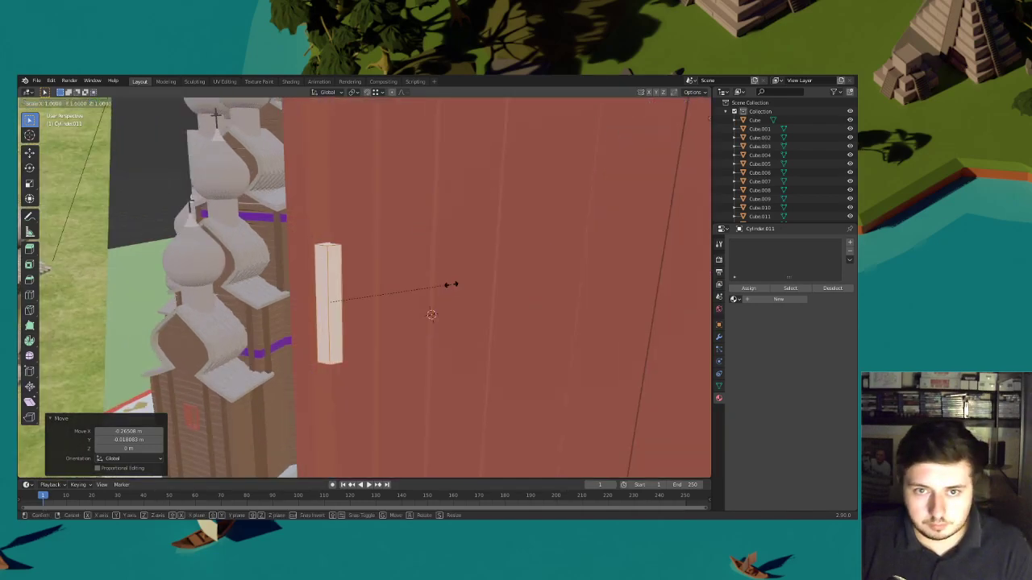
key("shift+z")
left_click(420, 285)
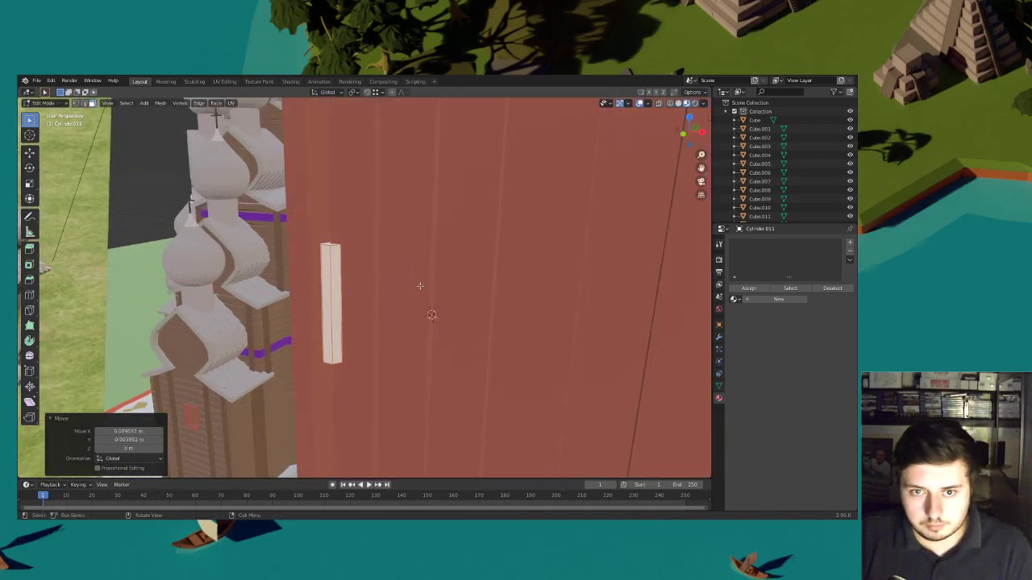
Rotate the small cylinder slightly around Z on the door's edge and inset its side face
key("r")
key("z")
left_click(352, 289)
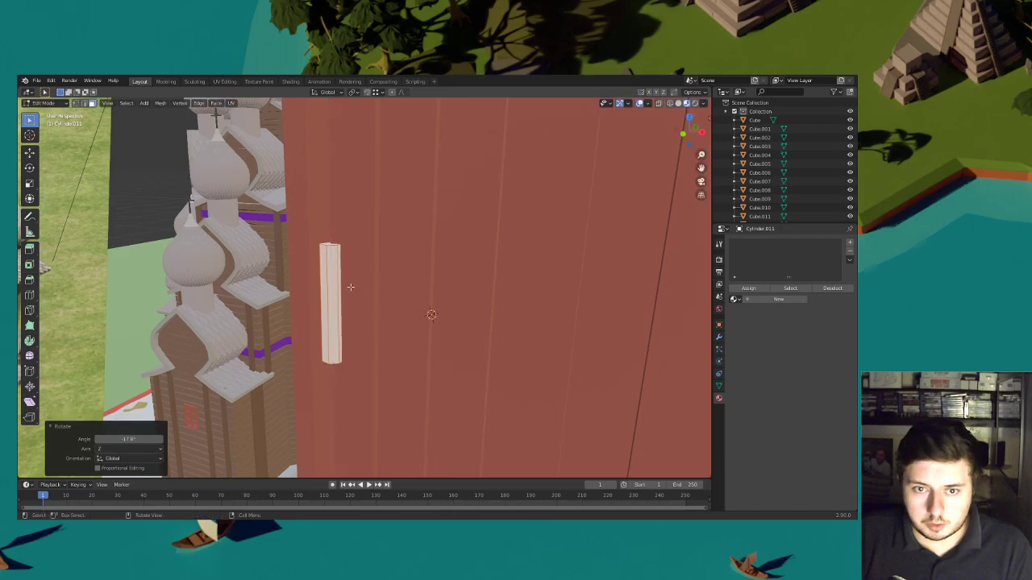
left_click(346, 270)
key("i")
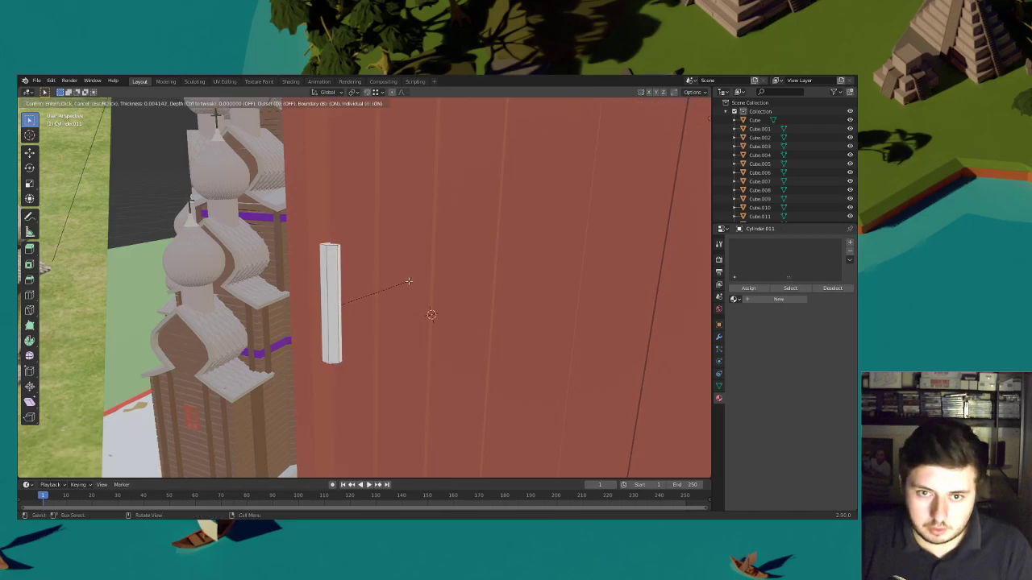
left_click(407, 281)
Extrude the inset face about 0.467 m across the door and taper its end to about 0.26 in Z
scroll(407, 281, "down", 7)
middle_click_drag(409, 281, 485, 289)
key("e")
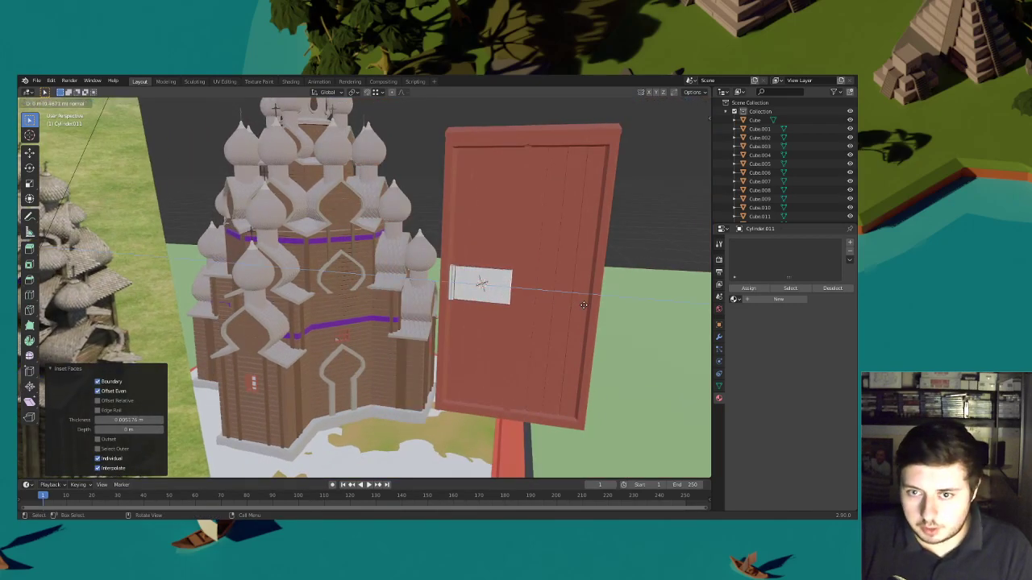
left_click(583, 305)
key("s")
key("z")
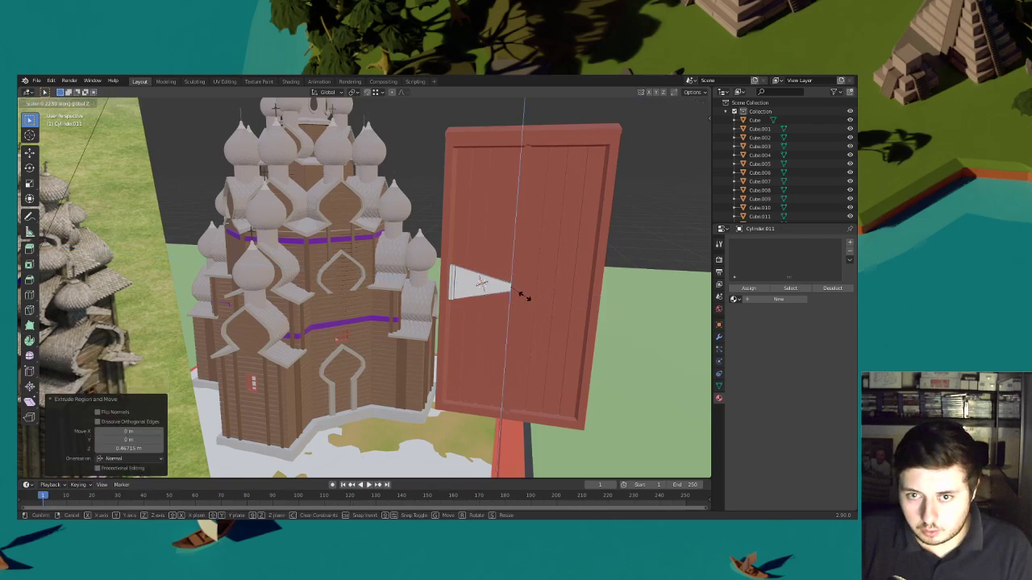
left_click(550, 298)
Select the whole linked hinge and scale its height to about 0.54 in Z
scroll(550, 298, "down", 4)
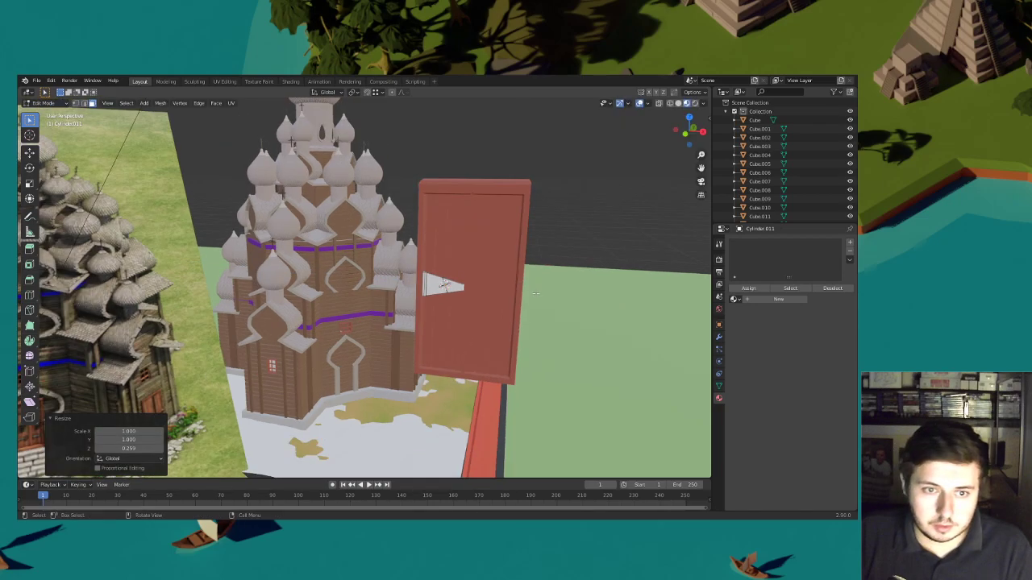
key("l")
key("s")
key("z")
left_click(462, 283)
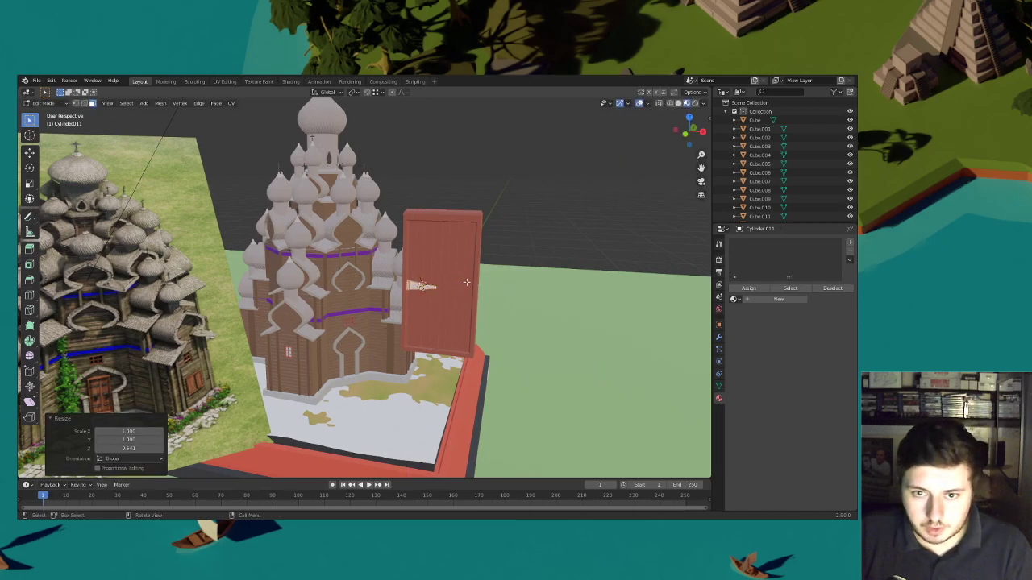
Inset the broad front face of the hinge strap and extrude it slightly to form a recessed panel
middle_click_drag(461, 283, 498, 292)
scroll(476, 282, "up", 5)
mouse_move(427, 242)
middle_mouse_down()
mouse_move(447, 249)
mouse_move(457, 238)
mouse_move(520, 318)
mouse_move(436, 244)
middle_mouse_up()
key("i")
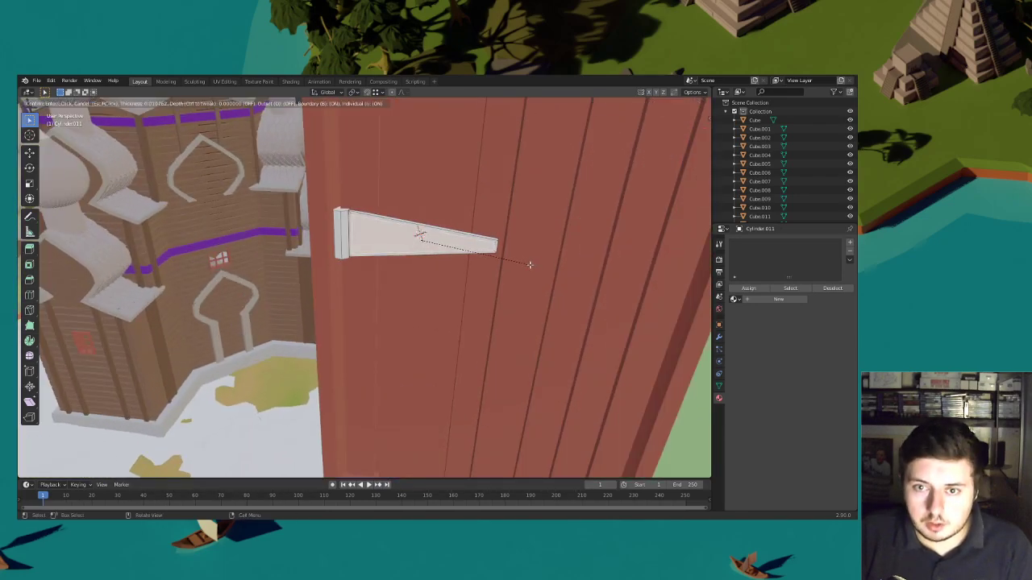
left_click(528, 264)
left_click(528, 263)
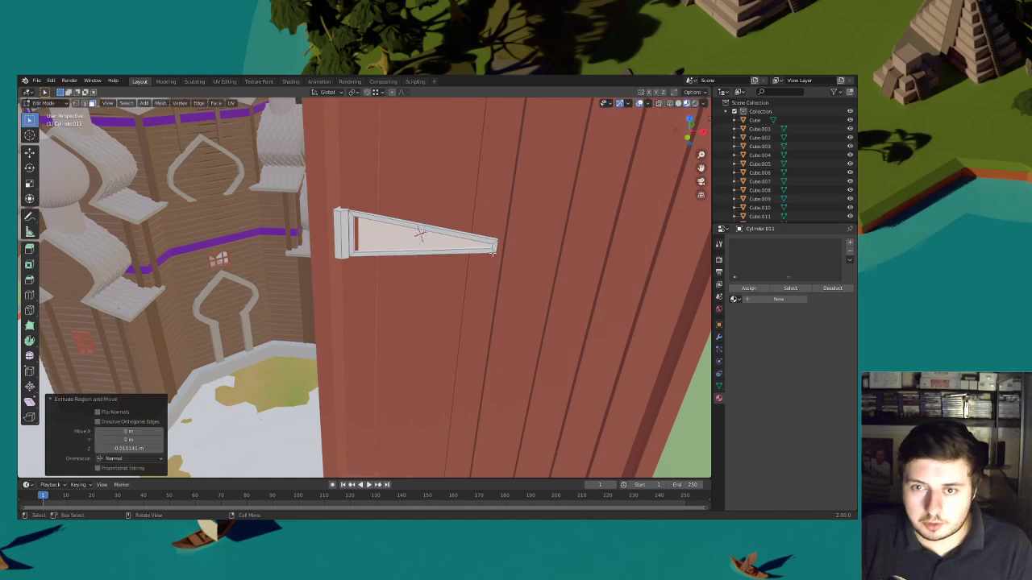
Select the whole linked hinge, rotate it slightly around Z and scale it to 1.292 in Y
key("ctrl+l")
key("s")
key("z")
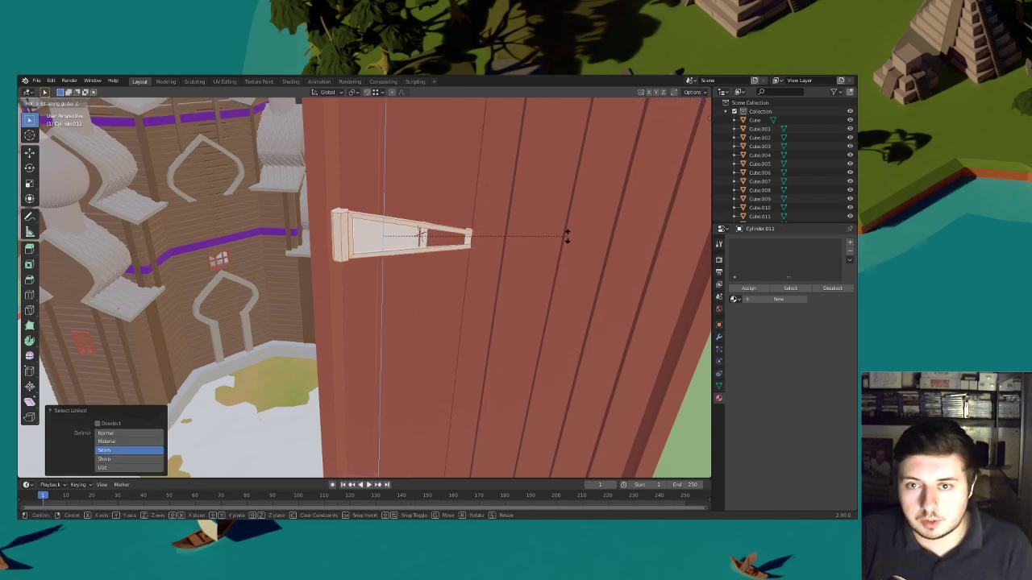
left_click(567, 243)
scroll(557, 245, "down", 4)
key("s")
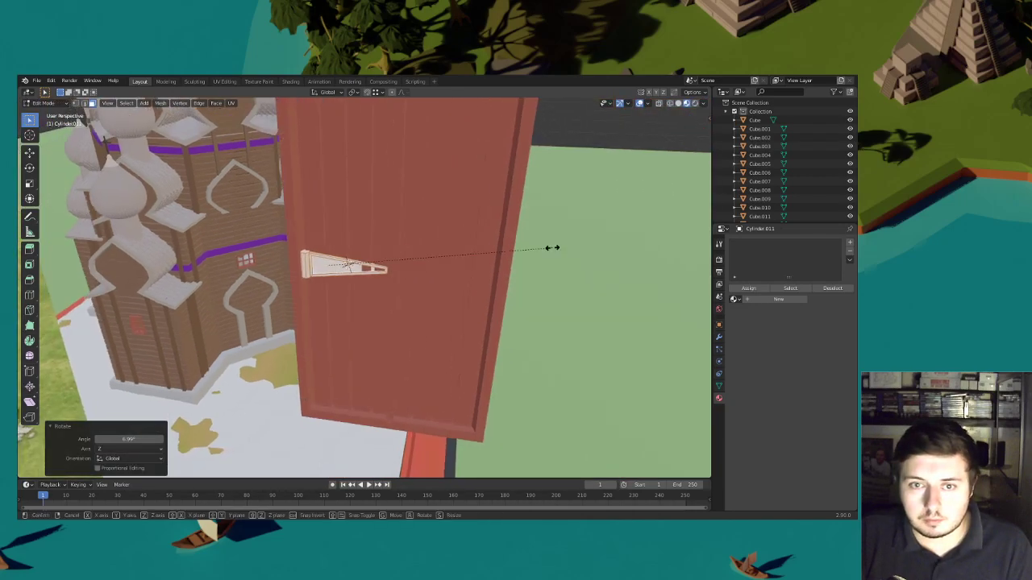
key("y")
left_click(611, 201)
Realign the hinge with the door by rotating it around Z and scale it uniformly to about 0.92
scroll(511, 241, "up", 3)
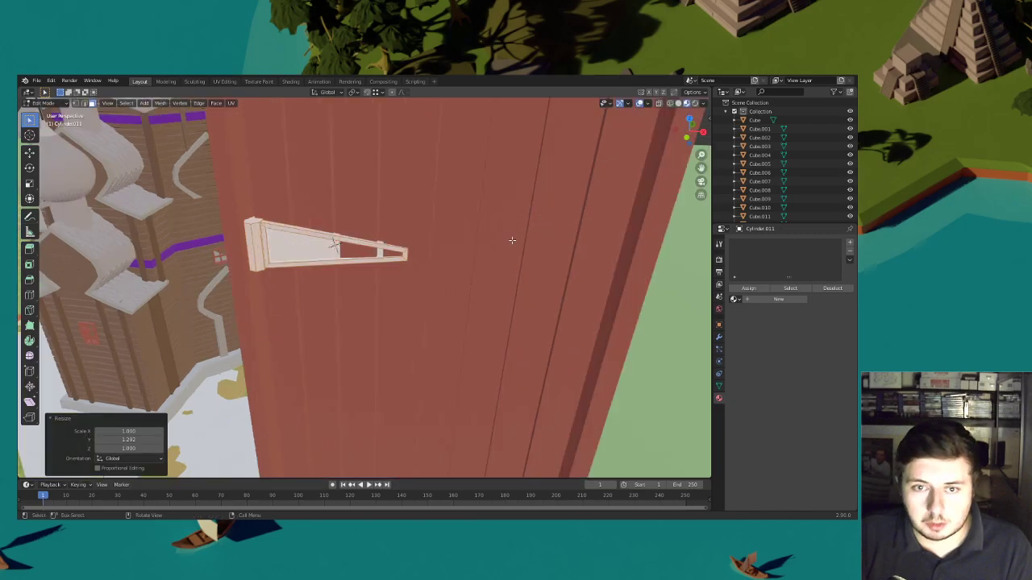
key("s")
key("z")
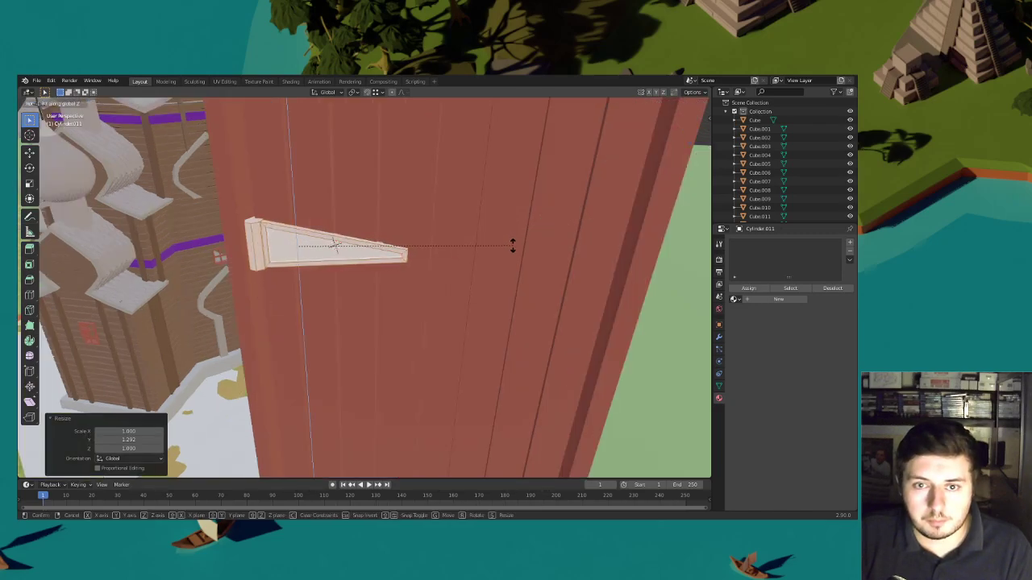
left_click(513, 246)
key("s")
left_click(496, 246)
middle_click_drag(496, 246, 495, 277)
Duplicate the hinge twice upward along Z, spacing the copies about 0.67 m apart
scroll(516, 253, "down", 2)
scroll(495, 278, "down", 3)
key("shift+d")
key("z")
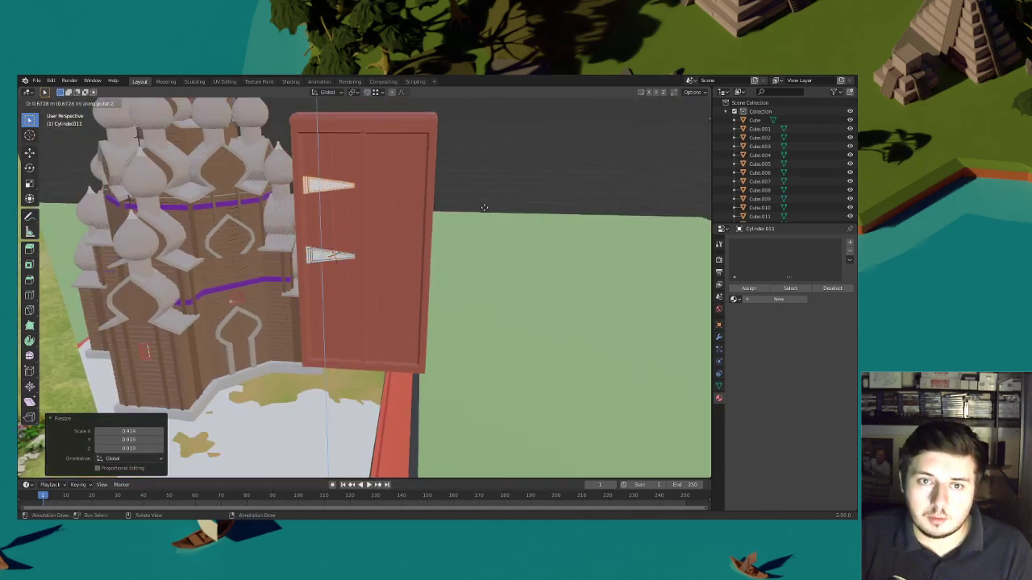
left_click(484, 208)
scroll(394, 238, "down", 3)
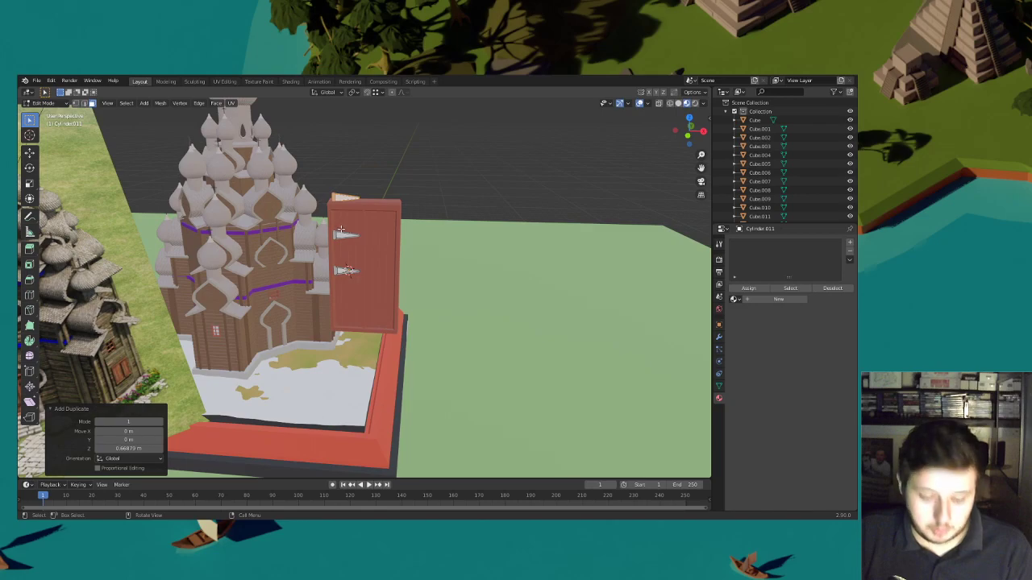
Select all three hinges and move them down about 0.55 m along Z to centre them on the door
key("l")
key("g")
middle_click_drag(414, 259, 424, 284)
key("z")
left_click(415, 284)
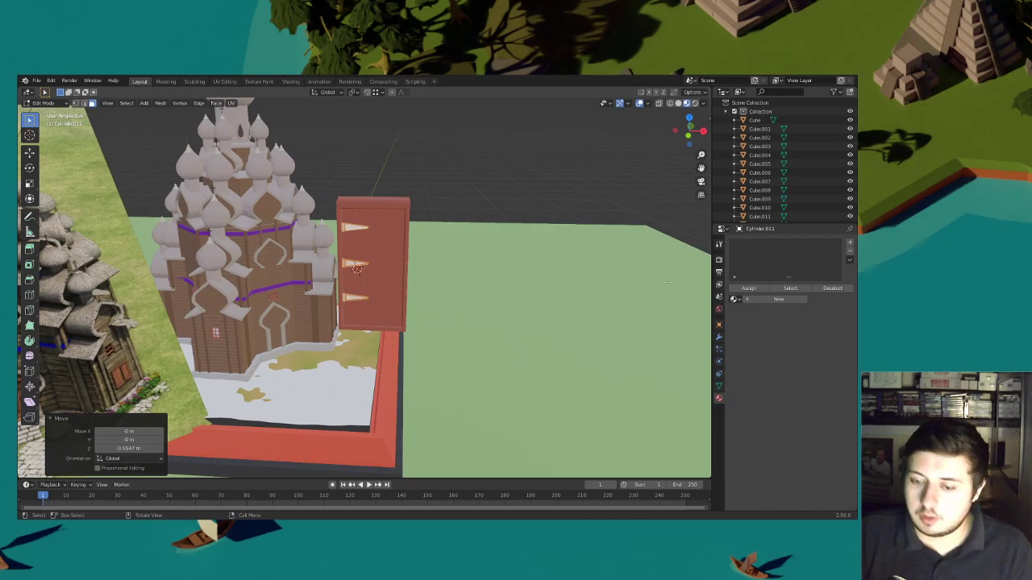
Give the hinges a new material with a very dark base color and return to Object Mode
left_click(779, 299)
left_click(811, 374)
left_click(800, 285)
scroll(799, 286, "down", 8)
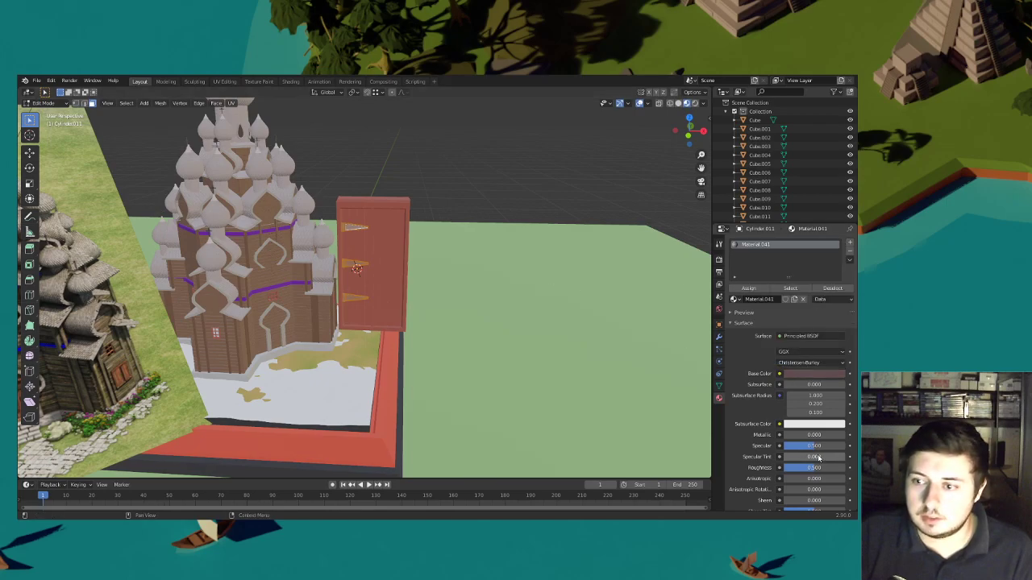
left_click(811, 374)
scroll(811, 373, "down", 4)
scroll(480, 289, "up", 2)
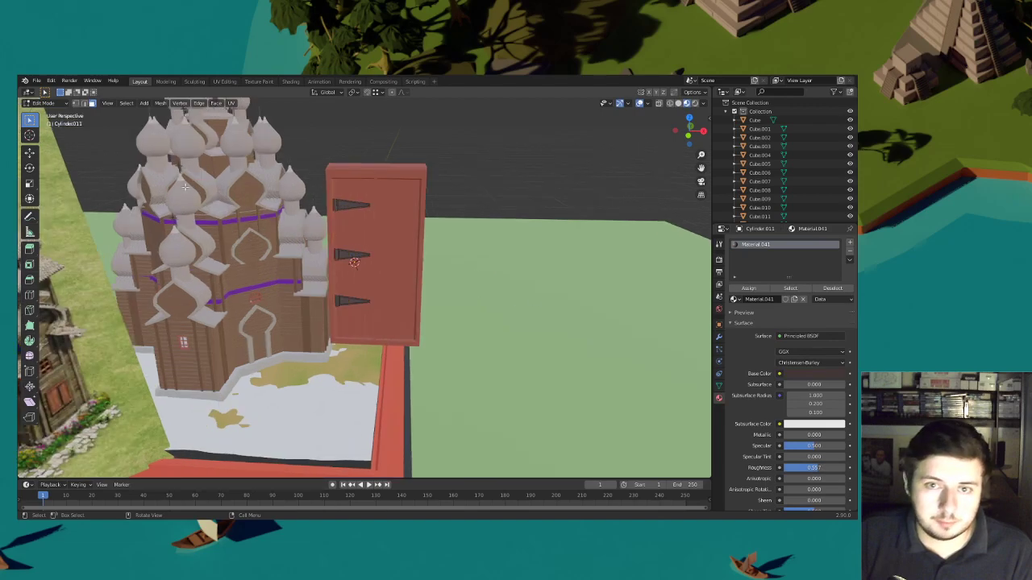
key("Tab")
middle_click_drag(416, 221, 427, 224)
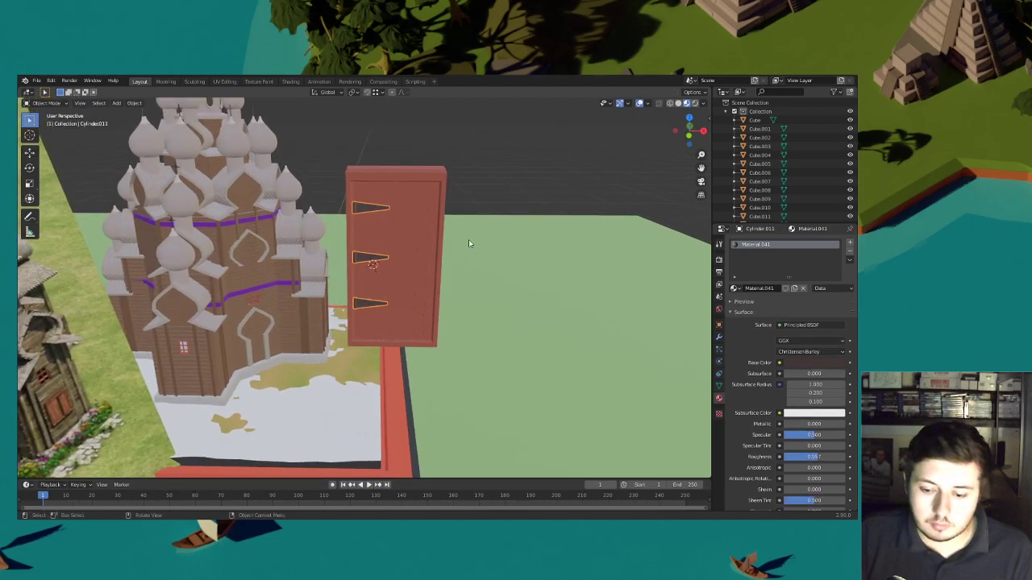
Change the origin point of the hinges object
left_click(402, 232)
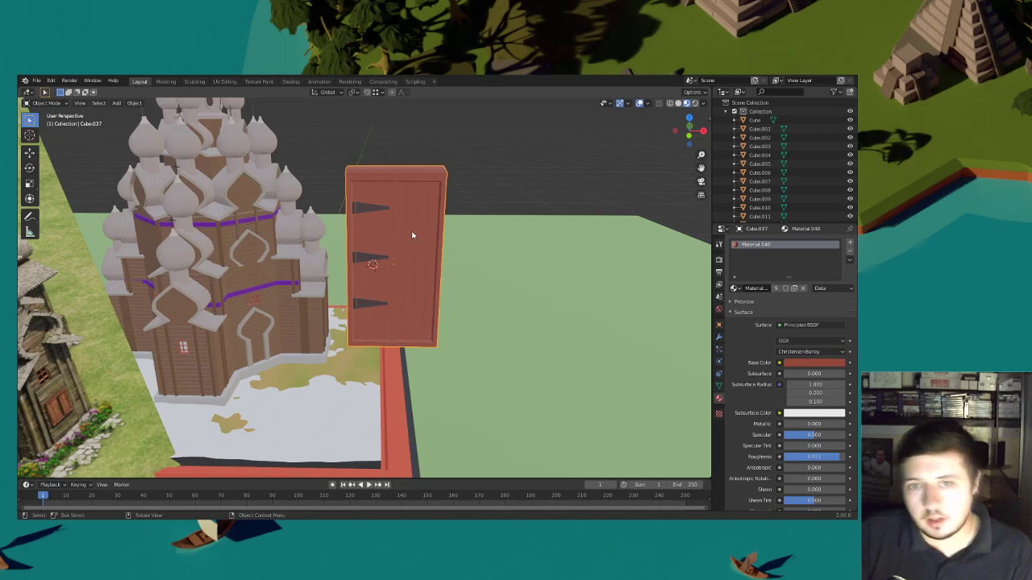
left_click(383, 258)
right_click(385, 258)
mouse_move(399, 259)
left_click(430, 268)
Duplicate the door in place, delete the copy, and snap the 3D cursor to the original door's centre
left_click(415, 230)
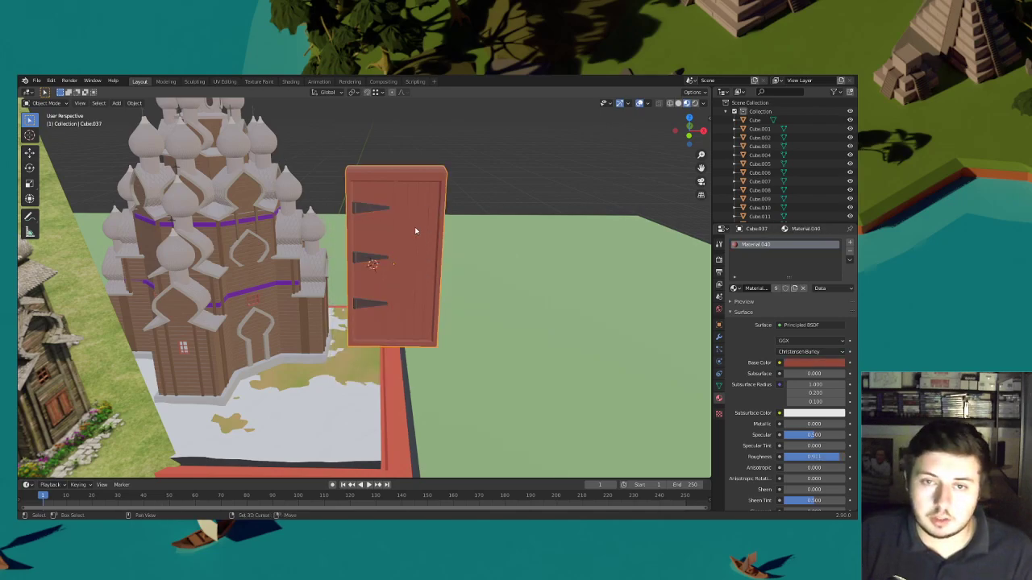
key("shift+d")
right_click(421, 233)
key("Delete")
left_click(404, 260)
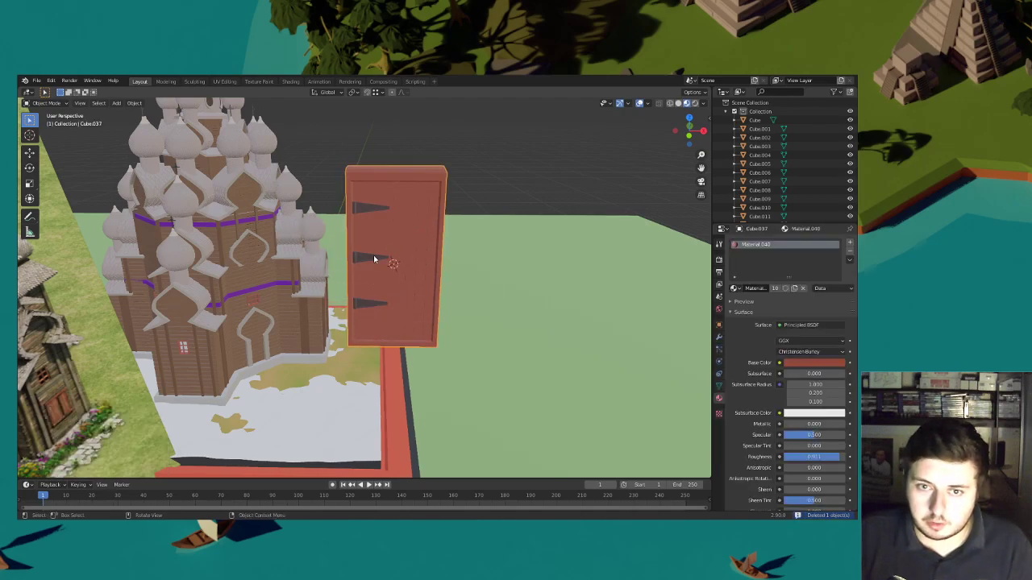
Set the hinges object's origin to the 3D cursor at the door's centre
left_click(374, 258)
right_click(375, 258)
mouse_move(376, 257)
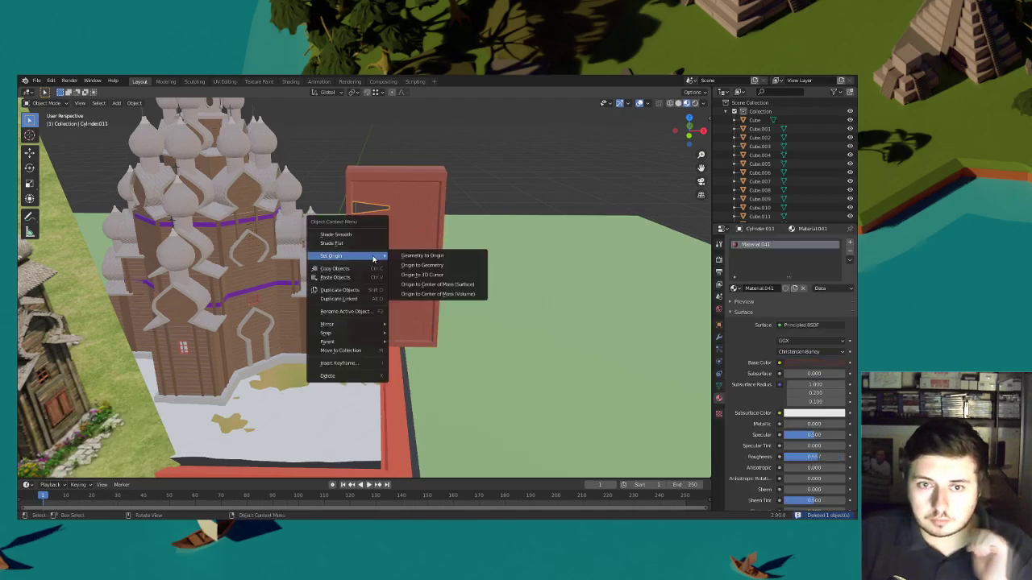
left_click(434, 275)
Add a Mirror modifier on the X axis to the hinges and apply it
left_click(718, 337)
left_click(761, 243)
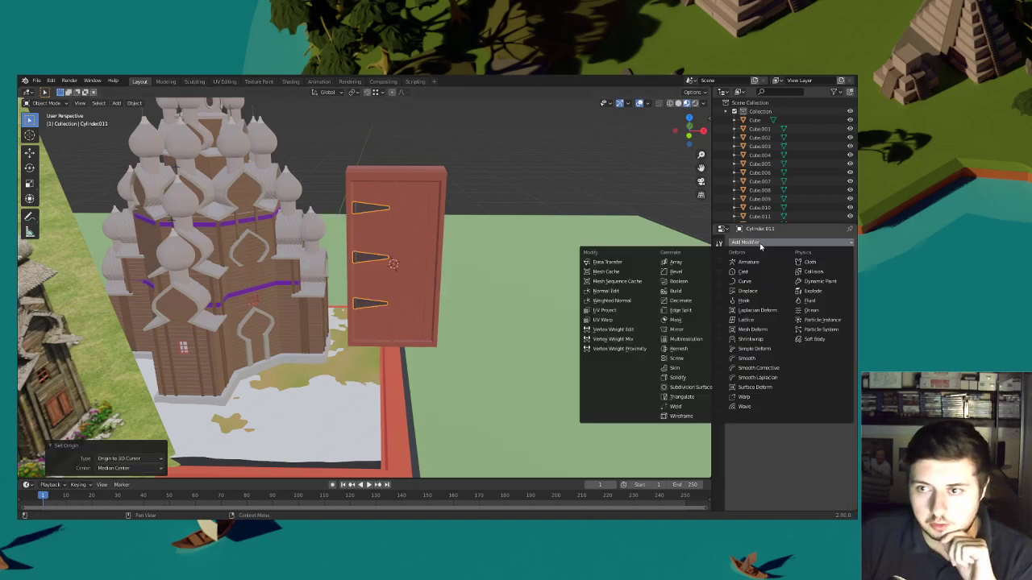
left_click(686, 320)
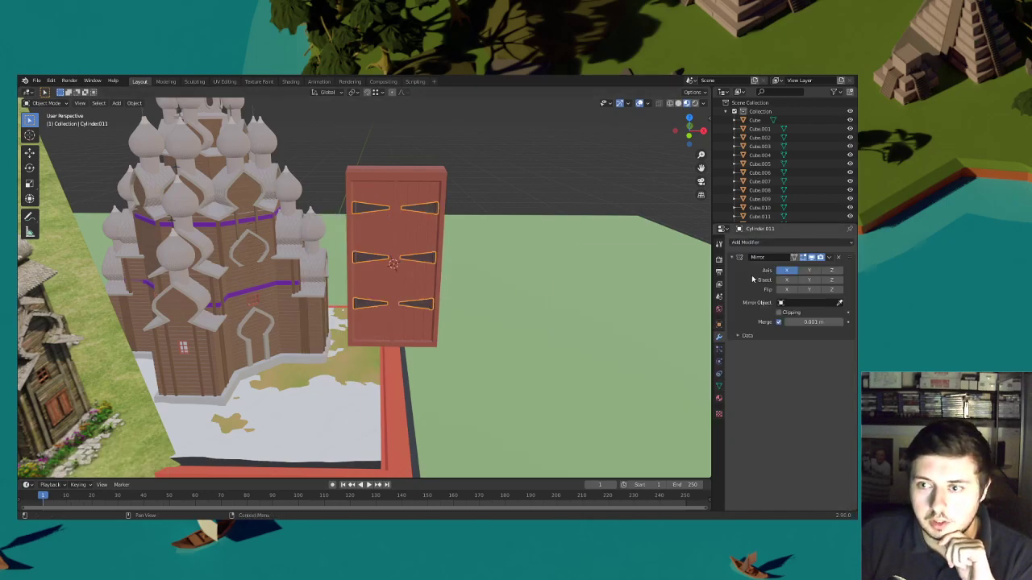
left_click(829, 257)
left_click(775, 268)
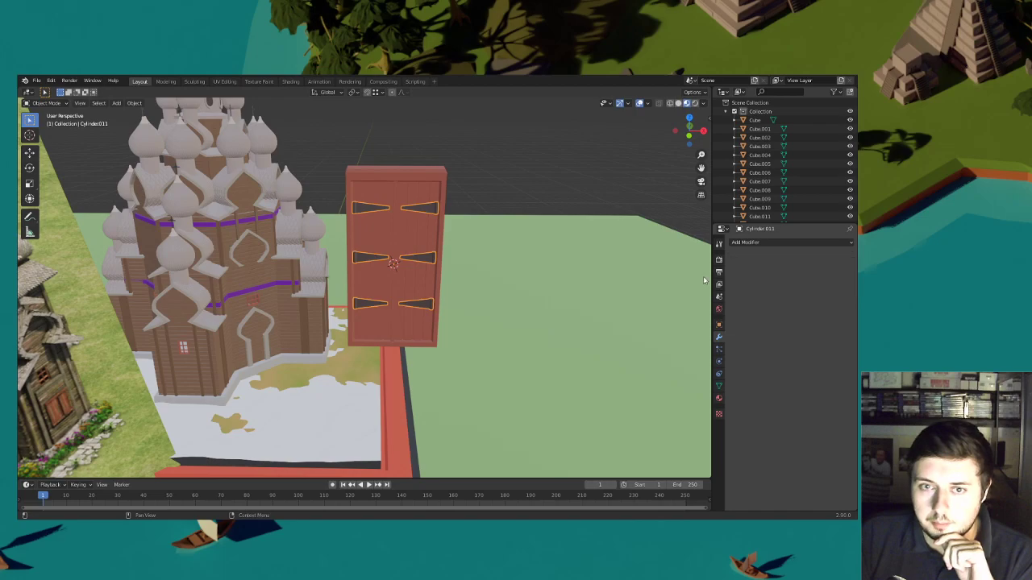
Select the door together with its hinges and scale them to about 0.51
left_click(415, 250)
scroll(451, 258, "down", 4)
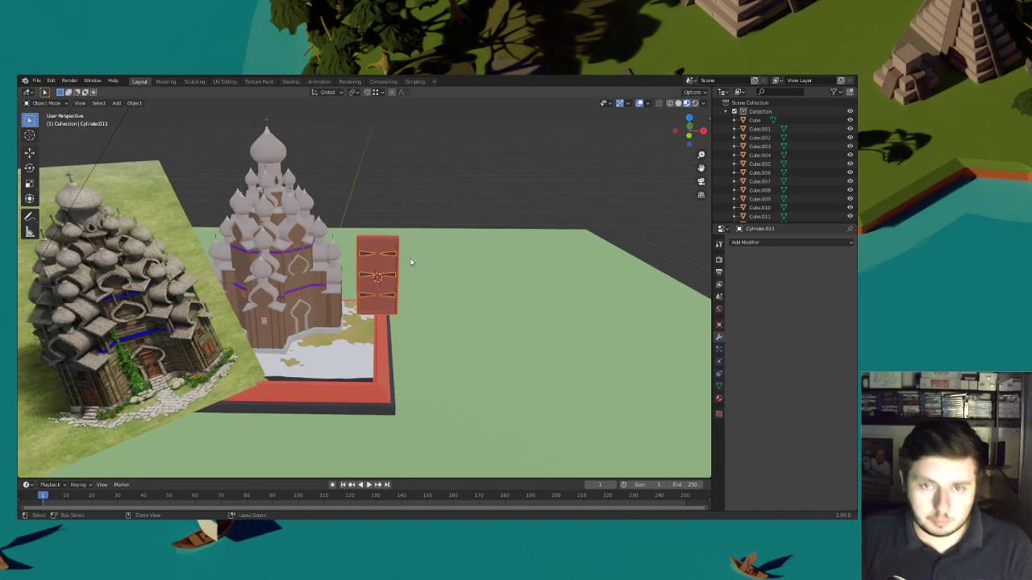
middle_click_drag(517, 280, 508, 293)
key("s")
left_click(425, 291)
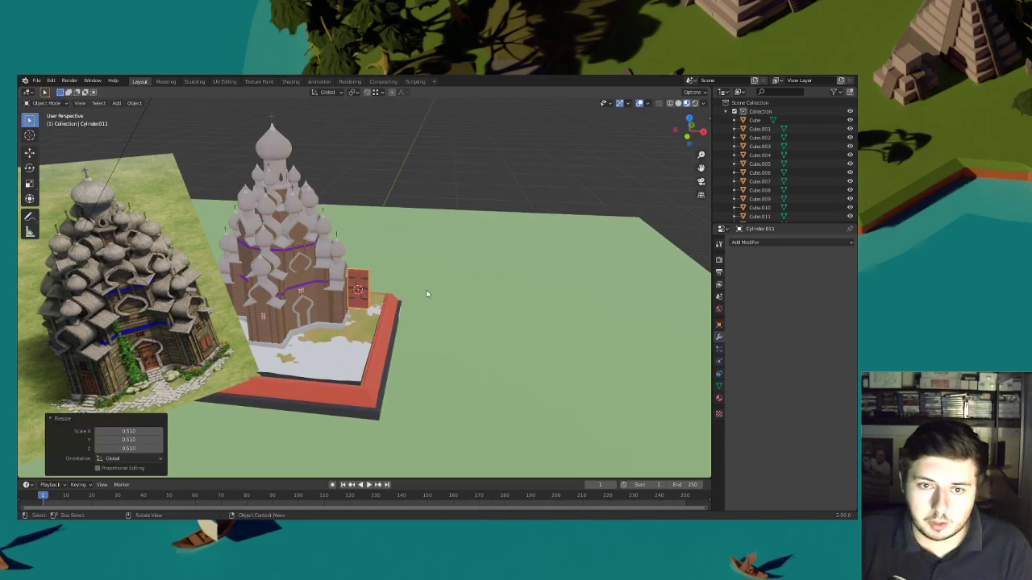
Move the door and hinges onto the protruding wall of the church beside the front archway
middle_click_drag(426, 291, 484, 267)
key("g")
left_click(370, 344)
middle_click_drag(370, 345, 412, 319)
scroll(412, 320, "up", 4)
key("g")
left_click(384, 288)
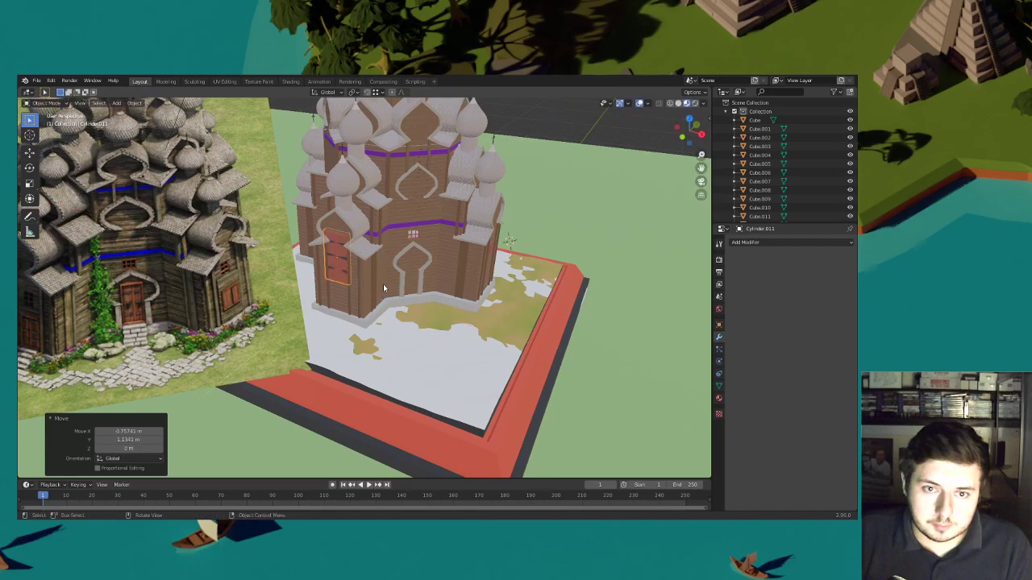
Lower the door about 0.78 m along Z toward the wall's base and scale it down slightly
middle_click_drag(383, 287, 409, 252)
scroll(407, 266, "up", 5)
key("g")
key("z")
left_click(393, 380)
key("s")
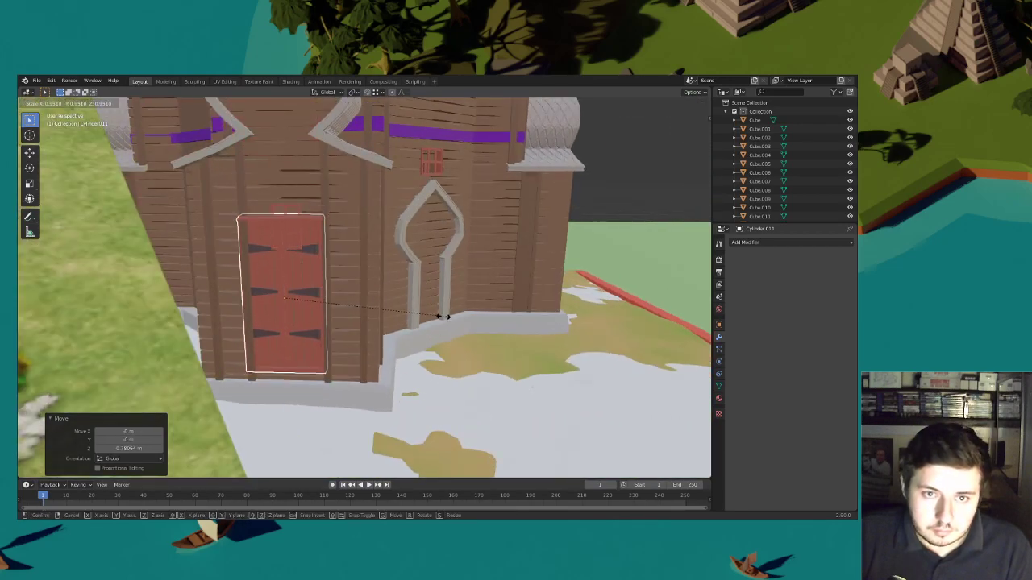
left_click(415, 322)
Fit the door against the wall by moving it along Y and Z, and scale it down uniformly to about 0.88
middle_click_drag(387, 306, 431, 283)
key("g")
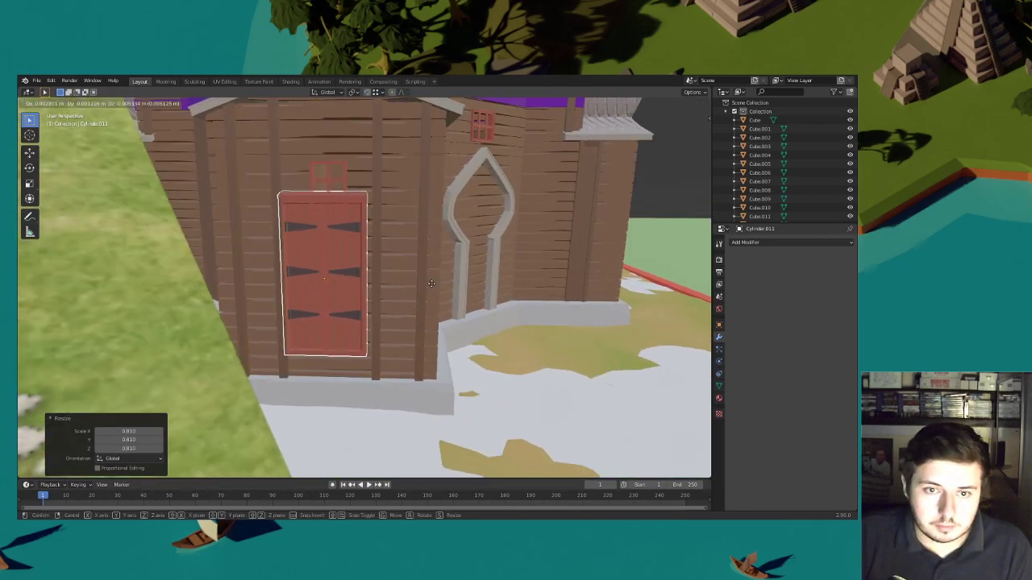
left_click(433, 285)
key("g")
key("y")
left_click(433, 288)
key("g")
key("z")
left_click(435, 298)
key("s")
left_click(460, 312)
Scale the wall door along Z to about 0.93 and adjust its width along X
scroll(456, 311, "down", 5)
middle_click_drag(435, 303, 506, 302)
key("s")
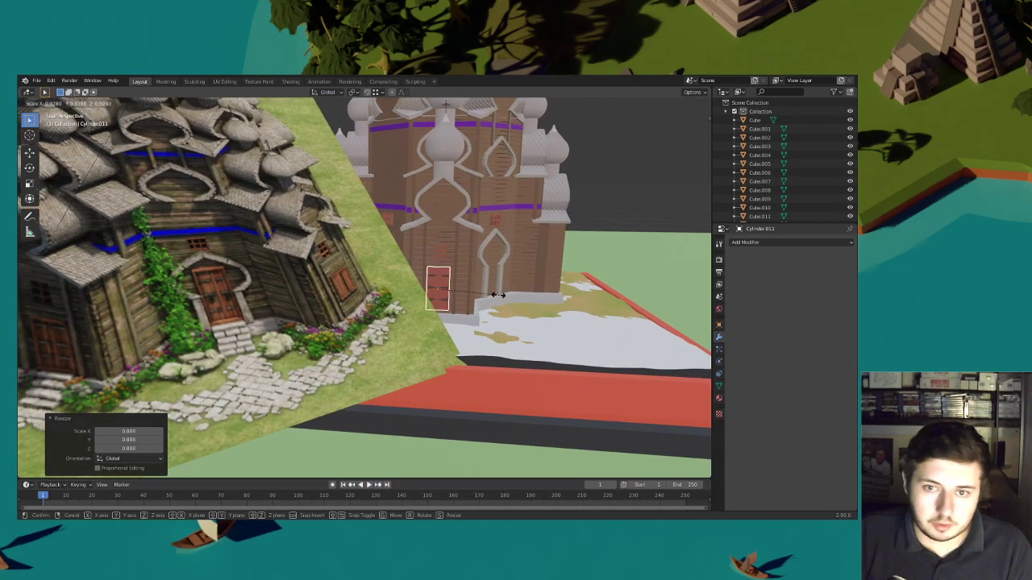
key("x")
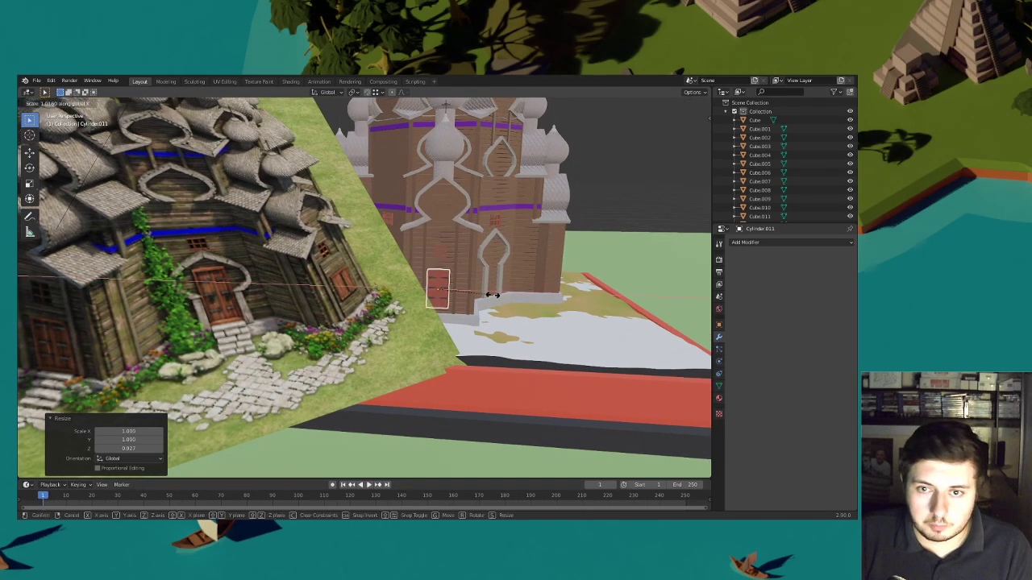
left_click(496, 295)
Shift the wall door along Z and adjust its height by scaling it along Z
middle_click_drag(494, 295, 444, 315)
scroll(461, 304, "up", 4)
key("g")
key("z")
left_click(493, 312)
scroll(445, 315, "up", 2)
key("s")
key("z")
left_click(487, 315)
Fine-tune the wall door's vertical position and scale it along X to fit between the posts
key("g")
key("x")
key("z")
left_click(489, 322)
key("s")
key("x")
left_click(487, 316)
Duplicate the door, rotate the copy 45° about Z and move it horizontally into the front archway
middle_click_drag(487, 316, 398, 307)
scroll(453, 304, "down", 3)
key("shift+d")
type("z")
type("45")
left_click(557, 300)
middle_click_drag(557, 301, 503, 322)
key("g")
key("shift+z")
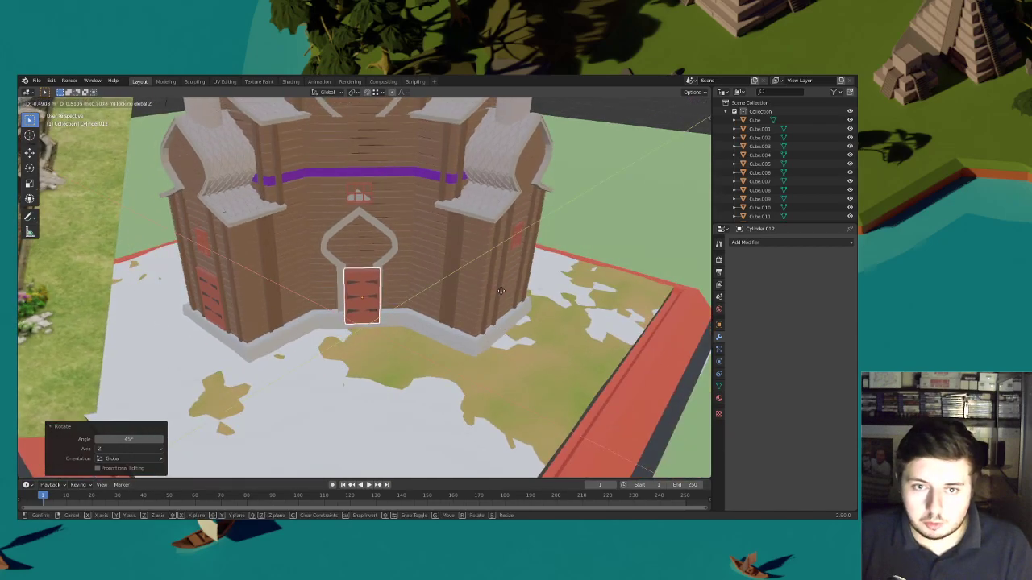
left_click(494, 284)
Rotate the archway door about -1.67° about Z to line it up with the wall
scroll(490, 279, "up", 3)
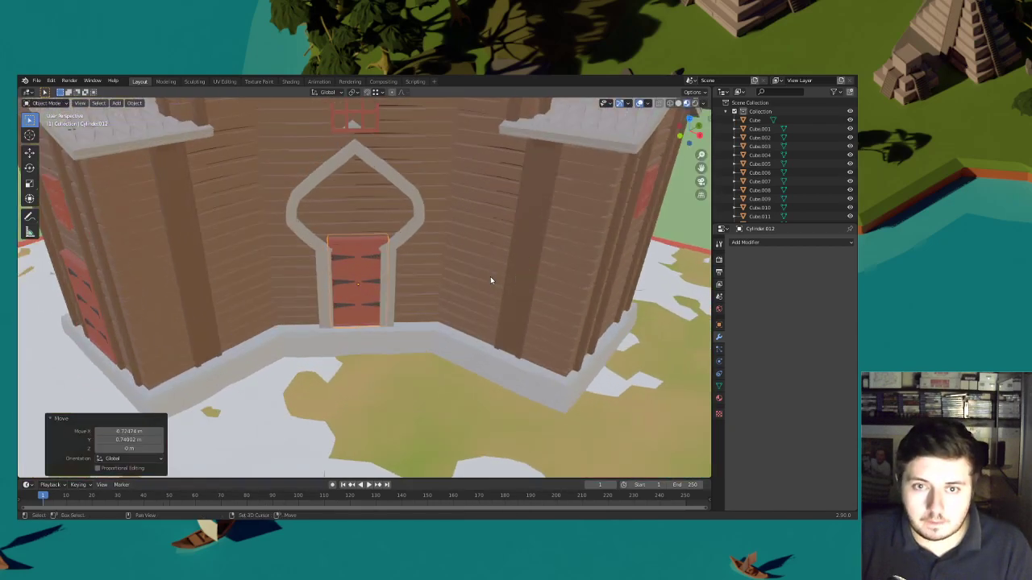
middle_click_drag(490, 277, 494, 290, "shift")
scroll(493, 290, "up", 3)
key("r")
key("z")
left_click(495, 294)
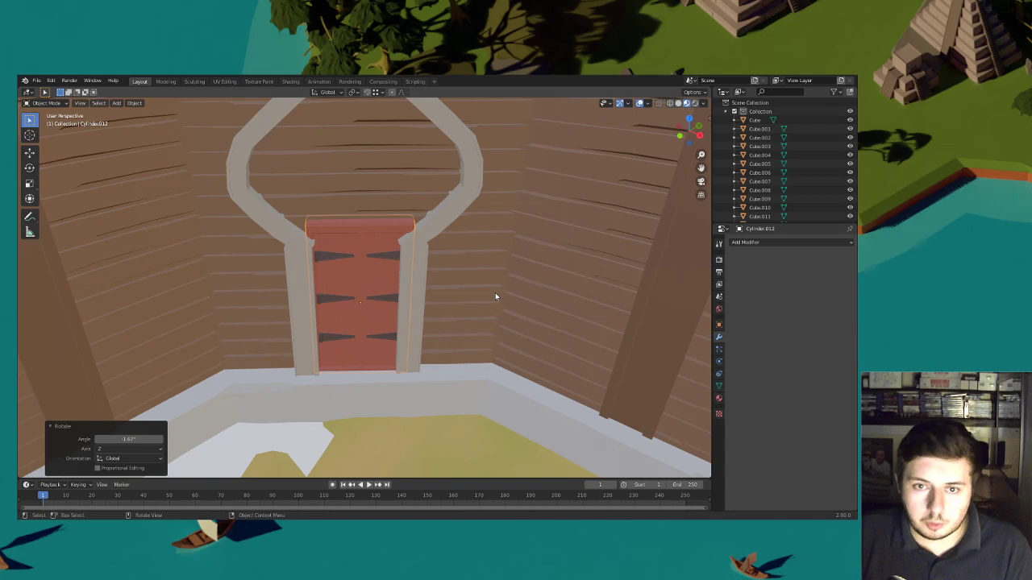
Scale the door down to fit between the archway's posts and fine-tune its horizontal position and Z rotation
key("s")
left_click(468, 291)
key("g")
key("shift+z")
left_click(463, 291)
key("r")
key("z")
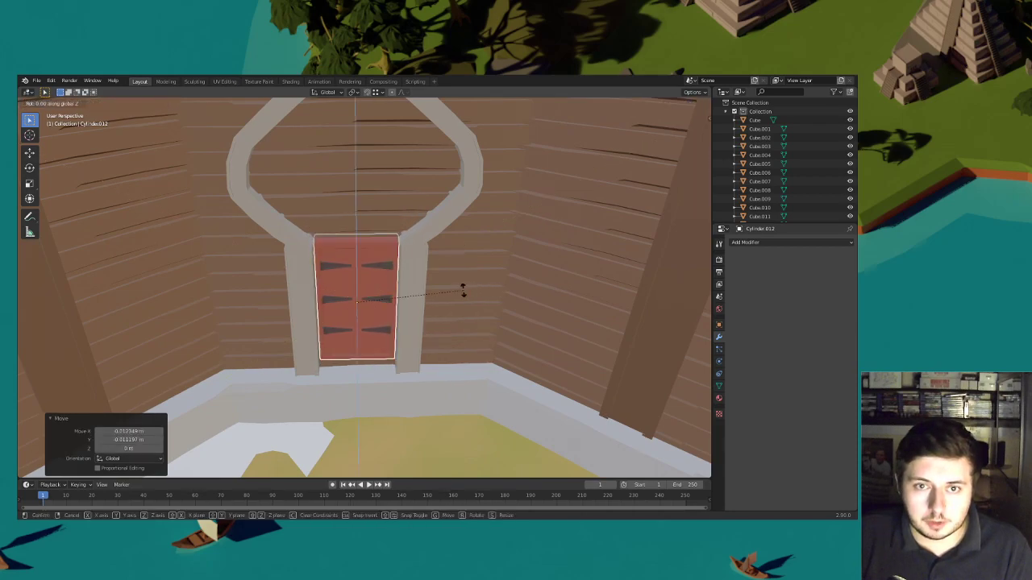
left_click(464, 292)
Stretch the archway door along Z and raise it about 0.08 m
scroll(465, 292, "down", 2)
key("s")
key("z")
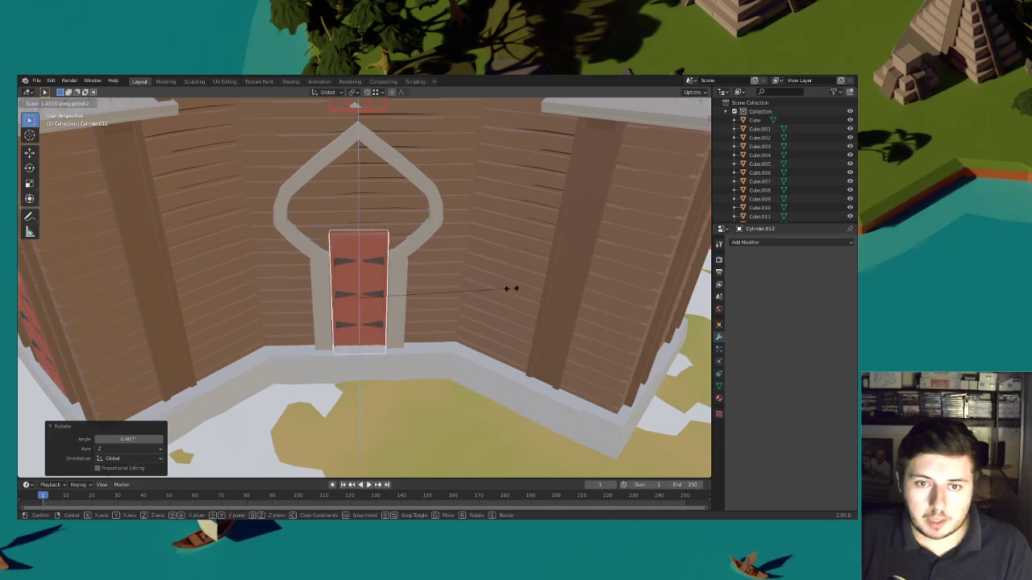
left_click(511, 290)
key("g")
key("z")
left_click(523, 278)
Adjust the archway door's scale and correct its rotation about Z, with a final turn of about -1.32°
key("r")
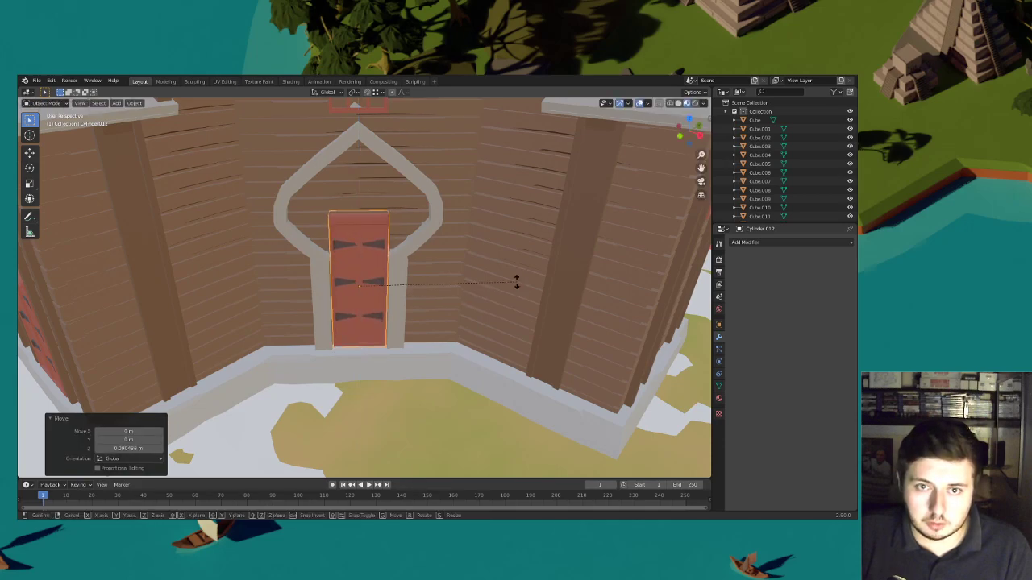
key("z")
left_click(522, 276)
key("s")
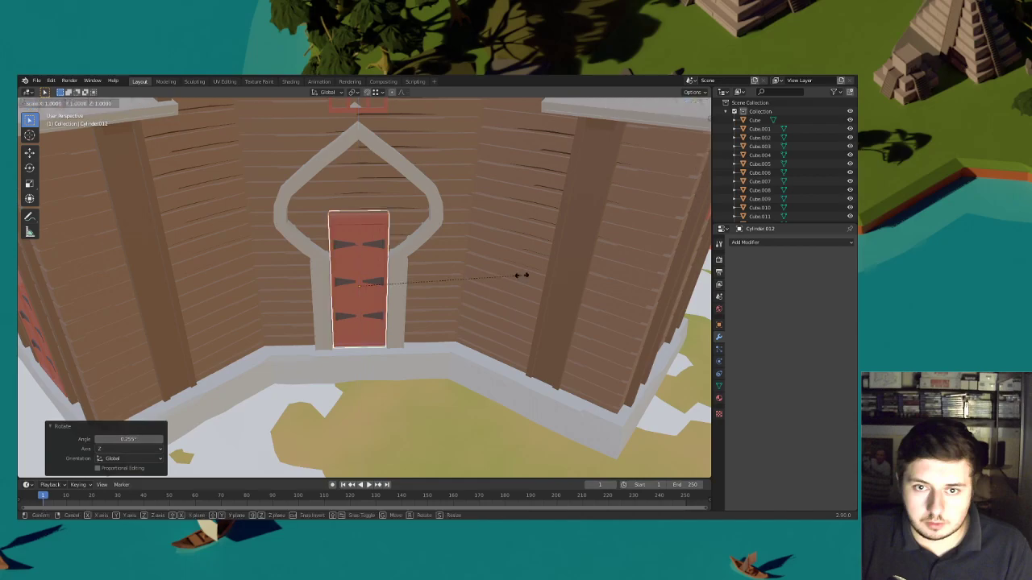
left_click(528, 276)
key("r")
key("z")
left_click(529, 279)
Raise the archway door about 0.11 m along Z
scroll(525, 284, "down", 7)
middle_click_drag(525, 285, 454, 286)
scroll(454, 286, "down", 2)
scroll(452, 279, "up", 8)
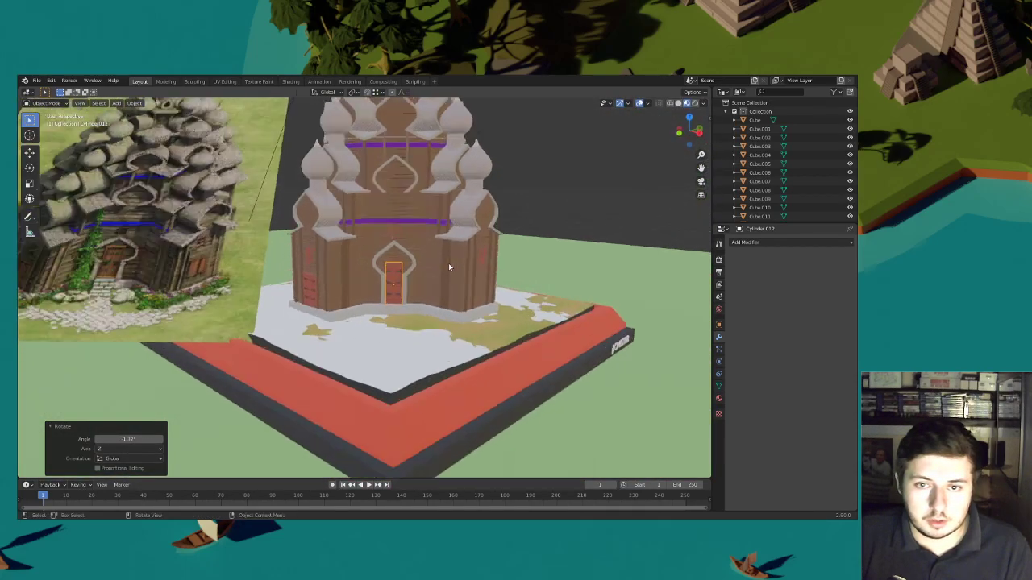
key("g")
key("z")
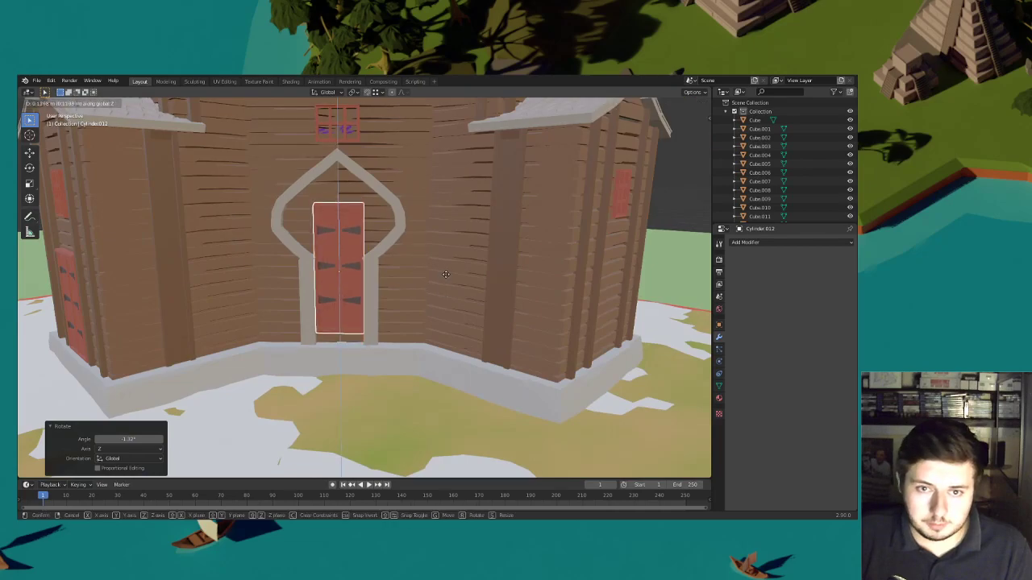
left_click(446, 274)
Open the arch frame around the front door in Edit Mode and rotate its mesh 45° about Z
middle_click_drag(447, 274, 446, 307)
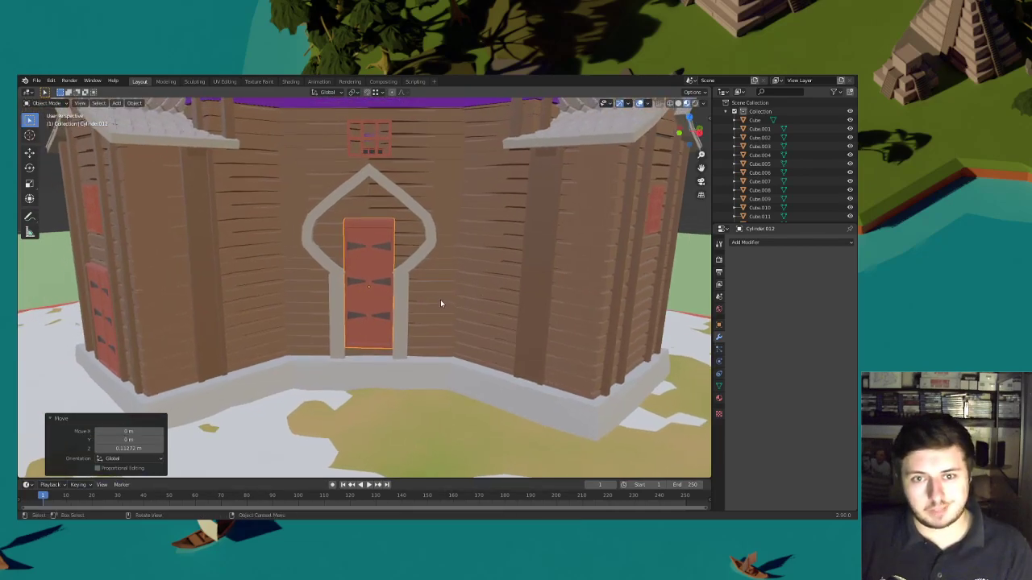
left_click(355, 283)
left_click(60, 105)
left_click(58, 122)
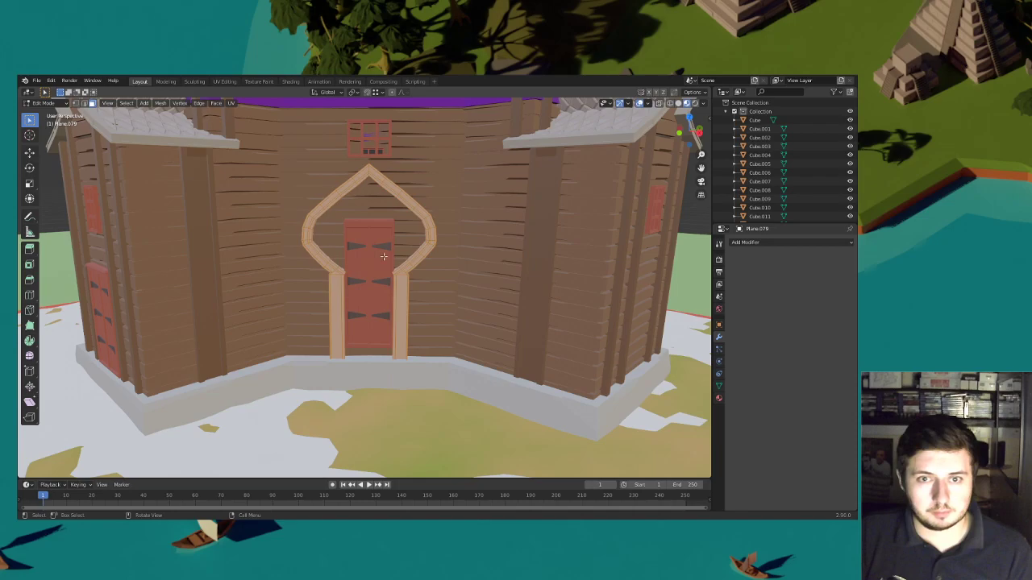
scroll(383, 265, "up", 5)
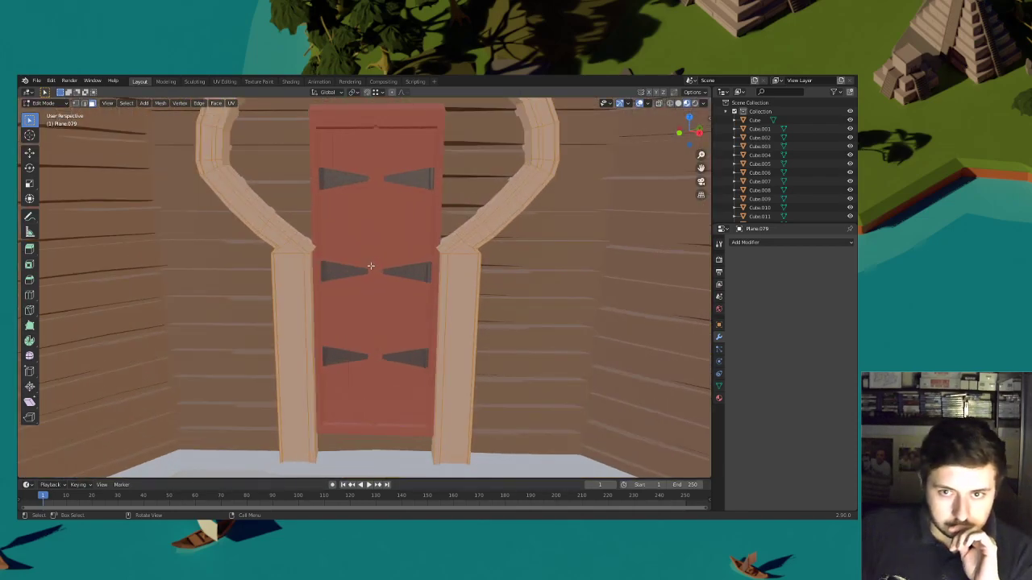
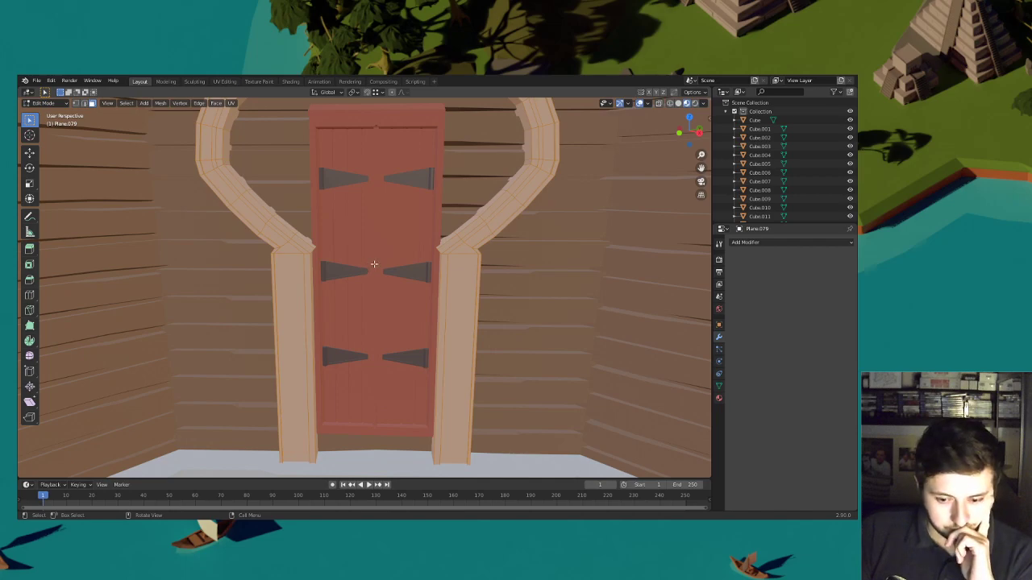
scroll(374, 265, "down", 5)
middle_click_drag(374, 264, 416, 305)
type("rz45")
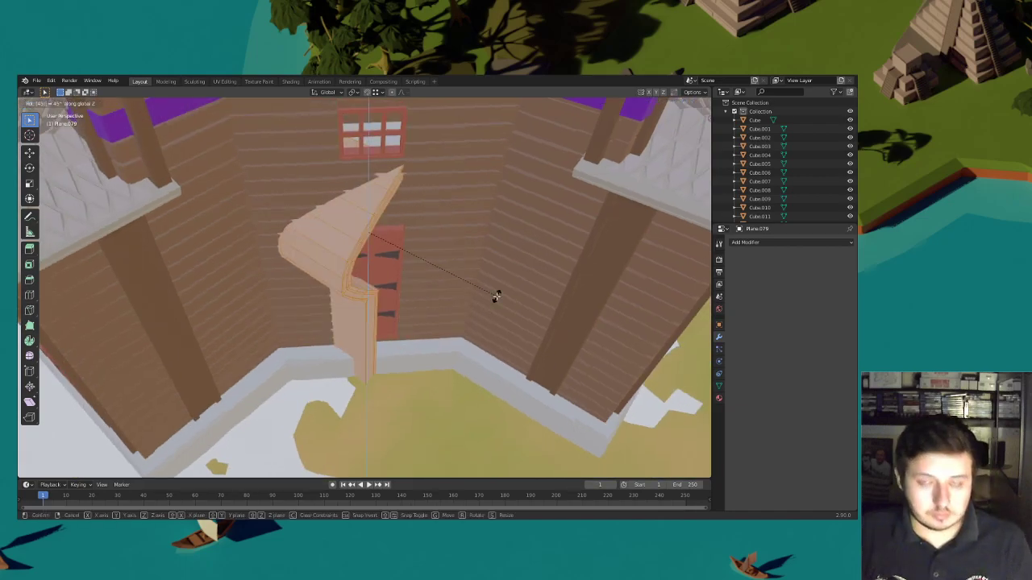
key("Return")
Move the arch frame horizontally out of the wall, about 0.26 m along X and -1.12 m along Y
scroll(497, 297, "down", 4)
middle_click_drag(497, 297, 453, 295)
key("g")
key("shift+z")
left_click(378, 310)
Delete the faces that connect the arch's curved top to its two posts
middle_click_drag(377, 310, 402, 291)
scroll(402, 303, "up", 4)
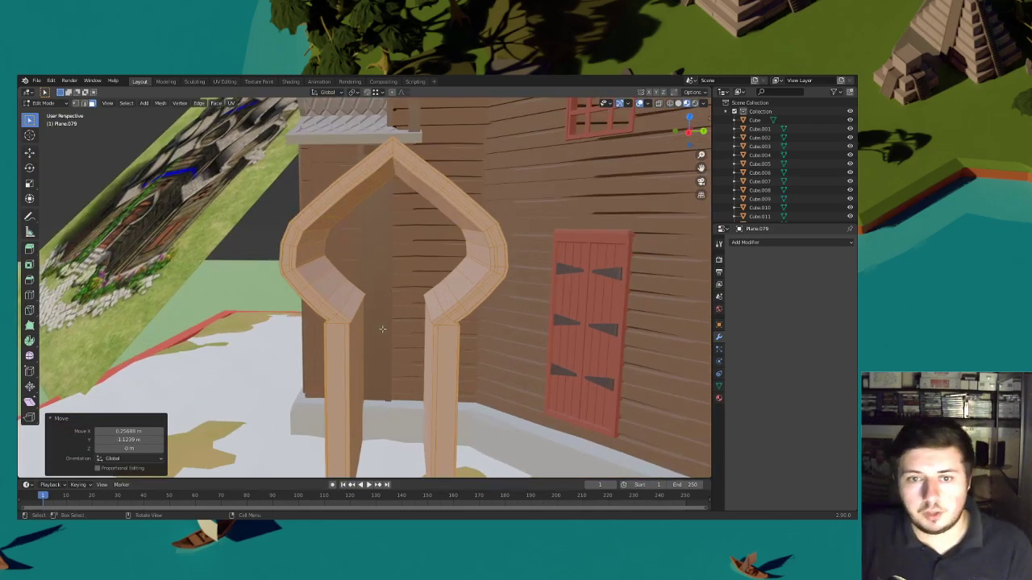
middle_click_drag(382, 329, 379, 294, "shift")
left_click(342, 281, "alt")
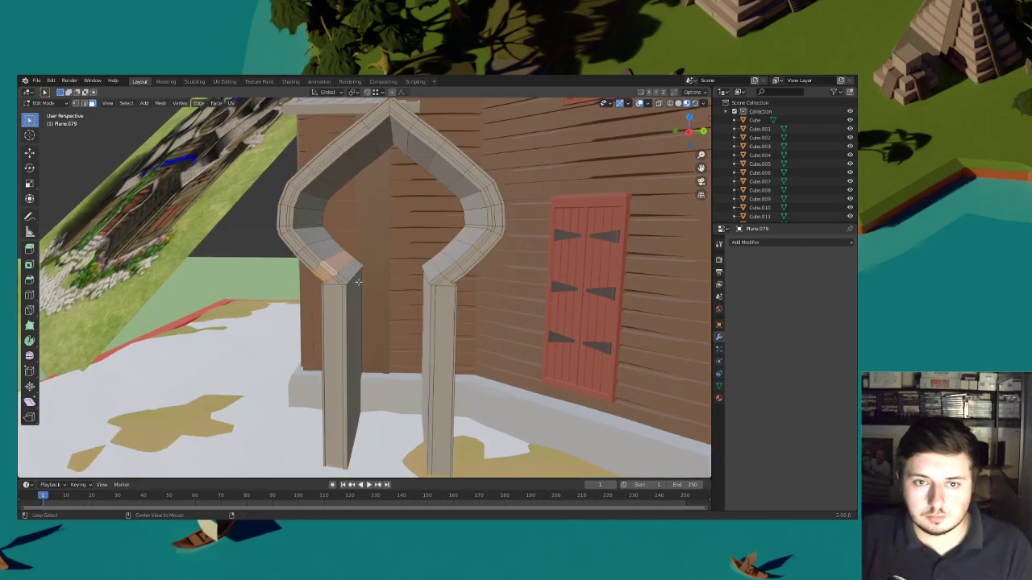
key("x")
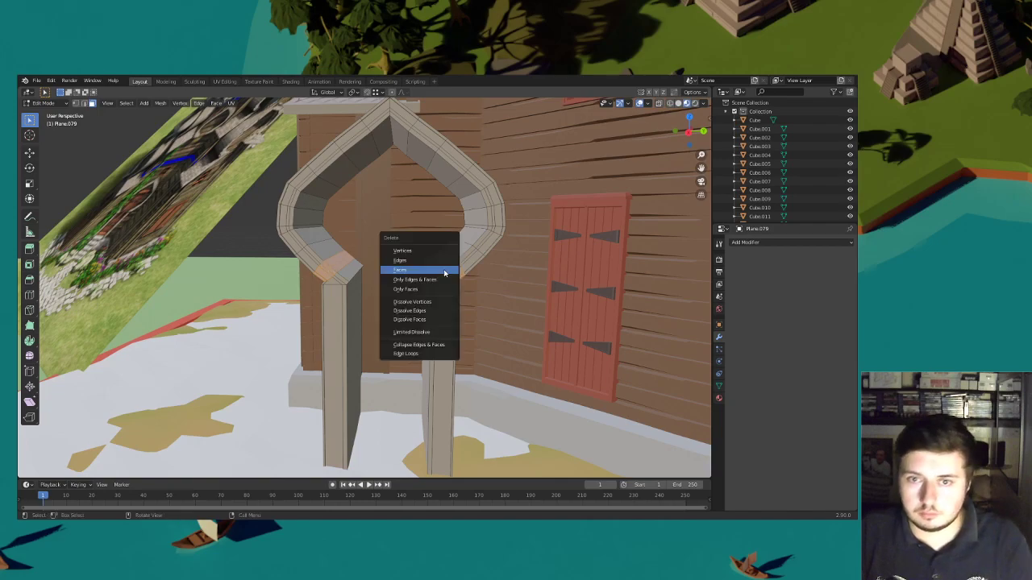
left_click(443, 272)
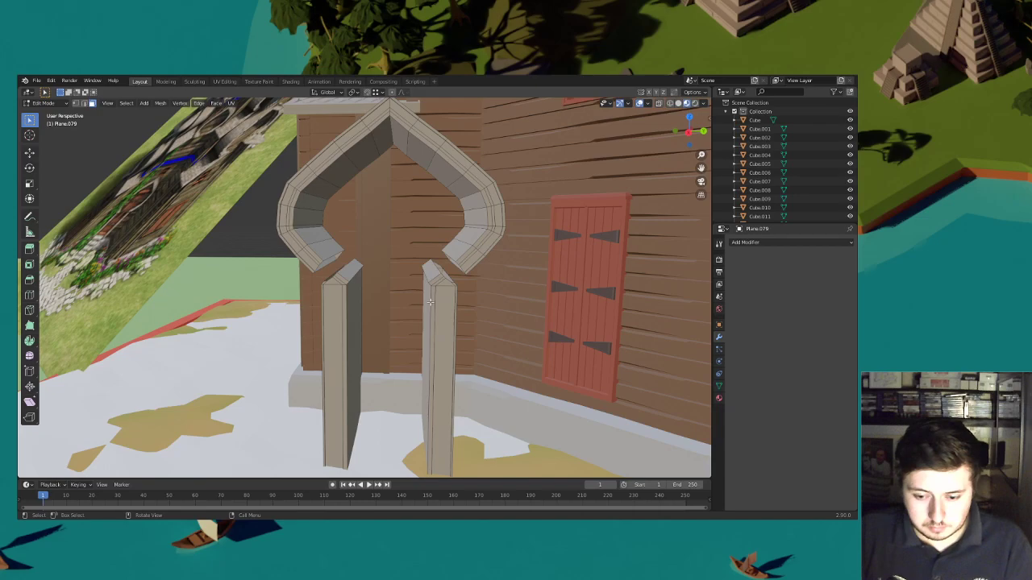
Select both detached arch posts as linked geometry and delete them
key("l")
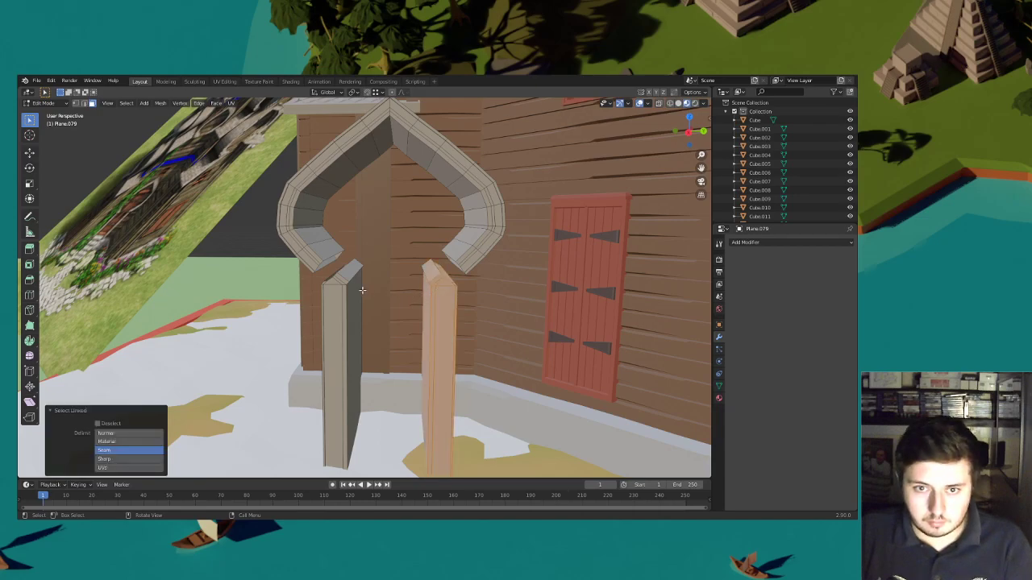
key("l")
key("x")
left_click(349, 285)
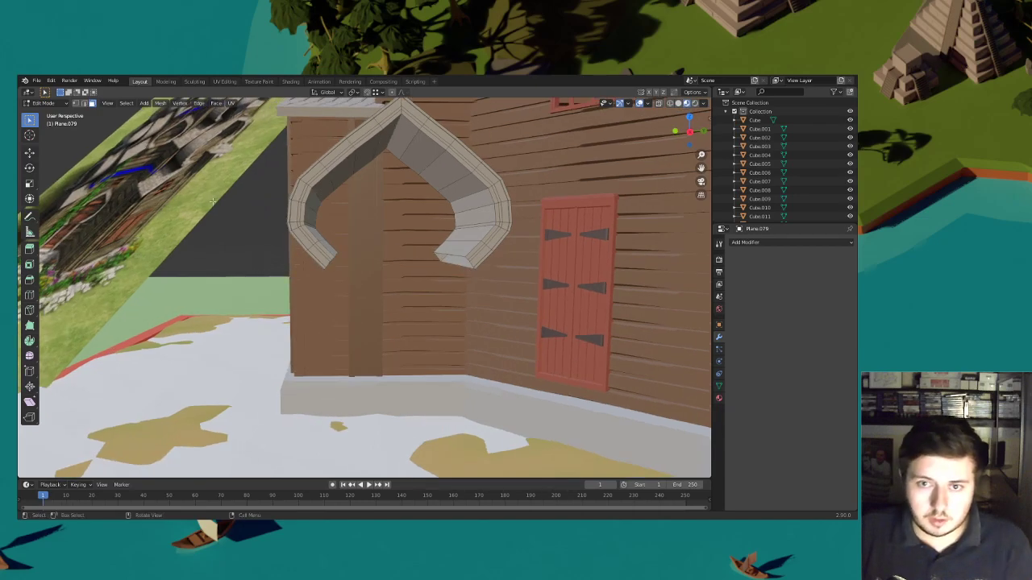
Move the vertices at both lower ends of the arch along Z and flatten them with a Z scale of 0
middle_click_drag(330, 240, 369, 279)
left_click_drag(368, 278, 311, 246)
left_click_drag(471, 279, 428, 244)
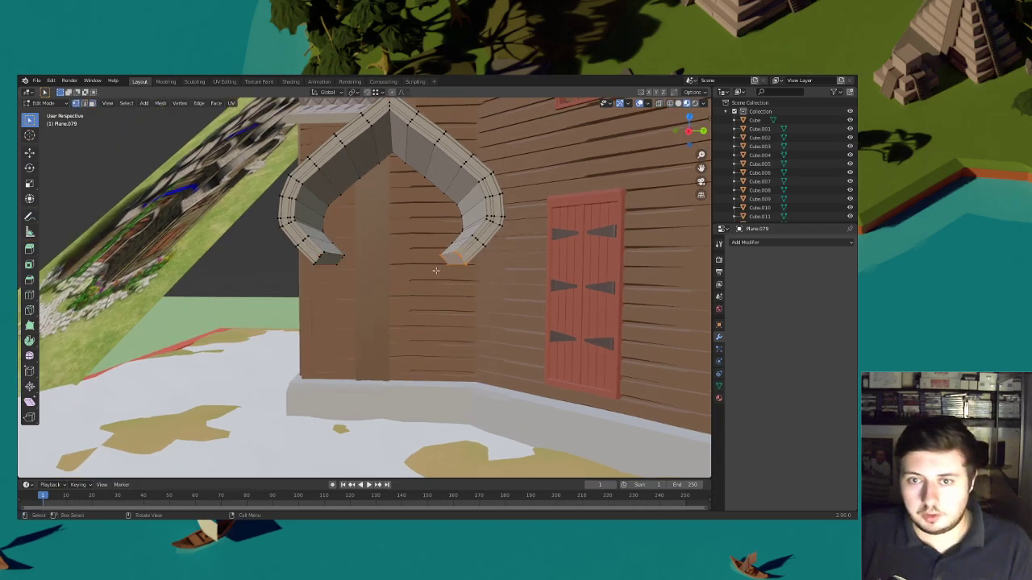
left_click_drag(351, 277, 311, 249, "shift")
key("g")
key("z")
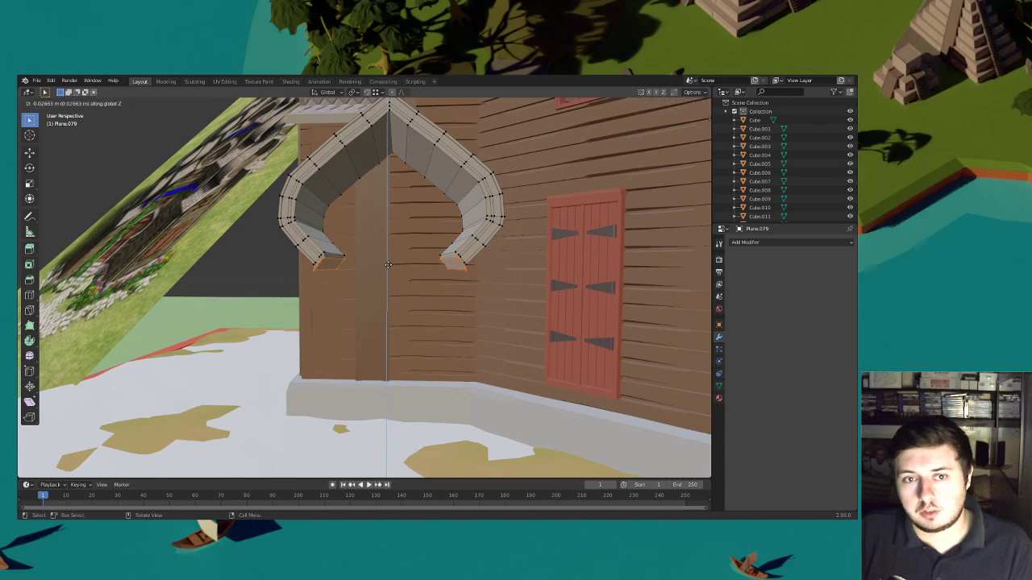
left_click(387, 267)
key("s")
key("z")
key("0")
key("Return")
mouse_move(420, 273)
middle_mouse_down()
mouse_move(439, 277)
mouse_move(403, 271)
middle_mouse_up()
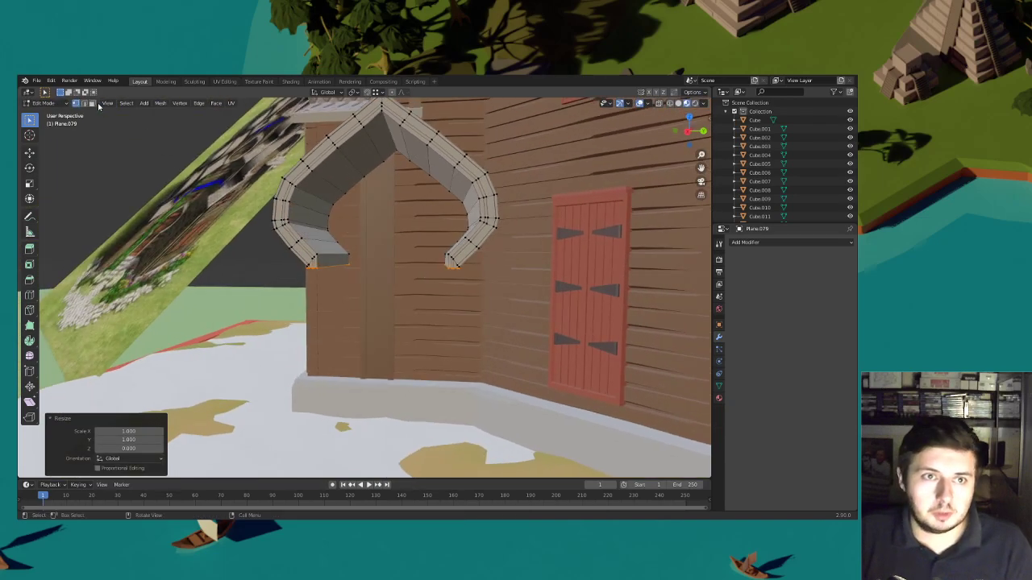
Extrude the arch's lower end faces along their normals and adjust the extrusion's Z scale and height
left_click(339, 258)
left_click(447, 263)
right_click(447, 263)
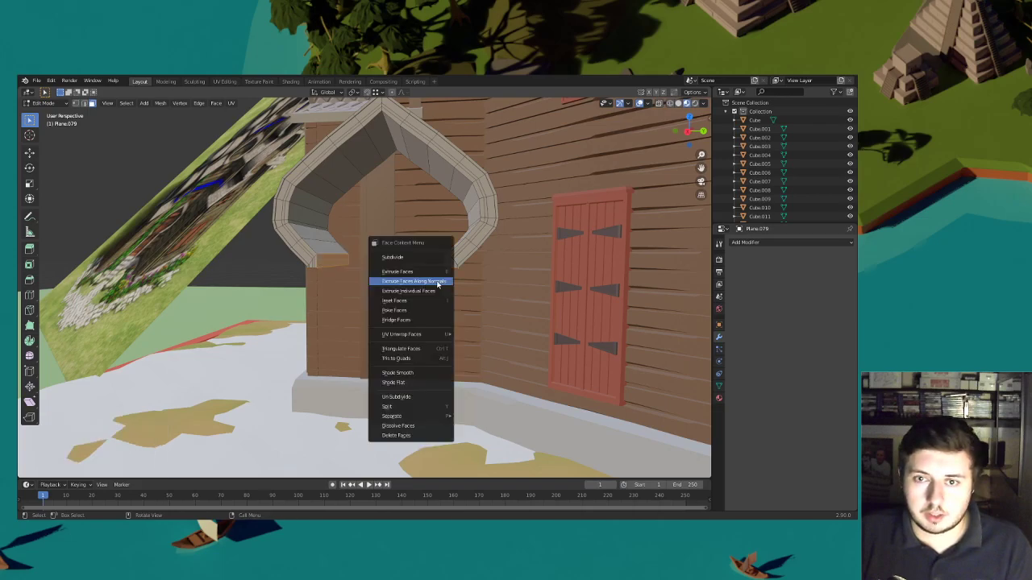
left_click(437, 280)
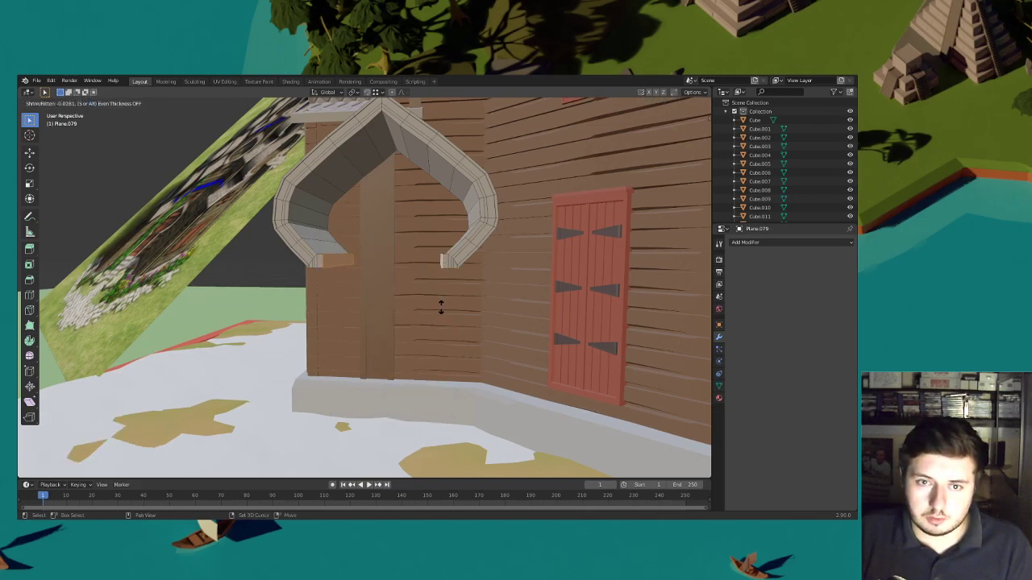
left_click(440, 307)
middle_click_drag(480, 300, 479, 293)
key("s")
key("z")
left_click(496, 297)
key("g")
key("z")
left_click(495, 299)
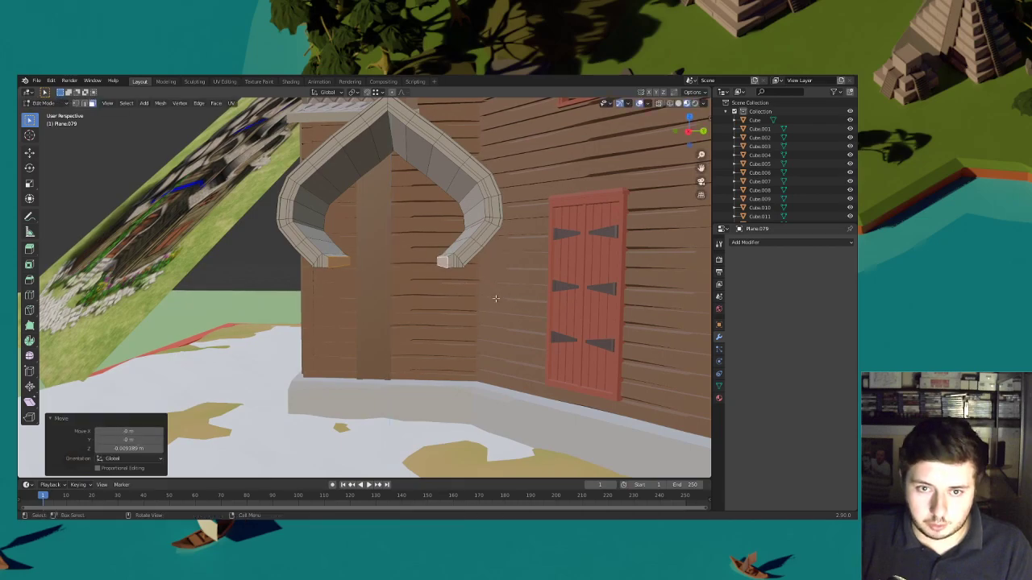
Extrude the bottom faces of both arch ends about 0.88 m straight down to form new posts
middle_click_drag(495, 298, 489, 285)
left_click(351, 270, "shift")
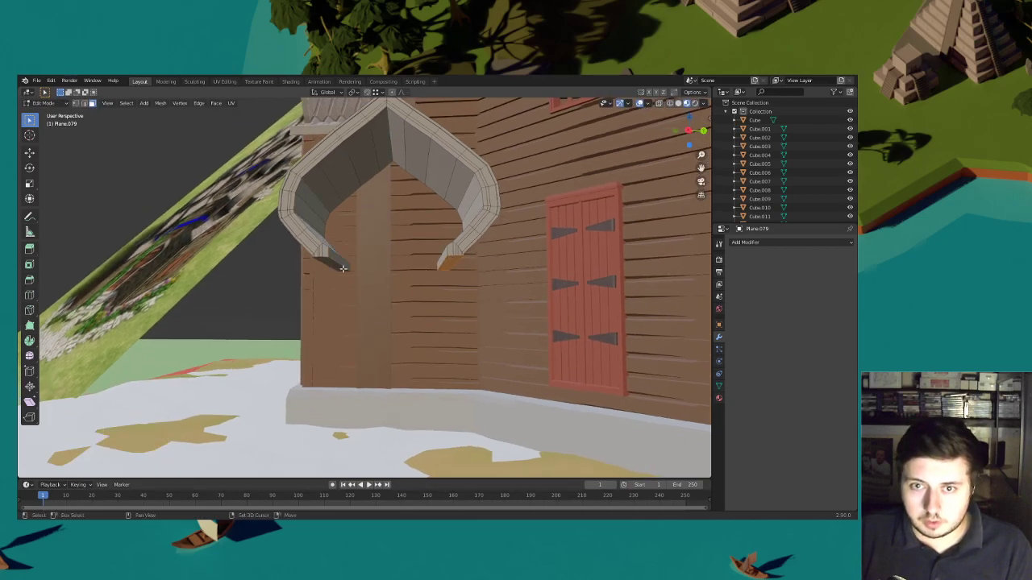
middle_click_drag(332, 262, 343, 266)
key("e")
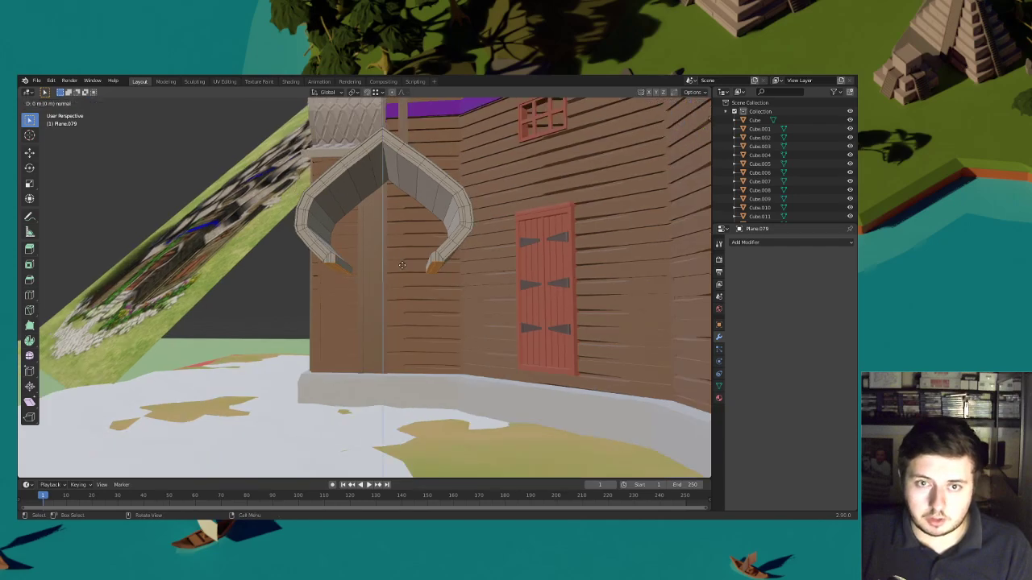
left_click(408, 402)
middle_click_drag(408, 402, 533, 310)
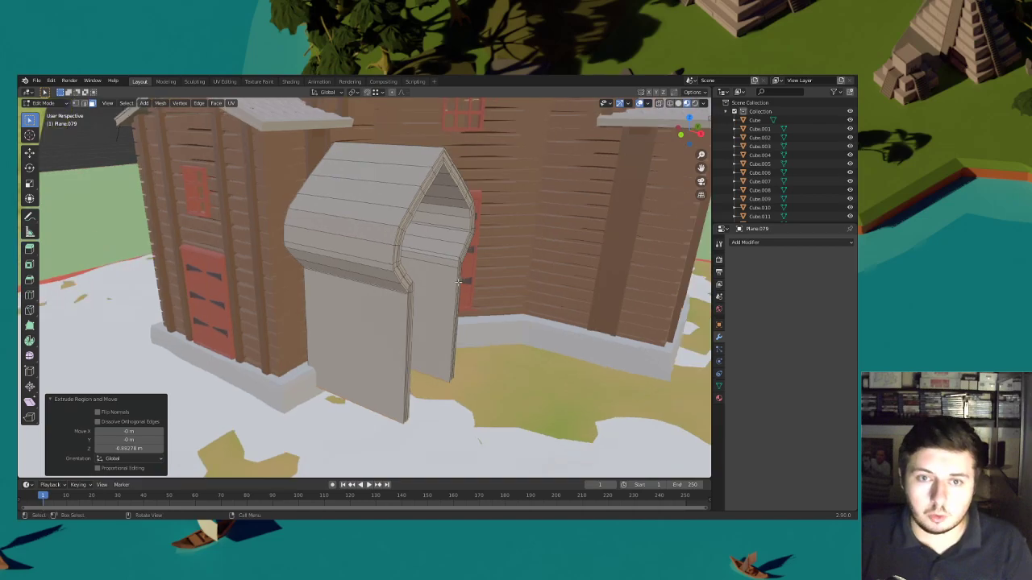
Select the whole linked arch frame and reduce its depth by scaling it along X
key("ctrl+l")
key("s")
key("x")
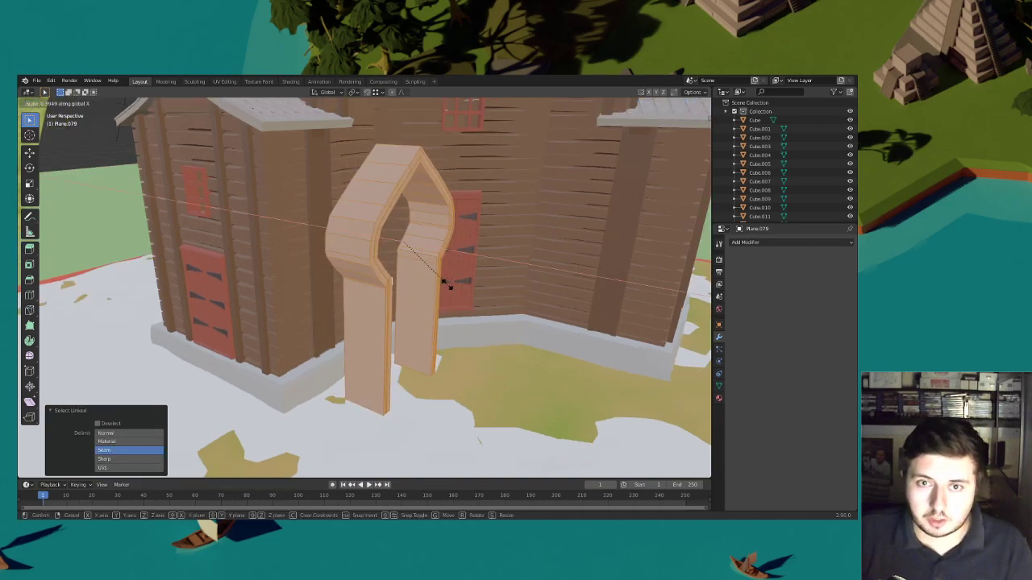
left_click(449, 286)
key("s")
middle_click_drag(526, 282, 492, 295, "shift")
key("x")
left_click(488, 282)
Rotate the arch frame -45° about Z and move it horizontally back onto the wall around the door
type("rz45")
type("-")
key("Return")
key("g")
key("shift+x")
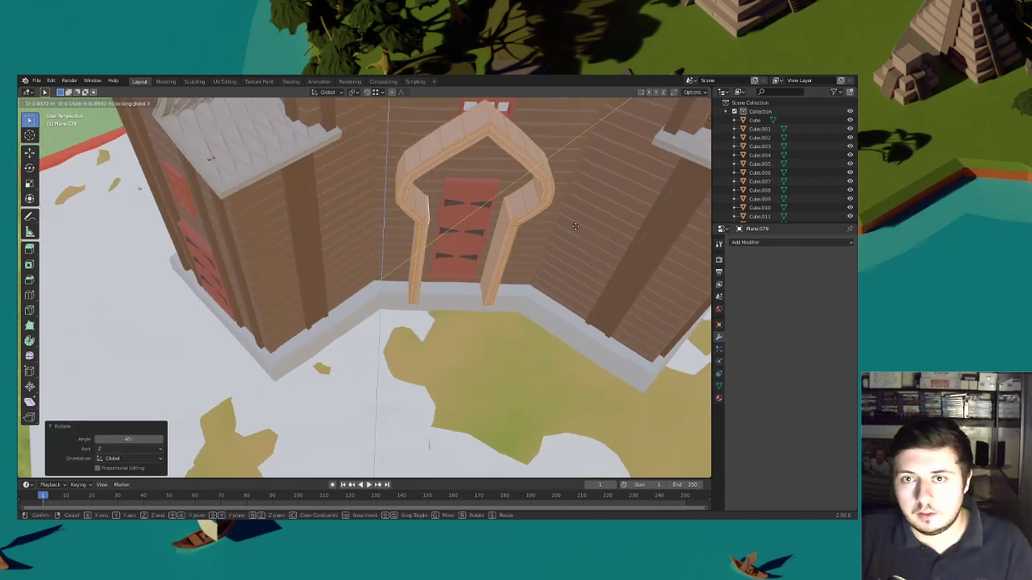
key("shift+z")
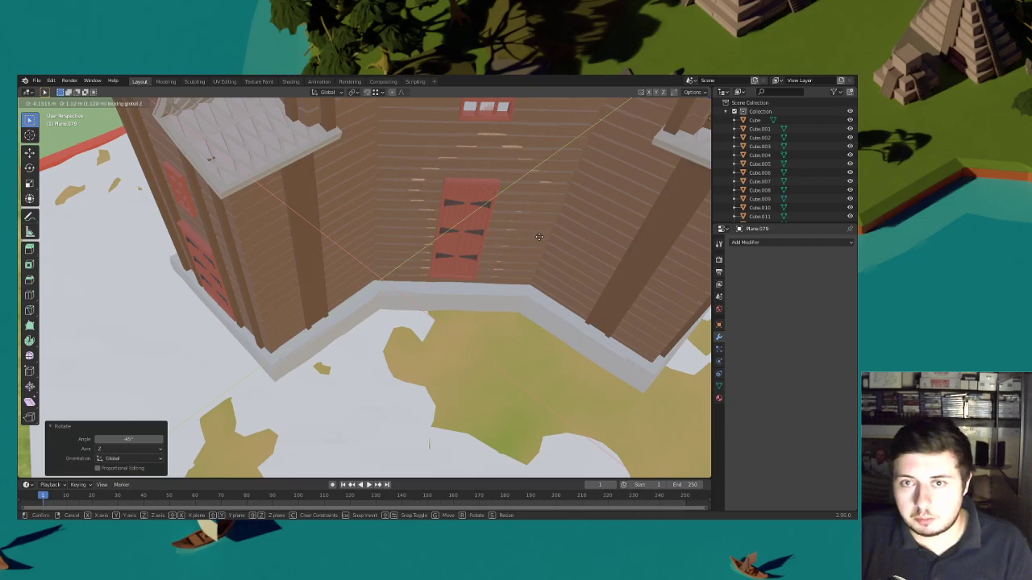
left_click(535, 241)
Shift the arch frame horizontally by about 0.04 m along X to centre it around the front door
scroll(677, 189, "down", 13)
left_click(701, 182)
middle_click_drag(309, 252, 474, 272, "shift")
scroll(474, 272, "up", 3)
key("g")
key("shift+z")
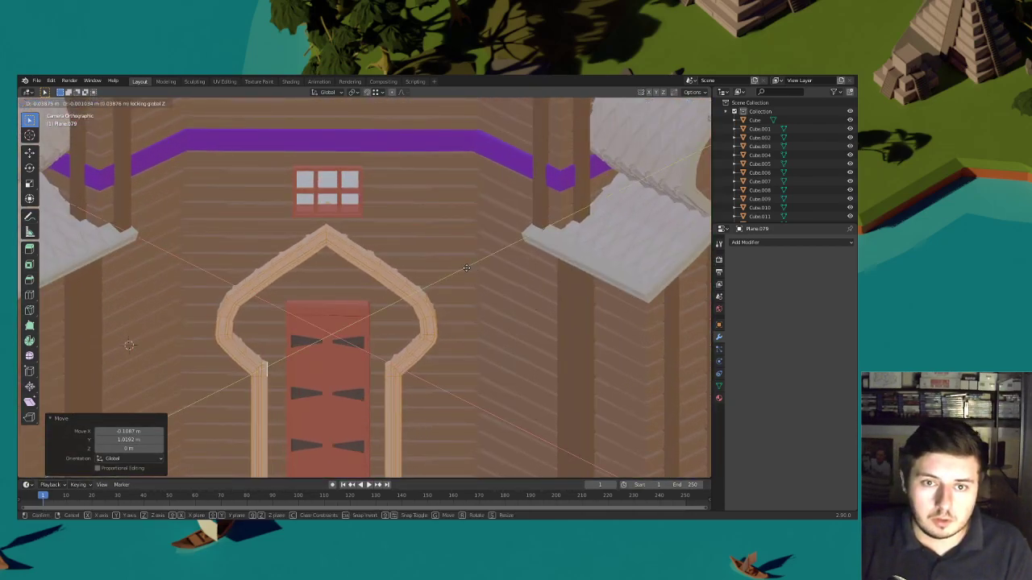
left_click(462, 273)
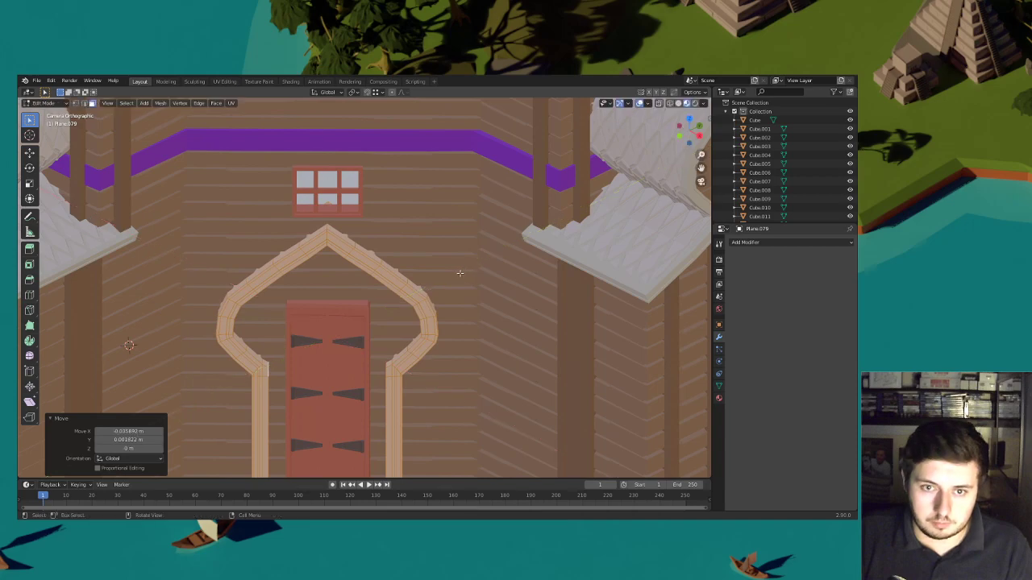
scroll(460, 273, "down", 3)
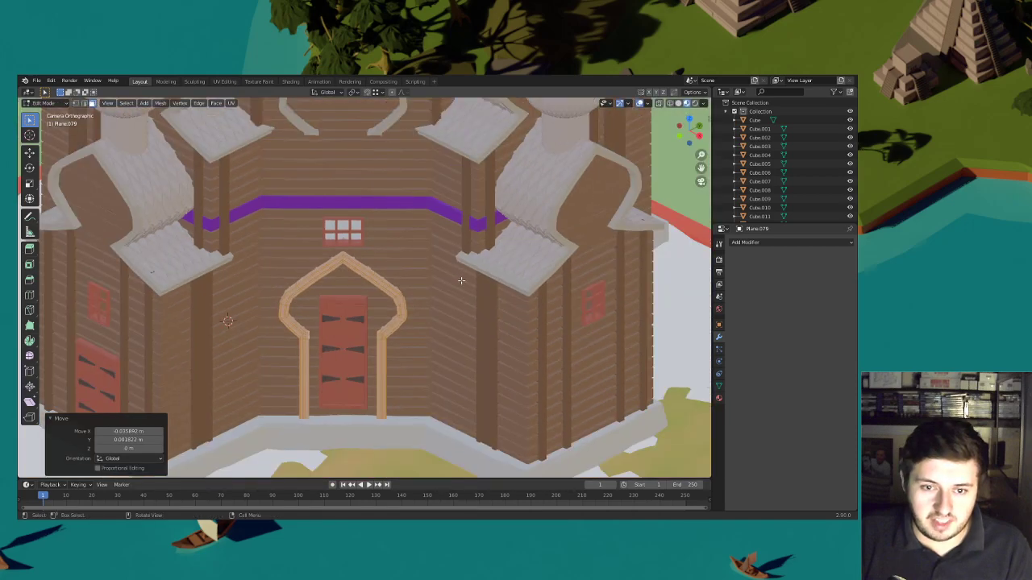
scroll(461, 279, "down", 2)
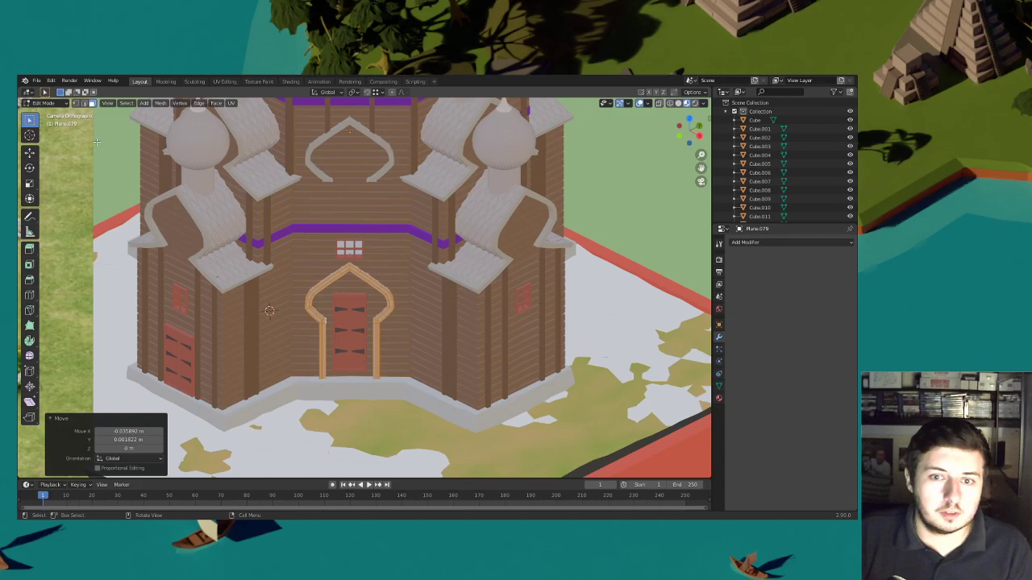
Widen the front door by a factor of about 1.25 along its local X and lower it slightly within the arch
key("Tab")
left_click(350, 307)
scroll(425, 274, "up", 4)
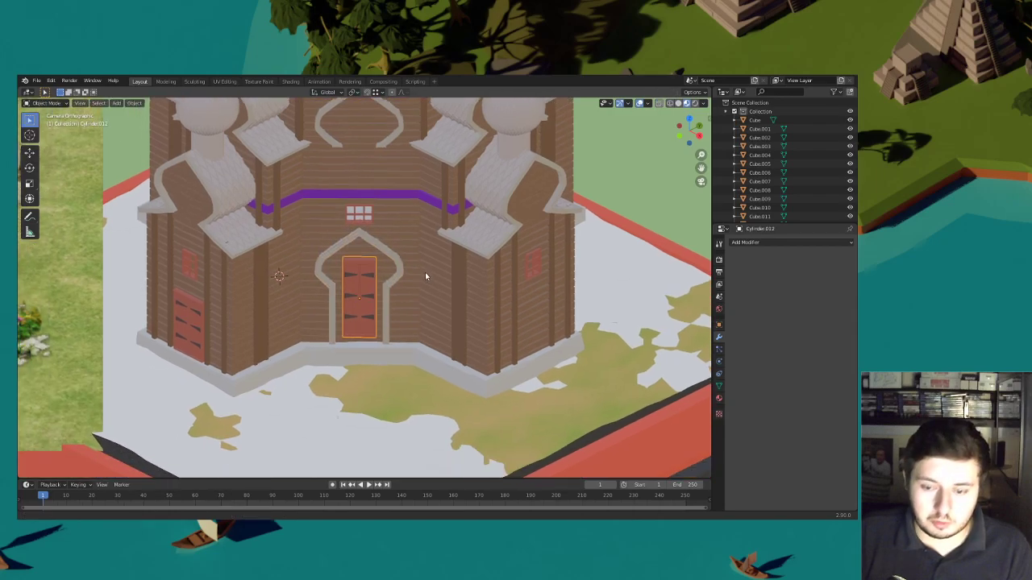
key("s")
key("x")
key("x")
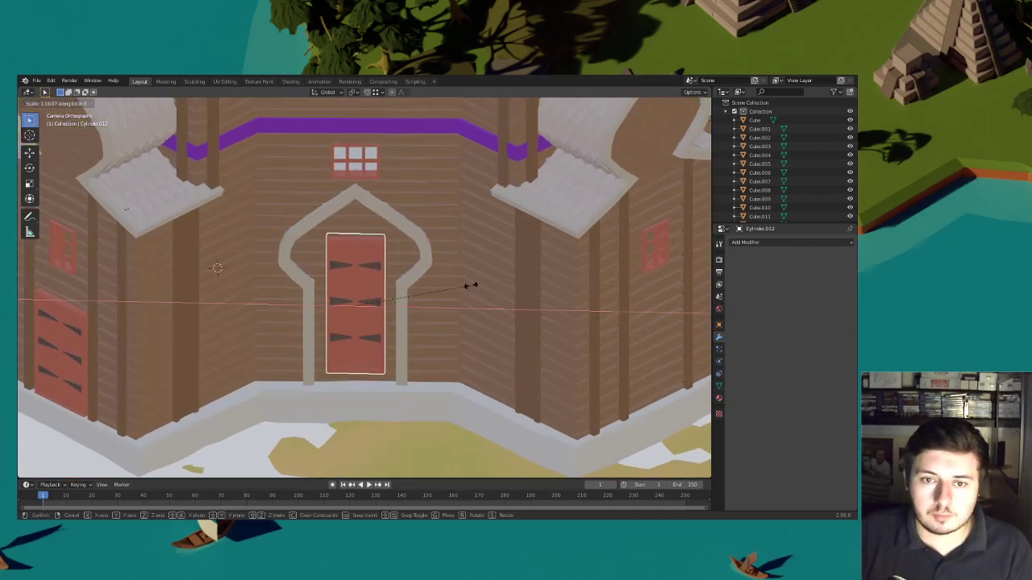
left_click(501, 293)
key("g")
key("z")
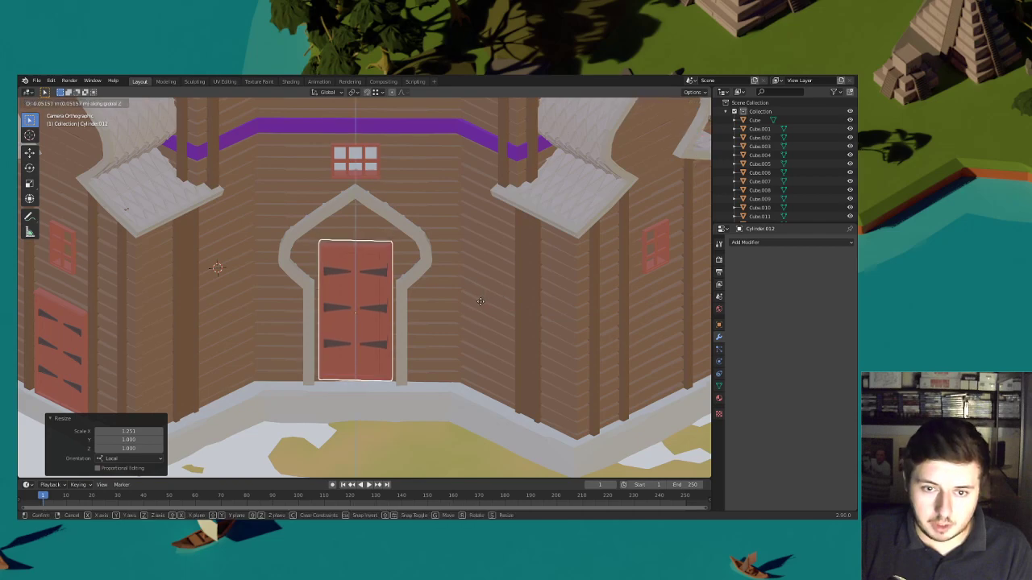
left_click(483, 298)
Stretch the front door vertically by a factor of 1.073 and adjust its height so it fits the arch opening
key("s")
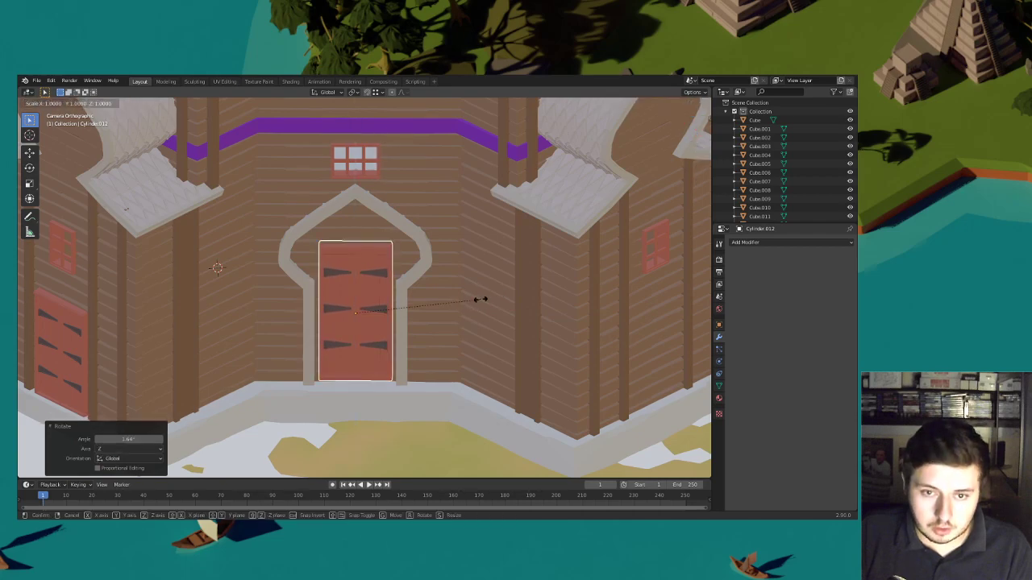
key("z")
left_click(489, 299)
key("g")
key("z")
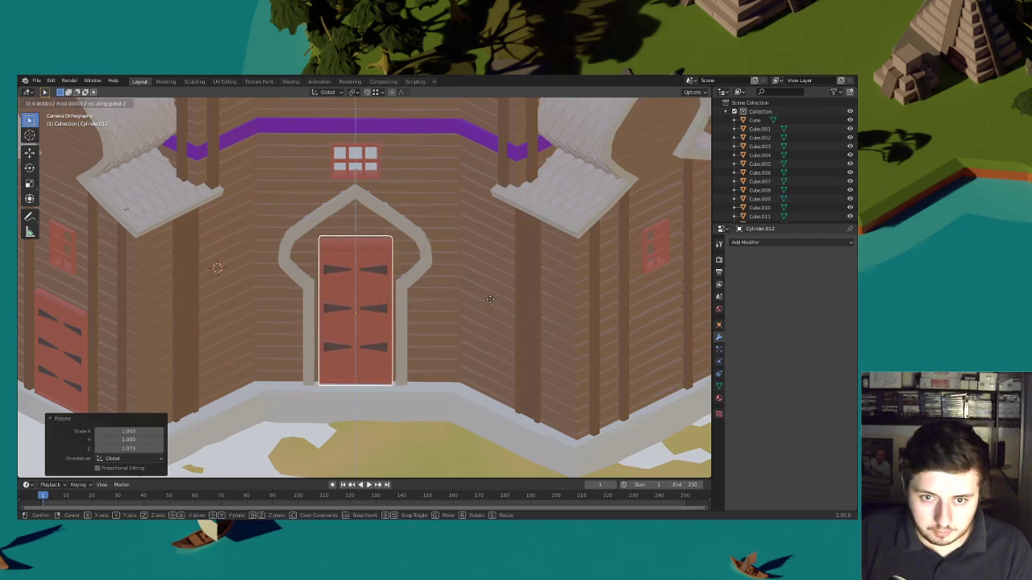
left_click(490, 301)
Duplicate the front door, place the copy in front of the church's right wing and rotate it 45° about Z
scroll(482, 304, "down", 4)
scroll(443, 342, "down", 1)
left_click(441, 345)
scroll(561, 236, "down", 2)
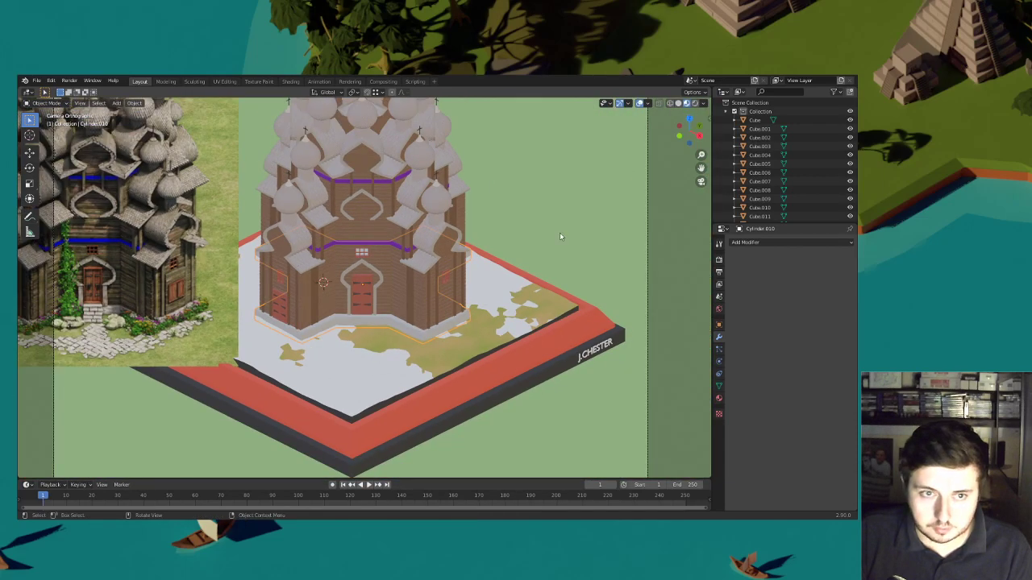
scroll(460, 283, "up", 4)
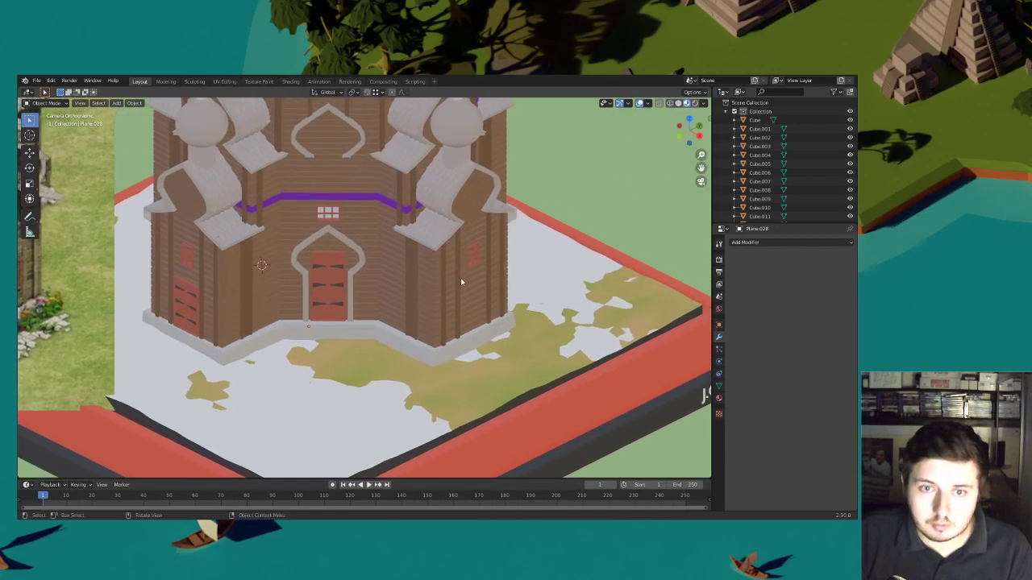
middle_click_drag(388, 282, 418, 286, "shift")
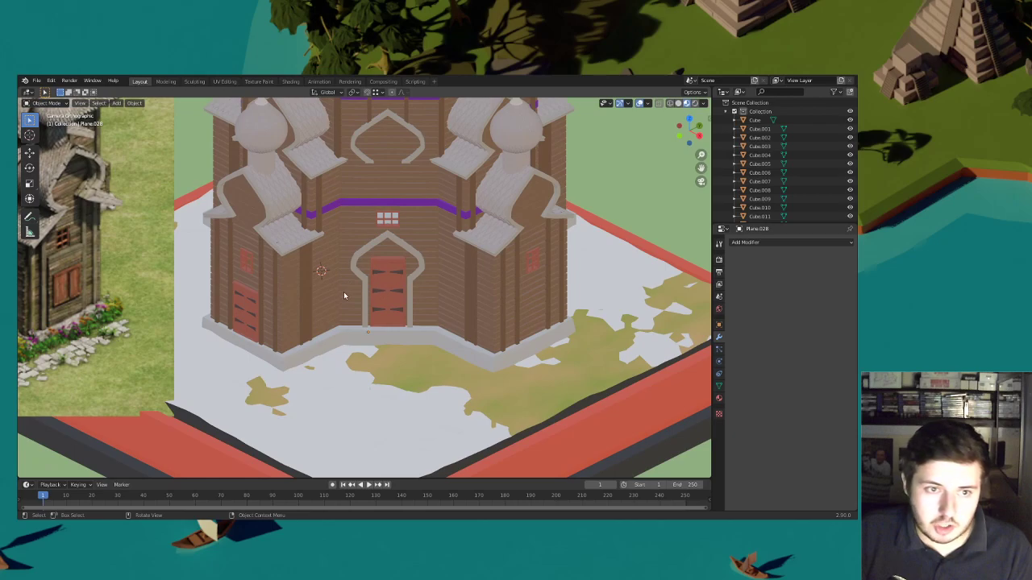
key("shift+d")
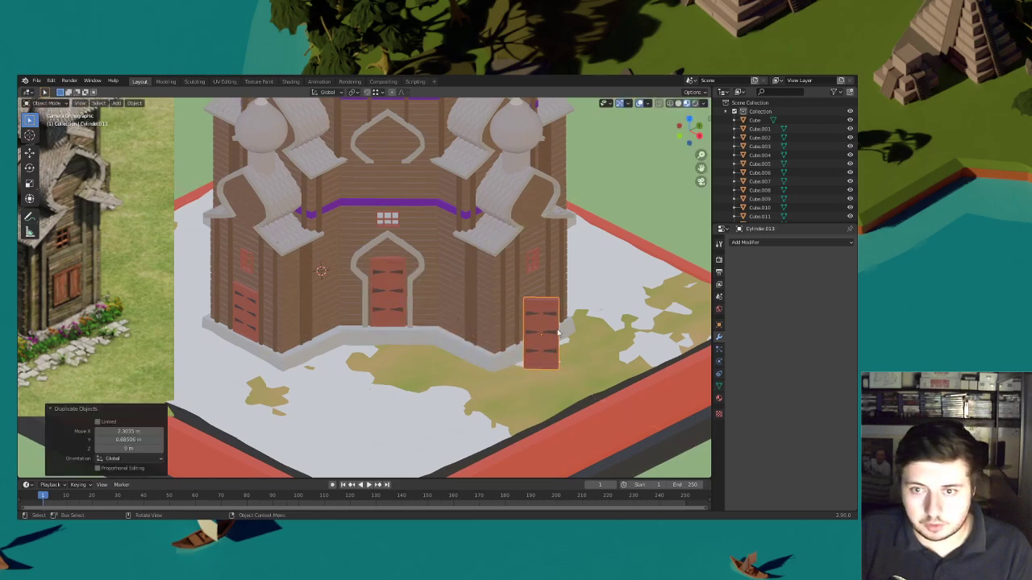
type("45")
left_click(560, 328)
Shorten the duplicated door by scaling it along Z
middle_click_drag(560, 328, 410, 285, "shift")
scroll(542, 327, "up", 4)
key("s")
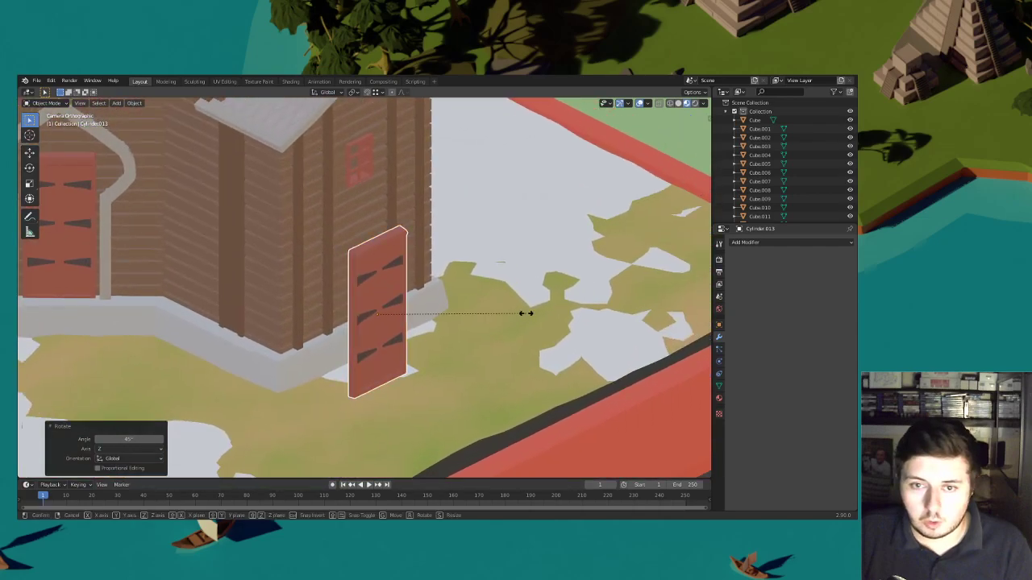
key("z")
left_click(424, 310)
Delete all the linked strap hinge meshes from the shortened door copy
scroll(411, 285, "up", 4)
left_click(352, 298)
left_click(362, 290)
left_click(44, 103)
left_click(48, 124)
scroll(380, 288, "up", 2)
left_click(384, 286)
key("l")
left_click(394, 254)
key("l")
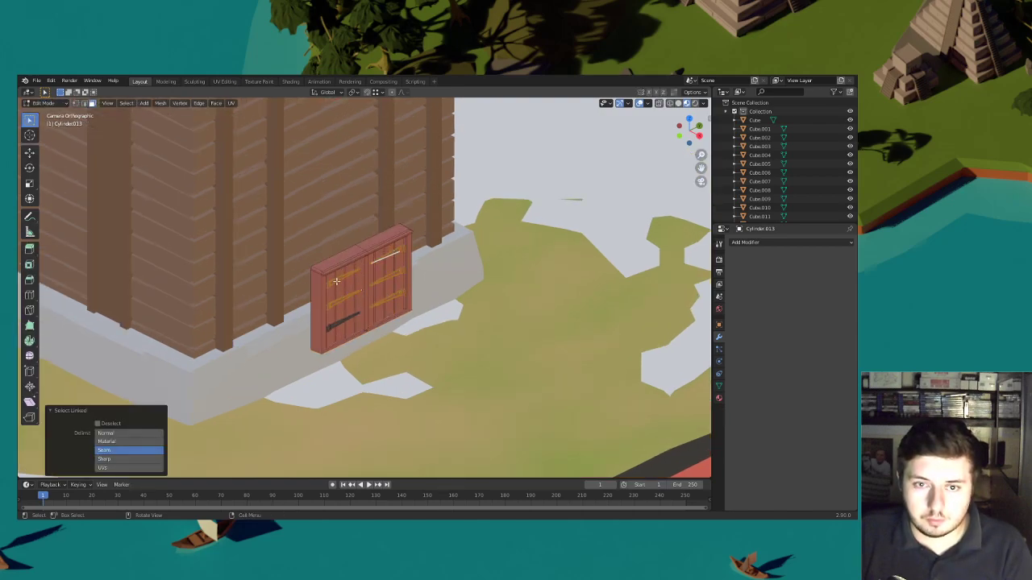
key("x")
left_click(345, 323)
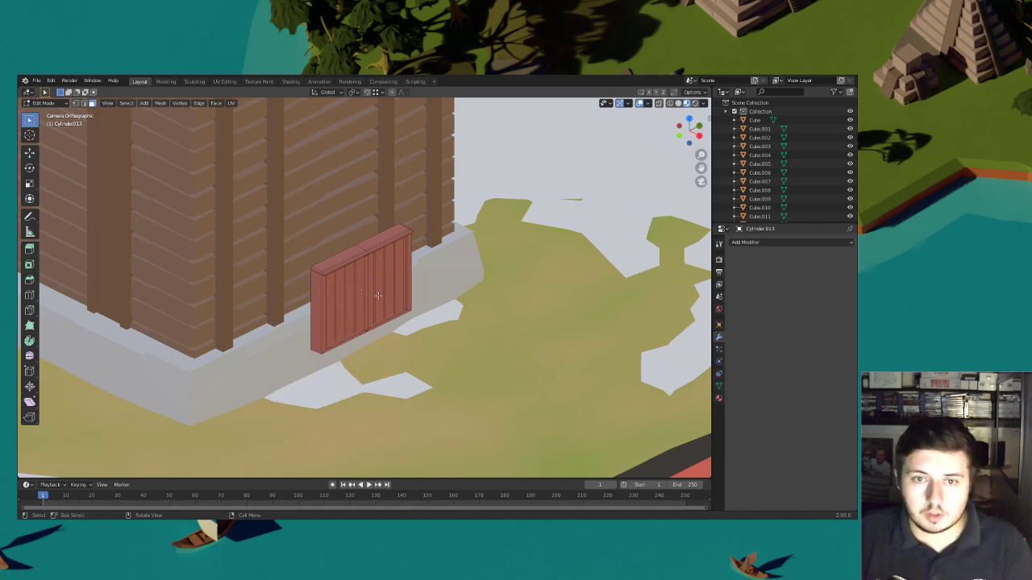
Move the hingeless red panel horizontally onto the right wing's wall below the small window
scroll(379, 294, "down", 3)
key("l")
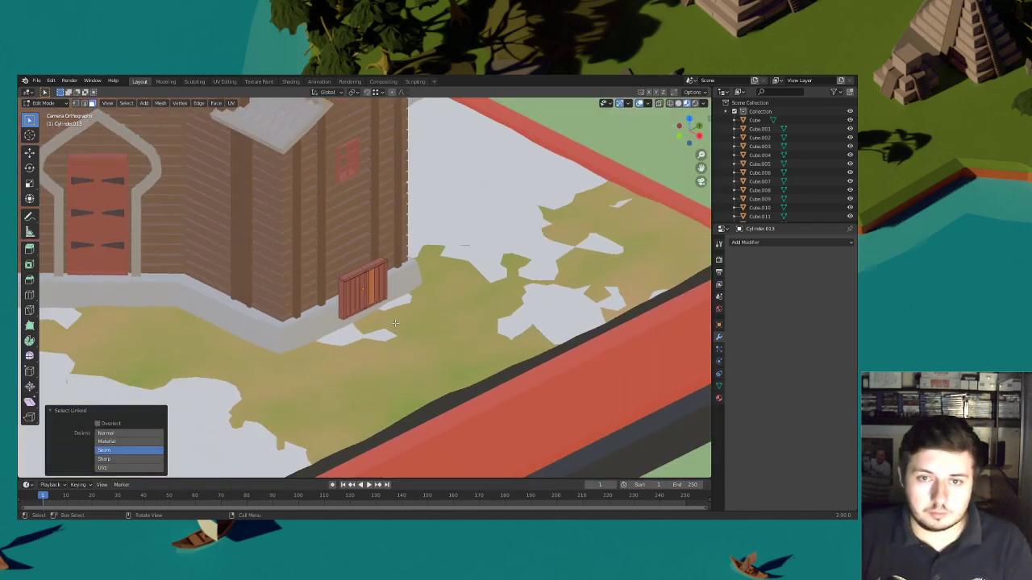
key("g")
key("shift+z")
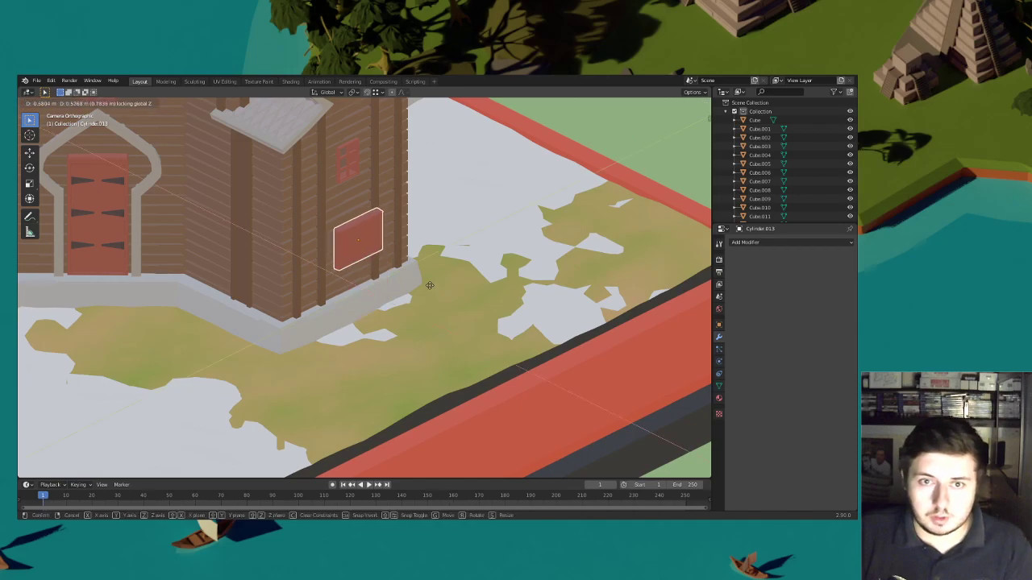
left_click(420, 278)
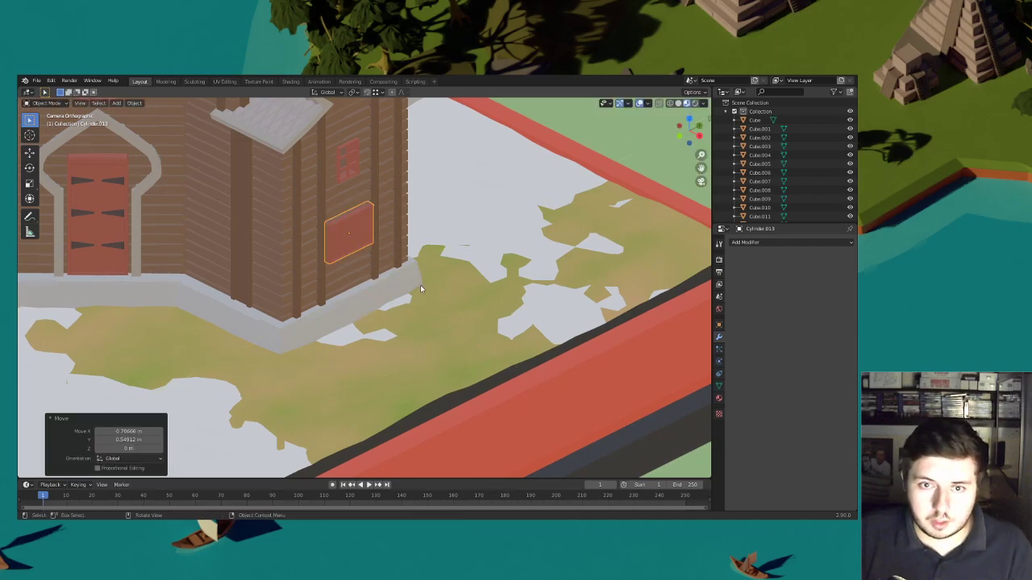
Stretch the red panel on the right wing vertically by a factor of about 1.55
key("Tab")
middle_click_drag(420, 284, 402, 307)
scroll(401, 307, "down", 6)
key("s")
key("z")
left_click(510, 305)
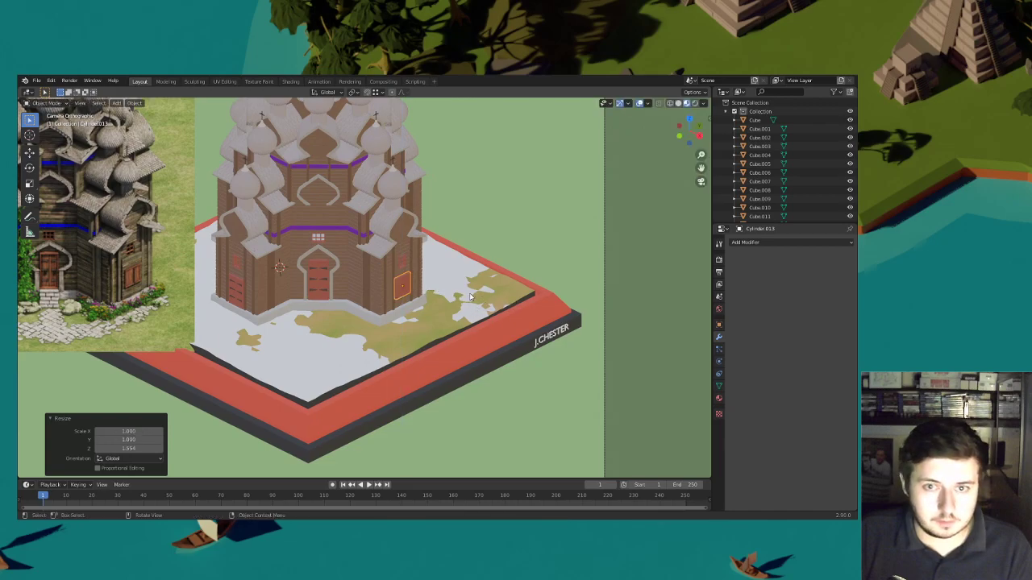
Raise the red panel on the right wing by about 0.08 m along Z
middle_click_drag(419, 284, 525, 288, "shift")
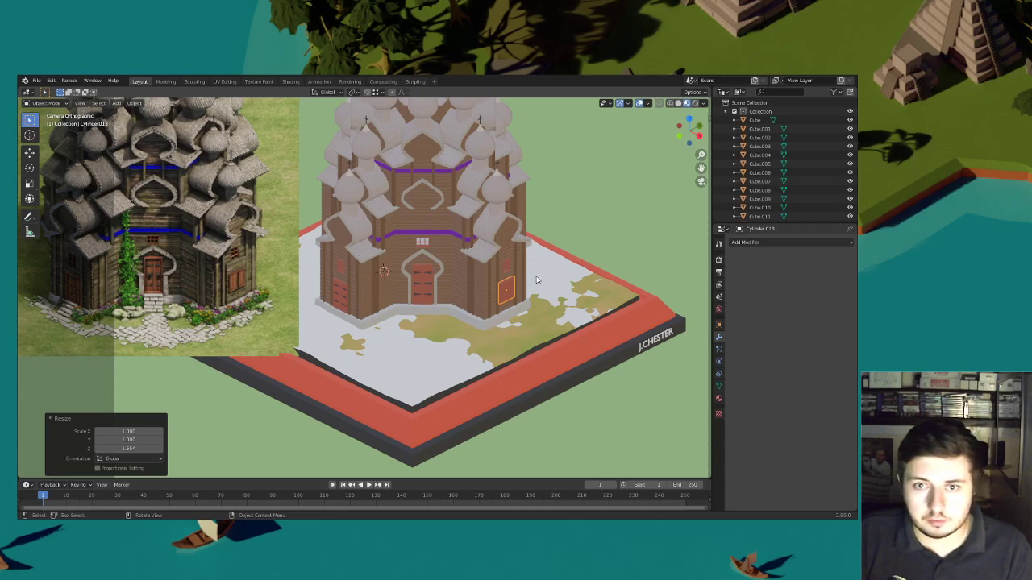
scroll(369, 254, "up", 4)
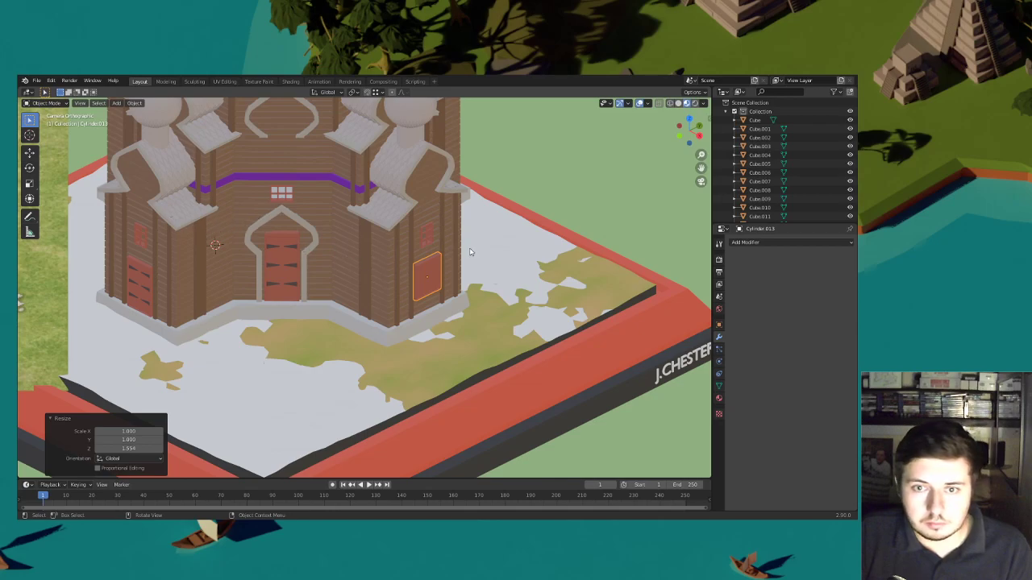
key("g")
key("z")
left_click(501, 255)
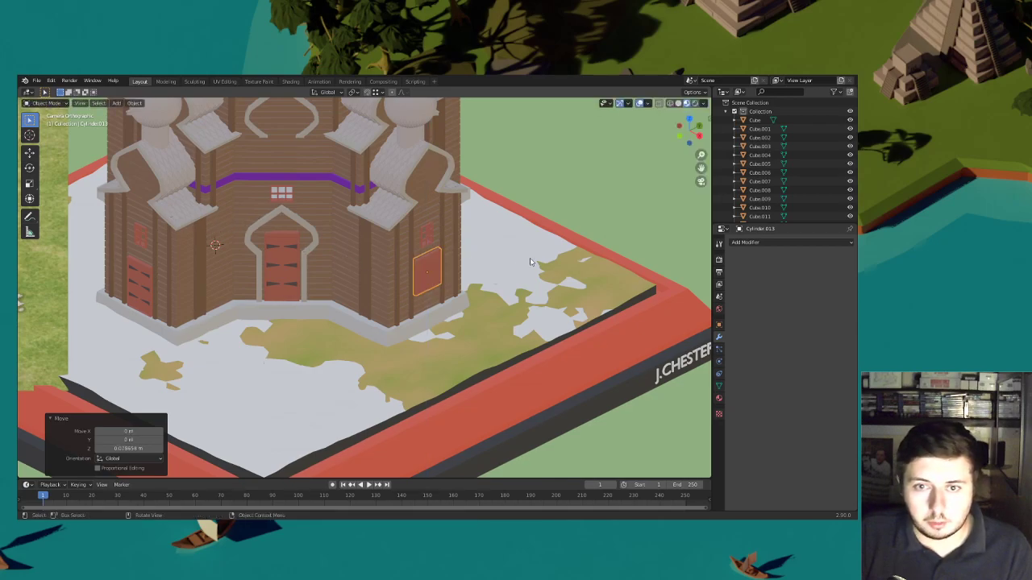
Adjust the red panel's position along Y to centre it between the wall posts beneath the window
scroll(521, 264, "down", 5)
middle_click_drag(552, 266, 490, 241)
scroll(490, 242, "up", 6)
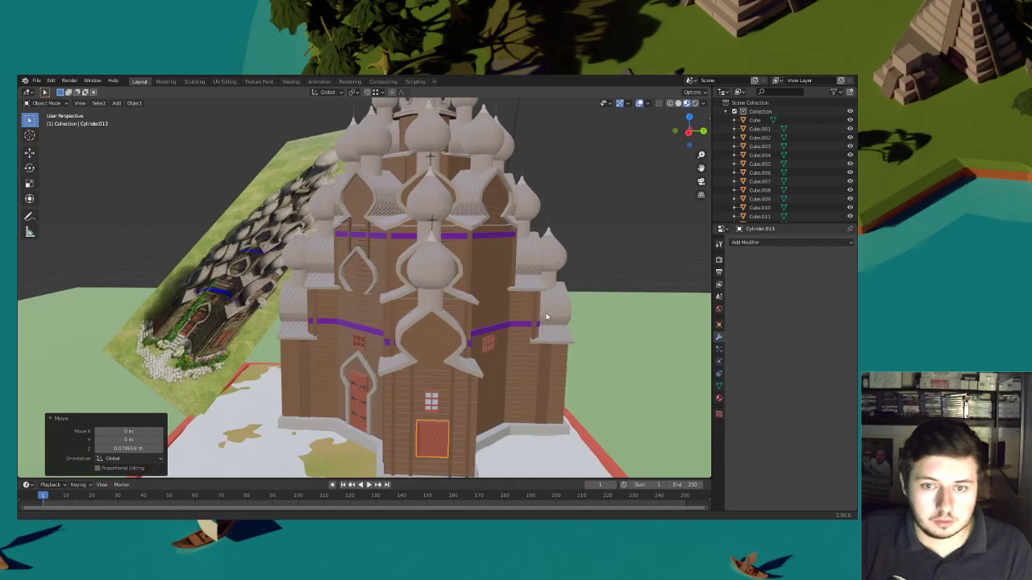
scroll(546, 316, "up", 5)
key("g")
key("x")
key("y")
left_click(533, 278)
Compare the church's lower storey, doors and windows with the reference picture
scroll(532, 279, "down", 3)
middle_click_drag(487, 274, 508, 271)
scroll(531, 280, "down", 4)
key("KP_0")
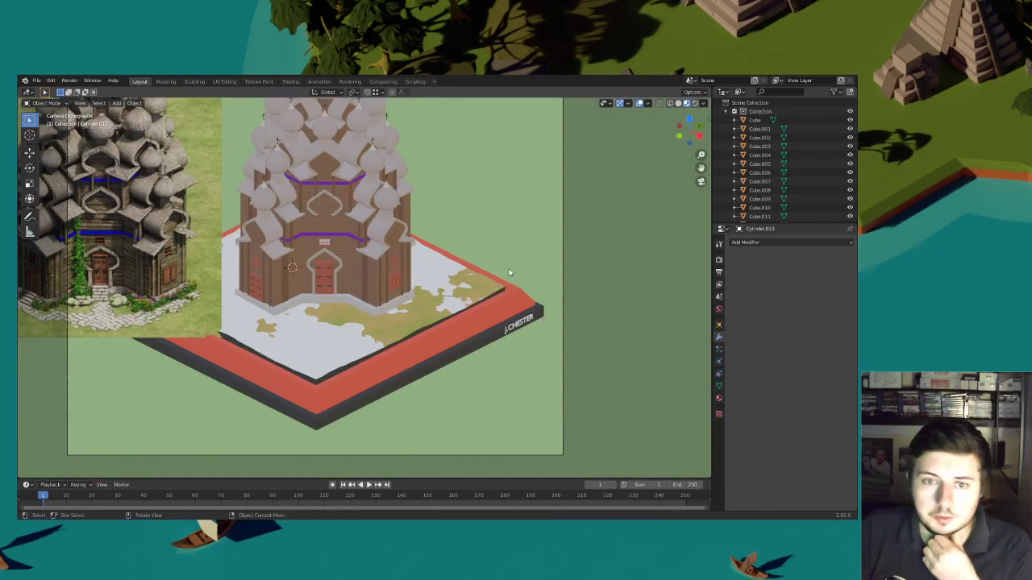
scroll(456, 247, "down", 3)
scroll(466, 253, "up", 5)
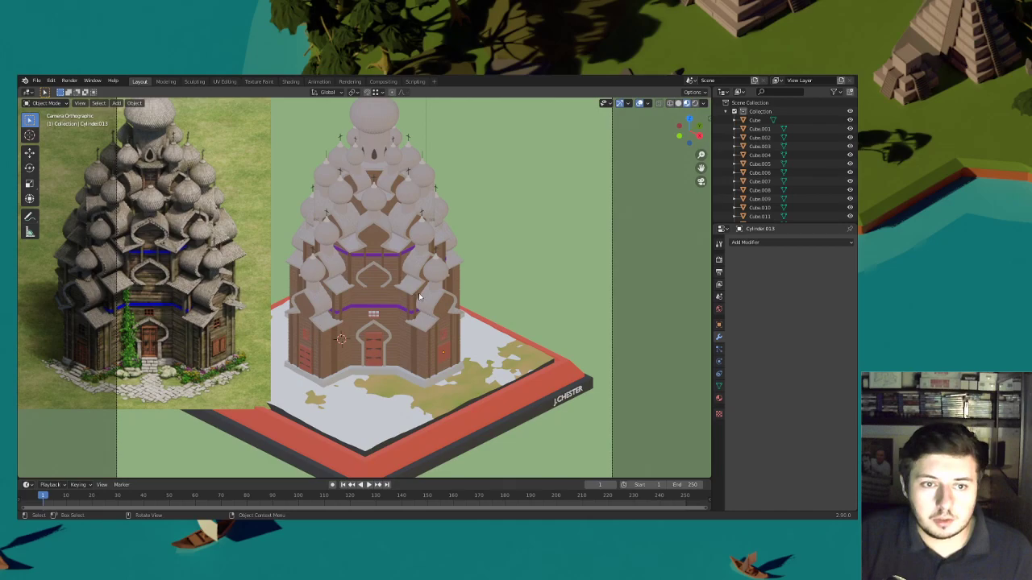
middle_click_drag(387, 308, 420, 234, "shift")
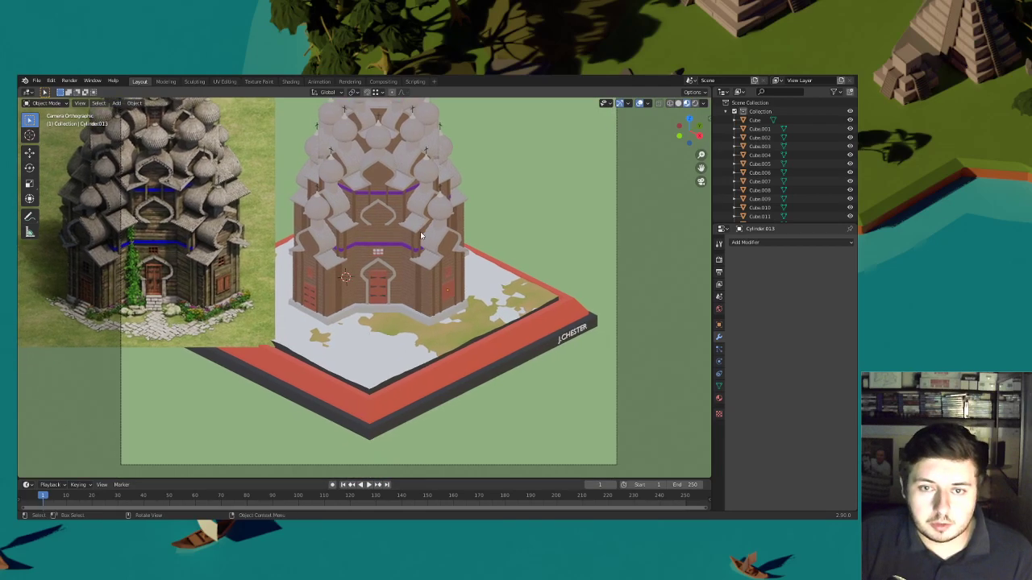
scroll(428, 241, "up", 5)
key("KP_0")
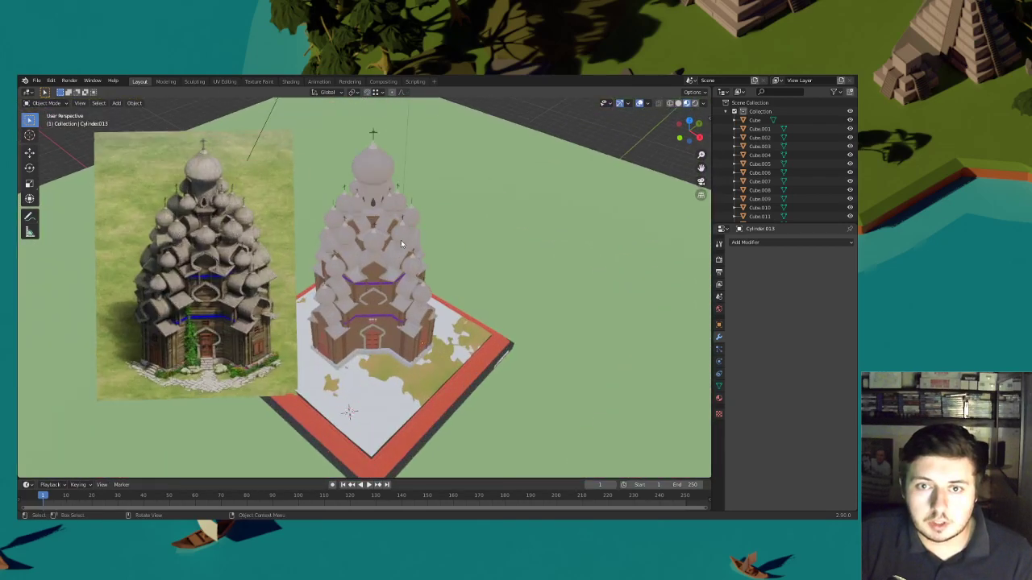
scroll(414, 285, "up", 10)
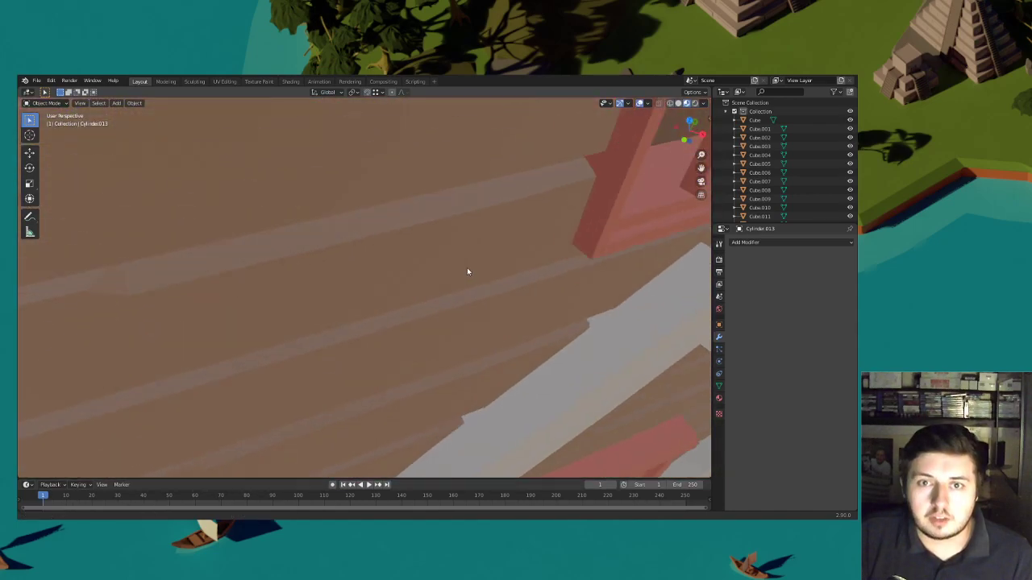
Inset the faces of the church's stone foundation by about 0.04 m
middle_click_drag(566, 361, 620, 362)
left_click(426, 273)
left_click(46, 103)
left_click(45, 123)
scroll(401, 250, "down", 8)
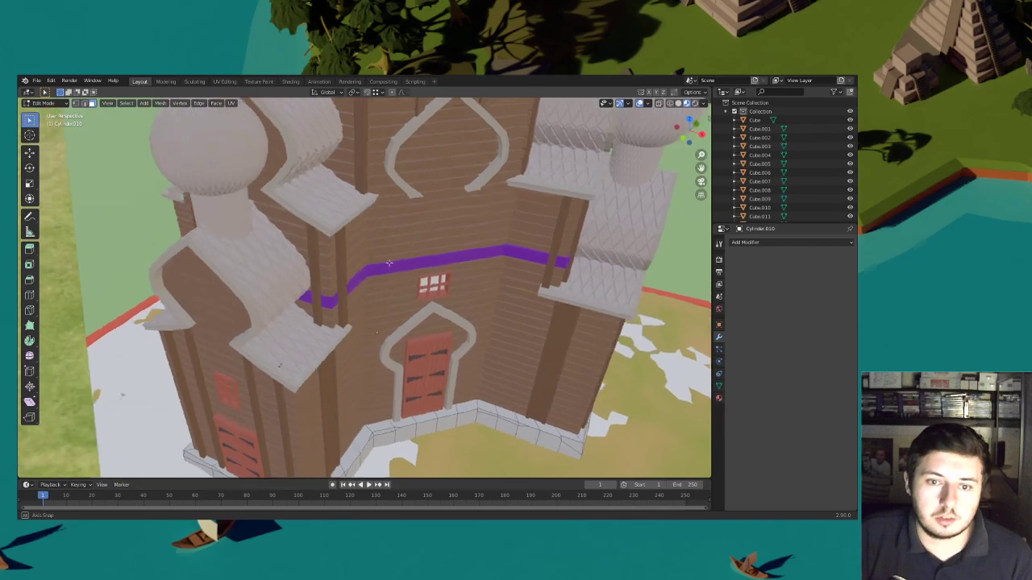
scroll(532, 317, "up", 12)
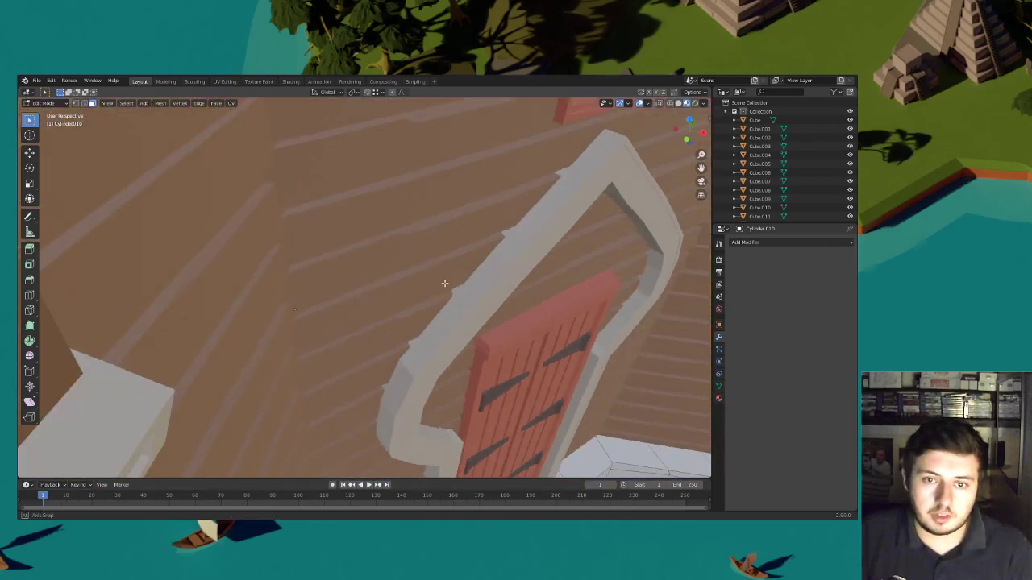
key("i")
left_click(499, 284)
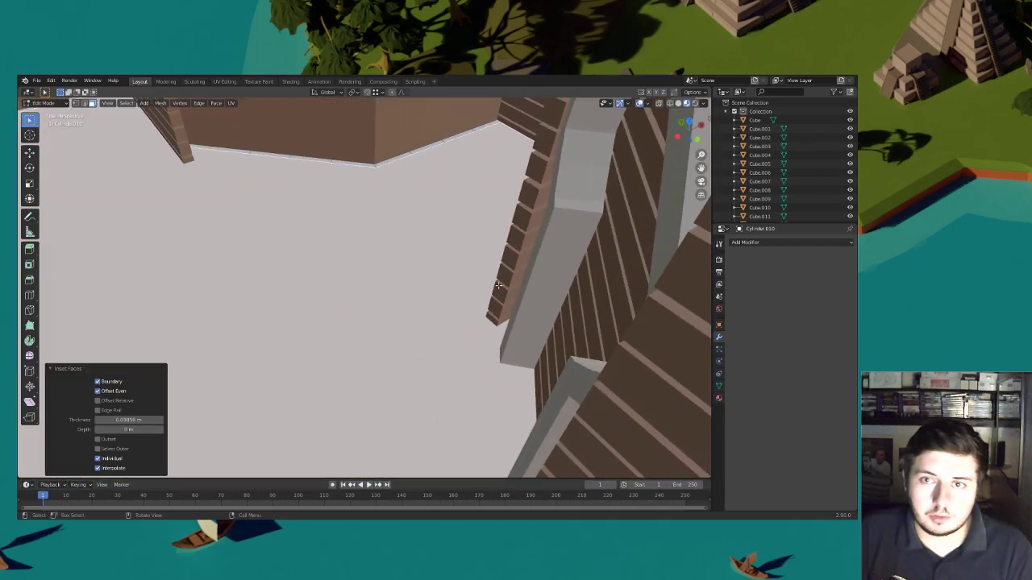
middle_click_drag(477, 304, 686, 291)
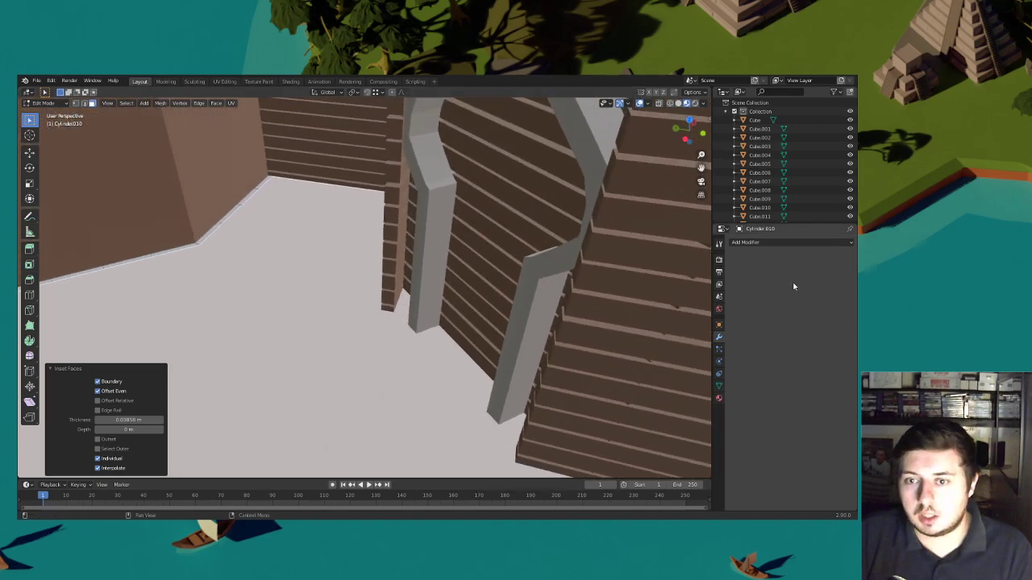
Assign a new second material to the foundation's selected inset faces and give it a dark brown base colour
left_click(719, 399)
left_click(849, 242)
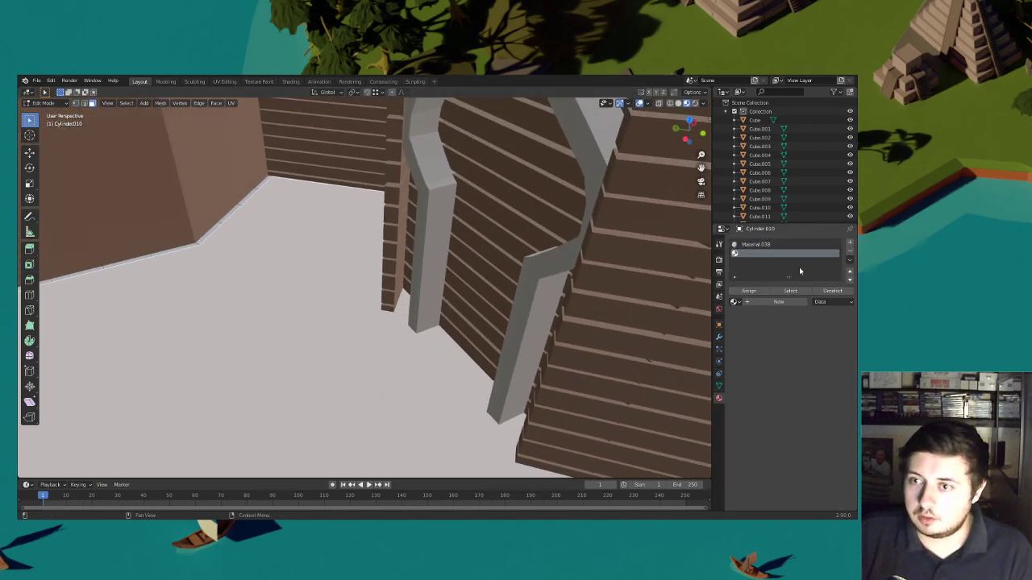
left_click(748, 291)
left_click(778, 302)
left_click(831, 377)
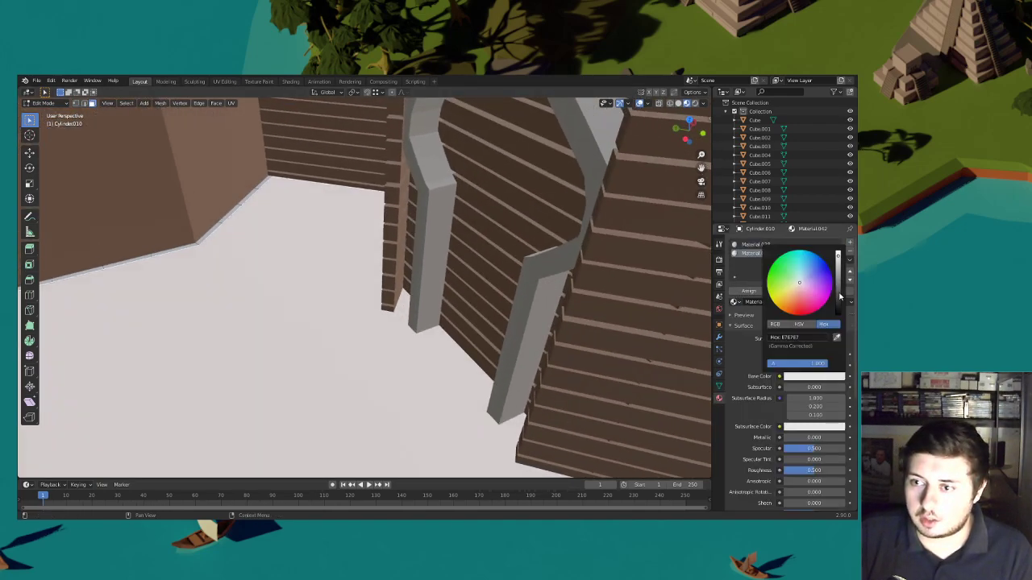
left_click(839, 295)
left_click_drag(798, 290, 795, 296)
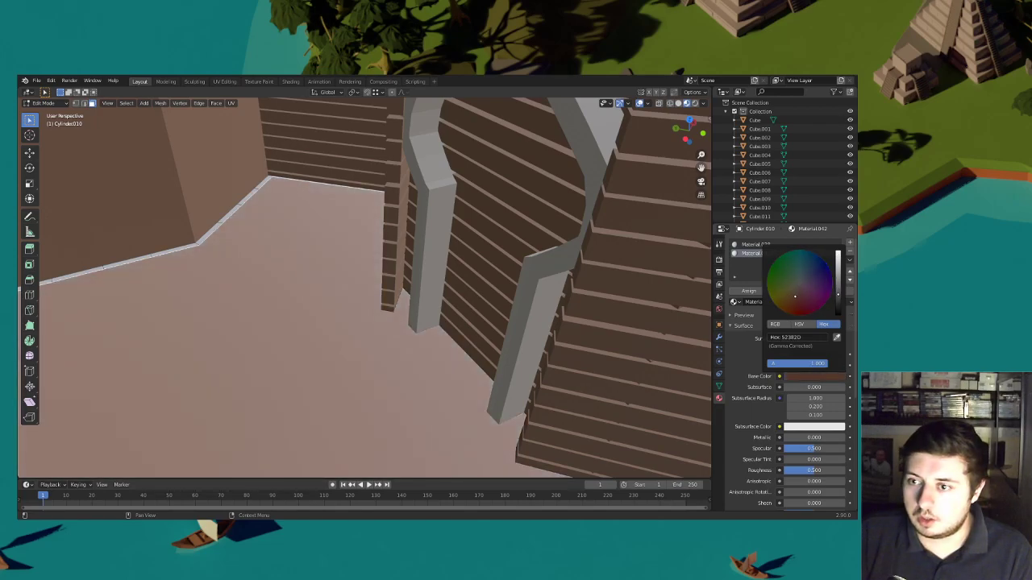
Set the foundation material's roughness to 1.000 and darken its brown base colour slightly
scroll(452, 297, "down", 8)
middle_click_drag(549, 293, 449, 287)
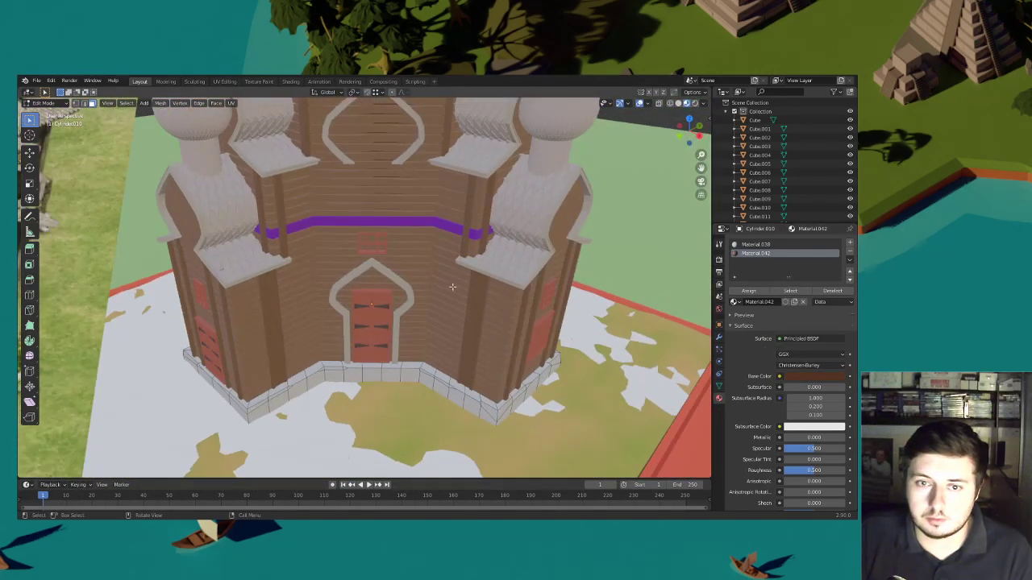
left_click(702, 182)
scroll(564, 322, "up", 2)
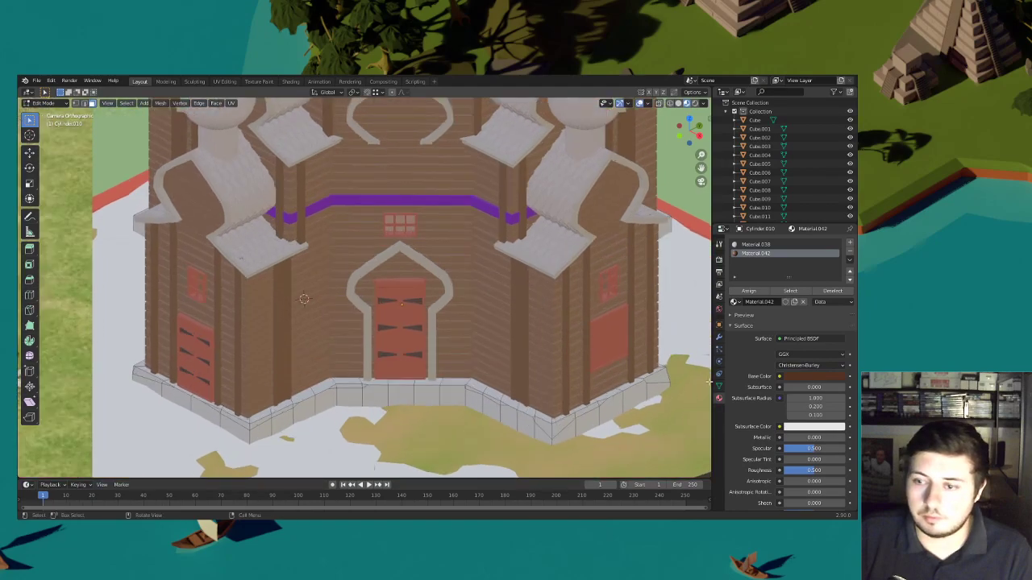
left_click_drag(823, 476, 846, 475)
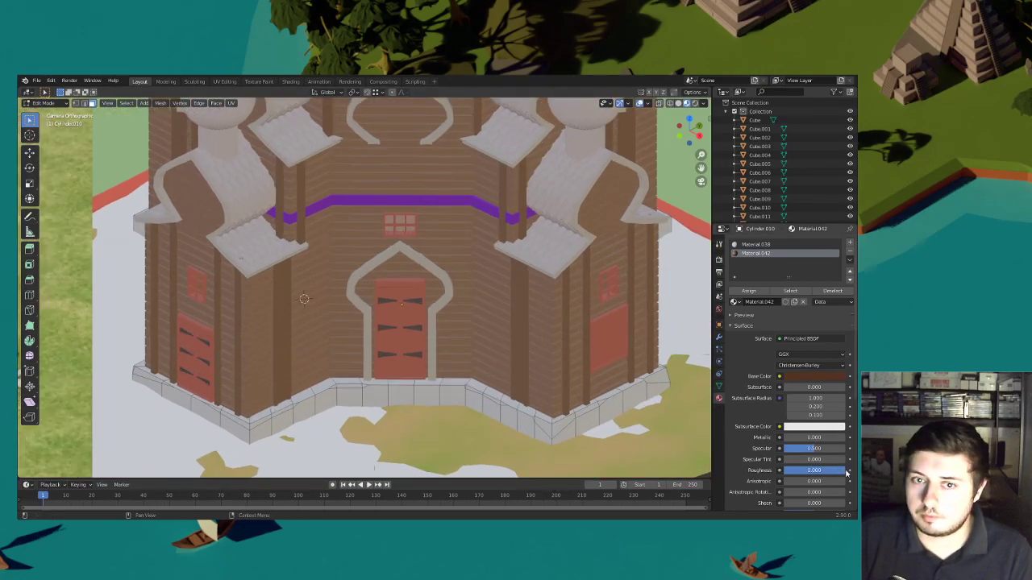
left_click(828, 378)
left_click_drag(838, 296, 838, 299)
Finish editing the foundation mesh and save the Blender file
scroll(452, 322, "down", 5)
middle_click_drag(445, 320, 308, 208, "shift")
scroll(443, 359, "up", 5)
left_click(45, 103)
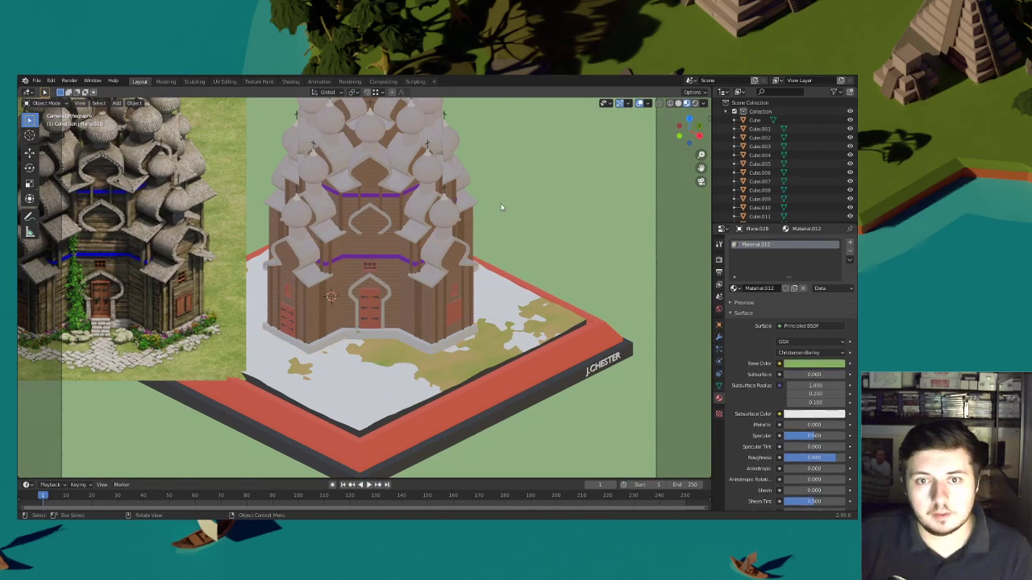
middle_click_drag(501, 207, 511, 292, "shift")
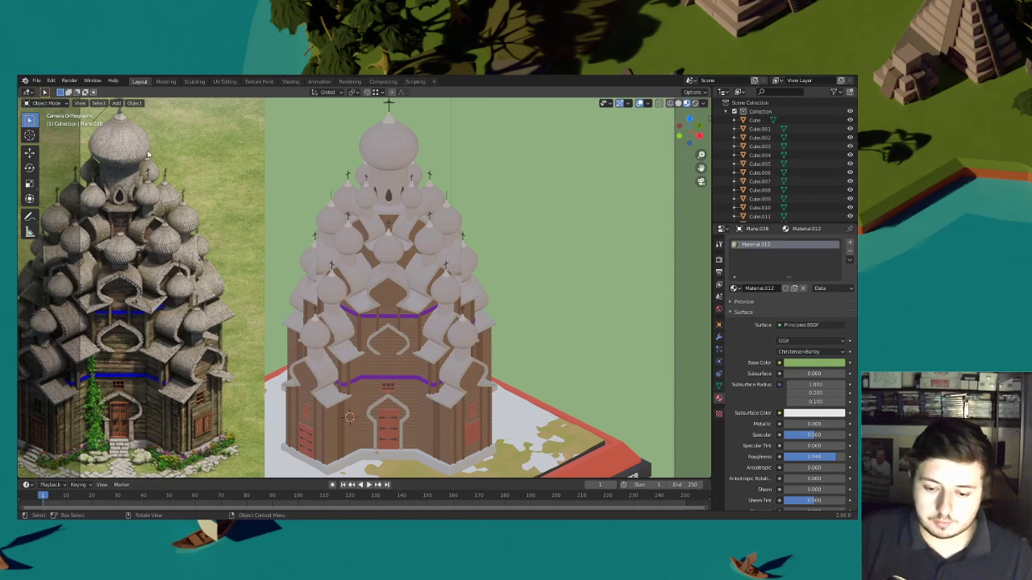
left_click(36, 81)
left_click(50, 141)
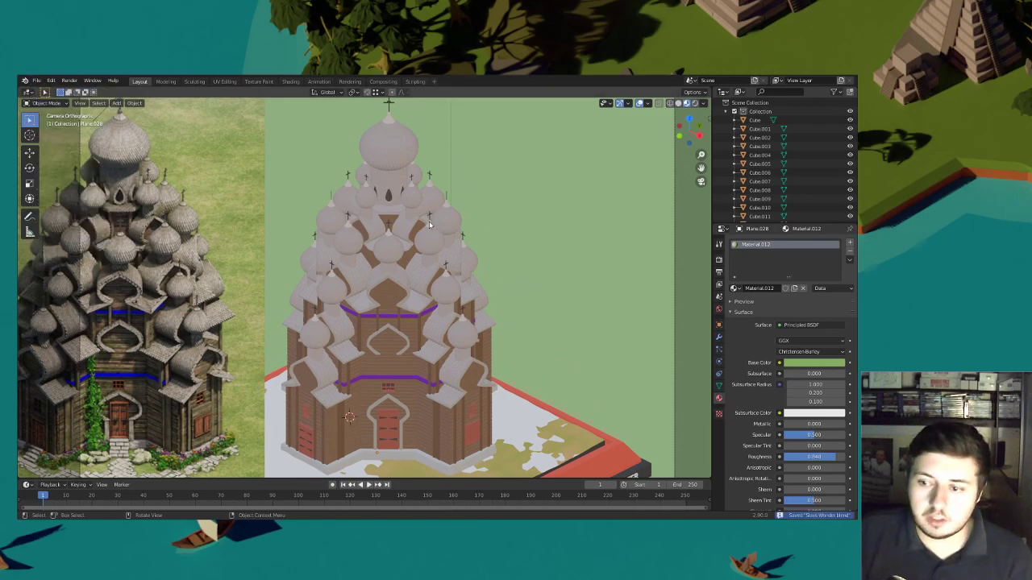
Compare the church's domes and upper storeys with the reference picture
middle_click_drag(436, 247, 441, 186, "shift")
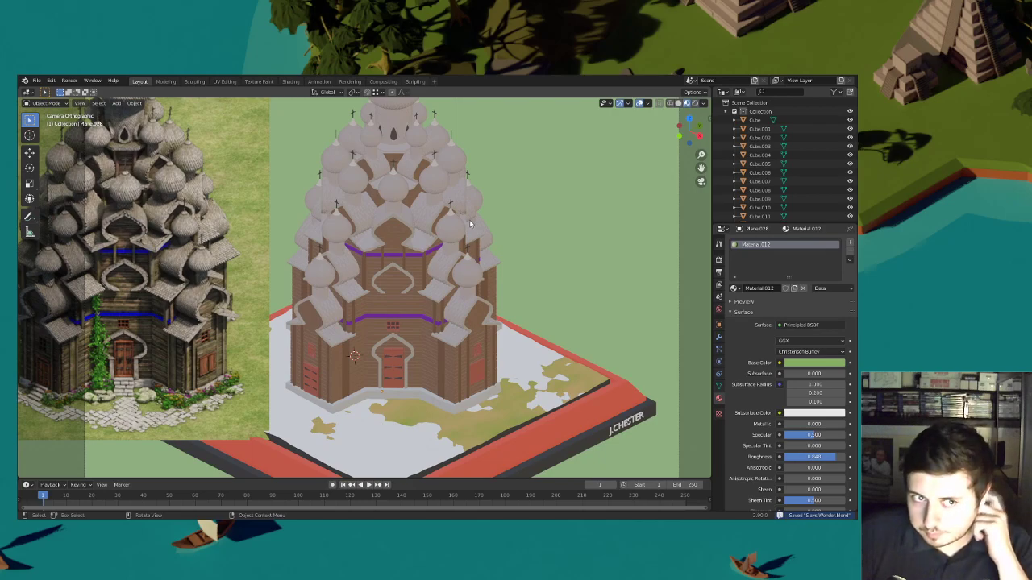
scroll(486, 233, "down", 1)
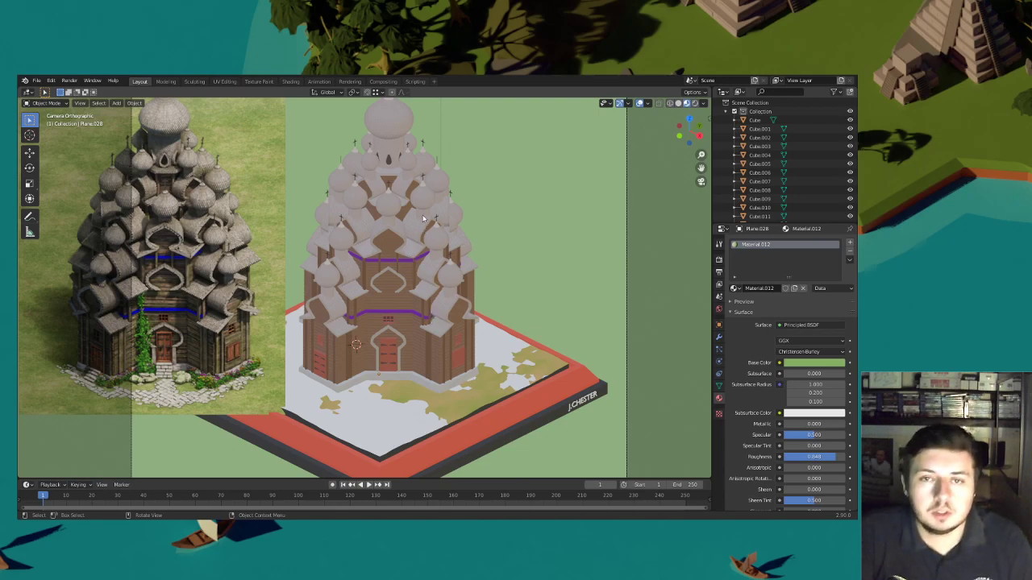
scroll(413, 266, "up", 6)
scroll(420, 270, "down", 5)
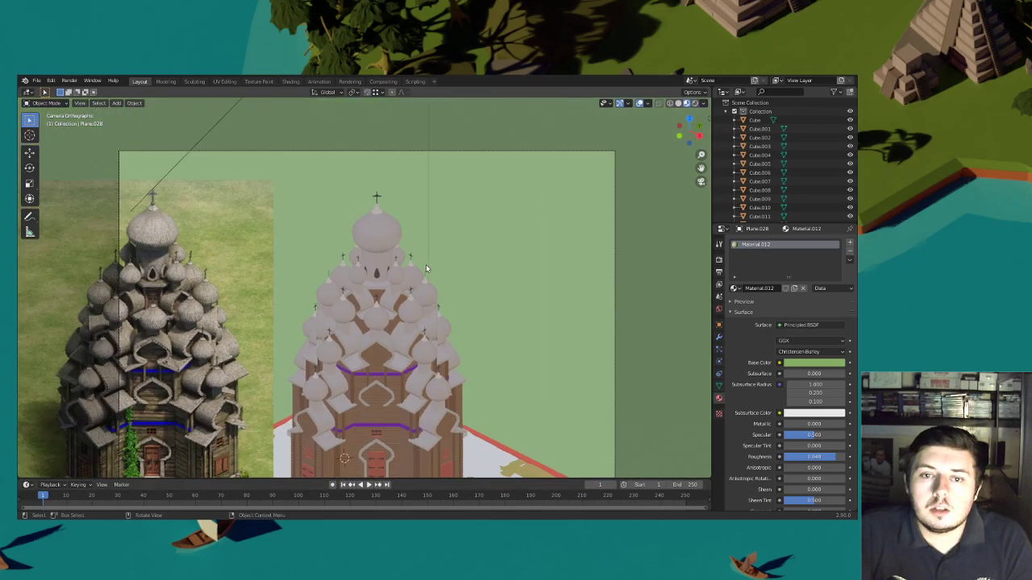
scroll(415, 258, "up", 5)
scroll(412, 250, "up", 4)
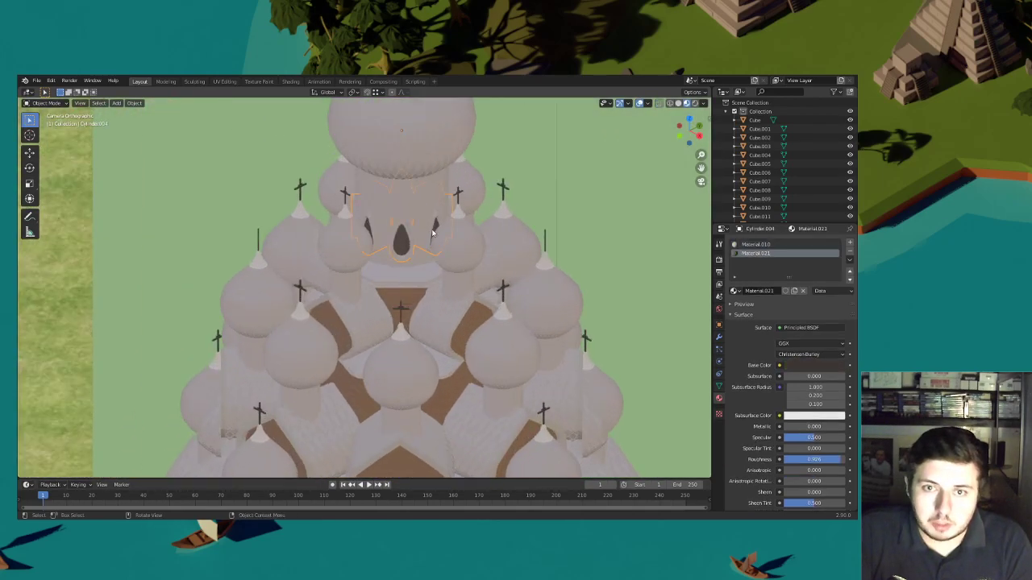
Delete the dark panes inside the teardrop windows around the top drum, and return to Object Mode
left_click(408, 268)
left_click(47, 103)
left_click(53, 123)
middle_click_drag(390, 257, 374, 276, "shift")
left_click(373, 276)
left_click(317, 250, "shift")
left_click(431, 254, "shift")
middle_click_drag(431, 254, 364, 312, "shift")
scroll(419, 270, "up", 2)
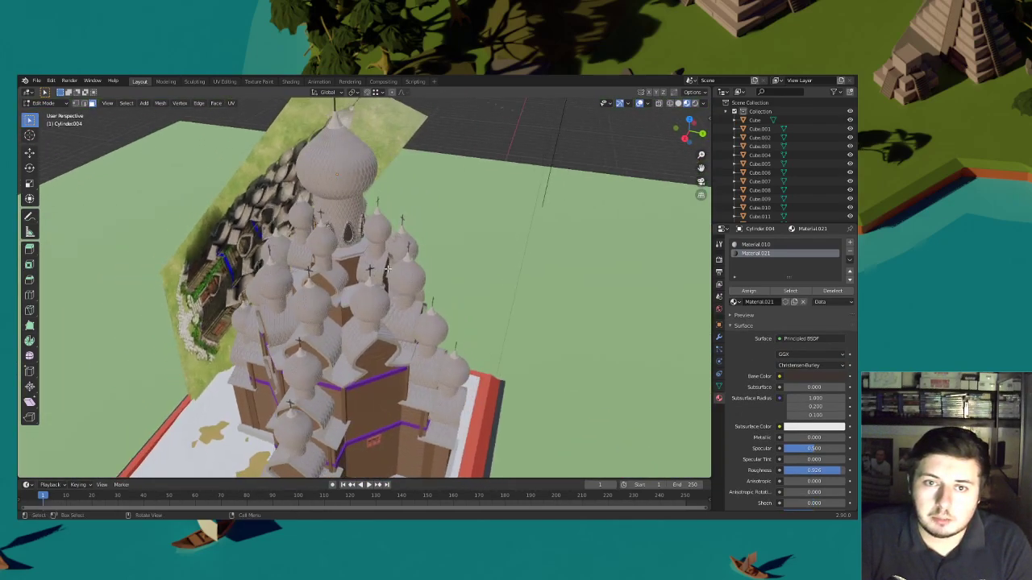
scroll(379, 282, "up", 4)
middle_click_drag(379, 266, 416, 290, "shift")
right_click(355, 264)
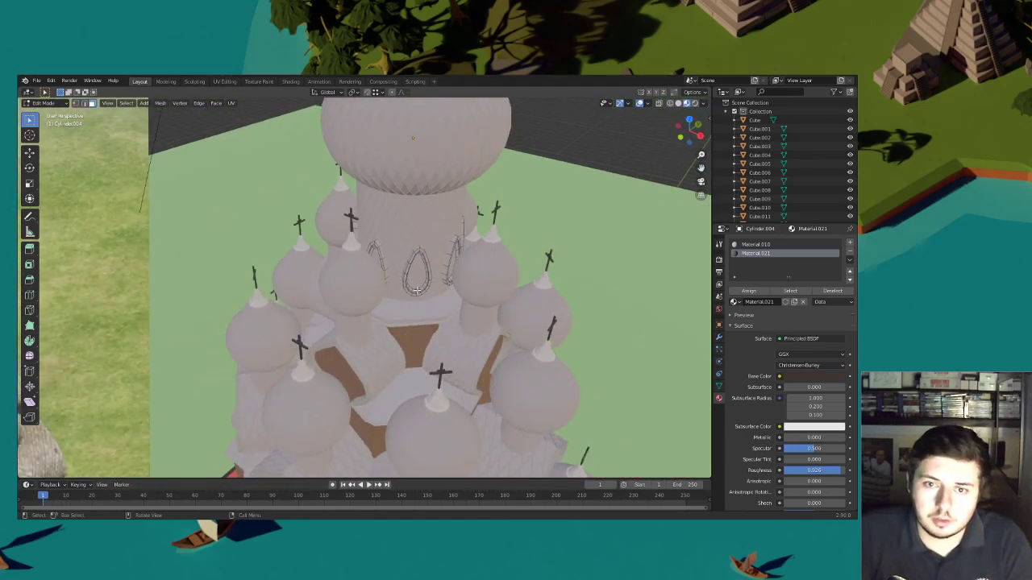
left_click(40, 103)
left_click(45, 113)
Isolate the top drum and its teardrop window frames in local view, seen from the front
left_click(394, 206)
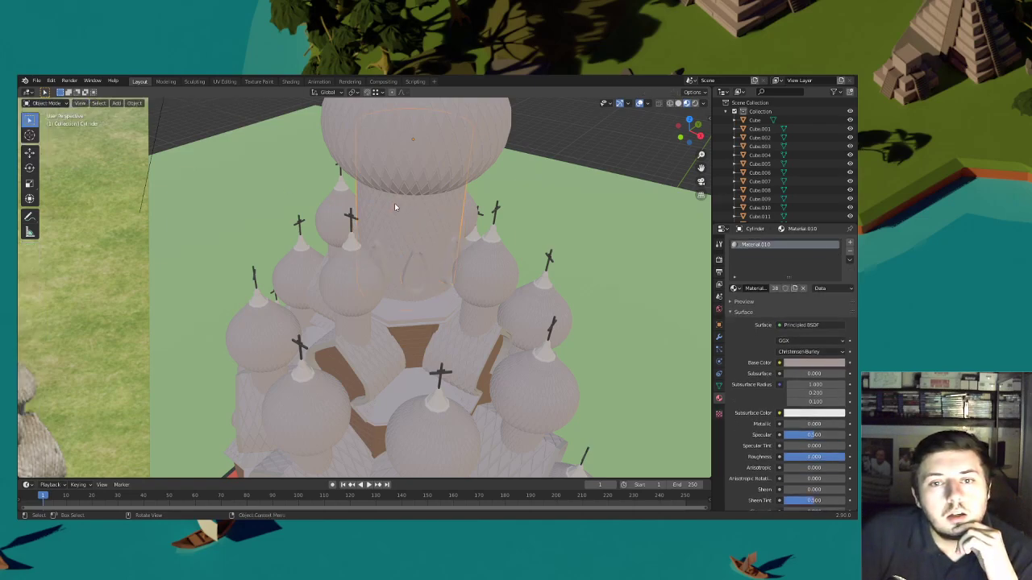
mouse_move(429, 233)
middle_mouse_down("shift")
mouse_move(382, 252)
mouse_move(414, 244)
middle_mouse_up("shift")
scroll(392, 254, "up", 3)
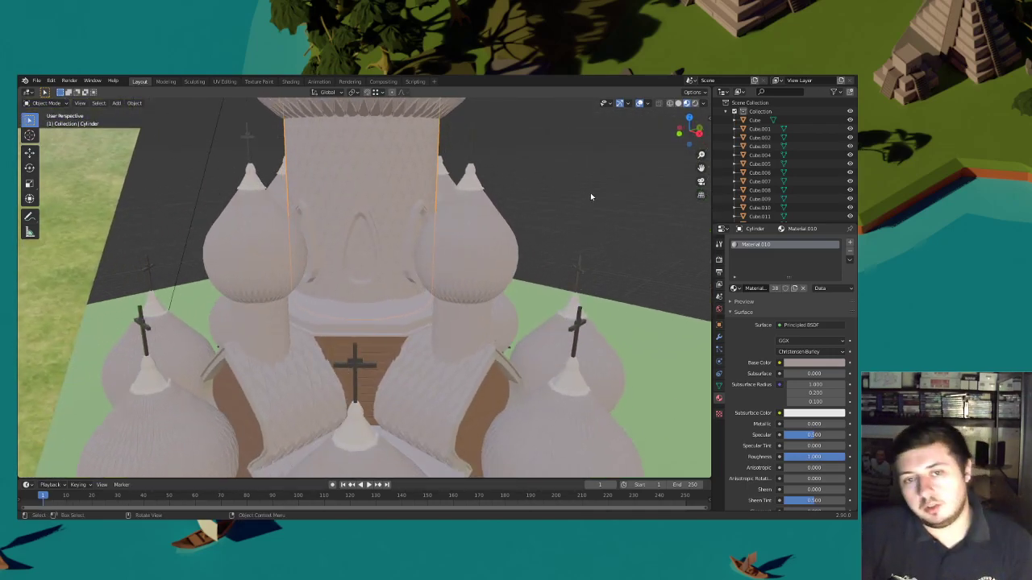
left_click(701, 181)
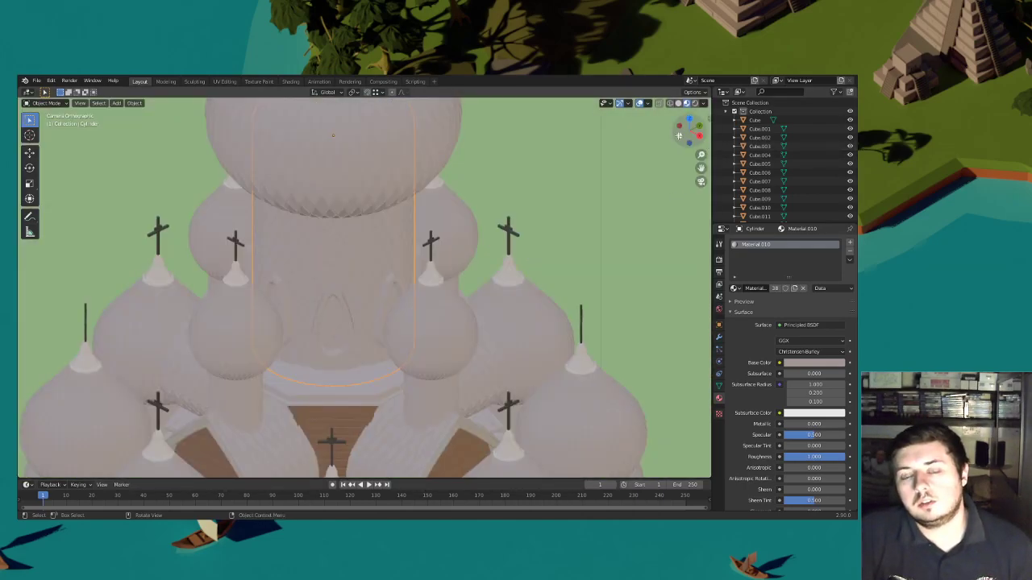
left_click(678, 134)
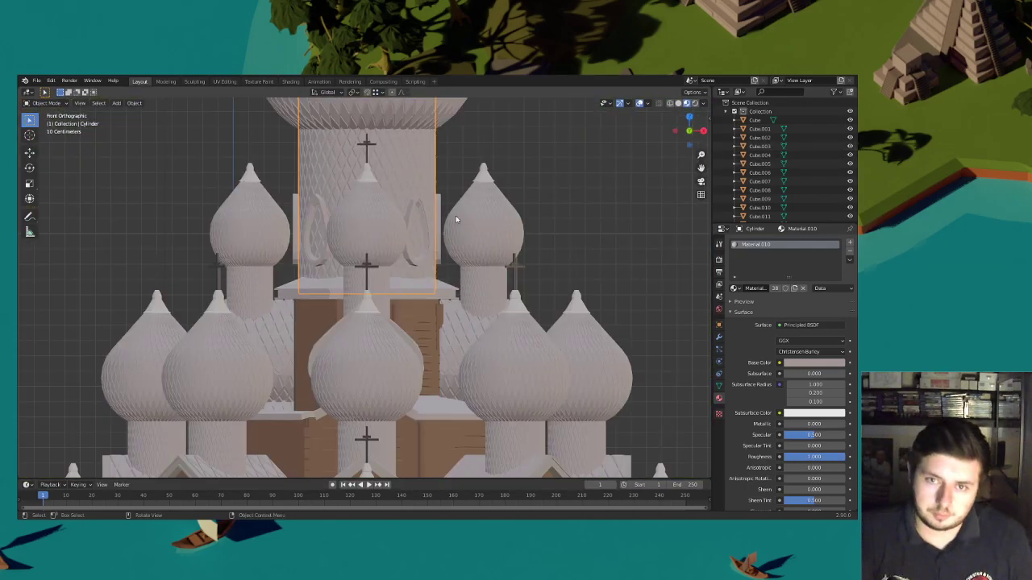
left_click_drag(441, 213, 419, 190)
middle_click_drag(430, 184, 423, 239, "shift")
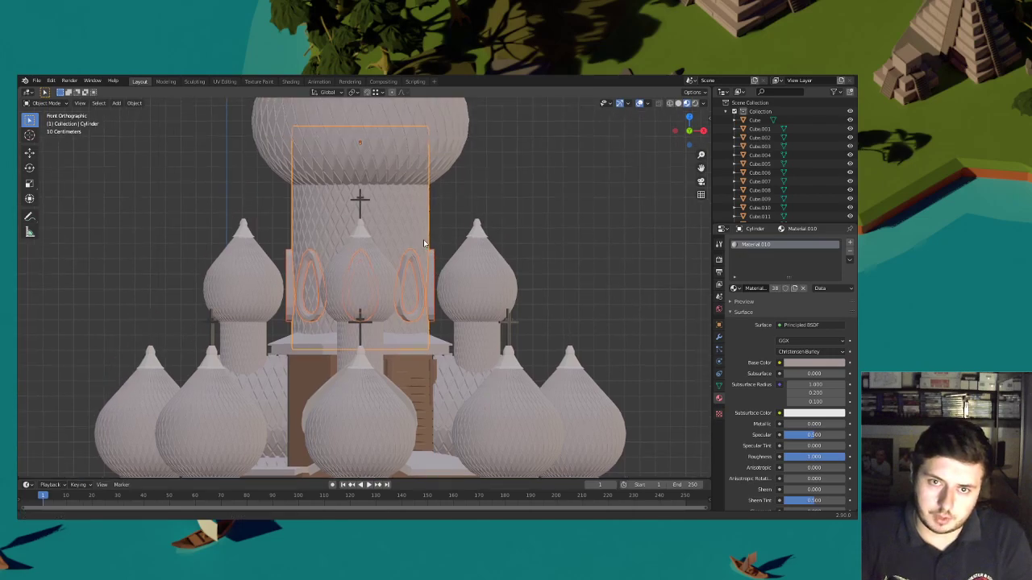
scroll(423, 239, "up", 1)
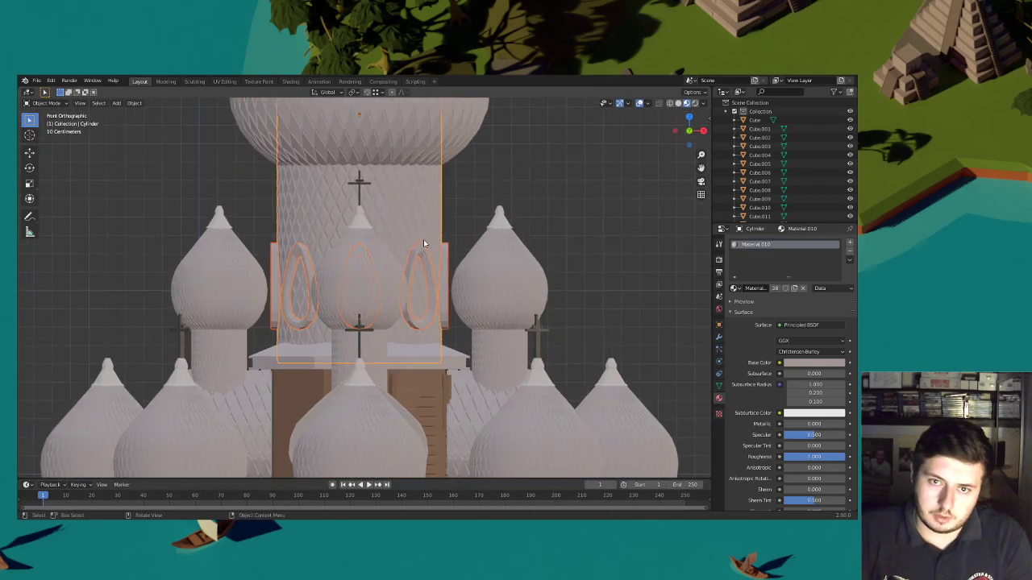
key("KP_Divide")
Open the isolated drum's mesh for editing and activate the Knife tool at the central teardrop window
left_click(431, 221)
left_click(44, 103)
left_click(44, 119)
scroll(381, 239, "up", 2)
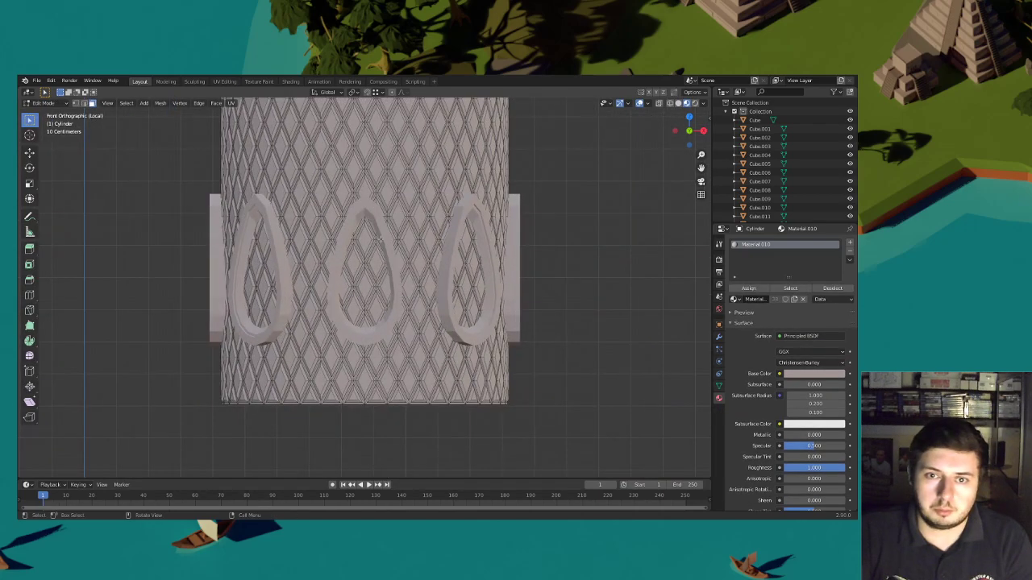
scroll(380, 239, "up", 2)
left_click(30, 310)
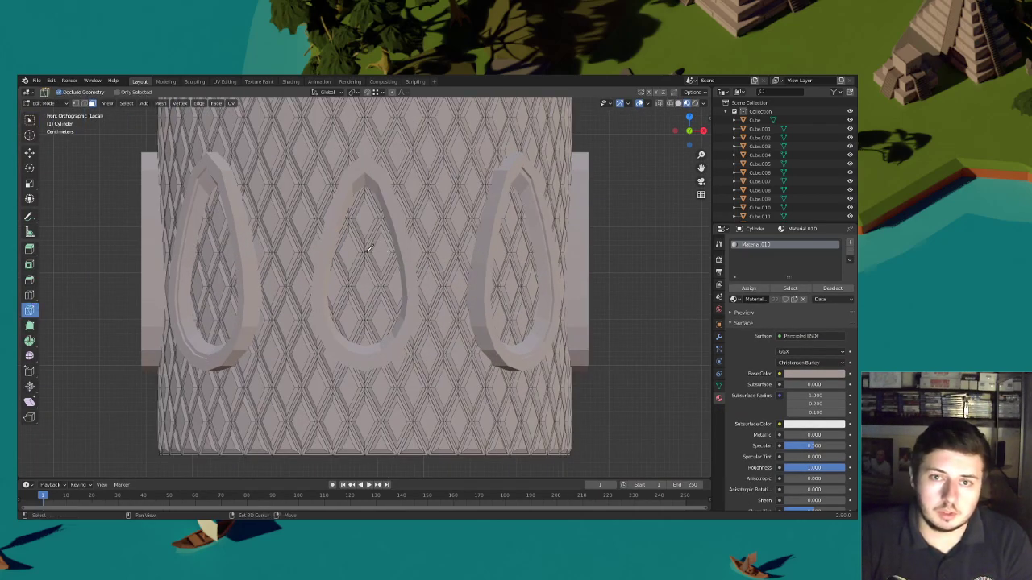
middle_click_drag(367, 248, 388, 291, "shift")
Check the drum's mesh behind the window frames in wireframe and set solid shading in the front view
left_click(669, 103)
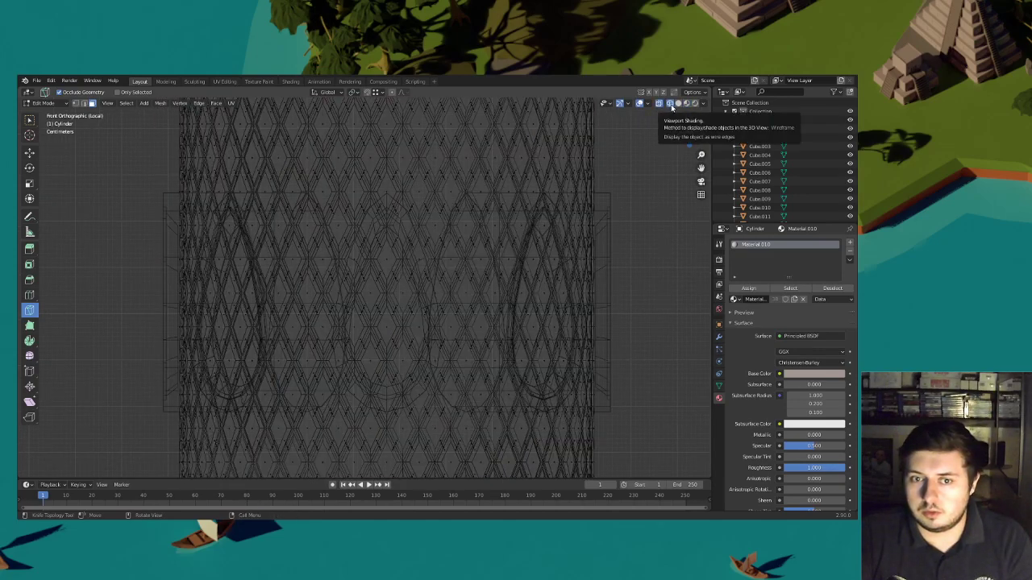
middle_click_drag(476, 198, 494, 191)
left_click(678, 104)
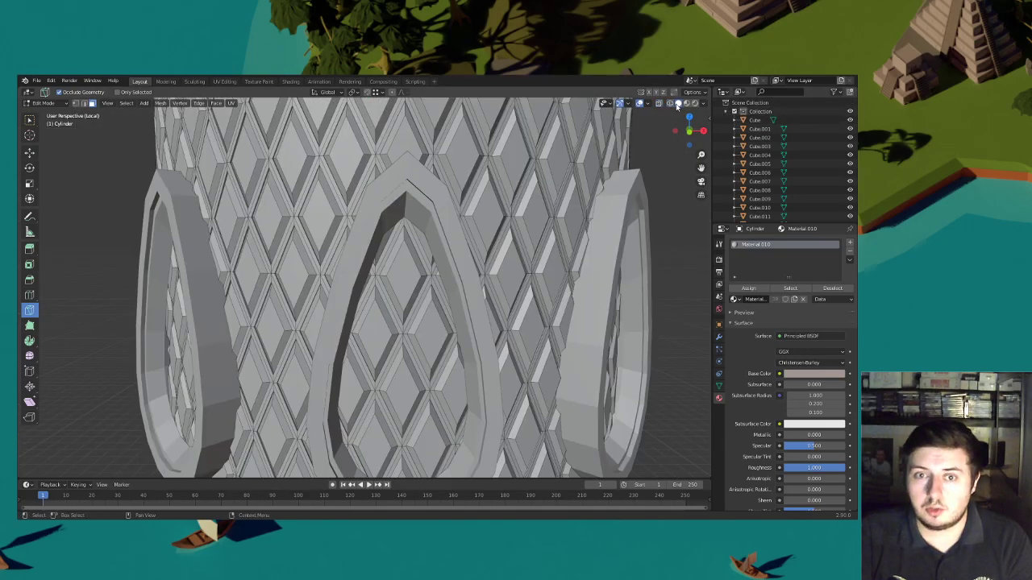
left_click(691, 133)
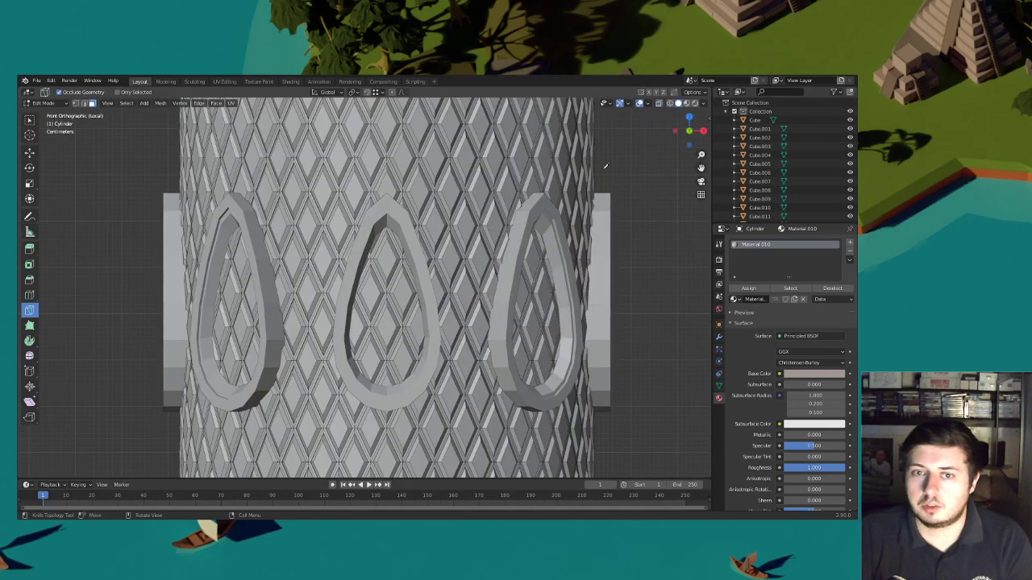
left_click(669, 104)
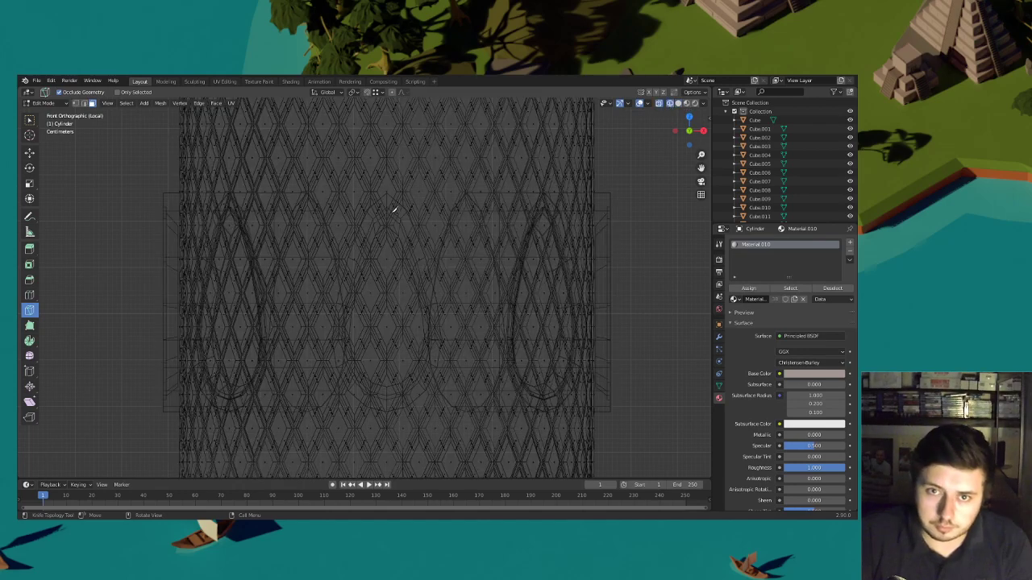
left_click(678, 104)
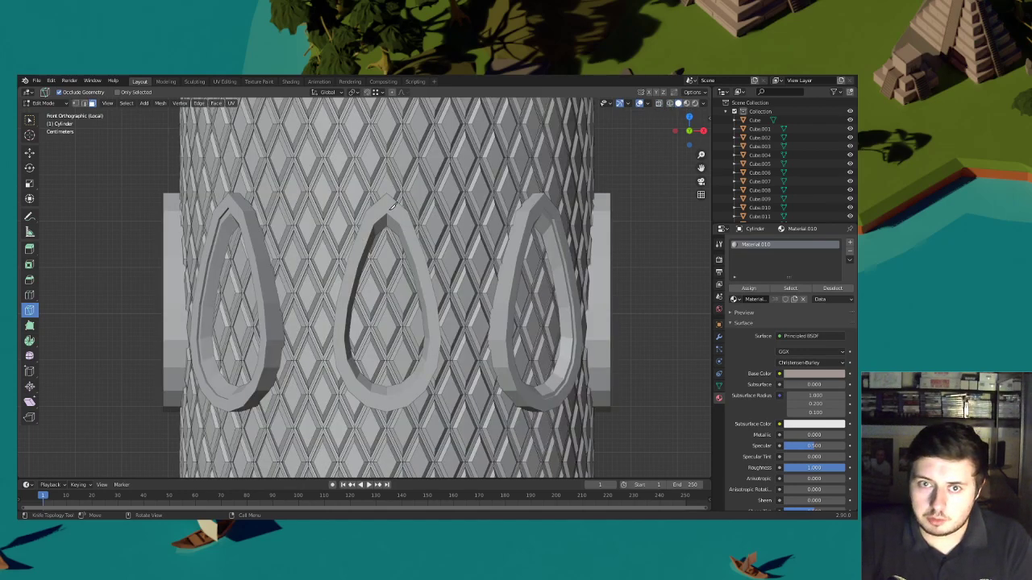
Knife-cut a teardrop outline into the drum along the central window frame with cut-through on, and return to the selection tool
left_click(390, 203)
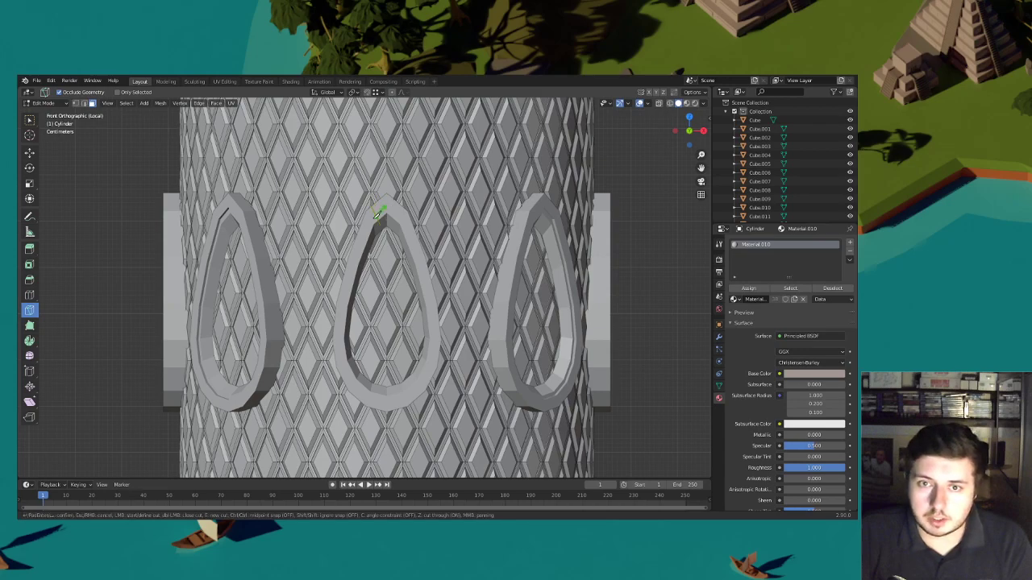
left_click(345, 288)
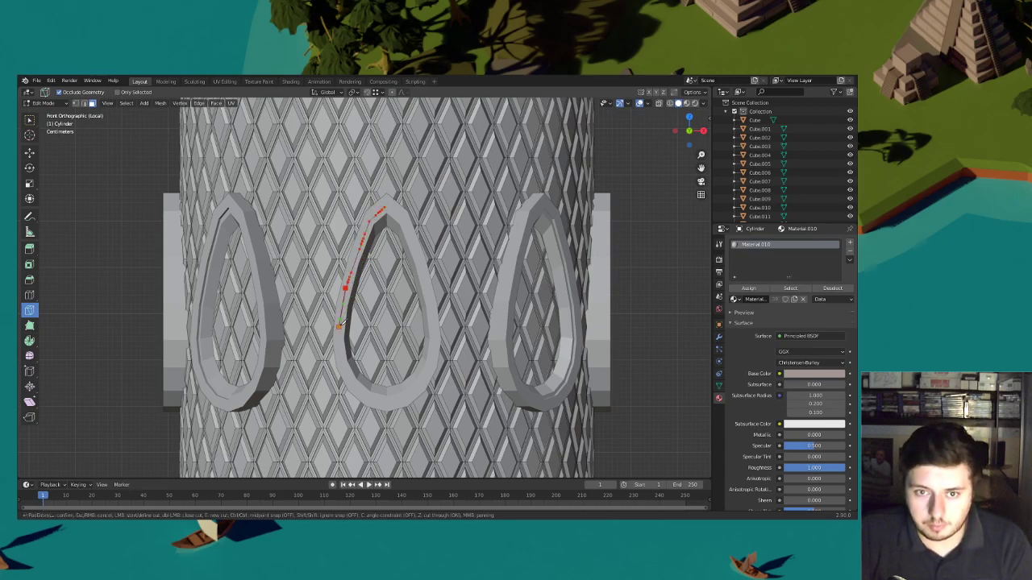
left_click(365, 396)
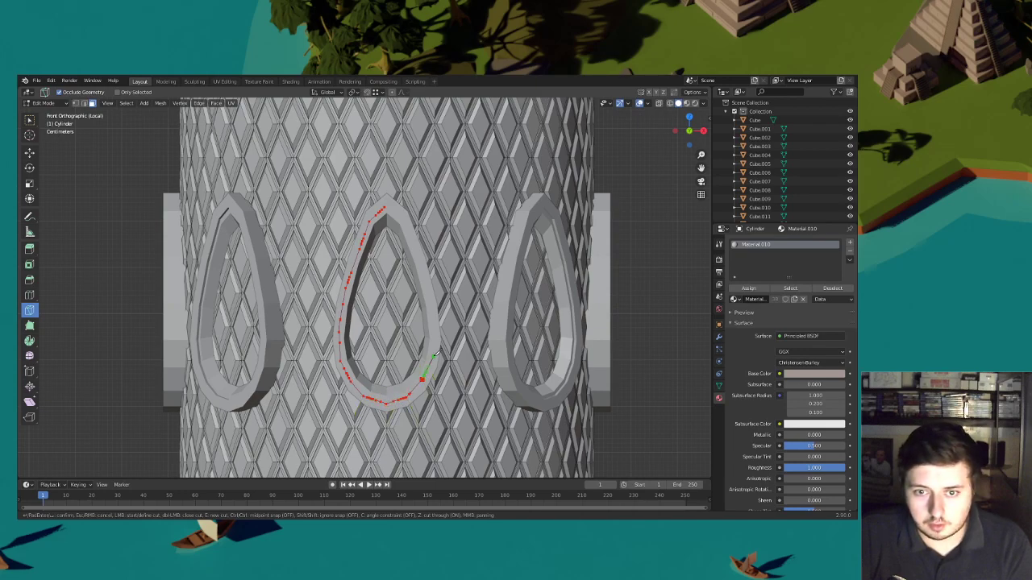
left_click(425, 280)
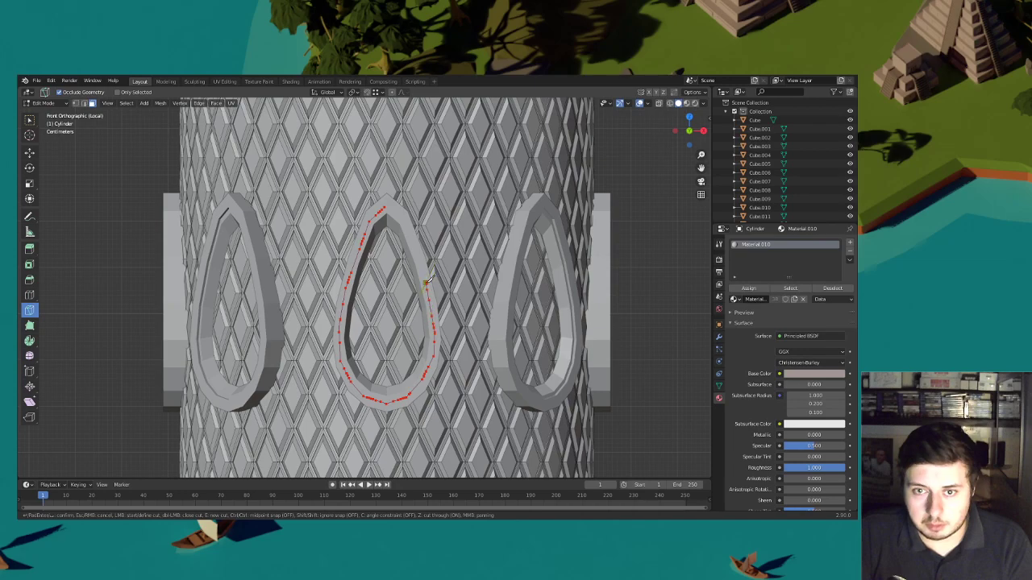
left_click(410, 229)
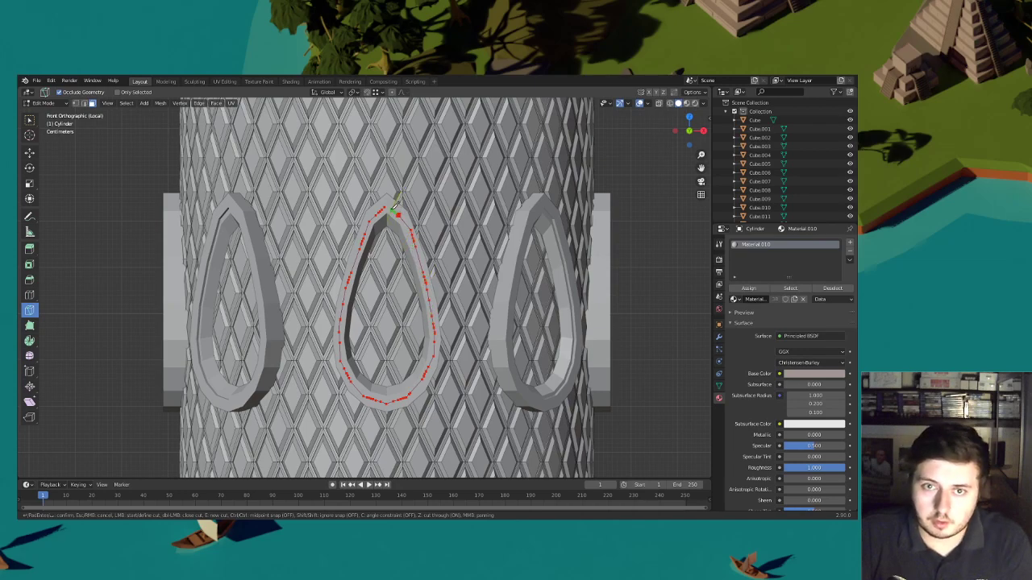
key("Return")
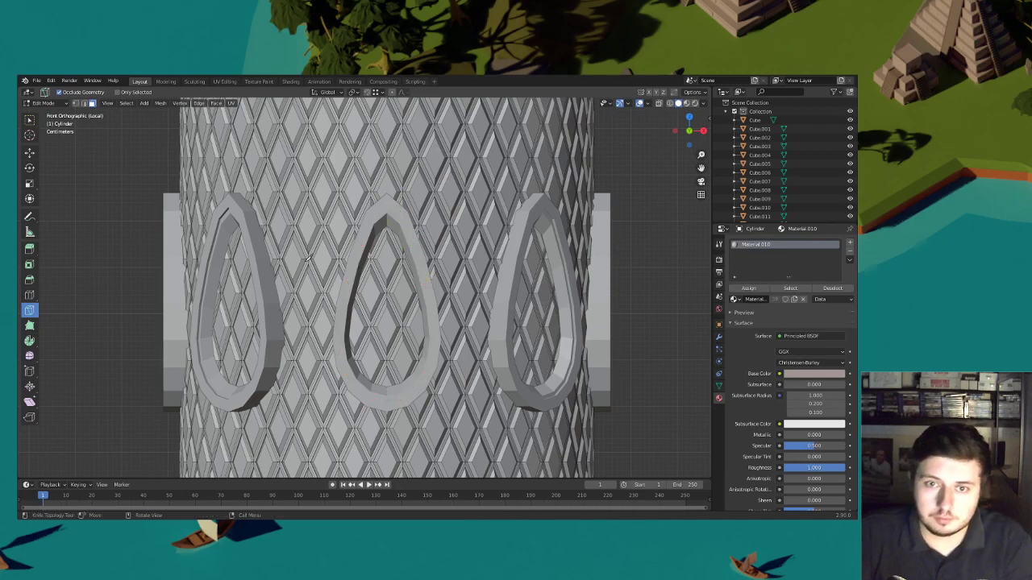
left_click(30, 119)
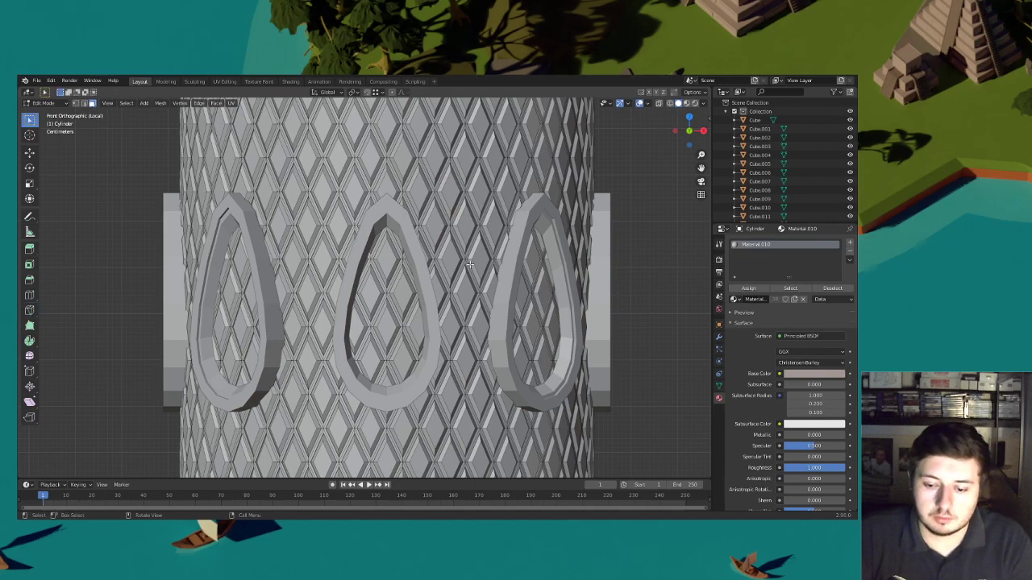
Knife-cut a teardrop outline into the drum along the central window frame in the right side view, with cut-through on and solid shading
left_click(703, 129)
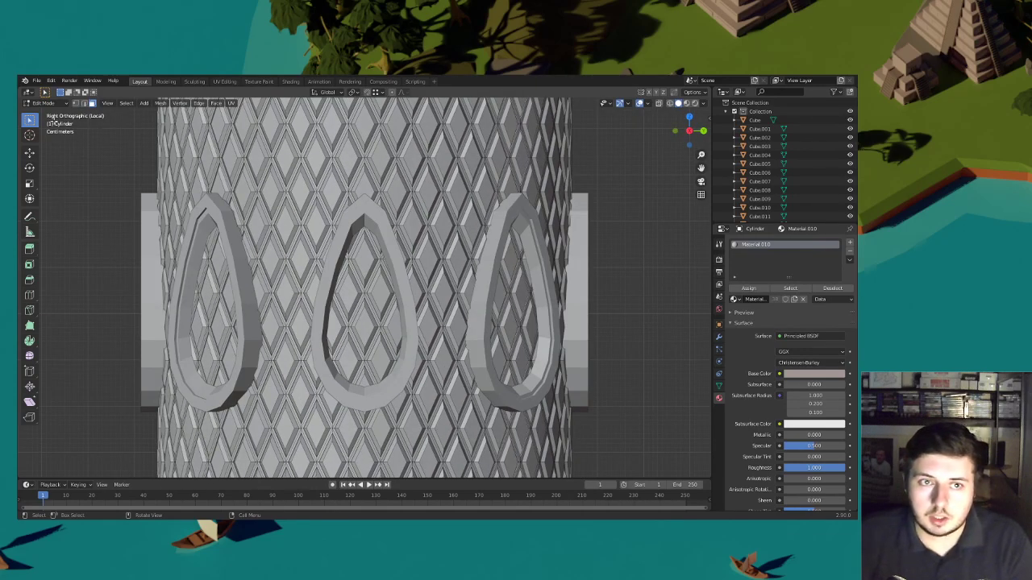
left_click(670, 103)
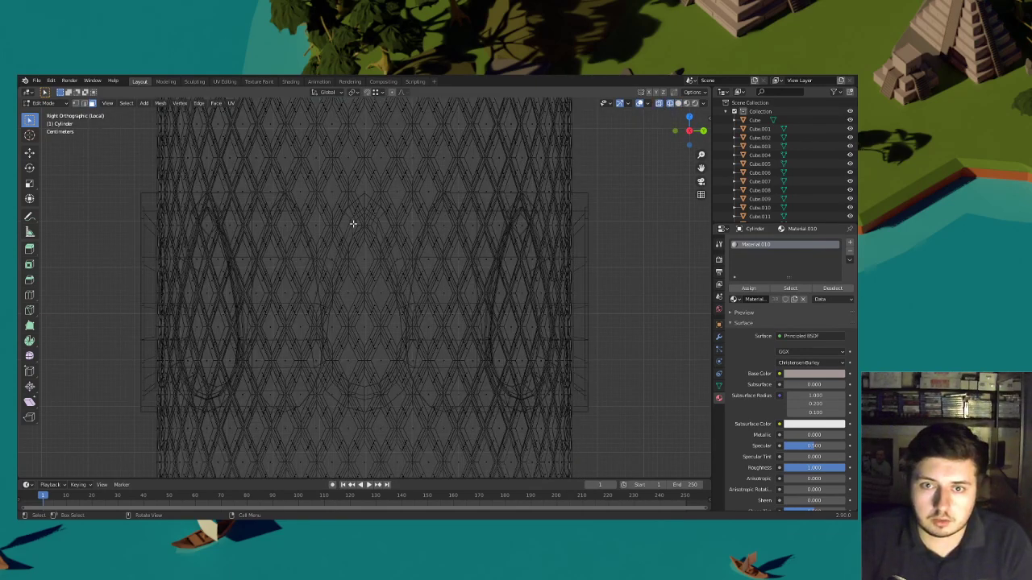
left_click(677, 103)
left_click(29, 310)
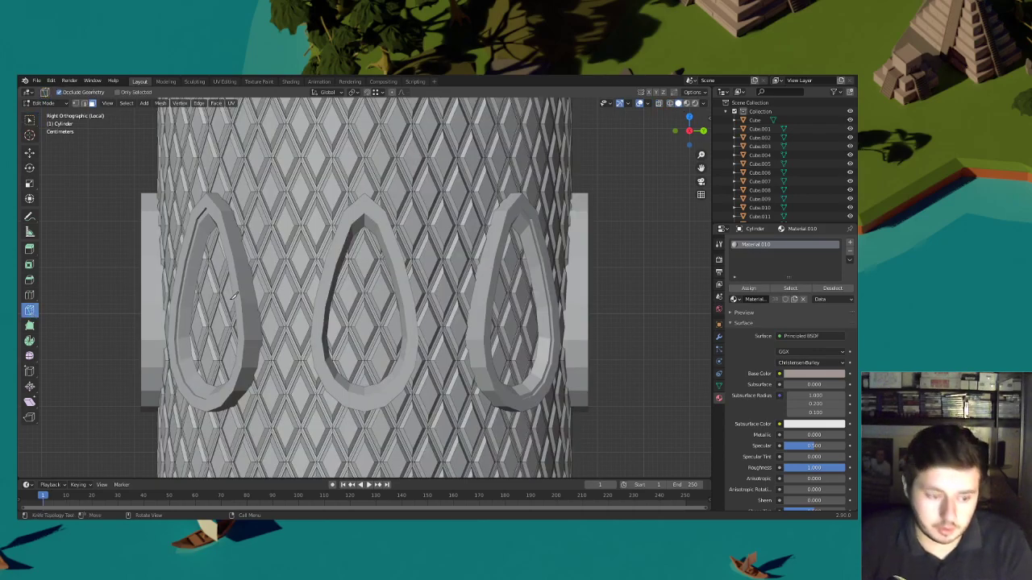
key("z")
left_click(368, 211)
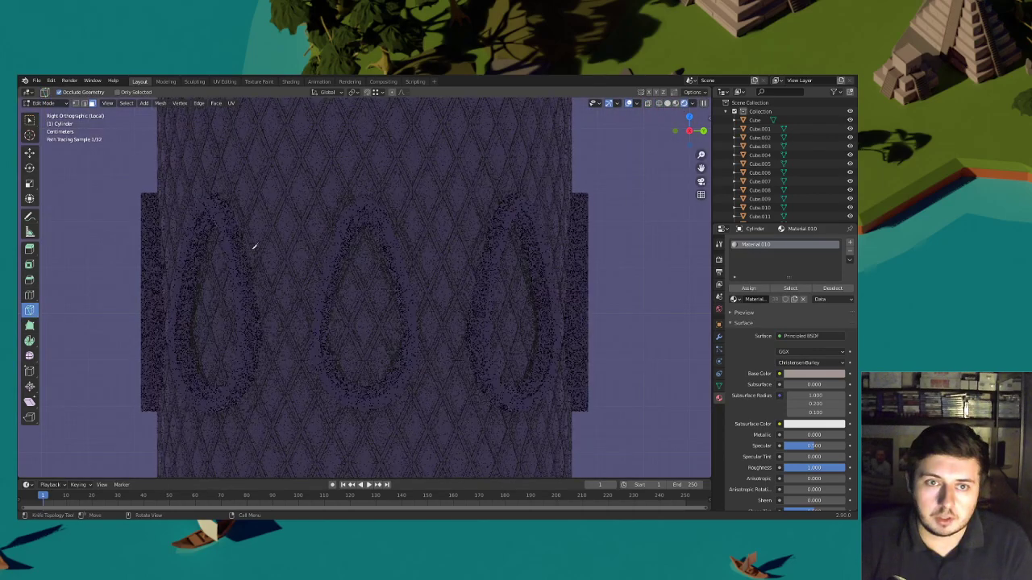
left_click(666, 103)
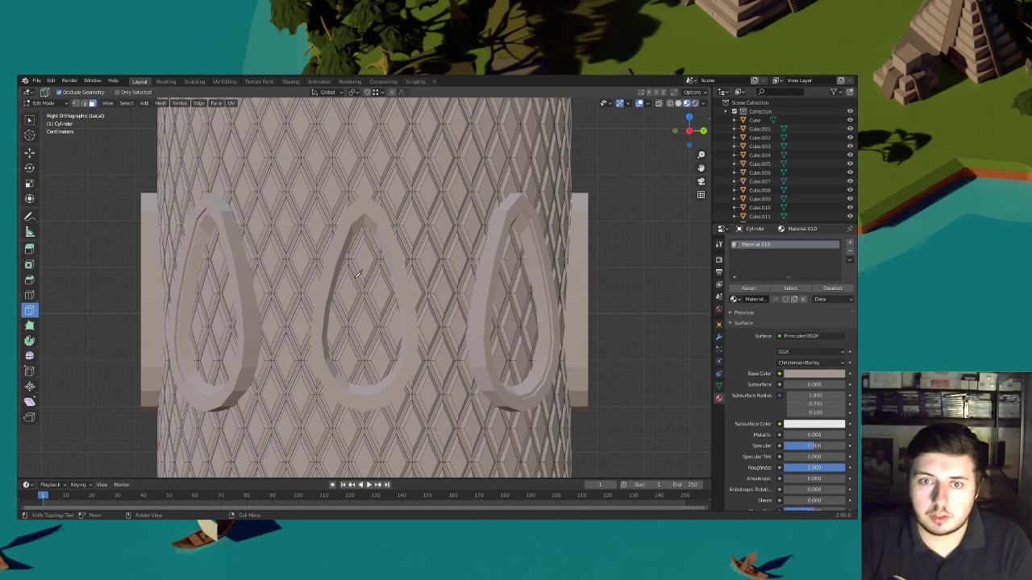
left_click(677, 103)
left_click(362, 206)
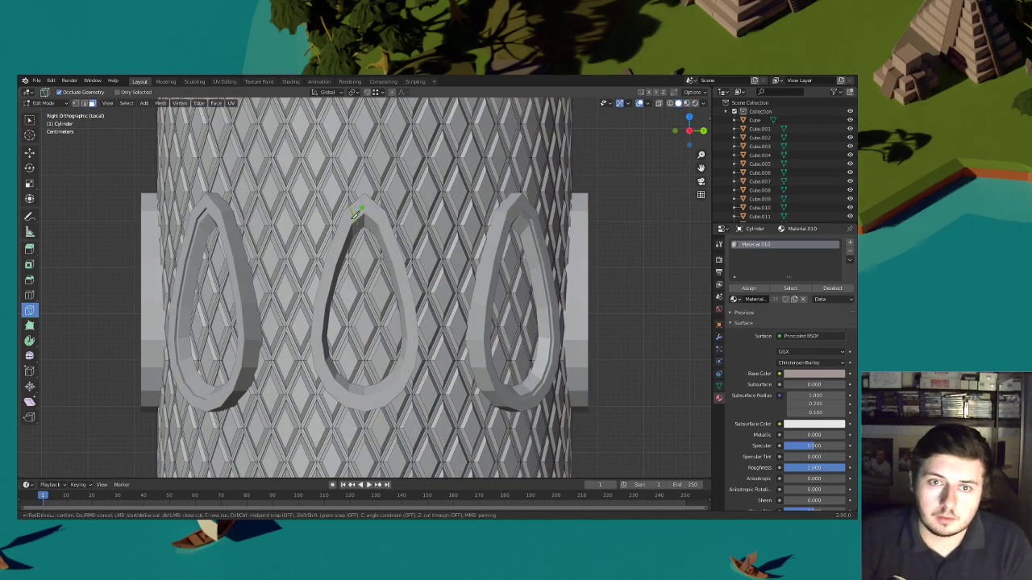
mouse_move(358, 219)
left_mouse_down()
mouse_move(323, 300)
mouse_move(319, 342)
left_mouse_up()
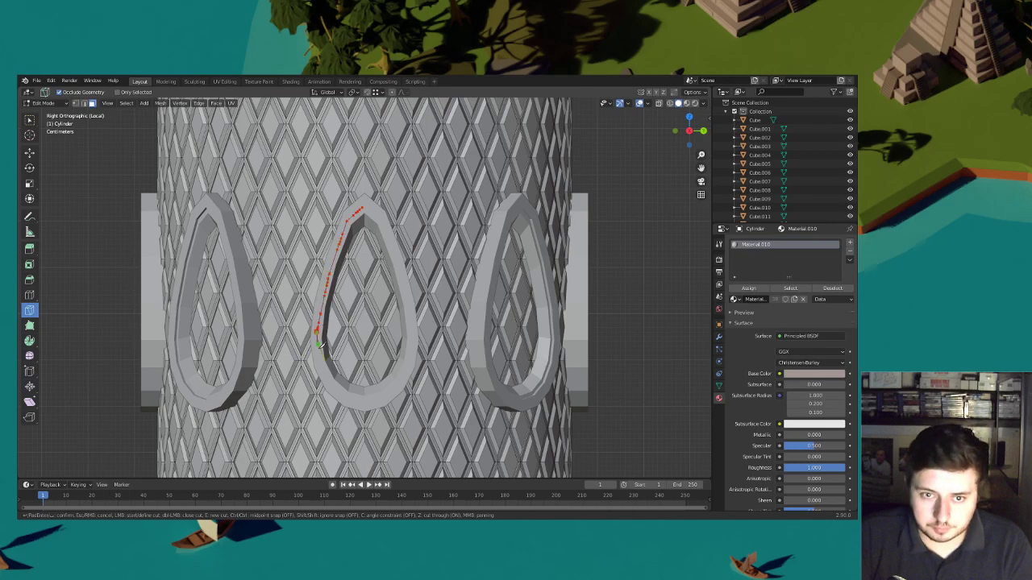
mouse_move(328, 379)
left_mouse_down()
mouse_move(357, 399)
mouse_move(392, 389)
mouse_move(408, 370)
mouse_move(405, 268)
left_mouse_up()
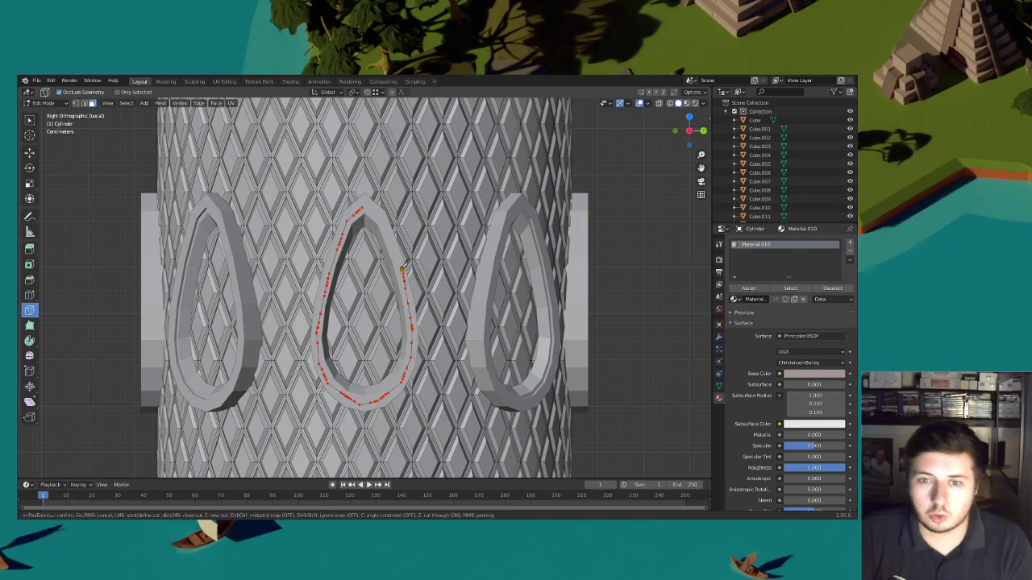
left_click_drag(384, 216, 371, 204)
key("Return")
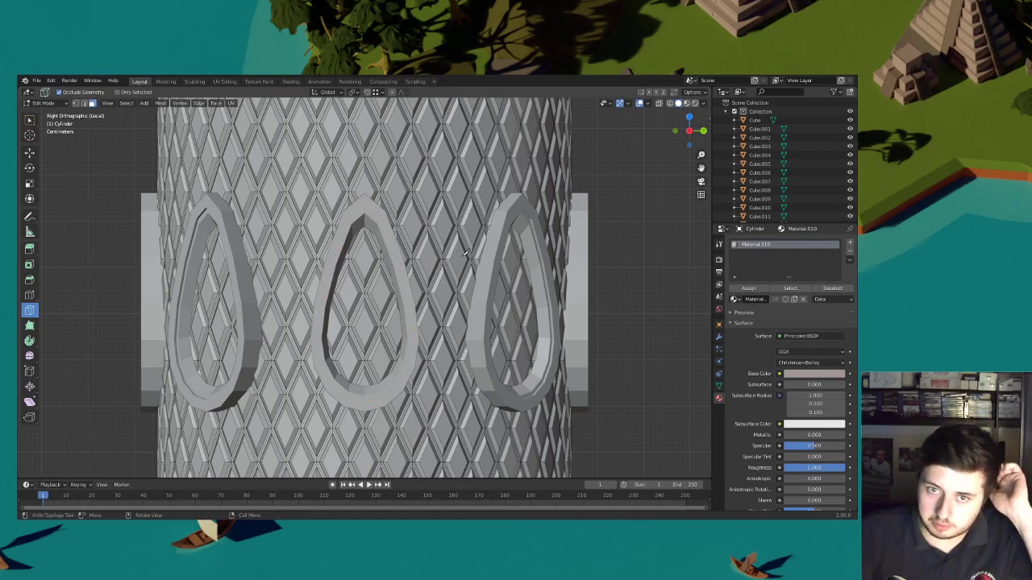
Inspect the drum's mesh around the window frames in see-through display from several distances and angles
scroll(308, 224, "down", 2)
scroll(429, 247, "down", 1)
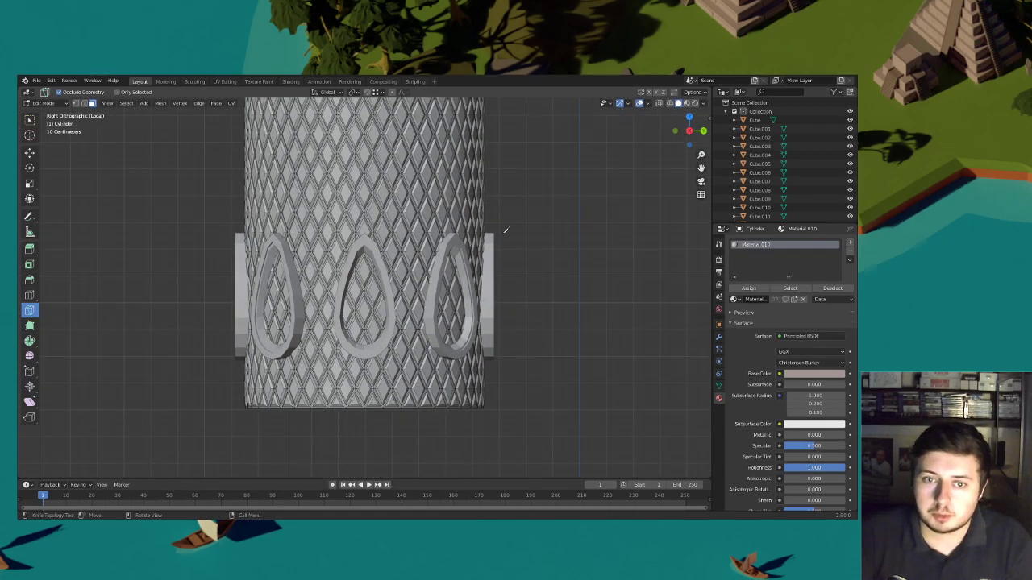
left_click(669, 103)
mouse_move(604, 152)
middle_mouse_down()
mouse_move(519, 223)
mouse_move(532, 246)
mouse_move(555, 228)
mouse_move(590, 246)
mouse_move(581, 233)
mouse_move(489, 231)
middle_mouse_up()
scroll(511, 229, "up", 5)
middle_click_drag(488, 232, 500, 230)
left_click(679, 104)
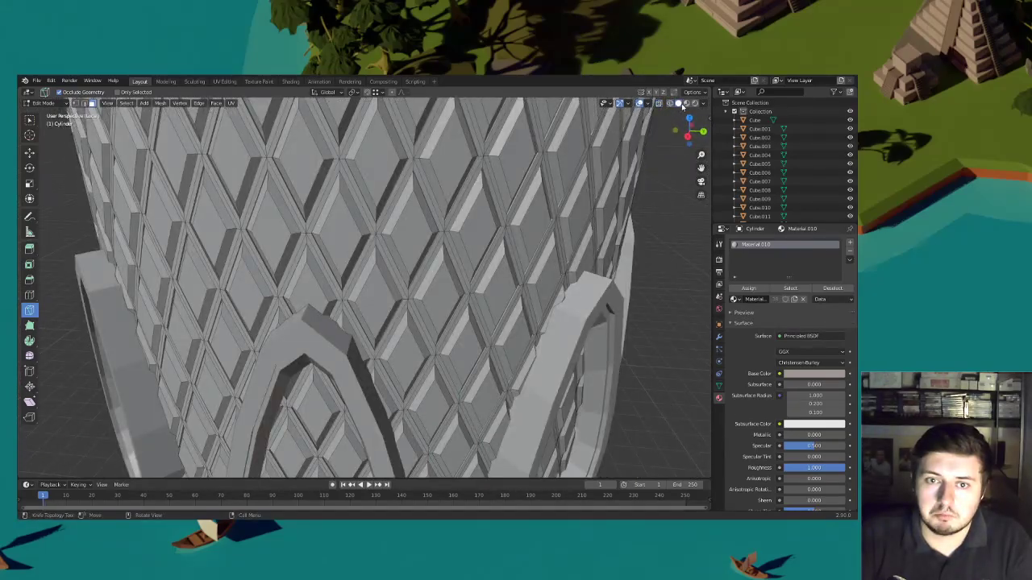
left_click(679, 104)
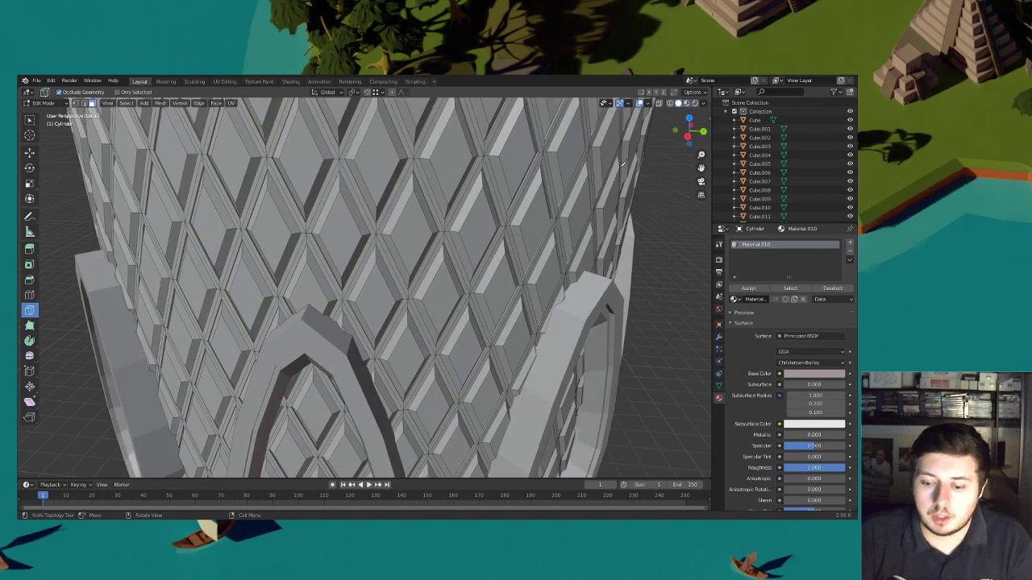
scroll(571, 226, "down", 5)
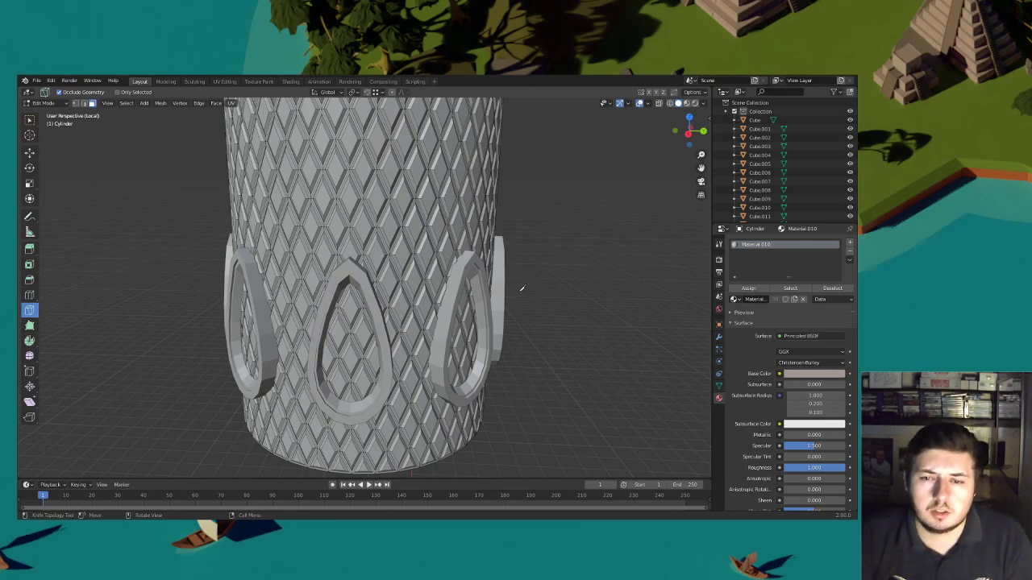
Leave mesh editing and select the whole drum together with its teardrop window frames
left_click(42, 103)
left_click(49, 115)
scroll(490, 299, "down", 3)
left_click_drag(502, 331, 212, 207)
Try rotating the drum and window frames 45° about the global Z axis twice, and undo the rotations
type("rz")
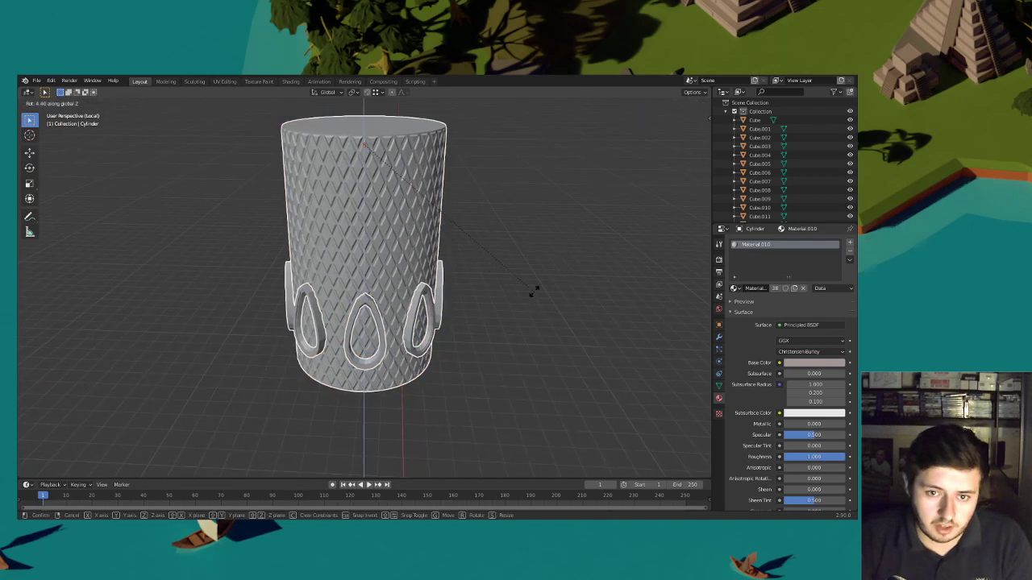
type("45")
key("Return")
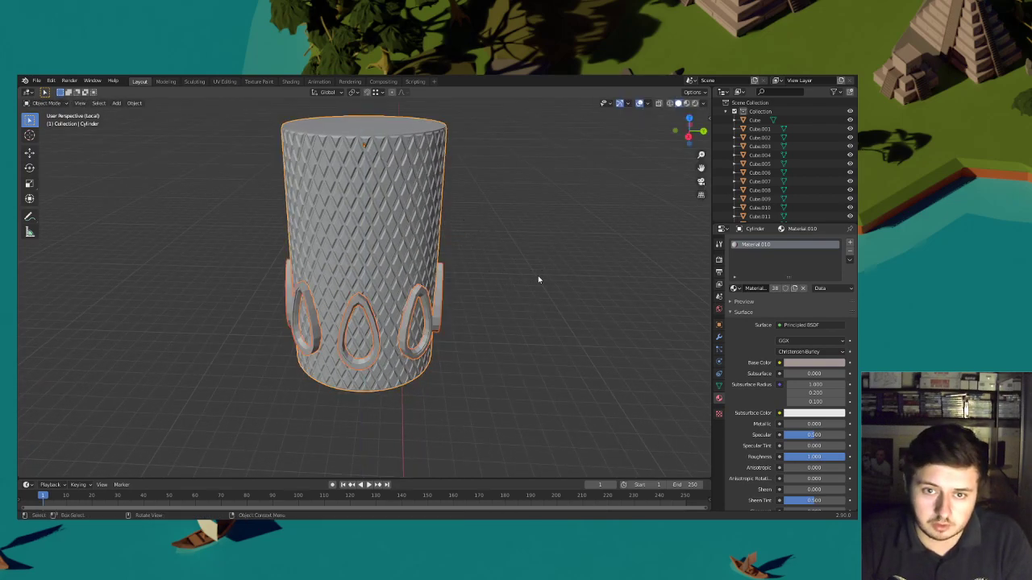
scroll(533, 288, "down", 3)
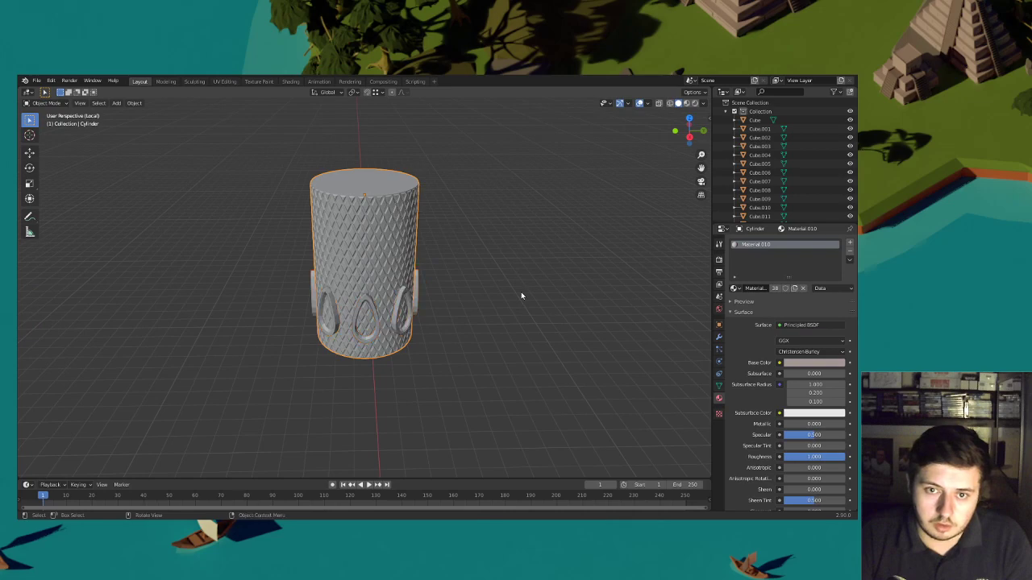
key("r")
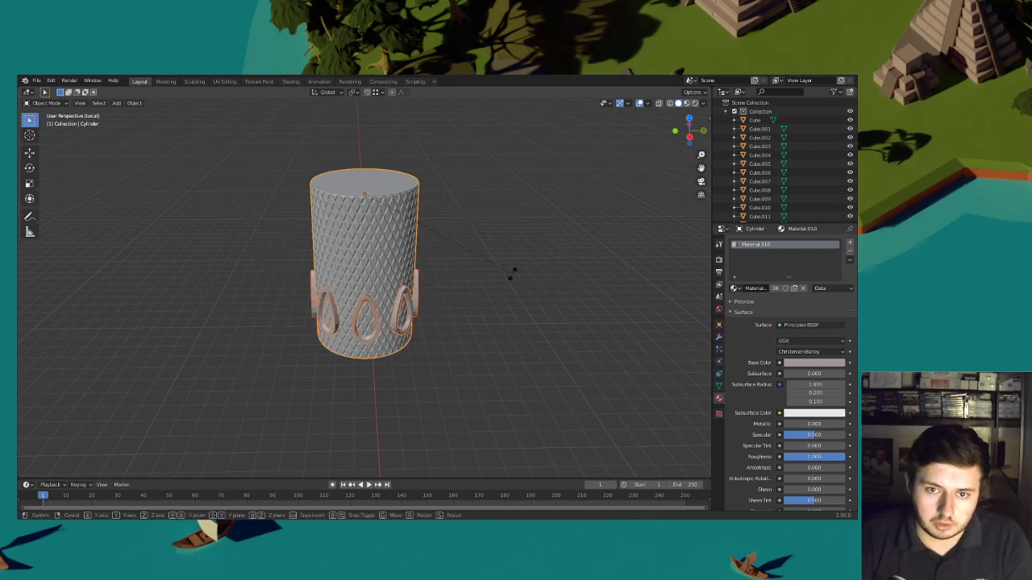
key("z")
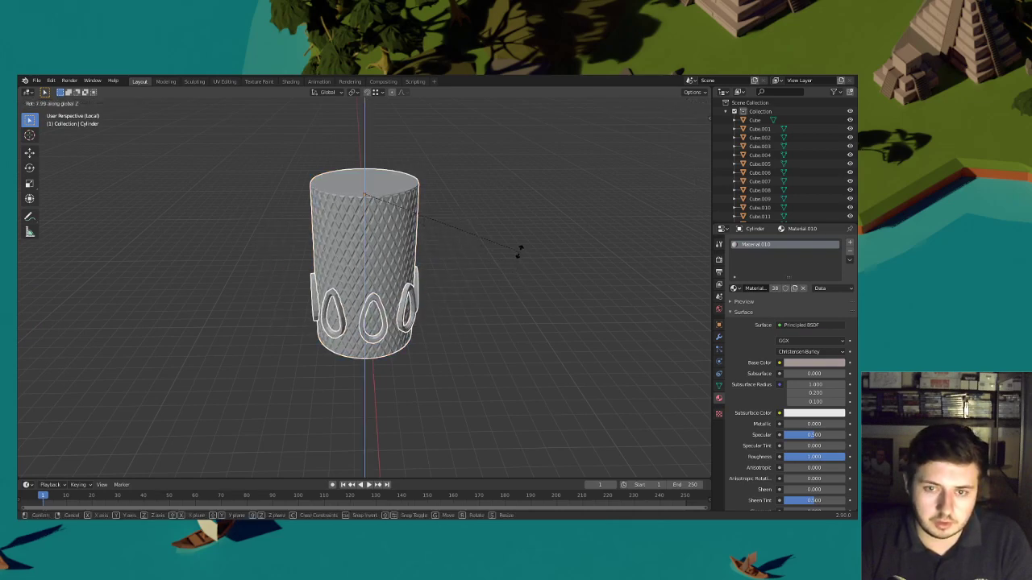
type("45")
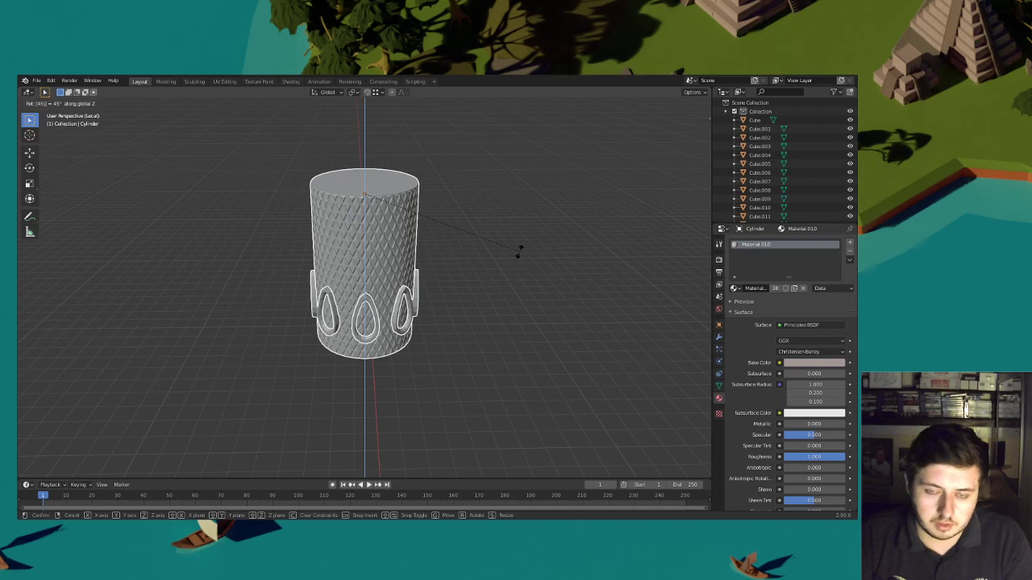
key("Return")
mouse_move(424, 293)
middle_mouse_down()
mouse_move(420, 253)
mouse_move(501, 282)
mouse_move(433, 280)
middle_mouse_up()
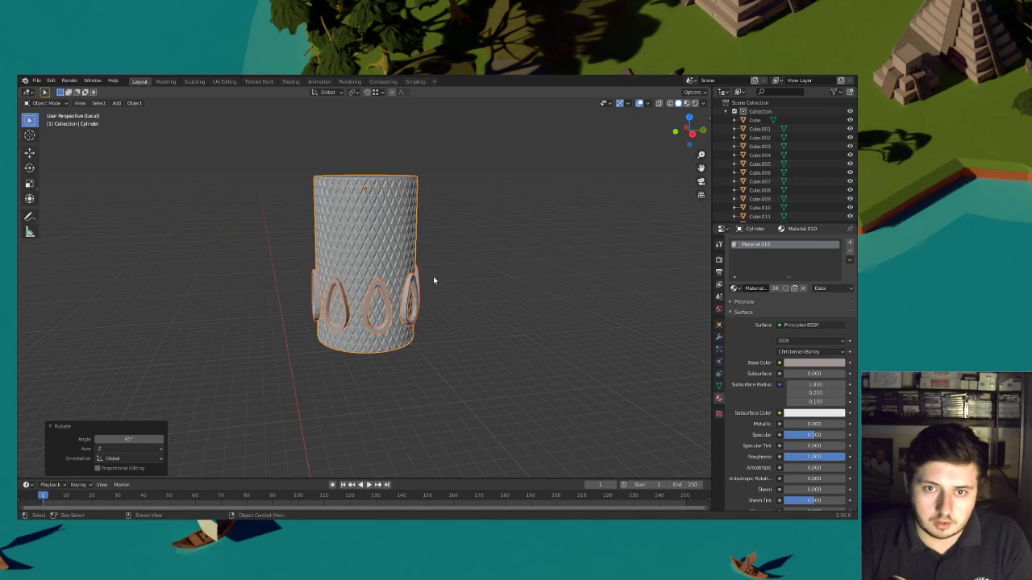
key("ctrl+z")
key("ctrl+z")
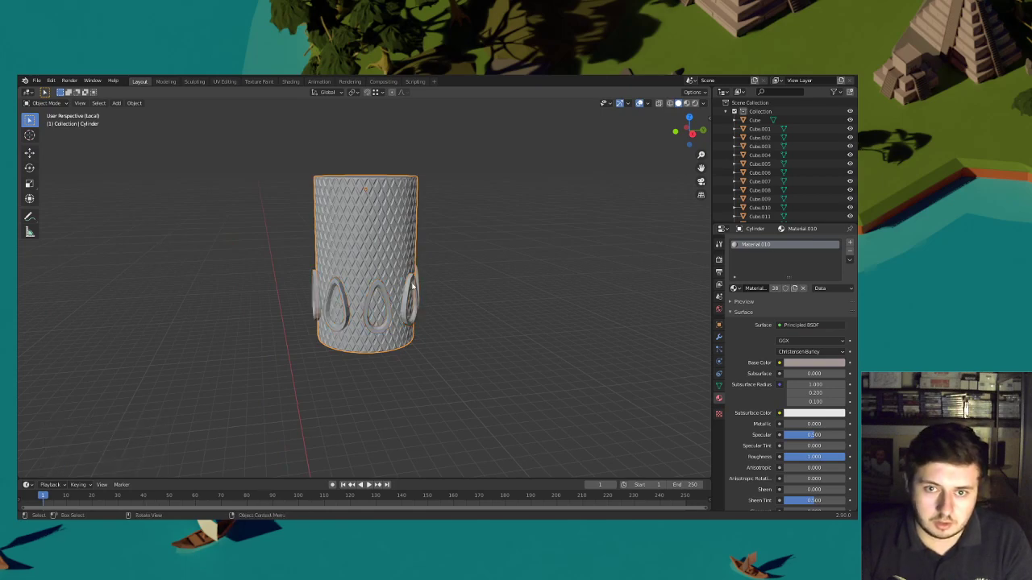
Select all isolated objects, drum and window frames, and rotate them 45° about the global Z axis
left_click(425, 307)
left_click(416, 299)
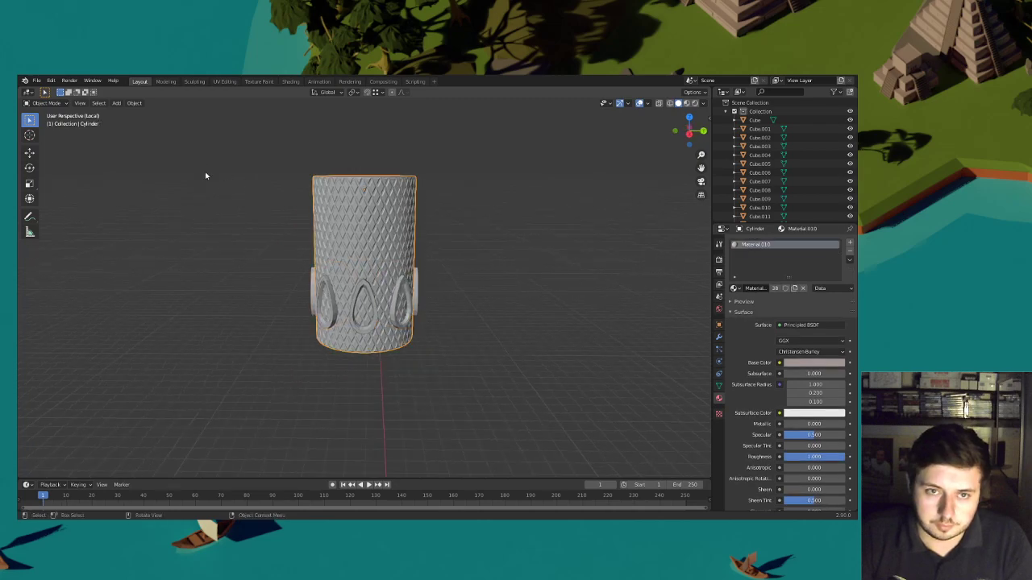
key("a")
key("r")
key("z")
left_click(504, 241)
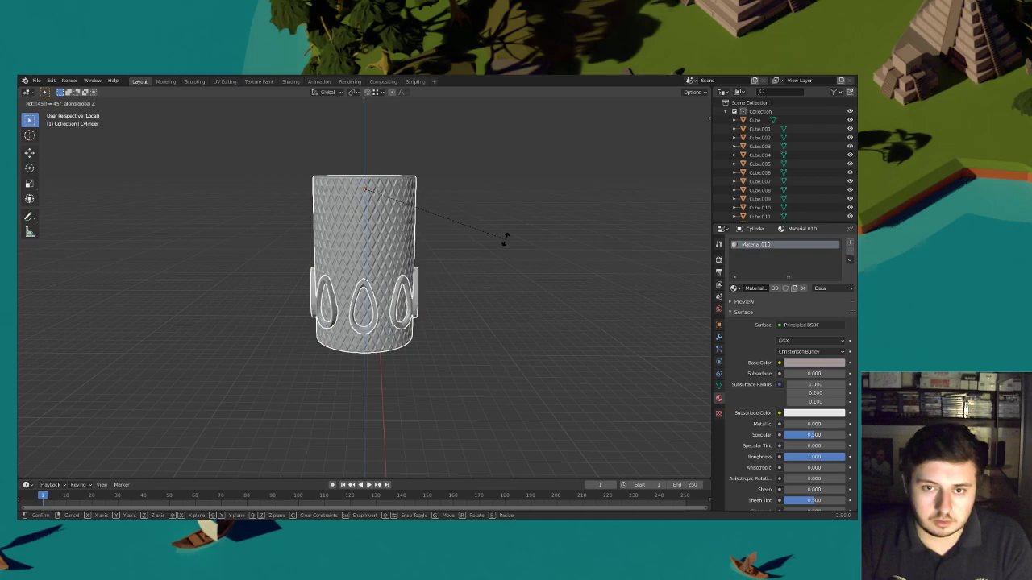
Make the drum the active object and open its mesh for editing
scroll(451, 282, "up", 2)
left_click(373, 278)
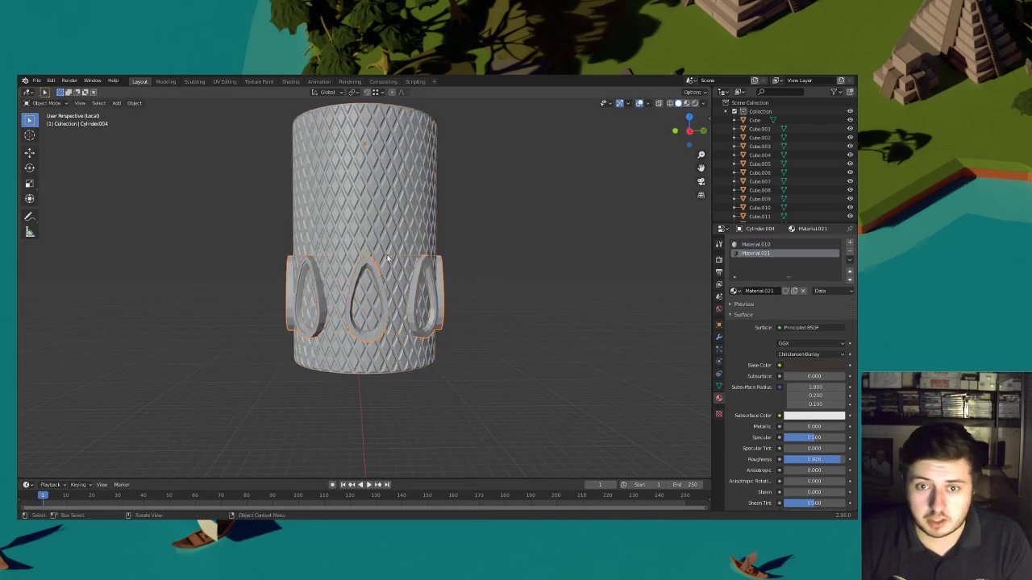
left_click(384, 269)
left_click(40, 104)
left_click(45, 121)
scroll(412, 296, "up", 5)
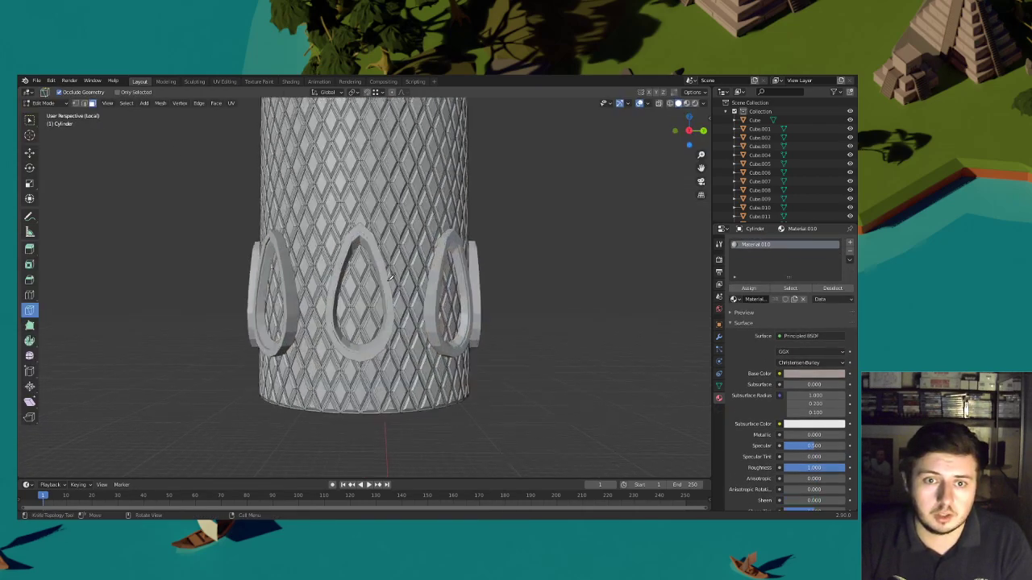
Knife-cut a teardrop outline into the drum along the central window frame in the left side view, with cut-through on
left_click(689, 130)
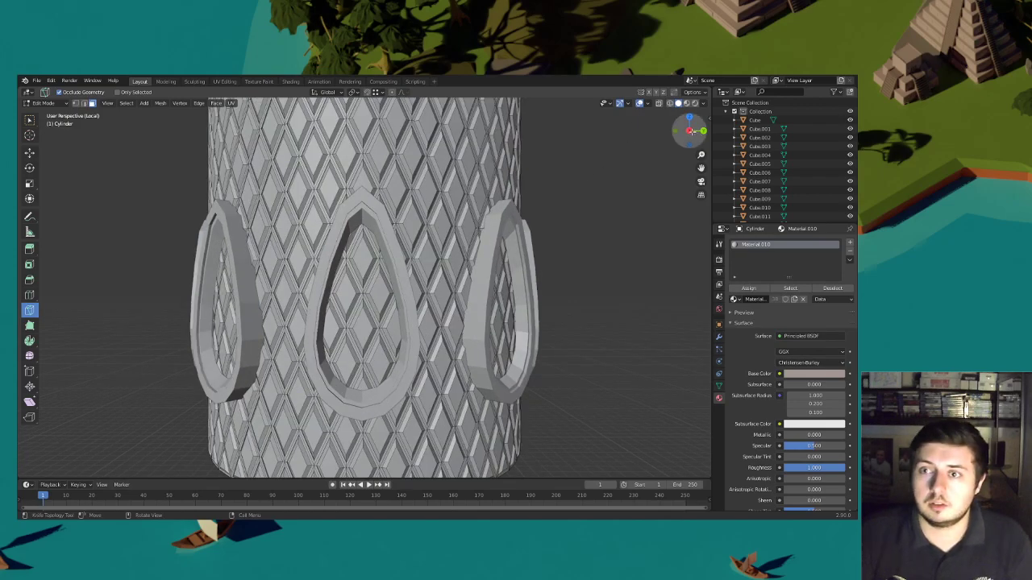
scroll(365, 191, "up", 2)
left_click(361, 191)
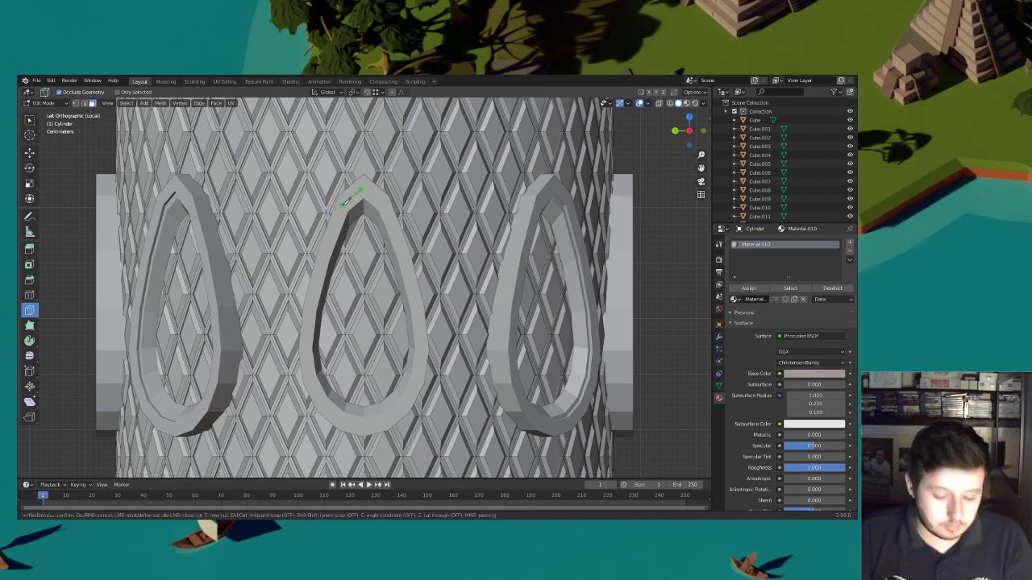
left_click(307, 337)
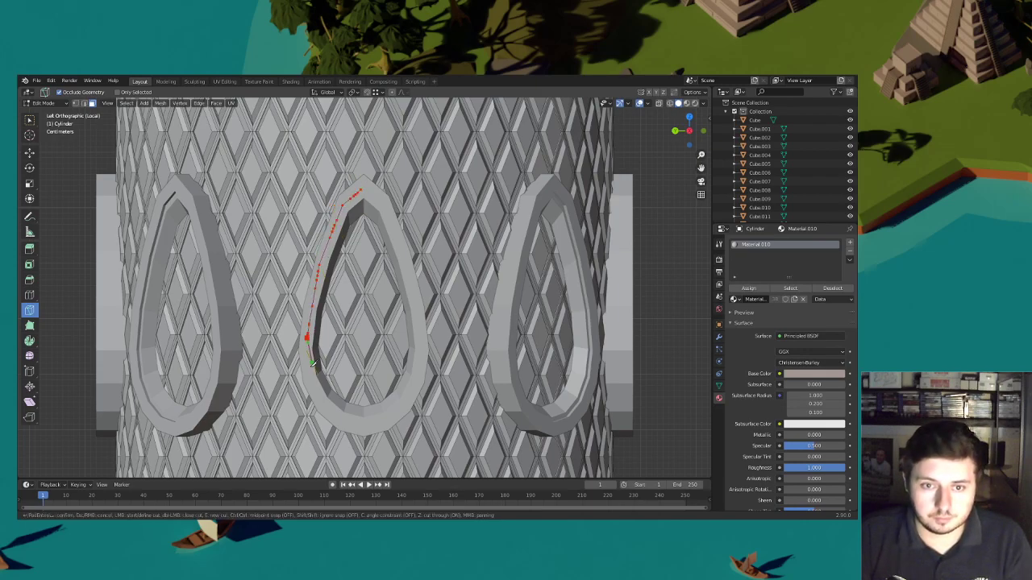
left_click(314, 384)
left_click(359, 427)
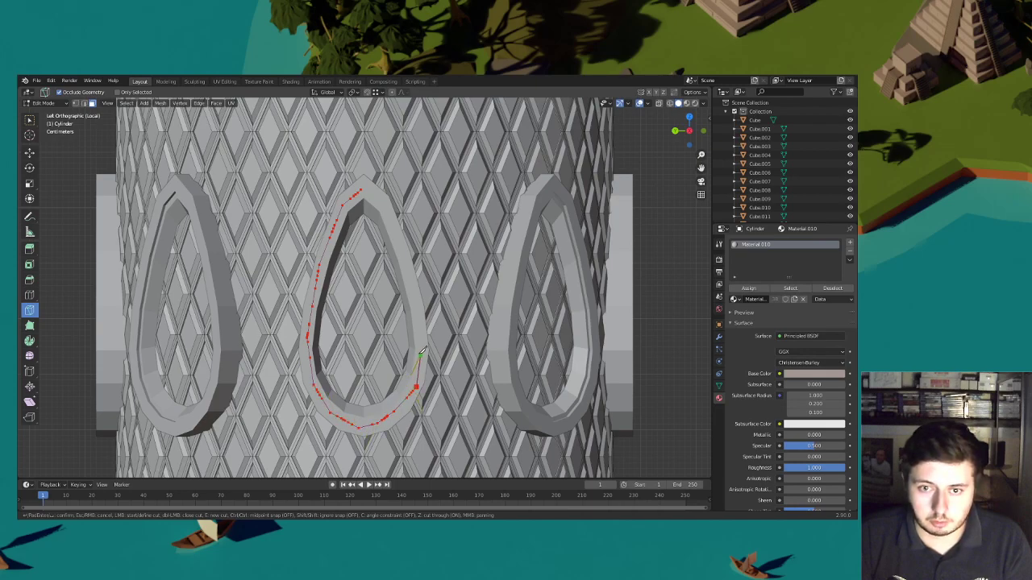
left_click(384, 203)
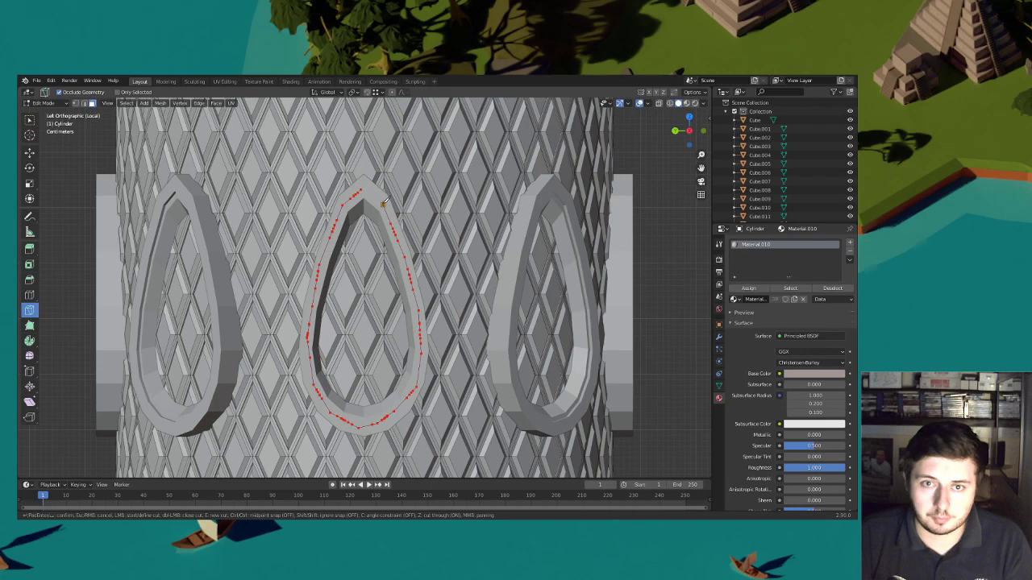
left_click(361, 189)
key("Return")
Knife-cut a teardrop outline into the drum along the central window frame in the back view, with cut-through on
scroll(367, 242, "down", 4)
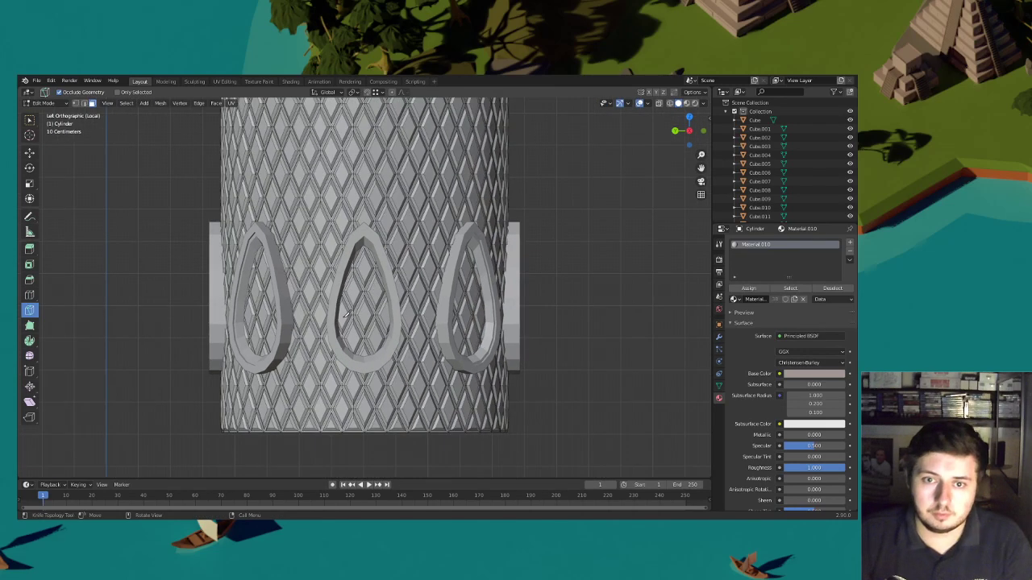
left_click(675, 130)
key("k")
scroll(365, 280, "up", 1)
left_click(684, 103)
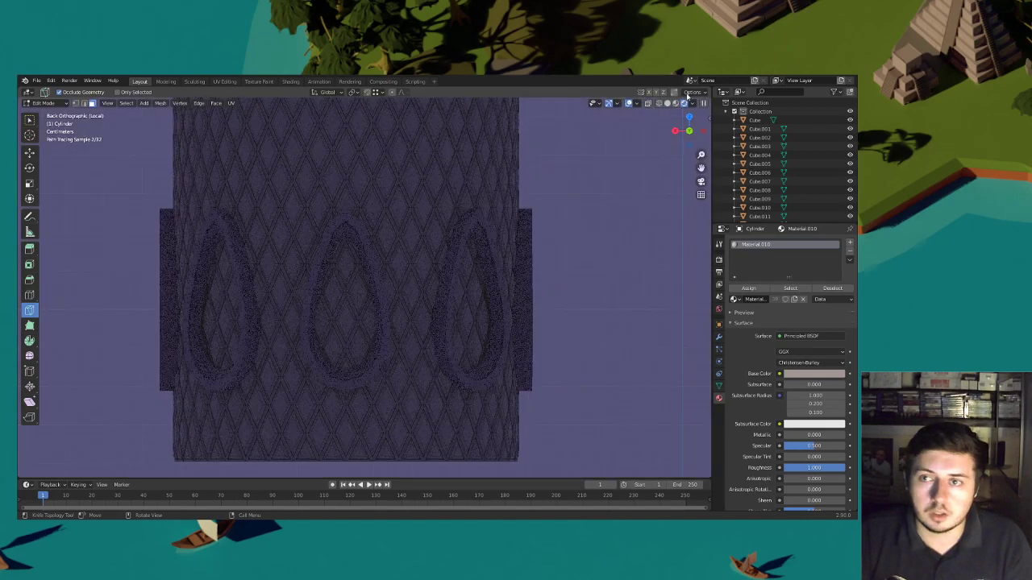
left_click(668, 104)
key("k")
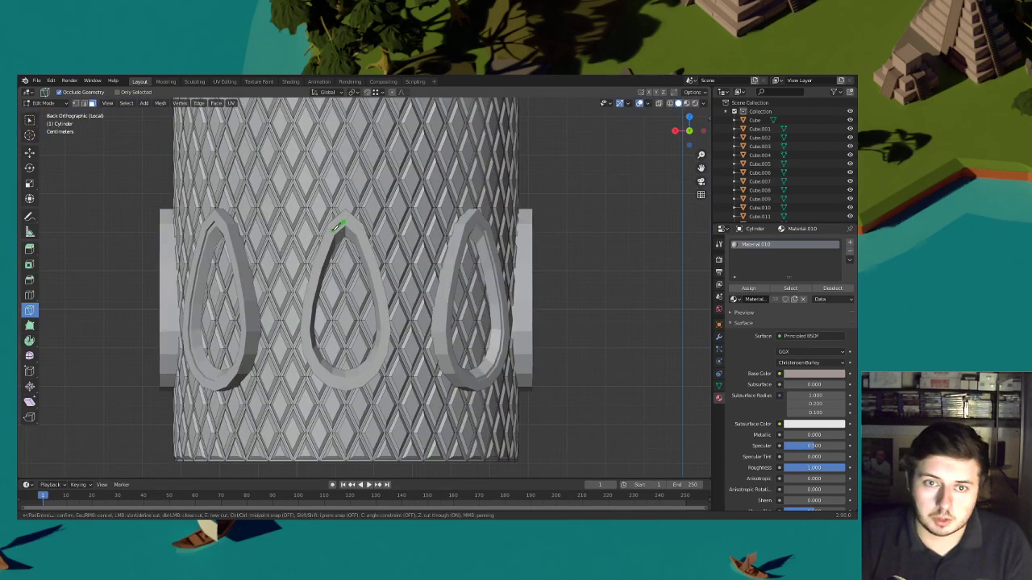
left_click(319, 262)
left_click(306, 315)
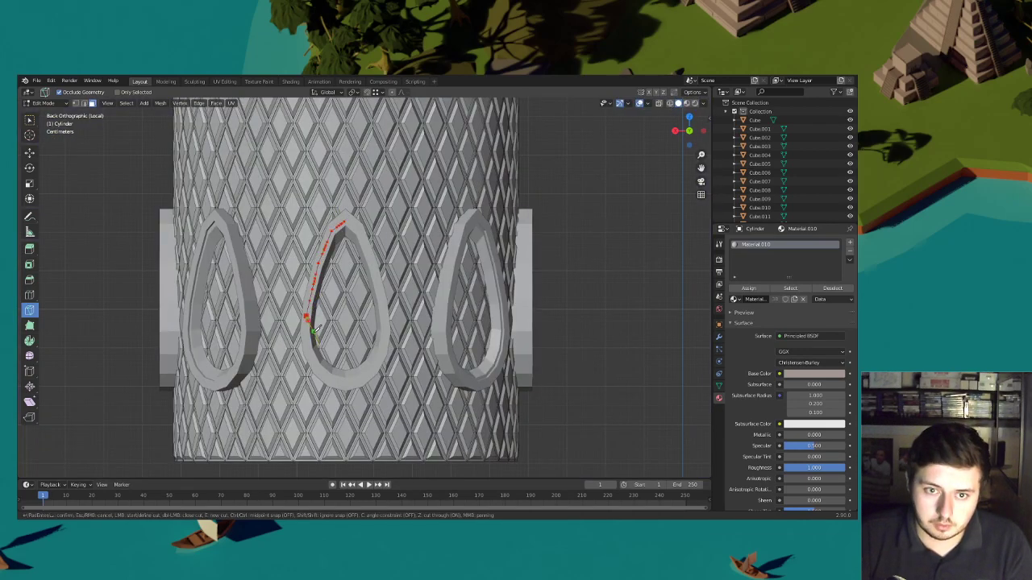
left_click(305, 347)
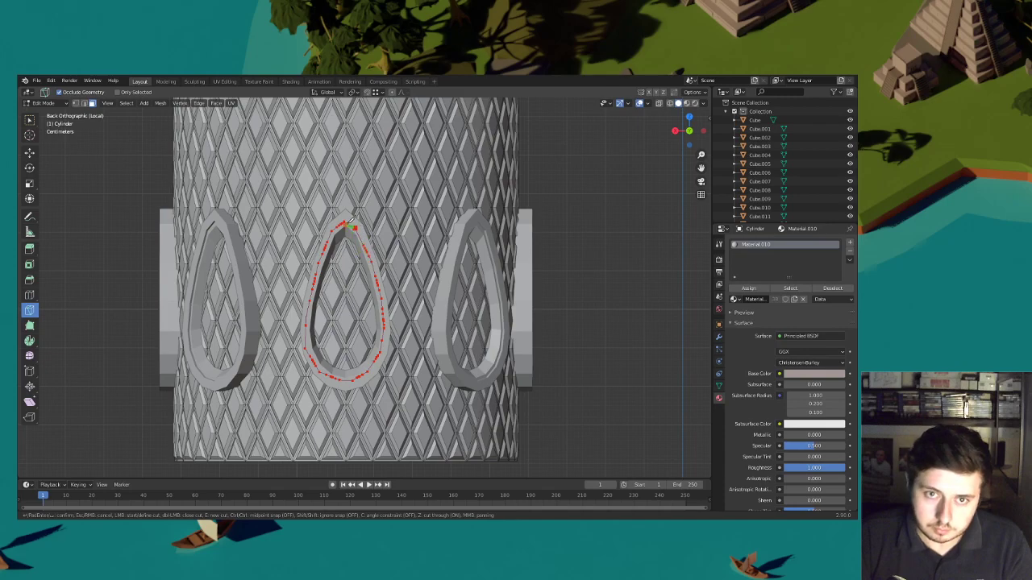
key("Return")
Finish mesh editing, select the drum with all window frames, and rotate them -45° about the global Z axis
left_click(32, 121)
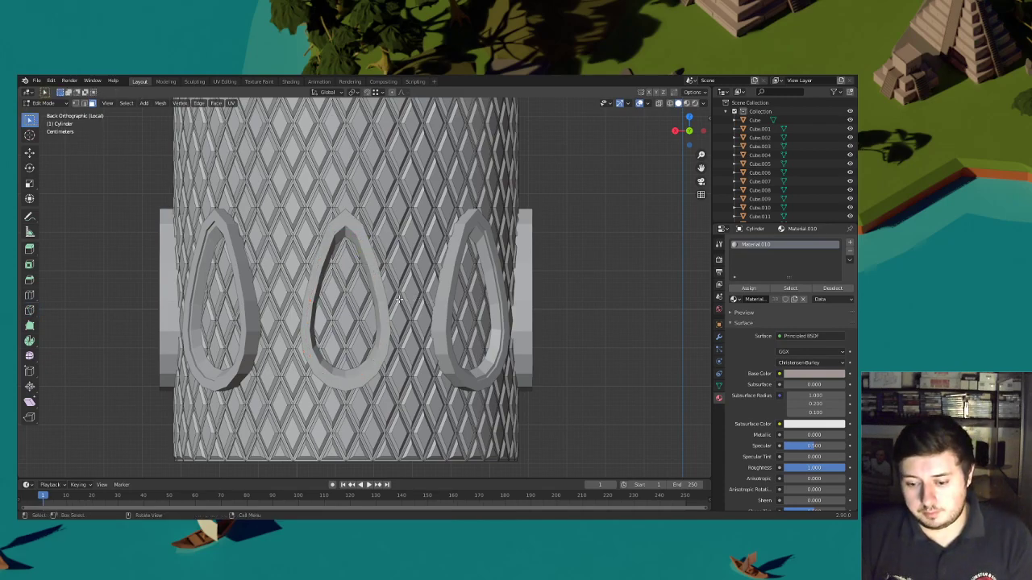
left_click(65, 105)
left_click(60, 114)
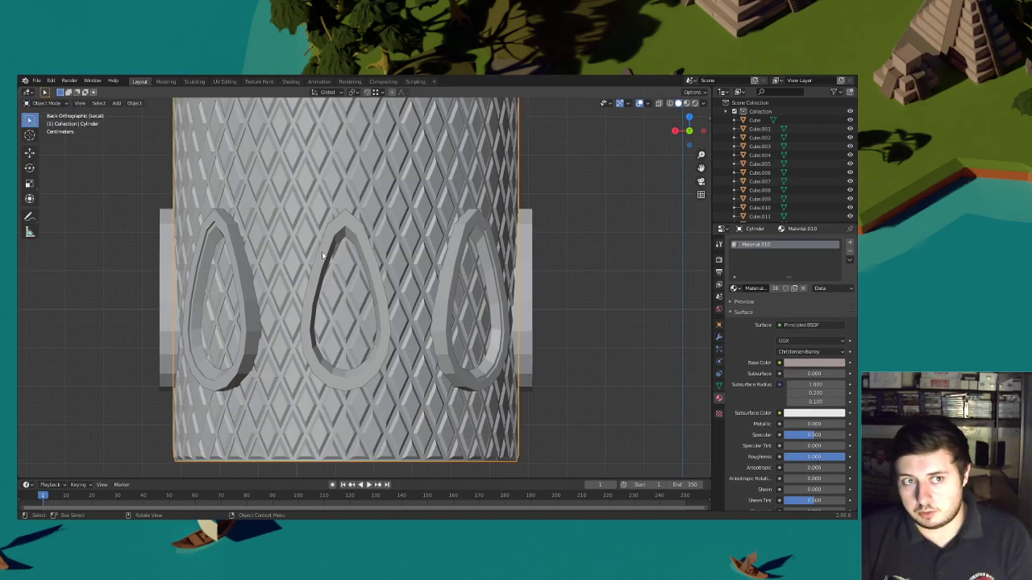
scroll(492, 353, "down", 4)
left_click_drag(492, 354, 426, 248)
scroll(450, 326, "down", 4)
middle_click_drag(450, 326, 470, 345)
type("rz")
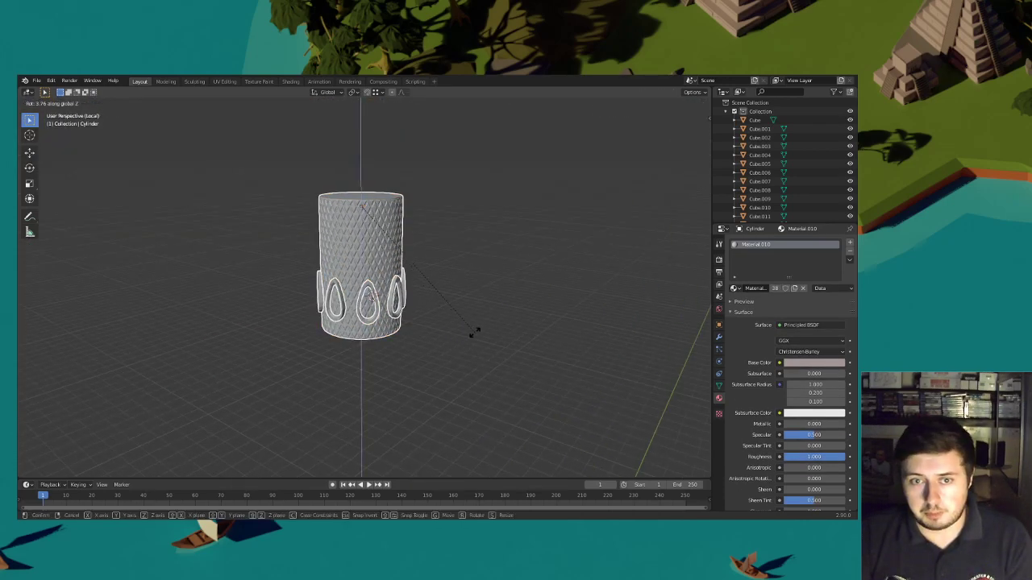
type("-45")
key("Return")
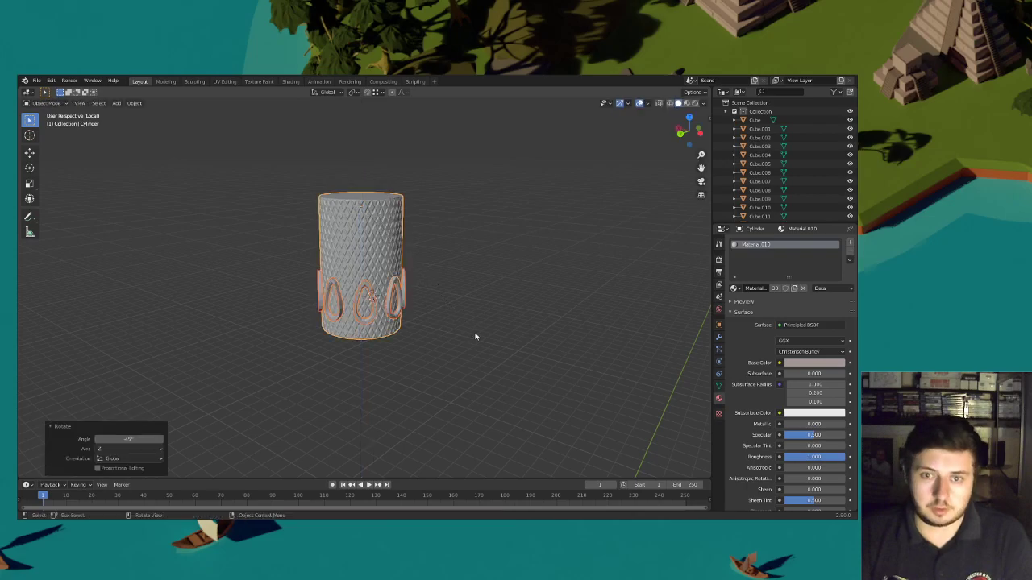
Bring back the full church in the camera view and save the file
key("slash")
left_click(574, 247)
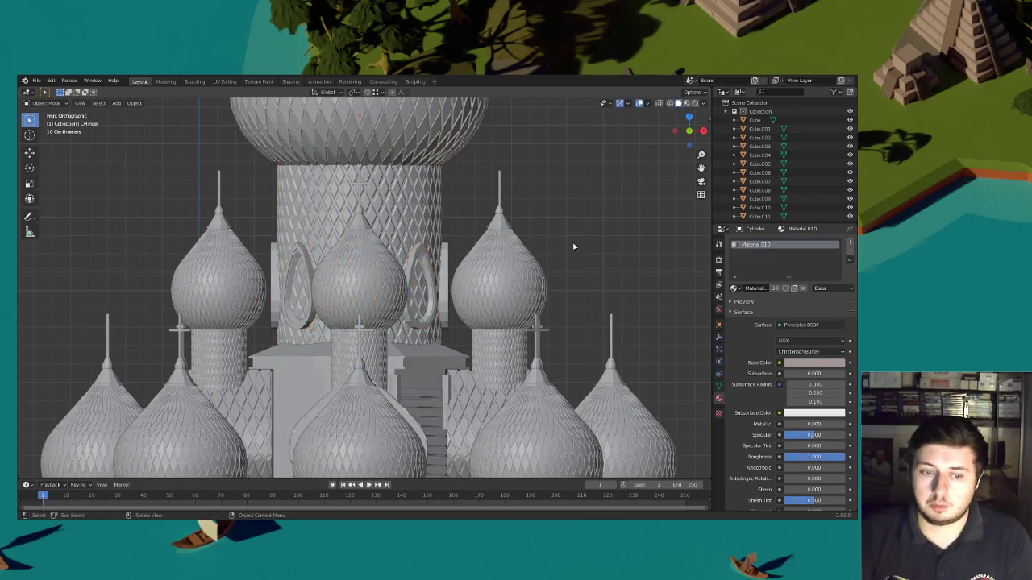
left_click(701, 181)
left_click(36, 81)
left_click(50, 139)
Isolate the top drum without its window frames and open its mesh for editing
left_click(355, 258)
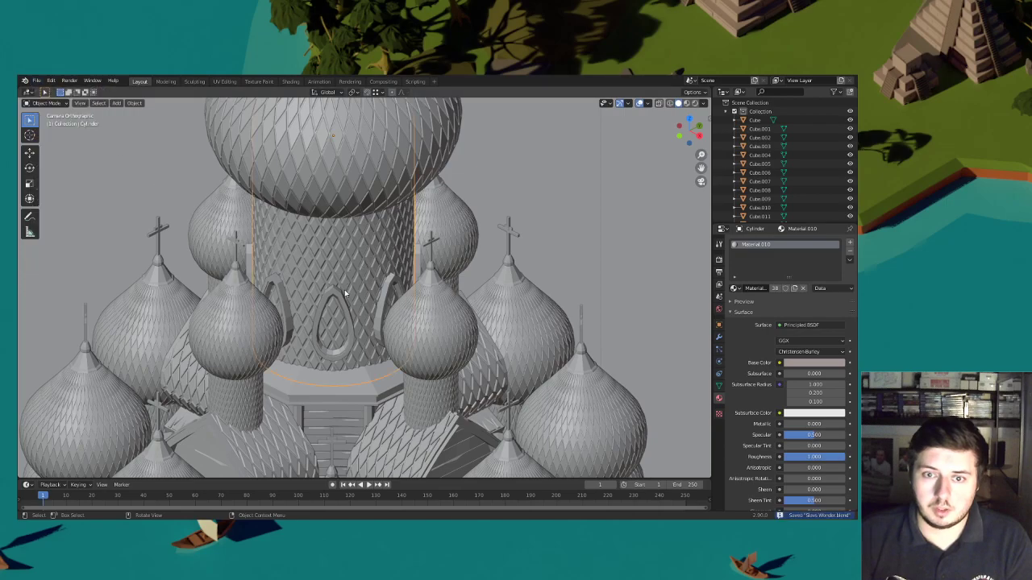
key("slash")
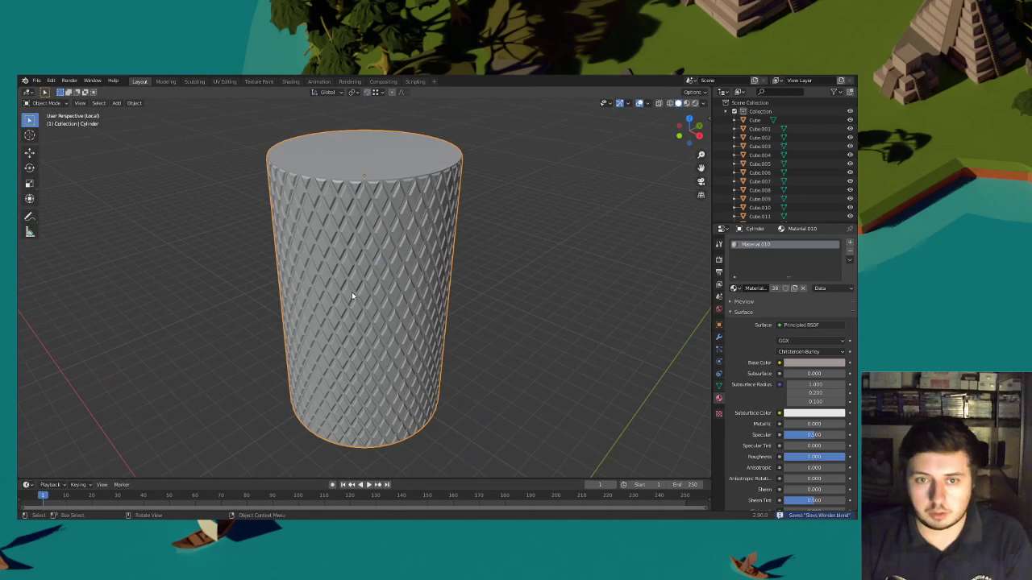
left_click(48, 104)
left_click(59, 121)
middle_click_drag(363, 411, 373, 375)
middle_click_drag(373, 375, 396, 213, "shift")
scroll(382, 295, "up", 4)
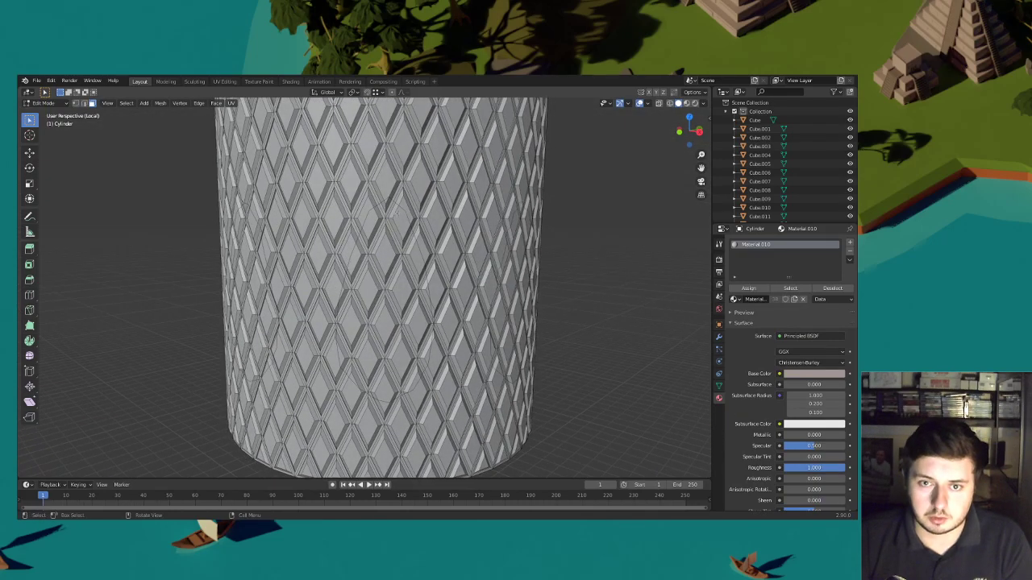
Select the drum faces inside the camera-facing teardrop outline and delete them
left_click(384, 211)
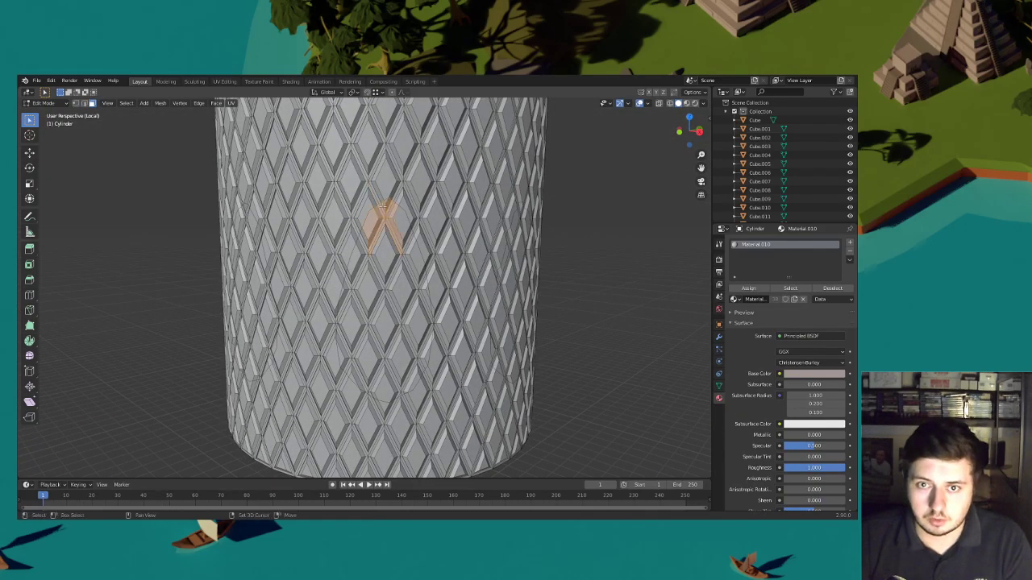
left_click(387, 259, "shift")
left_click(414, 272, "shift")
left_click(416, 309, "shift")
left_click(427, 342, "shift")
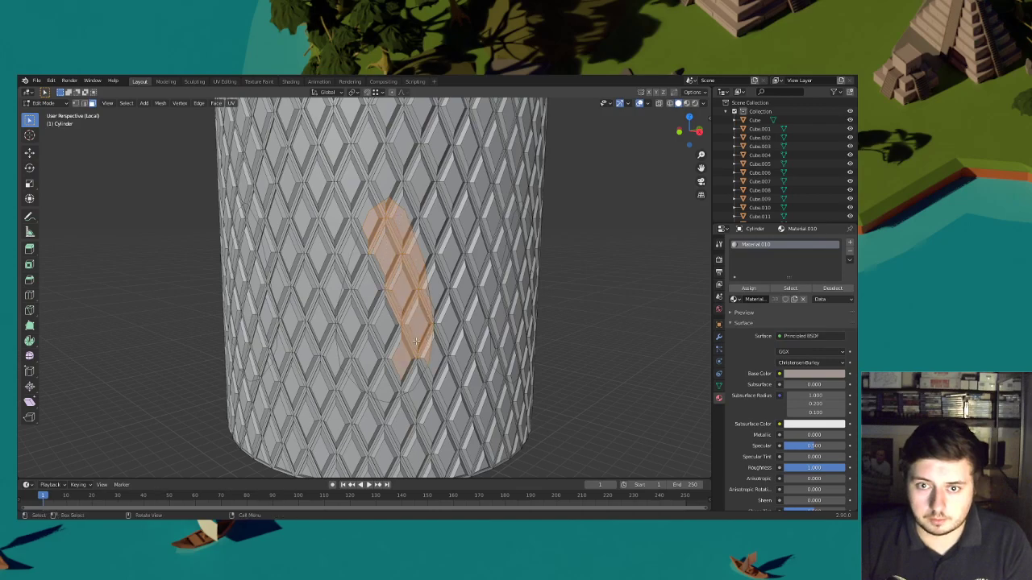
middle_click_drag(413, 327, 411, 335)
left_click(411, 335, "shift")
left_click(395, 369, "shift")
left_click_drag(393, 367, 359, 281, "shift")
middle_click_drag(363, 296, 382, 302)
left_click_drag(390, 331, 362, 220, "shift")
scroll(390, 296, "up", 4)
left_click_drag(400, 304, 395, 285, "shift")
left_click_drag(409, 385, 427, 418, "shift")
left_click_drag(477, 446, 450, 421, "shift")
middle_click_drag(450, 421, 441, 367, "shift")
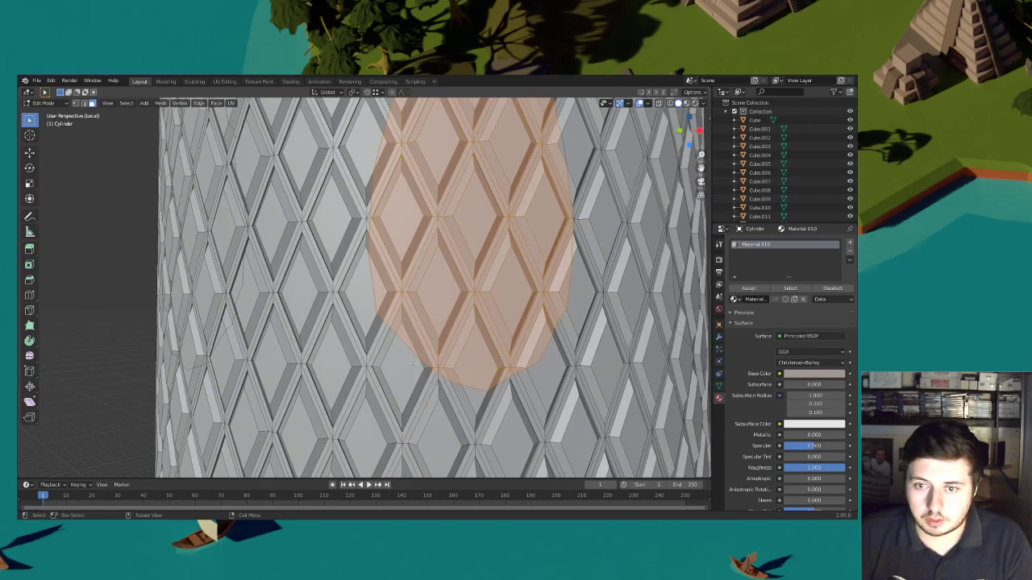
scroll(413, 365, "down", 5)
key("x")
left_click(449, 296)
Delete the remaining faces behind the camera-facing teardrop until the window opening is clear
middle_click_drag(449, 295, 407, 336)
left_click(407, 336)
key("x")
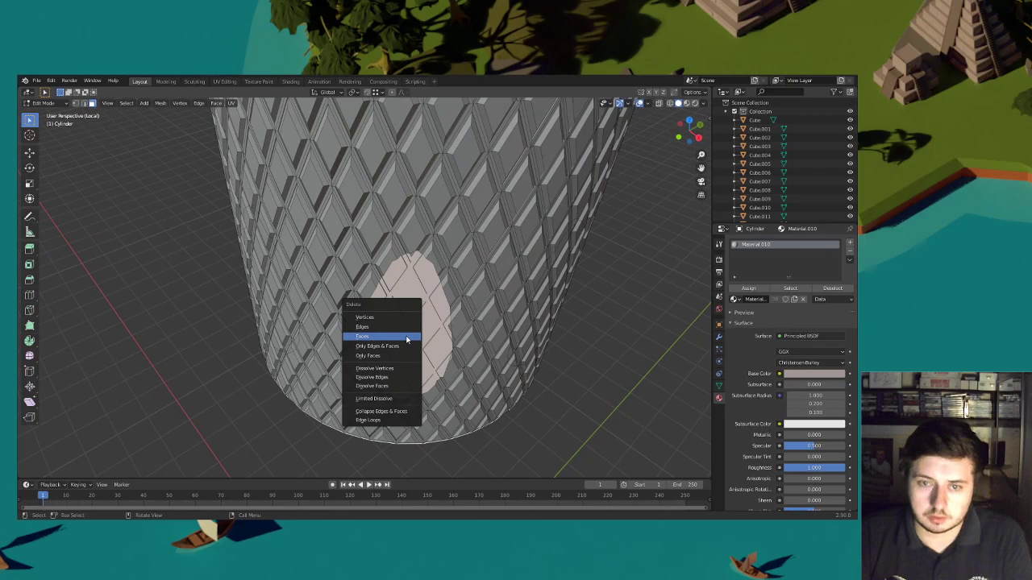
left_click(403, 341)
left_click_drag(435, 367, 405, 260)
key("x")
left_click(406, 262)
left_click_drag(412, 315, 383, 284)
key("x")
left_click(382, 285)
key("b")
left_click_drag(390, 346, 365, 313)
key("x")
left_click(366, 314)
key("b")
left_click_drag(431, 292, 425, 301)
key("x")
left_click(425, 301)
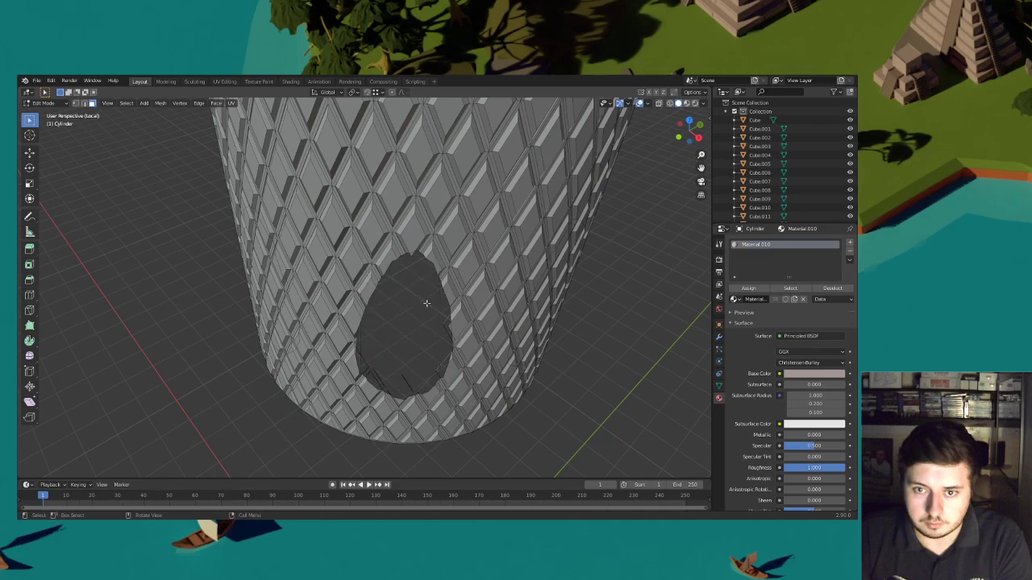
Delete the stray slivers sticking out along the lower edge of the camera-facing opening
scroll(439, 315, "up", 2)
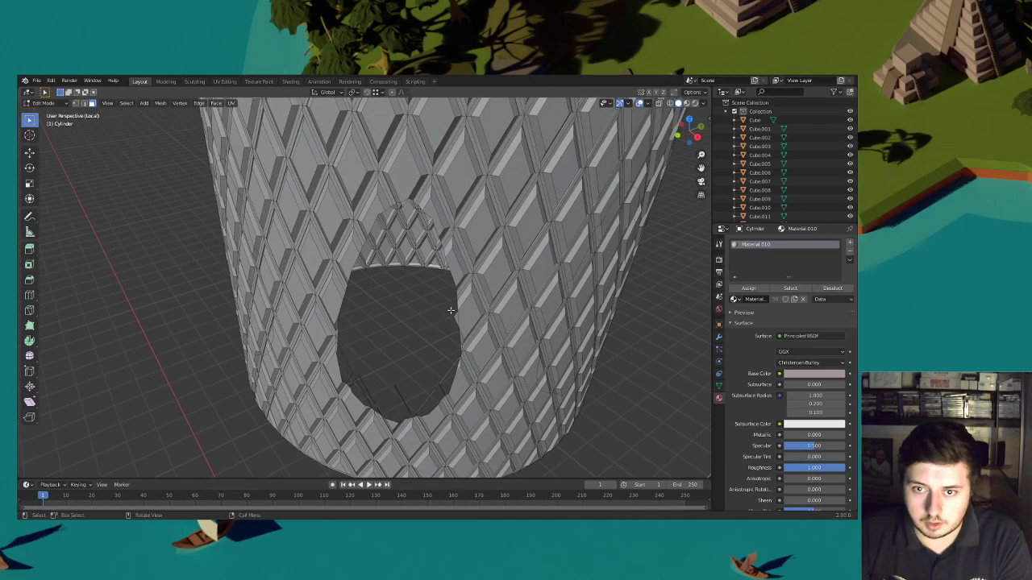
key("x")
left_click(422, 369)
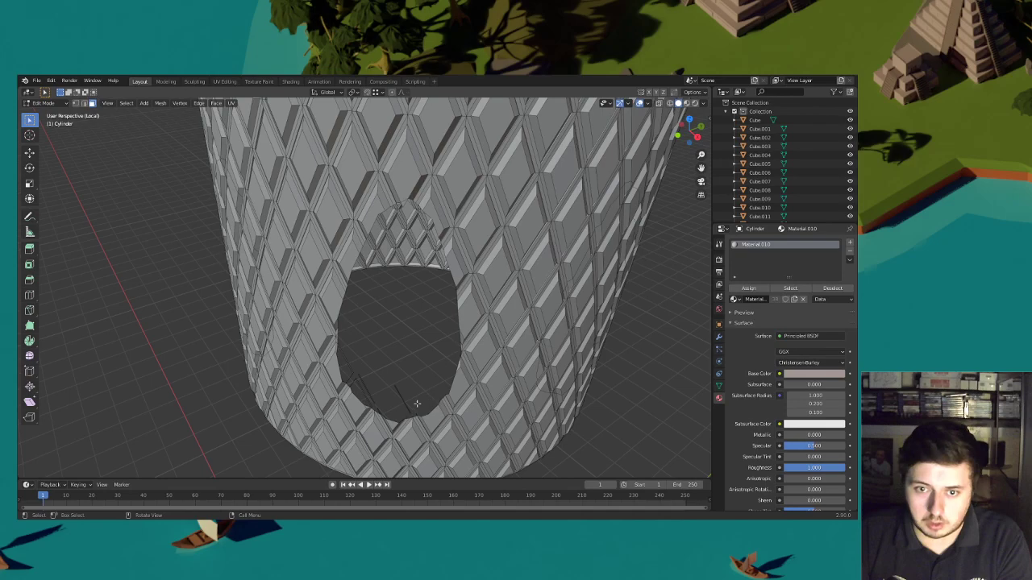
key("x")
left_click(385, 378)
middle_click_drag(388, 377, 417, 394)
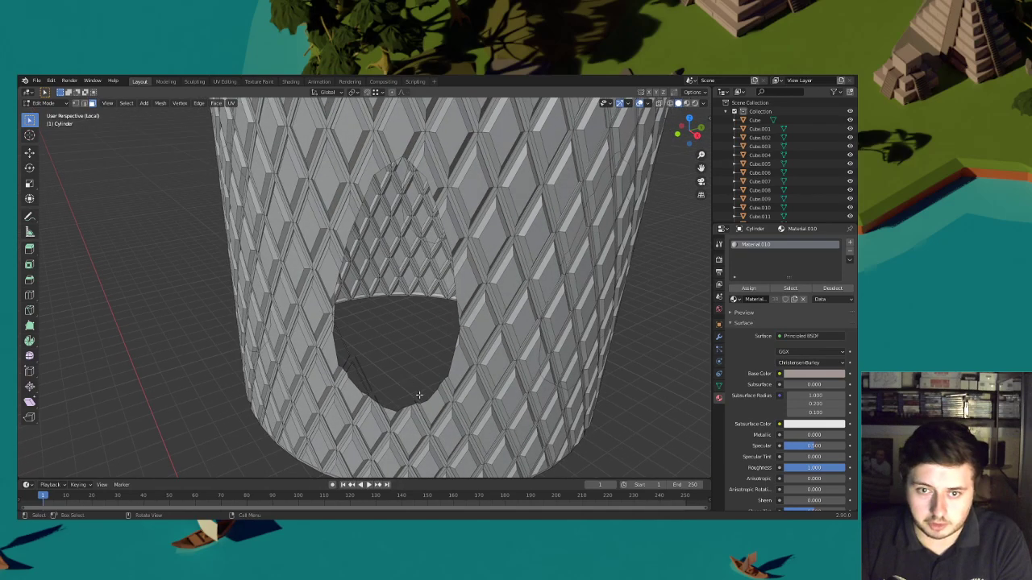
scroll(419, 400, "up", 1)
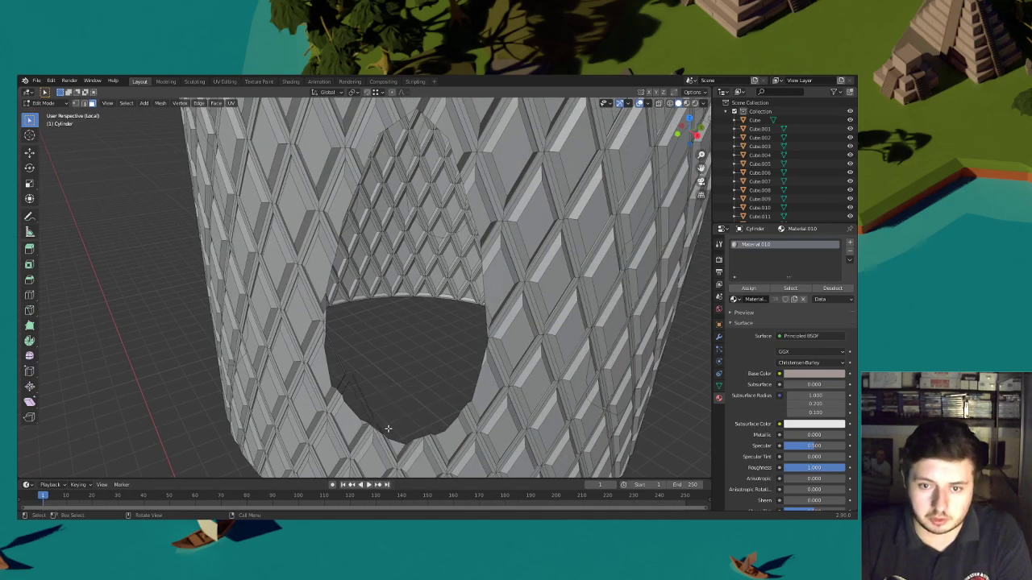
left_click(356, 387)
key("x")
left_click(353, 387)
left_click(344, 370)
key("x")
left_click(342, 369)
key("x")
left_click(378, 419)
Select the faces inside the neighbouring teardrop outline on the drum's front and delete them
middle_click_drag(362, 380, 409, 365)
left_click_drag(388, 360, 361, 250)
scroll(375, 246, "up", 1)
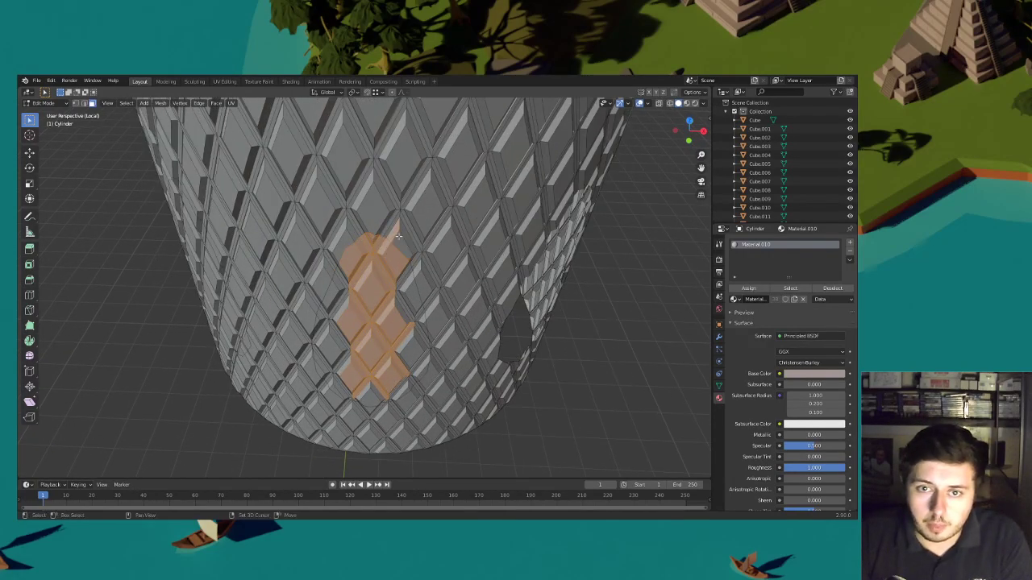
middle_click_drag(402, 249, 400, 241)
left_click(412, 275, "shift")
left_click(421, 303, "shift")
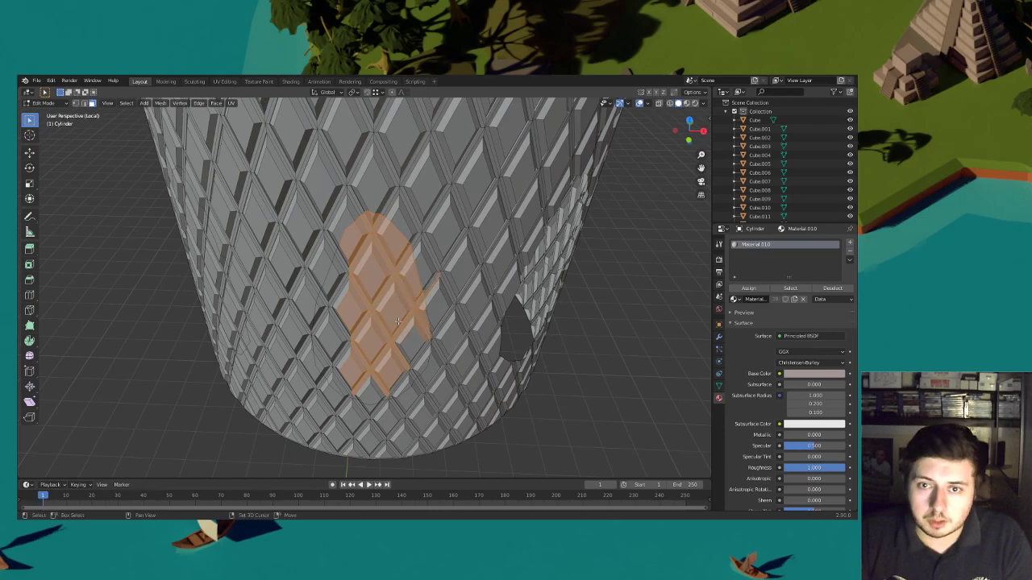
middle_click_drag(418, 322, 420, 302)
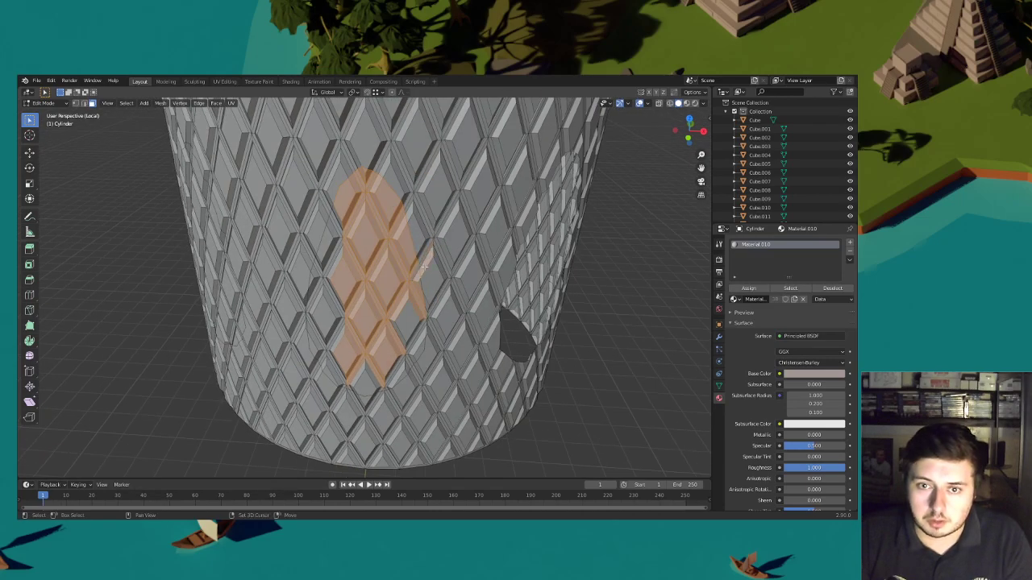
left_click(416, 271, "shift")
left_click(415, 269, "shift")
left_click(423, 260, "shift")
key("x")
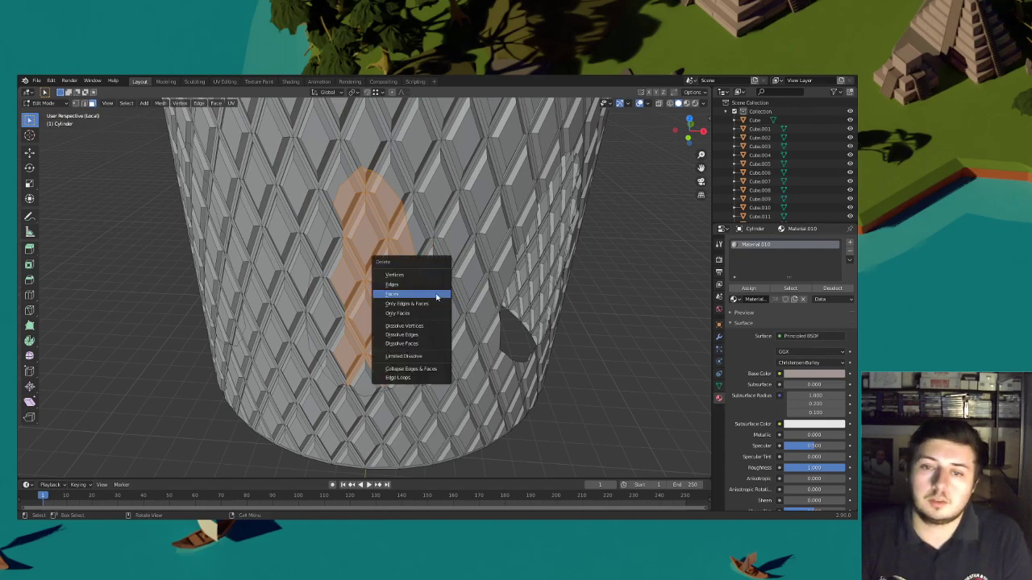
left_click(427, 301)
Delete the faces still filling the front teardrop opening
middle_click_drag(379, 325, 418, 331)
left_click_drag(416, 360, 351, 323)
key("x")
left_click(336, 322)
left_click_drag(357, 367, 323, 304)
key("x")
left_click(317, 308)
key("x")
left_click(324, 304)
middle_click_drag(347, 310, 367, 314)
left_click_drag(374, 315, 347, 271)
key("x")
left_click(348, 269)
middle_click_drag(352, 271, 369, 310)
left_click_drag(372, 325, 331, 293)
key("x")
left_click(348, 269)
key("x")
left_click(329, 295)
Delete the leftover faces along the lower edge of the front opening
middle_click_drag(348, 314, 352, 302)
mouse_move(350, 370)
left_mouse_down()
mouse_move(324, 344)
mouse_move(347, 382)
mouse_move(359, 362)
left_mouse_up()
key("x")
left_click(329, 350)
key("x")
left_click(344, 361)
key("x")
left_click(346, 382)
key("x")
left_click(359, 362)
key("x")
left_click(375, 383)
Remove the leftover faces around the lower right part of the front opening
middle_click_drag(394, 380, 401, 364)
left_click_drag(401, 364, 393, 342)
key("x")
left_click(394, 342)
key("x")
left_click_drag(387, 377, 396, 329)
left_click(382, 369)
key("x")
left_click(396, 329)
middle_click_drag(413, 312, 413, 319)
left_click_drag(418, 339, 411, 326)
key("x")
left_click(411, 326)
Delete the thin stray faces reaching into the front opening from its right edge
middle_click_drag(409, 321, 409, 331)
scroll(414, 306, "up", 1)
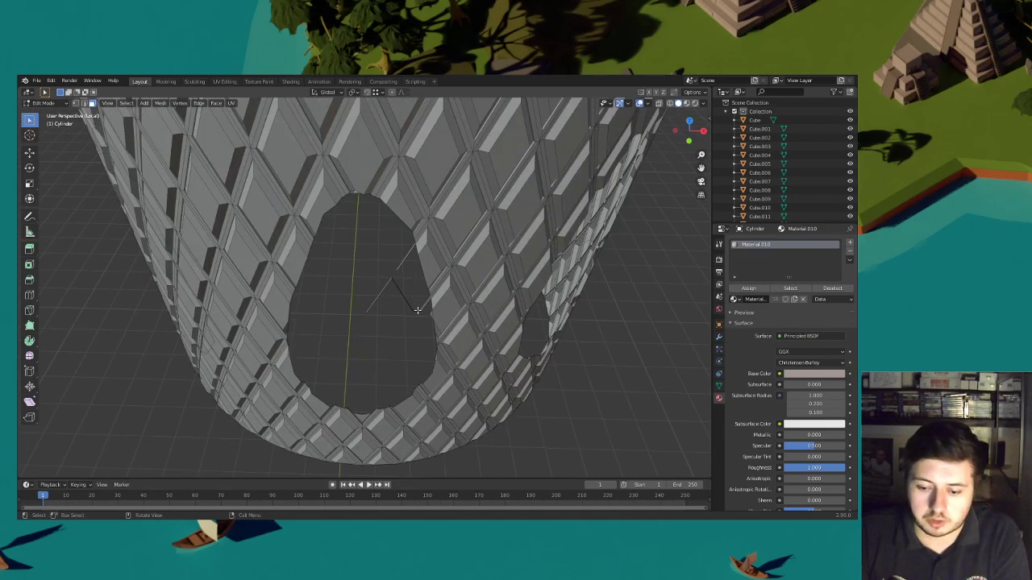
key("x")
left_click(429, 316)
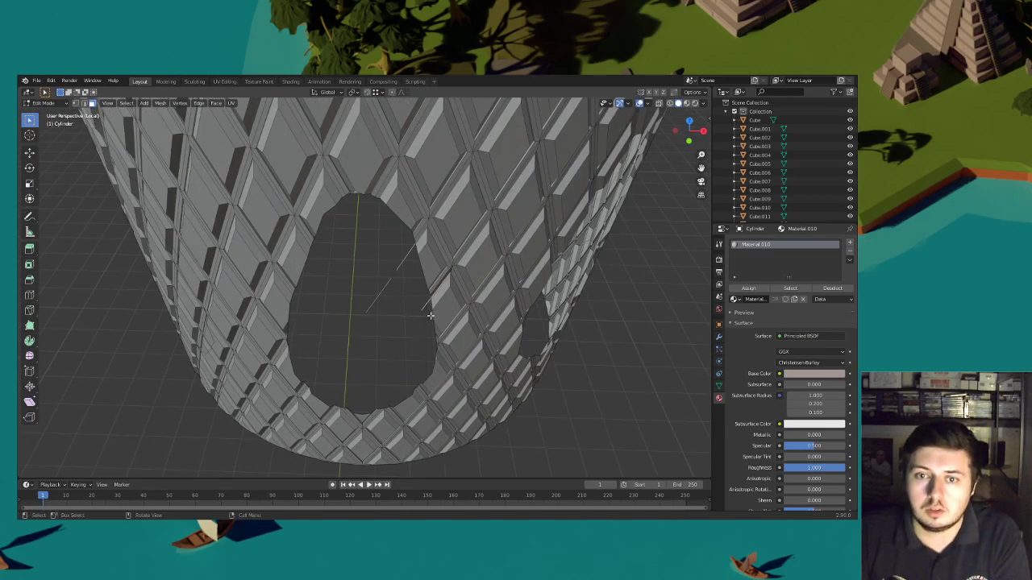
middle_click_drag(429, 316, 401, 298)
key("x")
left_click(401, 298)
middle_click_drag(369, 253, 377, 256)
left_click_drag(378, 256, 359, 285)
key("x")
left_click(359, 285)
mouse_move(358, 286)
middle_mouse_down()
mouse_move(362, 276)
mouse_move(356, 283)
middle_mouse_up()
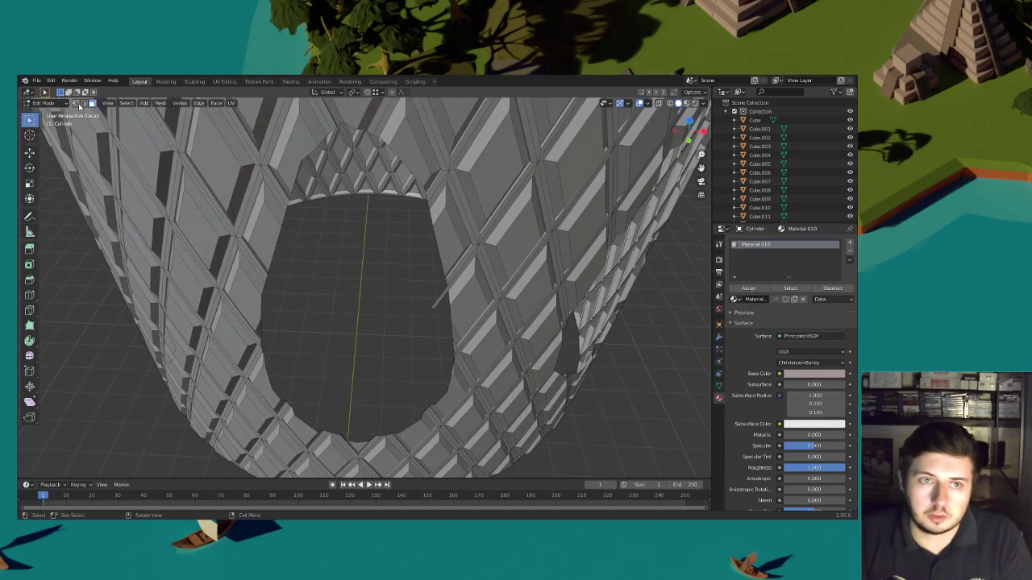
left_click(76, 104)
middle_click_drag(429, 303, 425, 297)
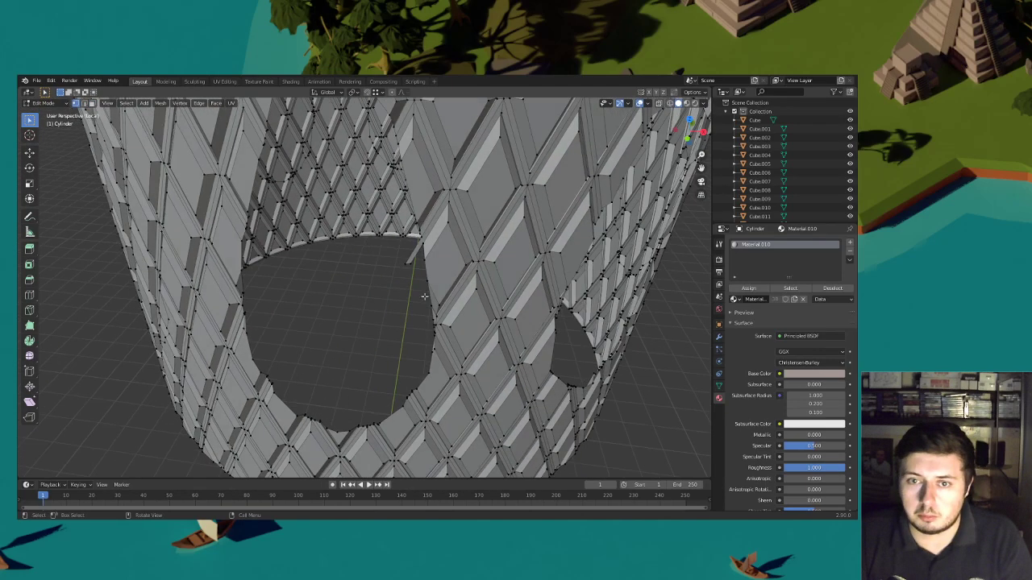
left_click(31, 310)
left_click(422, 237)
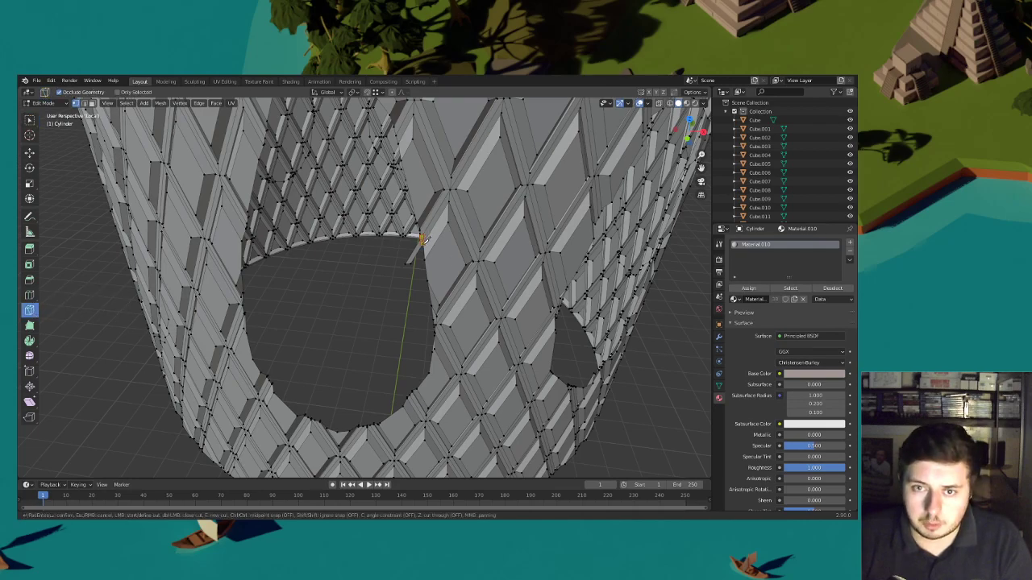
key("Escape")
left_click(30, 119)
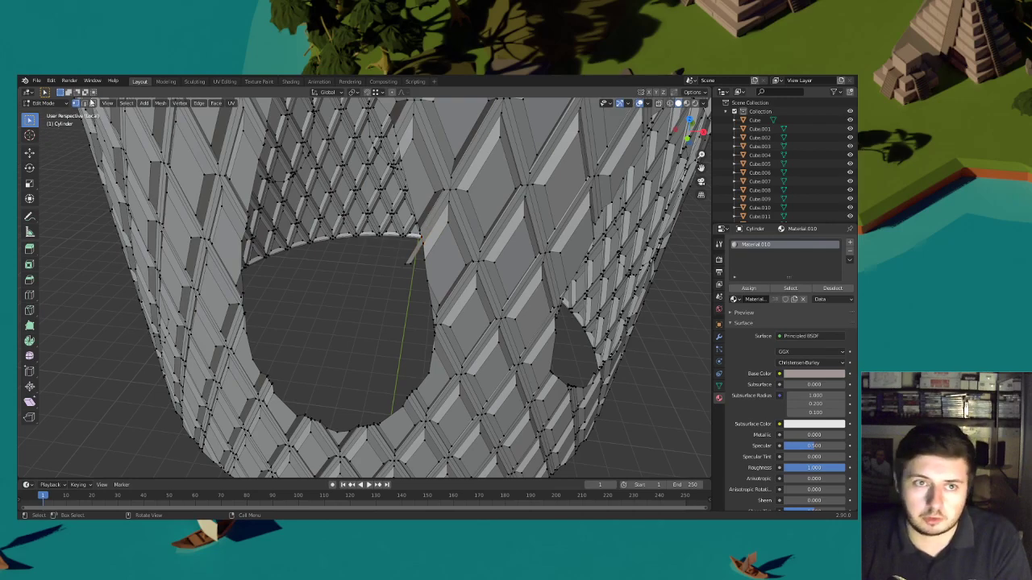
left_click(92, 103)
Delete the first group of faces in the upper part of the next window opening around the drum
scroll(399, 257, "down", 4)
middle_click_drag(375, 269, 424, 282)
middle_click_drag(353, 296, 384, 332)
left_click_drag(378, 345, 356, 235)
key("x")
left_click(345, 260)
key("x")
left_click(351, 241)
key("x")
left_click(356, 235)
Delete the leftover faces around the upper part of this second opening to shape its rounded top
middle_click_drag(355, 235, 362, 243)
scroll(362, 244, "up", 2)
left_click_drag(371, 260, 348, 222)
key("x")
left_click(357, 225)
key("x")
left_click(356, 219)
Delete the faces filling the lower middle of the second opening
left_click_drag(393, 331, 324, 271)
key("x")
left_click(323, 270)
left_click_drag(357, 338, 309, 282)
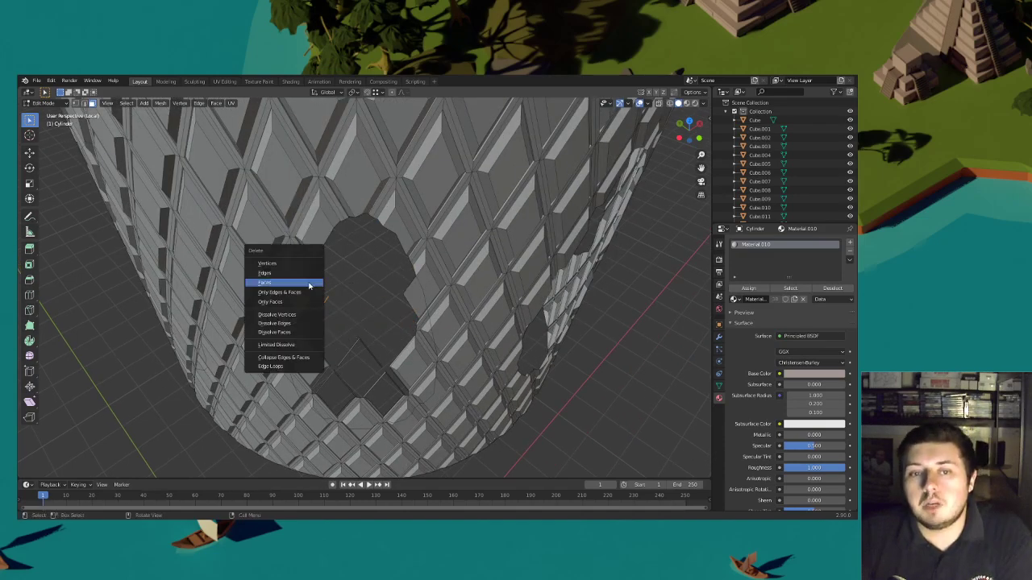
left_click_drag(347, 362, 292, 331)
key("x")
left_click(311, 361)
Delete the remaining faces in the lower left part of the second opening
key("x")
left_click(296, 325)
key("x")
left_click(293, 331)
key("x")
left_click(292, 331)
left_click_drag(325, 382, 295, 352)
key("x")
left_click(295, 353)
Delete the thin slanted faces along the left edge of the second opening
middle_click_drag(325, 363, 352, 347)
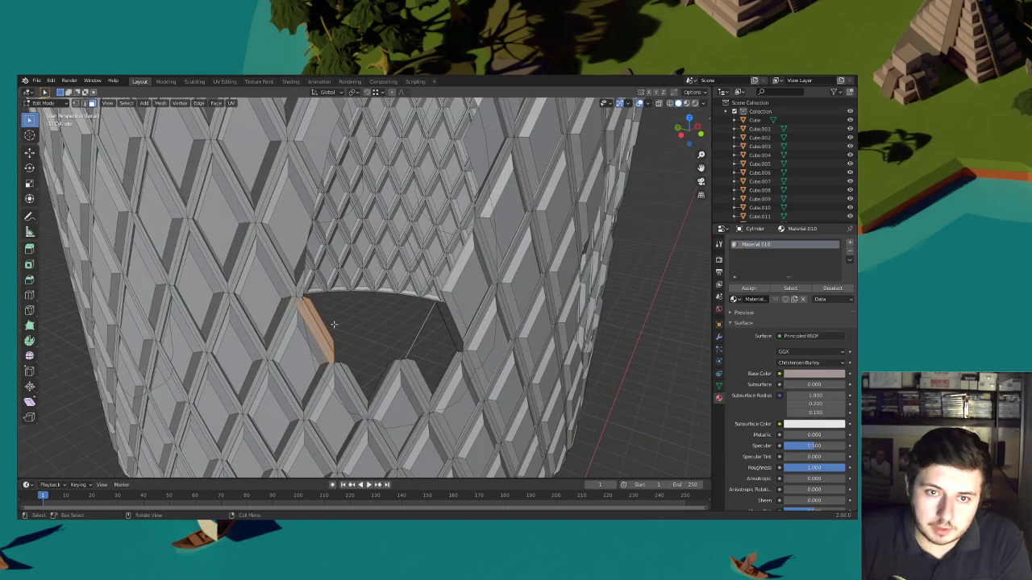
left_click_drag(341, 352, 316, 329)
key("x")
left_click(321, 319)
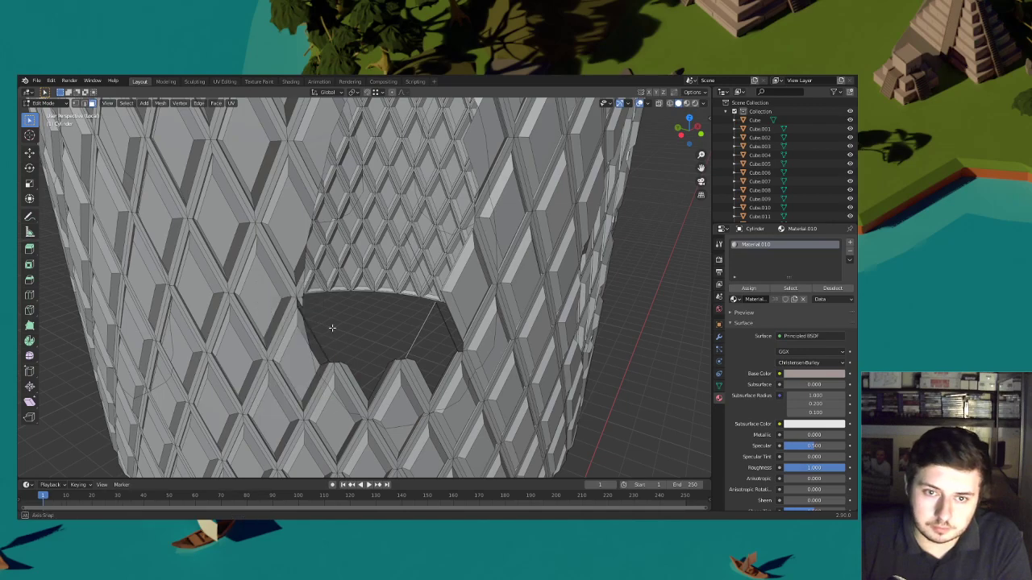
middle_click_drag(334, 324, 328, 369)
left_click_drag(329, 369, 310, 362)
key("x")
left_click(307, 342)
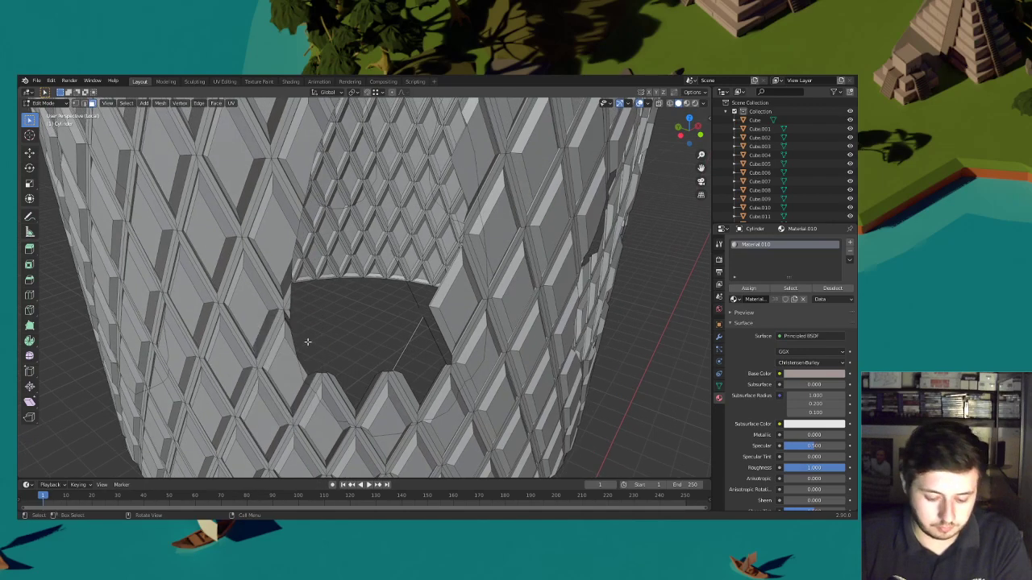
Compare the second opening with the whole church outside local view, and delete another patch of faces at its edge
key("KP_Divide")
key("KP_Divide")
middle_click_drag(322, 336, 395, 327)
middle_click_drag(355, 382, 367, 342, "shift")
scroll(363, 343, "up", 2)
scroll(367, 342, "up", 2)
left_click_drag(393, 365, 358, 318)
key("x")
left_click(357, 318)
Delete the faces jutting into the second opening from its right edge
middle_click_drag(388, 324, 382, 325)
scroll(384, 326, "up", 1)
left_click_drag(394, 316, 377, 341)
key("x")
left_click(377, 342)
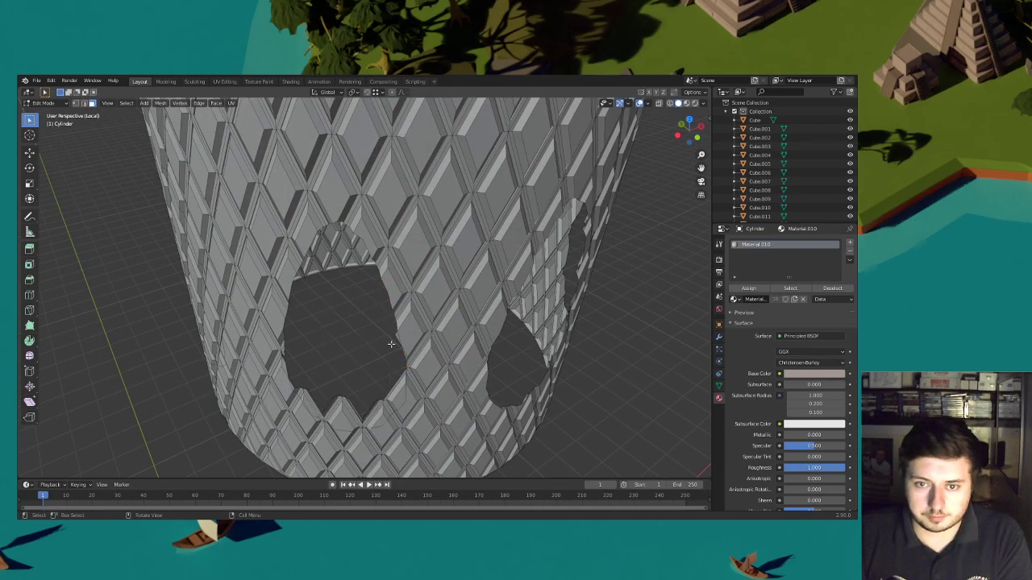
key("x")
left_click(391, 335)
Remove the jagged faces along the lower right edge of the second opening
middle_click_drag(391, 335, 394, 308)
key("x")
left_click_drag(394, 335, 339, 313)
left_click(376, 309)
key("x")
left_click(387, 320)
key("x")
left_click(383, 305)
key("x")
left_click(339, 312)
Delete the jagged diamond faces on the lower left edge of the second opening to smooth its curve
middle_click_drag(364, 336, 353, 387)
key("x")
left_click(355, 362)
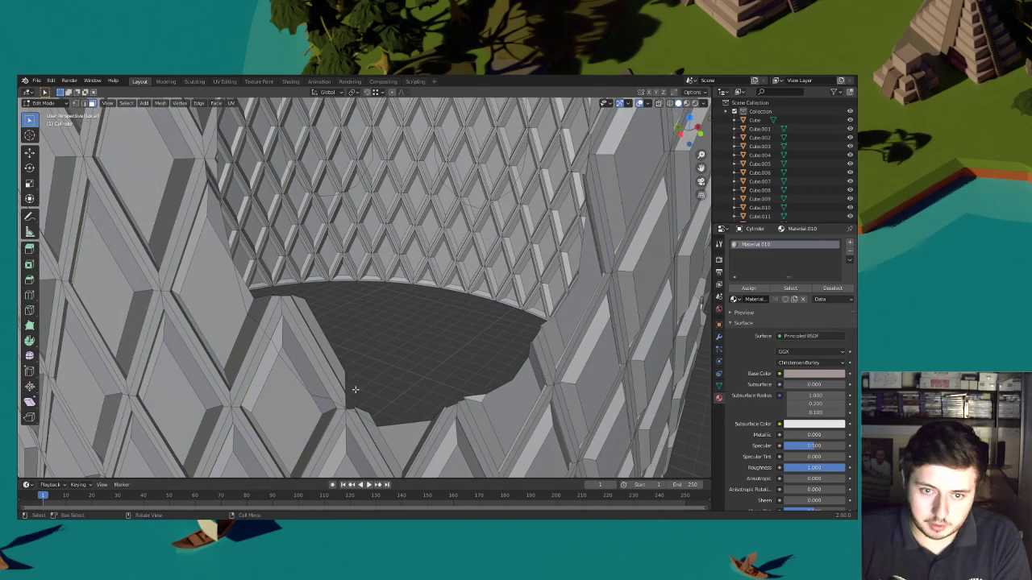
middle_click_drag(323, 341, 307, 353)
left_click_drag(307, 353, 246, 312)
key("x")
left_click(267, 318)
key("x")
left_click(247, 313)
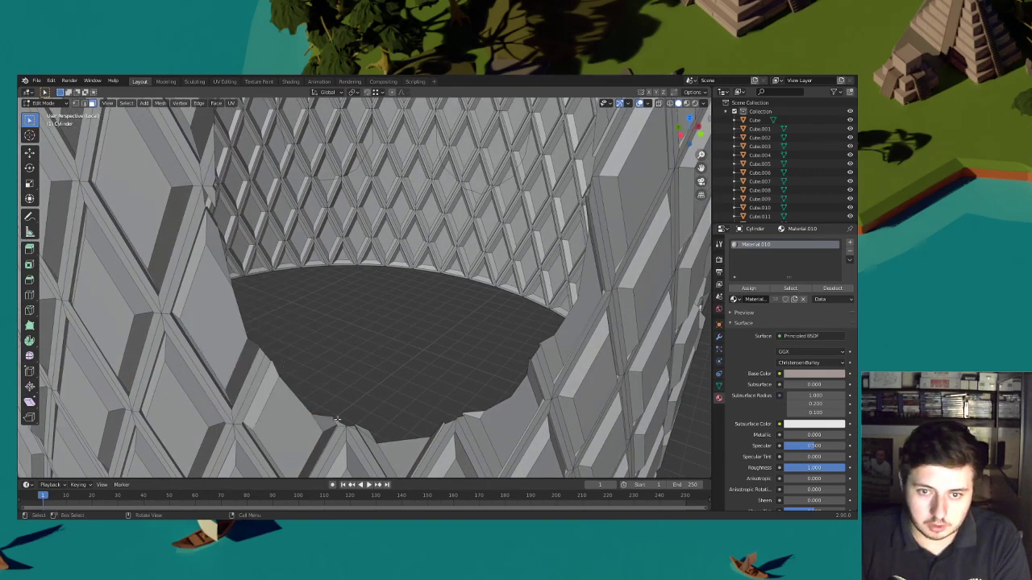
middle_click_drag(336, 416, 364, 373)
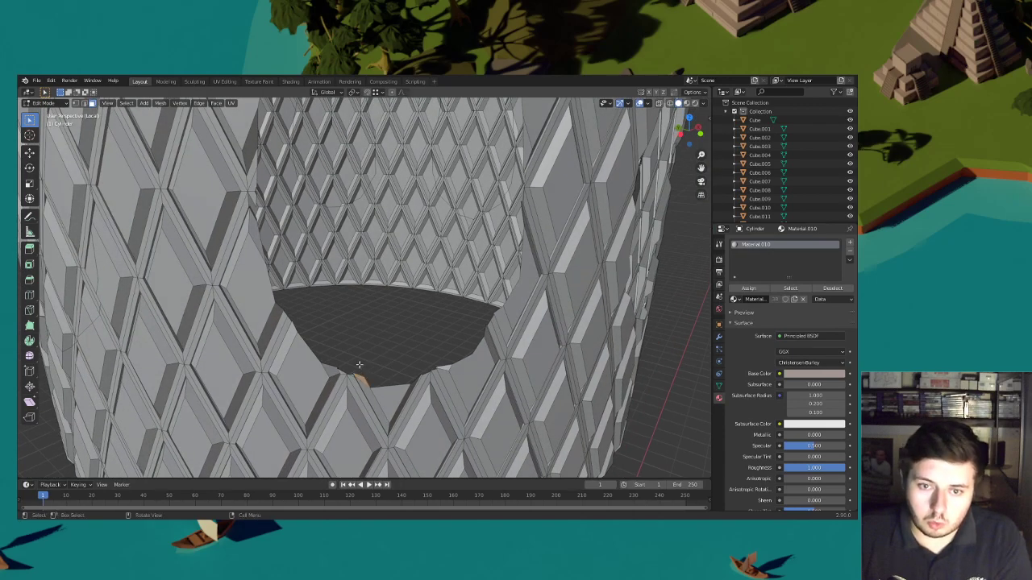
Start the third window opening on the next uncut side of the drum by deleting its central and upper right faces
middle_click_drag(374, 334, 421, 345)
scroll(316, 322, "down", 4)
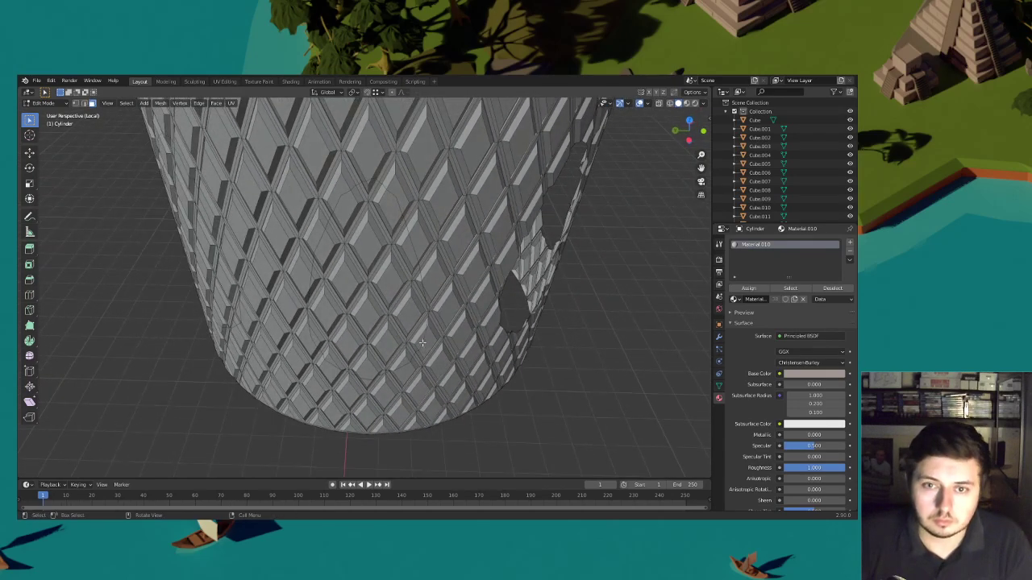
left_click(418, 284)
key("x")
left_click(405, 327)
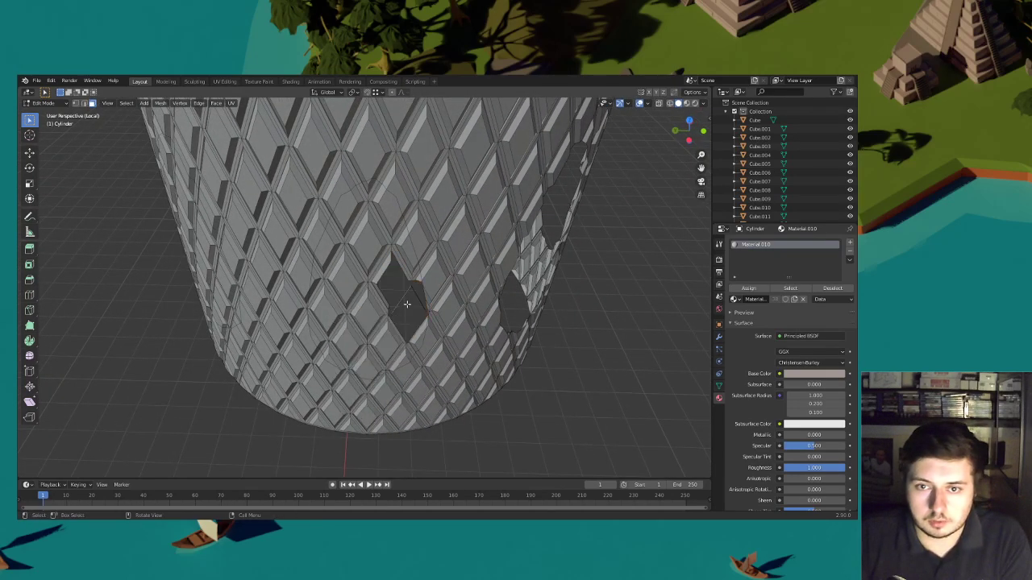
left_click(413, 278)
key("x")
left_click(395, 298)
left_click(407, 267)
key("x")
left_click(400, 279)
Delete the faces at the top of the third opening
left_click(381, 236)
key("x")
left_click(379, 243)
mouse_move(378, 237)
middle_mouse_down()
mouse_move(376, 225)
mouse_move(374, 254)
middle_mouse_up()
left_click(371, 239)
key("x")
left_click(371, 243)
Delete the faces filling the middle of the third opening
left_click(366, 283)
key("x")
left_click(335, 247)
left_click_drag(383, 329, 330, 262)
key("x")
left_click(380, 274)
Delete the faces in the lower part of the third opening
middle_click_drag(380, 274, 388, 289)
left_click_drag(415, 340, 381, 302)
key("x")
left_click(373, 311)
key("x")
left_click(381, 303)
left_click_drag(404, 345, 399, 336)
key("x")
left_click(399, 335)
Delete the pointed group of faces still standing in the left half of the third opening
scroll(382, 356, "up", 5)
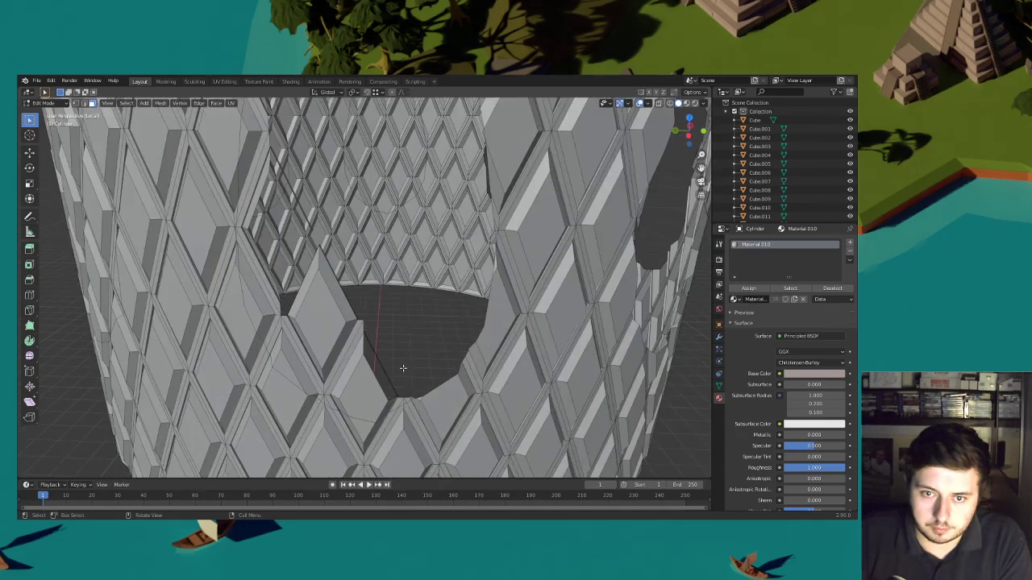
left_click_drag(411, 397, 327, 332)
key("x")
left_click(390, 387)
key("b")
key("x")
Remove the jagged faces along the lower left edge of the third opening
middle_click_drag(342, 348, 357, 347)
left_click_drag(380, 395, 331, 346)
key("x")
left_click(346, 361)
key("x")
left_click(364, 400)
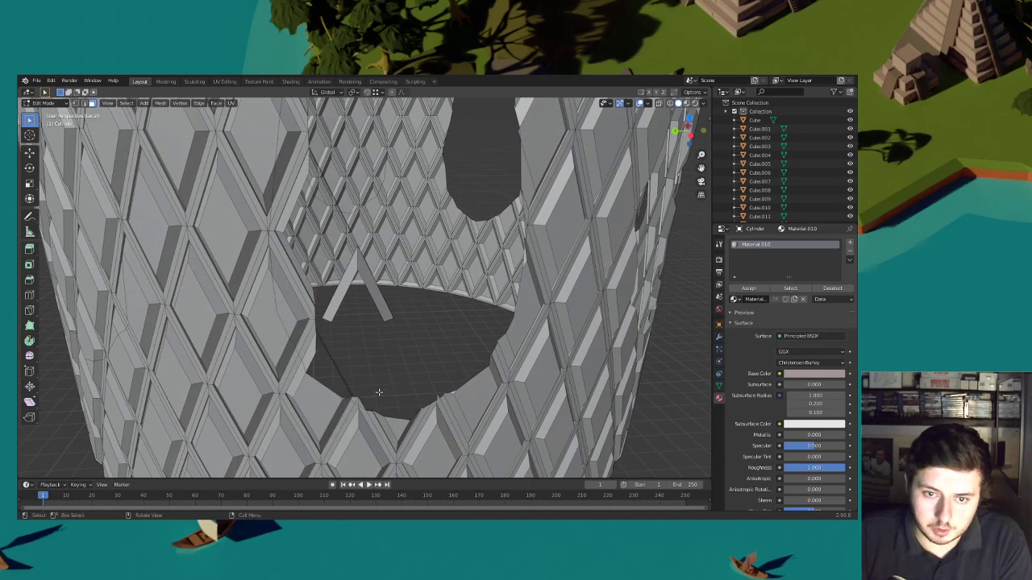
Delete the small stray faces remaining inside the third opening
left_click_drag(351, 385, 351, 384)
key("x")
left_click(350, 385)
middle_click_drag(365, 371, 393, 390)
left_click_drag(394, 391, 314, 293)
key("x")
left_click(313, 293)
Delete the last leftover faces along the left edge of the third opening
left_click_drag(337, 349, 289, 292)
key("x")
left_click(288, 291)
middle_click_drag(287, 291, 316, 317)
key("x")
left_click_drag(361, 354, 325, 316)
left_click(316, 304)
key("x")
left_click(324, 315)
middle_click_drag(325, 315, 416, 323)
scroll(350, 304, "down", 1)
scroll(361, 301, "down", 2)
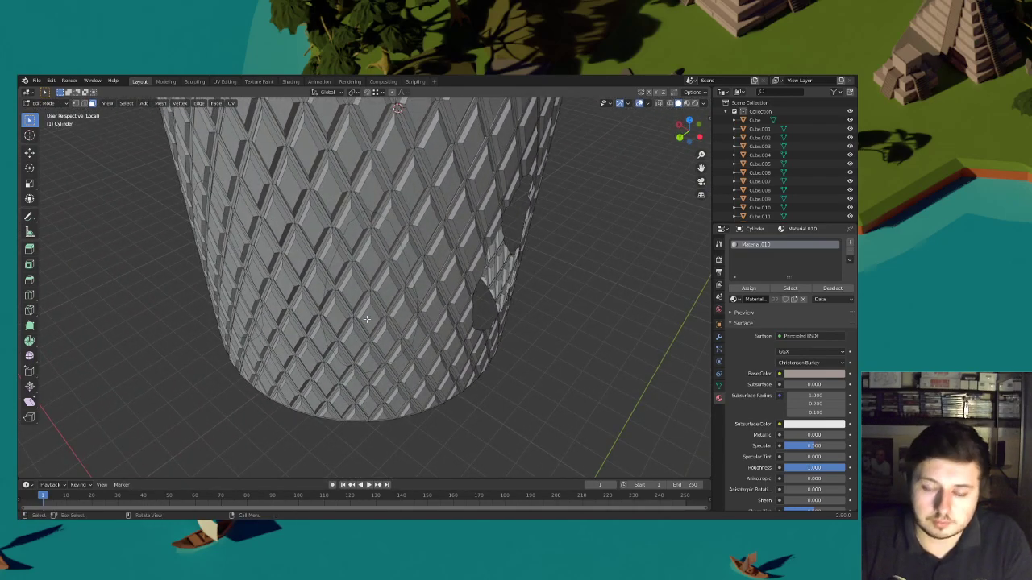
Delete the first faces on the next intact side of the lower drum to start the fourth window opening
left_click_drag(355, 258, 354, 255)
key("x")
left_click(351, 243)
middle_click_drag(378, 224, 376, 240)
left_click(376, 240)
key("x")
left_click(373, 234)
Delete more diamond-patterned faces to widen and lengthen the fourth opening
left_click_drag(359, 242, 358, 261)
key("x")
left_click(360, 259)
key("x")
left_click(370, 223)
left_click_drag(393, 231, 364, 323)
key("x")
left_click(362, 256)
key("x")
left_click(366, 323)
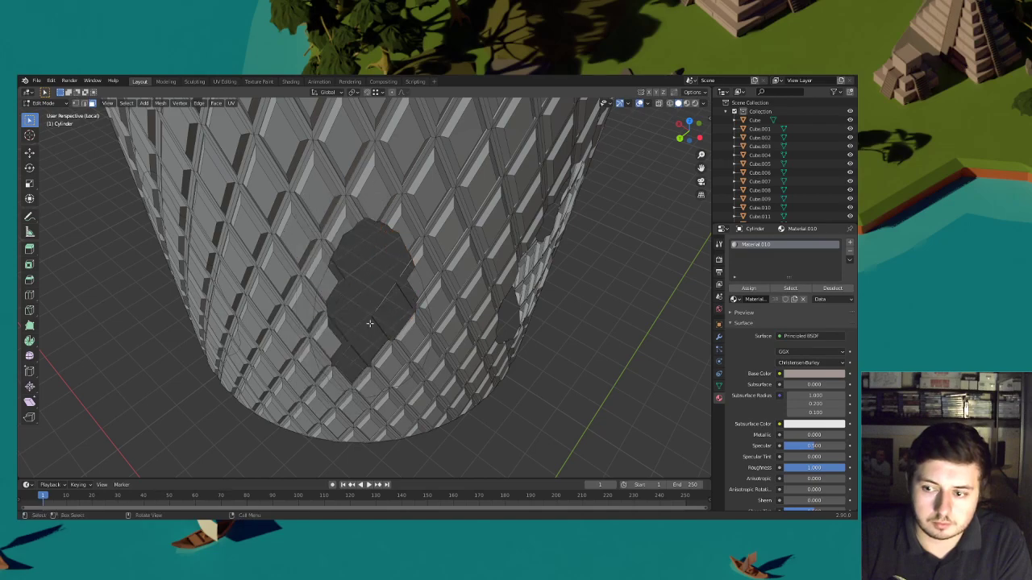
Remove the faces reaching into the fourth opening from its right half
middle_click_drag(368, 323, 381, 318)
left_click_drag(392, 341, 353, 268)
key("x")
left_click(353, 269)
key("x")
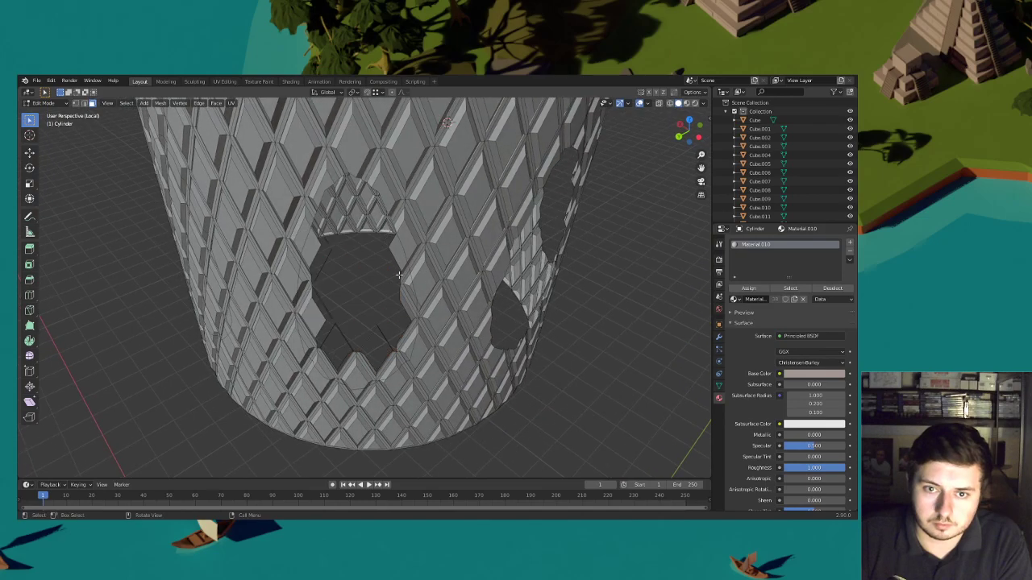
middle_click_drag(400, 276, 400, 291)
left_click_drag(396, 291, 376, 319)
key("x")
left_click(376, 326)
Trim the jagged faces along the right edge of the fourth opening
middle_click_drag(376, 325, 392, 313)
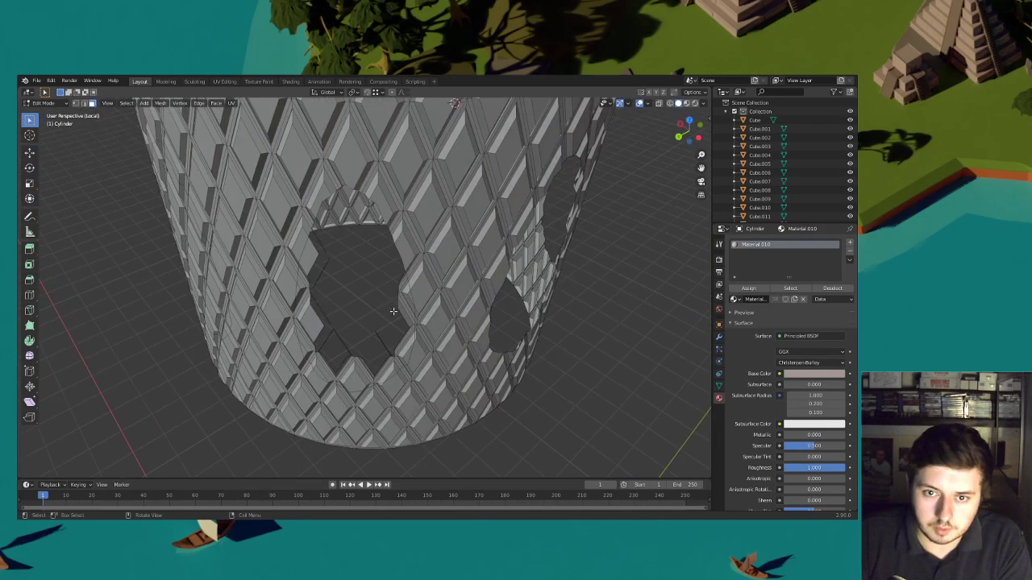
key("x")
left_click(403, 298)
left_click_drag(408, 291, 394, 310)
key("x")
left_click(393, 310)
middle_click_drag(395, 360, 405, 342)
left_click_drag(405, 344, 369, 311)
key("x")
left_click(368, 311)
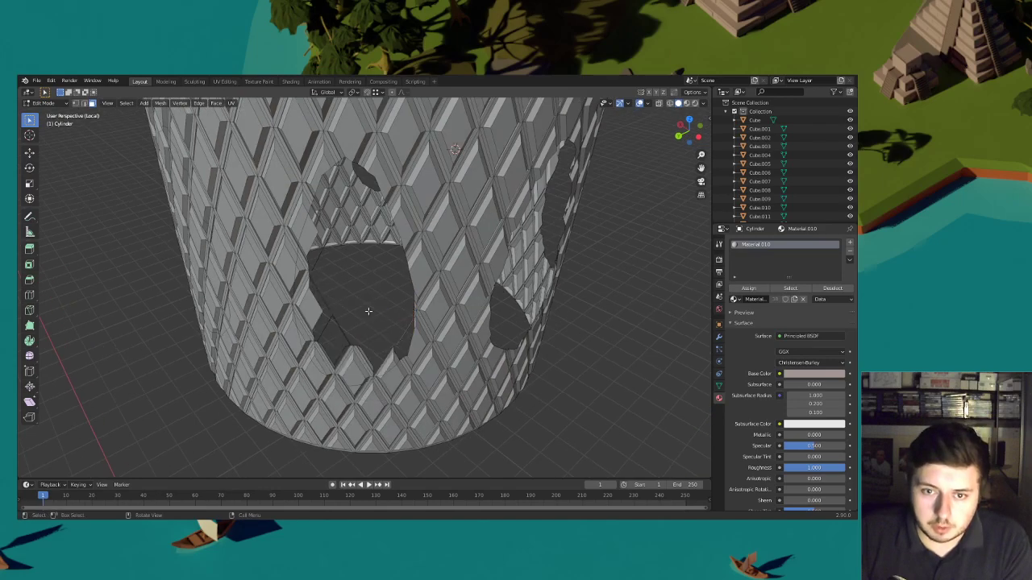
Delete the pointed faces along the lower right and bottom edge of the fourth opening
middle_click_drag(406, 382, 410, 378)
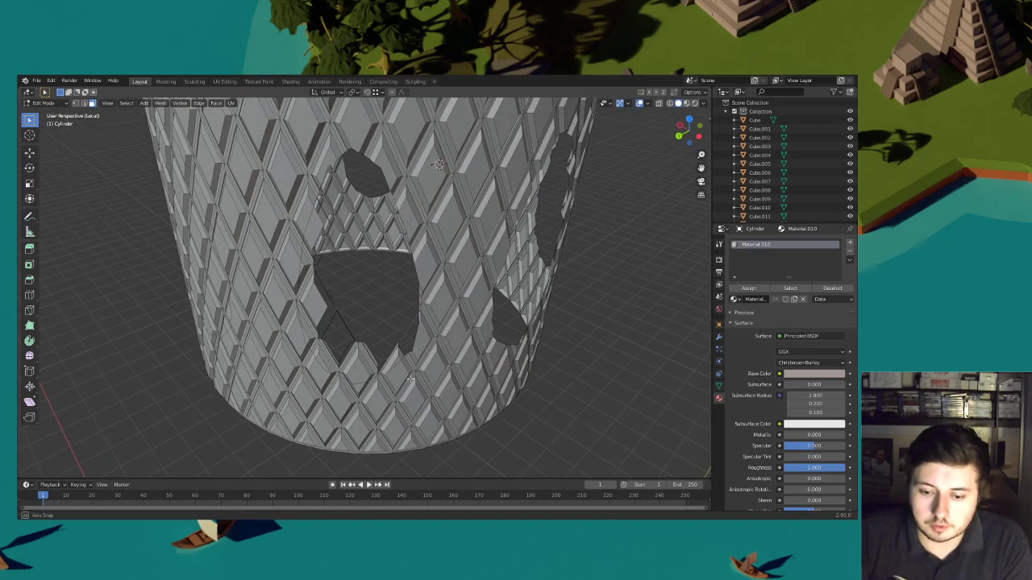
scroll(399, 365, "up", 1)
key("x")
left_click_drag(417, 373, 359, 361)
left_click(385, 340)
key("x")
left_click(394, 360)
key("x")
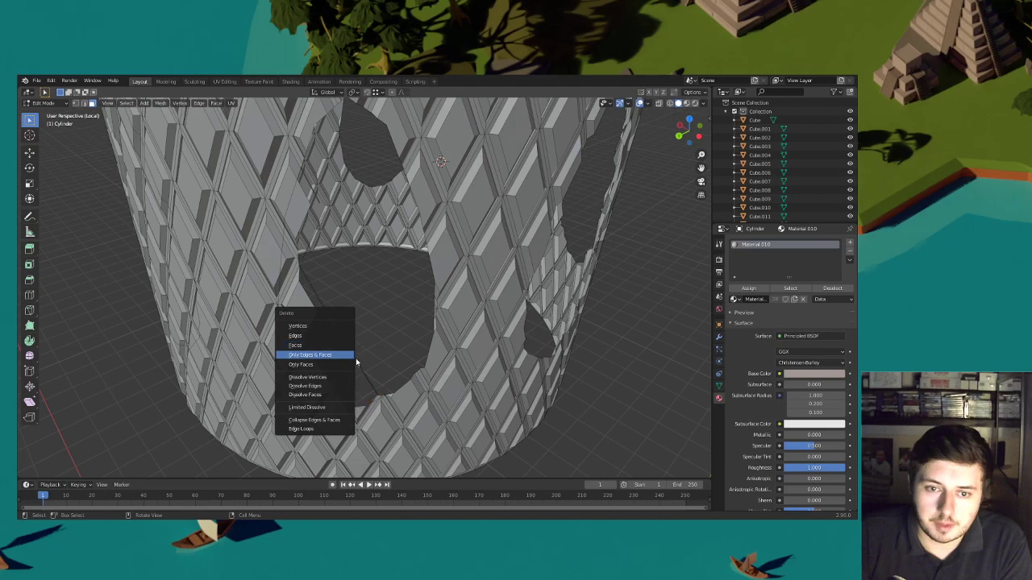
left_click(352, 357)
Delete the remaining pointed and stray faces at the bottom of the fourth opening
middle_click_drag(383, 398, 379, 377)
left_click_drag(369, 376, 357, 360)
middle_click_drag(357, 360, 378, 369)
key("x")
left_click(374, 367)
left_click_drag(381, 374, 335, 340)
key("x")
left_click(336, 339)
Delete the projecting faces at the lower left corner of the fourth opening
middle_click_drag(341, 347, 360, 387)
left_click_drag(358, 387, 342, 367)
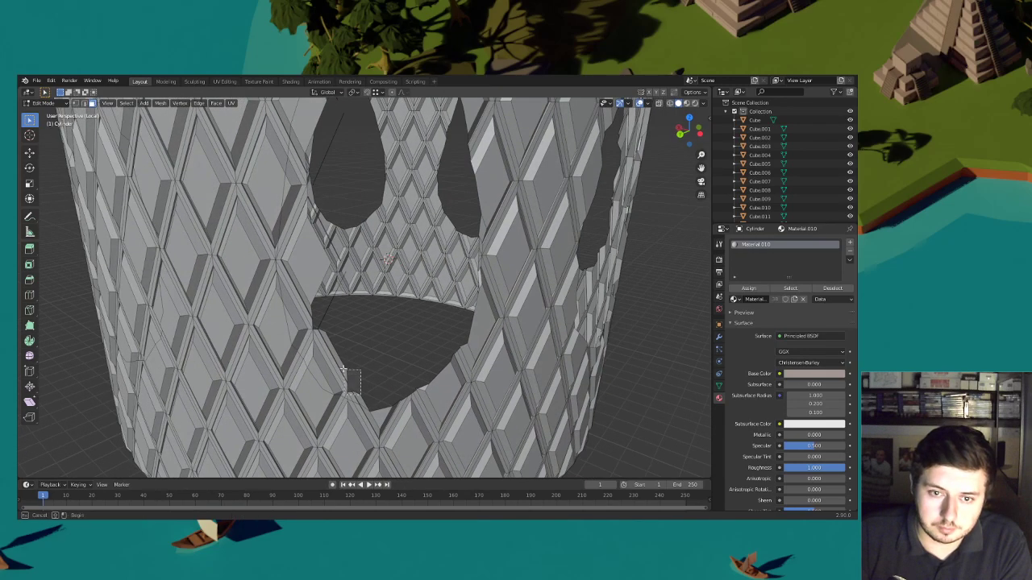
key("x")
left_click(340, 363)
key("ctrl+z")
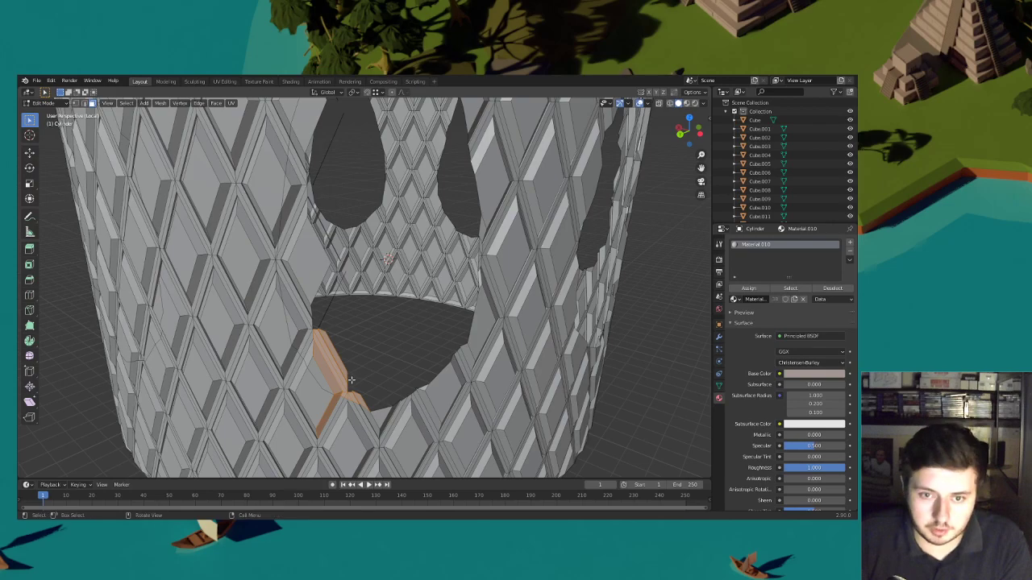
key("x")
left_click(336, 353)
Trim the faces standing out along the left edge of the fourth opening
left_click_drag(309, 328, 309, 329)
middle_click_drag(309, 329, 347, 360)
key("x")
left_click(327, 359)
key("b")
left_click_drag(350, 362, 316, 308)
key("x")
left_click(316, 308)
Remove the protruding group of faces halfway up the left side of the fourth opening
middle_click_drag(316, 308, 326, 324)
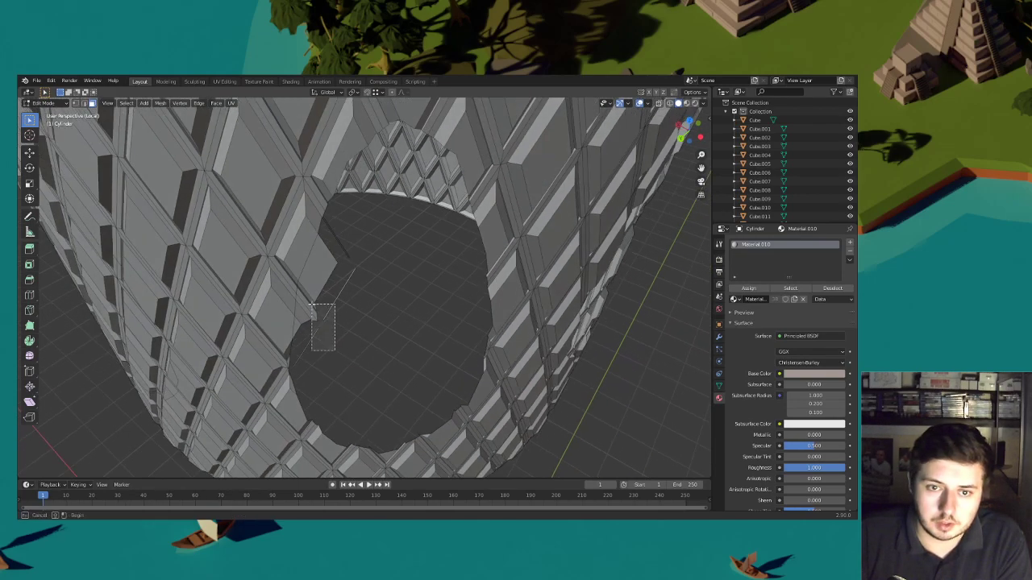
key("x")
left_click(304, 312)
left_click_drag(303, 301, 300, 314)
key("x")
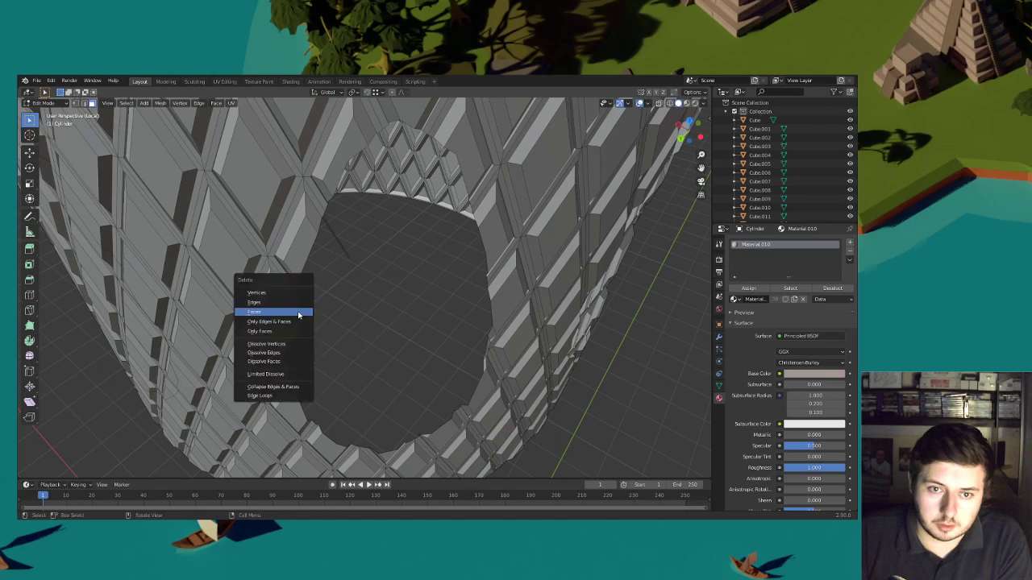
left_click(299, 314)
Delete the leftover stray face near the upper left edge of the fourth opening
middle_click_drag(336, 301, 331, 304)
left_click_drag(346, 308, 330, 279)
key("x")
left_click(330, 278)
Delete the faces on the next side of the drum to start the fifth window opening, and undo the last deletion
scroll(355, 305, "down", 3)
middle_click_drag(359, 309, 409, 300)
scroll(354, 295, "down", 2)
scroll(395, 315, "up", 2)
left_click_drag(370, 363, 308, 267)
key("x")
left_click(307, 267)
middle_click_drag(307, 266, 345, 326)
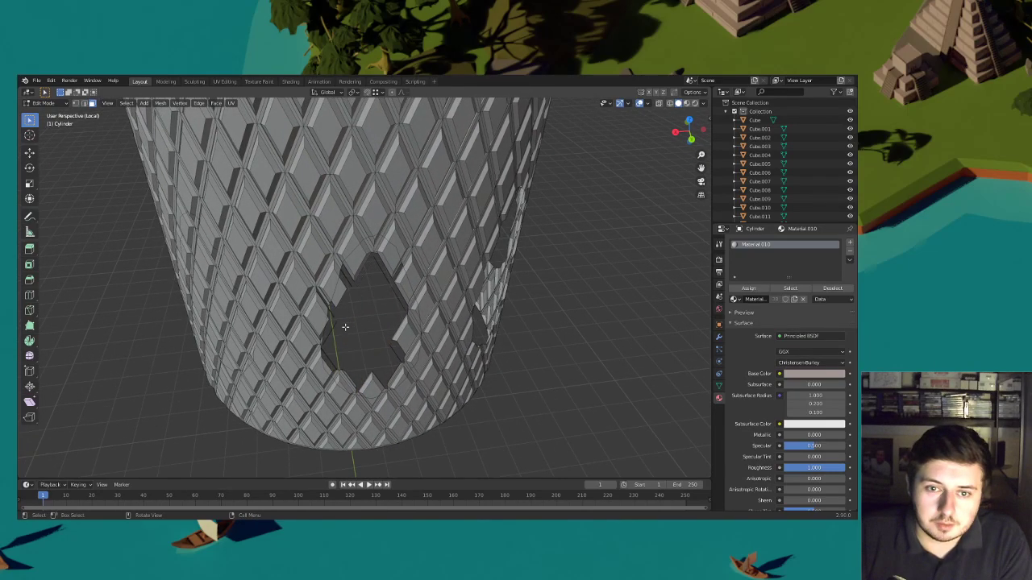
key("ctrl+z")
scroll(359, 355, "up", 1)
left_click_drag(366, 363, 324, 330)
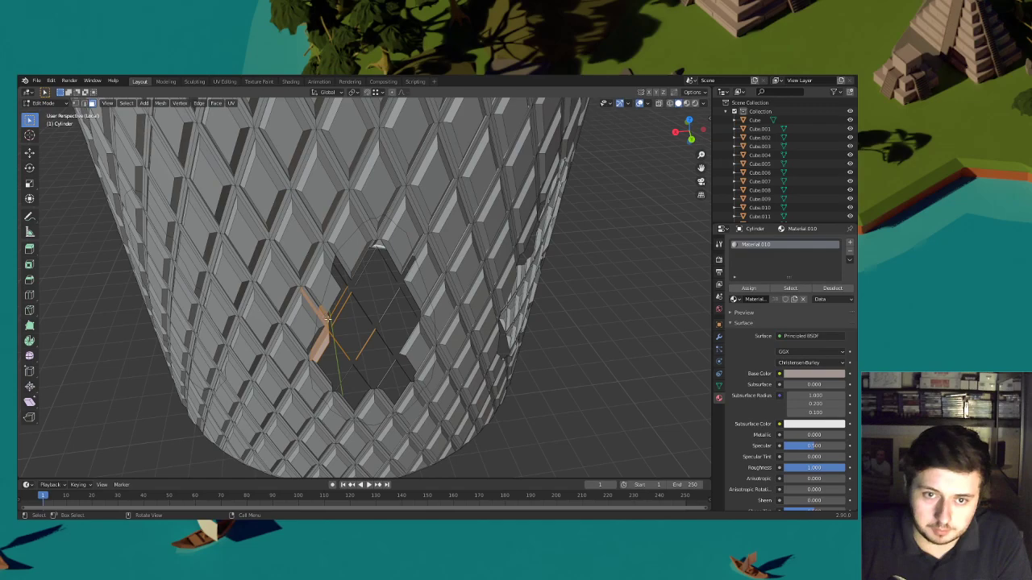
middle_click_drag(324, 329, 329, 318)
left_click_drag(319, 308, 320, 313)
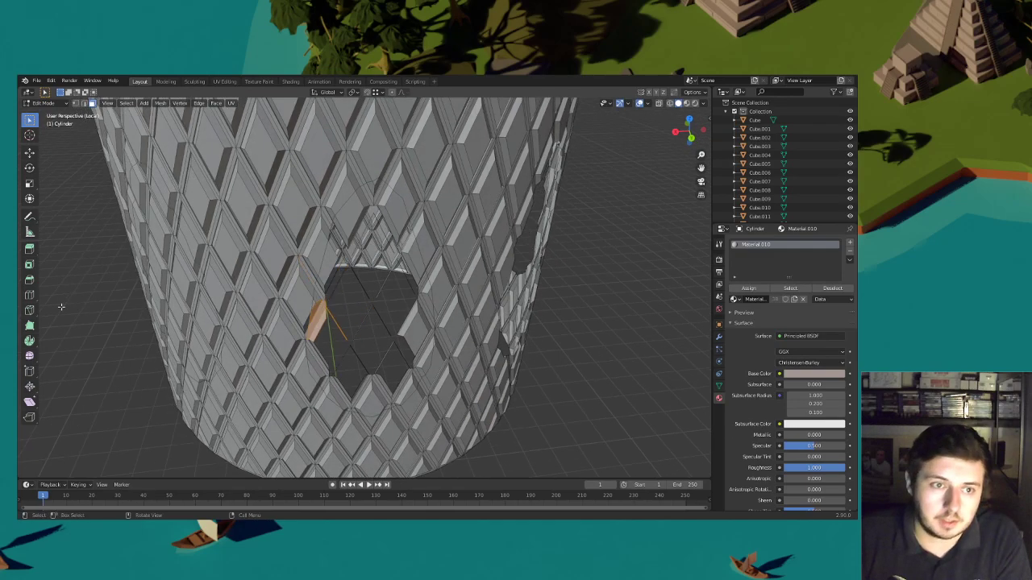
left_click(30, 309)
left_click(317, 284)
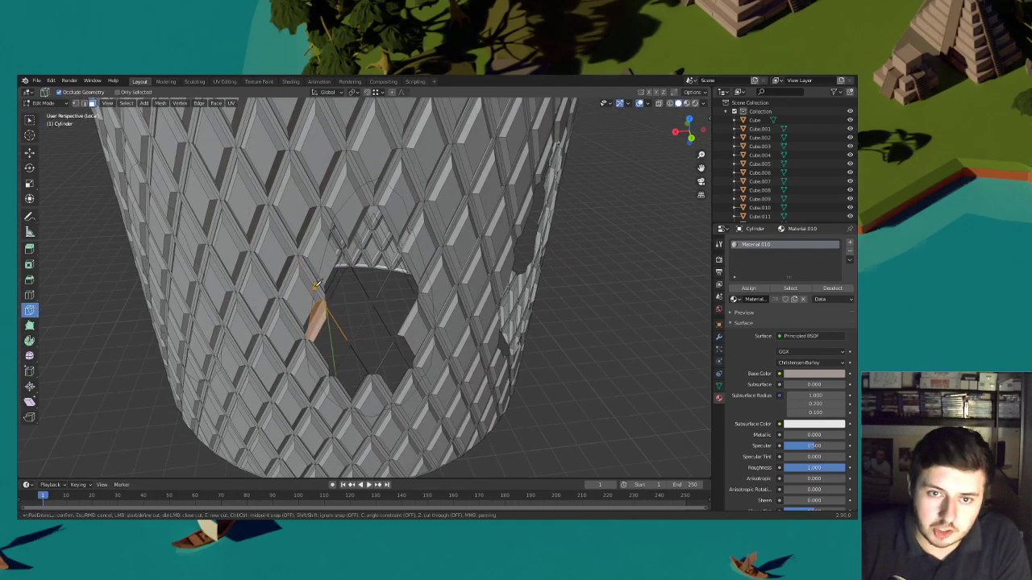
key("Escape")
left_click(317, 284)
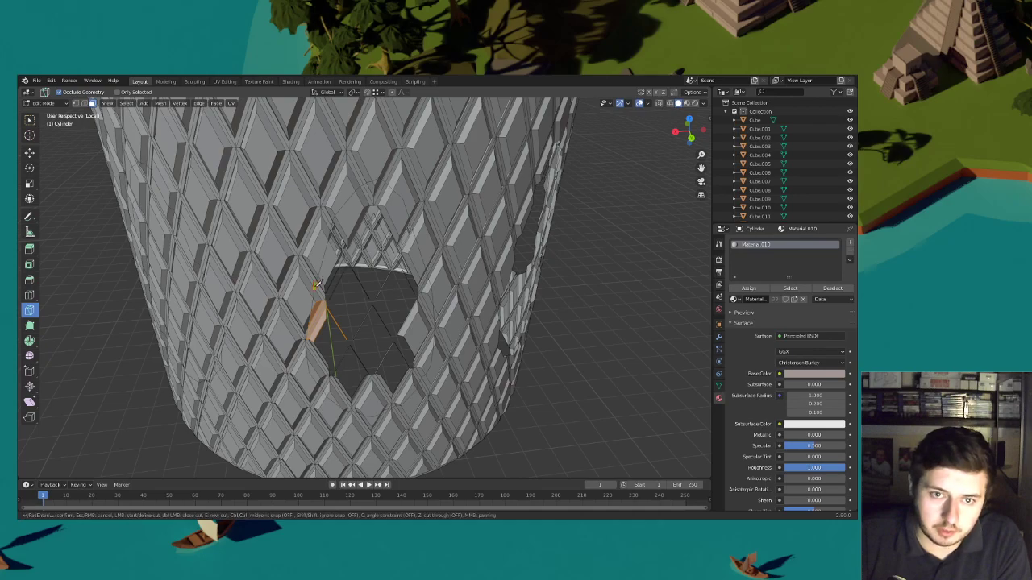
scroll(317, 284, "up", 2)
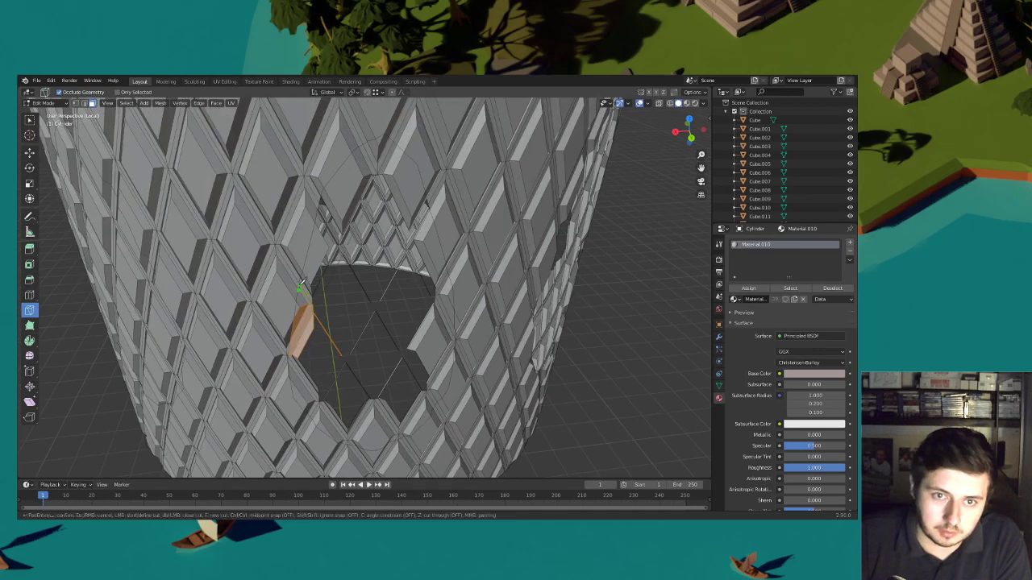
key("Escape")
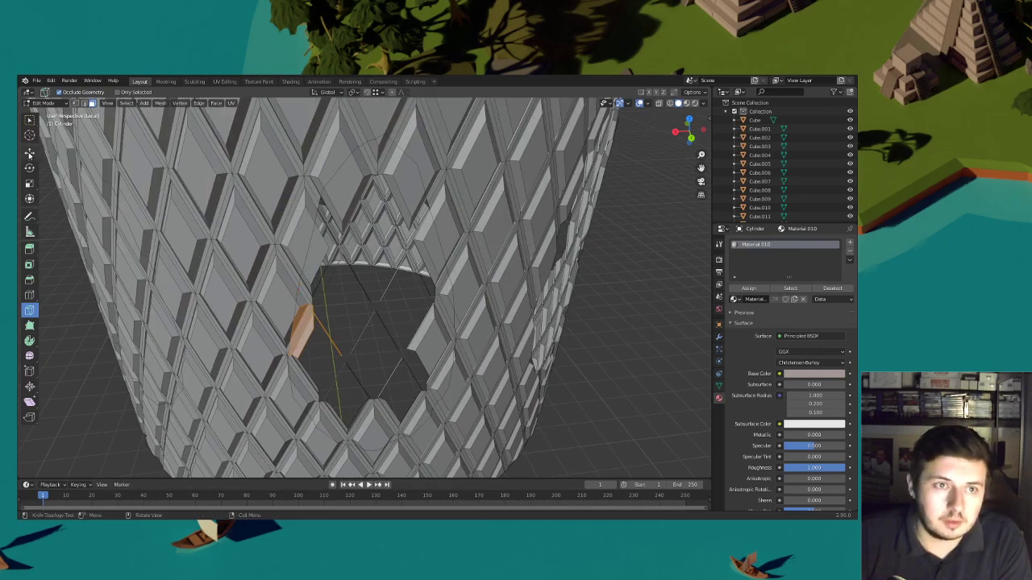
Delete the projecting faces along the left edge of the fifth opening
left_click(29, 119)
left_click_drag(328, 315, 300, 287)
key("x")
left_click(303, 287)
middle_click_drag(331, 290, 337, 309)
left_click_drag(340, 359, 308, 315)
key("x")
left_click(308, 315)
middle_click_drag(348, 323, 355, 339)
left_click_drag(363, 358, 316, 286)
key("x")
left_click(317, 287)
Delete the leftover faces around the top of the fifth opening
middle_click_drag(359, 284, 350, 294)
left_click_drag(350, 294, 329, 277)
key("x")
left_click(319, 315)
key("x")
left_click(323, 282)
key("x")
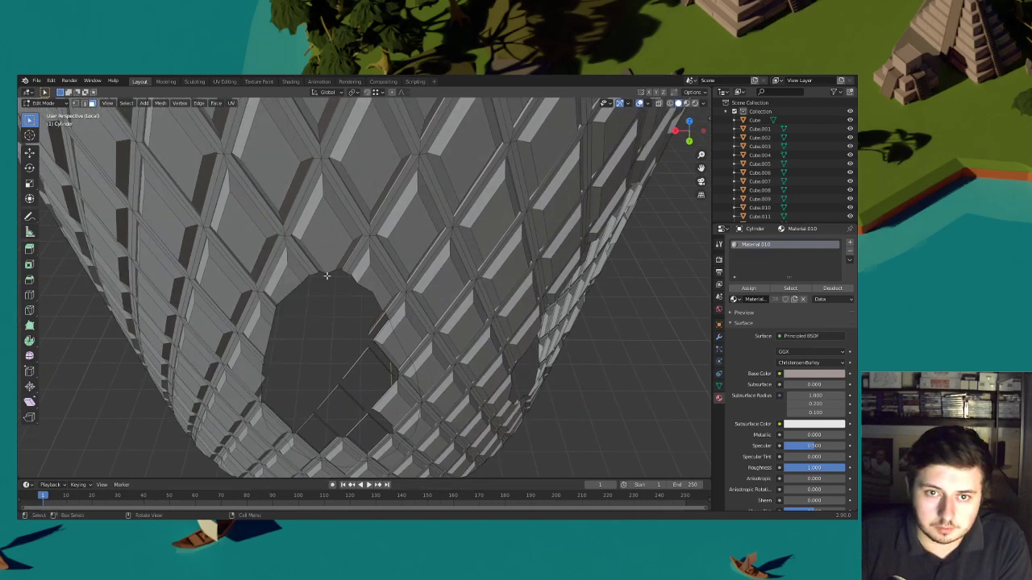
left_click(329, 278)
Remove the faces sticking out along the upper right edge of the fifth opening
middle_click_drag(362, 319, 351, 299)
middle_click_drag(370, 264, 370, 281)
left_click_drag(368, 284, 338, 316)
key("x")
left_click(338, 316)
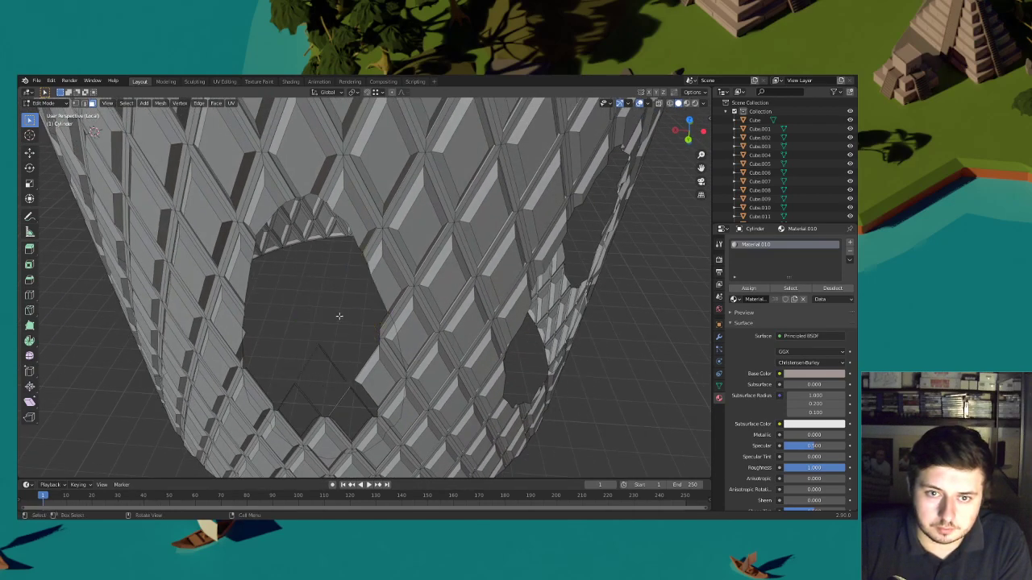
left_click_drag(376, 386, 323, 335)
key("x")
left_click(324, 336)
Trim the pointed faces halfway down the right edge of the fifth opening
middle_click_drag(355, 338, 367, 320)
key("x")
left_click_drag(369, 285, 354, 329)
left_click(350, 333)
key("x")
left_click(355, 329)
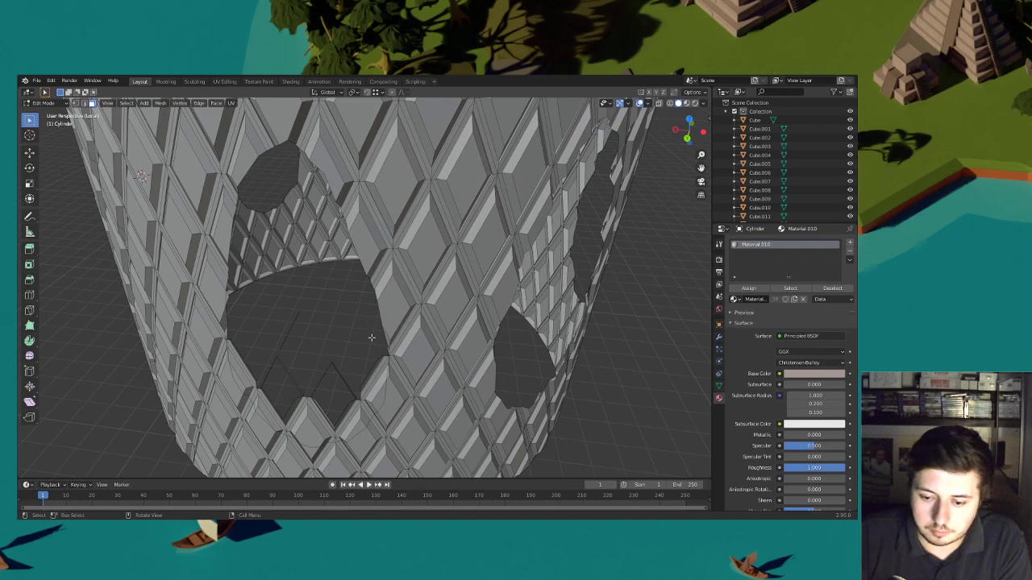
Delete the jagged faces at the lower right of the fifth opening
middle_click_drag(386, 385, 390, 375)
left_click_drag(390, 376, 337, 321)
key("x")
left_click(340, 323)
left_click(375, 366)
key("x")
left_click(357, 342)
Delete the pointed faces along the bottom edge of the fifth opening
middle_click_drag(355, 379, 372, 363)
left_click(387, 395)
key("x")
left_click(357, 376)
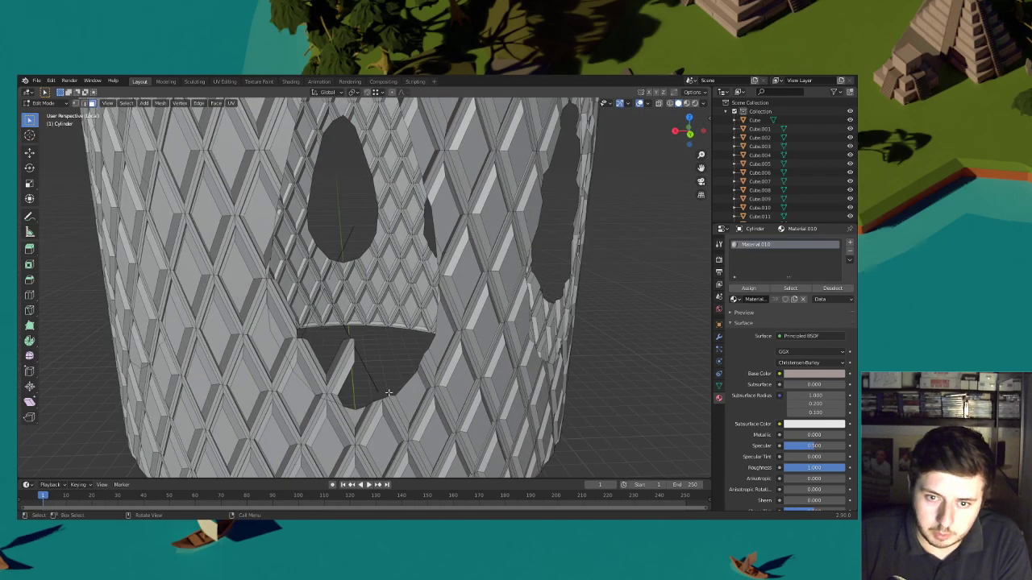
Remove the last spike at the bottom of the fifth opening and the thin stray faces left inside it
middle_click_drag(389, 394, 442, 387)
key("x")
middle_click_drag(435, 376, 398, 392)
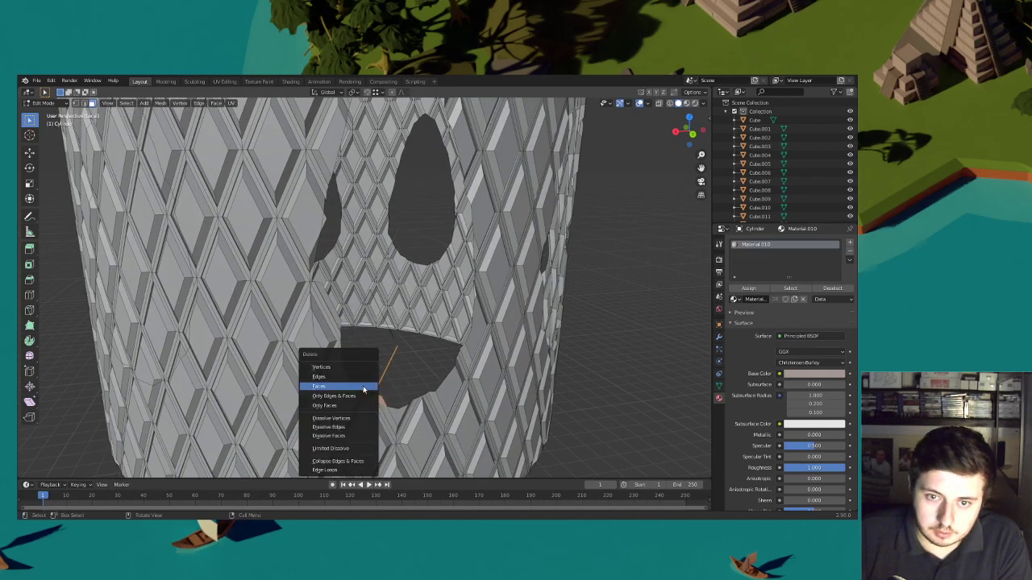
mouse_move(373, 389)
middle_mouse_down()
mouse_move(380, 407)
mouse_move(379, 371)
middle_mouse_up()
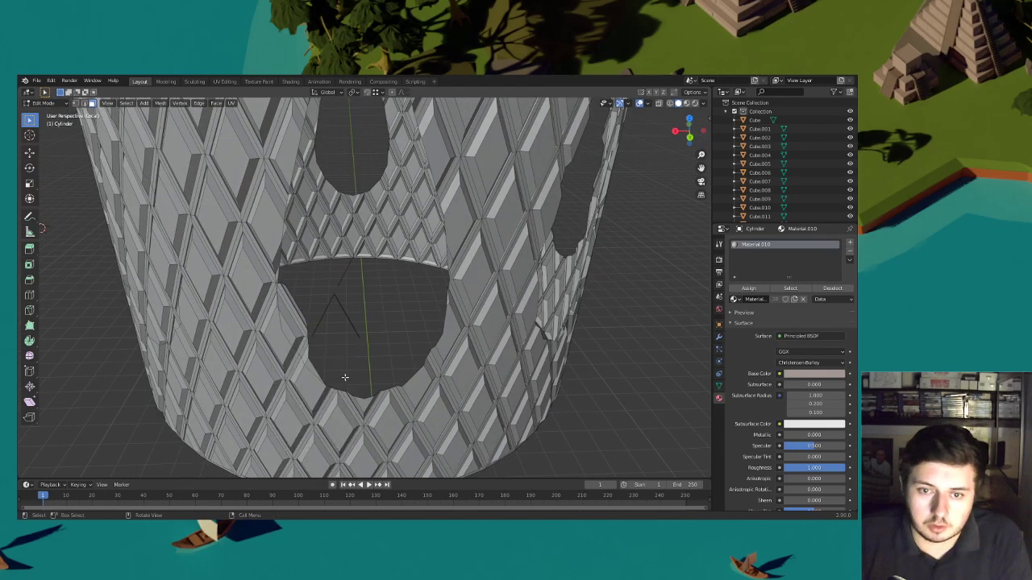
mouse_move(333, 299)
middle_mouse_down()
mouse_move(336, 338)
mouse_move(329, 312)
middle_mouse_up()
key("x")
left_click(329, 311)
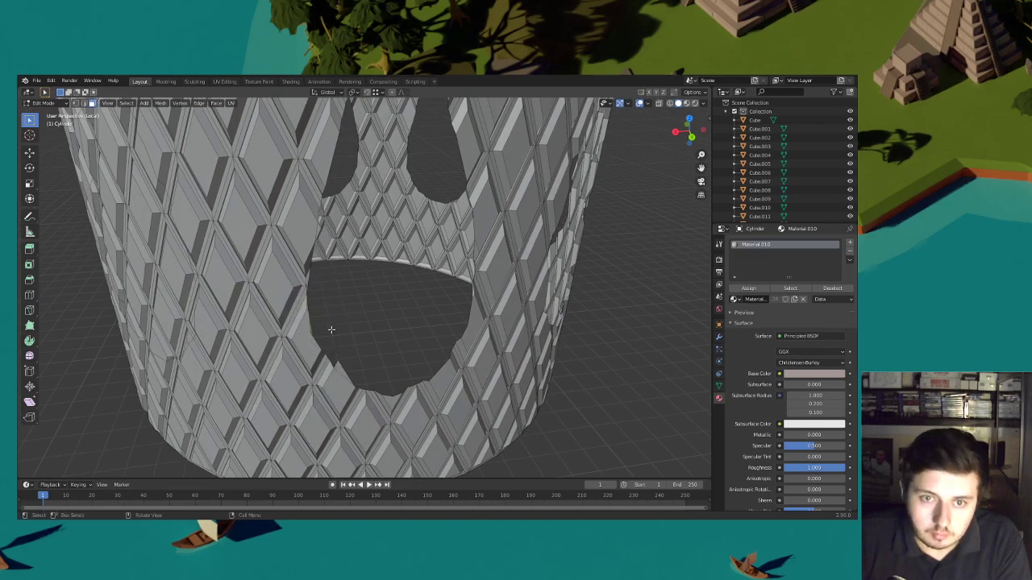
Select the diamond faces where the sixth opening belongs in the top drum and delete them
middle_click_drag(341, 347, 440, 377)
left_click_drag(440, 376, 429, 350)
left_click_drag(395, 290, 395, 292)
key("x")
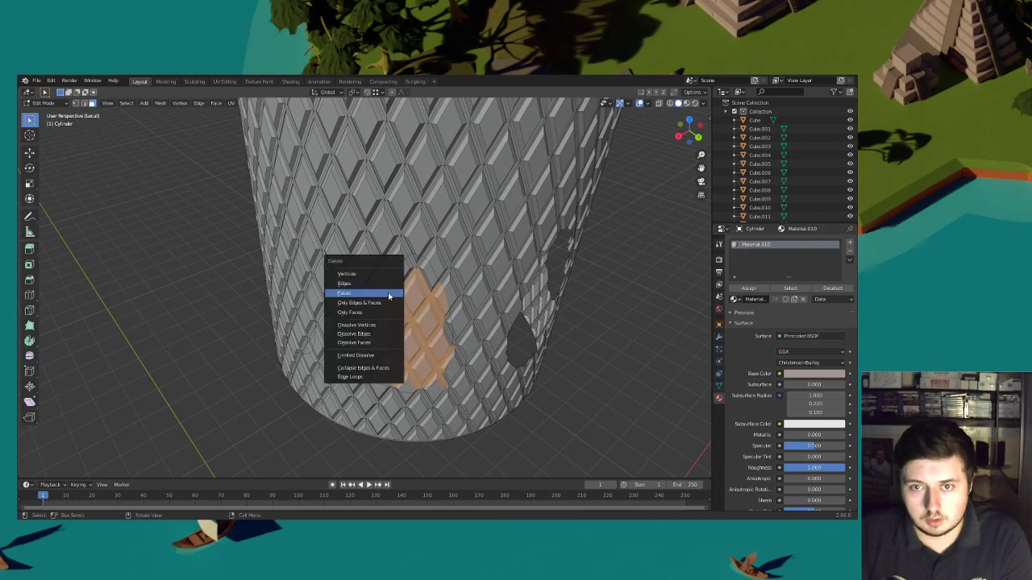
left_click(395, 292)
Try deleting another face at the tip of the sixth opening and undo it
left_click(416, 291)
key("x")
left_click(405, 274)
middle_click_drag(406, 283, 415, 359)
key("ctrl+z")
key("ctrl+z")
Enlarge the sixth opening by deleting two more groups of diamond faces
left_click_drag(413, 356, 381, 311)
key("x")
left_click(381, 310)
middle_click_drag(419, 303, 413, 315)
left_click_drag(414, 303, 389, 328)
key("x")
left_click(388, 328)
Delete the remaining faces across the upper part of the sixth opening
left_click_drag(407, 278, 316, 256)
key("x")
left_click(370, 315)
key("x")
left_click(315, 256)
middle_click_drag(316, 258, 343, 281)
Trim the pointed faces along the left edge of the sixth opening
left_click_drag(386, 350, 328, 300)
key("x")
left_click(341, 346)
left_click_drag(348, 357, 312, 323)
key("x")
left_click(324, 314)
key("x")
left_click(313, 323)
Delete the jagged faces at the lower left and bottom of the sixth opening
middle_click_drag(338, 336, 341, 321)
left_click_drag(374, 362, 314, 324)
key("x")
left_click(315, 324)
left_click_drag(355, 372, 317, 346)
key("x")
left_click(363, 365)
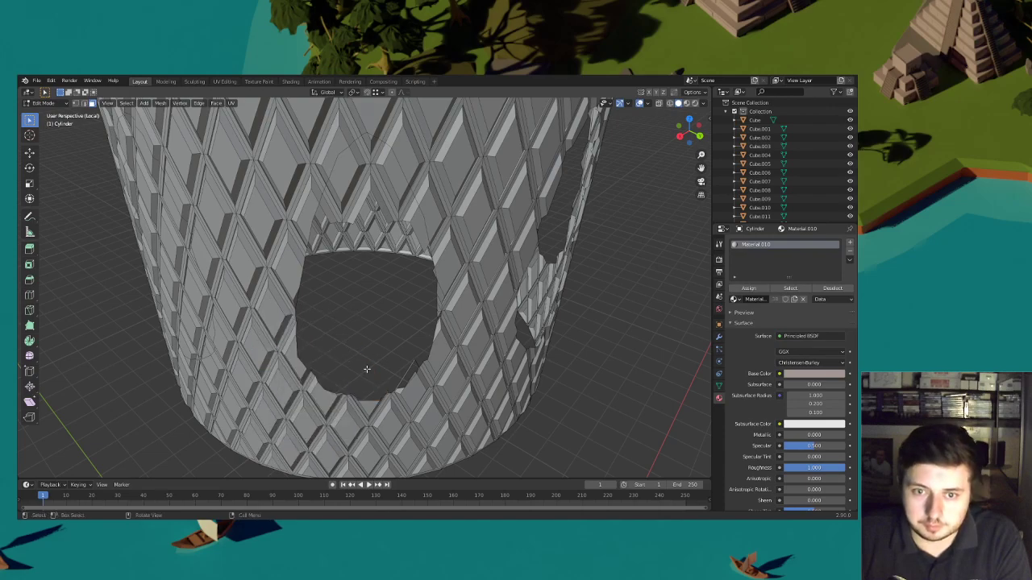
key("x")
left_click(357, 392)
Try to delete the jagged faces at the lower right of the sixth opening, undoing both attempts
middle_click_drag(357, 393, 398, 372)
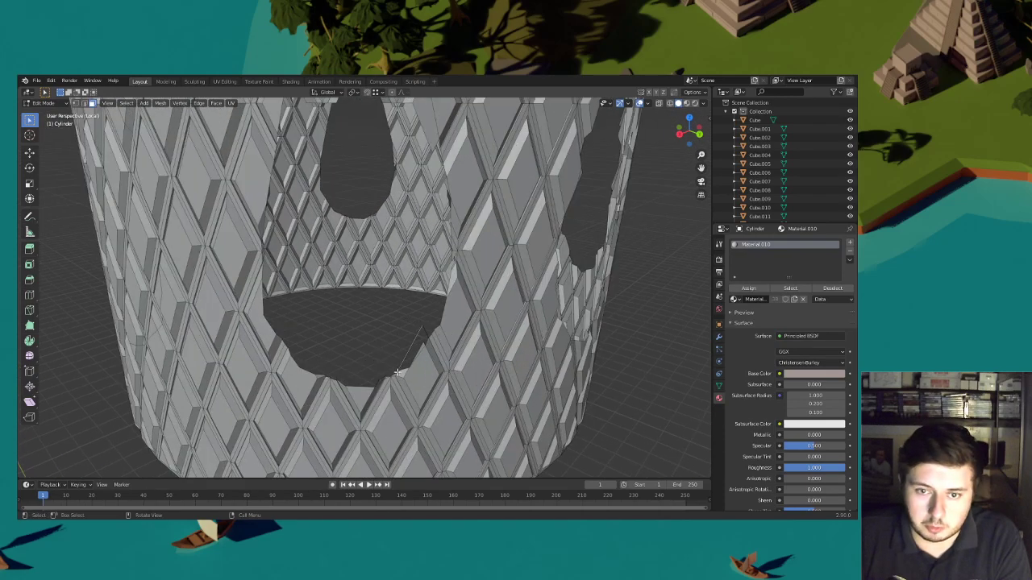
key("x")
left_click(405, 326)
middle_click_drag(409, 341, 378, 340)
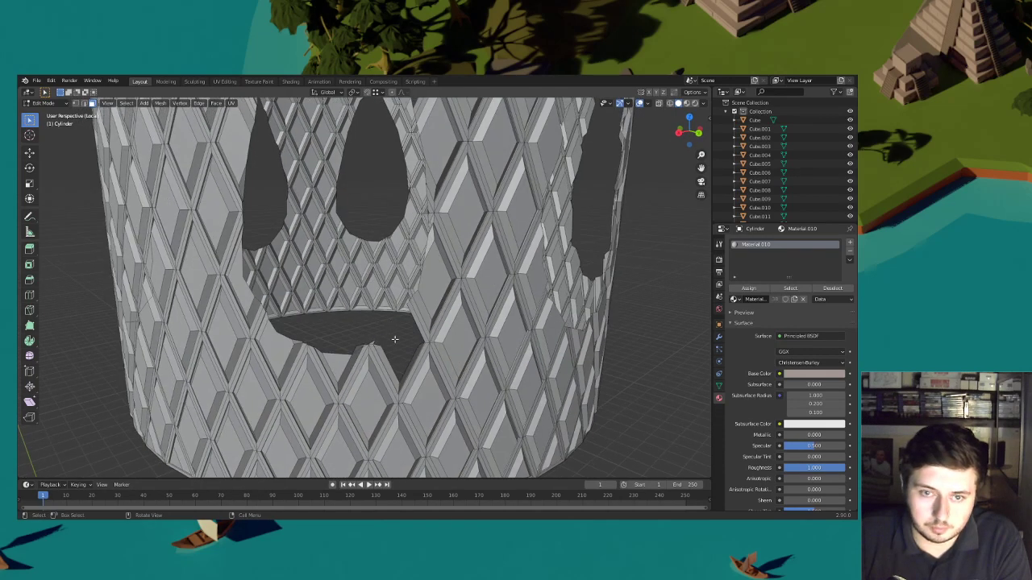
key("ctrl+z")
key("x")
left_click(400, 326)
key("ctrl+z")
Delete the jagged faces at the lower right of the sixth opening and the loose faces at its tip
key("x")
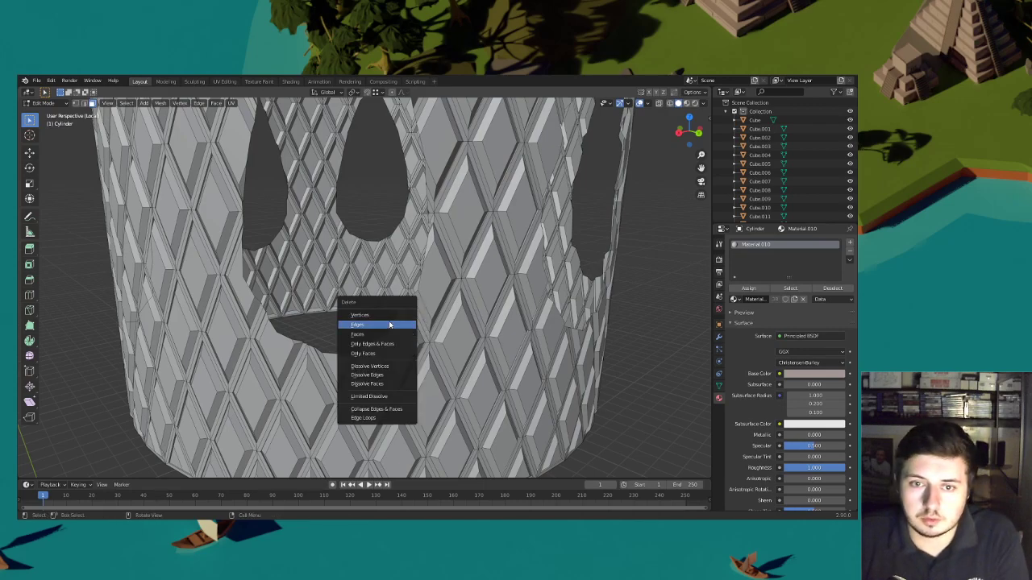
left_click(382, 327)
middle_click_drag(411, 312, 412, 331)
key("x")
left_click(359, 307)
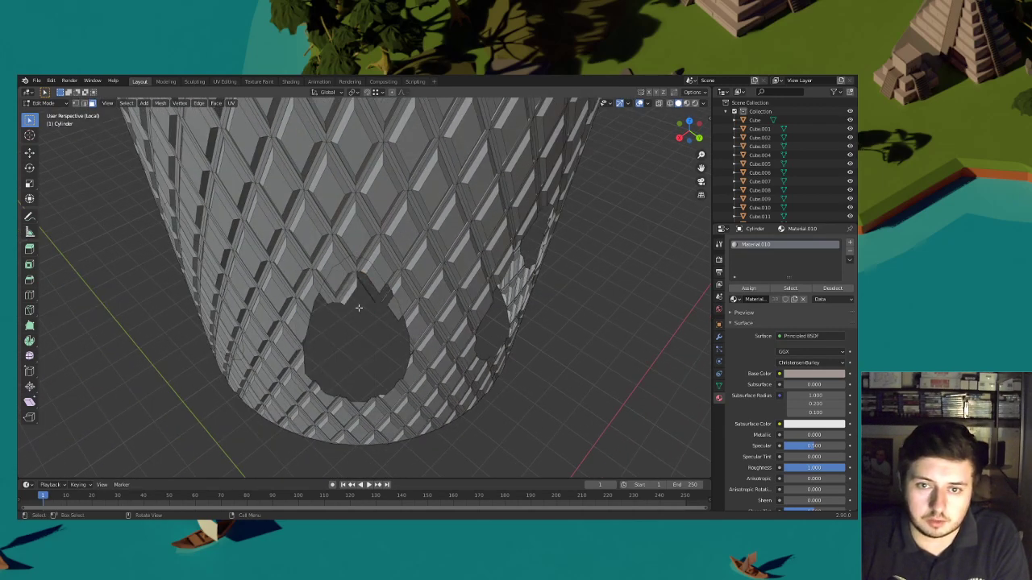
key("x")
left_click(370, 299)
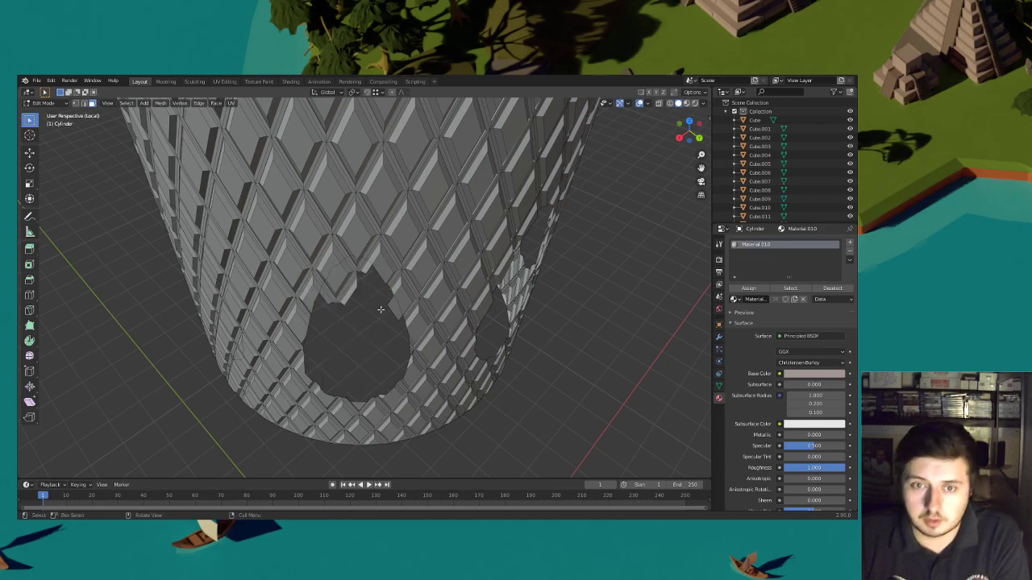
Trim the pointed faces along the upper left edge of the sixth opening
middle_click_drag(369, 299, 371, 320)
left_click_drag(371, 319, 332, 286)
key("x")
left_click(350, 254)
key("x")
left_click(350, 253)
key("x")
left_click(331, 288)
Select the diamond faces where the seventh opening belongs and delete them
middle_click_drag(333, 289, 403, 293)
scroll(402, 294, "down", 1)
left_click_drag(357, 360, 339, 299)
key("x")
left_click(340, 299)
middle_click_drag(344, 303, 380, 326)
left_click_drag(379, 326, 374, 250)
key("x")
left_click(373, 250)
Delete the pointed and thin loose faces at the tip and upper right of the seventh opening
scroll(374, 250, "up", 2)
middle_click_drag(374, 251, 385, 255)
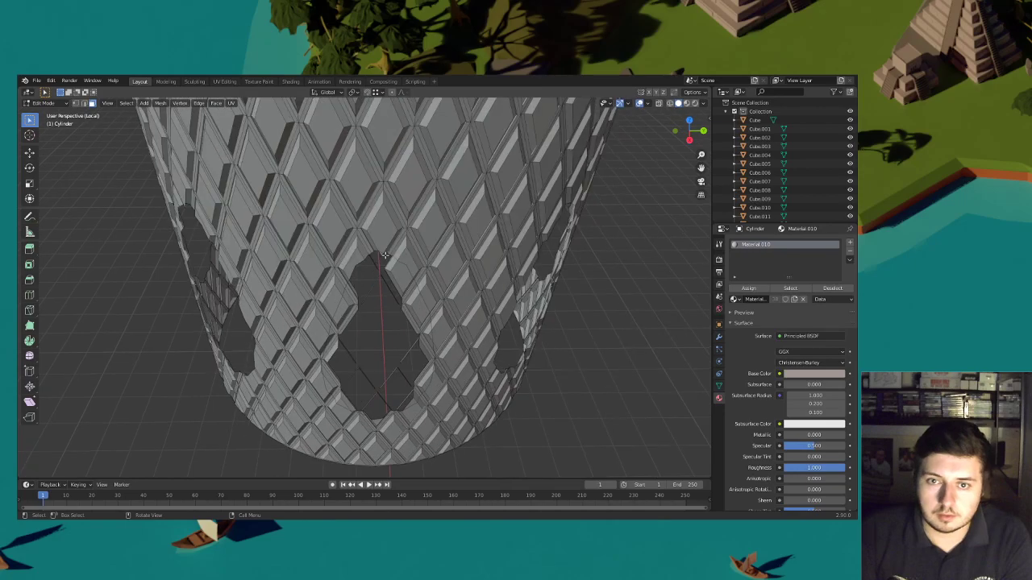
key("x")
left_click(373, 270)
left_click_drag(372, 270, 391, 319)
key("x")
left_click(375, 286)
key("x")
left_click(391, 319)
Trim the jagged faces along the right edge of the seventh opening
middle_click_drag(421, 334, 416, 326)
middle_click_drag(409, 276, 405, 279)
left_click_drag(405, 284, 408, 332)
key("x")
left_click(394, 344)
key("x")
left_click(407, 332)
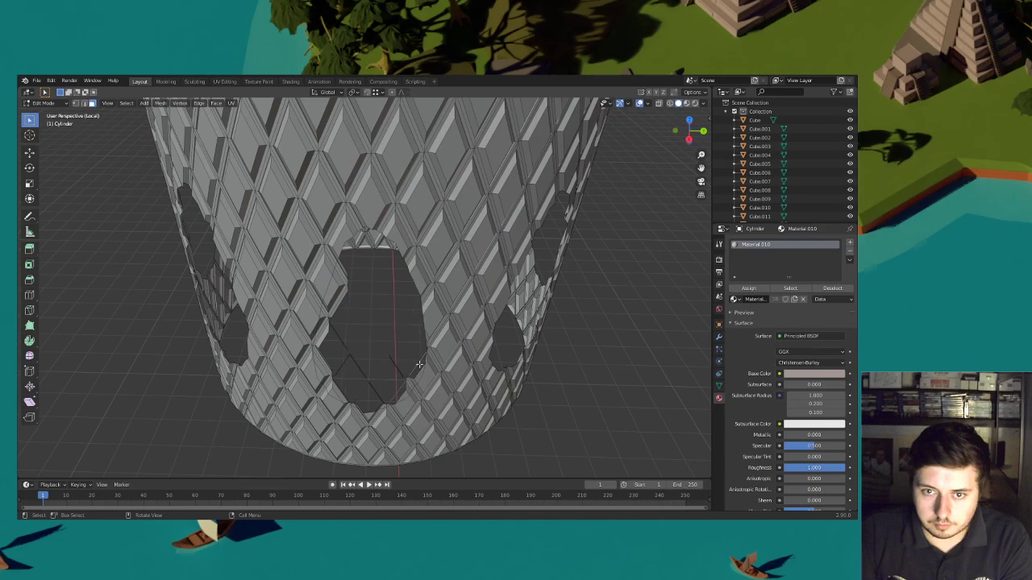
Delete the thin stray faces at the lower right and bottom of the seventh opening
left_click_drag(414, 381, 386, 349)
key("x")
left_click(386, 349)
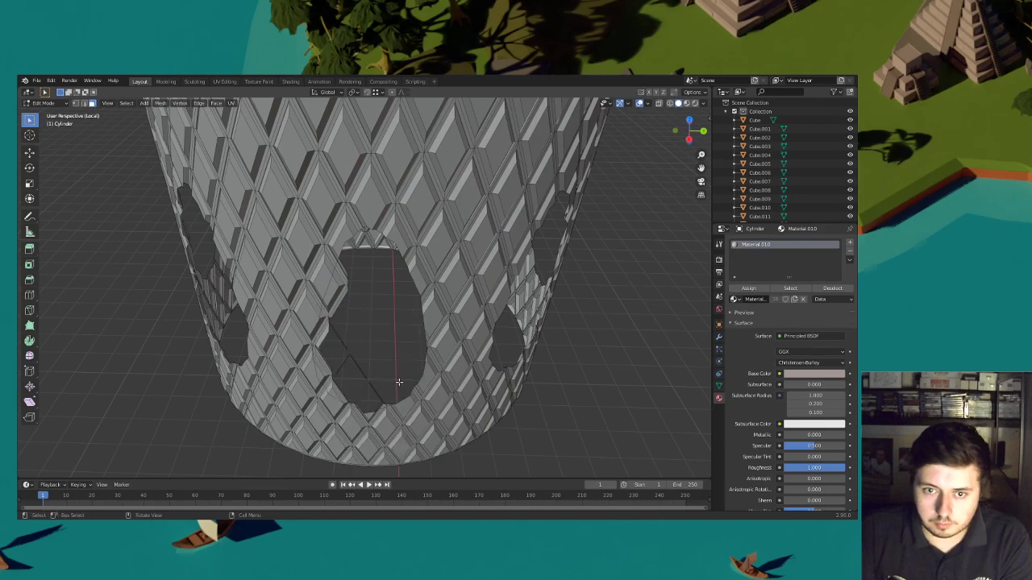
scroll(399, 382, "up", 2)
left_click_drag(395, 419, 381, 405)
key("x")
left_click(381, 406)
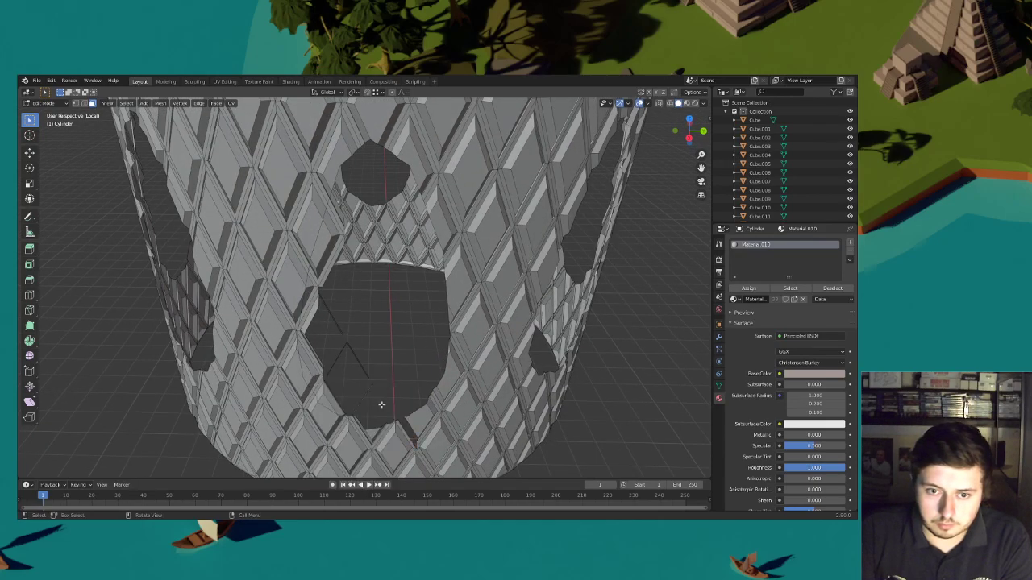
left_click(385, 402)
Remove the leftover pointed faces along the lower edge of the seventh opening
middle_click_drag(414, 400, 405, 367)
left_click(406, 360)
key("x")
left_click(403, 358)
left_click(410, 361)
key("x")
left_click(408, 358)
left_click(406, 367)
key("x")
left_click(364, 329)
Delete the thin stray faces inside the left side of the seventh opening
left_click(354, 357)
key("x")
left_click(327, 318)
left_click(341, 363)
key("x")
left_click(337, 342)
left_click(334, 338)
key("x")
left_click(335, 331)
Trim the last pointed faces from the left edge of the seventh opening to smooth its outline
middle_click_drag(335, 330, 371, 361)
left_click_drag(373, 363, 349, 305)
key("x")
left_click(345, 320)
key("x")
left_click(350, 306)
mouse_move(359, 315)
middle_mouse_down()
mouse_move(365, 333)
mouse_move(394, 339)
mouse_move(379, 300)
mouse_move(369, 302)
mouse_move(382, 299)
mouse_move(375, 304)
middle_mouse_up()
key("x")
left_click(388, 336)
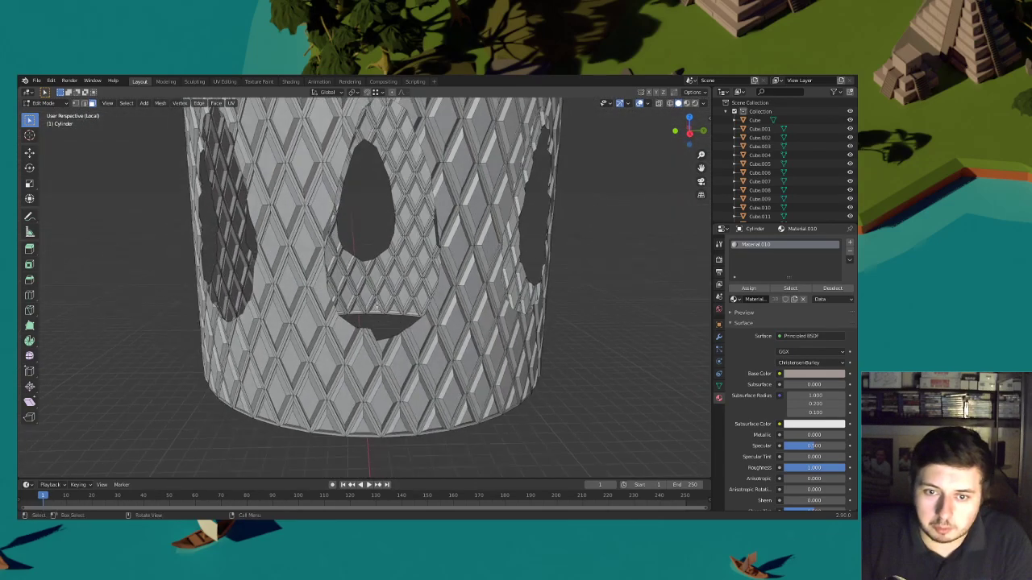
scroll(375, 304, "up", 2)
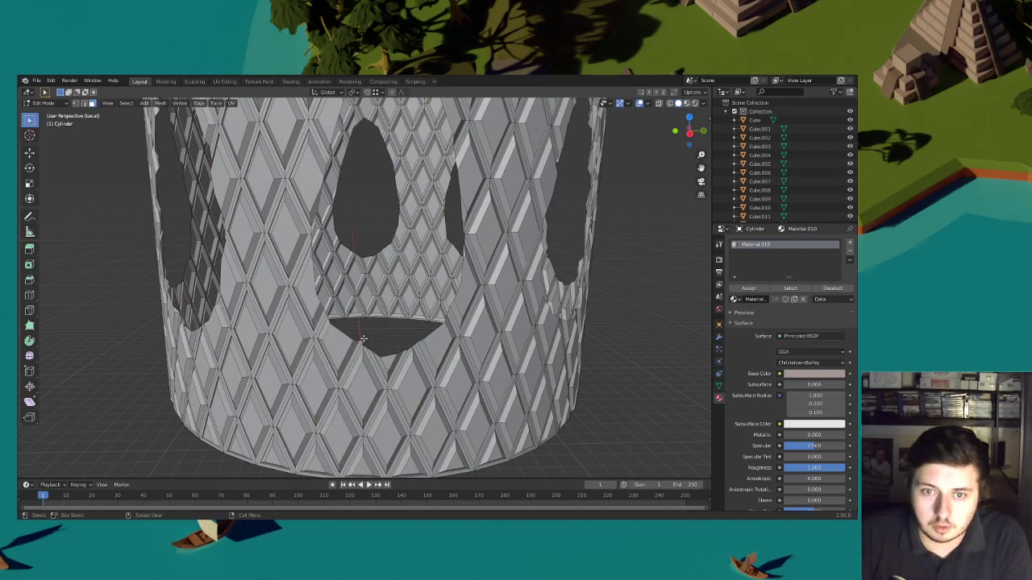
right_click(360, 337)
key("Escape")
scroll(362, 342, "up", 1)
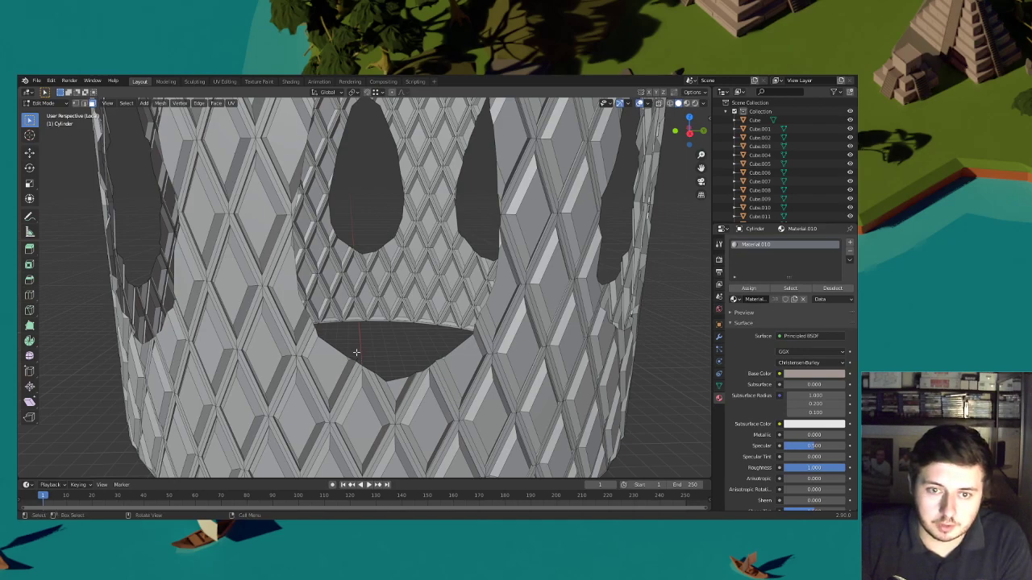
left_click(77, 104)
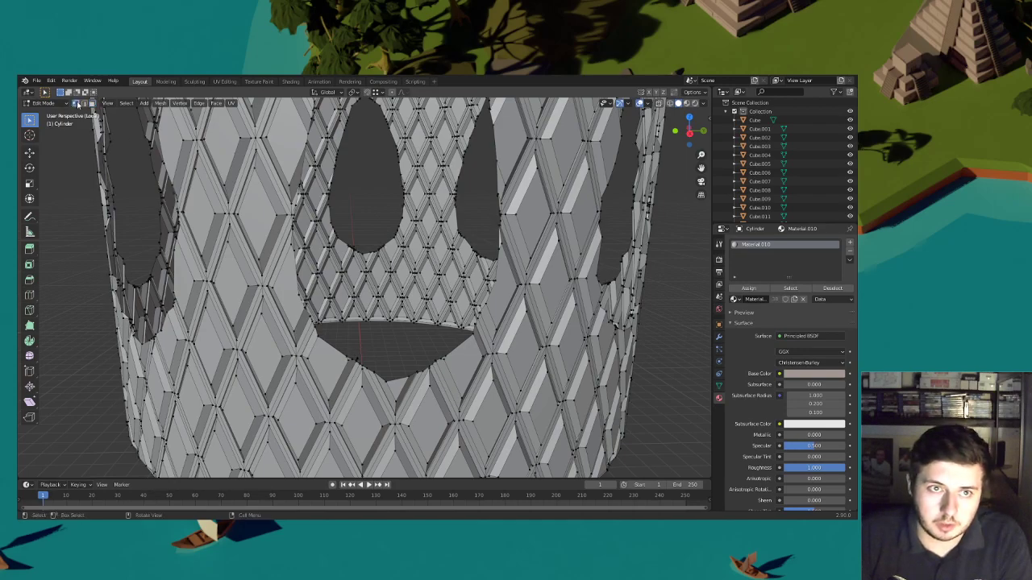
right_click(357, 353)
key("Escape")
scroll(386, 351, "down", 2)
Return to the full scene in Object Mode and save the file
left_click(41, 103)
left_click(49, 118)
scroll(494, 295, "down", 3)
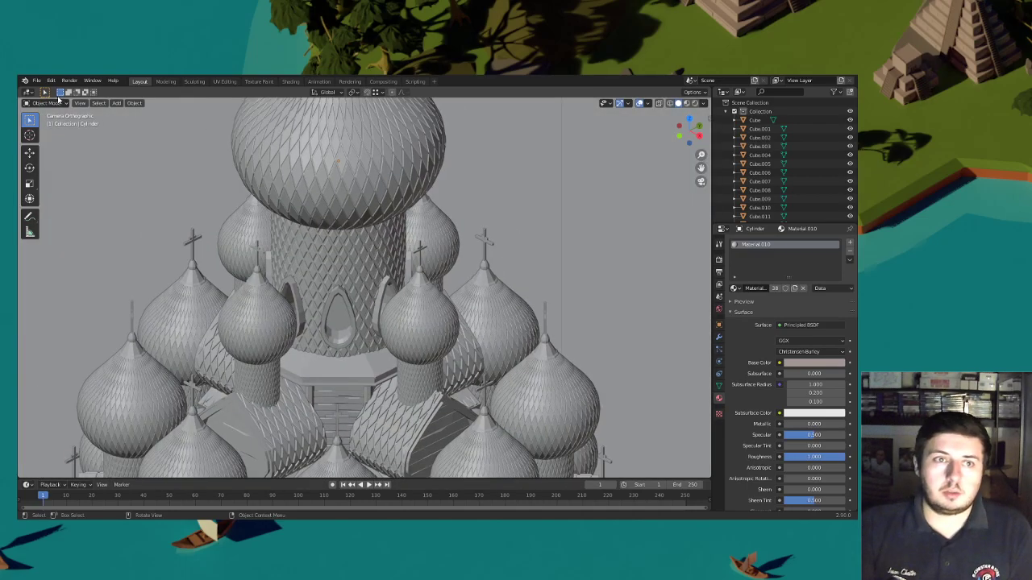
left_click(36, 81)
left_click(49, 138)
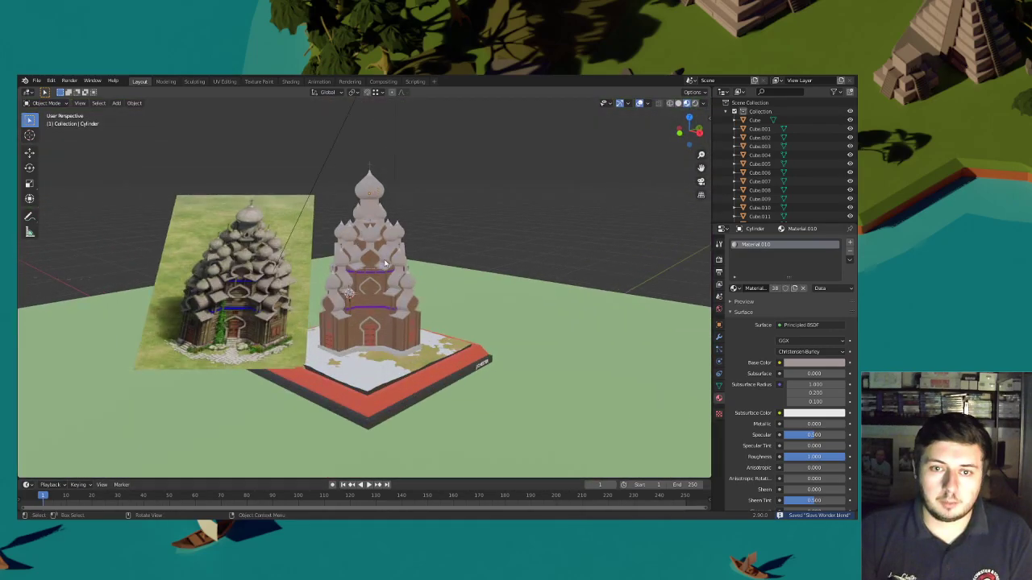
Select the window frames object inside the top drum and open it in Edit Mode
scroll(381, 262, "up", 10)
middle_click_drag(400, 231, 307, 336)
scroll(410, 282, "up", 4)
scroll(362, 295, "up", 4)
scroll(315, 262, "up", 4)
scroll(400, 391, "down", 2)
left_click(252, 292)
middle_click_drag(265, 302, 263, 255)
left_click(56, 105)
left_click(44, 122)
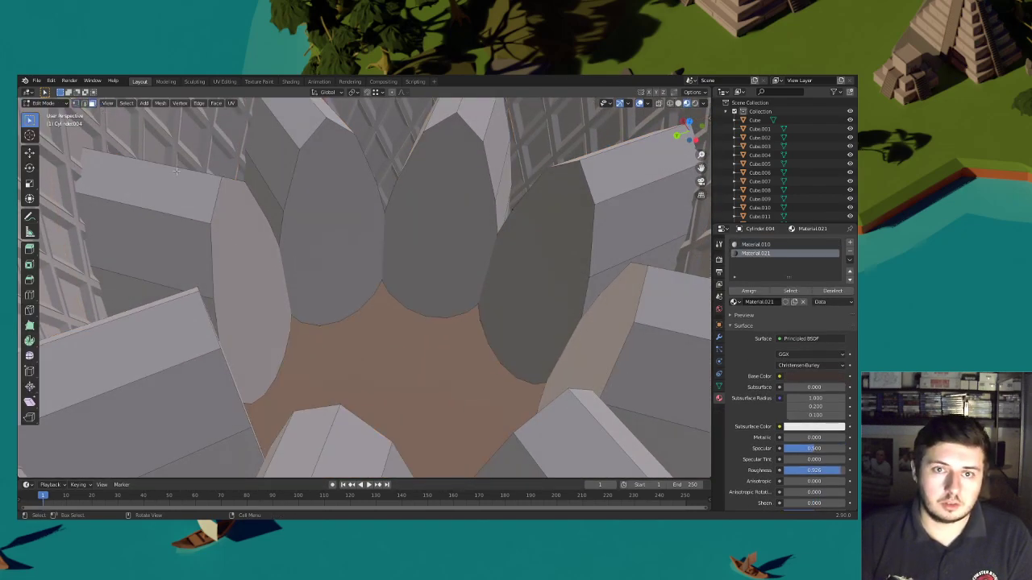
Select the inner end faces of the window frames inside the top drum
left_click(258, 283)
left_click(317, 270, "shift")
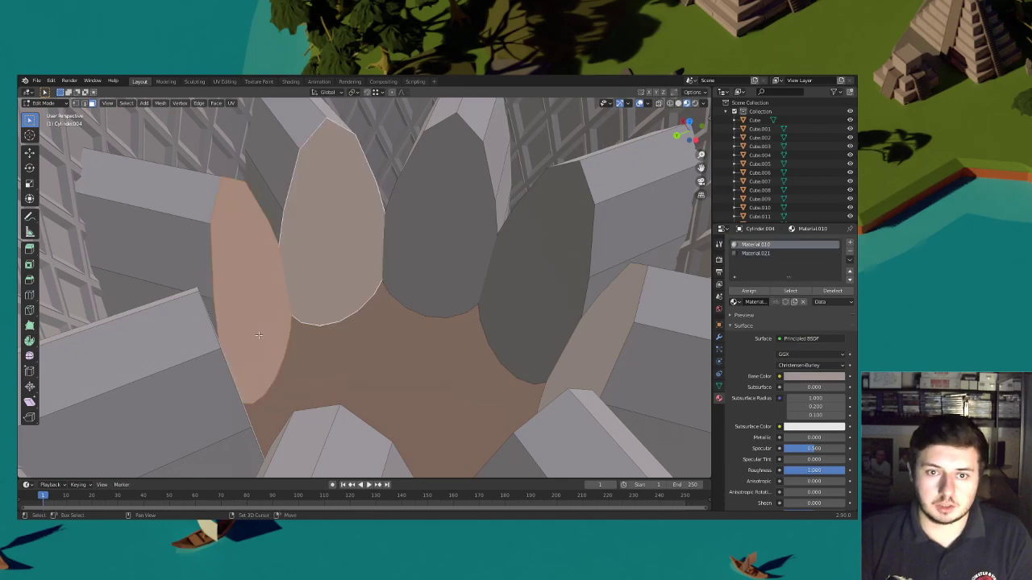
middle_click_drag(258, 334, 251, 346)
left_click(222, 352, "shift")
left_click(424, 282, "shift")
middle_click_drag(527, 285, 390, 157)
left_click(537, 346, "shift")
Scale the window frames' selected inner end faces to about 0.854, then stretch them along the Z axis
left_click(359, 96)
left_click(379, 123)
key("s")
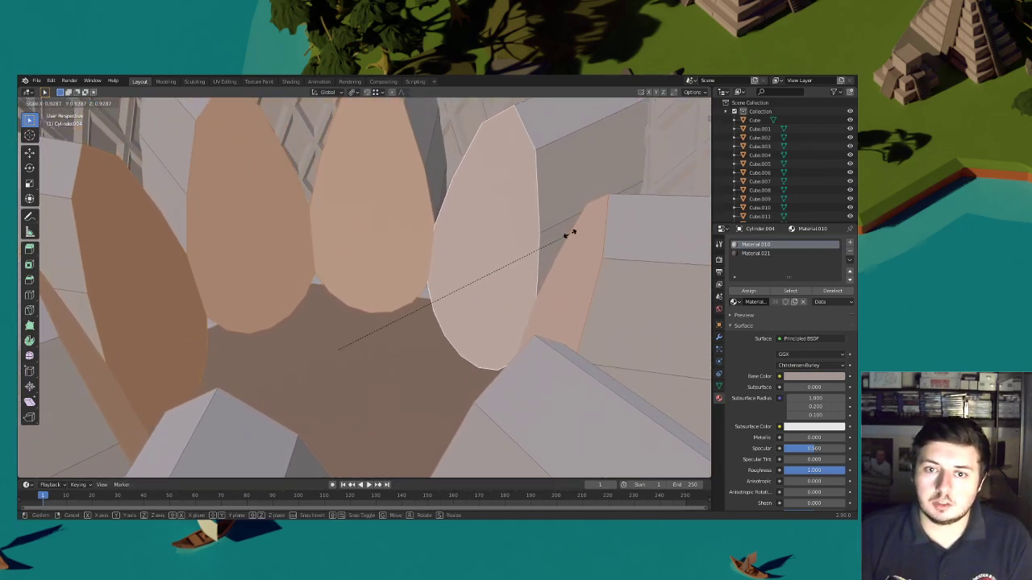
left_click(552, 234)
middle_click_drag(561, 227, 576, 229)
key("s")
key("z")
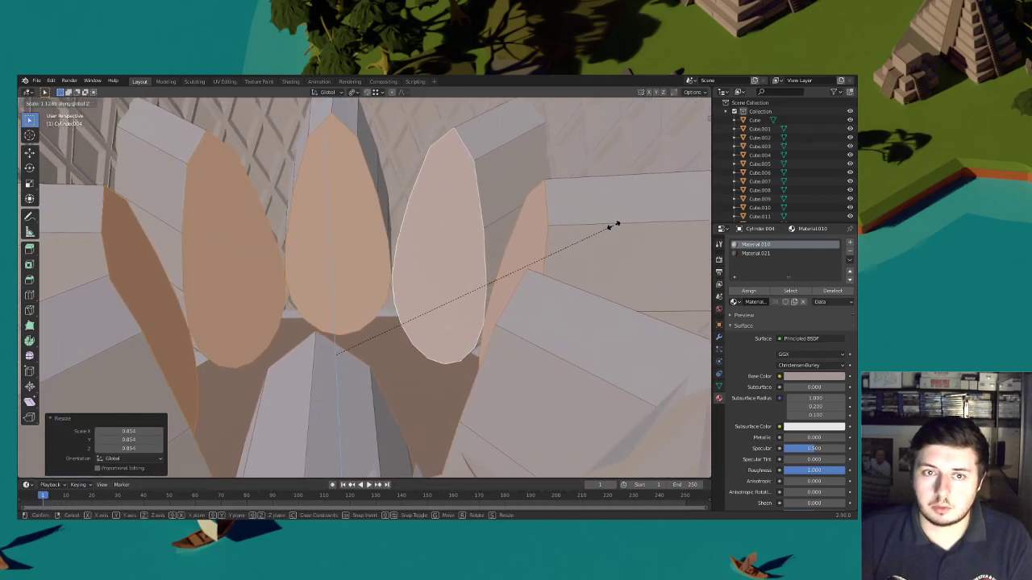
left_click(613, 226)
Delete the selected inner end faces to open up the window frames and return to Object Mode
key("x")
left_click(542, 242)
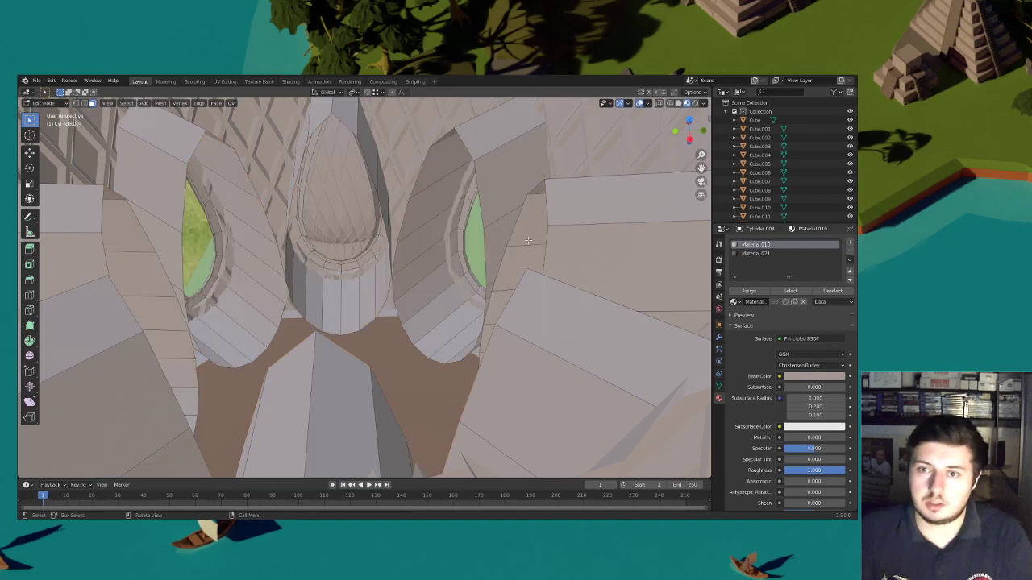
middle_click_drag(368, 238, 641, 190)
left_click(701, 181)
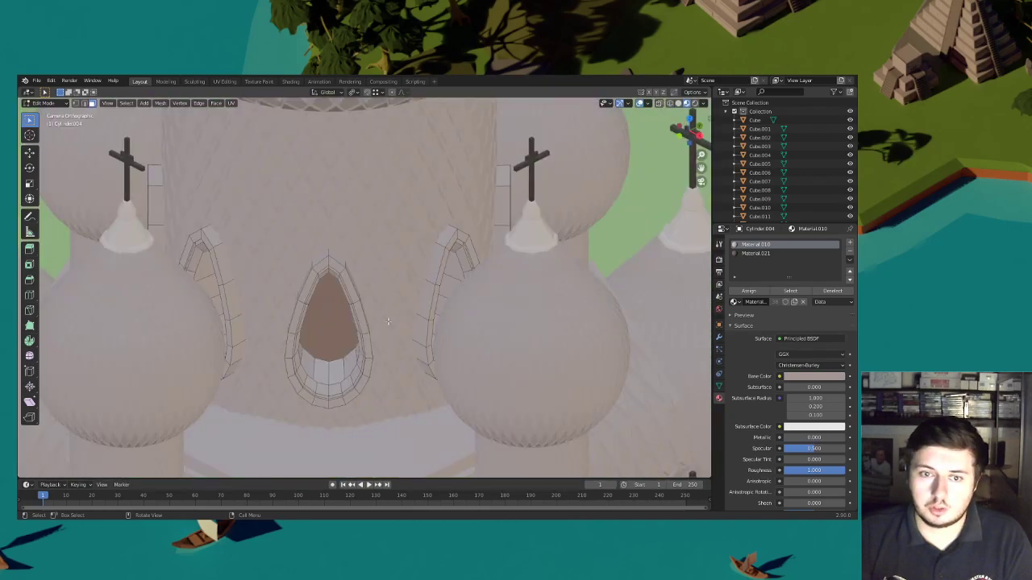
middle_click_drag(388, 321, 412, 264, "shift")
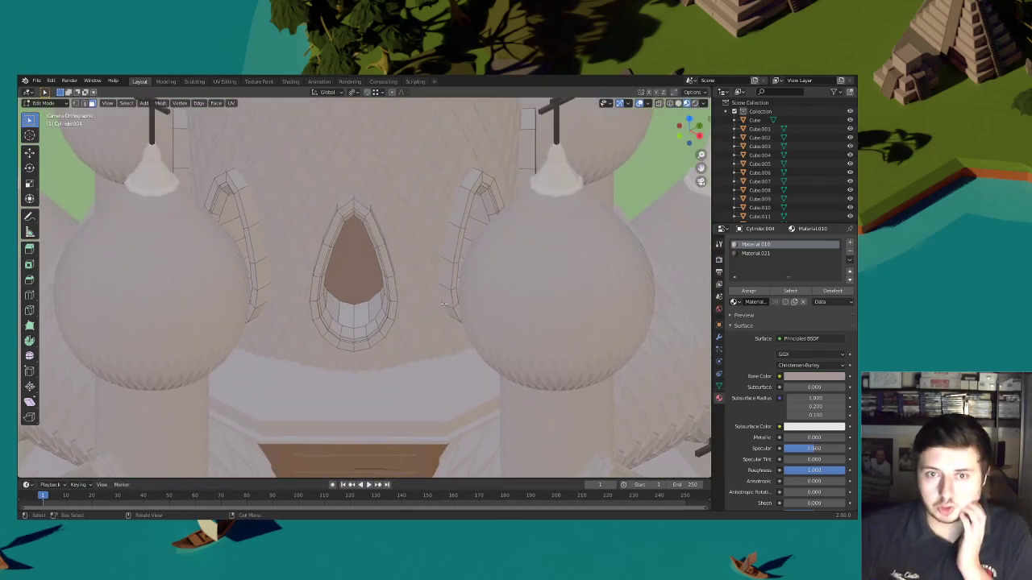
left_click(60, 105)
left_click(48, 116)
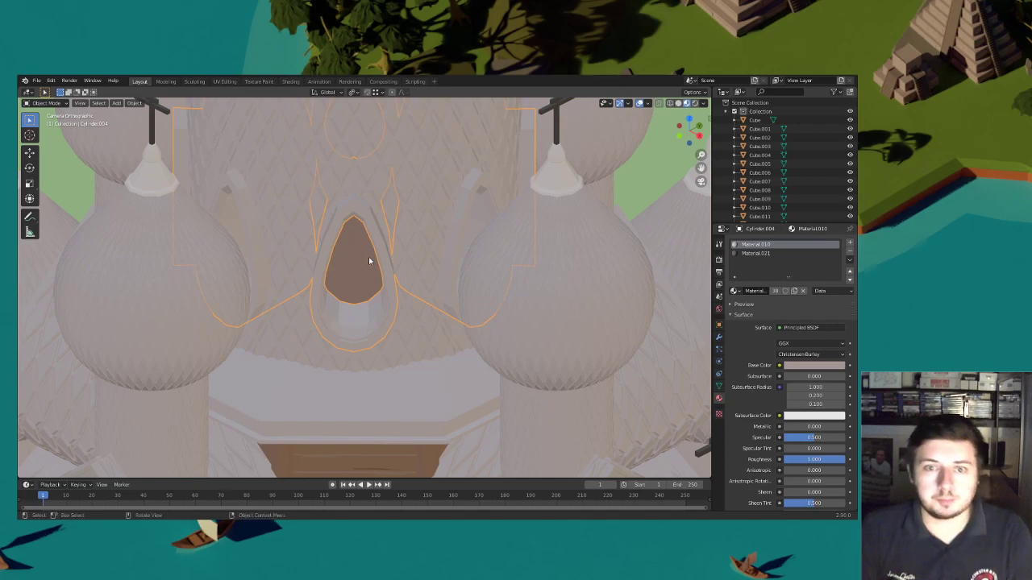
Delete the church body's brown cap face behind the top drum's window in Edit Mode, then return to Object Mode
left_click(351, 263)
left_click(51, 103)
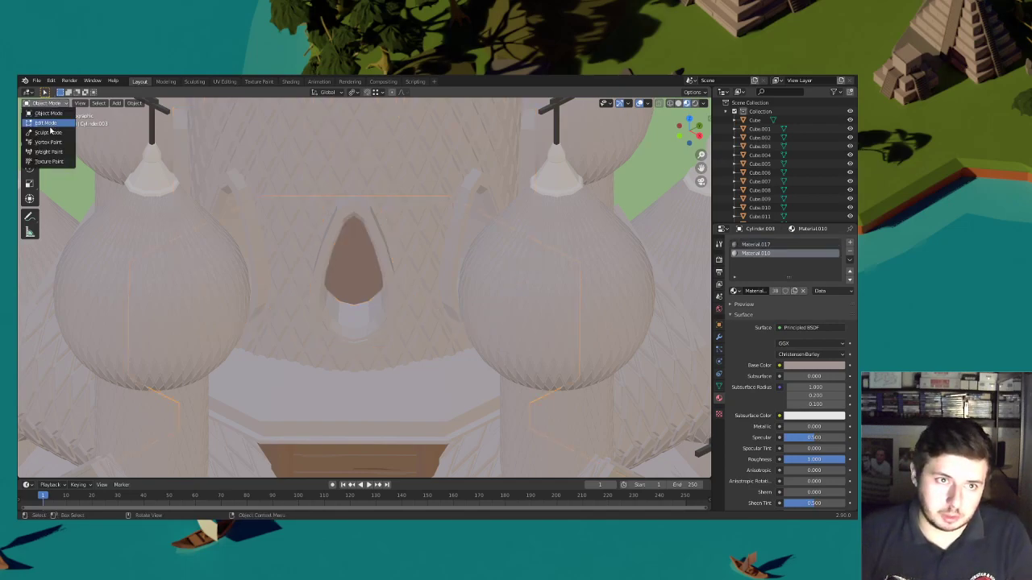
left_click(48, 124)
scroll(364, 276, "down", 4)
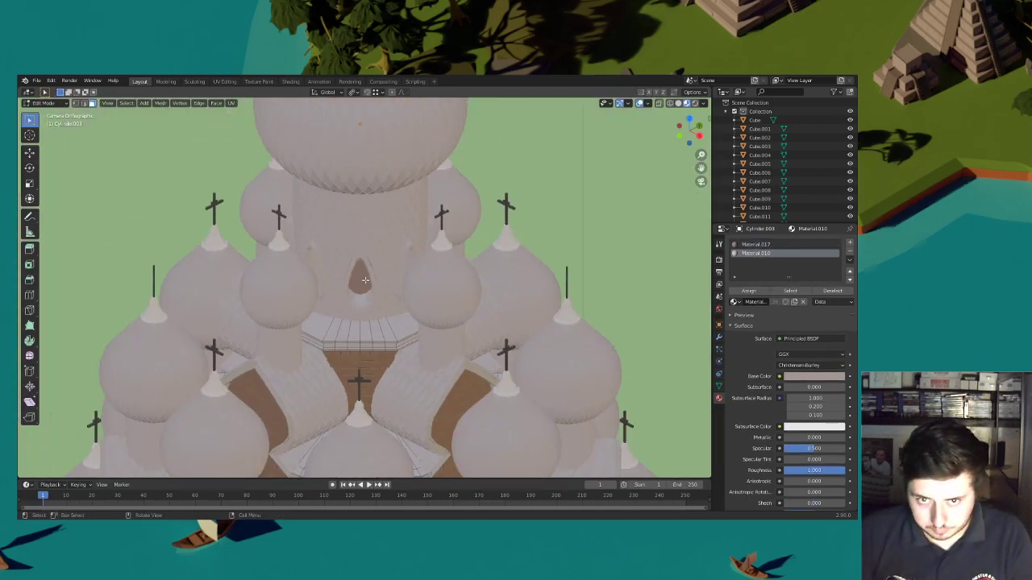
left_click(365, 280)
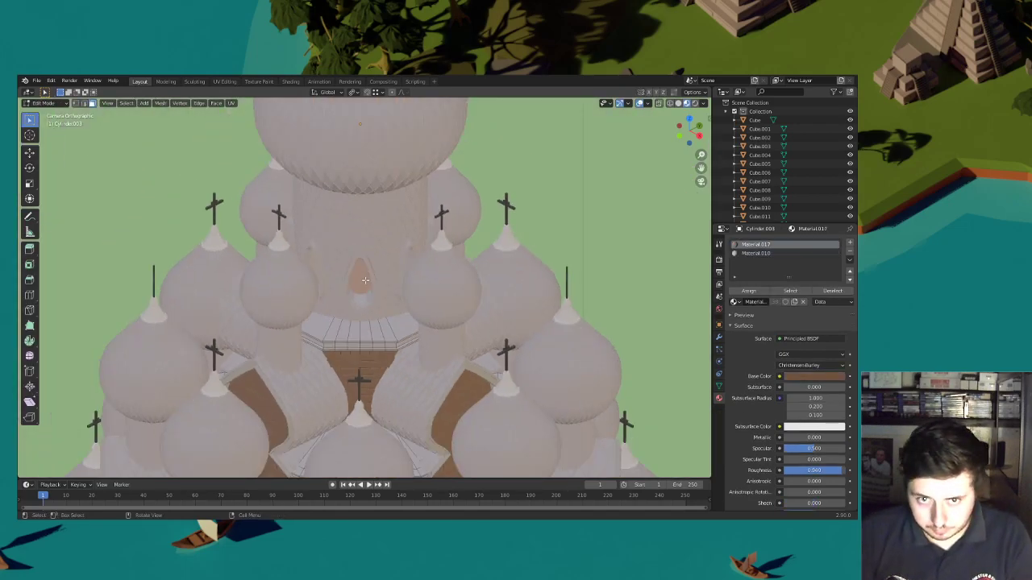
right_click(386, 280)
scroll(448, 278, "down", 3)
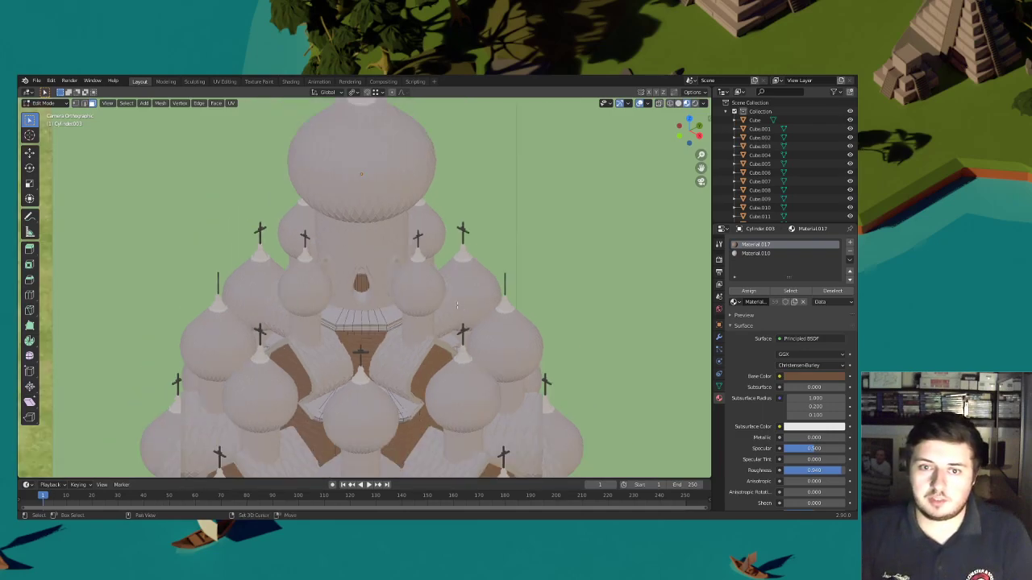
scroll(357, 256, "down", 3)
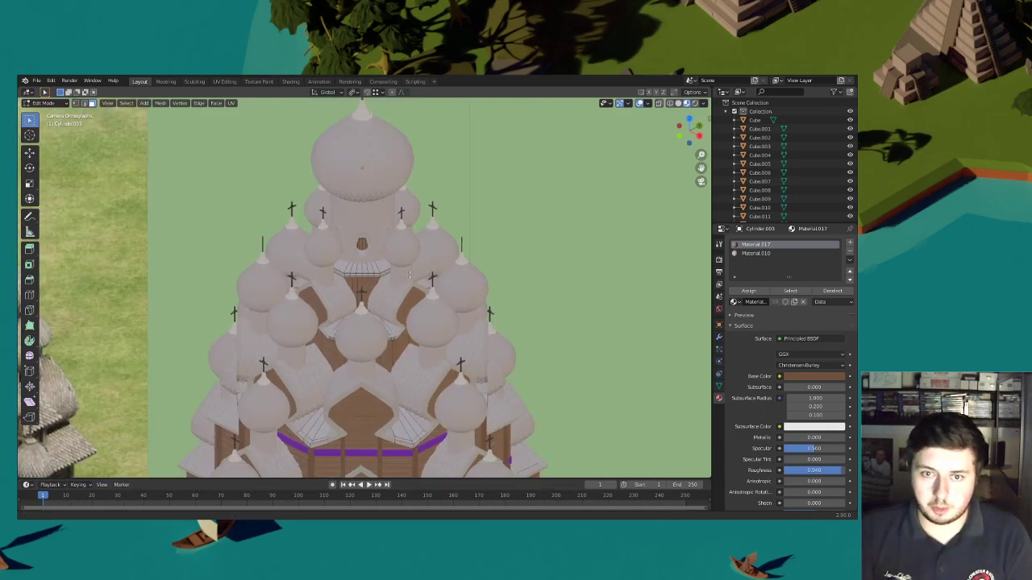
left_click(48, 103)
left_click(46, 113)
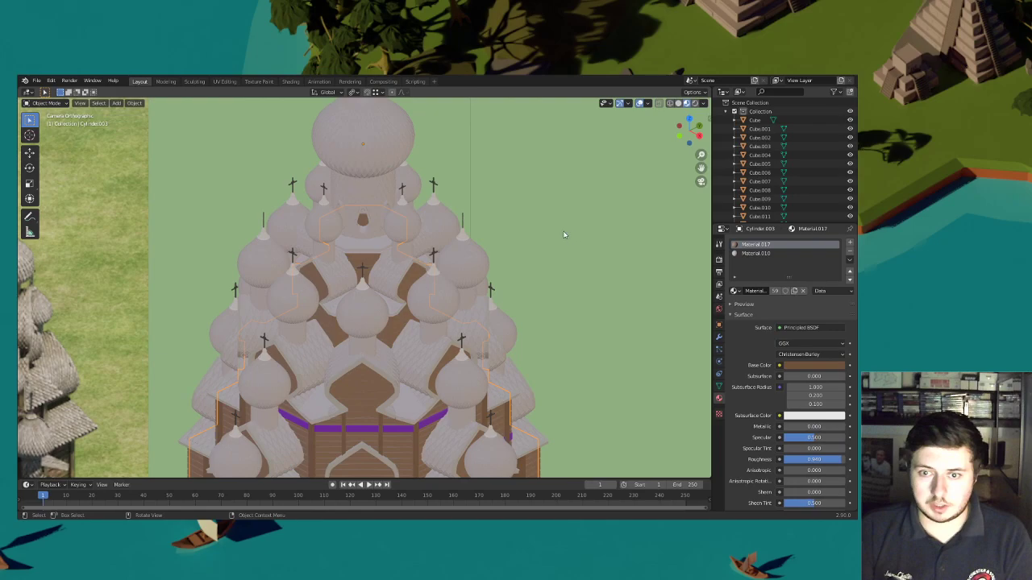
Enable scene lights and scene world in the viewport shading, then hide the sun light
scroll(564, 235, "down", 2)
left_click(703, 104)
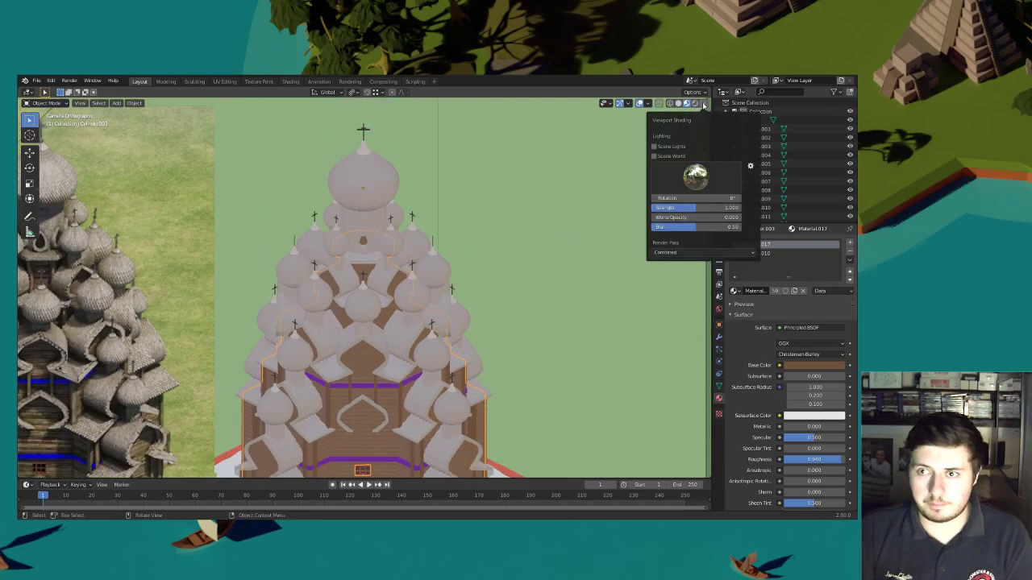
left_click(669, 154)
scroll(426, 252, "down", 4)
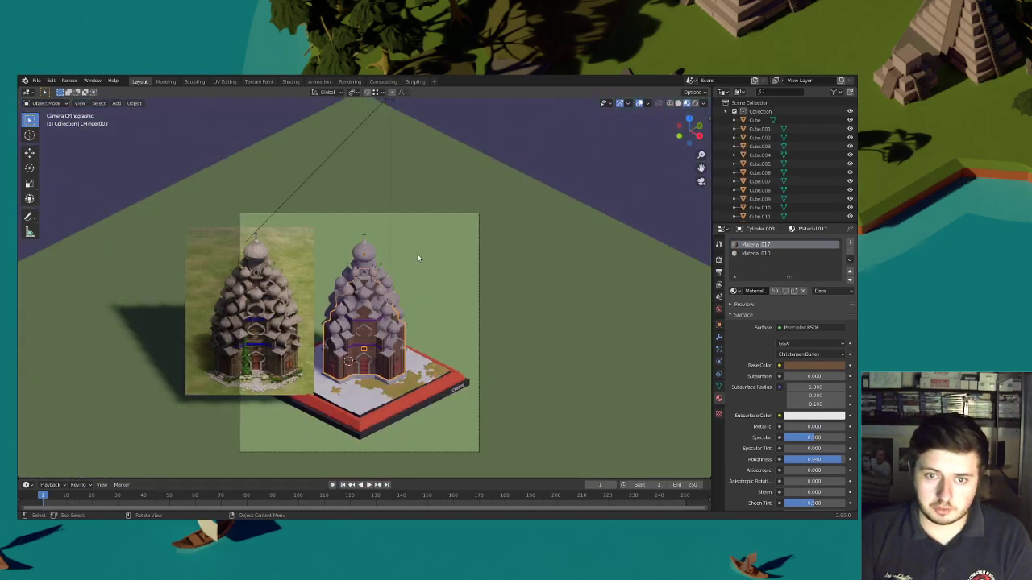
left_click(302, 194)
key("h")
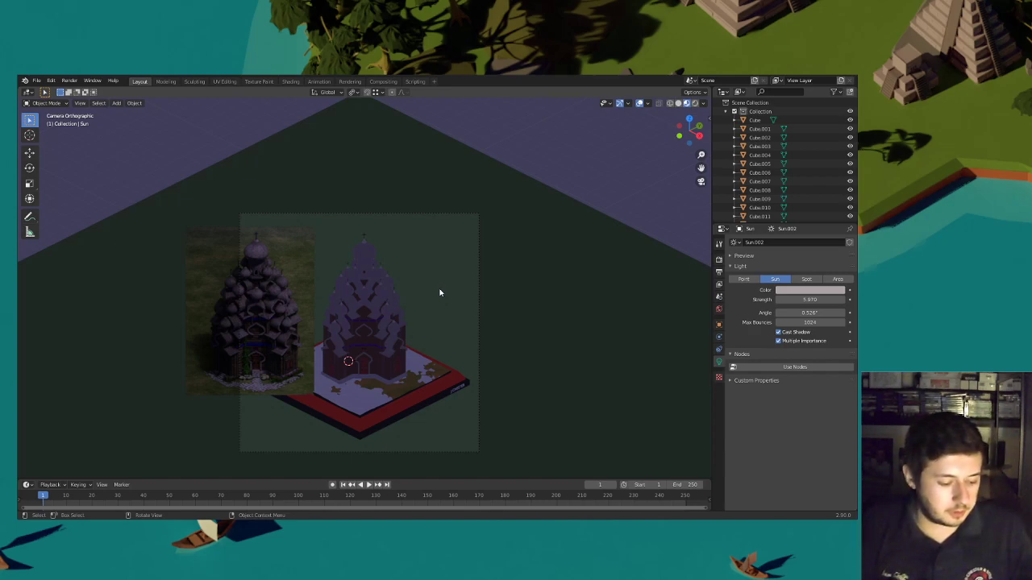
Add a point light and move it horizontally toward the centre of the church
key("shift+a")
mouse_move(438, 401)
left_click(473, 396)
scroll(403, 378, "up", 3)
key("g")
key("shift+z")
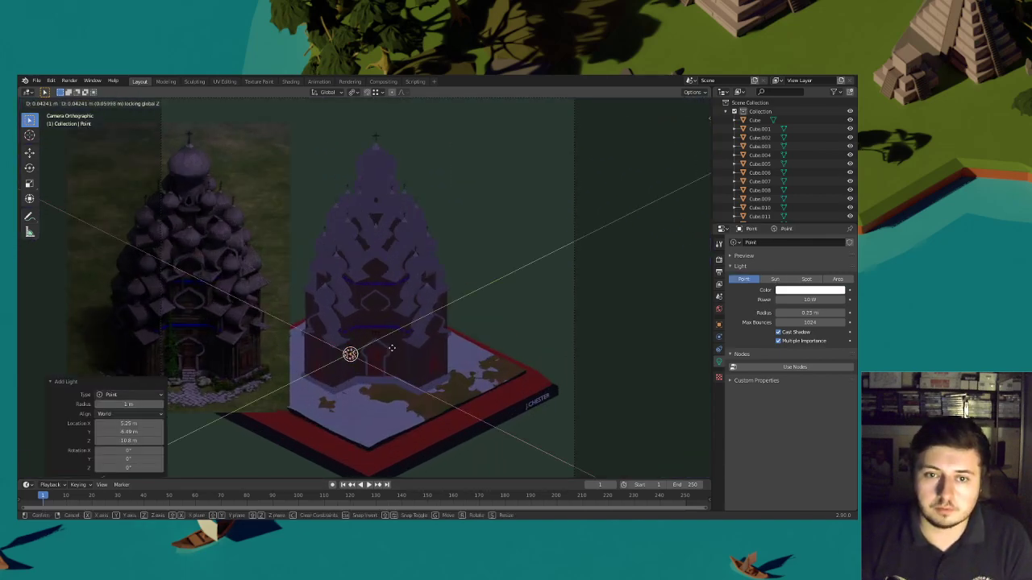
left_click(414, 304)
Shift the point light horizontally into the tower and raise it about 2.29 m to the top drum
key("g")
key("shift+z")
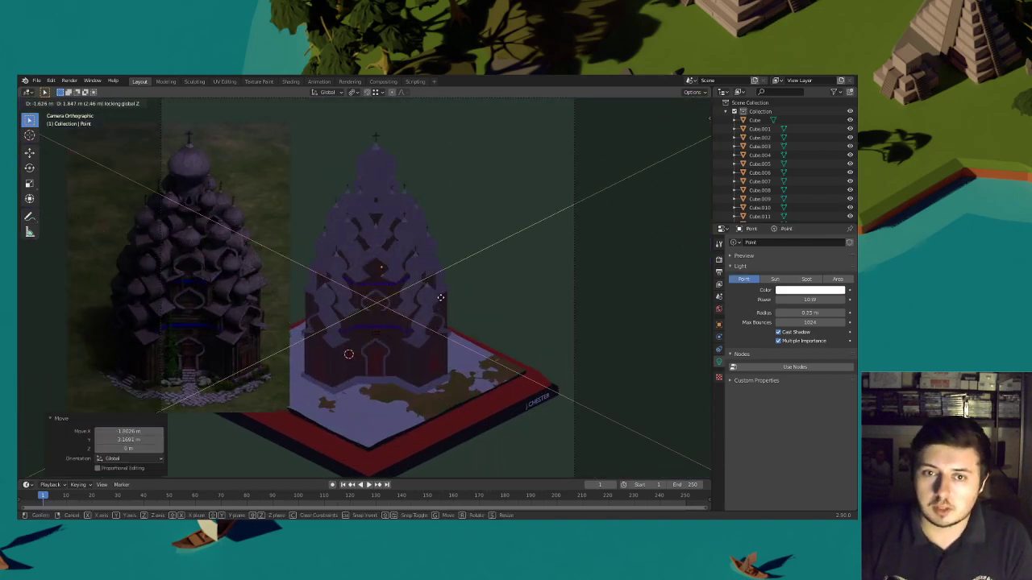
left_click(437, 262)
scroll(434, 333, "up", 5)
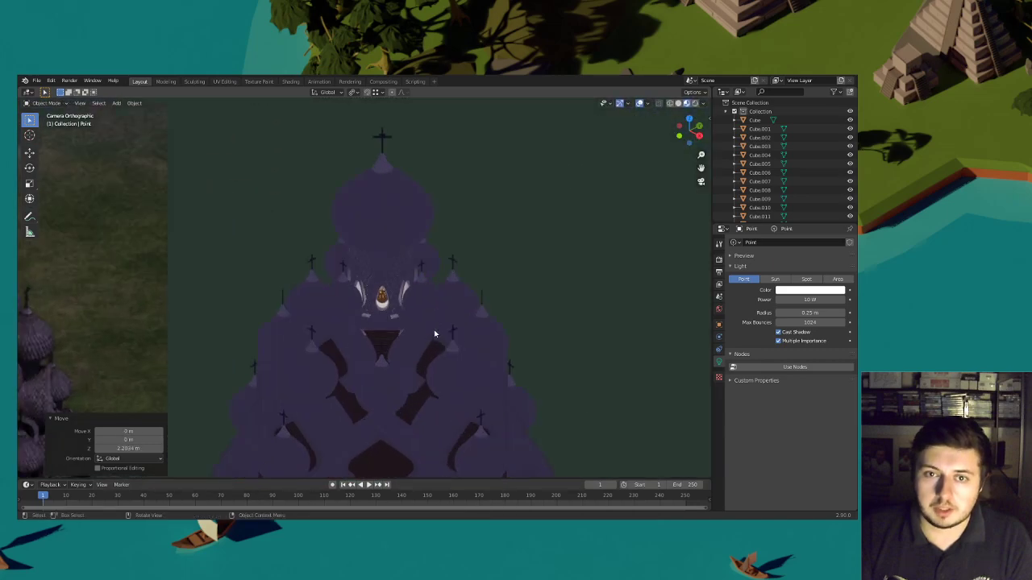
Fine-tune the point light's height and horizontal position behind the top drum's windows
key("g")
key("z")
left_click(618, 326)
key("g")
key("shift+z")
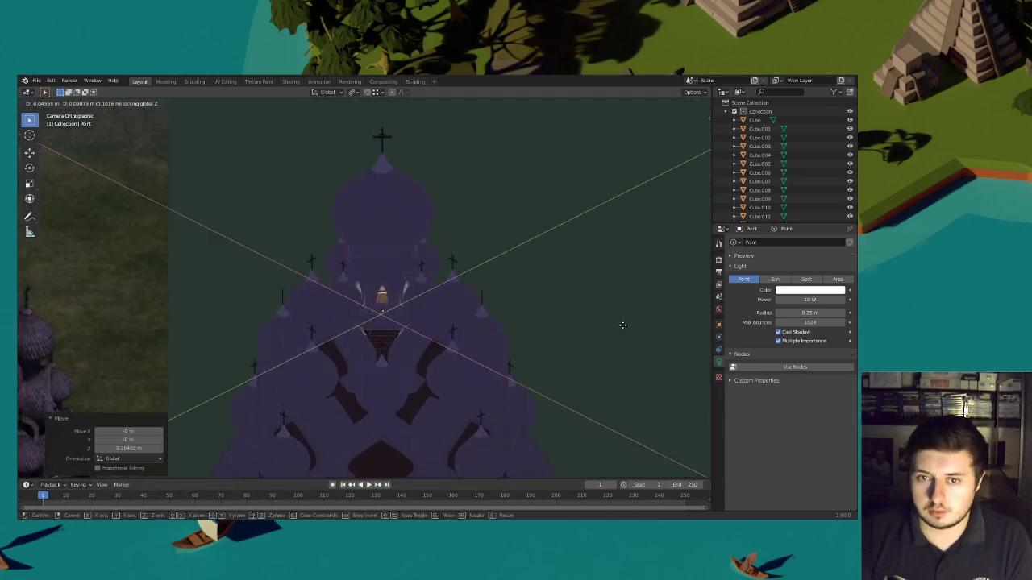
left_click(610, 306)
Centre the point light horizontally on the top dome in a wireframe top view
left_click(690, 119)
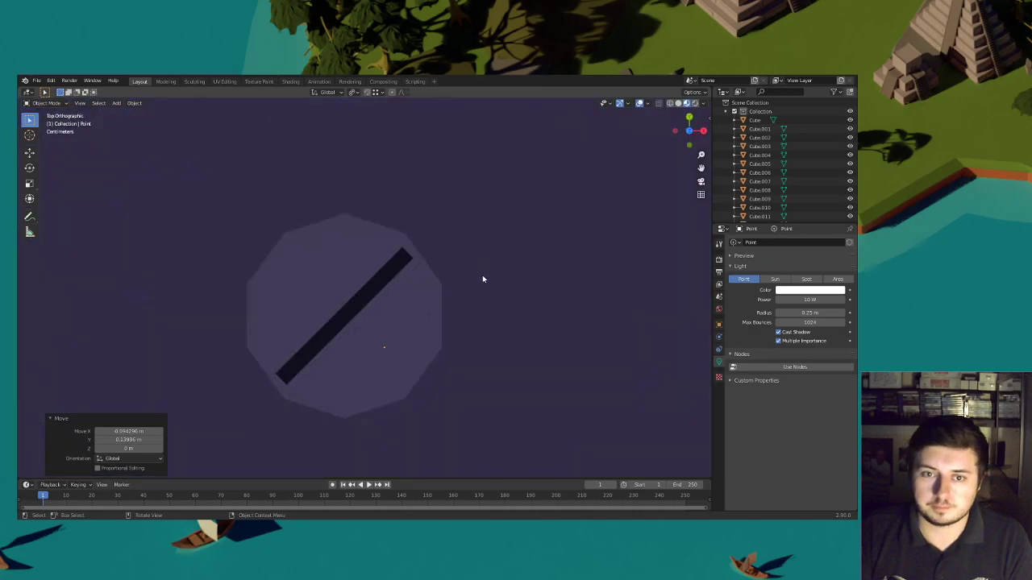
left_click(670, 103)
scroll(488, 324, "down", 5)
key("g")
key("shift+z")
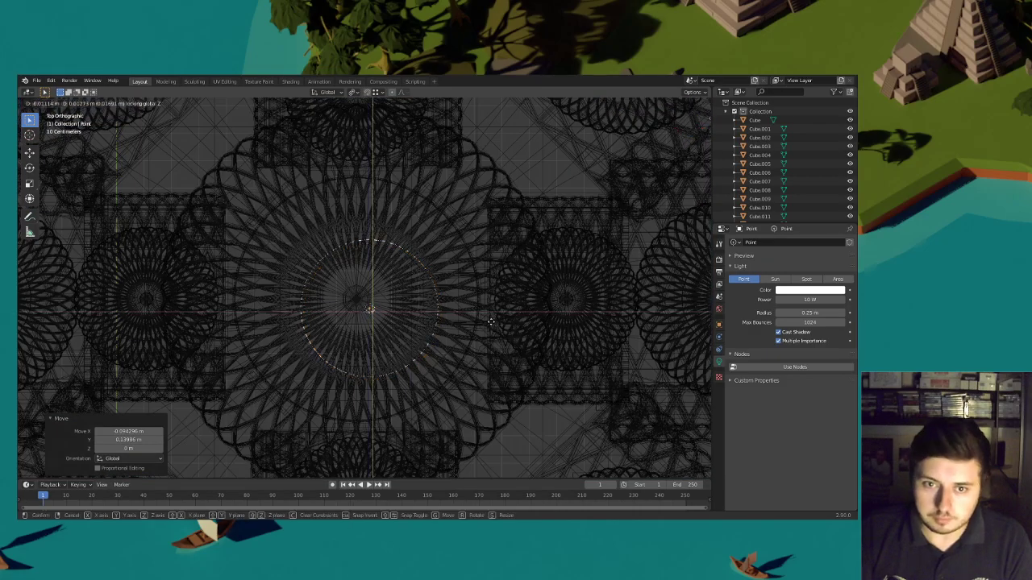
left_click(478, 318)
scroll(478, 320, "down", 5)
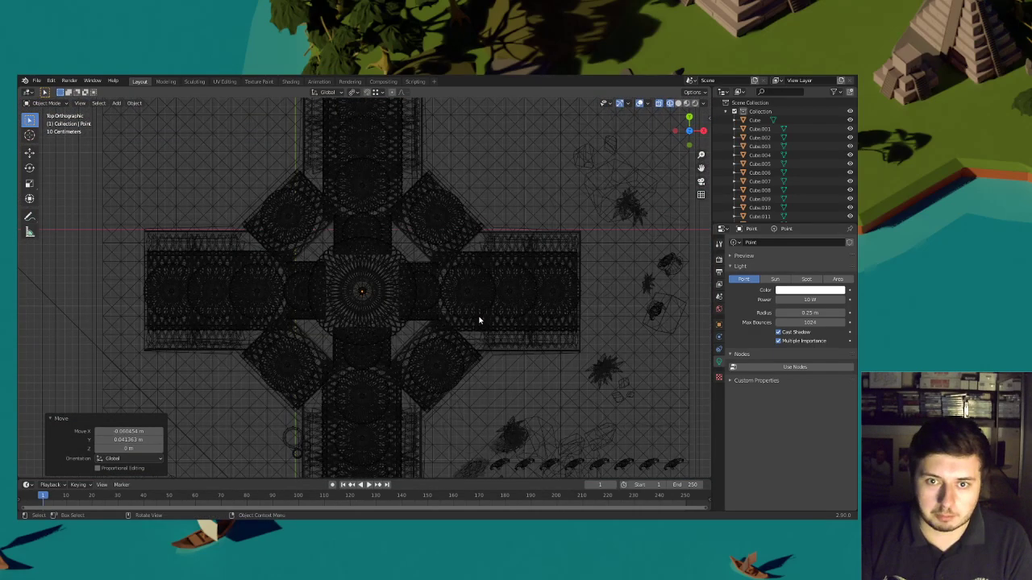
key("g")
key("shift+z")
left_click(479, 316)
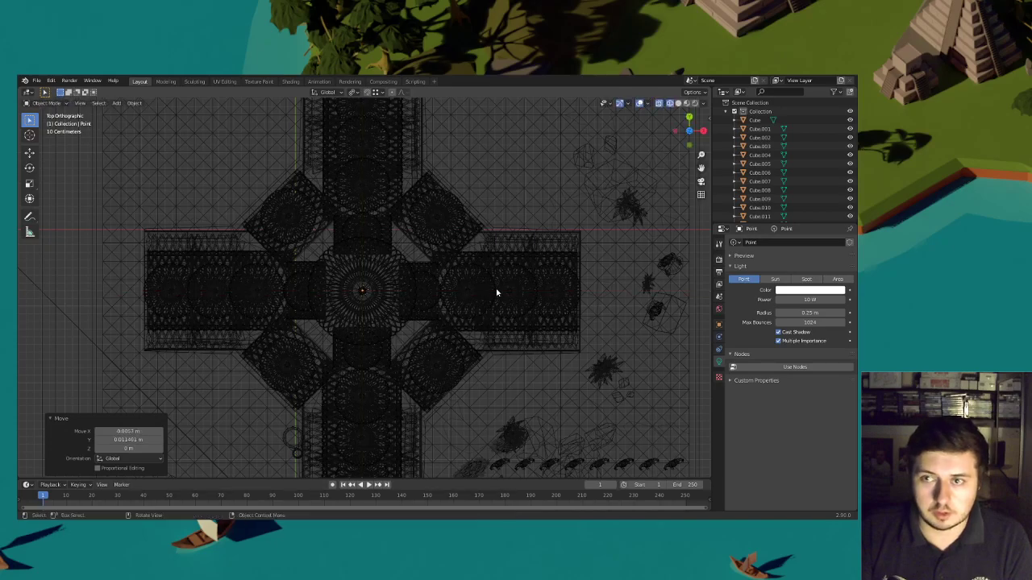
Switch back to material preview shading and give the point light a warm orange colour
left_click(677, 104)
scroll(502, 279, "down", 4)
scroll(502, 283, "up", 3)
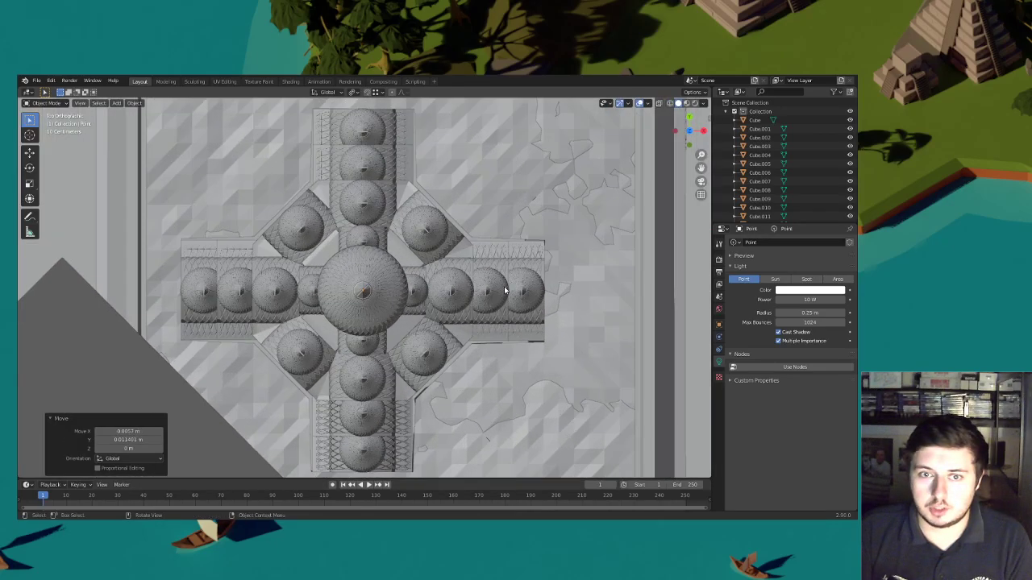
left_click(685, 104)
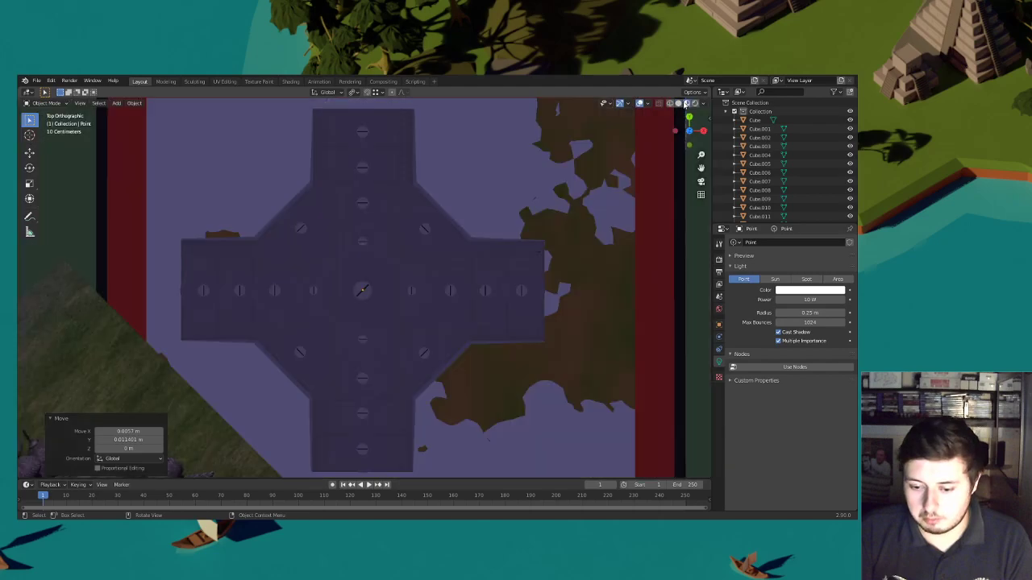
middle_click_drag(491, 269, 470, 210)
left_click(808, 290)
left_click(789, 219)
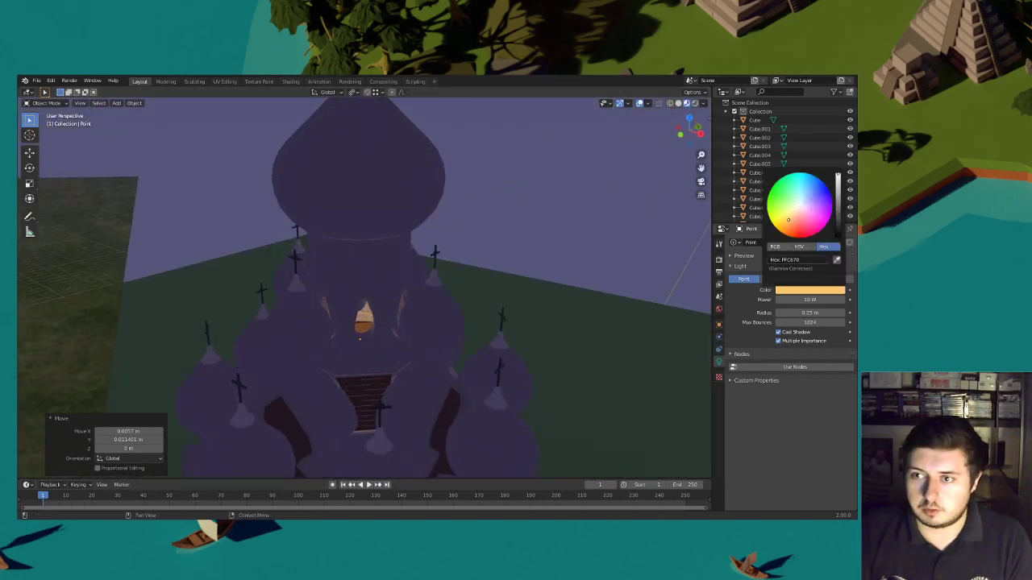
Adjust the point light's height by about 0.07 m and set its power to 35.3 W
scroll(541, 315, "down", 4)
key("g")
key("z")
left_click(528, 297)
scroll(528, 297, "down", 3)
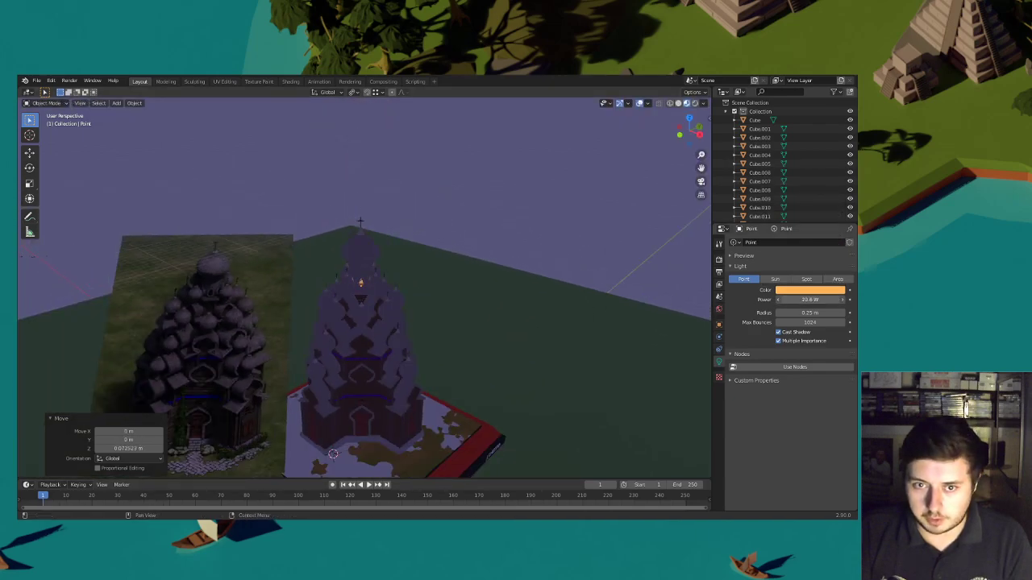
left_click_drag(810, 300, 816, 300)
Duplicate the point light about 5.47 m down into the church's base, set its power to about 390 W and return to the camera view
middle_click_drag(537, 324, 540, 266, "shift")
key("shift+d")
key("z")
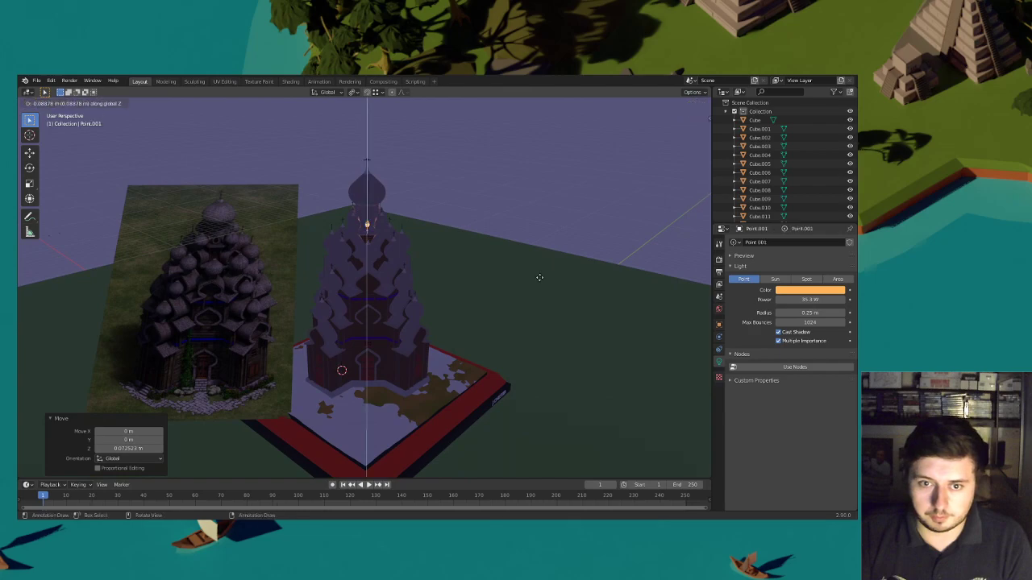
left_click(553, 383)
middle_click_drag(553, 387, 550, 323)
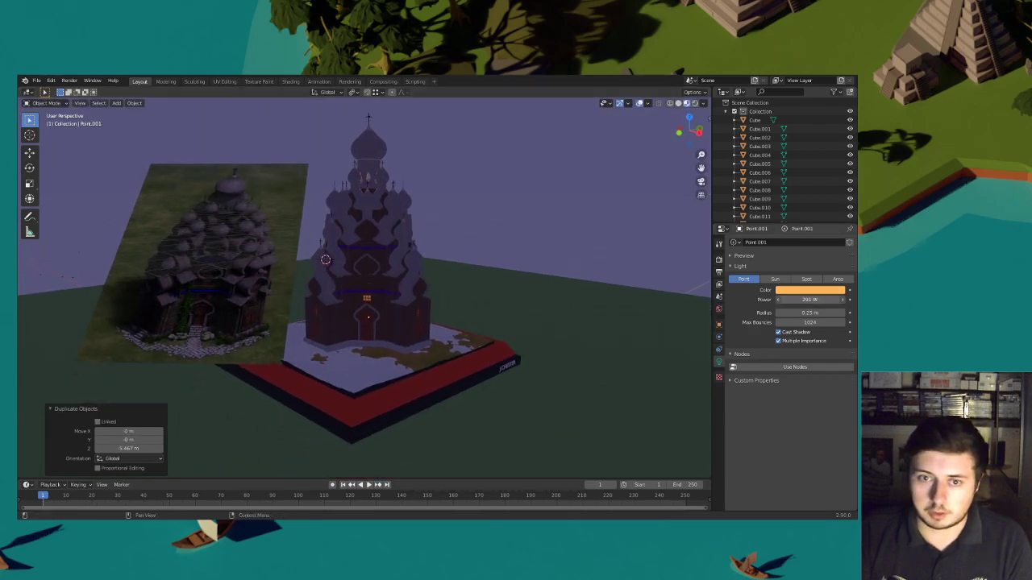
middle_click_drag(556, 226, 561, 238)
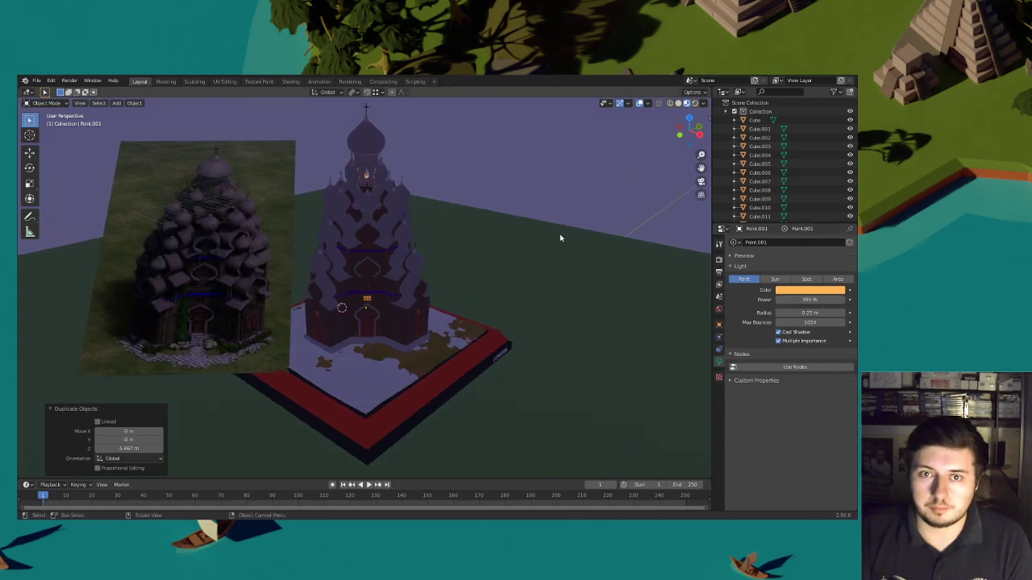
left_click(578, 221)
left_click(701, 180)
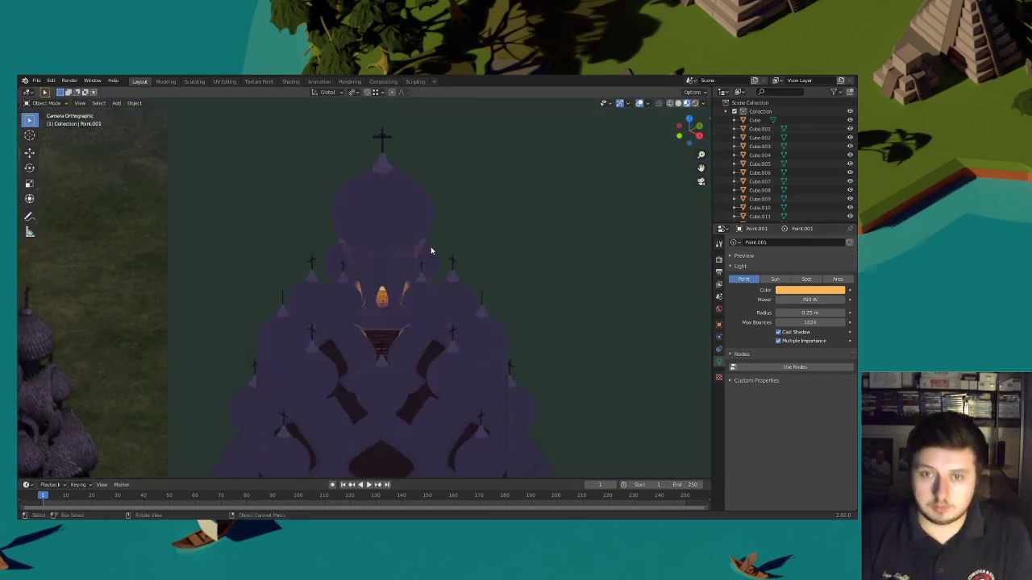
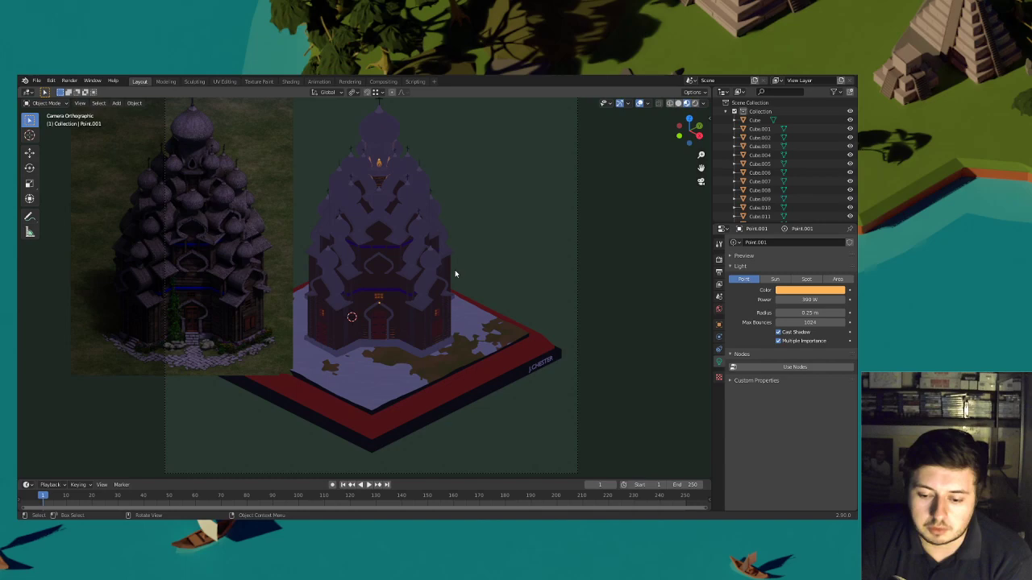
Save the file and bring the hidden sun light back
left_click(37, 81)
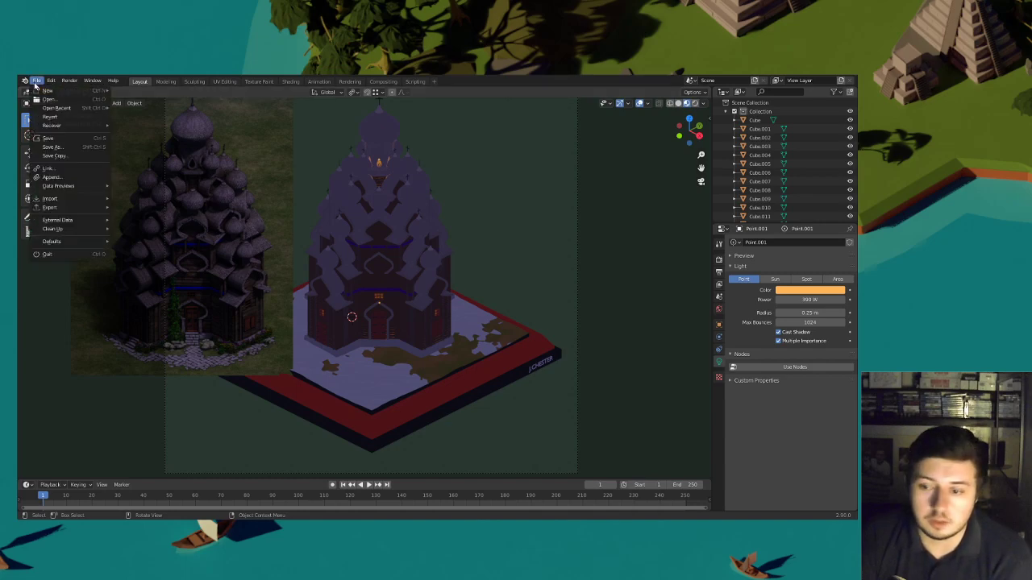
left_click(47, 138)
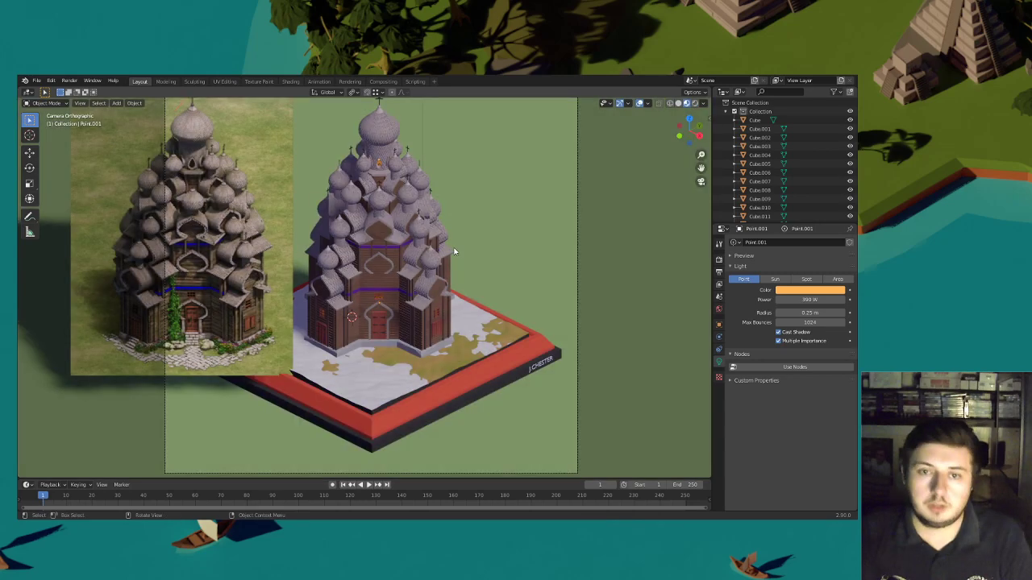
middle_click_drag(336, 304, 422, 262, "shift")
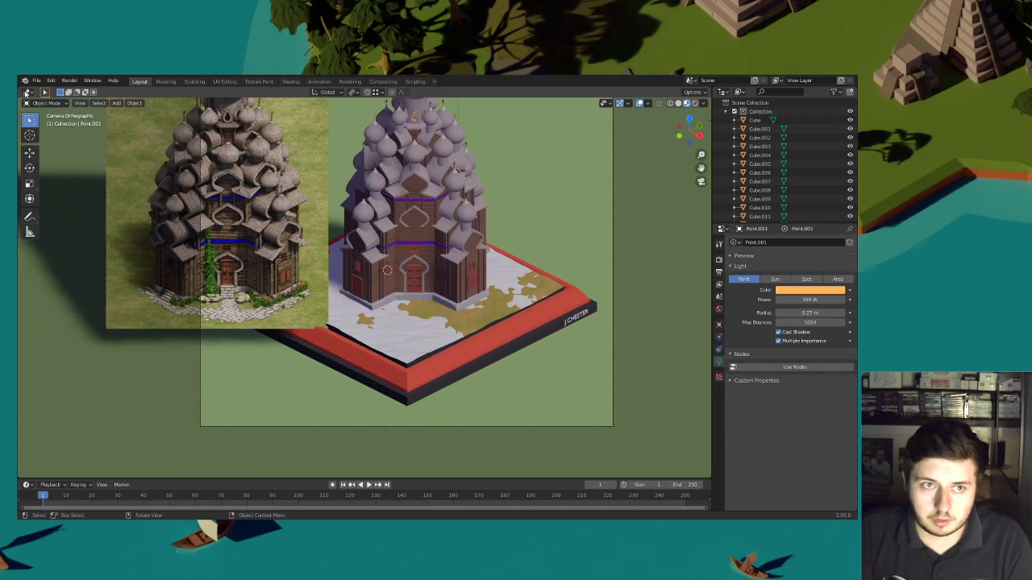
Add a cube in front of the church and lower its mesh in Edit Mode by about 1.7 m onto the ground
key("shift+a")
mouse_move(419, 148)
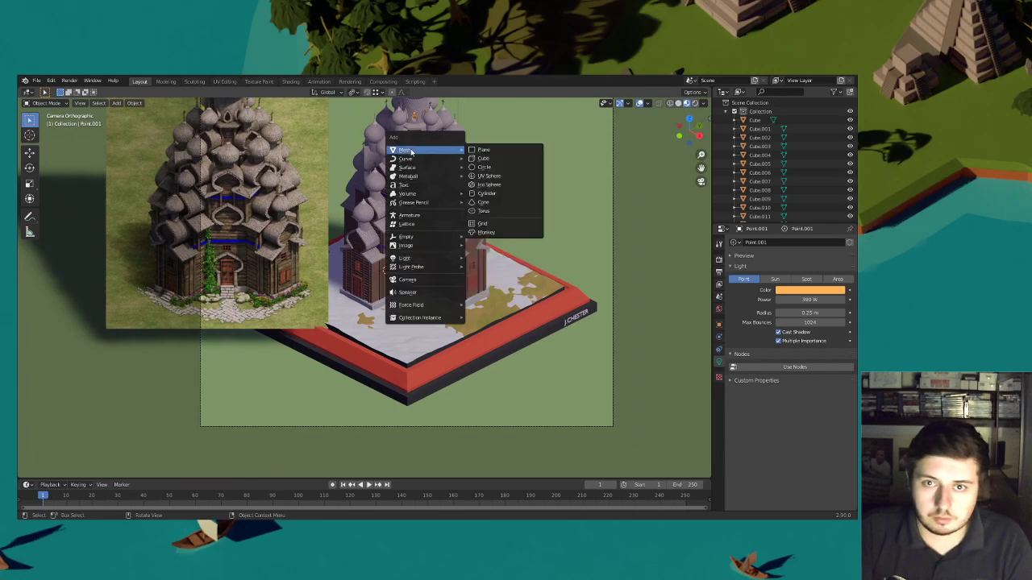
left_click(480, 160)
key("g")
left_click(447, 243)
left_click(52, 104)
left_click(52, 124)
key("g")
key("z")
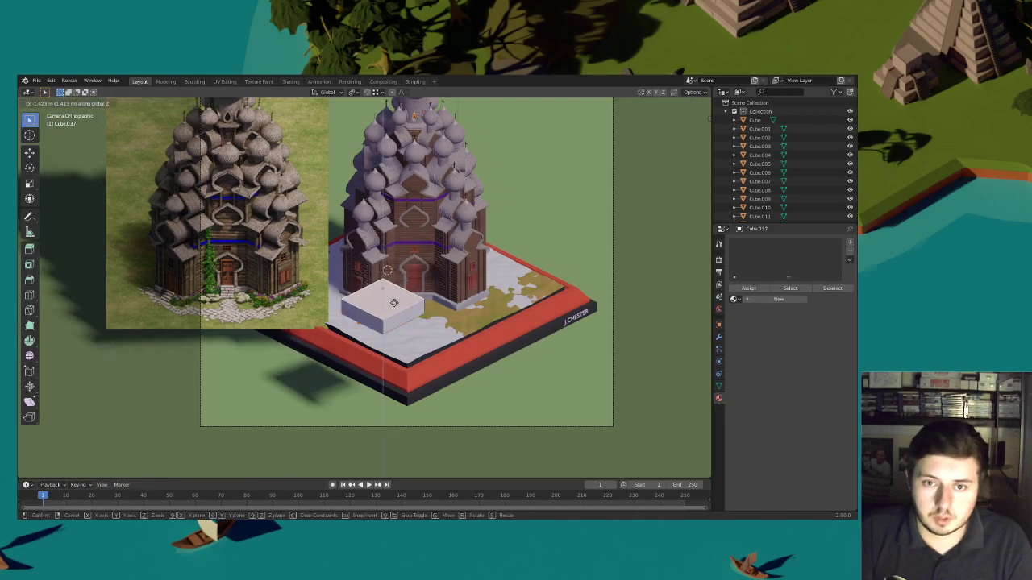
left_click(384, 309)
Divide the cube with four loop cuts in one direction and three in the other to form a grid
scroll(384, 309, "up", 2)
scroll(383, 310, "up", 1)
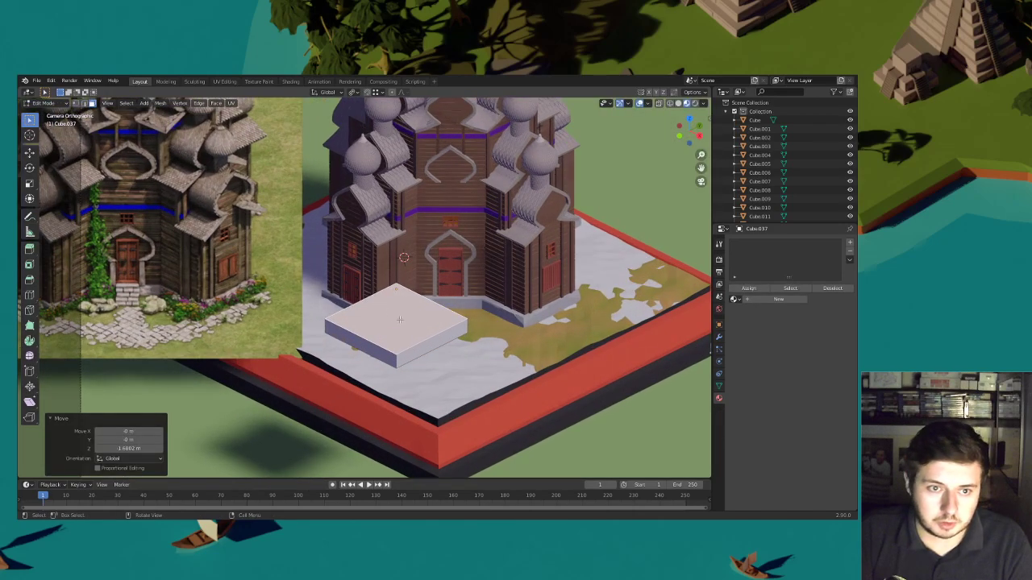
key("ctrl+r")
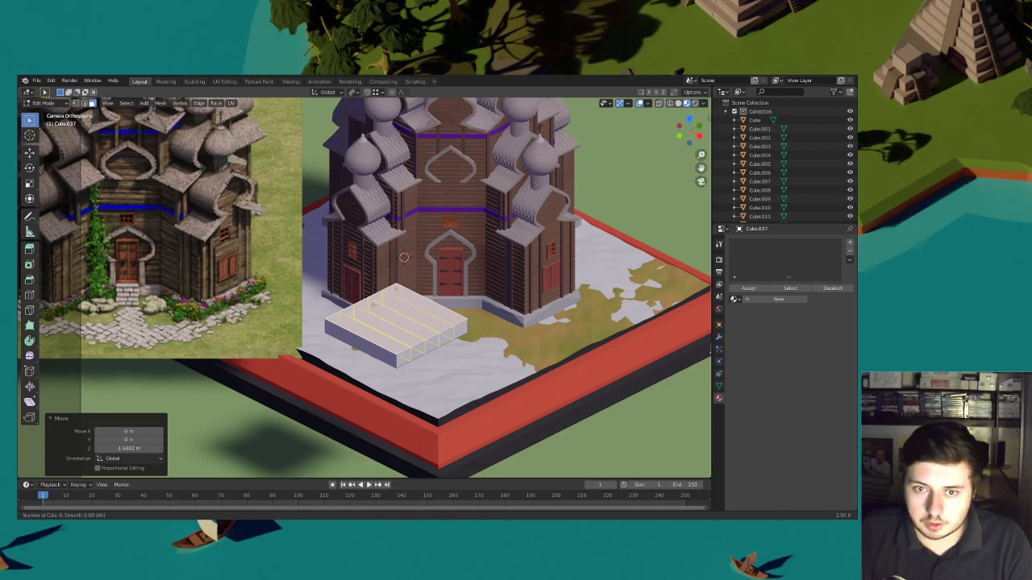
left_click(373, 305)
right_click(340, 276)
key("ctrl+r")
left_click(384, 313)
right_click(384, 313)
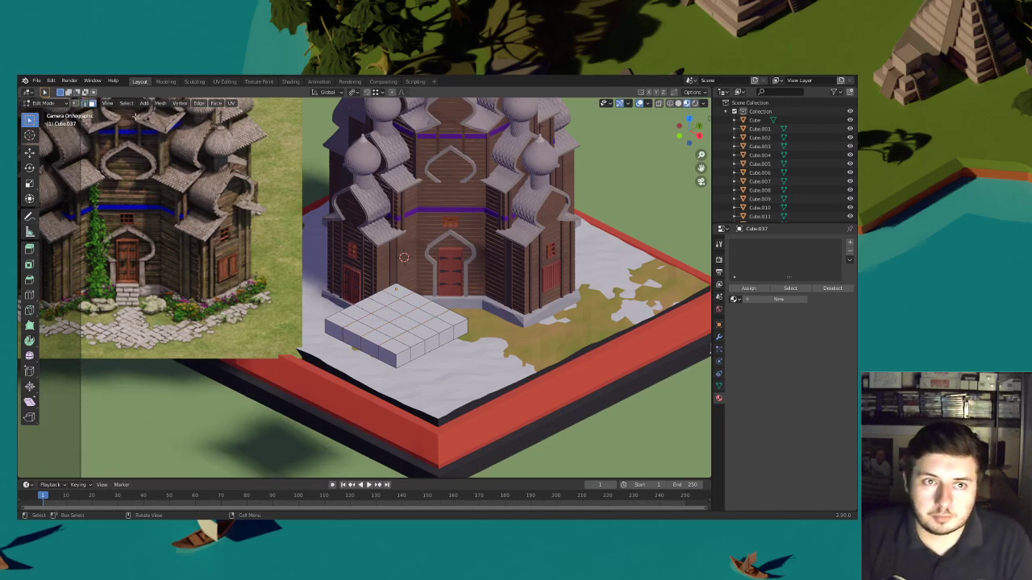
Extrude all rows of the block's top except the front one upward by about 0.31 m
left_click(396, 288)
left_click(451, 318, "ctrl")
key("e")
right_click(448, 316)
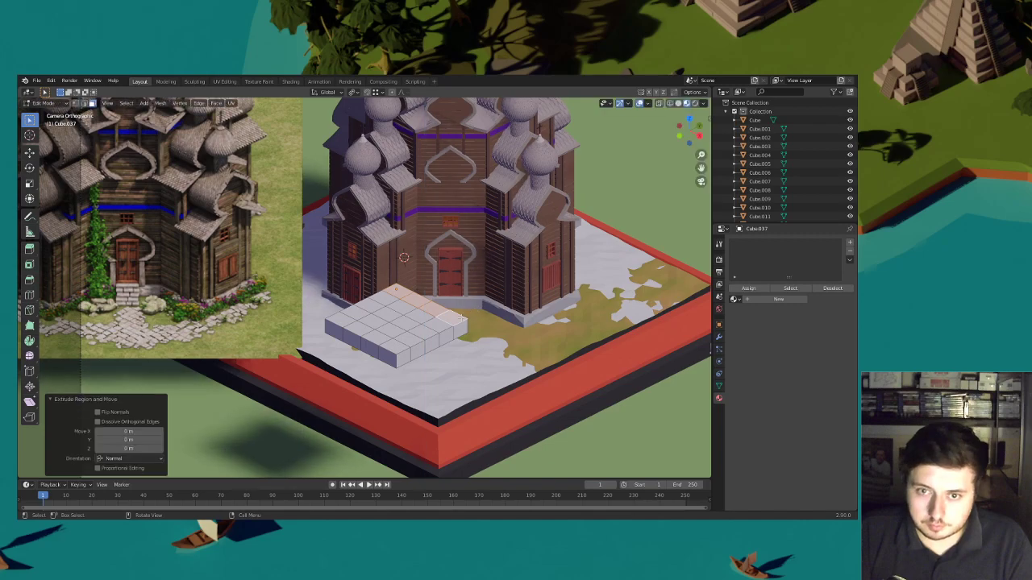
key("ctrl+z")
left_click(417, 328, "ctrl")
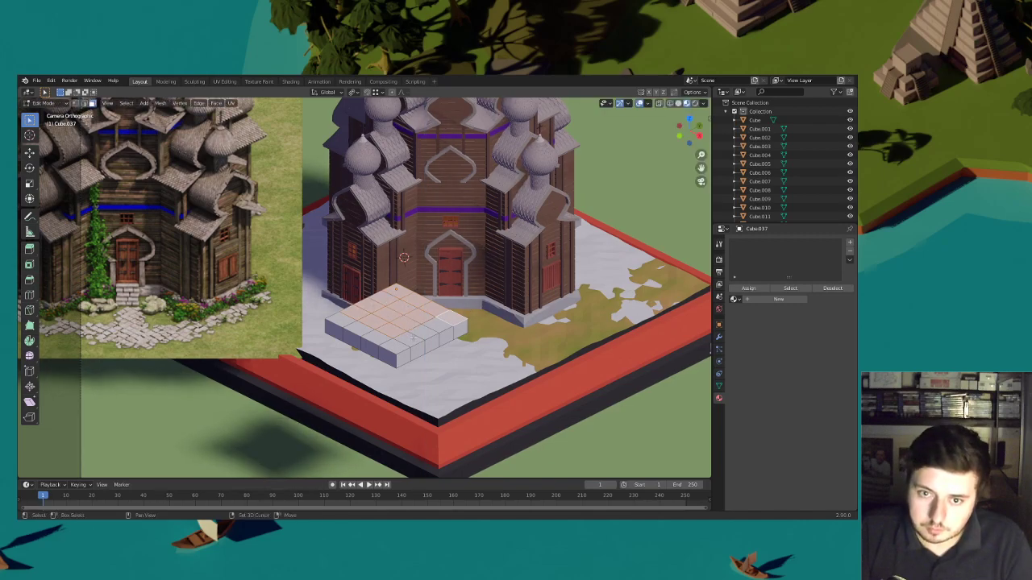
key("e")
left_click(429, 306)
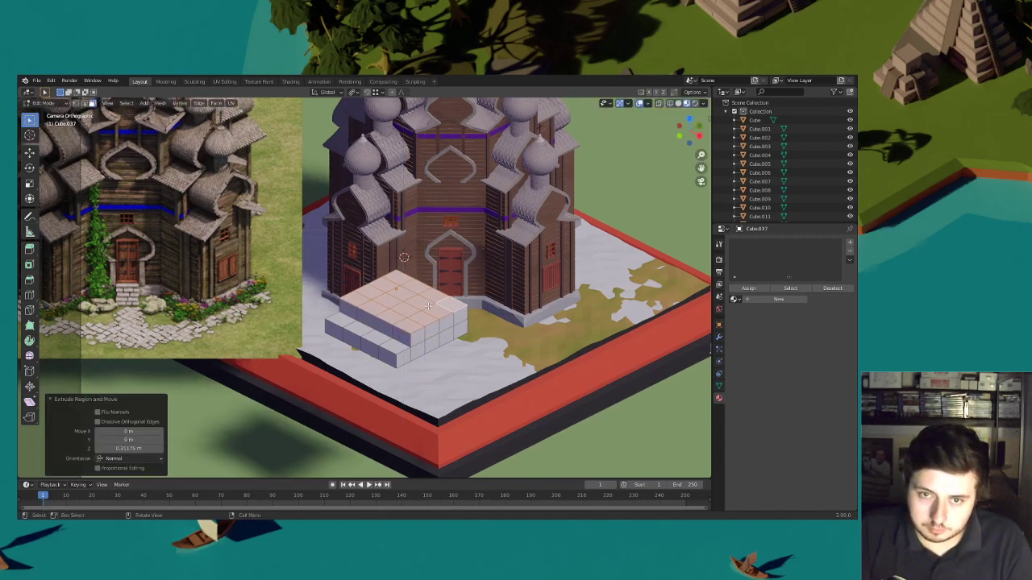
Extrude one row fewer each time, about 0.3 m upward per tier, to complete a five-step staircase
left_click_drag(380, 294, 414, 296)
key("e")
left_click(402, 274)
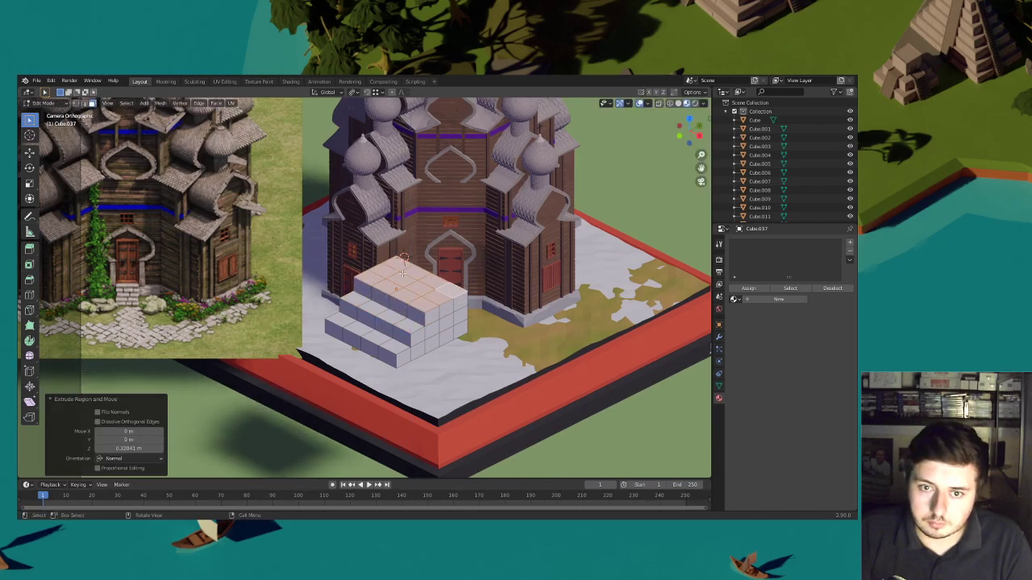
key("e")
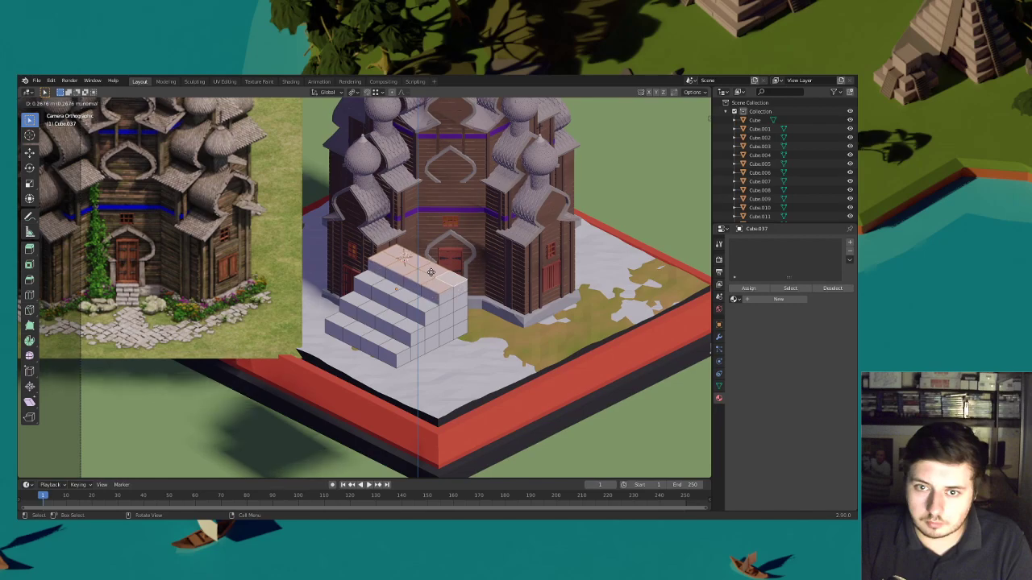
left_click(431, 271)
key("e")
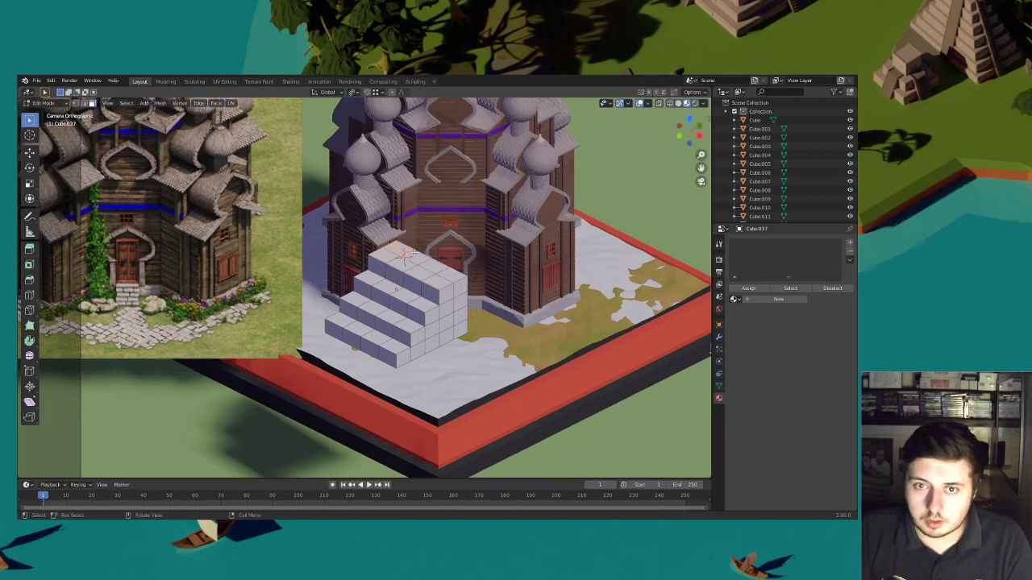
left_click(443, 255)
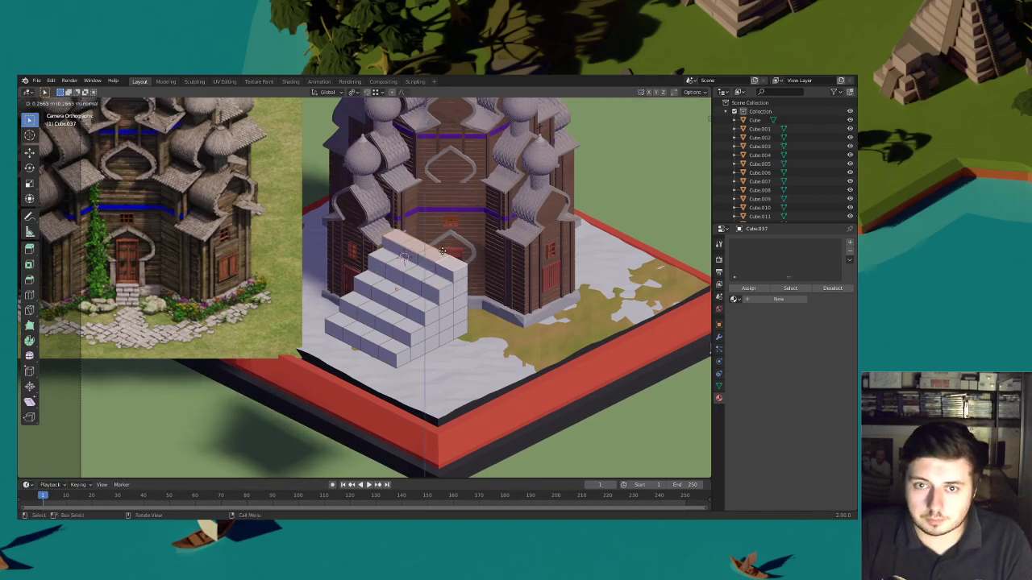
Select the whole staircase, stretch it slightly along Y and scale its height down along Z
key("l")
key("s")
key("y")
left_click(522, 297)
key("s")
key("z")
left_click(424, 301)
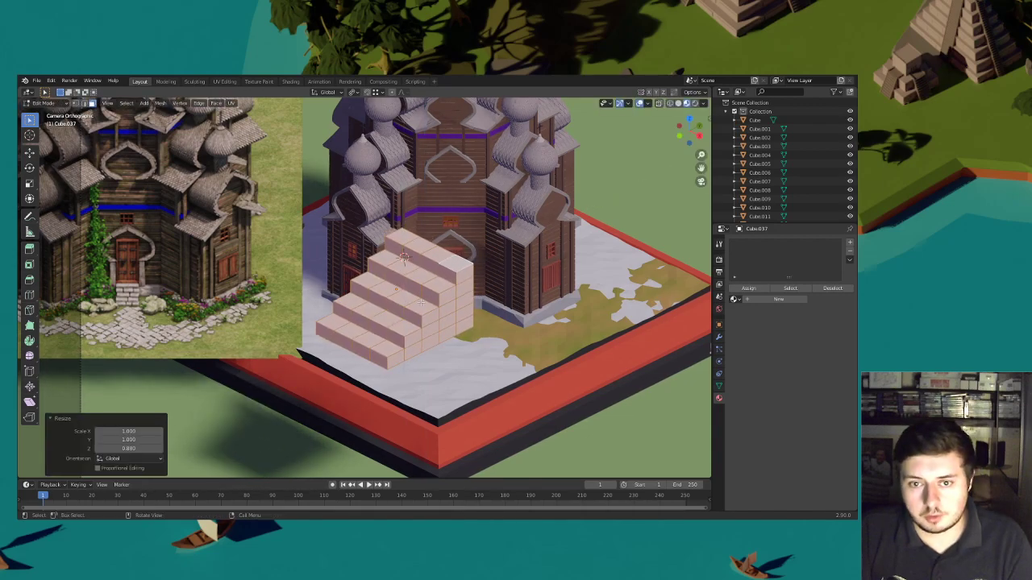
Extrude a group of faces on the second tread up about 0.035 m and scale it to about 0.97 as a stone slab
scroll(388, 316, "up", 1)
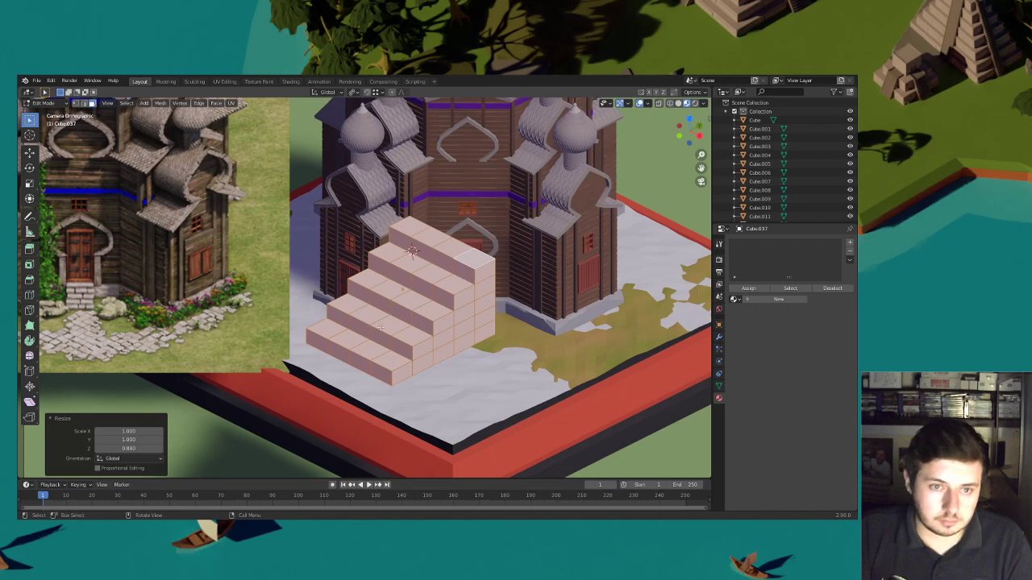
left_click(364, 312)
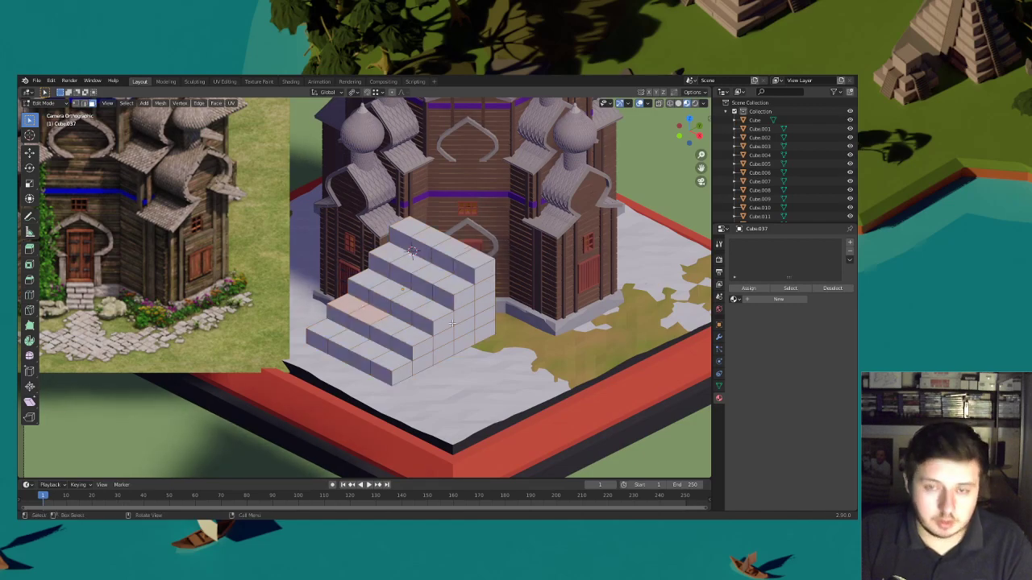
key("e")
left_click(426, 318)
key("s")
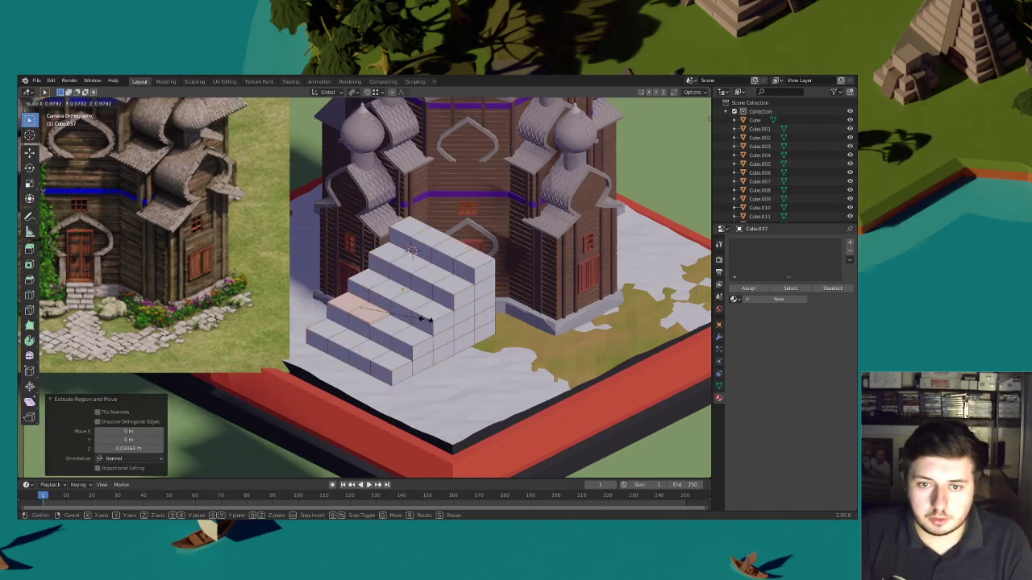
left_click(426, 319)
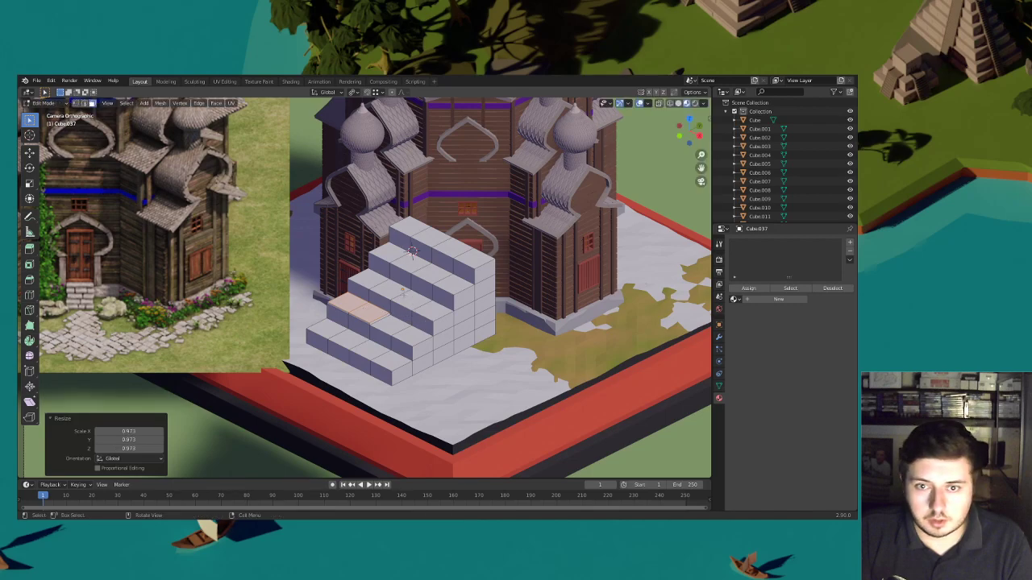
Raise the middle faces of the third tread about 0.03 m and scale them to 0.97 as another slab
left_click(427, 307)
key("e")
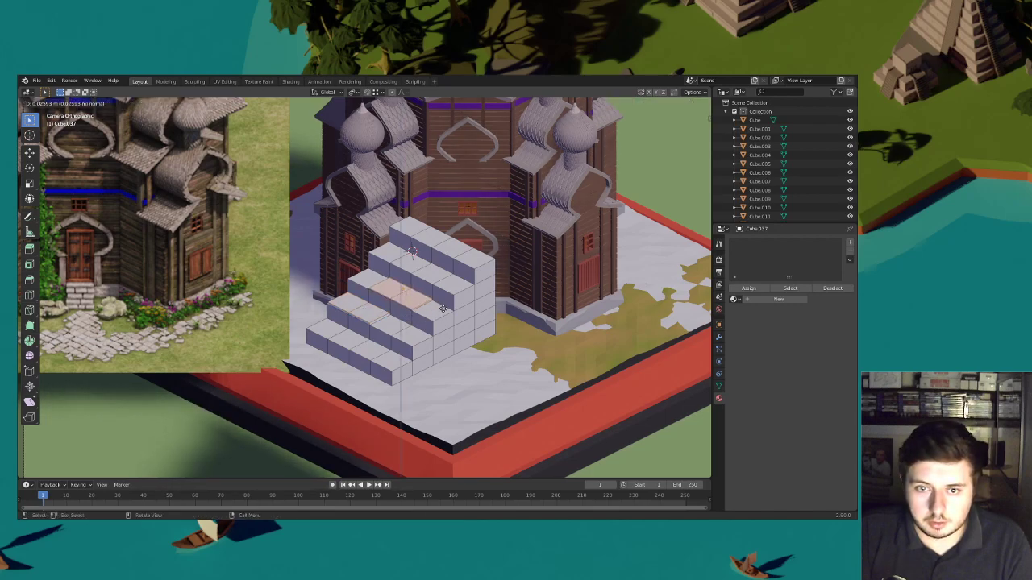
left_click(444, 308)
key("s")
left_click(438, 292)
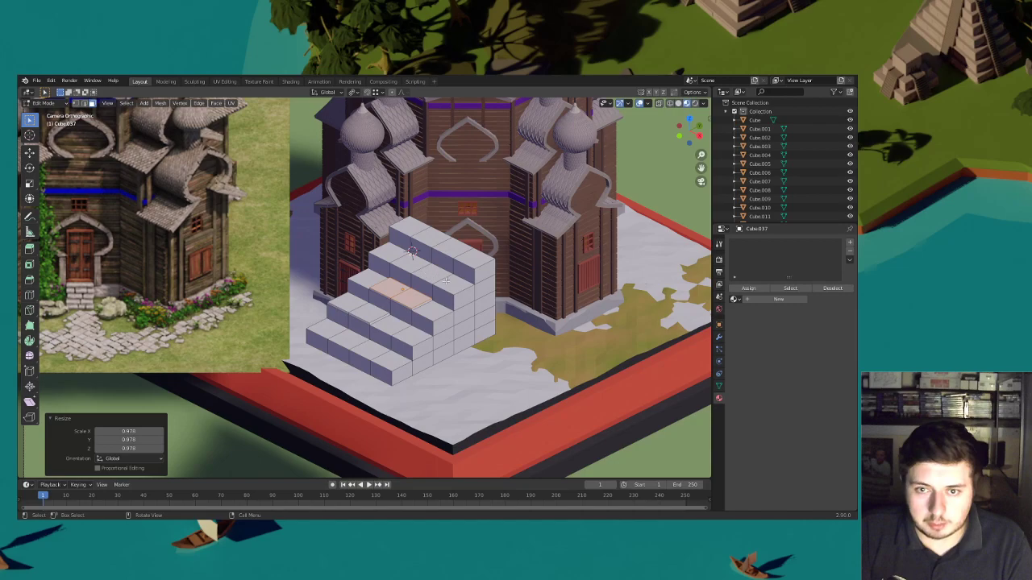
Extrude the middle faces of the fourth tread up about 0.03 m and scale them down slightly
left_click(446, 280)
left_click(407, 256)
left_click_drag(419, 267, 426, 272)
key("e")
left_click(475, 281)
key("s")
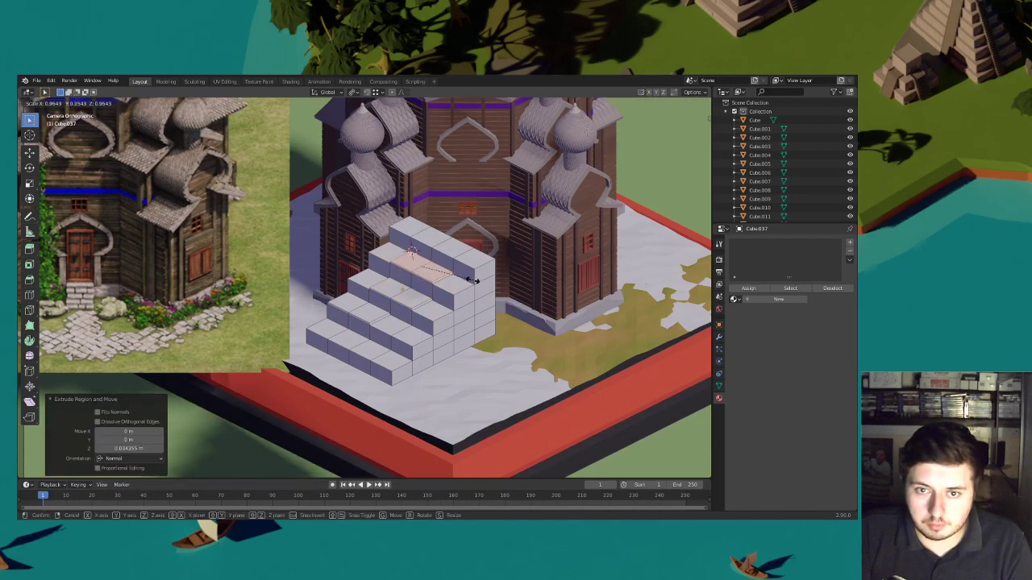
left_click(461, 289)
Extrude the middle faces of the lowest tread up about 0.035 m and scale them down slightly
left_click(364, 346)
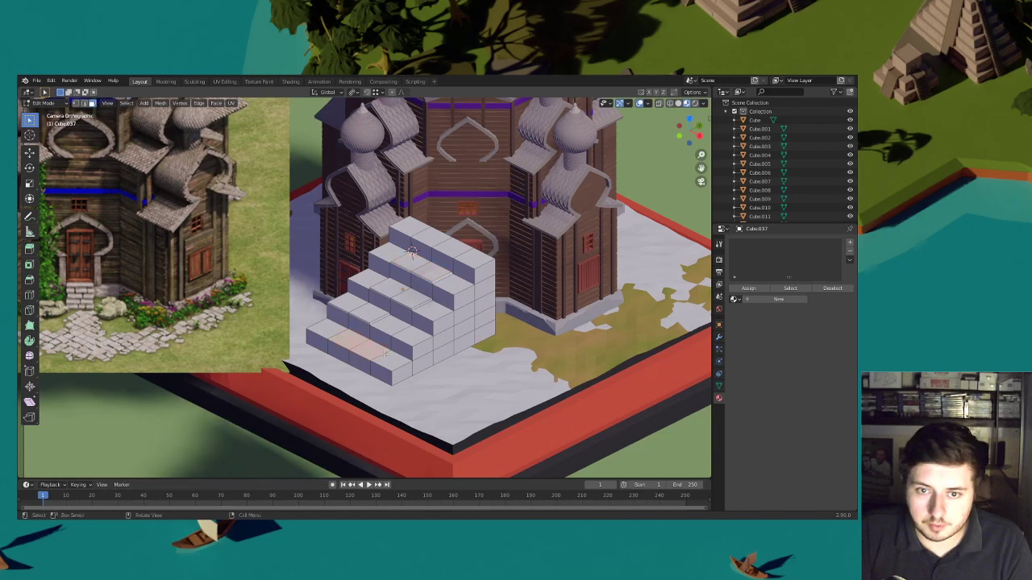
key("e")
left_click(436, 359)
key("s")
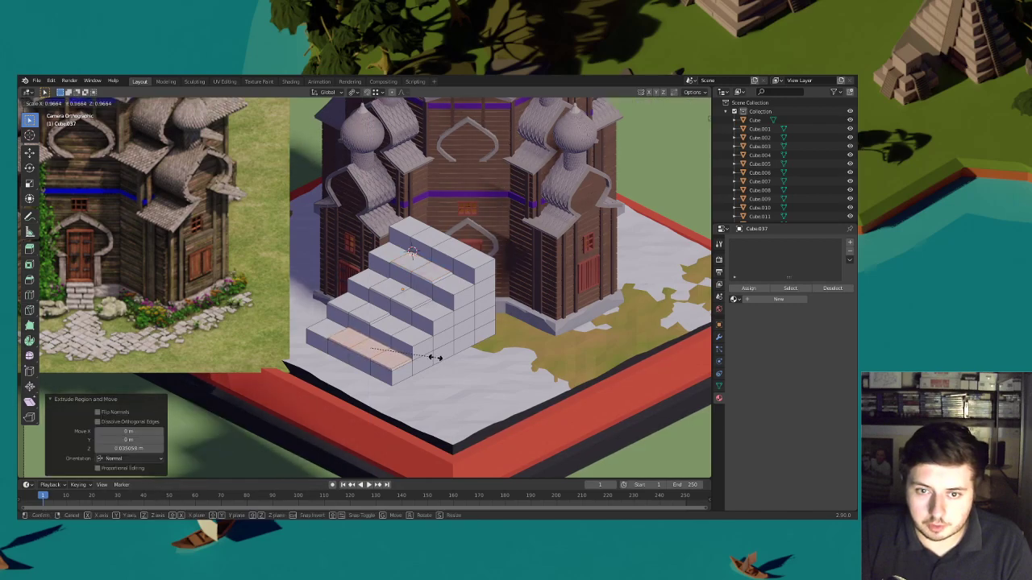
left_click(435, 357)
Extrude a slab from faces on the top tread and scale it to about 0.94
left_click(411, 251)
key("e")
left_click(412, 252)
key("s")
left_click(474, 255)
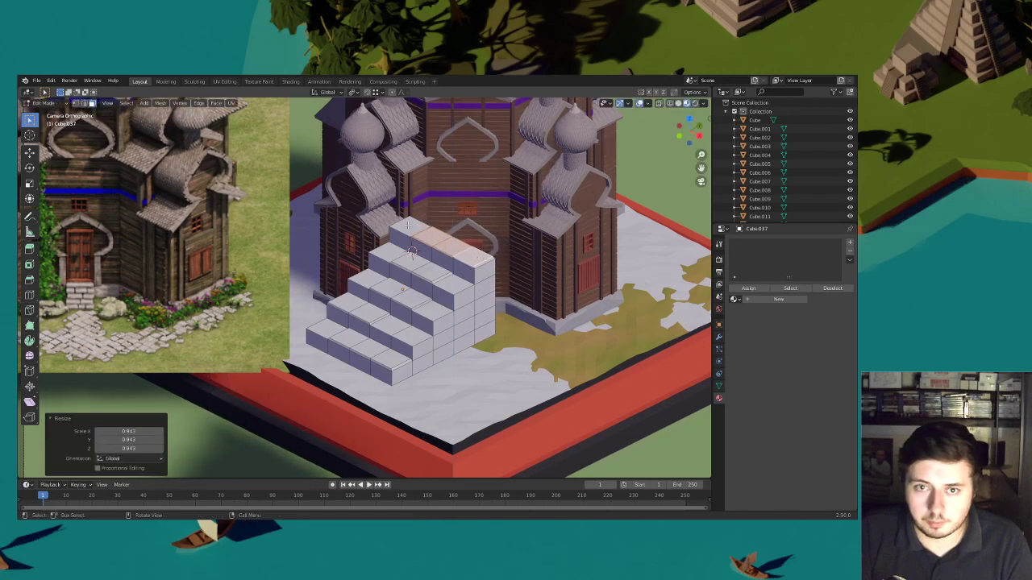
Select the remaining end faces on all the treads and inset them slightly
left_click(408, 225)
left_click(451, 284, "shift")
left_click(431, 311, "shift")
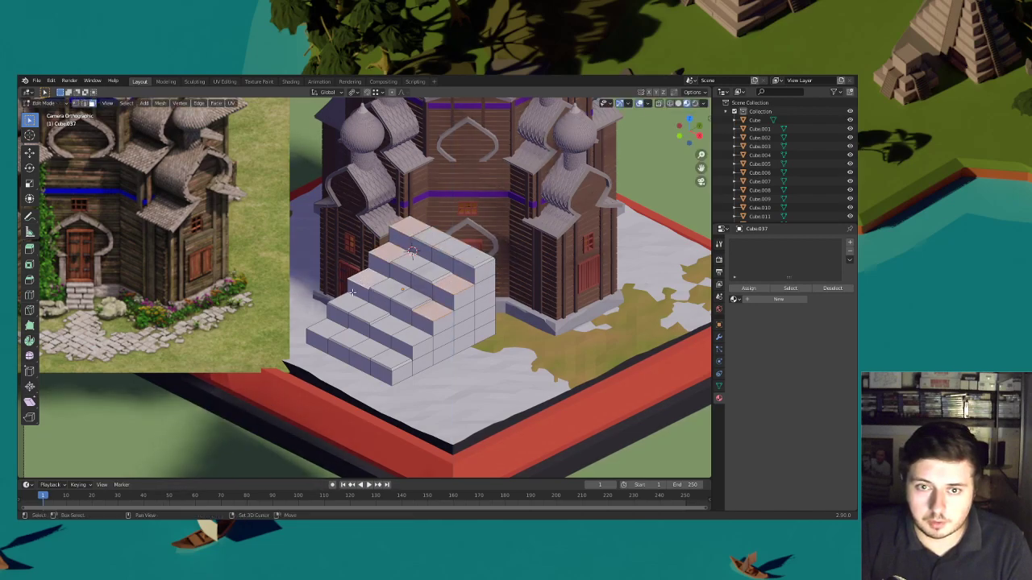
left_click(365, 283, "shift")
left_click(345, 303, "shift")
left_click(391, 323, "shift")
left_click(340, 333, "shift")
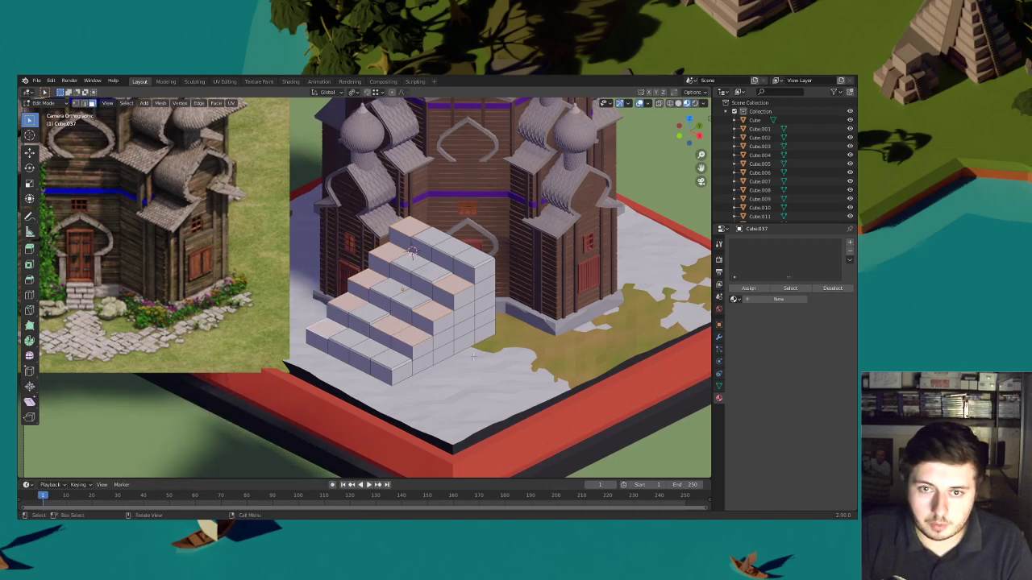
key("i")
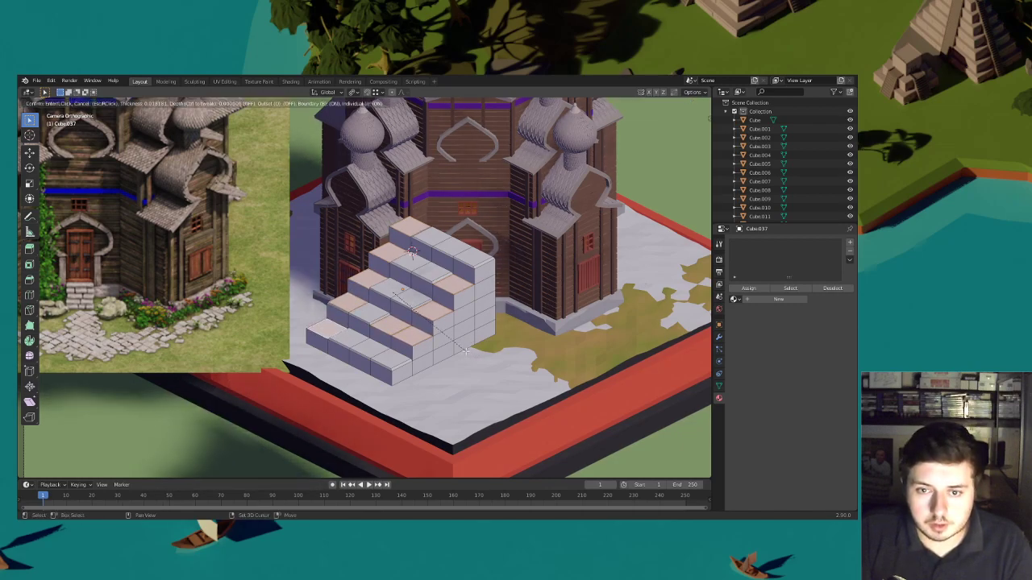
left_click(463, 347)
Extrude the inset tread faces up about 0.03 m, scale them to about 0.92 and raise them by about 0.017 m
key("e")
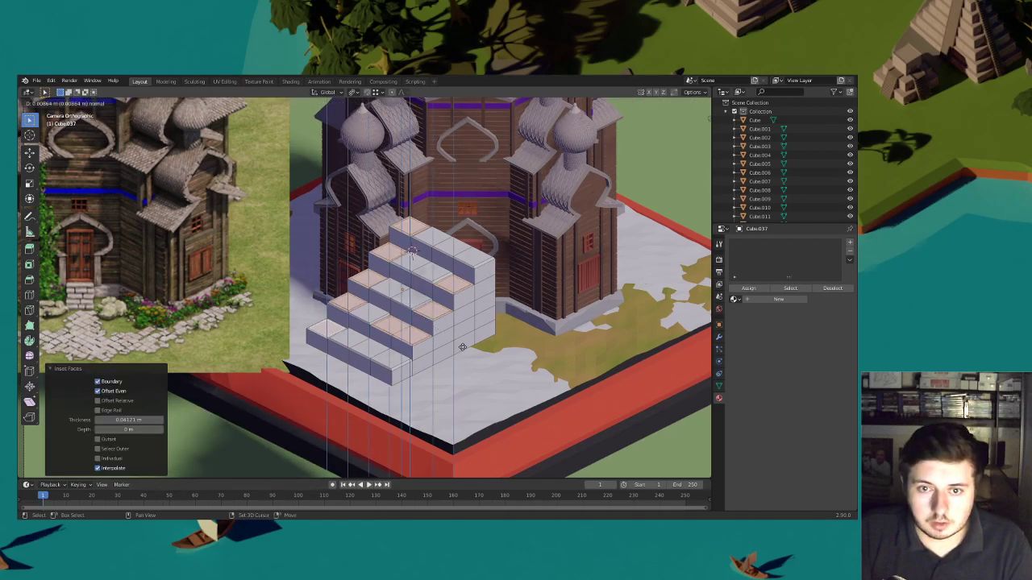
left_click(462, 343)
key("s")
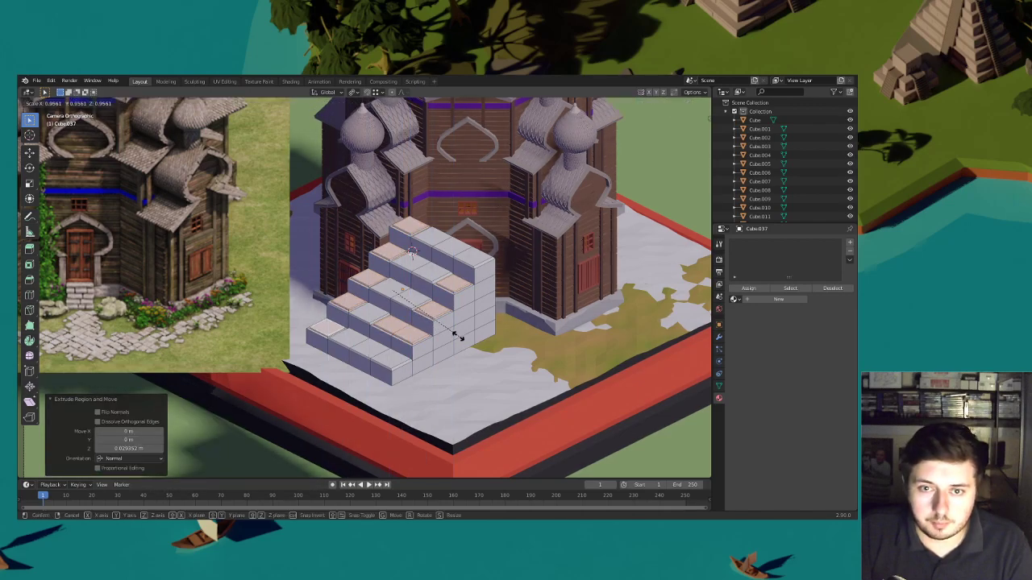
left_click(456, 337)
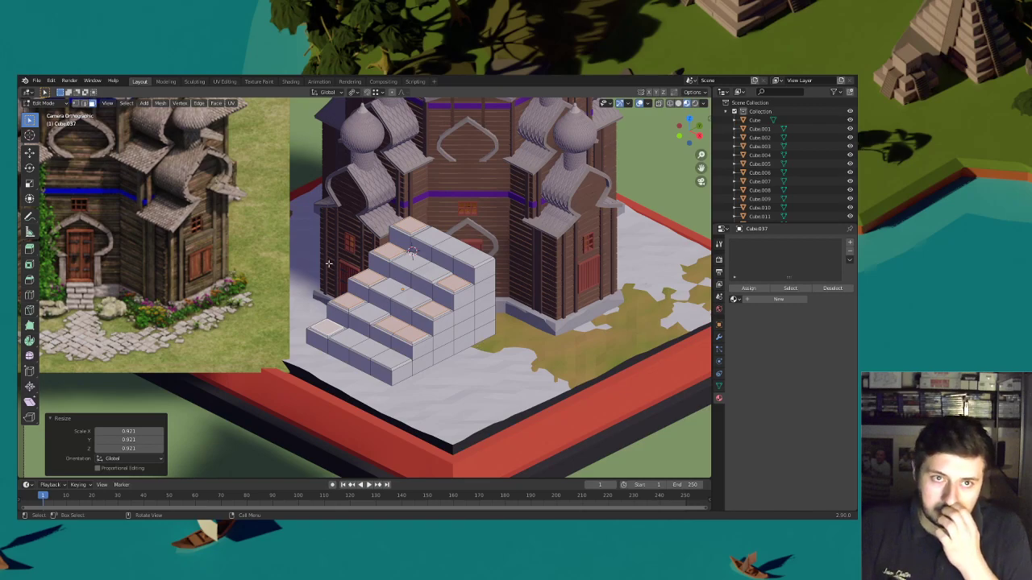
key("g")
key("z")
left_click(356, 307)
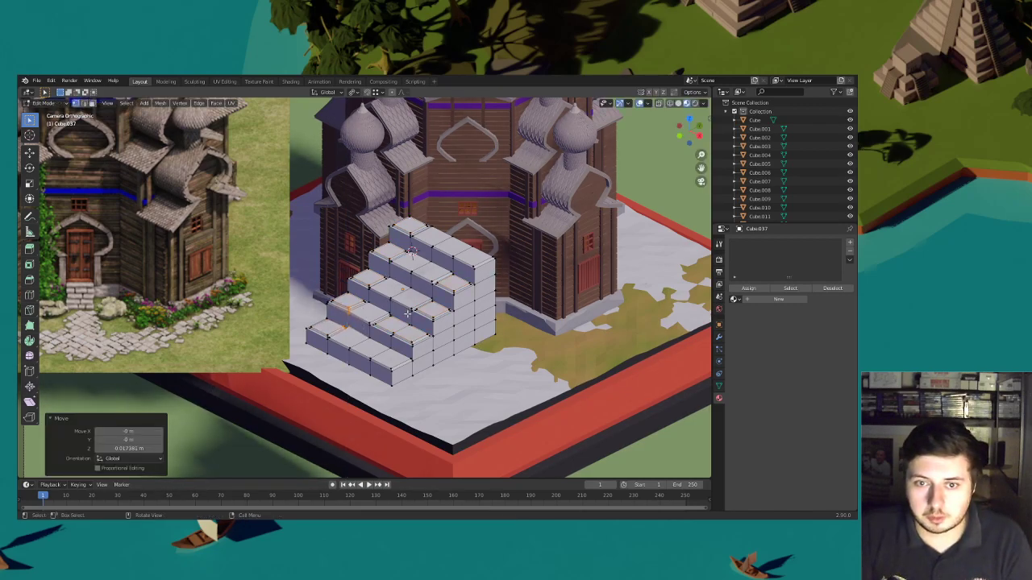
Enable proportional editing with Random falloff and move a stair vertex up about 0.04 m with a proportional size of about 1.46
left_click(433, 260)
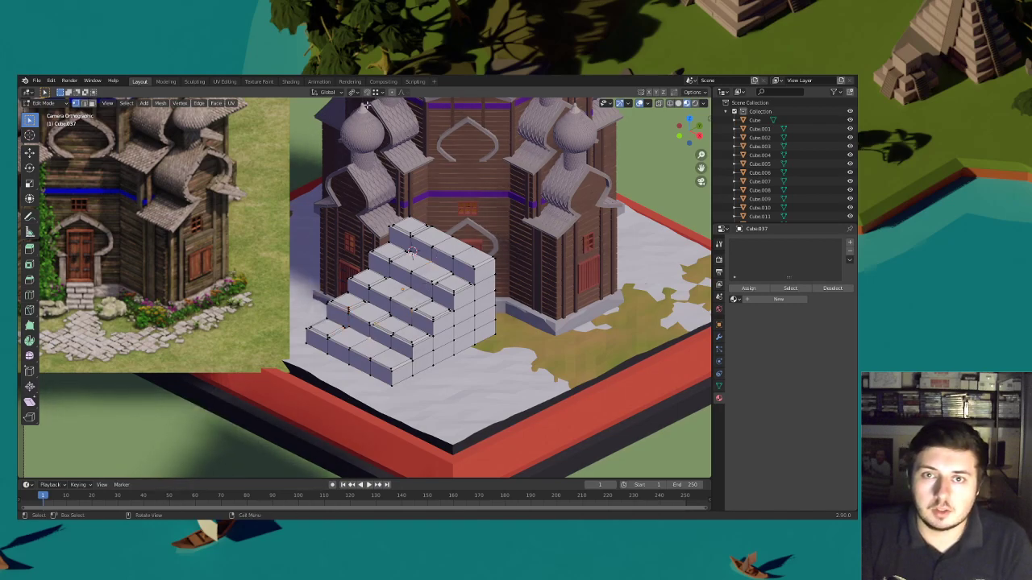
left_click(401, 92)
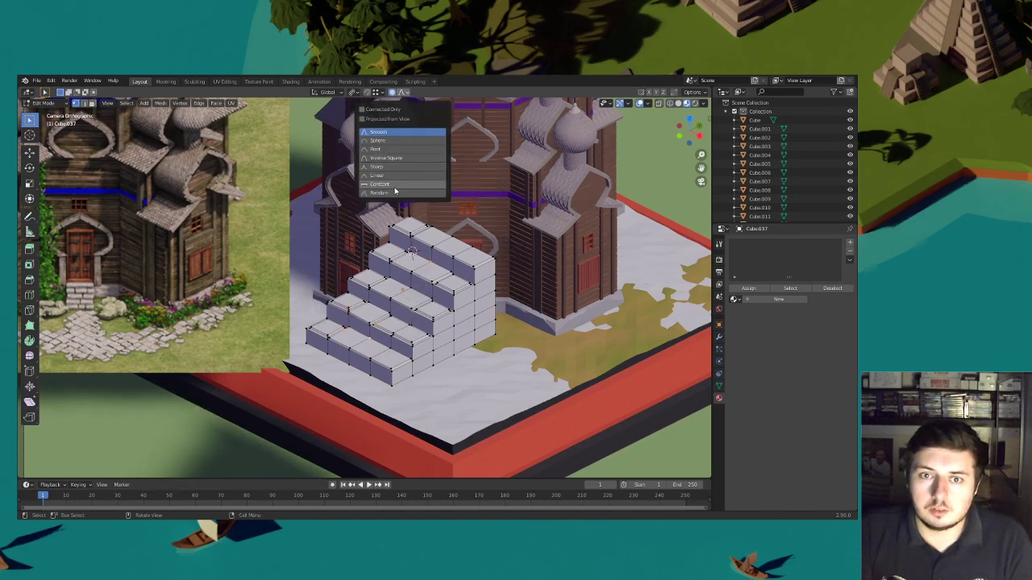
left_click(382, 193)
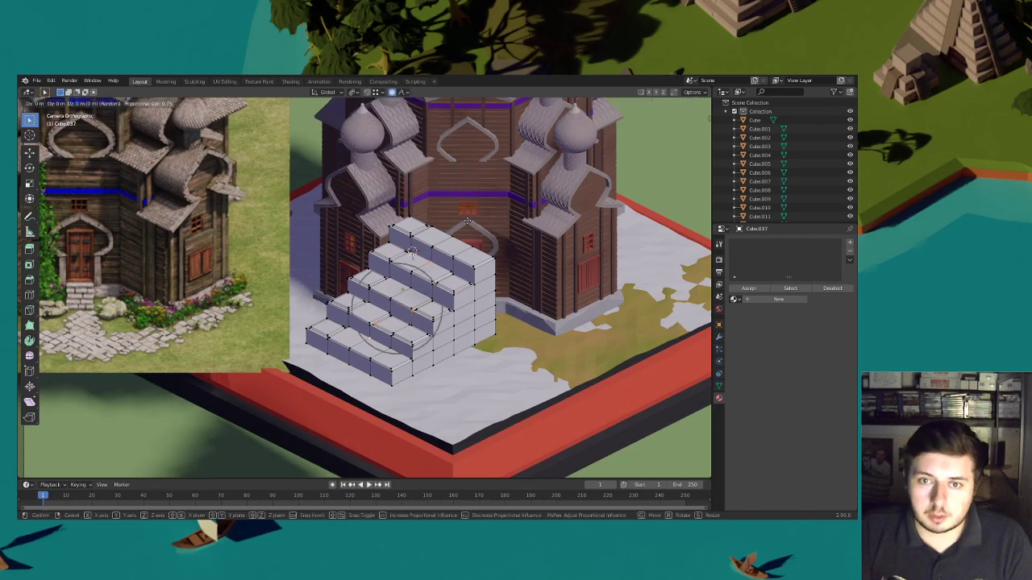
key("g")
key("z")
left_click(468, 217)
Jitter the stair vertices by about 0.016 m along X with the random falloff and return to Object Mode
key("g")
key("x")
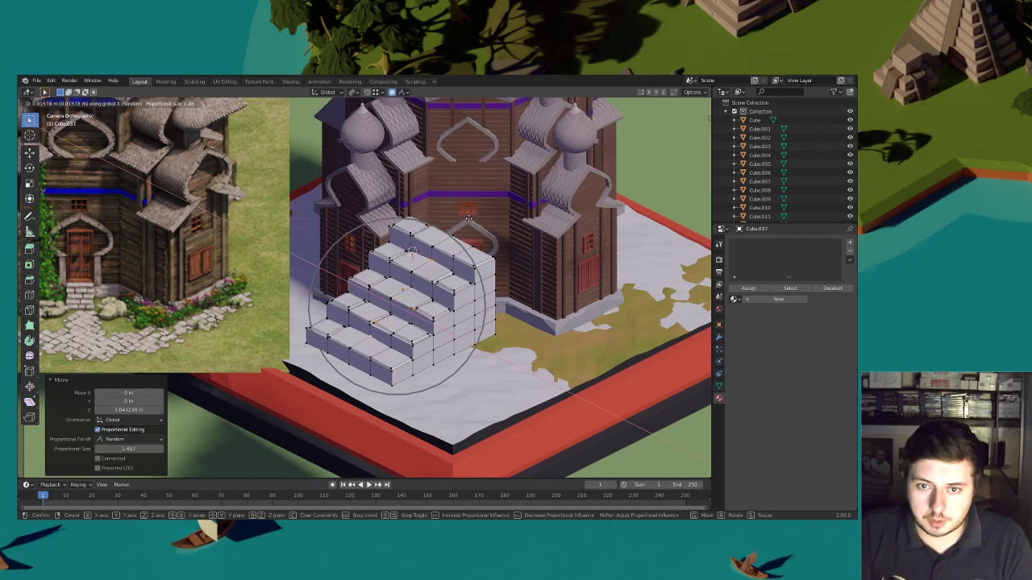
left_click(470, 218)
key("Tab")
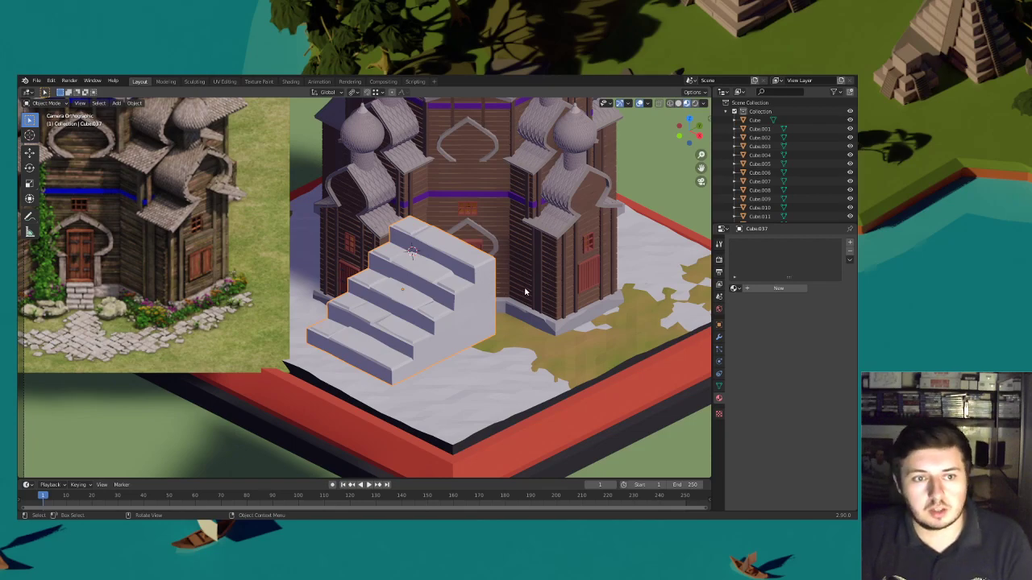
key("r")
key("z")
right_click(469, 229)
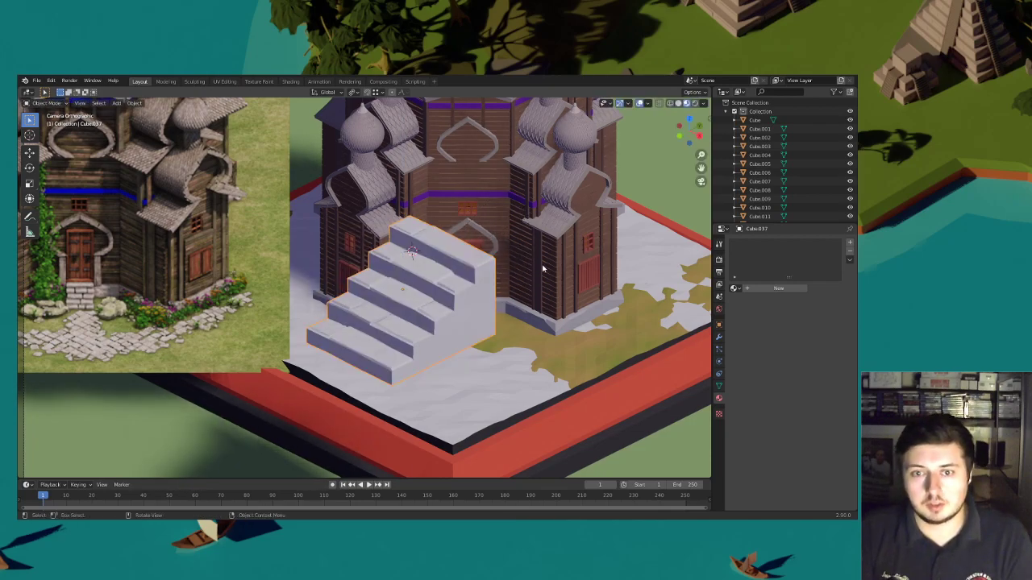
Shrink the staircase, move it horizontally towards the church's side entrance and lower it about 1.28 m
key("s")
left_click(467, 279)
key("g")
key("shift+z")
left_click(390, 203)
key("g")
key("z")
left_click(506, 277)
Shrink the staircase further, move it horizontally in front of the side tower's door and lower it about 0.38 m
key("s")
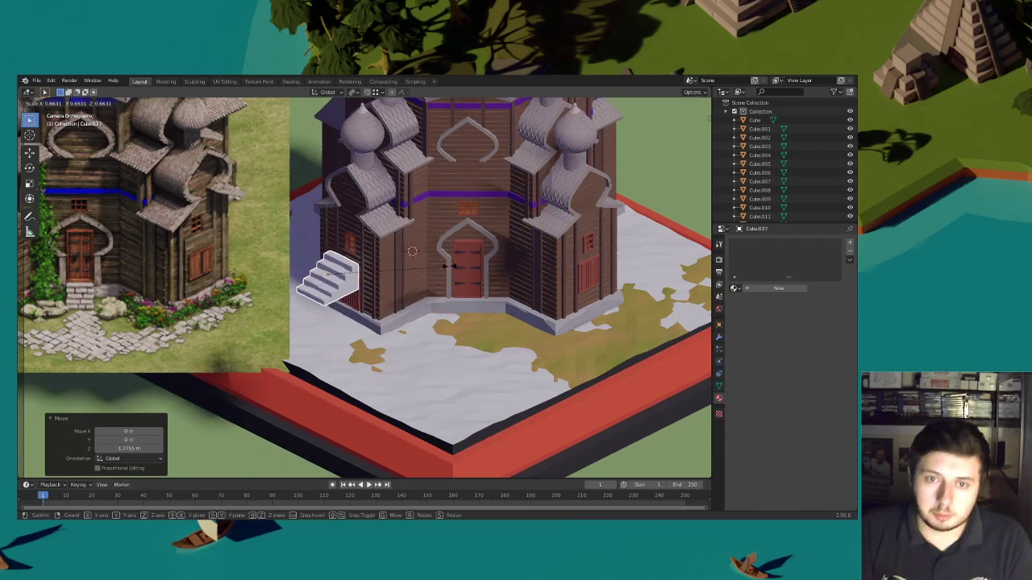
key("g")
left_click(453, 192)
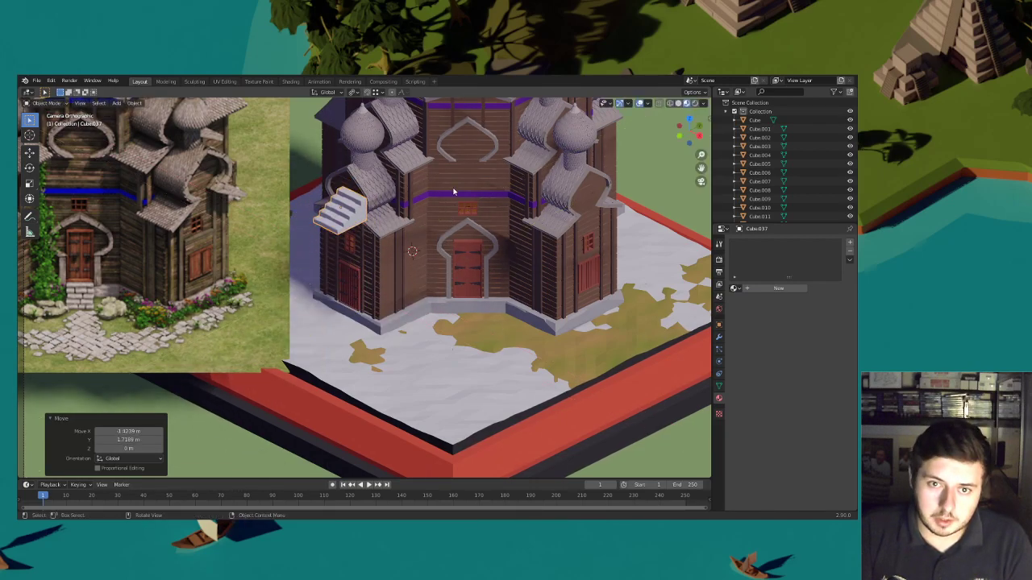
key("g")
key("shift+z")
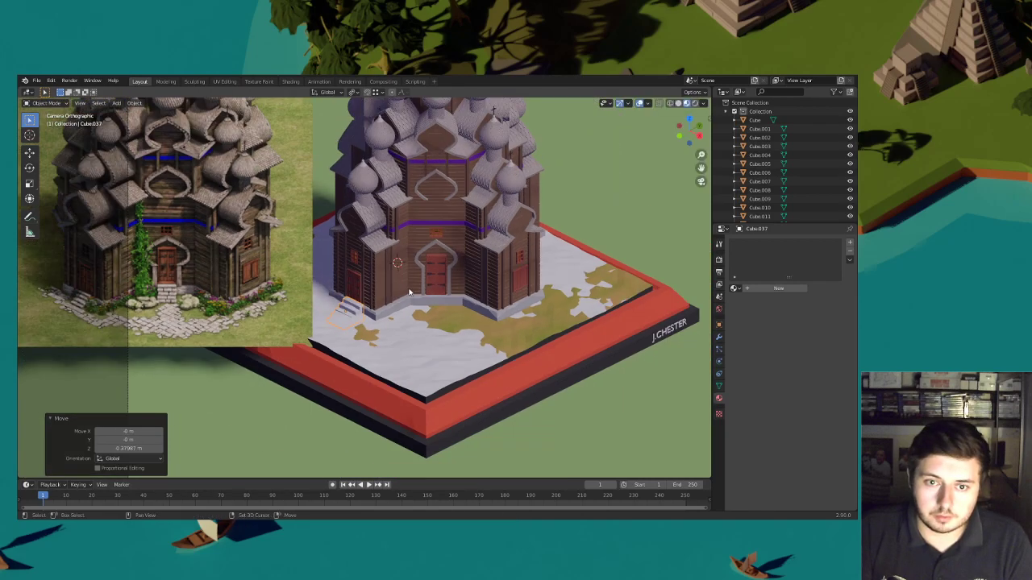
Scale the staircase down to the width of the side door and adjust its height against the stone plinth
mouse_move(440, 293)
middle_mouse_down("shift")
mouse_move(516, 294)
mouse_move(433, 285)
middle_mouse_up("shift")
scroll(438, 293, "up", 8)
key("s")
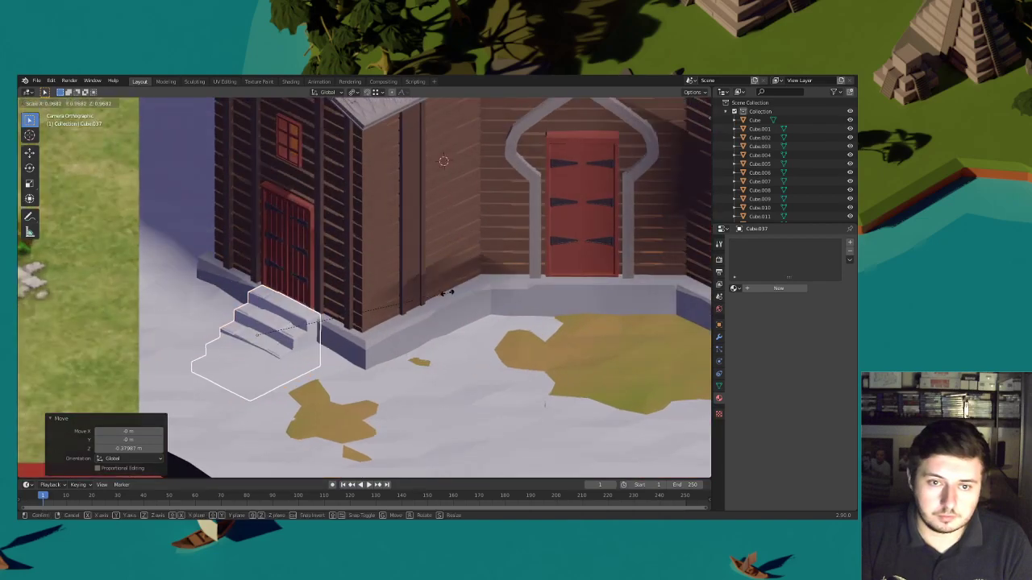
left_click(396, 296)
key("s")
left_click(372, 295)
key("g")
key("z")
left_click(368, 282)
Fit the side staircase to the doorway by shifting it along Y and scaling it to about 1.07 along Y
key("s")
key("y")
left_click(358, 287)
key("g")
key("y")
left_click(366, 283)
key("s")
key("y")
left_click(399, 293)
Lower the side staircase about 0.05 m and nudge it slightly along Y and X against the plinth
key("g")
key("y")
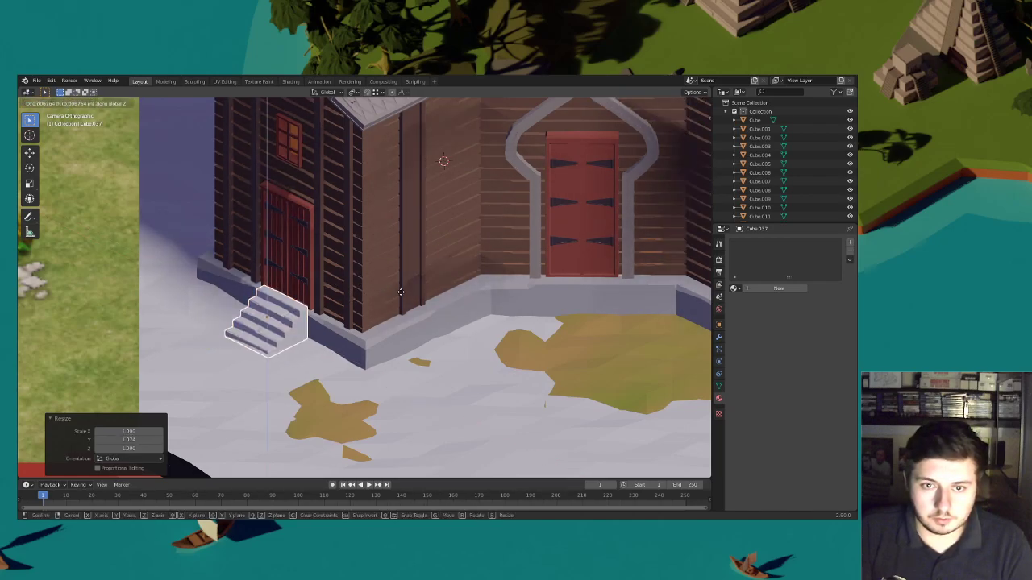
left_click(404, 288)
key("g")
key("z")
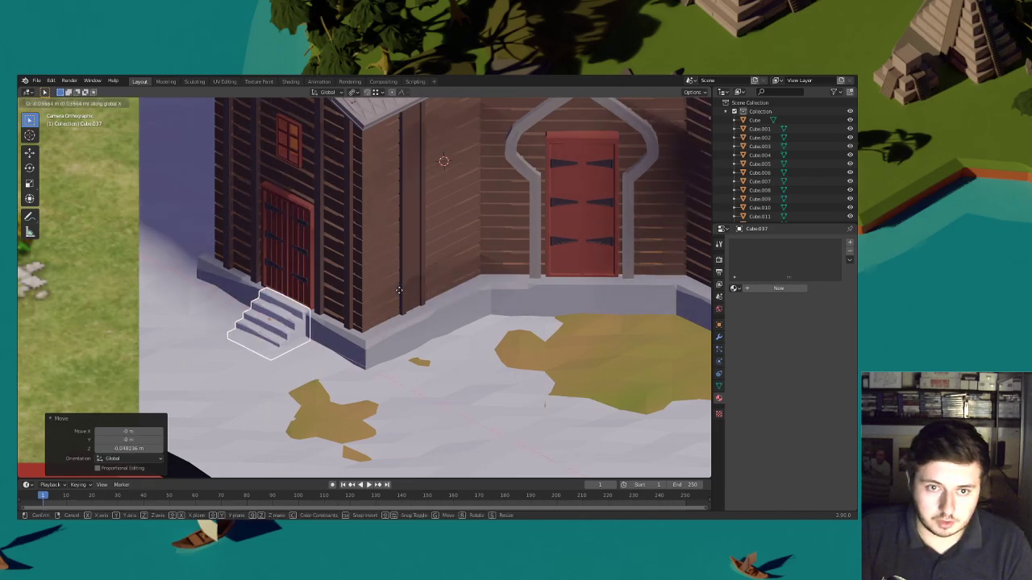
left_click(396, 292)
Scale the side staircase to about 1.05 along X and place a duplicate in front of the main door
key("s")
key("x")
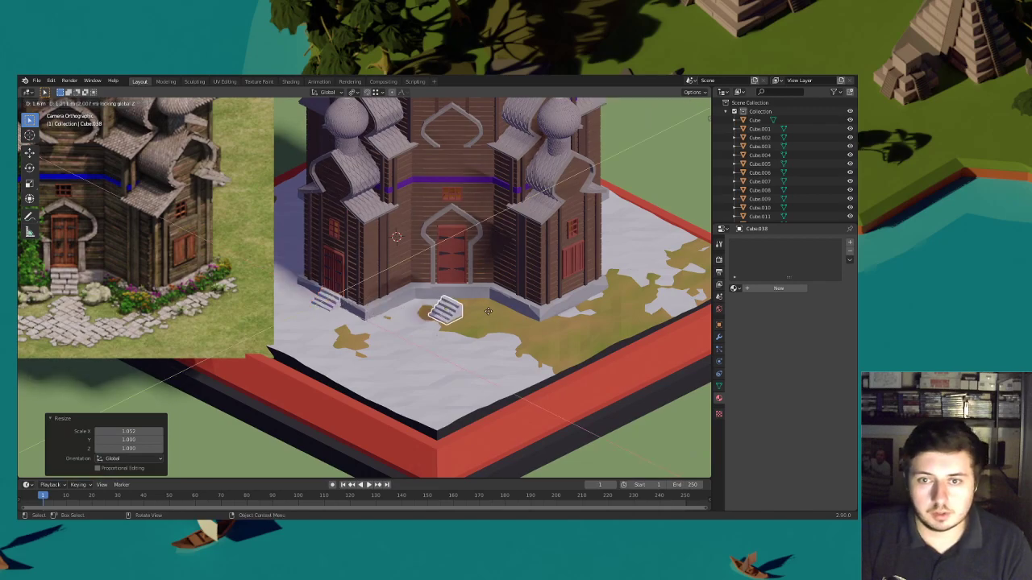
left_click(501, 307)
Try rotating the duplicated staircase 45° about Z and rescaling it, and undo both changes
type("rz45")
key("Return")
scroll(463, 298, "up", 6)
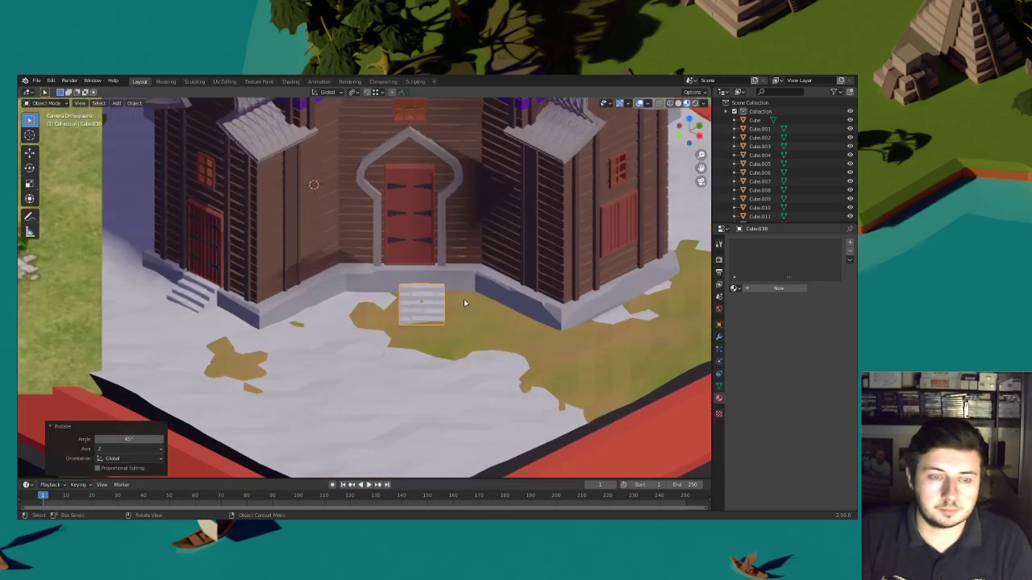
key("s")
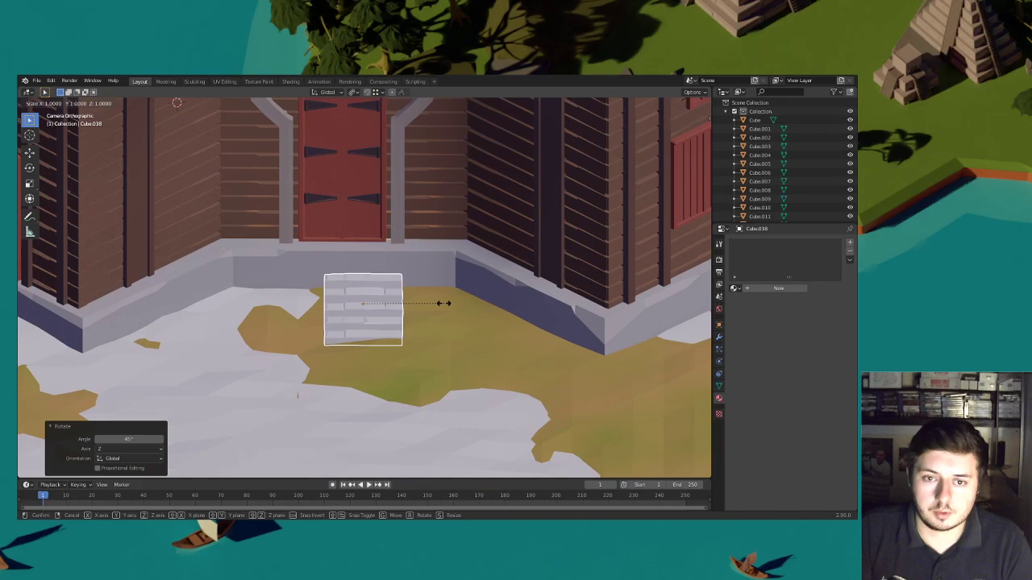
left_click(444, 303)
key("ctrl+z")
key("ctrl+z")
Scale the duplicated staircase to about 1.41 along Y and rotate it 45° about Z
key("s")
key("y")
left_click(487, 305)
type("rz")
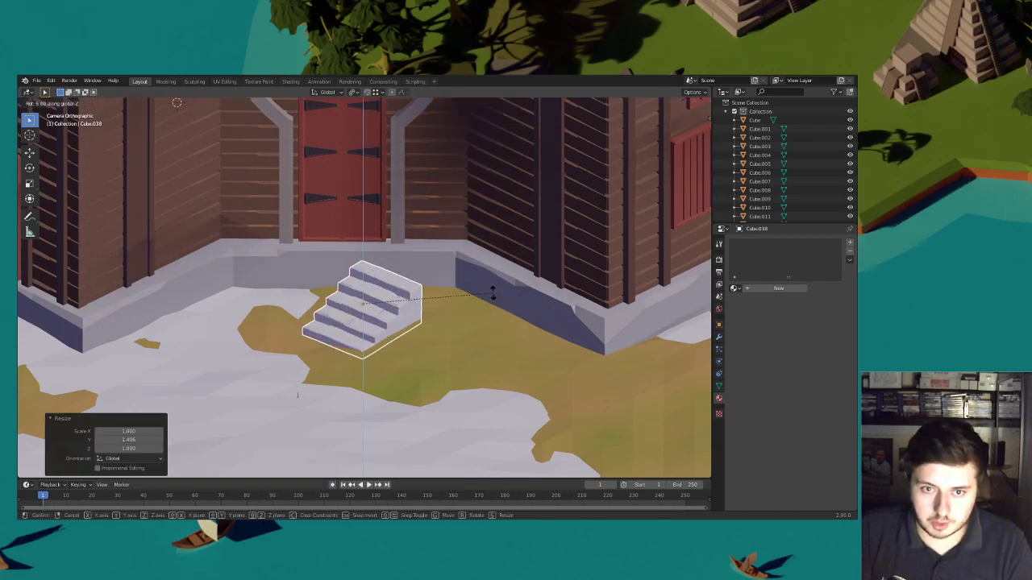
type("45")
left_click(483, 310)
Move the staircase horizontally against the plinth under the main door and scale it to about 1.15 along its local X axis
key("g")
key("shift+z")
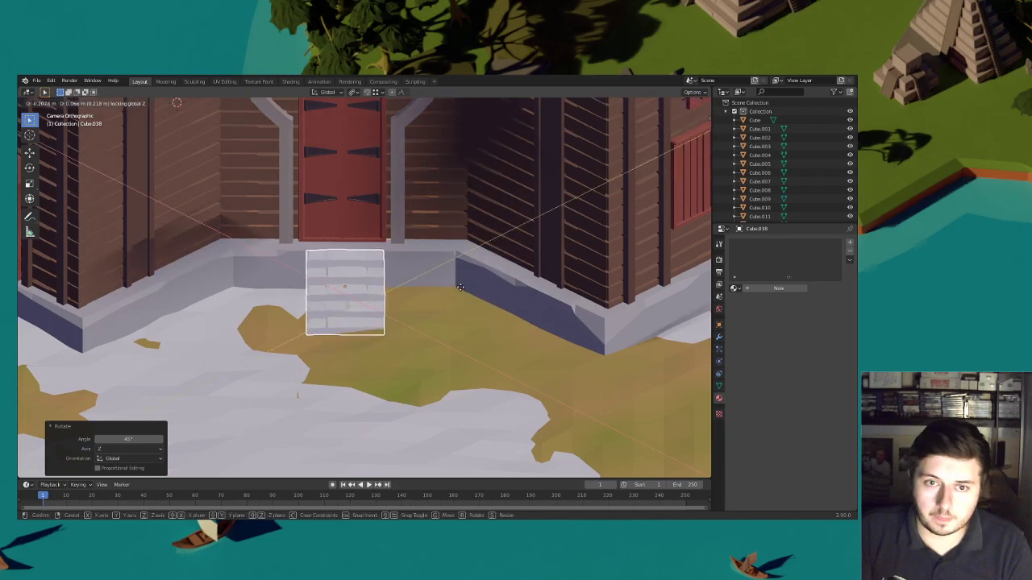
left_click(457, 277)
scroll(438, 297, "down", 6)
scroll(436, 293, "up", 5)
key("s")
key("y")
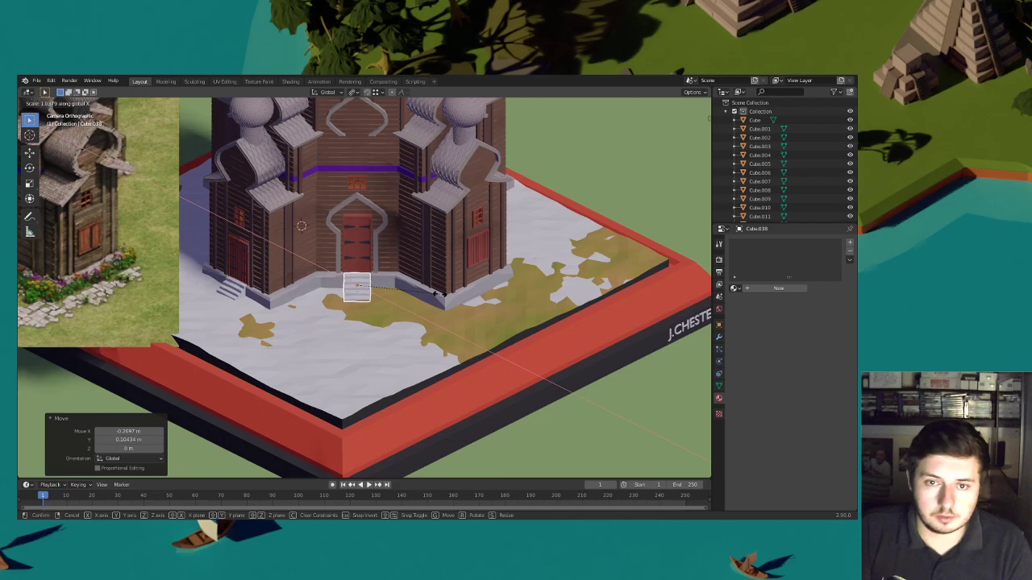
left_click(436, 296)
Scale the main door's staircase to about 1.03 along its local Y axis and deselect it
scroll(434, 302, "up", 3)
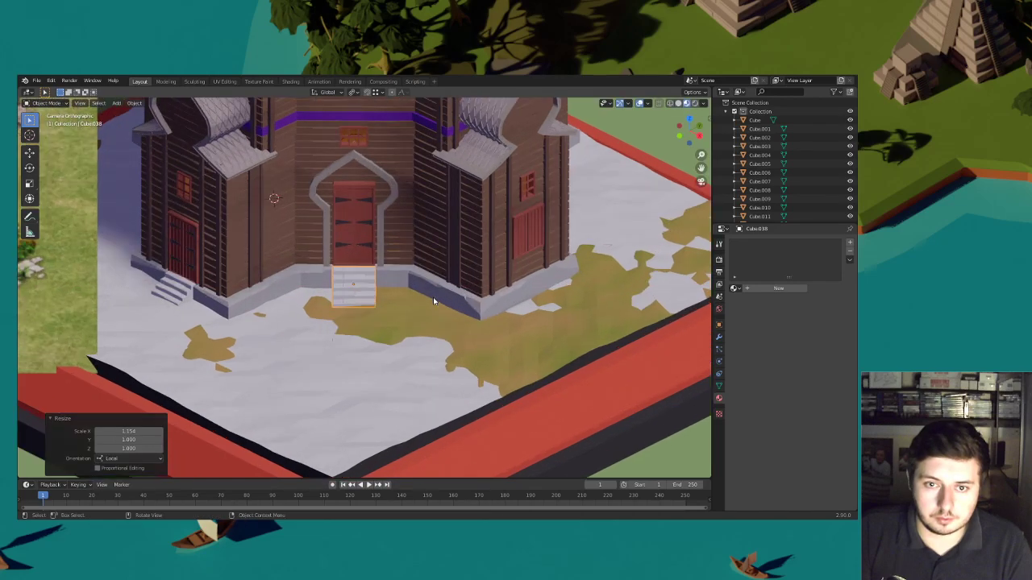
key("s")
key("y")
key("y")
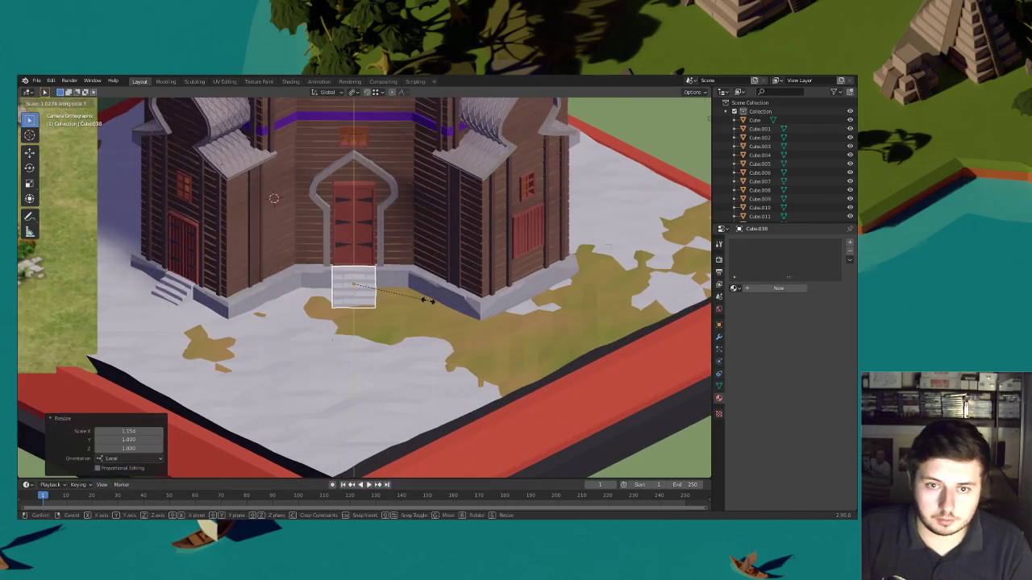
left_click(428, 300)
scroll(449, 310, "down", 5)
left_click(556, 342)
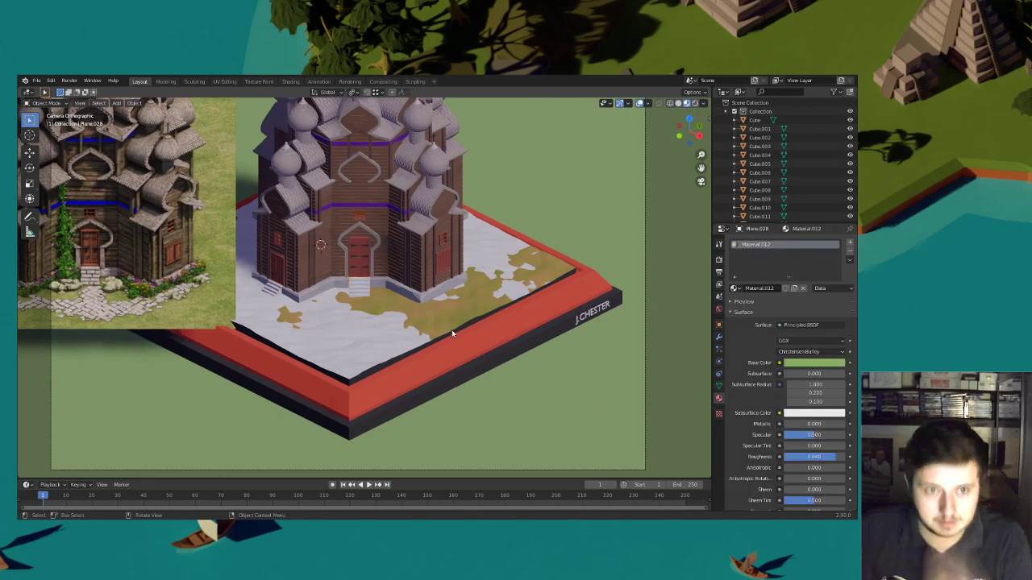
Select the snow layer on the base and lower it about 0.05 m to expose more ground
scroll(479, 331, "down", 3)
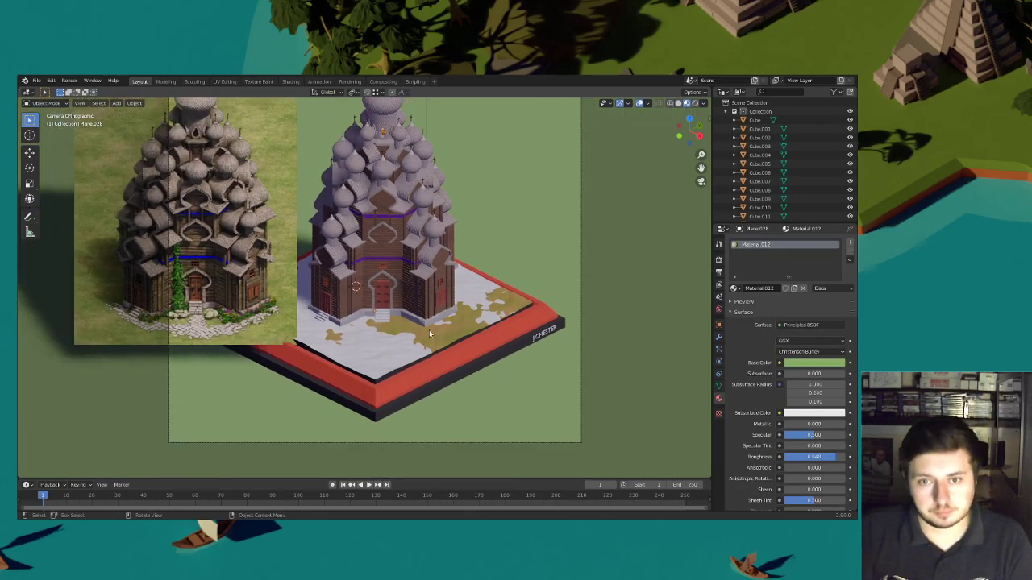
left_click(451, 337)
key("g")
key("z")
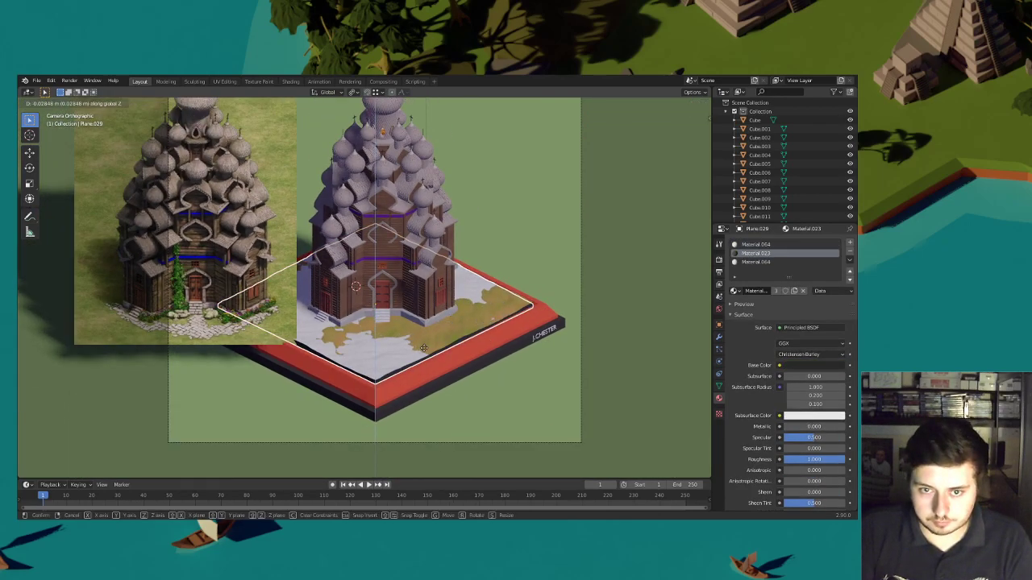
left_click(424, 352)
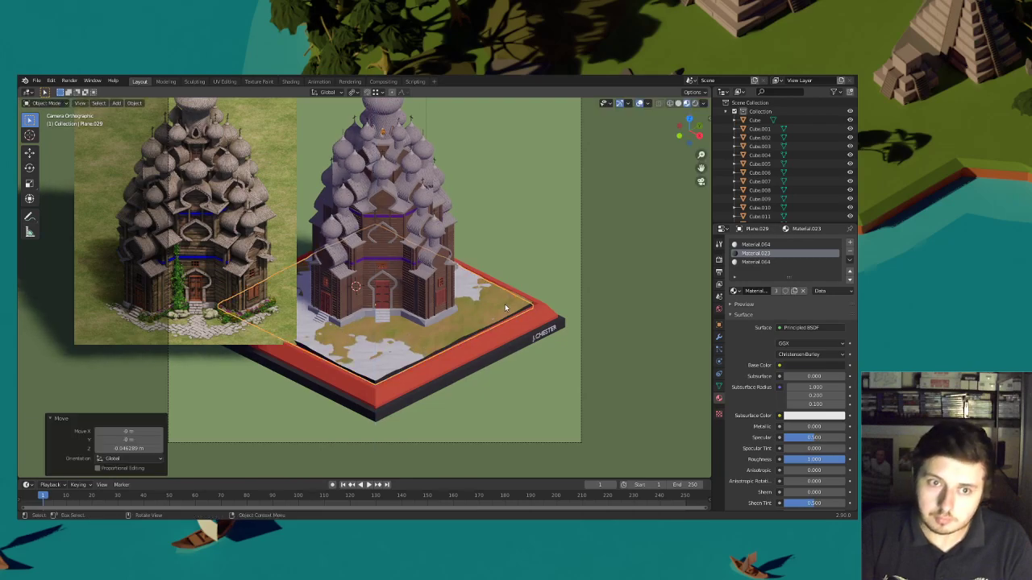
Rotate the snow layer 90° and a further 180° about Z, and save the file
key("r")
key("z")
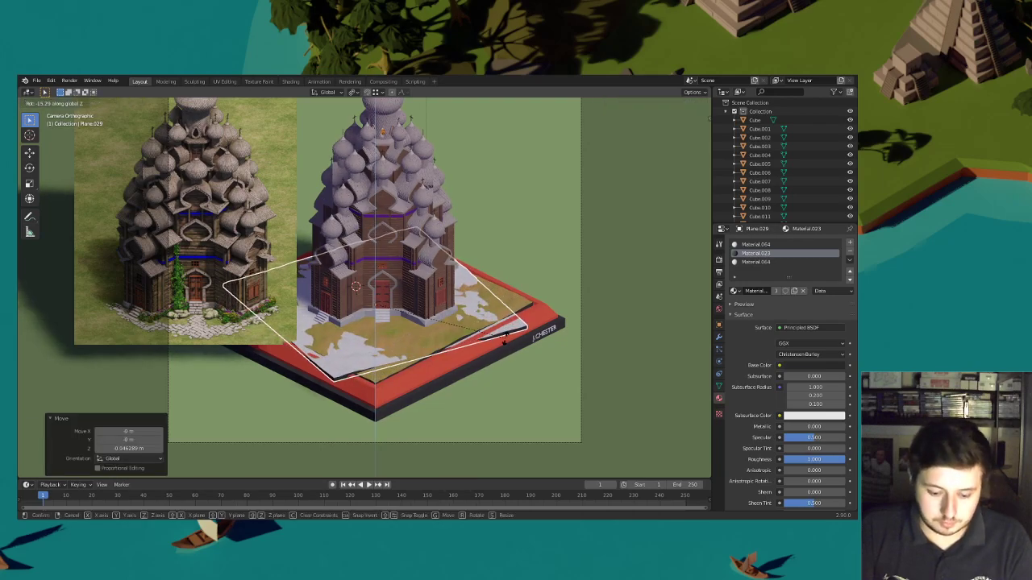
type("90")
key("Return")
type("rz")
type("180")
key("Return")
left_click(541, 281)
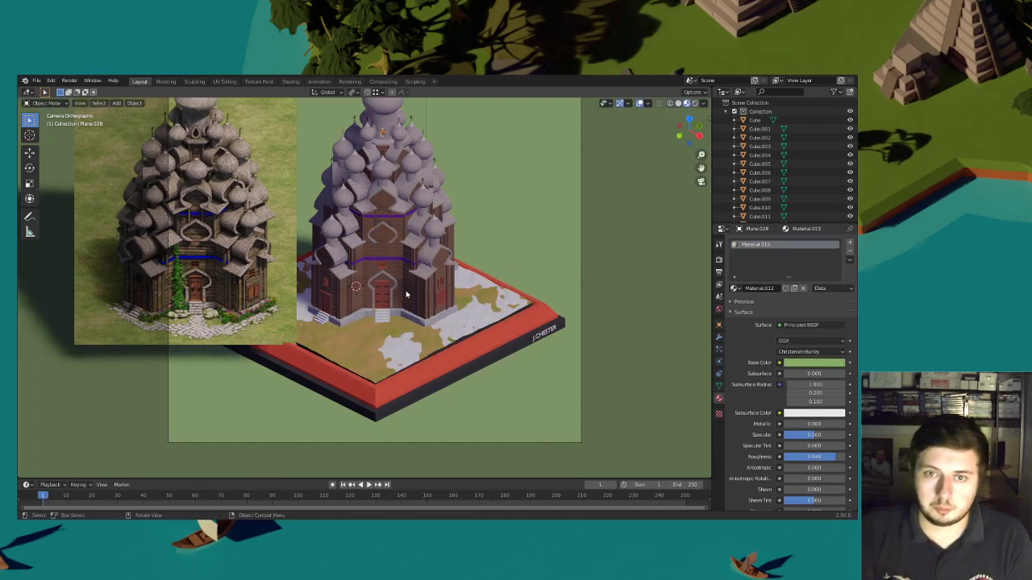
left_click(36, 80)
left_click(81, 139)
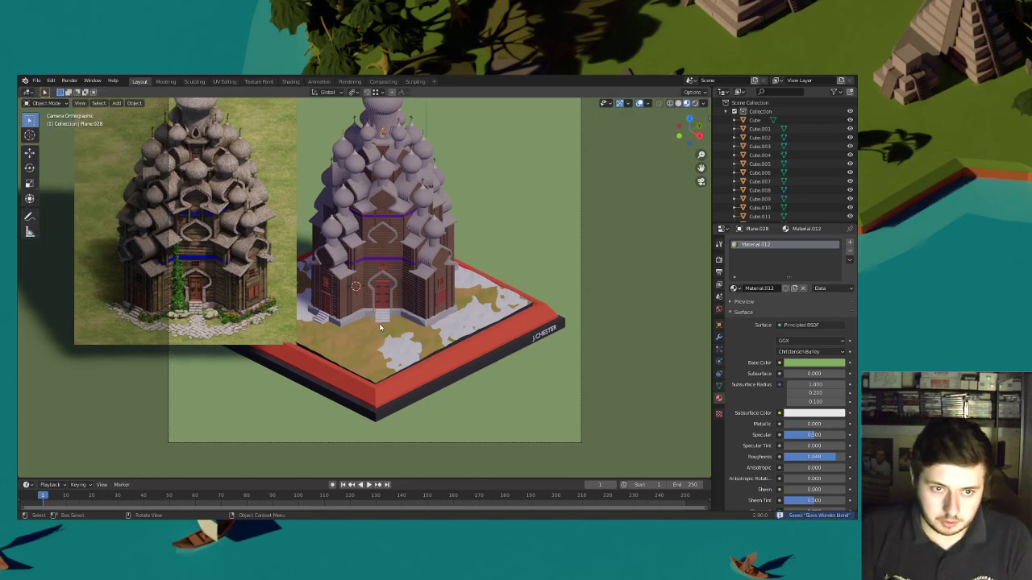
Place the 3D cursor near the main door and add a plane there
left_click(368, 332)
left_click(367, 334)
right_click(376, 304, "shift")
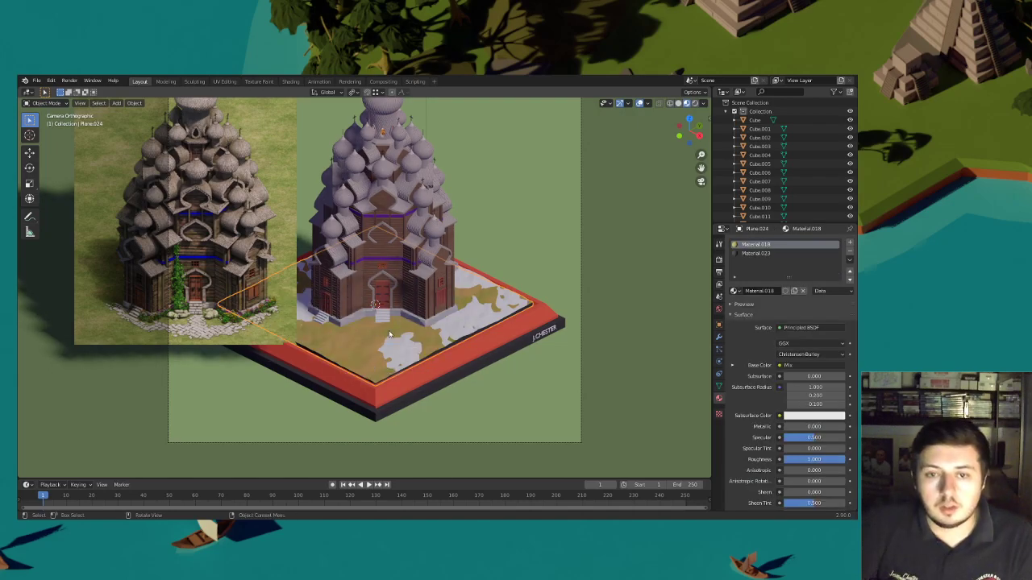
key("shift+a")
left_click(424, 326)
scroll(391, 317, "down", 3)
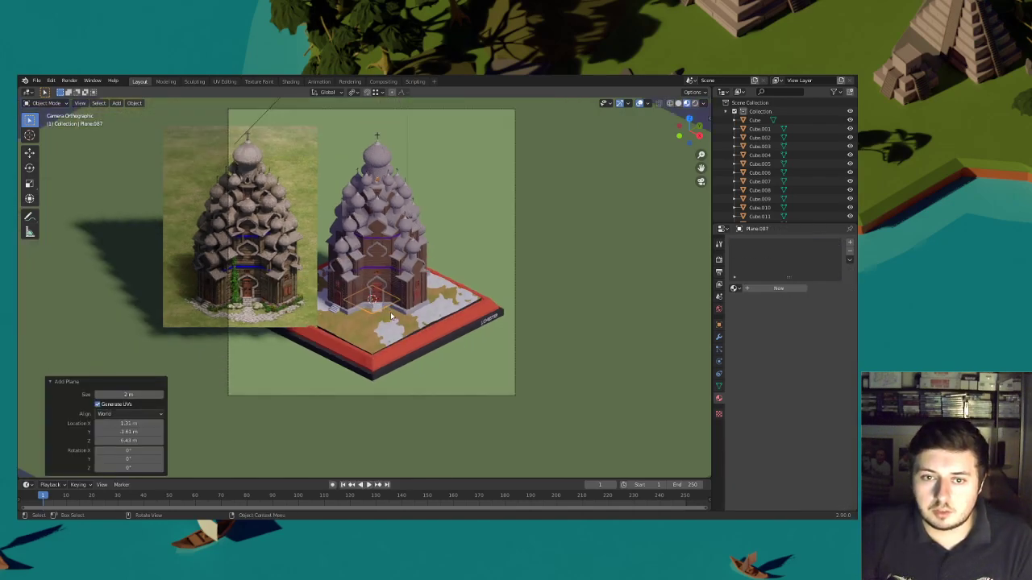
Scale the new plane to about 3.24, adjust its height and scale it by a further 1.18 to cover the ground
key("s")
left_click(463, 327)
key("g")
key("z")
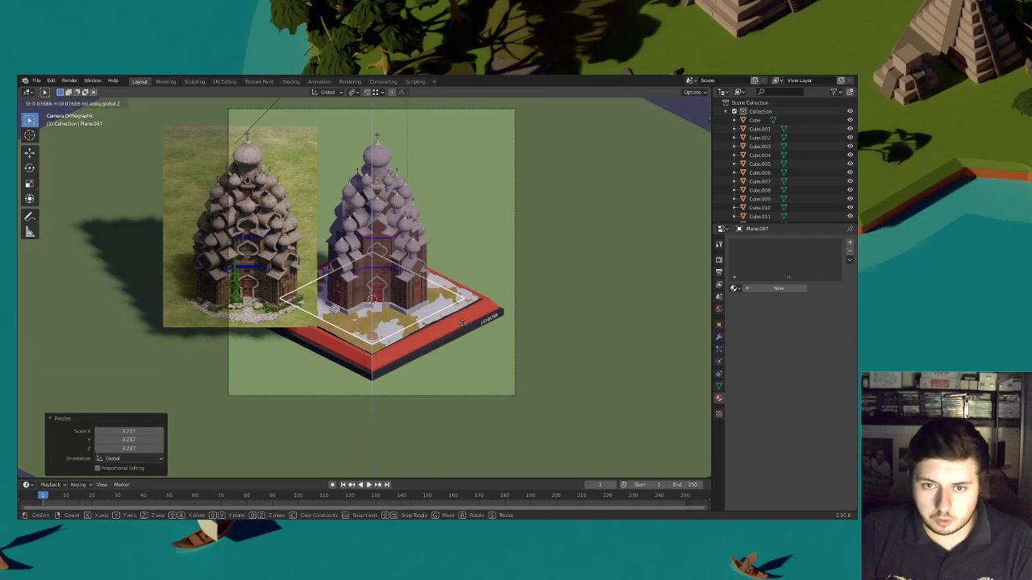
left_click(463, 326)
key("s")
left_click(474, 332)
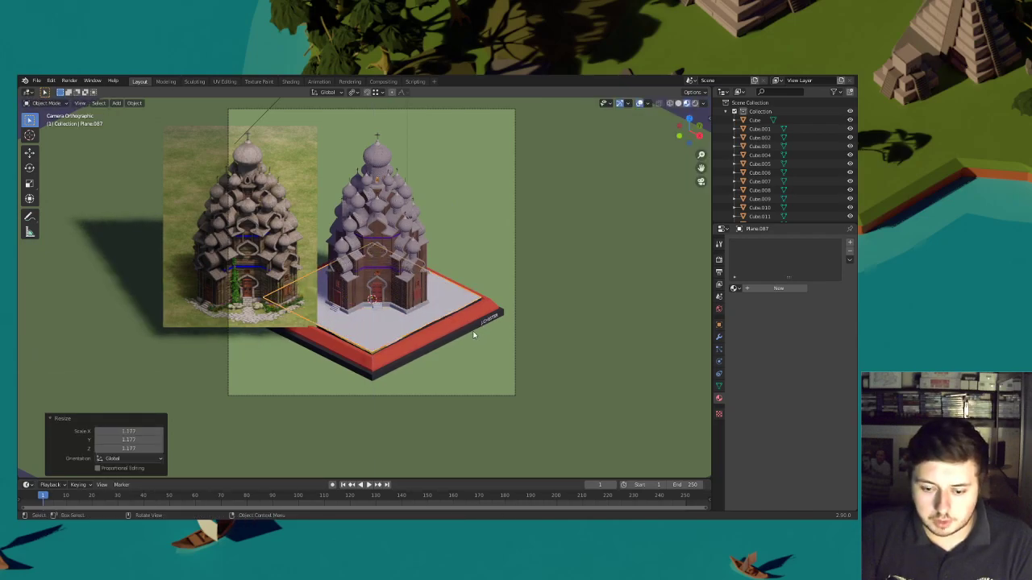
Enter Edit Mode on the new plane and subdivide it repeatedly into a dense grid
scroll(229, 222, "up", 1)
left_click(49, 103)
left_click(44, 123)
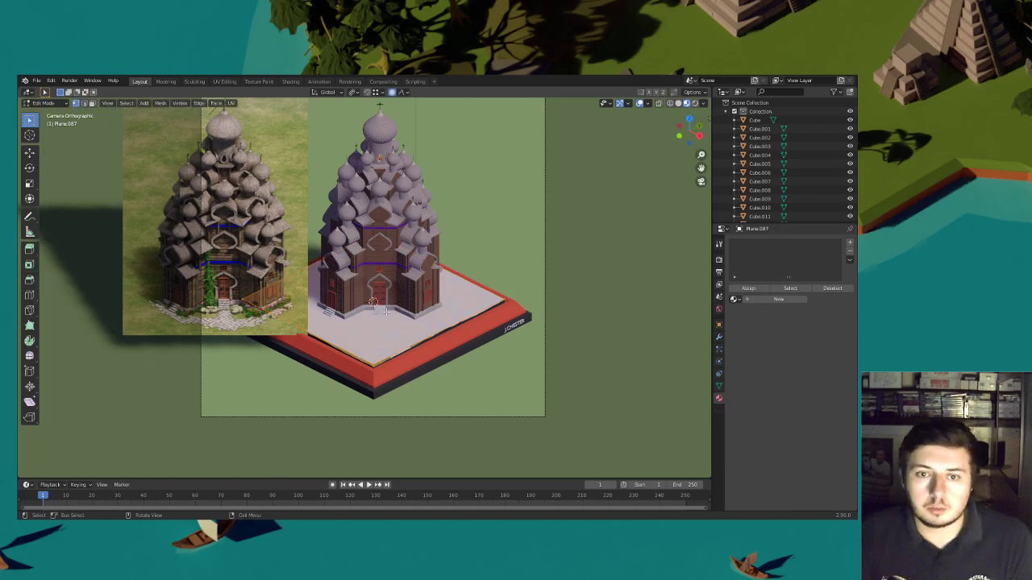
right_click(387, 316)
scroll(387, 322, "up", 3)
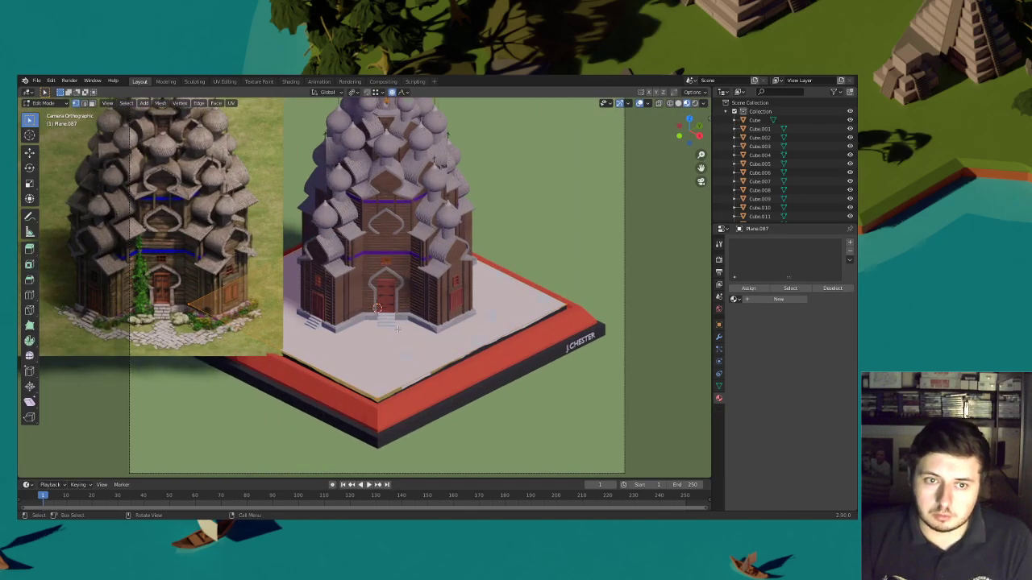
right_click(407, 316)
left_click(379, 303)
right_click(392, 304)
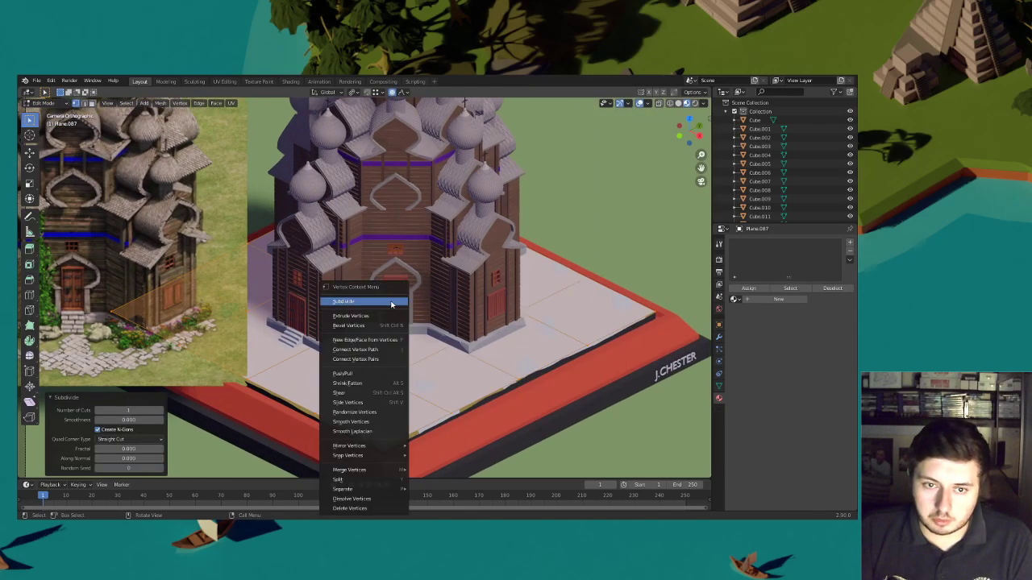
left_click(392, 304)
right_click(392, 304)
left_click(392, 303)
right_click(392, 303)
left_click(392, 303)
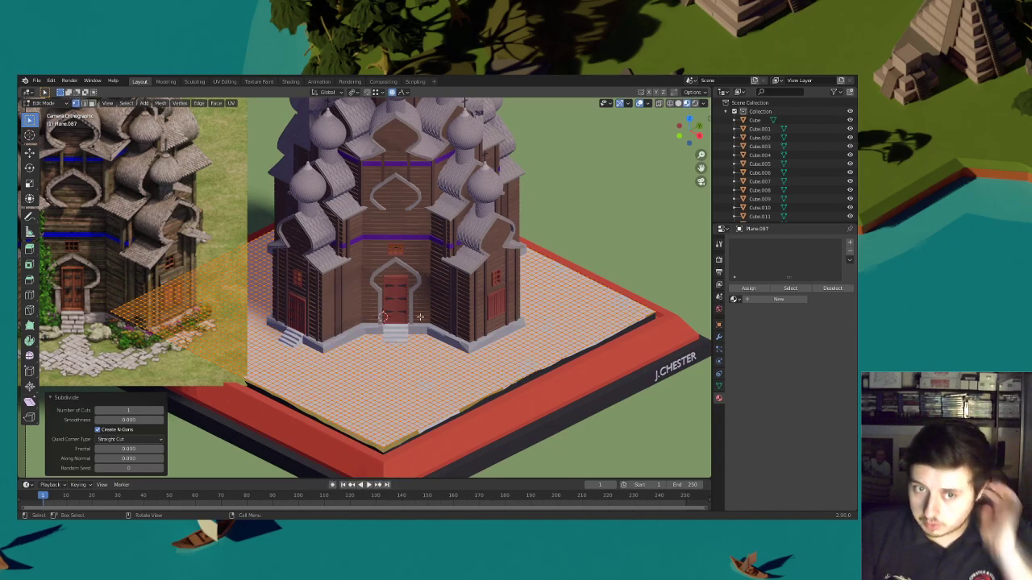
Switch to face selection with Circle Select and brush-select a band of plane faces from the side staircase toward the main entrance
scroll(405, 328, "down", 5, "shift")
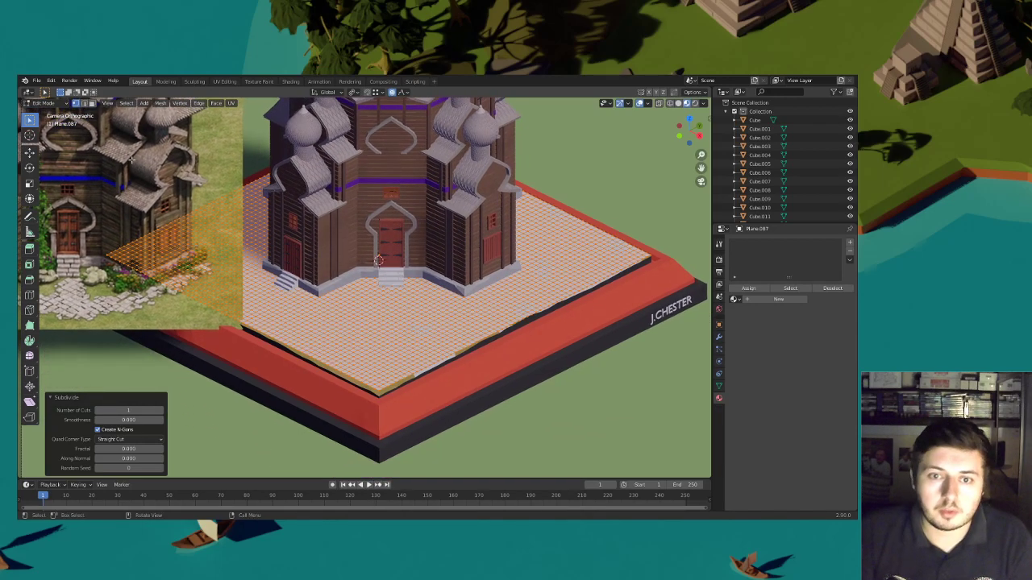
left_click_drag(31, 126, 69, 129)
left_click(92, 105)
scroll(323, 277, "down", 2)
middle_click_drag(323, 279, 340, 273, "shift")
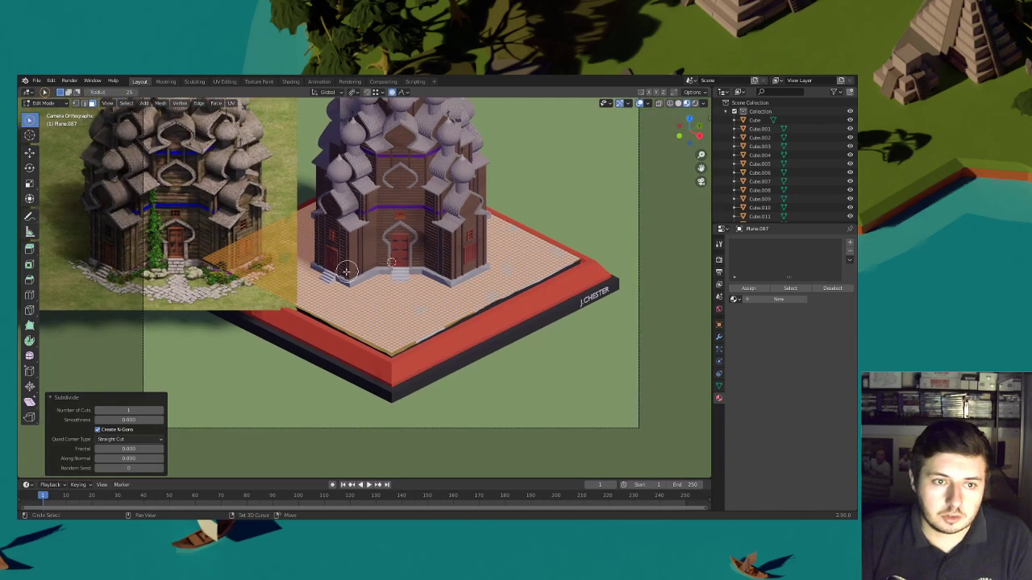
scroll(342, 282, "up", 4)
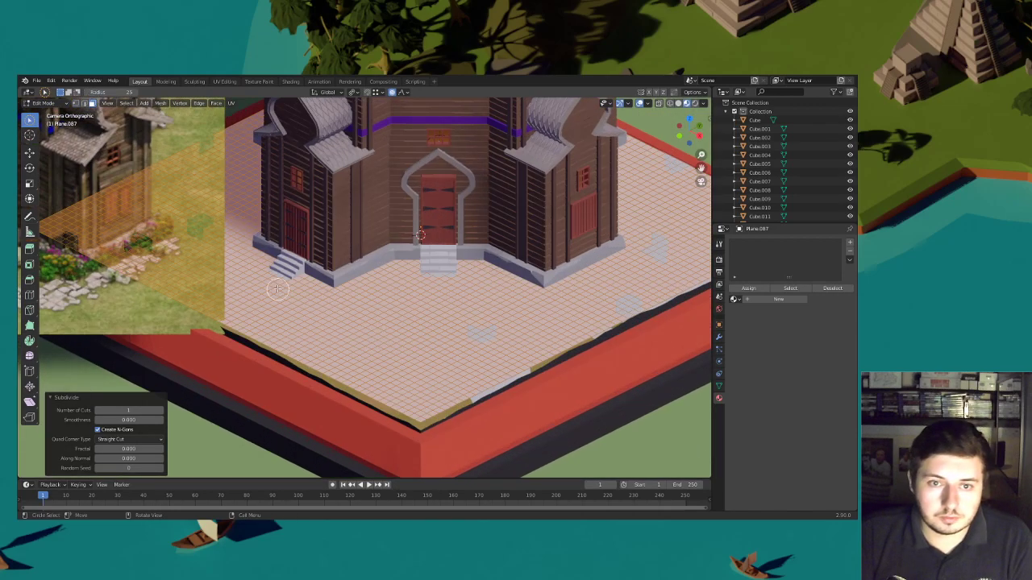
left_click_drag(277, 289, 314, 316)
middle_click_drag(372, 321, 389, 326)
left_click_drag(350, 320, 387, 323)
scroll(399, 321, "down", 1)
middle_click_drag(364, 313, 398, 314, "shift")
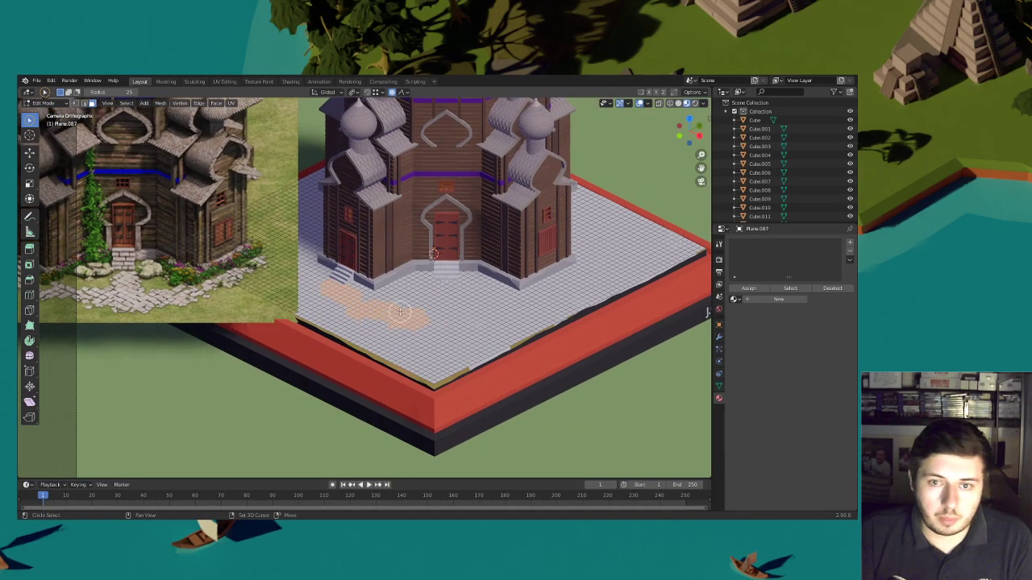
Extend the path-shaped face selection up to the main door steps and around the corner of the shuttered wing, widening its edges
mouse_move(442, 298)
left_mouse_down()
mouse_move(455, 309)
mouse_move(510, 311)
left_mouse_up()
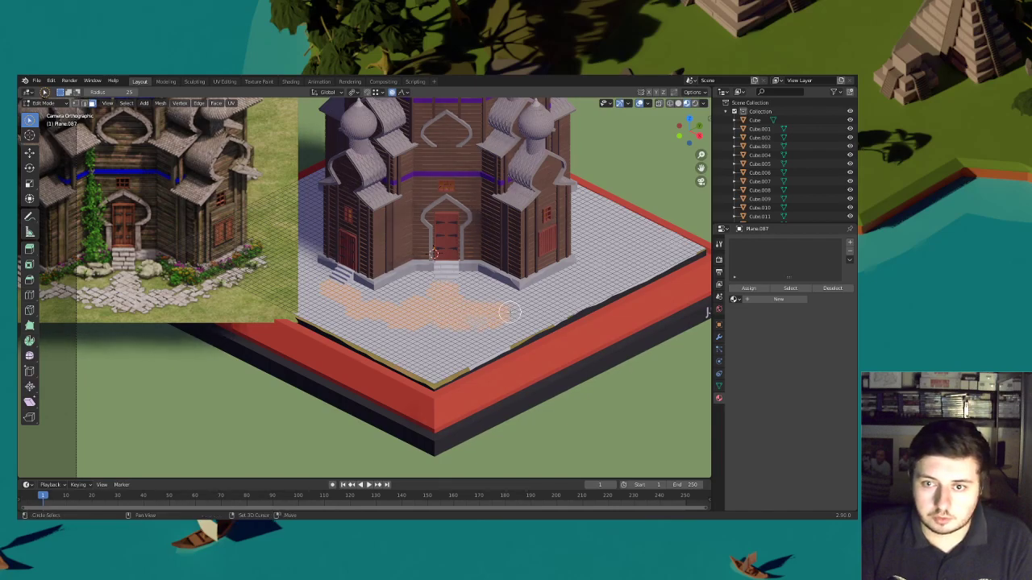
scroll(506, 313, "up", 2)
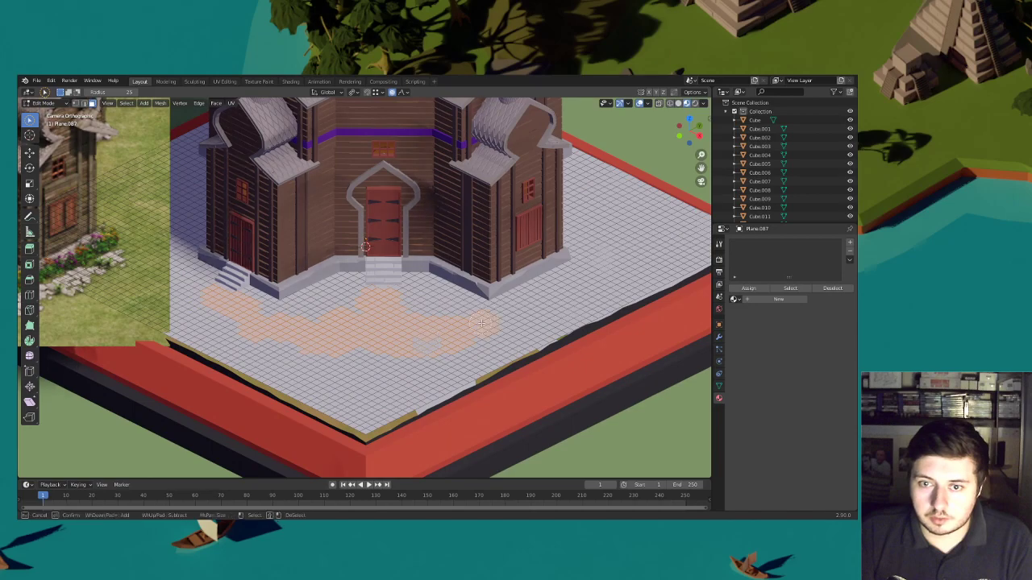
scroll(529, 300, "up", 3)
left_click_drag(498, 306, 399, 370)
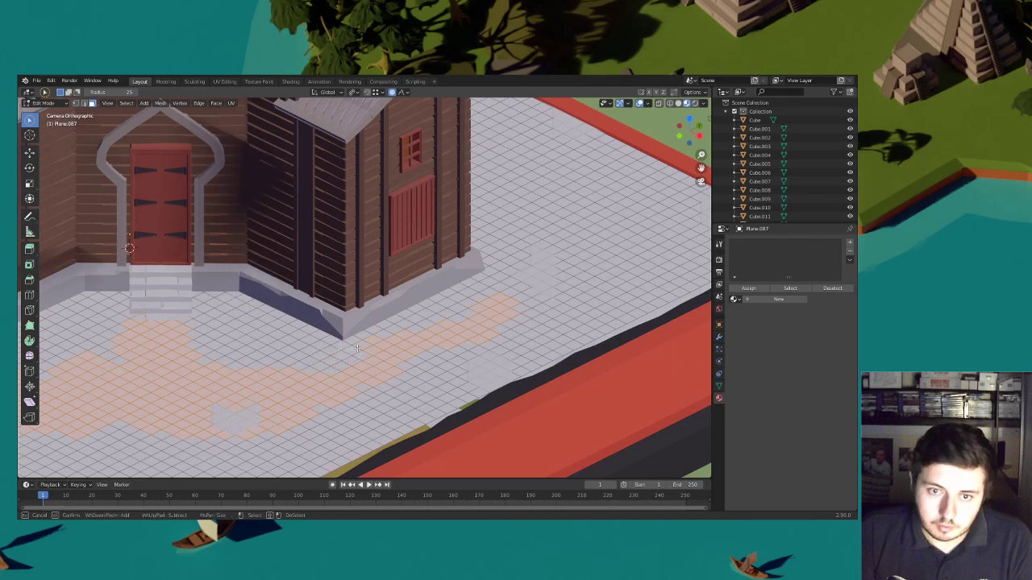
scroll(433, 367, "down", 2)
middle_click_drag(355, 371, 448, 341, "shift")
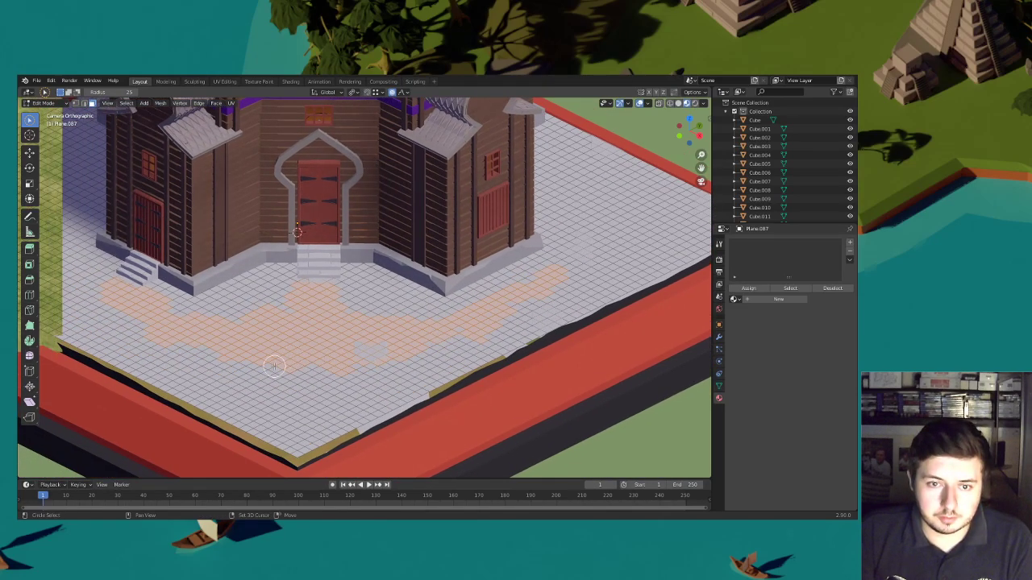
scroll(288, 375, "up", 2)
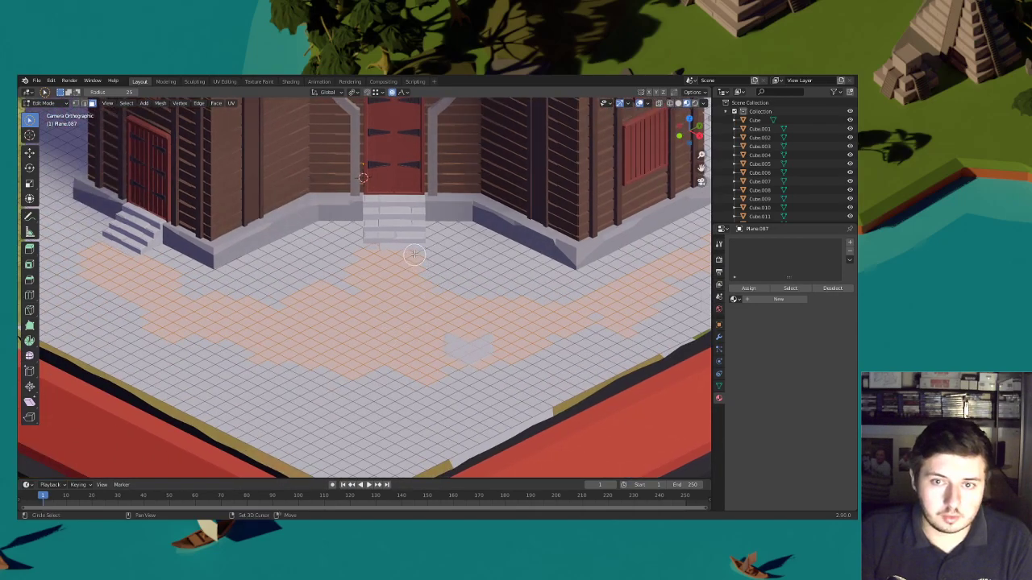
scroll(414, 255, "down", 2)
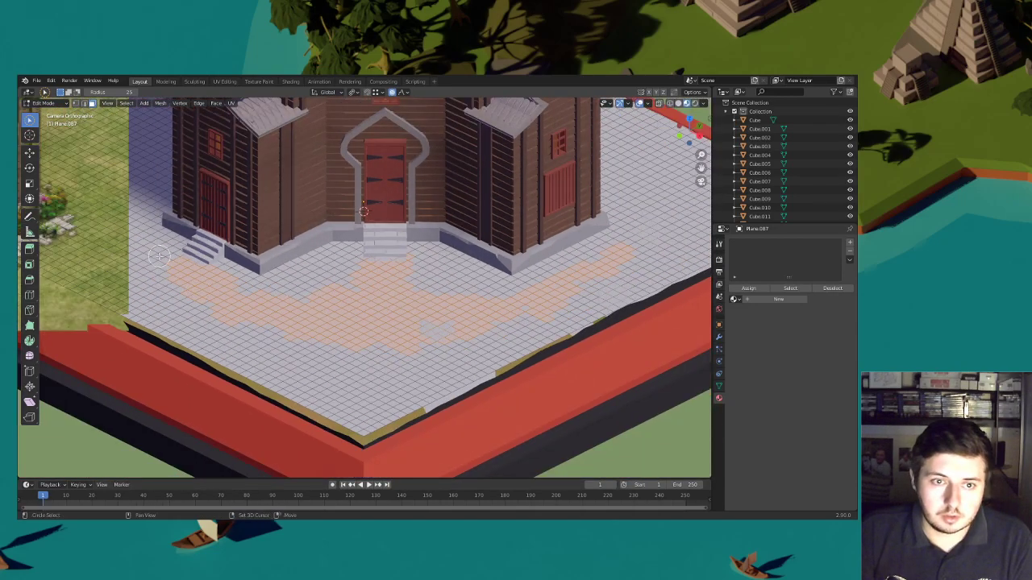
scroll(290, 315, "down", 3)
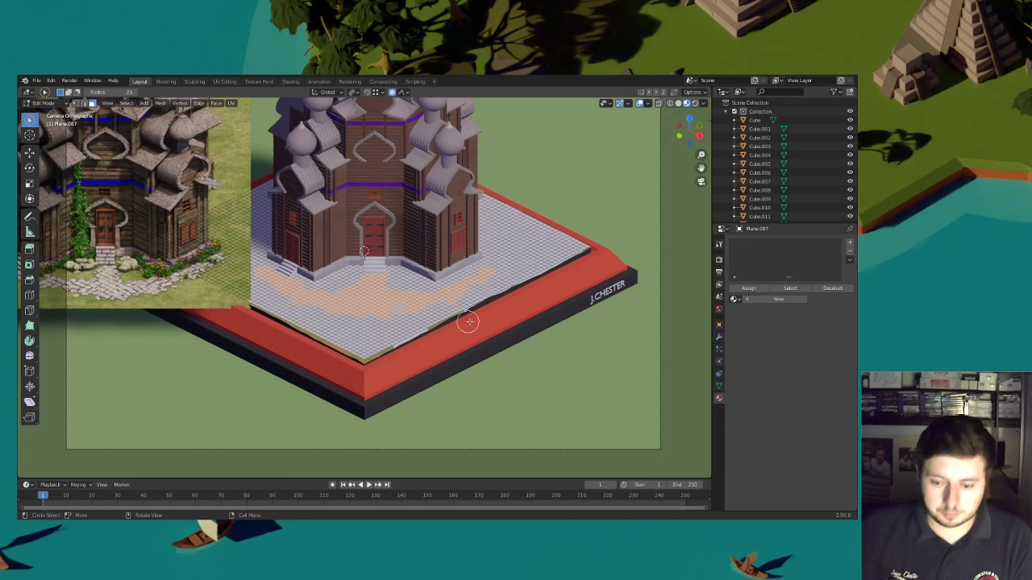
Duplicate the selected paving faces in front of the church and raise the copy about 0.26 m in Z
key("shift+d")
key("z")
left_click(495, 316)
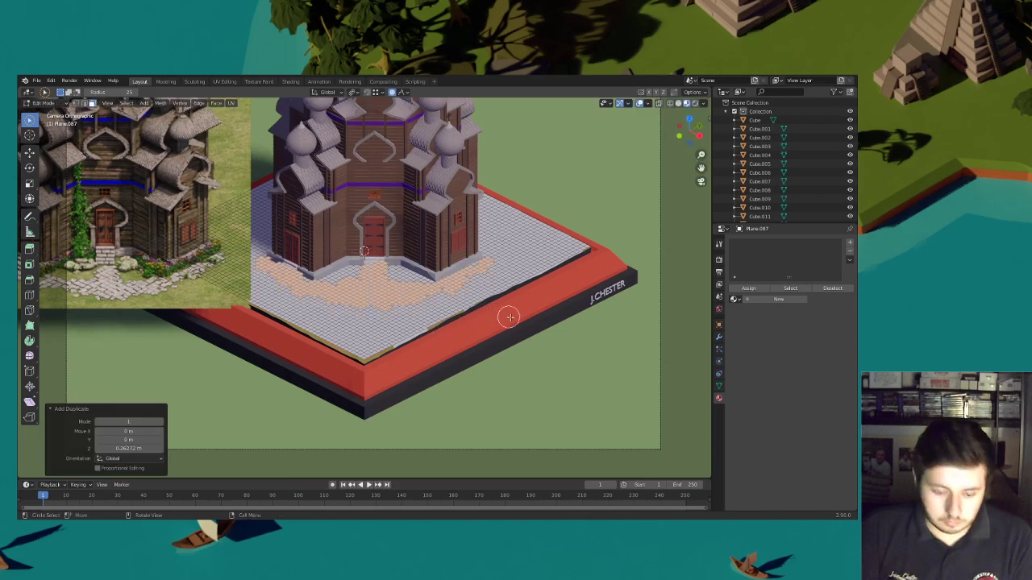
Turn off proportional editing and inset each duplicated paving face individually with a very thin margin
scroll(505, 322, "up", 2)
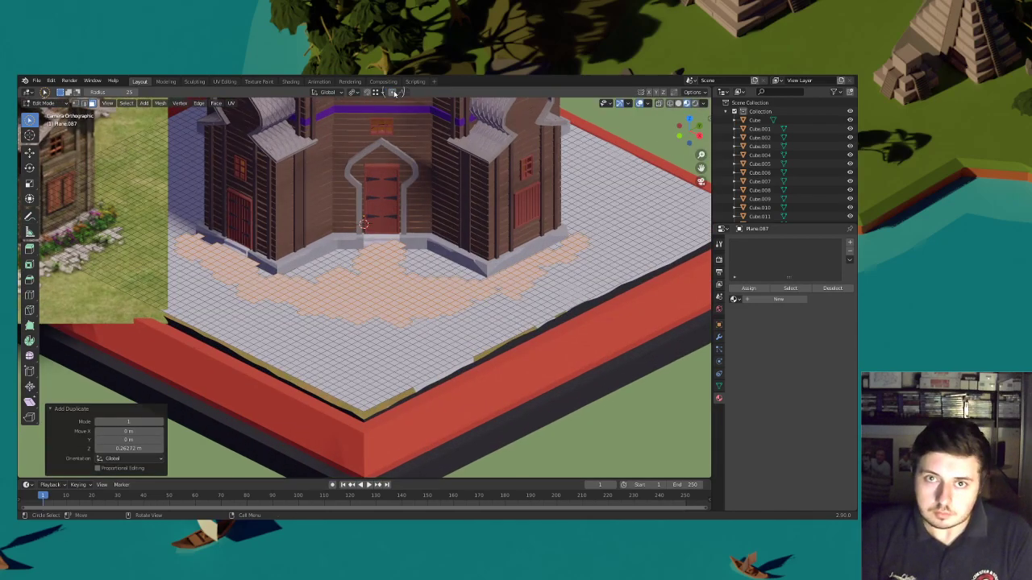
scroll(588, 288, "up", 3)
key("i")
key("i")
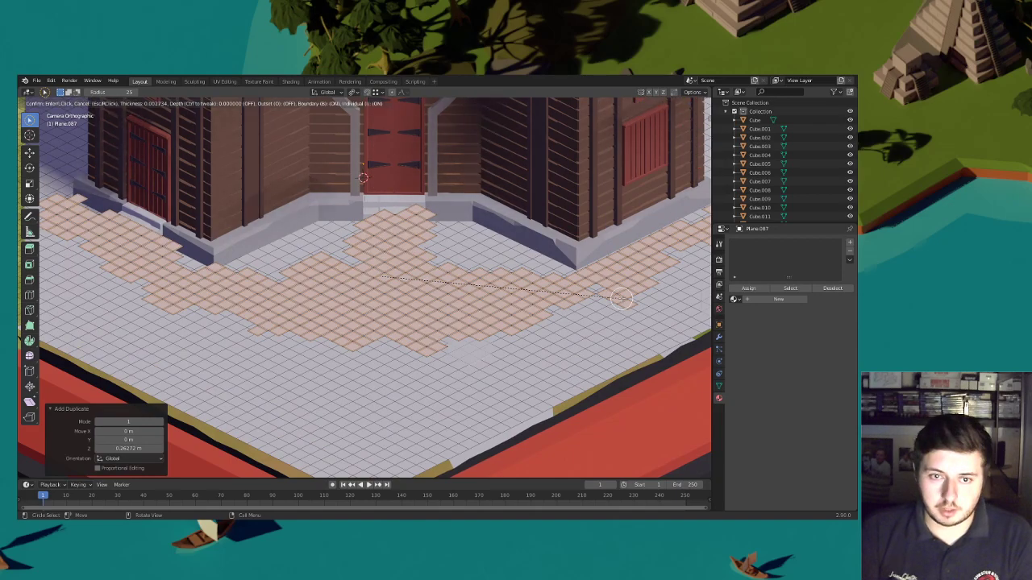
left_click(621, 298)
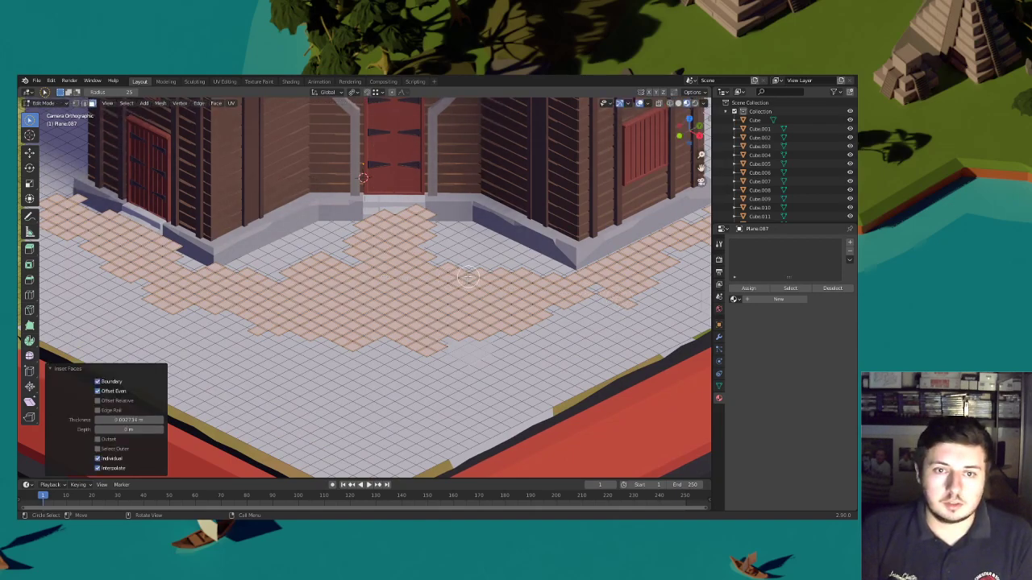
Extrude the inset paving faces upward into tall separate stone blocks
scroll(468, 277, "down", 2)
key("e")
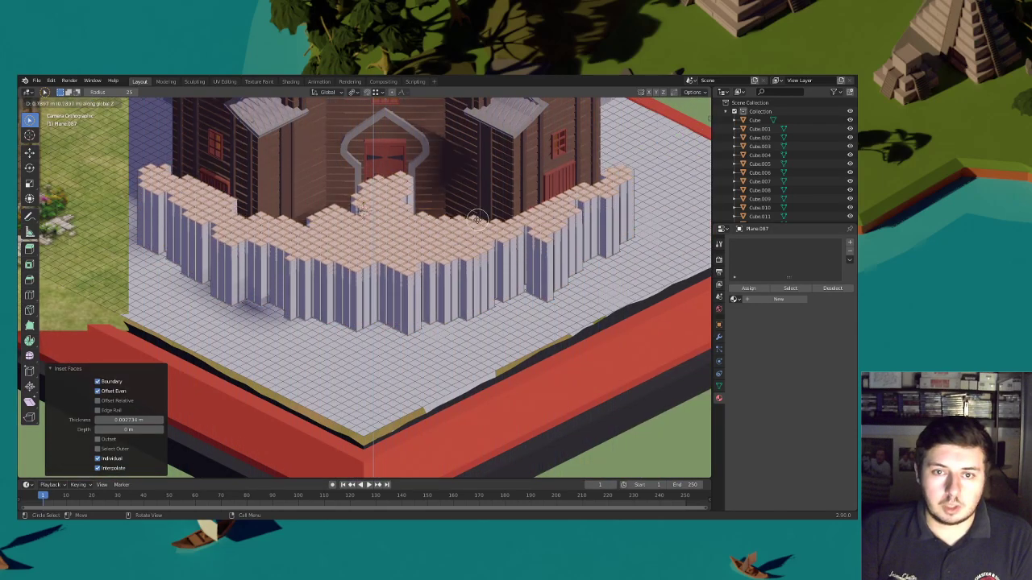
left_click(468, 274)
key("Tab")
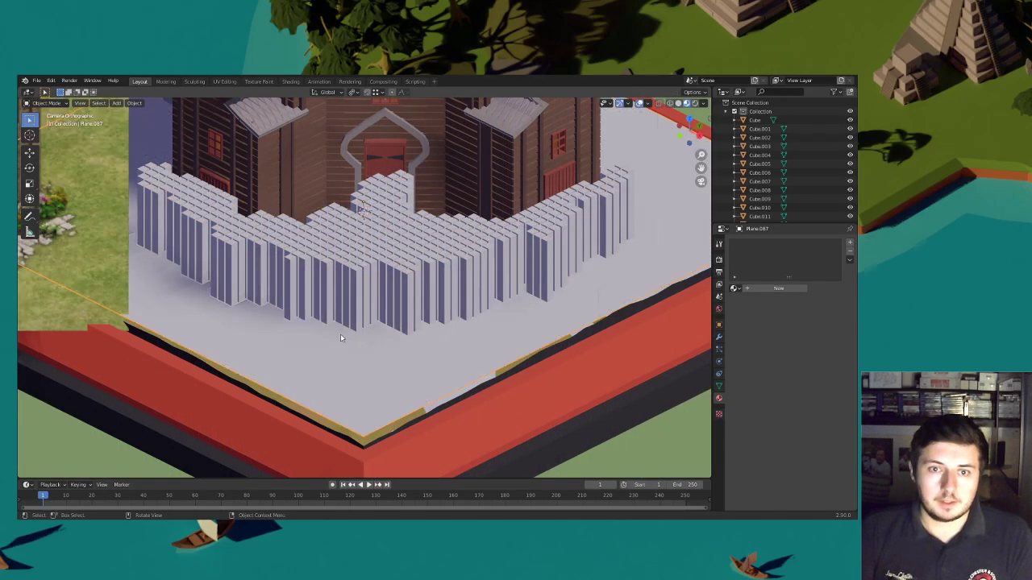
Delete the linked original grid surface so that only the extruded stone blocks remain
key("Tab")
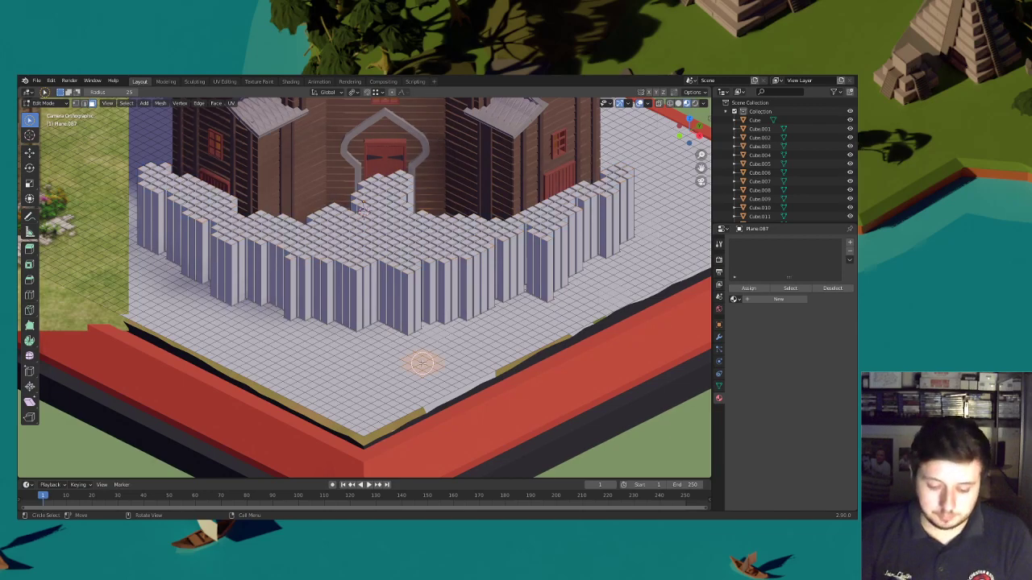
key("l")
key("x")
left_click(378, 364)
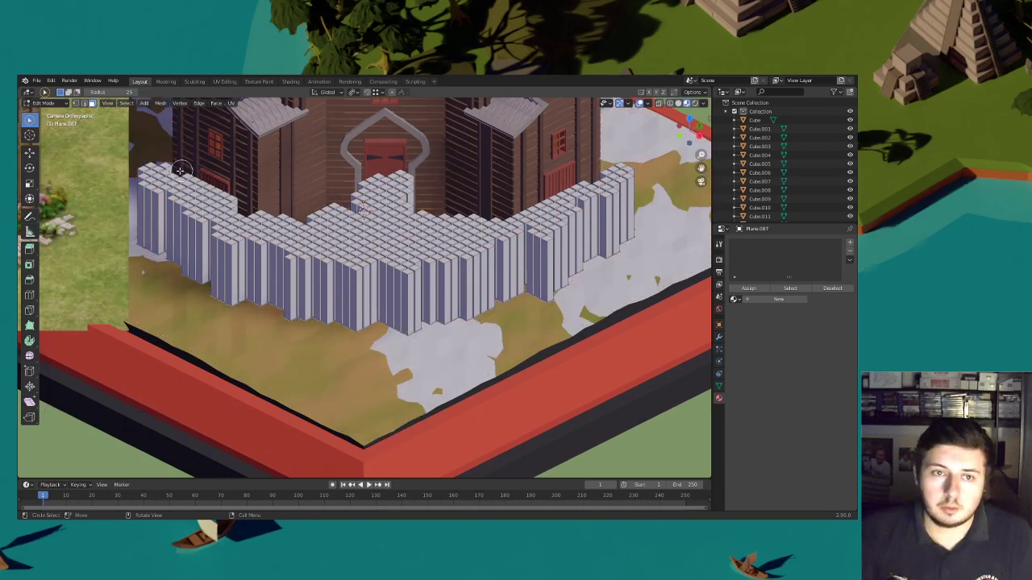
Lower the whole stone block object about 1.04 m in Z so it sinks into the ground
left_click(47, 103)
left_click(61, 114)
key("g")
key("z")
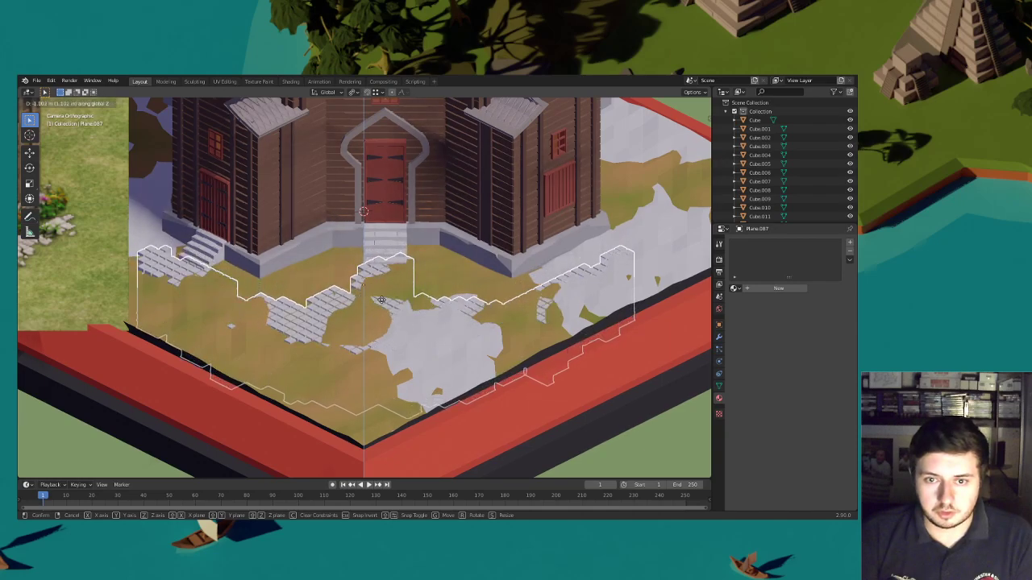
left_click(382, 292)
Select scattered patches of stone tops and shift them in Z using proportional editing with random falloff for uneven heights
left_click(46, 104)
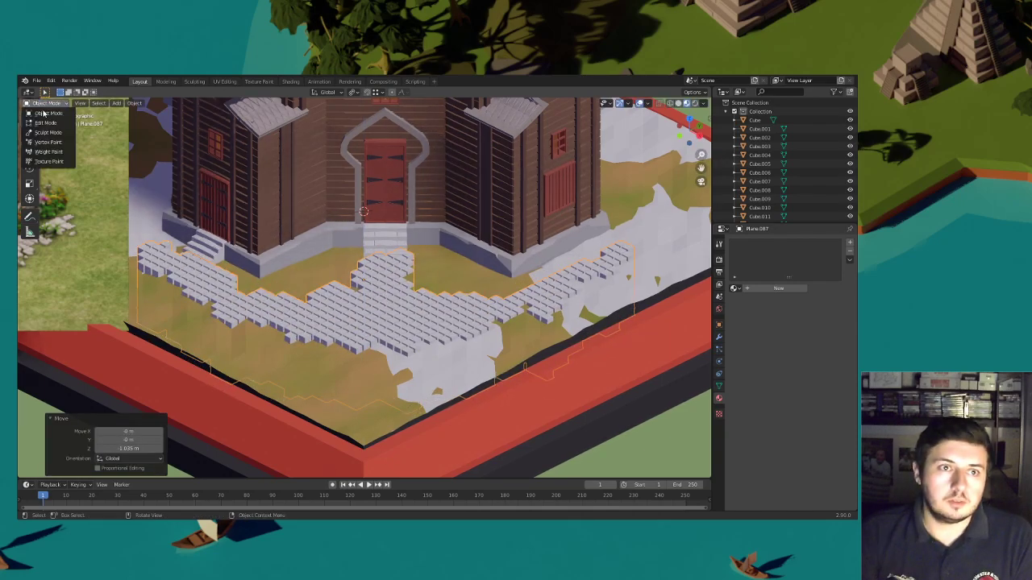
left_click(46, 124)
left_click_drag(284, 304, 320, 310)
left_click_drag(410, 315, 471, 305)
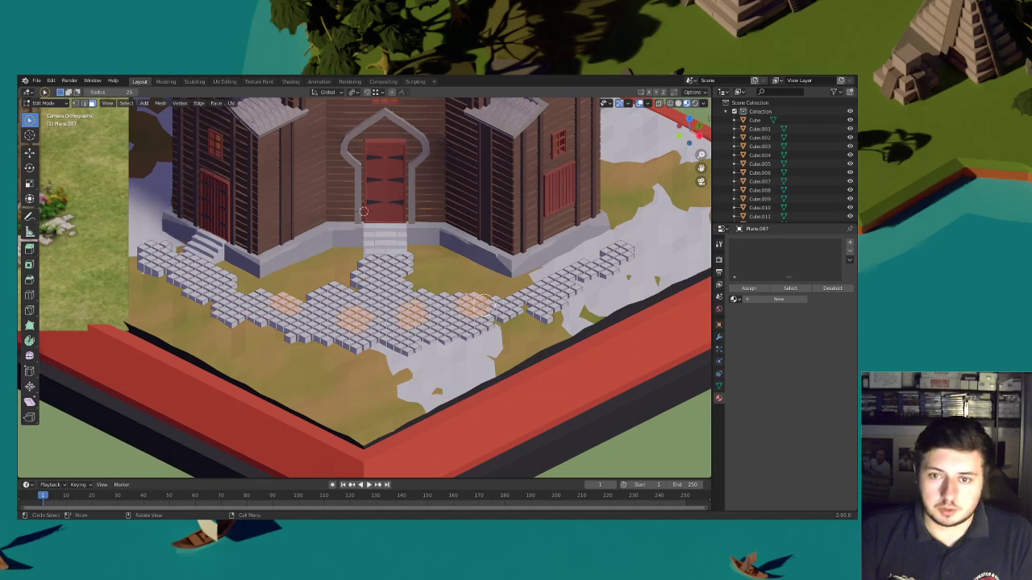
left_click(393, 92)
key("g")
key("z")
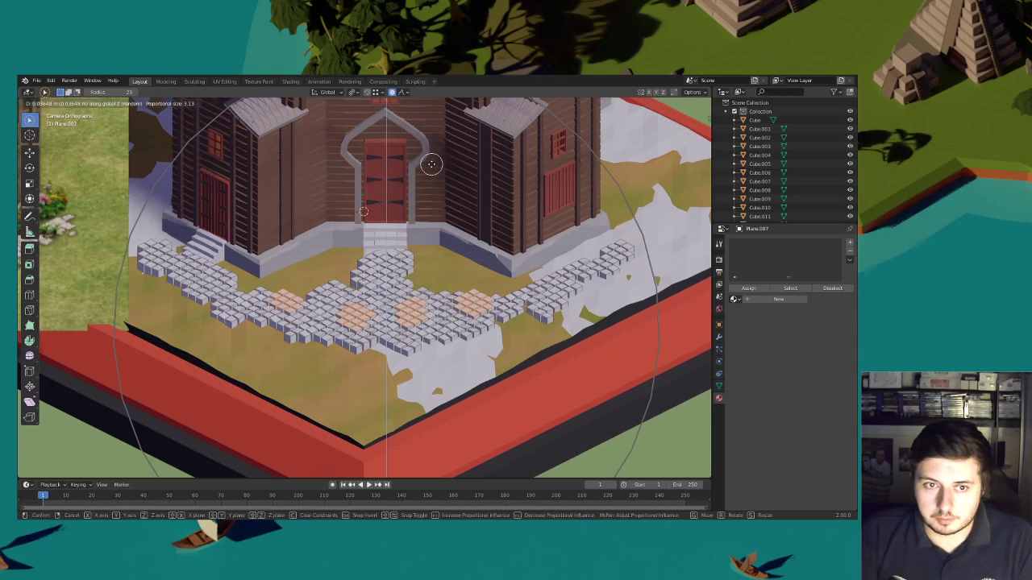
left_click(431, 164)
Lower the whole paving object about 0.05 m in Z
key("Tab")
key("g")
key("z")
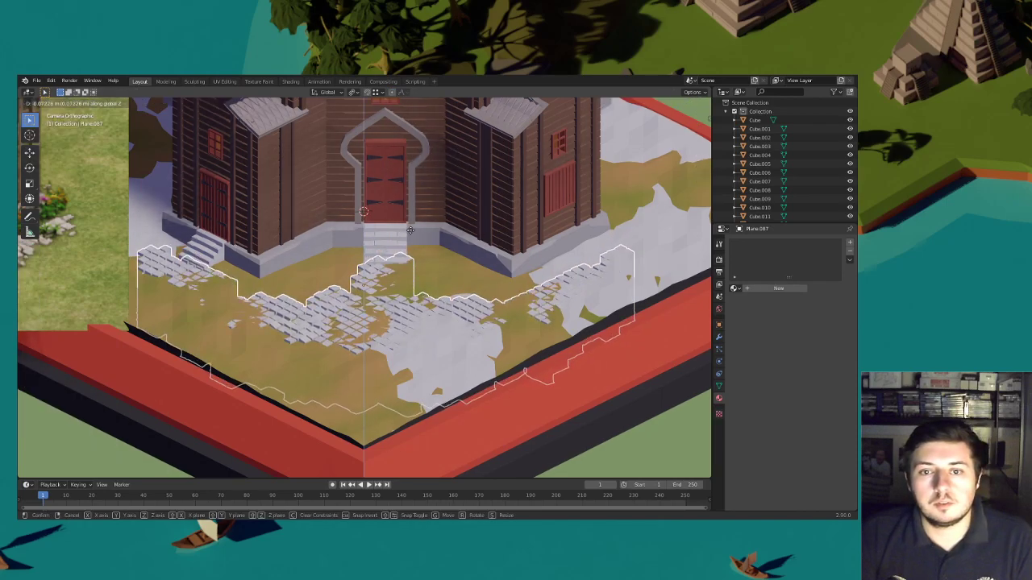
left_click(411, 232)
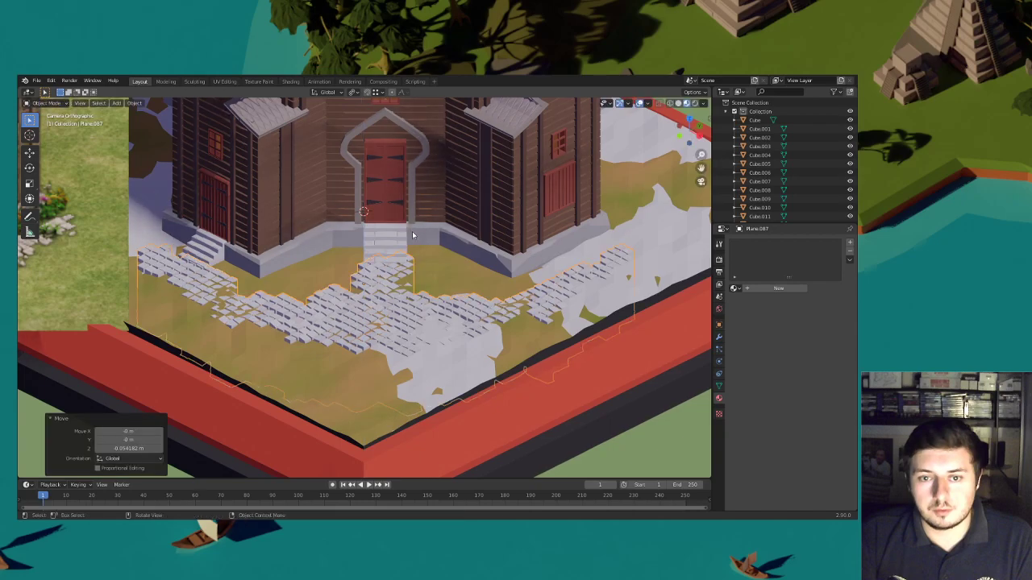
Scale the paving object to about 0.6 in Z and raise it about 0.4 m
key("s")
key("z")
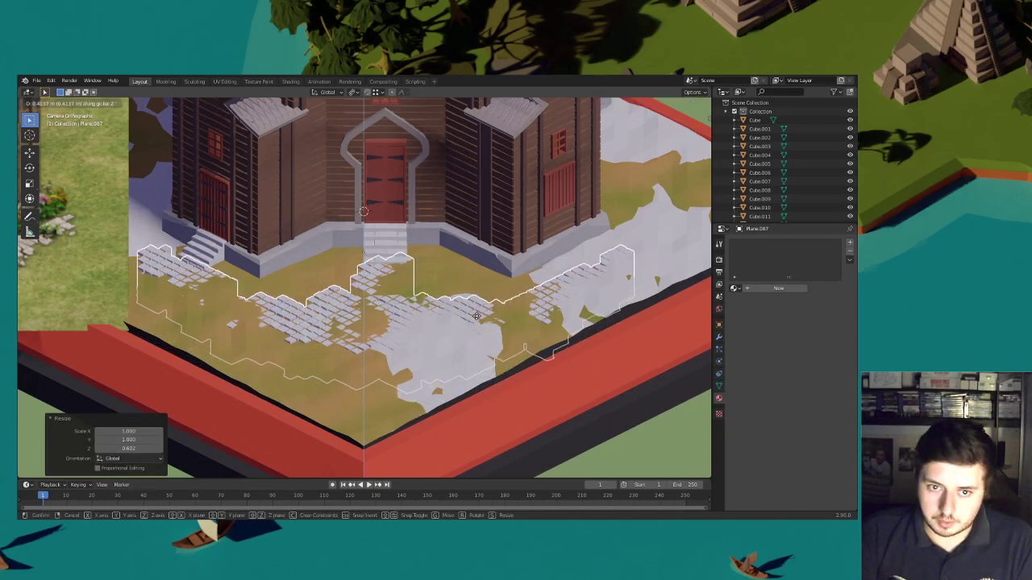
right_click(477, 317)
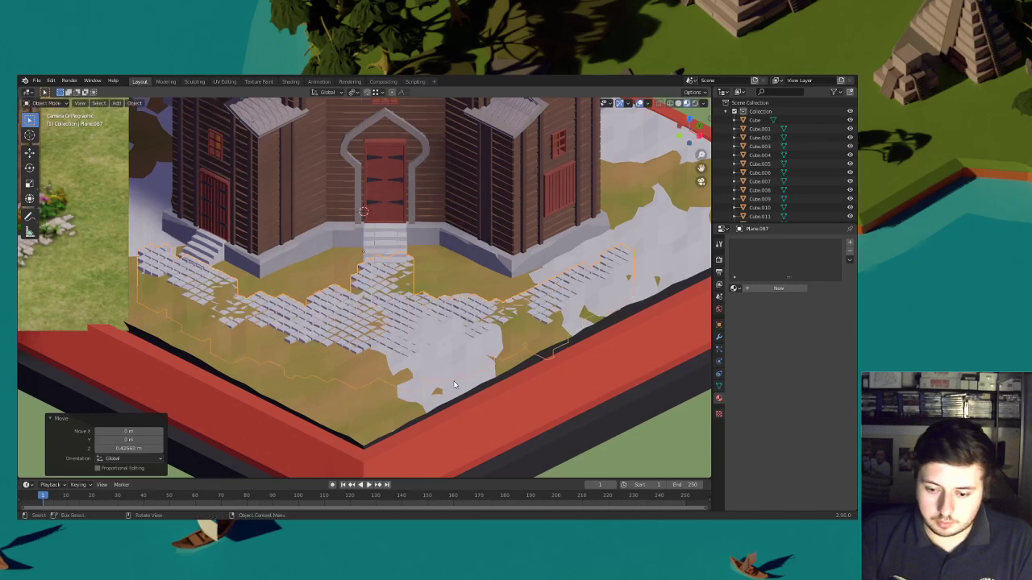
Rotate the ground surface 90 degrees around the Z axis
left_click(455, 384)
type("rz")
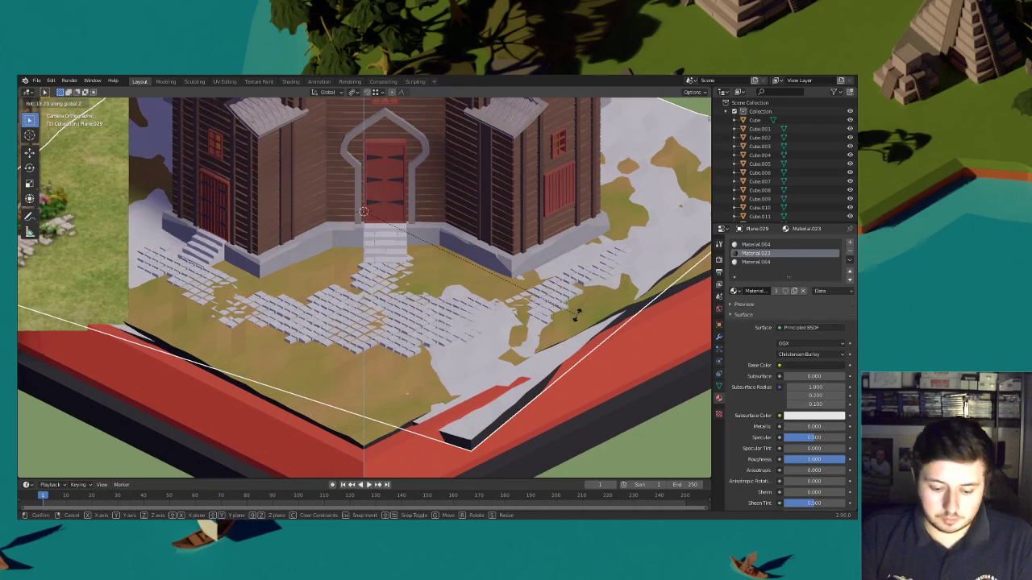
type("90")
key("Return")
key("g")
key("z")
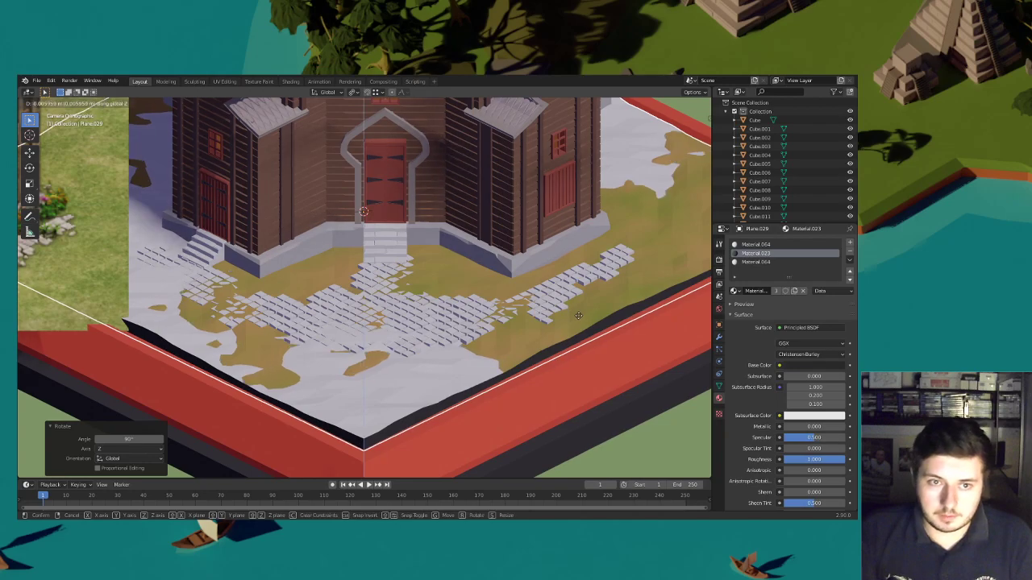
right_click(577, 315)
Give the stone paving a new material with grey base color ACACAC and roughness 1.0
left_click(577, 315)
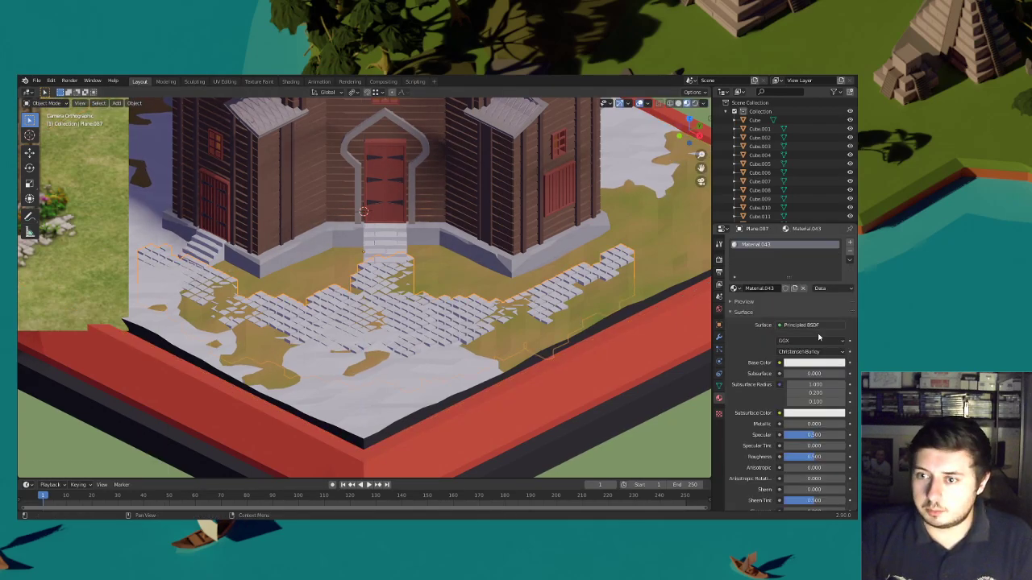
left_click(816, 363)
left_click(836, 273)
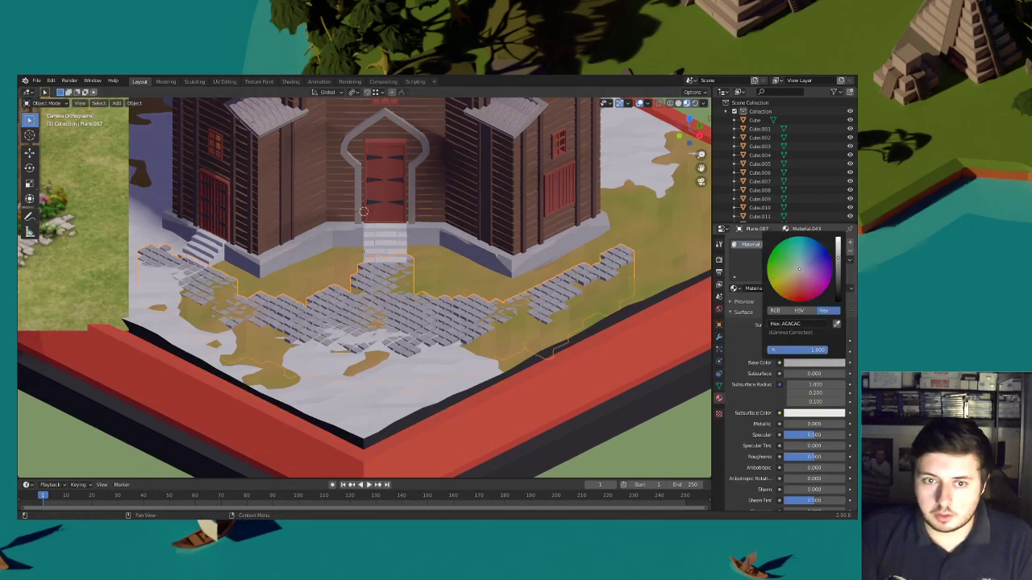
left_click_drag(815, 456, 838, 456)
Switch proportional falloff to Smooth and lower a patch of the paving's right-hand arm about 0.01 m in Z
left_click(53, 104)
left_click(46, 122)
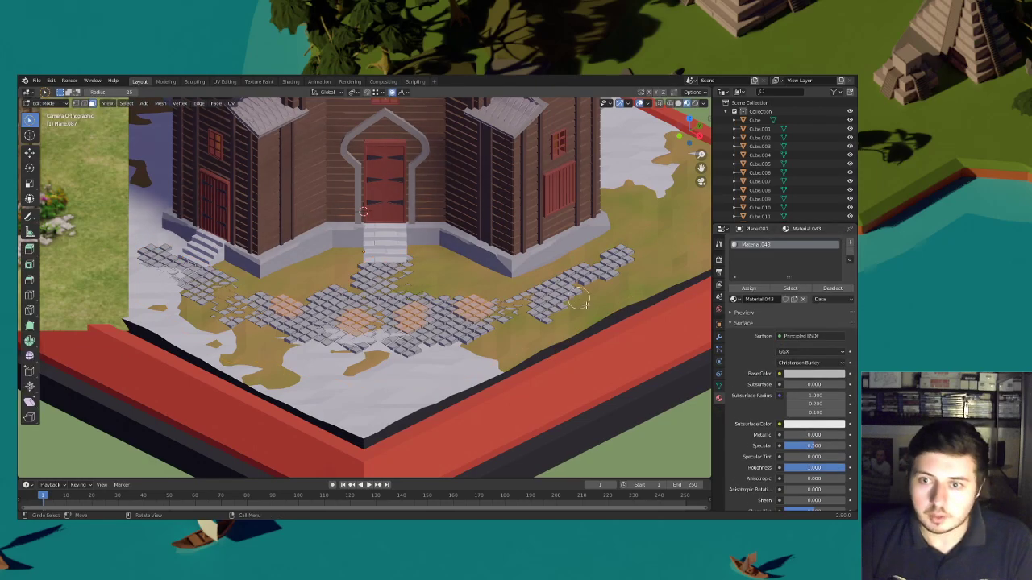
left_click(402, 93)
left_click(384, 133)
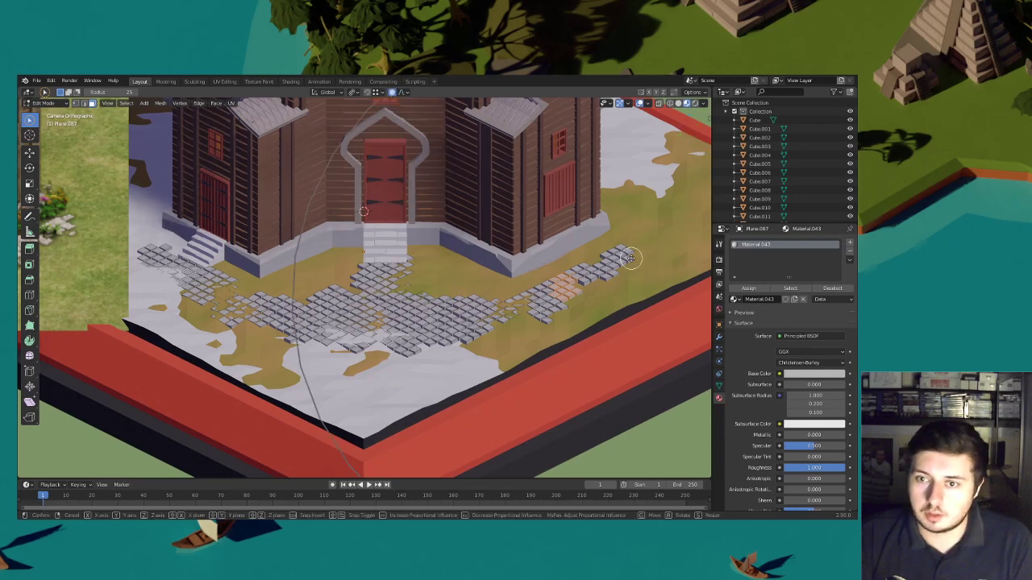
key("g")
key("z")
left_click(631, 259)
scroll(631, 259, "up", 2)
scroll(631, 260, "down", 3)
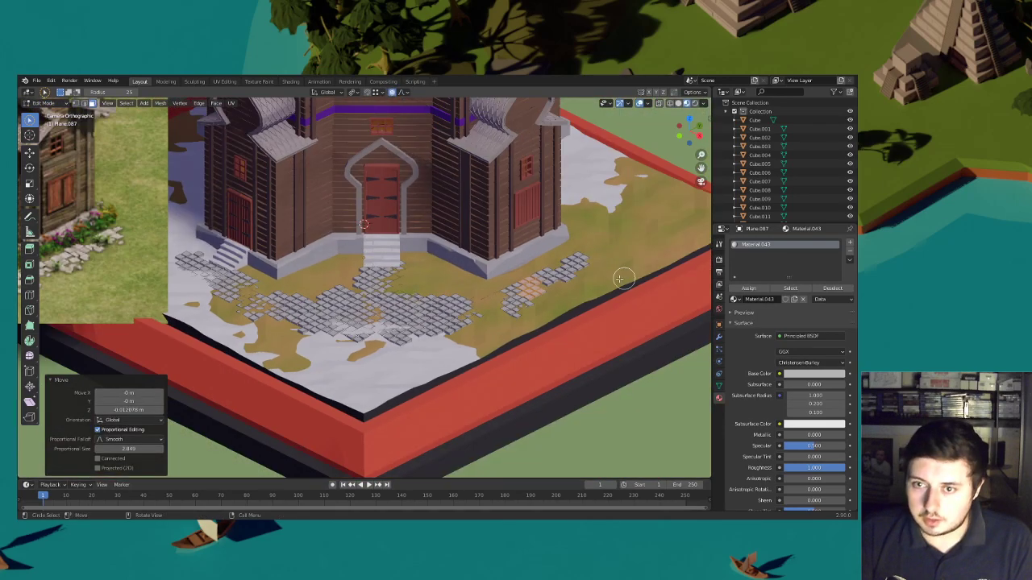
Adjust the height of stone patches where the right-hand arm meets the central paving, using a smaller proportional radius
scroll(516, 306, "up", 1)
key("g")
scroll(513, 307, "up", 12)
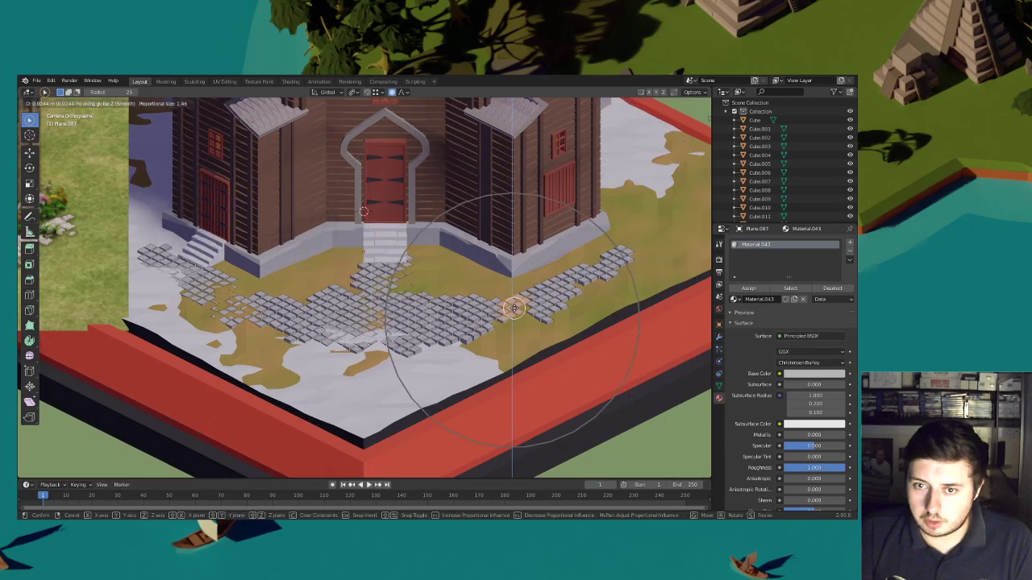
left_click(514, 307)
key("g")
scroll(481, 339, "up", 4)
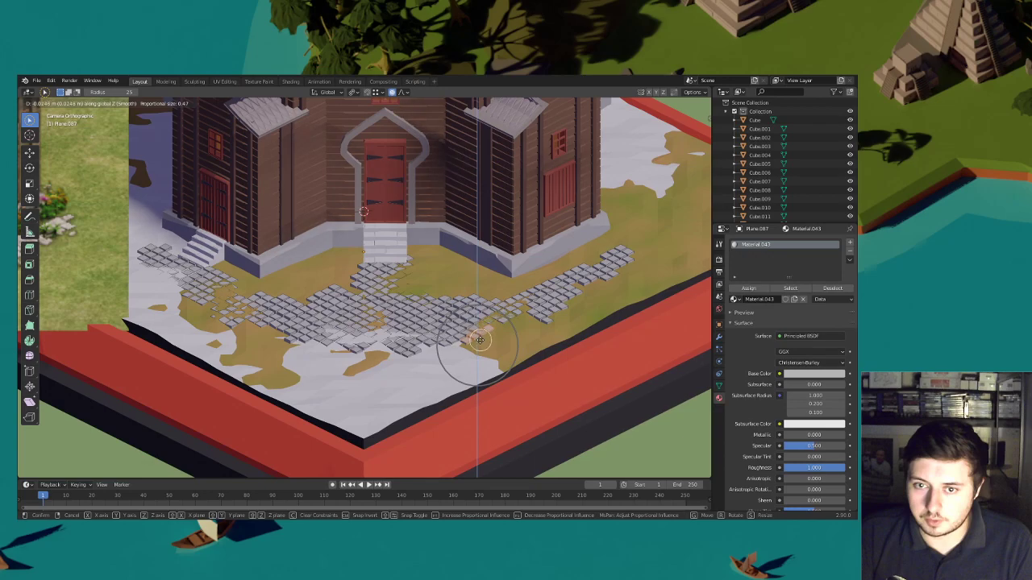
left_click(476, 337)
Fine-tune the height of small stone patches along the right-hand arm of the paving with a narrow smooth falloff
key("g")
scroll(547, 324, "up", 4)
left_click(547, 324)
key("g")
left_click(589, 275)
key("g")
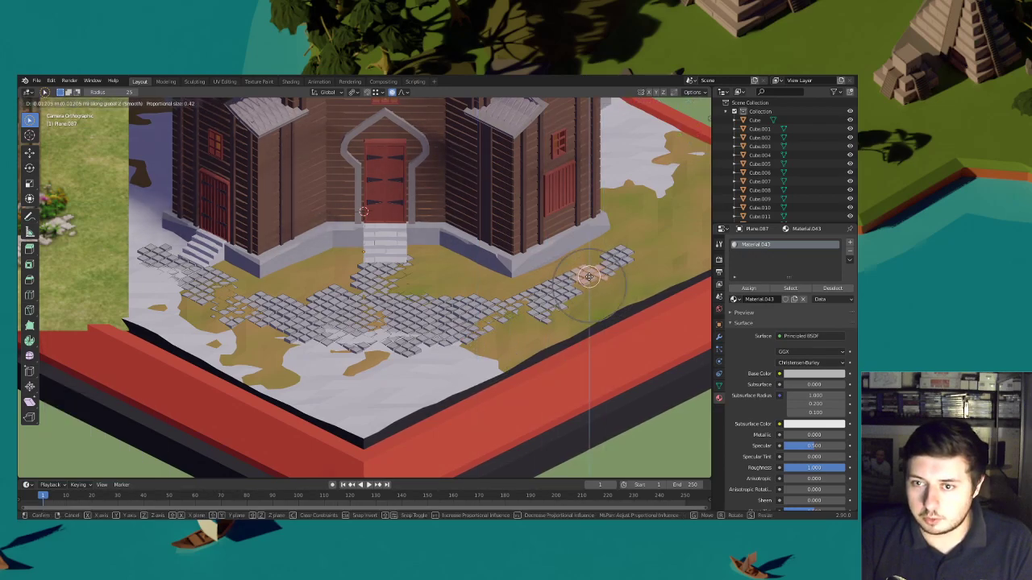
left_click(584, 278)
Adjust the Z height of the stone patches just below the front entrance stairs
key("g")
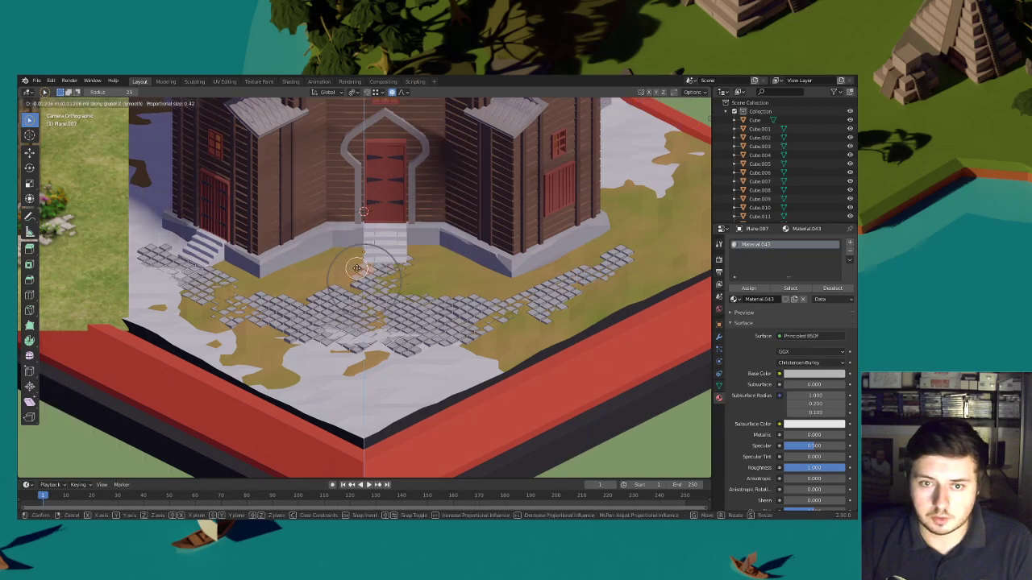
left_click(357, 267)
key("g")
key("z")
left_click(401, 276)
key("g")
key("z")
left_click(342, 274)
Adjust the Z height of the stone patch at the left front part of the central paving
key("g")
key("z")
left_click(280, 318)
key("g")
key("z")
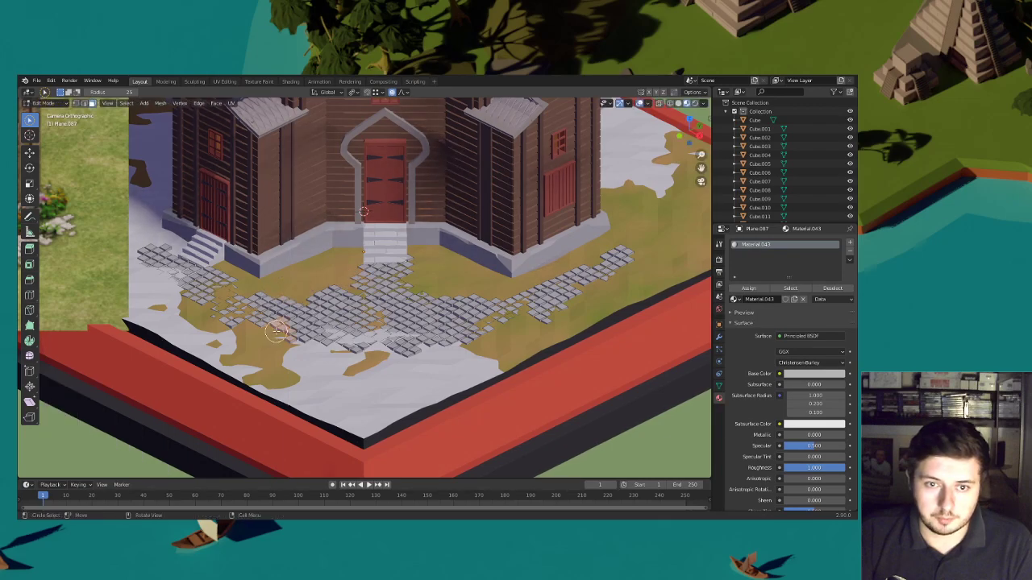
left_click(279, 321)
Adjust the Z height of the stone patches beside the left side-door stairs
left_click(162, 236)
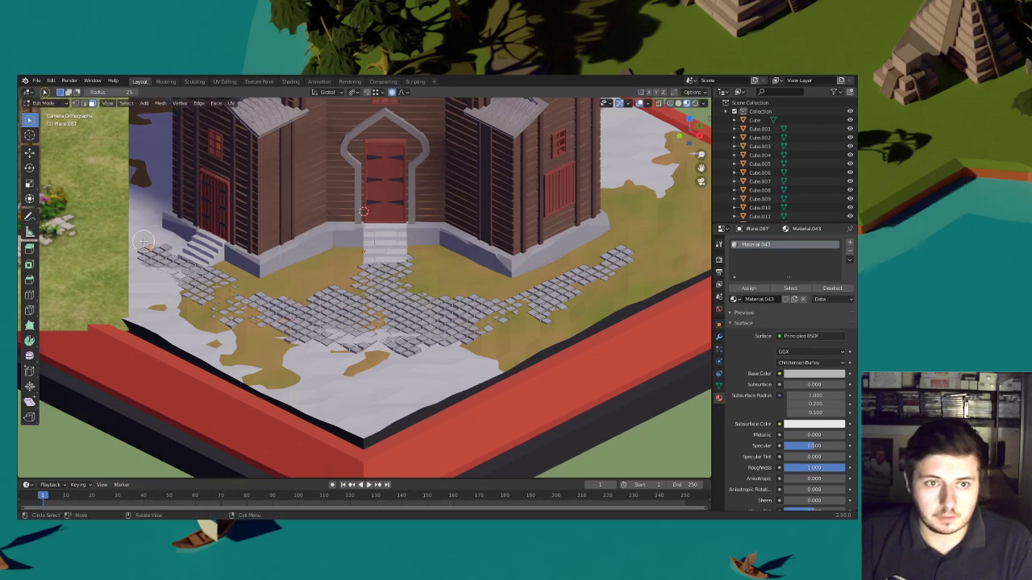
key("g")
key("z")
left_click(168, 241)
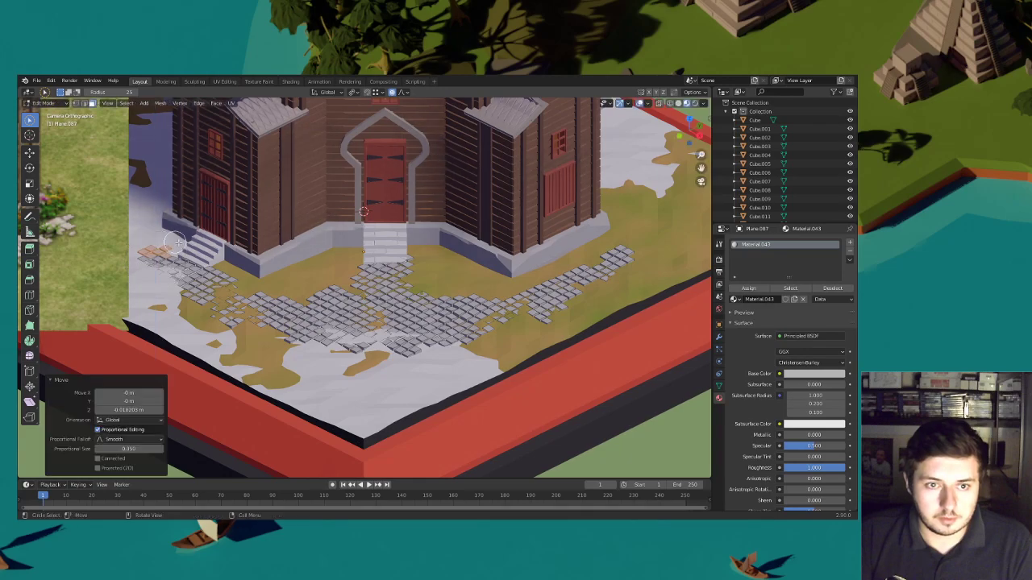
key("g")
key("z")
left_click(245, 260)
Shift a patch of stones right of the paving's center slightly in Z and finish editing the paving
left_click(448, 311)
key("g")
key("z")
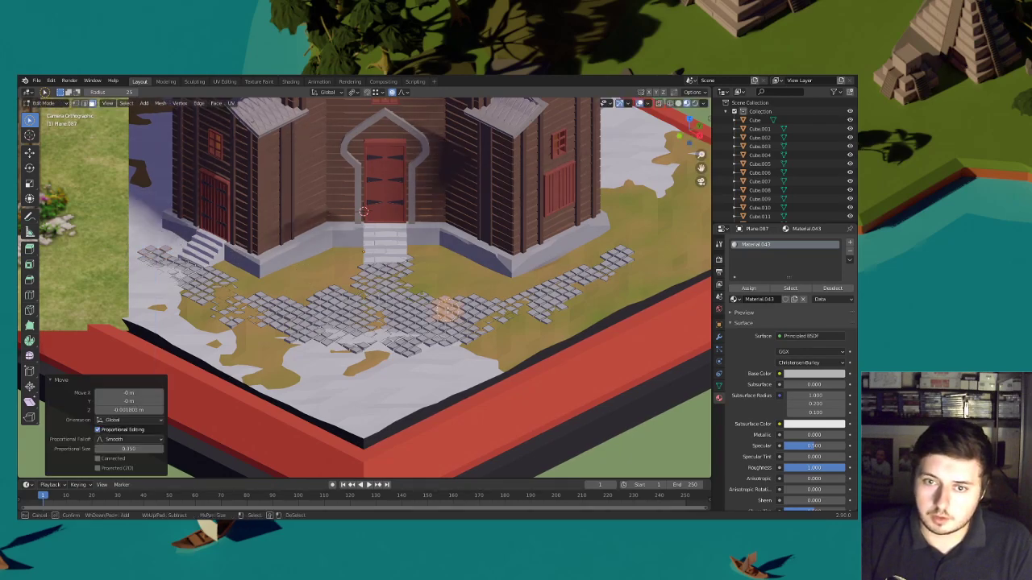
left_click(450, 314)
left_click(527, 365)
Assign the existing grey stone material to the front and side entrance stairs and save the file
scroll(264, 266, "down", 2)
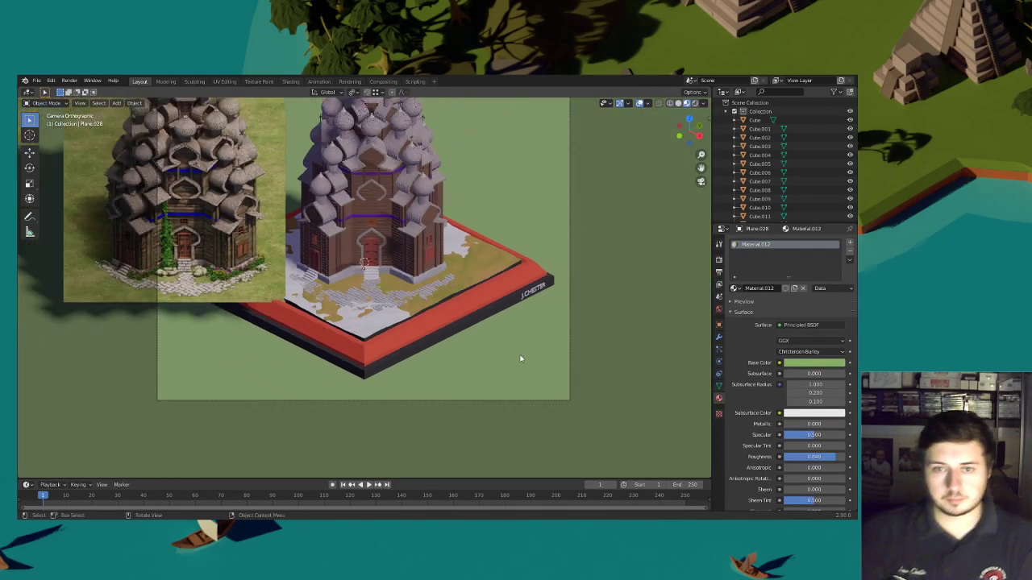
scroll(494, 290, "up", 2)
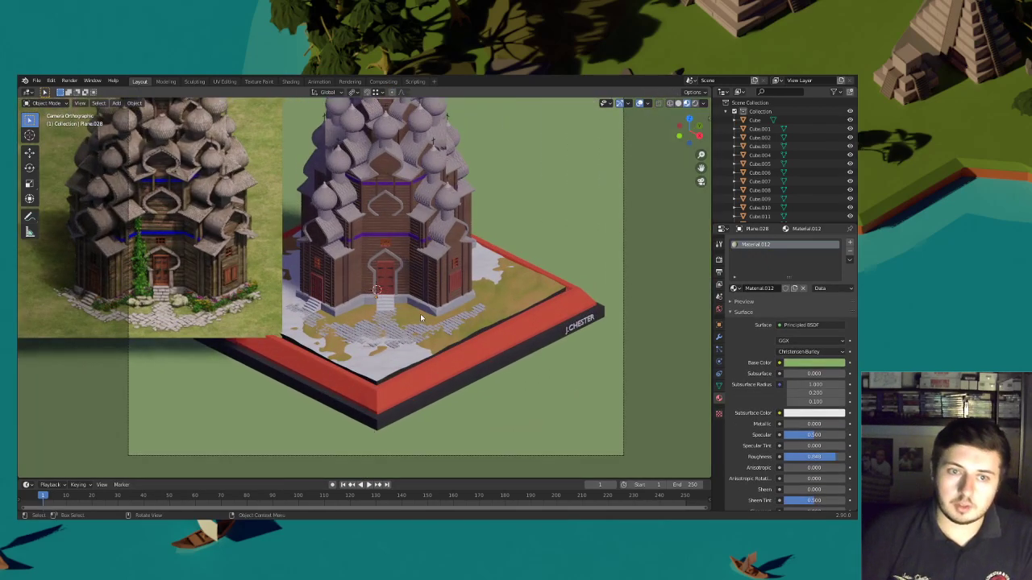
left_click(390, 308)
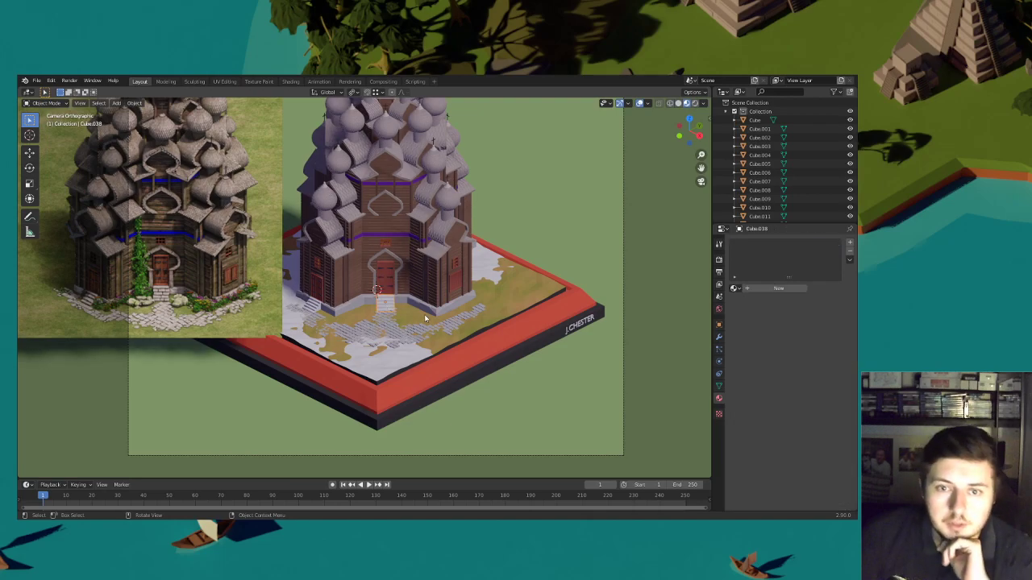
left_click(316, 312, "shift")
left_click(398, 328)
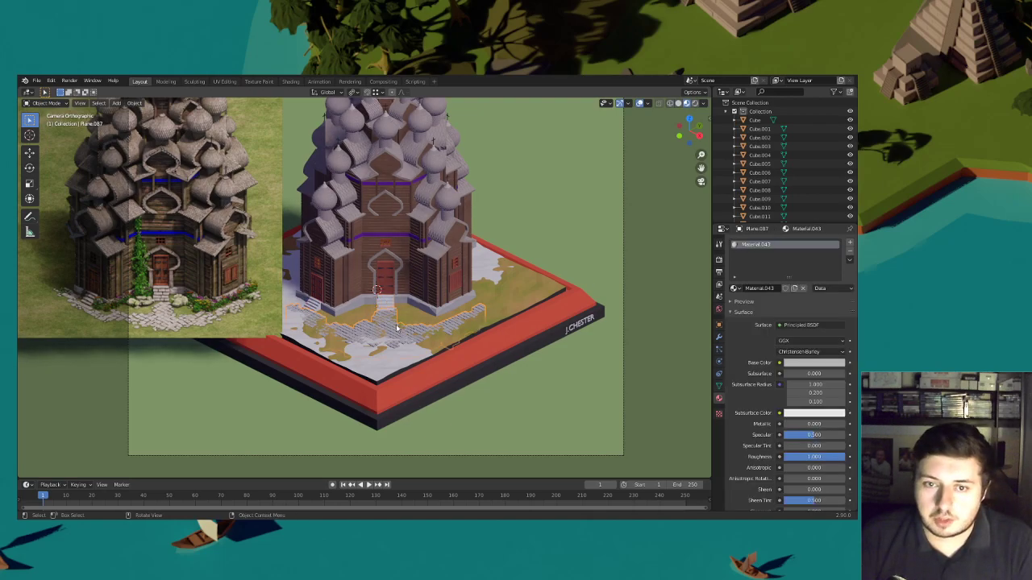
left_click(384, 303)
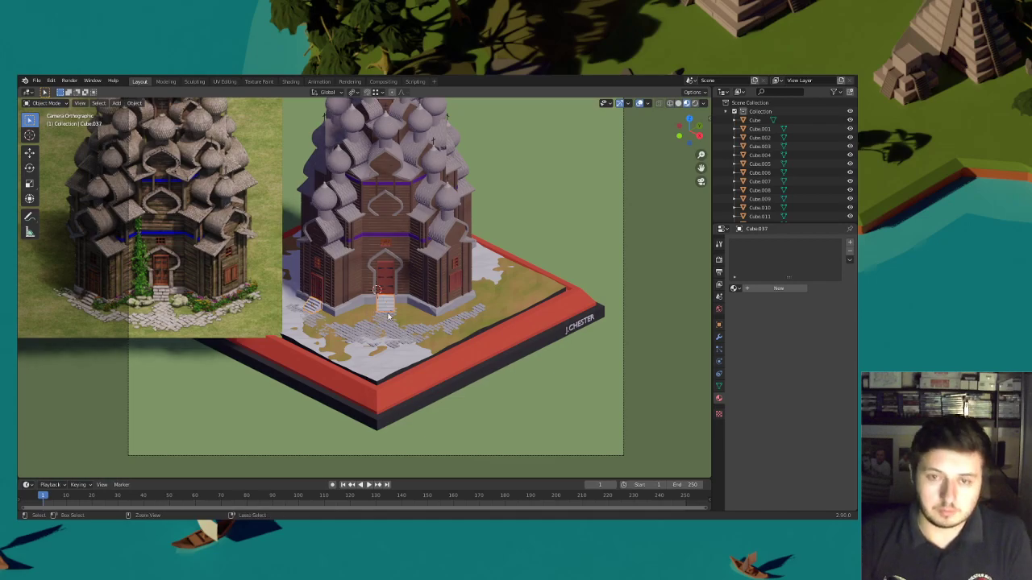
left_click(735, 289)
scroll(762, 355, "down", 9)
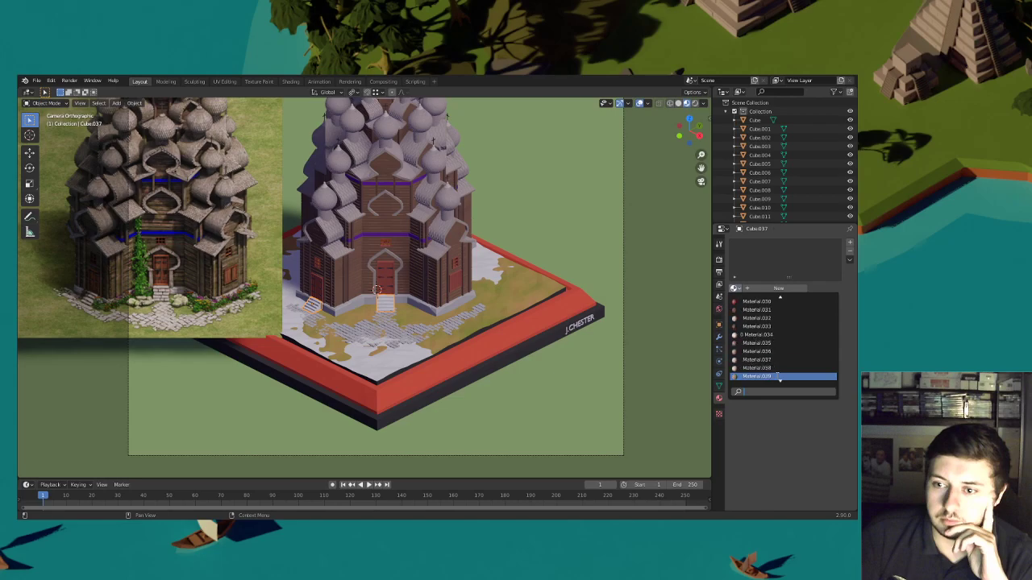
left_click(779, 376)
left_click(450, 316)
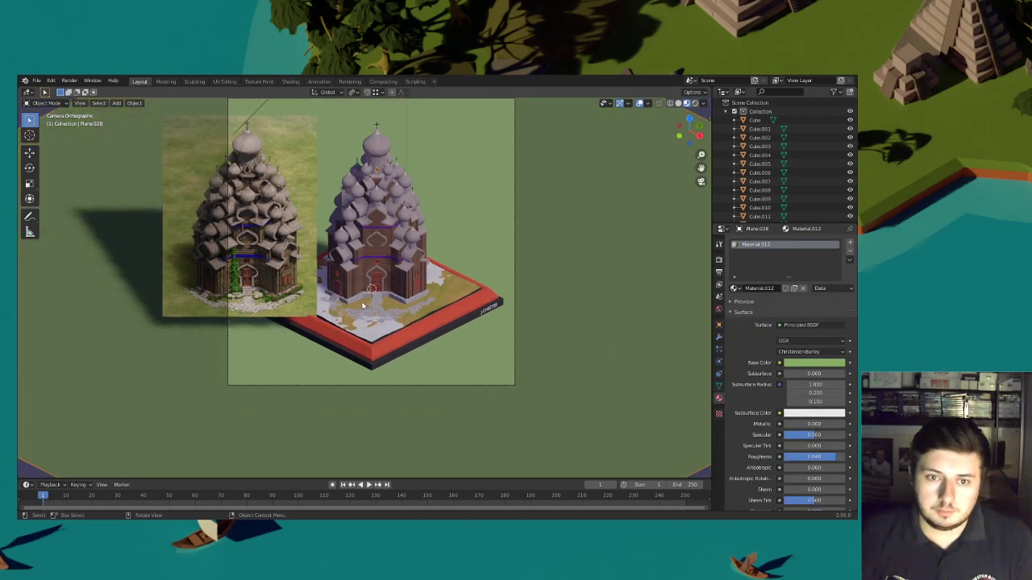
left_click(36, 82)
left_click(57, 142)
Move the reference image away from the base by about -2.5 m in X, -2.3 m in Y and 0.22 m in Z
left_click(290, 248)
key("g")
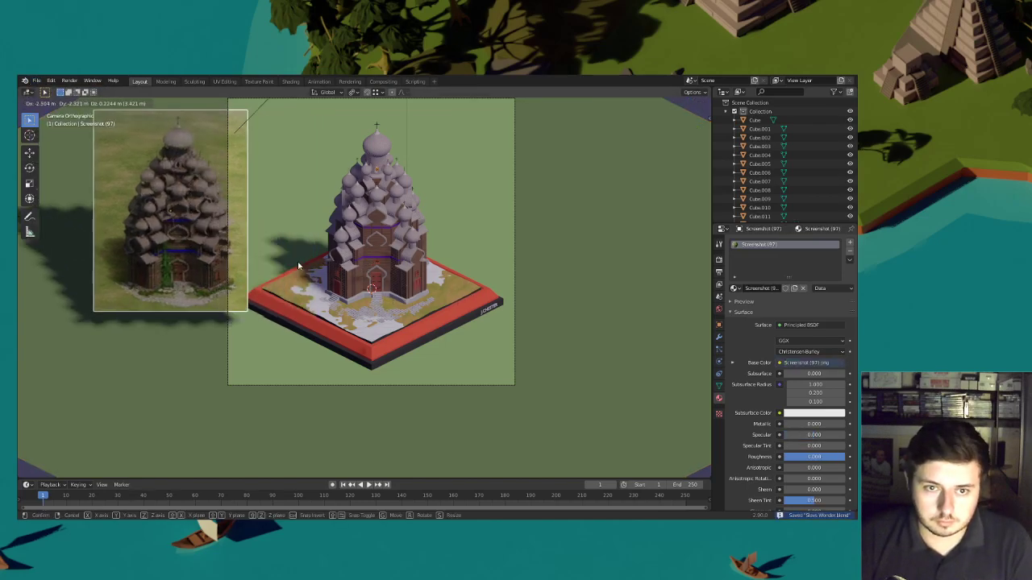
left_click(221, 238)
scroll(452, 330, "down", 4)
middle_click_drag(424, 237, 432, 284)
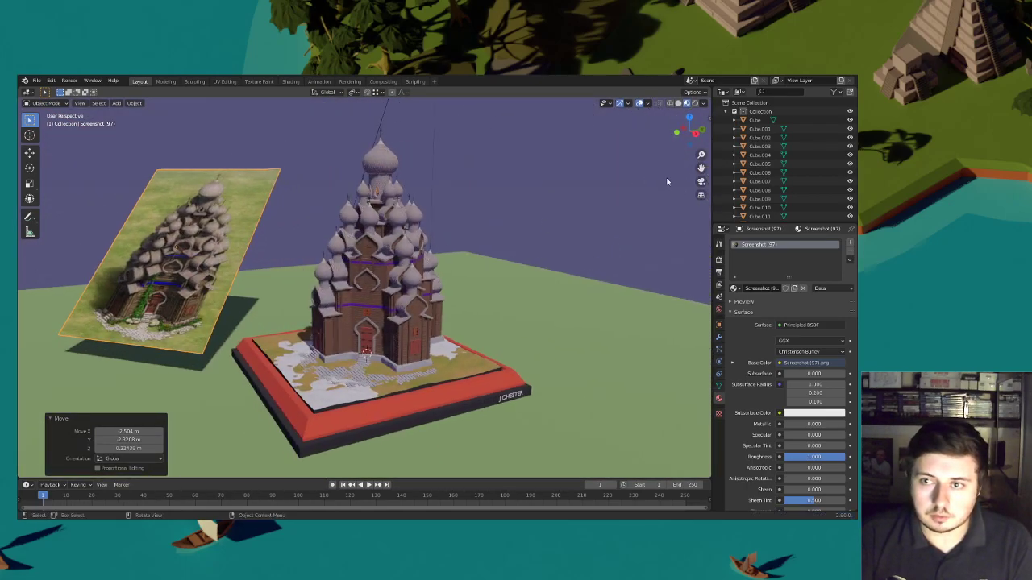
key("KP_0")
scroll(460, 286, "up", 3)
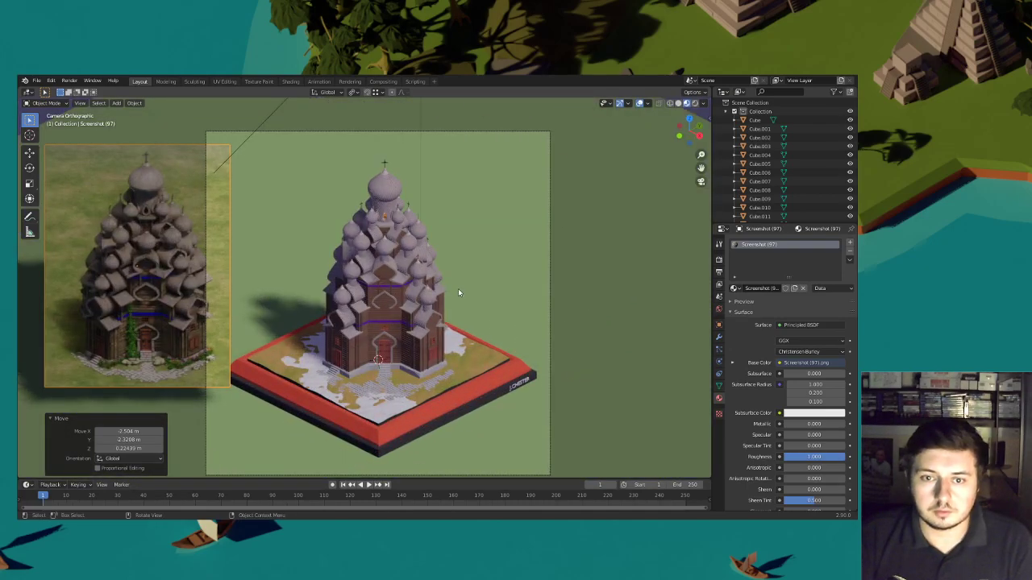
middle_click_drag(505, 311, 476, 269, "shift")
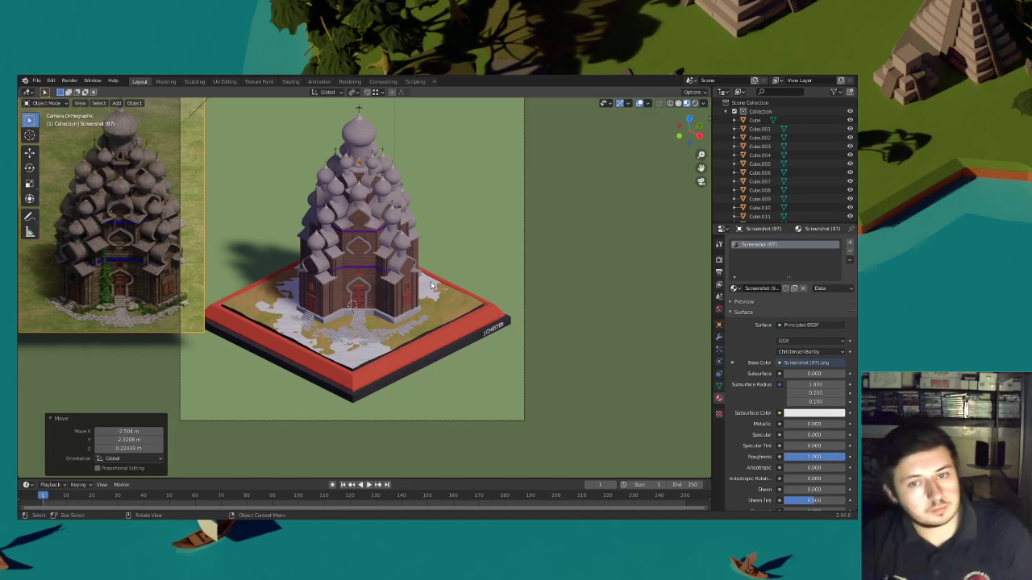
Shift the base together with its terrain, lettering, ground plane and camera horizontally by about 0.03 m in X and 0.07 m in Y
left_click(449, 314)
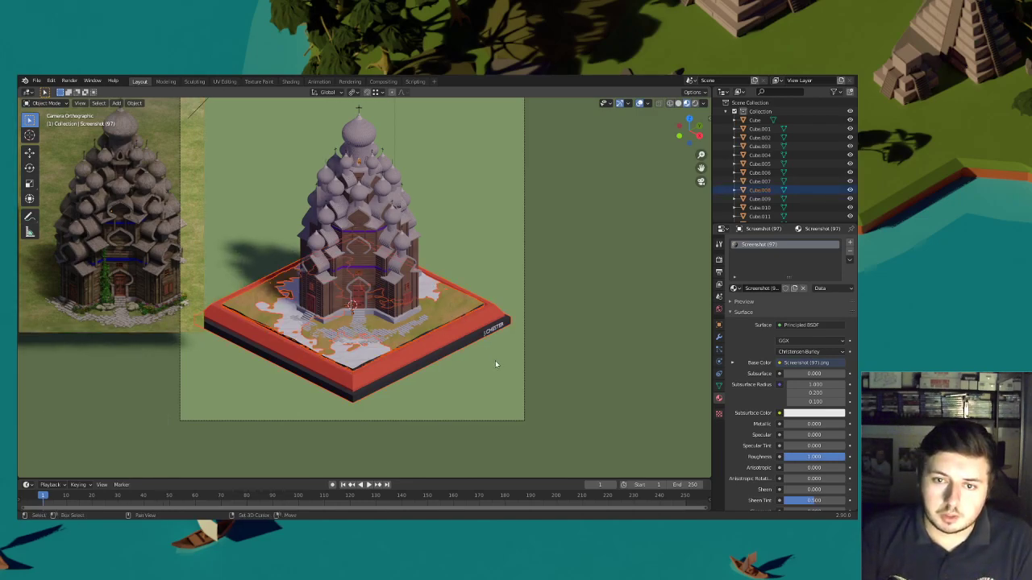
scroll(481, 296, "up", 1)
scroll(484, 296, "down", 3)
left_click_drag(534, 322, 495, 290)
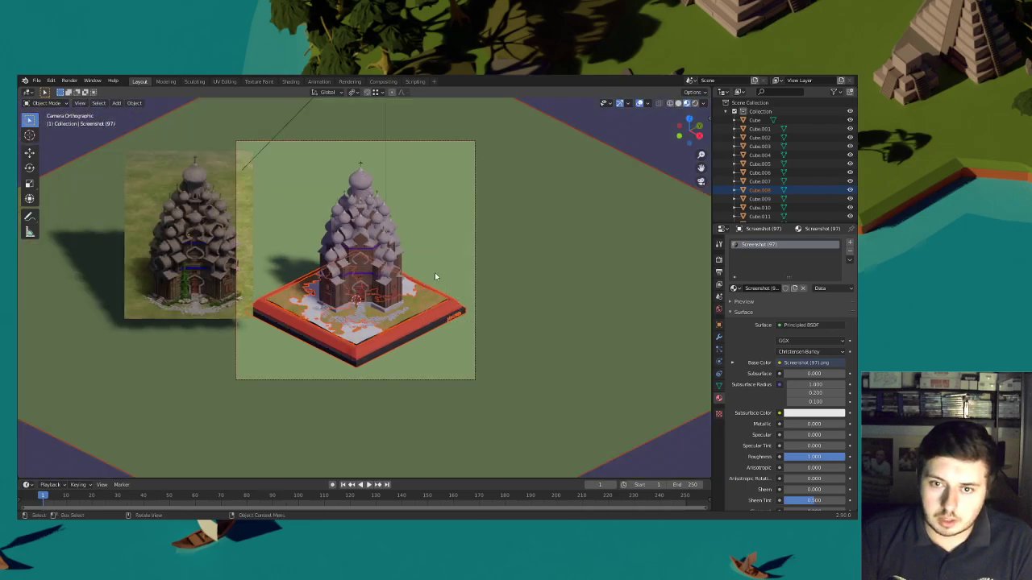
scroll(435, 276, "up", 7)
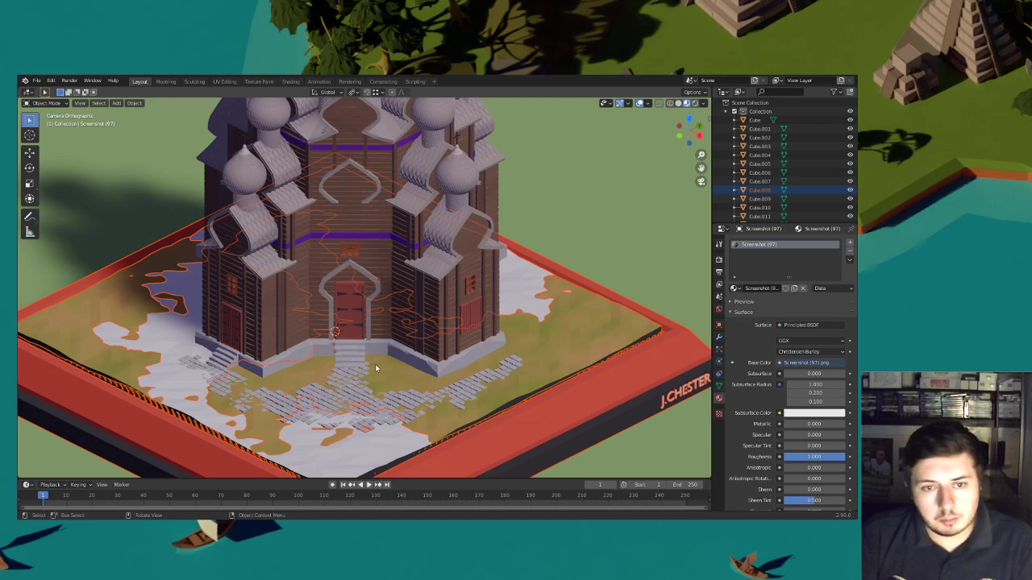
key("g")
key("shift+z")
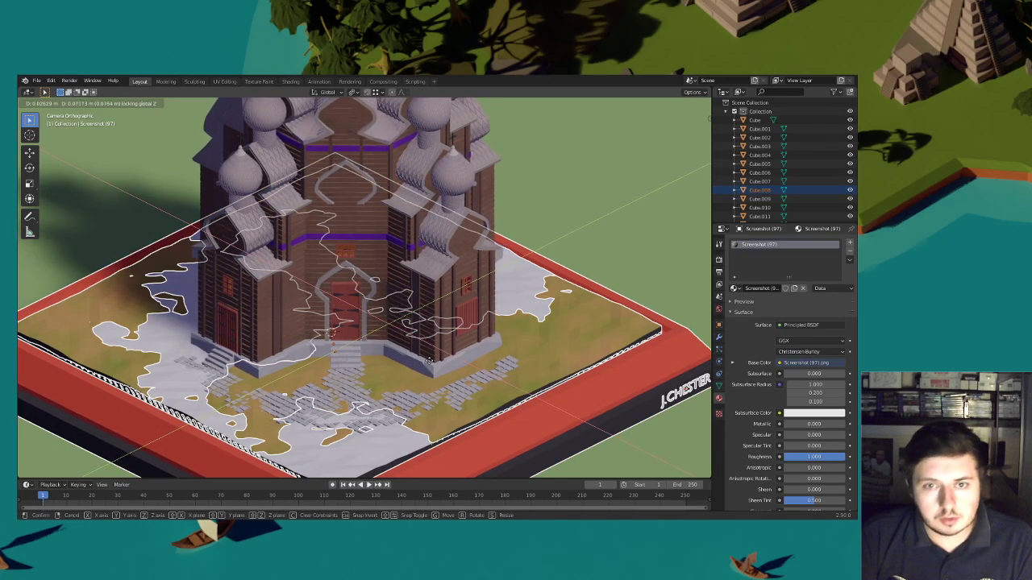
left_click(479, 315)
In wireframe display, shift the selected base, terrain, ground plane and camera a further 0.1 m in X and 0.14 m in Y, approximately
left_click(670, 104)
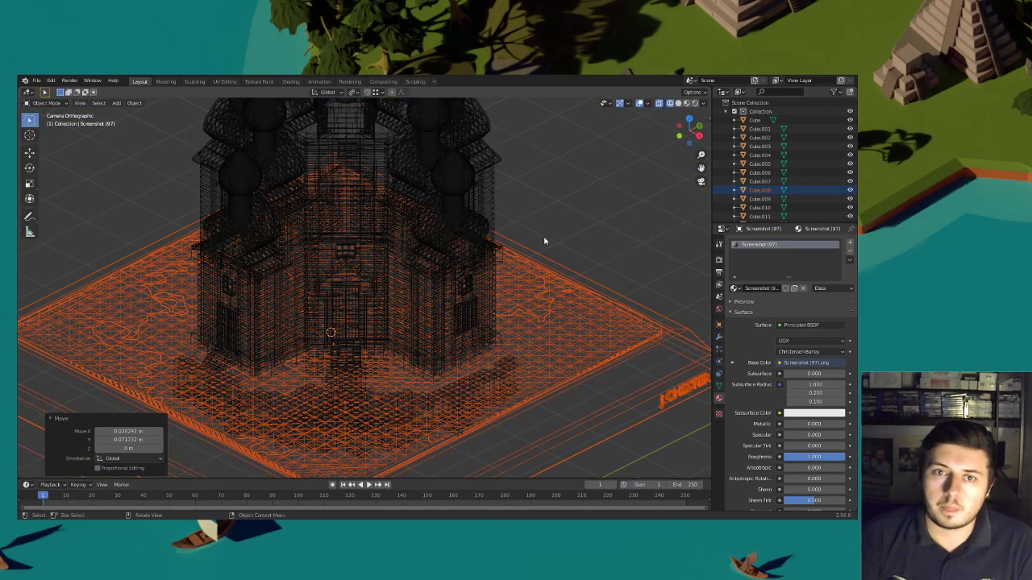
key("g")
key("shift+z")
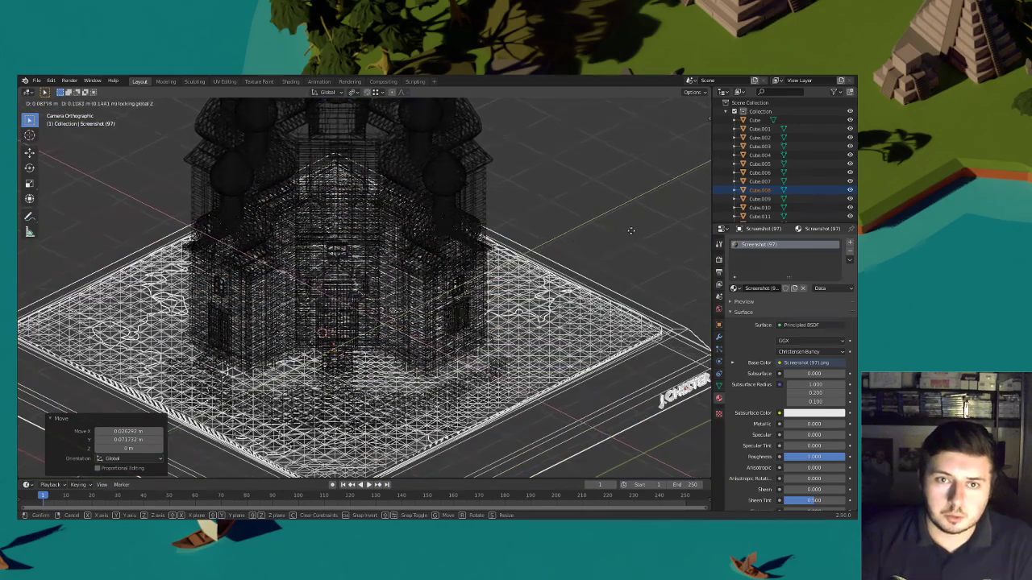
left_click(631, 232)
scroll(499, 260, "down", 3)
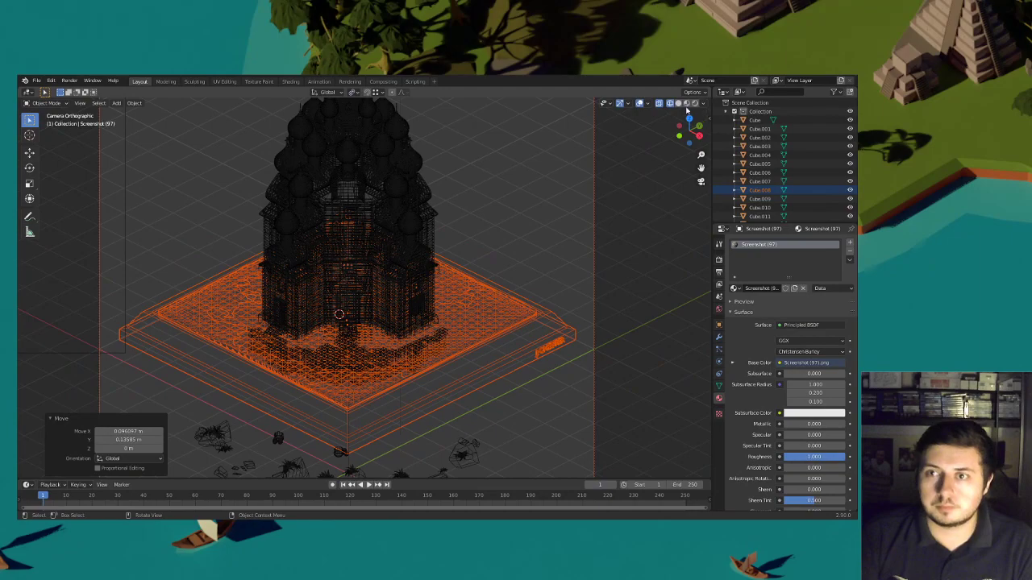
Restore the material preview display, check the shifted base, return to the camera view and save the file
left_click(677, 103)
mouse_move(567, 195)
middle_mouse_down()
mouse_move(452, 236)
mouse_move(330, 243)
mouse_move(379, 181)
mouse_move(419, 170)
middle_mouse_up()
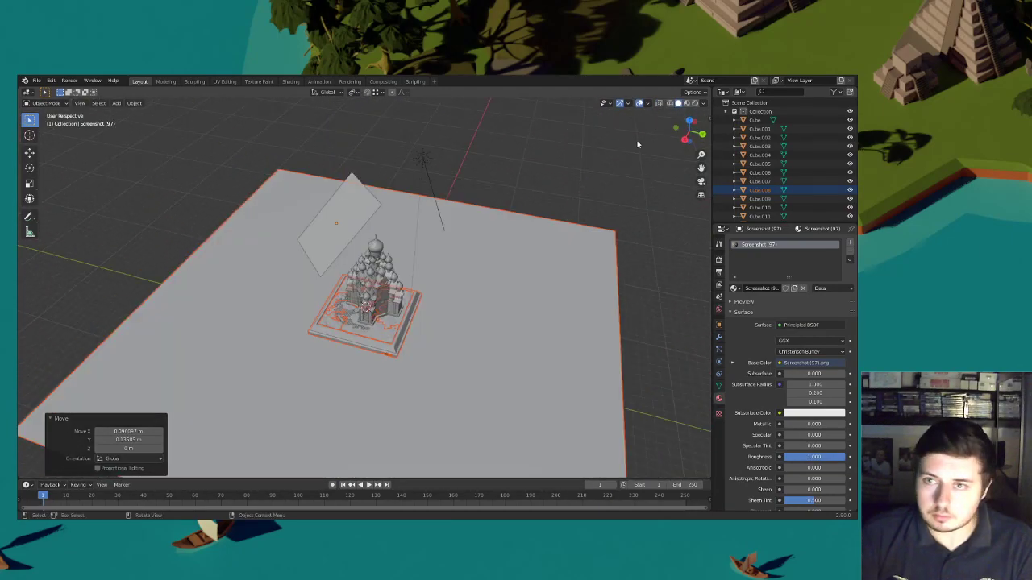
left_click(686, 104)
key("KP_0")
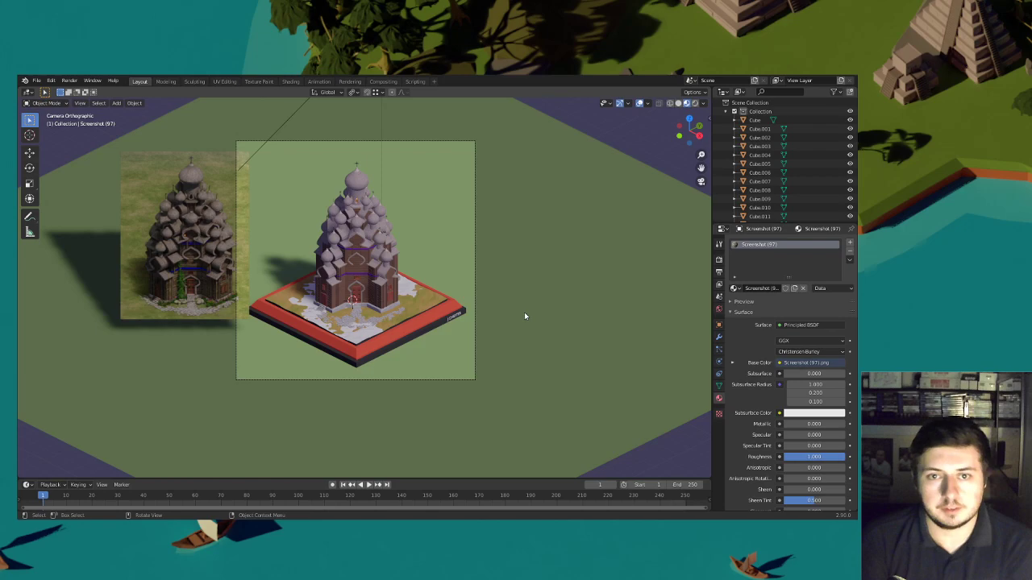
left_click(36, 80)
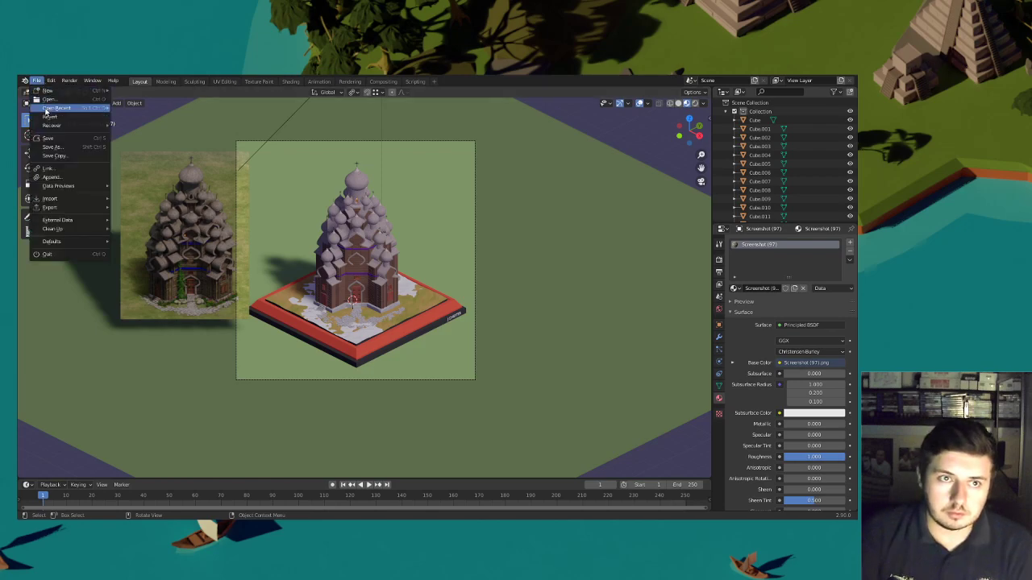
left_click(49, 139)
Lower the camera slightly along Z to reframe the church and its base
scroll(412, 319, "up", 3)
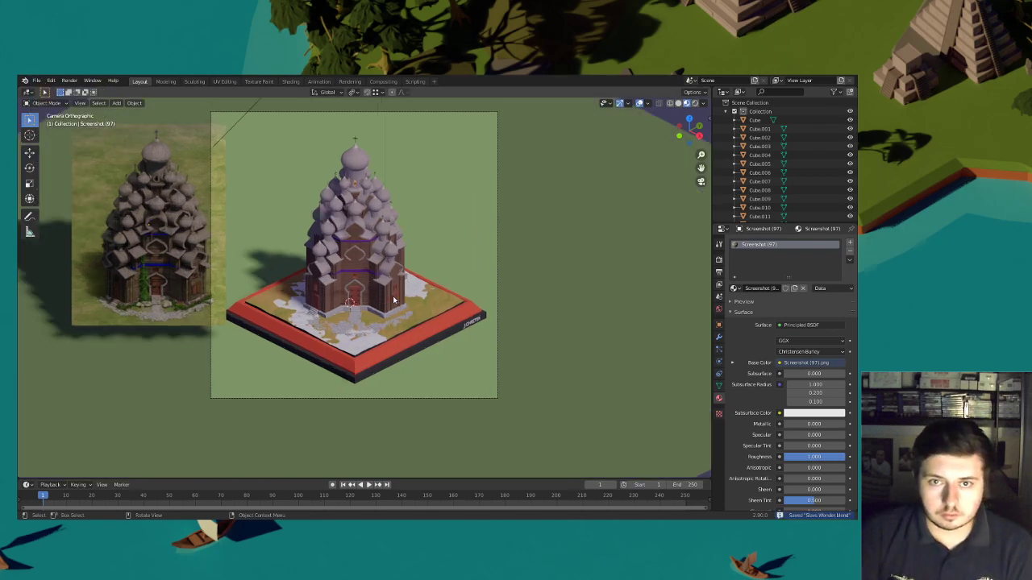
left_click(525, 382)
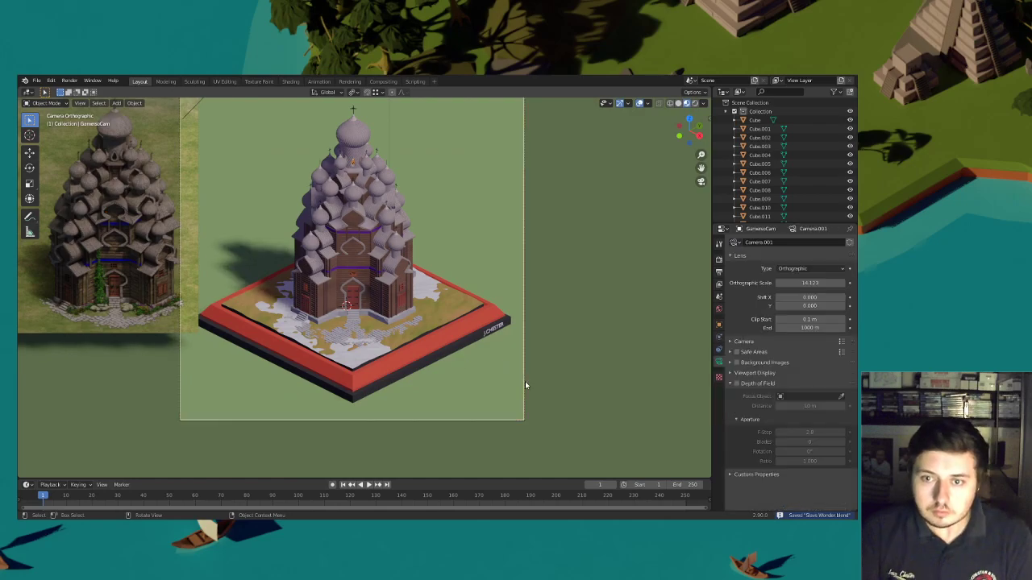
scroll(526, 381, "down", 3)
key("g")
key("z")
left_click(542, 349)
left_click(622, 175)
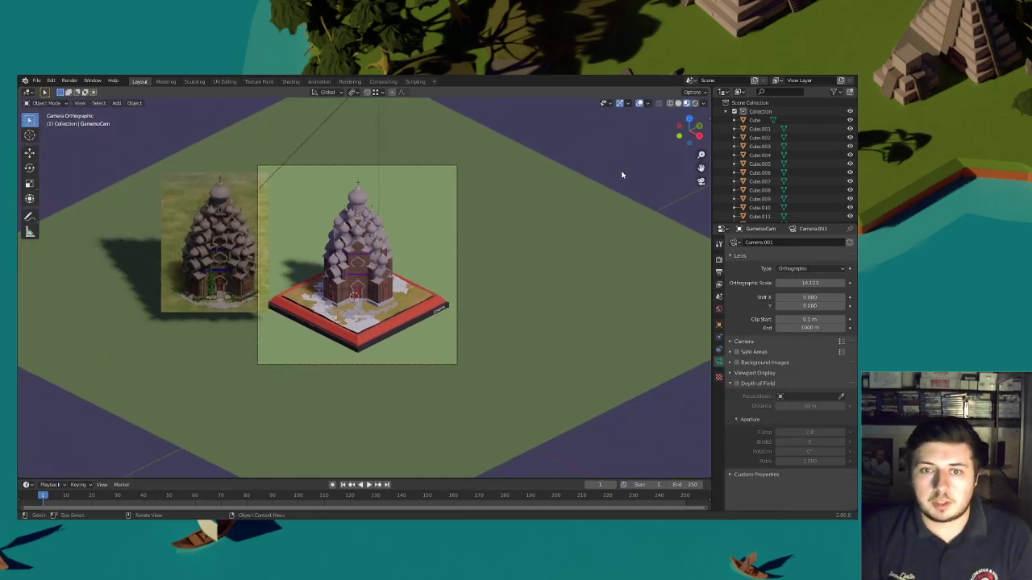
Raise the small cluster of rocks and plants from below the ground plane about 2.2 m in Z to the front entrance
middle_click_drag(379, 350, 289, 319)
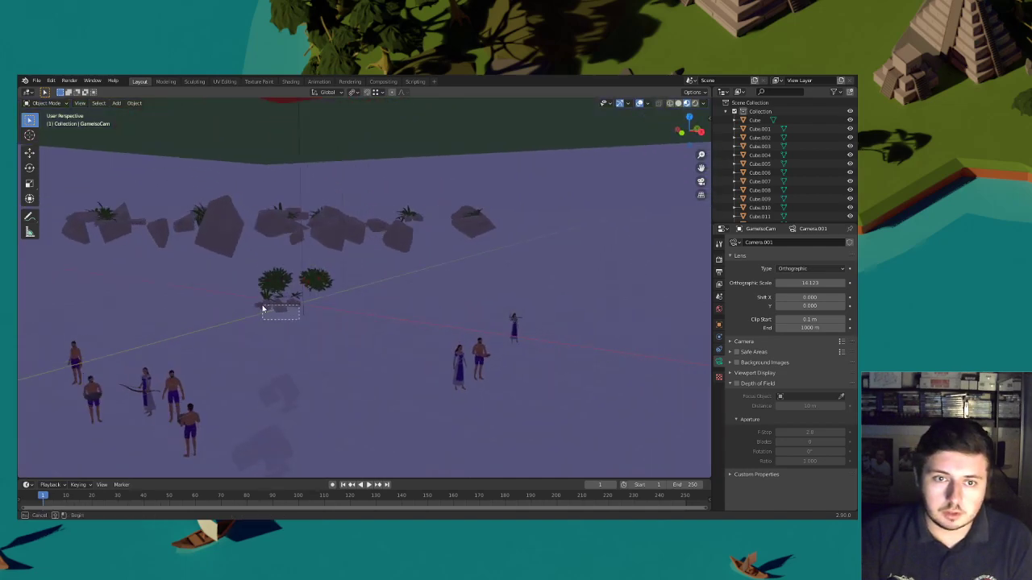
left_click_drag(263, 309, 258, 304)
scroll(295, 330, "down", 4)
key("g")
key("z")
left_click(364, 196)
middle_click_drag(364, 195, 379, 250)
scroll(379, 250, "up", 8)
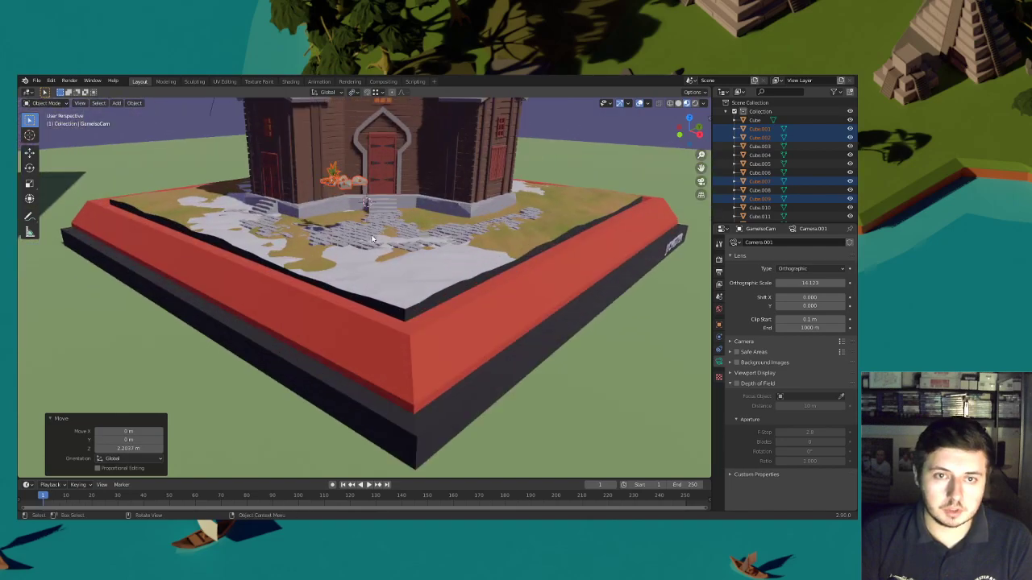
Delete the plant and the surplus rocks beside the front entrance, keeping only two rocks
scroll(372, 239, "up", 8)
key("Delete")
left_click(383, 273)
key("Delete")
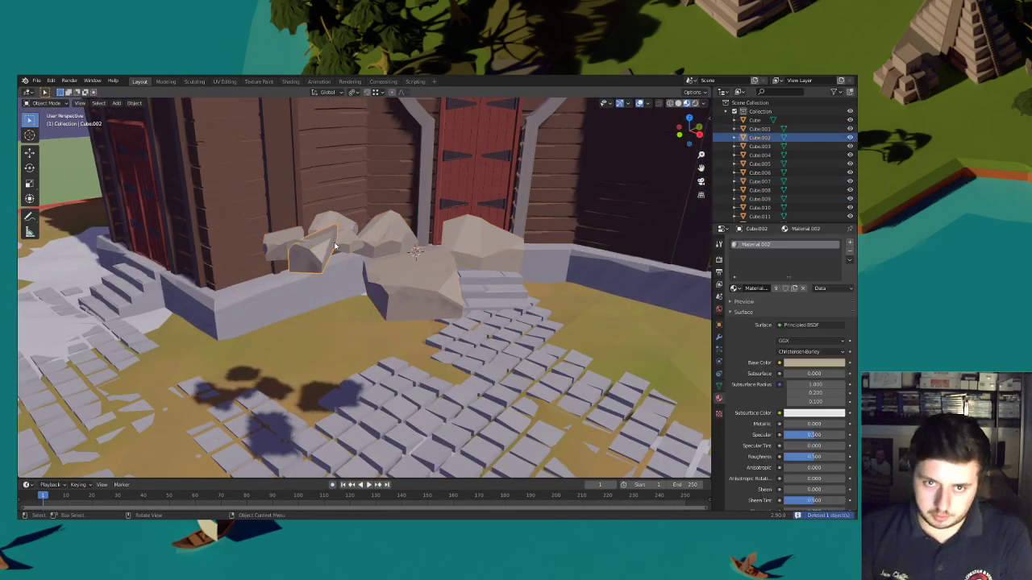
left_click(303, 250)
key("Delete")
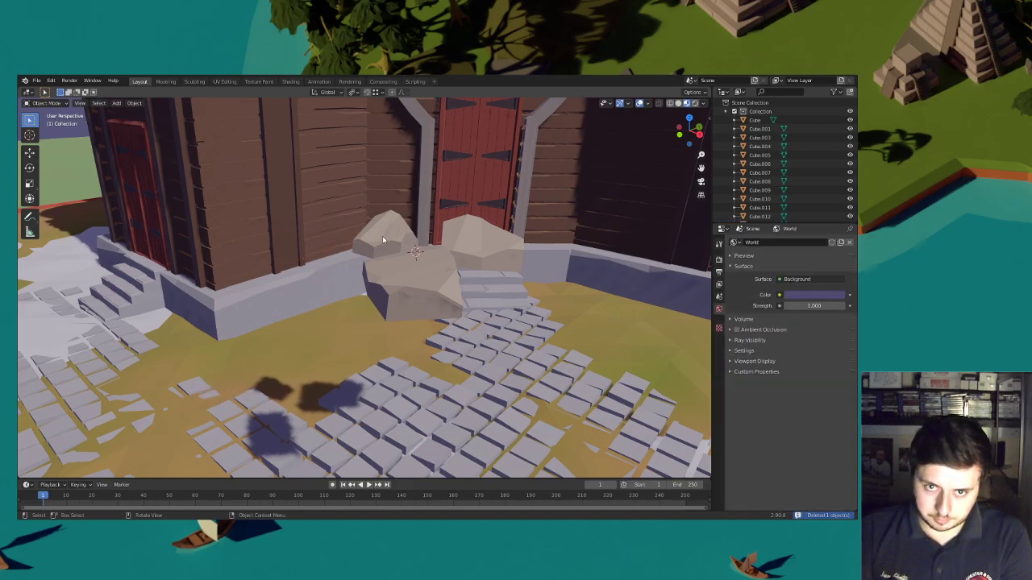
left_click(383, 237)
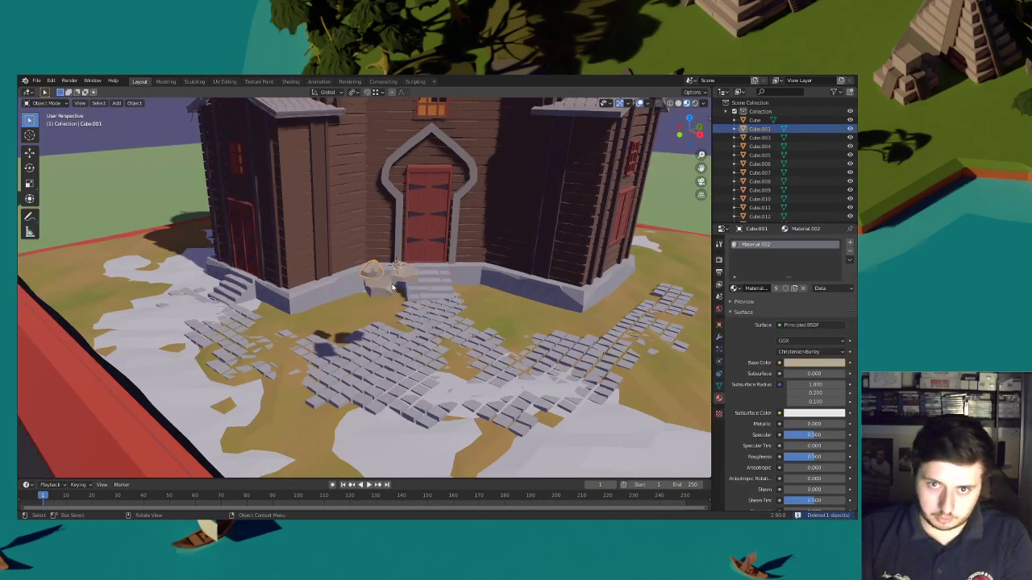
key("Delete")
Stretch the two remaining rocks along Z and enlarge the one nearest the door uniformly
left_click(393, 290)
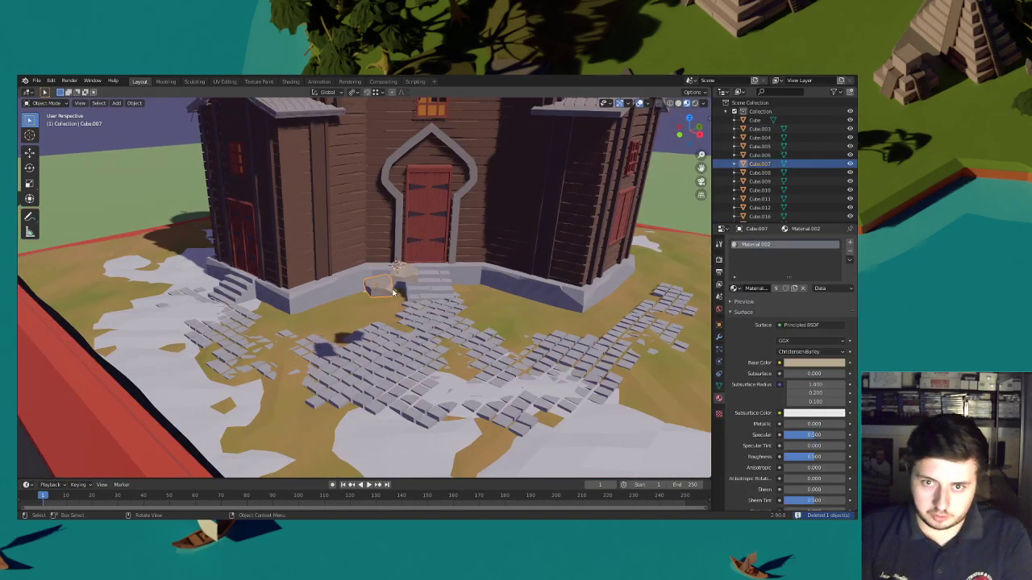
key("z")
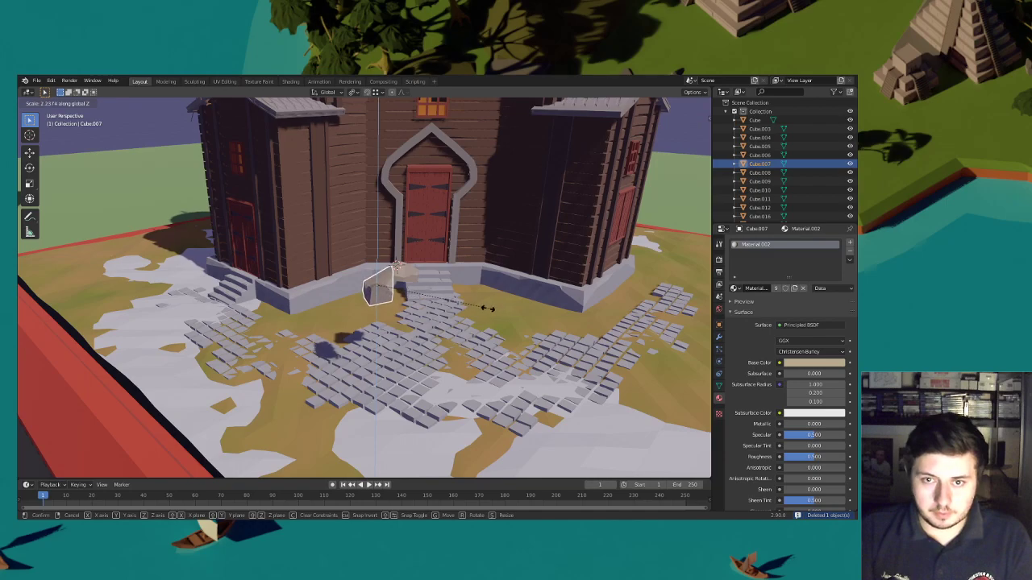
left_click(414, 292)
left_click(402, 271)
key("s")
key("z")
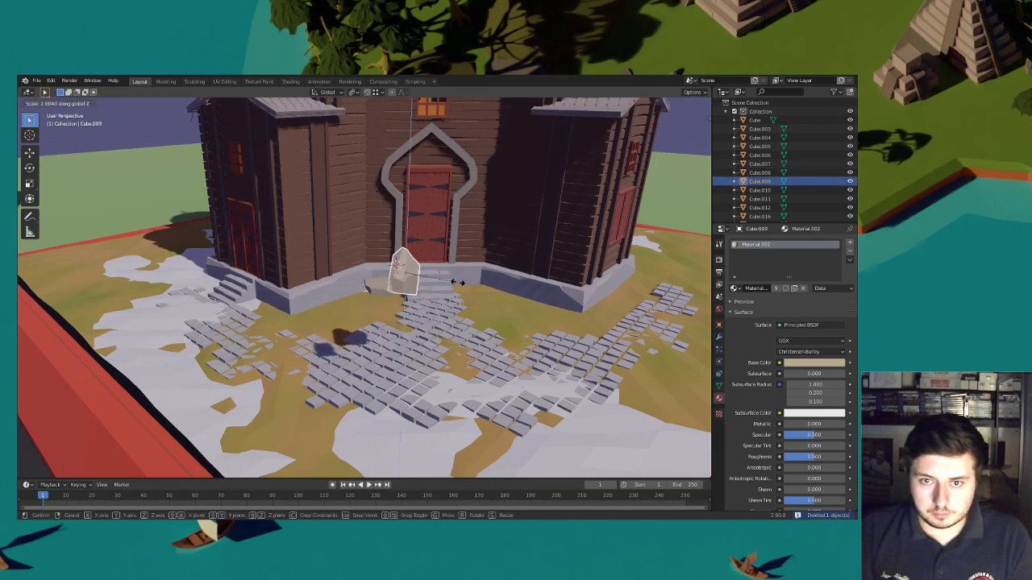
left_click(450, 281)
key("s")
left_click(463, 282)
Lower the enlarged rock in Z and shift it horizontally in front of the foundation beside the entrance stairs
key("g")
key("z")
left_click(469, 325)
key("g")
key("shift+z")
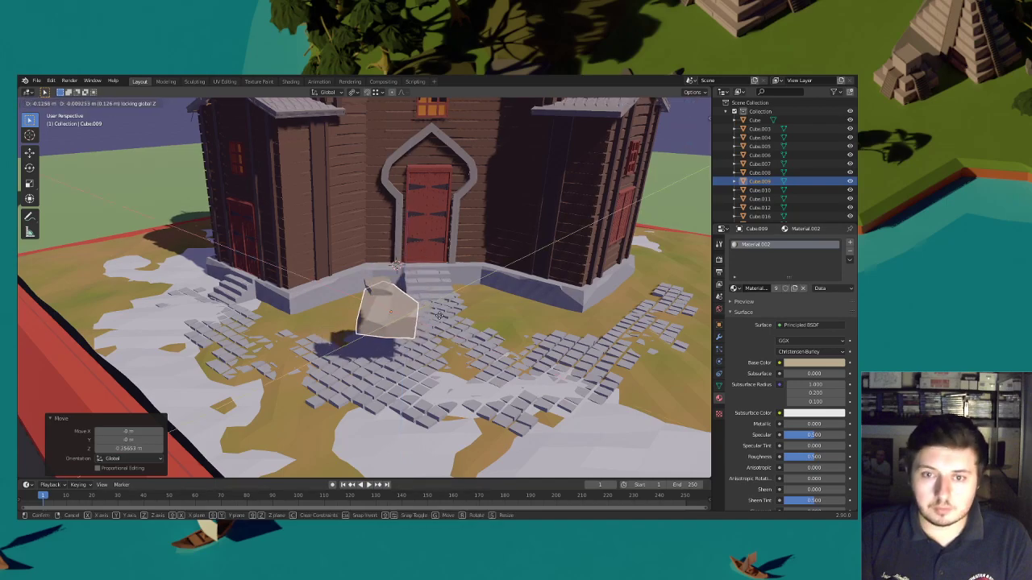
left_click(418, 317)
Scale the enlarged rock along Y and move it horizontally toward the foundation
middle_click_drag(418, 317, 374, 303)
key("s")
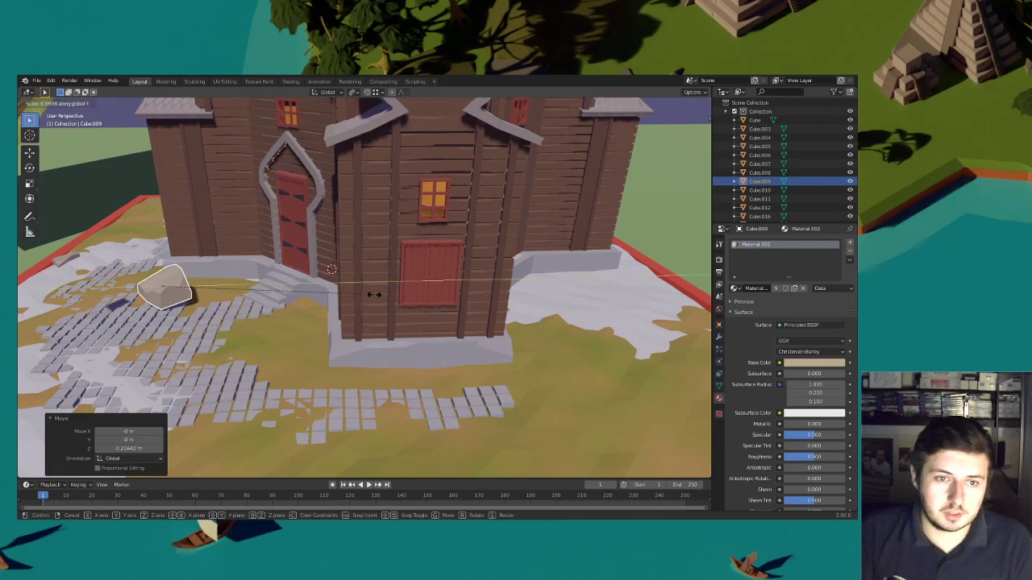
left_click(352, 292)
key("g")
key("shift+z")
left_click(326, 271)
Sink the enlarged rock into the ground along Z and reposition it horizontally beside the front stairs
middle_click_drag(326, 272, 371, 300)
key("g")
key("z")
left_click(372, 317)
key("g")
key("shift+z")
left_click(356, 305)
Duplicate the enlarged rock horizontally toward the front stairs and rotate the copy
key("shift+d")
key("shift+z")
left_click(375, 314)
key("r")
left_click(351, 342)
Turn the copied rock about Z, tilt it further and place it against the original rock next to the front stairs
key("r")
key("z")
left_click(264, 365)
key("r")
left_click(342, 283)
key("r")
left_click(357, 334)
key("g")
left_click(396, 323)
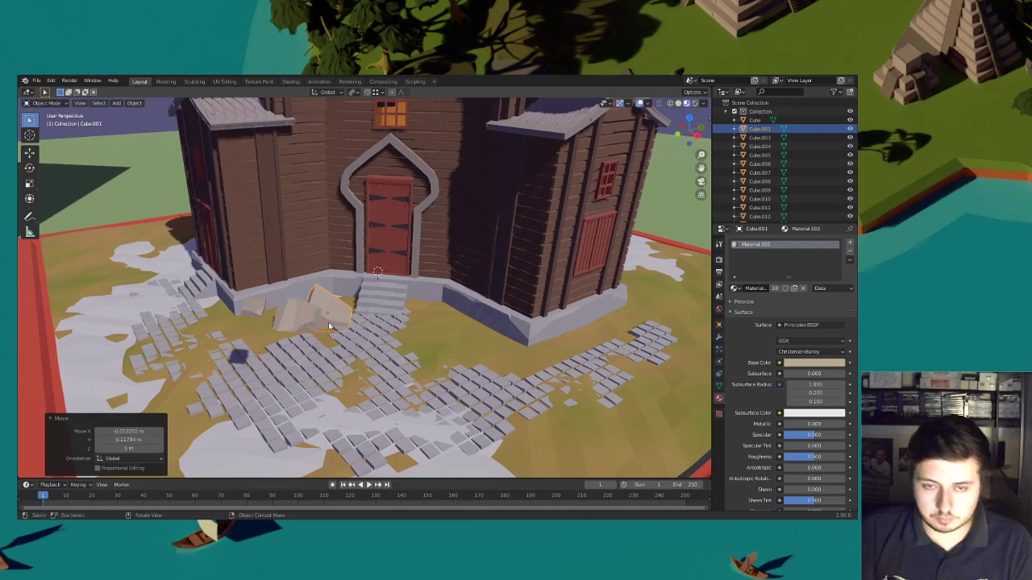
Shrink the copied large rock slightly beside the front stairs
key("s")
left_click(379, 316)
scroll(403, 308, "down", 5)
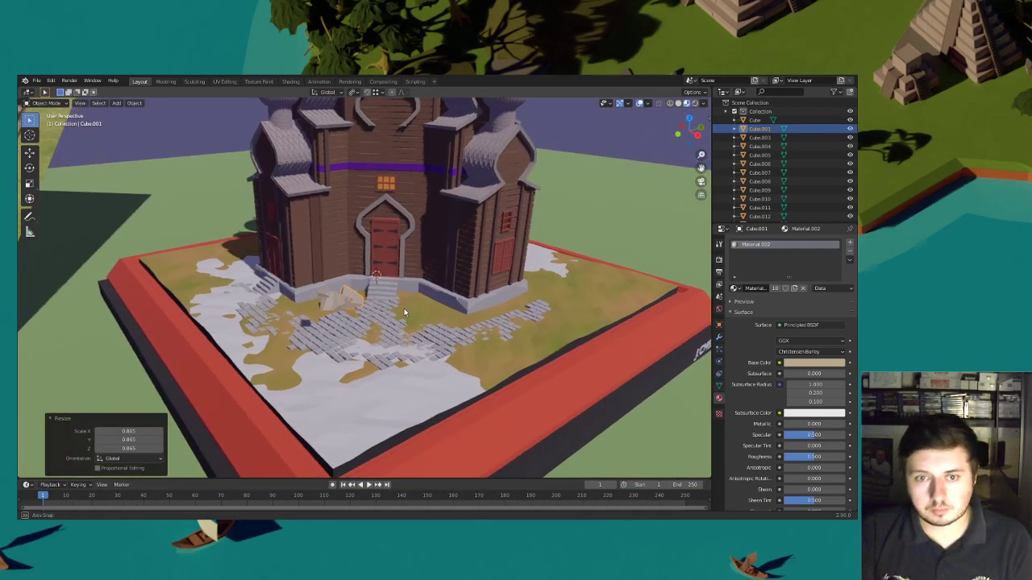
Move the small rock away from the large rocks toward the paving, adjust its height and rotate it
left_click(349, 289)
key("g")
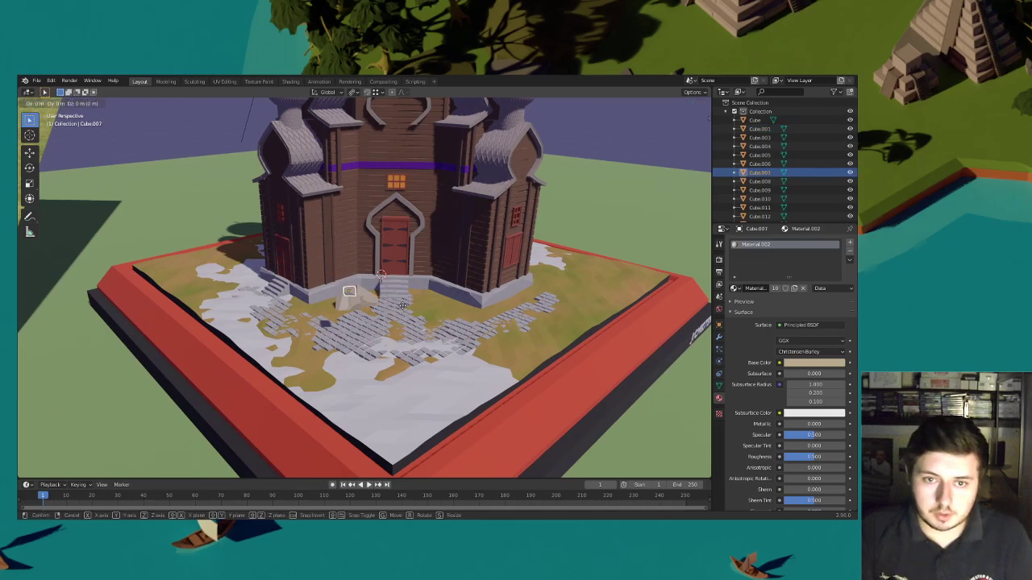
left_click(384, 299)
key("g")
left_click(382, 334)
key("g")
key("shift+z")
left_click(380, 319)
key("r")
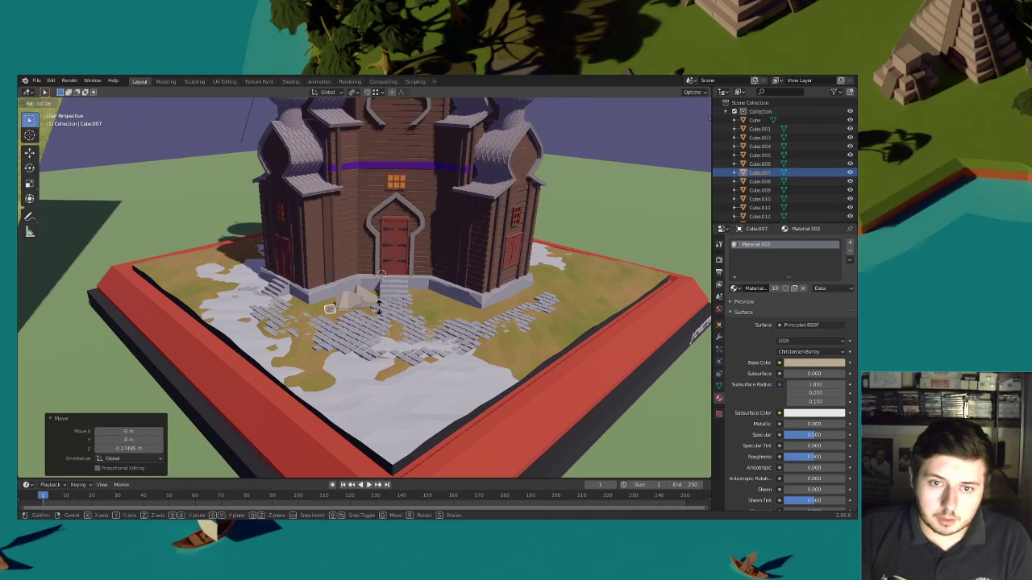
left_click(376, 299)
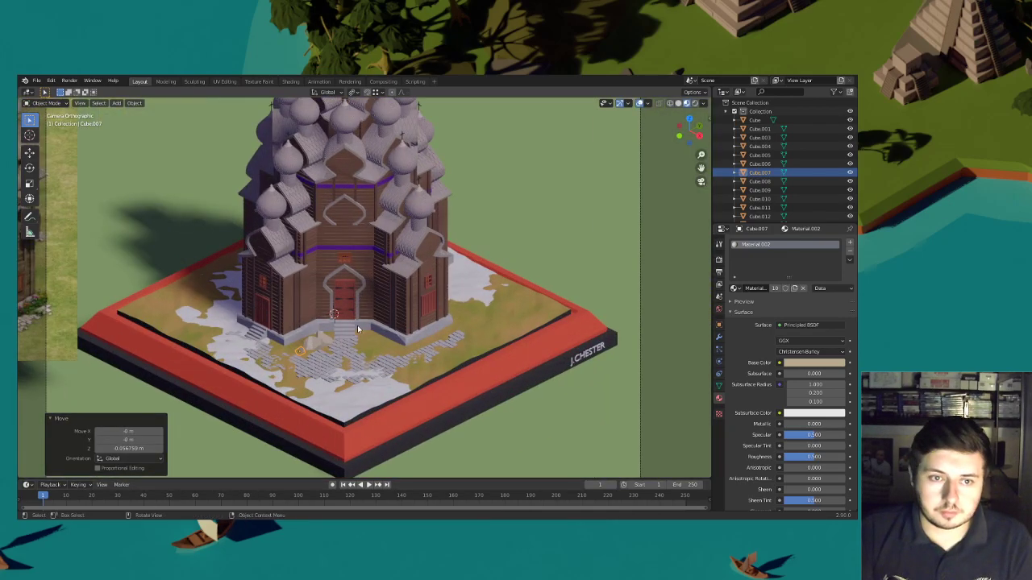
Scale and freely rotate the outer large rock beside the front stairs
scroll(336, 334, "up", 6)
middle_click_drag(329, 329, 345, 310, "shift")
left_click(298, 325)
scroll(363, 332, "up", 2)
key("s")
left_click(363, 342)
key("r")
key("r")
left_click(369, 361)
Reposition the outer large rock horizontally against its neighbor and turn it slightly
key("g")
key("shift+z")
left_click(370, 356)
key("r")
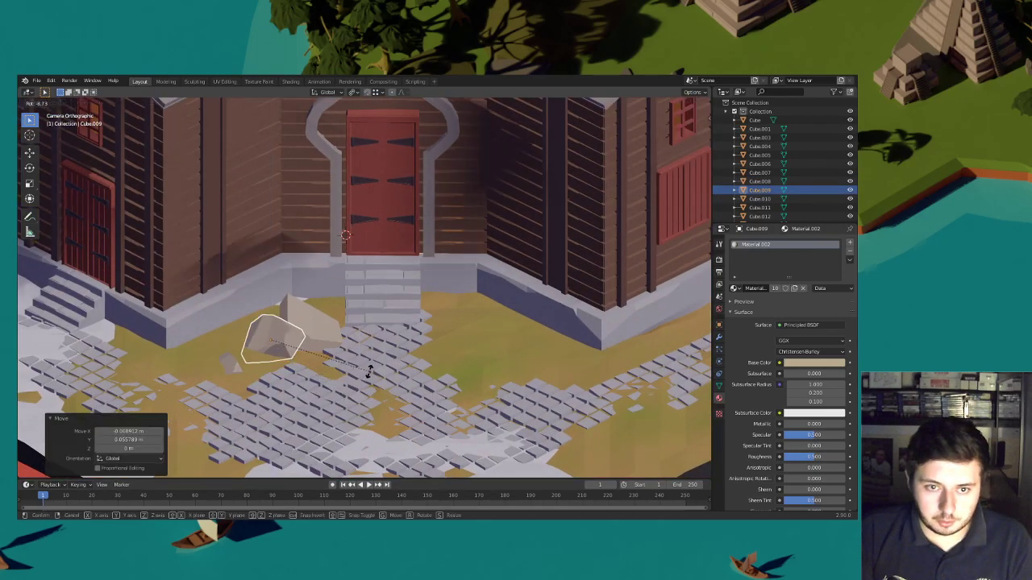
left_click(376, 355)
Scale and rotate the large rock nearest the front stairs and adjust its height along Z
left_click(326, 330)
key("s")
left_click(374, 336)
key("r")
left_click(372, 315)
key("g")
key("z")
left_click(345, 348)
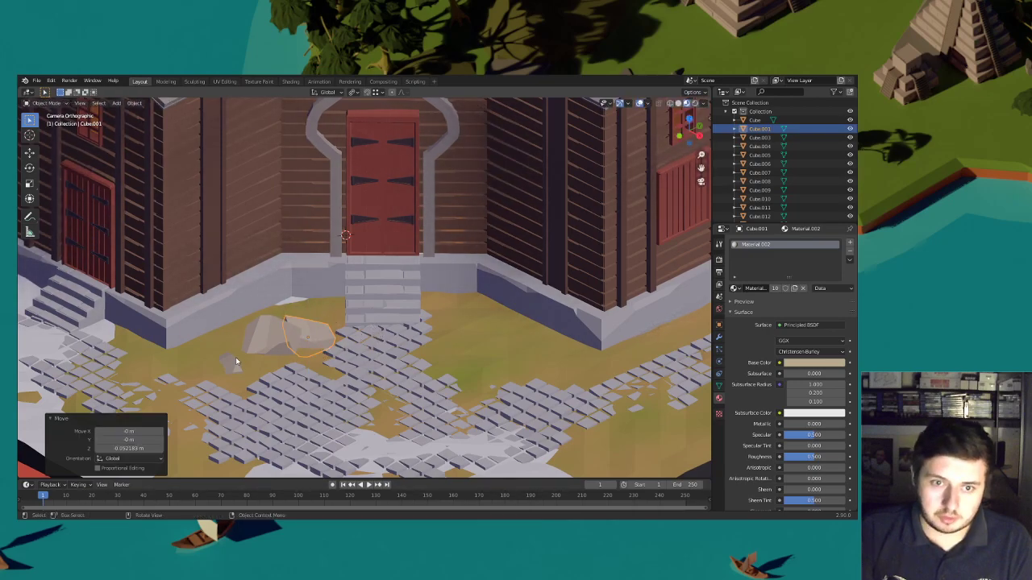
Duplicate the small rock horizontally to the spot in front of the large rock nearest the stairs
key("shift+d")
key("shift+z")
left_click(390, 352)
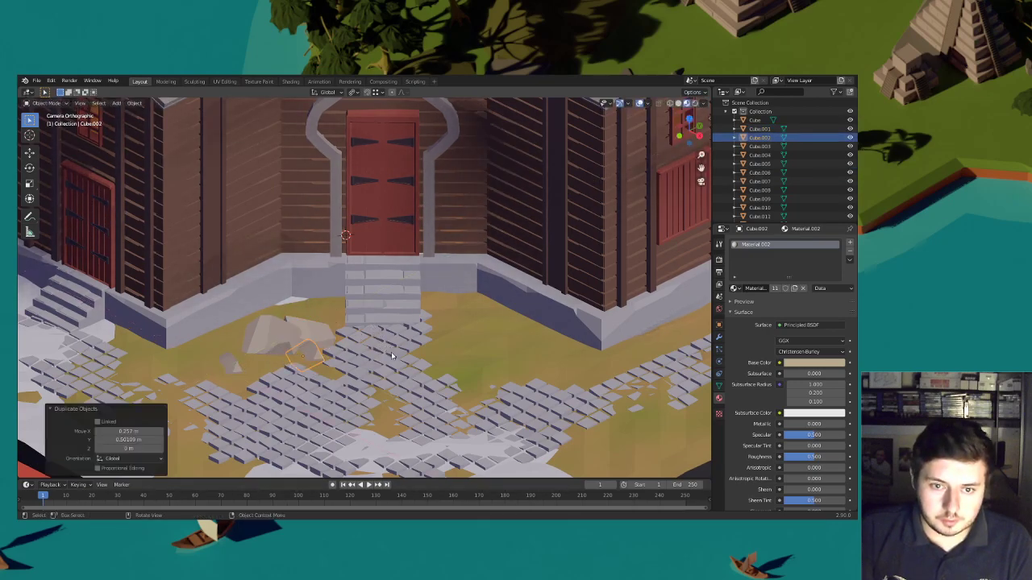
Duplicate the small rock horizontally to the other side of the front stairs and enlarge the copy about 1.66 times
key("shift+d")
key("shift+z")
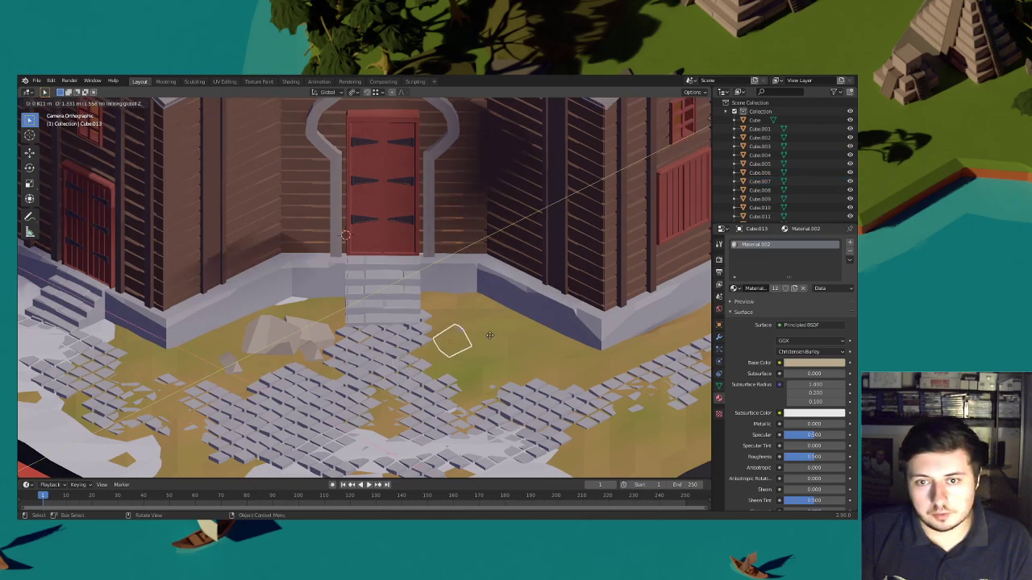
left_click(489, 336)
key("s")
left_click(529, 337)
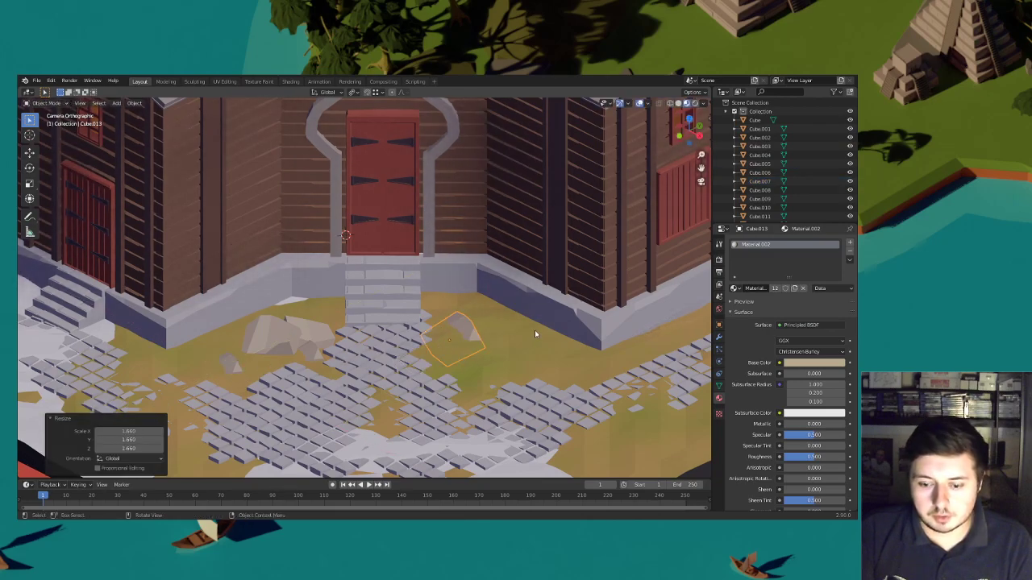
Turn the enlarged copy about Z, scale it along Y and tilt it
key("r")
key("z")
left_click(538, 317)
key("s")
key("y")
left_click(582, 315)
key("r")
left_click(515, 316)
Rotate the enlarged copy further, rescale it along Y and adjust its overall size
key("r")
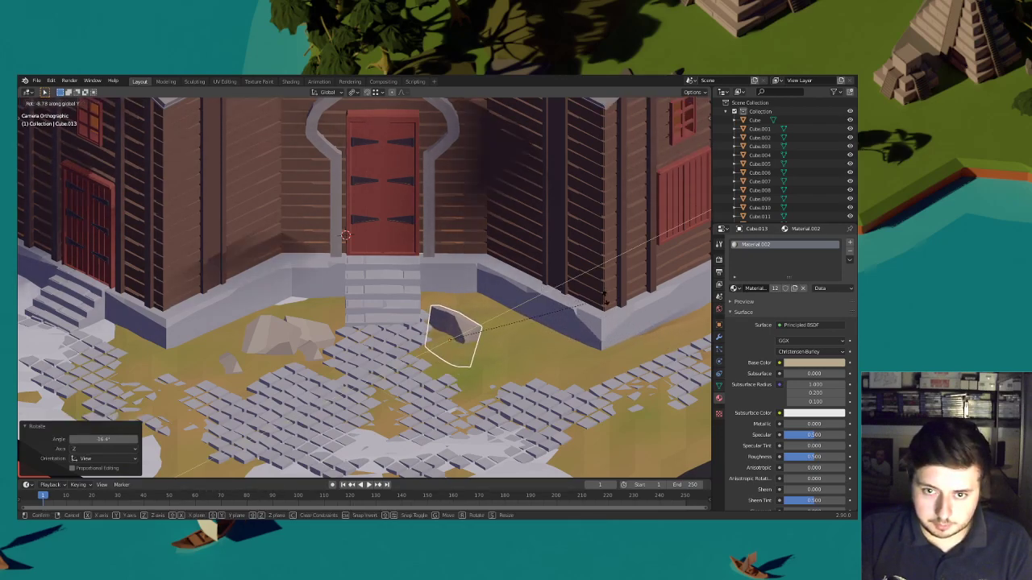
left_click(607, 295)
key("s")
key("y")
left_click(609, 314)
key("s")
left_click(485, 381)
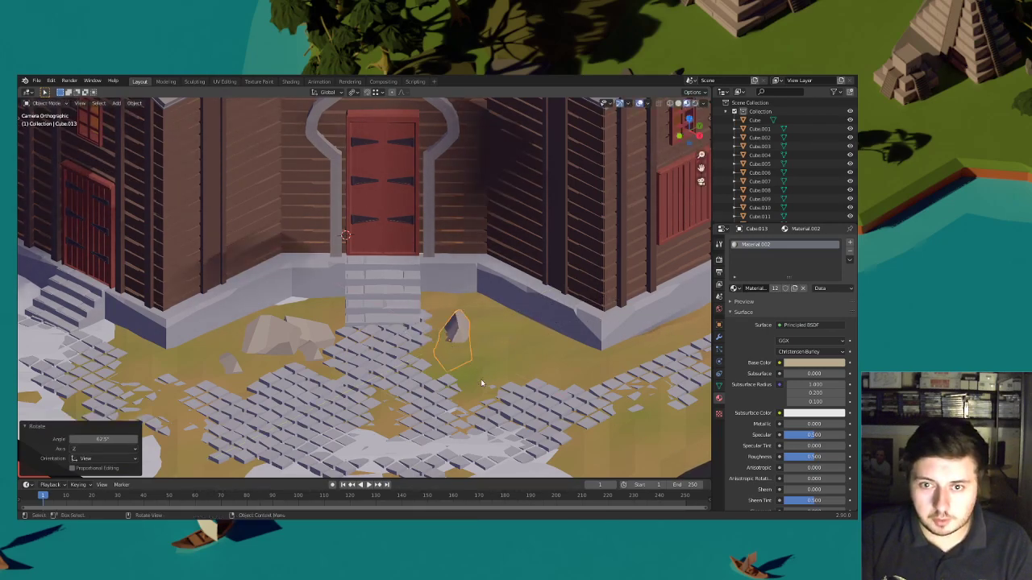
Duplicate the tall narrow rock beside the stairs, then rotate and enlarge the copy
key("shift+d")
left_click(535, 338)
key("r")
key("s")
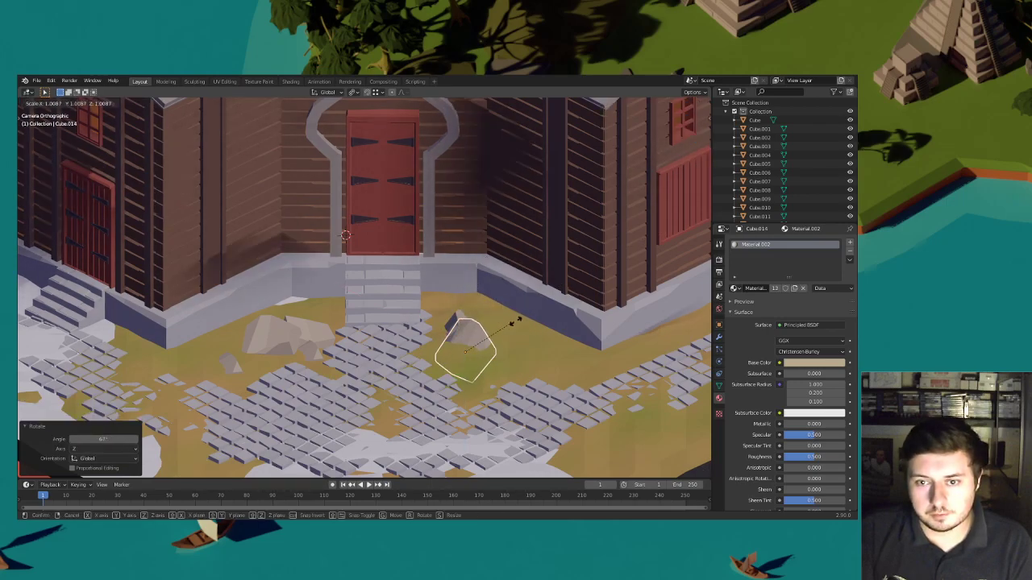
left_click(549, 331)
Reposition the enlarged second rock toward the foundation and flatten it along Z
key("g")
left_click(551, 329)
key("s")
key("z")
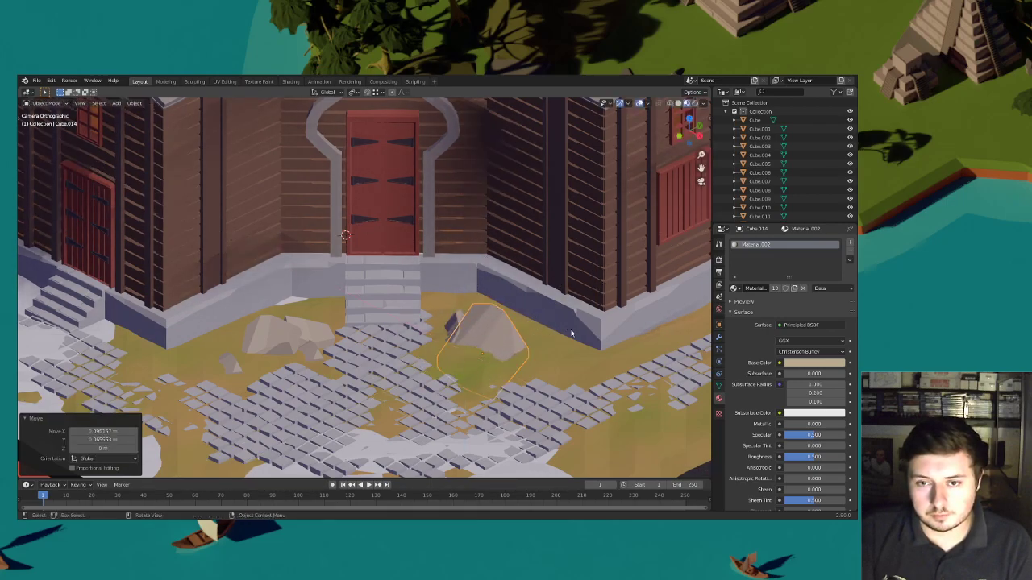
left_click(511, 314)
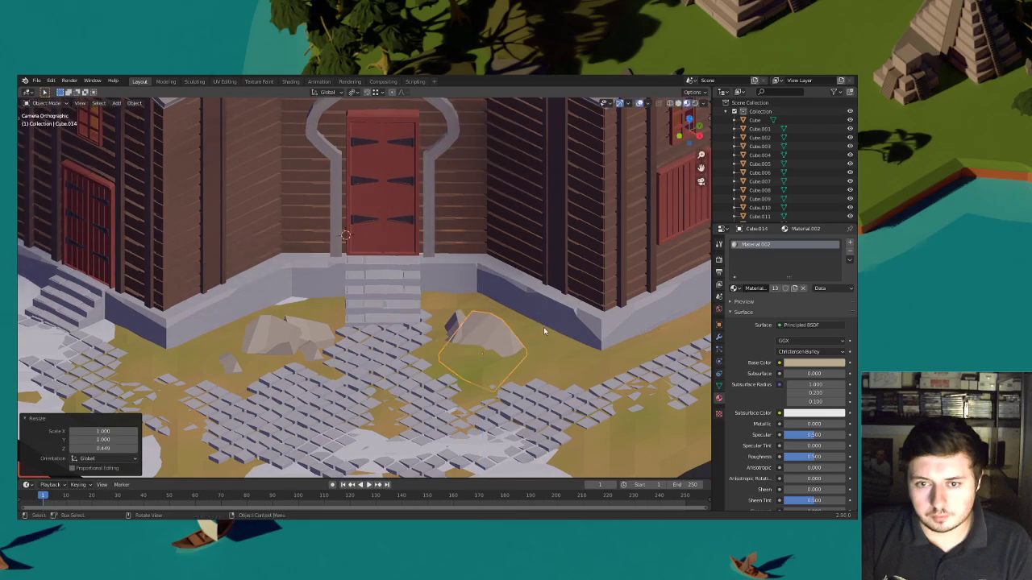
Duplicate the flattened rock toward the paving and rotate the copy
scroll(545, 331, "down", 5)
scroll(551, 338, "up", 6)
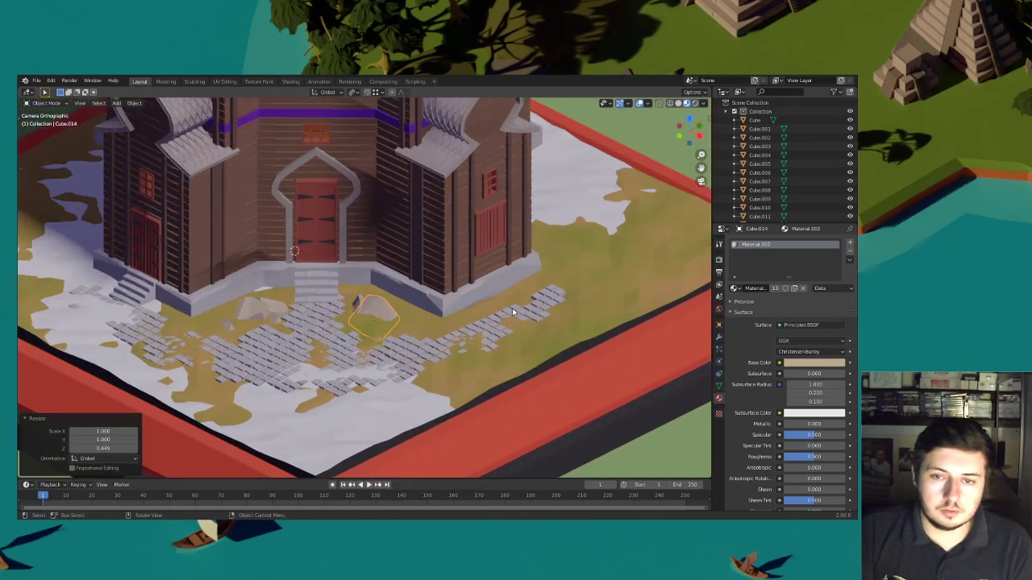
scroll(512, 312, "up", 3)
key("shift+d")
left_click(520, 325)
key("r")
left_click(411, 282)
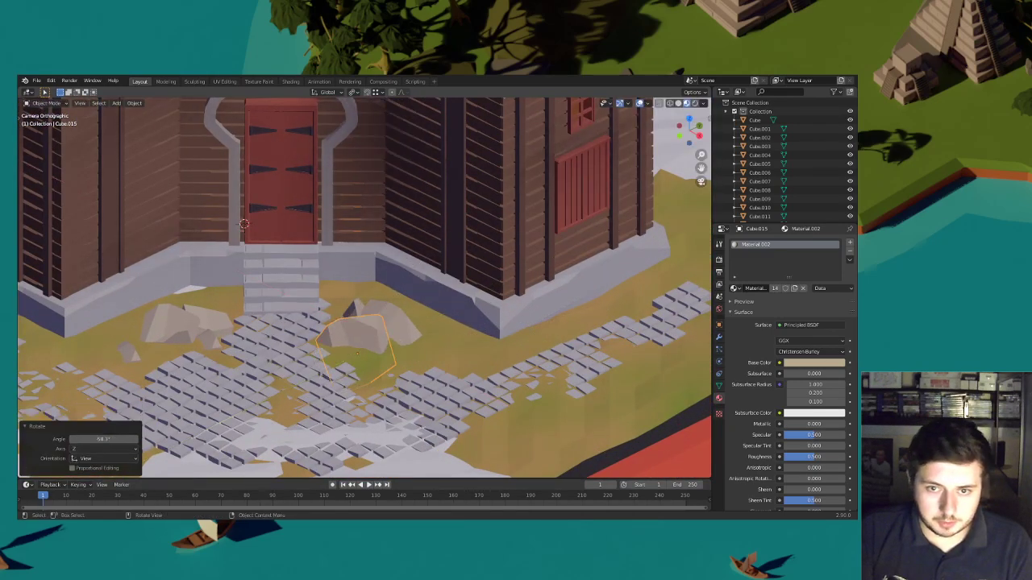
Scale down the third rock in this group and turn it about Z
key("s")
left_click(477, 327)
key("r")
key("z")
left_click(452, 274)
key("s")
left_click(463, 311)
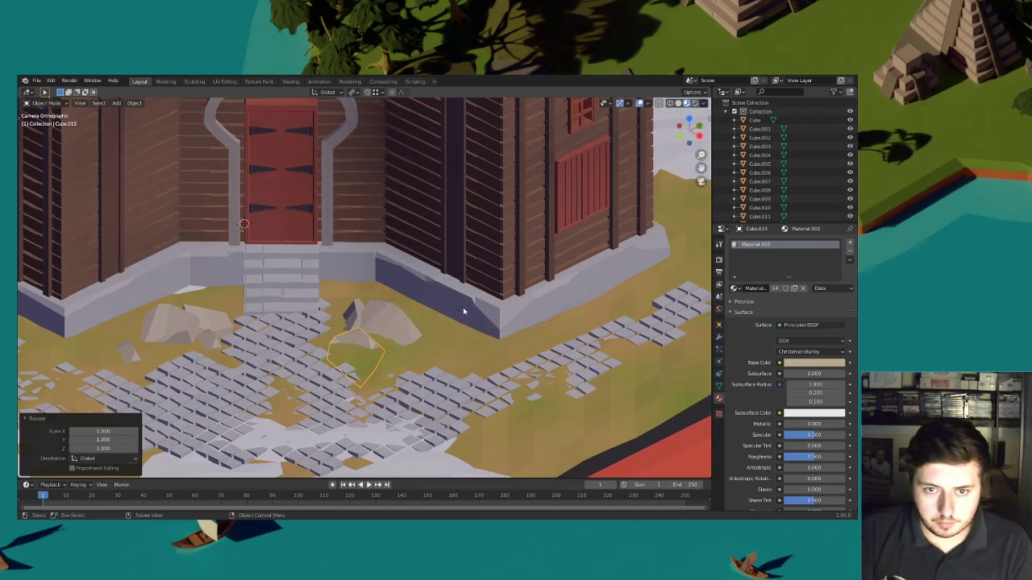
Tilt the third rock about X and adjust its height along Z
key("r")
key("x")
left_click(470, 350)
key("g")
key("z")
left_click(470, 336)
Rotate the third rock about Y, move it horizontally against the larger rocks and turn it in the view
key("r")
key("y")
left_click(455, 325)
key("g")
key("shift+z")
left_click(461, 322)
key("r")
left_click(452, 304)
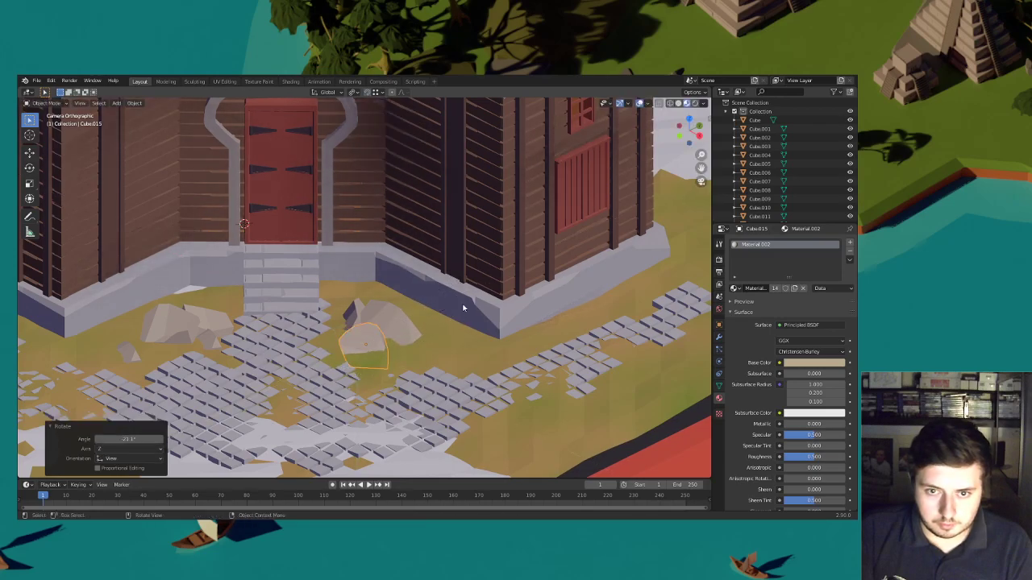
Select the small rock and the adjacent large rock across the stairs and move them together horizontally
scroll(463, 310, "down", 3)
left_click(271, 320)
scroll(272, 321, "up", 3)
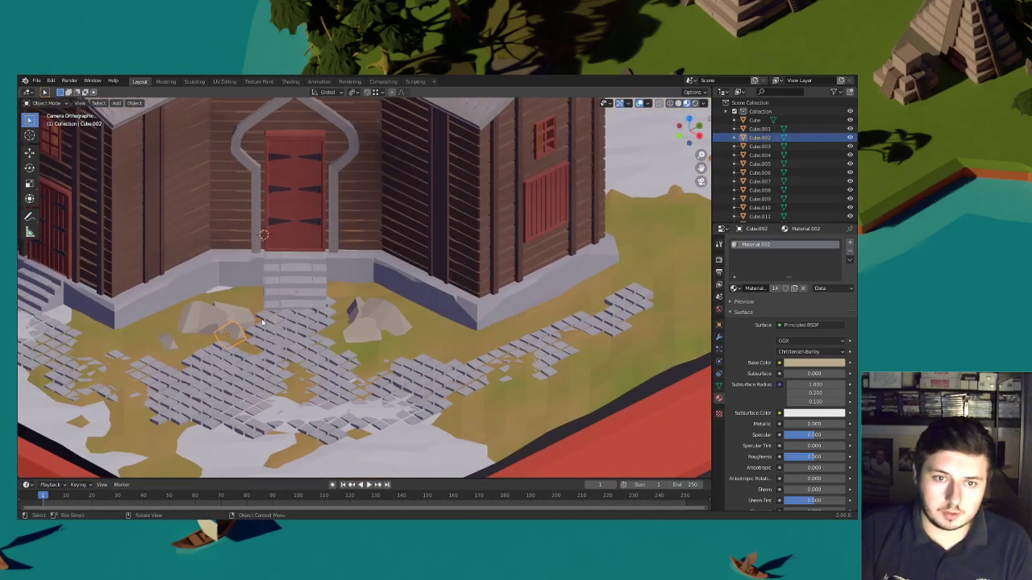
left_click(237, 316, "shift")
key("g")
key("shift+z")
left_click(316, 336)
Nudge the small rock horizontally against the large rocks
left_click(230, 333)
key("g")
key("shift+z")
left_click(226, 336)
Duplicate the outlying small rock to the opposite side of the stairs, then rotate the copy and adjust its position
left_click(166, 340)
key("shift+d")
key("shift+z")
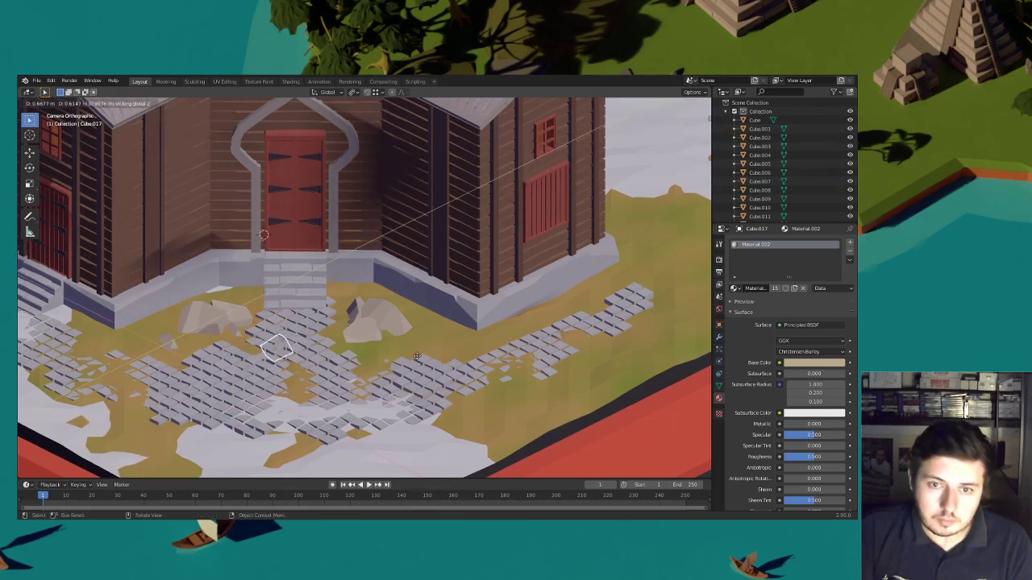
left_click(504, 353)
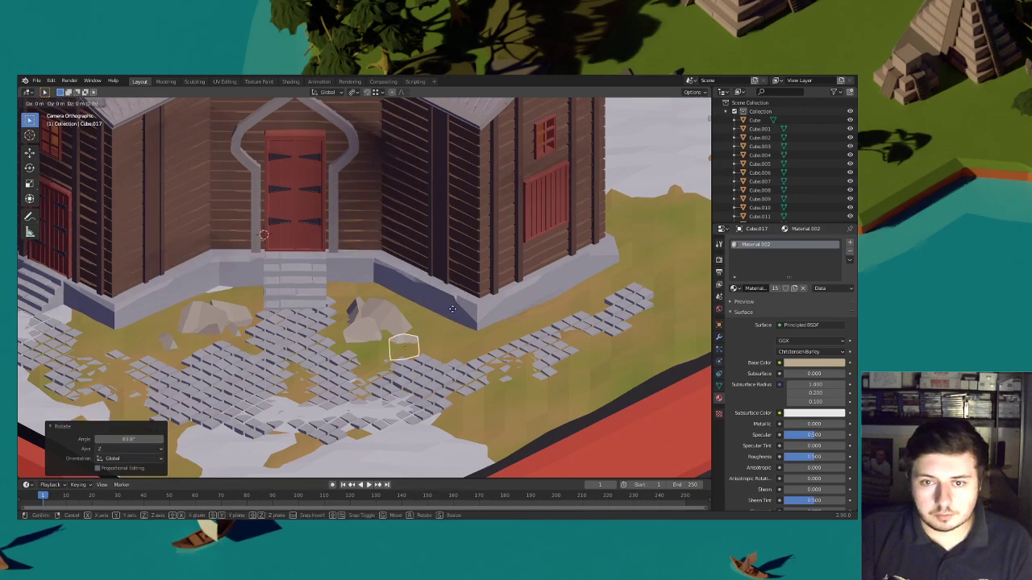
left_click(456, 351)
Select two rocks from the front group and duplicate them horizontally to the lawn beyond the side stairs
scroll(469, 358, "down", 5)
scroll(469, 362, "down", 5)
left_click(401, 329)
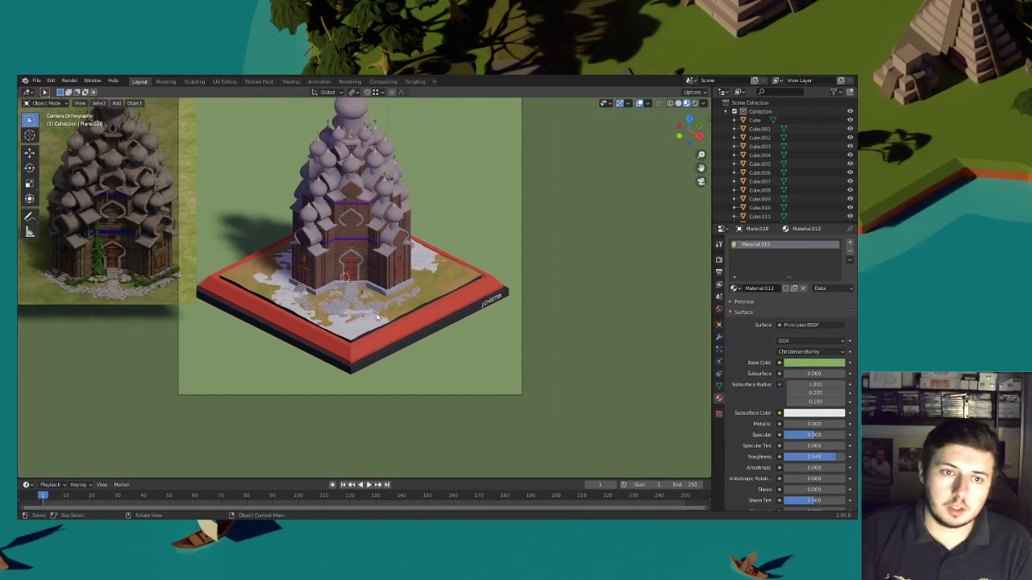
scroll(377, 317, "up", 8)
left_click(165, 342, "shift")
scroll(164, 342, "down", 5)
key("shift+d")
key("shift+z")
left_click(251, 320)
Adjust the height of the two copied rocks along Z and rotate them together
middle_click_drag(251, 320, 390, 327, "shift")
scroll(317, 304, "up", 4)
key("g")
key("z")
left_click(318, 304)
key("r")
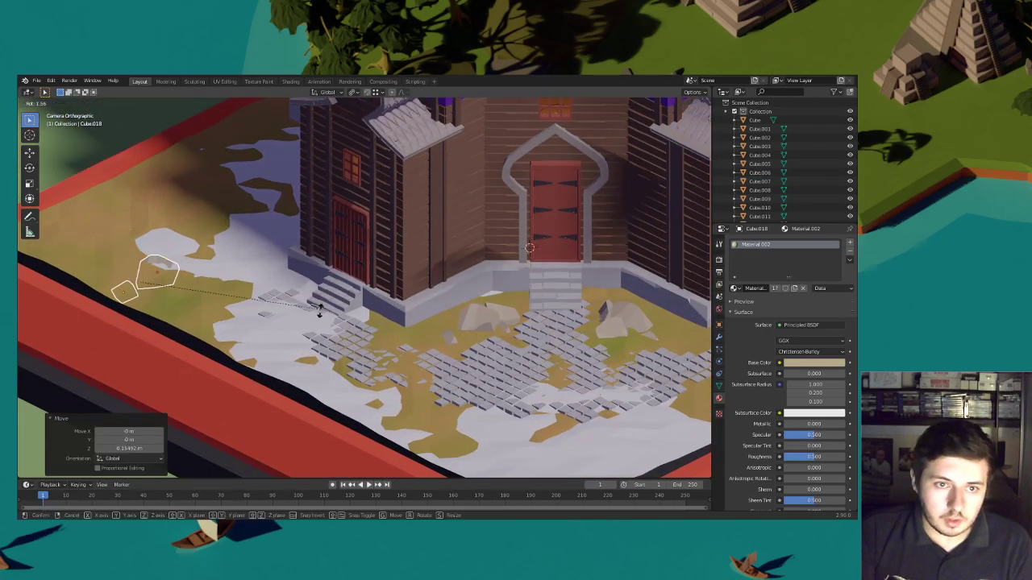
left_click(287, 348)
Duplicate the larger rock on the side lawn horizontally toward the base's edge and adjust the copy's height
left_click(159, 267)
left_click(159, 267)
key("shift+d")
key("shift+z")
left_click(265, 291)
key("g")
key("z")
left_click(266, 282)
Rotate the new side-lawn rock and move it horizontally away from its original
key("r")
key("x")
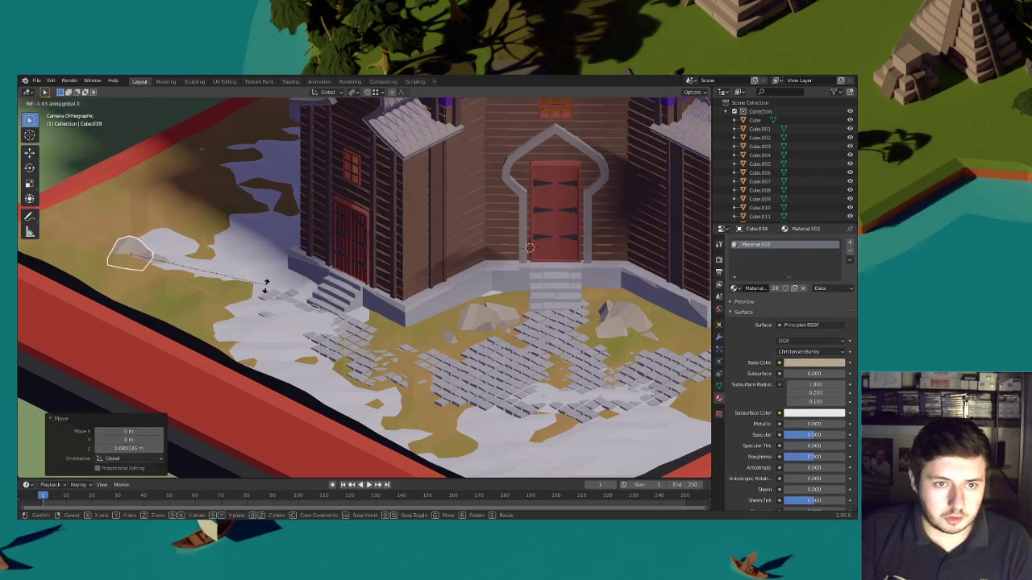
left_click(236, 321)
key("g")
key("shift+z")
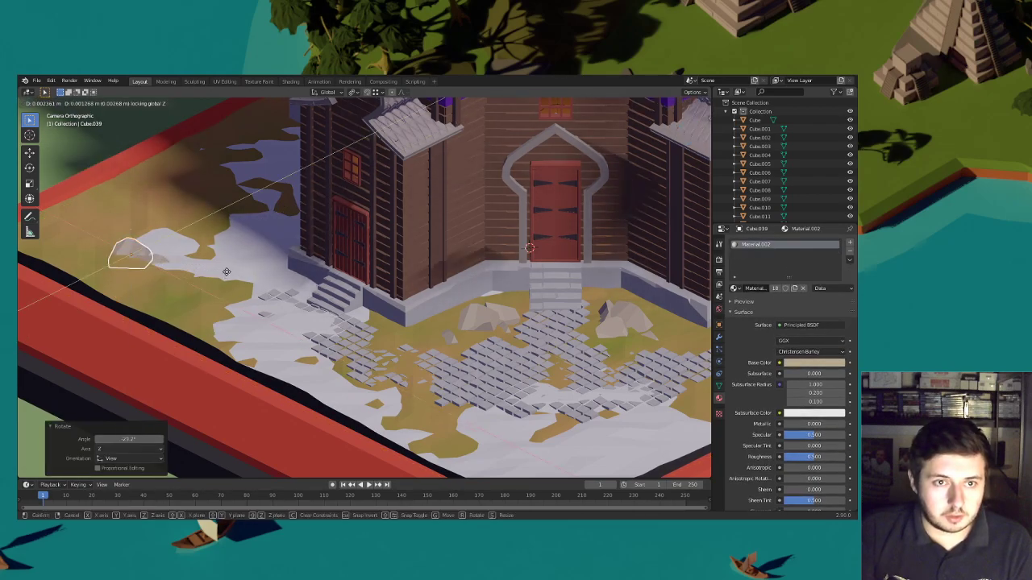
left_click(210, 263)
Enlarge the new side-lawn rock and tilt it about X
key("s")
left_click(232, 263)
key("r")
key("x")
left_click(200, 280)
Duplicate the tilted side-lawn rock horizontally past the snow patch and turn the copy about Z
key("shift+d")
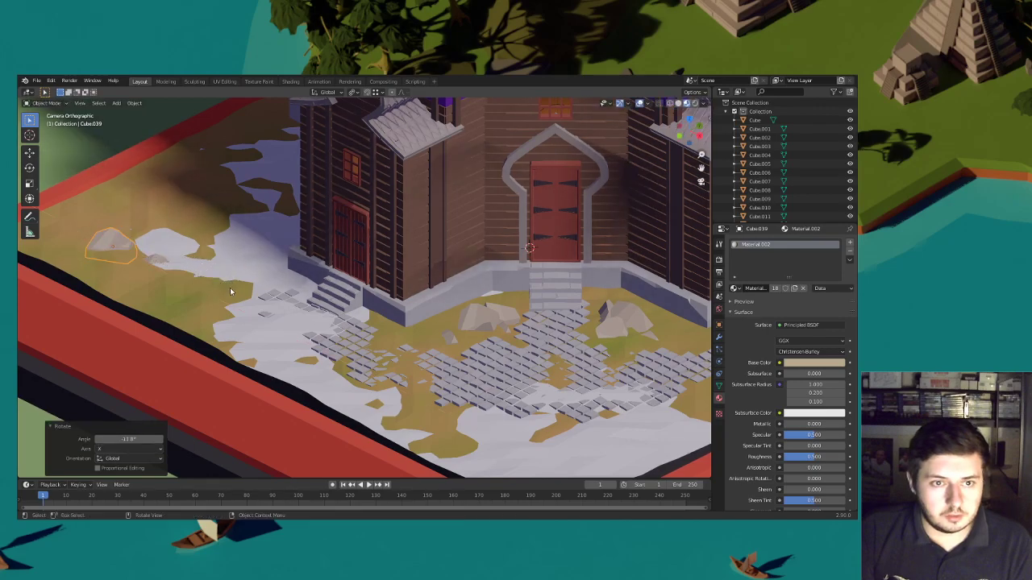
key("shift+z")
left_click(259, 247)
key("r")
key("z")
left_click(246, 167)
Duplicate the side-lawn rock beyond the snow patch, scale the copy 2.485 times in X and Y, and reposition it beside the original
key("s")
key("shift+z")
left_click(322, 233)
key("g")
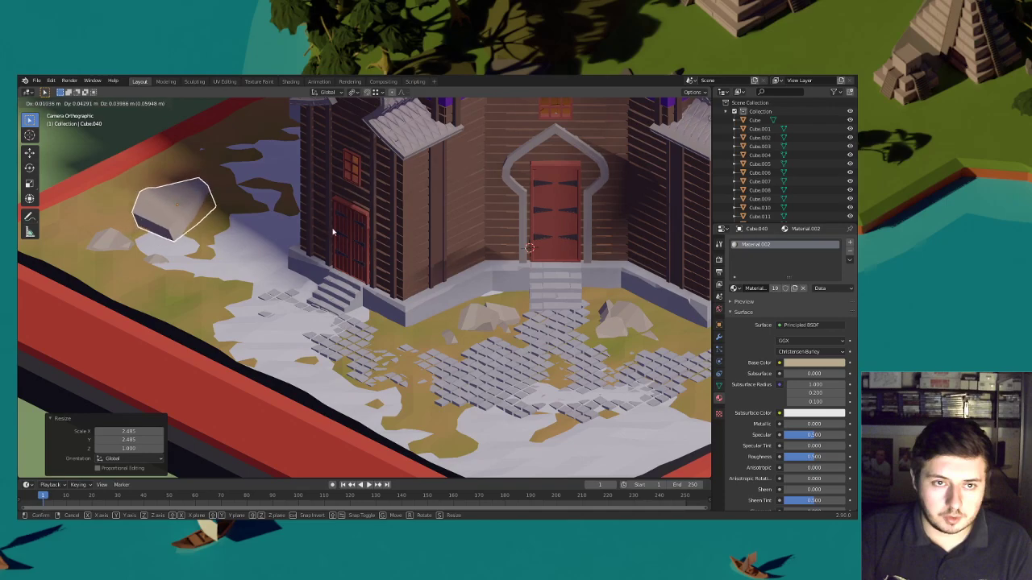
left_click(321, 225)
key("g")
key("z")
left_click(320, 227)
Shrink the new large side-lawn rock and tilt it about X
key("s")
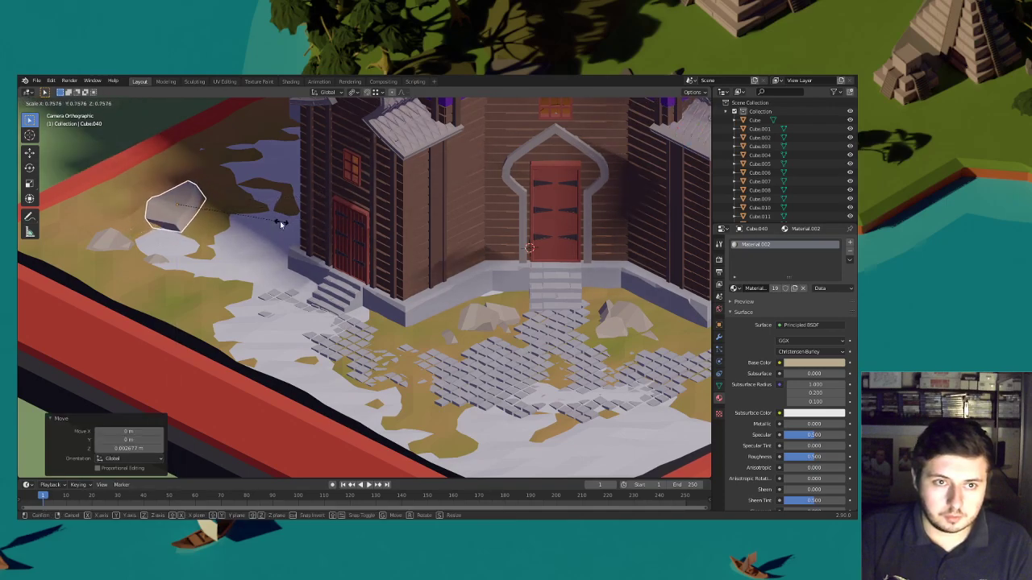
left_click(283, 230)
key("r")
key("x")
left_click(275, 239)
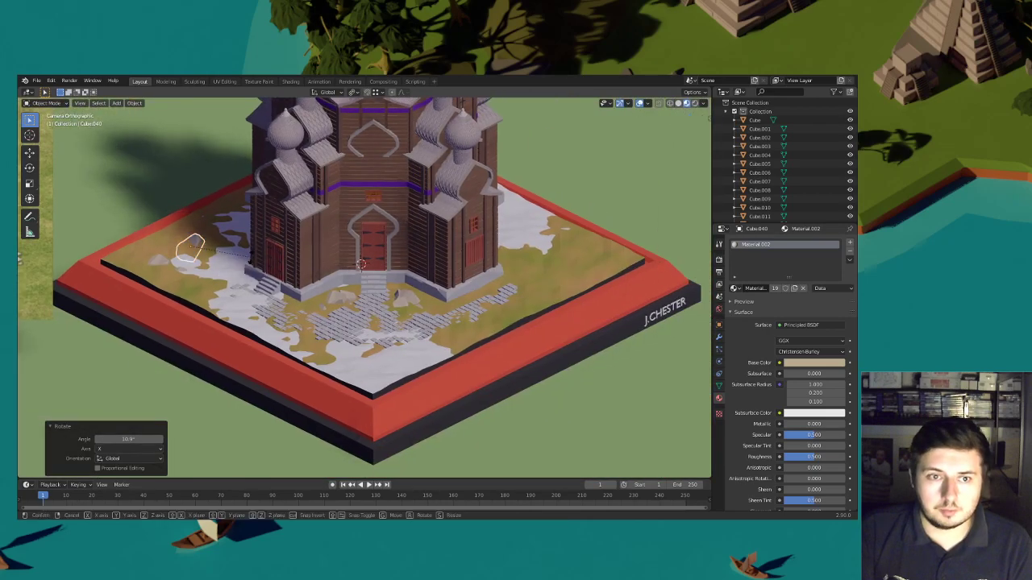
Duplicate the large side-lawn rock close to its original, rotate the copy in the view plane and shift it horizontally
key("g")
left_click(253, 271)
key("r")
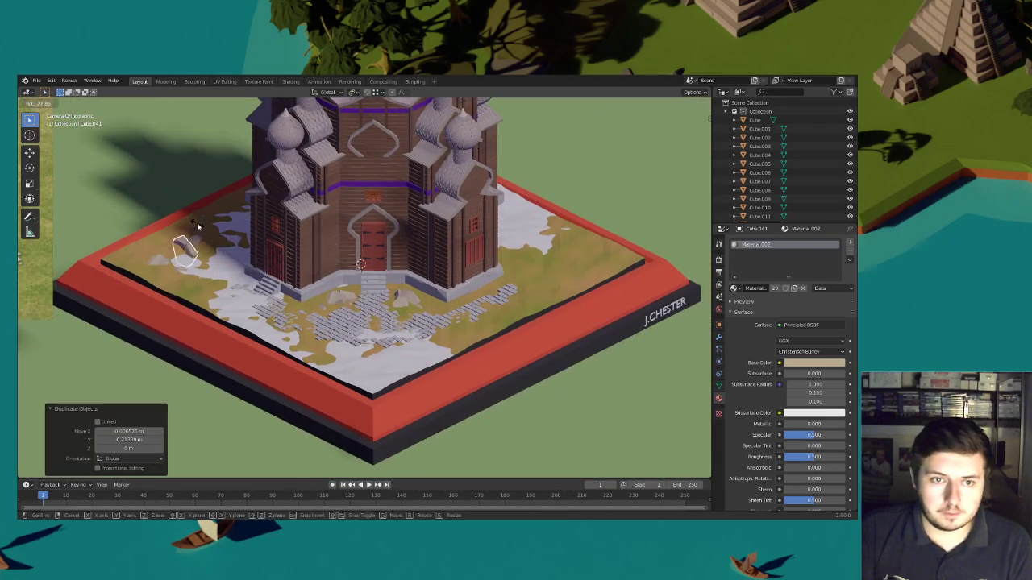
left_click(199, 227)
key("r")
key("g")
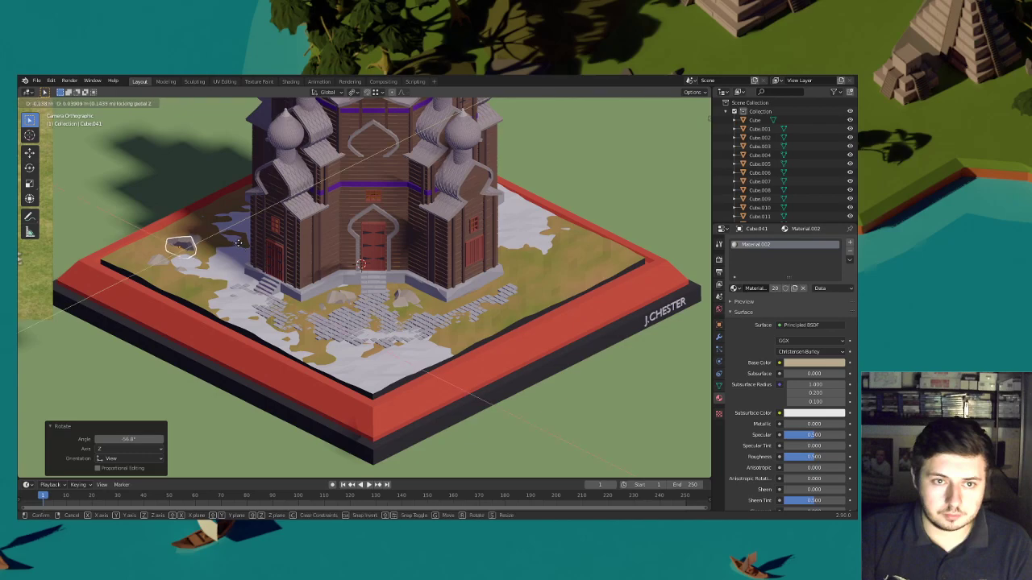
left_click(240, 248)
Duplicate the rock horizontally to the lawn on the church's opposite side, scale the copy along Z and adjust its height
key("shift+d")
key("shift+z")
left_click(604, 283)
middle_click_drag(527, 282, 368, 296, "shift")
key("s")
key("z")
left_click(414, 290)
key("g")
key("z")
left_click(413, 289)
Duplicate the flattened rock next to itself, tilt the copy about X and turn it about Z
key("shift+d")
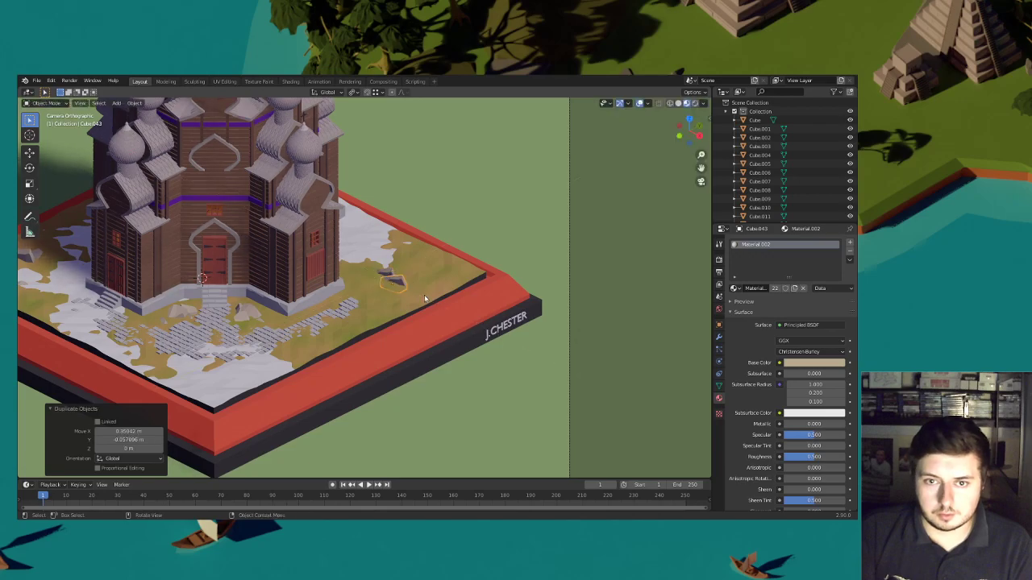
left_click(401, 307)
scroll(454, 295, "up", 5)
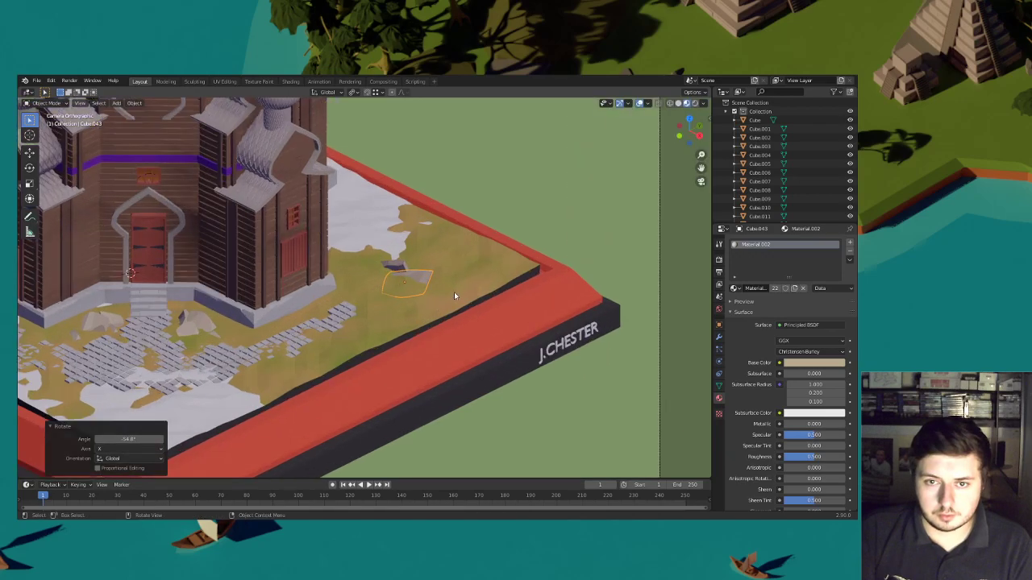
key("r")
key("z")
left_click(495, 244)
Move the tilted copy away from the flattened rock, rotate it in the view plane and shift it along X
key("g")
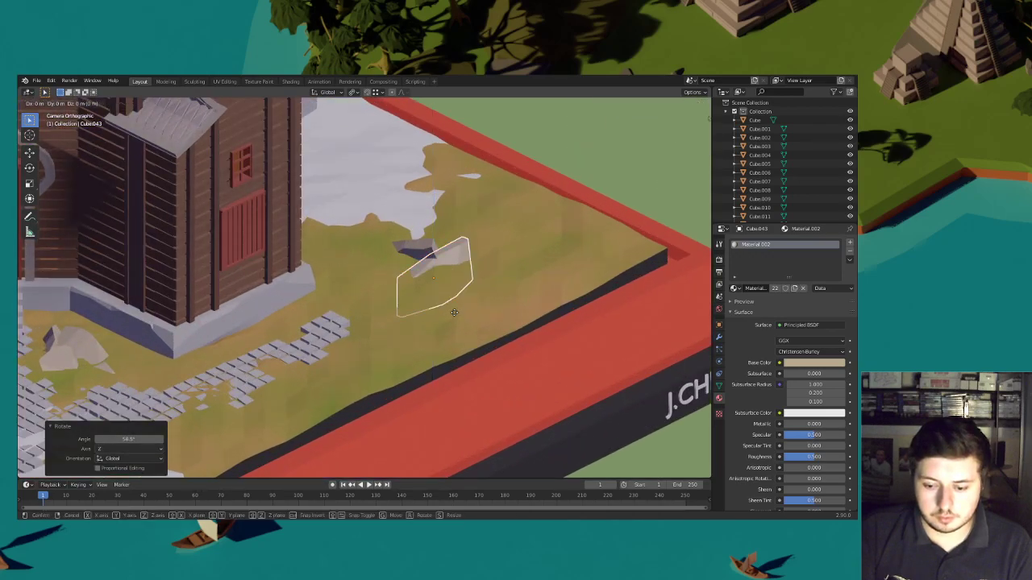
key("r")
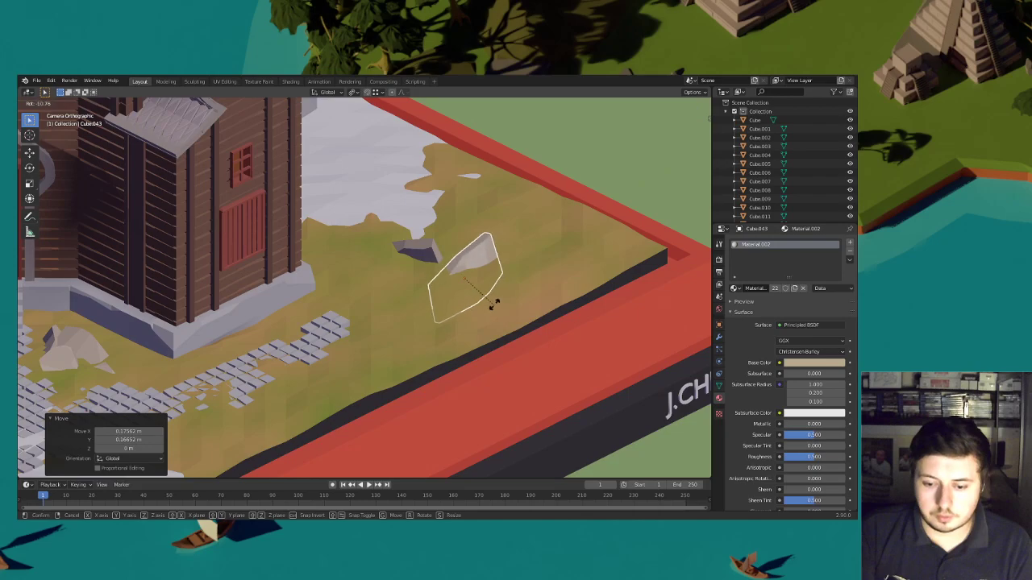
left_click(493, 282)
left_click(494, 248)
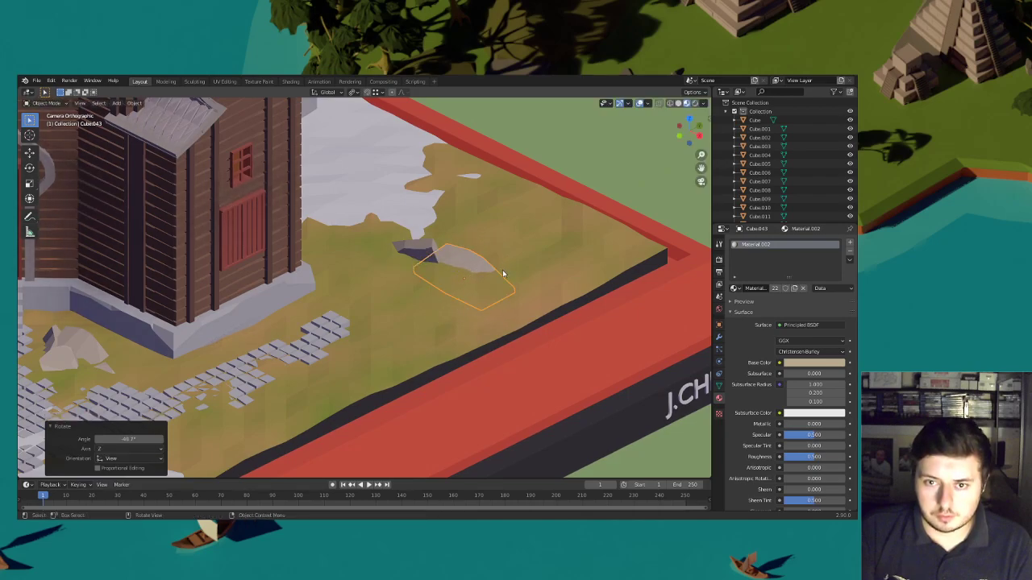
key("g")
key("x")
left_click(512, 271)
Duplicate the tilted rock horizontally and scale the copy to about 0.81 along X
key("shift+d")
key("shift+z")
left_click(519, 271)
key("s")
key("x")
left_click(542, 279)
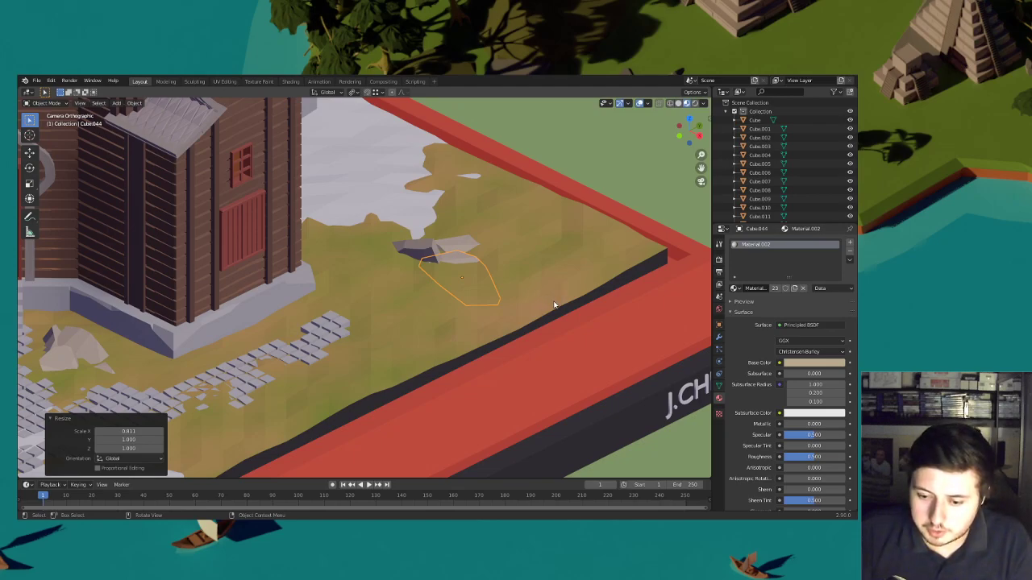
Turn the narrowed rock about Z, place it in front of the other two rocks and tilt it about X
left_click(459, 290)
key("r")
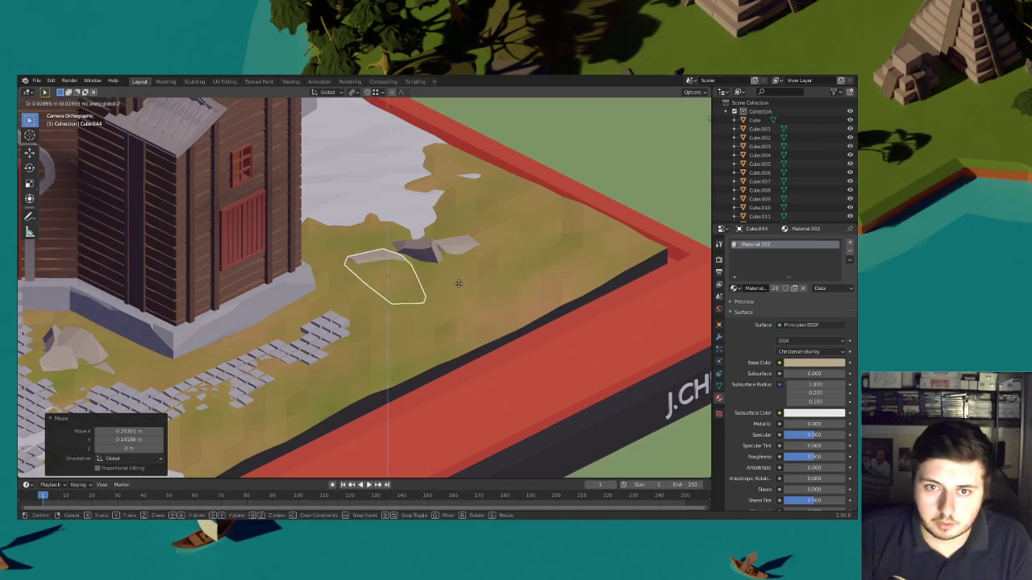
left_click(421, 314)
key("g")
key("shift+z")
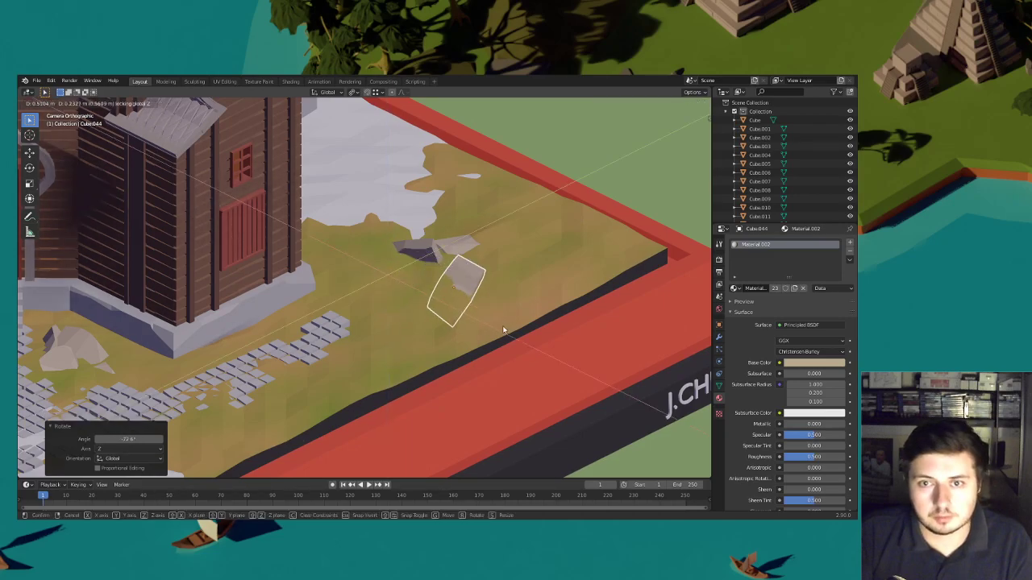
left_click(504, 329)
key("r")
key("x")
left_click(520, 309)
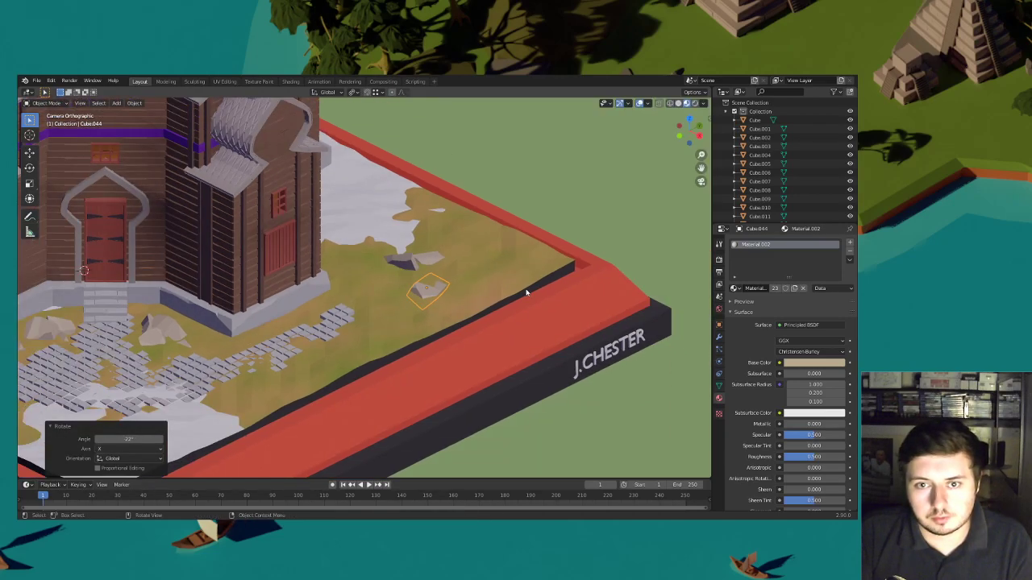
Duplicate the tilted front rock twice around the group, placing the second copy toward the snow, and turn that copy about Z
key("shift+d")
left_click(465, 294)
key("shift+d")
left_click(469, 236)
key("r")
key("z")
left_click(430, 196)
key("r")
key("z")
left_click(347, 214)
Duplicate the small rock to the shaded lawn on the church's other side, turn the copy about Z and adjust its height
scroll(451, 266, "down", 3)
middle_click_drag(419, 275, 533, 284, "shift")
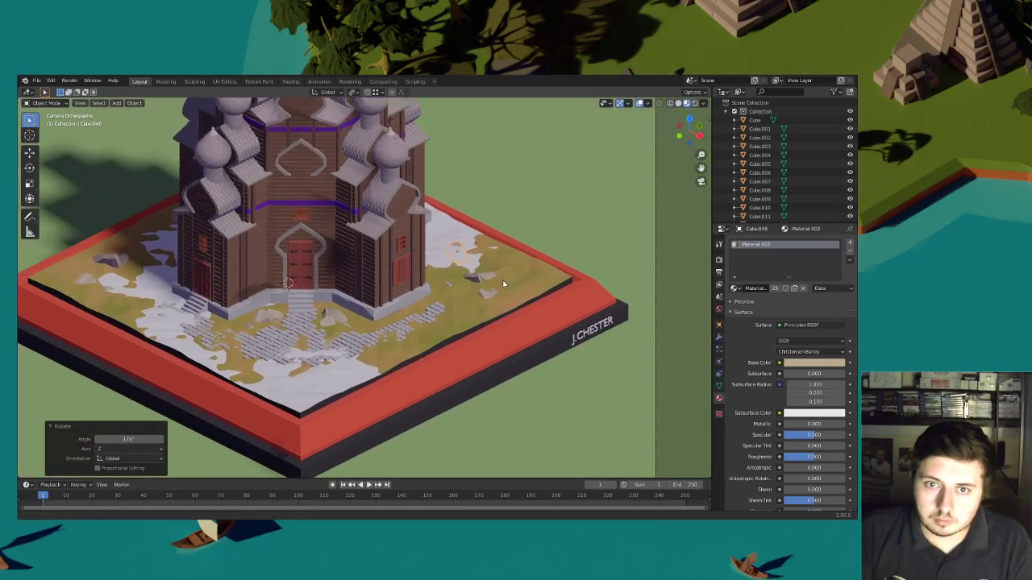
key("shift+d")
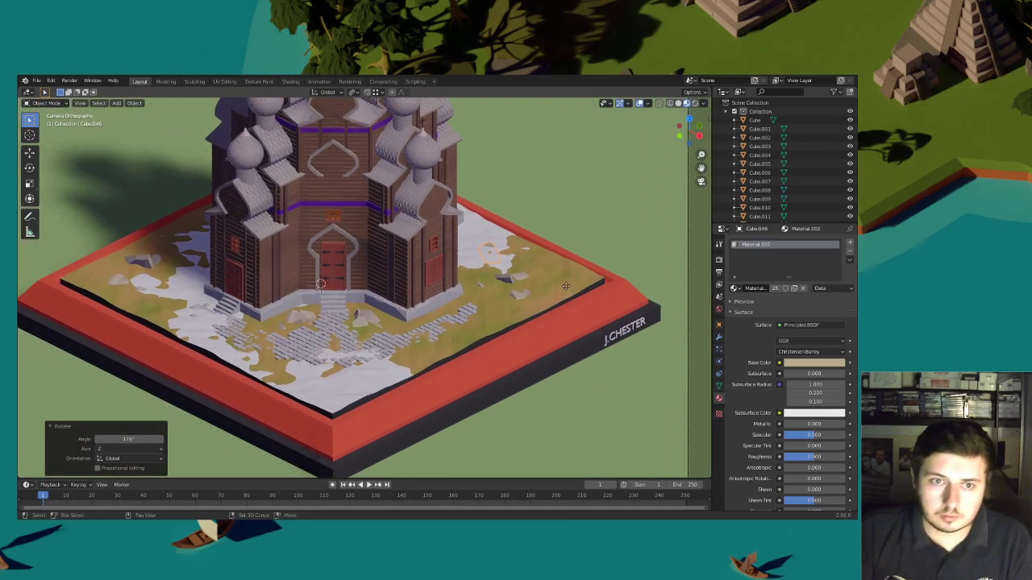
left_click(259, 283)
key("g")
key("z")
left_click(258, 289)
key("r")
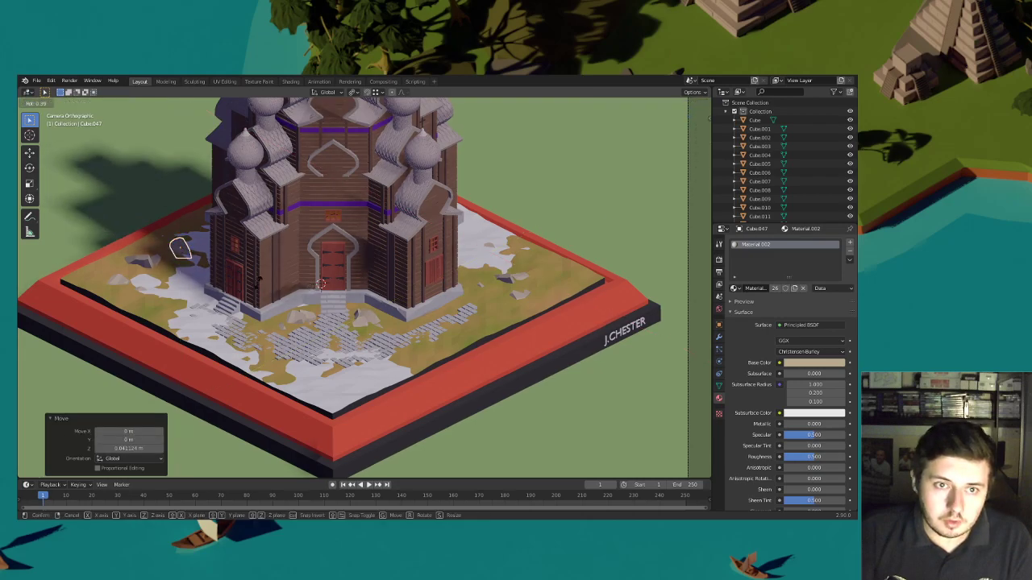
key("z")
left_click(253, 296)
key("g")
key("z")
left_click(254, 300)
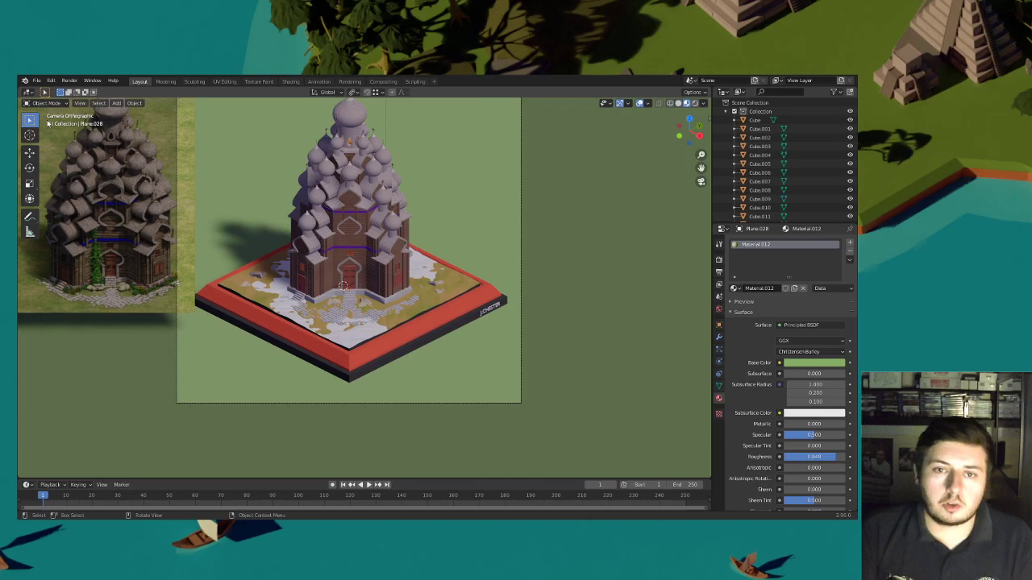
Save the file and delete the large spare rock in front of the grass plants stored beneath the ground
left_click(37, 81)
left_click(57, 140)
scroll(367, 286, "down", 2)
middle_click_drag(391, 320, 398, 231, "shift")
middle_click_drag(402, 373, 398, 281)
scroll(402, 332, "up", 5)
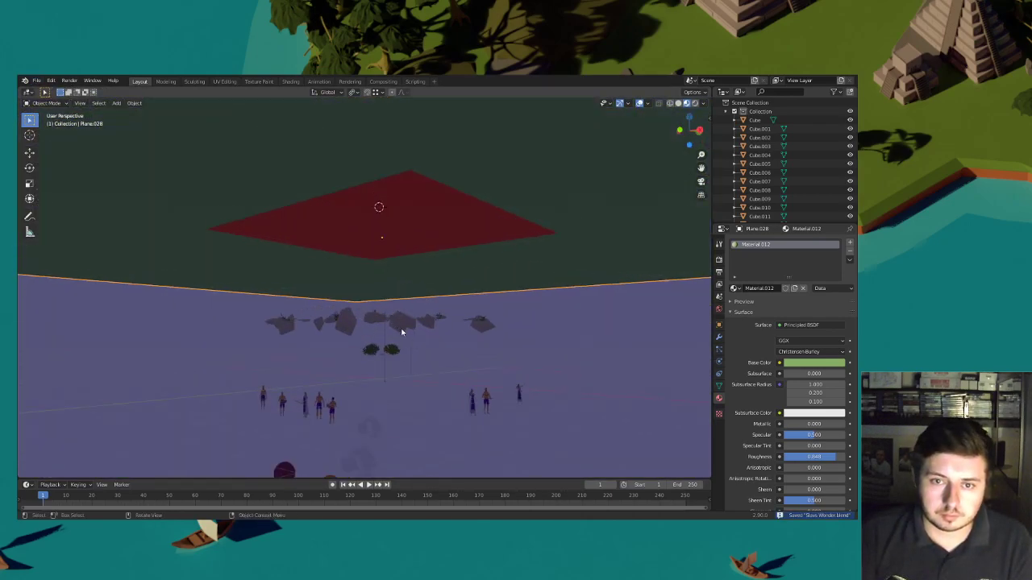
scroll(371, 273, "up", 6)
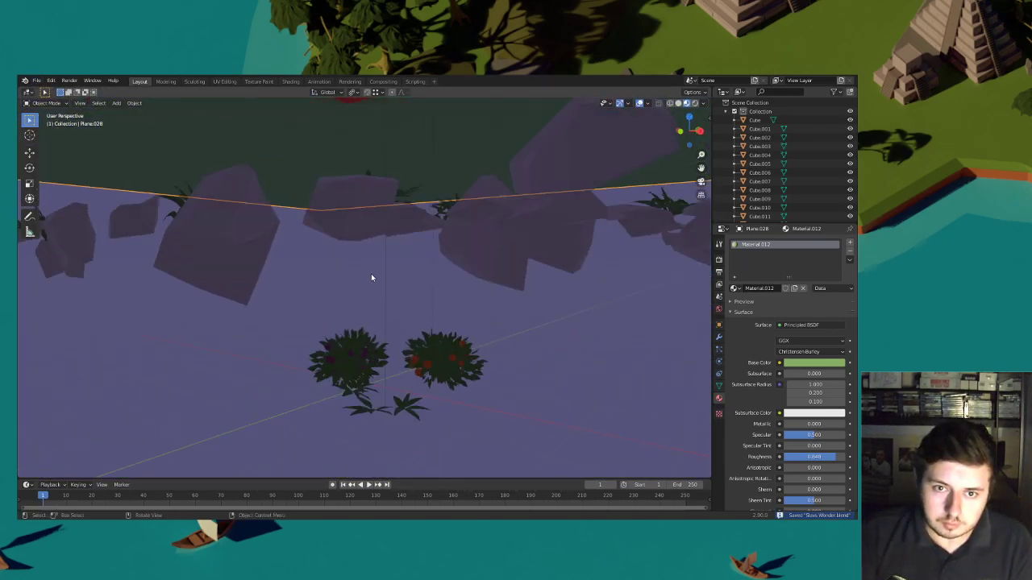
left_click(303, 272)
key("Delete")
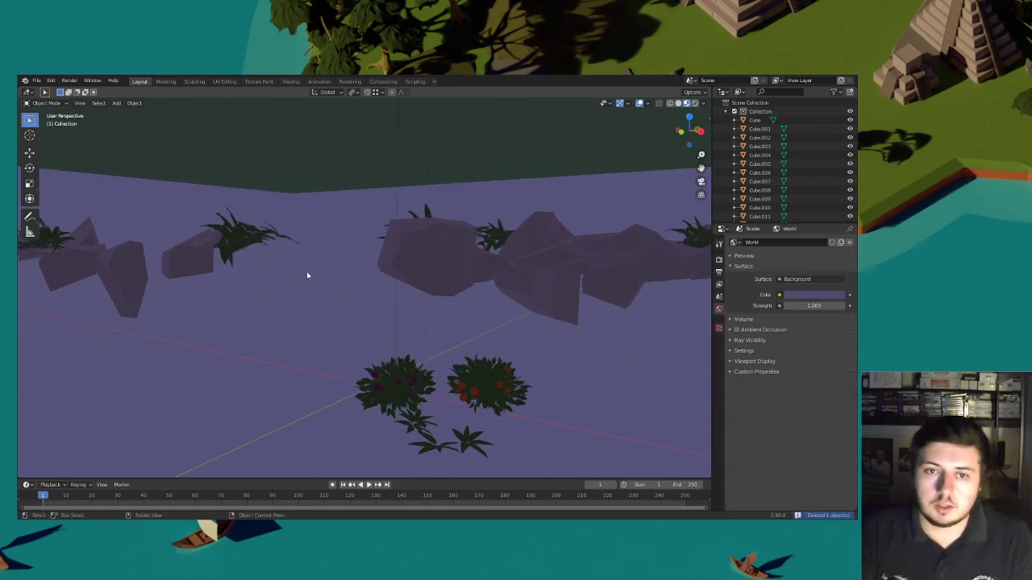
Delete two more spare rocks that hide the central grass plant beneath the ground
scroll(309, 274, "up", 2)
left_click(538, 363)
middle_click_drag(541, 362, 530, 358)
key("Delete")
left_click(519, 359)
key("Delete")
Select the whole central grass plant beneath the ground and raise it along Z to the level of the church's lawn
left_click_drag(474, 350, 457, 317)
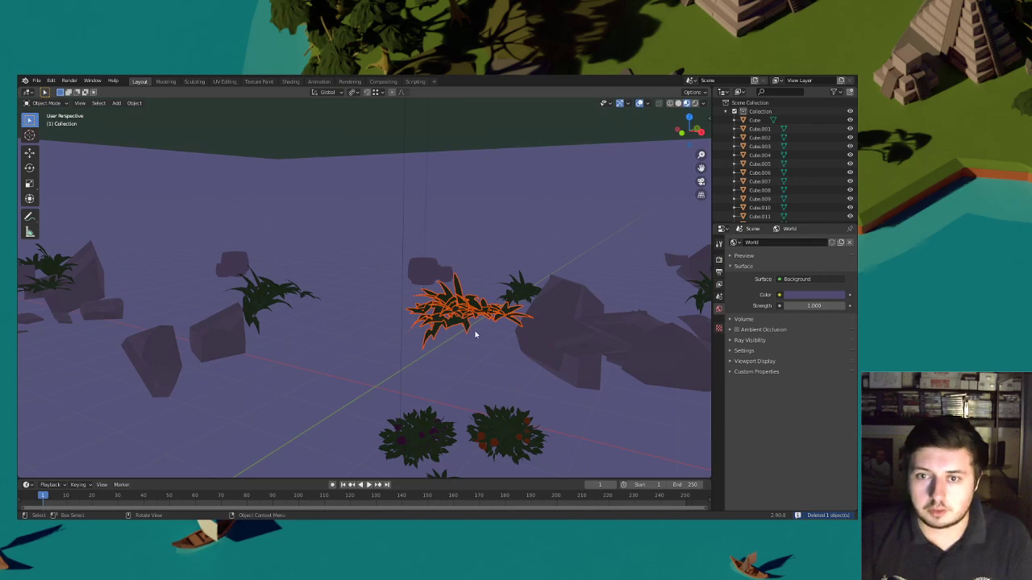
scroll(476, 334, "down", 7)
key("g")
key("z")
left_click(465, 215)
middle_click_drag(465, 217, 417, 238)
scroll(459, 250, "down", 2)
scroll(444, 286, "up", 5)
key("g")
key("z")
left_click(406, 251)
key("g")
key("z")
left_click(412, 230)
Move the grass plant horizontally behind the rock beside the church's entrance steps
scroll(417, 242, "down", 5)
mouse_move(421, 307)
middle_mouse_down()
mouse_move(416, 285)
mouse_move(416, 312)
middle_mouse_up()
scroll(416, 311, "up", 4)
middle_click_drag(420, 272, 425, 298)
key("g")
key("shift+z")
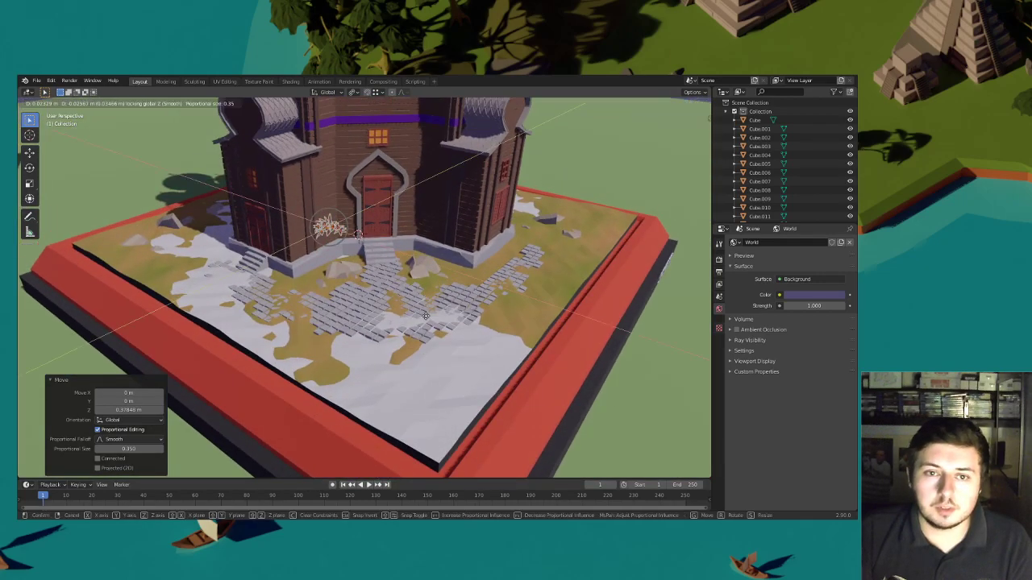
left_click(425, 339)
Turn the grass plant about Z and change the transform pivot point
key("r")
key("z")
left_click(431, 271)
left_click(354, 95)
left_click(364, 133)
Try to shrink the grass plant beside the entrance rock to about 0.65 of its size
scroll(429, 243, "up", 4)
key("s")
left_click(382, 239)
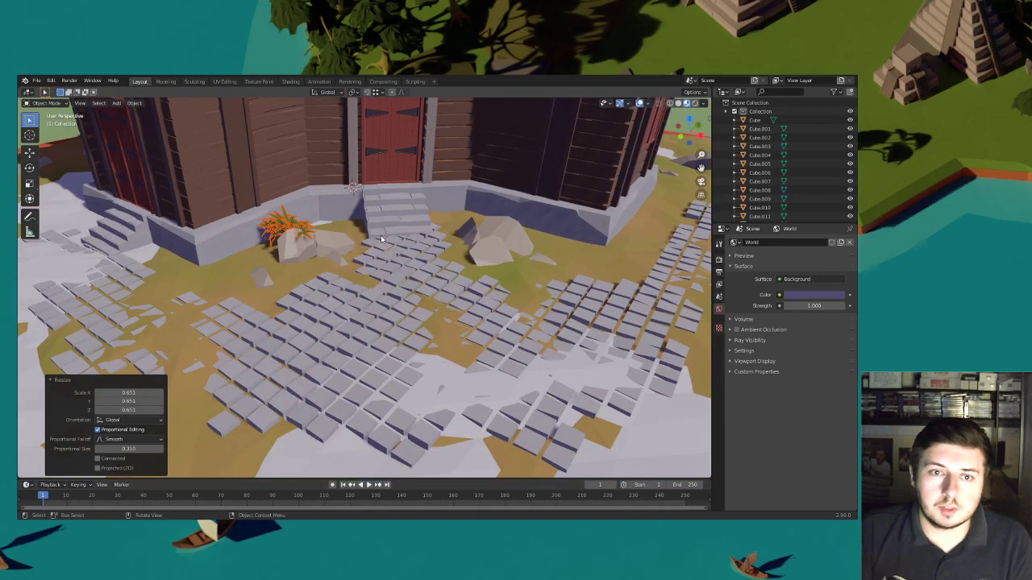
key("ctrl+z")
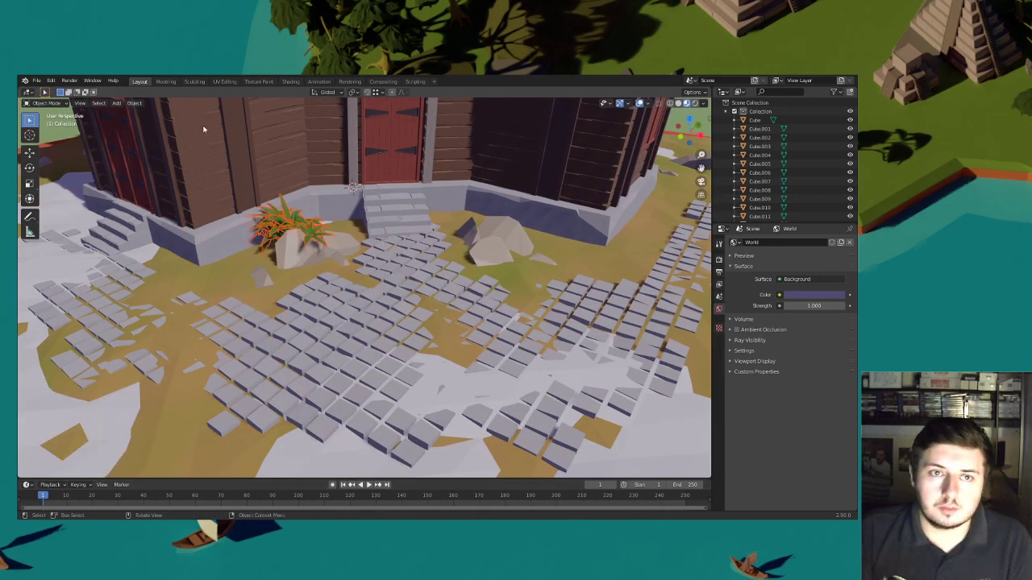
key("s")
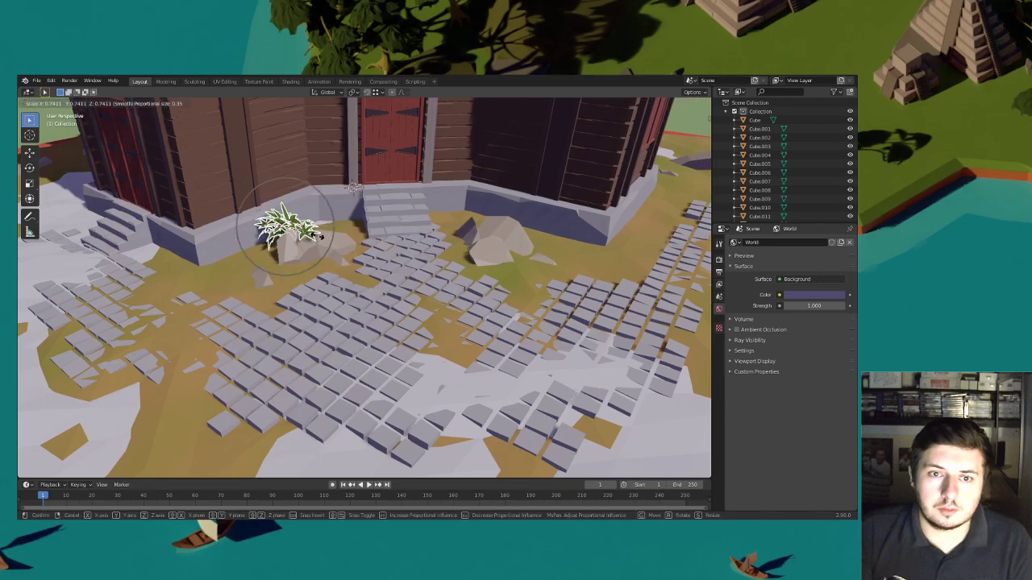
left_click(321, 237)
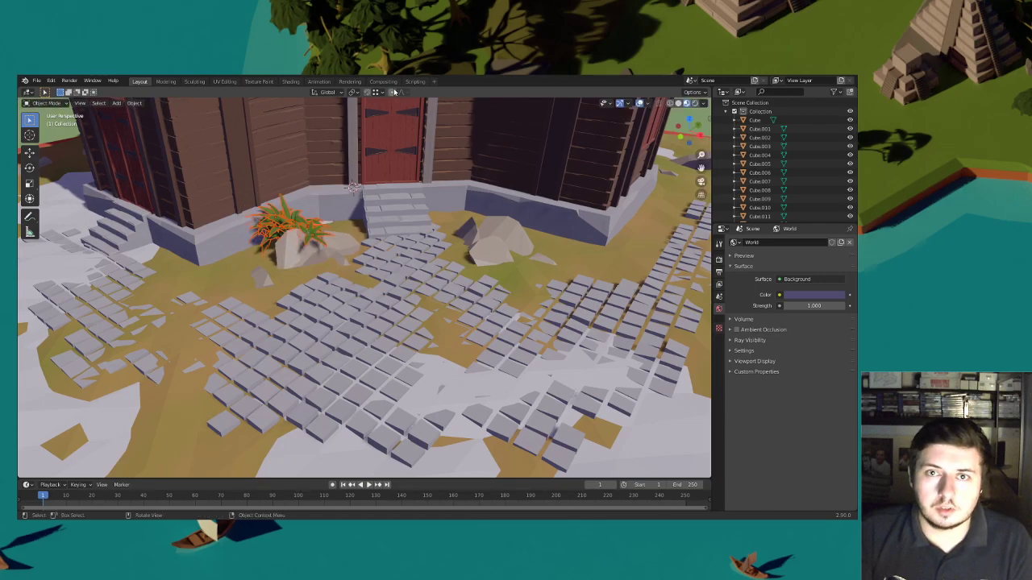
Scale the grass plant beside the entrance rock to 0.773 and save the file
key("s")
left_click(411, 136)
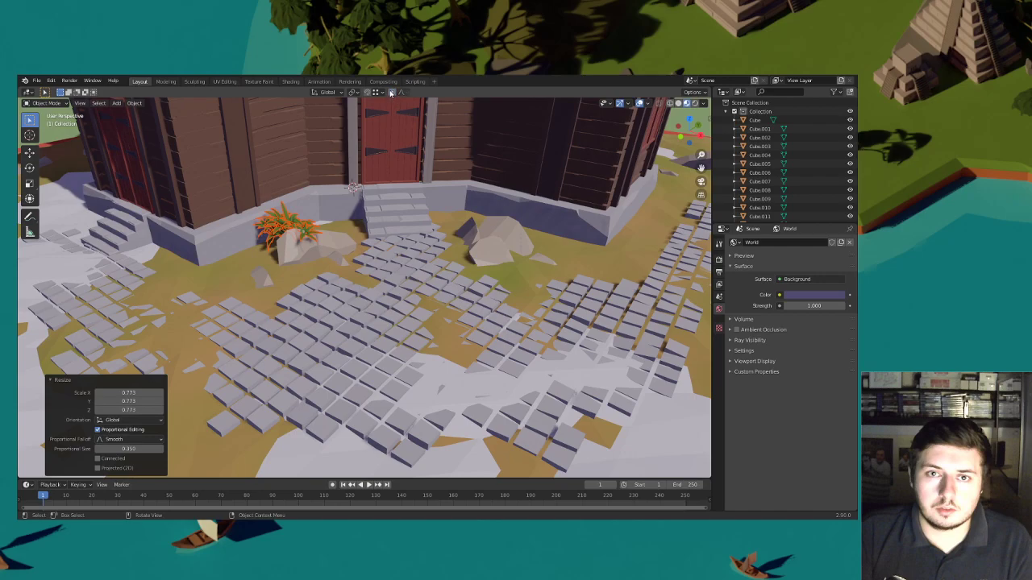
key("s")
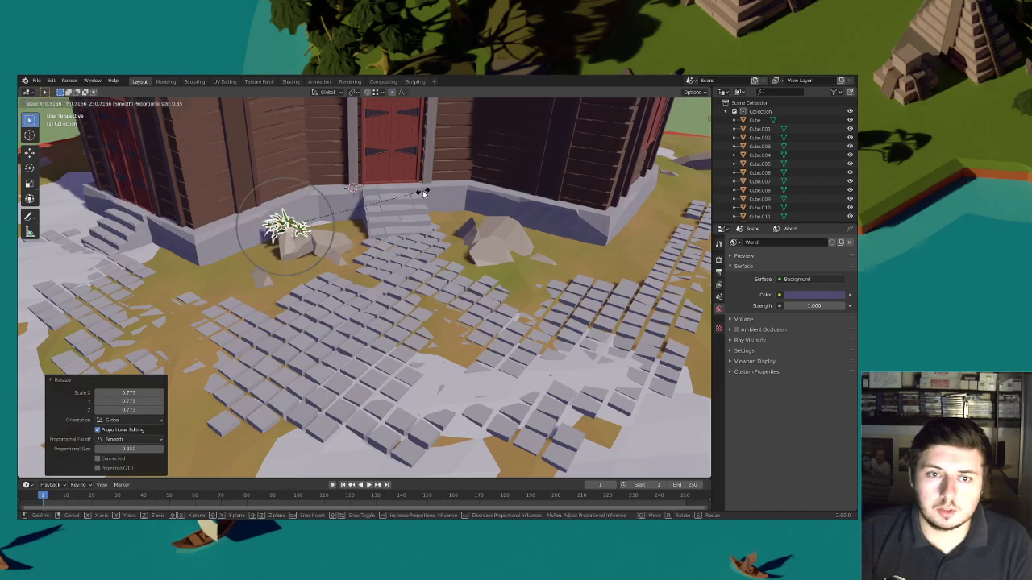
right_click(423, 191)
scroll(345, 229, "down", 6)
scroll(341, 237, "up", 3)
left_click(37, 81)
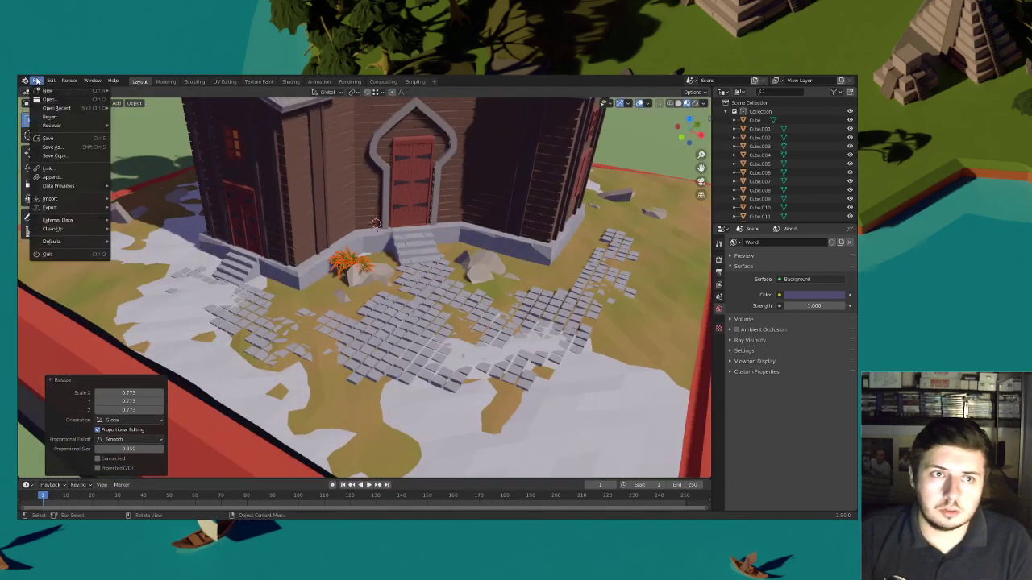
left_click(48, 138)
Try to resize a single tuft of the grass plant beside the entrance rock
left_click(349, 257)
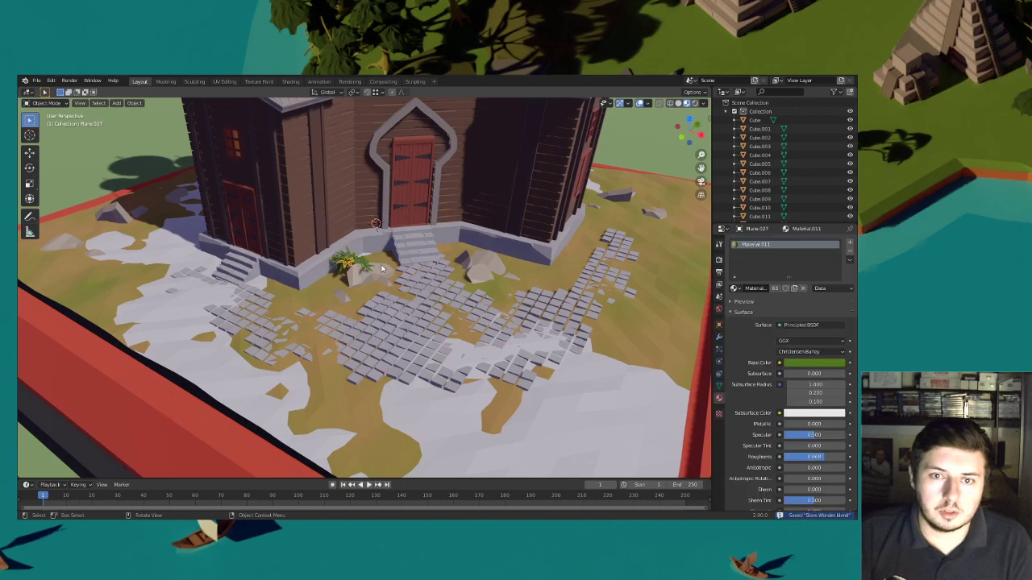
key("s")
left_click(375, 264)
scroll(373, 266, "up", 3)
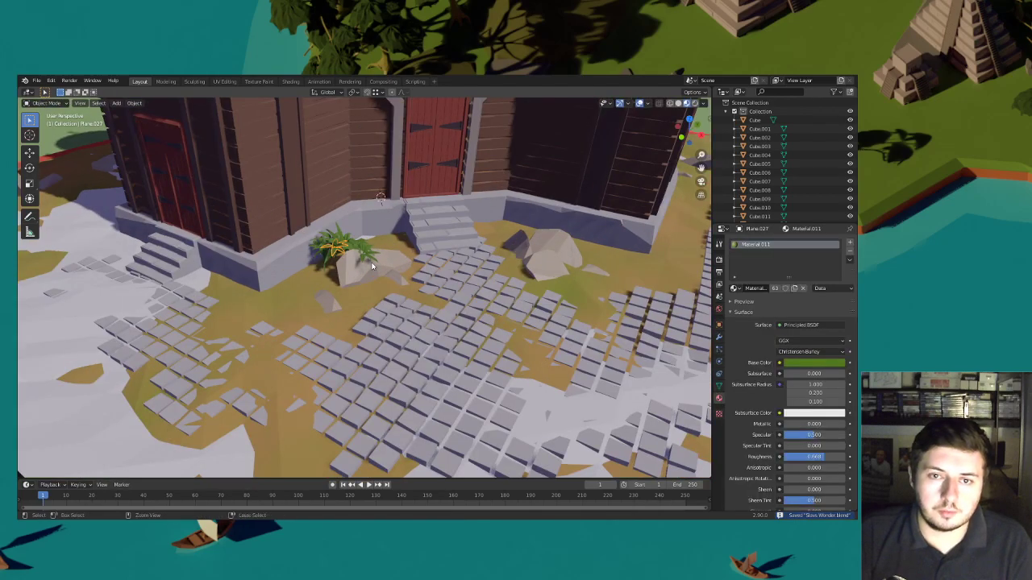
Rotate the grass plant's tuft nearest the rock and move it onto the lawn in front of the foundation, adjusting its height
left_click(369, 263)
left_click(365, 258)
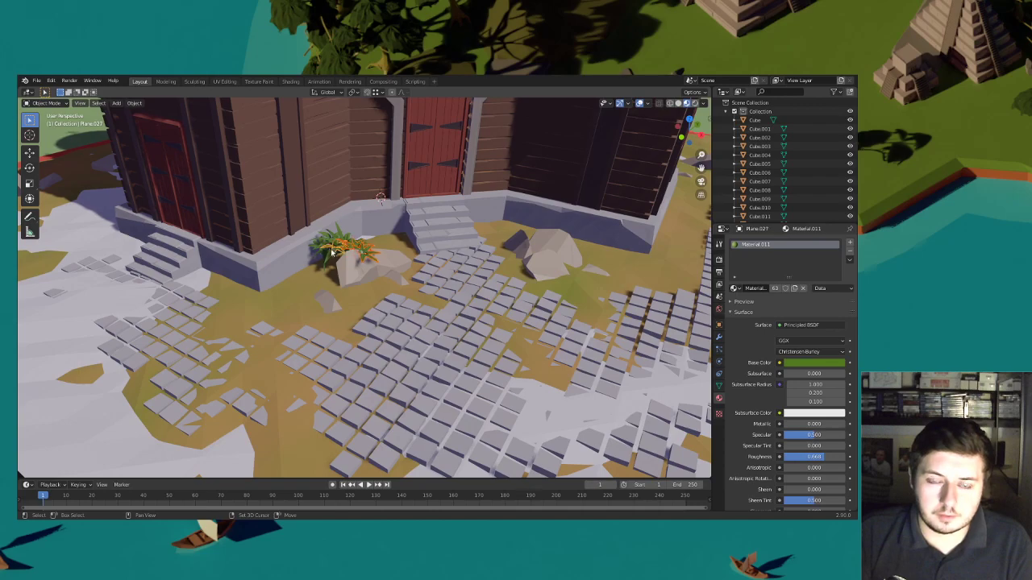
key("r")
left_click(359, 237)
key("g")
key("shift+z")
left_click(353, 257)
key("g")
key("z")
right_click(362, 262)
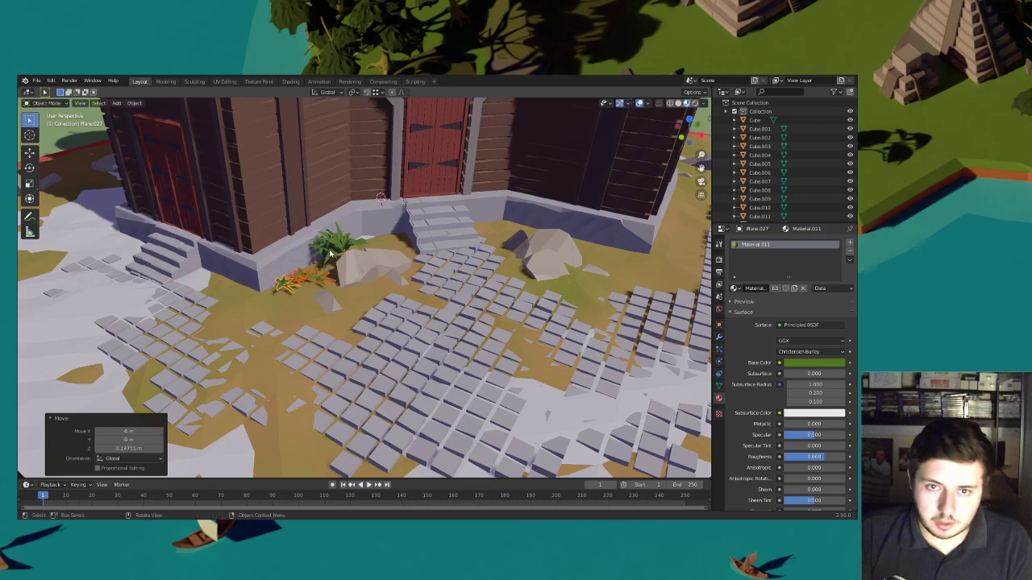
Adjust the height of each tuft of the grass plants beside the rock left of the entrance steps to fit the ground
left_click(342, 246)
key("g")
key("z")
left_click(361, 251)
left_click(333, 241)
key("g")
key("z")
left_click(328, 247)
left_click(328, 246)
key("g")
key("z")
left_click(338, 257)
left_click(318, 248)
key("g")
key("z")
left_click(328, 262)
left_click(338, 254)
key("g")
key("z")
left_click(354, 271)
middle_click_drag(354, 271, 328, 260)
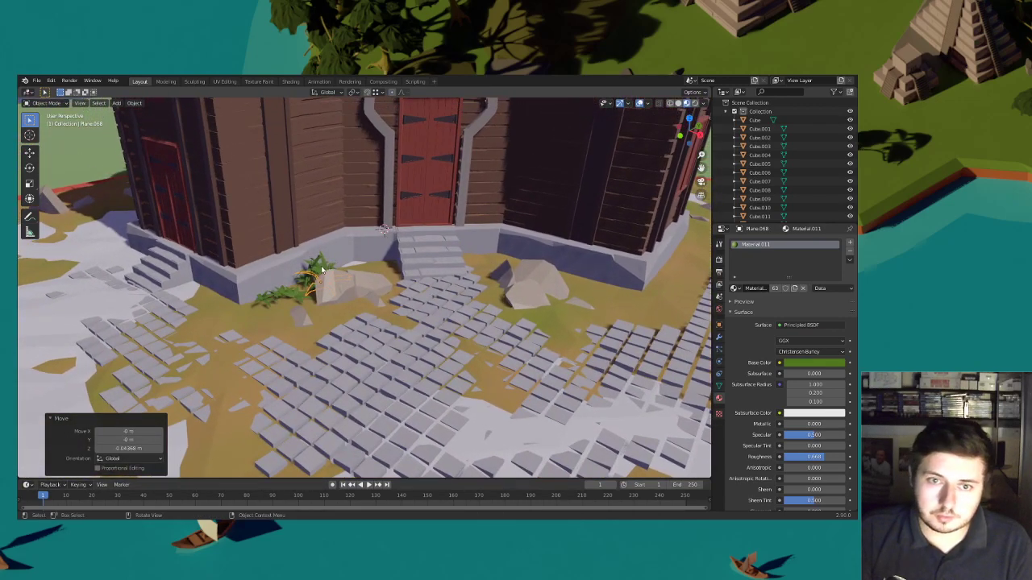
Duplicate the grass tufts beside the rock into the gap between the rock and the entrance steps, then resize and lower the copy
left_click(310, 282)
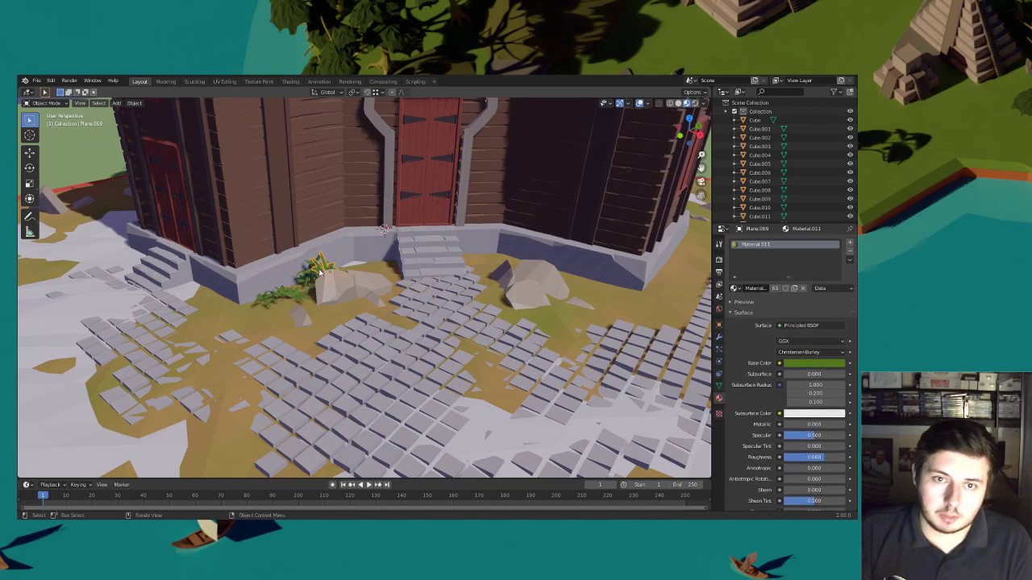
key("shift+z")
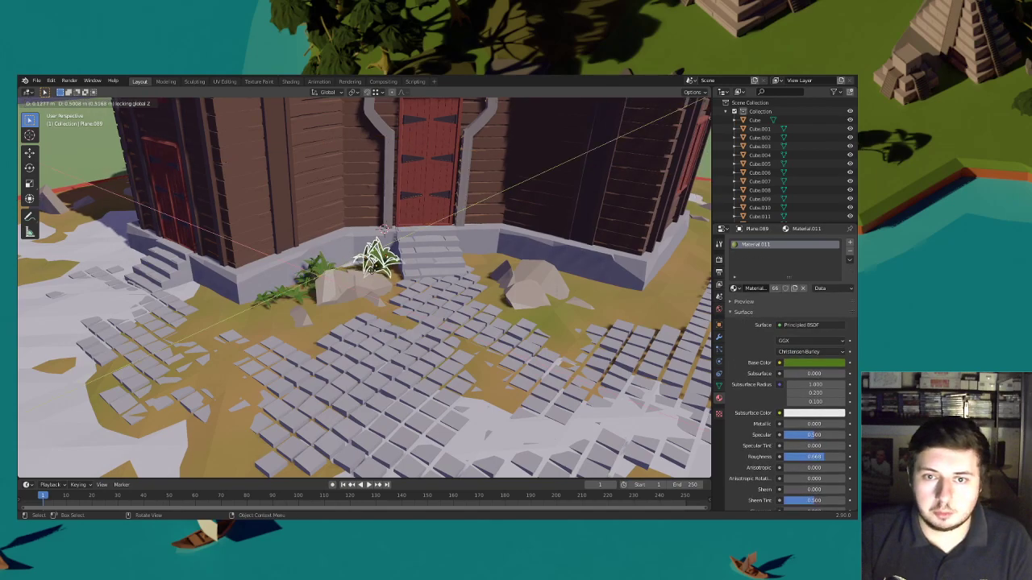
left_click(378, 271)
key("g")
key("z")
left_click(416, 278)
key("s")
left_click(414, 274)
key("g")
key("z")
left_click(416, 277)
Duplicate the grass plant to the rock right of the entrance steps, rotating it about Z and adjusting its height
key("shift+d")
key("shift+z")
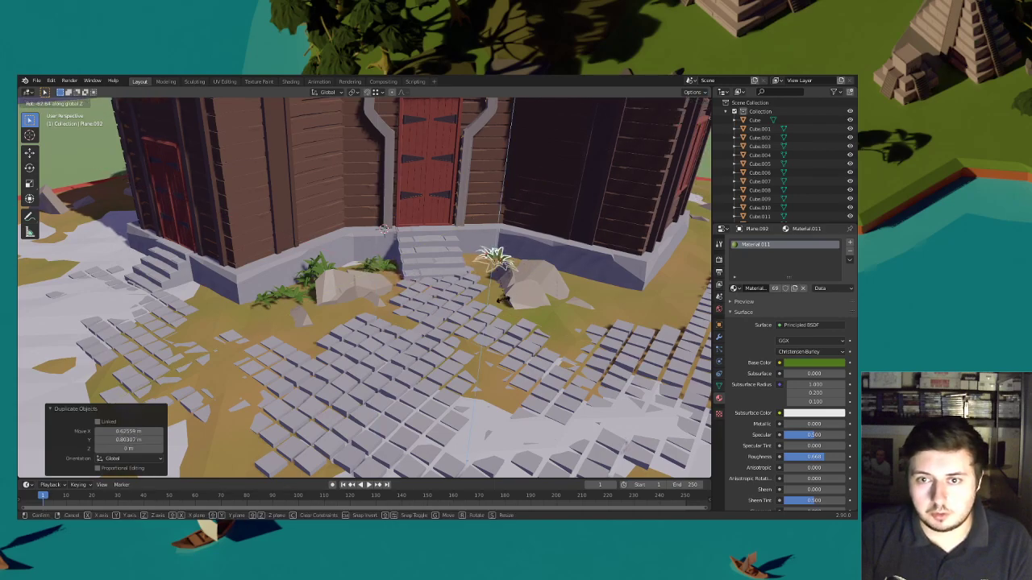
left_click(530, 277)
middle_click_drag(530, 279, 482, 290, "shift")
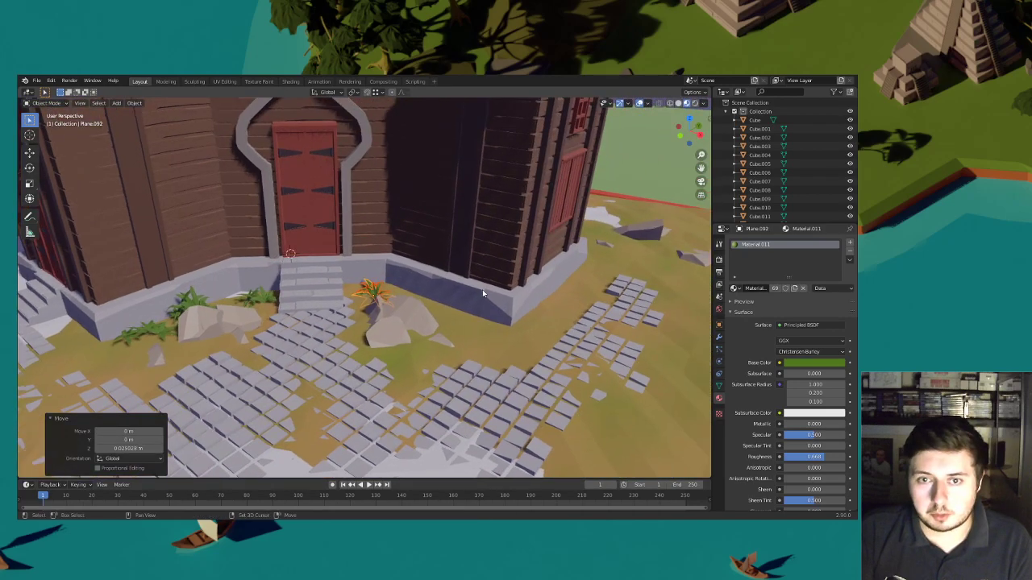
Duplicate the grass plant to the far side of the right-hand rock along the foundation, rotating it about Z and repositioning it on the lawn
key("shift+d")
key("shift+z")
left_click(519, 292)
key("r")
key("z")
left_click(489, 247)
key("g")
key("shift+z")
left_click(500, 295)
key("r")
key("z")
left_click(516, 272)
key("g")
key("shift+z")
left_click(518, 286)
Place another copy of the grass plant behind the right-hand rock with a different vertical scale, Z rotation and height
key("shift+d")
key("shift+z")
left_click(497, 280)
key("s")
key("z")
left_click(545, 280)
key("r")
key("z")
left_click(536, 344)
key("g")
key("z")
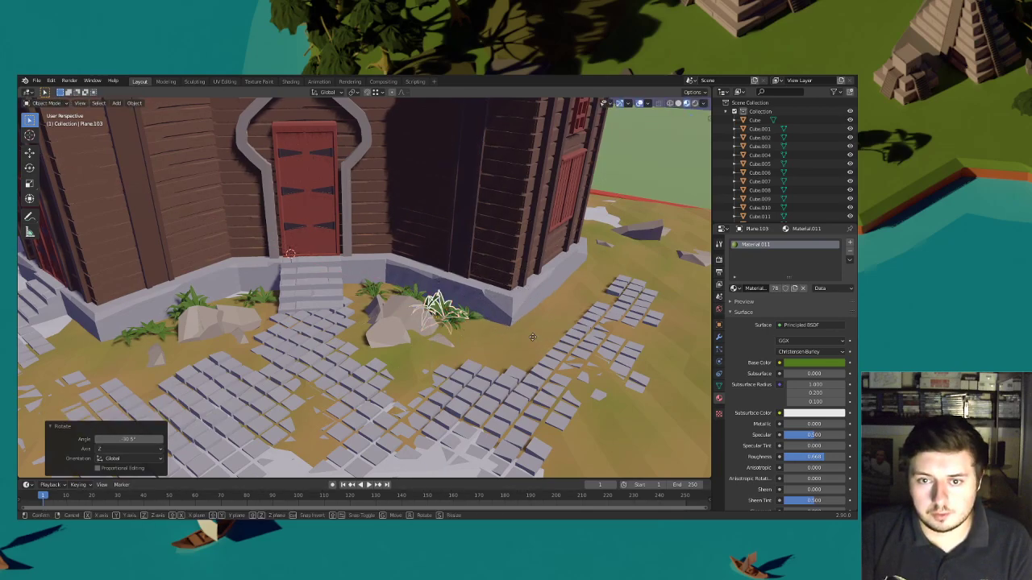
left_click(545, 334)
left_click(545, 327)
Duplicate a grass plant from the right-hand rock towards the foundation corner, rotating the copy about Z and adjusting its height
scroll(563, 220, "down", 2)
scroll(508, 258, "down", 5)
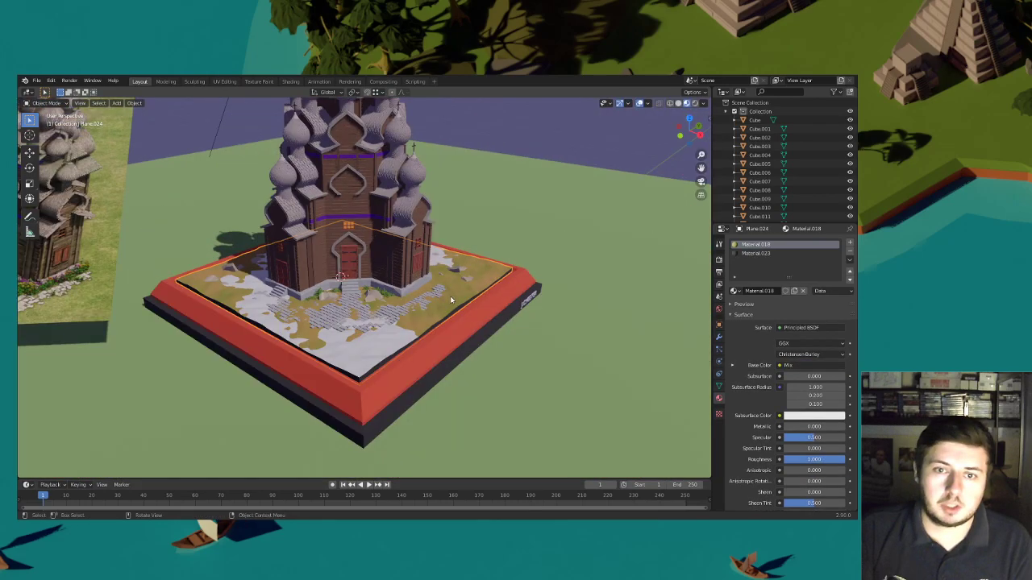
middle_click_drag(383, 267, 473, 266)
scroll(452, 267, "up", 8)
left_click(352, 258)
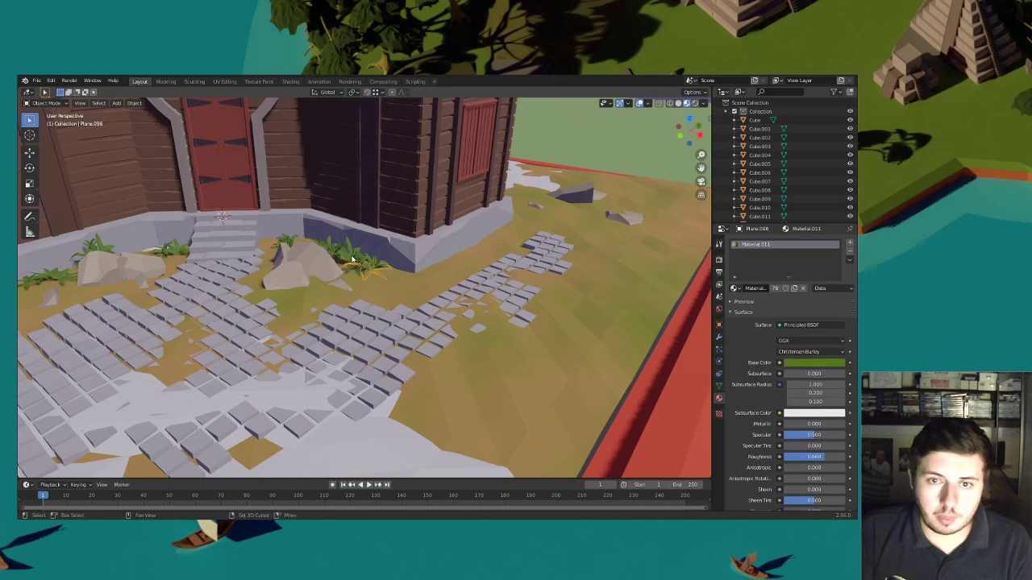
key("shift+d")
left_click(430, 288)
key("r")
key("z")
left_click(466, 249)
key("r")
left_click(466, 249)
key("g")
key("z")
left_click(466, 249)
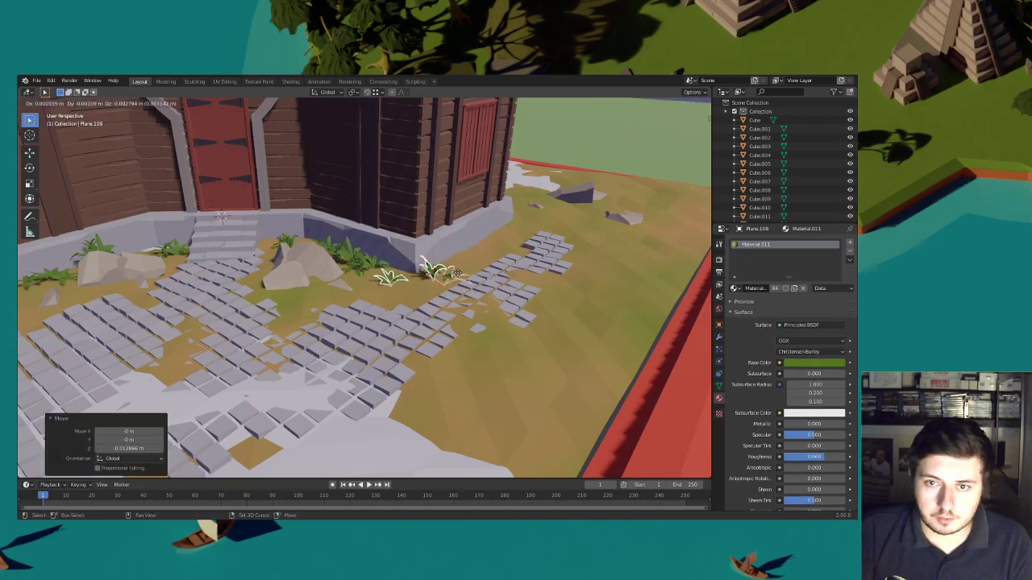
Duplicate the grass plant around the foundation corner beside the paving, rotating and tilting the copy to fit the ground
key("shift+d")
left_click(472, 246)
key("r")
key("z")
left_click(501, 260)
key("g")
key("shift+z")
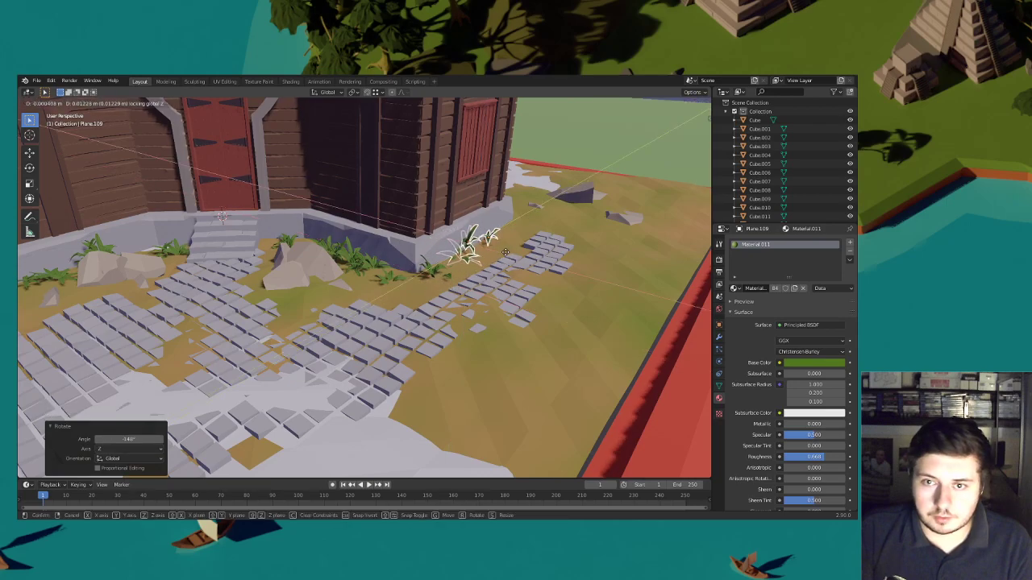
left_click(515, 259)
key("r")
key("x")
left_click(526, 258)
key("r")
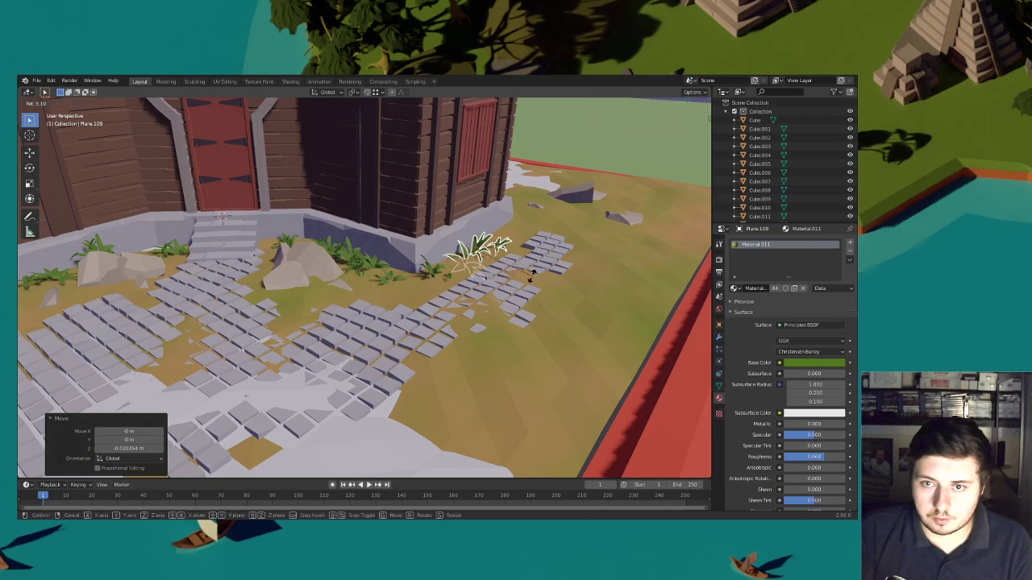
left_click(532, 280)
Duplicate a grass tuft next to the left side steps, tilt it about X, adjust its height and flatten it to 0.433 in Z
scroll(532, 281, "down", 4)
left_click(485, 242)
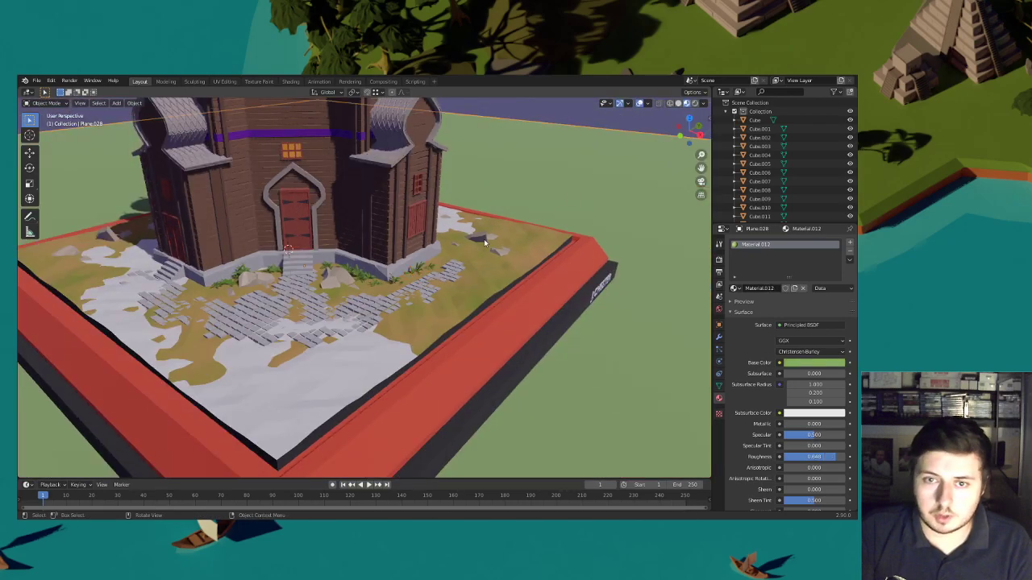
left_click(229, 281)
middle_click_drag(315, 284, 428, 294, "shift")
scroll(428, 294, "up", 4)
key("shift+d")
key("shift+z")
left_click(368, 295)
key("s")
key("x")
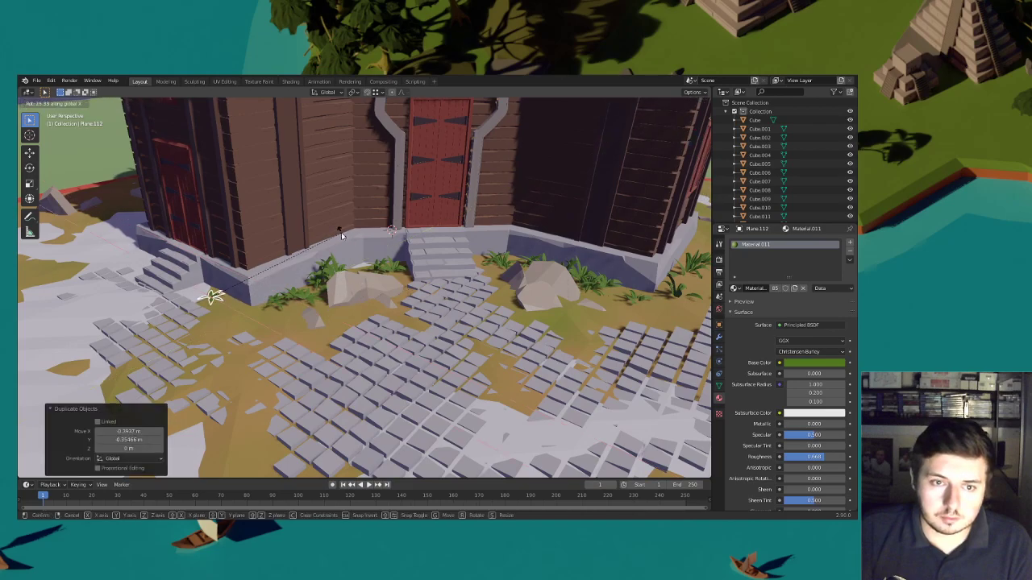
left_click(342, 238)
key("g")
key("z")
left_click(345, 267)
key("g")
key("z")
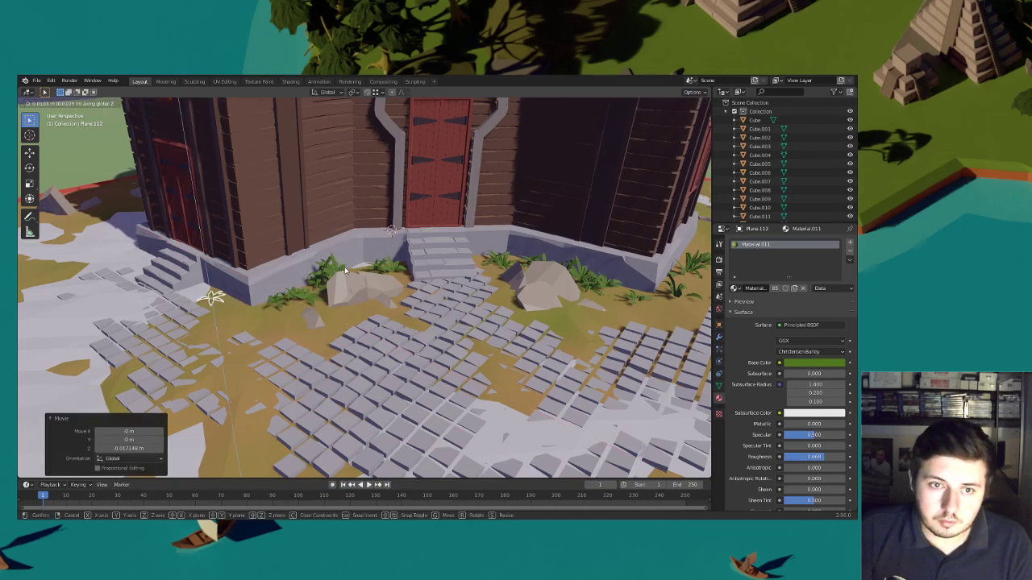
left_click(258, 278)
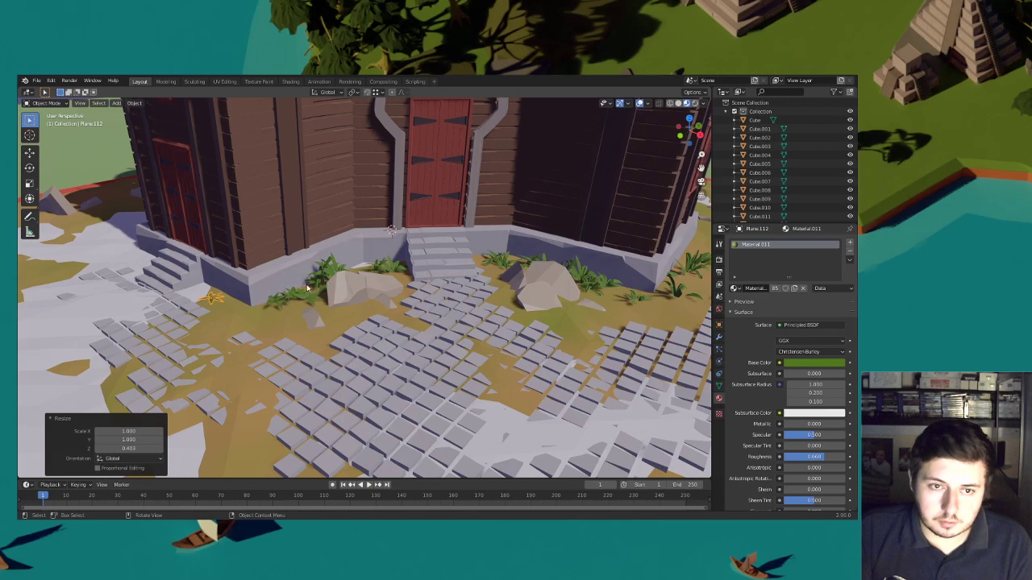
Resize the flattened grass tuft next to the left side steps horizontally and overall, and rotate it
scroll(354, 283, "up", 2)
key("s")
key("shift+z")
left_click(265, 282)
key("s")
left_click(259, 278)
key("r")
left_click(254, 272)
Duplicate the small grass tuft by the left side steps and rotate the copy
key("shift+d")
left_click(262, 276)
key("r")
left_click(263, 306)
left_click(274, 287)
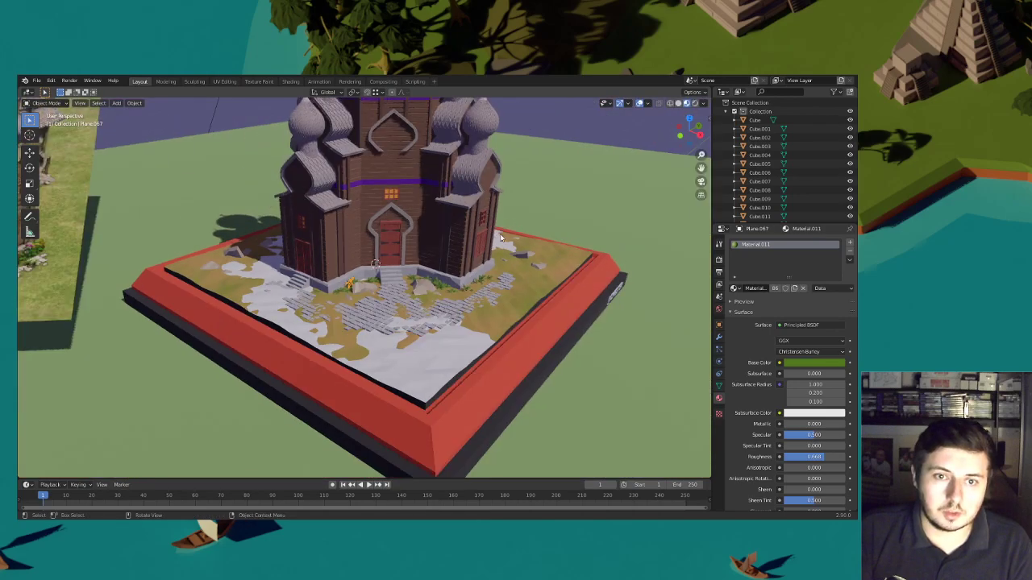
Select the spare fruit bushes and leafy plant stored below the base, raise them to ground level and position them in front of the entrance
scroll(500, 244, "down", 5)
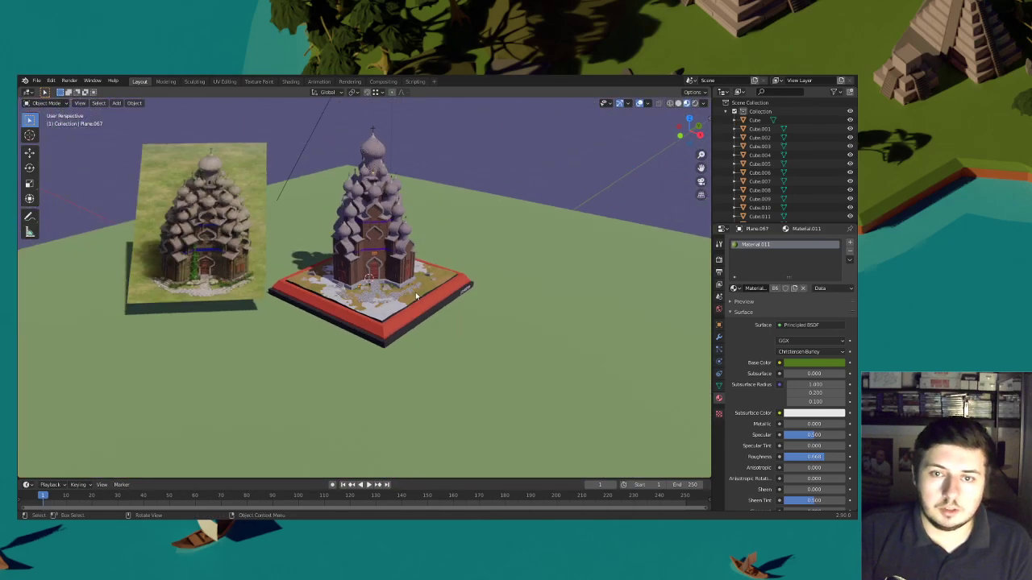
middle_click_drag(424, 319, 373, 247)
scroll(373, 250, "up", 2)
left_click_drag(359, 235, 357, 234)
scroll(360, 238, "down", 2)
key("g")
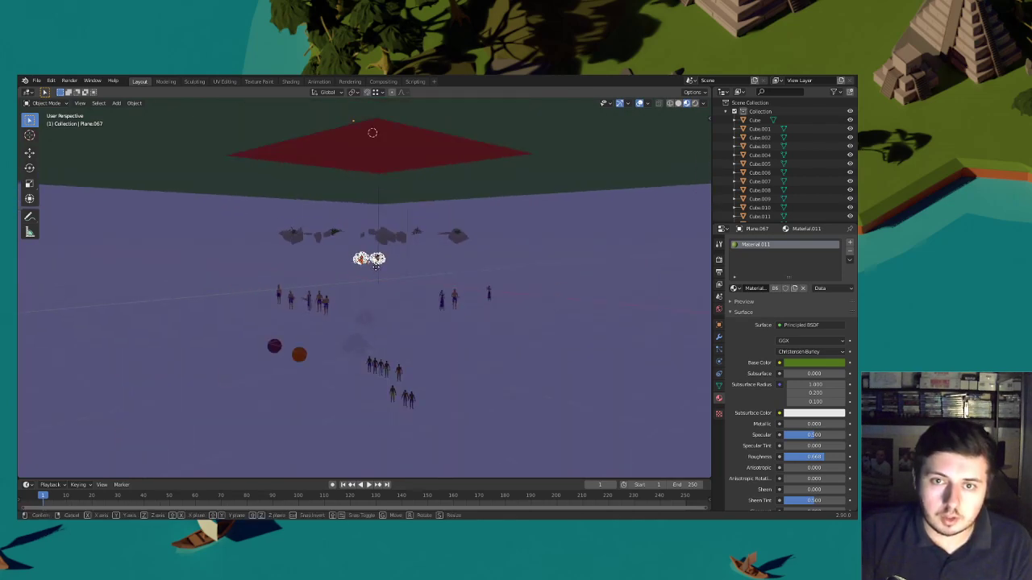
key("z")
left_click(387, 167)
middle_click_drag(387, 166, 410, 264)
key("g")
key("z")
left_click(411, 227)
middle_click_drag(411, 228, 406, 267)
scroll(407, 267, "up", 10)
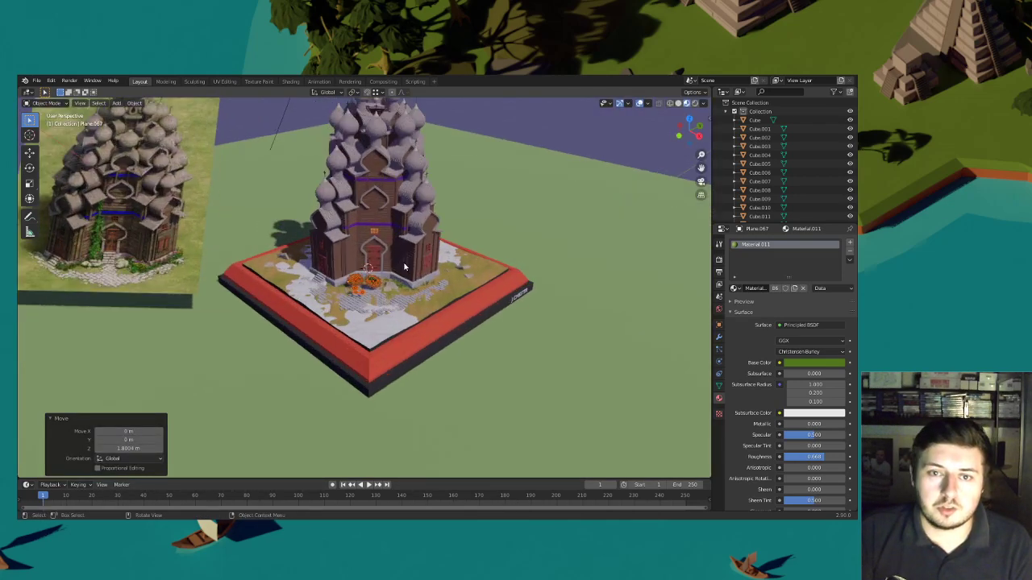
key("g")
key("shift+z")
left_click(435, 339)
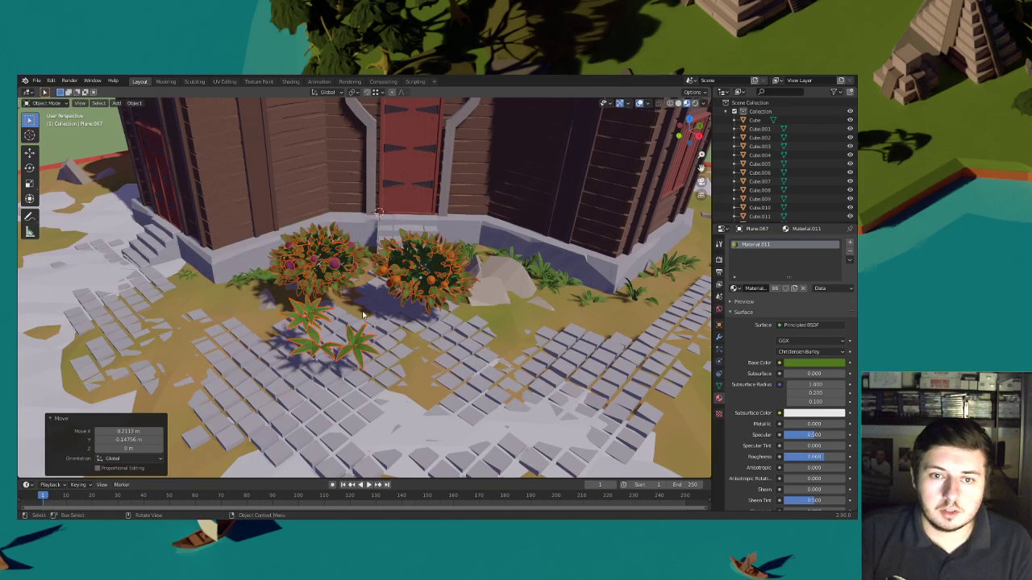
Delete the leftover leaf tufts on the paving in front of the fruit bushes
left_click(340, 313)
key("Delete")
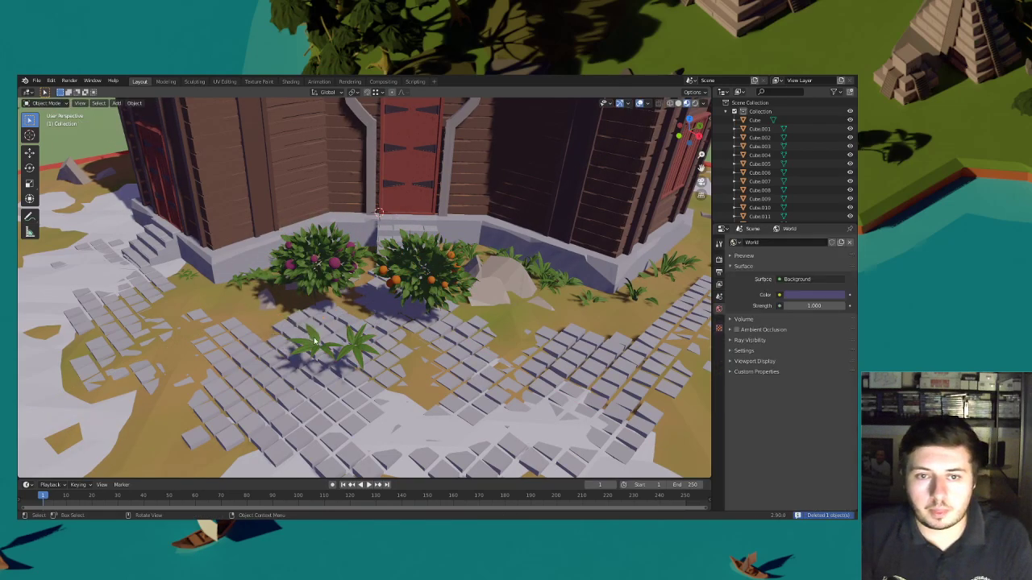
scroll(358, 340, "down", 4)
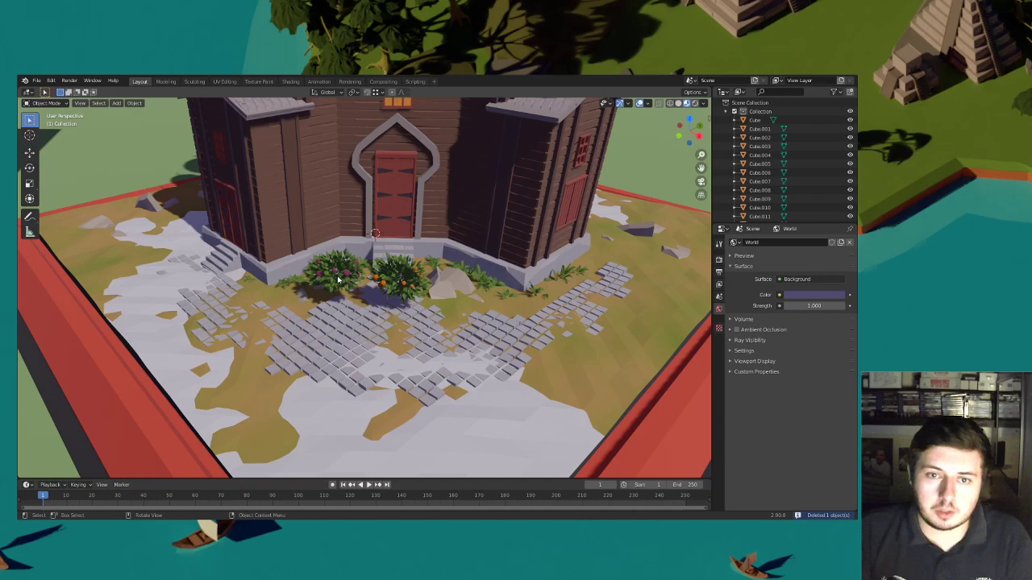
Scale the foliage of the purple-fruited bush to 0.594
left_click(338, 280)
scroll(403, 285, "down", 3)
key("s")
left_click(404, 285)
Move the shrunken bush foliage to the foundation beside the left-hand rock, adjust its height and rotate it about Z
scroll(402, 283, "up", 5)
key("g")
key("shift+z")
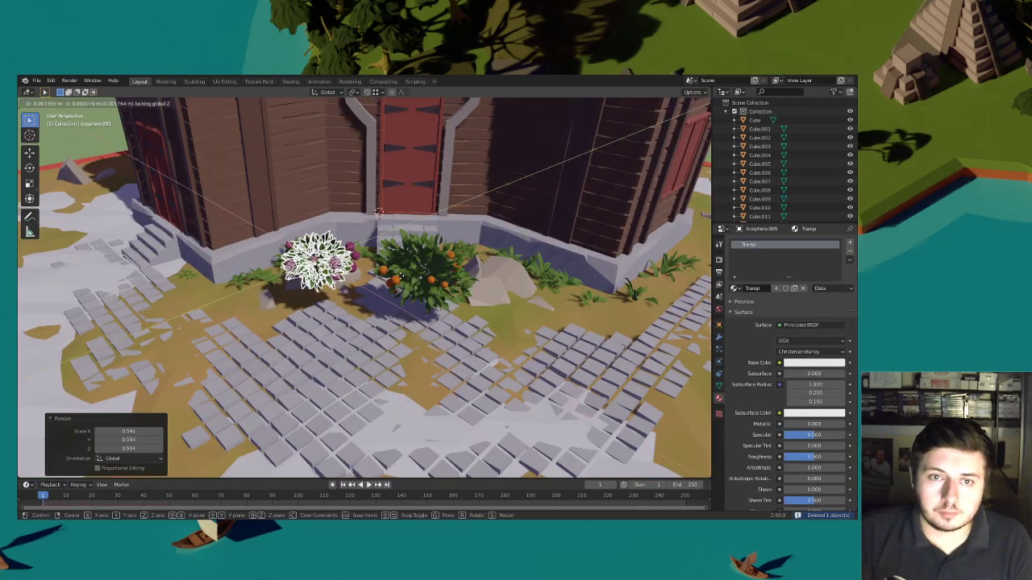
left_click(348, 286)
key("g")
key("z")
left_click(494, 291)
key("r")
key("z")
left_click(462, 212)
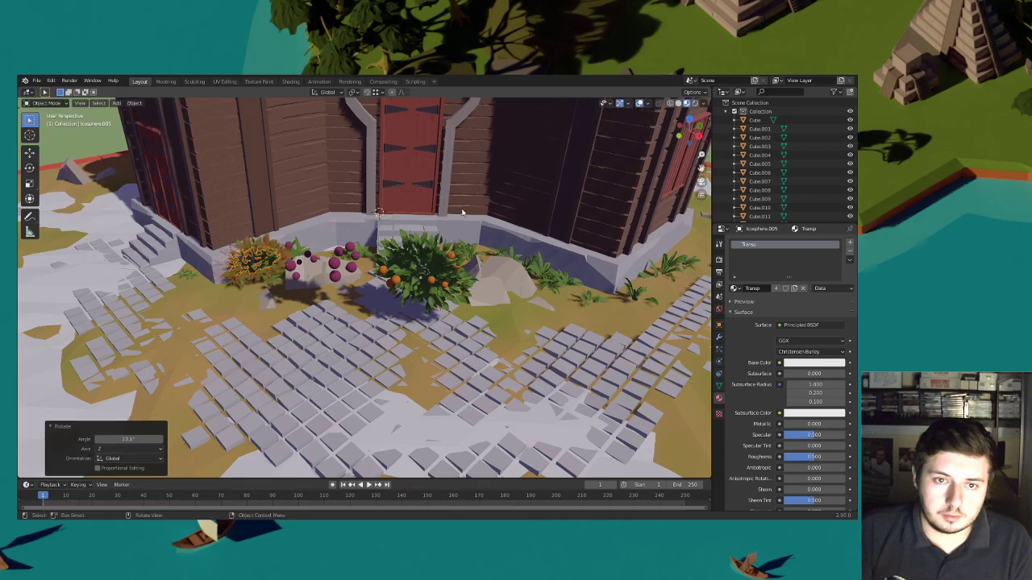
Hide the viewport overlays, duplicate the bush foliage horizontally along the foundation between the side steps and the rock, and rotate the copy
left_click(639, 103)
scroll(486, 247, "down", 6)
middle_click_drag(465, 261, 533, 264, "shift")
scroll(516, 322, "up", 6)
key("shift+d")
key("shift+z")
left_click(476, 278)
key("r")
key("z")
left_click(476, 282)
key("r")
left_click(458, 289)
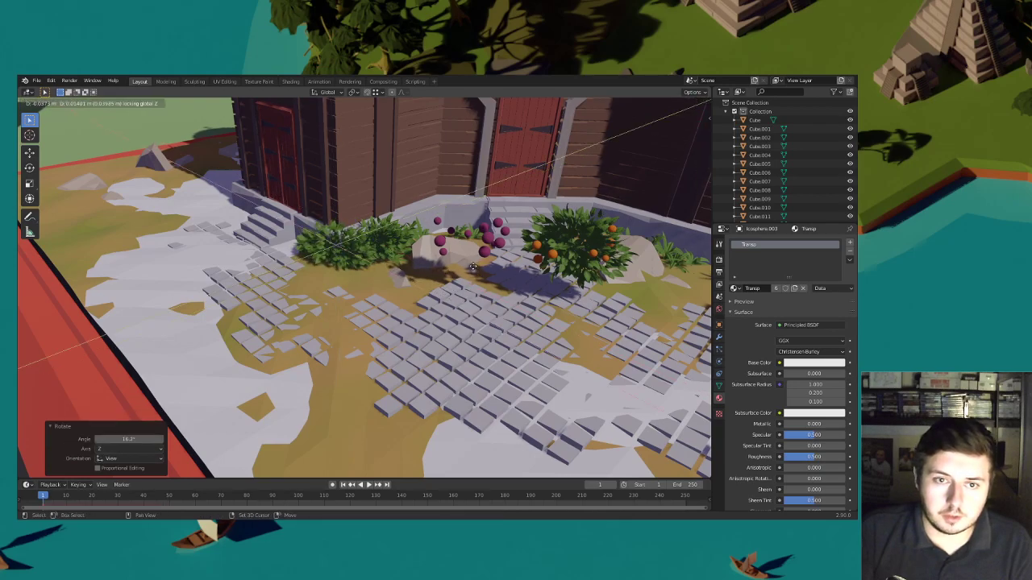
Add another foliage copy beside the left-hand rock at the same height and free-rotate it for variation
key("shift+d")
key("shift+z")
left_click(421, 284)
key("r")
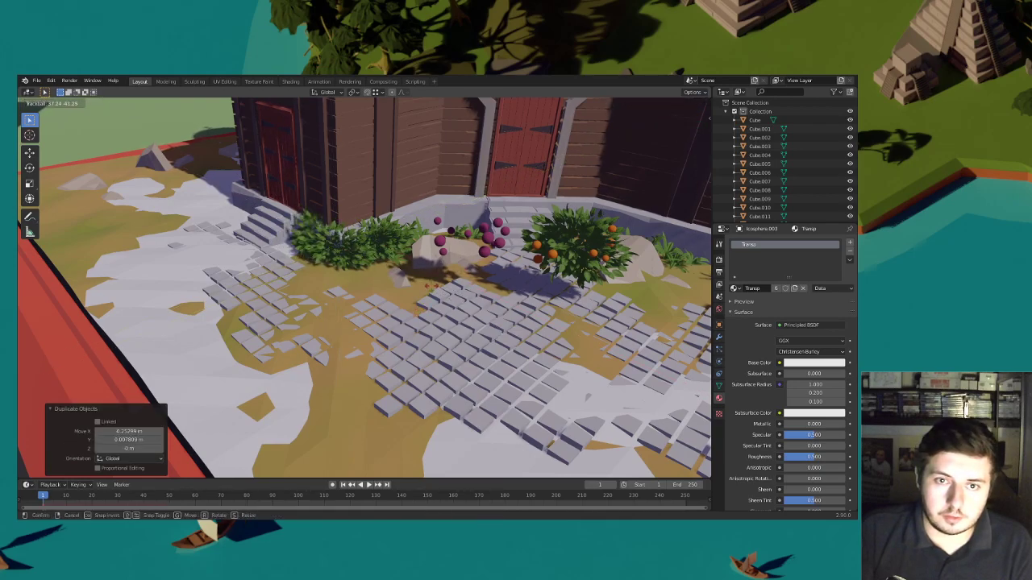
left_click(437, 282)
Place a further foliage copy in the wall corner behind the left-hand rock and rotate it about Z
middle_click_drag(508, 184, 398, 284, "shift")
key("shift+d")
key("shift+z")
left_click(496, 254)
key("r")
key("z")
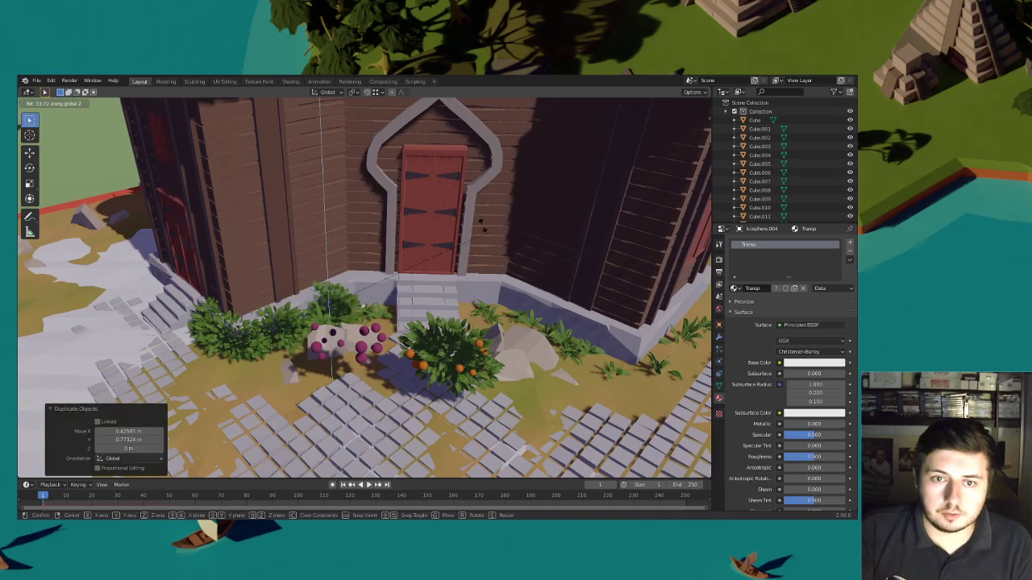
left_click(395, 260)
scroll(403, 262, "down", 8)
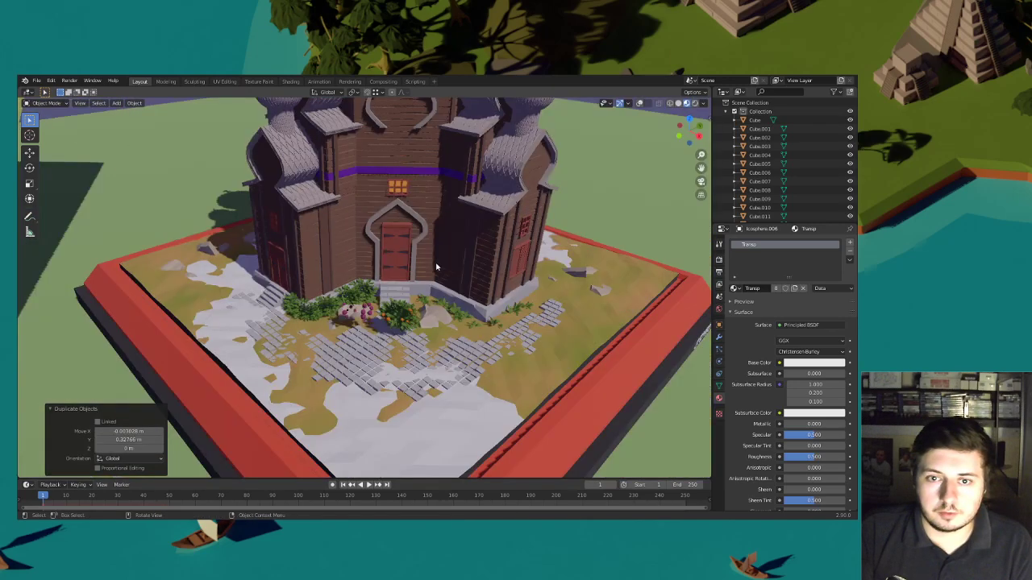
Duplicate the foliage beside the entrance steps, raise the copy along Z against the wall and rotate it
middle_click_drag(392, 265, 510, 289, "shift")
scroll(476, 281, "up", 4)
key("shift+d")
key("shift+z")
left_click(526, 281)
left_click(446, 239)
key("g")
key("z")
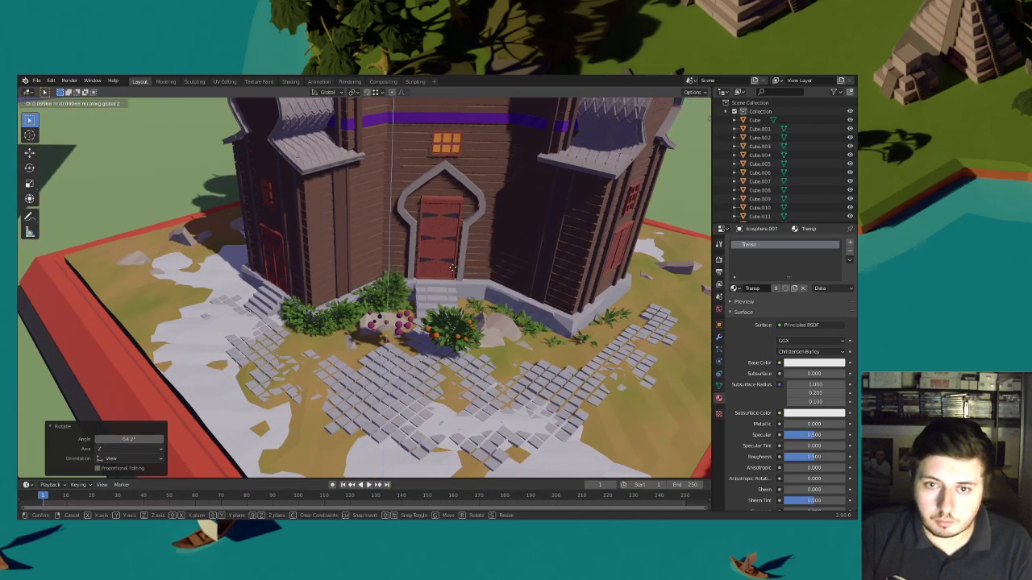
left_click(451, 262)
key("r")
left_click(440, 218)
Tilt the raised foliage about its local X and Y axes so that it leans against the wall
middle_click_drag(440, 219, 399, 260)
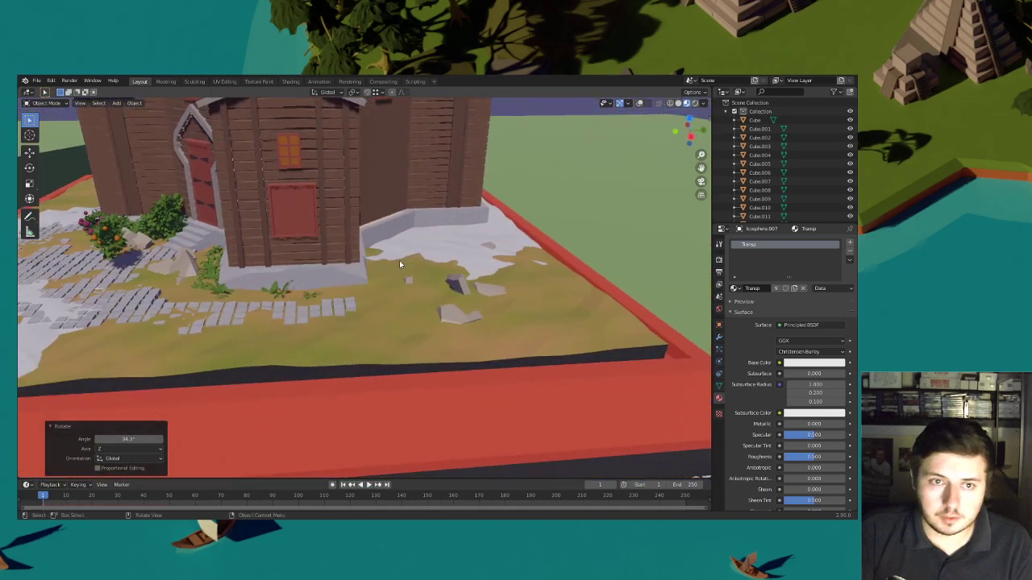
key("r")
key("x")
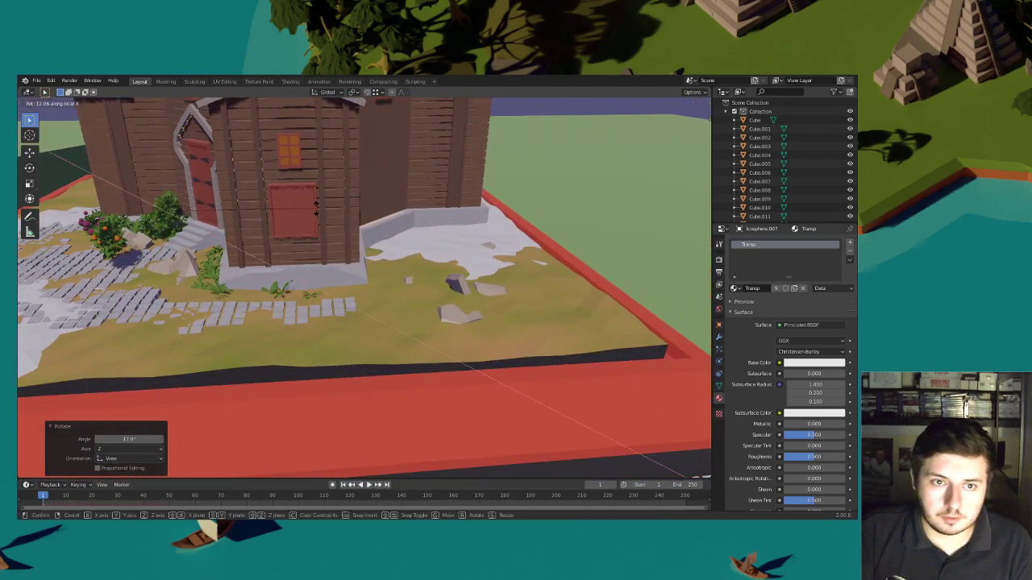
key("y")
key("y")
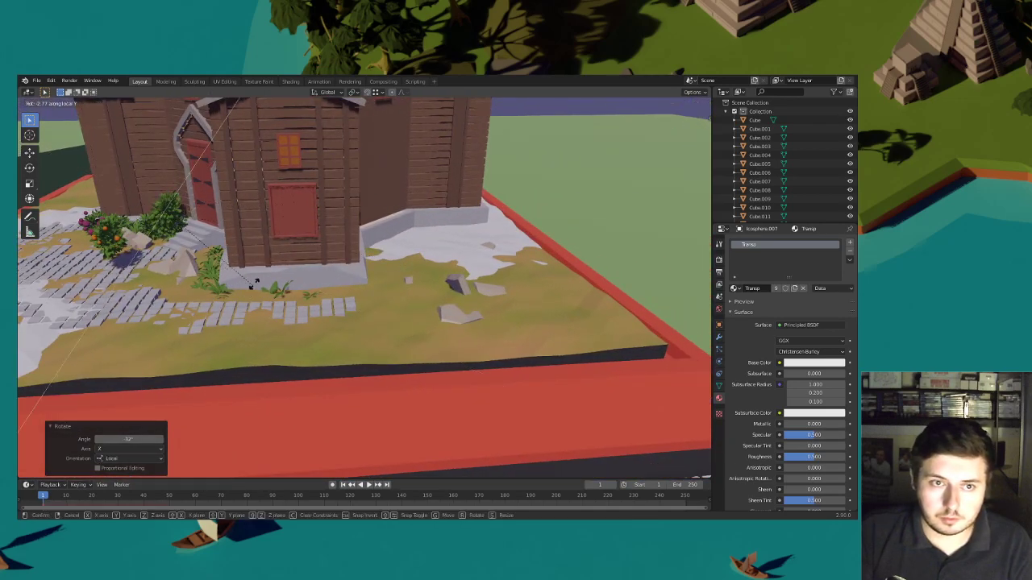
left_click(273, 240)
key("r")
left_click(257, 197)
Move the raised foliage horizontally against the wall and scale it down, finishing with a factor of 0.719
middle_click_drag(256, 198, 329, 229)
key("s")
left_click(418, 245)
key("g")
key("shift+z")
left_click(417, 241)
key("s")
left_click(397, 245)
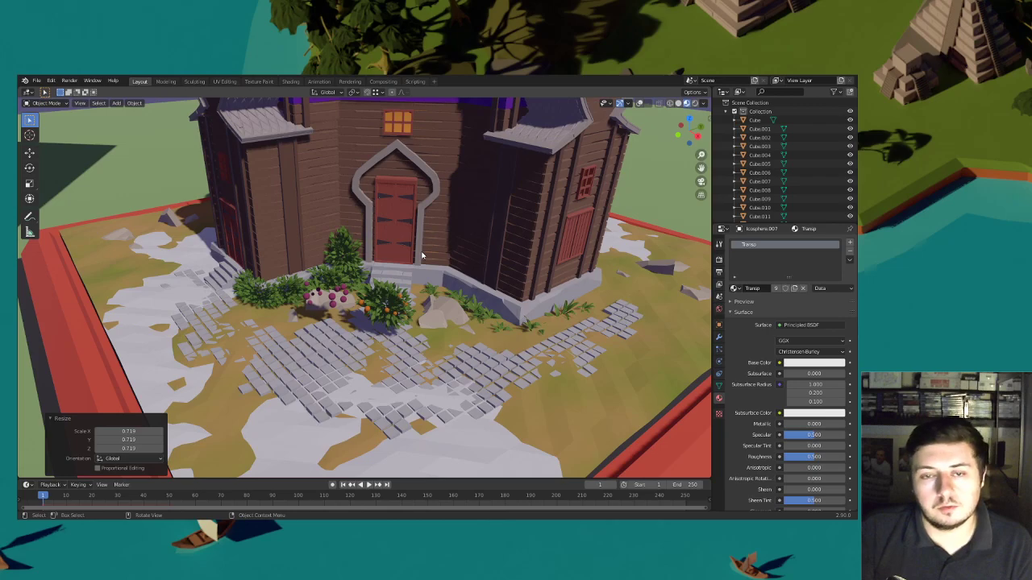
Scale and align the wall foliage, stacking copies upward beside the door to form a climbing ivy column
left_click(417, 254)
key("s")
left_click(421, 216)
key("g")
key("shift+z")
left_click(436, 225)
middle_click_drag(436, 226, 429, 269)
left_click(427, 242)
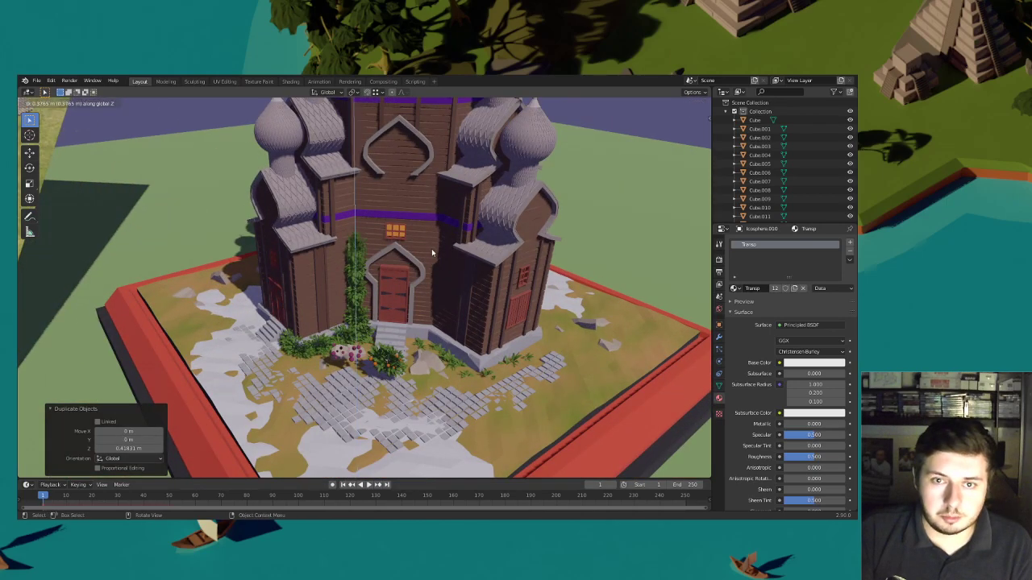
Resize the top ivy segment and adjust its height along Z below the purple band
key("s")
left_click(427, 249)
key("s")
left_click(484, 245)
key("g")
key("z")
left_click(454, 278)
middle_click_drag(454, 278, 509, 280)
middle_click_drag(465, 301, 460, 278)
Duplicate the top ivy segment, scale the copy and shift it horizontally onto the wall
key("shift+d")
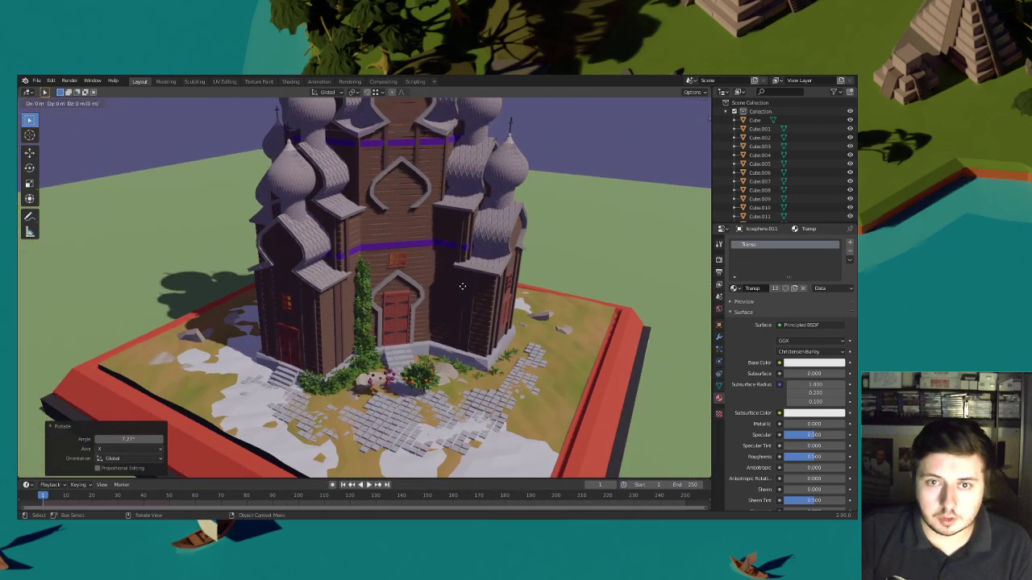
left_click(460, 272)
scroll(460, 272, "up", 3)
key("s")
left_click(451, 268)
key("g")
key("shift+z")
left_click(451, 266)
Add another ivy segment above the purple band, raising the copy along Z and aligning it horizontally with the wall corner
key("shift+d")
key("shift+z")
left_click(454, 237)
key("g")
key("z")
left_click(462, 203)
middle_click_drag(462, 204, 444, 236)
key("g")
key("shift+z")
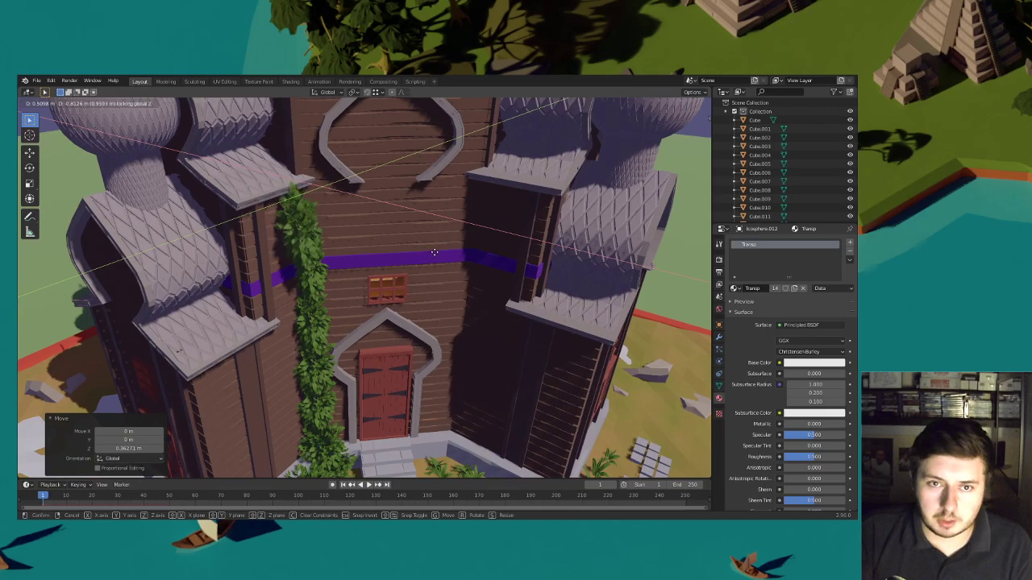
left_click(441, 247)
Scale the uppermost ivy segment and fine-tune its horizontal position in the wall corner
key("s")
left_click(424, 245)
key("g")
key("shift+z")
left_click(422, 242)
Rotate the ivy segment just below the purple band about Z and within the view plane
scroll(422, 242, "down", 6)
middle_click_drag(422, 242, 389, 284)
scroll(389, 285, "up", 4)
left_click(357, 243)
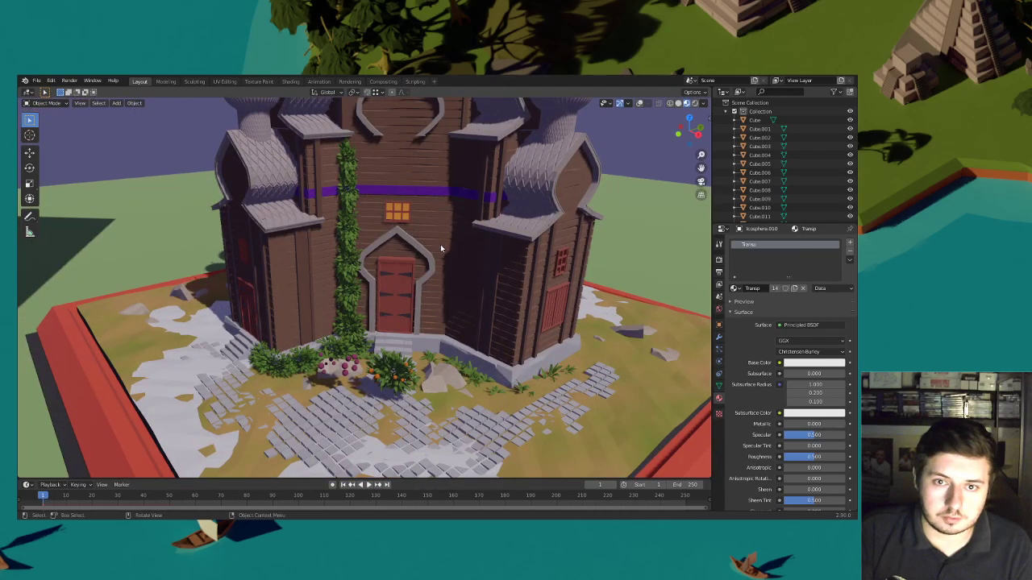
key("r")
key("z")
left_click(375, 307)
key("r")
left_click(345, 241)
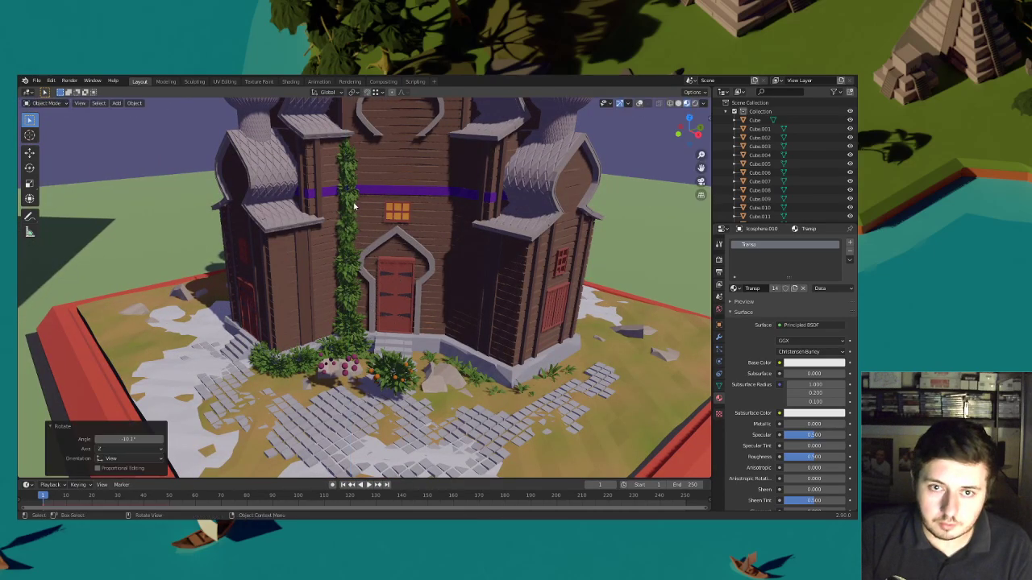
Rotate the ivy segment beside the window, and turn the segment next to the door arch about Z
left_click(355, 208)
key("r")
left_click(376, 305)
left_click(346, 288)
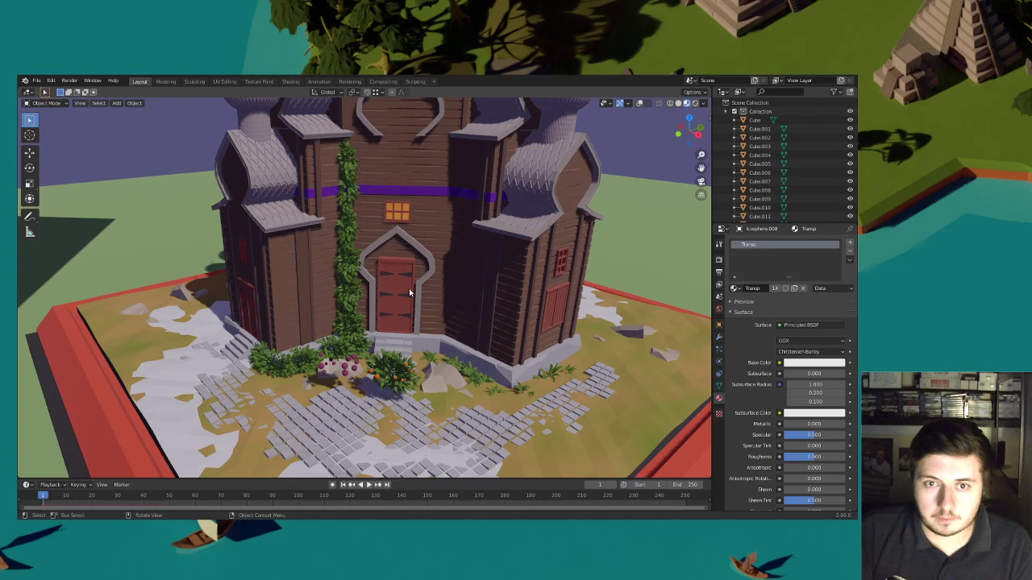
key("r")
key("z")
left_click(419, 227)
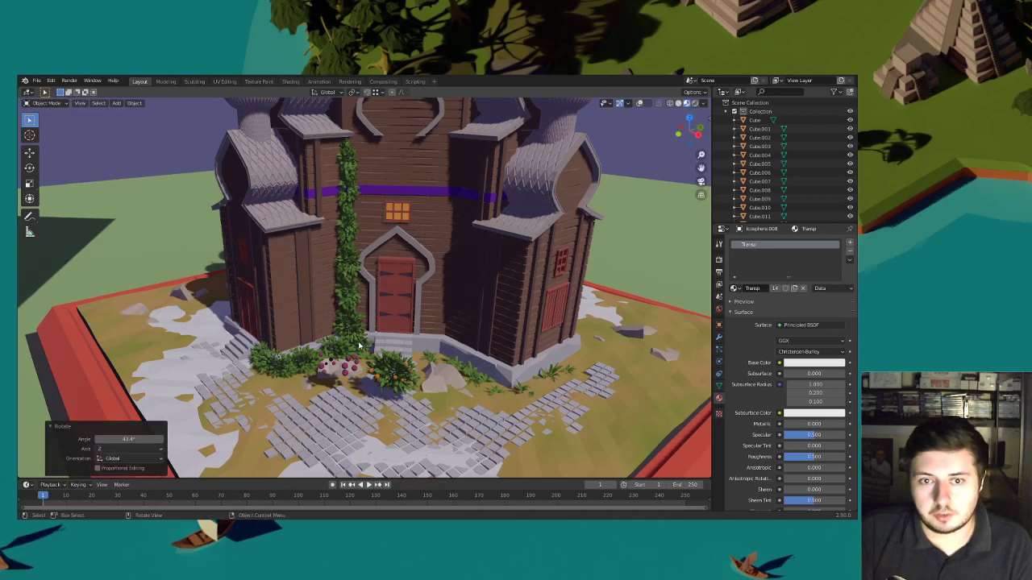
Duplicate the lower ivy segment, rotate the copy about X and lower it into position at the column's base
key("shift+d")
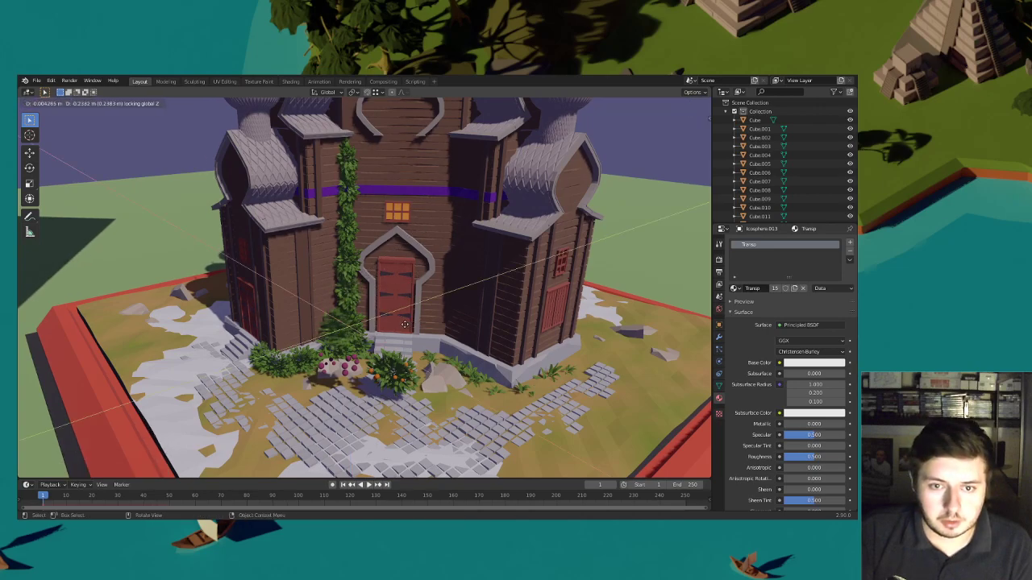
left_click(431, 300)
key("r")
key("x")
left_click(412, 343)
key("g")
key("shift+z")
left_click(409, 339)
key("g")
left_click(409, 350)
scroll(411, 322, "down", 8)
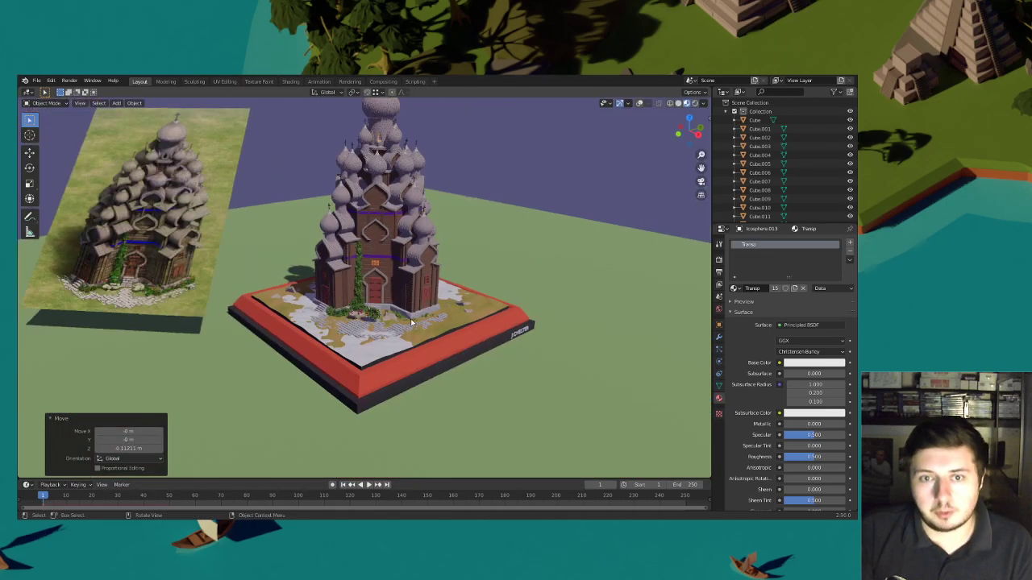
Shift the new base foliage horizontally and rotate it to fill out the bottom of the ivy
scroll(374, 317, "up", 4)
key("g")
key("shift+z")
left_click(395, 312)
key("r")
left_click(402, 313)
scroll(403, 315, "down", 2)
scroll(397, 324, "up", 3)
Duplicate the base foliage across to the opposite side of the entrance steps and rotate the copy about Z
key("shift+d")
key("shift+z")
left_click(486, 325)
middle_click_drag(495, 326, 435, 315, "shift")
key("r")
key("z")
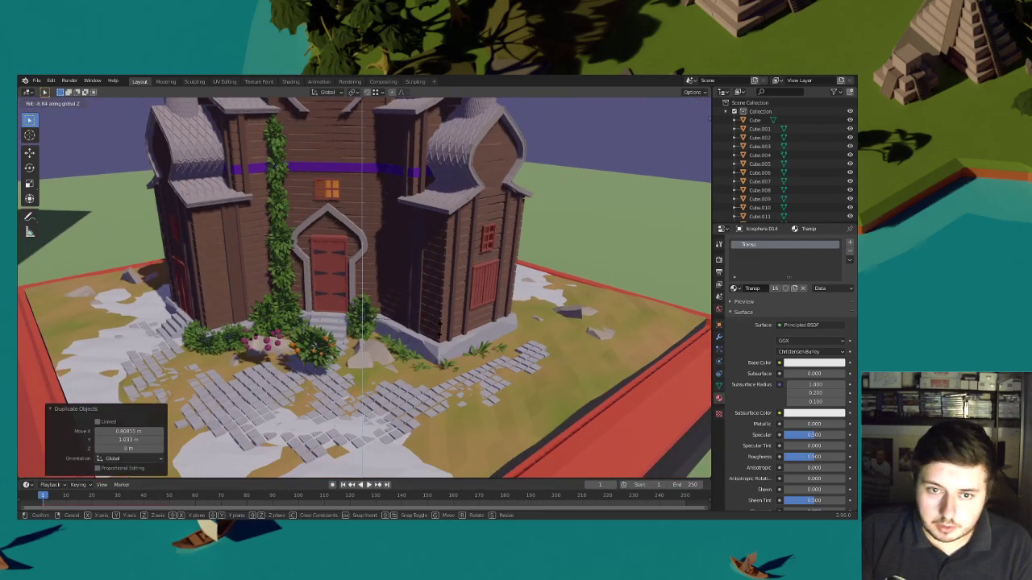
left_click(394, 367)
Lower the foliage behind the right-hand rock by about 0.16 m and rotate it
key("g")
key("z")
left_click(421, 333)
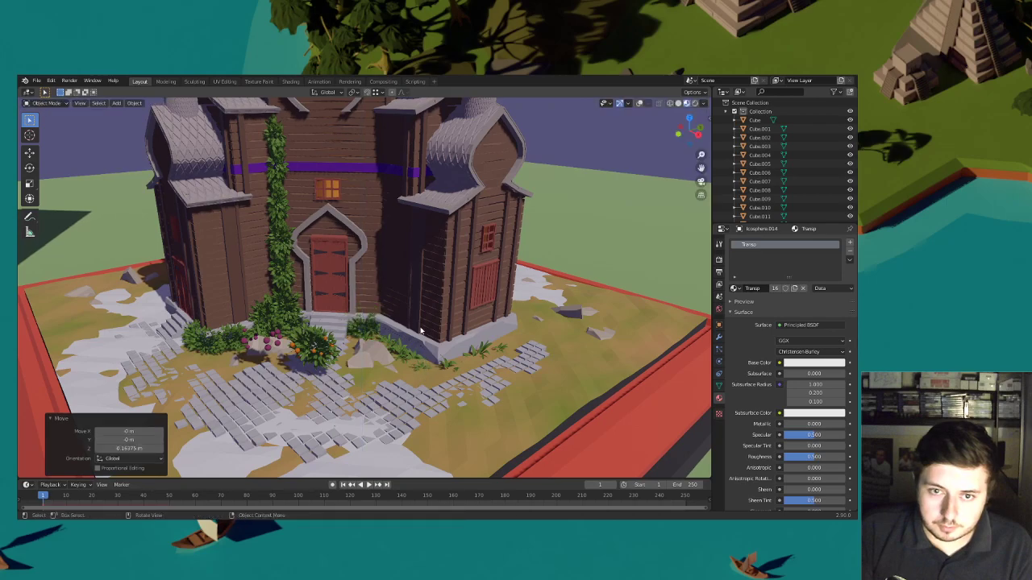
key("r")
left_click(431, 342)
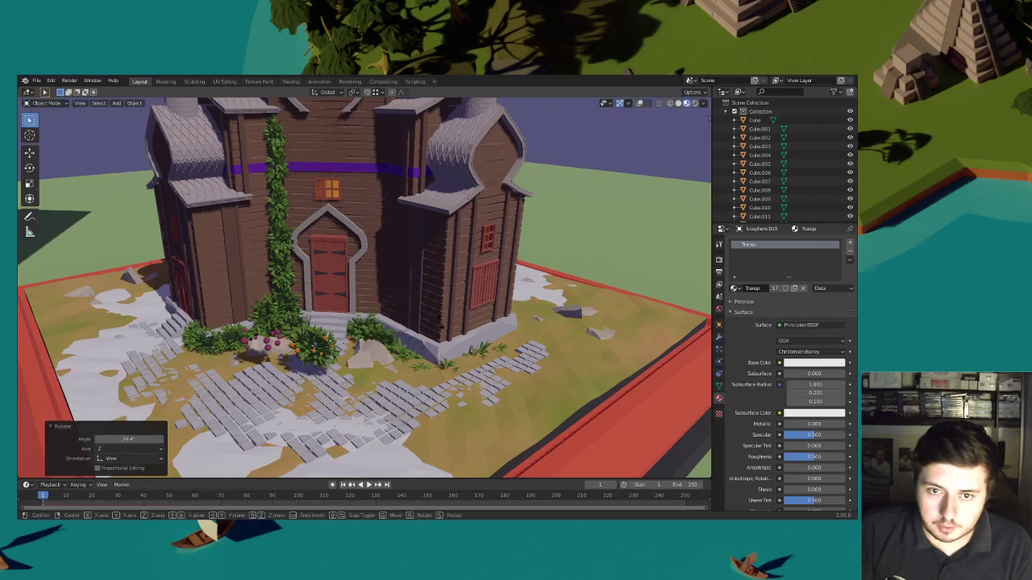
Place a foliage copy along the foundation beyond the right-hand rock and adjust its height along Z
key("shift+d")
key("shift+z")
left_click(439, 336)
key("g")
key("z")
left_click(440, 342)
Continue the hedge with another foliage copy closer to the right tower's corner and rotate it
key("shift+d")
key("shift+z")
left_click(454, 350)
key("r")
left_click(447, 321)
Place two more foliage copies around the right tower's foundation corner, adjusting the first copy's height along Z
key("shift+d")
key("shift+z")
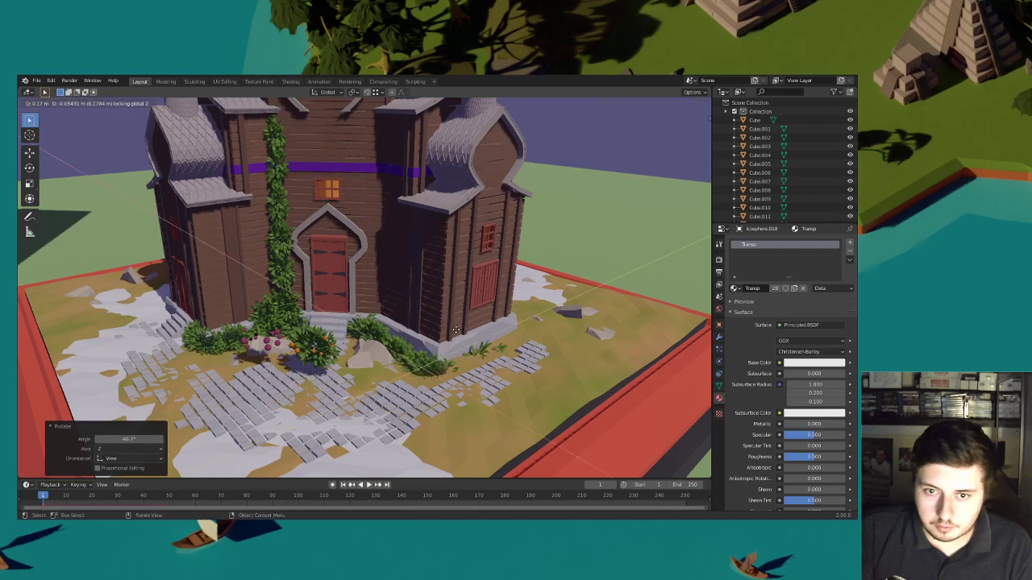
left_click(457, 325)
key("g")
key("z")
left_click(457, 320)
key("shift+d")
key("shift+z")
left_click(489, 327)
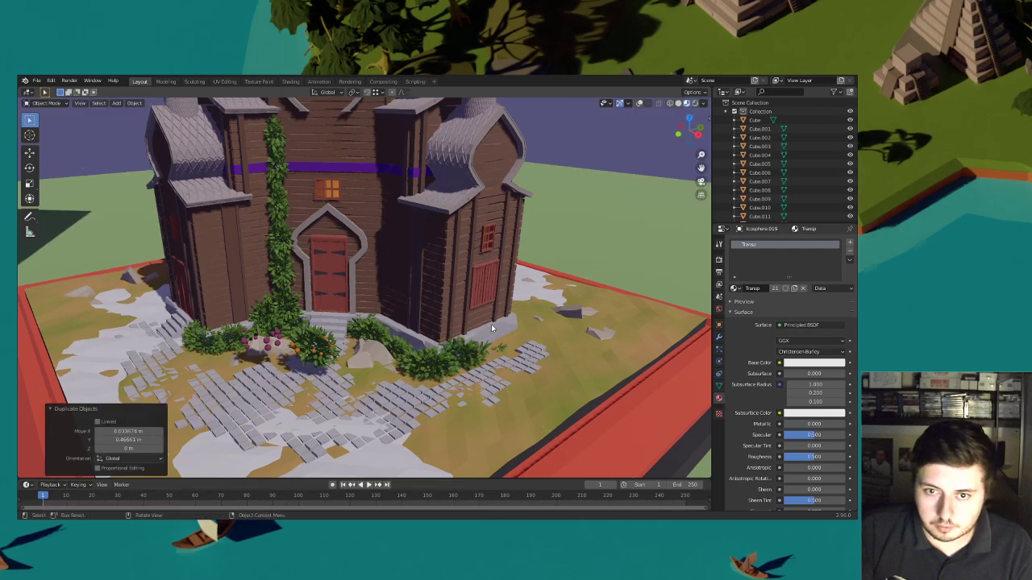
Rotate the foliage at the right tower's corner around Z and place another copy further along the foundation
key("r")
left_click(492, 345)
key("r")
key("z")
left_click(486, 326)
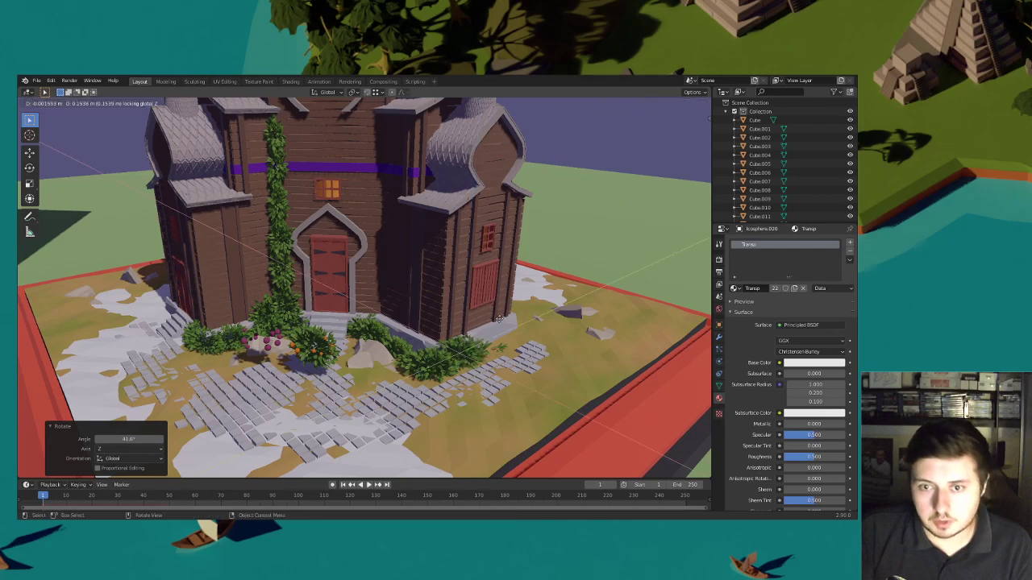
key("shift+d")
key("shift+z")
left_click(492, 289)
Continue the hedge along the right tower's side wall with another foliage copy, adjusting its height and rotating it around Z
key("shift+d")
key("shift+z")
left_click(530, 310)
key("g")
key("z")
left_click(531, 317)
middle_click_drag(531, 314, 509, 327)
key("r")
key("z")
key("g")
key("z")
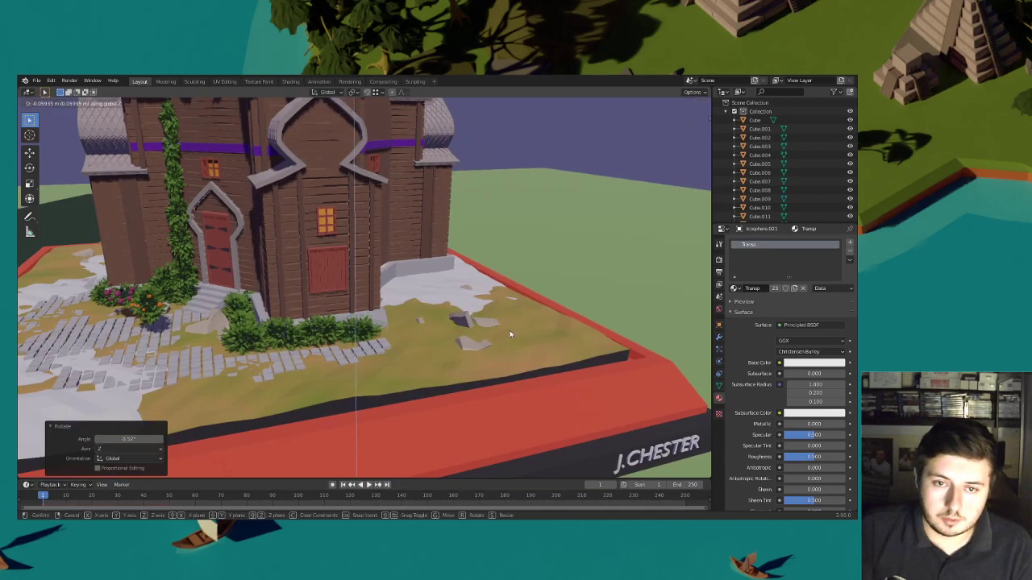
left_click(510, 332)
Fill the right tower's side hedge with one more foliage copy and rotate it by about 60°
key("shift+d")
key("shift+z")
left_click(502, 342)
key("r")
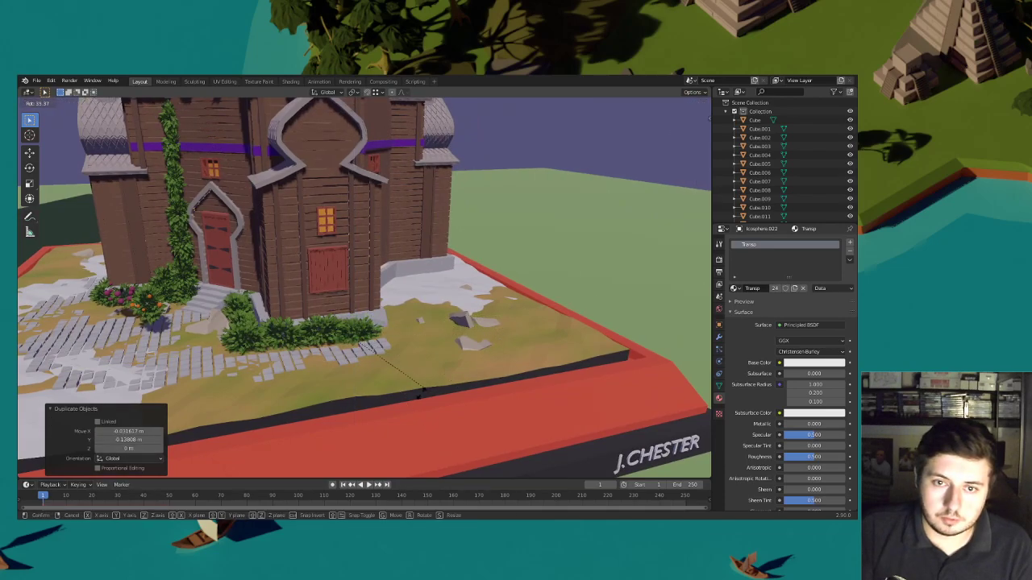
left_click(420, 394)
middle_click_drag(403, 376, 439, 335)
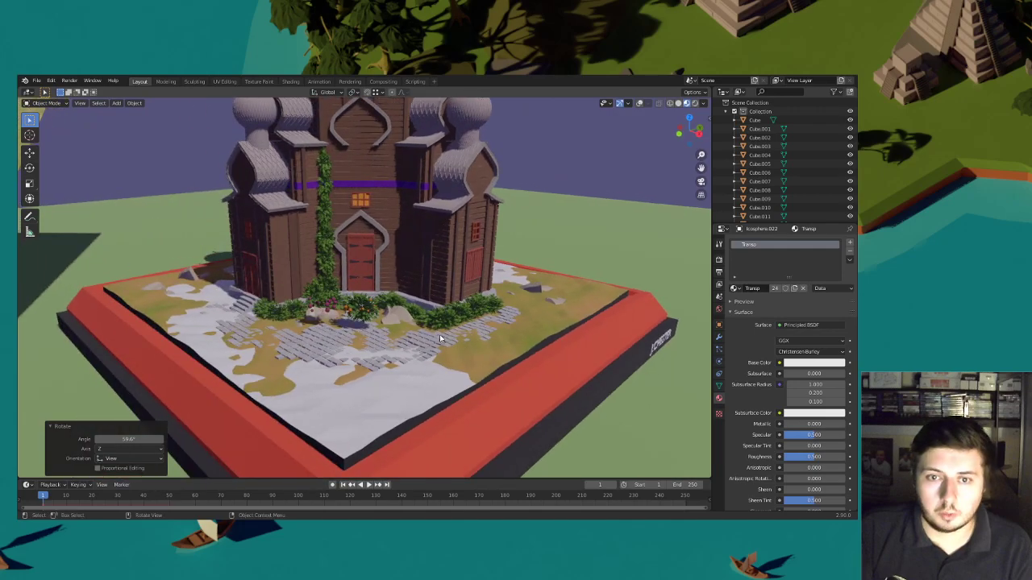
left_click(367, 312)
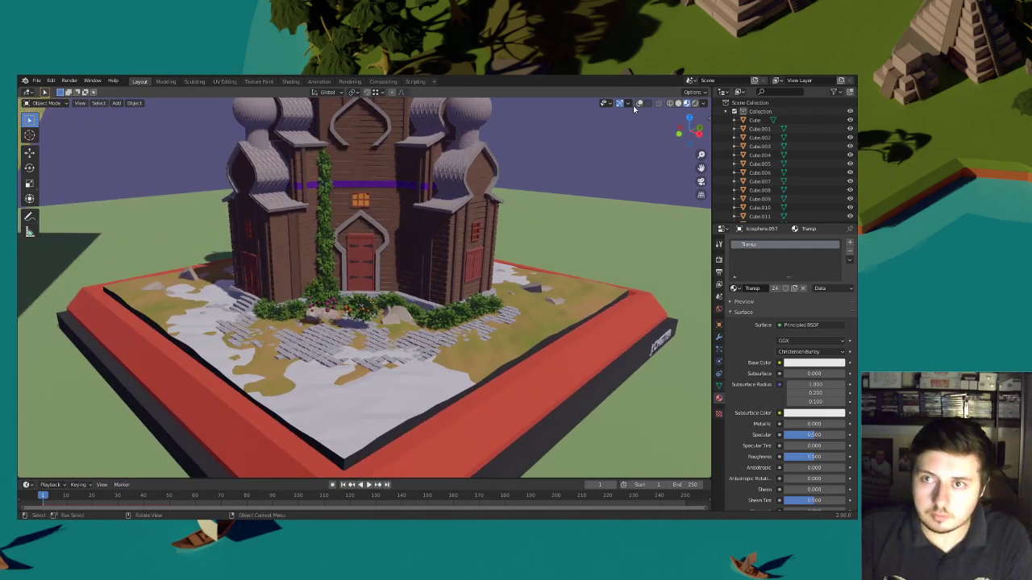
key("Delete")
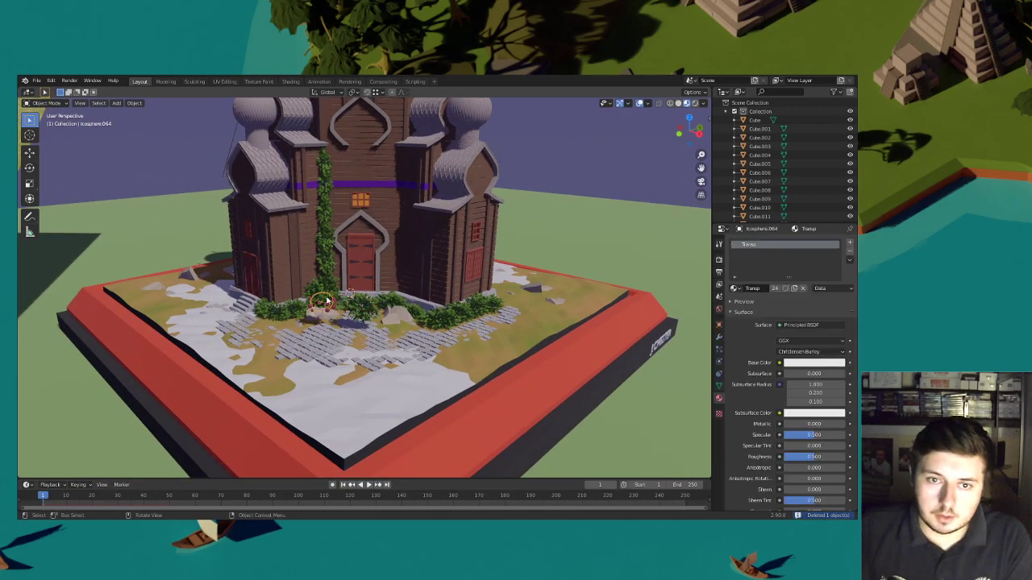
scroll(334, 303, "down", 5)
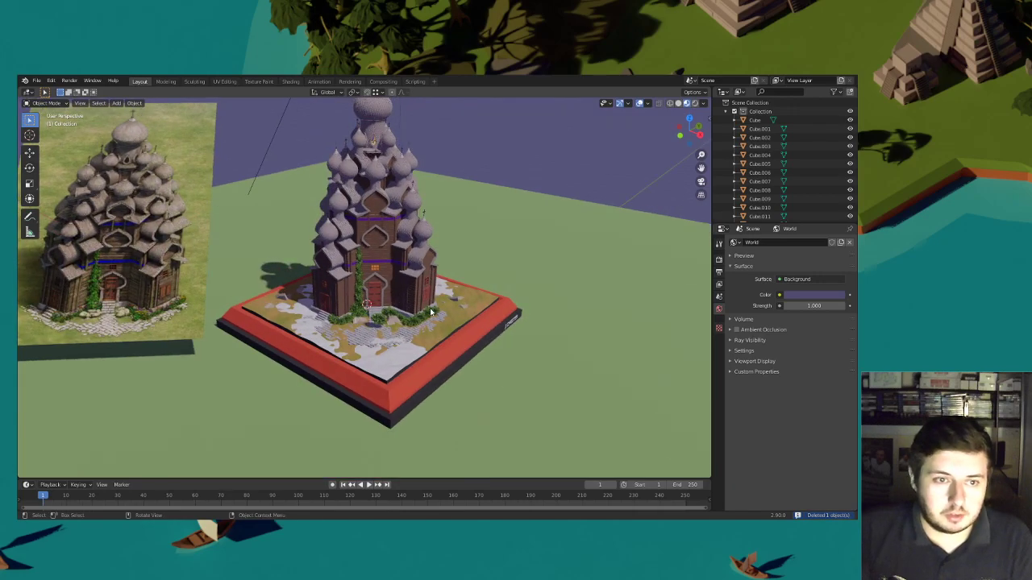
scroll(395, 330, "up", 7)
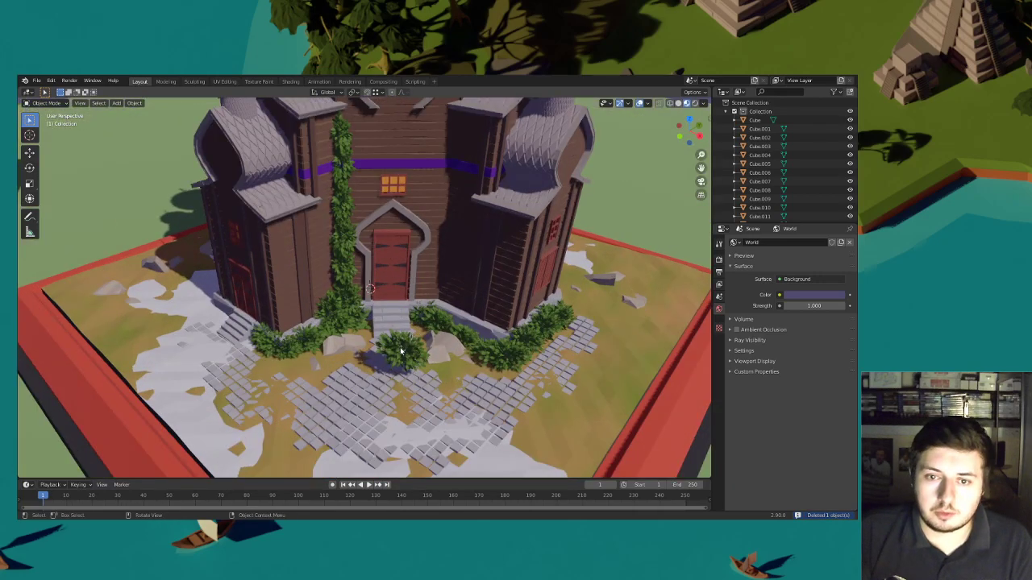
left_click(400, 352)
key("Delete")
middle_click_drag(425, 354, 428, 335)
key("ctrl+z")
key("ctrl+z")
key("ctrl+z")
key("ctrl+z")
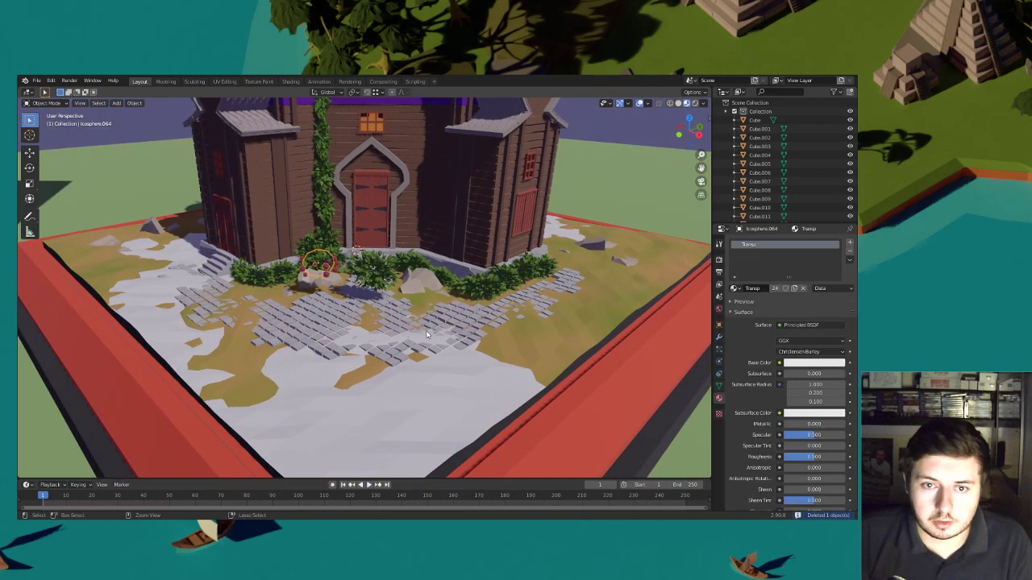
key("ctrl+z")
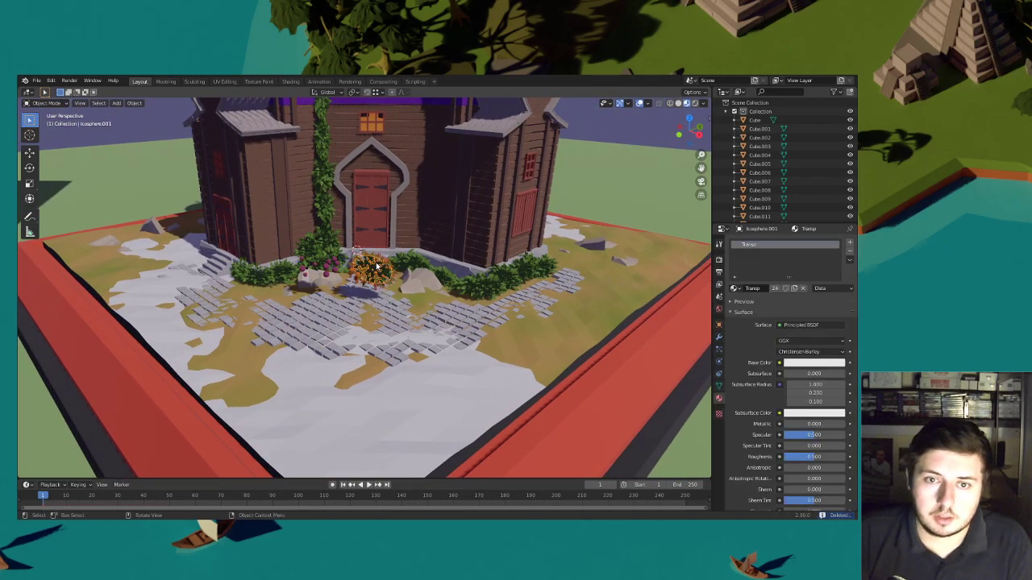
Delete the leafy bush before the entrance steps and move its orange berries beside the ivy base, scaled to about 0.64
key("Delete")
left_click(370, 271)
middle_click_drag(421, 289, 426, 302)
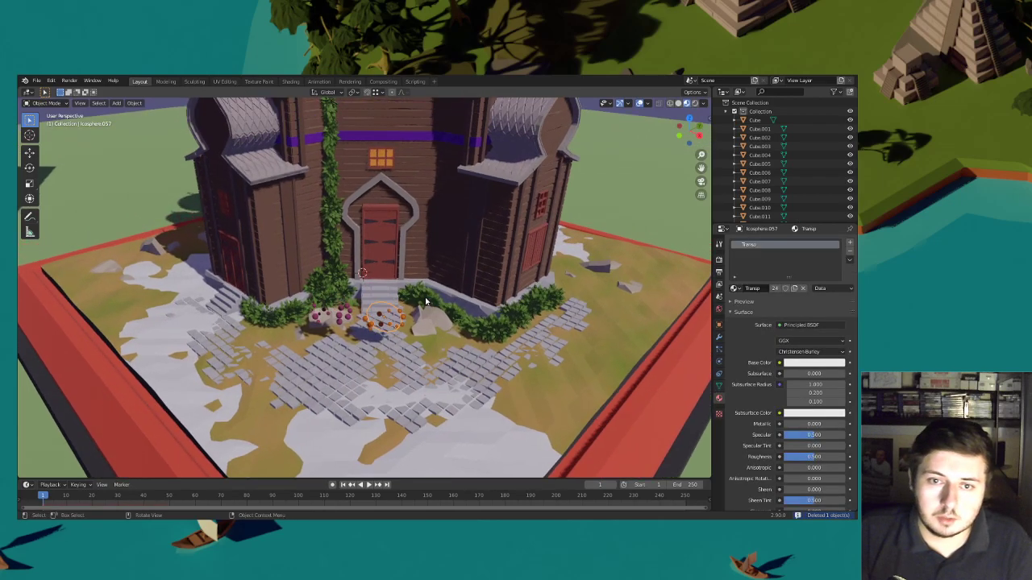
key("g")
key("shift+z")
left_click(347, 279)
key("s")
left_click(364, 289)
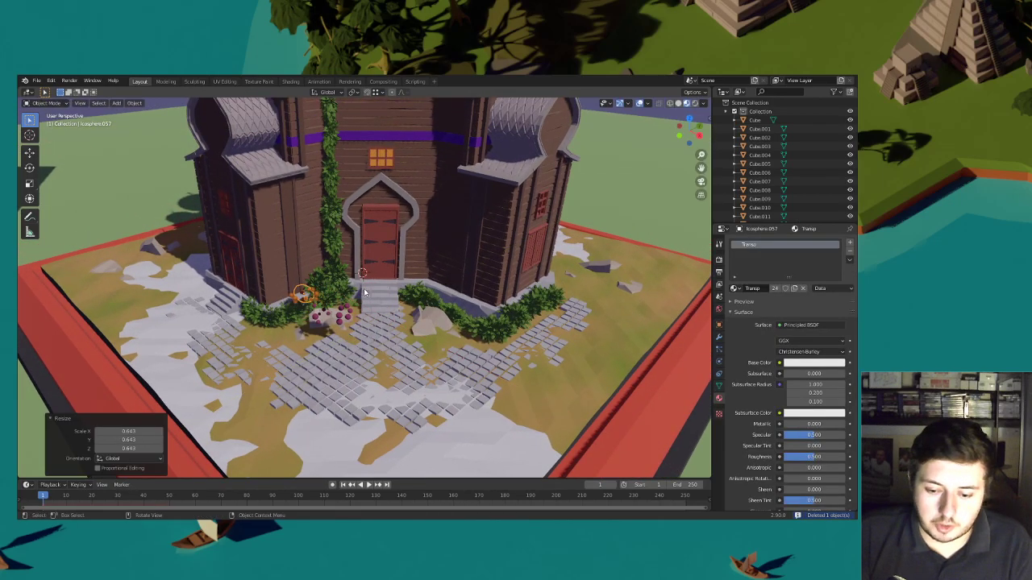
Rotate the orange berry cluster, tilting it around X, and scale it down slightly more
key("r")
key("x")
left_click(339, 336)
key("r")
left_click(355, 306)
middle_click_drag(357, 308, 411, 303)
scroll(516, 306, "up", 4)
key("s")
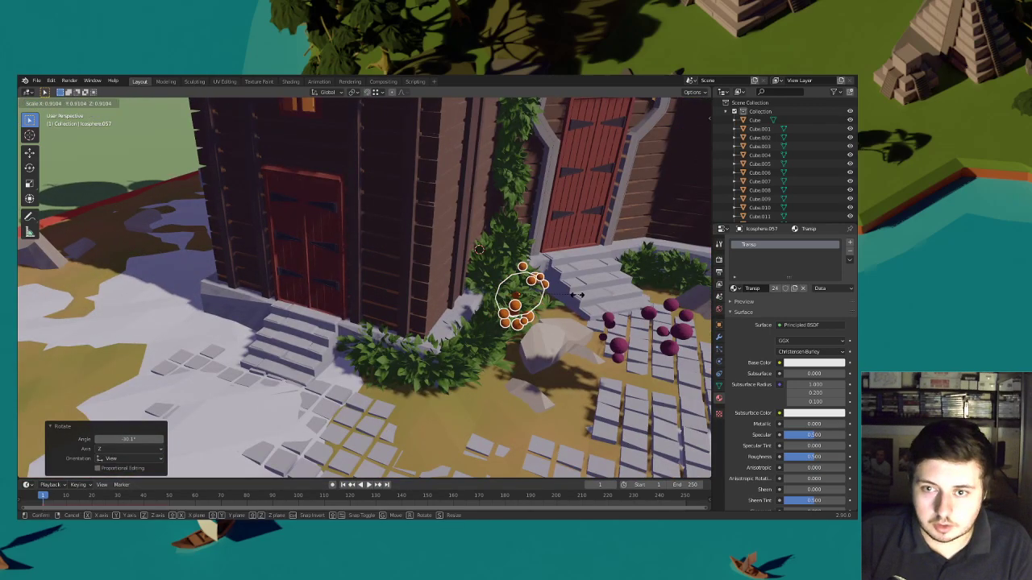
left_click(536, 308)
key("r")
key("x")
left_click(565, 308)
Move the orange berries onto the left tower's foundation hedge, lowering them about 0.10 m, and rotate them to fit
key("g")
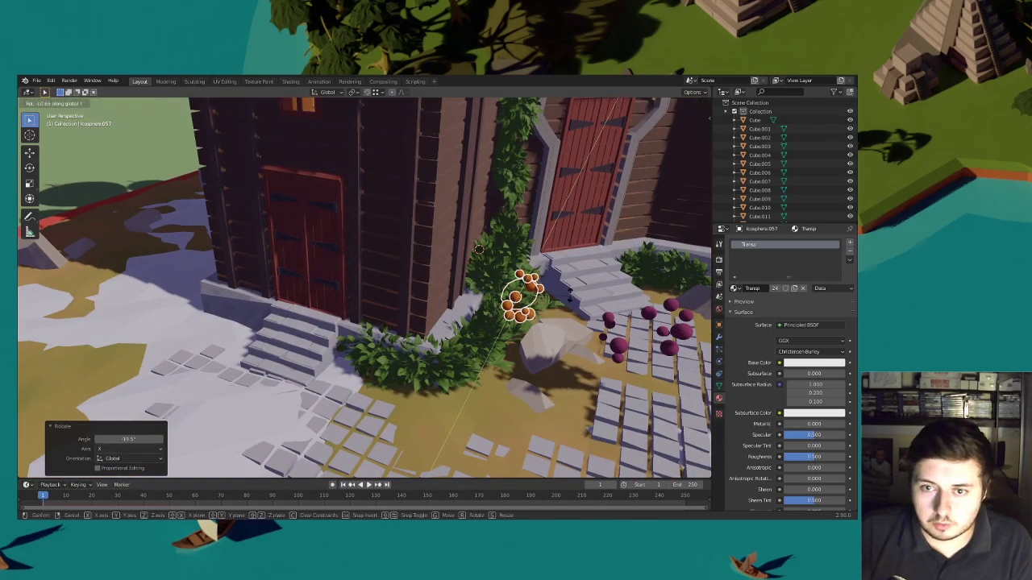
left_click(548, 315)
key("g")
key("z")
left_click(550, 328)
key("g")
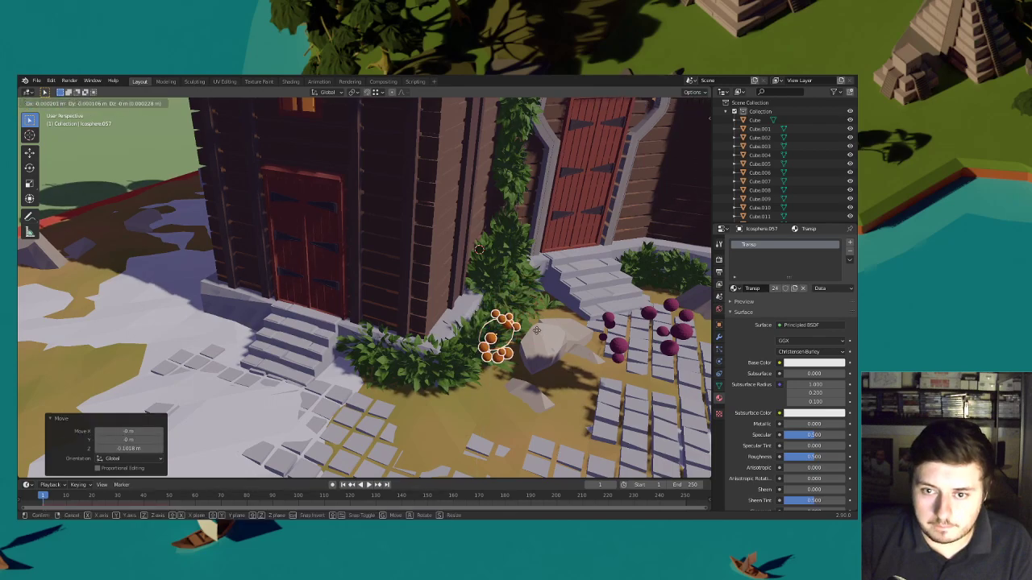
key("shift+z")
left_click(532, 325)
middle_click_drag(556, 324, 500, 351)
key("r")
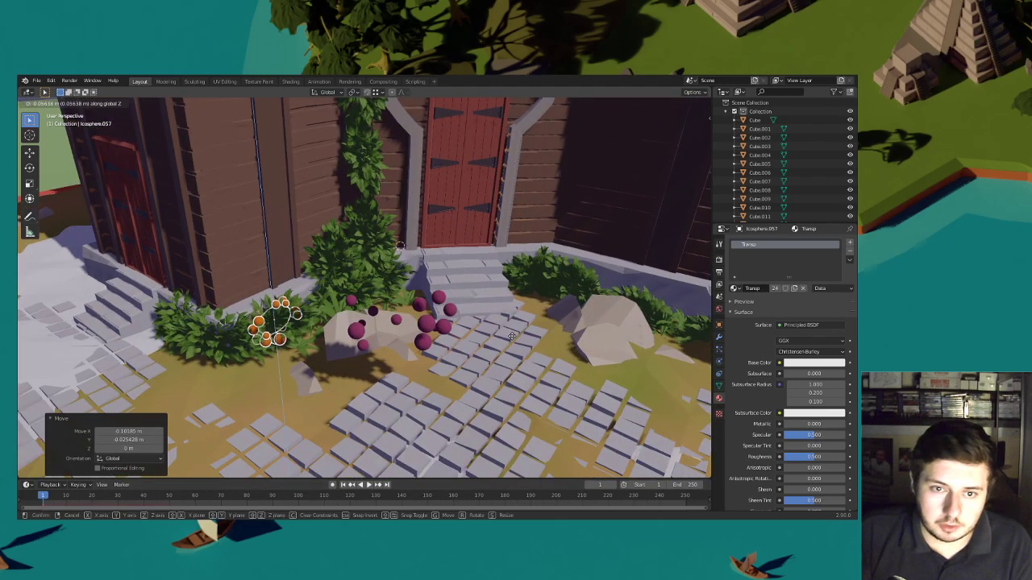
left_click(498, 353)
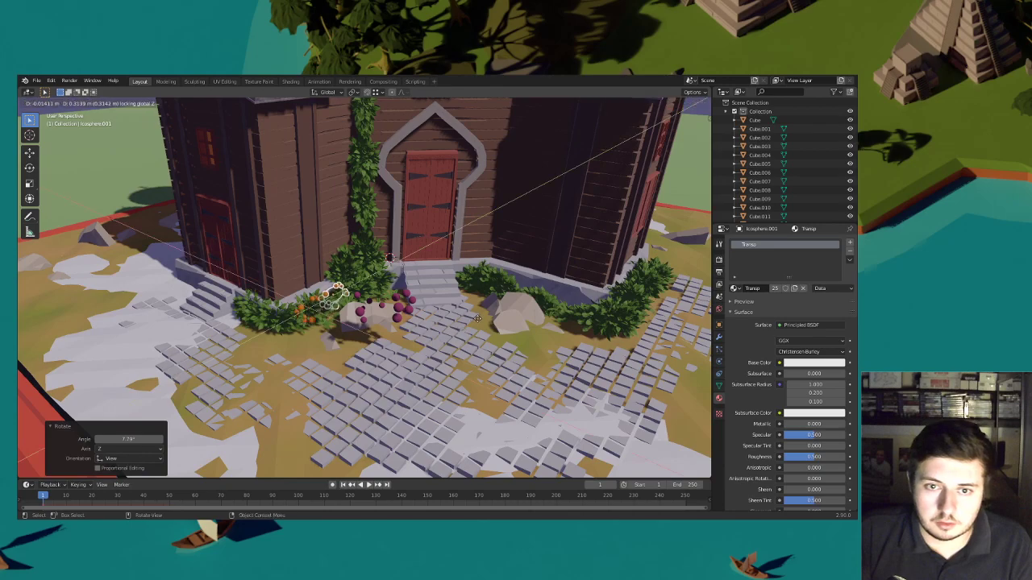
Place a copy of the orange berries on the ivy base and raise it about 0.07 m along Z
key("g")
key("z")
left_click(479, 316)
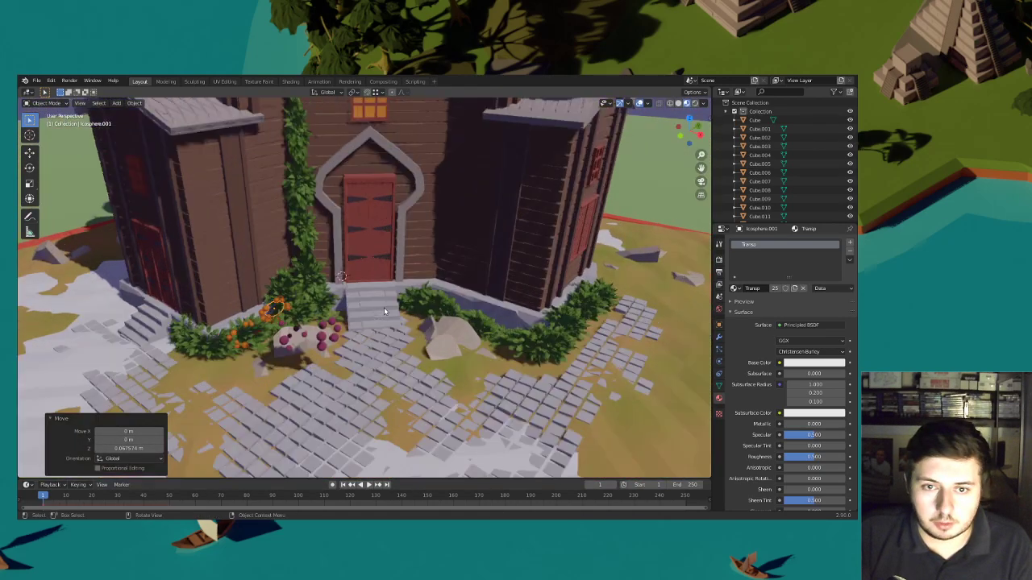
key("g")
key("z")
left_click(530, 304)
Place orange berry copies on the foliage behind the right-hand rock and the hedge before the right tower, rotating them to fit
key("shift+d")
left_click(487, 366)
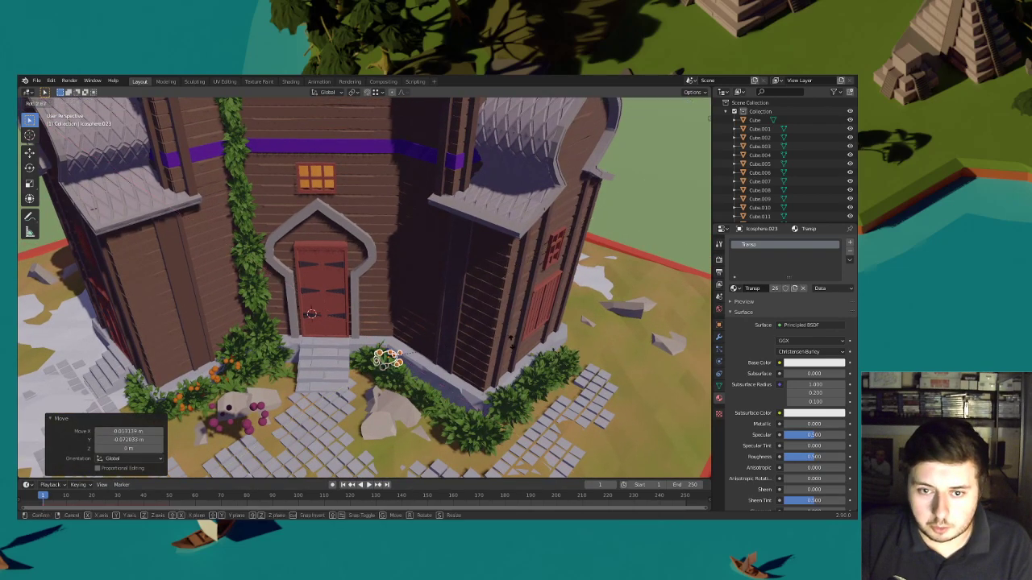
left_click(509, 325)
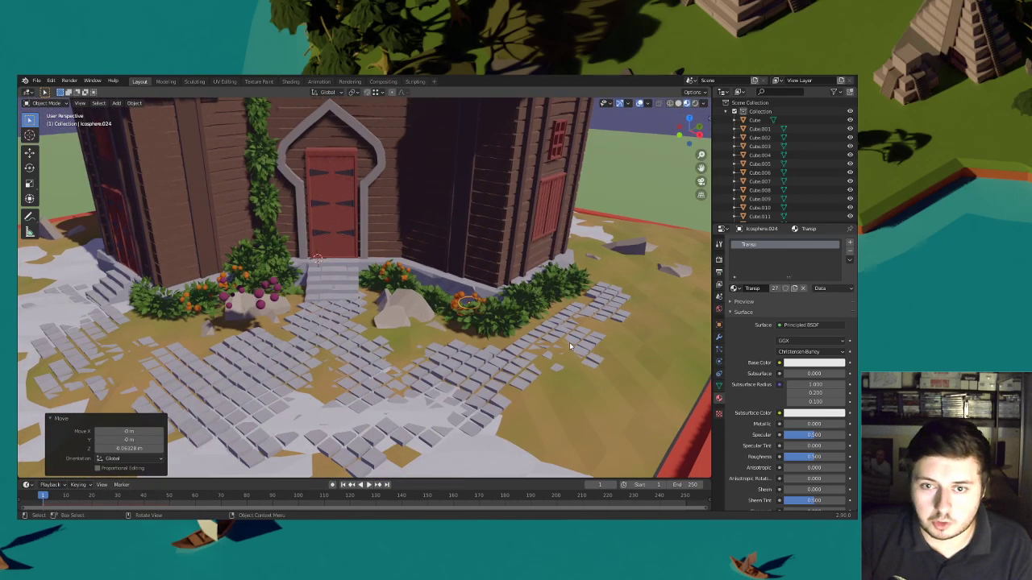
key("r")
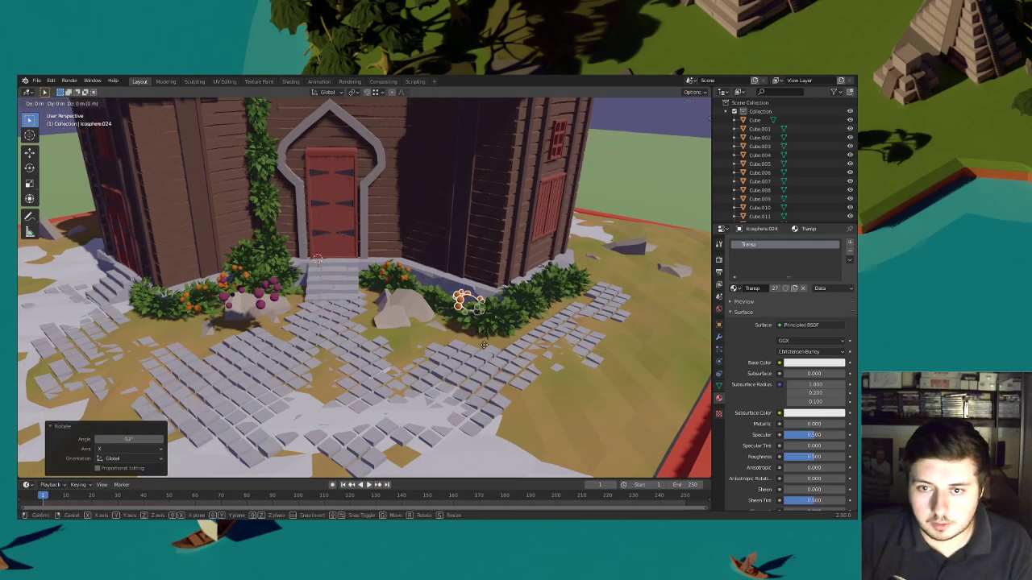
left_click(499, 337)
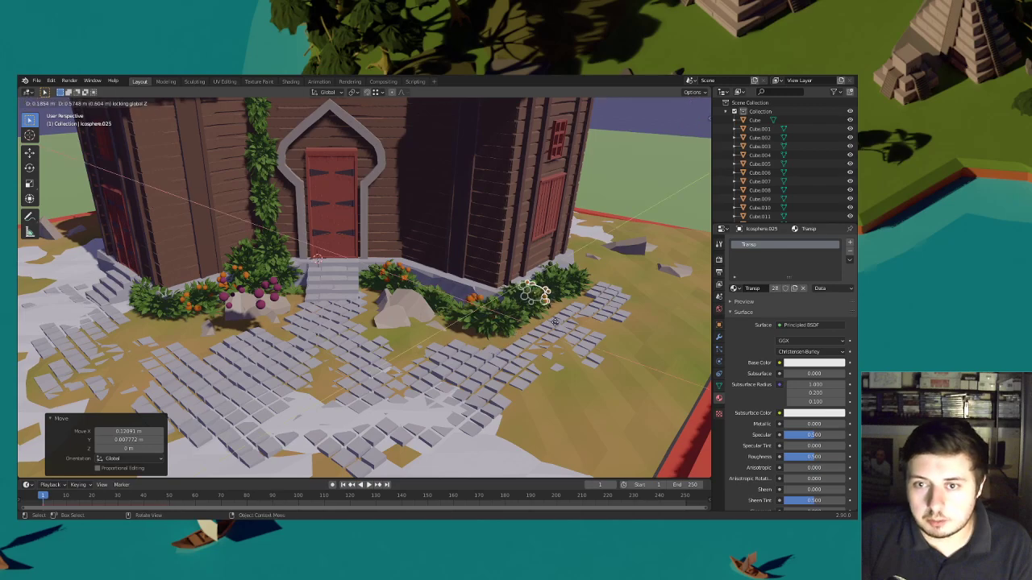
Add two orange berry copies to the right tower's side hedge, rotating the first around Z and raising the second about 0.02 m
key("shift+d")
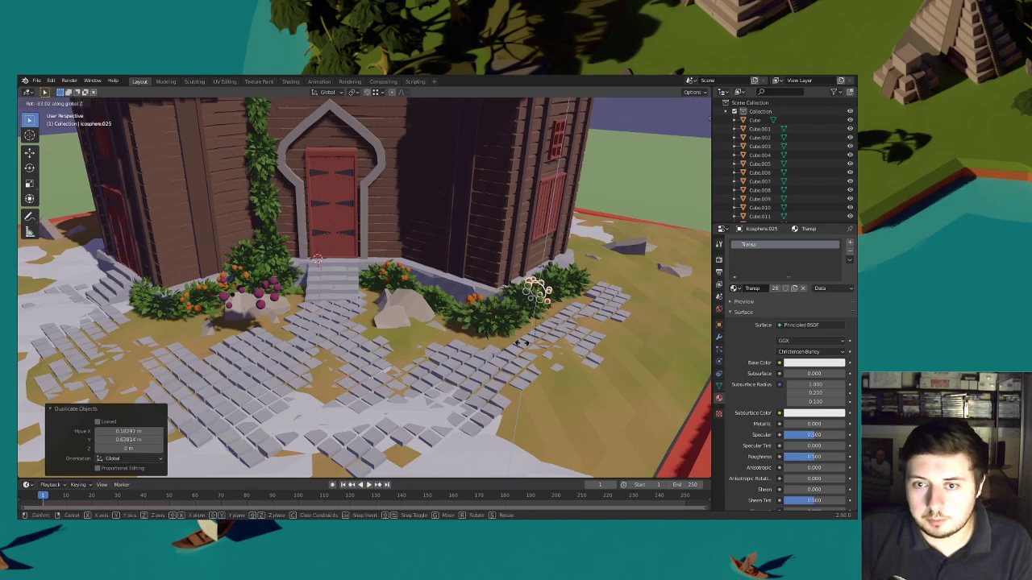
left_click(462, 338)
key("shift+d")
key("shift+z")
left_click(556, 310)
key("g")
key("z")
left_click(558, 307)
Place an orange berry copy at the far end of the right hedge and another on the ivy base beside the steps
key("shift+d")
key("shift+z")
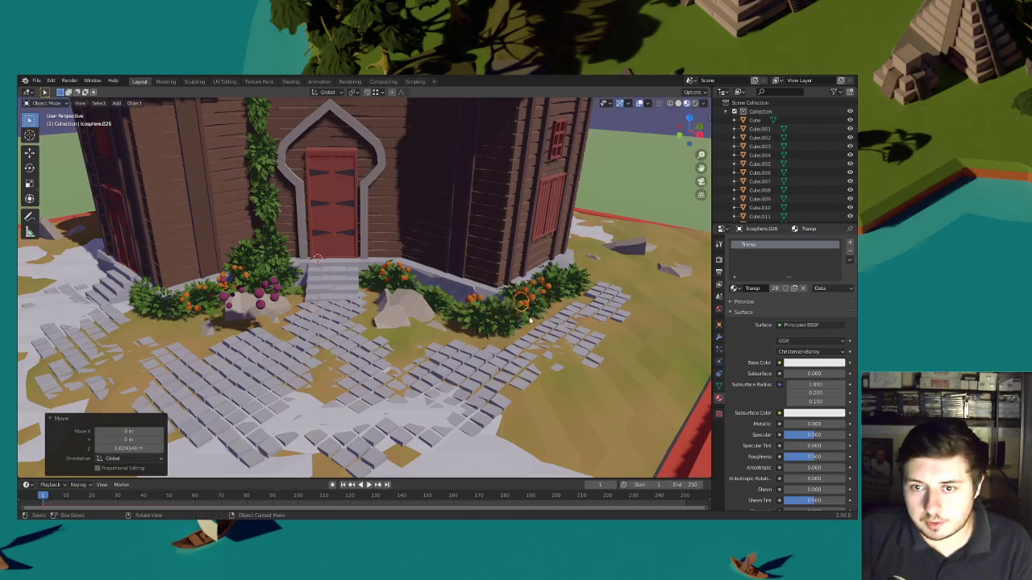
left_click(568, 284)
key("shift+d")
key("shift+z")
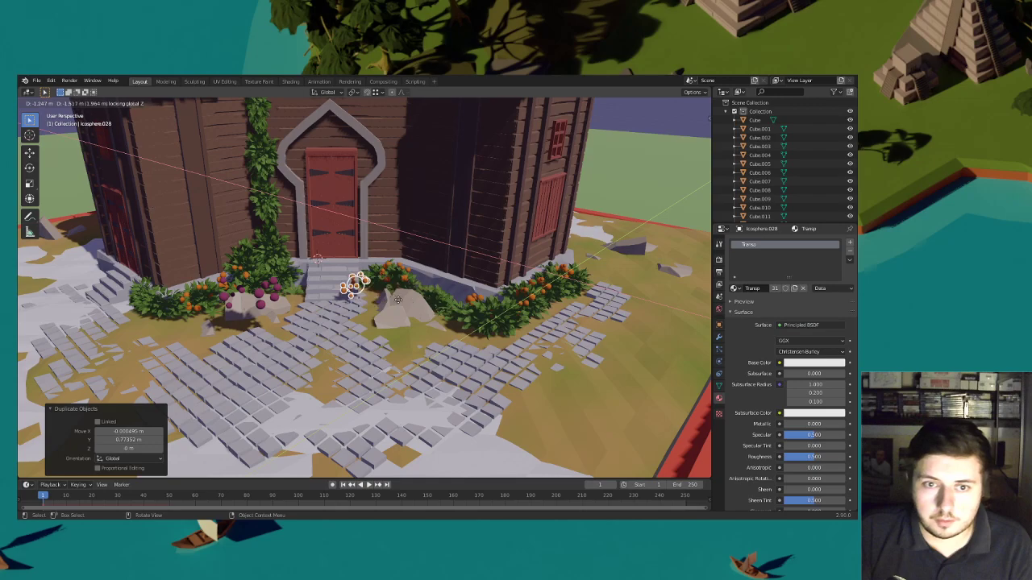
left_click(353, 295)
middle_click_drag(353, 295, 376, 310)
key("g")
key("shift+z")
left_click(365, 350)
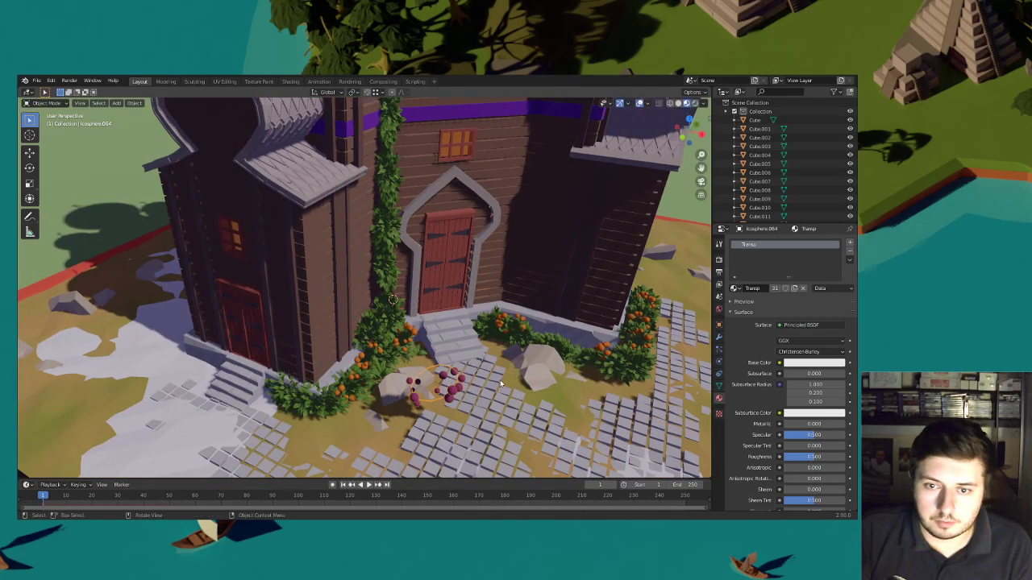
Move the purple berries from the left-hand rock onto the ivy base beside the door, adjusting their height along Z
key("shift+d")
key("shift+z")
left_click(444, 318)
middle_click_drag(443, 318, 442, 322)
key("g")
key("shift+z")
left_click(447, 315)
key("g")
key("z")
left_click(413, 313)
key("g")
key("shift+z")
left_click(411, 312)
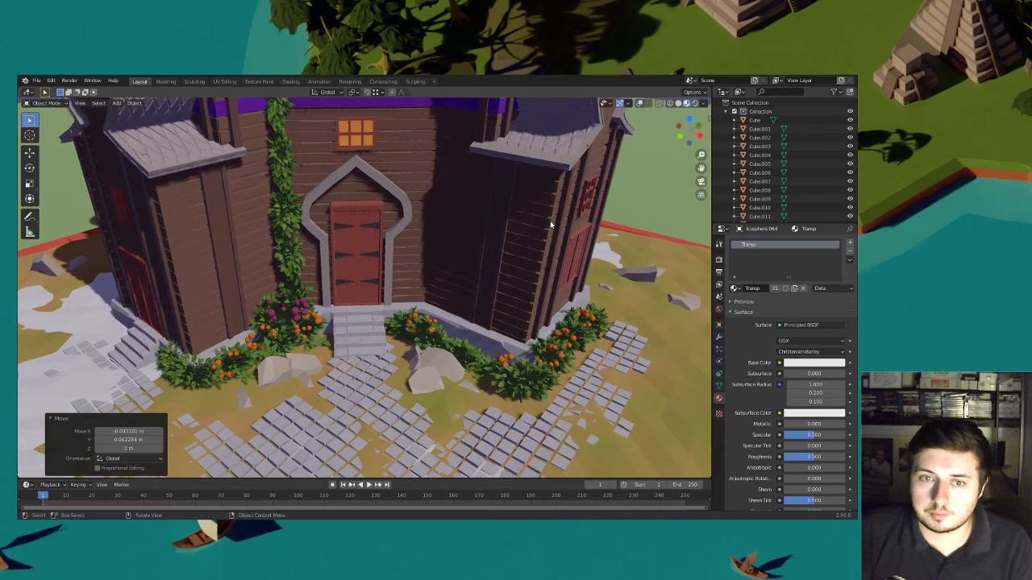
Push the purple berries deeper into the ivy base horizontally and scale them down slightly
key("g")
key("shift+z")
left_click(488, 271)
key("s")
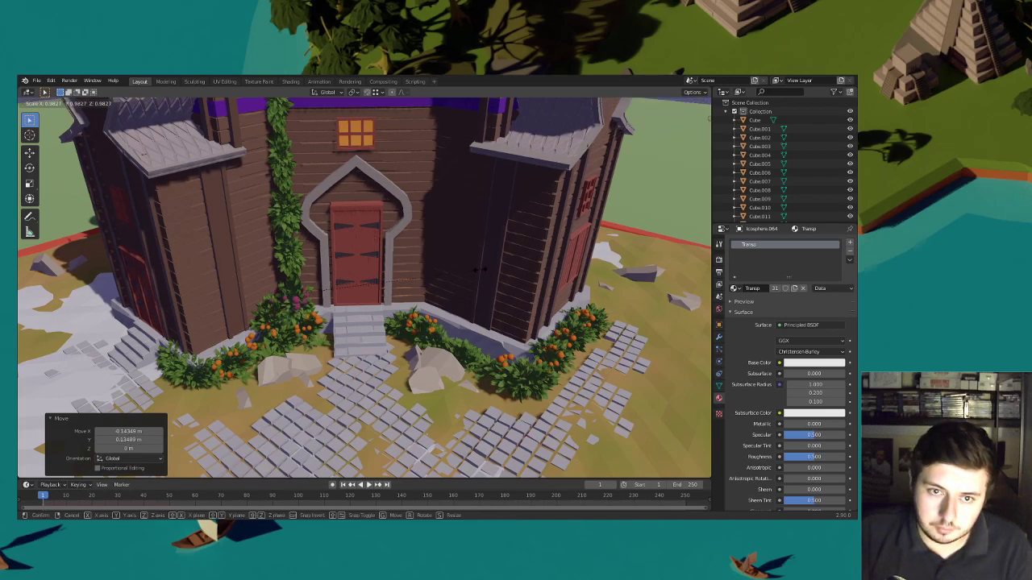
left_click(479, 275)
Place a purple berry copy on the left tower's hedge, adjust its height, and rotate it about 20° around Z
key("shift+d")
key("shift+z")
key("shift+d")
key("z")
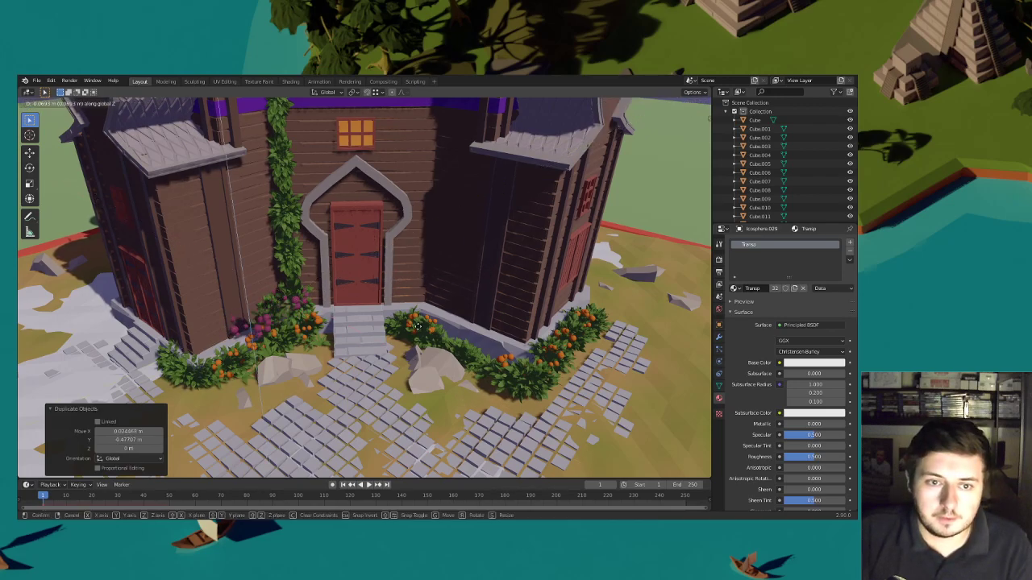
left_click(421, 331)
key("g")
key("shift+z")
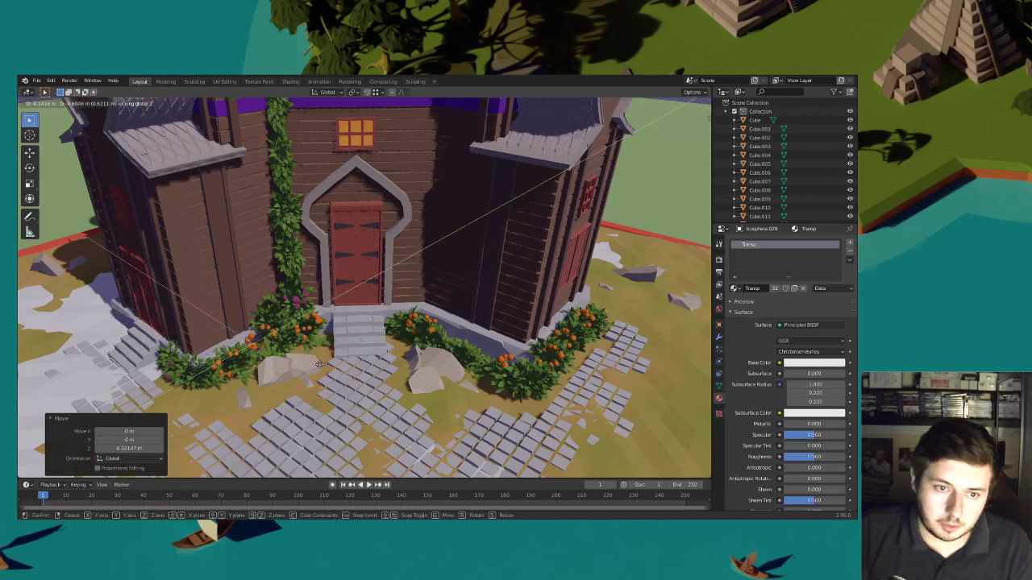
left_click(319, 364)
key("g")
key("z")
left_click(320, 368)
key("r")
key("z")
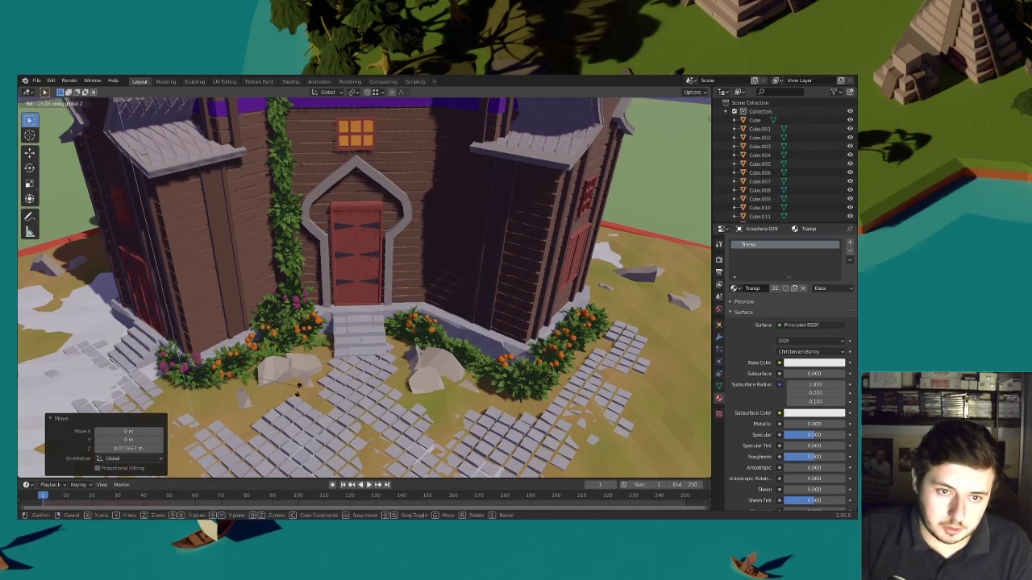
left_click(315, 376)
Place purple berry copies in the foliage behind the right-hand rock and at the right tower's hedge corner, adjusting their heights
key("shift+d")
key("shift+z")
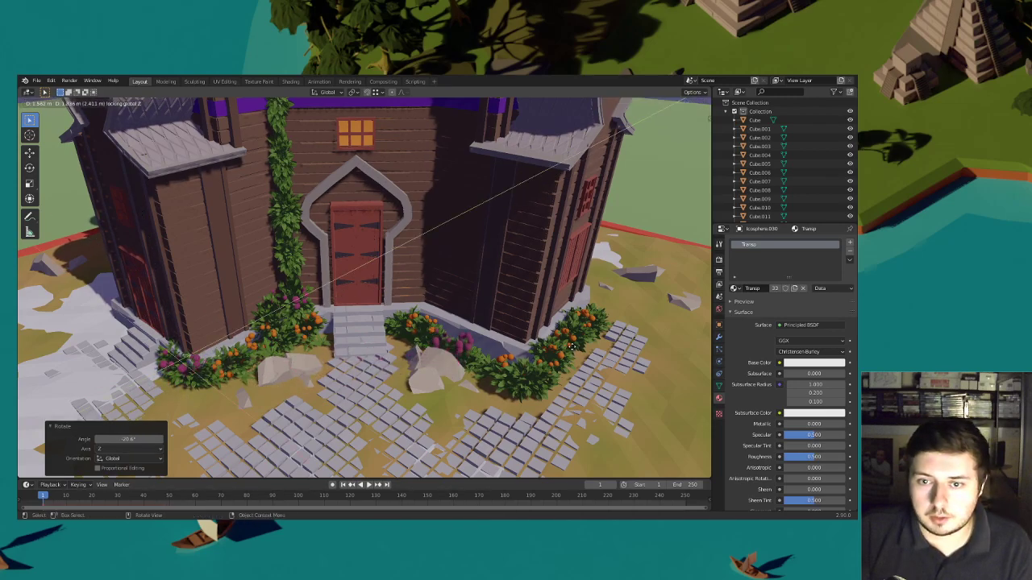
left_click(567, 343)
key("shift+d")
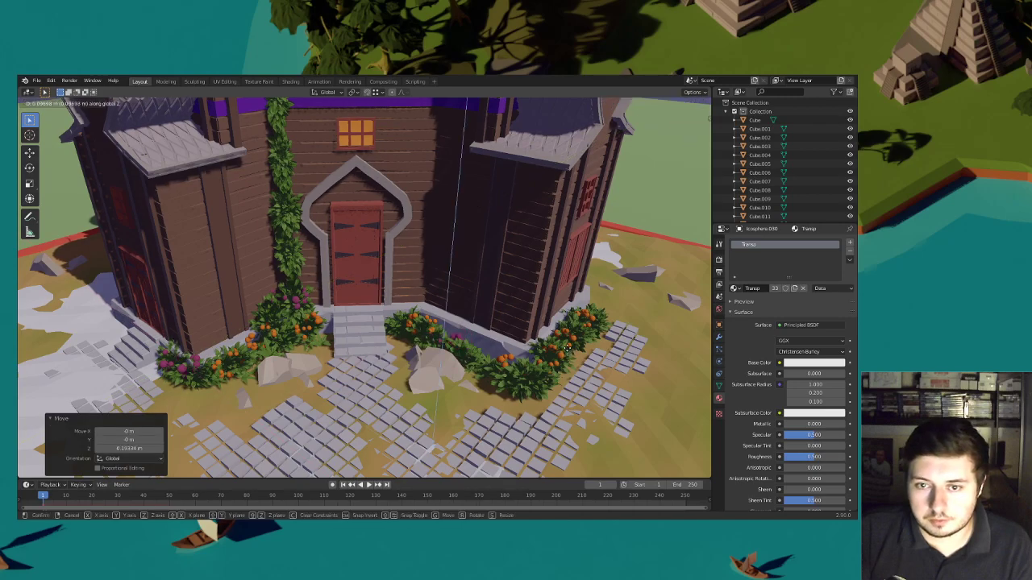
left_click(636, 390)
Try placing another purple berry copy near the entrance steps, and delete it
key("shift+d")
key("shift+z")
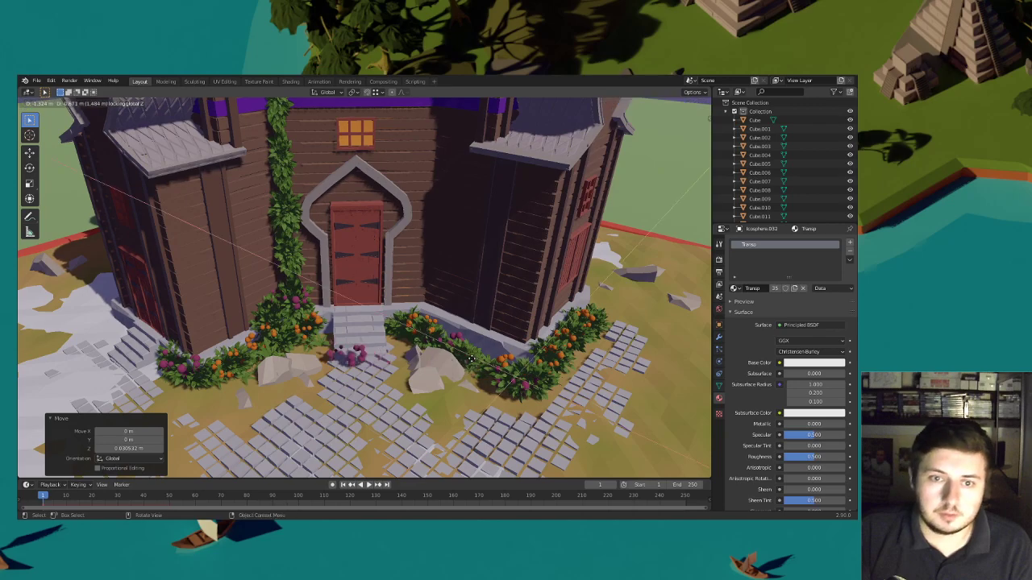
left_click(441, 336)
scroll(441, 336, "down", 2)
middle_click_drag(441, 336, 497, 307, "shift")
scroll(566, 333, "down", 3)
key("Delete")
scroll(491, 298, "up", 5)
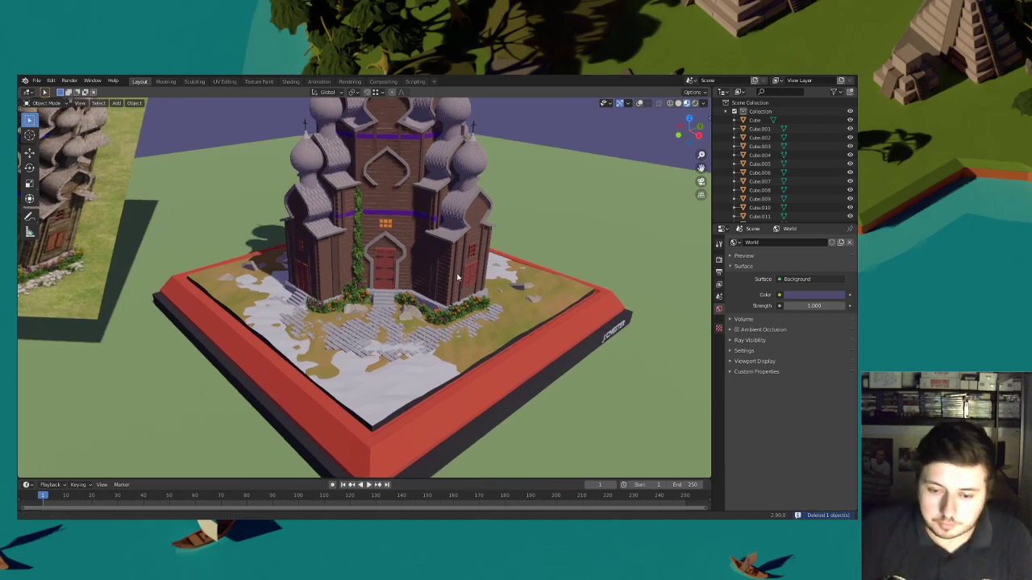
Duplicate a leaf clump from the hedge, place it at the left tower's outer base, and adjust its height
left_click(412, 294)
scroll(416, 292, "down", 4)
mouse_move(457, 296)
middle_mouse_down()
mouse_move(437, 295)
mouse_move(473, 302)
middle_mouse_up()
scroll(473, 302, "up", 2)
key("shift+d")
key("shift+z")
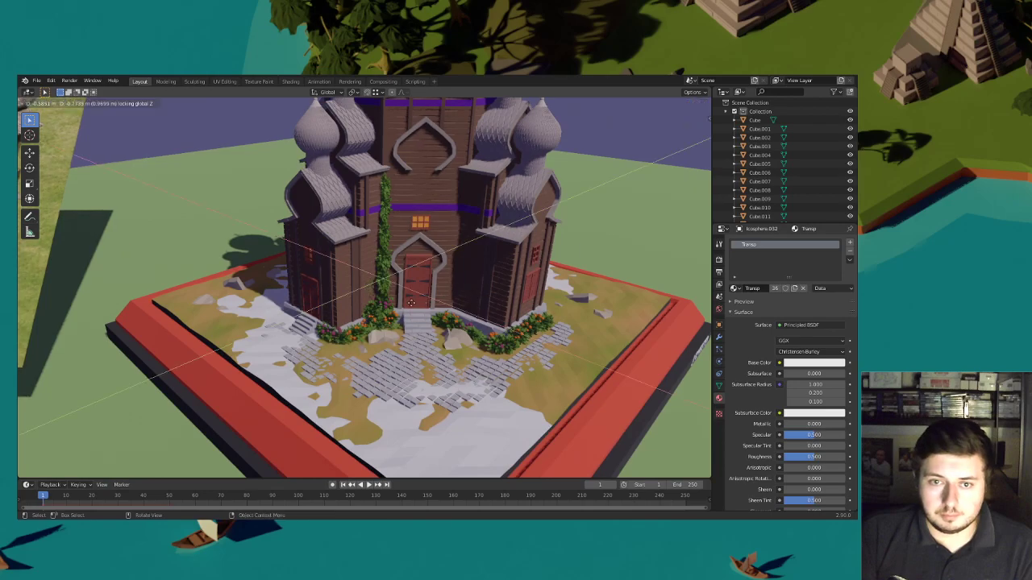
left_click(381, 298)
key("g")
key("z")
left_click(394, 329)
Fine-tune the leaf clump's horizontal position and height against the left tower's outer wall
key("g")
key("shift+z")
left_click(399, 327)
key("g")
left_click(398, 323)
key("g")
key("shift+z")
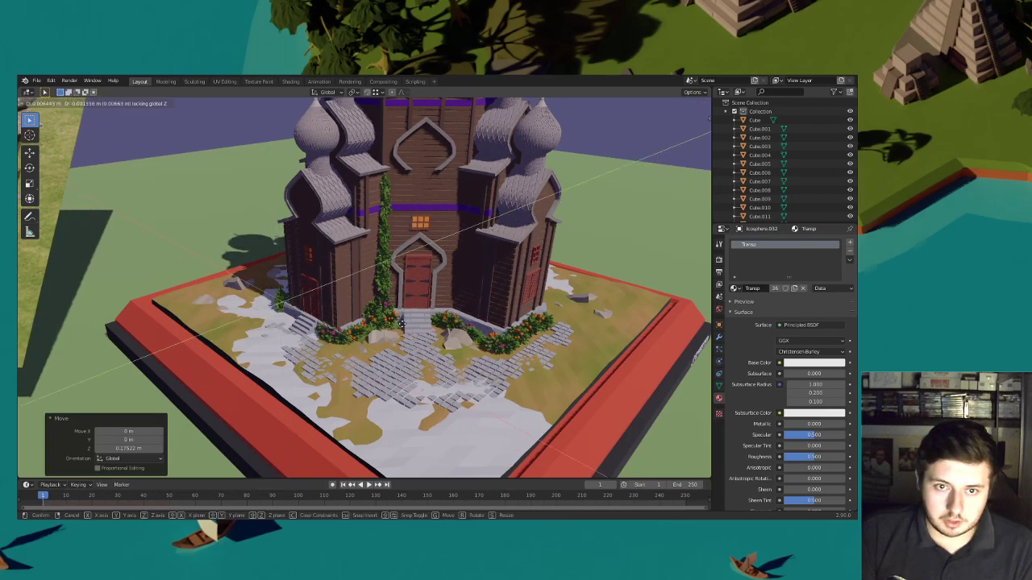
left_click(403, 327)
Try placing another leaf clump copy beyond the right tower, and delete it
middle_click_drag(403, 327, 387, 325)
key("shift+d")
key("shift+z")
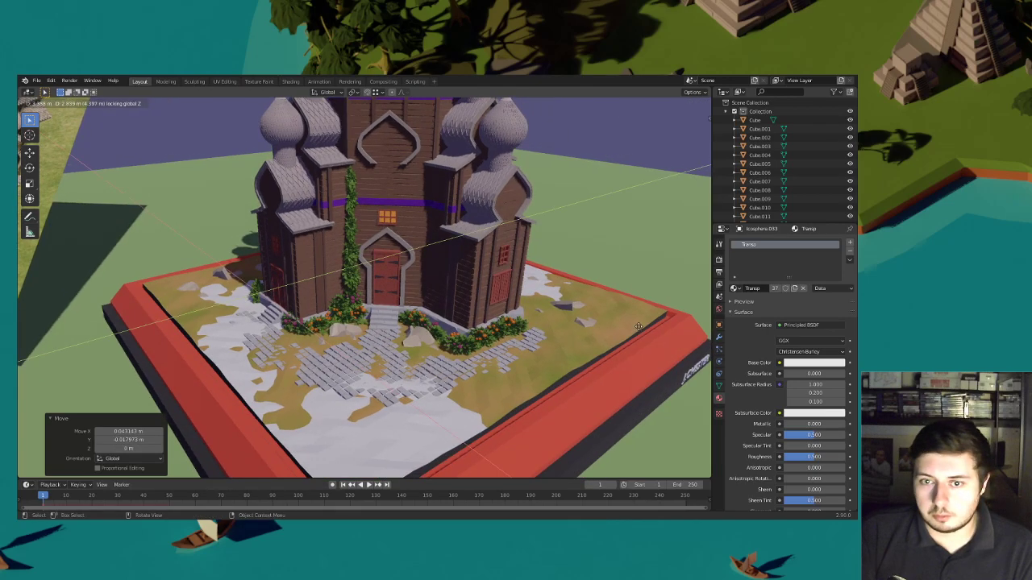
left_click(683, 331)
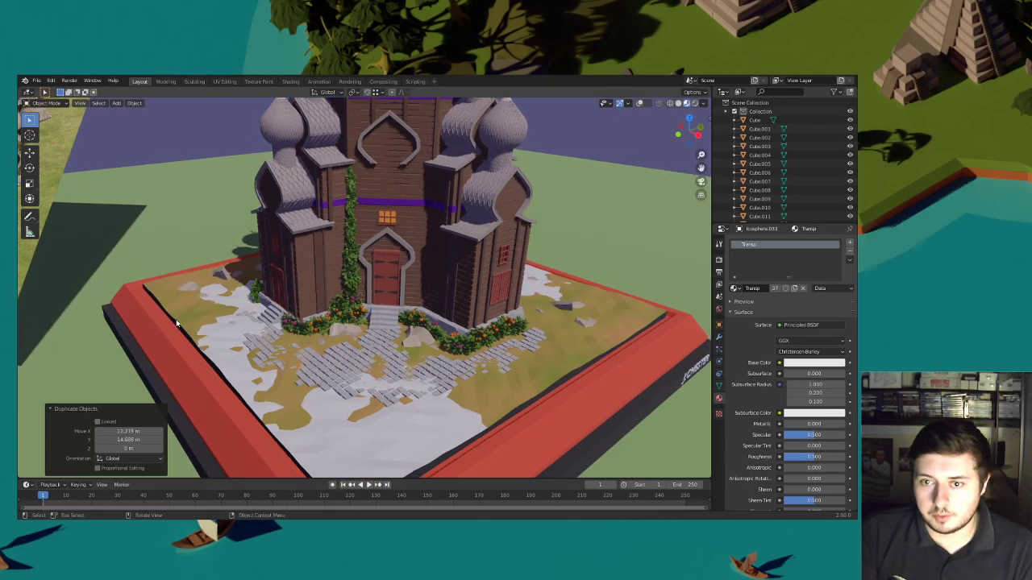
scroll(231, 330, "down", 6)
key("Delete")
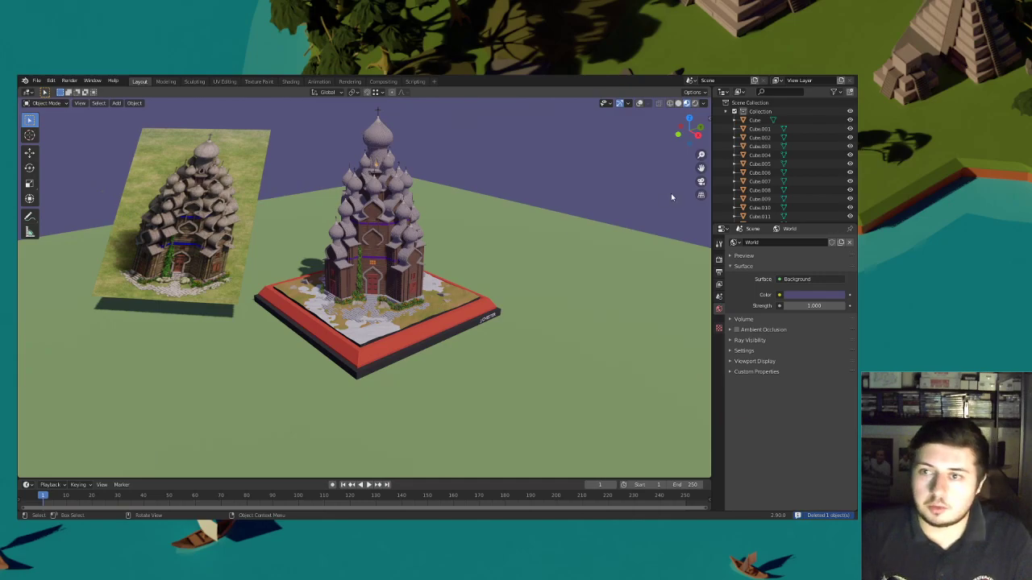
Switch to the camera view and save the file
left_click(701, 183)
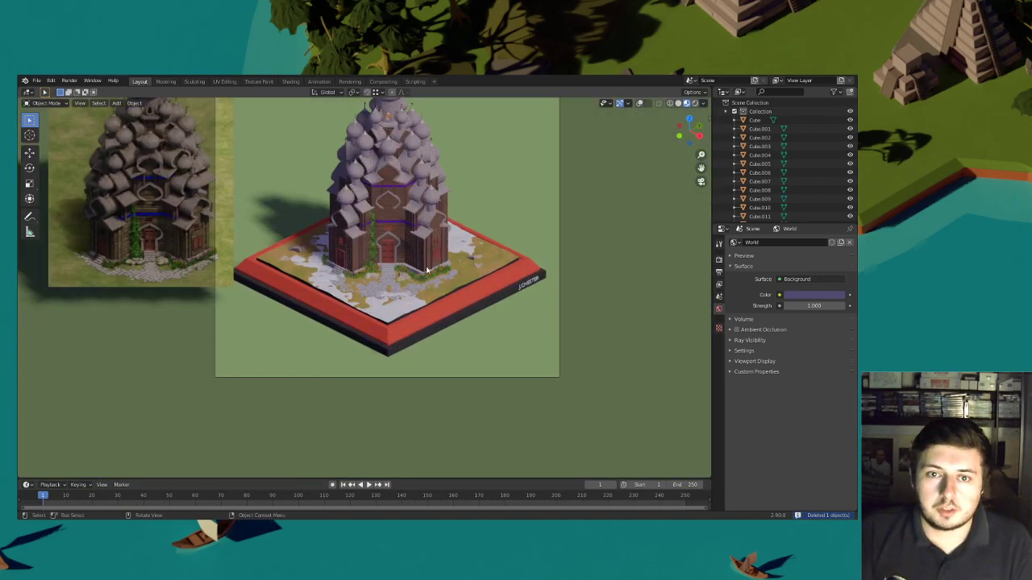
left_click(37, 81)
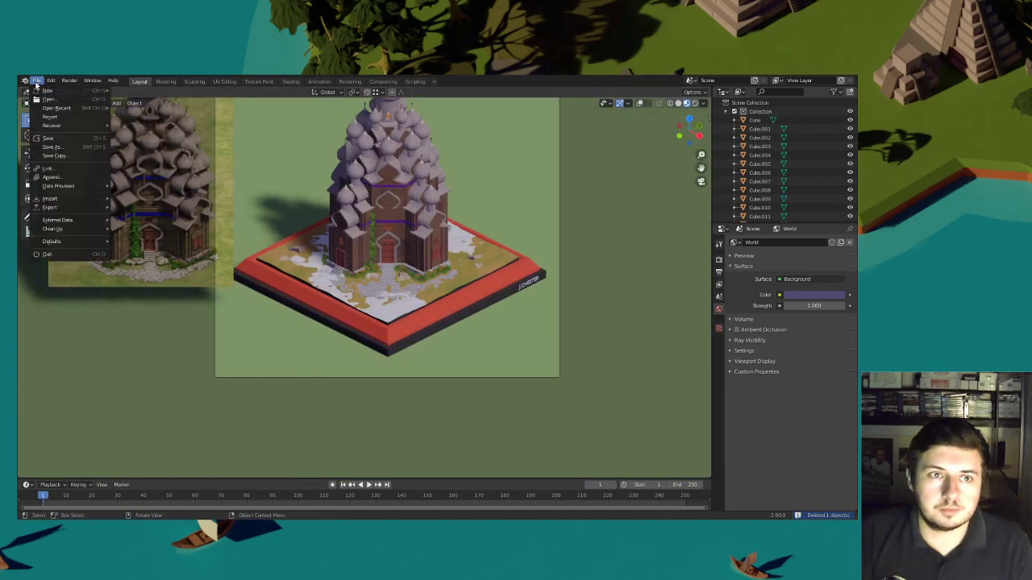
left_click(46, 139)
middle_click_drag(341, 215, 348, 270, "shift")
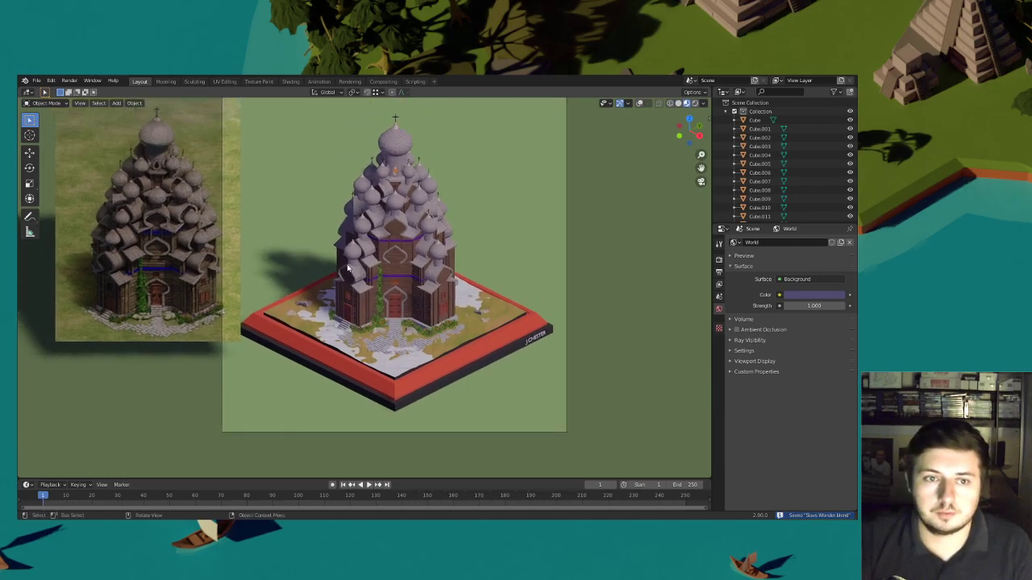
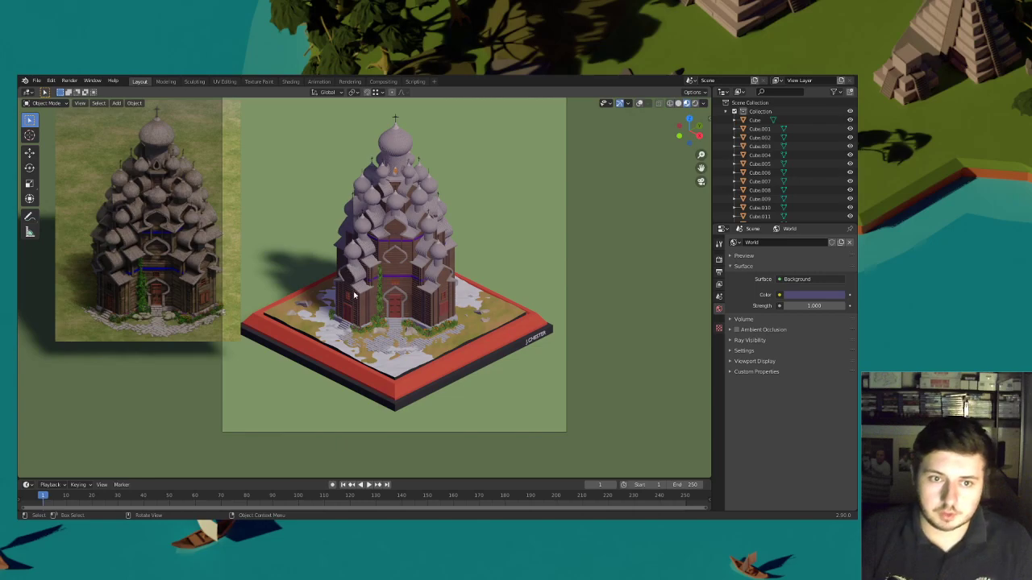
Move the leaf clump beside the left tower's side steps, lower it slightly, and rotate it about 31°
scroll(356, 295, "up", 2)
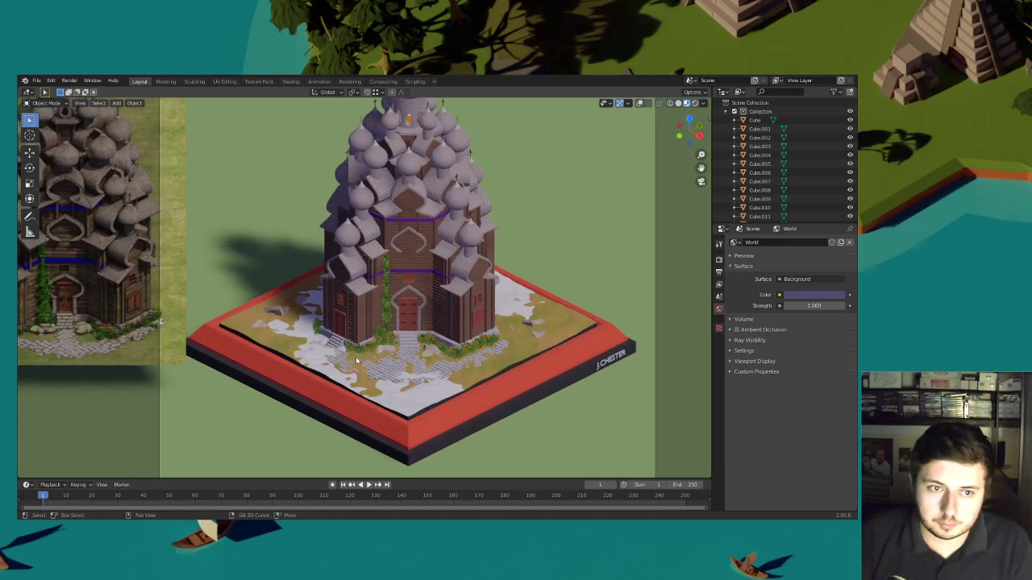
scroll(371, 347, "up", 5)
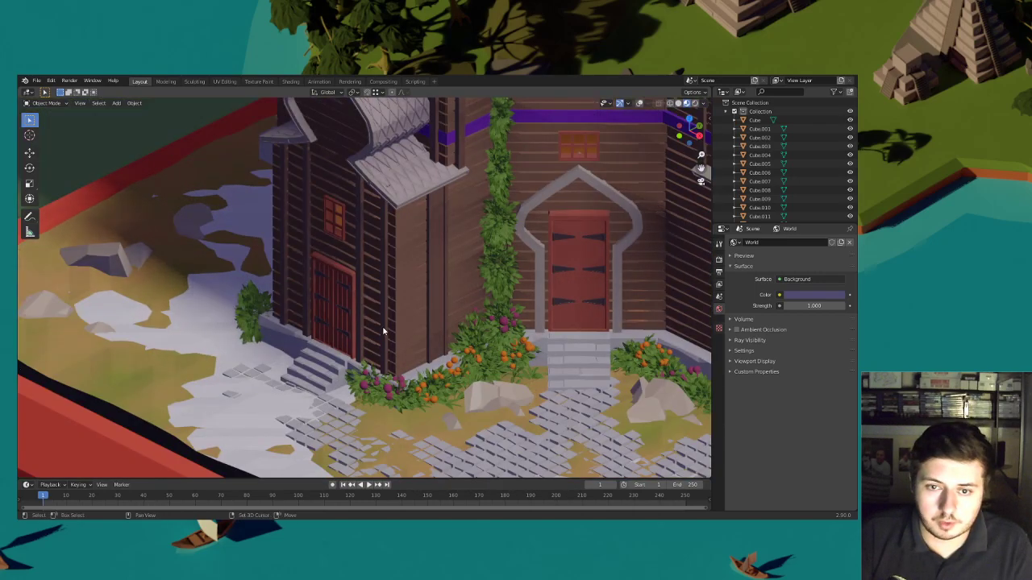
middle_click_drag(384, 335, 381, 293, "shift")
left_click(251, 268)
key("g")
key("shift+z")
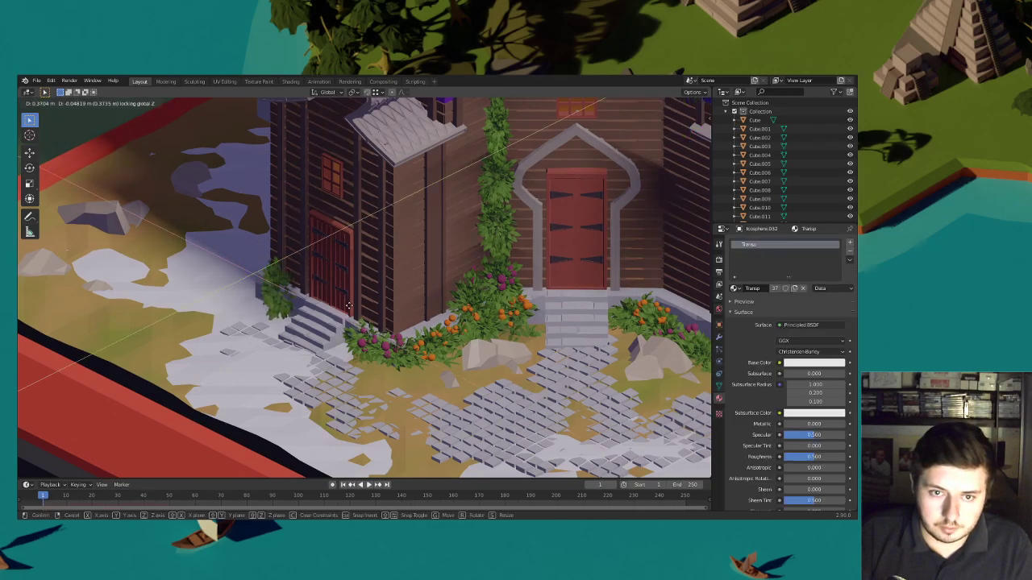
left_click(354, 313)
key("g")
key("z")
left_click(354, 325)
key("r")
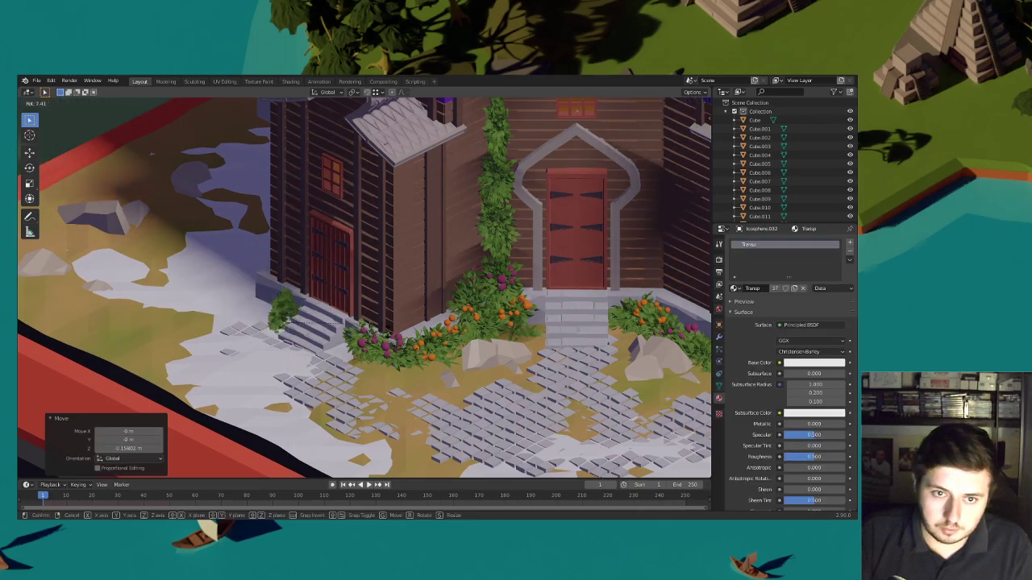
left_click(367, 362)
Duplicate the leaf clump at the right tower's outer hedge end and shift the copy horizontally to extend the hedge
scroll(425, 332, "down", 8)
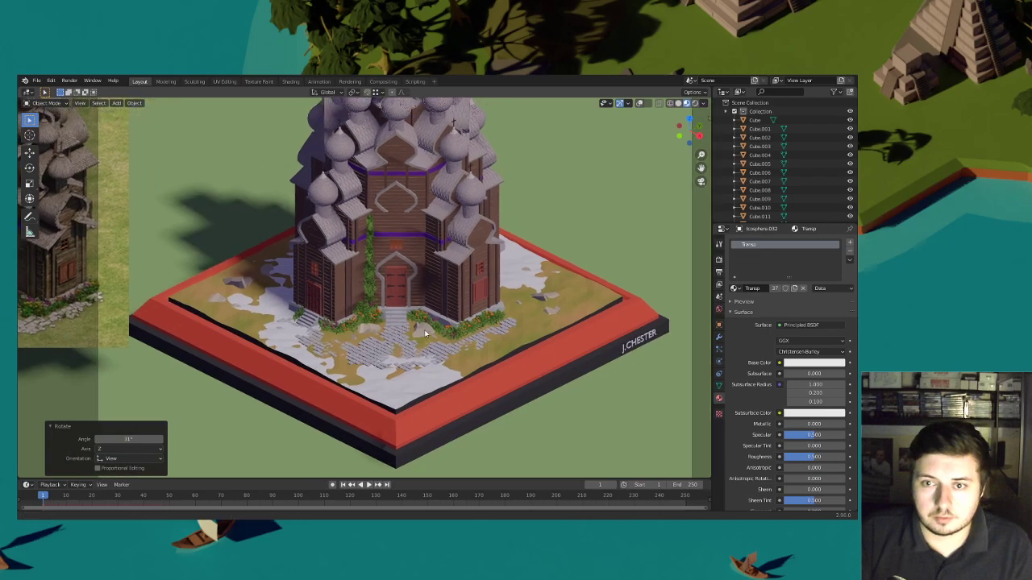
key("shift+d")
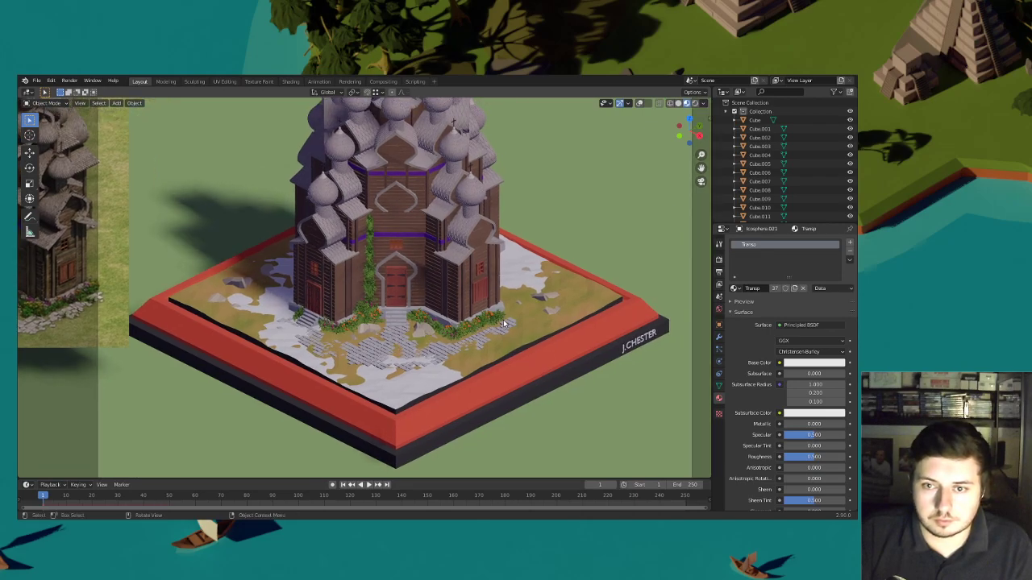
key("shift+z")
left_click(520, 309)
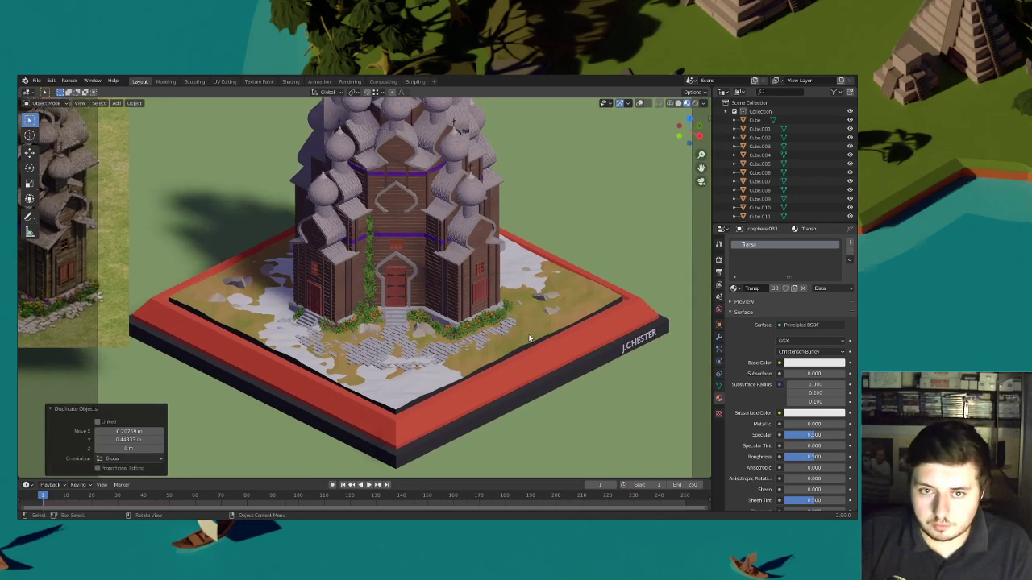
Place two leaf clump copies along the hedge front near the right-hand rock, raising the second about 0.15 m
scroll(493, 342, "down", 1)
scroll(492, 342, "up", 8)
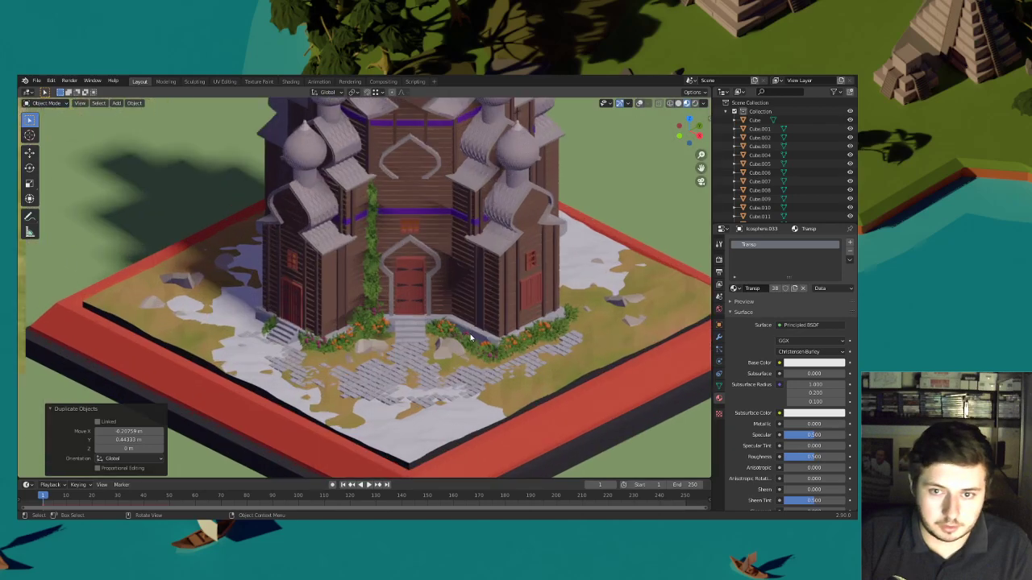
key("shift+d")
key("shift+z")
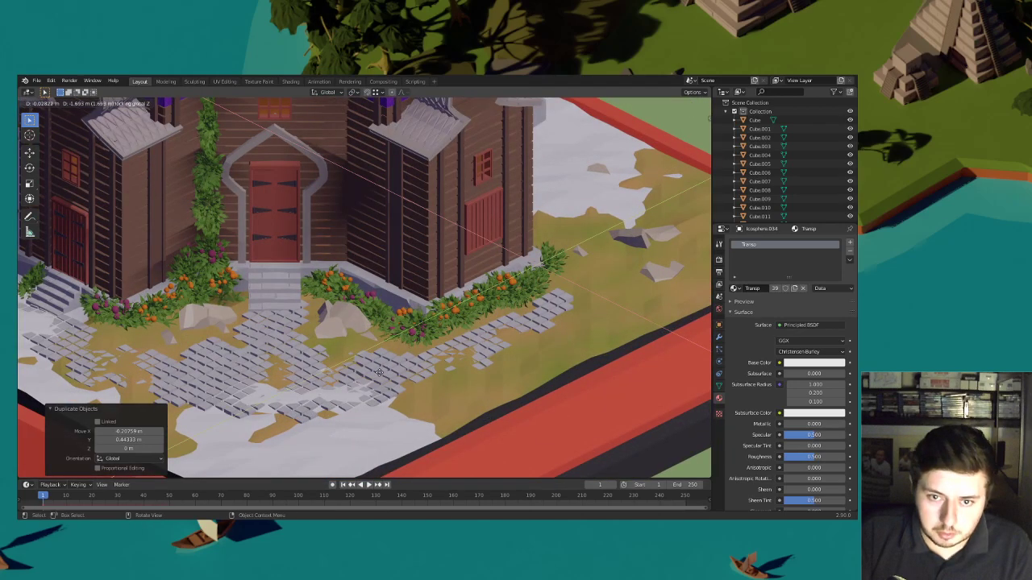
left_click(363, 391)
key("shift+d")
key("shift+z")
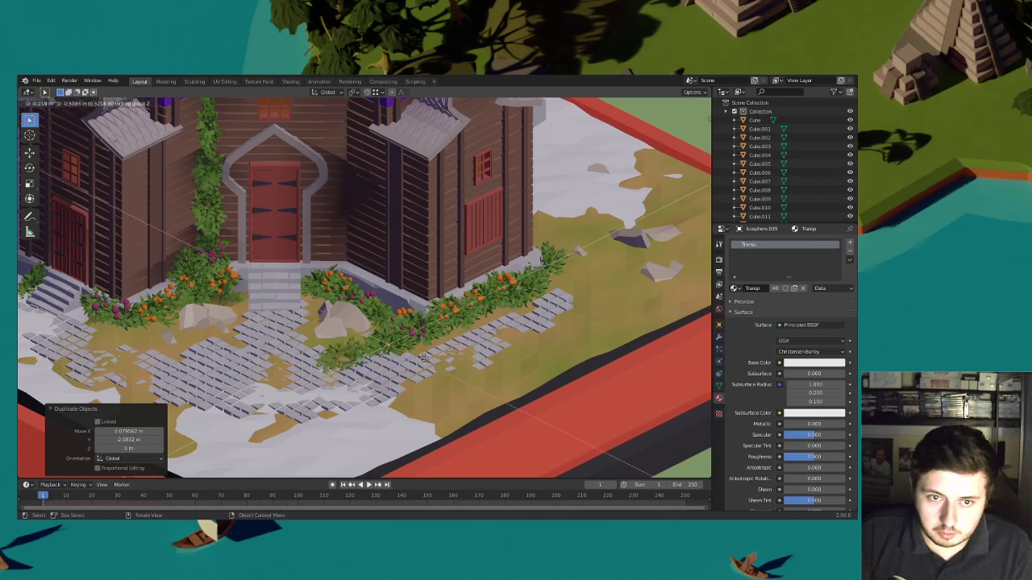
left_click(396, 362)
key("g")
key("z")
left_click(398, 362)
Place a leaf clump copy on the paving before the entrance, adjust its height, and rotate it around Z
key("shift+d")
key("shift+z")
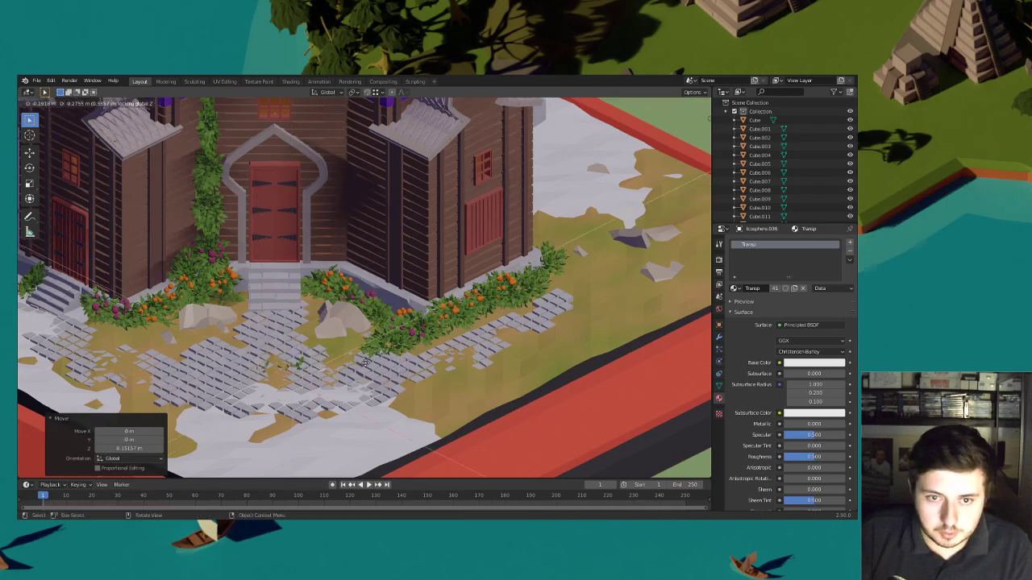
left_click(340, 368)
key("g")
key("z")
left_click(352, 371)
key("r")
key("z")
left_click(295, 437)
Place two more leaf clump copies on the paving, one near the front edge and one to the left
key("shift+d")
key("shift+z")
left_click(435, 397)
key("shift+d")
key("shift+z")
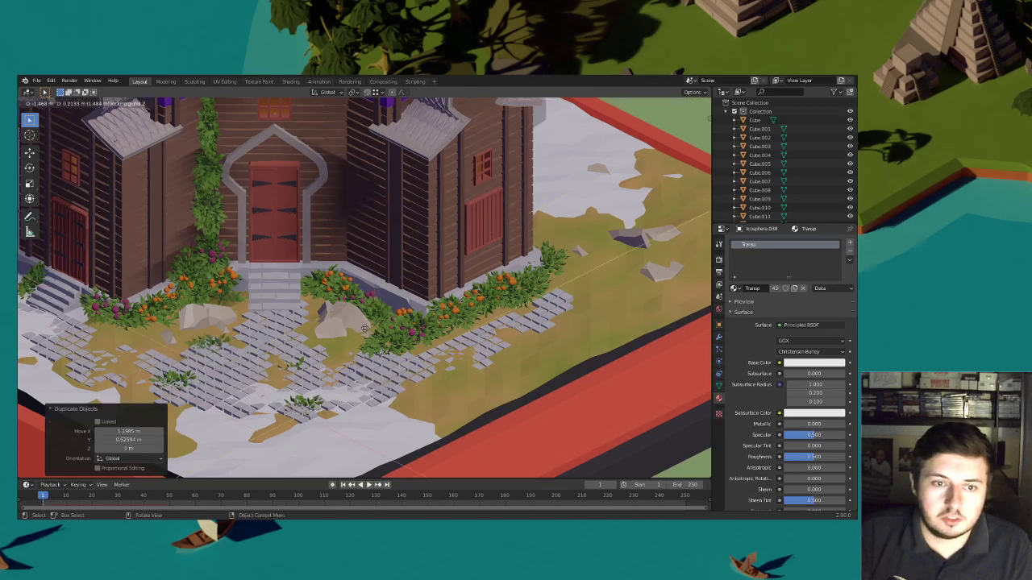
left_click(366, 320)
Rotate the paving leaf clumps around Z to vary their orientation
scroll(366, 320, "down", 3)
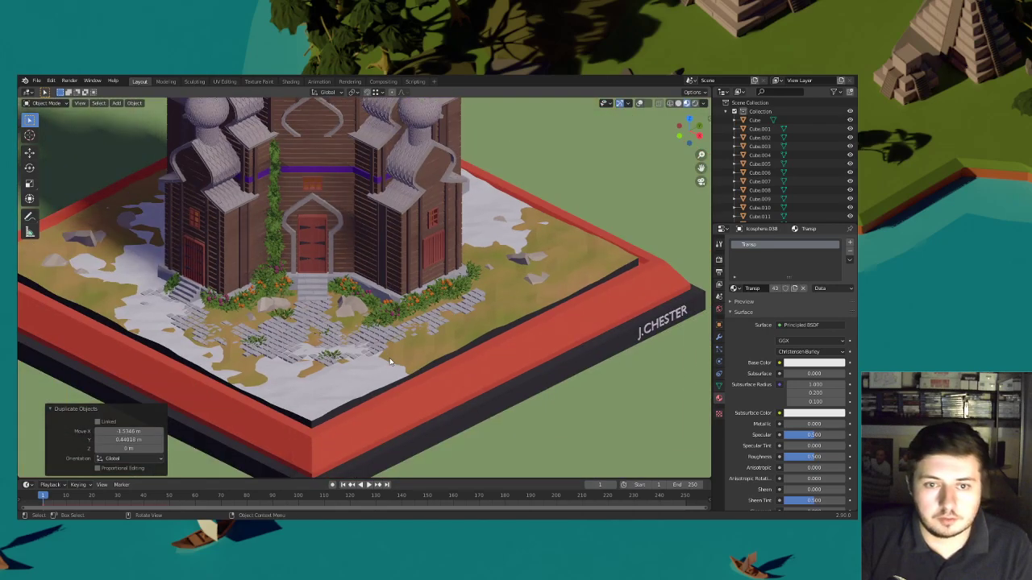
key("r")
key("z")
left_click(291, 399)
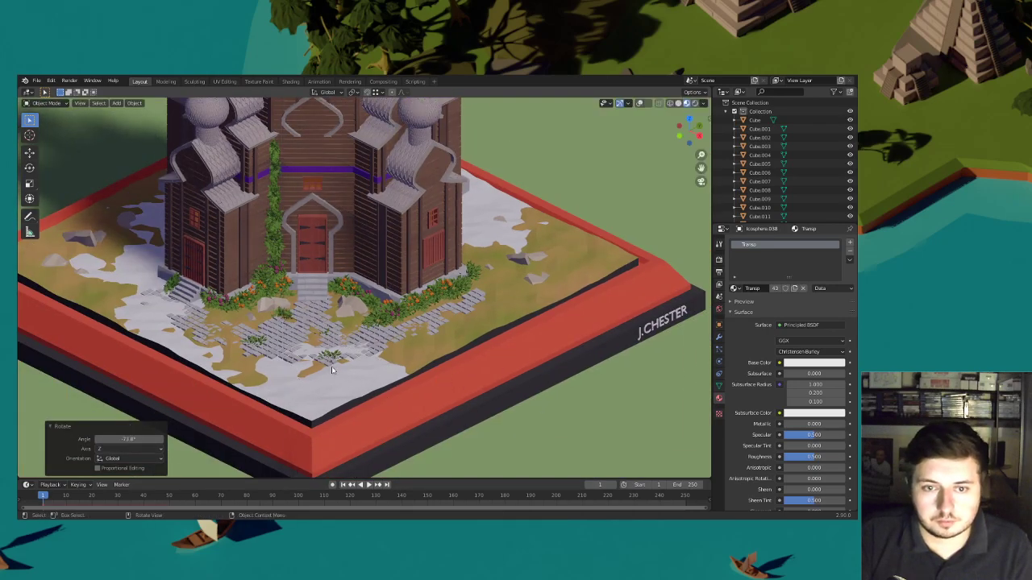
left_click(258, 344)
key("r")
key("z")
left_click(489, 392)
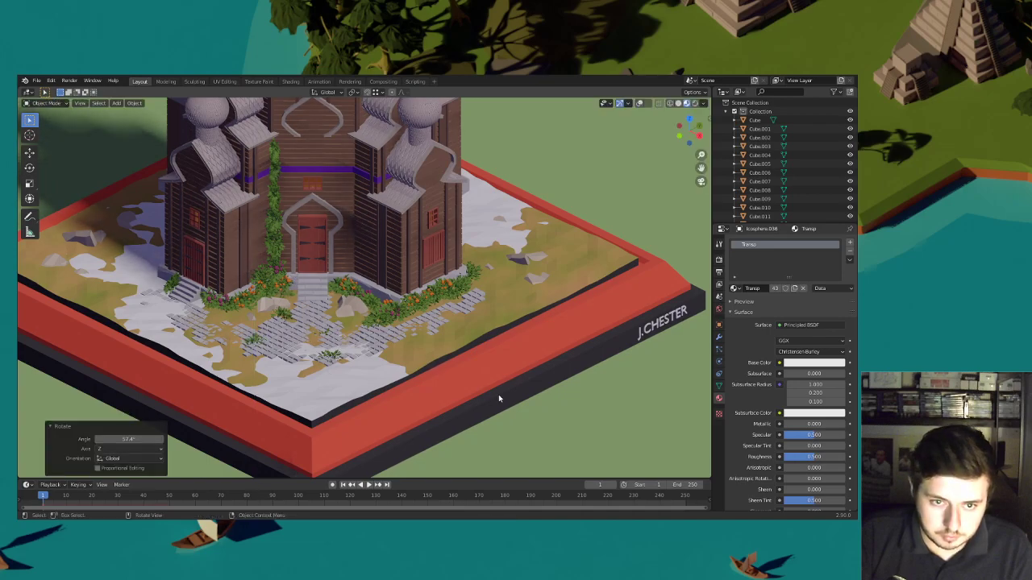
left_click(474, 382)
Lower the snow layer about 0.03 m so less of it covers the ground, and save the file
scroll(384, 329, "down", 4)
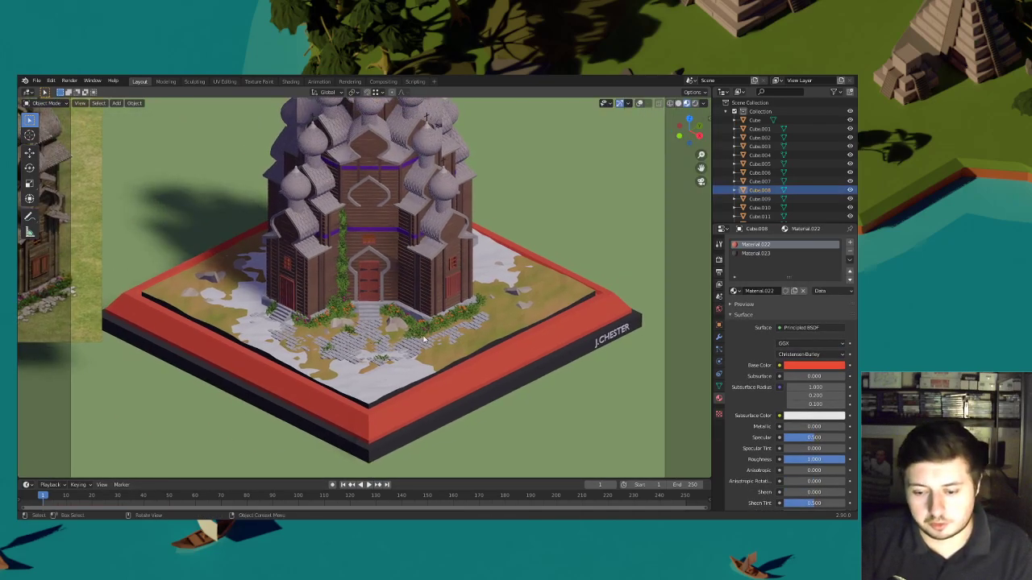
scroll(421, 337, "down", 5)
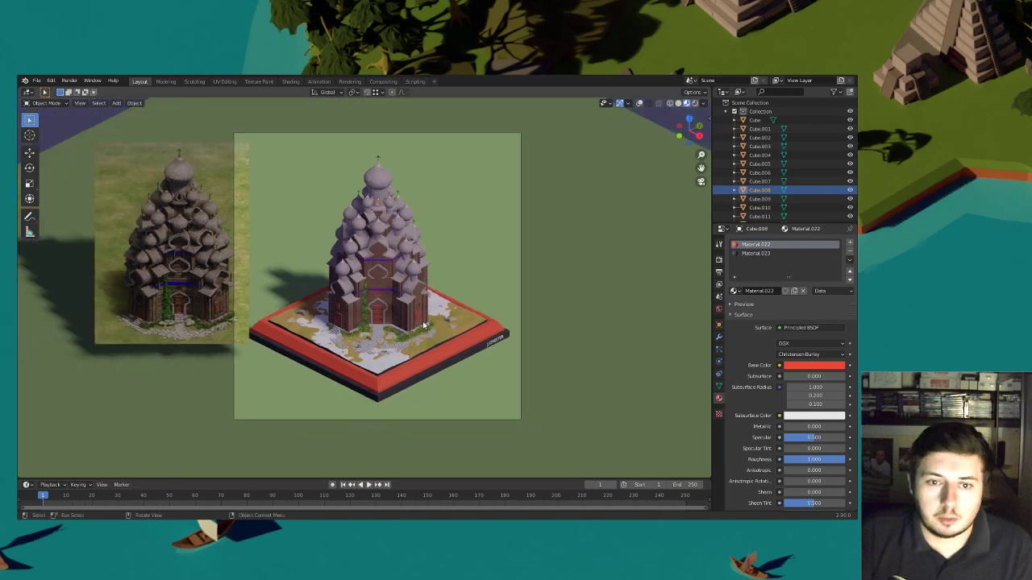
scroll(399, 322, "up", 3)
left_click(419, 321)
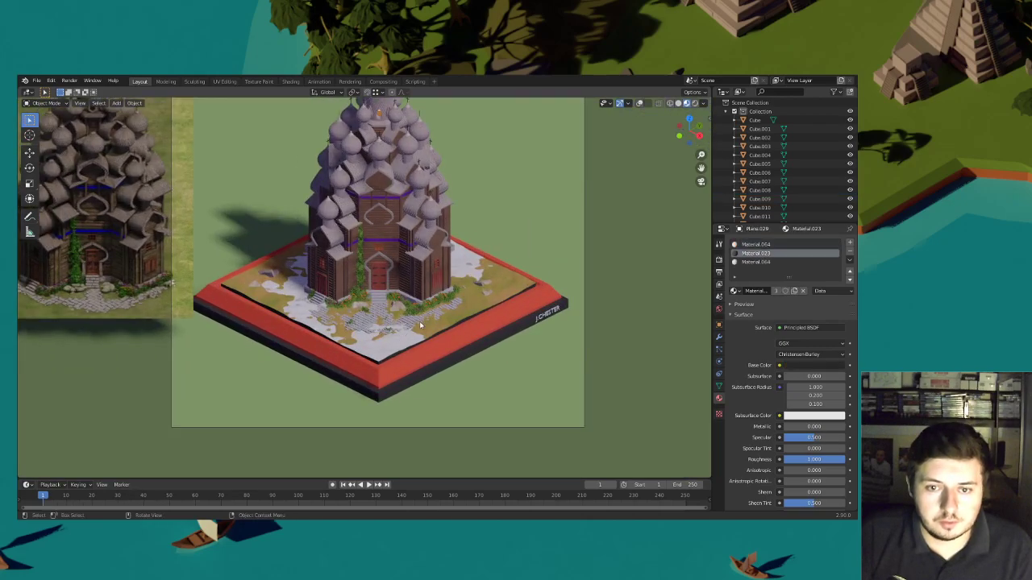
key("g")
key("z")
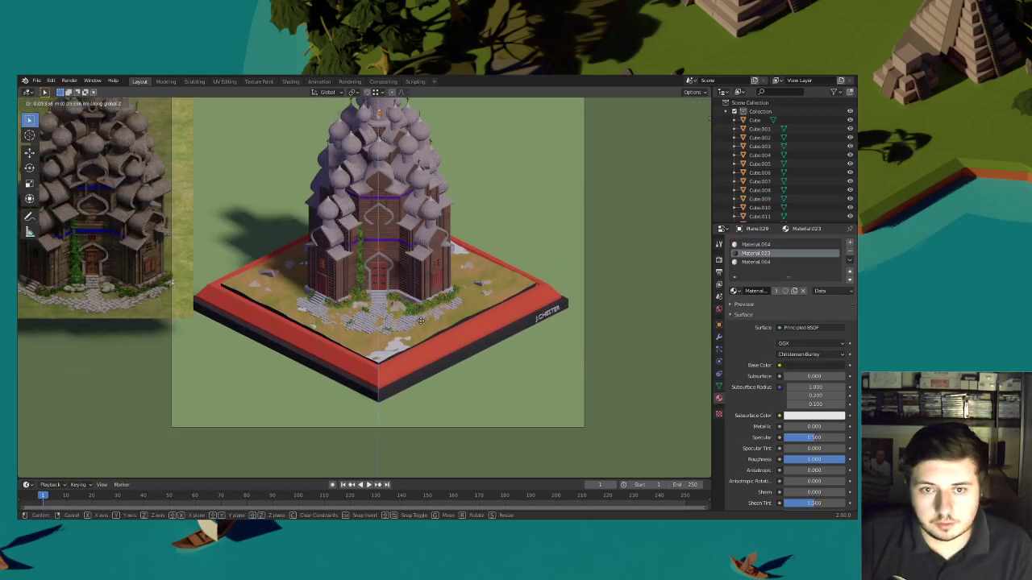
left_click(420, 318)
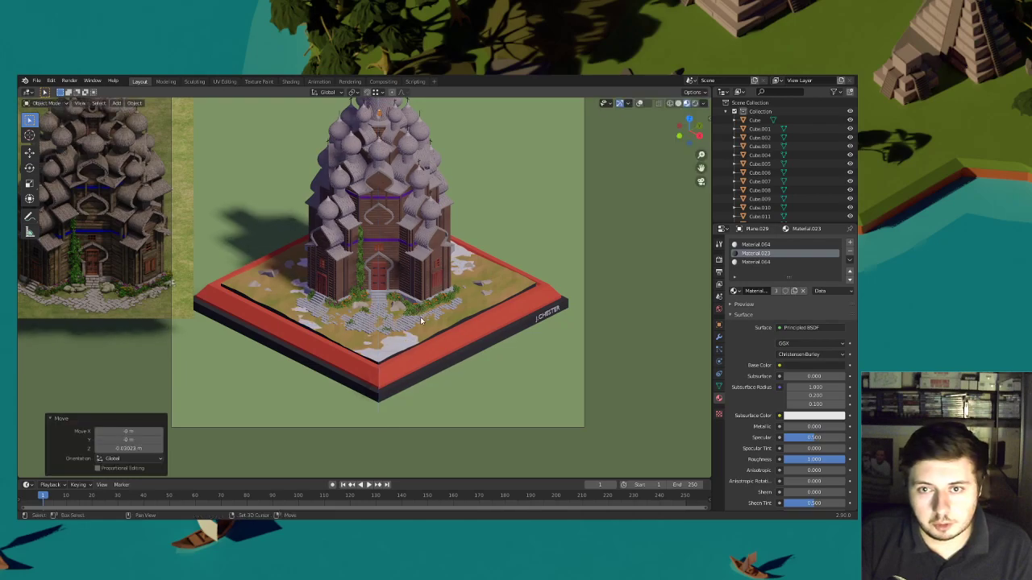
scroll(479, 344, "down", 2)
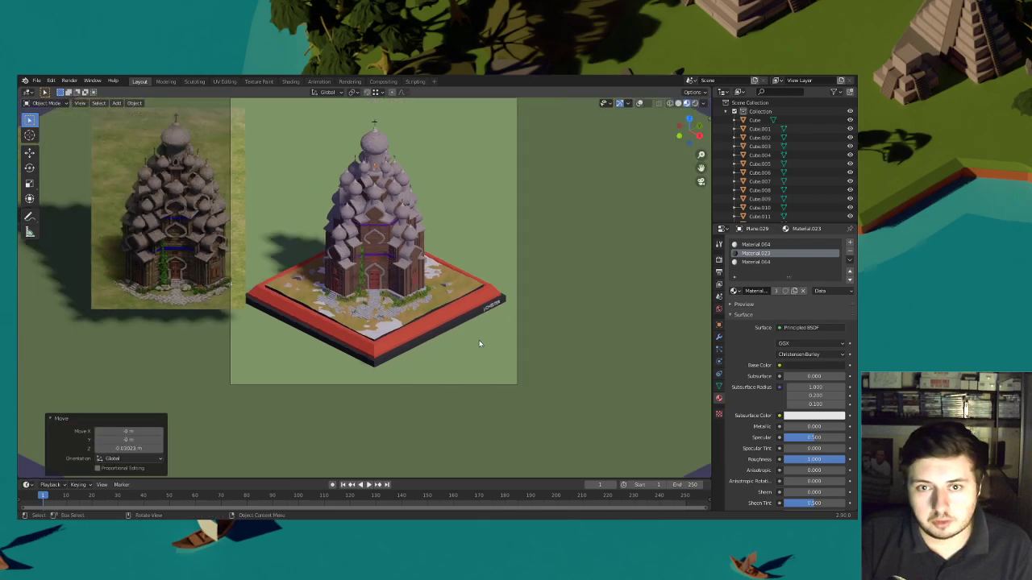
left_click(36, 81)
left_click(48, 137)
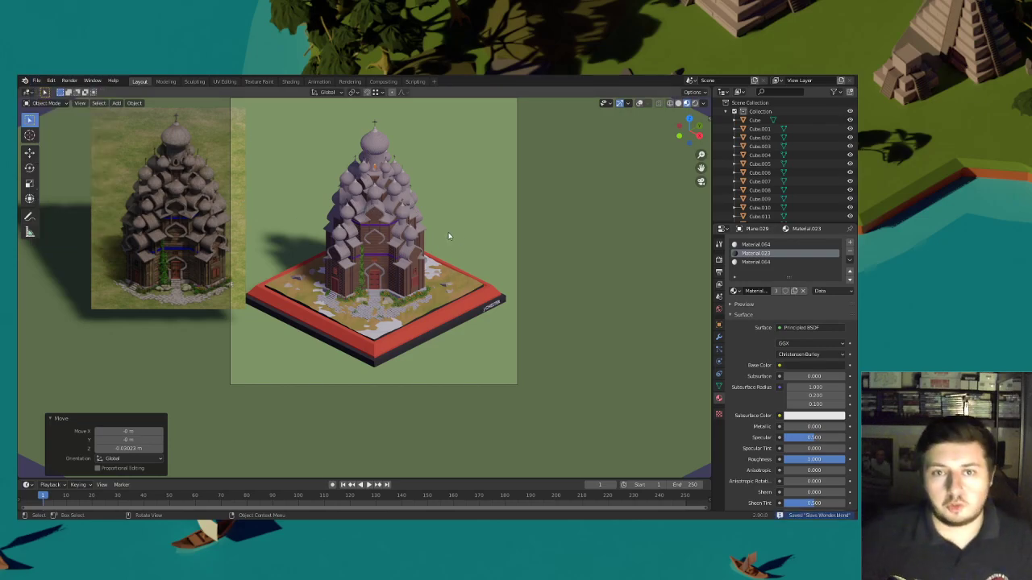
Select the upper group of human figures stored beneath the scene and raise them to the church's ground level
scroll(459, 270, "down", 2)
middle_click_drag(455, 263, 386, 271)
left_click_drag(579, 221, 192, 186)
middle_click_drag(520, 240, 488, 239)
middle_click_drag(423, 249, 469, 259)
scroll(463, 258, "up", 3)
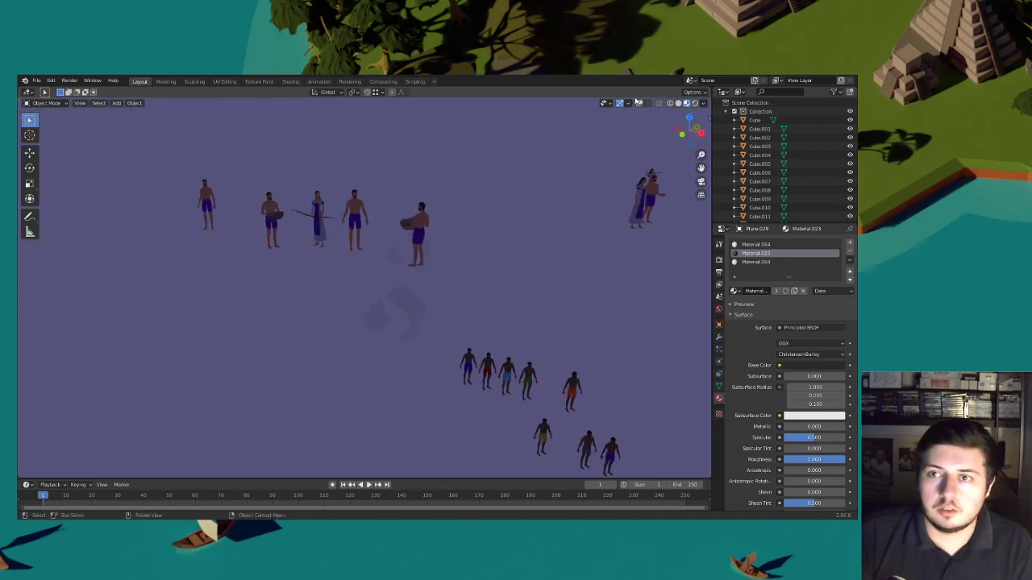
scroll(510, 219, "down", 3)
middle_click_drag(508, 218, 497, 203)
scroll(498, 258, "down", 2)
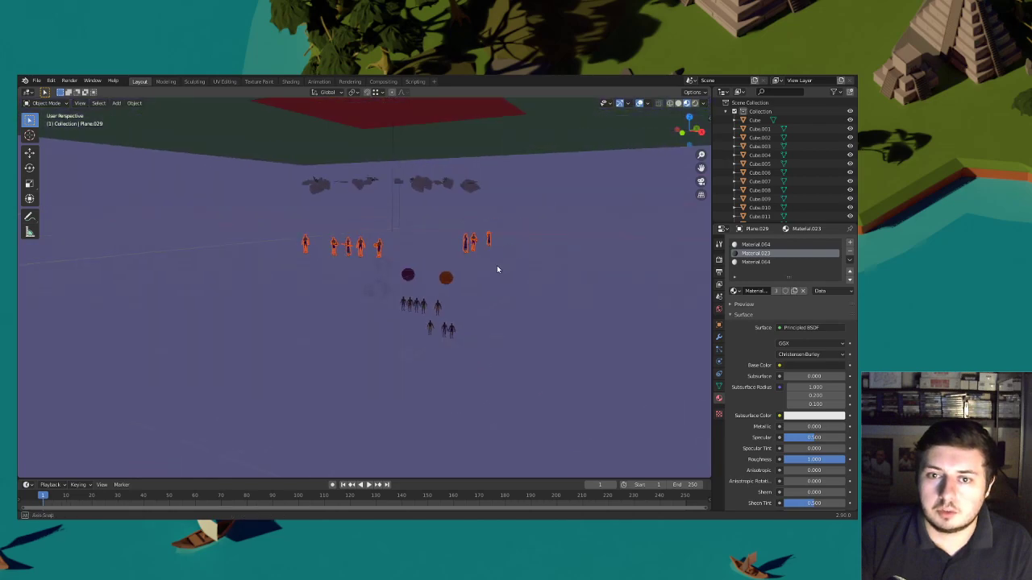
scroll(498, 264, "down", 2)
key("g")
left_click(438, 256)
Move the selected group of human figures horizontally so they stand around the front of the church
middle_click_drag(457, 274, 335, 230)
scroll(457, 253, "up", 3)
scroll(457, 249, "up", 1)
scroll(408, 247, "up", 4)
scroll(335, 234, "down", 4)
key("g")
key("shift+z")
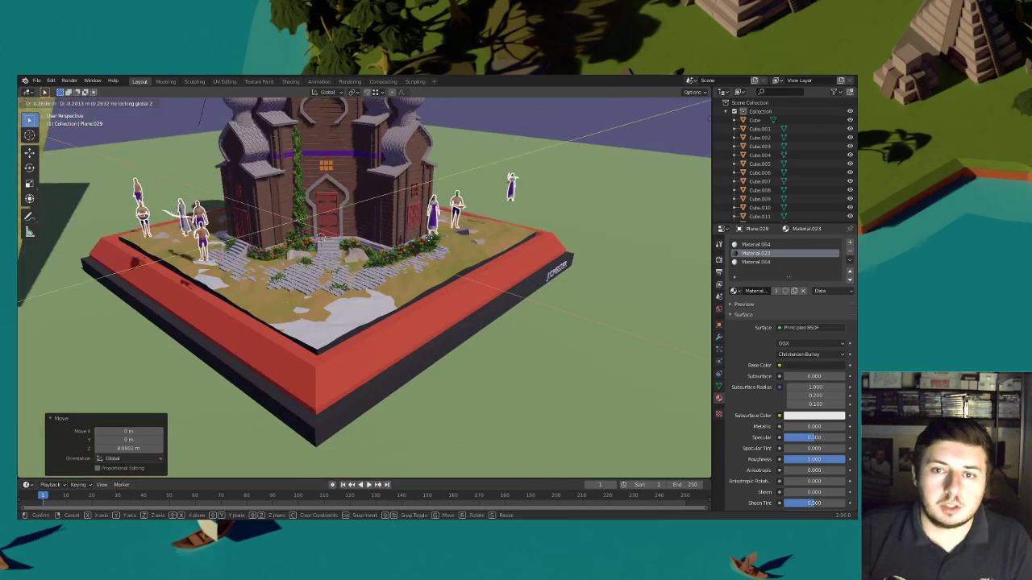
left_click(344, 229)
Scale the figure group down to 0.867 and shift it horizontally back onto the ground in front of the church
key("s")
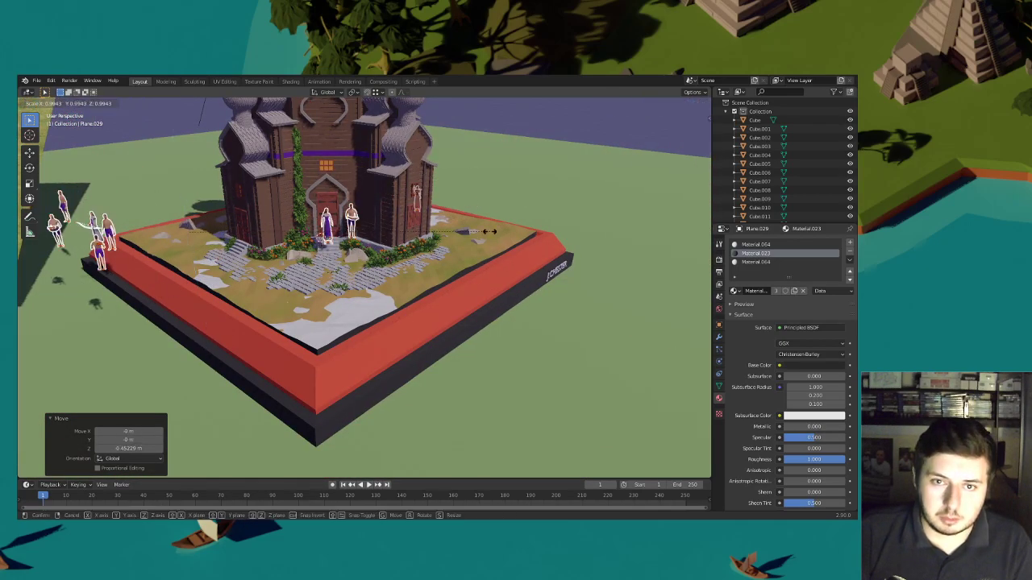
left_click(456, 234)
key("g")
key("shift+z")
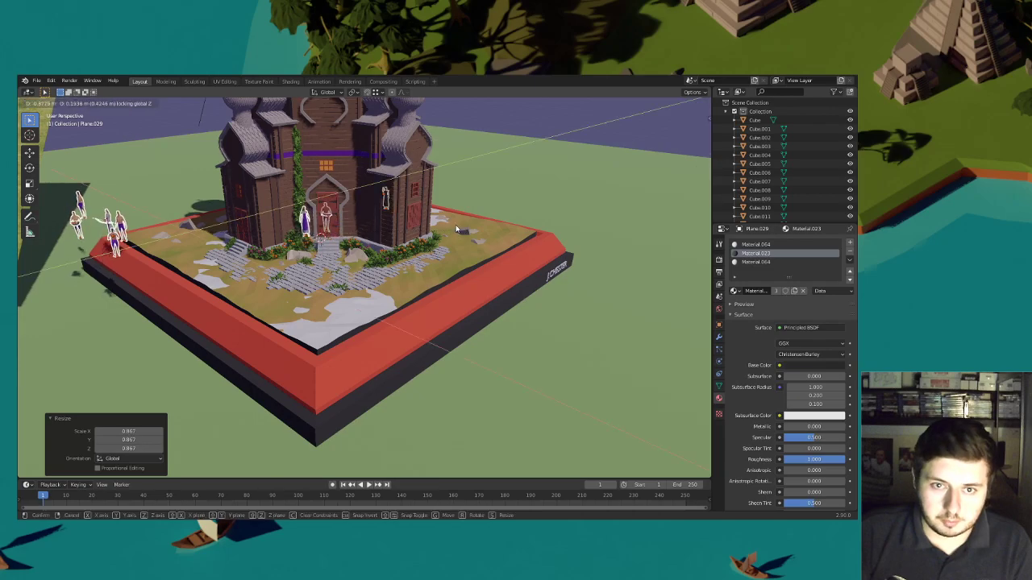
left_click(455, 229)
middle_click_drag(456, 229, 466, 254, "shift")
key("g")
key("shift+z")
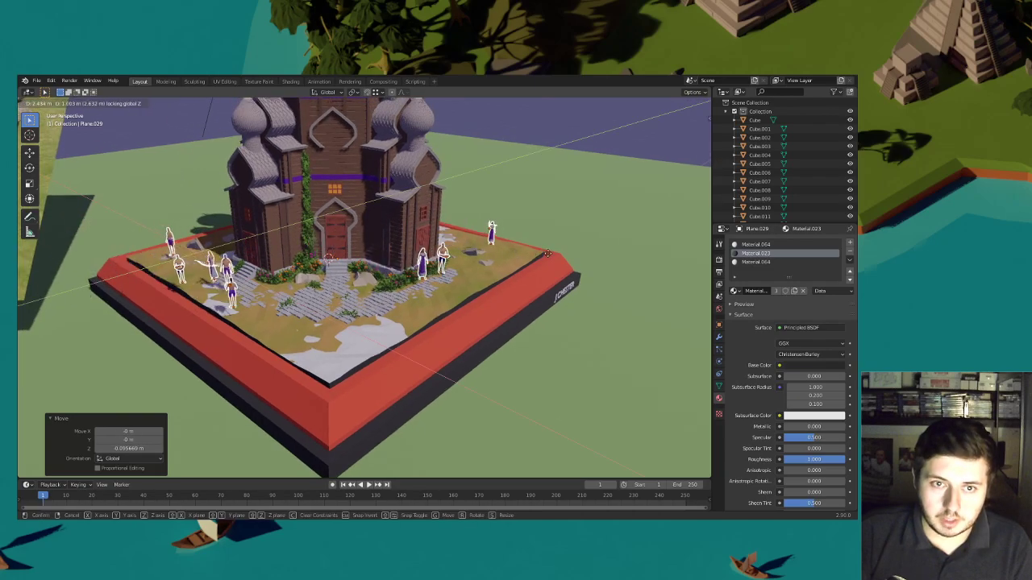
left_click(543, 257)
Lower the whole figure group about 0.28 m so their feet meet the ground and paving
mouse_move(375, 256)
middle_mouse_down()
mouse_move(391, 235)
mouse_move(395, 257)
middle_mouse_up()
scroll(395, 256, "up", 4)
left_click(397, 245)
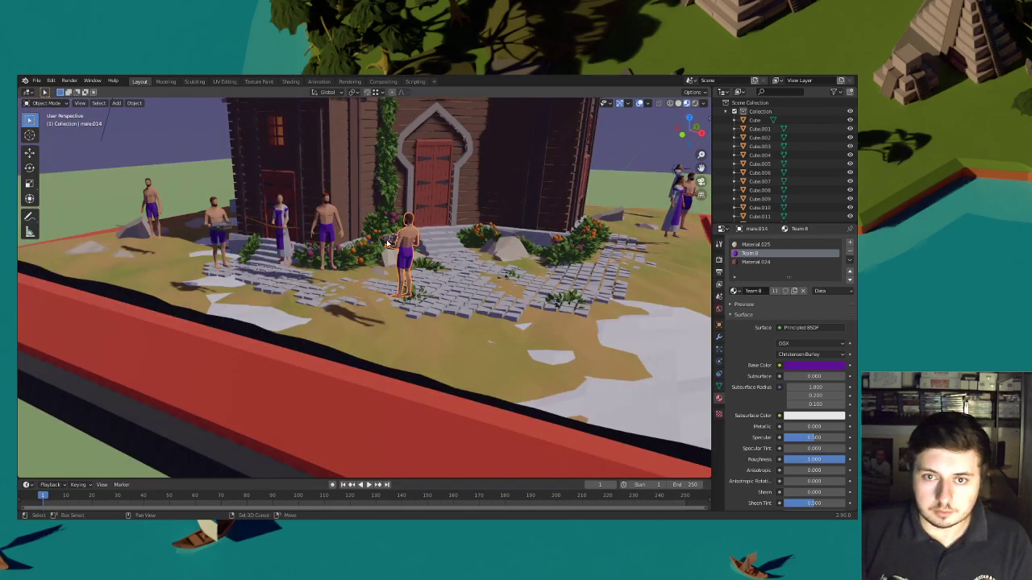
left_click(418, 257)
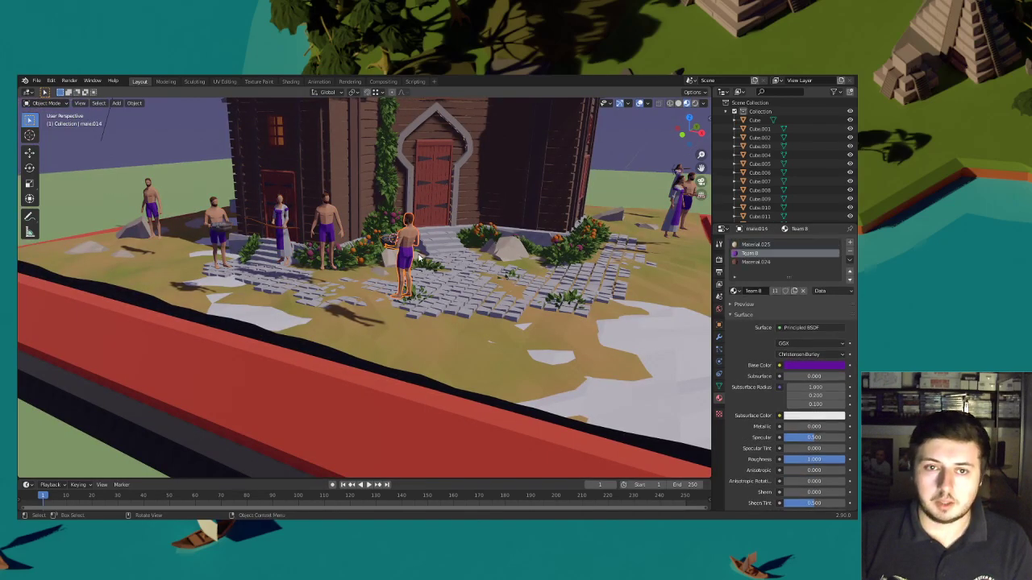
left_click(419, 257)
key("g")
key("z")
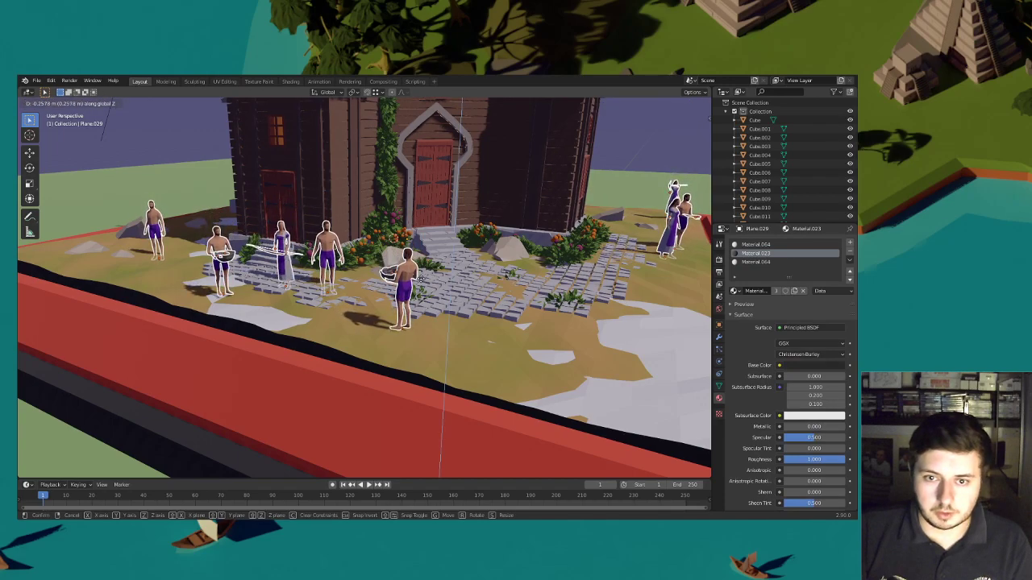
left_click(419, 280)
Select the woman and her bow and raise them onto the paving near the side door steps
mouse_move(423, 279)
middle_mouse_down()
mouse_move(415, 269)
mouse_move(413, 287)
middle_mouse_up()
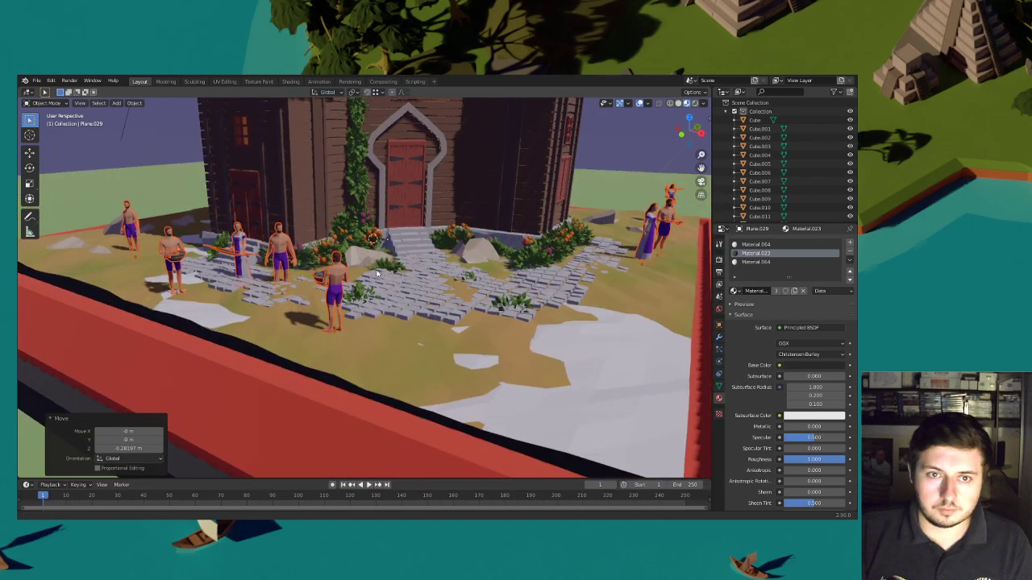
scroll(329, 271, "up", 4)
left_click(267, 257)
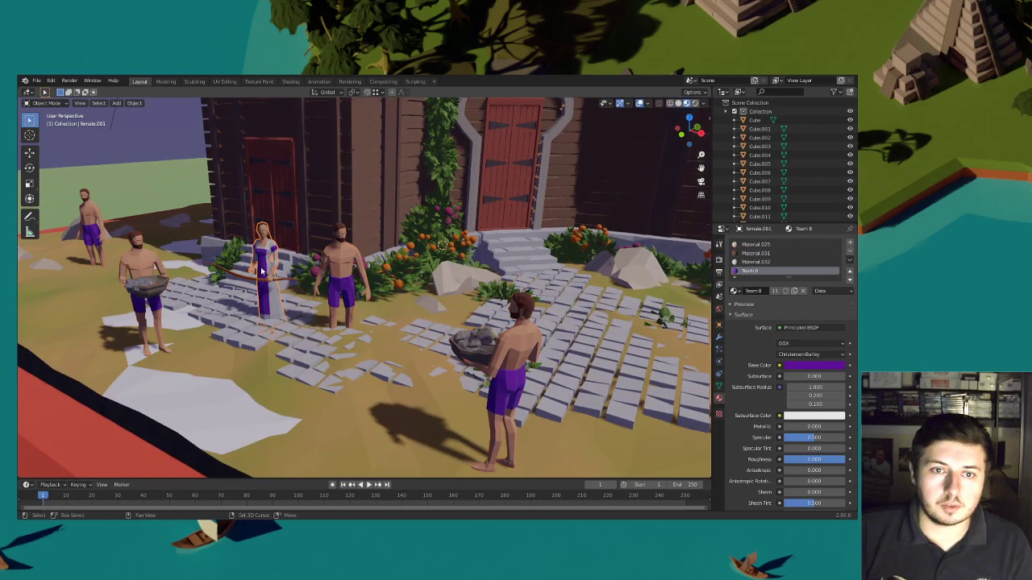
left_click(281, 273, "shift")
key("g")
left_click(260, 255)
left_click(261, 256)
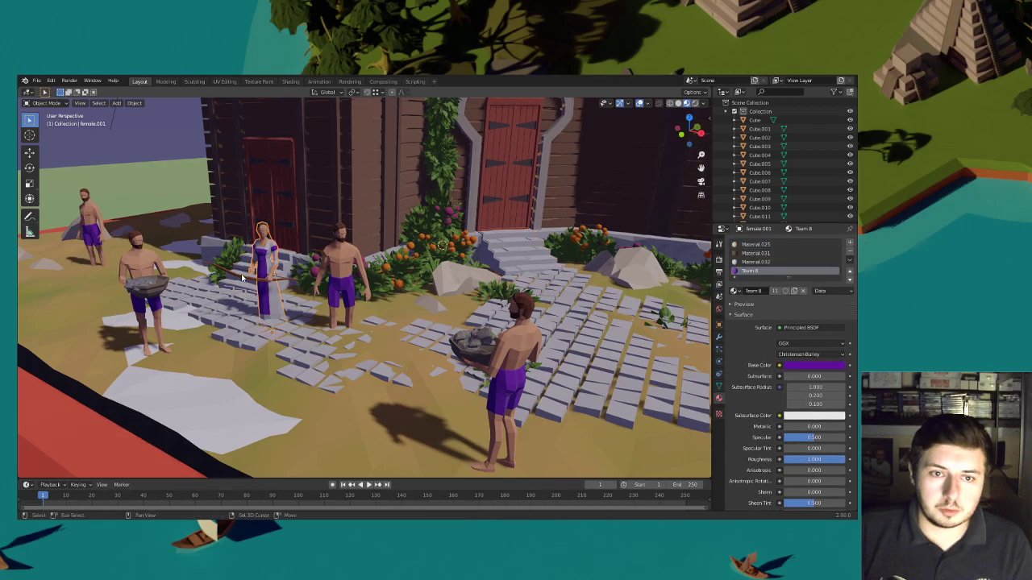
key("shift+d")
left_click(244, 258)
Raise and slightly enlarge the man standing beside the woman with the bow, and shift him toward the main entrance
left_click(340, 268)
key("g")
key("z")
left_click(350, 244)
key("s")
left_click(418, 259)
left_click(418, 259)
key("g")
key("shift+z")
left_click(470, 245)
Rotate that man around Z and lower him about 0.03 m onto the ground
key("r")
key("z")
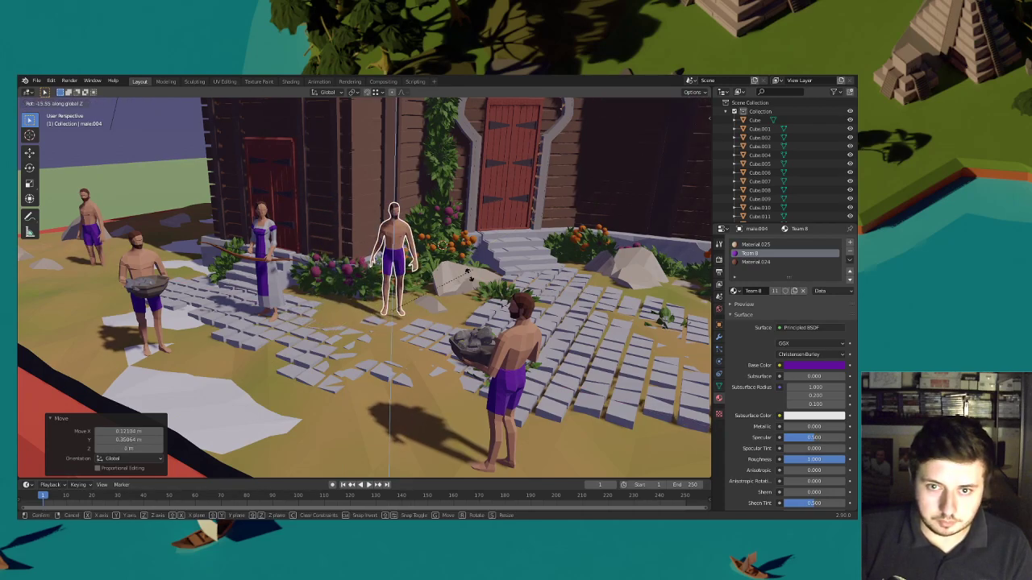
left_click(468, 276)
key("g")
key("z")
left_click(468, 284)
key("r")
key("z")
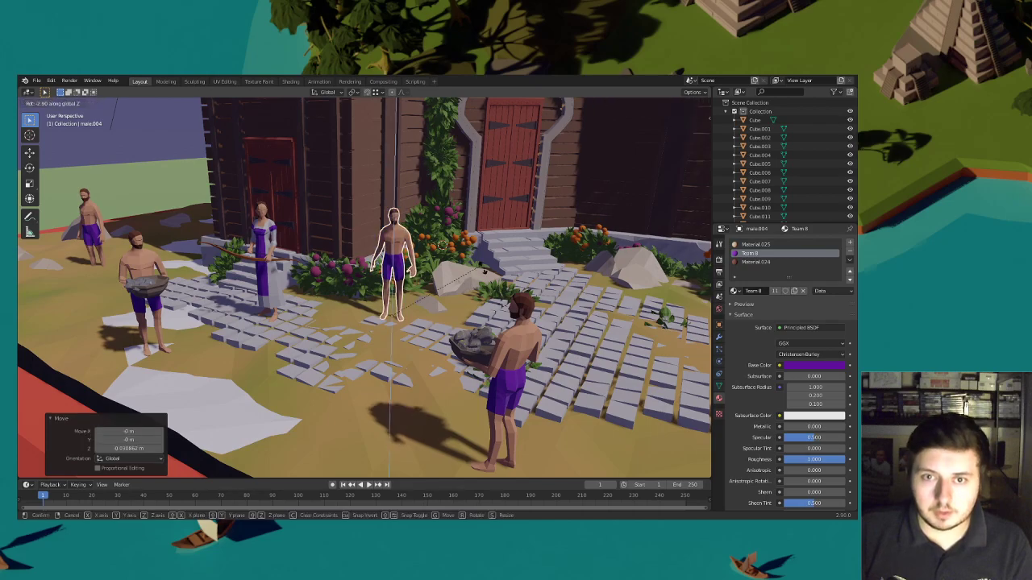
left_click(484, 272)
Move the woman in the purple dress beside the red-tray man to the main entrance steps and raise her to paving level
scroll(483, 273, "down", 3)
middle_click_drag(483, 269, 441, 278)
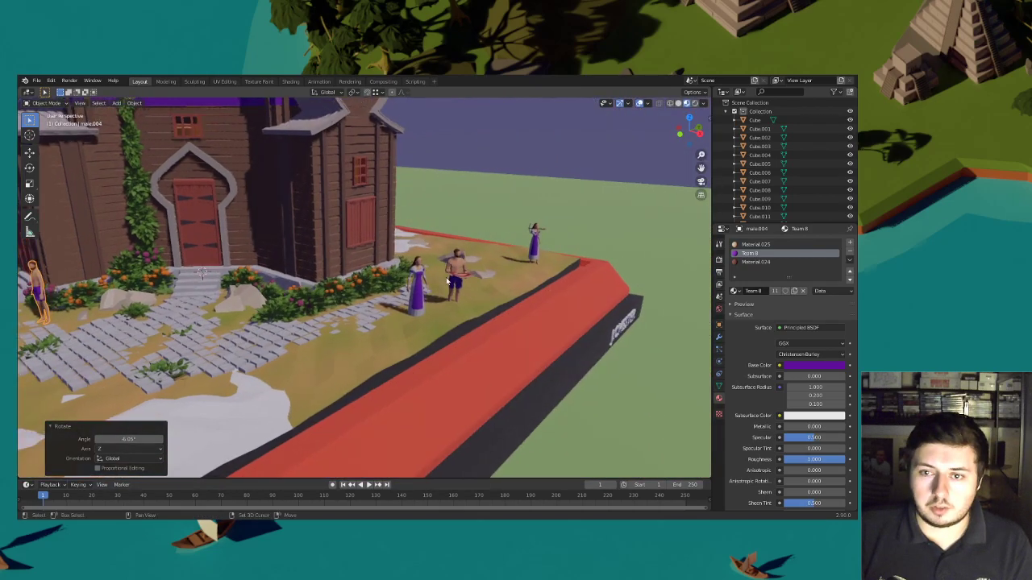
left_click(419, 274)
key("g")
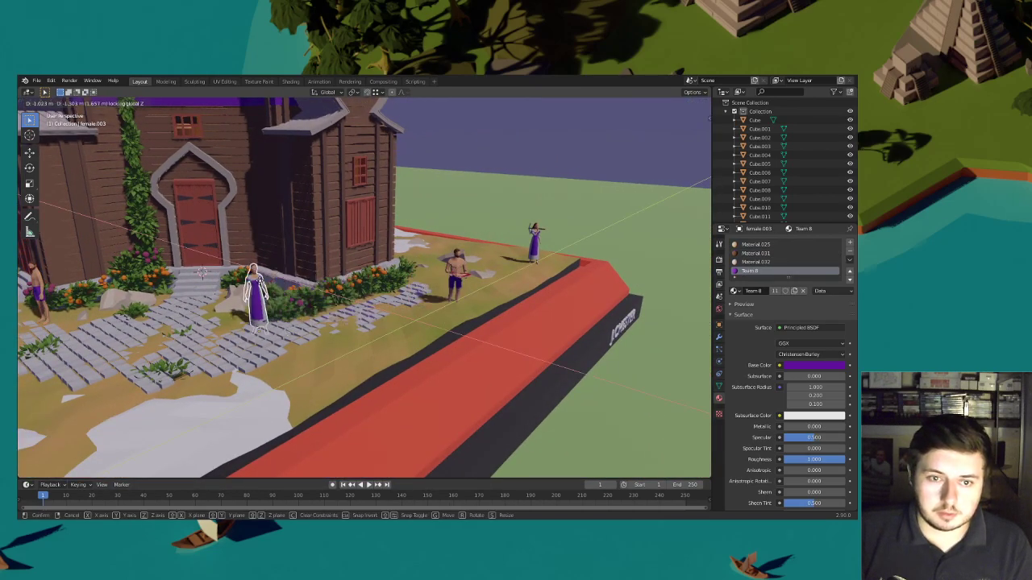
left_click(217, 260)
middle_click_drag(217, 261, 427, 252)
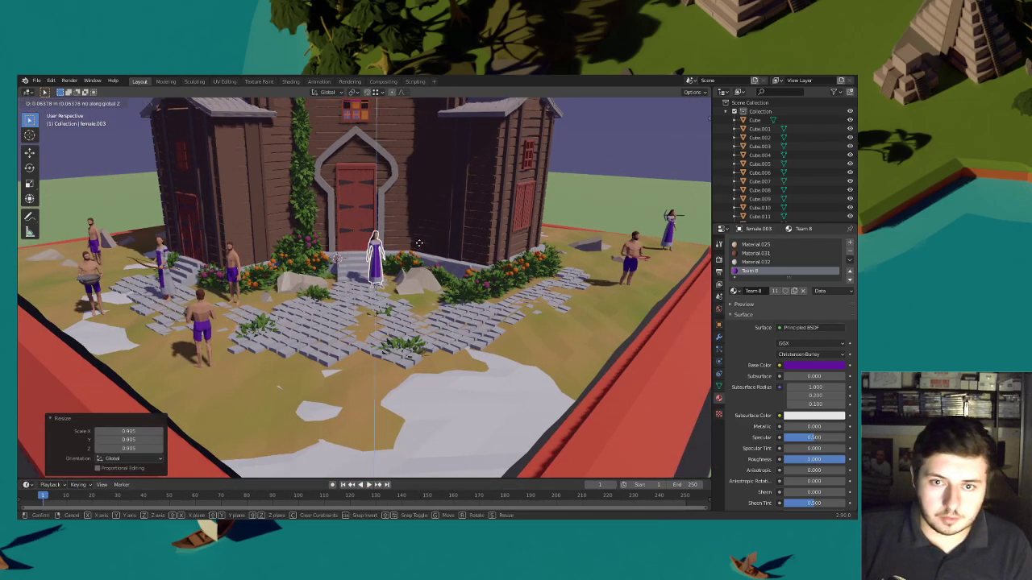
left_click(419, 240)
Fine-tune the height of the woman at the entrance by about 0.007 m so her feet rest on the paving
scroll(487, 248, "up", 3)
left_click(481, 244)
key("g")
key("z")
left_click(481, 246)
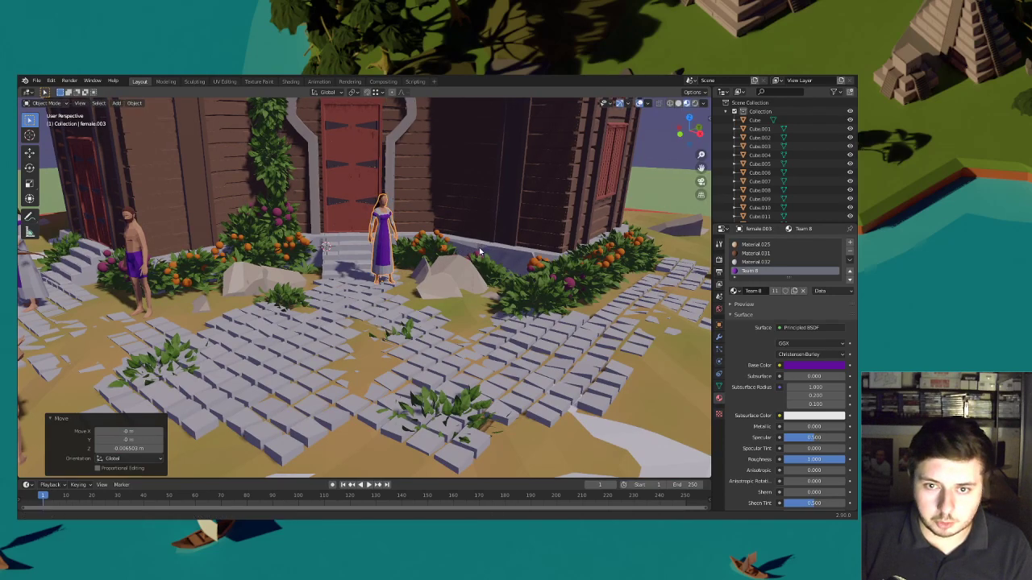
Select the man and the red tray he holds and move them horizontally beside the woman at the entrance
scroll(477, 254, "up", 4)
scroll(475, 254, "down", 9)
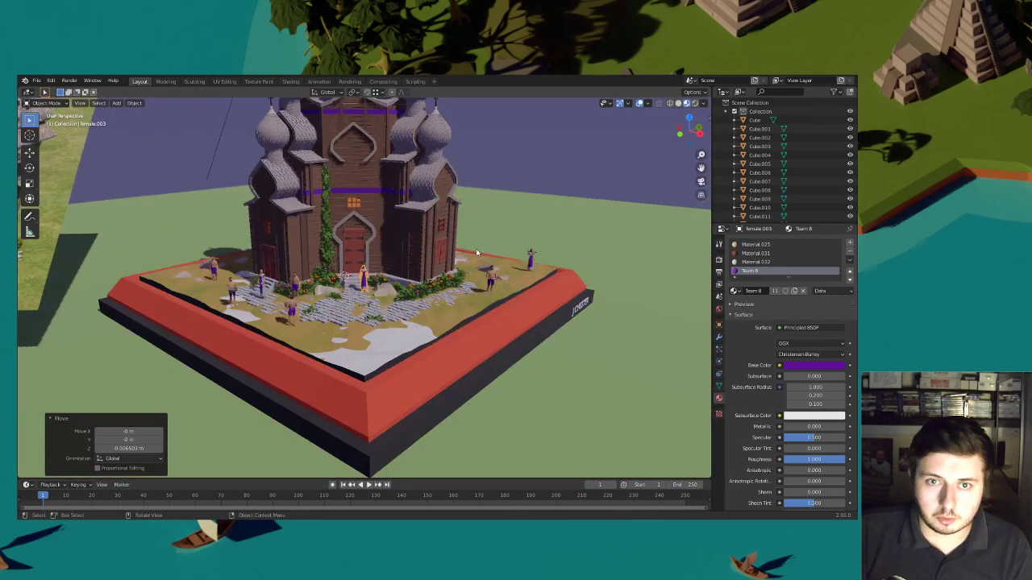
middle_click_drag(477, 253, 469, 249)
scroll(471, 250, "up", 3)
left_click(484, 274)
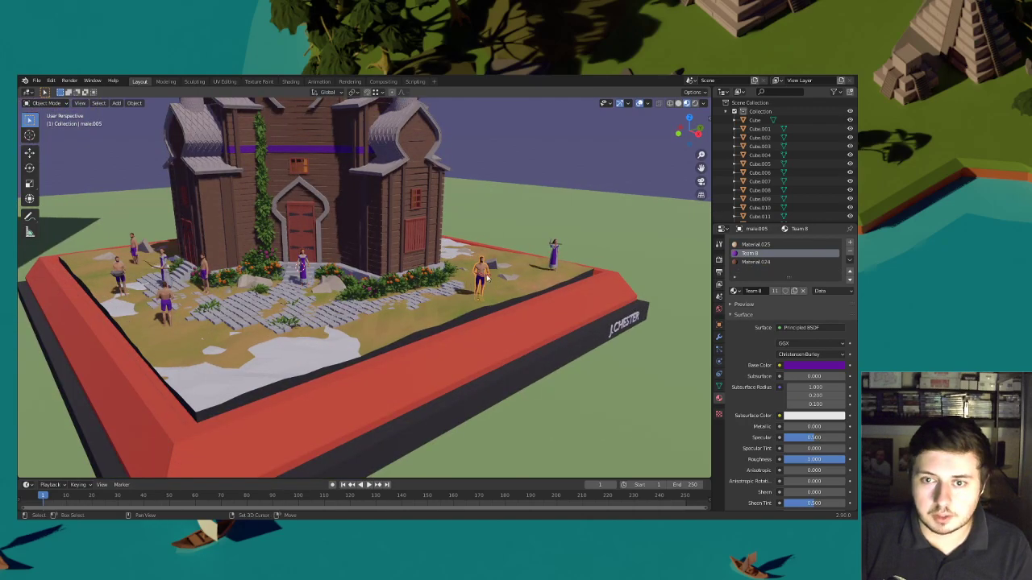
key("shift+z")
left_click(309, 267)
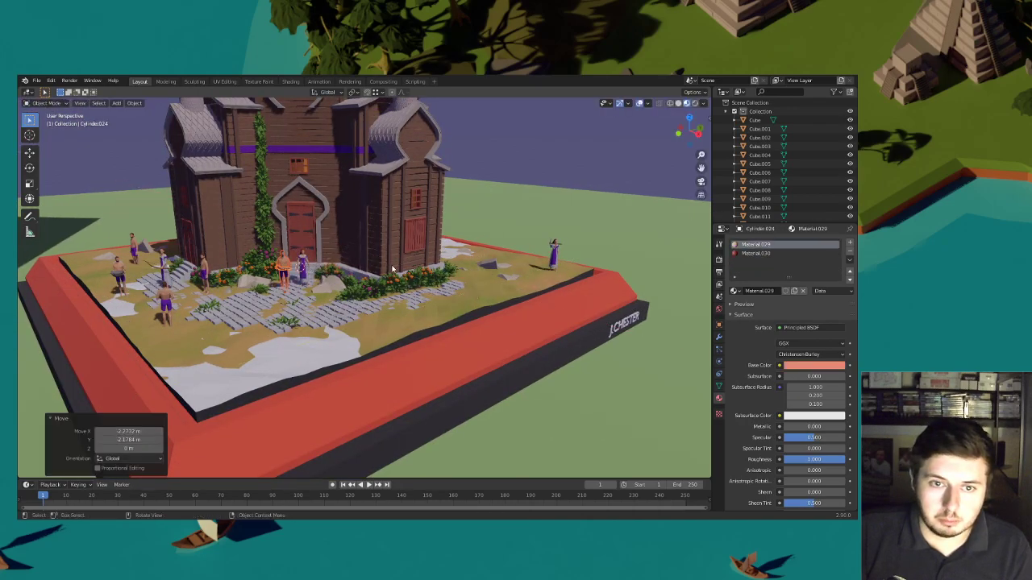
Scale the man with the red tray and adjust his height to match the paving
scroll(392, 265, "up", 4)
key("s")
left_click(368, 264)
key("g")
key("z")
left_click(372, 262)
Place the man with the red tray at the paving's far end beside the shrubs, turn him around Z and adjust his height
key("g")
key("shift+z")
left_click(615, 280)
key("r")
key("z")
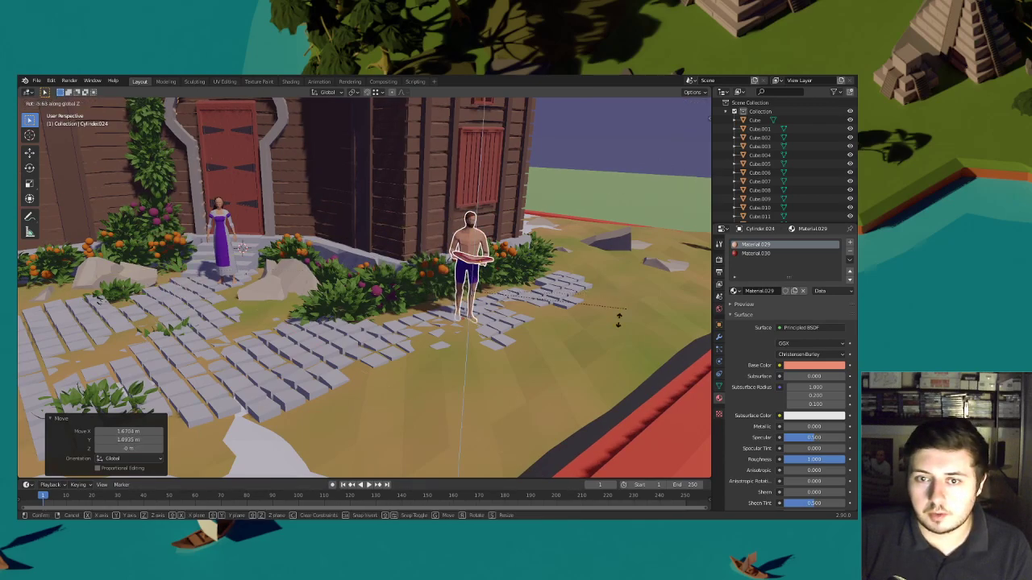
left_click(493, 342)
key("g")
key("z")
left_click(493, 343)
Turn the woman near the base's far corner around Z and move her inward, closer to the rocks
middle_click_drag(494, 343, 449, 255)
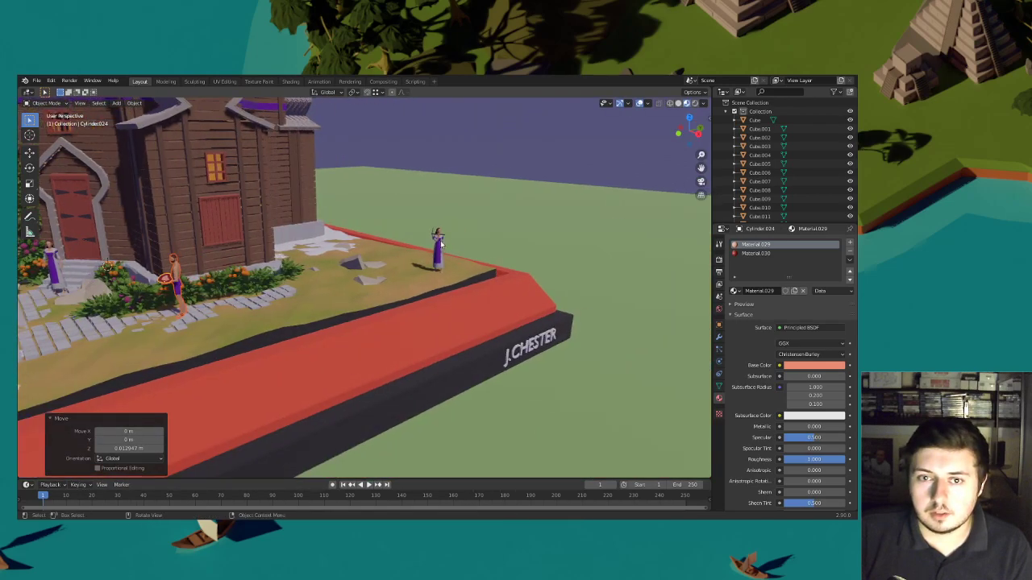
left_click(441, 244)
left_click(496, 235)
key("g")
key("z")
left_click(505, 234)
left_click(439, 238)
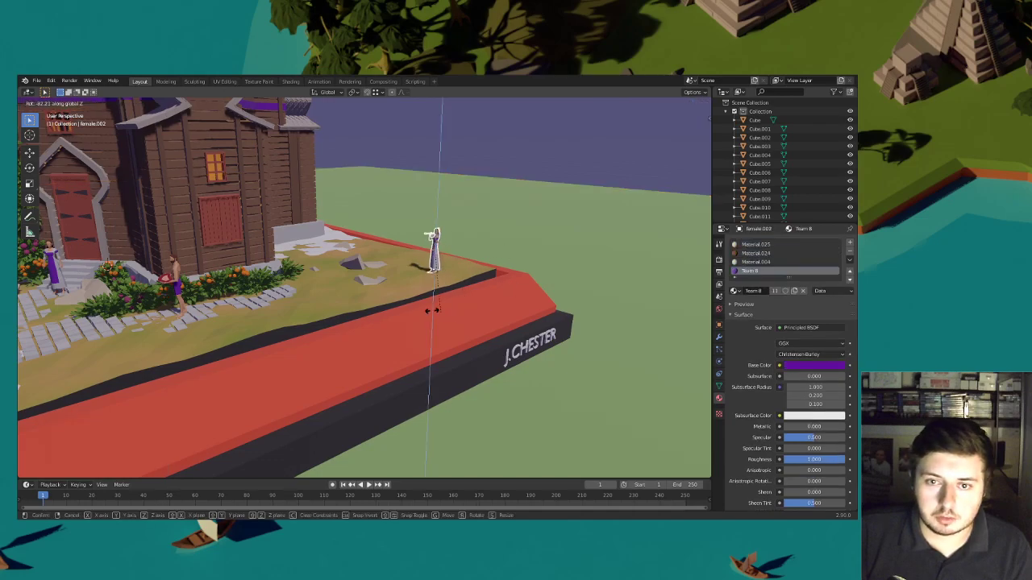
left_click(509, 276)
left_click(508, 265)
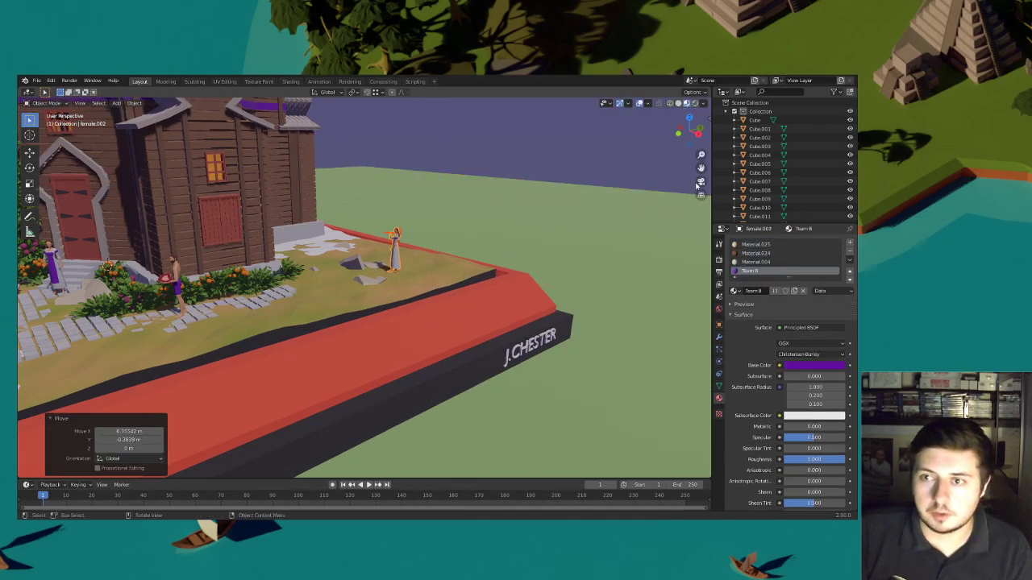
Switch to the camera view and rotate the woman by the rocks around Z
left_click(700, 183)
middle_click_drag(531, 242, 468, 274, "shift")
scroll(485, 240, "up", 5)
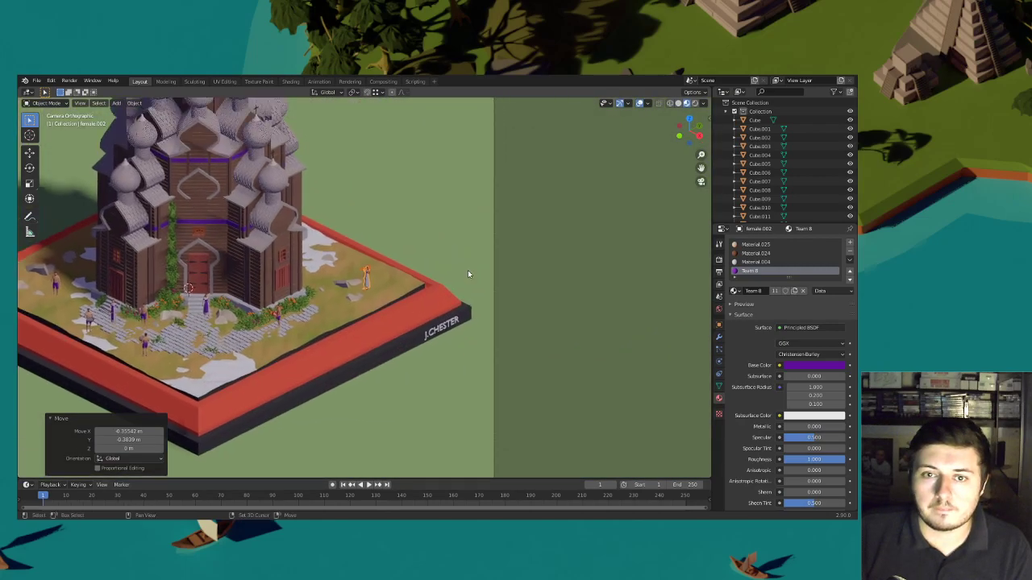
scroll(466, 268, "up", 10)
key("r")
key("z")
left_click(493, 249)
Raise the woman by the rocks about 0.02 m, and lower her again by about 0.01 m
key("g")
key("z")
left_click(424, 199)
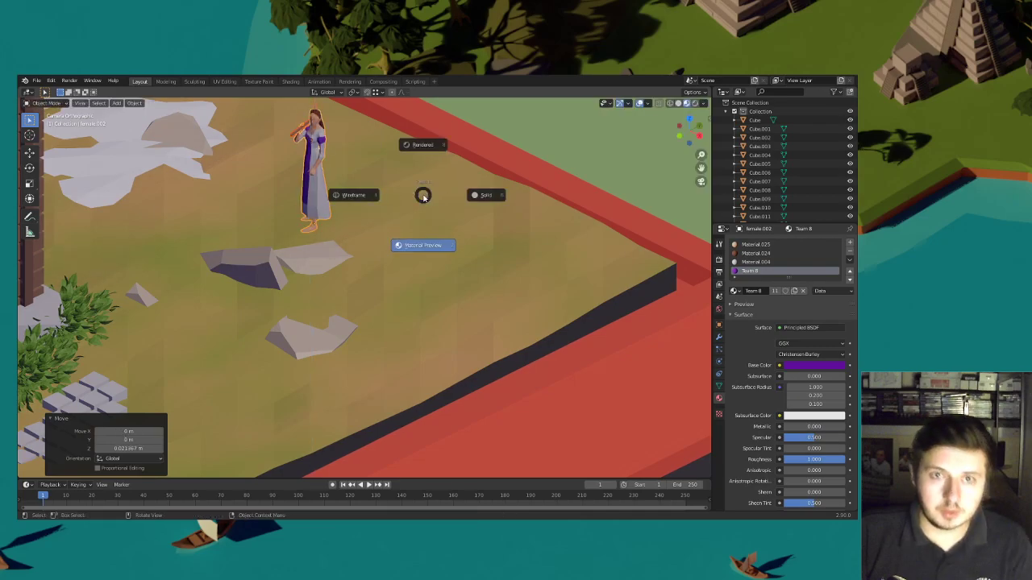
key("g")
key("z")
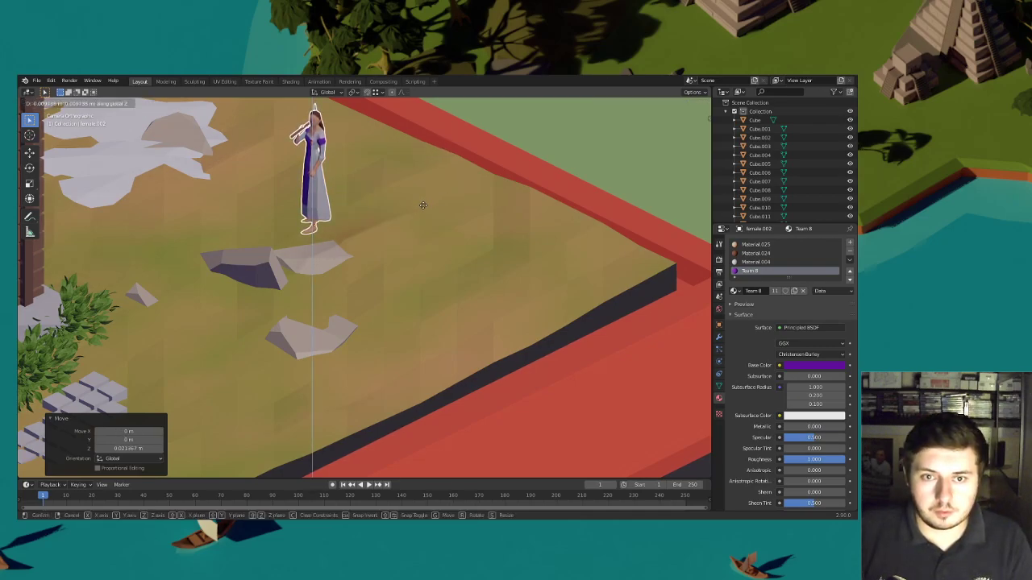
left_click(424, 205)
Select the front man with his stone-filled basket and rotate them about 162° around Z to face the camera
scroll(419, 211, "down", 4)
middle_click_drag(393, 243, 503, 249, "shift")
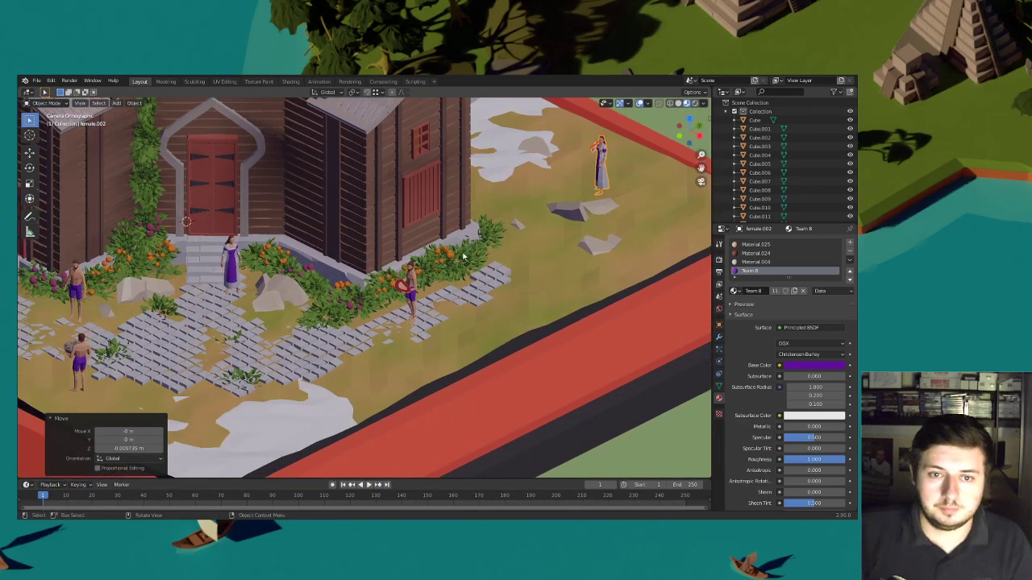
middle_click_drag(417, 289, 457, 300, "shift")
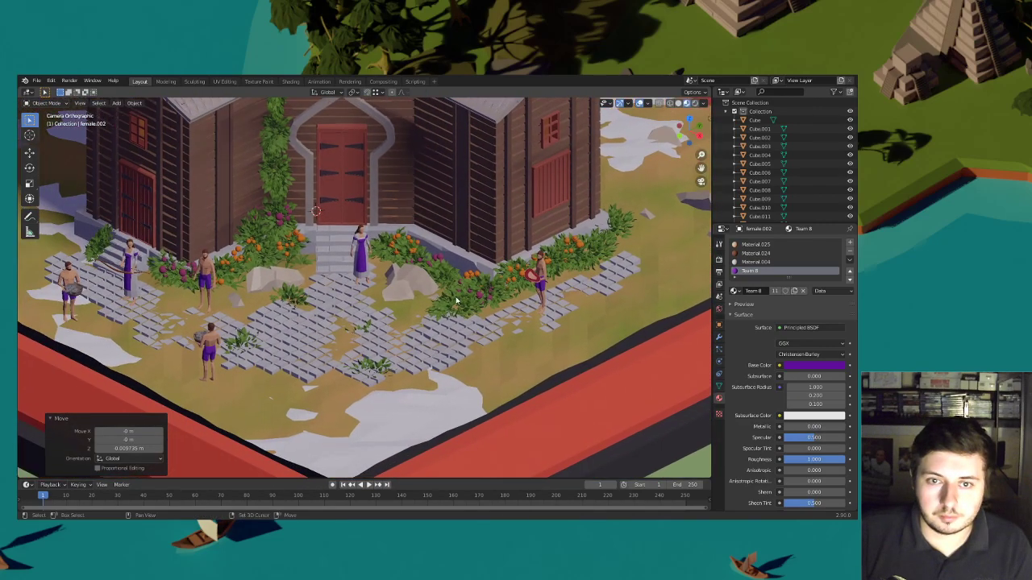
middle_click_drag(200, 339, 251, 335, "shift")
left_click(251, 337)
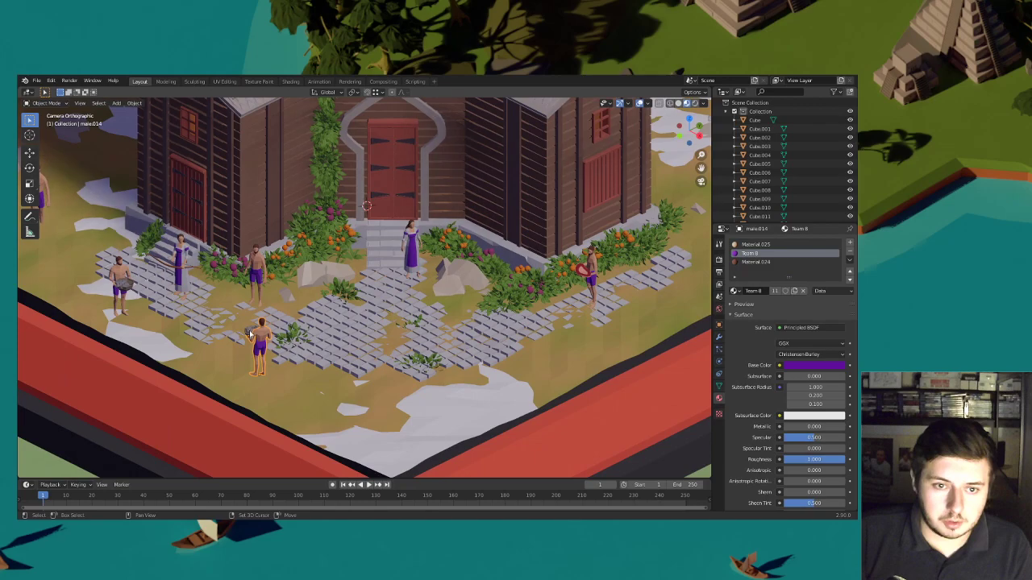
left_click(249, 332)
key("r")
key("z")
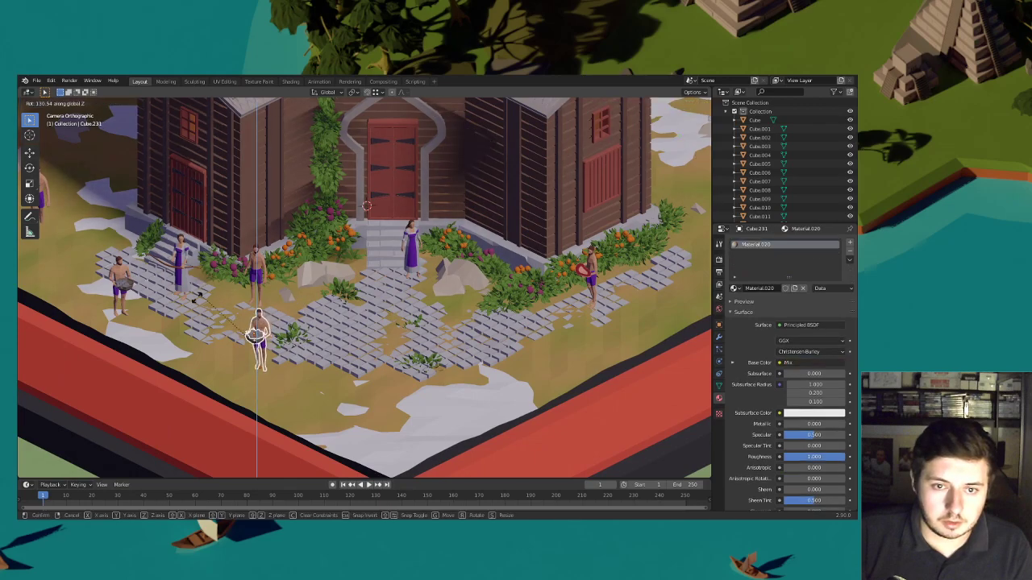
left_click(204, 332)
Move the man with the stone basket horizontally behind the other basket carrier, next to the side door steps
middle_click_drag(204, 331, 260, 345, "shift")
key("g")
key("shift+z")
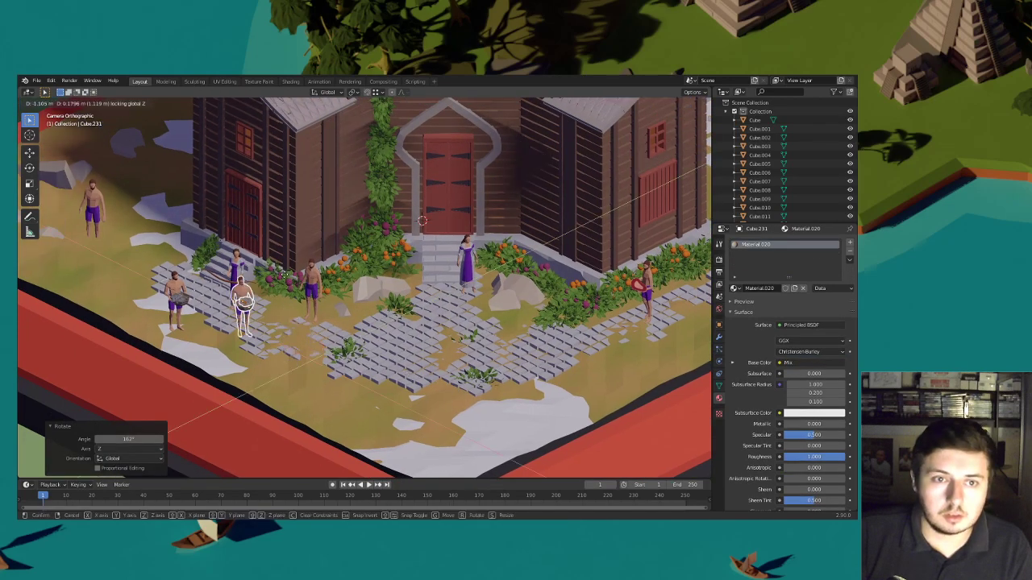
left_click(247, 248)
middle_click_drag(211, 266, 291, 294, "shift")
scroll(291, 294, "up", 4)
key("g")
key("shift+z")
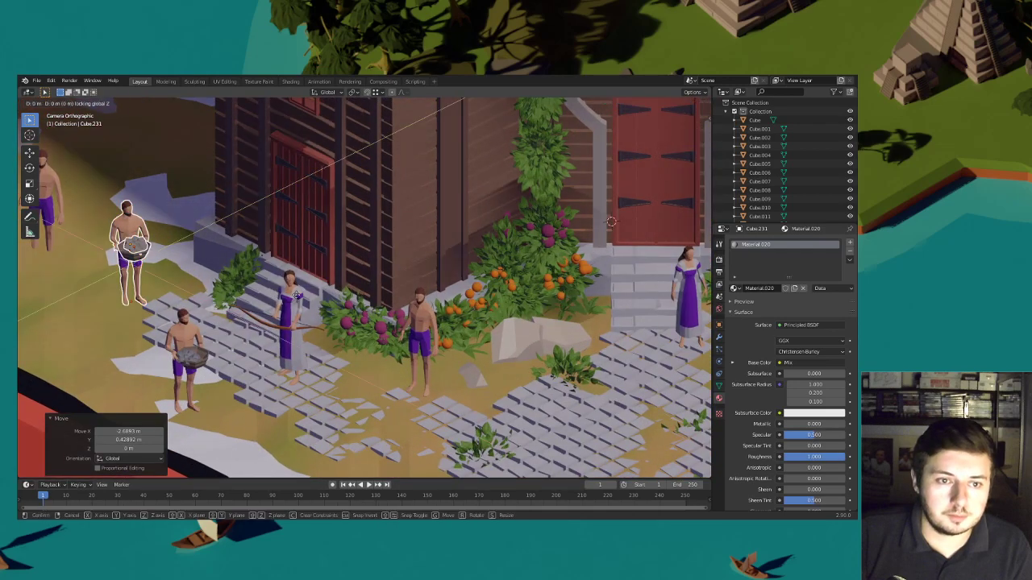
left_click(327, 302)
Fine-tune the rotation and height of the basket carrier next to the side door steps
key("r")
key("z")
left_click(326, 309)
key("g")
key("shift+z")
key("z")
left_click(324, 311)
key("r")
left_click(242, 314)
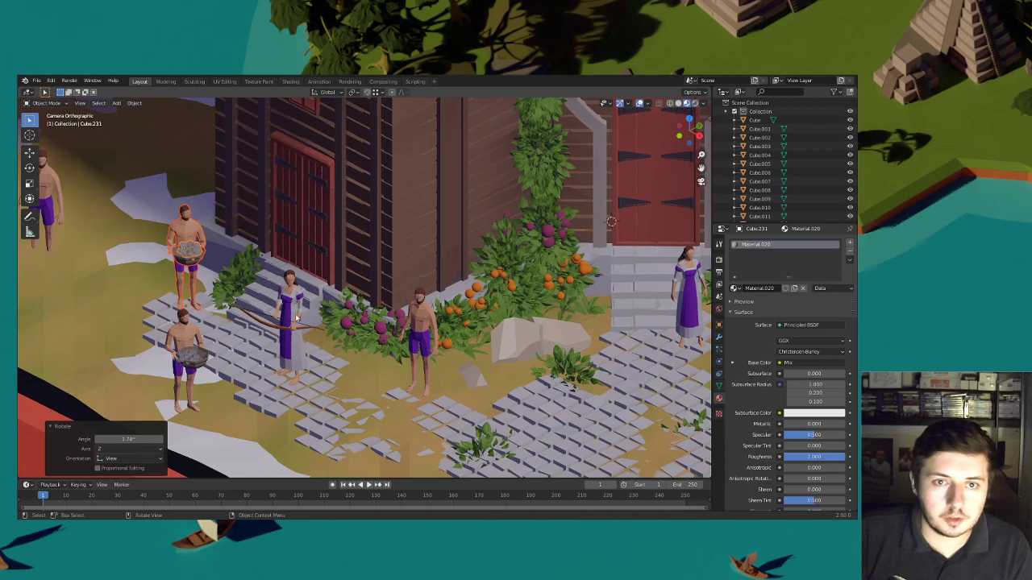
Nudge the front basket carrier's basket horizontally by about 0.04 m
left_click(198, 355)
key("g")
key("shift+z")
left_click(215, 347)
Nudge the stones in the rear basket carrier's basket horizontally and rotate them slightly to fit the basket
scroll(215, 348, "up", 6)
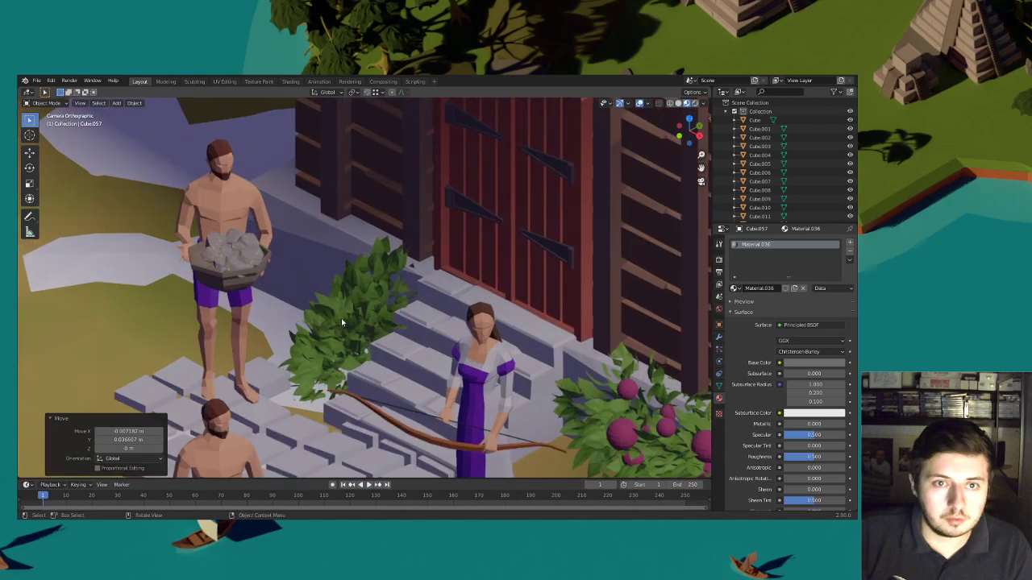
scroll(341, 318, "up", 2)
left_click(202, 241)
key("g")
key("shift+z")
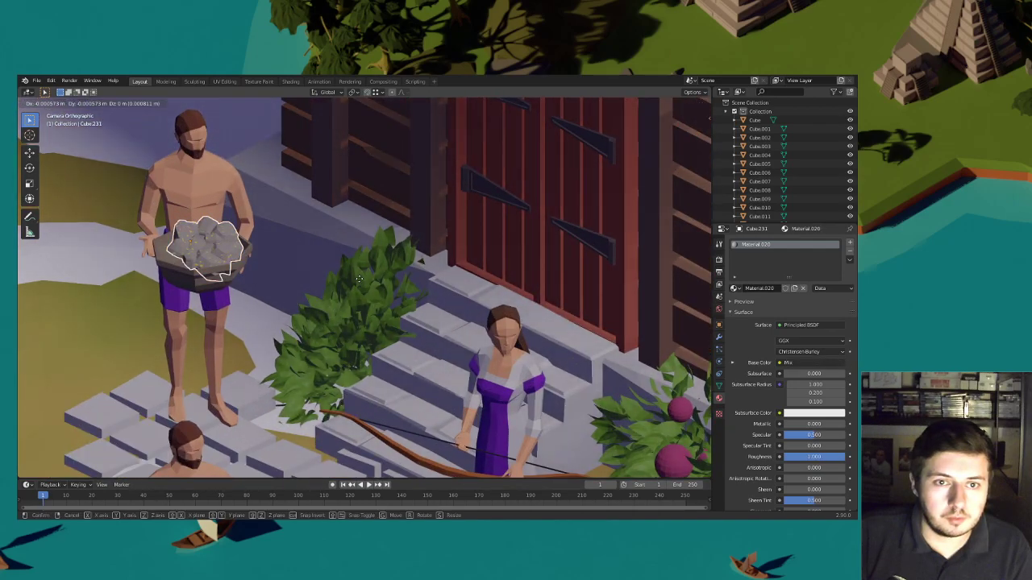
left_click(198, 241)
key("r")
left_click(349, 242)
Lower the stones in the rear carrier's basket by about 0.01 m and shift them horizontally by about 0.01 m
key("g")
key("z")
left_click(348, 247)
key("g")
key("shift+z")
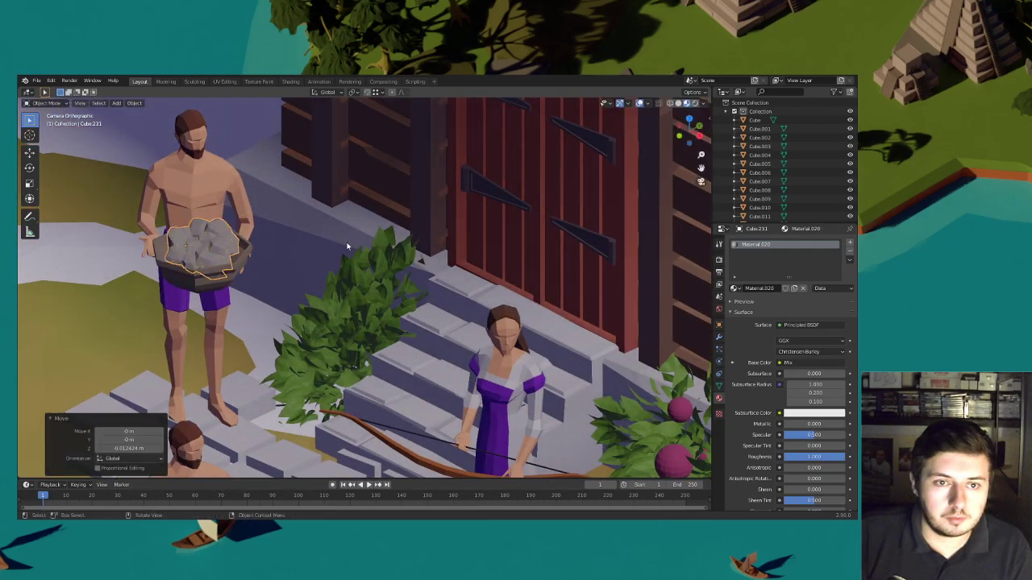
left_click(346, 249)
scroll(333, 328, "down", 4)
middle_click_drag(333, 328, 354, 263, "shift")
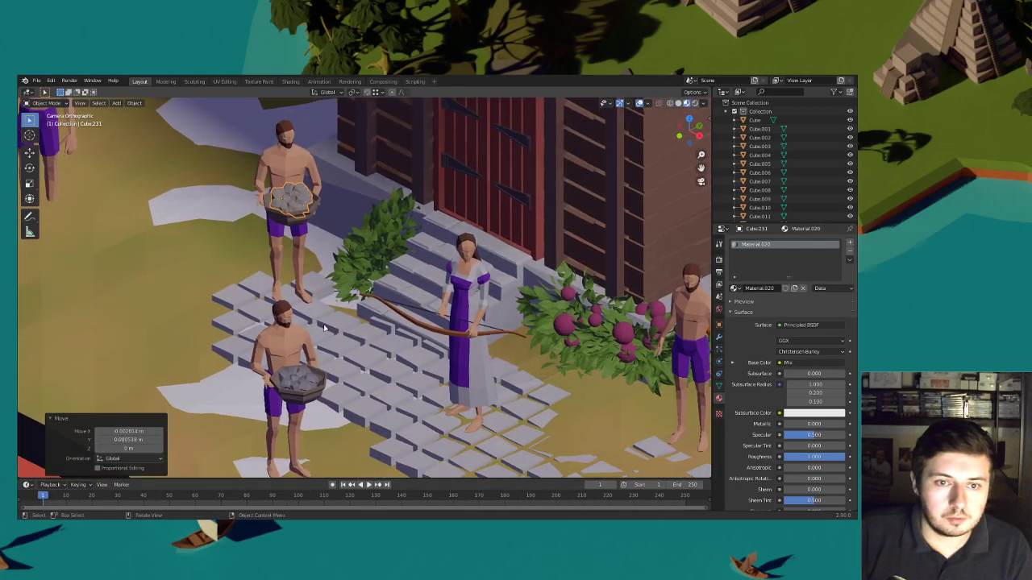
Shift the stones in the front carrier's basket horizontally by about 0.01 m
left_click(302, 377)
key("g")
key("shift+z")
left_click(346, 378)
scroll(343, 372, "down", 3)
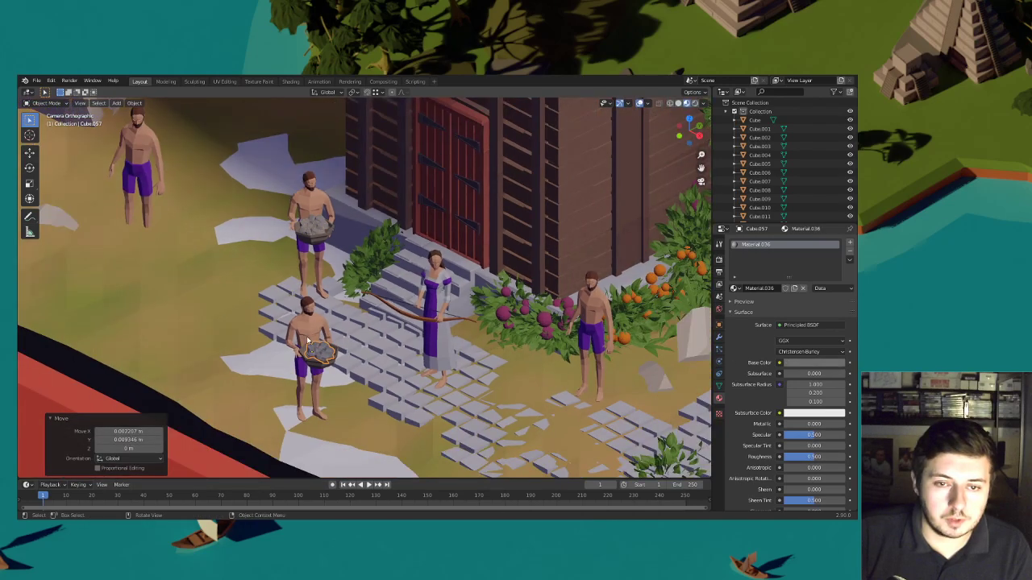
Select the front man with his basket and stones, adjust their height and rotate them about 25° around Z
left_click(310, 332, "shift")
left_click(324, 363, "shift")
scroll(347, 364, "up", 2)
key("g")
key("z")
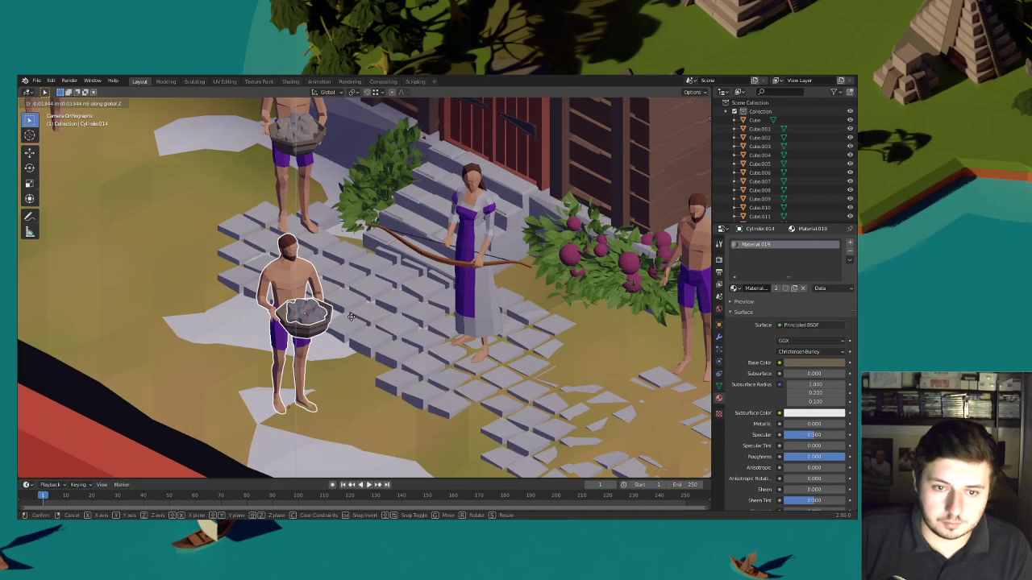
left_click(352, 319)
key("r")
key("z")
left_click(361, 339)
scroll(362, 339, "down", 3)
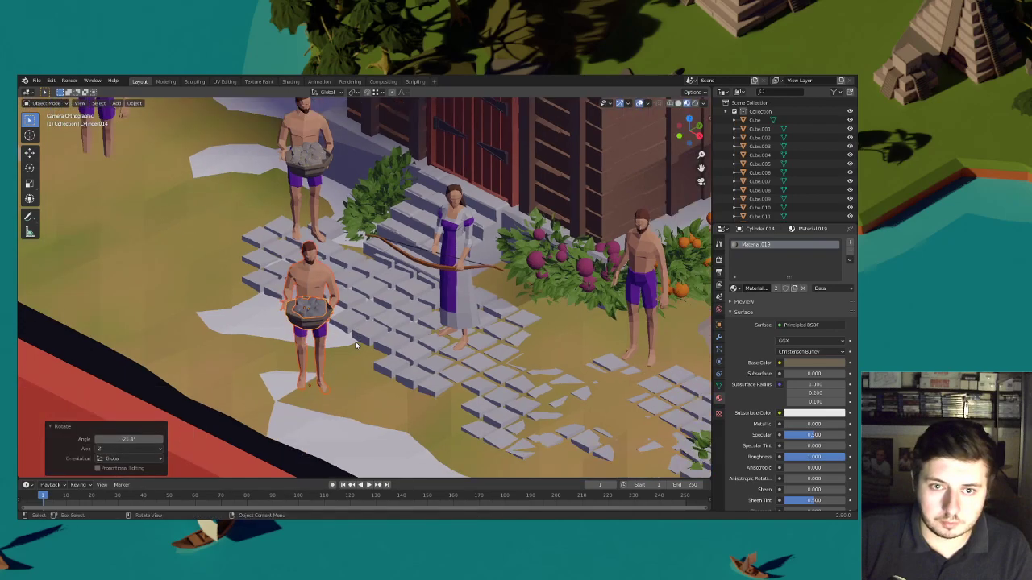
Move the front man with his stone basket horizontally to the paving before the main entrance steps, beside the woman
scroll(376, 323, "down", 1)
key("g")
key("shift+z")
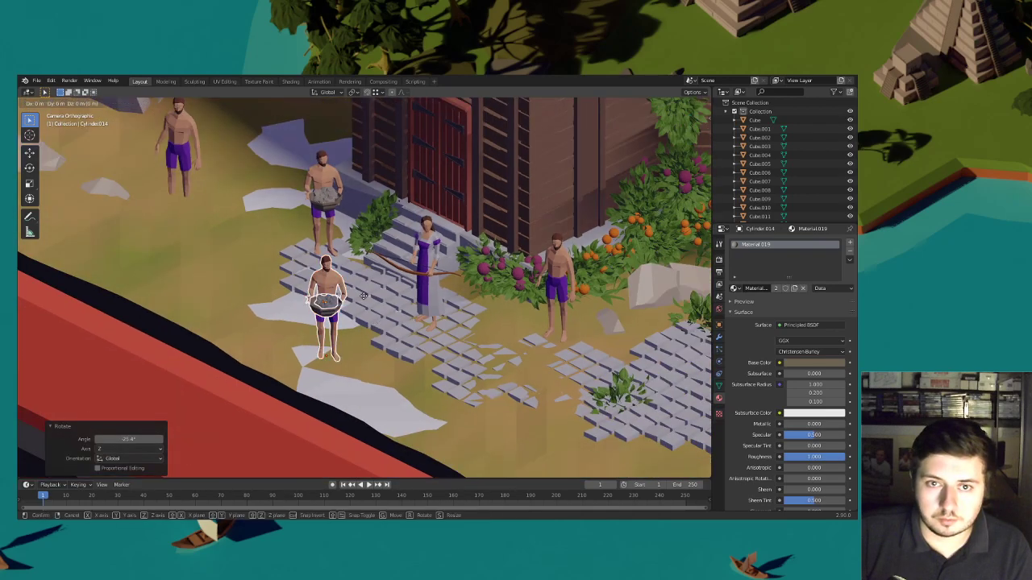
left_click(307, 203)
scroll(308, 204, "down", 1)
scroll(447, 319, "down", 2)
middle_click_drag(452, 320, 349, 320, "shift")
key("g")
key("shift+z")
left_click(570, 331)
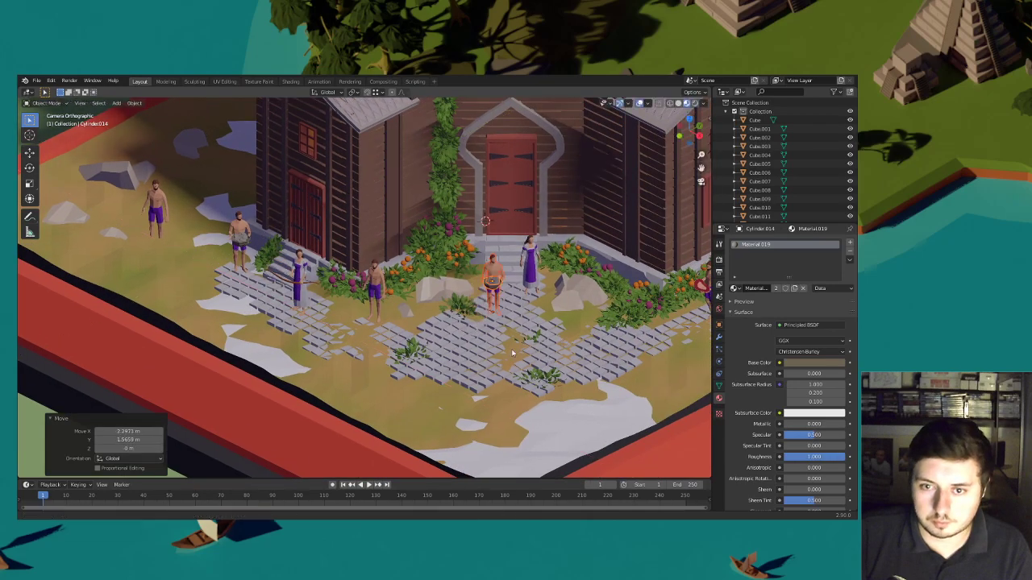
Rotate the basket carrier at the main entrance about 222° around Z so he faces toward the woman
middle_click_drag(571, 332, 463, 337, "shift")
scroll(465, 337, "up", 6)
key("r")
key("z")
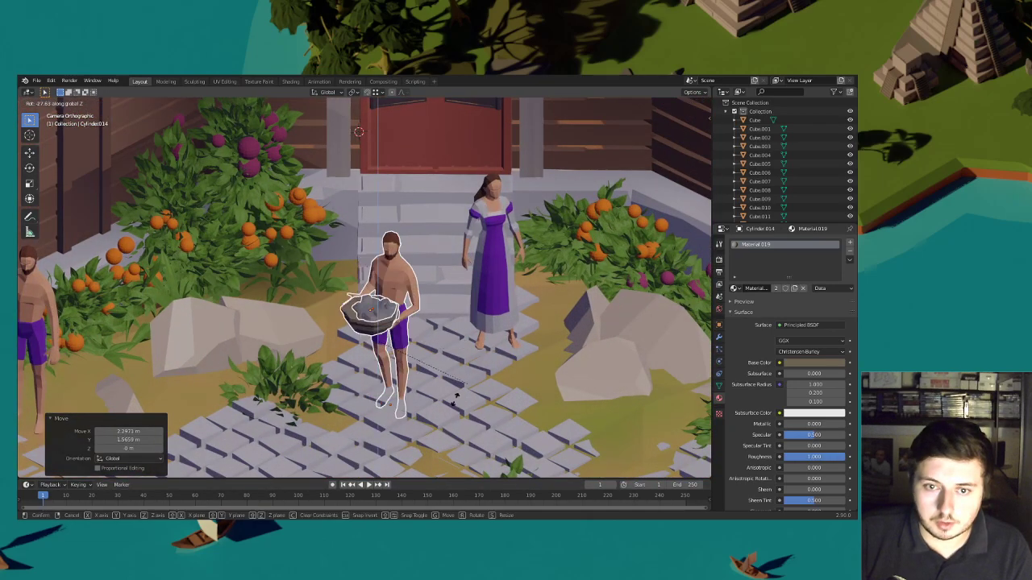
left_click(377, 338)
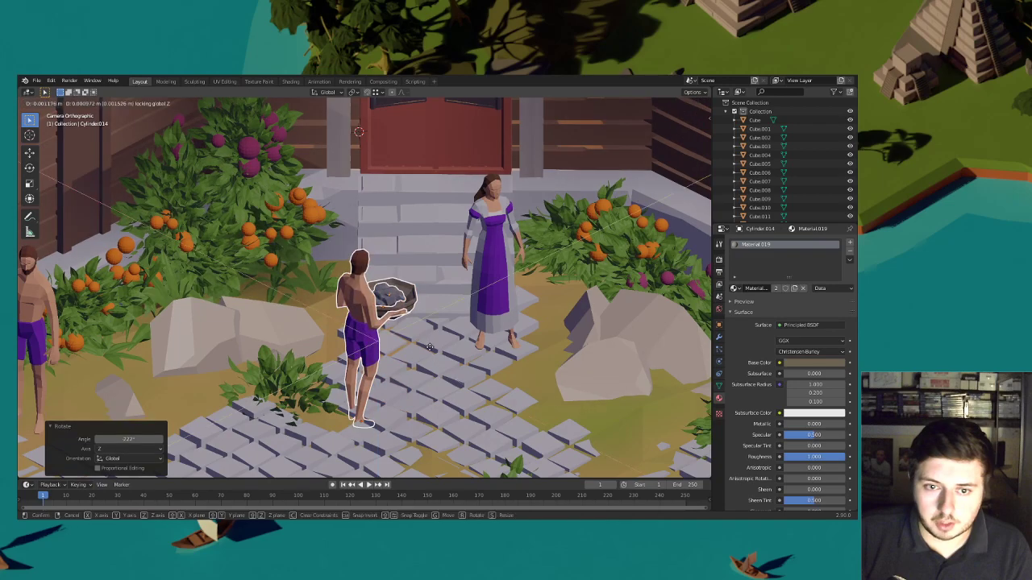
Shift the entrance basket carrier slightly sideways, raise him about 0.02 m onto the paving and fine-tune his Z rotation
key("g")
key("z")
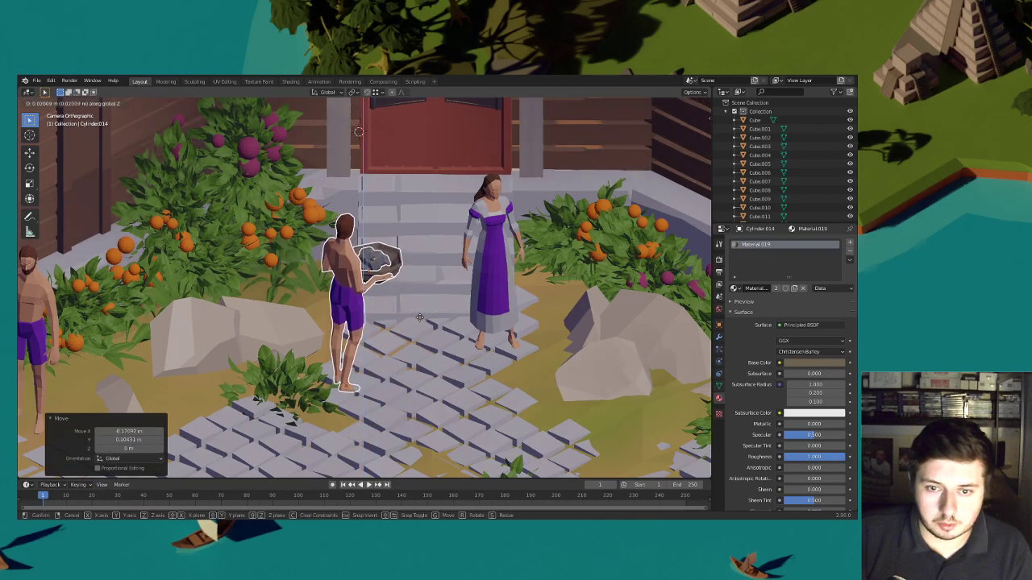
left_click(420, 316)
scroll(419, 322, "down", 5)
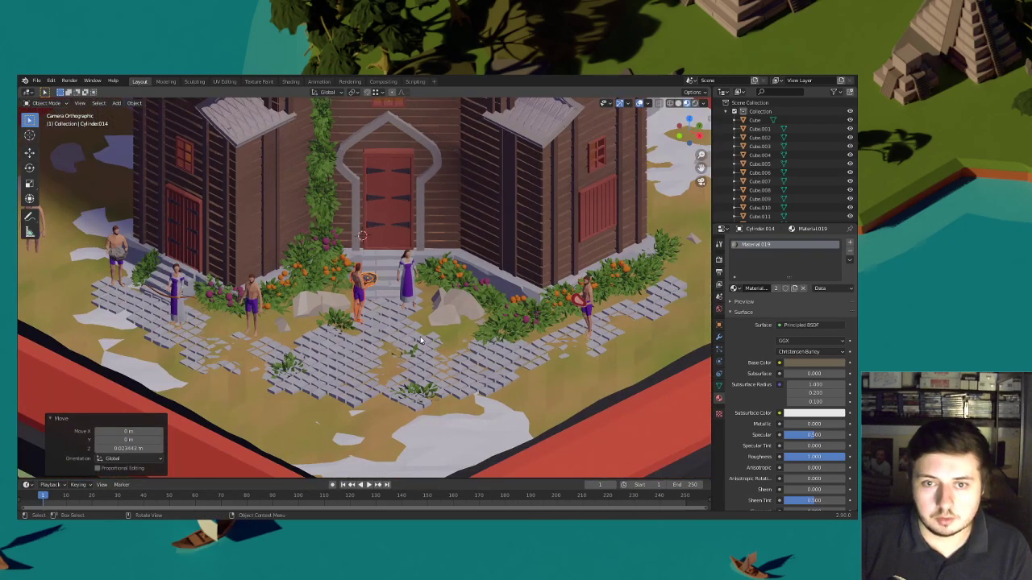
key("r")
key("z")
left_click(398, 329)
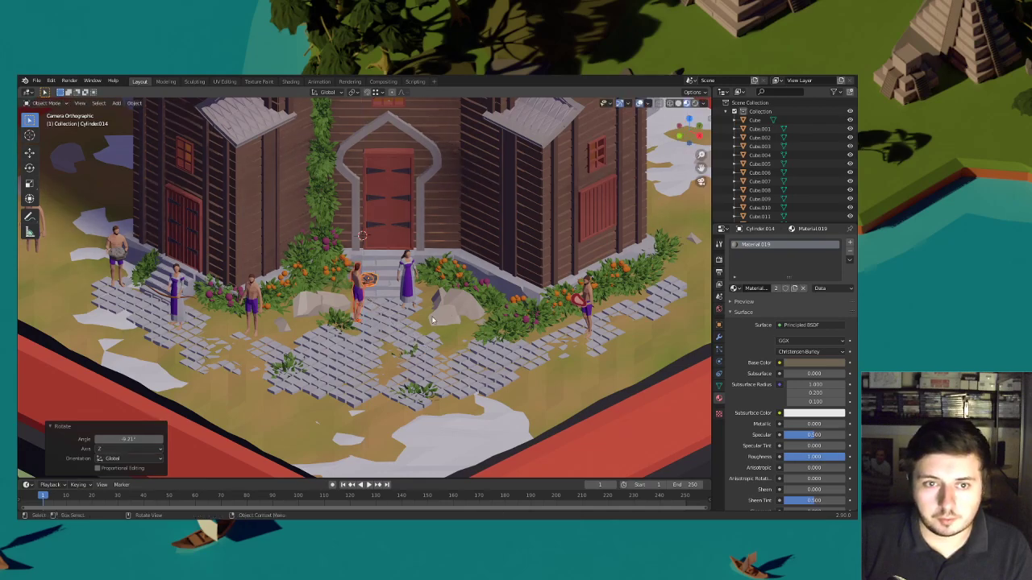
scroll(396, 328, "down", 2)
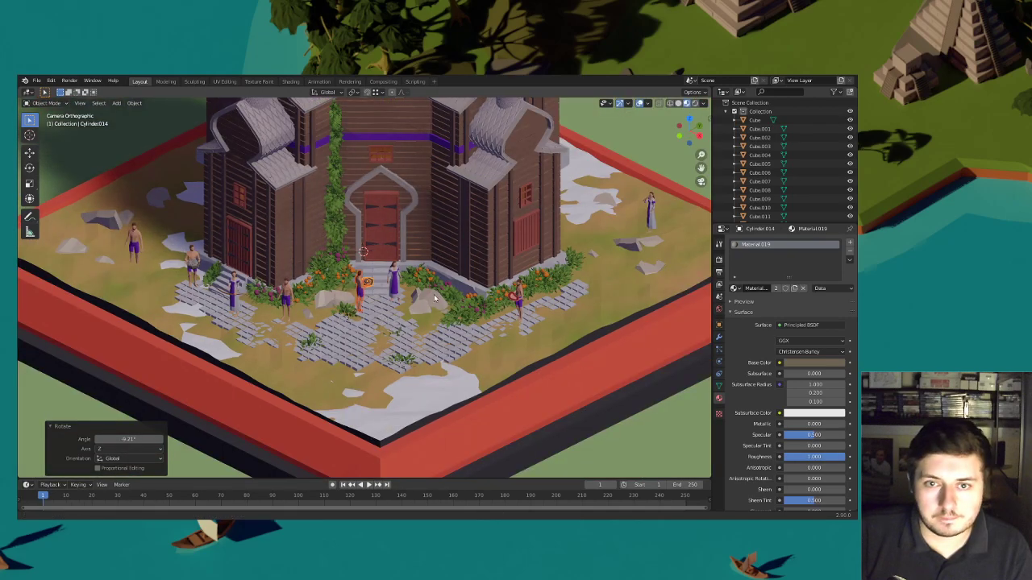
middle_click_drag(435, 295, 394, 353, "shift")
scroll(330, 352, "down", 2)
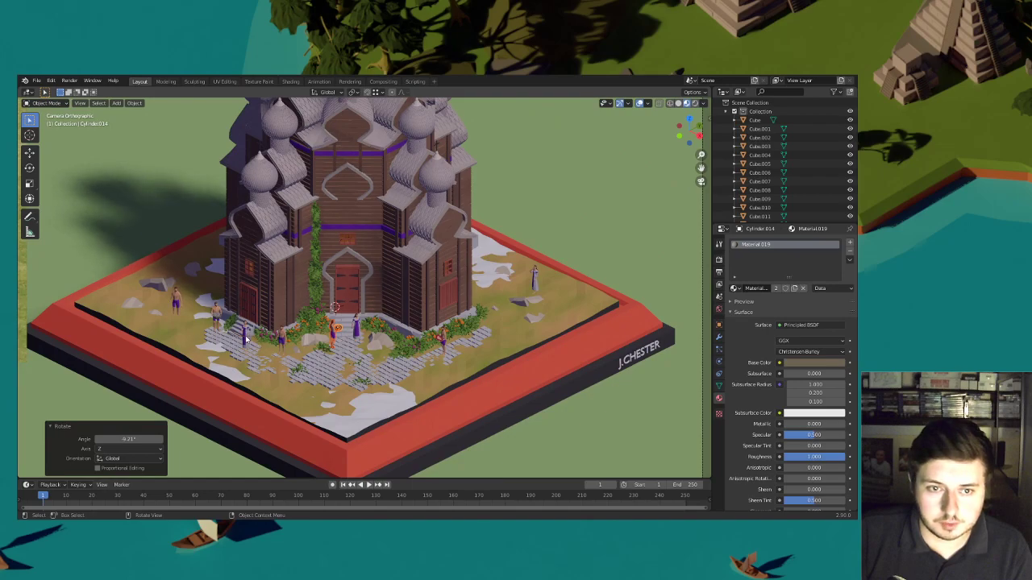
Move the lone man from the grass beyond the side door to the far side of the church, near the woman
left_click(176, 302)
key("g")
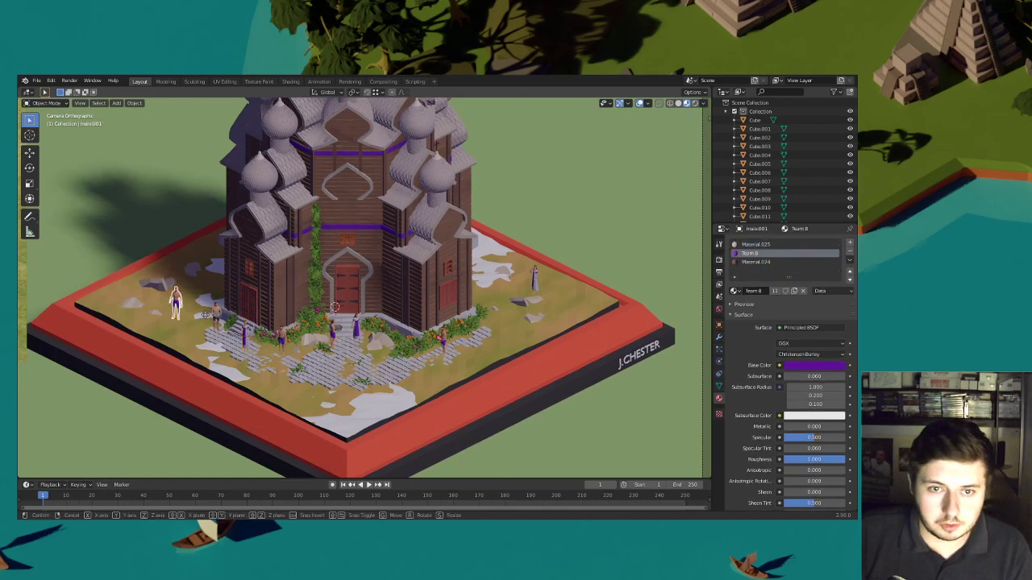
key("shift+z")
left_click(527, 282)
scroll(483, 298, "up", 7)
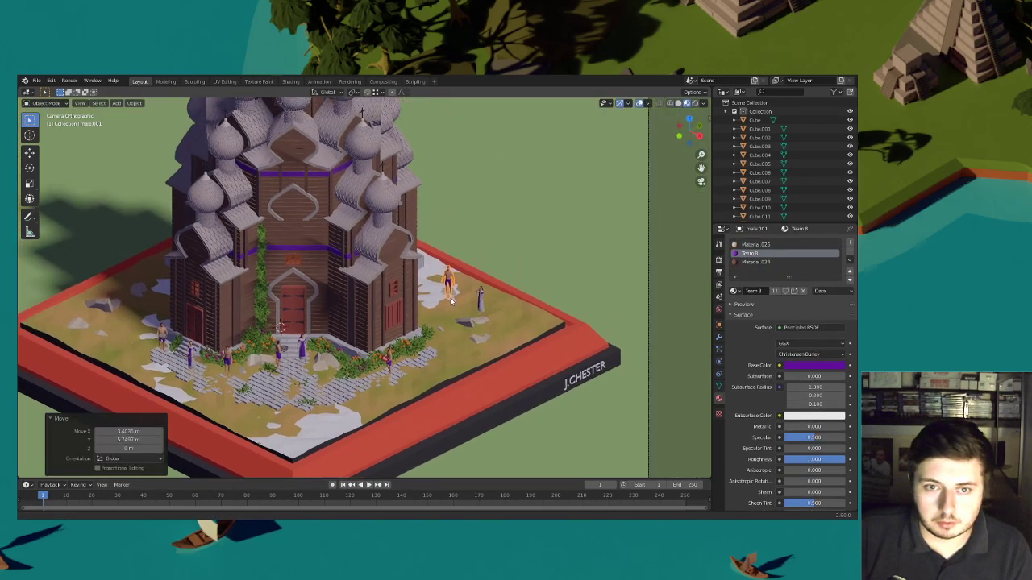
scroll(411, 319, "up", 3)
Scale the relocated man down to the woman's size and place him on the ground behind the flat rock
key("s")
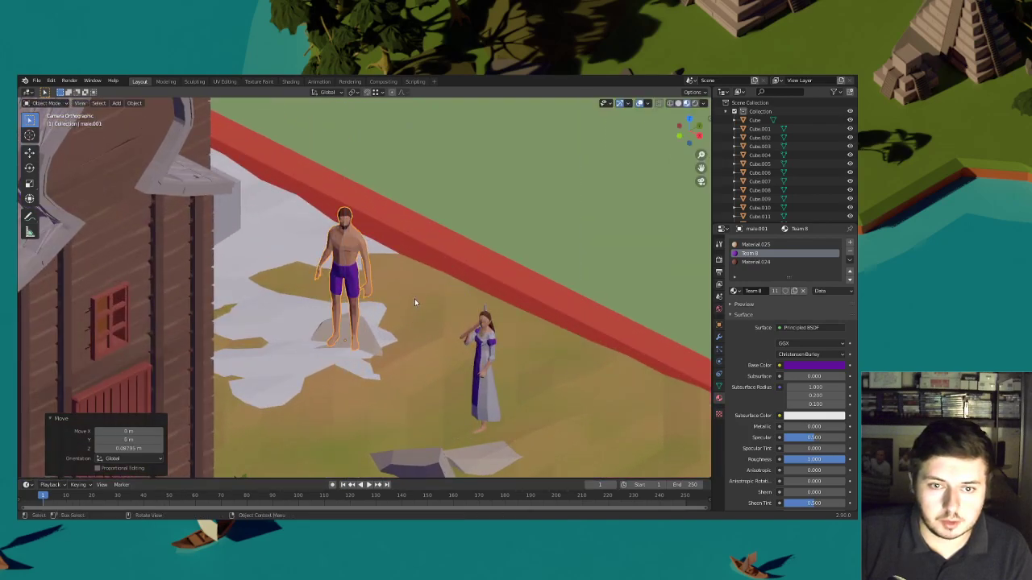
left_click(396, 301)
key("g")
key("shift+z")
left_click(375, 242)
key("g")
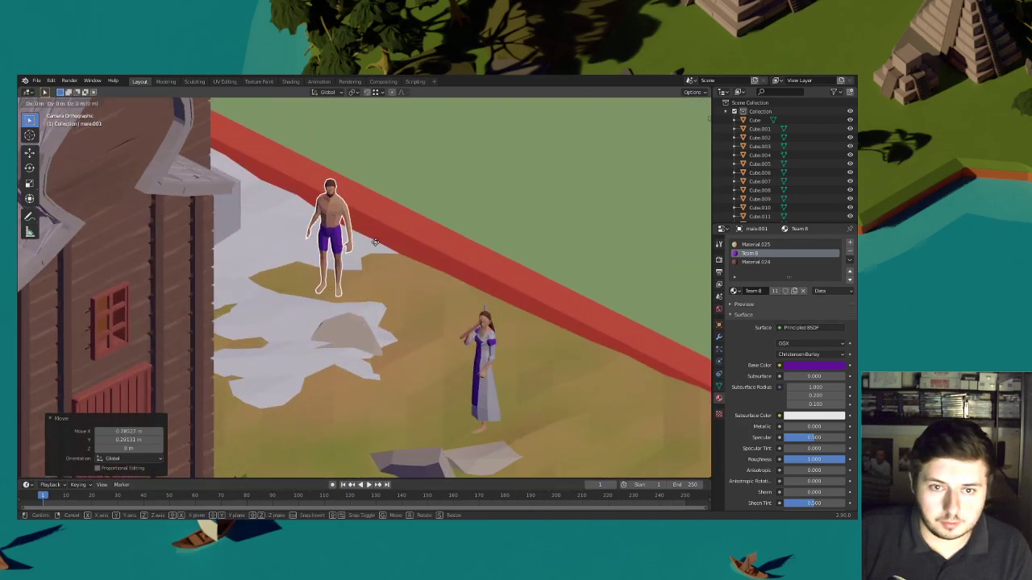
left_click(377, 256)
Rotate the man behind the flat rock about 43° around Z and shift him horizontally
key("r")
key("z")
left_click(396, 196)
key("g")
key("shift+z")
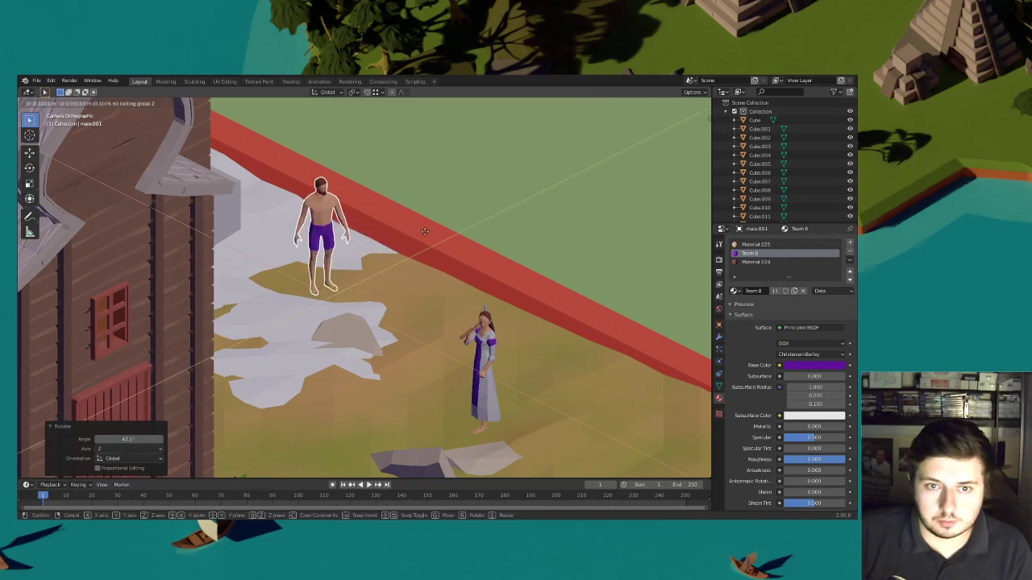
left_click(425, 261)
Turn the man behind the flat rock another 20° around Z, fine-tune his position and height, and deselect him
key("r")
key("z")
left_click(428, 215)
key("g")
key("shift+z")
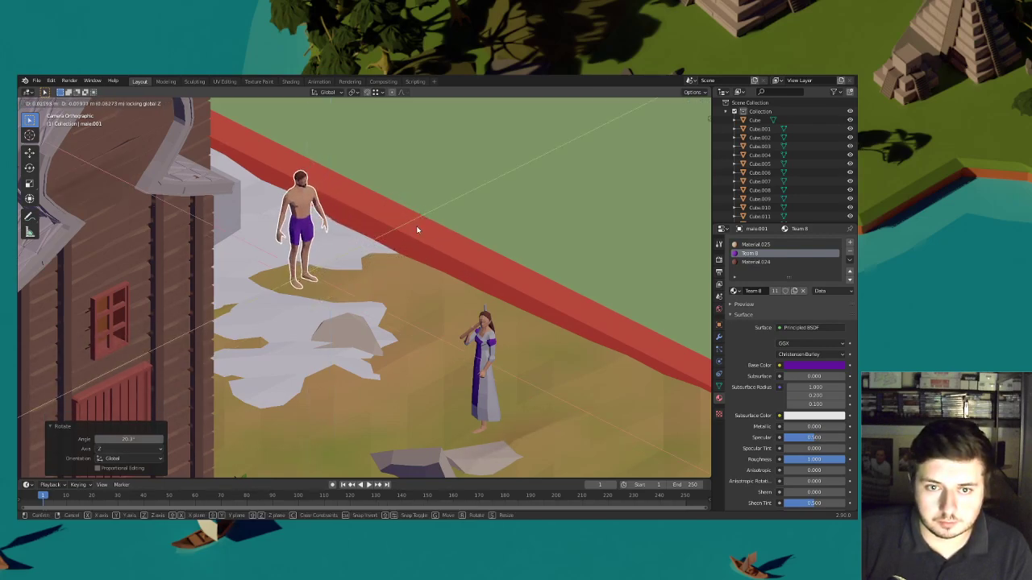
left_click(402, 262)
scroll(419, 263, "down", 6)
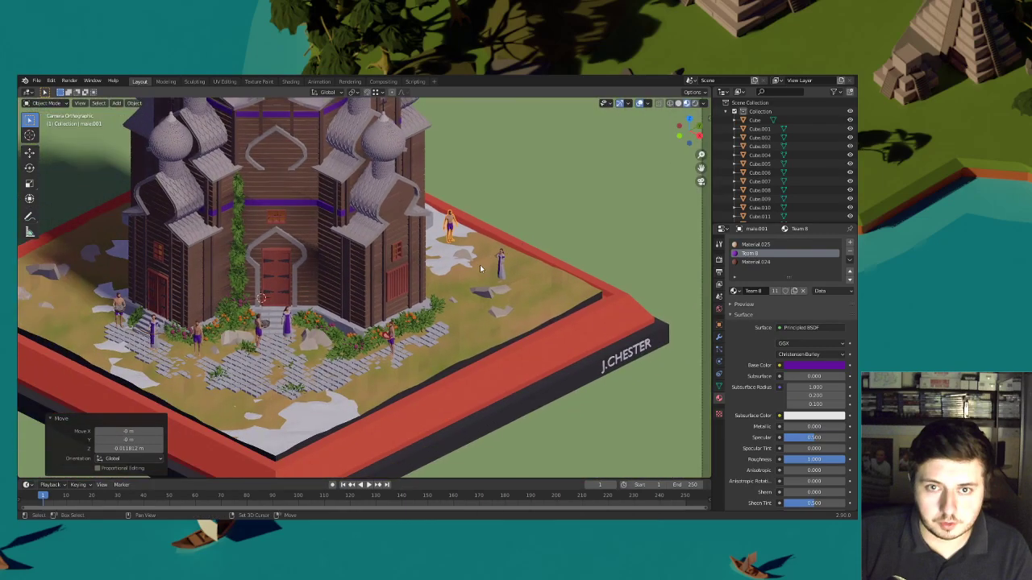
left_click(546, 217)
middle_click_drag(421, 307, 459, 311, "shift")
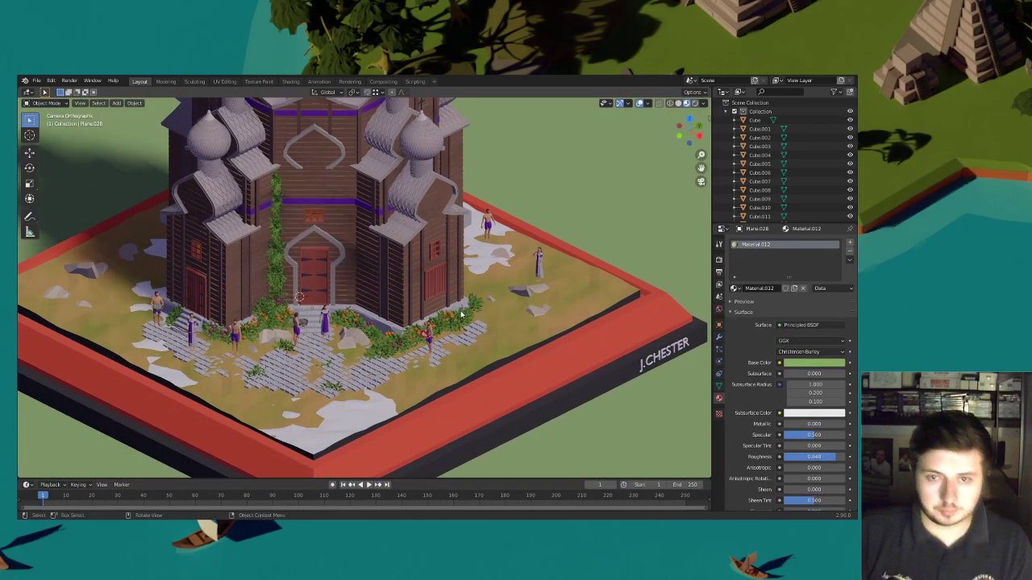
scroll(460, 312, "down", 1)
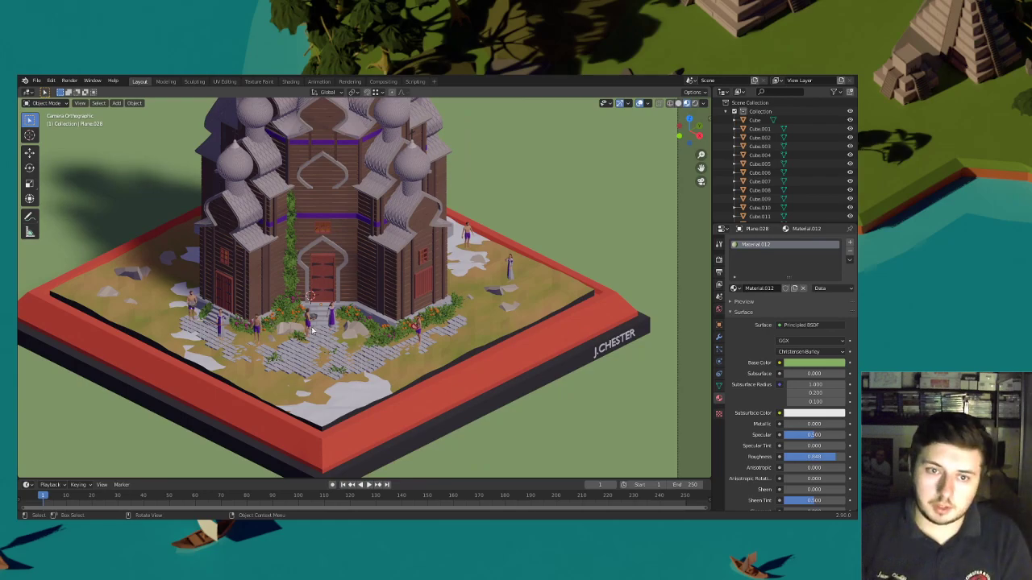
Move the man standing by the front bushes horizontally to the open ground beyond the side door's basket carrier
left_click(256, 326)
key("g")
key("shift+z")
left_click(164, 287)
key("g")
key("shift+z")
left_click(328, 338)
middle_click_drag(224, 333, 347, 326, "shift")
scroll(347, 326, "up", 4)
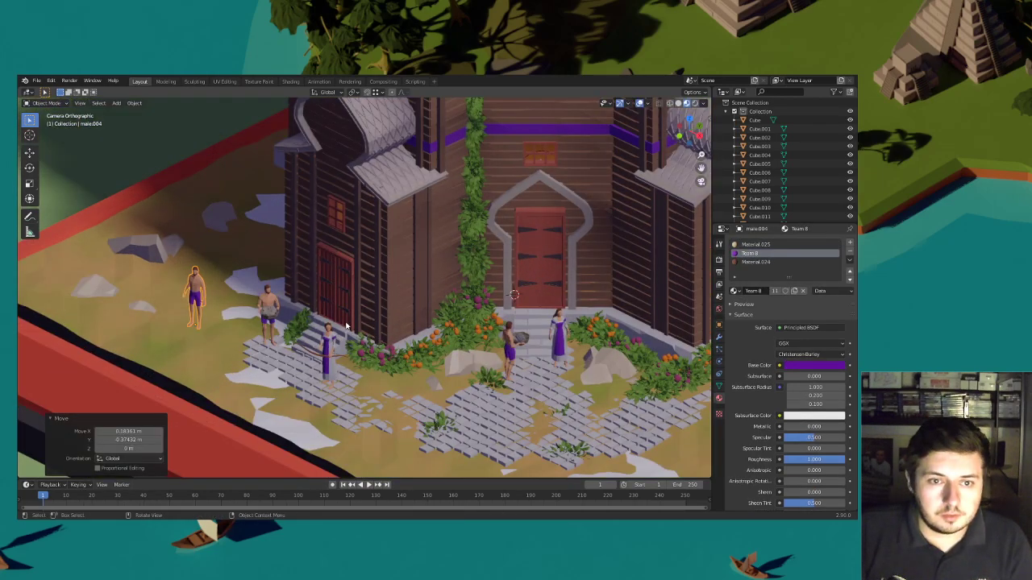
Reposition the man beyond the side door horizontally onto the grass in front of the large rocks
key("g")
key("shift+z")
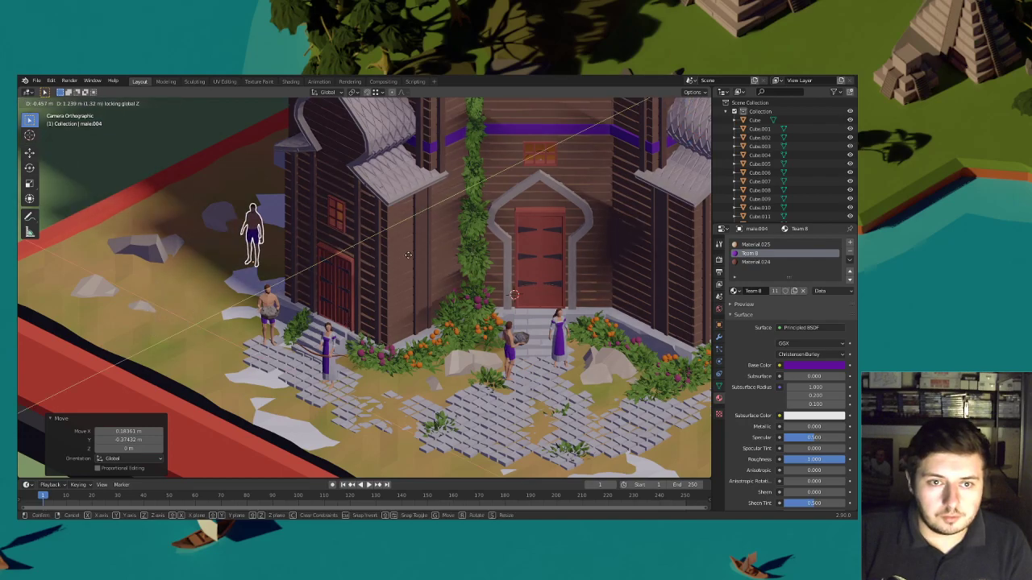
left_click(310, 267)
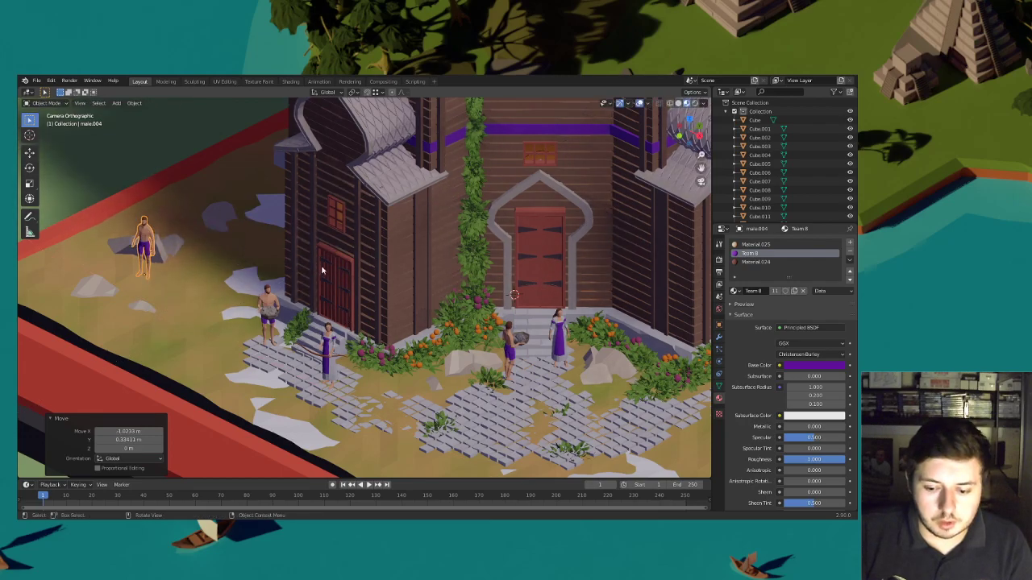
key("g")
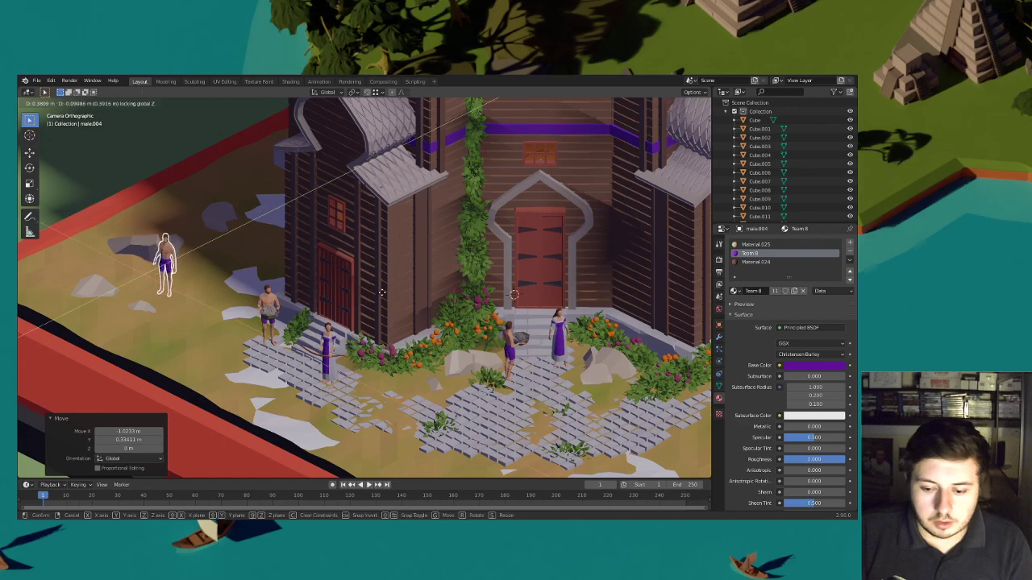
left_click(373, 313)
scroll(271, 331, "up", 4)
middle_click_drag(271, 331, 376, 307, "shift")
key("g")
key("shift+z")
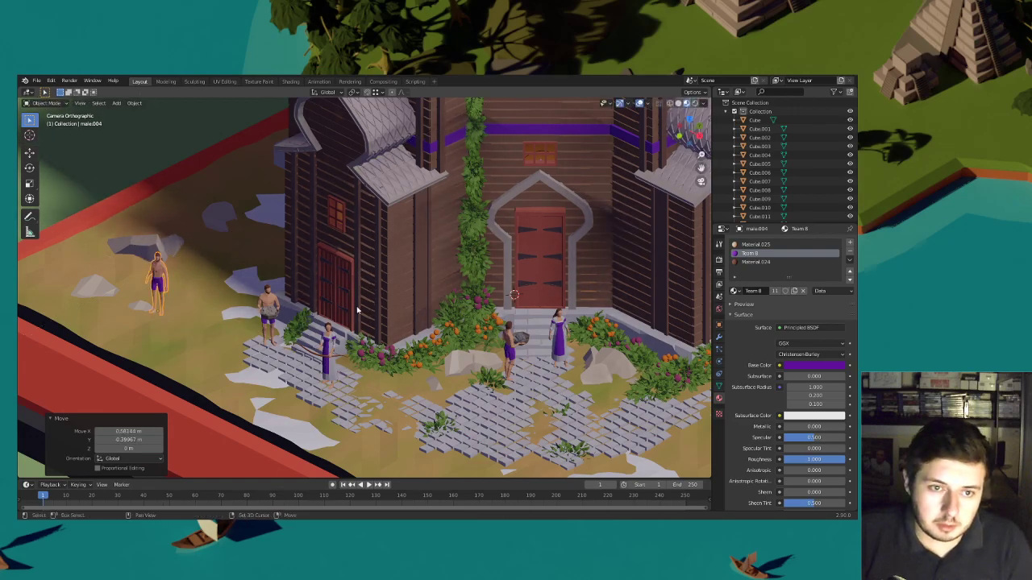
left_click(315, 339)
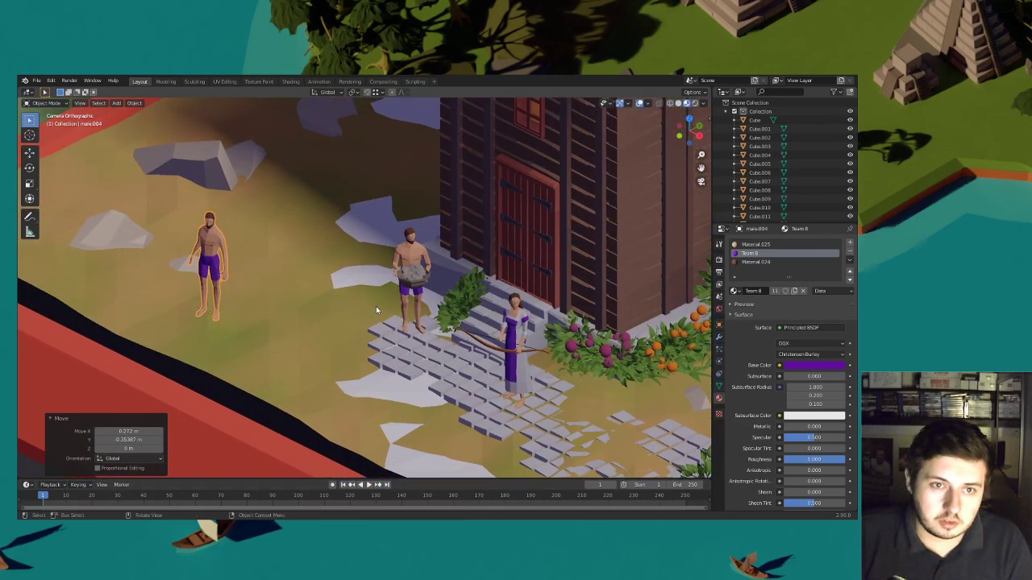
Rotate the man in front of the large rocks slightly around Z and lower him about 0.015 m
key("r")
key("z")
left_click(370, 321)
key("g")
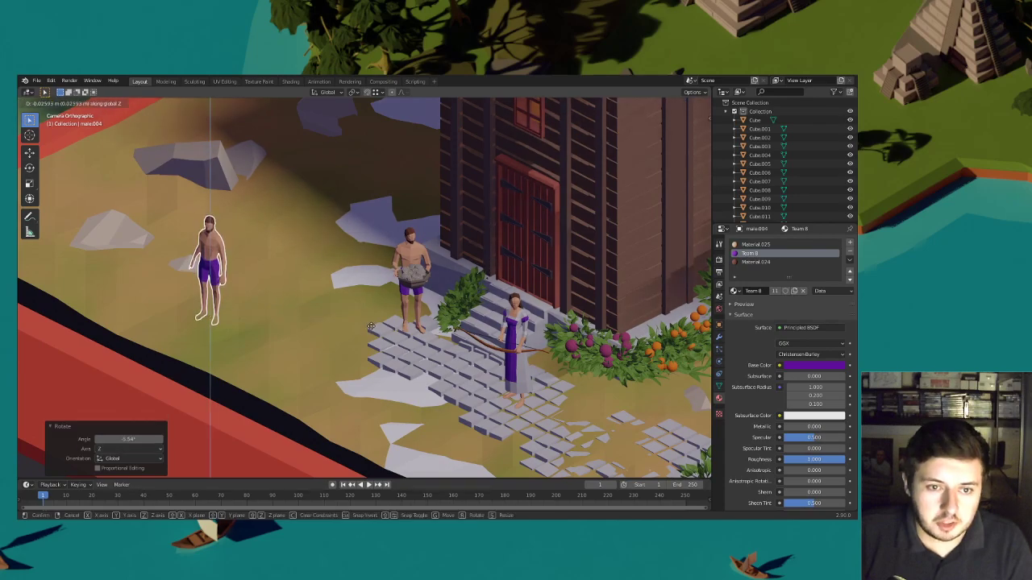
left_click(373, 324)
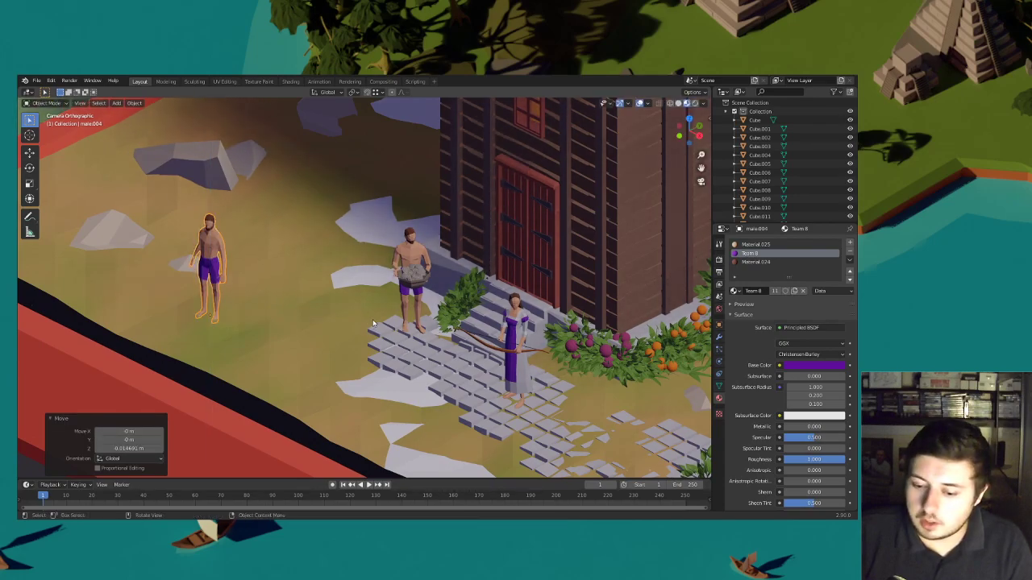
Frame the whole church in the camera view and save the project
scroll(384, 317, "down", 5)
middle_click_drag(384, 316, 418, 269)
scroll(430, 260, "up", 4)
scroll(429, 259, "down", 5)
key("Home")
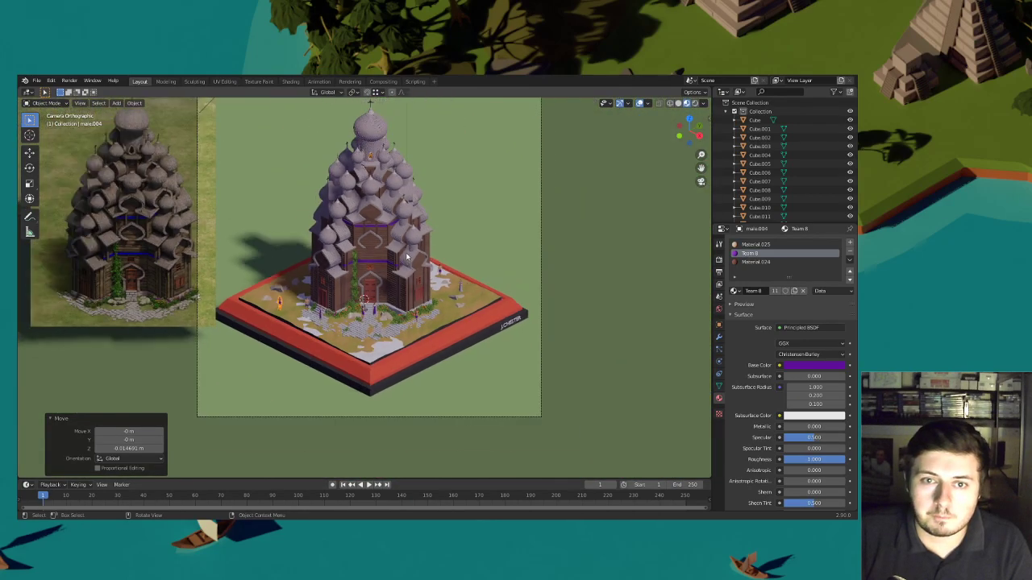
left_click(36, 80)
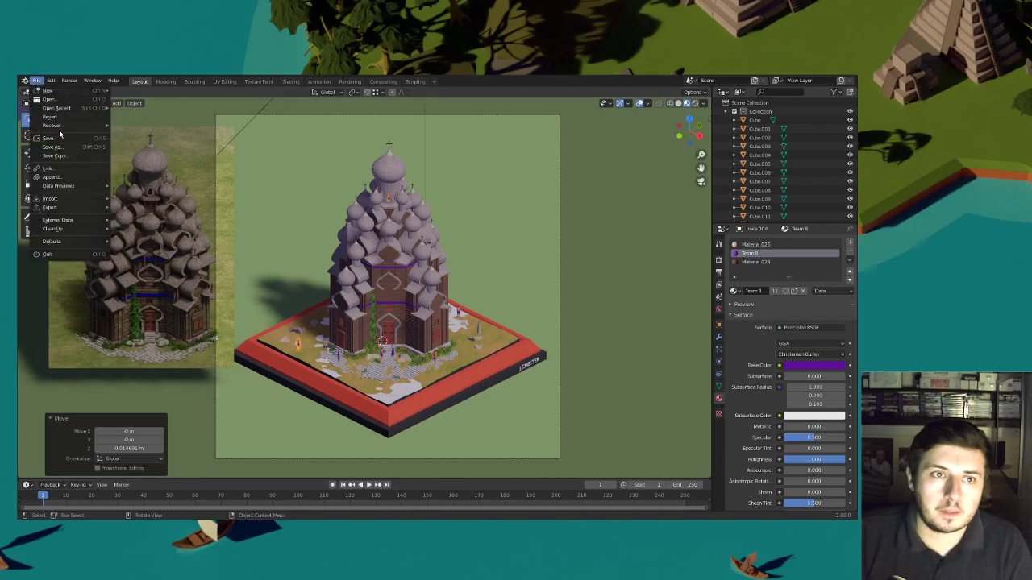
left_click(60, 138)
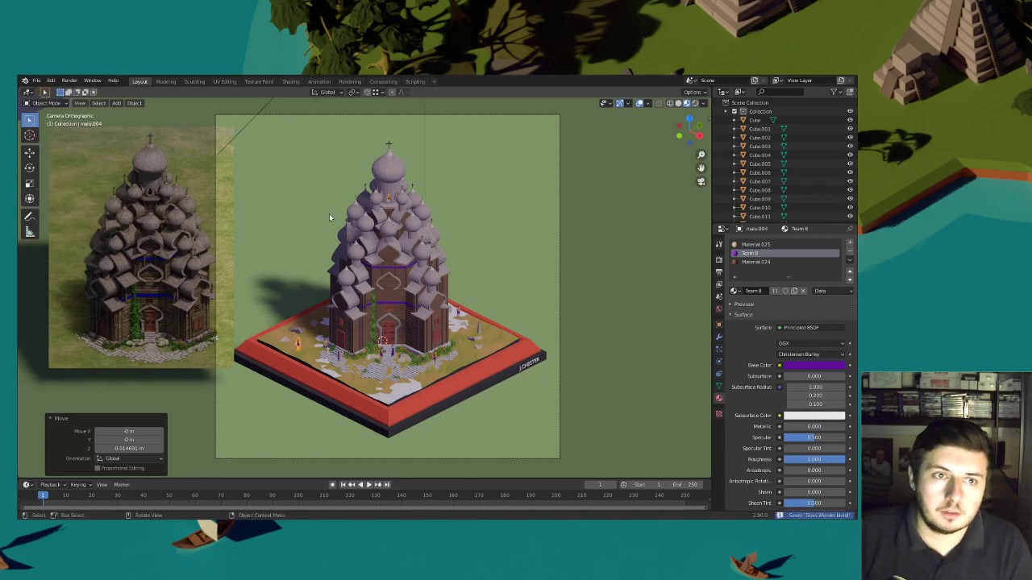
Lighten the orange fruit material's base color to a softer orange, about hex E79029, and save the project
scroll(375, 309, "down", 3)
middle_click_drag(375, 309, 377, 267, "shift")
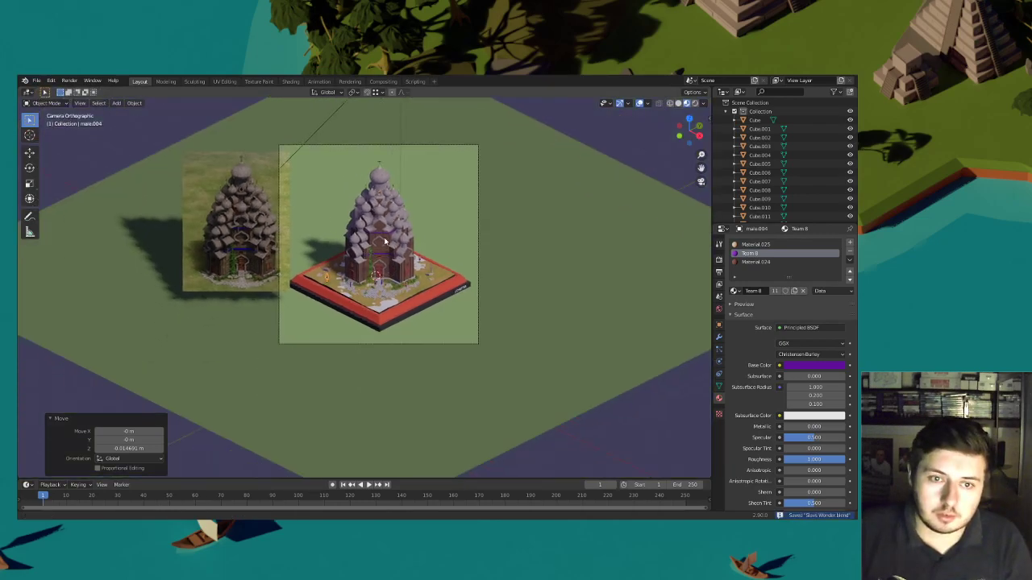
middle_click_drag(387, 342, 398, 300)
scroll(395, 303, "up", 10)
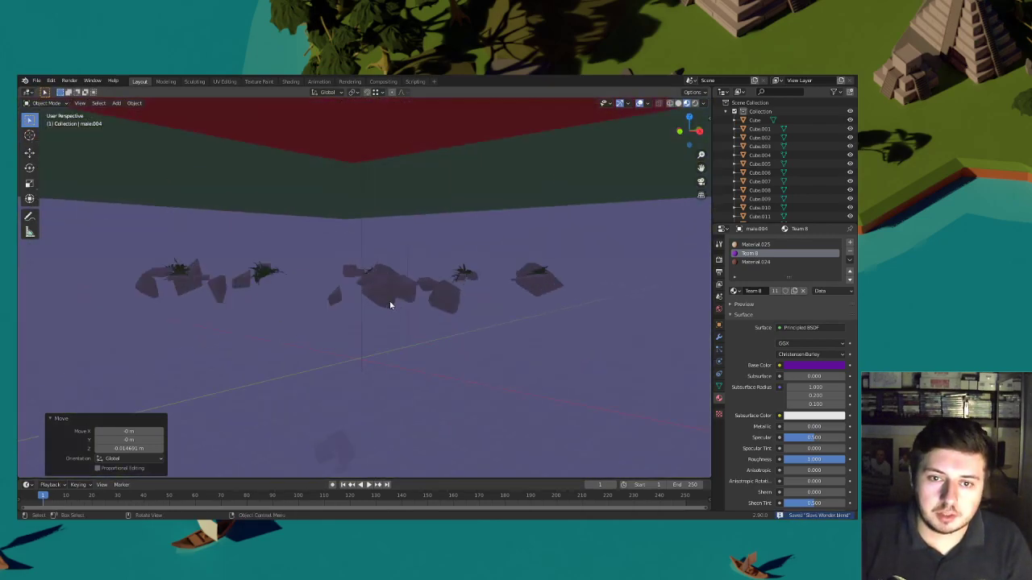
scroll(391, 299, "down", 8)
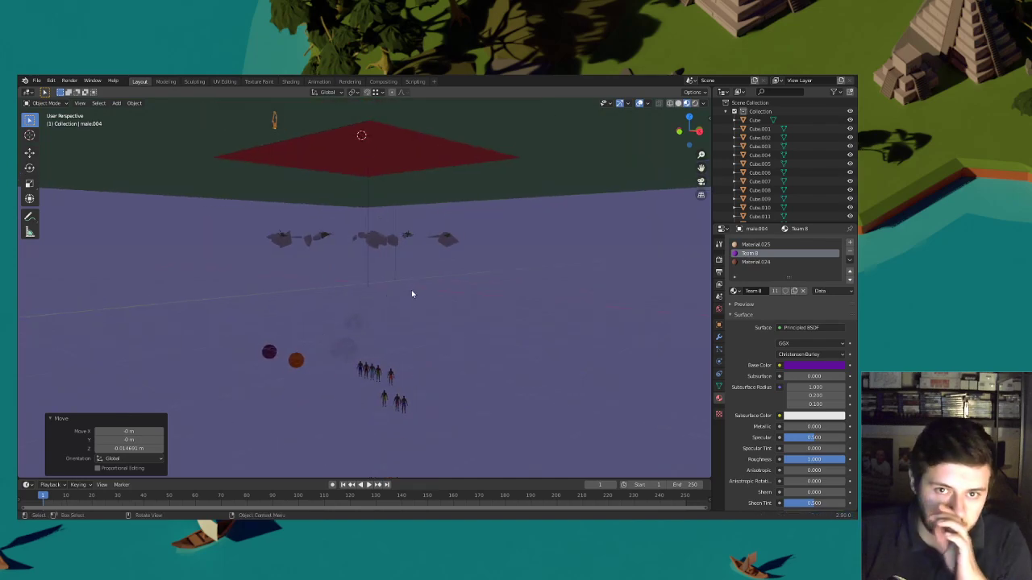
left_click(293, 362)
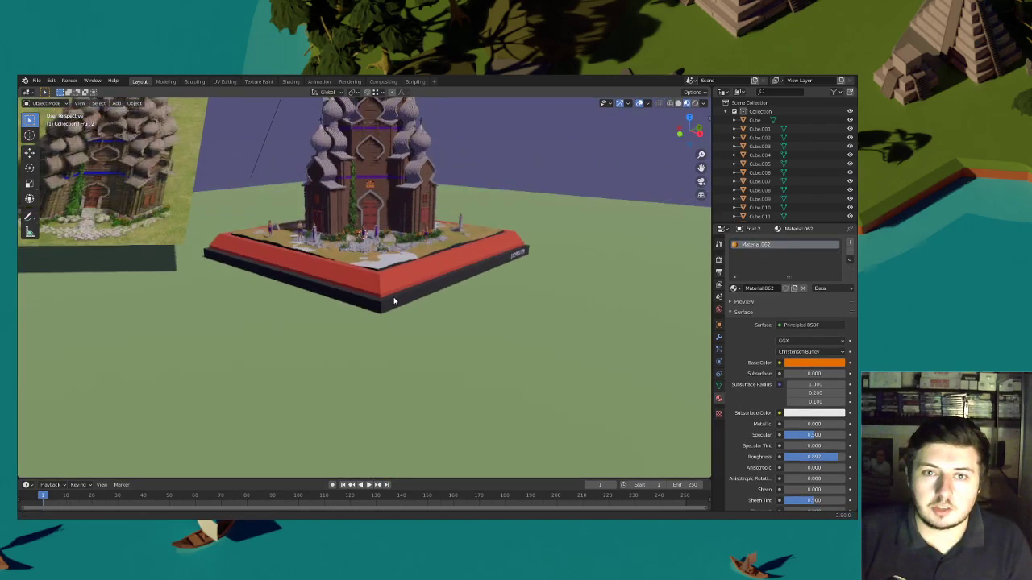
key("KP_Decimal")
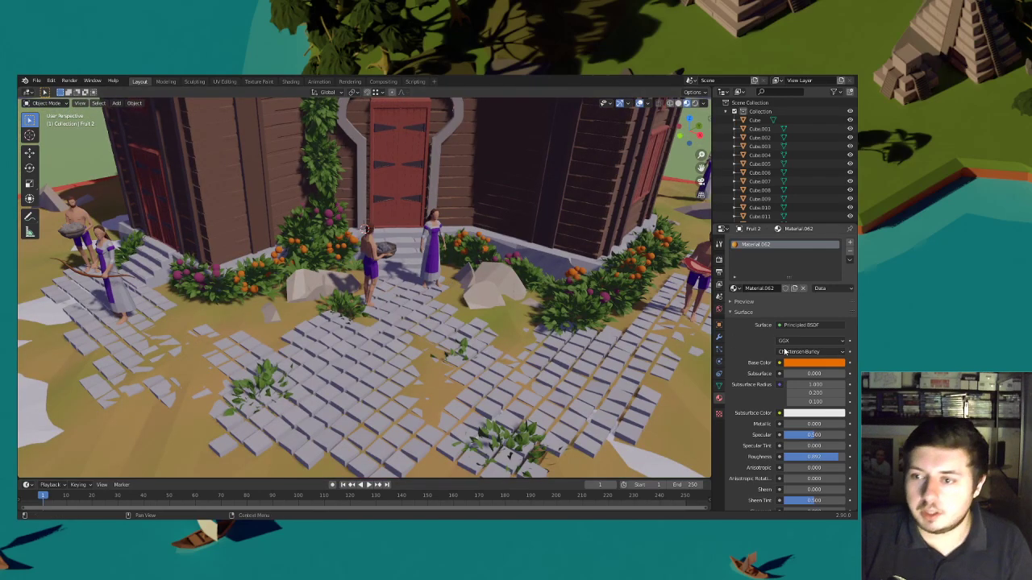
left_click(812, 362)
left_click_drag(792, 289, 785, 292)
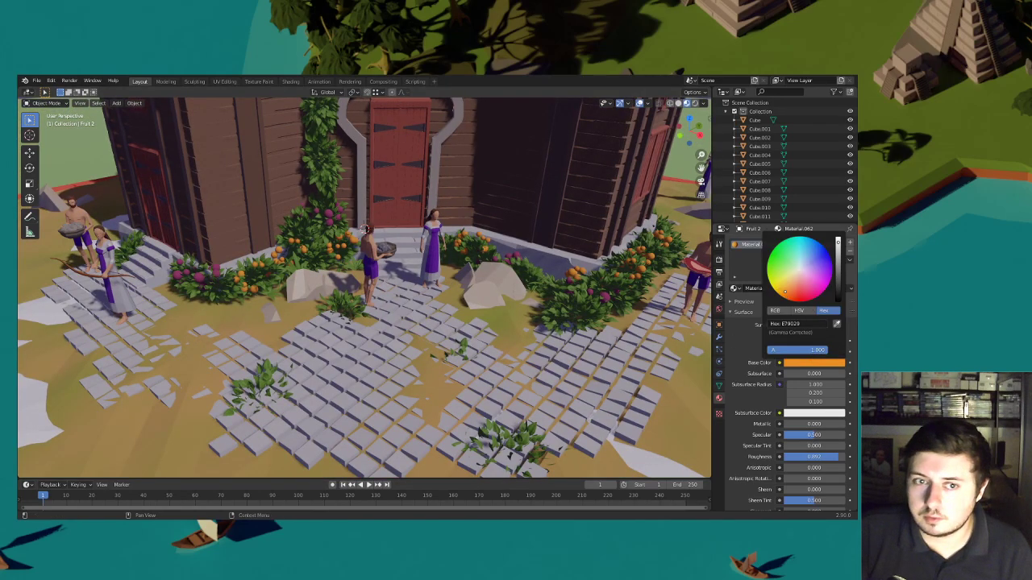
scroll(497, 356, "down", 10)
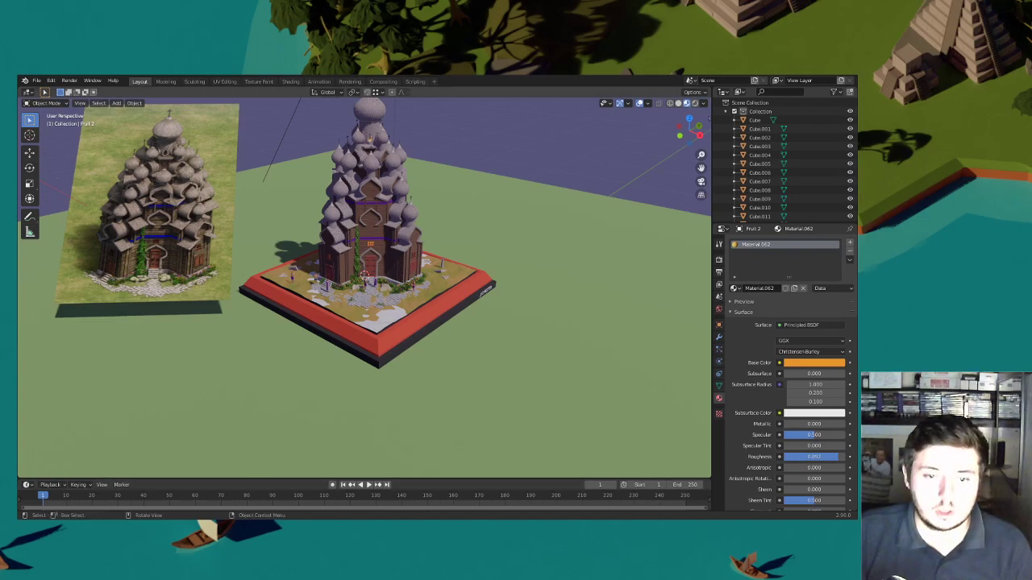
left_click(36, 80)
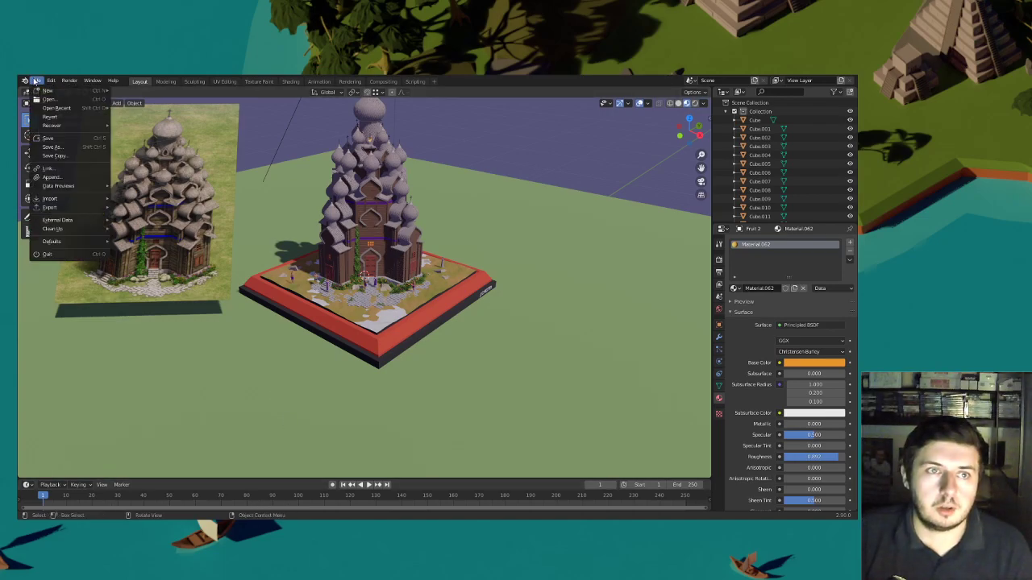
left_click(50, 138)
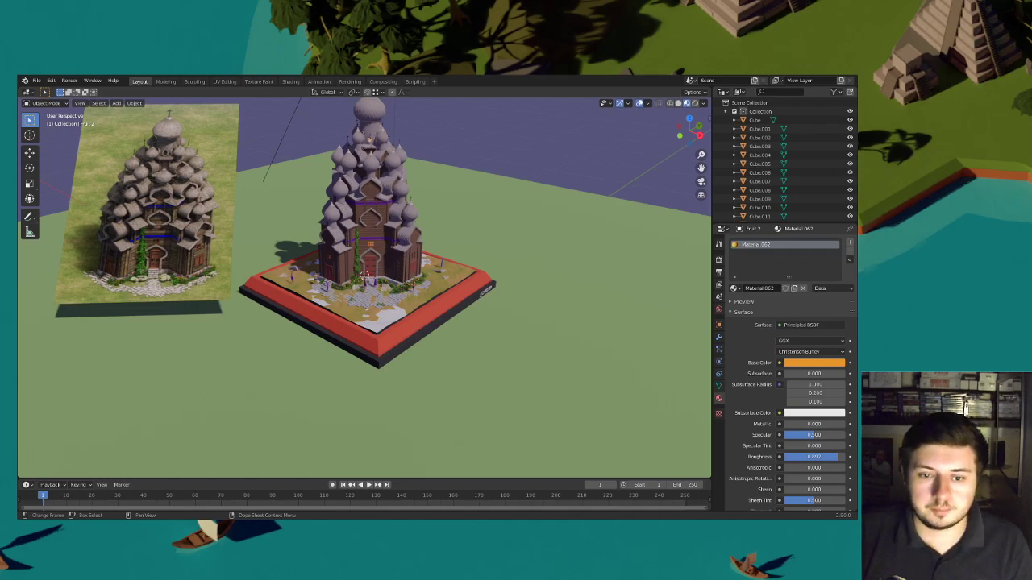
Paste the three copied barrels into the scene, raise them to ground level, and move them horizontally onto the church base
key("ctrl+v")
scroll(366, 271, "down", 3)
middle_click_drag(366, 271, 368, 266)
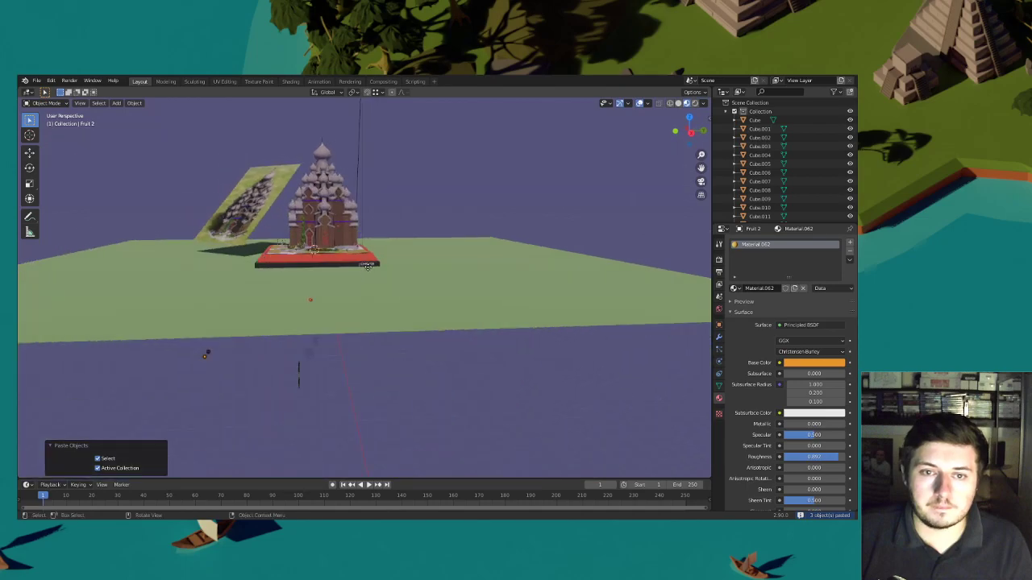
key("g")
key("z")
left_click(365, 211)
scroll(366, 213, "up", 5)
middle_click_drag(357, 226, 374, 259)
key("g")
key("shift+z")
left_click(376, 289)
Rotate the barrel group around Z, rescale it, and move it horizontally beside the front bushes and stone path
scroll(392, 291, "up", 5)
key("r")
key("z")
left_click(403, 329)
key("s")
left_click(385, 317)
key("g")
key("shift+z")
left_click(266, 281)
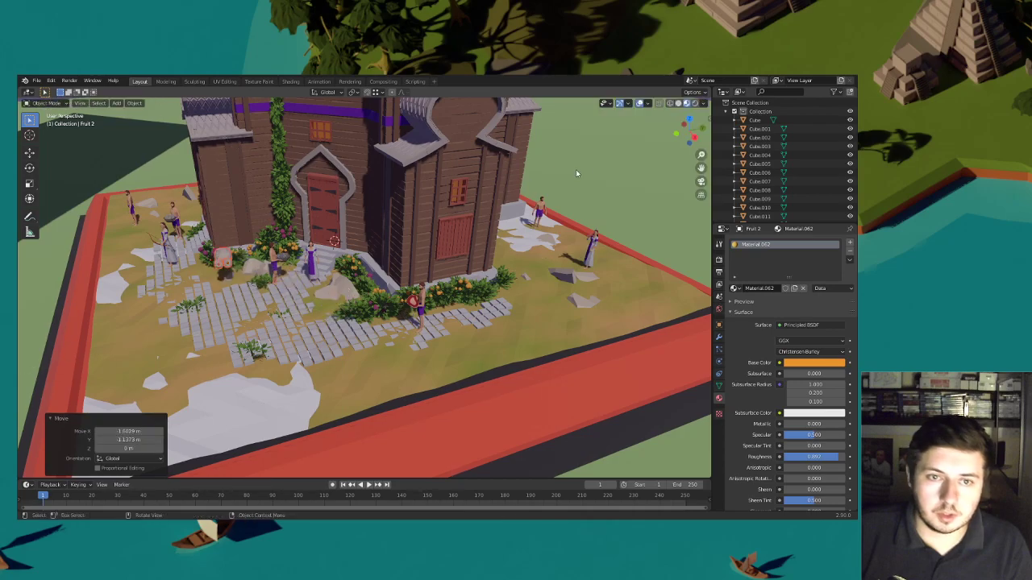
From the camera view, fine-tune the barrels' height and position so they rest on the ground beside the front path
left_click(701, 184)
scroll(423, 259, "up", 8)
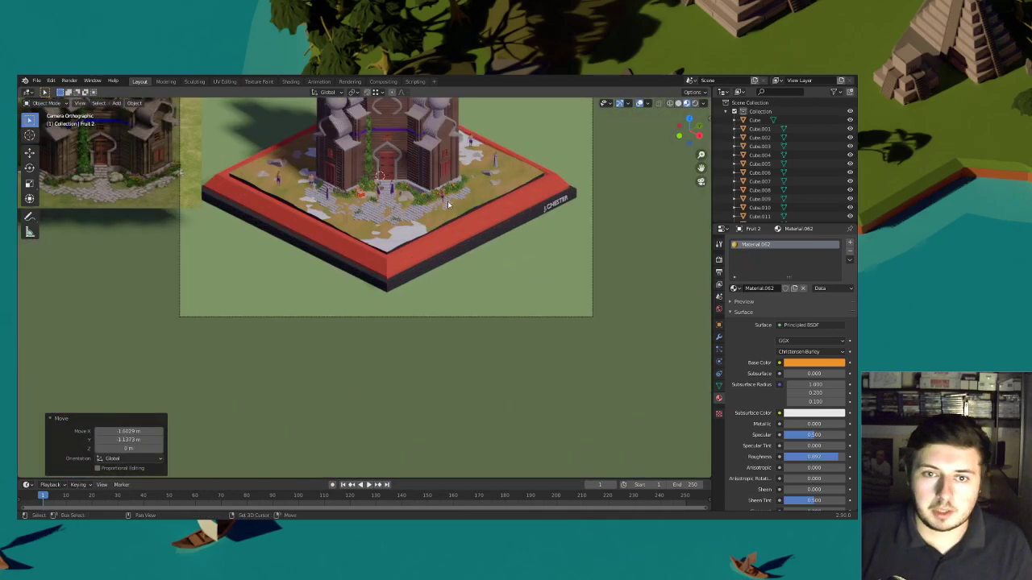
scroll(484, 296, "up", 3)
key("g")
key("z")
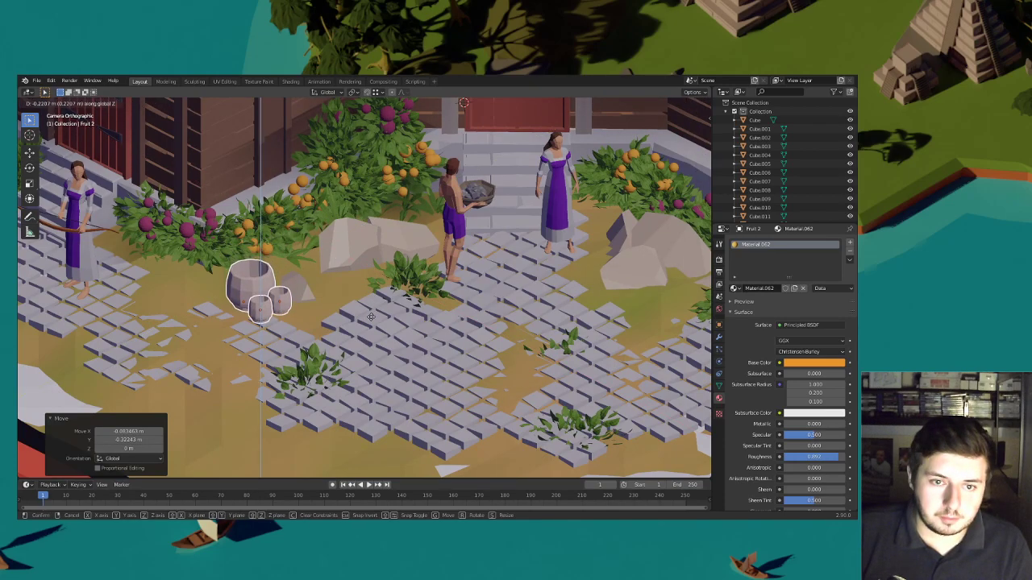
left_click(373, 345)
key("g")
key("z")
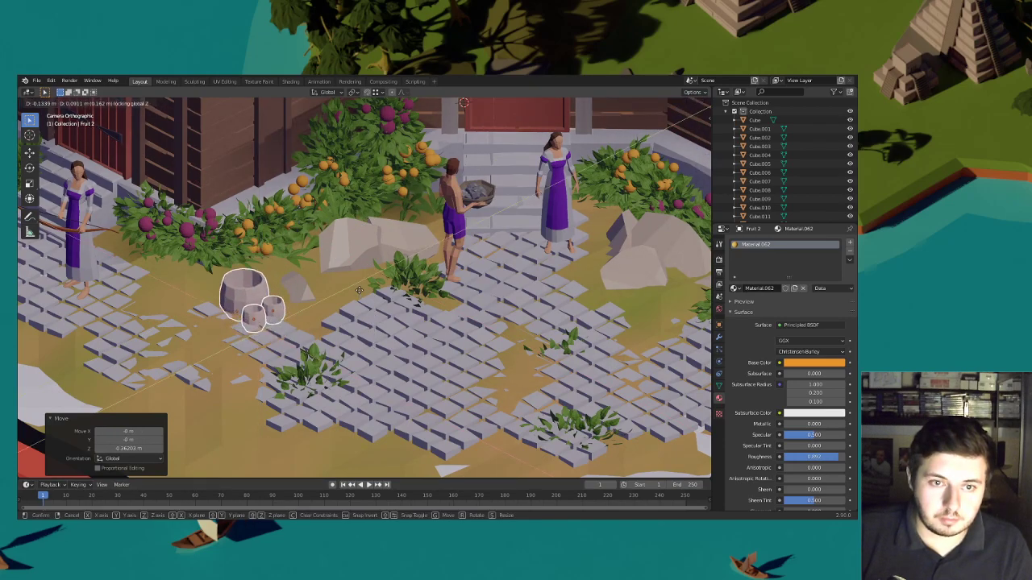
left_click(360, 283)
scroll(310, 306, "down", 5)
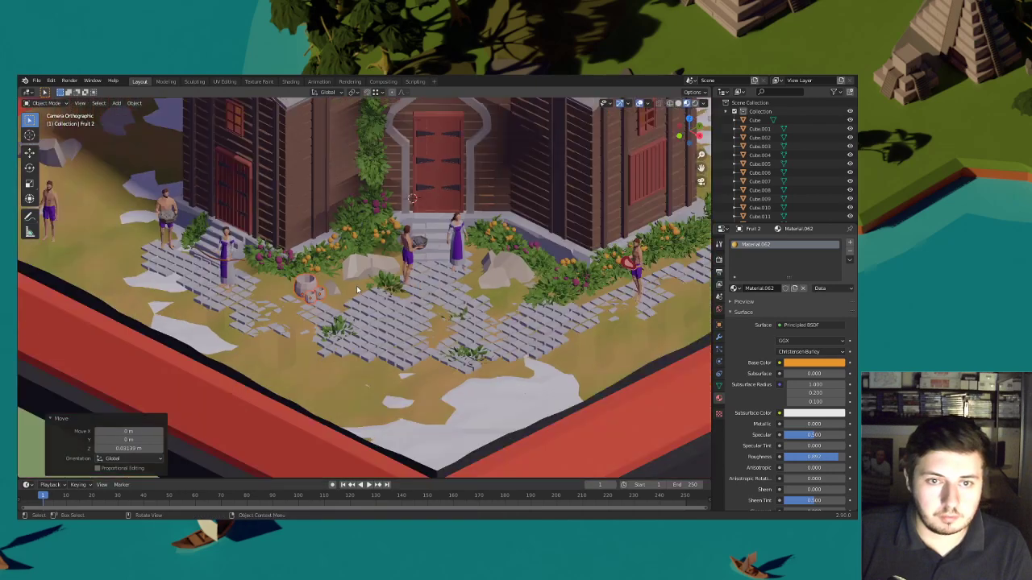
Duplicate the three barrels to the far end of the stone path past the meat carrier, rotating the copy around Z
key("shift+d")
key("shift+z")
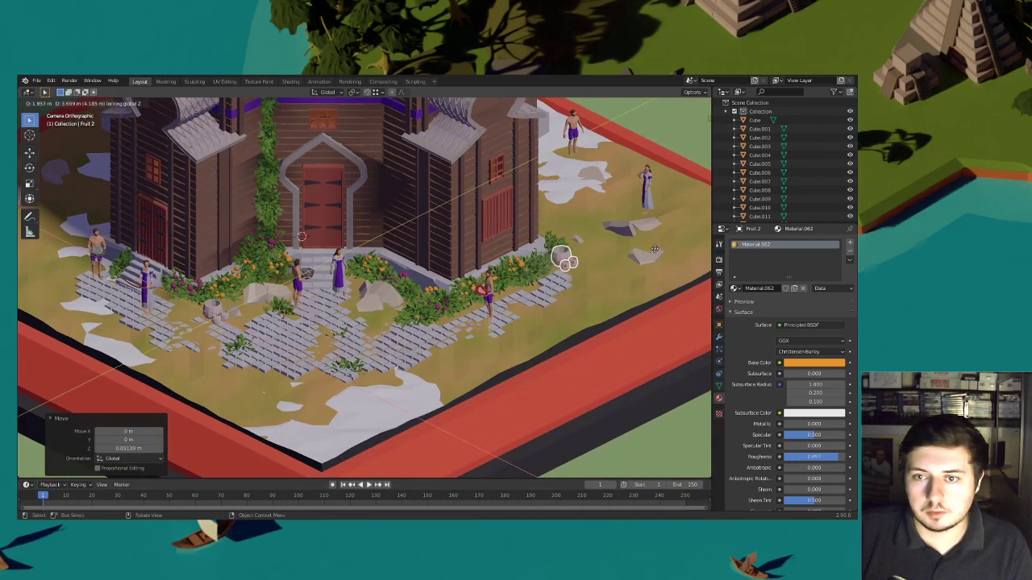
left_click(649, 256)
key("r")
key("z")
left_click(621, 203)
key("g")
key("shift+z")
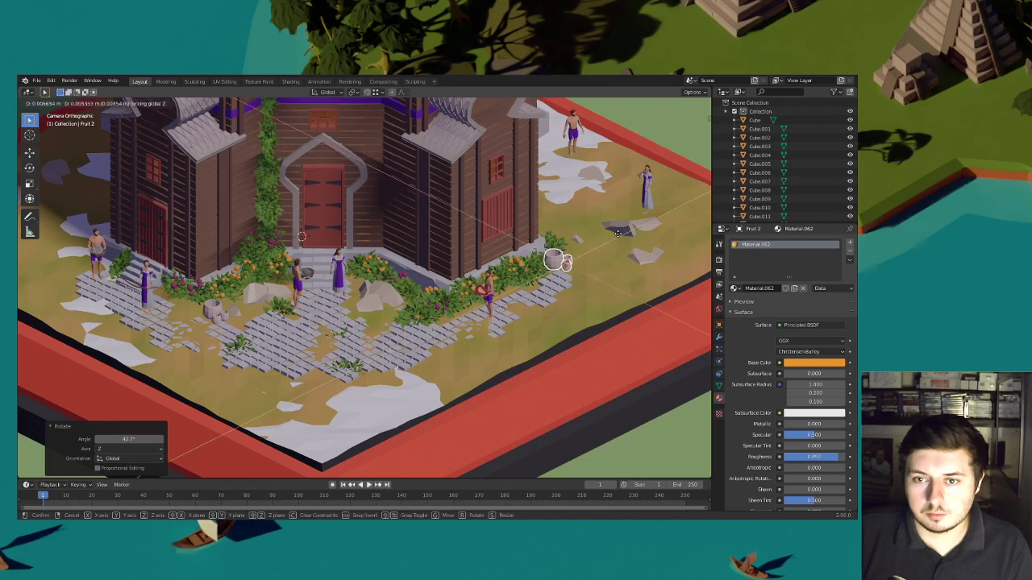
left_click(610, 242)
Scale the duplicated barrel group up to about 1.5 times its size
middle_click_drag(609, 251, 409, 257, "shift")
scroll(409, 257, "up", 4)
scroll(409, 257, "up", 3)
key("s")
left_click(460, 245)
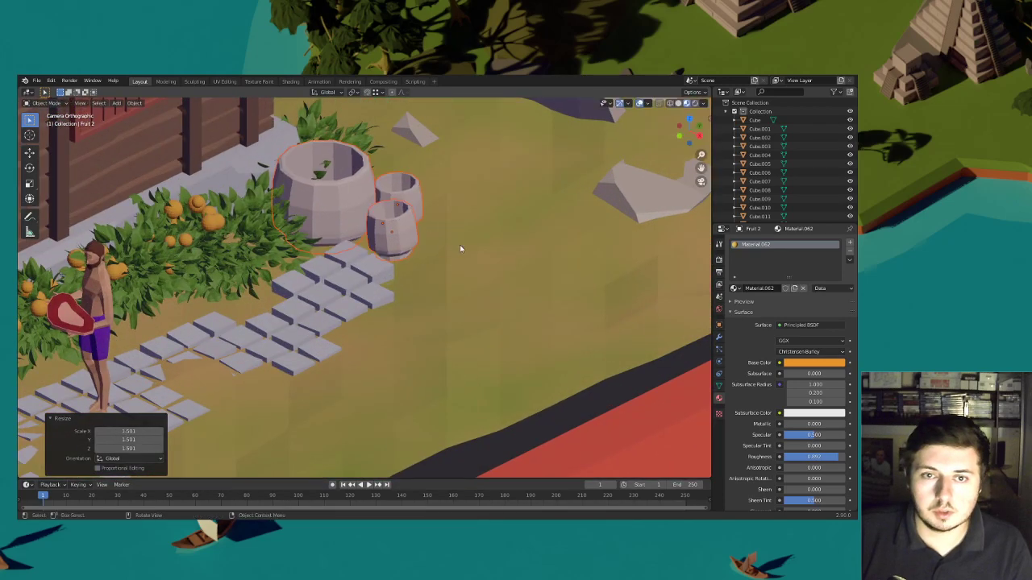
Rotate the enlarged barrels around Z, shift them horizontally off the end of the path, and tilt them about 4°
key("r")
key("z")
left_click(445, 184)
key("g")
key("shift+z")
left_click(499, 194)
key("r")
left_click(499, 196)
scroll(500, 196, "down", 6)
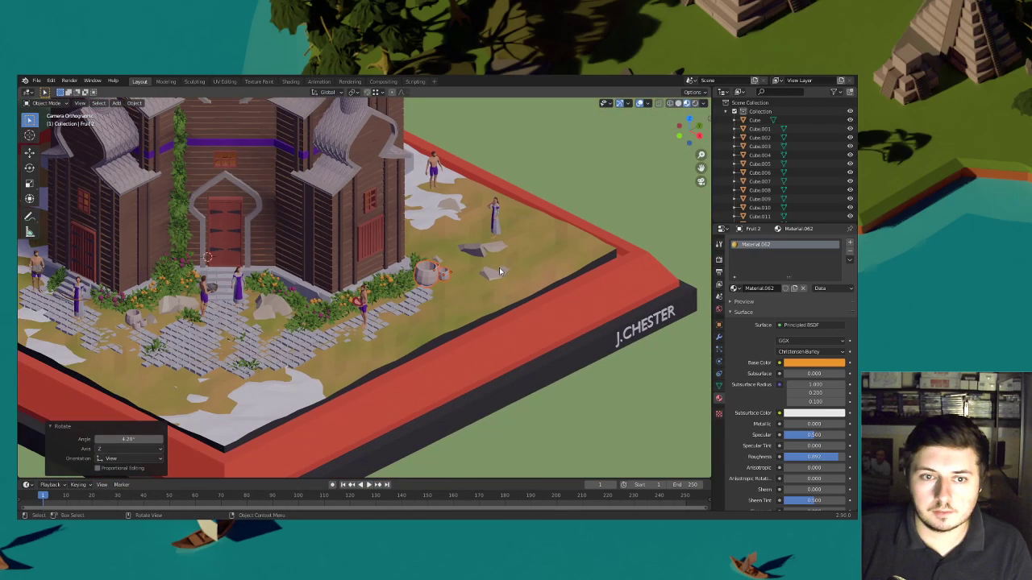
Duplicate one small barrel from the front group onto the side door's steps and shrink it to about 0.83 of its size
middle_click_drag(487, 268, 569, 285, "shift")
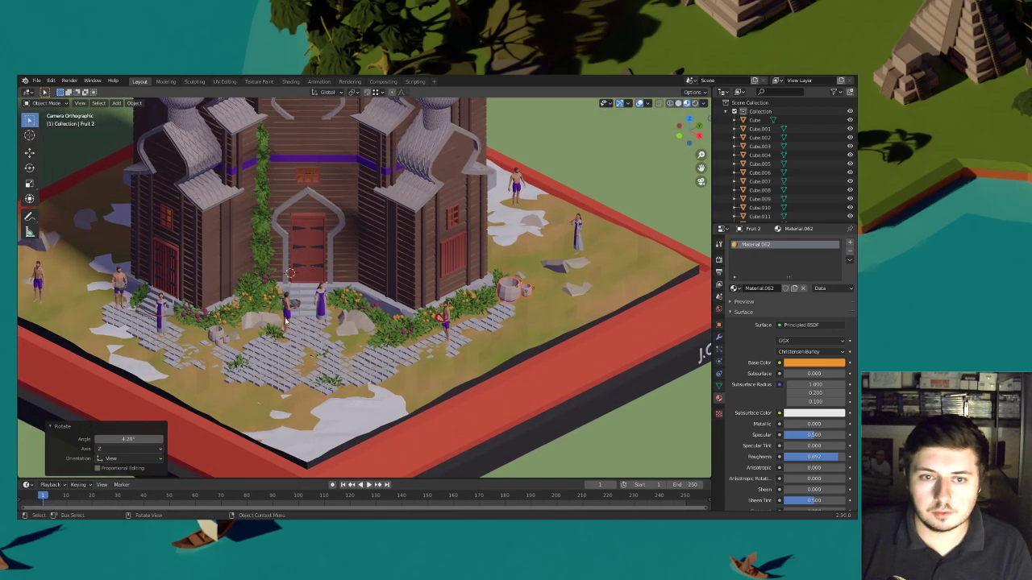
left_click(225, 339)
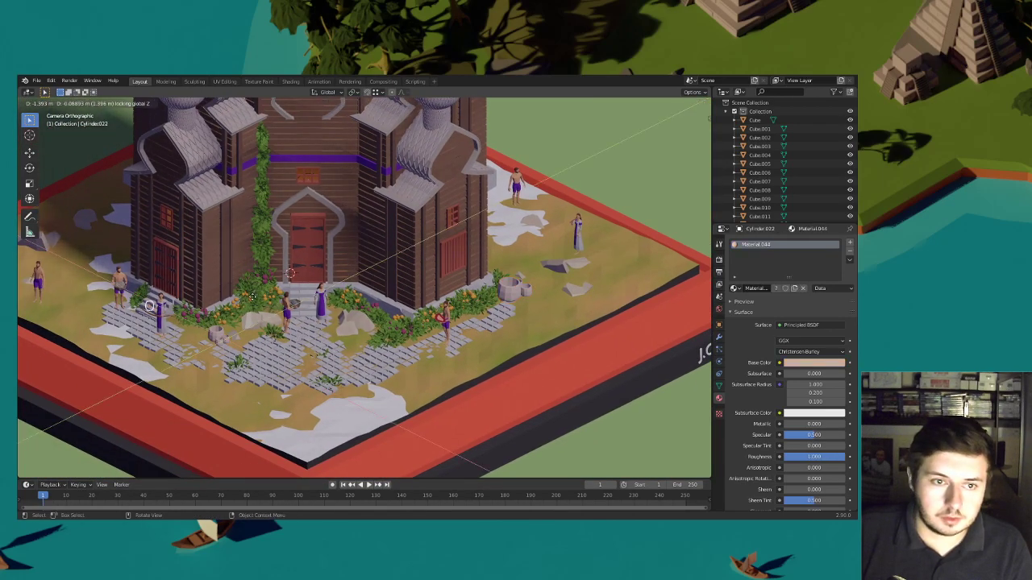
key("shift+d")
scroll(322, 314, "up", 4)
scroll(321, 293, "up", 3)
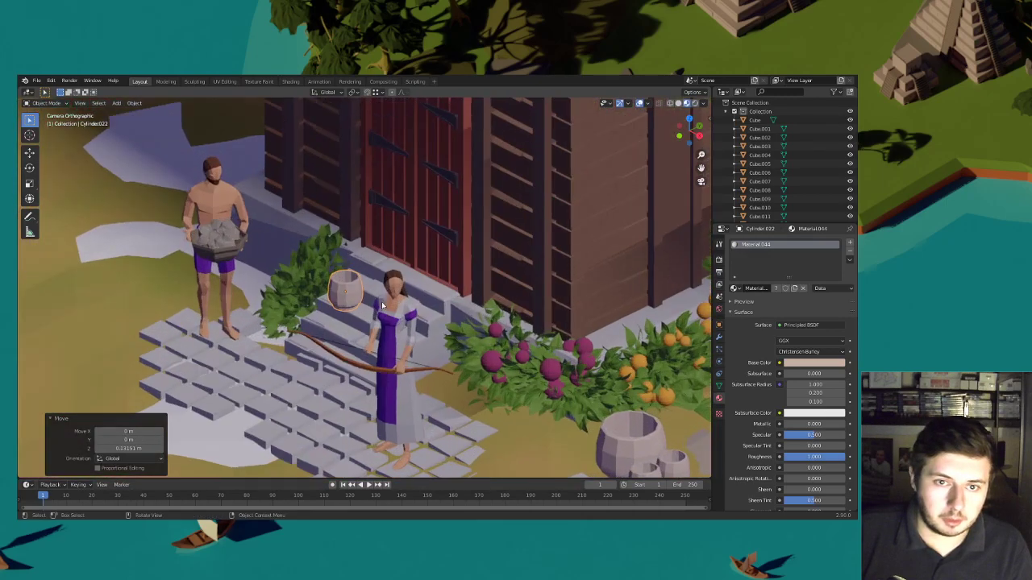
key("shift+z")
left_click(390, 273)
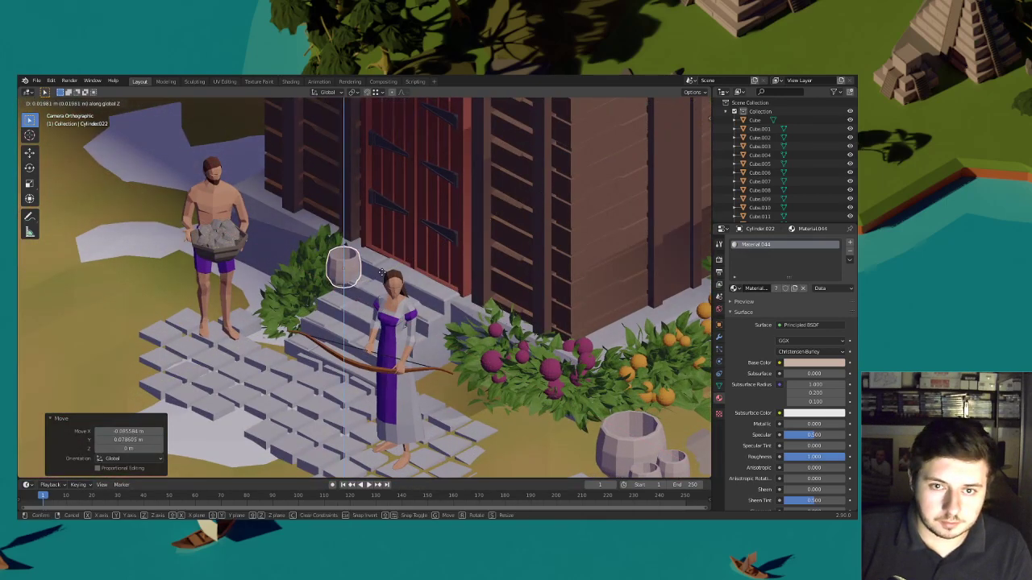
key("r")
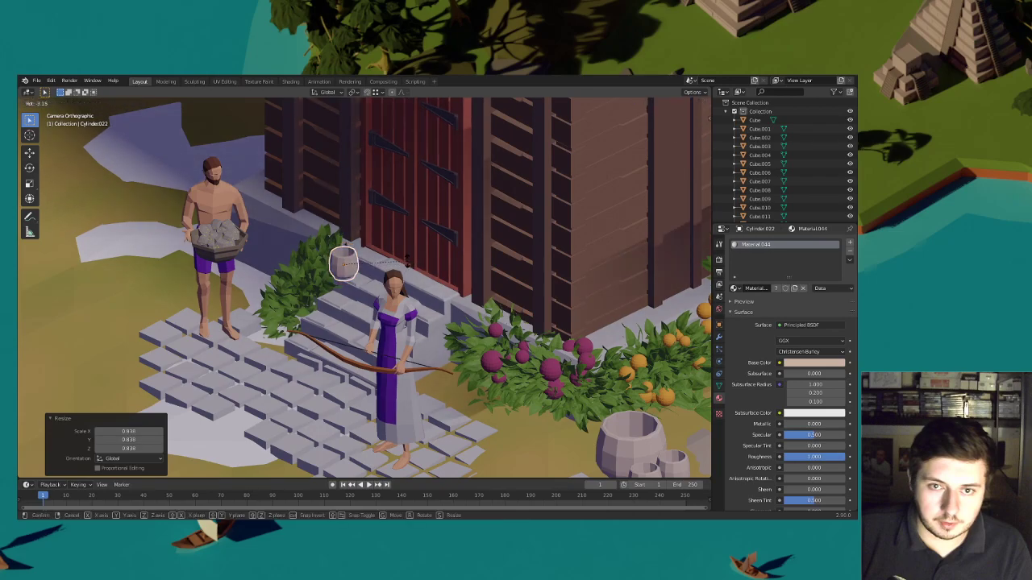
left_click(399, 277)
Save the project with the added barrels
scroll(440, 292, "down", 4)
scroll(440, 292, "down", 8)
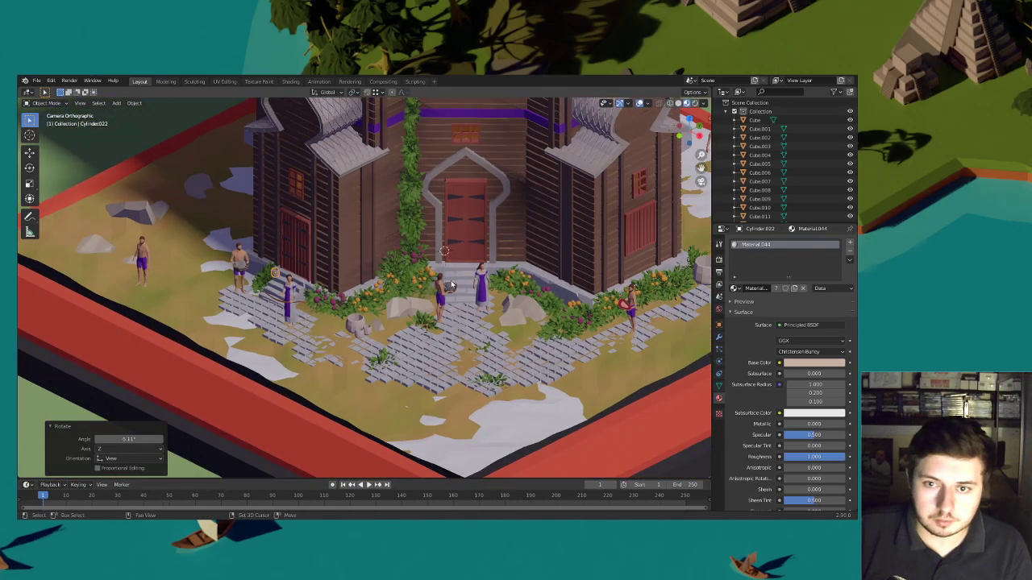
scroll(380, 324, "down", 4)
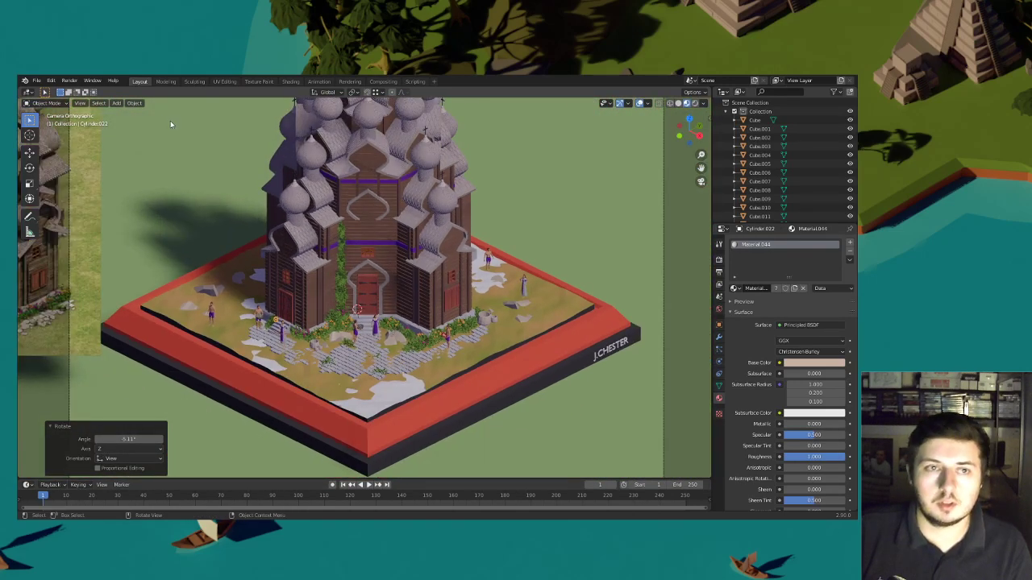
left_click(36, 81)
left_click(54, 139)
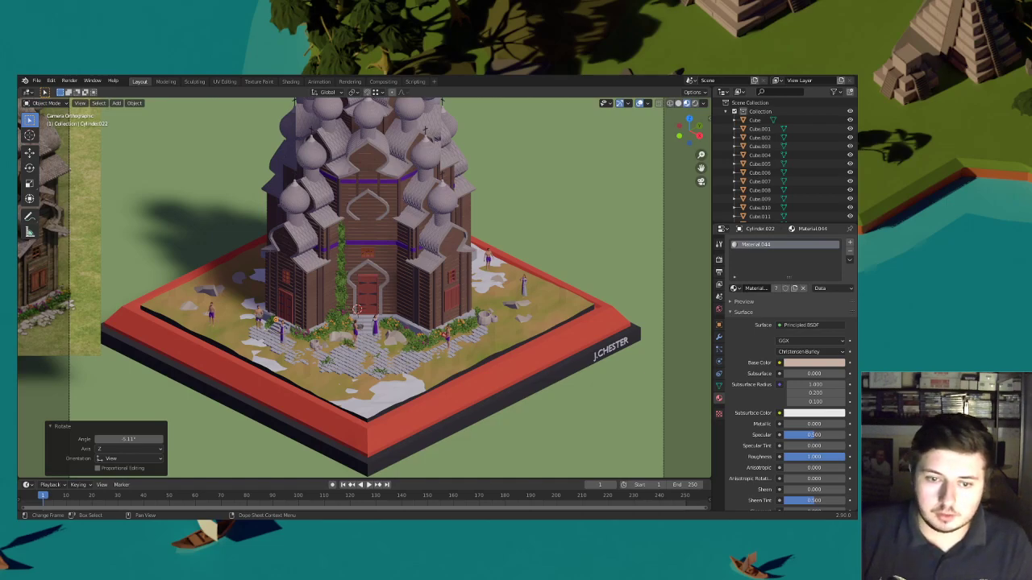
Paste the copied stack of wooden crates, raise it to ground level, and move it horizontally to the front of the church
key("ctrl+v")
scroll(441, 300, "down", 7)
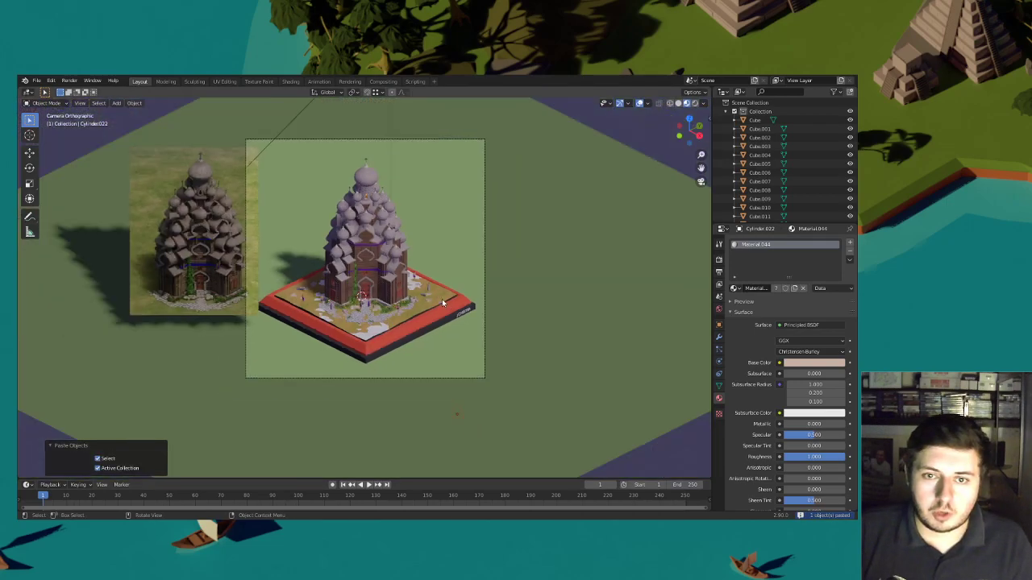
key("g")
key("z")
left_click(452, 223)
scroll(461, 243, "up", 3)
key("g")
key("shift+z")
left_click(445, 305)
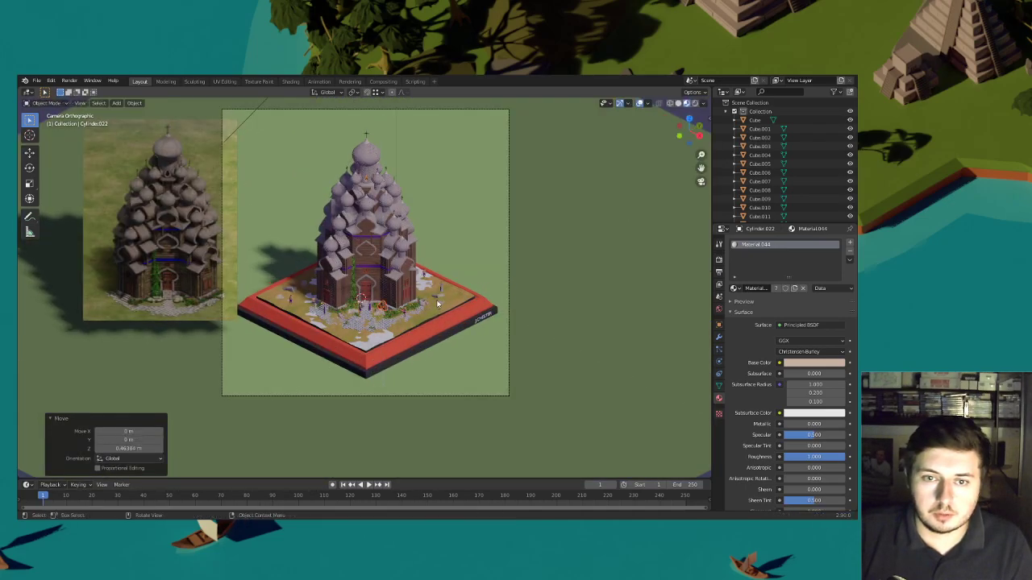
Move the crate stack horizontally past the side door to the open ground beside the large rocks
scroll(490, 308, "up", 7)
key("g")
key("shift+z")
left_click(319, 321)
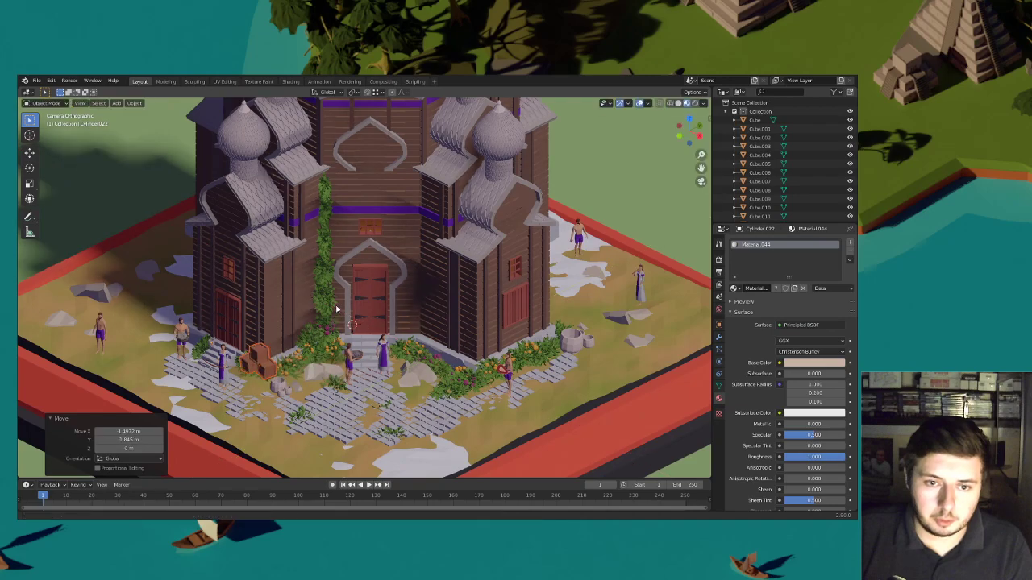
middle_click_drag(340, 341, 353, 312, "shift")
key("g")
key("shift+z")
left_click(243, 246)
Rotate the crate stack around Z and lower it onto the grass beside the large rocks
middle_click_drag(243, 246, 387, 259, "shift")
scroll(387, 259, "up", 3)
key("r")
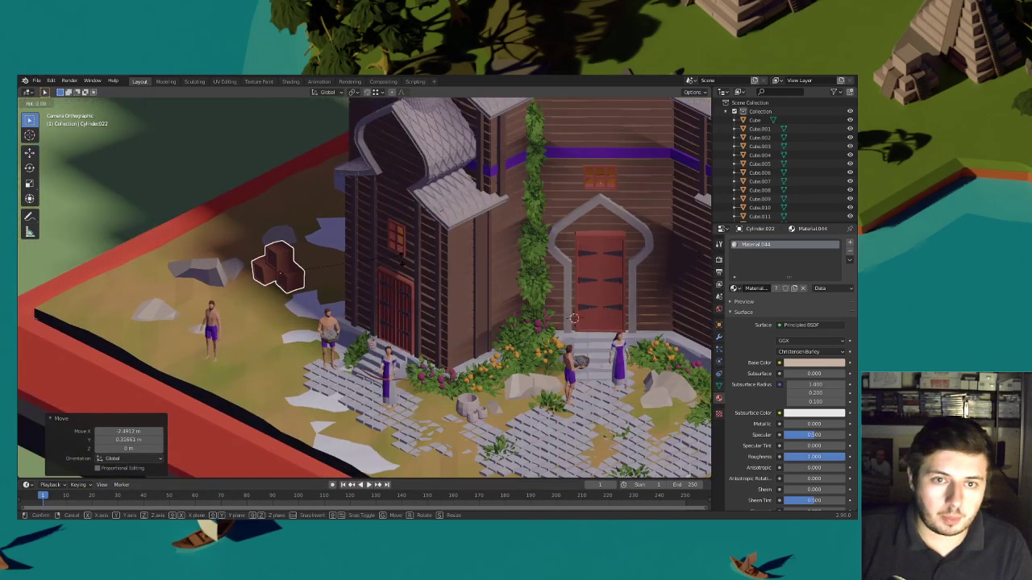
key("z")
left_click(370, 312)
key("g")
key("z")
left_click(370, 329)
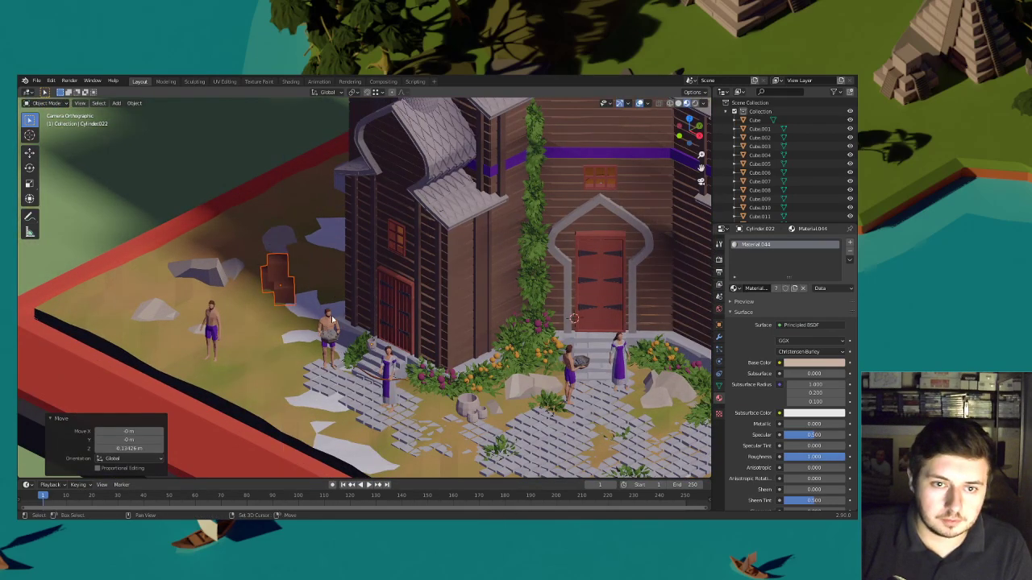
Move the crate stack horizontally to the church wall, behind the man standing near the side door
middle_click_drag(335, 320, 361, 326, "shift")
scroll(361, 326, "up", 3)
key("g")
key("shift+z")
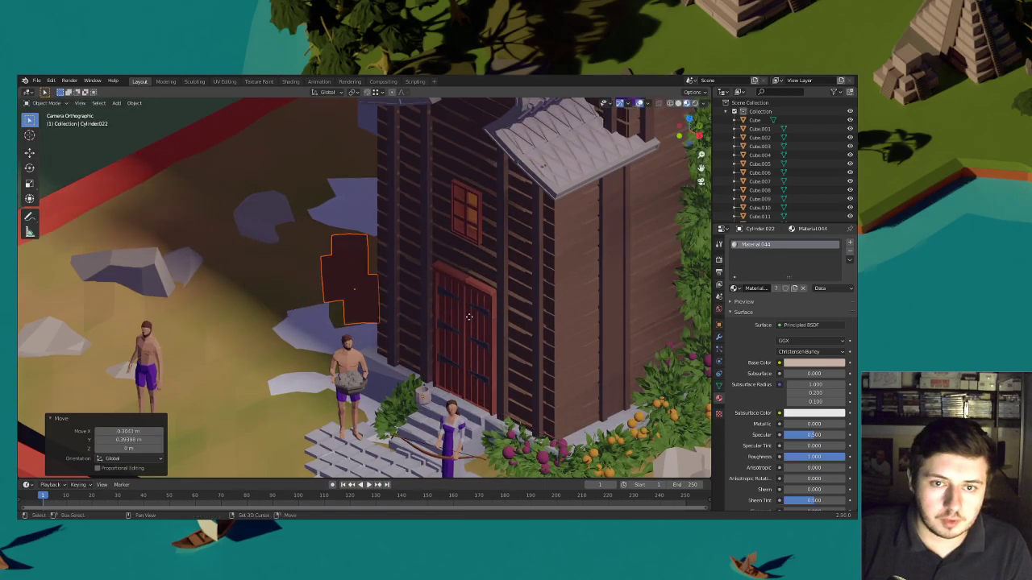
Duplicate the crate stack, rotate the copy around Z, and place it horizontally just beside the first stack
left_click(430, 328)
key("r")
key("z")
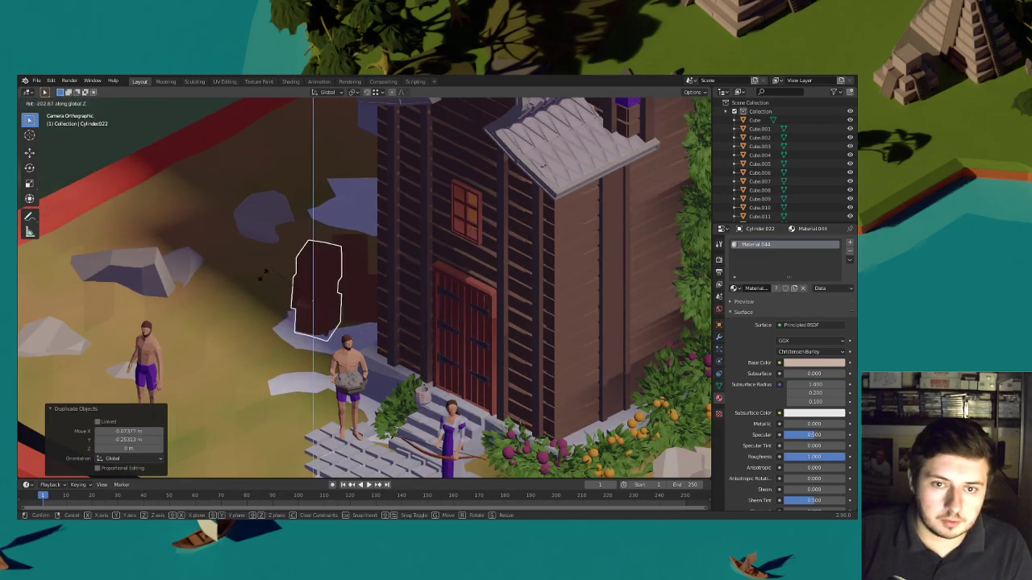
left_click(265, 317)
key("g")
key("shift+z")
left_click(393, 315)
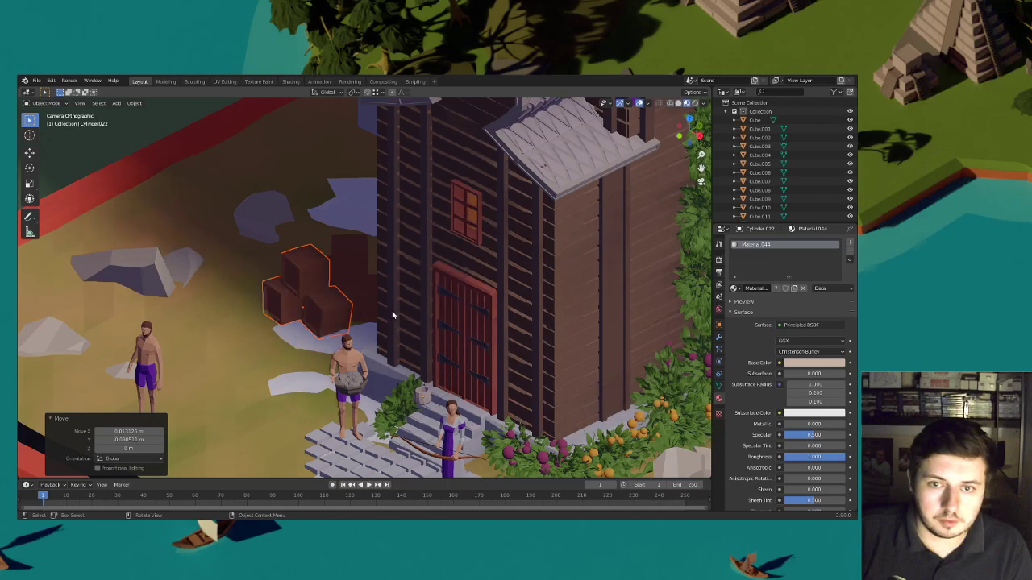
Duplicate the crate stack in front of the other two, shrinking the copy and rotating it around Z
scroll(393, 315, "down", 3)
scroll(393, 316, "down", 2)
scroll(393, 315, "up", 2)
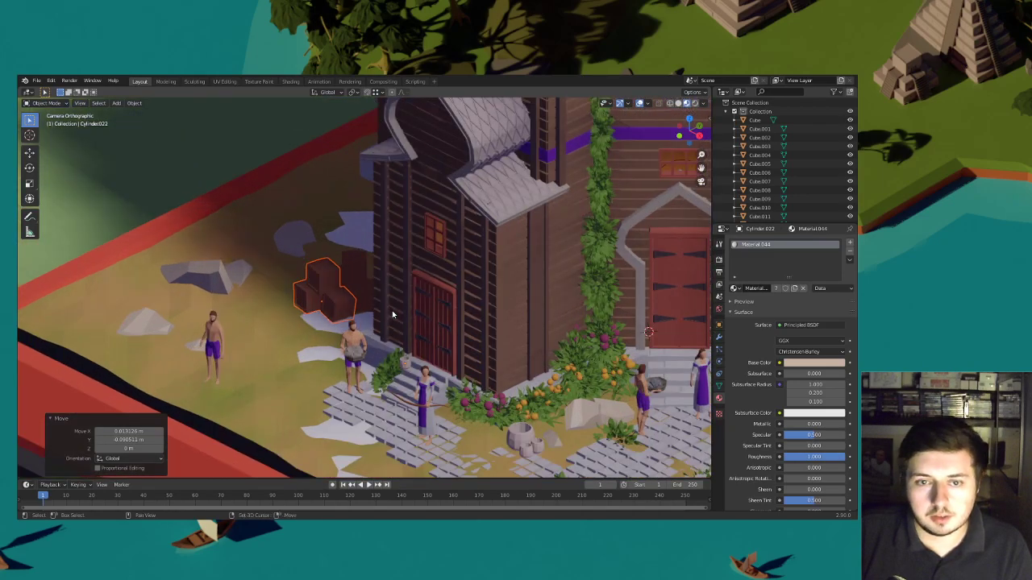
key("g")
key("shift+z")
left_click(393, 337)
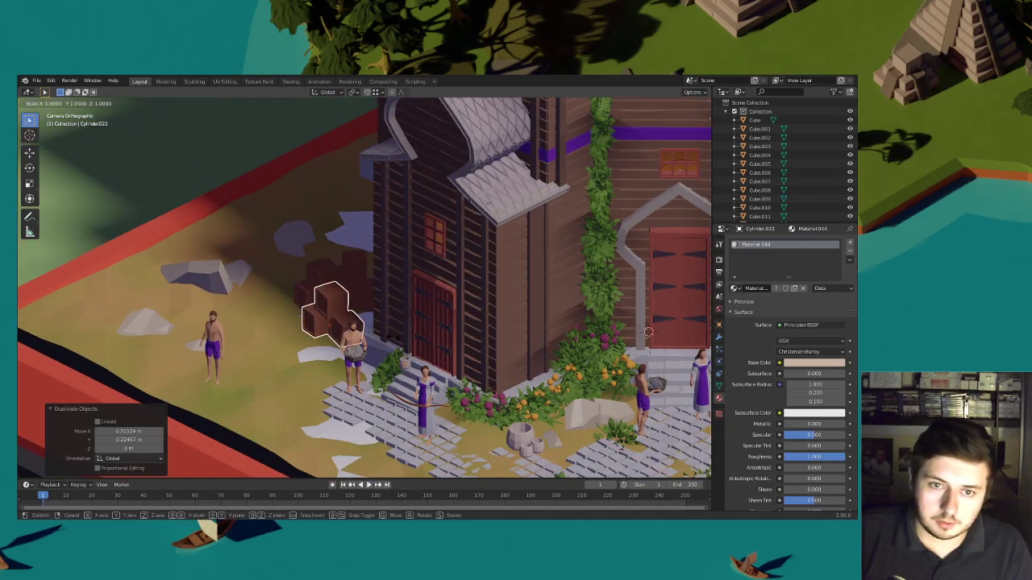
key("r")
key("z")
left_click(371, 323)
Raise the small crate stack about 0.026 m to ground level and shift it horizontally
scroll(371, 324, "up", 3)
key("g")
key("z")
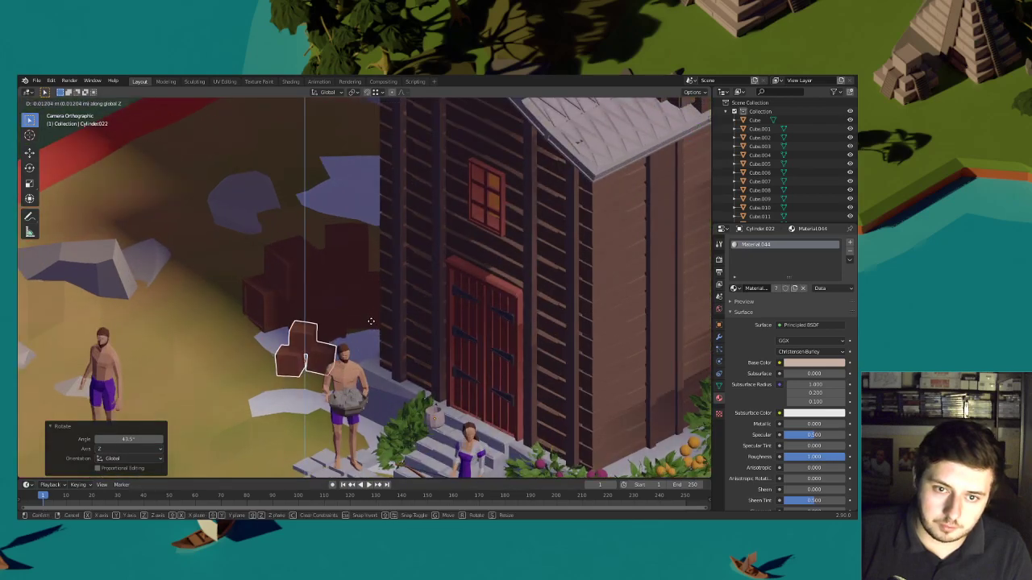
left_click(371, 323)
key("g")
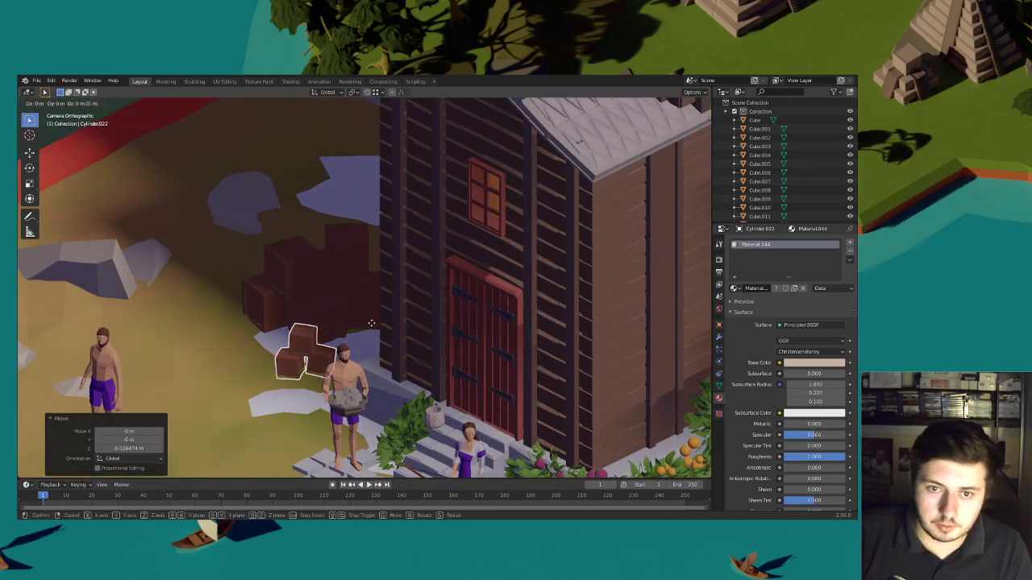
key("shift+z")
left_click(445, 313)
Place the small crate stack on the grass at the outer side of the larger stacks and raise it about 0.018 m
scroll(444, 314, "down", 3)
key("g")
key("shift+z")
left_click(331, 297)
key("g")
key("z")
left_click(330, 294)
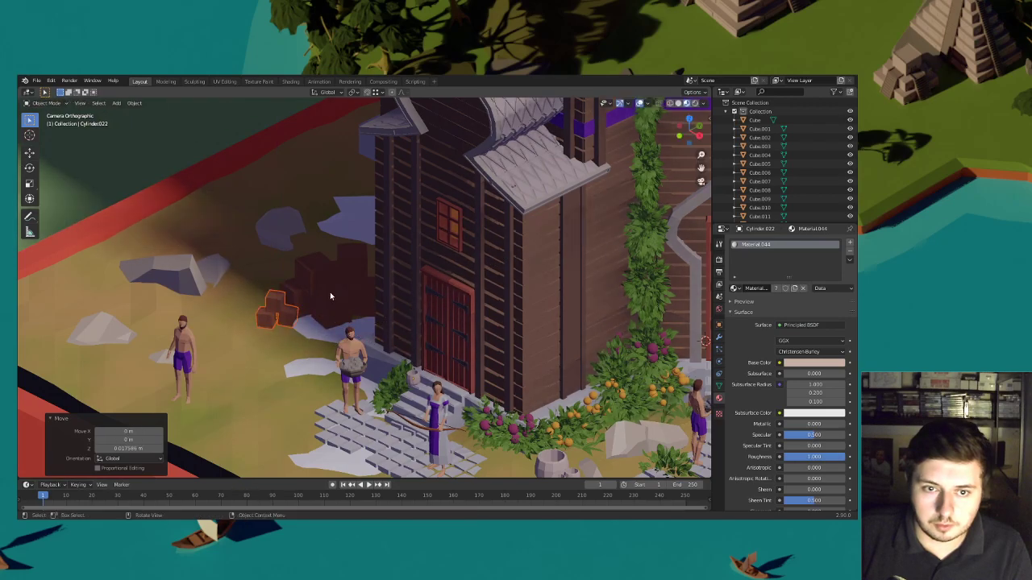
Duplicate the small crate stack and move the copy horizontally to the opposite side of the church, behind the large barrel
scroll(442, 320, "down", 3)
scroll(442, 320, "down", 3)
key("g")
key("shift+z")
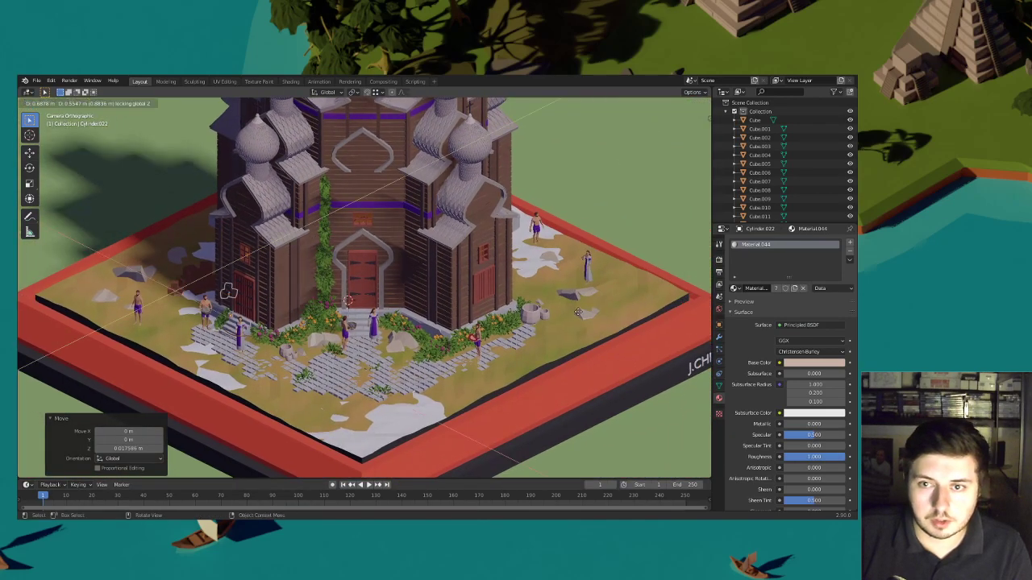
left_click(651, 308)
Scale the crate stack behind the large barrel by 1.22 and rotate it around Z
middle_click_drag(650, 309, 461, 307, "shift")
scroll(460, 307, "up", 3)
key("s")
left_click(505, 310)
scroll(505, 311, "up", 1)
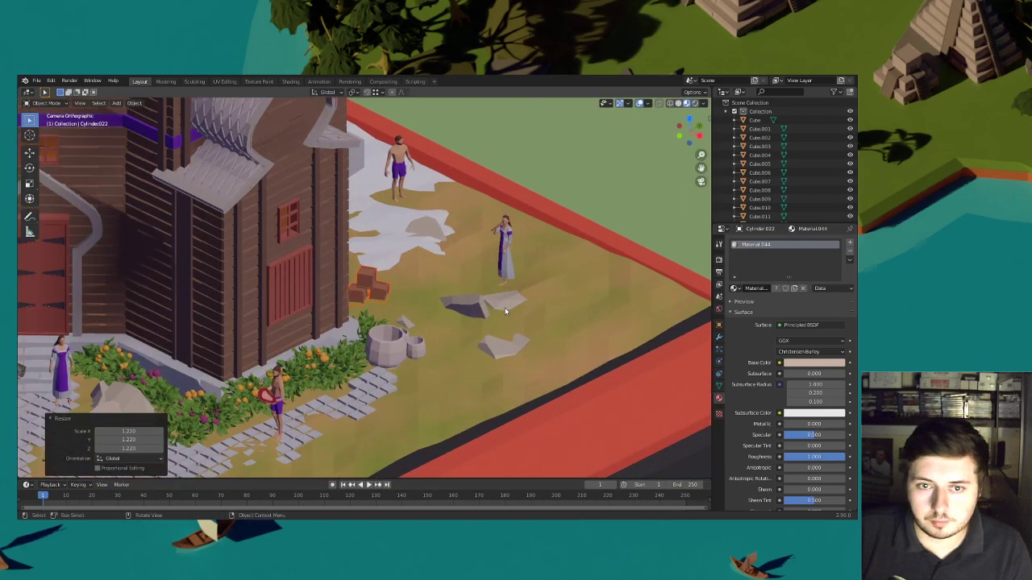
scroll(506, 311, "up", 2)
key("r")
left_click(473, 282)
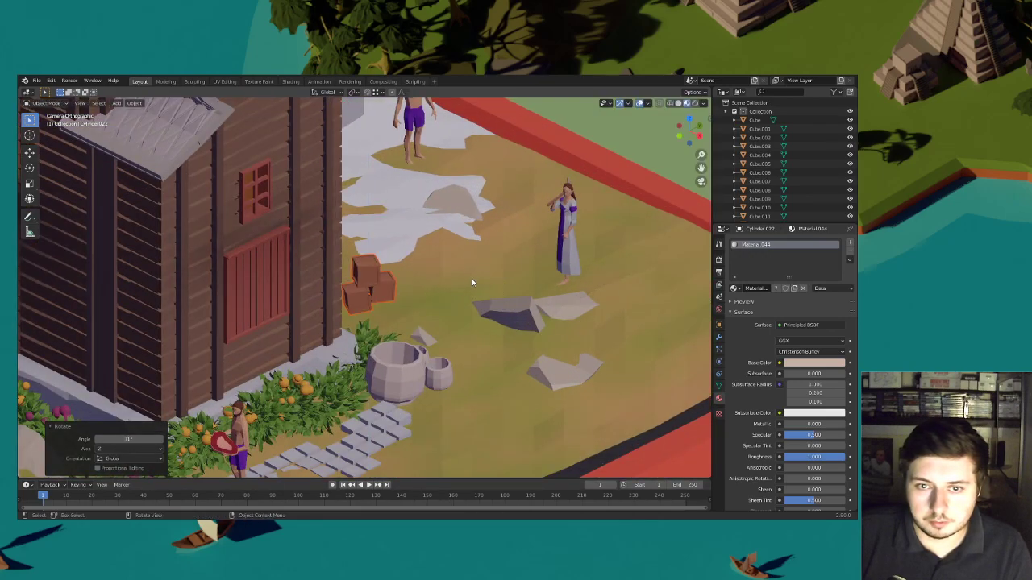
Duplicate the crate stack behind the large barrel and place the copy back against the church wall
key("shift+d")
left_click(455, 261)
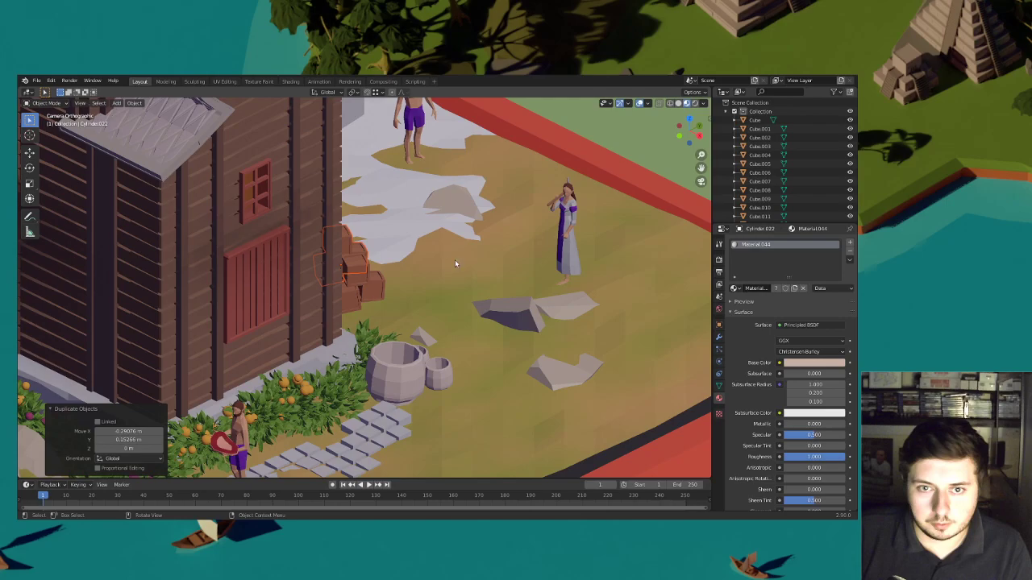
scroll(455, 262, "down", 5)
middle_click_drag(464, 227, 561, 262, "shift")
left_click(562, 262)
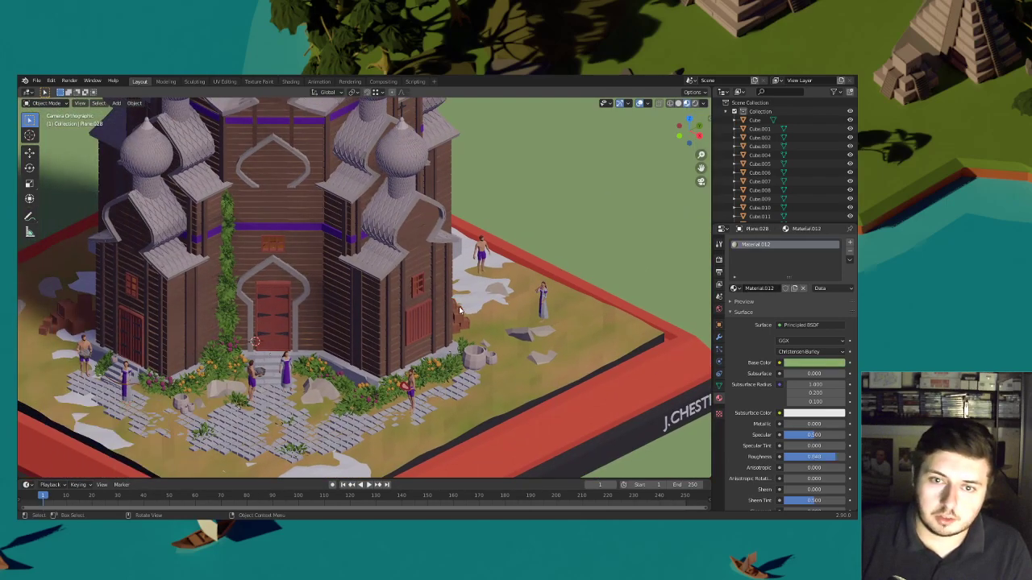
Reposition the crates by the church wall behind the large barrel horizontally and rescale them
left_click(459, 312)
key("g")
left_click(453, 306)
key("g")
key("shift+z")
left_click(450, 307)
key("s")
left_click(563, 281)
left_click(559, 265)
Delete the church reference image beside the camera frame and save the project
scroll(465, 269, "down", 3)
middle_click_drag(465, 270, 486, 325, "shift")
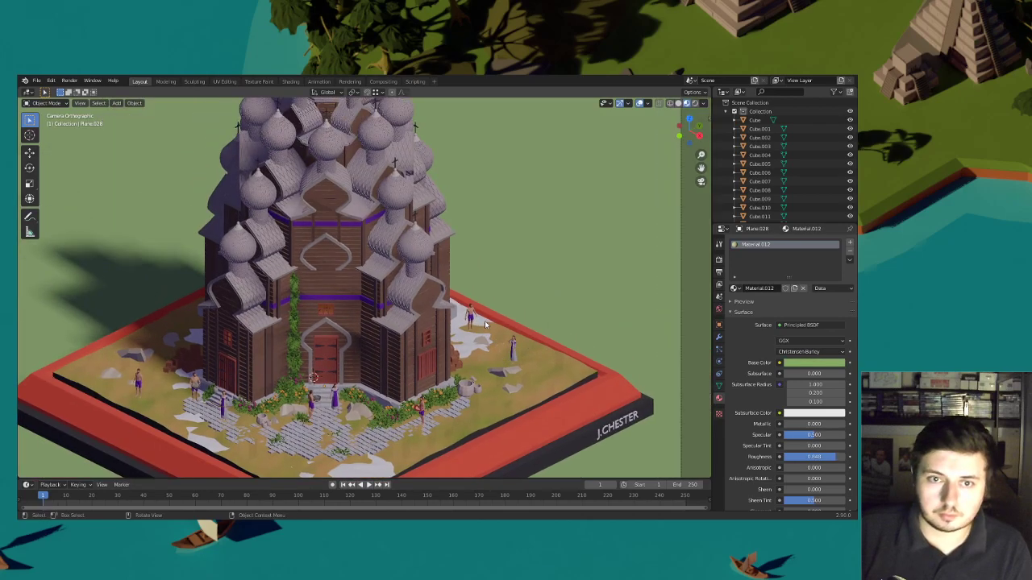
scroll(516, 342, "down", 3)
scroll(442, 286, "down", 2)
middle_click_drag(443, 285, 480, 317, "shift")
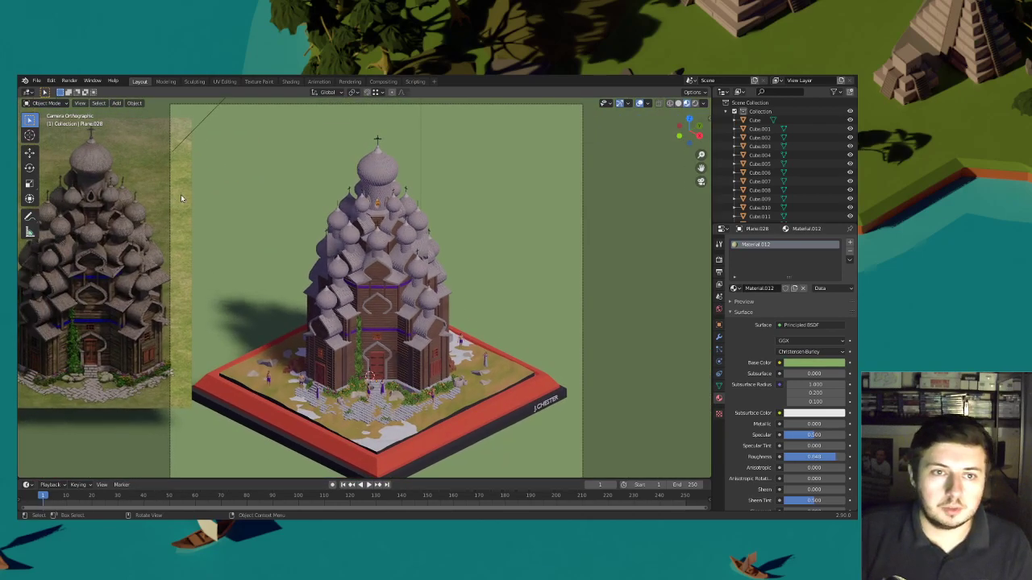
key("Delete")
scroll(348, 250, "down", 2)
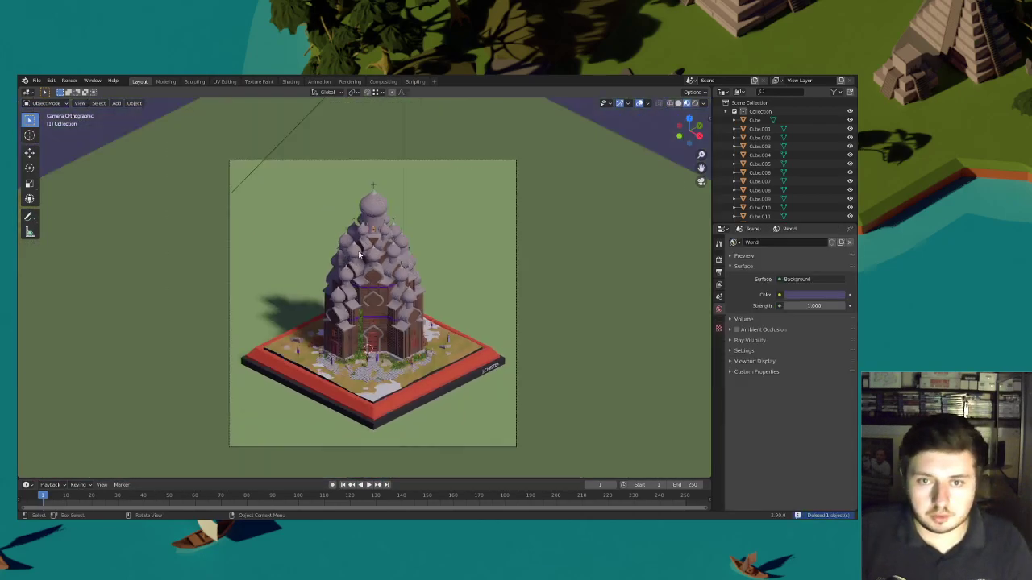
left_click(36, 81)
left_click(60, 138)
Change the sun light's color to a brighter warm beige and set its strength to 5.88
left_click(309, 121)
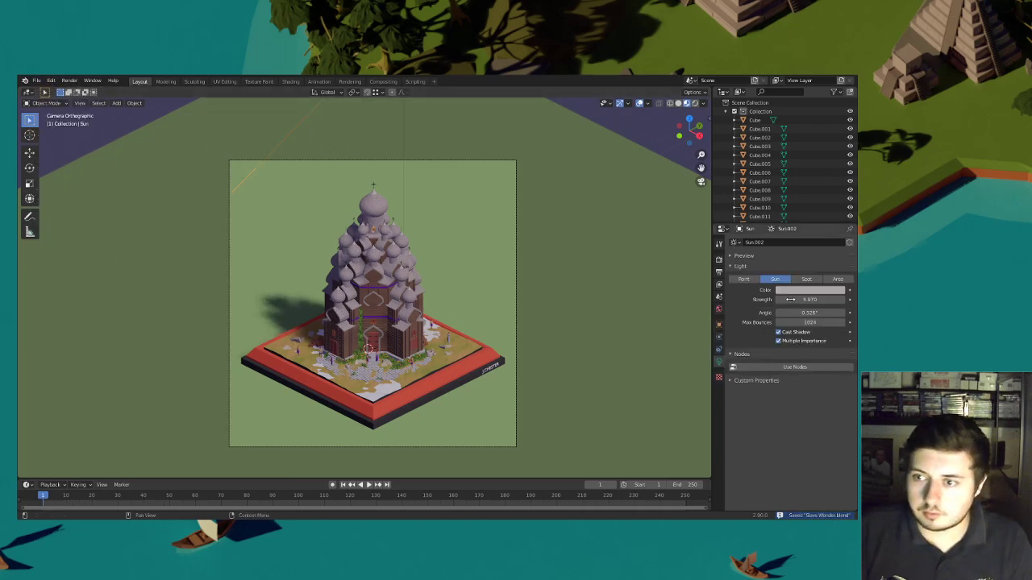
left_click(806, 291)
left_click_drag(795, 210, 792, 208)
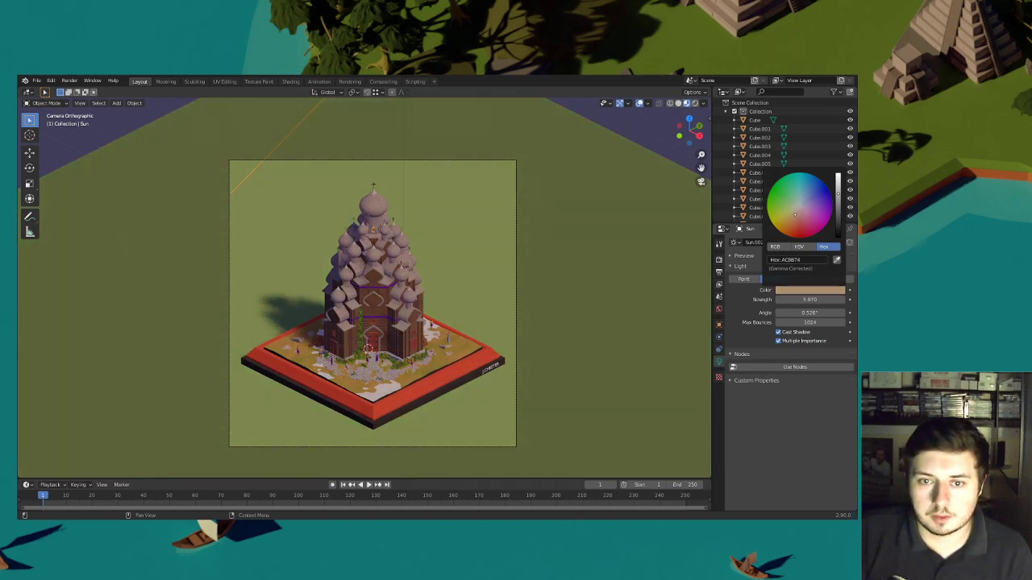
mouse_move(795, 214)
left_mouse_down()
mouse_move(807, 198)
mouse_move(793, 208)
left_mouse_up()
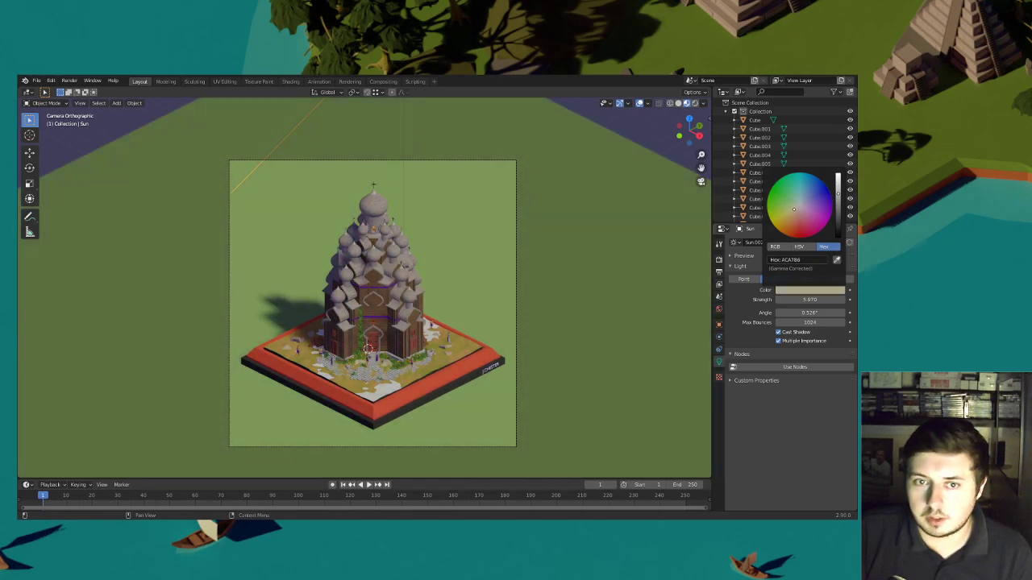
left_click(816, 292)
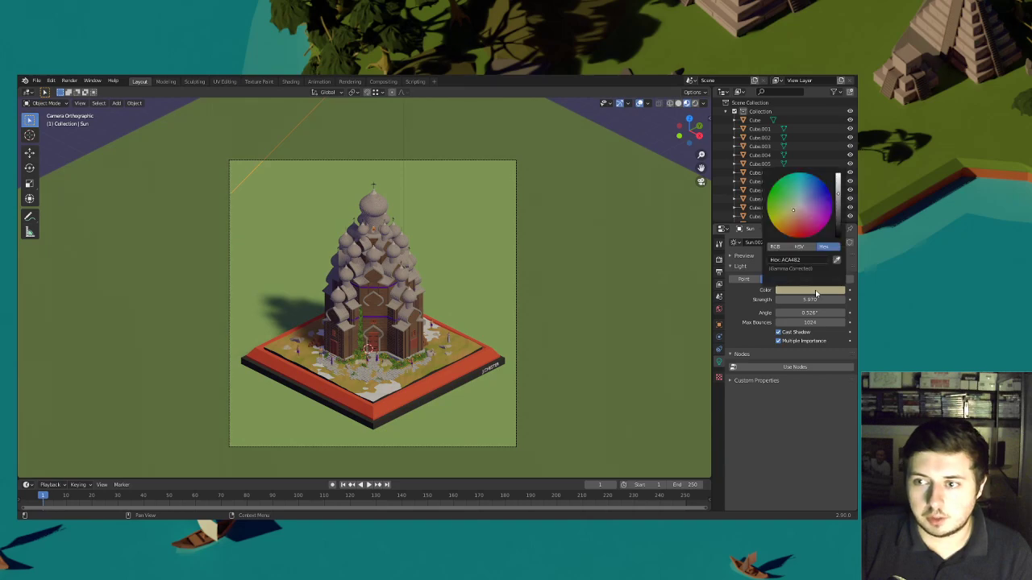
left_click_drag(839, 211, 839, 189)
left_click_drag(809, 300, 816, 301)
Deselect the sun light and save the project with the adjusted lighting
left_click(570, 198)
left_click(35, 81)
left_click(57, 139)
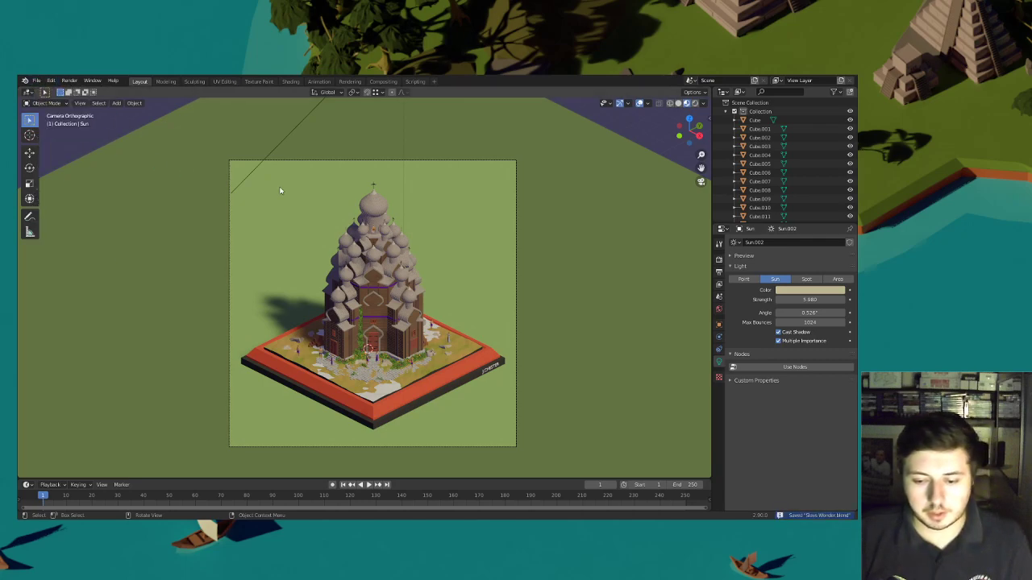